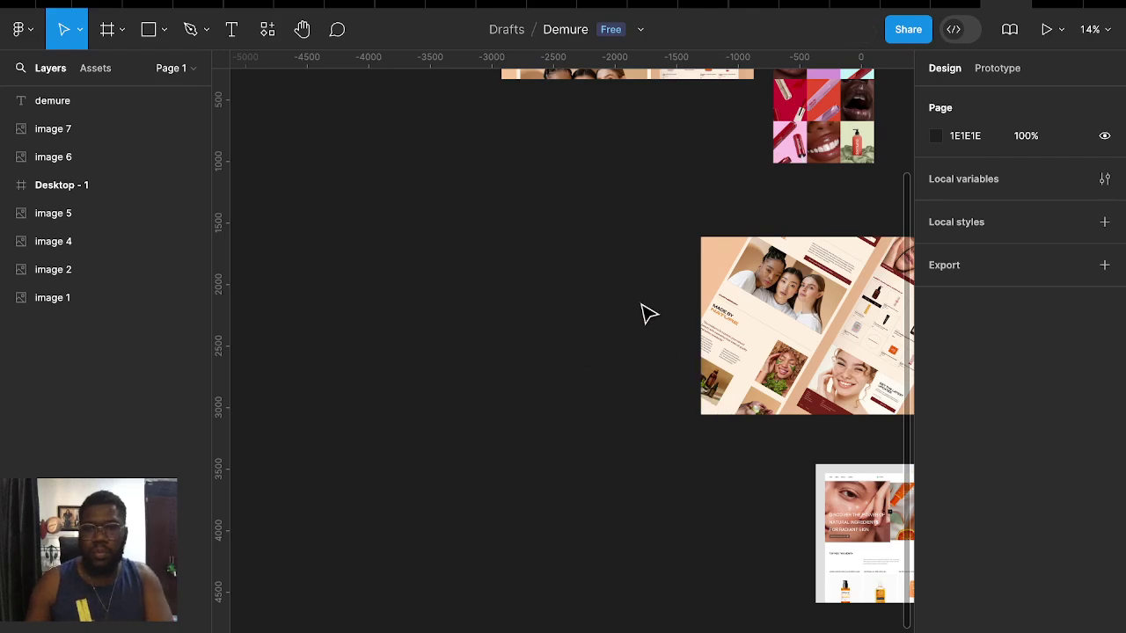
Copy the demure wordmark from the mood board into the red Desktop - 1 frame
scroll(626, 282, right, 5)
scroll(596, 445, right, 3)
scroll(554, 434, down, 2)
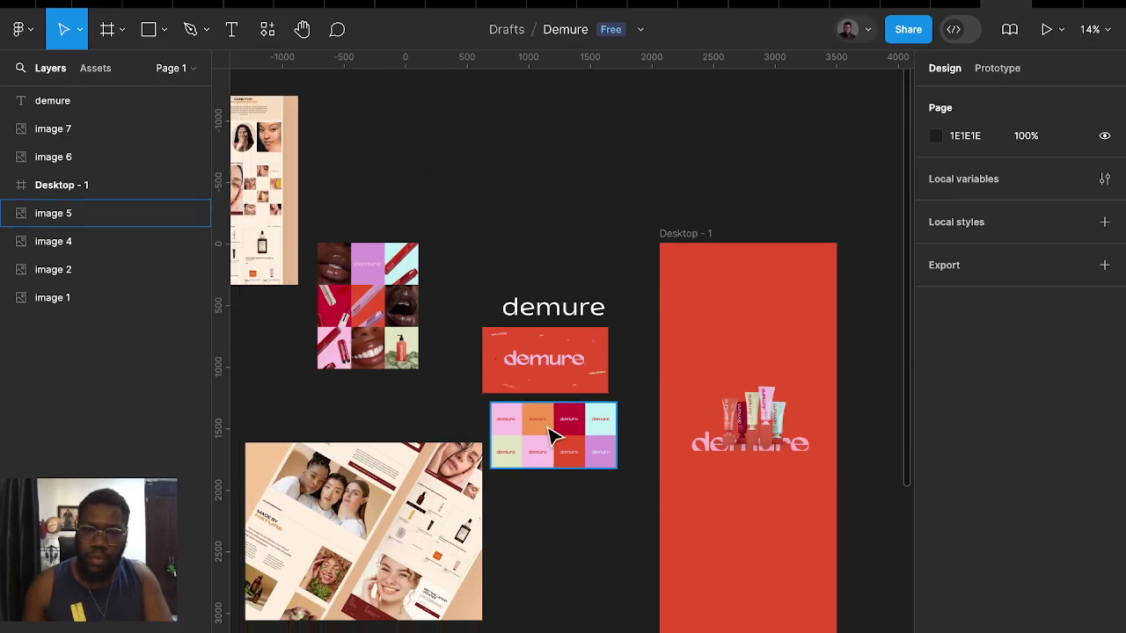
click(584, 341)
click(572, 317)
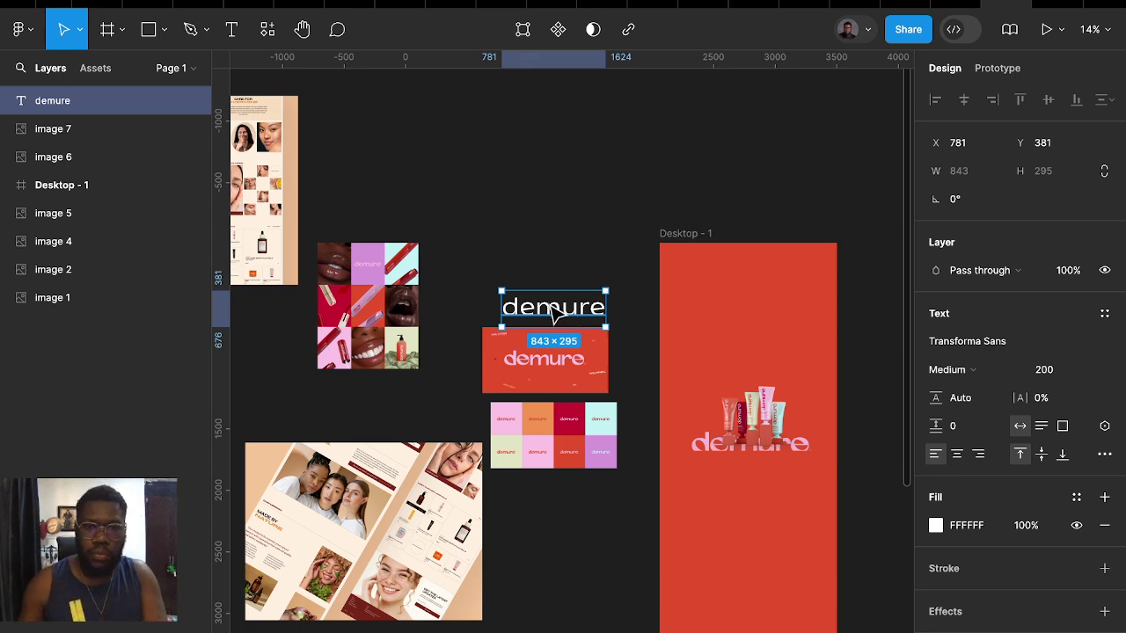
drag(554, 315, 734, 290)
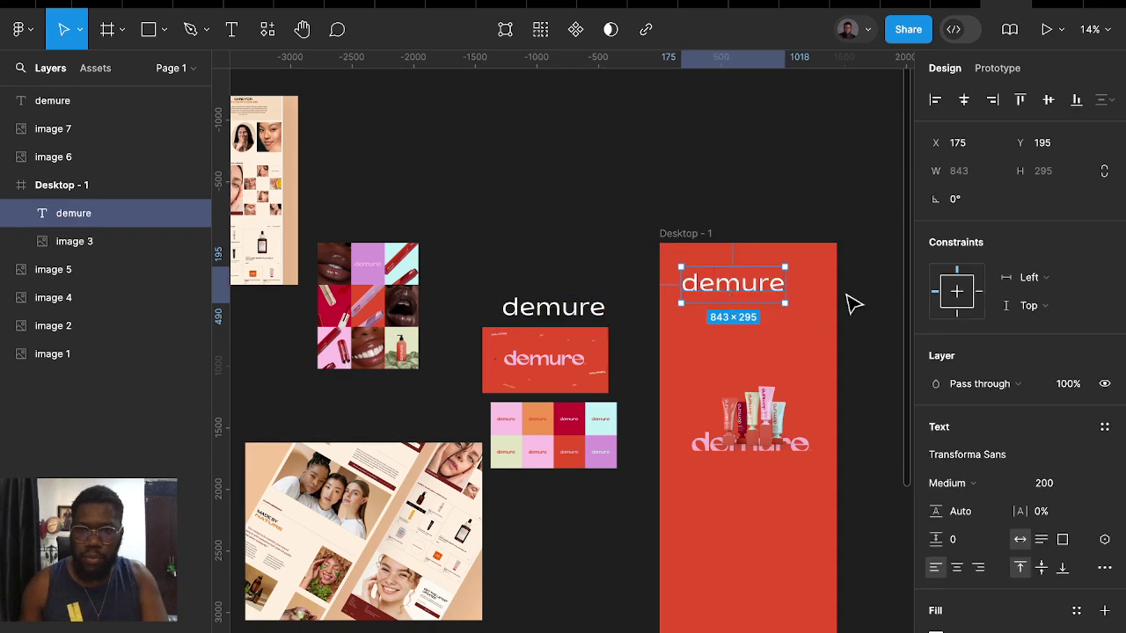
Resize the copied wordmark to 32 and move it near the frame's top centre
scroll(713, 231, up, 5)
click(721, 238)
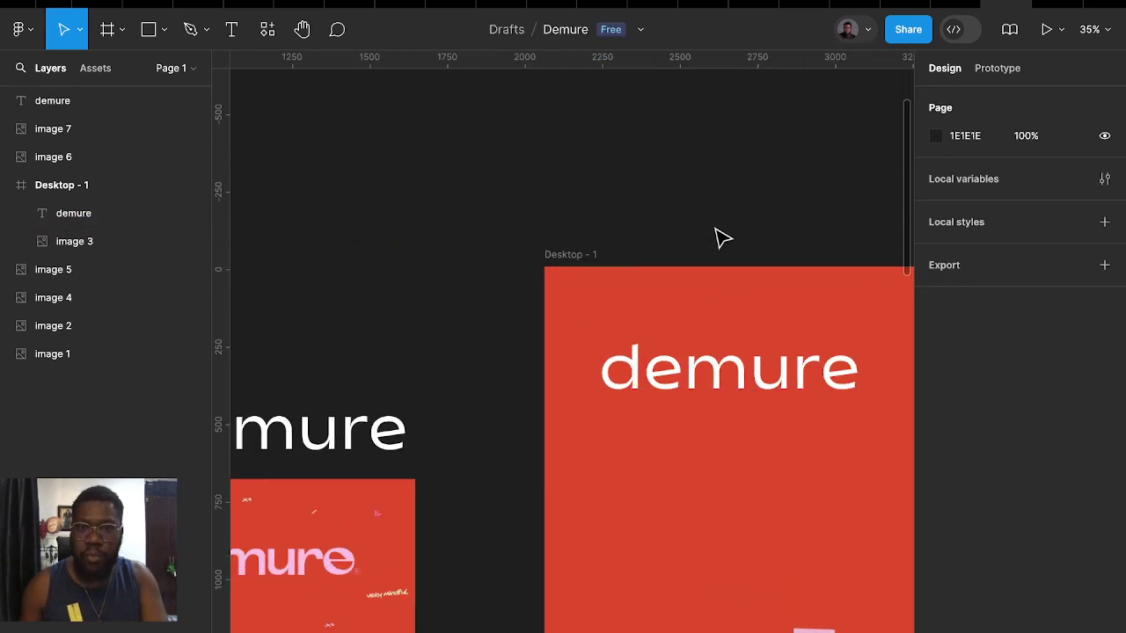
scroll(715, 239, right, 3)
click(665, 334)
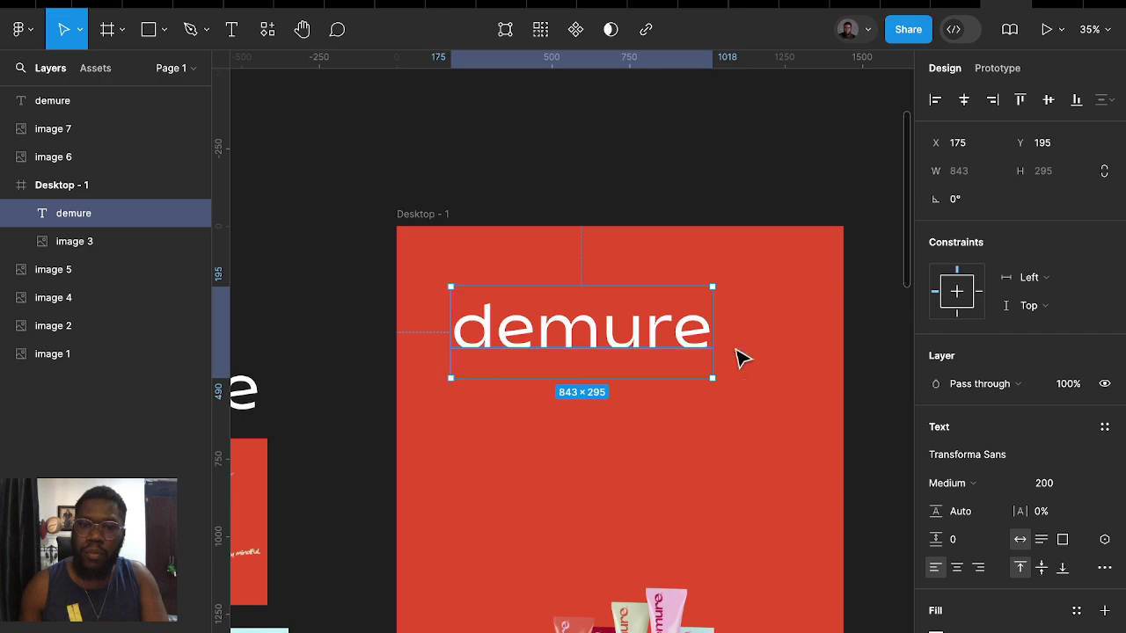
click(1049, 493)
text(32)
key(Return)
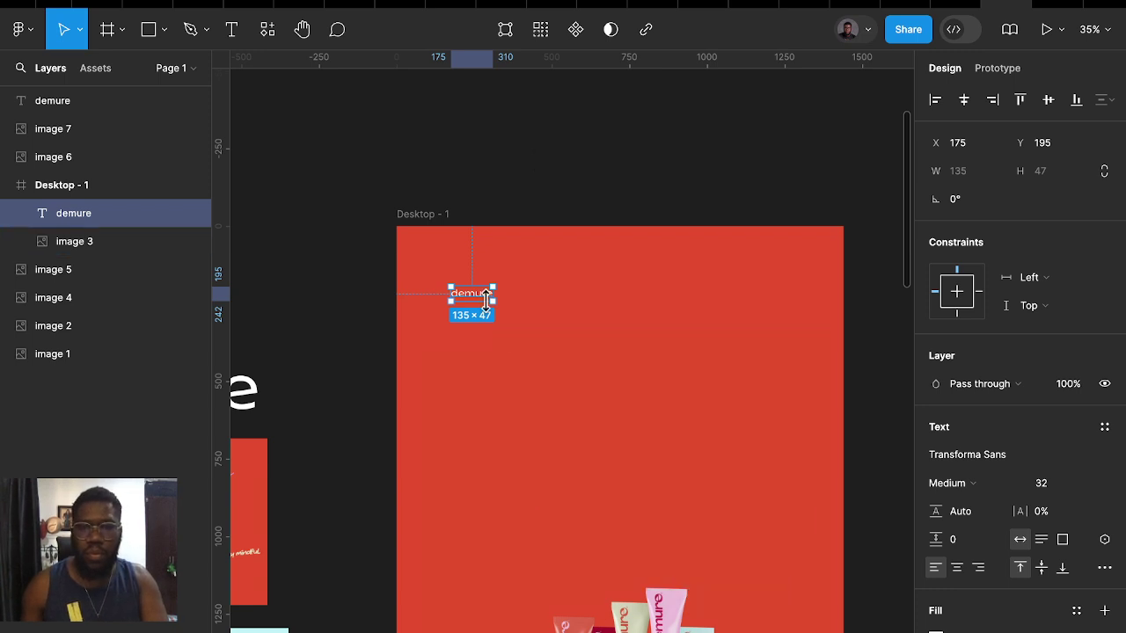
drag(488, 302, 631, 322)
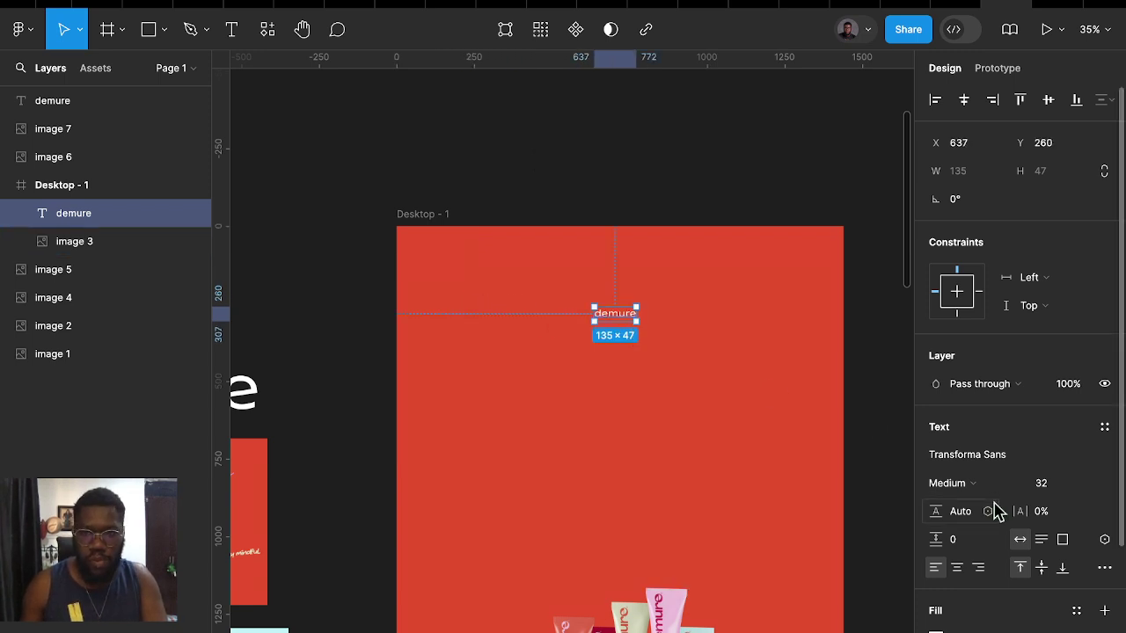
Change the wordmark's font to Ariom in Bold weight
click(979, 466)
text(ar)
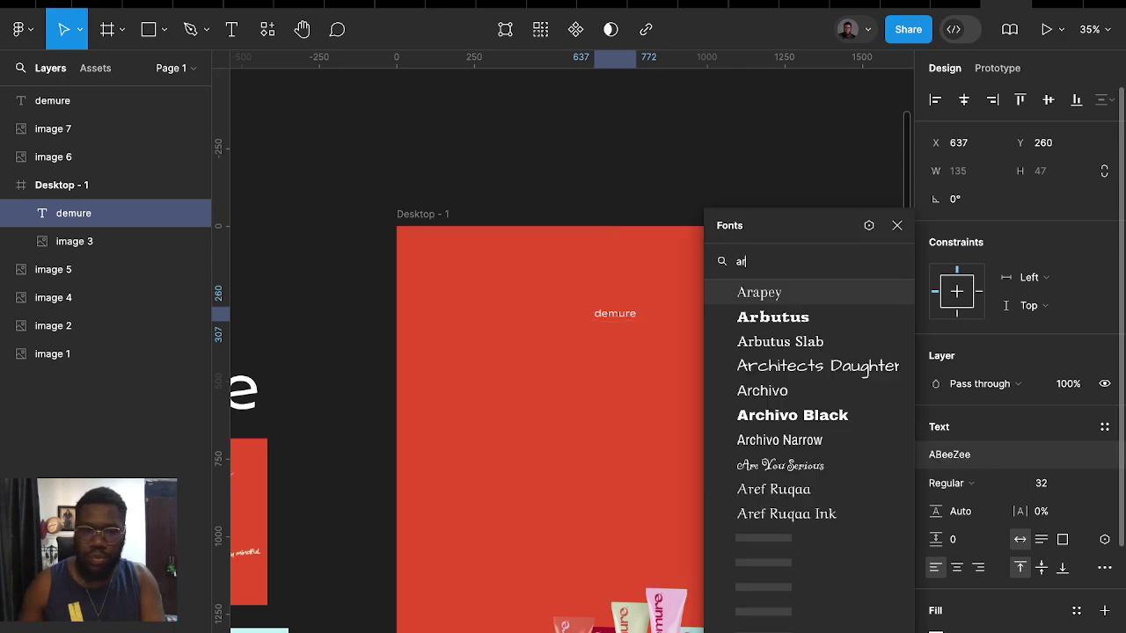
text(i)
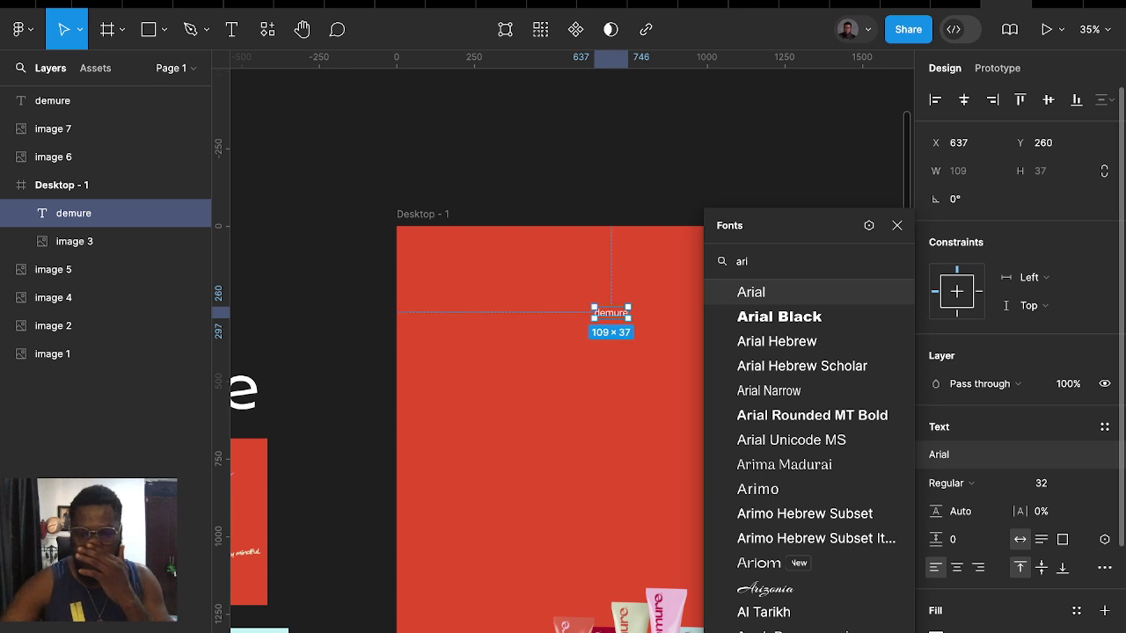
text(o)
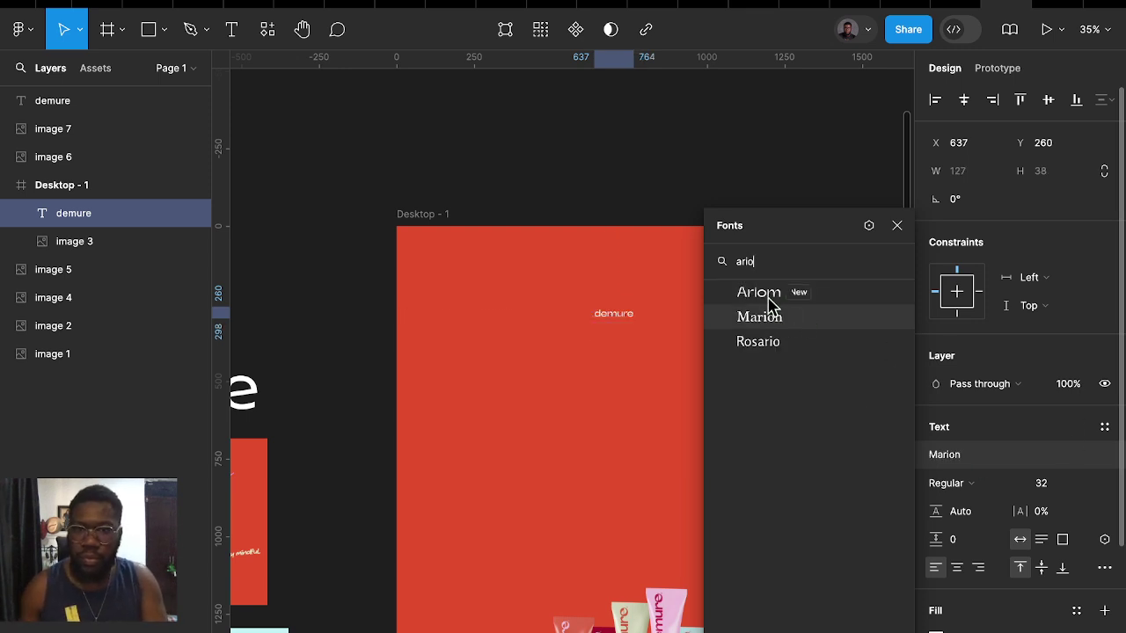
key(Return)
scroll(630, 321, up, 5)
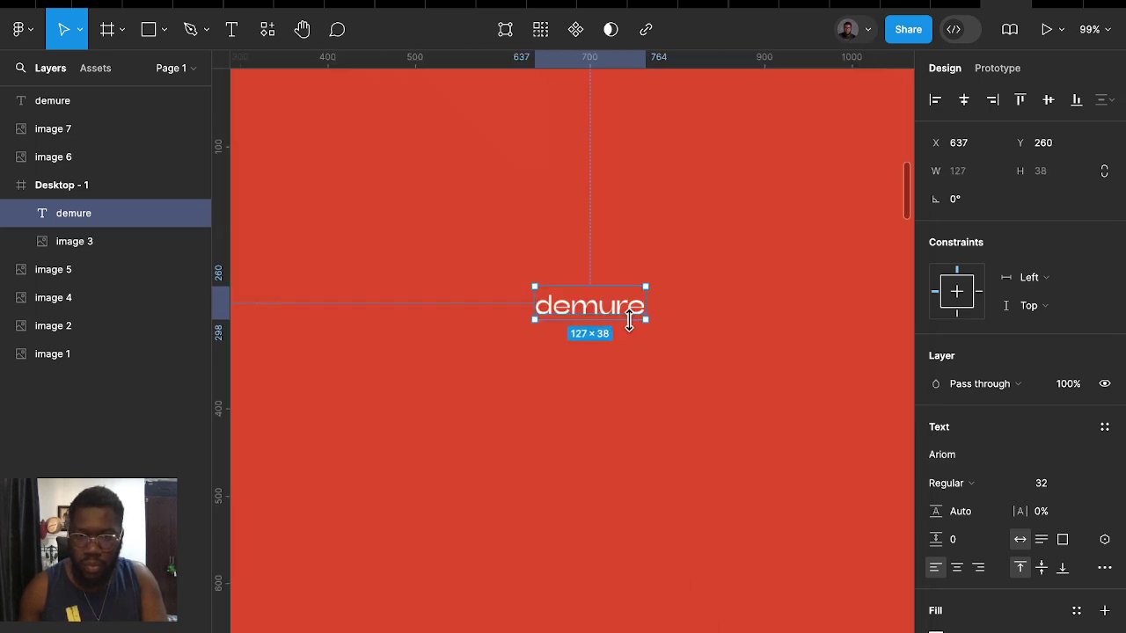
scroll(634, 305, up, 2)
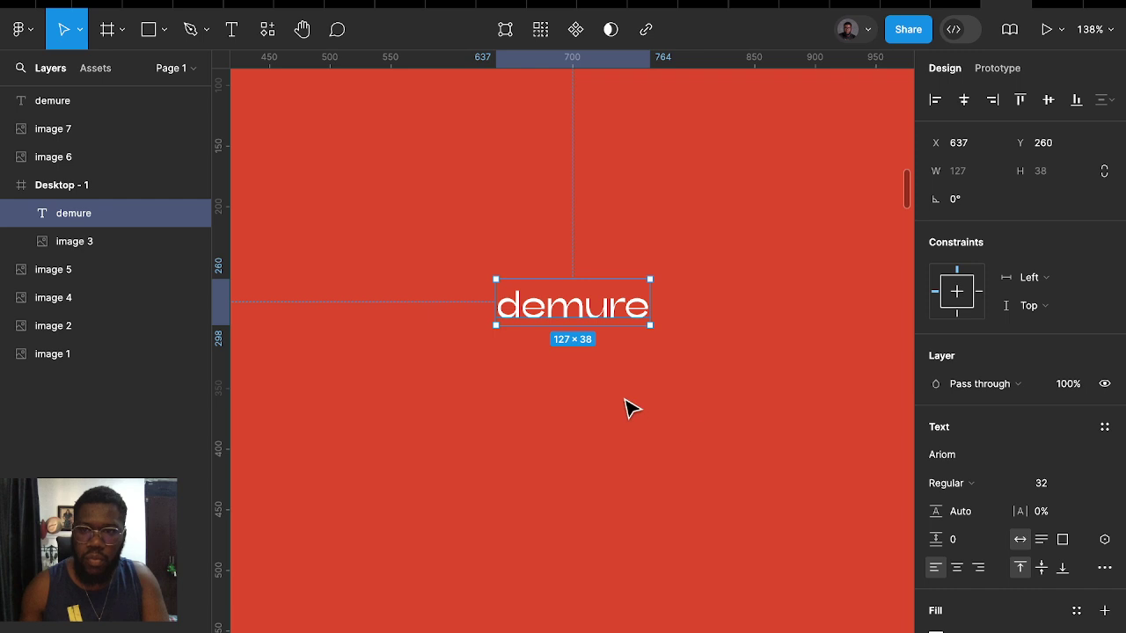
scroll(650, 339, down, 2)
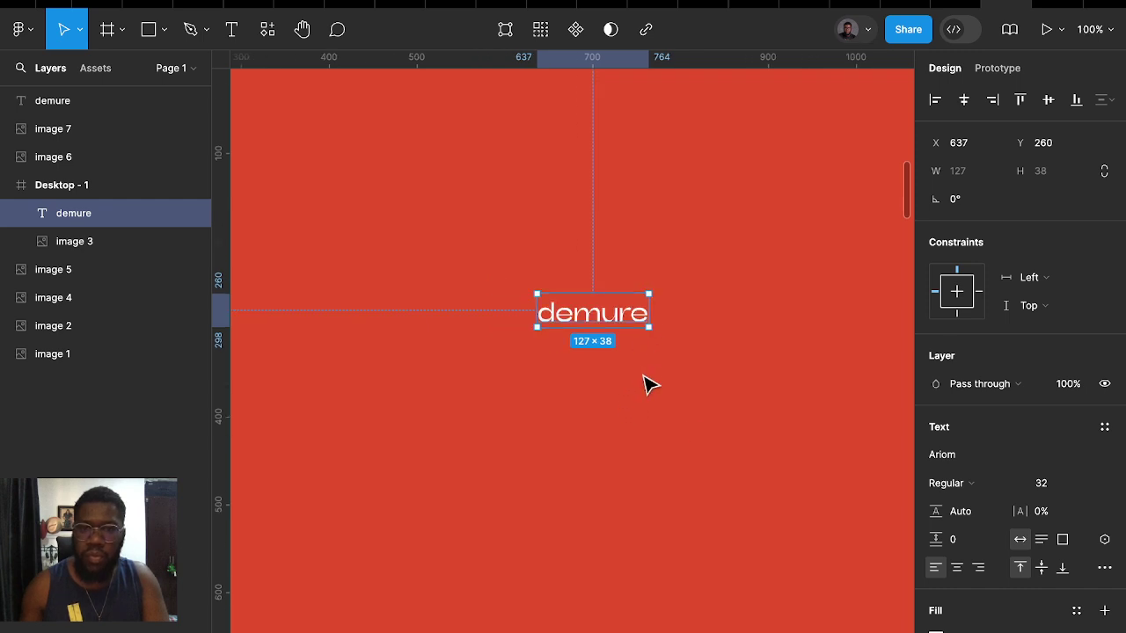
click(981, 487)
click(985, 505)
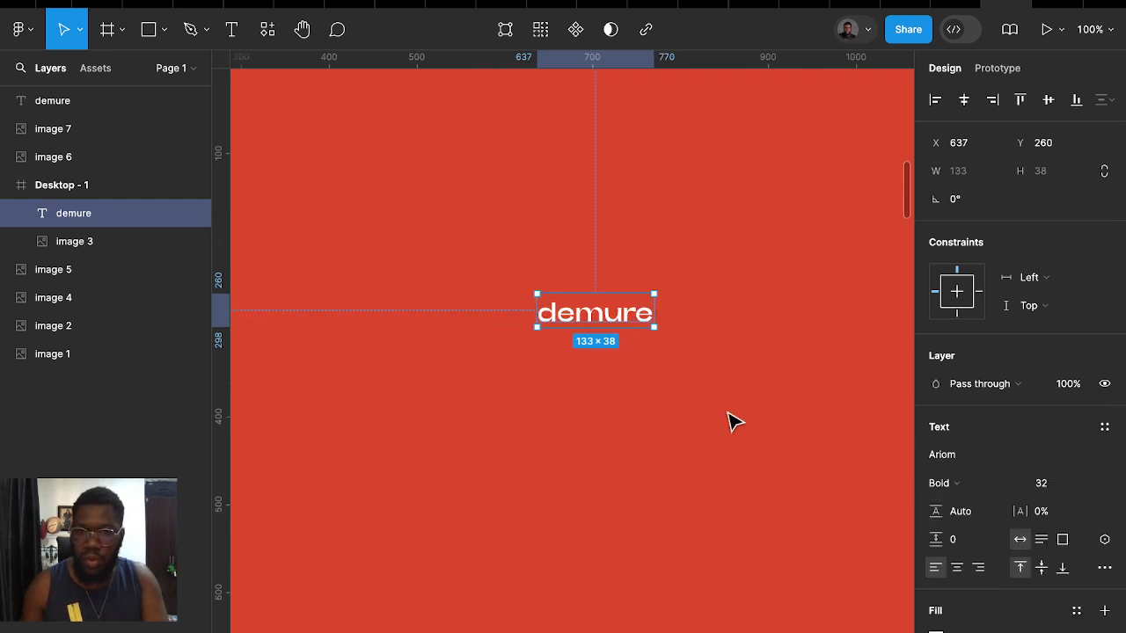
scroll(730, 422, down, 4)
click(710, 446)
click(673, 372)
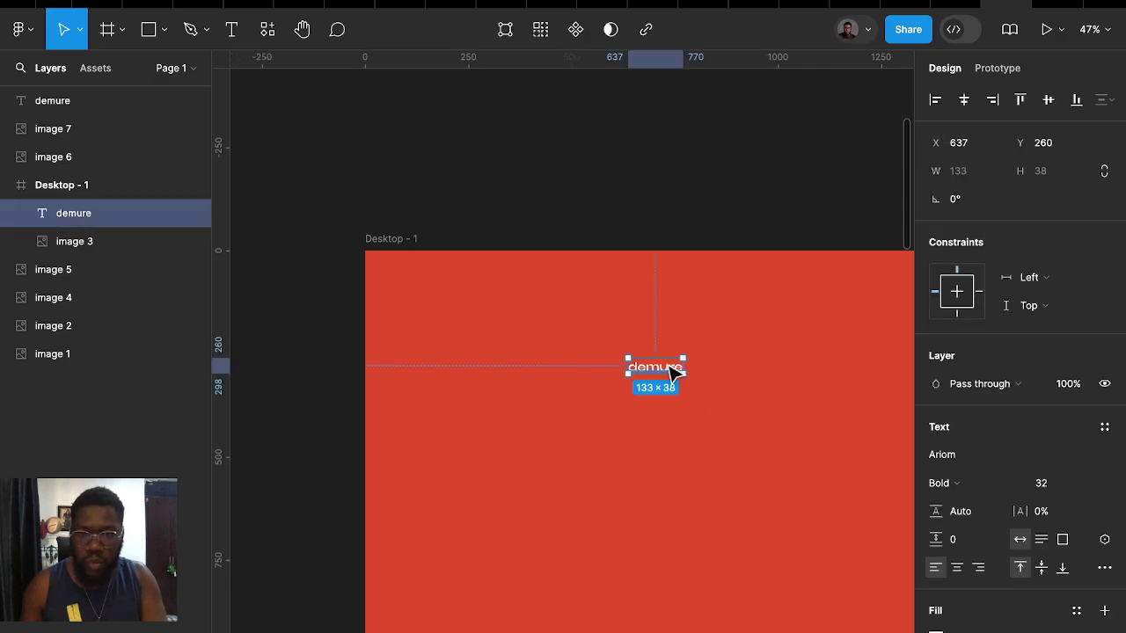
Retype the wordmark as 'Demure', move it top-left and wrap it in auto layout
double_click(659, 369)
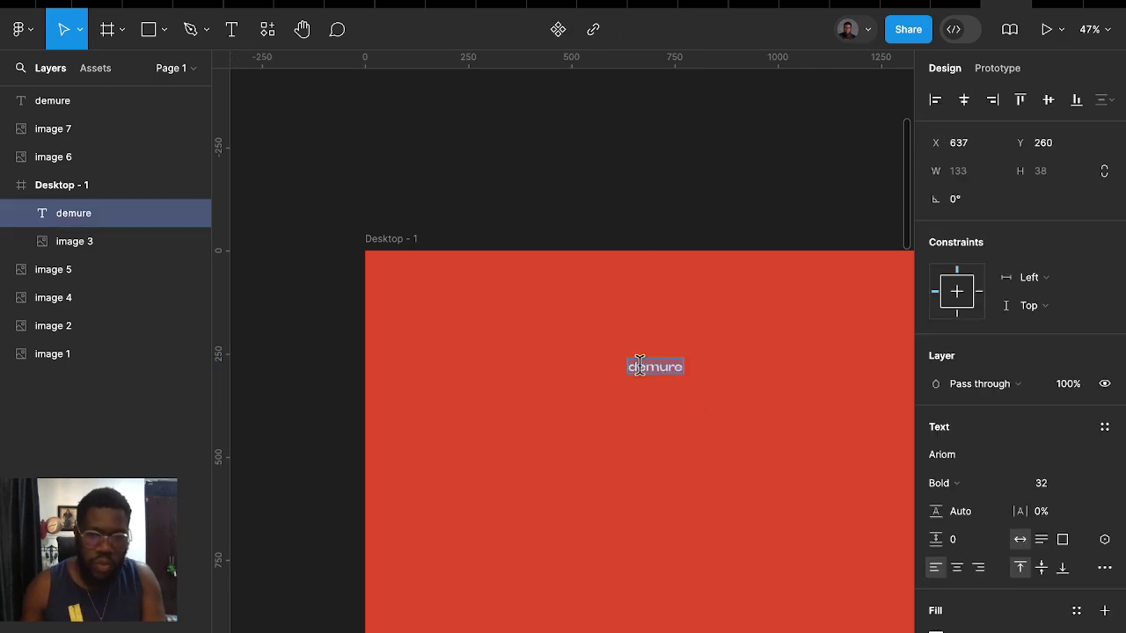
text(Demure)
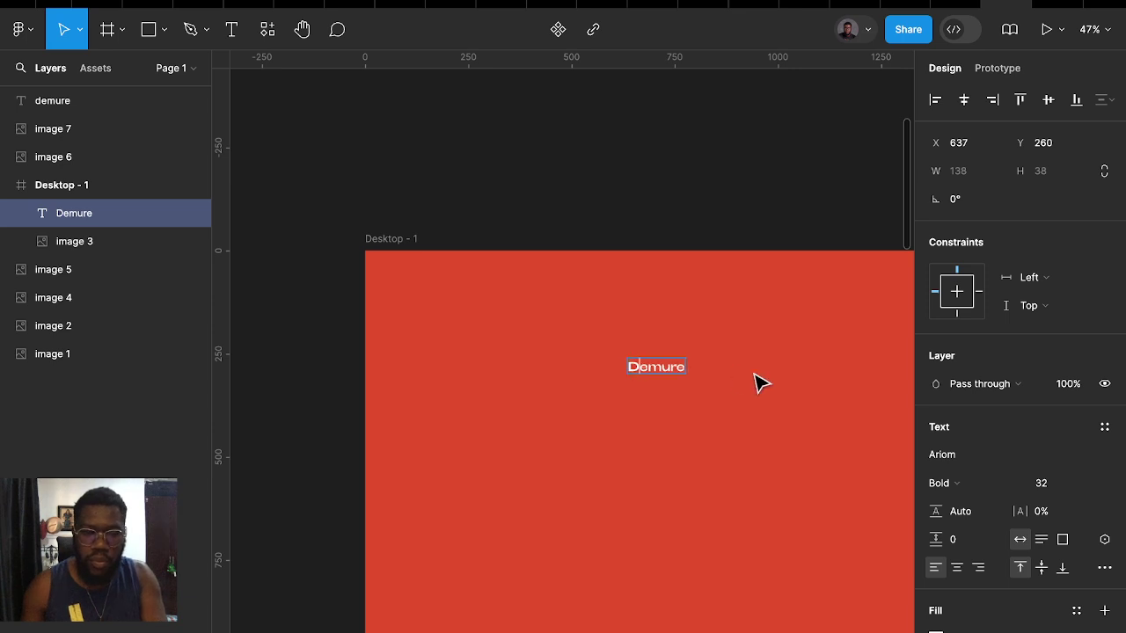
key(Escape)
mouse_move(657, 374)
mouse_down()
mouse_move(446, 293)
mouse_move(659, 291)
mouse_up()
key(shift+a)
Turn the duplicated Demure text into a 'Shop All' label
click(660, 293)
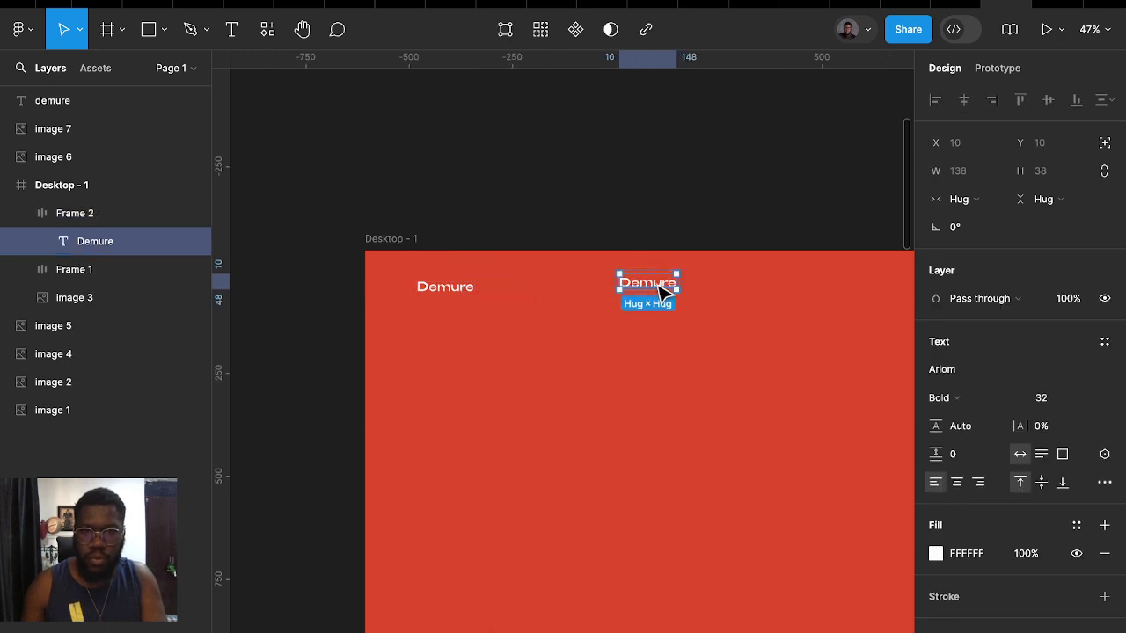
double_click(655, 283)
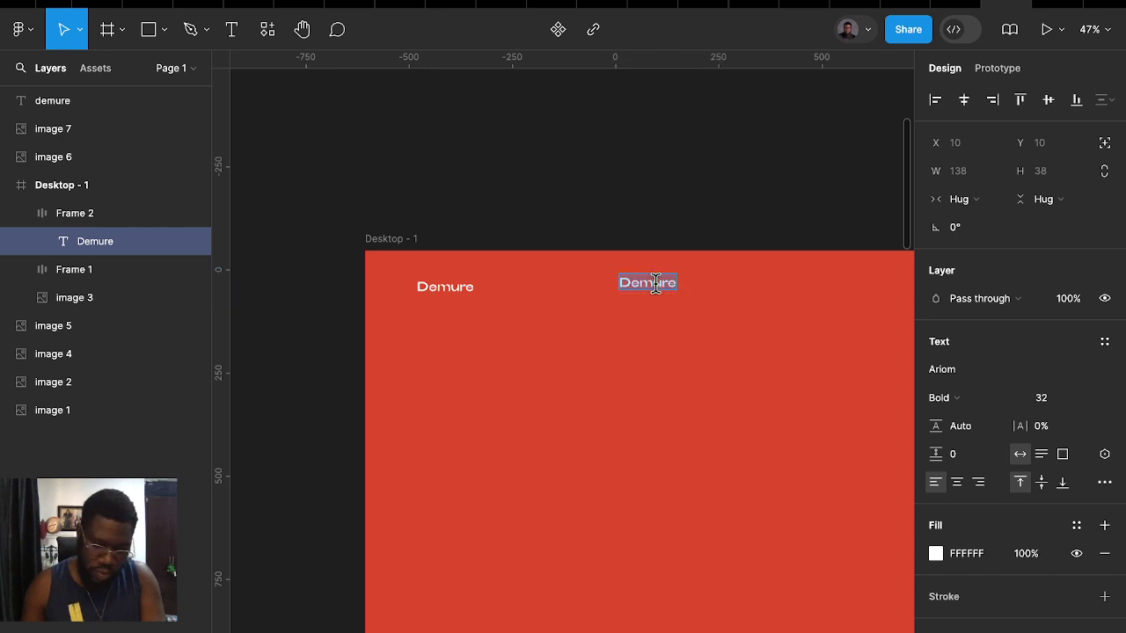
text(Shop All)
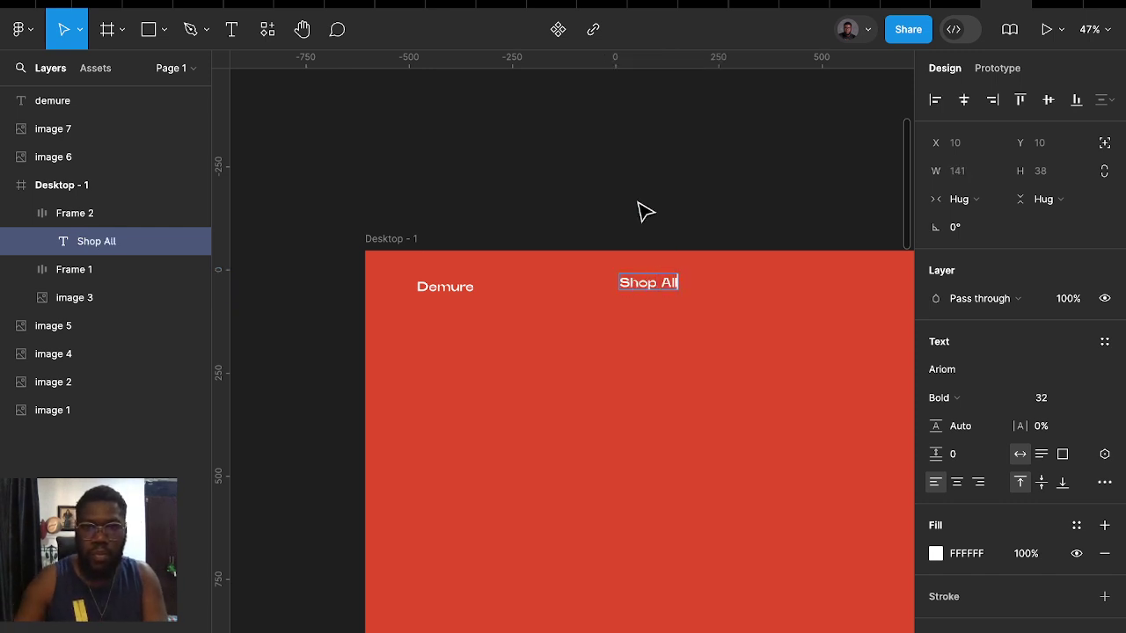
click(646, 214)
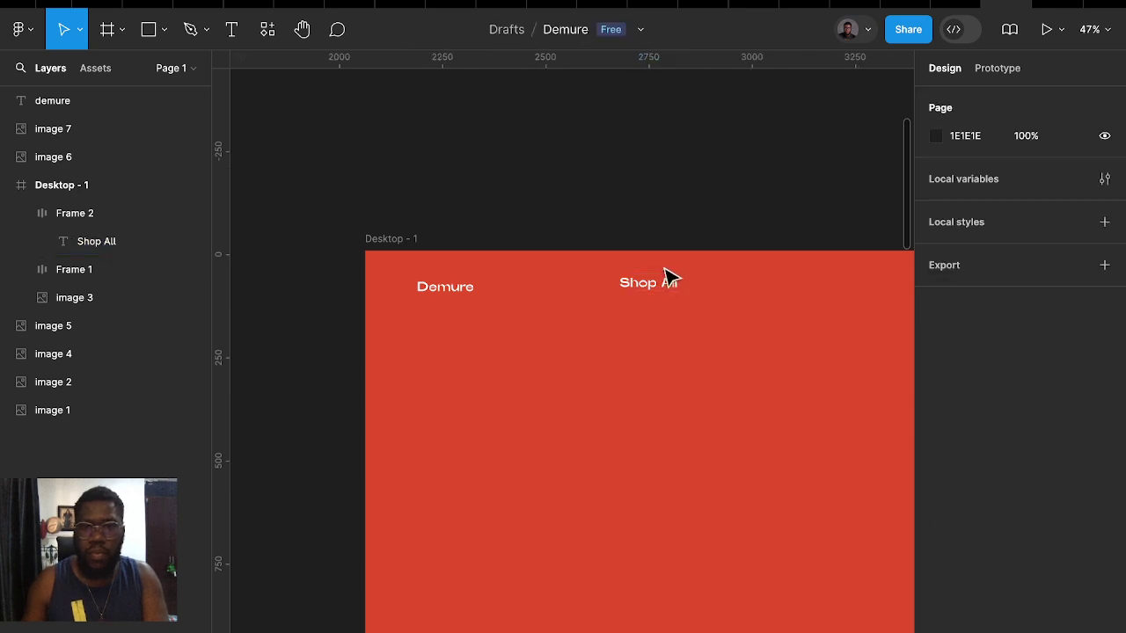
double_click(658, 296)
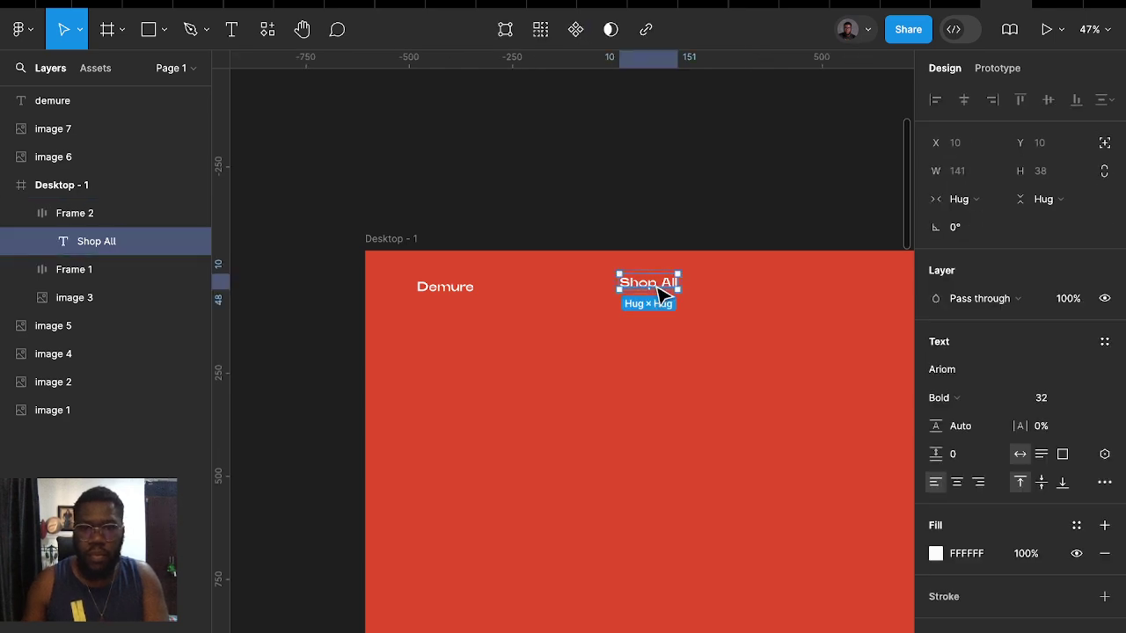
Set Shop All to Inter Tight Regular at size 16
click(965, 374)
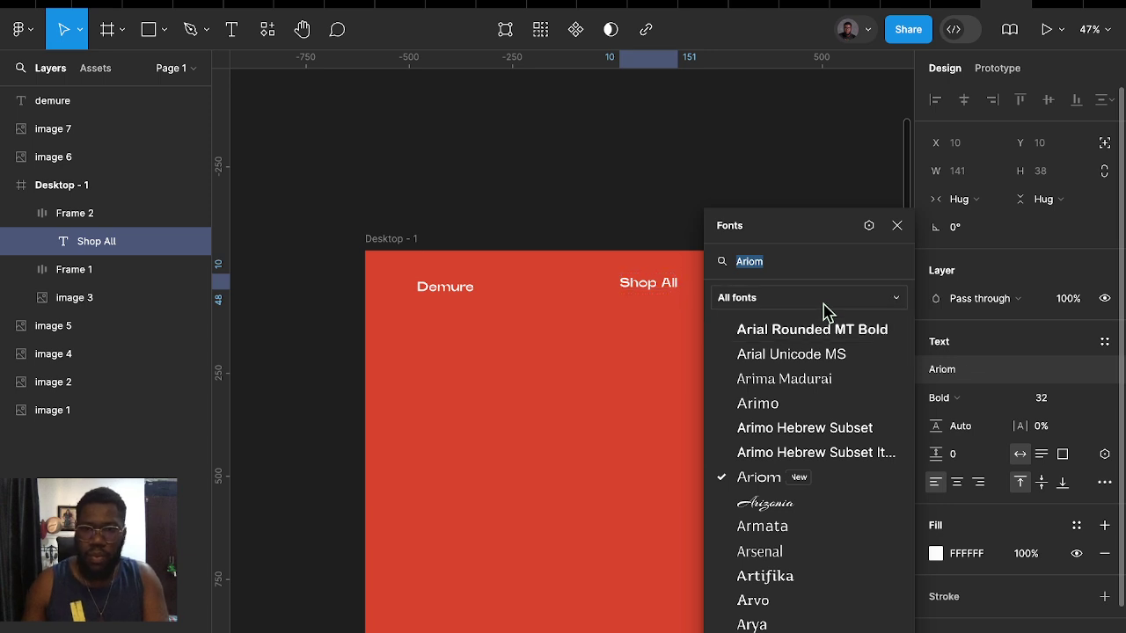
text(inter)
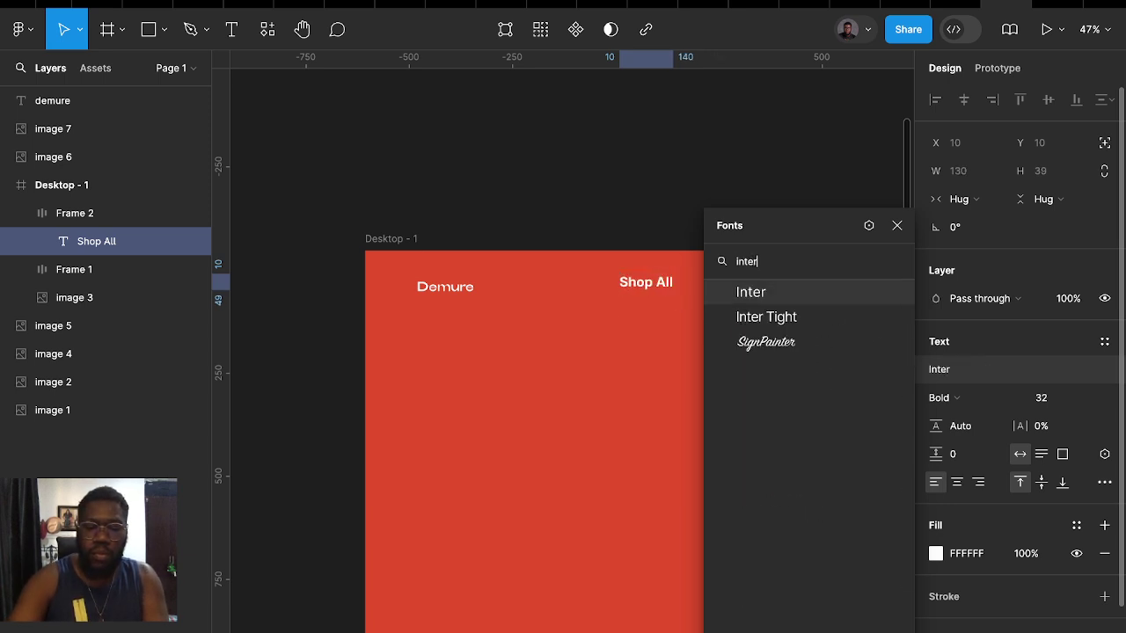
click(798, 318)
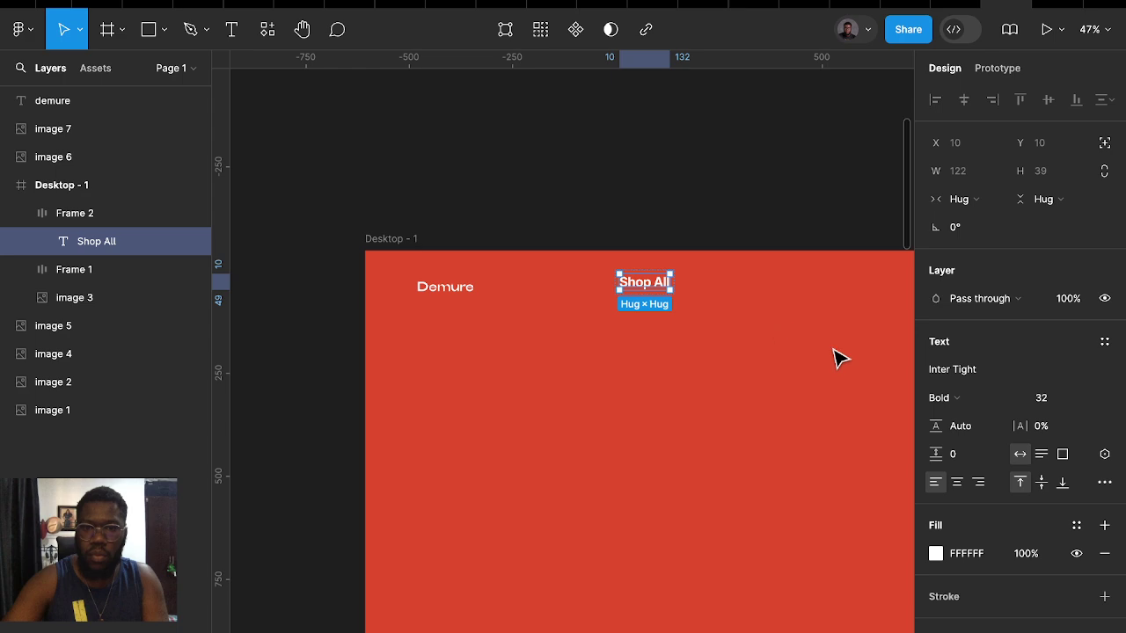
click(937, 398)
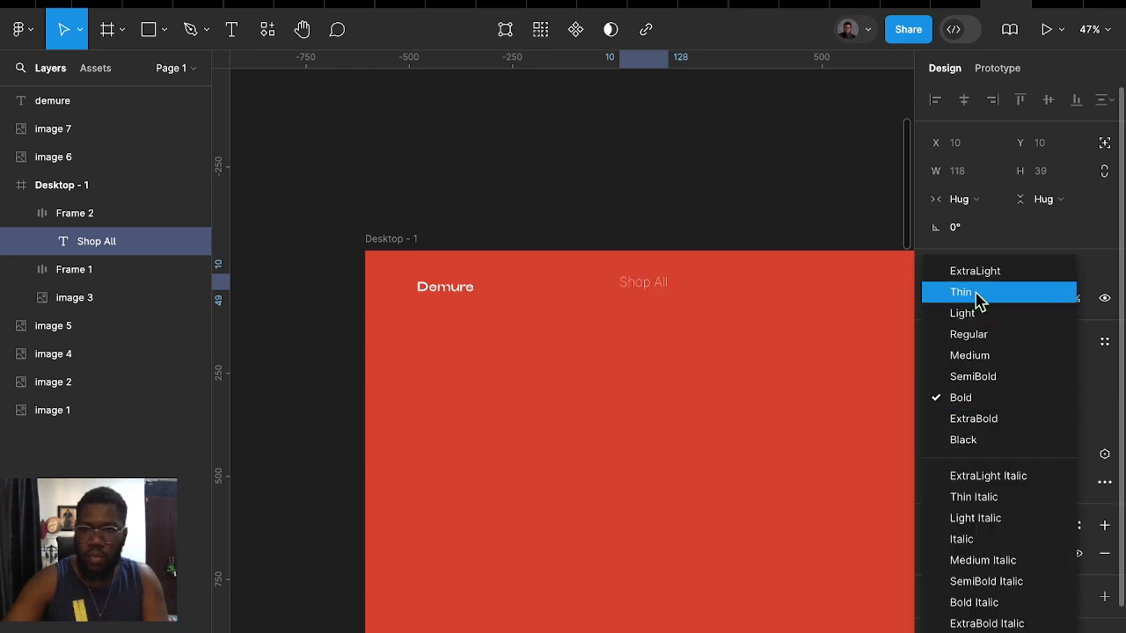
click(978, 336)
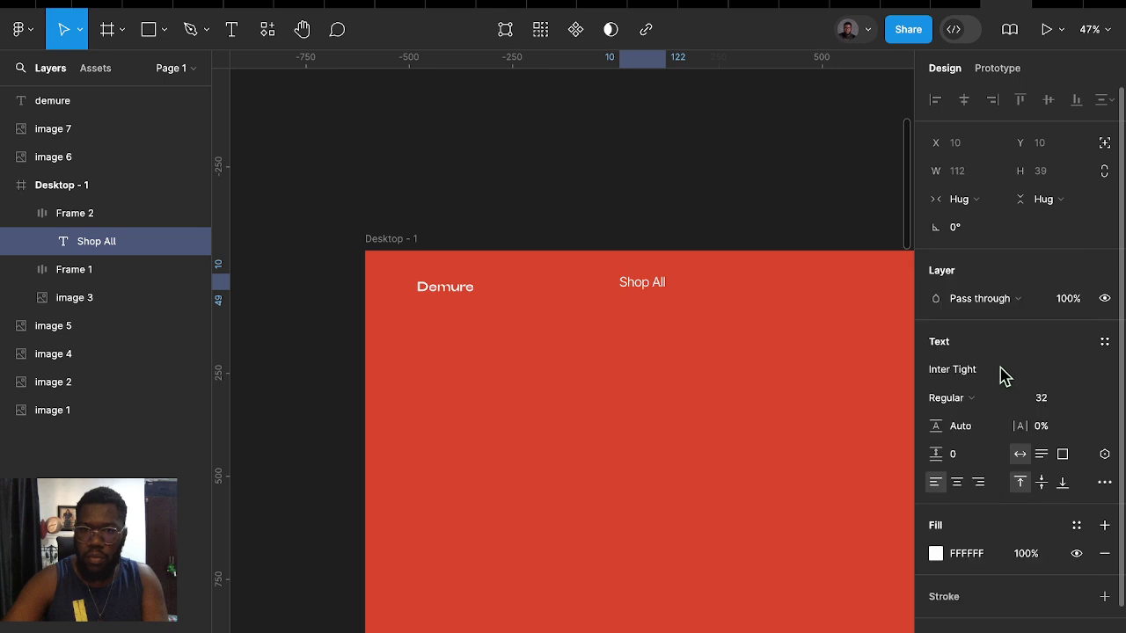
click(1042, 397)
text(16)
key(Return)
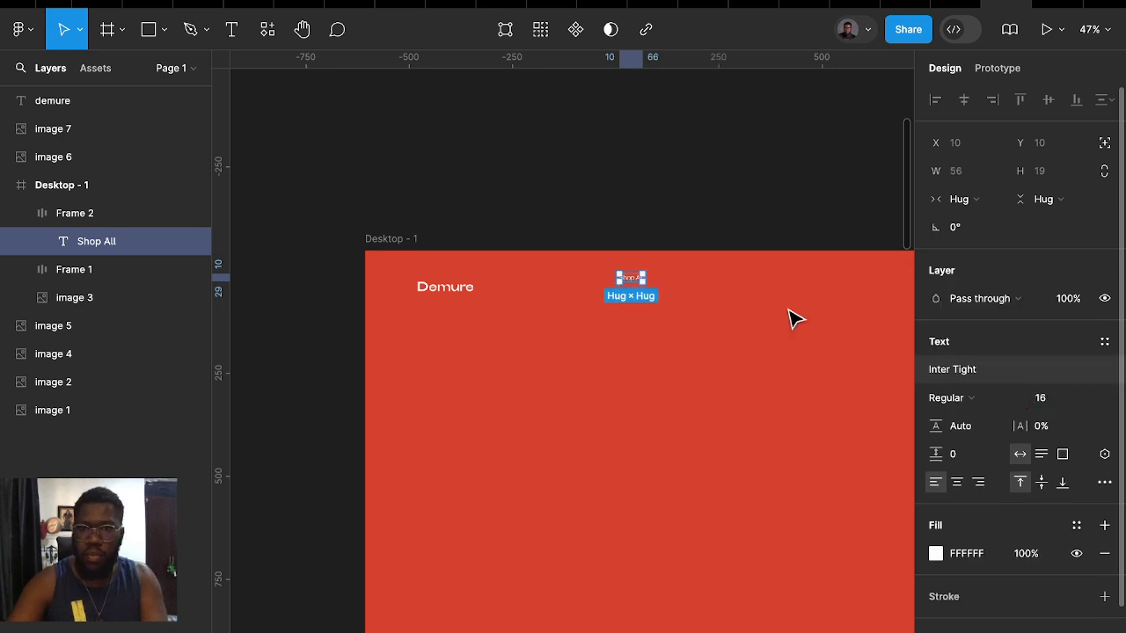
scroll(644, 241, up, 3)
Add a layout grid to the Desktop - 1 frame and switch it to columns
click(641, 299)
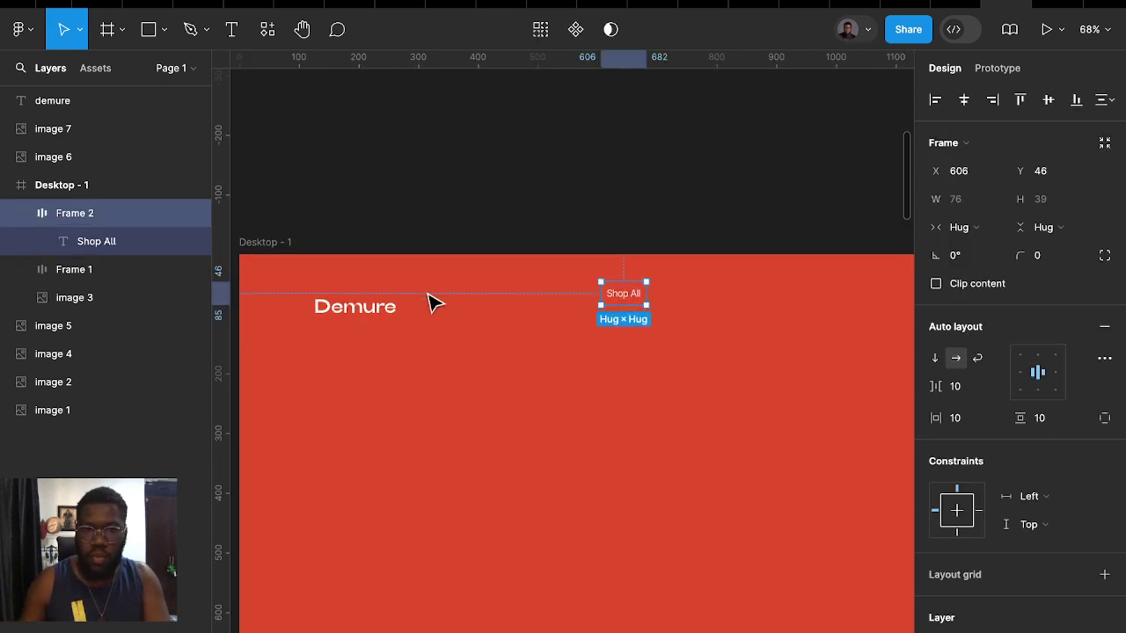
click(288, 245)
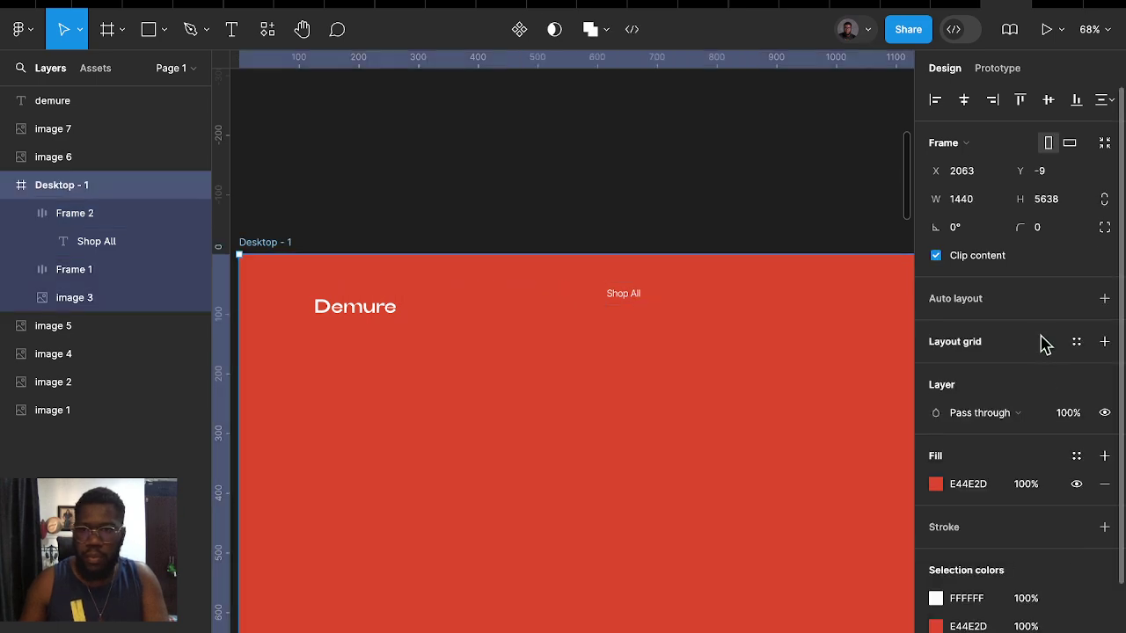
click(1075, 342)
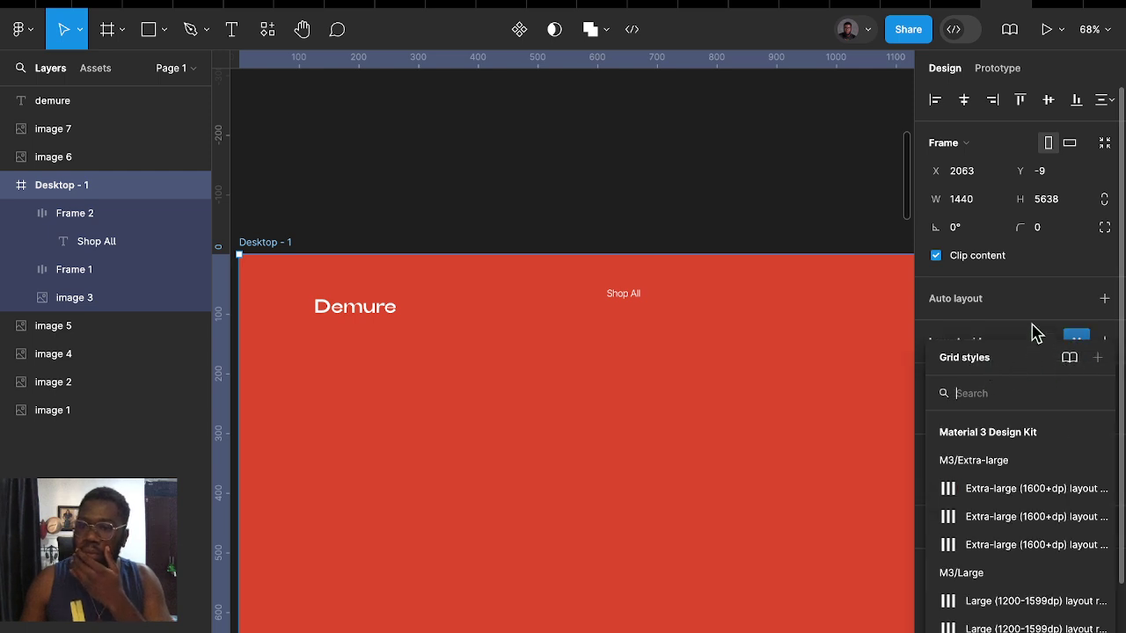
click(1034, 332)
click(1105, 342)
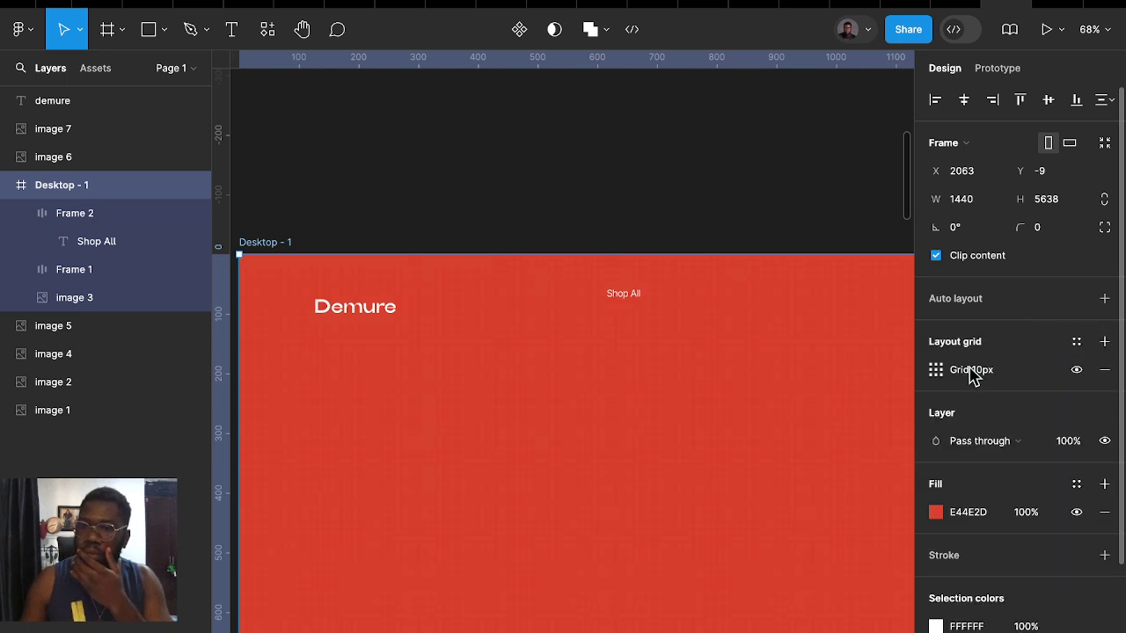
click(935, 370)
click(744, 378)
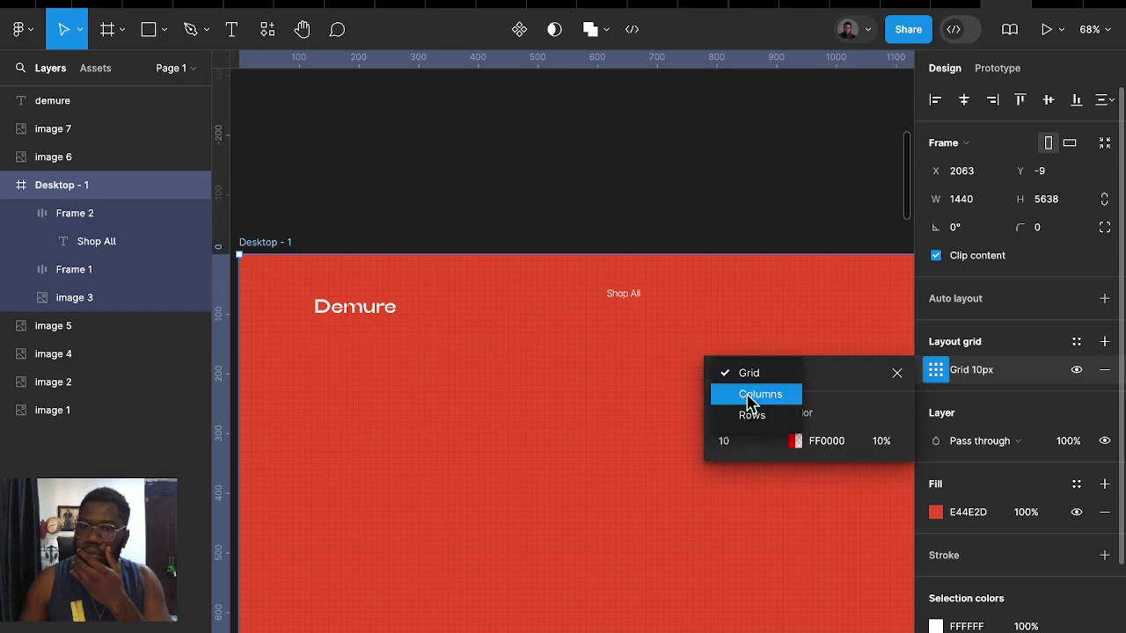
Give the column grid a green 00FF0A tint at 10%, 12 columns and 80 margin
click(796, 442)
click(630, 457)
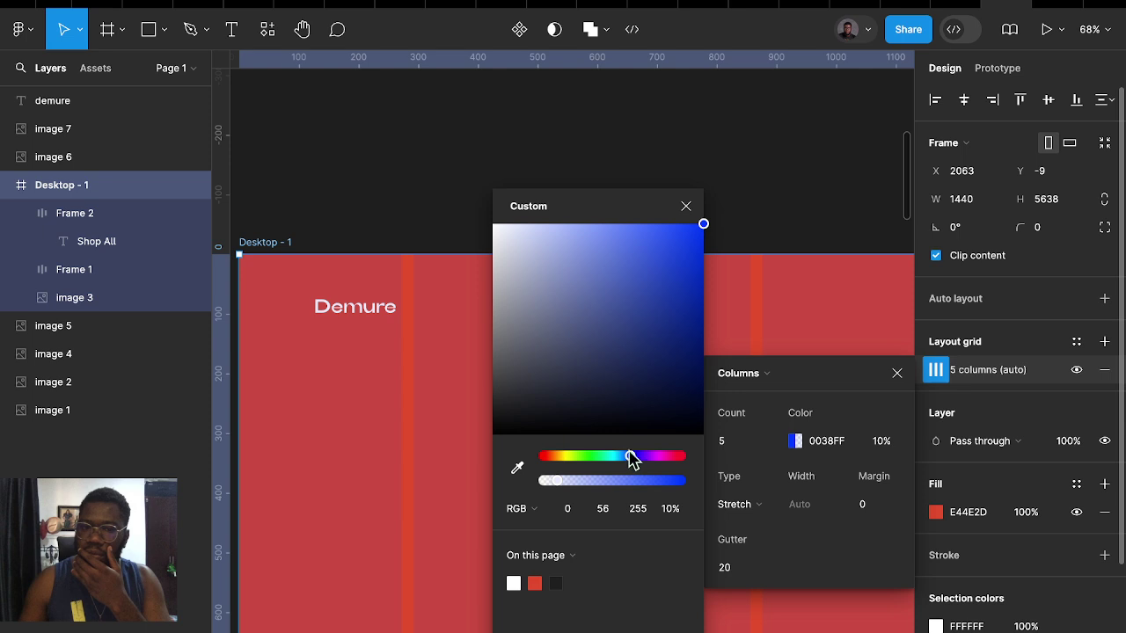
drag(622, 456, 591, 456)
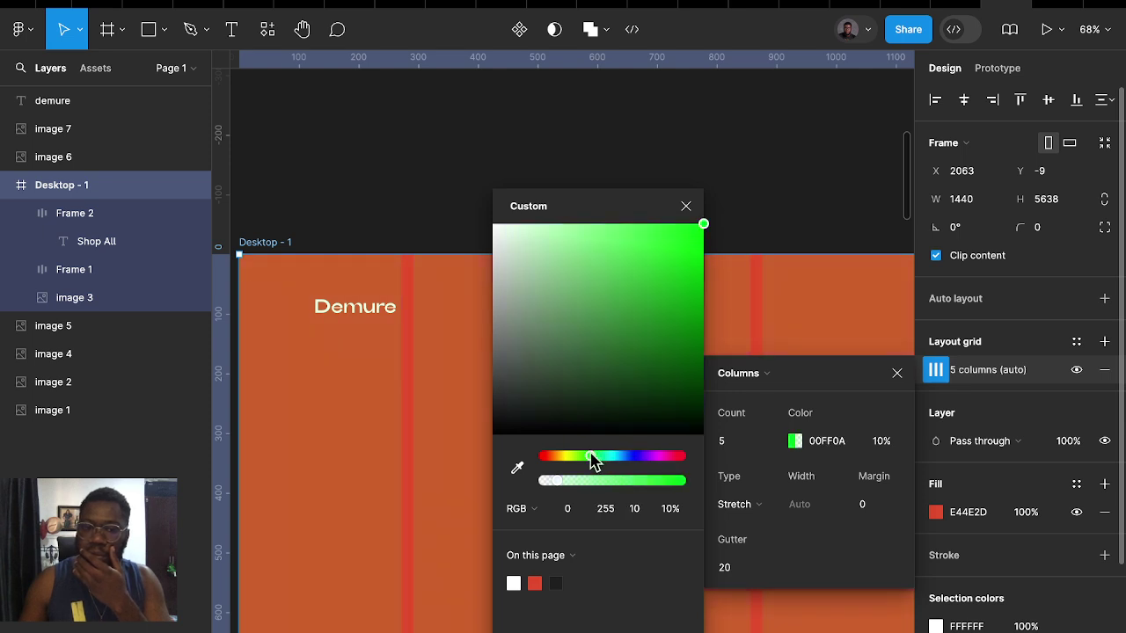
click(724, 443)
text(1)
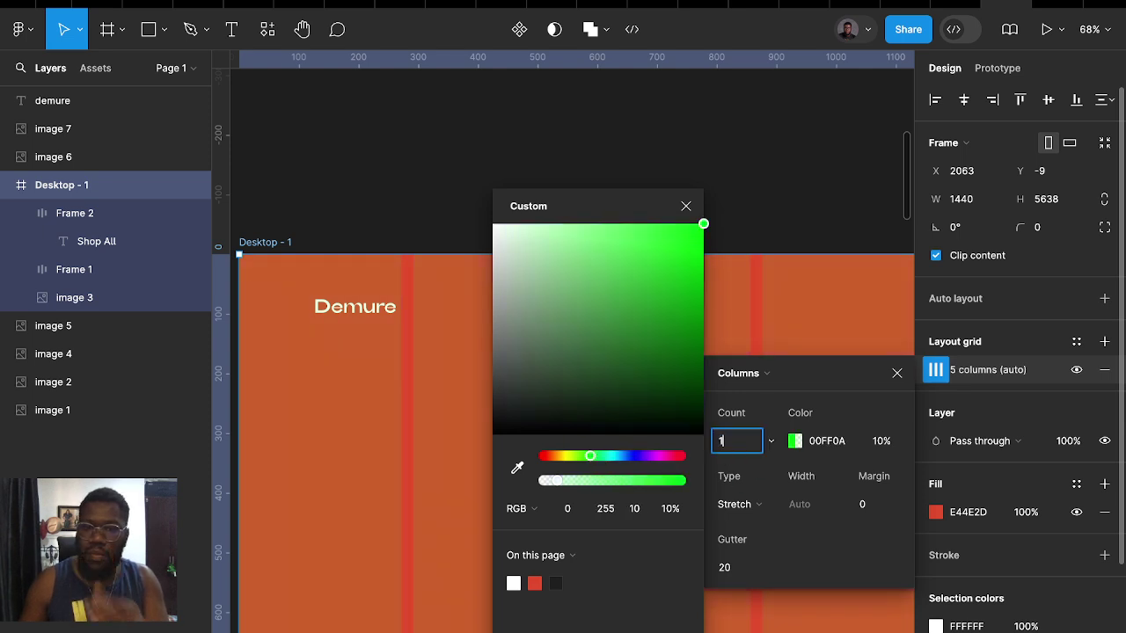
text(2)
click(893, 506)
click(847, 510)
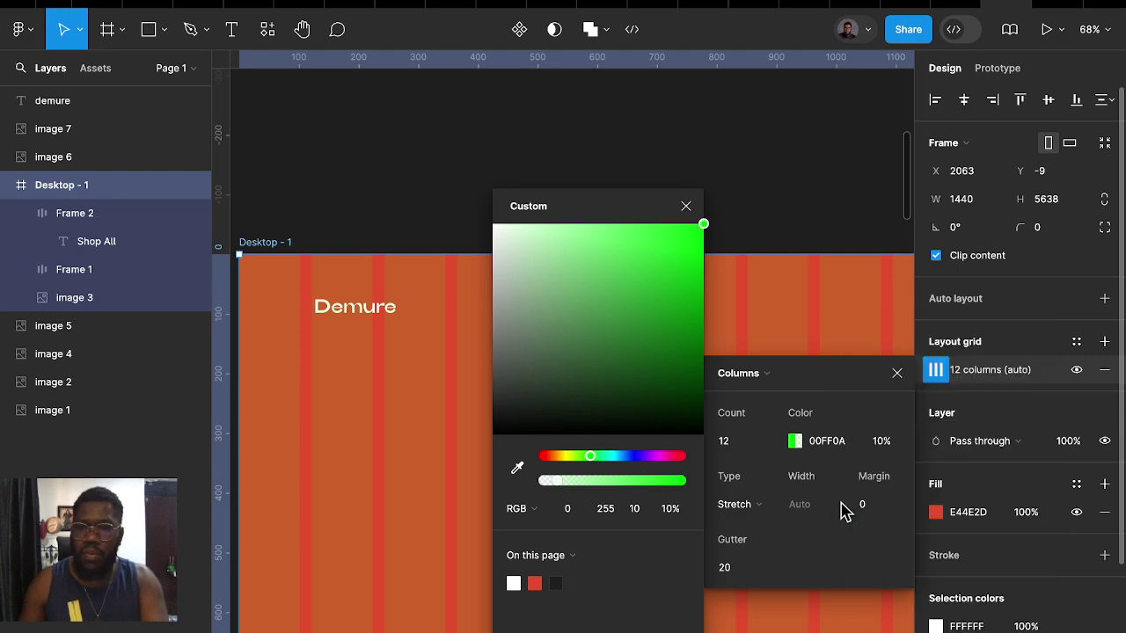
text(80)
key(Return)
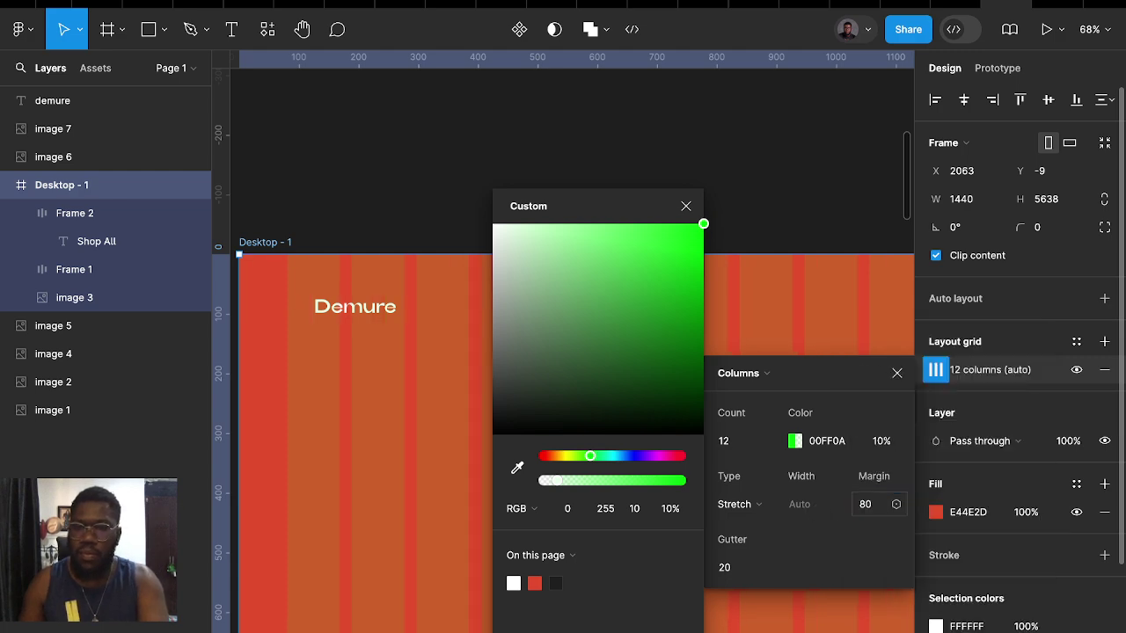
click(772, 198)
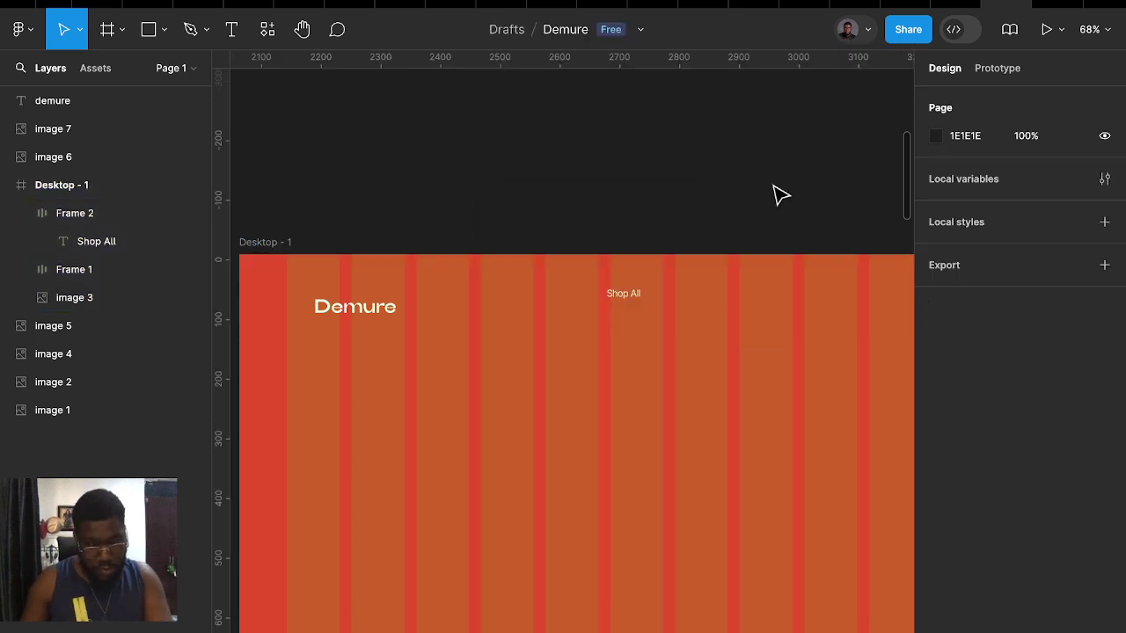
Check another open file tab
scroll(635, 233, left, 3)
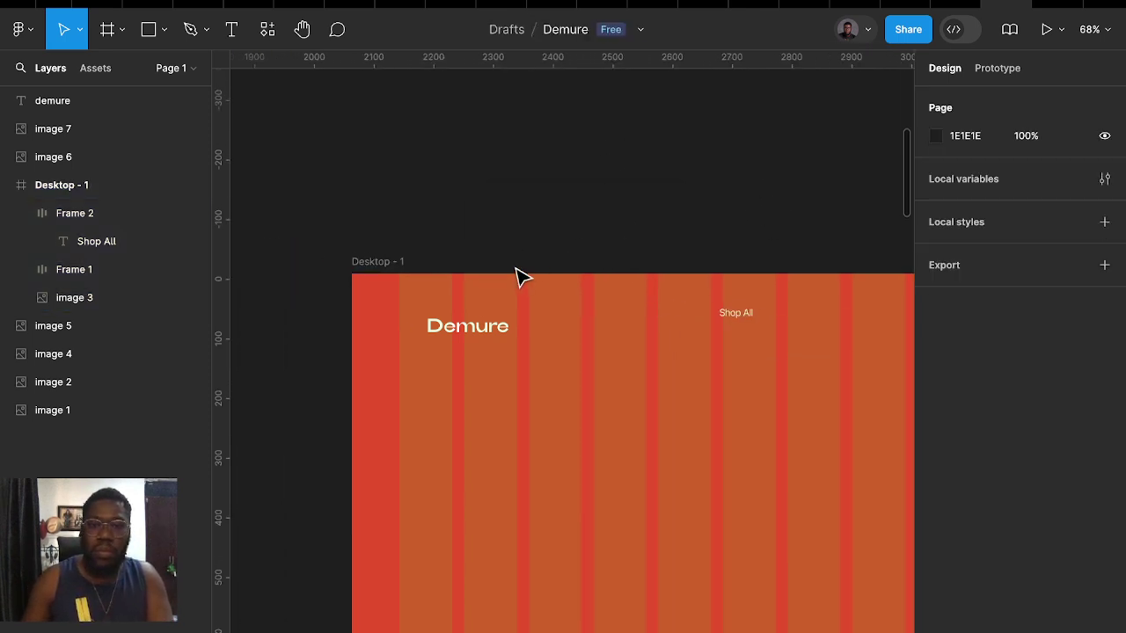
ctrl+scroll(534, 220, down, 2)
ctrl+scroll(553, 276, down, 2)
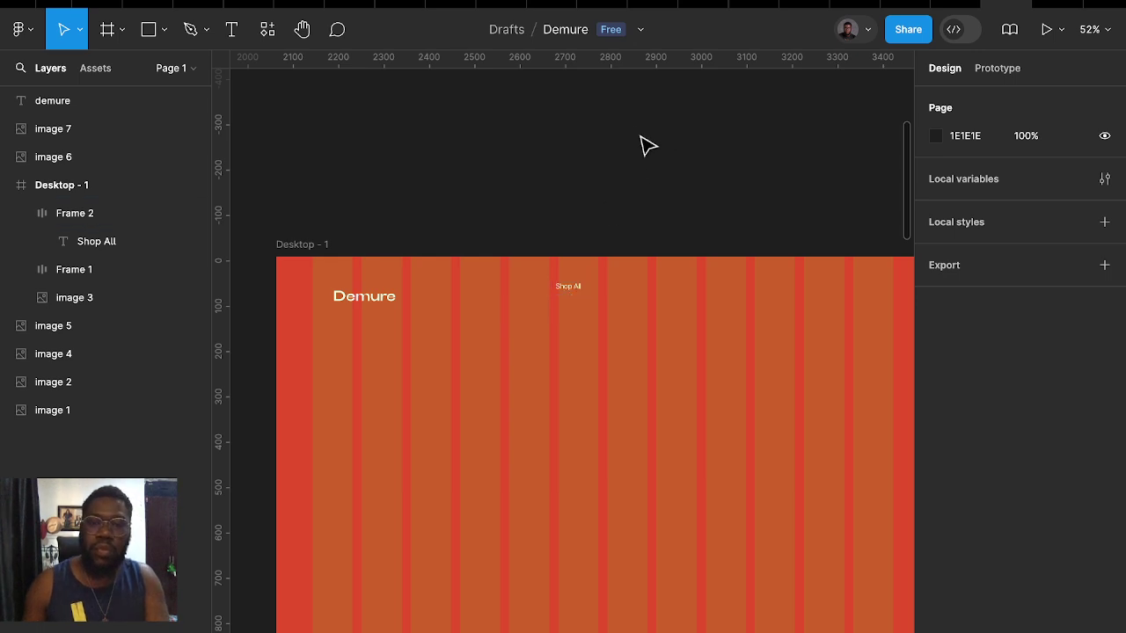
click(739, 4)
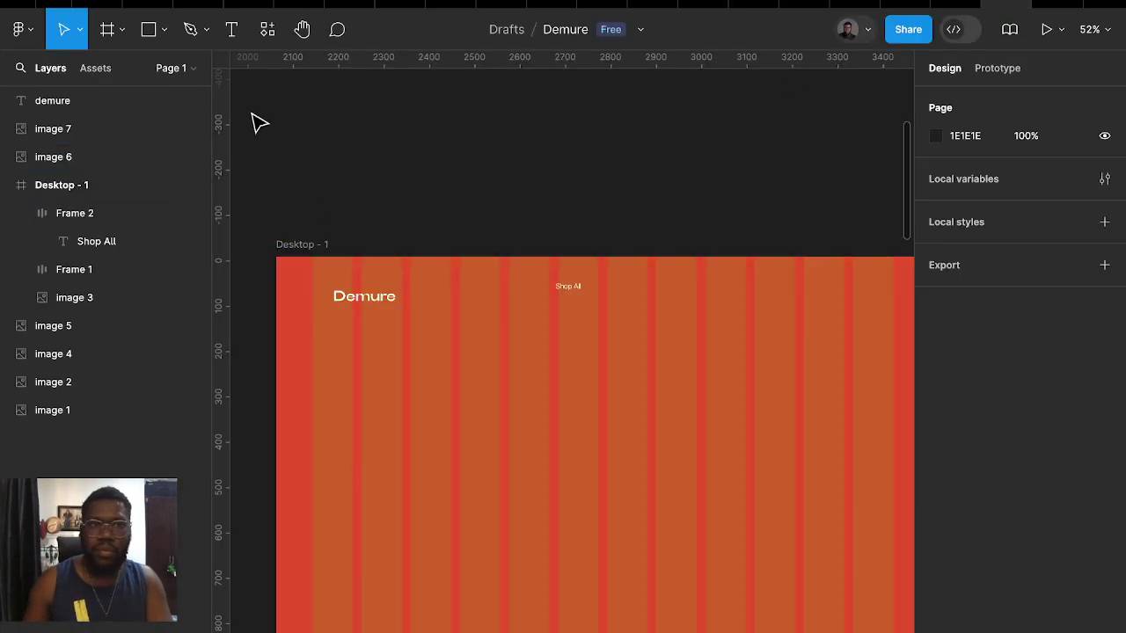
Add a new page named Icons to the Demure file
click(185, 73)
click(189, 104)
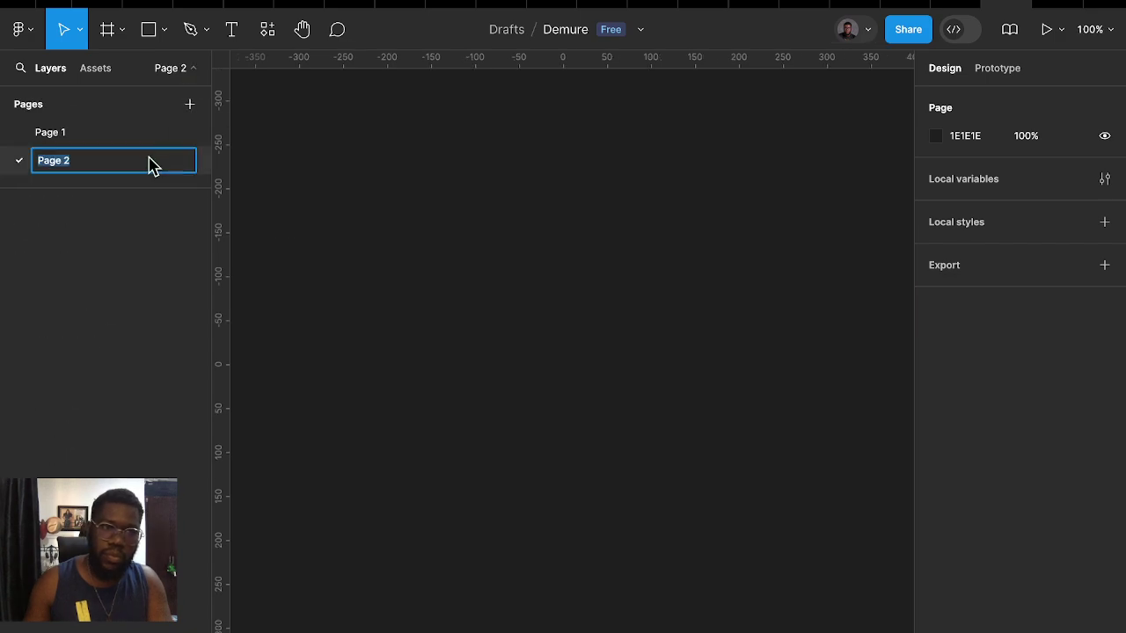
text(Icons)
key(Return)
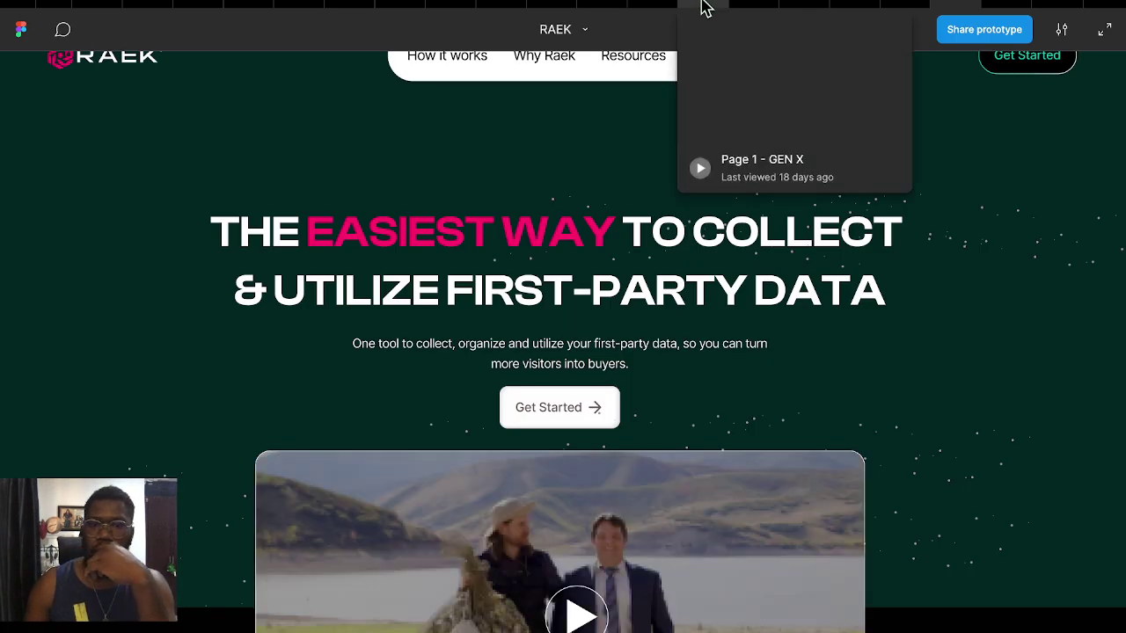
Go to the Hugeicons Pro file and pan around its icon library
click(741, 6)
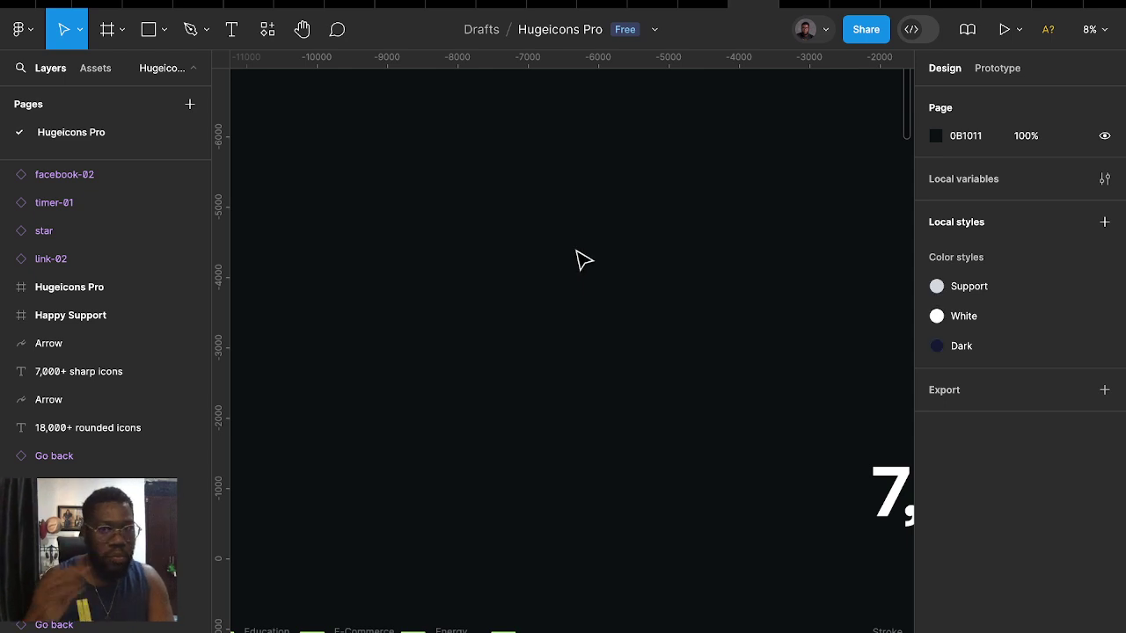
ctrl+scroll(570, 314, down, 5)
scroll(552, 373, down, 5)
scroll(553, 374, right, 4)
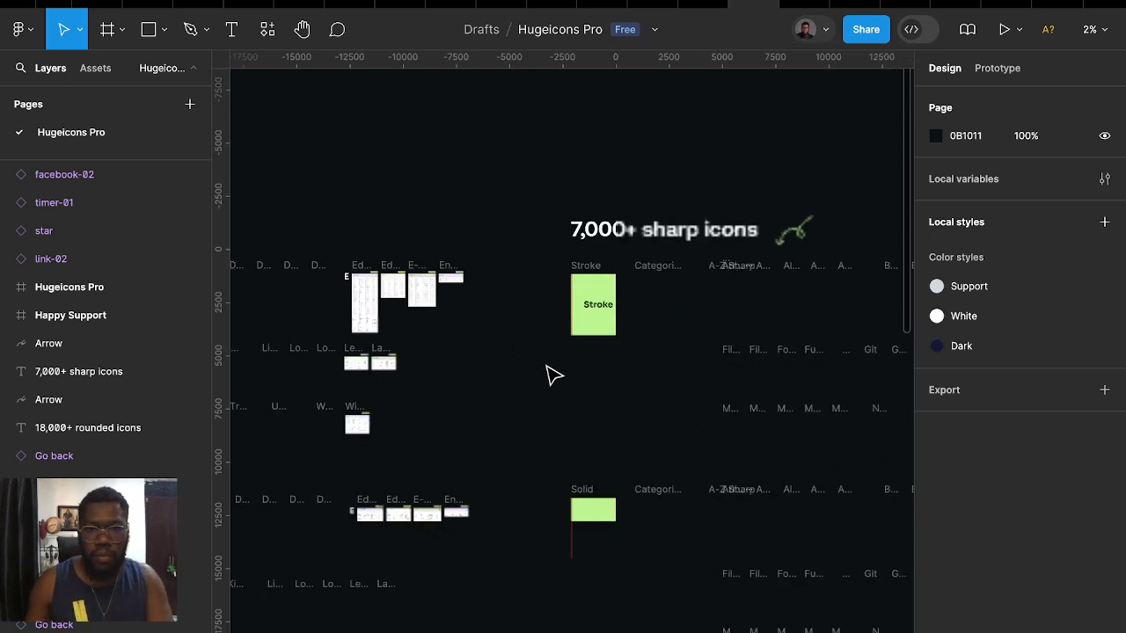
ctrl+scroll(738, 264, up, 3)
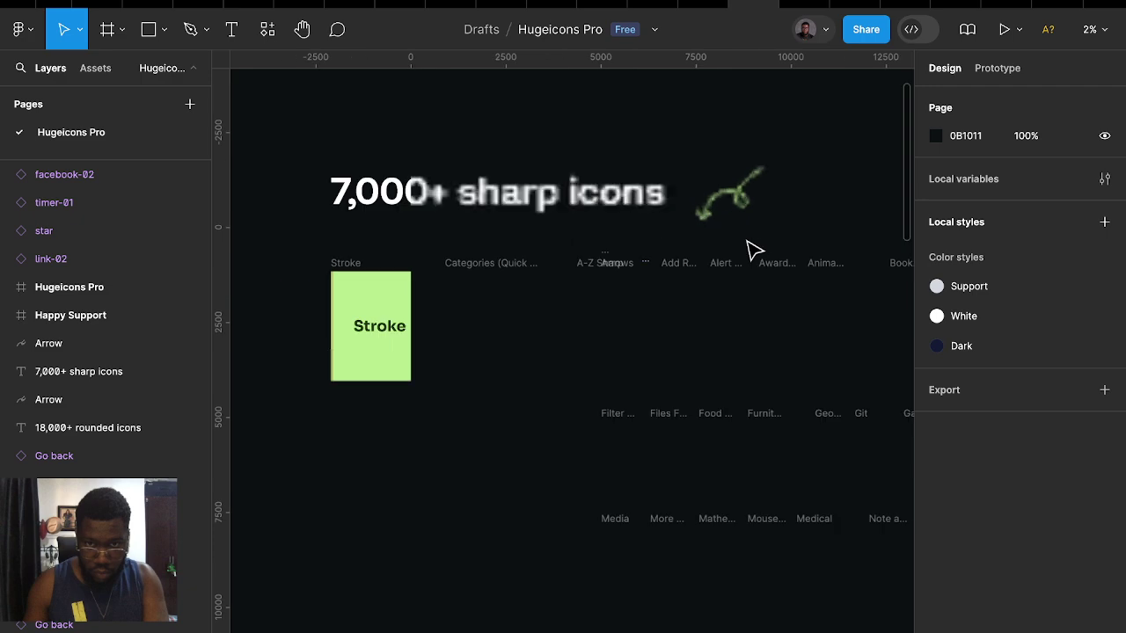
ctrl+scroll(664, 282, up, 3)
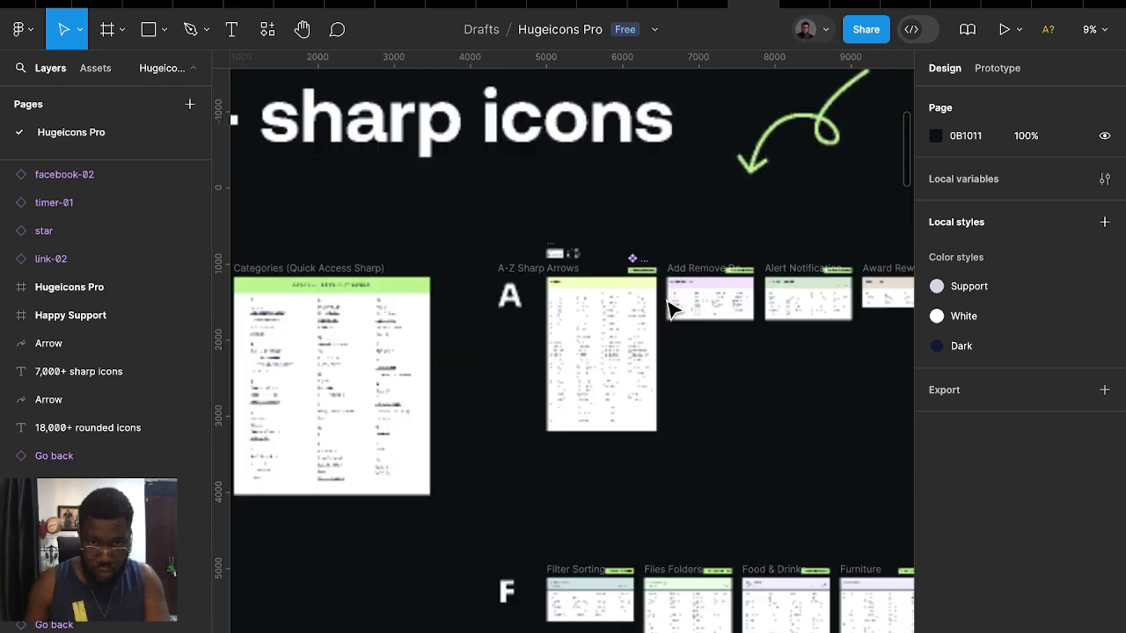
scroll(440, 367, left, 4)
scroll(440, 367, down, 1)
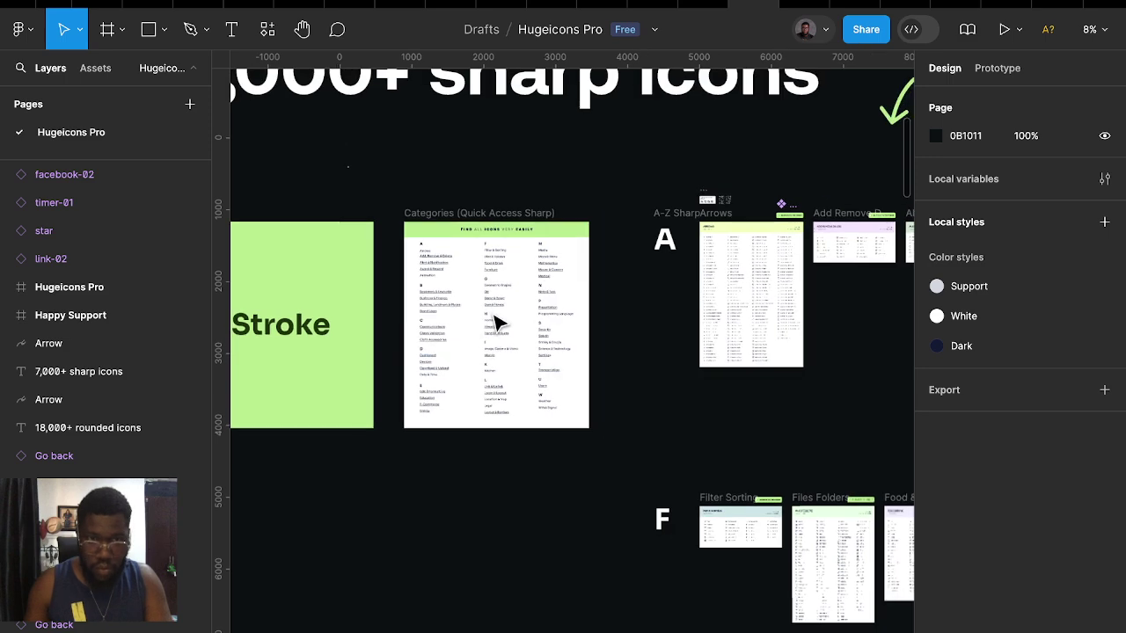
ctrl+scroll(527, 339, up, 2)
ctrl+scroll(668, 387, up, 2)
scroll(695, 368, right, 6)
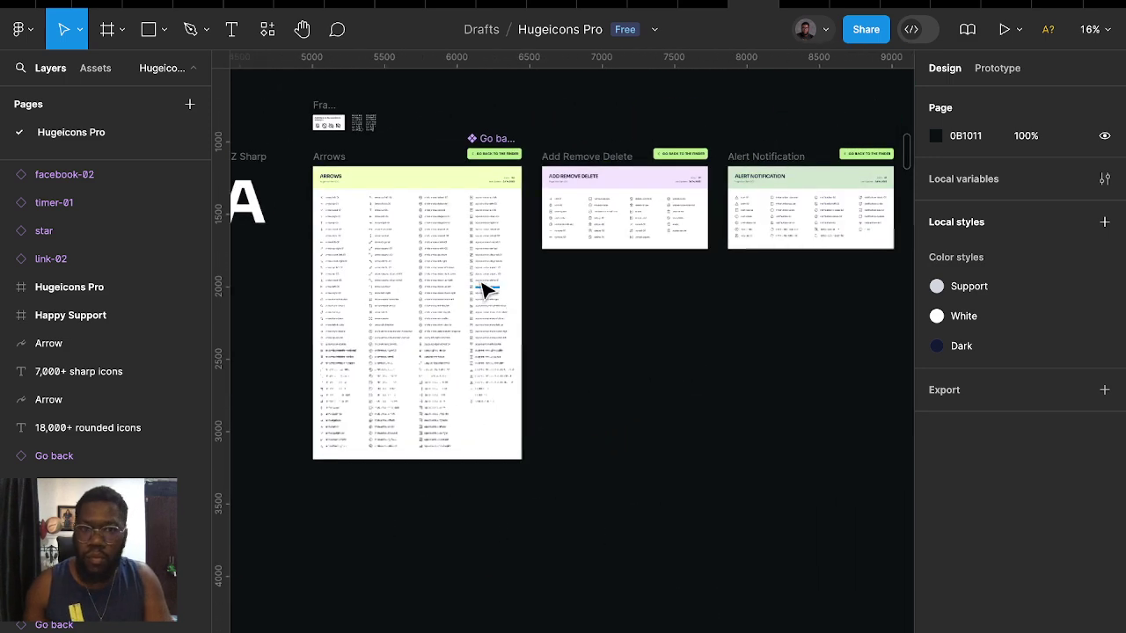
ctrl+scroll(485, 283, up, 5)
ctrl+scroll(482, 281, up, 5)
scroll(434, 428, left, 2)
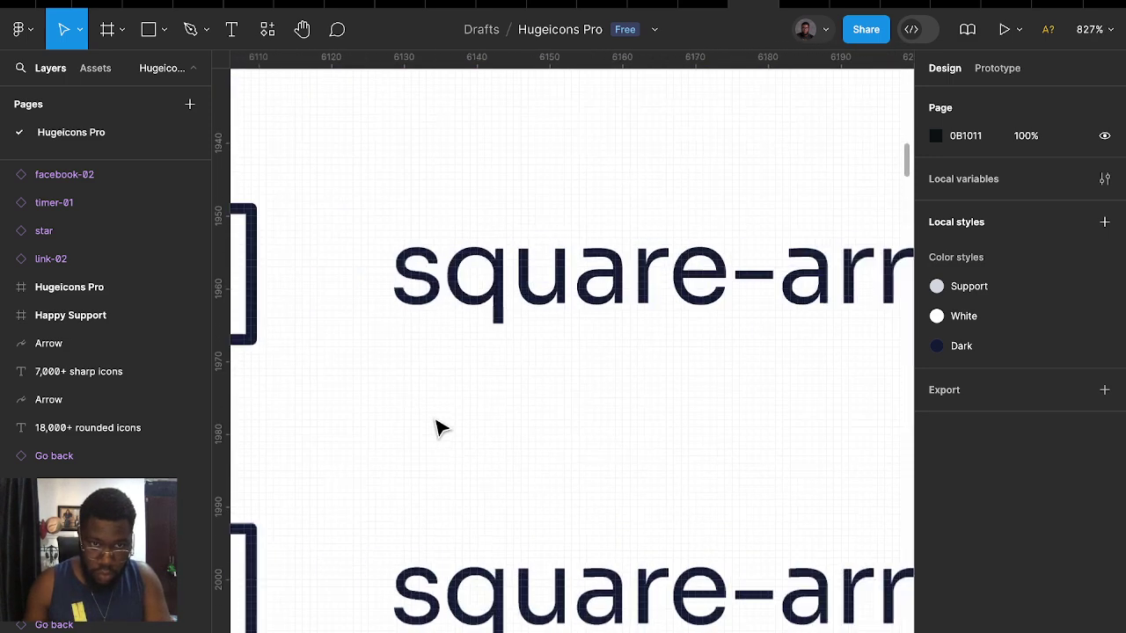
scroll(457, 422, left, 5)
scroll(519, 400, left, 1)
ctrl+scroll(527, 397, down, 5)
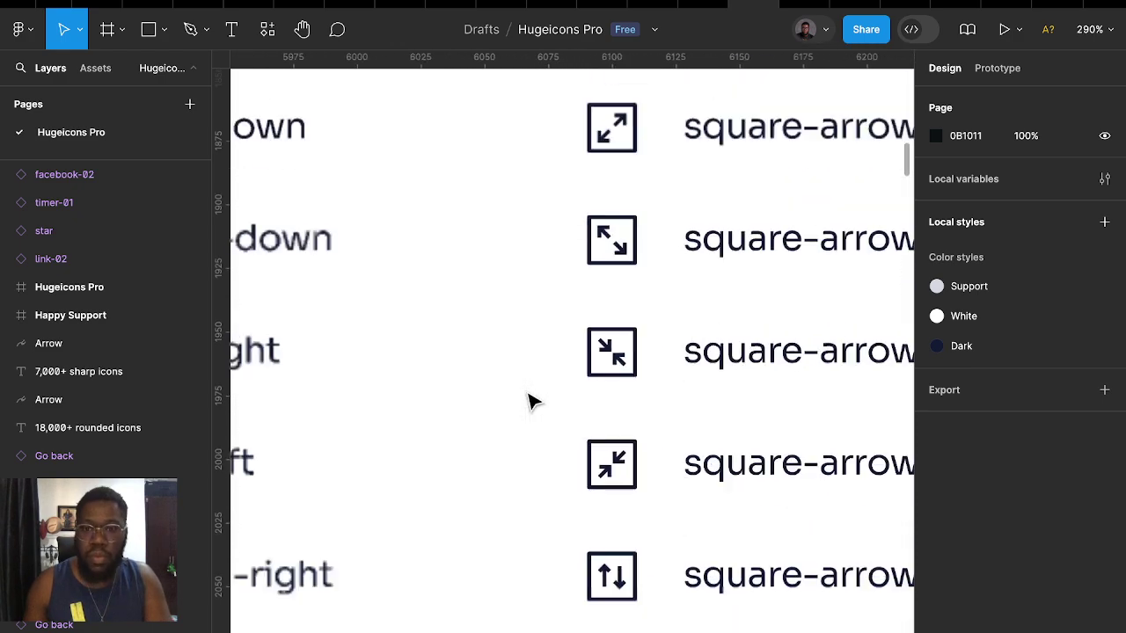
ctrl+scroll(528, 398, down, 5)
ctrl+scroll(528, 398, down, 5)
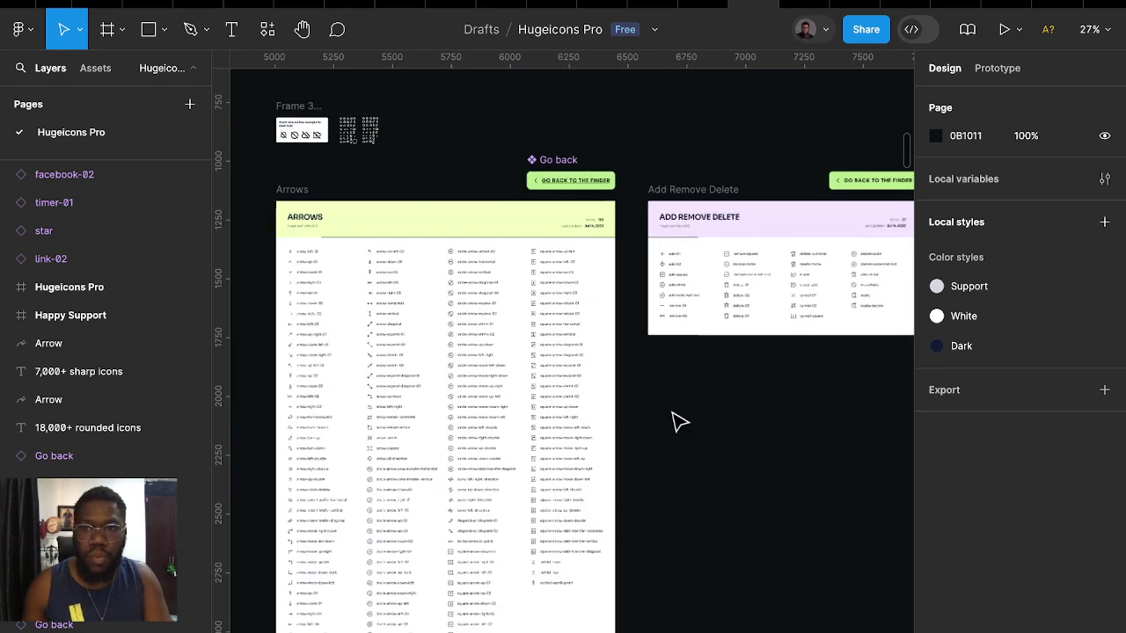
scroll(651, 352, right, 3)
scroll(726, 339, left, 3)
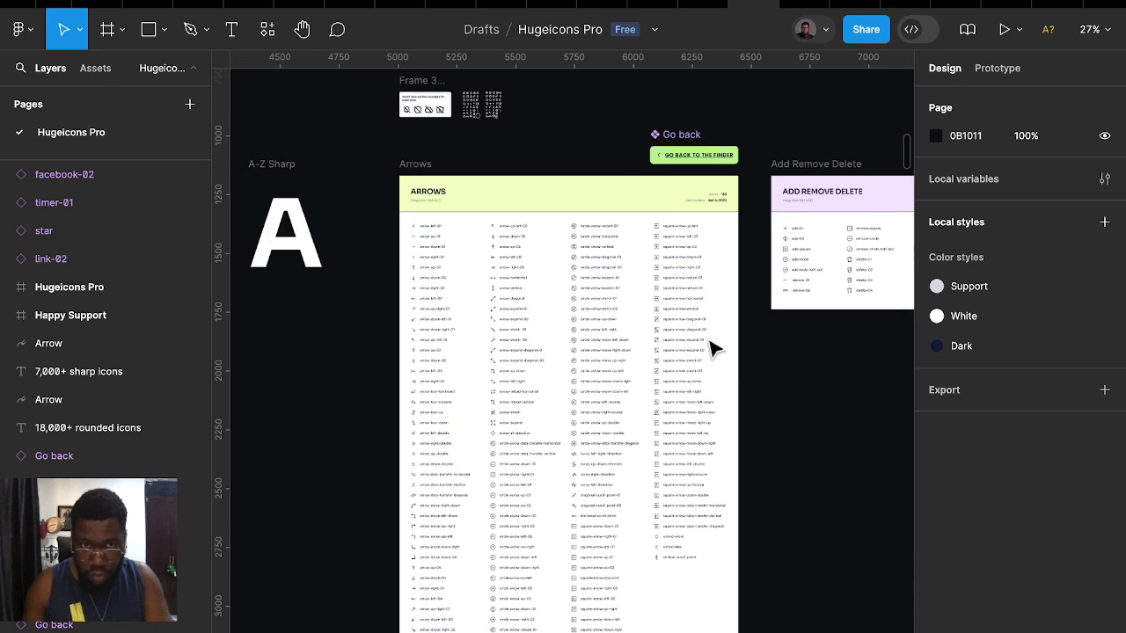
ctrl+scroll(708, 350, down, 5)
ctrl+scroll(695, 360, up, 1)
scroll(695, 360, down, 5)
scroll(691, 364, right, 3)
scroll(691, 364, down, 5)
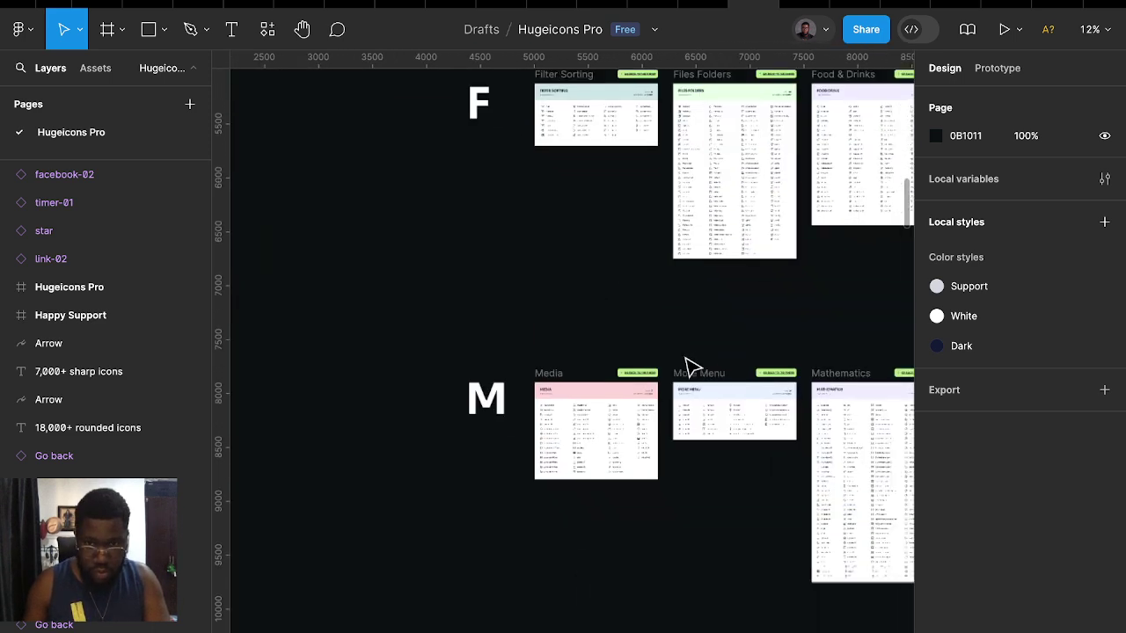
scroll(692, 369, right, 3)
scroll(691, 369, down, 3)
scroll(646, 400, down, 5)
scroll(637, 402, left, 5)
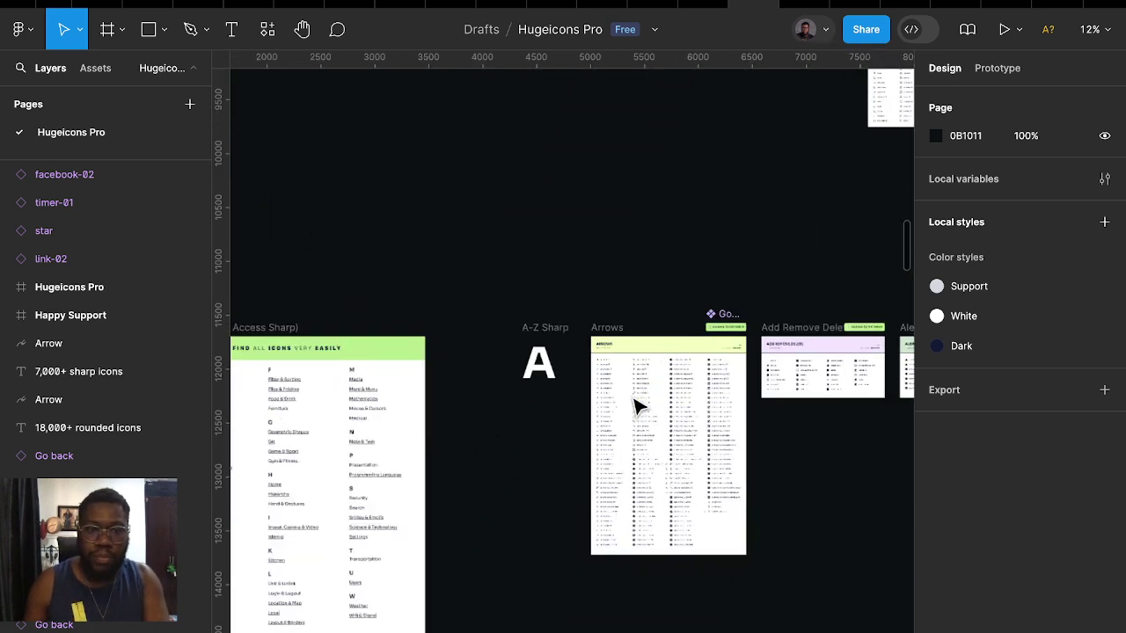
ctrl+scroll(636, 404, down, 3)
scroll(636, 406, right, 2)
scroll(636, 406, down, 2)
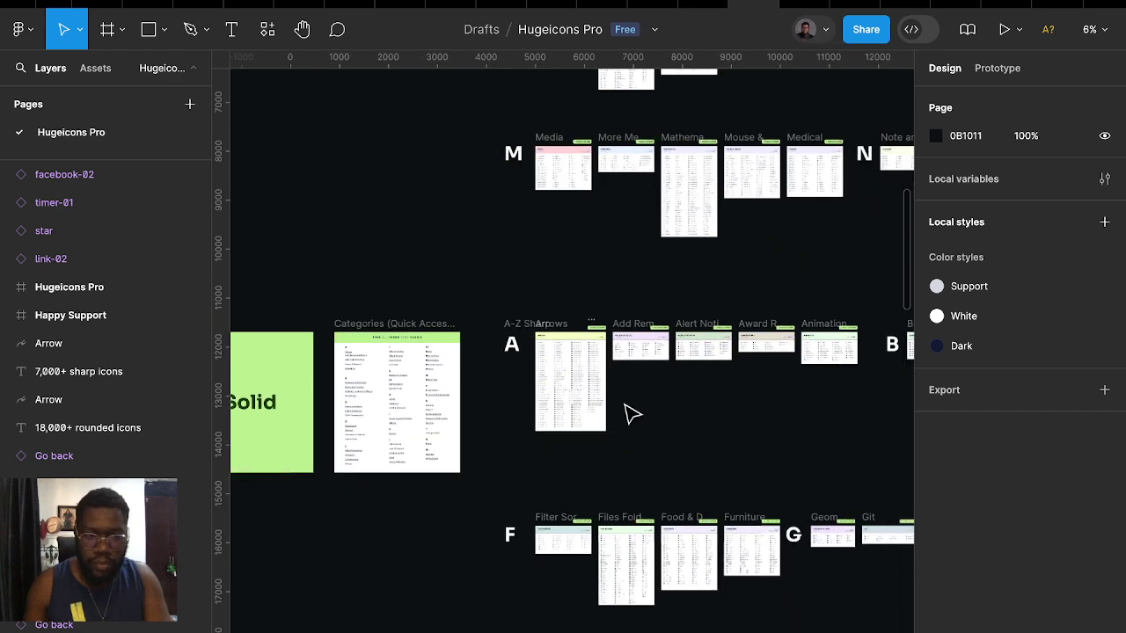
scroll(633, 409, left, 1)
scroll(629, 413, left, 10)
scroll(615, 411, left, 4)
scroll(611, 411, up, 1)
scroll(610, 410, left, 4)
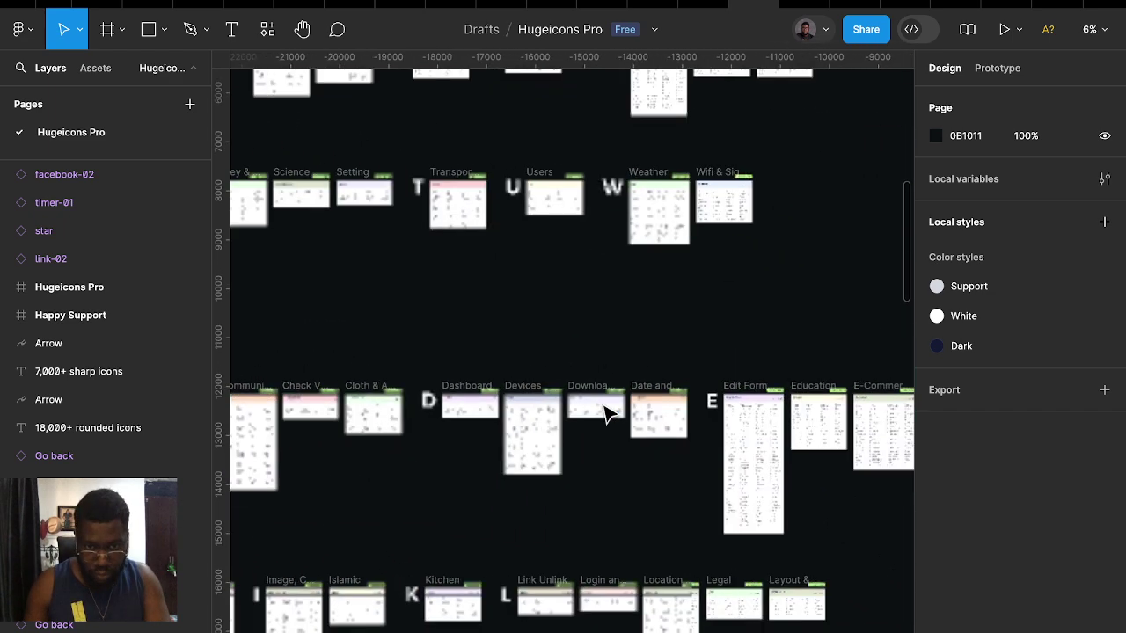
scroll(610, 410, left, 1)
scroll(607, 412, left, 8)
scroll(607, 411, left, 6)
scroll(606, 411, left, 5)
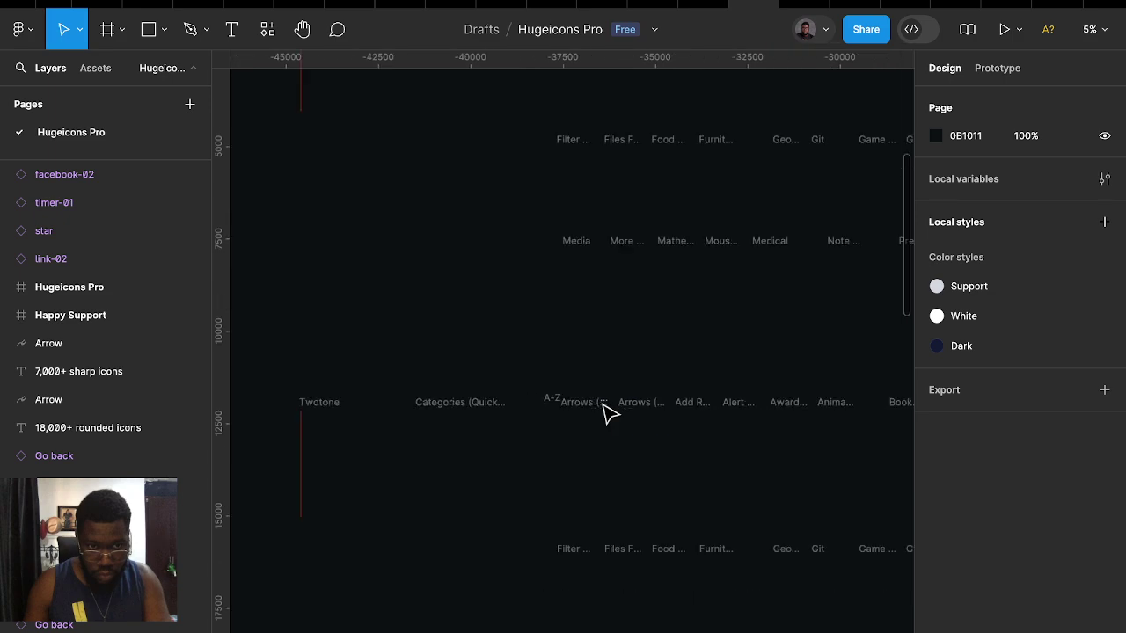
ctrl+scroll(607, 411, down, 3)
scroll(607, 414, left, 4)
scroll(607, 414, right, 1)
scroll(607, 413, right, 3)
scroll(607, 414, up, 2)
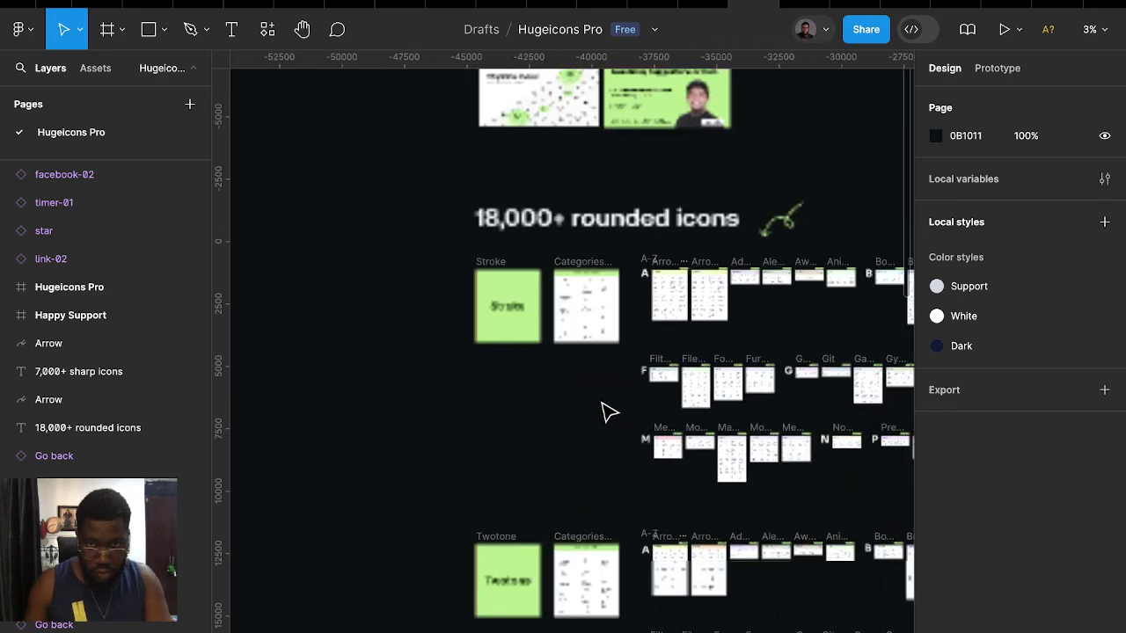
scroll(607, 413, right, 1)
scroll(603, 414, right, 4)
scroll(598, 415, up, 1)
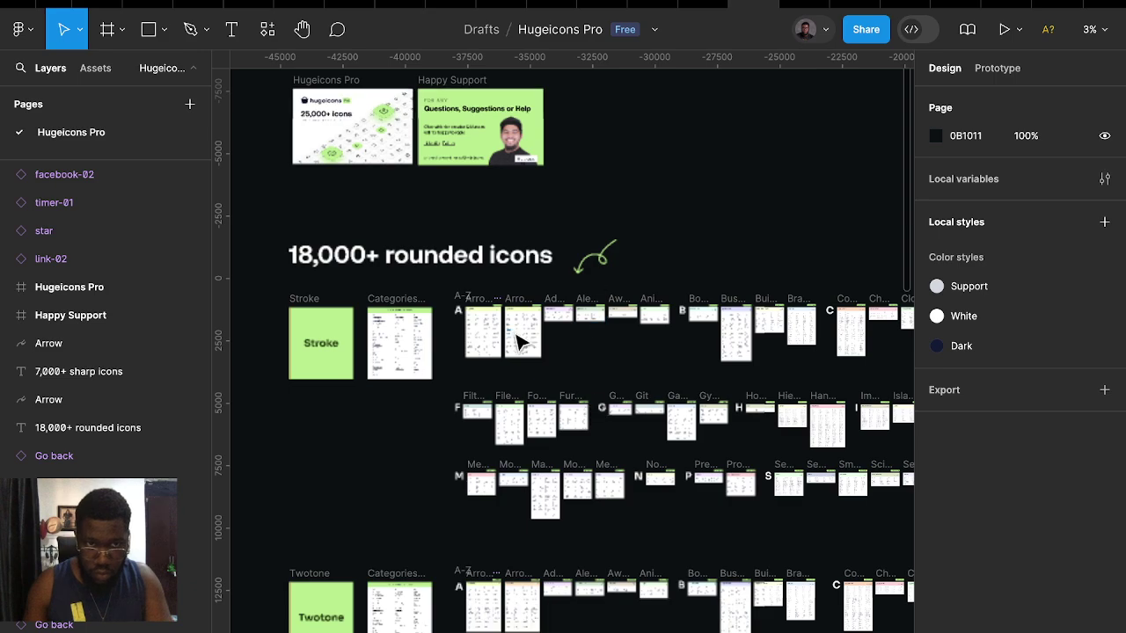
ctrl+scroll(515, 334, up, 5)
ctrl+scroll(517, 341, up, 5)
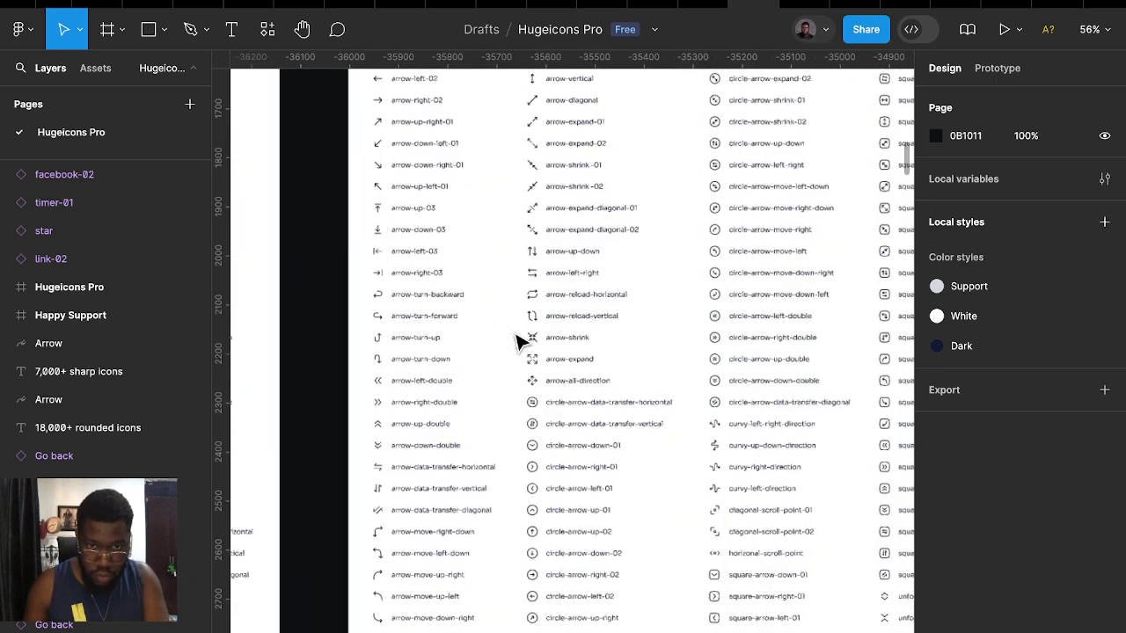
Marquee-select the whole 18,000+ rounded icons group
ctrl+scroll(519, 352, down, 5)
ctrl+scroll(536, 383, down, 3)
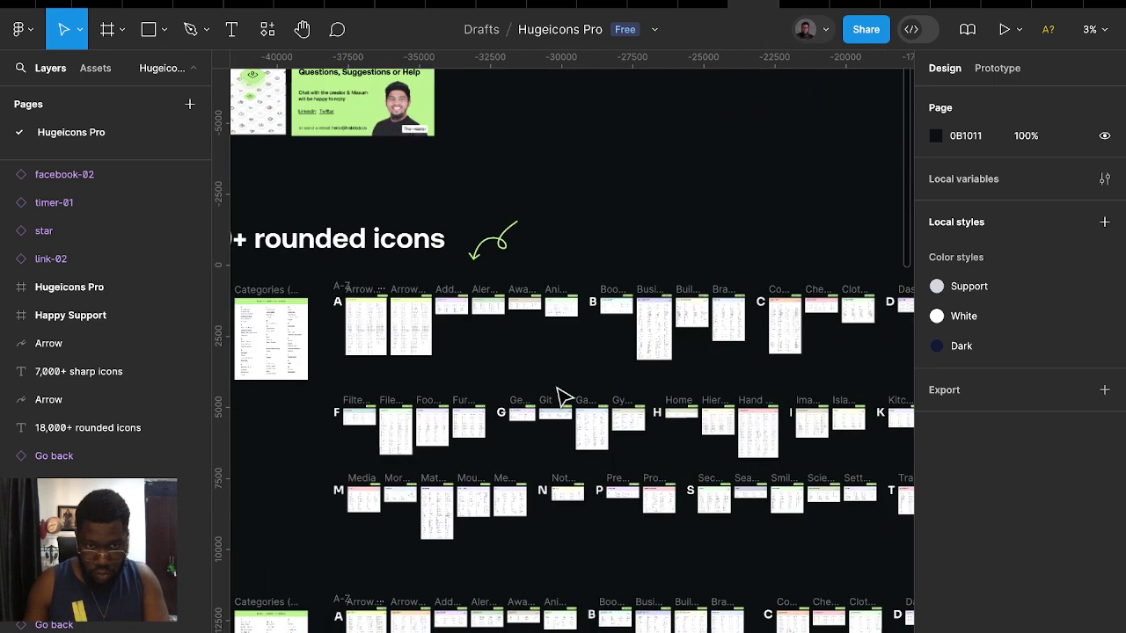
scroll(557, 395, down, 3)
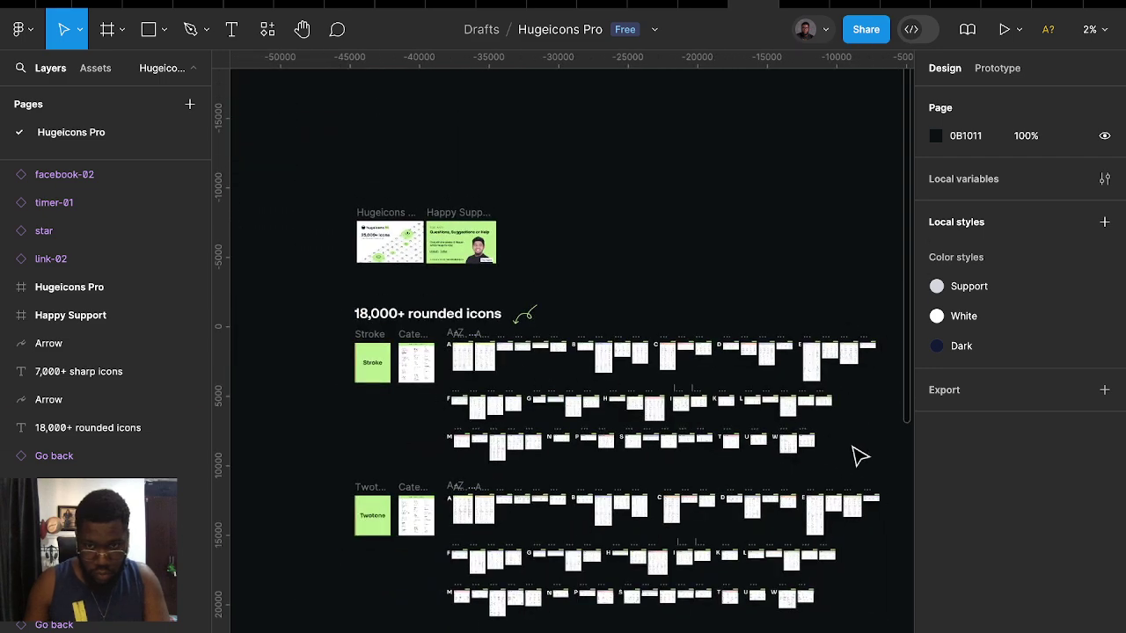
mouse_move(329, 290)
mouse_down()
mouse_move(874, 456)
mouse_move(831, 479)
mouse_move(818, 472)
mouse_up()
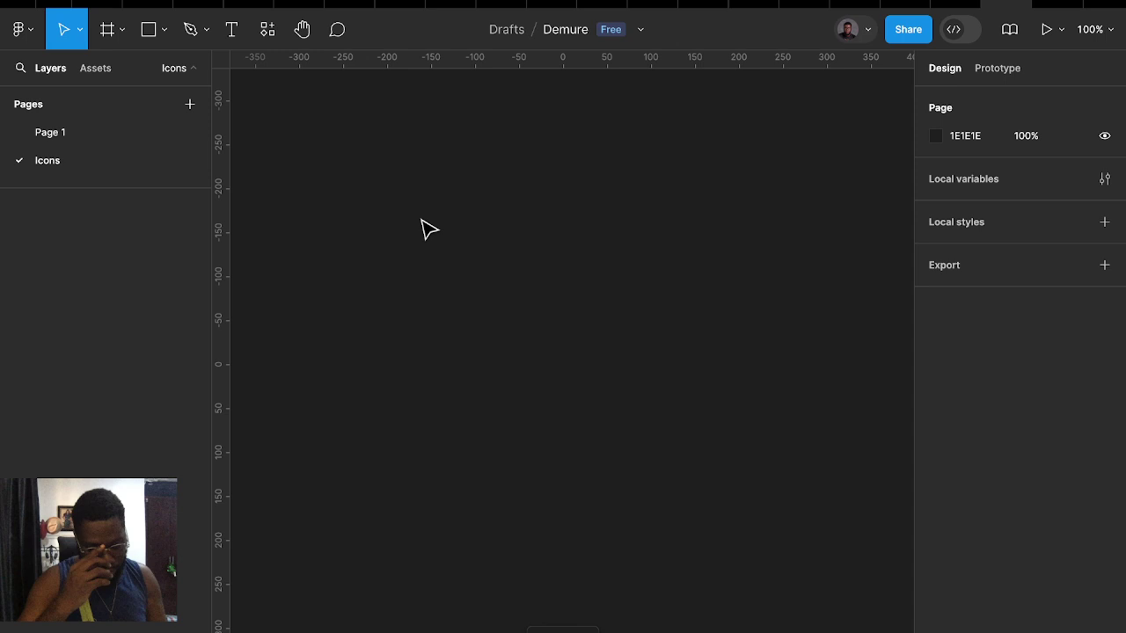
Paste the 18,000+ rounded icons set onto the Icons page and return to Page 1
key(ctrl+v)
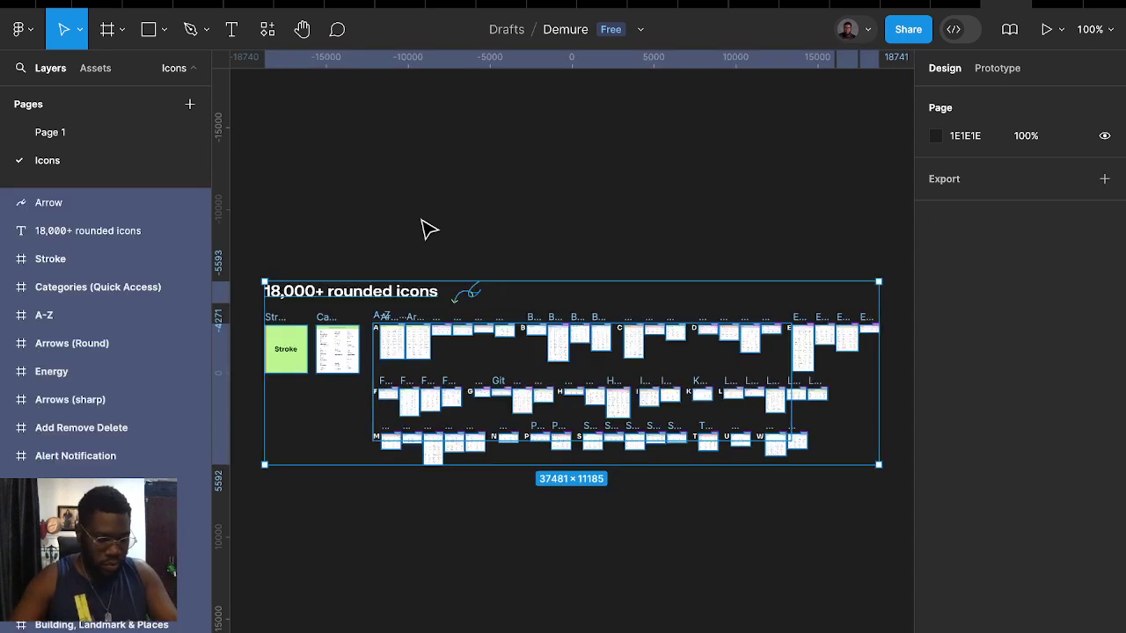
click(75, 140)
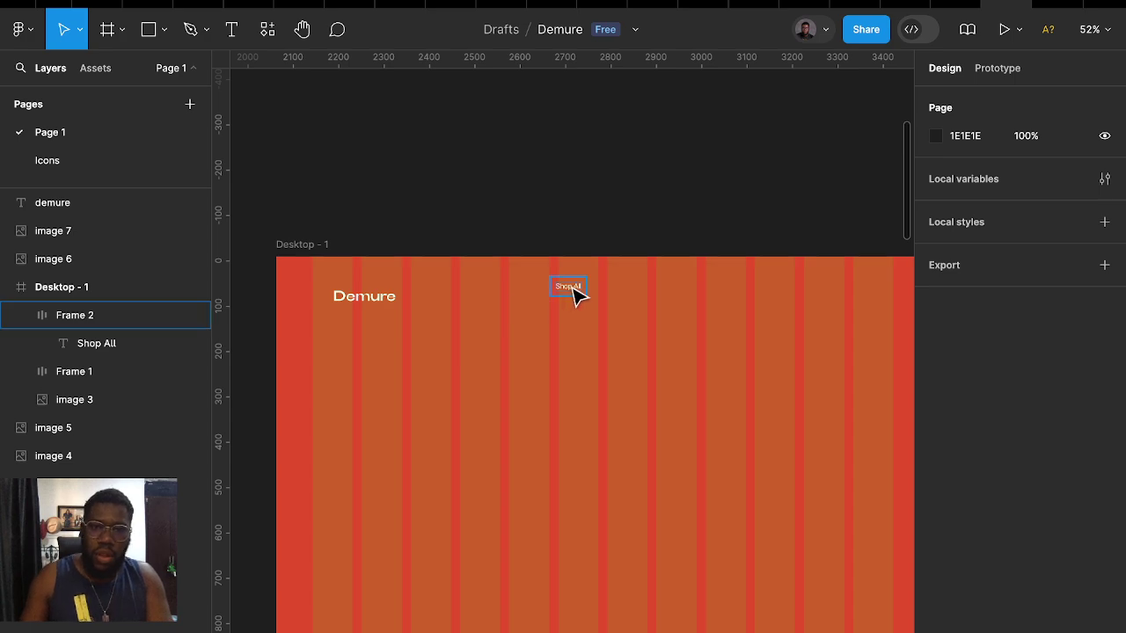
Duplicate the Shop All link to its right and wrap both in a horizontal auto layout
click(573, 295)
ctrl+scroll(575, 294, up, 3)
ctrl+scroll(581, 297, up, 2)
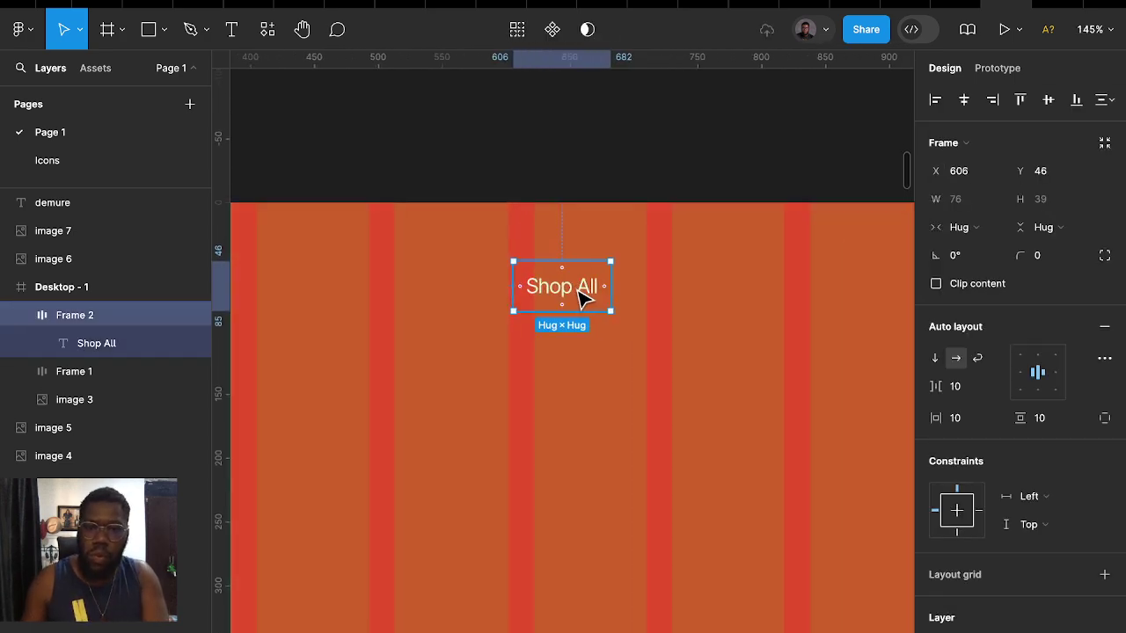
alt+drag(581, 297, 685, 293)
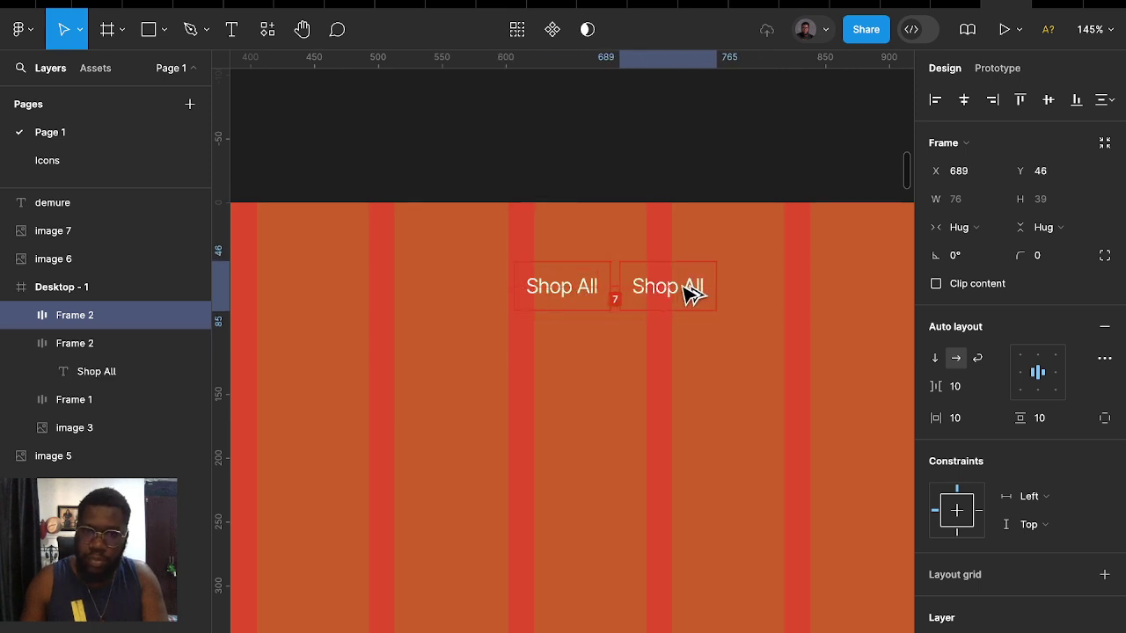
shift+click(580, 286)
key(shift+a)
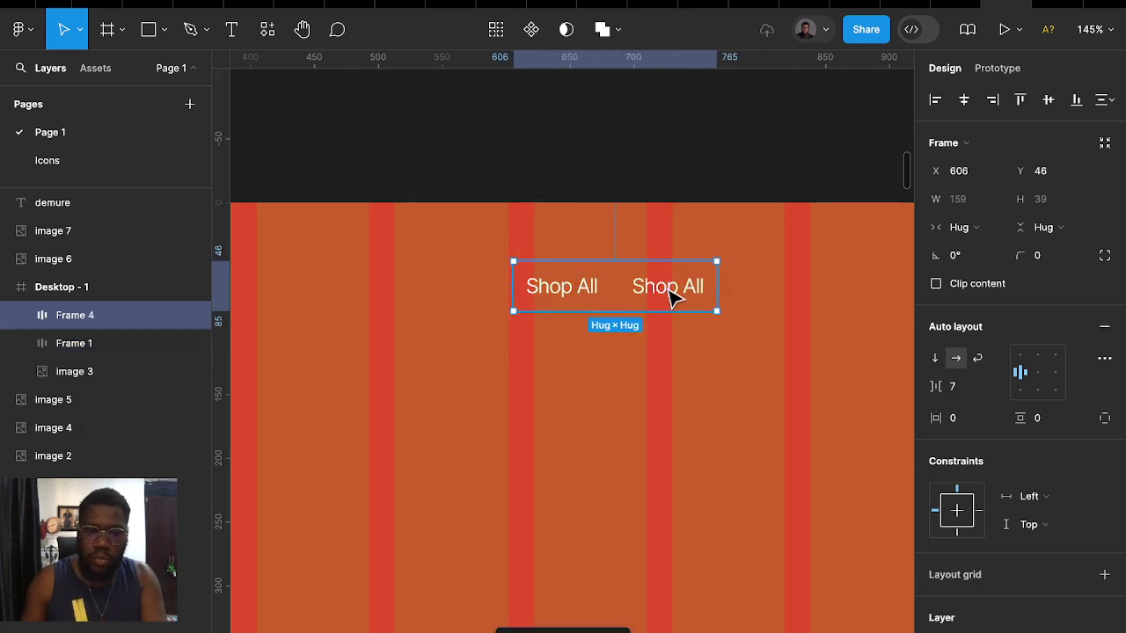
Rename the second link to 'Suppliments'
double_click(669, 291)
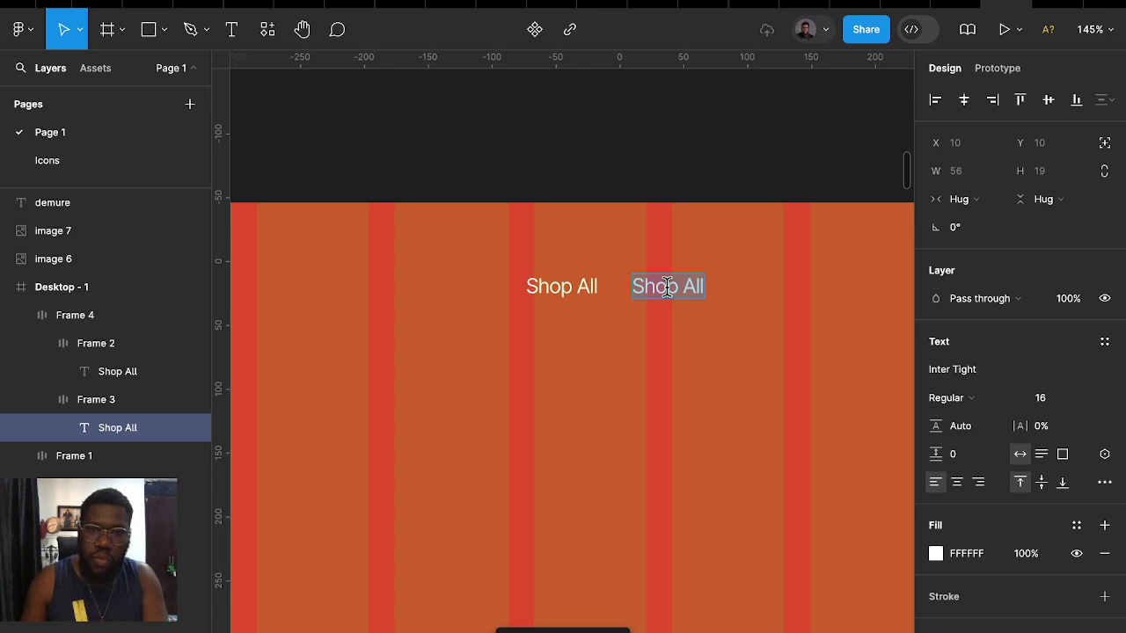
text(Supplimenr)
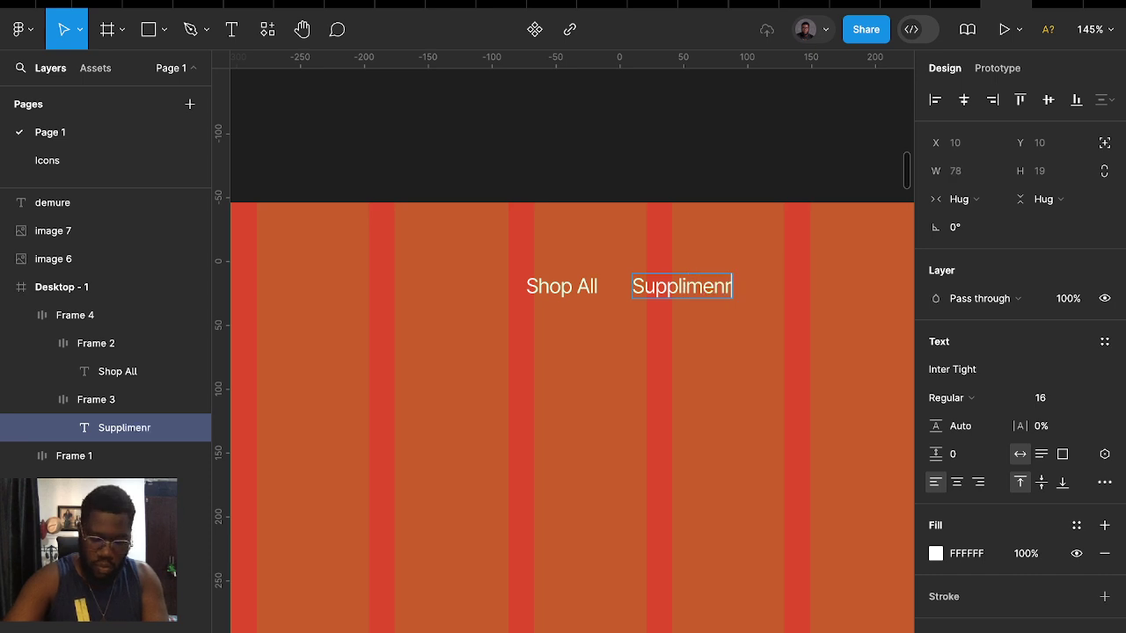
text(s)
key(BackSpace)
key(BackSpace)
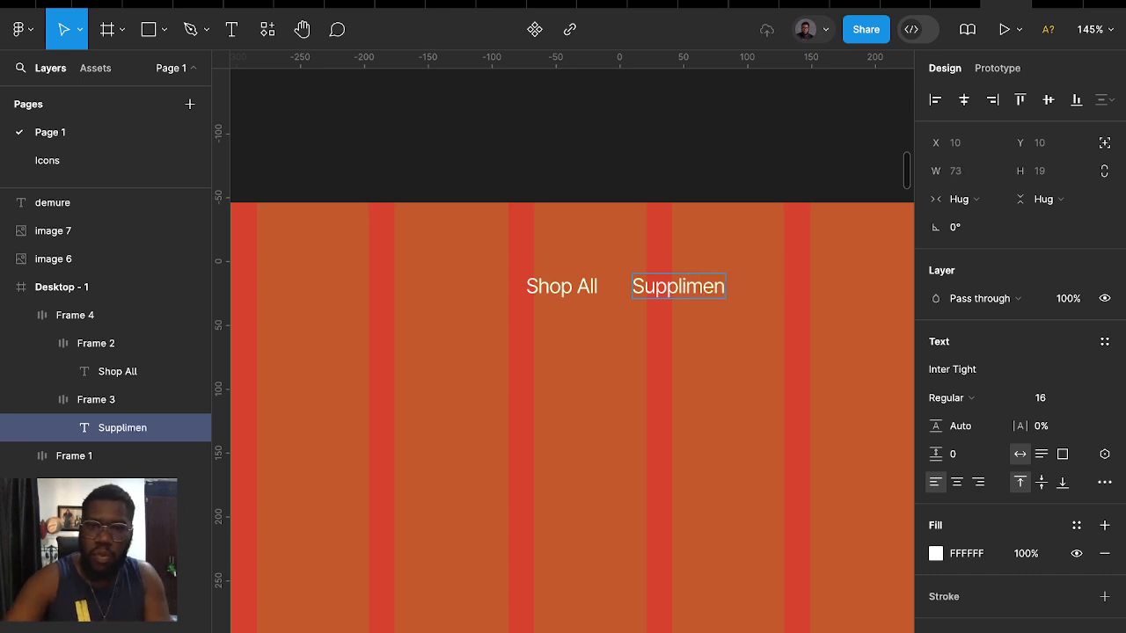
key(Escape)
key(Escape)
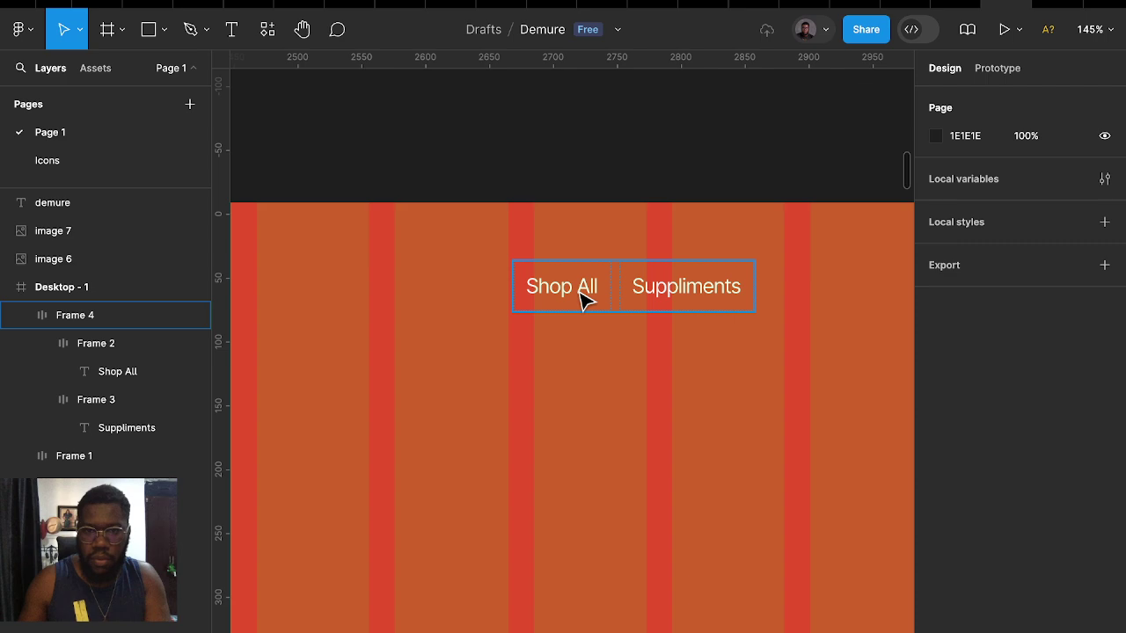
Duplicate the Suppliments link and relabel the copy 'Lipsticks'
click(606, 301)
click(673, 303)
key(ctrl+d)
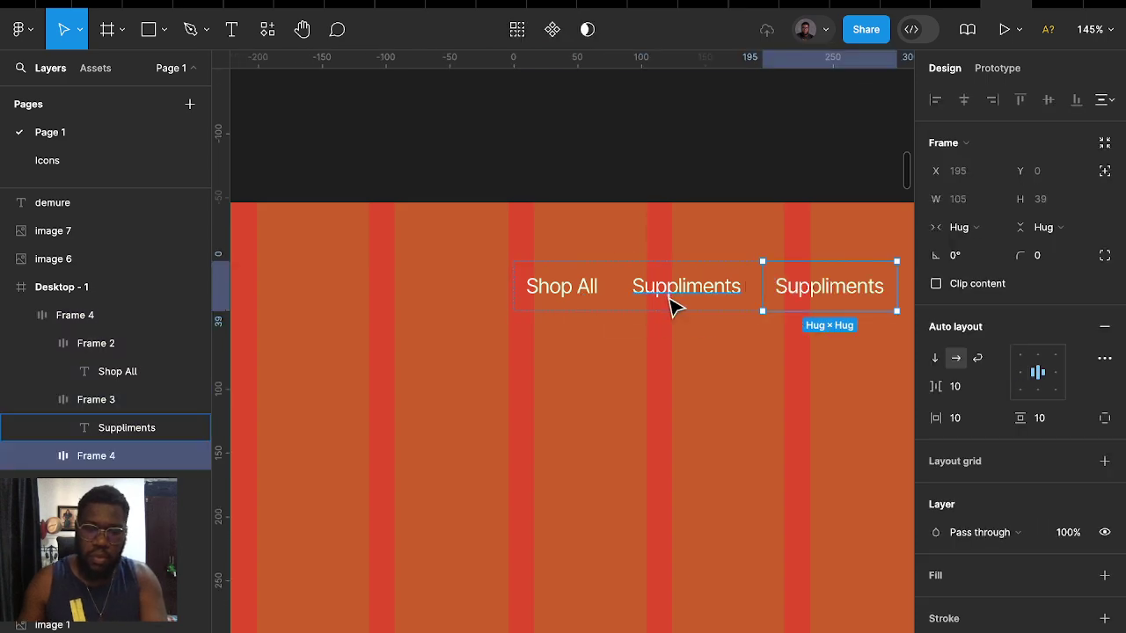
double_click(836, 290)
text(Lips)
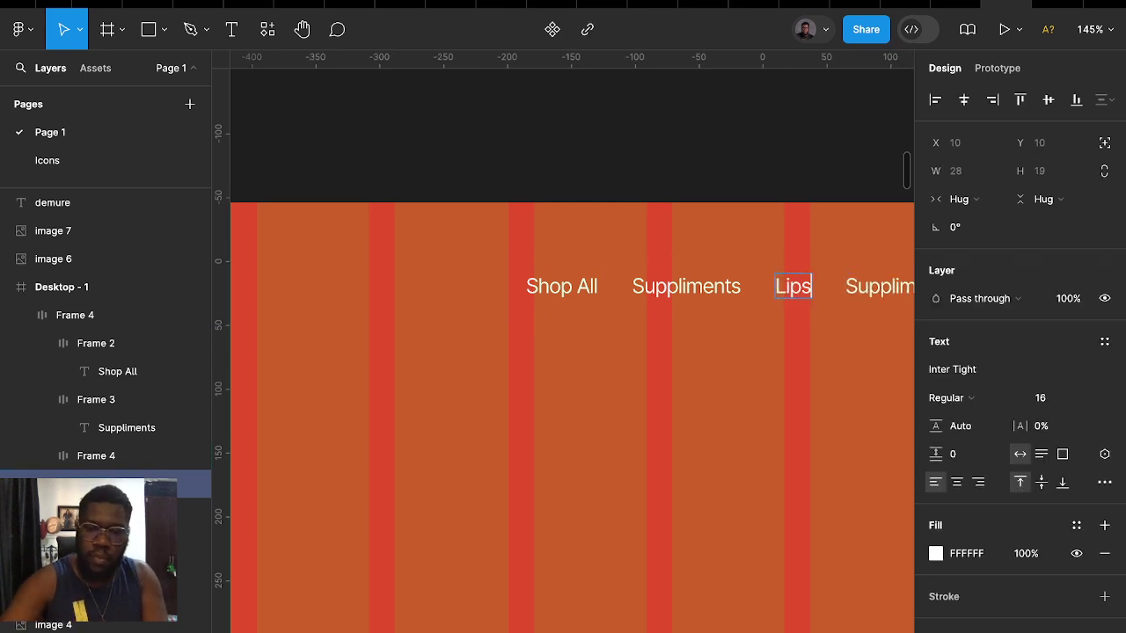
text(ticks)
Relabel the fourth link 'Cosmetics'
scroll(842, 299, right, 5)
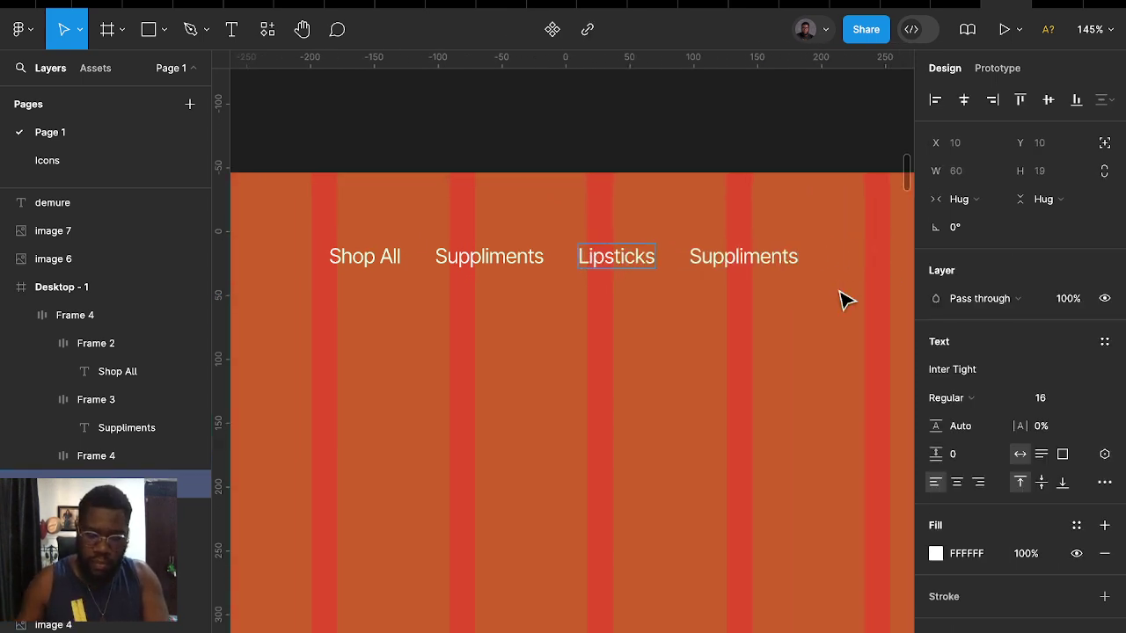
click(745, 264)
double_click(745, 264)
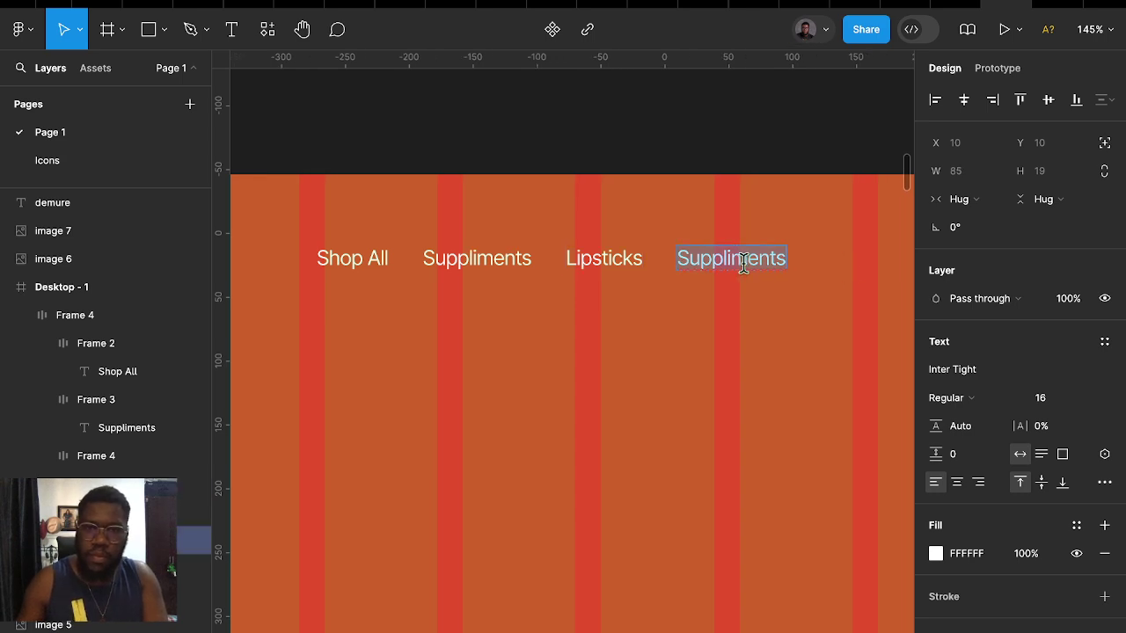
text(Cosmetics)
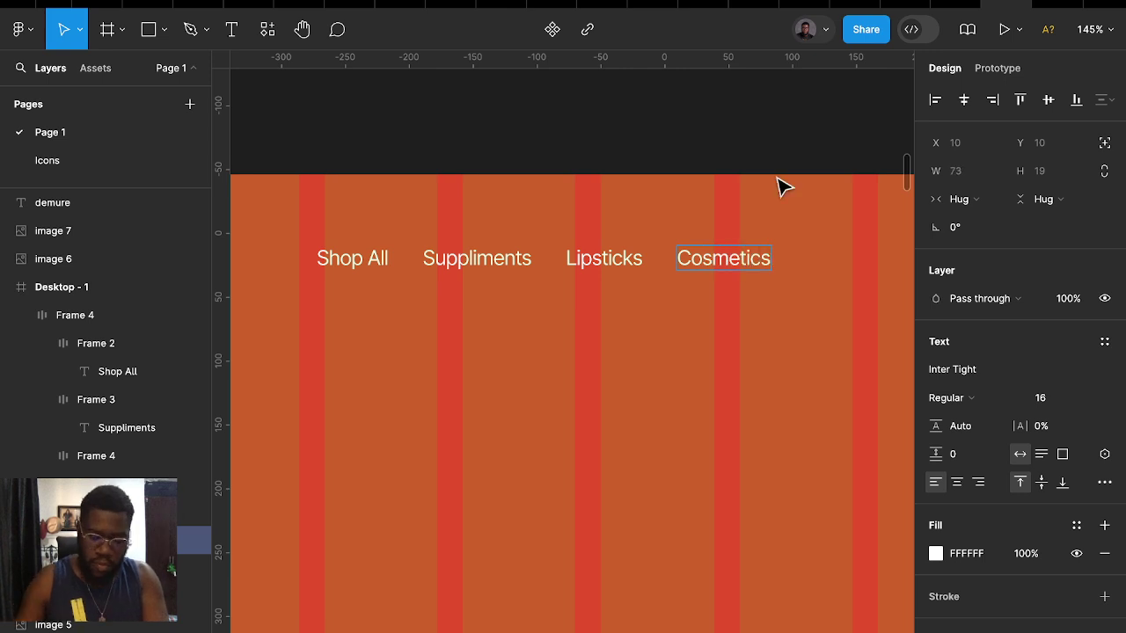
key(Escape)
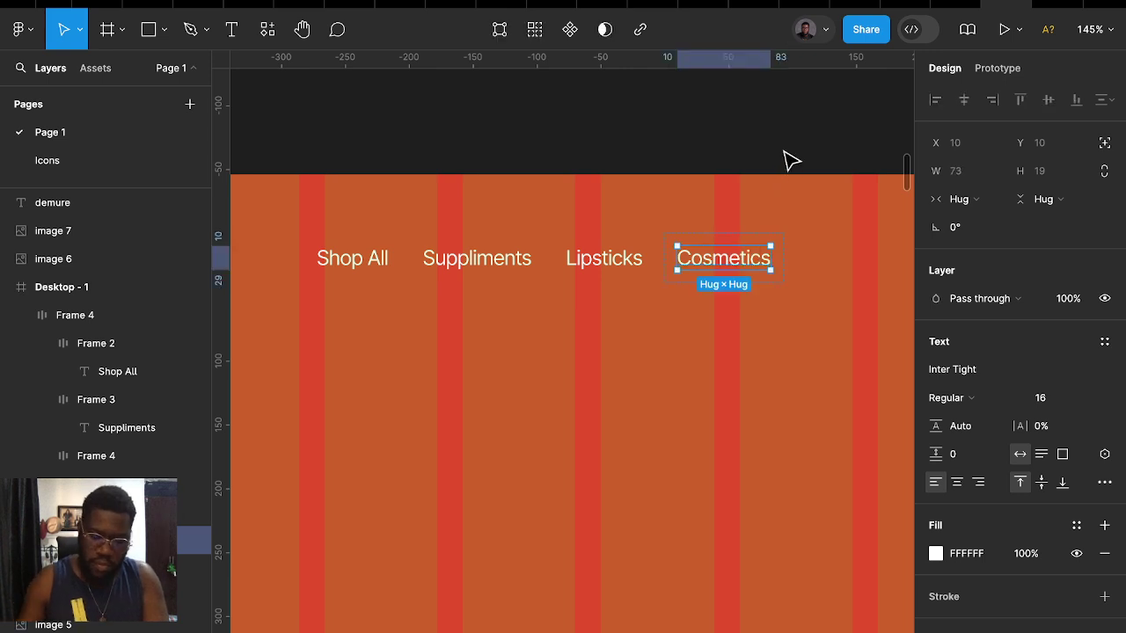
Duplicate the Cosmetics link and relabel the copy 'About'
click(725, 237)
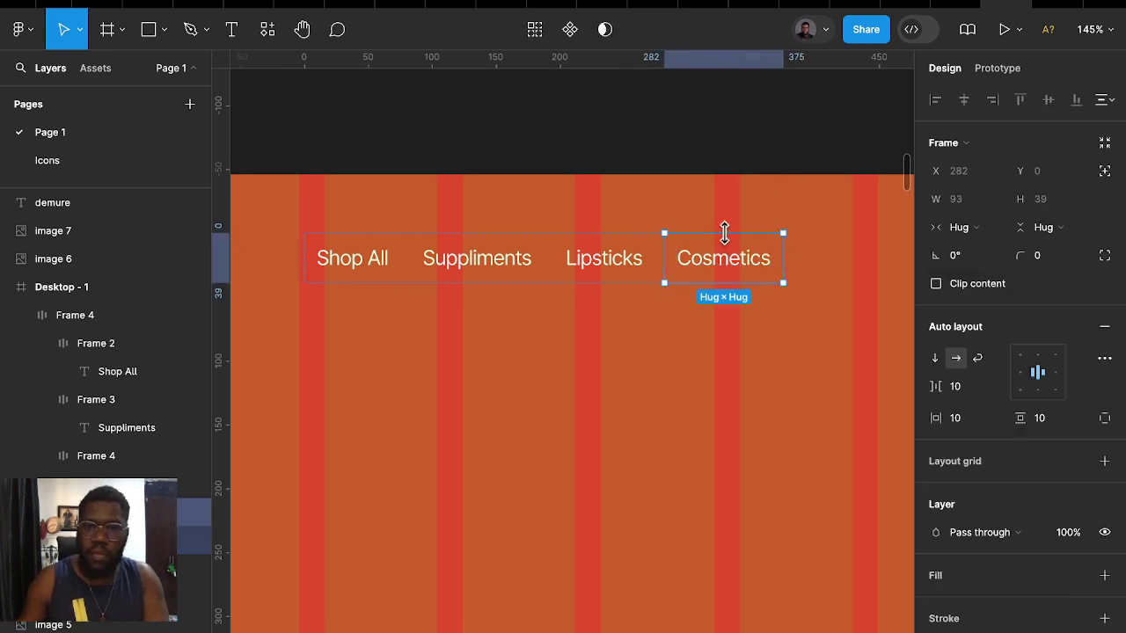
key(ctrl+d)
double_click(828, 255)
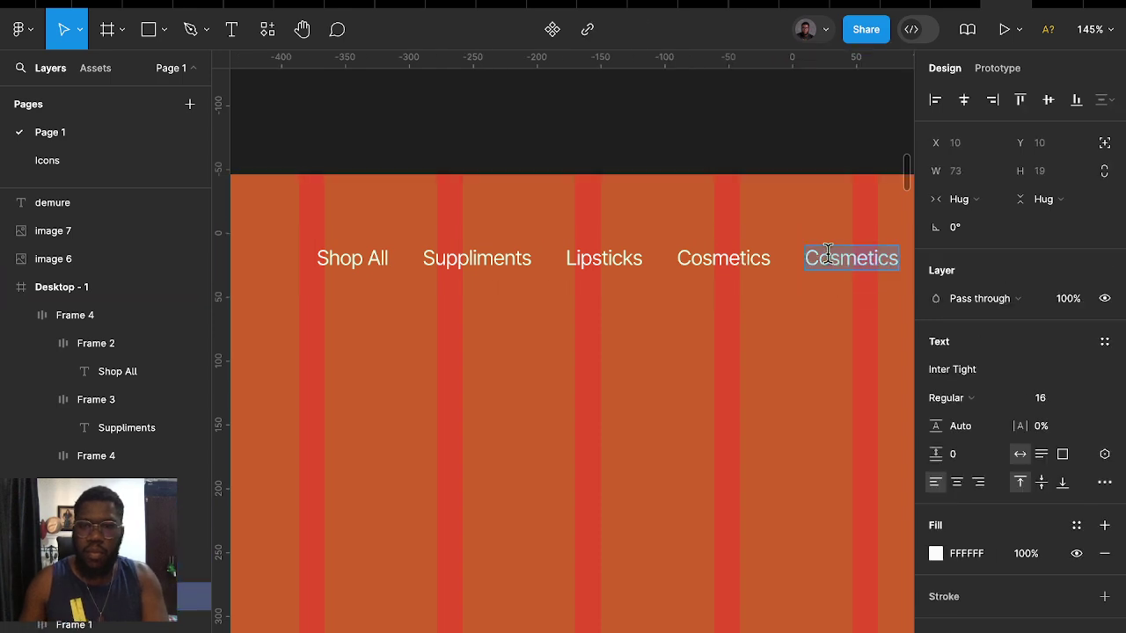
text(About)
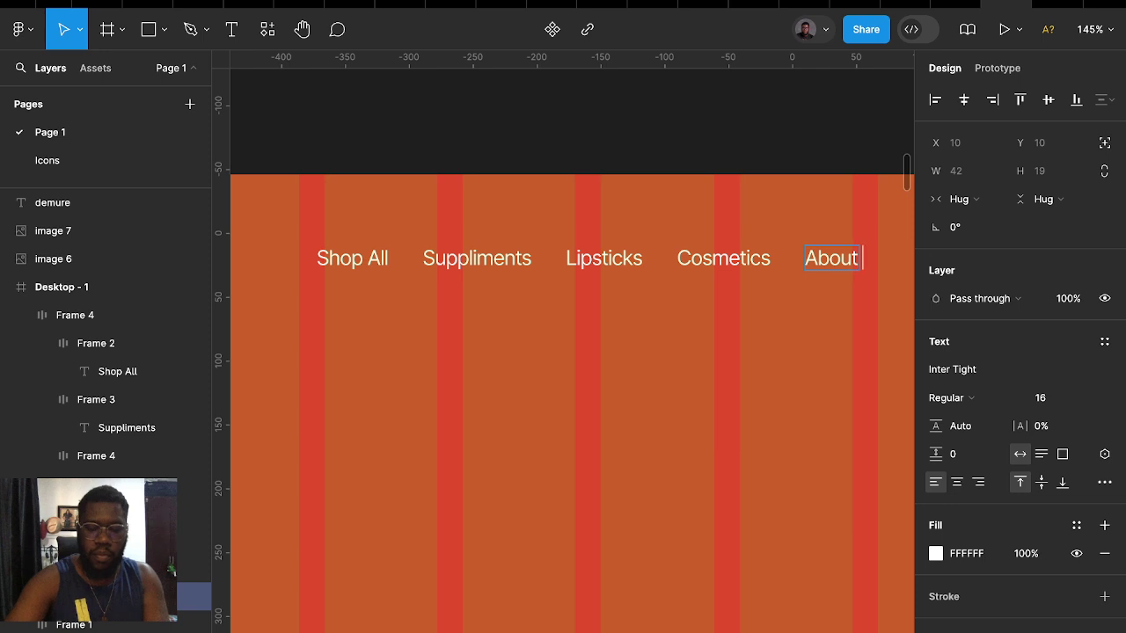
key(Escape)
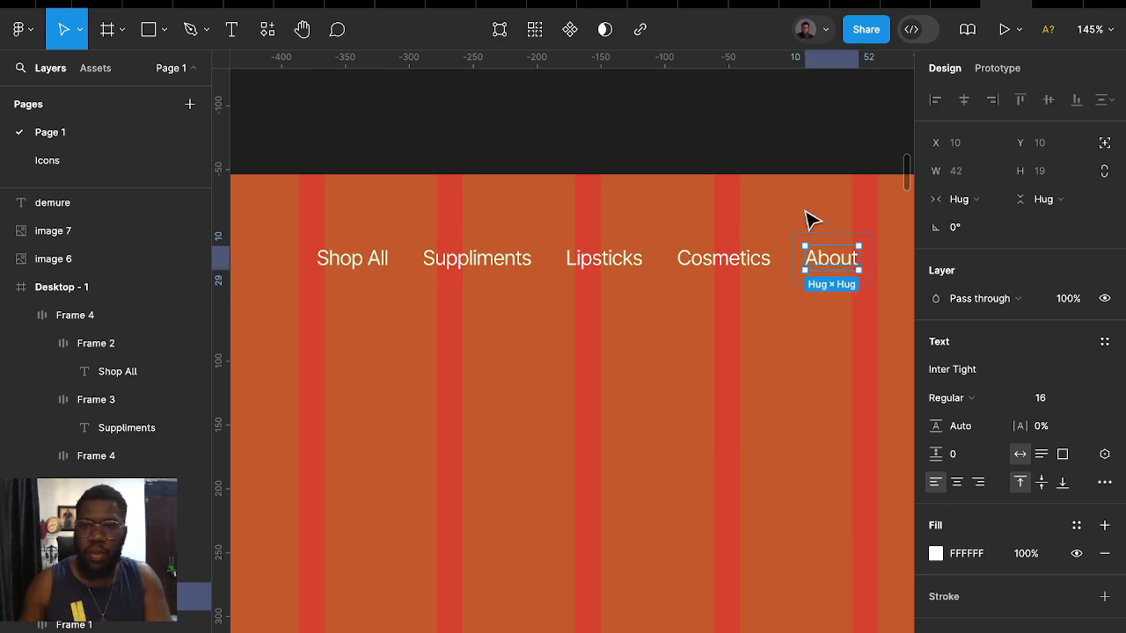
scroll(804, 219, right, 2)
click(796, 308)
double_click(787, 283)
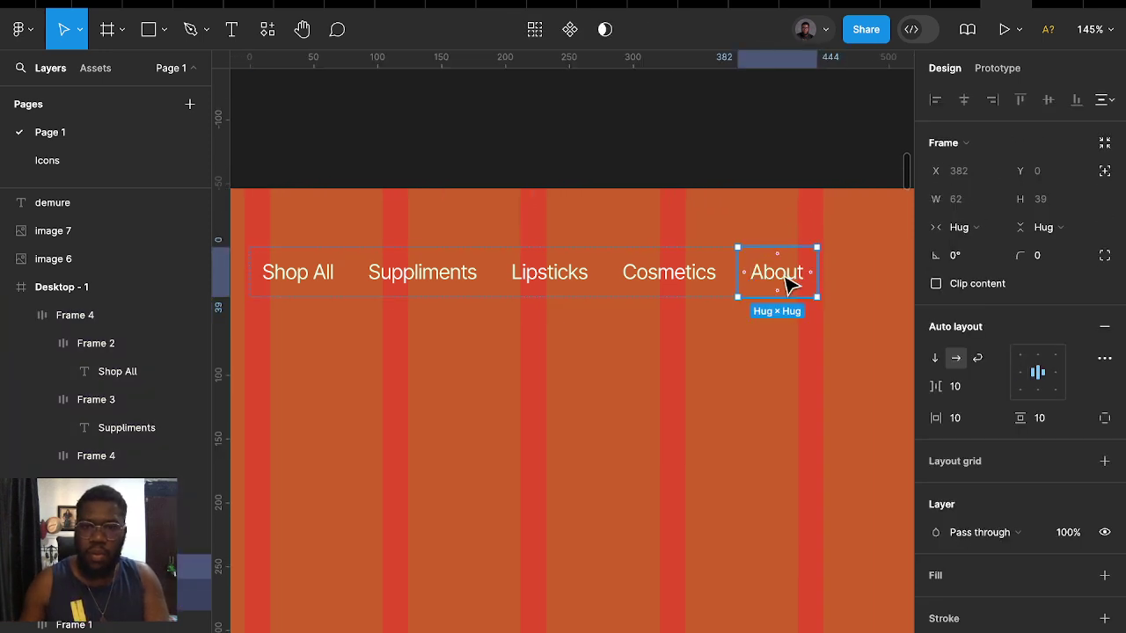
Search the component library for 'hop' and place the shopping-bag-02 icon on the page
drag(792, 281, 858, 361)
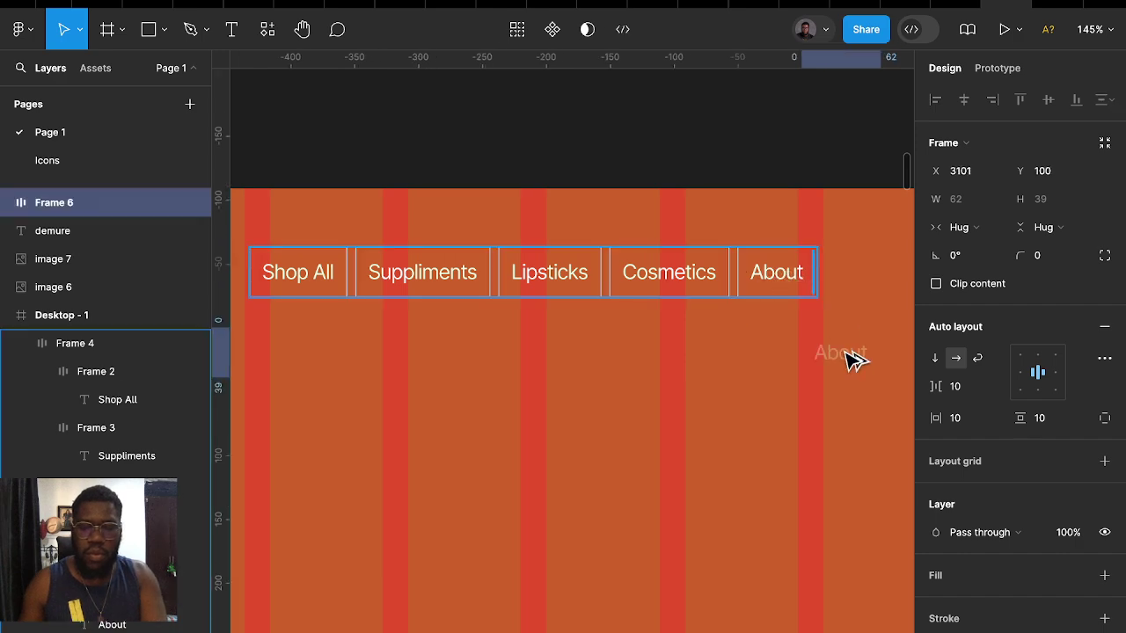
click(96, 70)
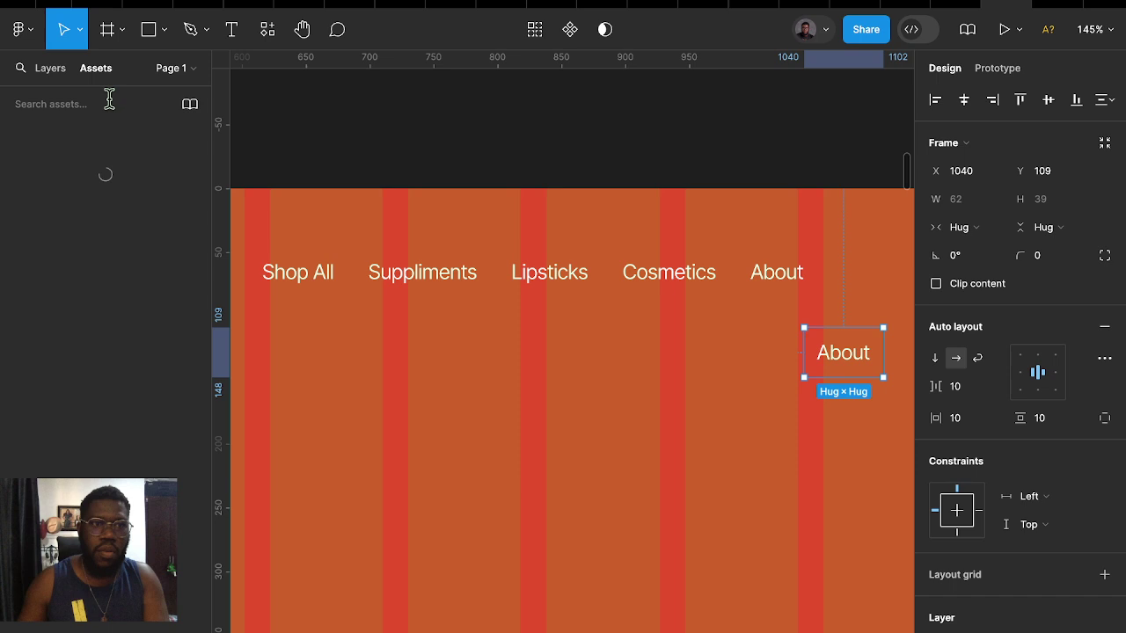
text(shop)
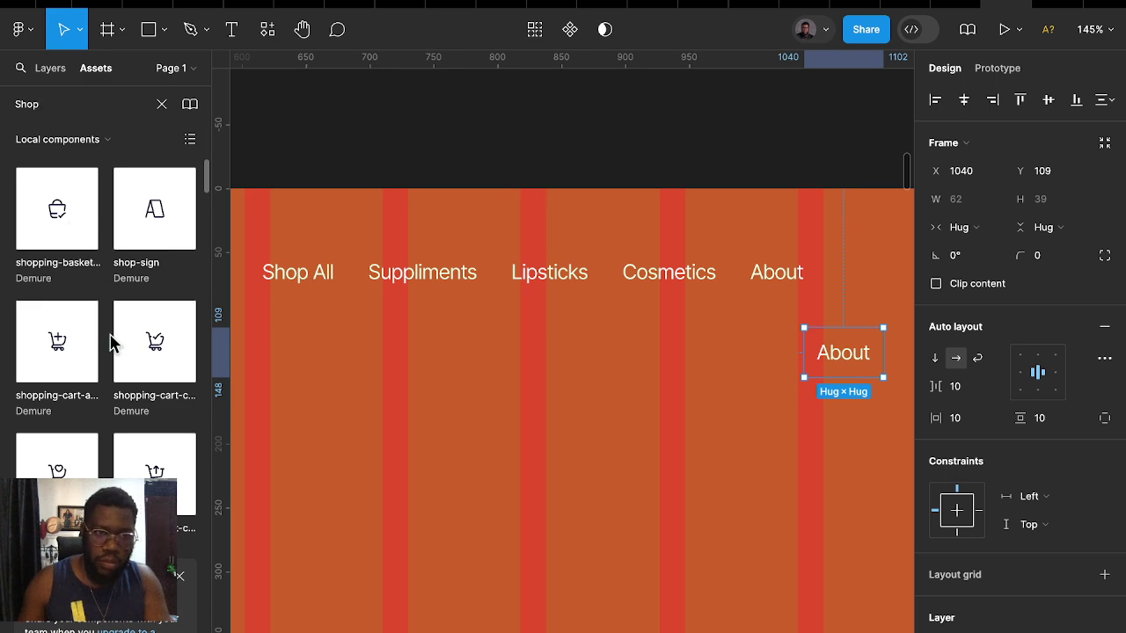
scroll(92, 443, down, 2)
scroll(95, 440, down, 2)
scroll(98, 443, down, 1)
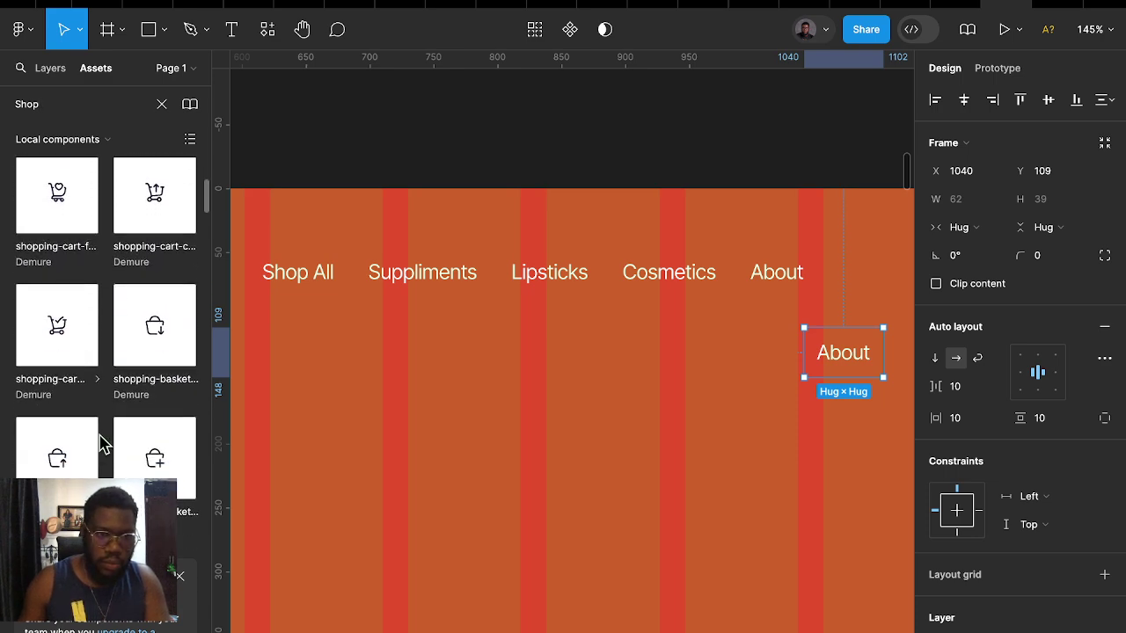
scroll(103, 443, down, 1)
scroll(104, 443, down, 1)
scroll(102, 436, down, 2)
scroll(103, 432, down, 1)
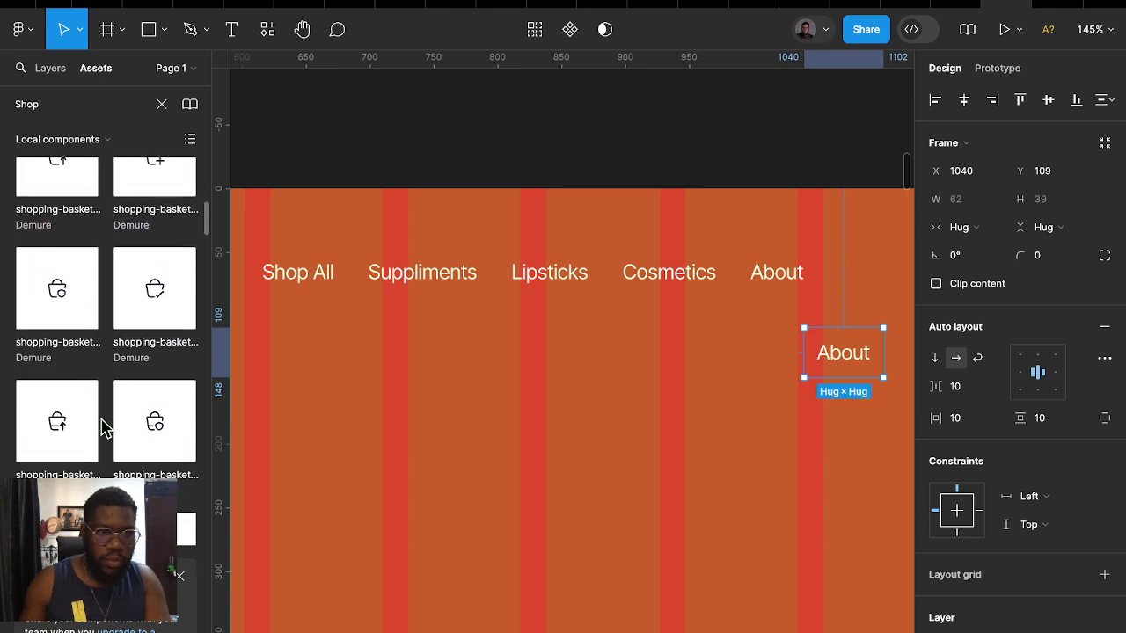
scroll(104, 426, down, 2)
scroll(101, 428, down, 2)
scroll(101, 428, down, 2)
scroll(101, 425, down, 2)
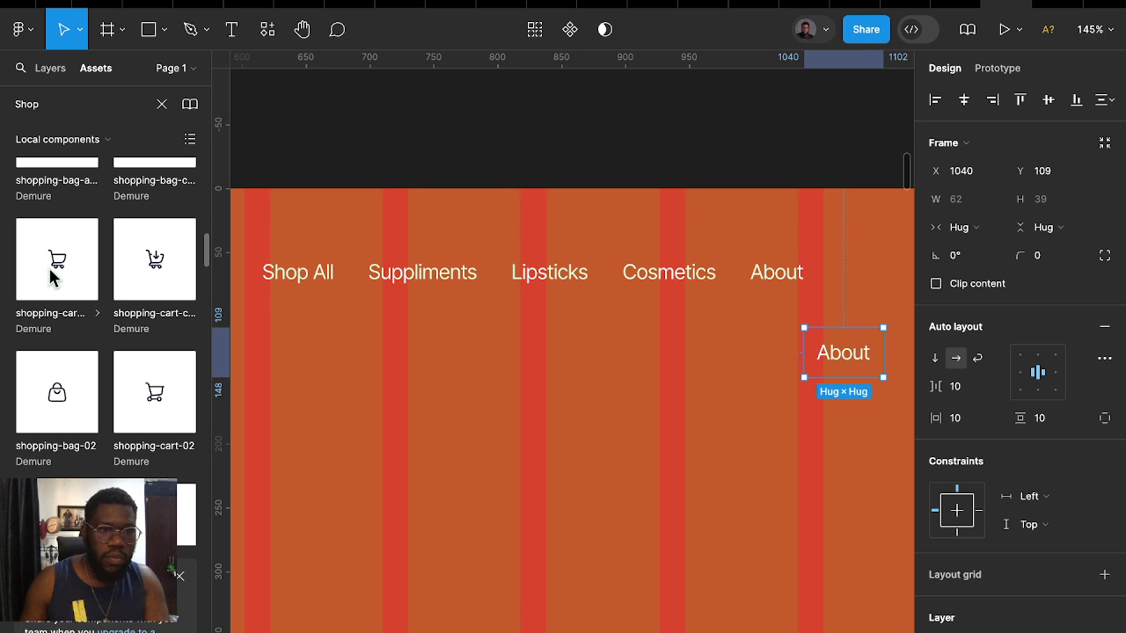
mouse_move(60, 394)
mouse_down()
mouse_move(739, 409)
mouse_move(858, 370)
mouse_up()
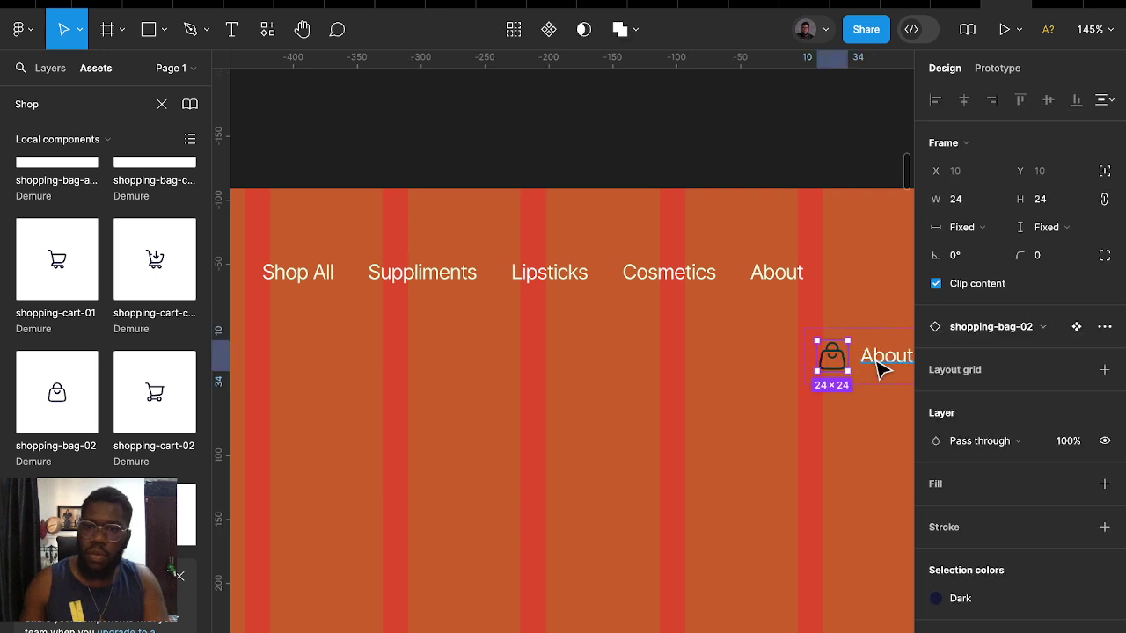
Delete the stray About copy and move the bag icon into the nav row after About
click(878, 366)
key(Delete)
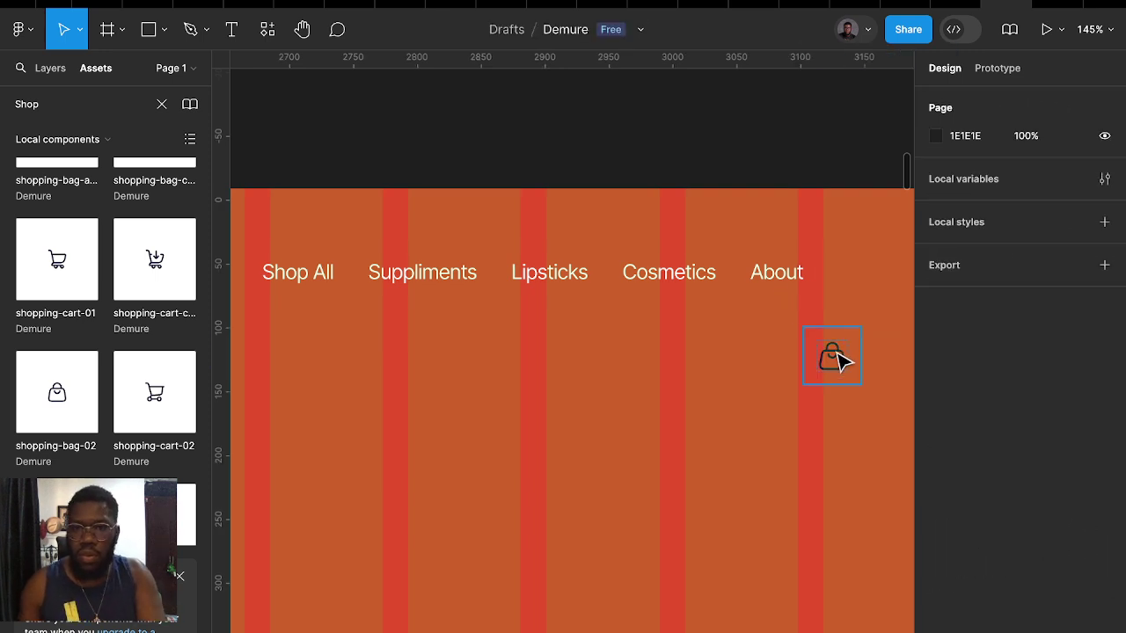
drag(840, 360, 842, 268)
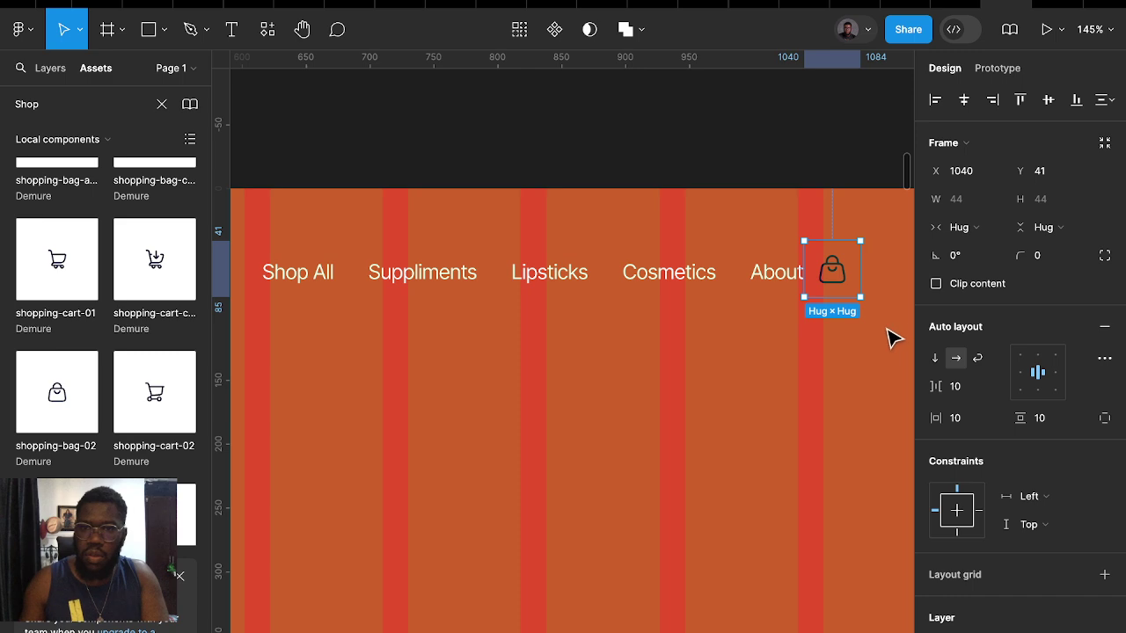
double_click(833, 276)
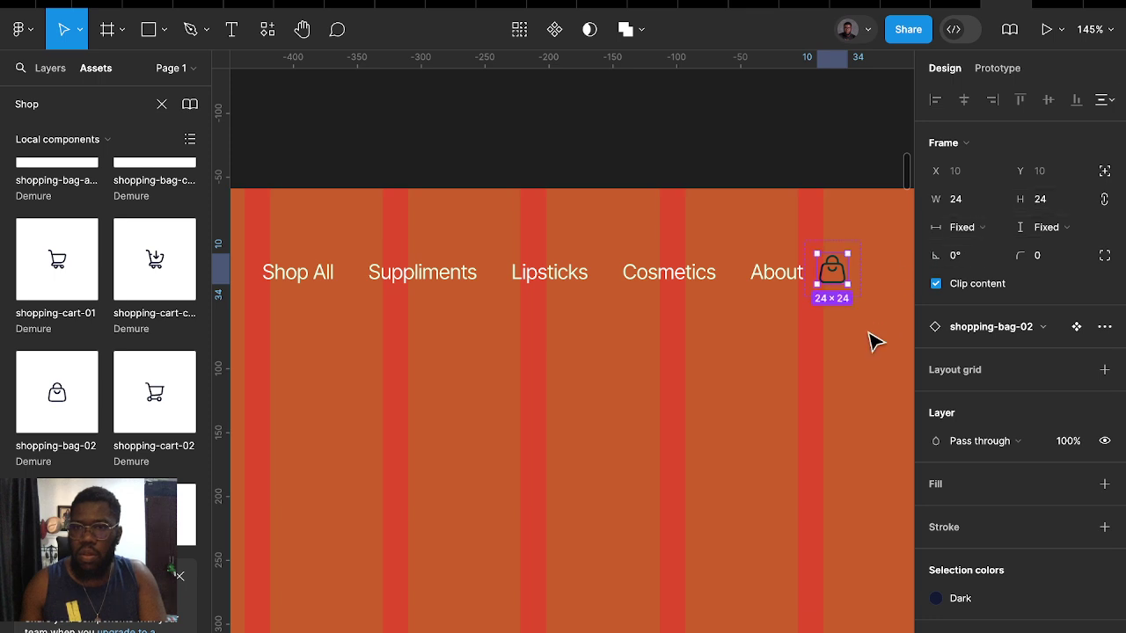
click(860, 294)
click(859, 291)
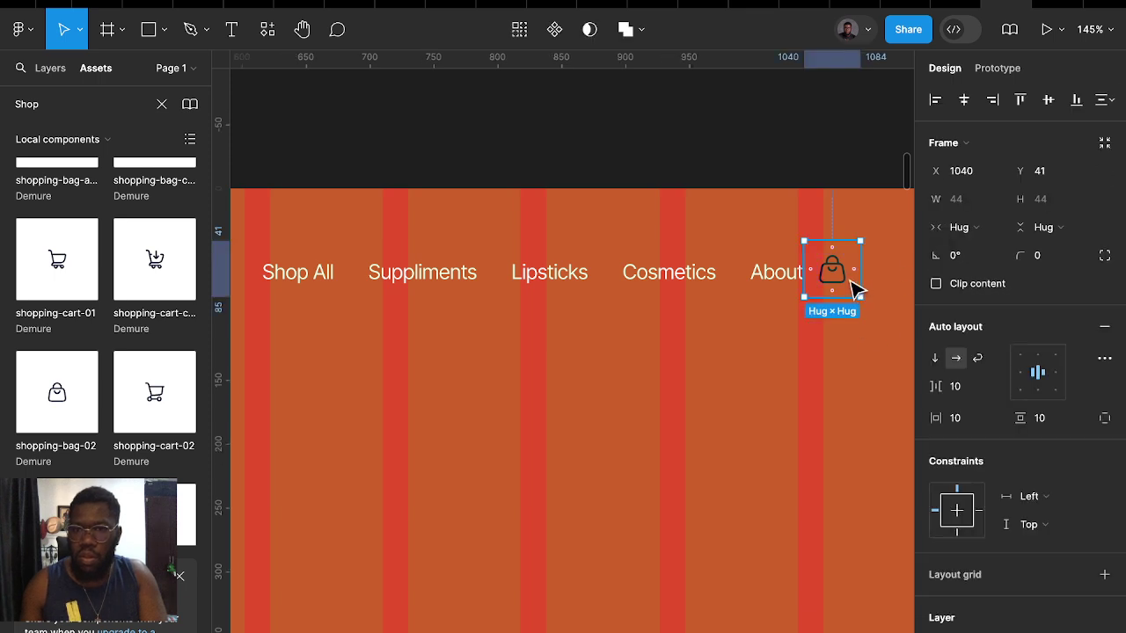
Ungroup the bag icon from its wrapper frame
right_click(862, 303)
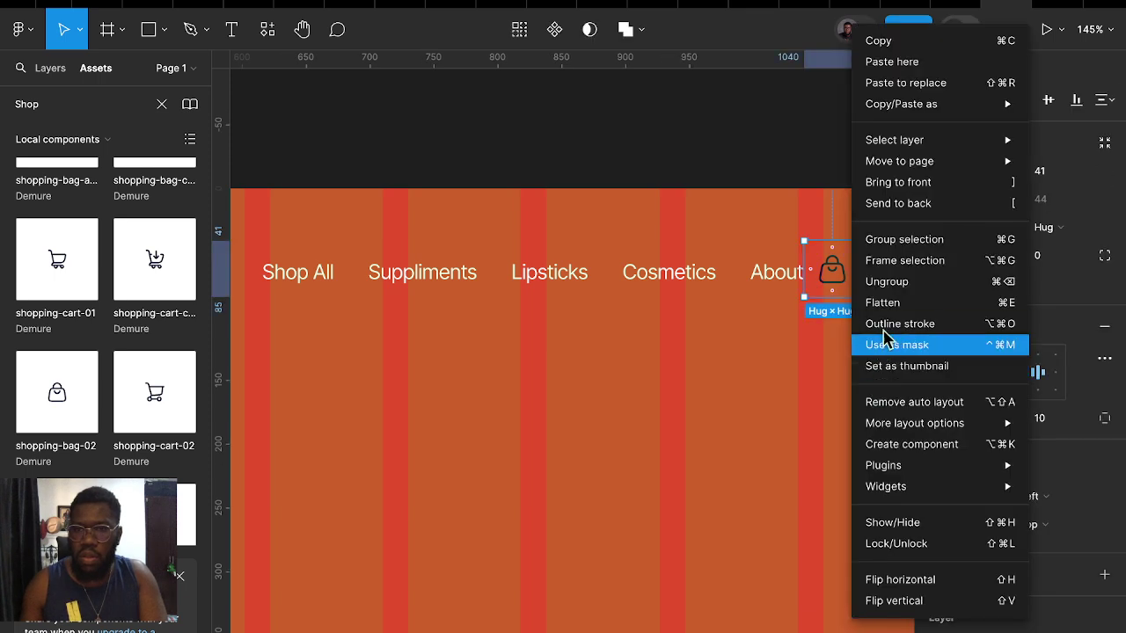
click(892, 282)
scroll(845, 275, right, 2)
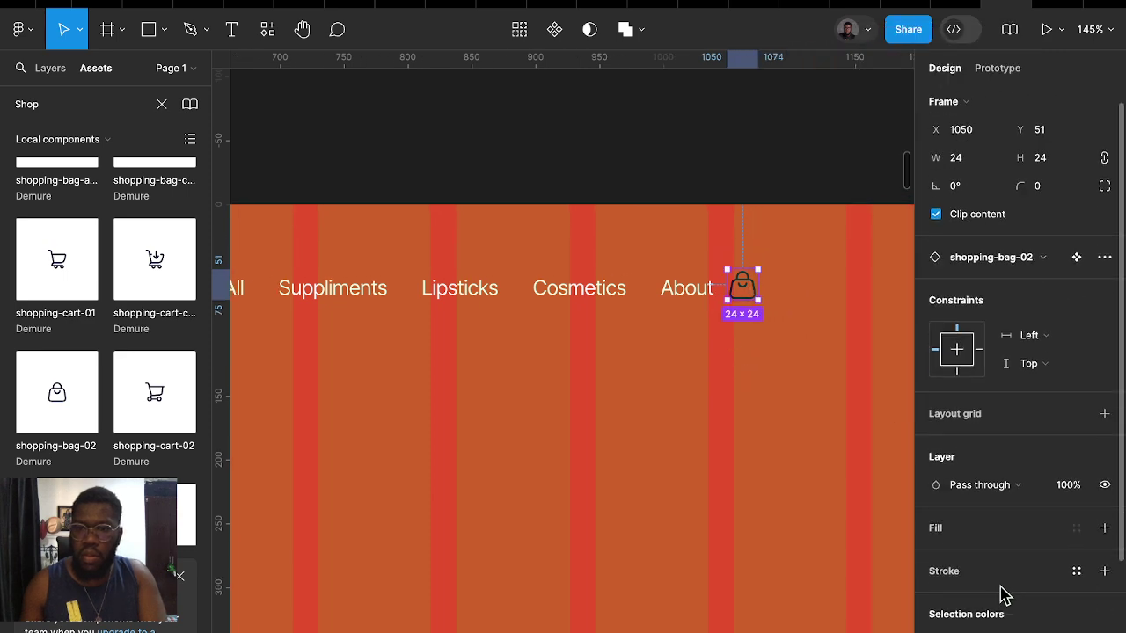
scroll(1002, 593, down, 3)
Detach the Dark colour, make the bag icon white and nudge it about 24 px right
click(1073, 527)
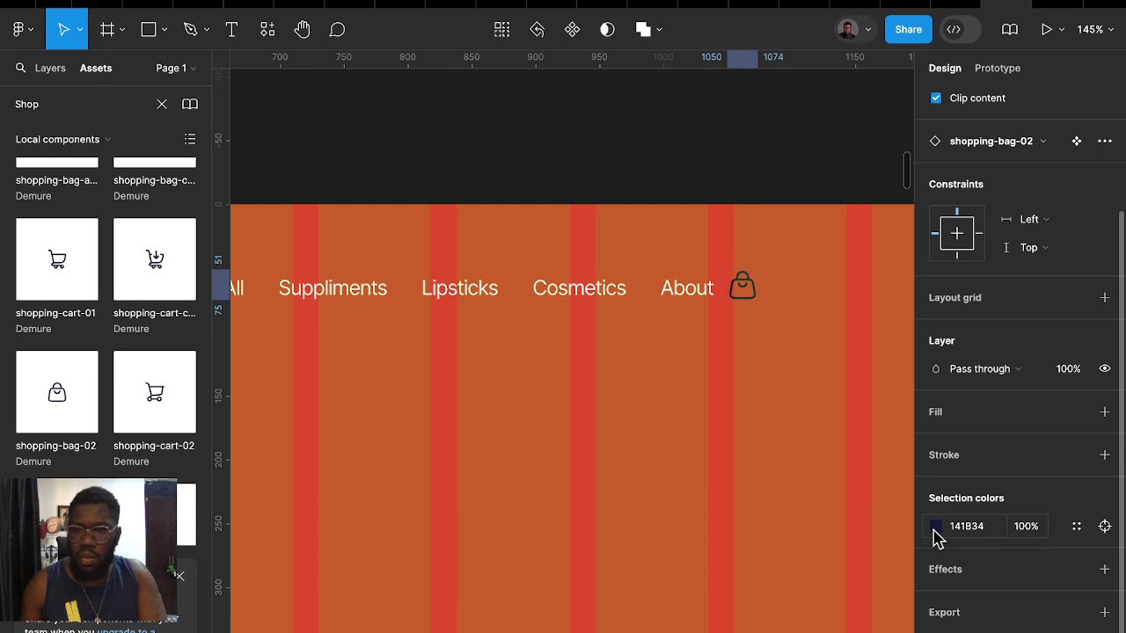
click(935, 525)
drag(809, 302, 639, 166)
click(665, 180)
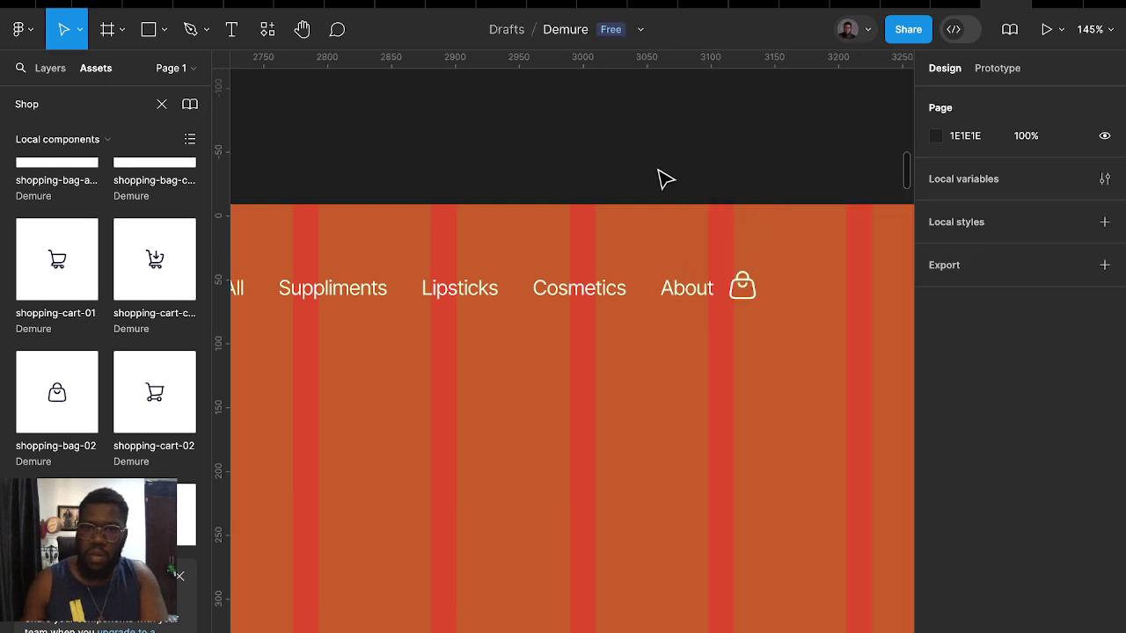
drag(761, 293, 769, 294)
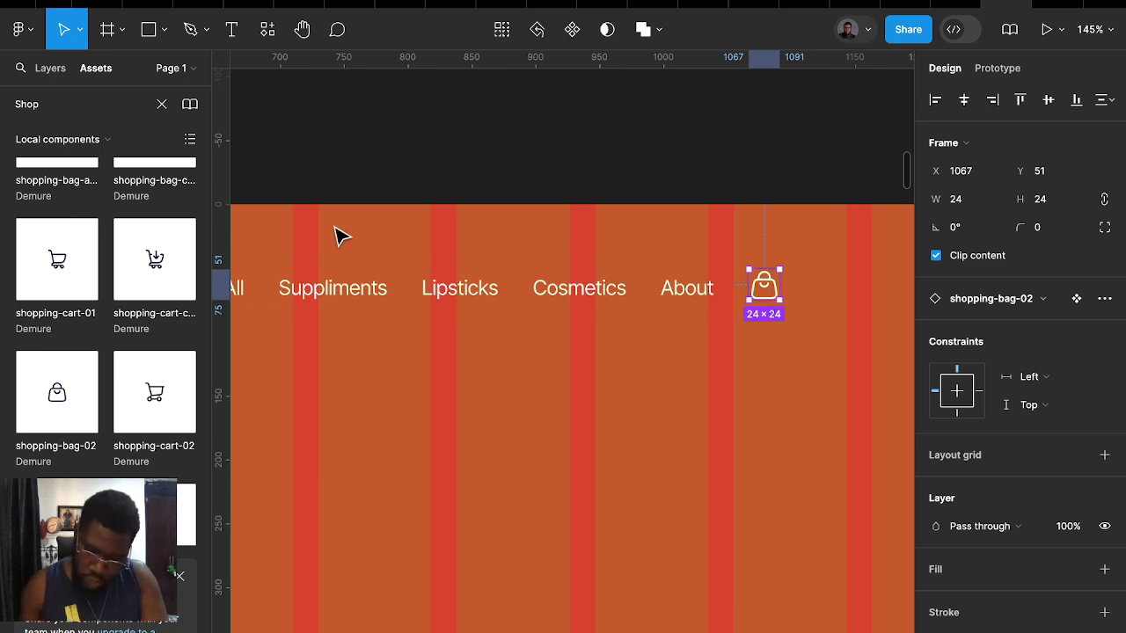
Search the assets for 'avatar', then 'user', and scroll to the user component
double_click(80, 102)
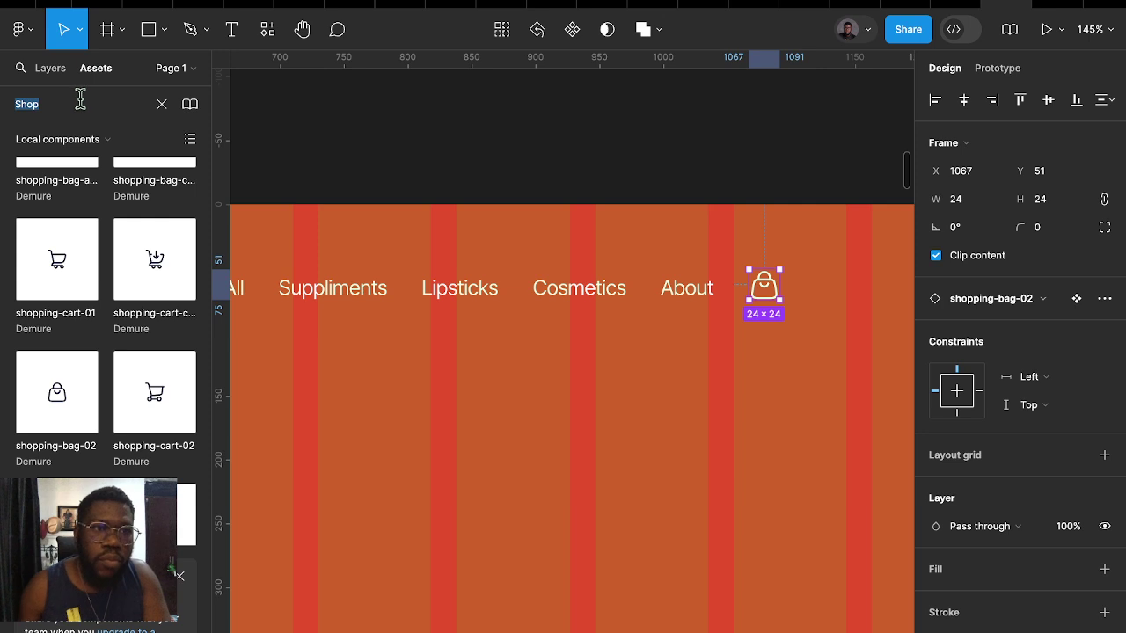
text(avatar)
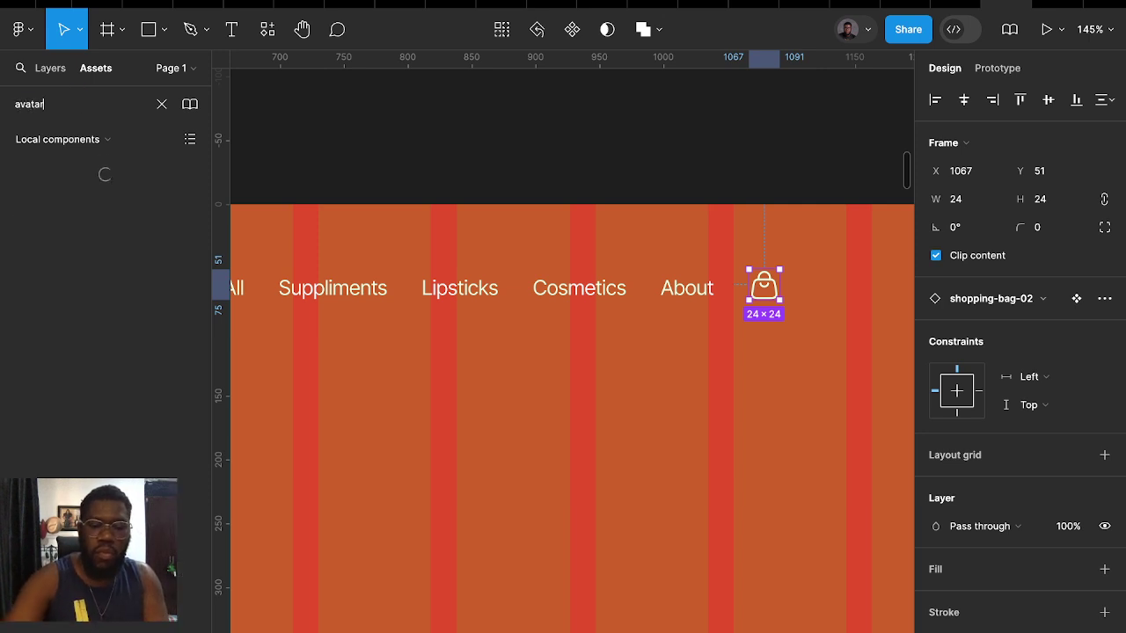
double_click(88, 103)
text(u)
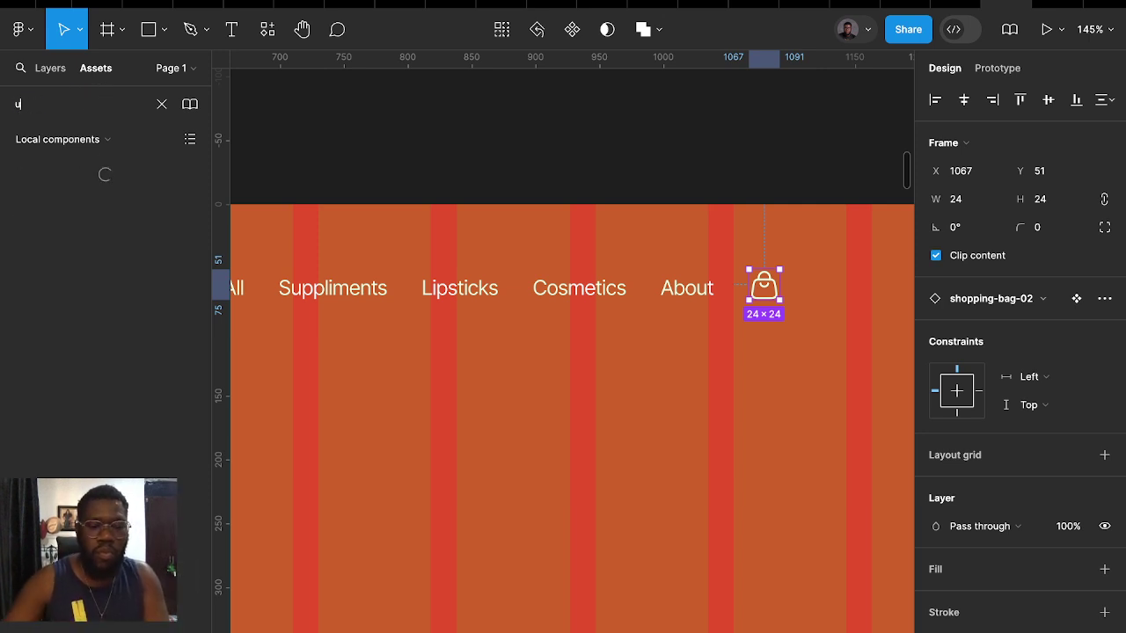
text(ser)
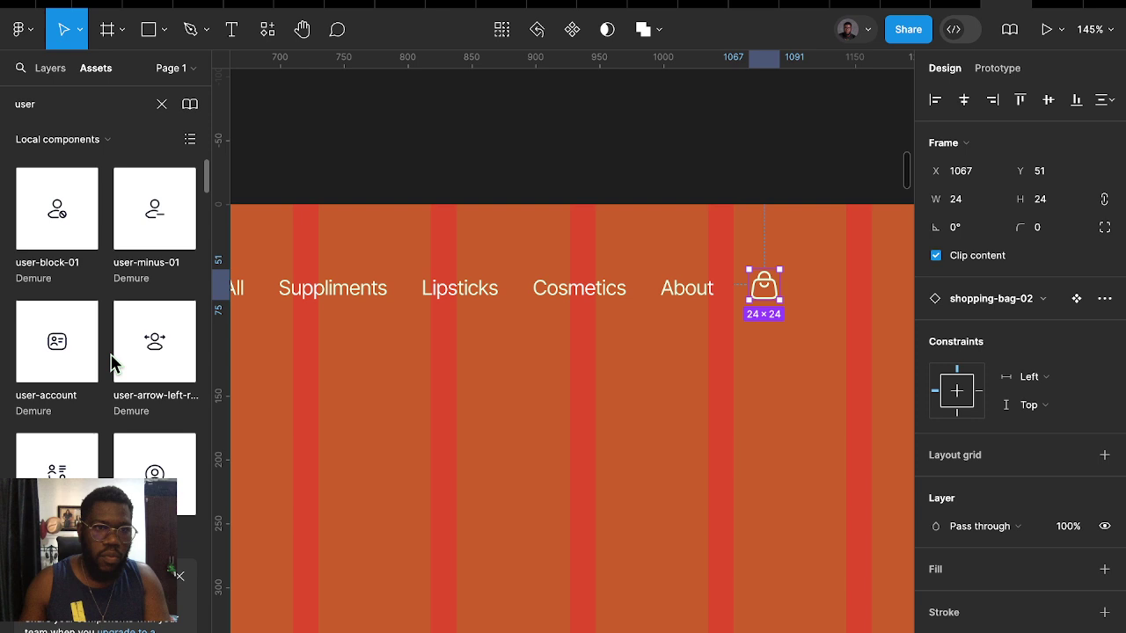
scroll(118, 384, down, 2)
scroll(118, 384, down, 5)
scroll(121, 376, up, 3)
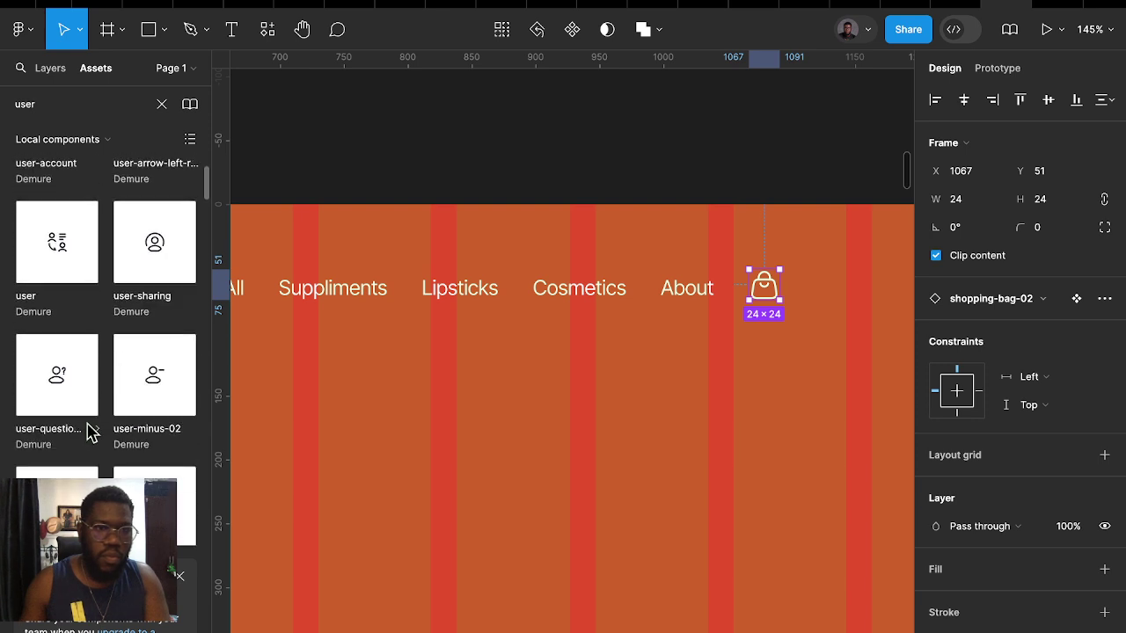
scroll(95, 440, down, 1)
scroll(100, 450, down, 5)
scroll(106, 444, down, 5)
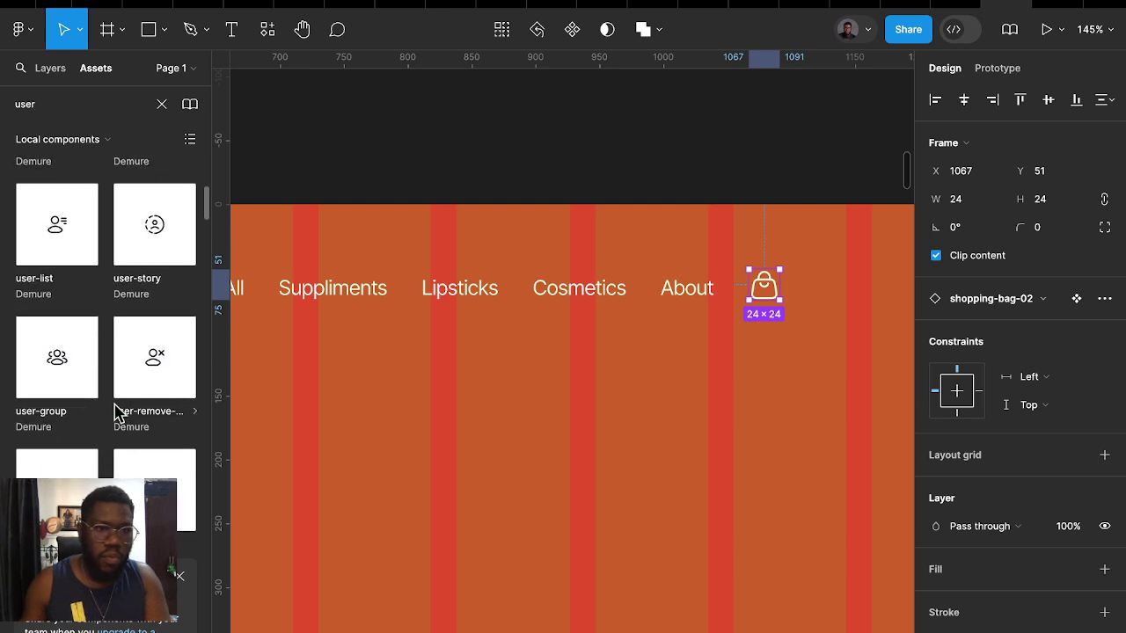
scroll(118, 411, down, 3)
scroll(119, 406, down, 3)
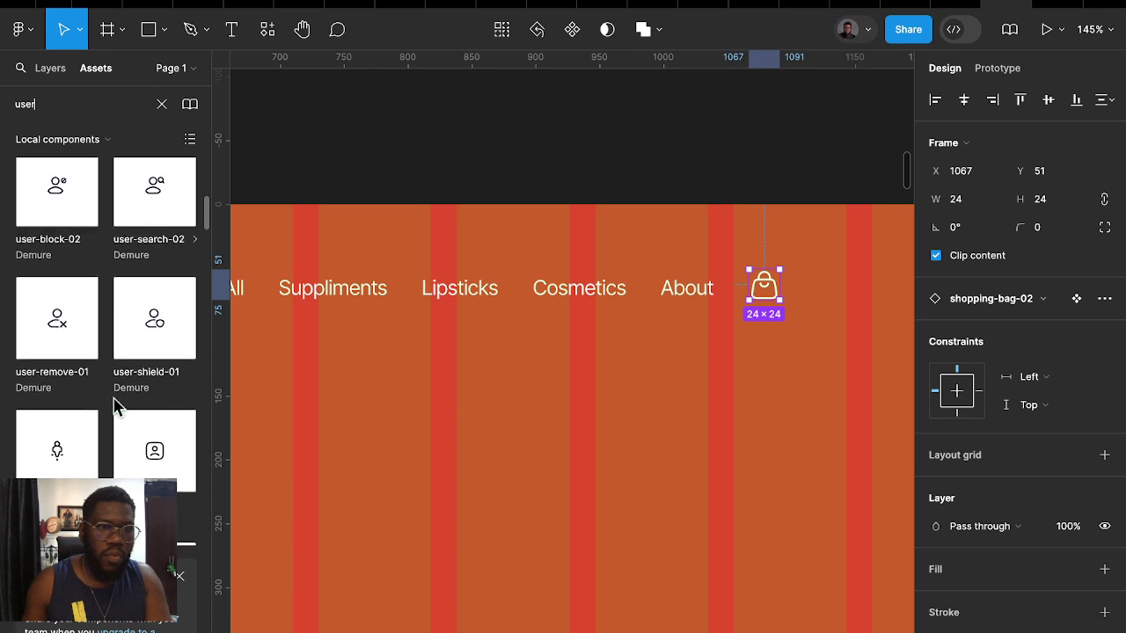
scroll(118, 406, down, 1)
scroll(114, 407, down, 5)
scroll(114, 406, down, 2)
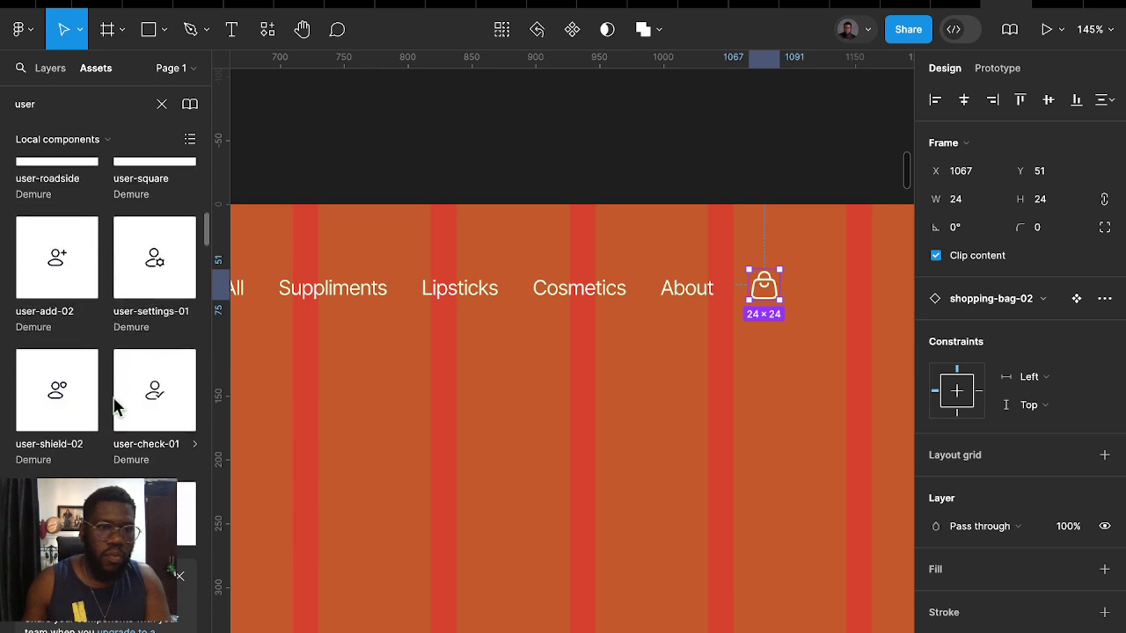
scroll(115, 406, down, 3)
Drop the user icon beside the bag and detach its Dark colour
click(832, 350)
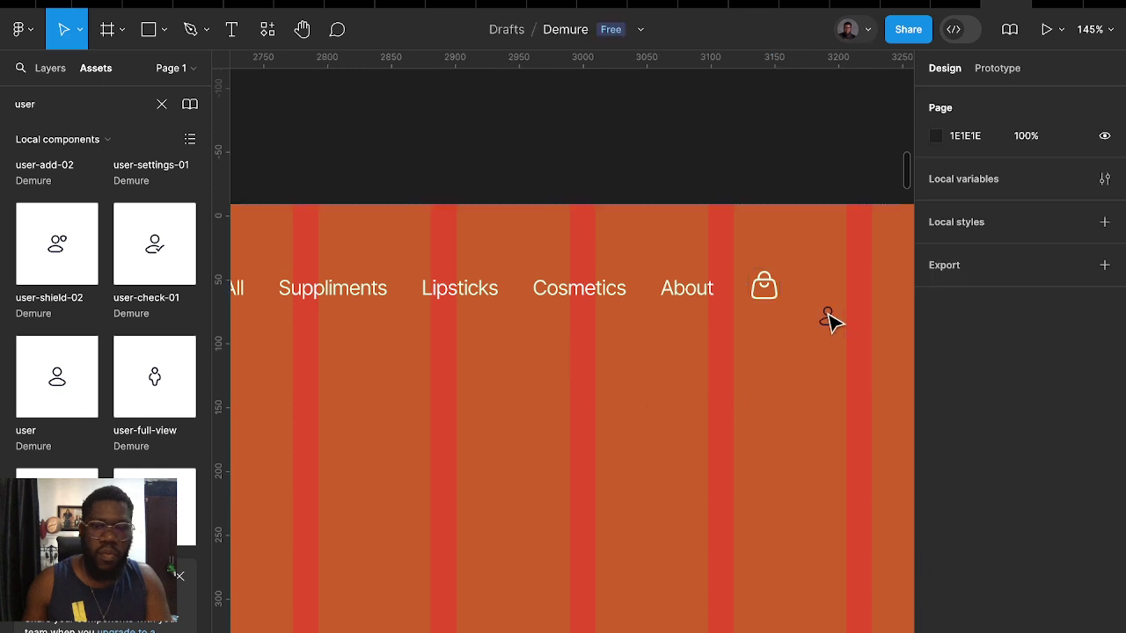
click(825, 314)
scroll(1011, 510, down, 3)
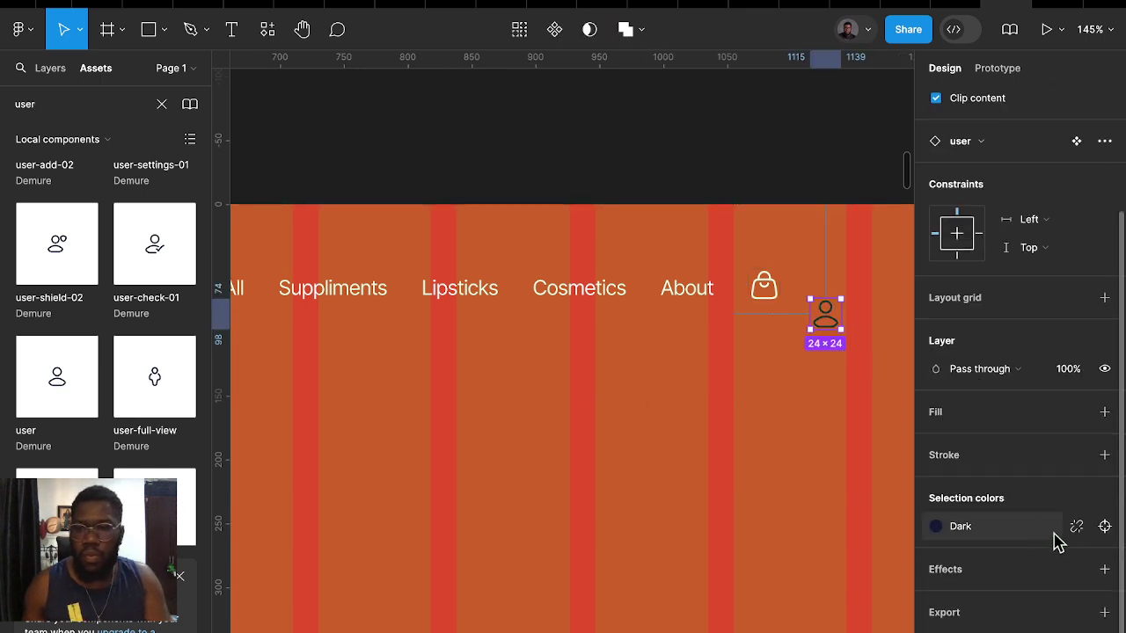
click(1075, 526)
Make the user icon white and move it right next to the bag icon
click(935, 526)
drag(781, 297, 650, 165)
click(651, 164)
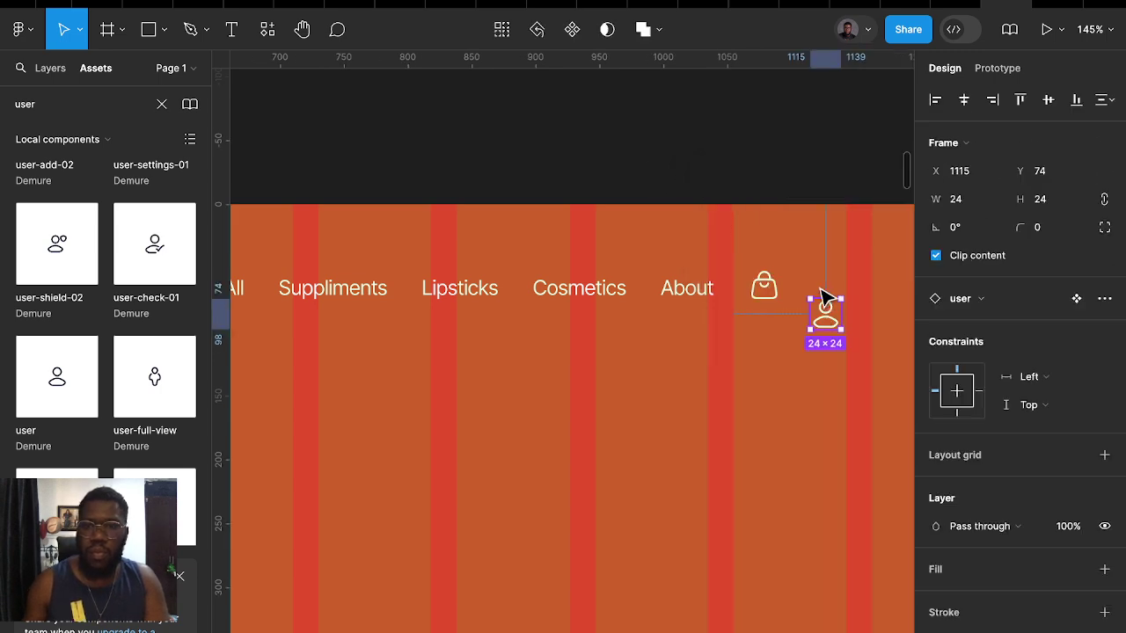
drag(840, 327, 831, 297)
Wrap the icons, then links, then Demure logo in nested auto layout rows
shift+click(770, 297)
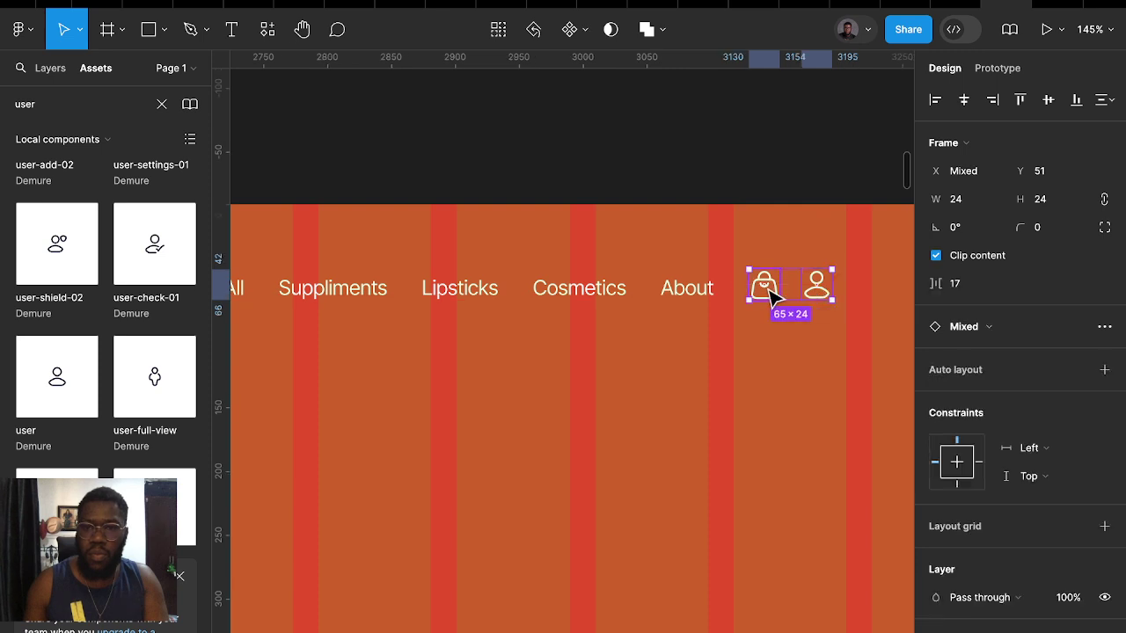
key(shift+a)
shift+click(695, 295)
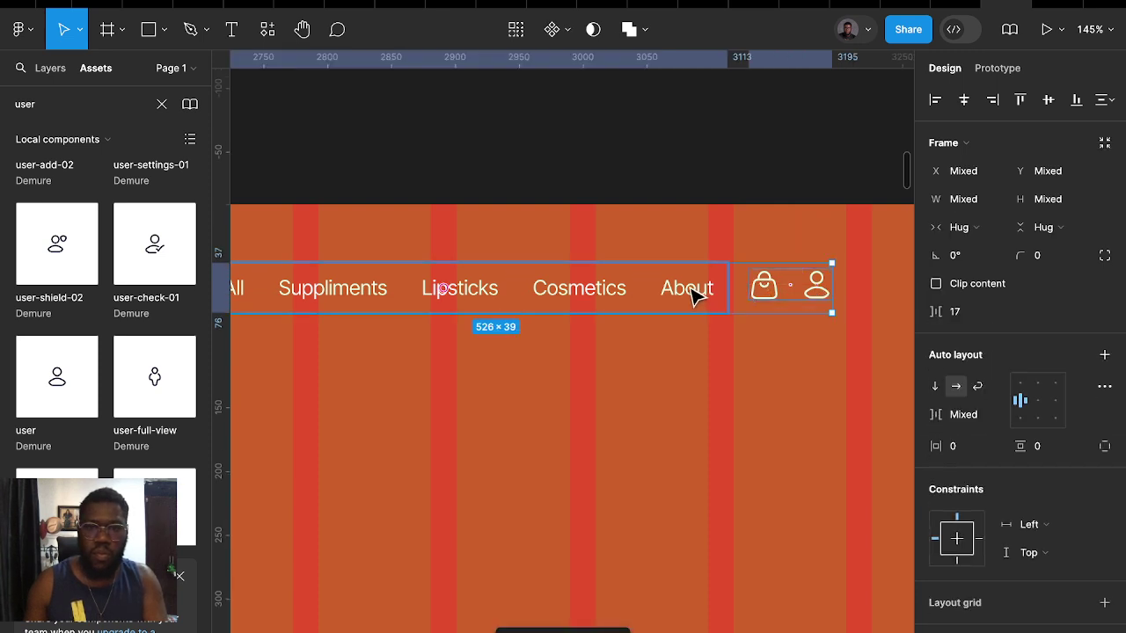
key(shift+a)
scroll(744, 382, down, 5)
scroll(660, 402, left, 3)
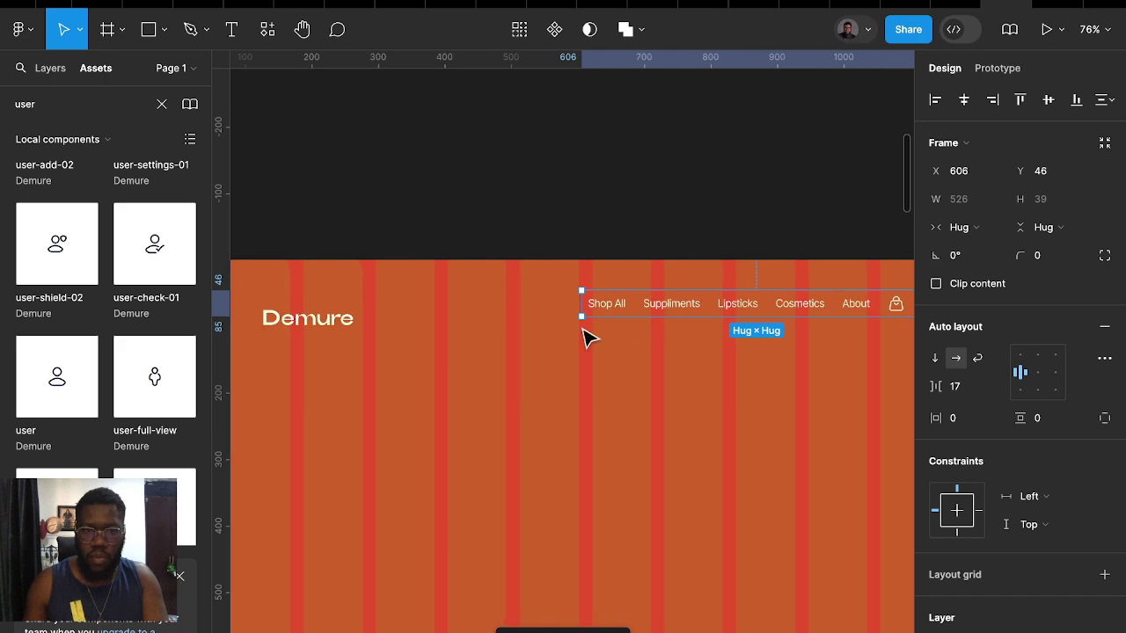
shift+click(324, 321)
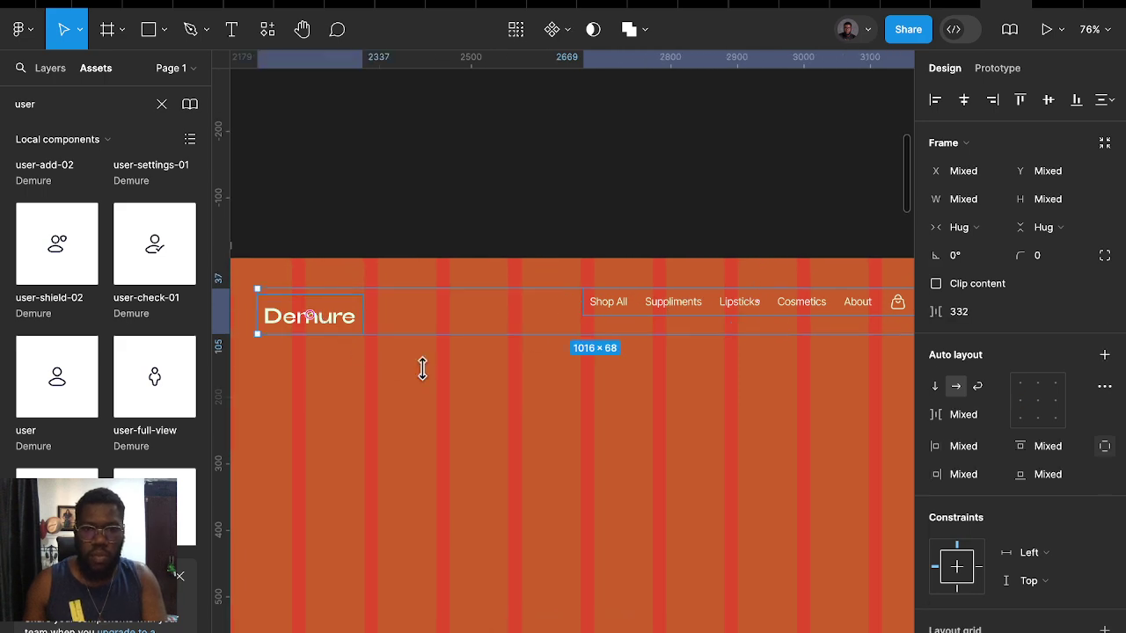
key(shift+a)
Set the nav bar padding to 16 vertical and 80 horizontal
scroll(607, 358, down, 3)
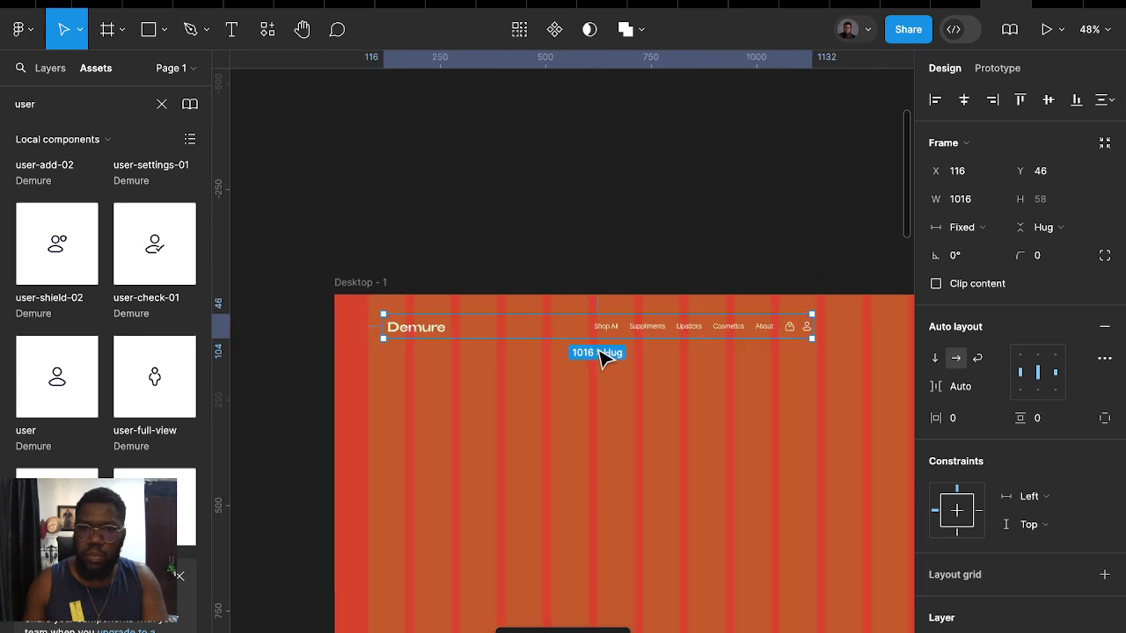
click(1062, 420)
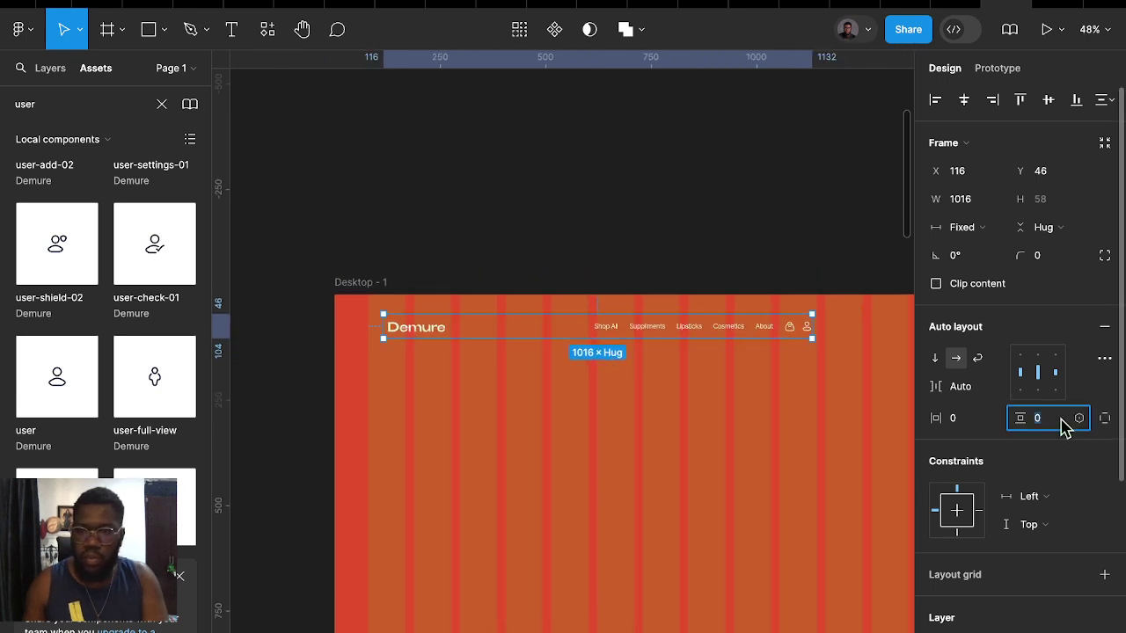
text(16)
key(Return)
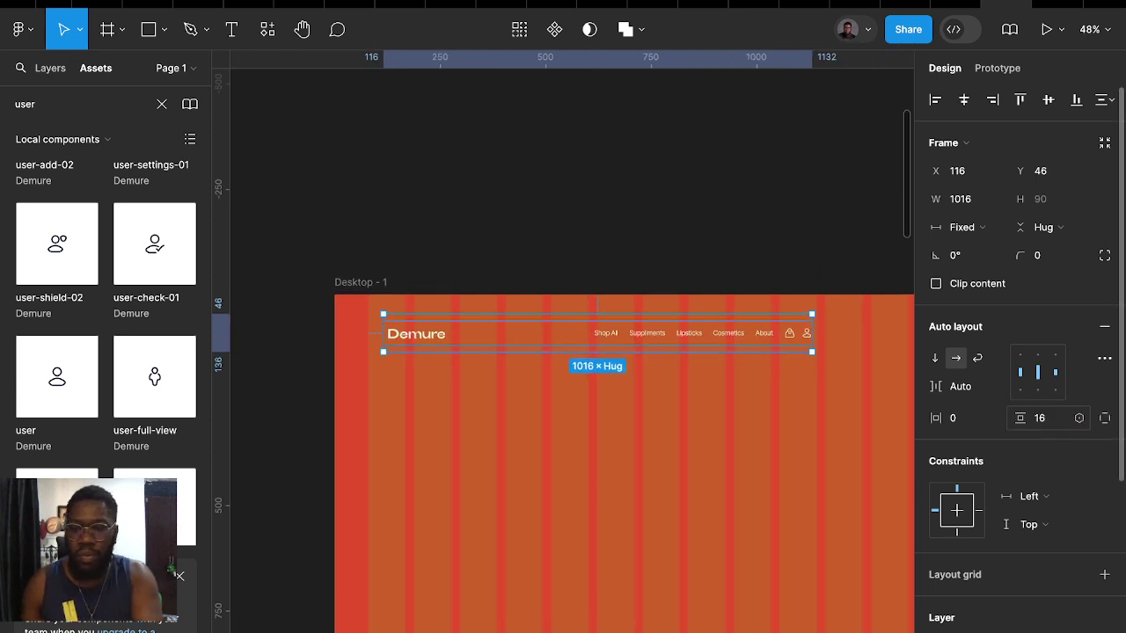
scroll(808, 337, right, 2)
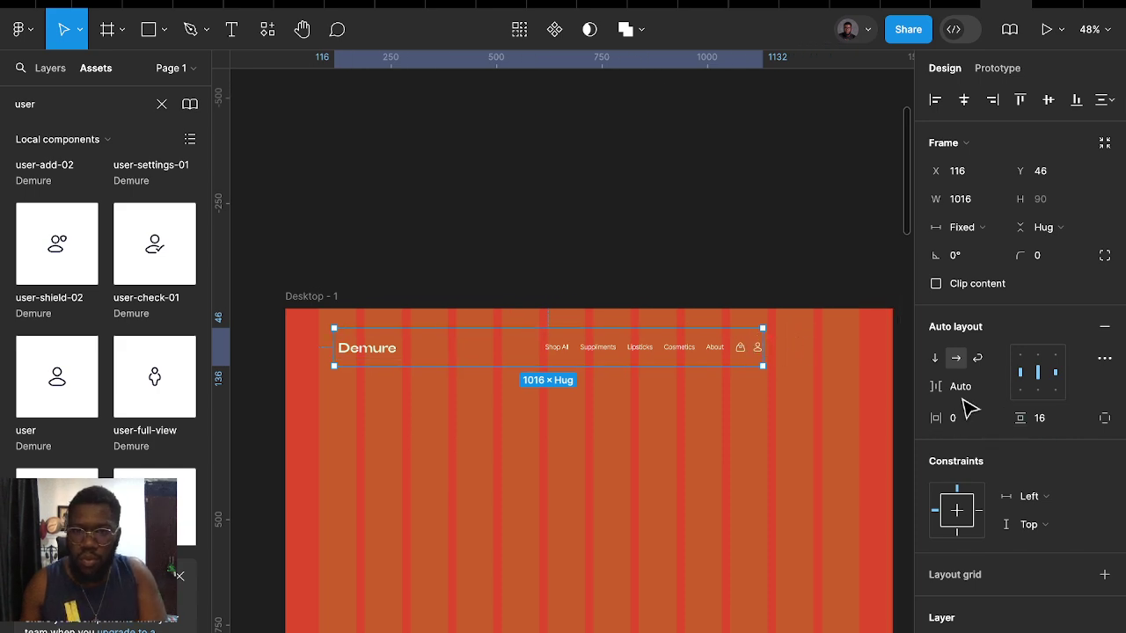
click(982, 426)
text(80)
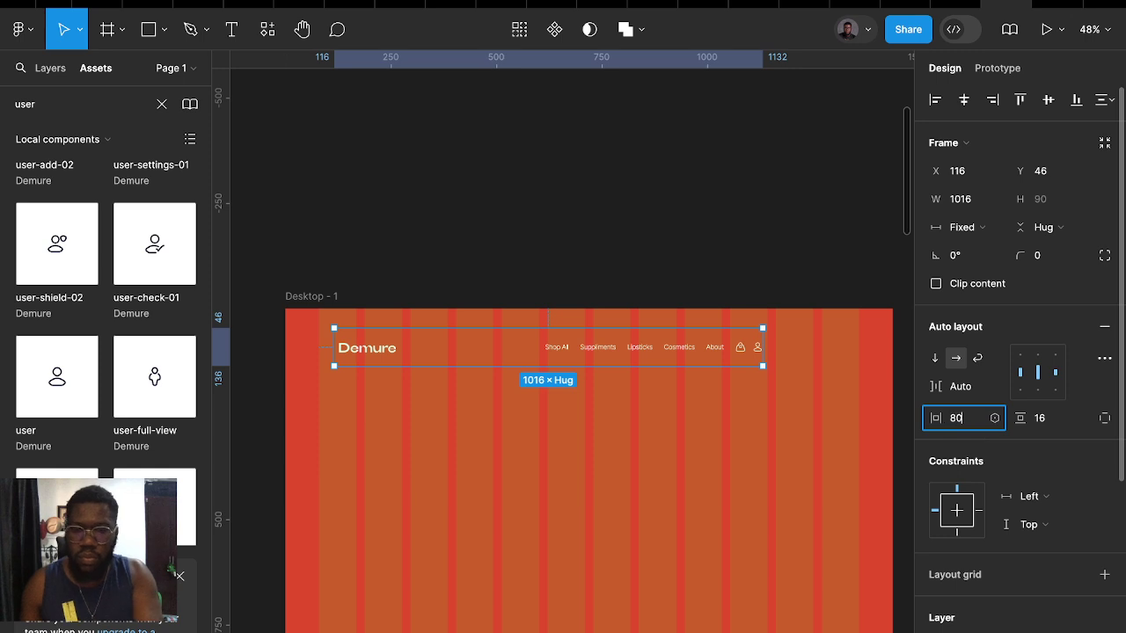
key(Return)
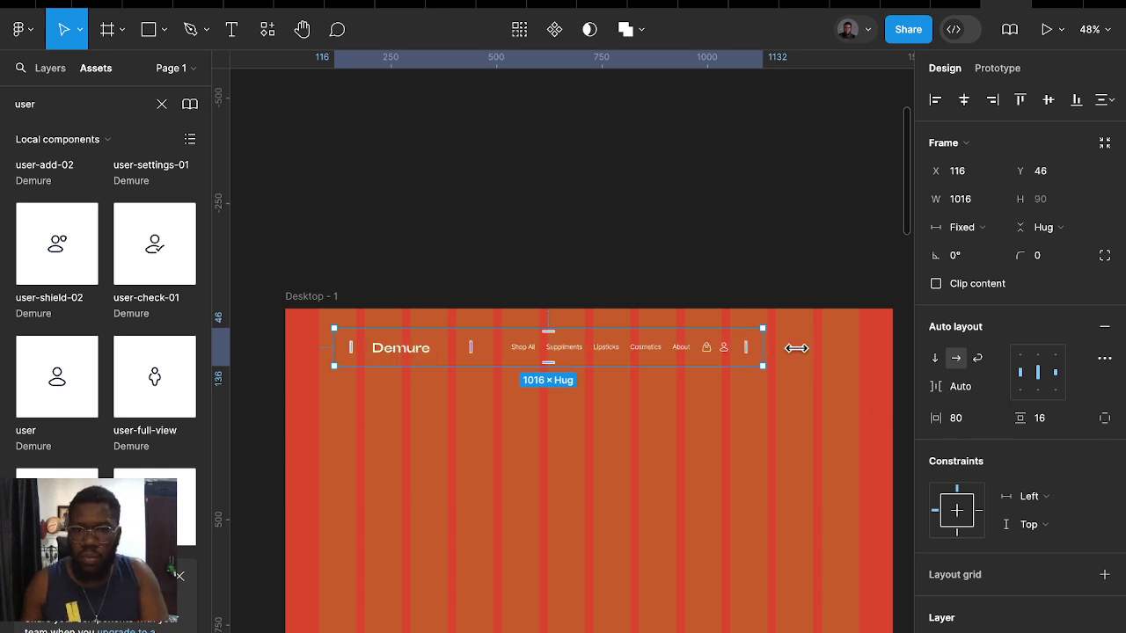
Stretch the nav bar to the full 1440 frame width and move it to the top
drag(797, 349, 896, 347)
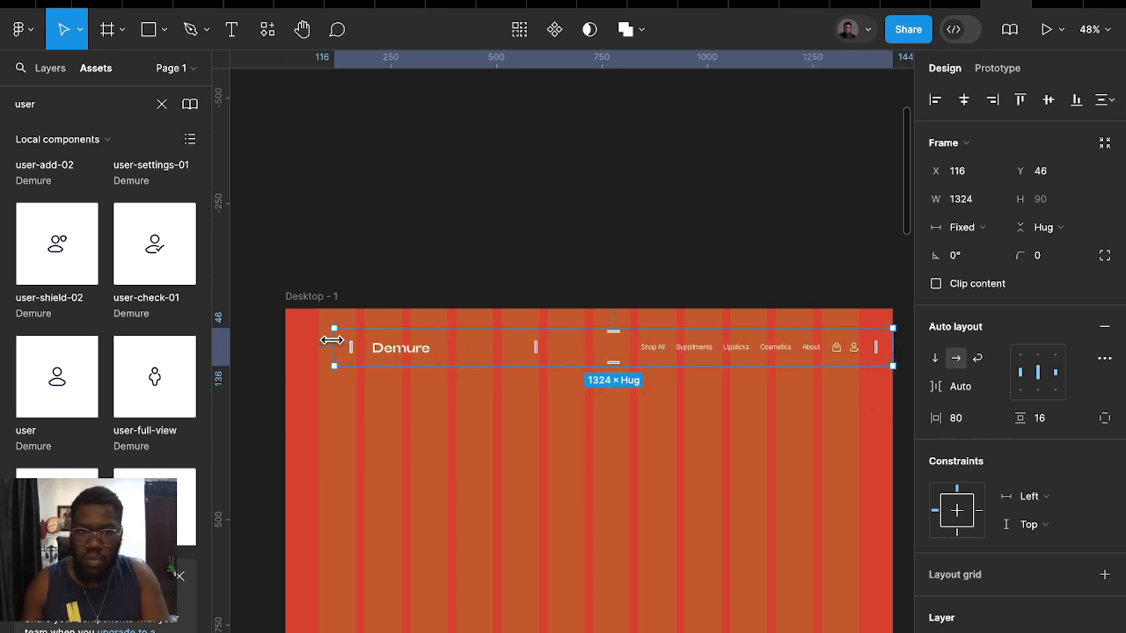
drag(332, 340, 285, 339)
drag(505, 352, 506, 336)
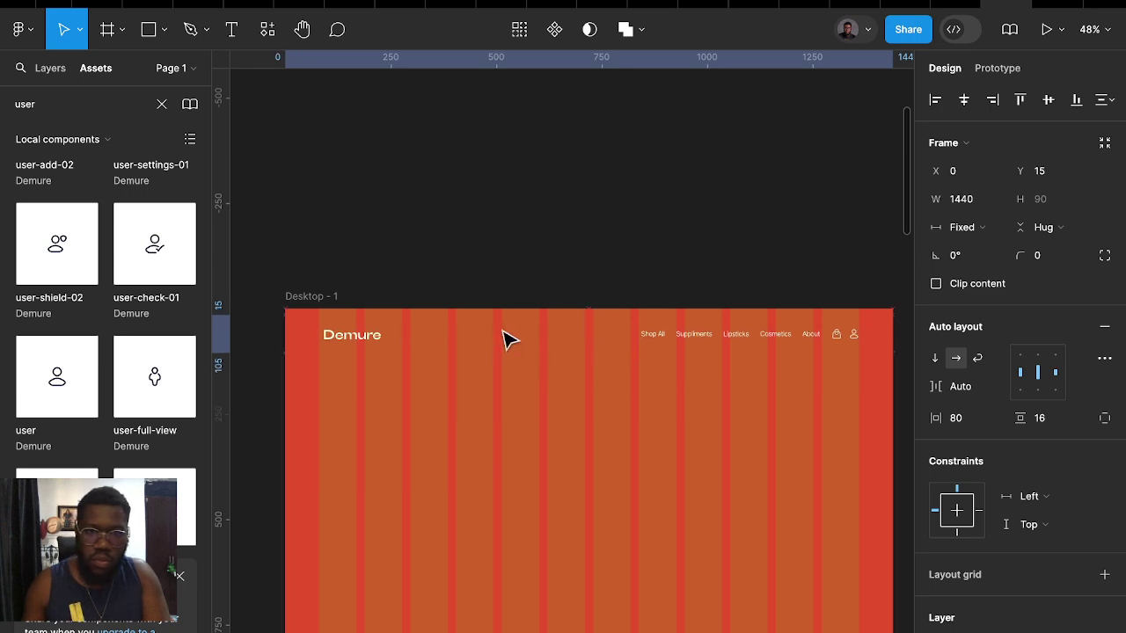
Change the nav bar's white selection colour to dark 1E1E1E
ctrl+scroll(558, 432, down, 3)
ctrl+scroll(548, 455, down, 3)
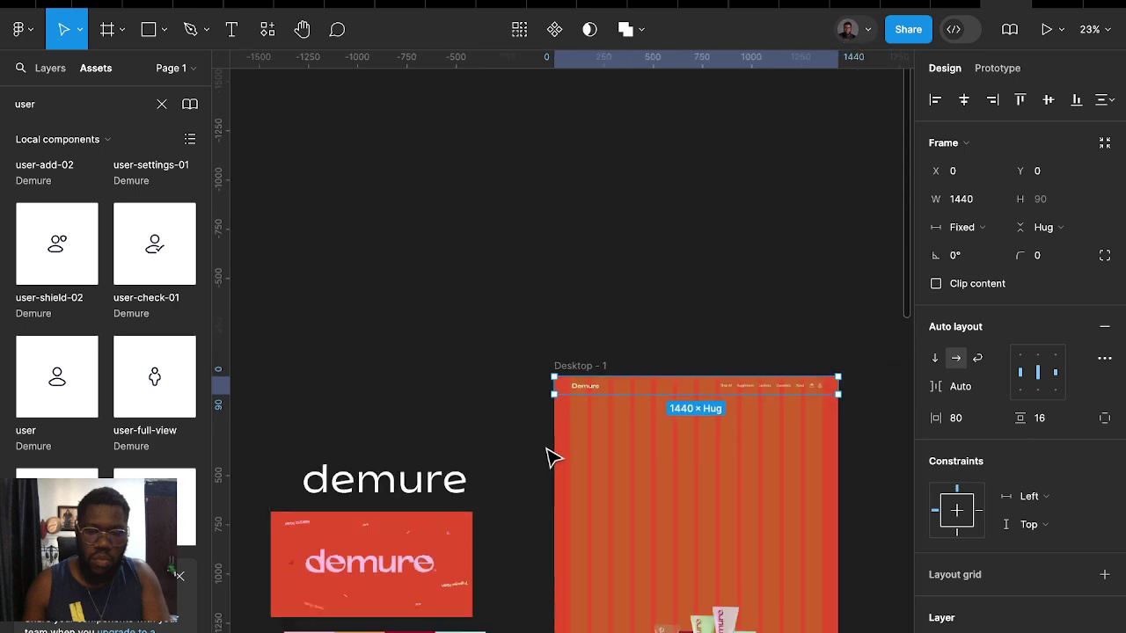
ctrl+scroll(460, 585, down, 2)
scroll(514, 472, down, 3)
ctrl+scroll(703, 216, up, 2)
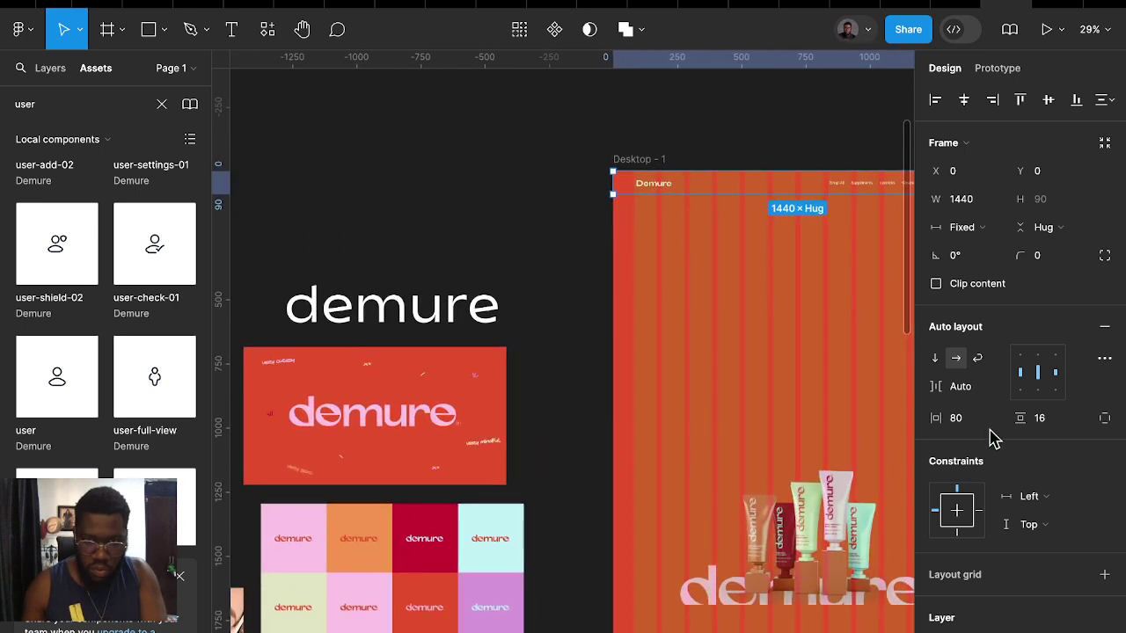
scroll(967, 607, down, 3)
scroll(948, 545, down, 3)
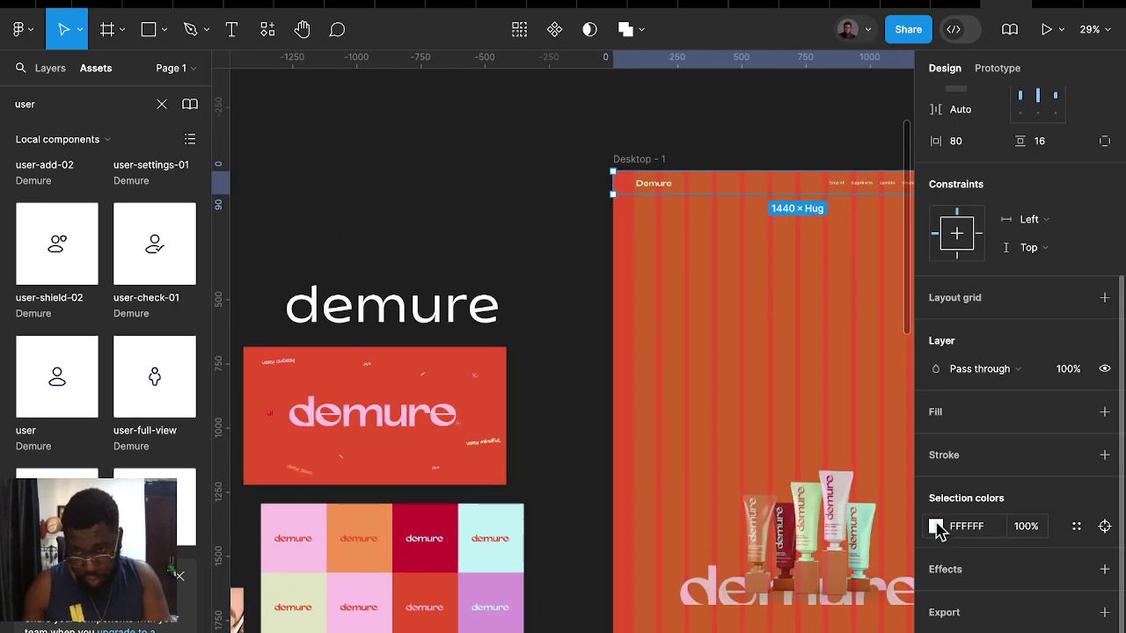
click(935, 526)
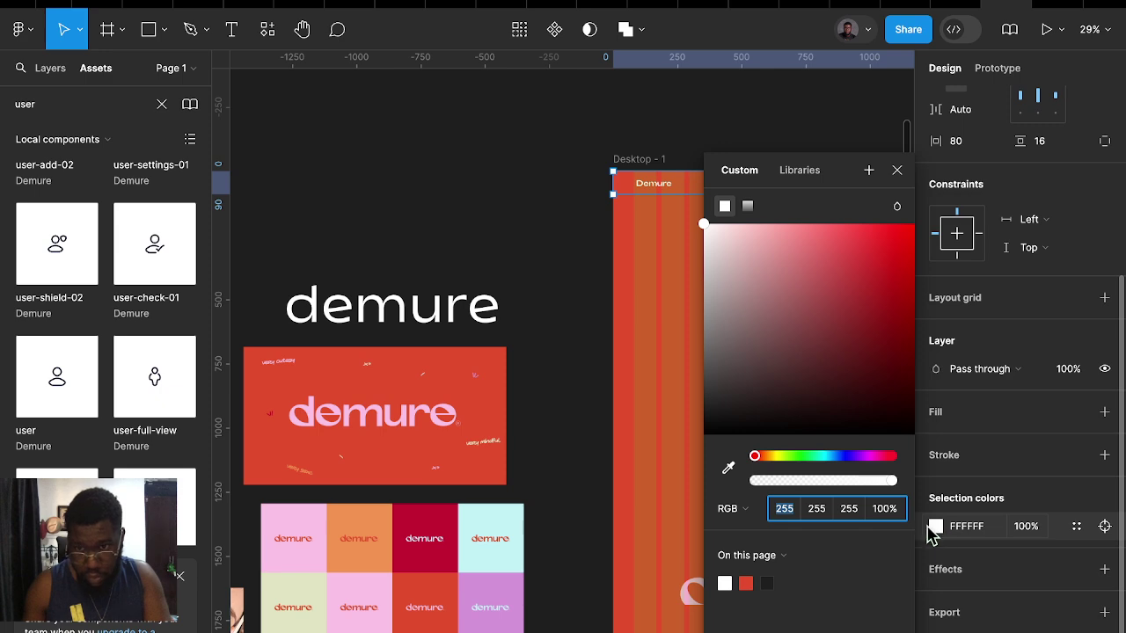
click(769, 582)
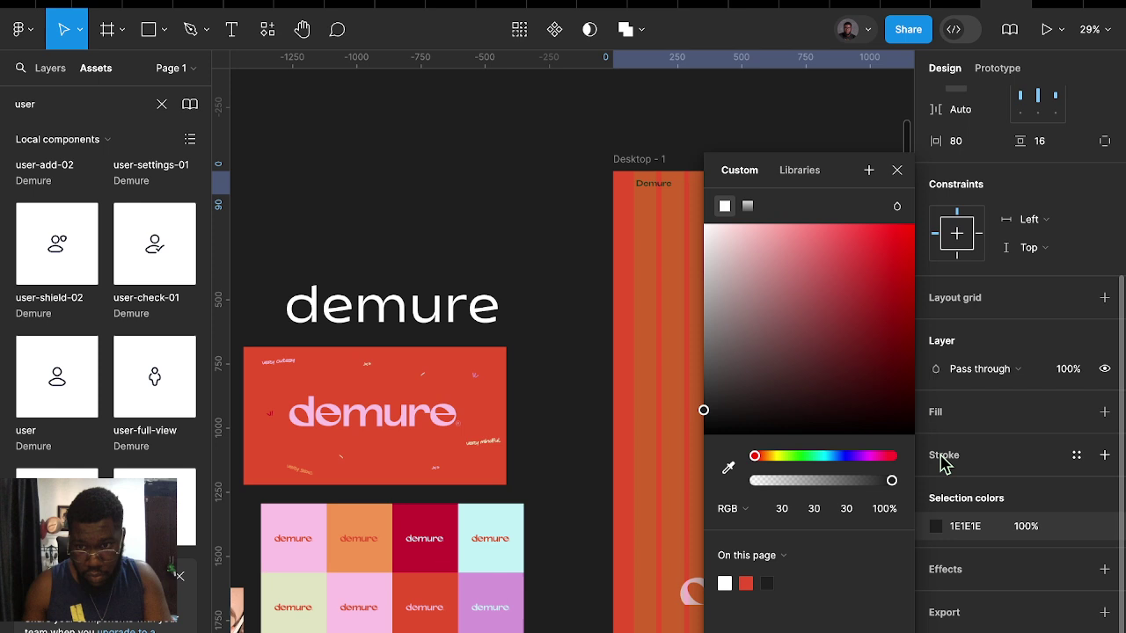
click(939, 420)
Add a fill to the nav bar sampled from the light cyan C2F2F6 palette tile
click(937, 422)
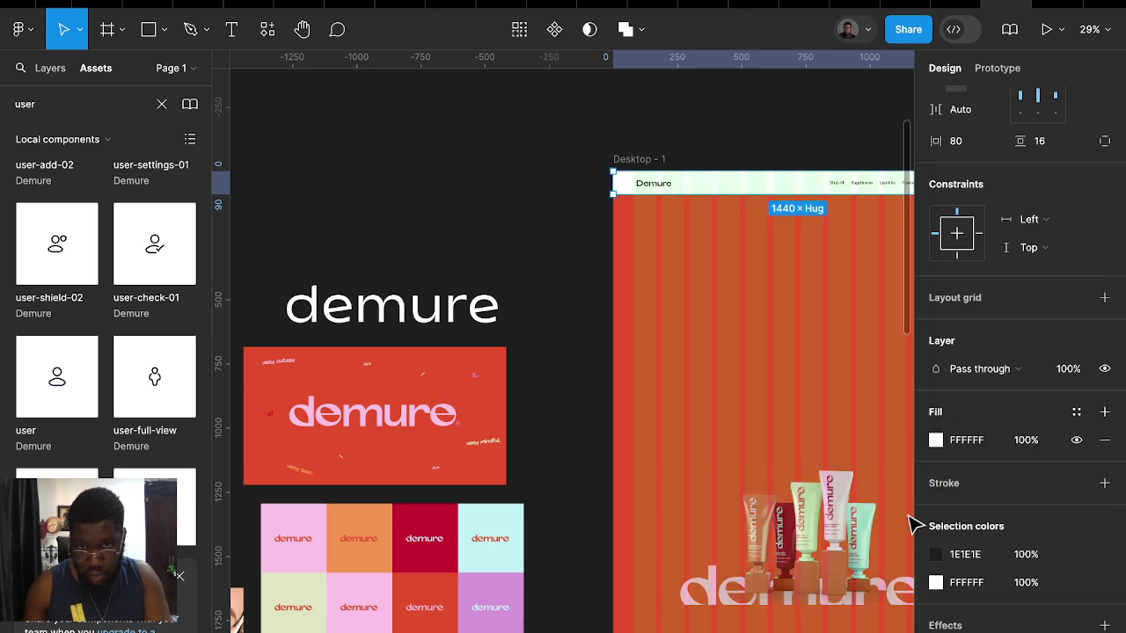
click(936, 440)
click(729, 468)
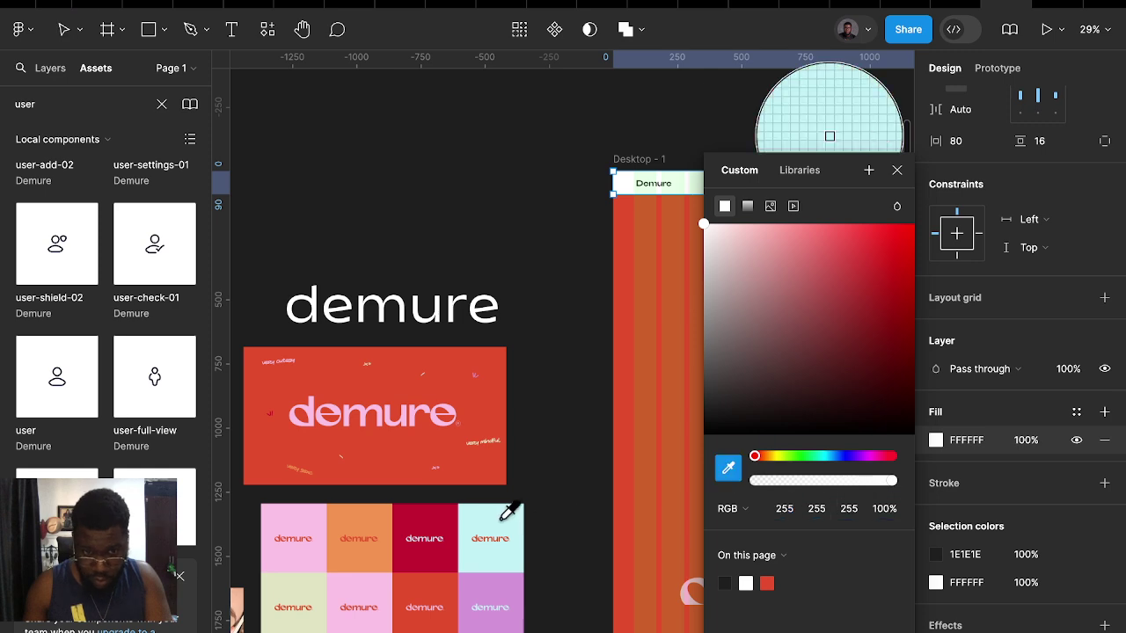
click(500, 518)
scroll(607, 272, right, 5)
scroll(659, 176, up, 2)
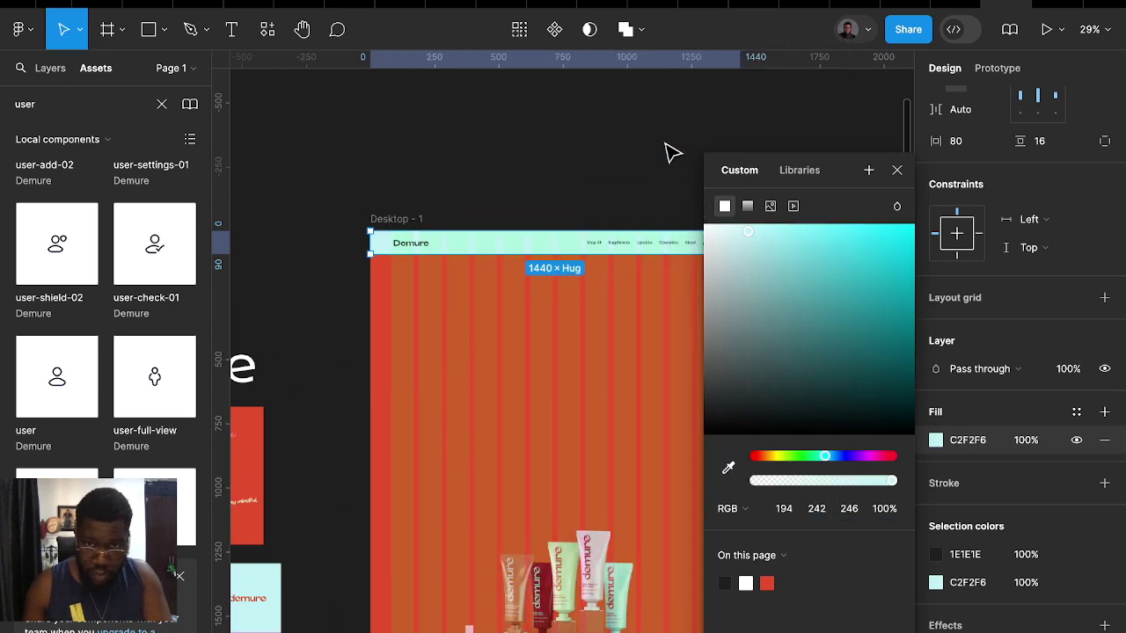
click(594, 183)
scroll(590, 268, up, 5)
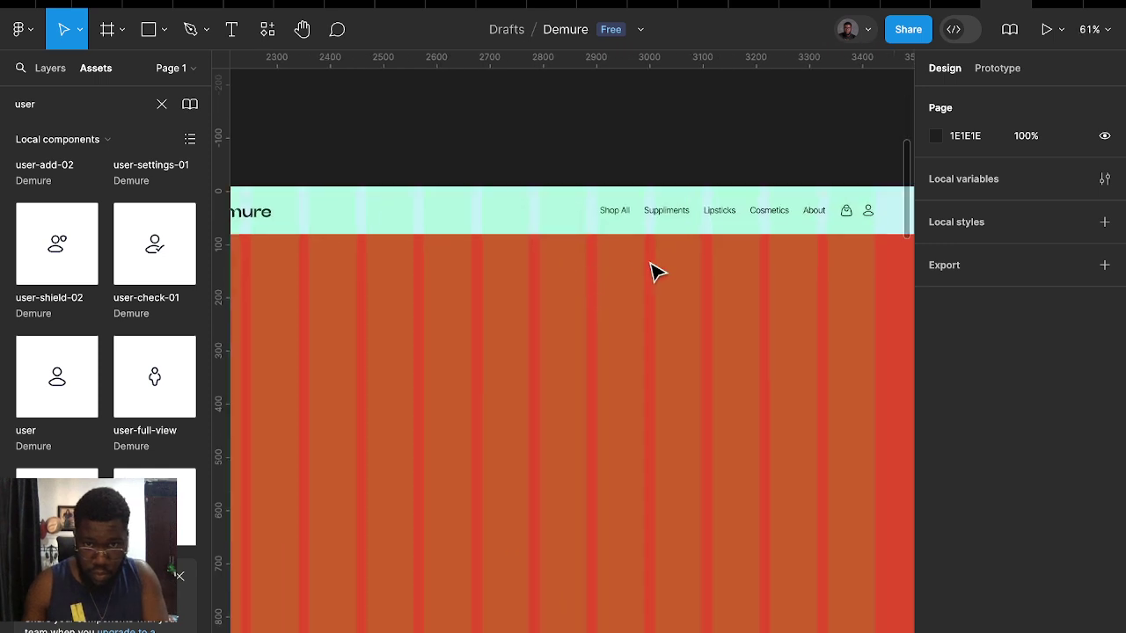
scroll(655, 269, down, 1)
Set the Demure logo's font weight to Ultra Bold
click(395, 239)
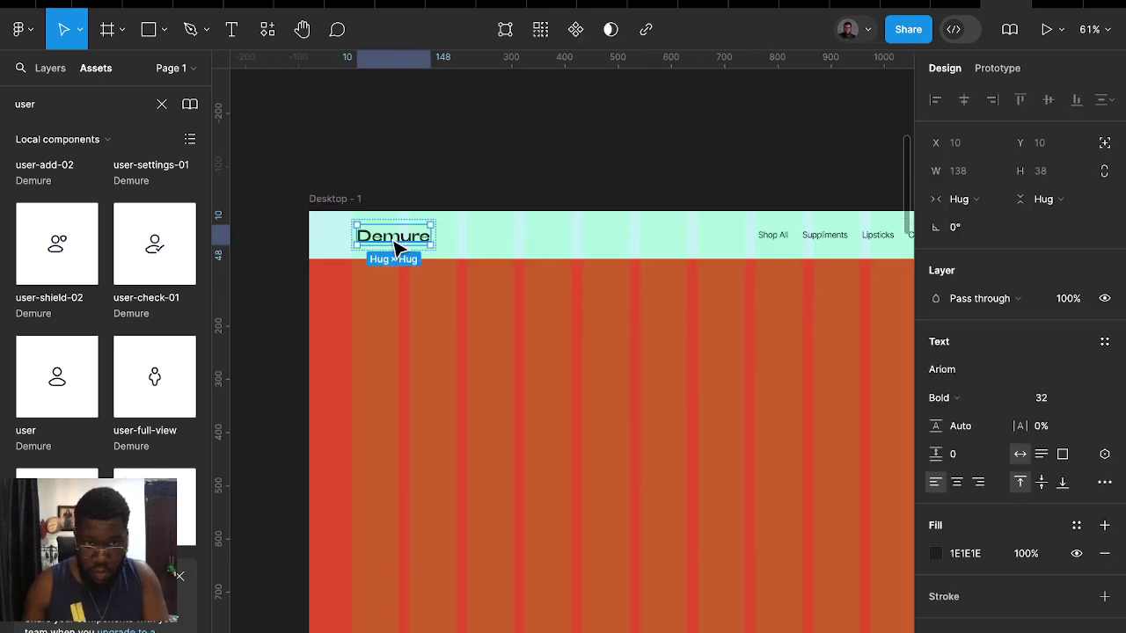
click(979, 407)
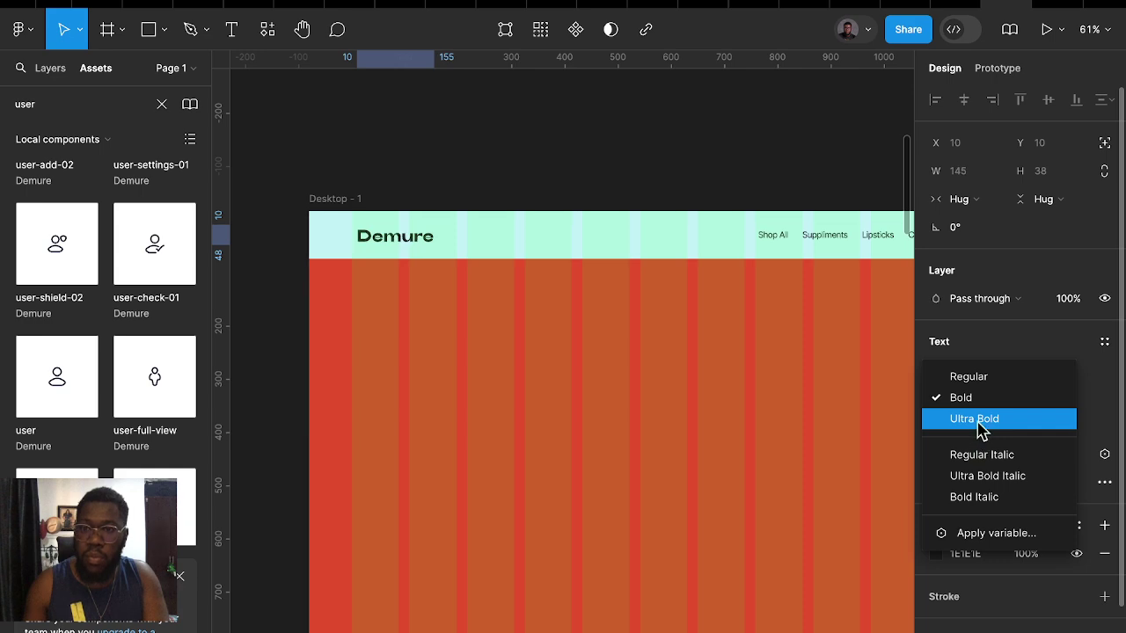
click(979, 420)
scroll(668, 275, down, 1)
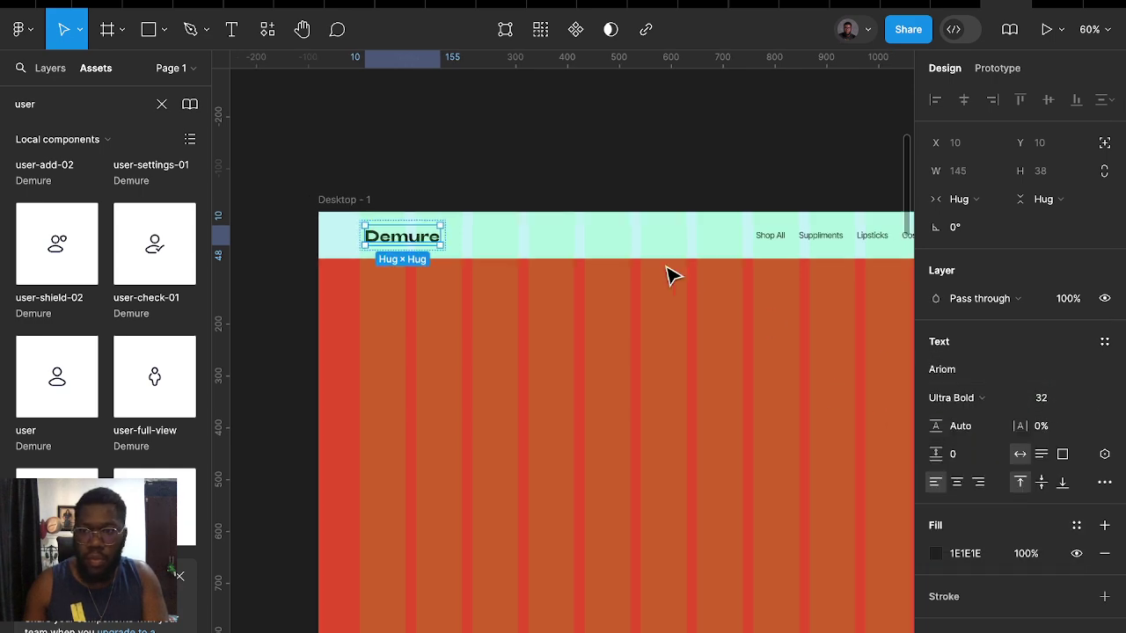
click(572, 167)
Set the nav bar's auto layout spacing to 24
scroll(598, 243, down, 3)
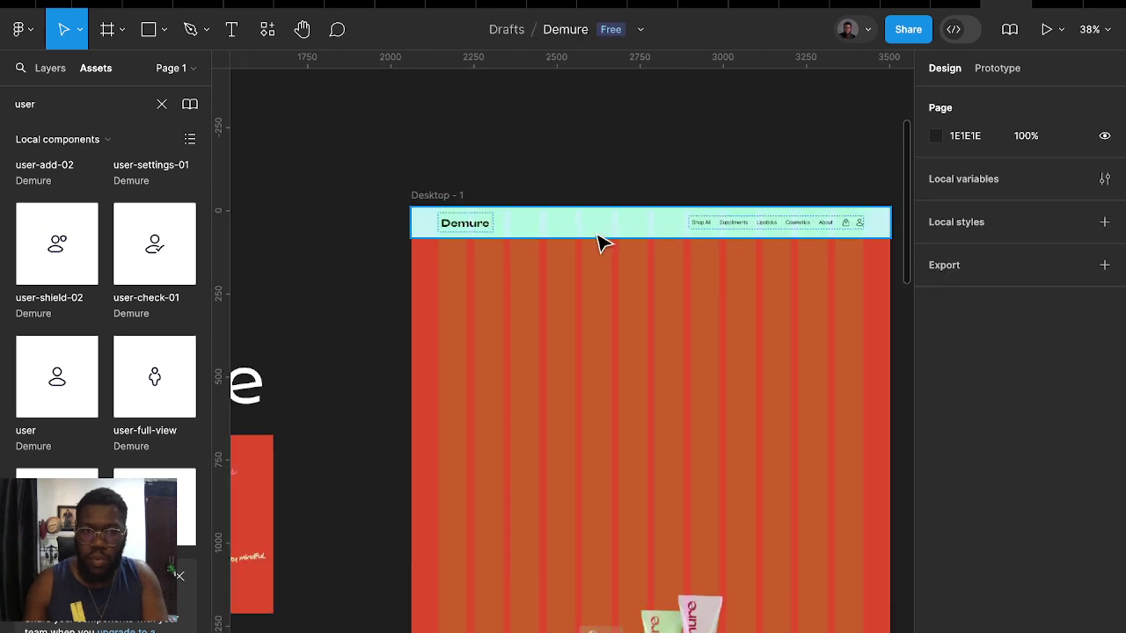
click(598, 237)
click(1050, 428)
text(24)
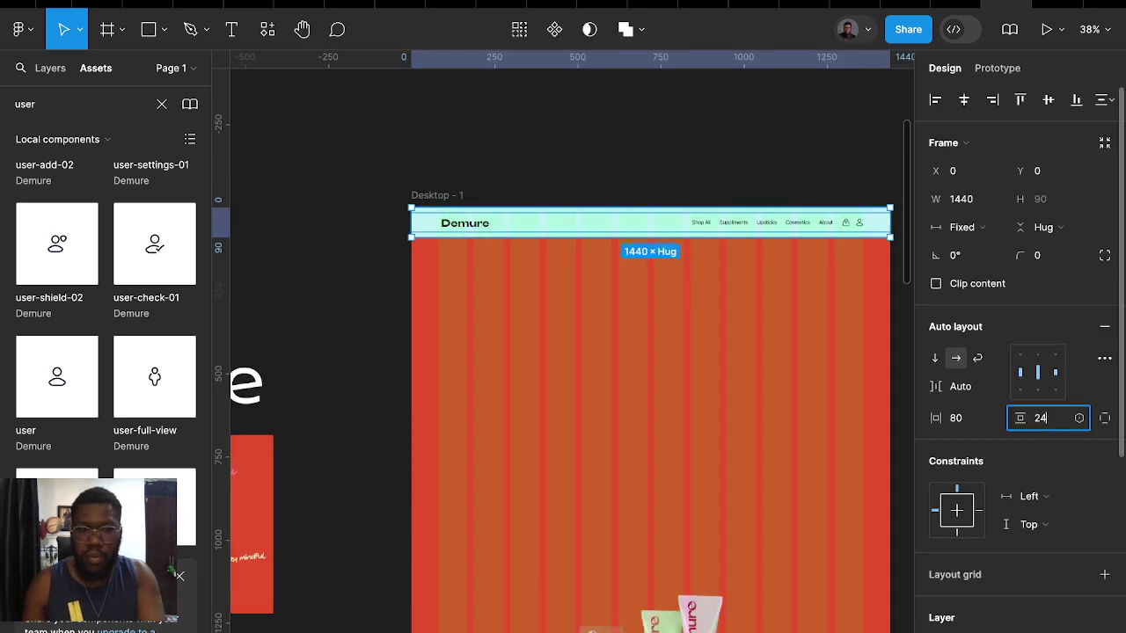
key(Return)
click(660, 387)
scroll(666, 389, down, 1)
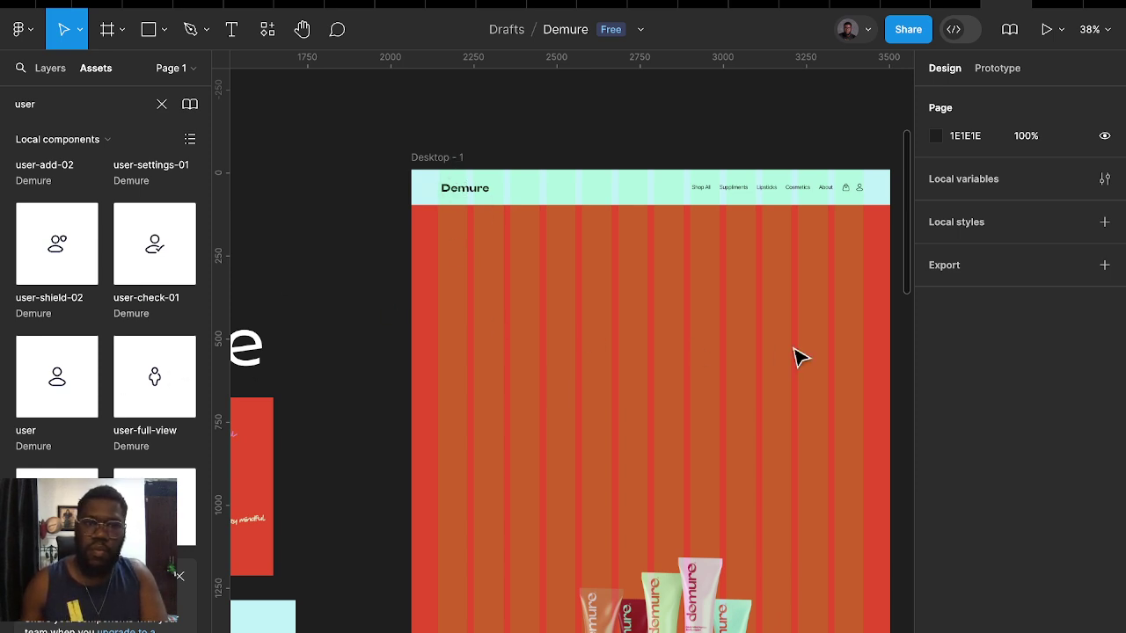
Add the headline 'A New Era of Skincare' in the hero, set to Bold at size 80
key(t)
click(679, 323)
text(A New Era of Skincare)
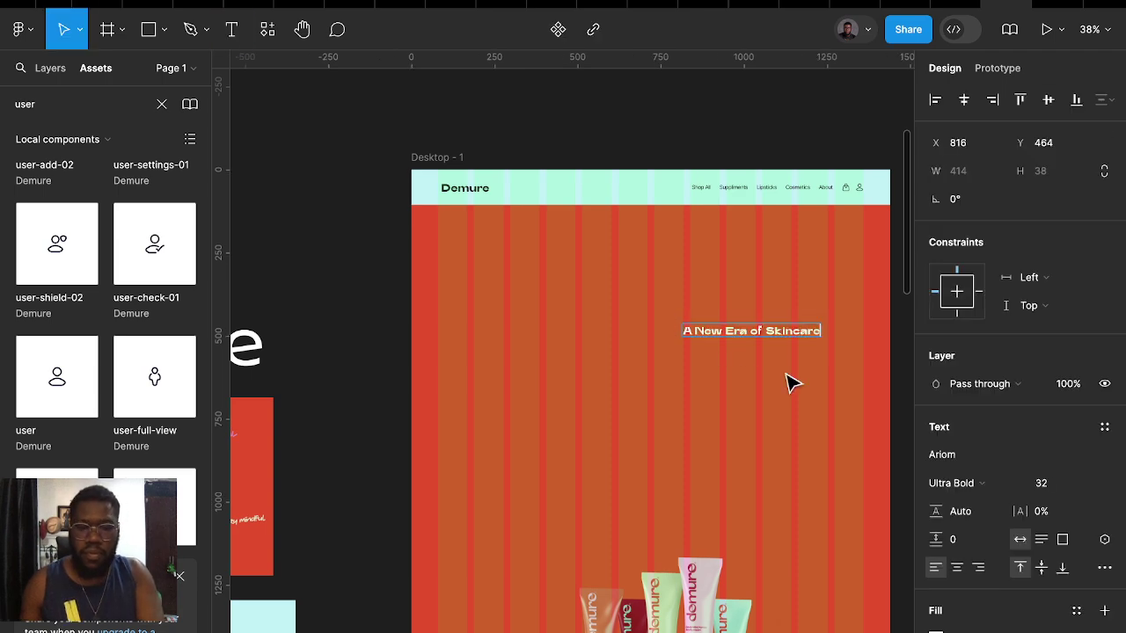
click(976, 485)
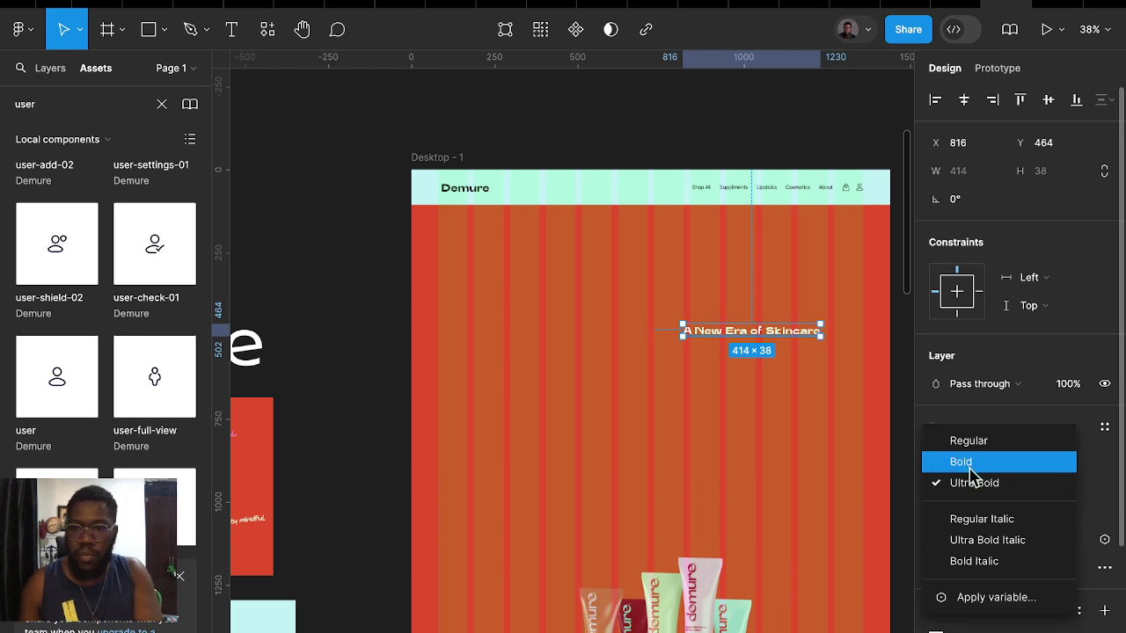
click(971, 462)
click(1061, 491)
text(80)
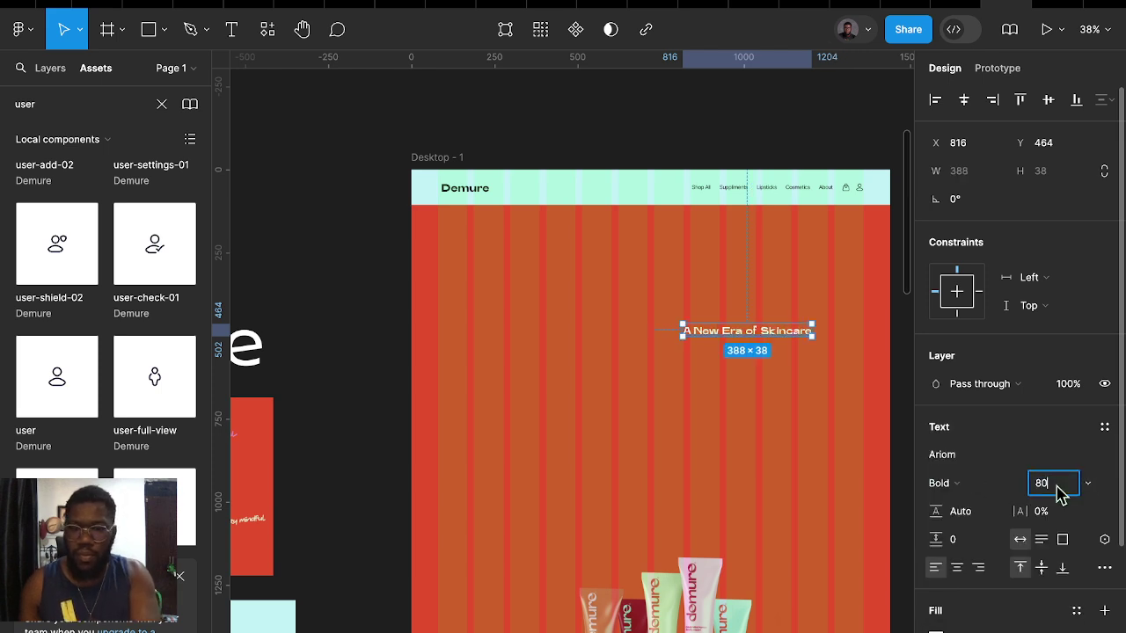
key(Return)
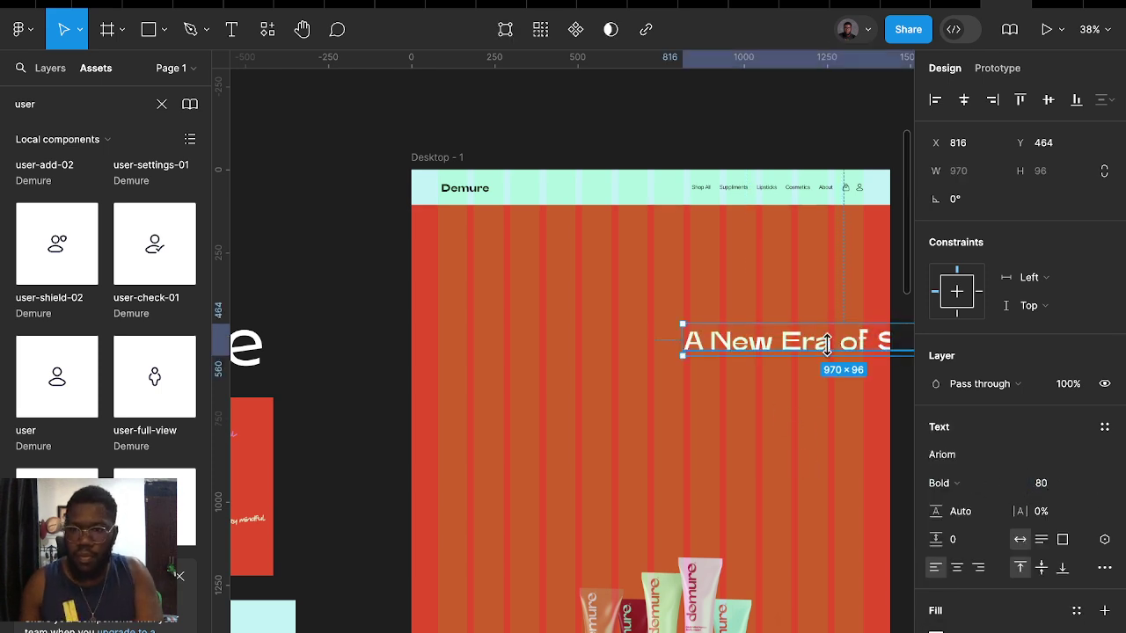
Move the headline up and left, and raise the product image higher in the hero
drag(689, 343, 659, 322)
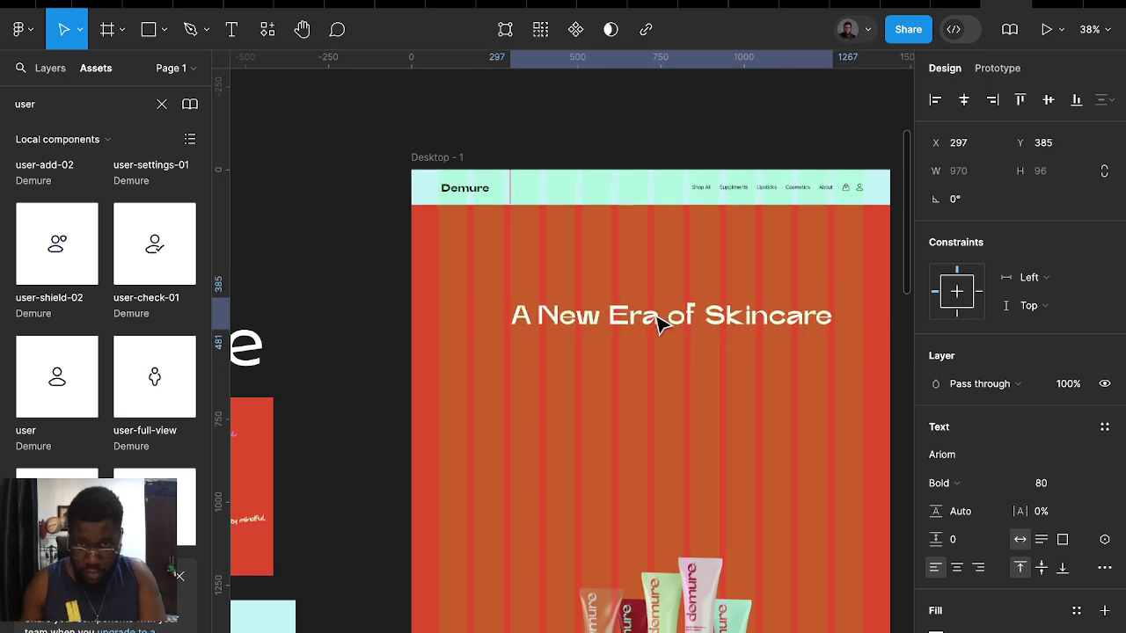
scroll(742, 508, down, 3)
mouse_move(741, 508)
mouse_down()
mouse_move(736, 302)
mouse_move(739, 366)
mouse_move(730, 319)
mouse_up()
scroll(754, 369, up, 4)
click(744, 360)
click(1042, 486)
text(+16)
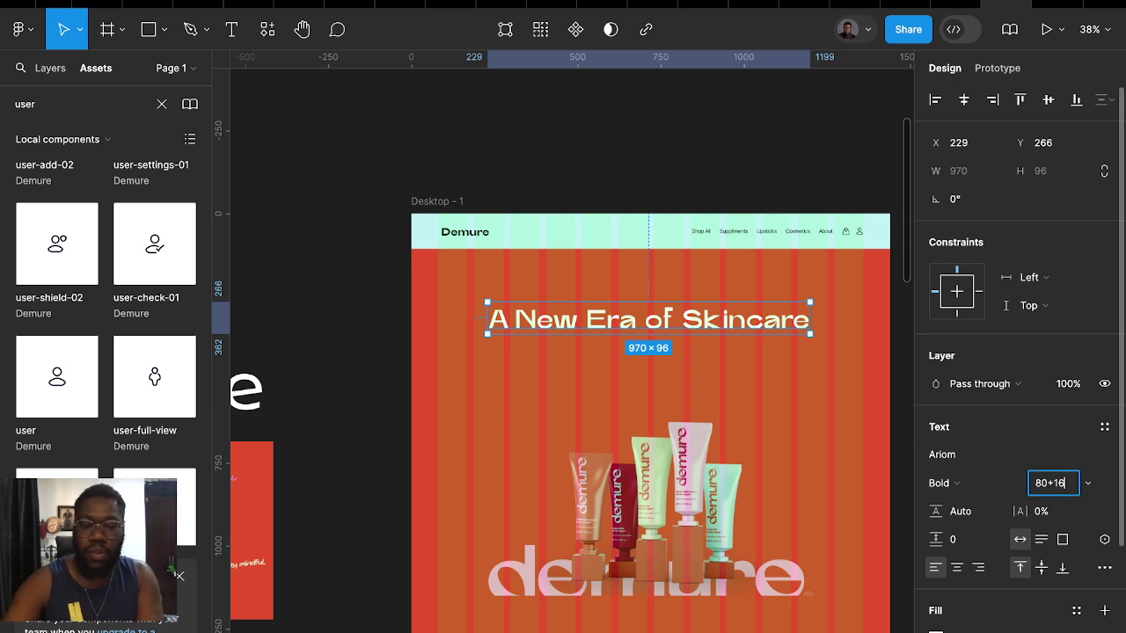
text(96)
Enlarge the headline's font size from 96 to 120
key(Return)
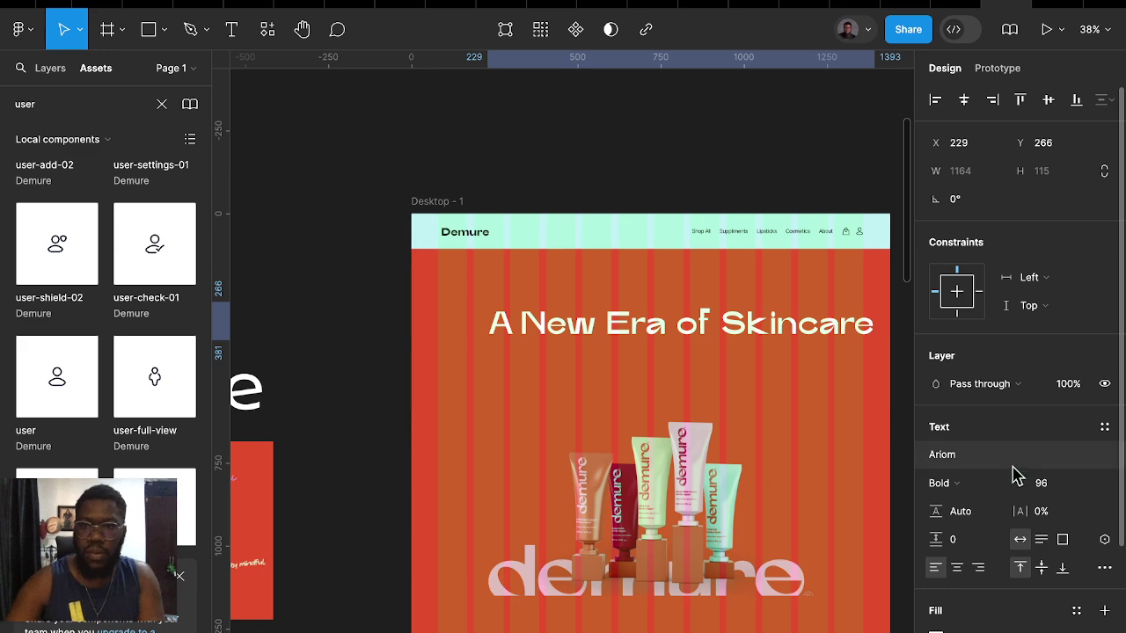
click(1054, 485)
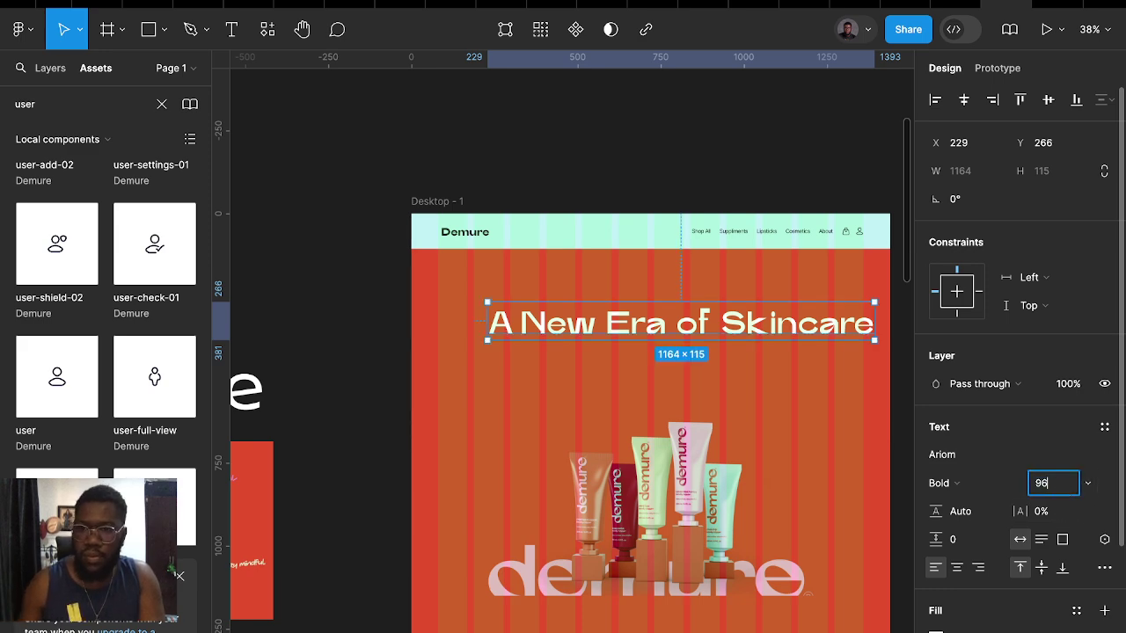
text(+24)
key(Return)
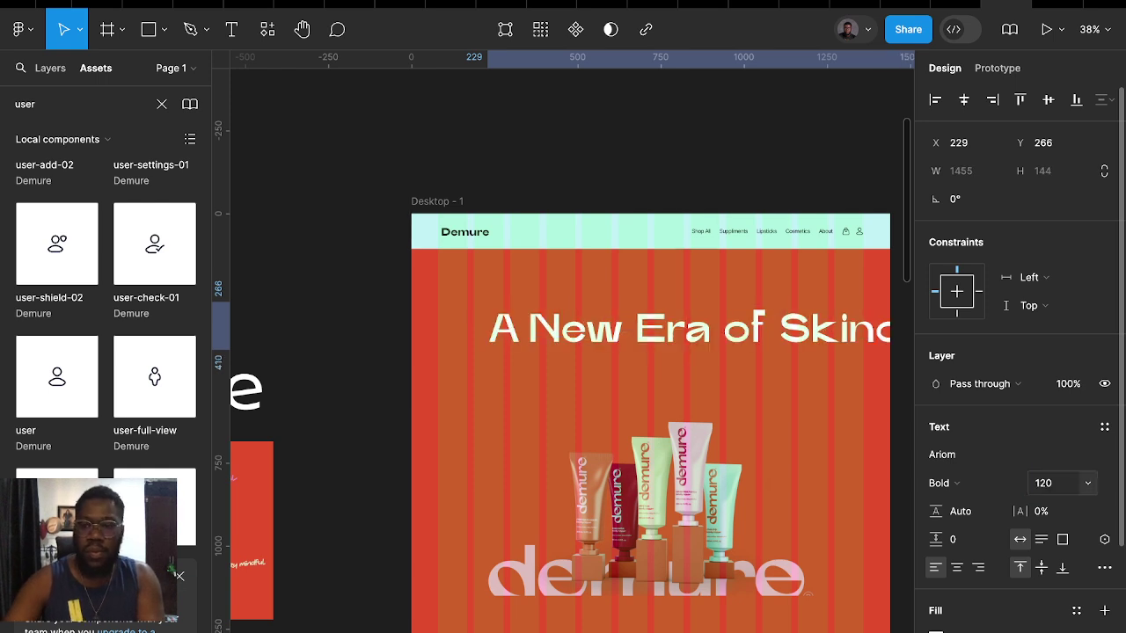
Wrap the headline onto two centre-aligned lines and move it up near the hero top
scroll(827, 373, right, 3)
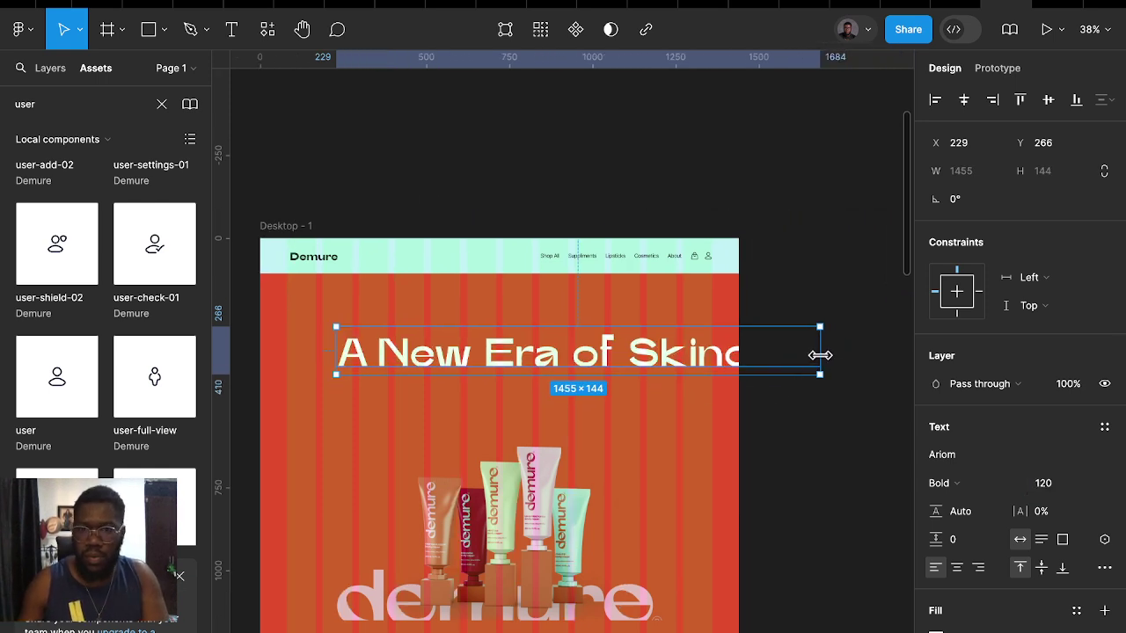
mouse_move(819, 355)
mouse_down()
mouse_move(659, 344)
mouse_move(703, 343)
mouse_up()
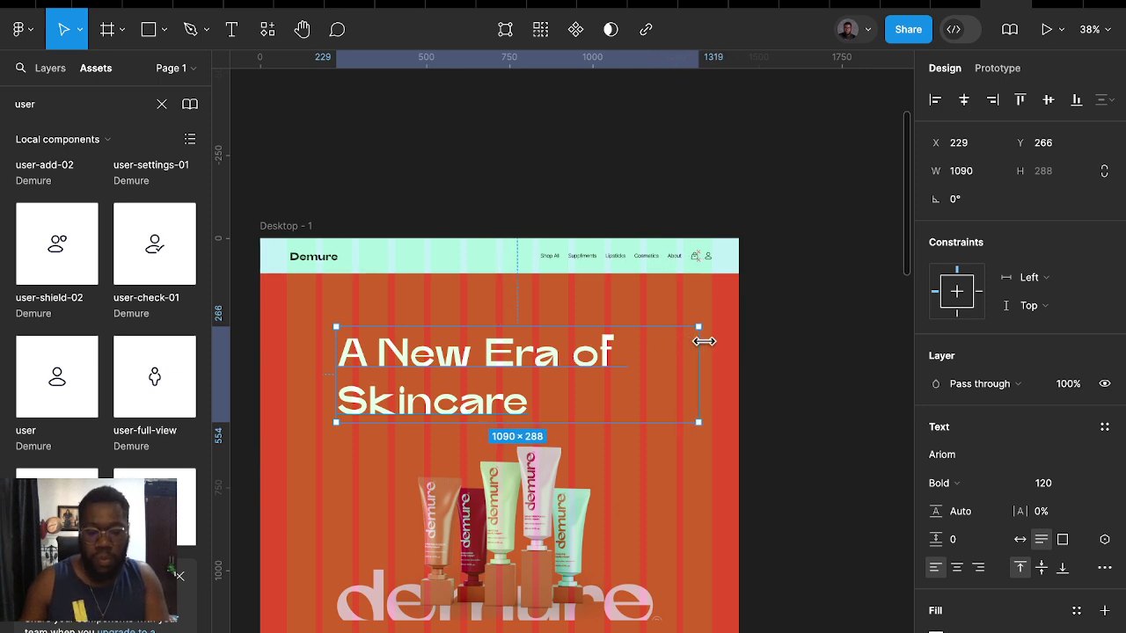
click(957, 567)
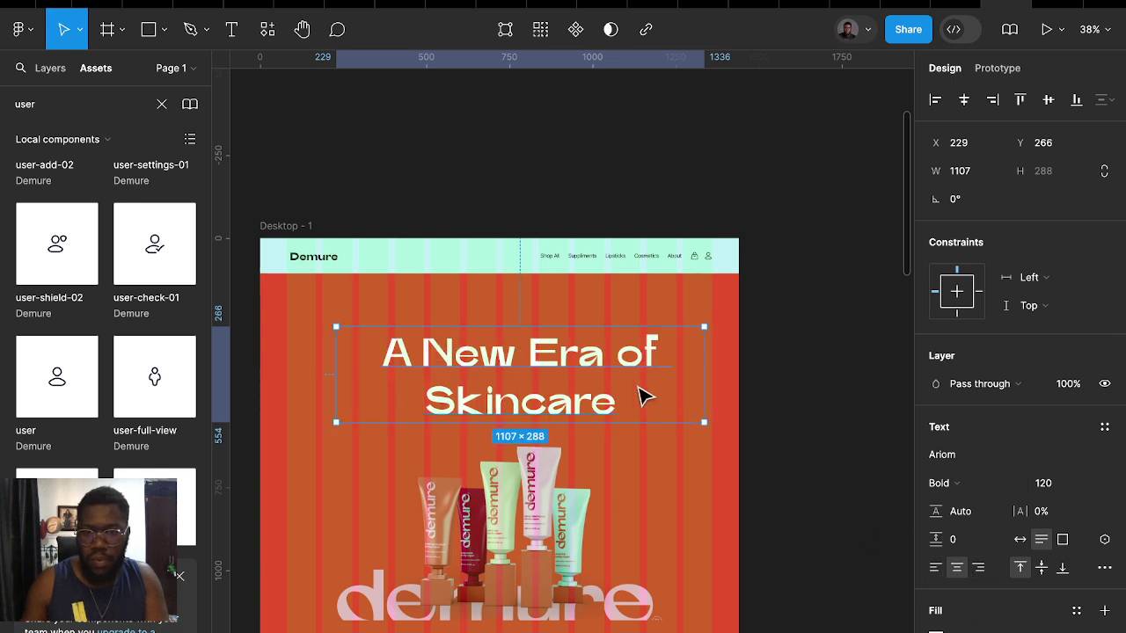
drag(639, 394, 607, 370)
scroll(662, 457, down, 3)
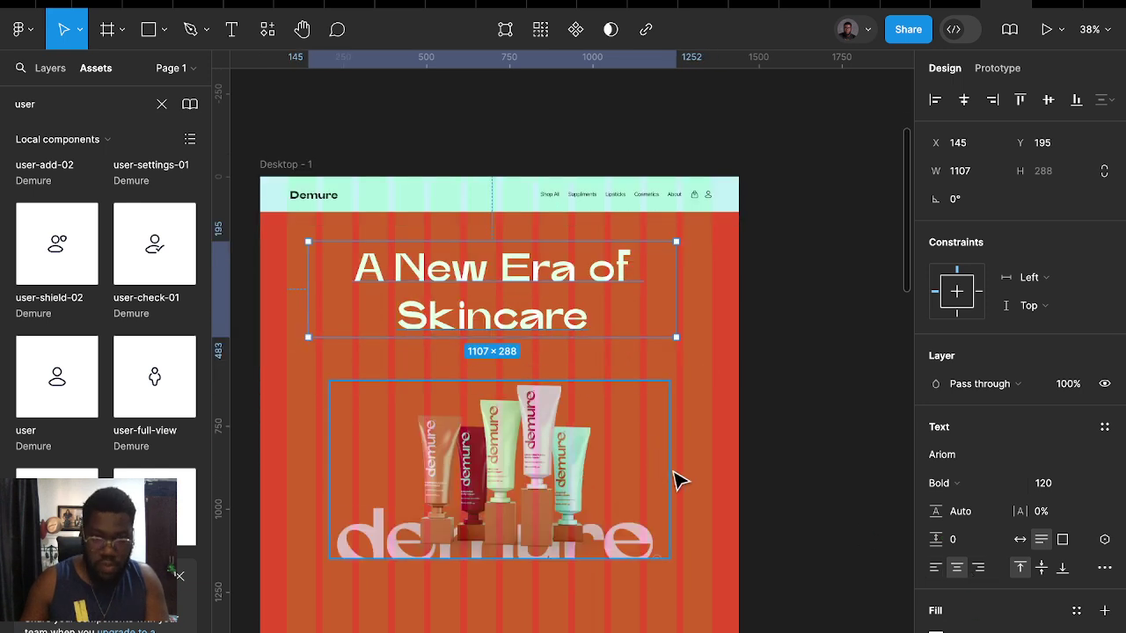
scroll(673, 475, left, 3)
scroll(697, 498, up, 1)
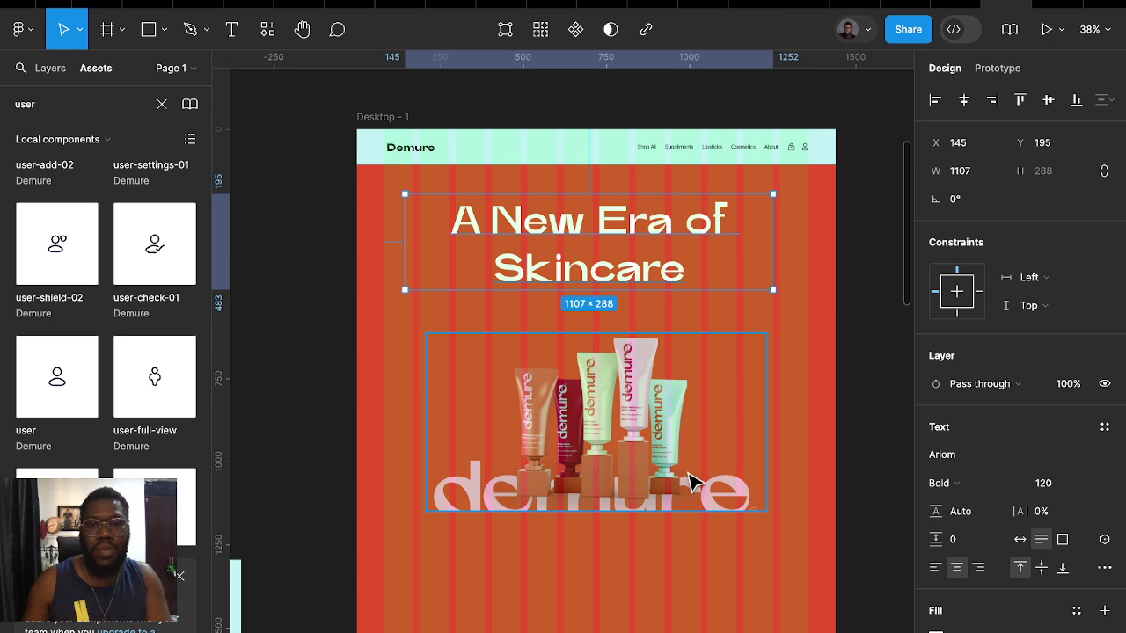
click(375, 226)
Draw a new hero frame covering the area below the nav
key(f)
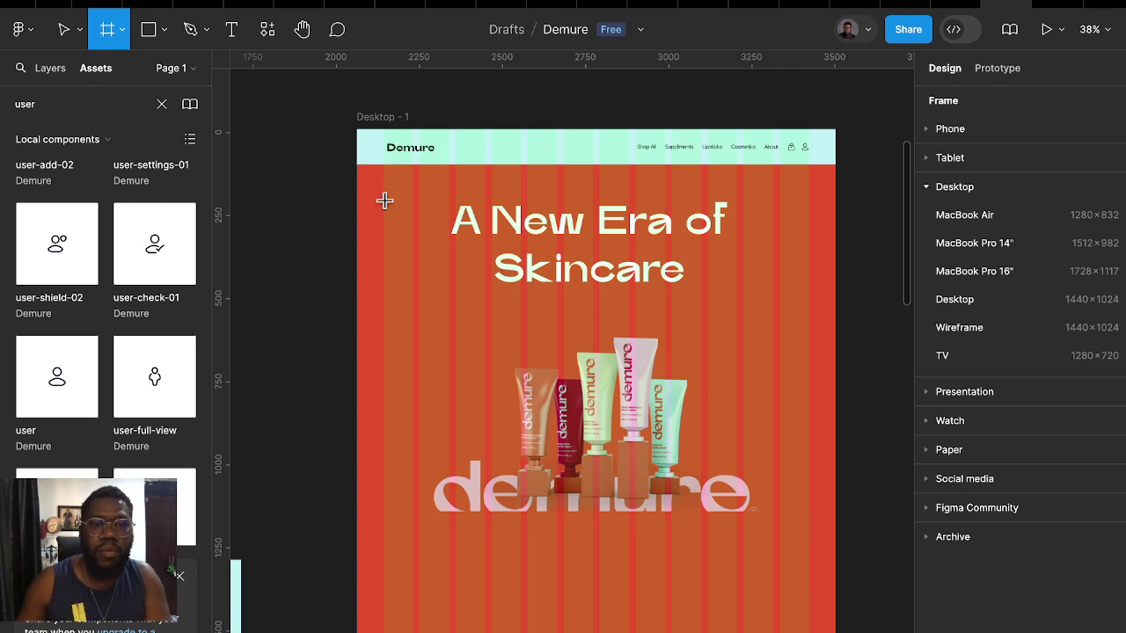
drag(384, 200, 761, 451)
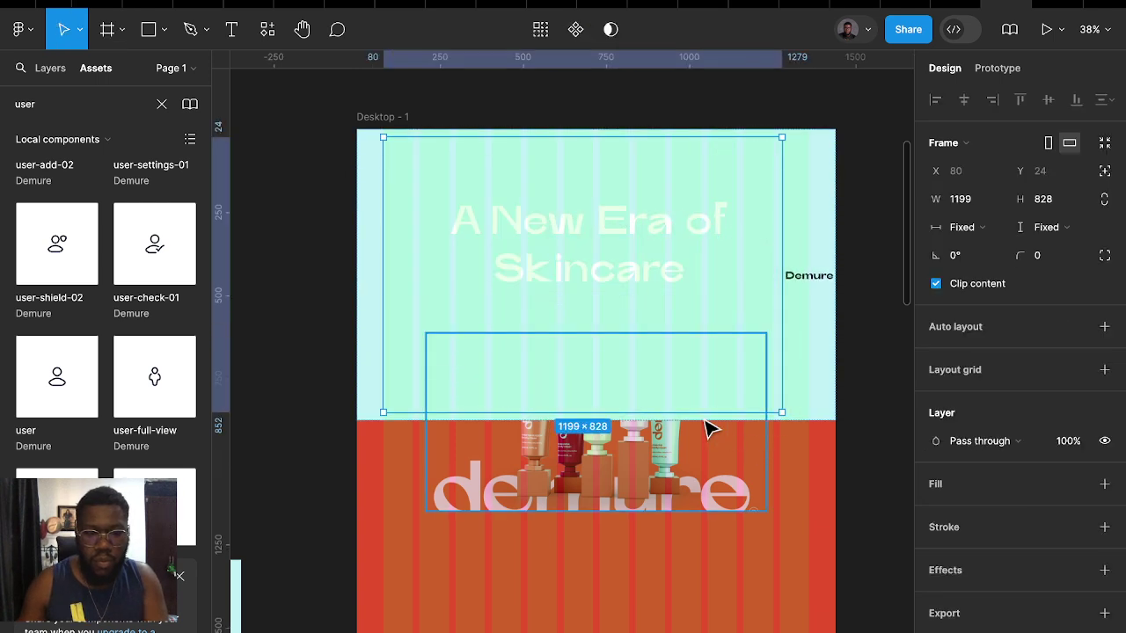
key(ctrl+z)
key(f)
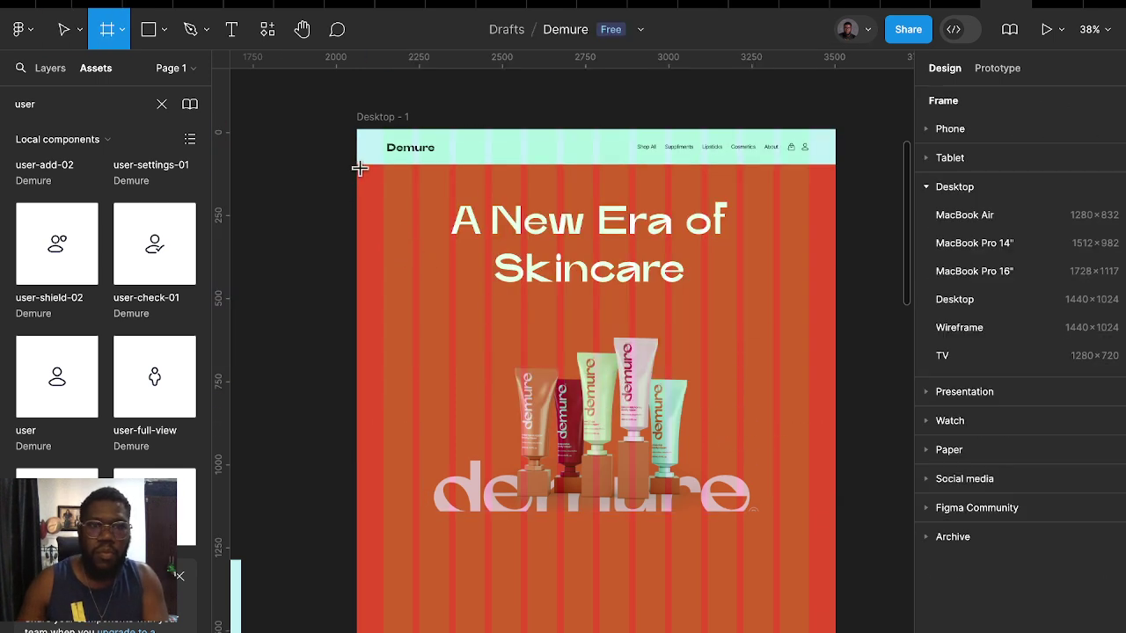
drag(356, 165, 836, 473)
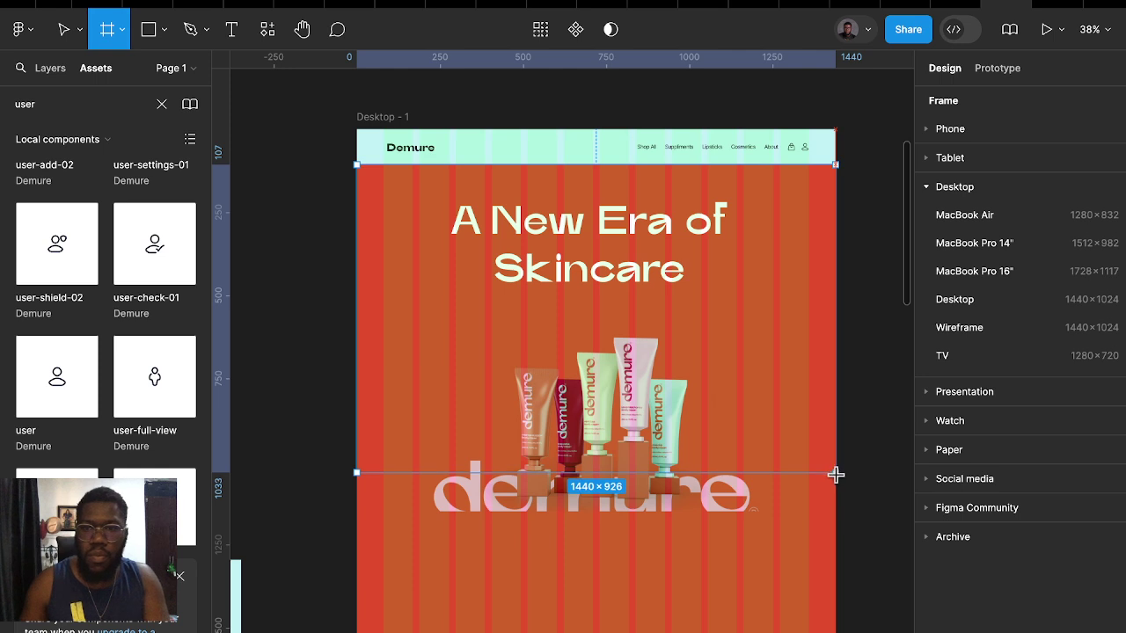
Sample red as the new frame's fill, undo it to keep the hero white, and select the headline
click(936, 569)
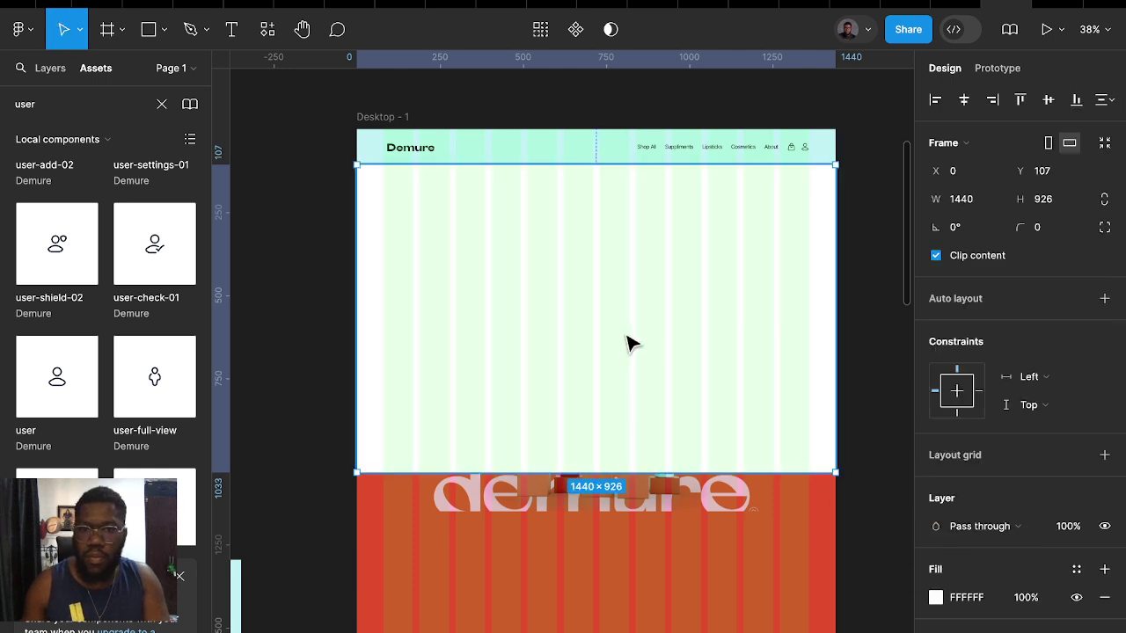
click(936, 597)
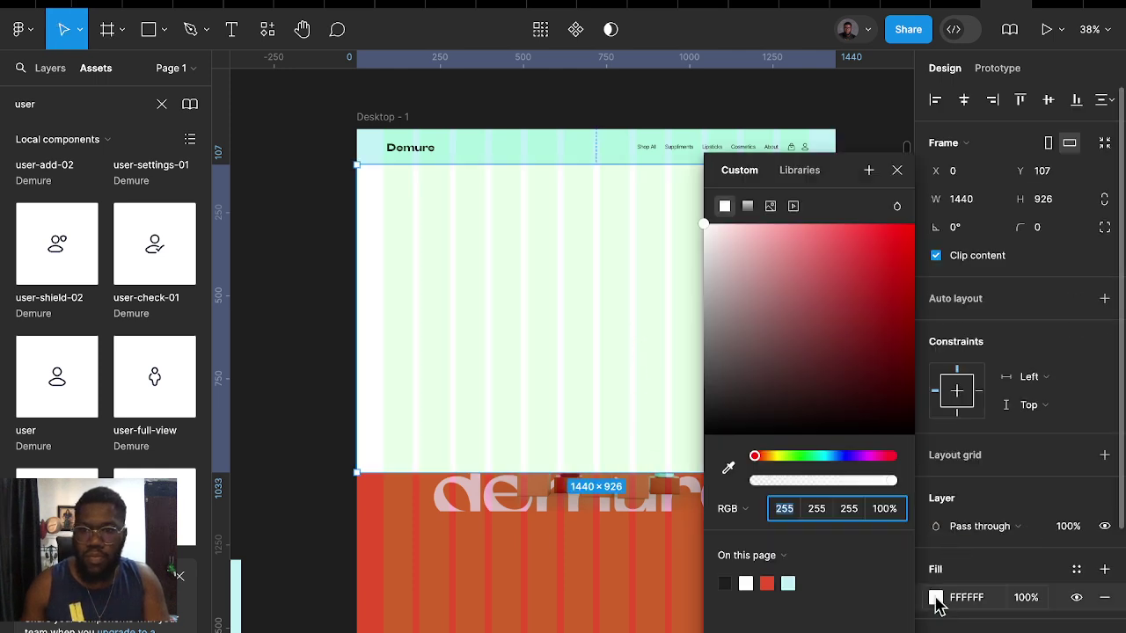
click(728, 467)
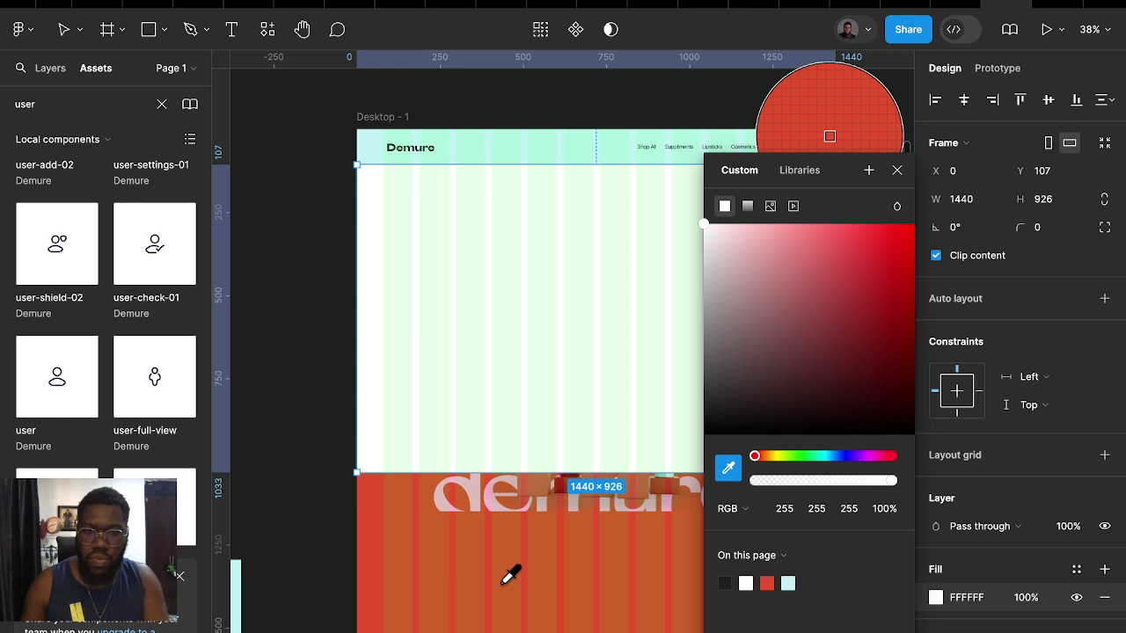
click(507, 581)
key(ctrl+z)
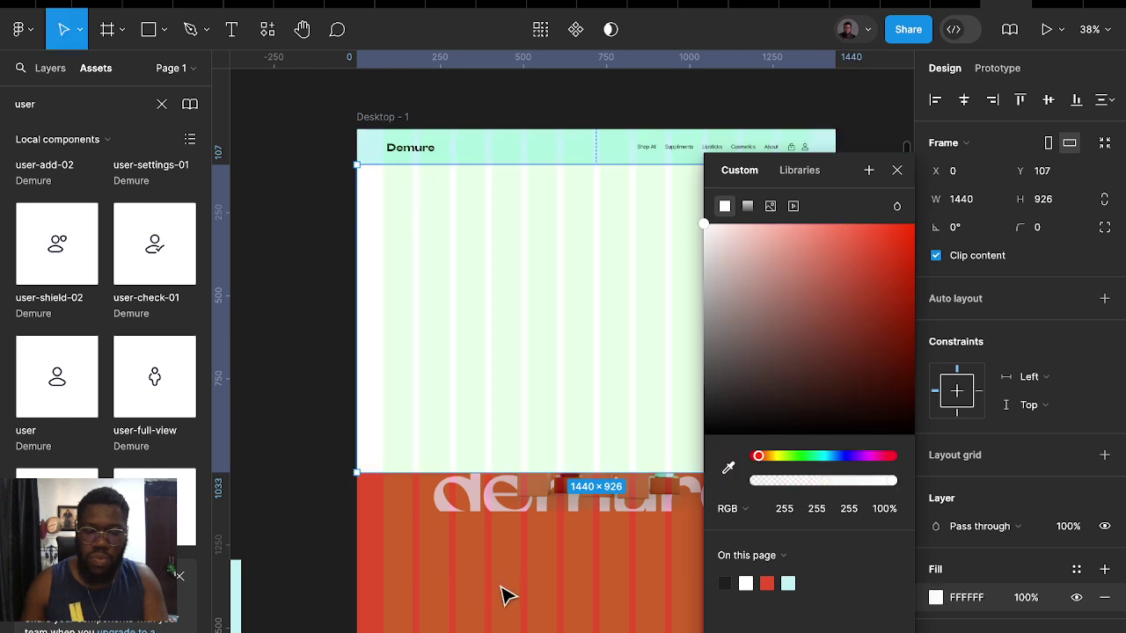
click(599, 508)
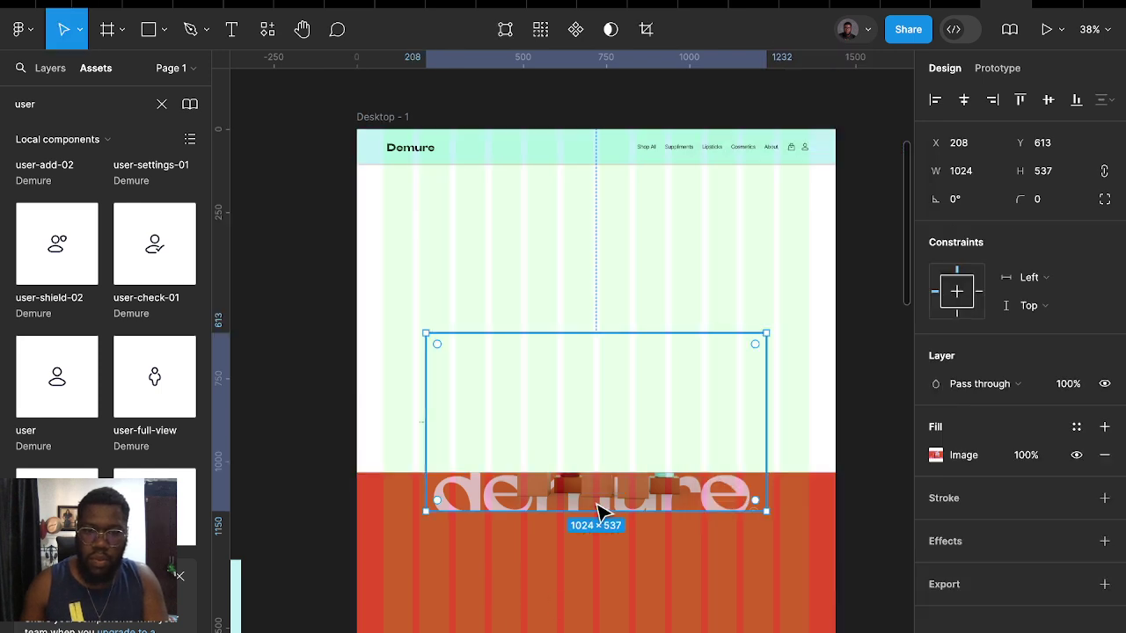
click(563, 246)
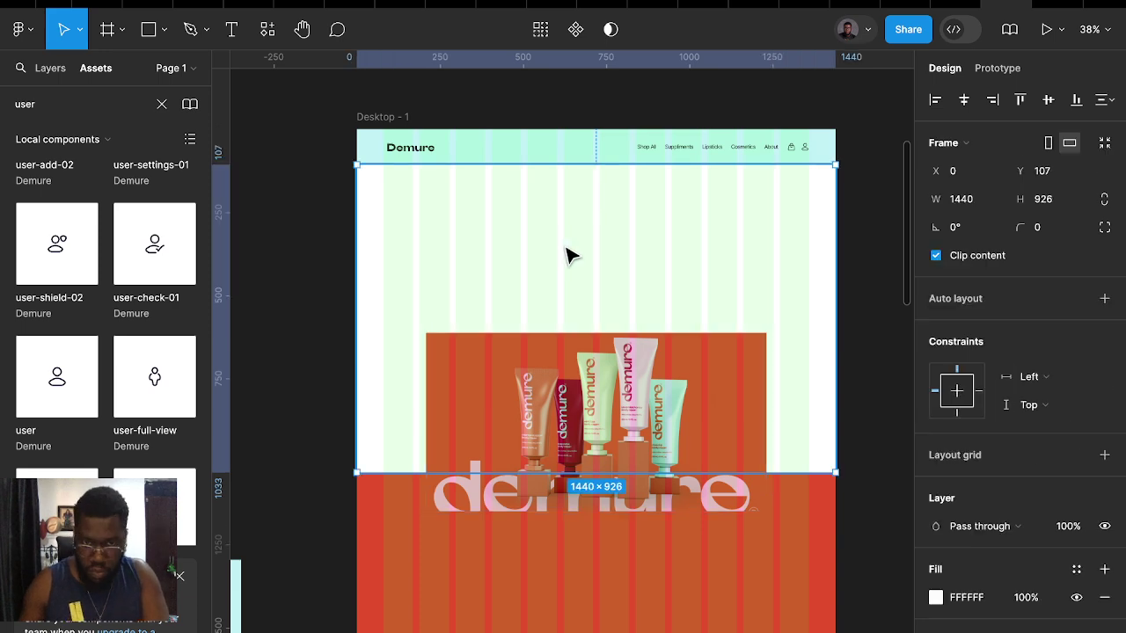
click(567, 255)
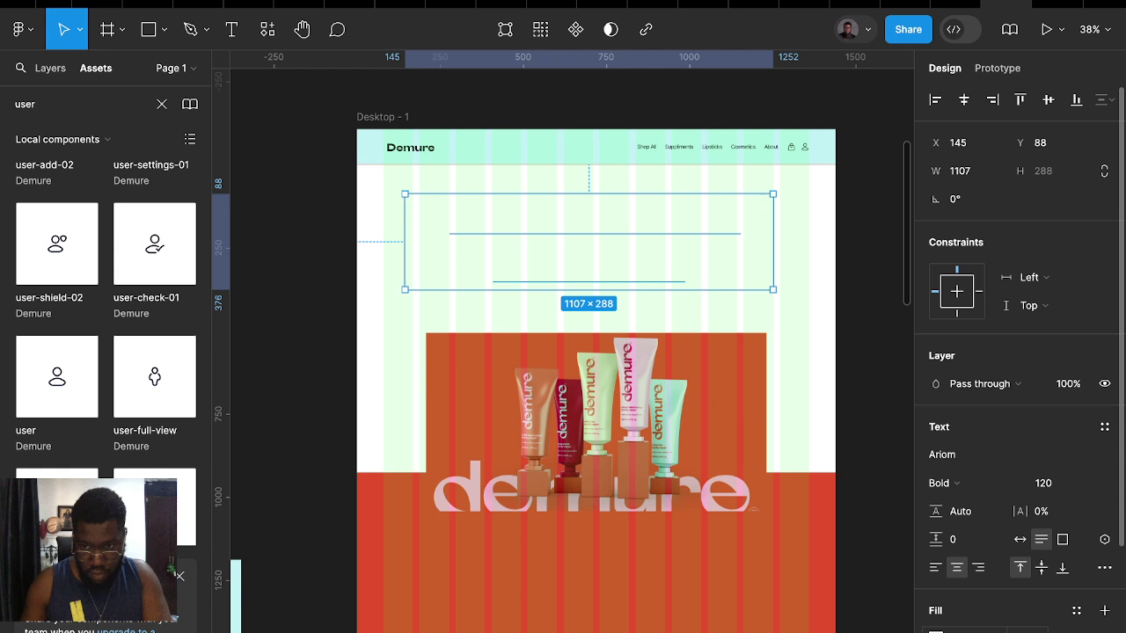
Fill the 'A New Era of Skincare' headline with the brand red swatch
click(936, 629)
click(769, 581)
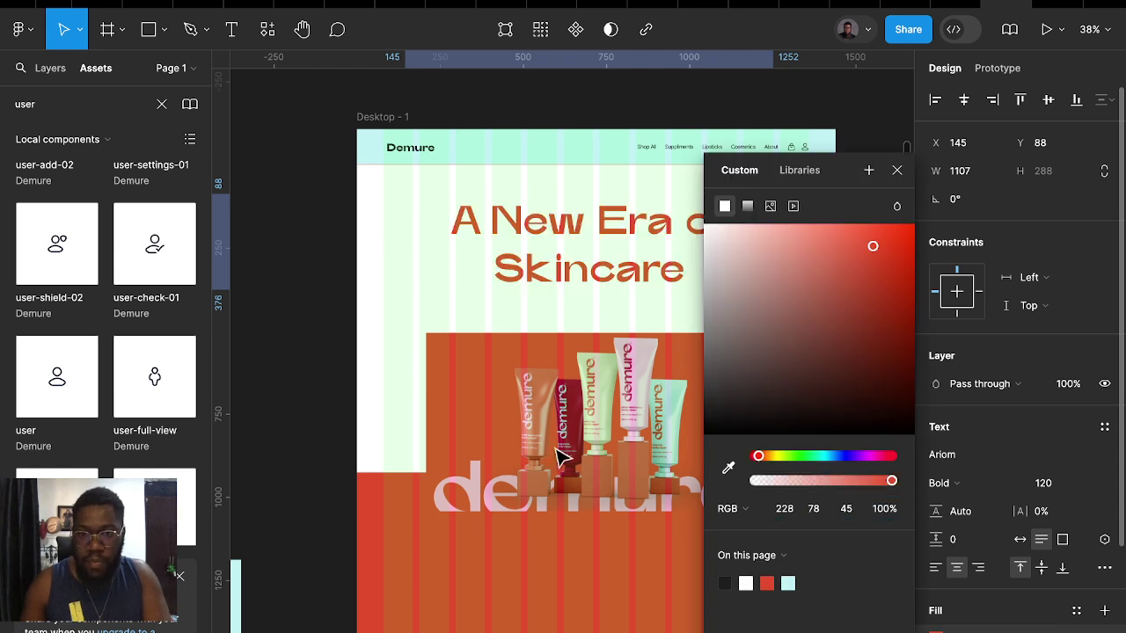
scroll(578, 490, right, 3)
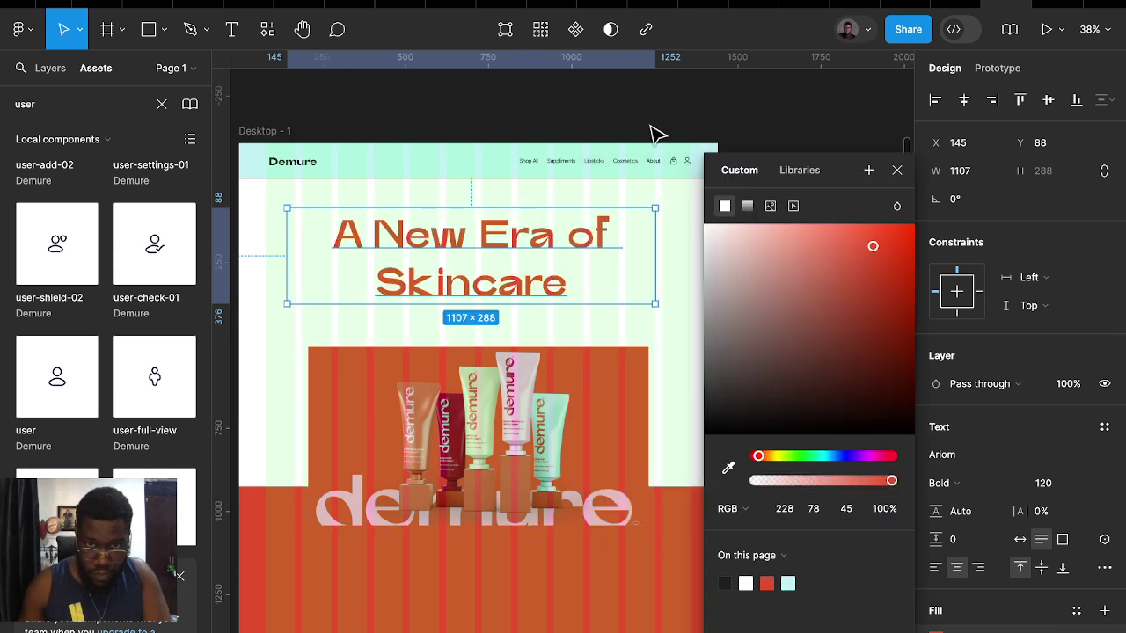
click(653, 131)
scroll(535, 118, left, 3)
scroll(580, 166, left, 1)
Nudge the 1440 × 926 hero frame into place at X 0, Y 106 beneath the nav
right_click(616, 261)
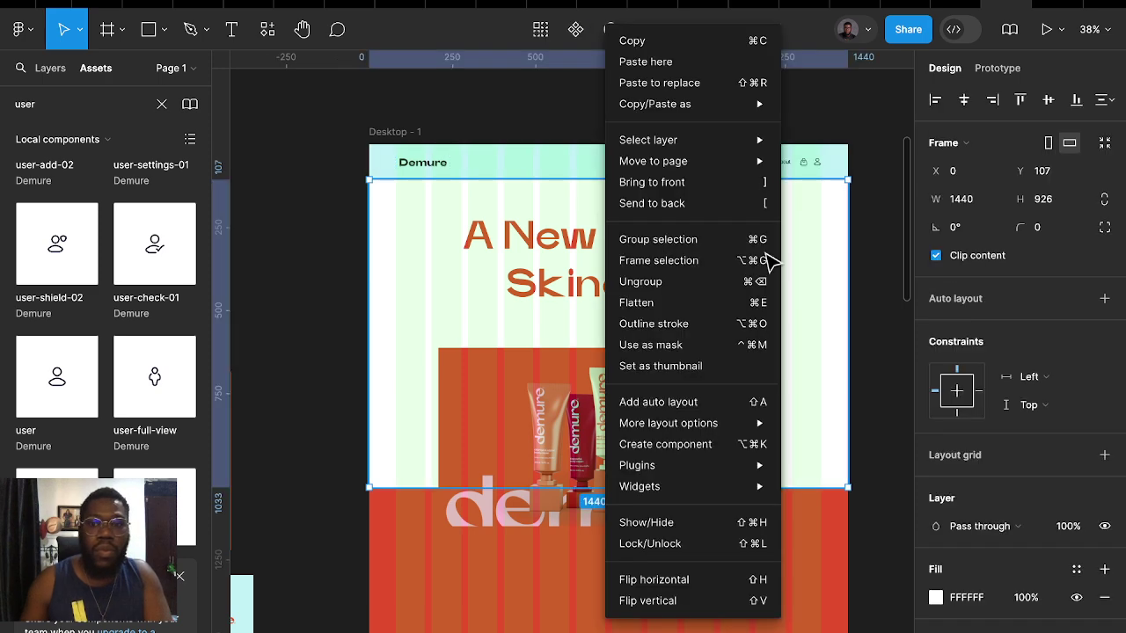
click(870, 246)
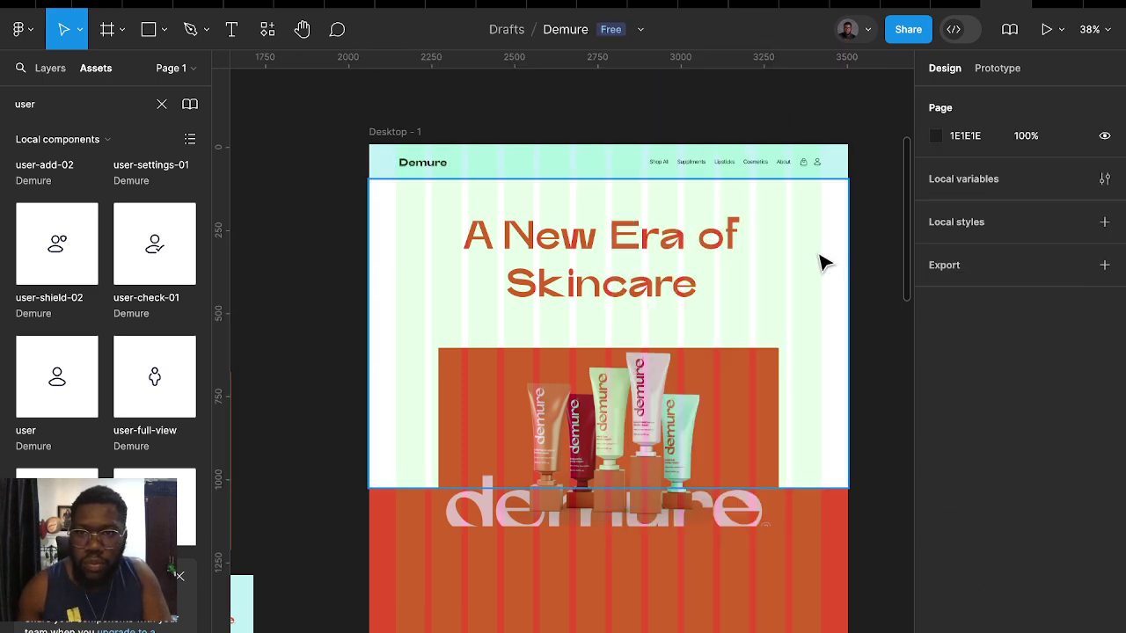
drag(821, 258, 821, 253)
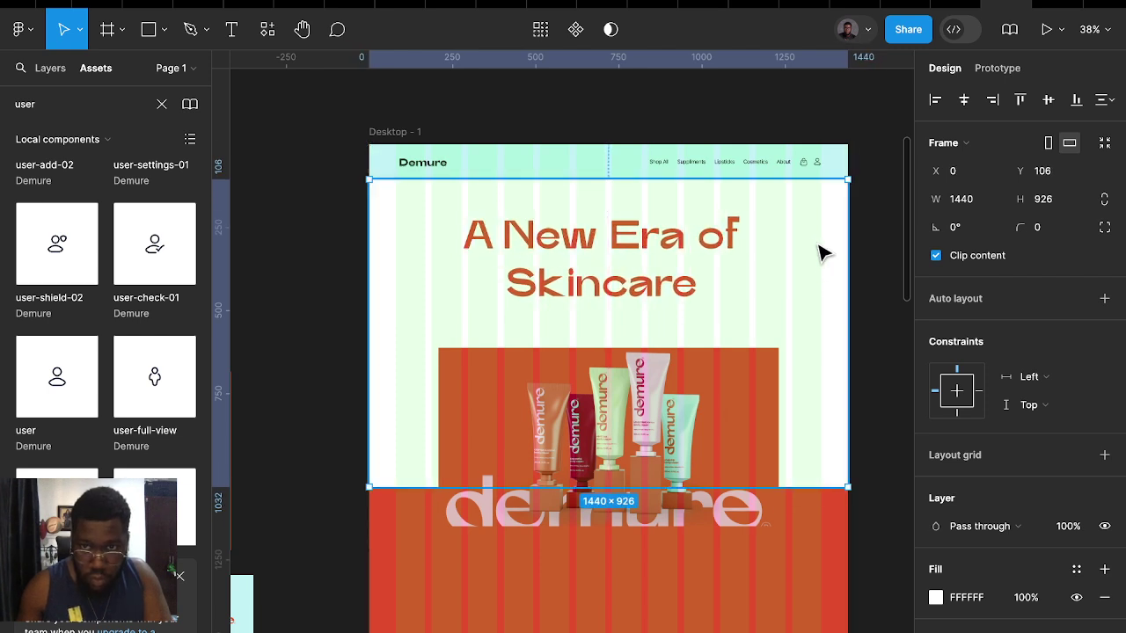
click(749, 95)
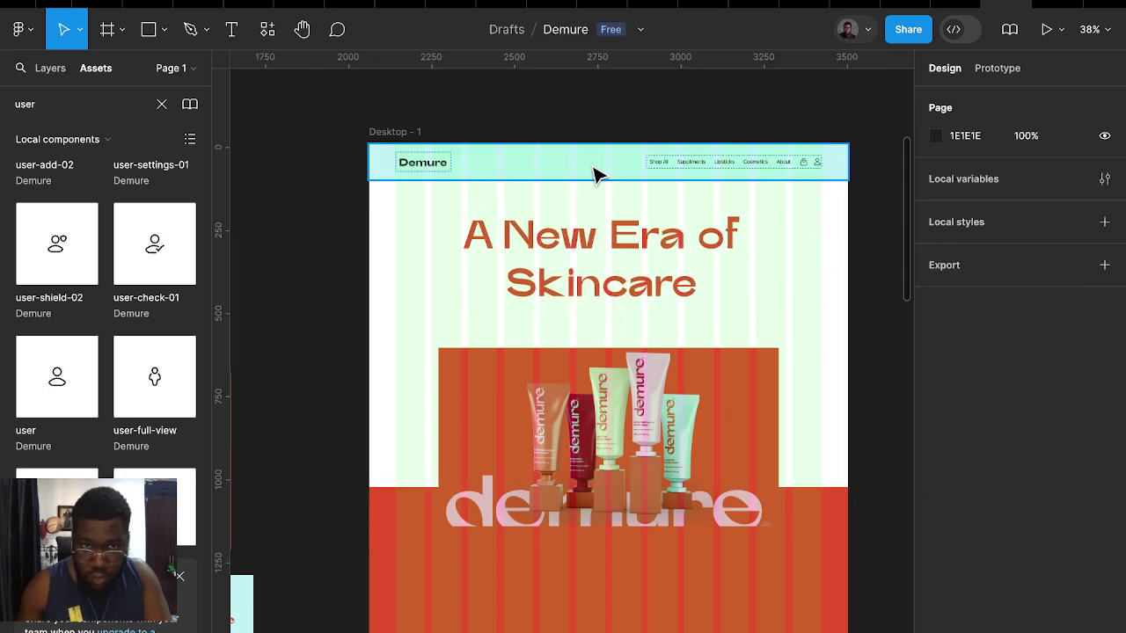
click(814, 303)
scroll(610, 304, left, 3)
scroll(607, 304, down, 3)
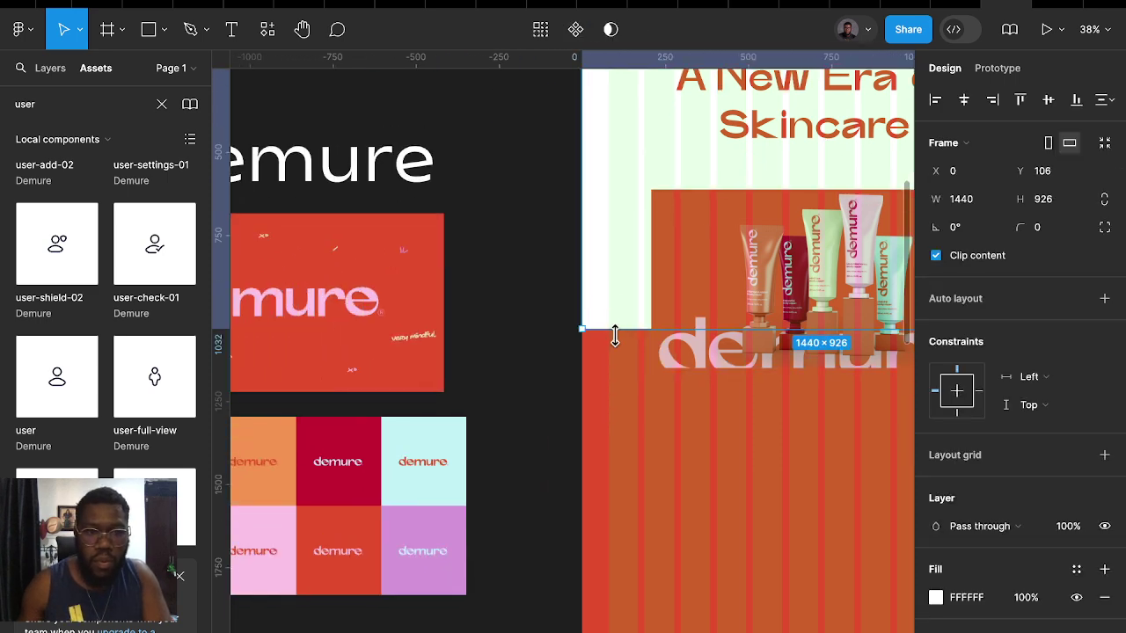
Sample the orange brand tile as the hero frame's fill
scroll(614, 335, up, 2)
scroll(615, 335, right, 2)
click(934, 597)
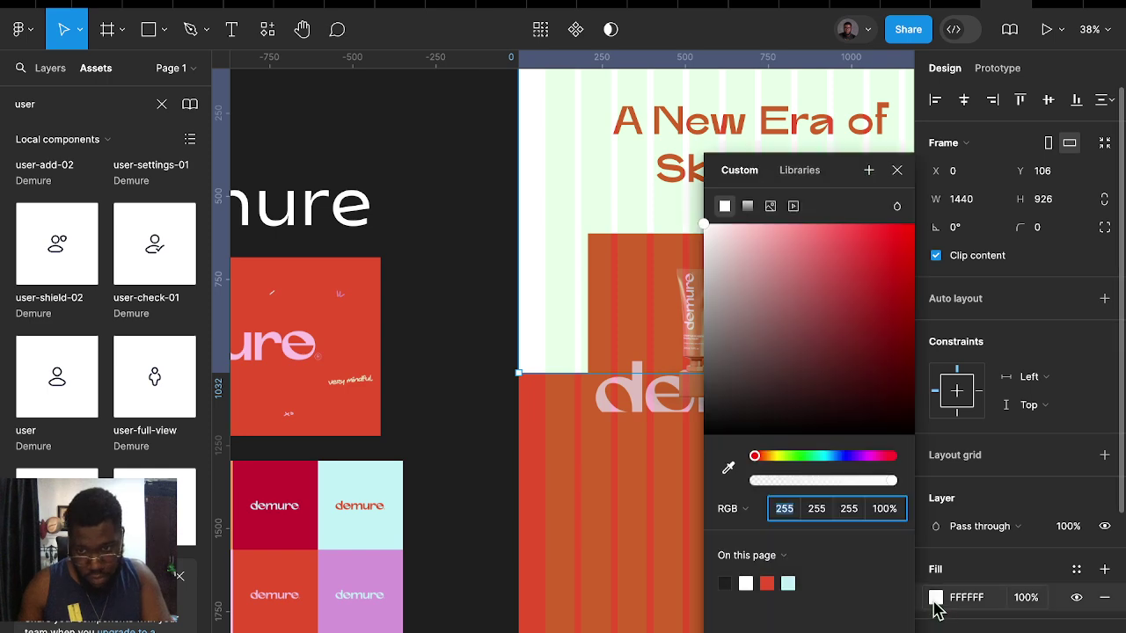
click(728, 467)
scroll(410, 498, left, 5)
scroll(410, 498, down, 2)
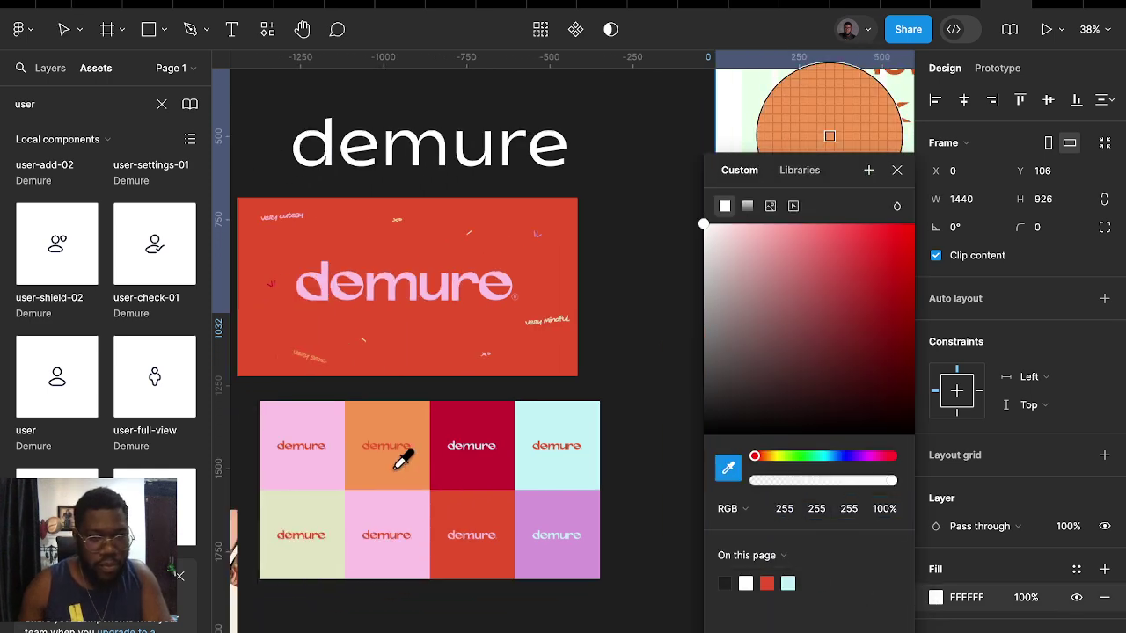
click(396, 466)
scroll(538, 356, right, 4)
scroll(538, 357, up, 3)
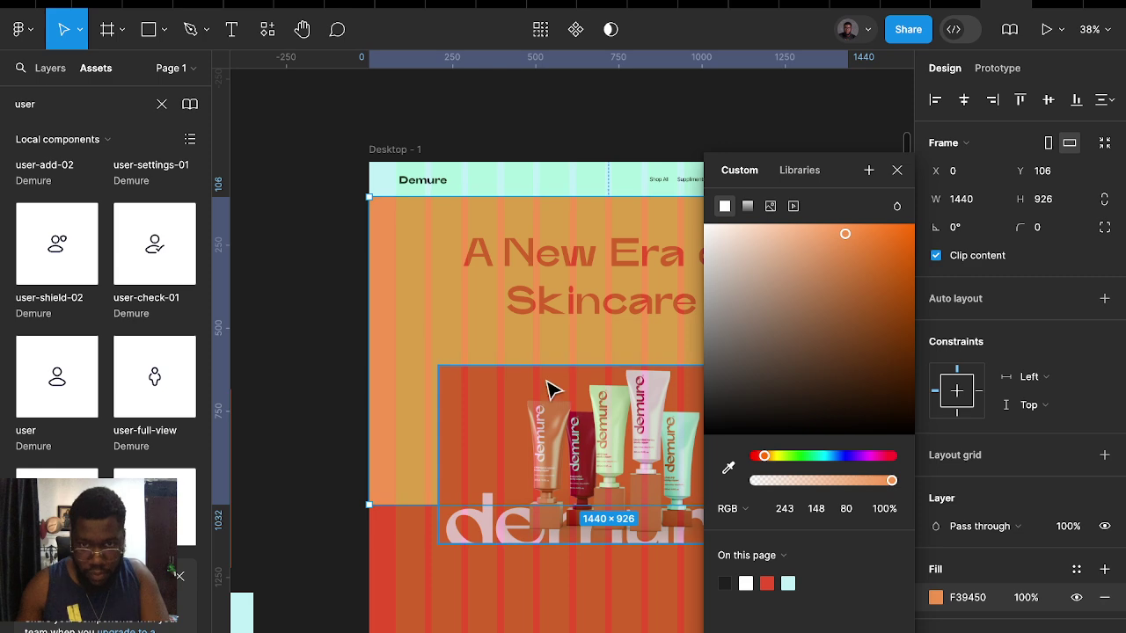
scroll(598, 326, up, 1)
scroll(598, 326, right, 2)
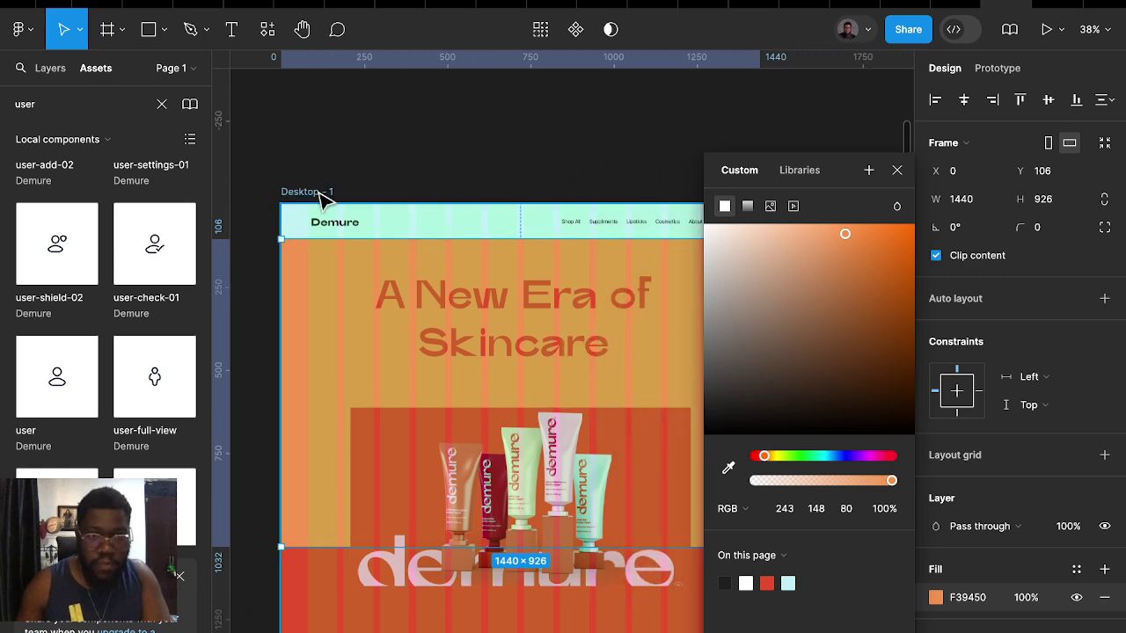
Toggle the layout grid off and back on, then fill the hero with brand red E44E2D
click(320, 195)
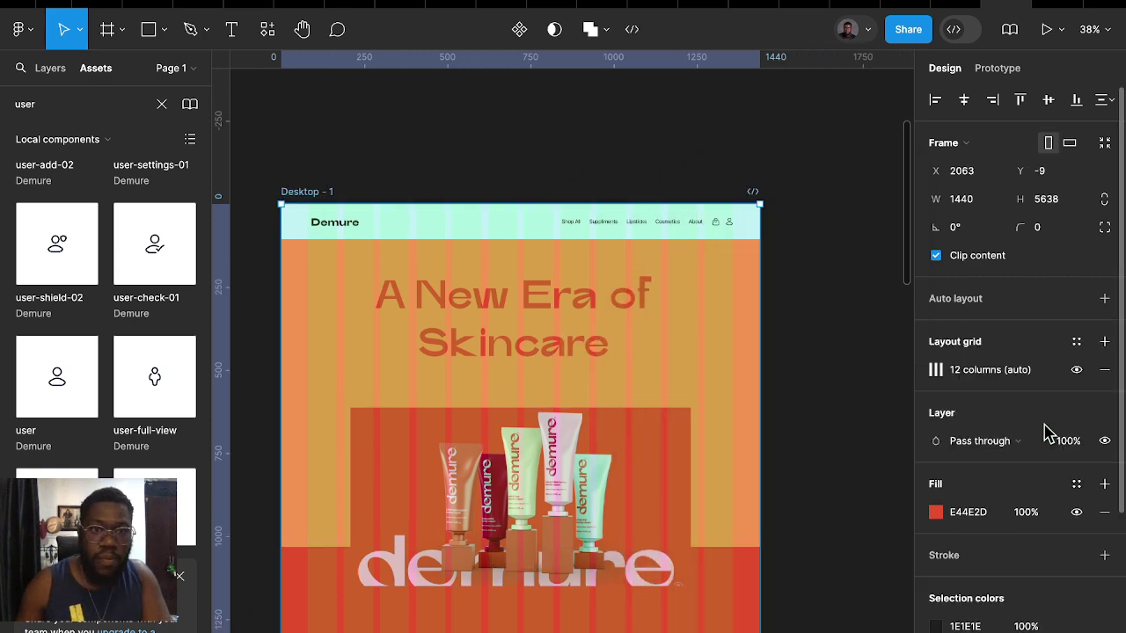
click(1076, 369)
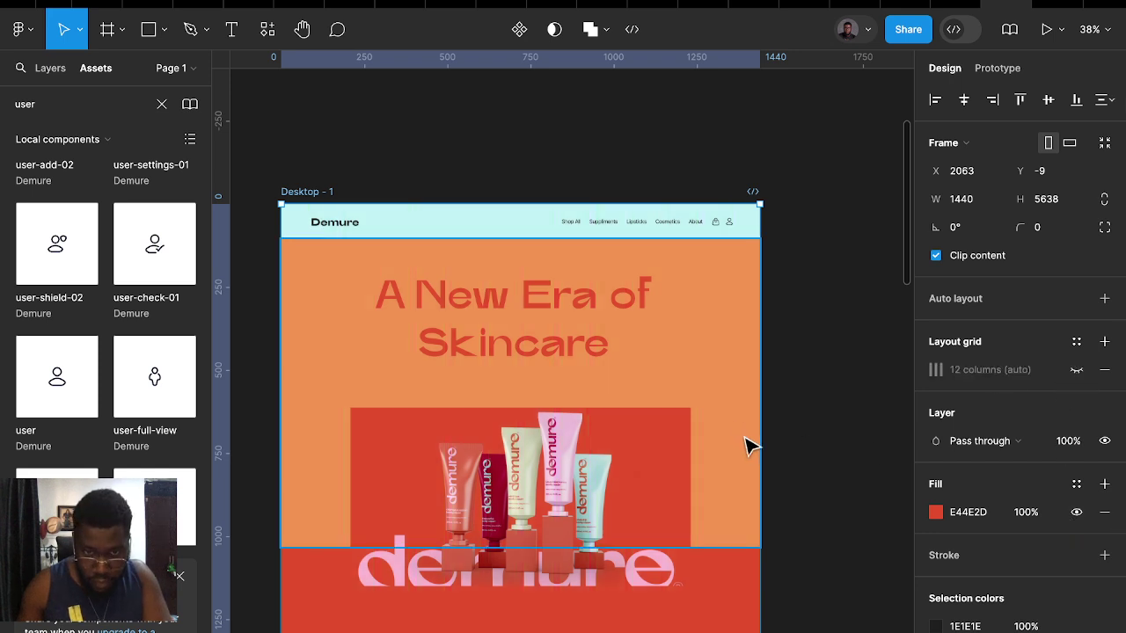
key(ctrl+z)
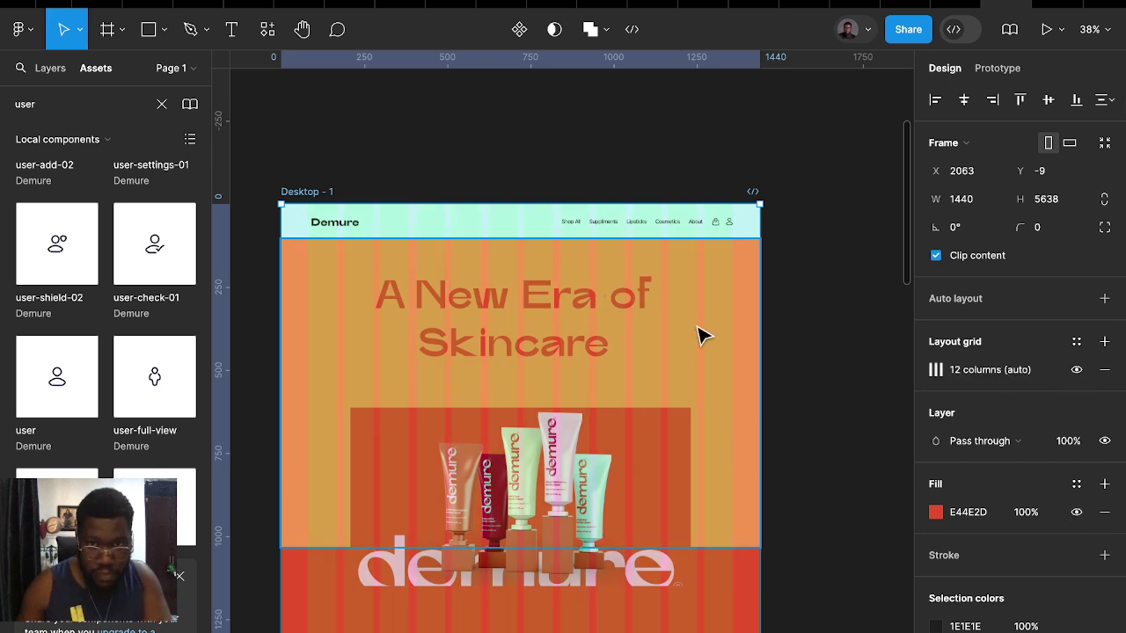
click(701, 334)
click(935, 598)
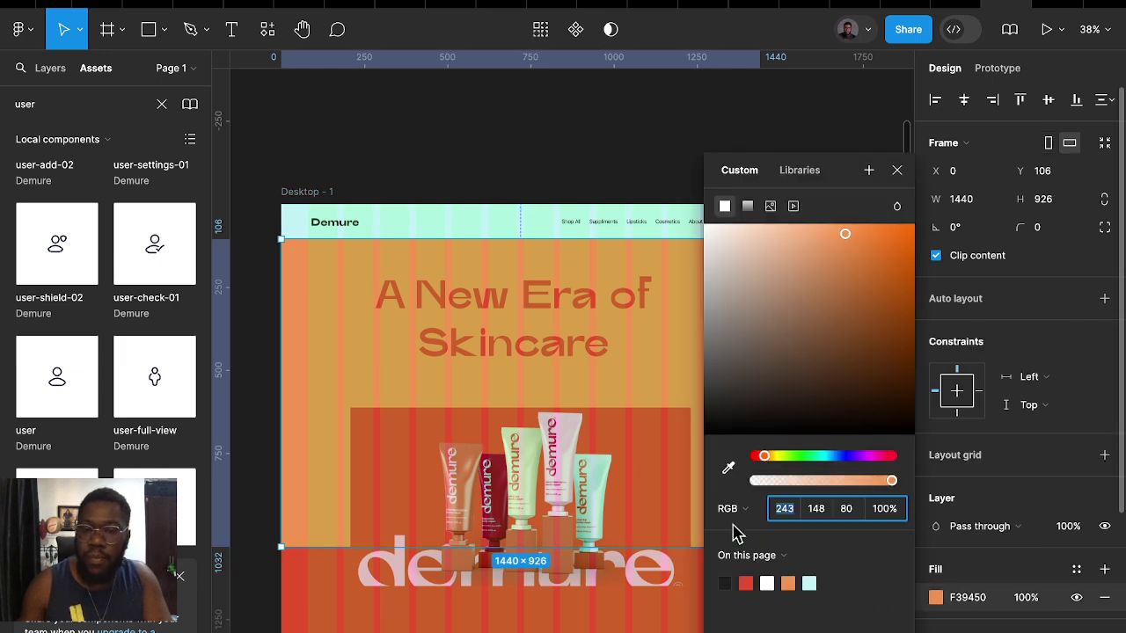
click(728, 468)
click(670, 616)
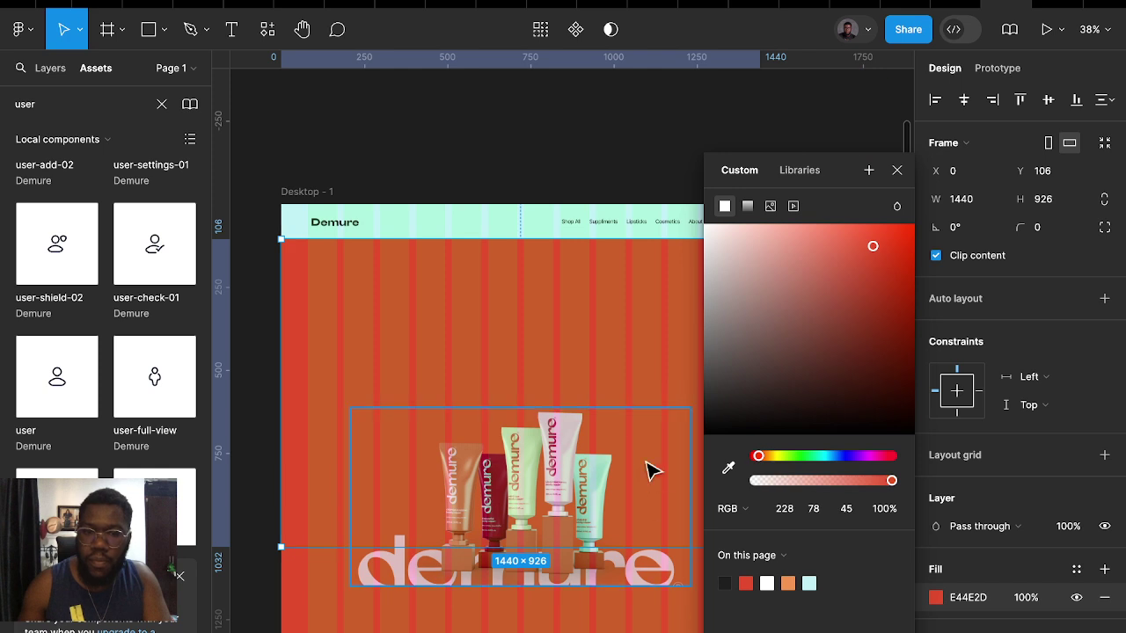
click(585, 329)
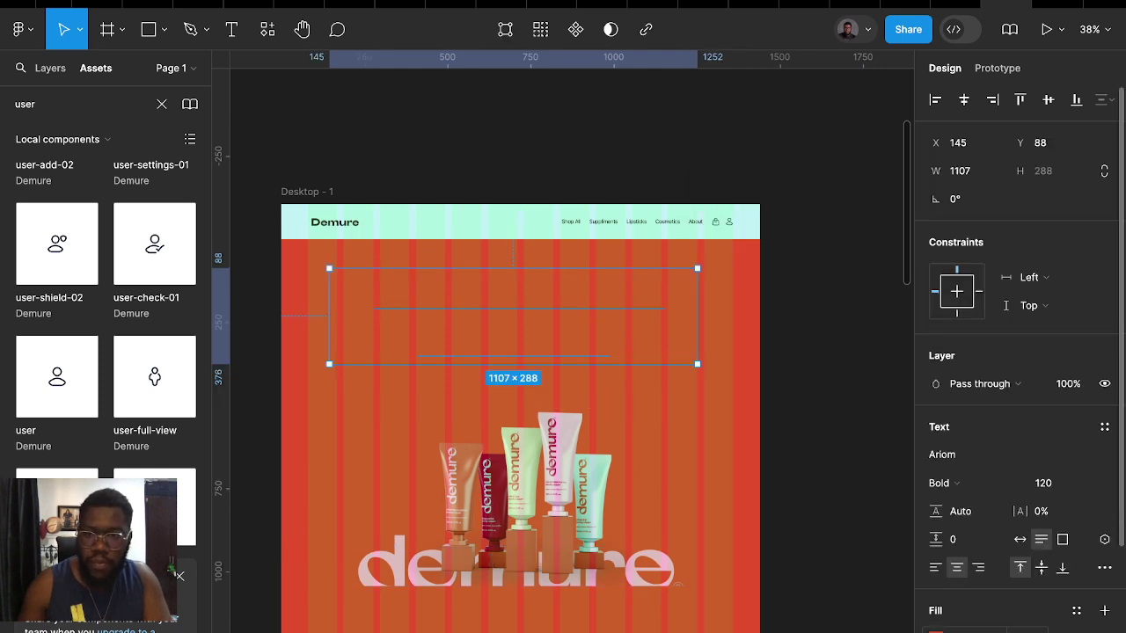
Sample the pale green tile (RGB 224, 228, 195) as the headline's fill colour
click(935, 629)
click(728, 468)
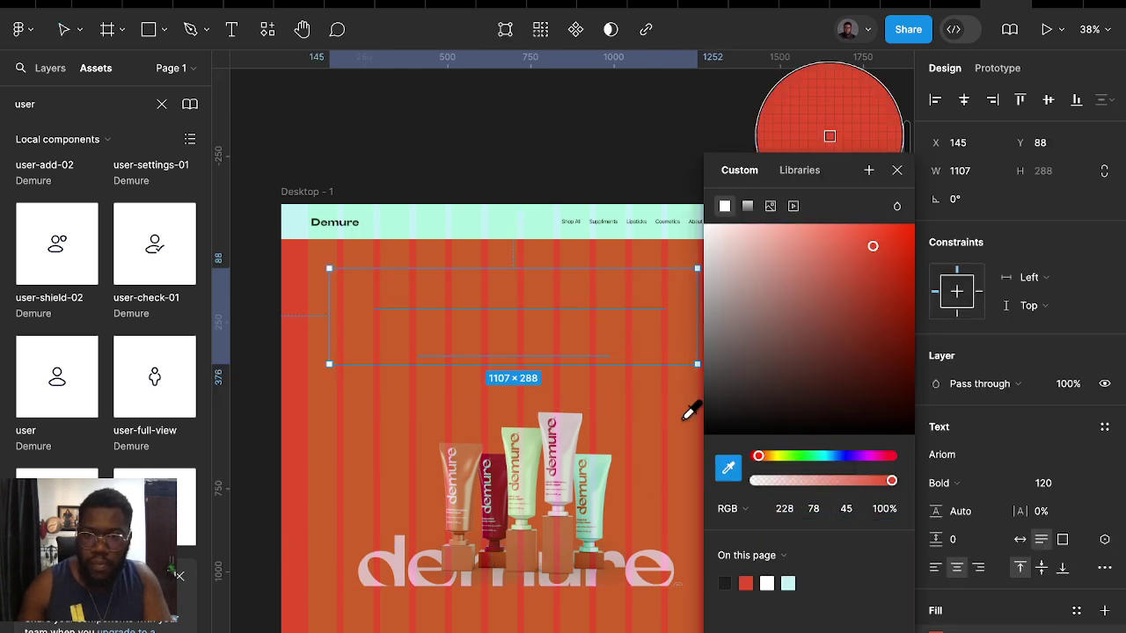
scroll(379, 418, left, 5)
scroll(410, 446, down, 2)
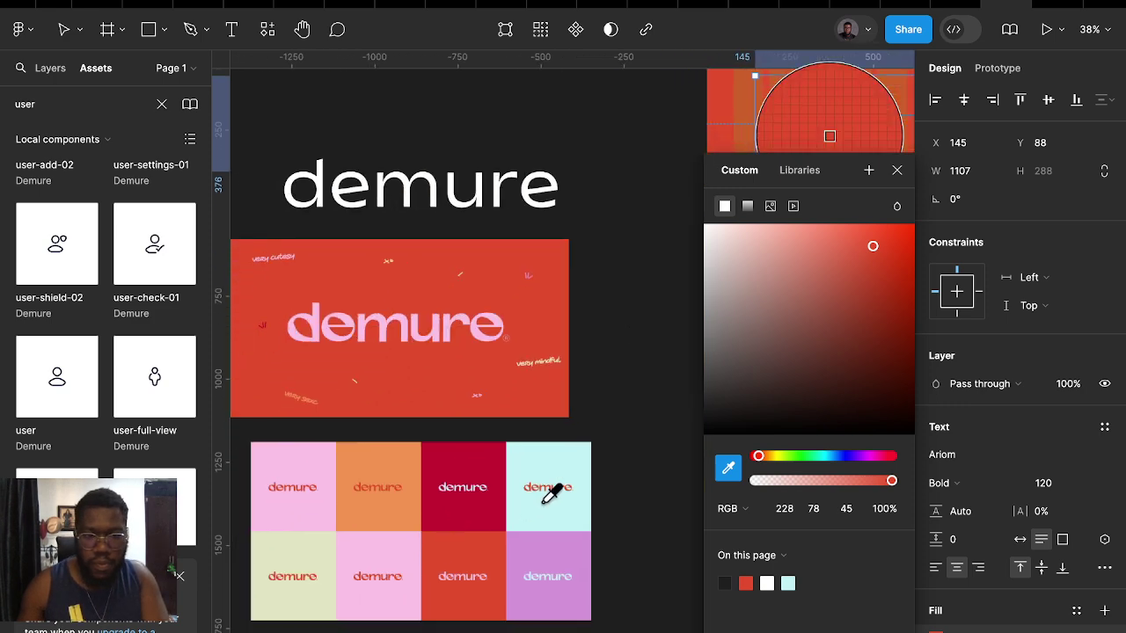
click(331, 556)
scroll(395, 414, right, 5)
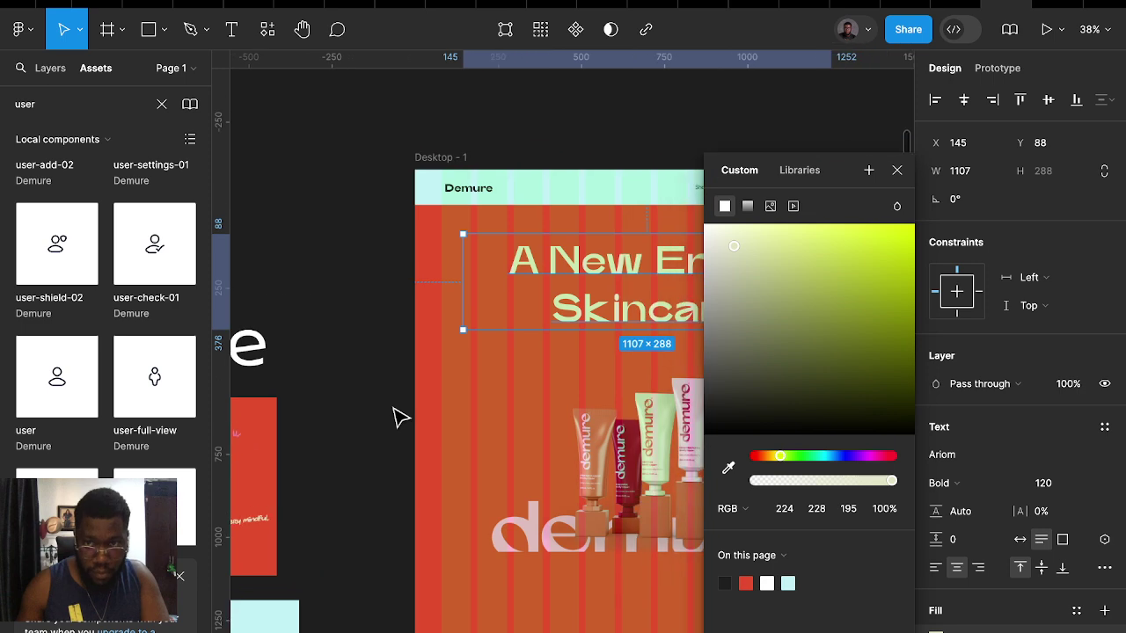
scroll(395, 415, up, 2)
scroll(499, 406, up, 3)
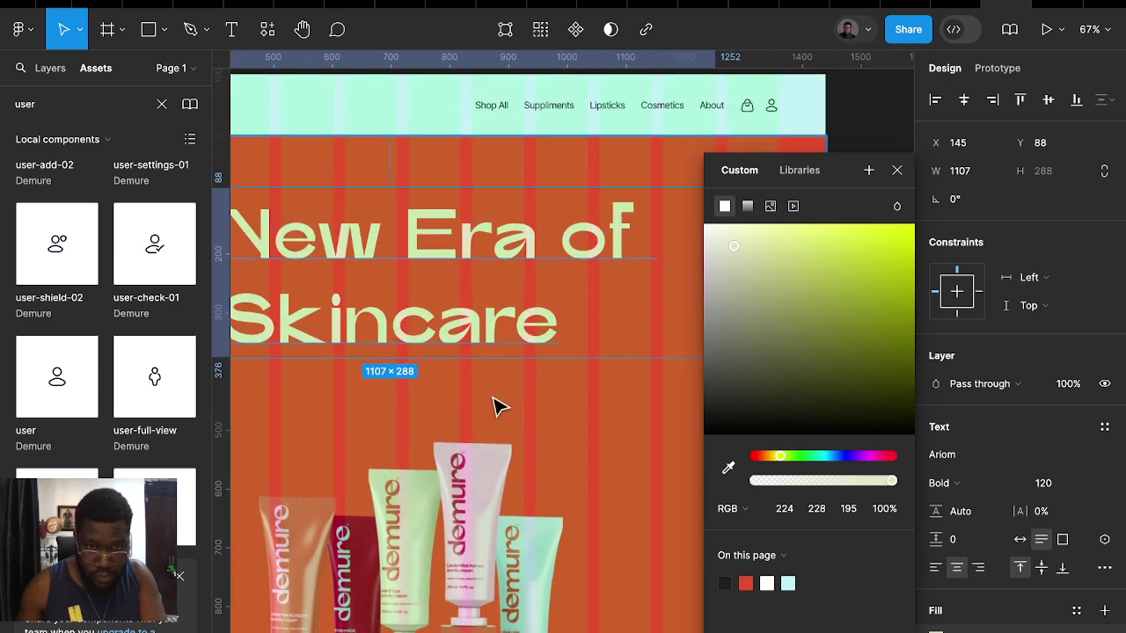
scroll(499, 405, up, 2)
click(638, 426)
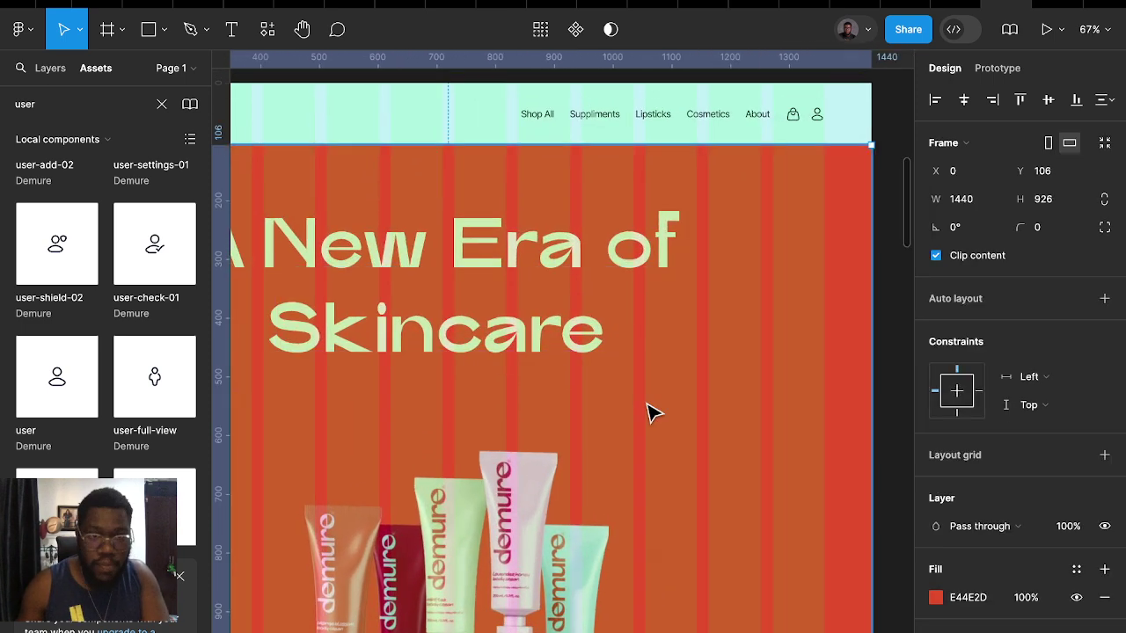
scroll(627, 329, down, 3)
scroll(628, 325, down, 2)
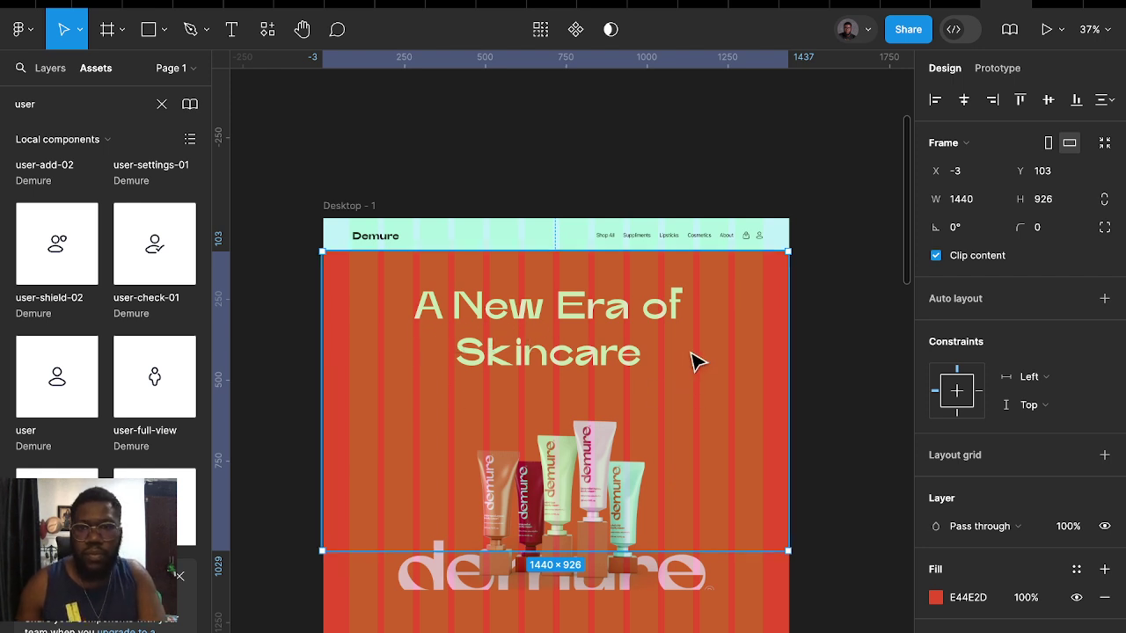
double_click(608, 240)
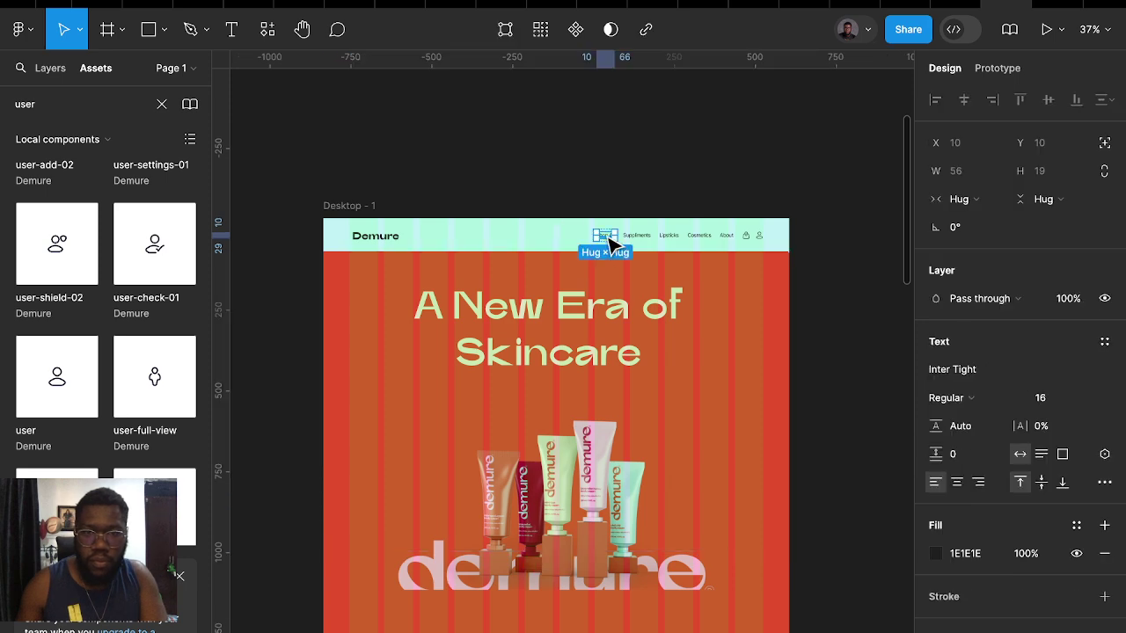
Move the body text onto the hero below the headline, wrap it, and make it white
mouse_move(611, 242)
mouse_down()
mouse_move(595, 382)
mouse_move(789, 380)
mouse_up()
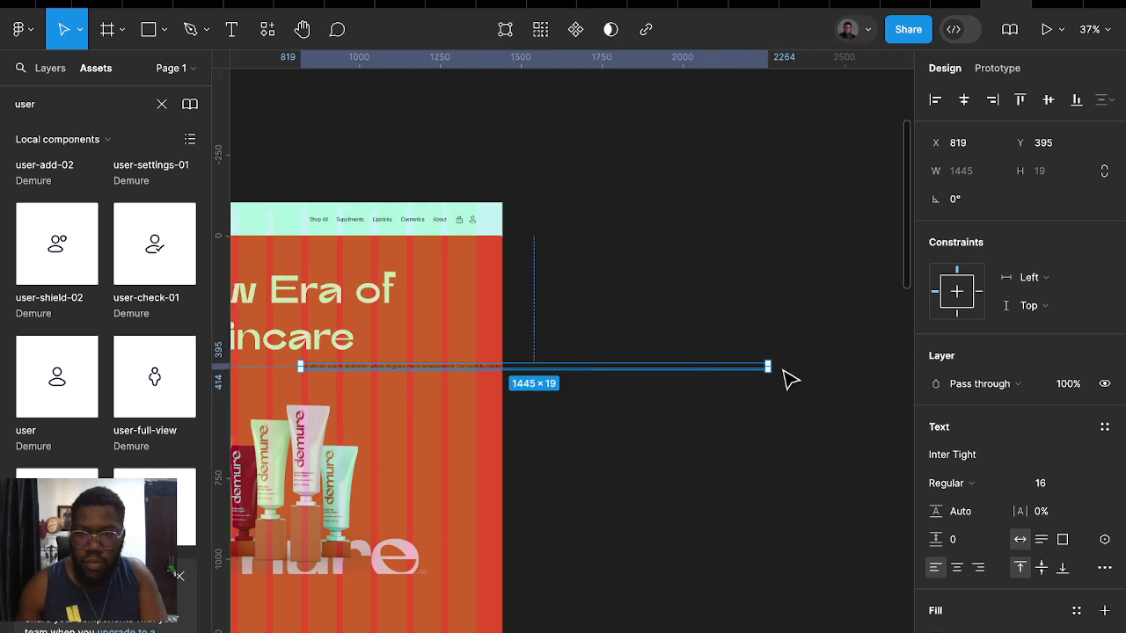
drag(774, 366, 490, 381)
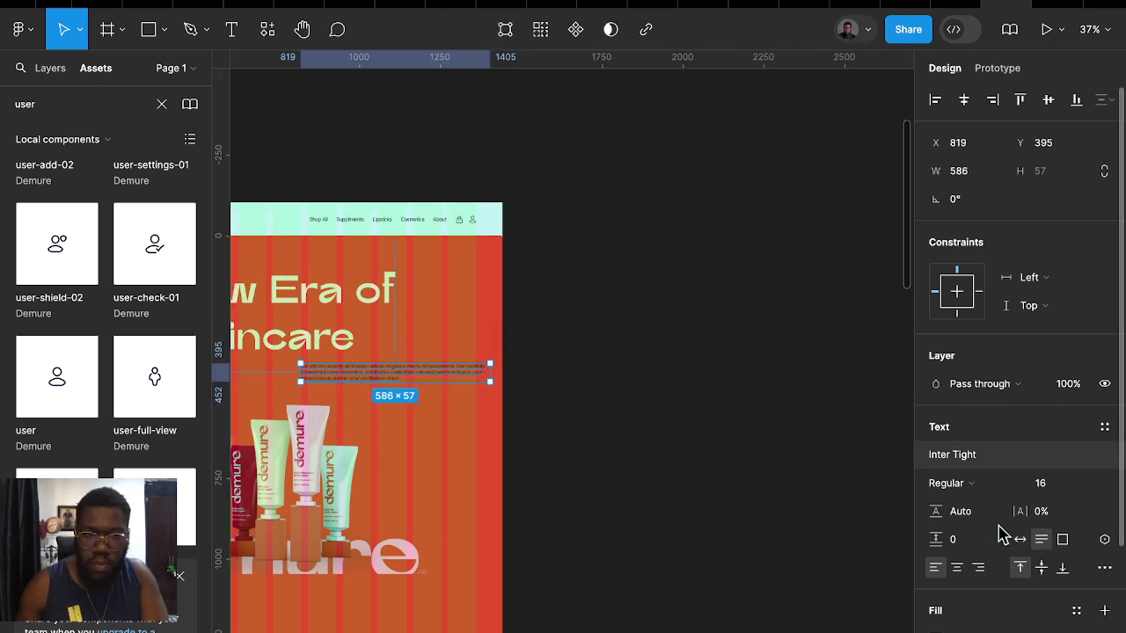
click(938, 630)
drag(737, 290, 623, 176)
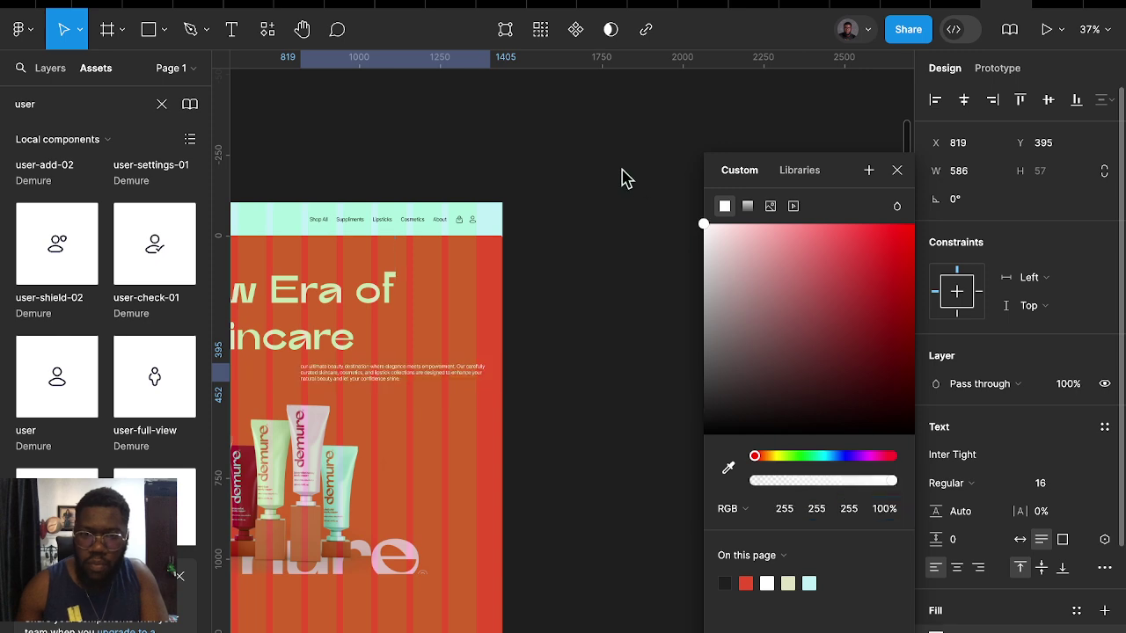
ctrl+scroll(586, 334, up, 2)
ctrl+scroll(615, 385, up, 2)
ctrl+scroll(605, 352, up, 4)
scroll(605, 352, left, 3)
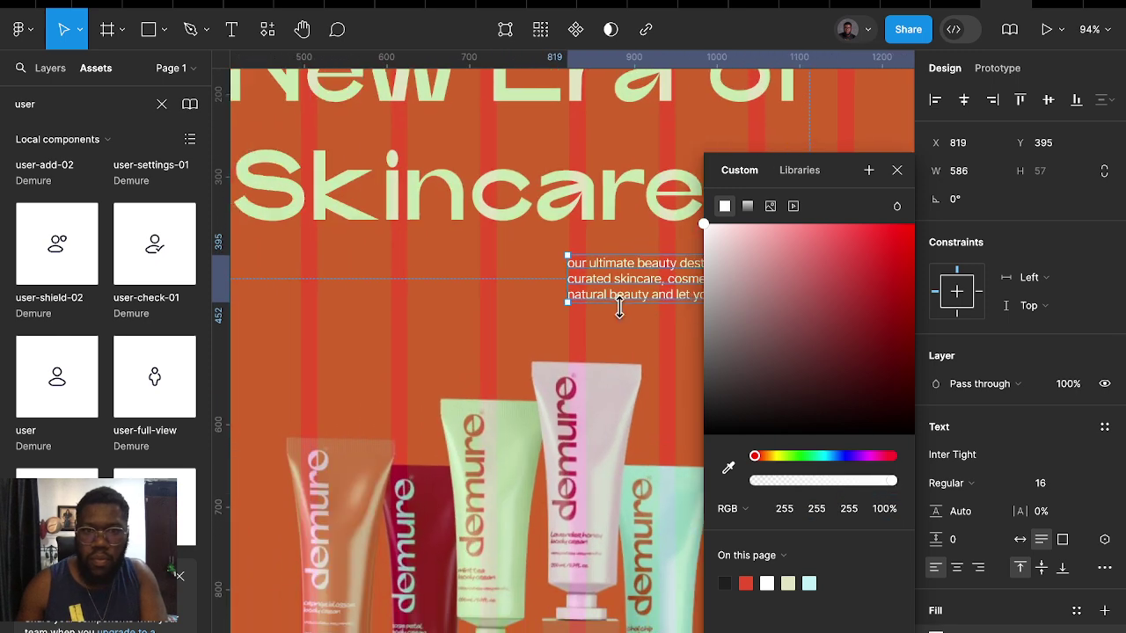
Centre-align the paragraph, centre it under the headline, and nudge the headline slightly higher
click(956, 567)
scroll(846, 508, left, 3)
scroll(846, 508, up, 1)
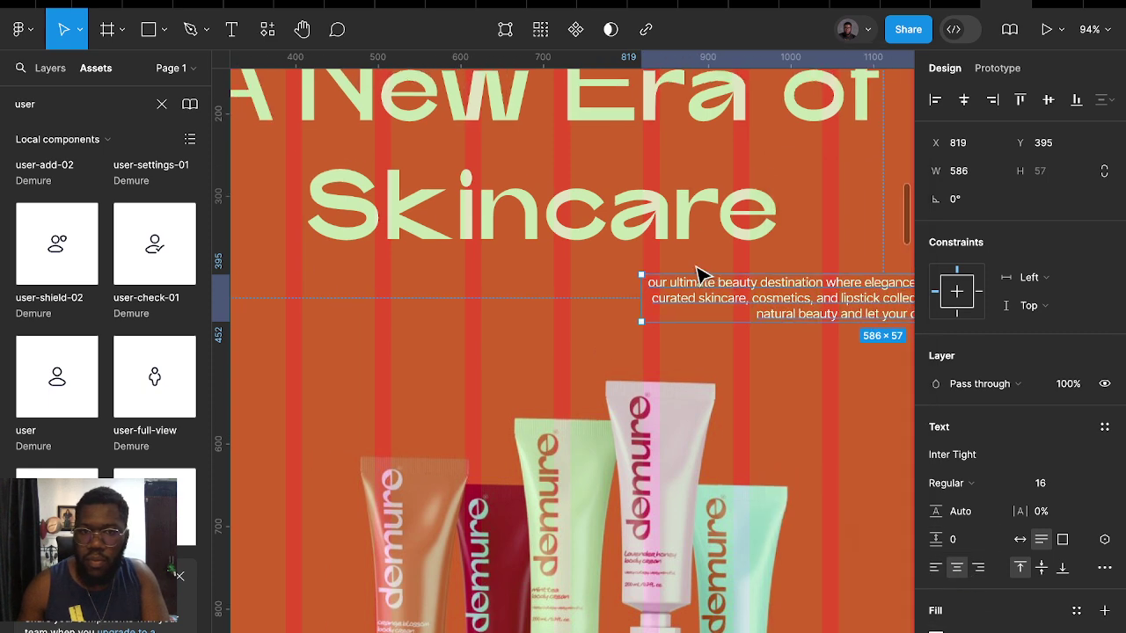
ctrl+scroll(846, 314, down, 3)
ctrl+scroll(854, 314, down, 2)
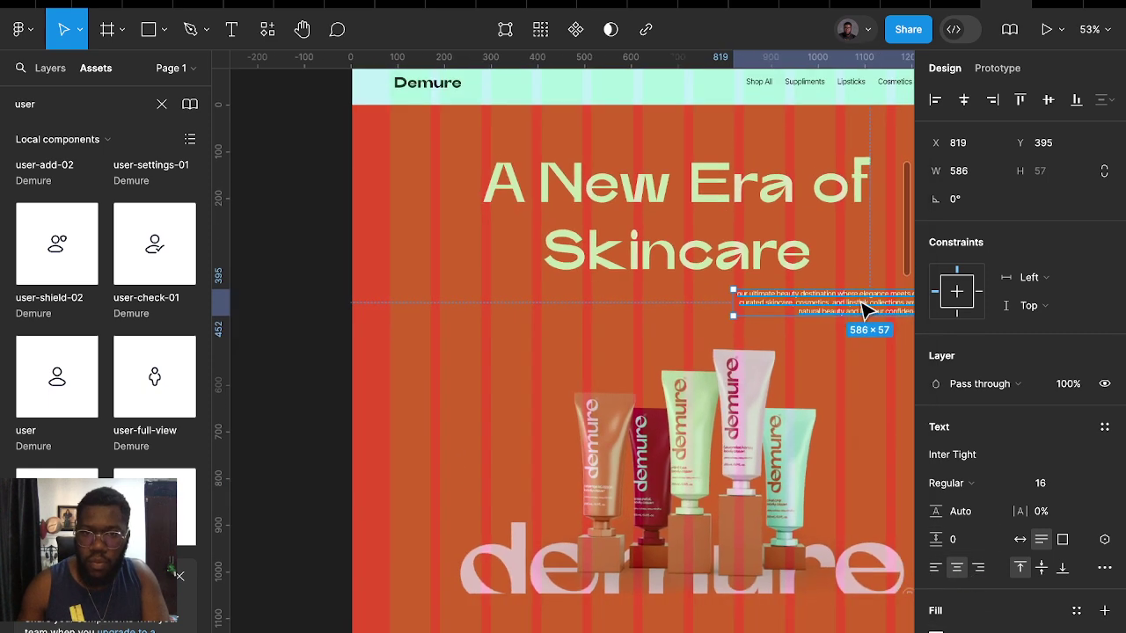
mouse_move(867, 307)
mouse_down()
mouse_move(698, 314)
mouse_move(678, 296)
mouse_up()
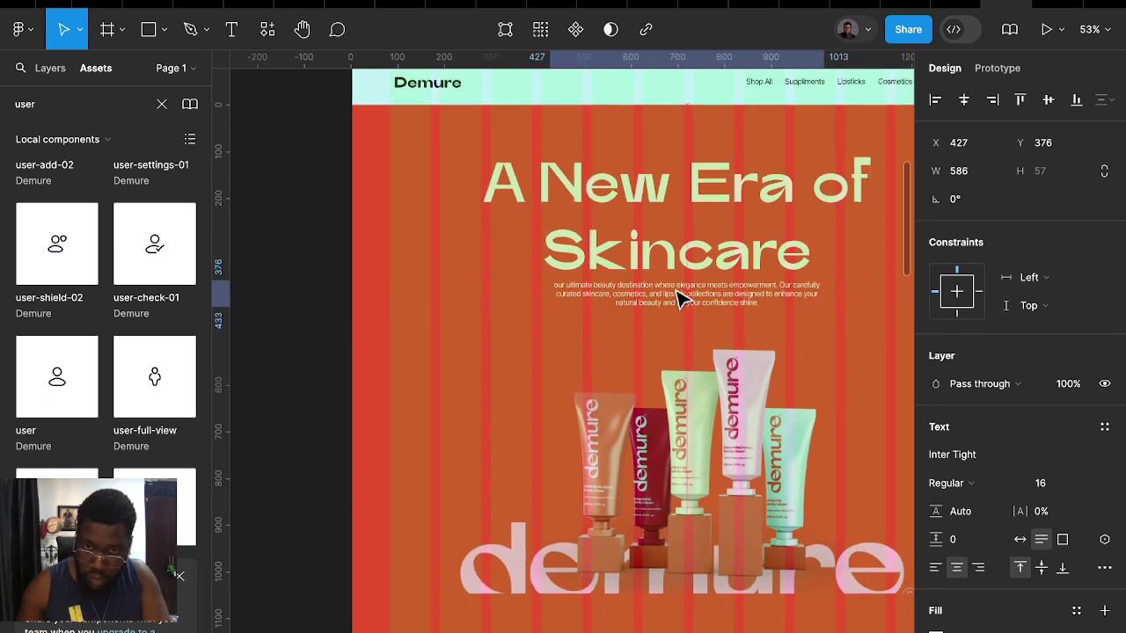
click(733, 217)
drag(734, 216, 735, 202)
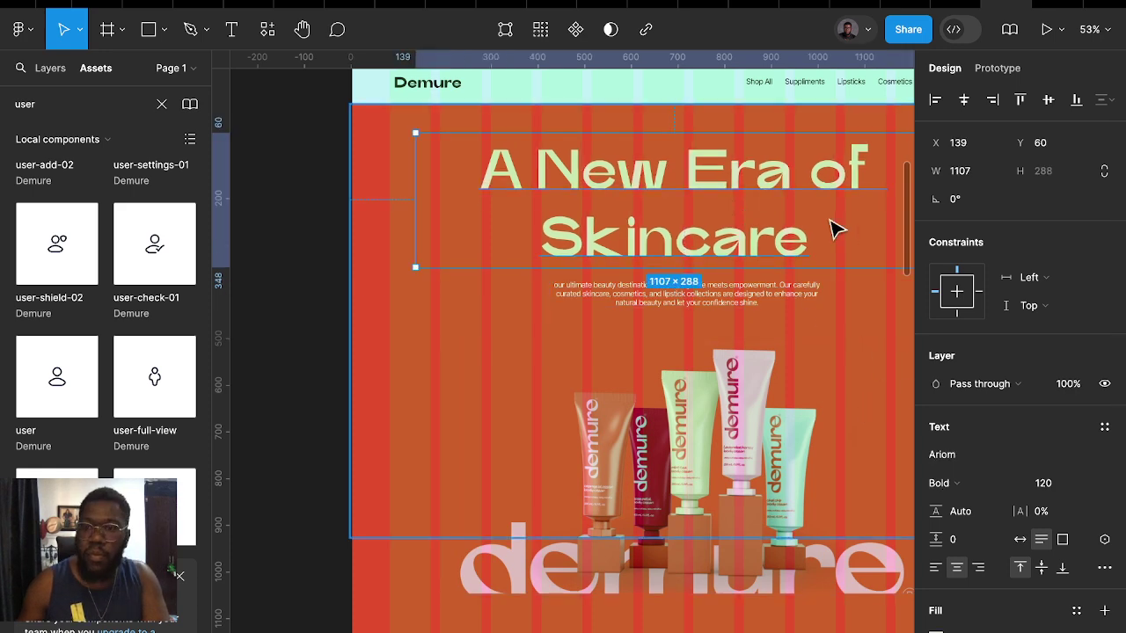
Narrow the headline box to 886 wide
scroll(836, 226, right, 3)
scroll(835, 226, up, 1)
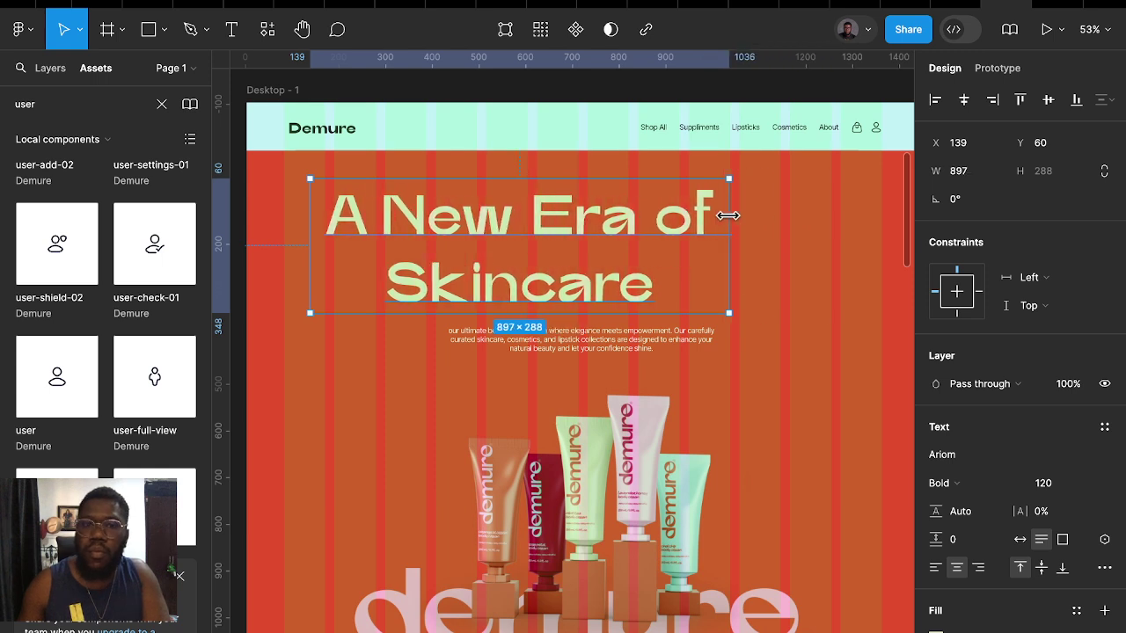
drag(828, 226, 725, 226)
Set the headline's line height to 100%, after trying 120%
drag(936, 511, 916, 511)
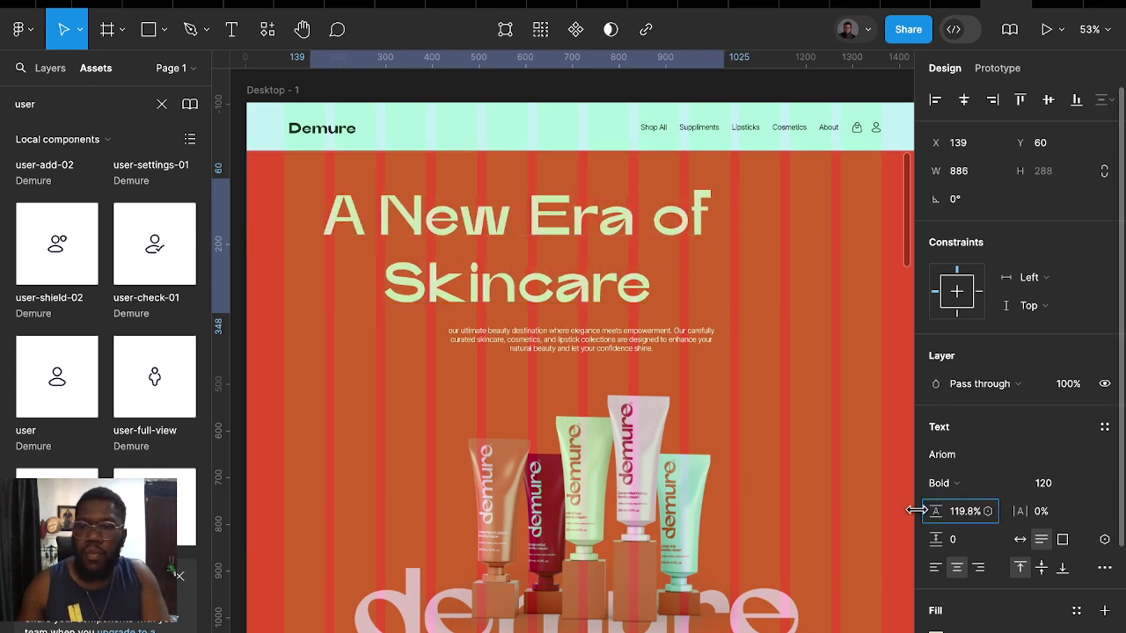
click(960, 512)
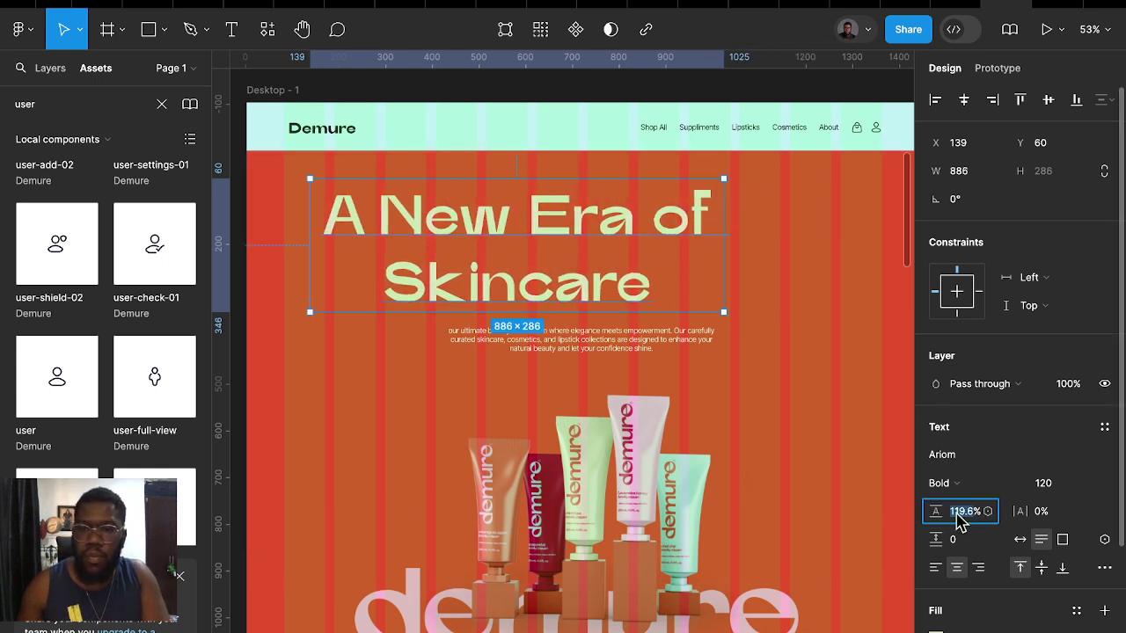
text(0)
key(Return)
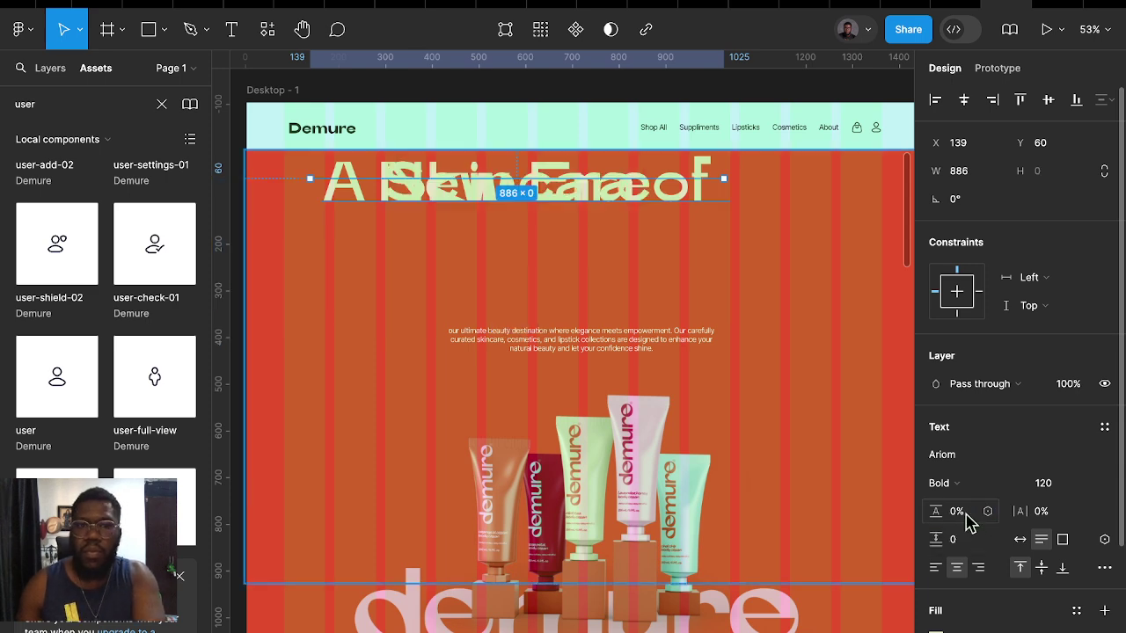
click(965, 520)
text(12)
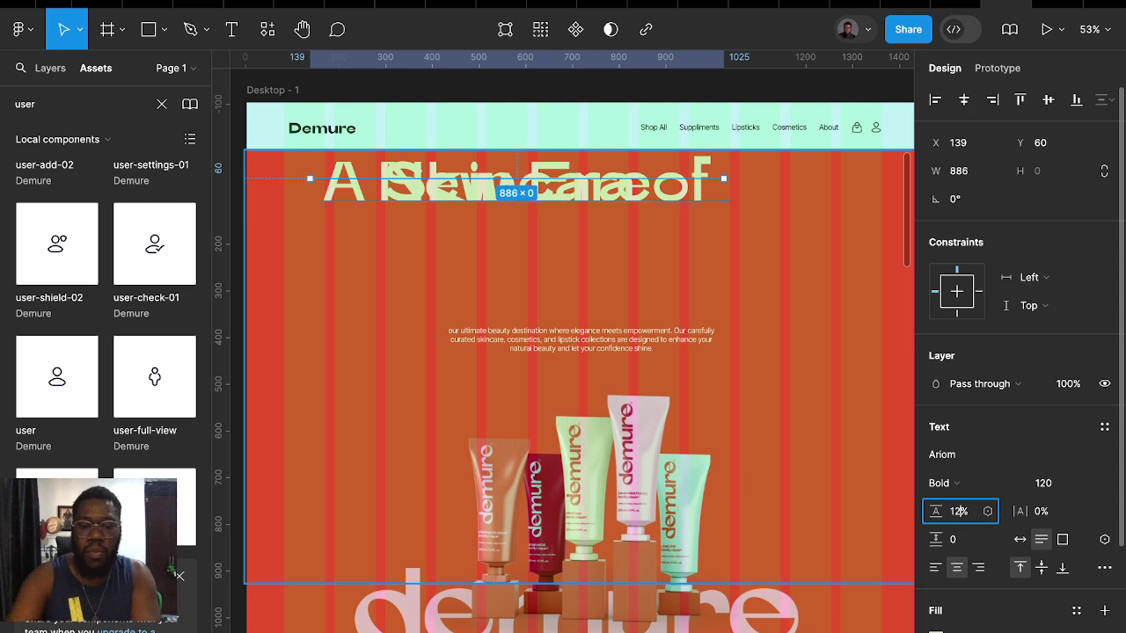
key(Return)
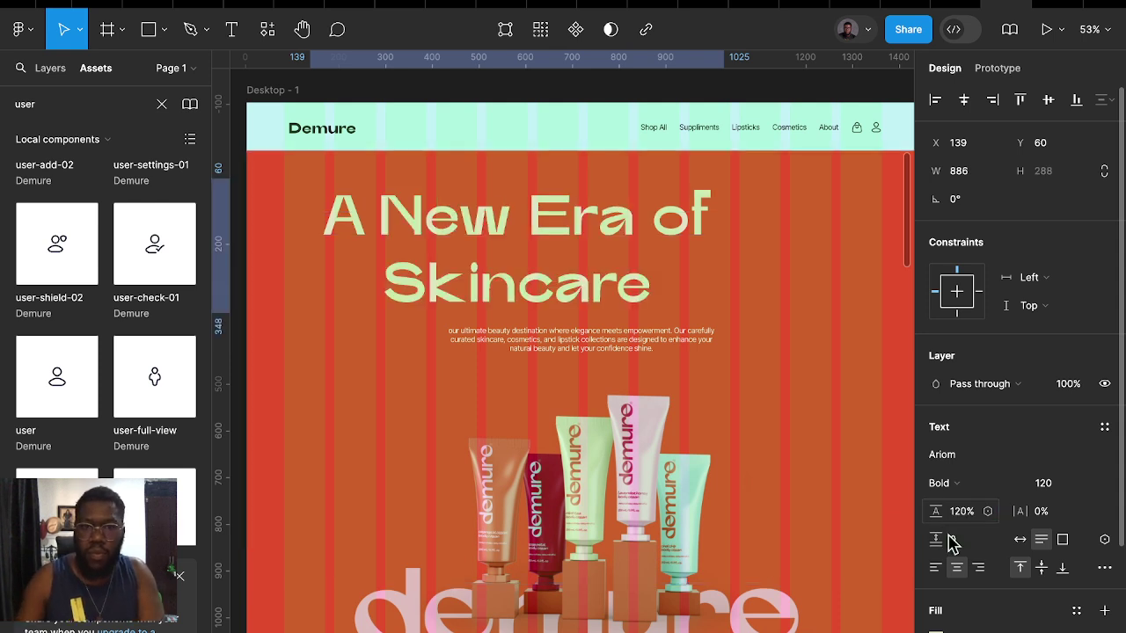
click(959, 517)
text(1)
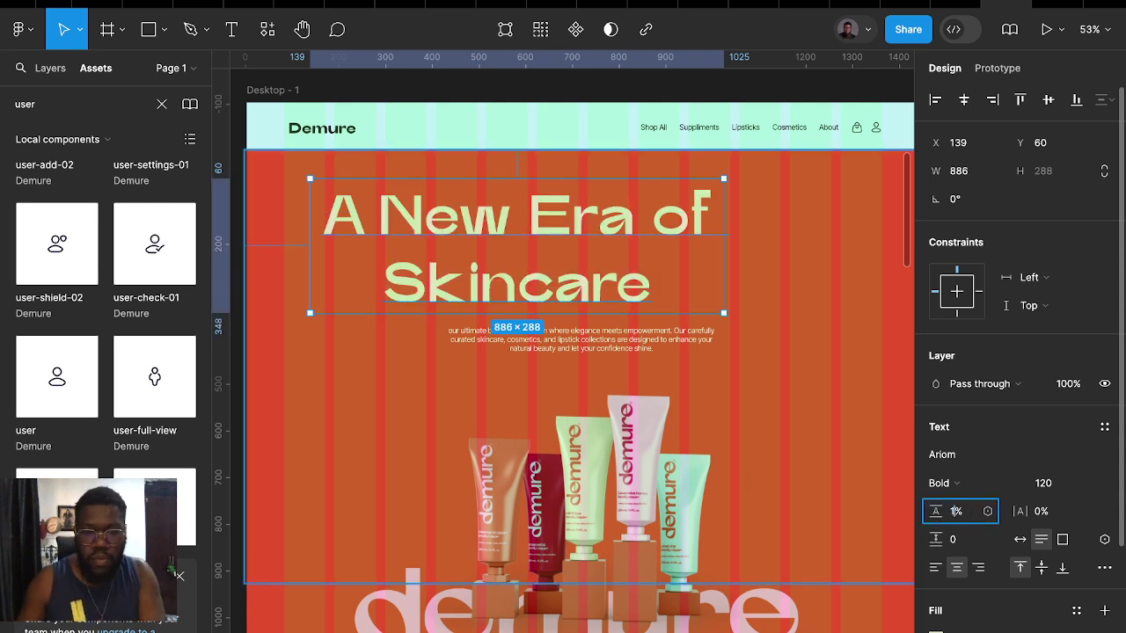
text(00)
key(Return)
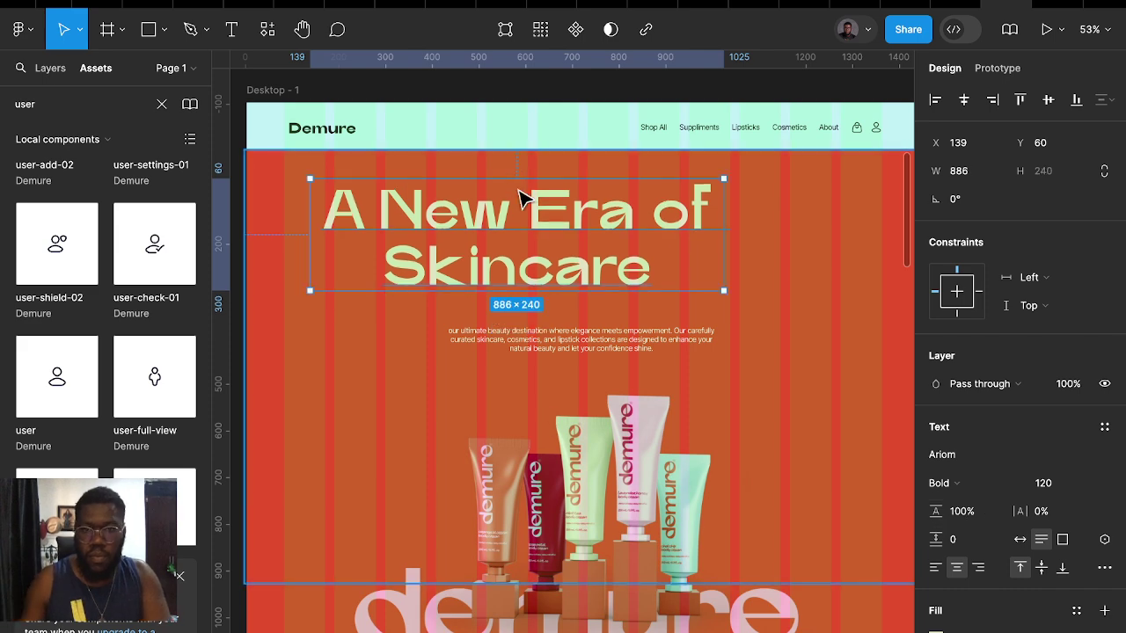
Recentre the headline at X 341, Y 81 directly above the tagline
mouse_move(532, 211)
mouse_down()
mouse_move(645, 234)
mouse_move(635, 230)
mouse_up()
scroll(635, 231, down, 3)
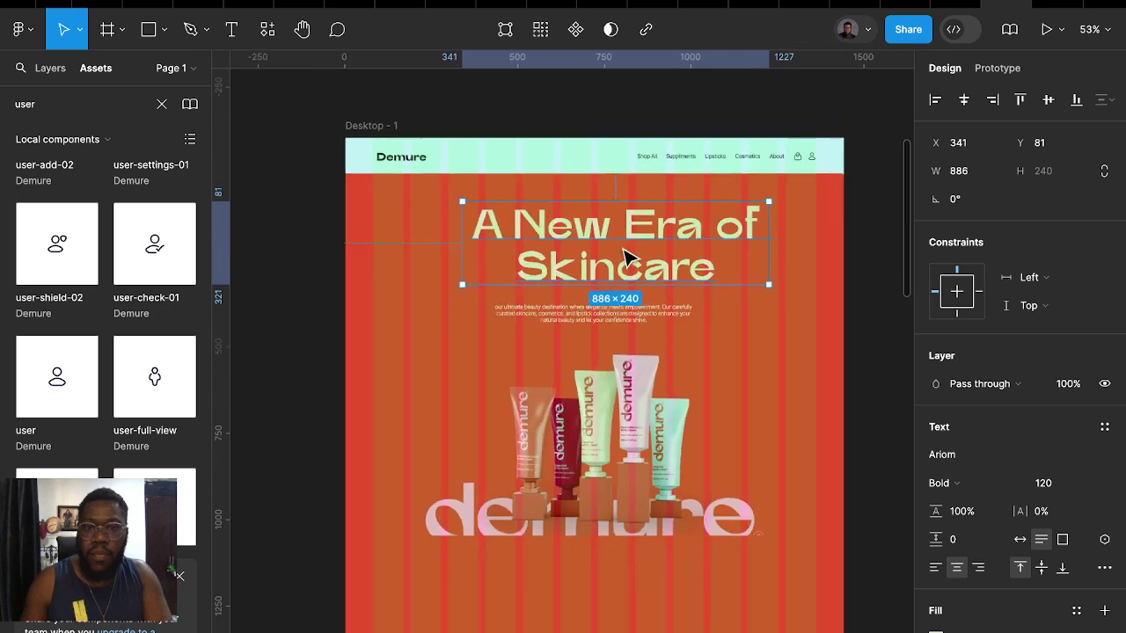
scroll(628, 252, down, 3)
scroll(591, 361, up, 1)
scroll(591, 360, up, 3)
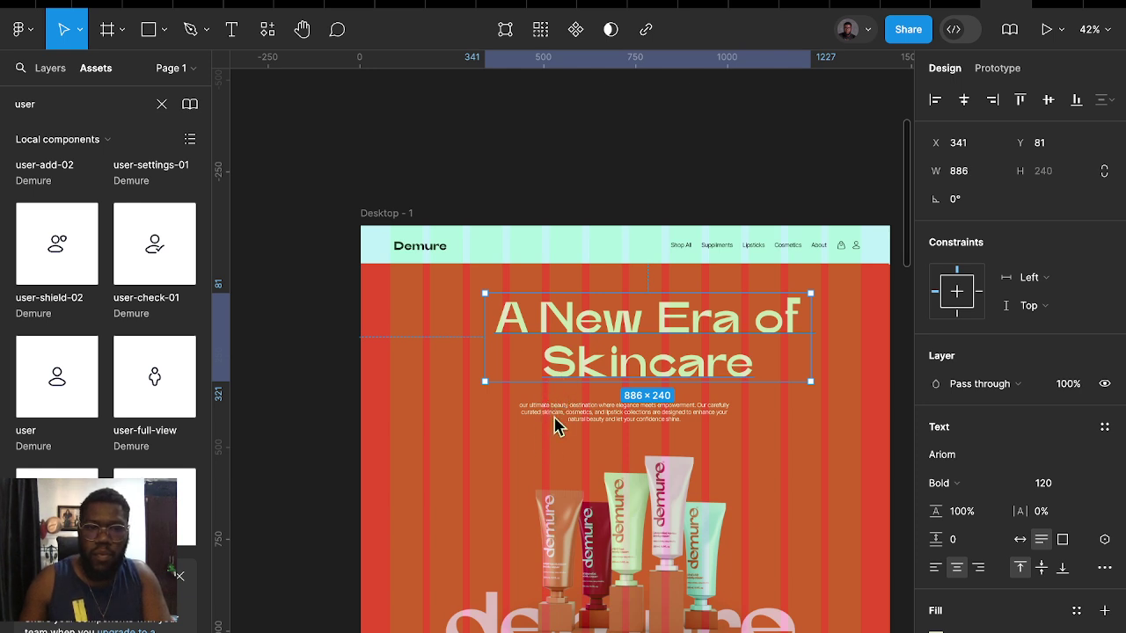
Add a vertical guide to Desktop - 1 and hide its 12-column layout grid
click(682, 188)
click(398, 215)
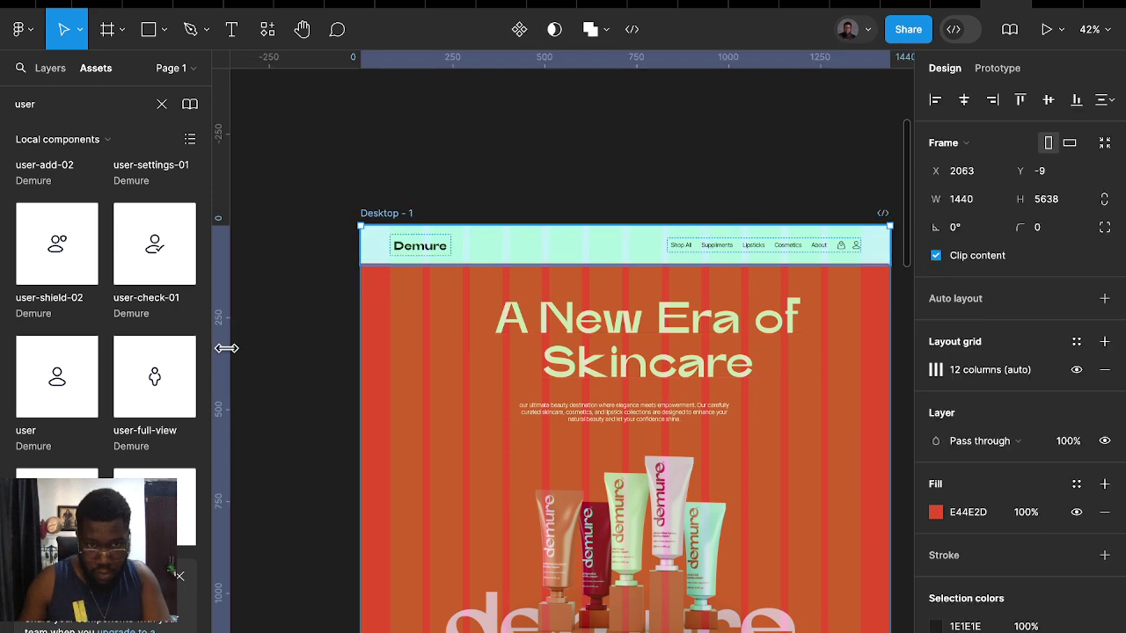
mouse_move(220, 347)
mouse_down()
mouse_move(391, 365)
mouse_move(856, 371)
mouse_up()
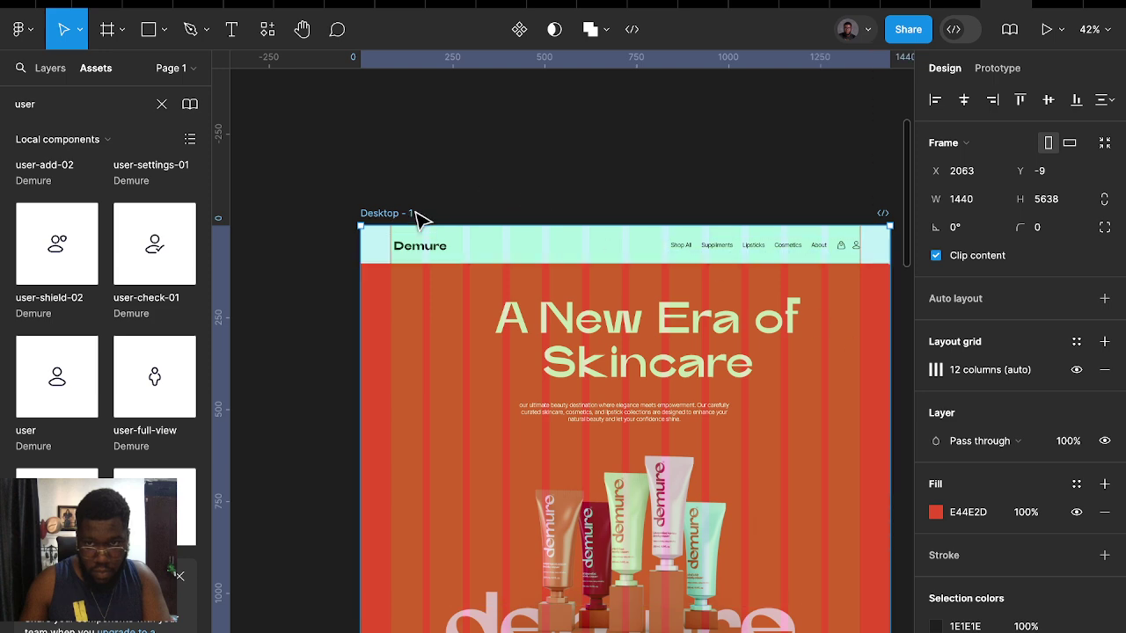
click(1076, 369)
scroll(558, 311, down, 5)
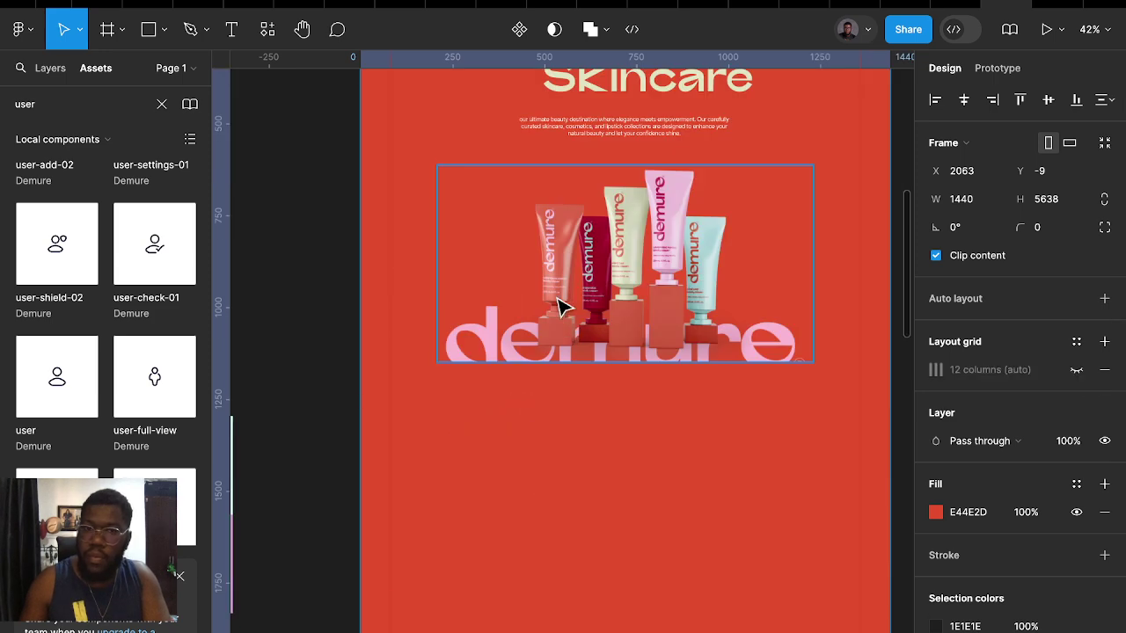
scroll(660, 381, right, 2)
Move the product image up closer to the body paragraph
click(664, 328)
drag(666, 330, 666, 315)
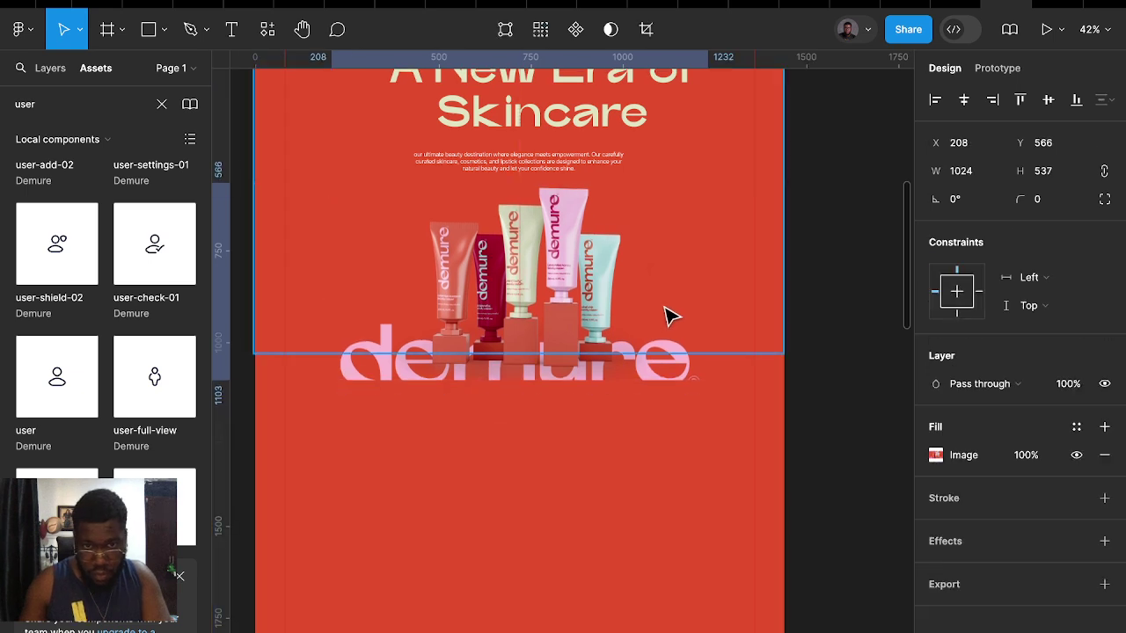
click(749, 290)
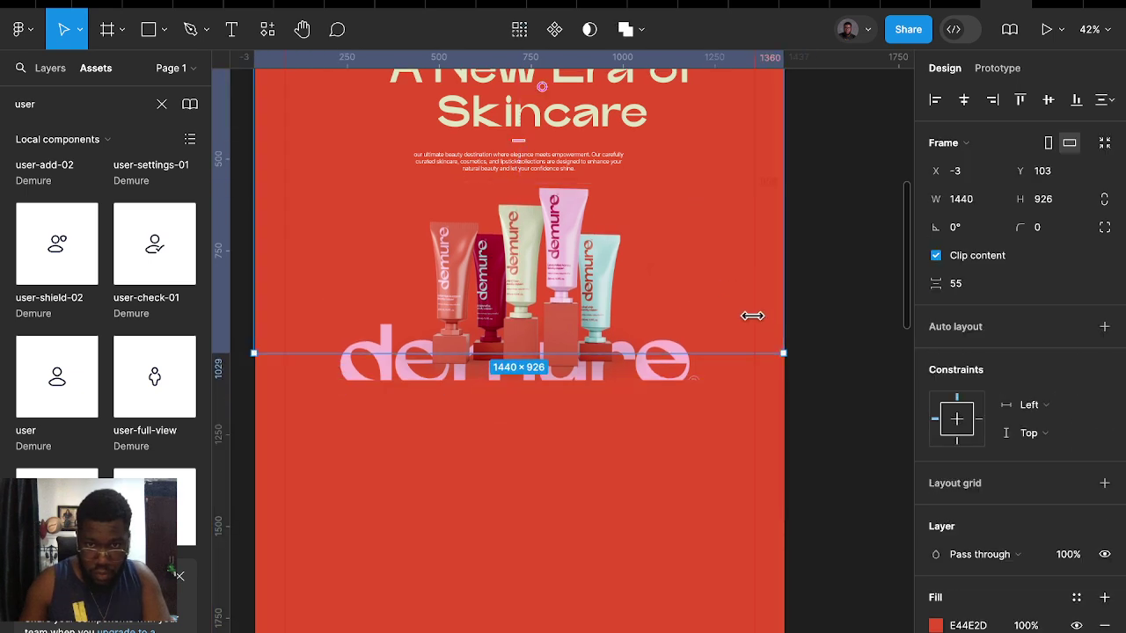
click(587, 308)
click(750, 287)
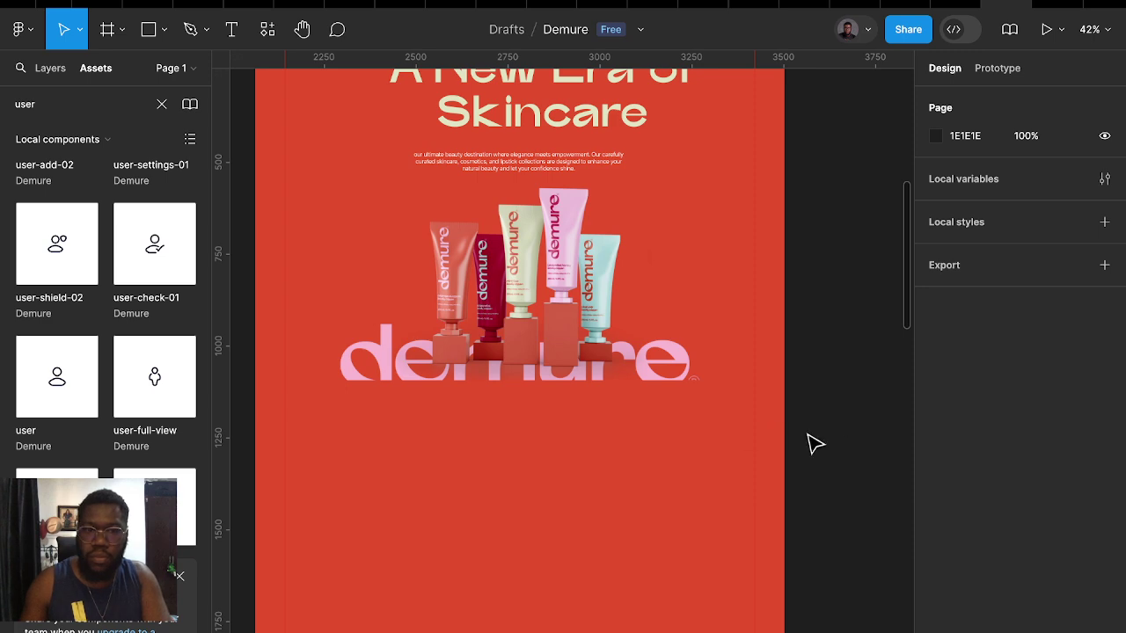
scroll(818, 422, down, 1)
scroll(818, 422, right, 2)
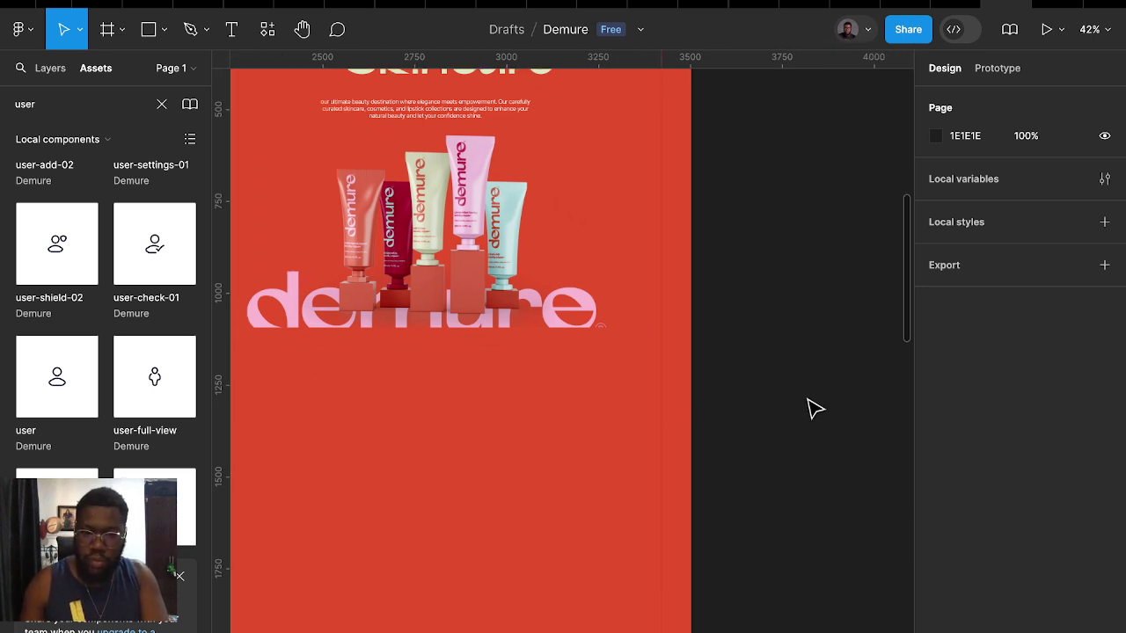
Paste the full site copy as a text box and narrow it to a readable width
key(ctrl+v)
scroll(786, 390, down, 5)
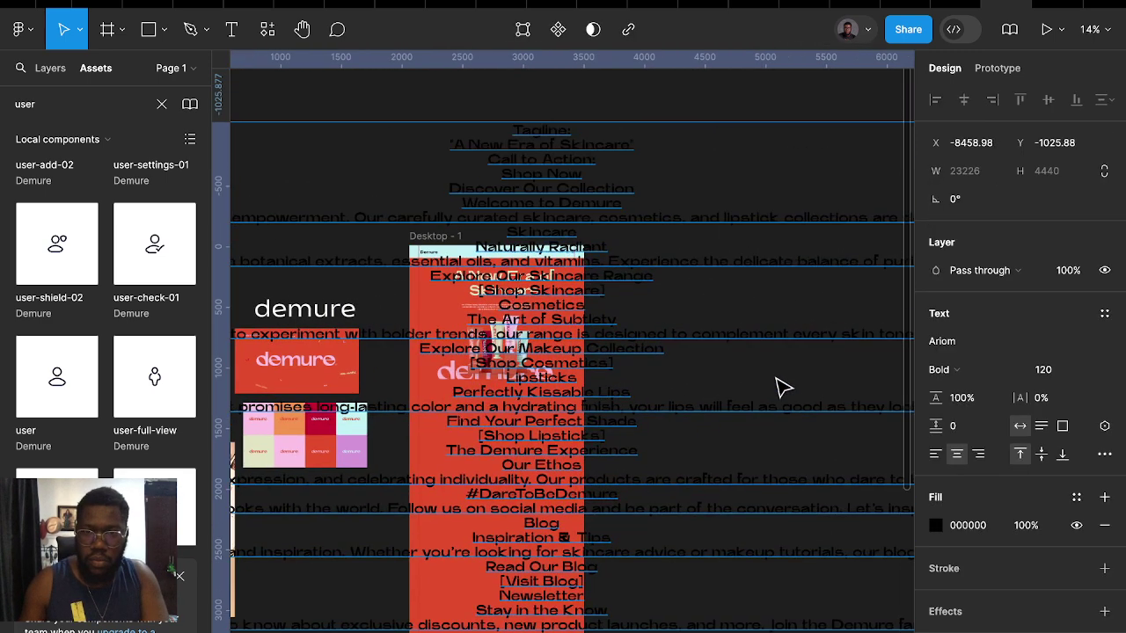
scroll(779, 390, down, 3)
scroll(787, 384, right, 5)
scroll(827, 381, right, 3)
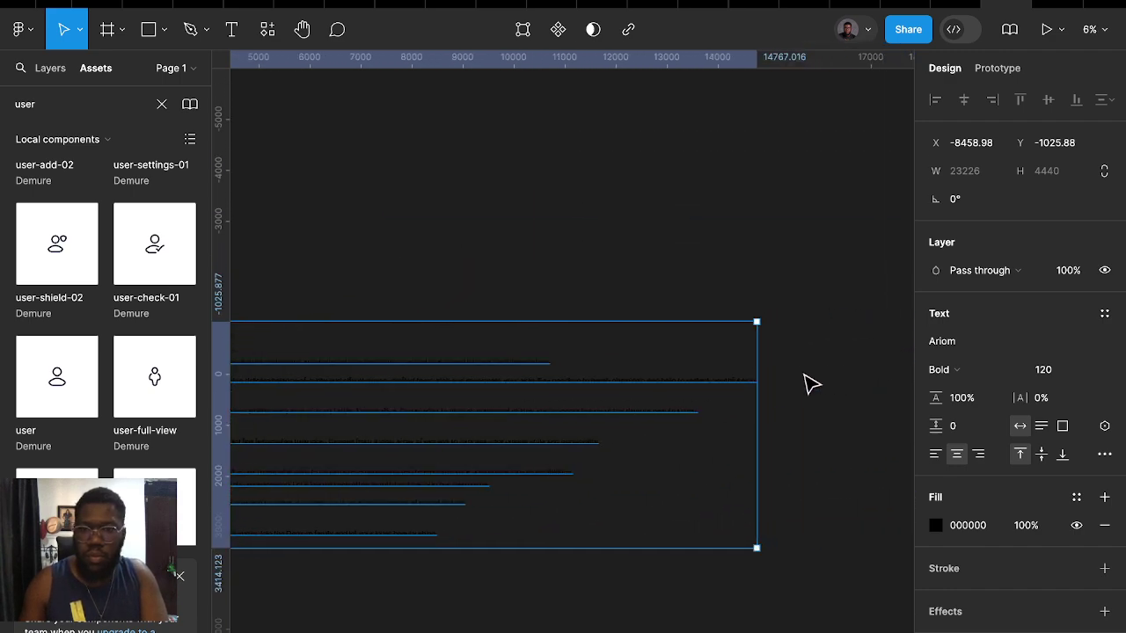
drag(758, 384, 331, 412)
scroll(553, 382, left, 7)
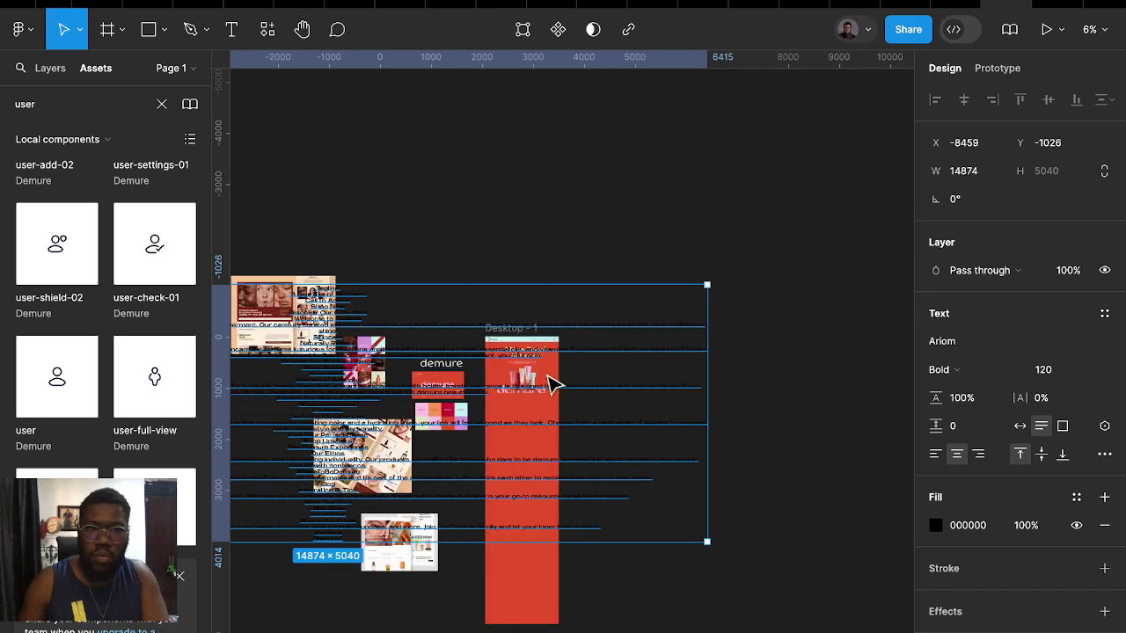
drag(655, 338, 817, 256)
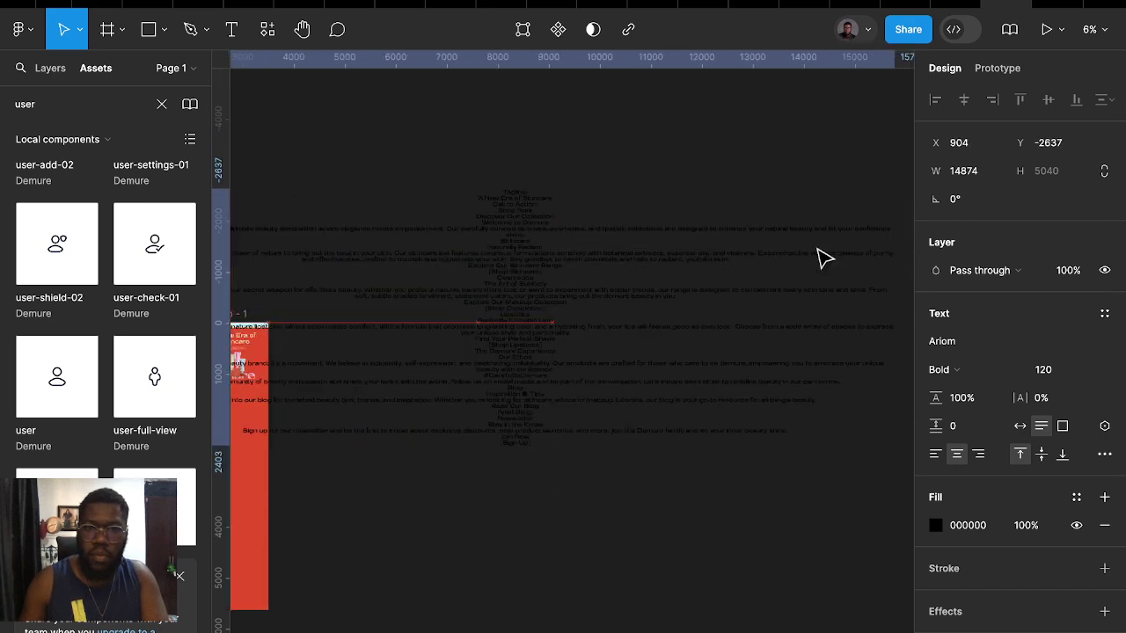
scroll(785, 296, right, 1)
mouse_move(575, 300)
mouse_down()
mouse_move(285, 297)
mouse_move(662, 312)
mouse_move(591, 309)
mouse_up()
Wrap the copy in a white auto-layout Frame 11, 6780 wide, placed beside Desktop - 1
key(shift+a)
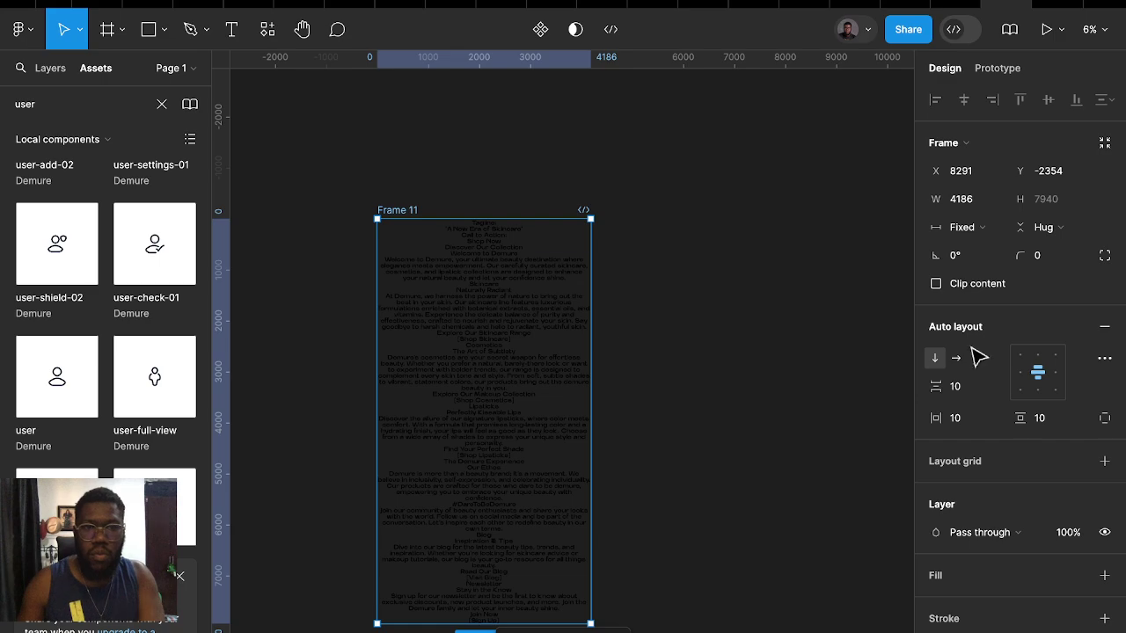
click(957, 577)
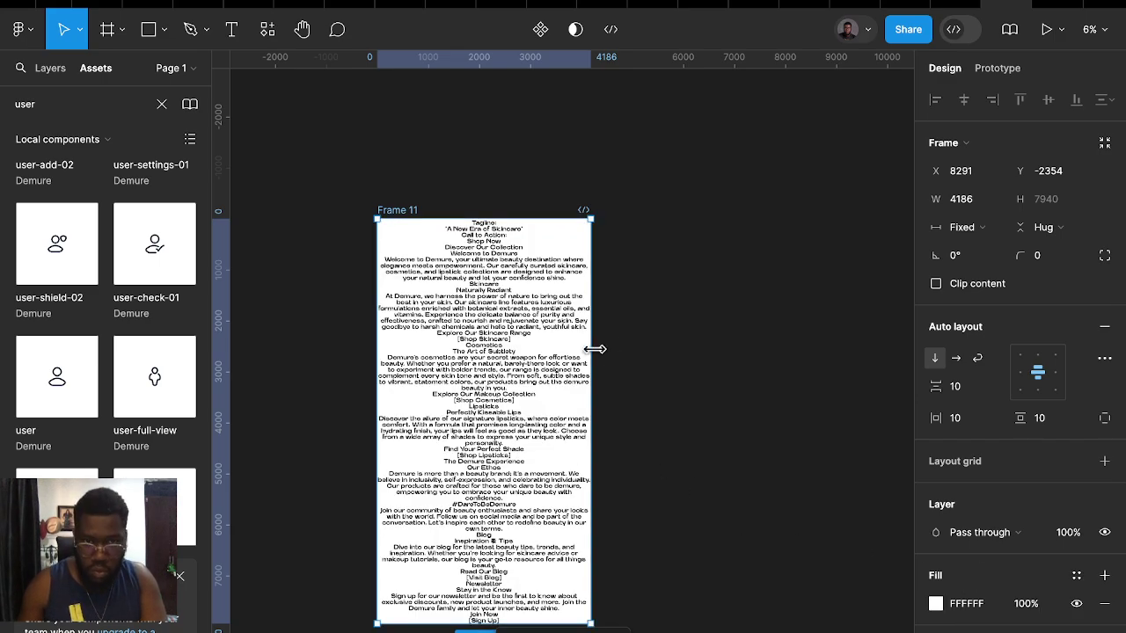
drag(594, 349, 723, 351)
scroll(659, 384, down, 3)
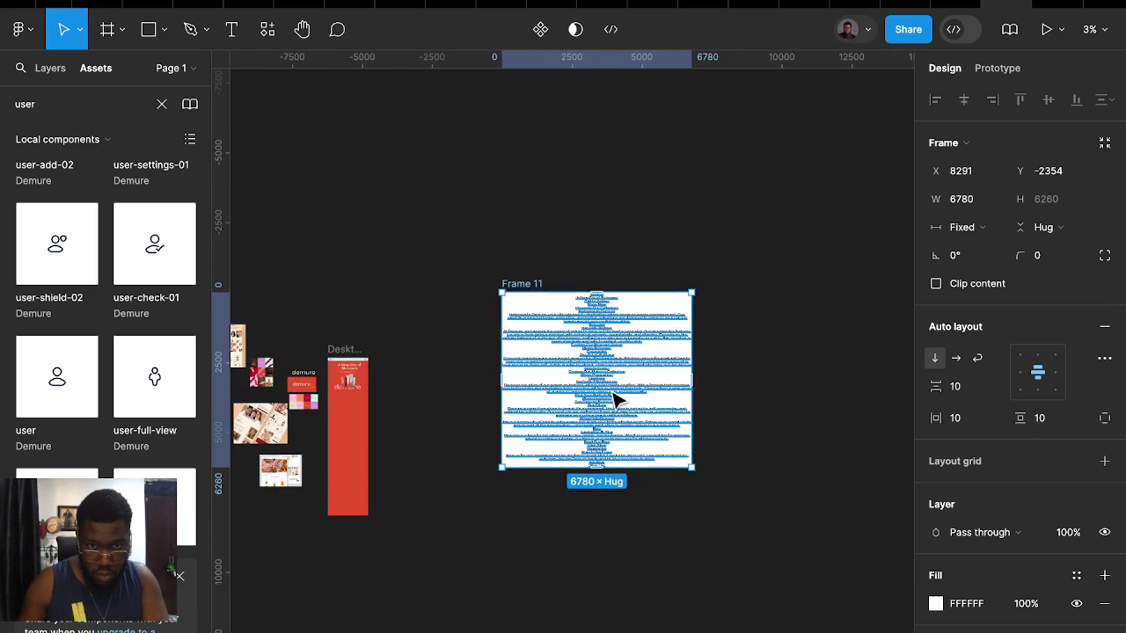
drag(528, 321, 422, 376)
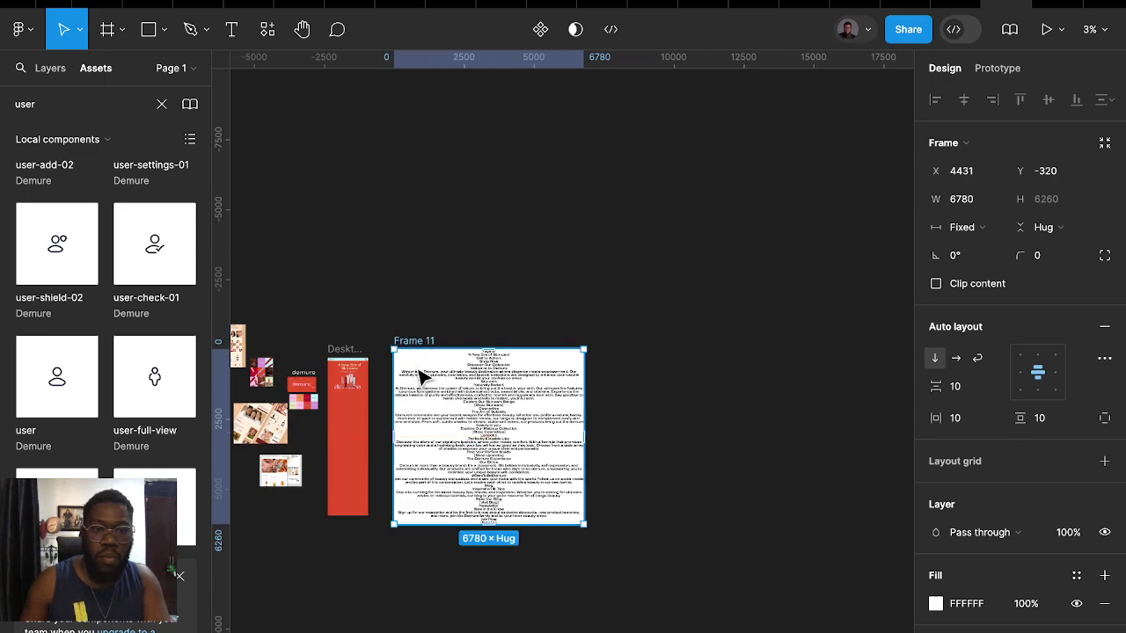
scroll(422, 376, up, 3)
scroll(548, 314, up, 3)
scroll(502, 381, up, 2)
scroll(612, 297, up, 2)
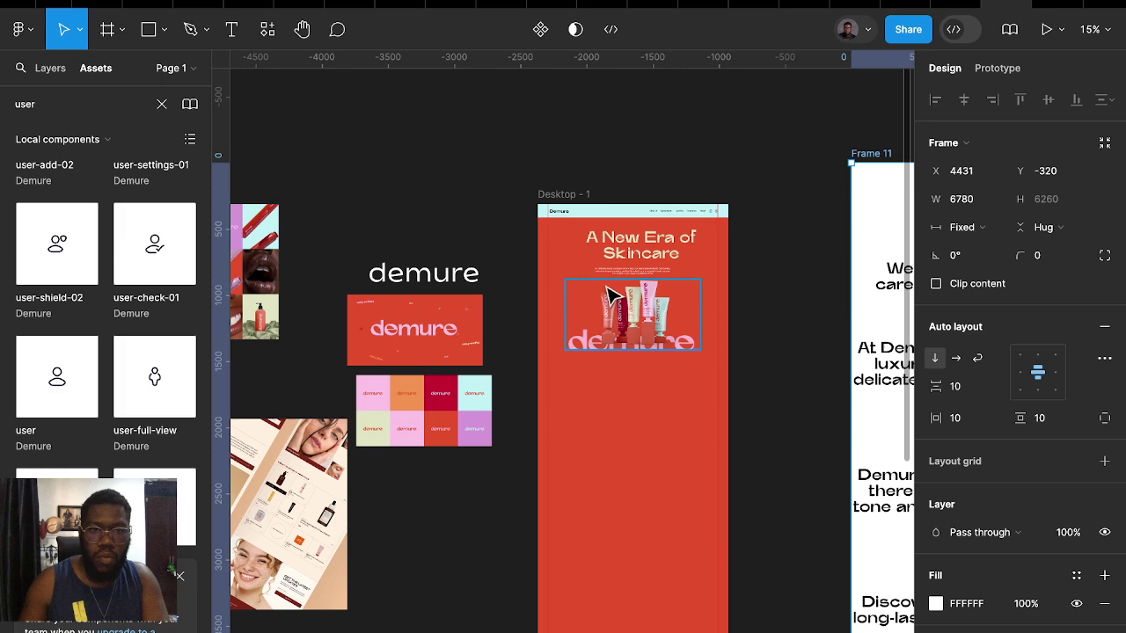
scroll(611, 297, up, 2)
scroll(648, 287, up, 2)
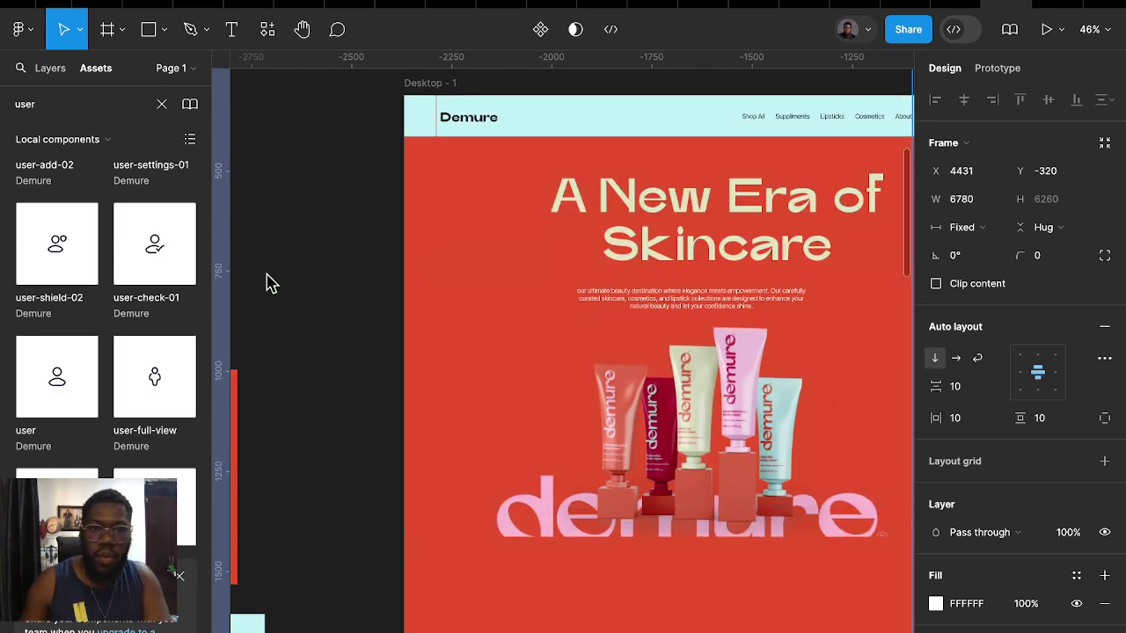
Find the 'Shop Now' line in the copy document and highlight those words
scroll(540, 342, right, 2)
scroll(540, 342, right, 6)
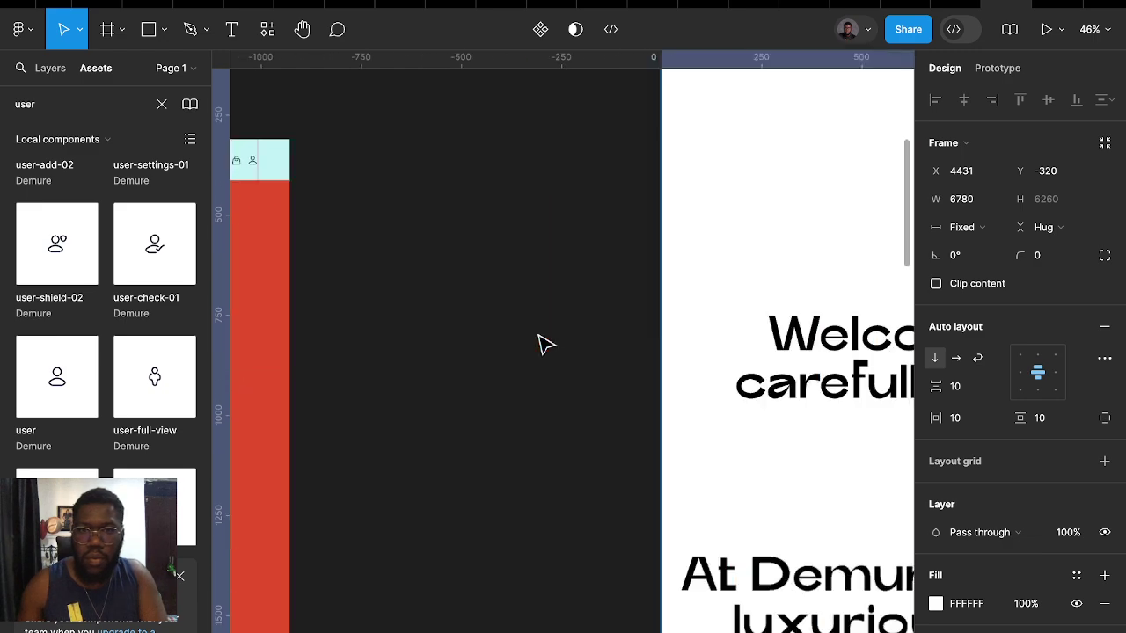
scroll(682, 360, right, 4)
ctrl+scroll(722, 352, down, 3)
scroll(721, 351, right, 5)
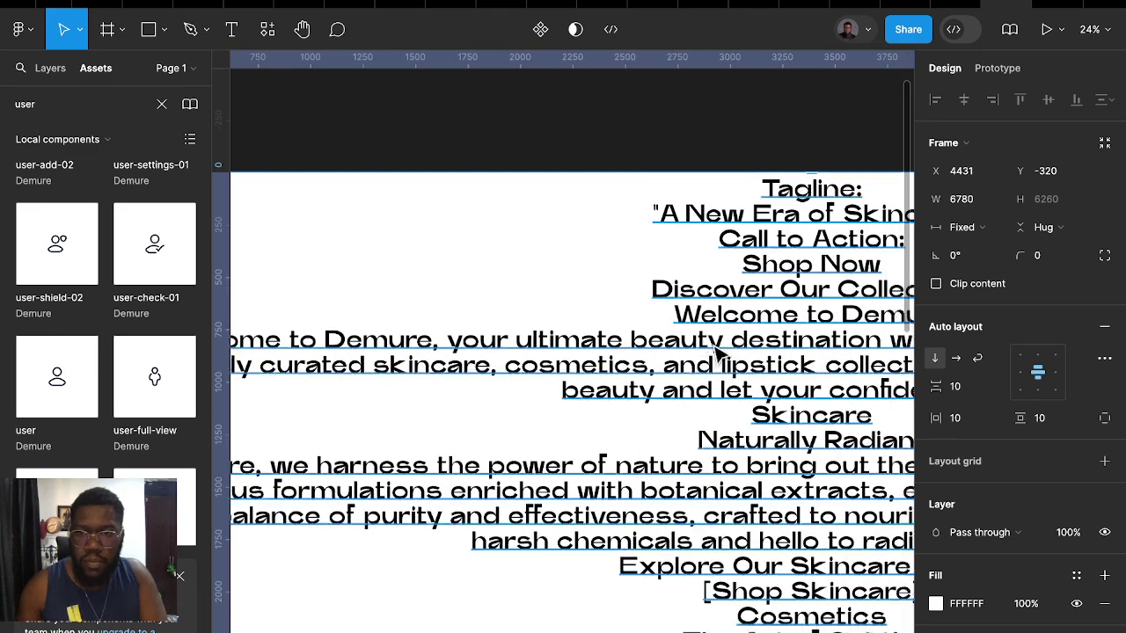
scroll(668, 228, right, 3)
double_click(618, 204)
double_click(542, 215)
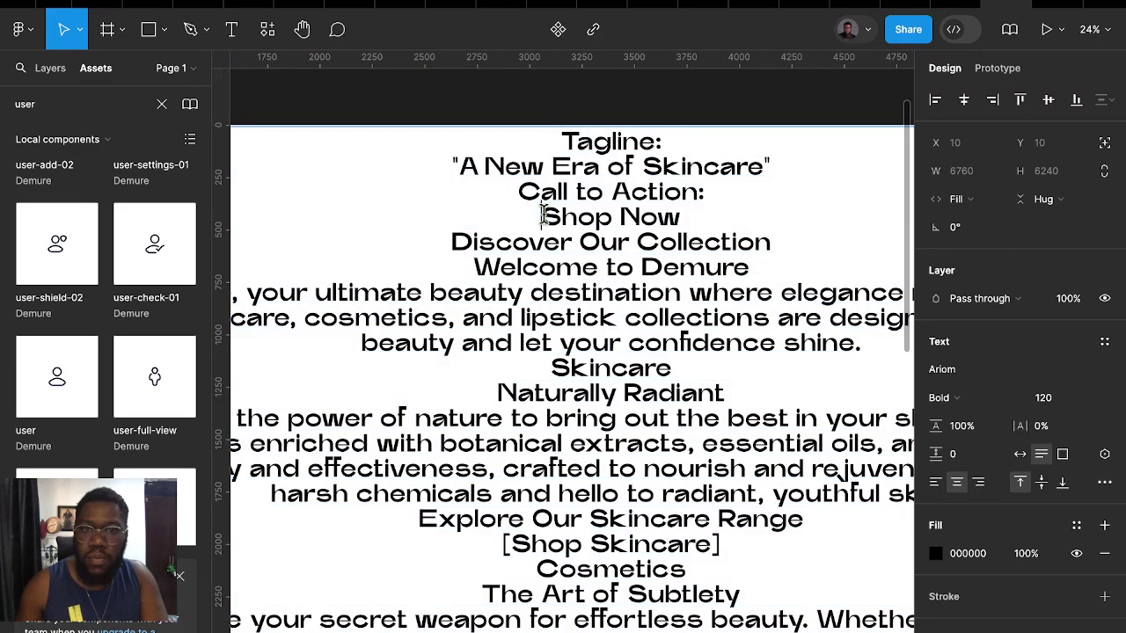
drag(540, 214, 689, 211)
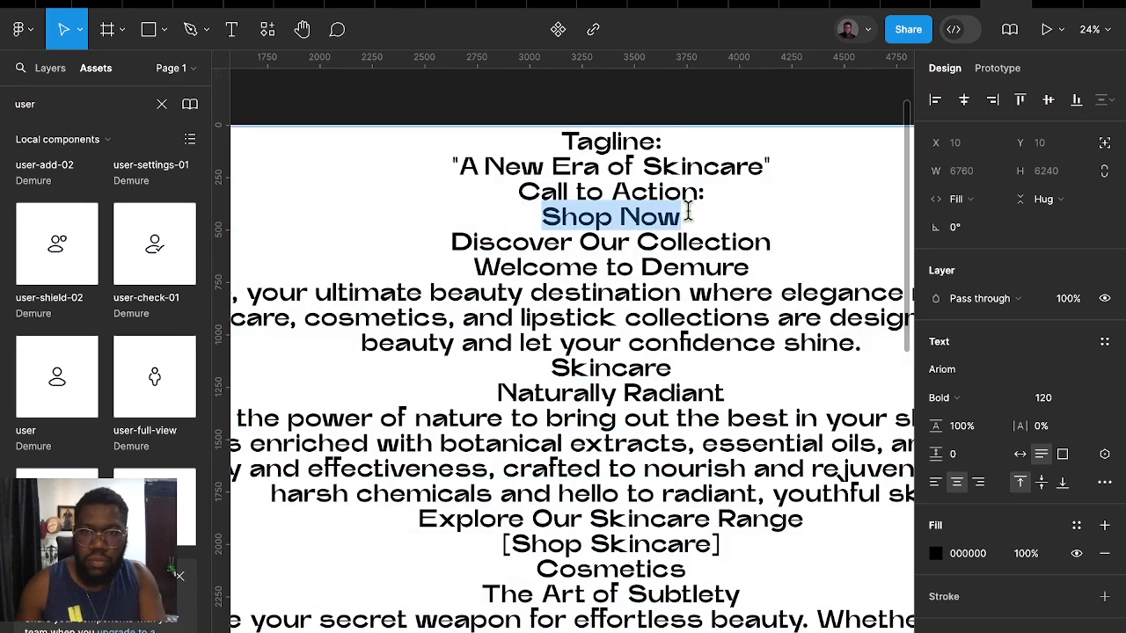
Scroll back to the red hero frame with its headline and body paragraph, leaving text editing
ctrl+scroll(699, 255, down, 5)
scroll(668, 290, left, 5)
scroll(677, 277, up, 5)
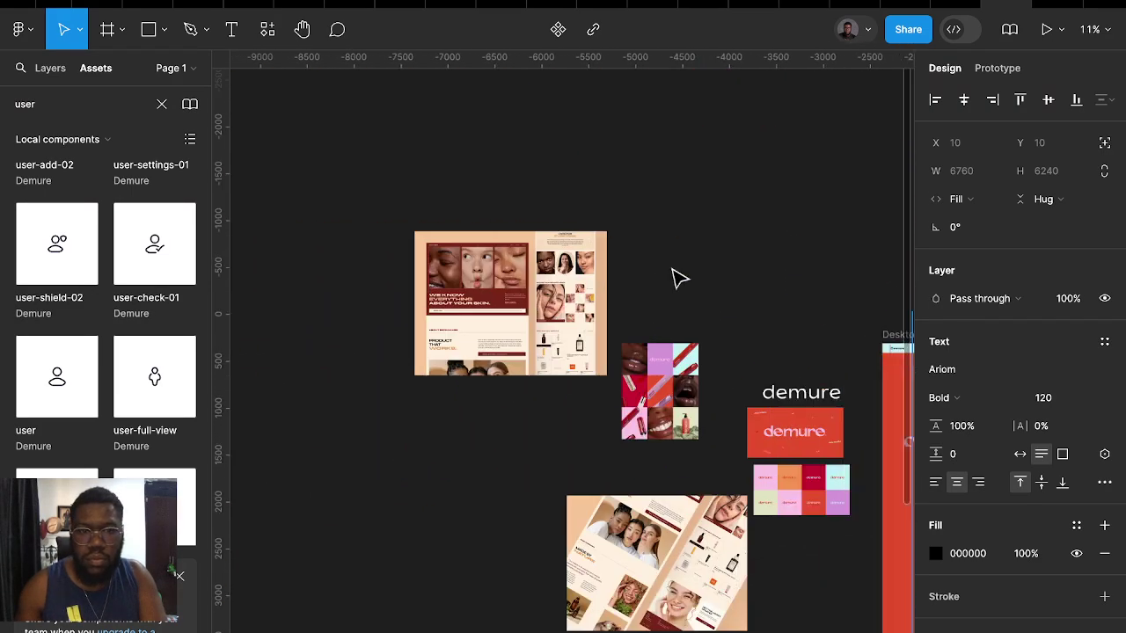
scroll(796, 457, right, 3)
ctrl+scroll(865, 409, up, 5)
ctrl+scroll(832, 407, up, 5)
ctrl+scroll(747, 385, up, 5)
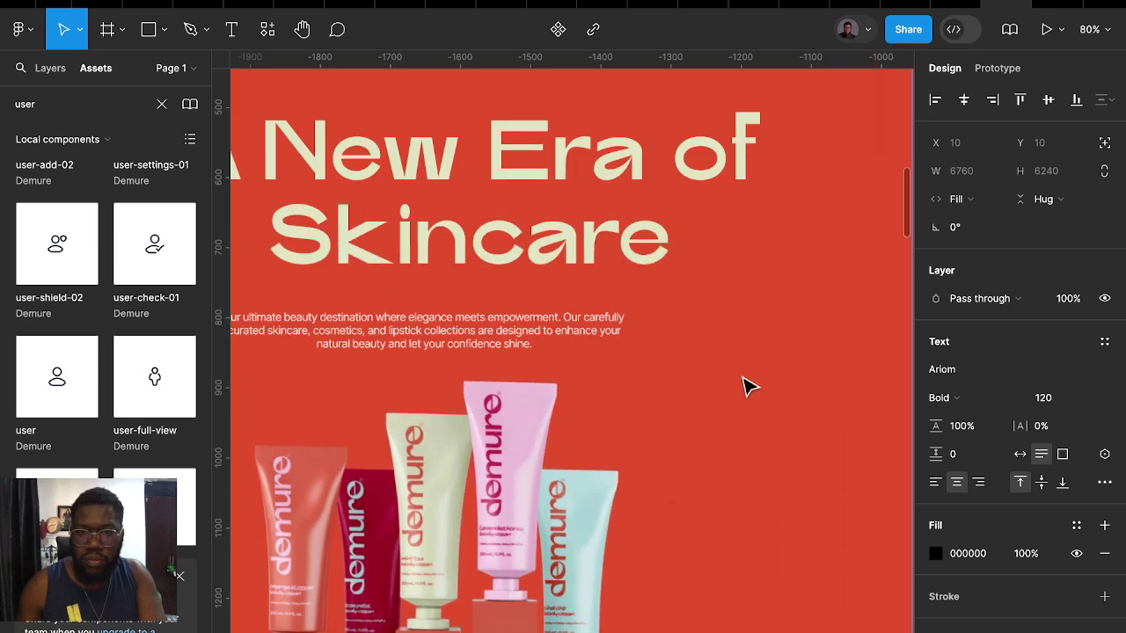
scroll(753, 334, left, 2)
scroll(754, 334, down, 1)
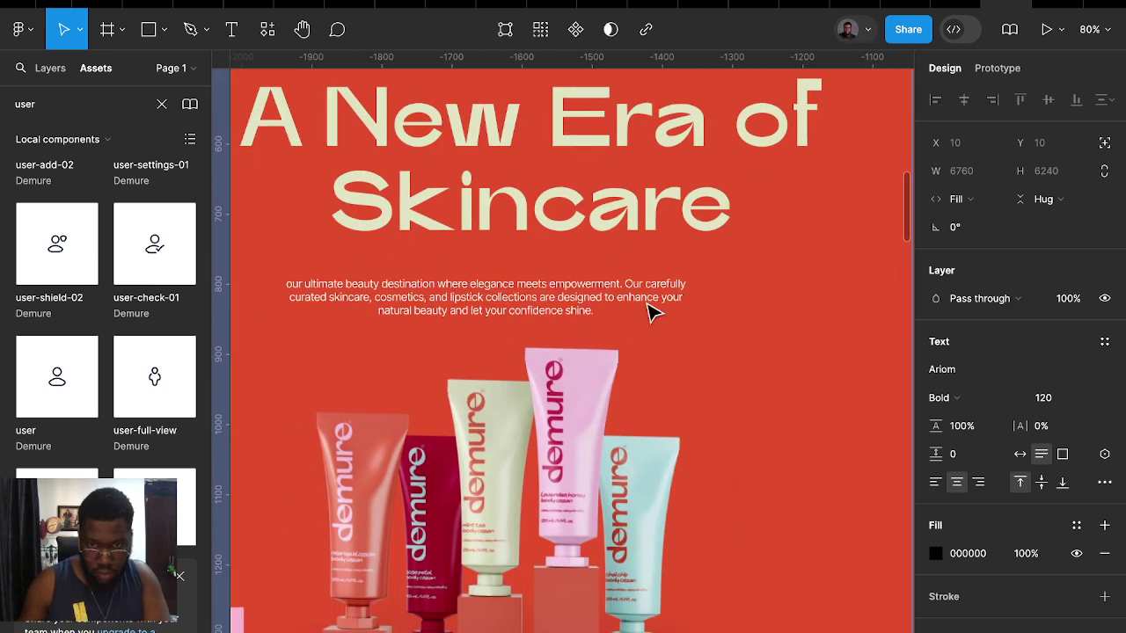
key(Escape)
Duplicate the body paragraph and retype the copy as 'Shop Now' text
click(642, 304)
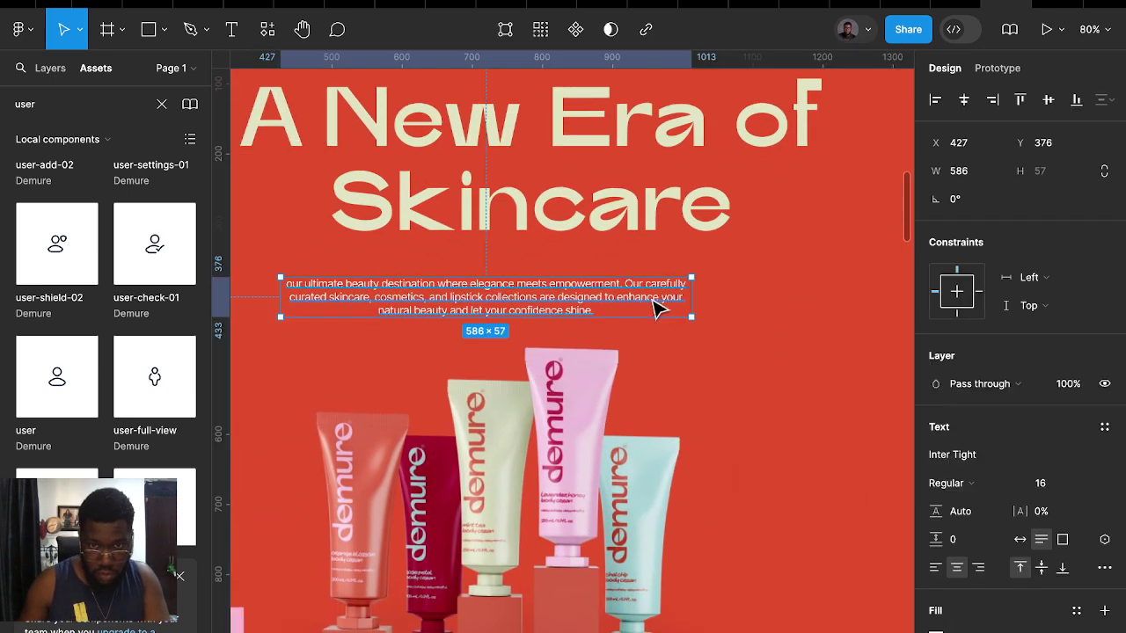
drag(647, 302, 855, 332)
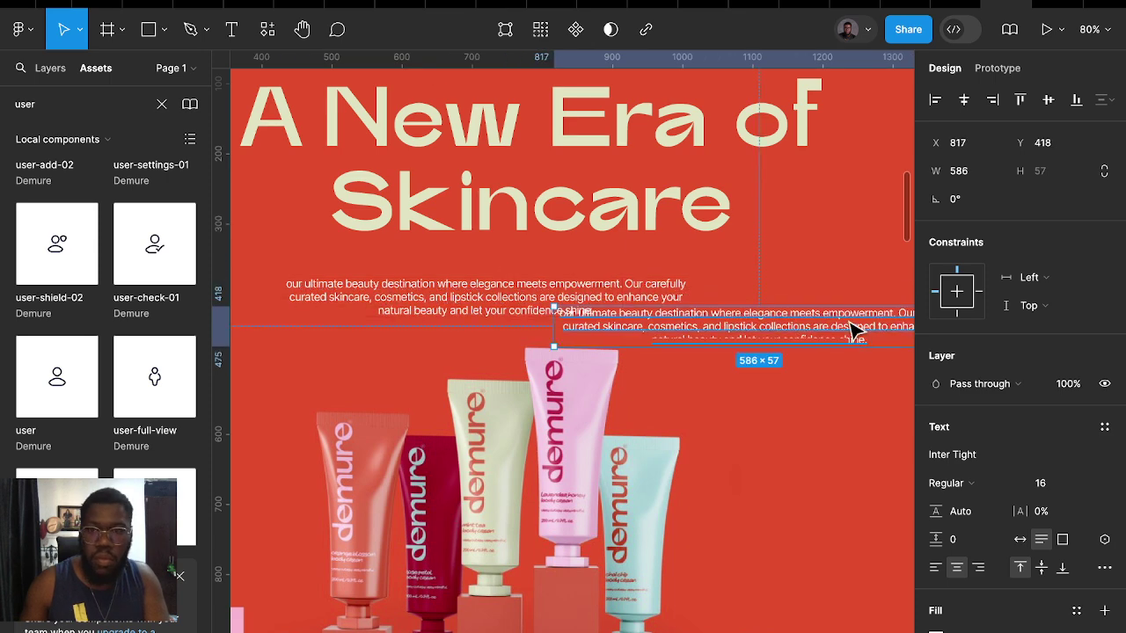
key(Return)
key(BackSpace)
text(Shop Now)
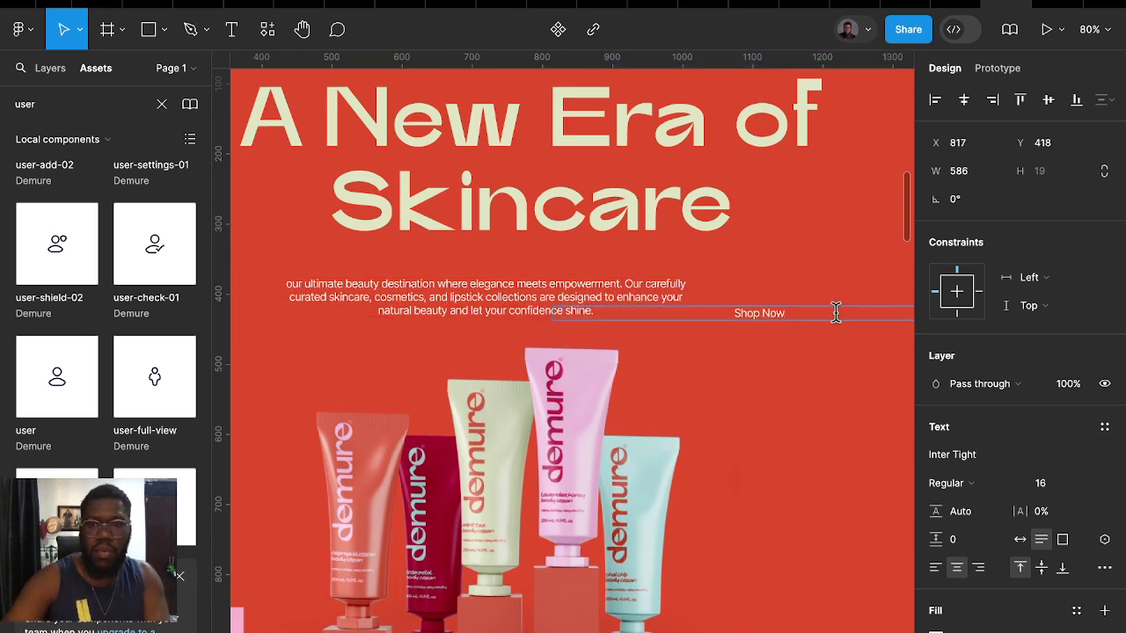
double_click(835, 313)
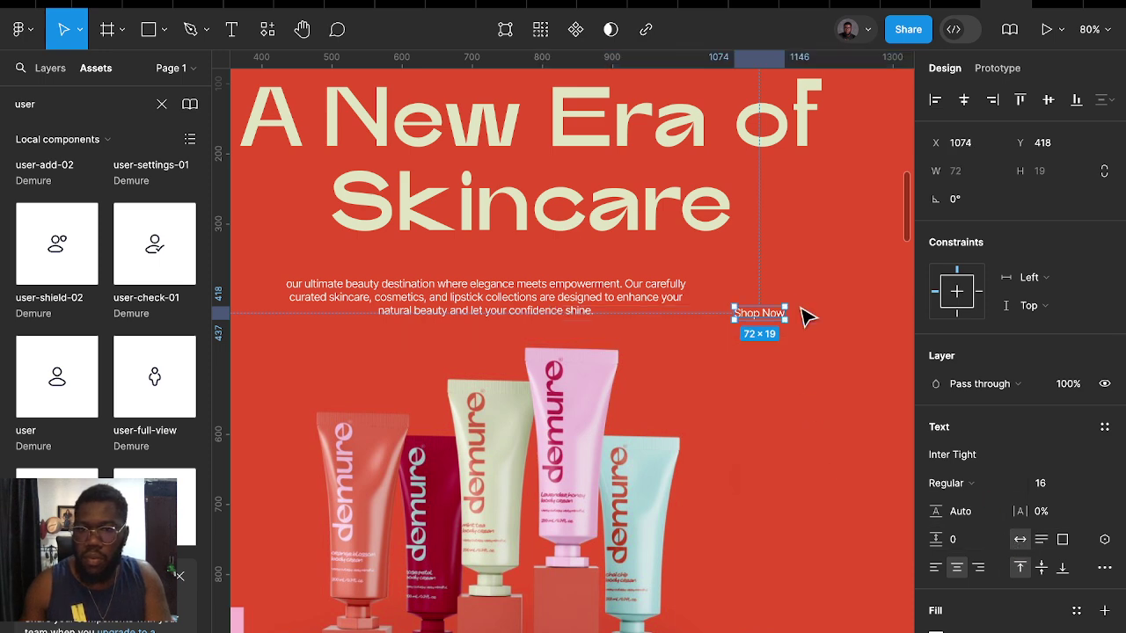
Turn 'Shop Now' into an auto-layout button with 24 vertical and 48 horizontal padding
key(shift+a)
click(1043, 417)
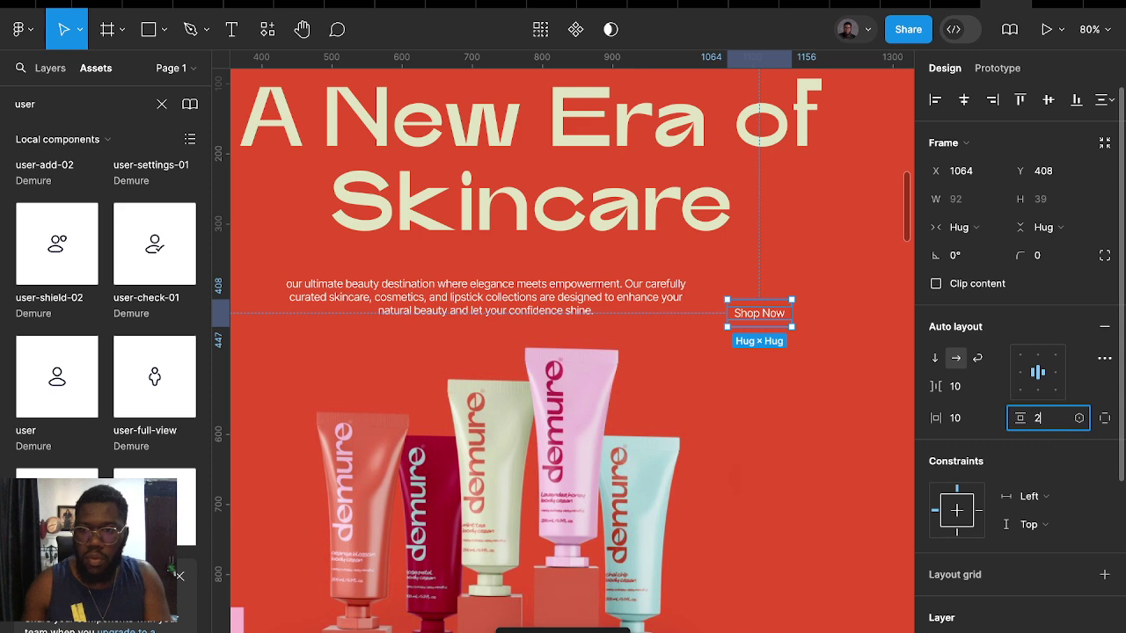
text(24)
click(955, 418)
text(4)
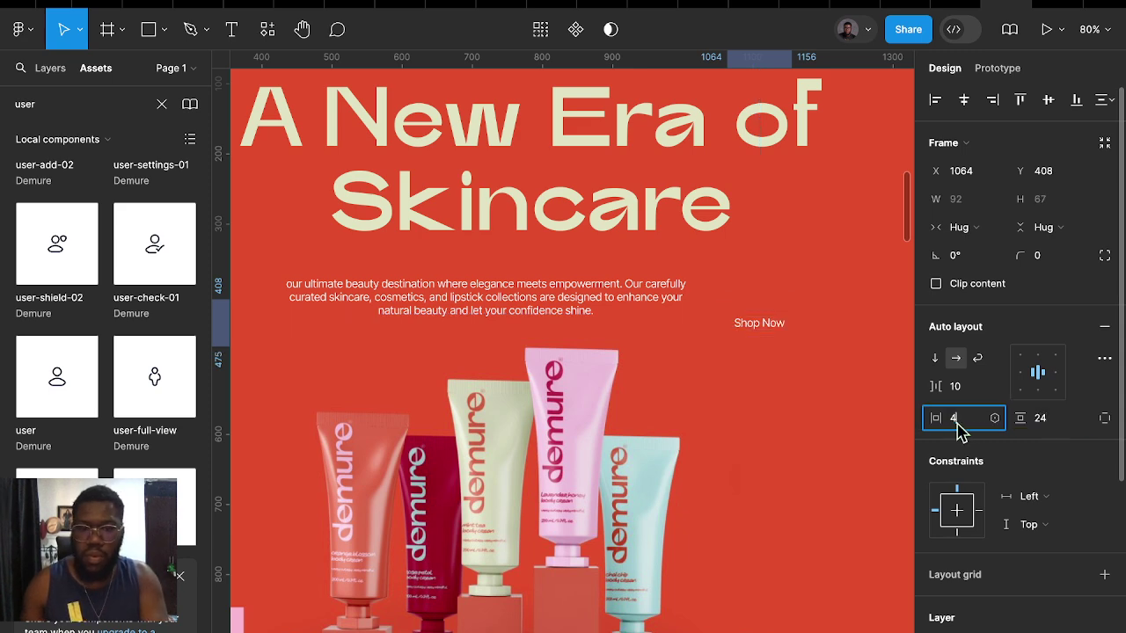
text(8)
key(Return)
Move the body paragraph under the headline and wrap both in an auto-layout frame
ctrl+scroll(866, 377, down, 3)
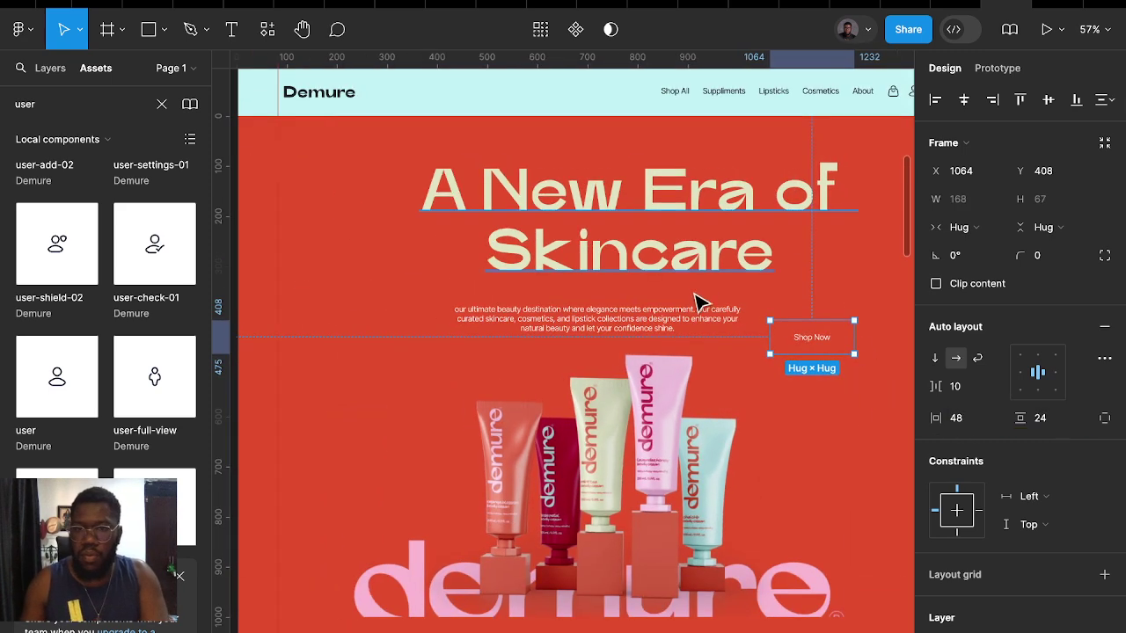
drag(704, 322, 714, 303)
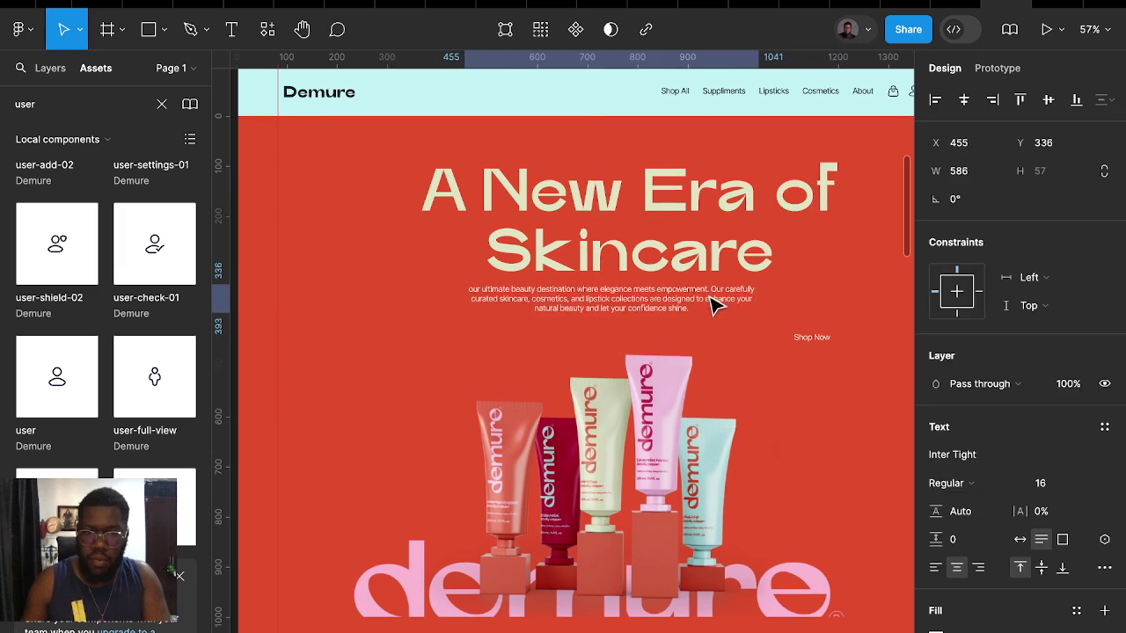
shift+click(691, 256)
key(shift+a)
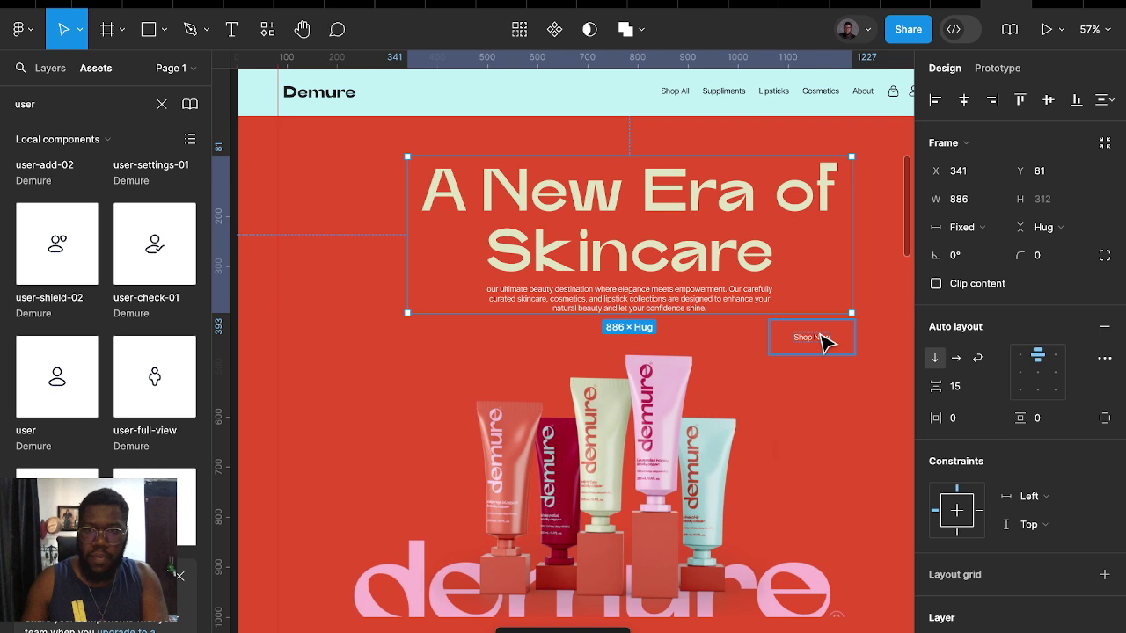
Place the button under the paragraph, duplicate it, and wrap both in an auto-layout row
click(824, 343)
click(791, 396)
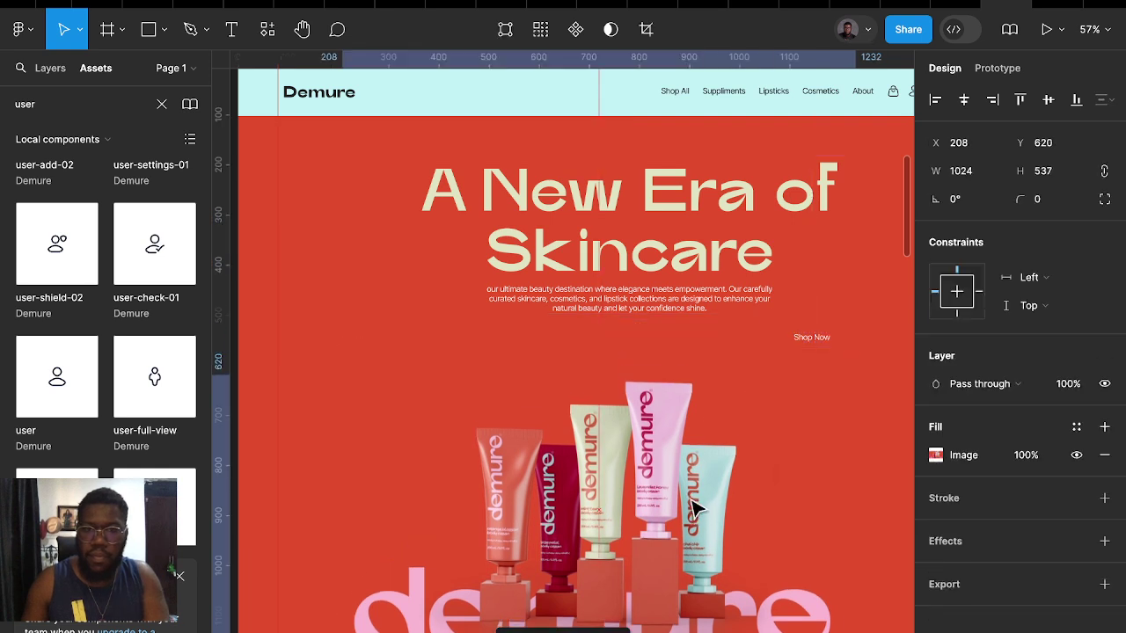
key(Escape)
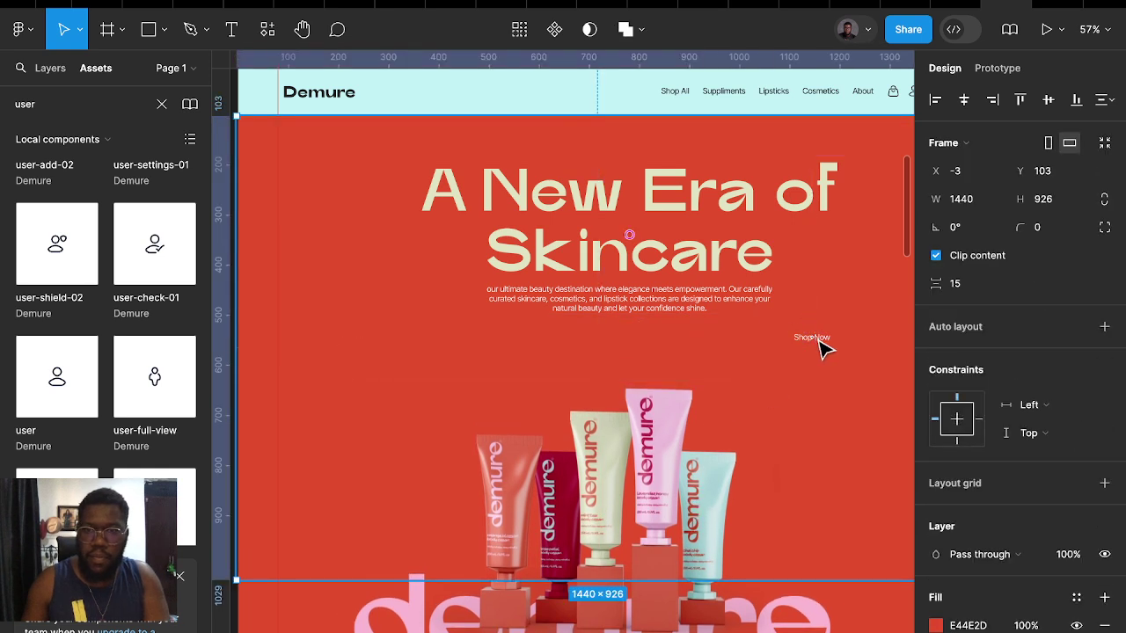
mouse_move(819, 342)
mouse_down()
mouse_move(591, 346)
mouse_move(684, 354)
mouse_up()
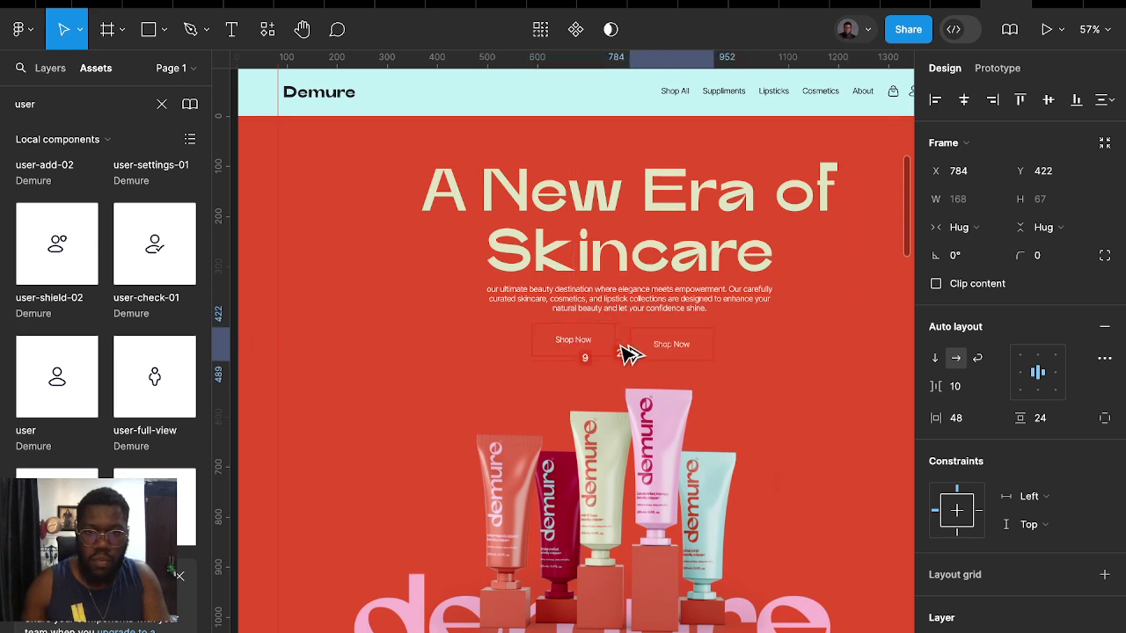
shift+click(591, 347)
key(shift+a)
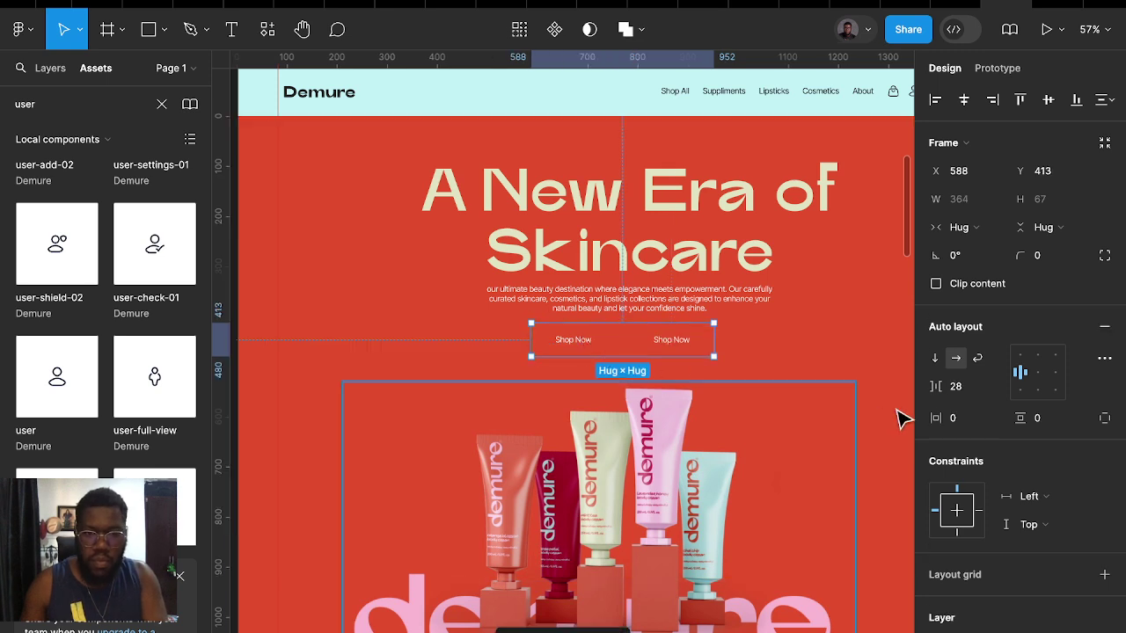
click(961, 387)
text(8)
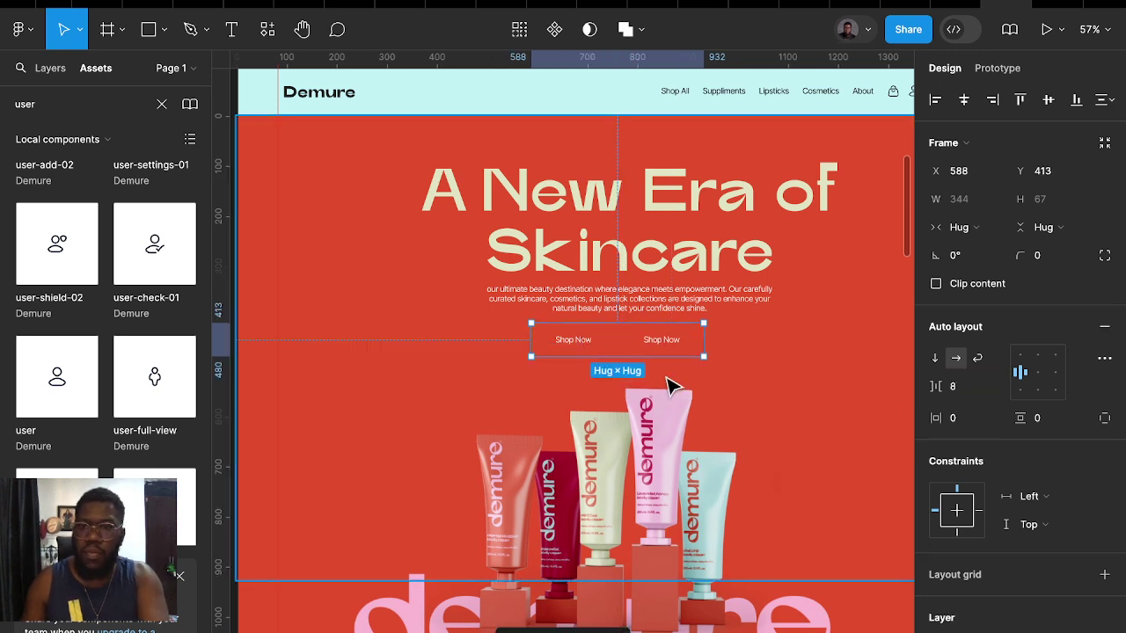
double_click(575, 340)
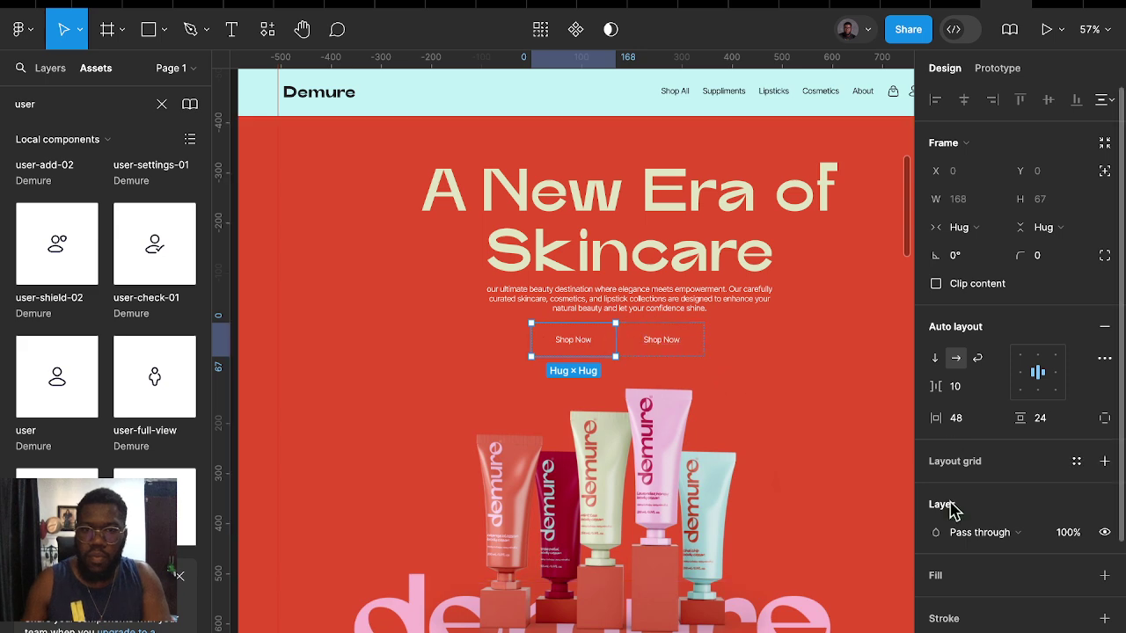
Give the first Shop Now button a light cyan fill
click(948, 585)
click(936, 604)
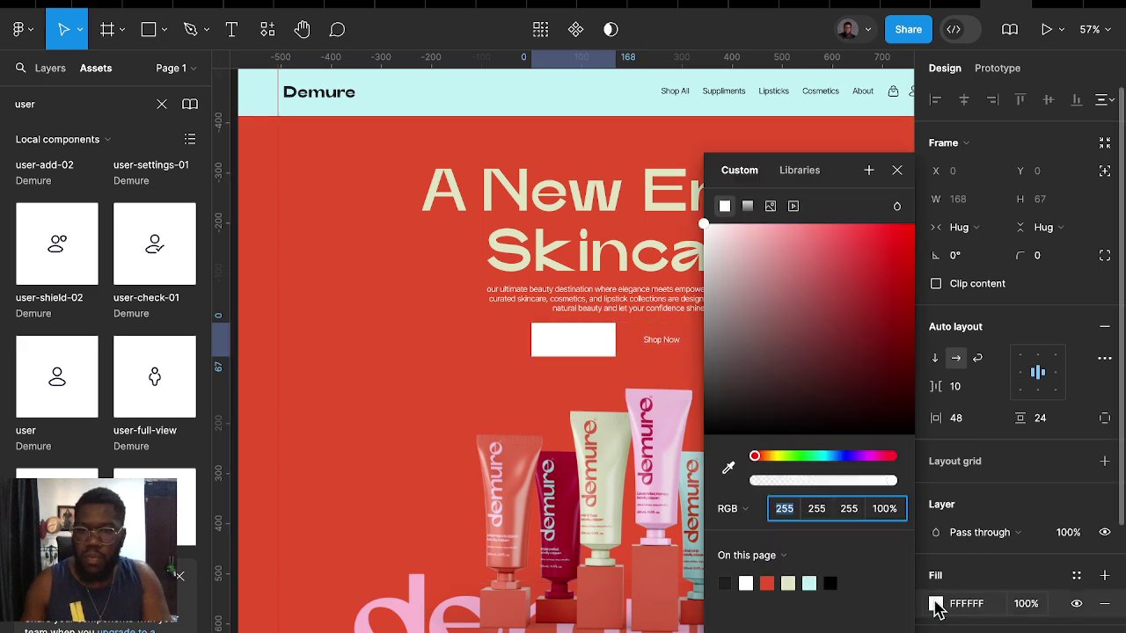
click(809, 583)
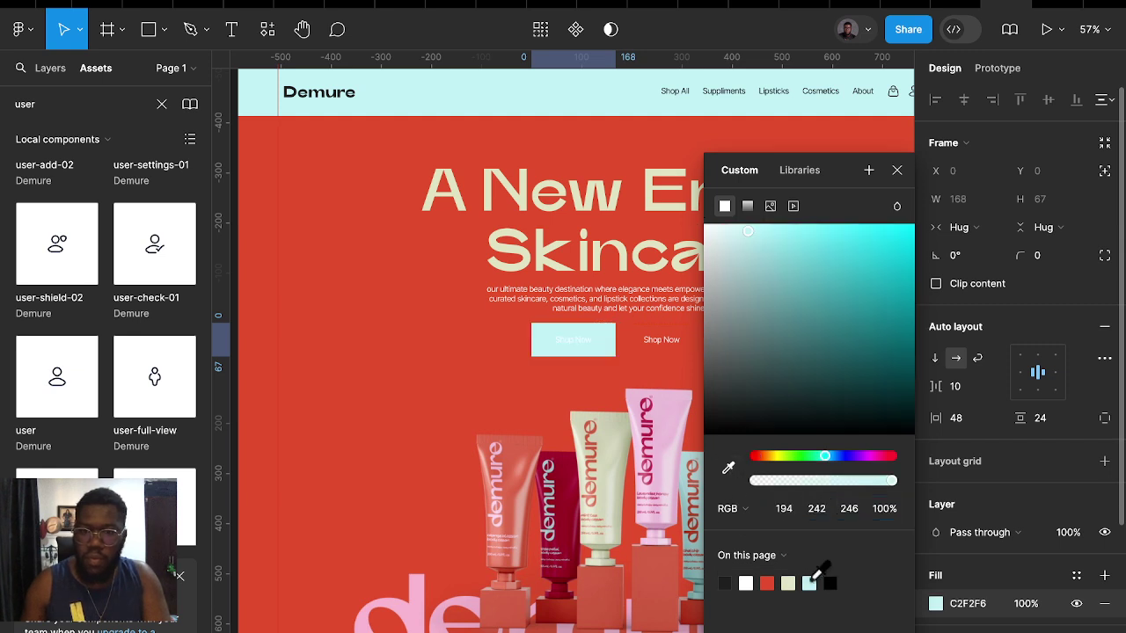
Relabel the second button 'Discover our New Collection'
click(655, 355)
double_click(656, 341)
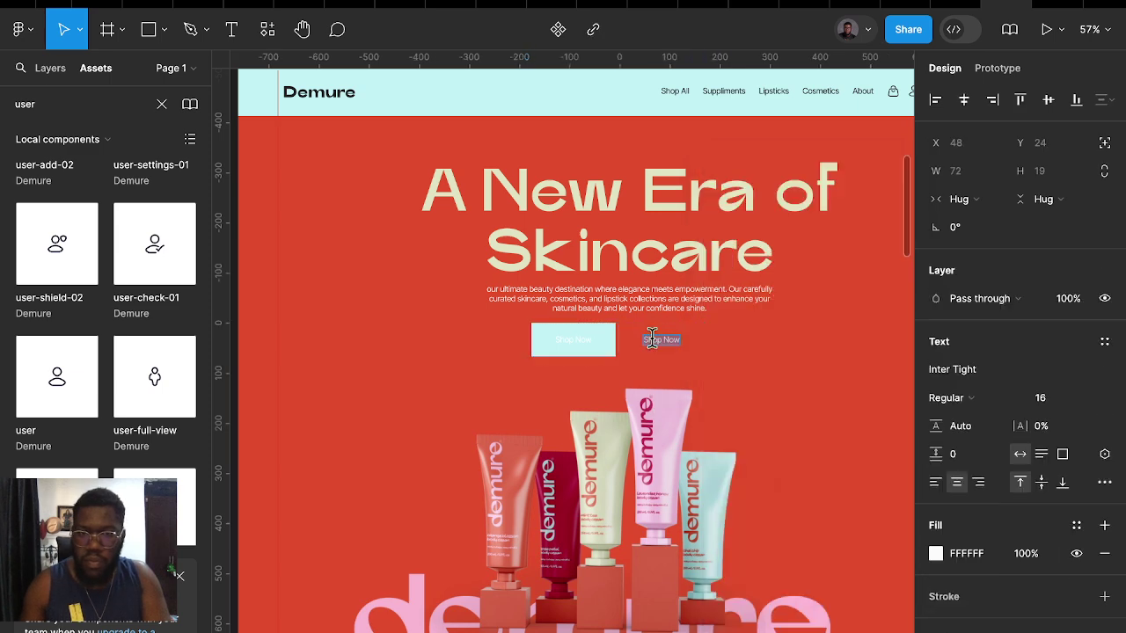
text(Discove)
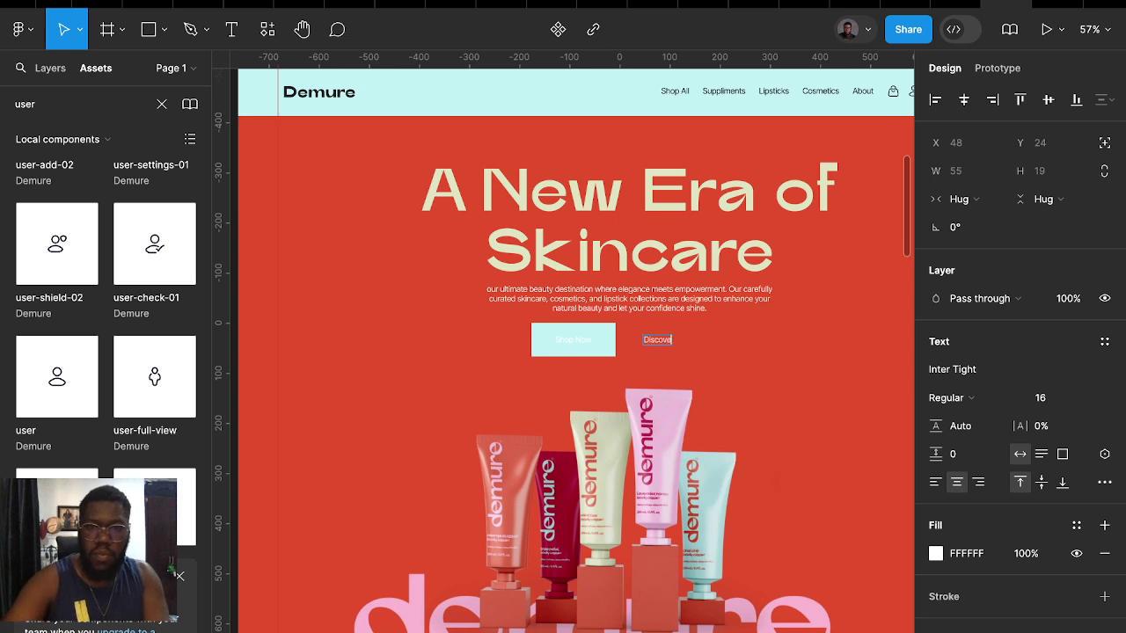
text(r our new Collection)
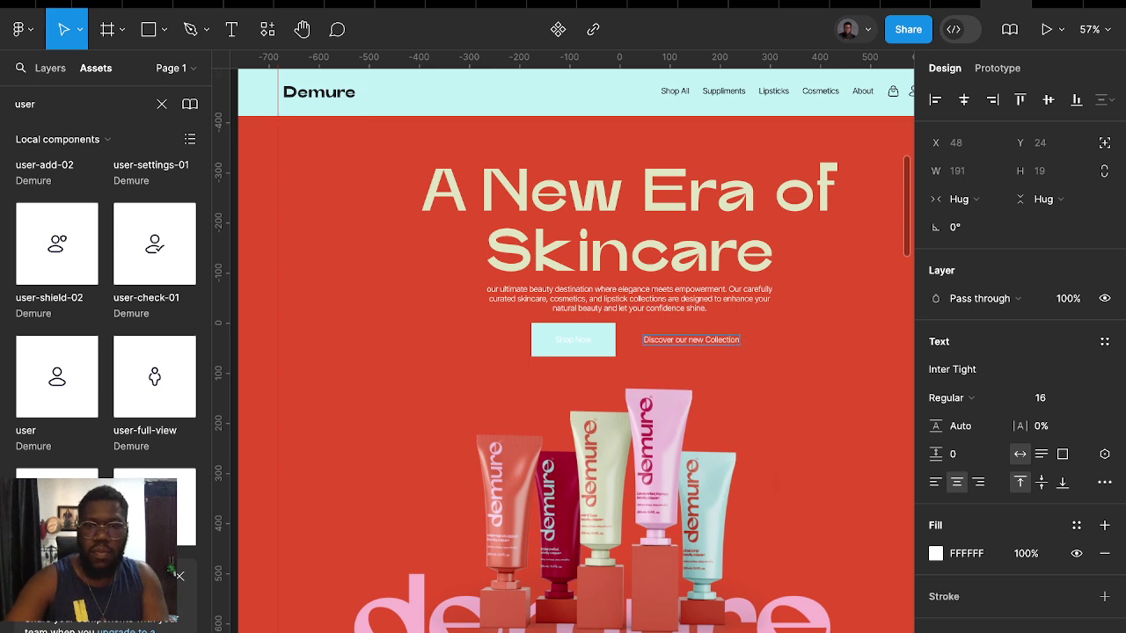
double_click(685, 339)
click(691, 340)
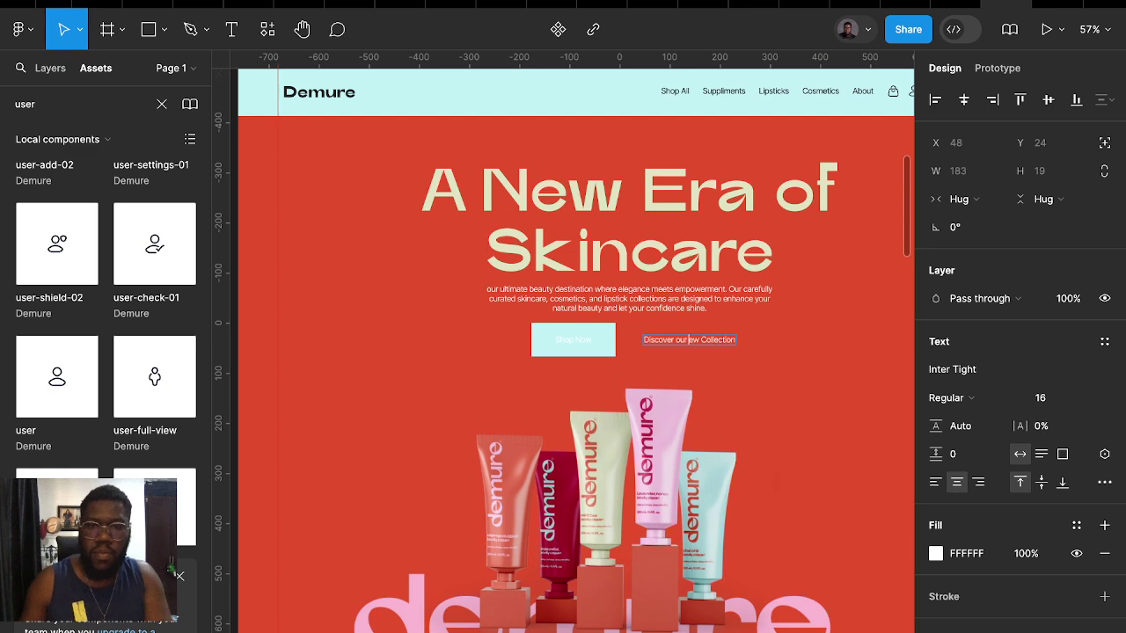
key(BackSpace)
text(N)
scroll(705, 341, up, 5)
key(Escape)
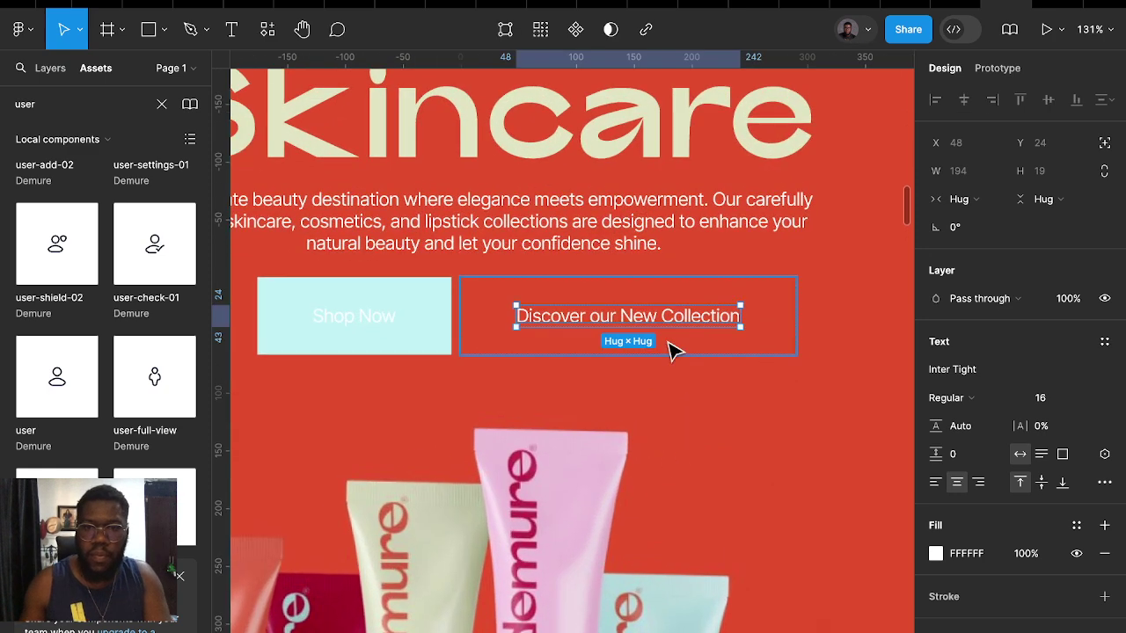
key(Escape)
Give the Discover button a cream fill and black label text
click(953, 576)
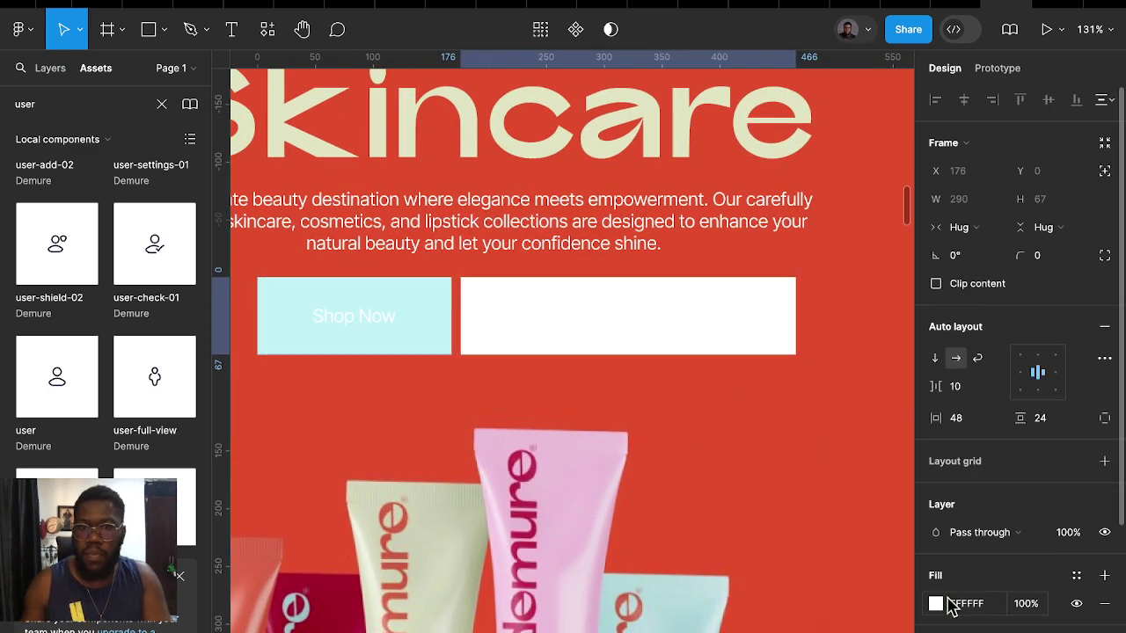
click(935, 603)
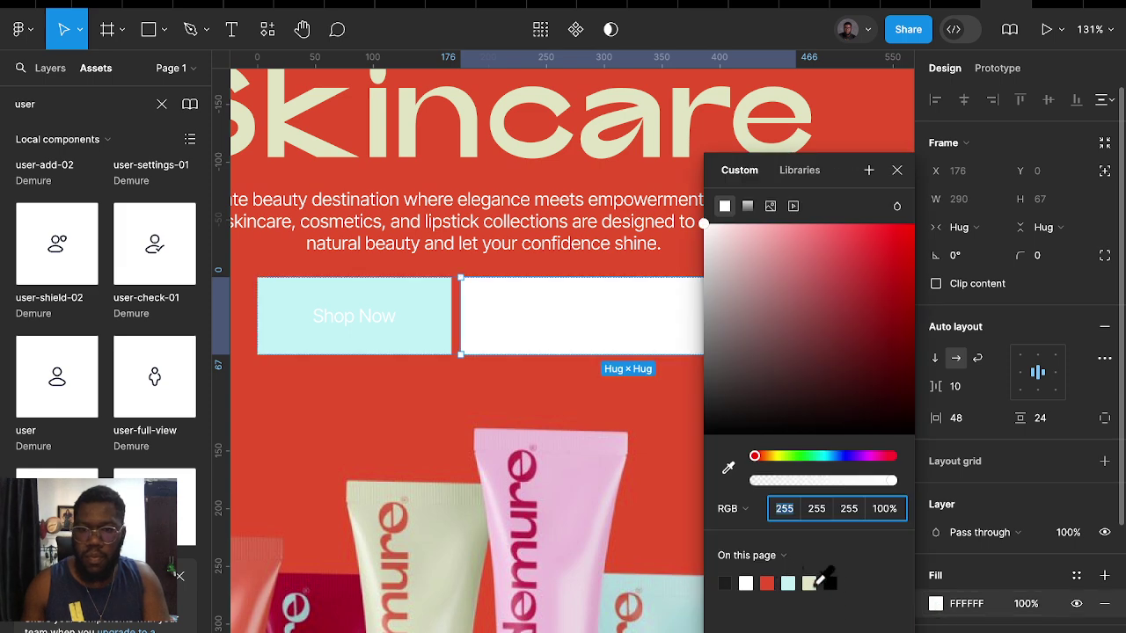
click(809, 583)
scroll(935, 620, down, 3)
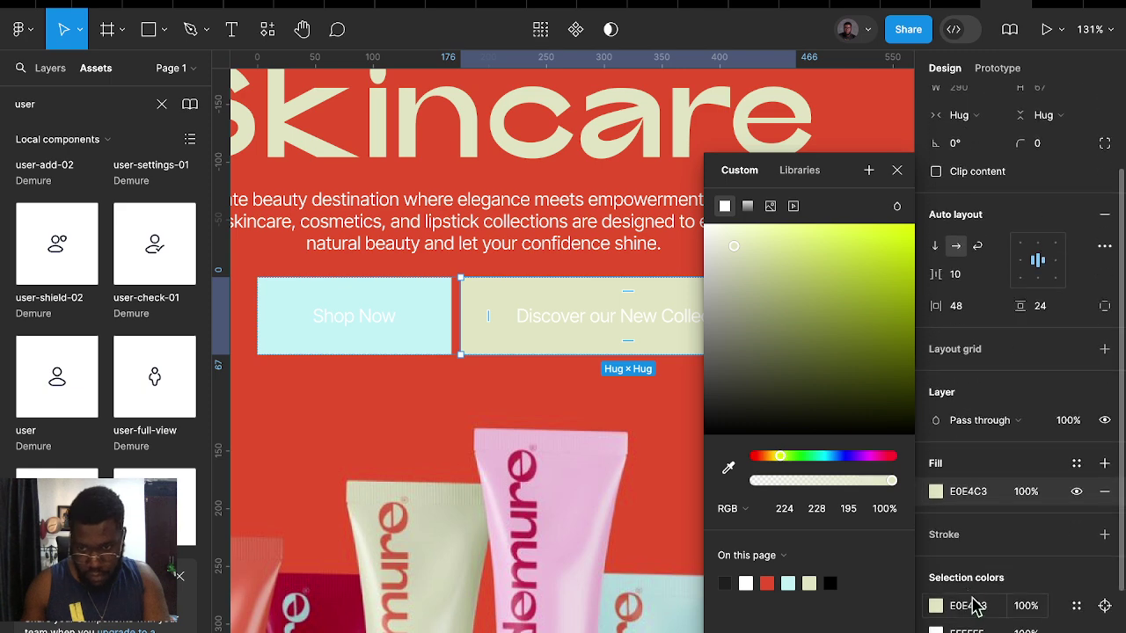
click(935, 629)
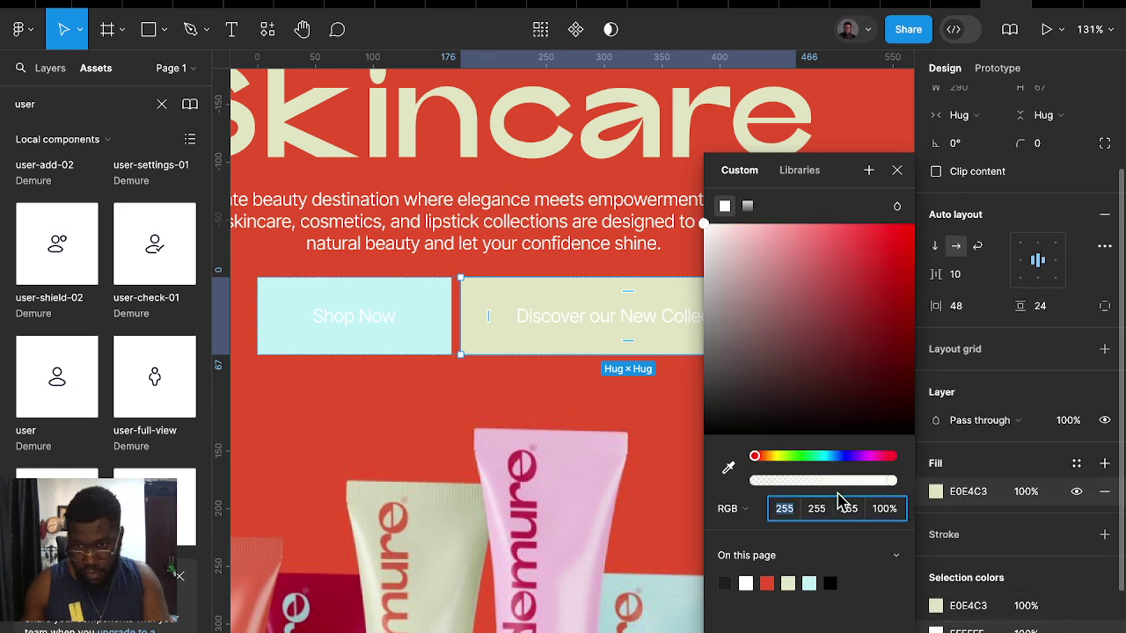
click(832, 584)
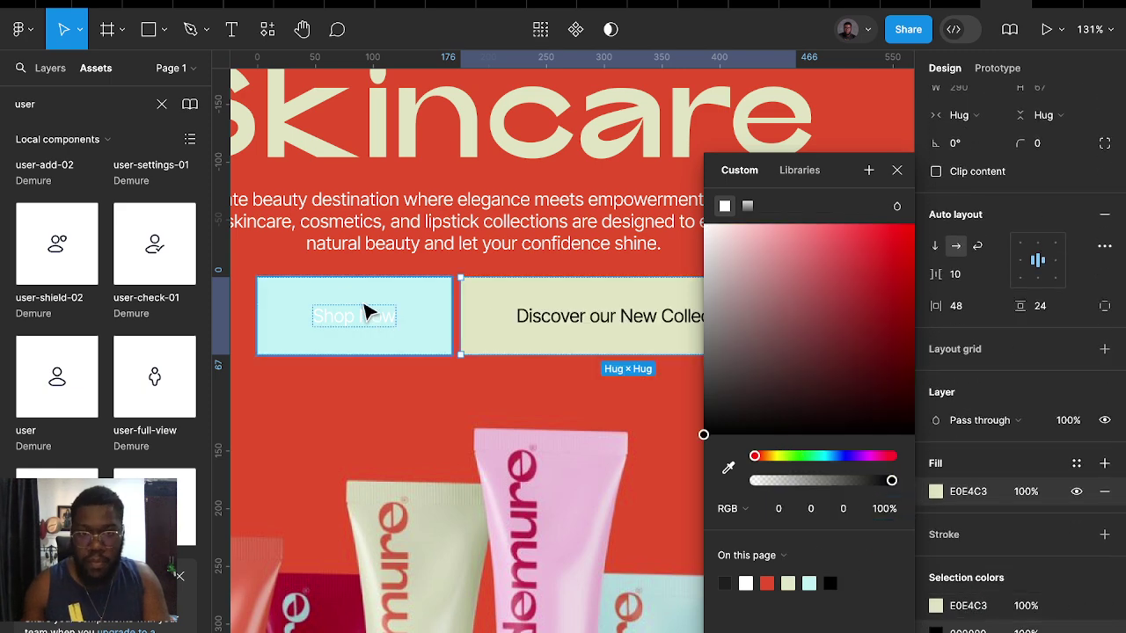
Change the Shop Now button's fill to solid black
click(364, 314)
click(935, 492)
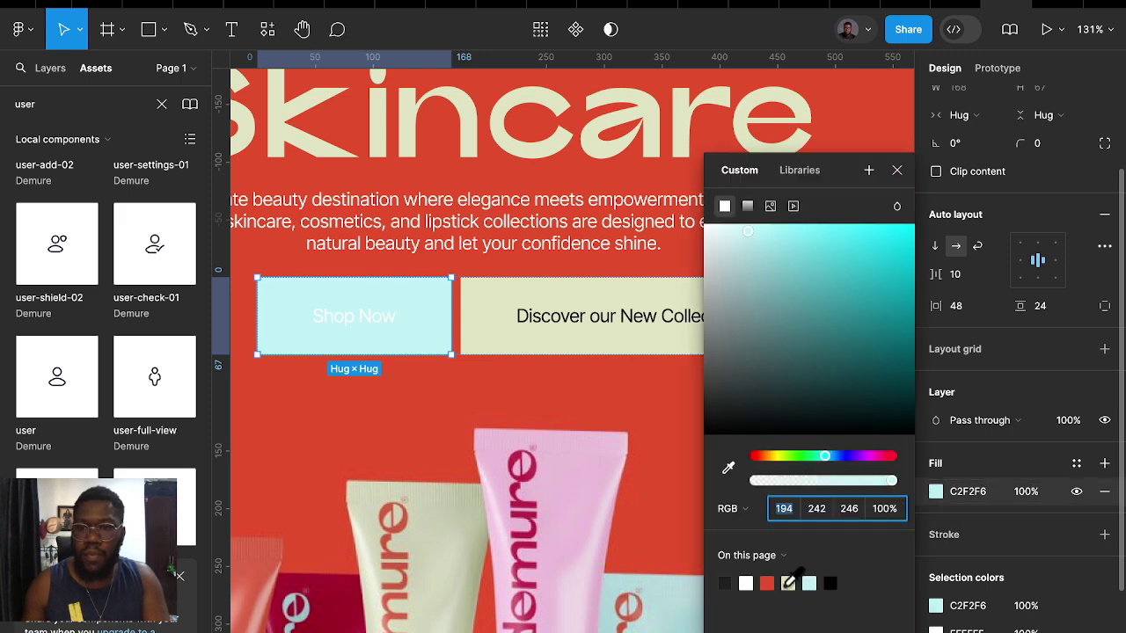
click(831, 583)
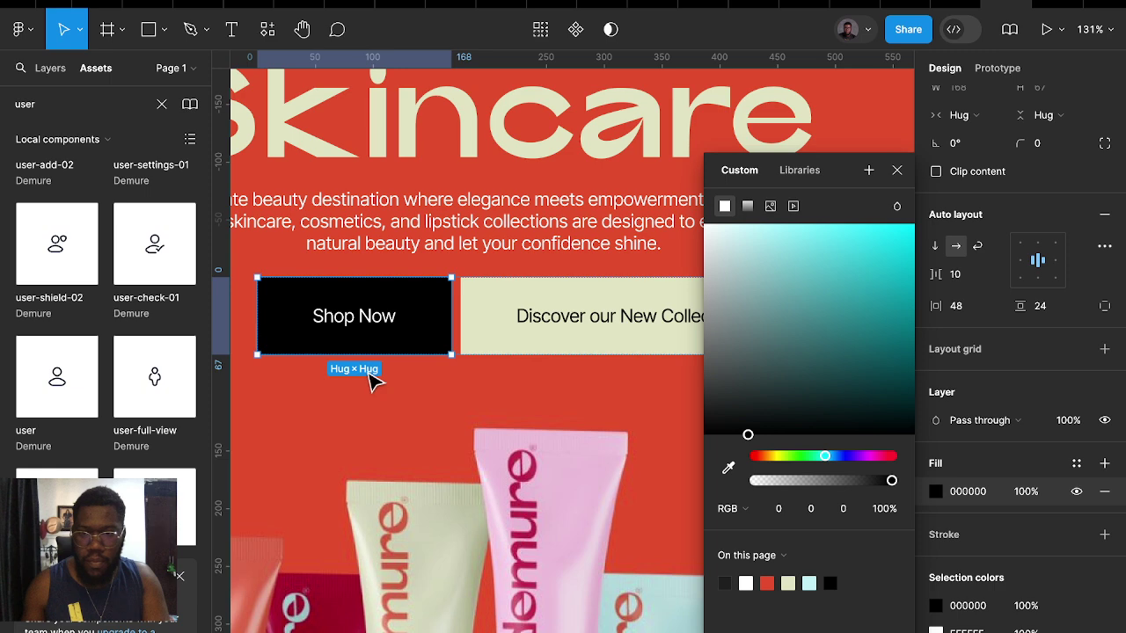
key(Escape)
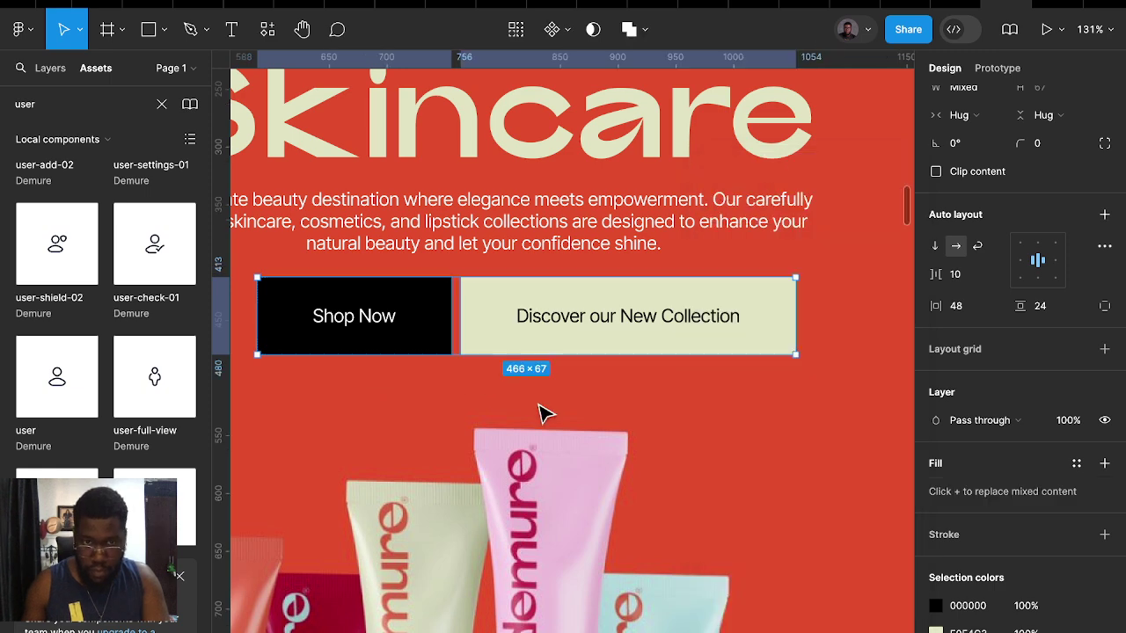
key(Escape)
scroll(608, 409, down, 2)
Centre the button group horizontally and set the gap between the buttons to 18
scroll(609, 409, down, 4)
scroll(784, 340, down, 2)
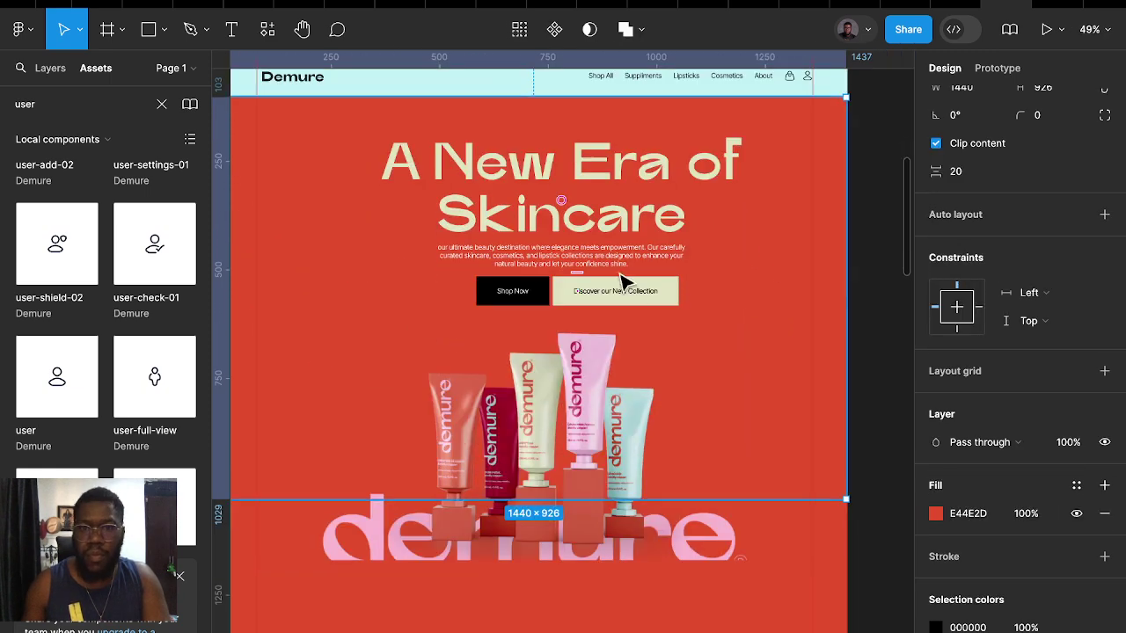
click(652, 304)
key(alt+h)
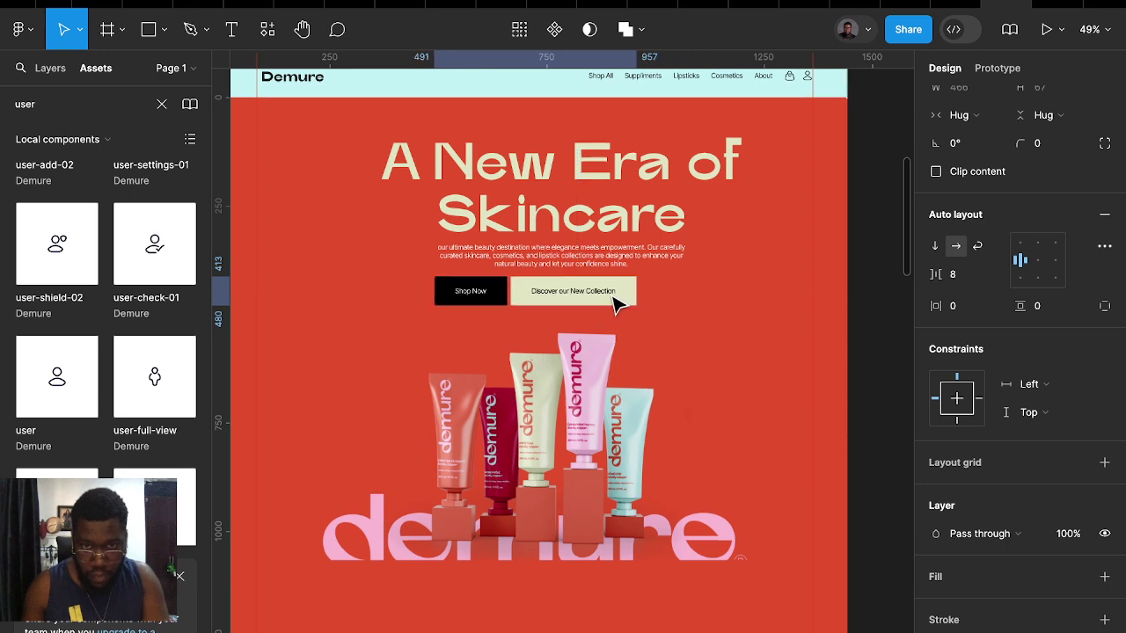
click(965, 283)
text(8)
key(Return)
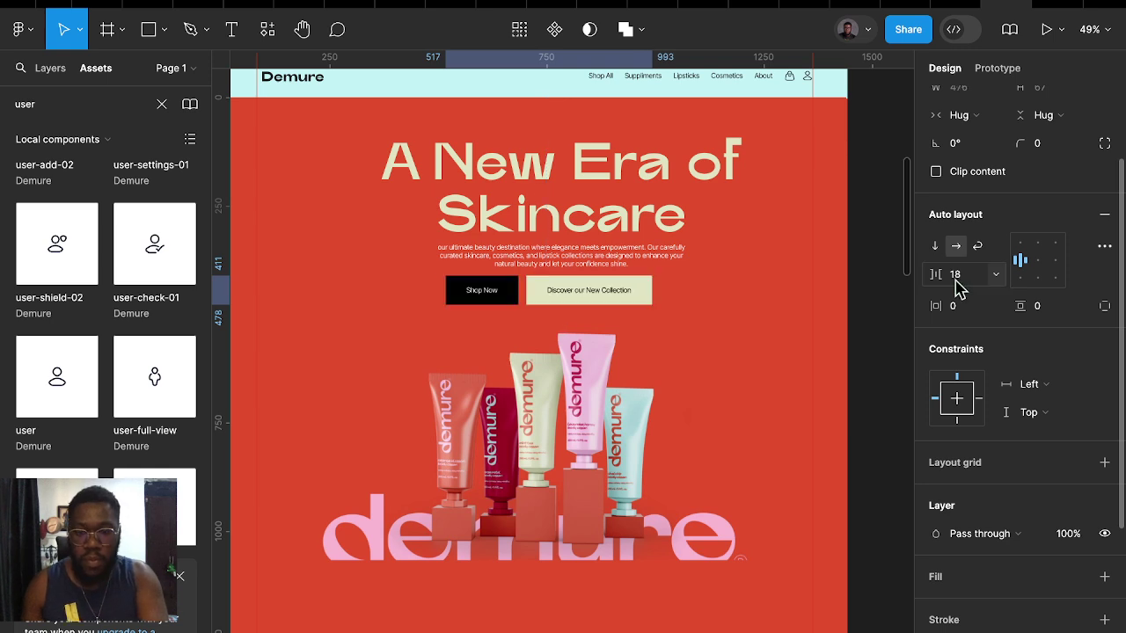
Stack the headline frame and button row in one vertical auto-layout column, nudged slightly right
click(557, 242)
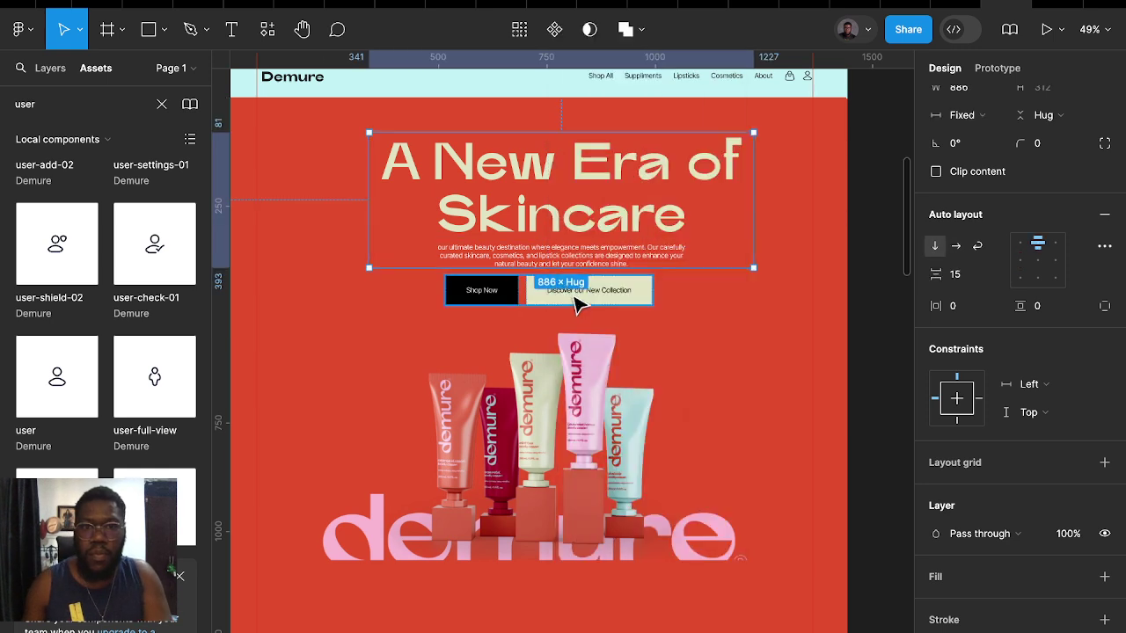
shift+click(576, 301)
key(shift+a)
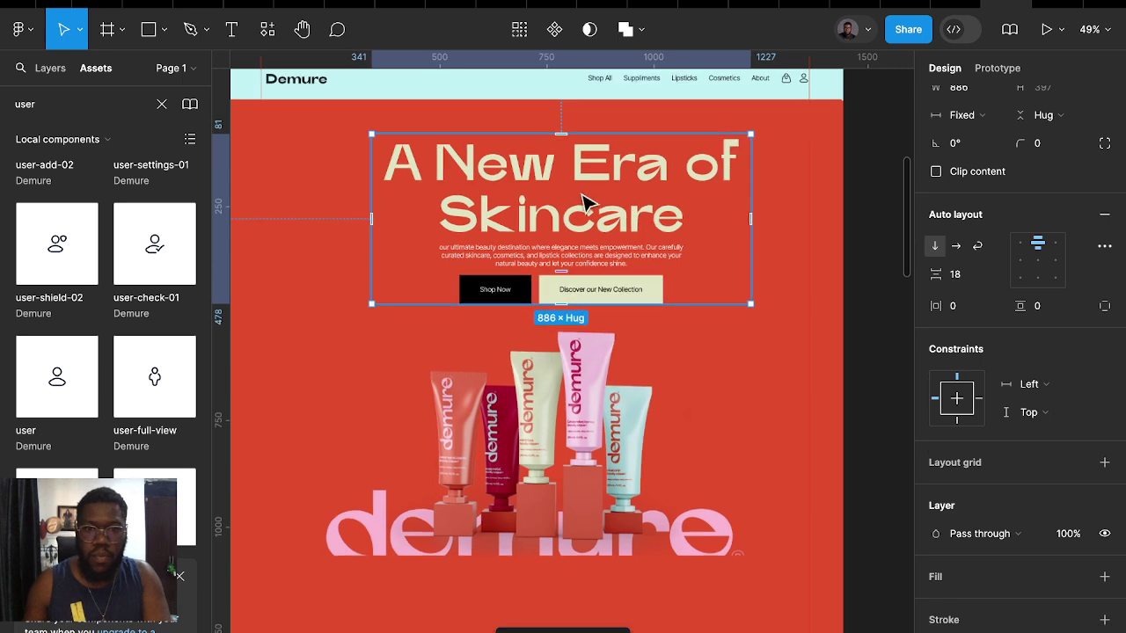
click(633, 255)
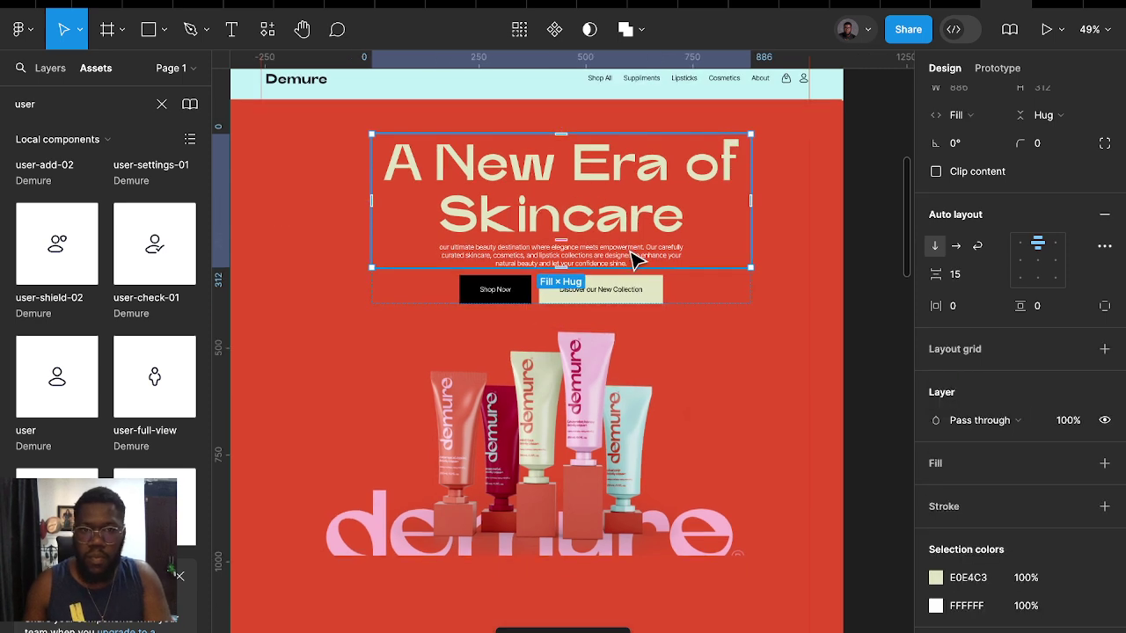
click(635, 257)
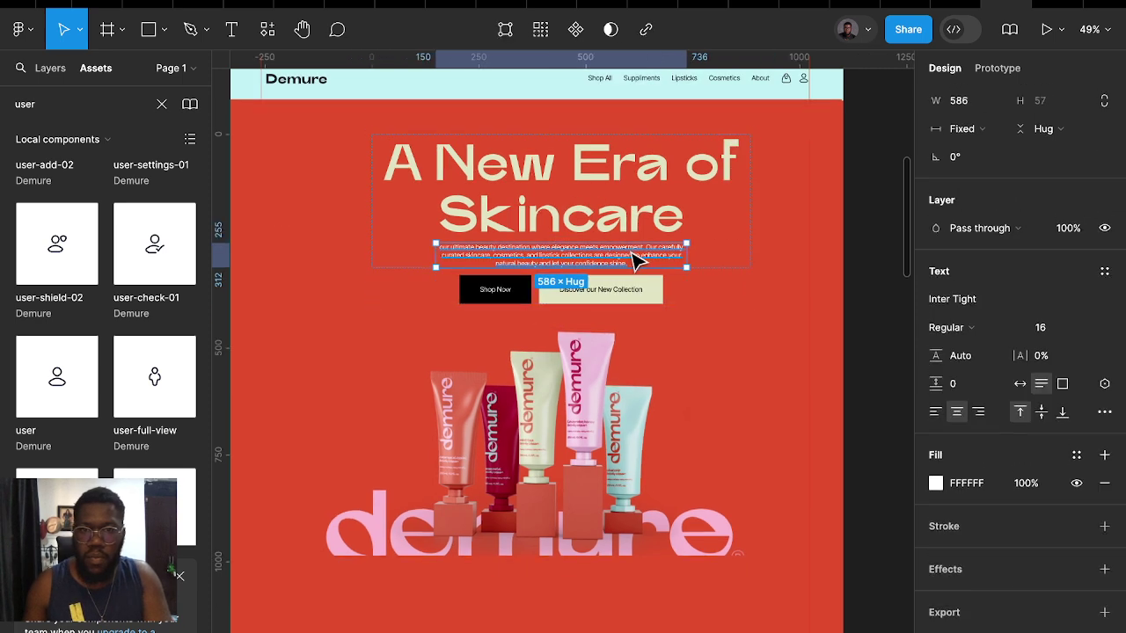
click(710, 299)
scroll(704, 302, down, 3)
scroll(683, 276, down, 3)
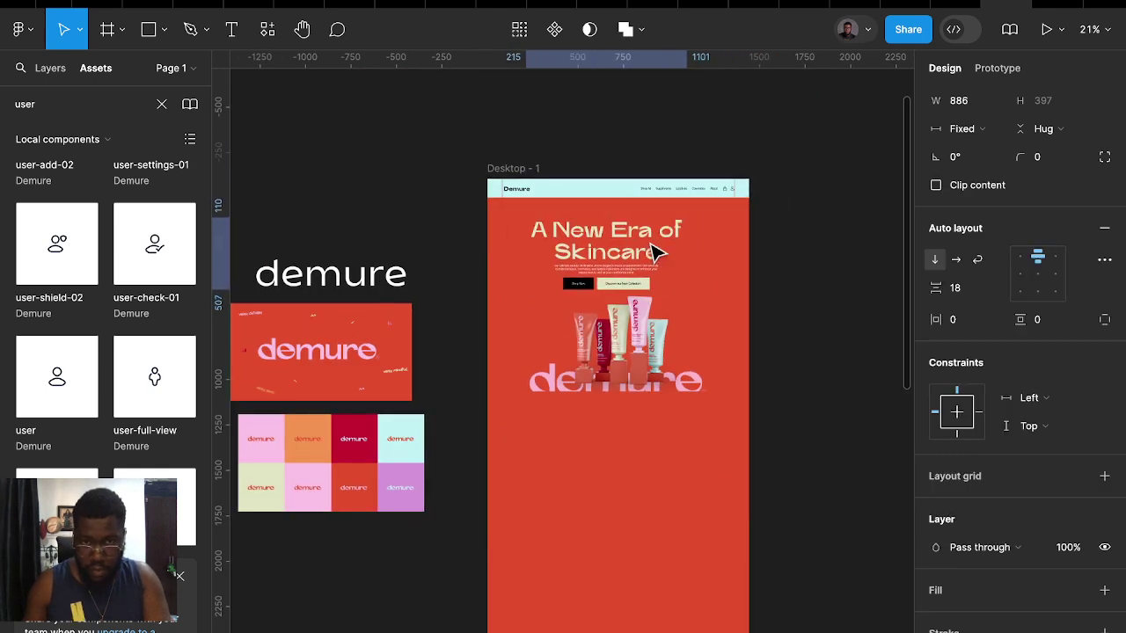
drag(655, 253, 665, 251)
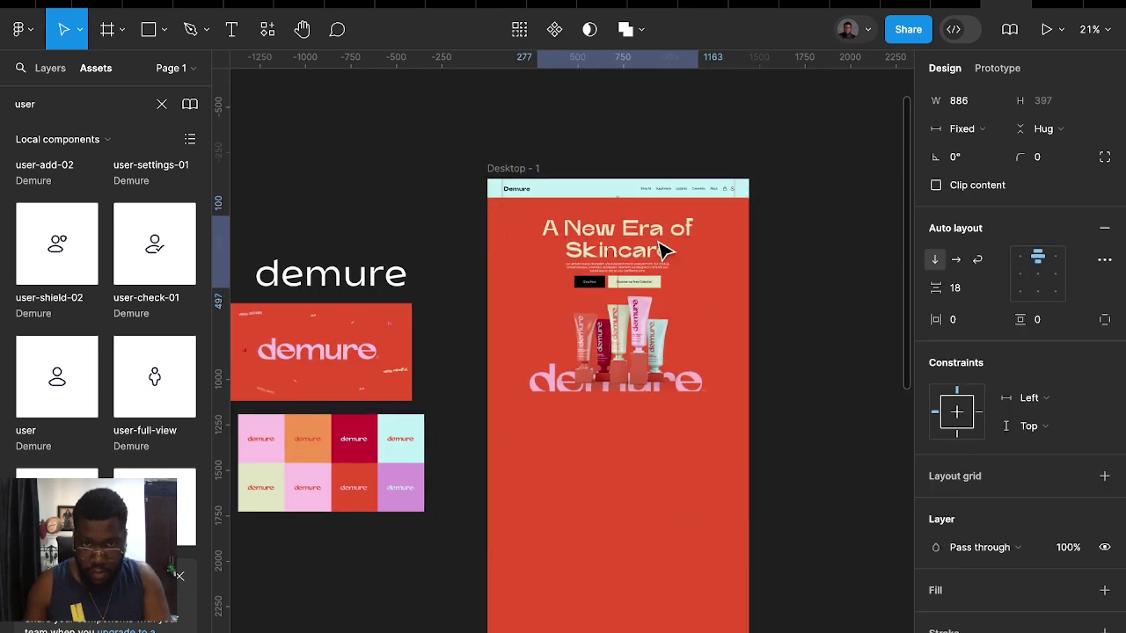
click(669, 352)
scroll(535, 293, down, 3)
click(519, 264)
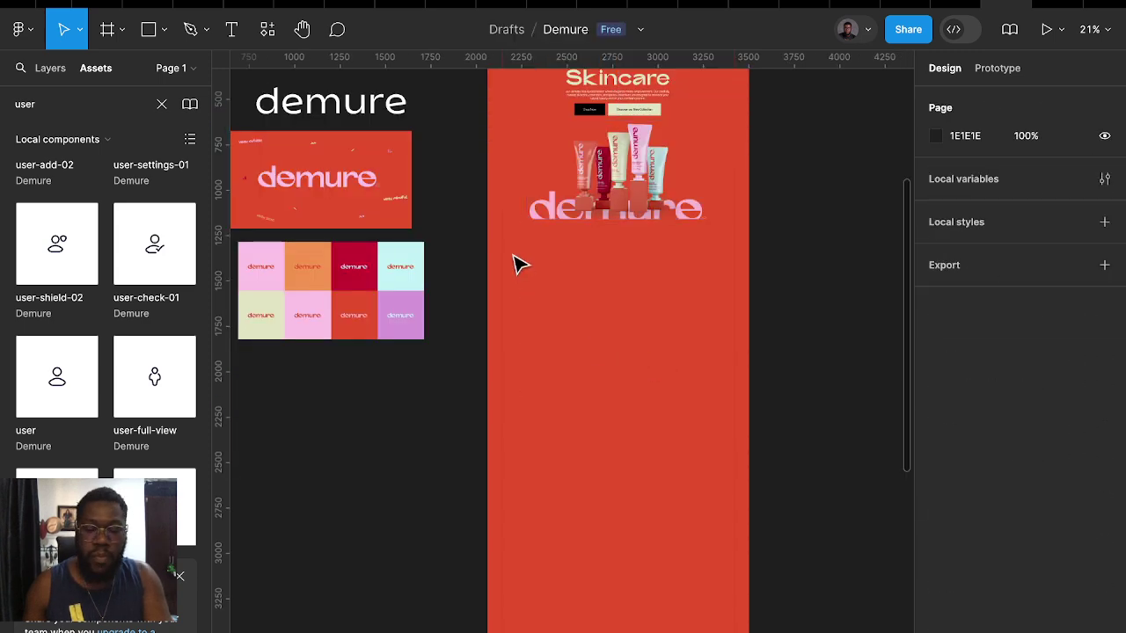
Search the Resources plugins for 'Logo' and run Better Logos
click(267, 29)
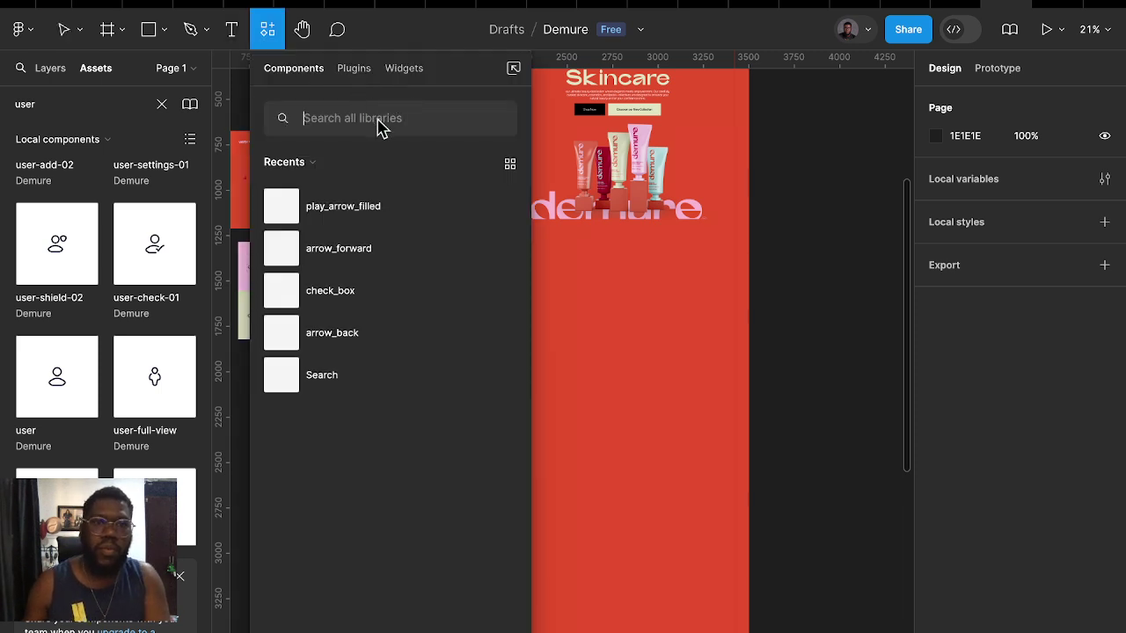
click(354, 69)
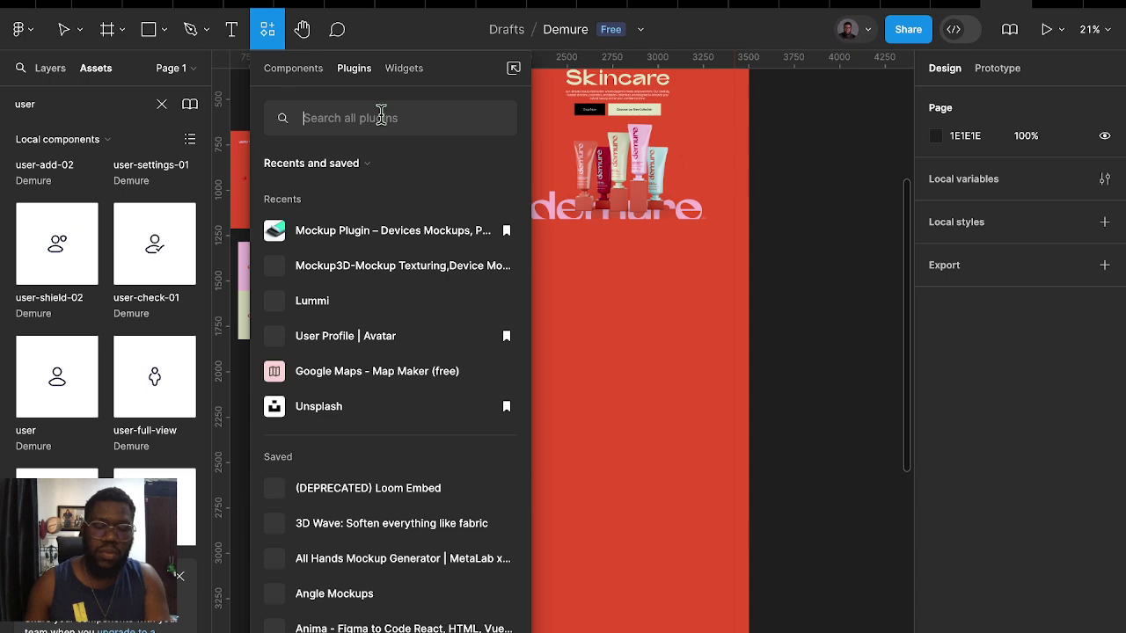
text(Logo)
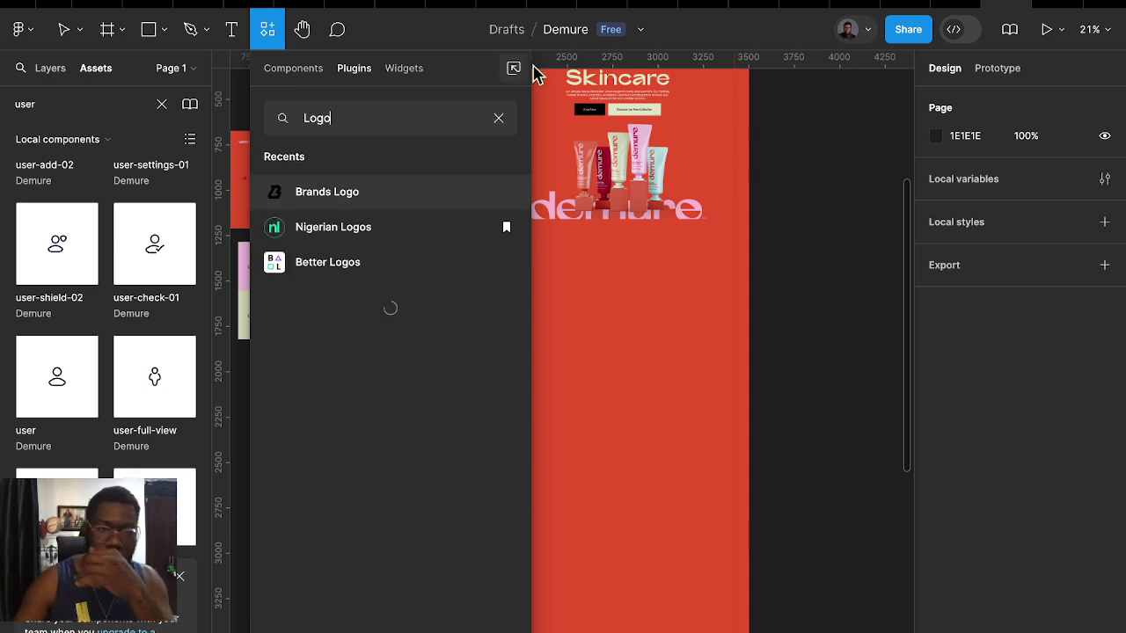
click(367, 274)
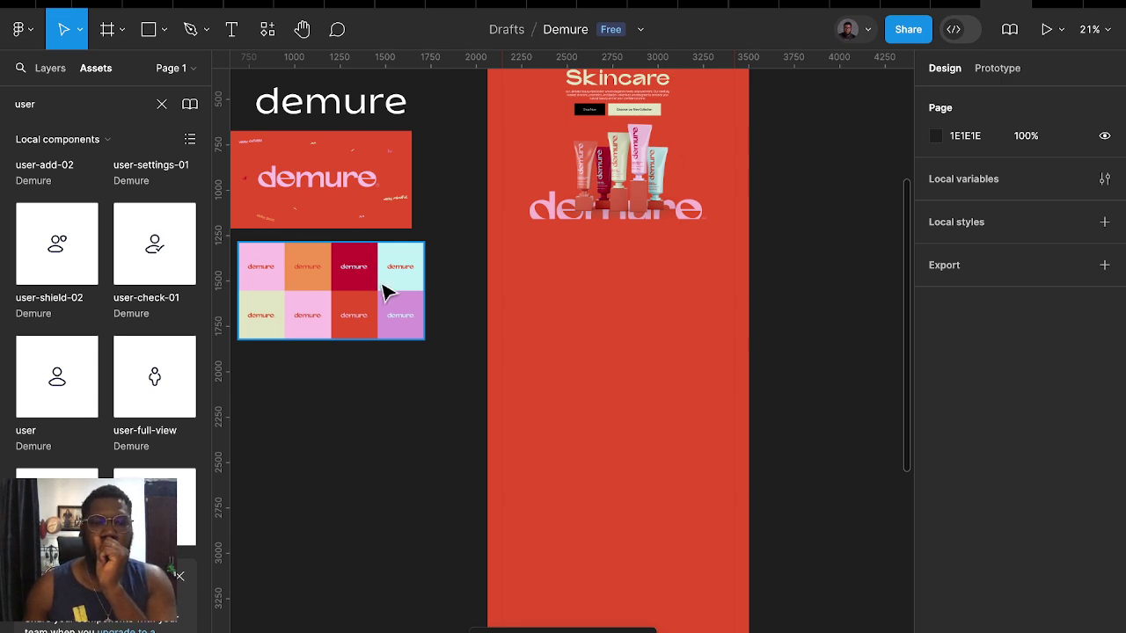
Move the Better Logos window over the canvas and start a logo search with 'a'
scroll(677, 255, up, 3)
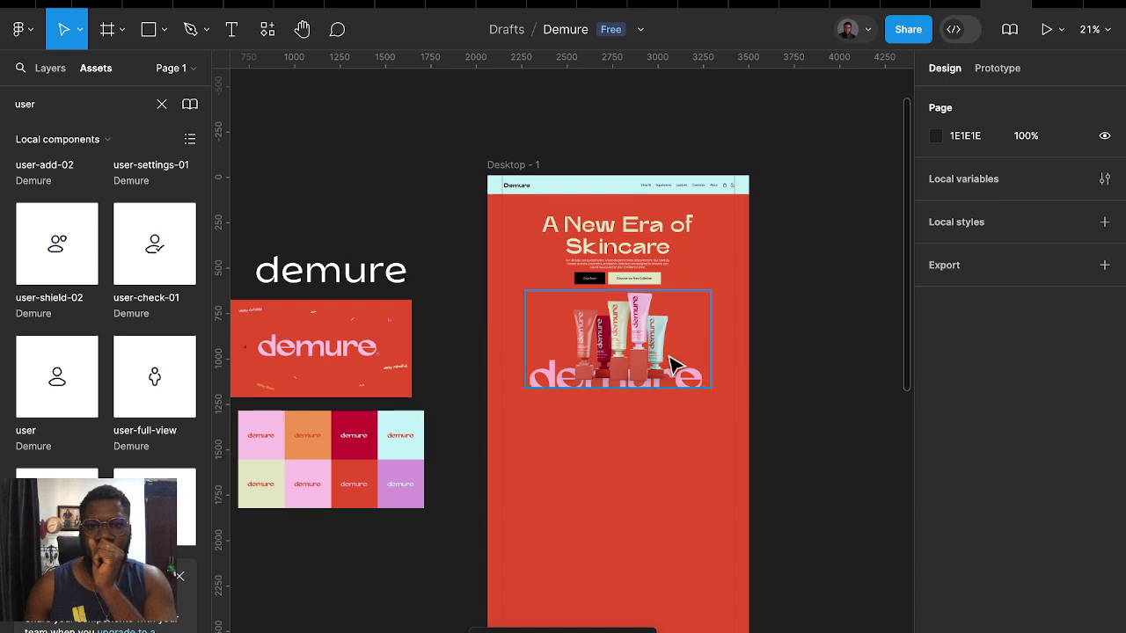
mouse_move(548, 196)
mouse_down()
mouse_move(565, 204)
mouse_move(689, 169)
mouse_up()
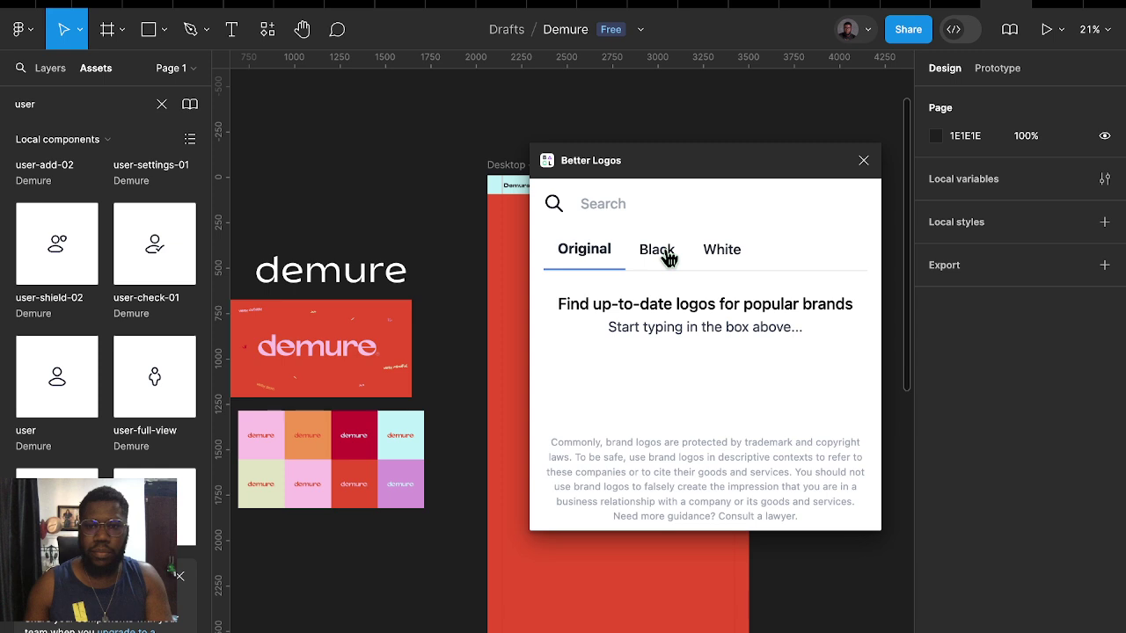
click(589, 204)
text(a)
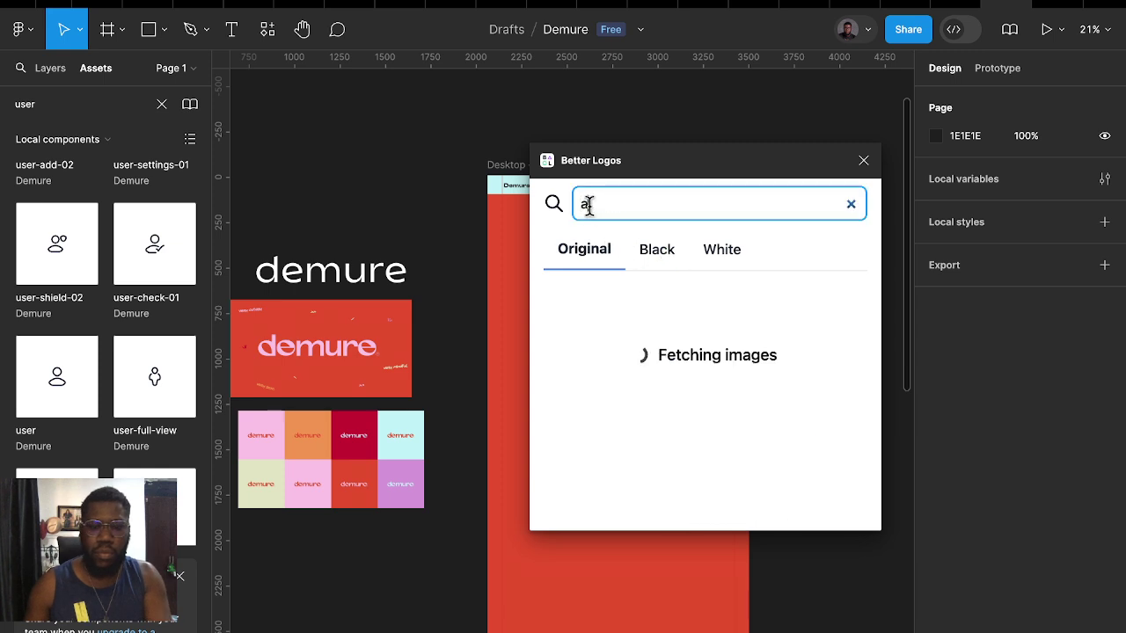
scroll(510, 255, right, 3)
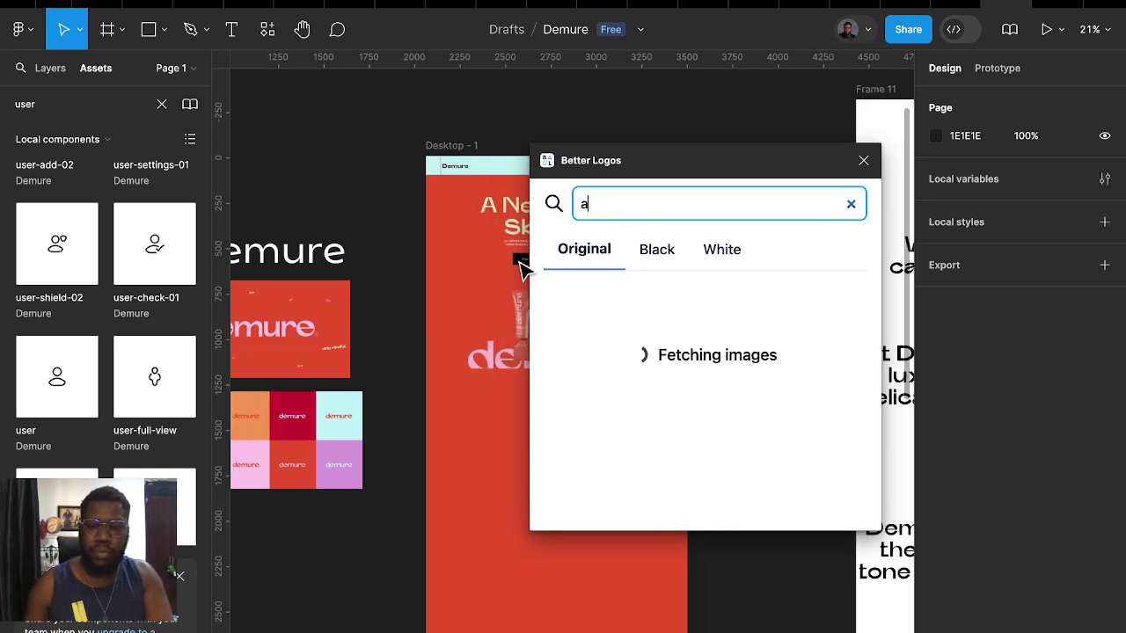
scroll(519, 271, right, 3)
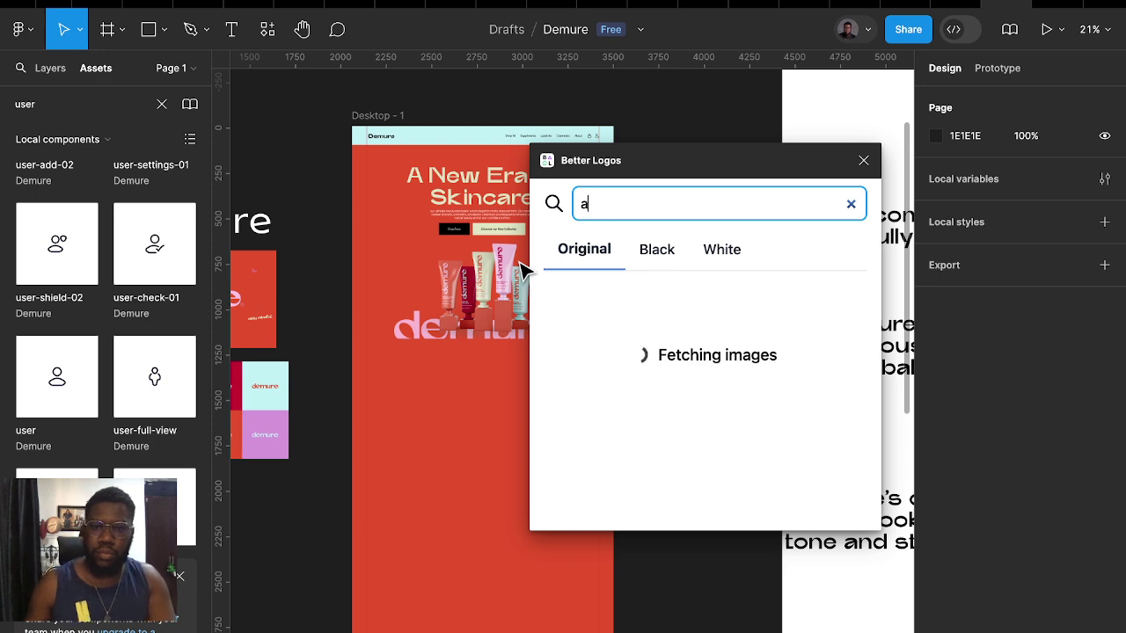
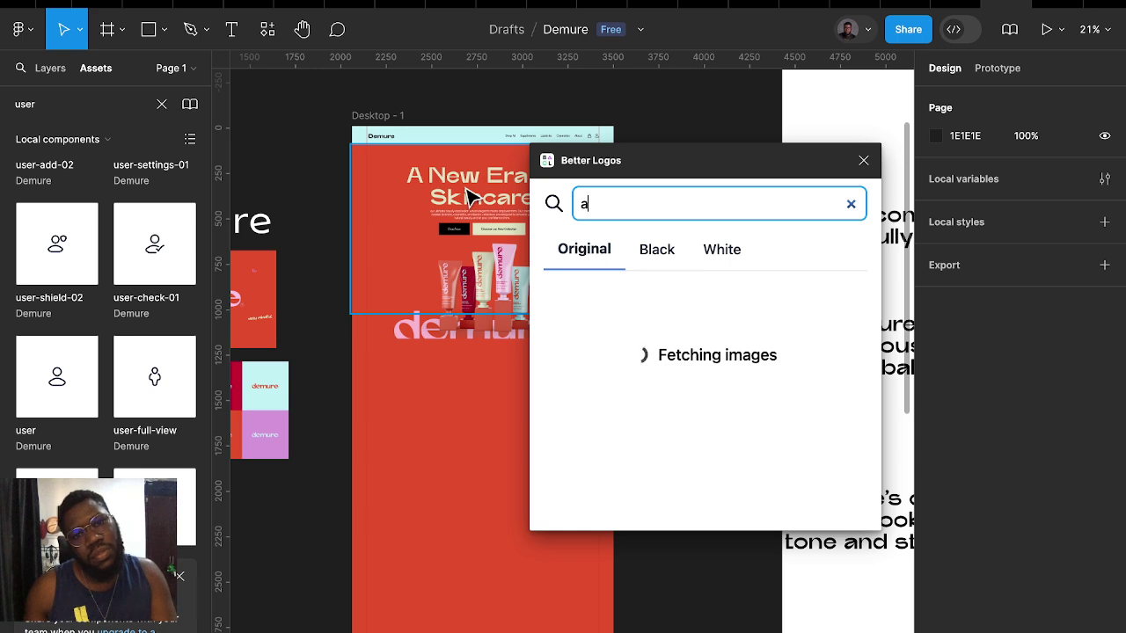
Close Better Logos and launch the Brands Logo plugin with its company logo grid
click(863, 161)
click(271, 34)
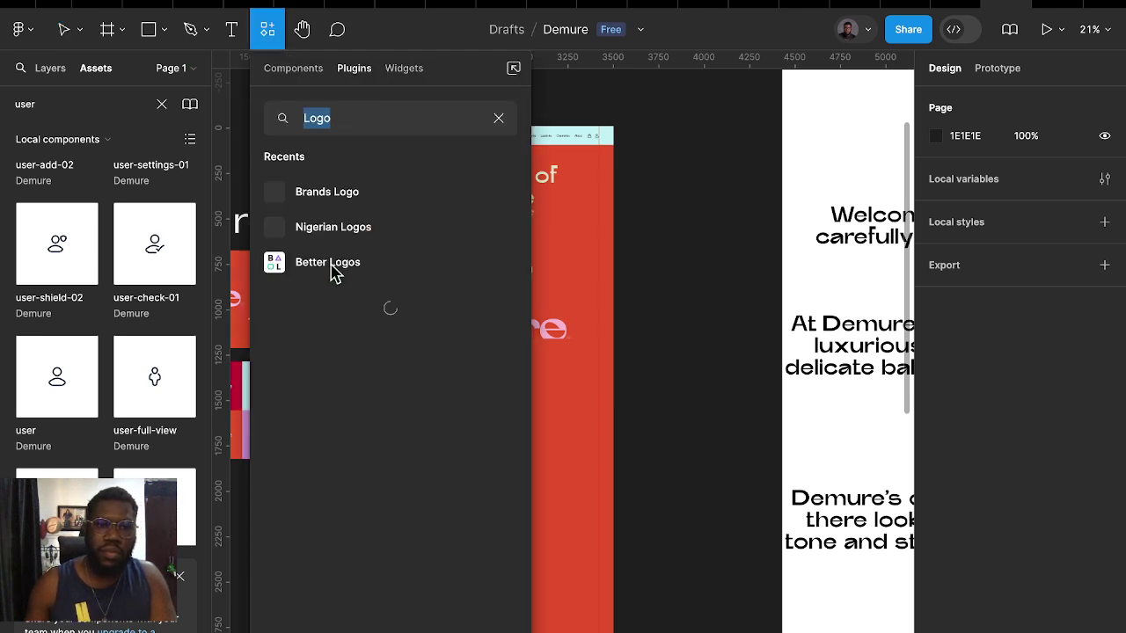
key(Escape)
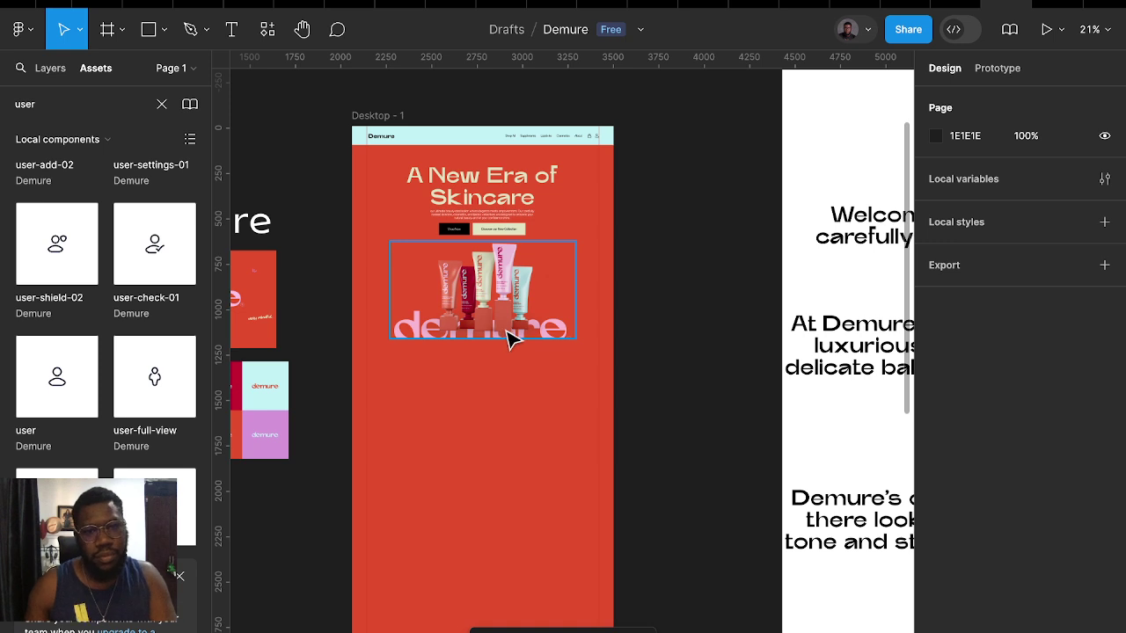
key(ctrl+alt+p)
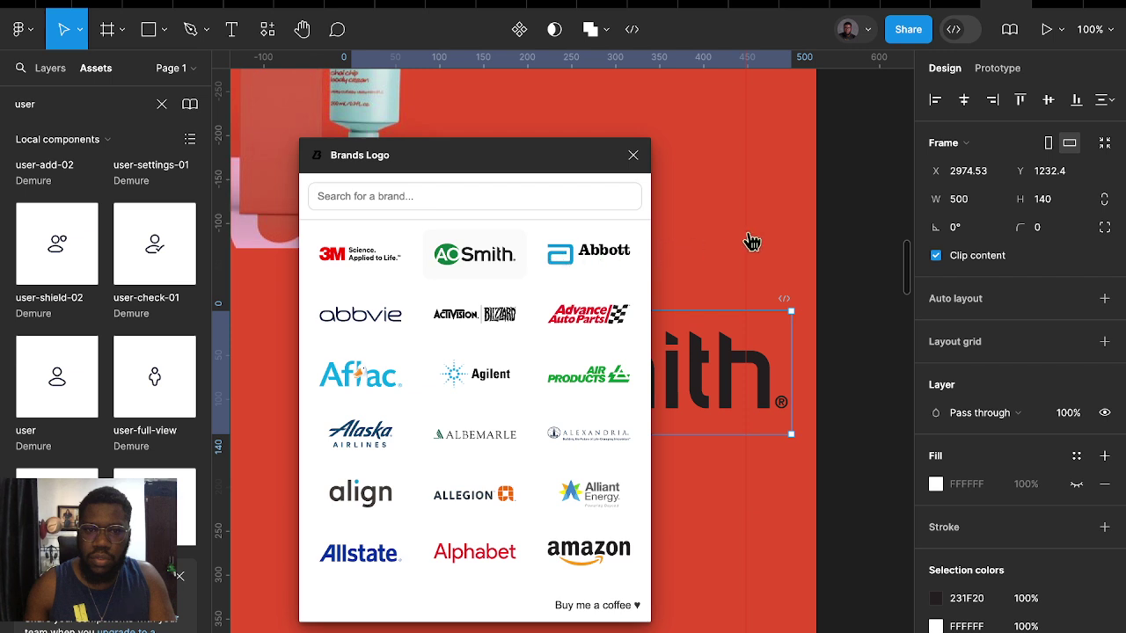
Browse the Brands Logo grid, then search 'care' and 'beau' to narrow it to ULTA
scroll(783, 304, down, 2)
scroll(748, 303, down, 3)
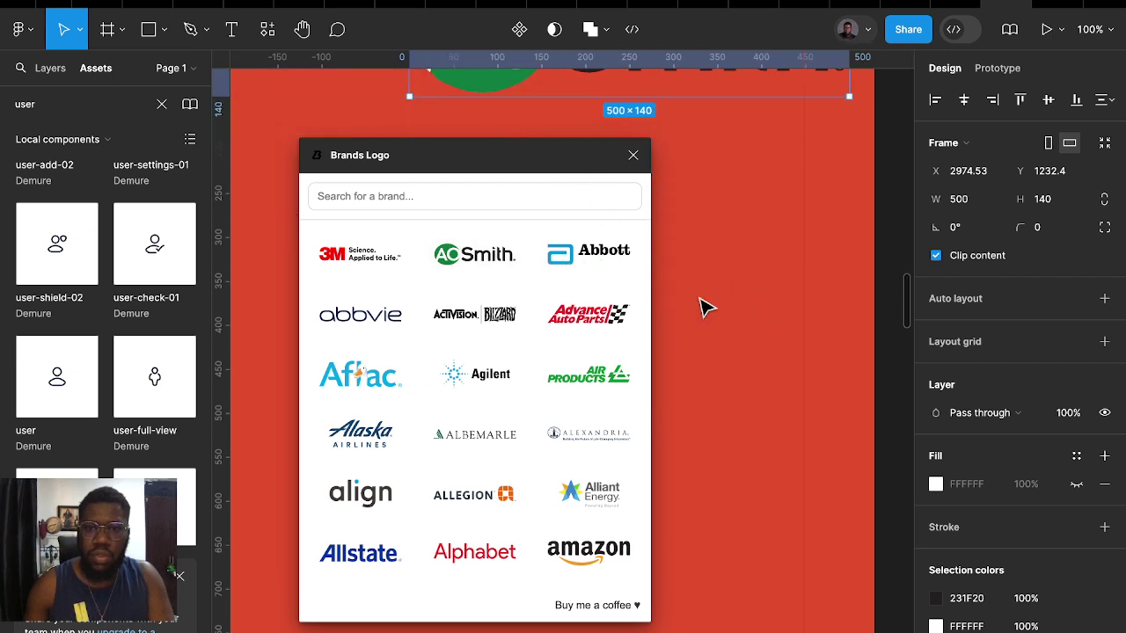
click(735, 270)
scroll(518, 483, down, 3)
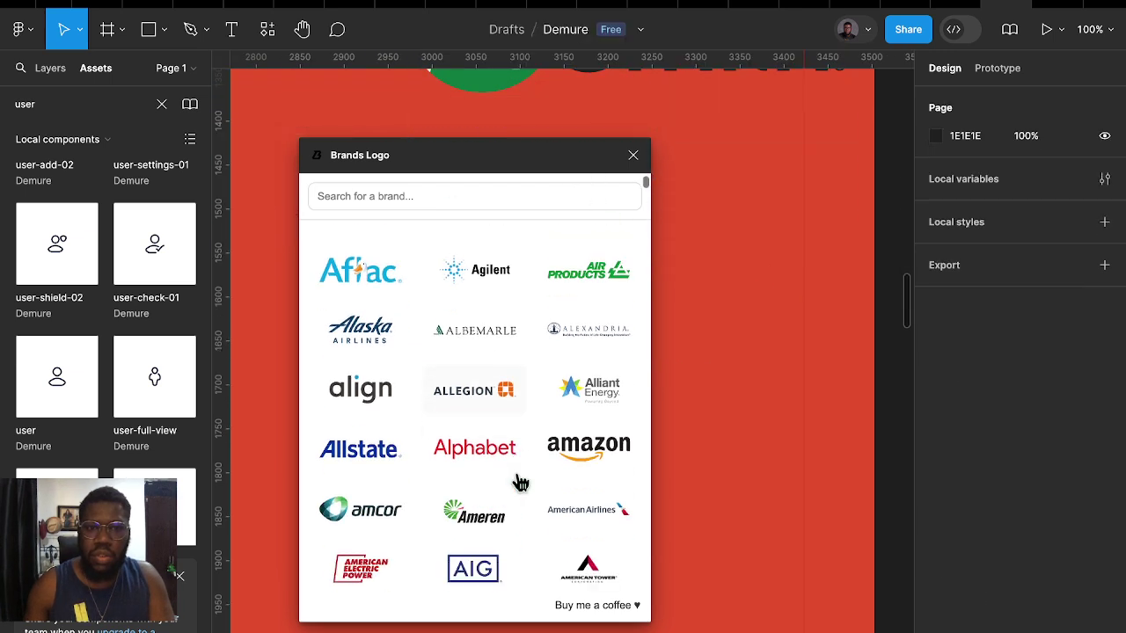
scroll(533, 478, down, 1)
scroll(578, 360, down, 6)
scroll(578, 367, up, 1)
scroll(578, 387, down, 5)
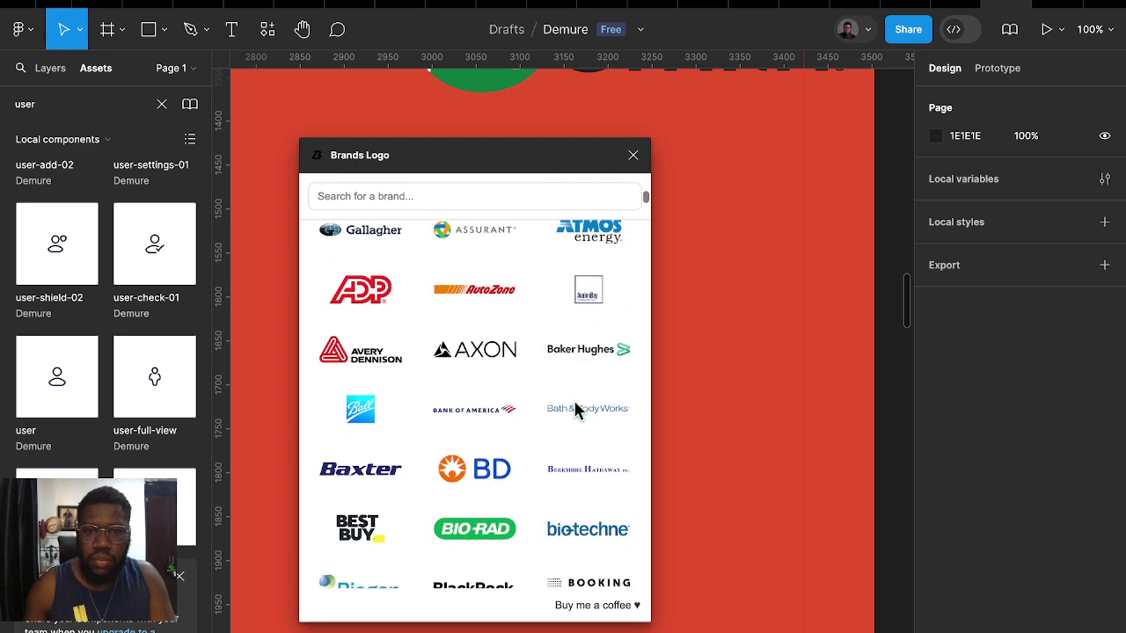
scroll(578, 411, down, 1)
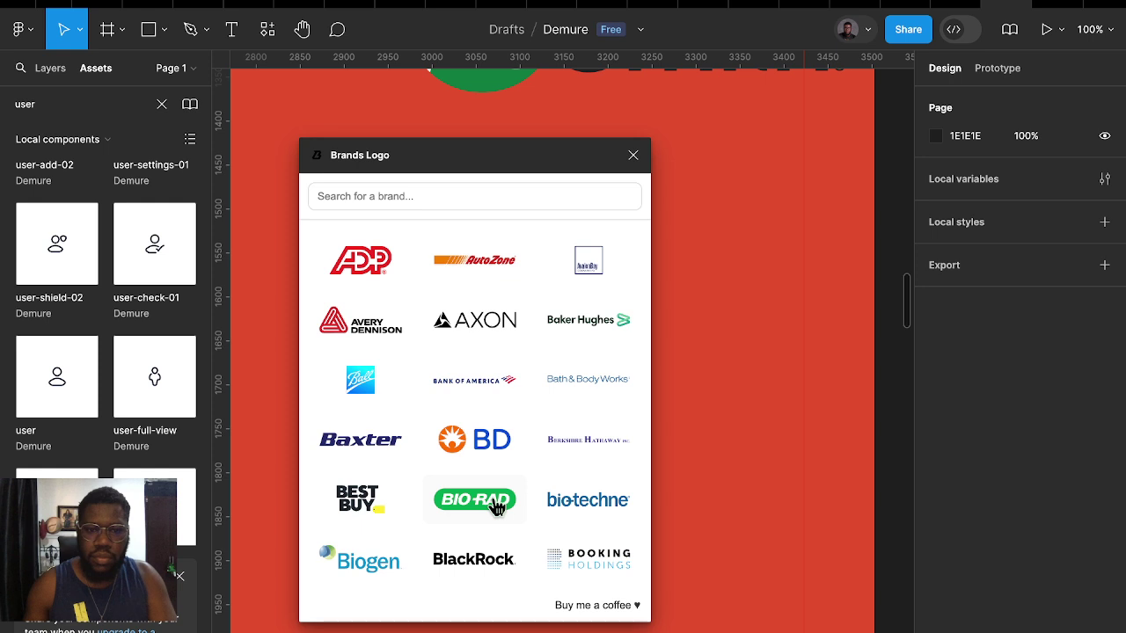
scroll(490, 379, down, 5)
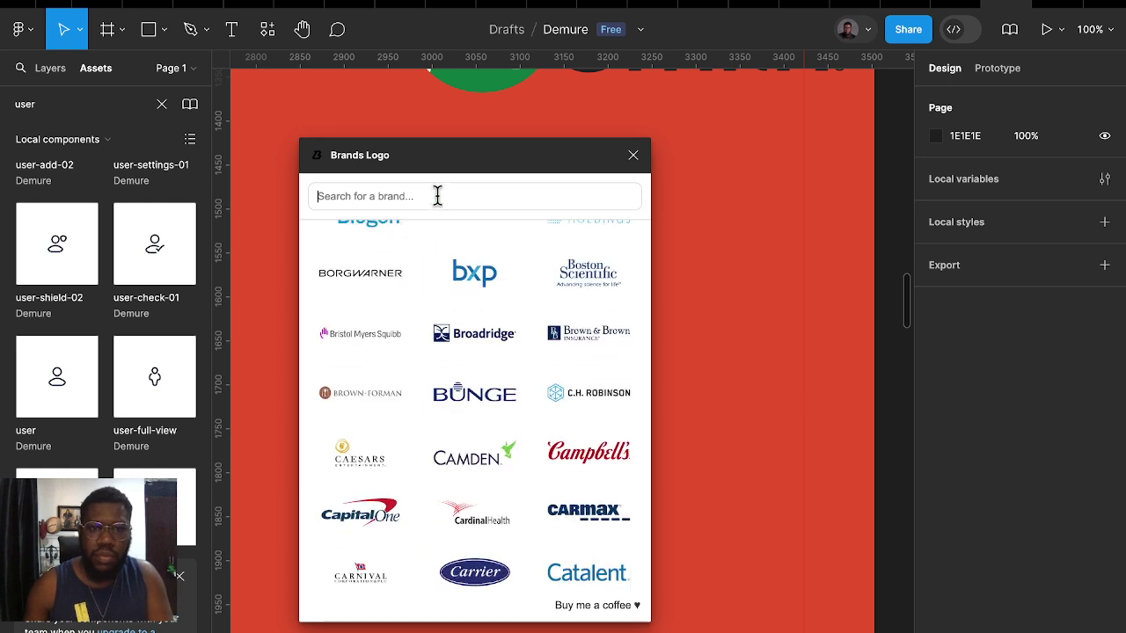
text(care)
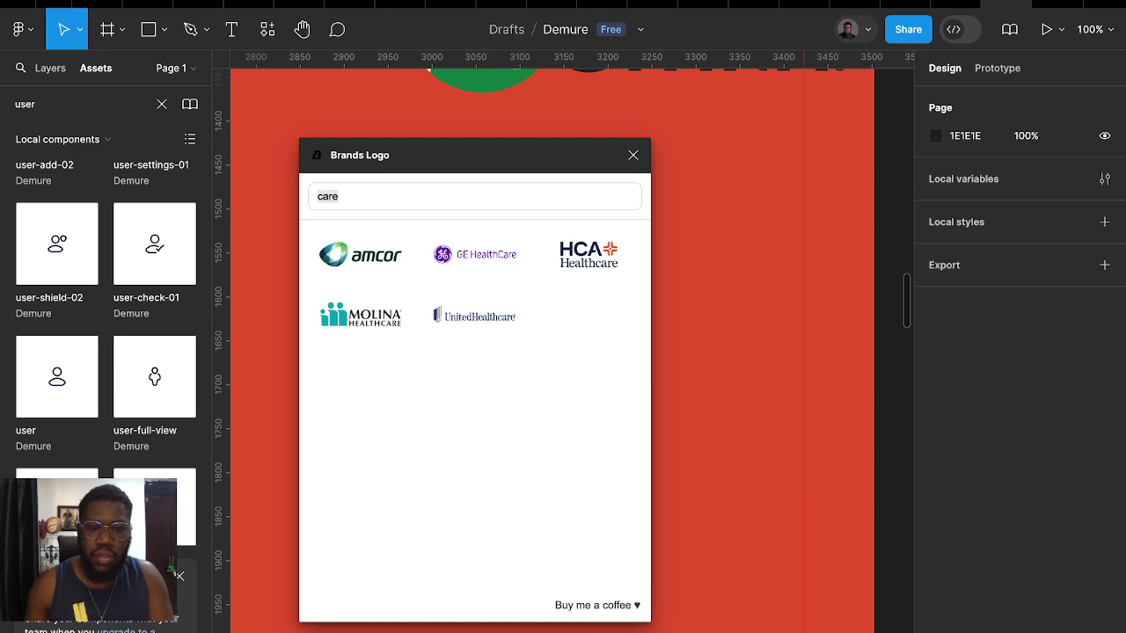
text(beau)
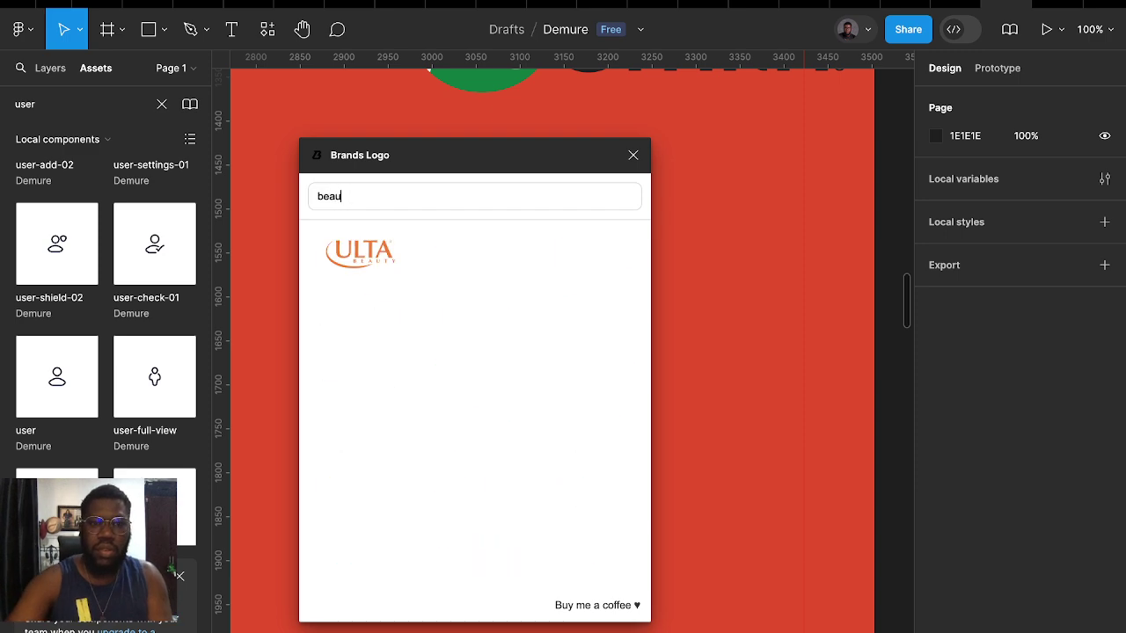
Insert the ULTA Beauty logo and search the brands for 'etho'
click(376, 256)
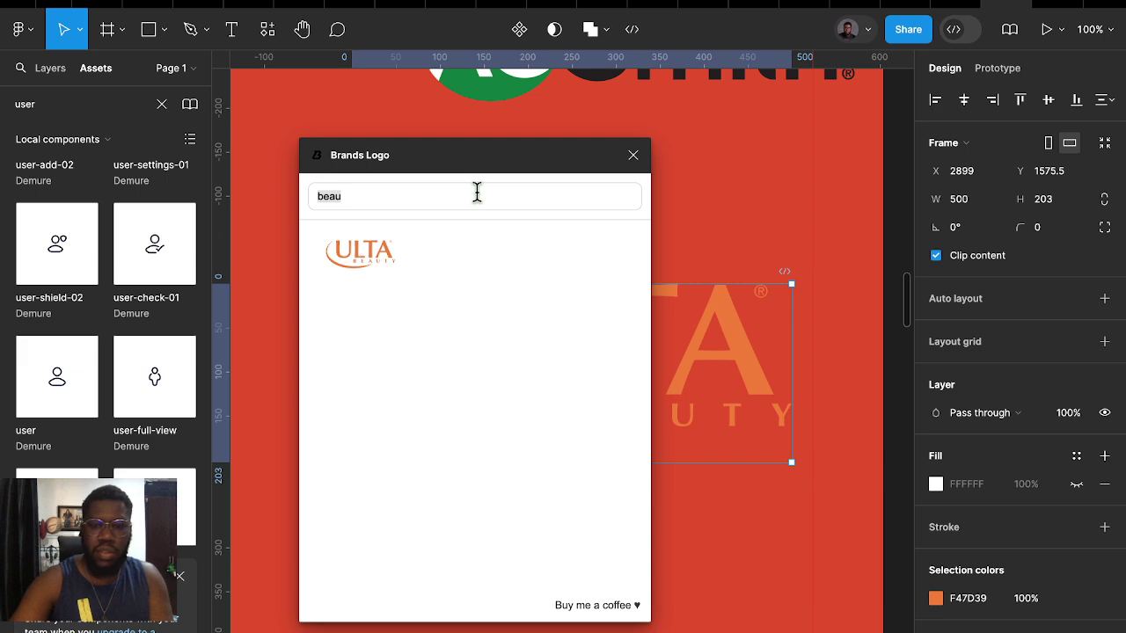
text(ethos)
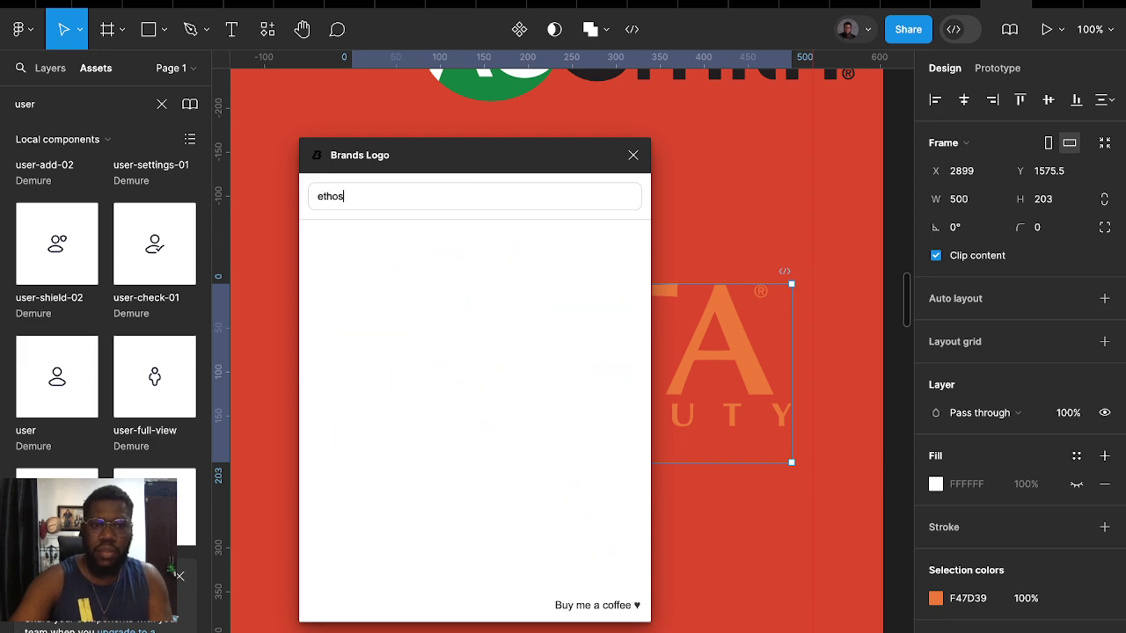
key(BackSpace)
key(BackSpace)
key(BackSpace)
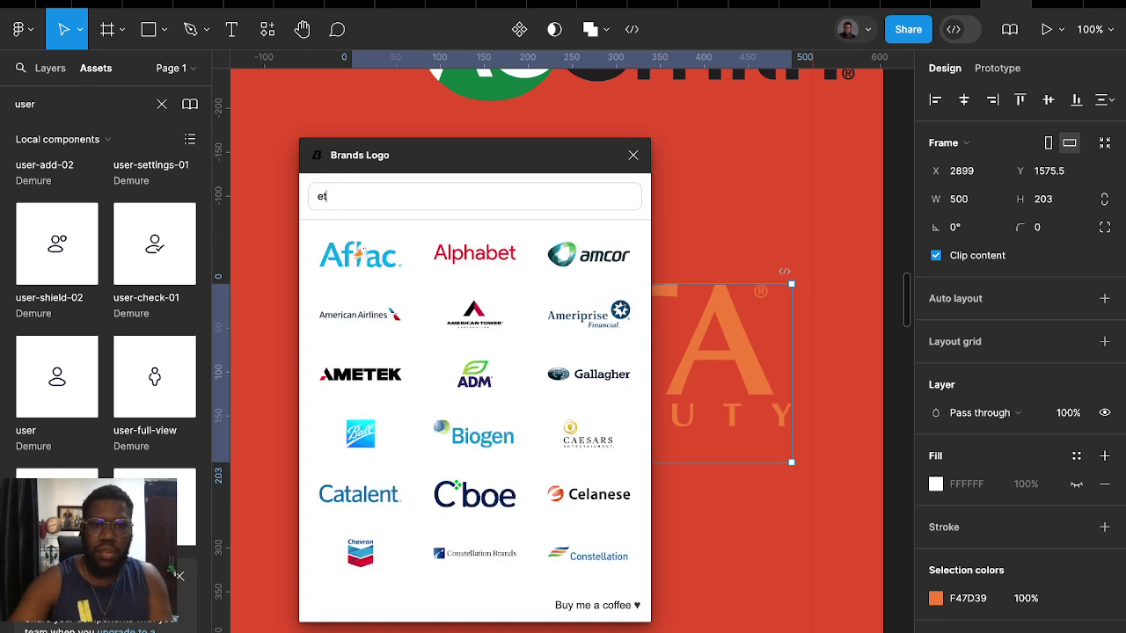
scroll(563, 440, down, 3)
scroll(576, 499, down, 2)
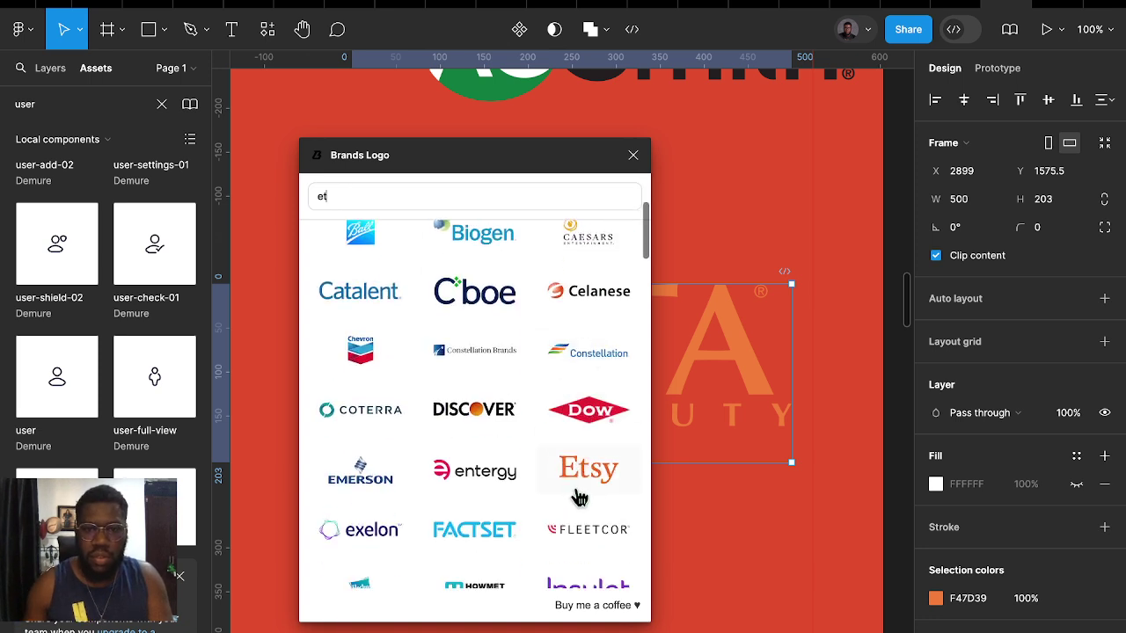
scroll(762, 505, down, 3)
Browse the search results, then clear the search to restore the full logo grid
click(691, 483)
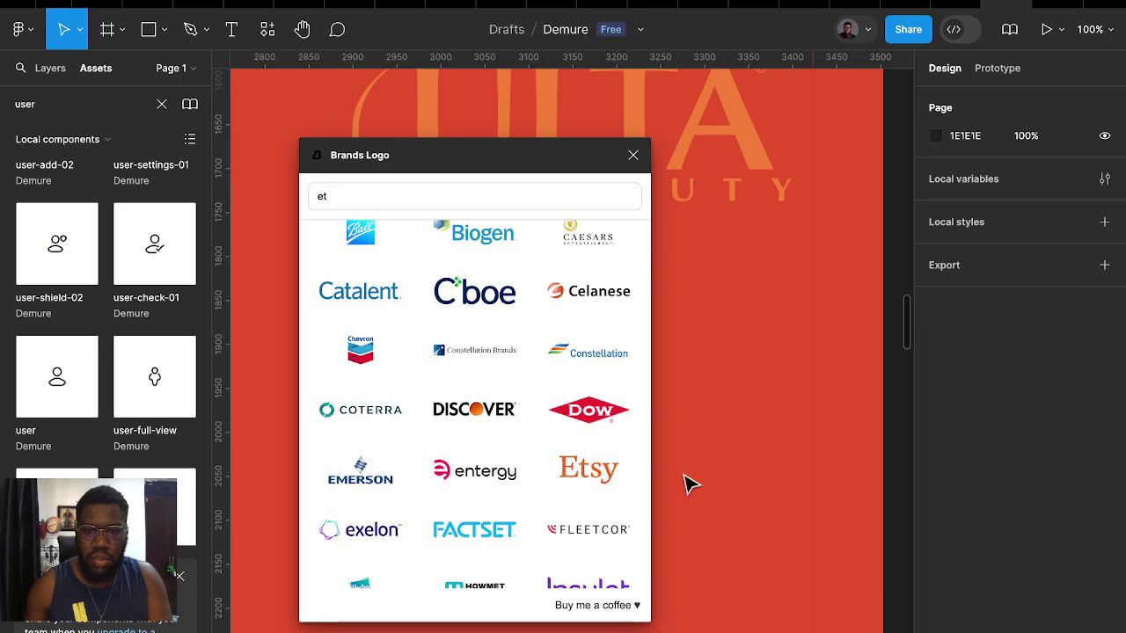
scroll(686, 484, down, 2)
scroll(501, 508, down, 1)
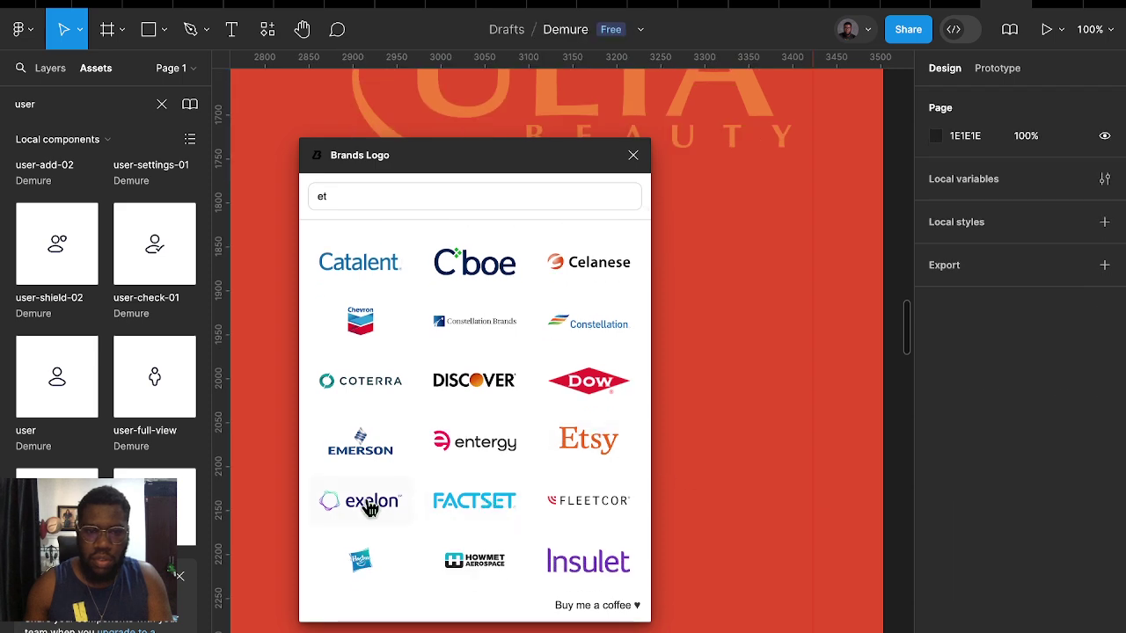
scroll(387, 510, down, 4)
scroll(414, 510, down, 1)
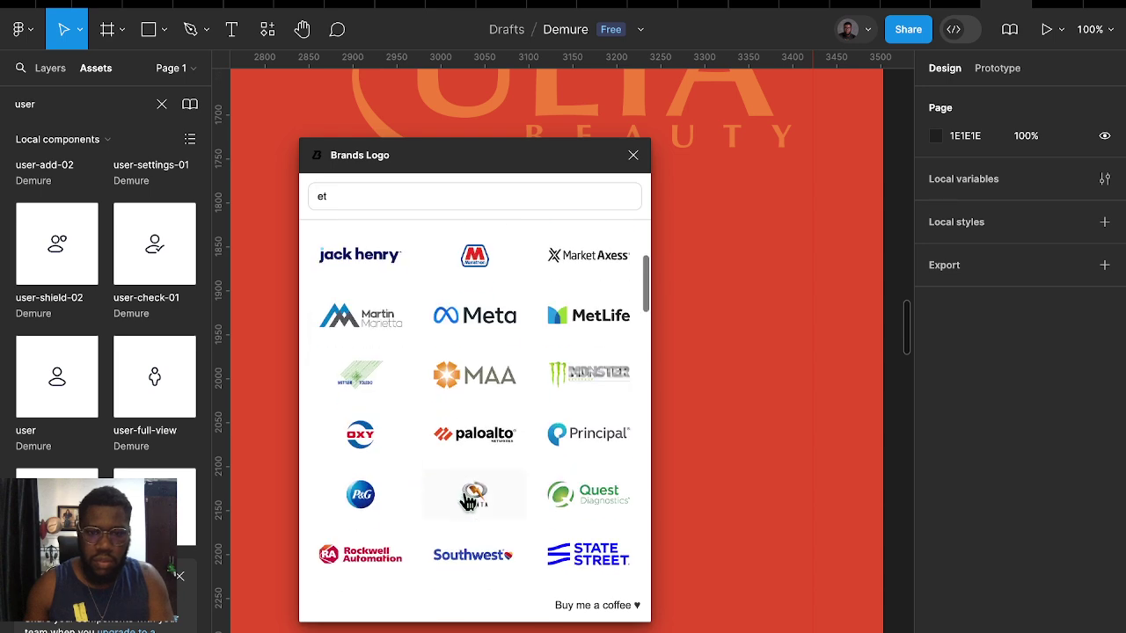
scroll(457, 500, down, 3)
scroll(467, 493, down, 2)
scroll(508, 480, down, 5)
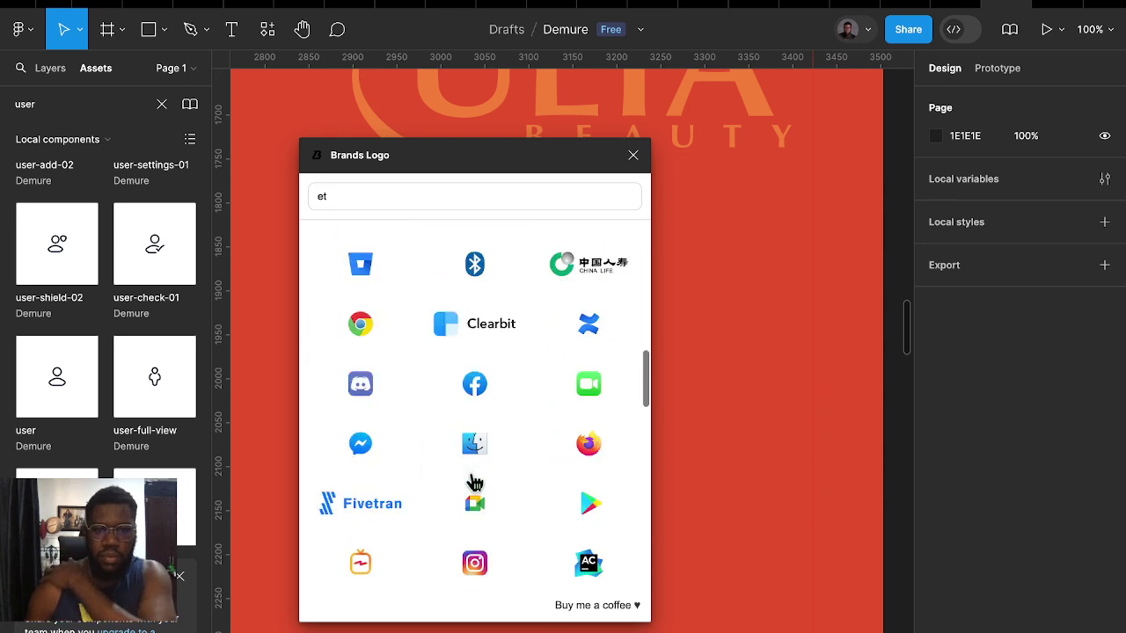
scroll(469, 483, down, 5)
scroll(475, 484, down, 5)
scroll(476, 482, down, 5)
scroll(480, 479, down, 5)
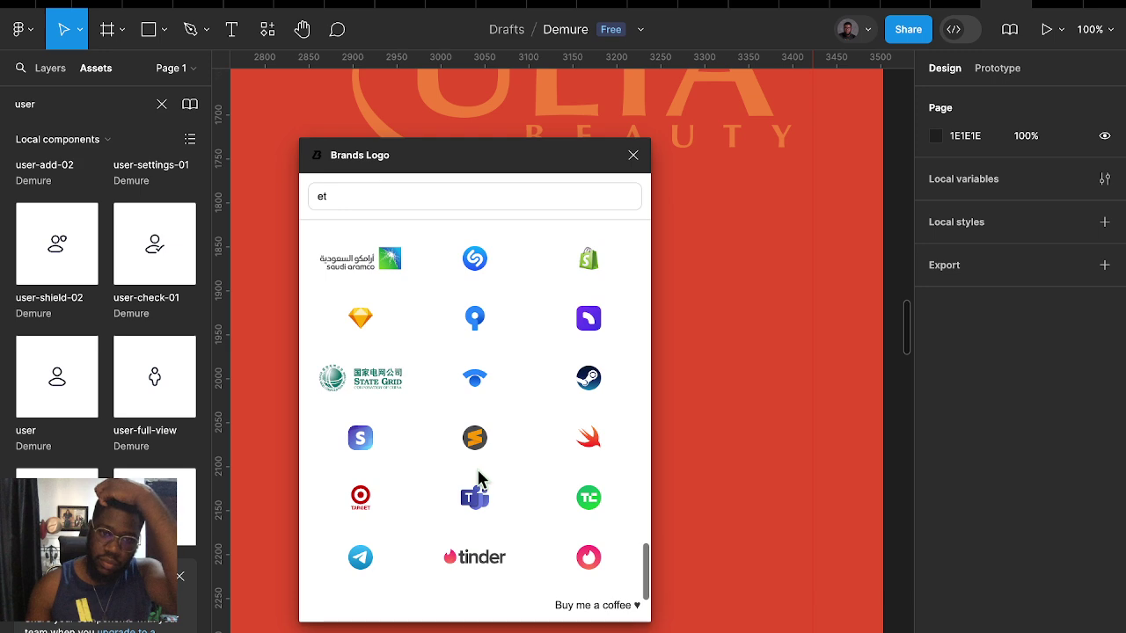
scroll(484, 475, down, 2)
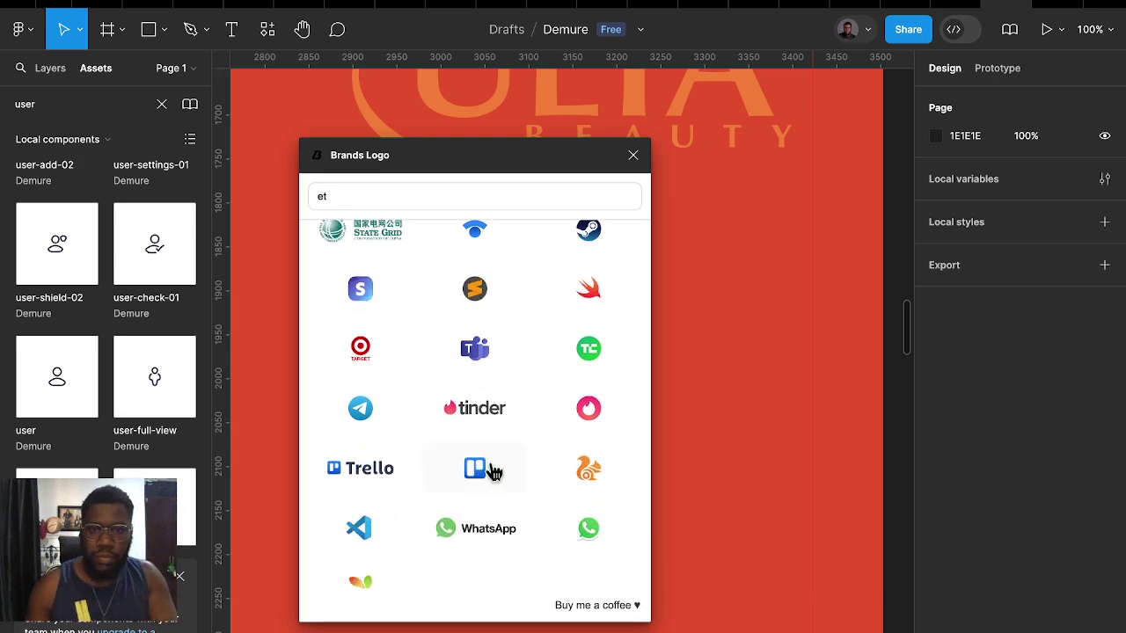
scroll(505, 469, up, 1)
scroll(502, 469, up, 2)
scroll(502, 467, up, 3)
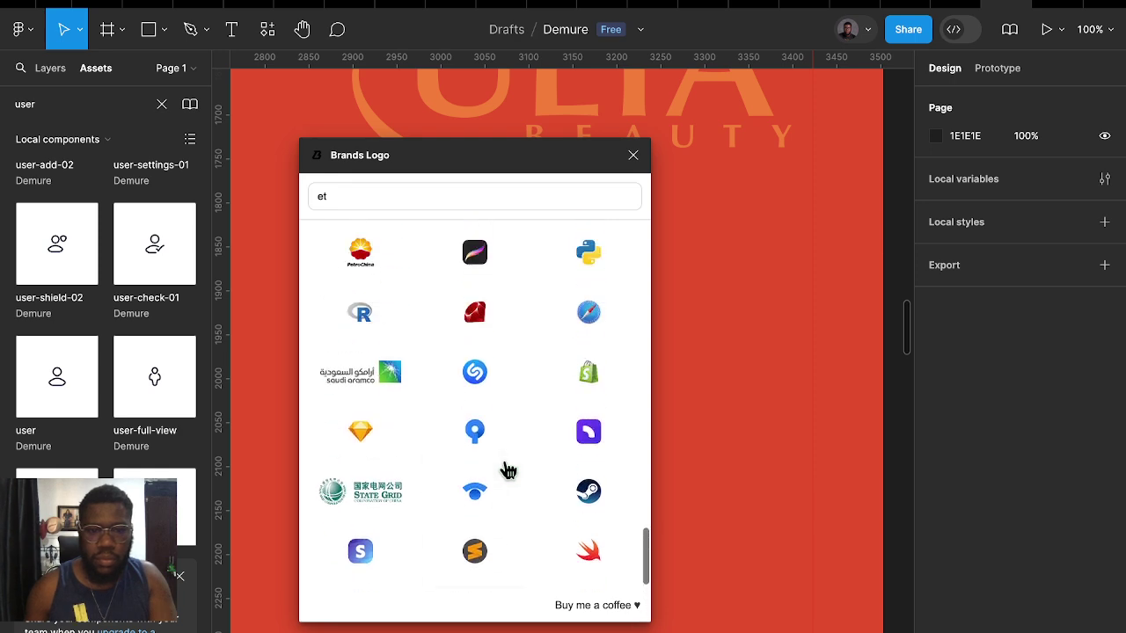
scroll(503, 462, up, 5)
scroll(502, 459, up, 5)
scroll(498, 428, up, 3)
scroll(469, 378, up, 5)
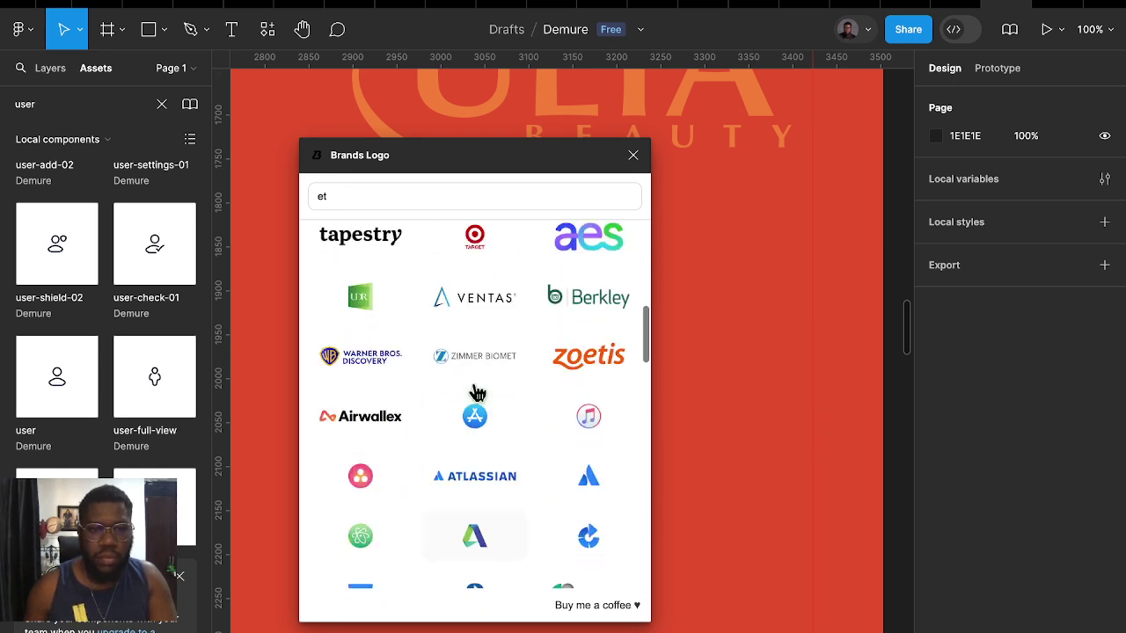
scroll(478, 395, up, 3)
scroll(478, 395, up, 5)
scroll(476, 393, up, 5)
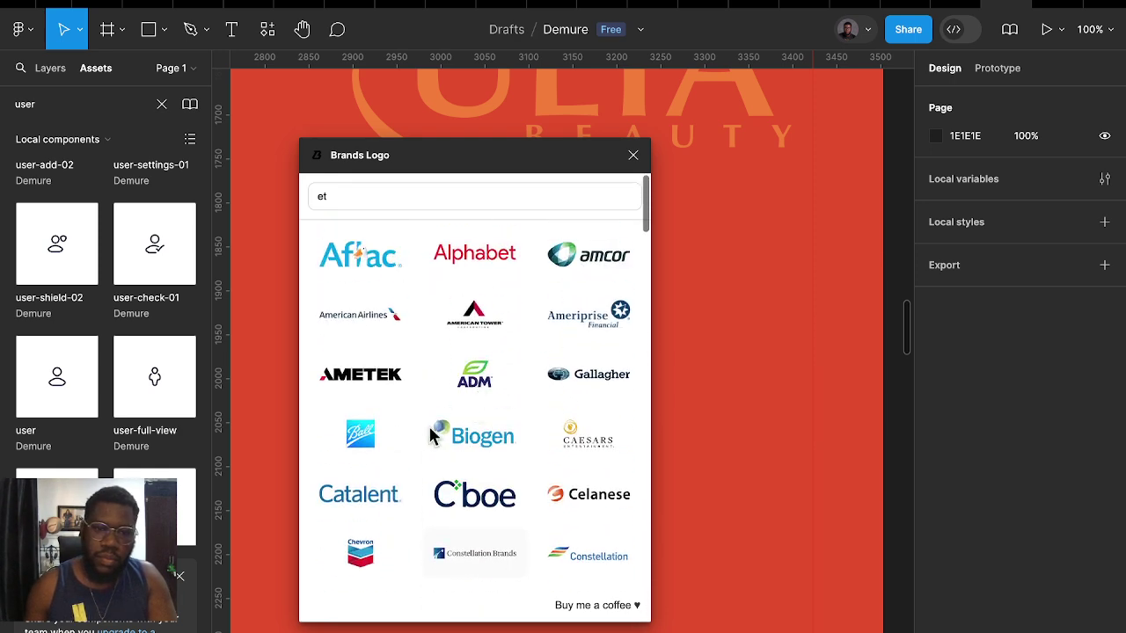
scroll(430, 431, down, 3)
scroll(430, 426, down, 5)
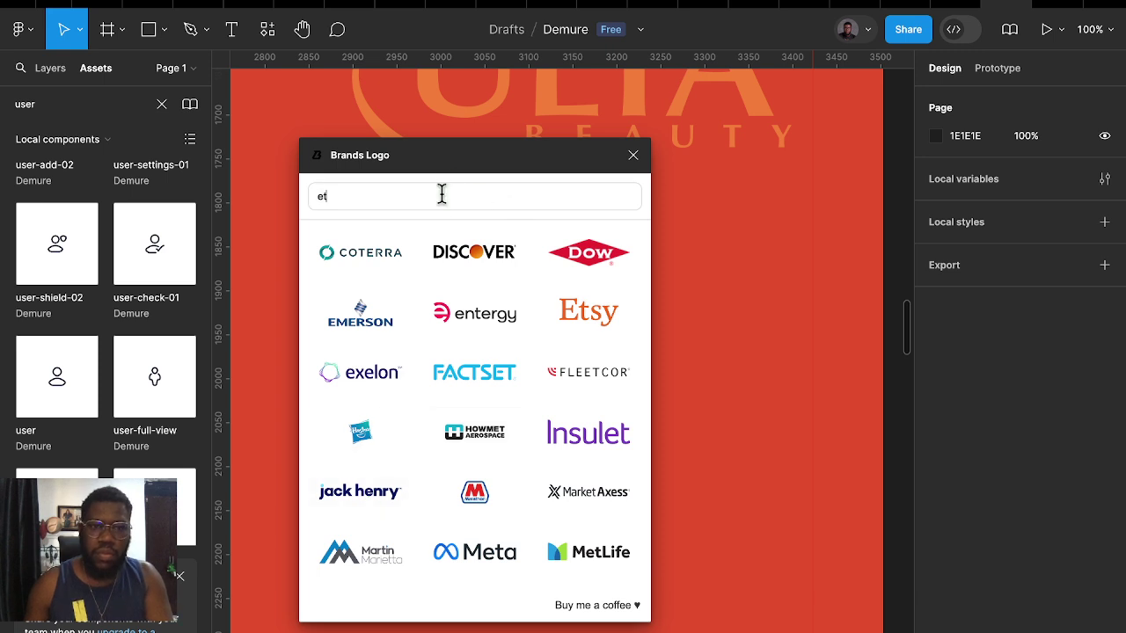
key(BackSpace)
key(BackSpace)
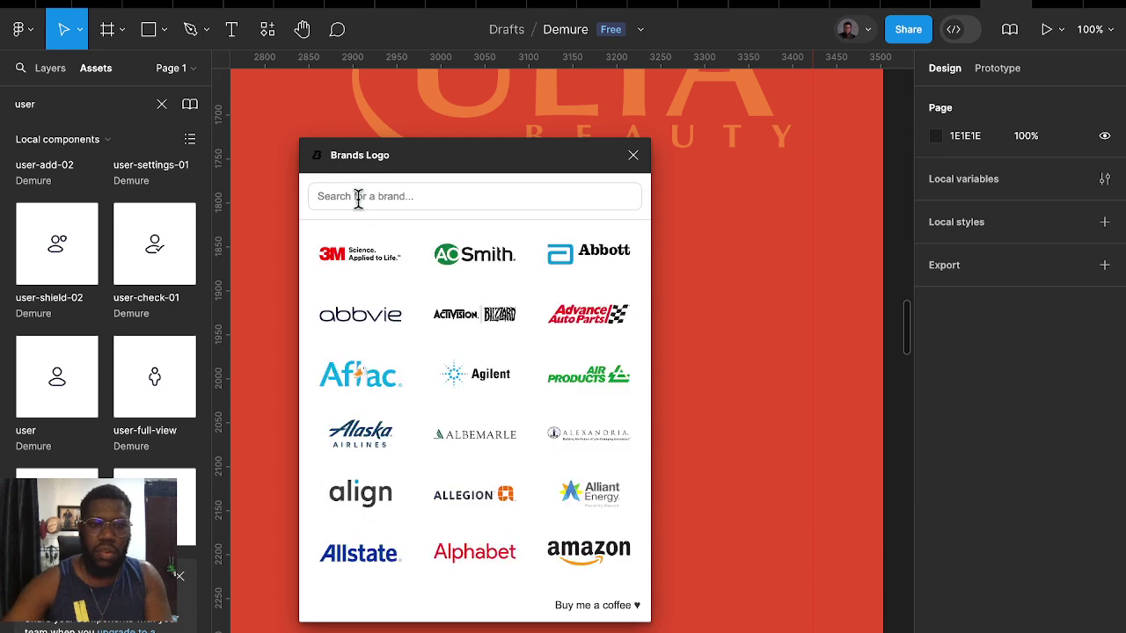
Search for 'nike' and insert the Nike logo onto the canvas
text(fashio)
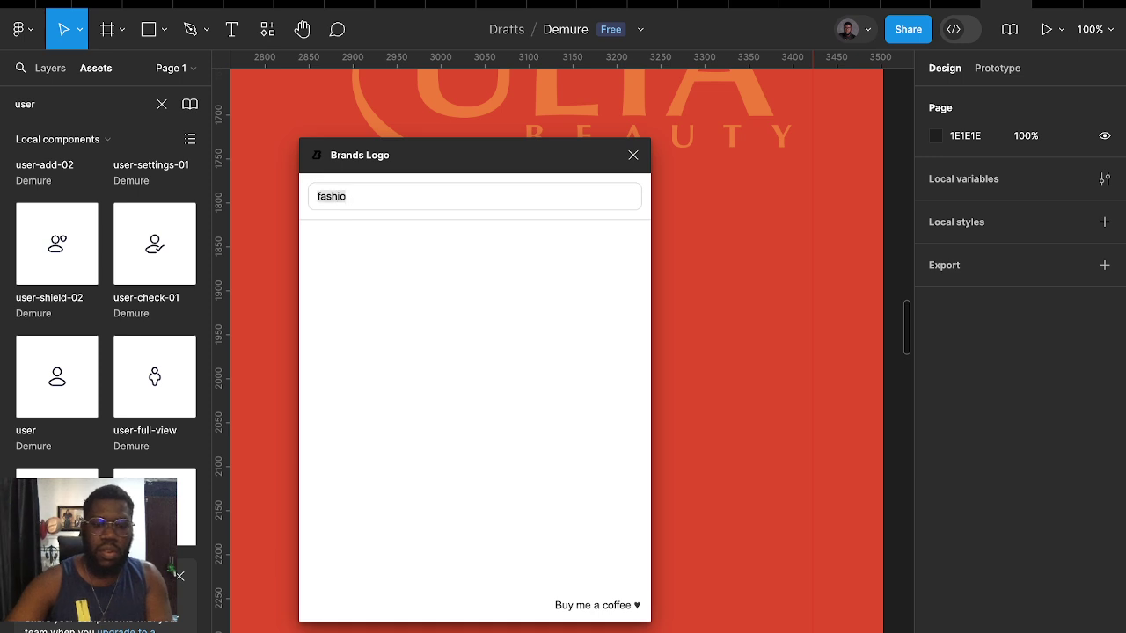
text(nike)
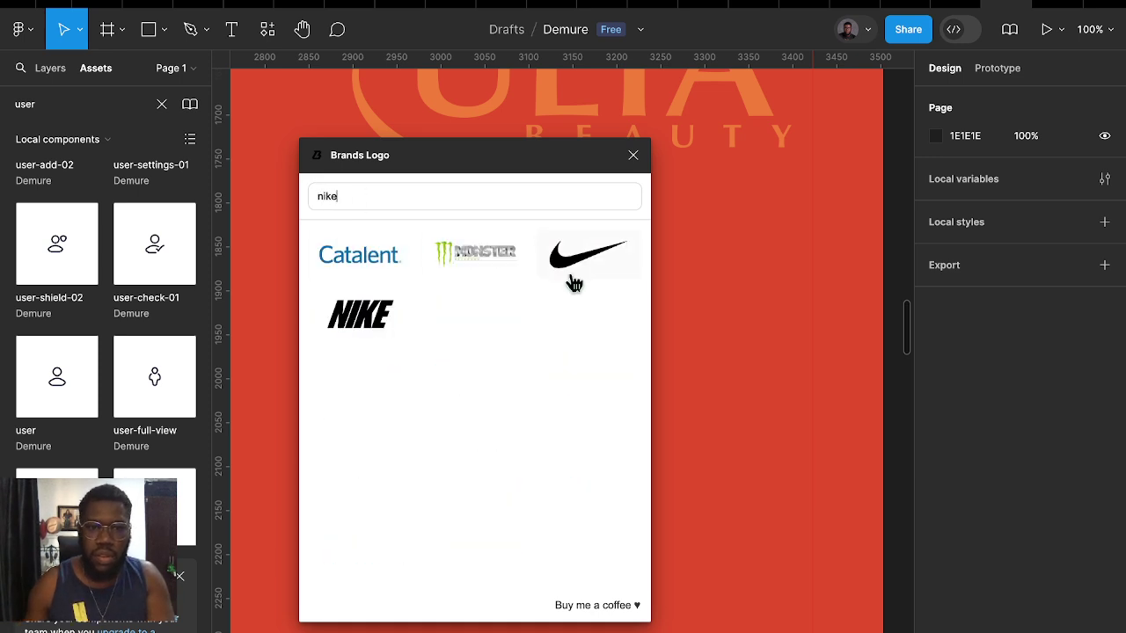
click(362, 324)
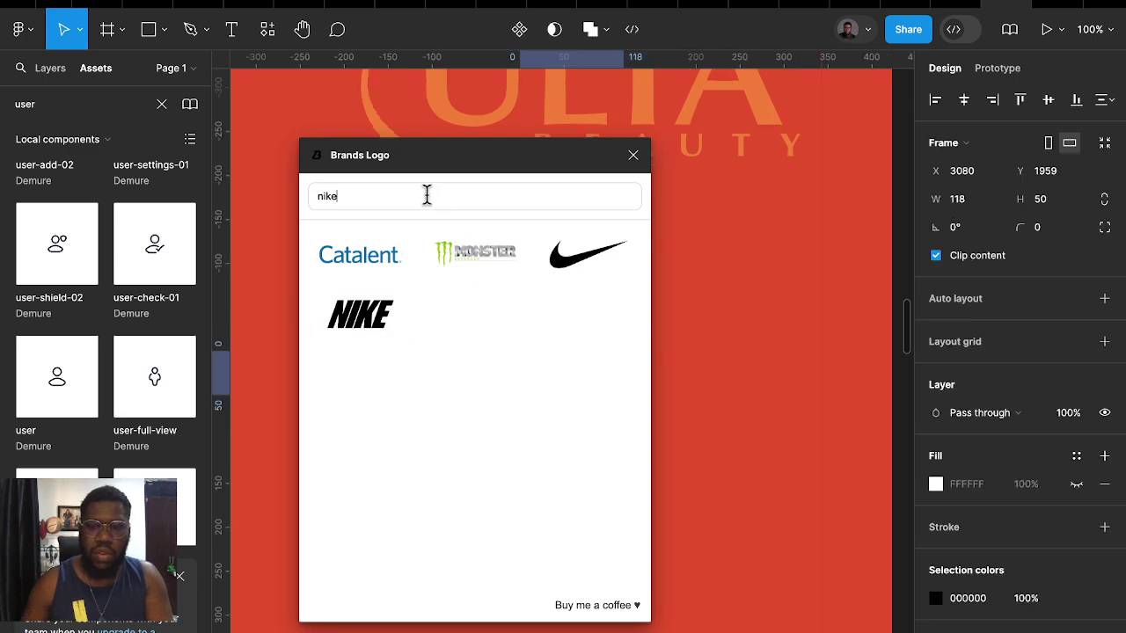
key(BackSpace)
key(BackSpace)
key(BackSpace)
Try searches for 'him', 'ddi' and 'medic', then close the Brands Logo plugin
text(him)
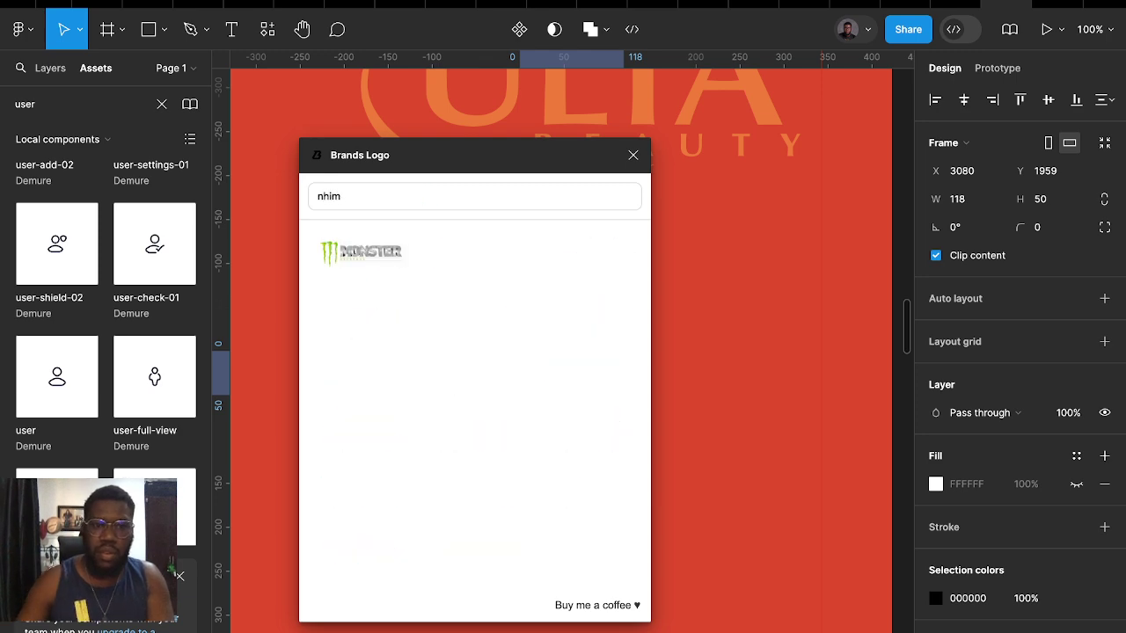
key(ctrl+a)
text(him)
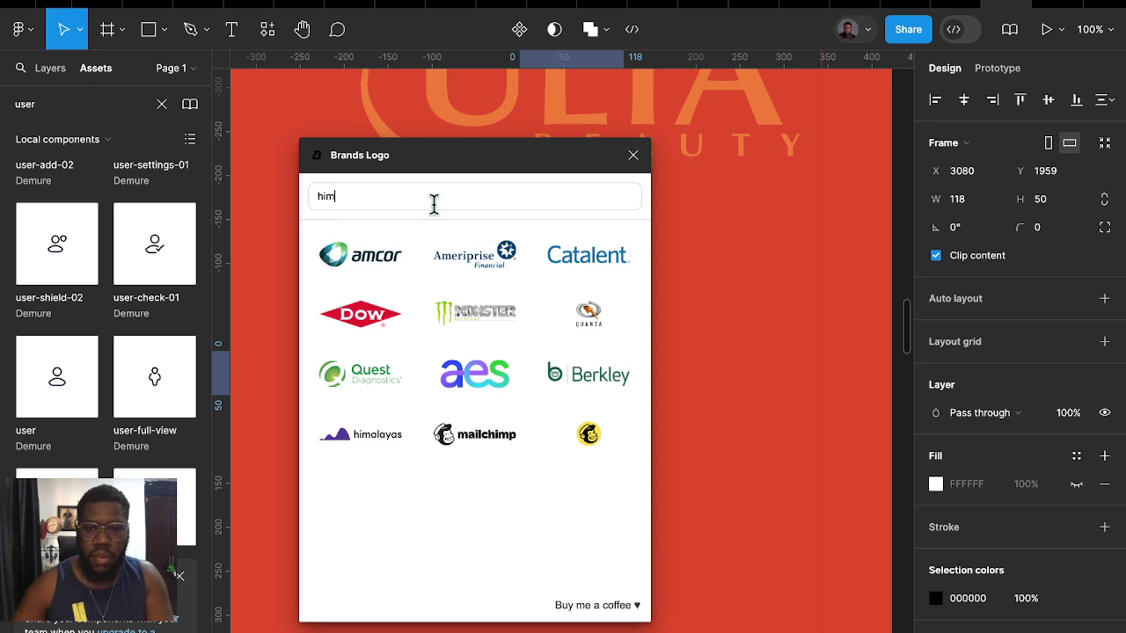
key(BackSpace)
key(BackSpace)
key(BackSpace)
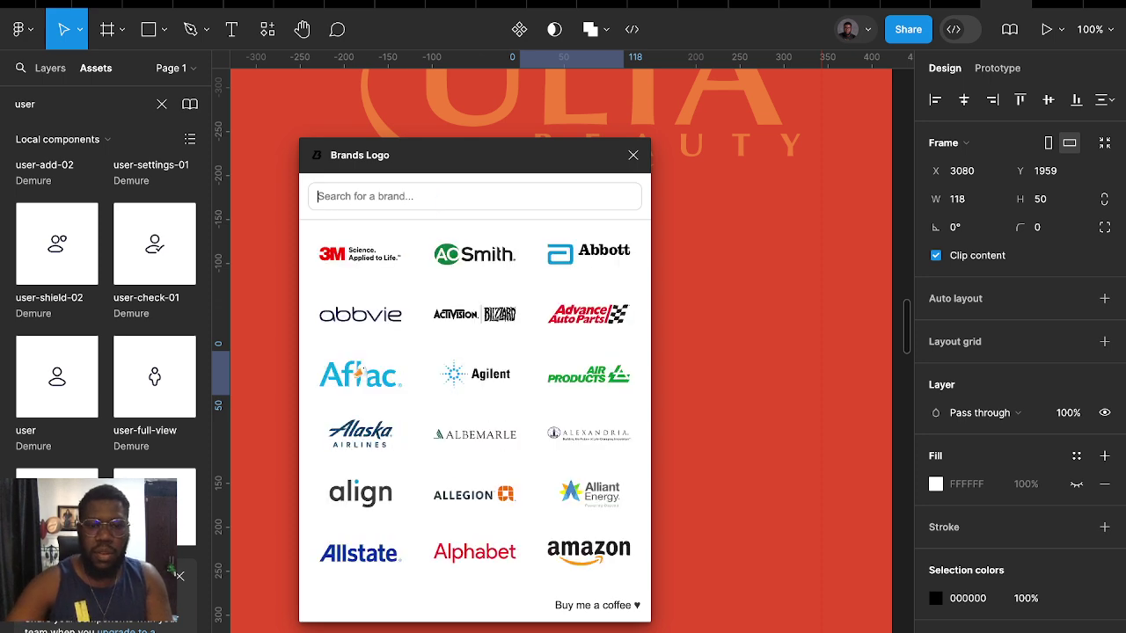
text(ad)
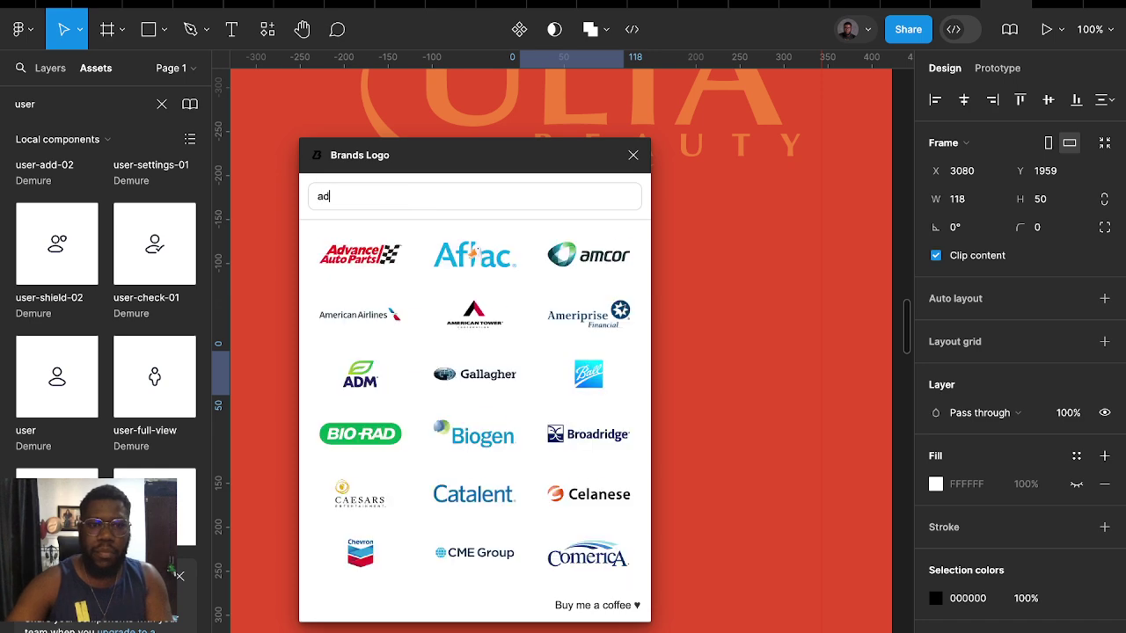
text(di)
key(BackSpace)
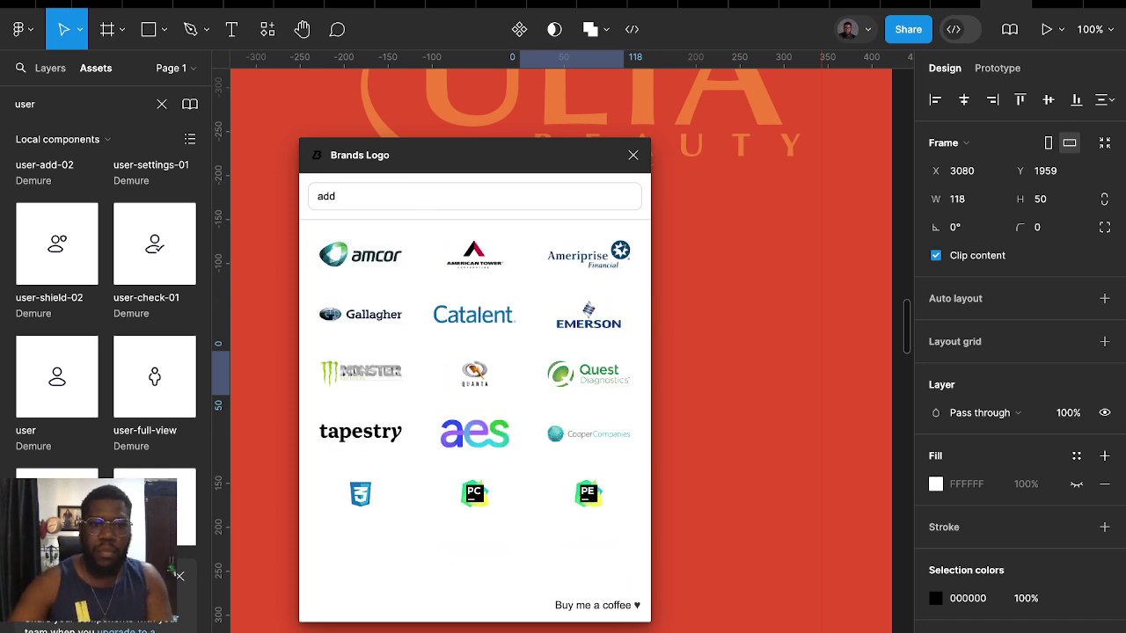
key(BackSpace)
key(BackSpace)
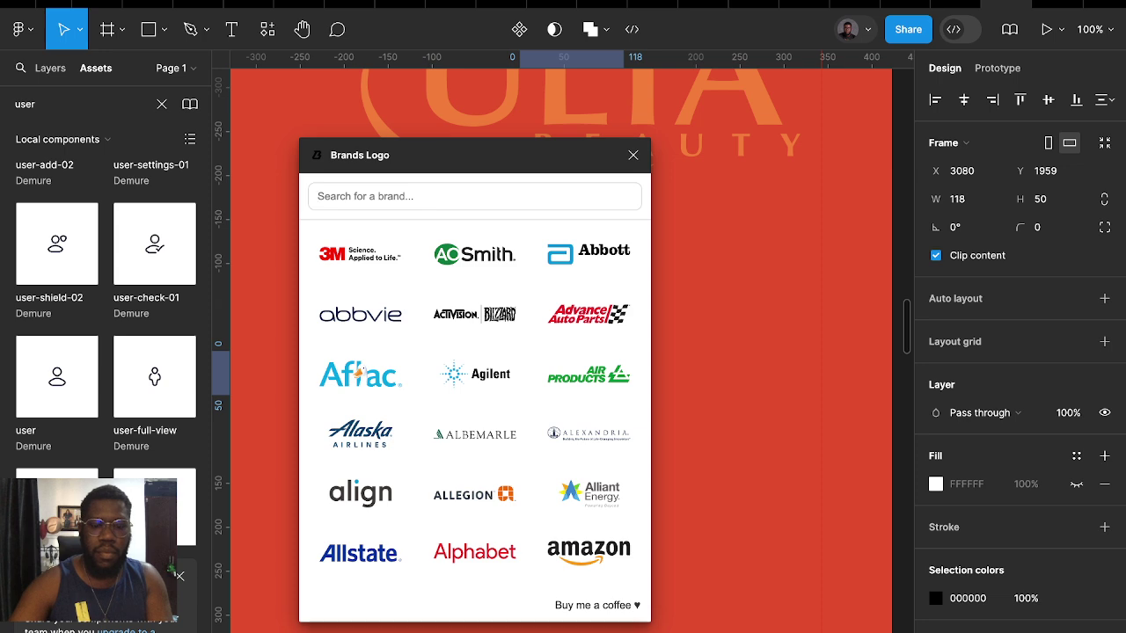
text(me)
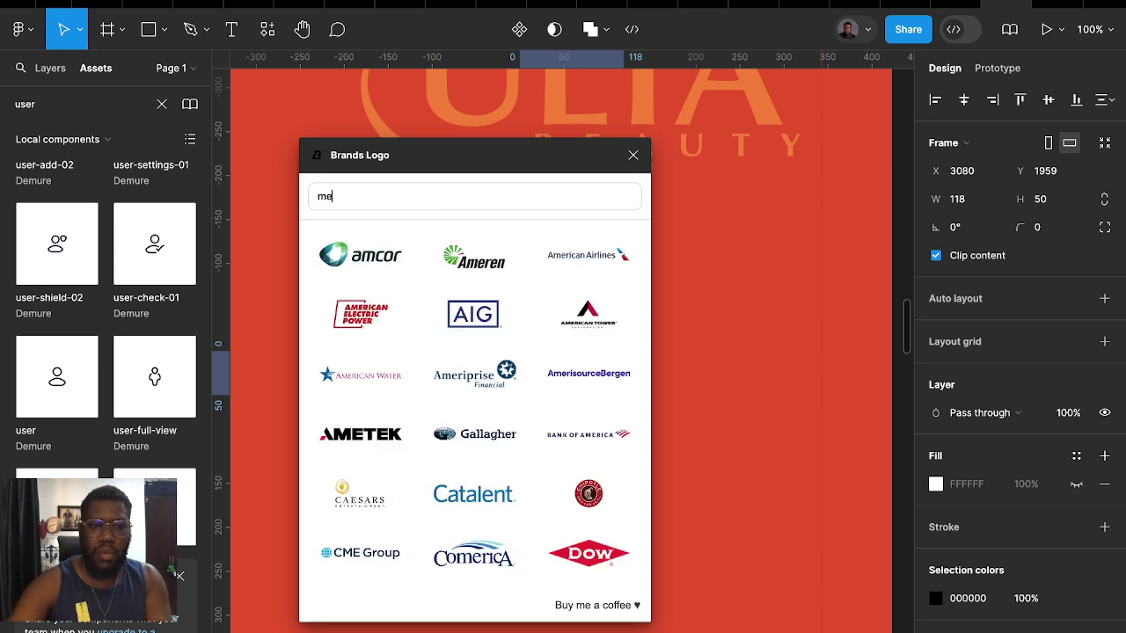
text(dic)
key(BackSpace)
key(BackSpace)
key(BackSpace)
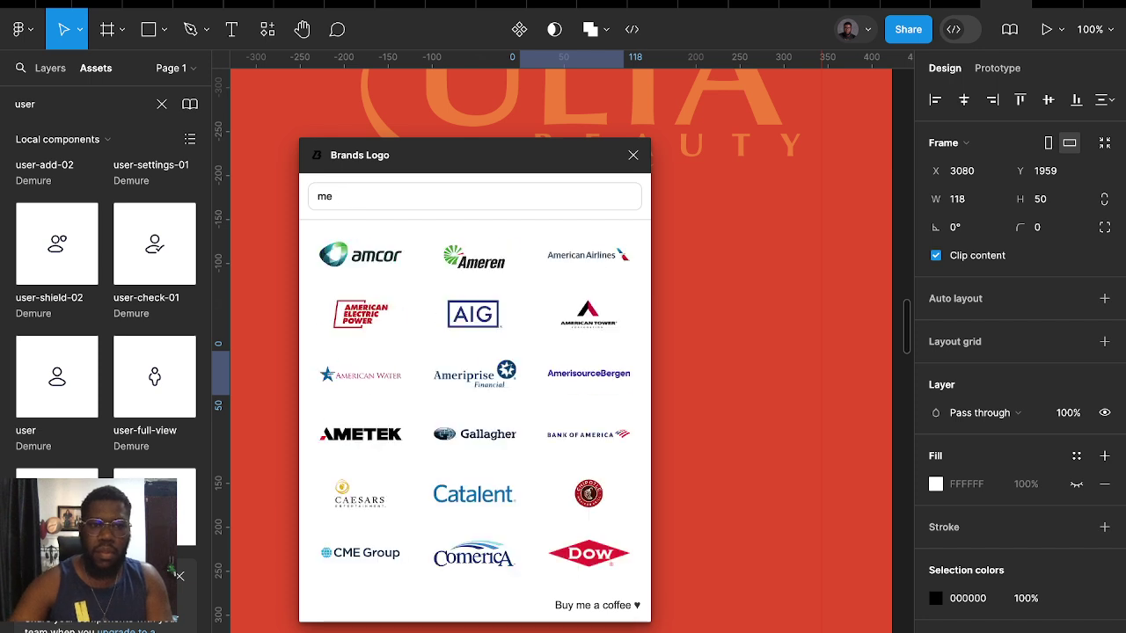
click(633, 157)
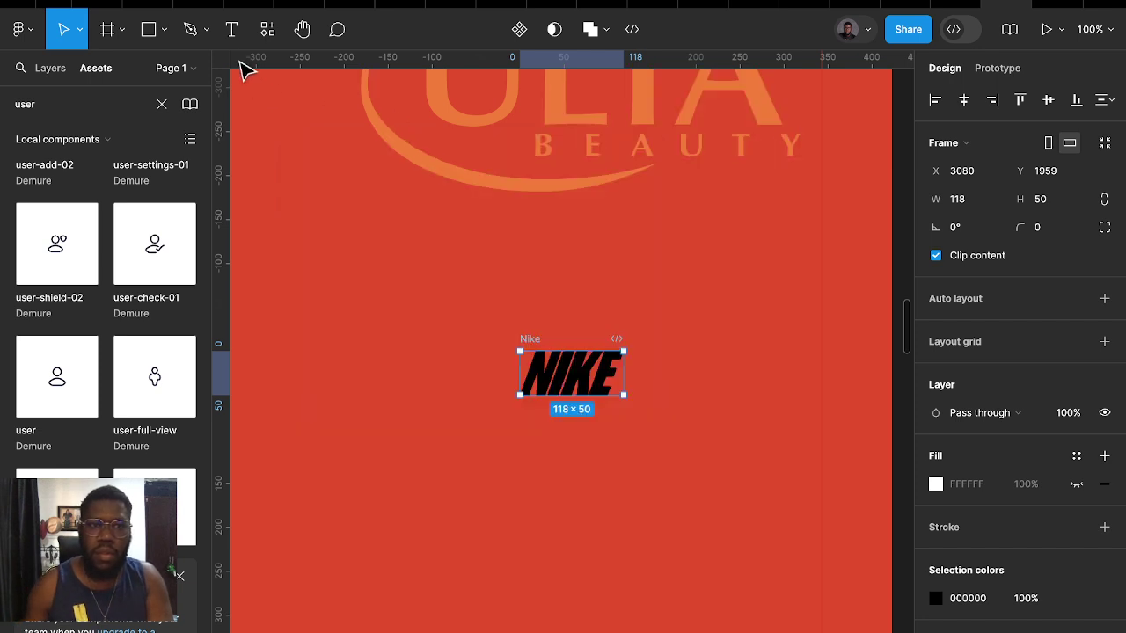
click(264, 40)
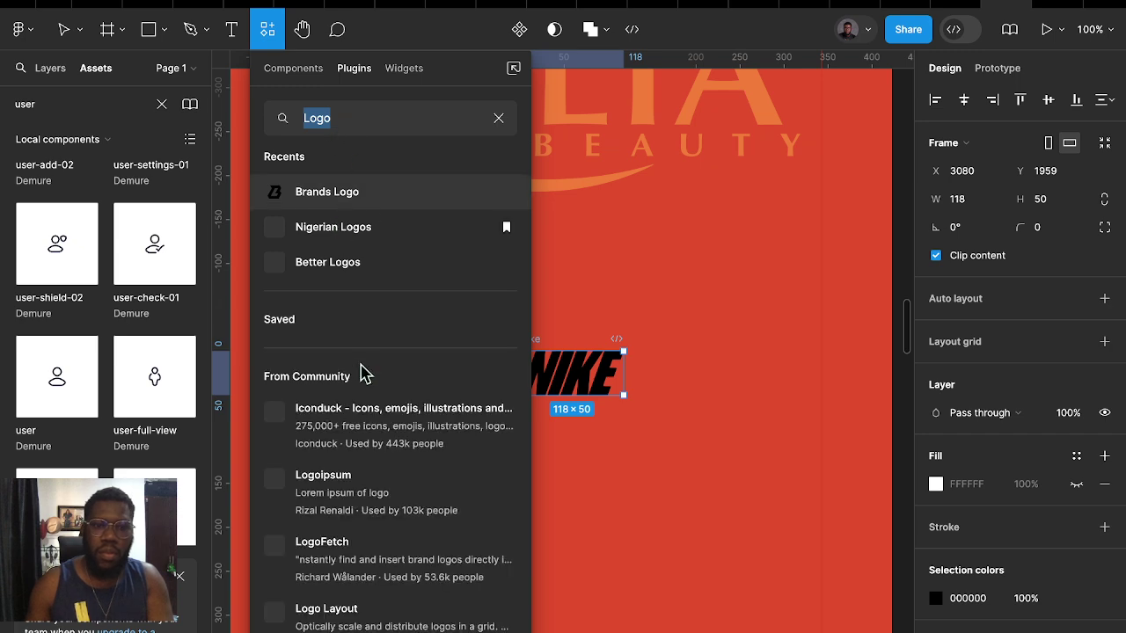
scroll(338, 499, down, 1)
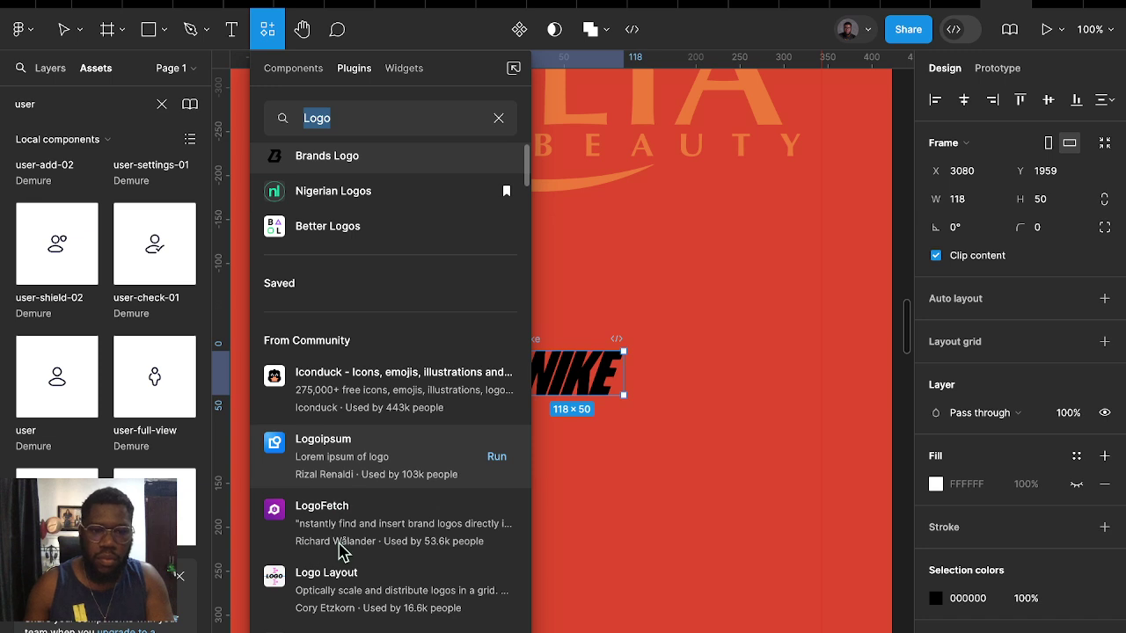
scroll(299, 493, down, 1)
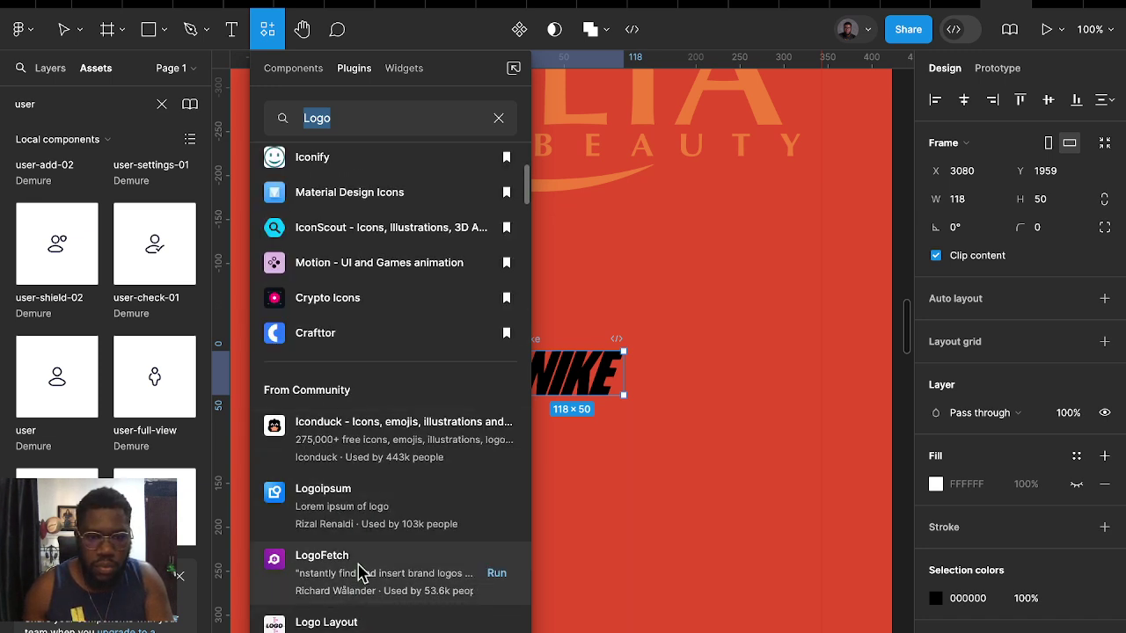
click(360, 570)
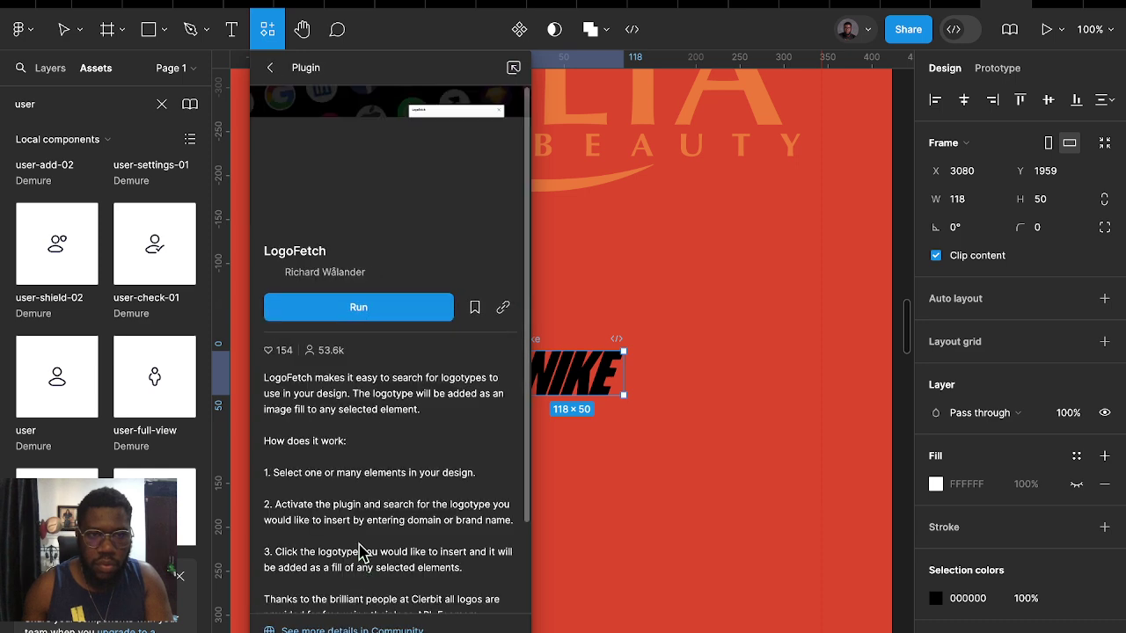
click(371, 318)
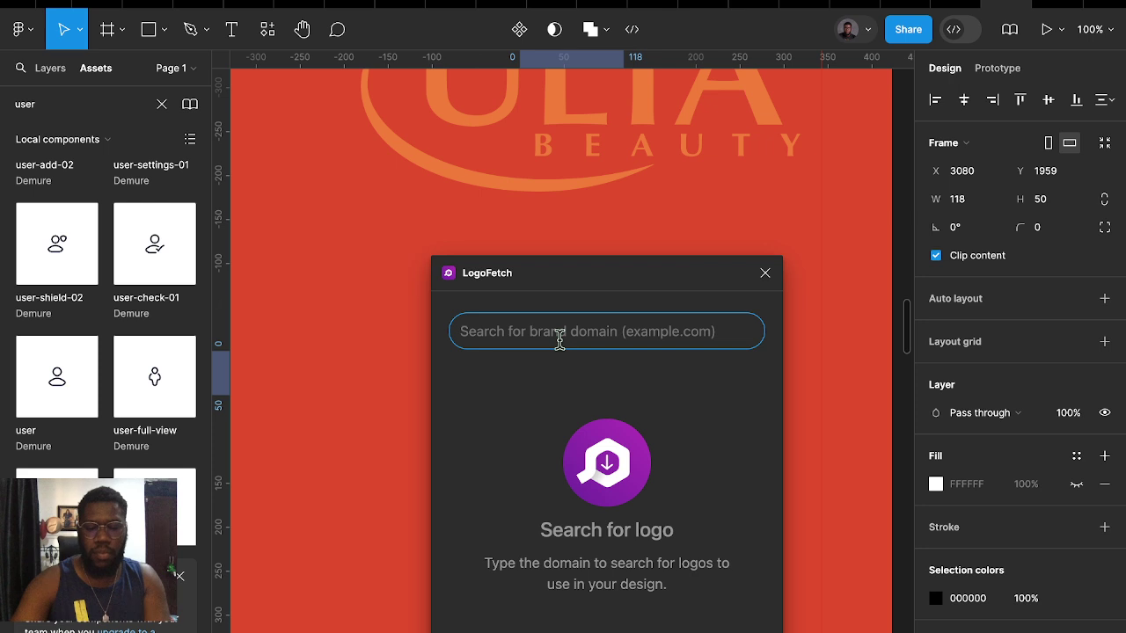
text(ba)
key(BackSpace)
key(BackSpace)
text(et)
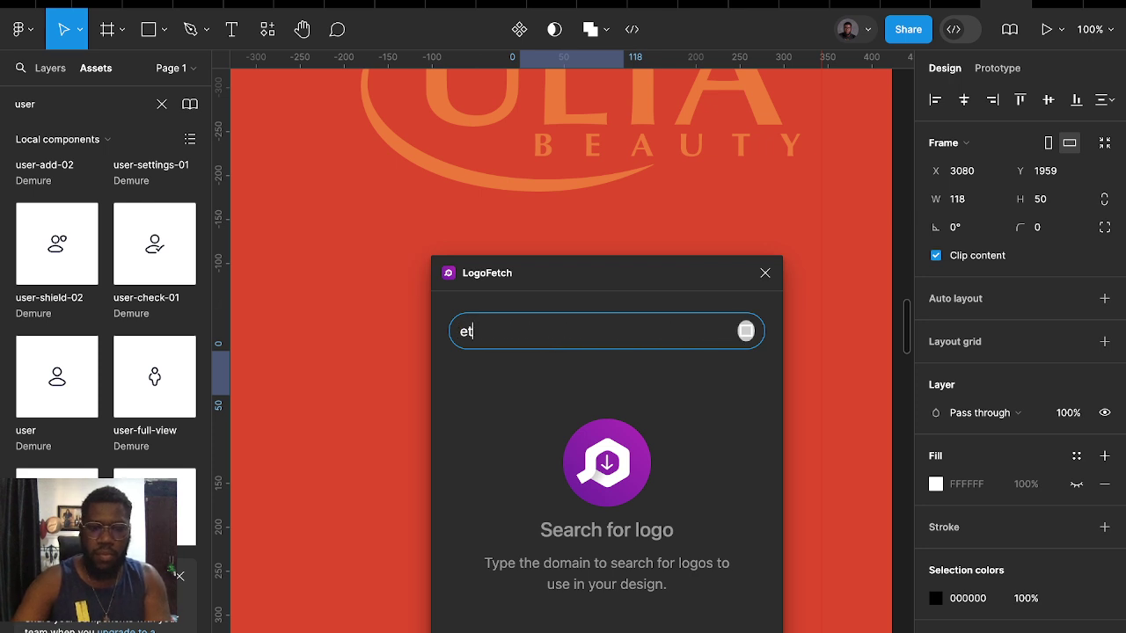
text(hos)
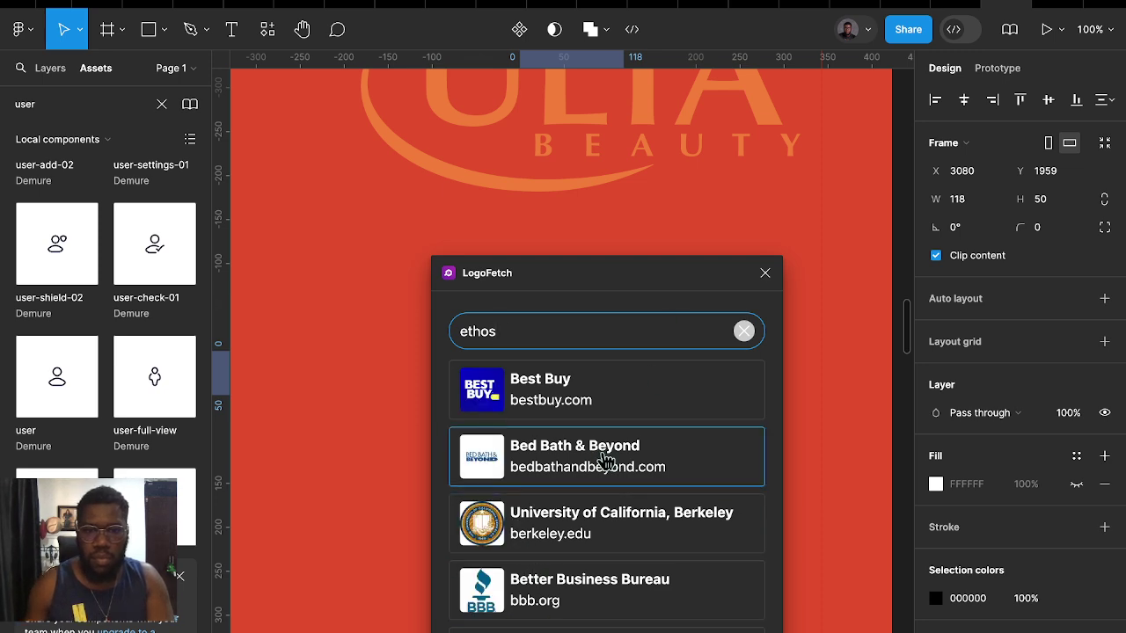
drag(572, 465, 349, 410)
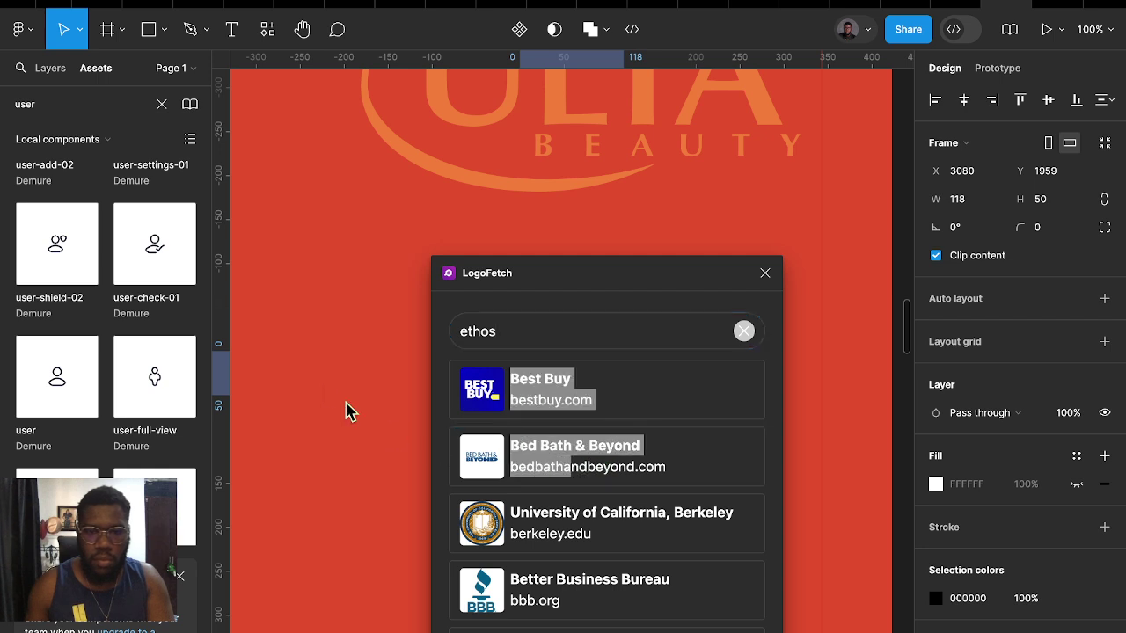
click(519, 462)
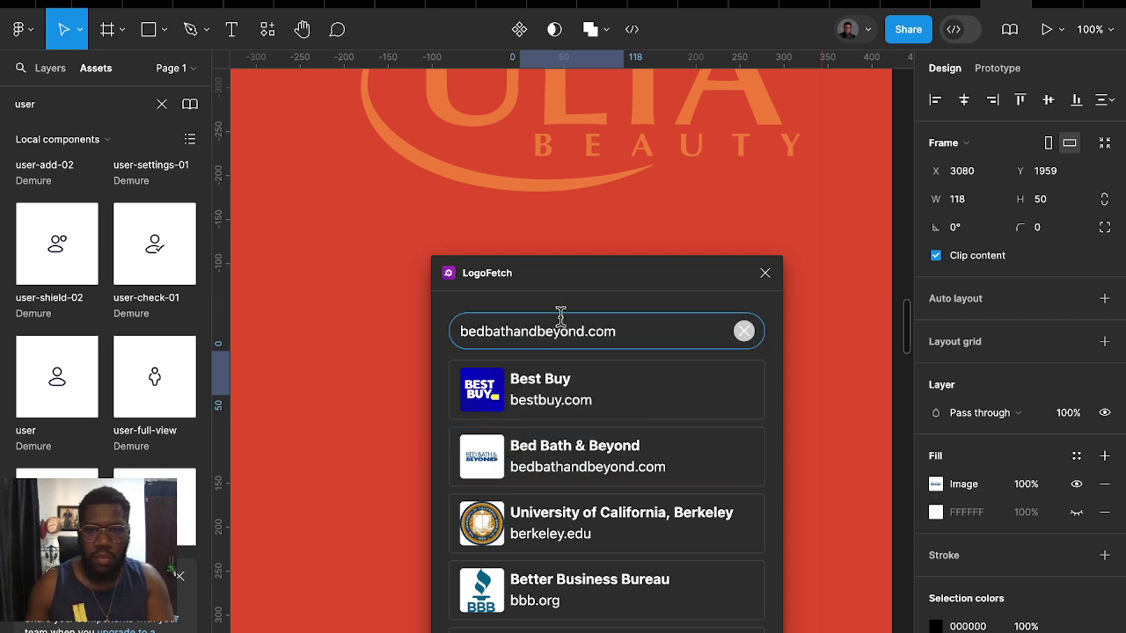
mouse_move(573, 286)
mouse_down()
mouse_move(627, 480)
mouse_move(583, 492)
mouse_up()
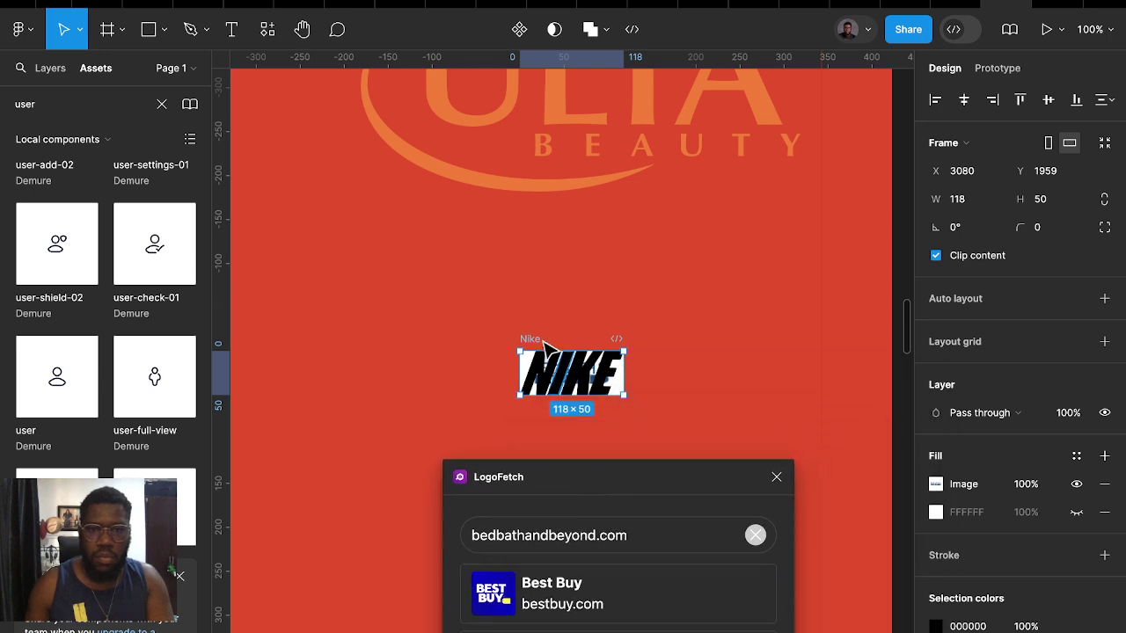
drag(534, 356, 625, 314)
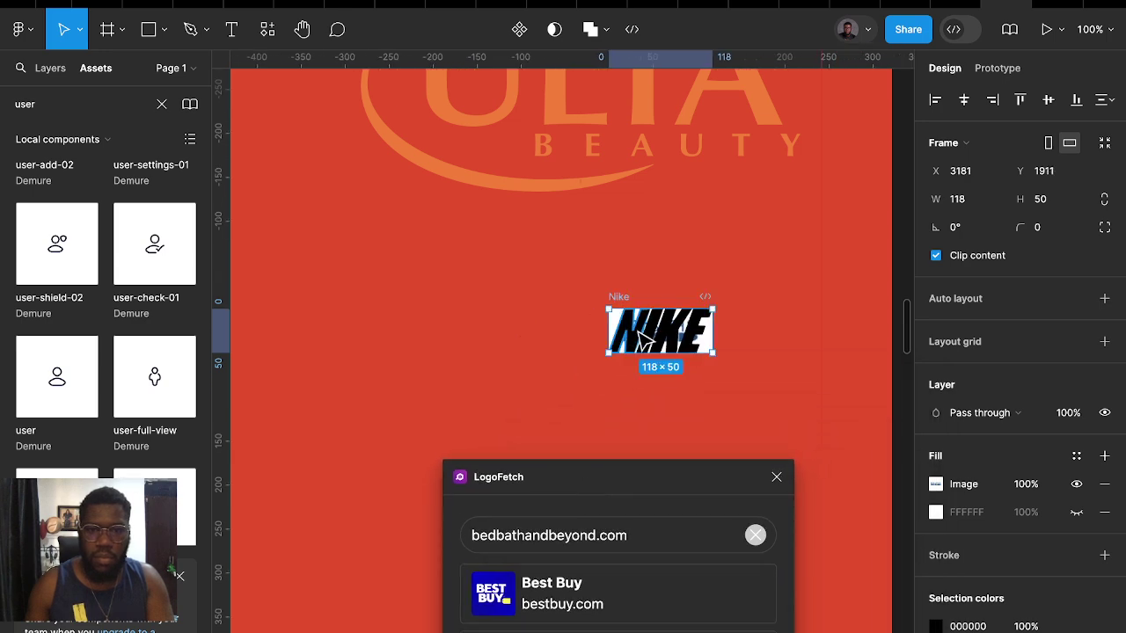
double_click(624, 314)
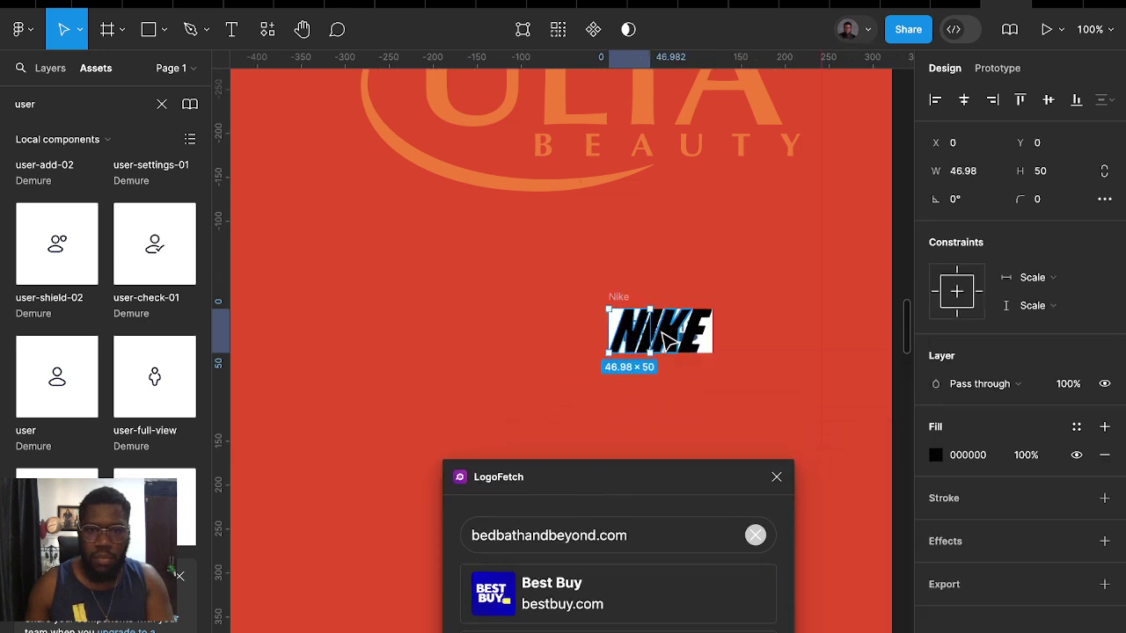
click(610, 271)
key(ctrl+z)
key(ctrl+z)
key(ctrl+z)
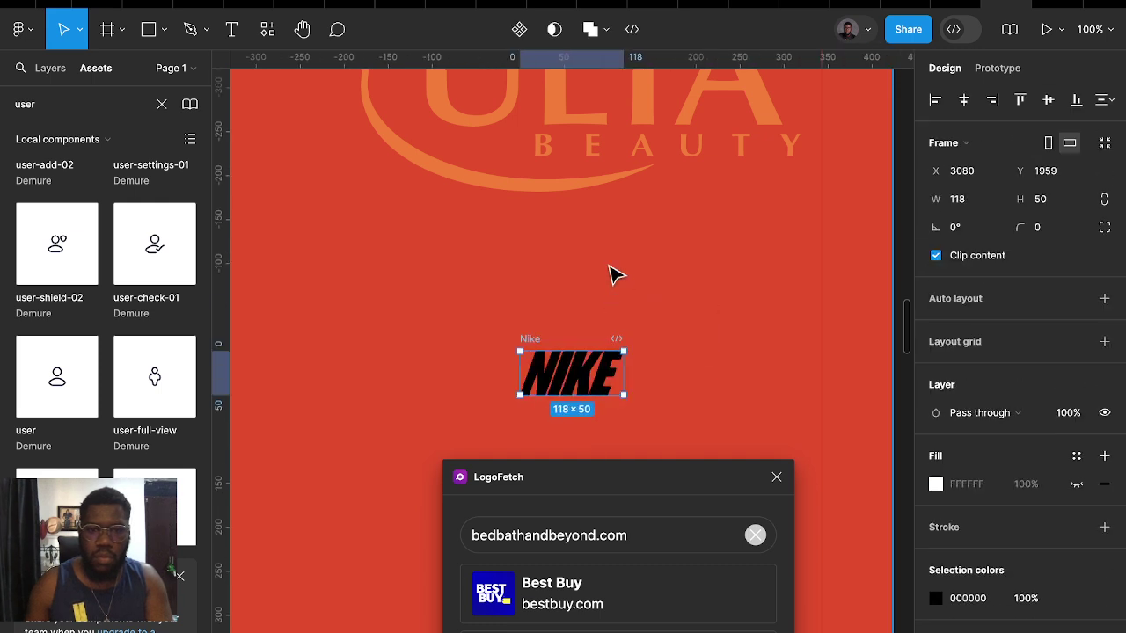
key(ctrl+z)
key(ctrl+z)
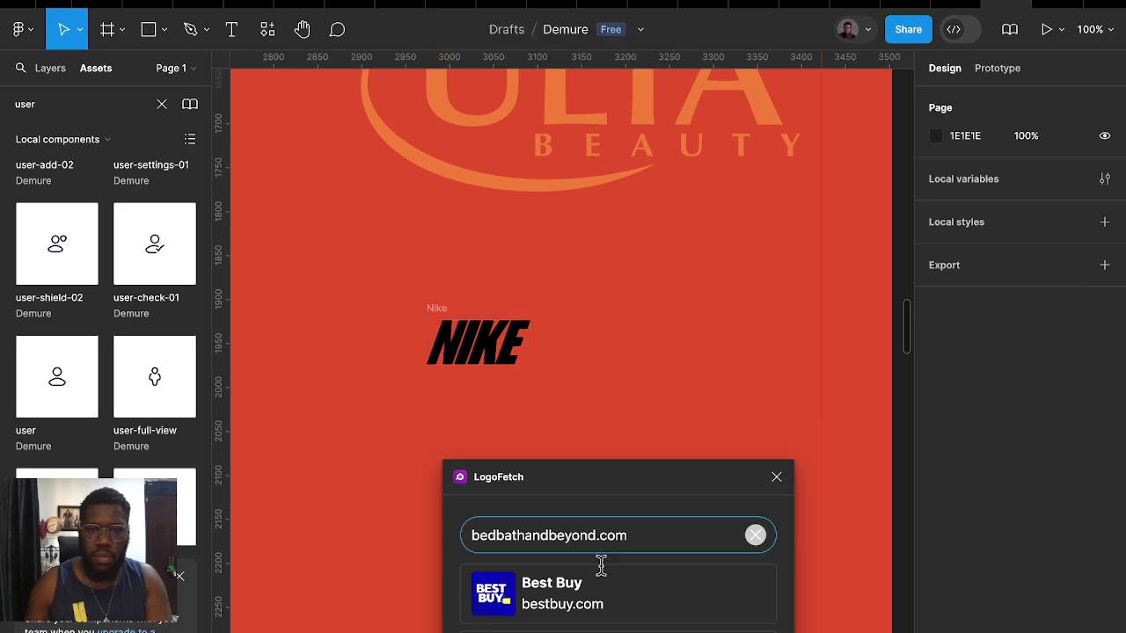
drag(637, 490, 680, 356)
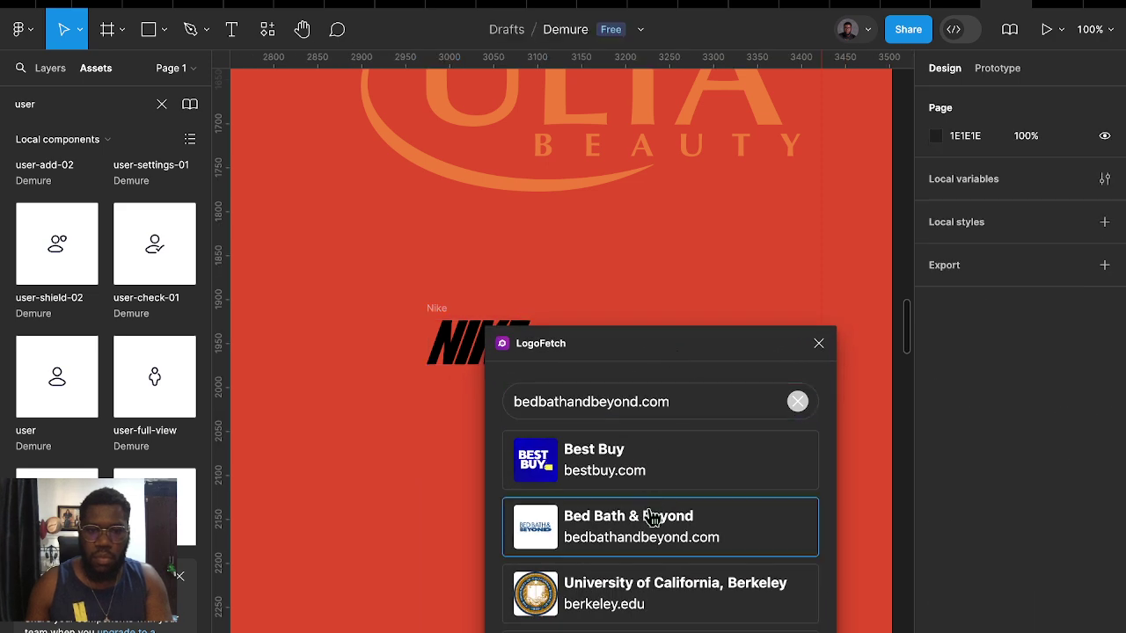
click(593, 533)
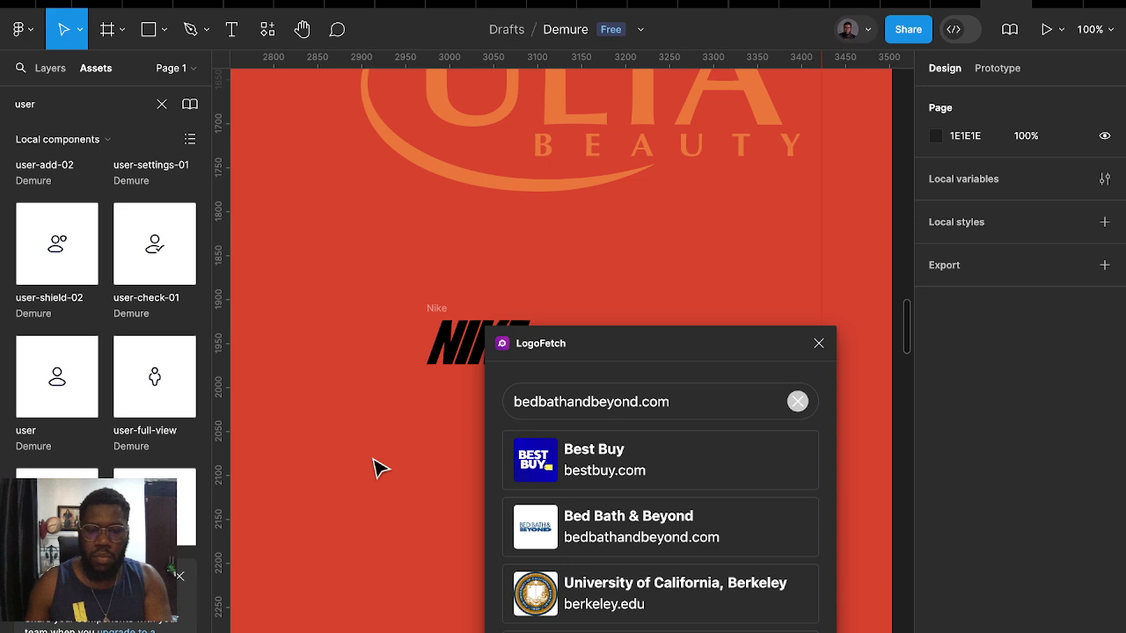
key(l)
key(f)
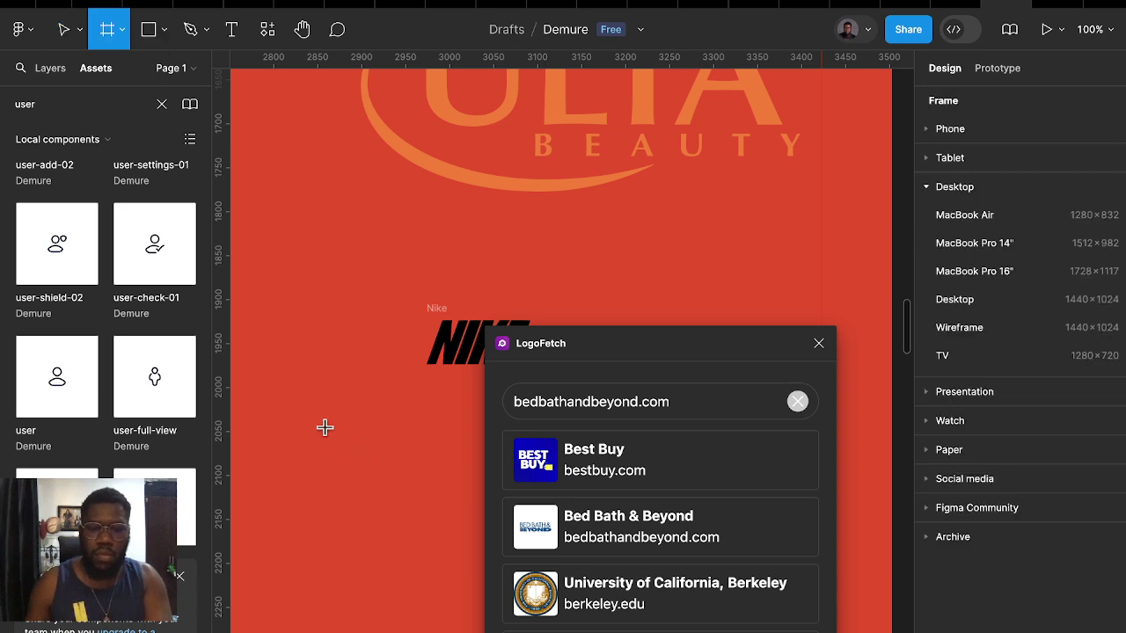
drag(322, 419, 446, 467)
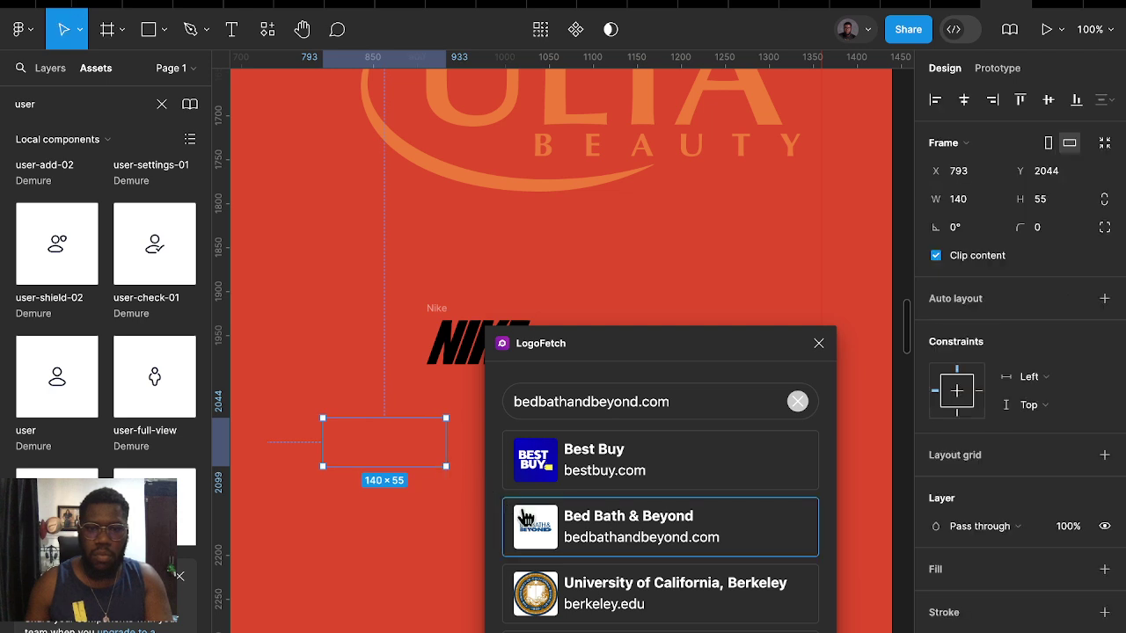
click(570, 527)
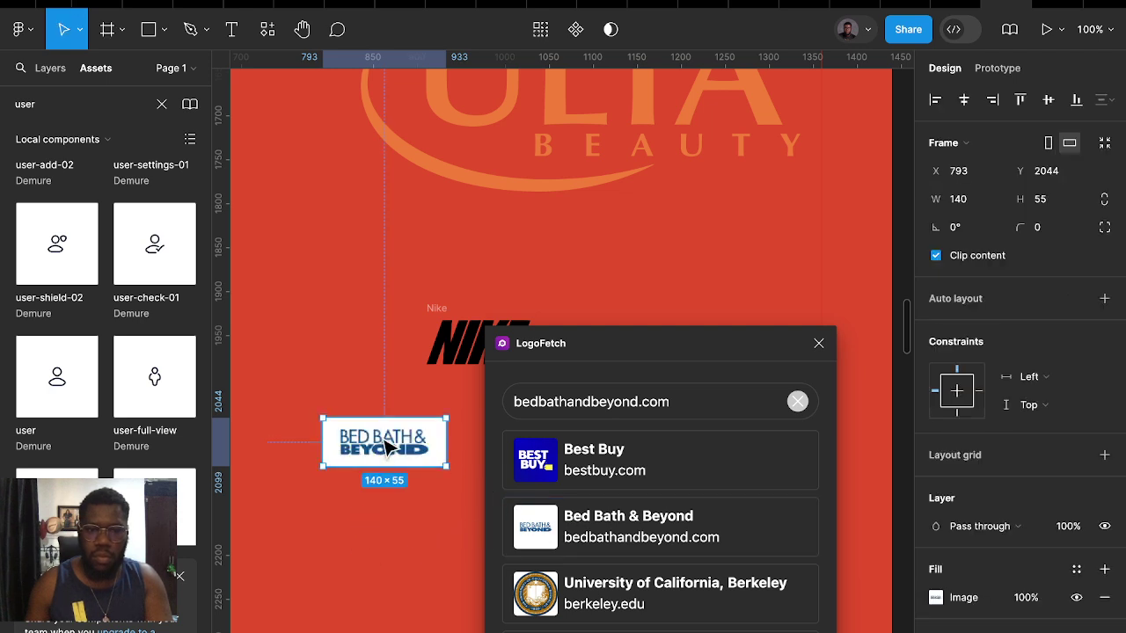
scroll(393, 447, up, 5)
scroll(400, 462, down, 2)
scroll(402, 466, down, 2)
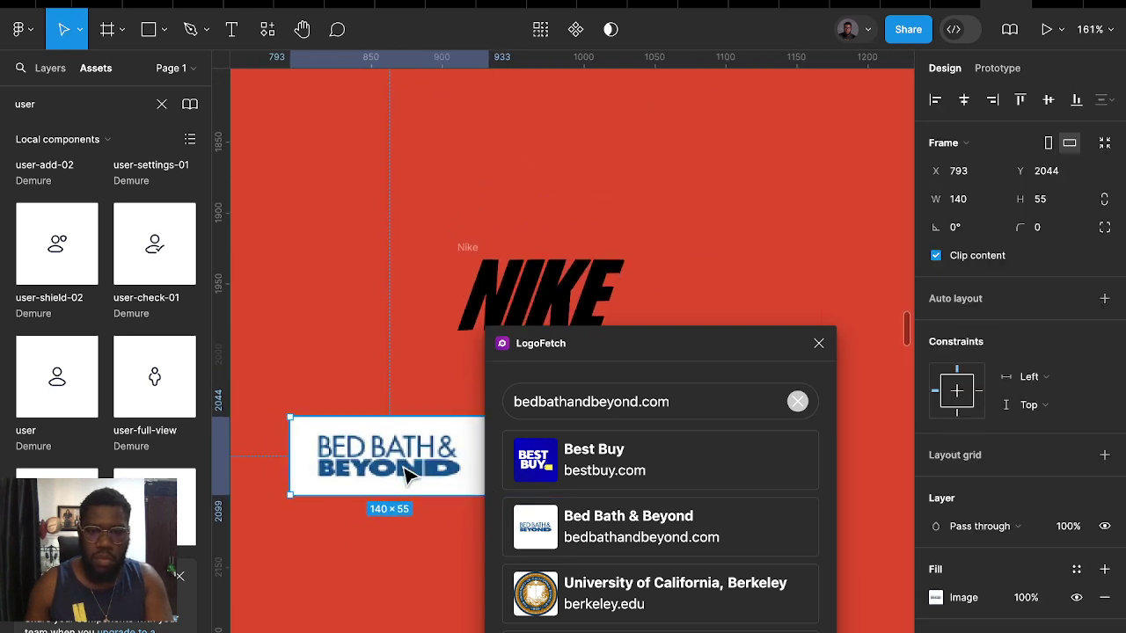
click(818, 343)
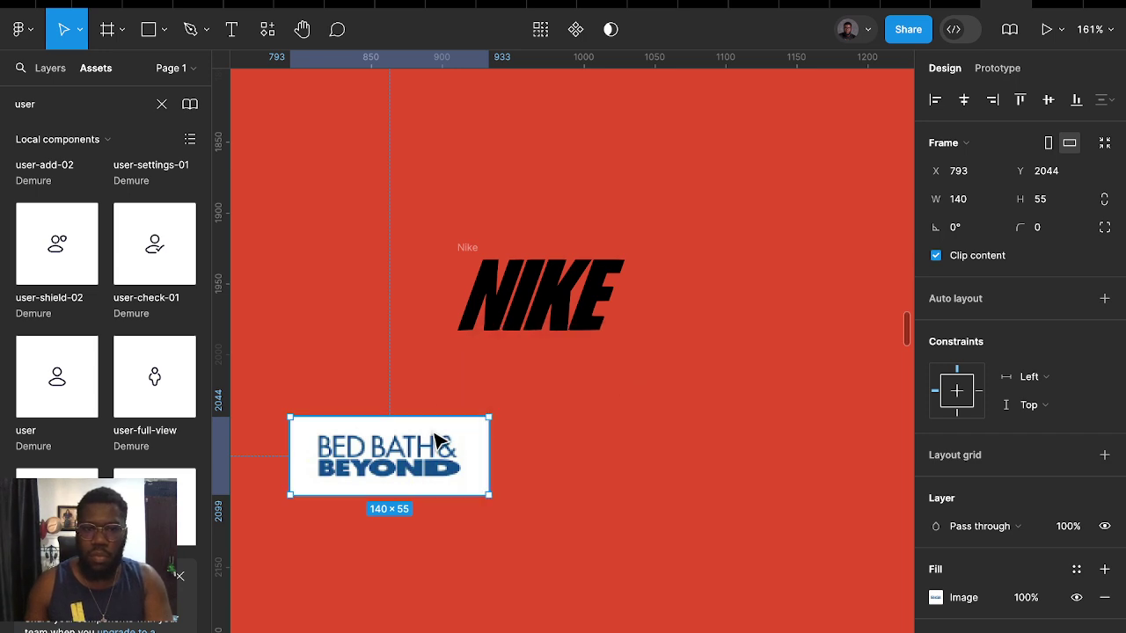
key(Delete)
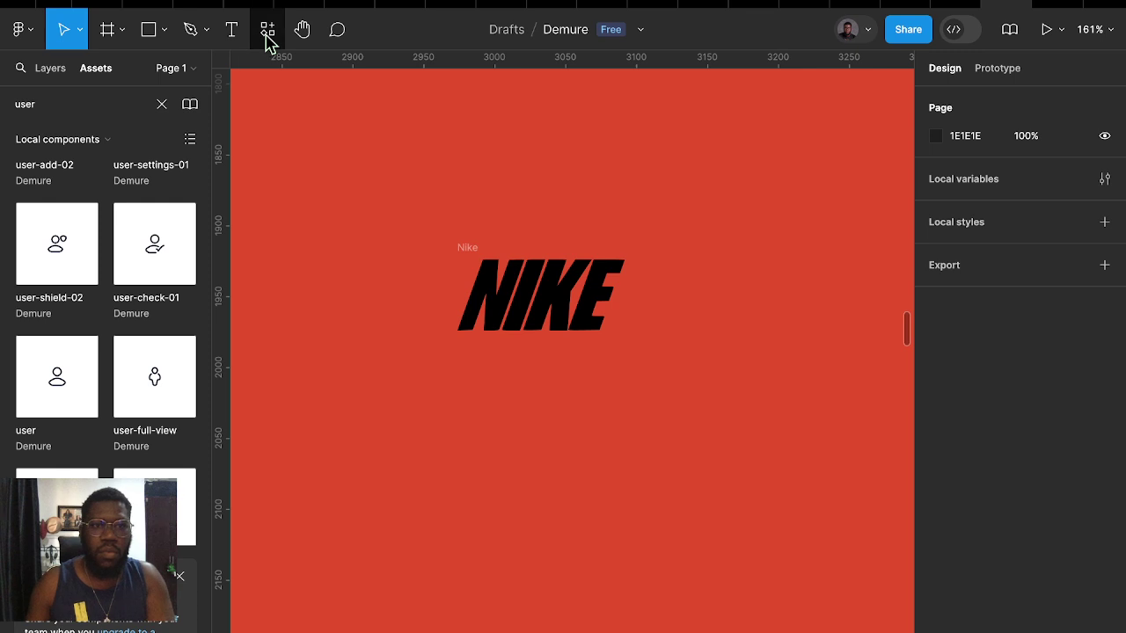
click(267, 36)
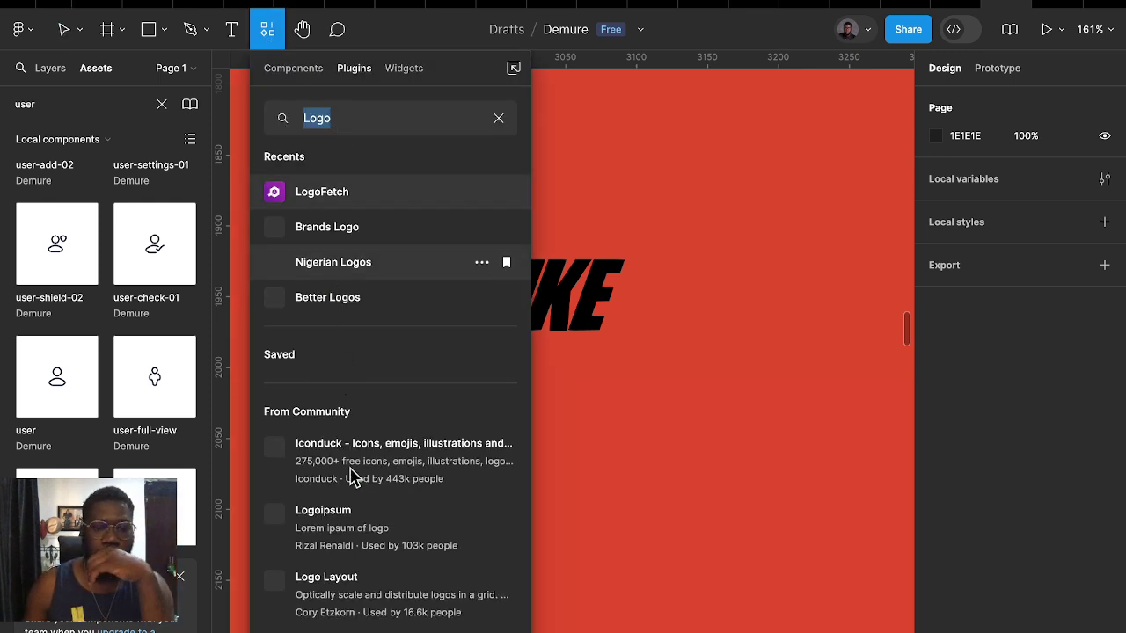
scroll(366, 492, down, 2)
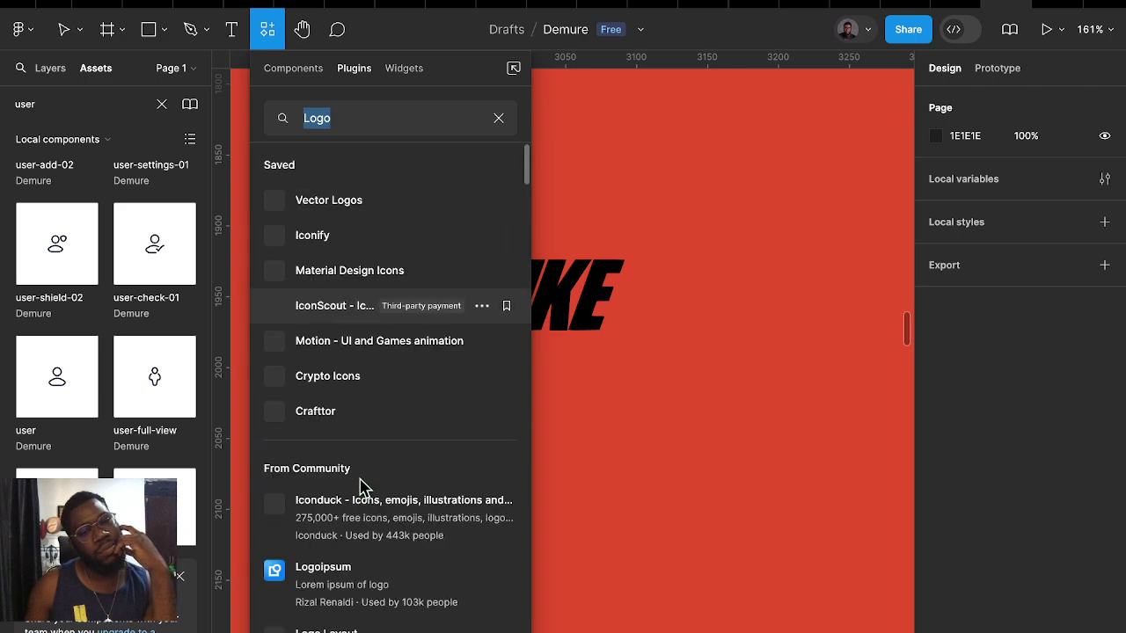
scroll(360, 484, down, 3)
scroll(365, 488, down, 2)
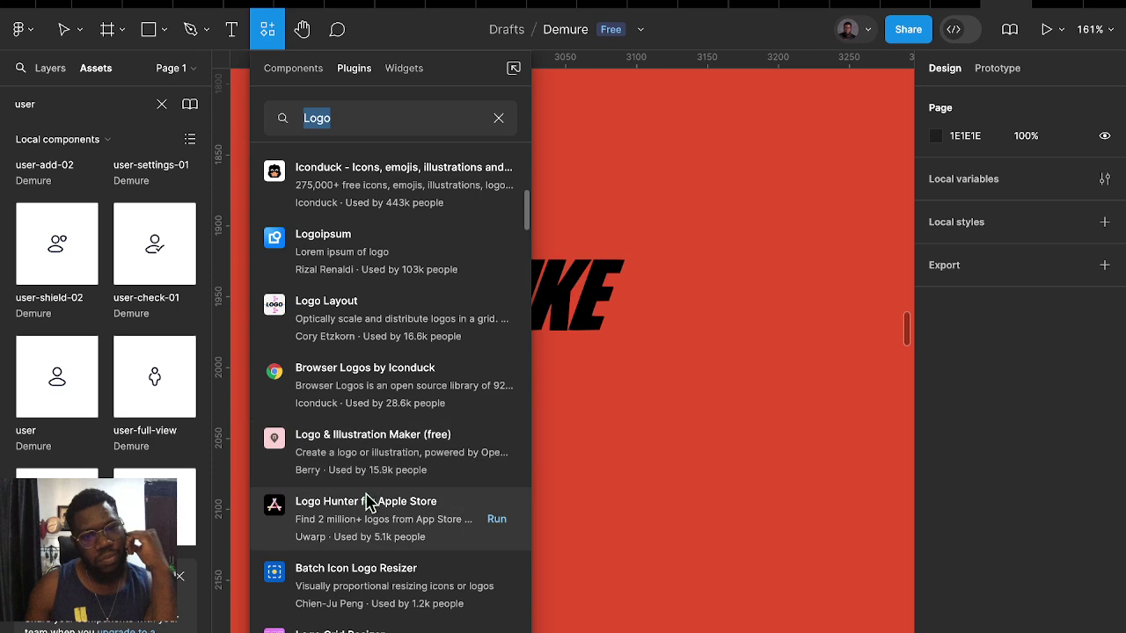
scroll(369, 532, down, 1)
scroll(370, 534, down, 1)
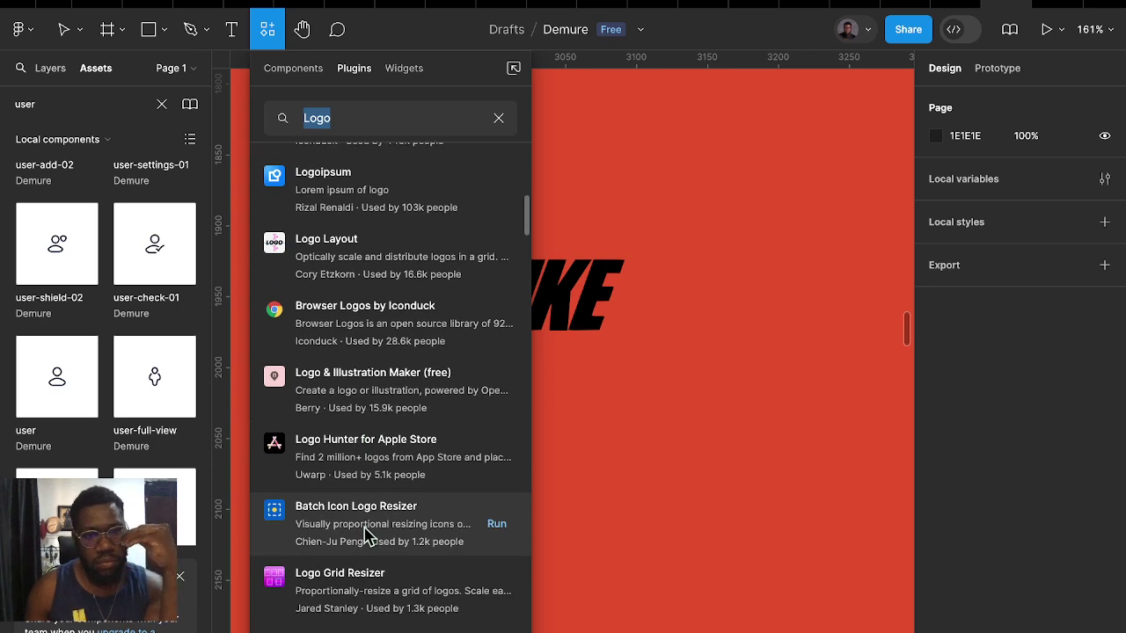
scroll(368, 536, down, 1)
scroll(368, 537, down, 1)
scroll(367, 534, down, 1)
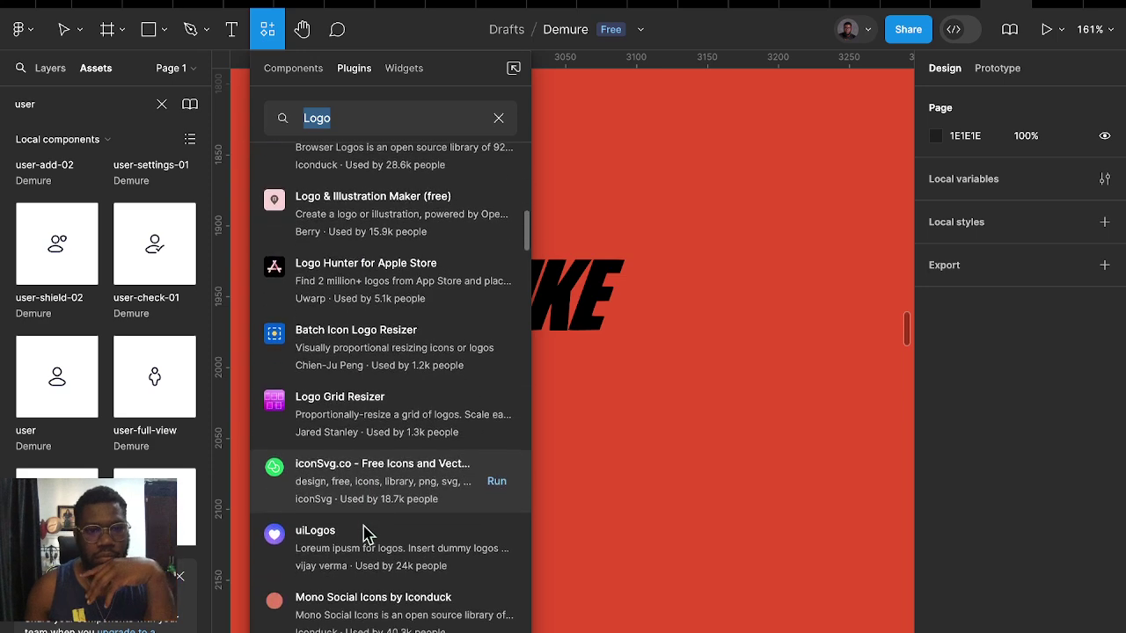
scroll(366, 533, down, 3)
scroll(369, 511, down, 3)
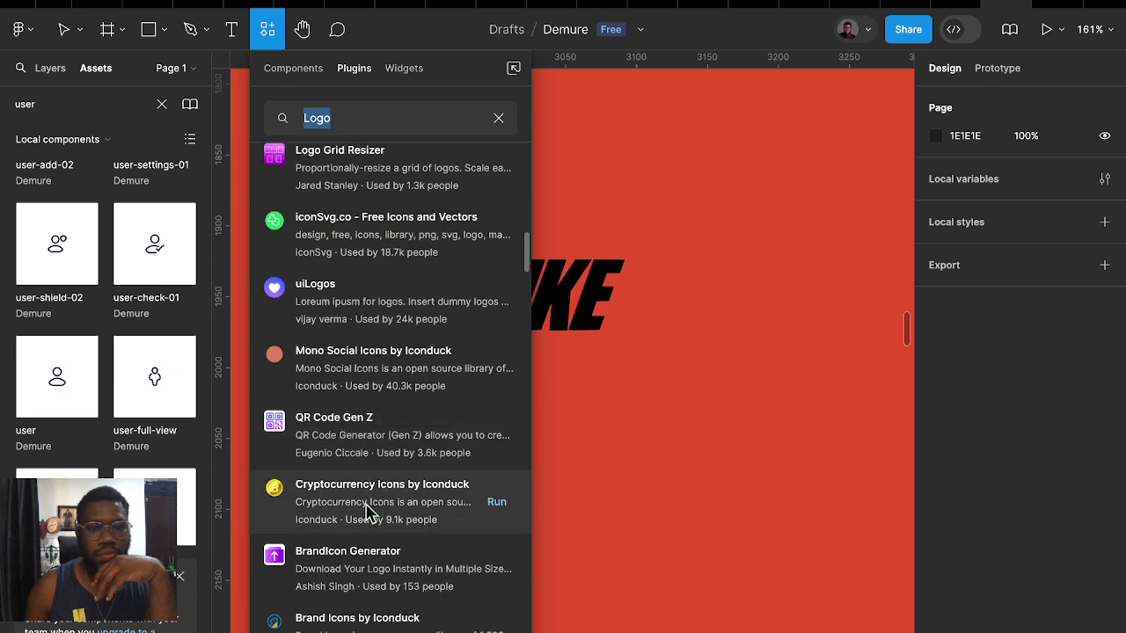
scroll(368, 511, down, 1)
scroll(370, 512, up, 1)
scroll(368, 513, down, 1)
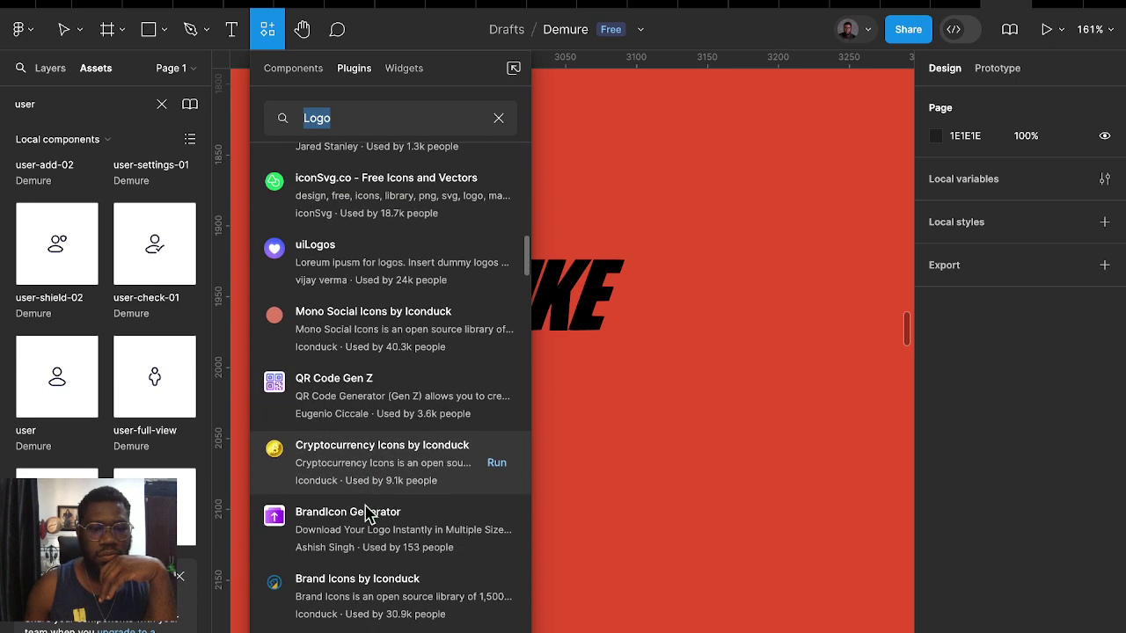
scroll(373, 545, down, 1)
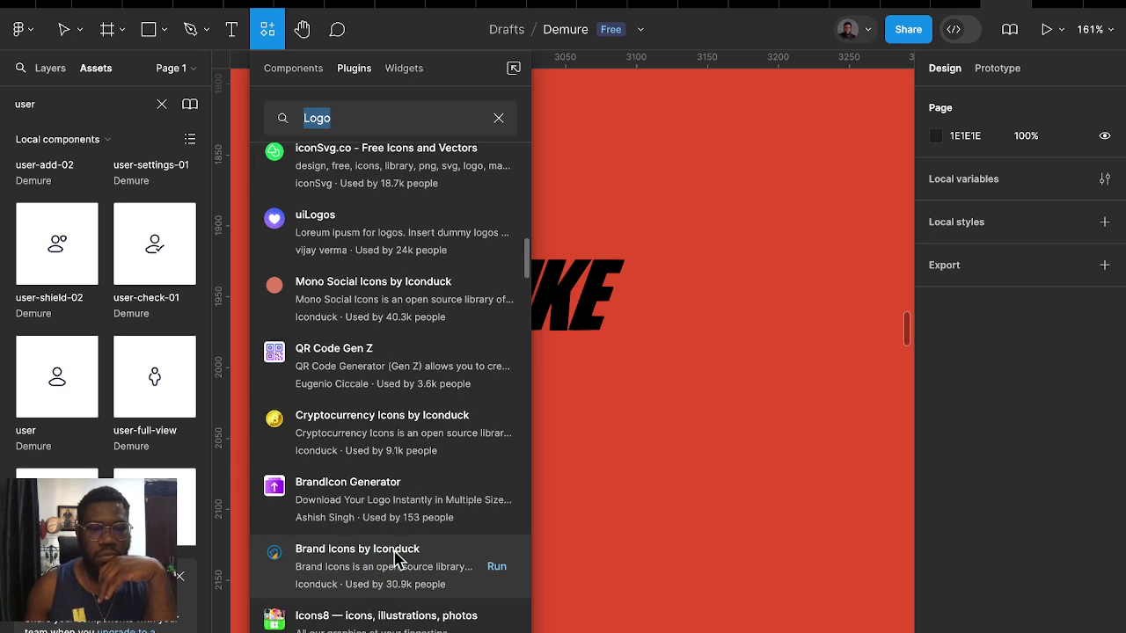
click(398, 556)
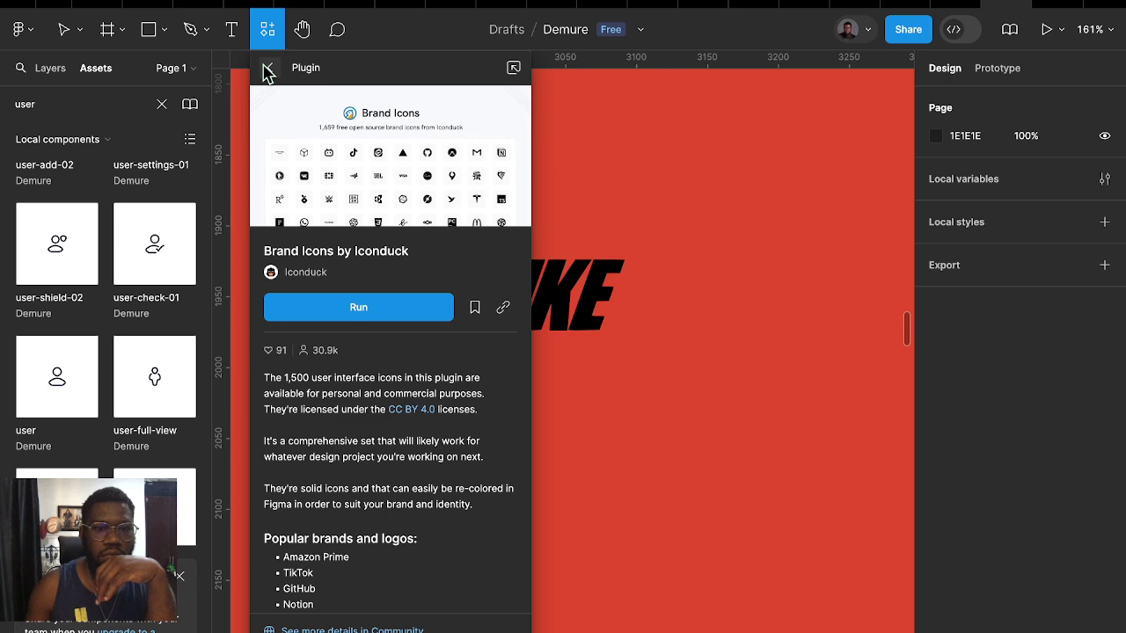
click(268, 70)
scroll(417, 593, down, 4)
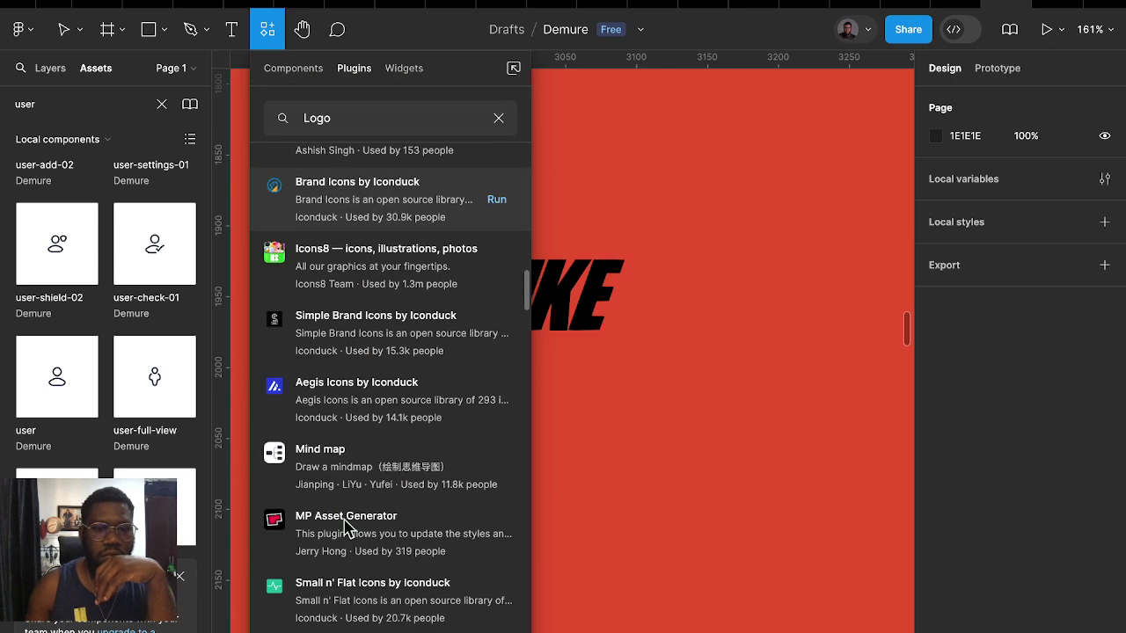
scroll(417, 594, down, 5)
scroll(378, 563, down, 2)
scroll(346, 524, down, 1)
scroll(343, 514, down, 4)
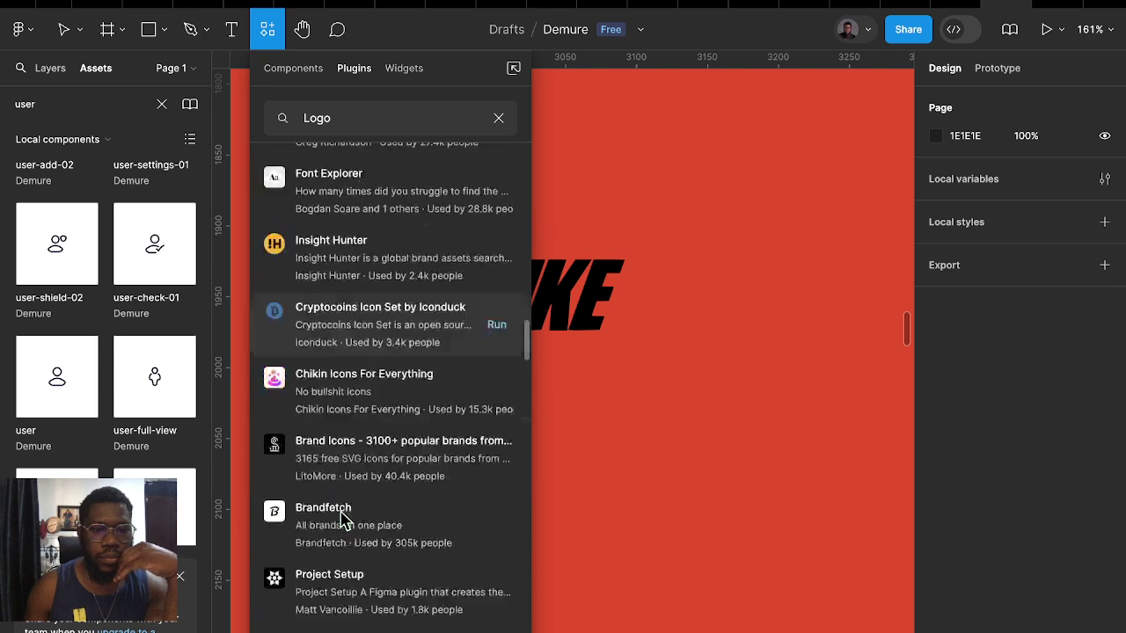
scroll(343, 519, down, 1)
scroll(377, 518, down, 5)
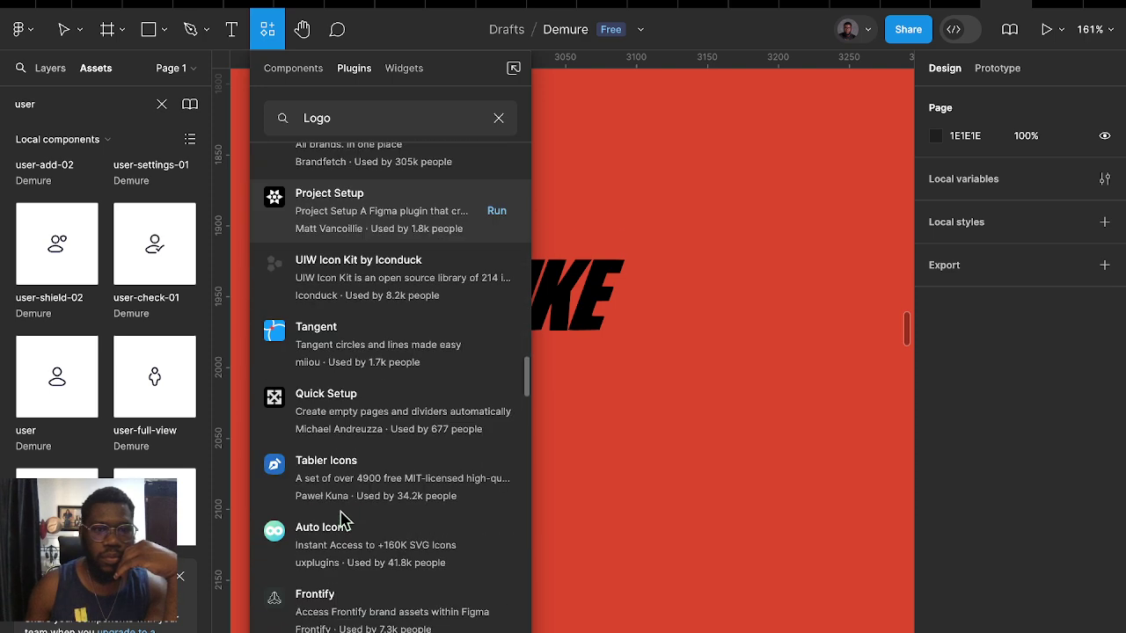
scroll(378, 522, down, 1)
scroll(382, 520, down, 5)
scroll(352, 470, down, 2)
scroll(352, 470, down, 2)
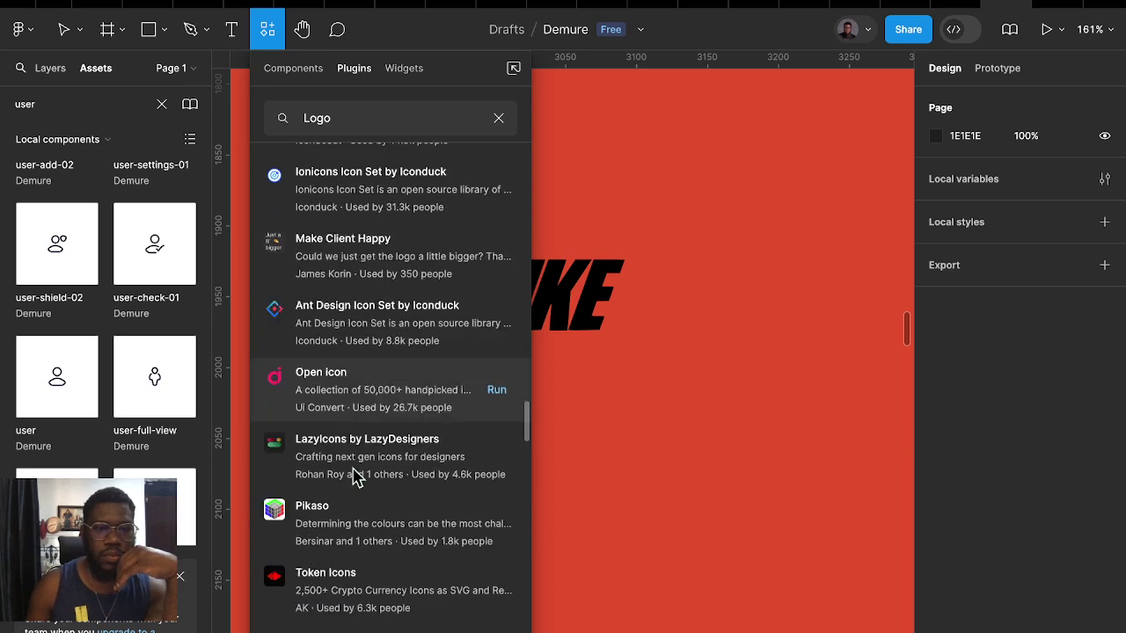
scroll(354, 472, down, 3)
scroll(354, 472, down, 4)
scroll(353, 476, down, 2)
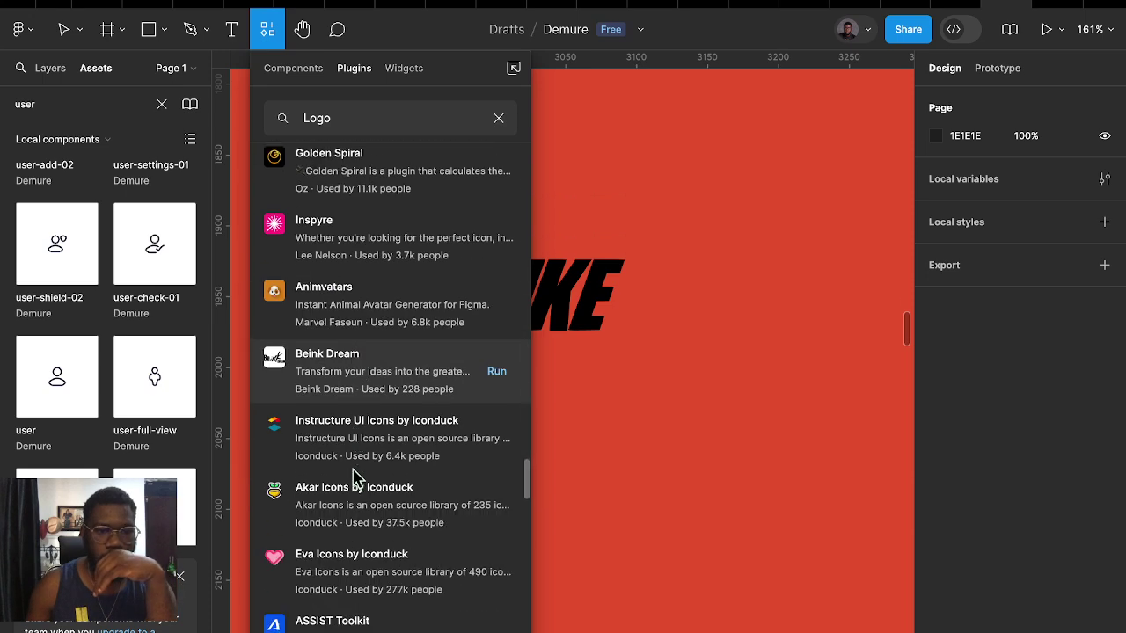
scroll(354, 477, down, 1)
scroll(355, 478, down, 2)
scroll(357, 477, down, 3)
scroll(357, 478, down, 5)
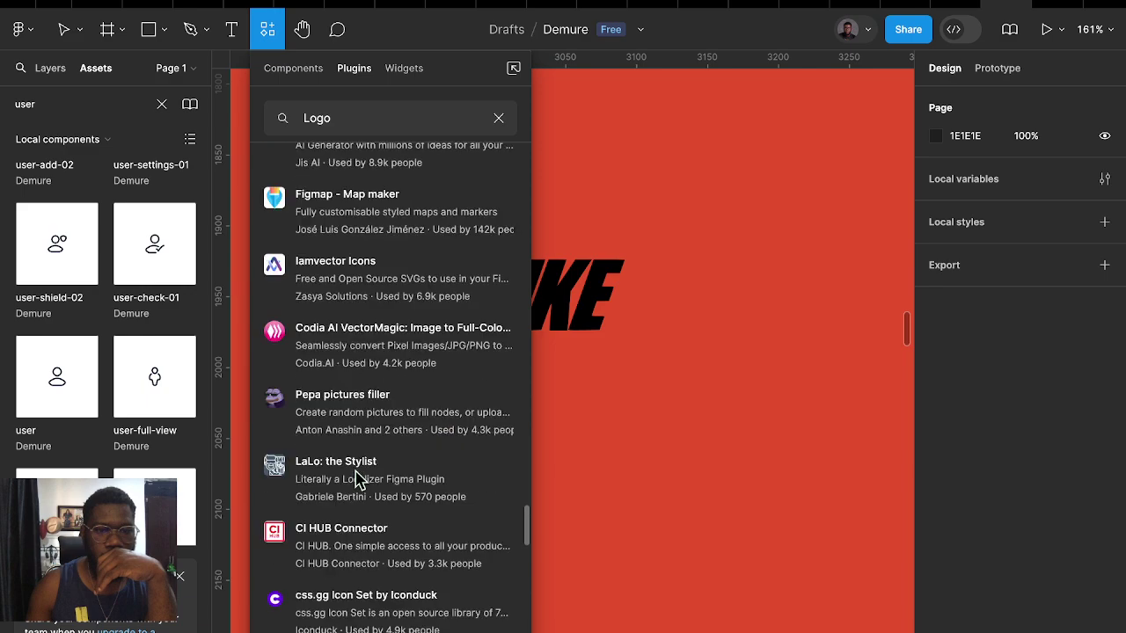
scroll(359, 478, down, 3)
scroll(360, 471, down, 4)
scroll(361, 466, down, 1)
scroll(362, 466, down, 5)
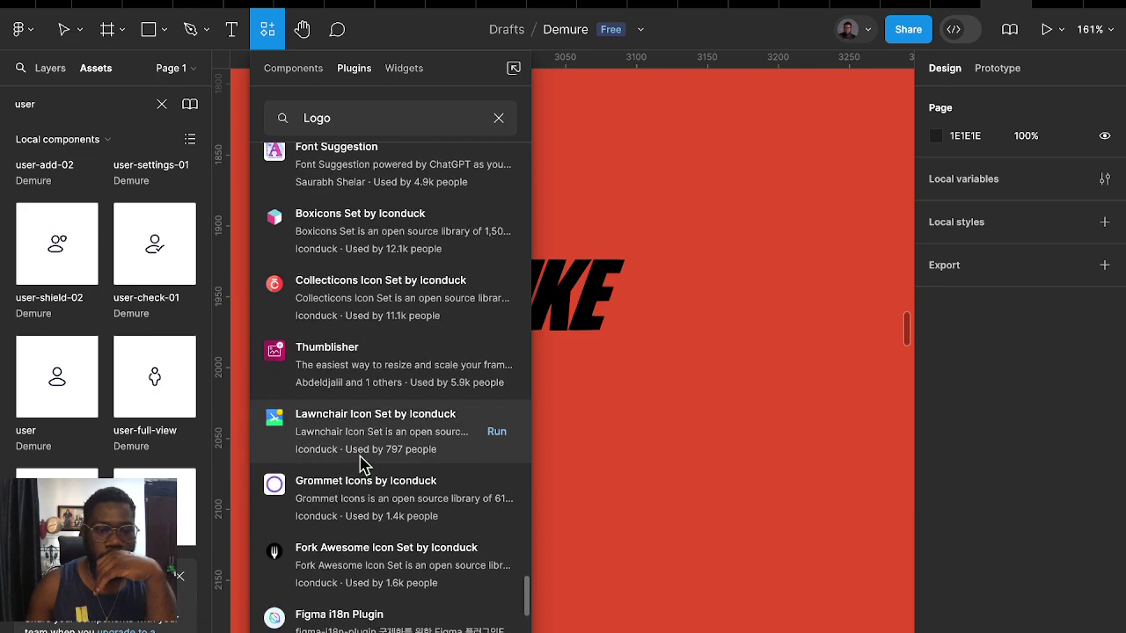
scroll(362, 466, down, 2)
scroll(362, 466, down, 2)
scroll(363, 466, down, 2)
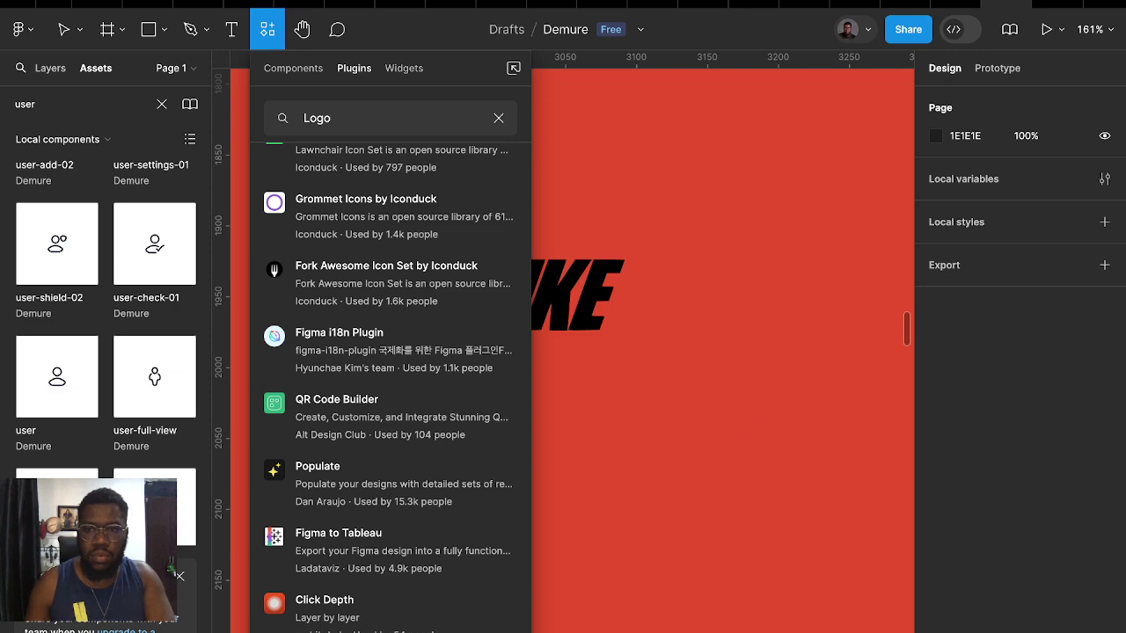
scroll(387, 290, up, 5)
scroll(391, 307, up, 10)
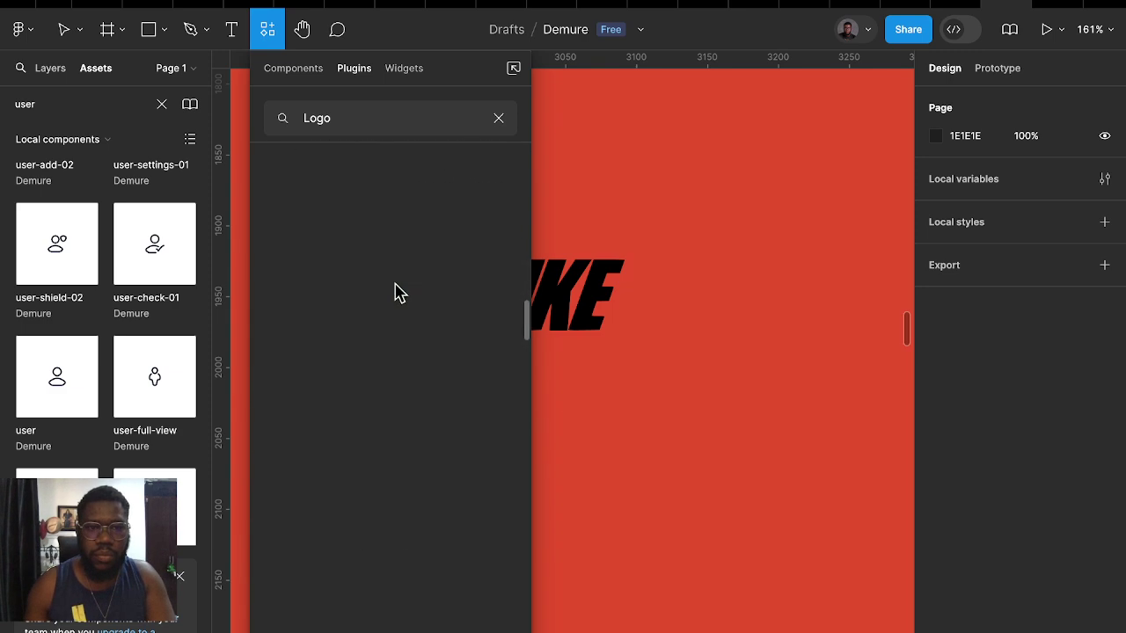
scroll(396, 281, up, 10)
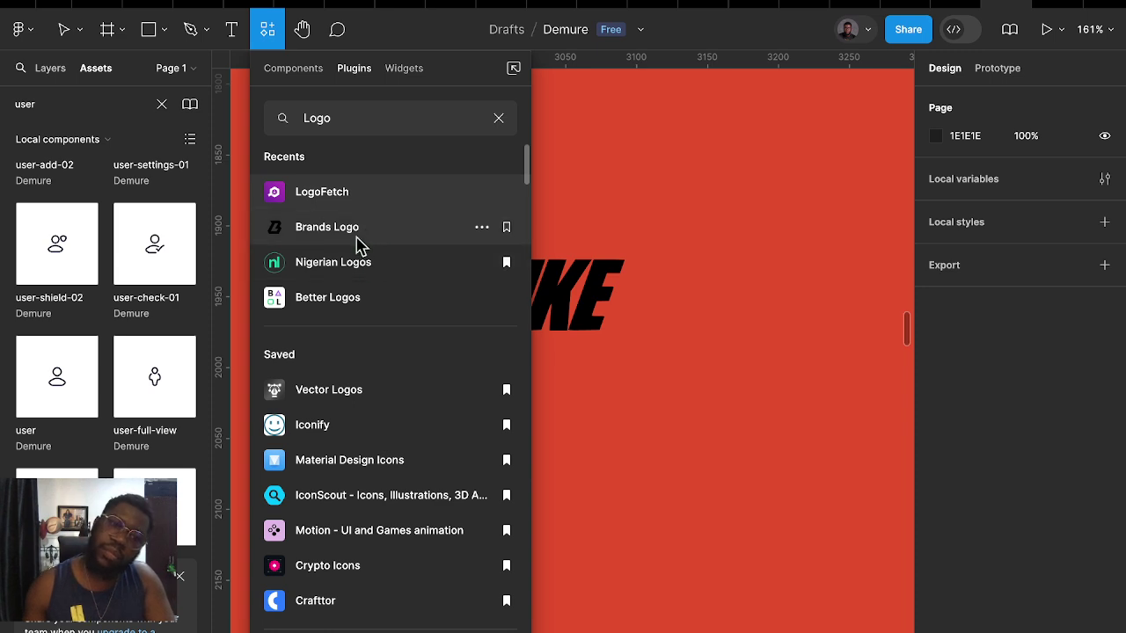
Scroll the Brands Logo grid and add the Baxter logo to the canvas
key(Escape)
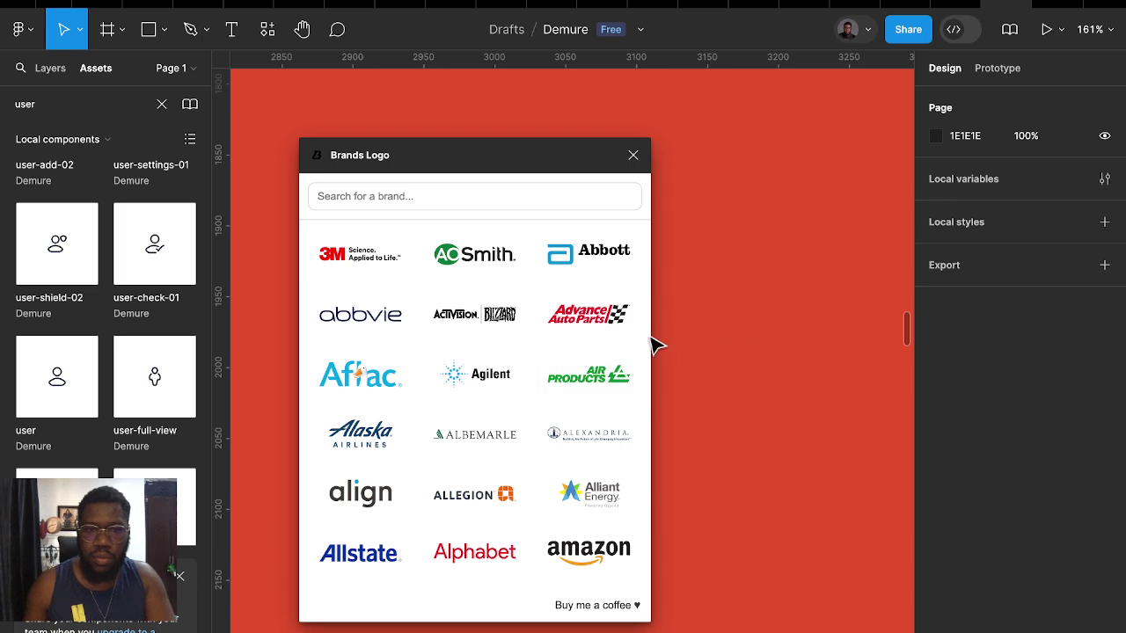
scroll(492, 404, down, 3)
scroll(495, 435, down, 3)
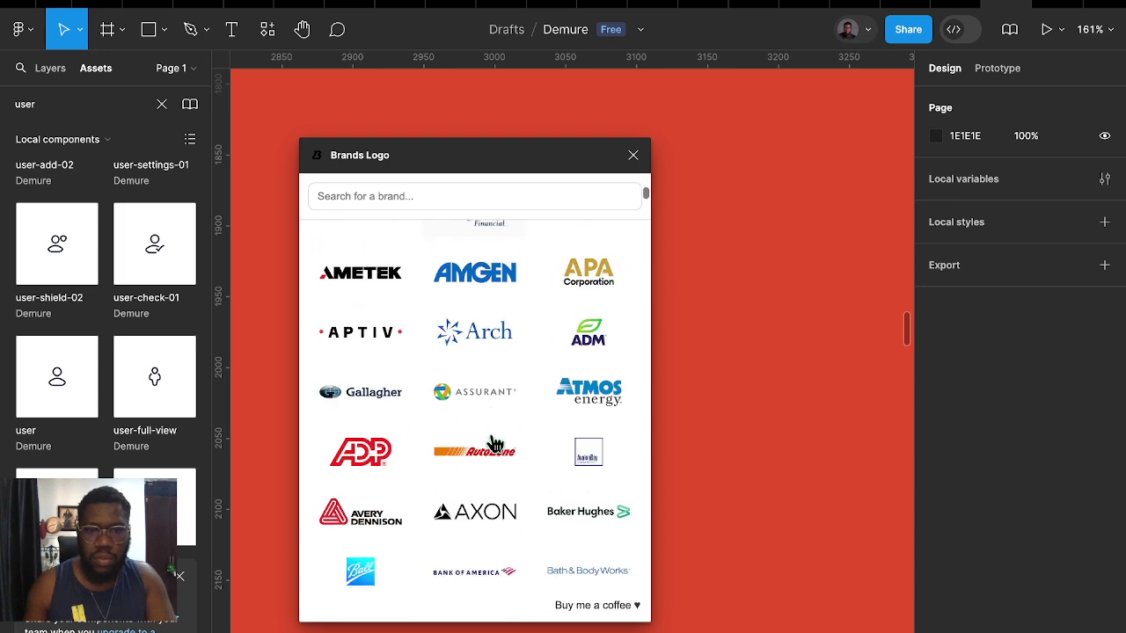
scroll(495, 437, down, 1)
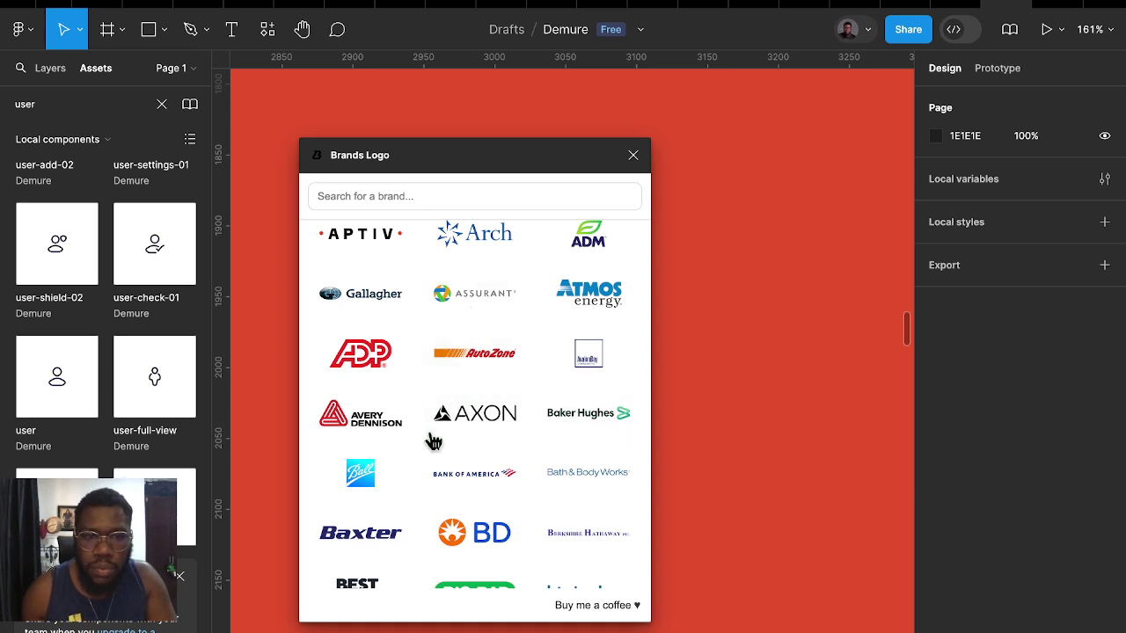
scroll(434, 448, down, 1)
scroll(438, 471, down, 2)
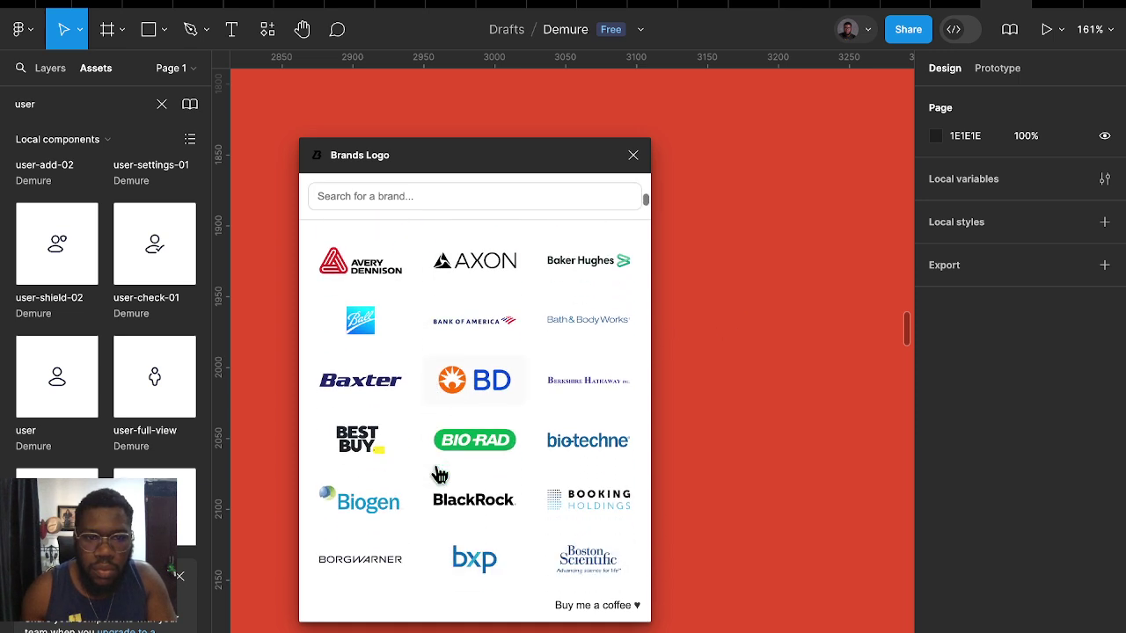
click(365, 389)
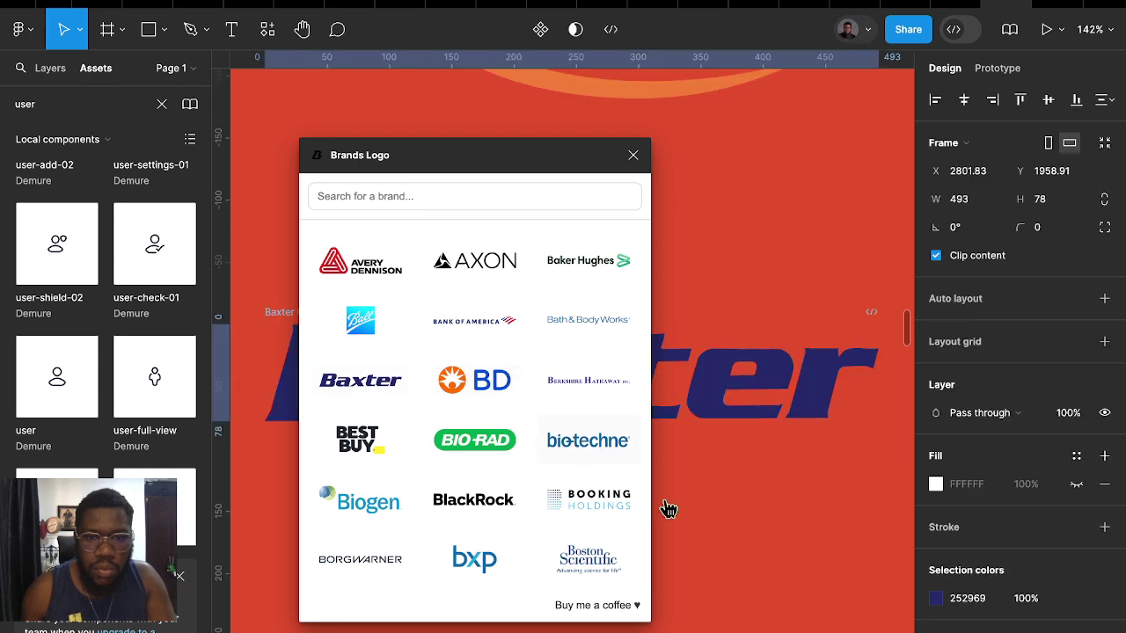
click(725, 487)
Add the Biogen logo to the canvas and deselect it
scroll(455, 525, down, 1)
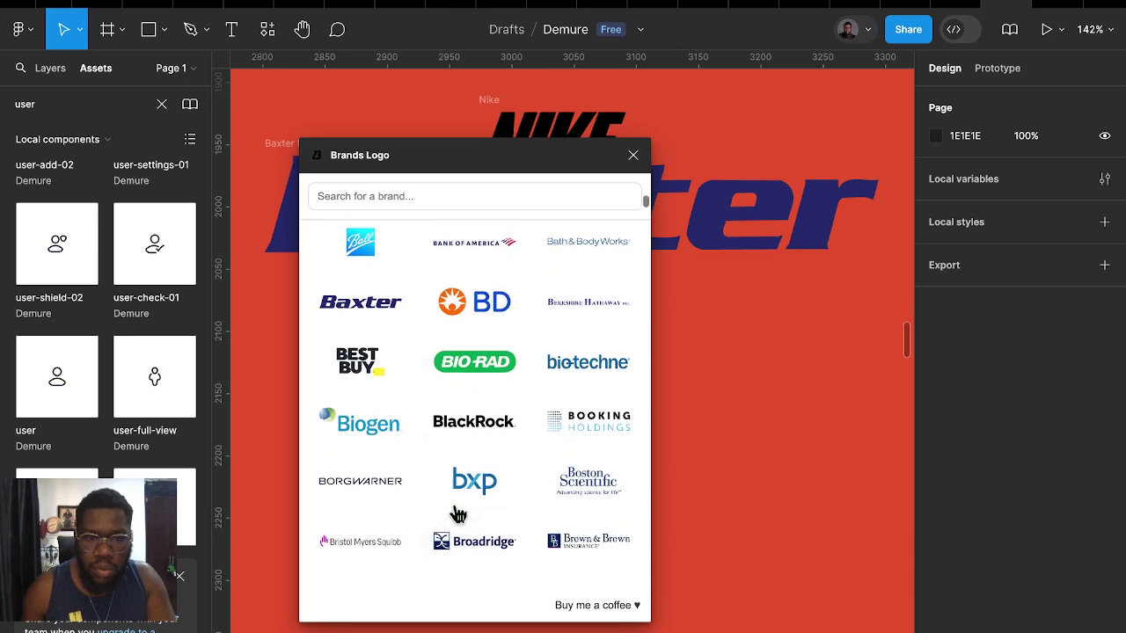
click(370, 440)
scroll(410, 502, down, 1)
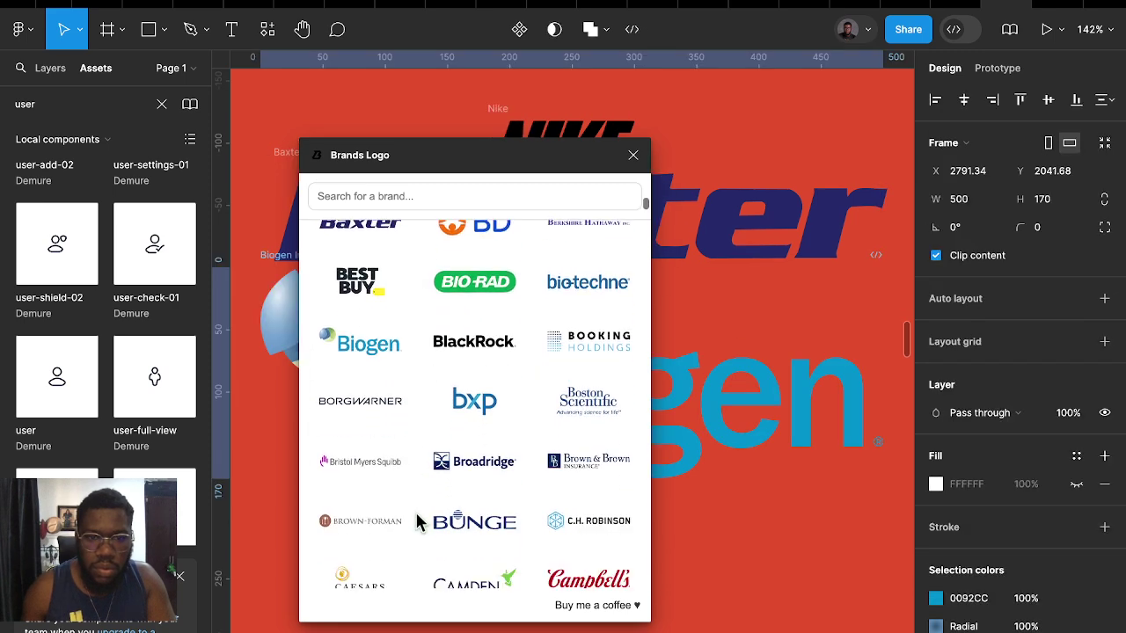
scroll(449, 510, down, 2)
scroll(528, 515, down, 2)
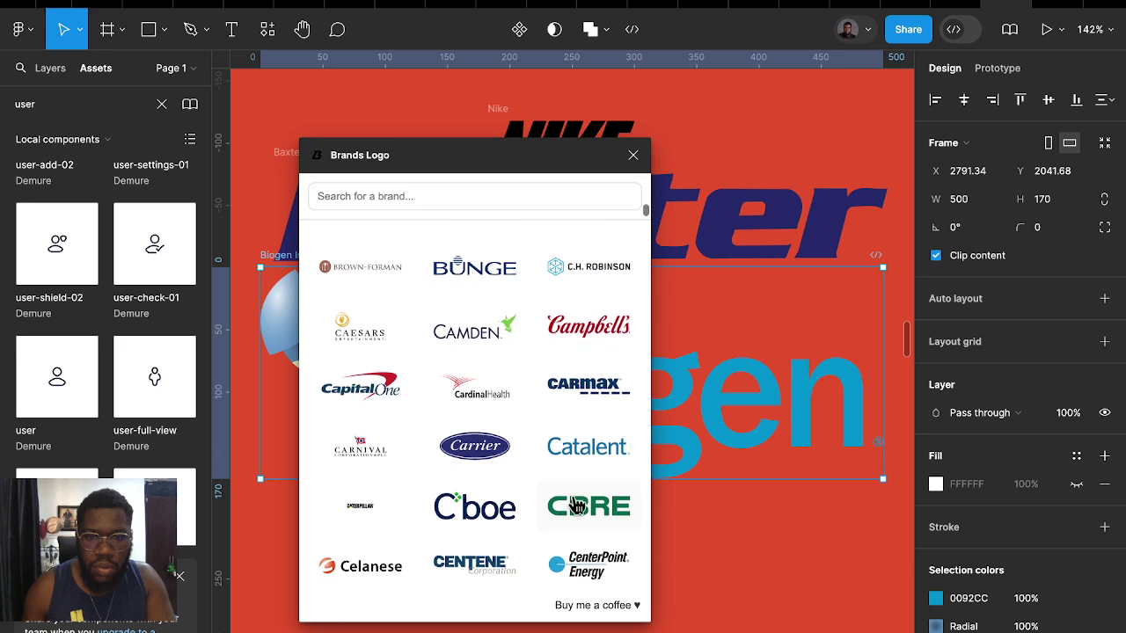
scroll(616, 510, down, 2)
scroll(757, 518, down, 2)
key(Escape)
Scroll further down the grid and insert the HCA Healthcare logo
scroll(478, 527, down, 2)
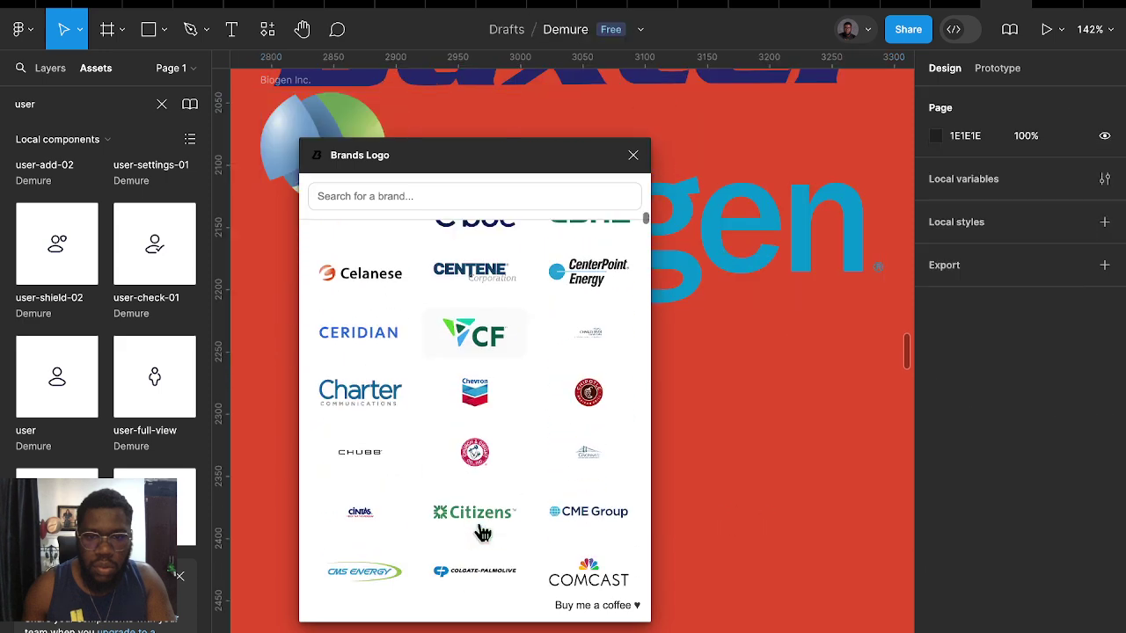
scroll(475, 528, down, 2)
scroll(475, 525, down, 1)
scroll(475, 524, down, 2)
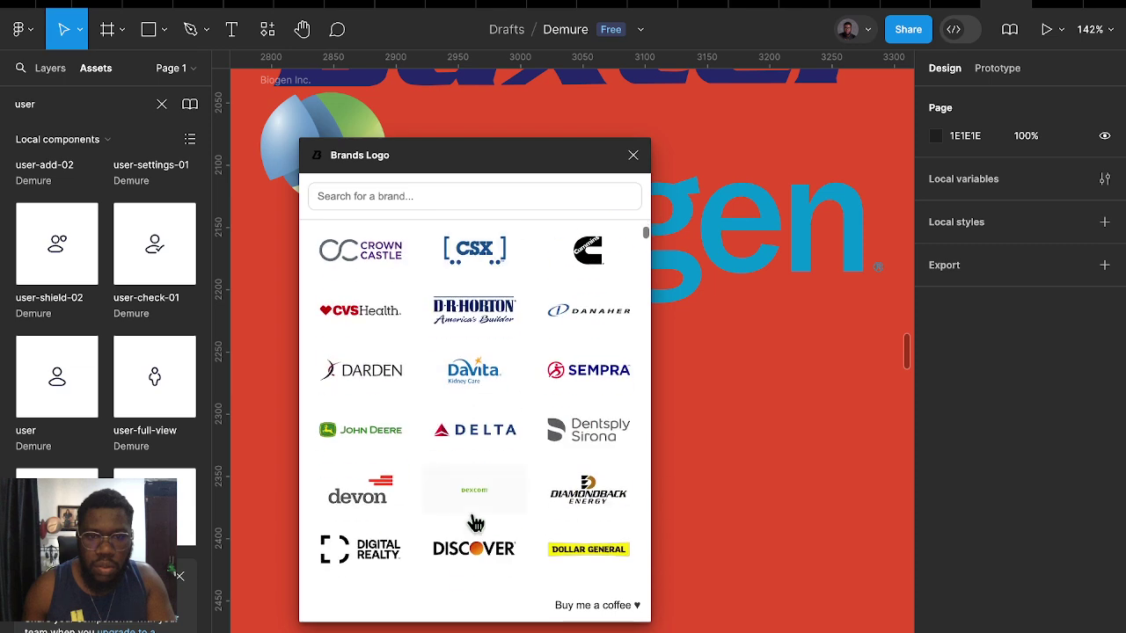
scroll(475, 518, down, 2)
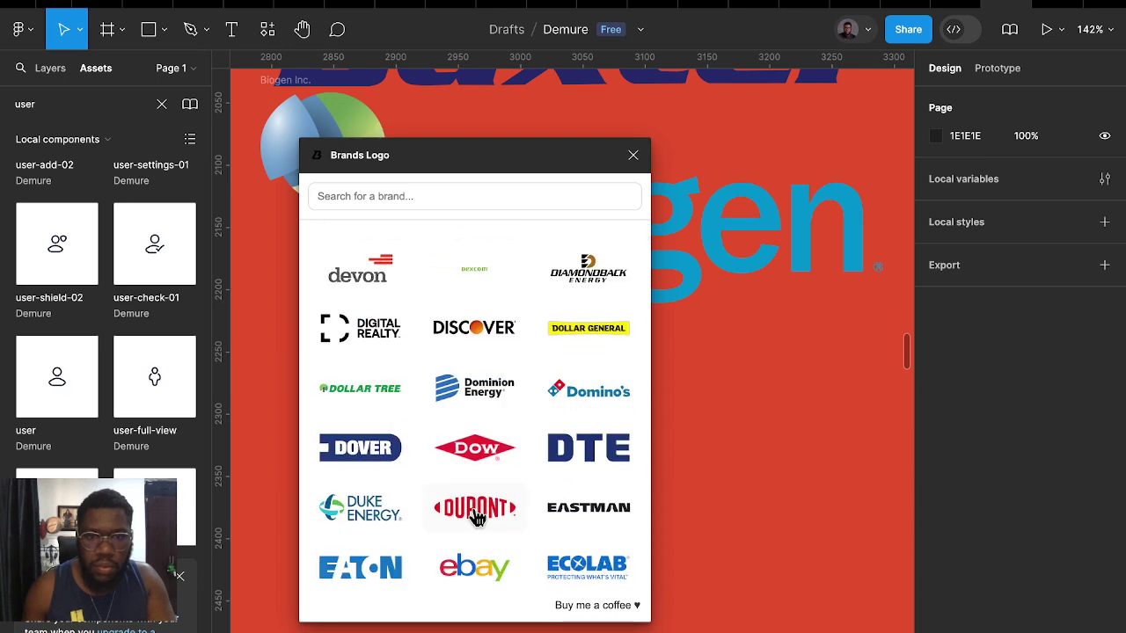
scroll(476, 519, down, 1)
scroll(482, 518, down, 1)
scroll(493, 517, down, 1)
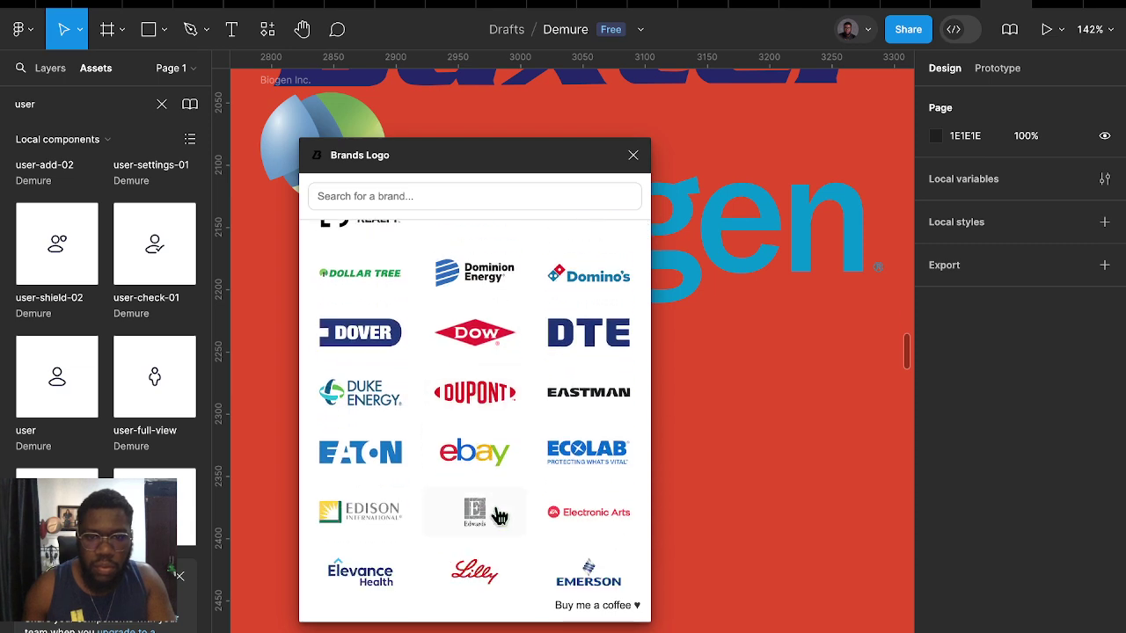
scroll(498, 515, down, 1)
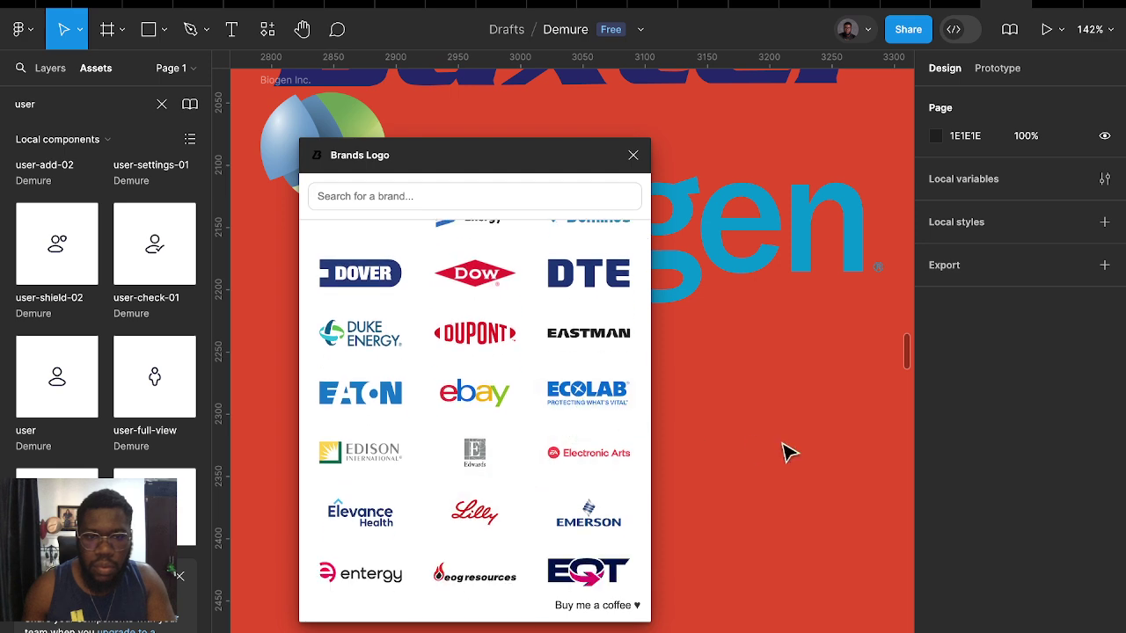
scroll(786, 451, down, 3)
scroll(409, 510, down, 2)
scroll(410, 510, down, 2)
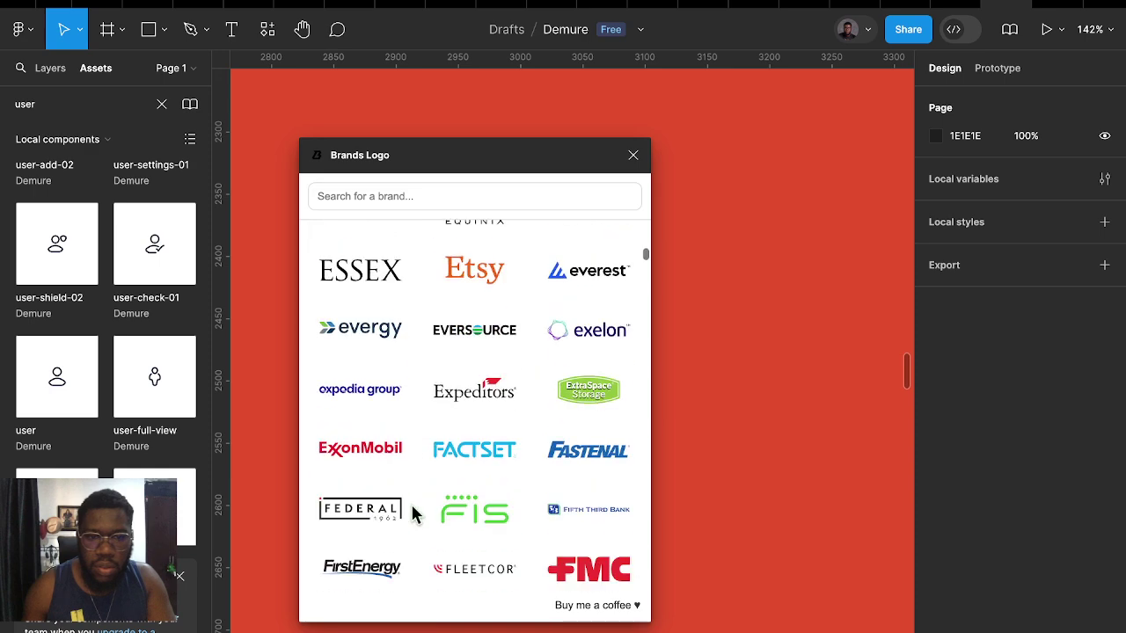
scroll(413, 512, down, 4)
scroll(415, 514, down, 4)
scroll(422, 505, up, 1)
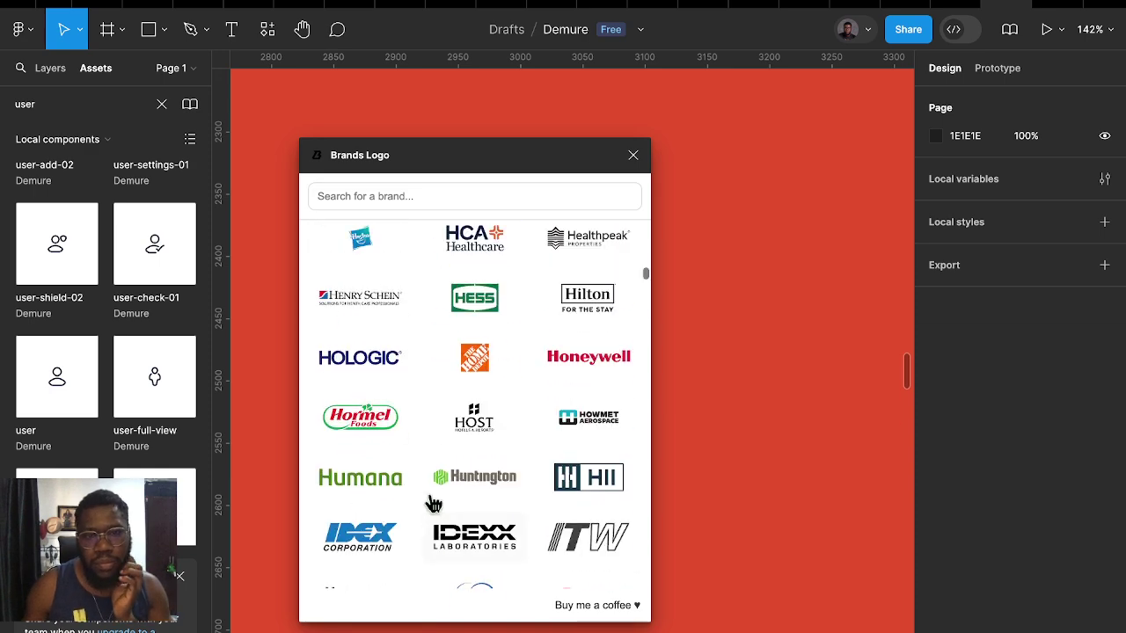
scroll(439, 499, up, 5)
scroll(466, 498, down, 2)
click(476, 423)
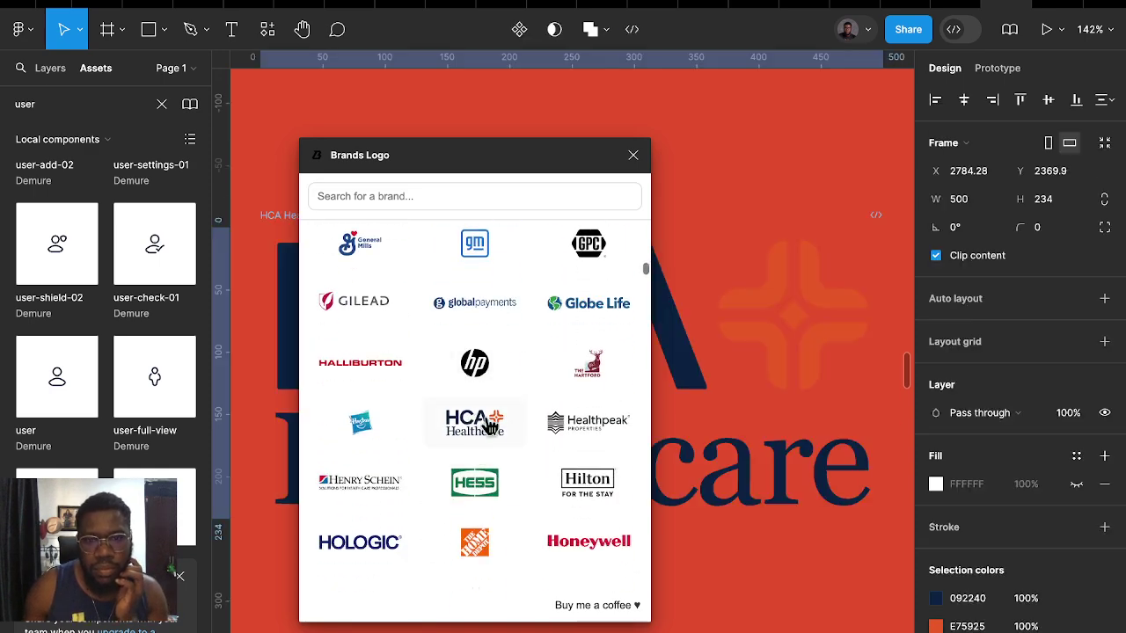
Search 'mary', clear it, and scroll the full grid down to YouTube and Zapier
scroll(709, 510, down, 4)
scroll(708, 508, down, 2)
scroll(519, 491, down, 5)
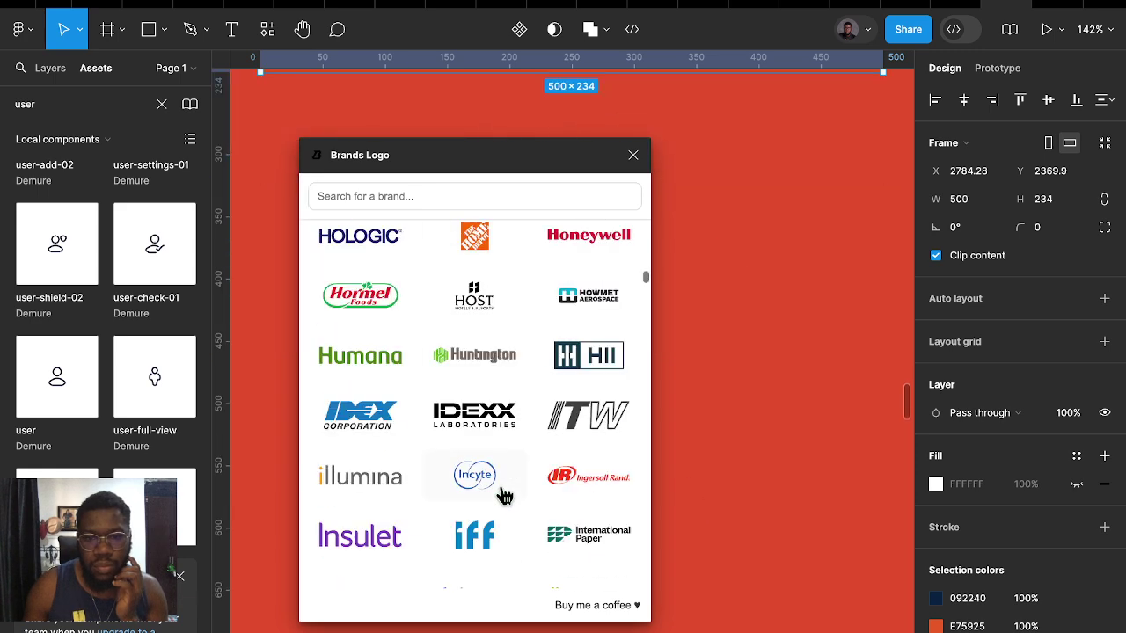
scroll(506, 495, up, 2)
scroll(564, 504, down, 1)
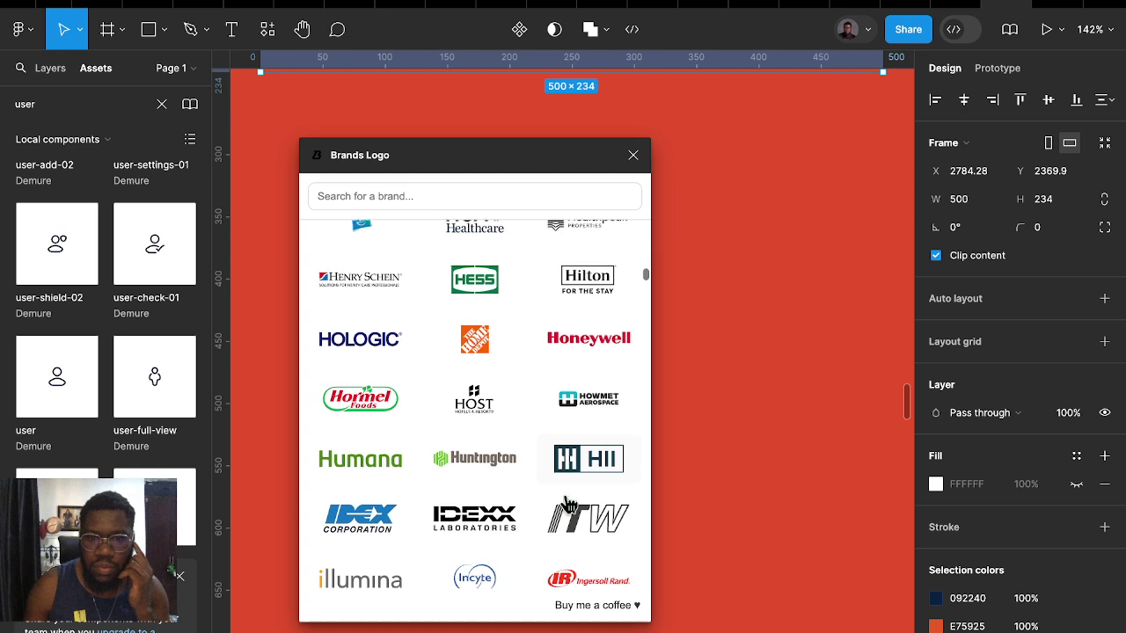
scroll(563, 504, down, 2)
scroll(564, 503, down, 3)
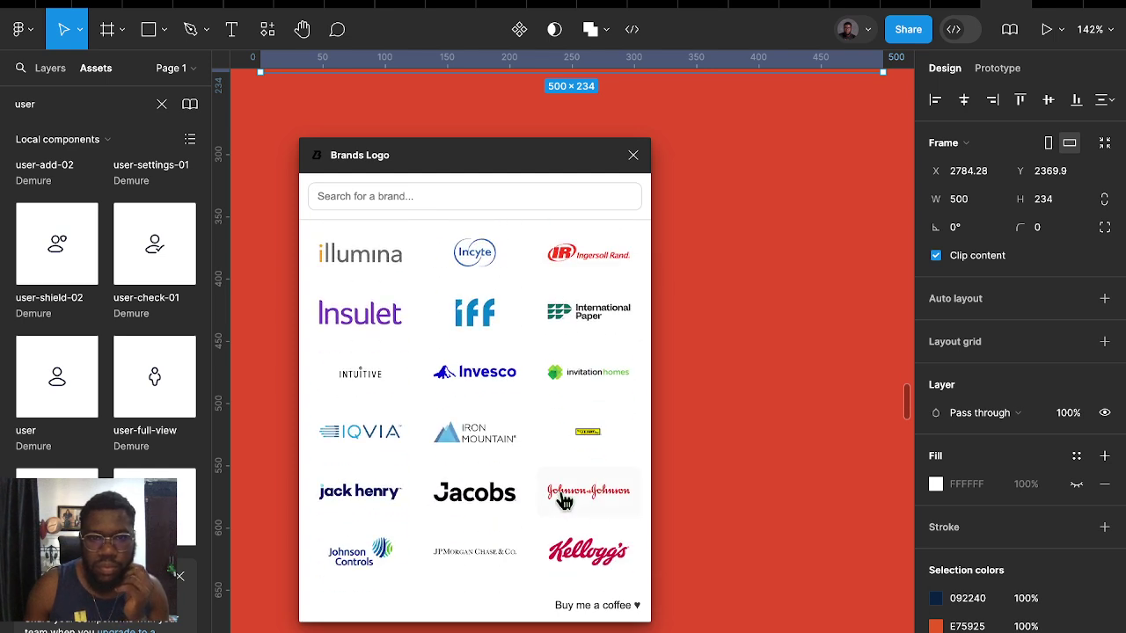
scroll(564, 501, down, 1)
scroll(564, 501, down, 2)
scroll(564, 501, down, 2)
scroll(563, 501, down, 1)
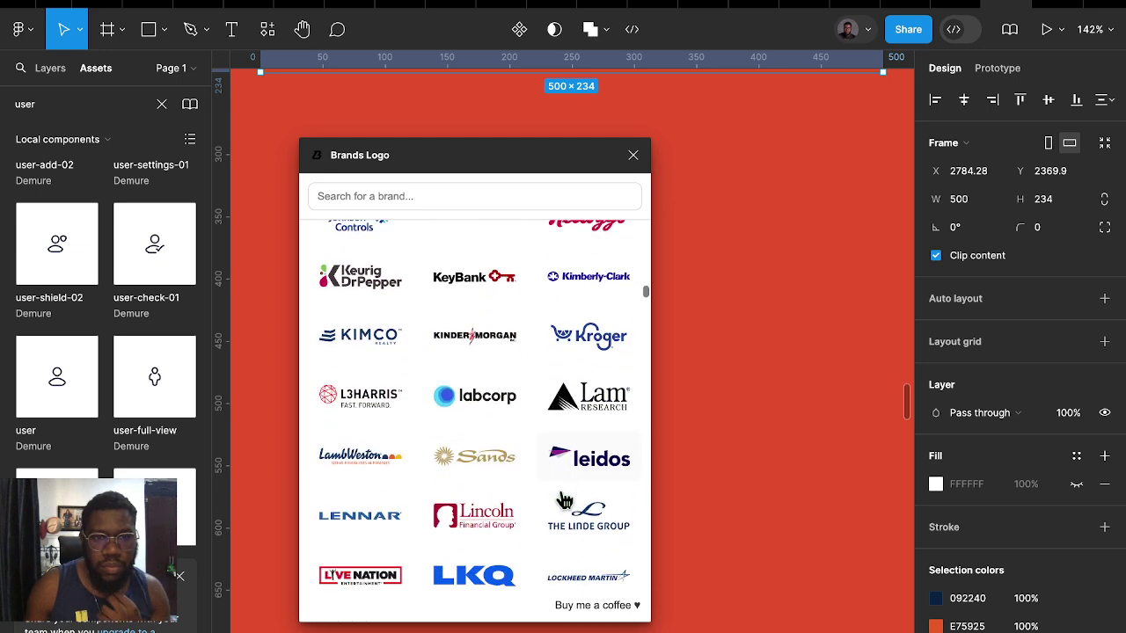
scroll(564, 501, down, 1)
scroll(560, 500, down, 1)
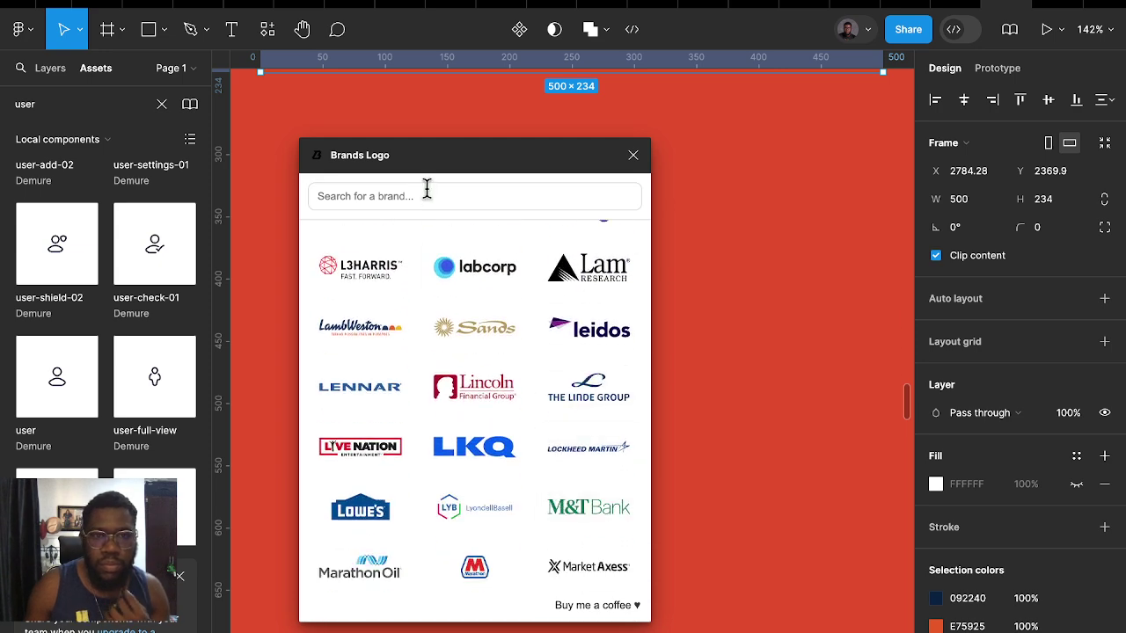
text(mary)
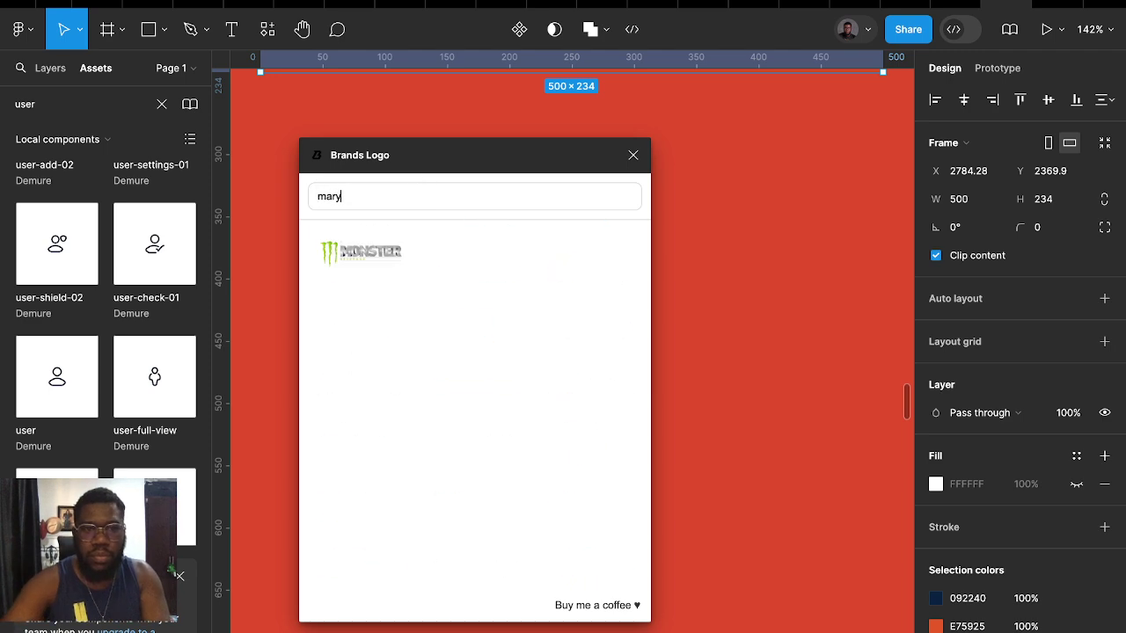
key(BackSpace)
key(BackSpace)
key(BackSpace)
key(BackSpace)
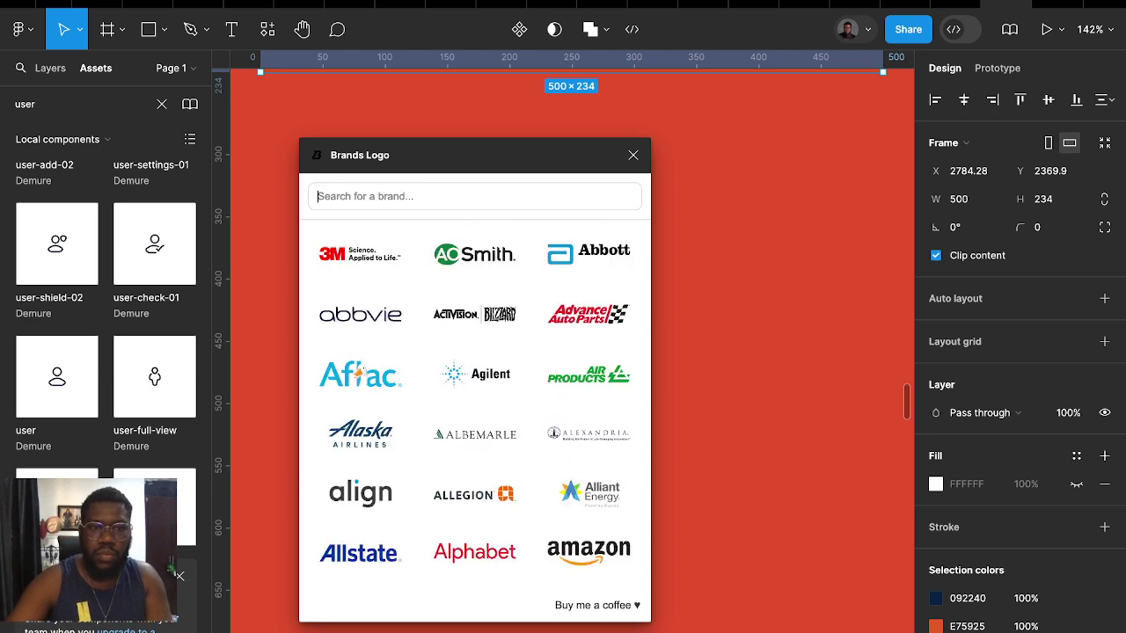
scroll(528, 378, down, 15)
scroll(598, 316, down, 3)
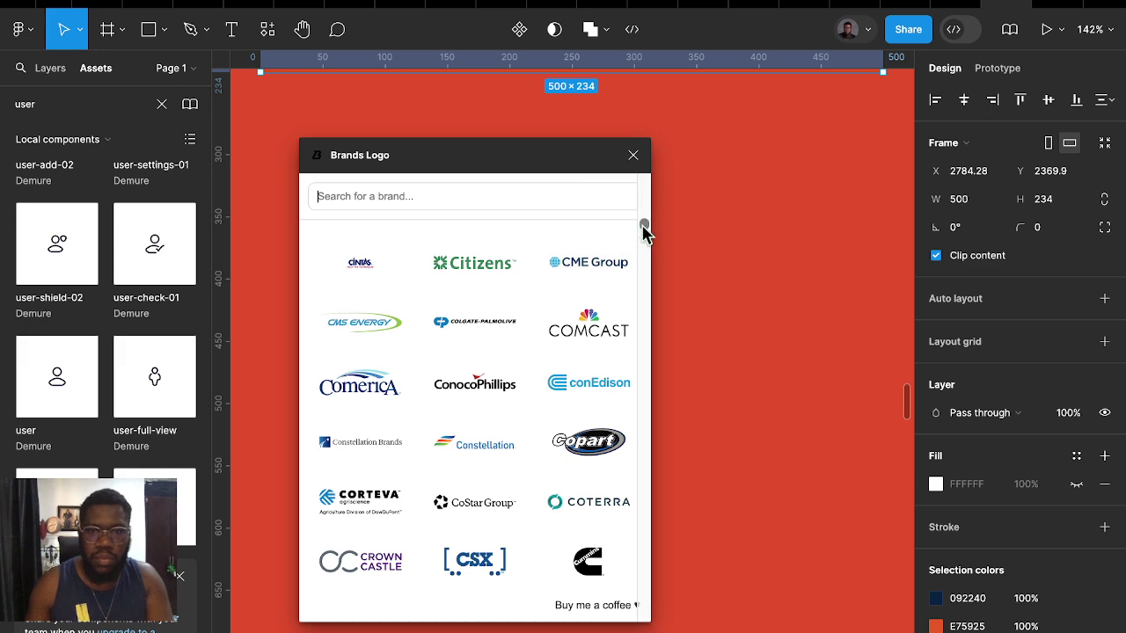
mouse_move(643, 226)
mouse_down()
mouse_move(652, 543)
mouse_move(642, 618)
mouse_up()
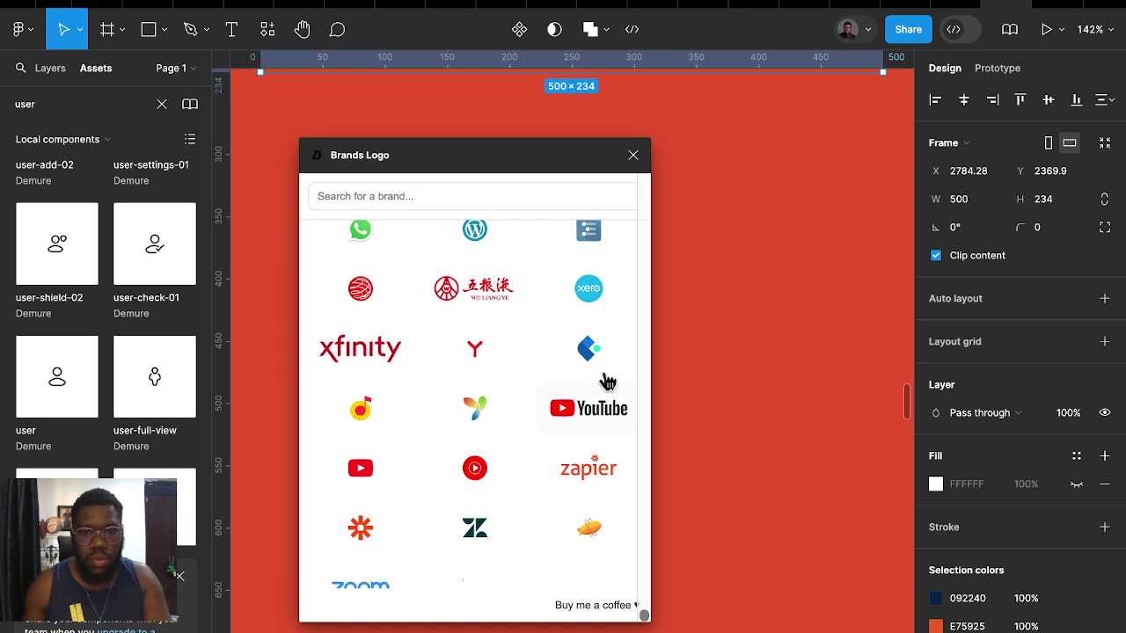
Close the logo browser and shift the Baxter and Biogen logos left, clear of Nike
click(633, 155)
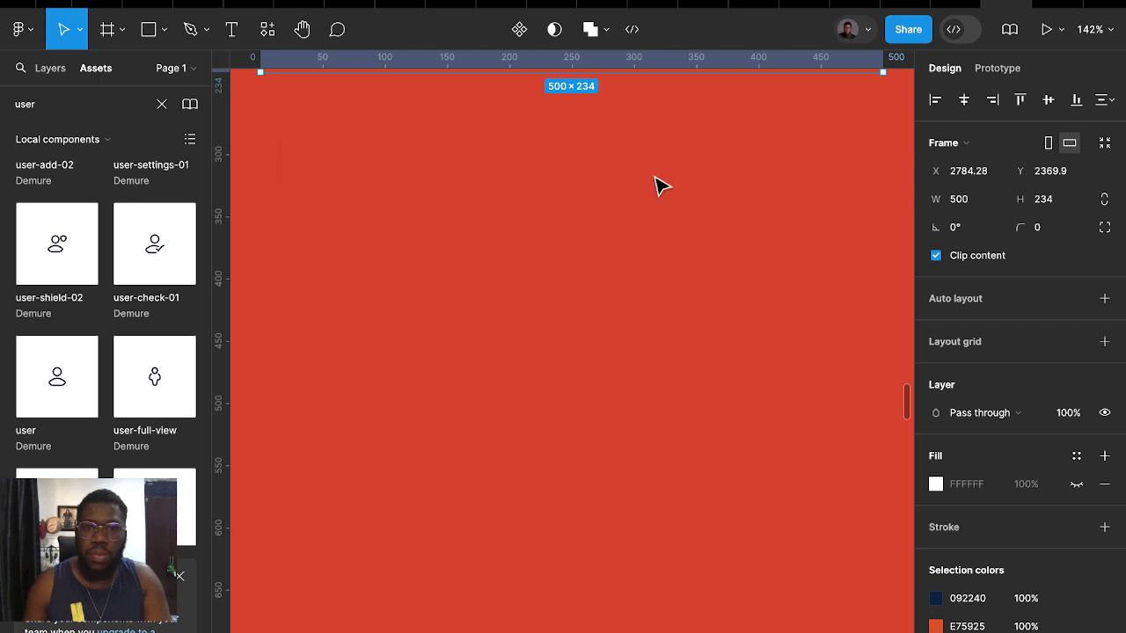
ctrl+scroll(659, 185, down, 5)
scroll(661, 207, up, 4)
scroll(662, 224, up, 2)
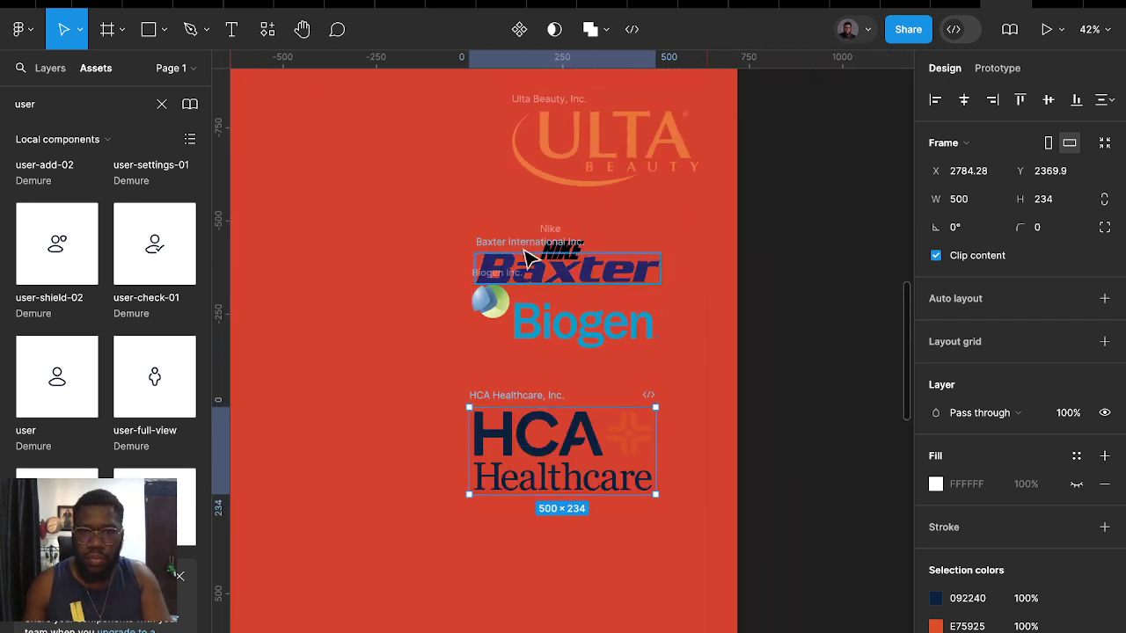
drag(343, 263, 293, 259)
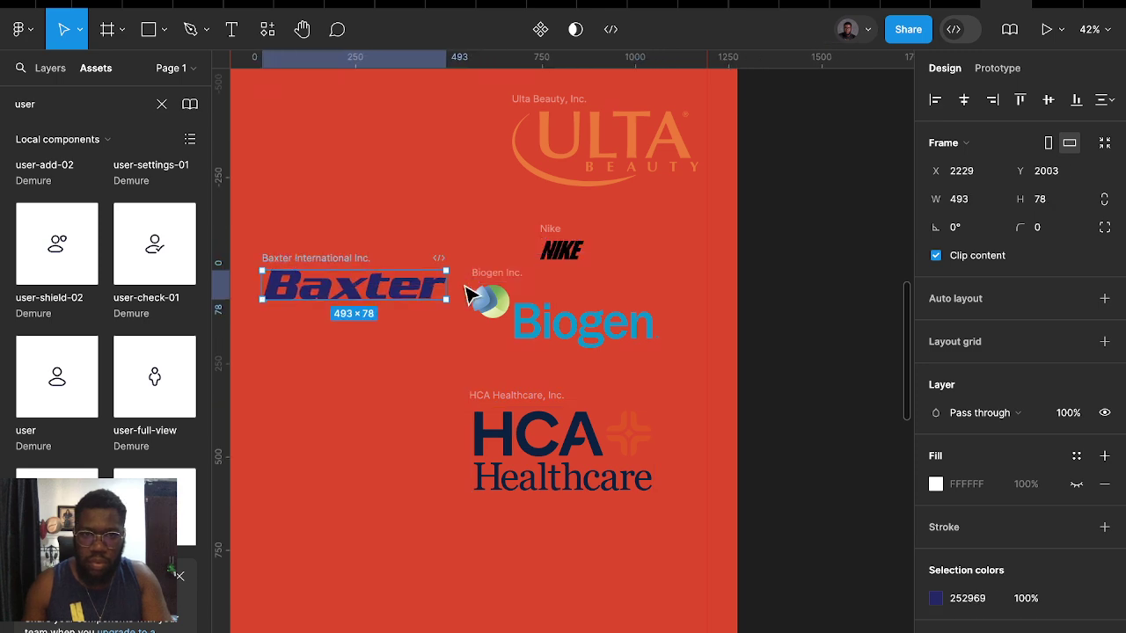
drag(495, 279, 481, 280)
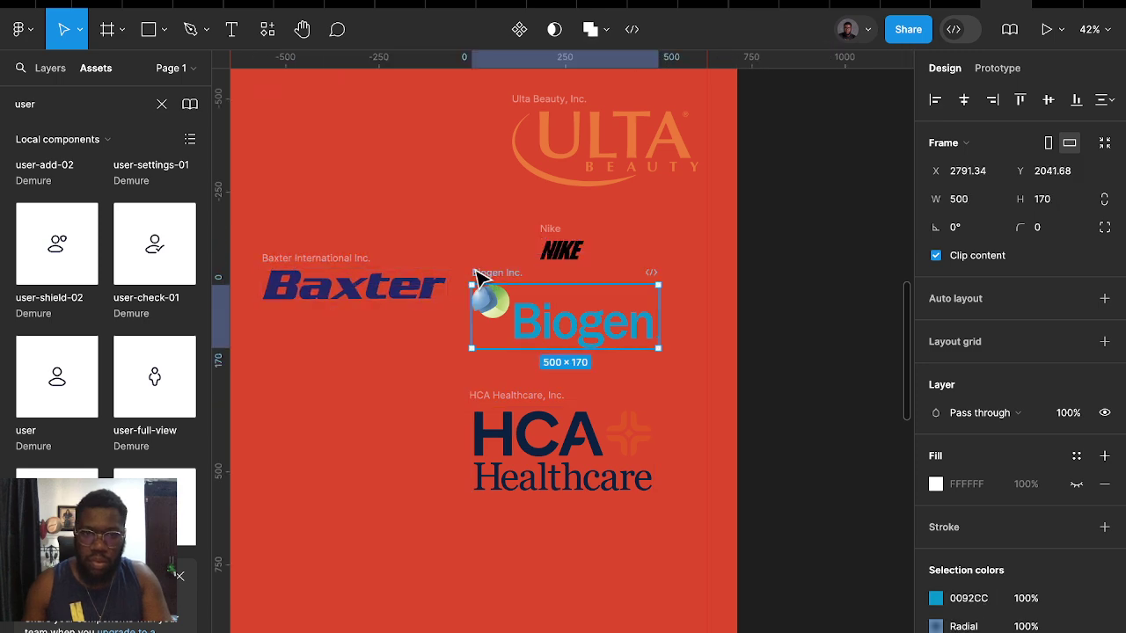
Select the AO Smith, Ulta, Nike, Biogen, Baxter and HCA logos together
click(549, 230)
scroll(549, 231, up, 9)
scroll(580, 255, up, 3)
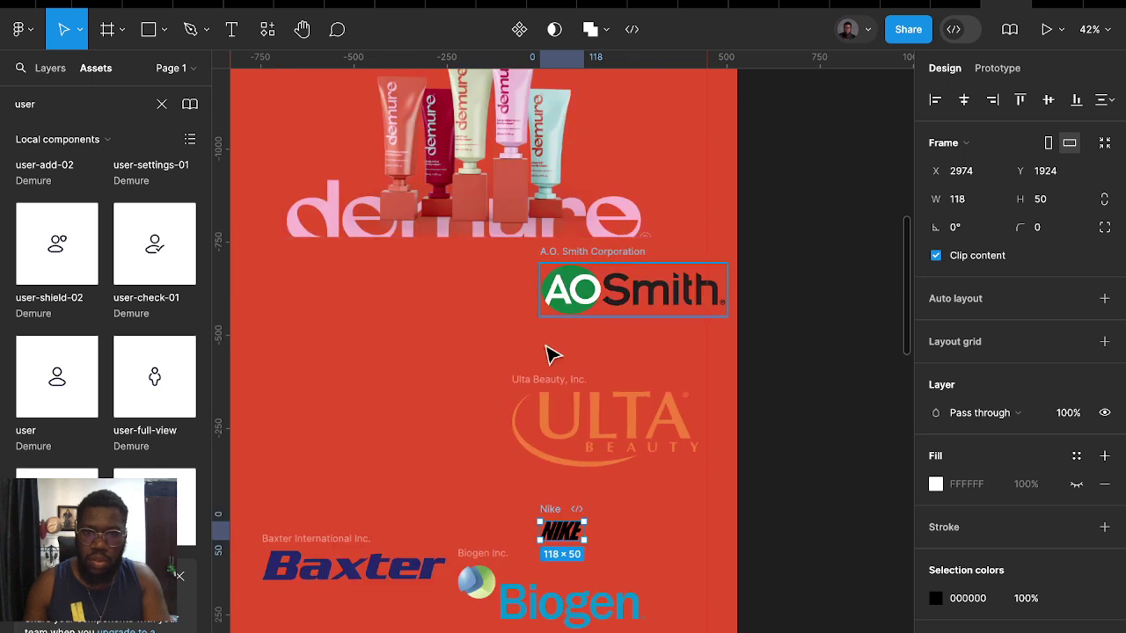
click(551, 310)
shift+click(563, 457)
shift+click(561, 530)
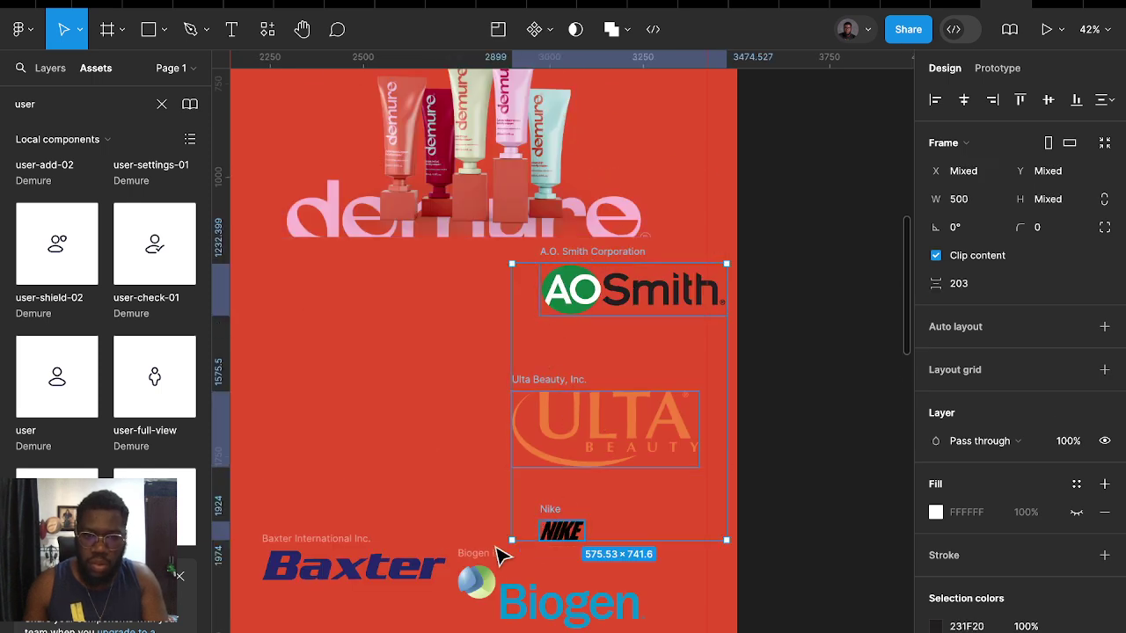
shift+click(475, 563)
shift+click(364, 554)
scroll(395, 530, down, 10)
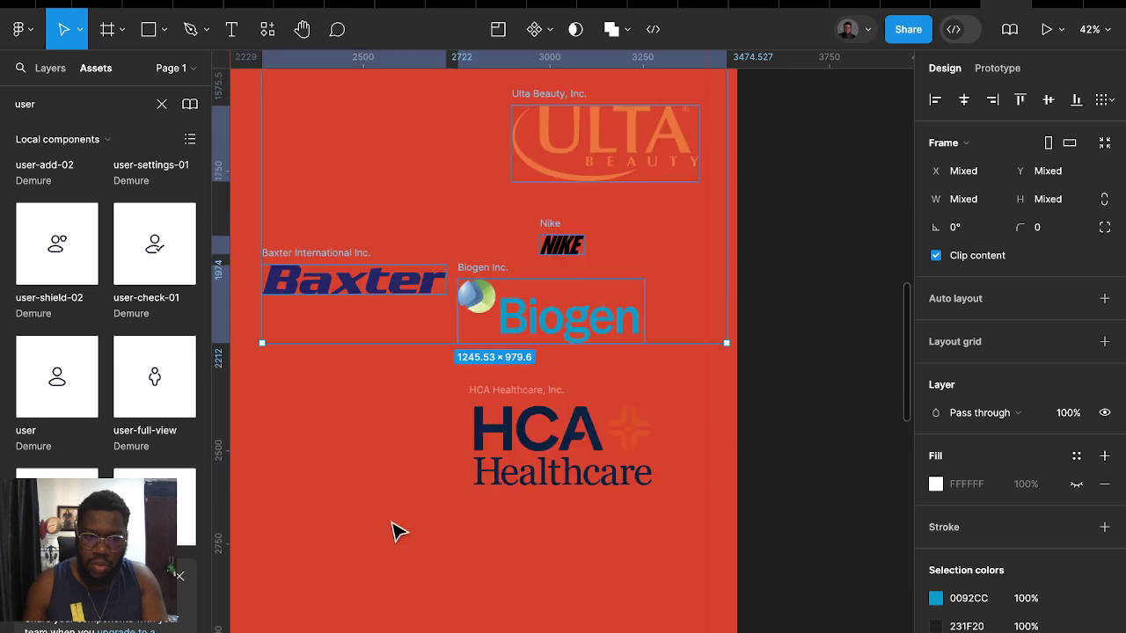
shift+click(495, 401)
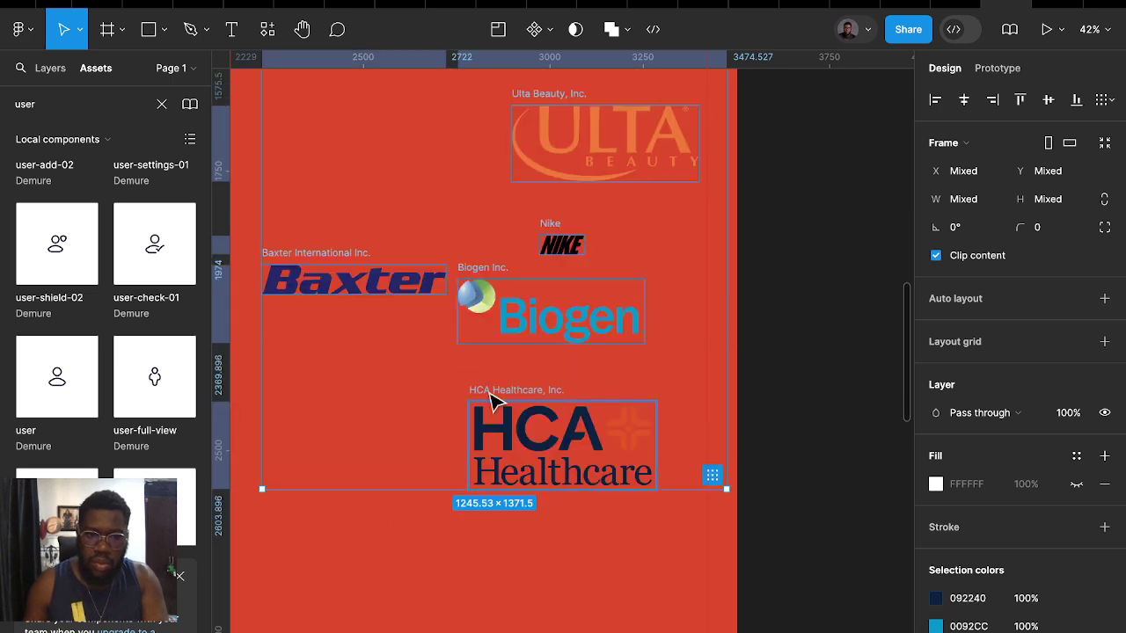
Wrap the six logos in a horizontal auto-layout frame with Hug contents width
key(shift+a)
click(955, 359)
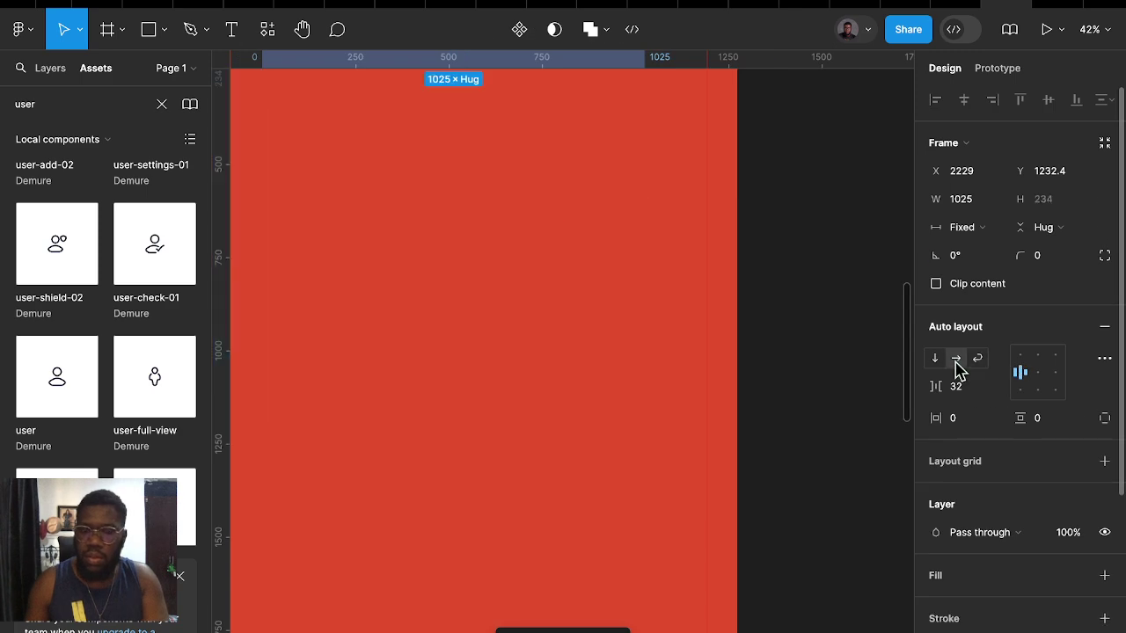
scroll(580, 299, up, 5)
scroll(590, 324, down, 3)
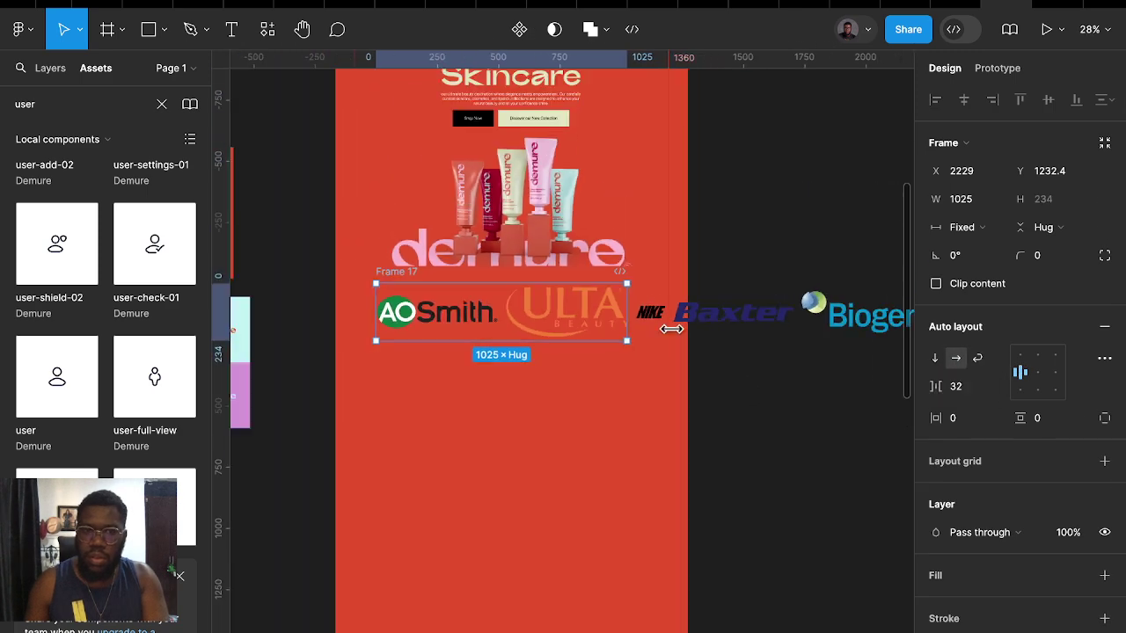
click(962, 227)
click(1007, 252)
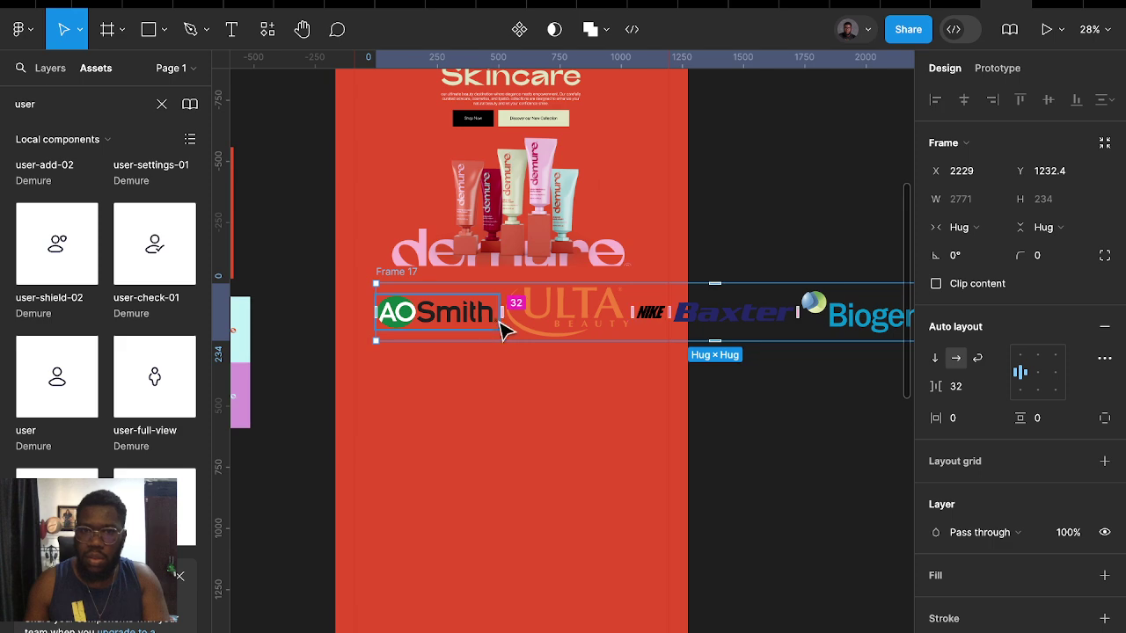
scroll(502, 326, right, 3)
scroll(502, 326, up, 1)
Shrink the brand logo row to half size and move it left under the hero
key(k)
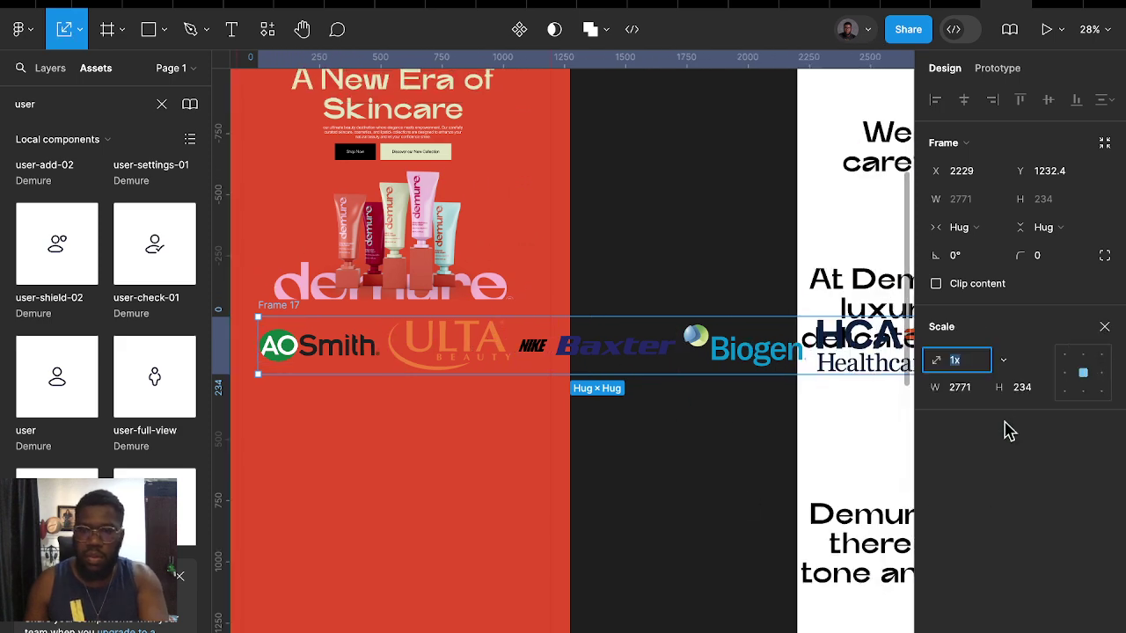
click(1000, 362)
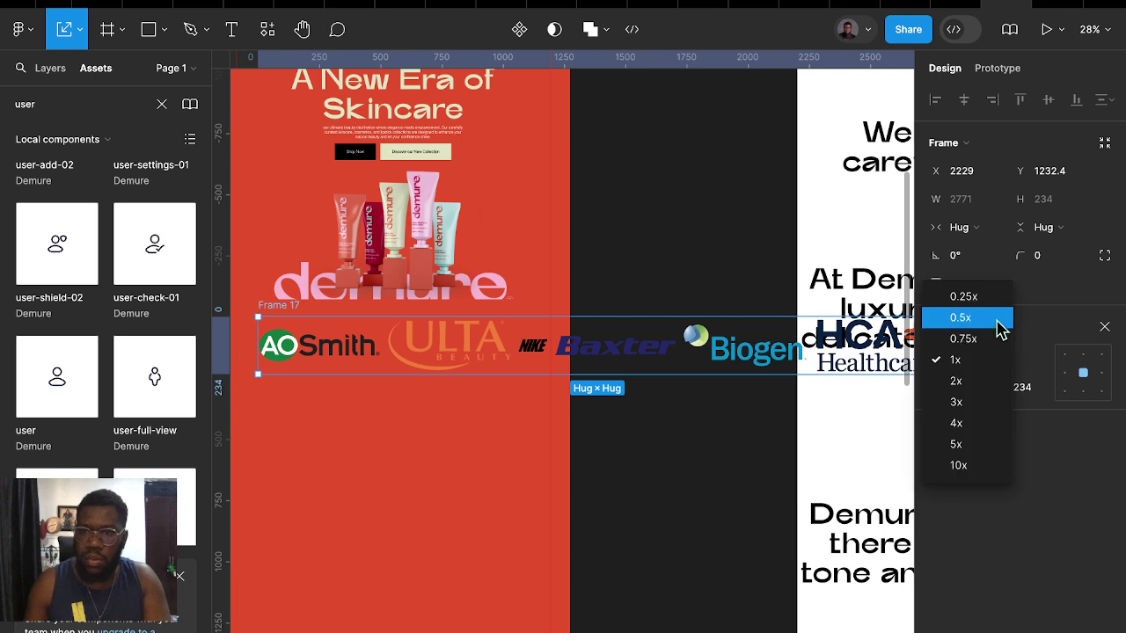
key(Return)
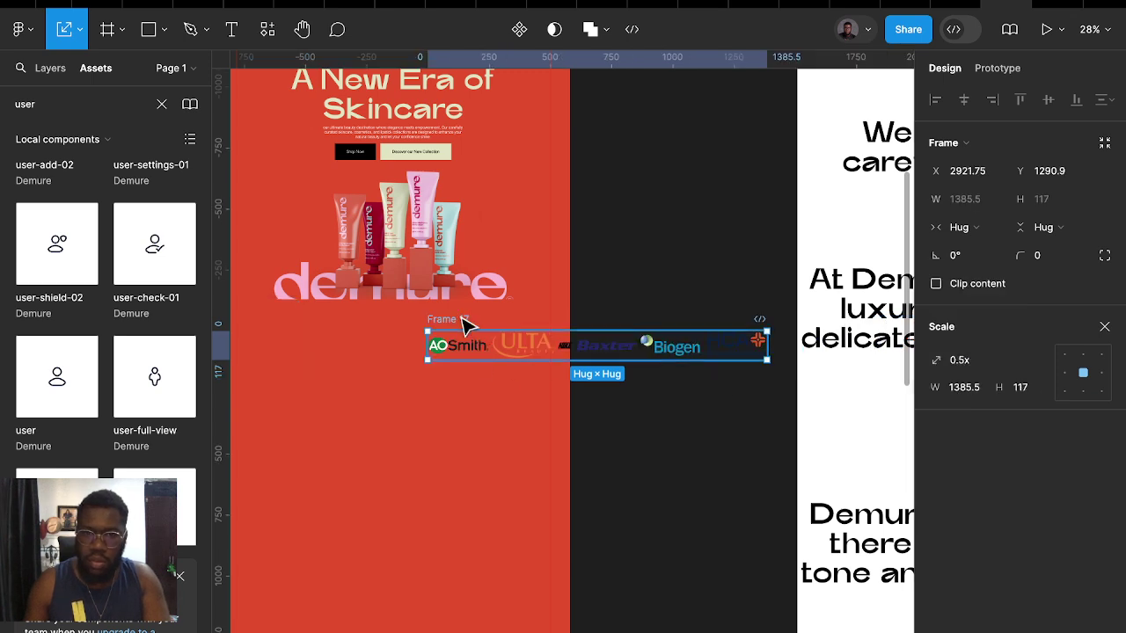
drag(485, 360, 230, 338)
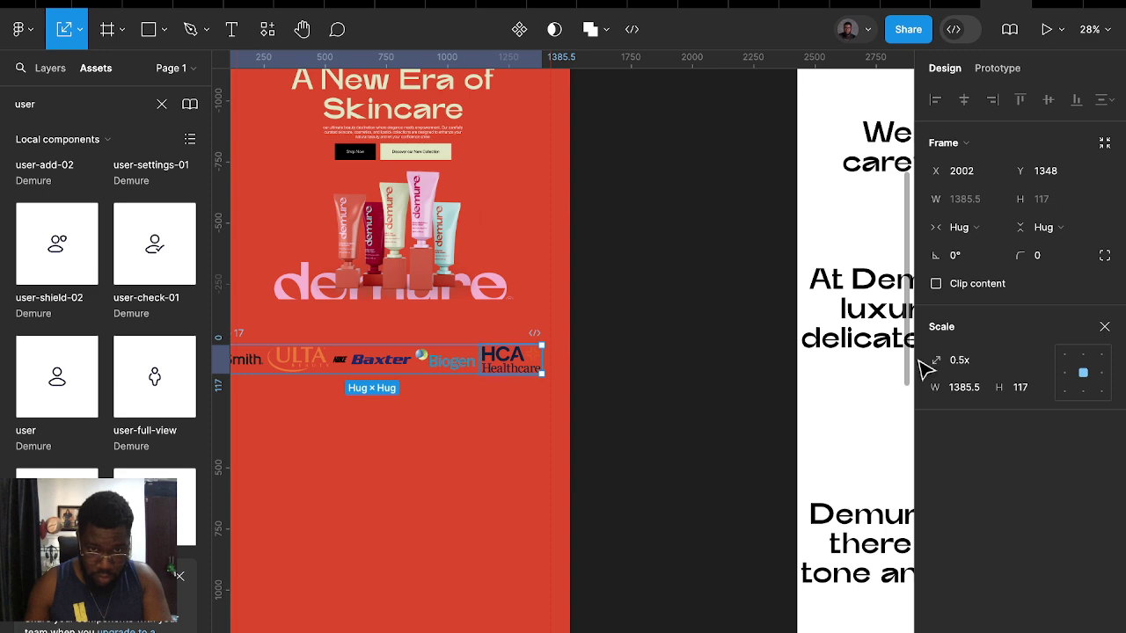
click(1105, 326)
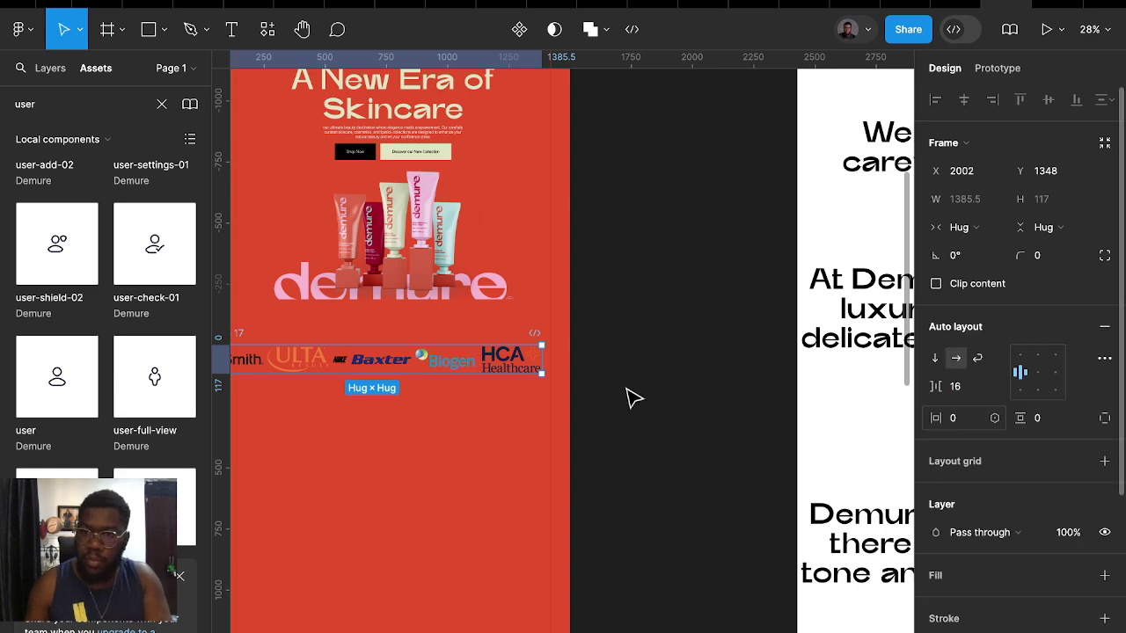
Scale the logo row to 0.75x and set the gap between logos to 40
key(k)
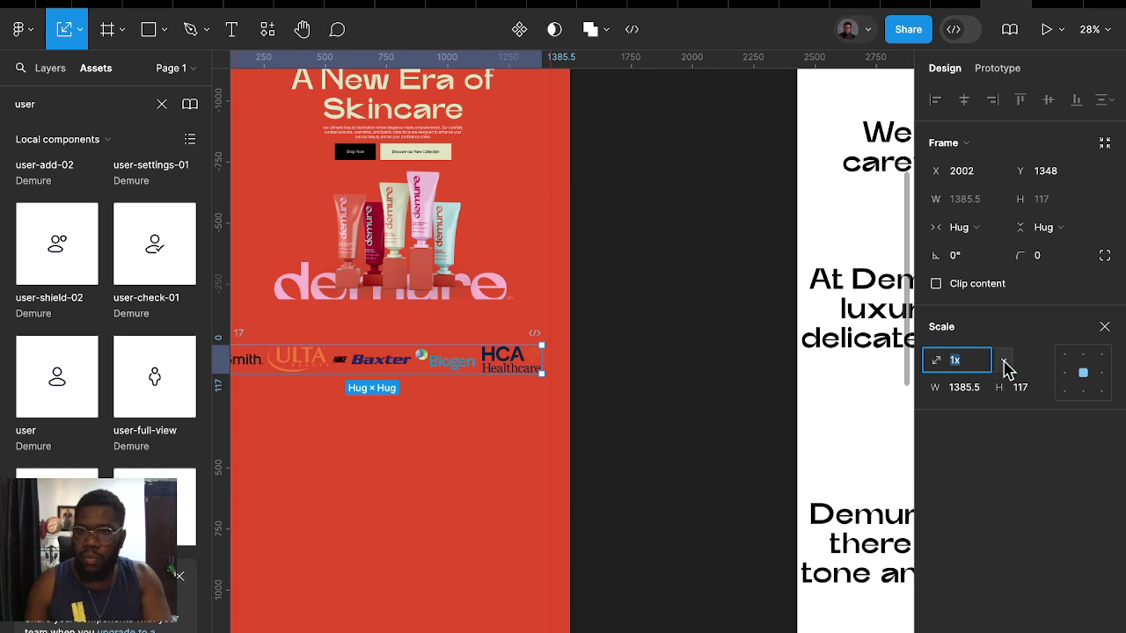
click(1003, 362)
click(993, 337)
scroll(502, 382, left, 3)
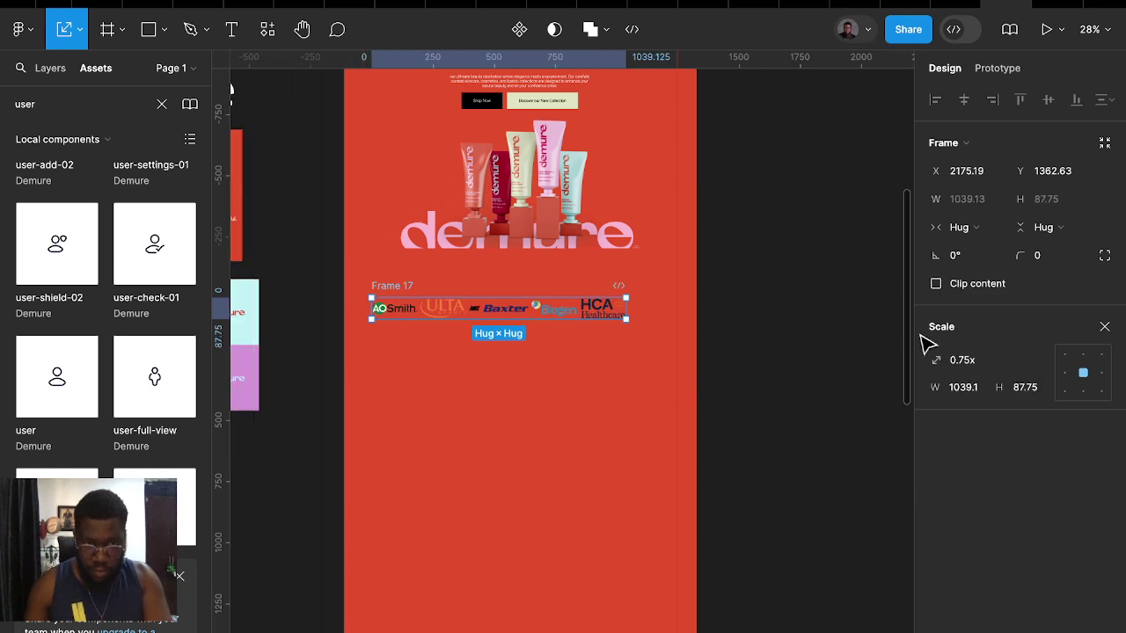
click(1103, 327)
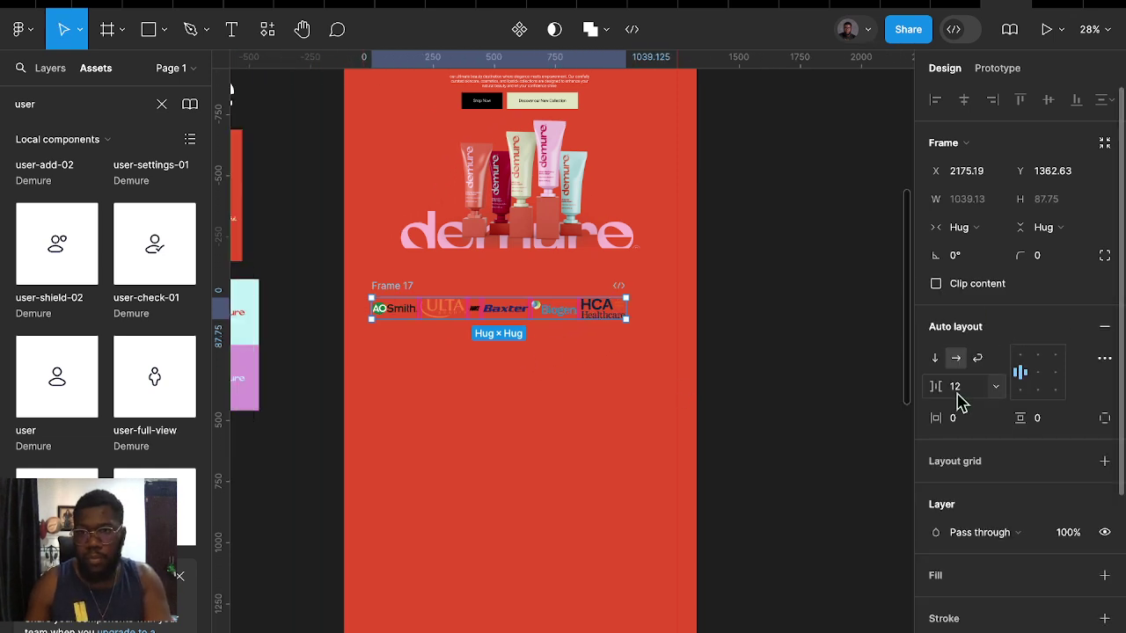
text(40)
key(Return)
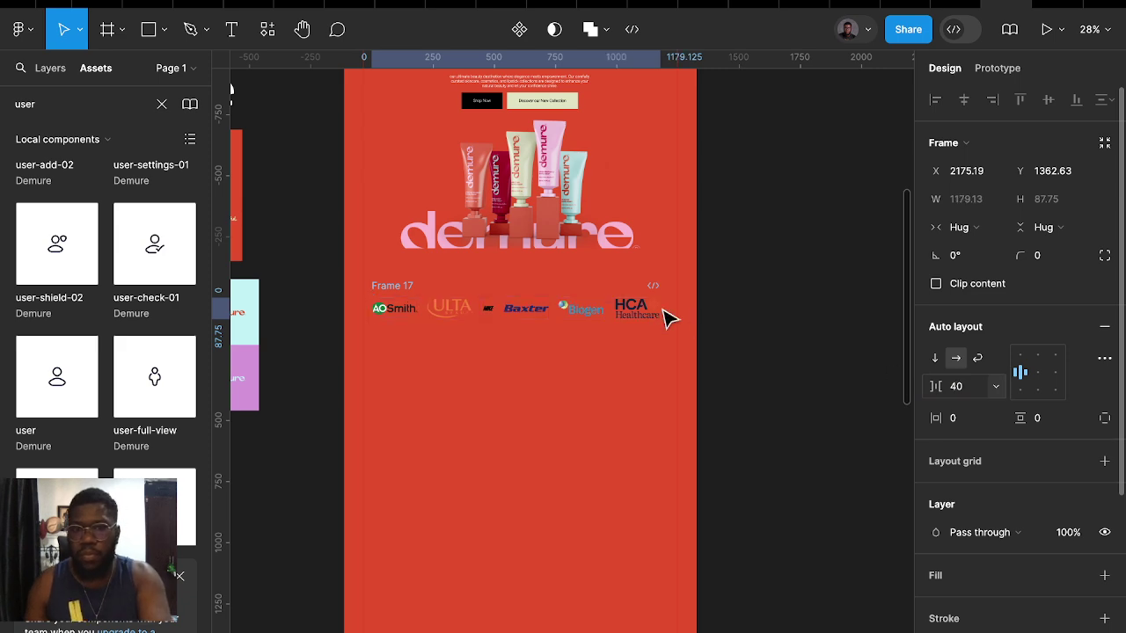
scroll(582, 315, up, 3)
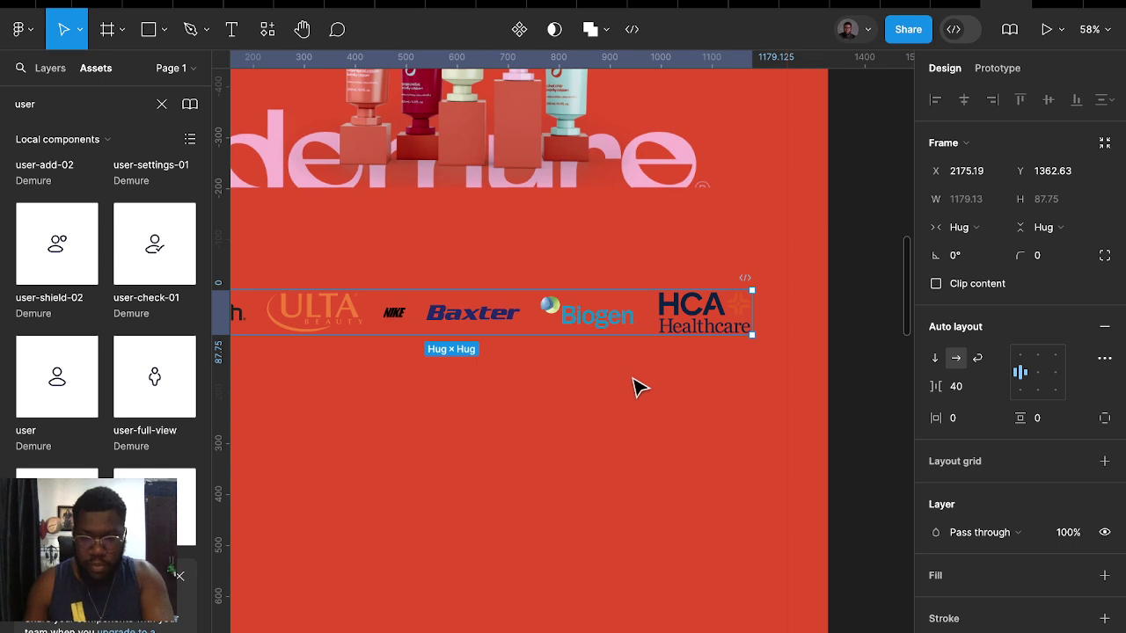
Scale the logo row down again by 0.75x
key(k)
click(1000, 359)
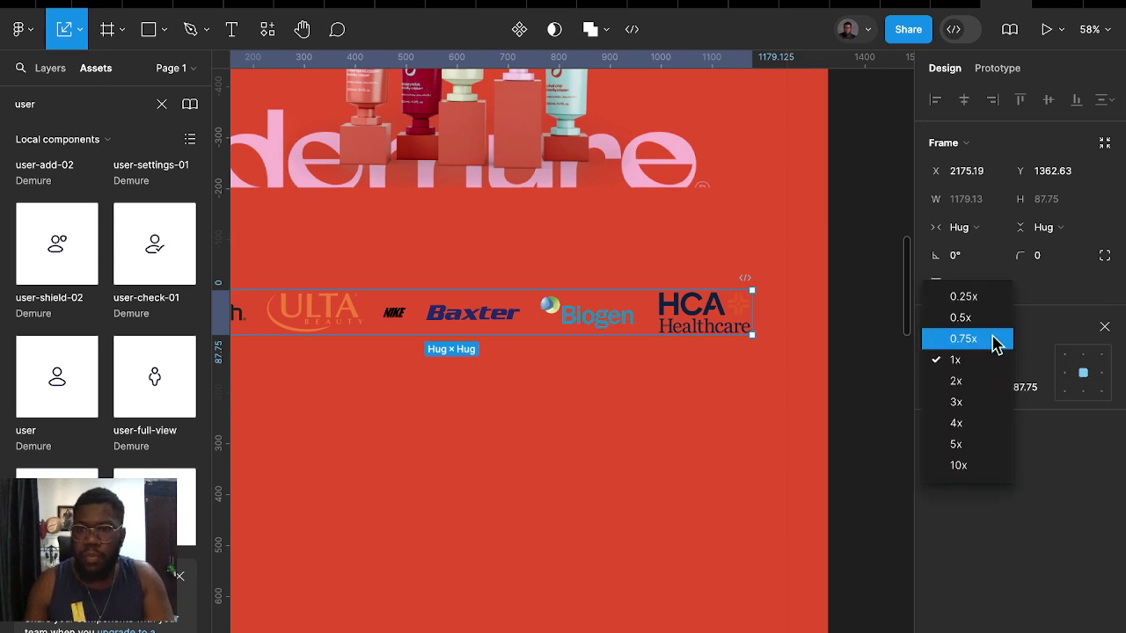
click(996, 341)
scroll(615, 376, left, 3)
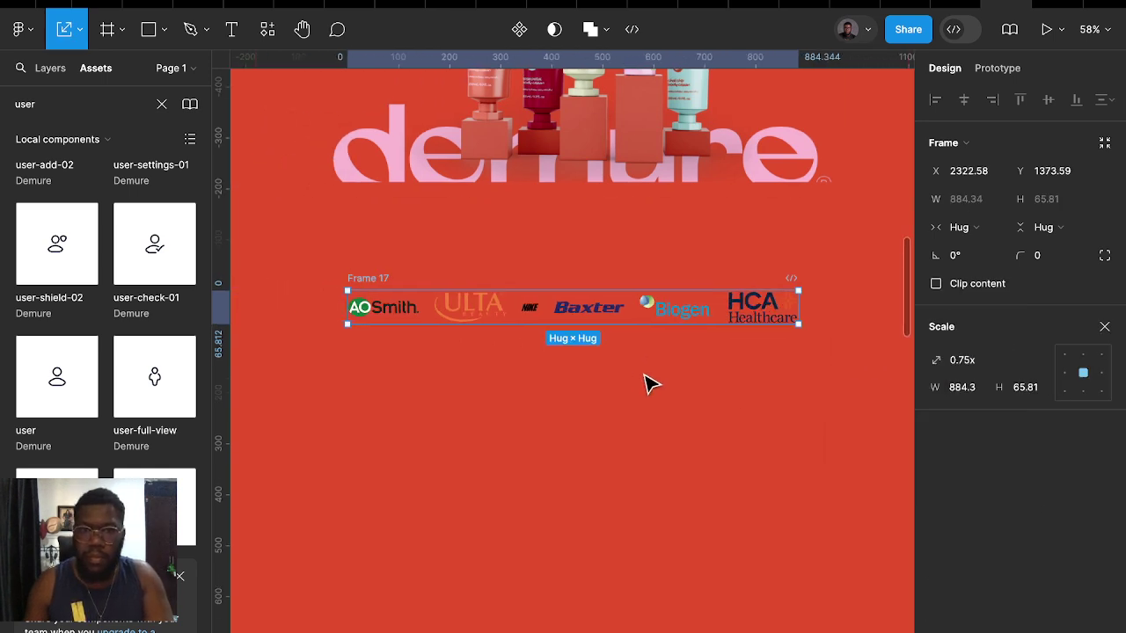
click(1105, 328)
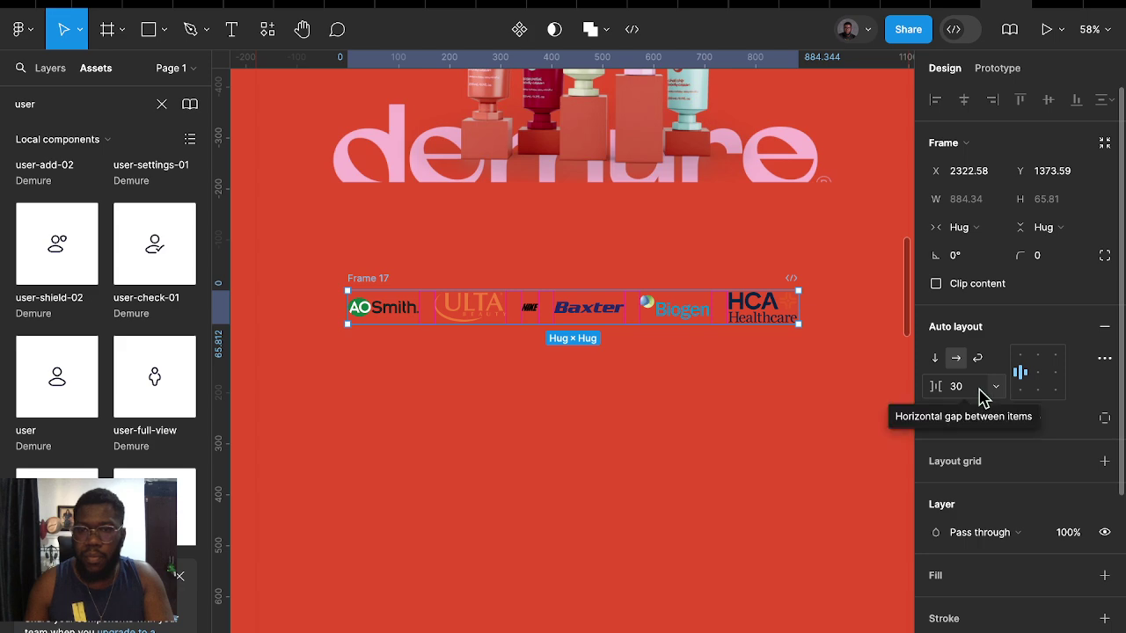
Widen the gap between the logos from 56 to 80
click(982, 396)
text(56)
key(Return)
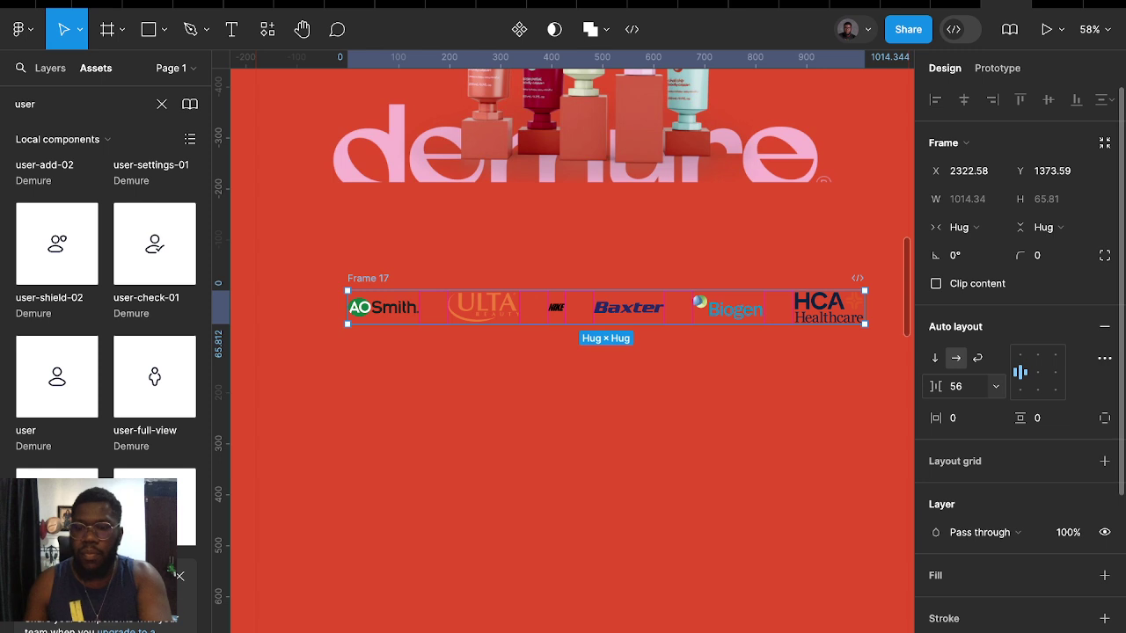
click(974, 400)
text(80)
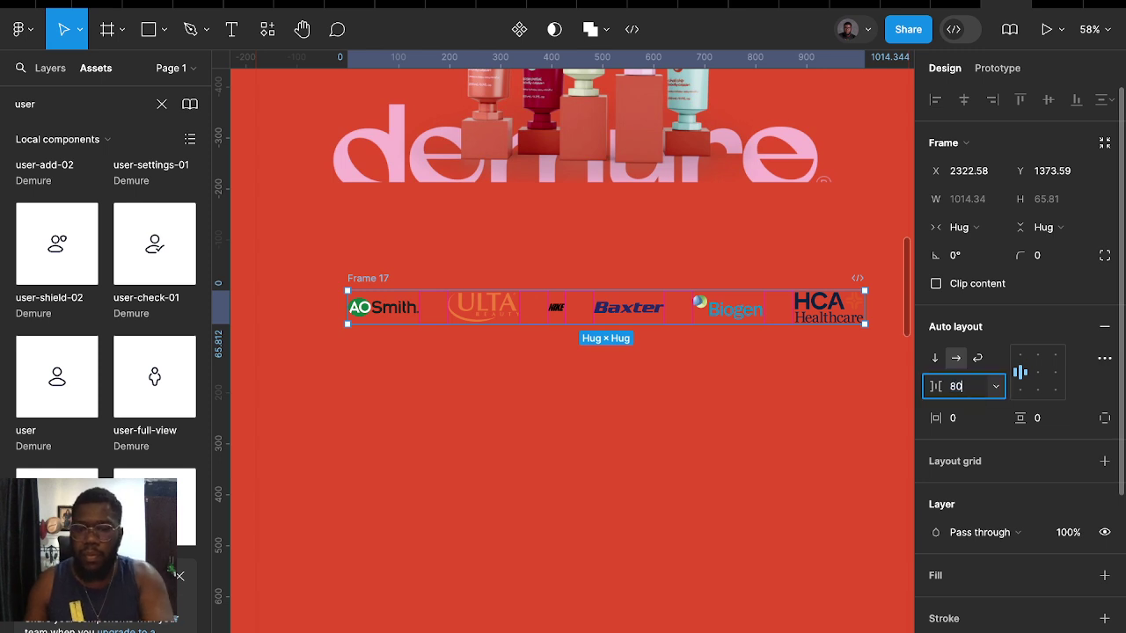
key(Return)
scroll(563, 405, left, 2)
scroll(563, 405, up, 1)
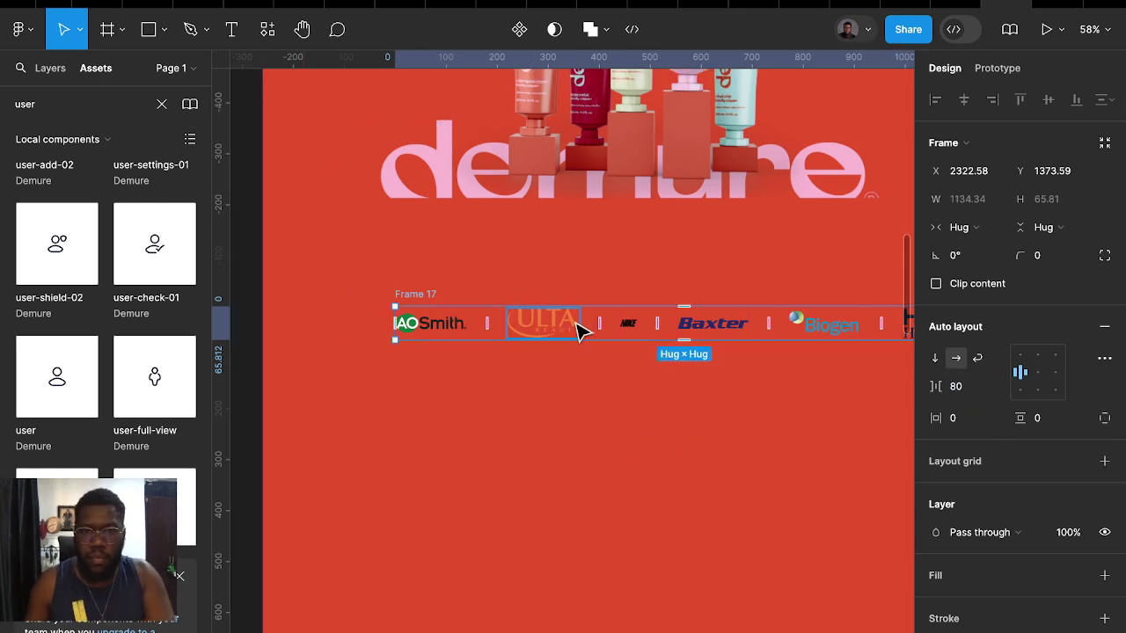
Scale the small Nike logo up 2x to roughly 100×42, matching its neighbours
click(517, 335)
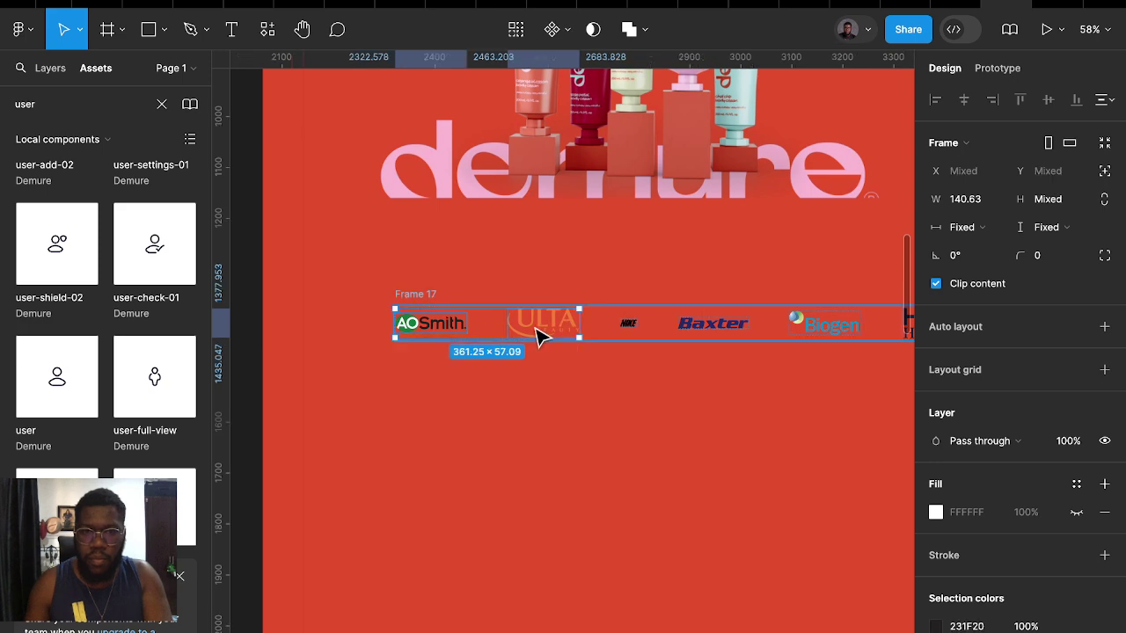
scroll(546, 352, right, 5)
scroll(546, 352, down, 1)
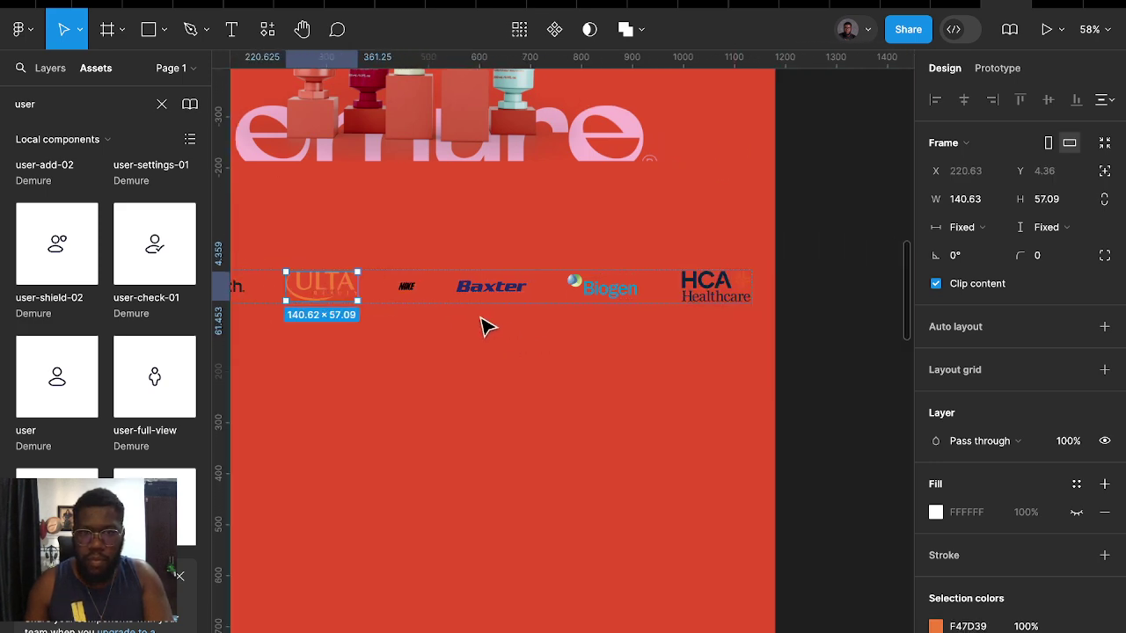
click(409, 288)
key(k)
text(1.5)
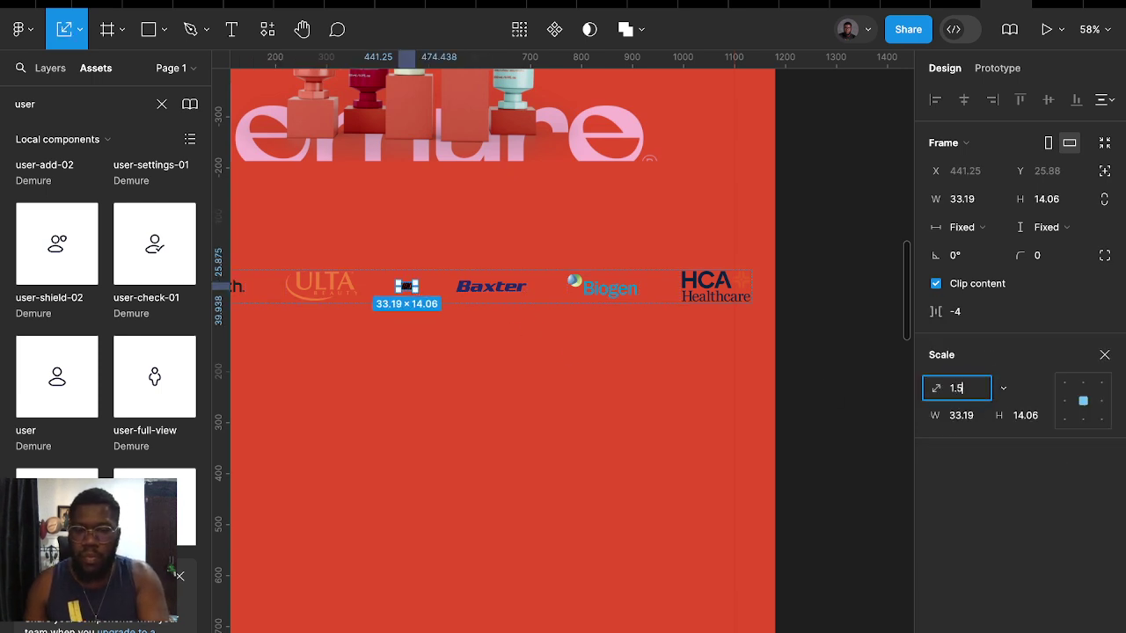
key(Return)
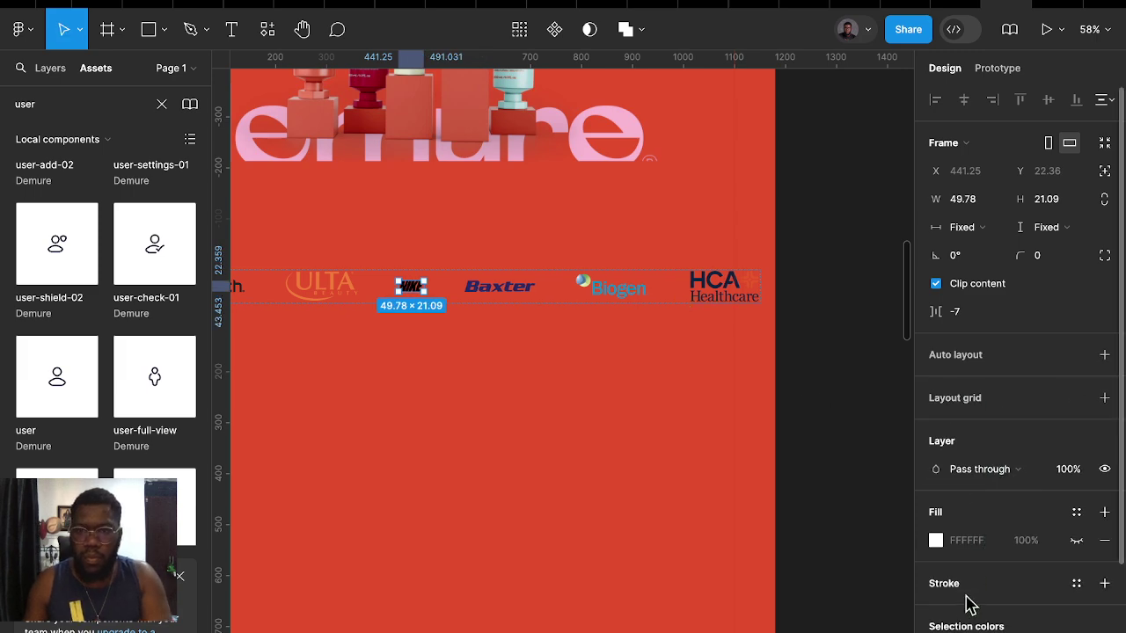
scroll(968, 602, down, 3)
key(k)
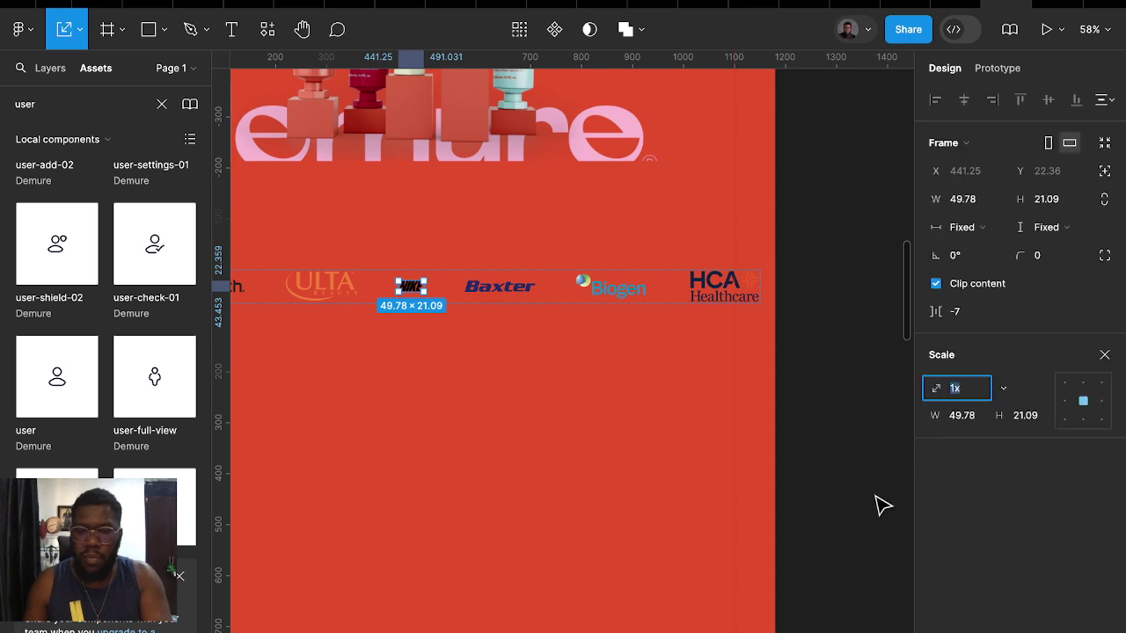
key(Return)
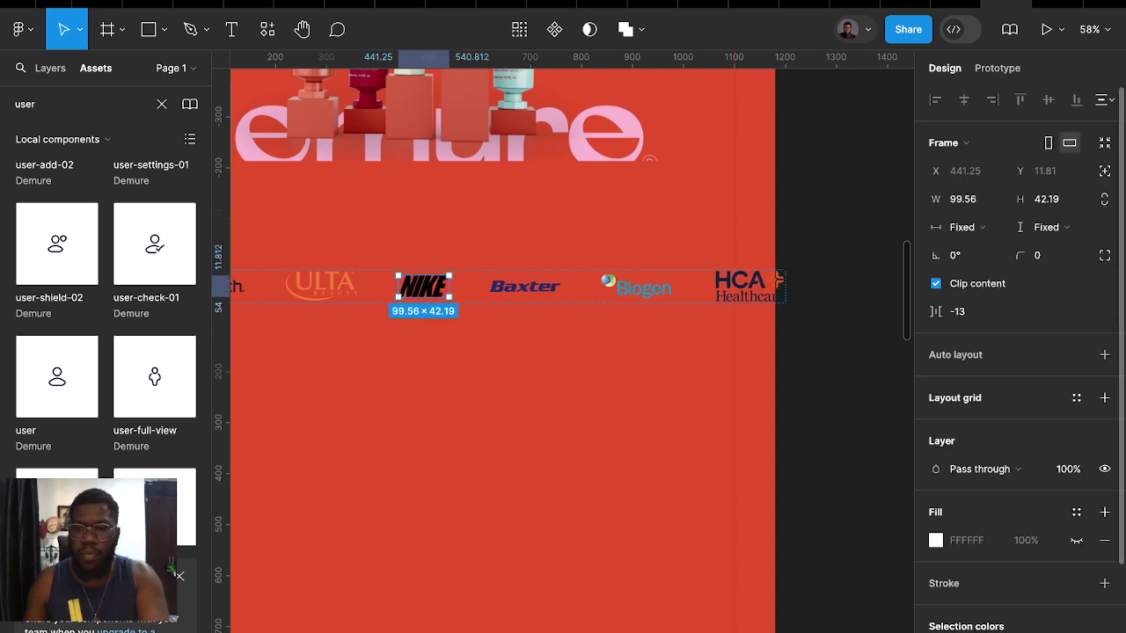
click(813, 373)
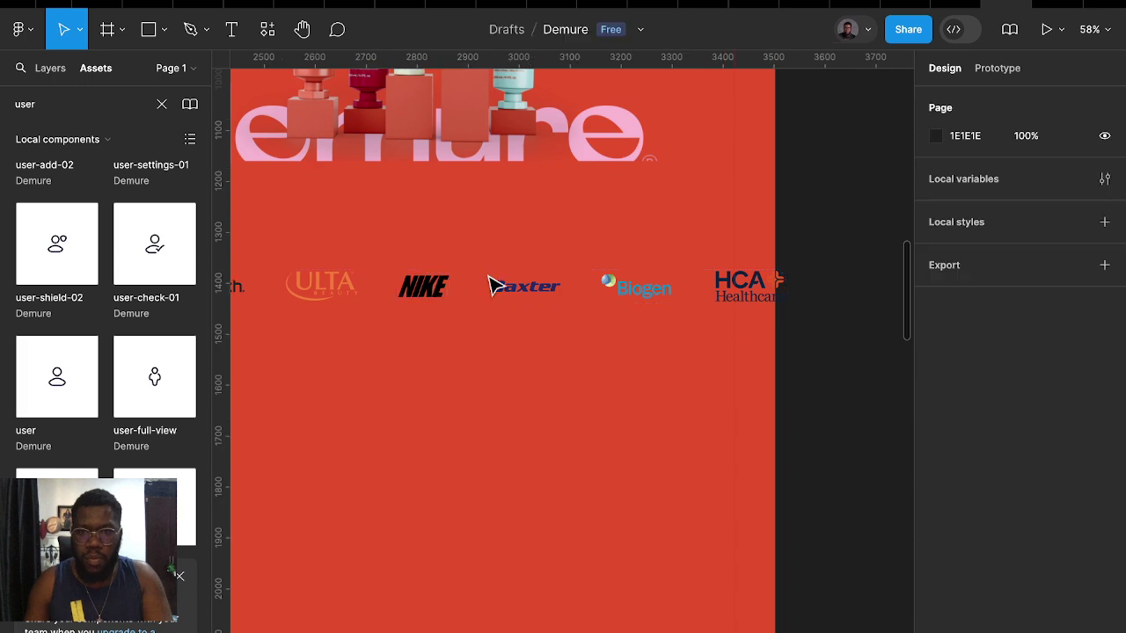
Wrap the logo row in a new auto-layout frame at the page's left edge, 1437 wide
click(495, 284)
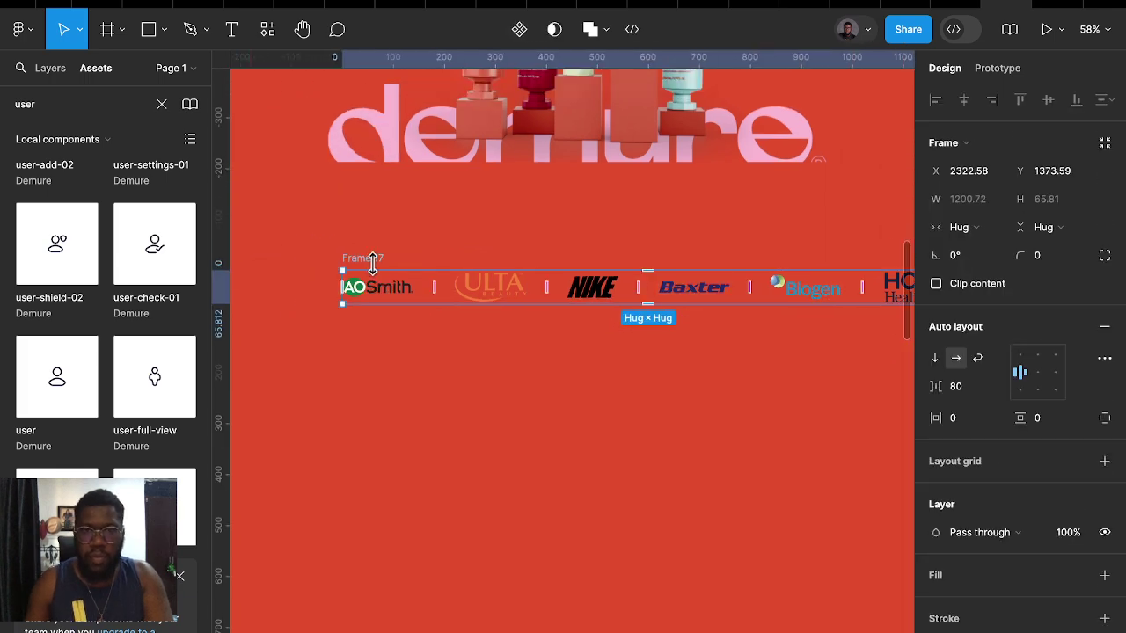
mouse_move(369, 264)
mouse_down()
mouse_move(761, 431)
mouse_move(573, 343)
mouse_up()
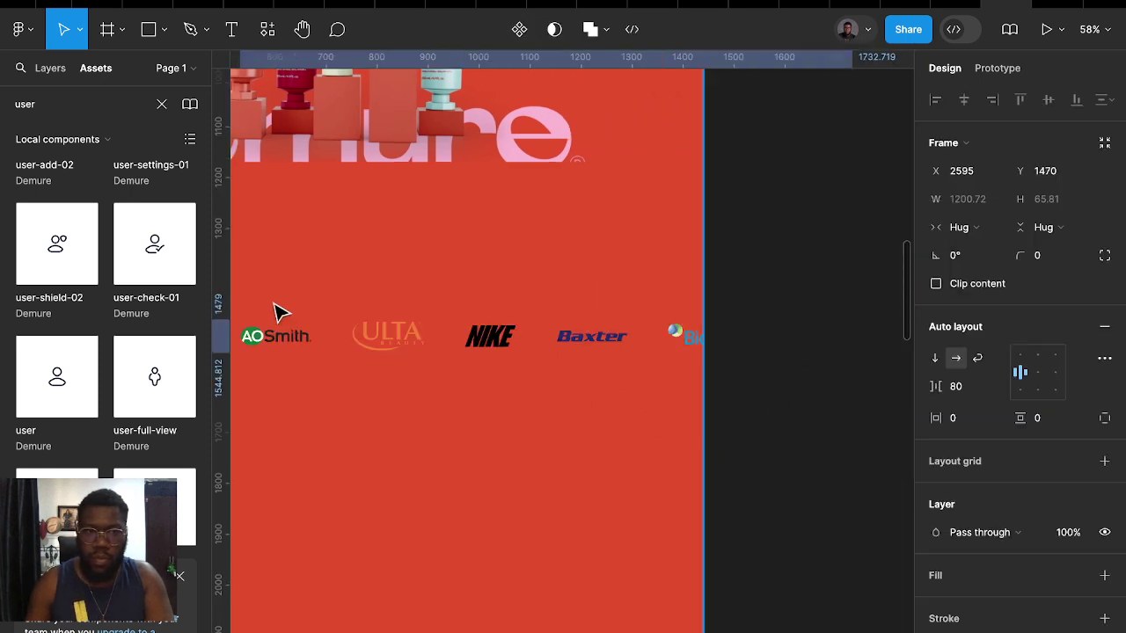
scroll(958, 606, down, 3)
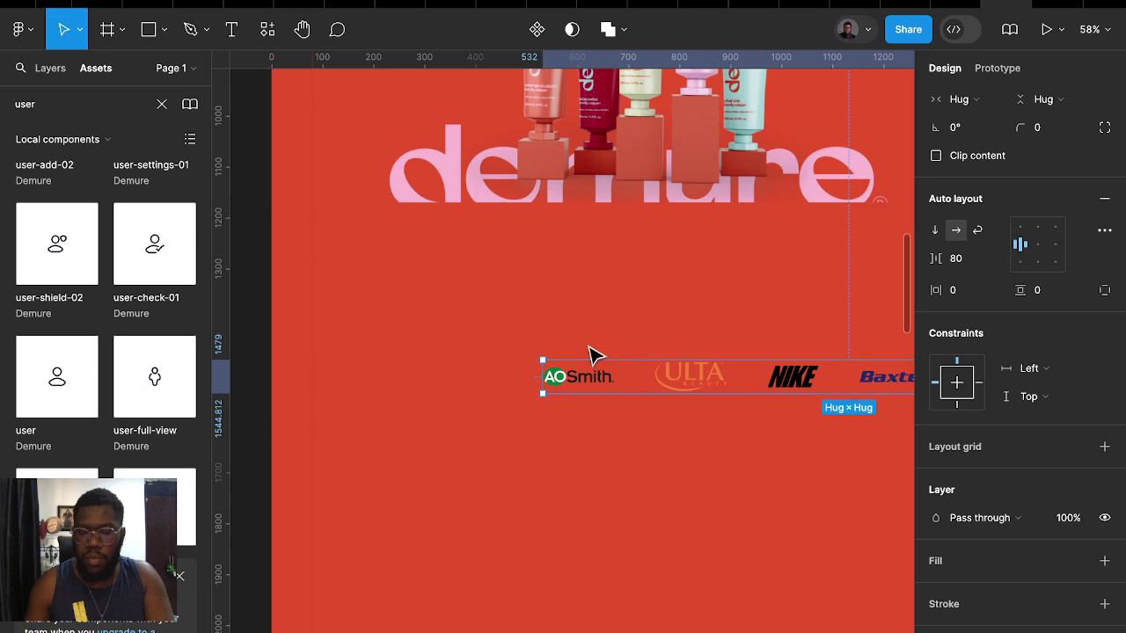
key(shift+a)
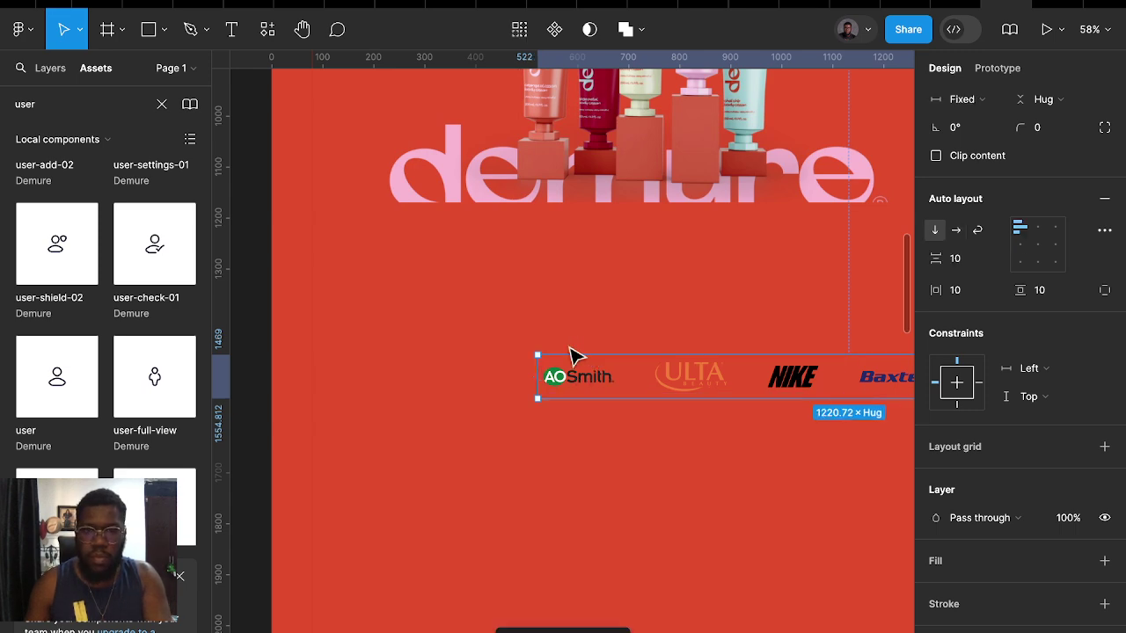
drag(655, 379, 393, 299)
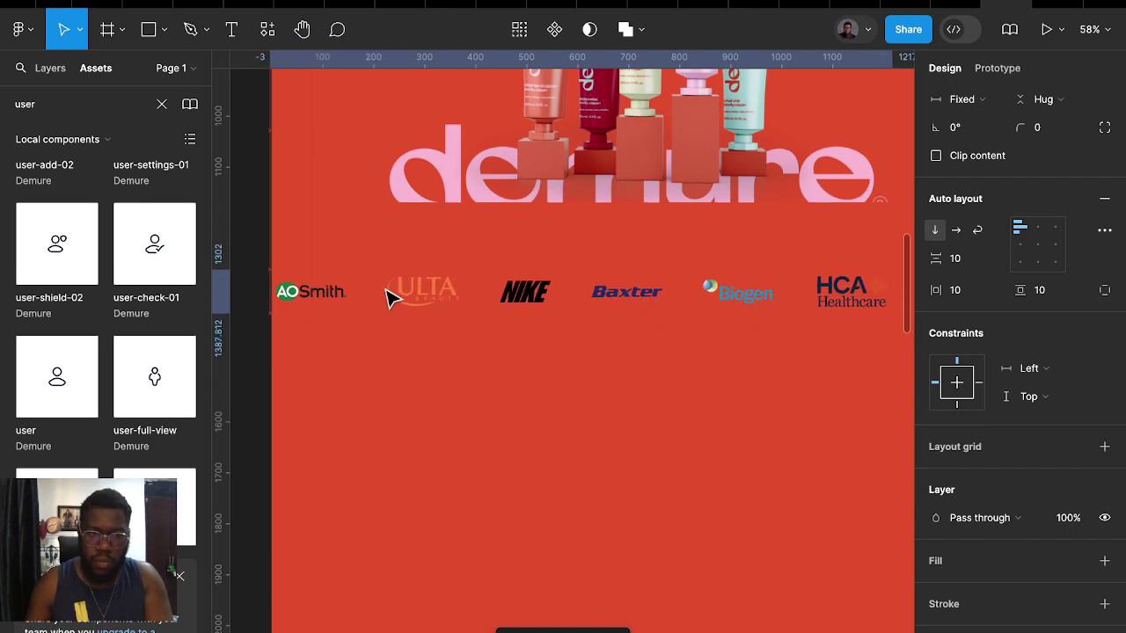
scroll(695, 304, right, 5)
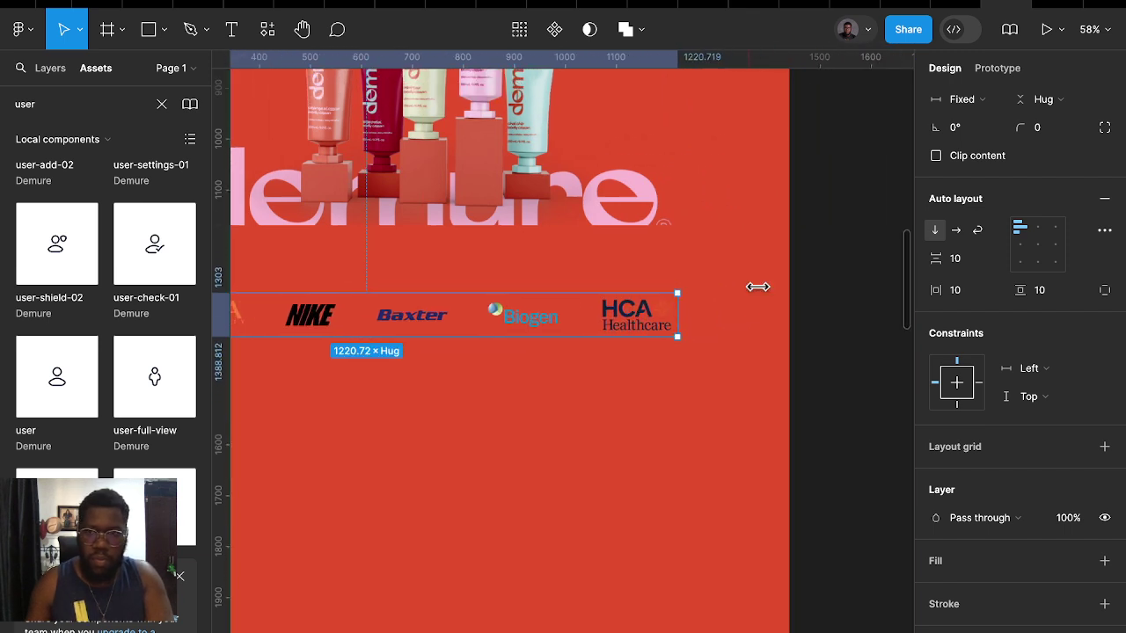
drag(675, 318, 786, 321)
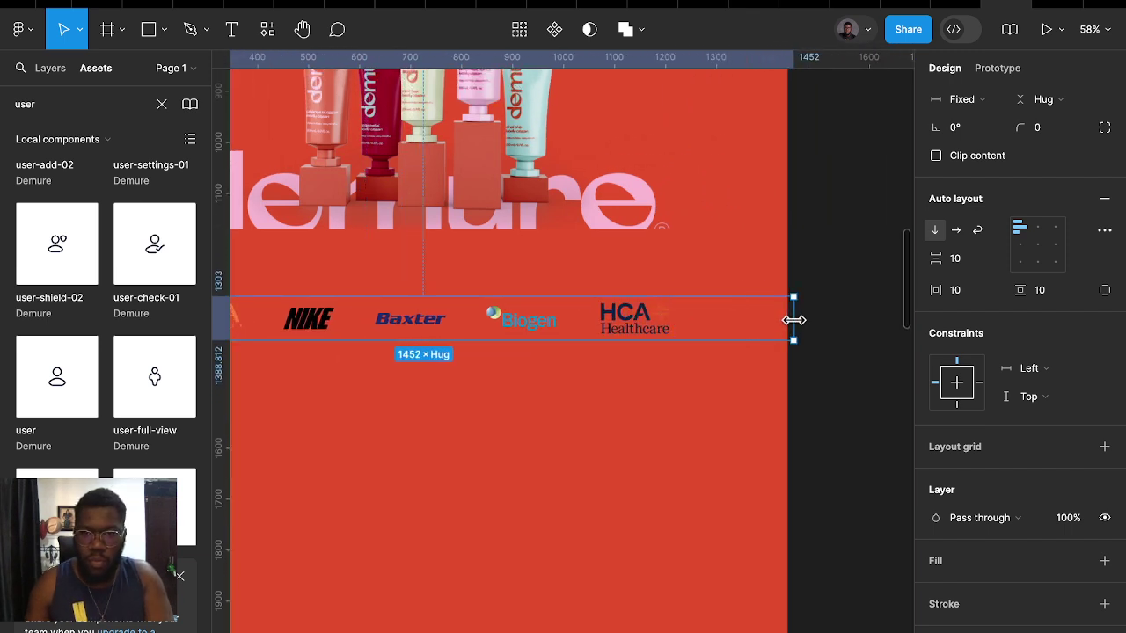
Spread the six logos evenly across the row with 80 horizontal padding
double_click(638, 327)
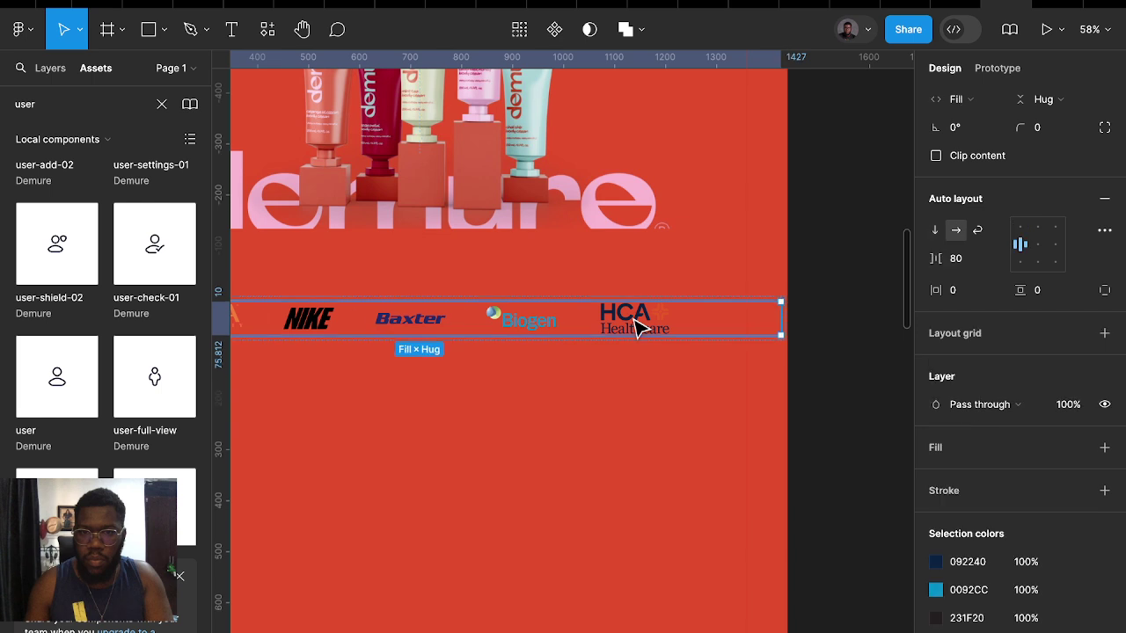
click(995, 264)
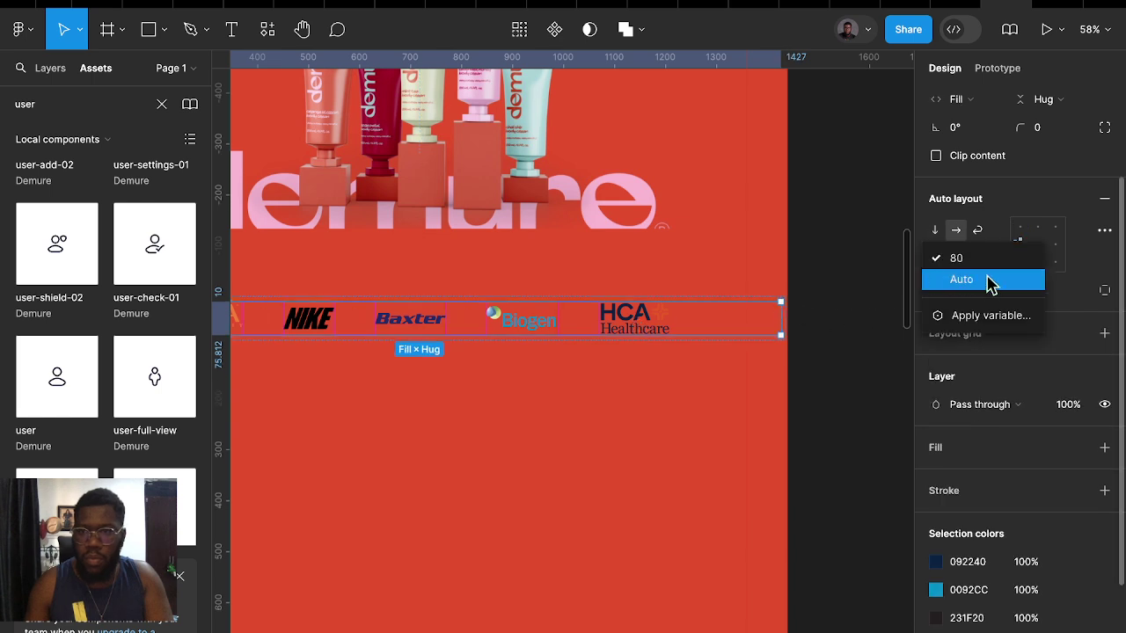
click(988, 281)
scroll(630, 352, down, 2)
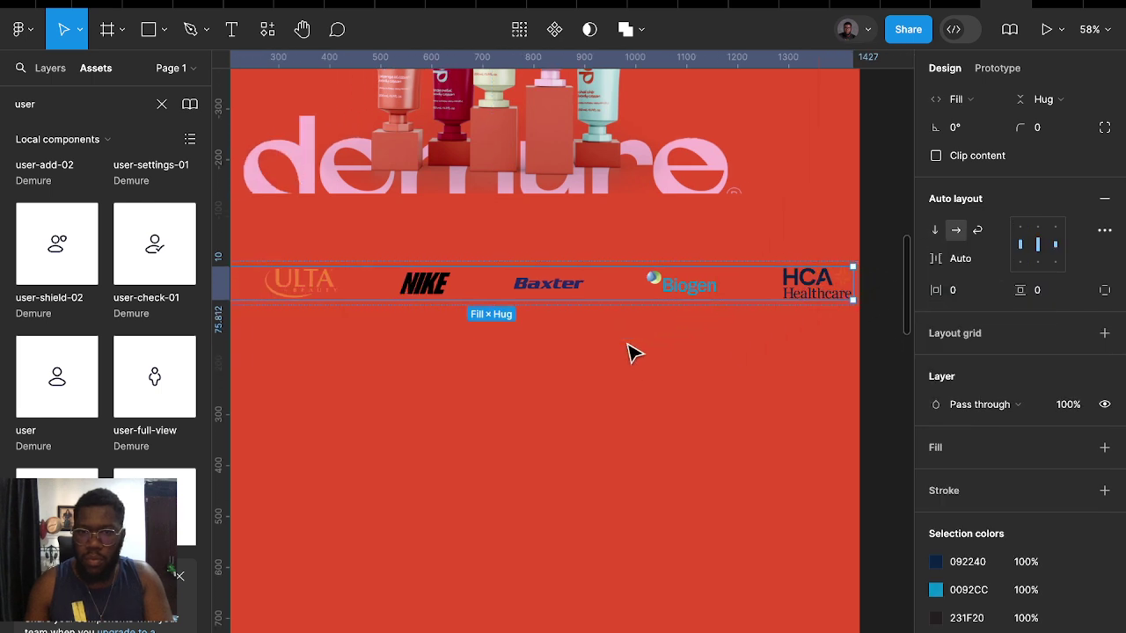
scroll(630, 352, down, 1)
scroll(630, 355, down, 1)
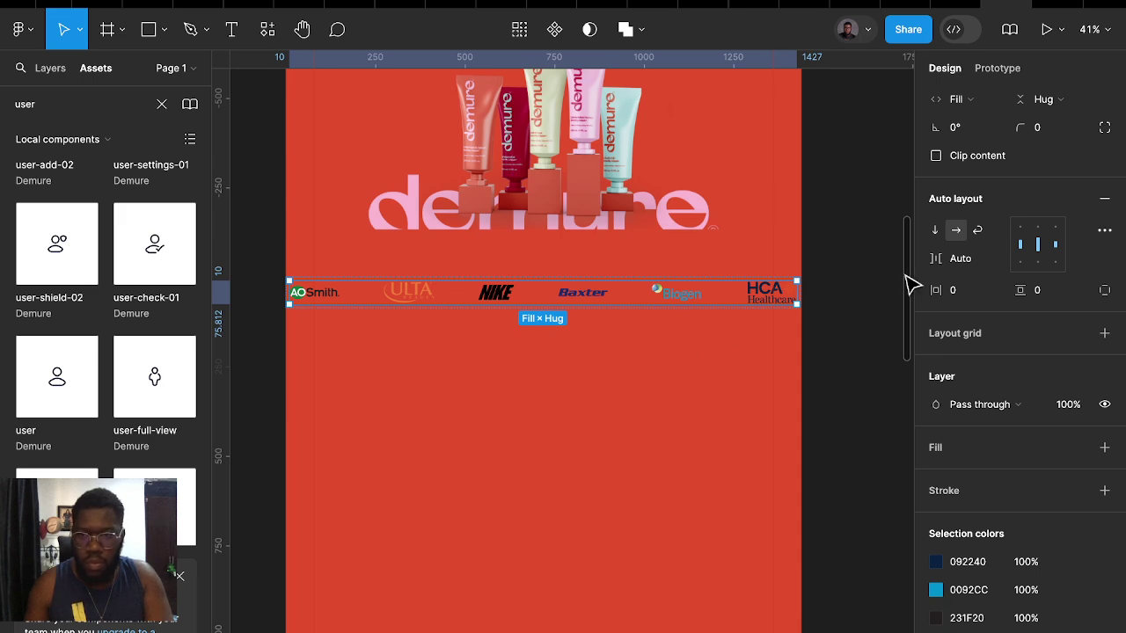
click(963, 290)
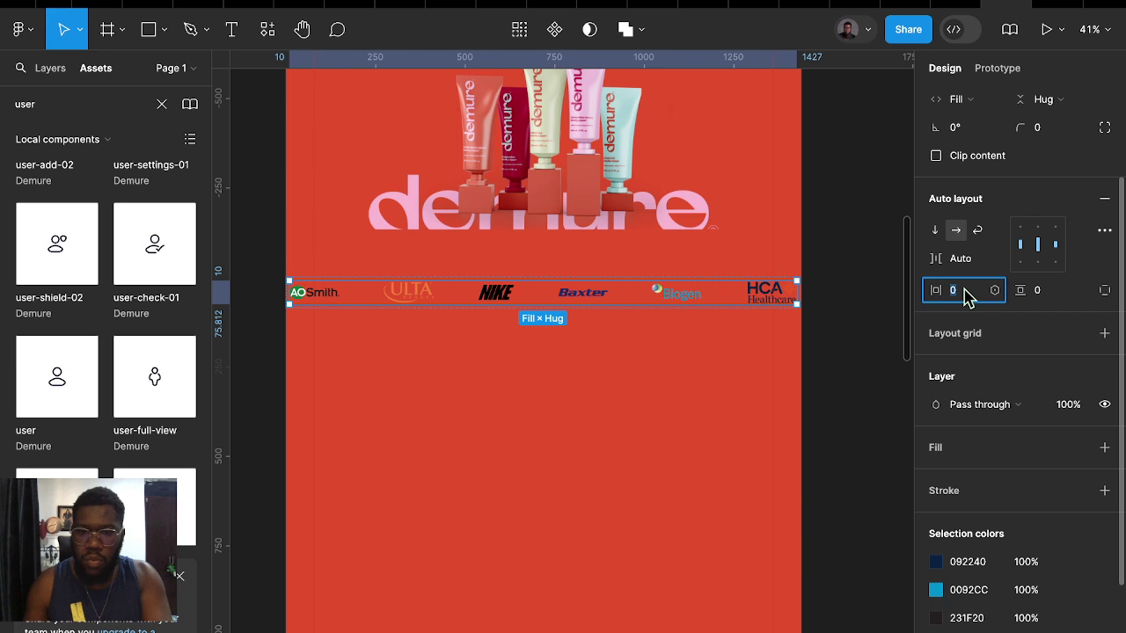
text(80)
key(Return)
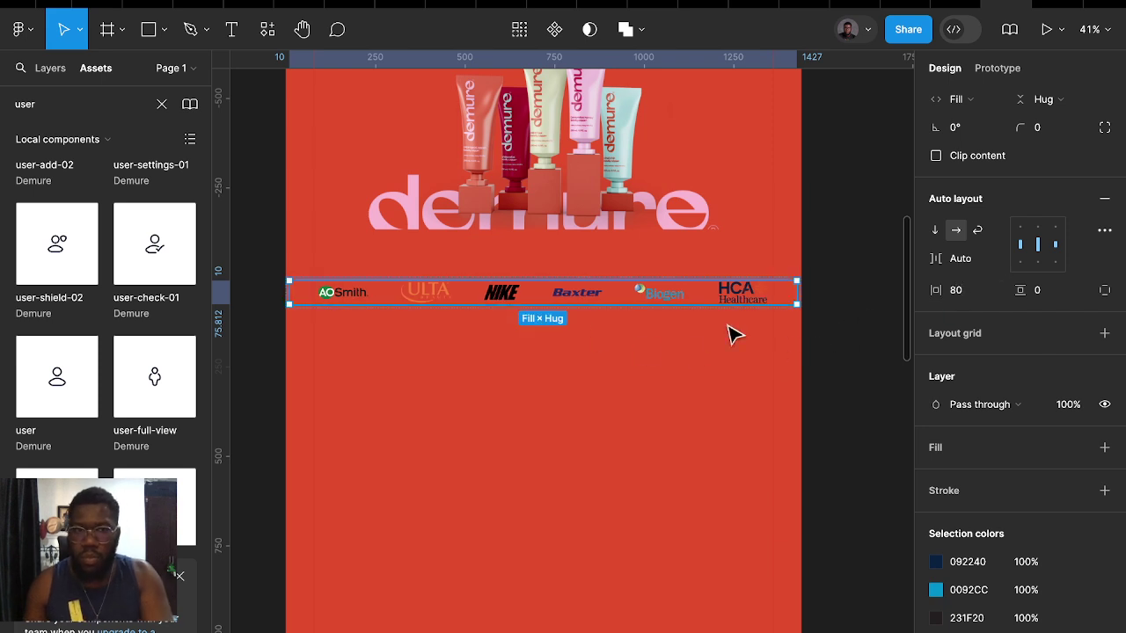
click(767, 309)
scroll(983, 519, down, 5)
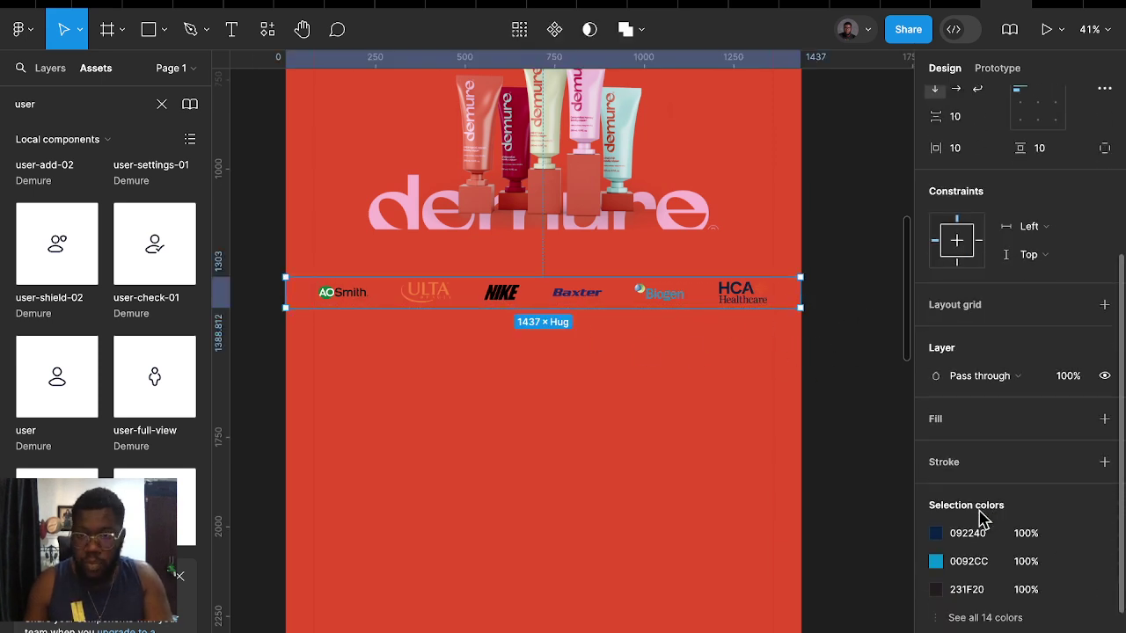
Add a background fill to the logo strip and set its vertical padding to 24
click(949, 426)
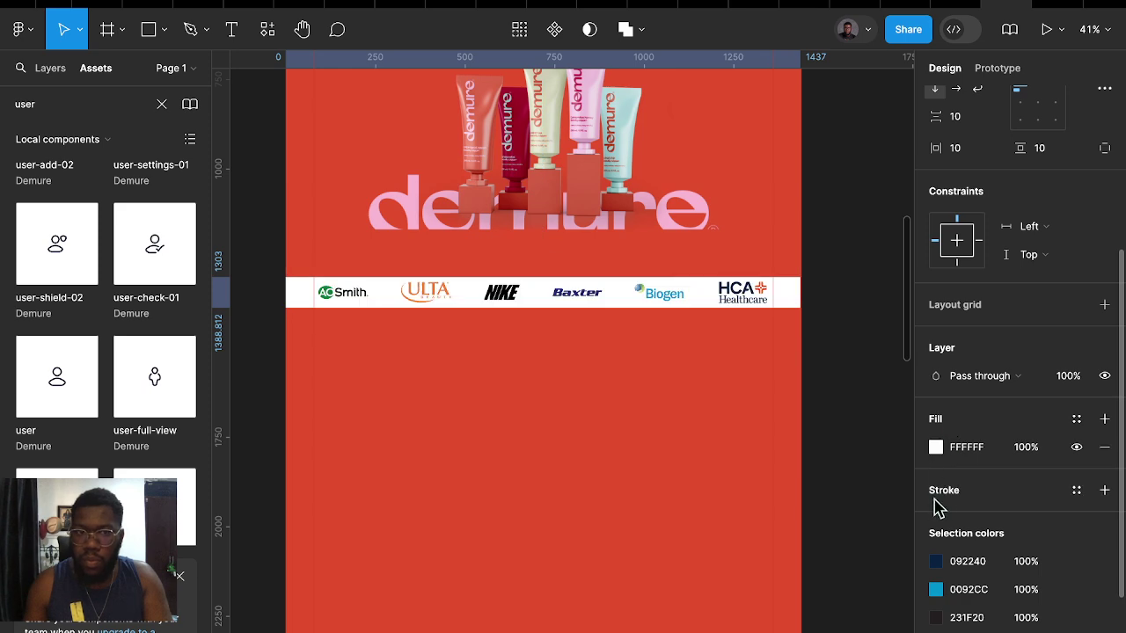
scroll(1045, 266, up, 1)
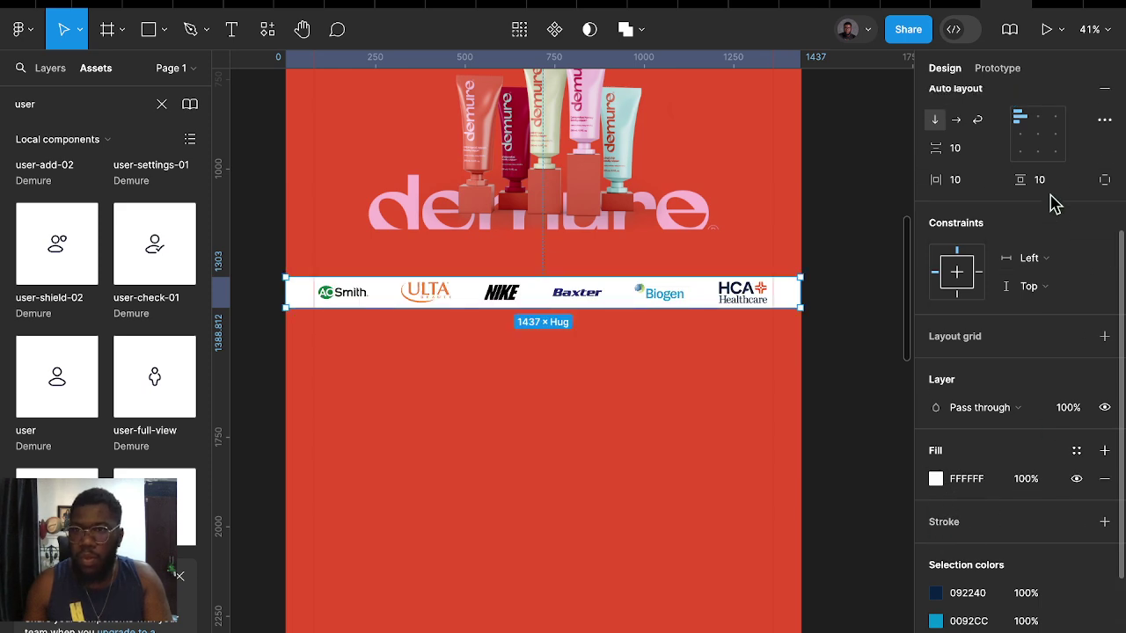
click(1051, 186)
text(16)
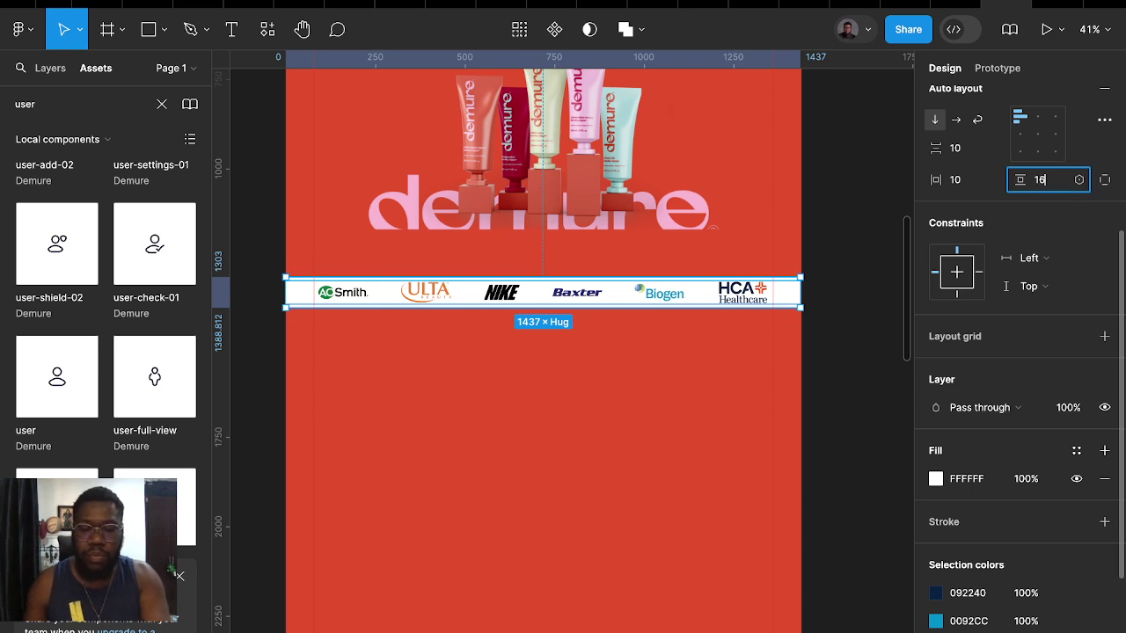
text(24)
key(Return)
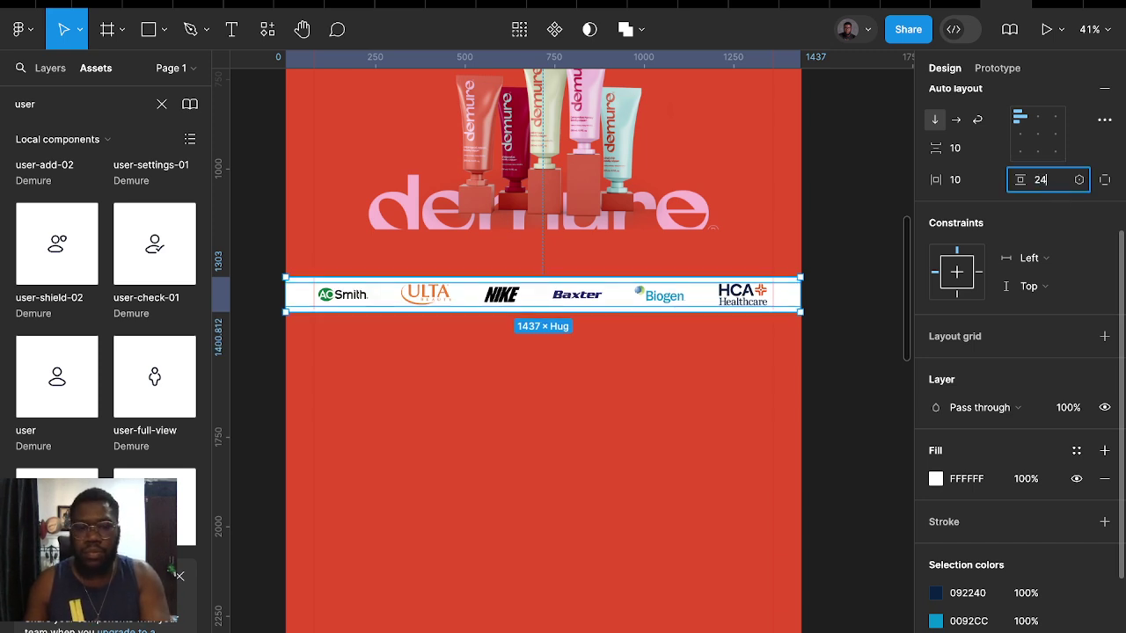
key(Return)
Try light blue D1E3F0 and the wordmark's pink as strip fills, then undo the pink
click(935, 478)
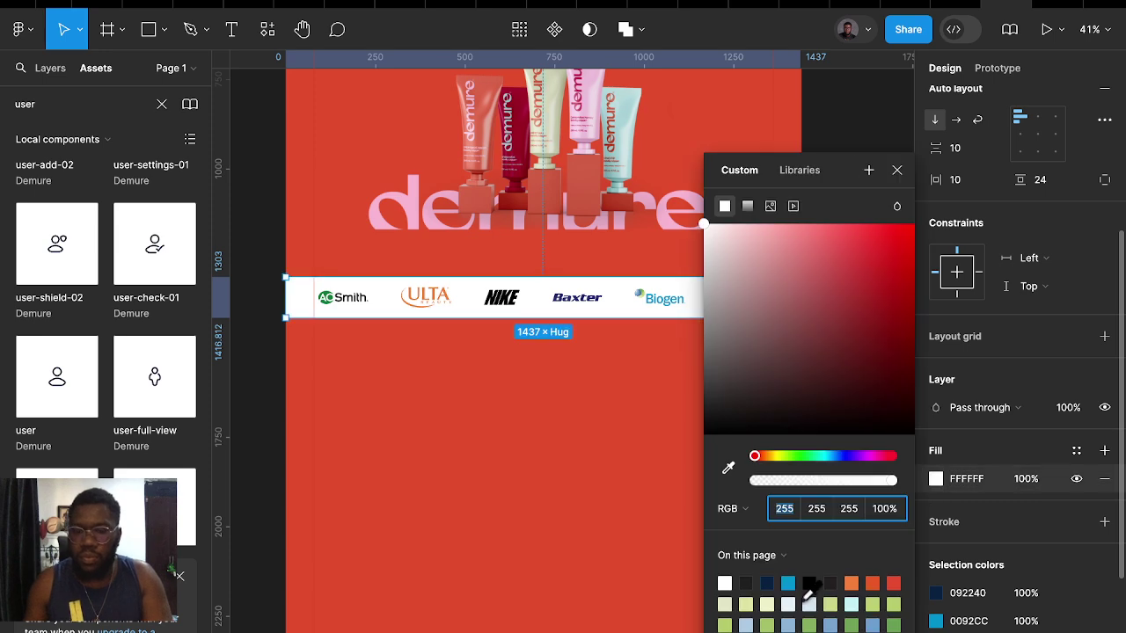
click(809, 603)
scroll(538, 407, right, 3)
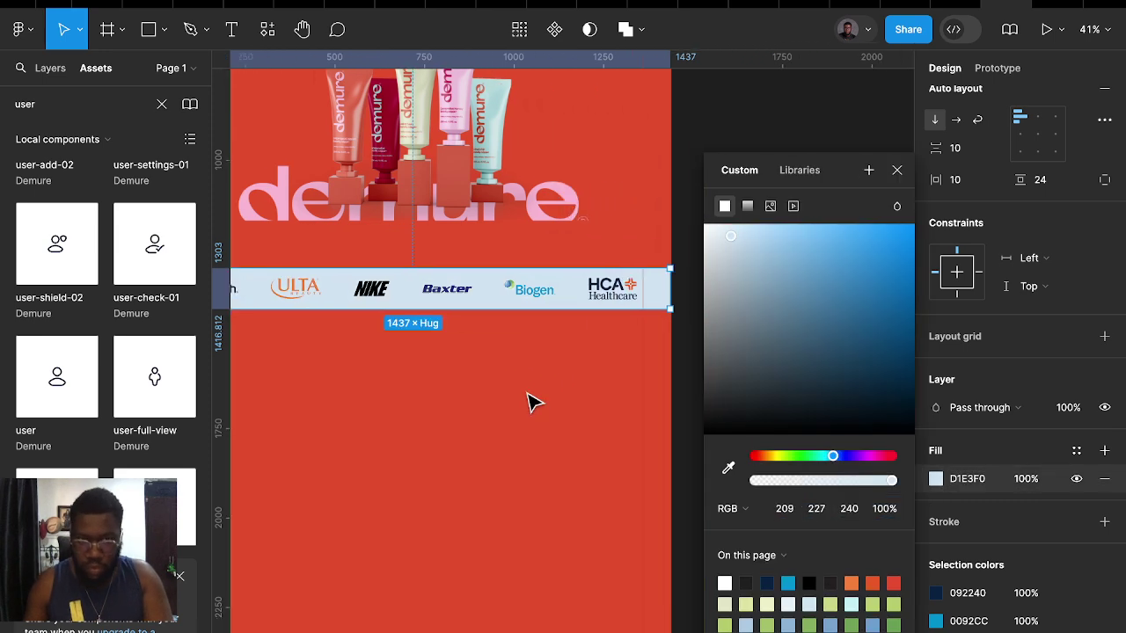
scroll(539, 406, right, 1)
scroll(543, 412, up, 2)
scroll(545, 415, left, 1)
click(728, 468)
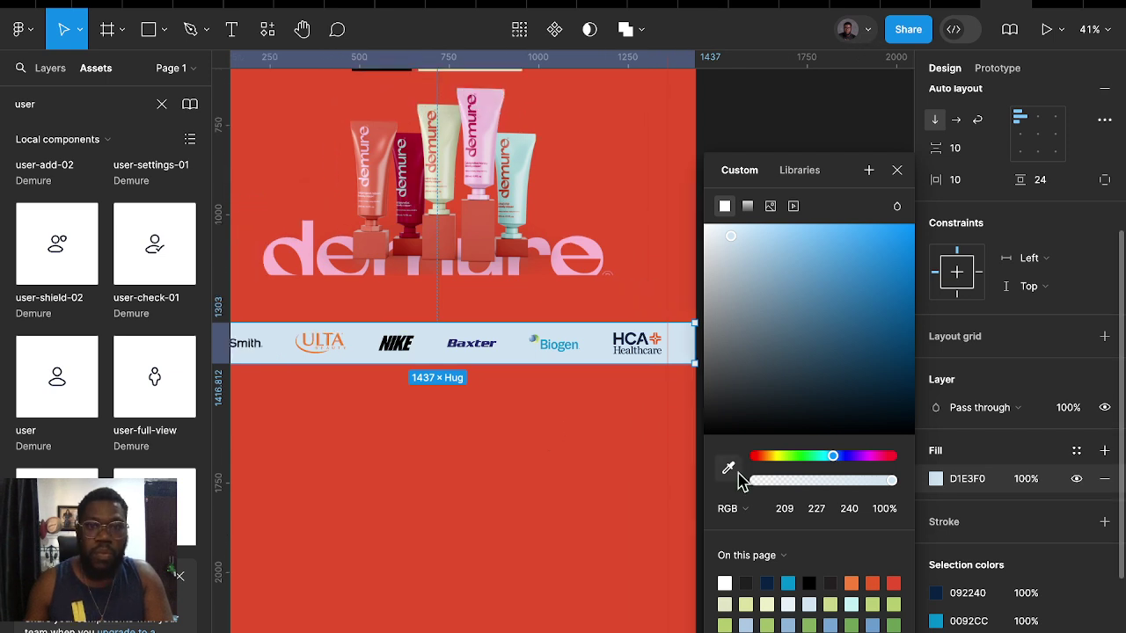
click(598, 245)
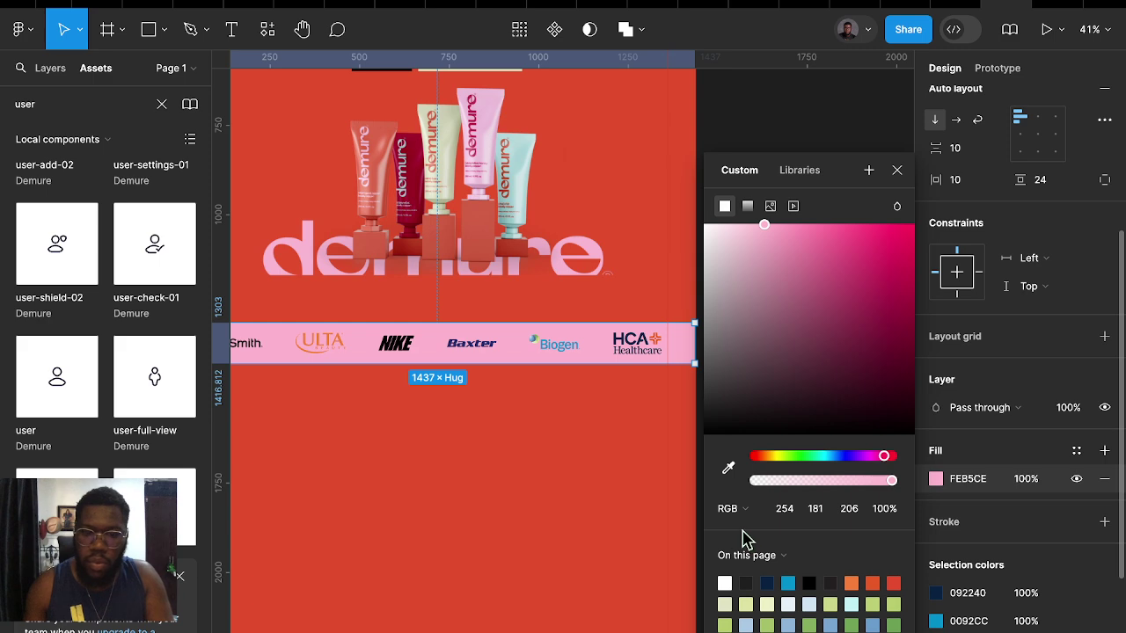
key(ctrl+z)
scroll(545, 501, left, 10)
scroll(526, 491, right, 4)
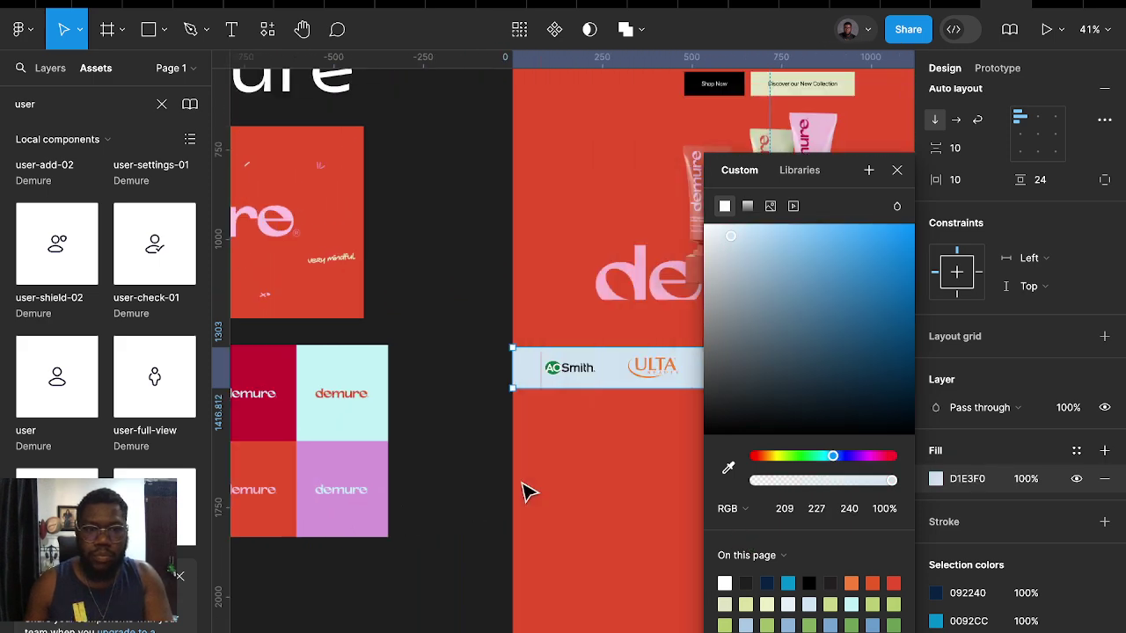
scroll(546, 488, right, 5)
click(648, 478)
Fill the logo strip with the pale yellow E0E4C3 sampled from the collection button
scroll(648, 475, up, 2)
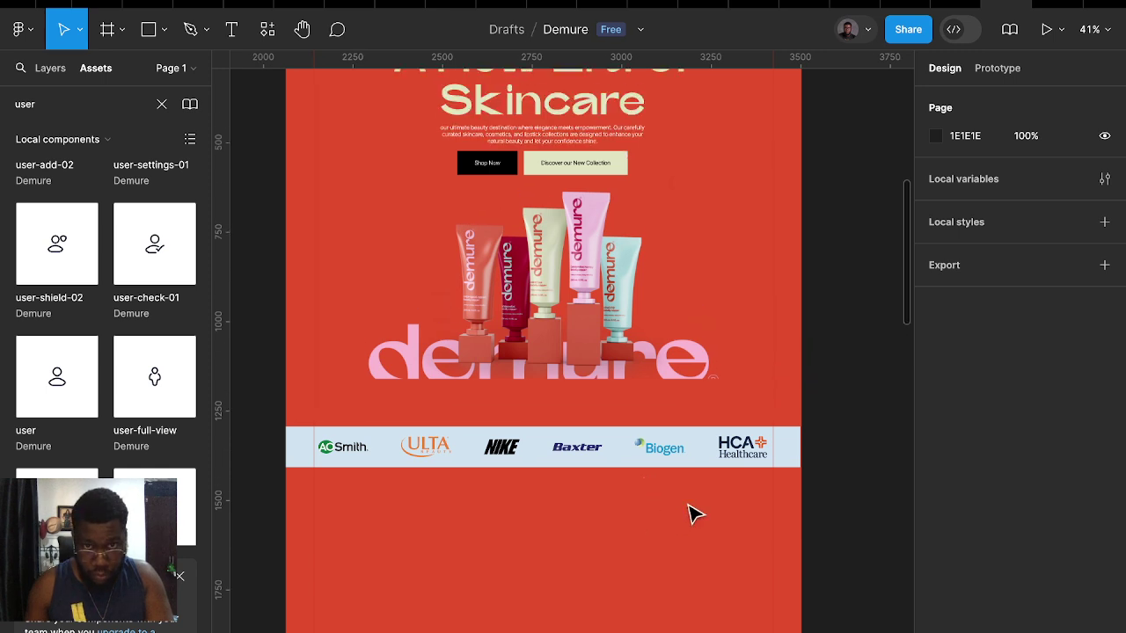
click(736, 454)
scroll(937, 576, down, 1)
scroll(940, 567, down, 2)
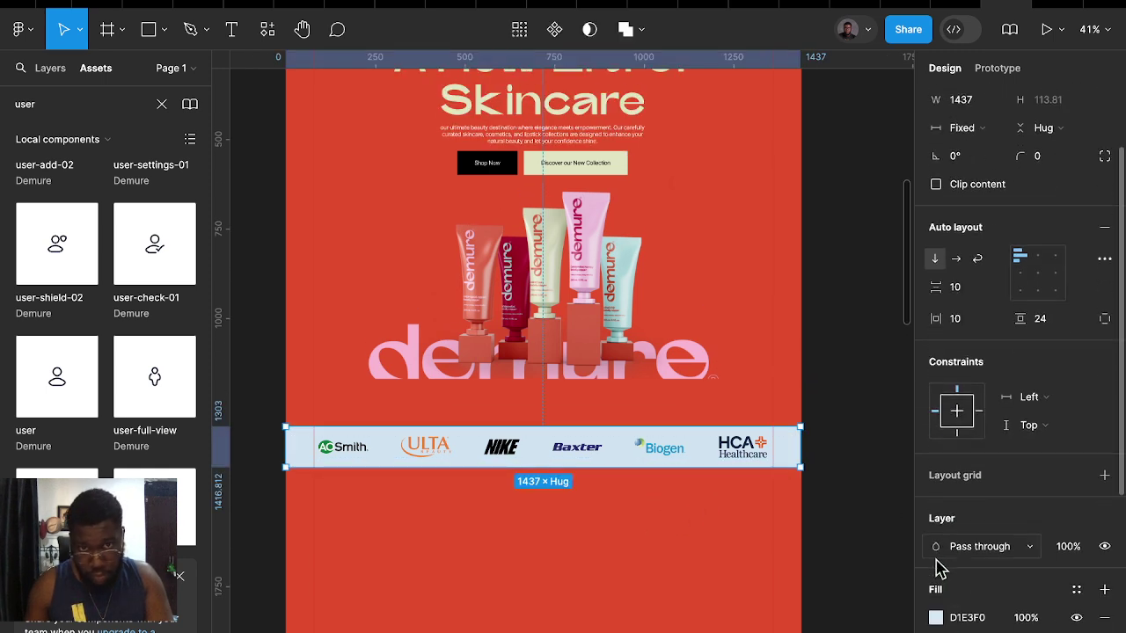
click(935, 618)
click(730, 470)
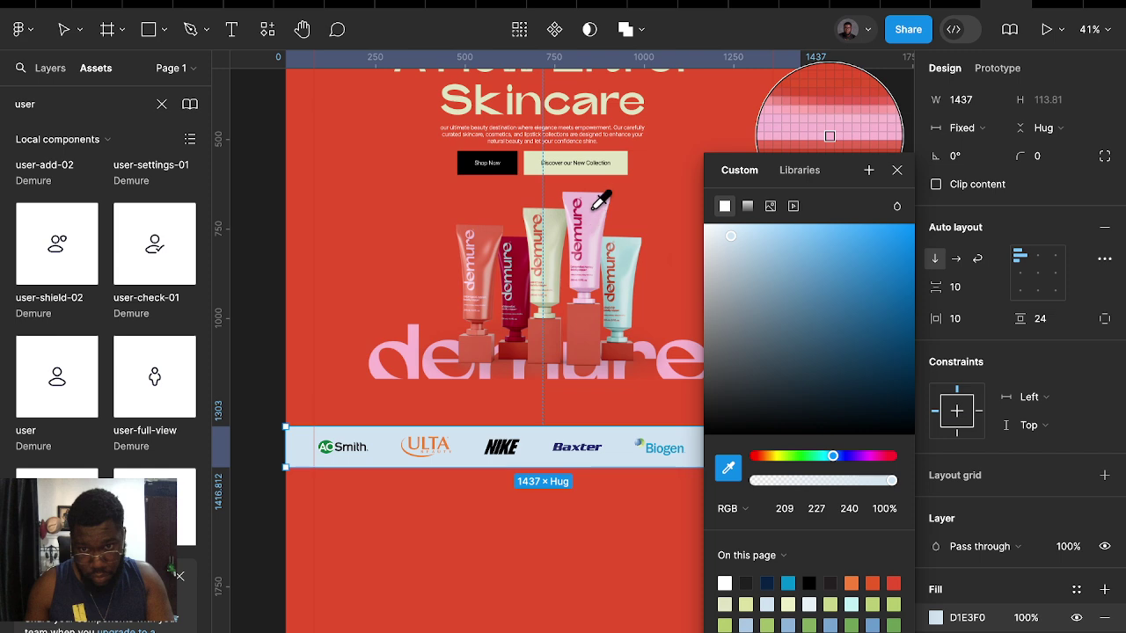
click(624, 157)
scroll(618, 439, down, 3)
click(616, 495)
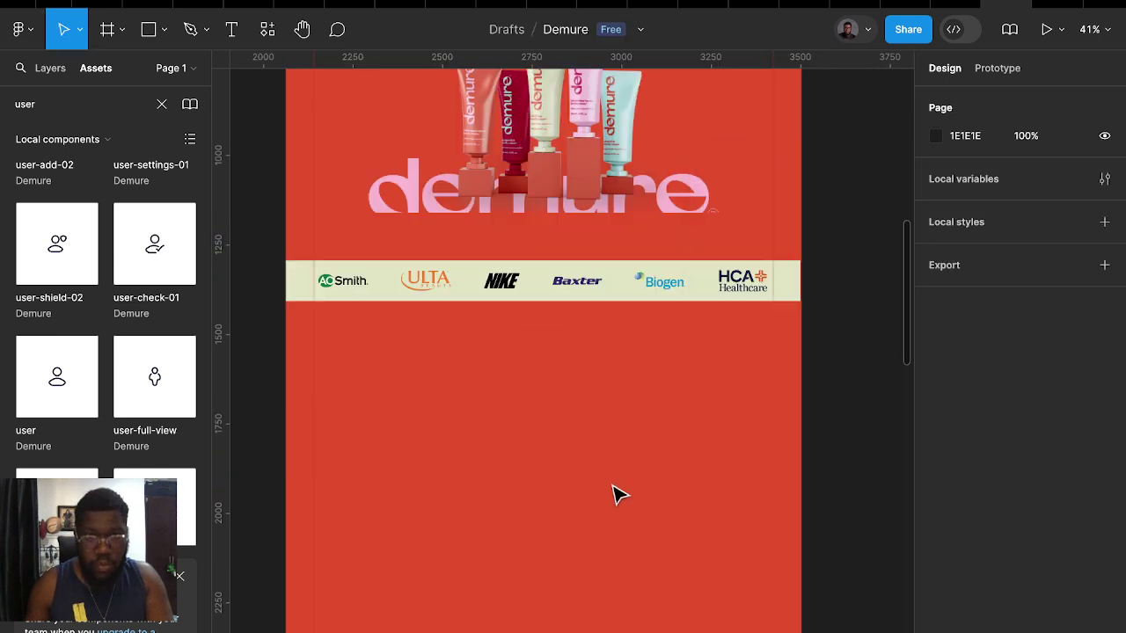
scroll(673, 457, down, 3)
scroll(787, 427, down, 1)
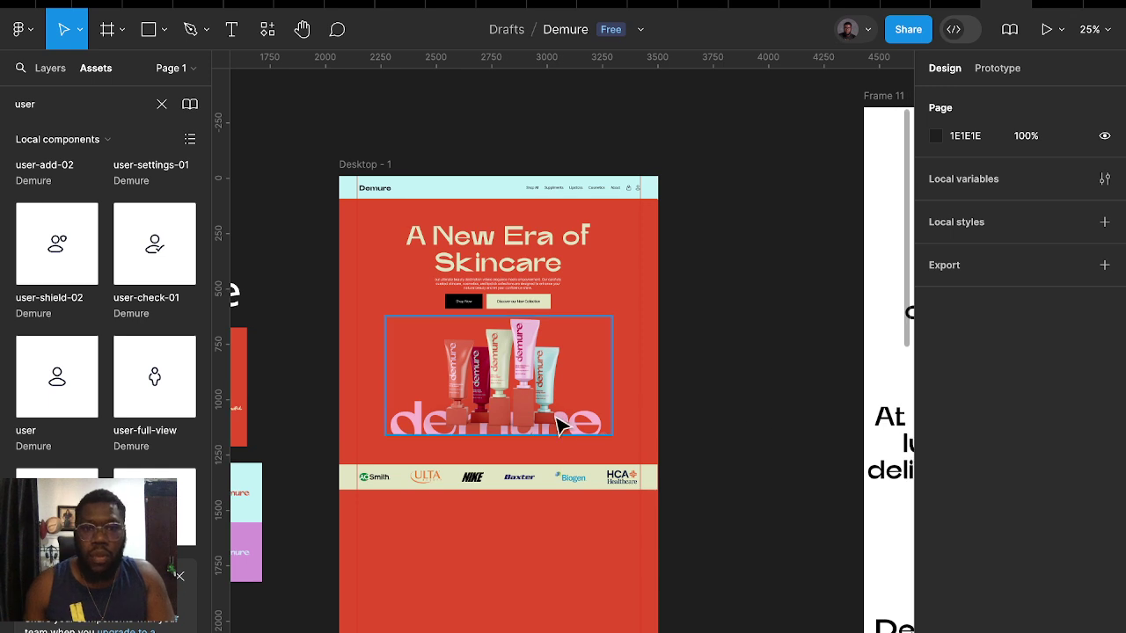
Preview the Desktop - 1 frame in presentation mode
click(376, 167)
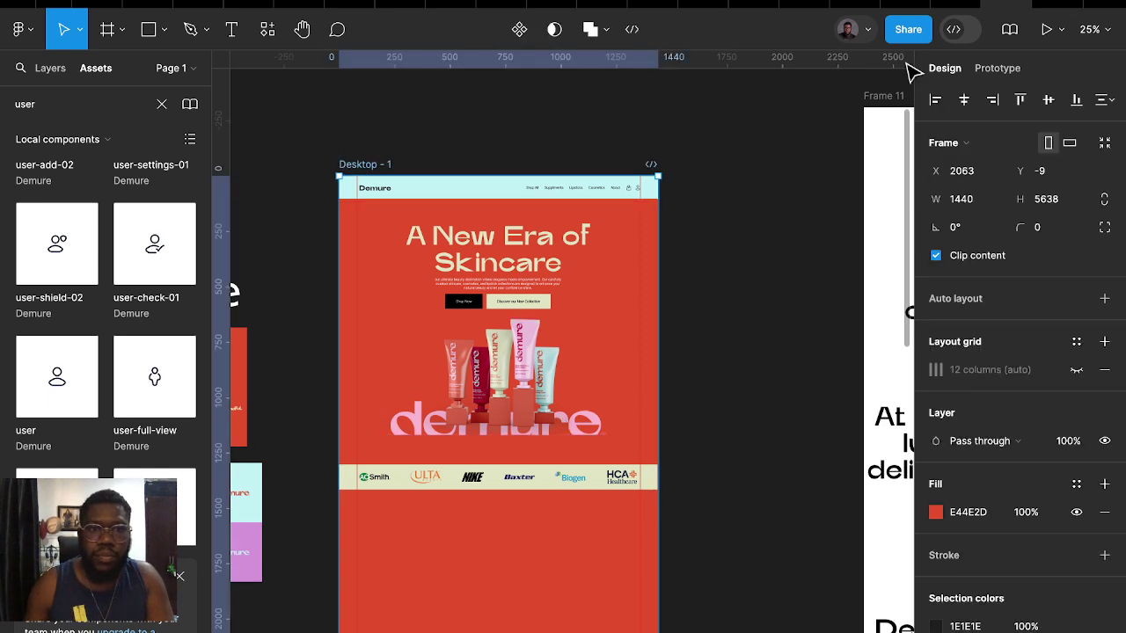
click(1043, 35)
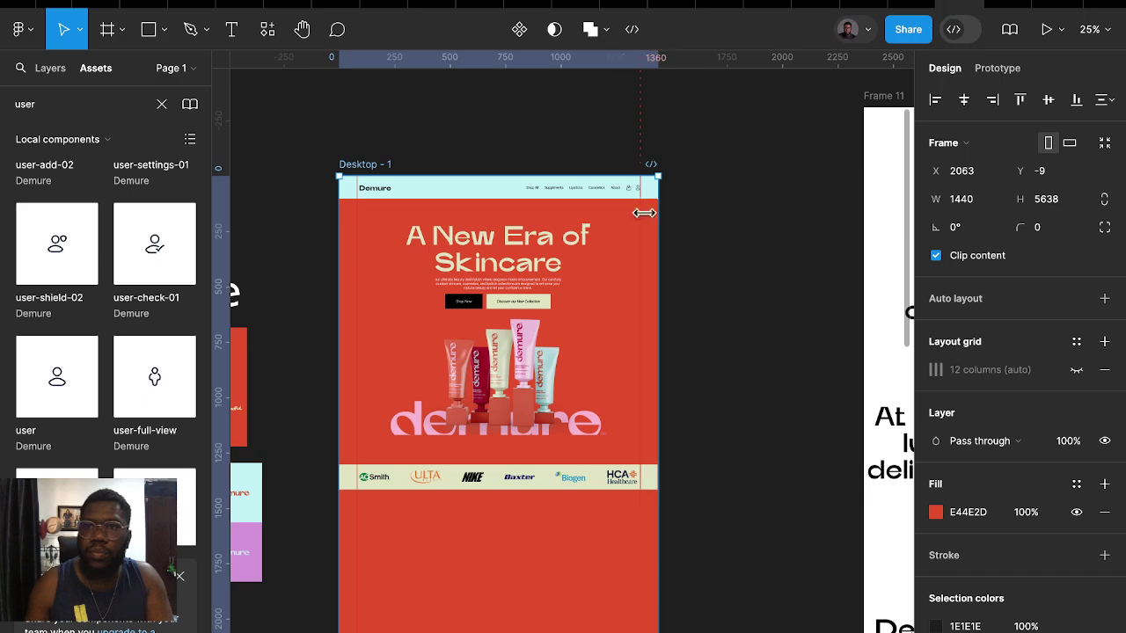
scroll(695, 269, right, 5)
ctrl+scroll(664, 396, down, 2)
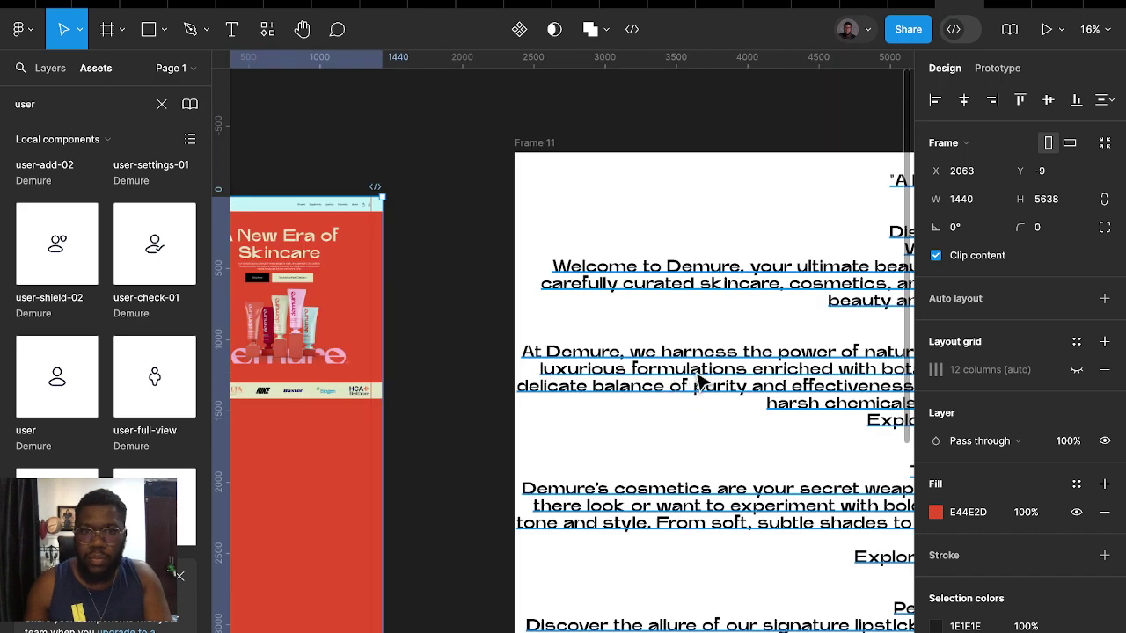
ctrl+scroll(695, 334, down, 2)
Select the 'Welcome to Demure' sentence in the Frame 11 copy text
click(620, 231)
double_click(620, 230)
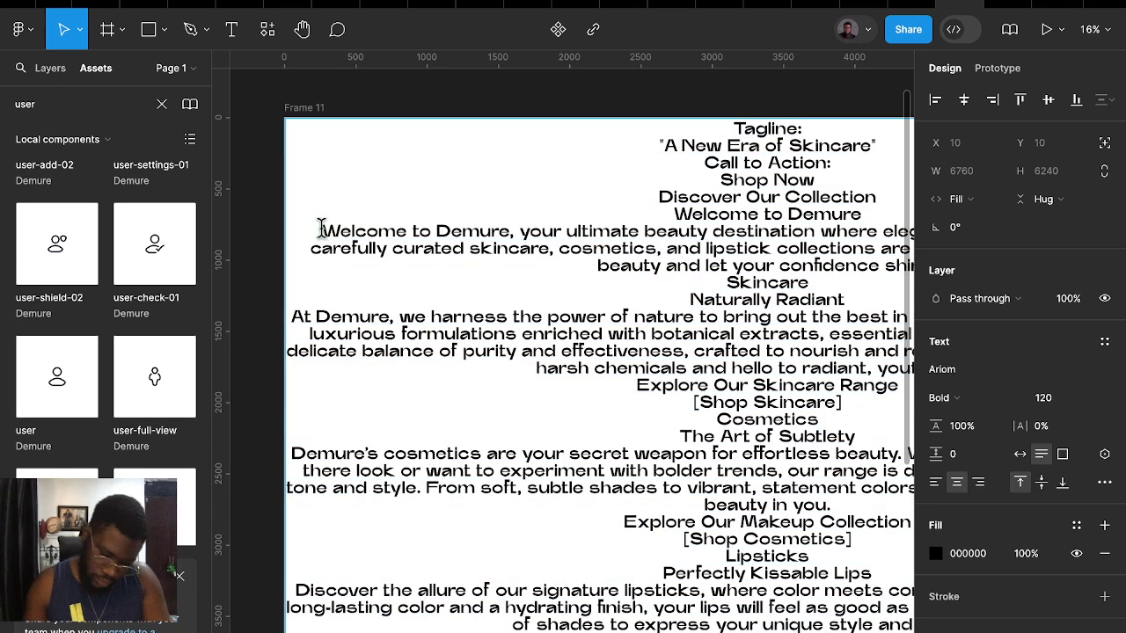
mouse_move(321, 230)
mouse_down()
mouse_move(743, 213)
mouse_move(781, 253)
mouse_move(695, 242)
mouse_move(690, 230)
mouse_up()
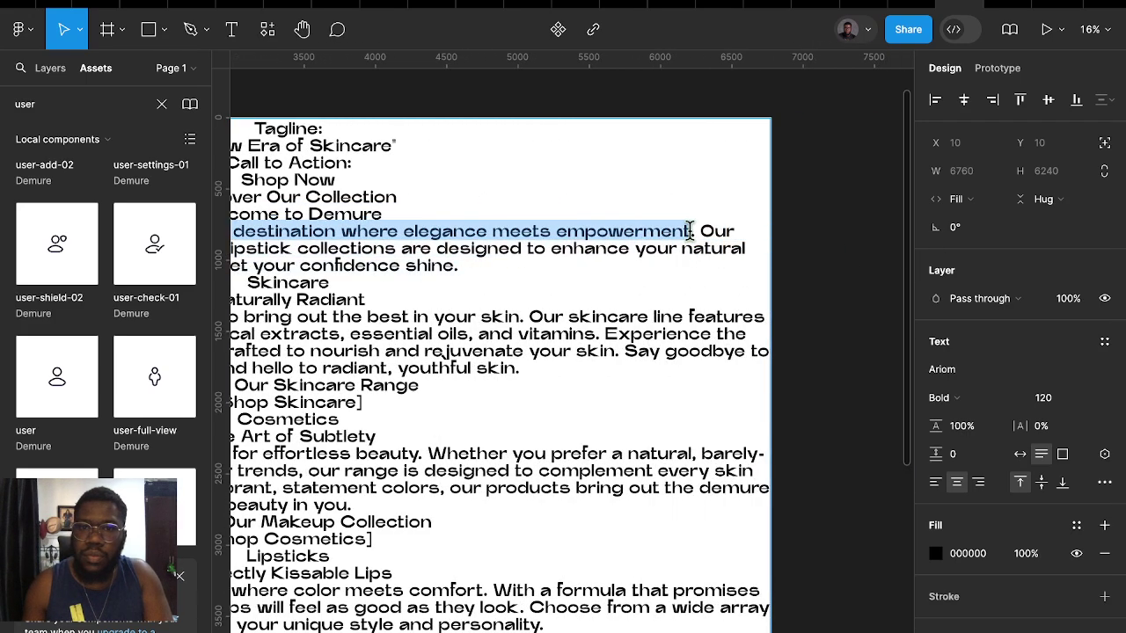
scroll(728, 316, left, 10)
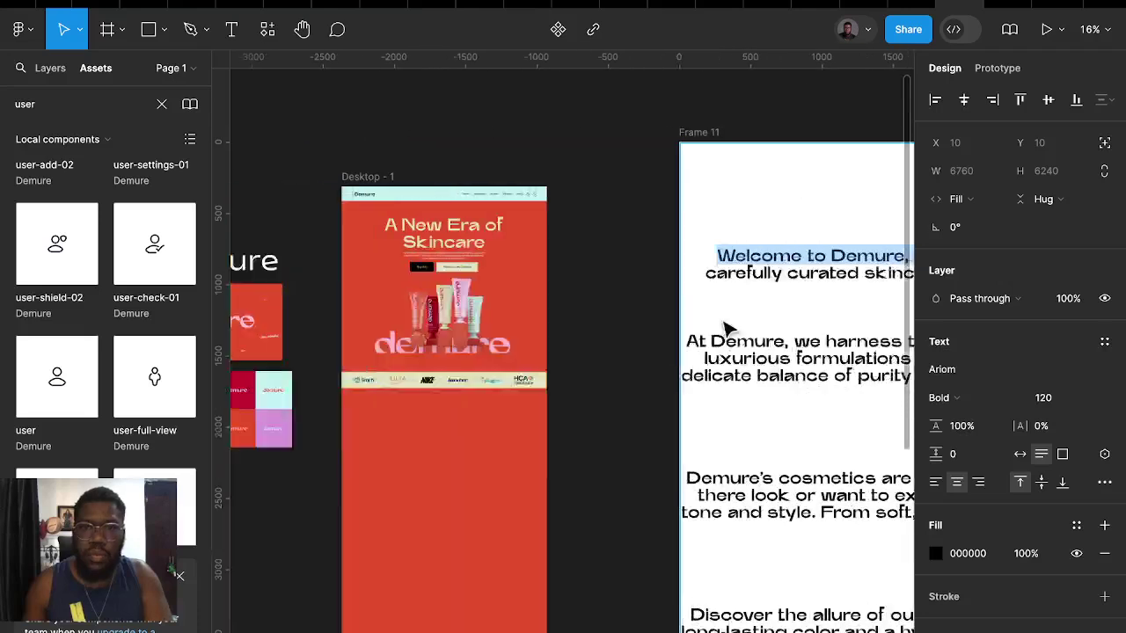
scroll(741, 402, left, 5)
scroll(701, 445, right, 3)
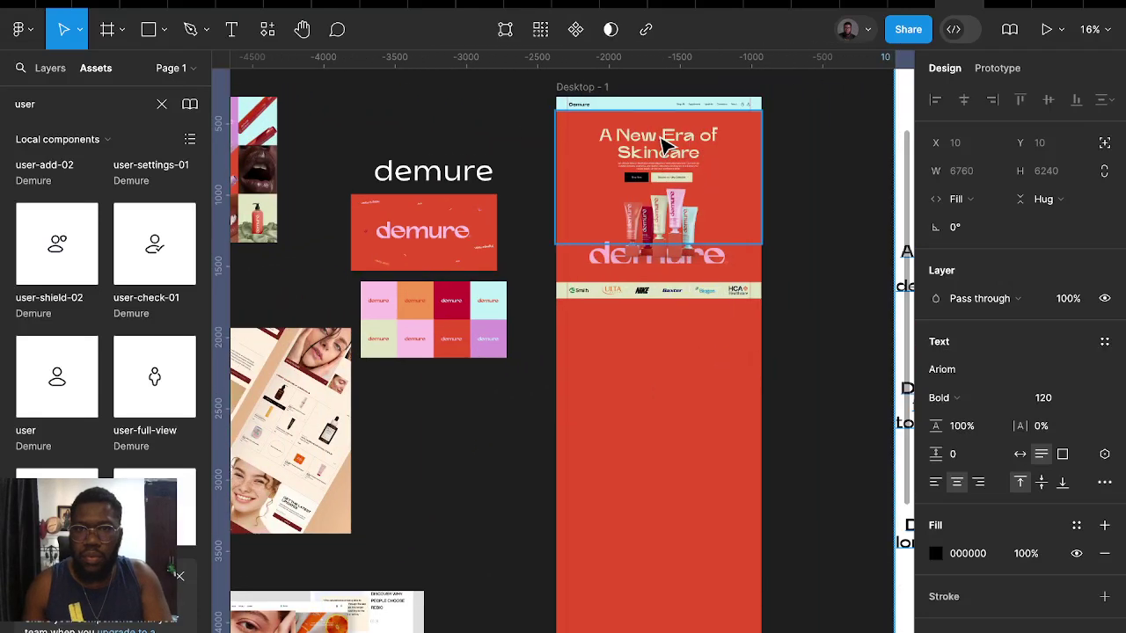
Paste copies of the headline and paragraph lower down, filling the paragraph with the welcome sentence
click(665, 145)
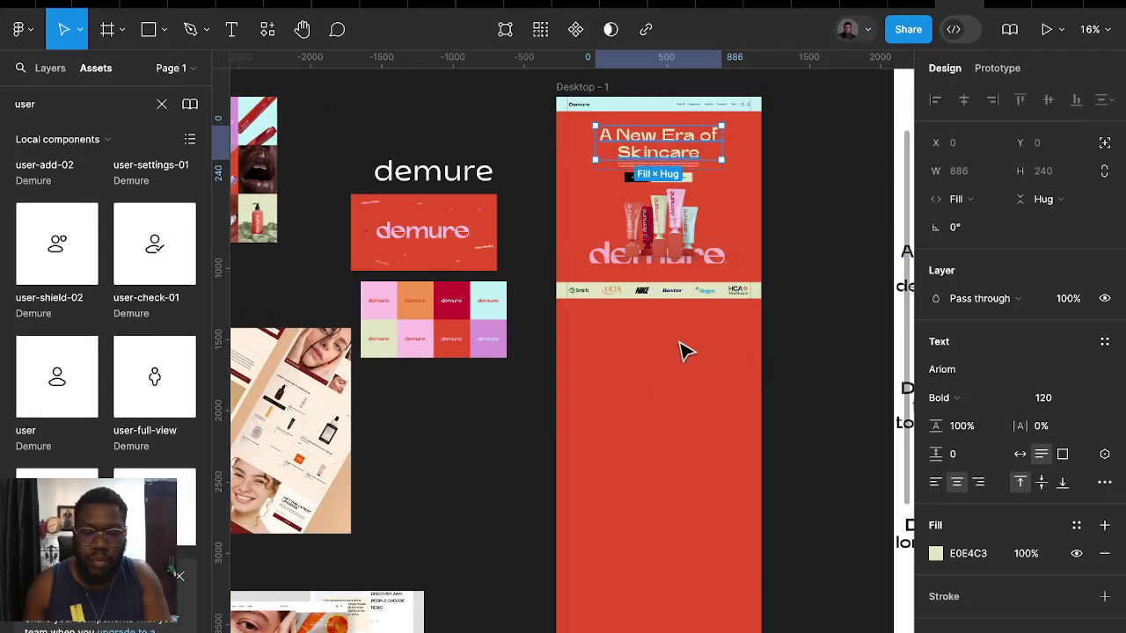
key(ctrl+v)
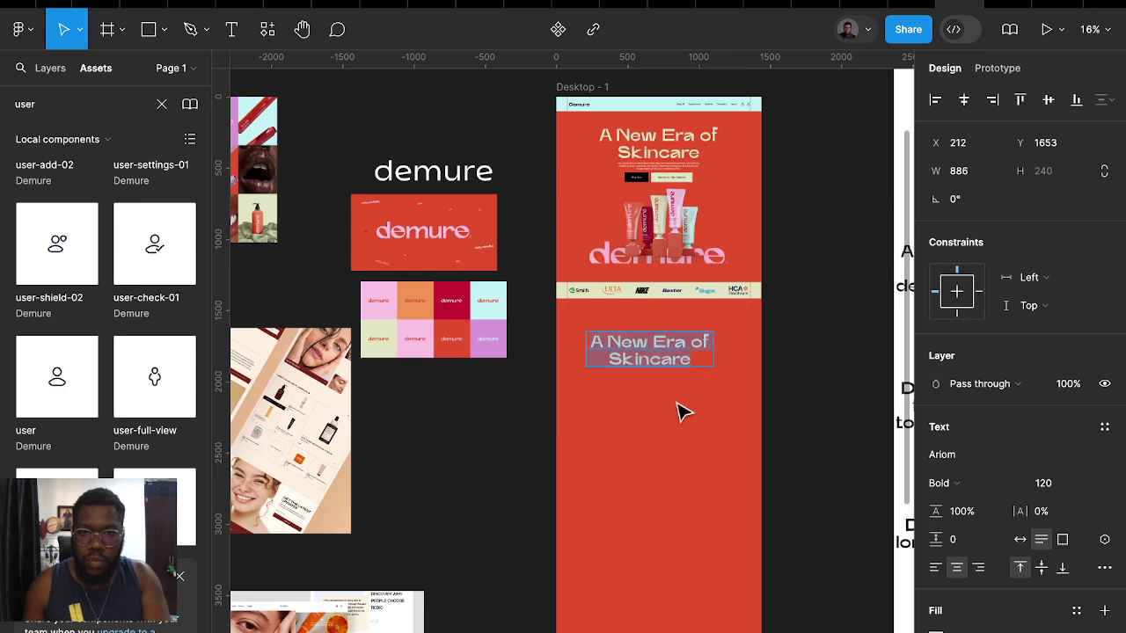
scroll(681, 411, up, 1)
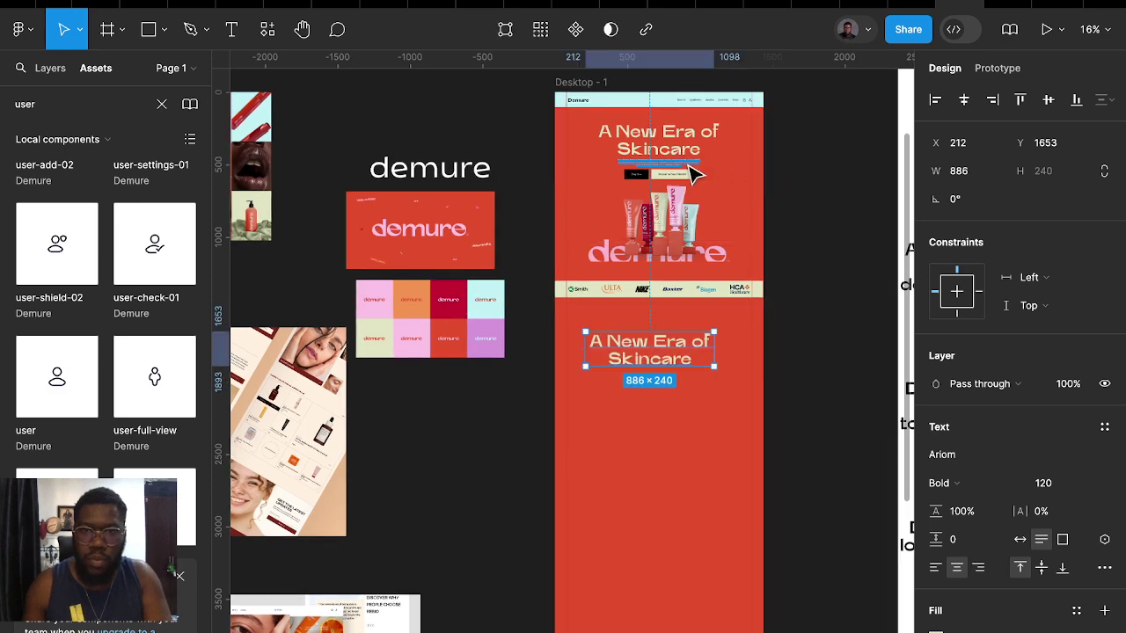
click(686, 166)
key(ctrl+v)
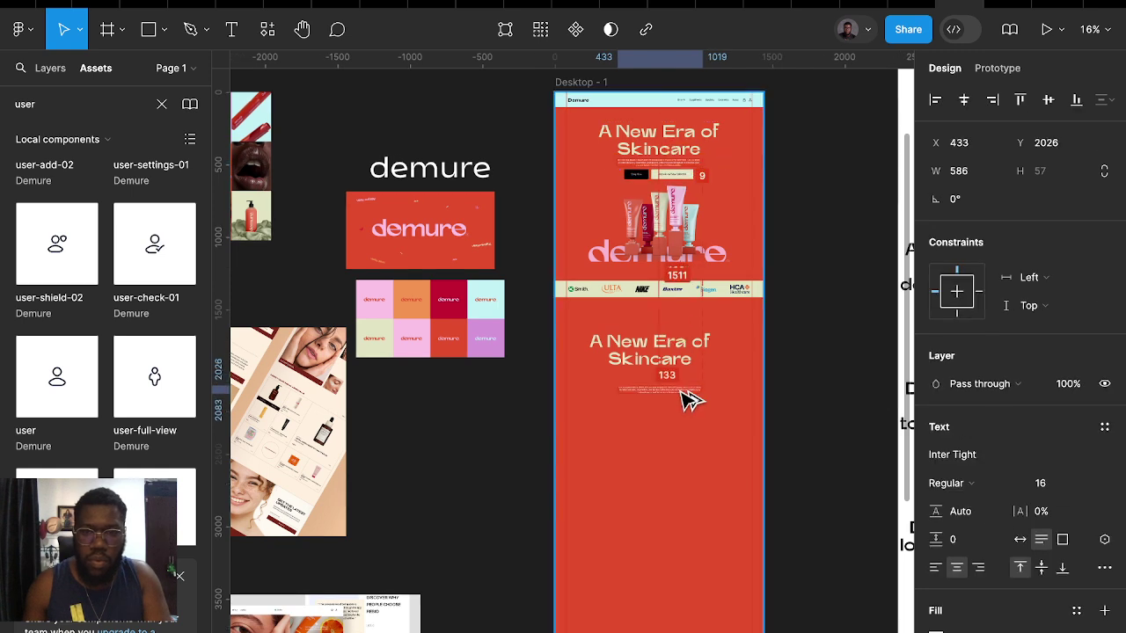
key(ctrl+alt+v)
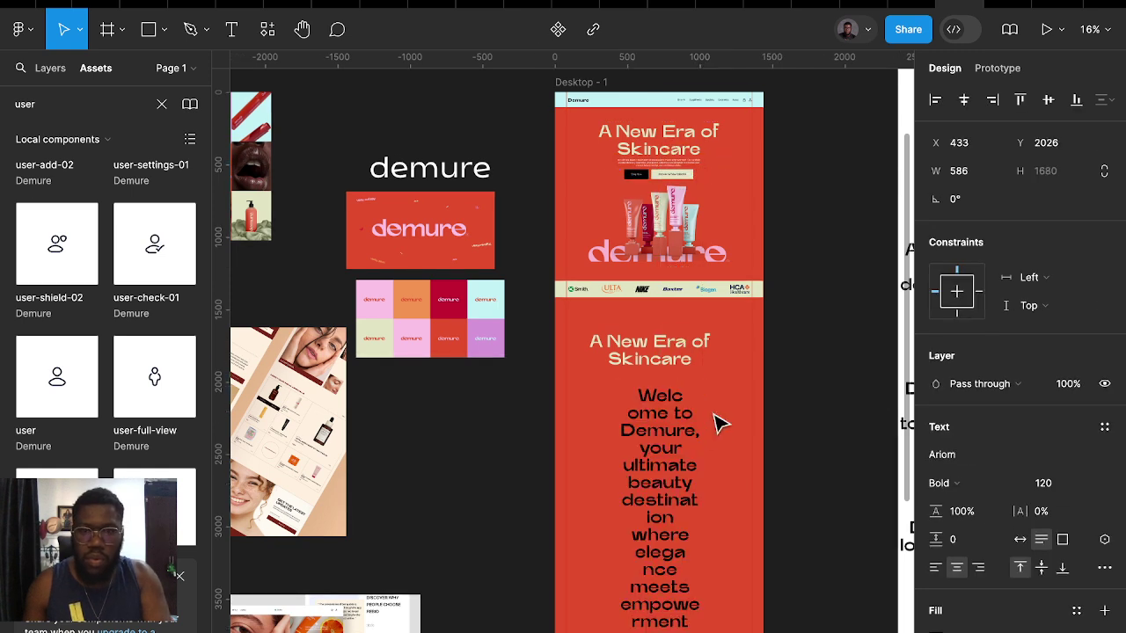
Set the welcome paragraph to Inter Tight at size 16
click(986, 466)
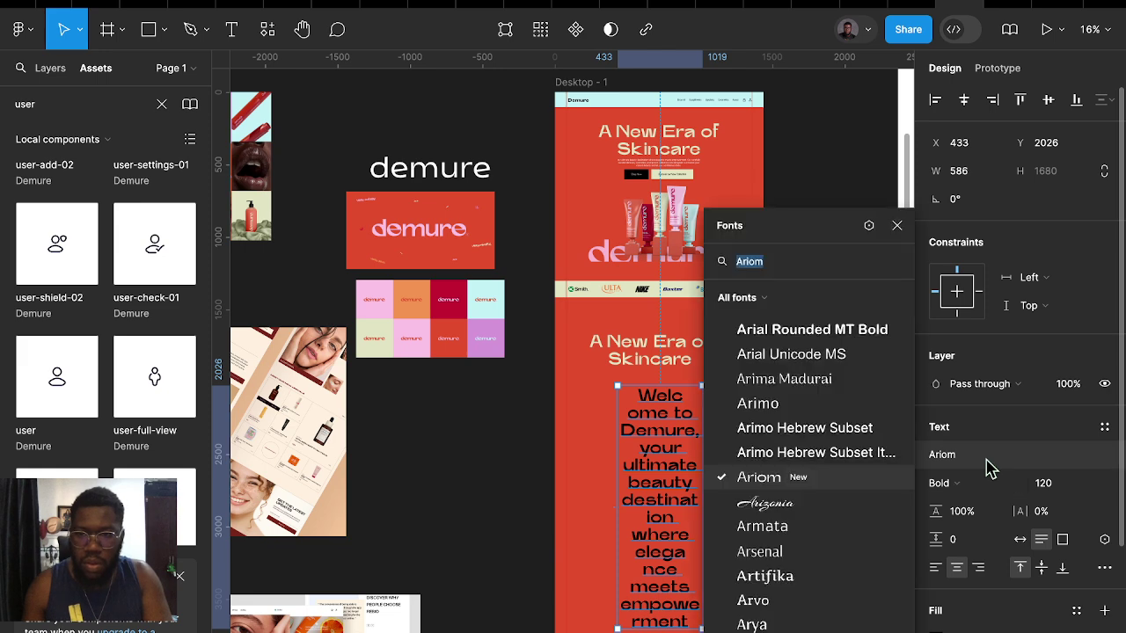
text(inter)
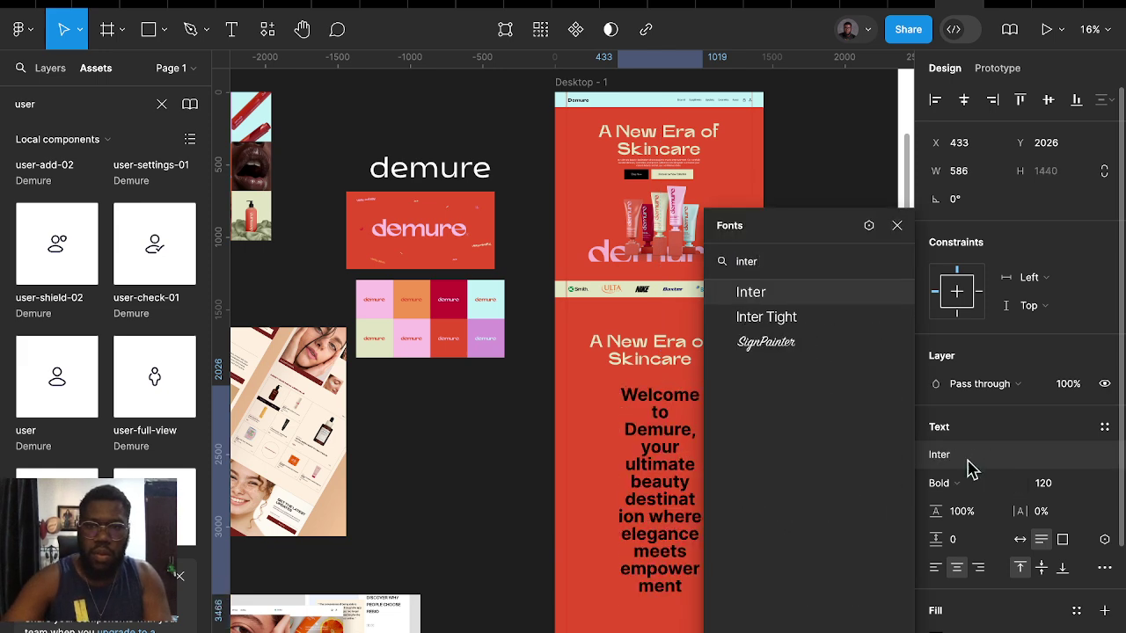
click(782, 319)
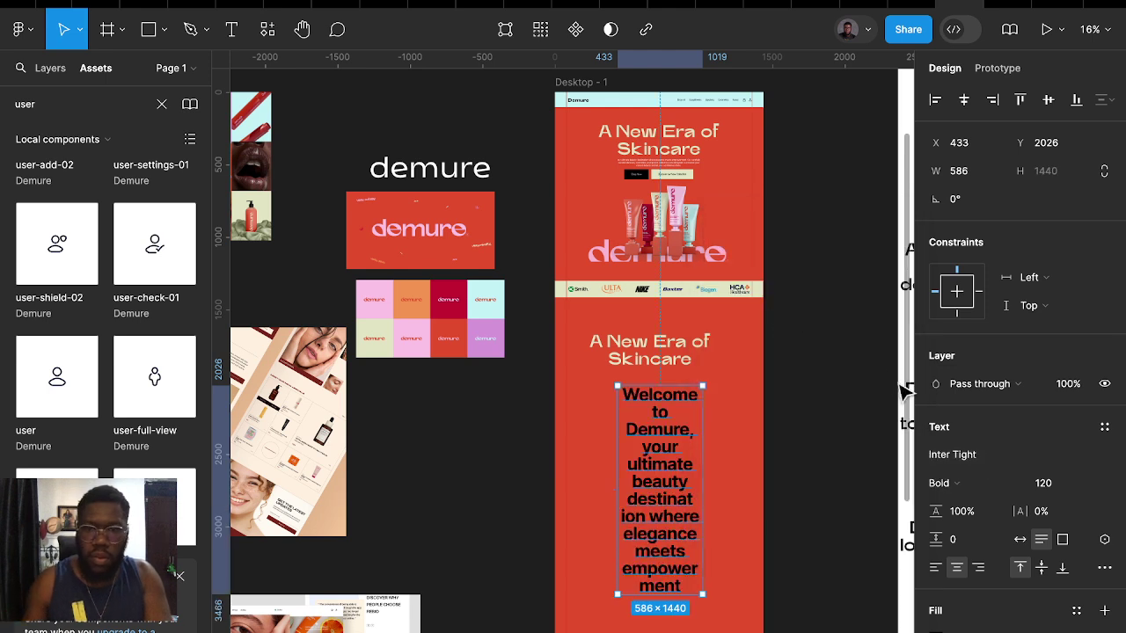
click(1039, 490)
text(16)
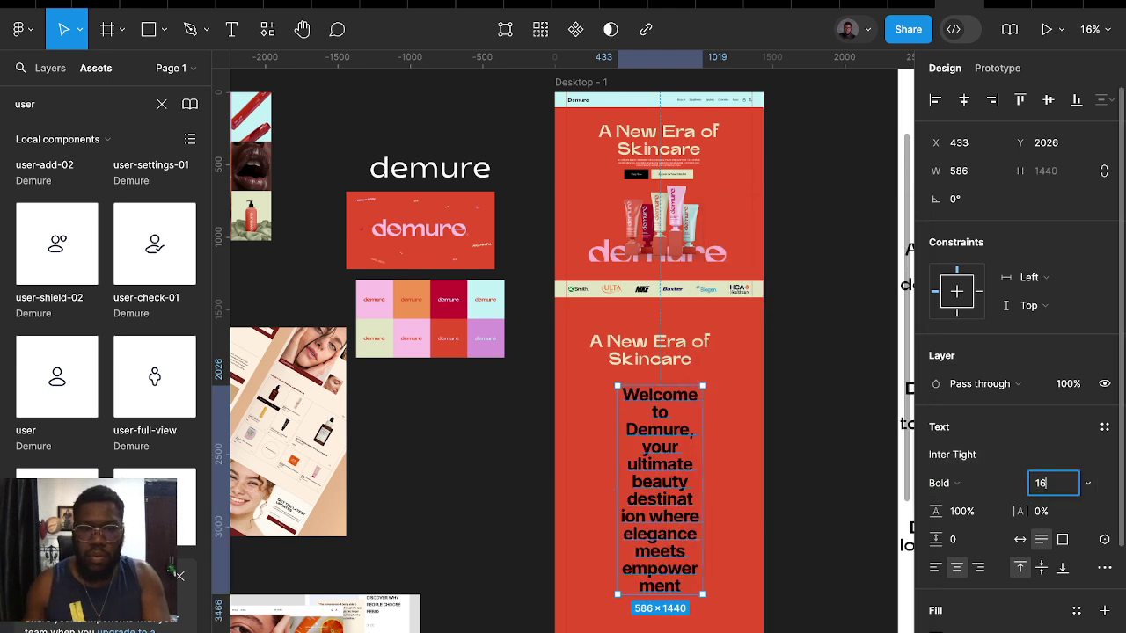
key(Return)
scroll(660, 402, up, 5)
scroll(668, 398, up, 5)
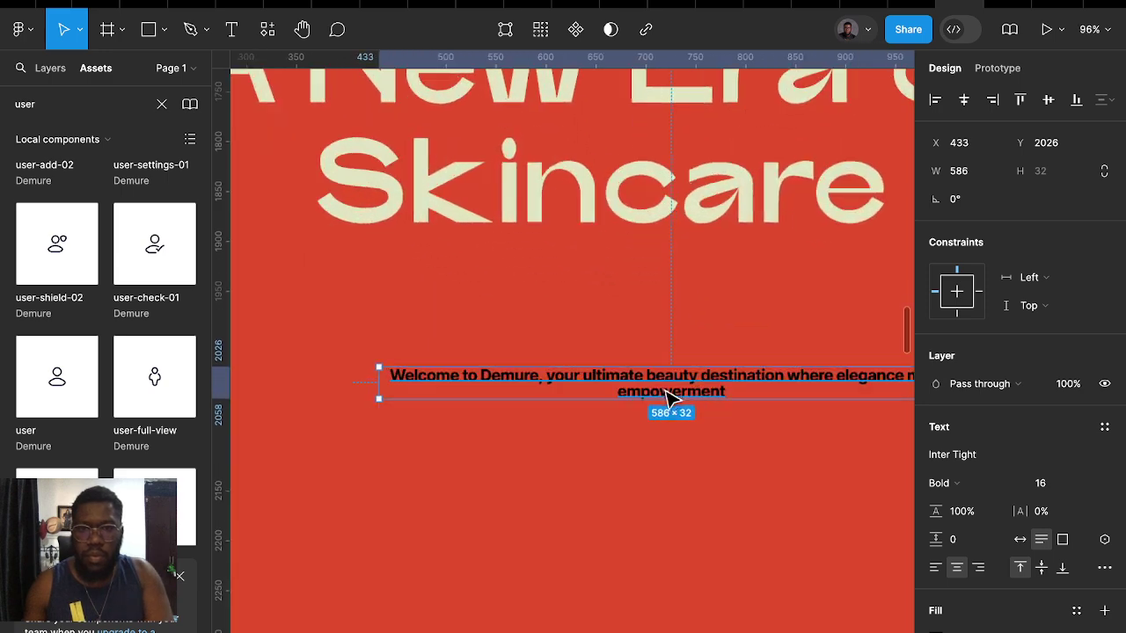
scroll(668, 398, up, 2)
right_click(711, 396)
click(613, 437)
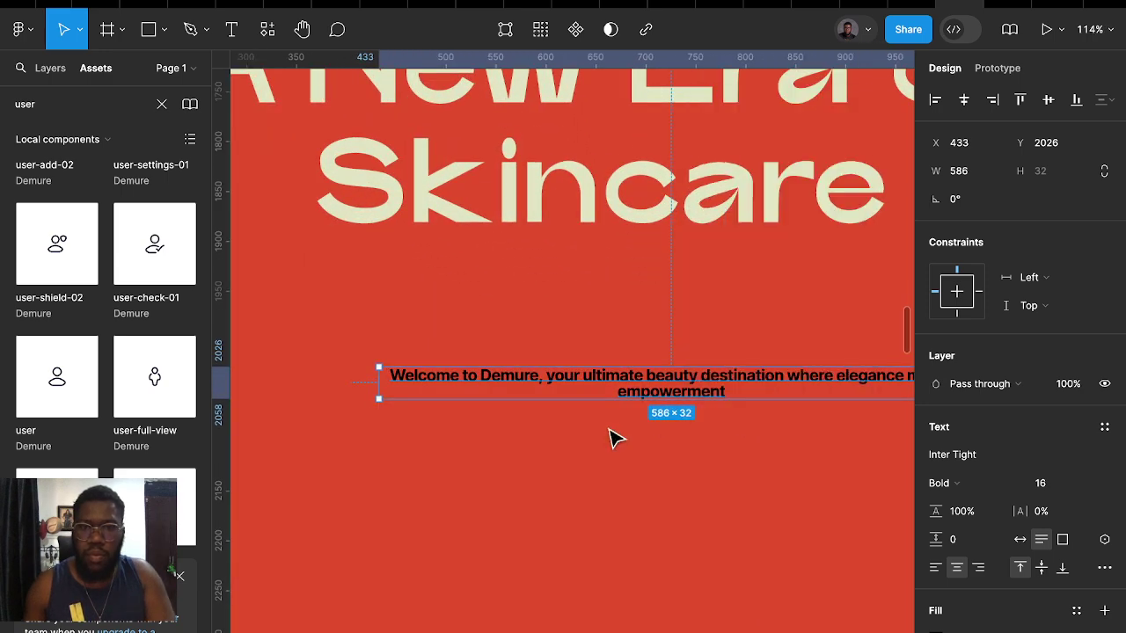
Replace the lower 'A New Era of Skincare' heading with the 'your ultimate beauty destination…empowerment' phrase
double_click(621, 399)
scroll(608, 395, right, 3)
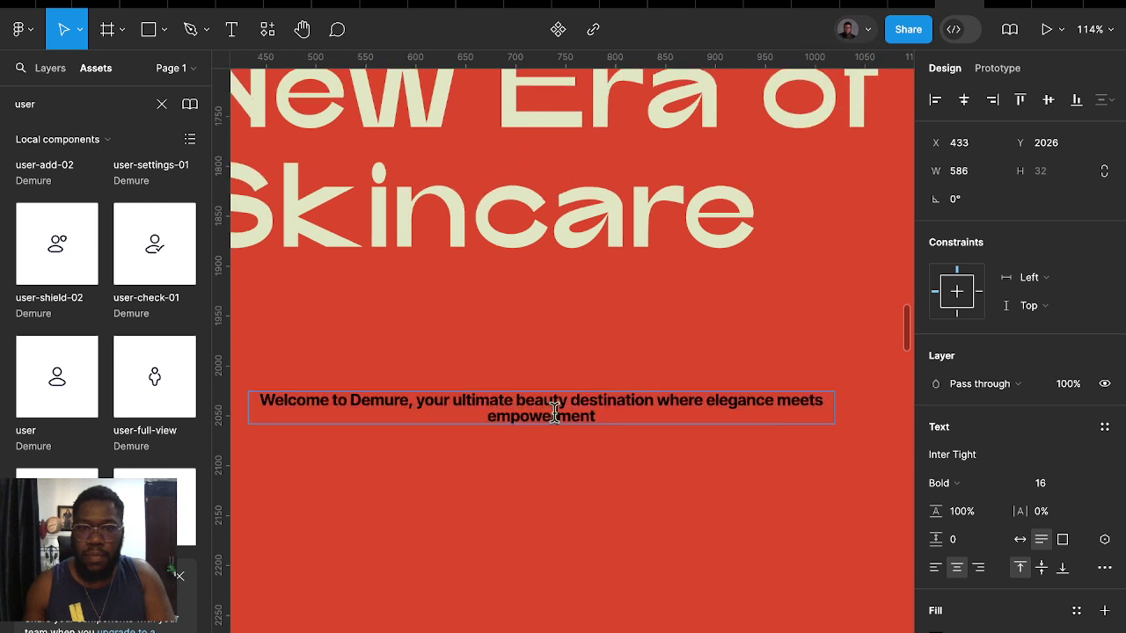
shift+click(619, 400)
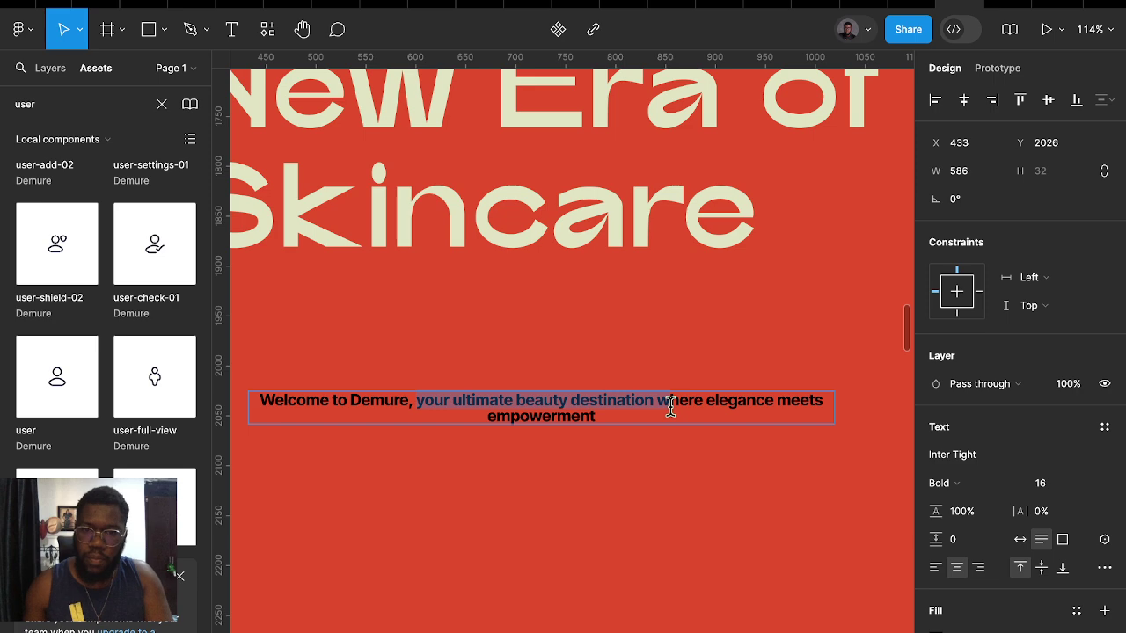
shift+click(651, 417)
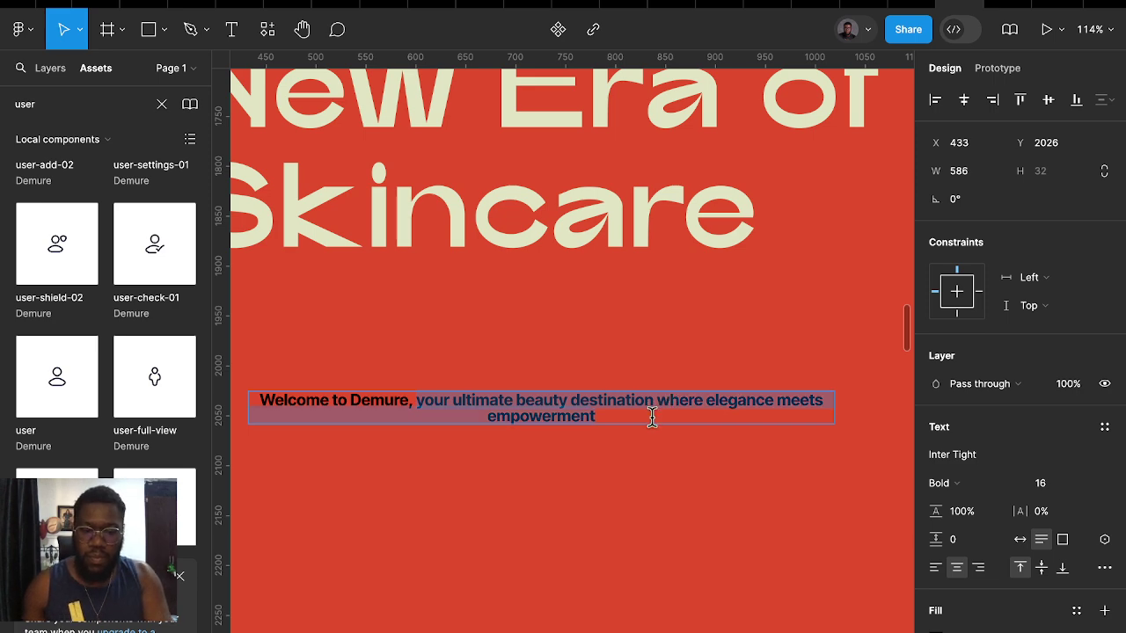
double_click(562, 224)
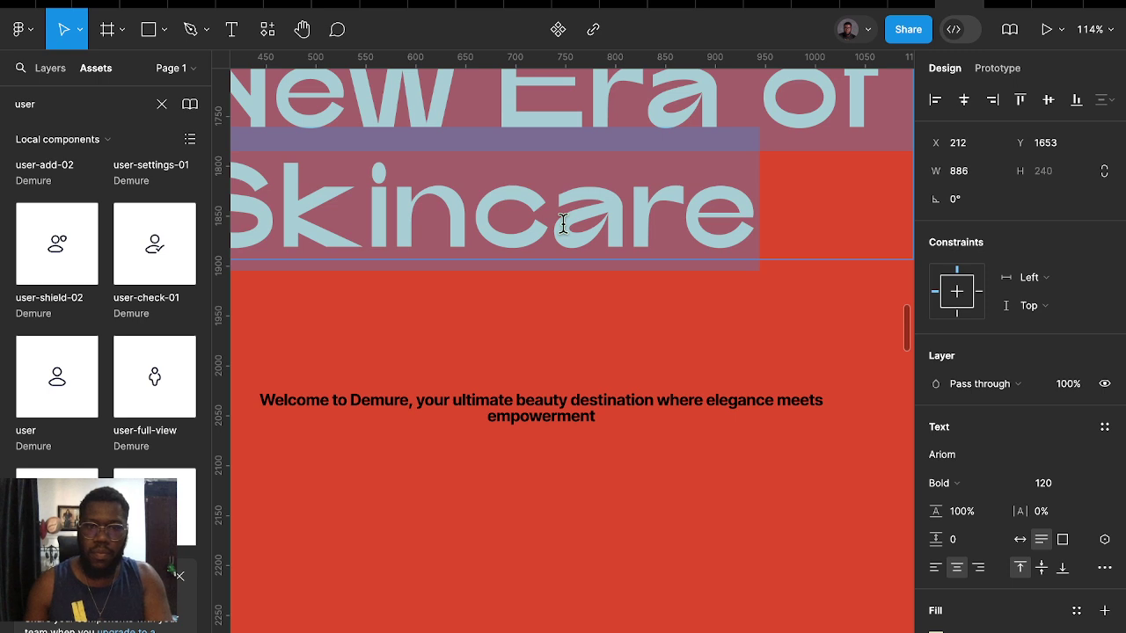
text(your ultimate beauty destination where elegance meets empowerment)
Enlarge the heading's font size from 32 to 40, then to 56
scroll(625, 329, up, 3)
scroll(639, 311, down, 3)
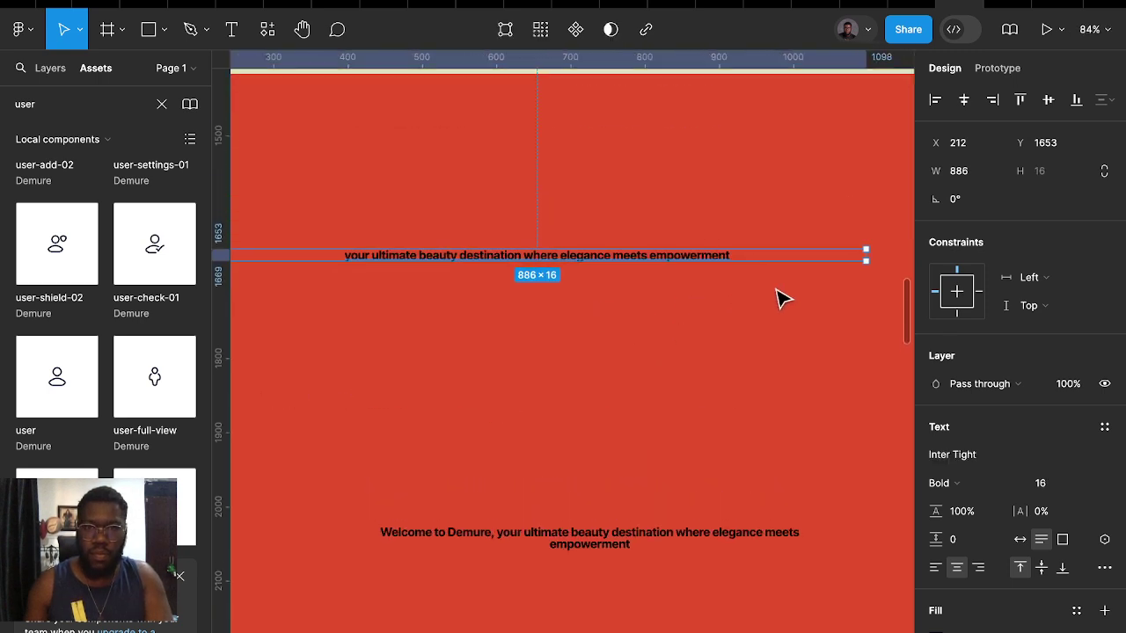
click(1060, 489)
text(32)
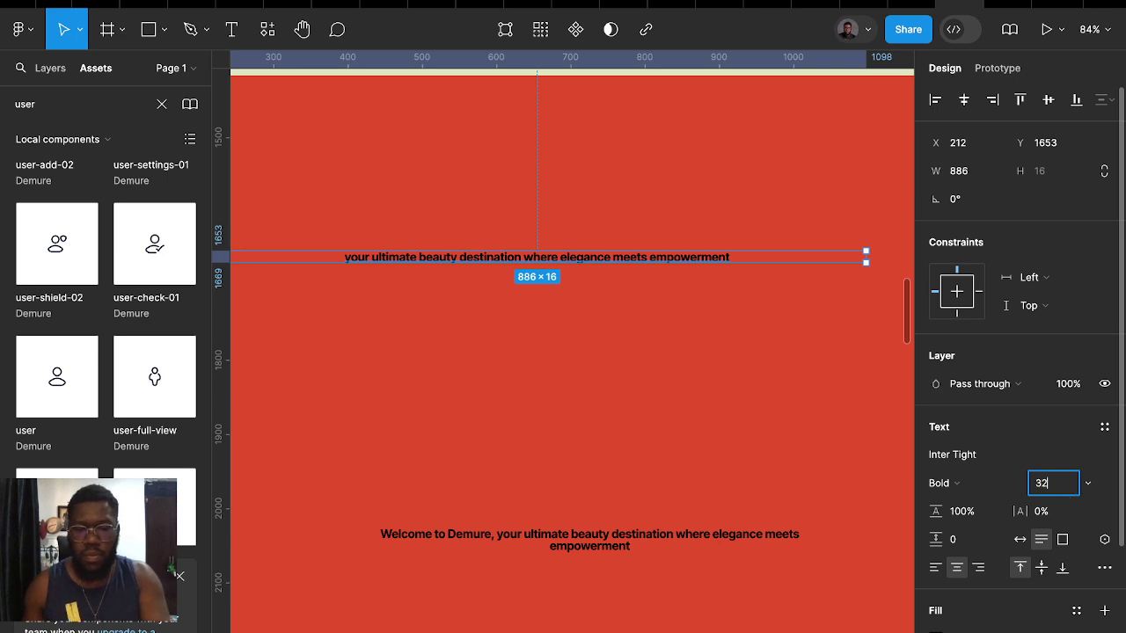
key(Return)
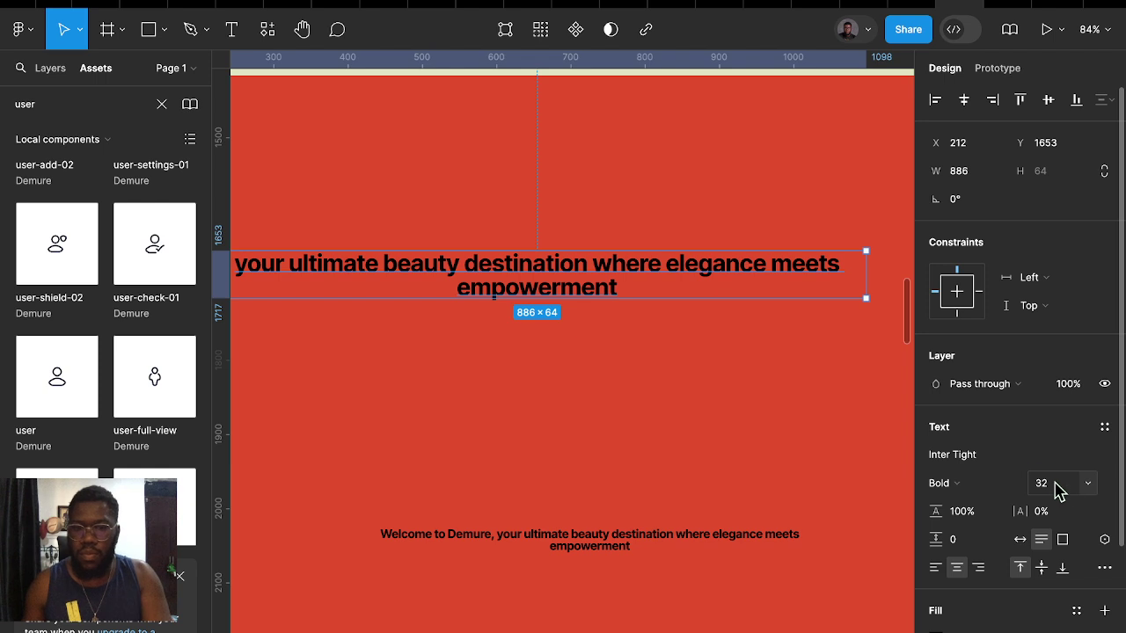
click(1058, 490)
text(40)
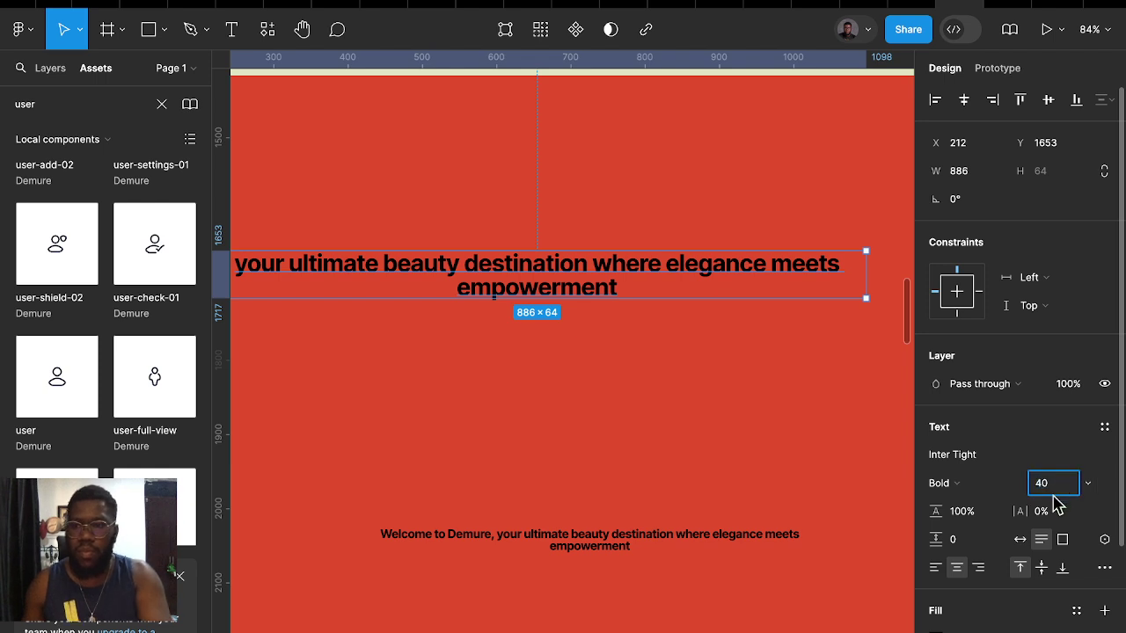
key(Return)
click(1044, 484)
text(56)
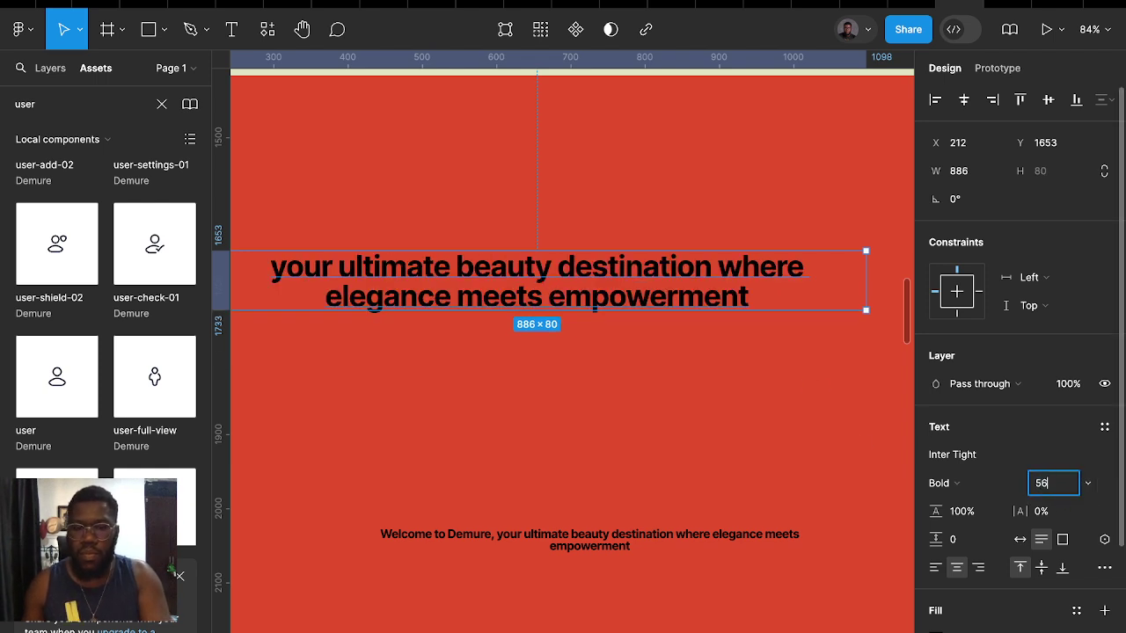
key(Return)
Change the heading's typeface to Ariom
scroll(792, 431, right, 2)
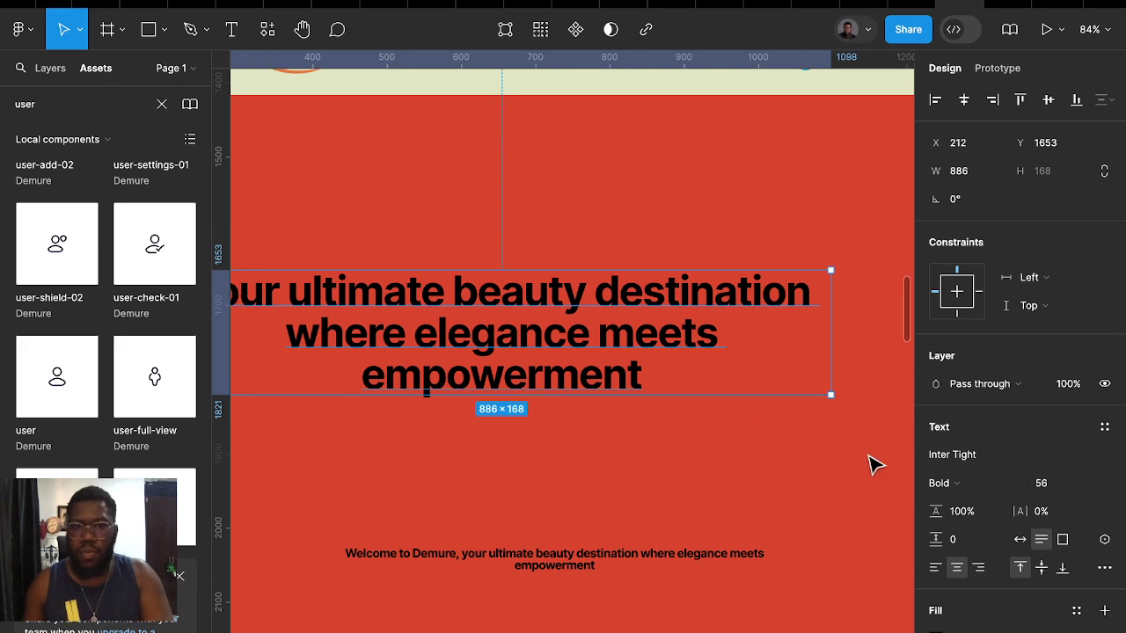
click(951, 459)
text(ari)
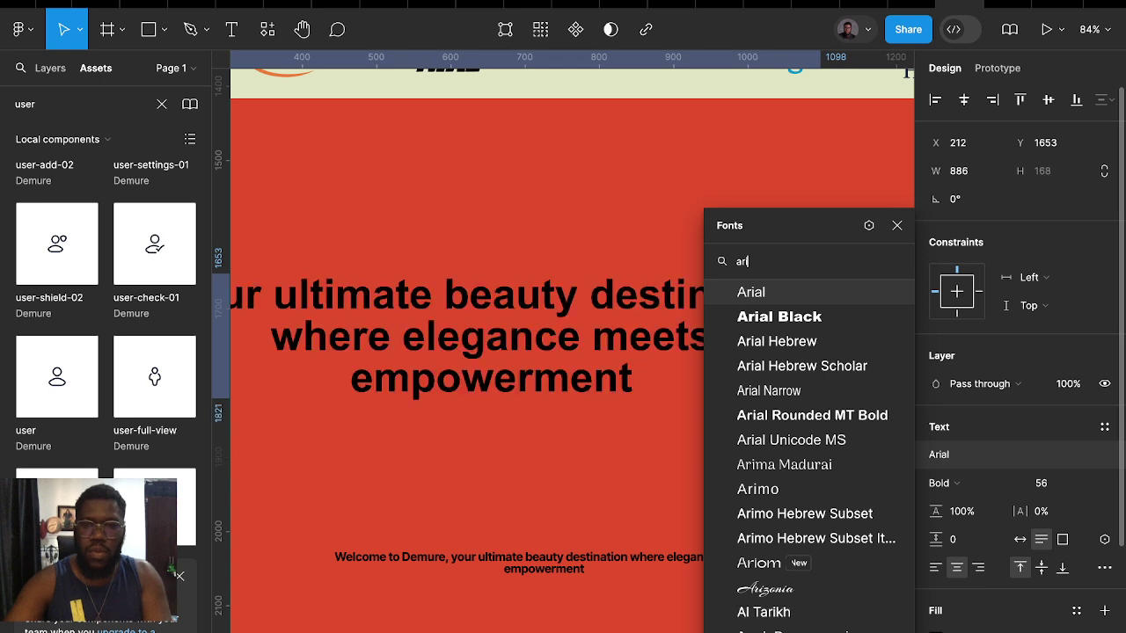
text(o)
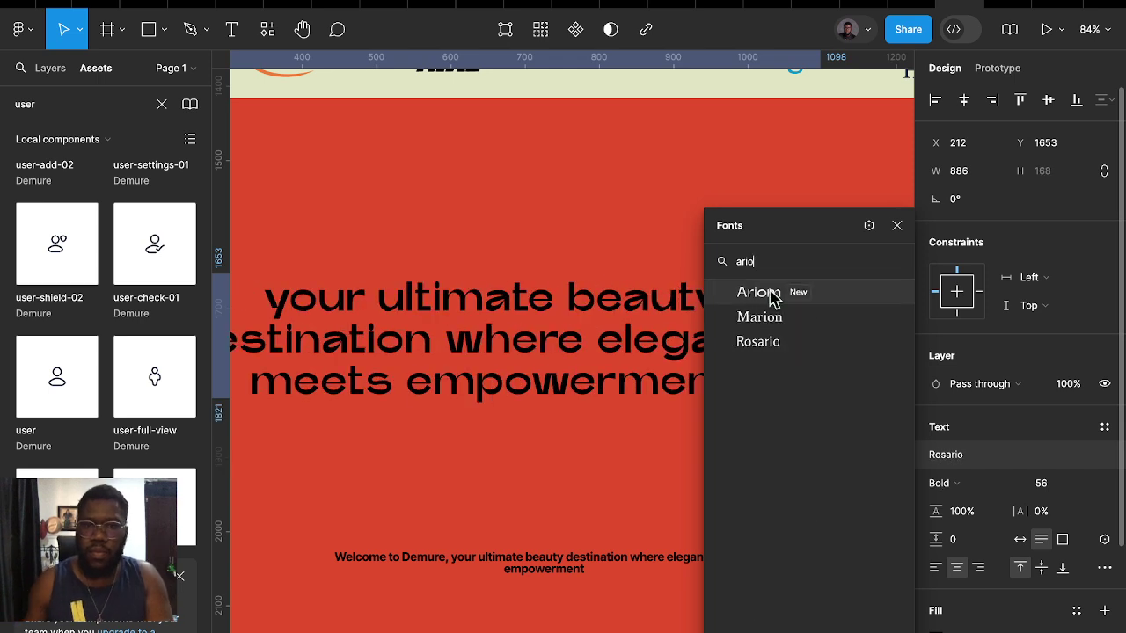
click(771, 300)
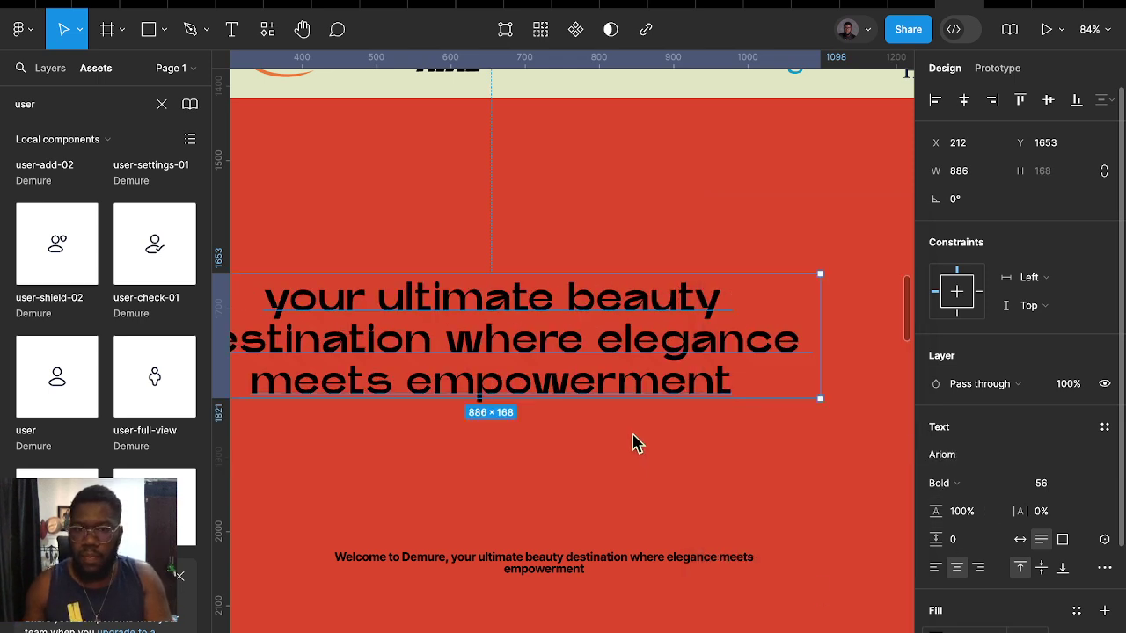
Give the heading a near-white 230,241,247 text fill
click(937, 630)
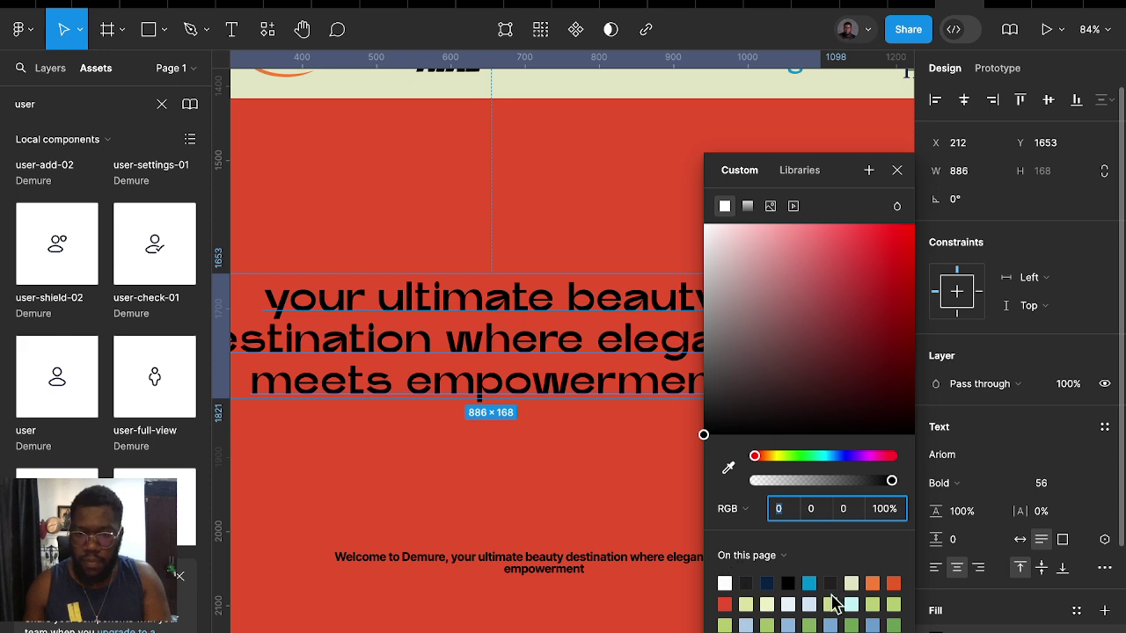
click(852, 582)
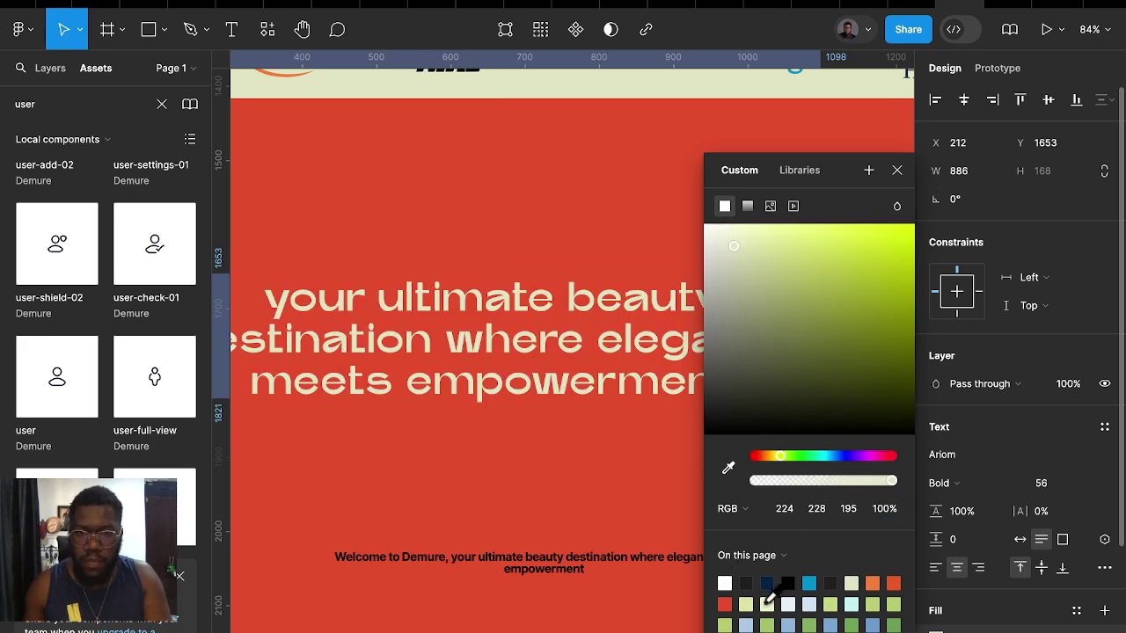
click(788, 604)
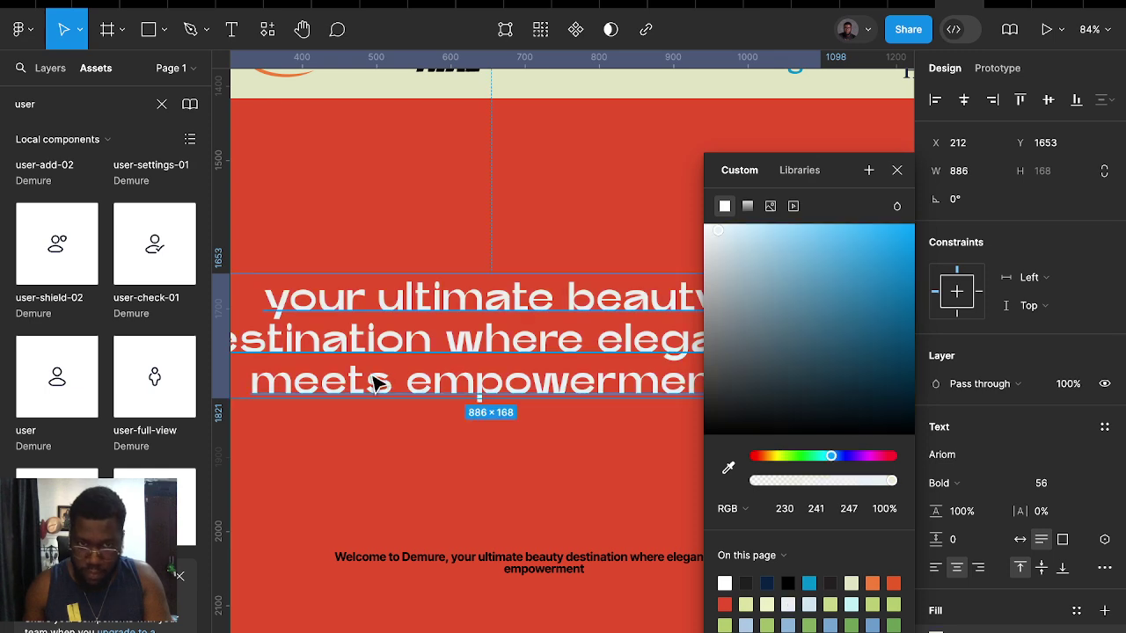
scroll(372, 381, down, 4)
scroll(395, 231, down, 2)
scroll(404, 237, up, 3)
scroll(431, 259, up, 3)
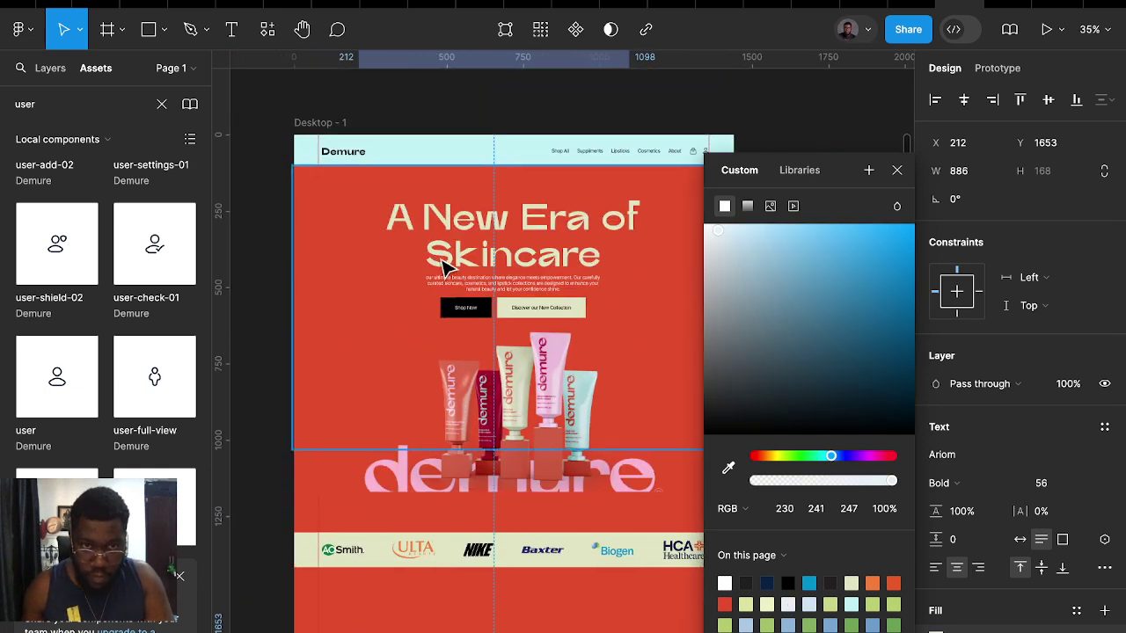
scroll(466, 352, down, 2)
scroll(475, 365, down, 3)
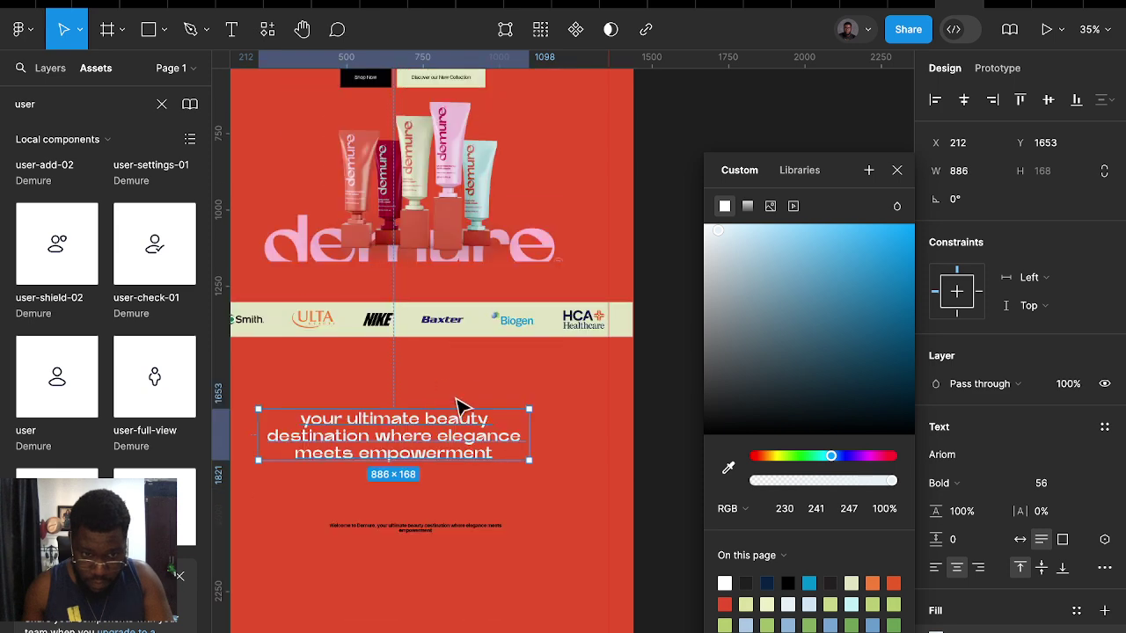
scroll(540, 334, up, 3)
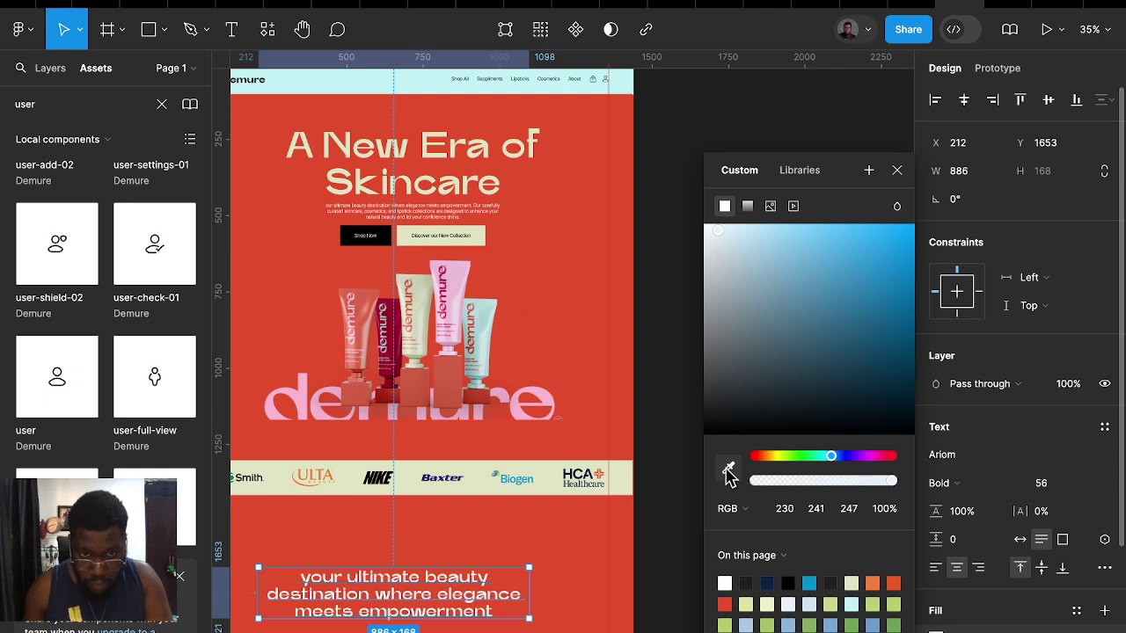
click(477, 172)
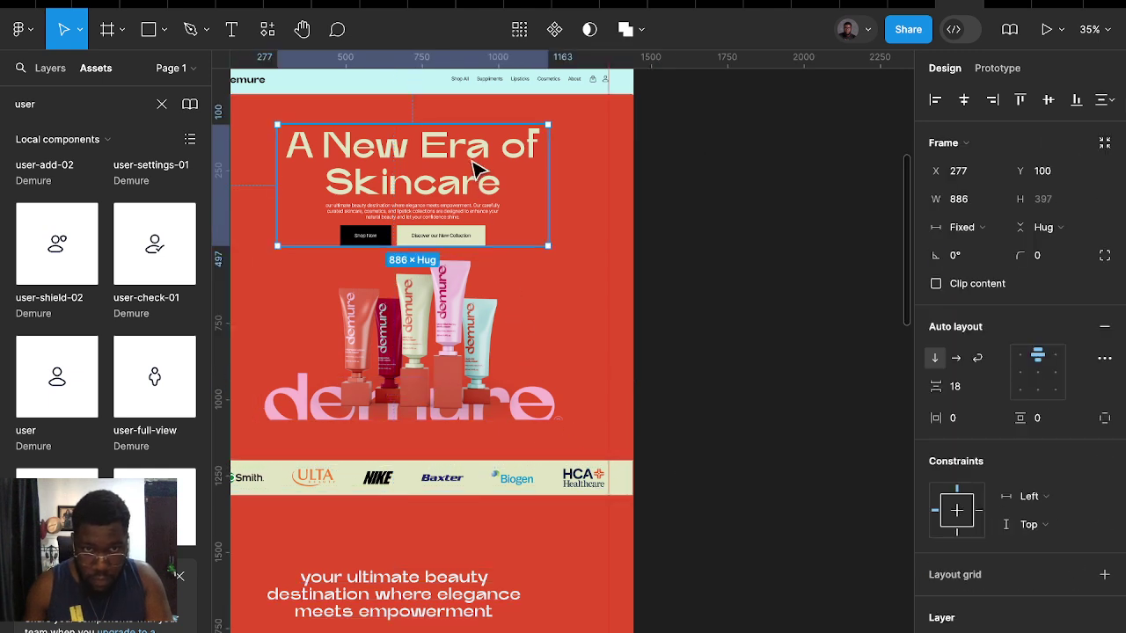
Colour the 'A New Era of Skincare' heading pink, sampled from the brand cards
click(477, 170)
click(935, 553)
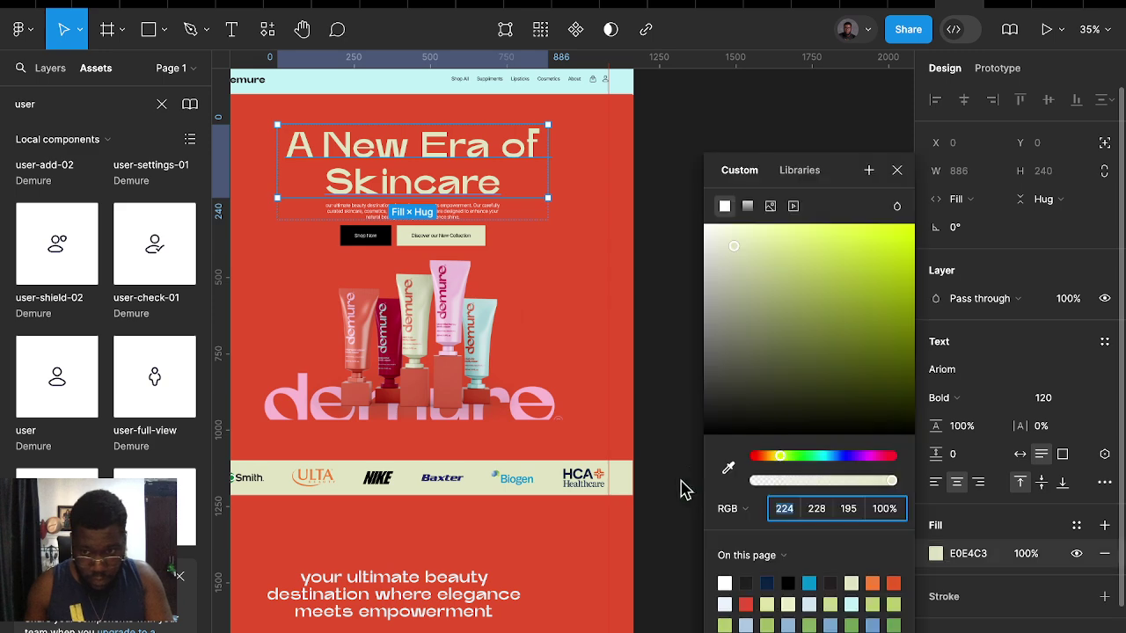
click(729, 468)
scroll(422, 419, left, 5)
scroll(452, 447, left, 5)
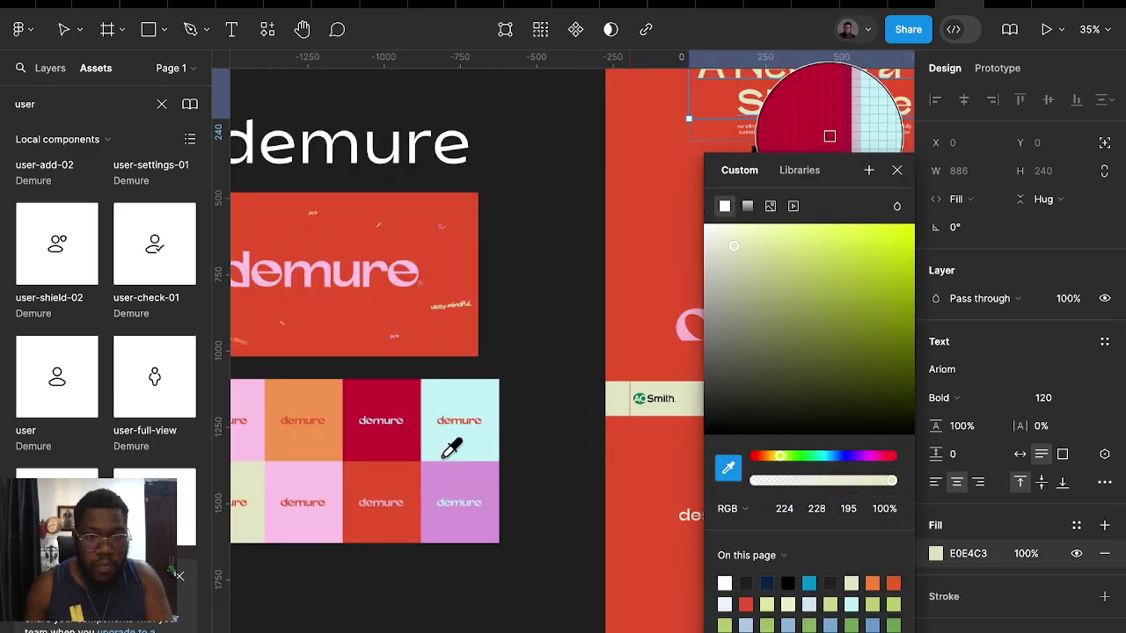
click(329, 470)
scroll(326, 477, right, 5)
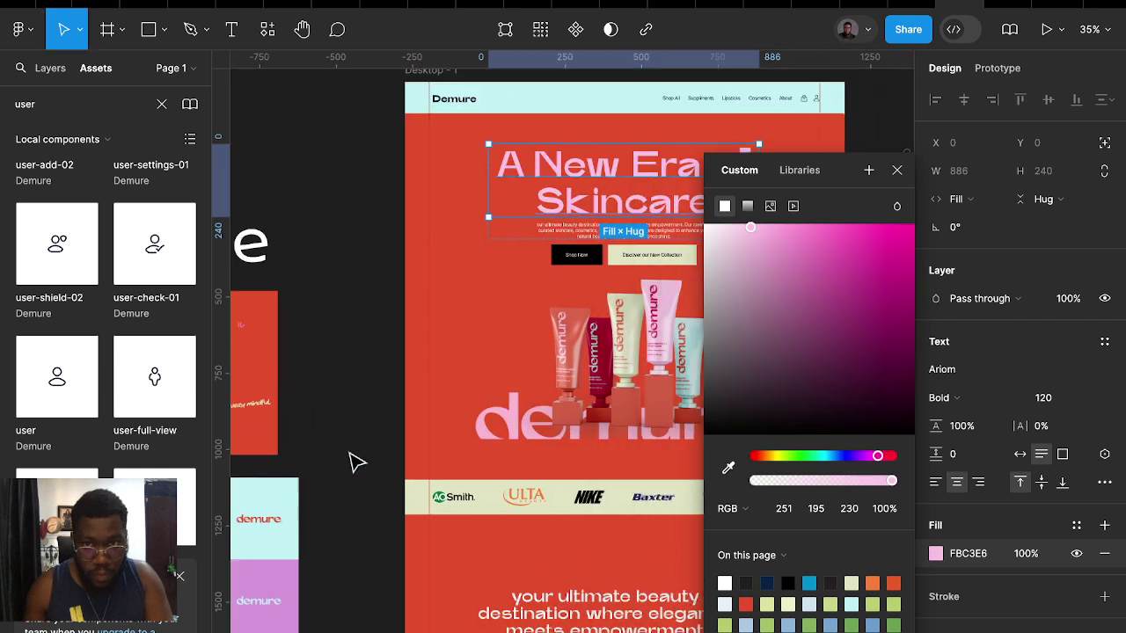
scroll(356, 463, right, 3)
click(779, 123)
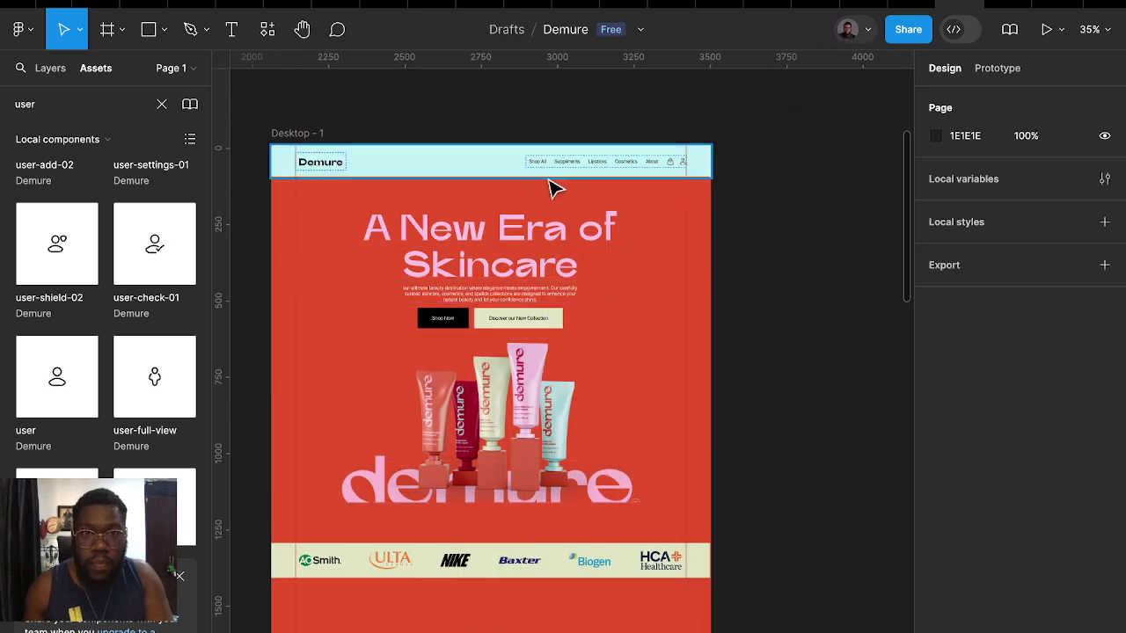
Fill the tagline with the pink sampled from the demure logo
scroll(616, 246, left, 3)
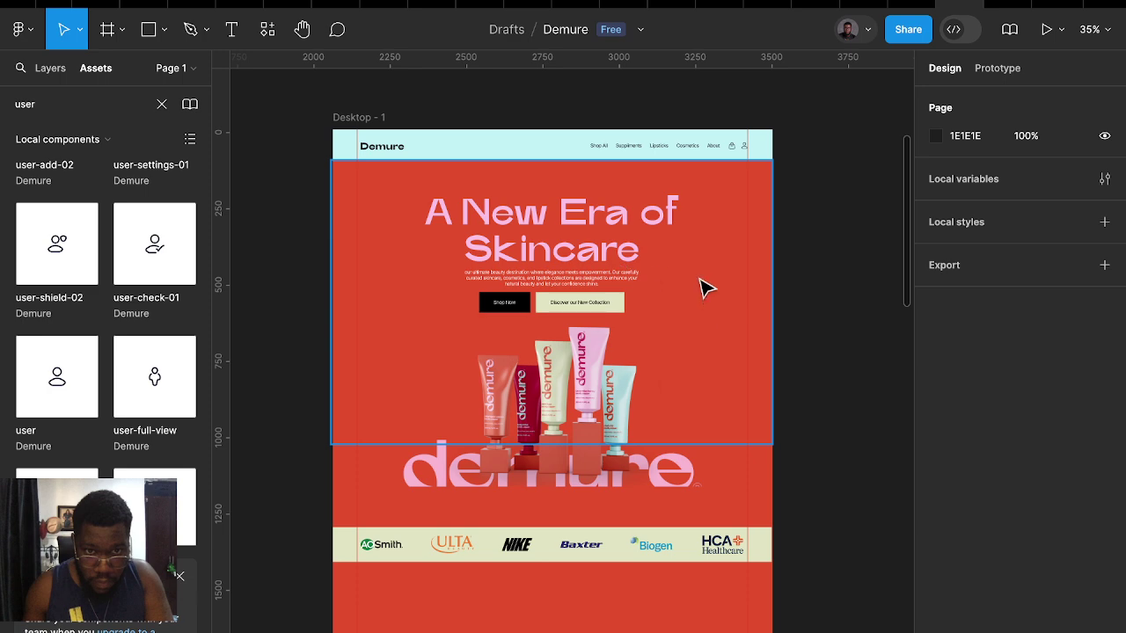
scroll(625, 528, down, 4)
click(594, 532)
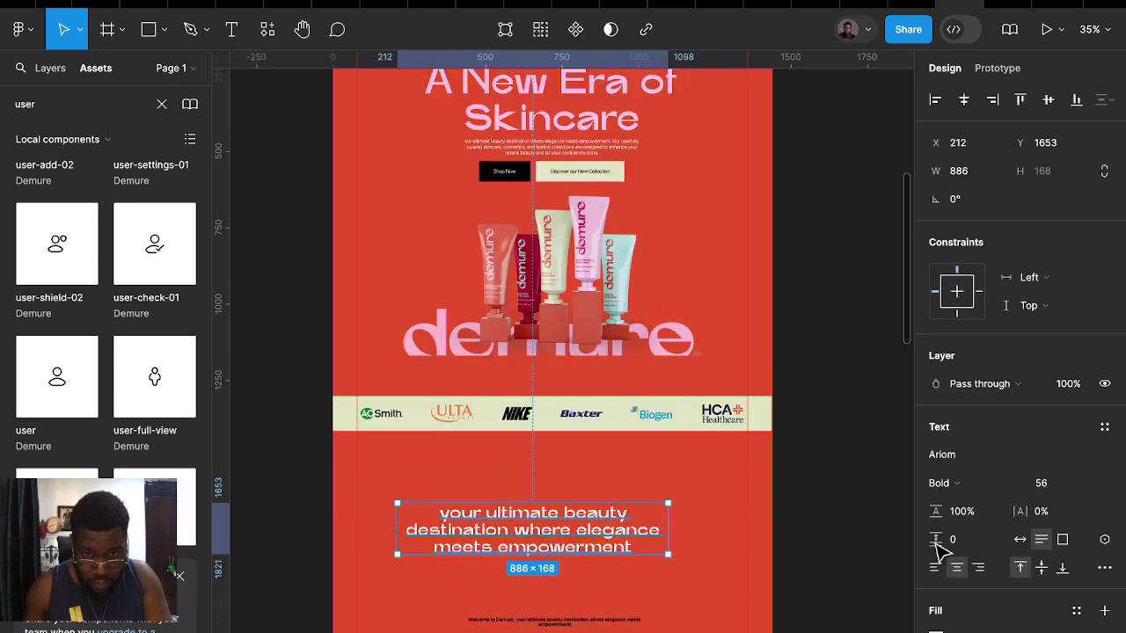
click(937, 629)
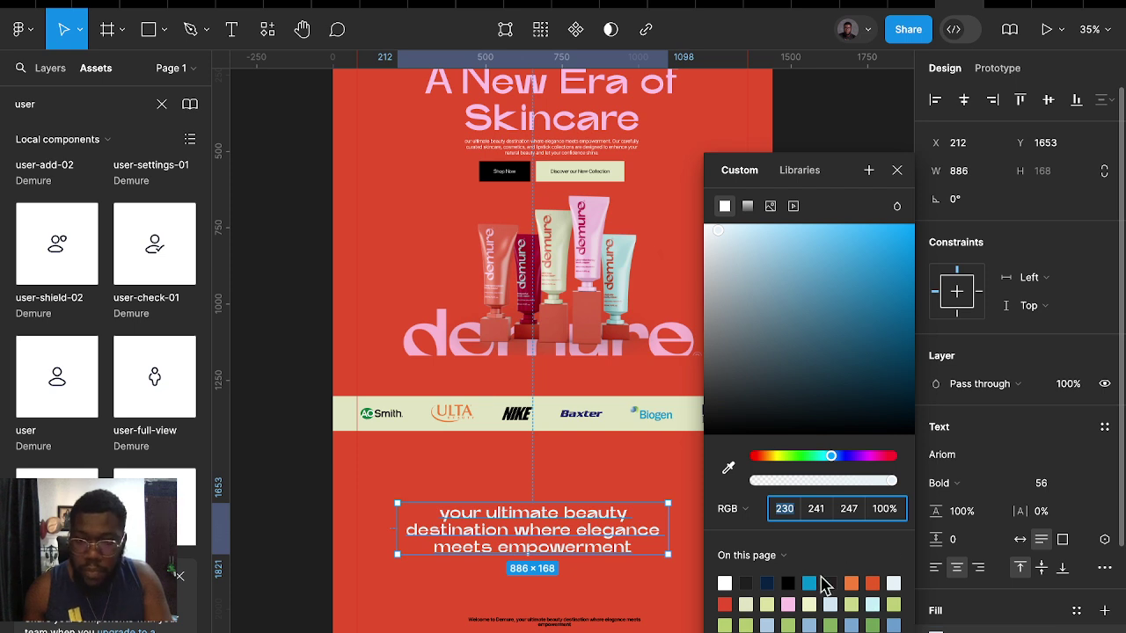
click(728, 467)
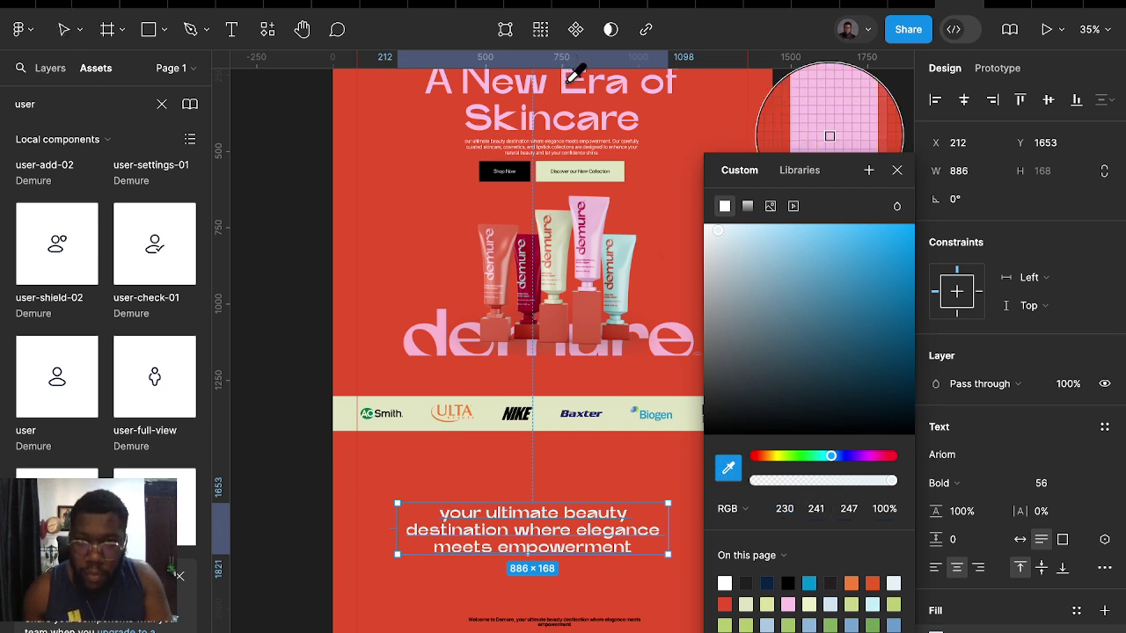
click(550, 338)
scroll(570, 491, down, 3)
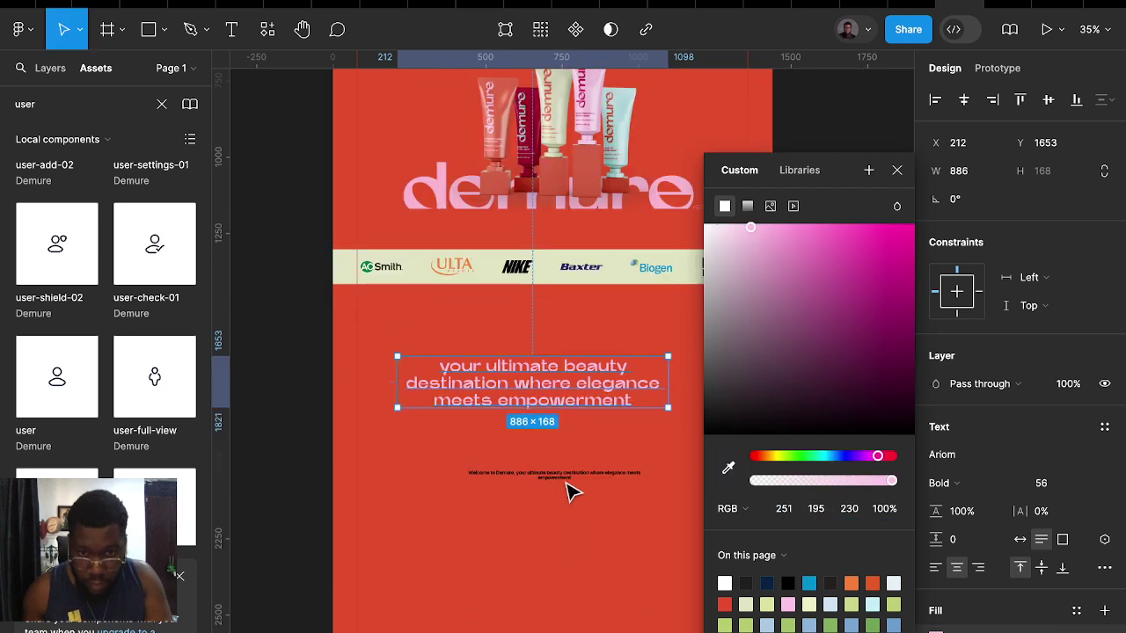
ctrl+scroll(581, 400, up, 5)
Edit the tagline so it begins with 'Ultimate'
double_click(571, 378)
ctrl+scroll(571, 378, down, 3)
scroll(405, 325, up, 1)
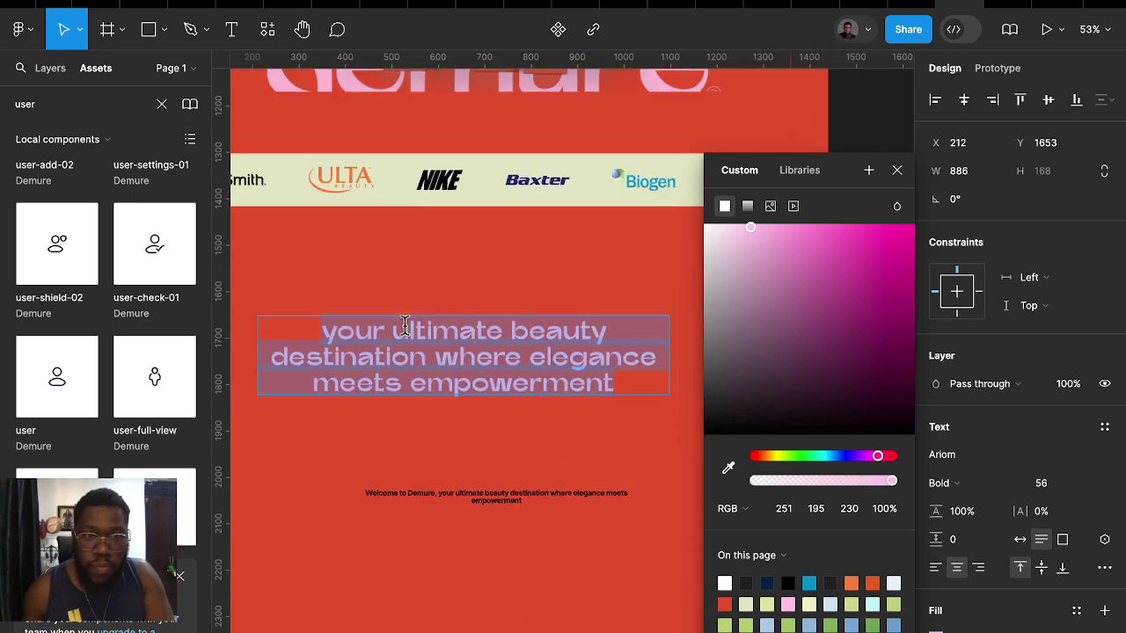
click(405, 326)
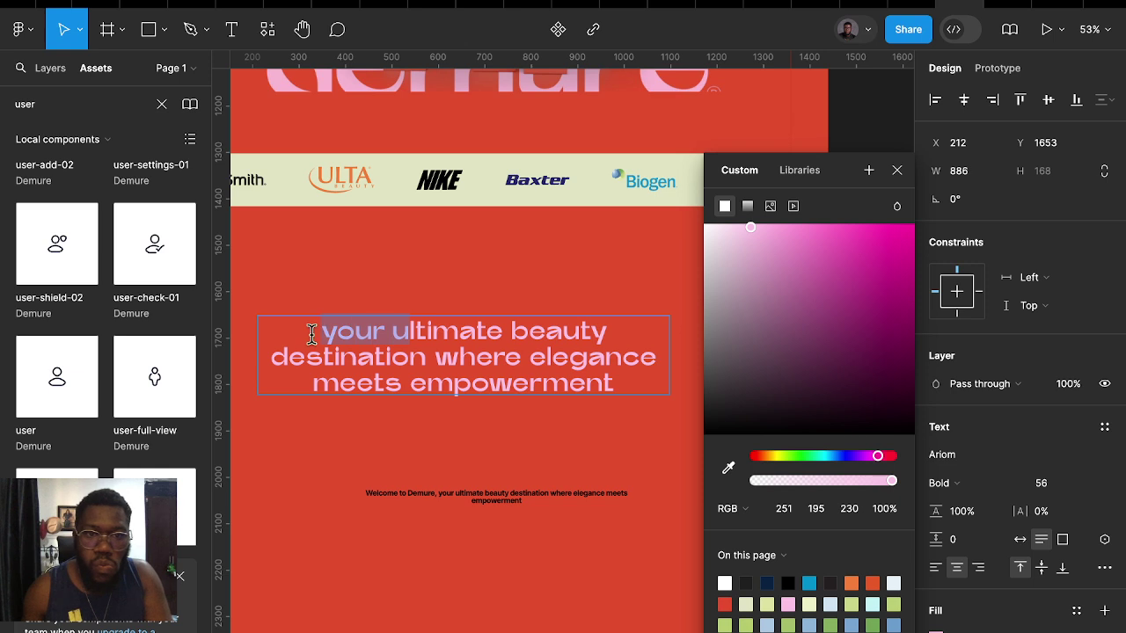
text(U)
key(Escape)
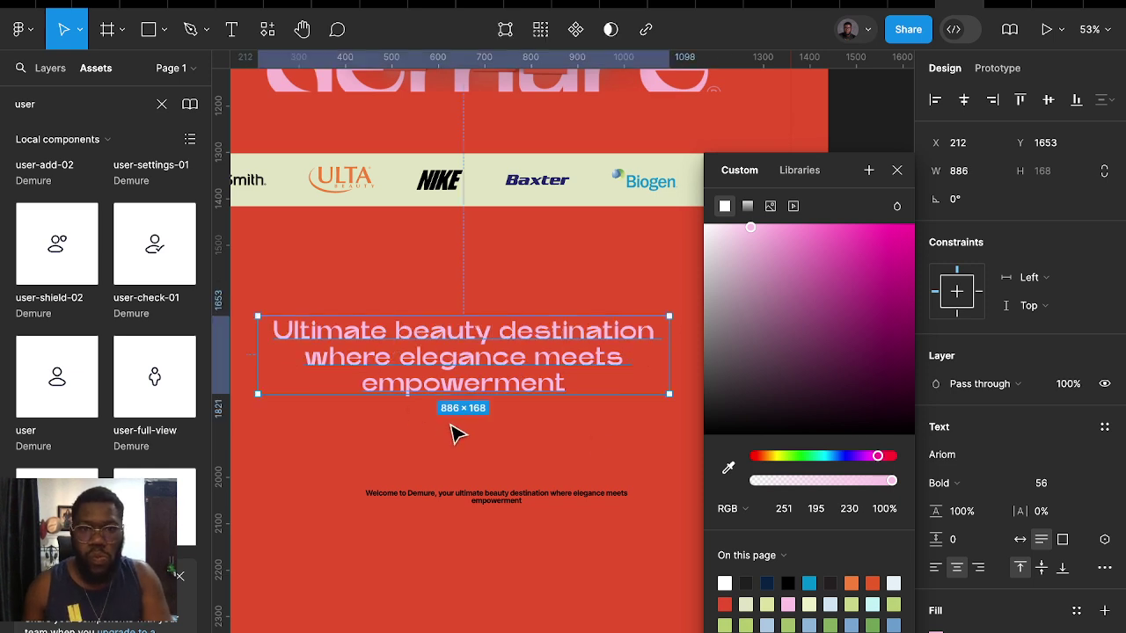
click(634, 440)
Delete the small welcome line and move the tagline up toward the logo strip
click(533, 499)
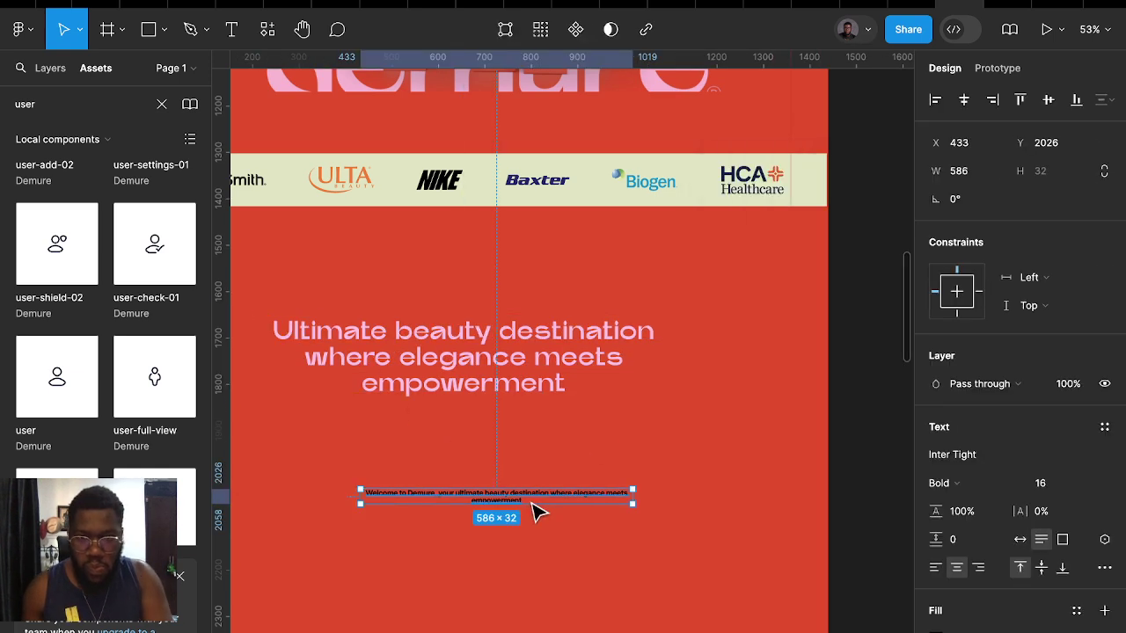
scroll(546, 342, right, 10)
click(545, 342)
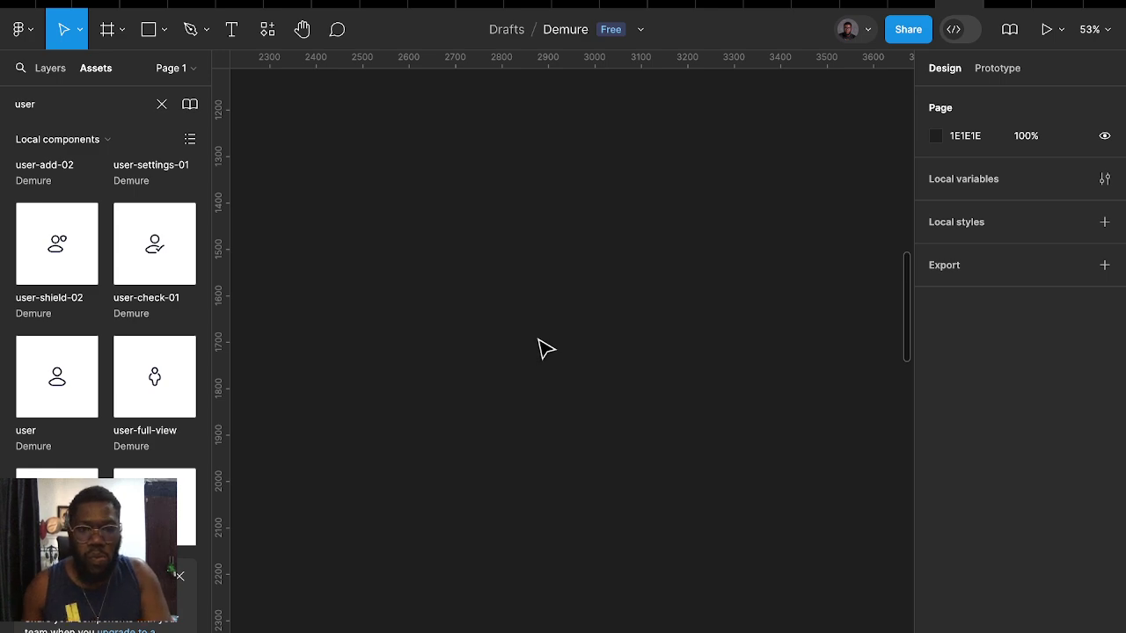
scroll(545, 347, left, 10)
click(565, 499)
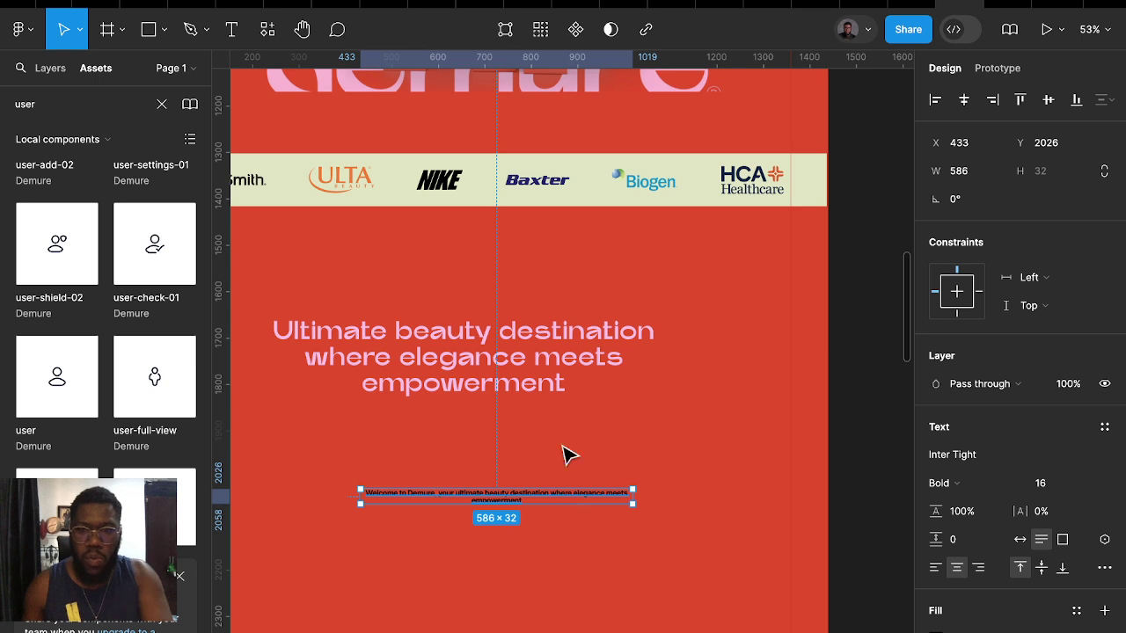
key(Delete)
mouse_move(535, 346)
mouse_down()
mouse_move(539, 290)
mouse_move(575, 304)
mouse_up()
Set the tagline font size to 80 and widen its text box
scroll(554, 299, down, 5)
click(1047, 484)
text(80)
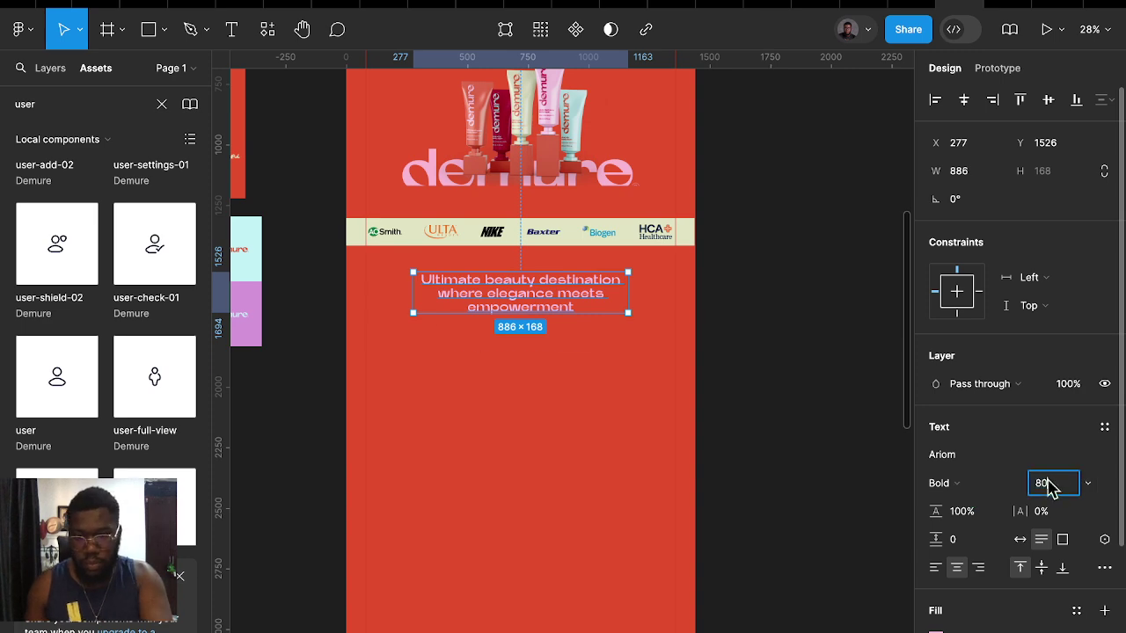
key(Return)
scroll(629, 343, up, 3)
scroll(668, 317, up, 3)
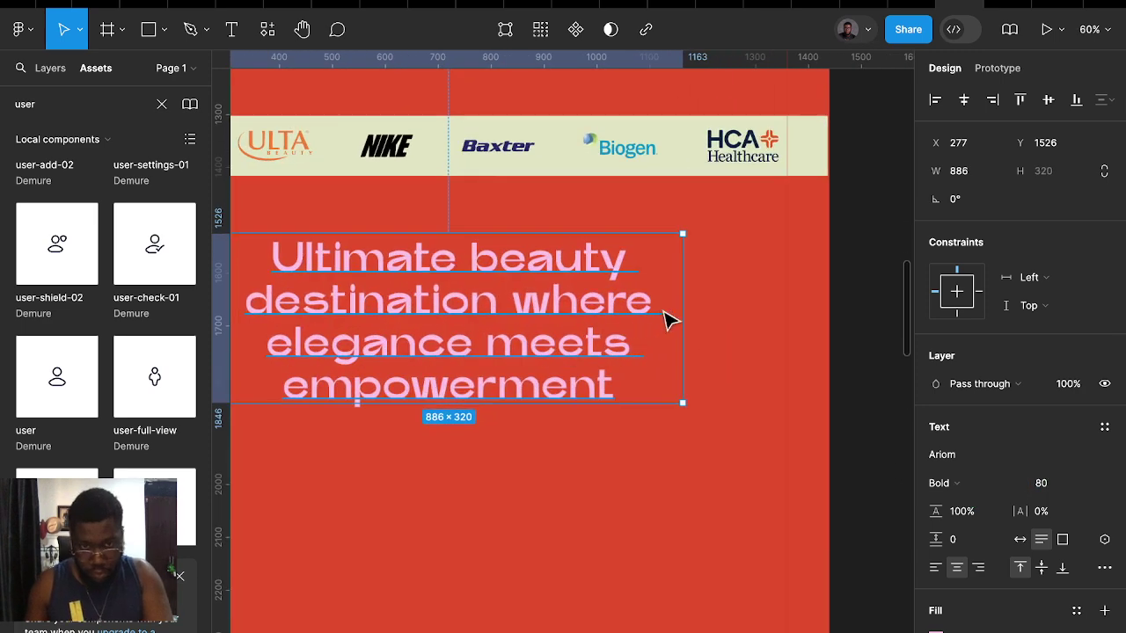
click(699, 309)
click(606, 308)
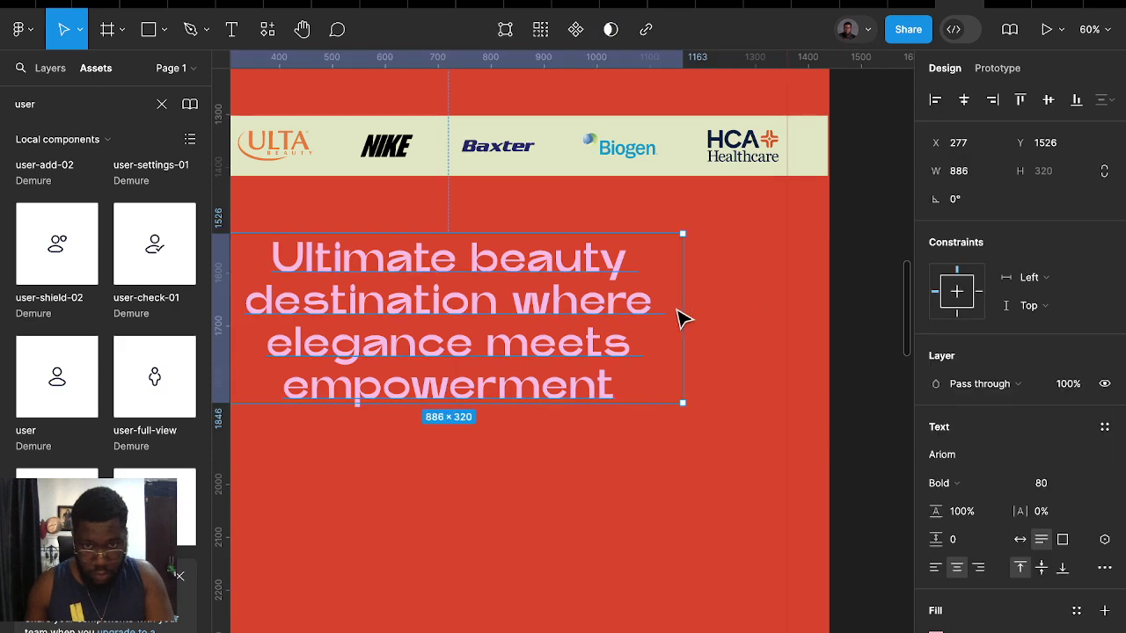
mouse_move(683, 313)
mouse_down()
mouse_move(730, 308)
mouse_move(661, 307)
mouse_move(618, 324)
mouse_up()
scroll(695, 312, down, 5)
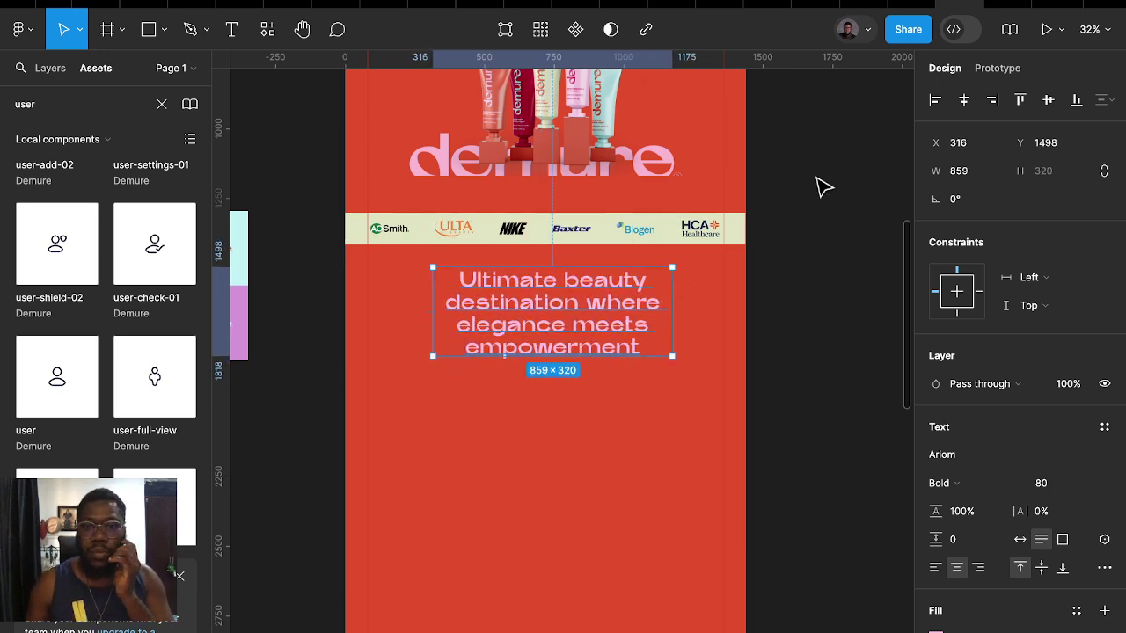
click(955, 30)
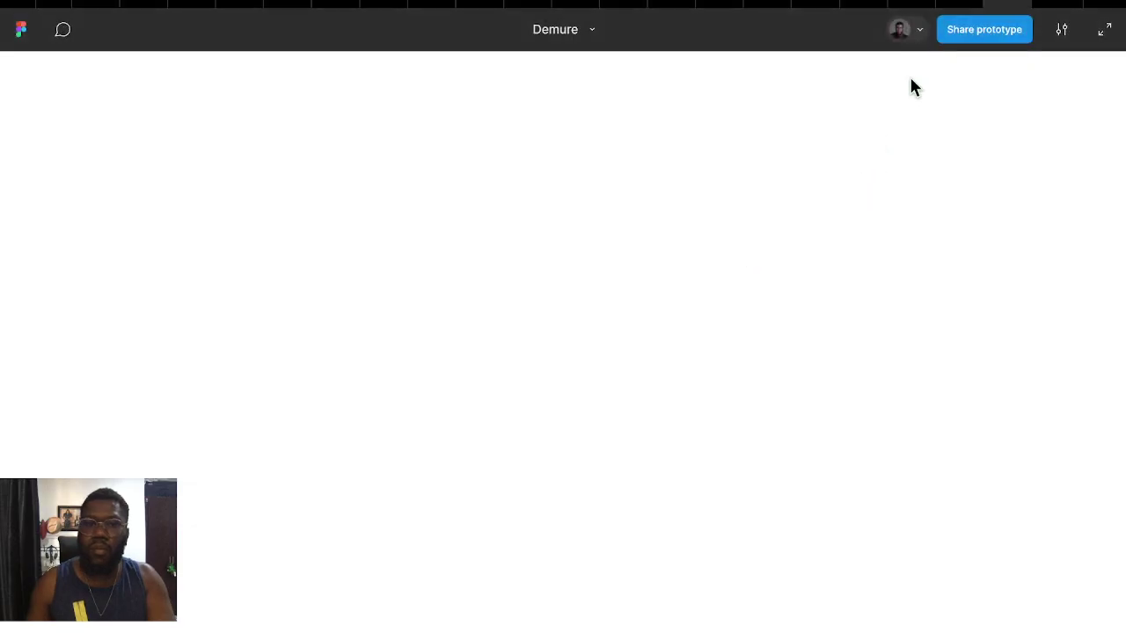
click(1063, 31)
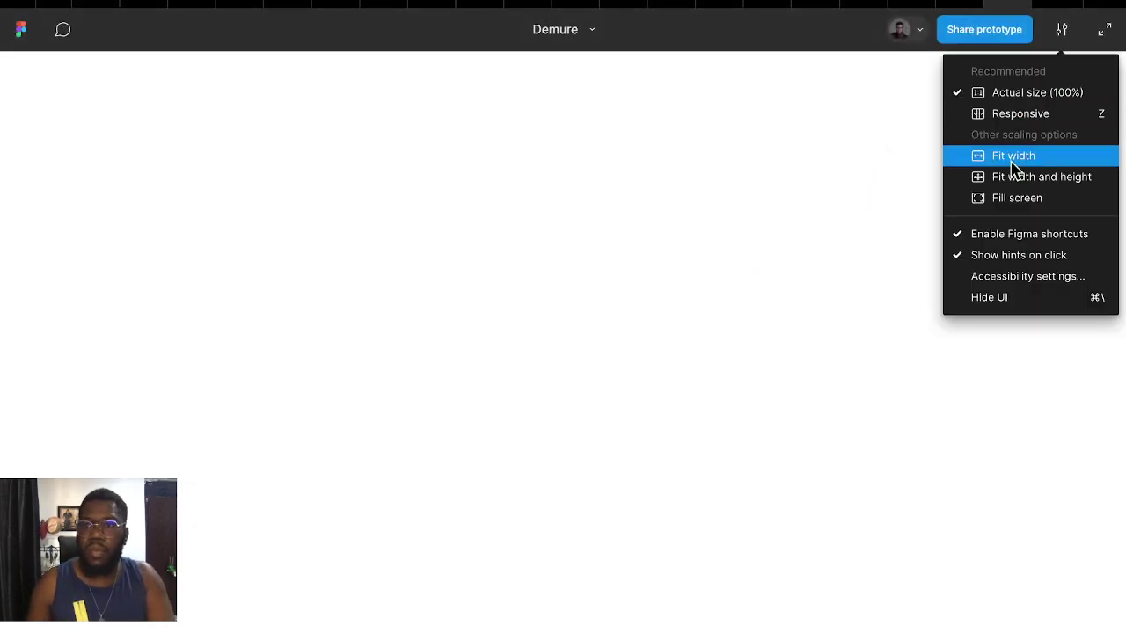
click(1011, 159)
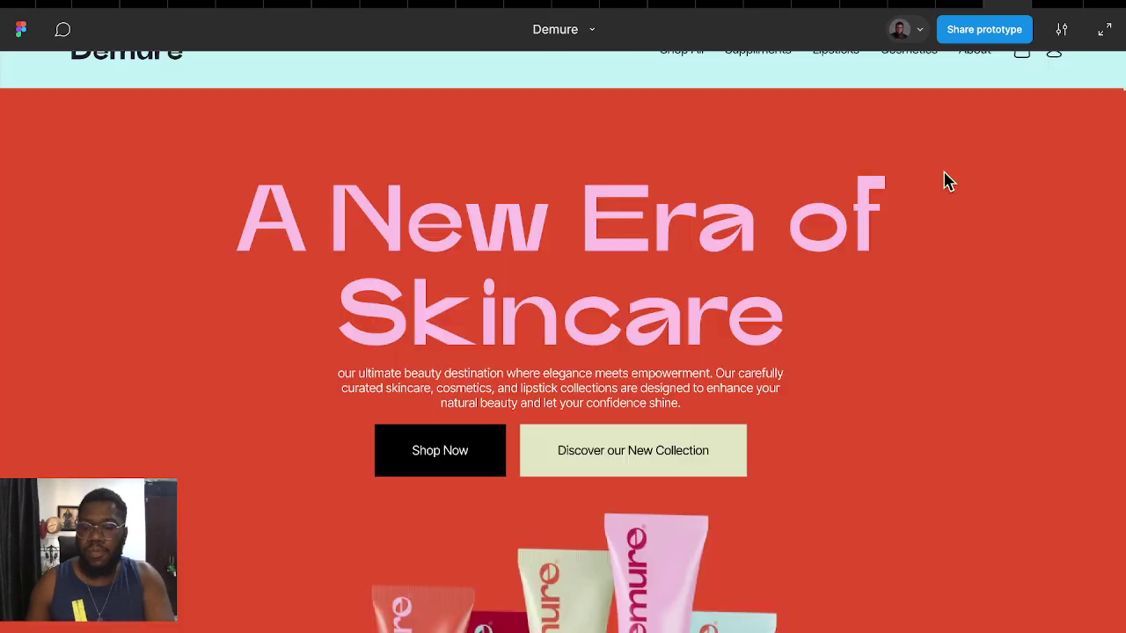
scroll(919, 290, down, 1)
scroll(925, 331, up, 1)
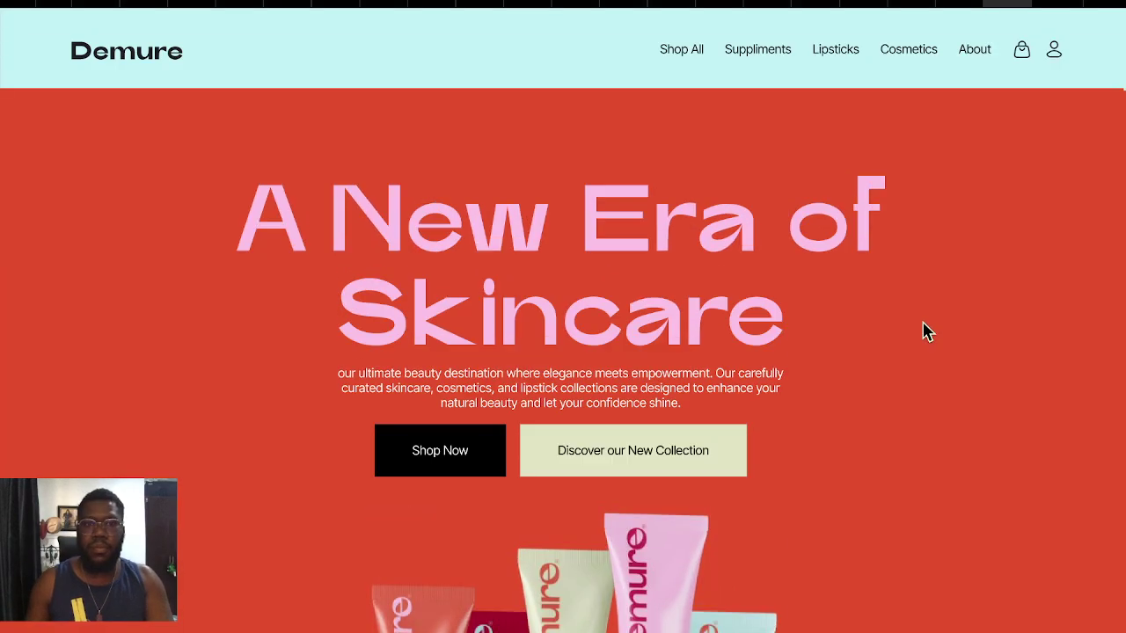
click(944, 5)
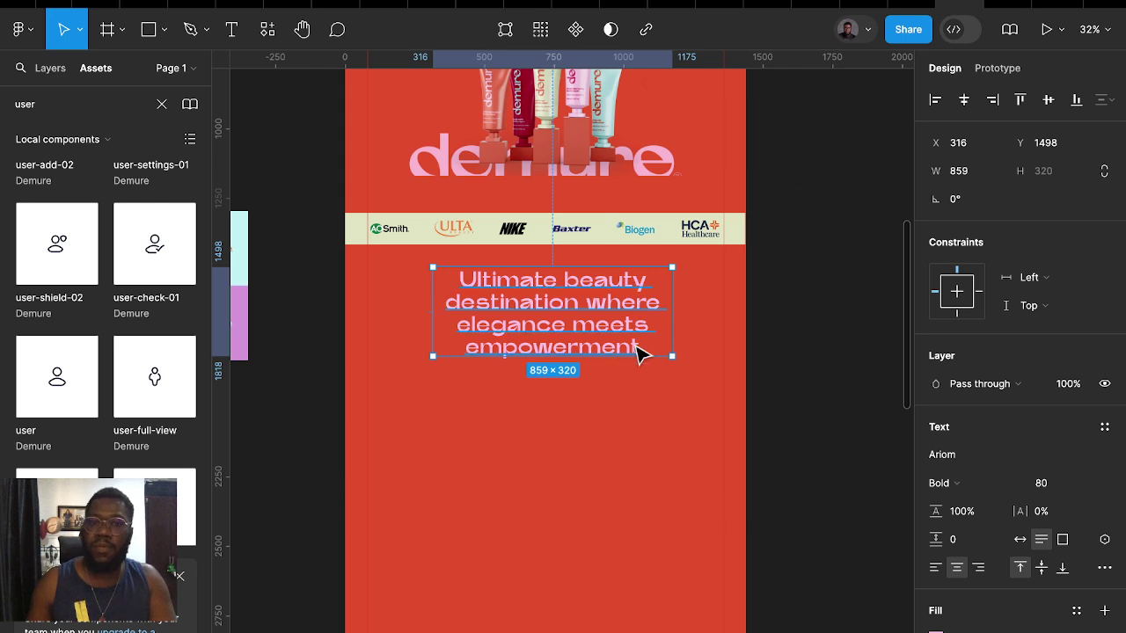
Draw a new 1440-wide section frame below the logo strip
click(498, 431)
key(f)
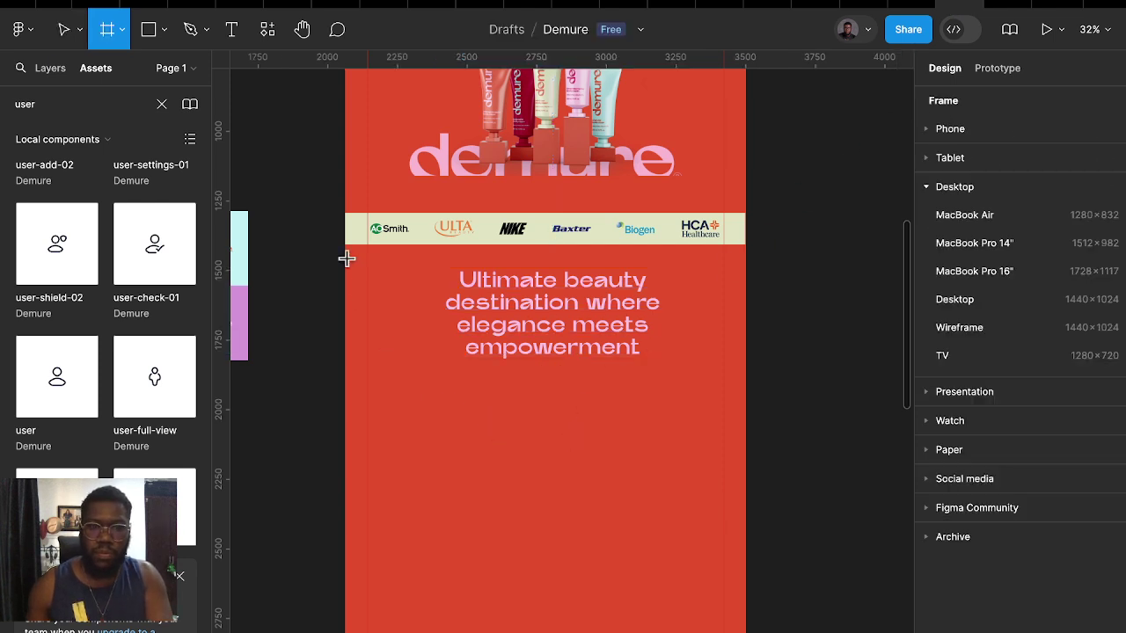
drag(357, 253, 747, 517)
click(761, 440)
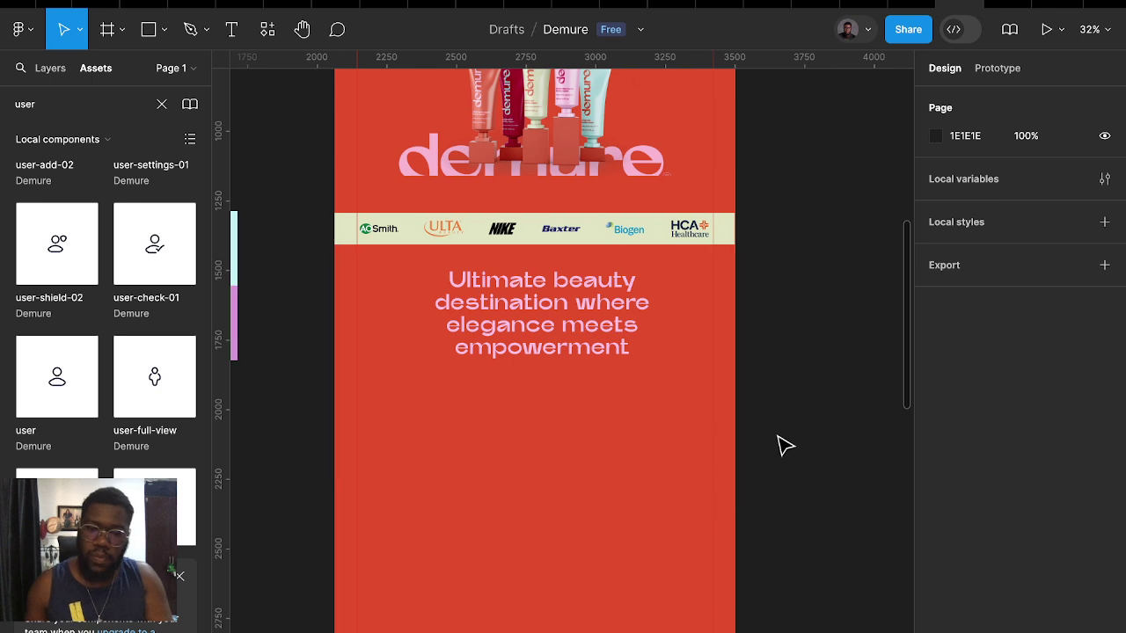
scroll(779, 445, right, 3)
Place a white 559×654 frame inside the section and bring up the plugin browser
click(576, 416)
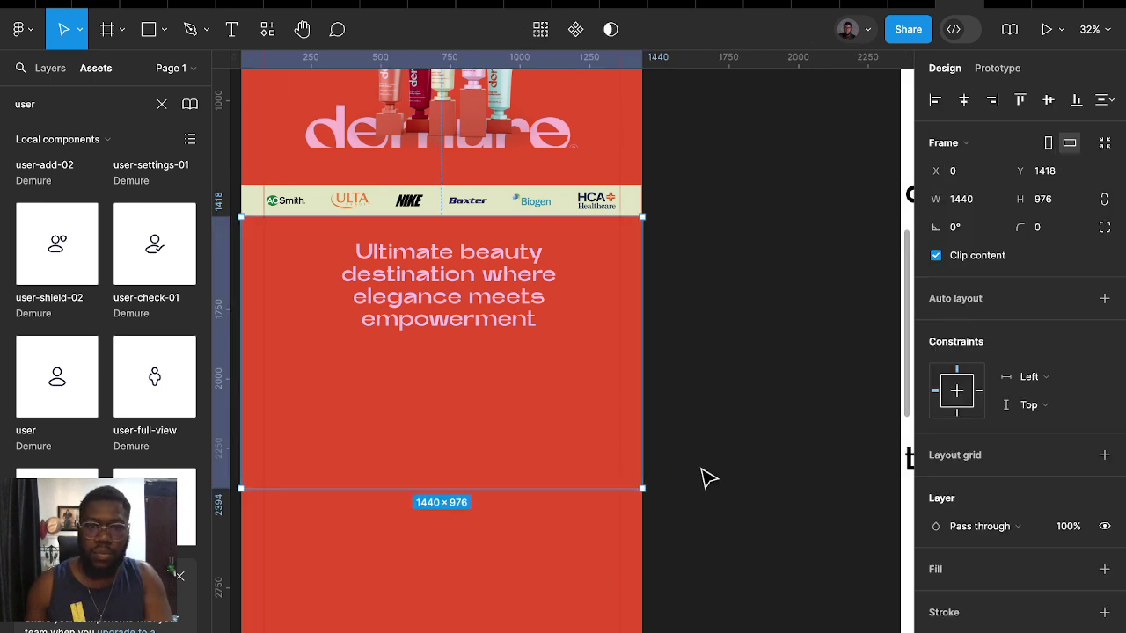
key(f)
drag(678, 372, 835, 556)
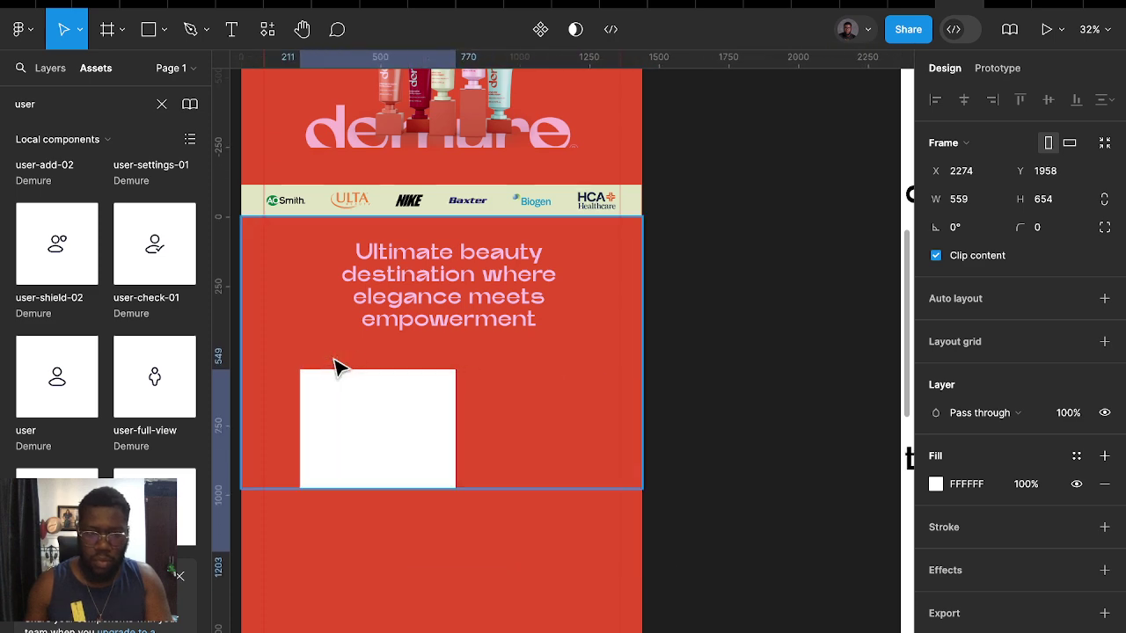
drag(354, 368, 334, 364)
scroll(437, 437, left, 2)
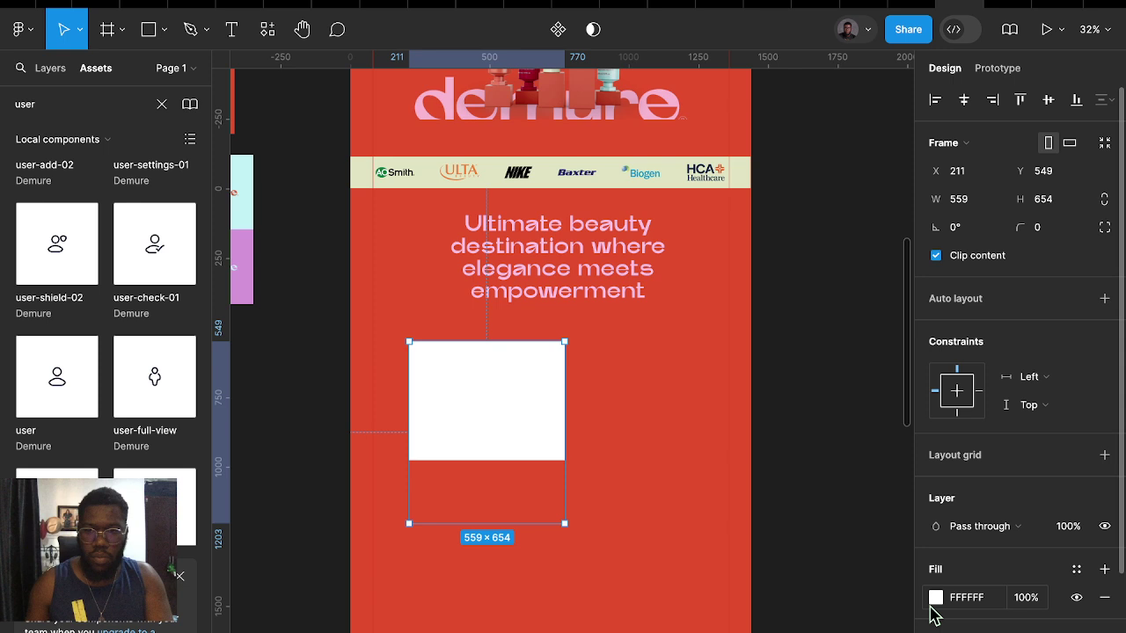
click(269, 32)
Find and launch the Lummi plugin
key(BackSpace)
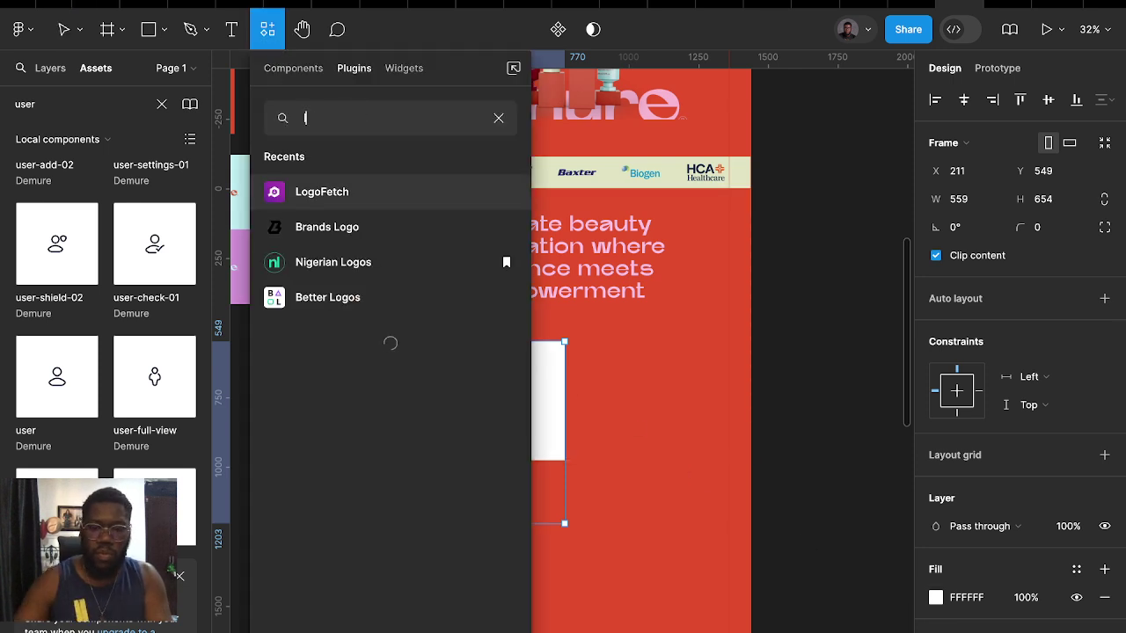
text(lummi)
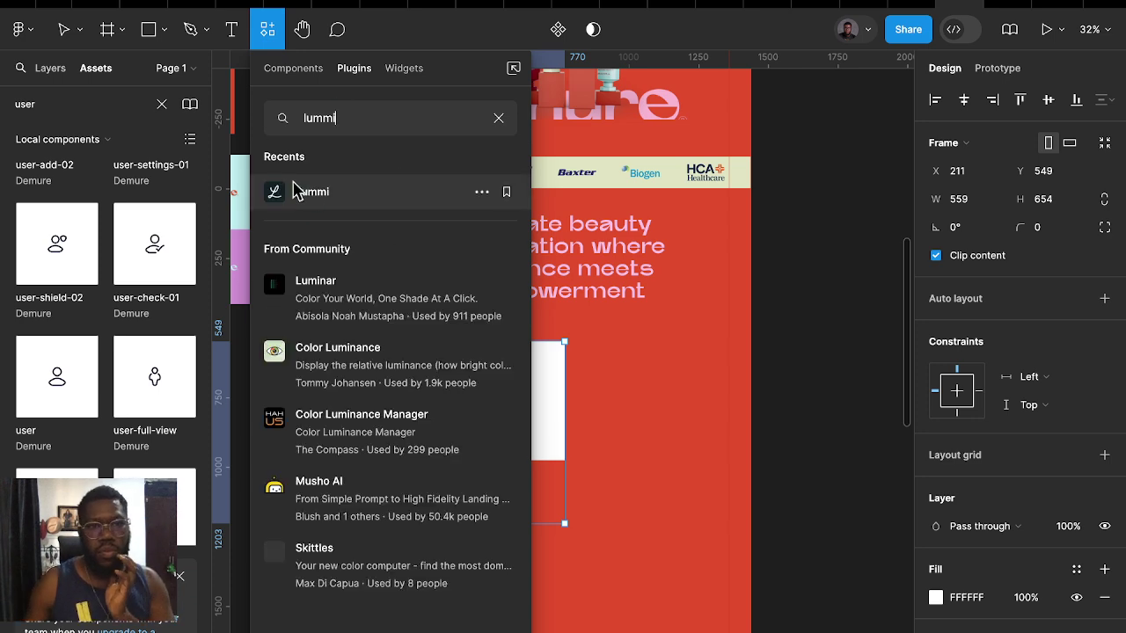
click(304, 191)
scroll(332, 220, left, 4)
scroll(351, 220, left, 4)
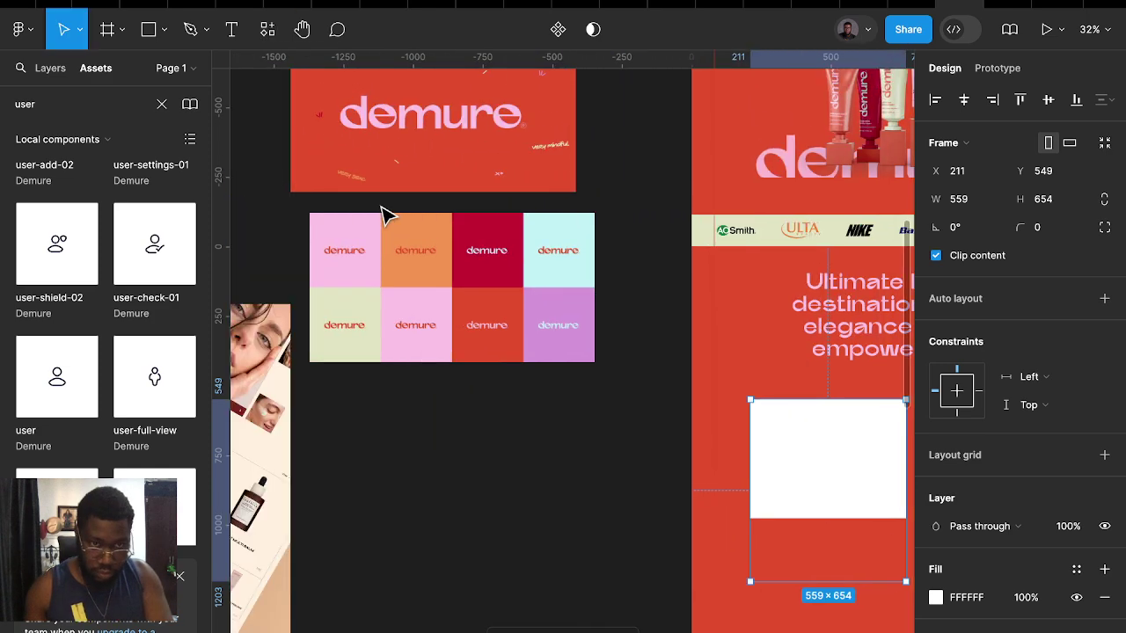
scroll(382, 214, left, 4)
scroll(397, 329, up, 5)
scroll(352, 378, up, 1)
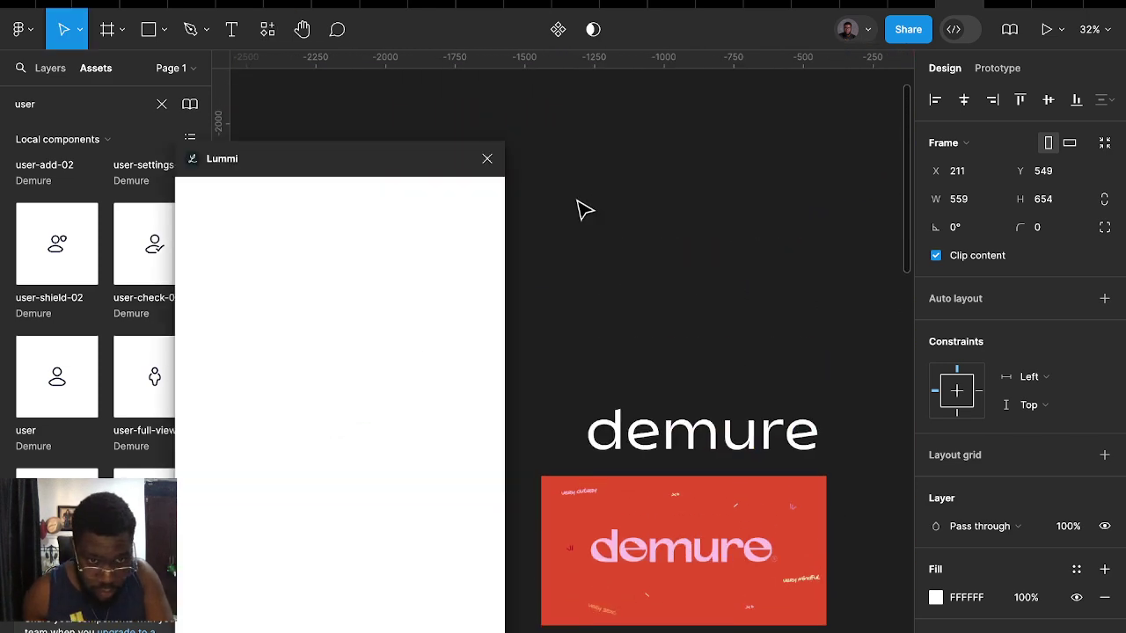
scroll(615, 228, left, 4)
scroll(694, 251, left, 3)
scroll(668, 308, left, 3)
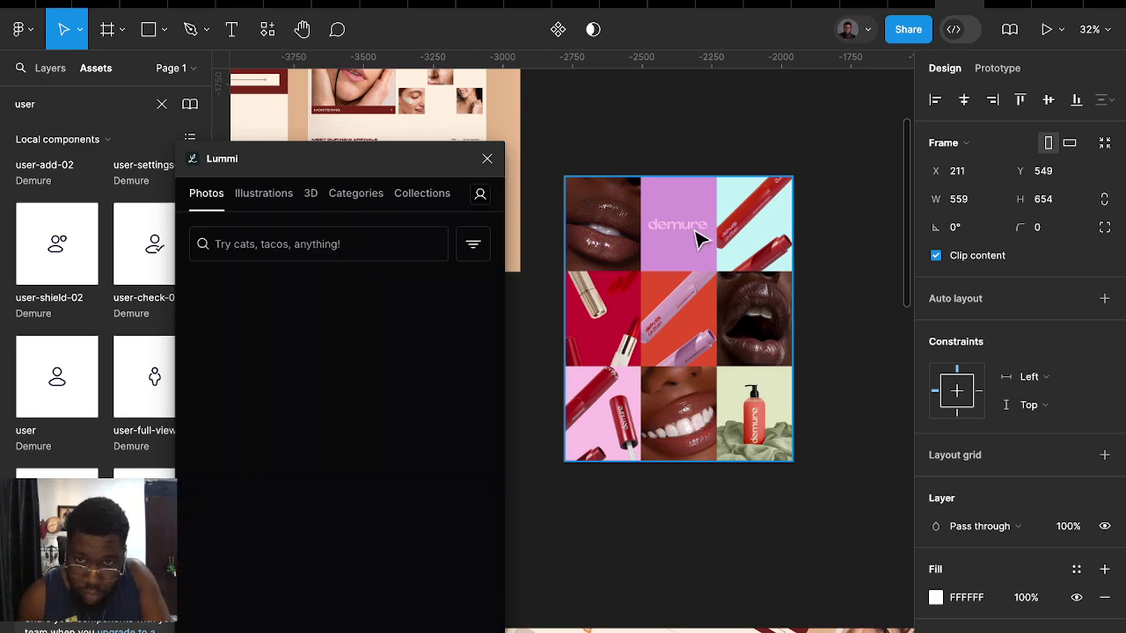
scroll(718, 289, right, 10)
scroll(721, 302, right, 8)
scroll(695, 349, right, 2)
scroll(695, 349, down, 1)
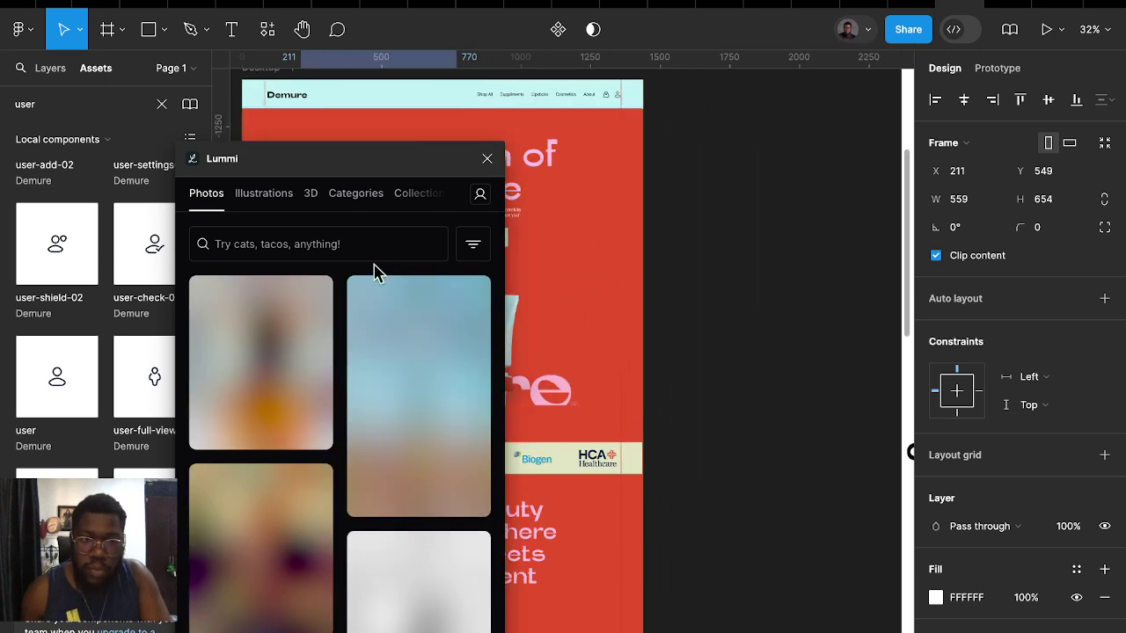
Search Lummi for black model photos and browse the results
click(362, 243)
text(lu)
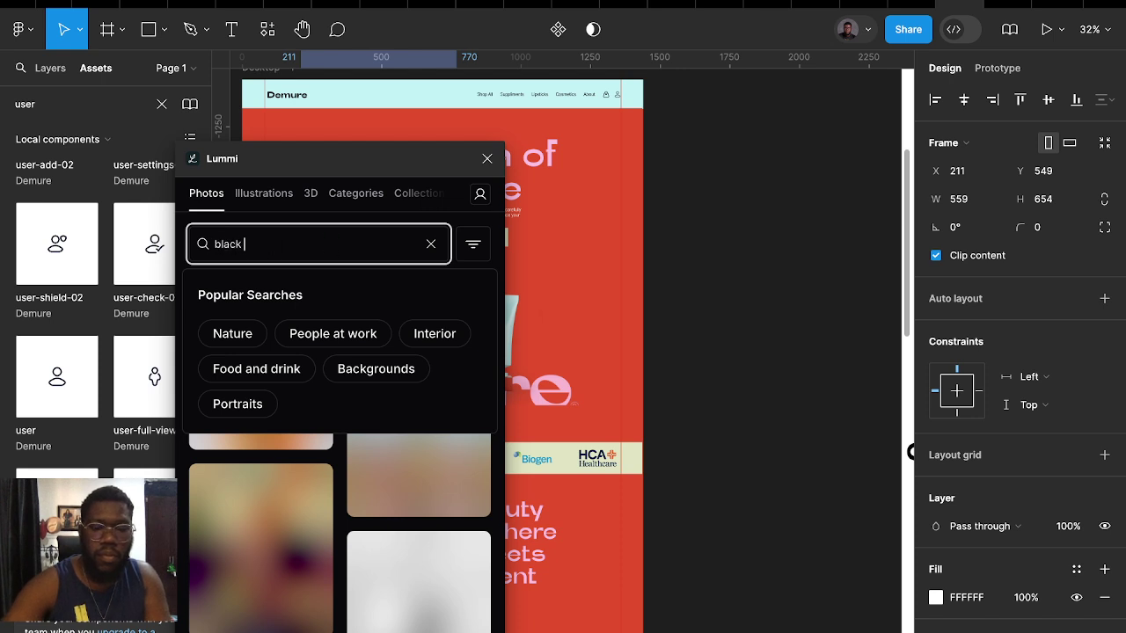
text(mode)
text(l)
key(Return)
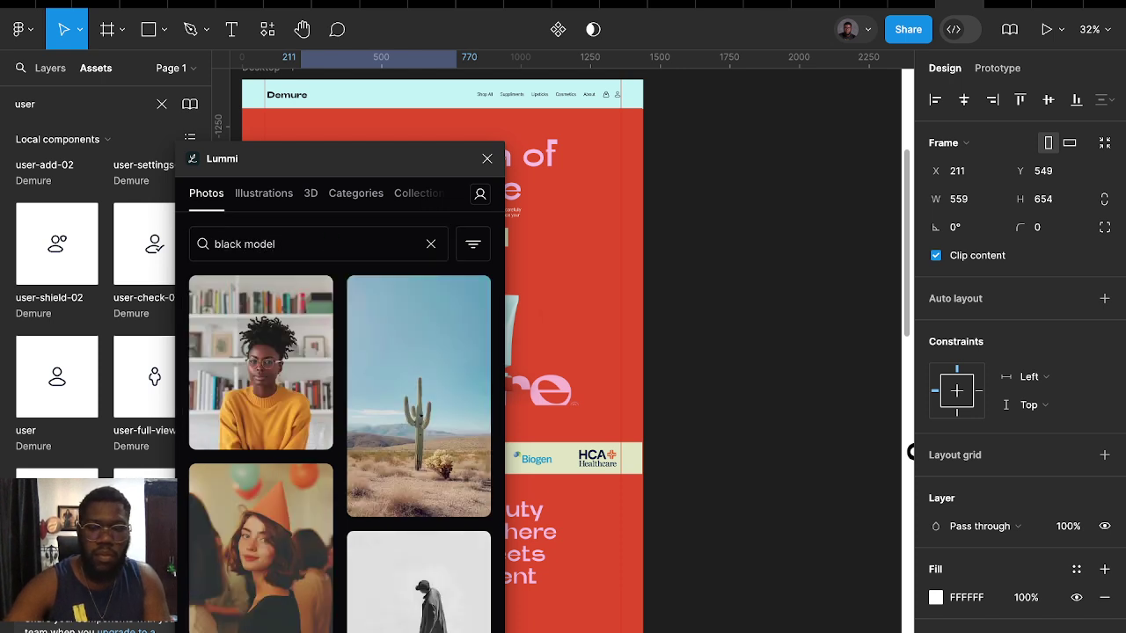
scroll(688, 396, left, 5)
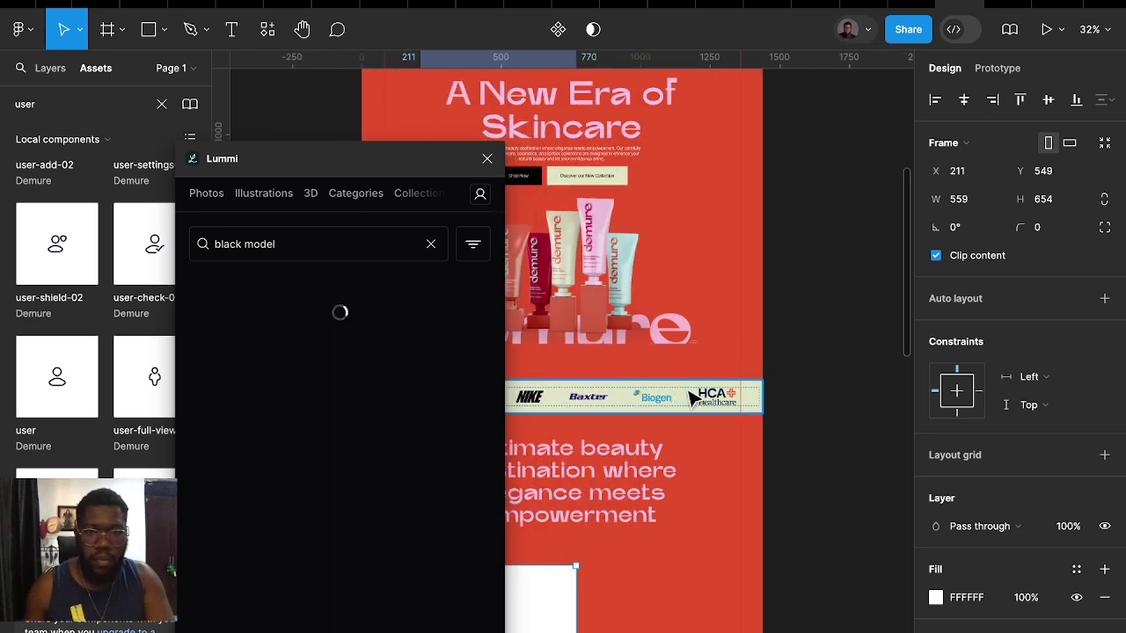
scroll(668, 528, left, 5)
scroll(349, 501, down, 5)
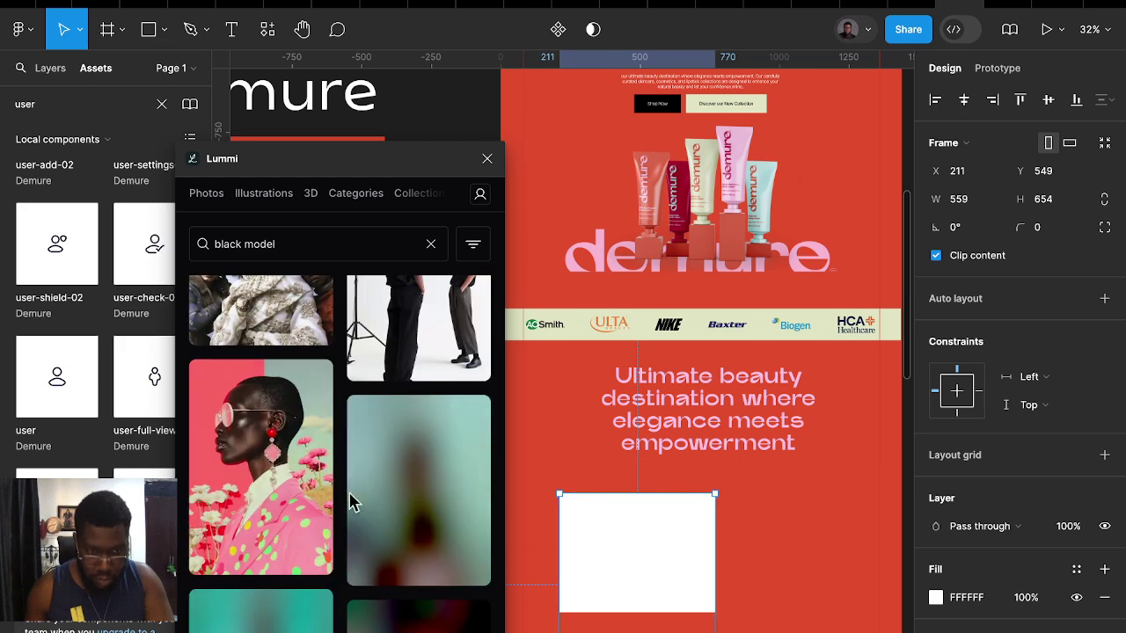
scroll(359, 500, down, 5)
scroll(382, 467, down, 5)
scroll(385, 468, down, 3)
scroll(385, 469, down, 5)
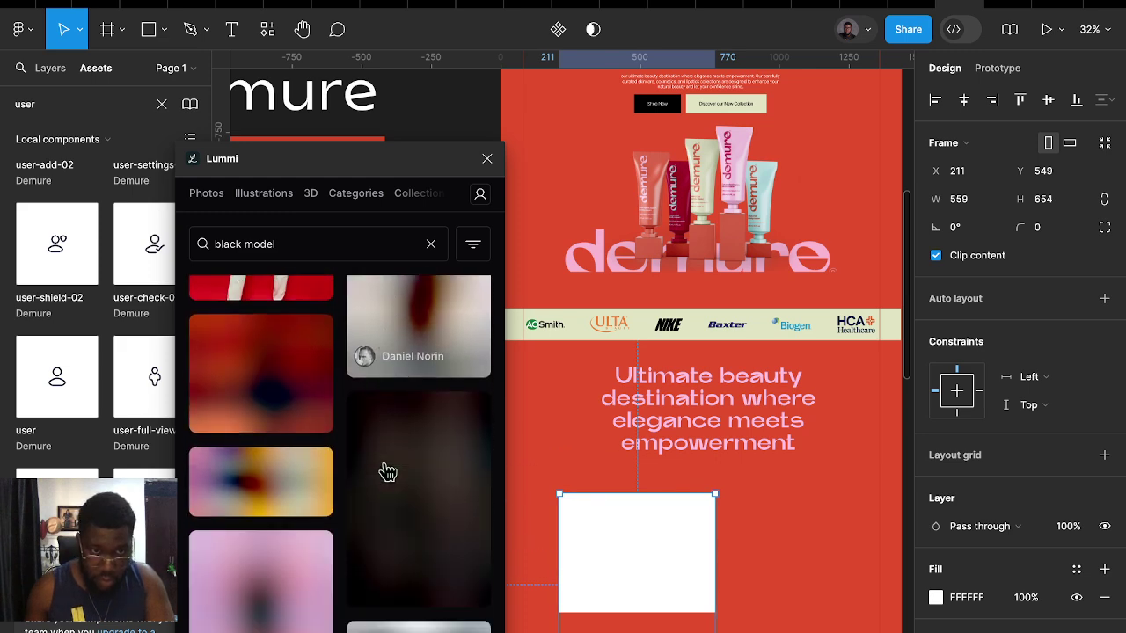
scroll(381, 472, down, 5)
scroll(369, 422, down, 5)
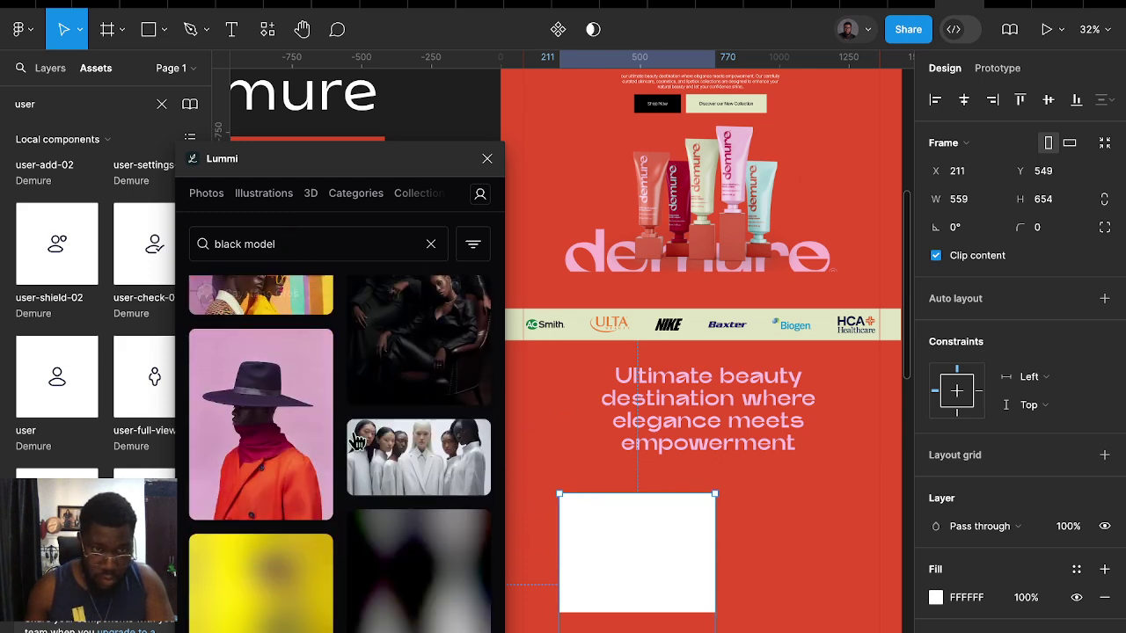
scroll(356, 447, down, 5)
scroll(351, 422, down, 5)
scroll(290, 352, down, 5)
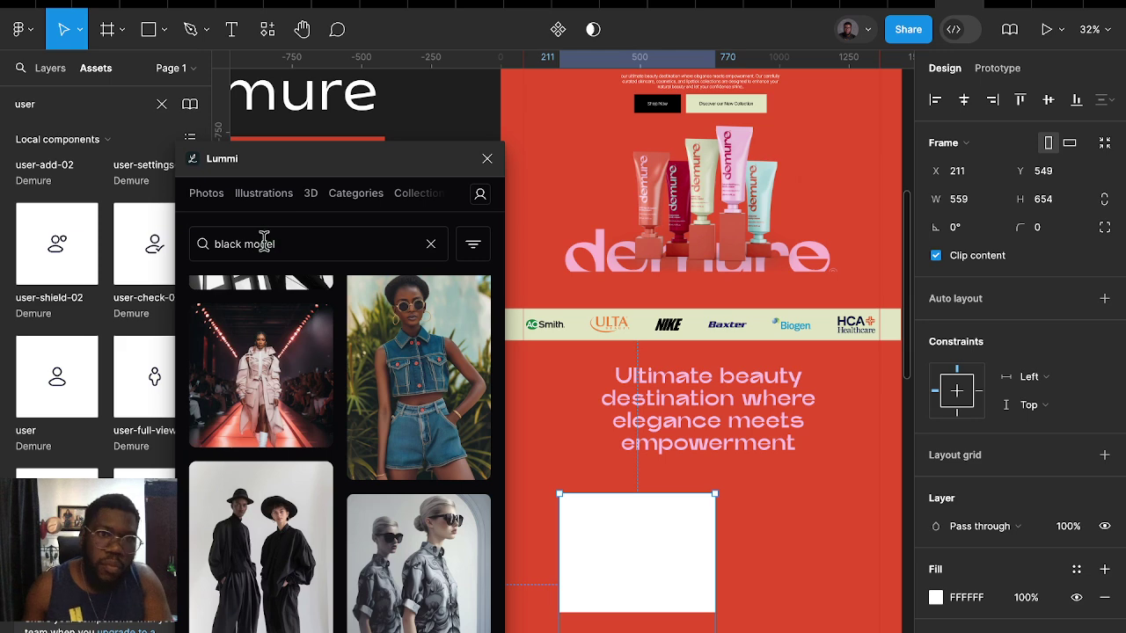
Search Lummi for skincare photos and browse the results
click(264, 244)
text(skincare)
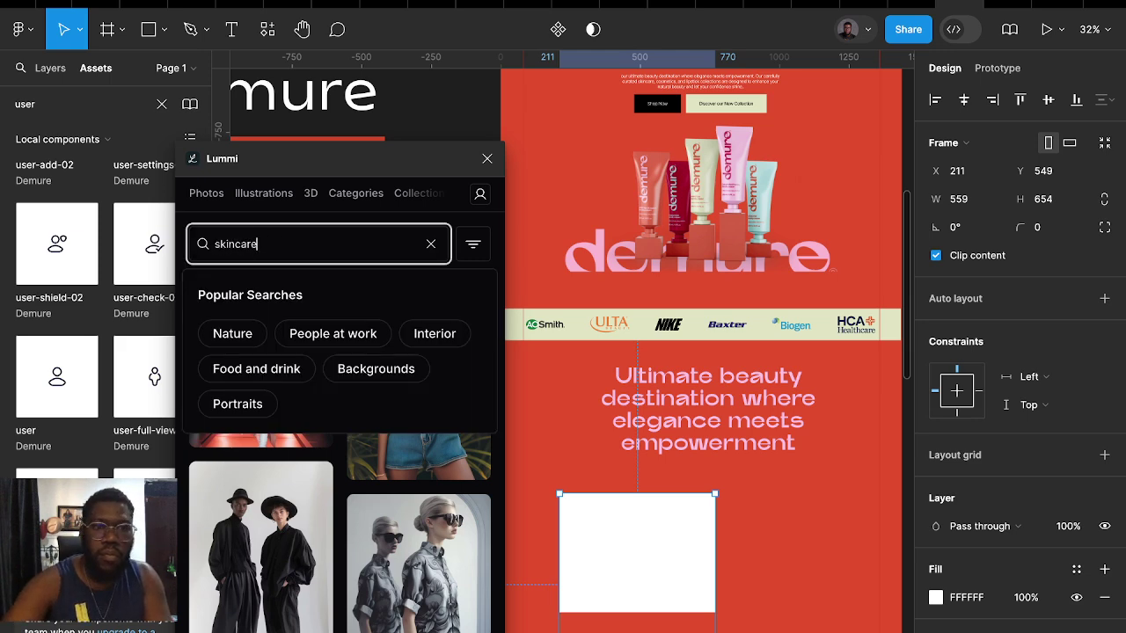
key(Return)
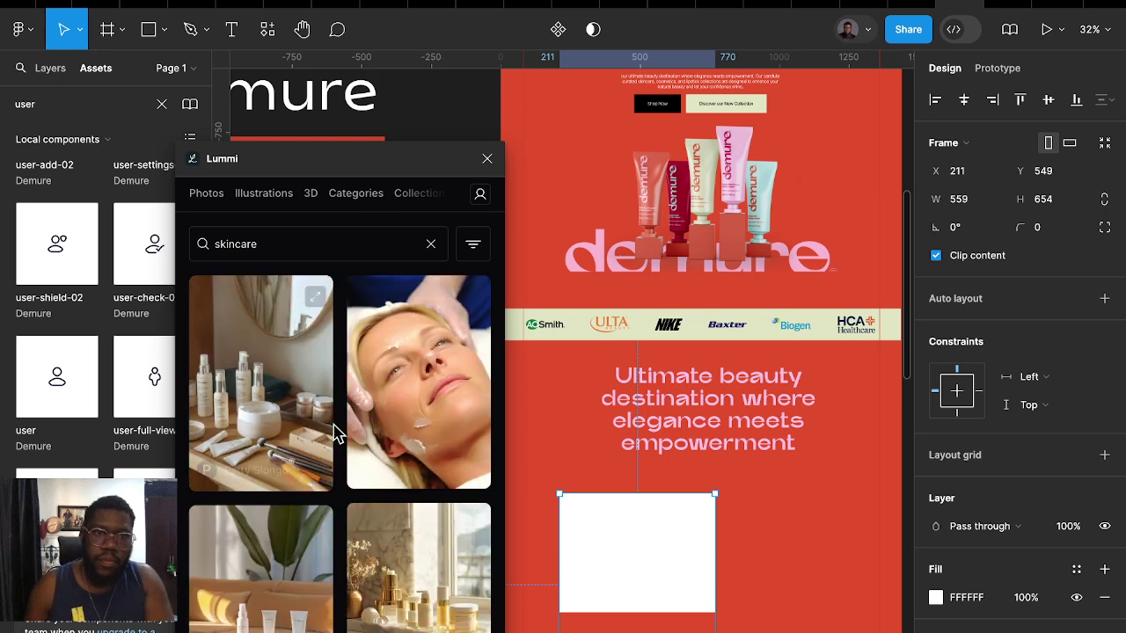
scroll(365, 450, down, 5)
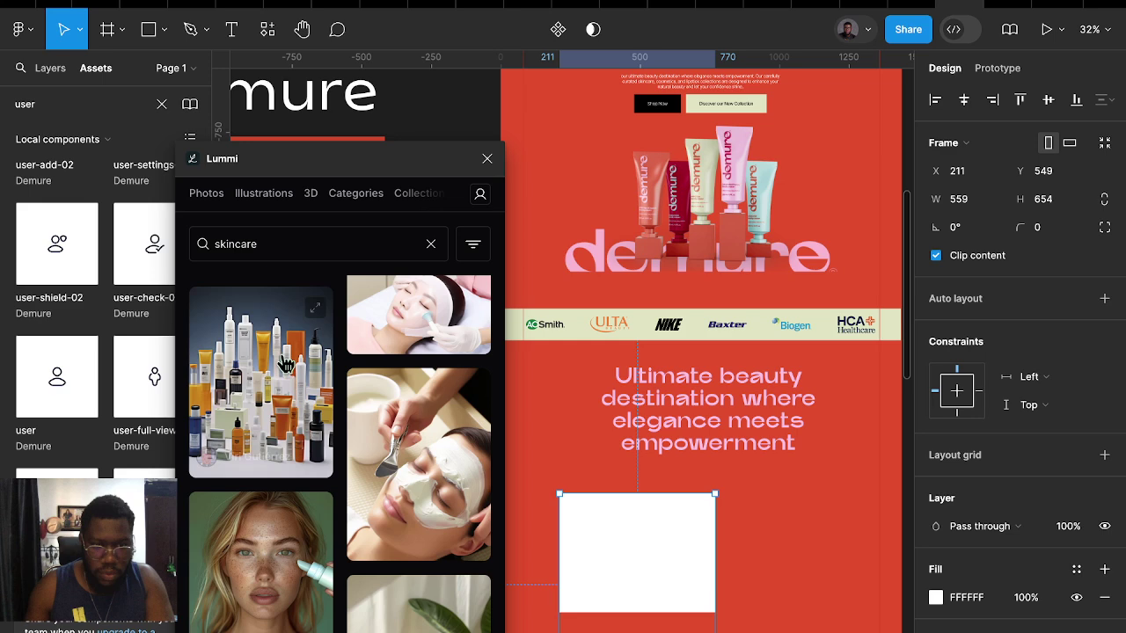
scroll(316, 431, down, 5)
scroll(305, 423, down, 3)
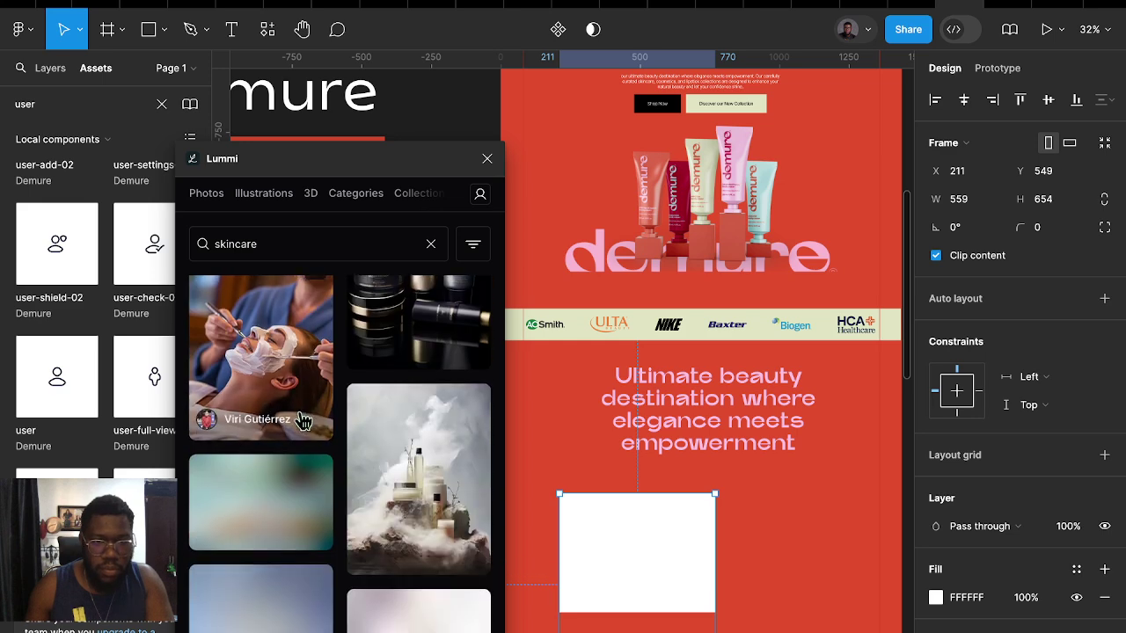
Search 'black women', fill the 559×654 frame with a portrait, and nudge it up-left
click(229, 245)
text(b)
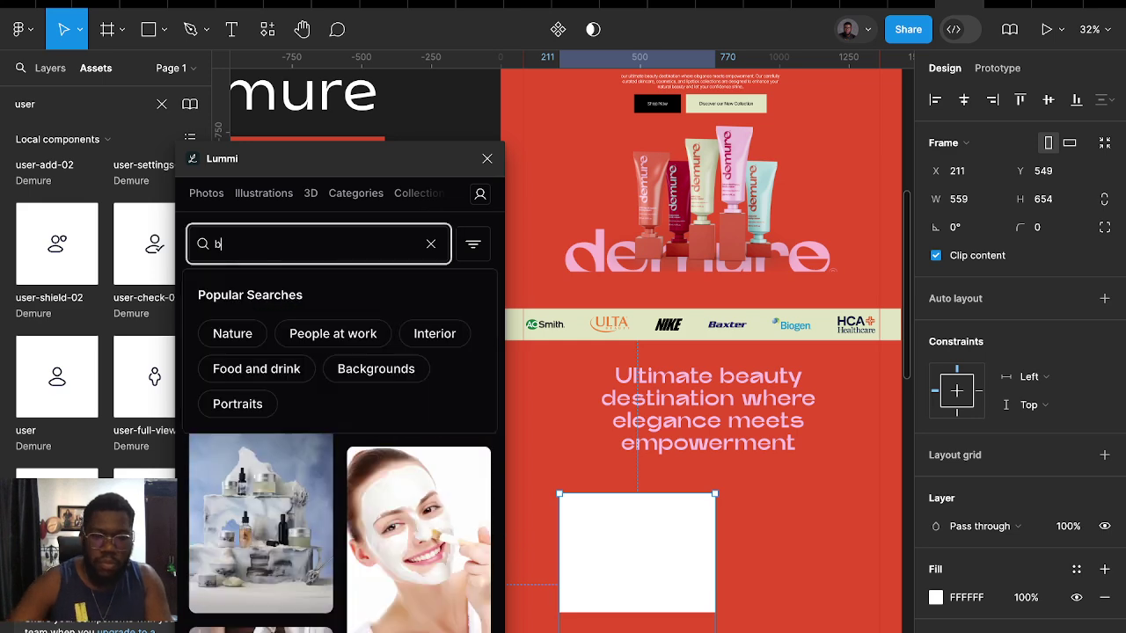
text(lack women)
key(Return)
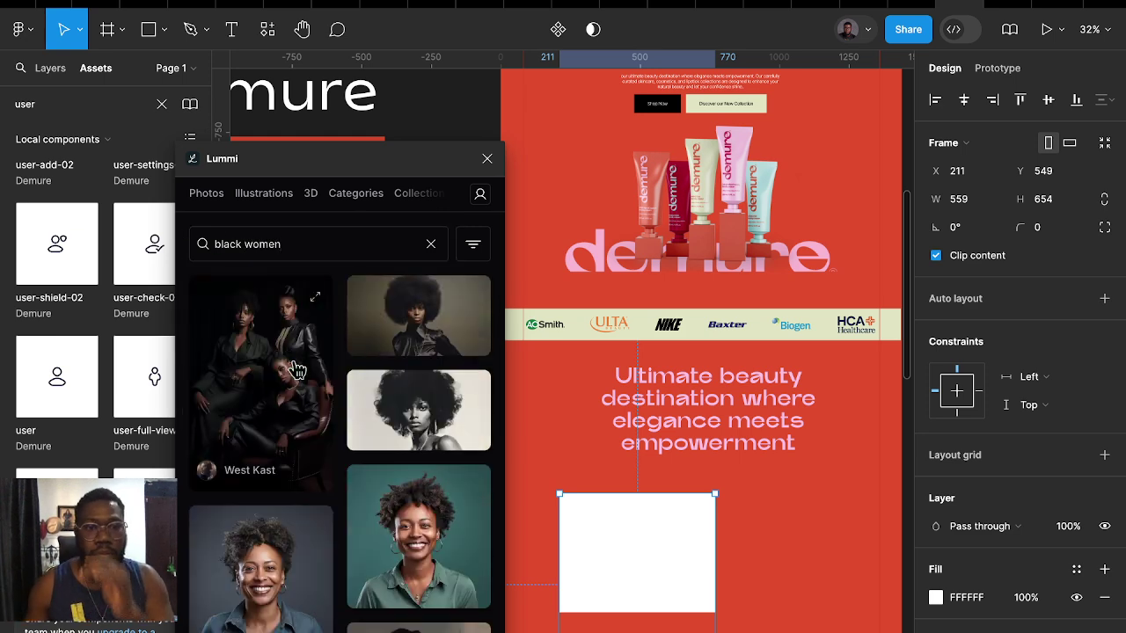
scroll(352, 464, down, 3)
scroll(352, 465, down, 2)
scroll(357, 522, down, 2)
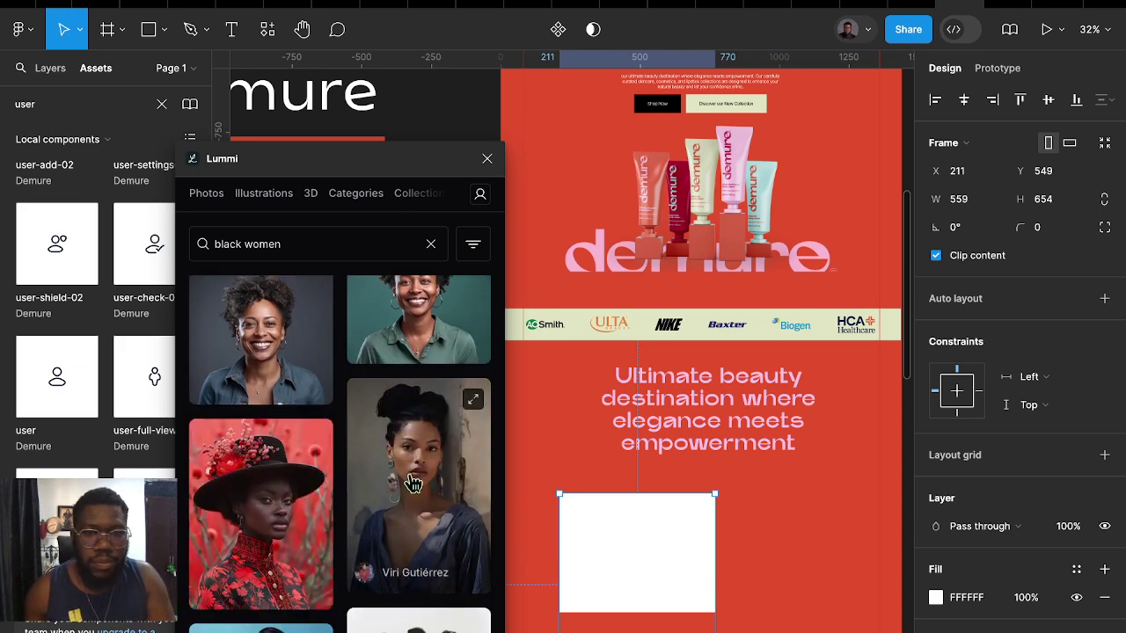
scroll(261, 515, down, 2)
scroll(266, 519, down, 5)
scroll(264, 520, down, 1)
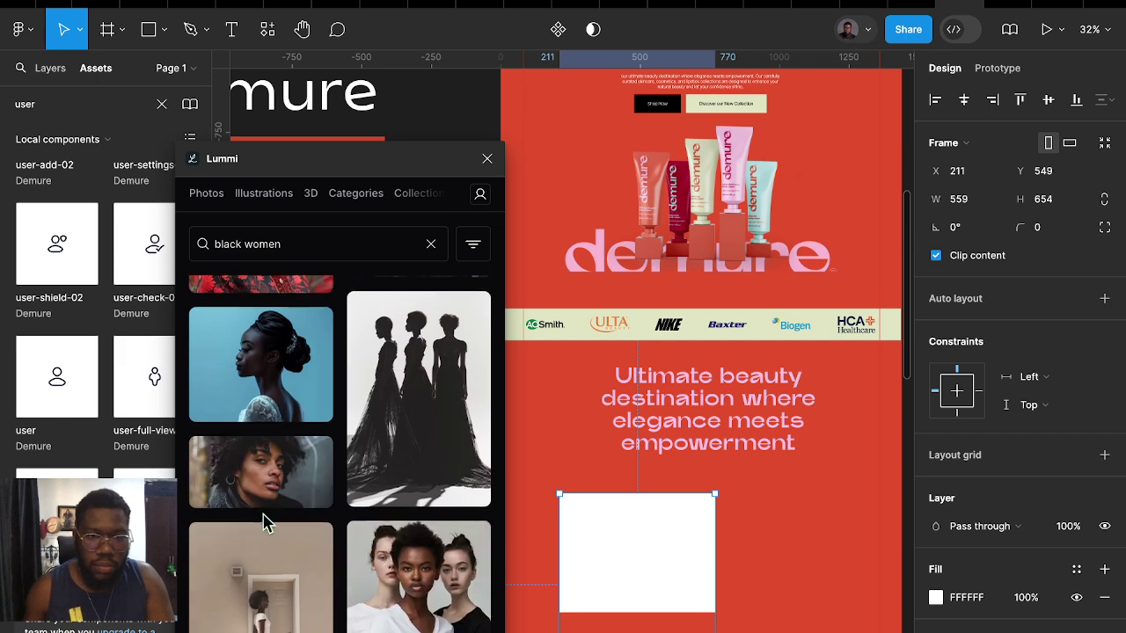
scroll(264, 523, down, 1)
scroll(264, 523, down, 4)
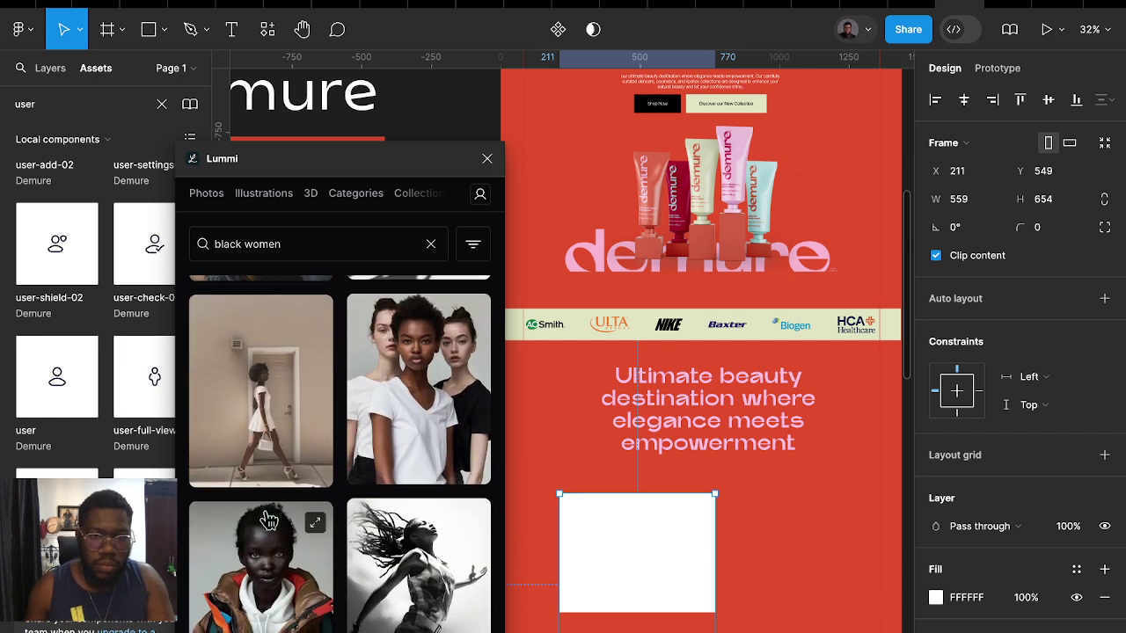
scroll(269, 521, down, 1)
scroll(270, 520, down, 5)
scroll(272, 520, down, 1)
scroll(273, 521, down, 1)
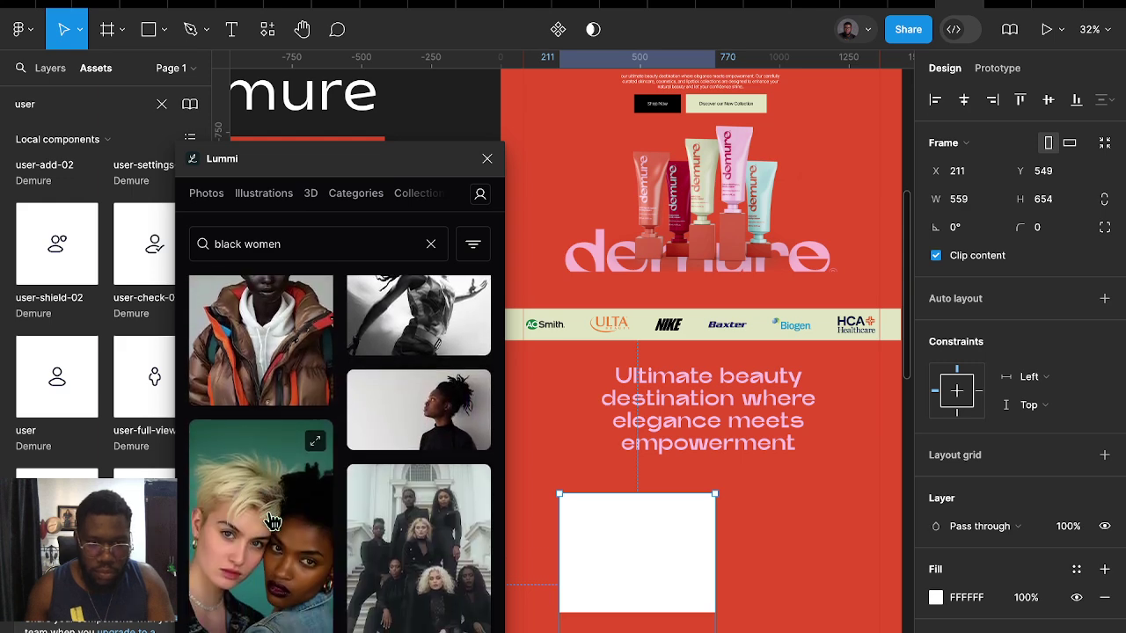
scroll(274, 521, down, 1)
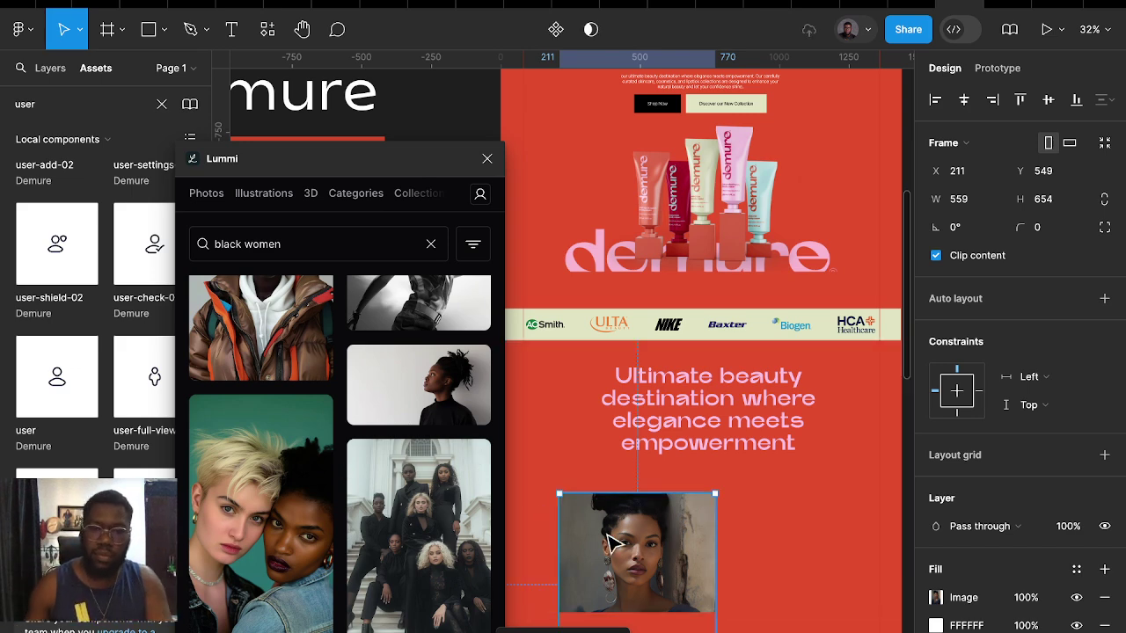
mouse_move(603, 540)
mouse_down()
mouse_move(598, 530)
mouse_move(602, 540)
mouse_move(764, 551)
mouse_up()
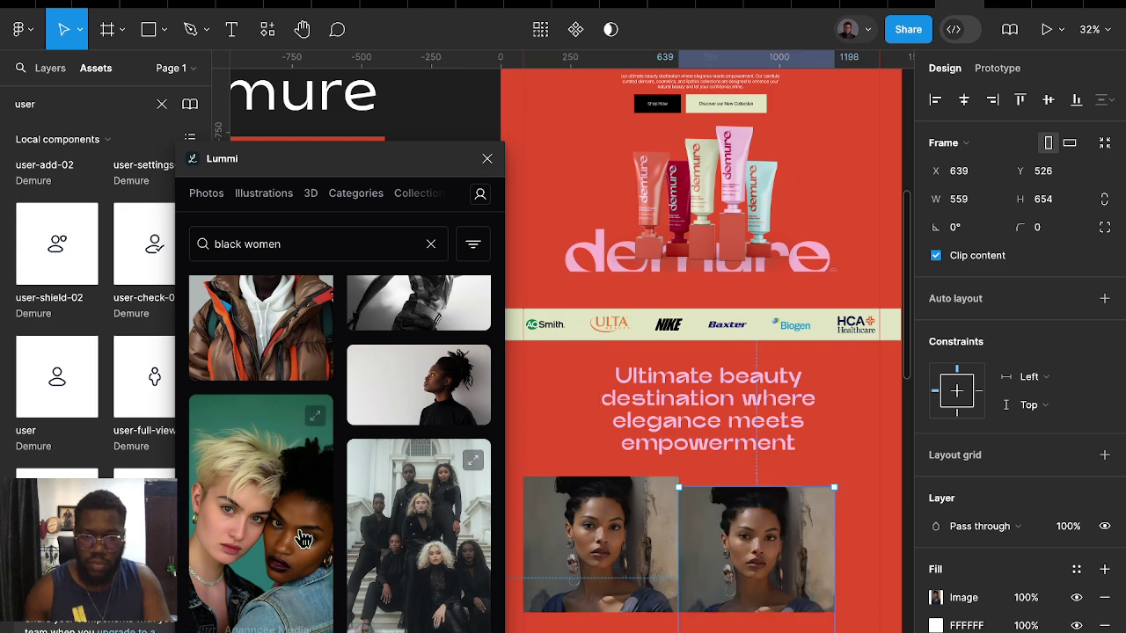
scroll(303, 537, down, 3)
scroll(304, 536, down, 5)
scroll(314, 545, down, 1)
Fill the copied frame at X 639 with the braided-updo portrait, passing the download-limit prompt
scroll(314, 546, down, 2)
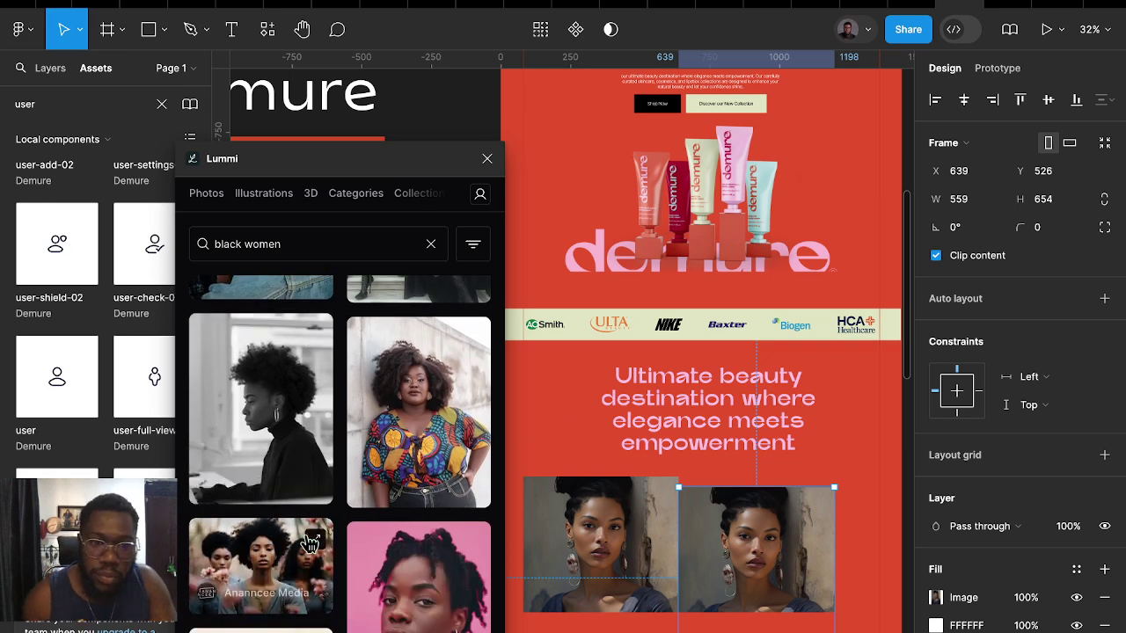
scroll(352, 554, down, 2)
scroll(353, 560, down, 3)
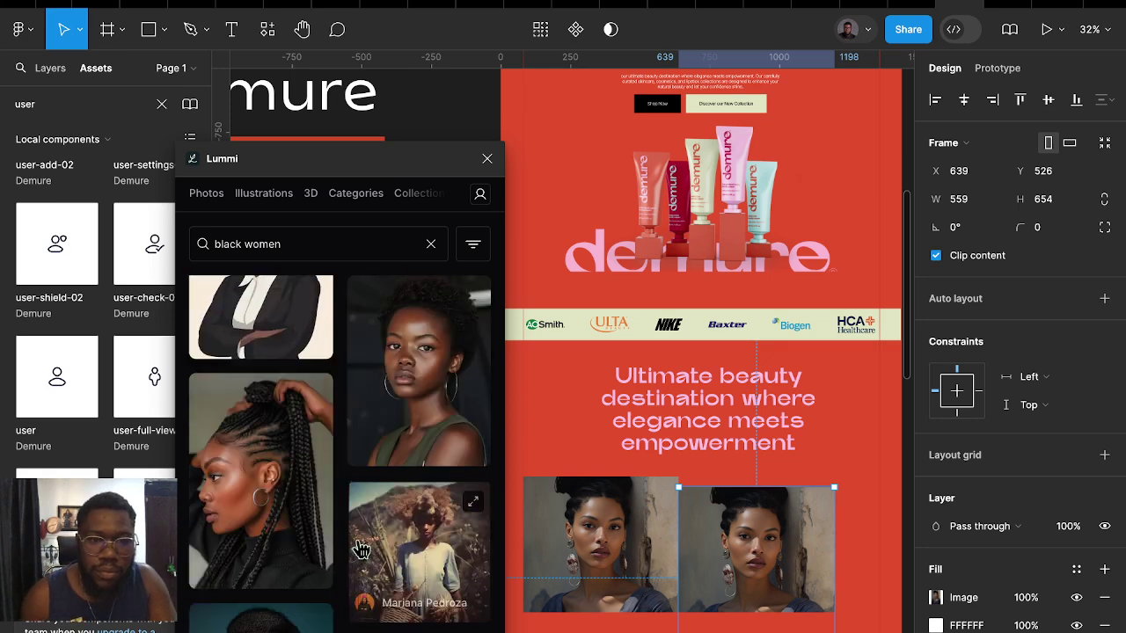
scroll(277, 525, down, 3)
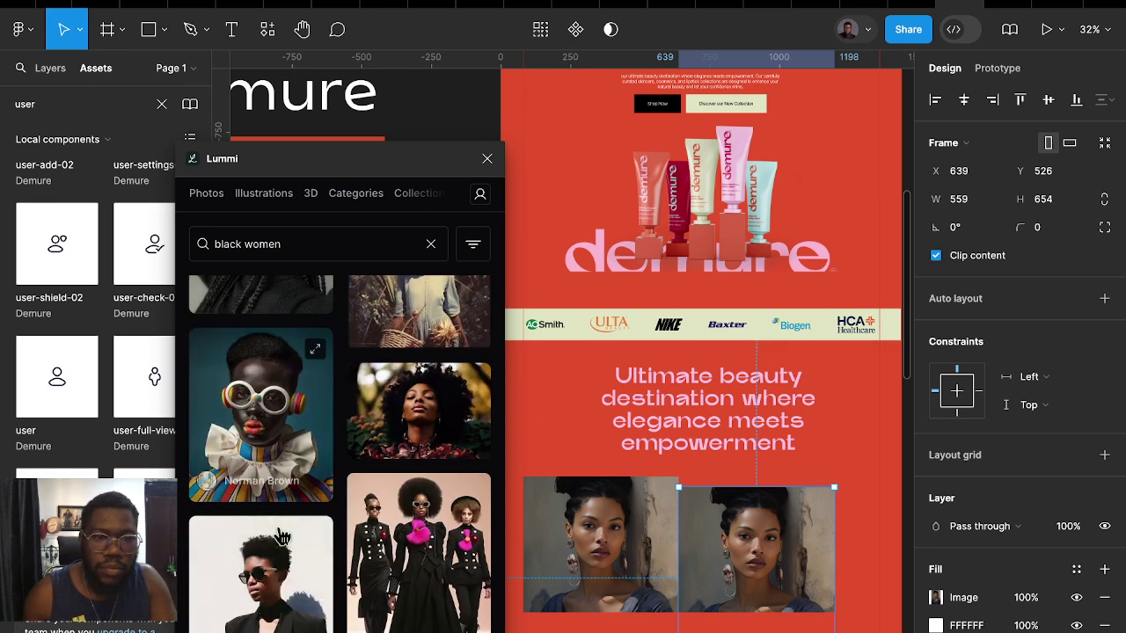
scroll(282, 532, down, 3)
scroll(284, 535, down, 2)
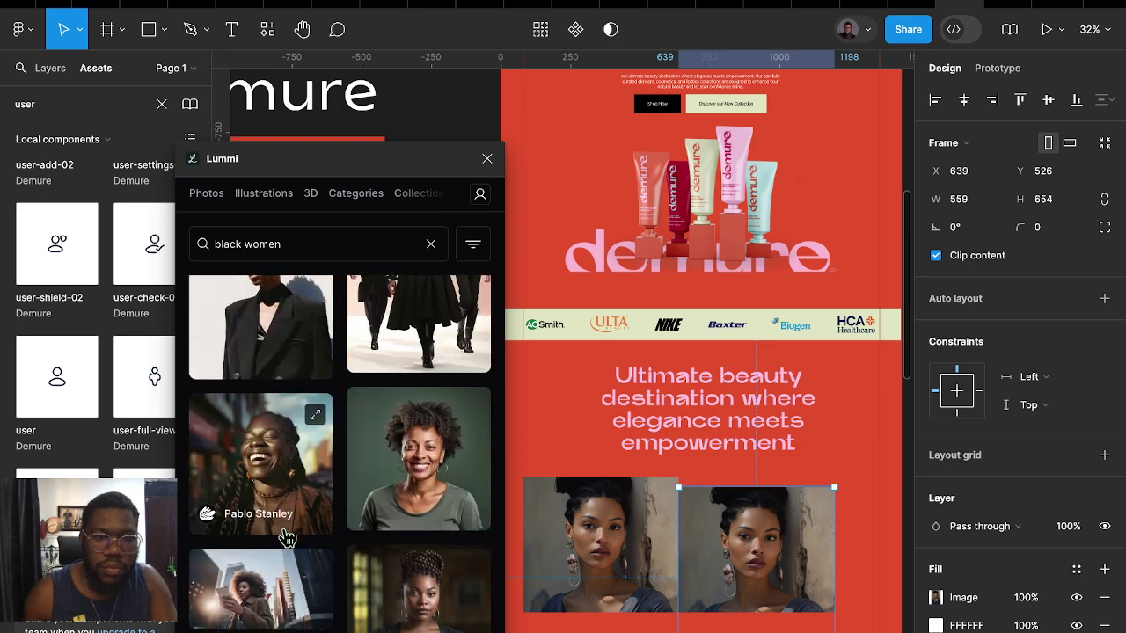
scroll(284, 535, down, 3)
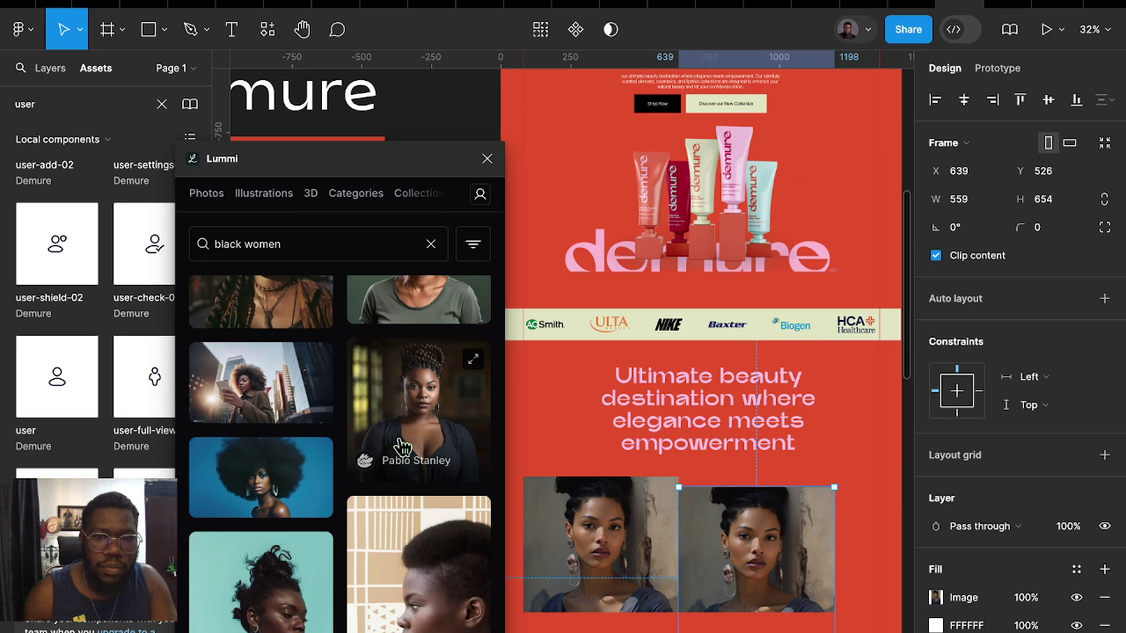
click(410, 413)
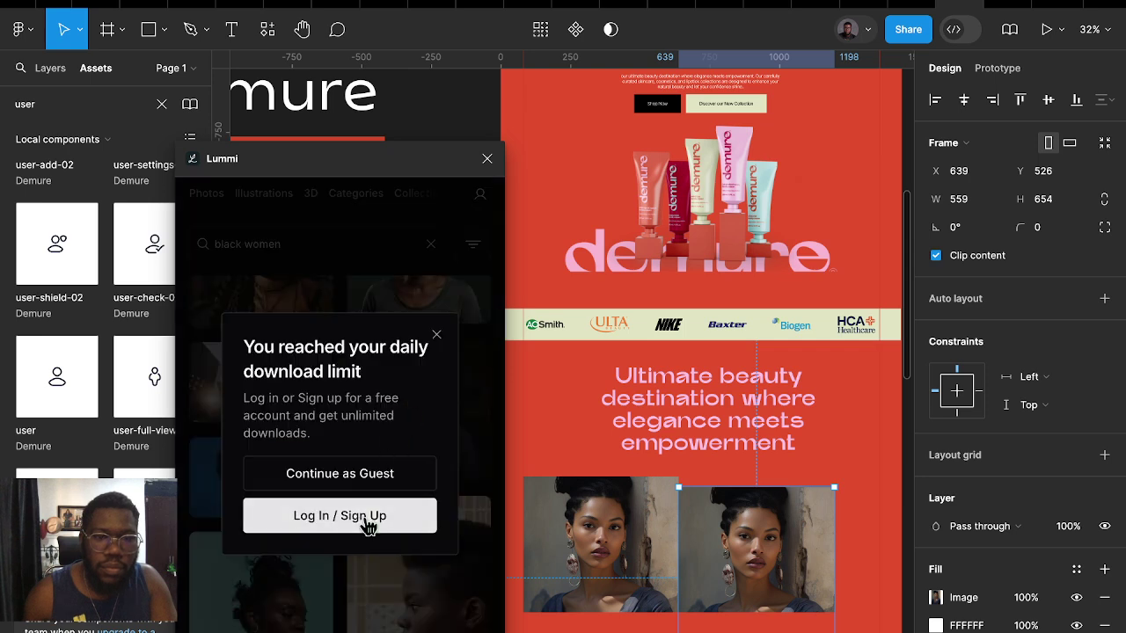
click(366, 520)
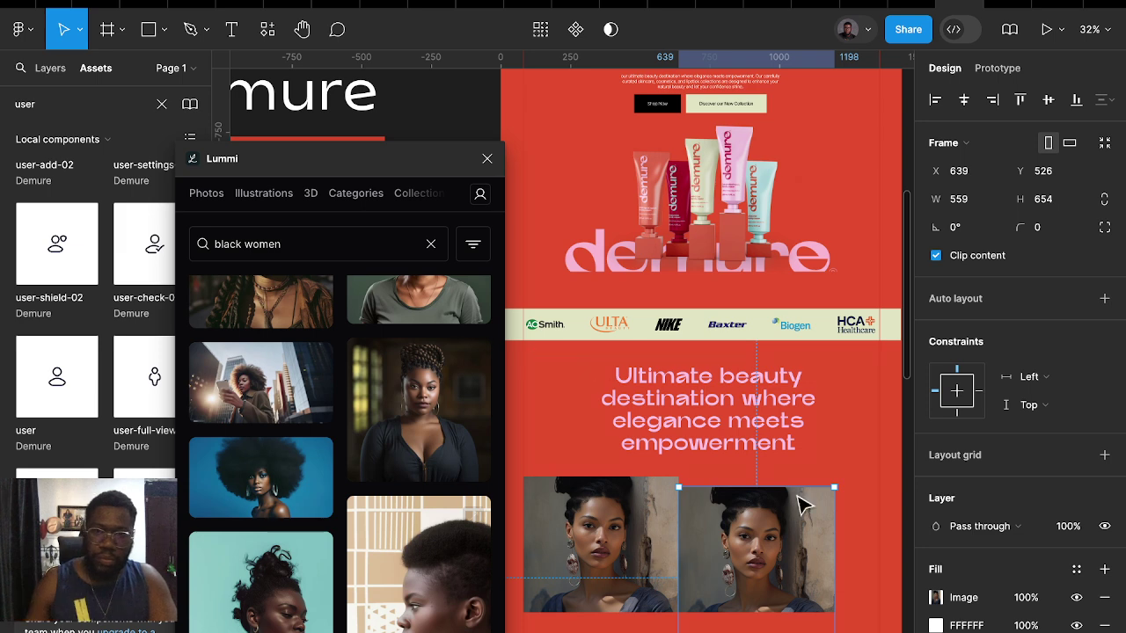
Scroll further through the Lummi portrait results
scroll(356, 470, down, 3)
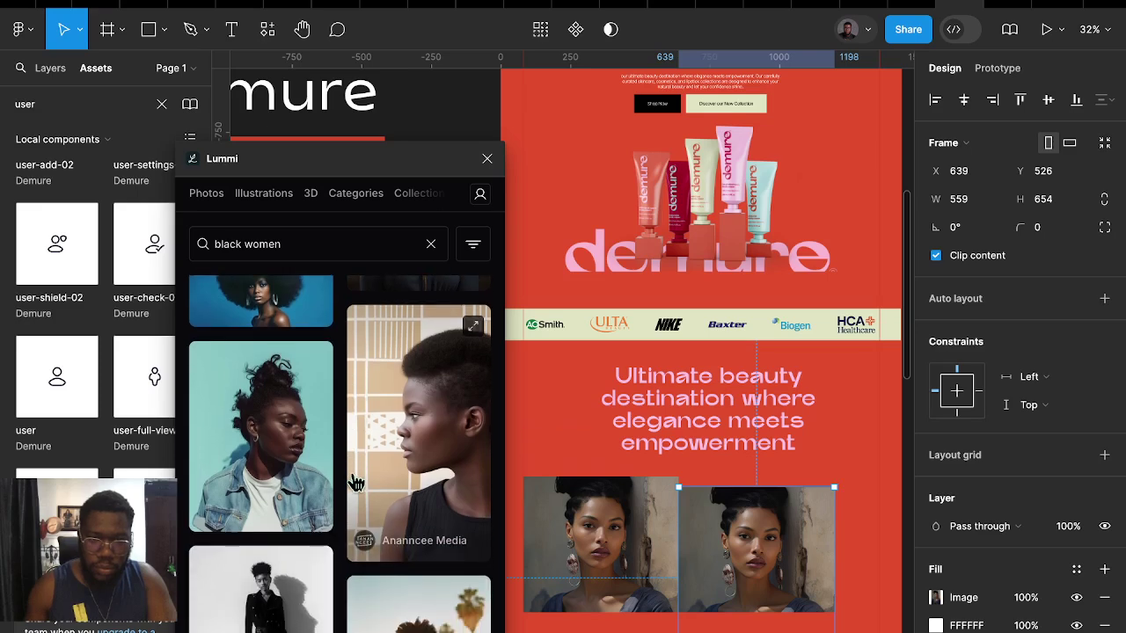
scroll(358, 484, down, 3)
scroll(362, 483, down, 3)
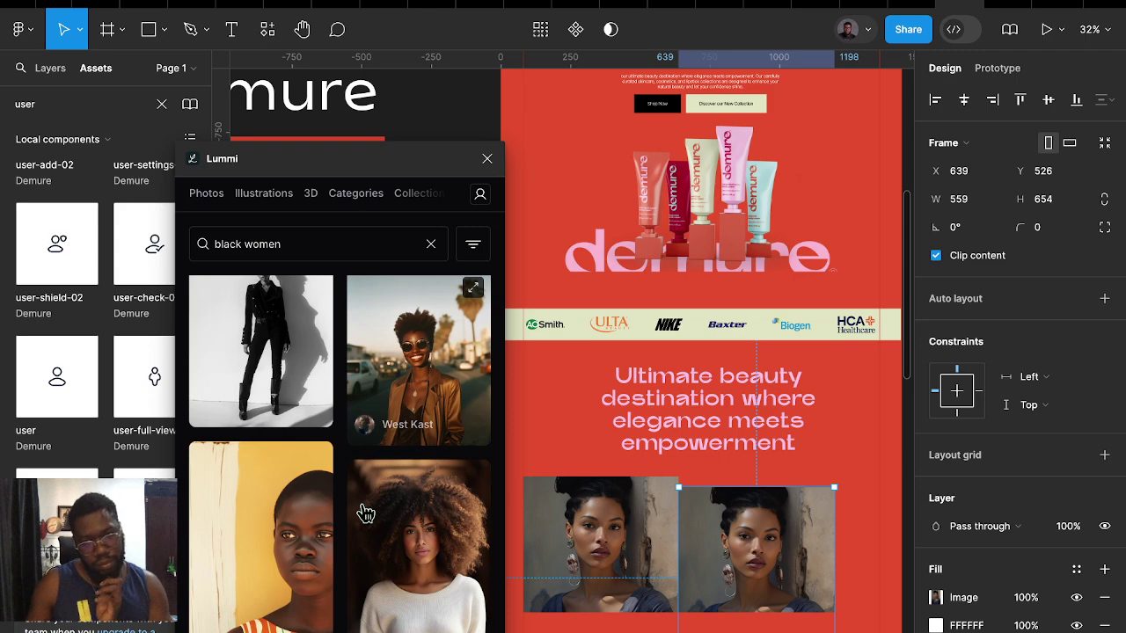
scroll(365, 514, down, 5)
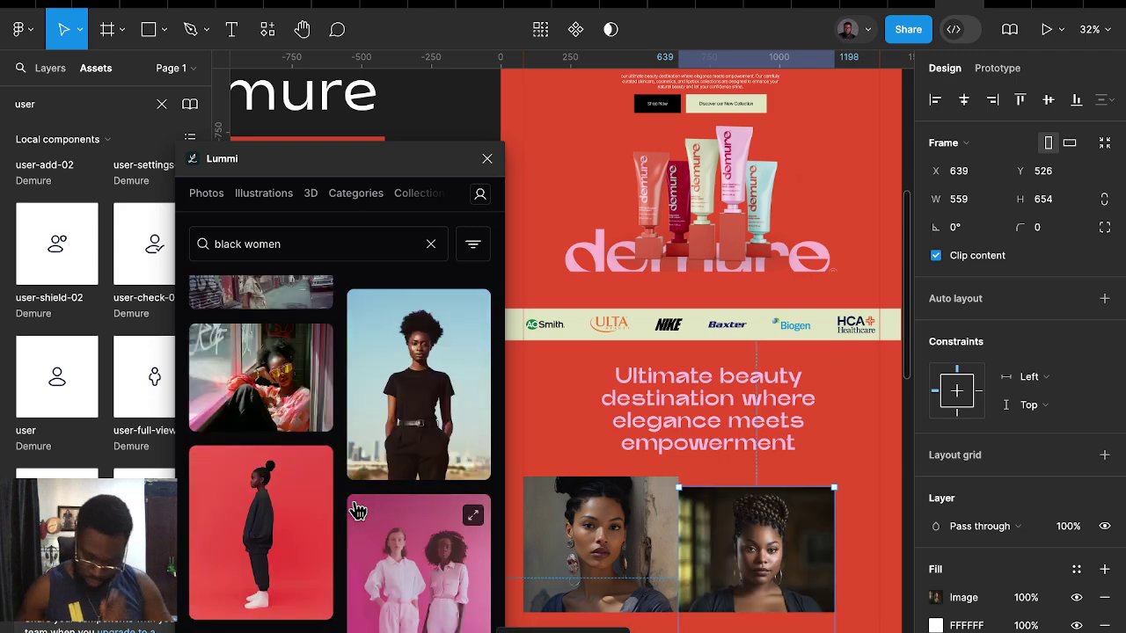
scroll(322, 440, down, 3)
scroll(308, 445, down, 3)
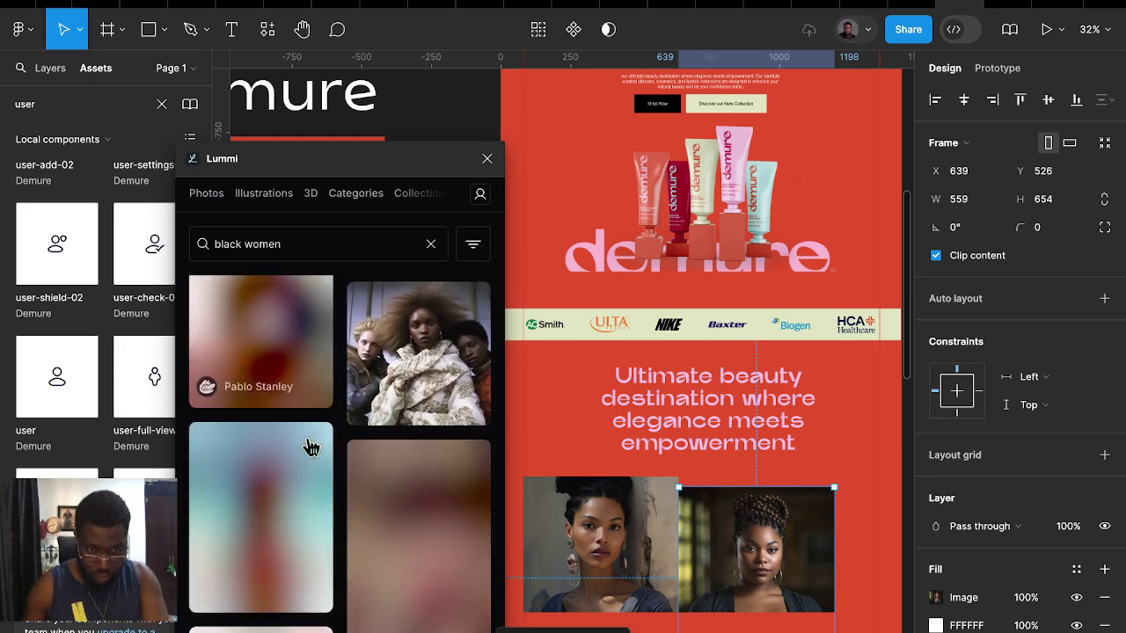
scroll(315, 434, down, 3)
scroll(312, 431, down, 2)
scroll(308, 426, down, 2)
scroll(308, 426, down, 1)
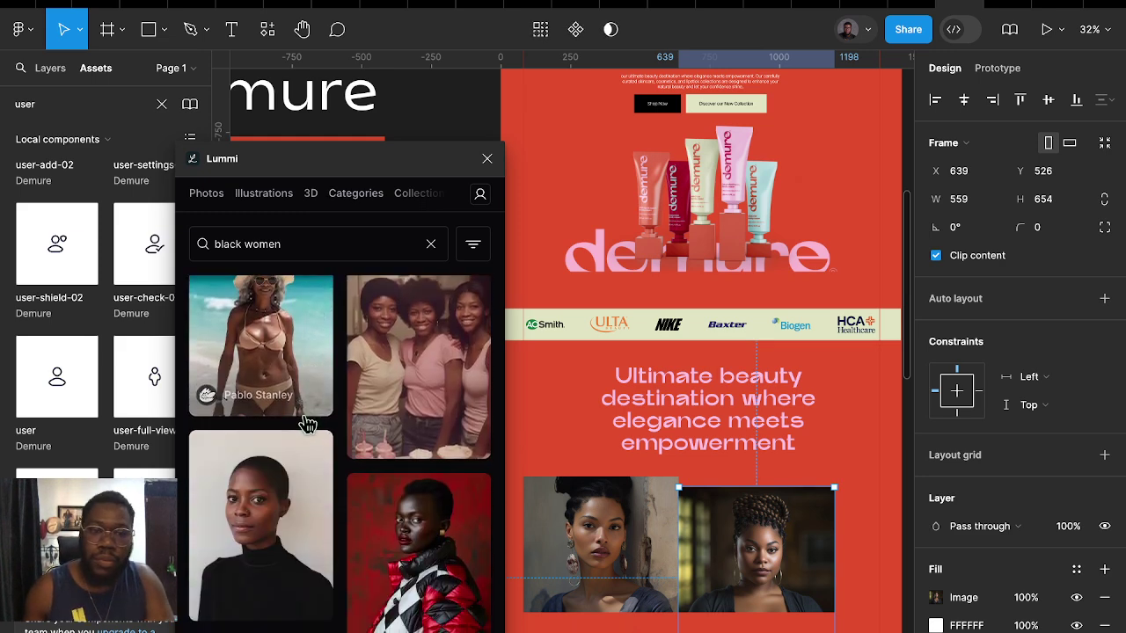
scroll(389, 402, down, 1)
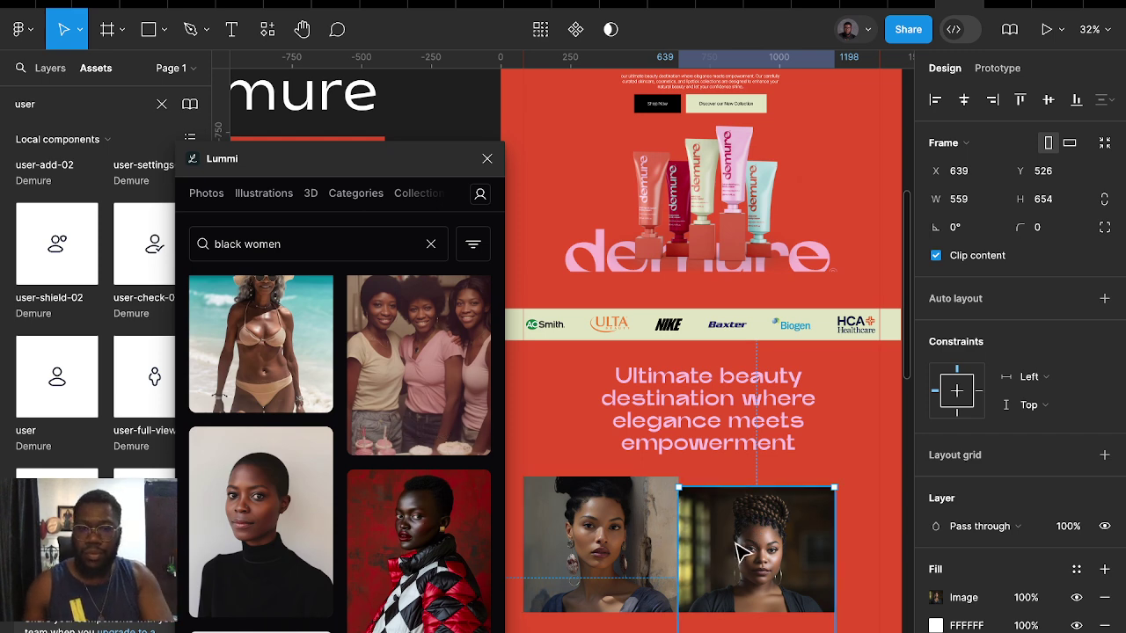
Slide the braided-hair photo left so it overlaps the first portrait
drag(786, 547, 815, 542)
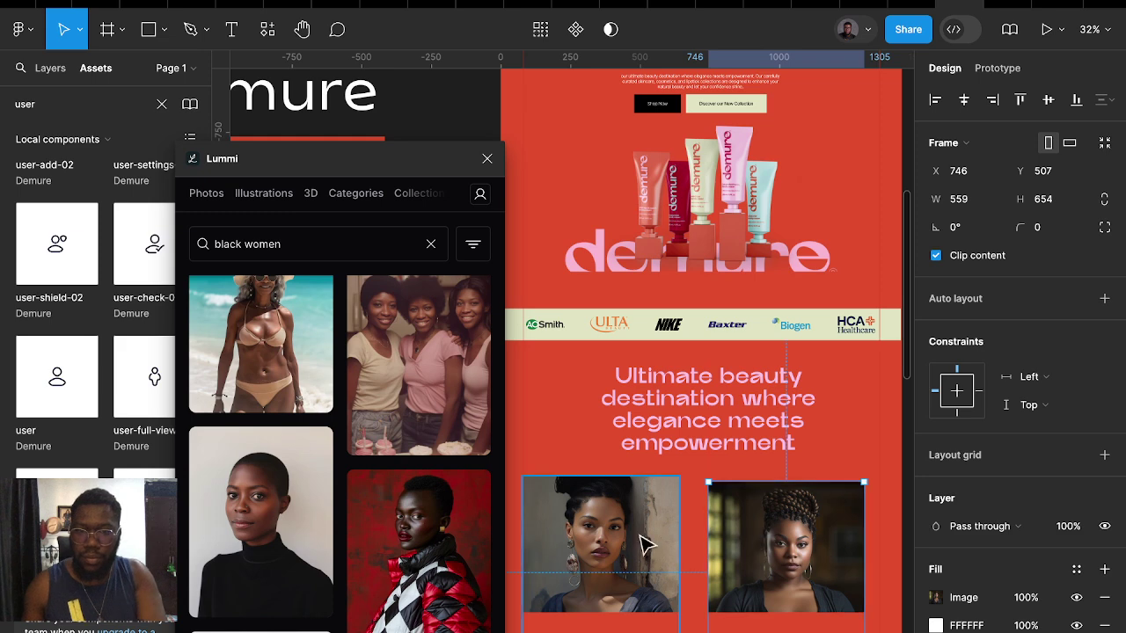
scroll(643, 540, down, 2)
scroll(643, 540, left, 3)
click(721, 497)
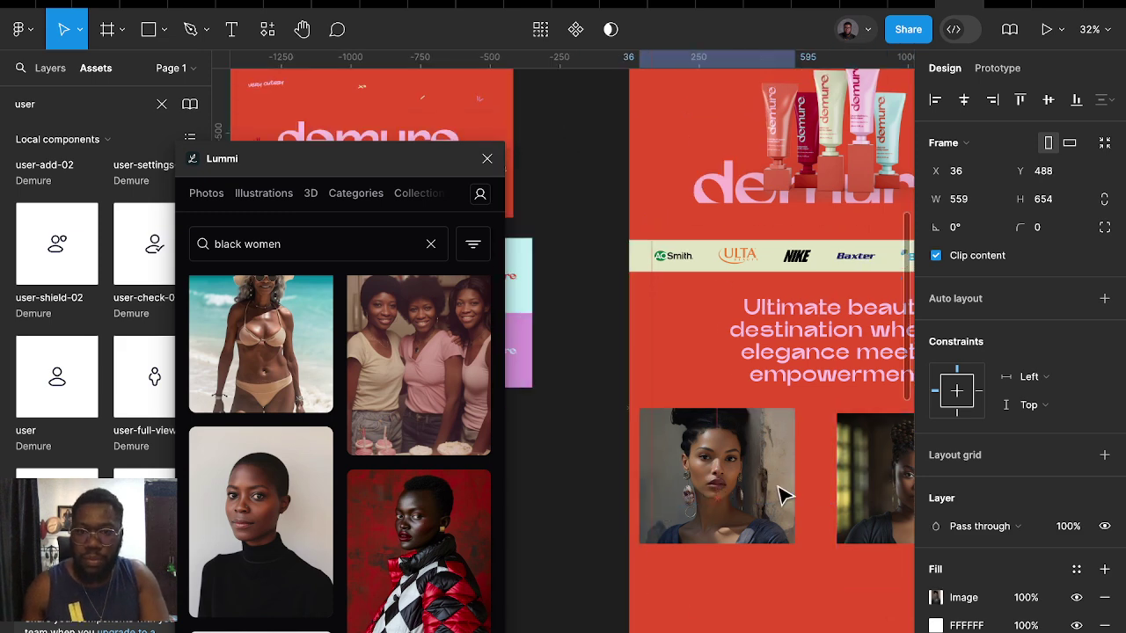
scroll(786, 497, right, 5)
scroll(786, 497, up, 2)
drag(786, 495, 638, 527)
click(765, 517)
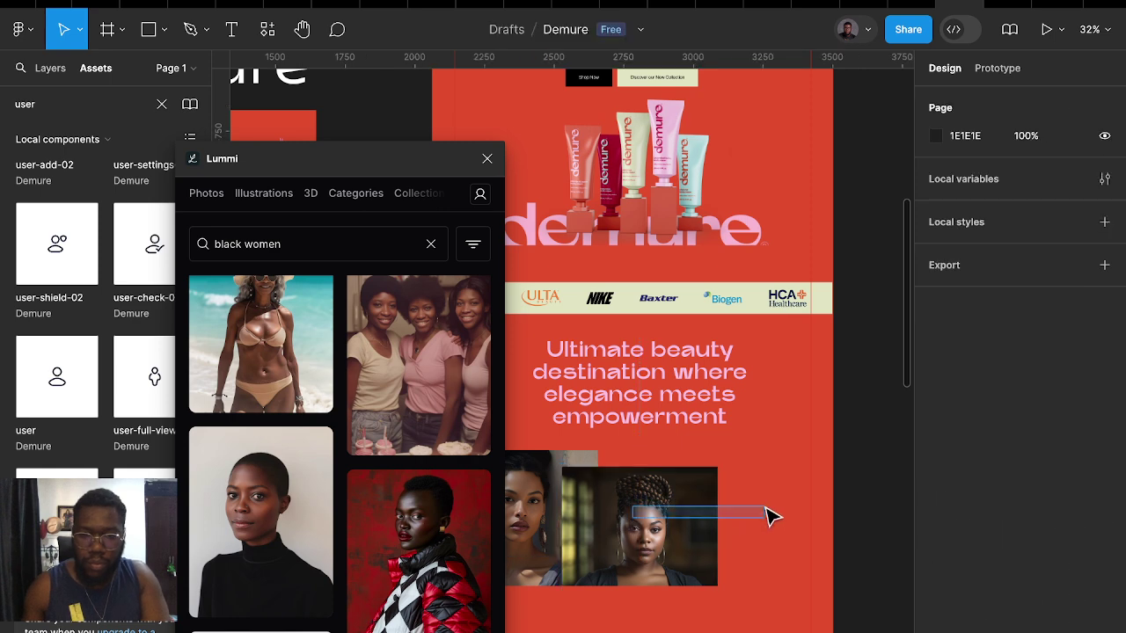
double_click(656, 525)
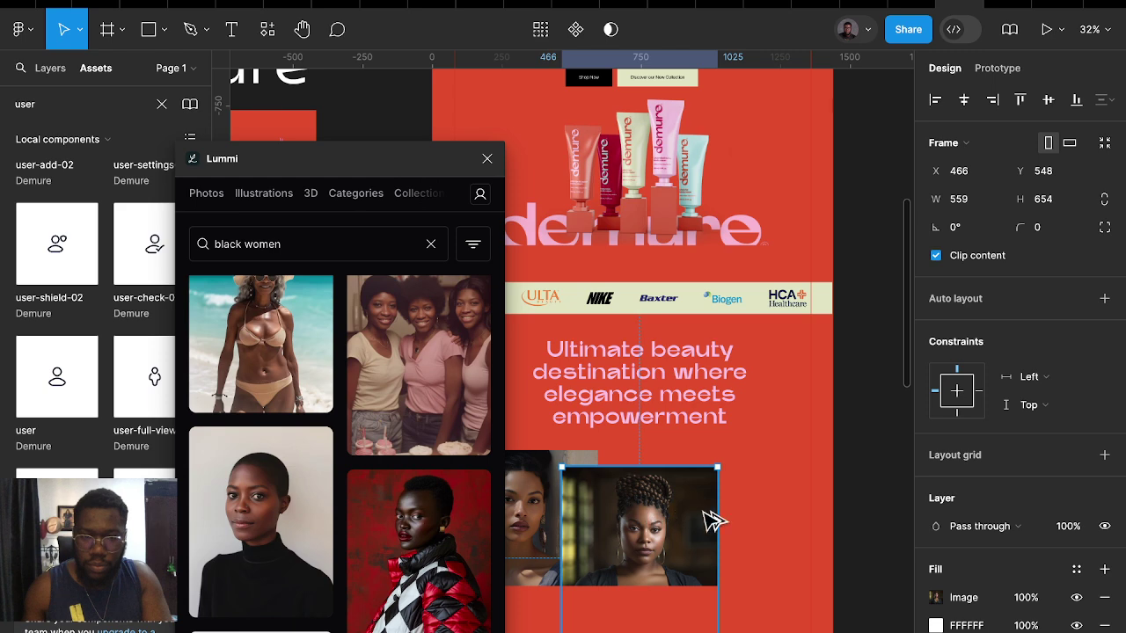
Duplicate the braided-hair frame and fill the copy with the Lummi bald-woman portrait
drag(712, 521, 829, 515)
scroll(372, 519, down, 3)
scroll(378, 503, down, 2)
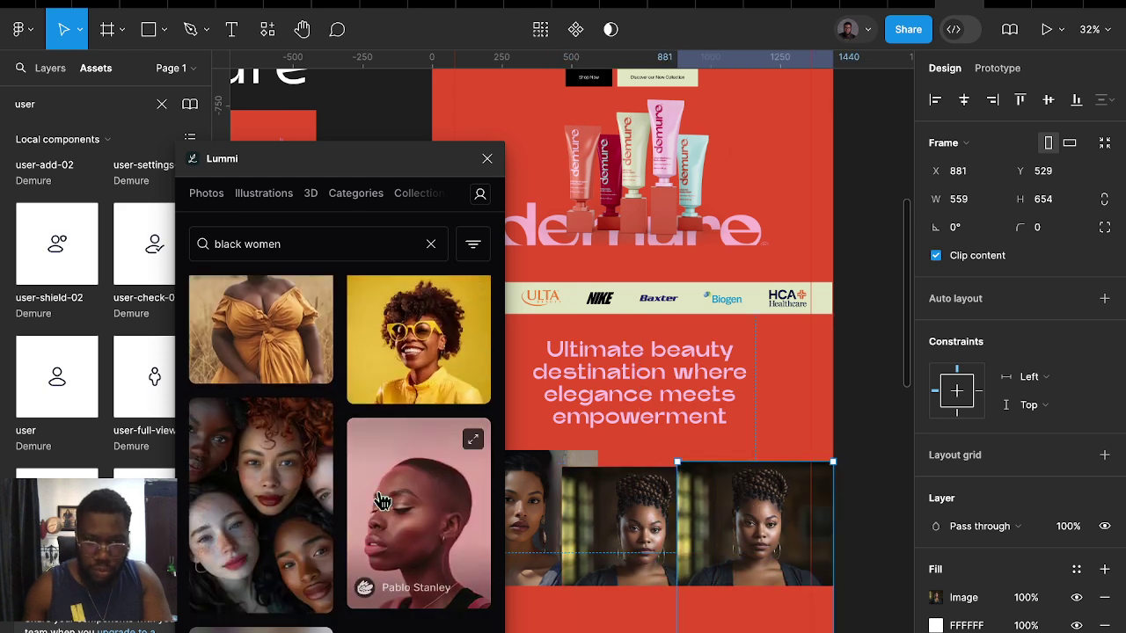
scroll(387, 492, down, 1)
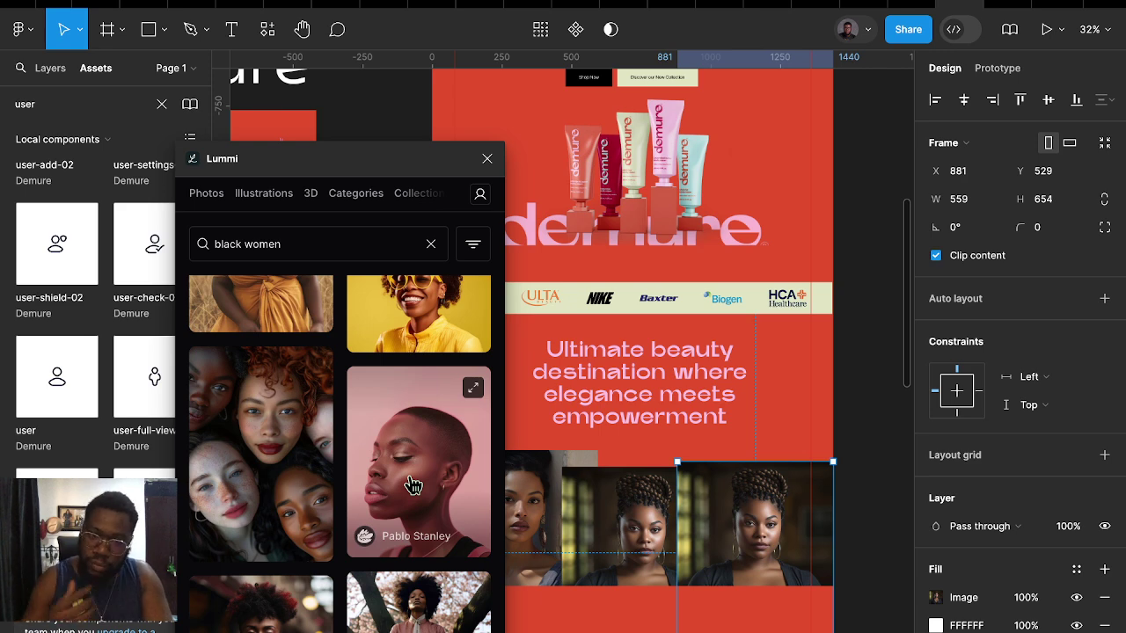
click(412, 486)
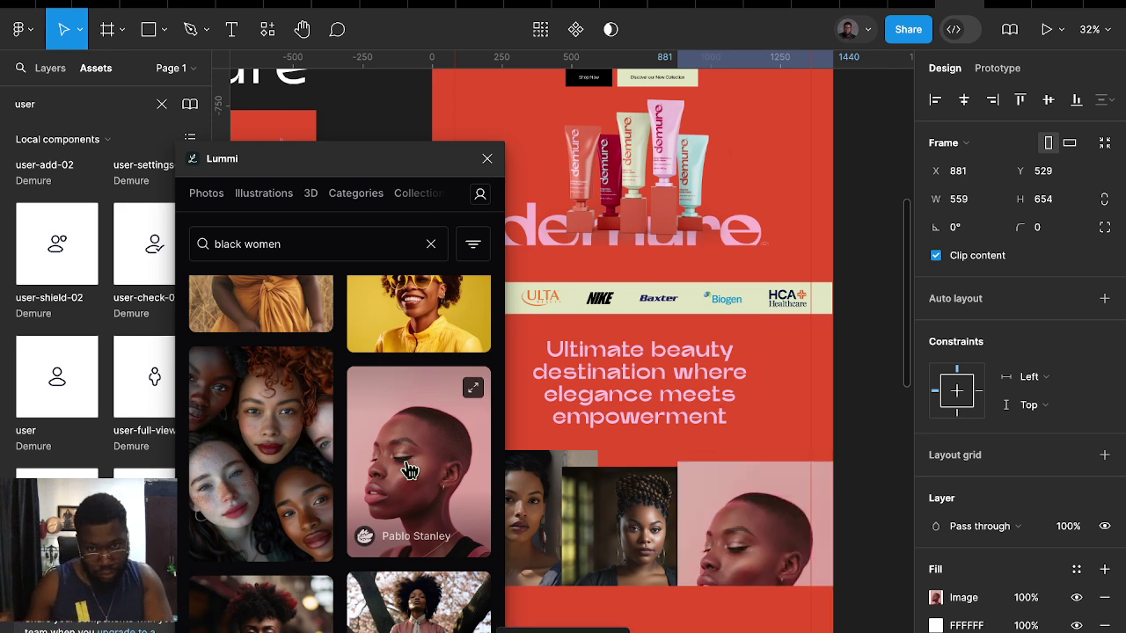
scroll(334, 493, down, 5)
Position the bald-woman photo overlapping the braided-hair photo in the collage row
drag(739, 521, 738, 490)
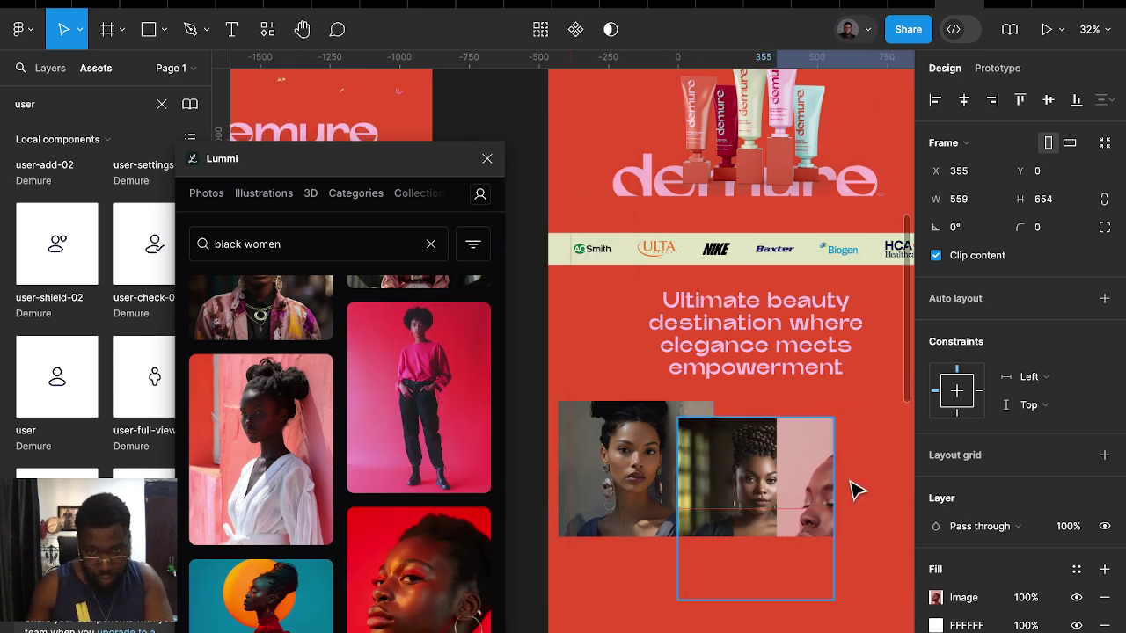
drag(739, 490, 901, 482)
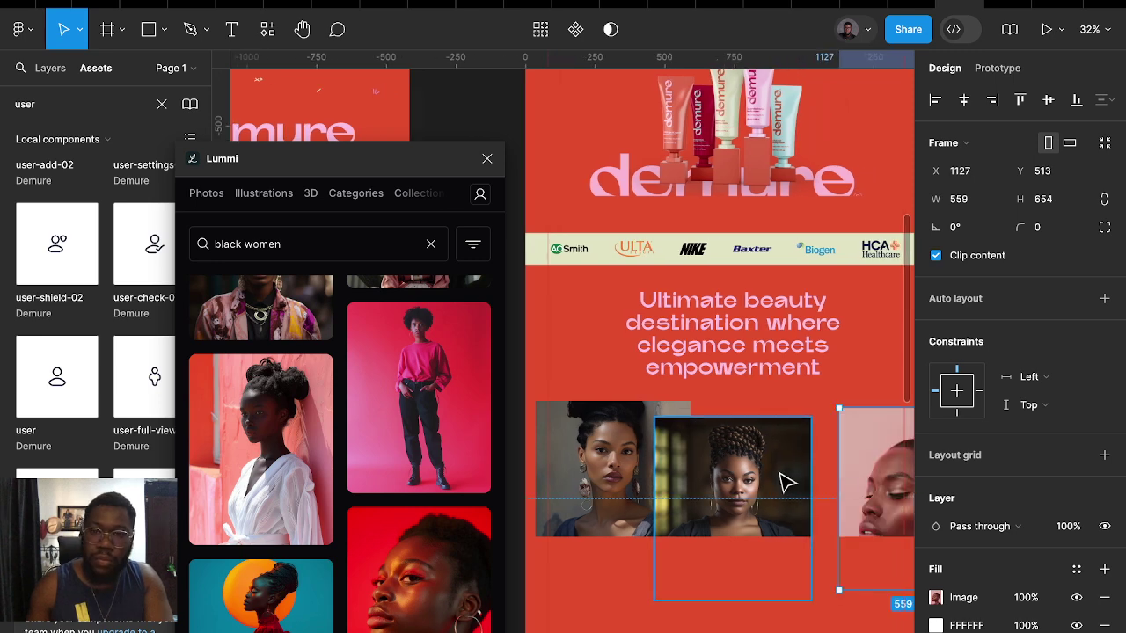
drag(783, 483, 726, 482)
click(862, 479)
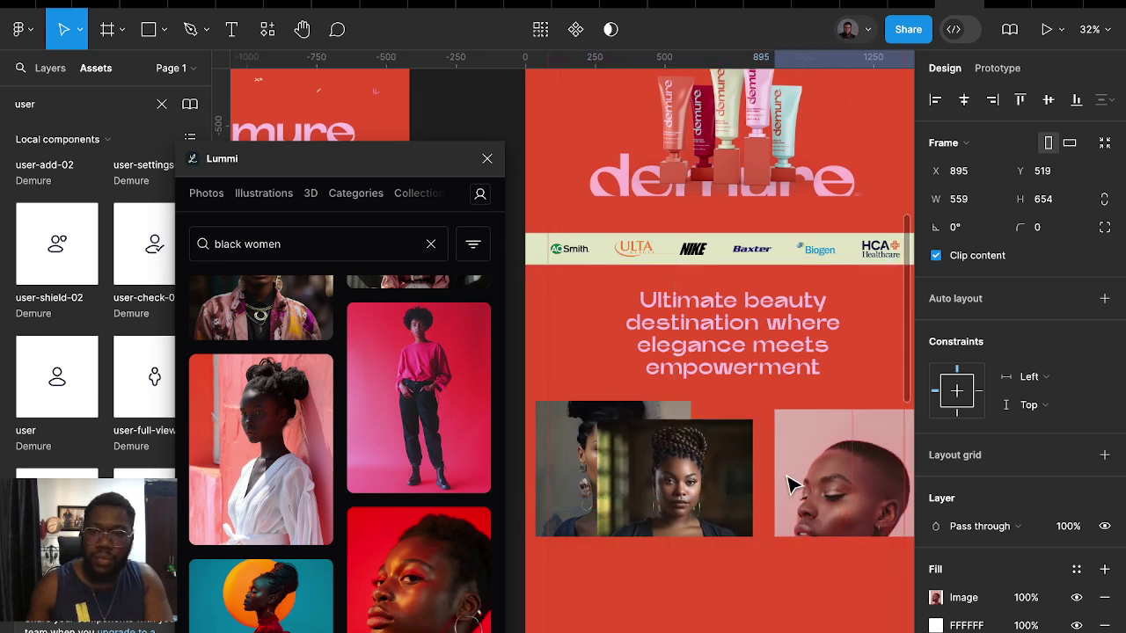
drag(862, 479, 754, 503)
click(866, 490)
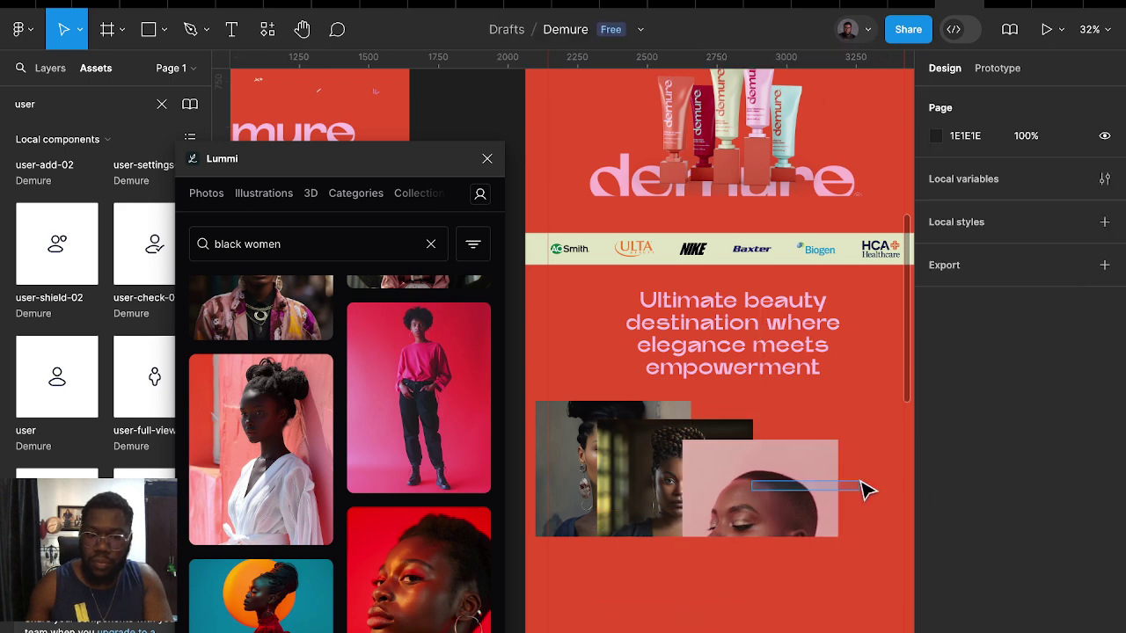
click(785, 485)
Duplicate the bald-woman frame as a red-background portrait and move it over the bald-woman photo
drag(822, 490, 908, 485)
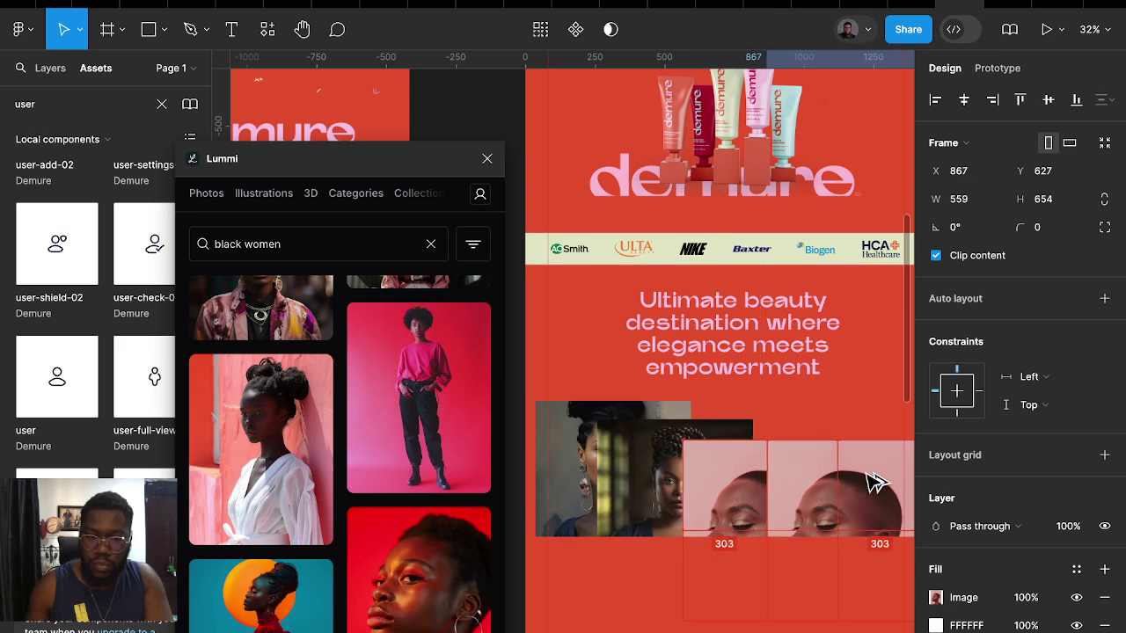
scroll(364, 540, down, 2)
scroll(313, 535, down, 3)
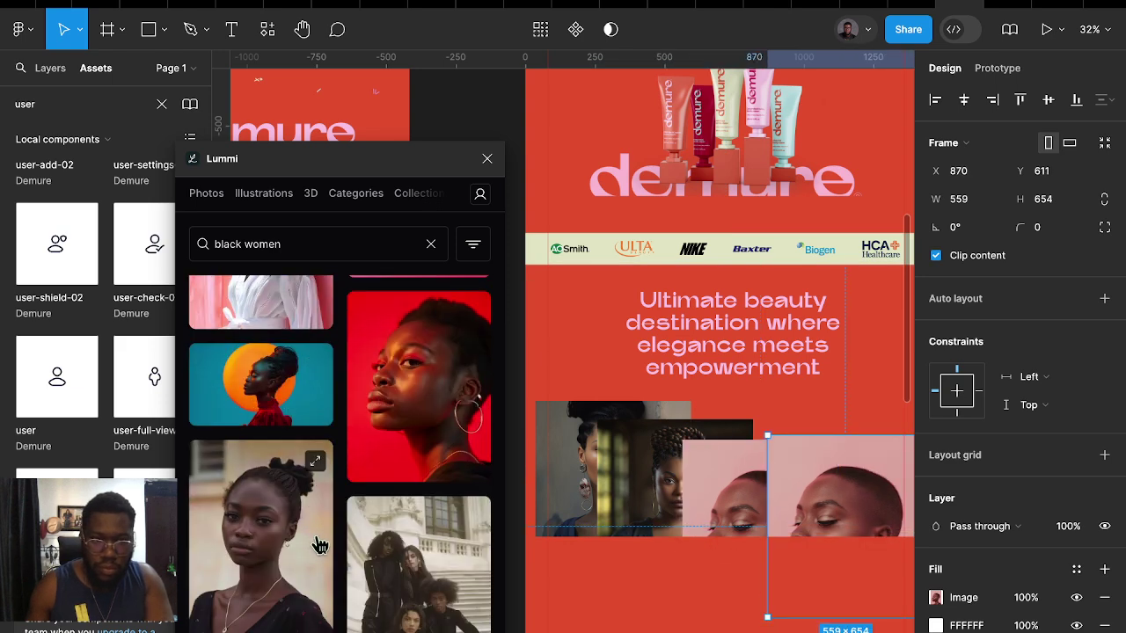
mouse_move(419, 383)
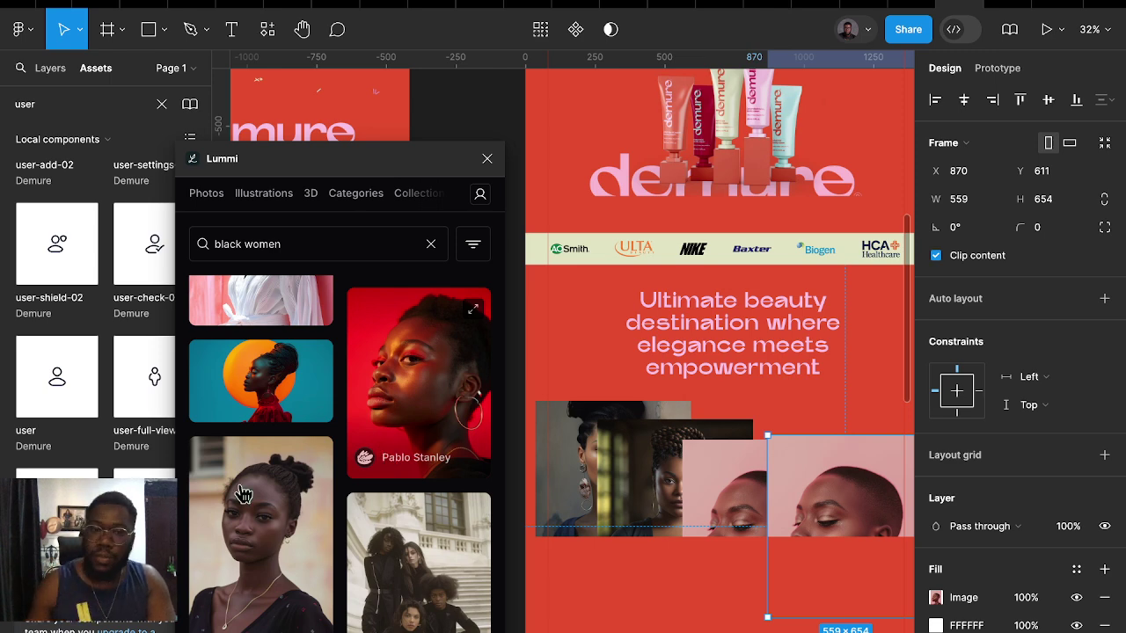
scroll(295, 509, down, 3)
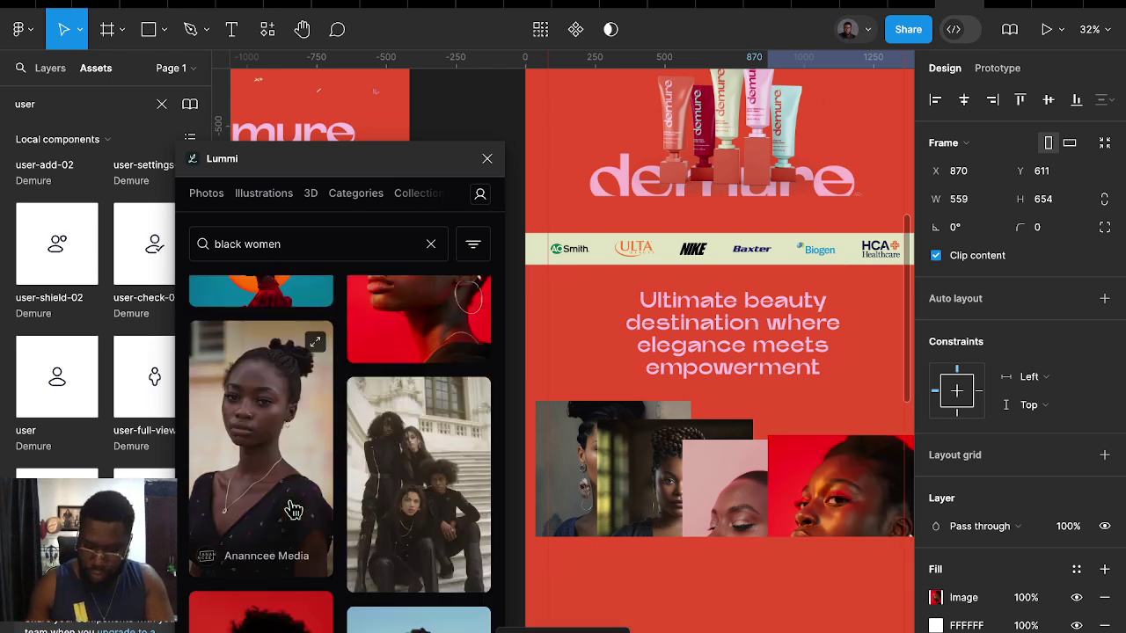
mouse_move(840, 483)
mouse_down()
mouse_move(831, 497)
mouse_move(901, 422)
mouse_up()
Scroll far through the Lummi 'black women' results, leaving the red portrait at X 1056, Y 400
scroll(308, 490, down, 5)
scroll(308, 490, down, 2)
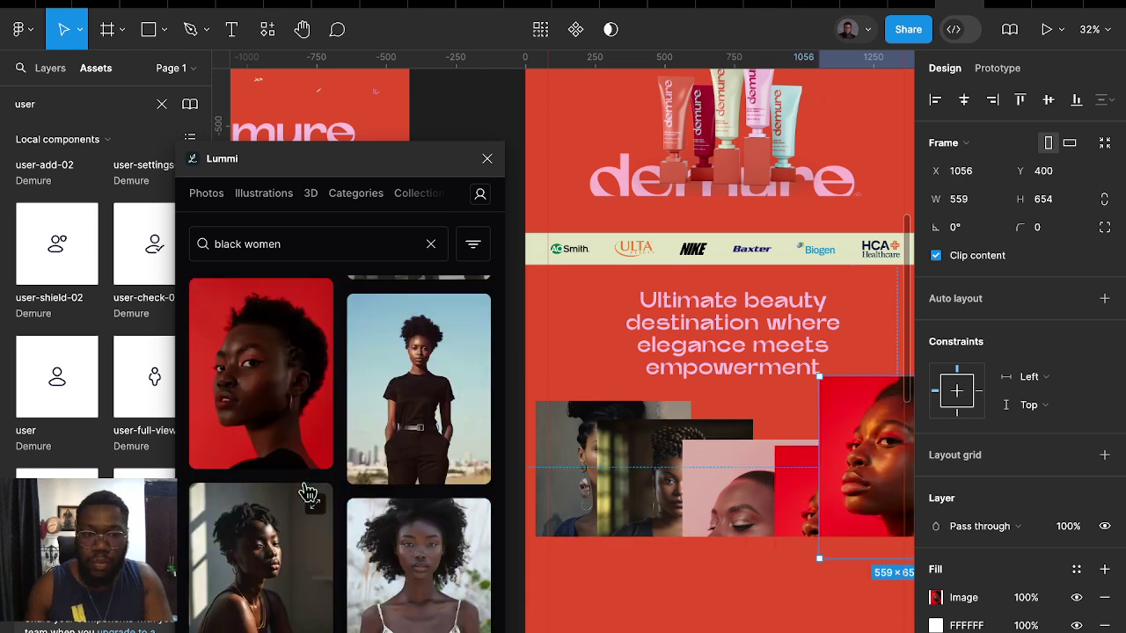
scroll(308, 490, down, 1)
scroll(309, 492, down, 2)
scroll(309, 492, down, 2)
scroll(310, 492, down, 3)
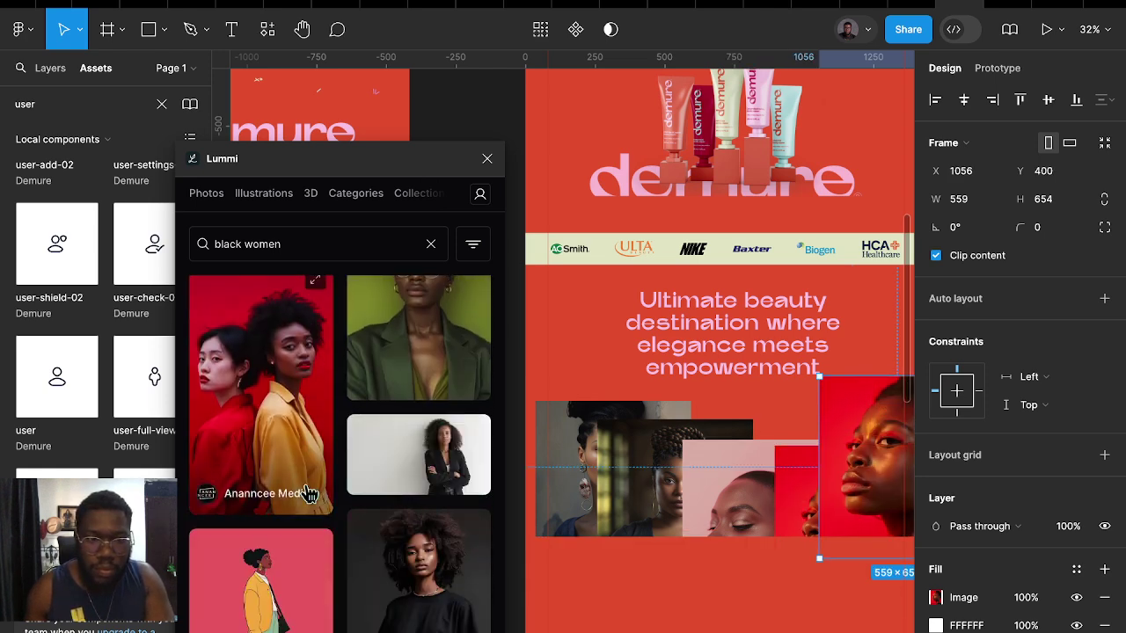
scroll(310, 493, down, 1)
scroll(312, 494, down, 1)
scroll(312, 495, up, 2)
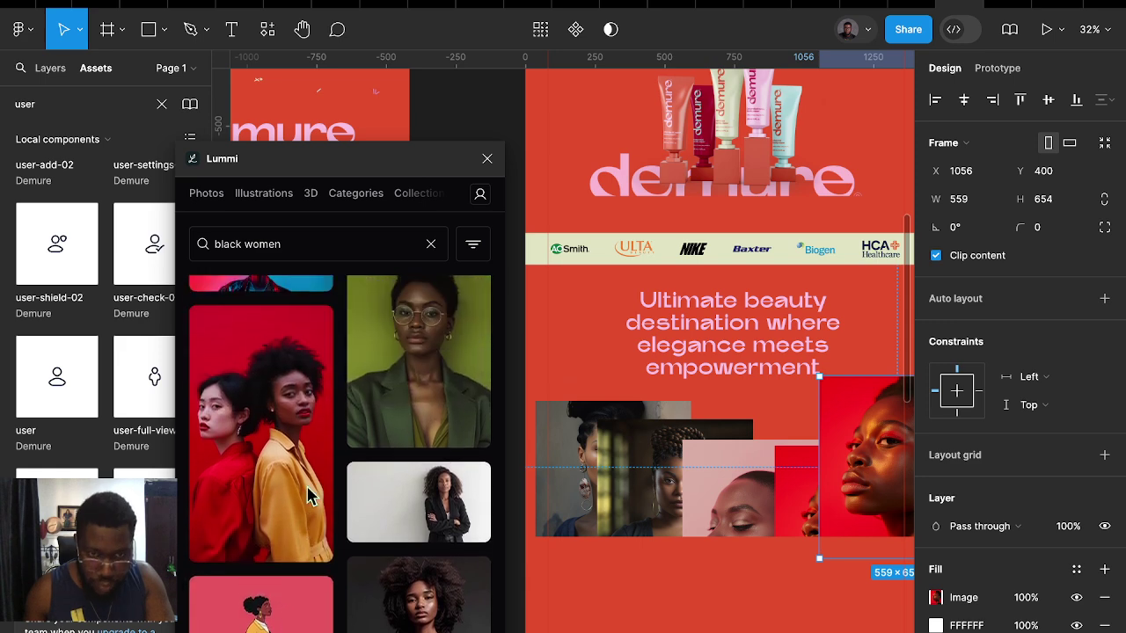
scroll(311, 495, up, 1)
scroll(312, 496, down, 2)
scroll(311, 495, down, 2)
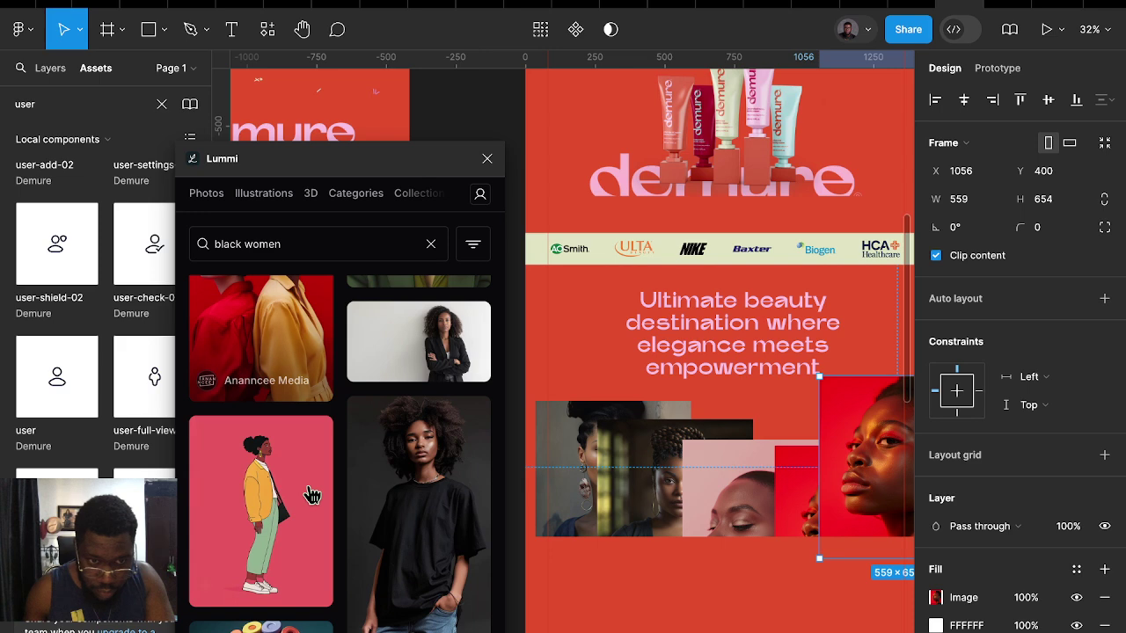
scroll(311, 496, down, 4)
scroll(311, 495, down, 2)
scroll(311, 495, down, 1)
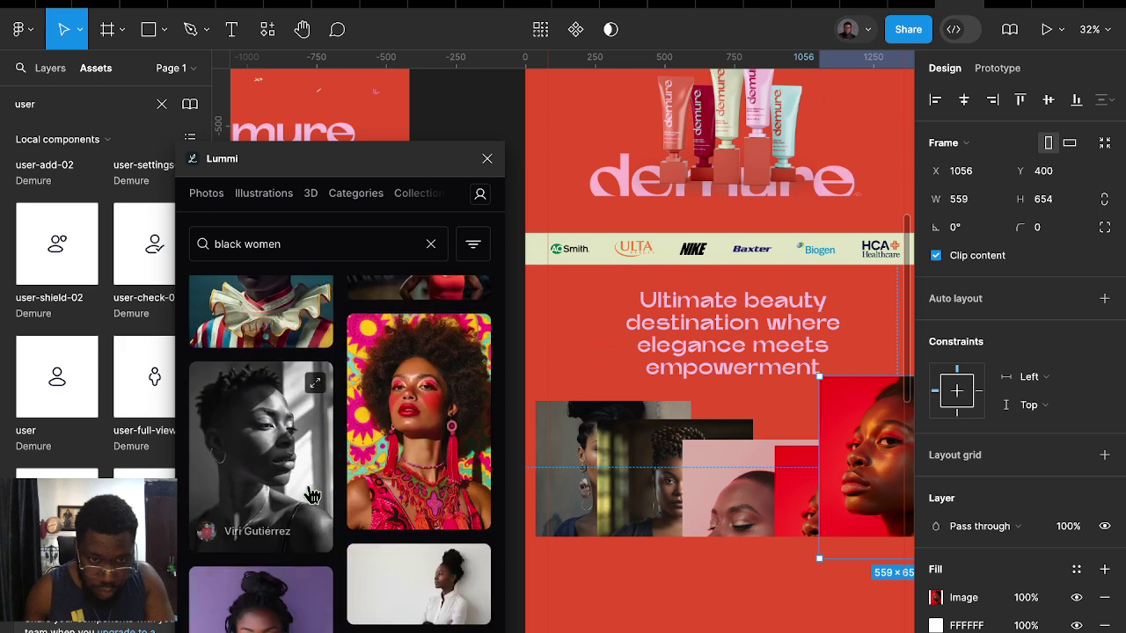
scroll(312, 495, down, 2)
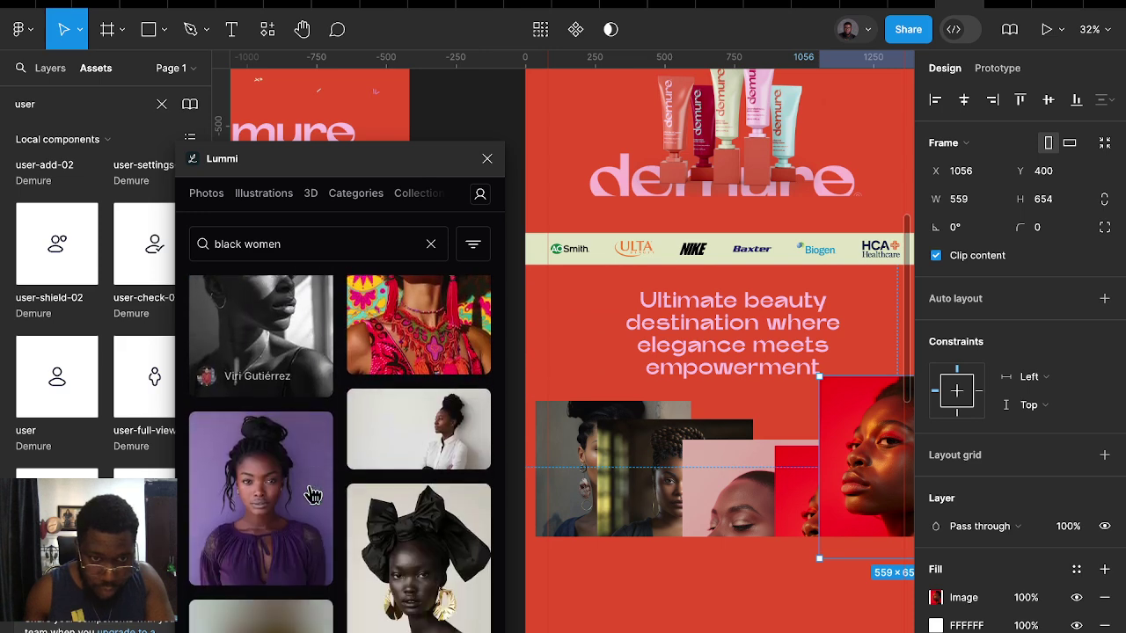
scroll(311, 496, down, 2)
scroll(313, 495, down, 3)
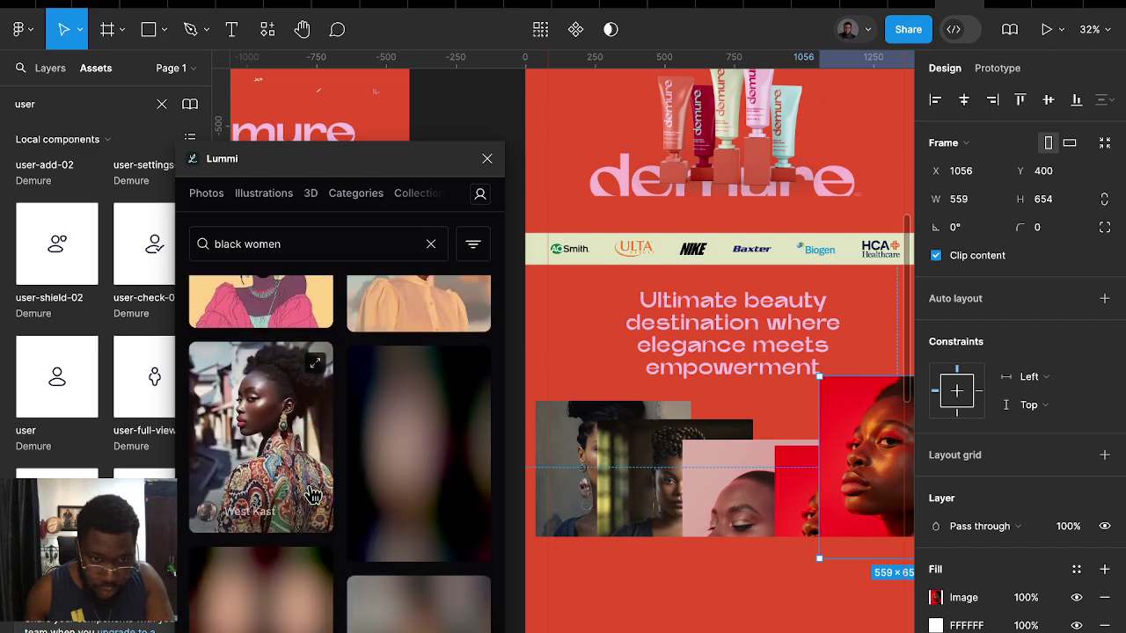
scroll(313, 495, down, 5)
scroll(313, 495, down, 1)
scroll(314, 495, down, 2)
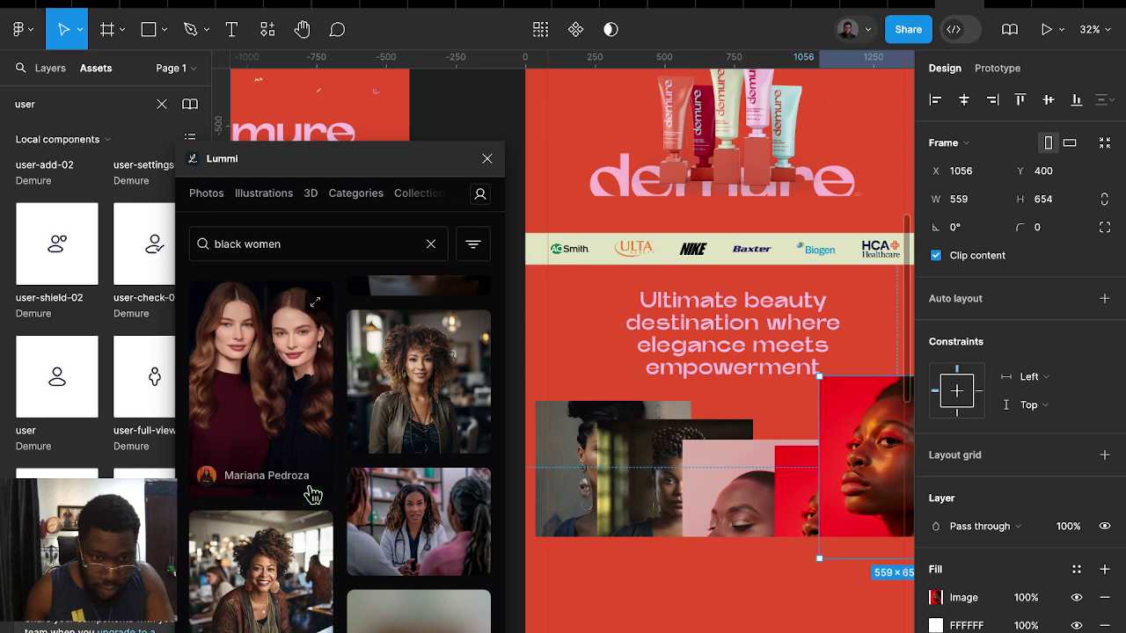
scroll(313, 495, down, 3)
scroll(313, 496, down, 2)
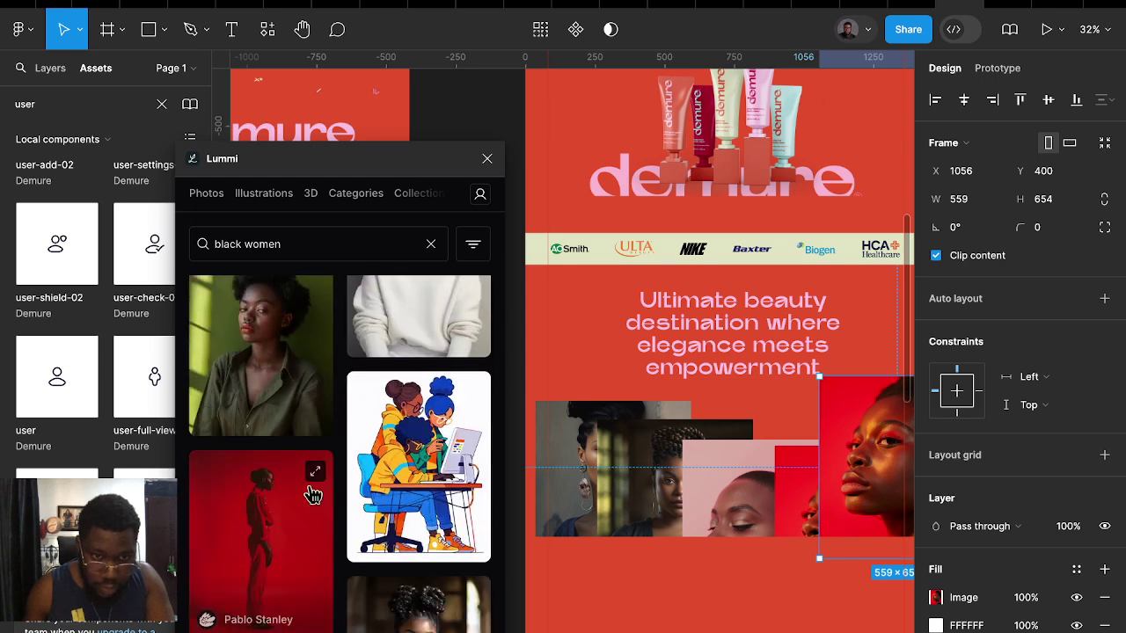
scroll(313, 495, down, 2)
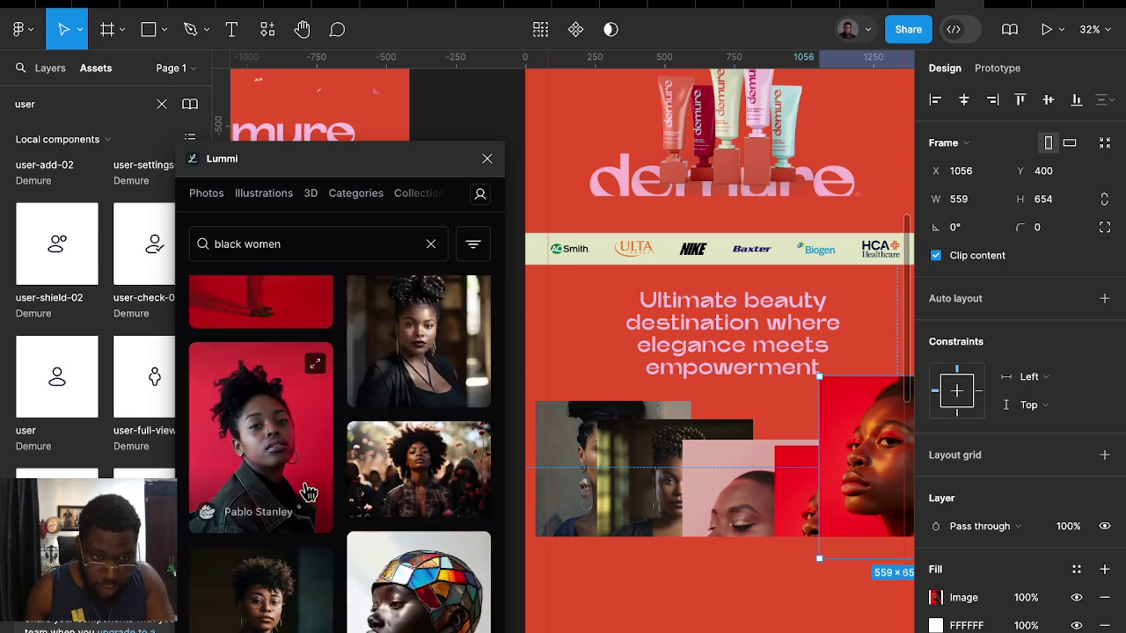
scroll(313, 495, down, 3)
scroll(311, 494, down, 1)
scroll(309, 493, down, 2)
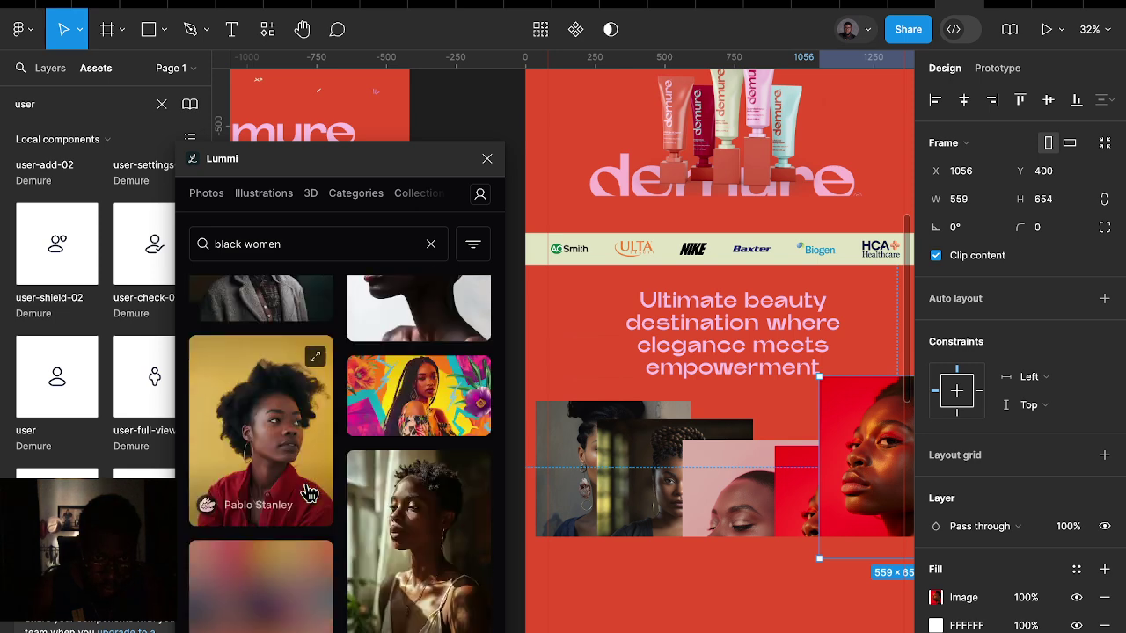
scroll(310, 494, down, 2)
scroll(312, 494, down, 2)
scroll(311, 493, down, 2)
scroll(311, 493, down, 1)
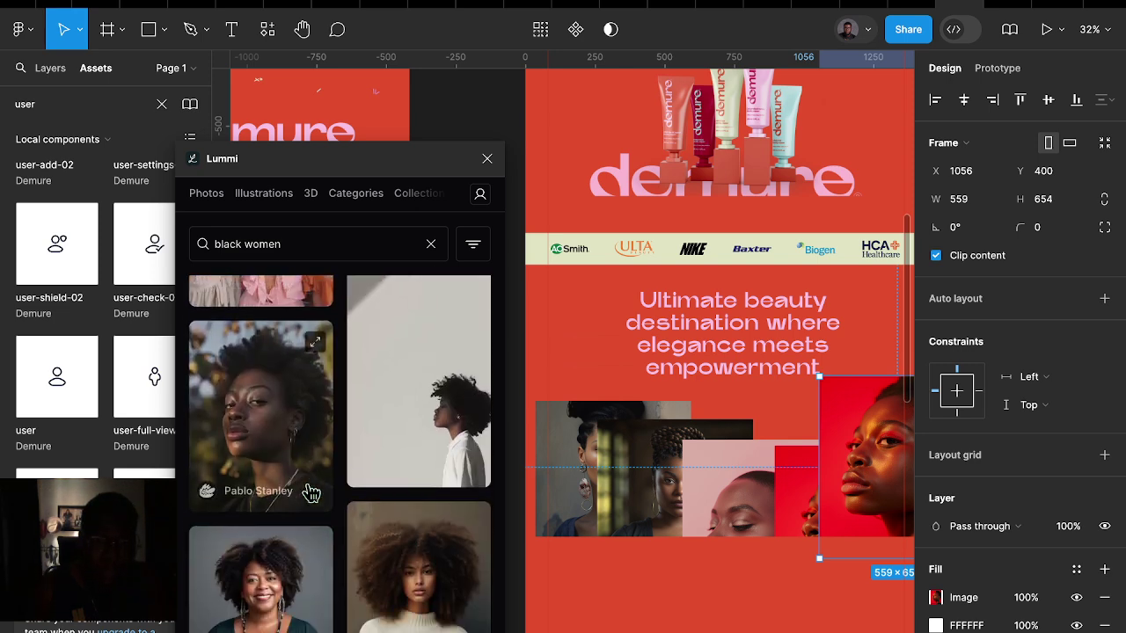
scroll(311, 493, down, 3)
scroll(311, 493, up, 2)
scroll(312, 493, up, 1)
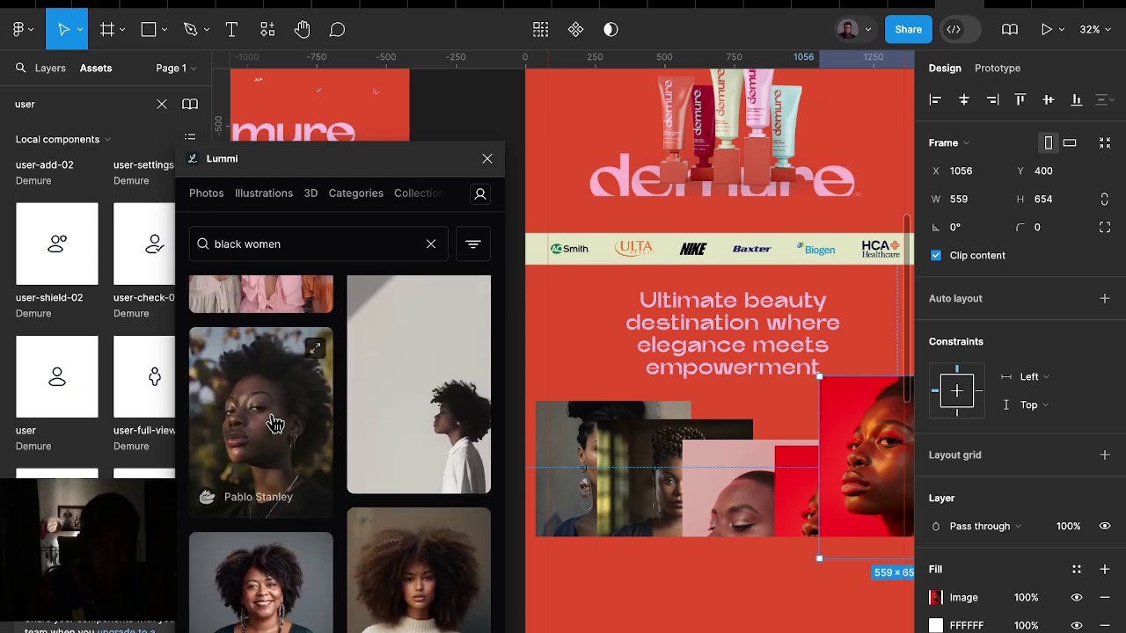
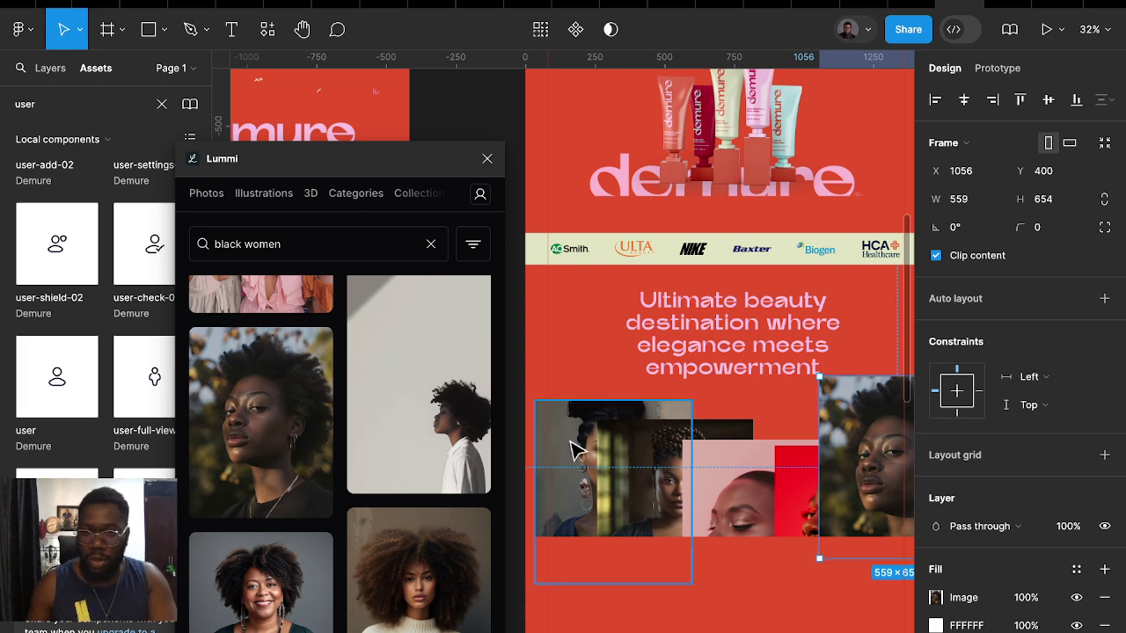
Close the Lummi plugin and select the four overlapping hero photo frames
click(487, 159)
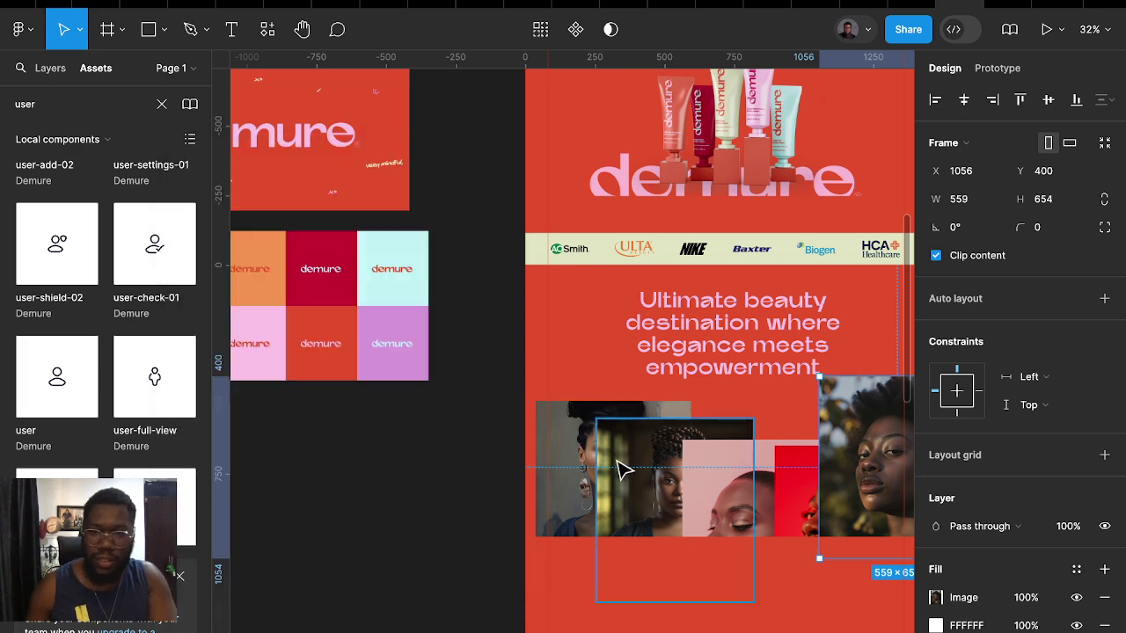
click(622, 470)
shift+click(711, 490)
shift+click(782, 495)
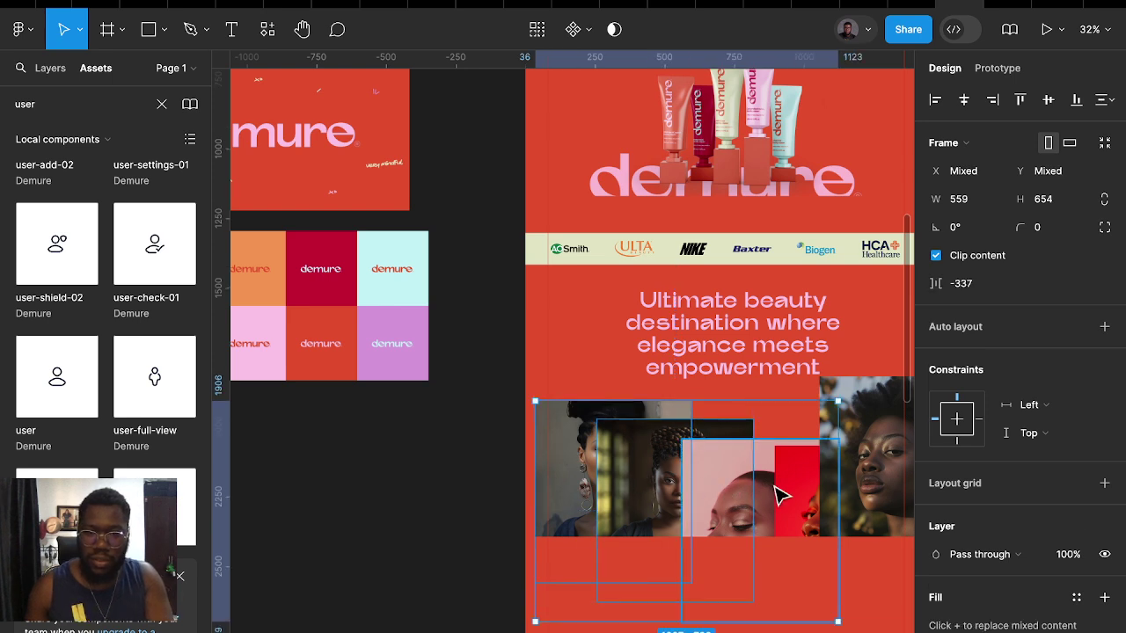
shift+click(866, 413)
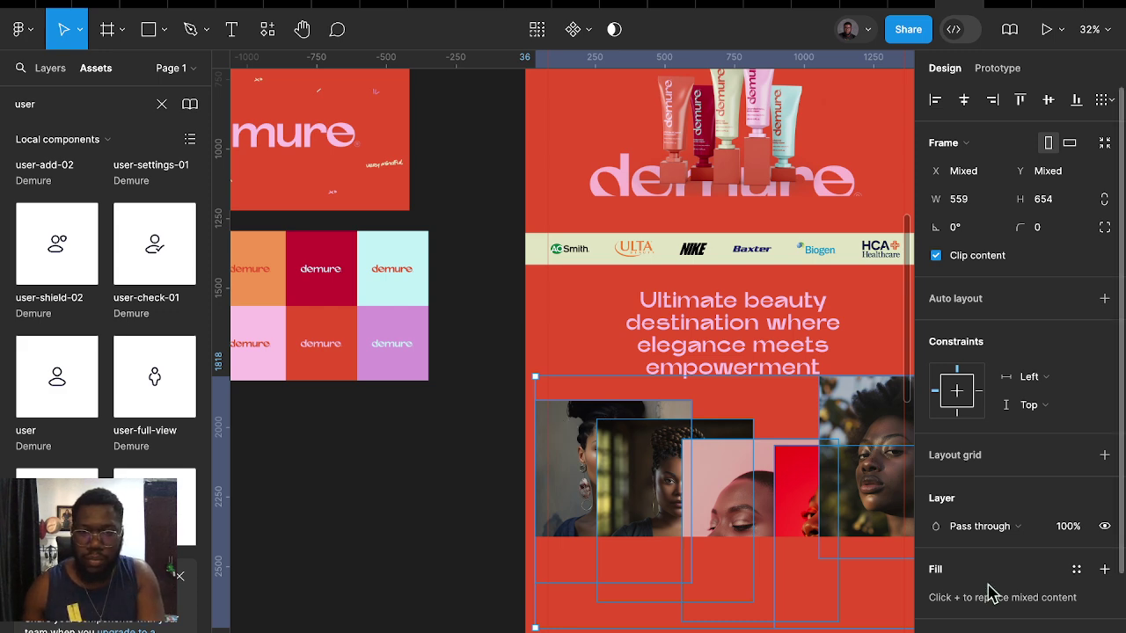
scroll(992, 595, down, 3)
Give the selected photos an outside stroke in red E44E2D
click(950, 528)
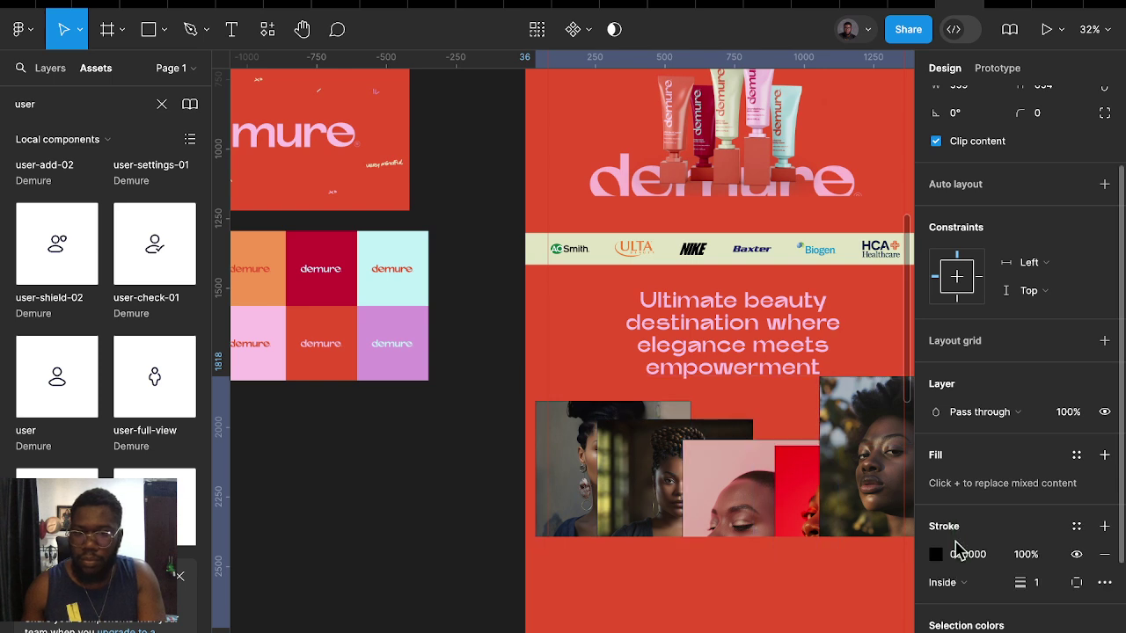
click(936, 556)
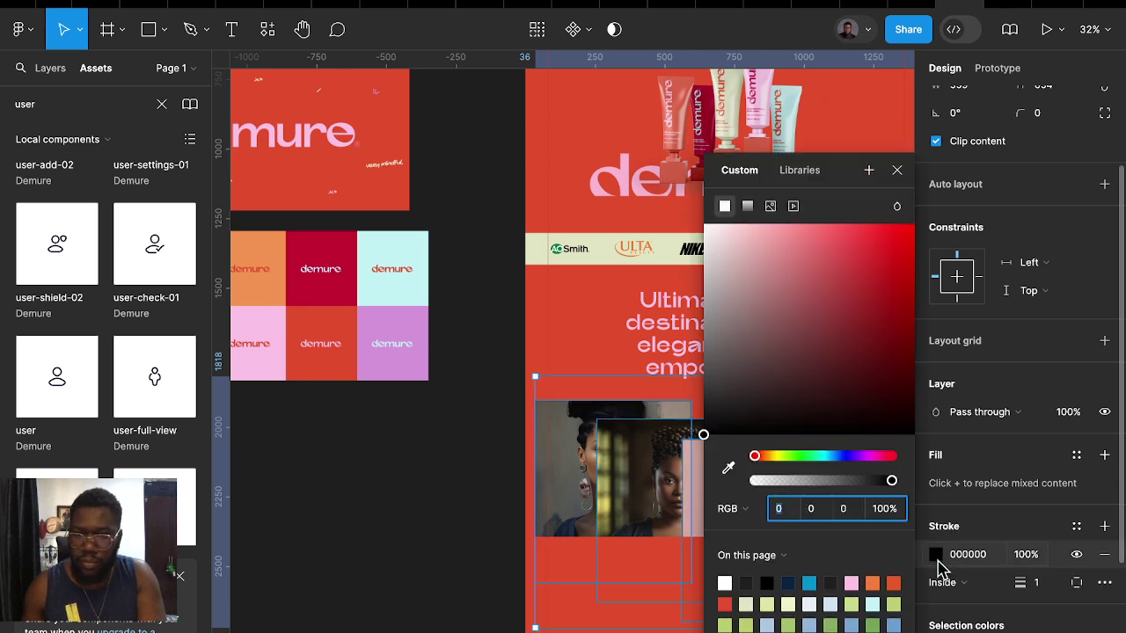
click(963, 585)
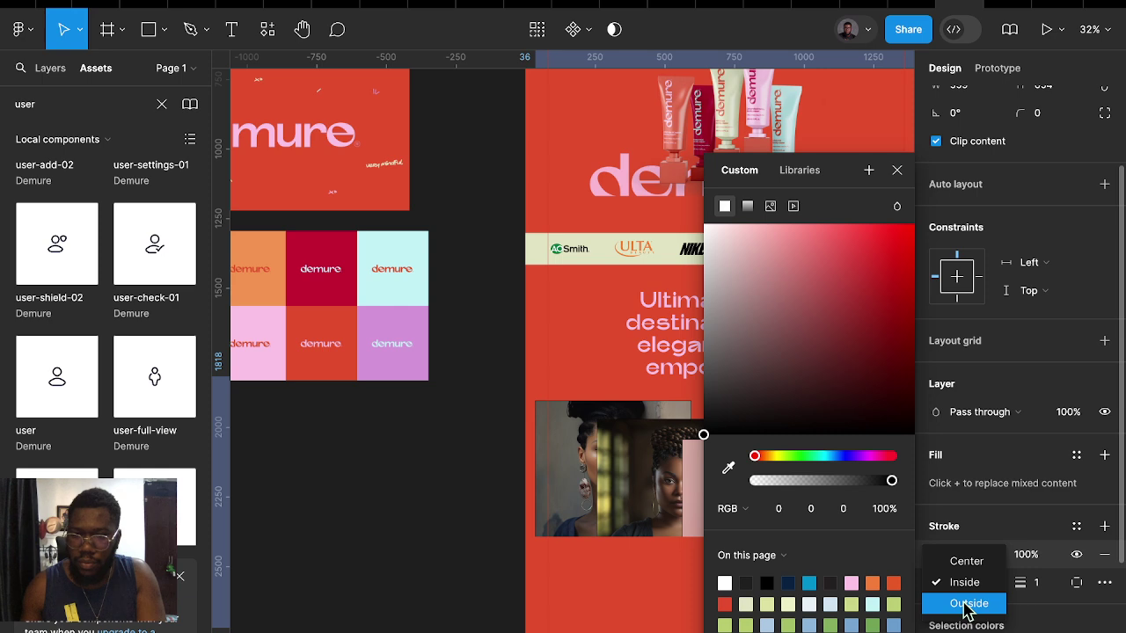
click(967, 604)
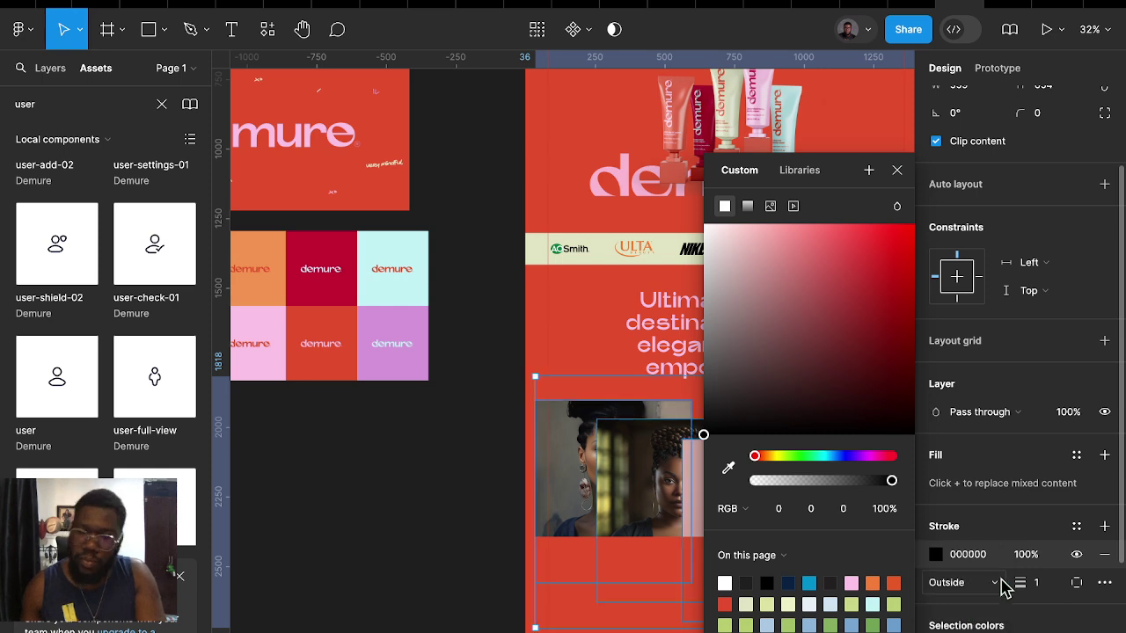
click(935, 555)
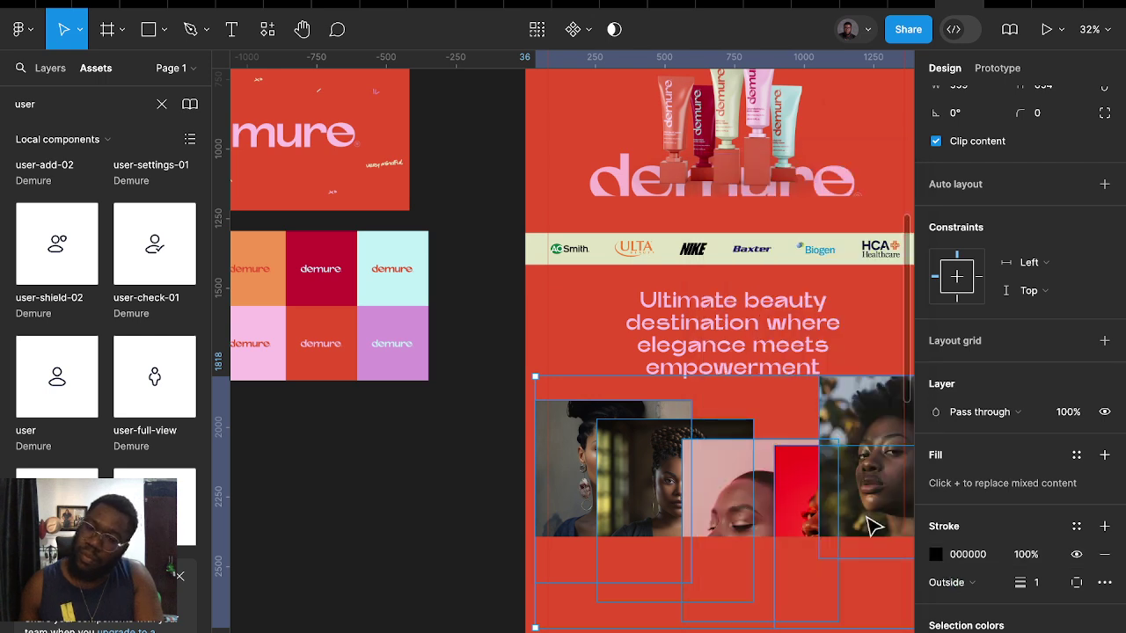
click(936, 555)
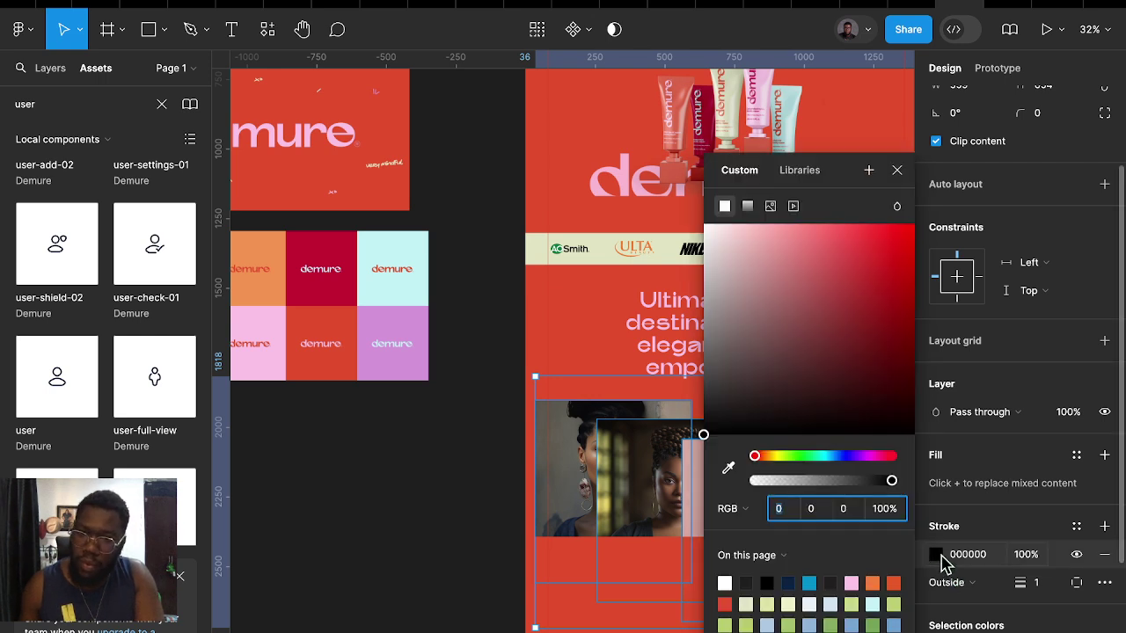
click(723, 604)
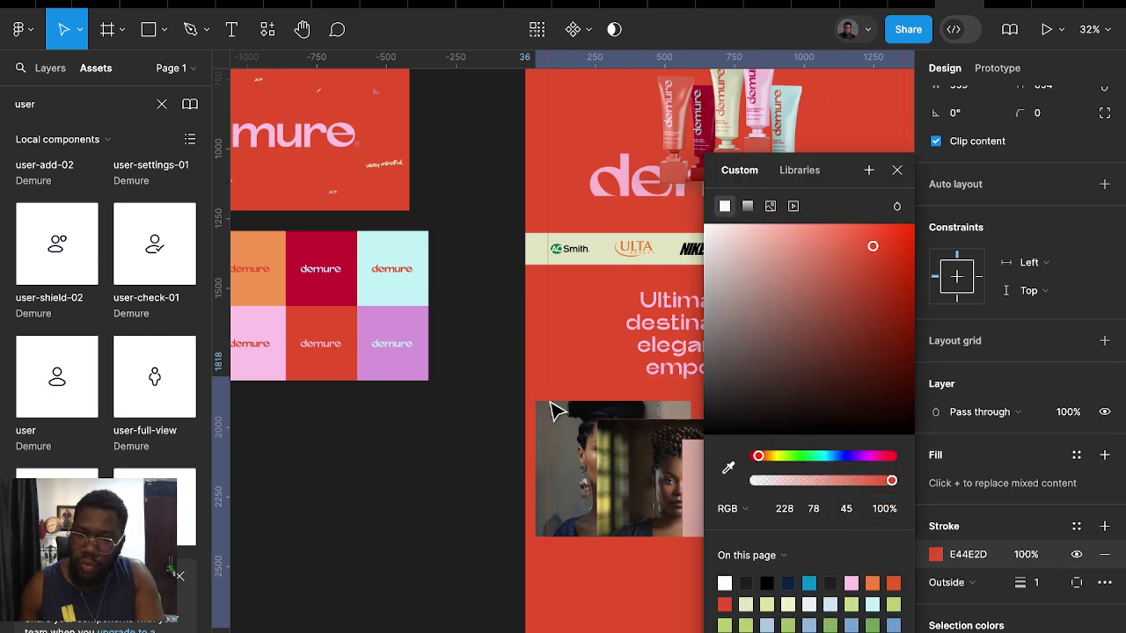
click(561, 290)
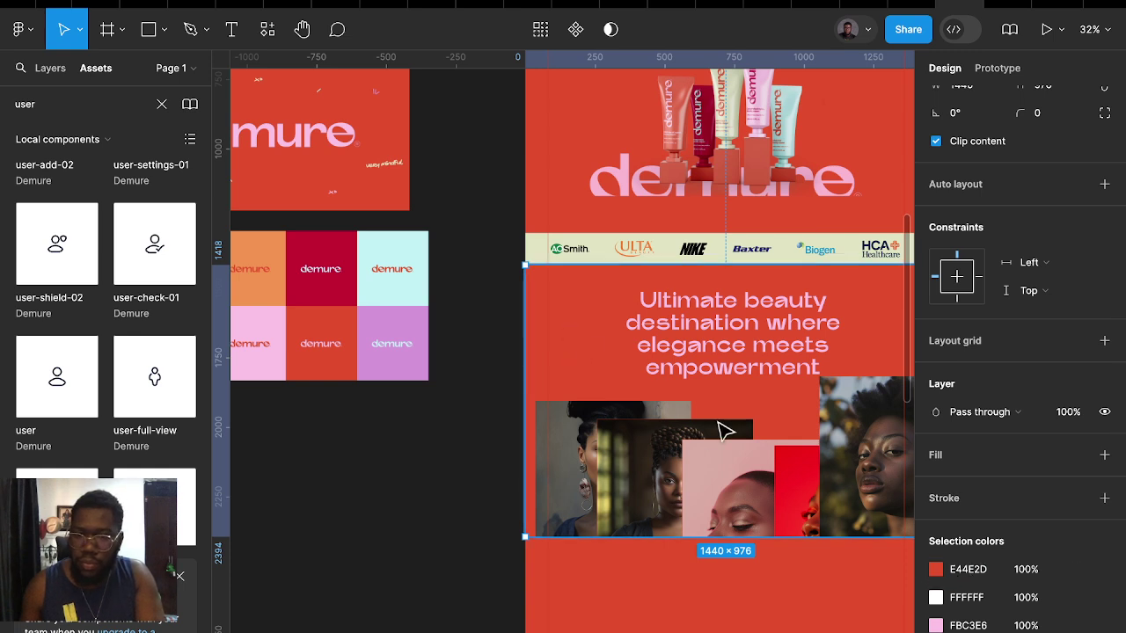
Fill the hero section frame with light cyan C2F2F6 sampled from the colour tiles
mouse_move(976, 569)
click(933, 569)
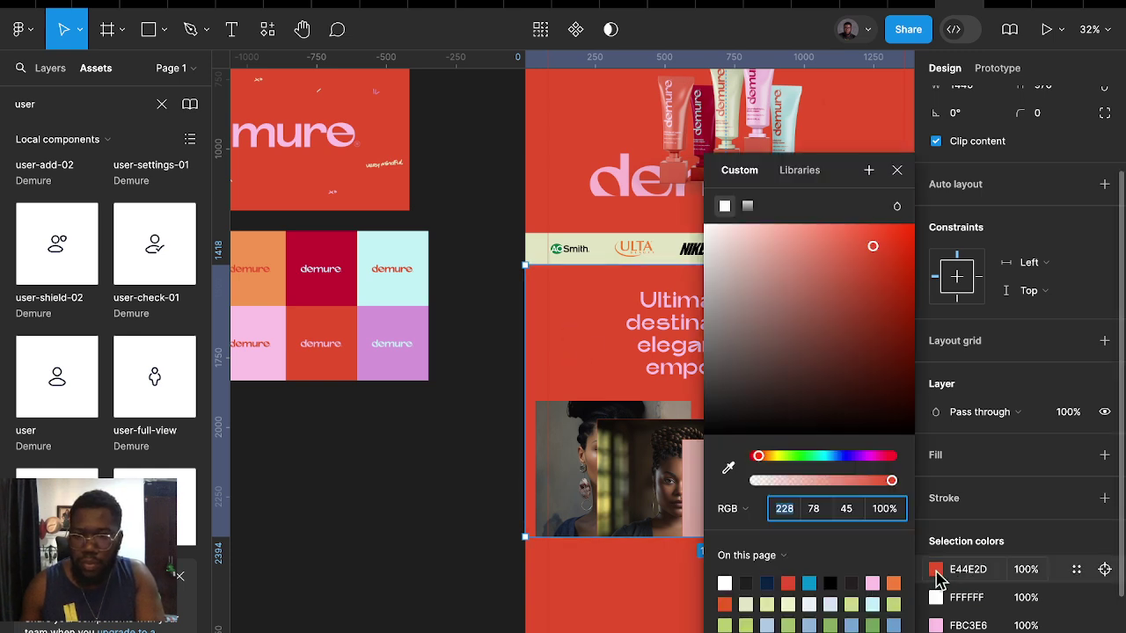
click(728, 469)
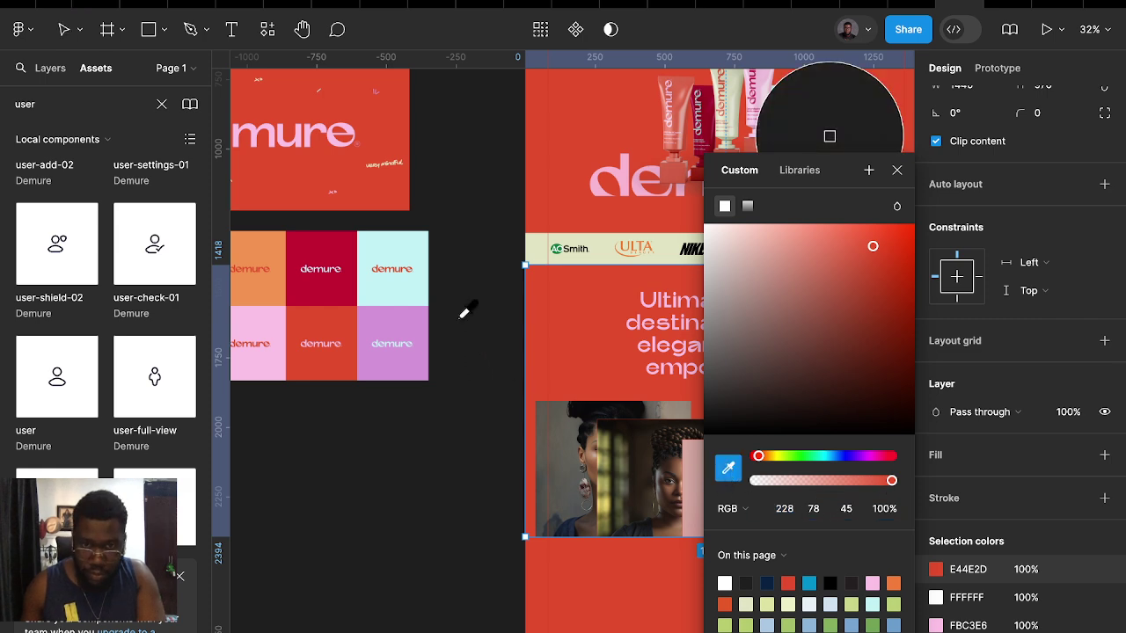
click(384, 257)
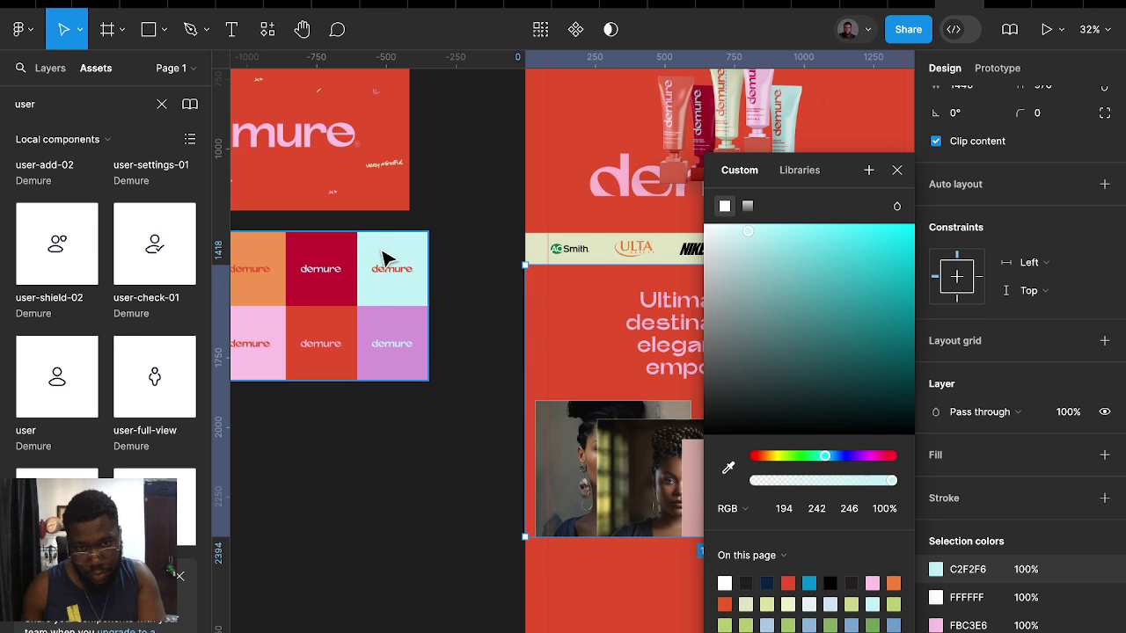
drag(563, 322, 585, 359)
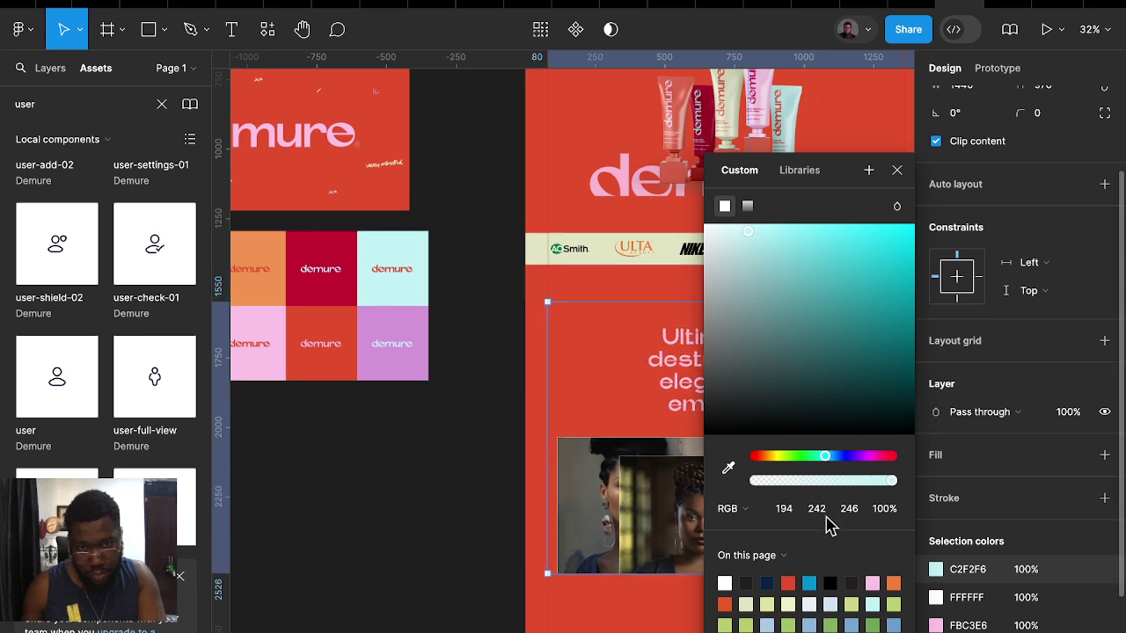
click(953, 466)
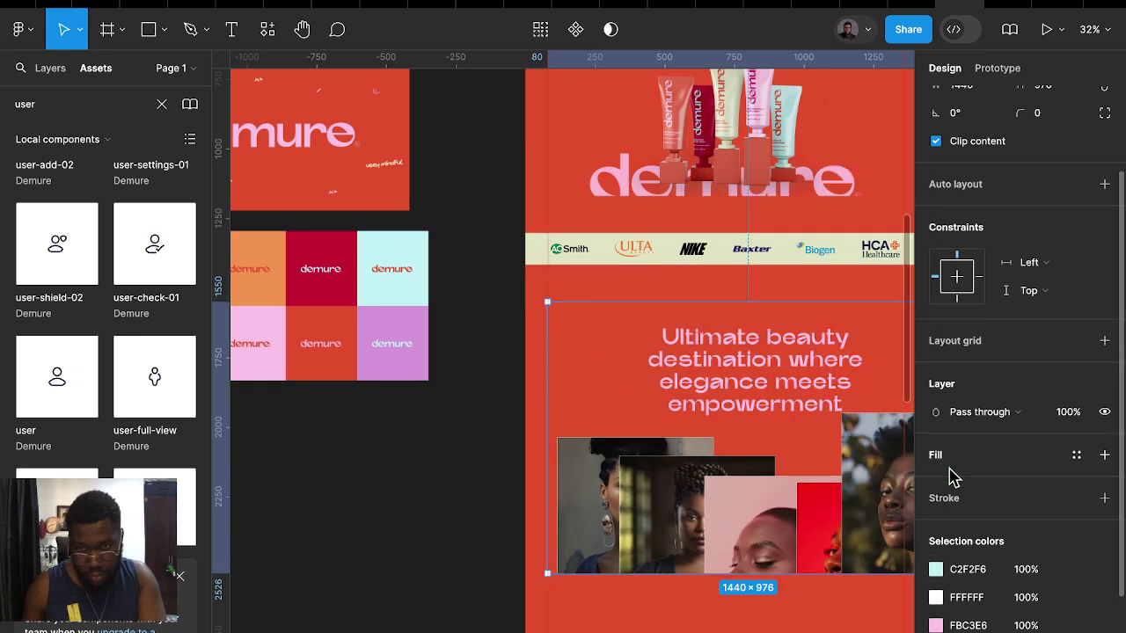
click(952, 475)
click(935, 483)
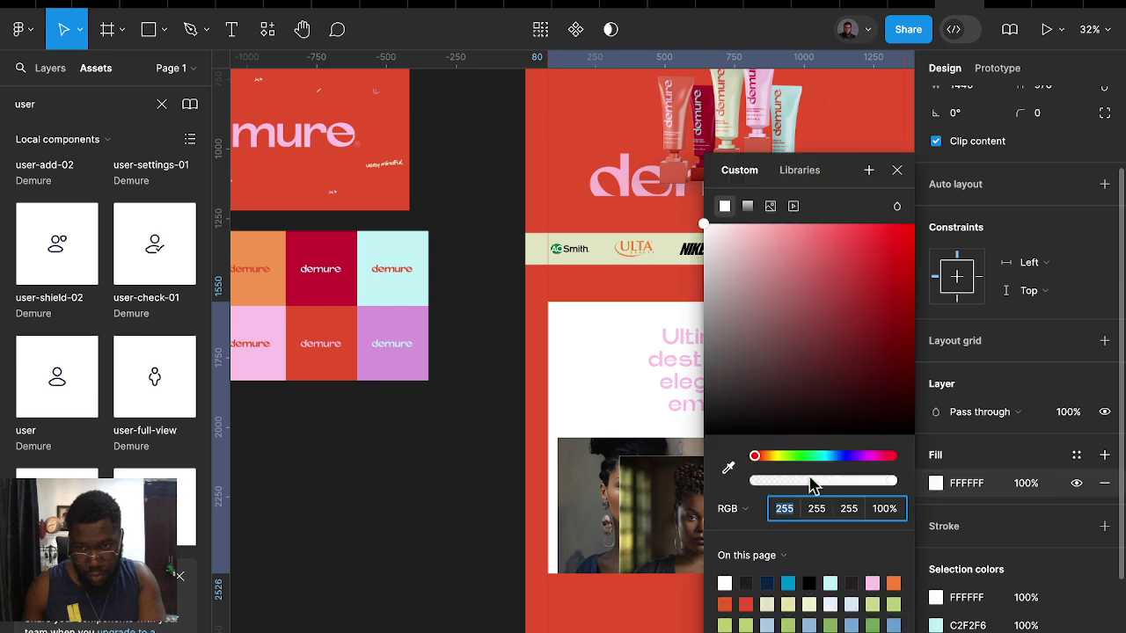
click(728, 468)
click(385, 255)
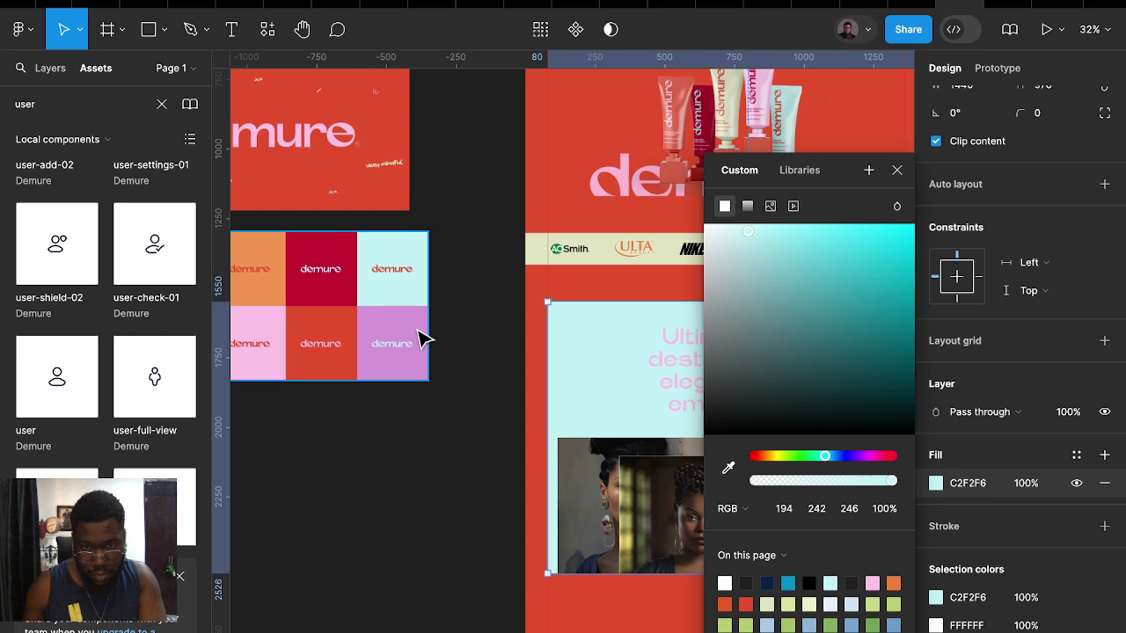
scroll(421, 340, right, 6)
scroll(421, 340, down, 2)
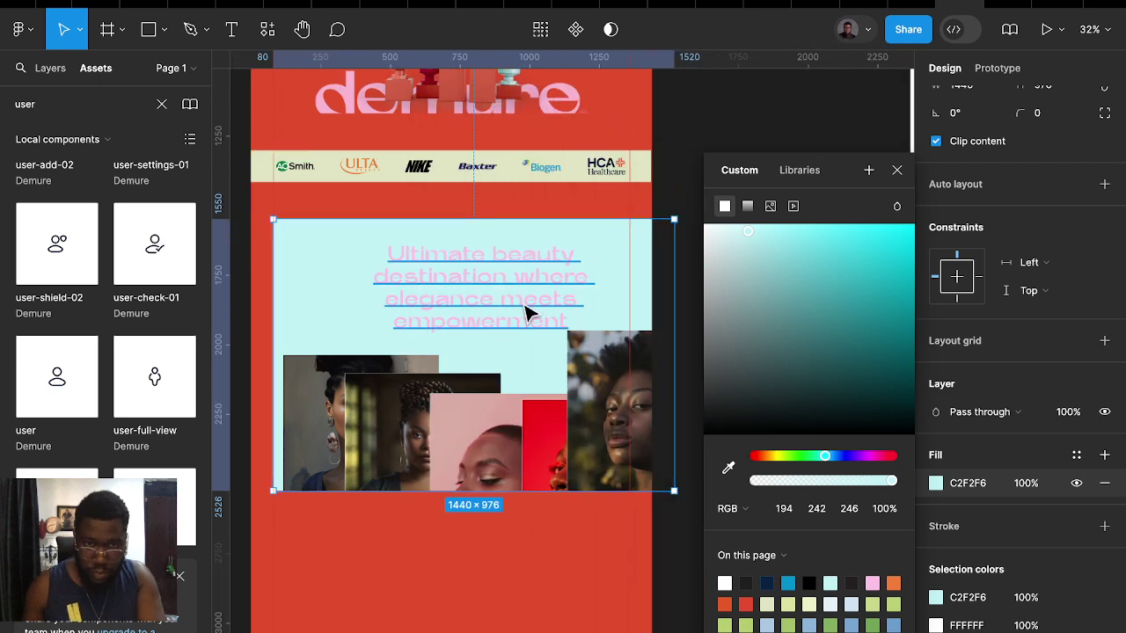
Recolour the headline text from pink to orange-red E75925
click(528, 314)
click(935, 554)
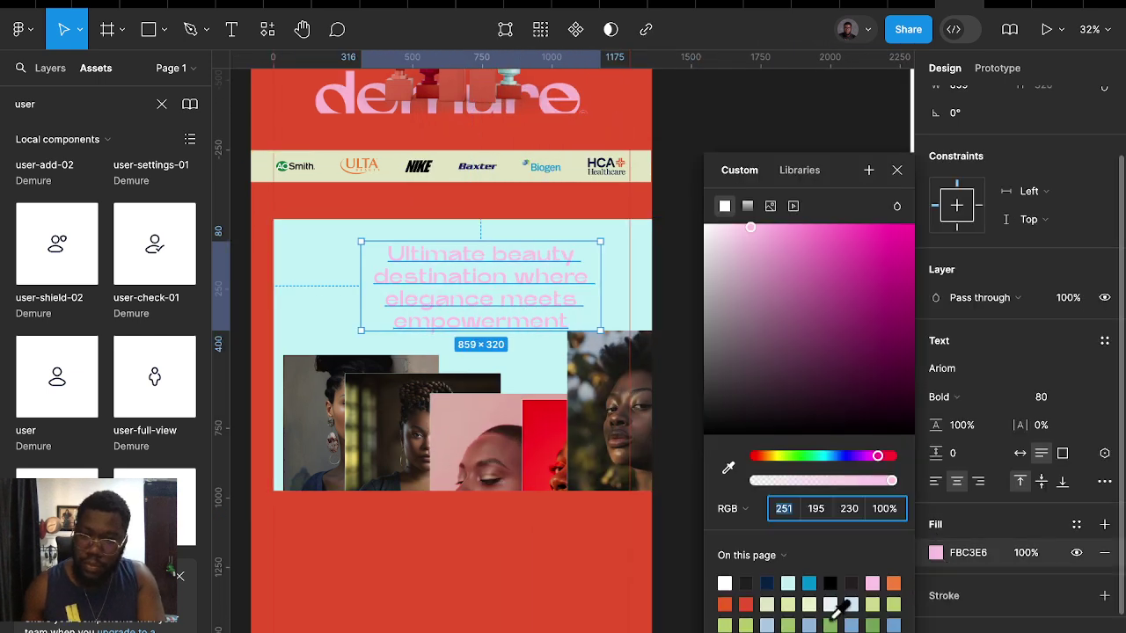
click(724, 605)
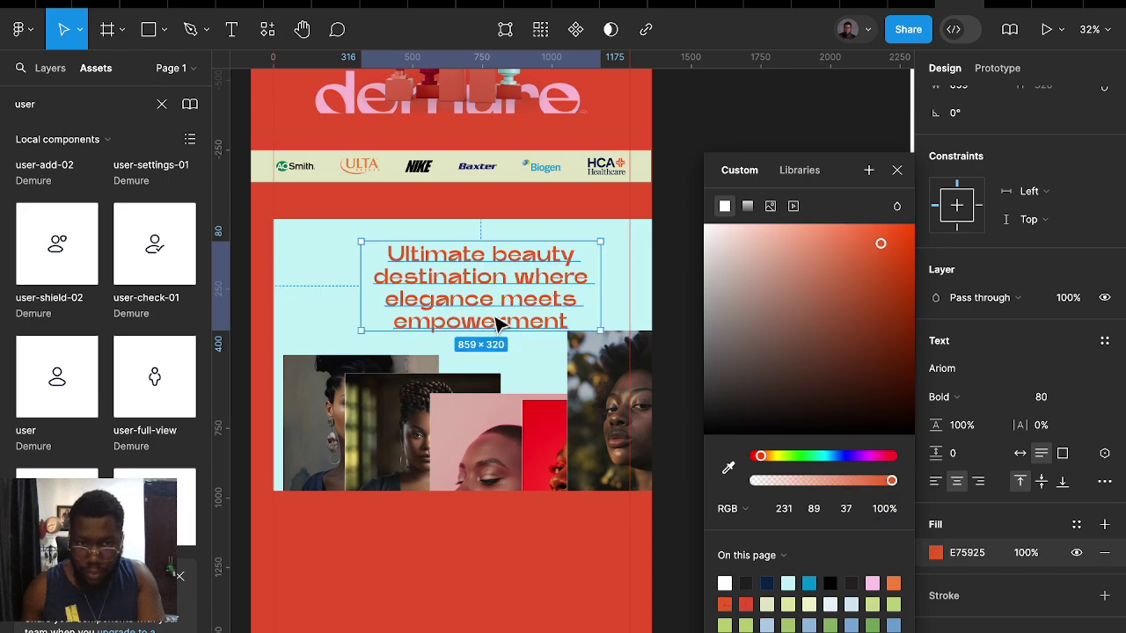
scroll(508, 289, up, 5)
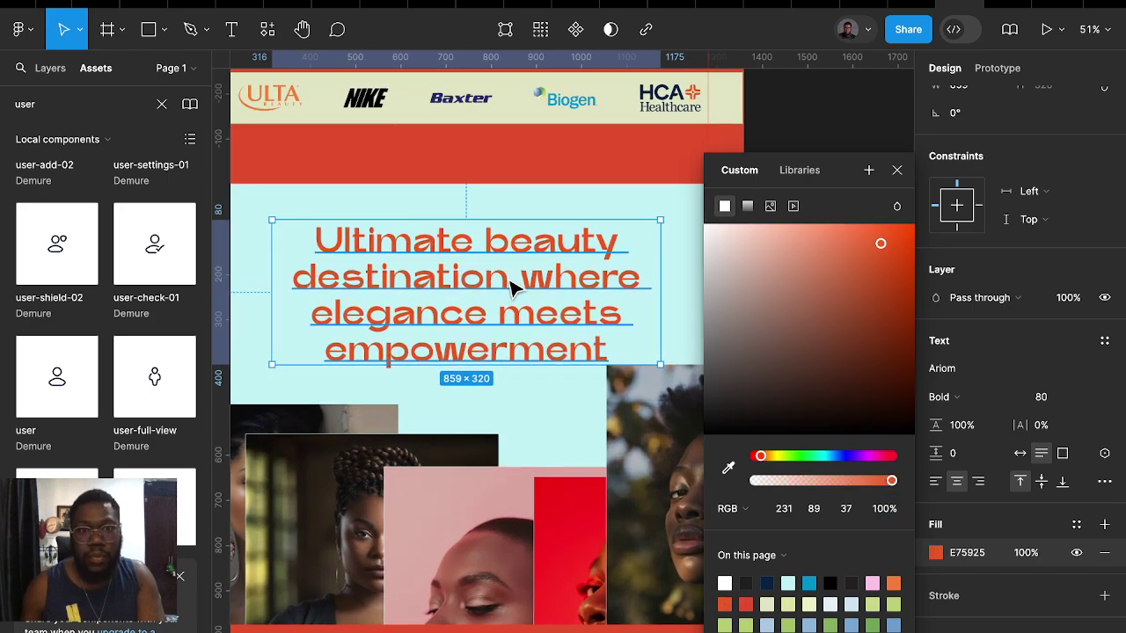
Trim the headline by deleting 'where' and 'Ultimate beauty destination'
double_click(510, 283)
drag(520, 278, 618, 374)
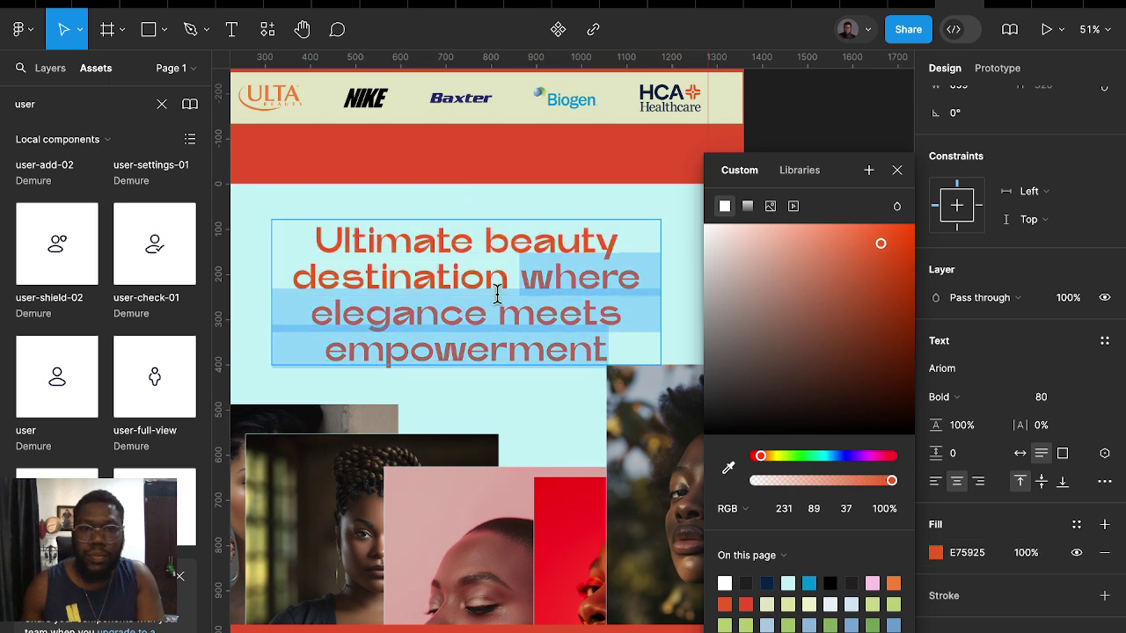
click(642, 278)
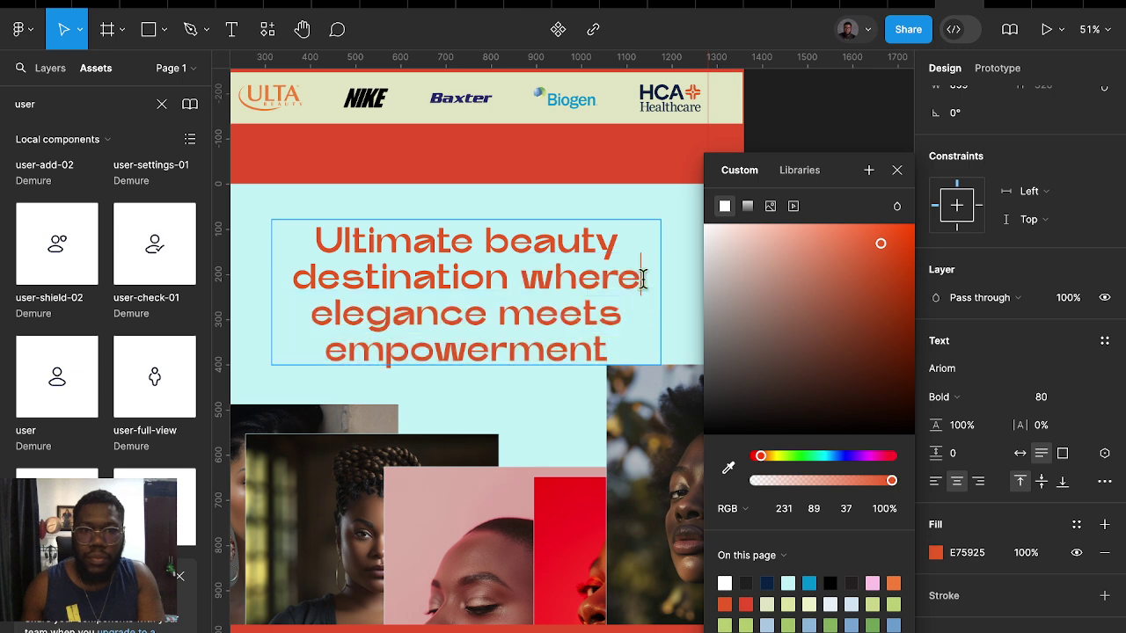
shift+click(504, 283)
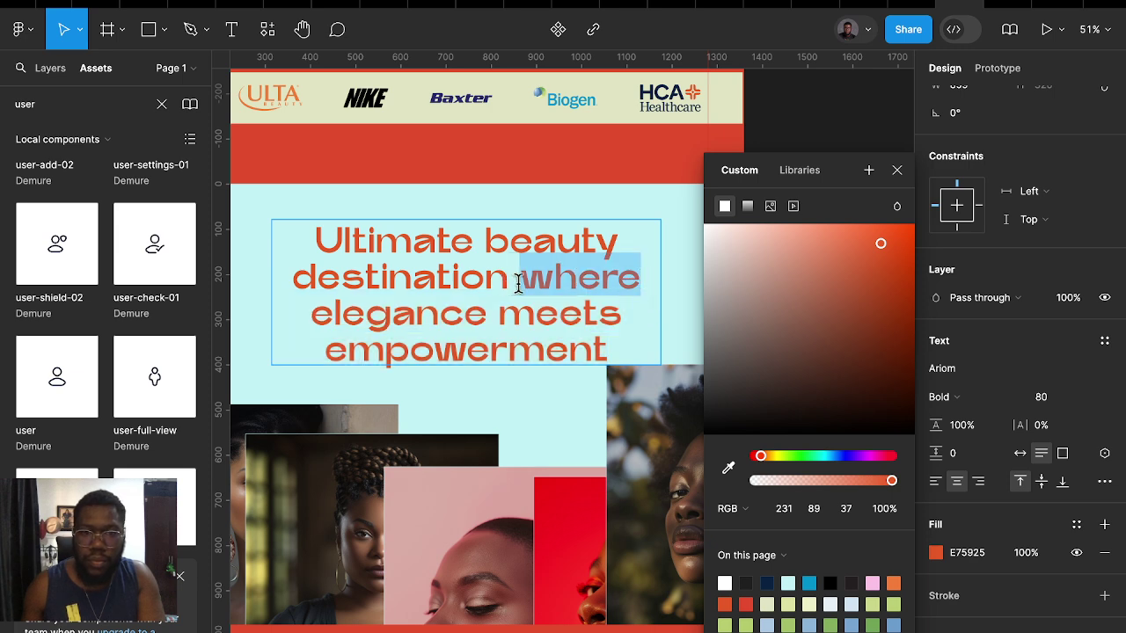
key(BackSpace)
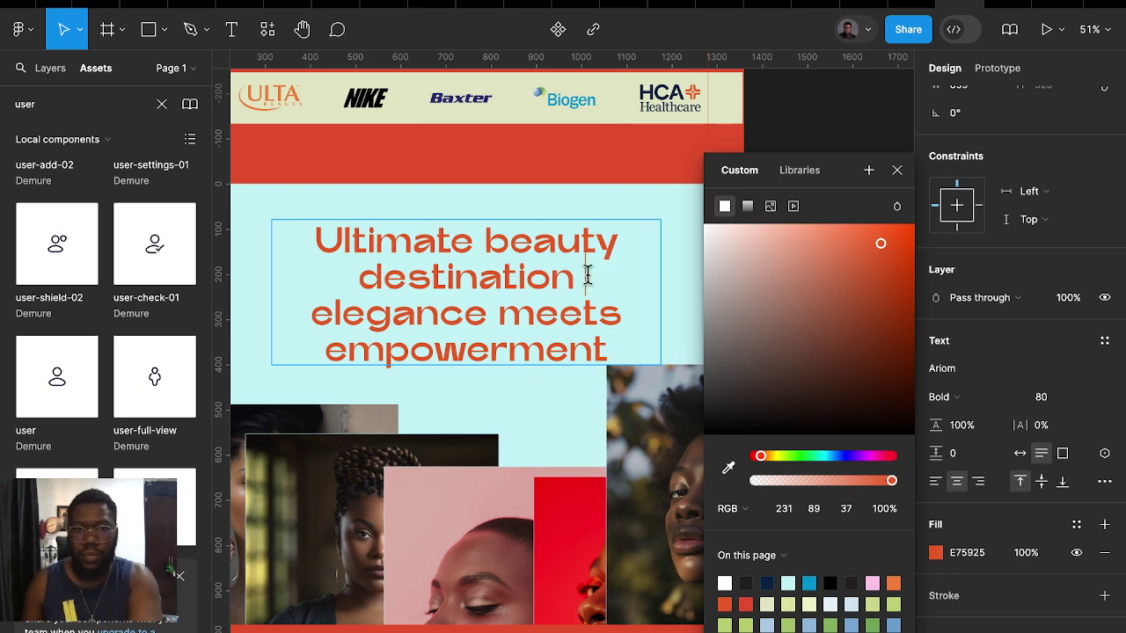
drag(586, 275, 321, 236)
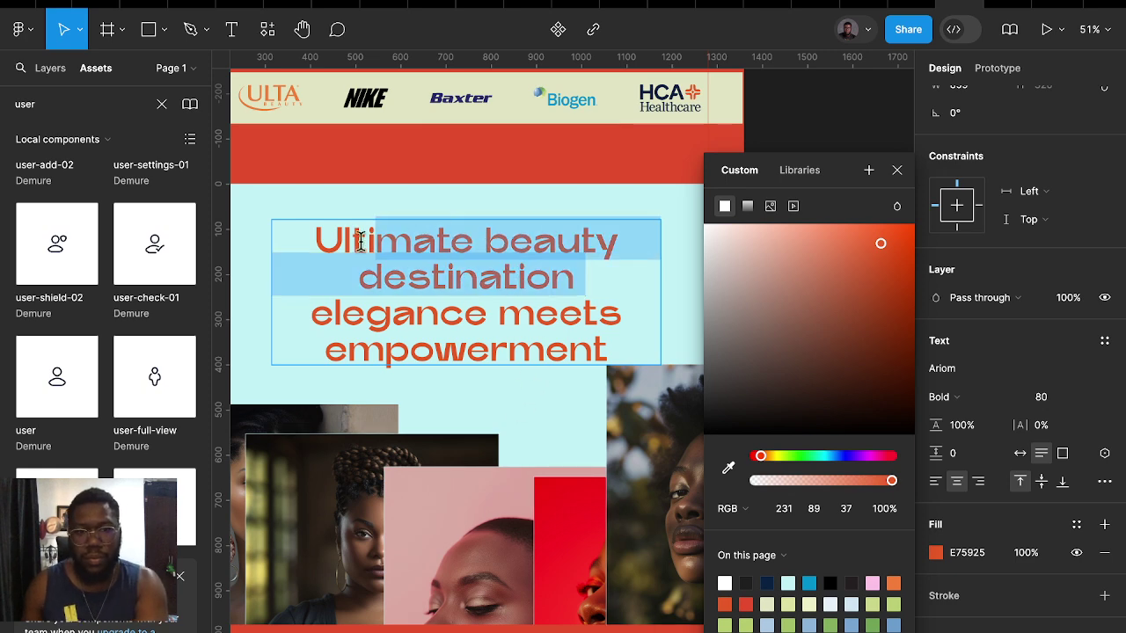
key(BackSpace)
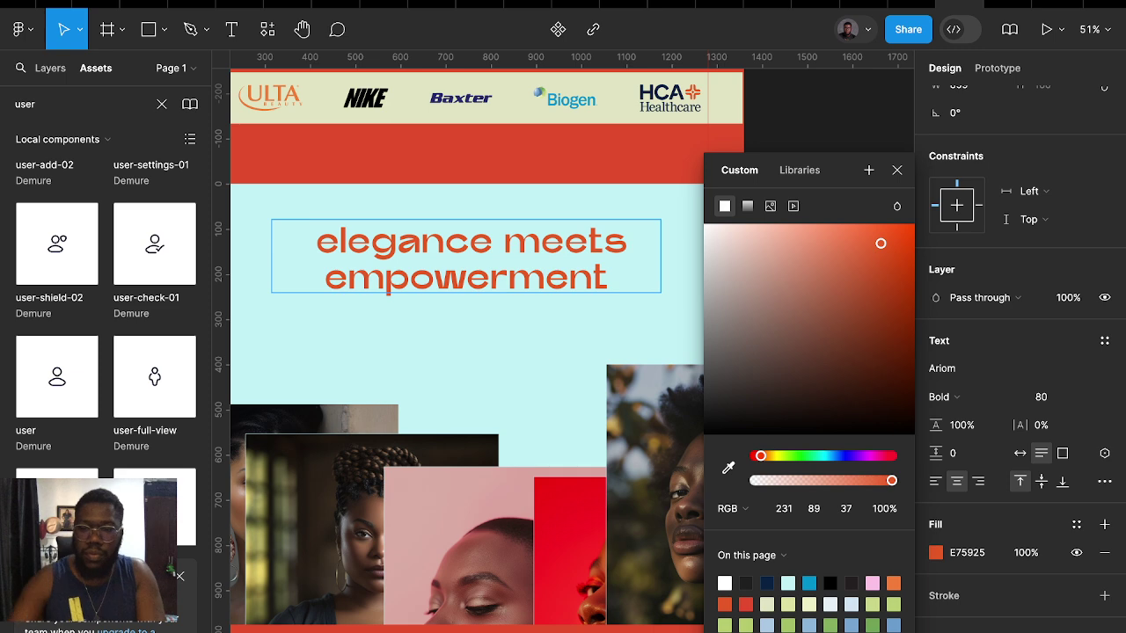
Replace the opening 'el' with 'EL' so the heading reads 'ELegance meets empowerment'
click(328, 243)
drag(328, 243, 292, 244)
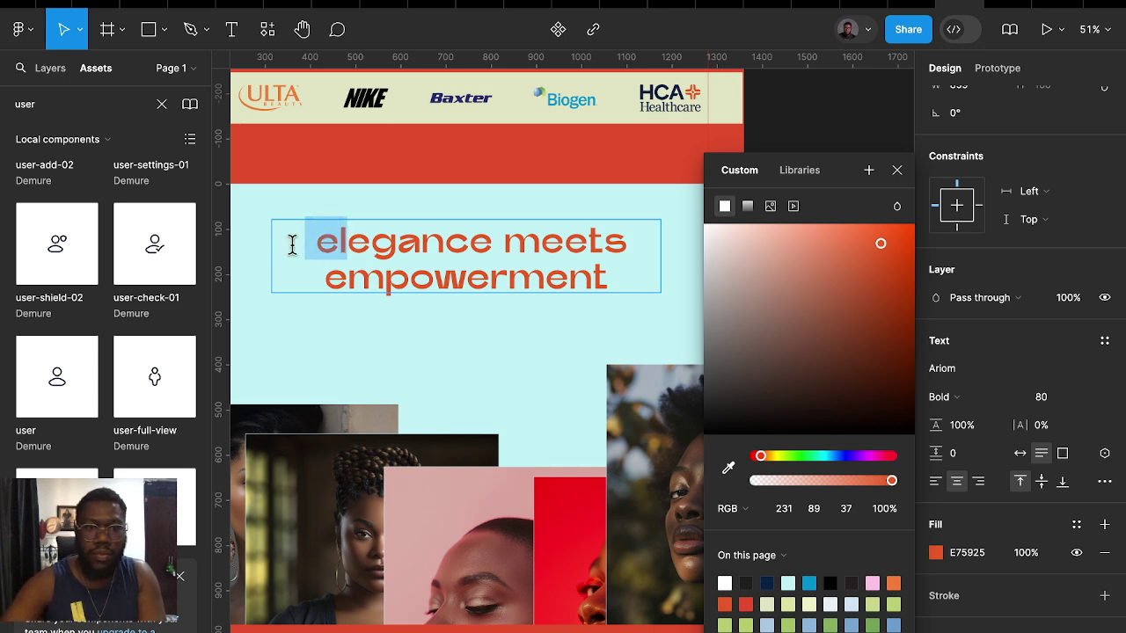
text(E)
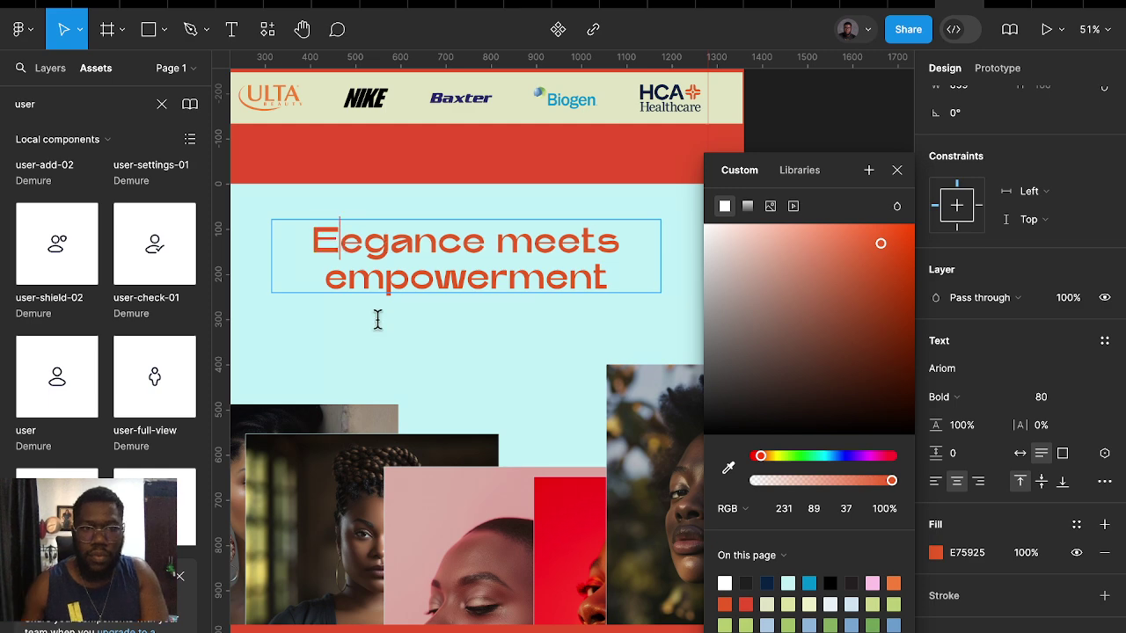
text(Le)
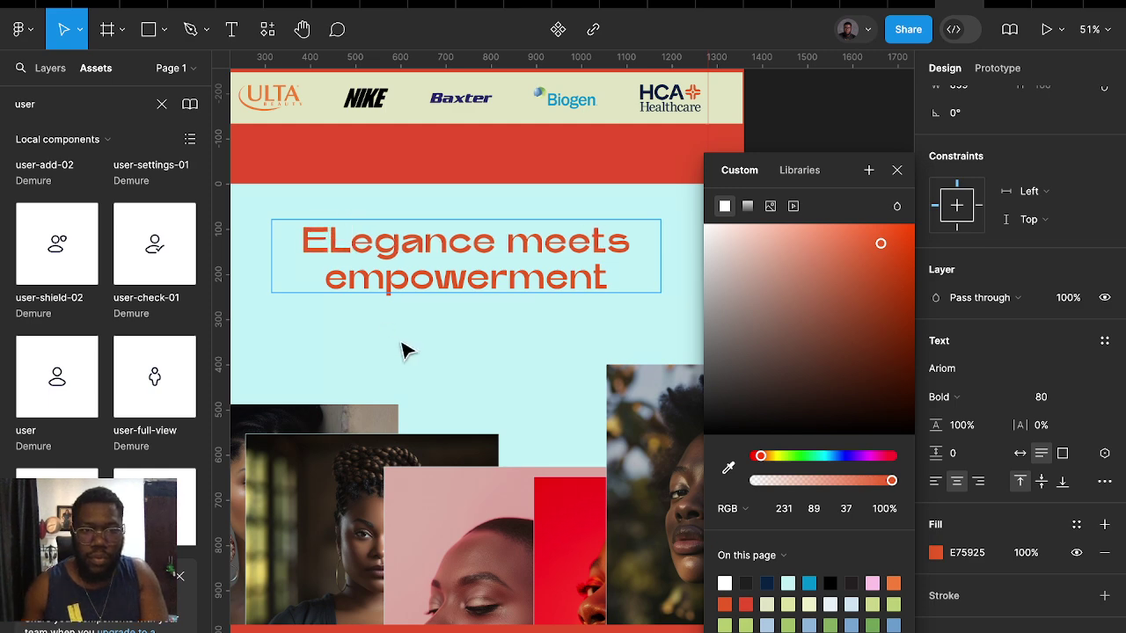
key(Escape)
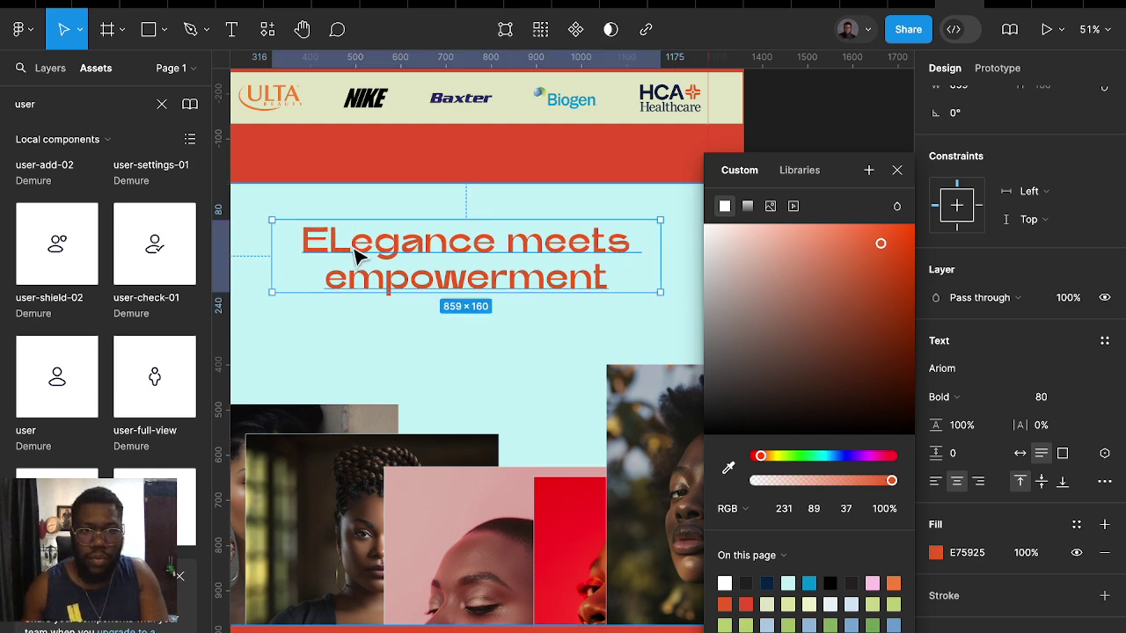
double_click(348, 241)
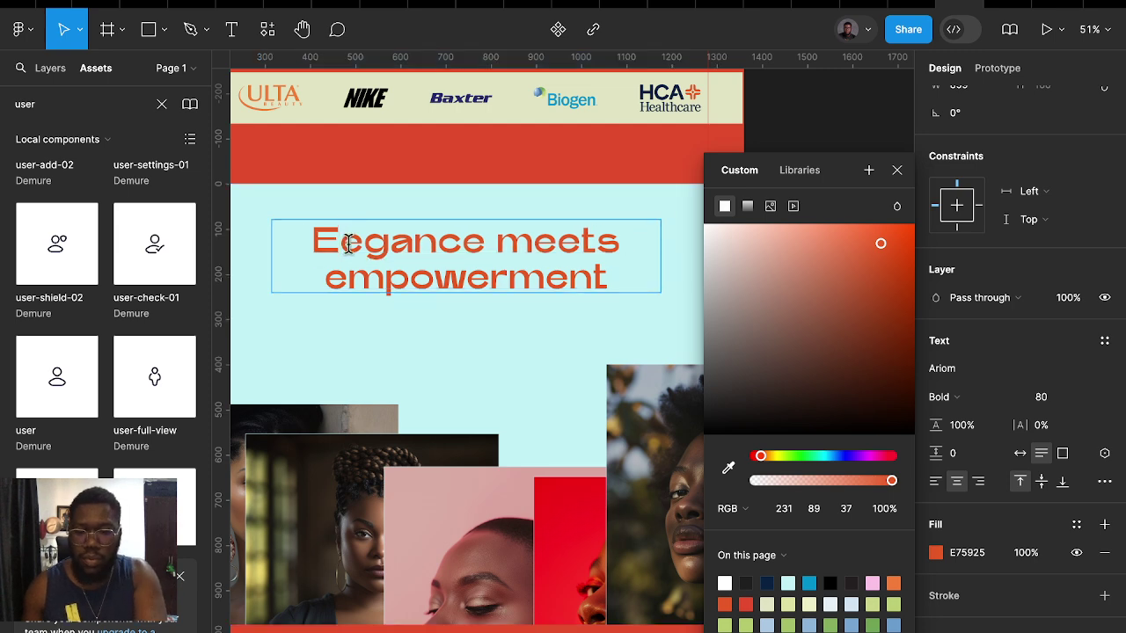
key(Escape)
scroll(509, 341, down, 5)
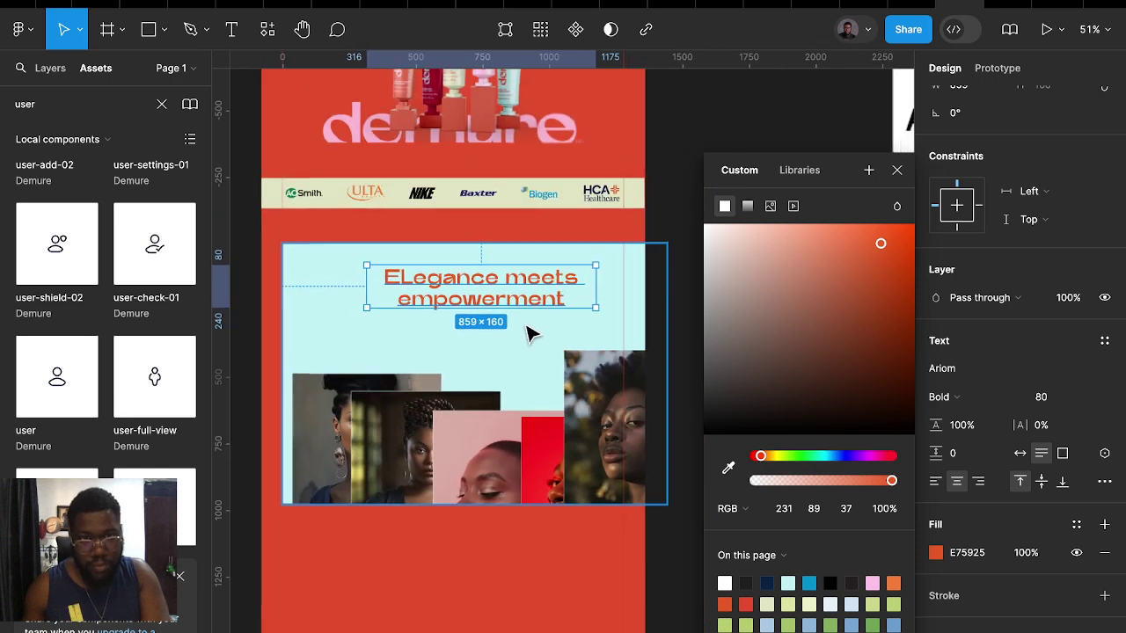
Move the cyan section up so it sits under the logo bar
click(598, 339)
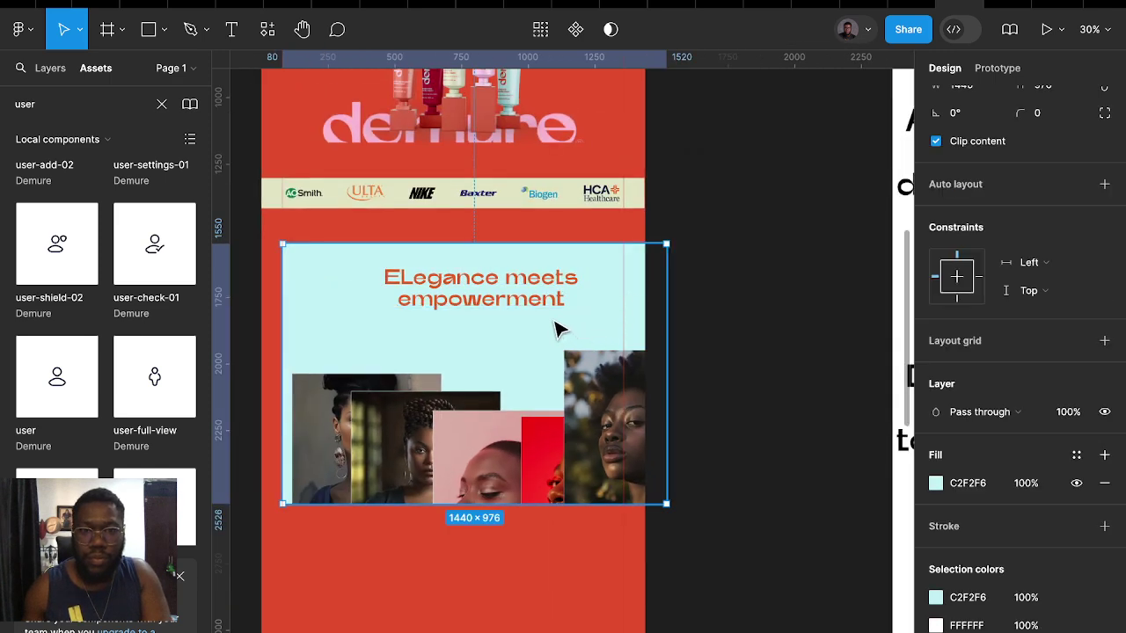
drag(557, 326, 575, 295)
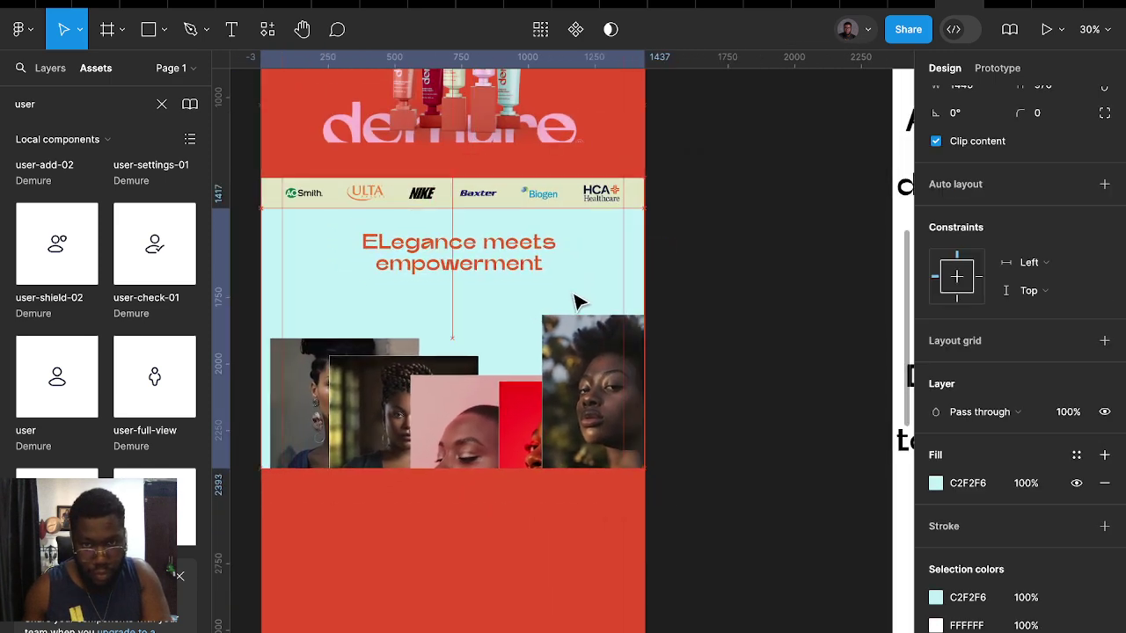
scroll(589, 299, left, 2)
scroll(589, 299, down, 1)
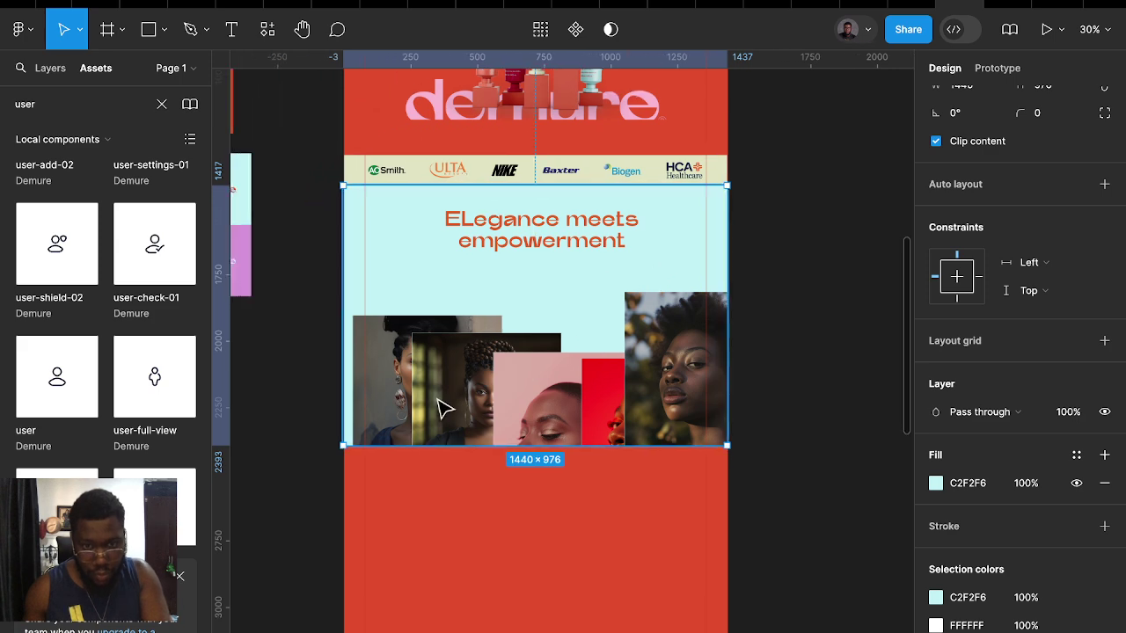
Give the five collage photos a 20-weight white FFFFFF outline
click(396, 373)
shift+click(444, 394)
shift+click(517, 401)
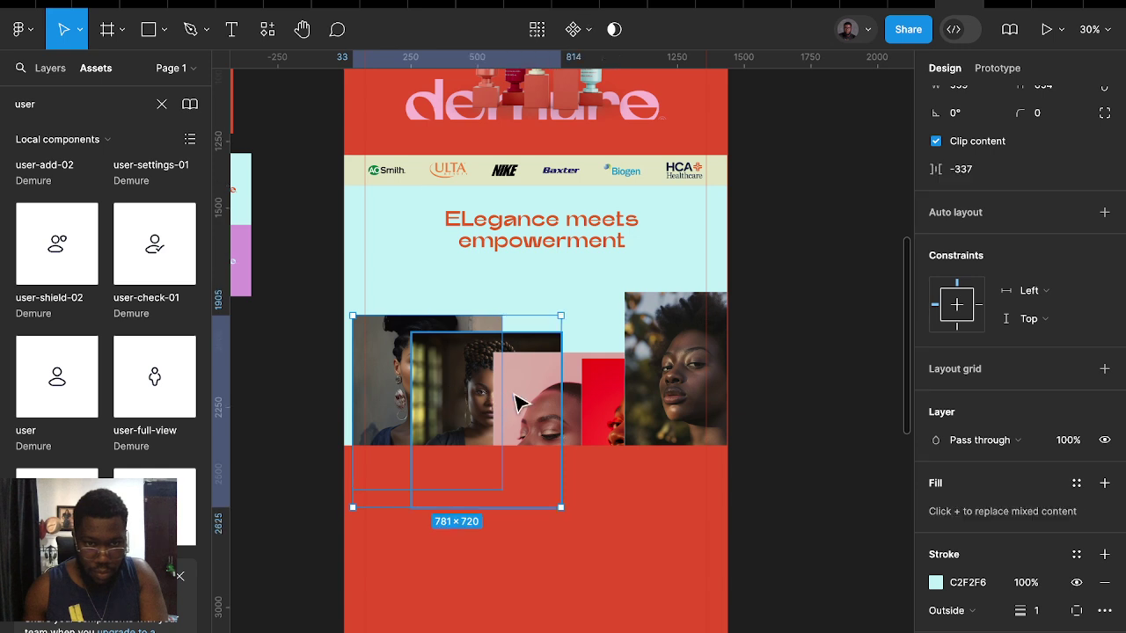
shift+click(523, 403)
shift+click(673, 341)
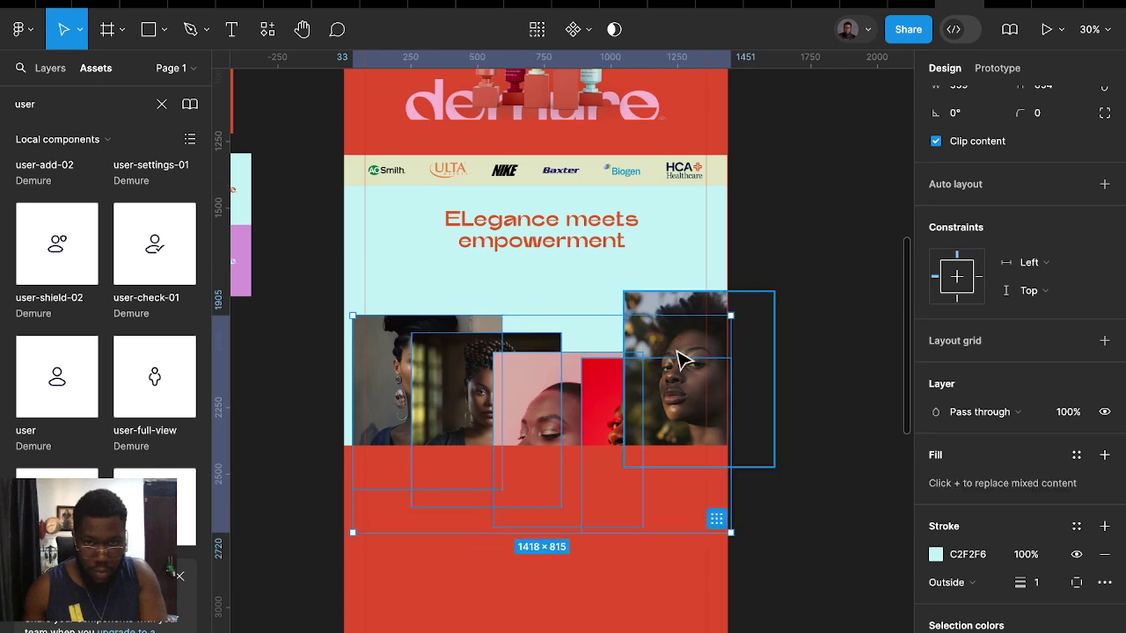
shift+click(682, 358)
click(1036, 582)
text(20)
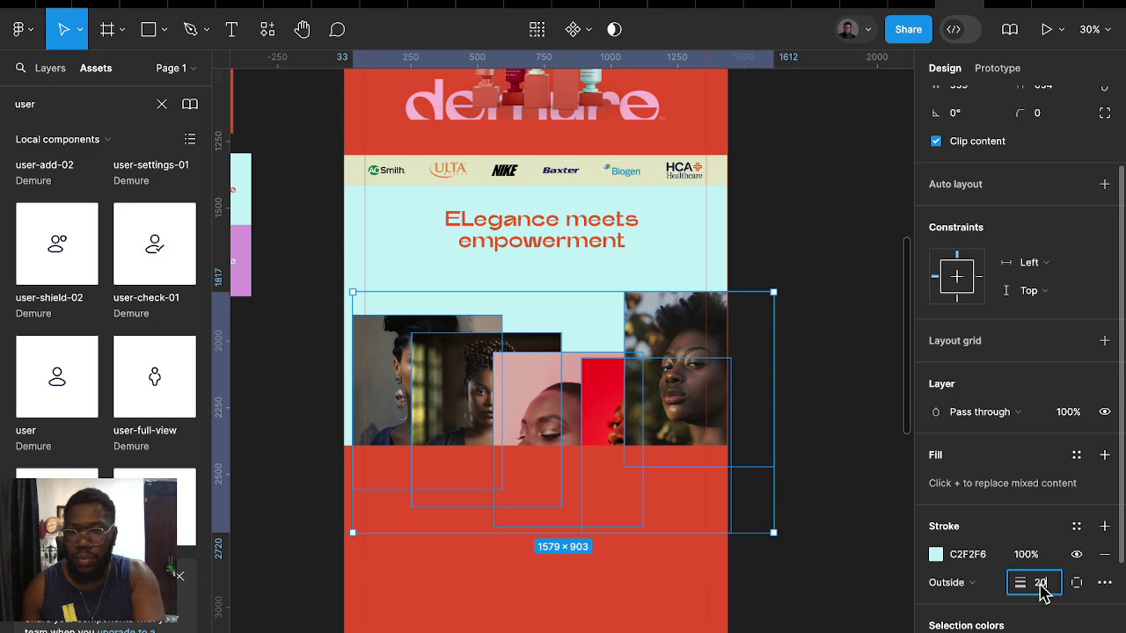
key(Return)
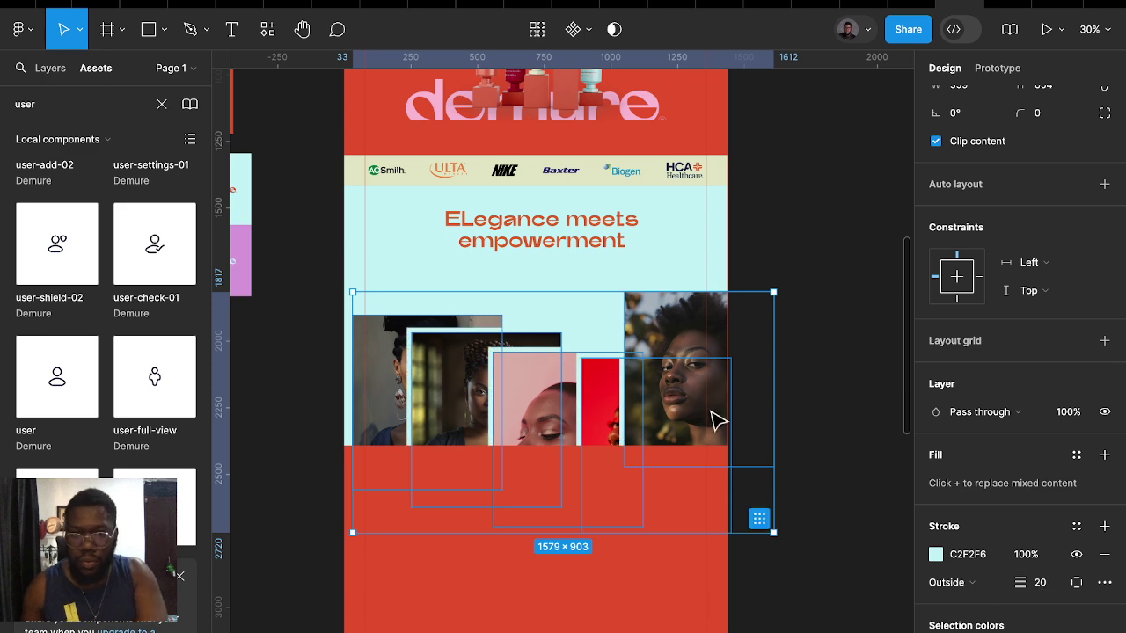
click(936, 554)
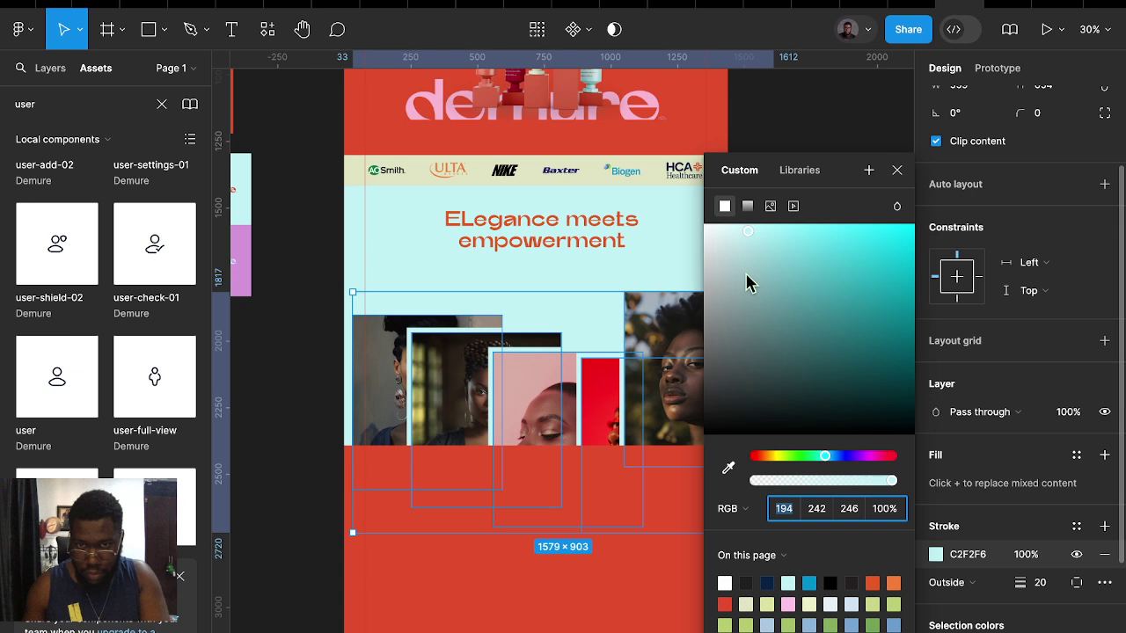
drag(746, 279, 607, 163)
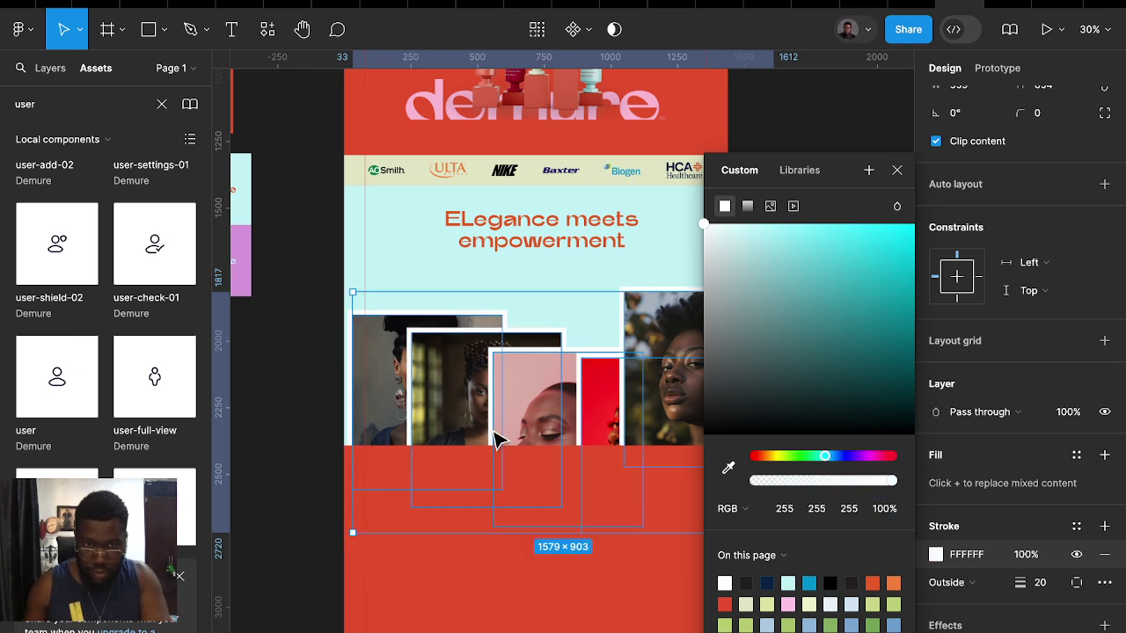
Tilt the leftmost photo about -10° and move it up and left
key(Escape)
key(Escape)
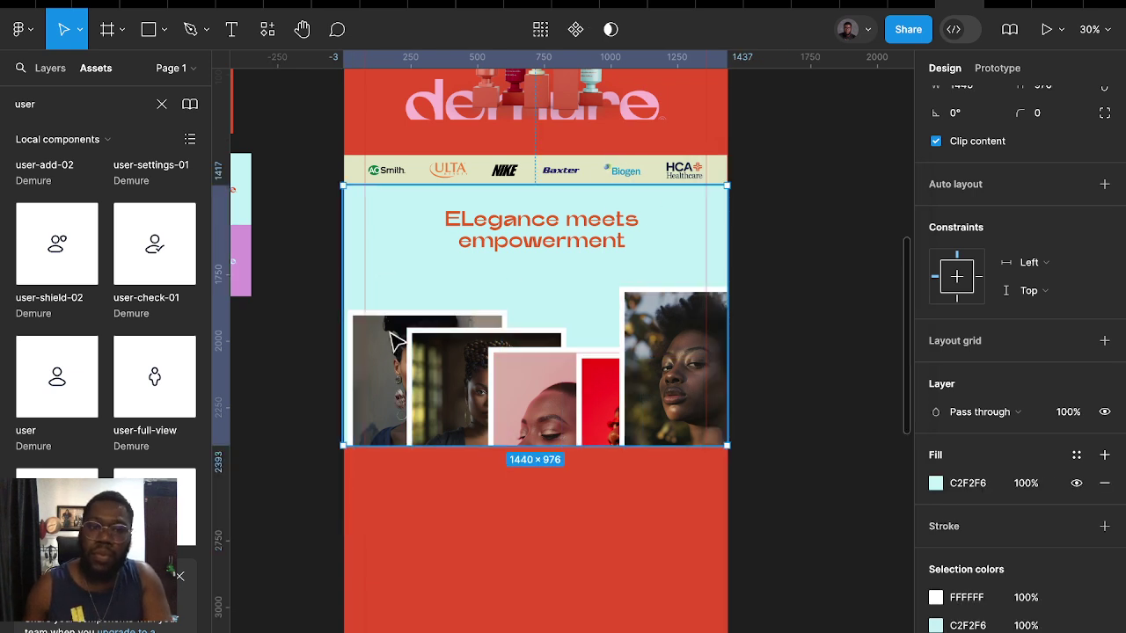
click(384, 345)
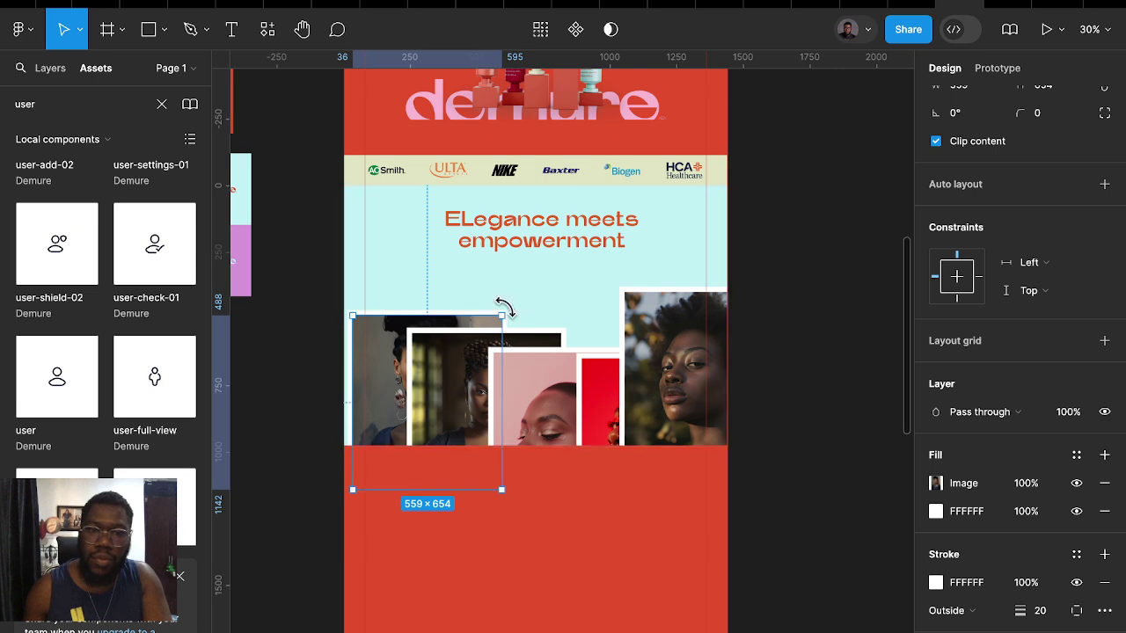
drag(508, 313, 515, 324)
mouse_move(385, 396)
mouse_down()
mouse_move(347, 365)
mouse_move(370, 359)
mouse_move(365, 348)
mouse_move(340, 346)
mouse_up()
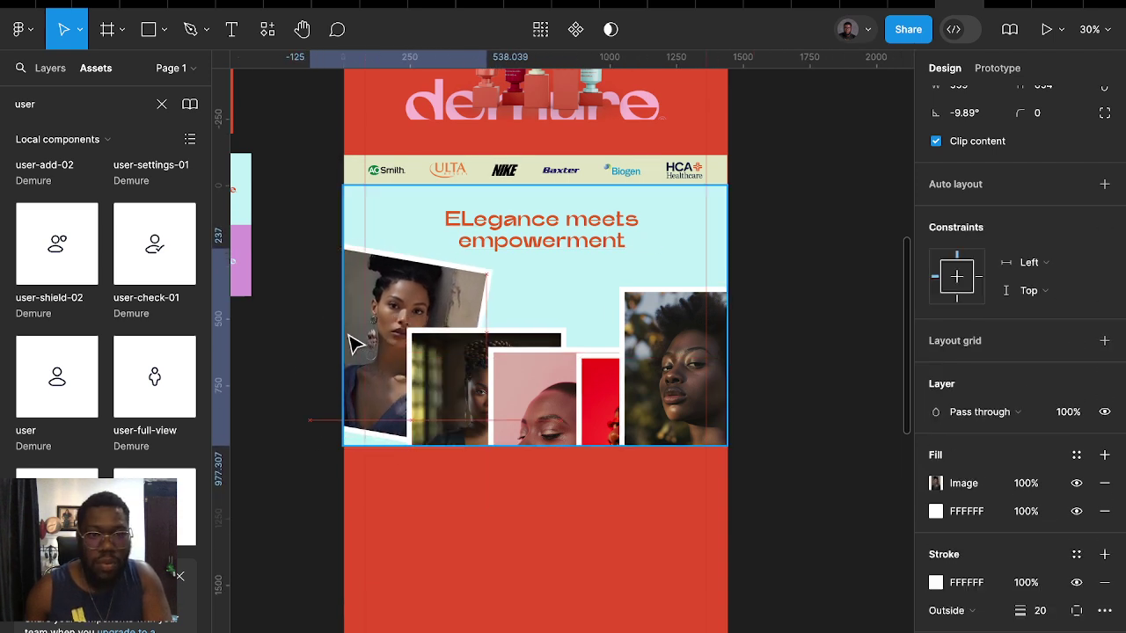
Shrink the far-right portrait to about 0.78, tilt it about 12° and move it top-right
click(456, 394)
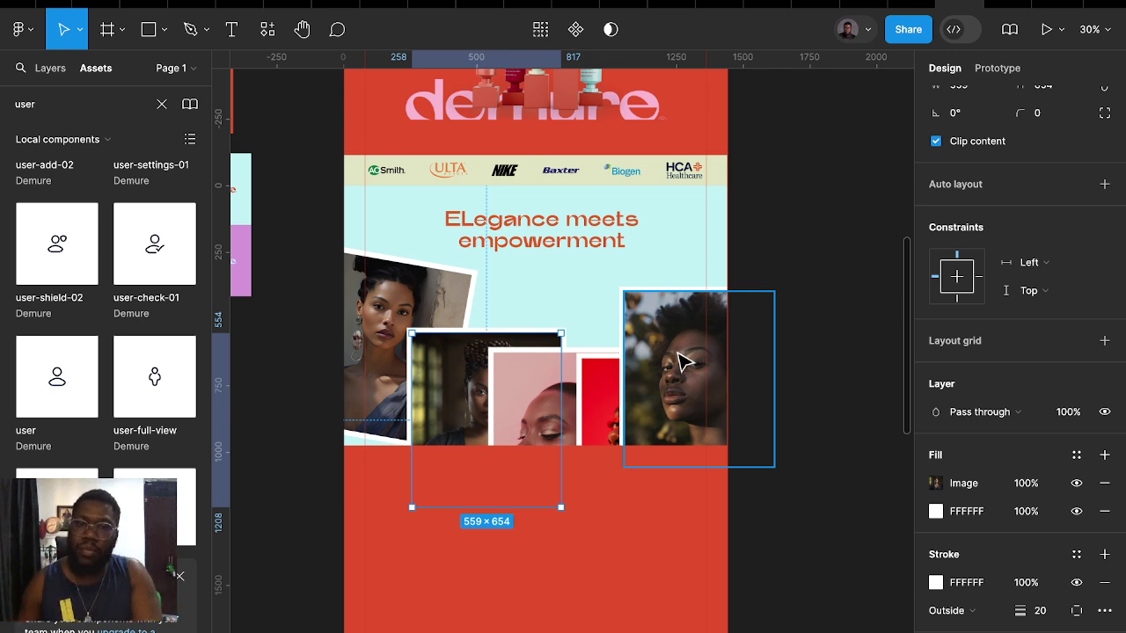
click(678, 363)
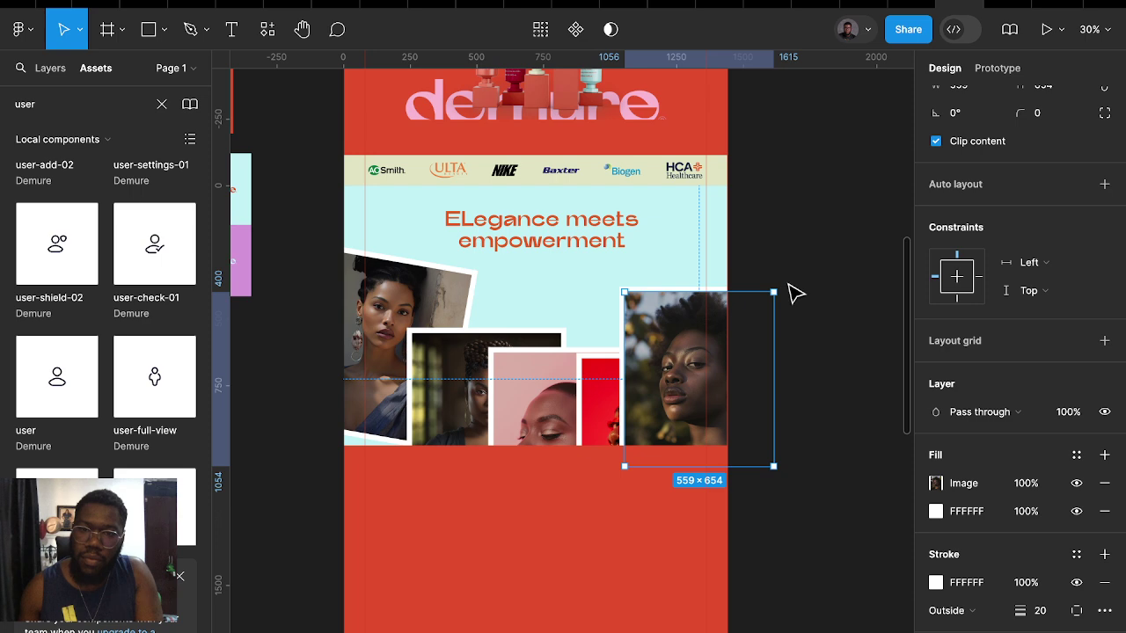
click(791, 294)
click(658, 348)
double_click(655, 347)
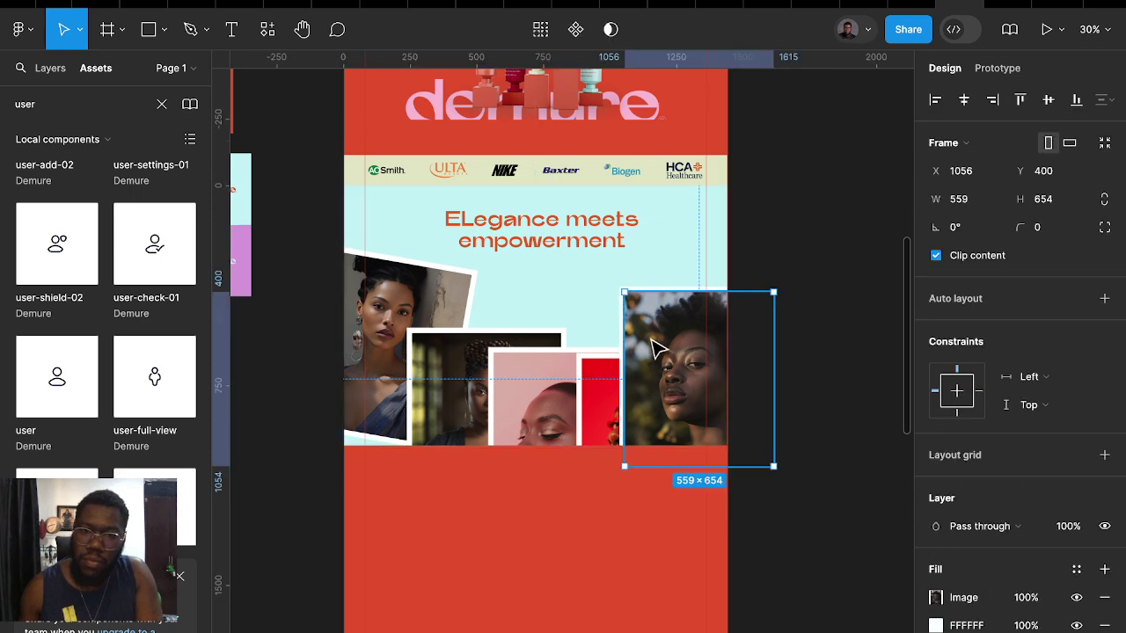
drag(644, 373, 613, 354)
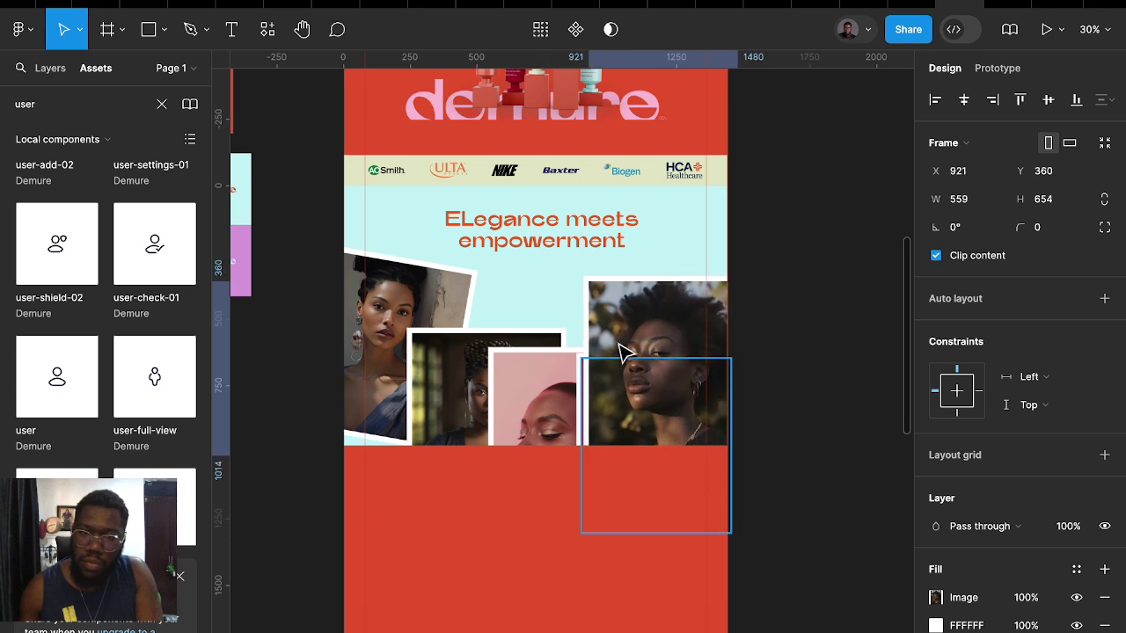
key(k)
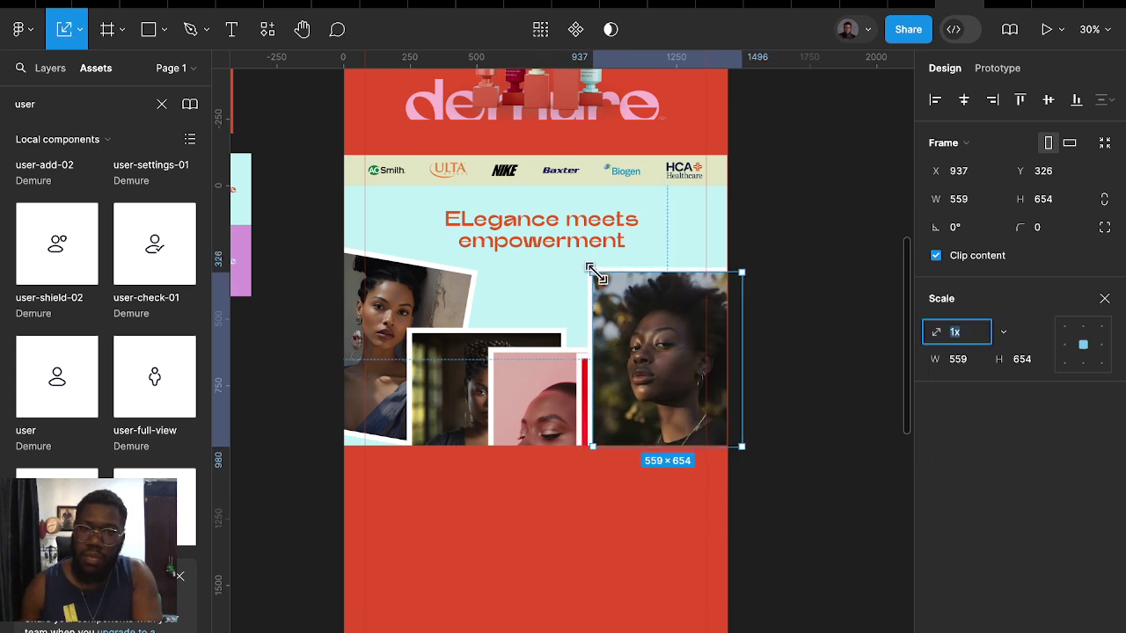
drag(593, 273, 625, 311)
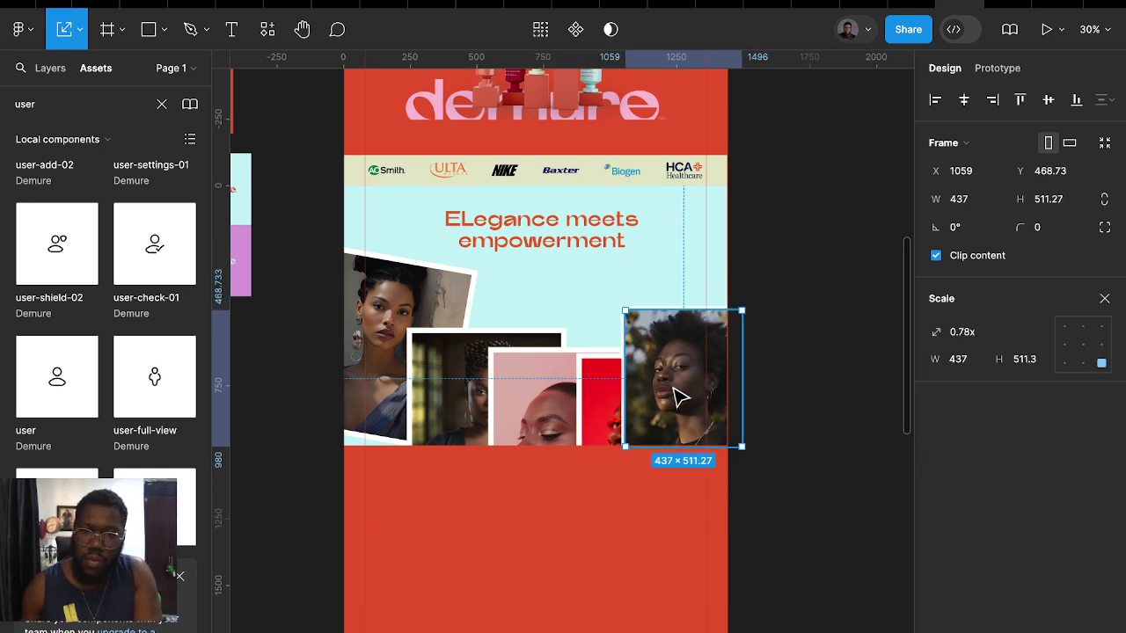
drag(678, 396, 681, 335)
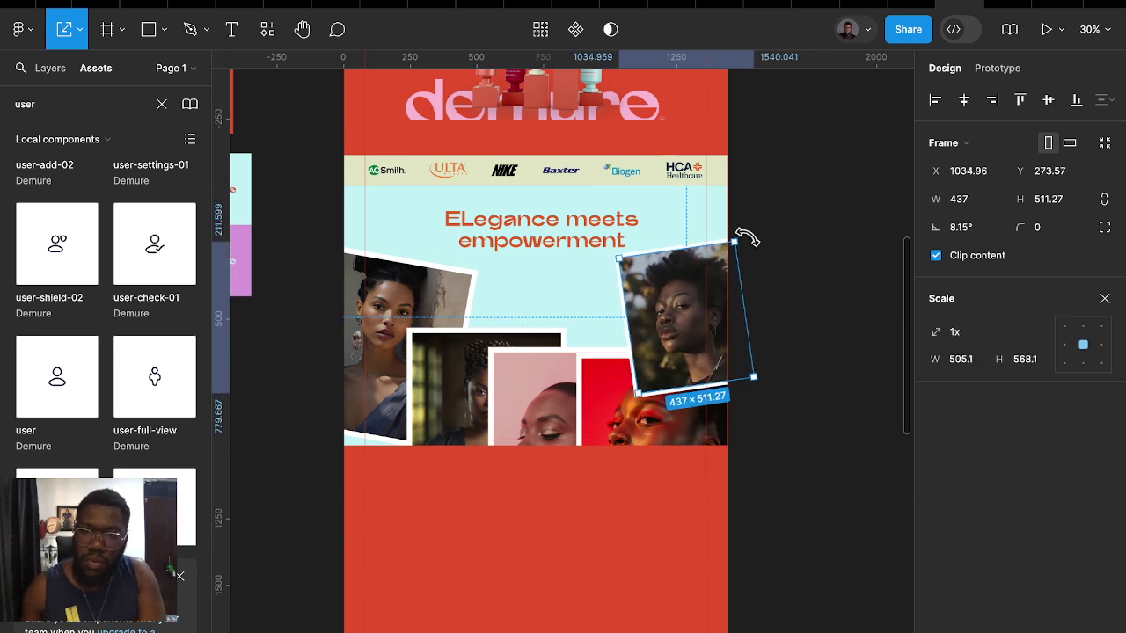
drag(754, 253, 741, 230)
scroll(678, 316, down, 1)
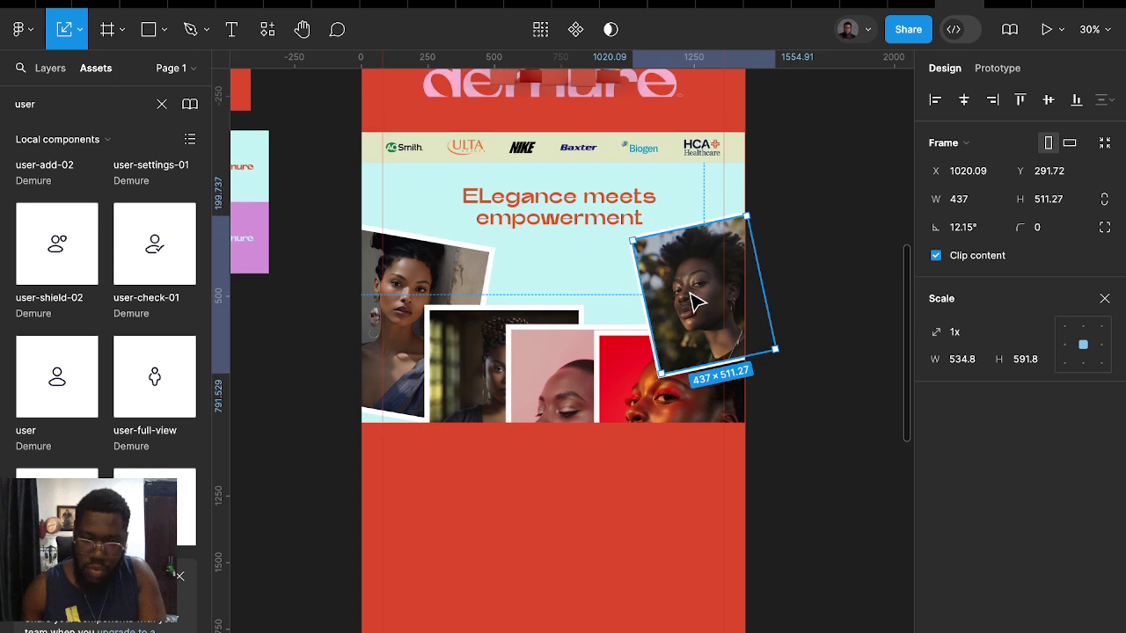
drag(695, 296, 732, 224)
Tilt the red photo 12° and shrink it to 0.85, then shrink the pink portrait up-right
click(675, 369)
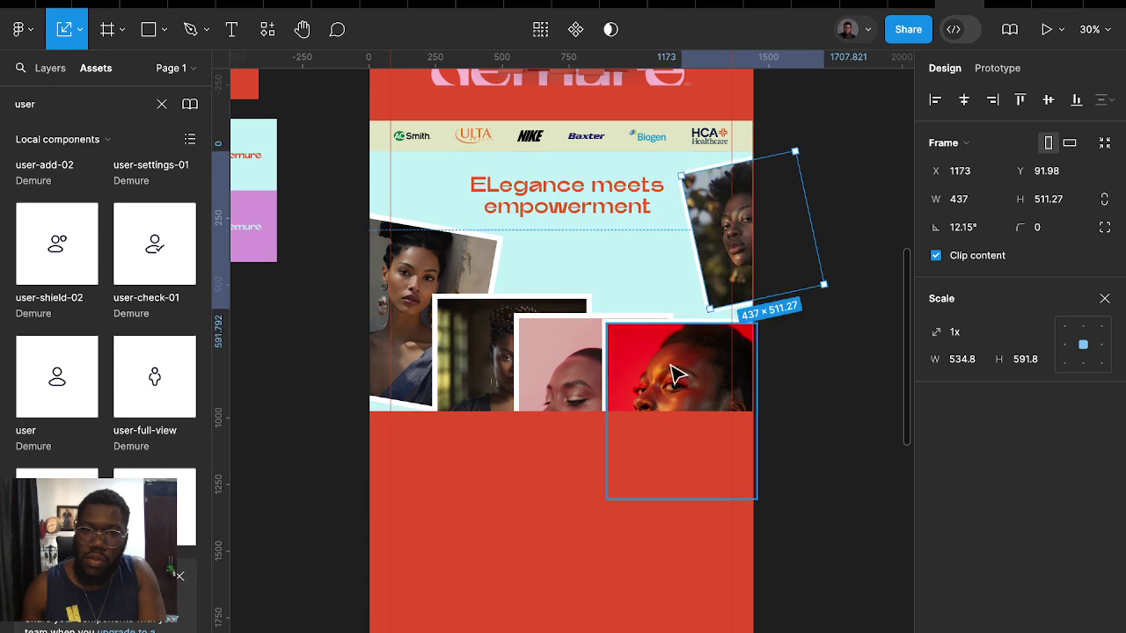
drag(767, 307, 744, 293)
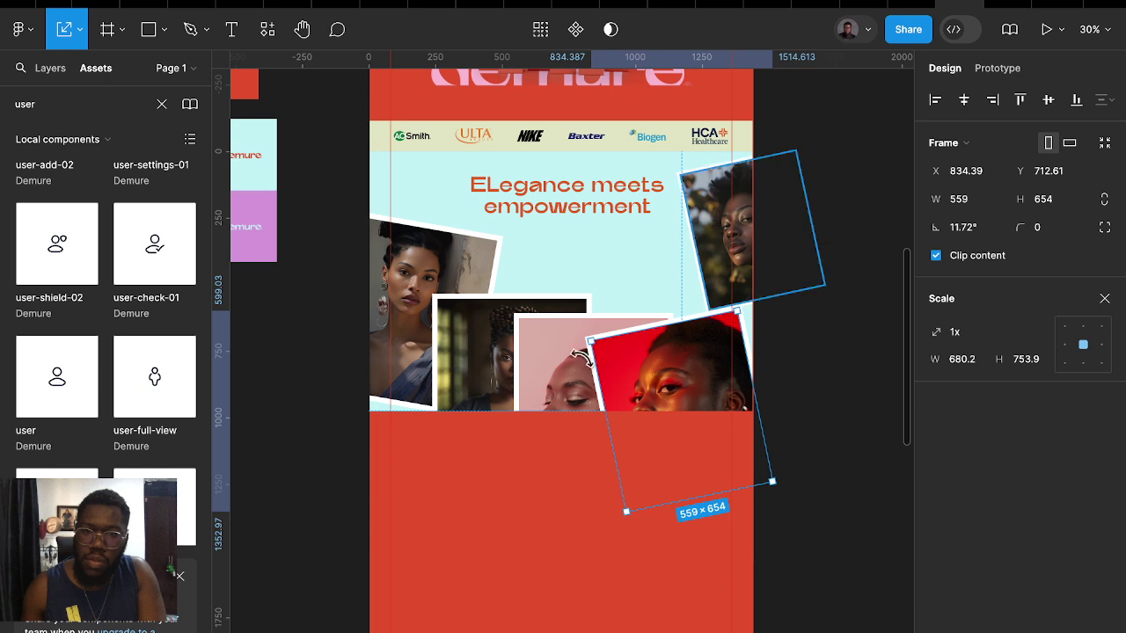
drag(594, 338, 617, 355)
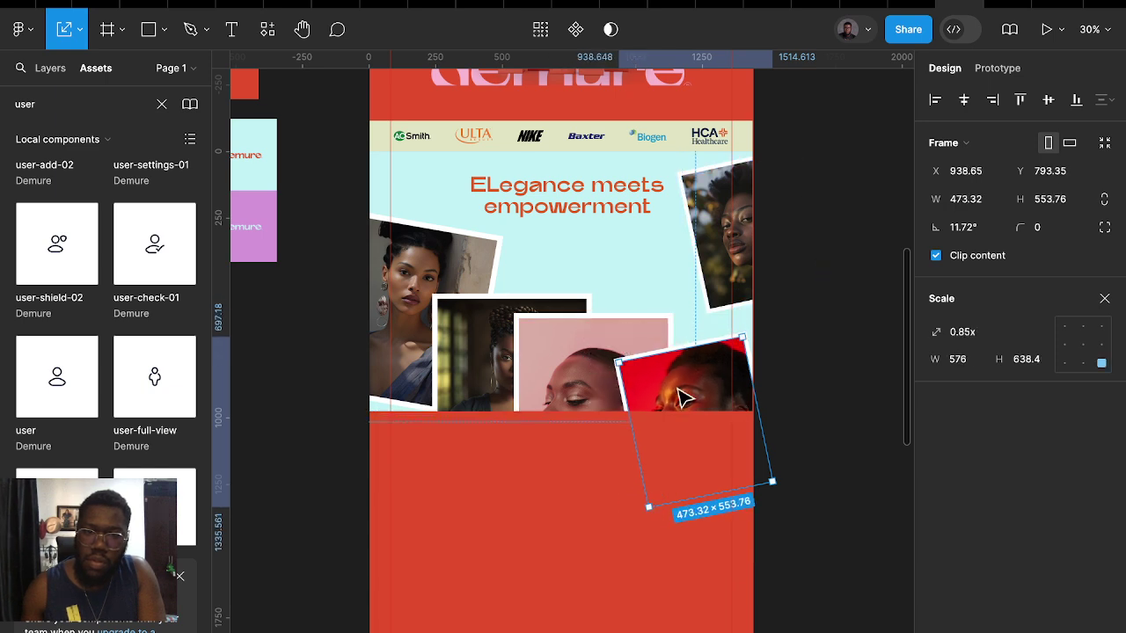
drag(684, 395, 691, 302)
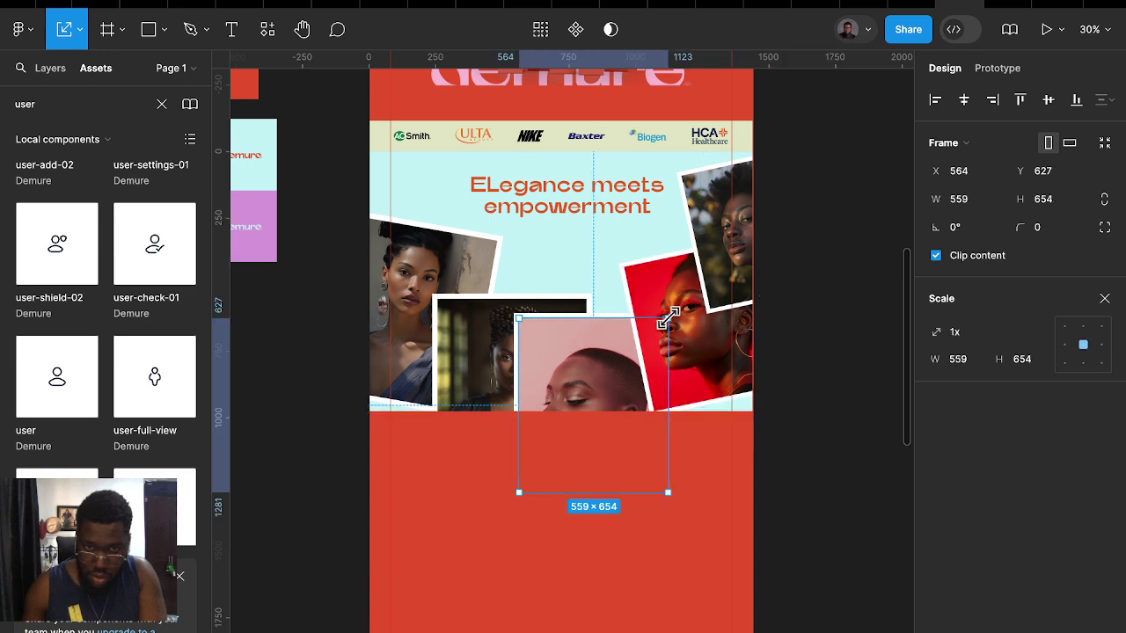
mouse_move(668, 317)
mouse_down()
mouse_move(642, 352)
mouse_move(629, 301)
mouse_move(631, 329)
mouse_up()
Tilt and reposition the braided-hair photo, scale down the left portrait, shift the pink portrait left
click(531, 327)
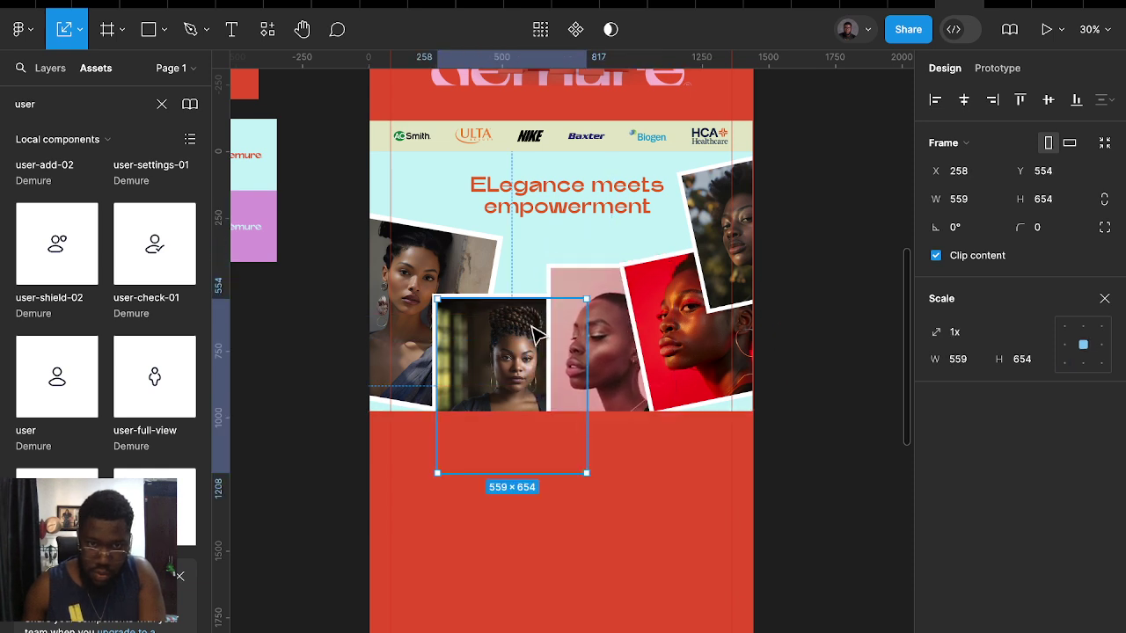
drag(594, 293, 601, 308)
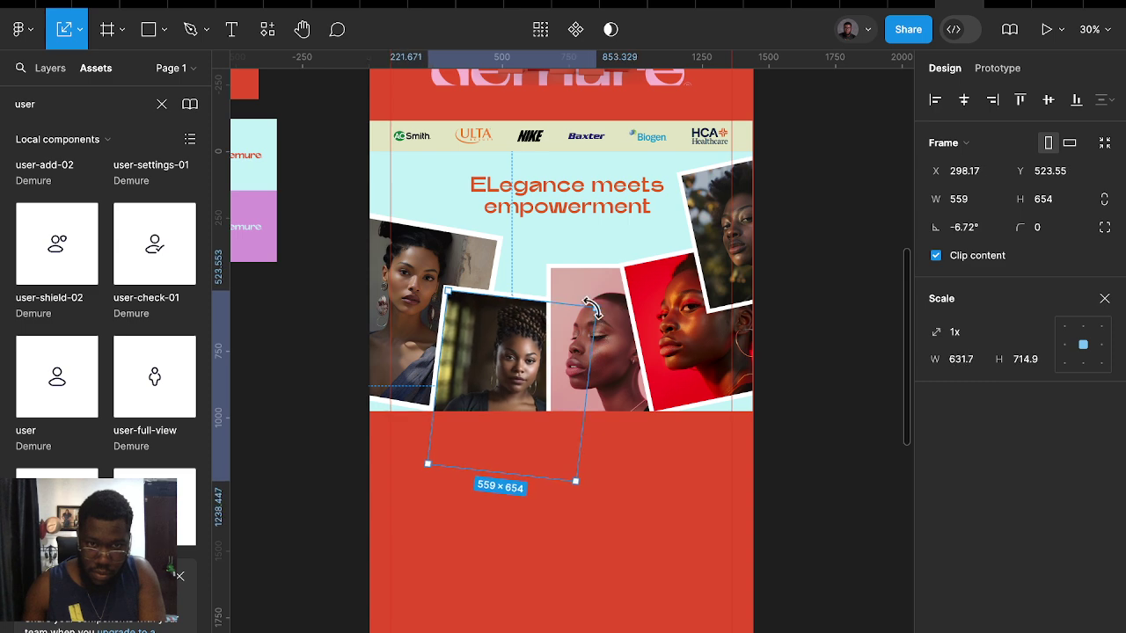
click(426, 273)
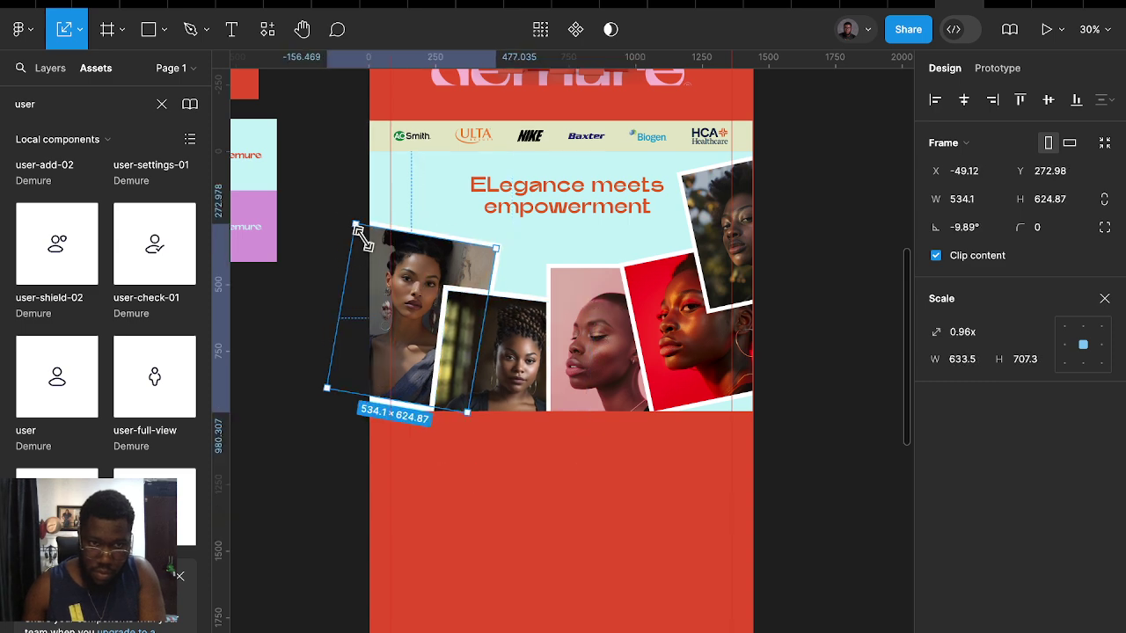
mouse_move(356, 228)
mouse_down()
mouse_move(387, 246)
mouse_move(378, 233)
mouse_up()
click(495, 342)
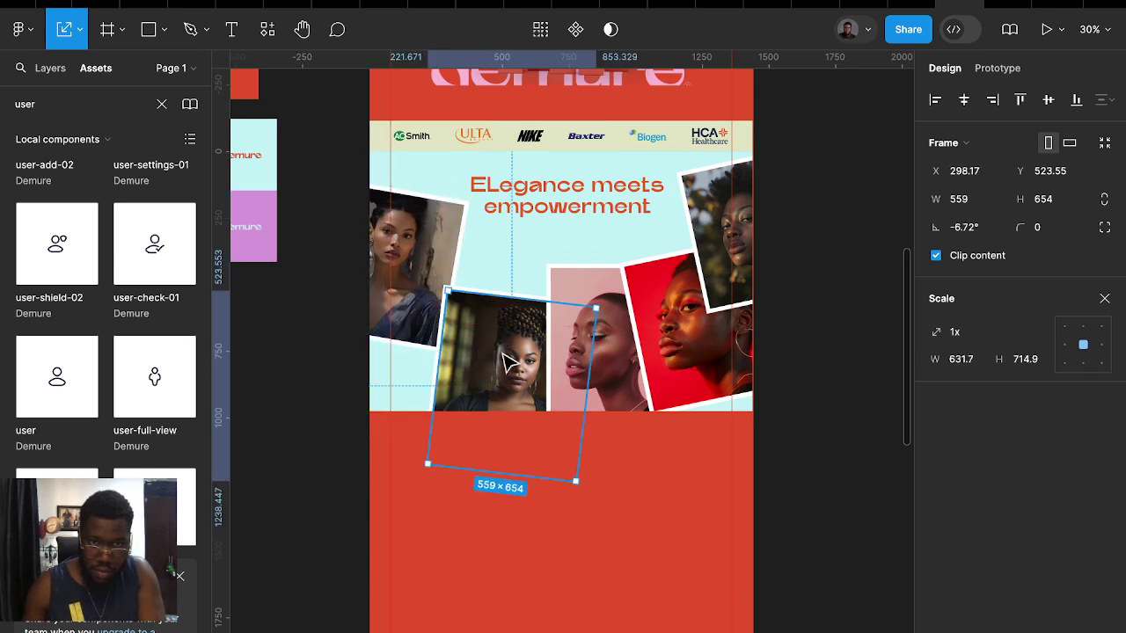
drag(505, 361, 440, 387)
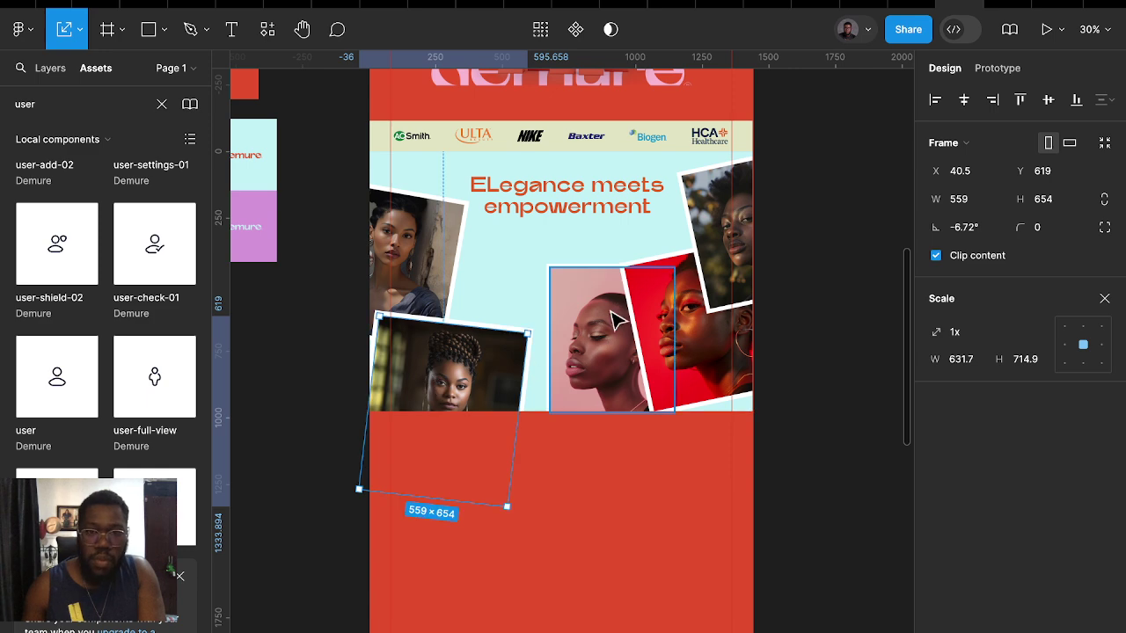
click(594, 334)
drag(590, 337, 550, 343)
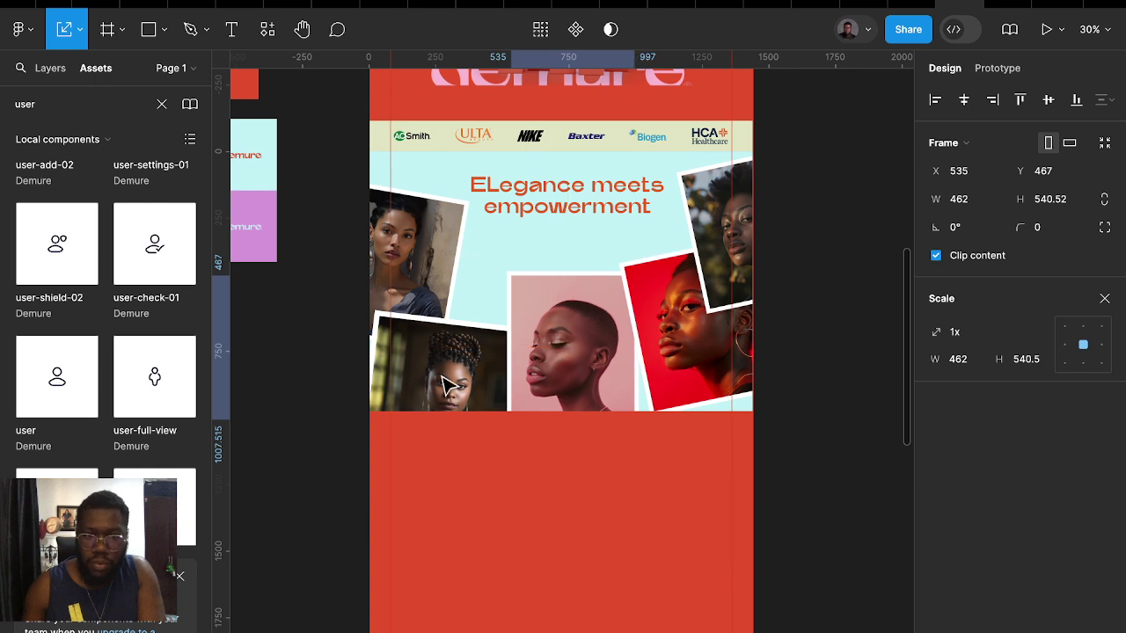
drag(440, 379, 451, 345)
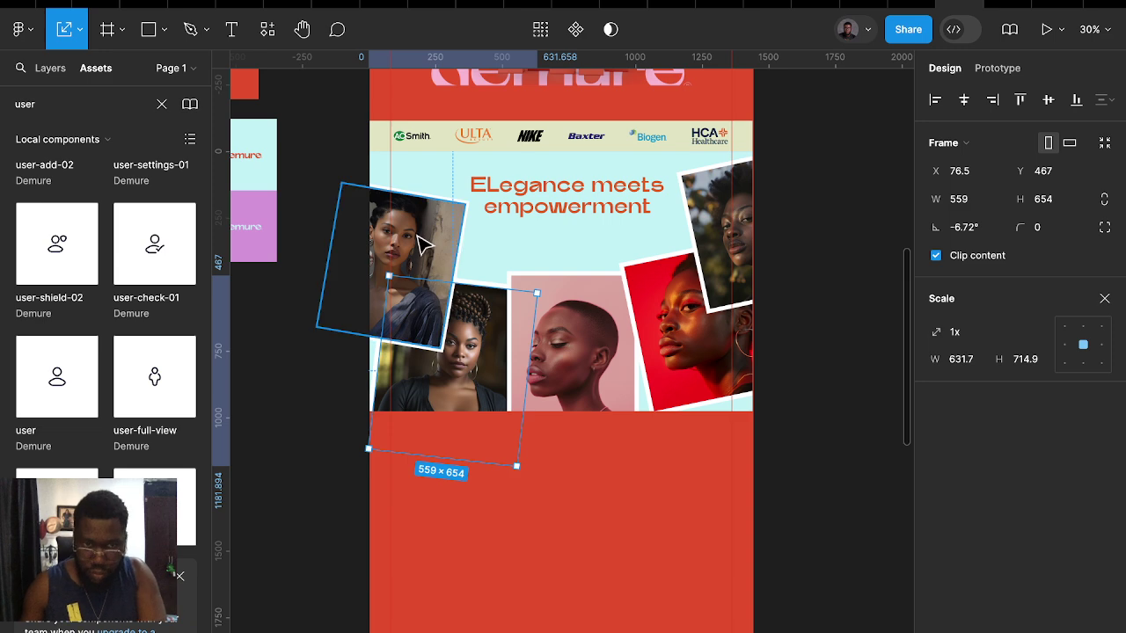
Tilt the top-left portrait further and nudge the red photo down slightly
click(451, 299)
drag(466, 194, 540, 271)
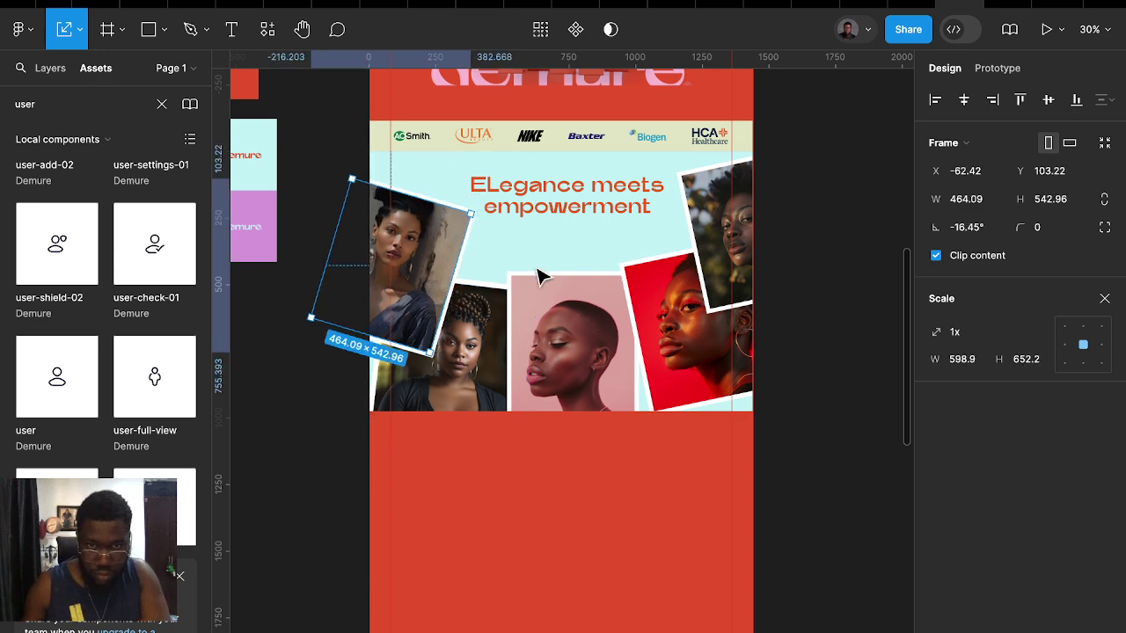
scroll(645, 353, right, 3)
click(638, 348)
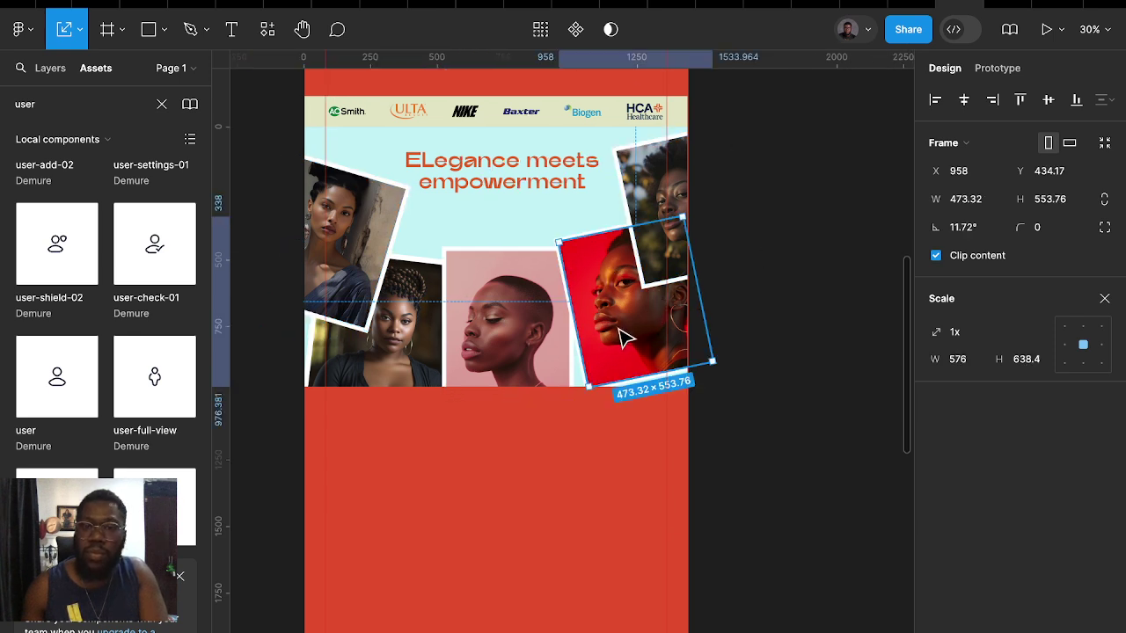
drag(633, 352, 628, 377)
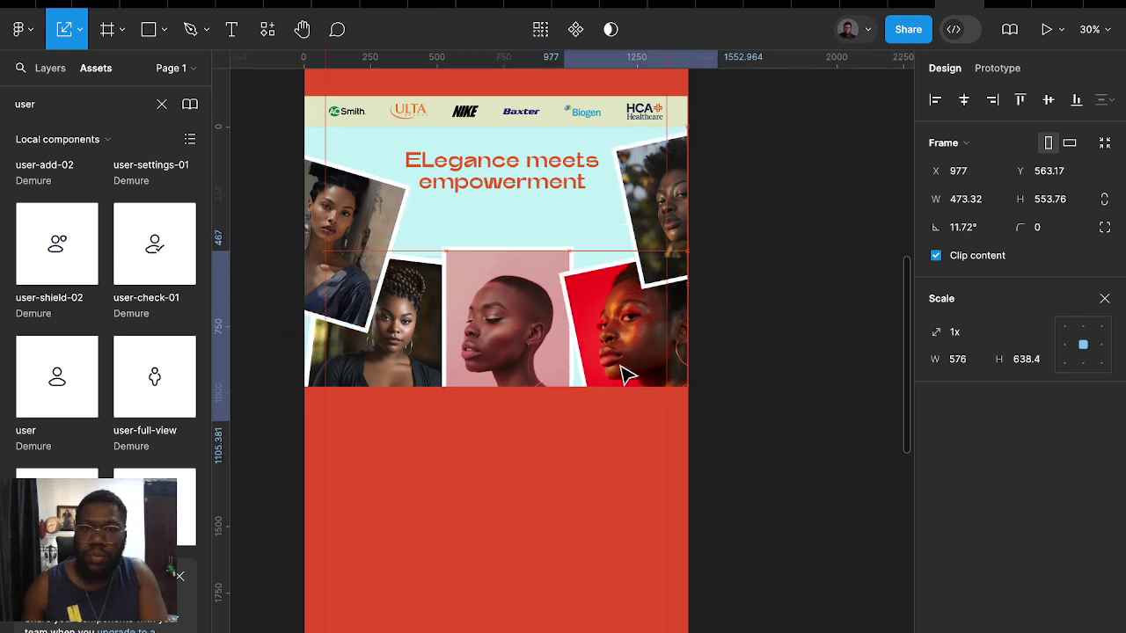
Change the headline's capital L to lowercase so it reads 'Elegance meets empowerment'
click(430, 172)
double_click(431, 170)
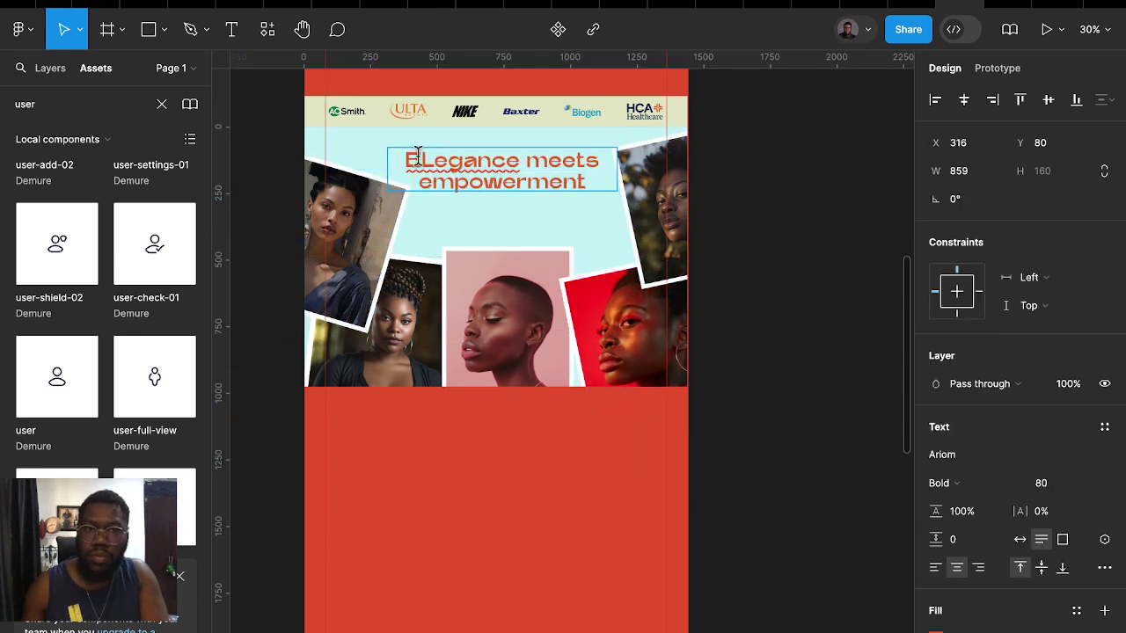
key(BackSpace)
text(l)
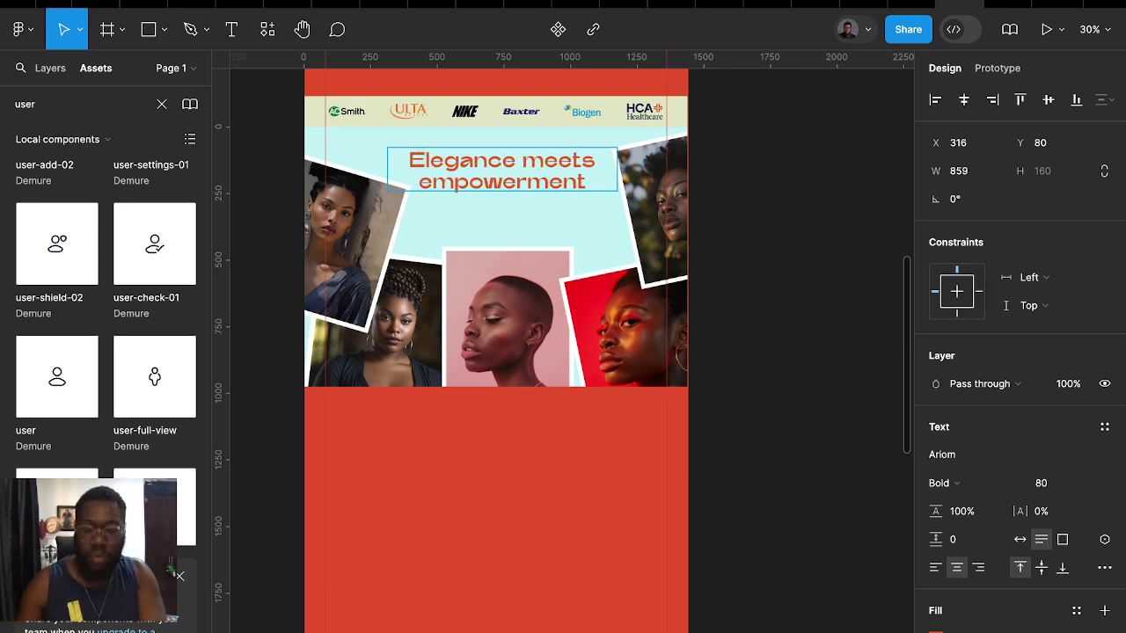
key(Escape)
click(741, 292)
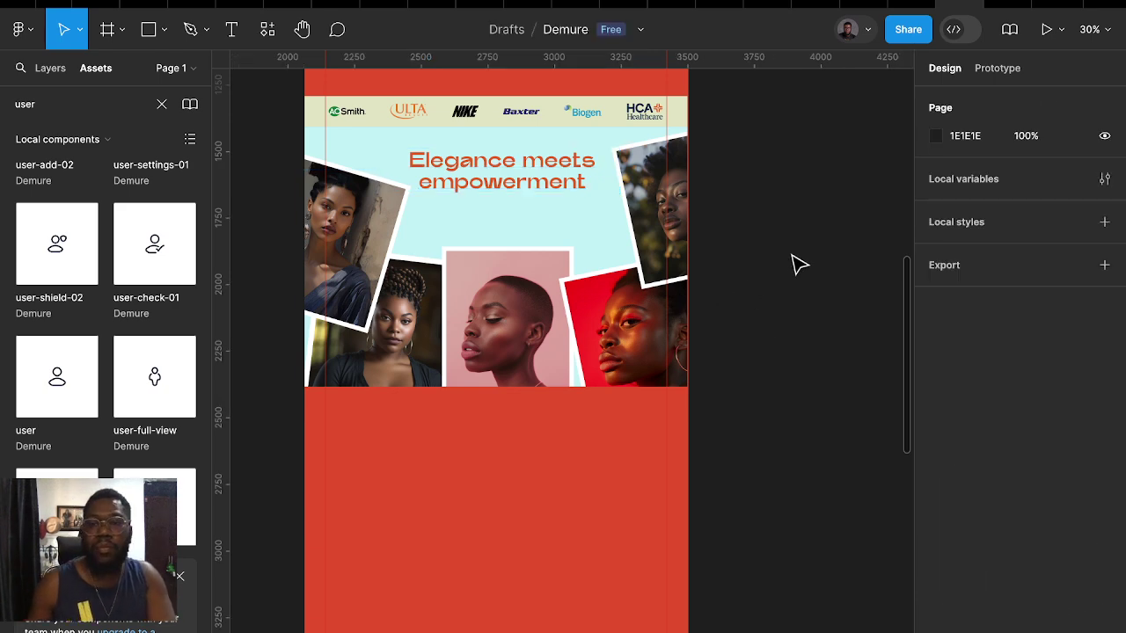
Pan over to the large website copy text and start editing it
scroll(799, 263, right, 2)
scroll(795, 259, right, 10)
scroll(651, 302, up, 5)
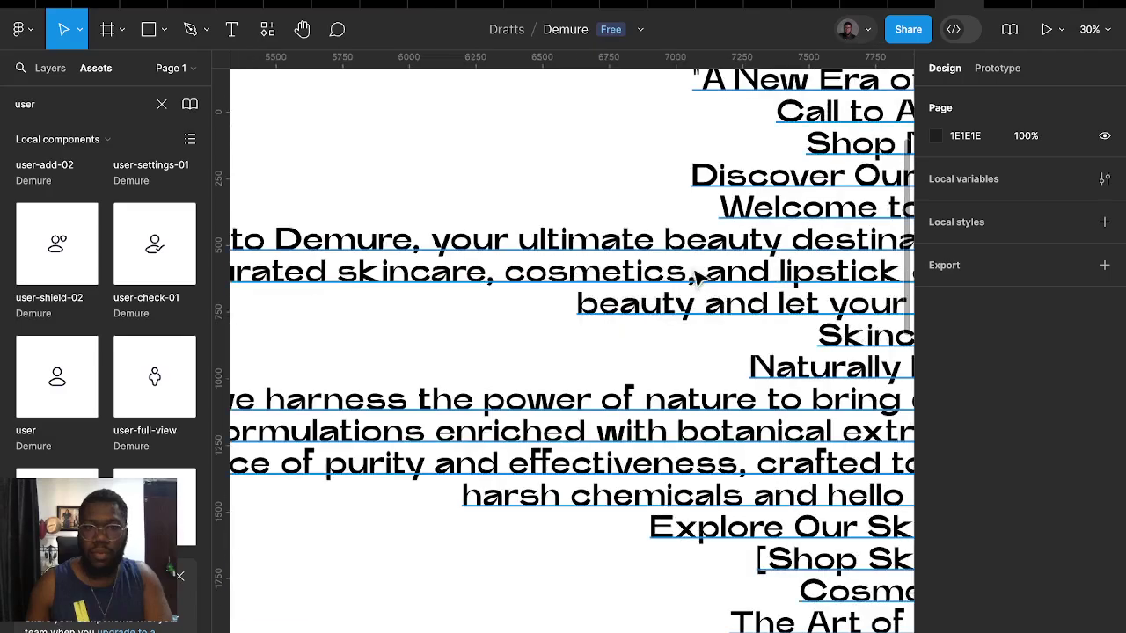
scroll(698, 277, down, 3)
scroll(694, 283, down, 3)
double_click(531, 299)
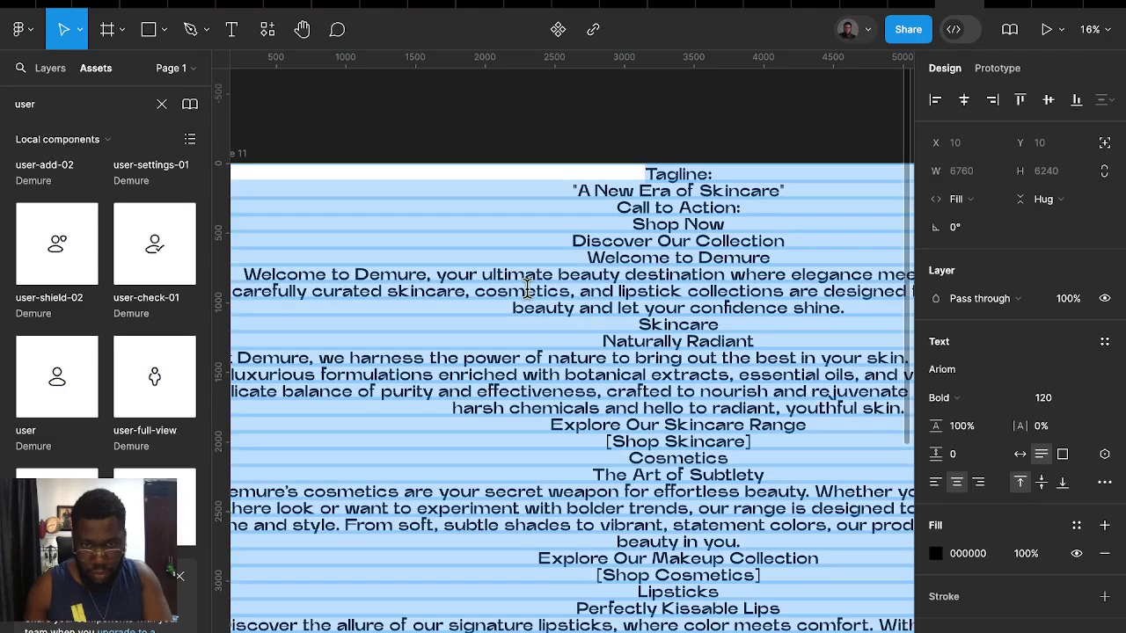
triple_click(528, 297)
click(464, 306)
Select the sentence from 'we harness' through 'vitamins.' and pan back to the hero design
scroll(477, 318, right, 2)
scroll(478, 318, down, 2)
scroll(477, 319, right, 3)
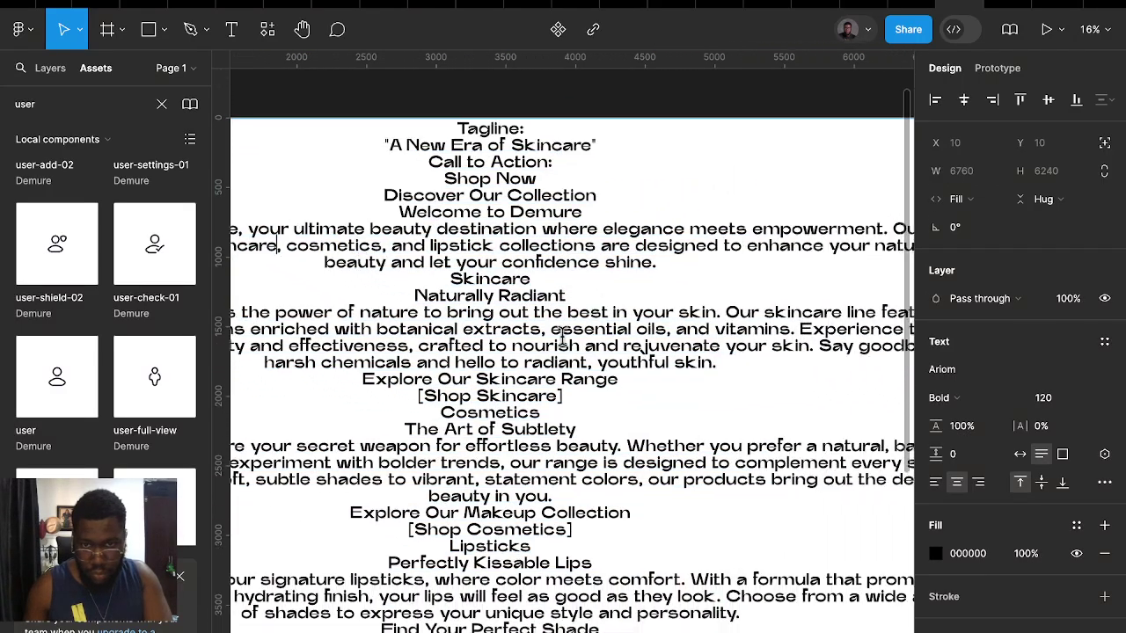
scroll(546, 308, up, 2)
scroll(546, 307, left, 1)
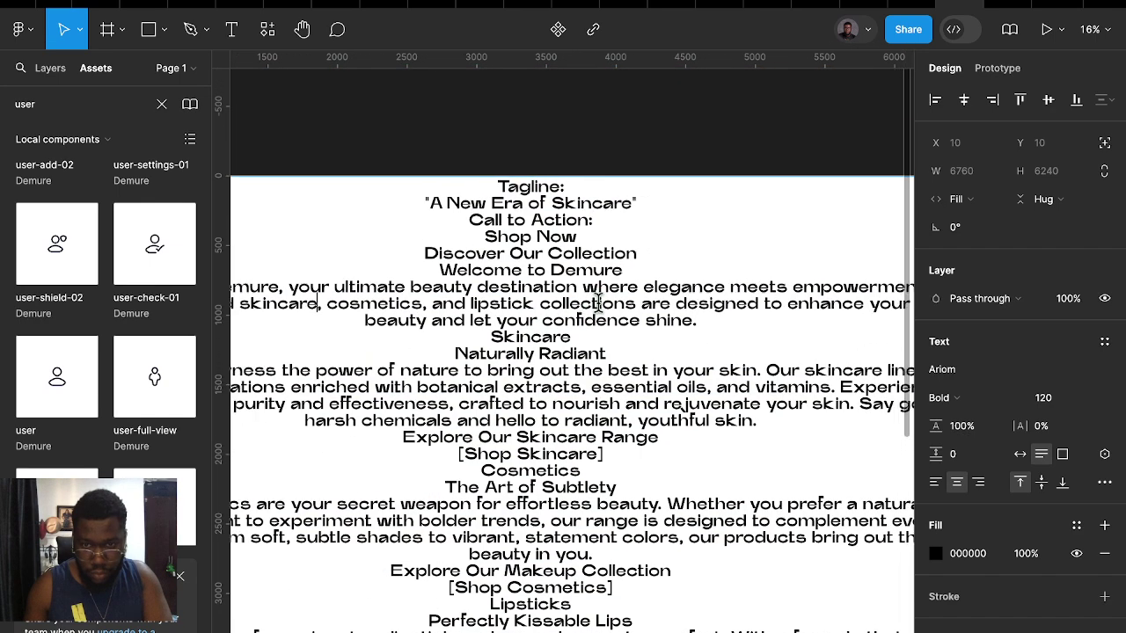
scroll(648, 320, down, 1)
scroll(648, 319, right, 1)
scroll(748, 279, right, 1)
scroll(493, 286, down, 2)
scroll(492, 286, left, 4)
scroll(493, 288, left, 3)
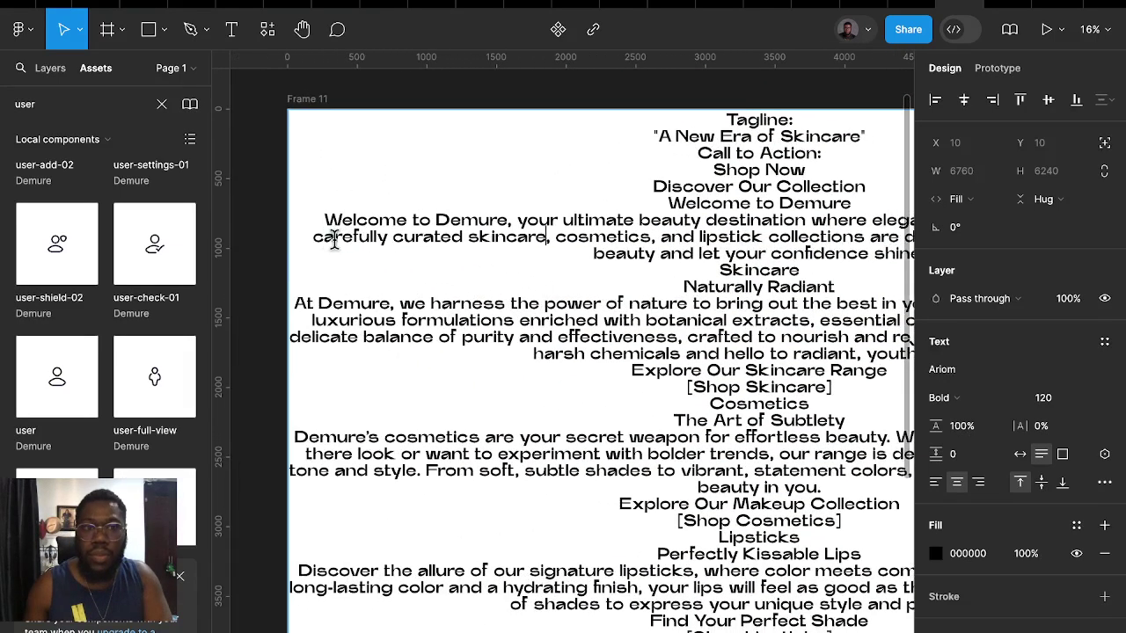
scroll(510, 288, up, 1)
scroll(528, 287, up, 1)
scroll(555, 286, right, 3)
scroll(556, 286, down, 1)
scroll(556, 286, right, 2)
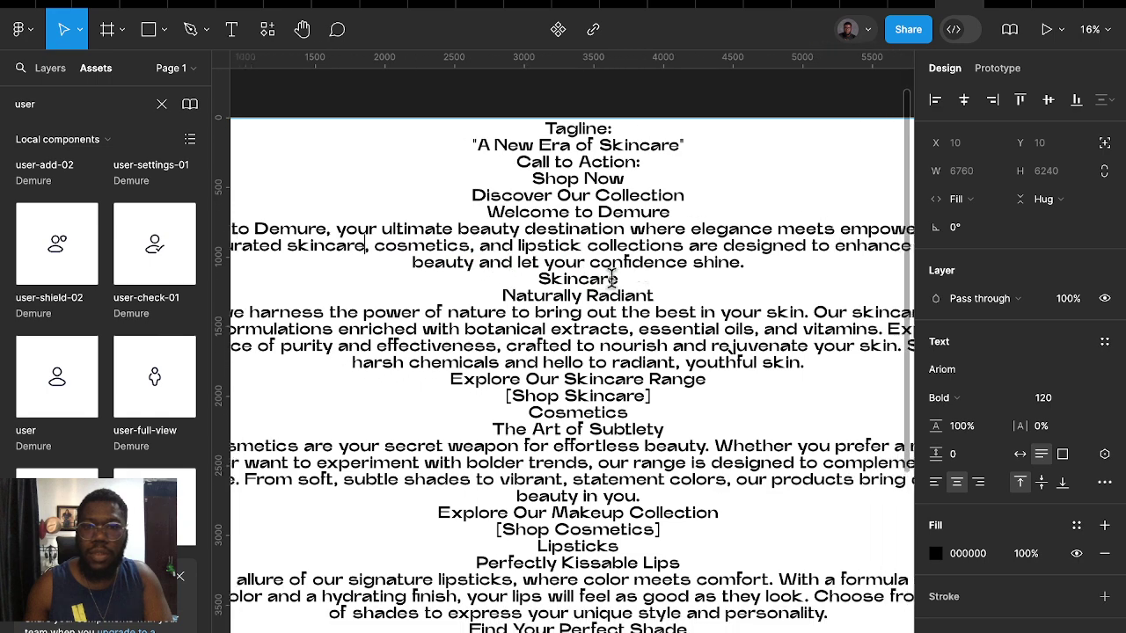
scroll(633, 264, right, 2)
scroll(721, 254, down, 1)
scroll(791, 224, left, 2)
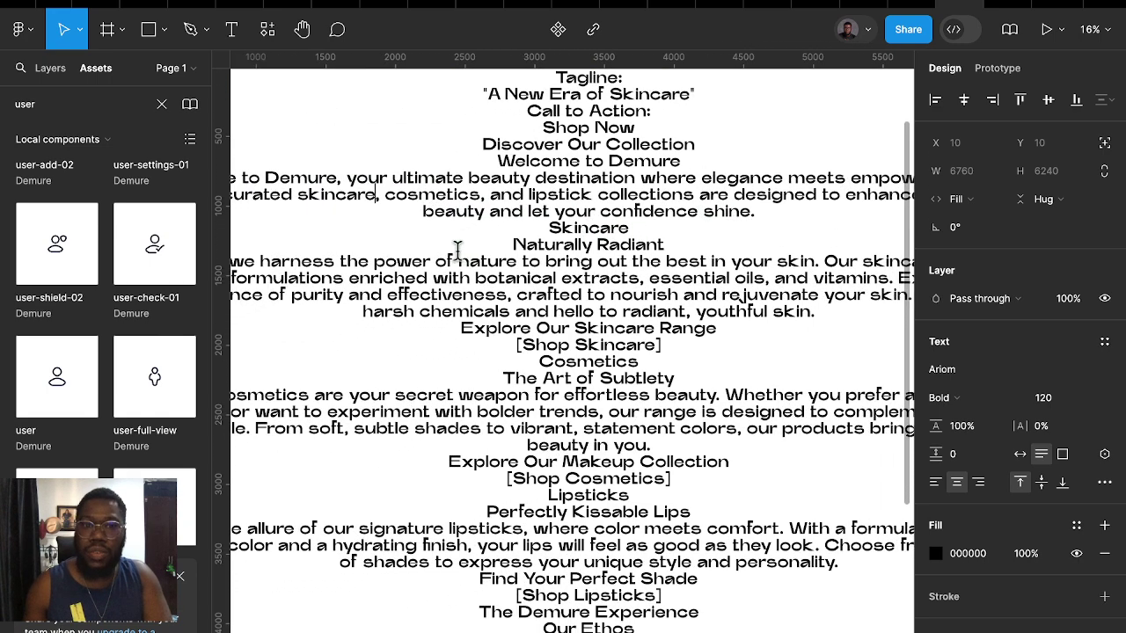
scroll(487, 246, down, 1)
scroll(437, 249, left, 3)
scroll(437, 249, up, 1)
scroll(433, 322, down, 2)
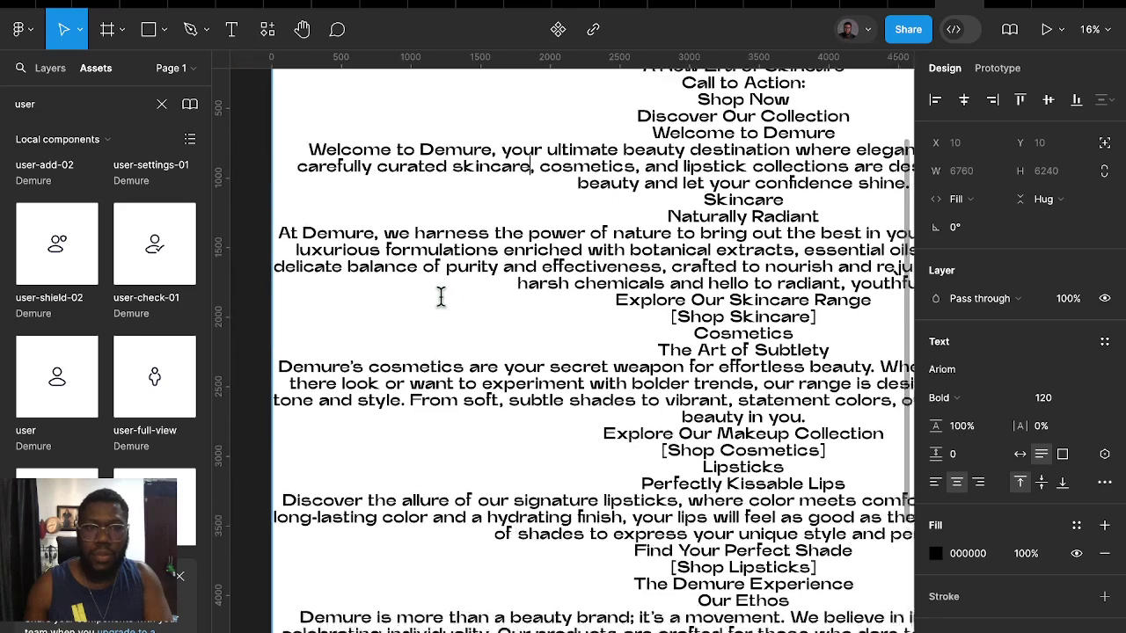
scroll(439, 296, up, 2)
scroll(440, 297, left, 2)
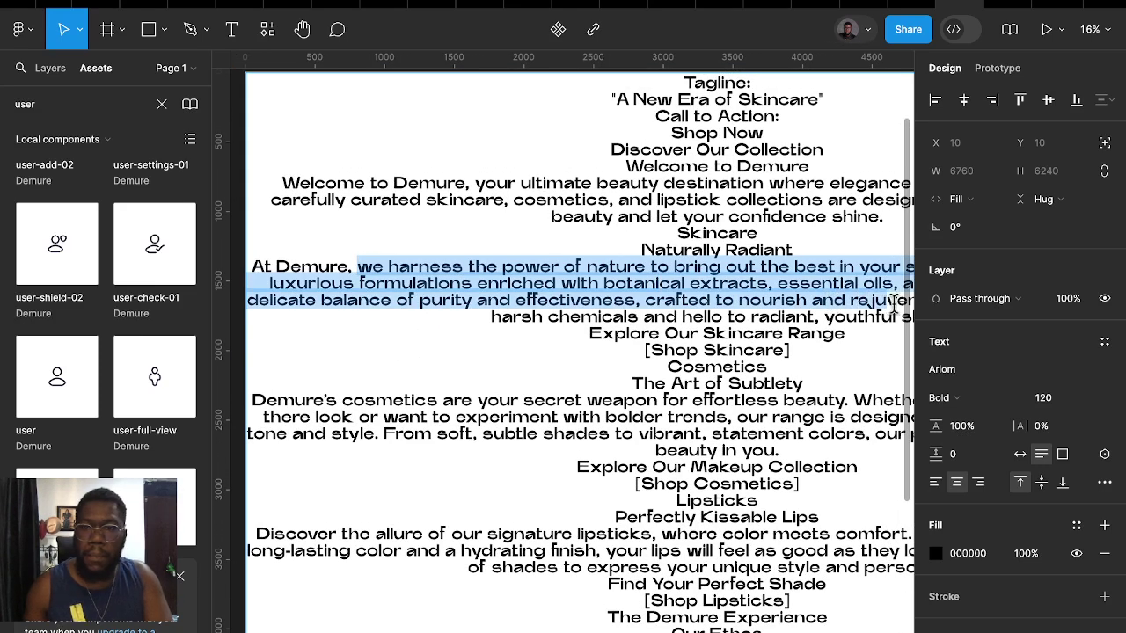
scroll(893, 304, right, 1)
scroll(914, 314, right, 5)
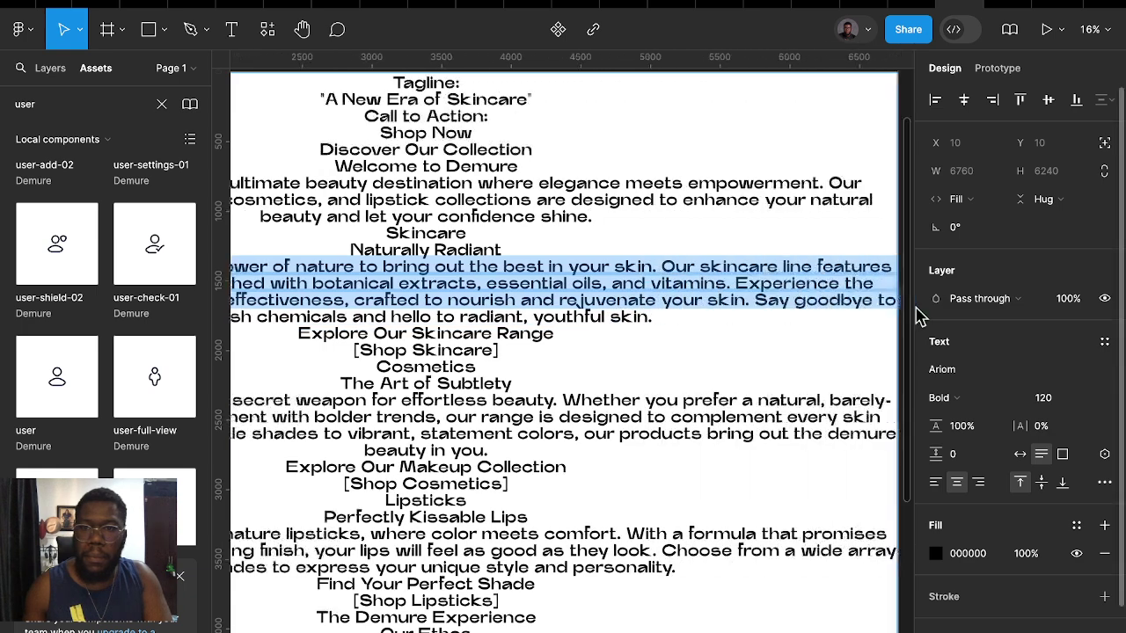
drag(915, 315, 630, 283)
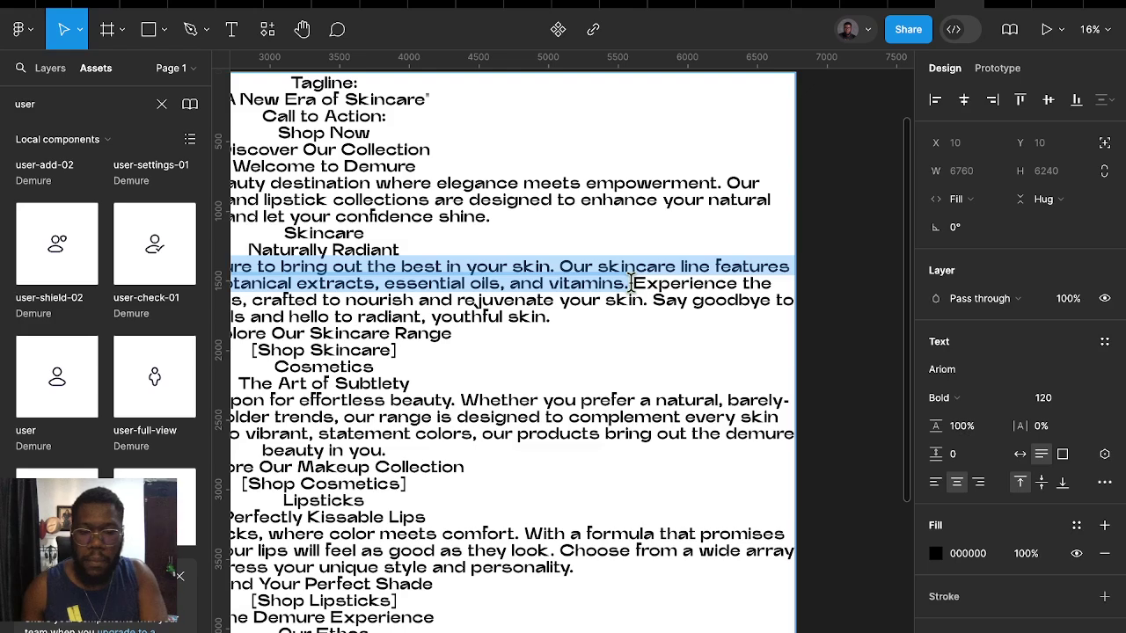
scroll(635, 318, left, 10)
scroll(636, 326, down, 2)
scroll(678, 372, right, 3)
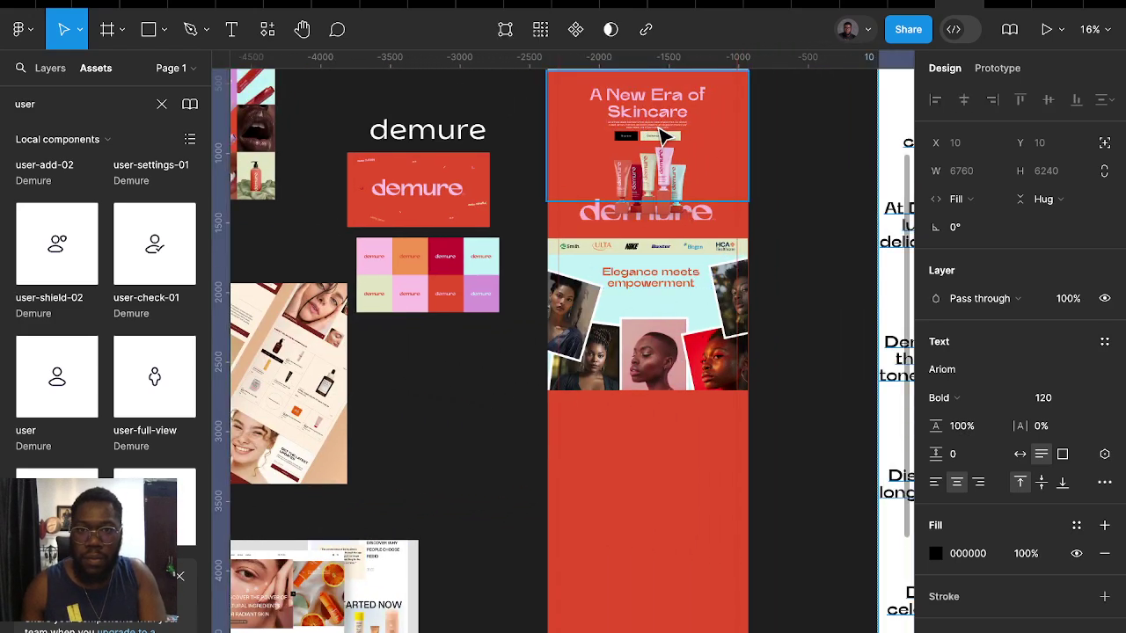
Move the small text line under the Elegance heading and paste the nature sentence into it
double_click(653, 125)
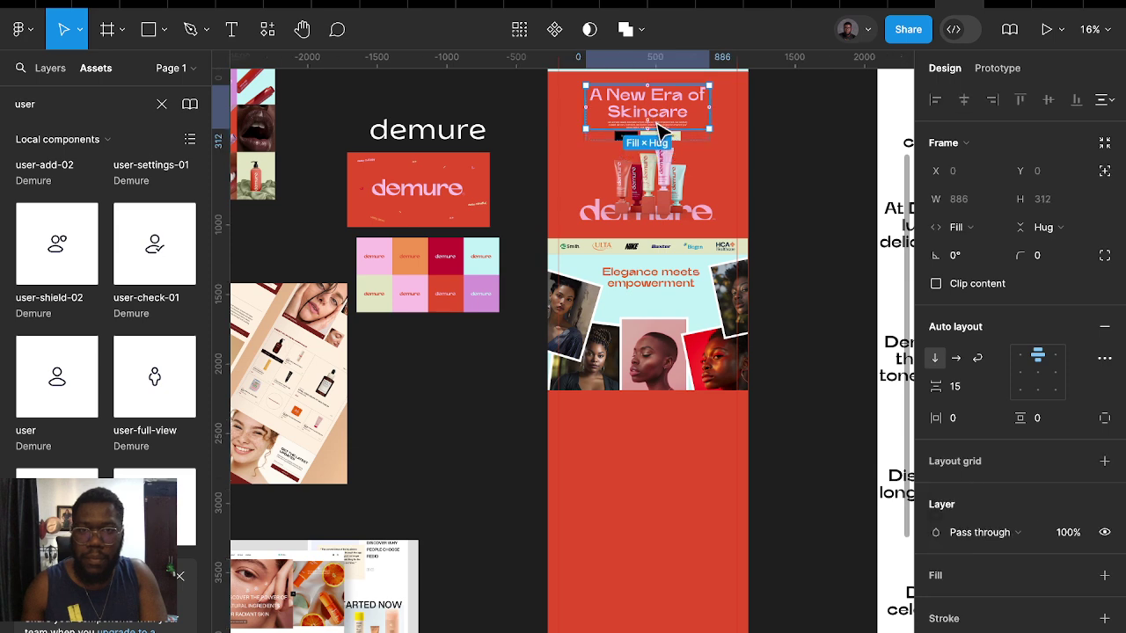
click(661, 128)
drag(661, 128, 666, 310)
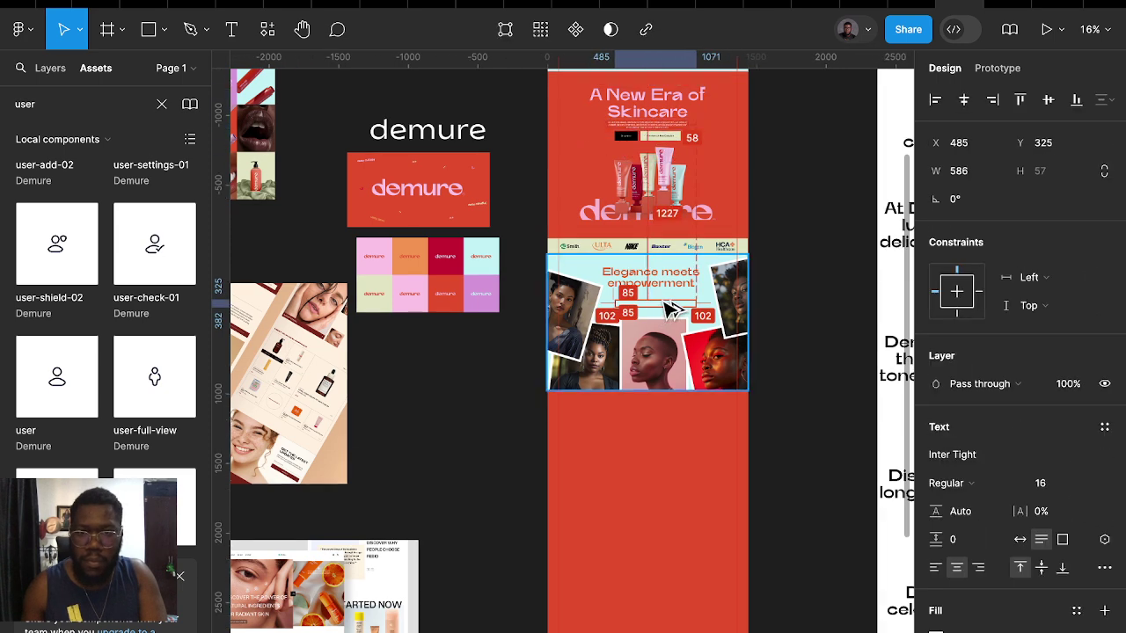
double_click(659, 302)
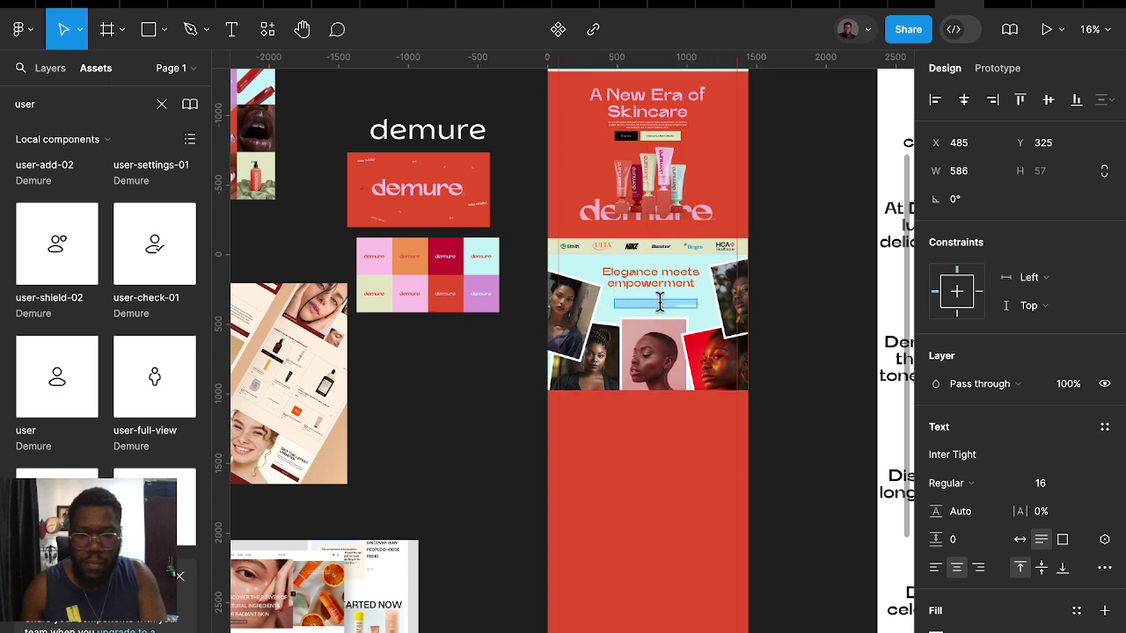
key(ctrl+v)
scroll(668, 312, up, 3)
key(Escape)
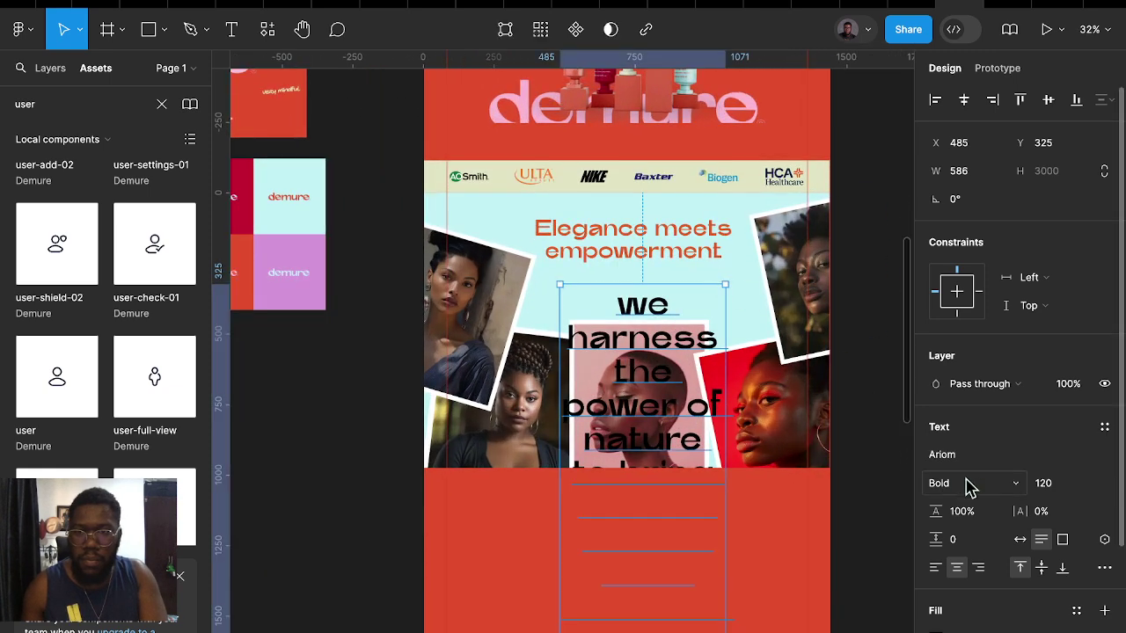
Set the paragraph font to Inter Tight Regular, size 16
click(971, 468)
text(in)
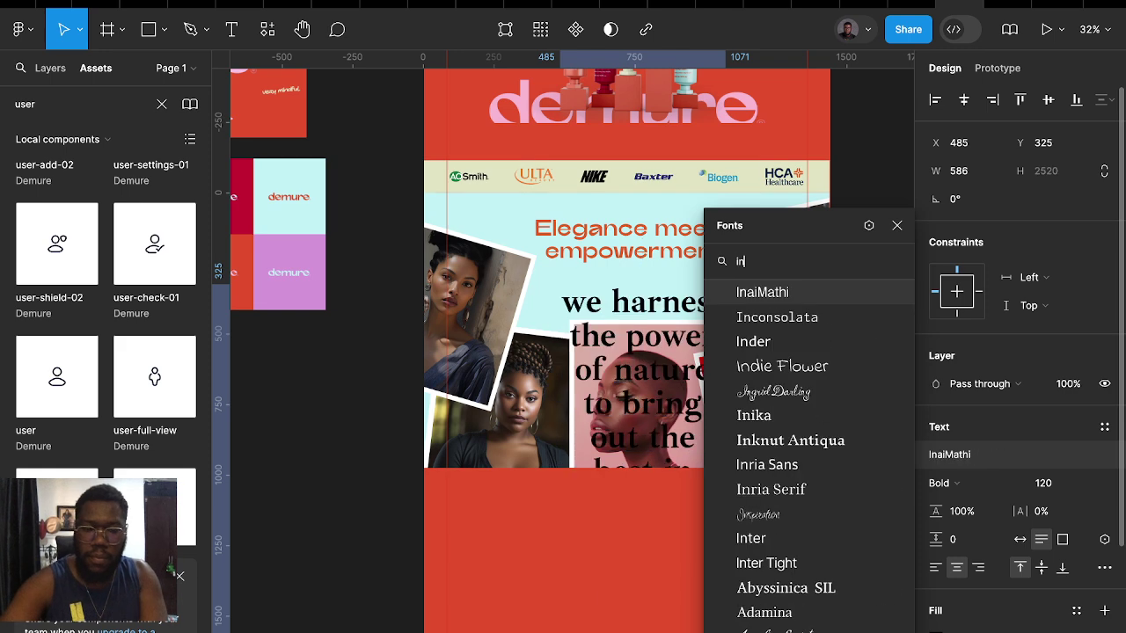
text(ter)
click(766, 317)
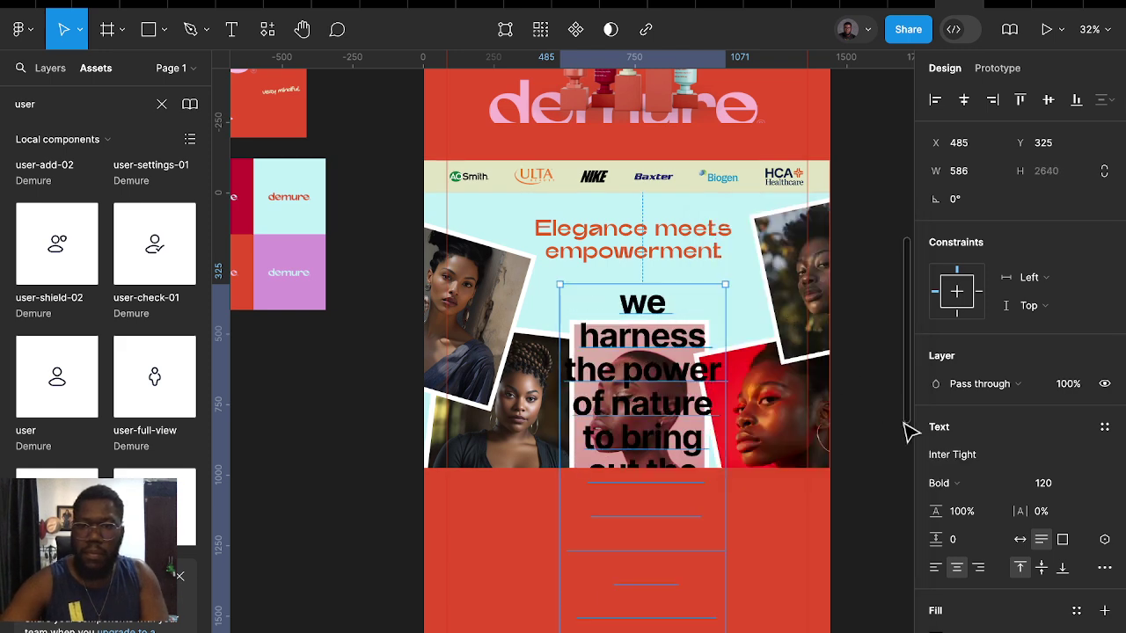
click(950, 457)
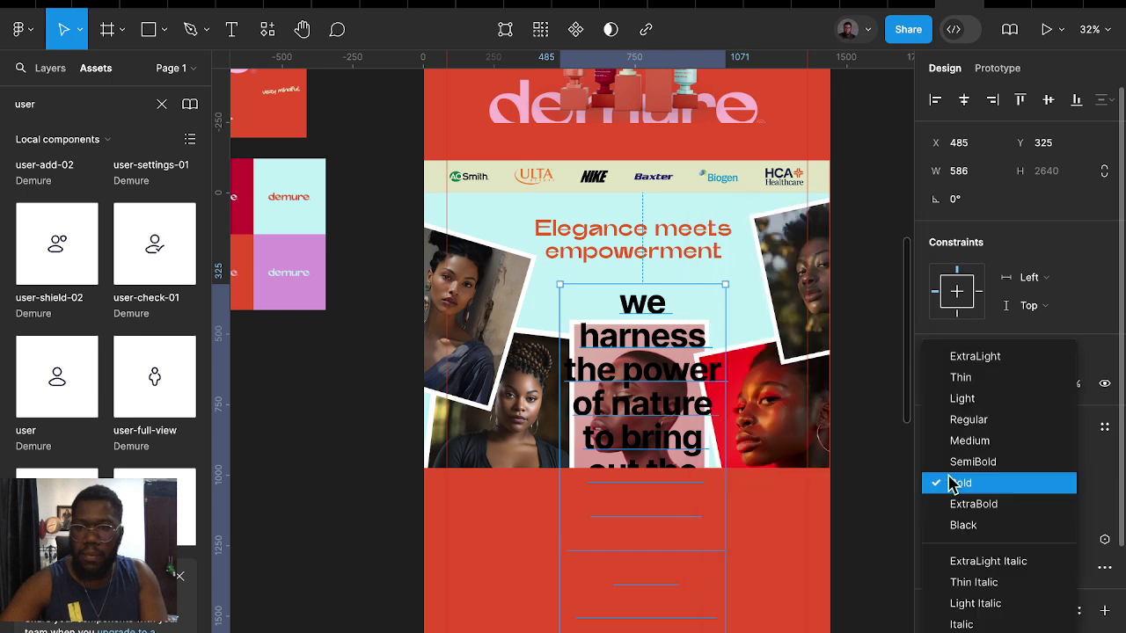
click(943, 483)
click(964, 423)
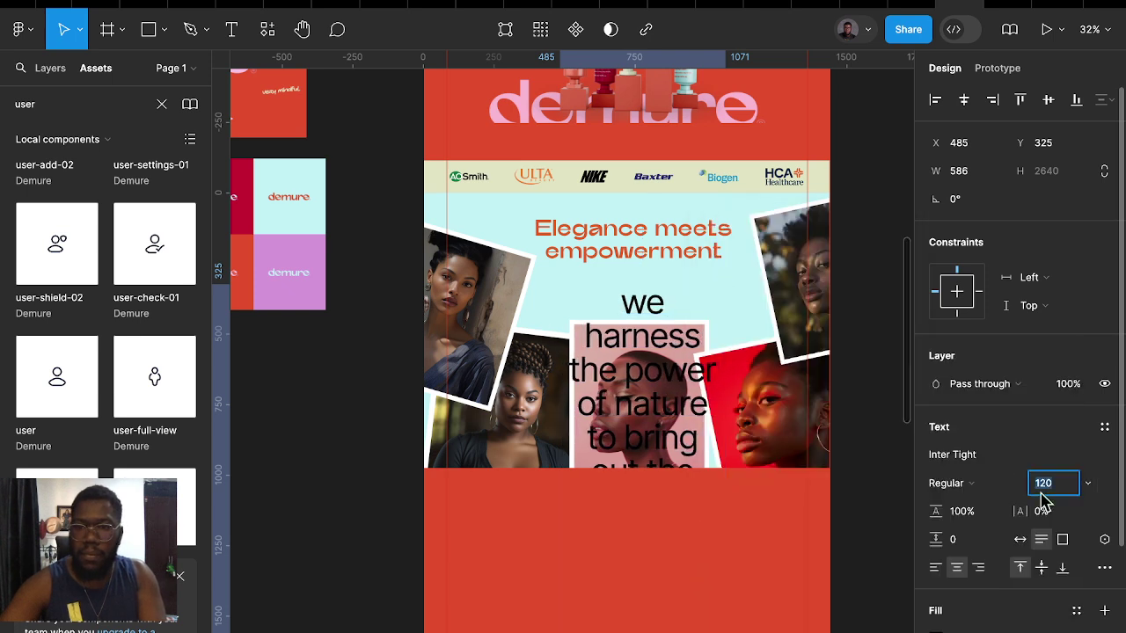
text(16)
key(Return)
Position the paragraph just below the 'Elegance meets empowerment' heading
scroll(492, 157, up, 1)
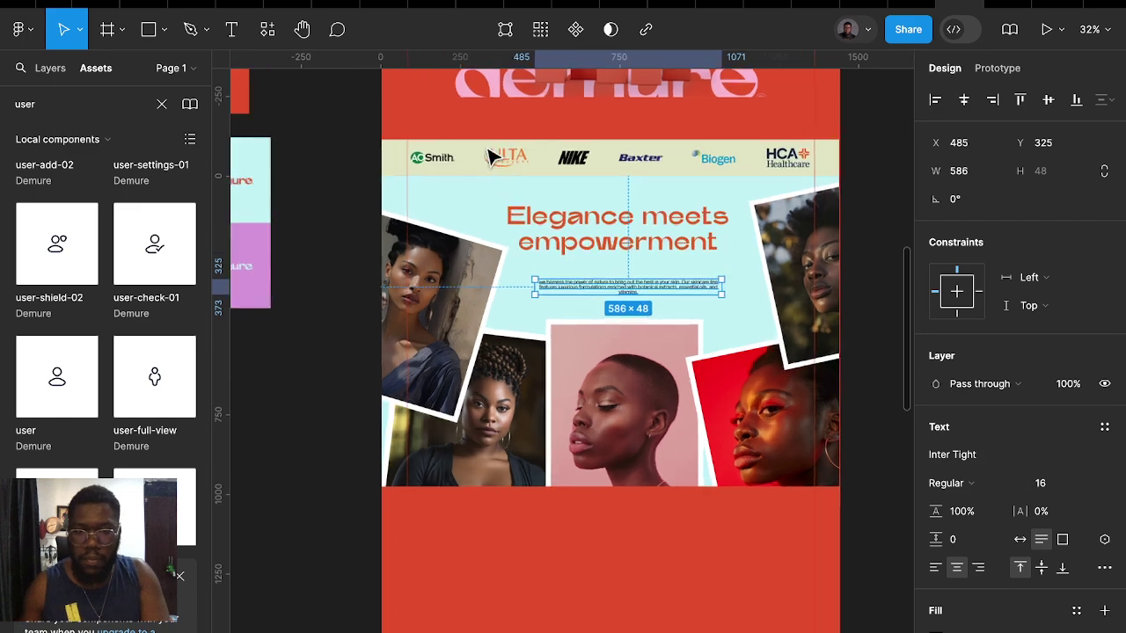
scroll(492, 156, up, 3)
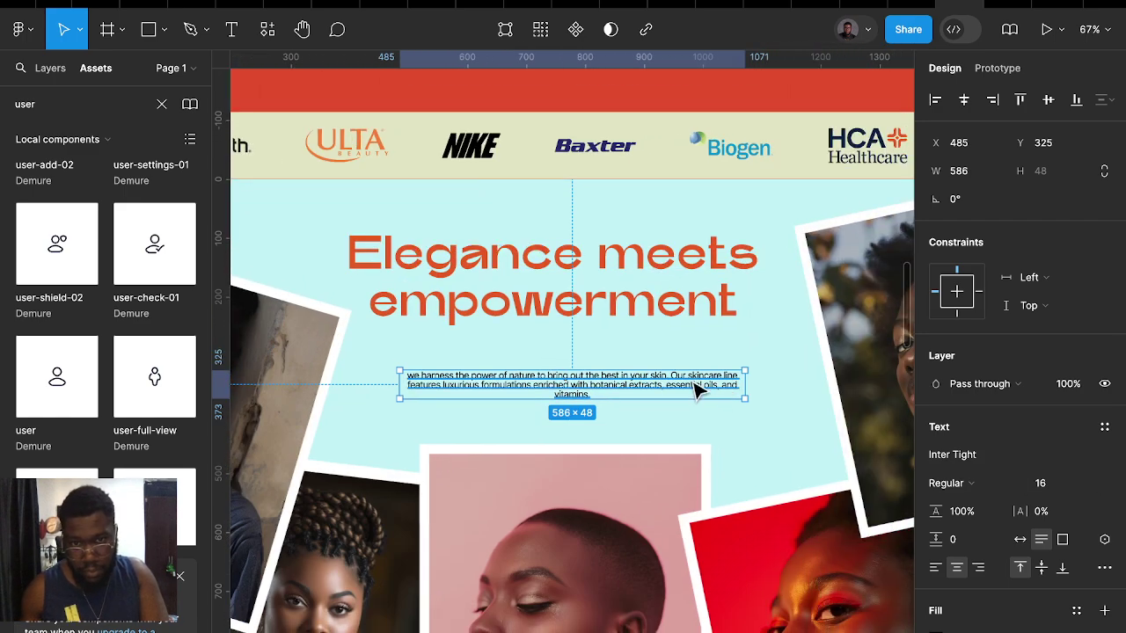
mouse_move(695, 390)
mouse_down()
mouse_move(678, 357)
mouse_move(692, 360)
mouse_up()
scroll(691, 360, down, 3)
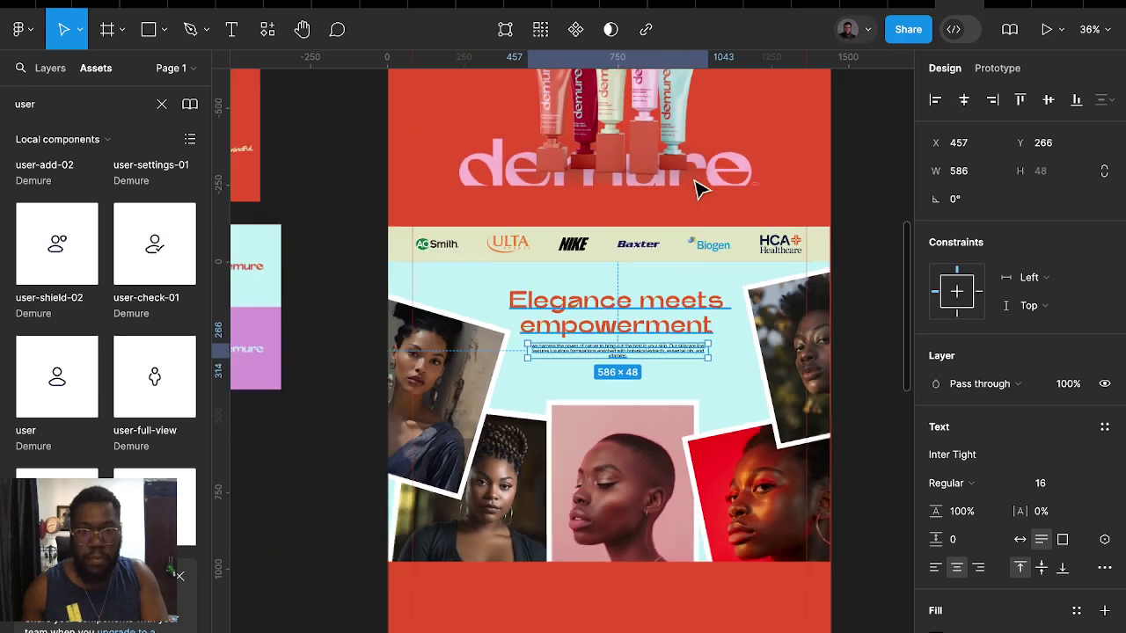
scroll(695, 189, up, 3)
double_click(628, 214)
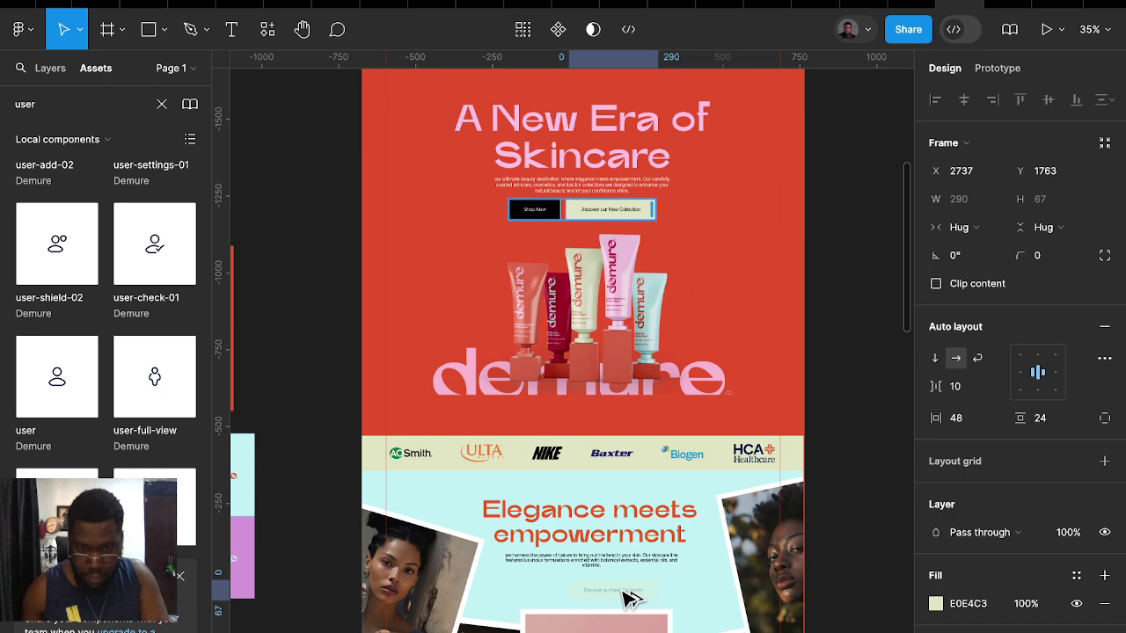
Drag the 'Discover our New Collection' button to sit below the paragraph
drag(610, 209, 616, 585)
scroll(613, 580, down, 1)
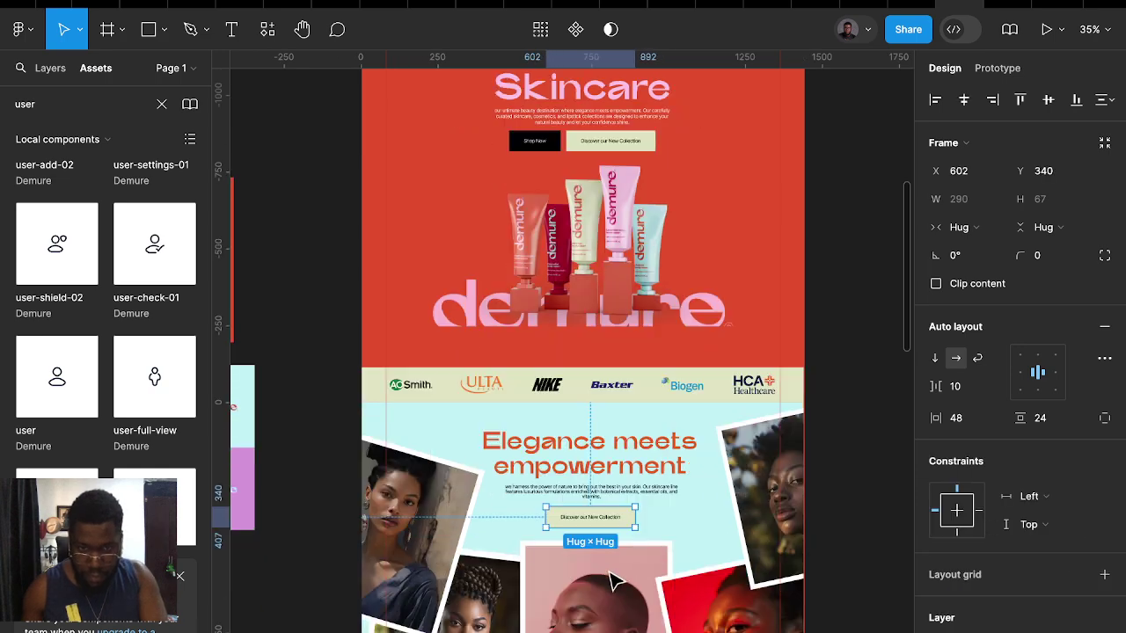
scroll(616, 502, up, 5)
Set the paragraph's line height to 120%
click(612, 501)
text(120)
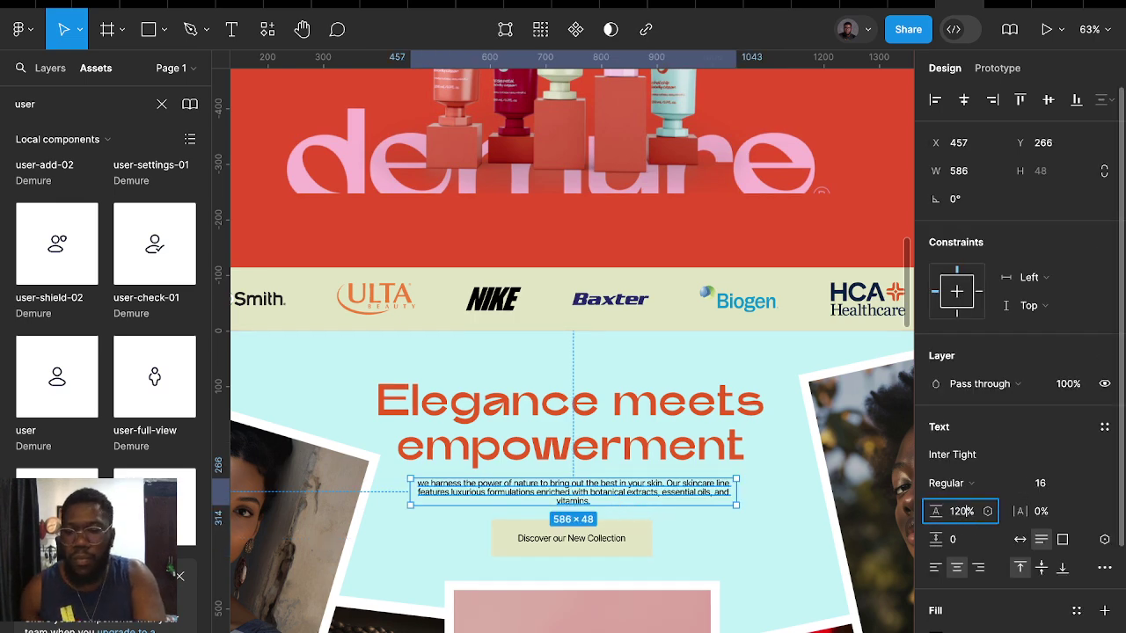
key(Return)
scroll(967, 525, up, 1)
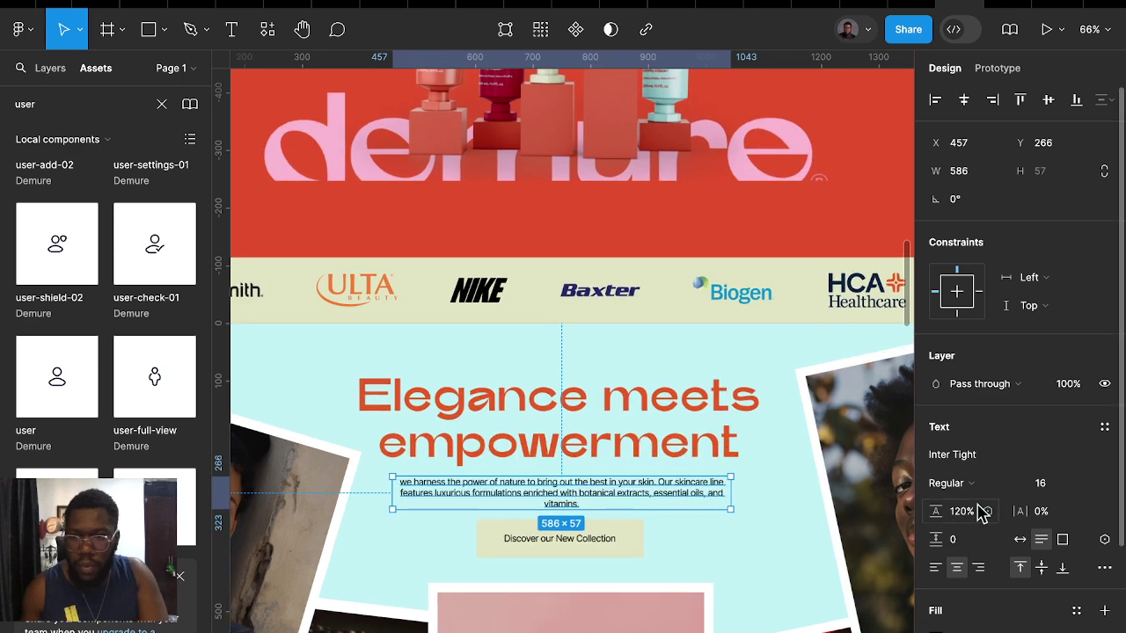
scroll(648, 533, down, 1)
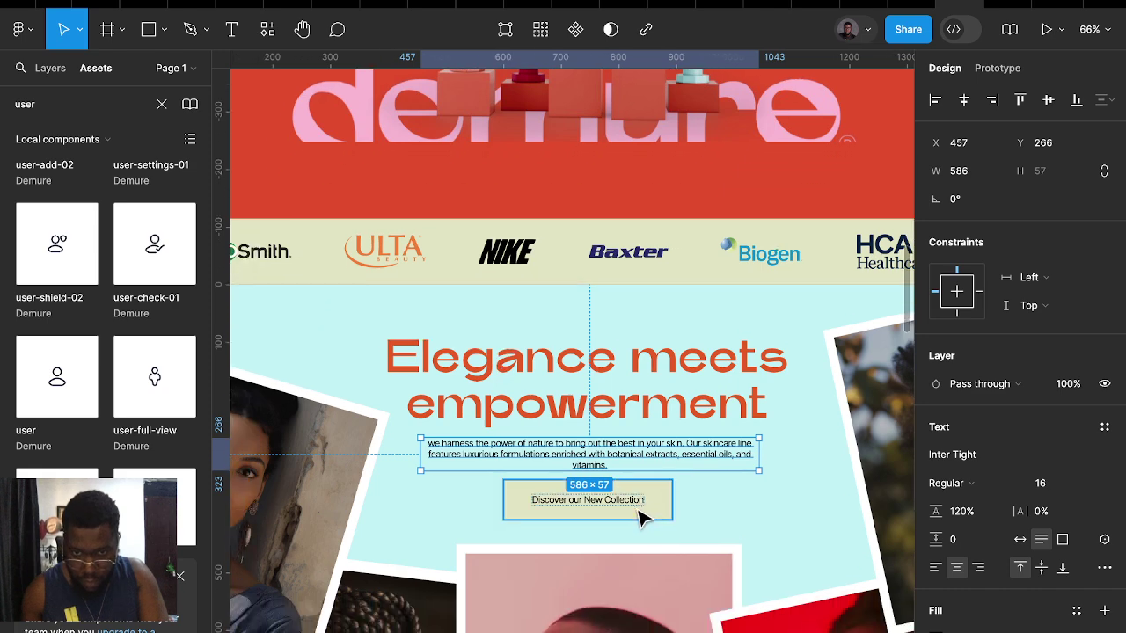
shift+click(626, 404)
Wrap the heading, paragraph and button in a vertical auto-layout stack with Shift+A
shift+click(629, 515)
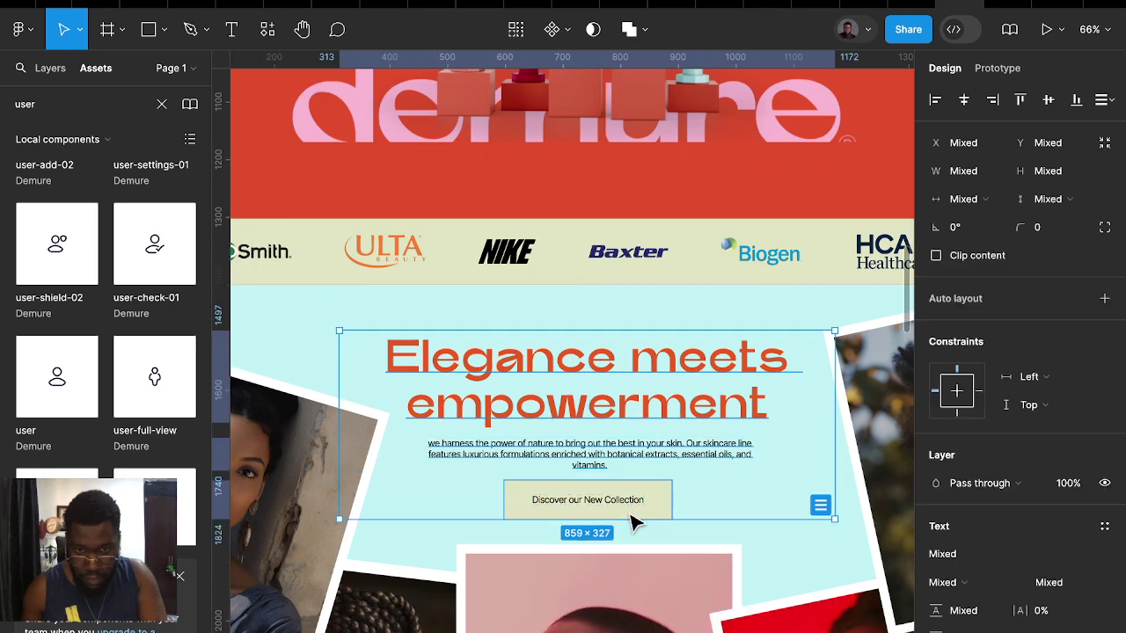
key(shift+a)
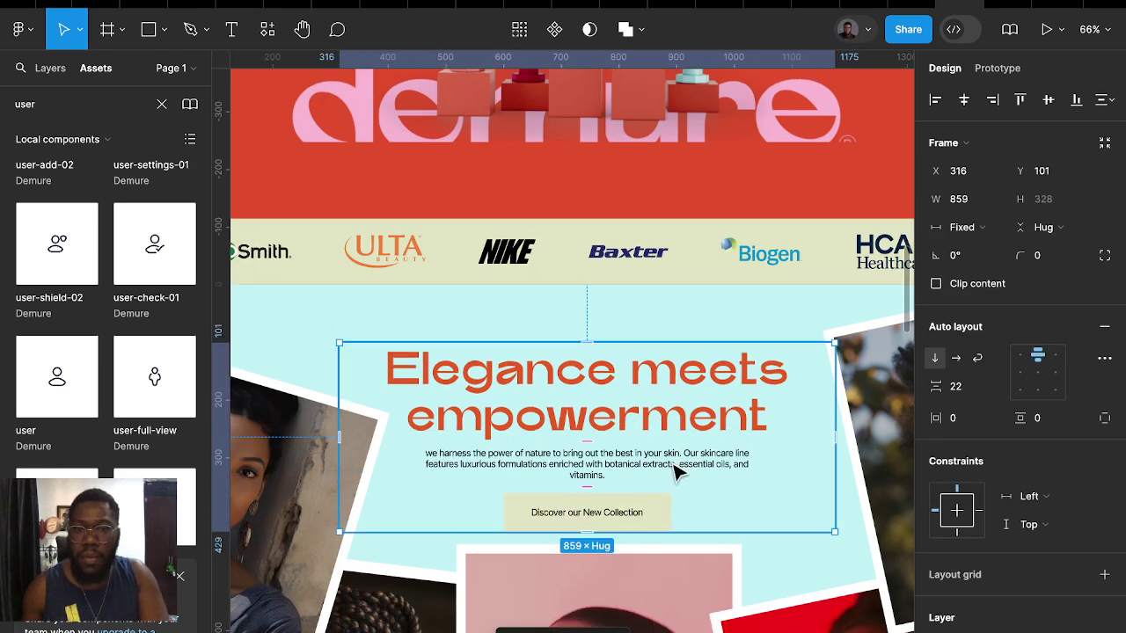
scroll(867, 407, down, 3)
ctrl+scroll(867, 406, down, 3)
scroll(792, 449, down, 2)
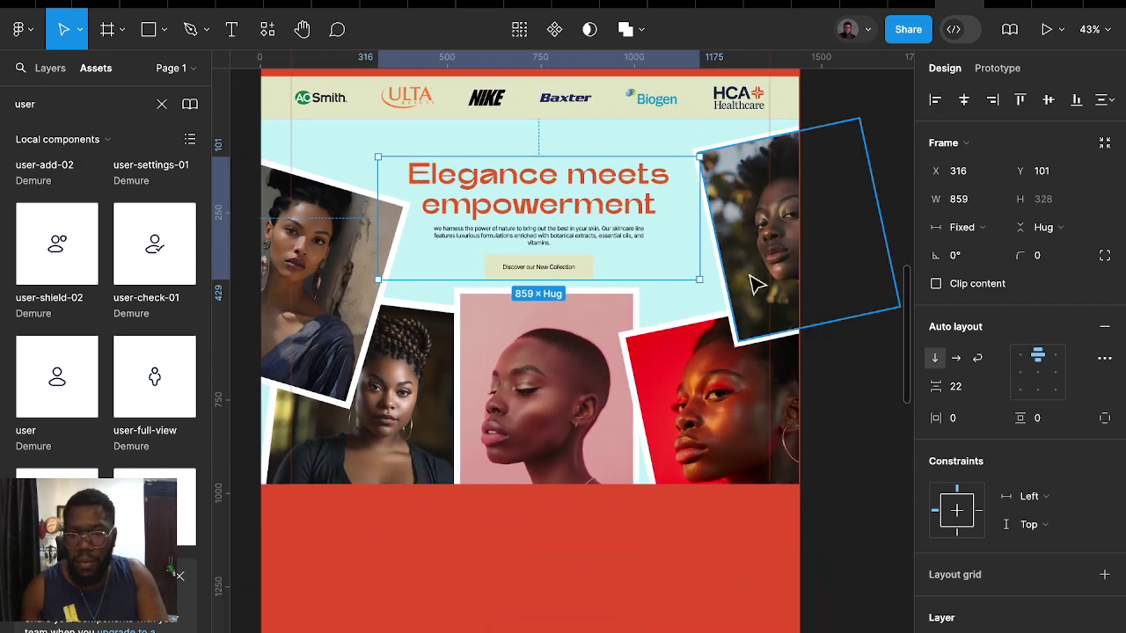
Give the five tilted photos a default drop shadow (X 0, Y 4, blur 4, spread 0)
click(754, 281)
shift+click(717, 367)
shift+click(478, 387)
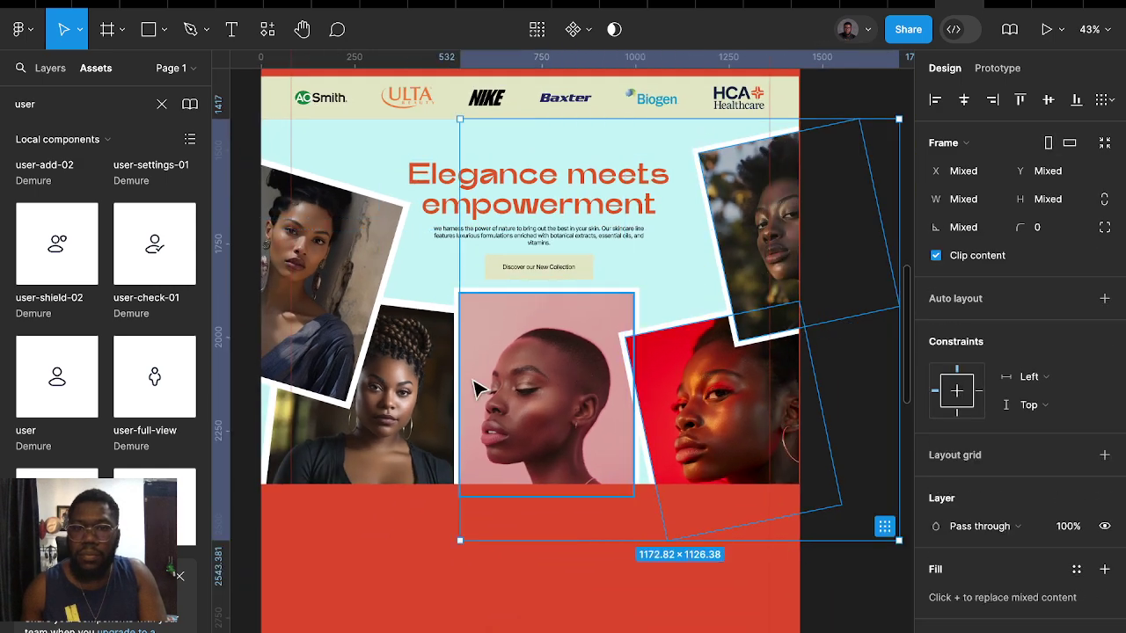
shift+click(411, 409)
shift+click(359, 244)
scroll(983, 547, down, 3)
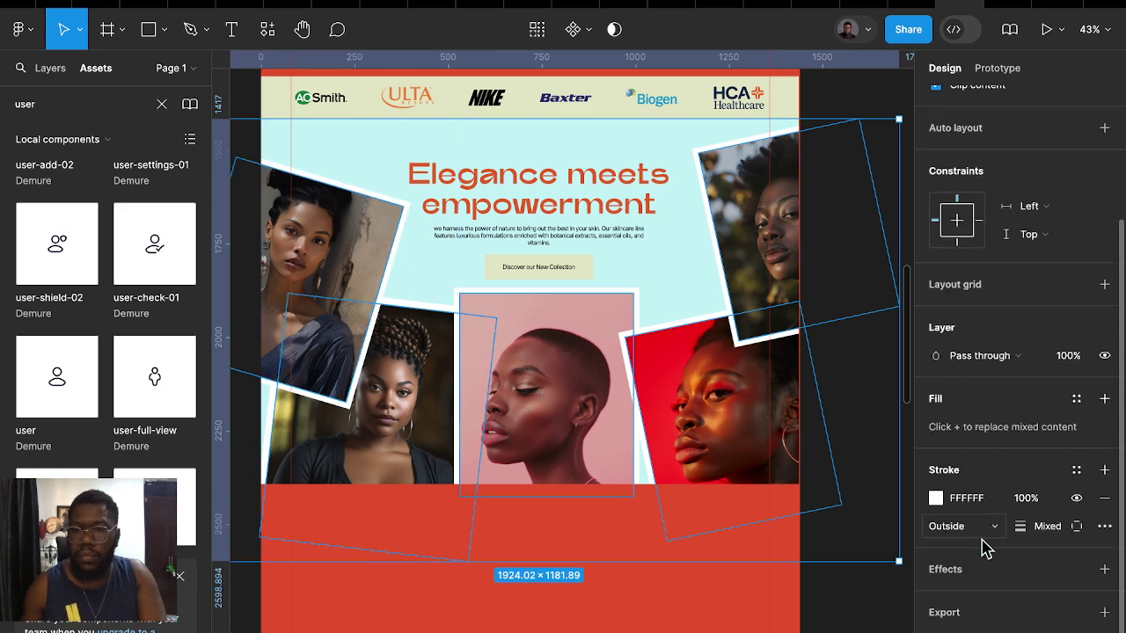
click(971, 572)
click(936, 597)
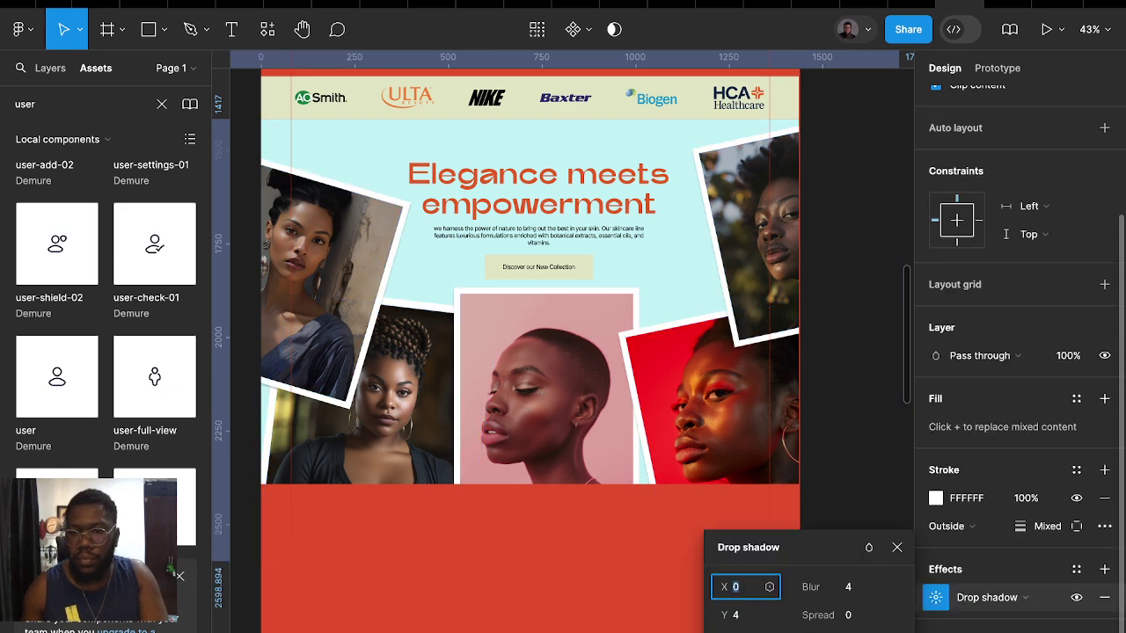
click(840, 616)
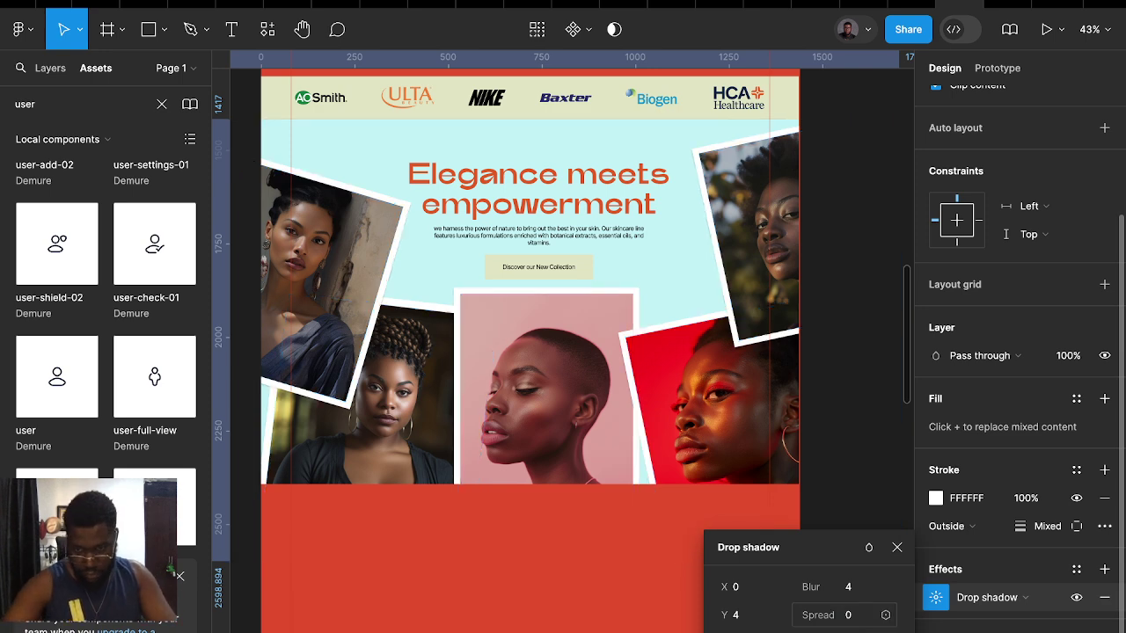
click(852, 421)
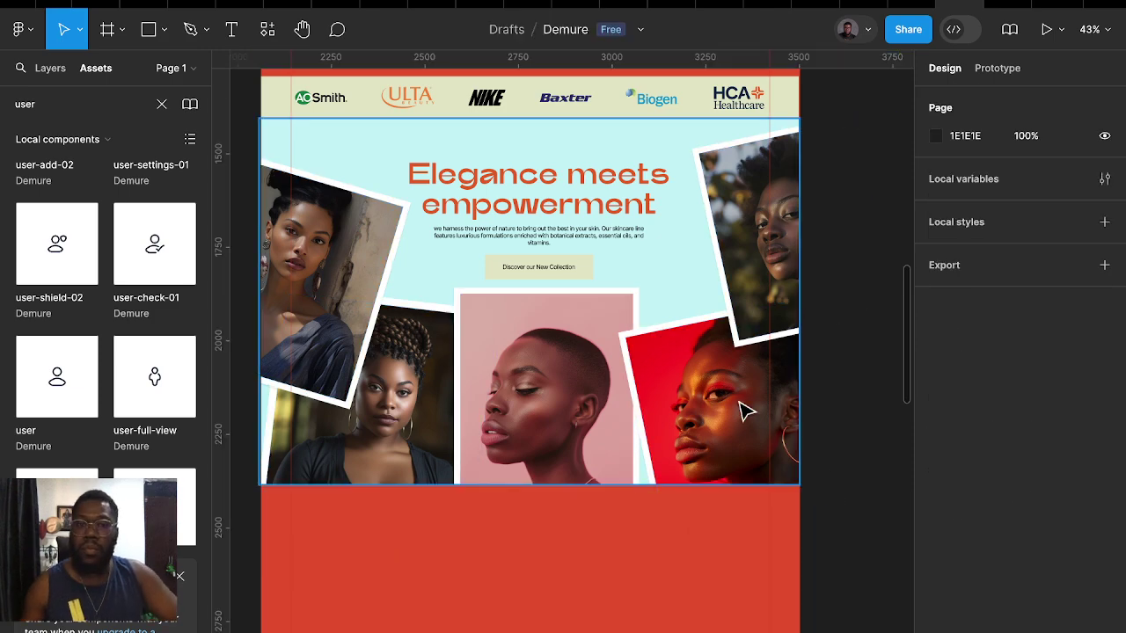
Pan over to Frame 11 and select its website copy text layer
ctrl+scroll(745, 412, down, 1)
ctrl+scroll(717, 431, down, 3)
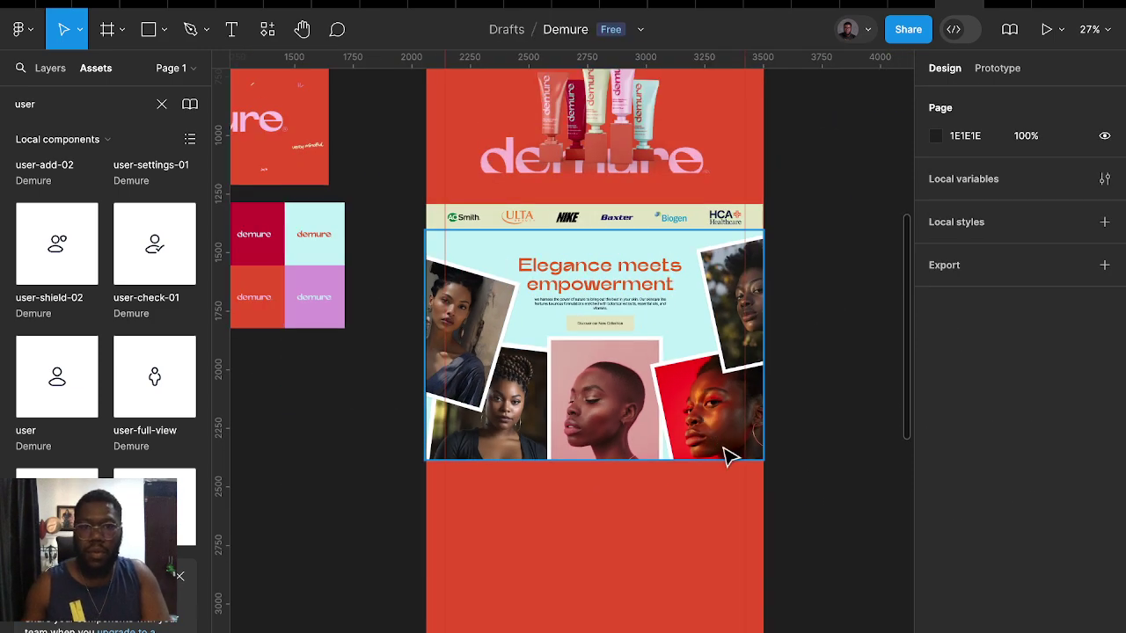
scroll(708, 435, down, 3)
ctrl+scroll(695, 421, down, 3)
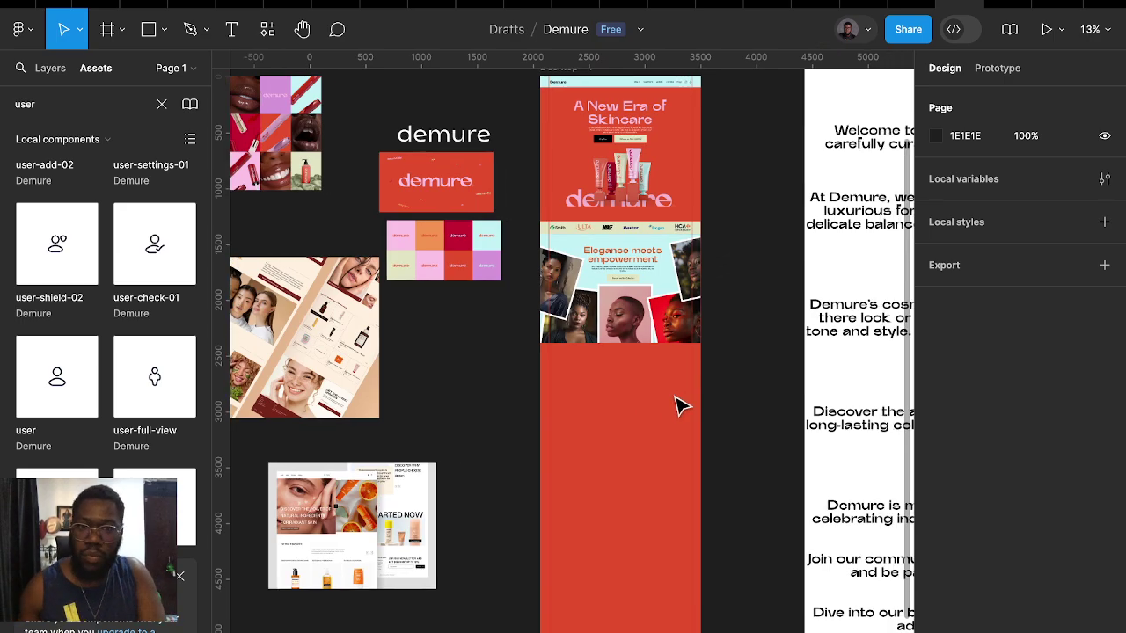
scroll(704, 378, right, 5)
ctrl+scroll(726, 317, down, 2)
ctrl+scroll(721, 304, down, 2)
scroll(708, 281, right, 5)
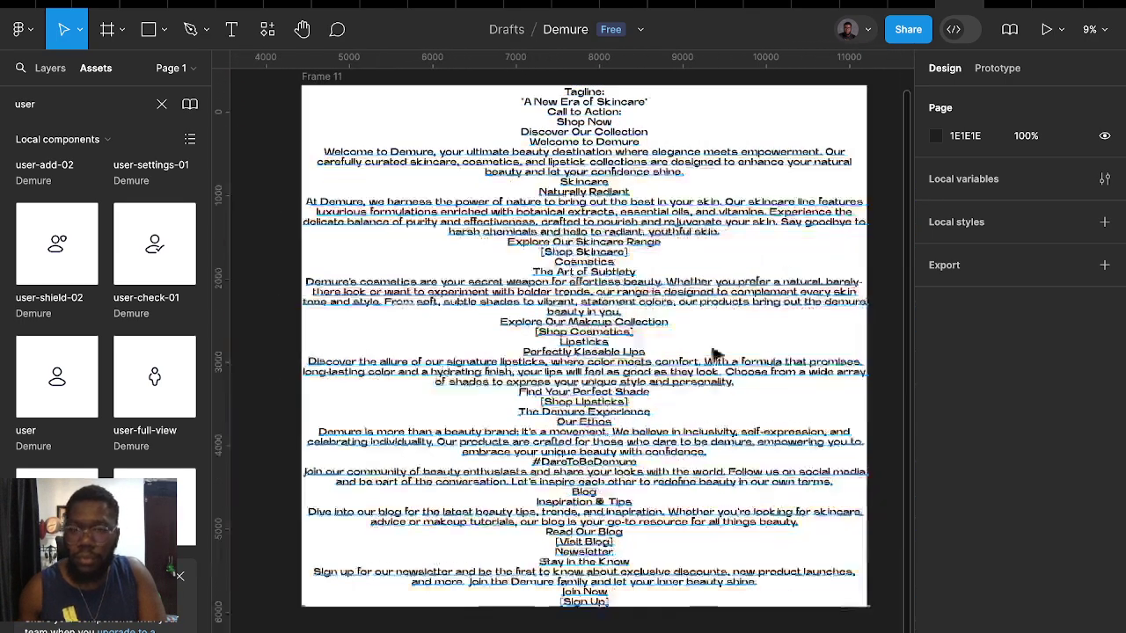
ctrl+scroll(618, 255, up, 5)
click(638, 316)
Highlight the 'Explore Our Skincare Range' line, then exit text editing
ctrl+scroll(648, 319, down, 3)
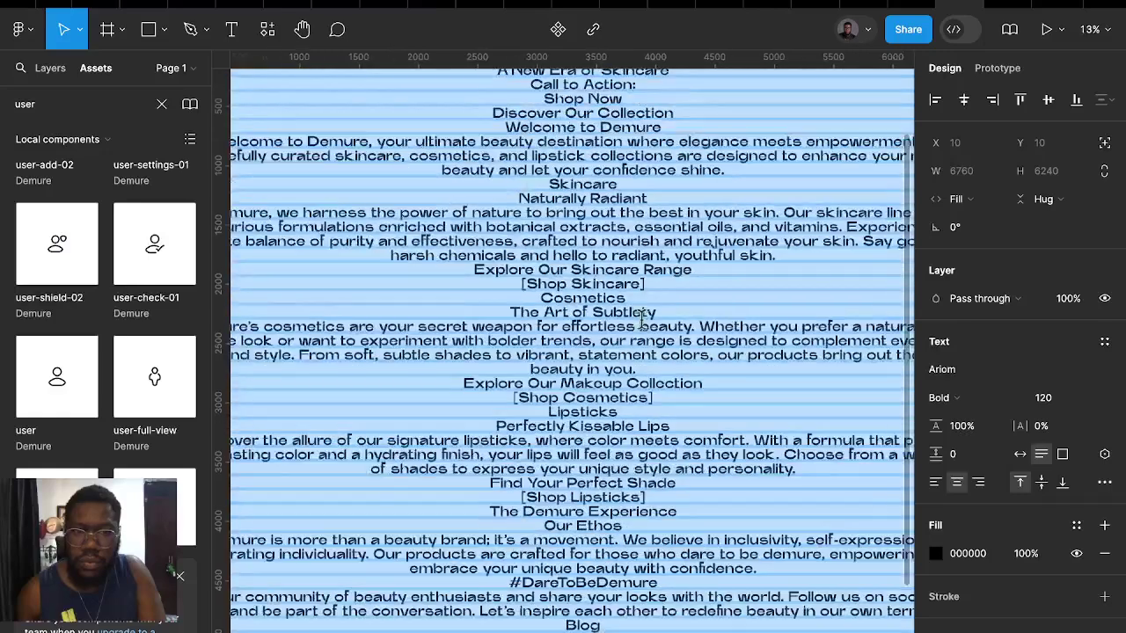
scroll(647, 319, left, 2)
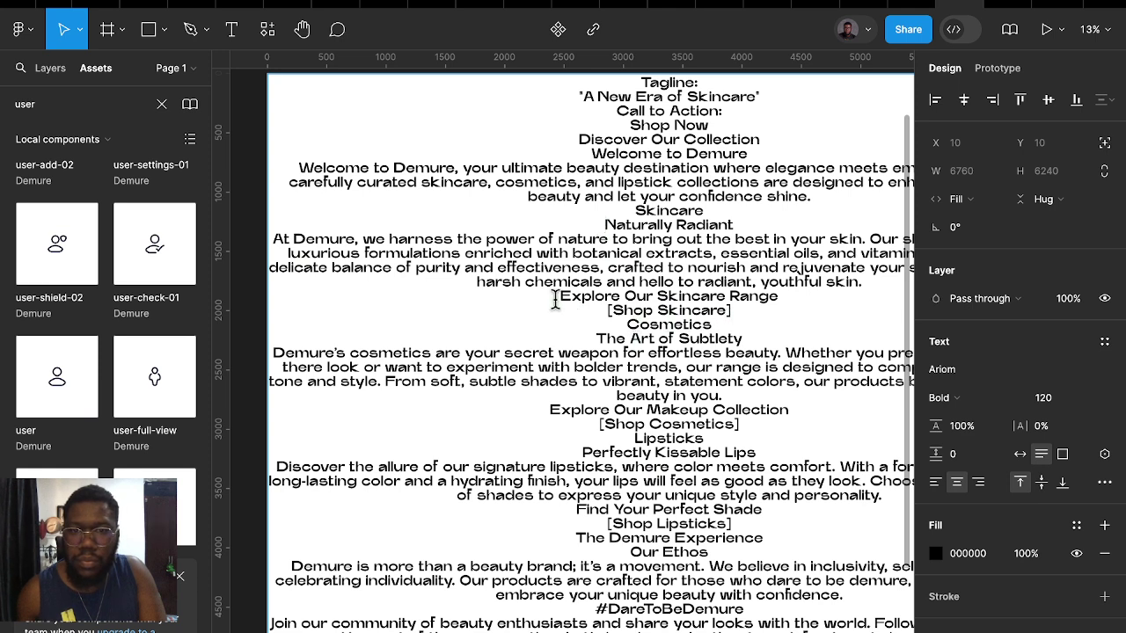
drag(561, 296, 791, 296)
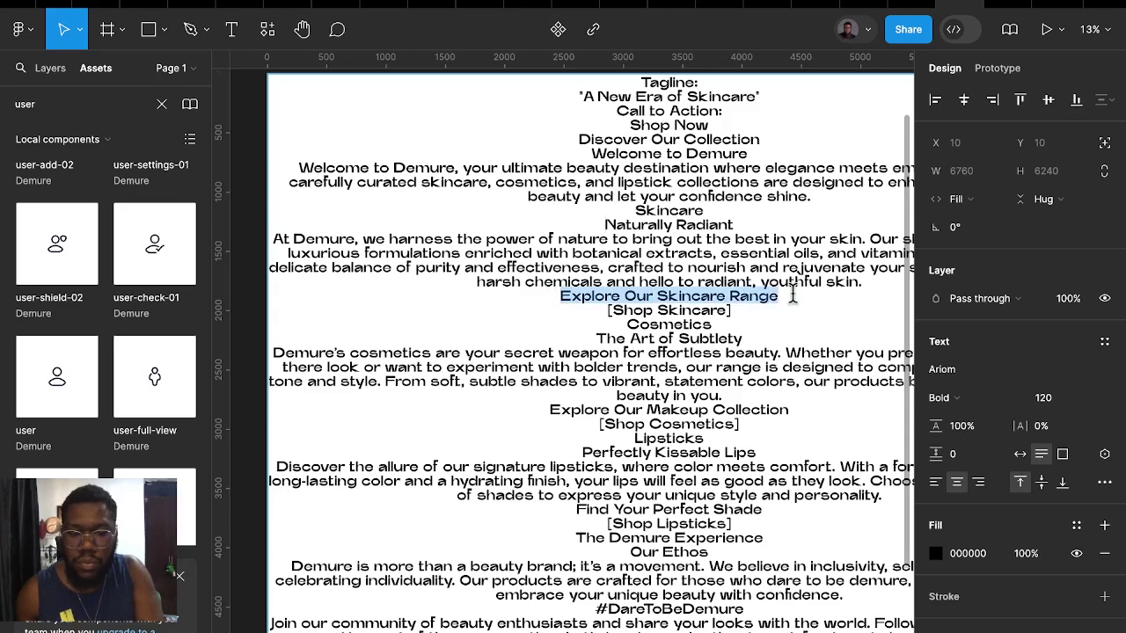
scroll(792, 297, left, 4)
scroll(766, 314, left, 5)
key(Escape)
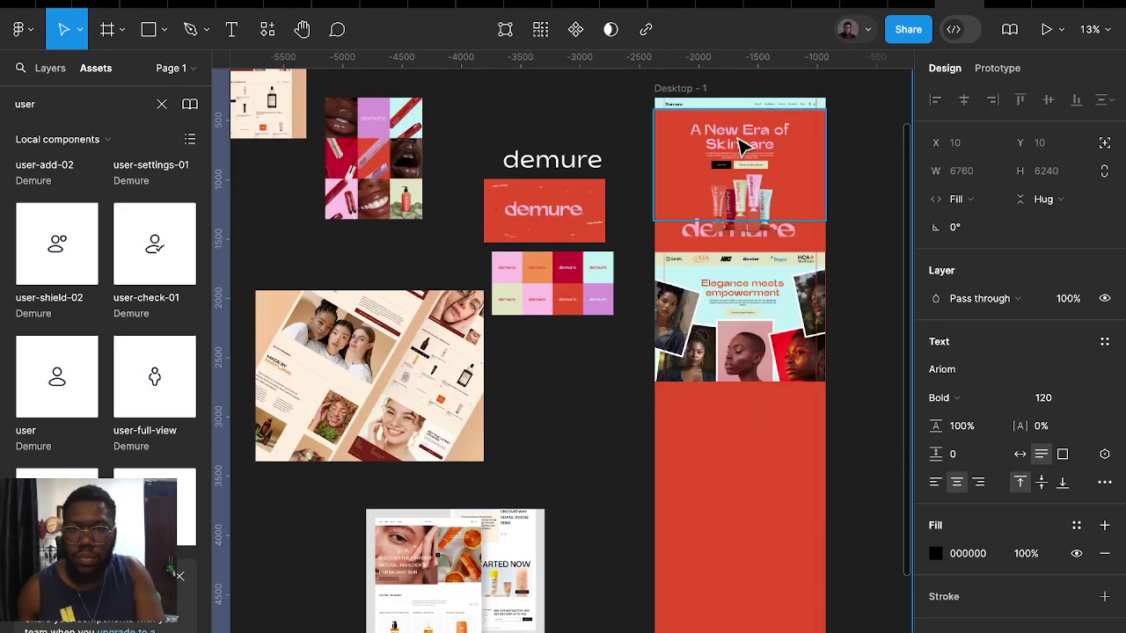
Duplicate the hero heading into the red section and retype it 'Explore Our Skincare Range'
click(741, 145)
drag(761, 339, 742, 420)
mouse_move(756, 140)
mouse_down()
mouse_move(765, 176)
mouse_move(779, 179)
mouse_up()
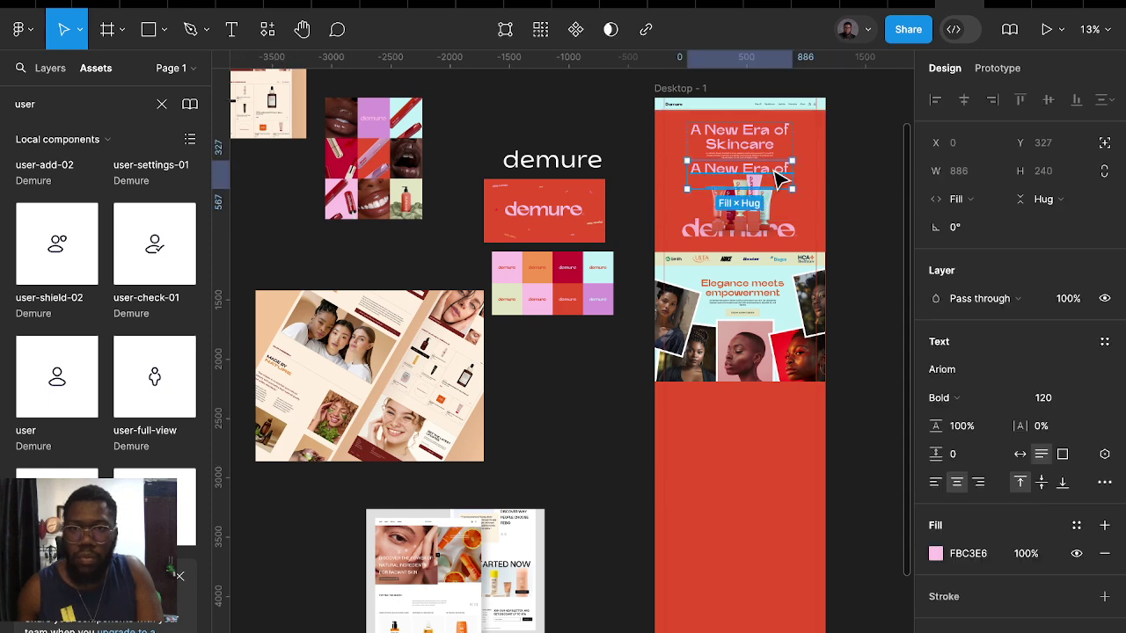
drag(757, 446, 749, 443)
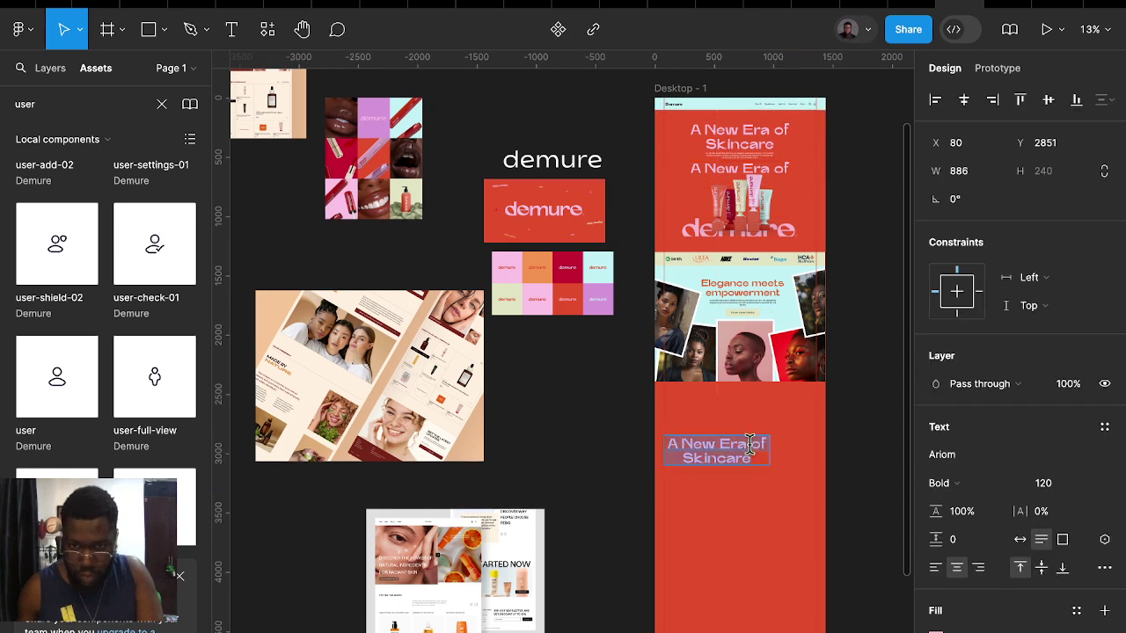
text(Explore Our Skincare Range)
key(Escape)
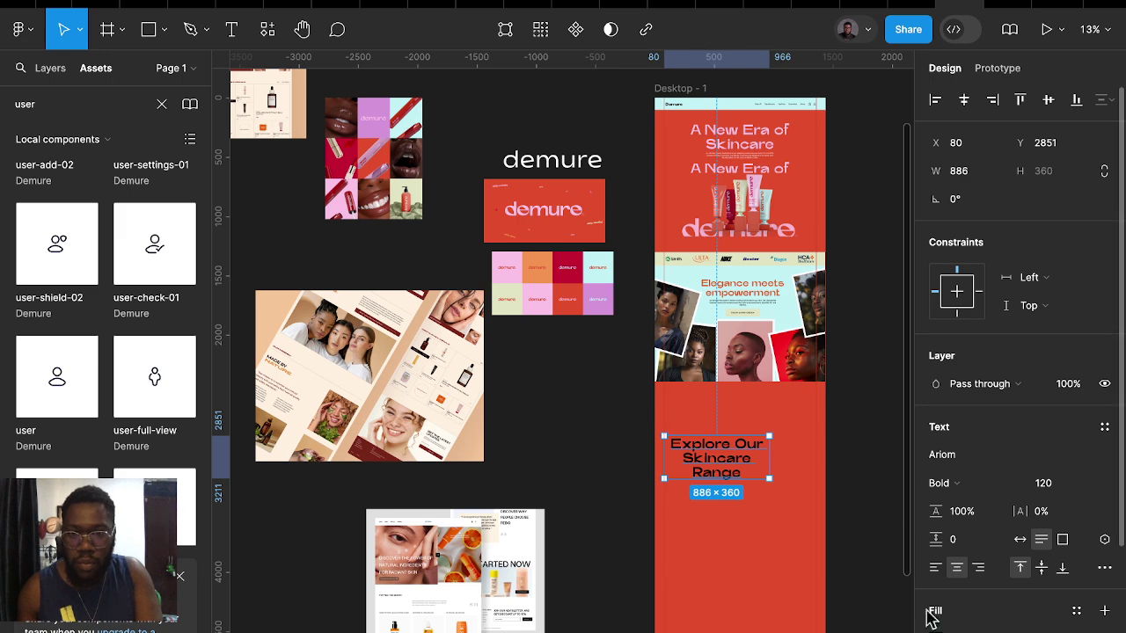
Make the new heading pink (251 195 230) at font size 48
click(939, 629)
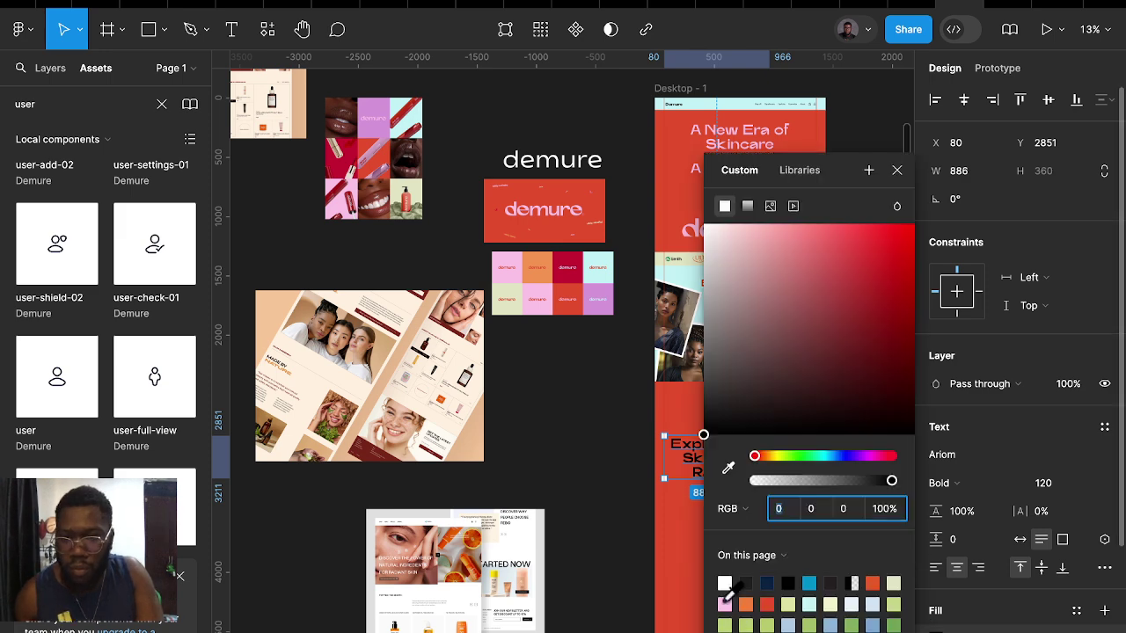
key(Escape)
click(725, 606)
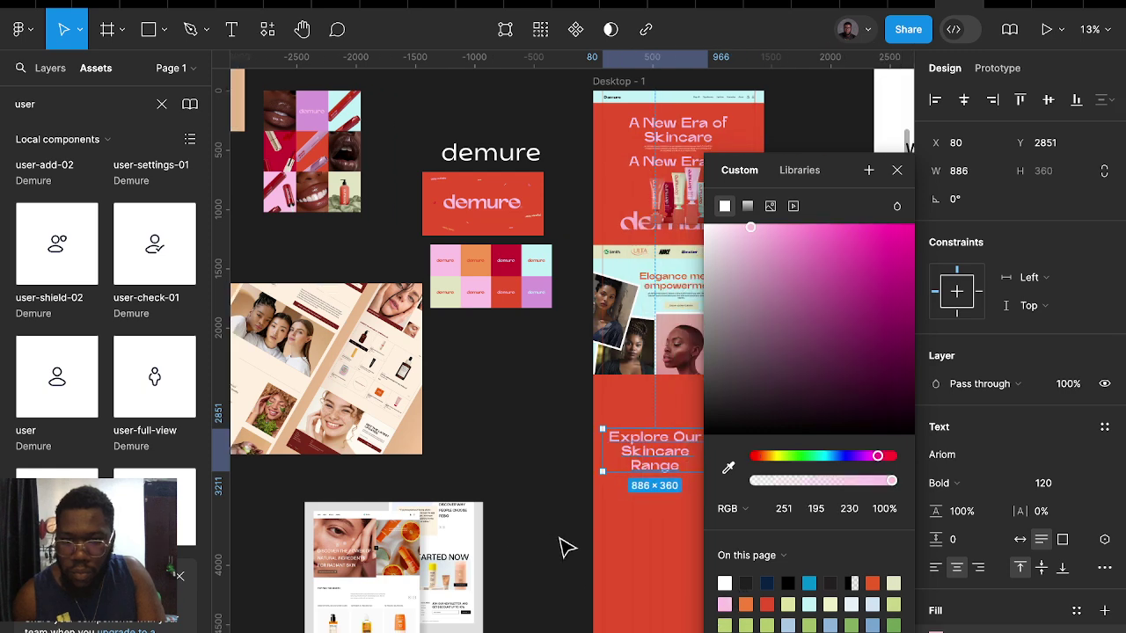
scroll(563, 546, right, 4)
click(1059, 484)
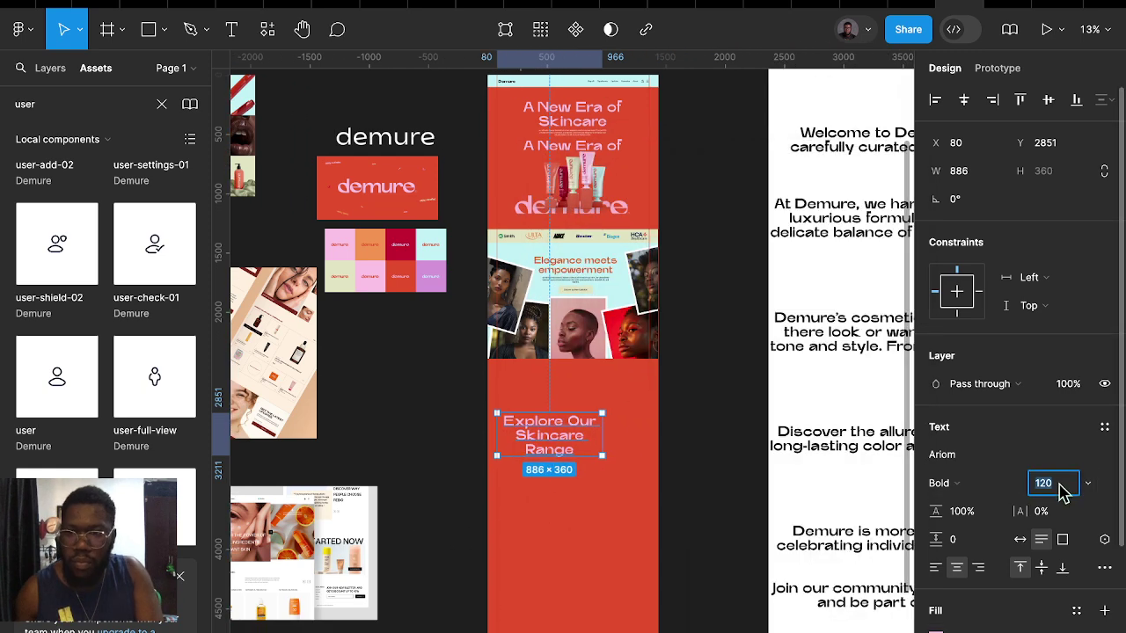
text(48)
key(Return)
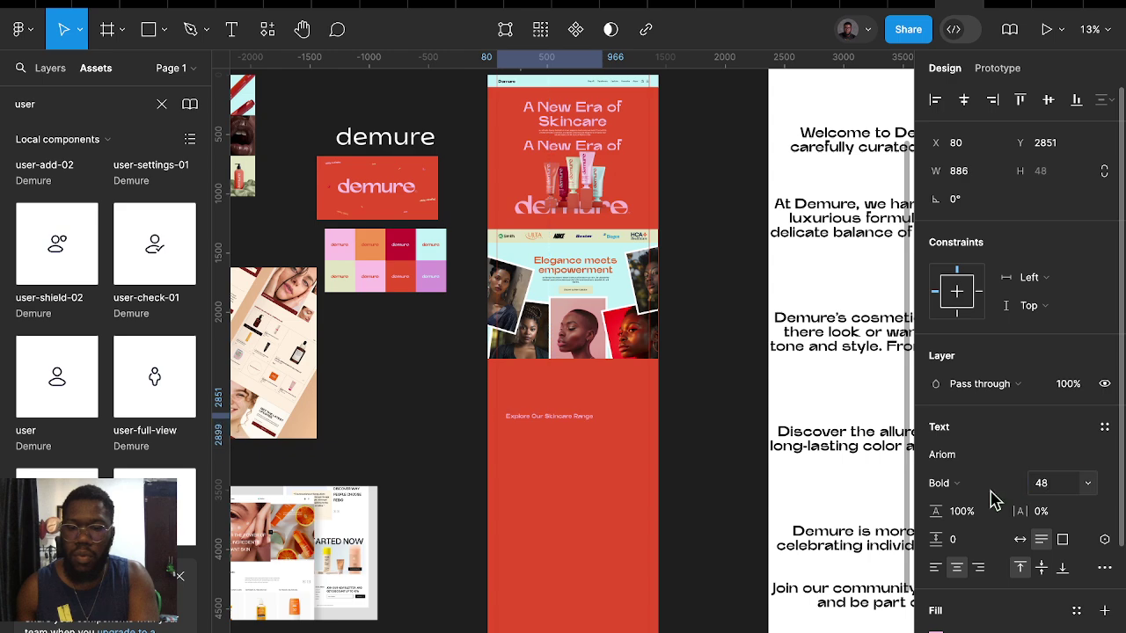
scroll(610, 431, up, 2)
scroll(618, 429, up, 3)
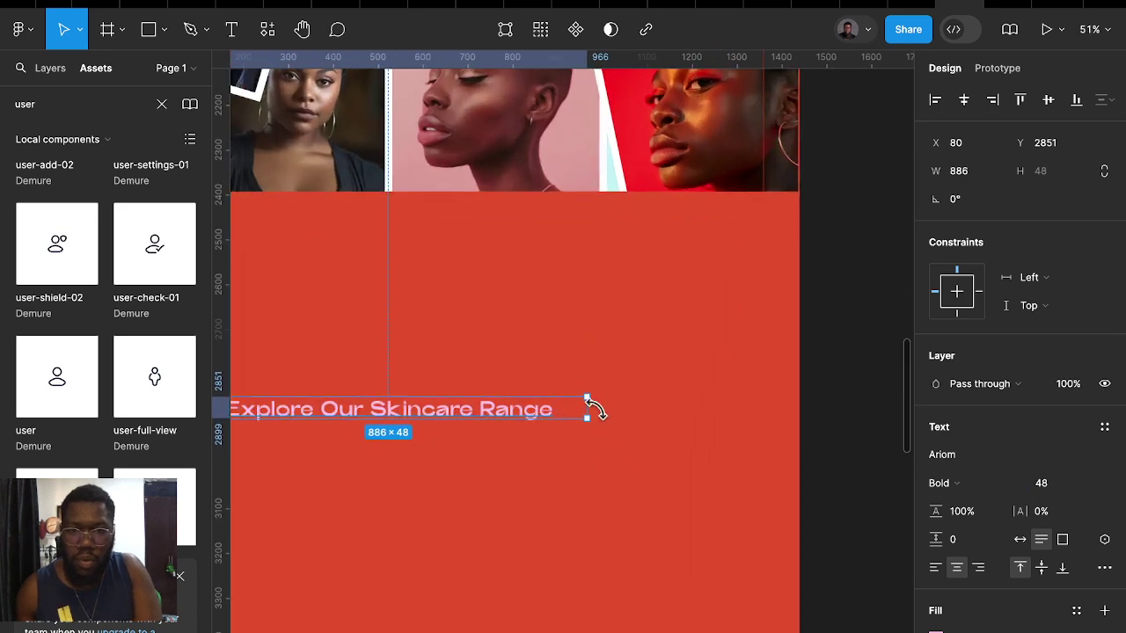
Narrow the heading box to 772 wide and place it below the photo collage
mouse_move(587, 409)
mouse_down()
mouse_move(502, 414)
mouse_move(536, 414)
mouse_move(580, 261)
mouse_up()
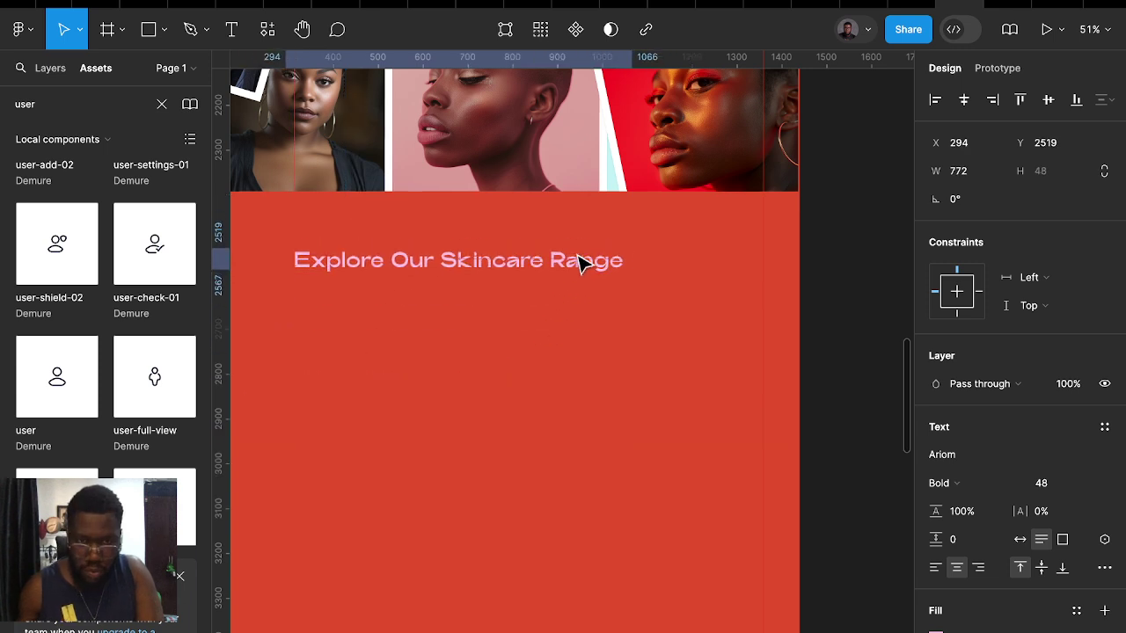
scroll(580, 261, down, 2)
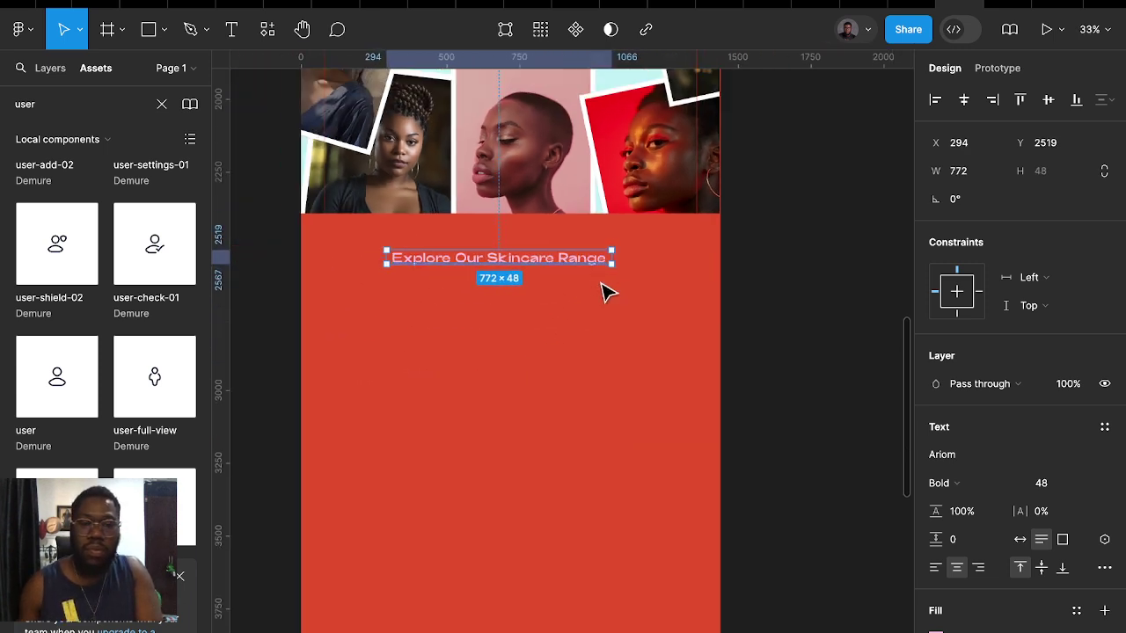
scroll(605, 290, down, 2)
drag(595, 269, 593, 271)
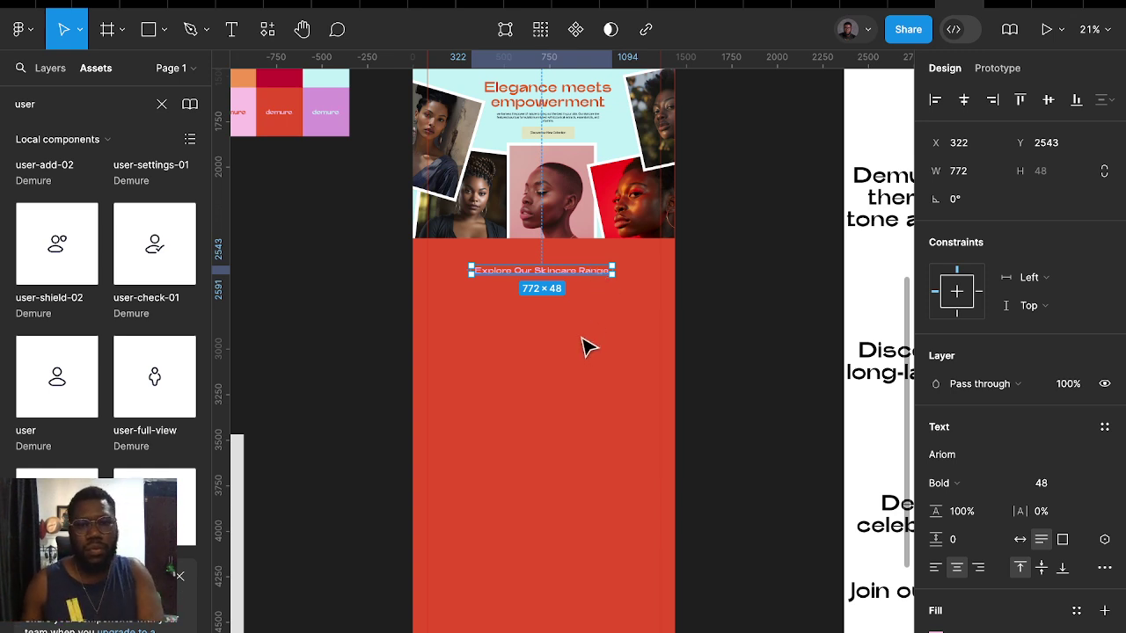
Pan around the canvas, clear the selection, and bring up the Plugins resources panel
scroll(596, 333, down, 1)
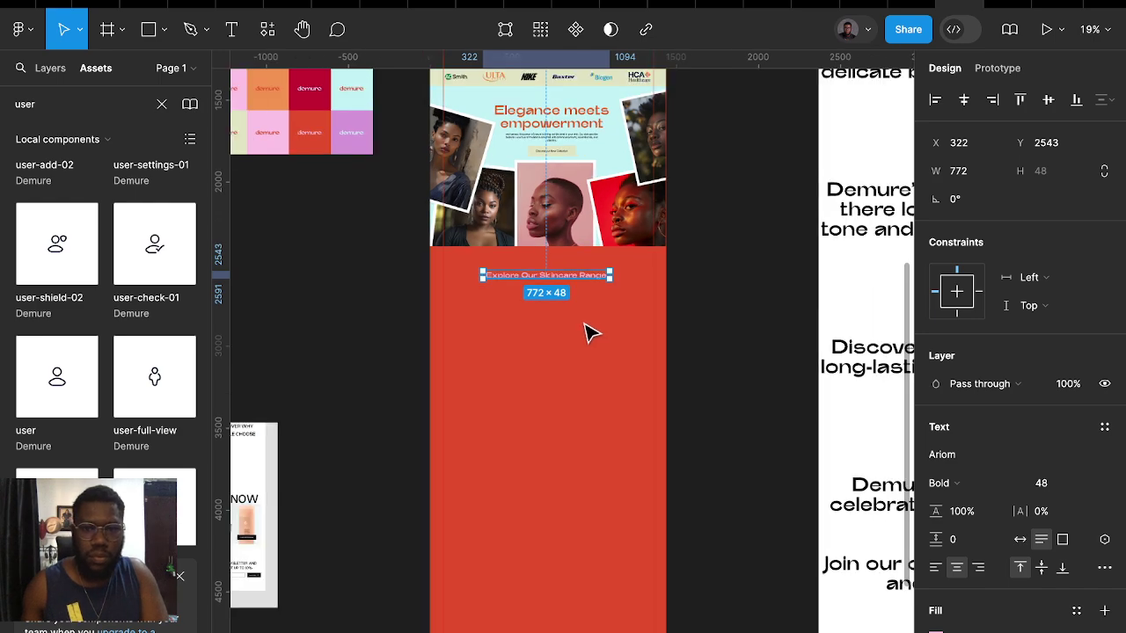
scroll(589, 332, right, 5)
scroll(593, 333, right, 5)
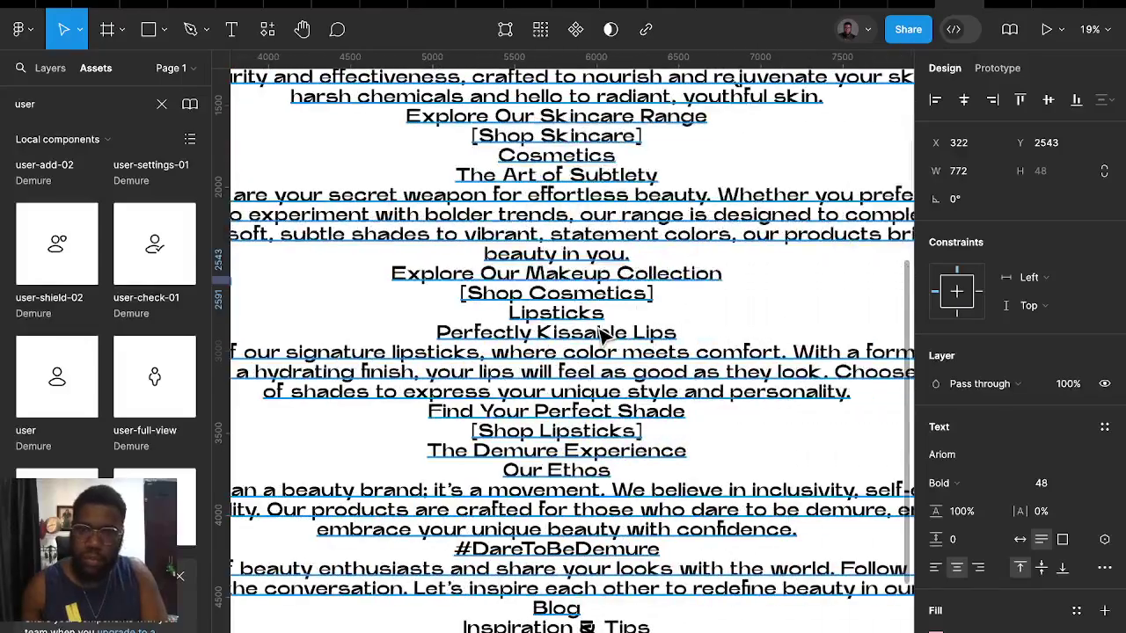
scroll(596, 333, left, 1)
scroll(596, 332, left, 3)
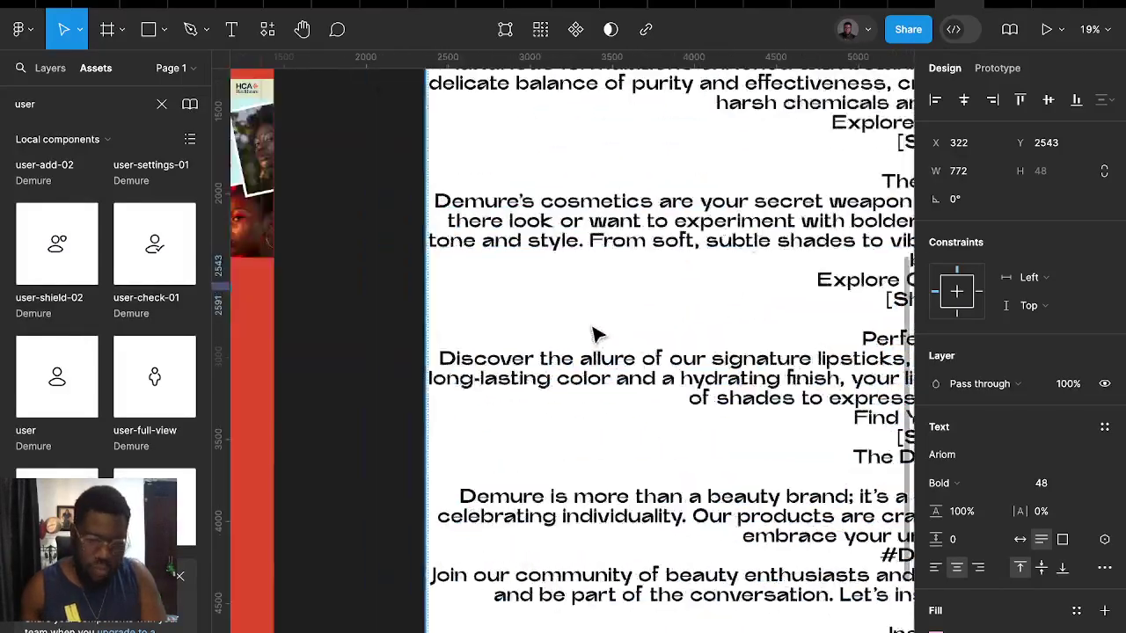
scroll(596, 333, left, 4)
scroll(585, 327, left, 1)
scroll(571, 321, left, 3)
scroll(554, 308, up, 2)
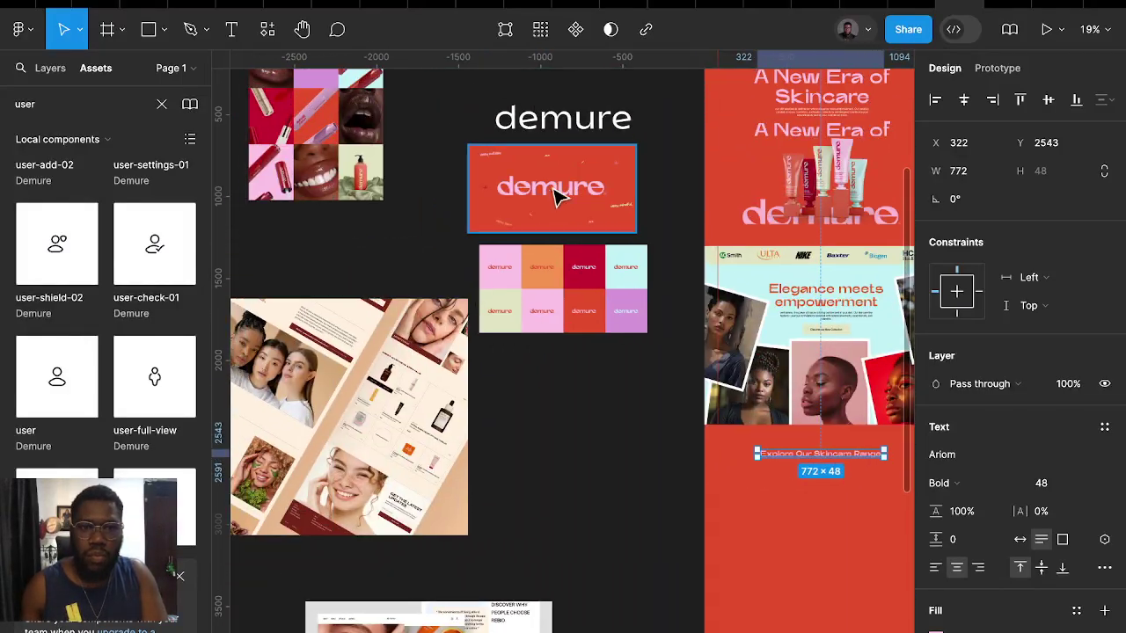
scroll(528, 198, left, 3)
scroll(475, 202, up, 2)
scroll(440, 211, up, 10)
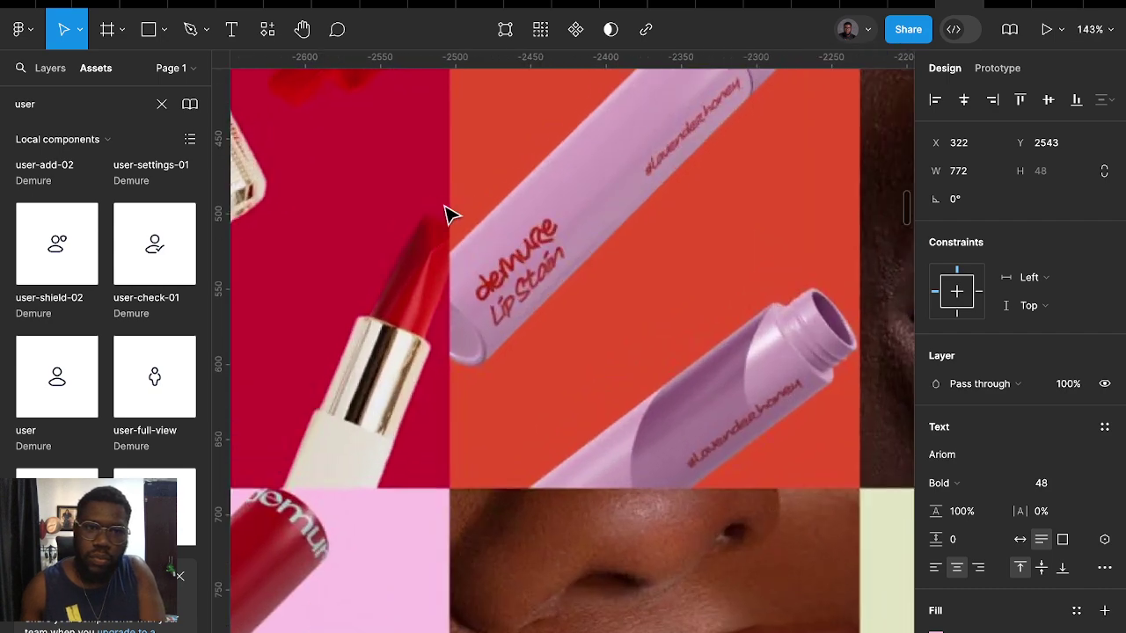
scroll(466, 228, up, 1)
scroll(493, 273, down, 3)
scroll(497, 317, down, 3)
scroll(528, 361, down, 2)
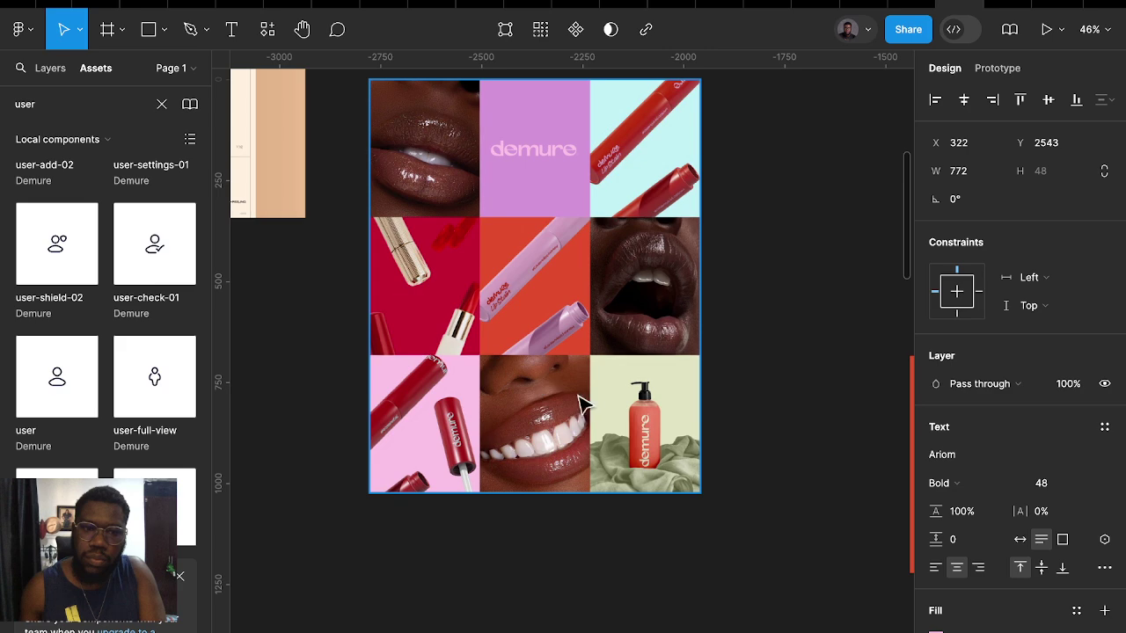
scroll(584, 402, right, 5)
scroll(598, 406, right, 5)
scroll(607, 409, down, 1)
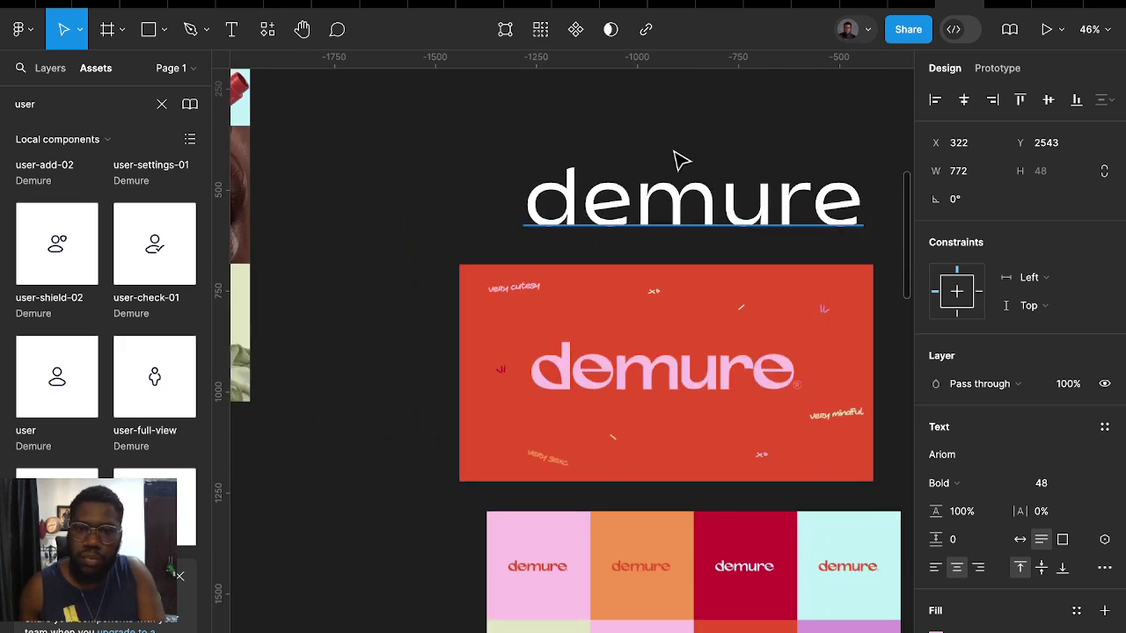
scroll(616, 203, left, 5)
scroll(615, 202, up, 3)
click(701, 182)
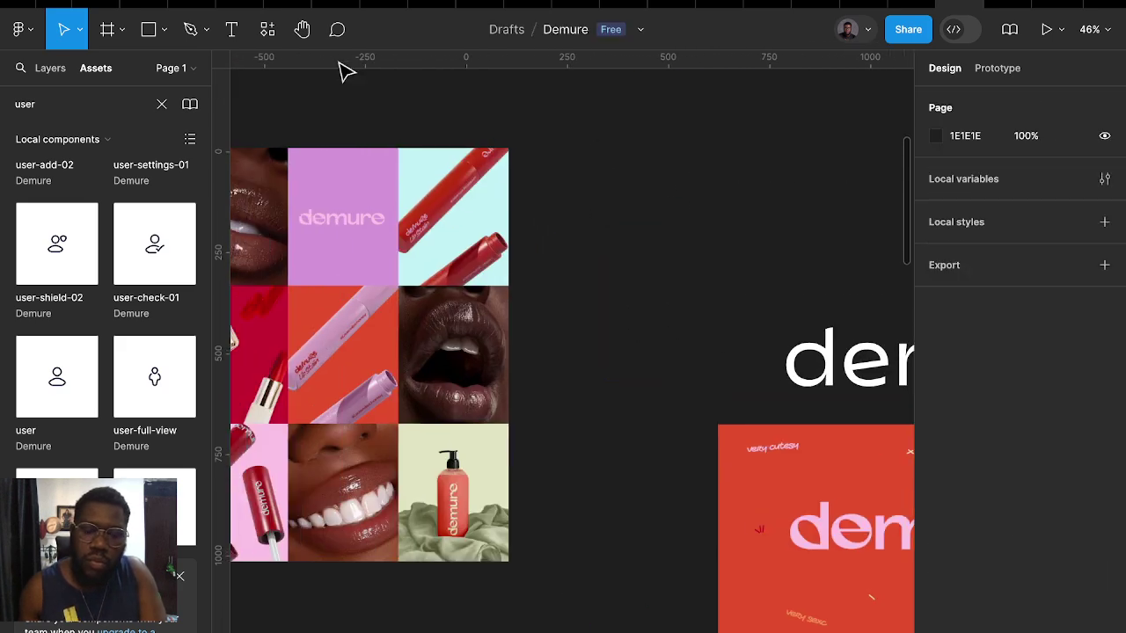
click(269, 32)
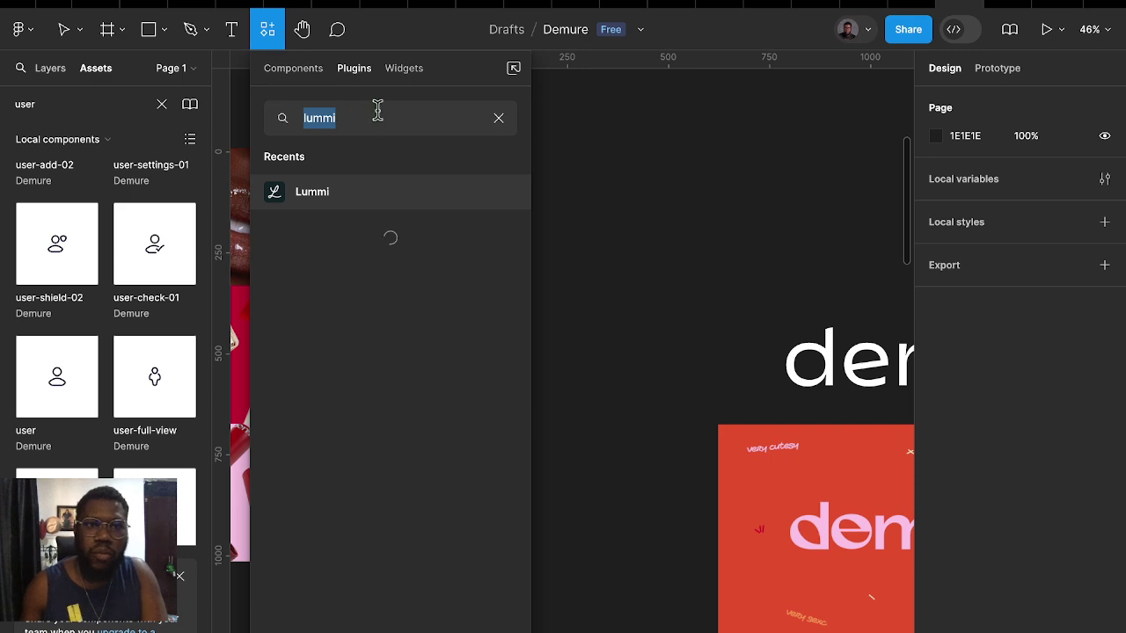
Search plugins for 'mockup' and launch Mockup Plugin in mockup search mode
text(mockup)
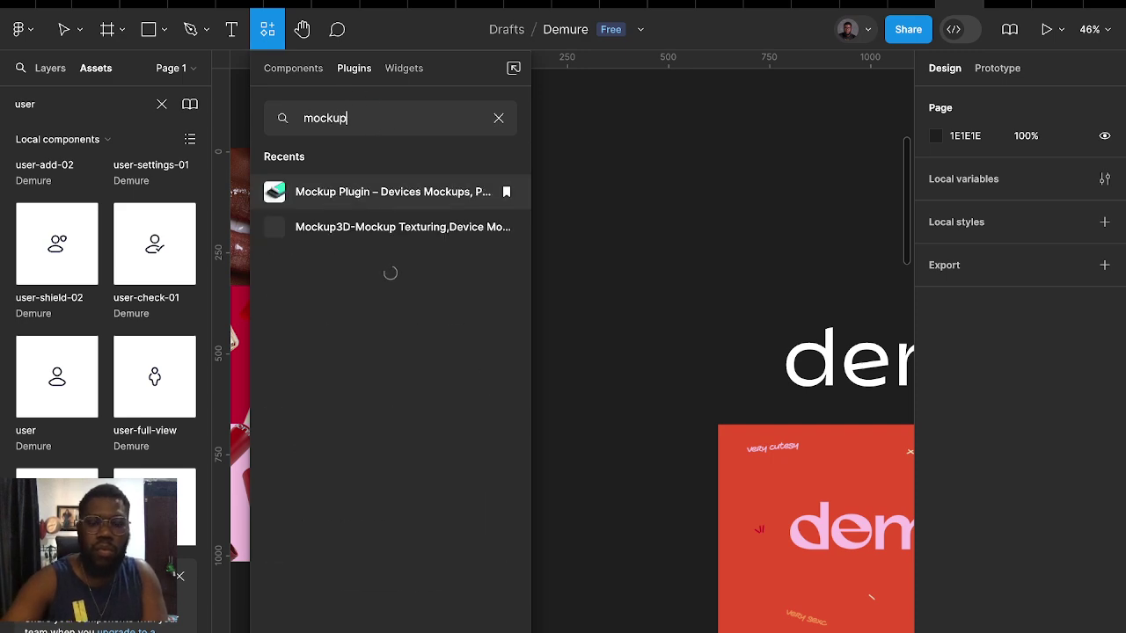
click(343, 202)
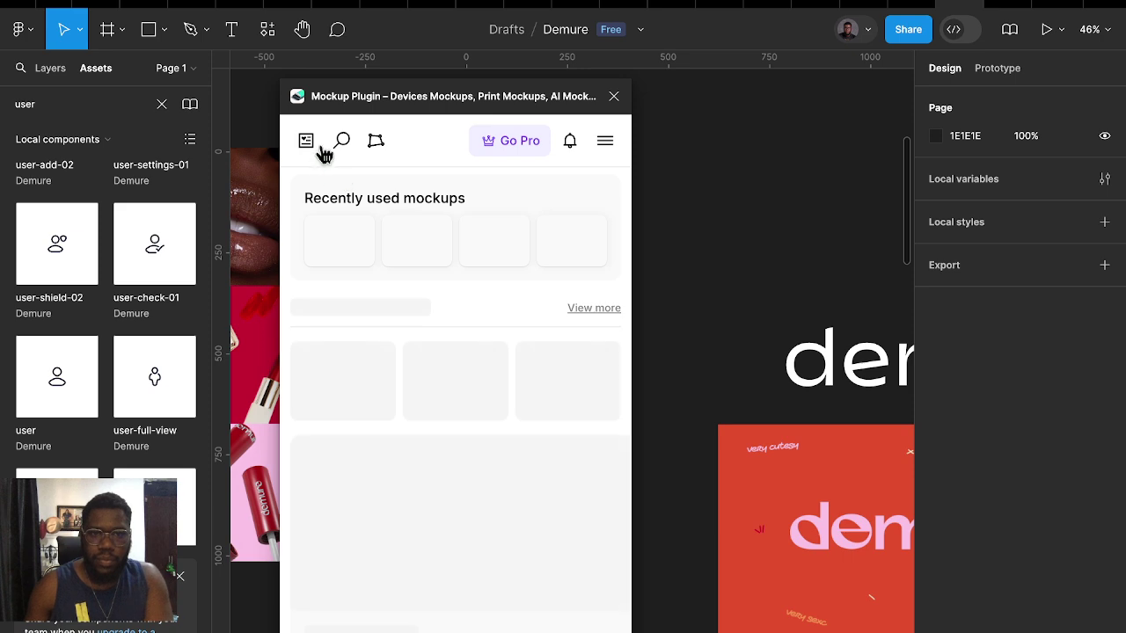
click(343, 145)
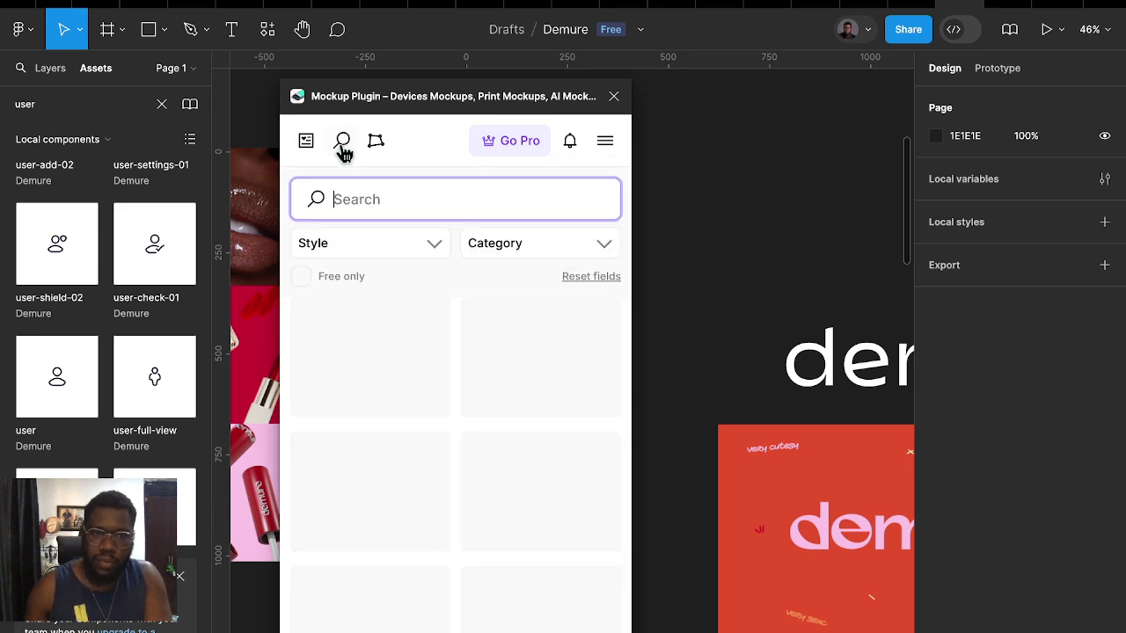
Filter the mockups by category, trying Tablet before settling on Cosmetics
click(499, 251)
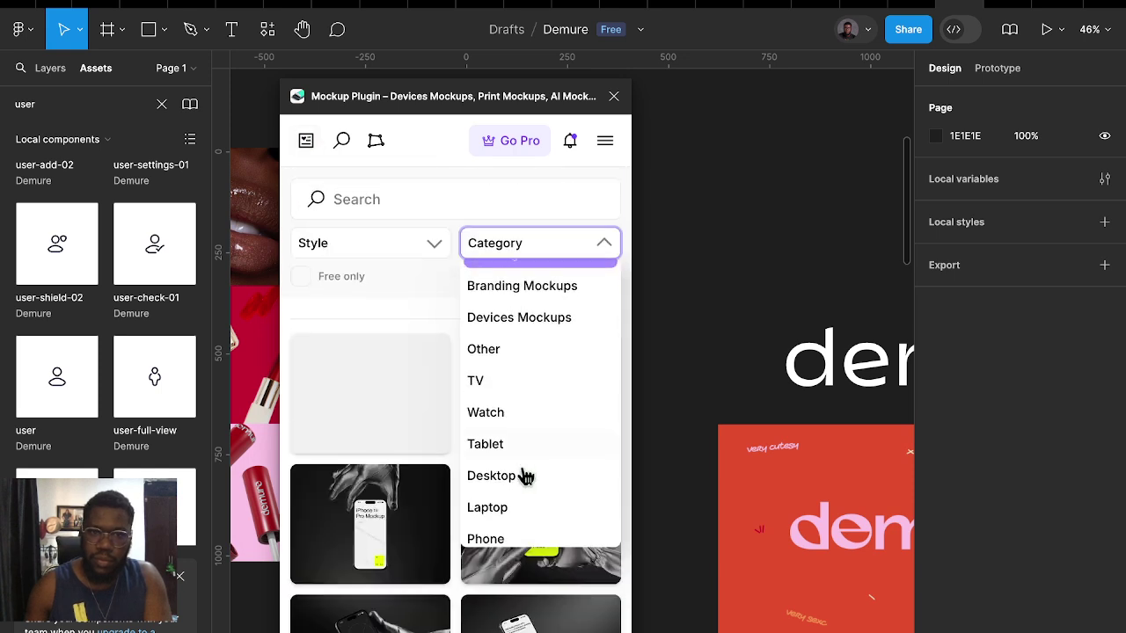
scroll(525, 476, down, 5)
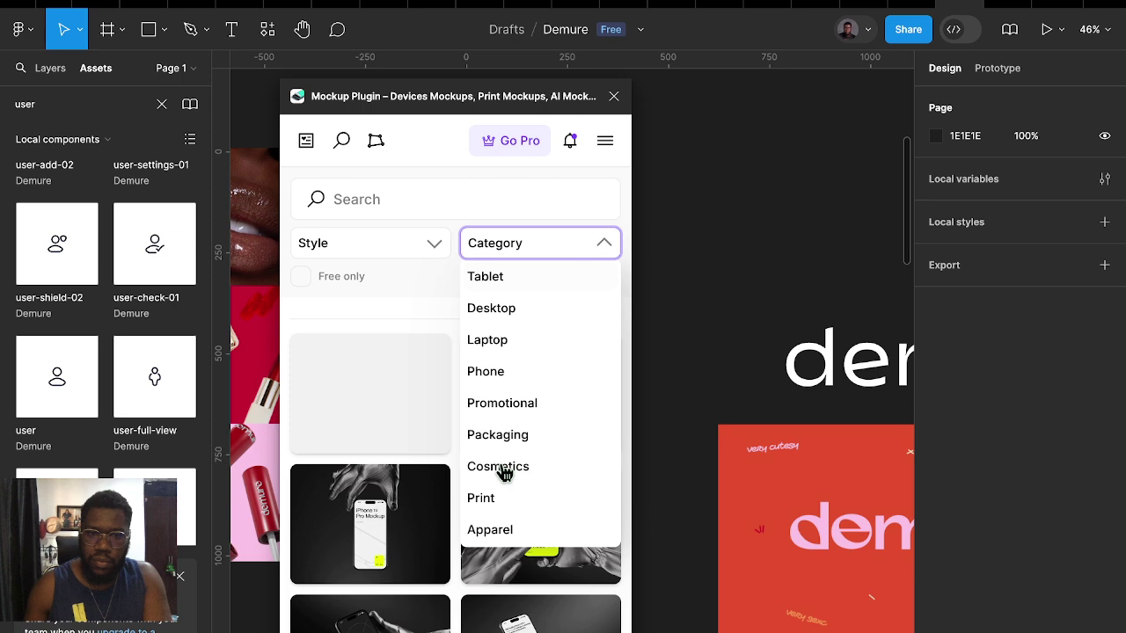
click(504, 473)
scroll(432, 458, down, 1)
scroll(438, 450, down, 2)
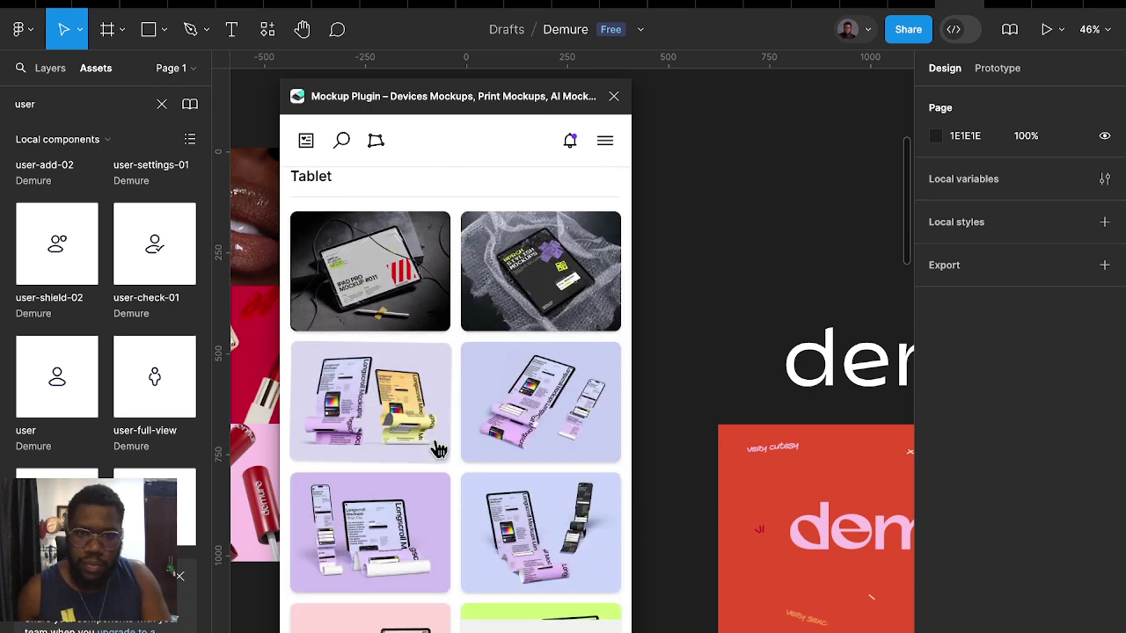
scroll(435, 451, up, 1)
scroll(432, 452, up, 2)
click(500, 246)
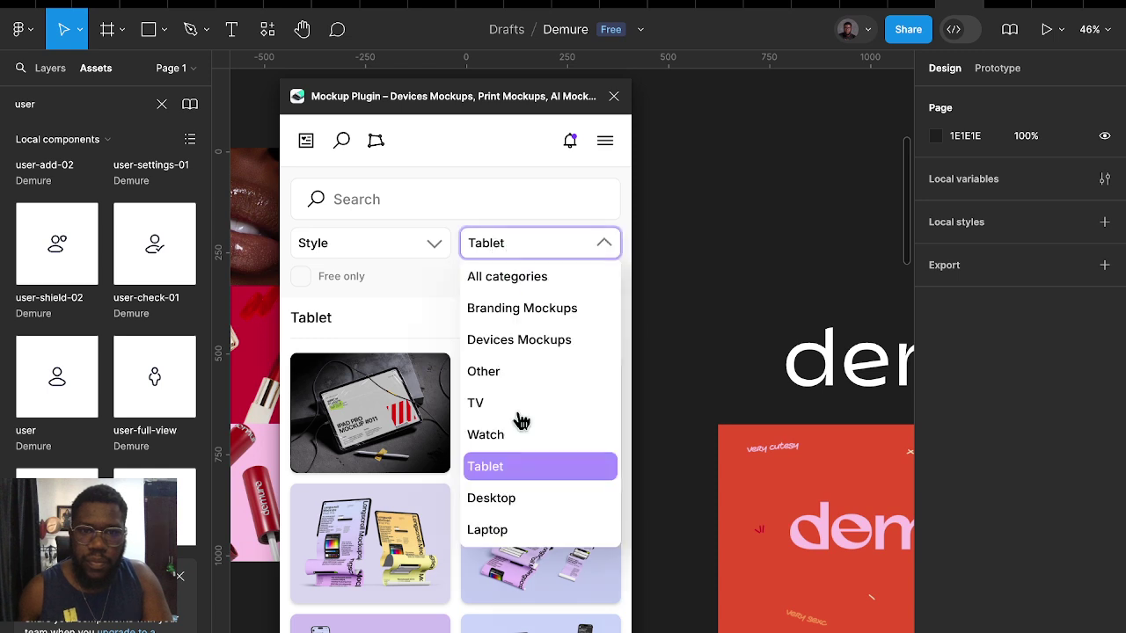
scroll(516, 506, down, 3)
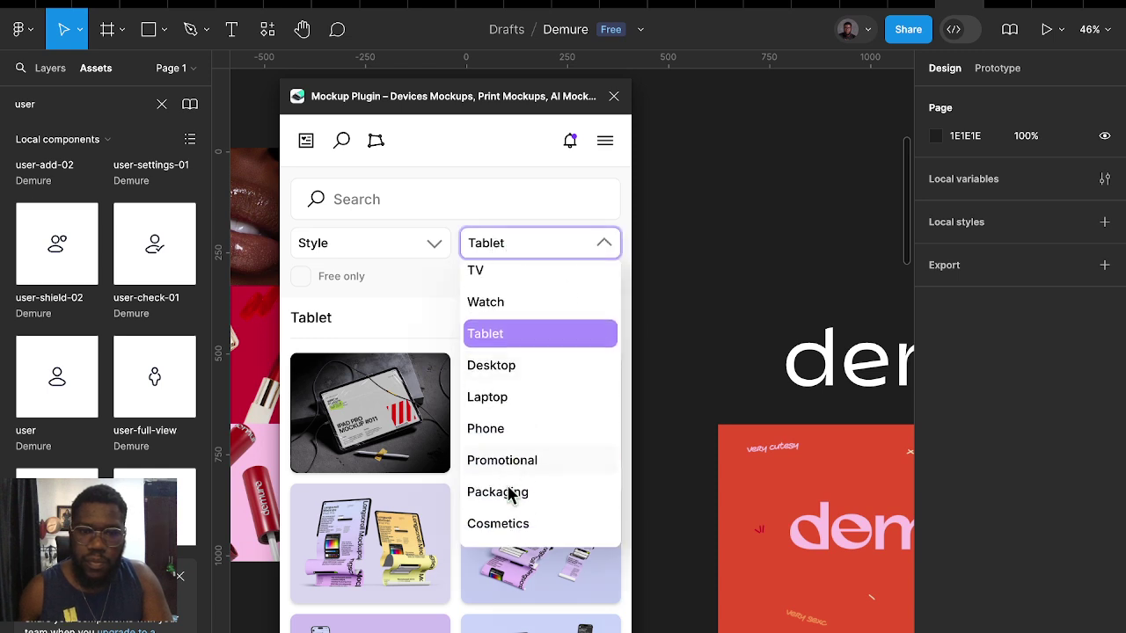
click(506, 526)
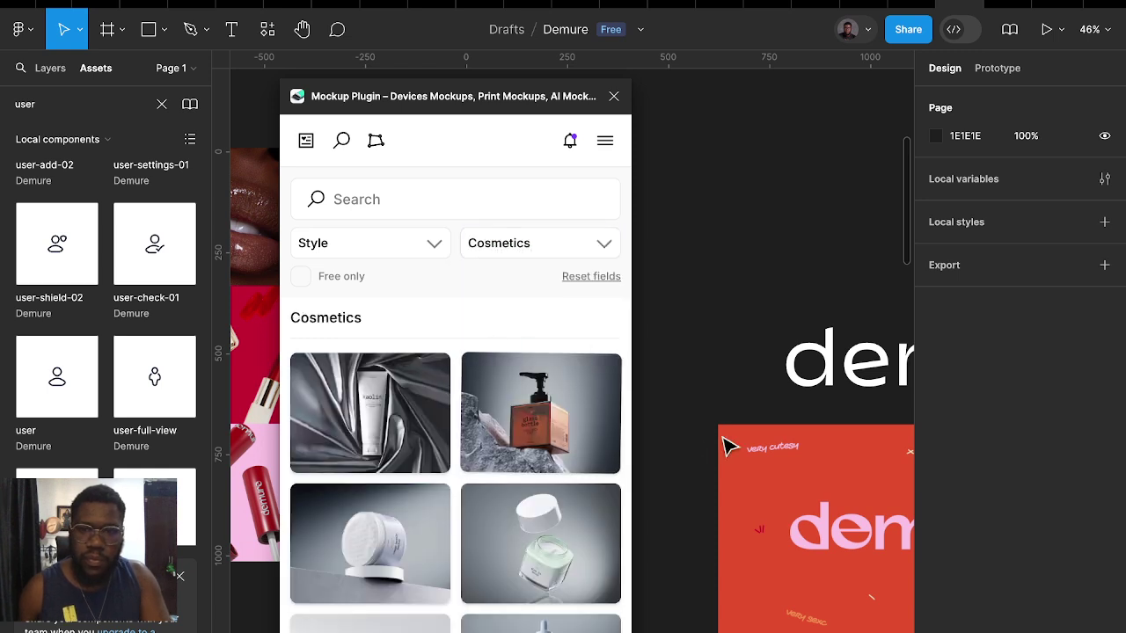
Open the Cosmetic Tube mockup and view its resolution and image-size info
scroll(484, 443, down, 3)
scroll(528, 451, down, 1)
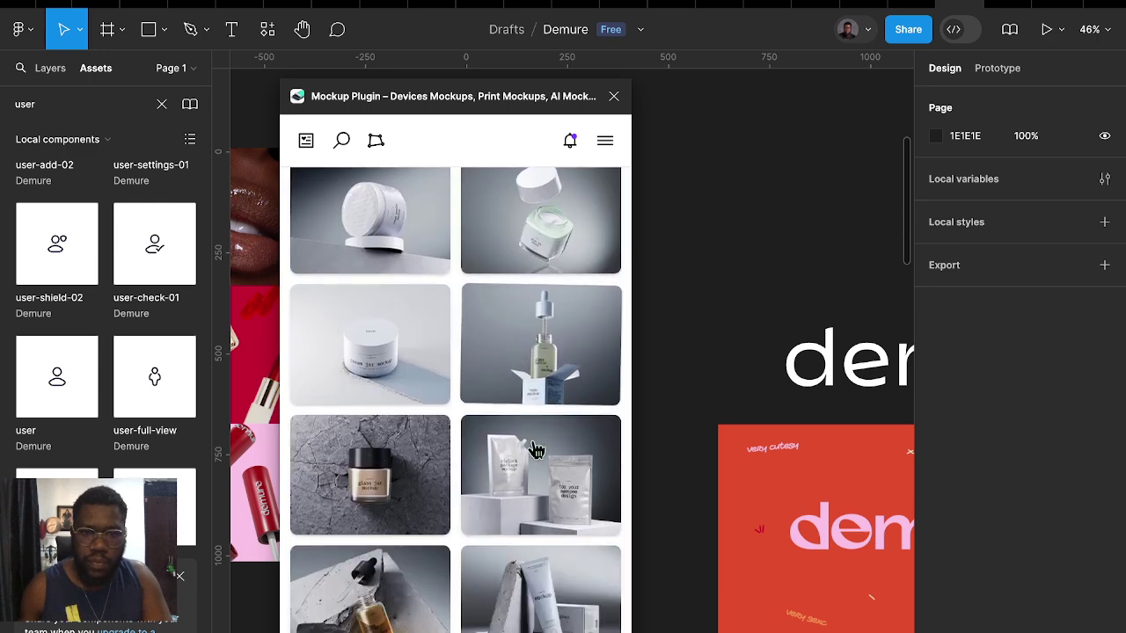
scroll(623, 440, down, 2)
scroll(413, 475, down, 2)
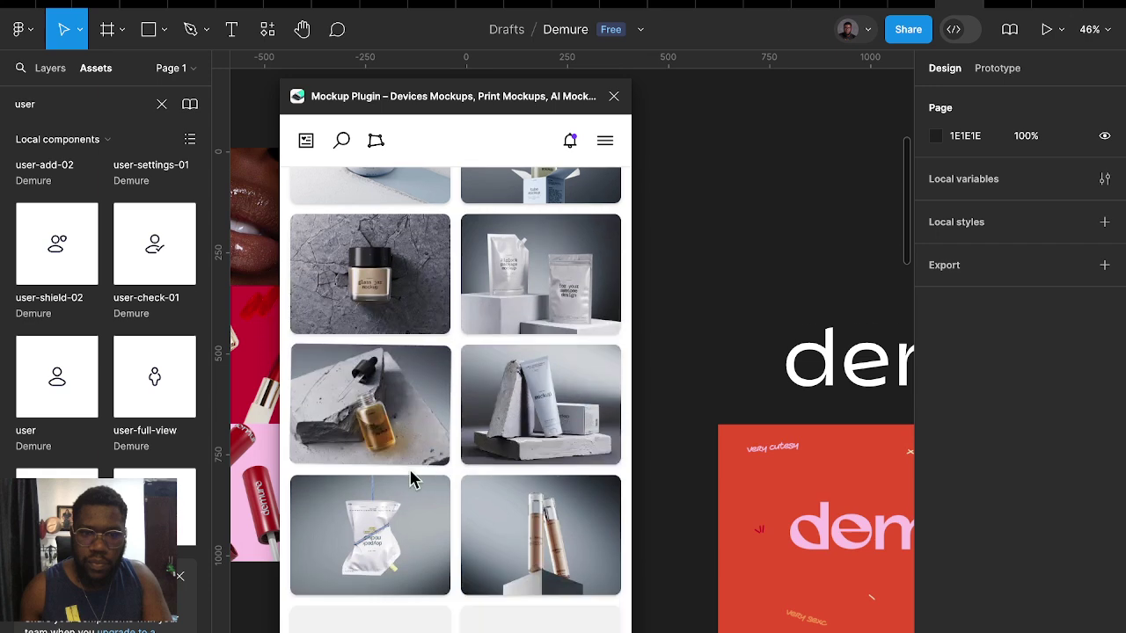
scroll(511, 488, down, 3)
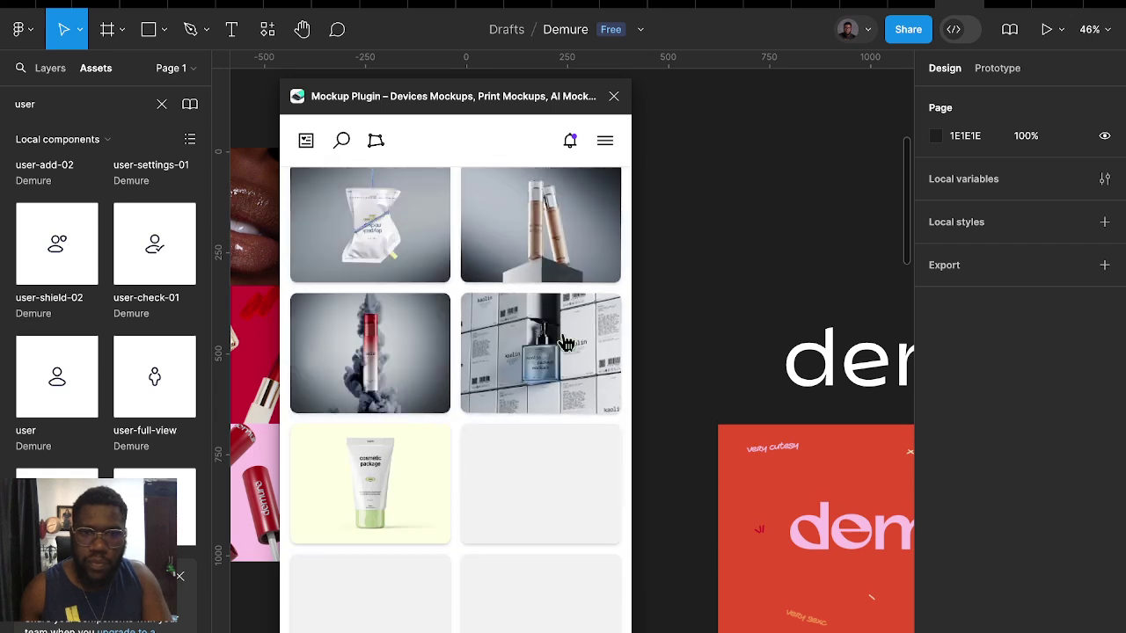
scroll(746, 413, down, 3)
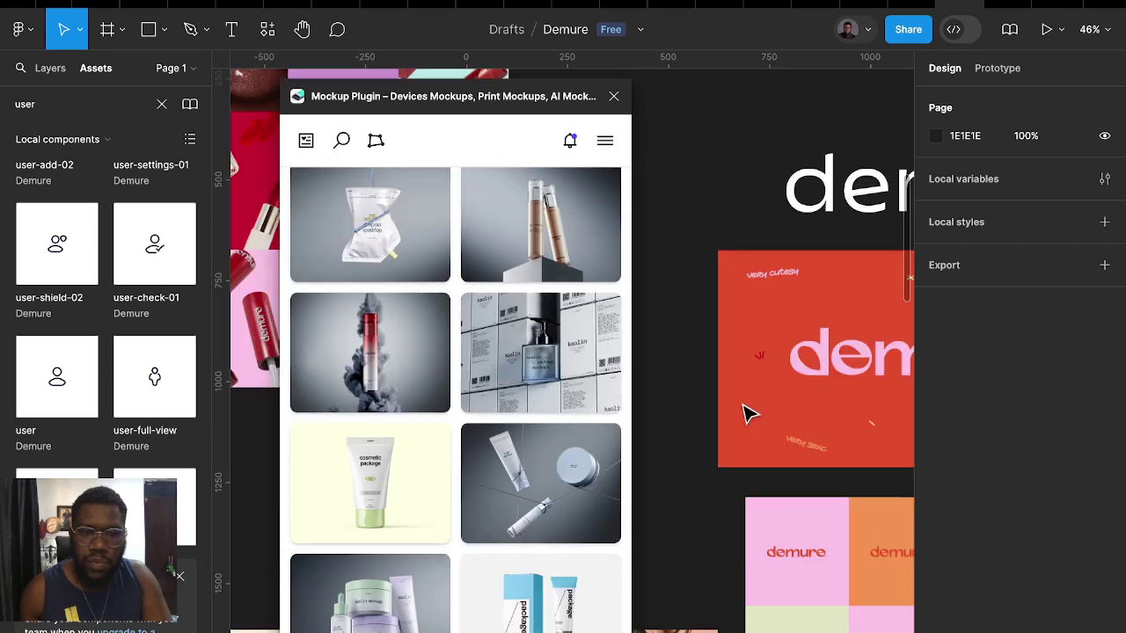
scroll(746, 405, down, 1)
scroll(744, 384, down, 7)
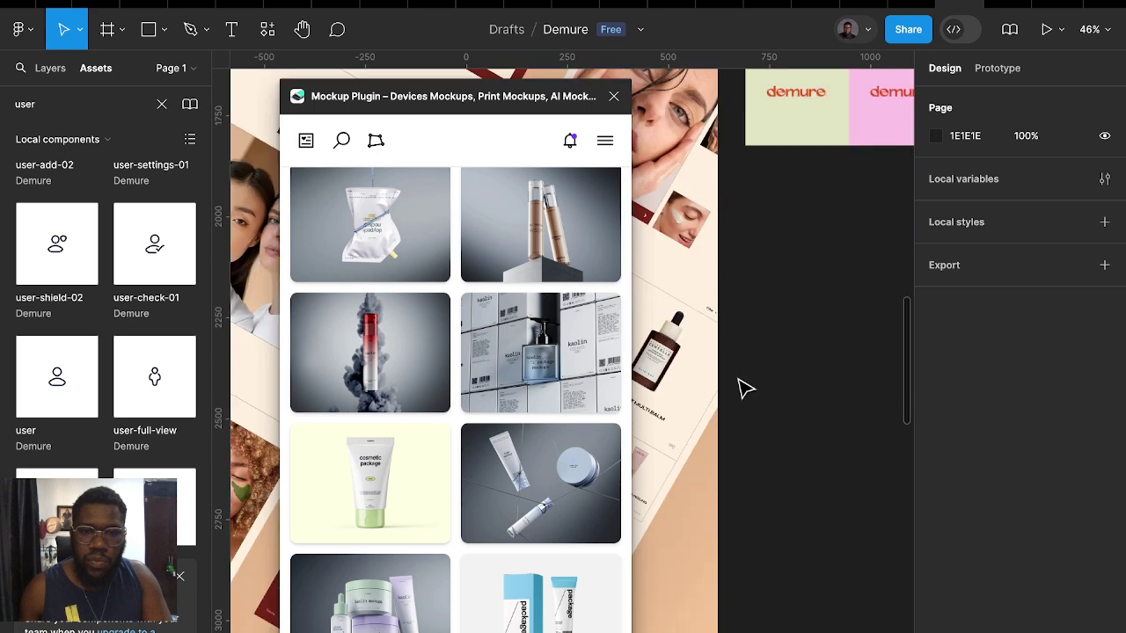
click(385, 480)
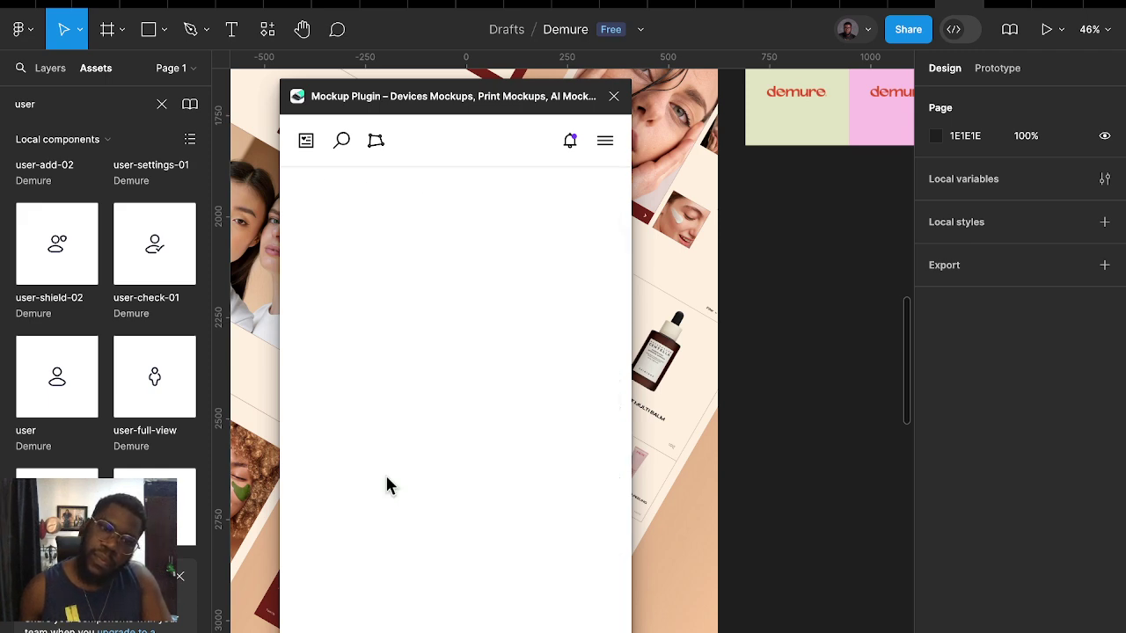
click(306, 499)
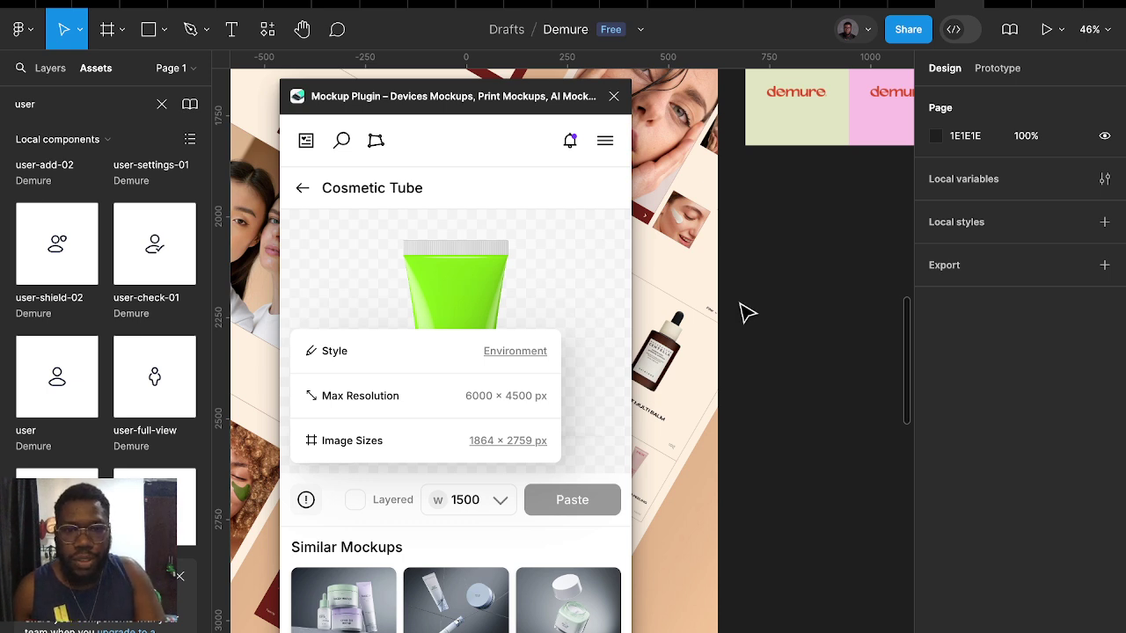
Draw a new frame, Frame 26, and size it to 500×600
key(f)
drag(764, 255, 886, 450)
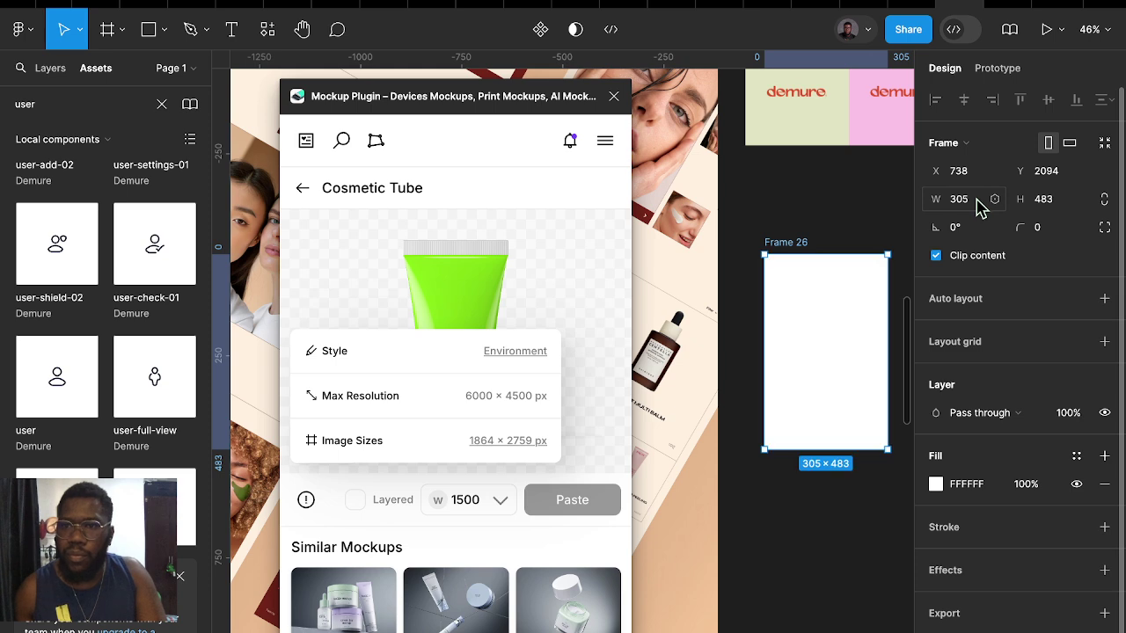
scroll(835, 255, right, 3)
scroll(835, 255, down, 2)
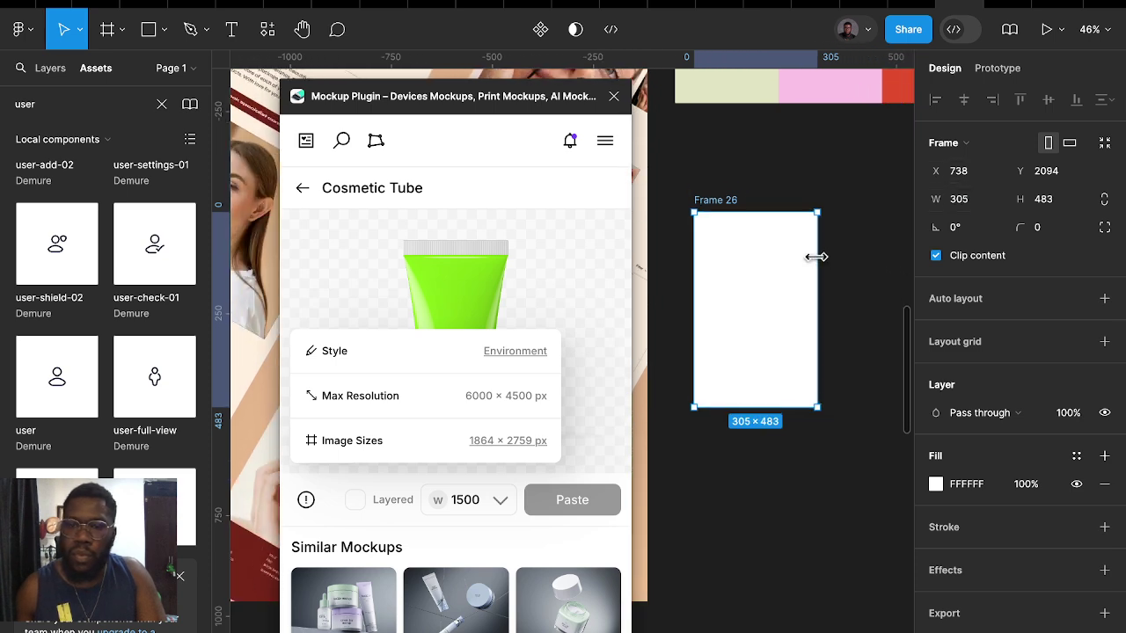
click(966, 203)
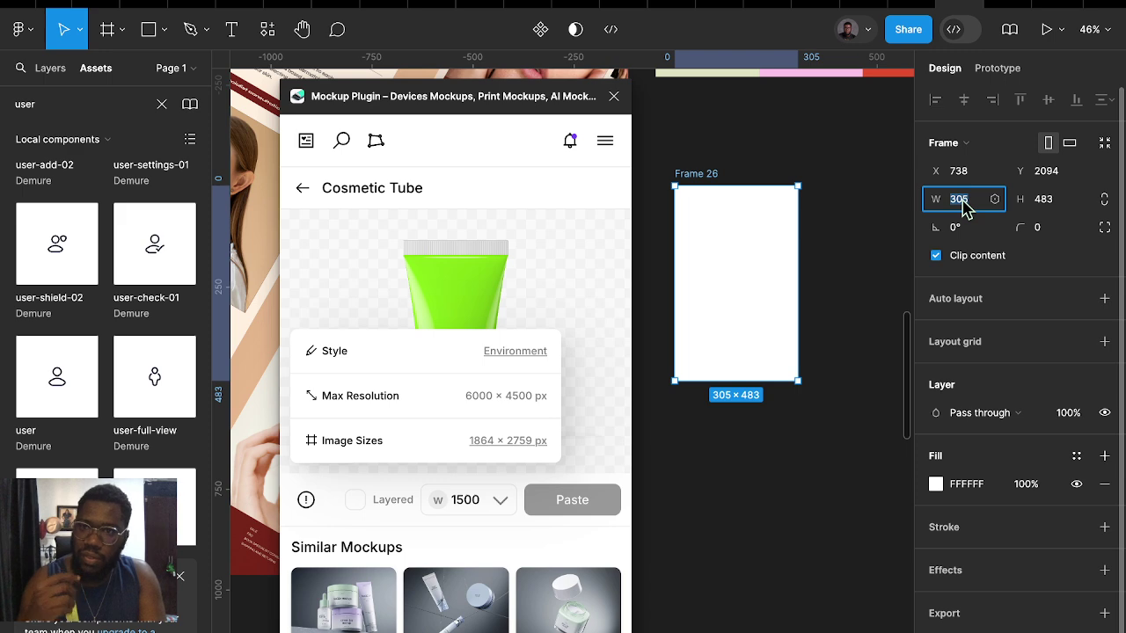
text(500)
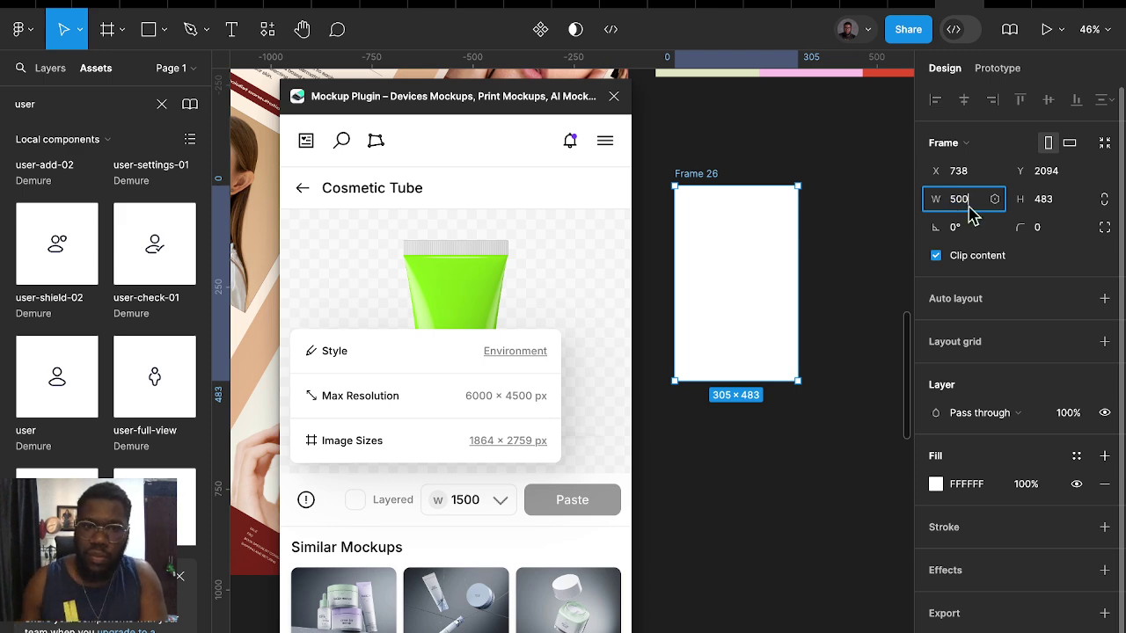
click(1041, 209)
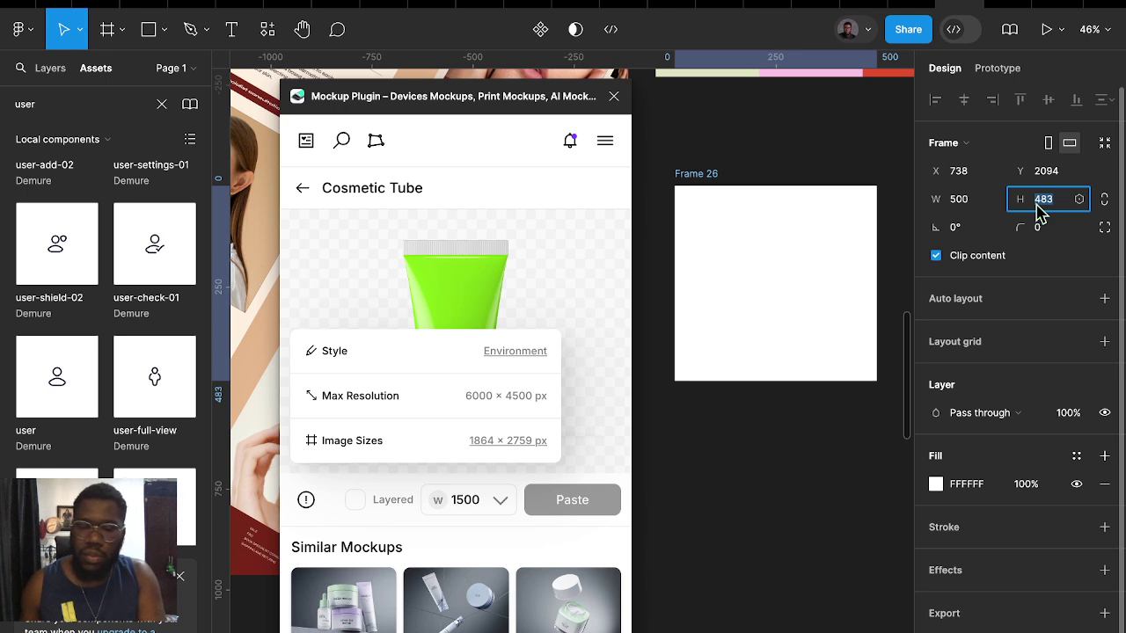
text(600)
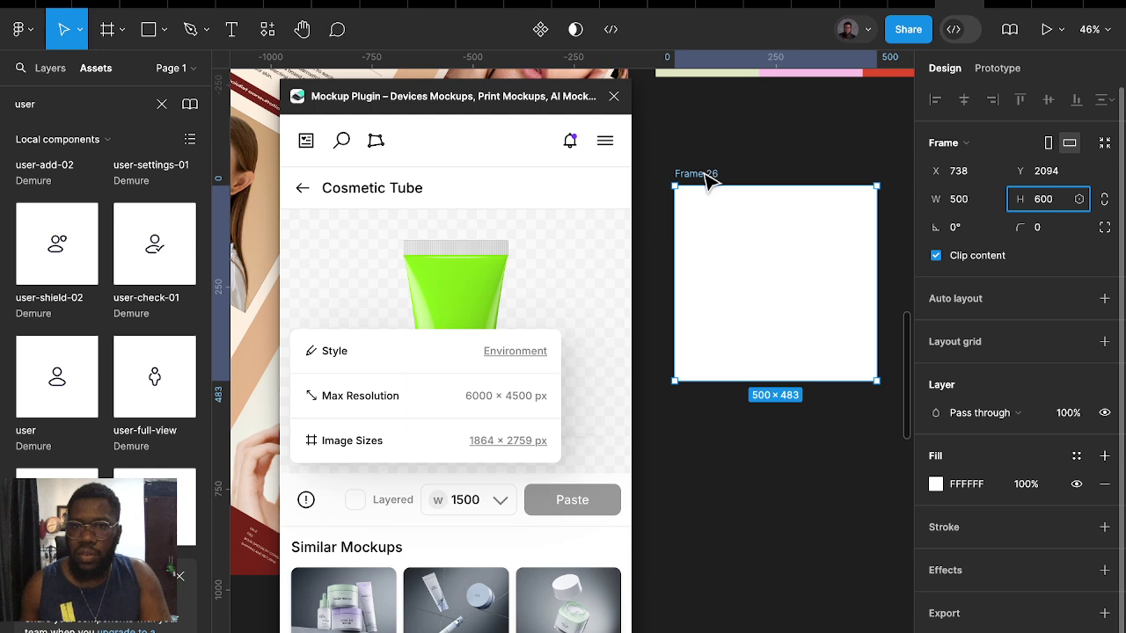
click(709, 201)
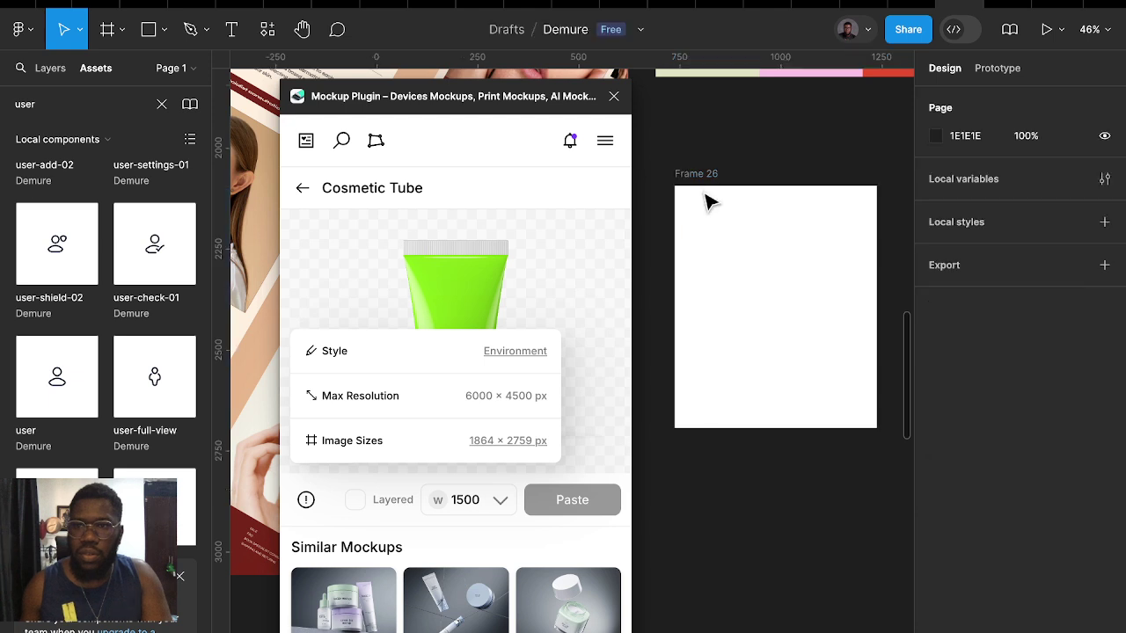
click(690, 179)
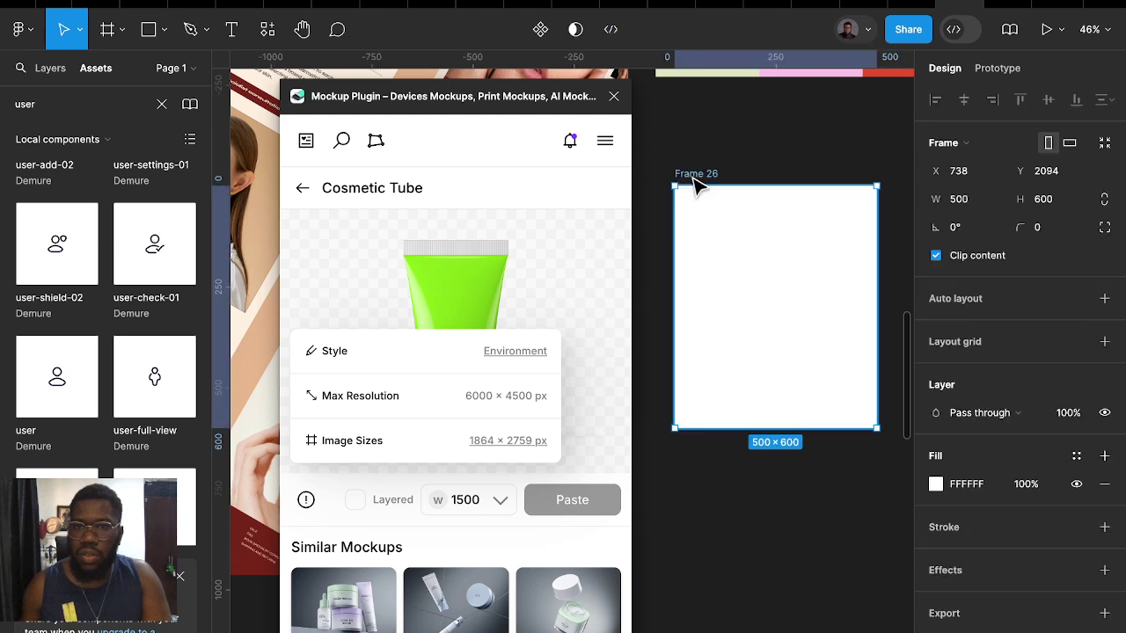
Fill Frame 26 with orange
click(936, 485)
click(894, 581)
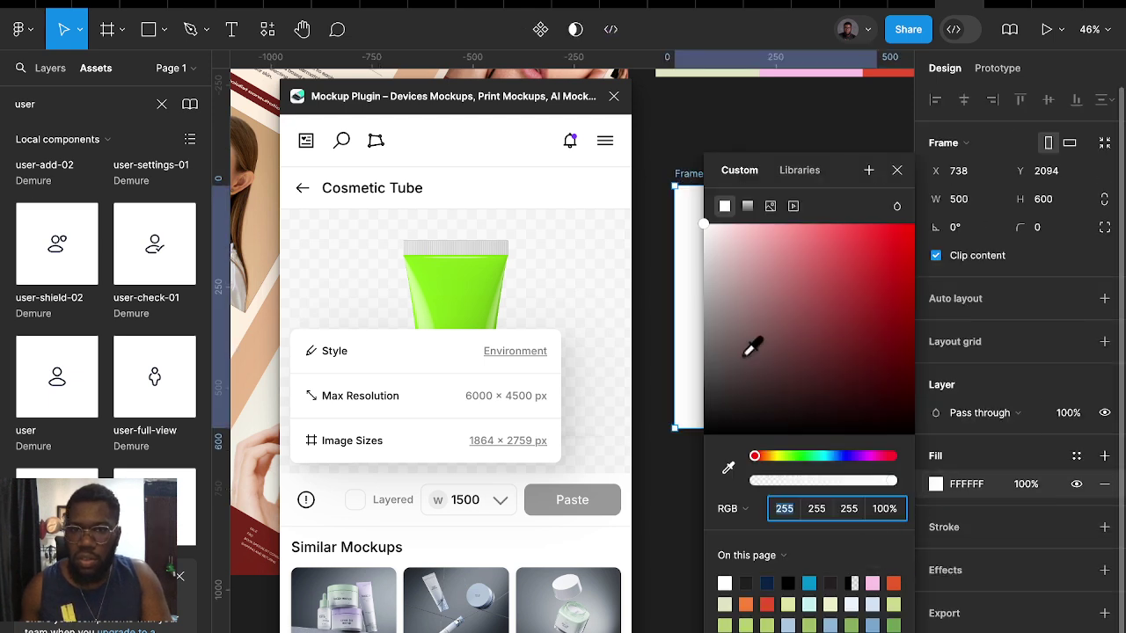
click(748, 121)
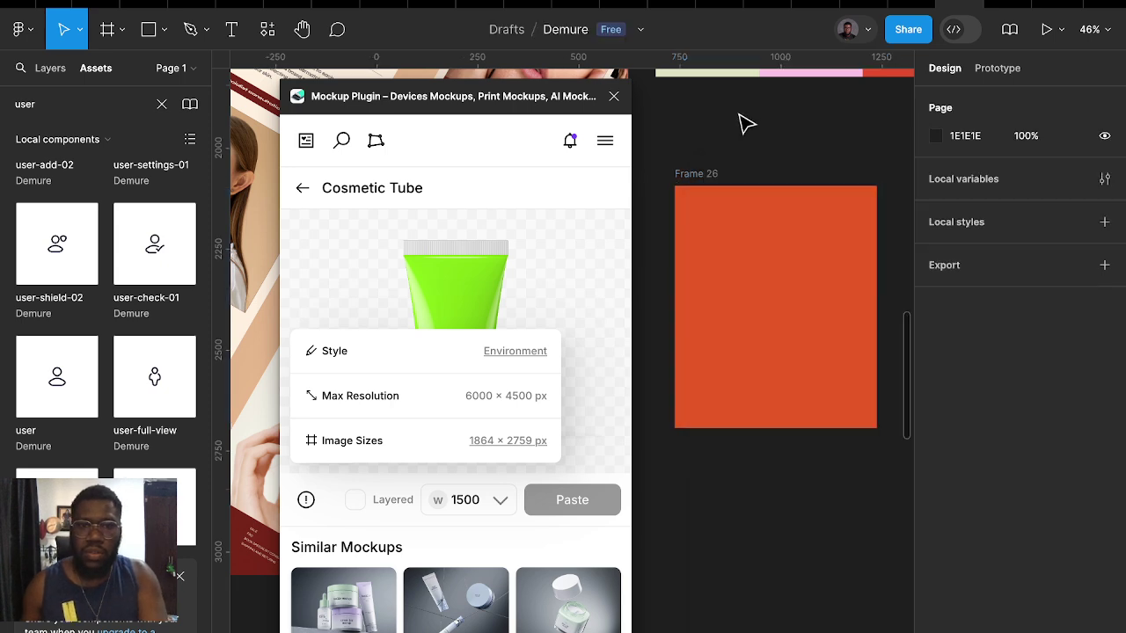
Add a 'Demure' text layer just above Frame 26
key(t)
click(737, 113)
text(De)
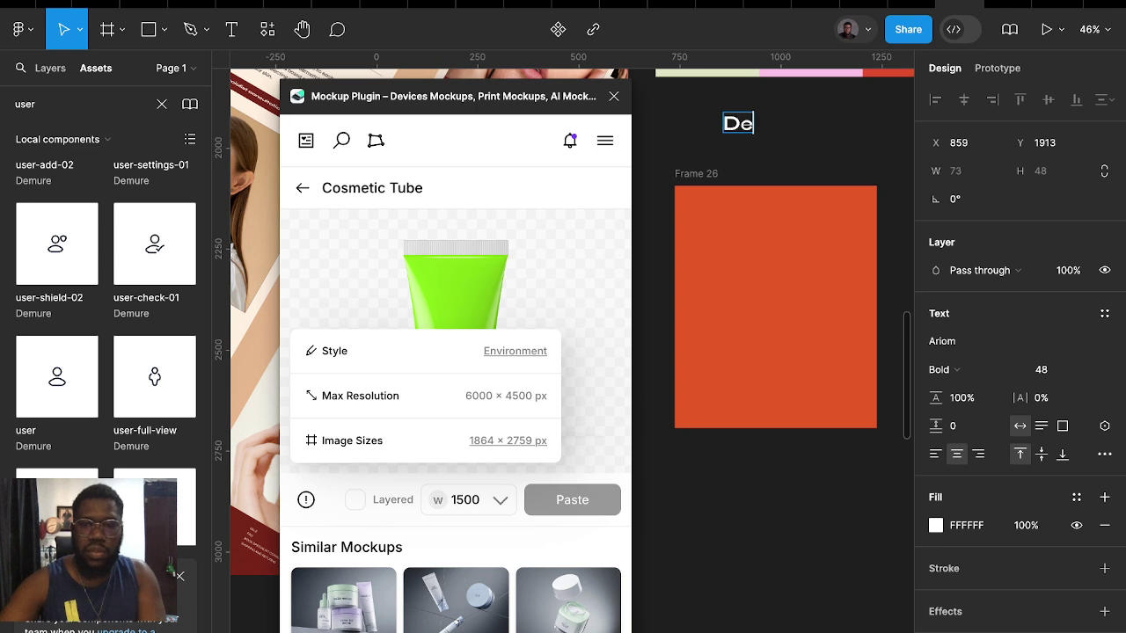
text(mure)
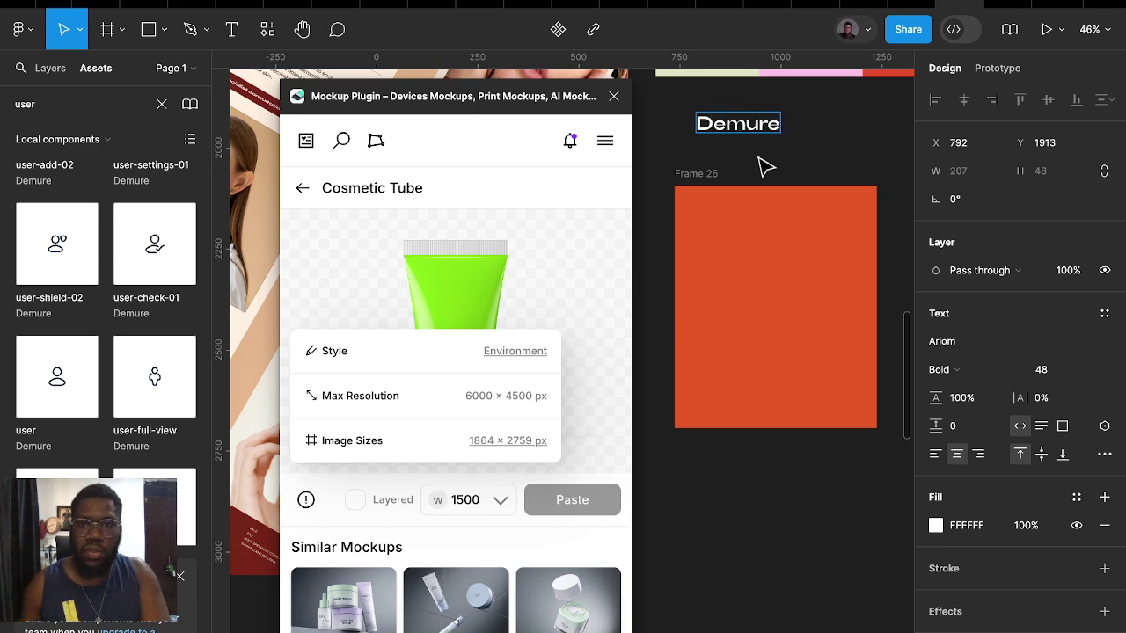
key(Escape)
scroll(774, 156, down, 3)
scroll(776, 154, down, 1)
scroll(774, 151, up, 3)
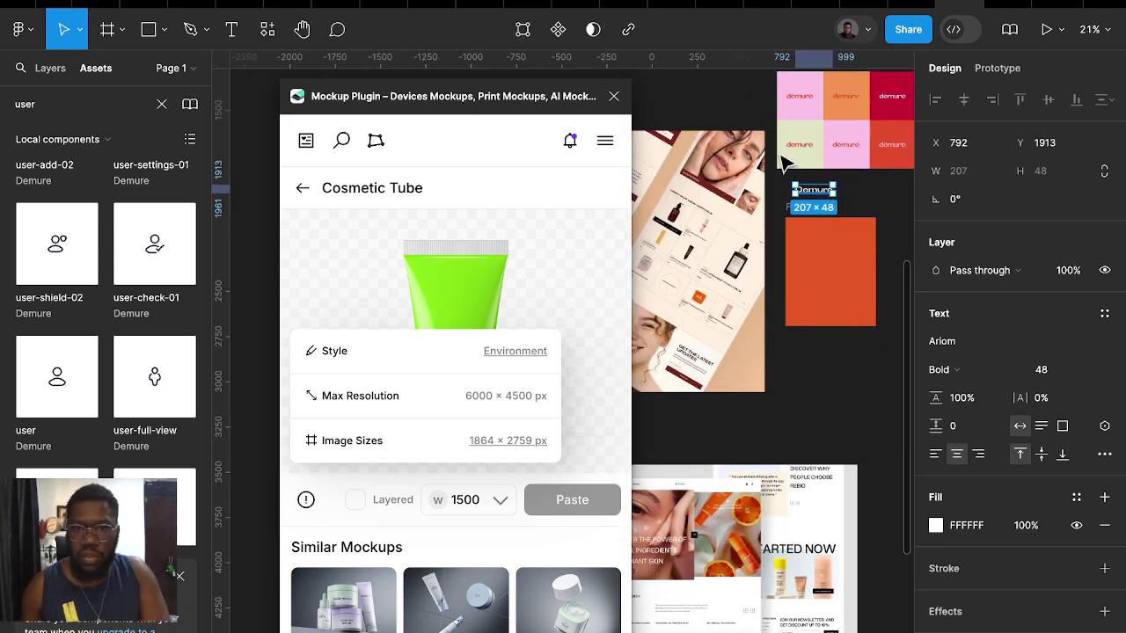
scroll(757, 194, down, 2)
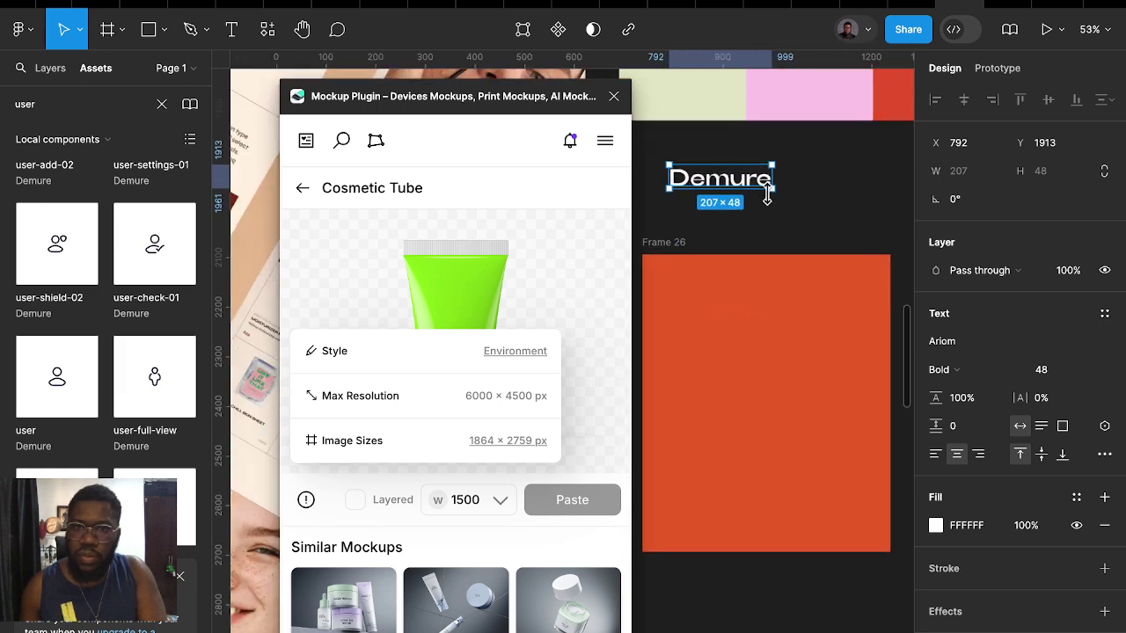
scroll(756, 193, up, 5)
Set Demure to font size 90, try a 90° rotation, then undo it
click(1042, 369)
text(90)
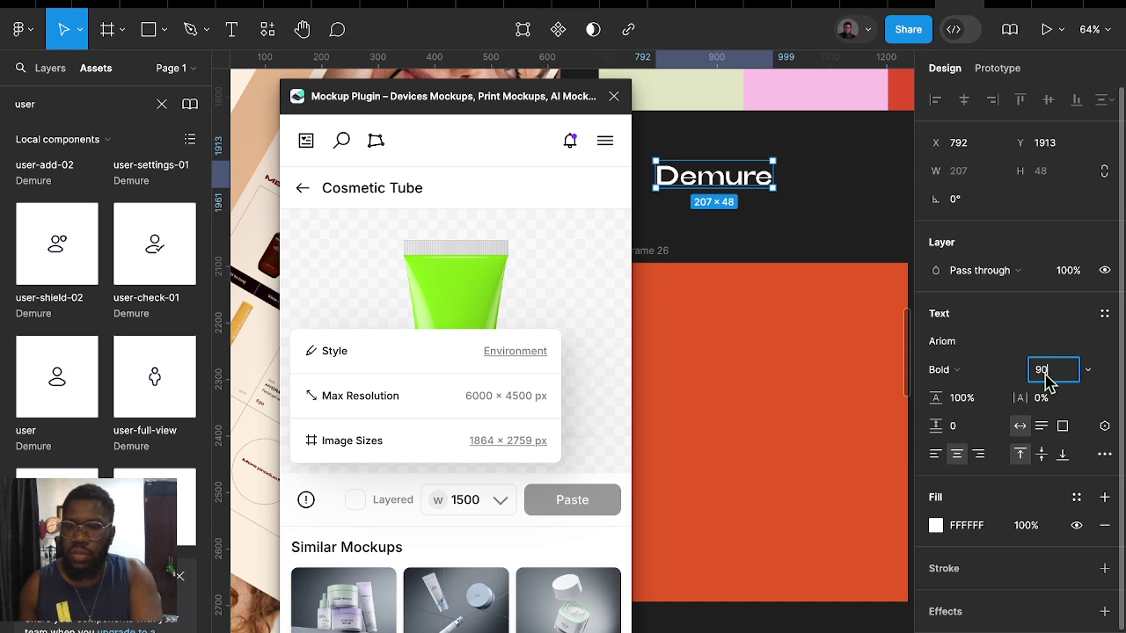
key(Return)
click(959, 200)
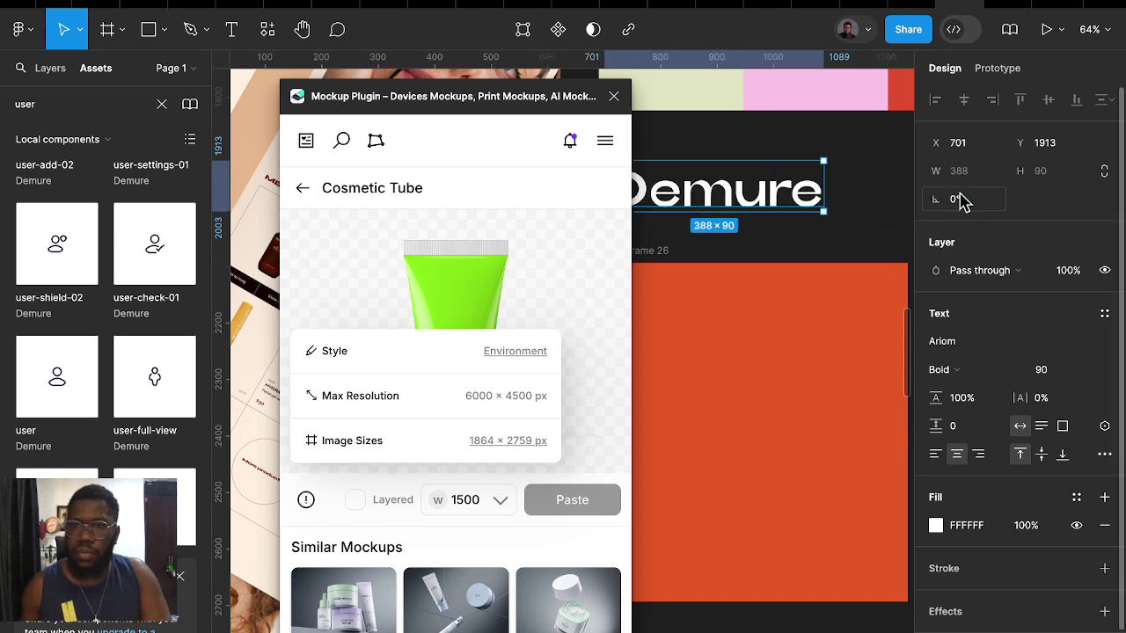
text(90)
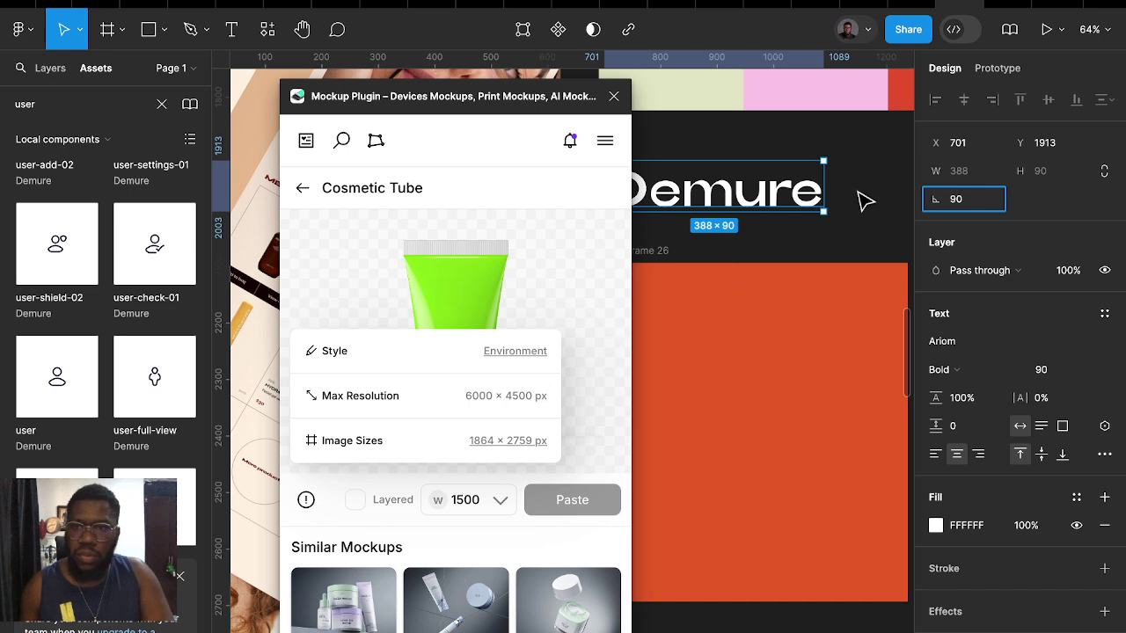
key(Return)
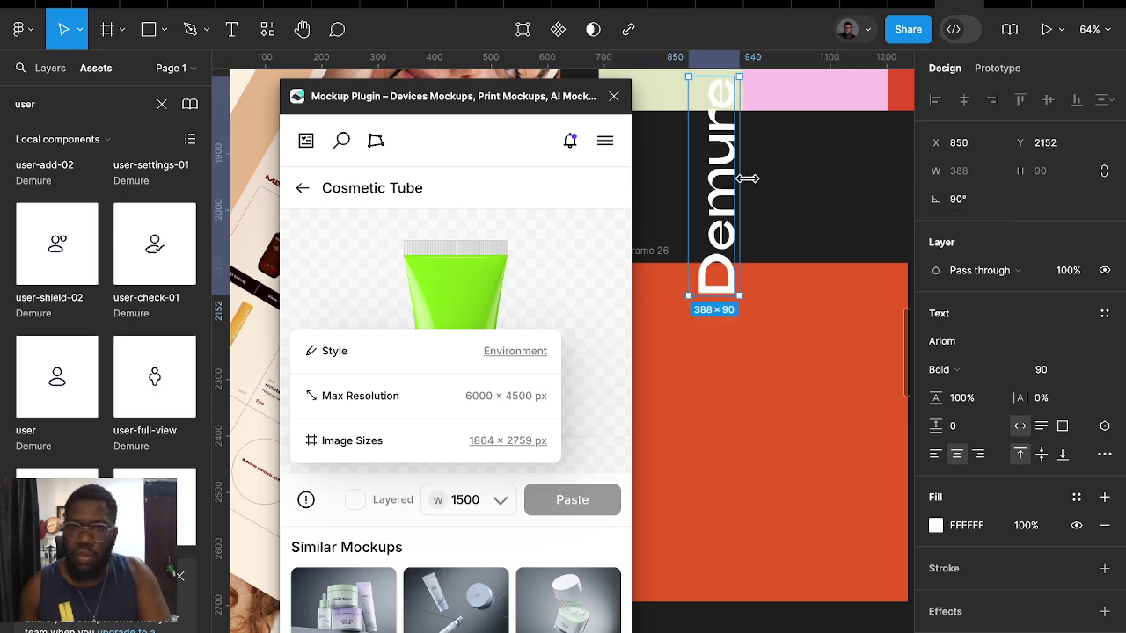
scroll(744, 178, down, 2)
scroll(744, 178, down, 2)
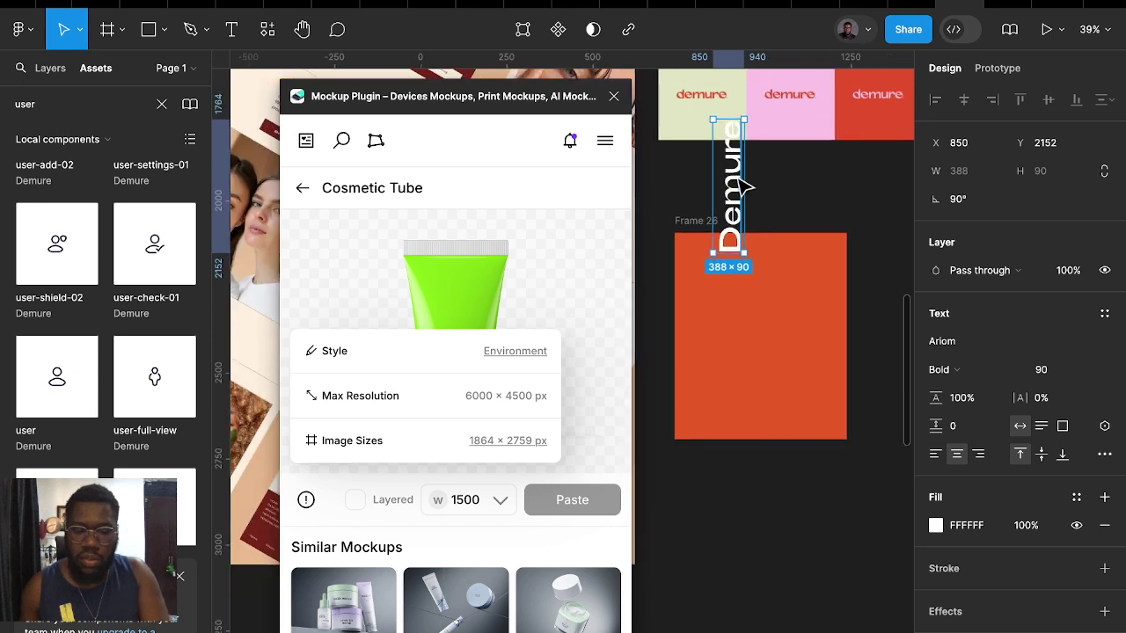
key(ctrl+z)
Centre Demure in Frame 26 and retype its duplicate line as 'Be Mindful, Be Strong' at size 16
drag(771, 230, 791, 352)
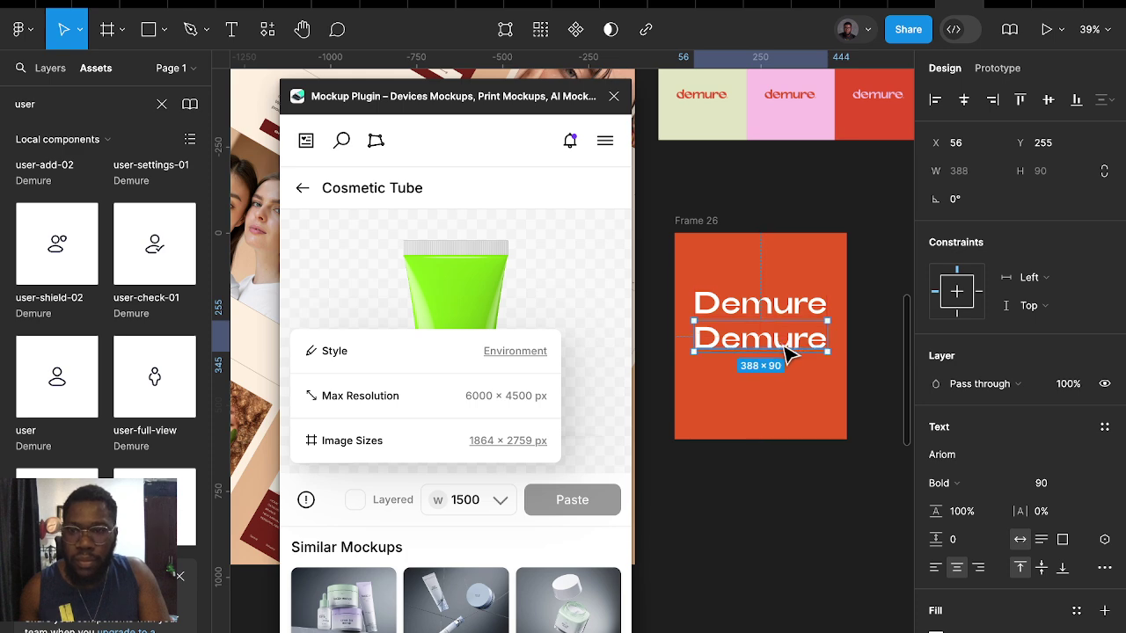
double_click(788, 352)
text(Be)
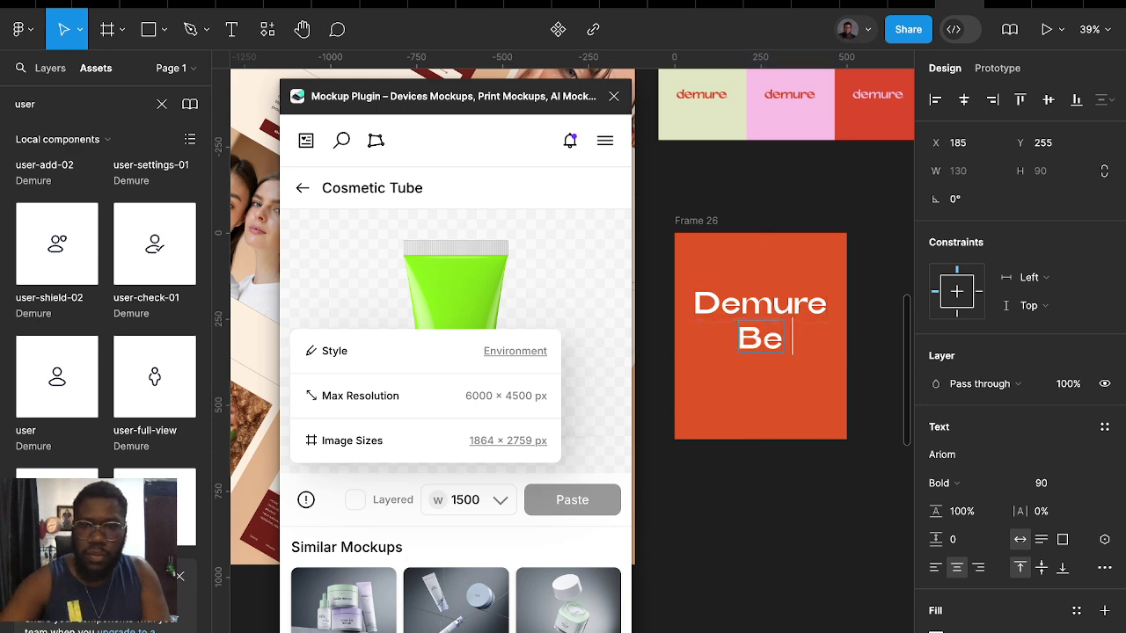
text( Mindful)
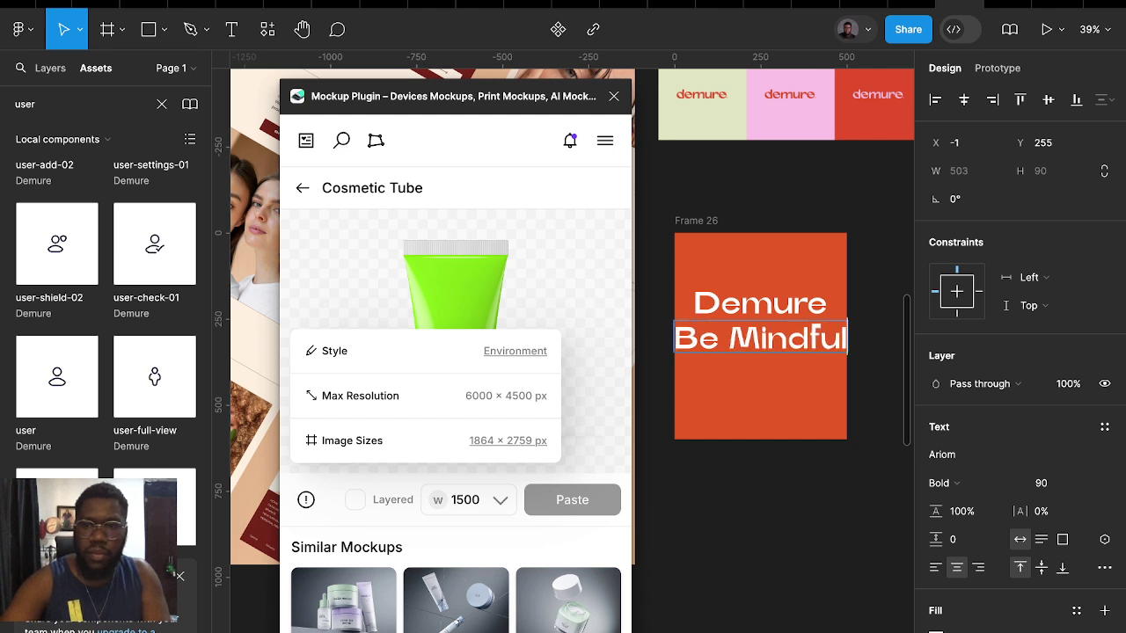
text(, B)
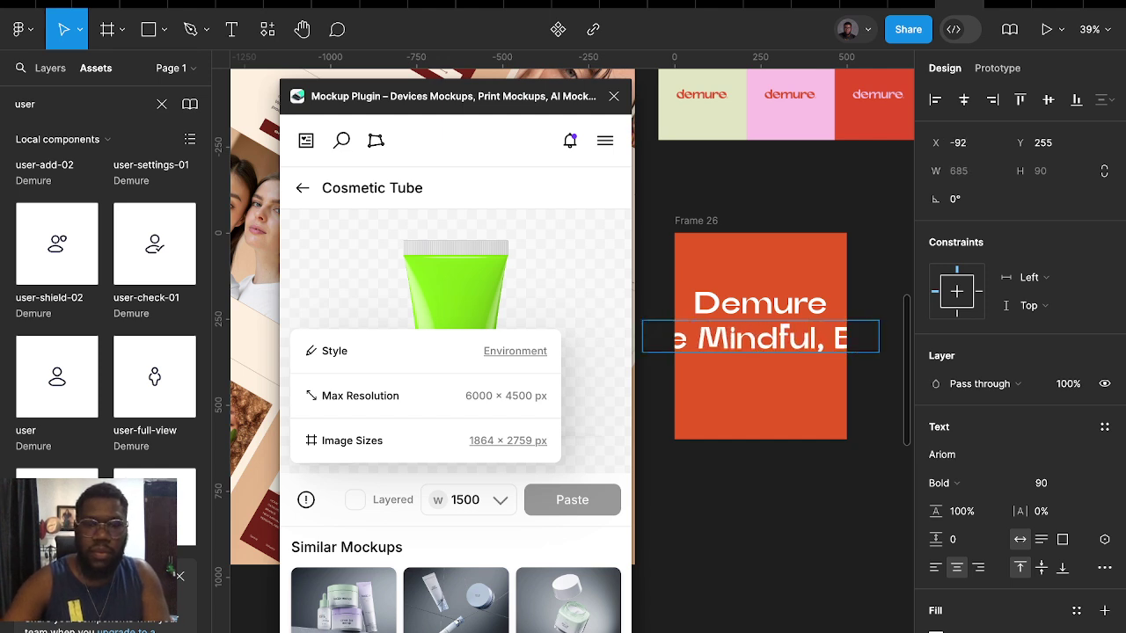
text(e Strong)
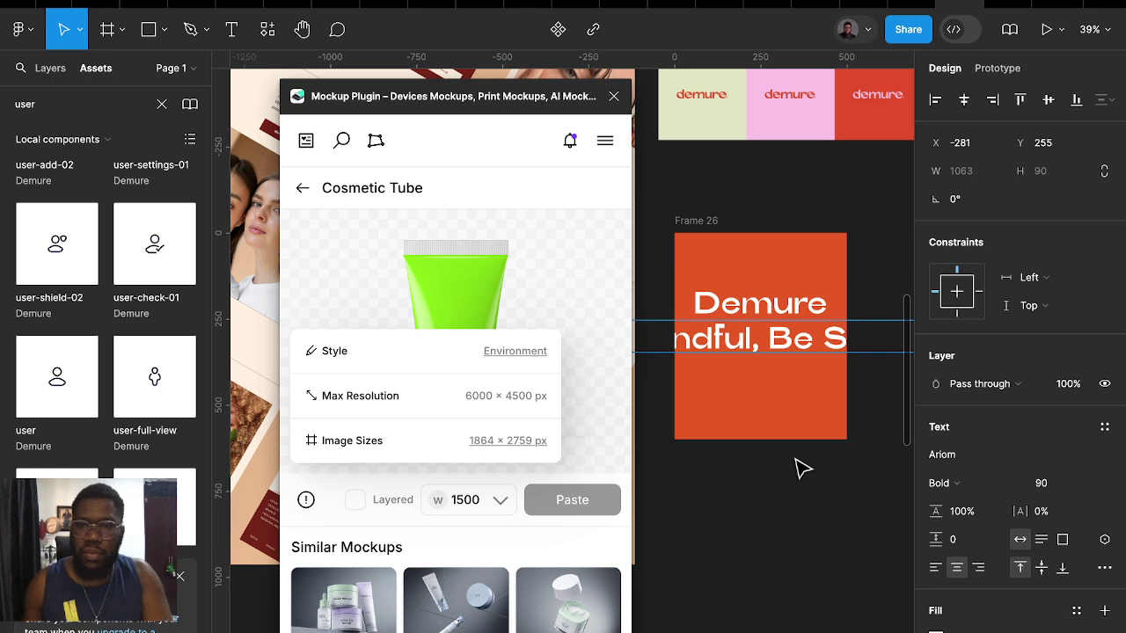
key(Escape)
click(1052, 488)
text(16)
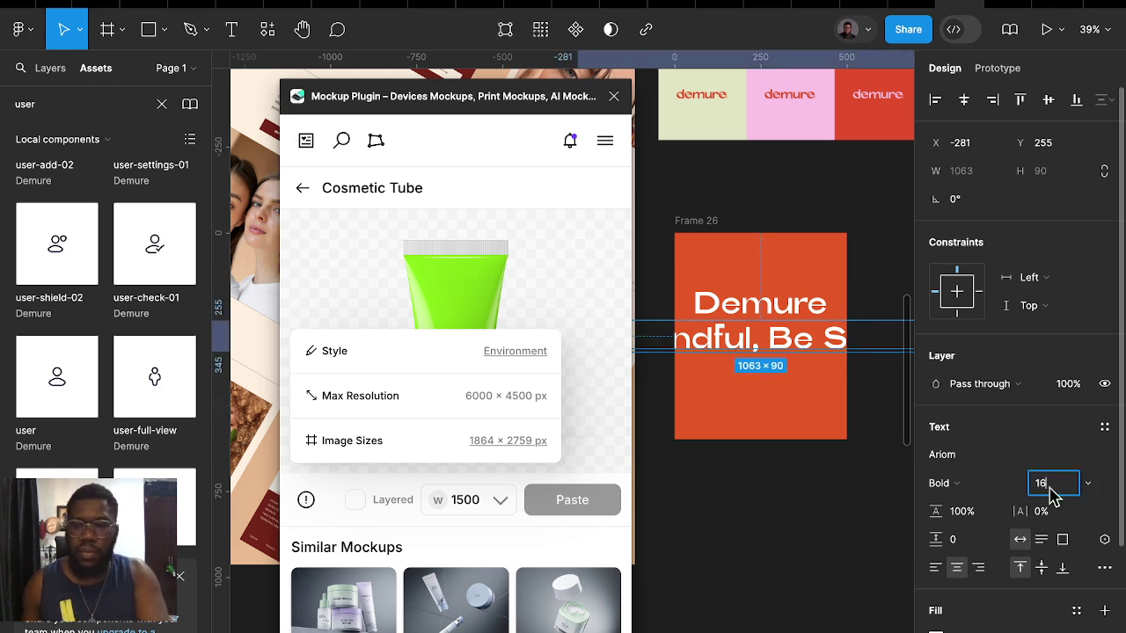
key(Return)
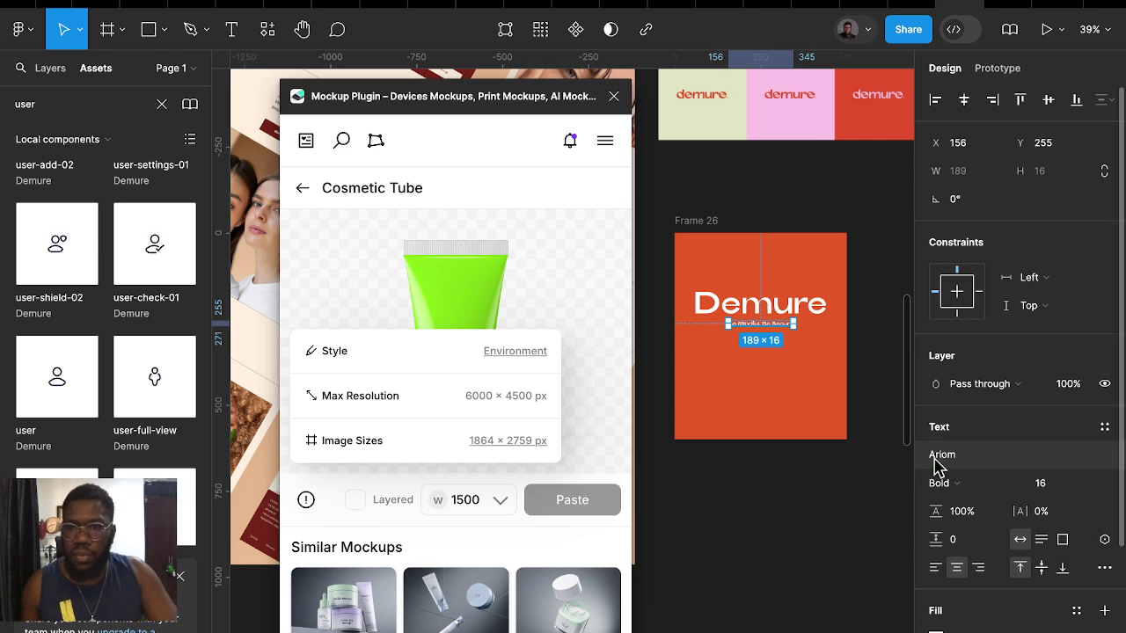
Switch the tagline's font from the bold display face to Inter Tight, Regular weight
click(941, 456)
click(936, 462)
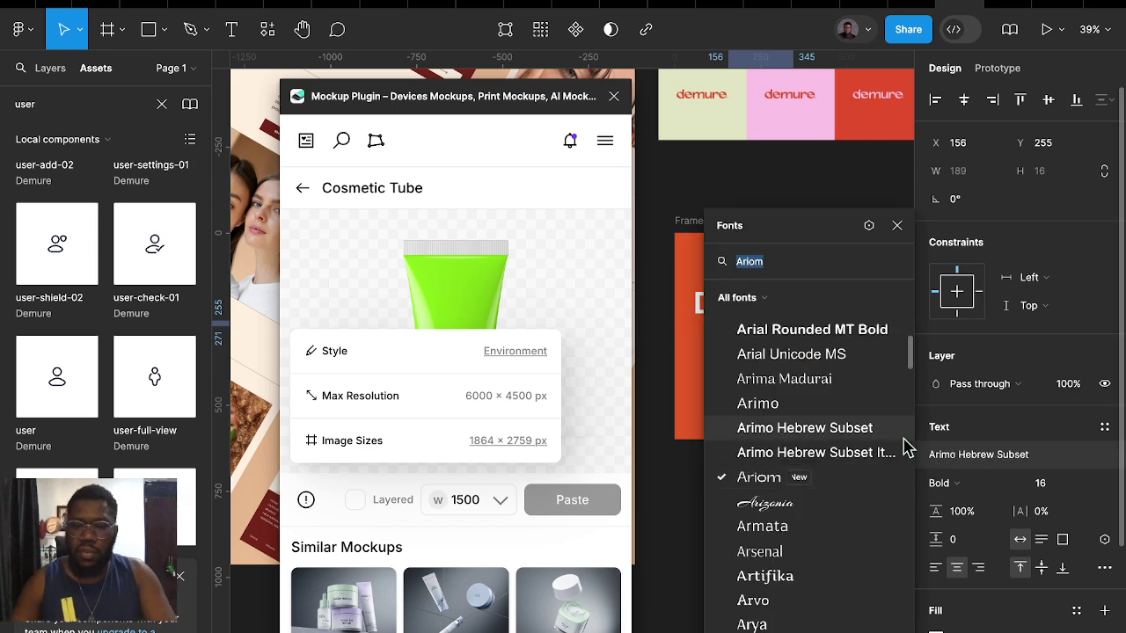
text(in)
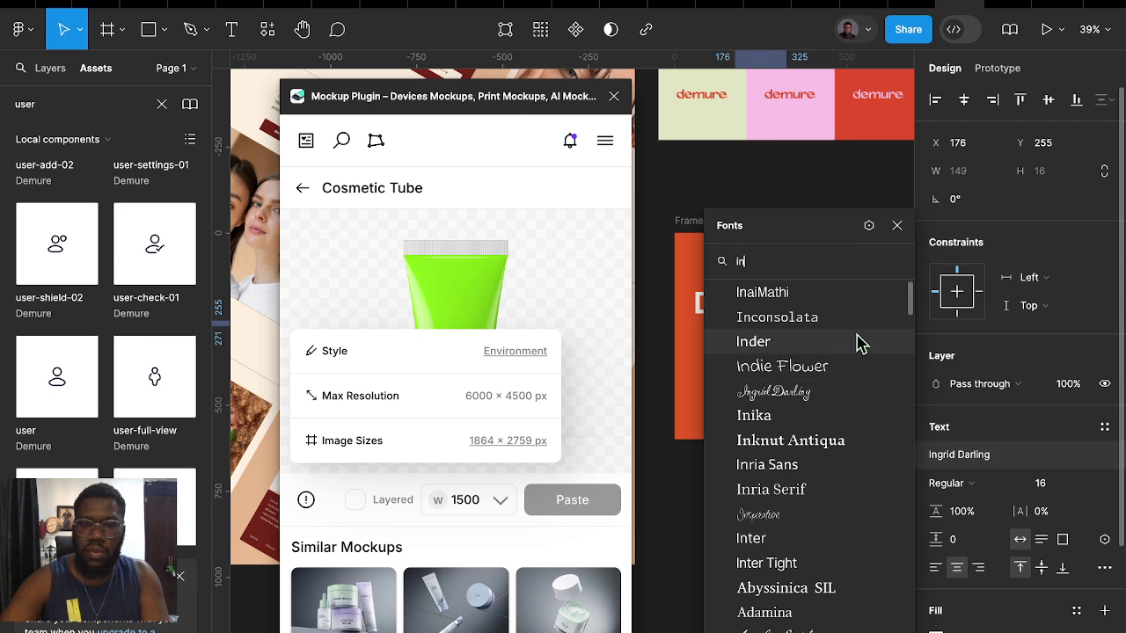
text(ter)
click(778, 317)
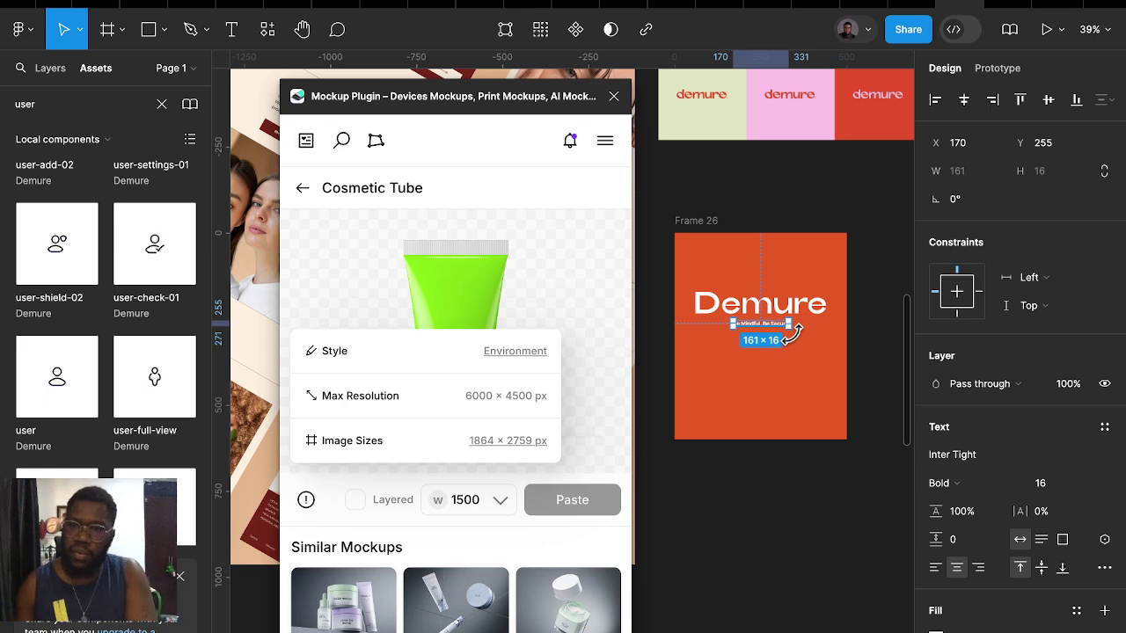
click(940, 483)
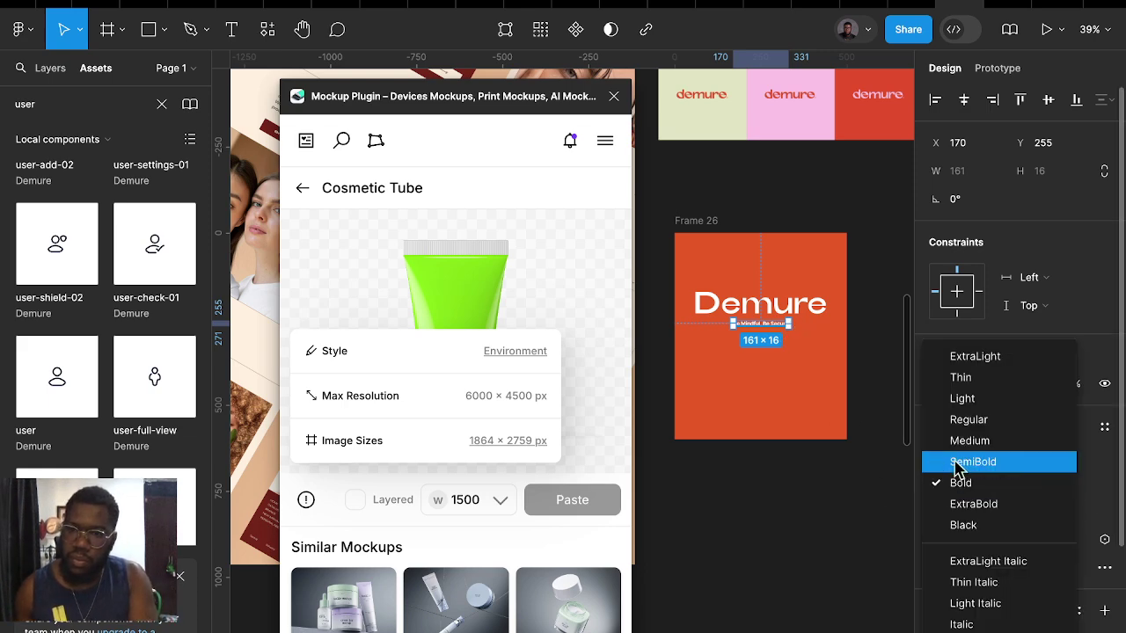
click(966, 417)
ctrl+scroll(720, 321, up, 2)
ctrl+scroll(720, 321, up, 3)
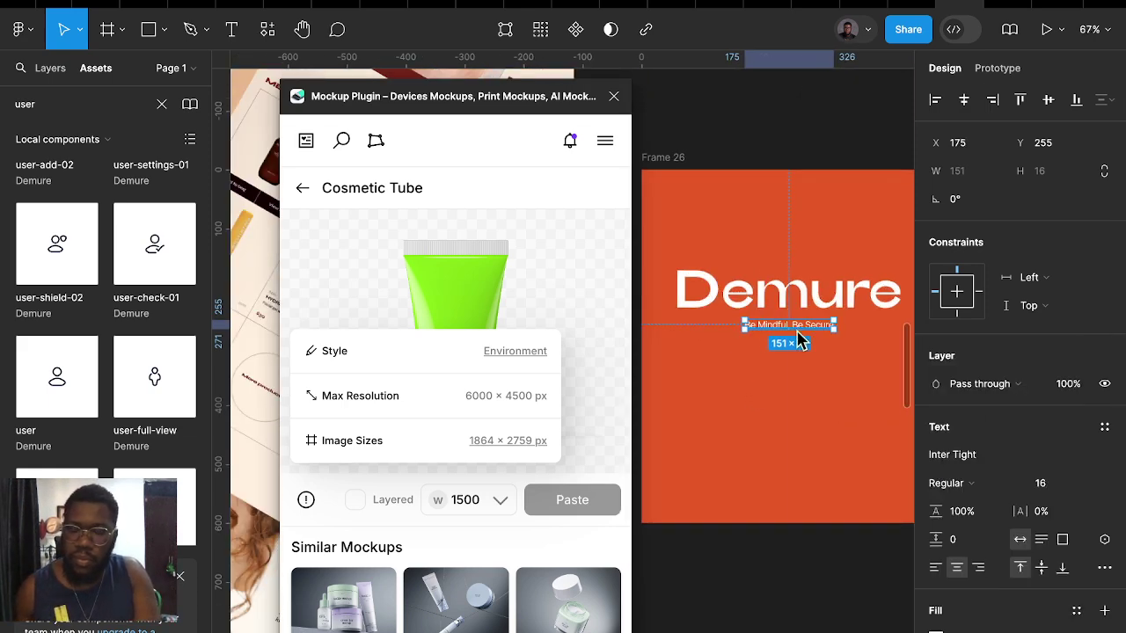
right_click(789, 345)
click(752, 141)
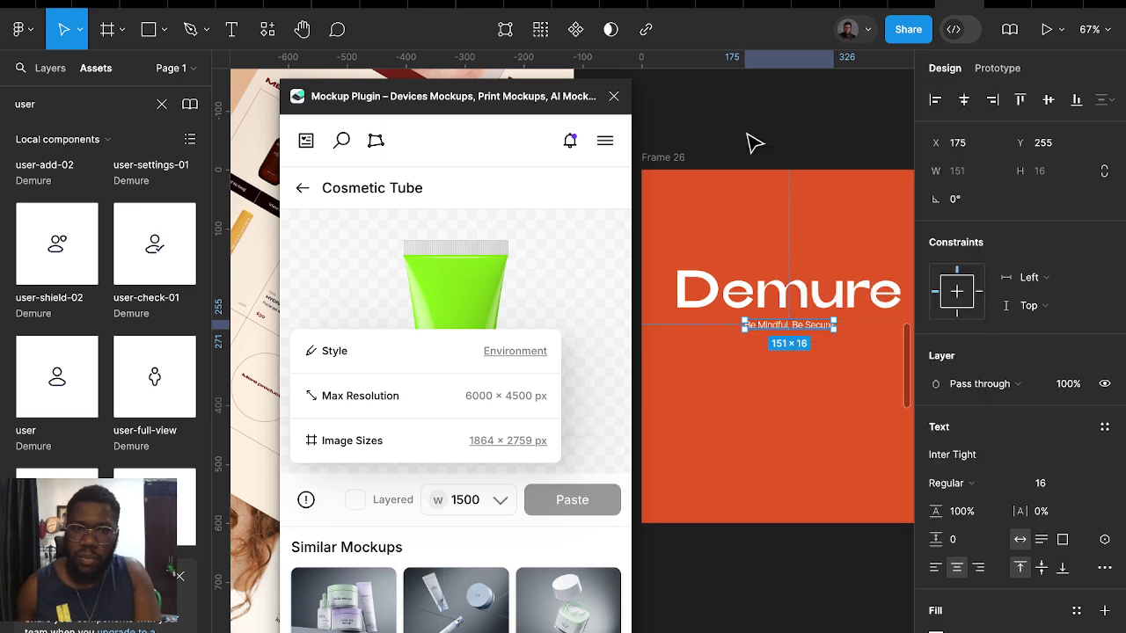
ctrl+scroll(757, 176, down, 3)
ctrl+scroll(758, 197, down, 2)
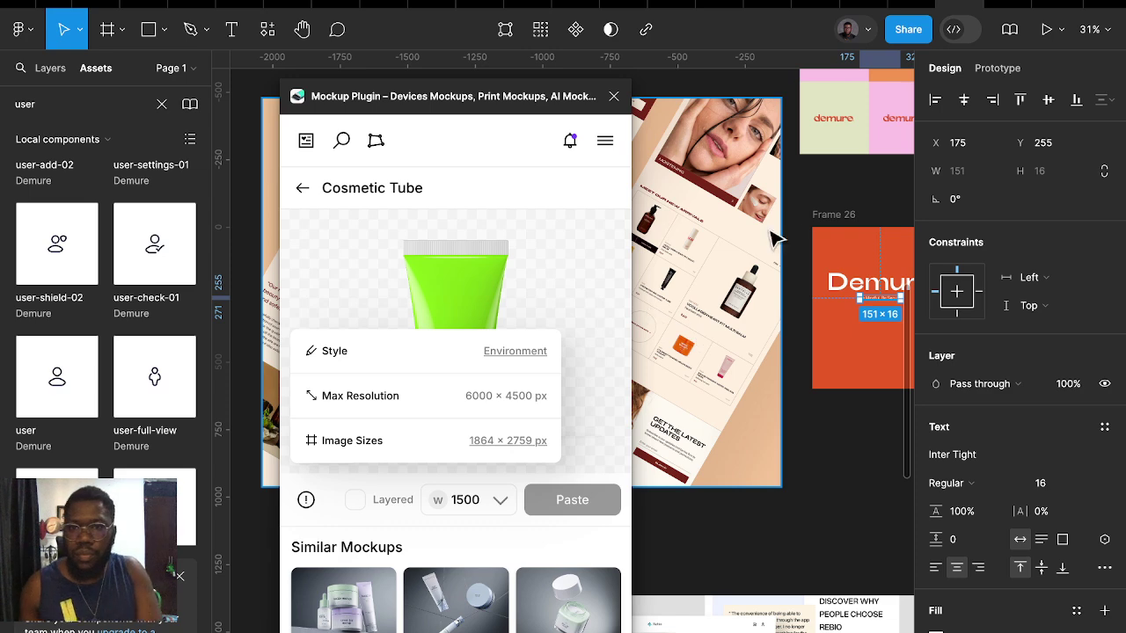
Duplicate the small tagline under Demure down toward the bottom edge of Frame 26
click(831, 195)
scroll(827, 254, right, 3)
scroll(827, 254, down, 1)
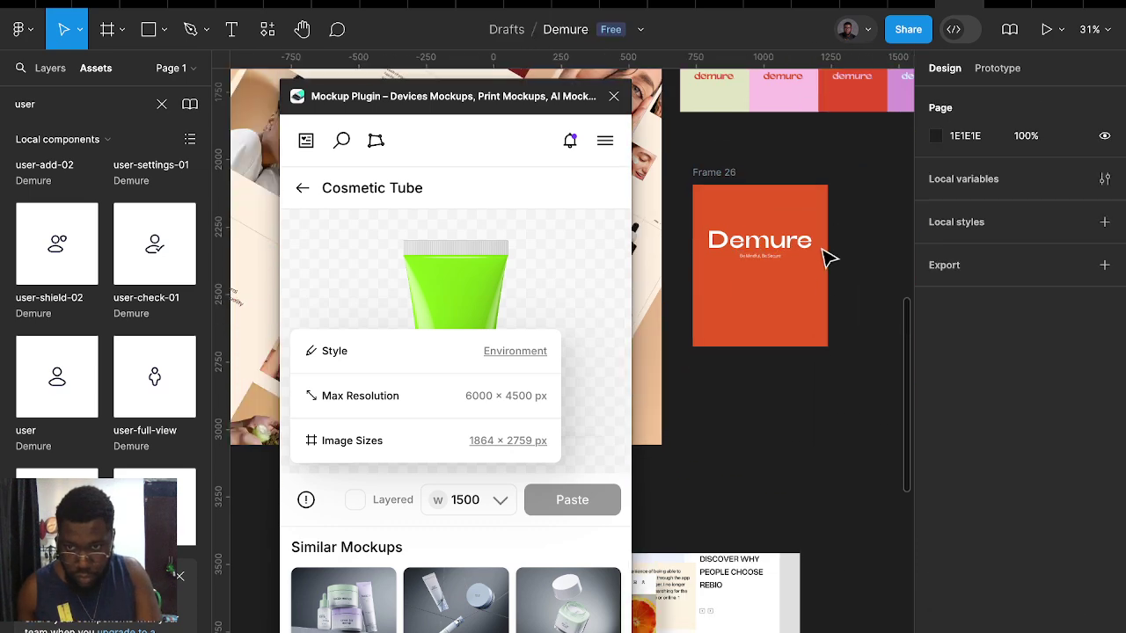
click(765, 262)
drag(761, 258, 770, 336)
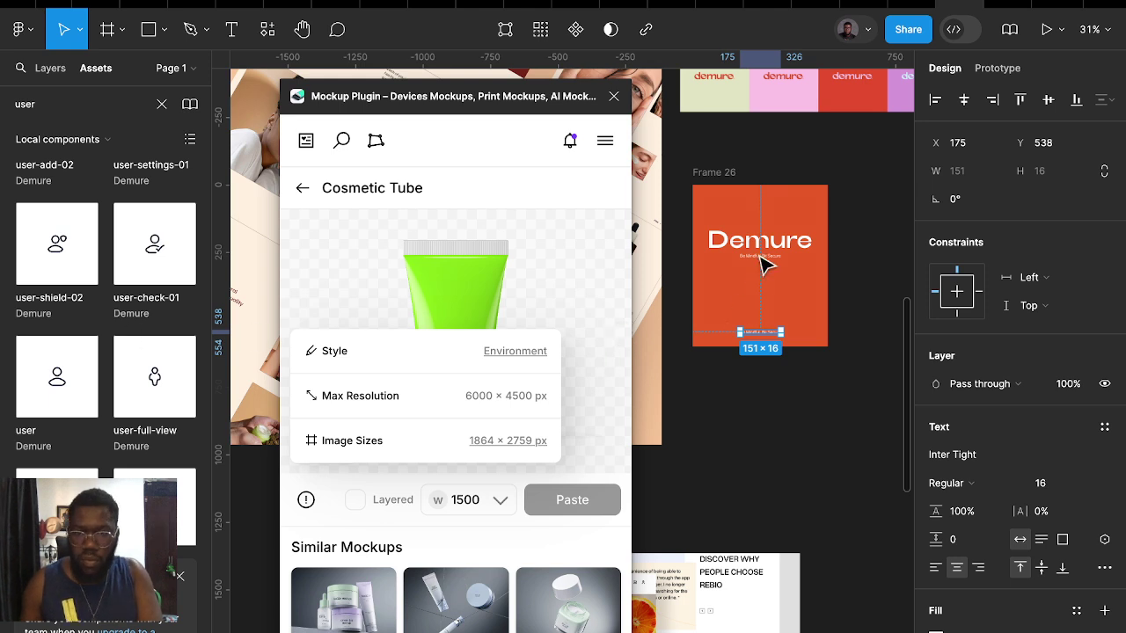
drag(762, 335, 768, 268)
ctrl+scroll(768, 268, up, 2)
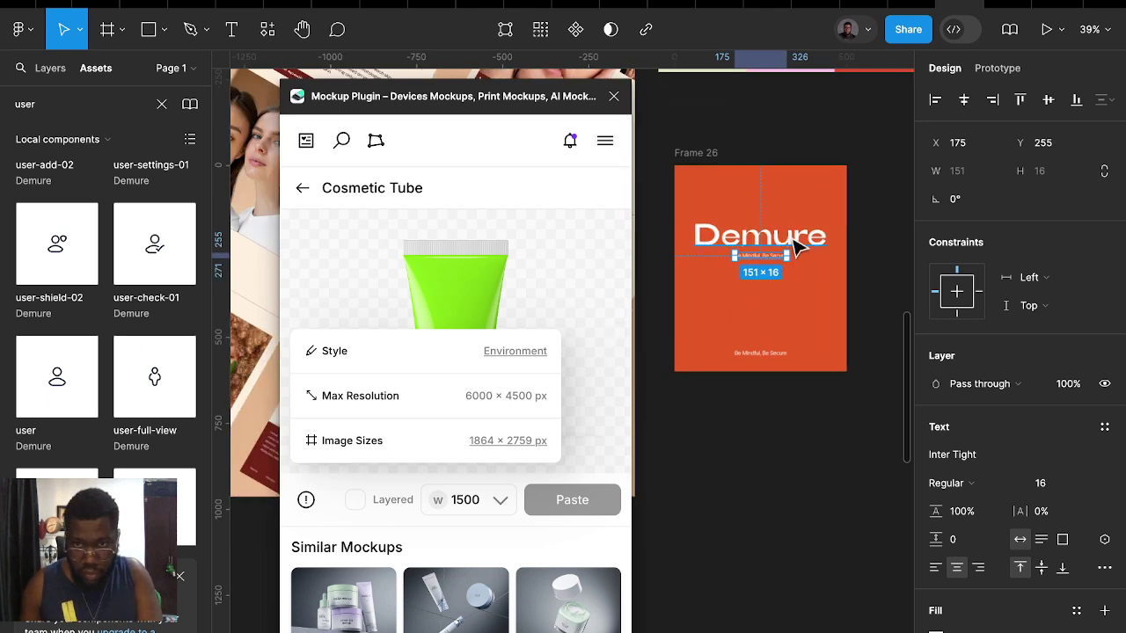
Duplicate Demure below itself and replace it with 'Radiant Glow Cleanser' at size 32
click(796, 244)
drag(796, 245, 793, 291)
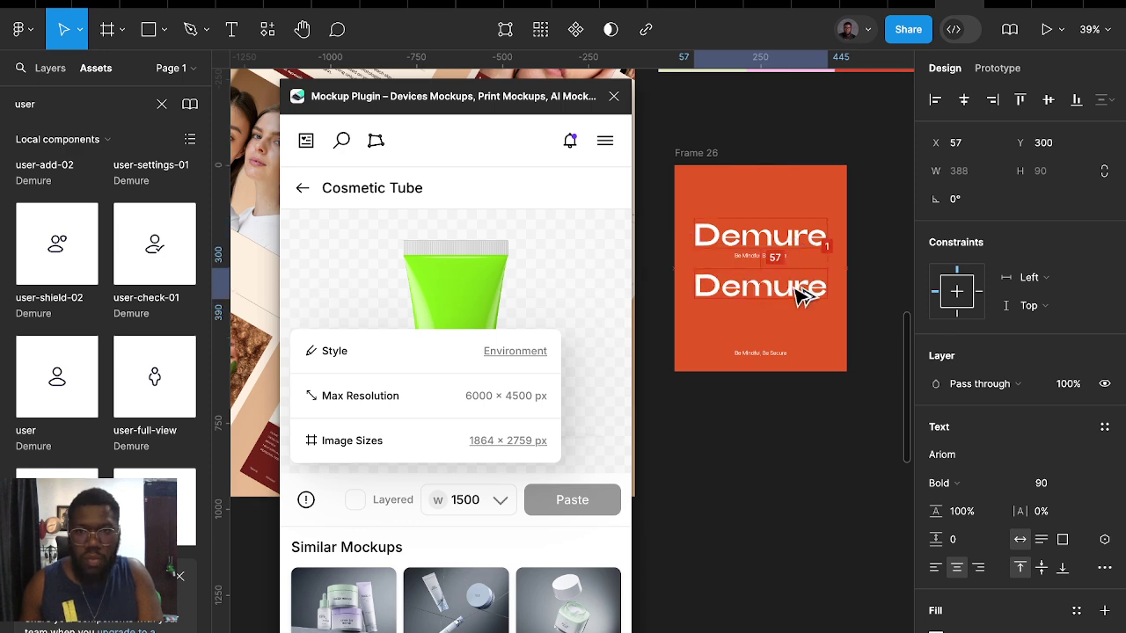
double_click(791, 286)
key(ctrl+v)
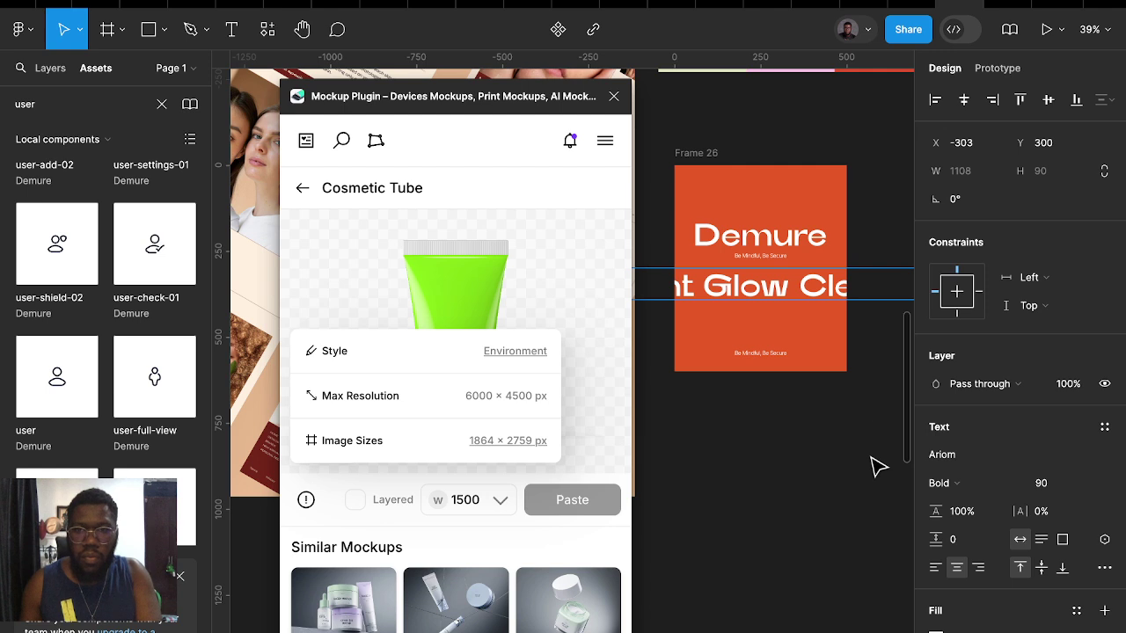
click(1058, 490)
text(32)
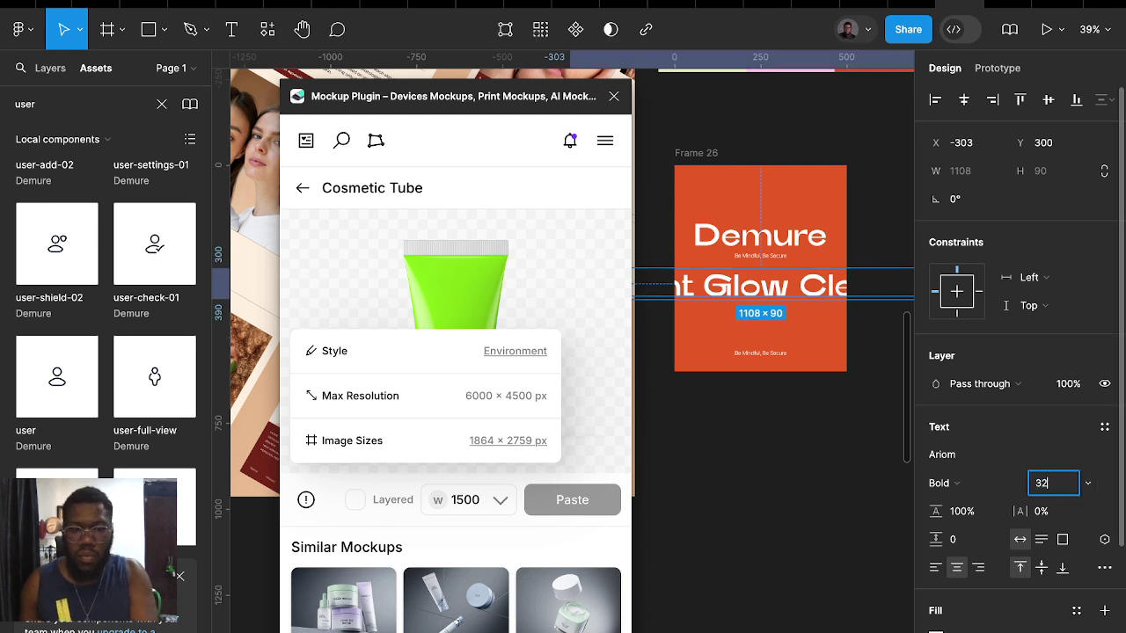
key(Return)
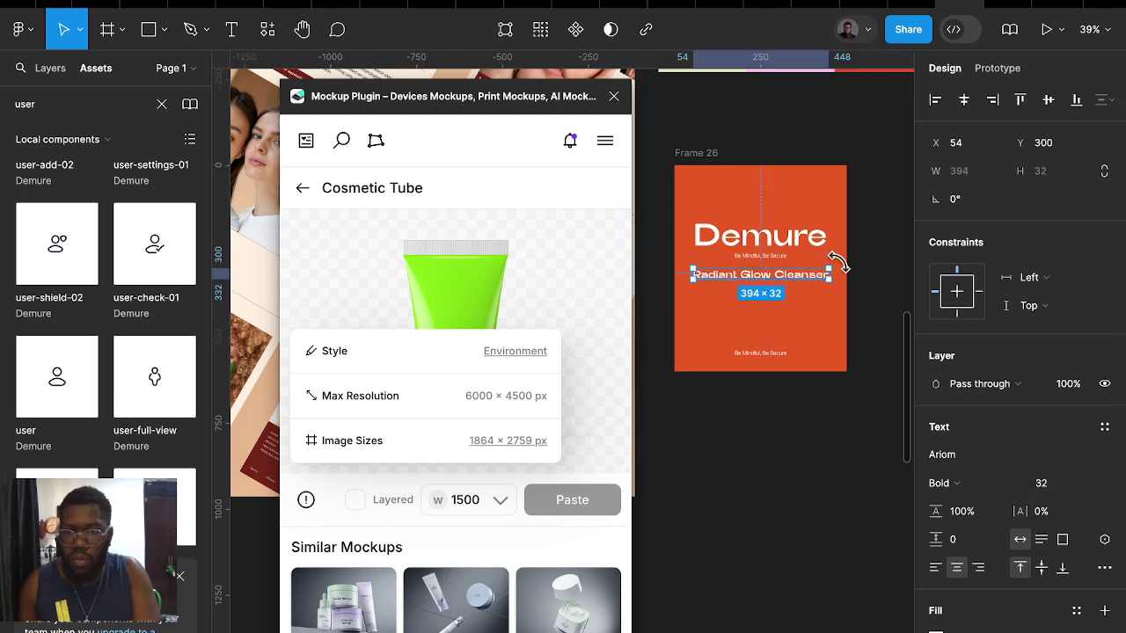
Straighten the product name back to 0° rotation and check its fill colour
mouse_move(837, 266)
mouse_down()
mouse_move(796, 230)
mouse_move(746, 214)
mouse_up()
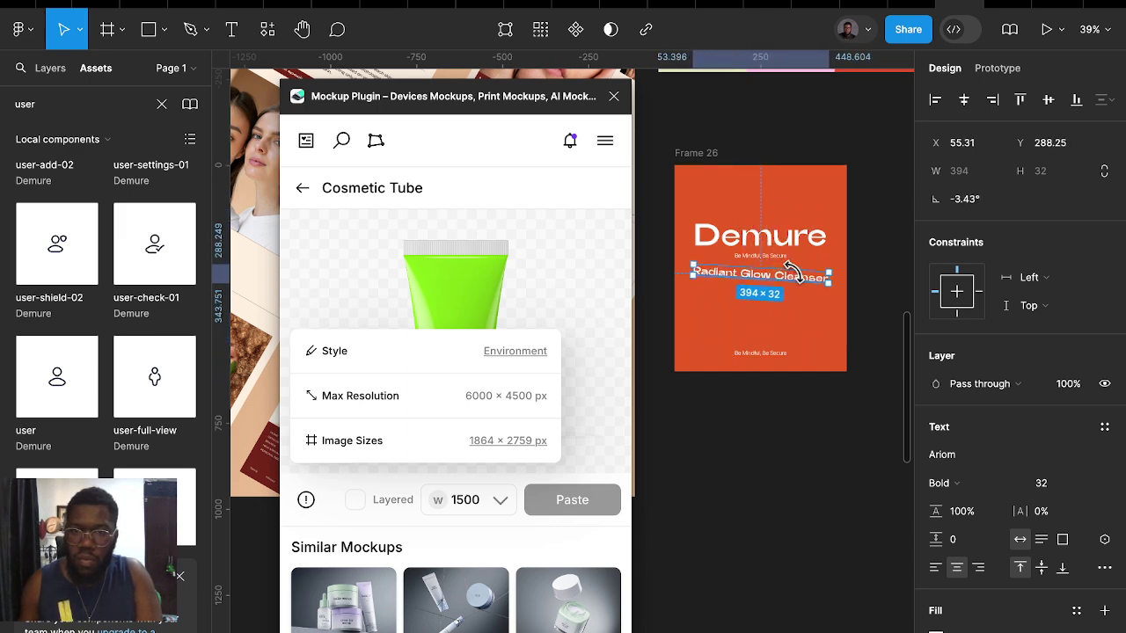
drag(746, 213, 795, 269)
click(967, 200)
text(0)
key(Return)
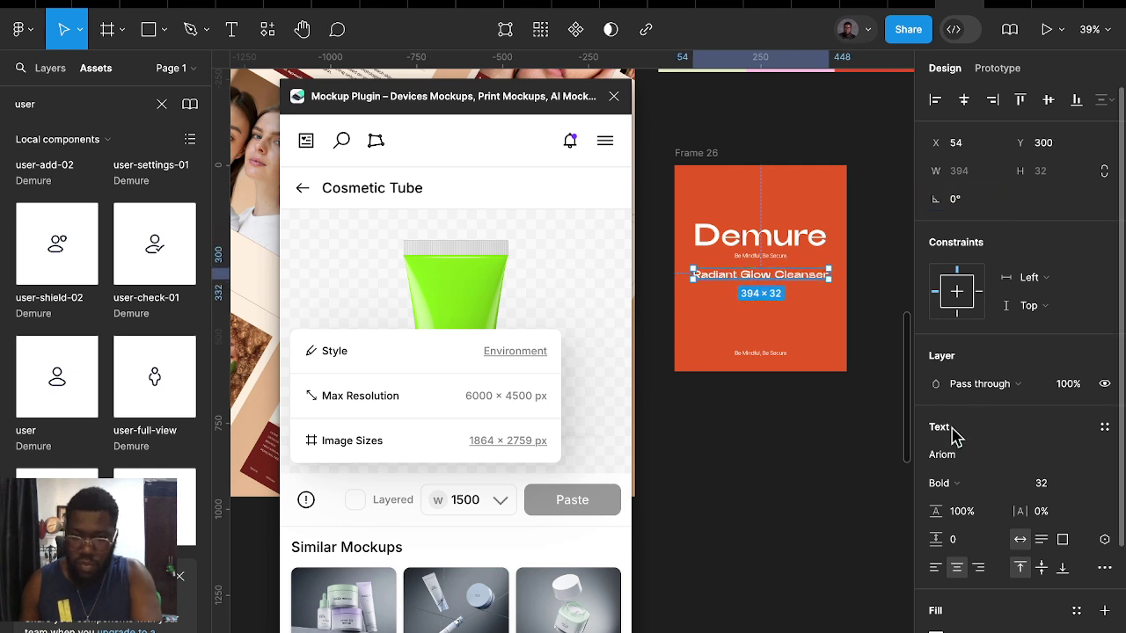
click(936, 628)
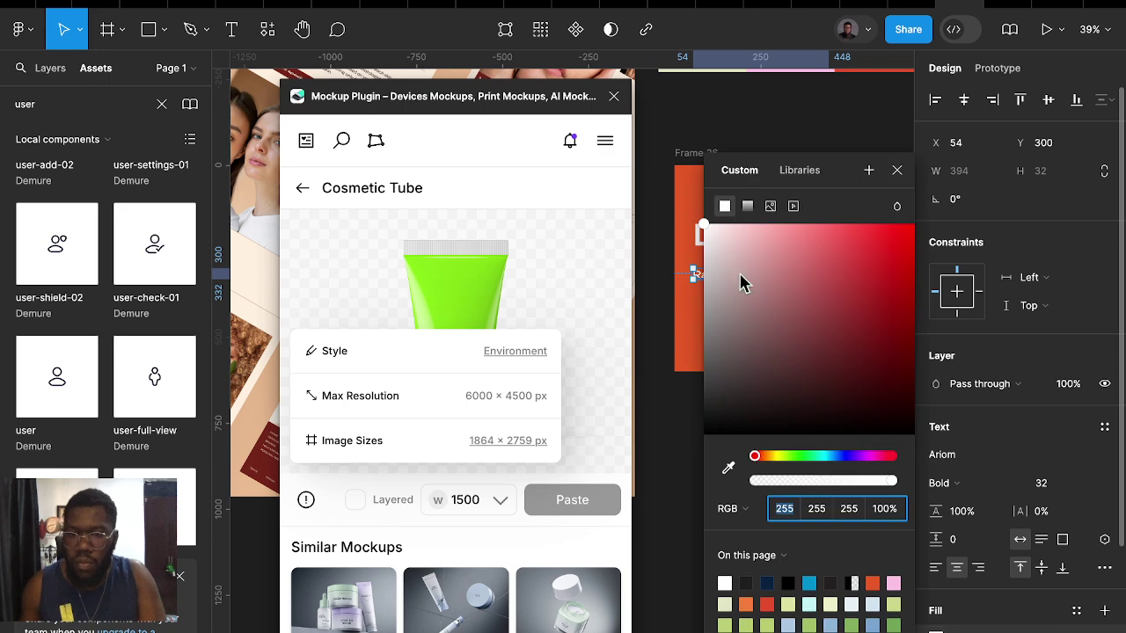
click(697, 127)
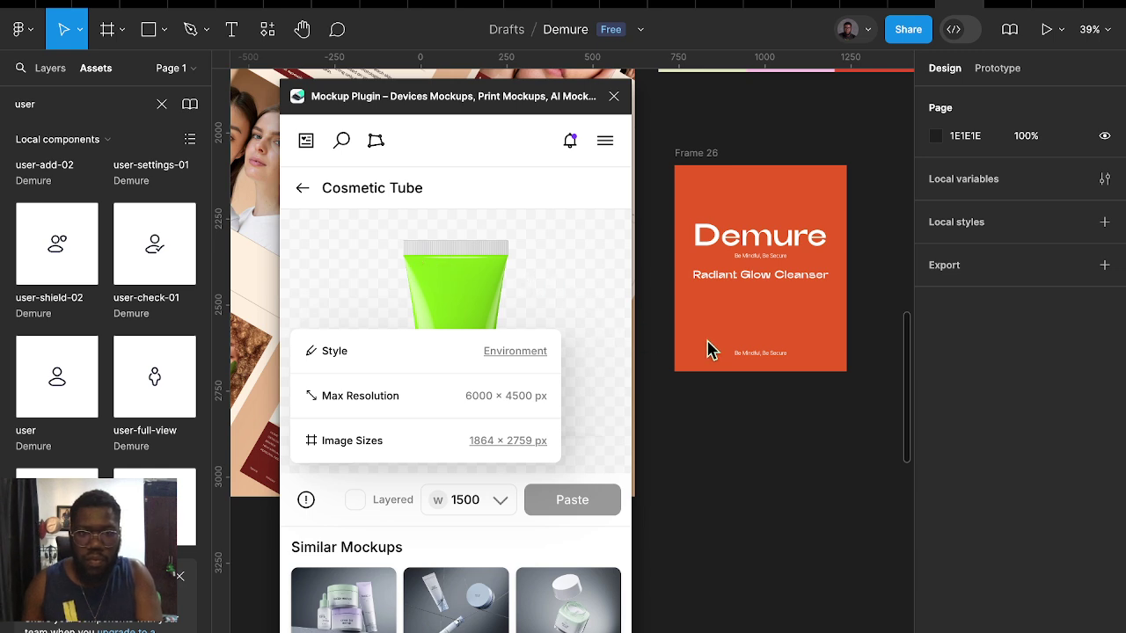
Rewrite the bottom tagline copy as 'For All Skin Types' and move it under the product name
ctrl+scroll(757, 265, up, 3)
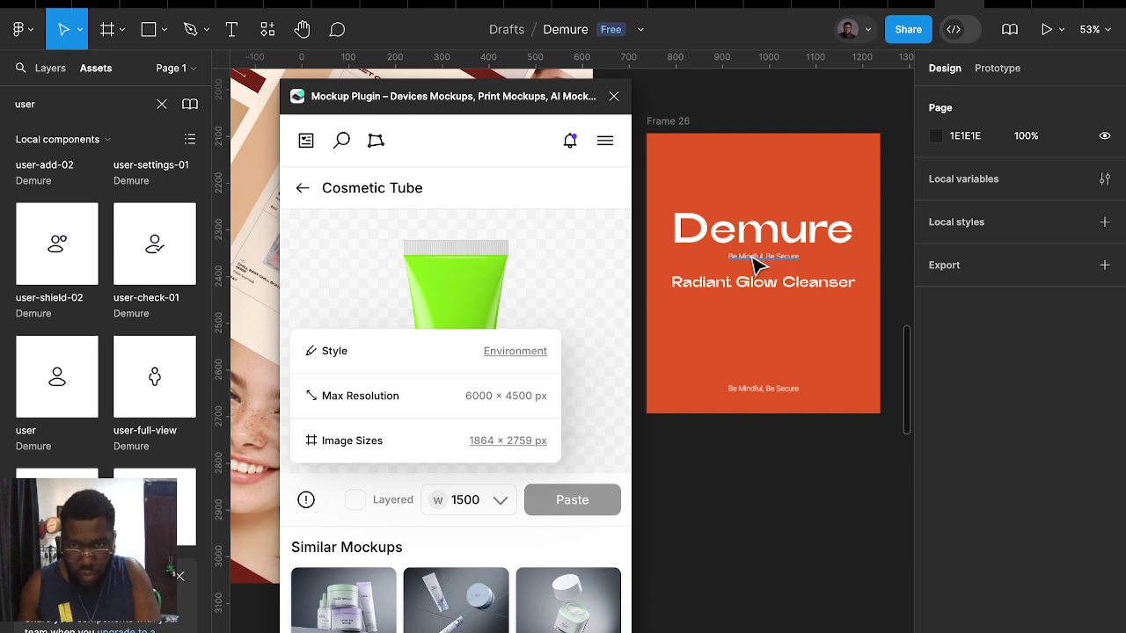
click(758, 264)
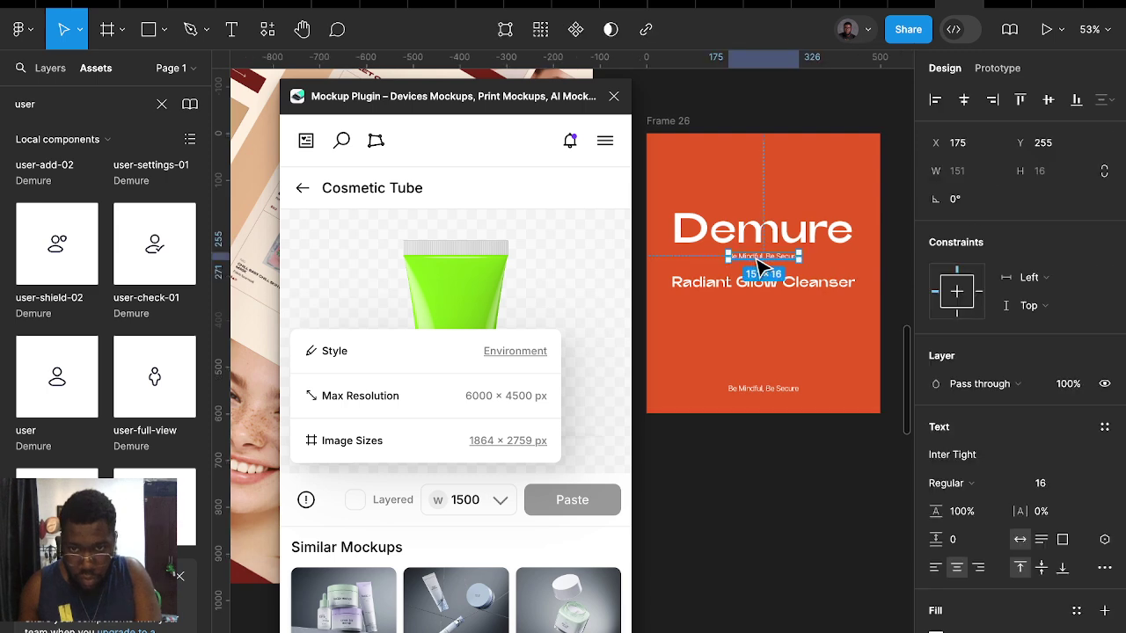
click(760, 388)
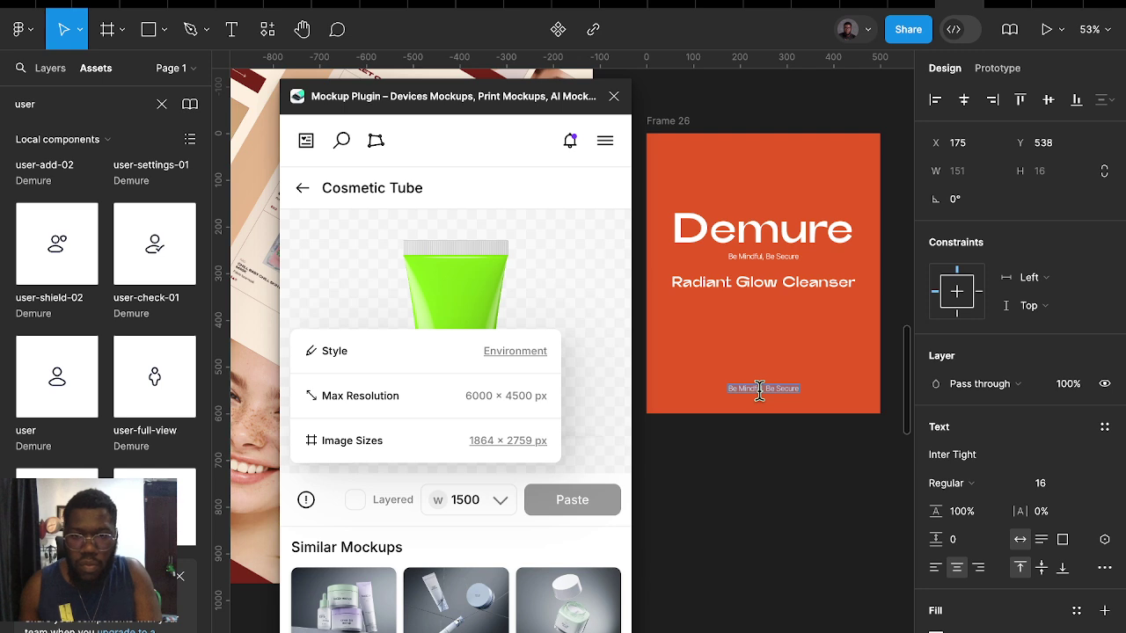
text(For All Skin Types)
key(ctrl+v)
key(Escape)
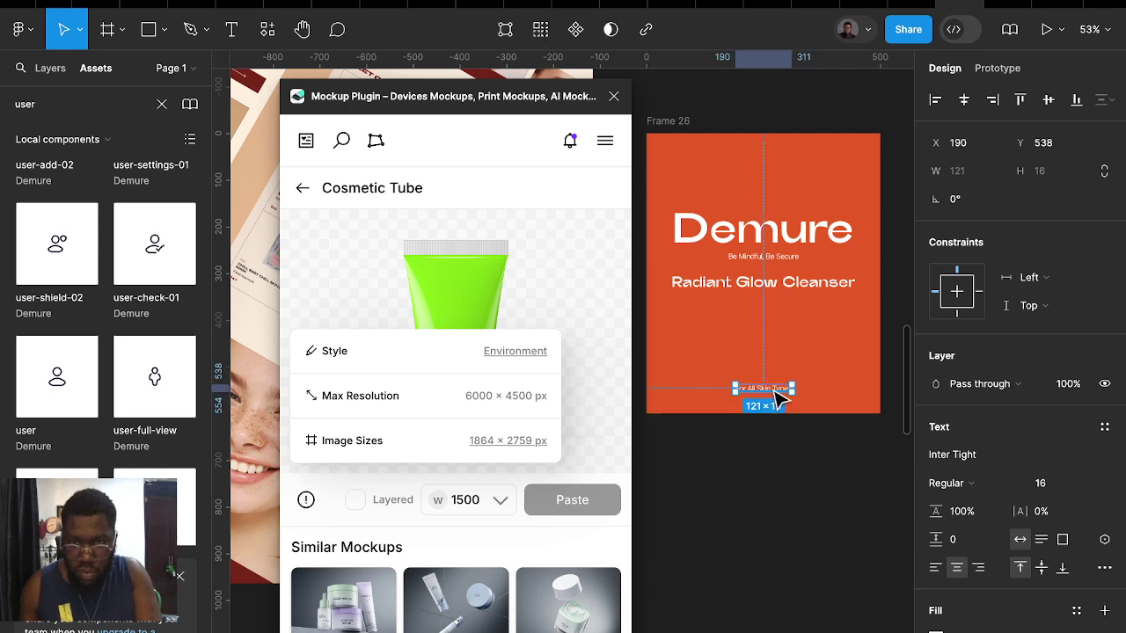
drag(778, 397, 782, 308)
Change the Demure heading's fill colour to pink
click(765, 231)
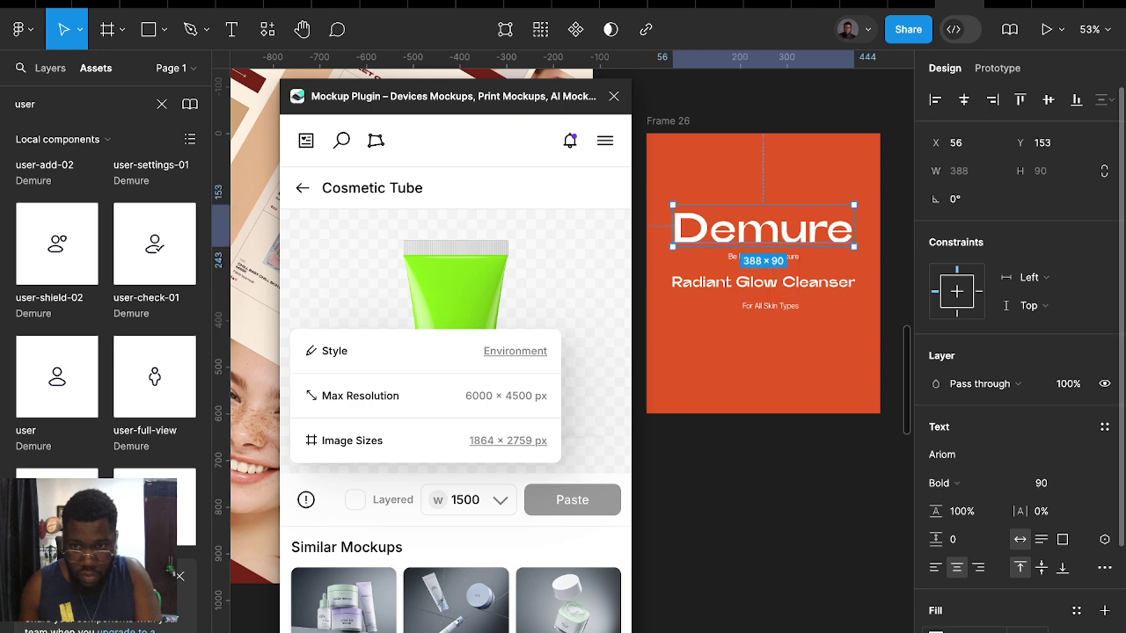
click(937, 629)
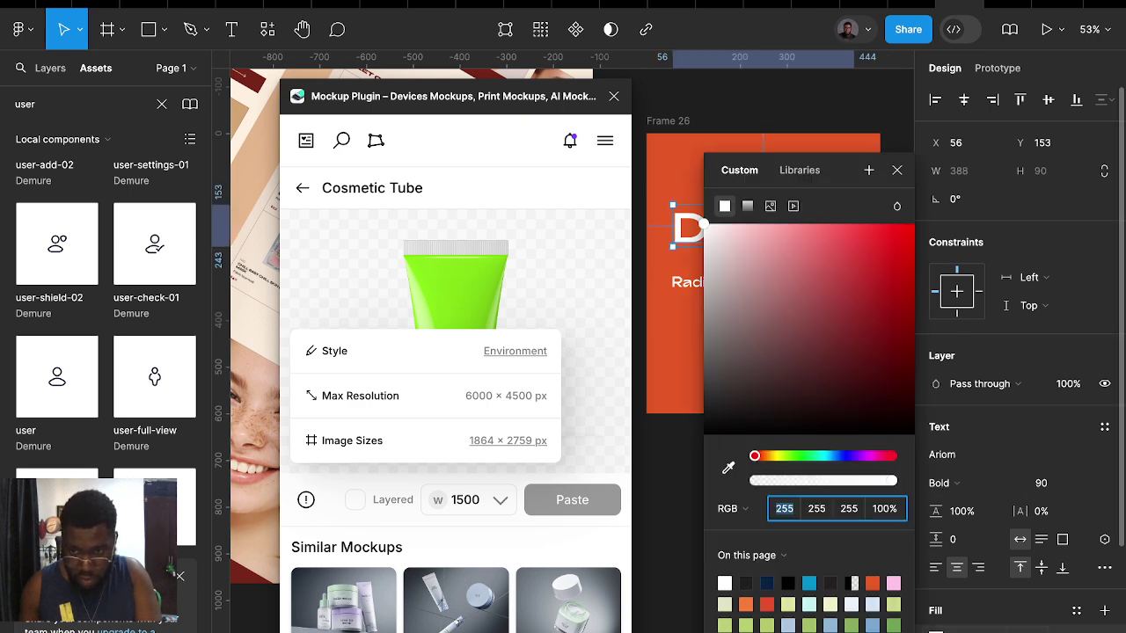
click(893, 582)
click(685, 439)
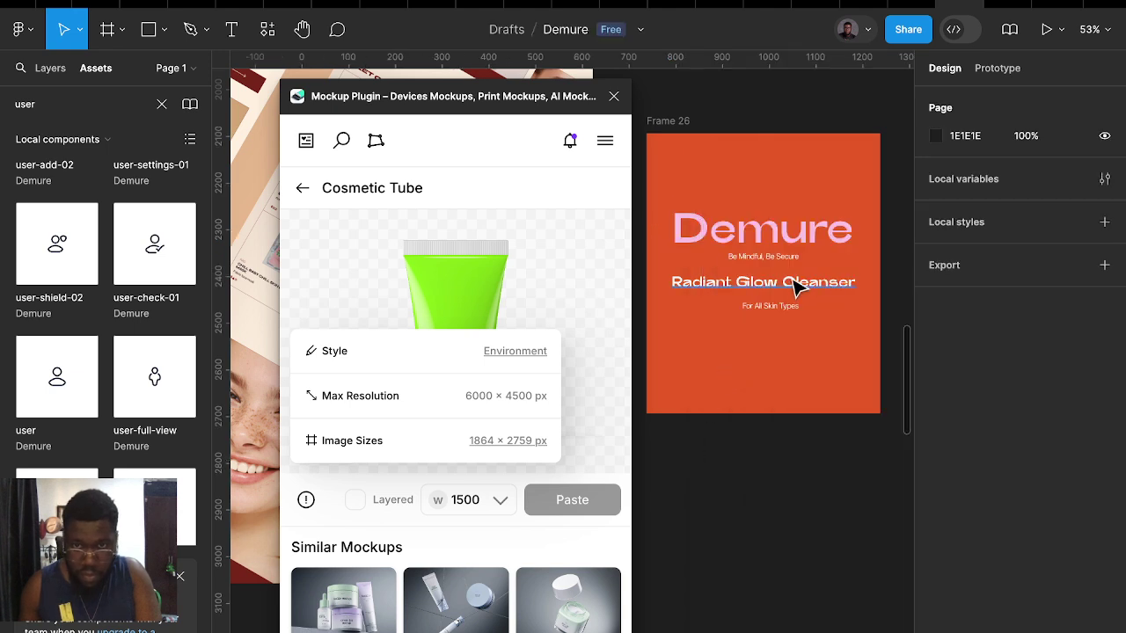
Move the tagline up and make Radiant Glow Cleanser Ultra Bold, nudged closer to it
drag(786, 257, 734, 254)
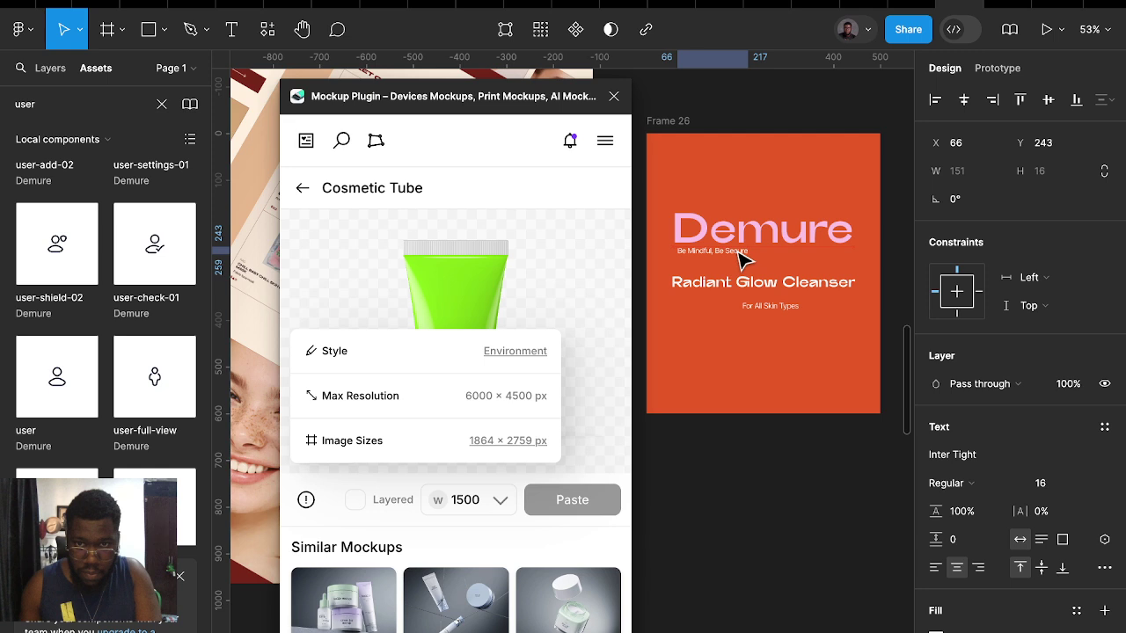
click(773, 287)
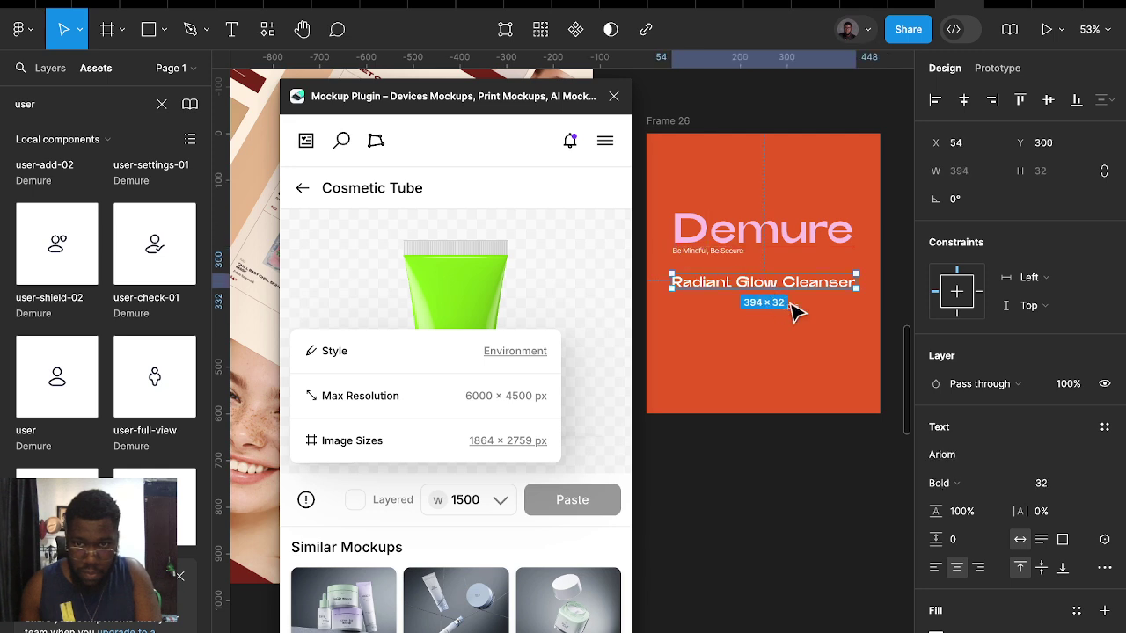
click(947, 486)
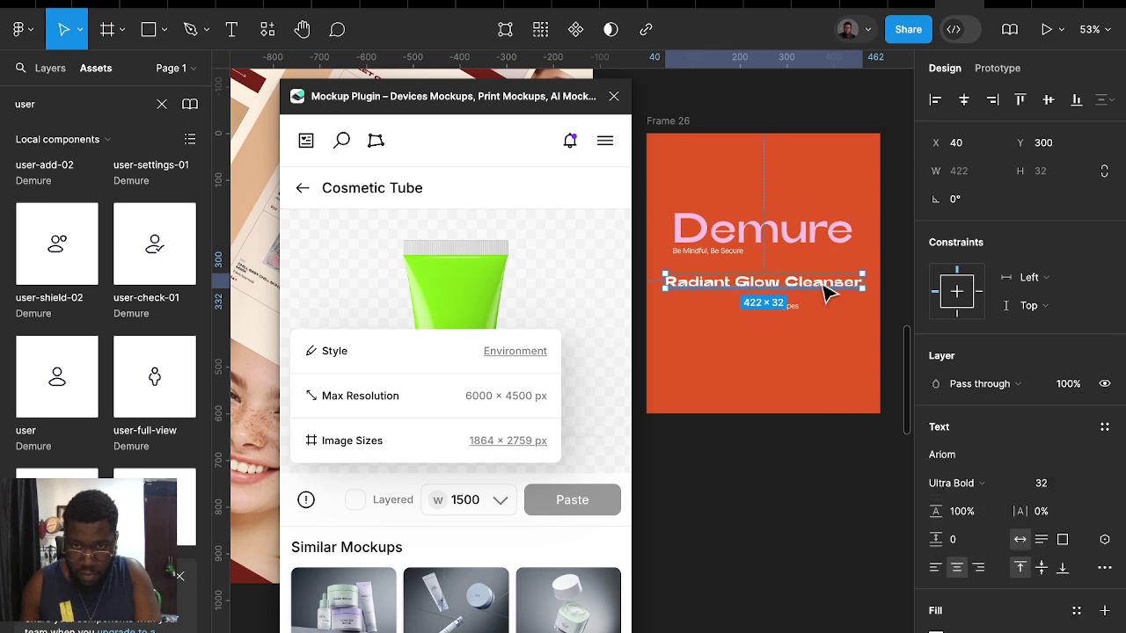
drag(824, 283, 825, 280)
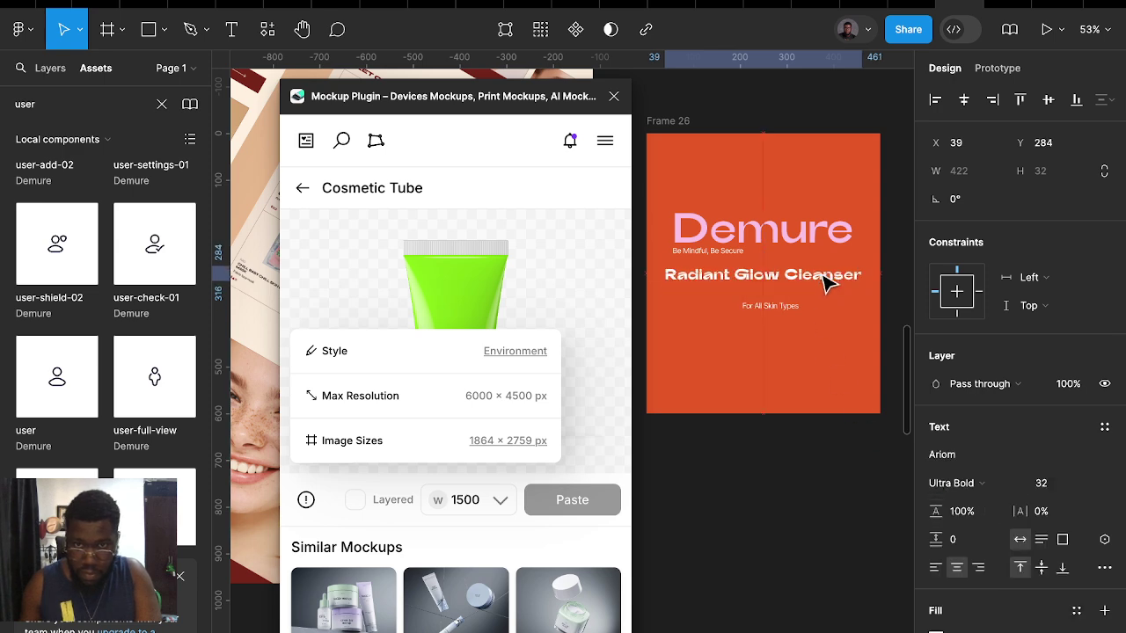
Copy For All Skin Types near the bottom and make it '4.0 fl oz (120 ml)' at size 20
click(791, 308)
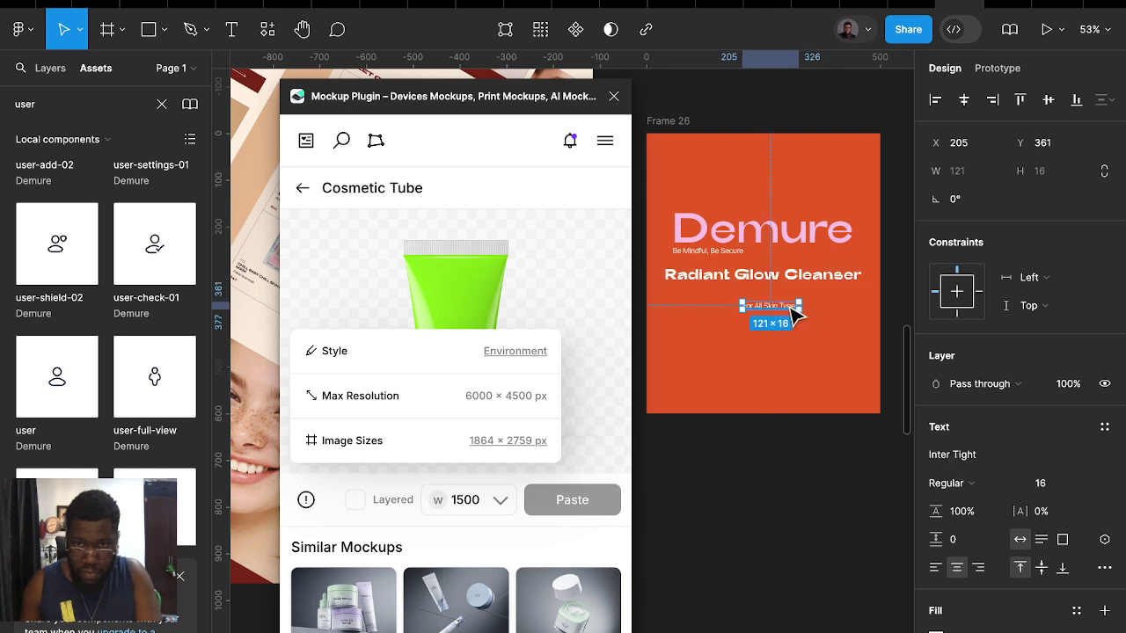
drag(794, 314, 796, 391)
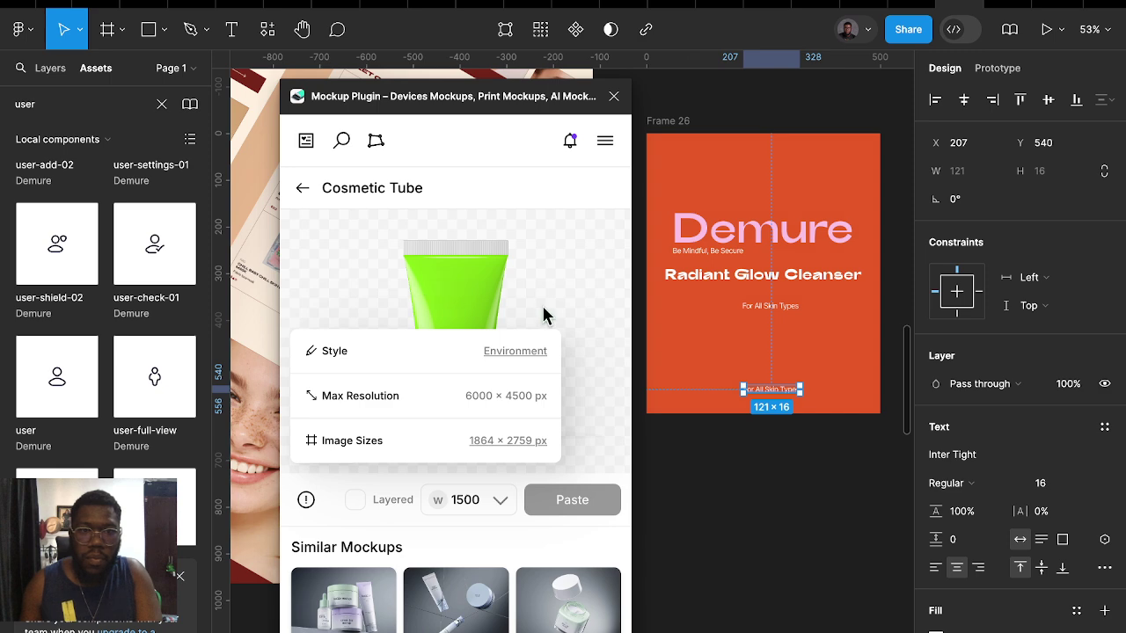
double_click(769, 390)
key(ctrl+v)
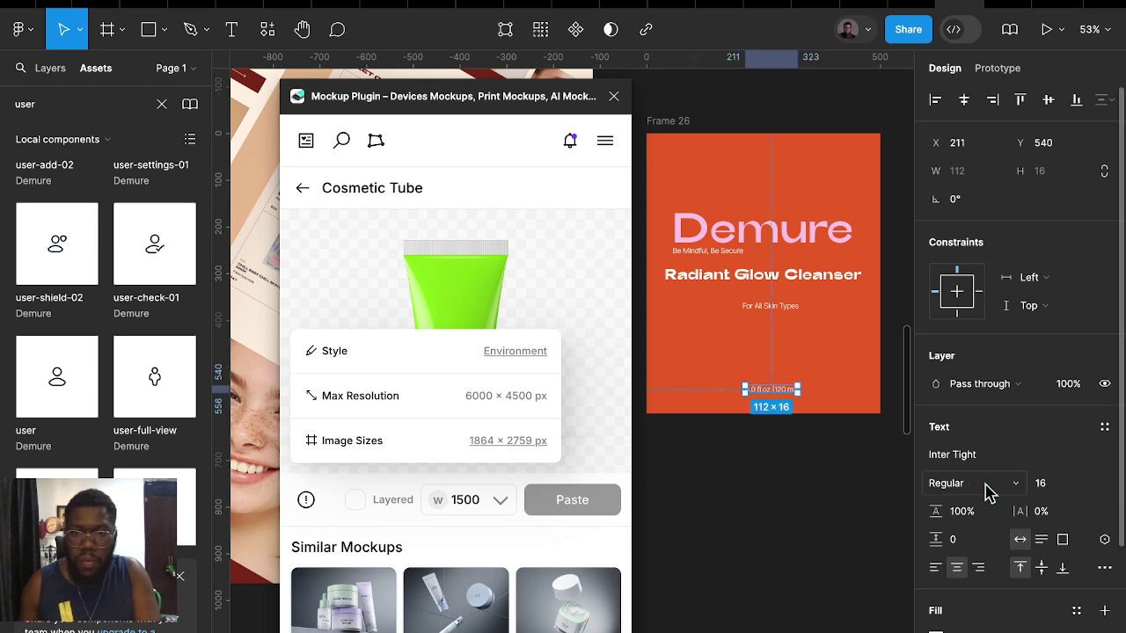
click(1042, 483)
text(20)
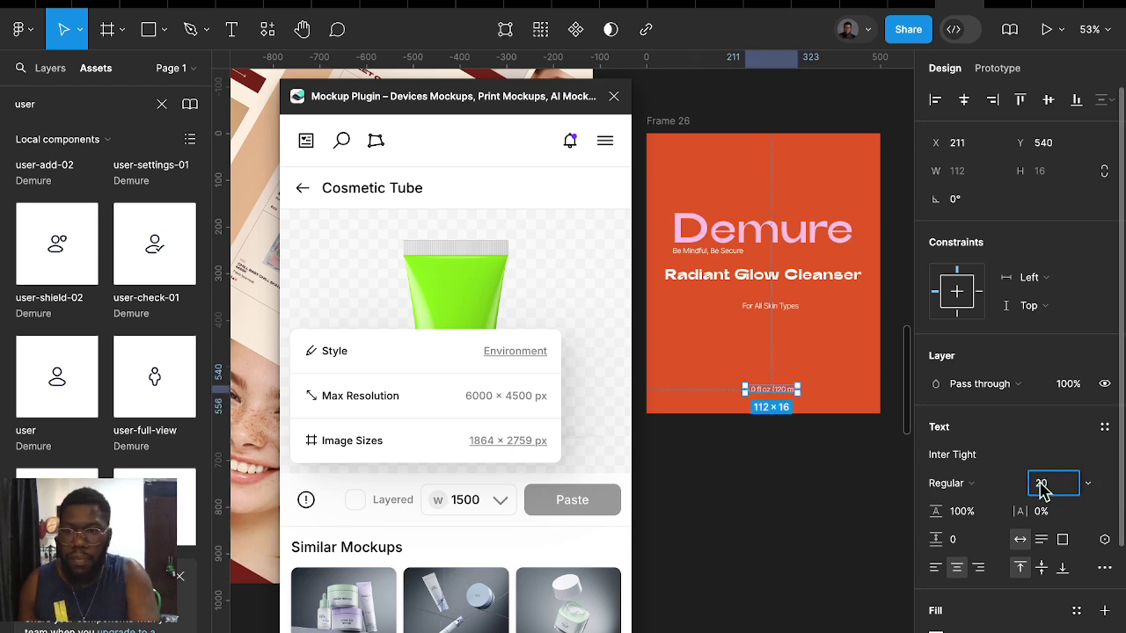
key(Return)
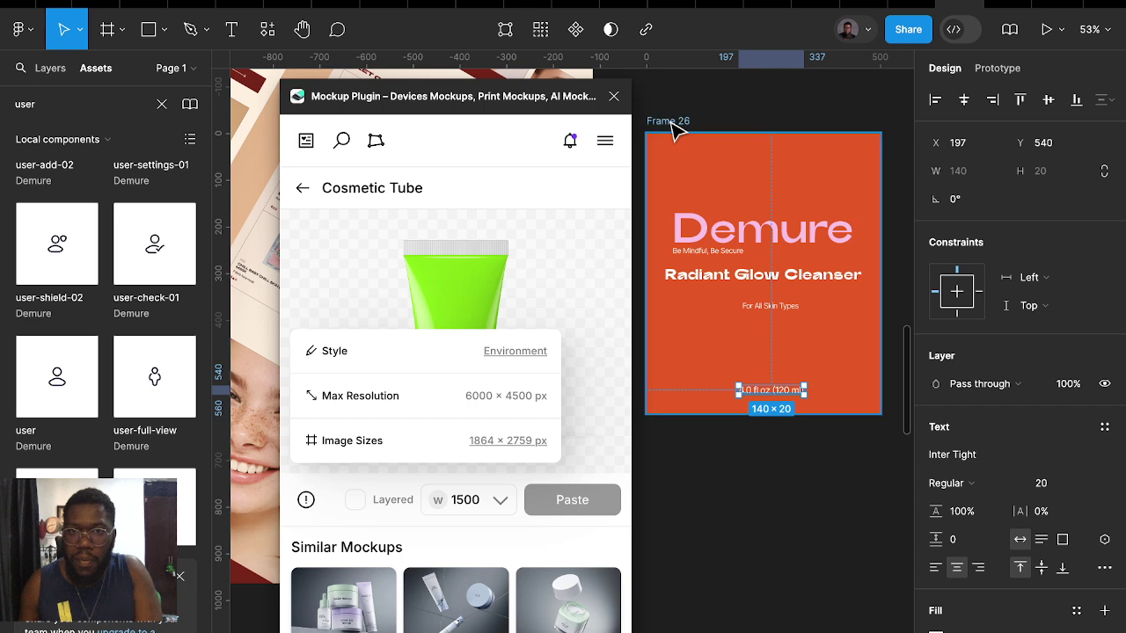
click(672, 122)
click(429, 276)
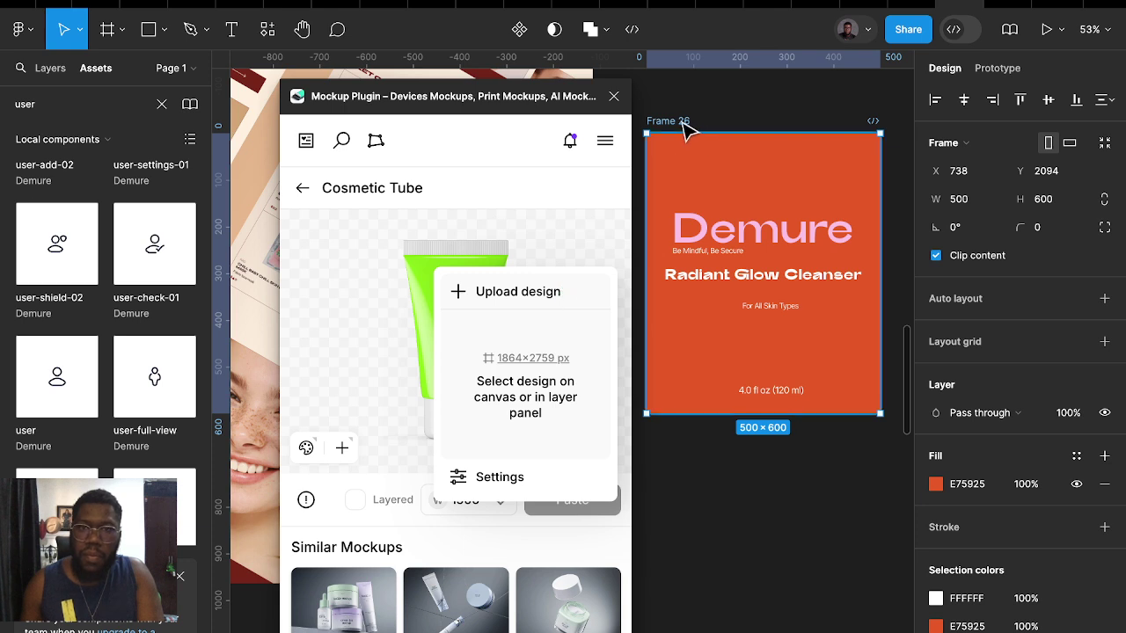
Upload Frame 26 onto the Cosmetic Tube mockup and adjust the label's position on the preview
click(346, 451)
click(347, 402)
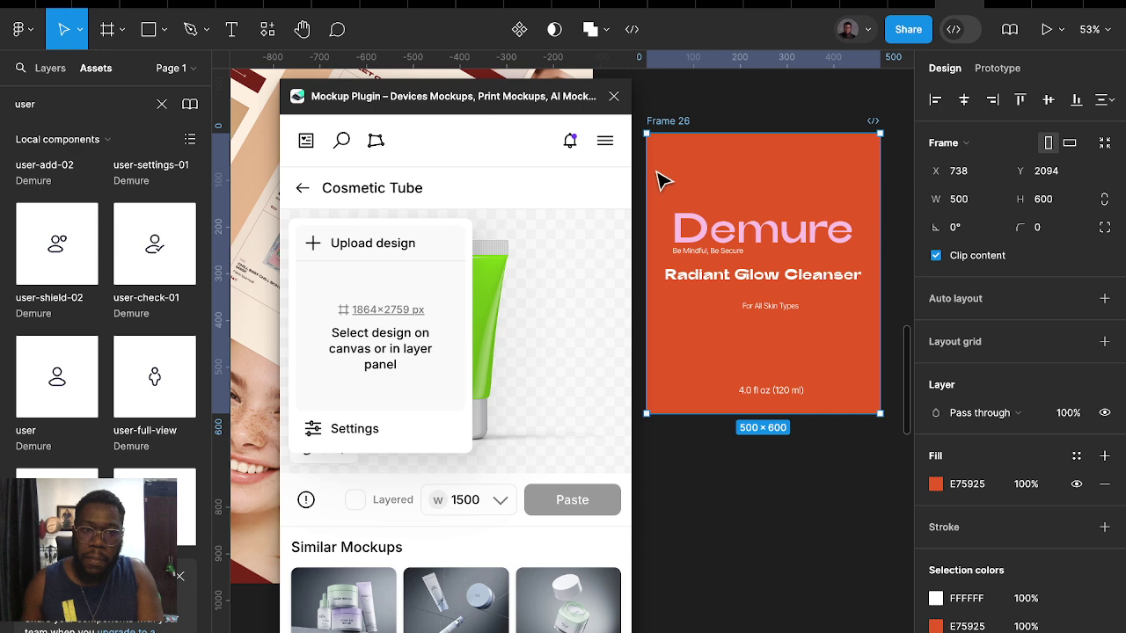
click(716, 121)
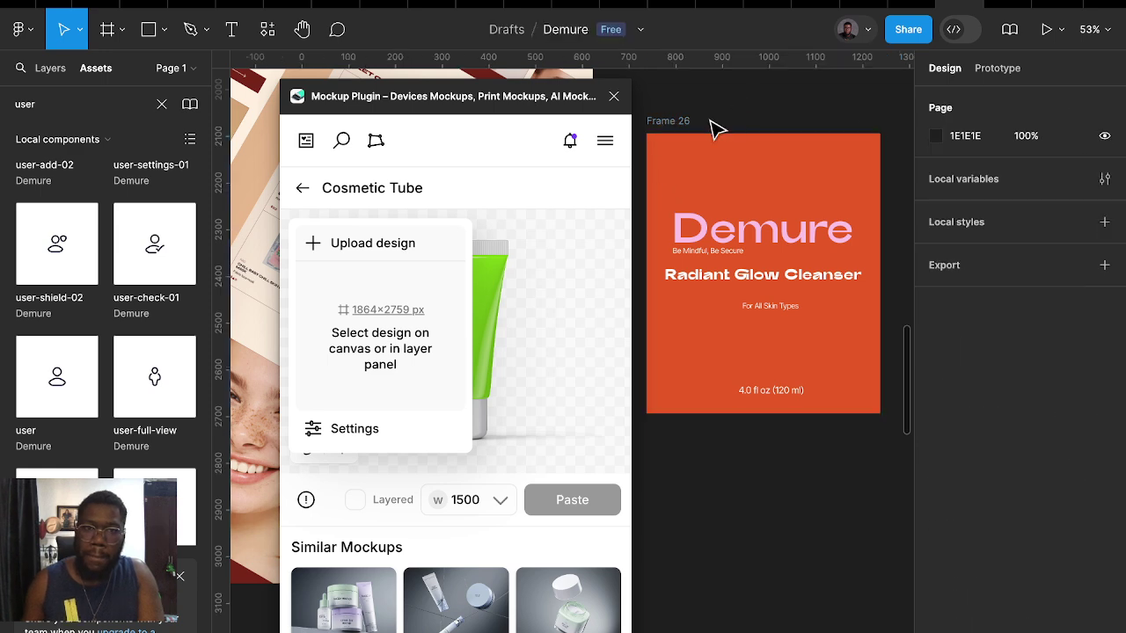
click(676, 123)
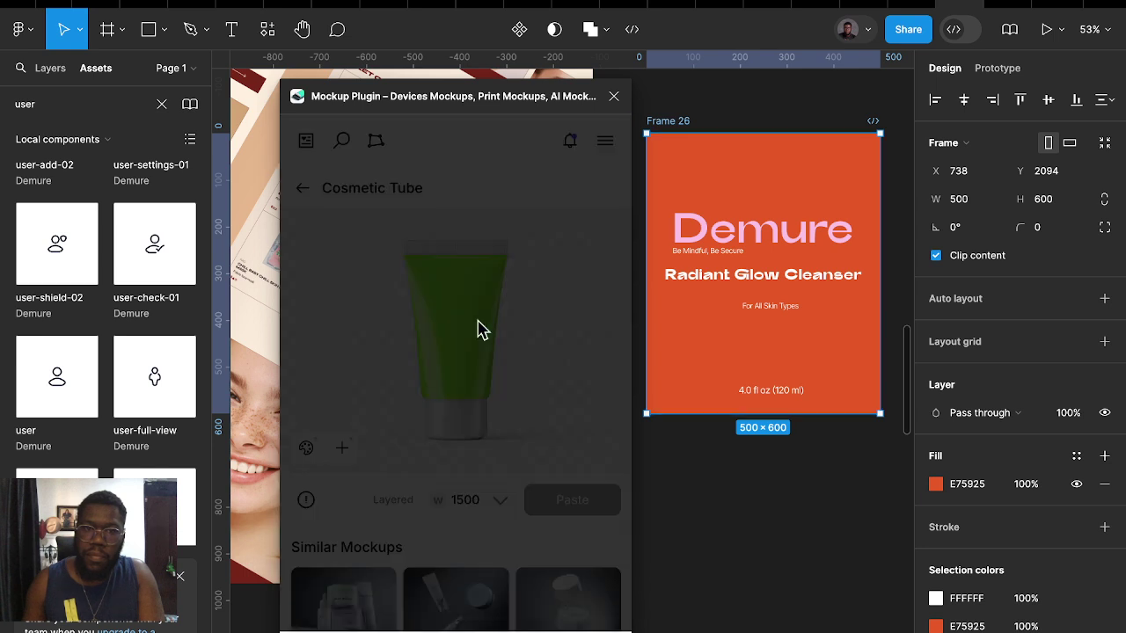
mouse_move(464, 321)
mouse_down()
mouse_move(393, 336)
mouse_move(452, 350)
mouse_up()
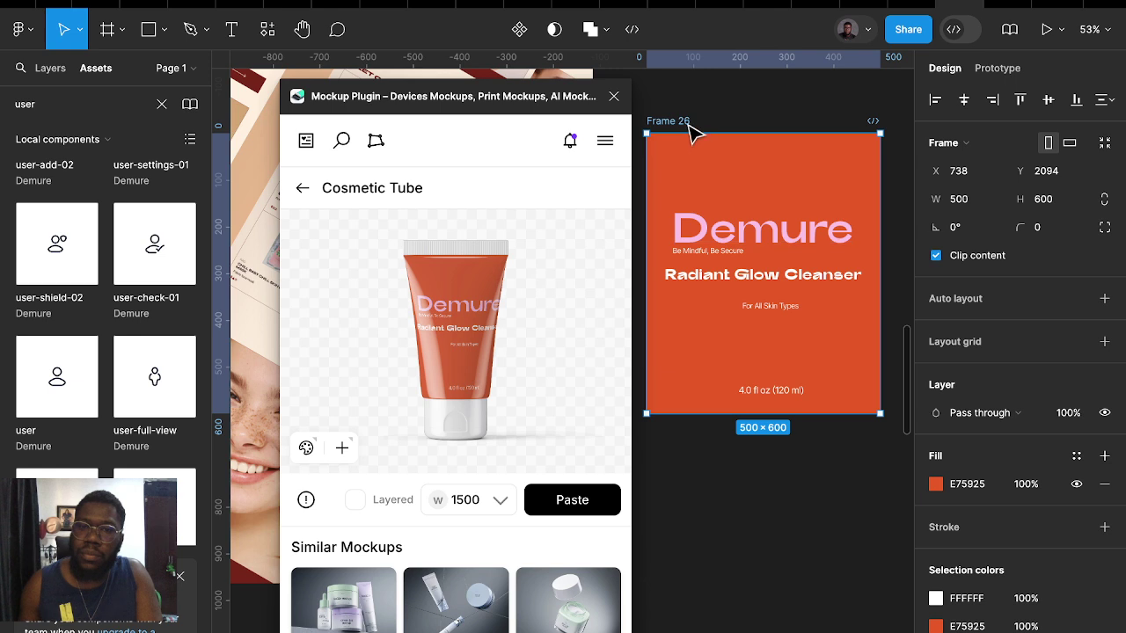
click(756, 115)
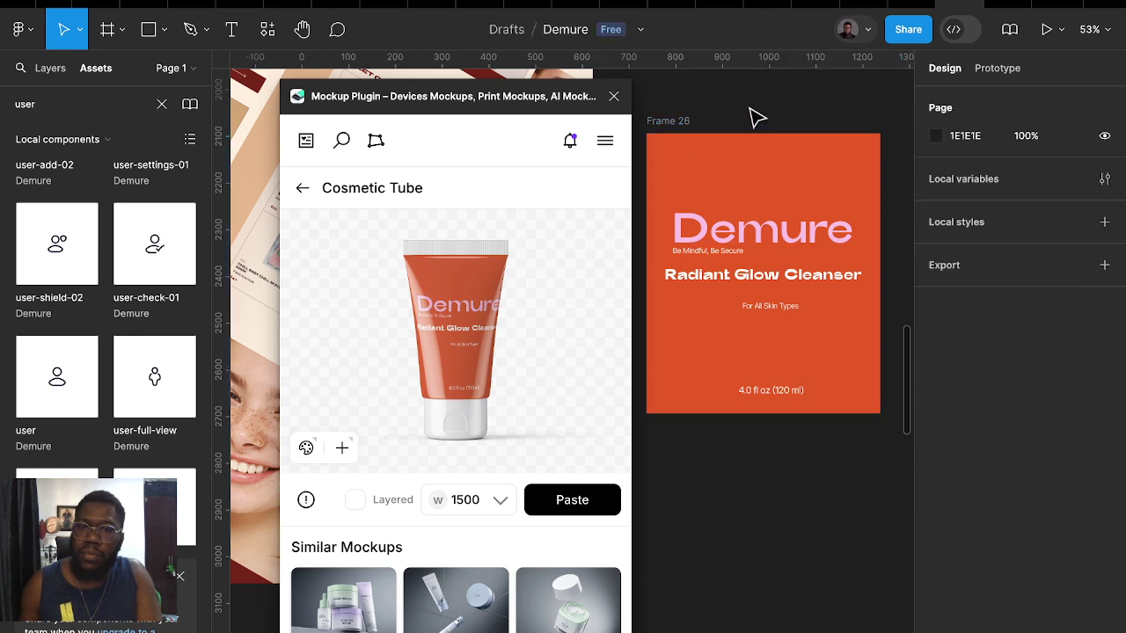
click(742, 170)
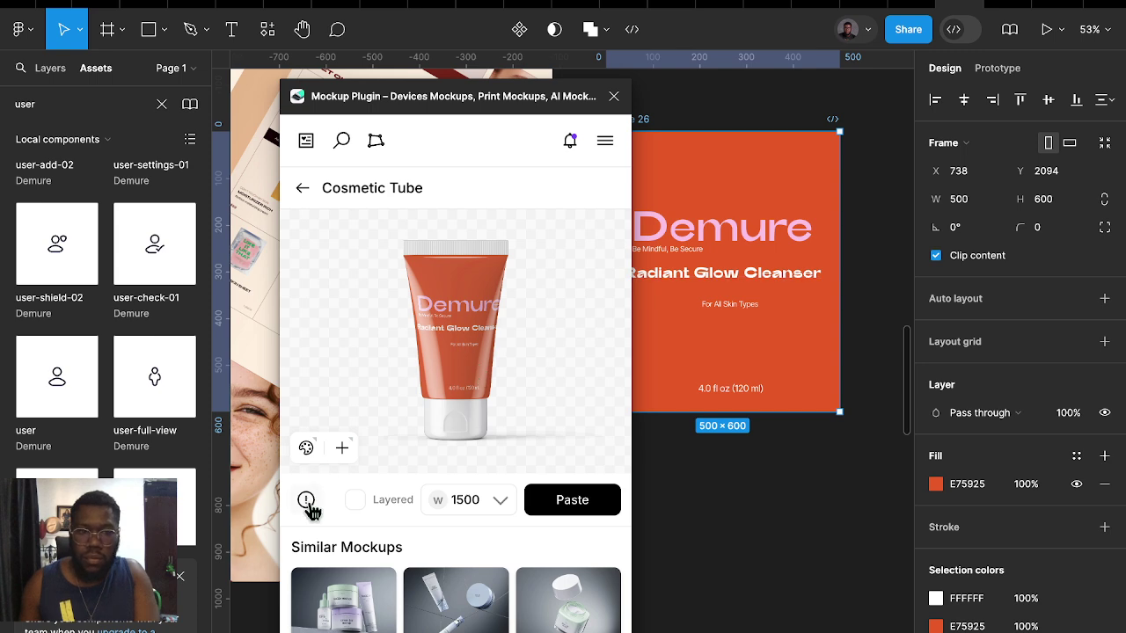
Return to the Cosmetics mockup search results and begin editing Frame 26's width
click(302, 189)
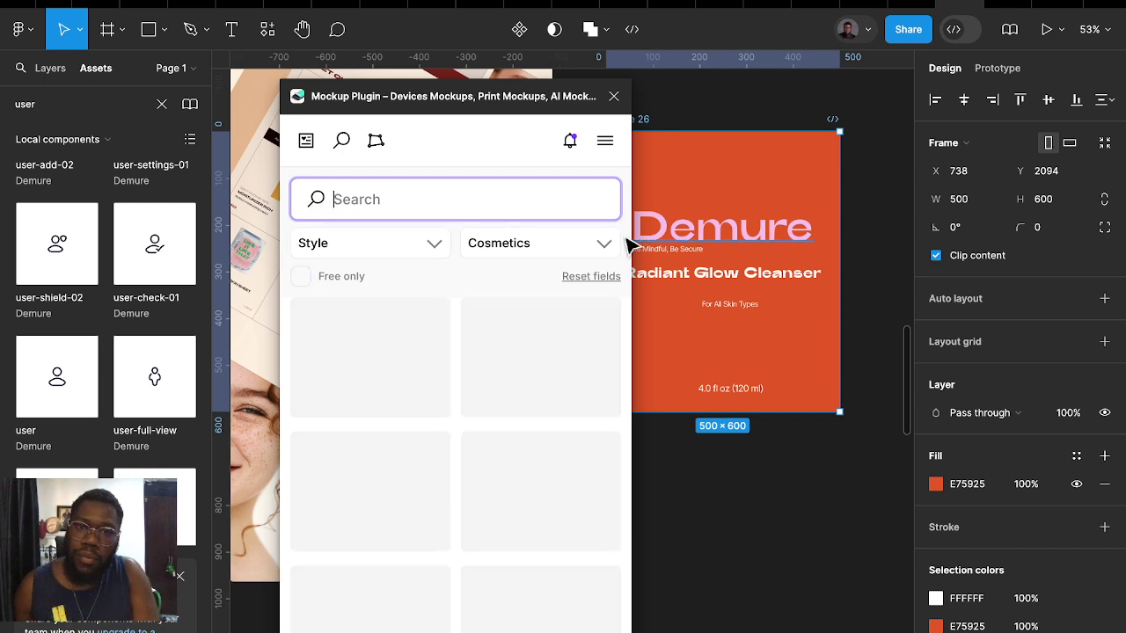
scroll(668, 123, left, 2)
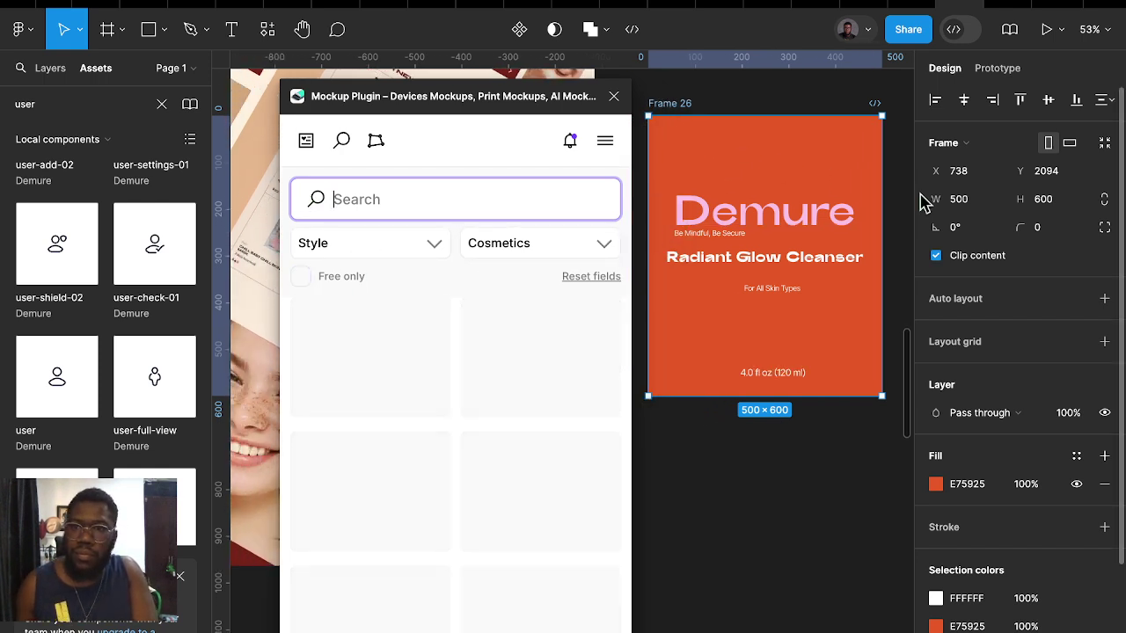
click(959, 201)
Widen Frame 26 to 800 px and select the Demure text
text(80)
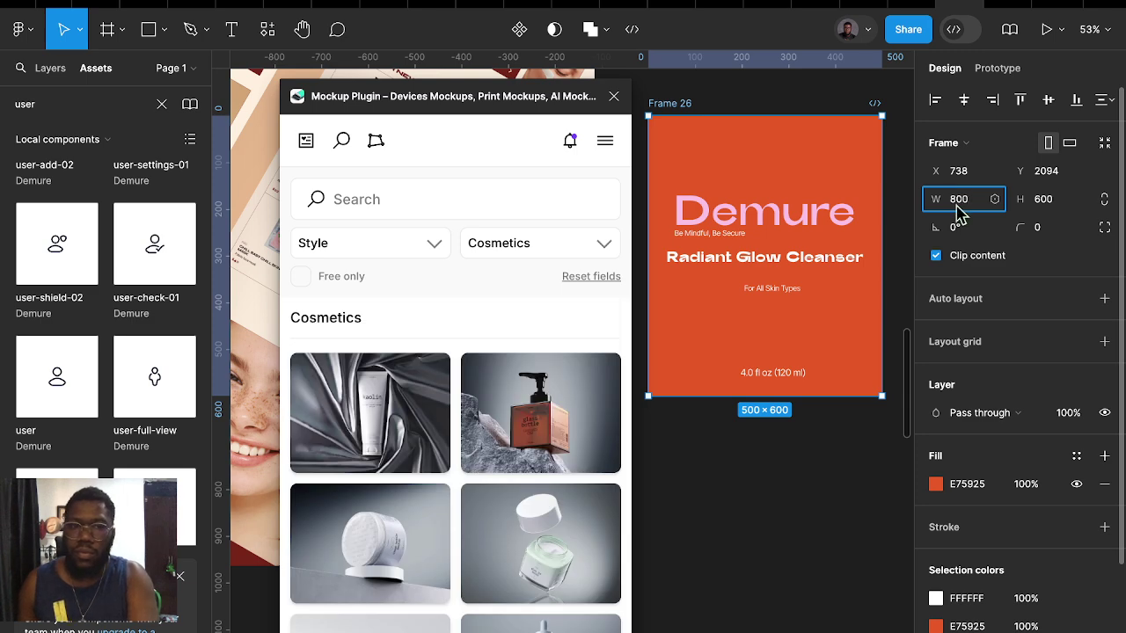
key(Return)
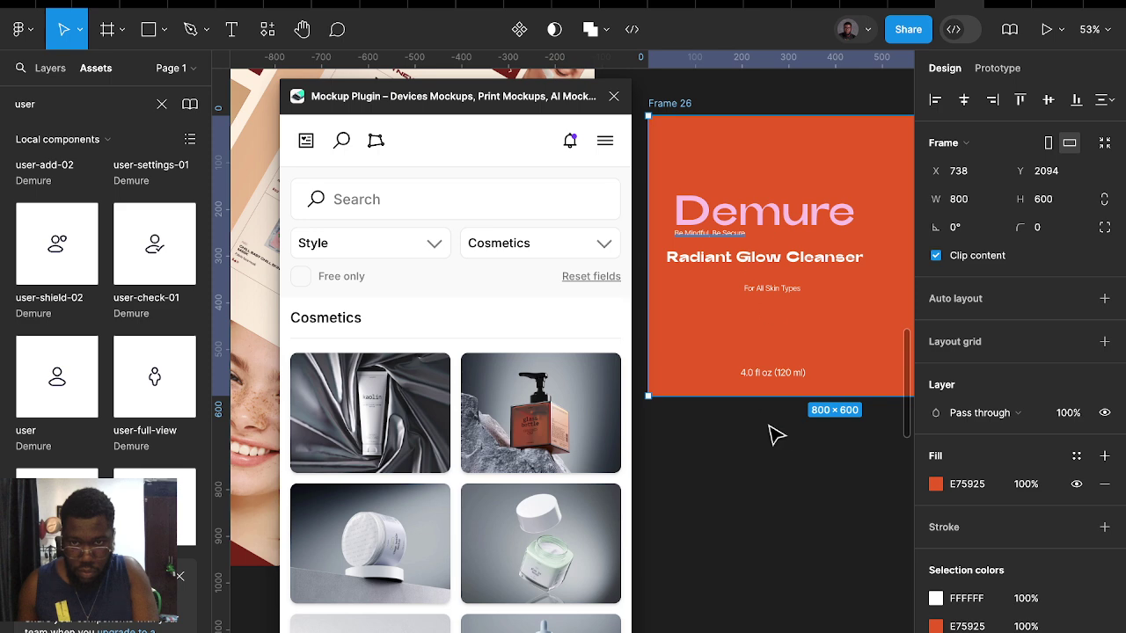
key(Return)
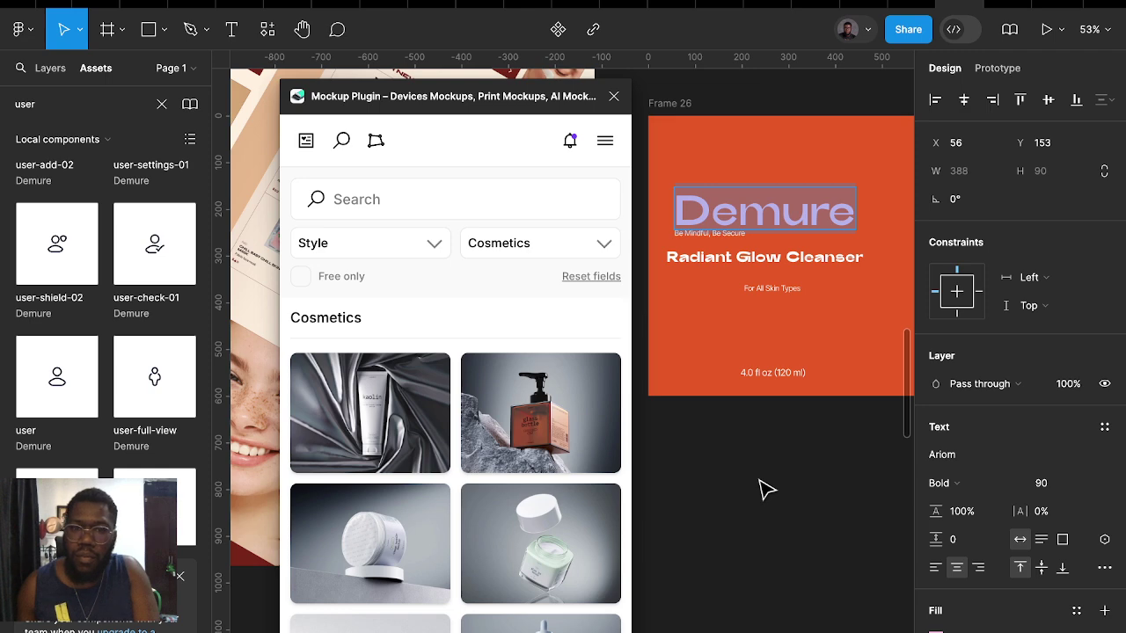
click(758, 480)
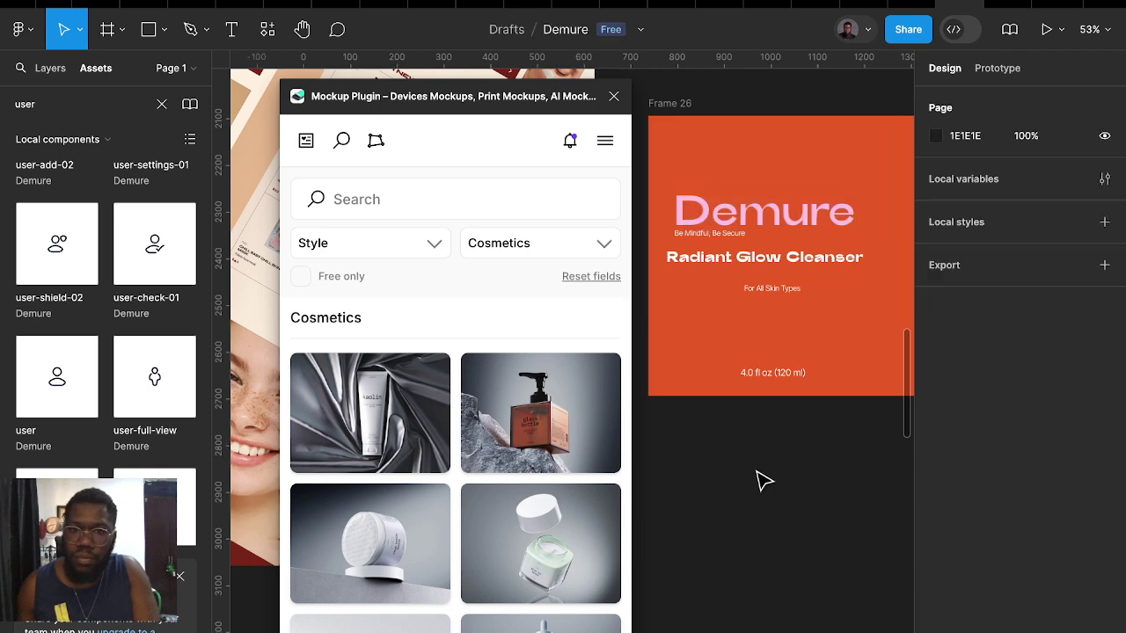
click(741, 214)
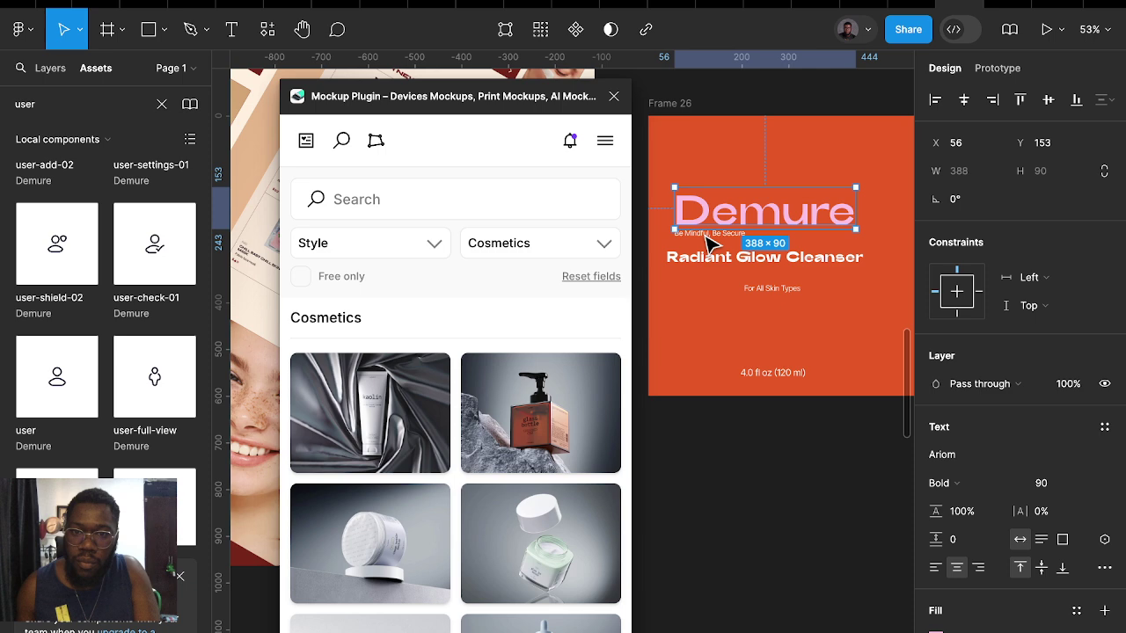
Stack Demure, the tagline and Radiant Glow Cleanser in an auto-layout frame, nudged into place
scroll(711, 242, up, 5)
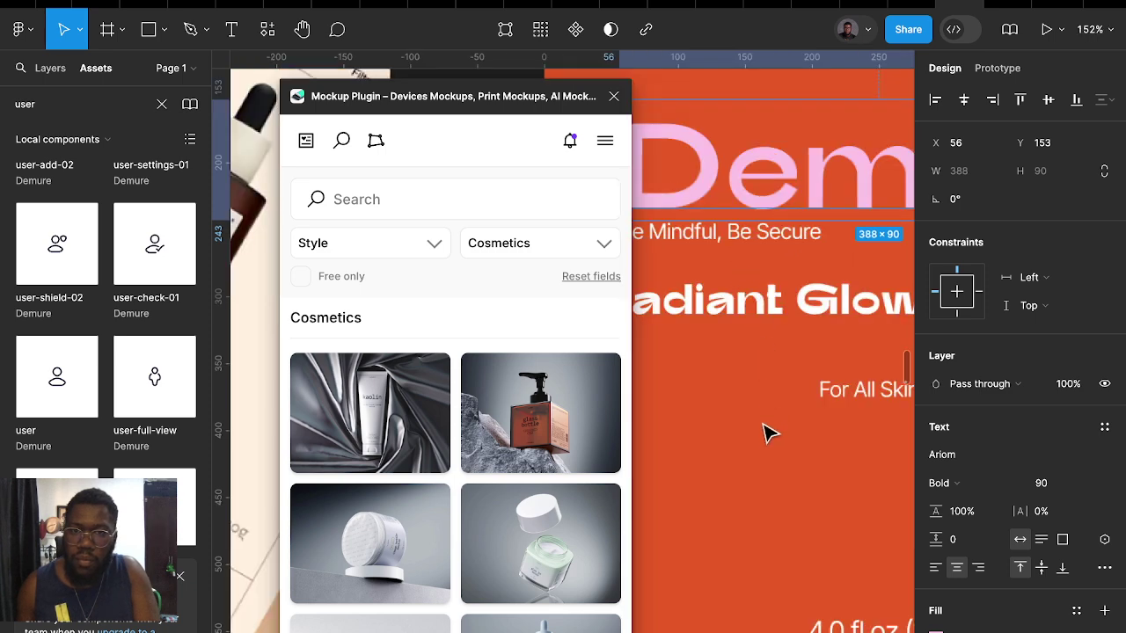
shift+click(752, 317)
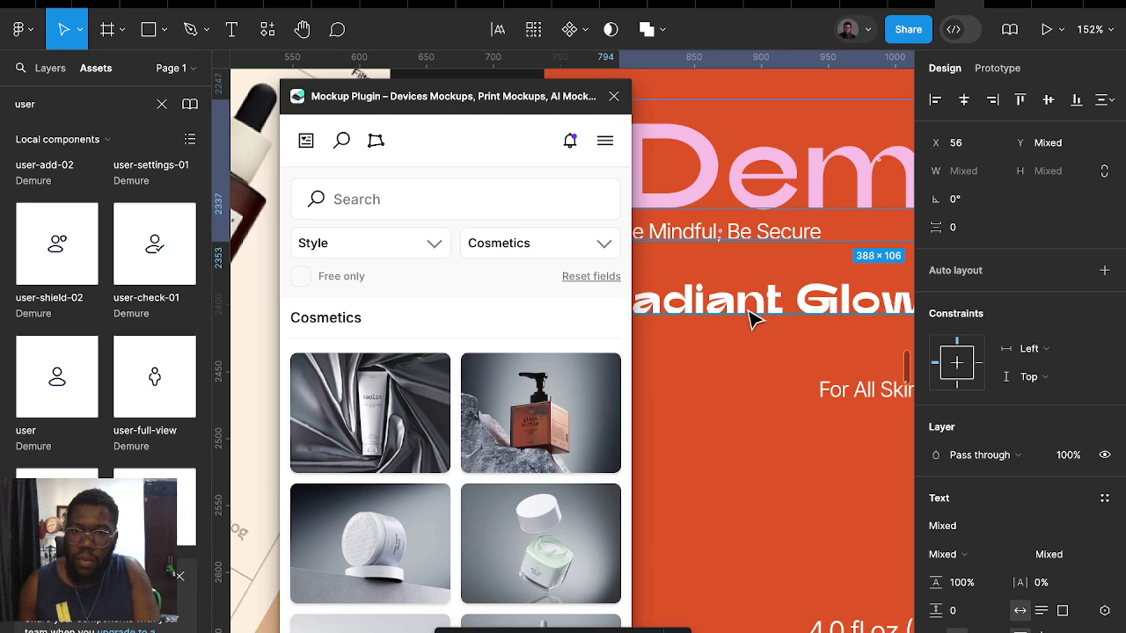
key(shift+a)
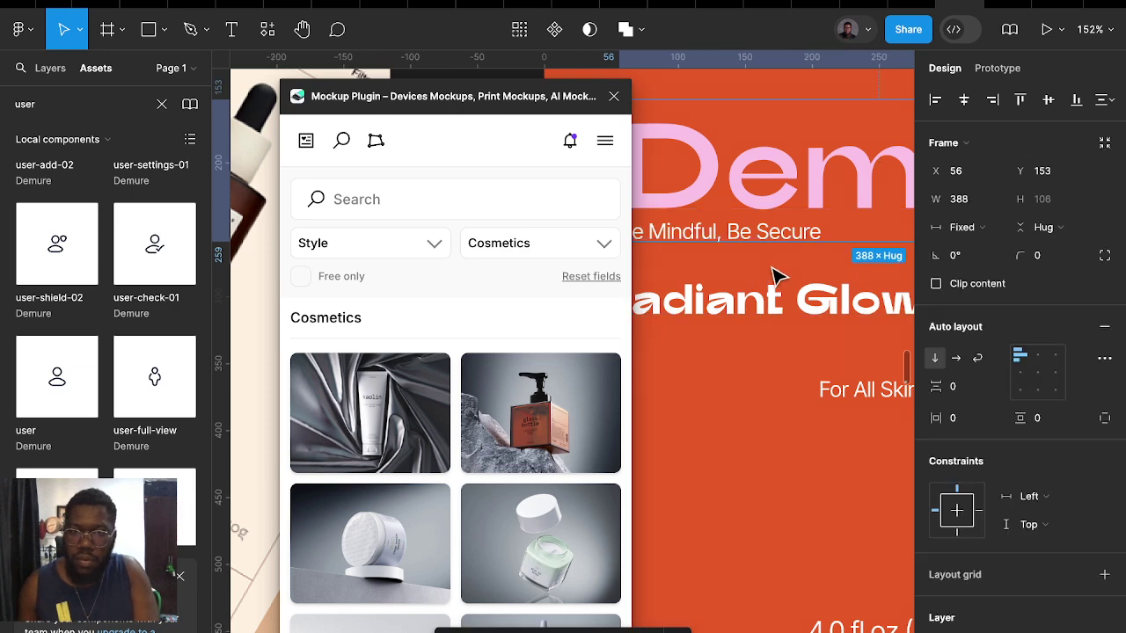
scroll(779, 276, down, 5)
scroll(827, 281, up, 2)
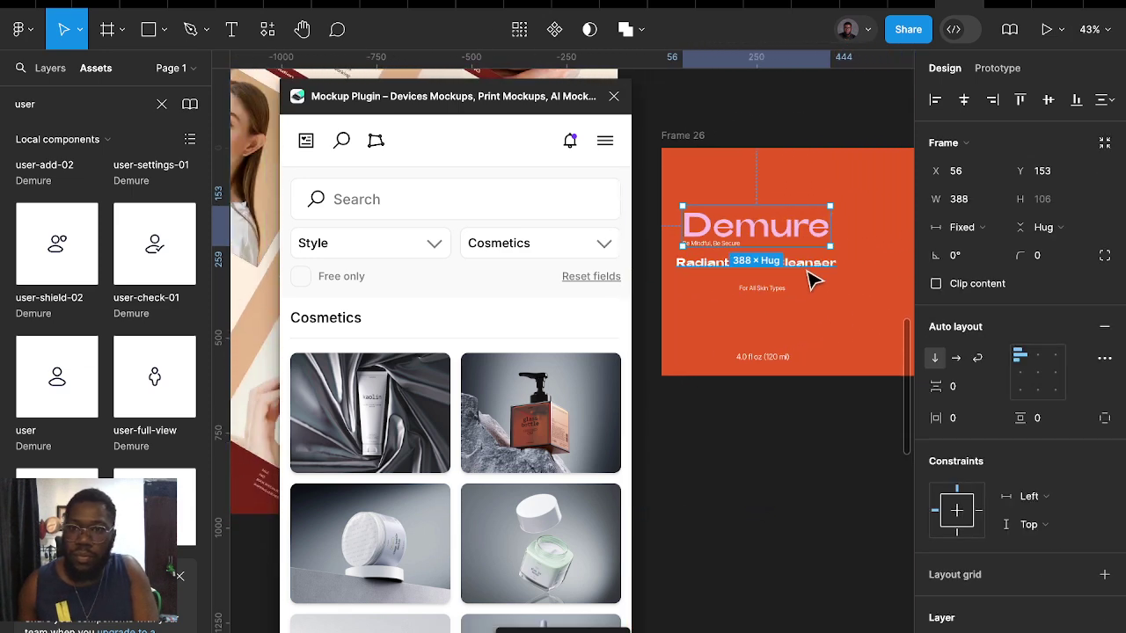
shift+click(799, 267)
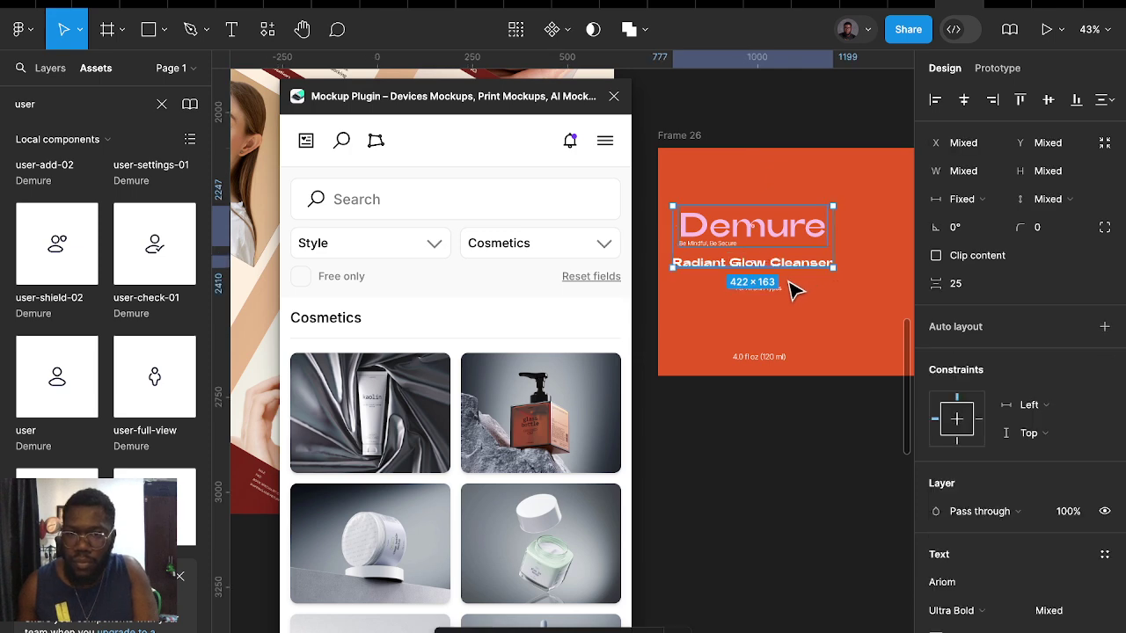
key(shift+a)
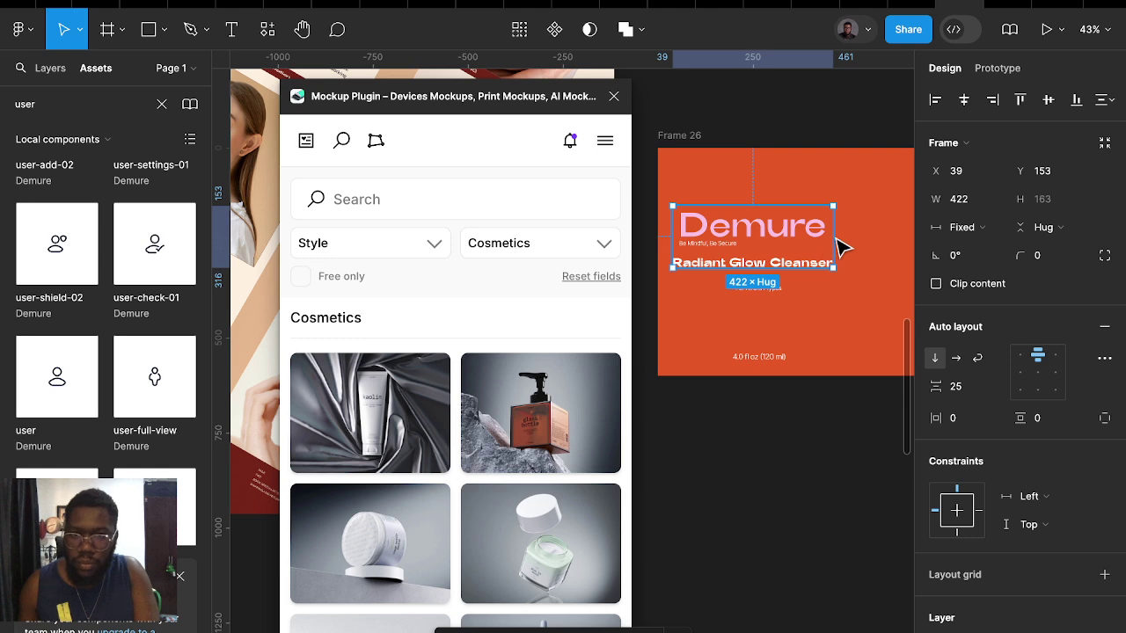
drag(839, 239, 830, 237)
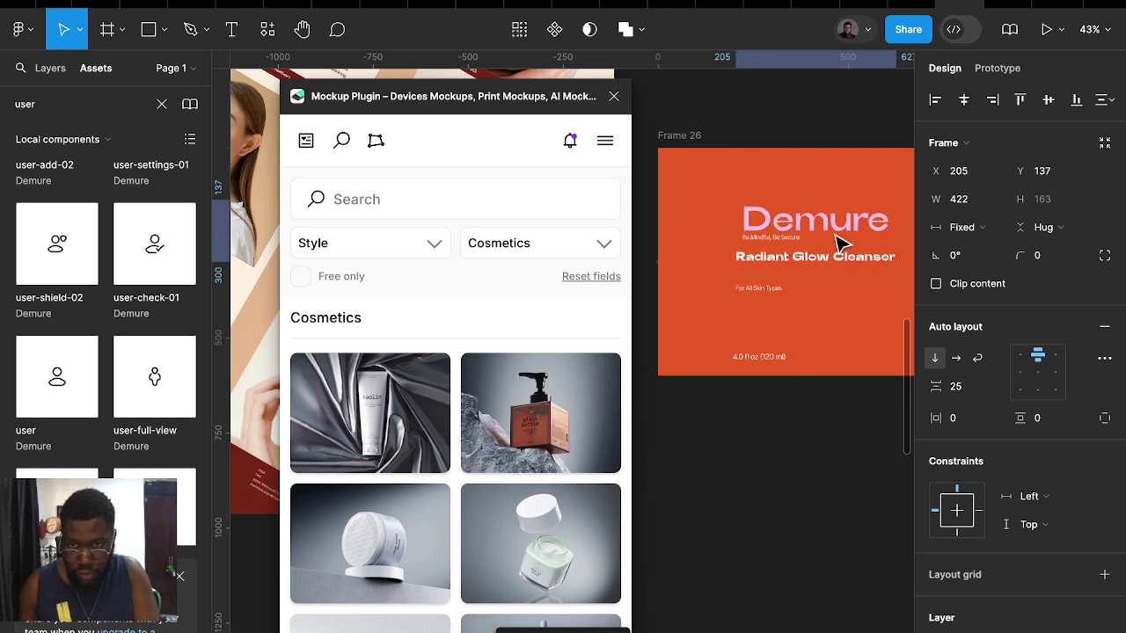
Nudge For All Skin Types up and make the 4.0 fl oz (120 ml) line Medium weight
click(764, 291)
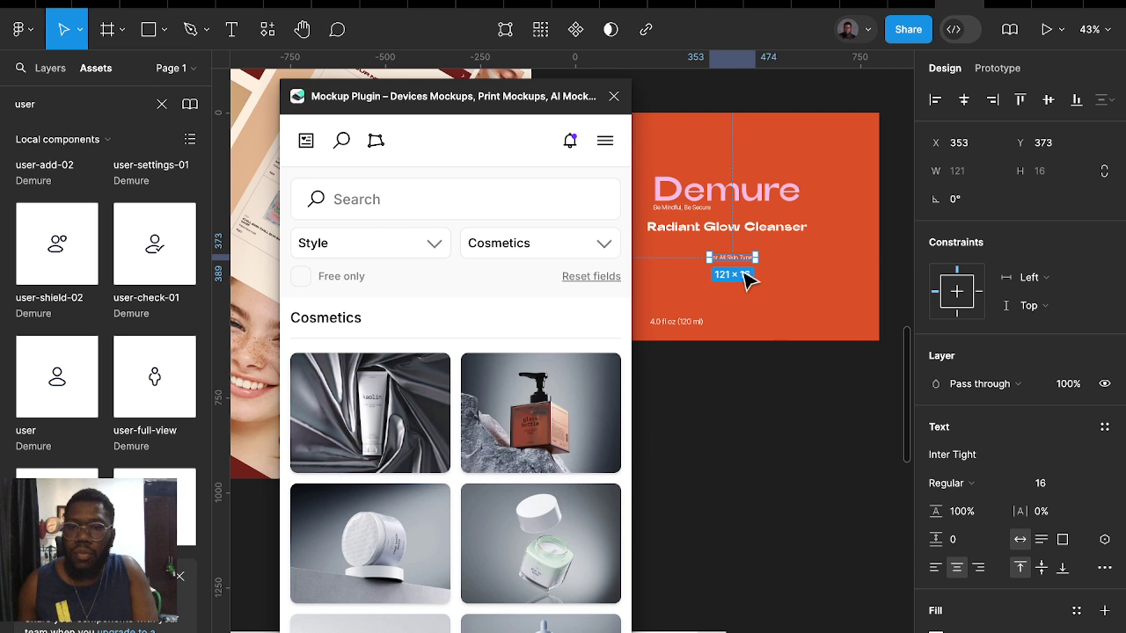
drag(732, 258, 732, 252)
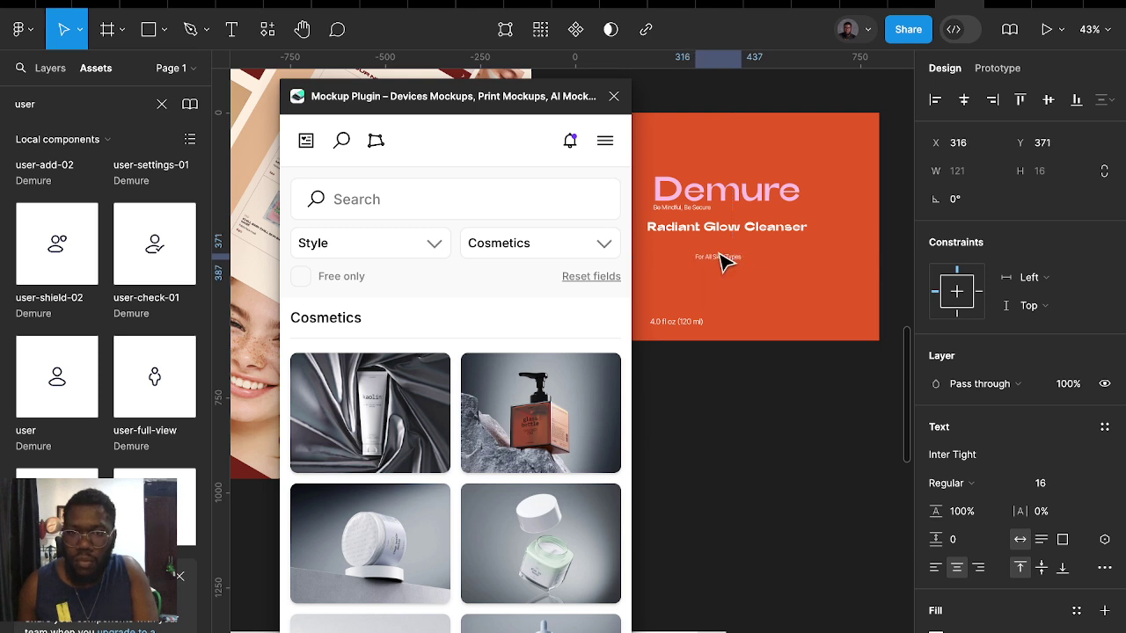
click(691, 327)
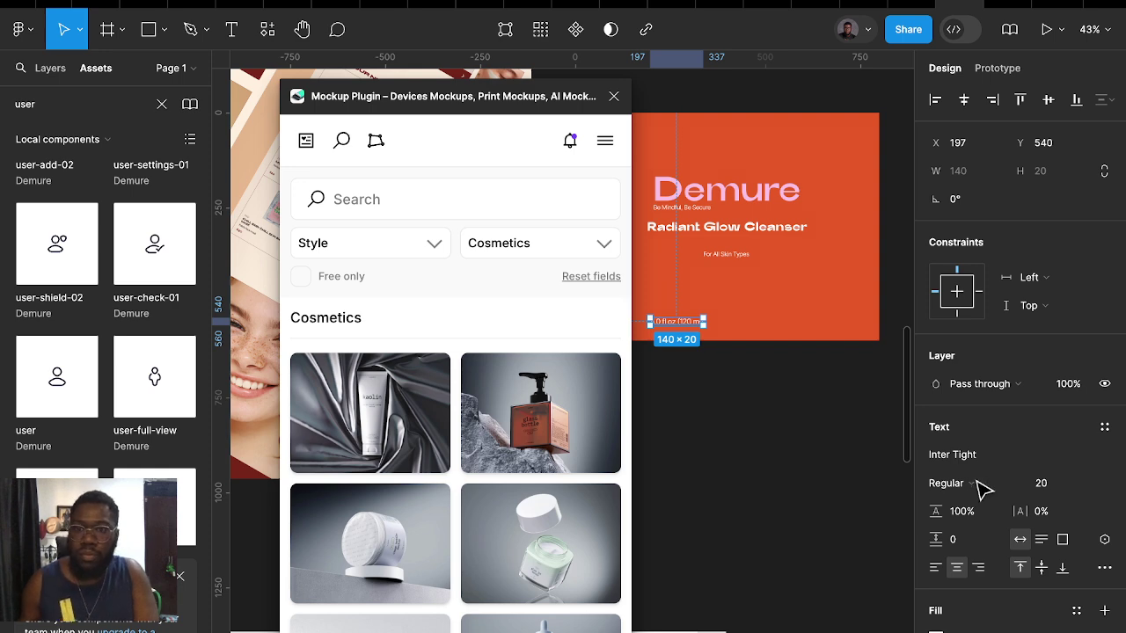
click(950, 482)
click(978, 504)
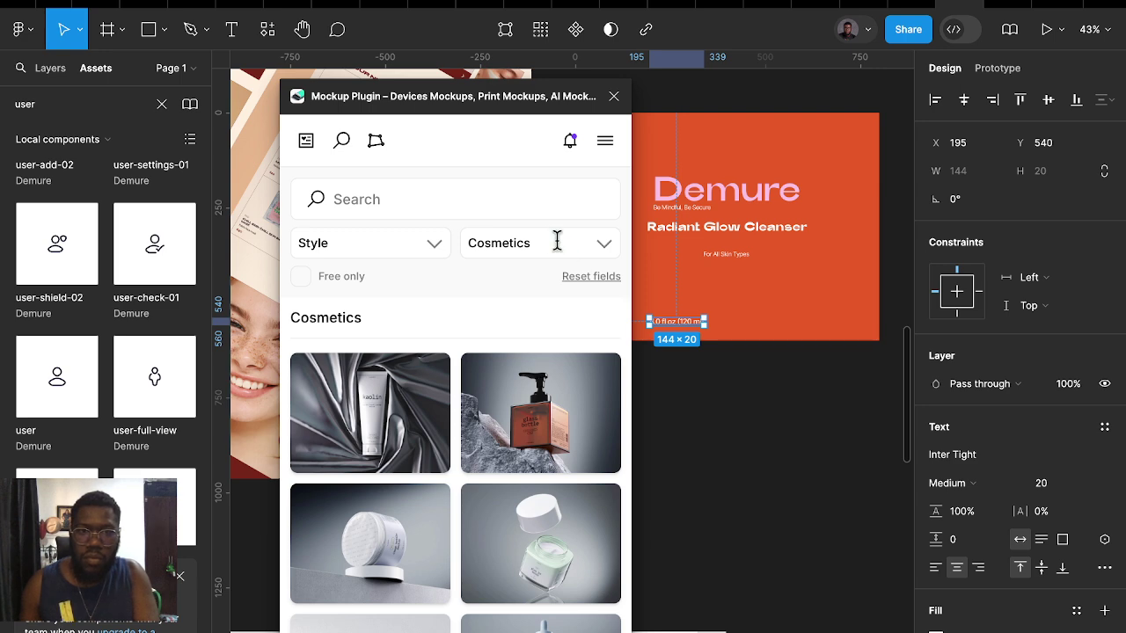
click(867, 396)
scroll(823, 307, left, 2)
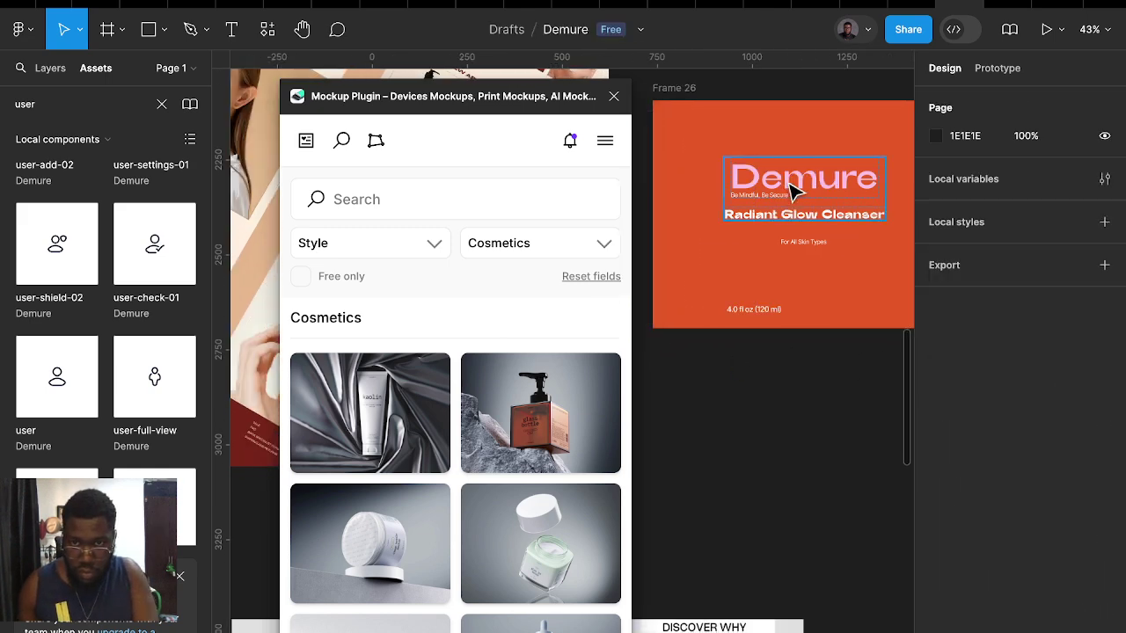
click(843, 215)
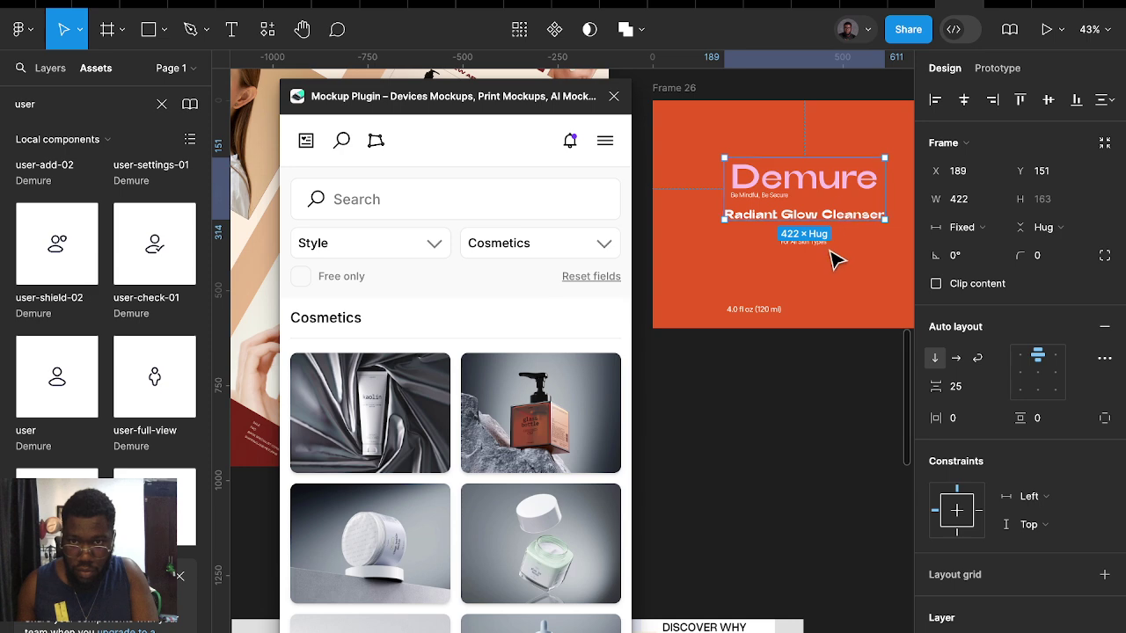
Browse the mockup grid and recentre the 4.0 fl oz (120 ml) line on the label
scroll(417, 554, down, 3)
scroll(418, 550, down, 3)
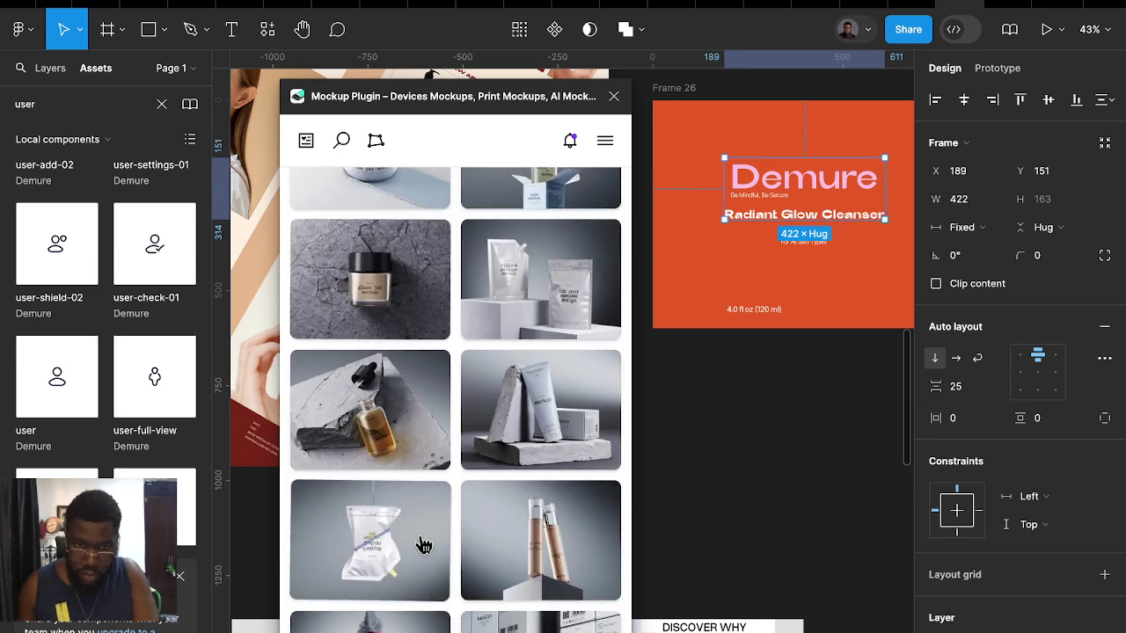
scroll(424, 545, down, 3)
scroll(425, 545, down, 3)
scroll(415, 515, up, 1)
scroll(405, 493, up, 2)
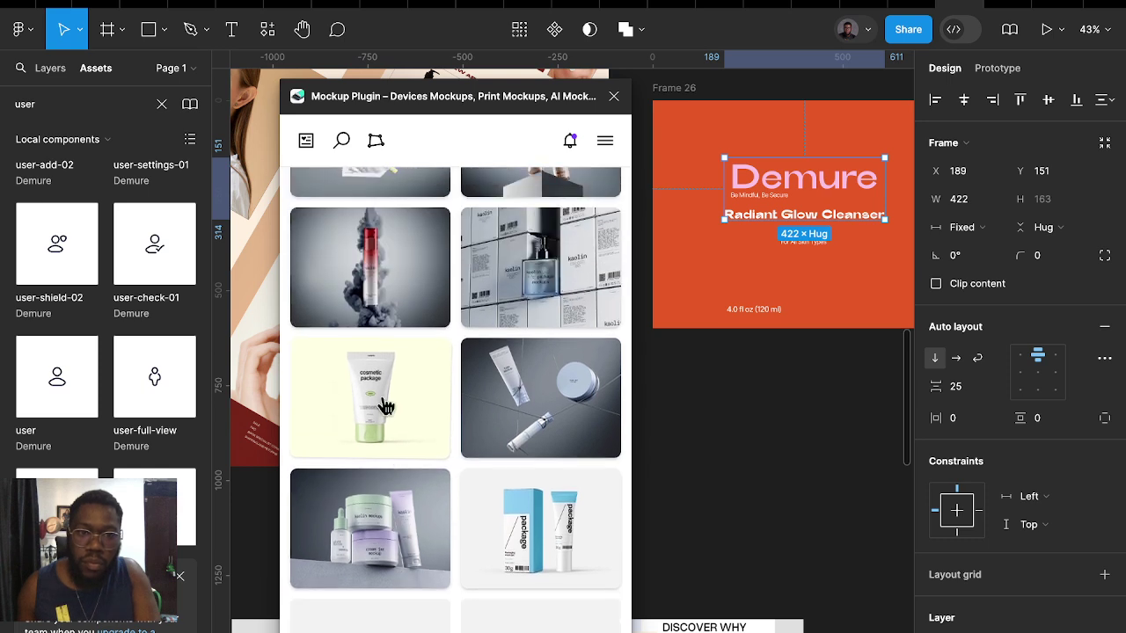
click(765, 312)
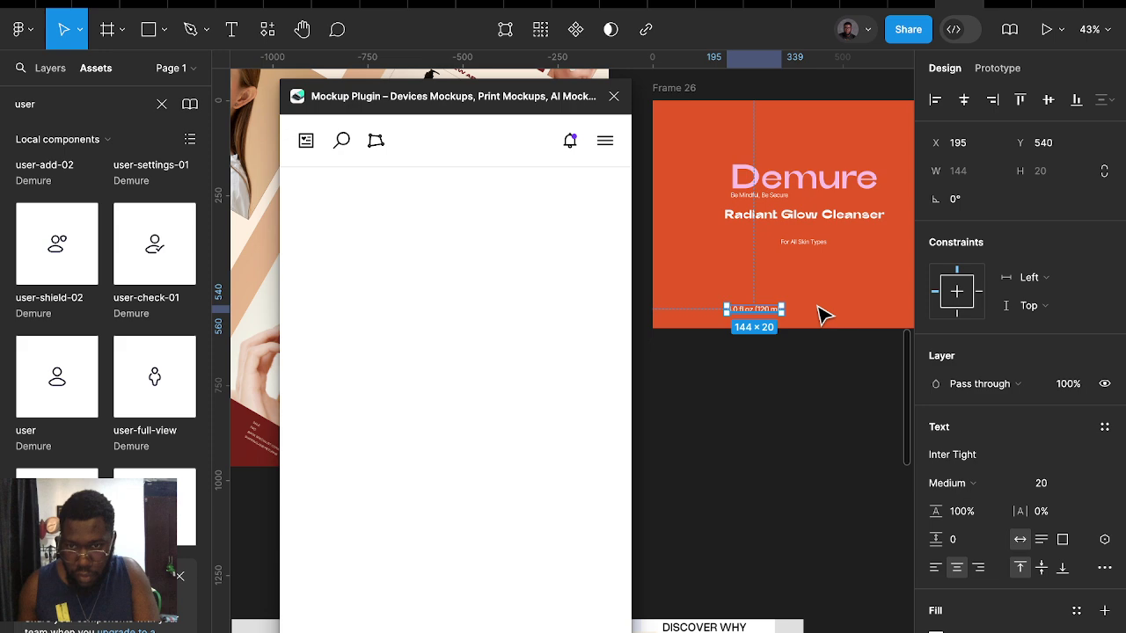
click(836, 398)
click(821, 310)
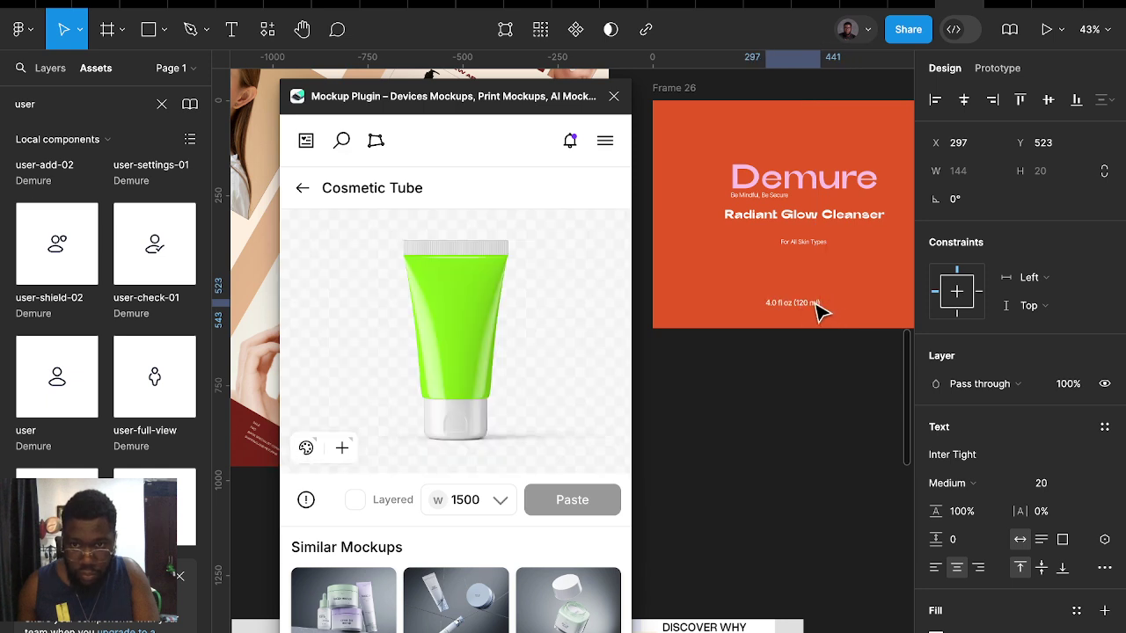
mouse_move(814, 312)
mouse_down()
mouse_move(802, 297)
mouse_move(811, 311)
mouse_up()
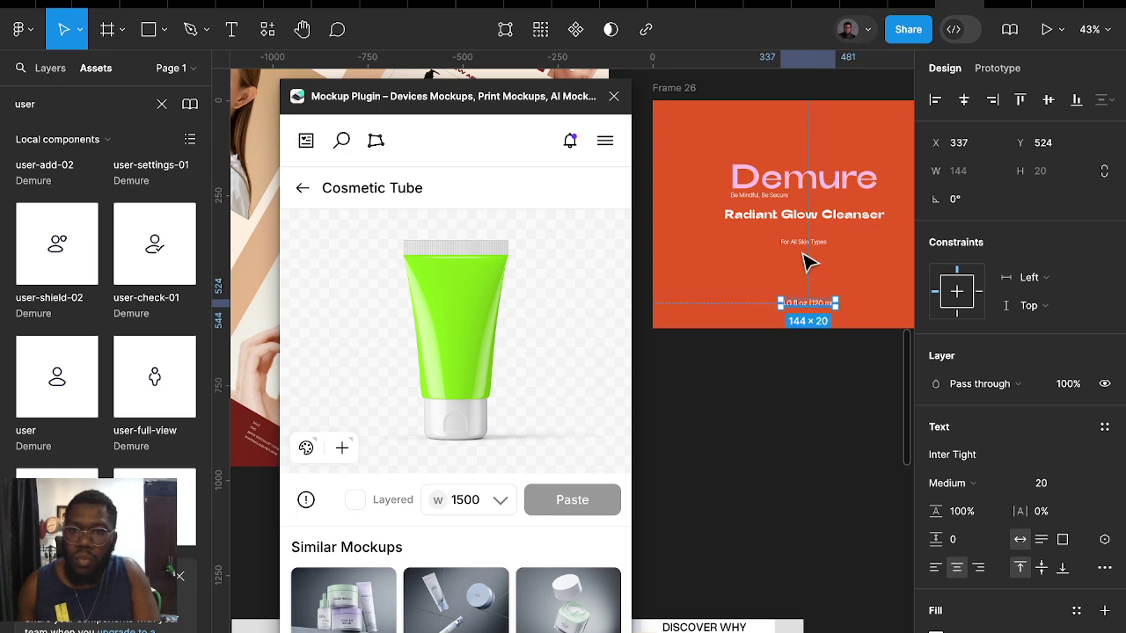
Duplicate the For All Skin Types line just below the original
click(811, 244)
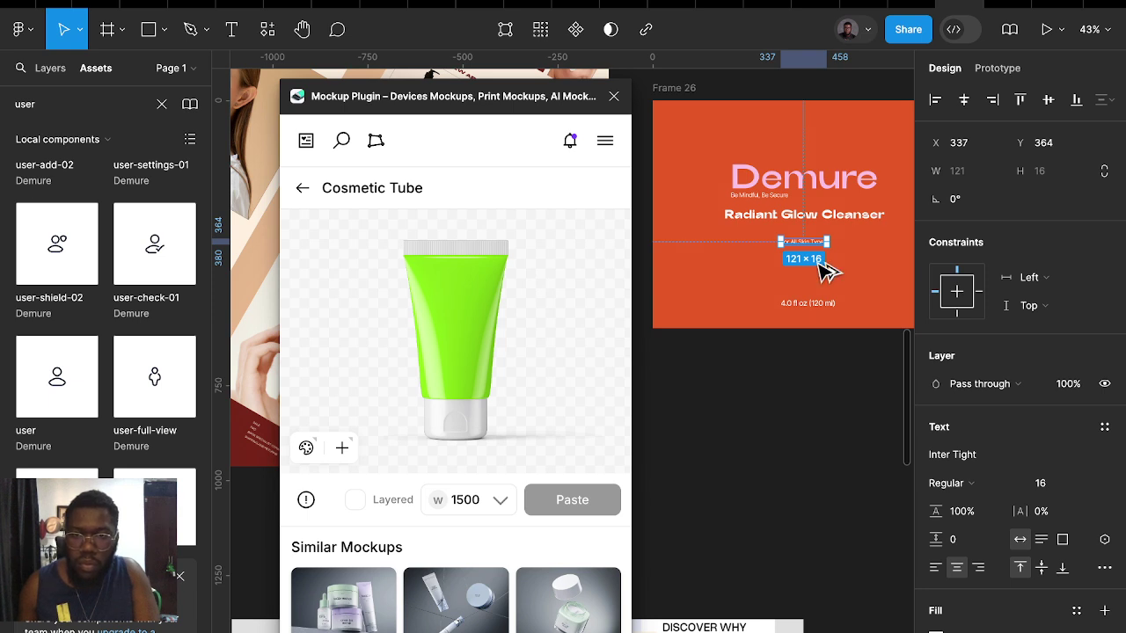
drag(818, 261, 805, 263)
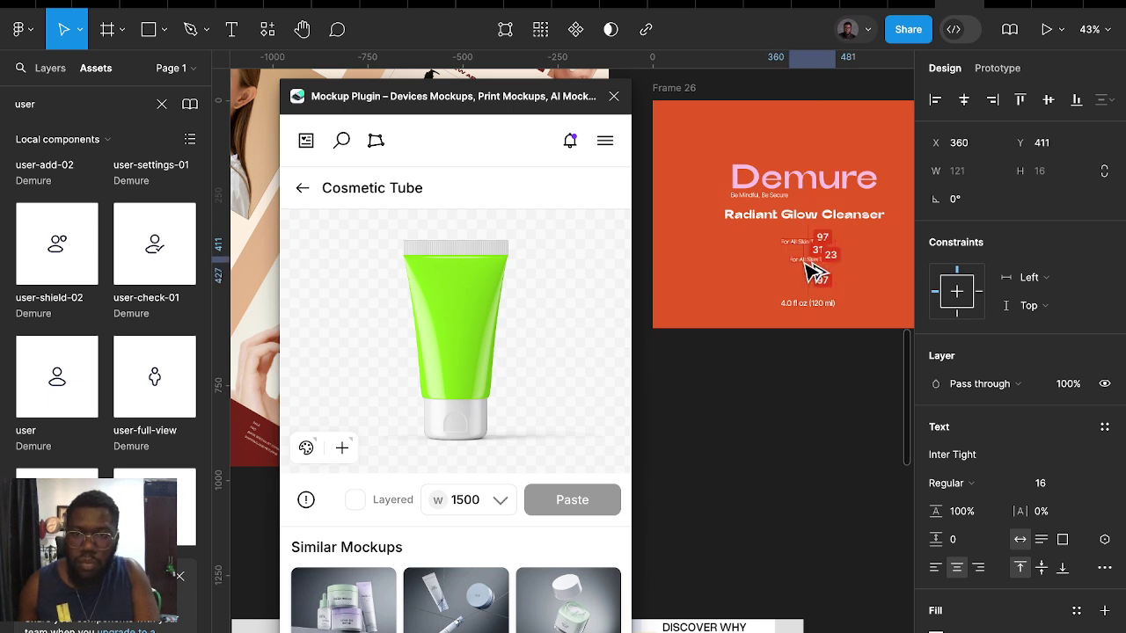
drag(813, 268, 804, 258)
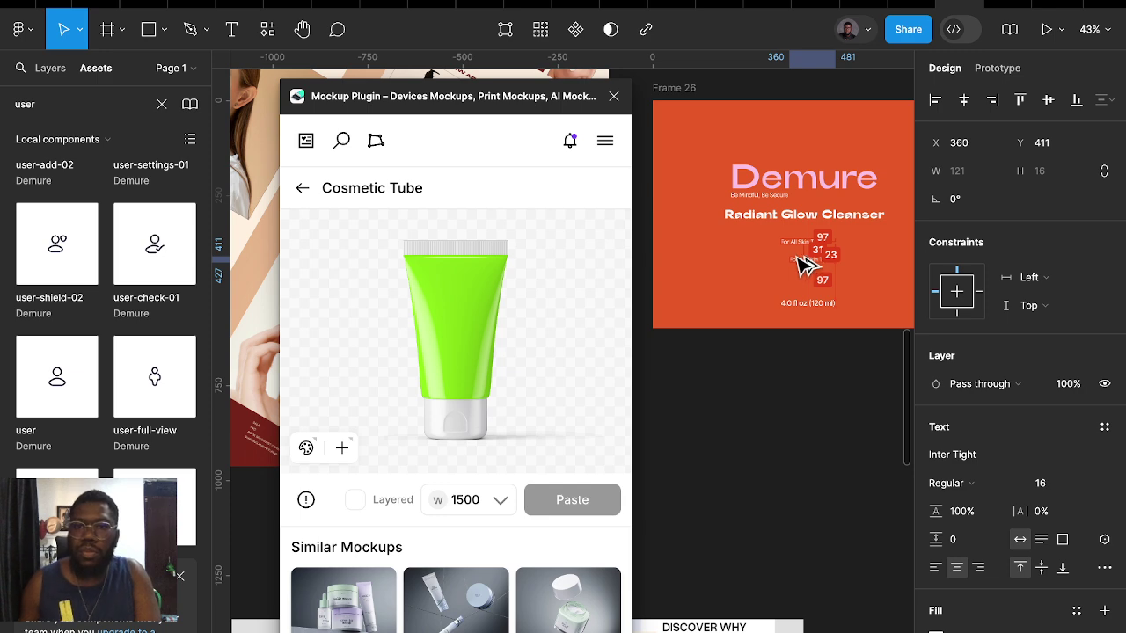
scroll(804, 259, up, 5)
Change the copied line's text to 'Gentle Daily Cleanser' and move it up under 'For All Skin Types'
double_click(791, 249)
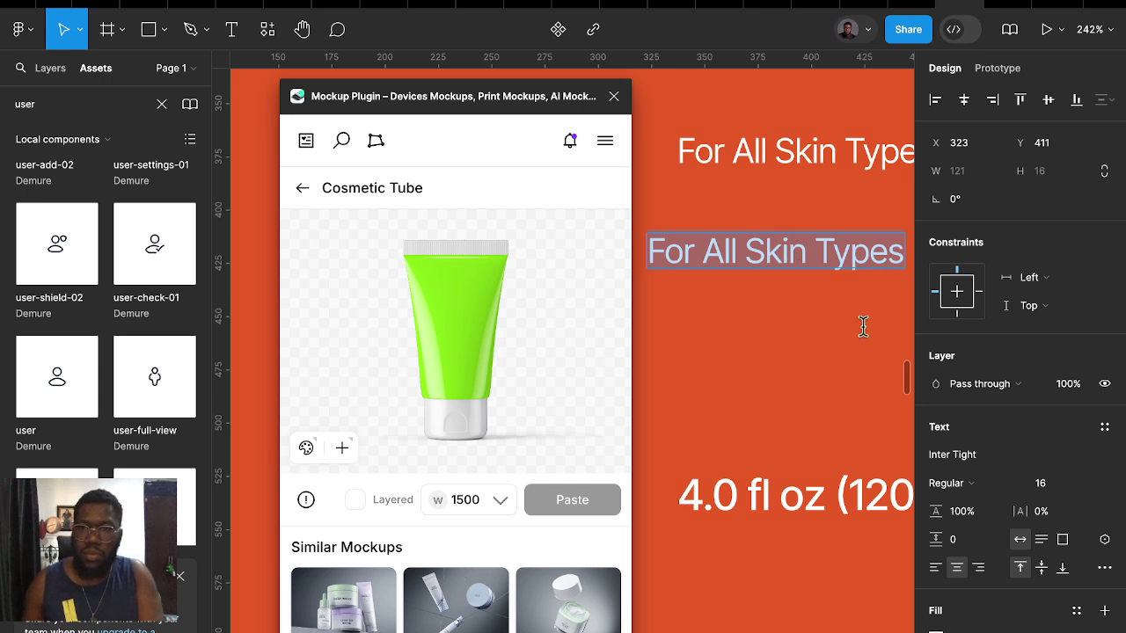
key(ctrl+v)
key(Escape)
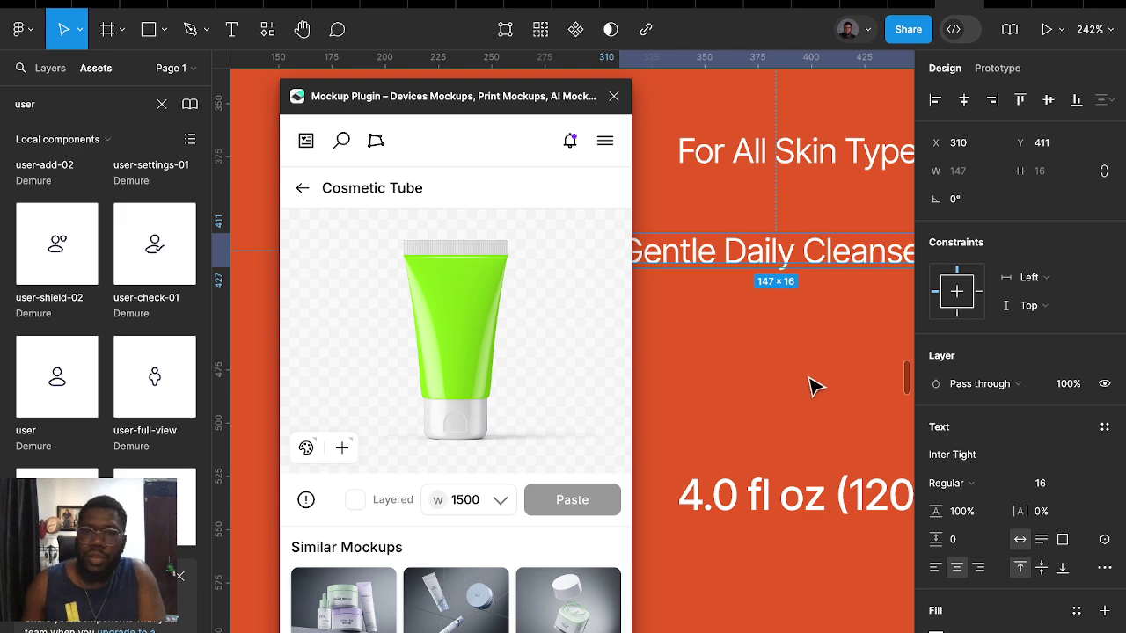
scroll(816, 387, down, 5)
scroll(809, 385, down, 3)
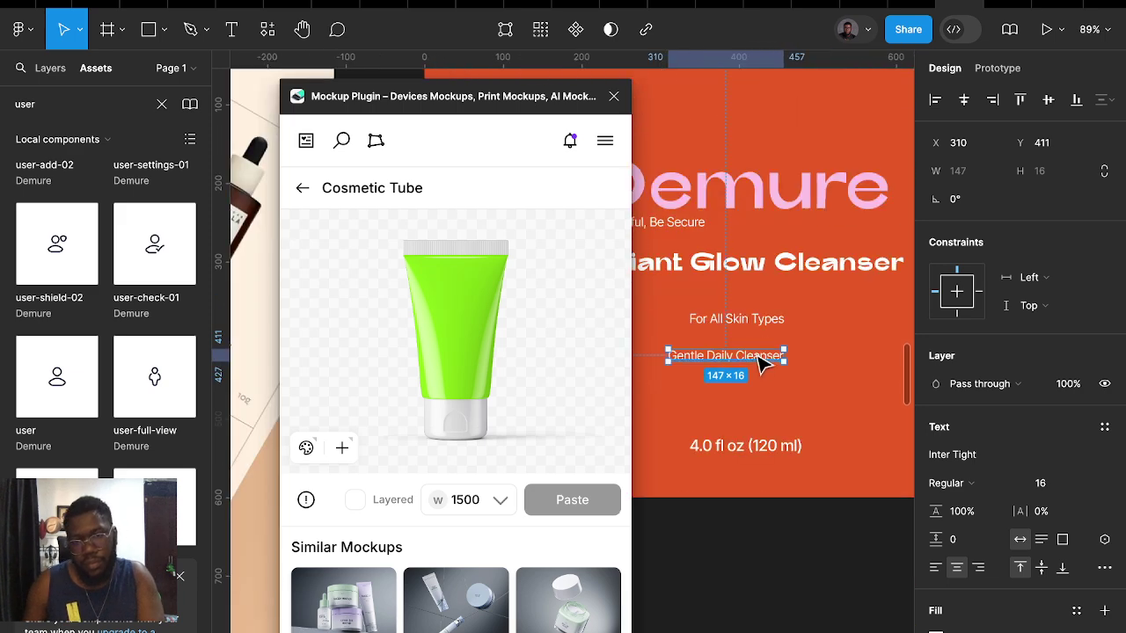
drag(763, 362, 771, 342)
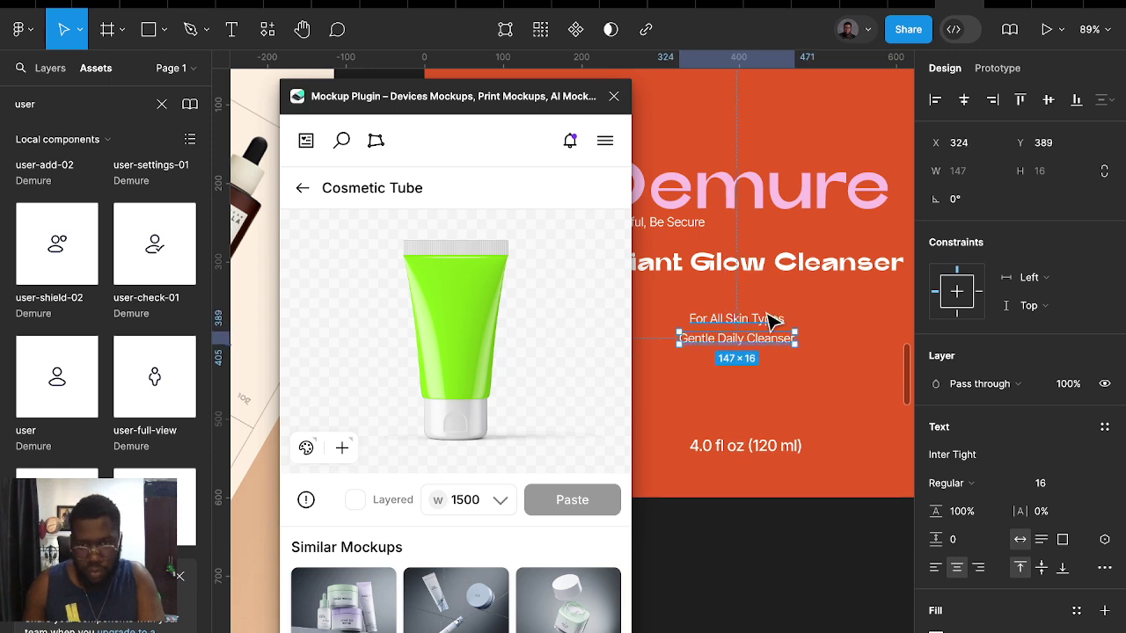
scroll(772, 321, down, 3)
scroll(827, 457, down, 3)
click(829, 467)
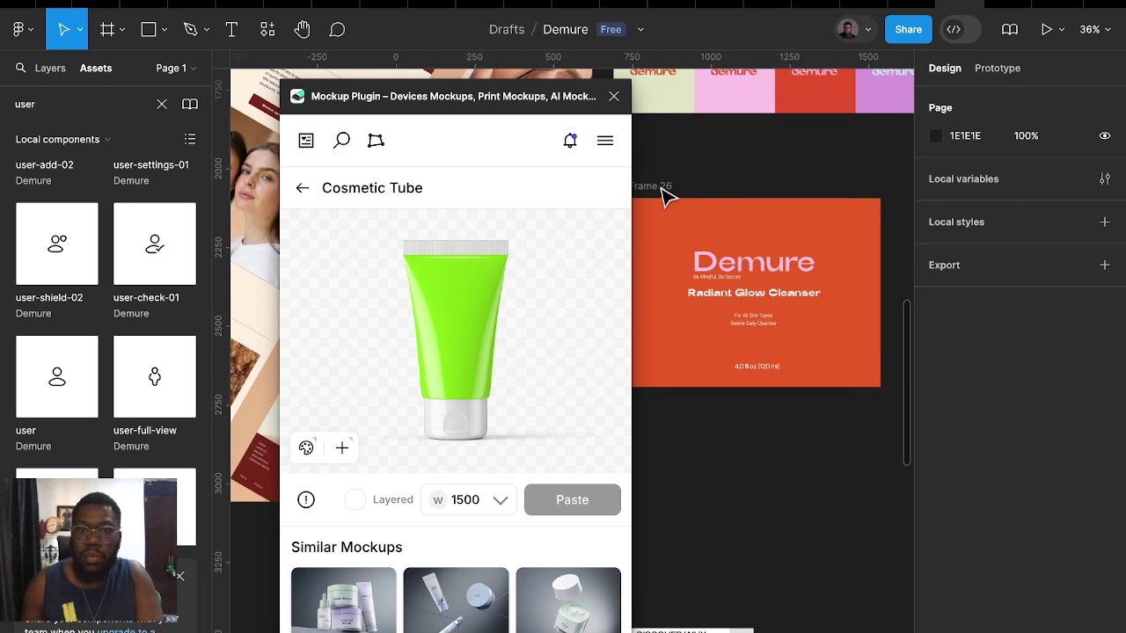
click(666, 196)
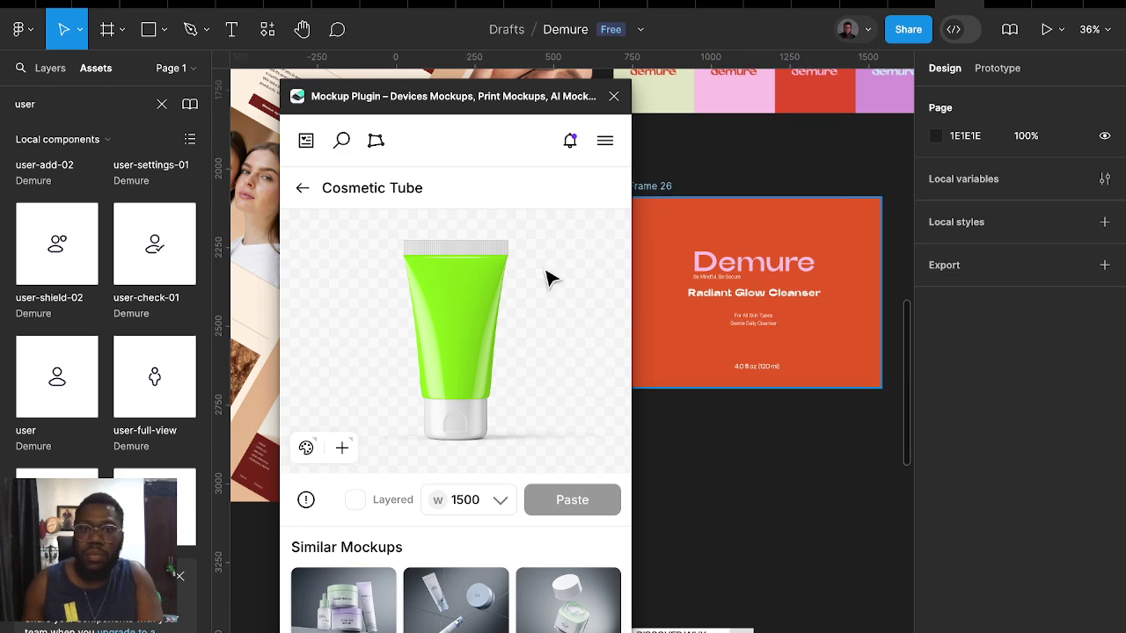
Upload the selected 800×600 Frame 26 label as the Cosmetic Tube mockup design
click(349, 452)
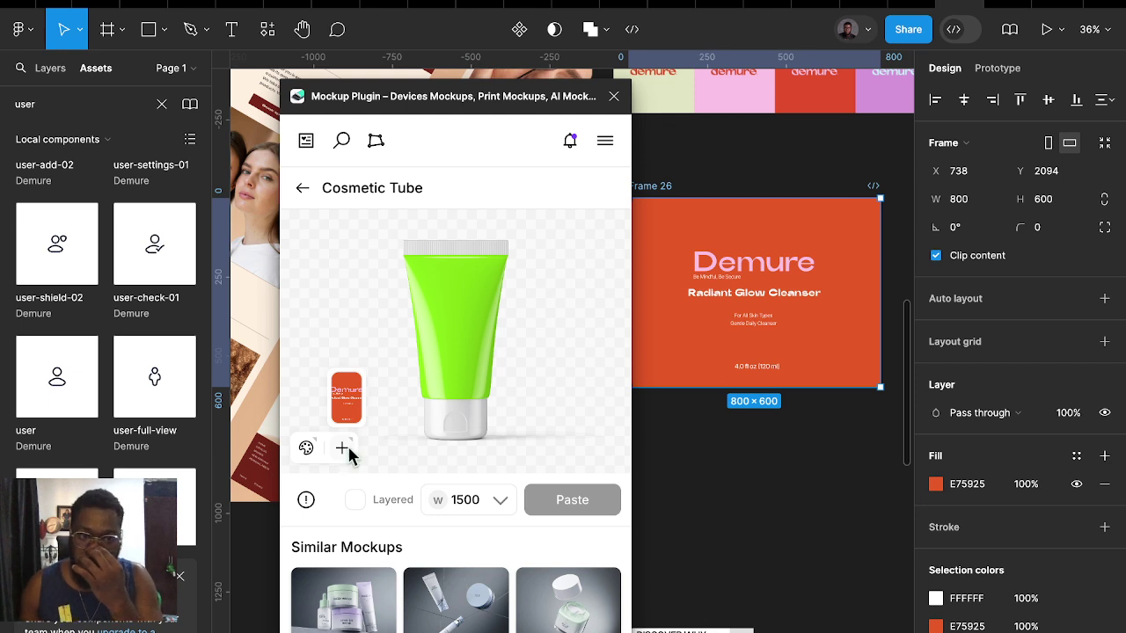
click(349, 398)
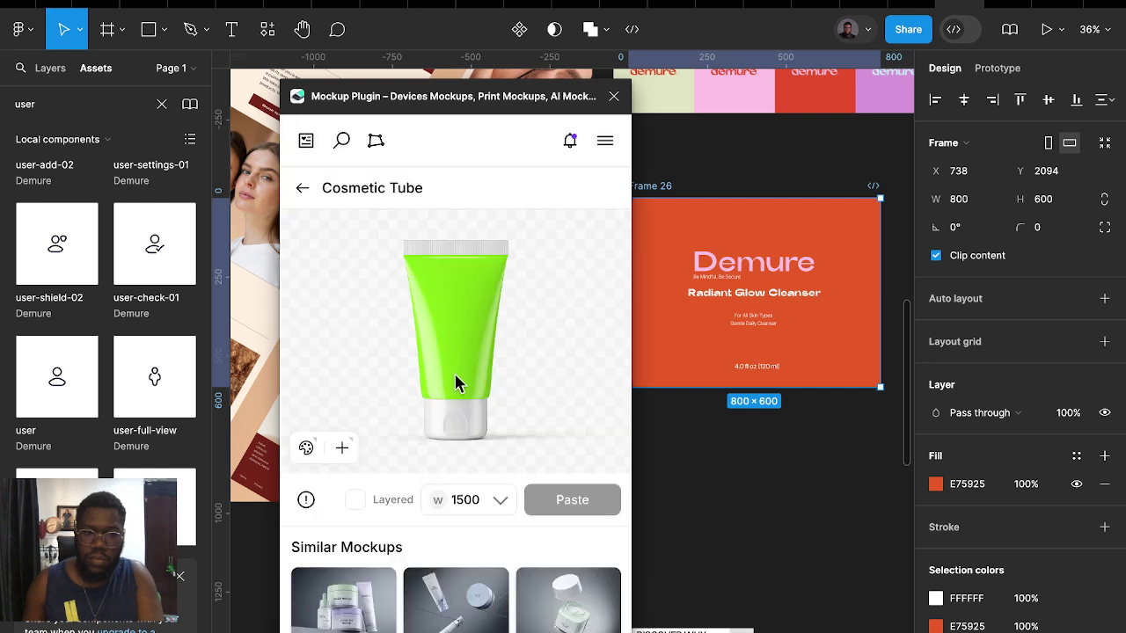
click(462, 316)
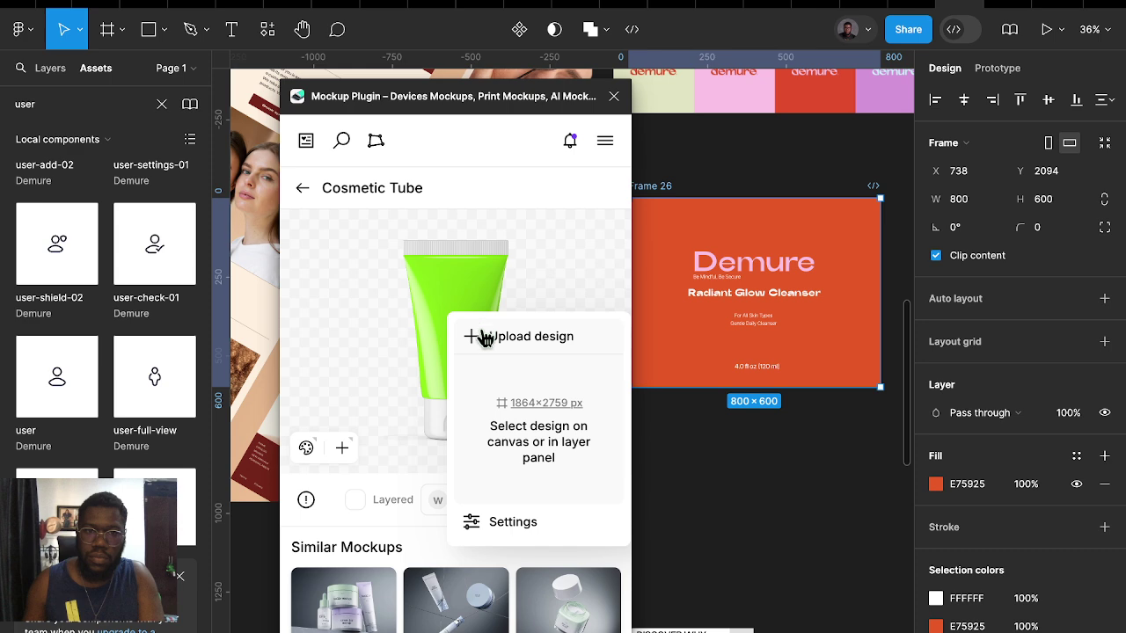
click(344, 450)
mouse_move(342, 448)
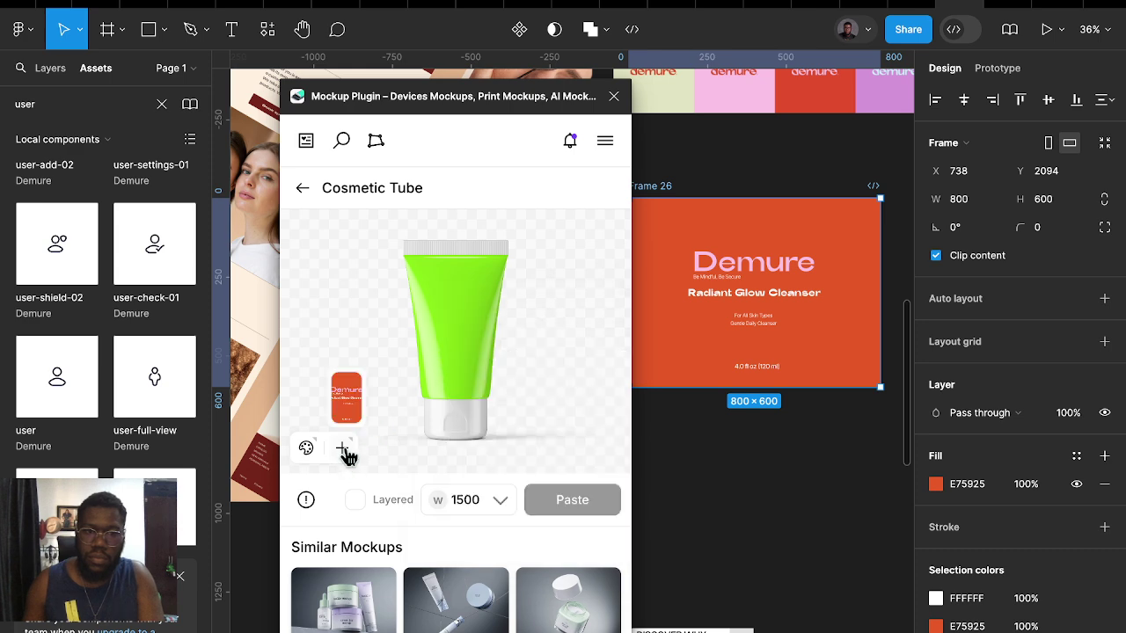
click(678, 187)
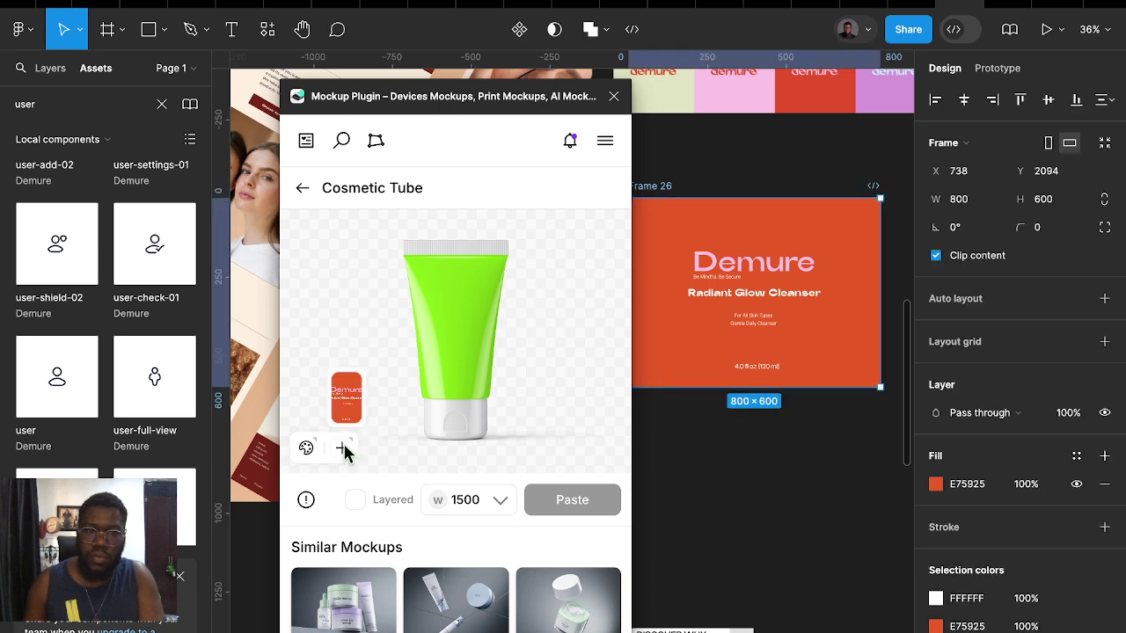
Shift the label slightly left on the tube and return to the preview
click(453, 361)
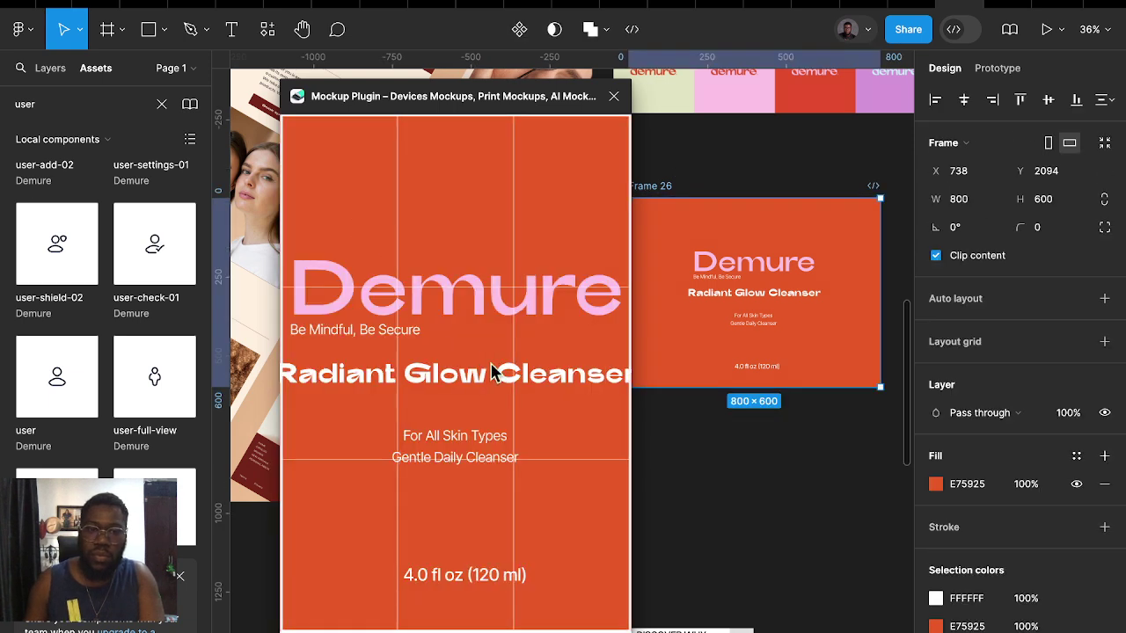
drag(482, 382, 476, 383)
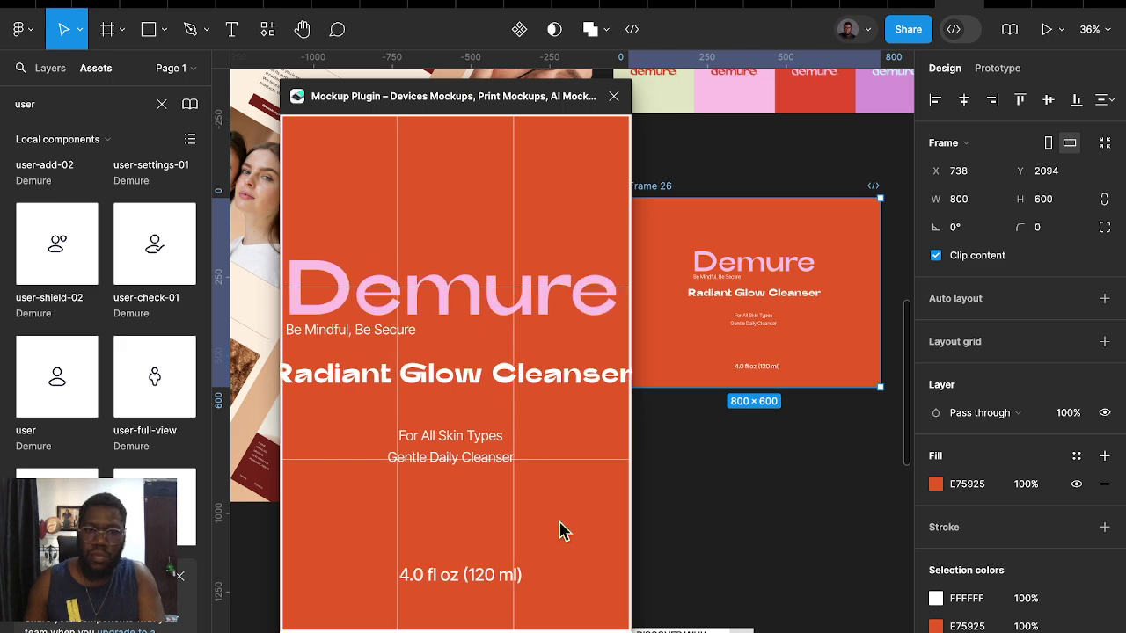
key(Escape)
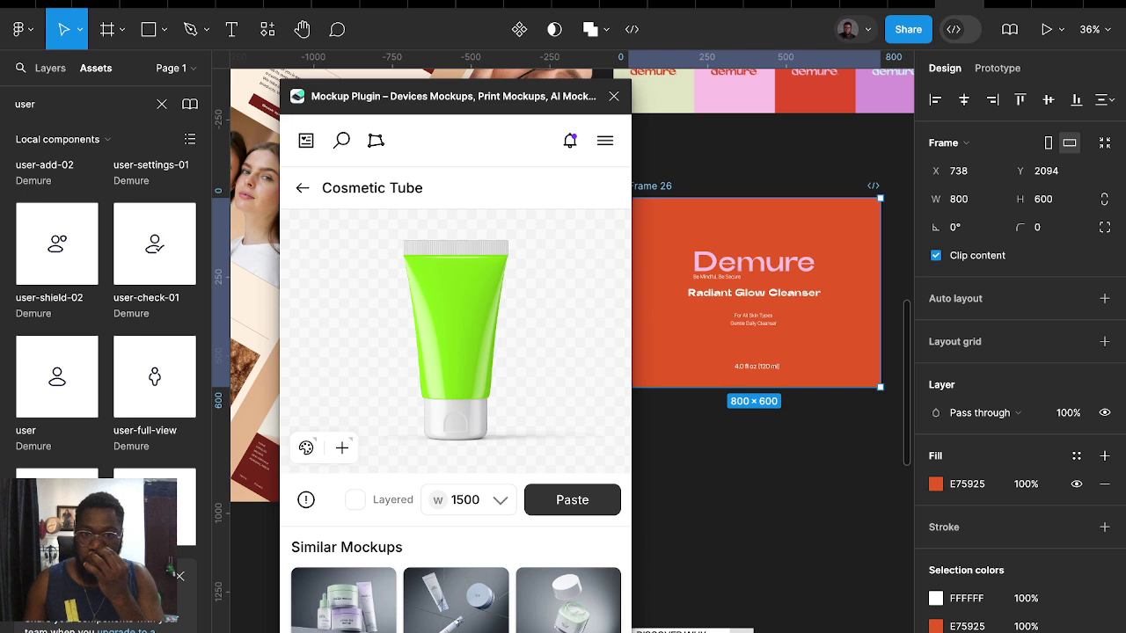
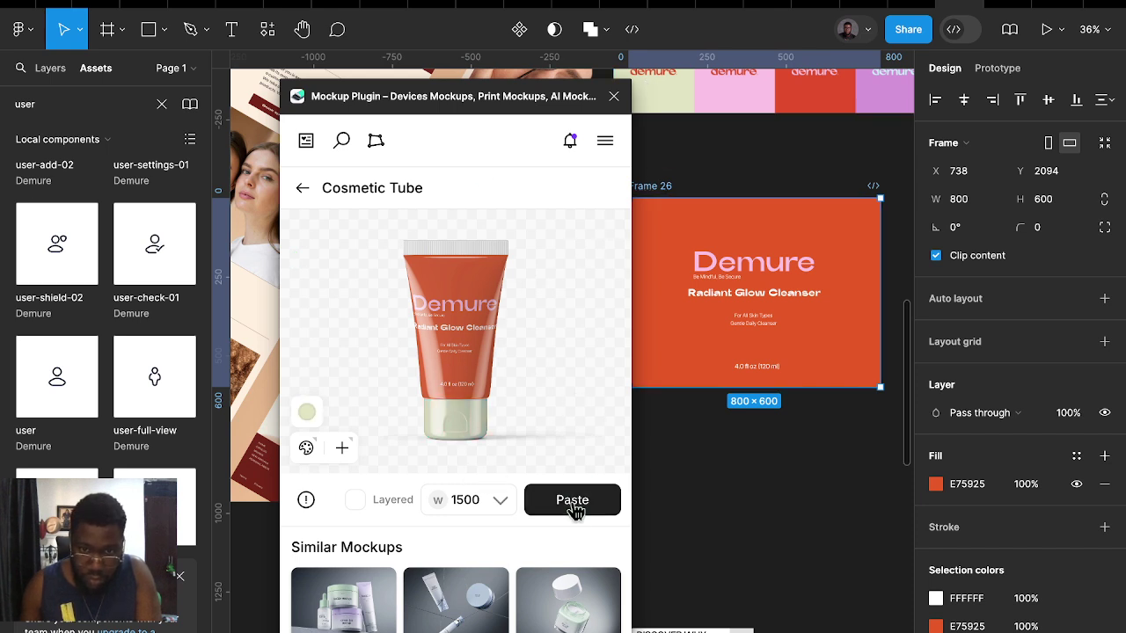
Render the Radiant Glow Cleanser tube mockup at 3000 width onto the canvas
click(499, 504)
click(468, 433)
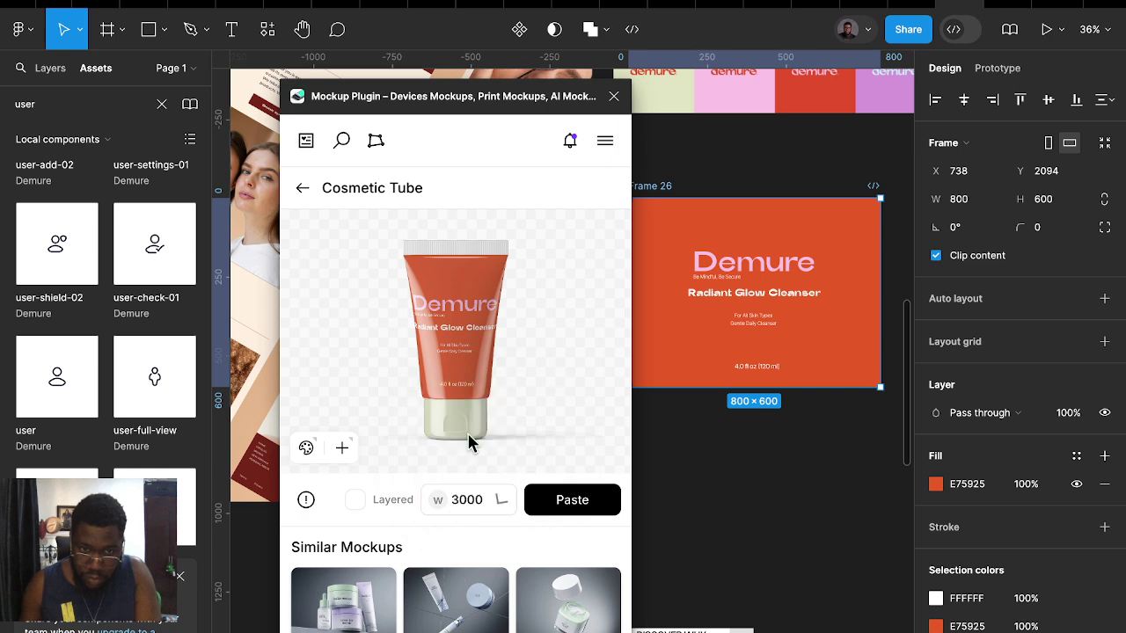
scroll(752, 503, down, 1)
scroll(750, 500, down, 10)
scroll(749, 495, down, 5)
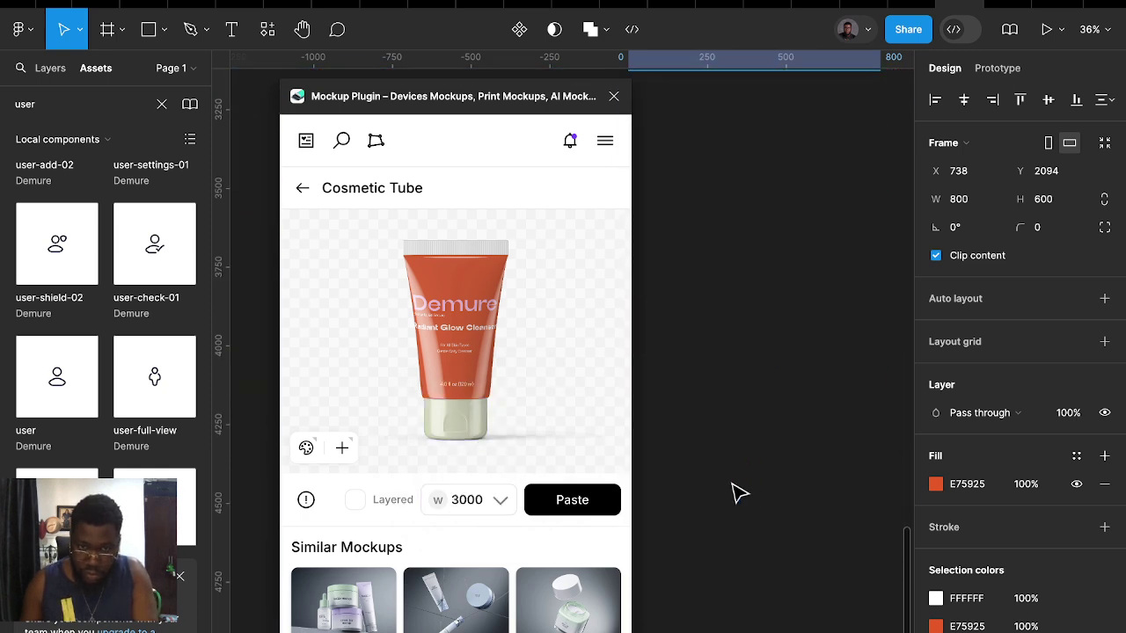
click(579, 514)
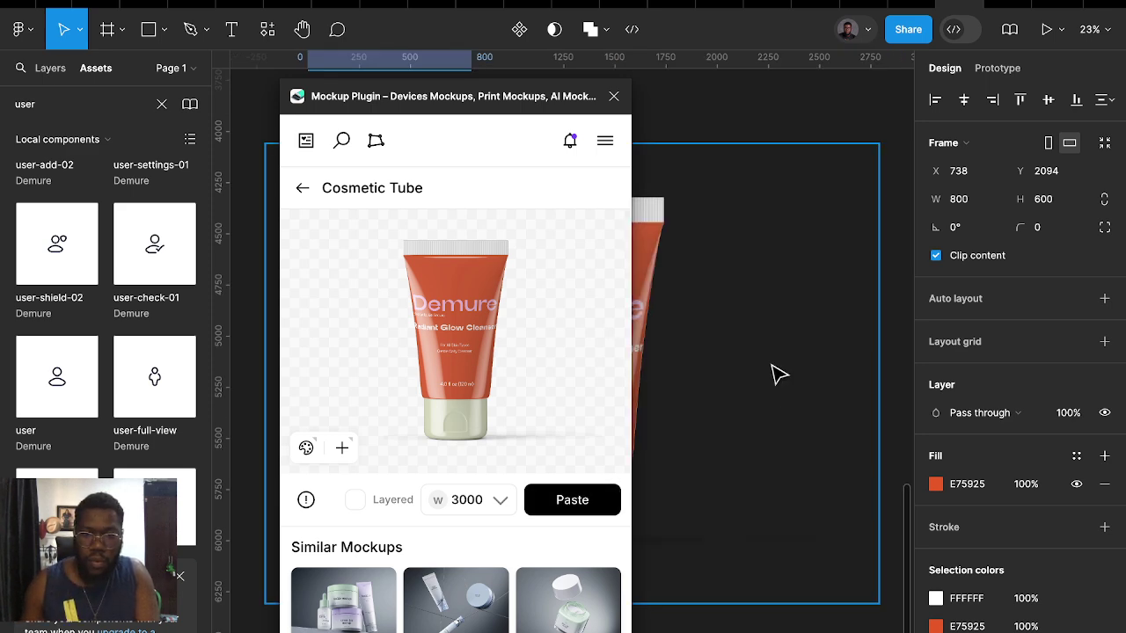
Scroll around the canvas to inspect the placed cosmetic tube mockup
scroll(778, 373, down, 3)
scroll(778, 374, left, 2)
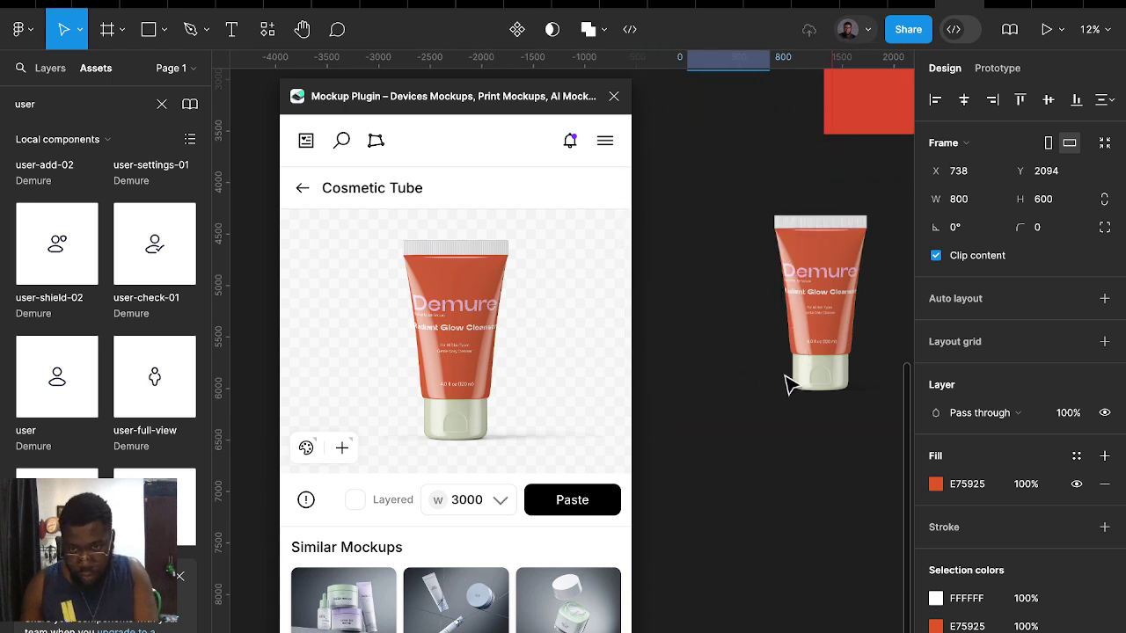
scroll(792, 422, right, 2)
scroll(748, 396, down, 2)
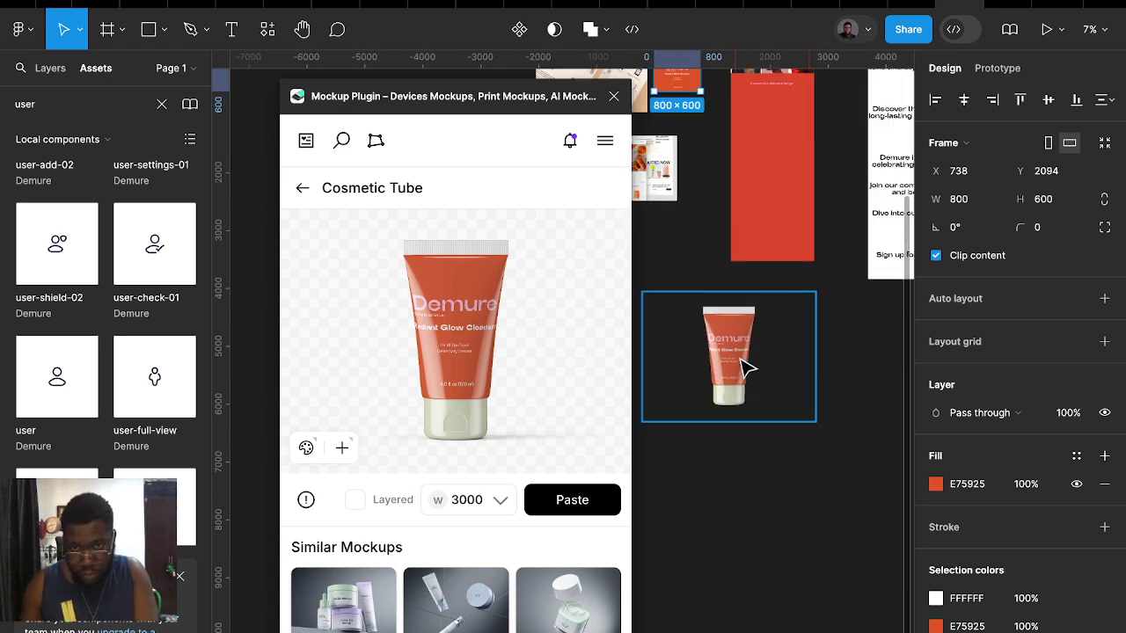
scroll(739, 354, up, 3)
scroll(739, 355, up, 4)
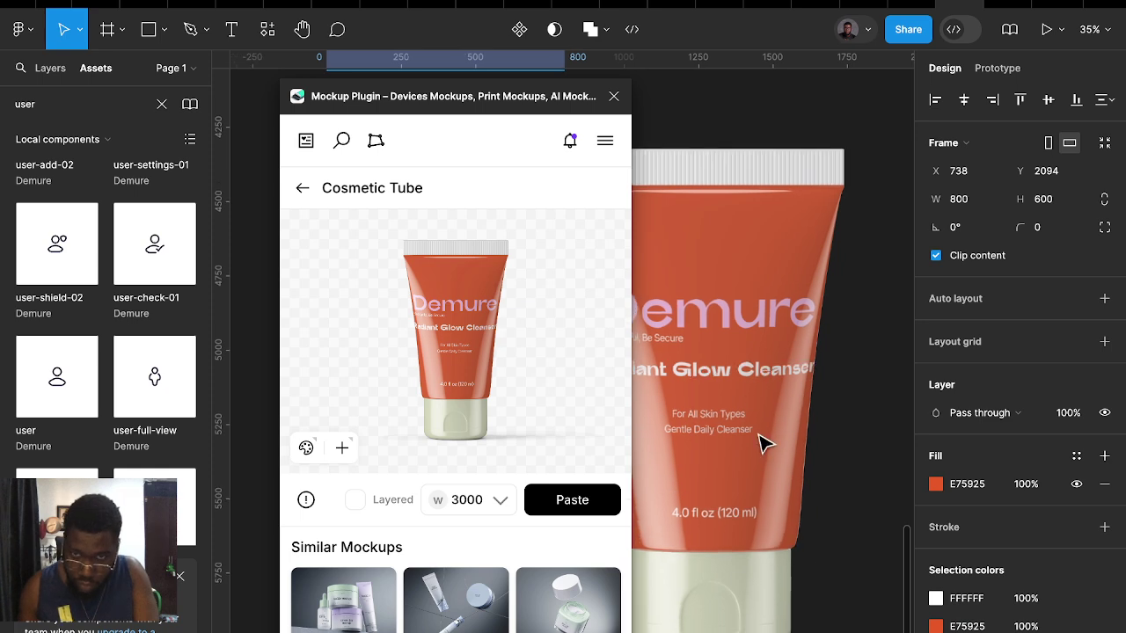
scroll(789, 411, down, 2)
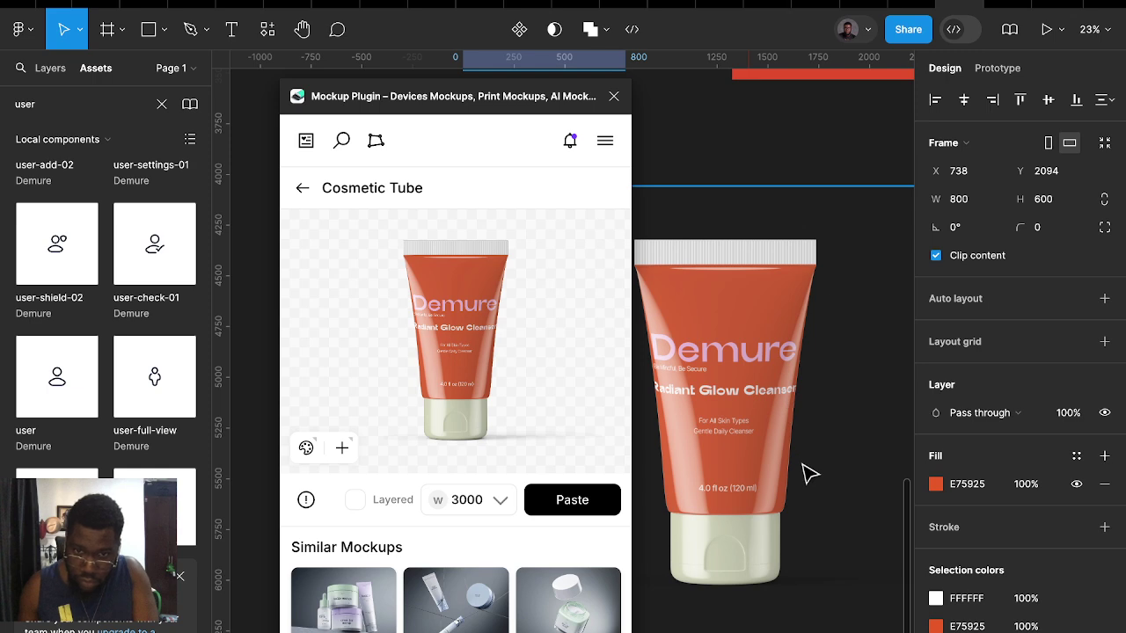
scroll(804, 453, down, 3)
scroll(847, 351, up, 5)
scroll(815, 338, up, 5)
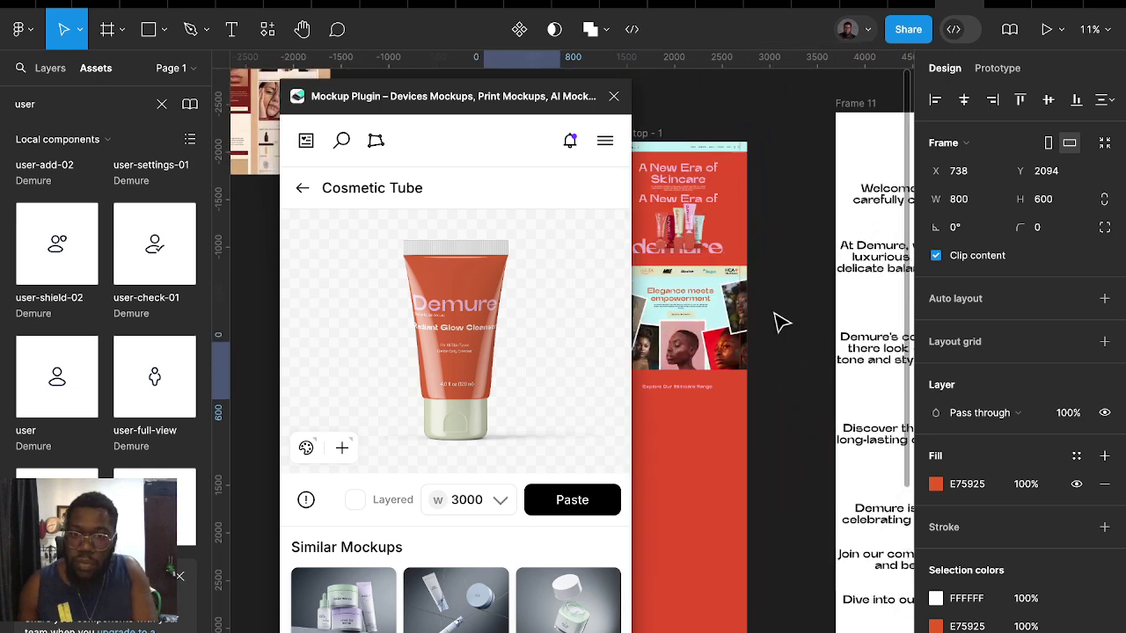
scroll(787, 323, up, 3)
scroll(791, 324, down, 3)
scroll(809, 581, down, 3)
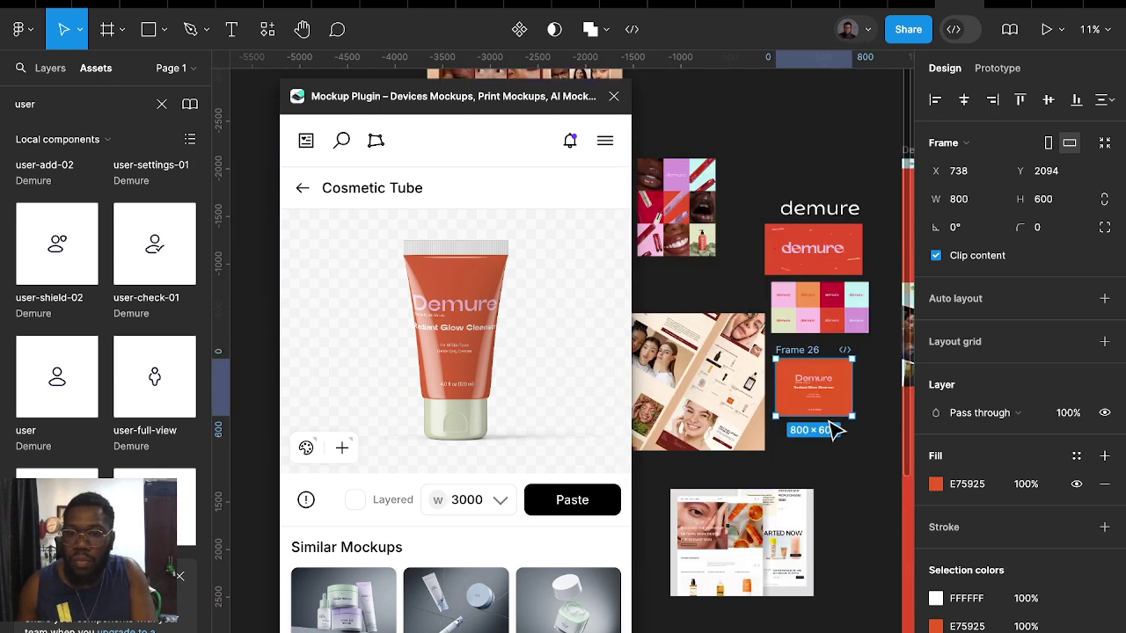
scroll(741, 309, up, 2)
scroll(817, 381, up, 1)
scroll(746, 395, right, 3)
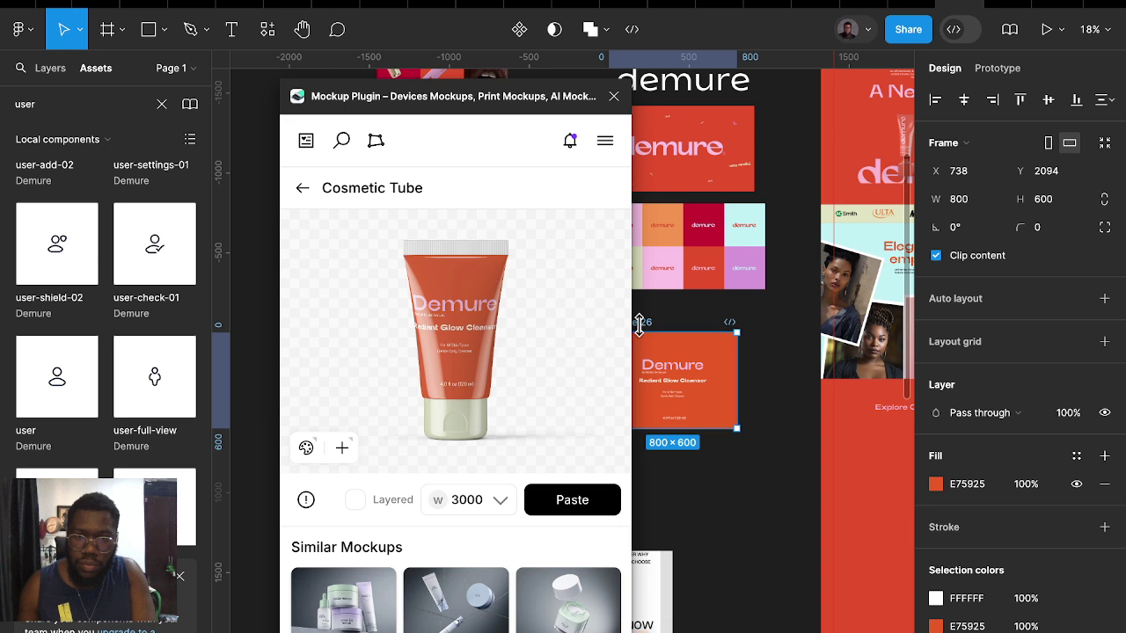
Duplicate the cleanser label as Frame 27, rotated 90°, beside the original
drag(649, 340, 749, 509)
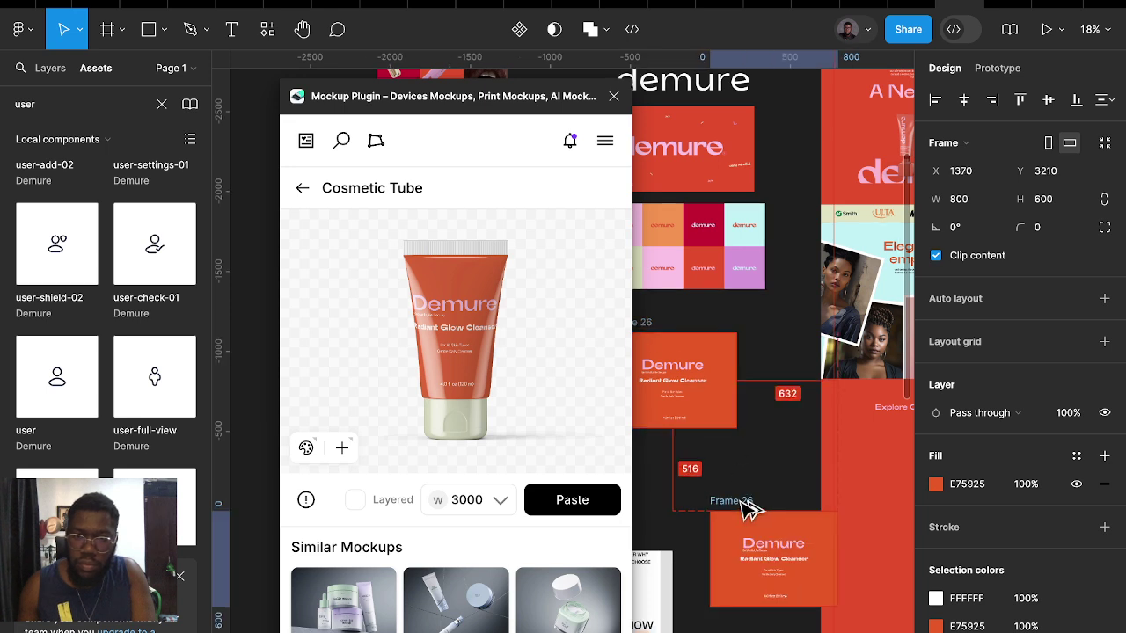
click(971, 233)
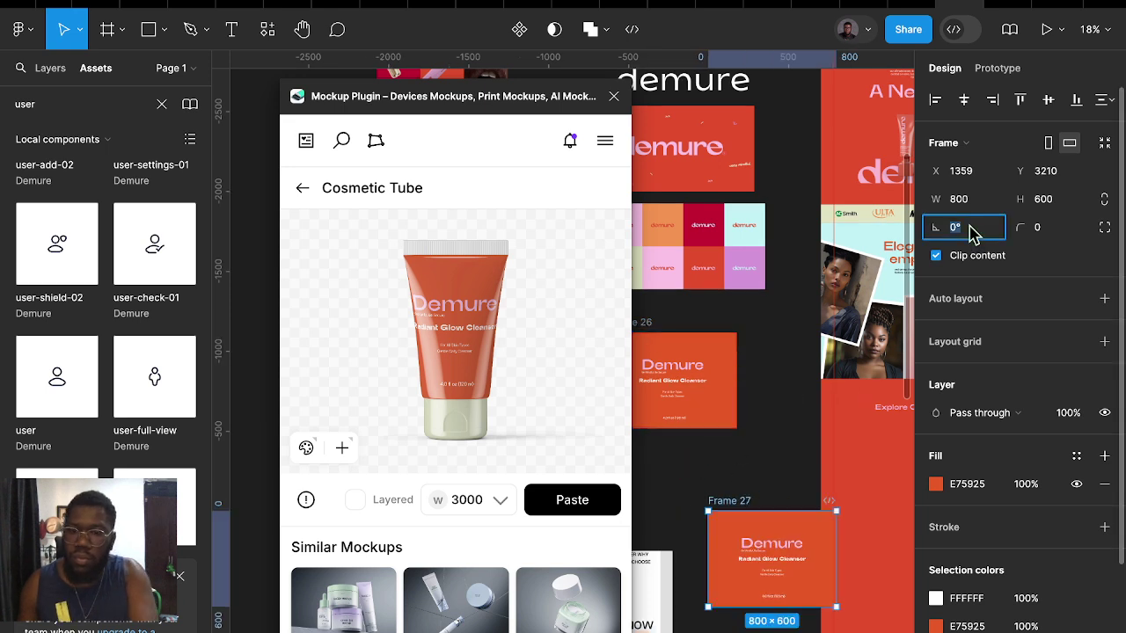
text(90)
key(Return)
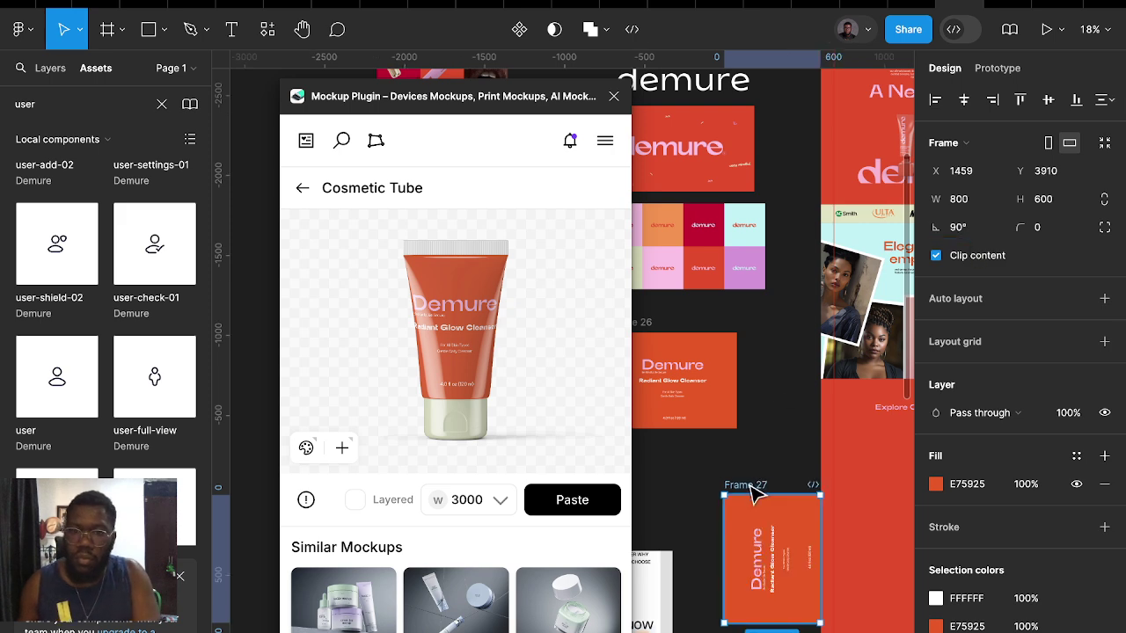
drag(753, 493, 722, 469)
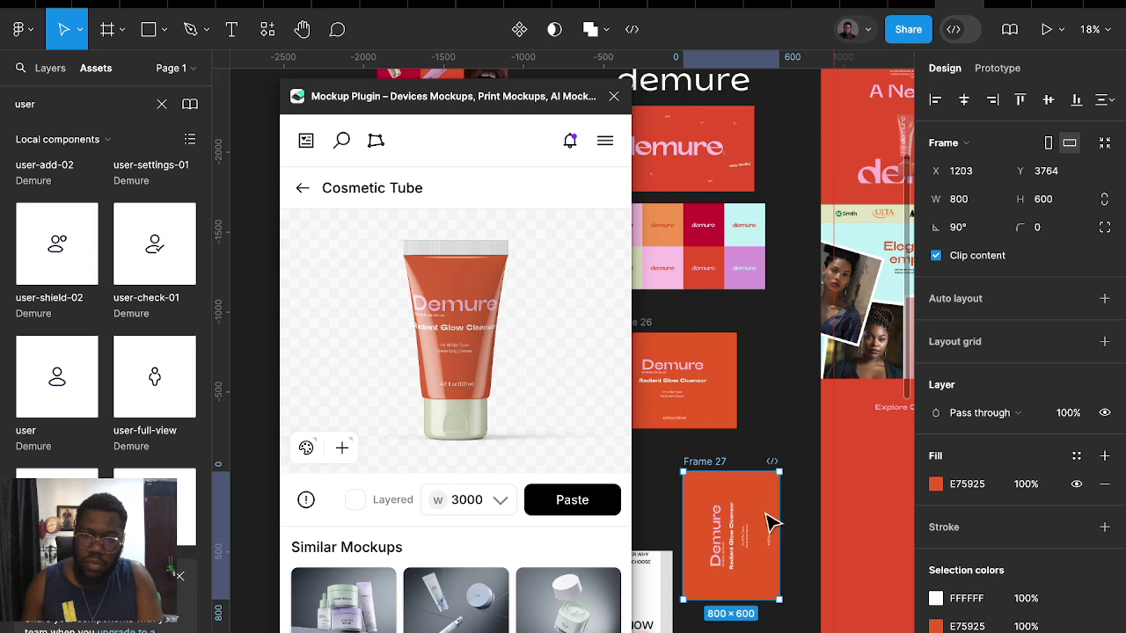
Stack the skin-type, Radiant Glow Cleanser and 4.0 fl oz texts in auto layout with 40 spacing
scroll(783, 532, up, 3)
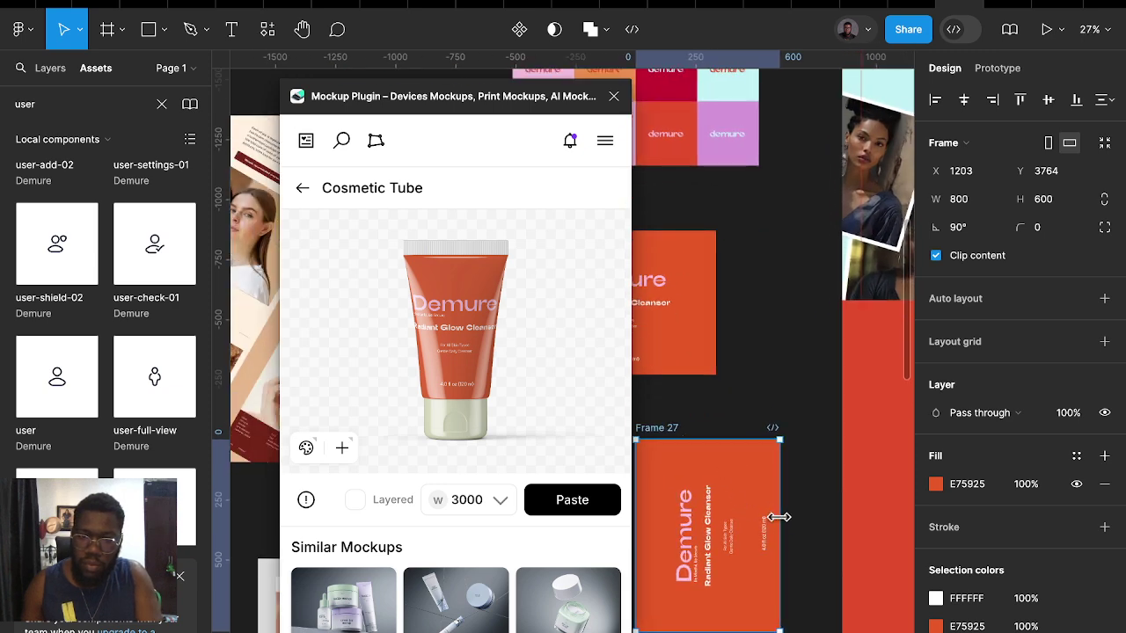
double_click(713, 550)
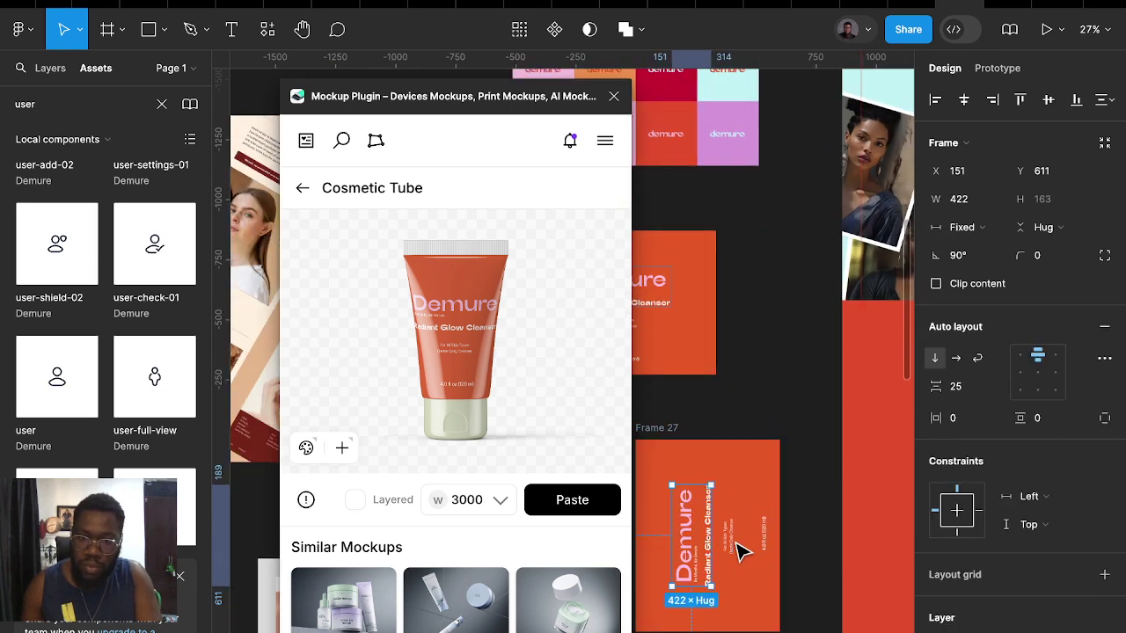
scroll(736, 547, up, 3)
scroll(734, 548, up, 2)
click(721, 535)
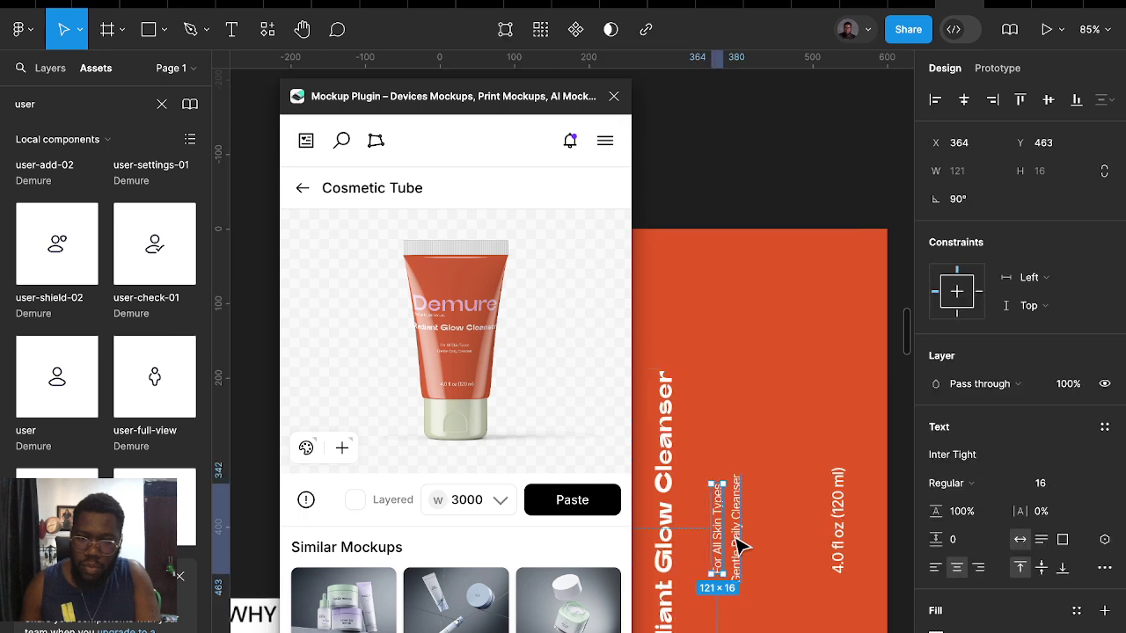
key(shift+a)
shift+click(669, 539)
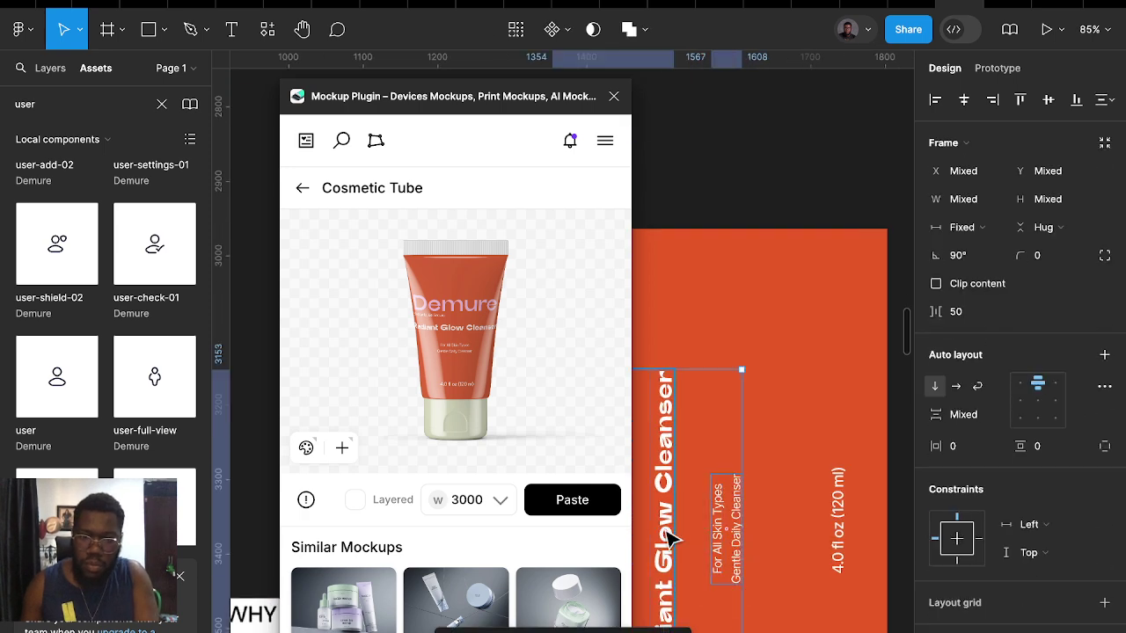
key(shift+a)
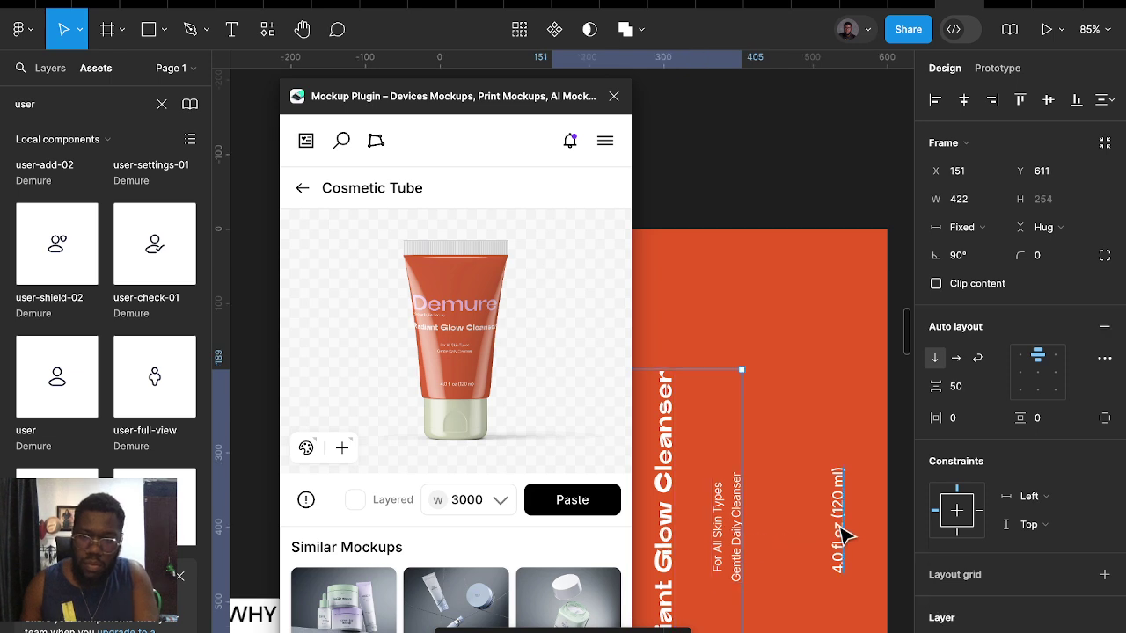
shift+click(839, 532)
key(shift+a)
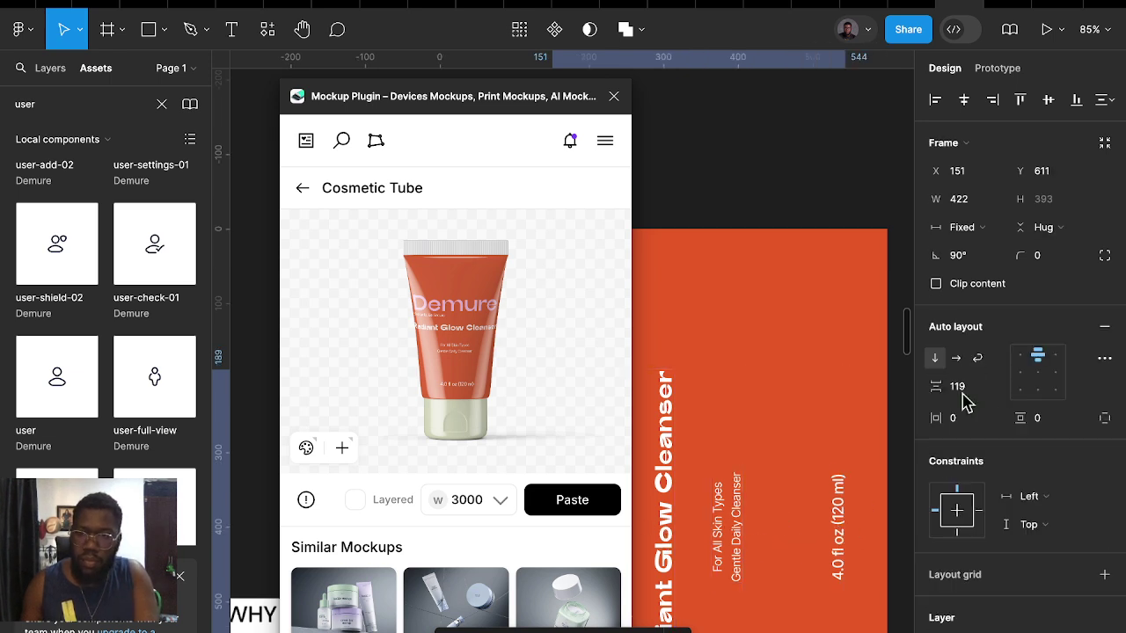
click(962, 393)
text(40)
key(Return)
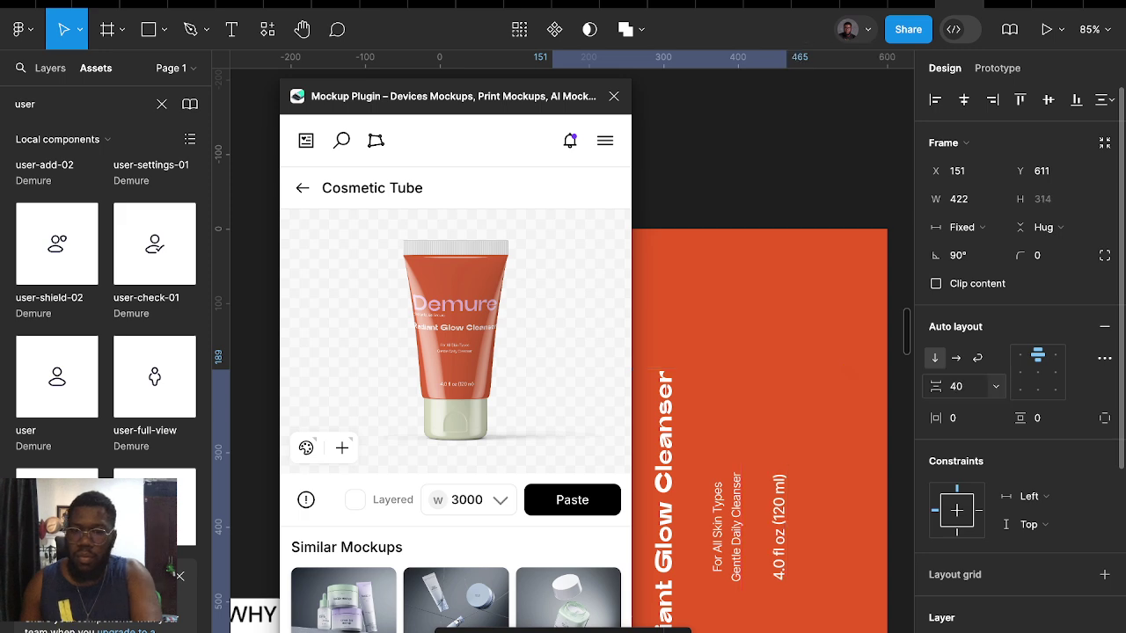
Shrink Frame 27 to 800×468 and reposition its text block
scroll(772, 429, down, 5)
scroll(771, 426, left, 3)
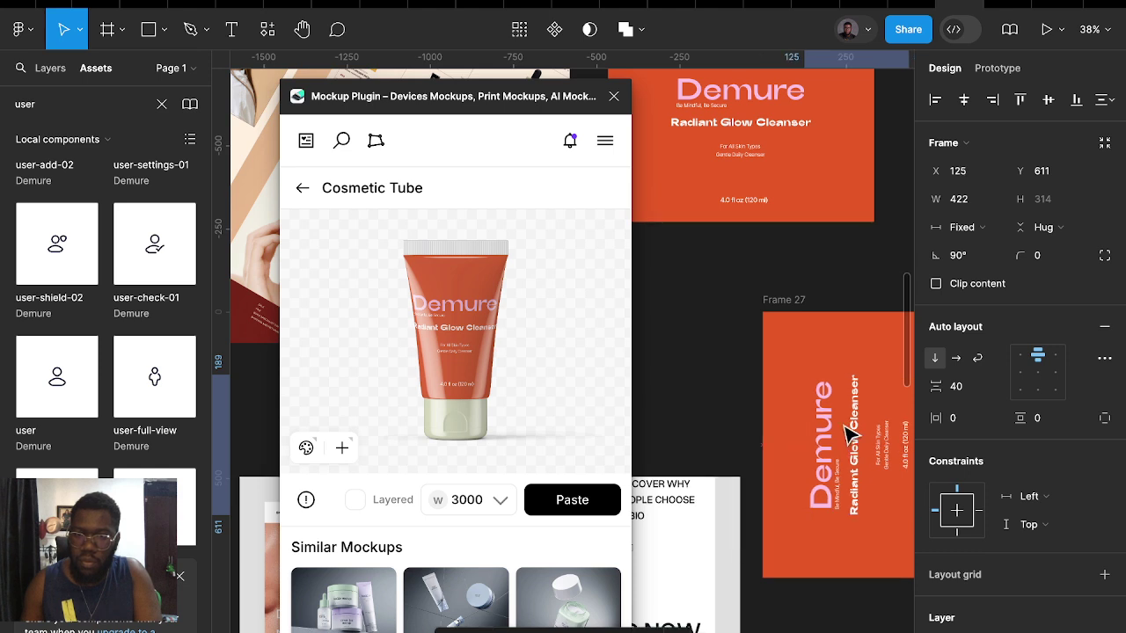
click(798, 303)
scroll(872, 381, right, 3)
scroll(871, 382, down, 1)
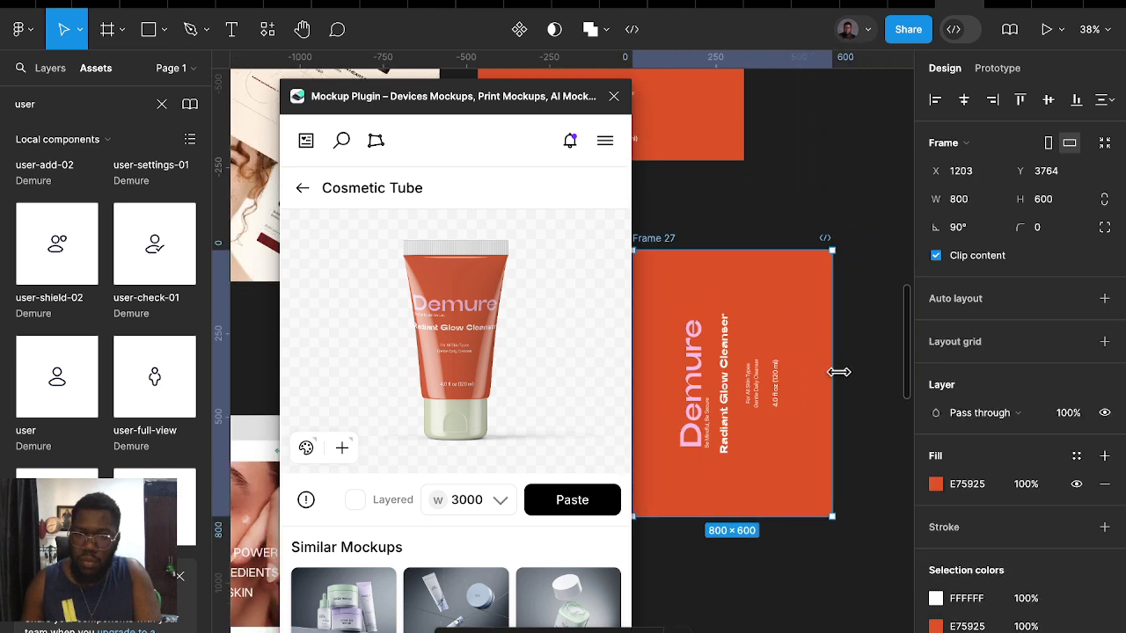
drag(818, 366, 787, 366)
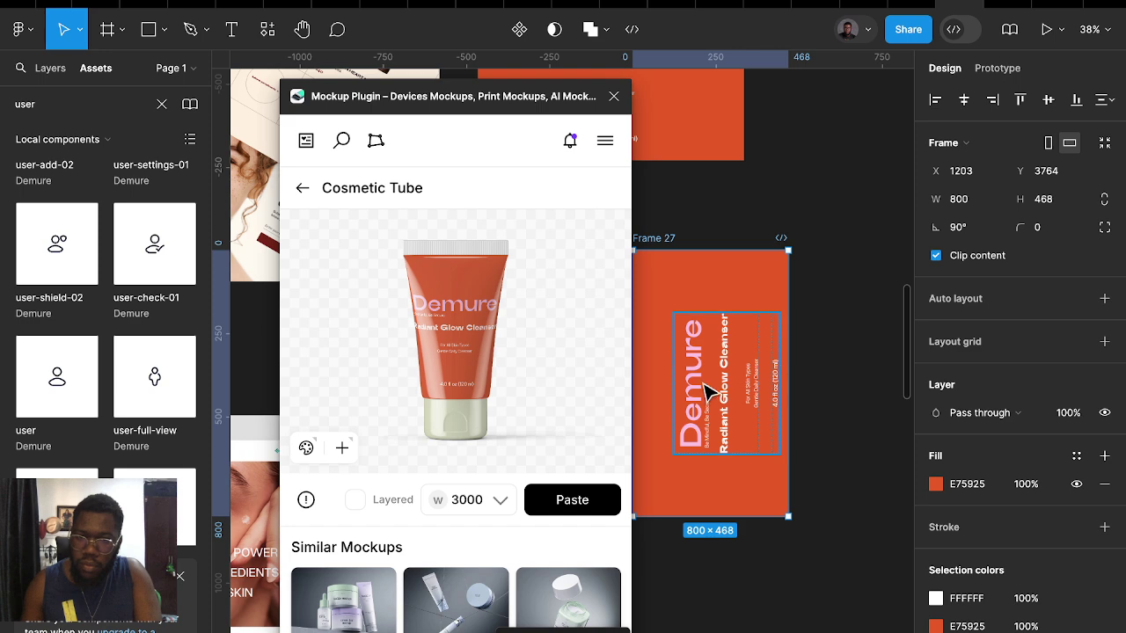
drag(737, 399, 722, 400)
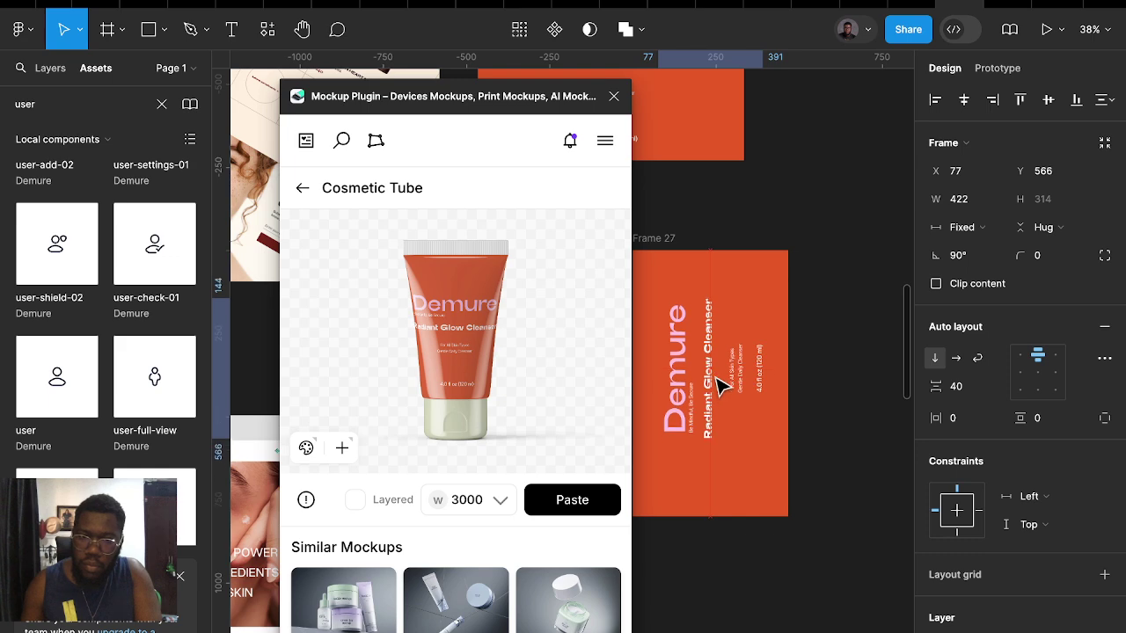
scroll(817, 225, left, 2)
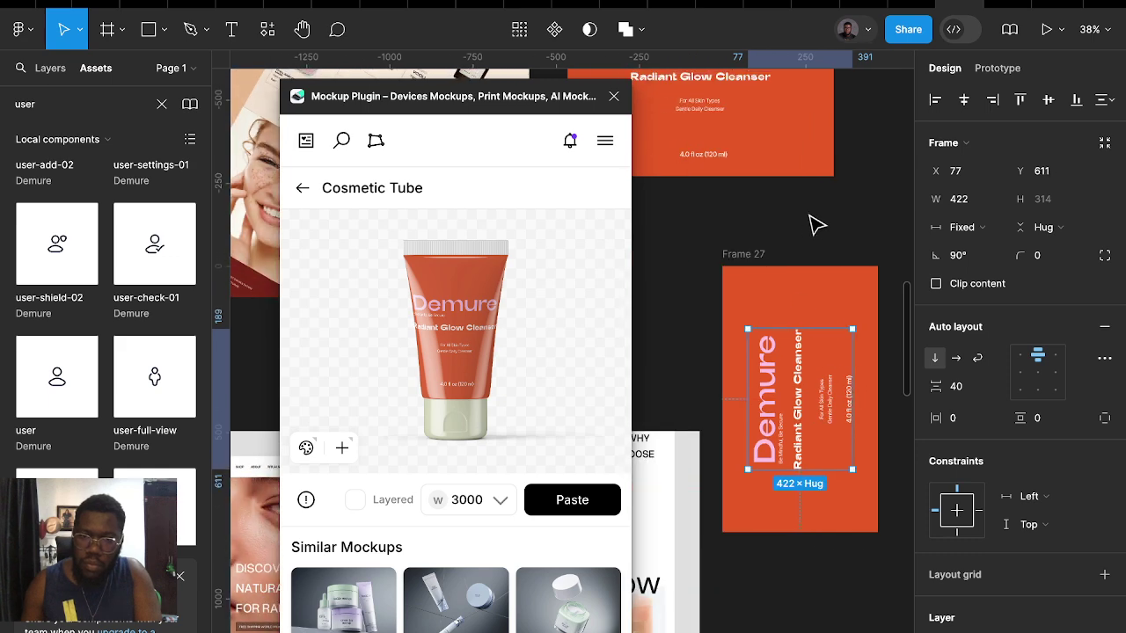
Select Frame 27 and preview it on a cosmetic tube mockup
click(762, 256)
scroll(420, 519, down, 3)
scroll(420, 519, down, 3)
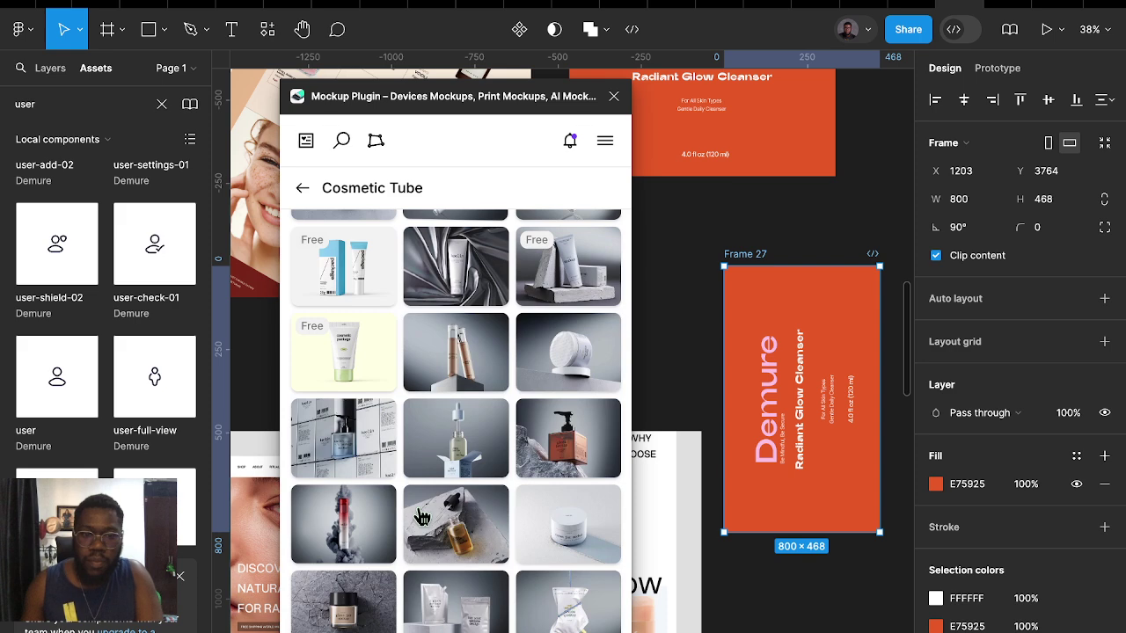
scroll(421, 515, down, 3)
scroll(420, 514, down, 1)
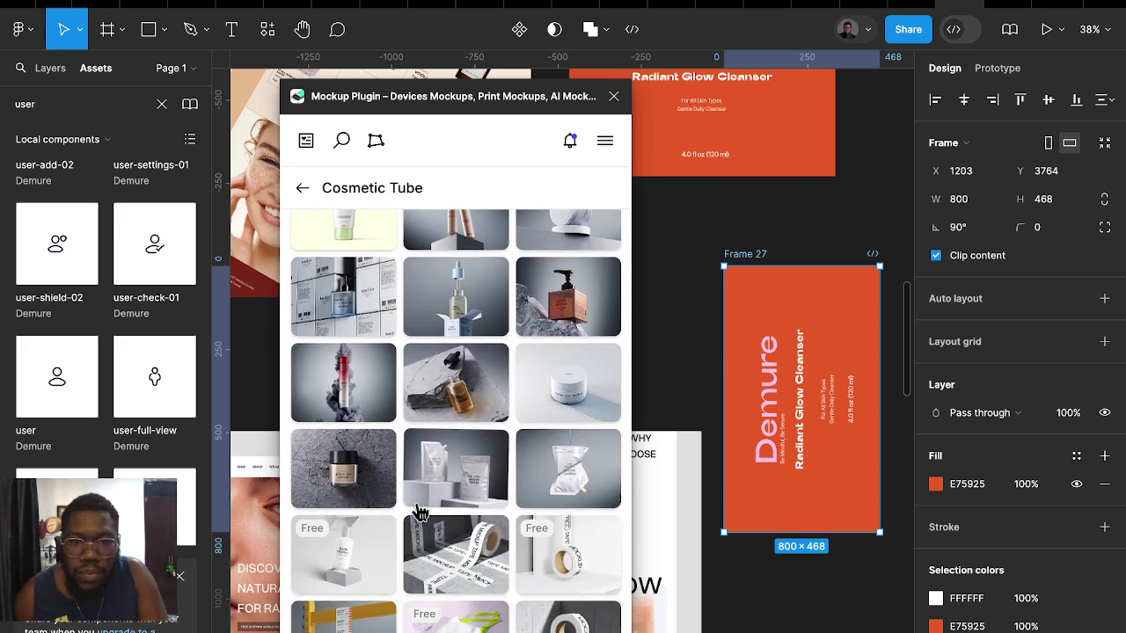
scroll(420, 514, down, 4)
scroll(420, 516, down, 1)
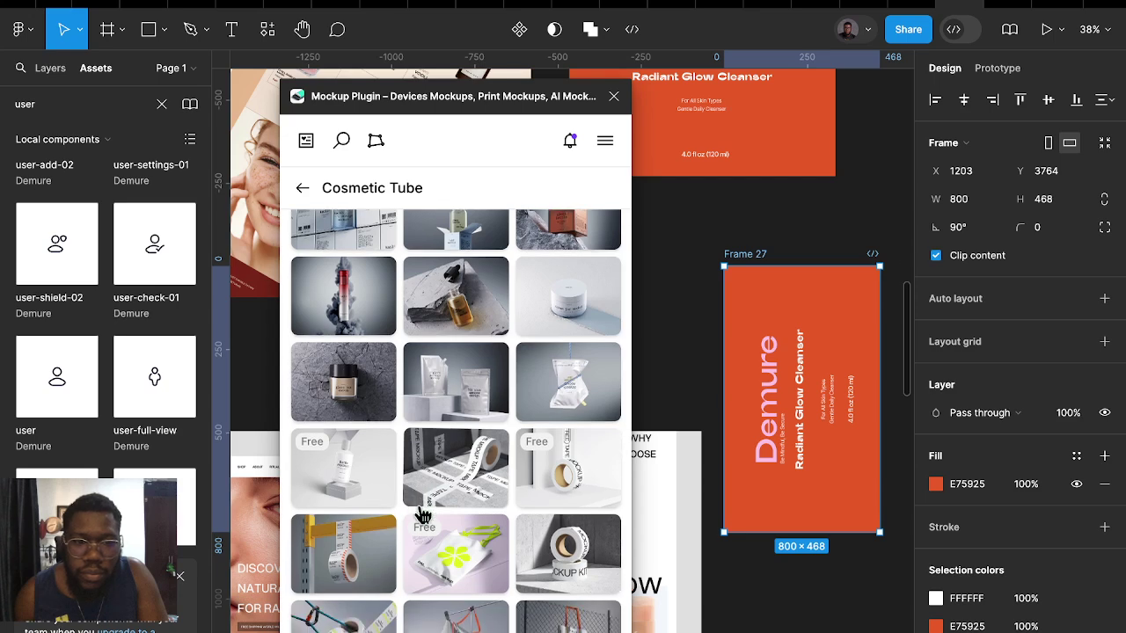
click(407, 538)
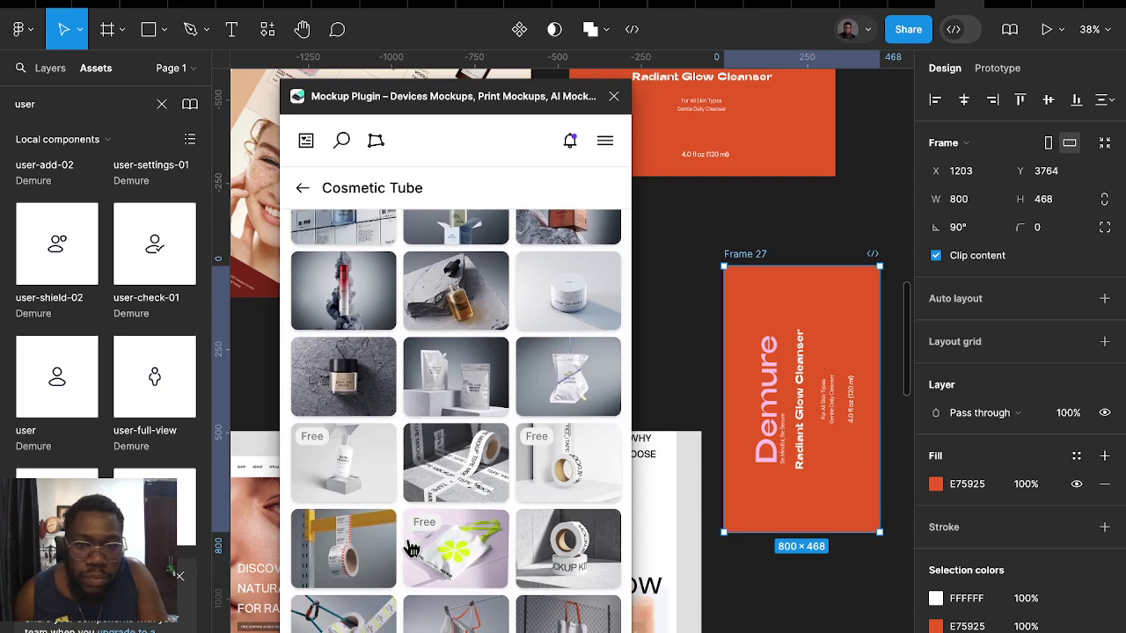
Leave the tube preview and return to the Cosmetics search results
scroll(407, 546, up, 5)
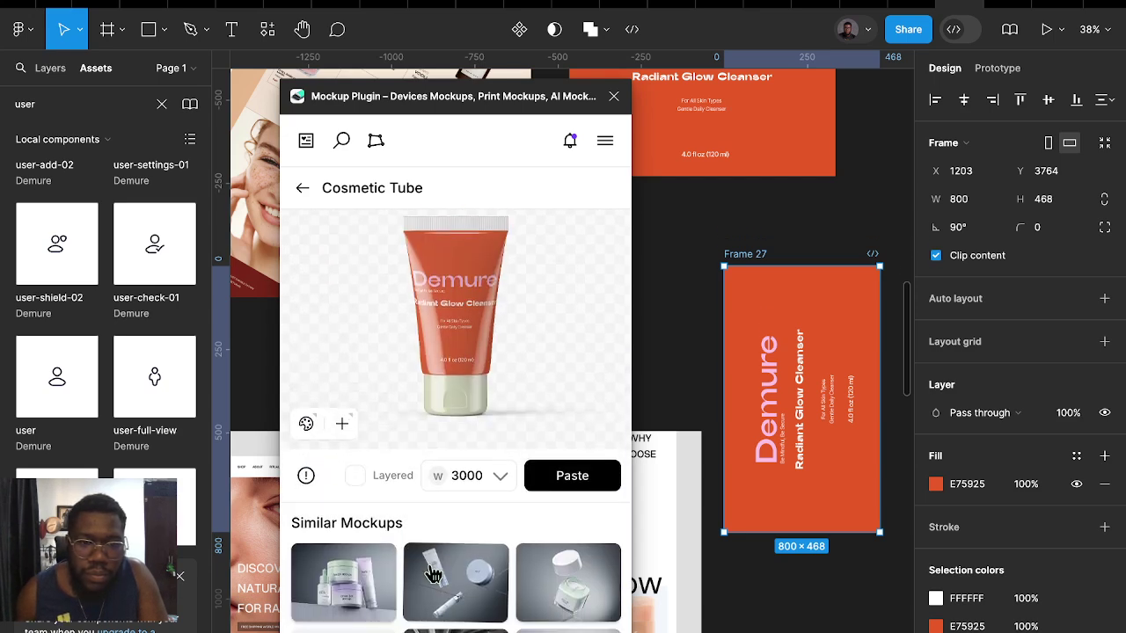
scroll(482, 582, down, 3)
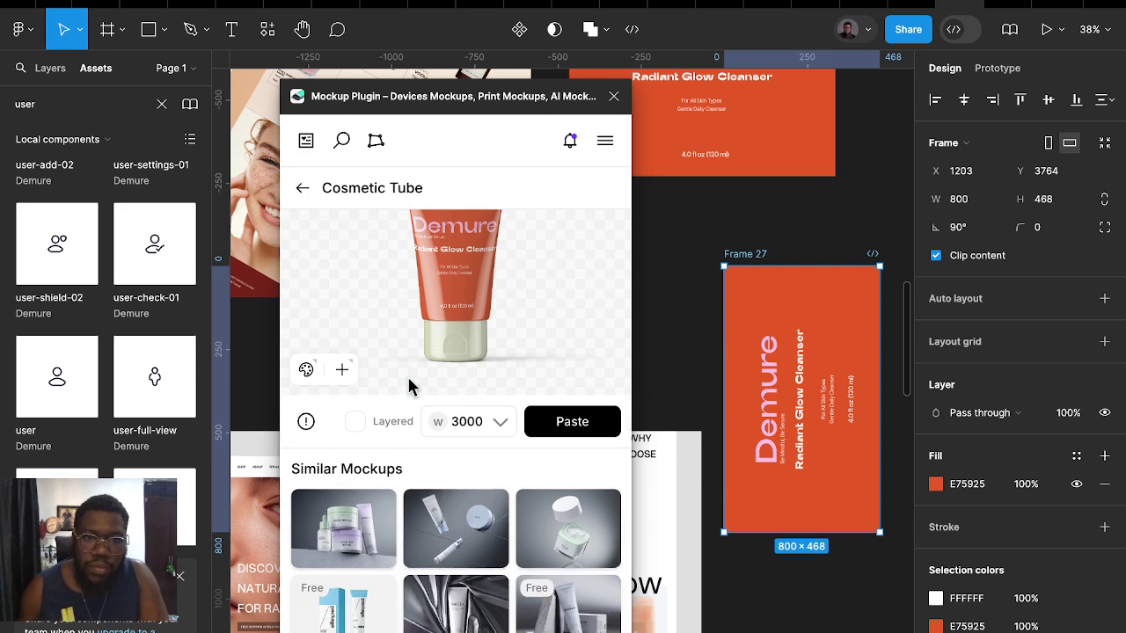
click(305, 187)
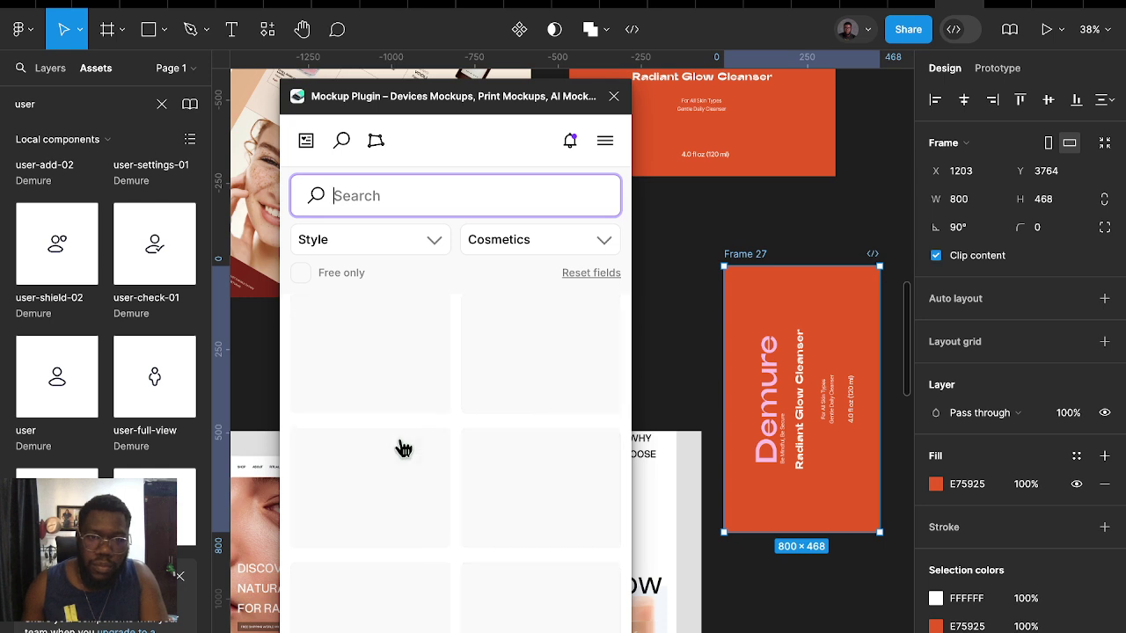
scroll(416, 452, down, 2)
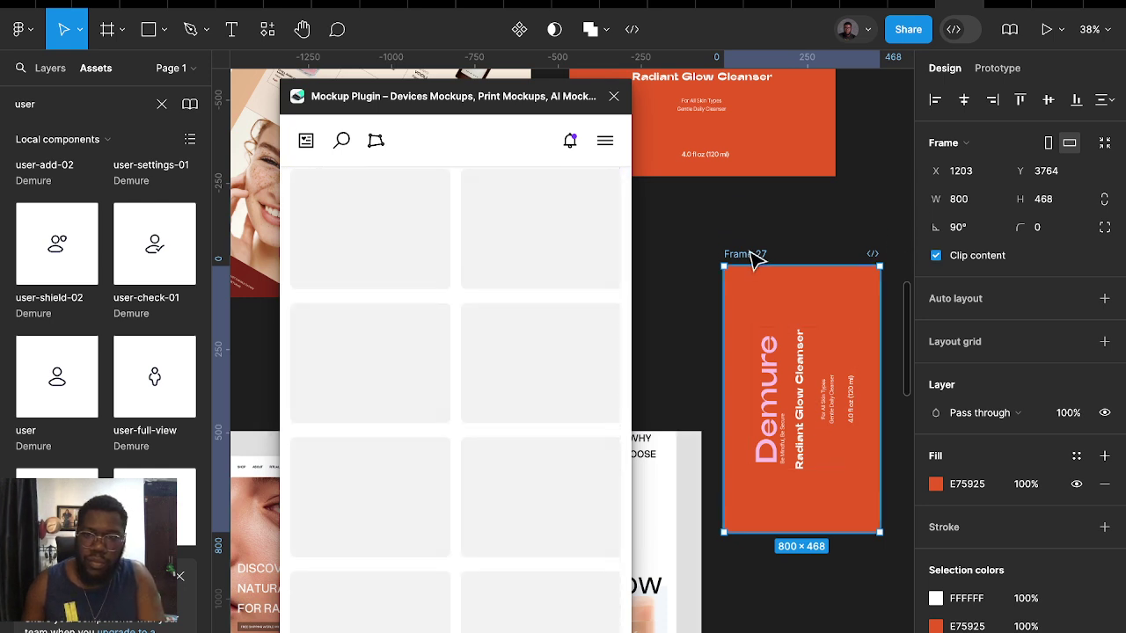
Duplicate the vertical label as Frame 28, tighten its text spacing, and separate Radiant Glow Cleanser
key(ctrl+d)
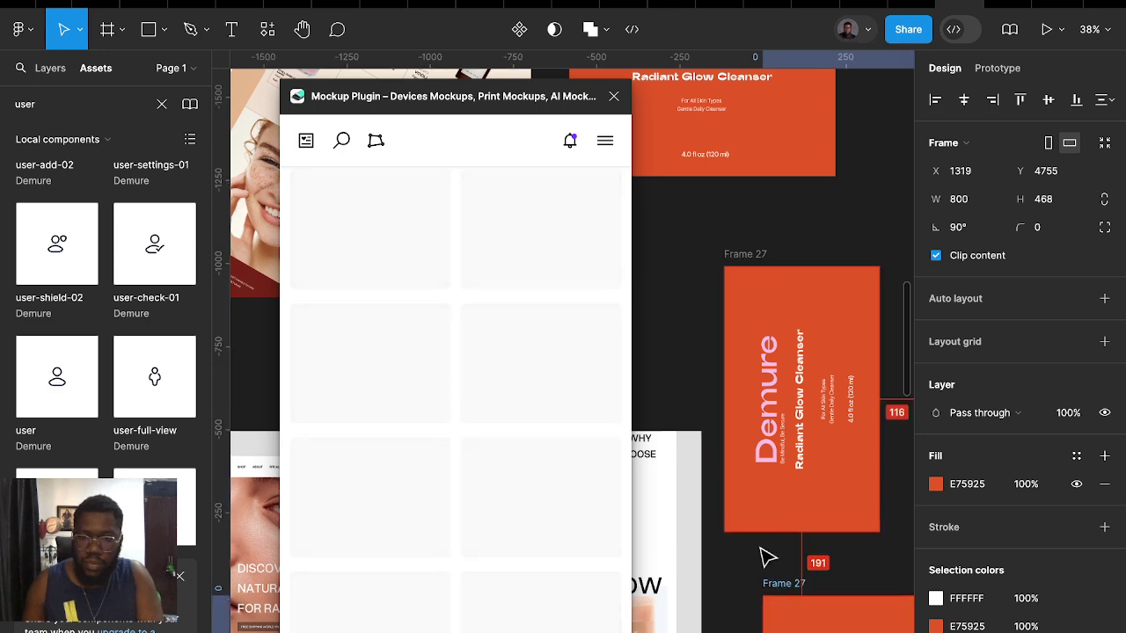
scroll(766, 550, down, 4)
click(847, 478)
key(shift+a)
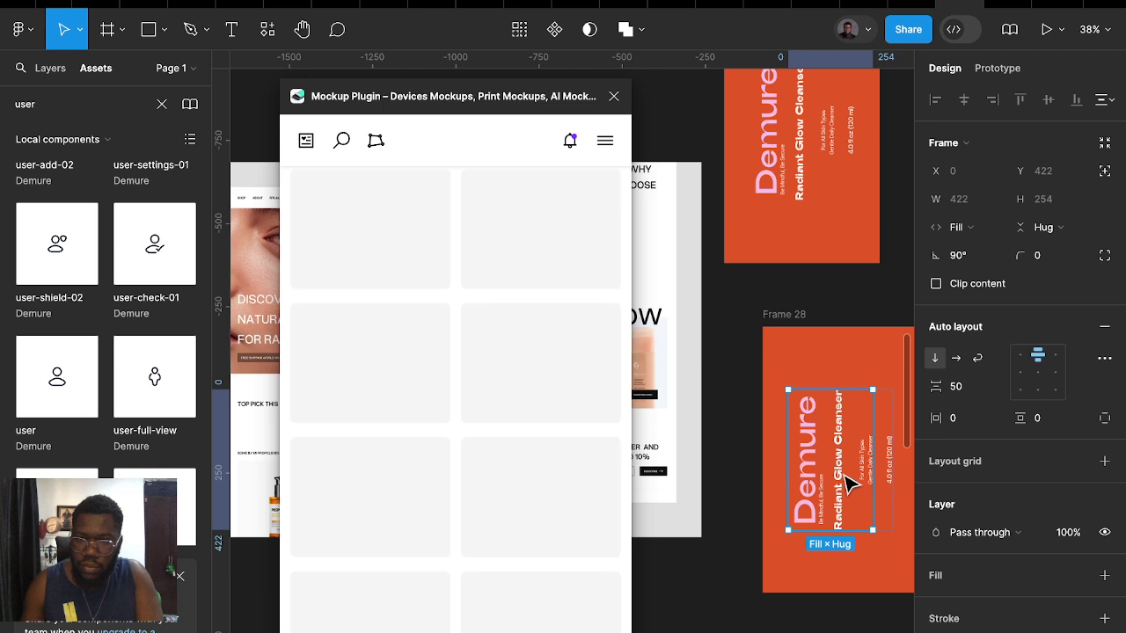
scroll(811, 468, right, 2)
drag(778, 464, 819, 563)
click(784, 467)
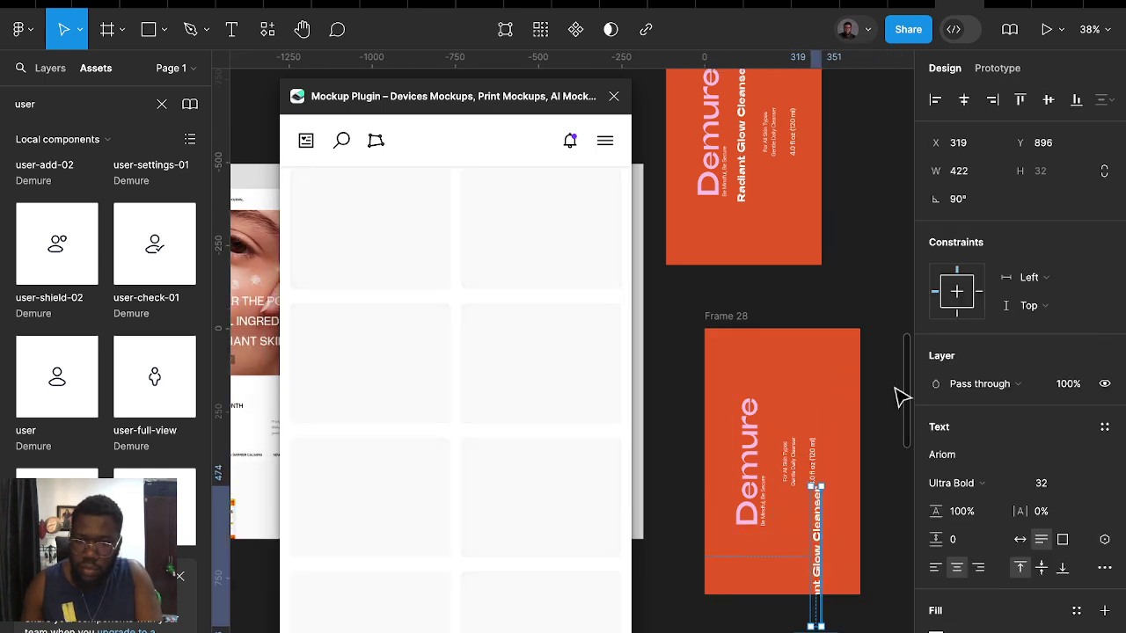
Set Radiant Glow Cleanser and For All Skin Types to 0° rotation, moving the skin-type text right
click(967, 201)
text(0)
key(Return)
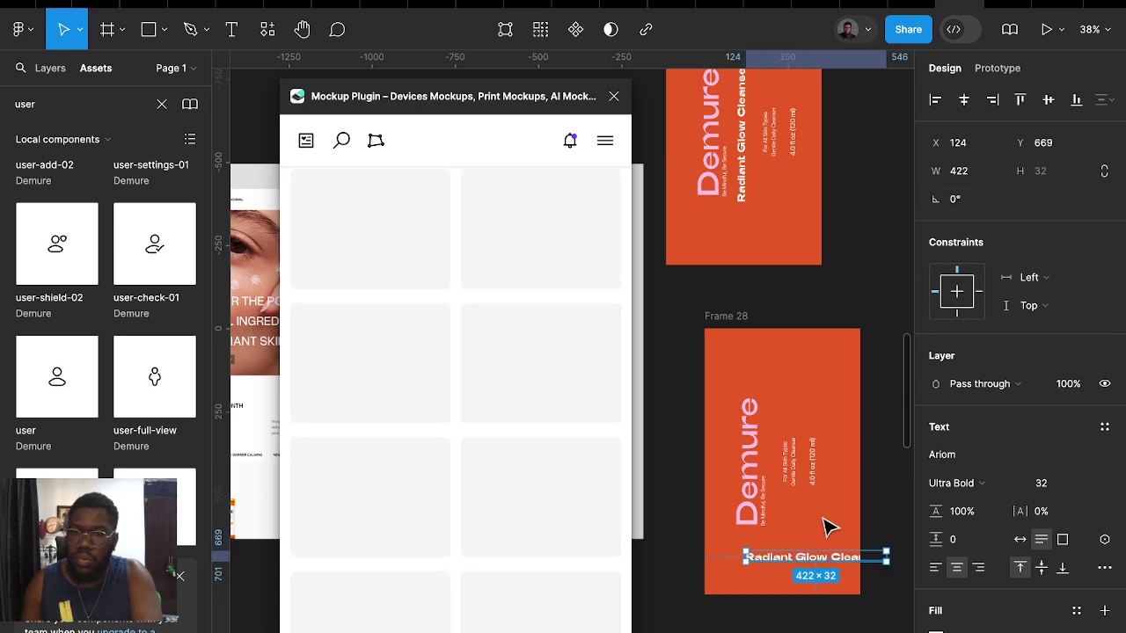
click(794, 467)
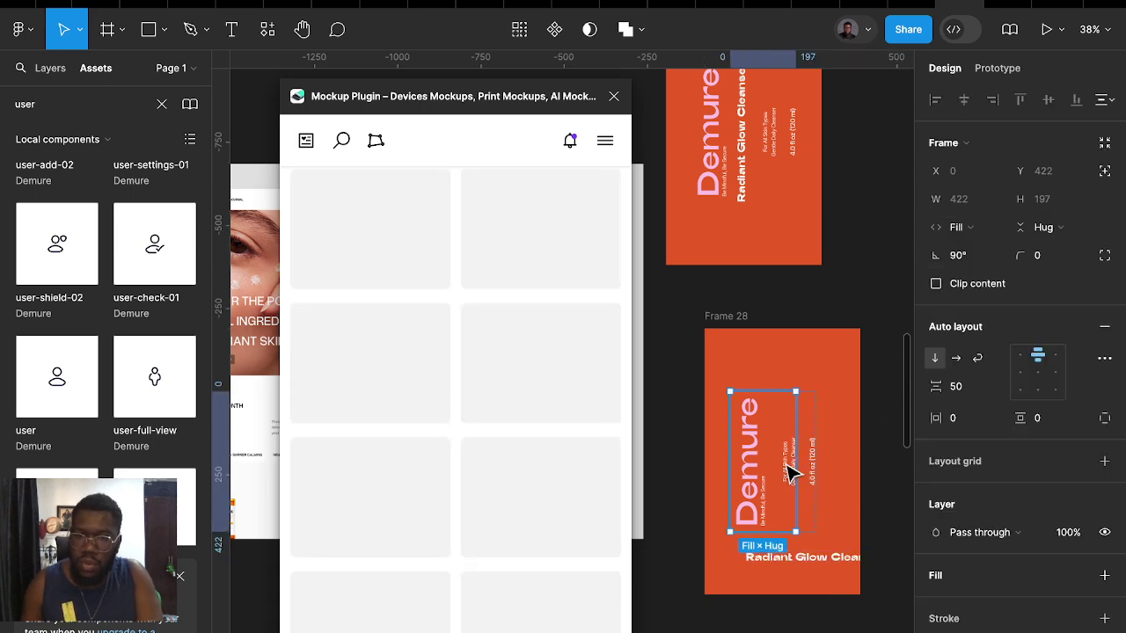
double_click(789, 468)
drag(788, 468, 834, 534)
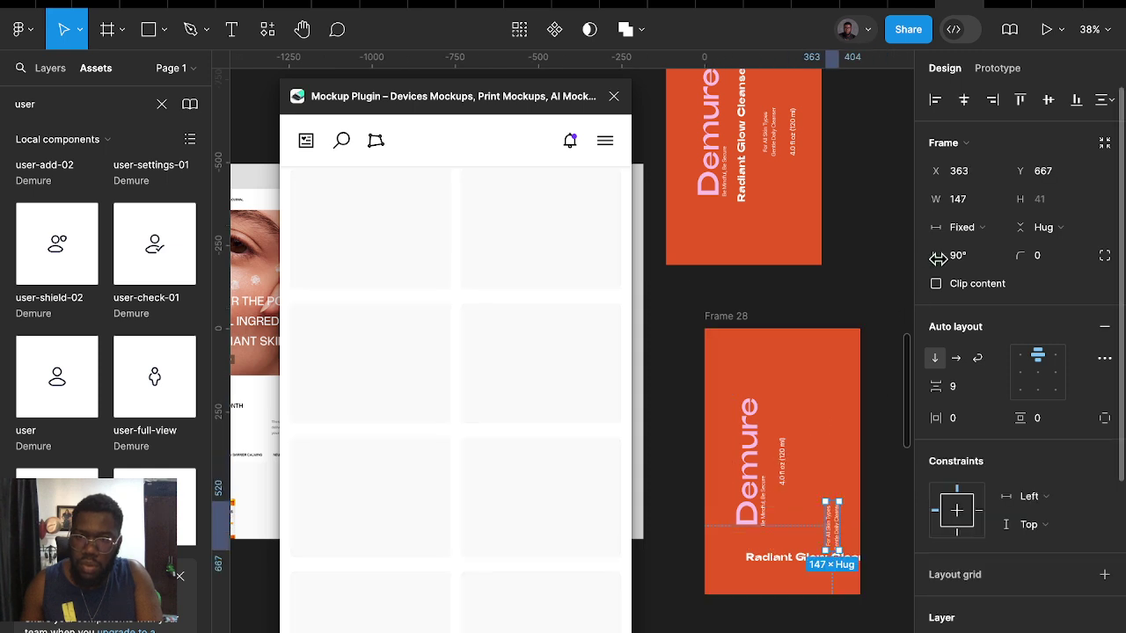
click(959, 255)
text(0)
key(Return)
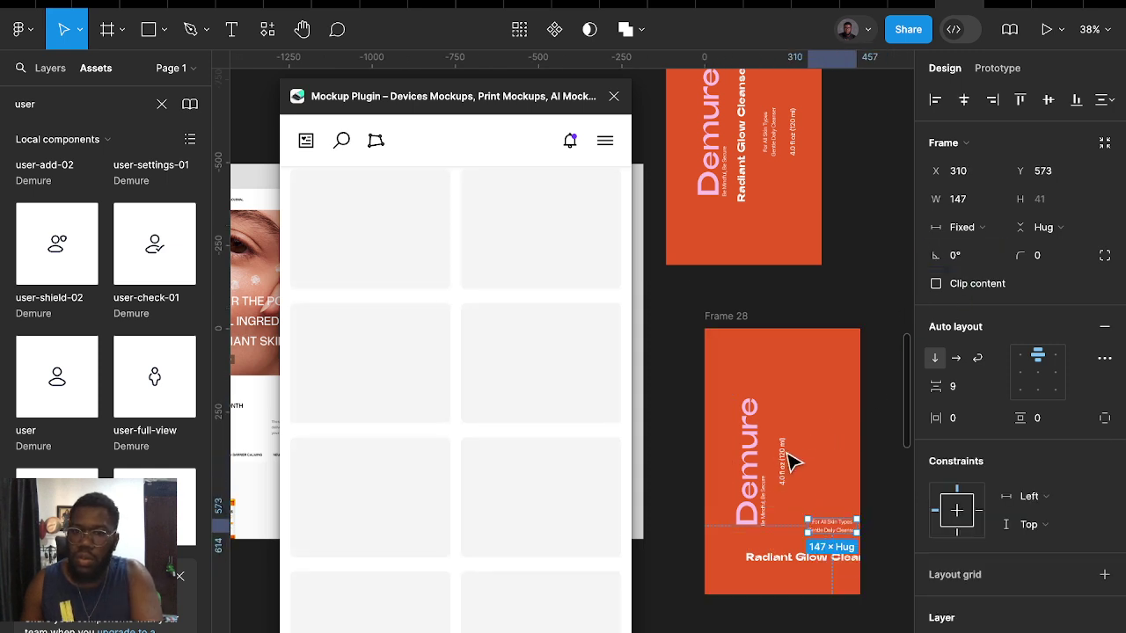
Pull out the 4.0 fl oz text to hug contents and enlarge the Demure wordmark proportionally
click(786, 461)
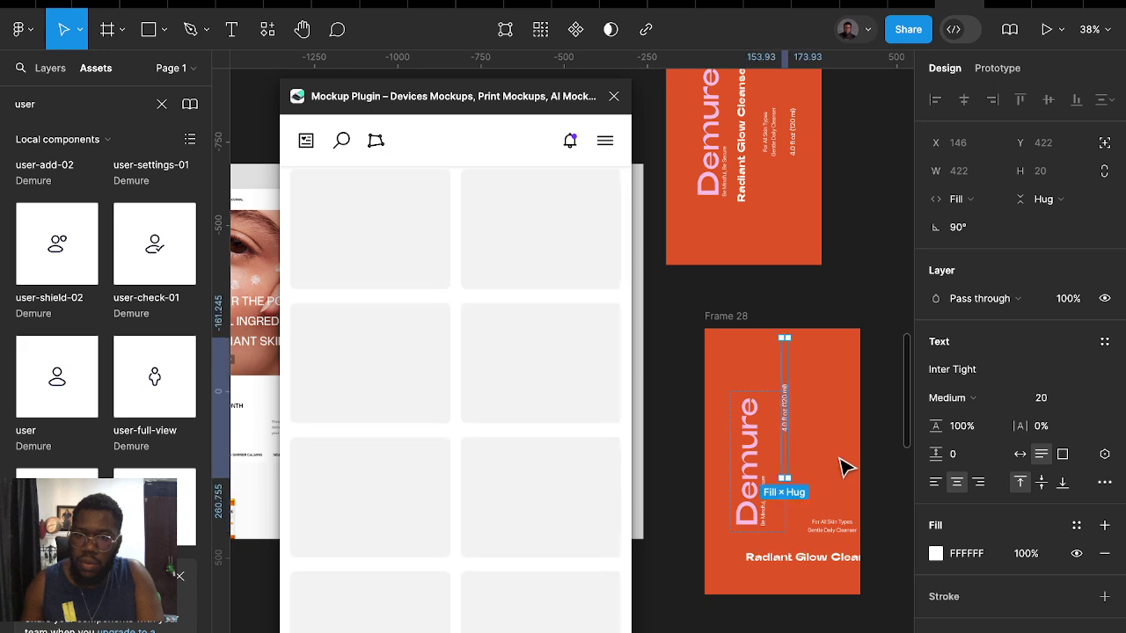
drag(847, 467, 831, 457)
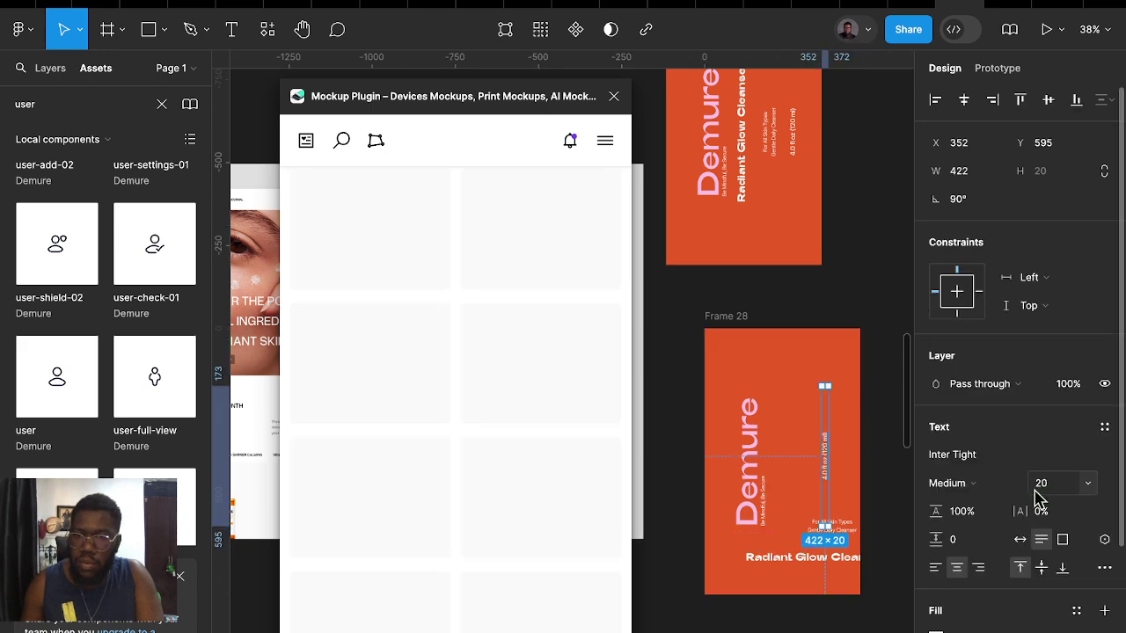
click(1019, 539)
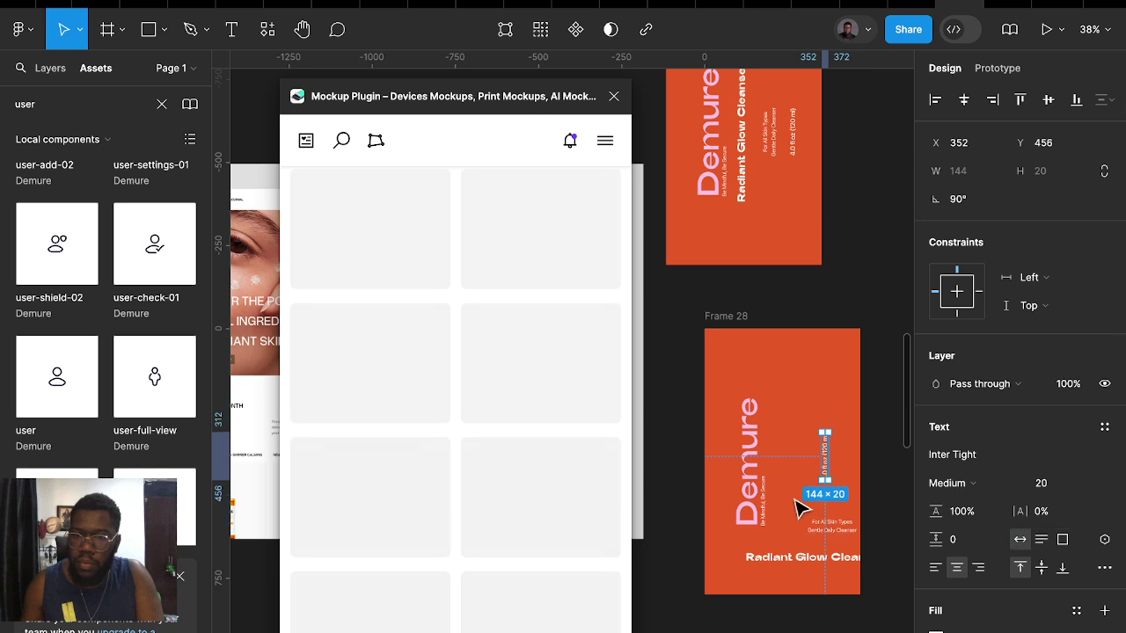
click(743, 457)
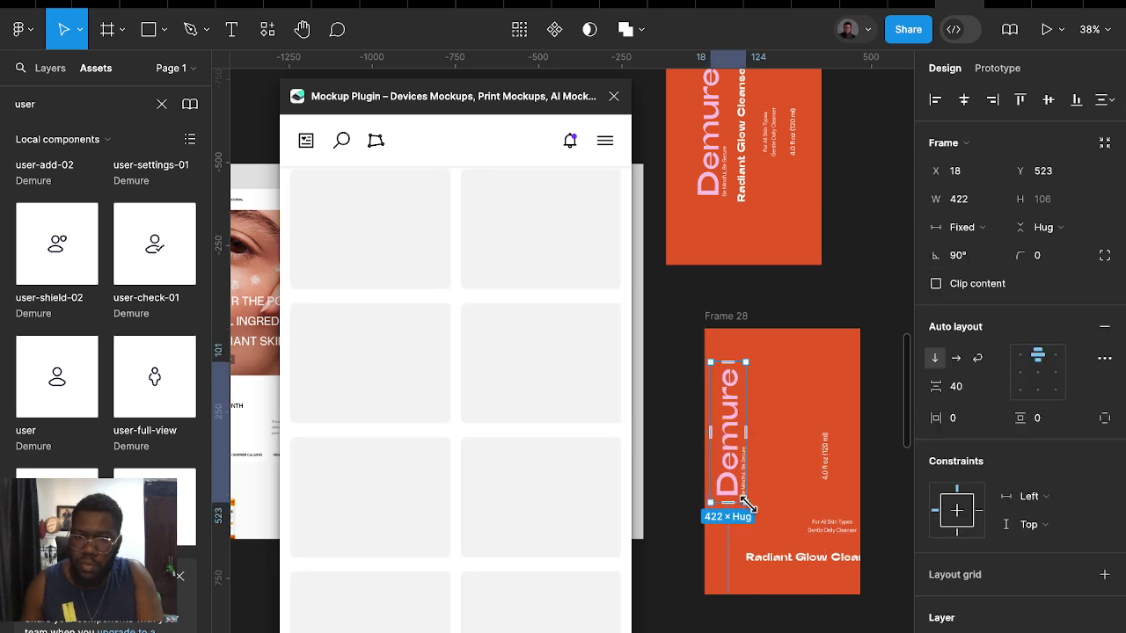
key(k)
drag(745, 506, 783, 538)
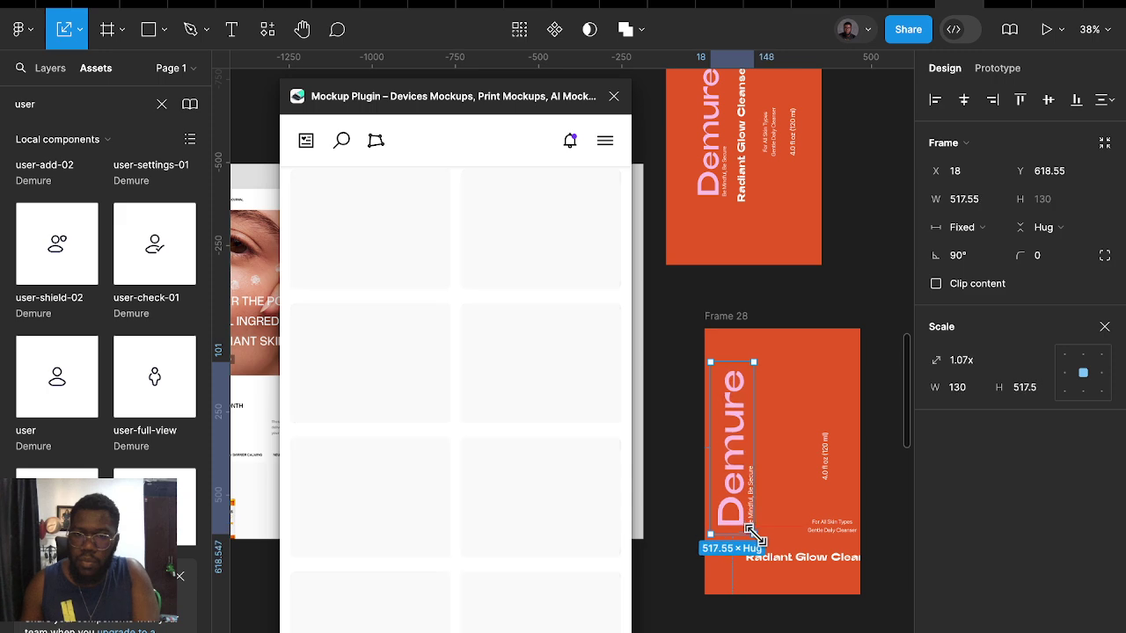
Move Radiant Glow Cleanser to the bottom and lay the 4.0 fl oz text at 0°
click(818, 560)
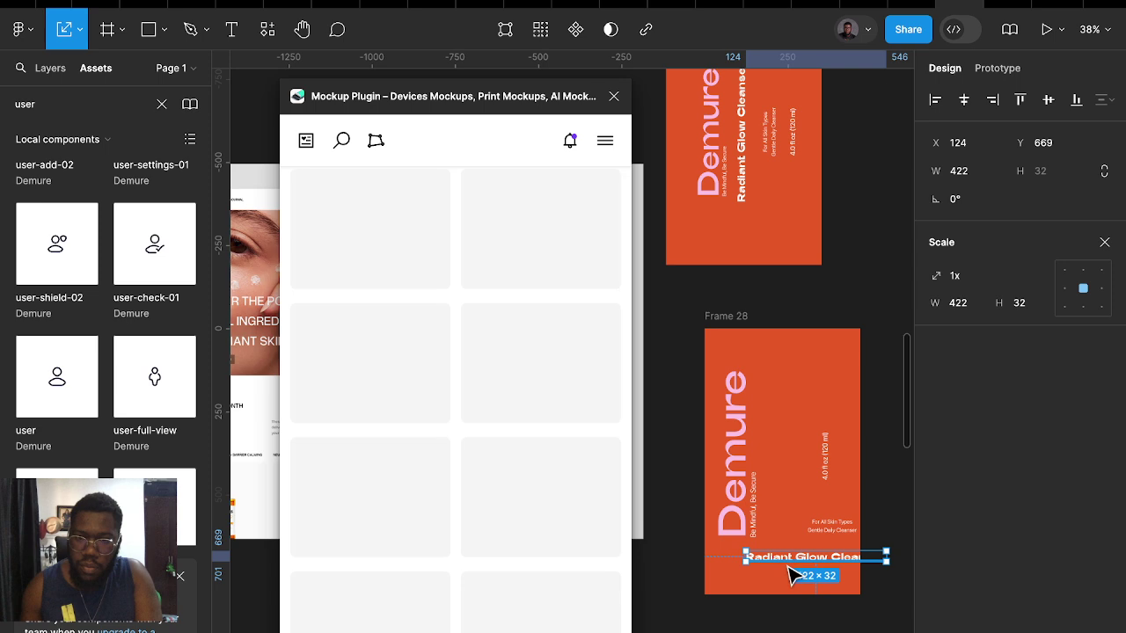
drag(790, 570, 779, 578)
click(825, 472)
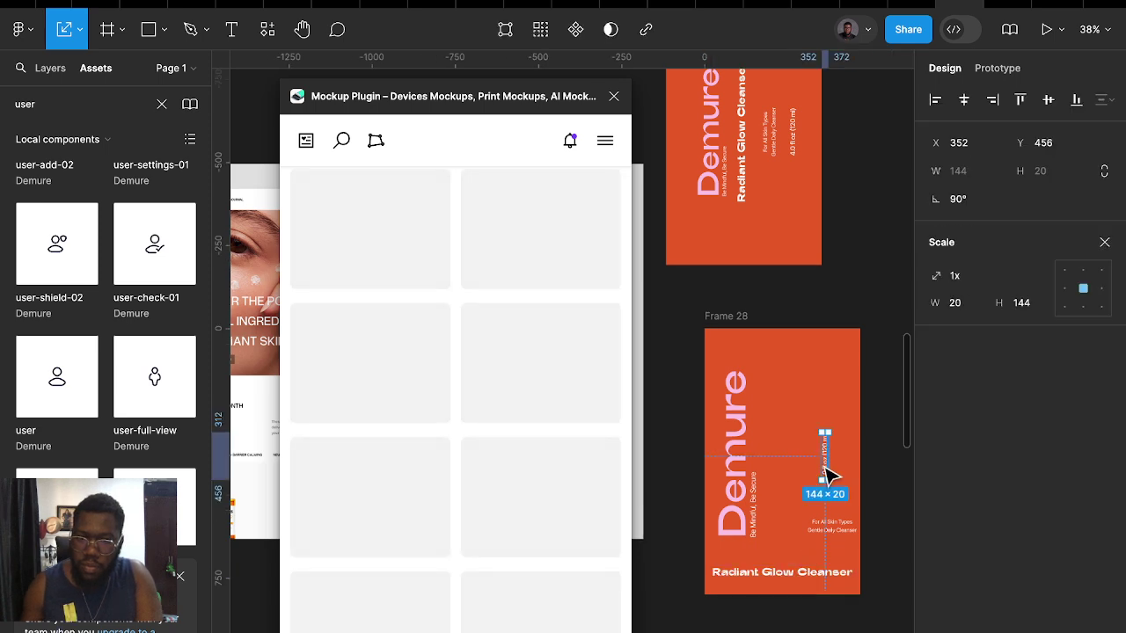
click(959, 198)
text(0)
key(Return)
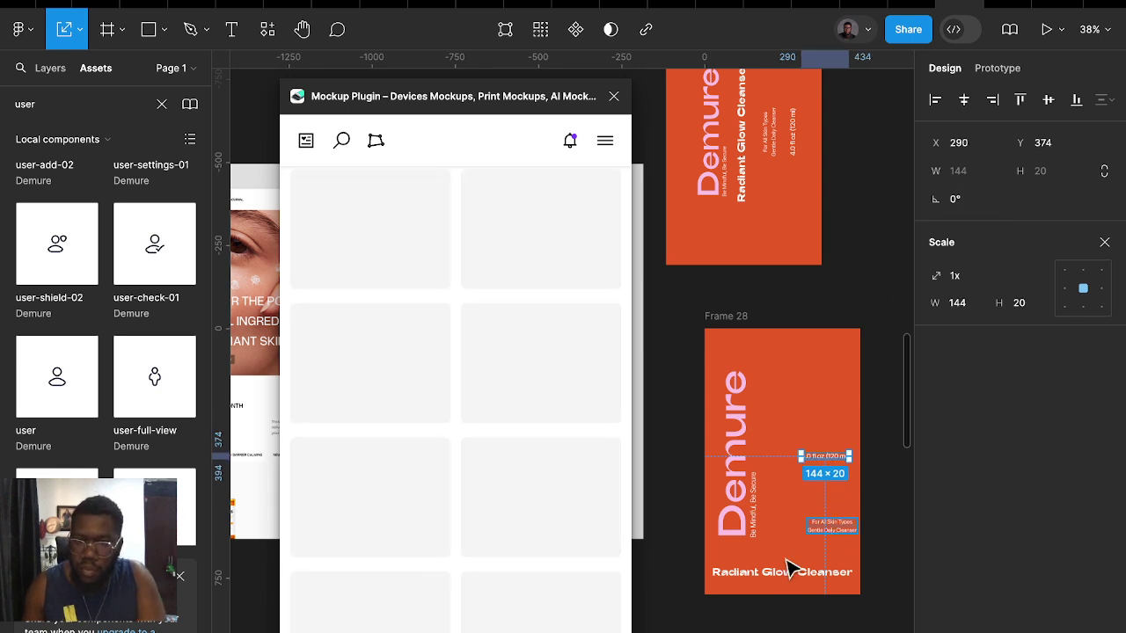
drag(794, 568, 794, 567)
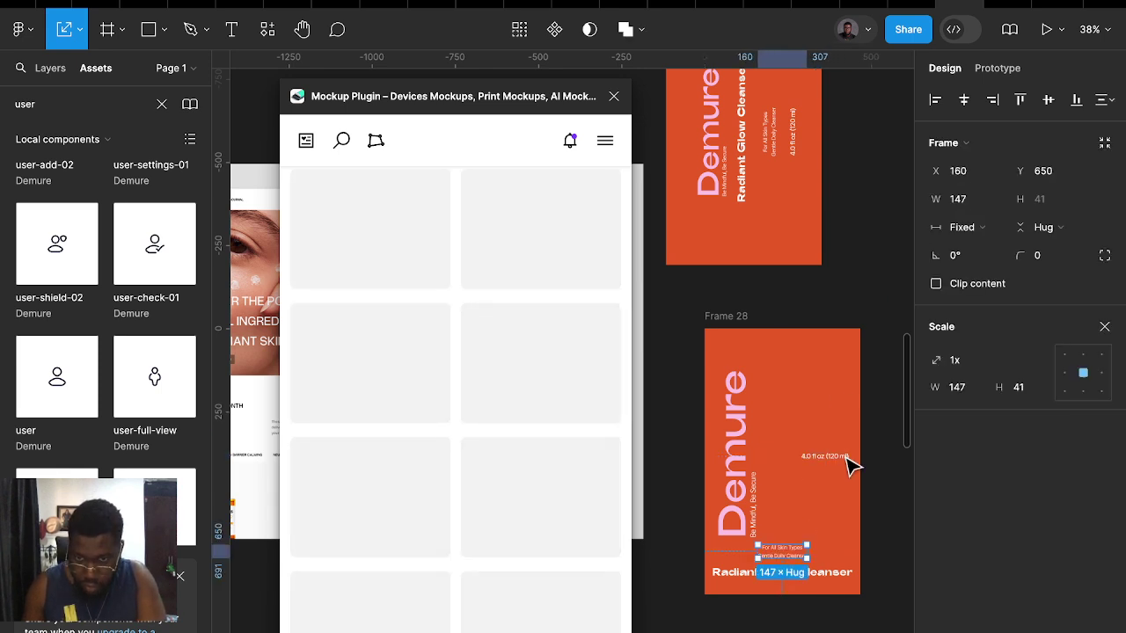
Place 4.0 fl oz under the product name, nudge the wordmark, and raise the skin-type text
drag(749, 467, 823, 461)
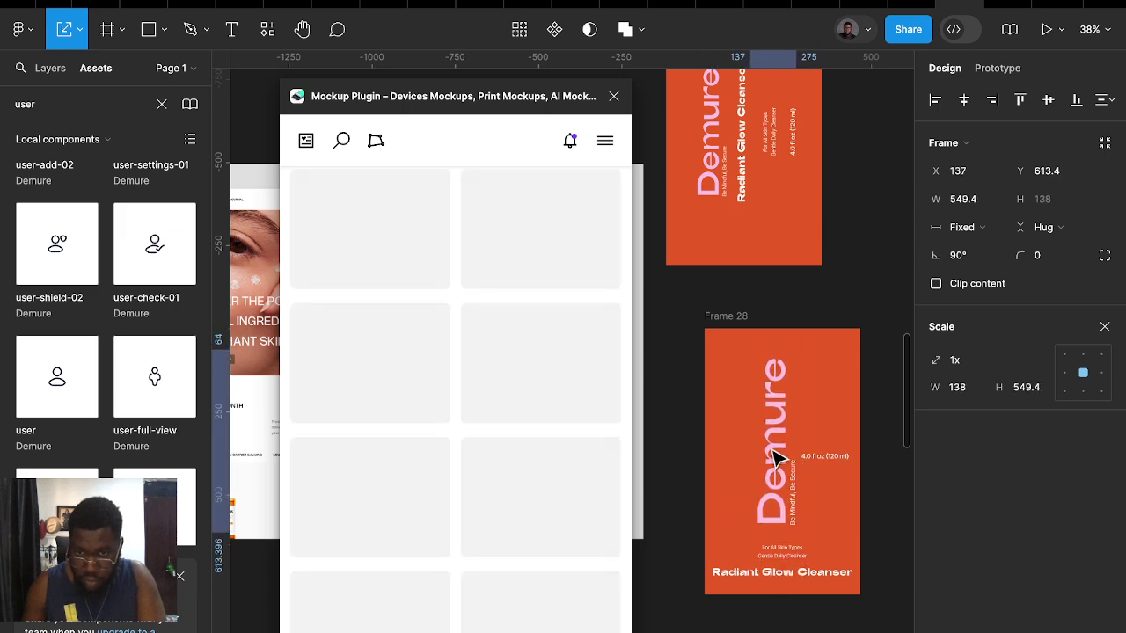
click(833, 457)
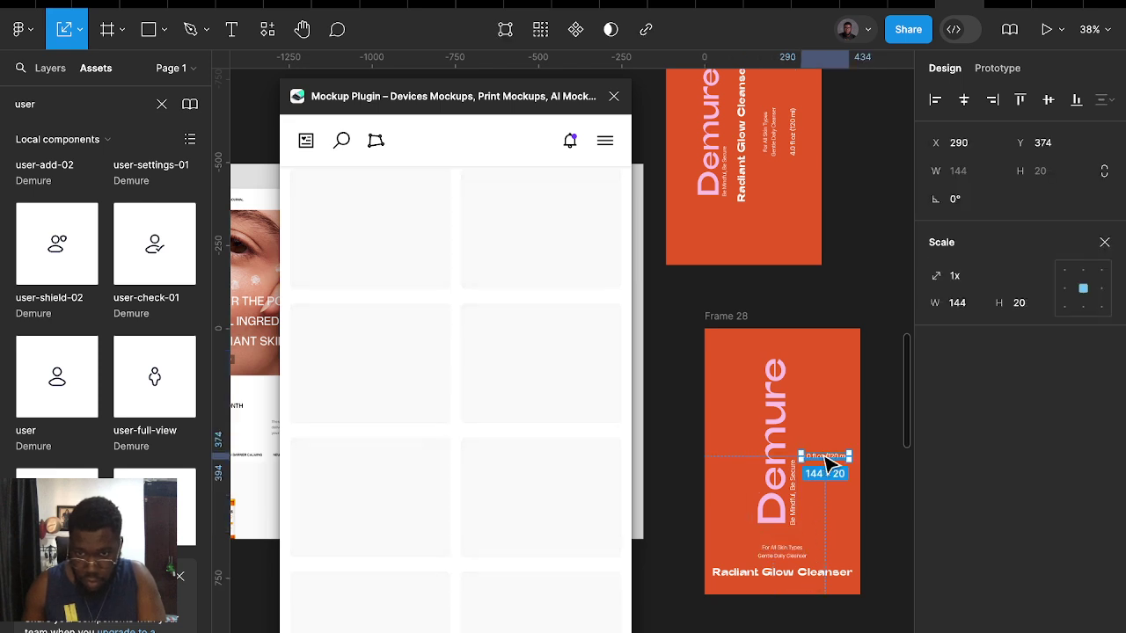
drag(836, 475, 804, 576)
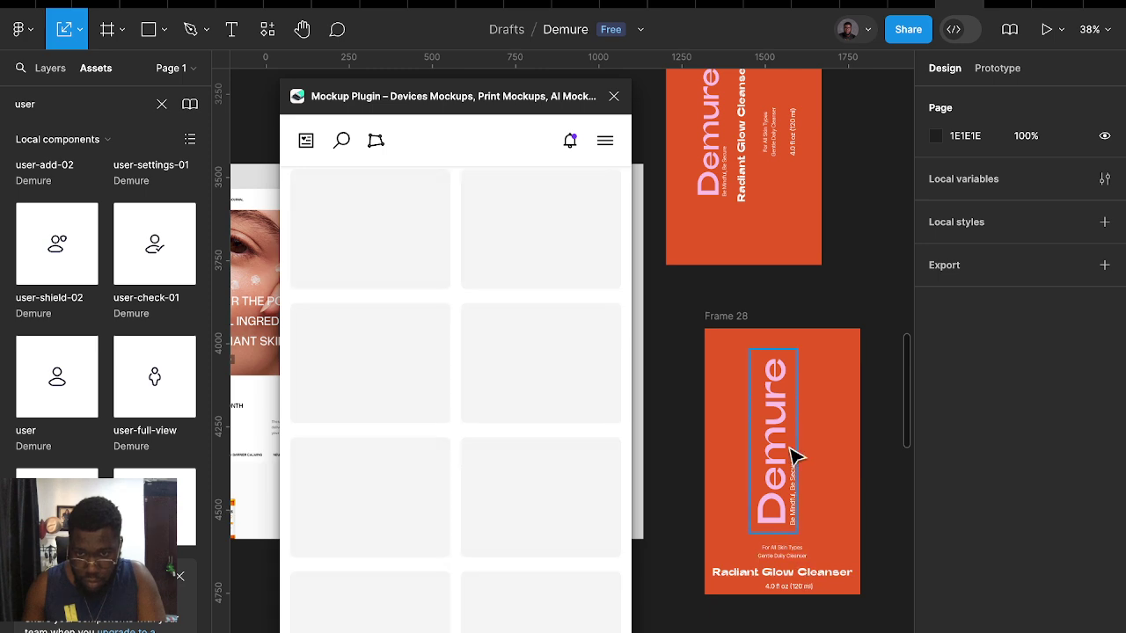
drag(797, 449, 802, 445)
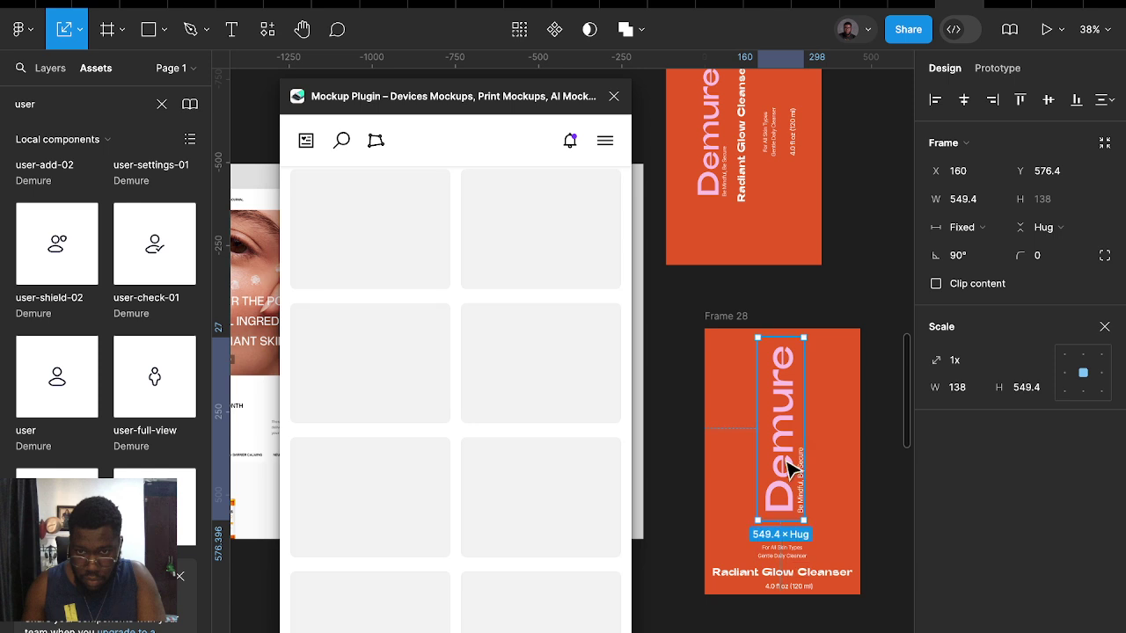
drag(791, 560, 790, 551)
click(798, 574)
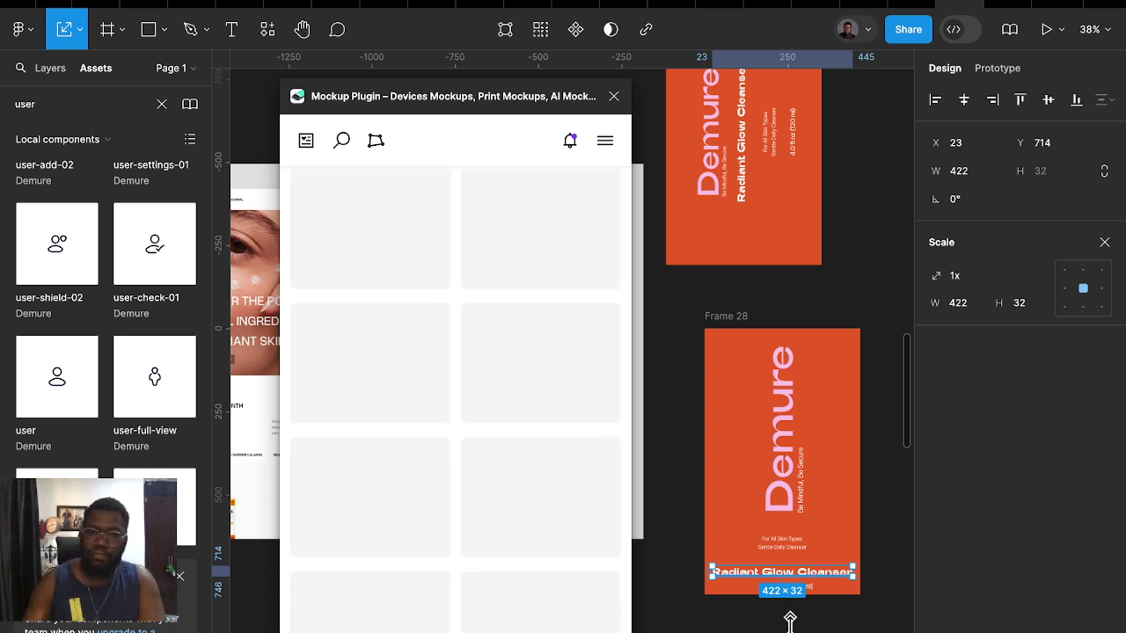
click(789, 620)
Check each label text layer in Frame 28, then deselect everything
scroll(808, 584, up, 5)
click(786, 594)
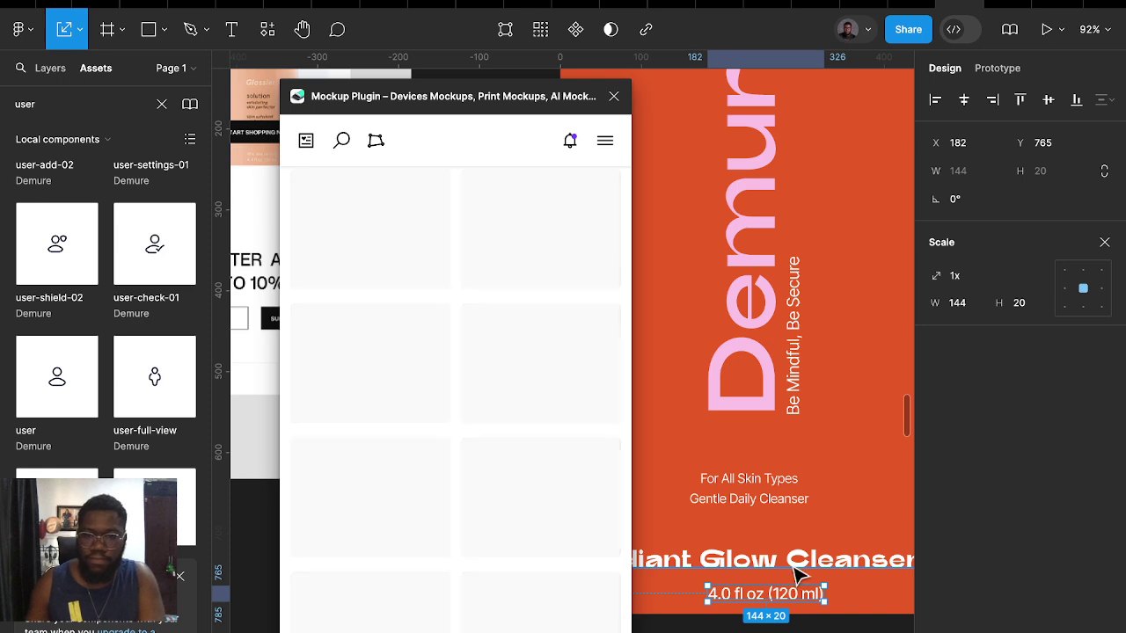
scroll(791, 454, down, 5)
click(791, 456)
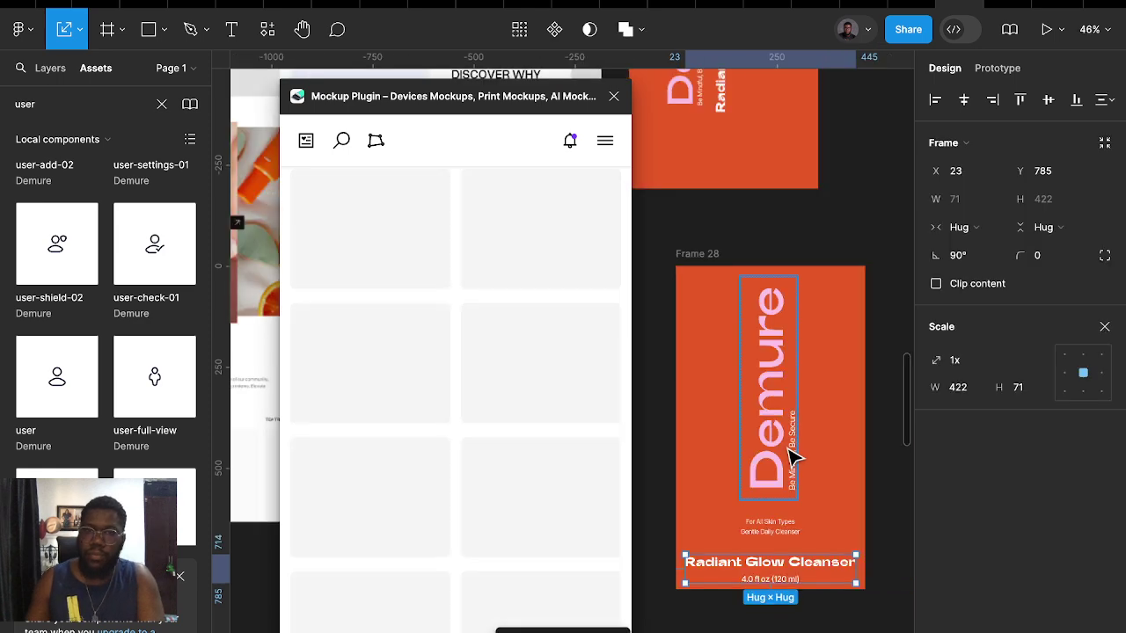
right_click(796, 572)
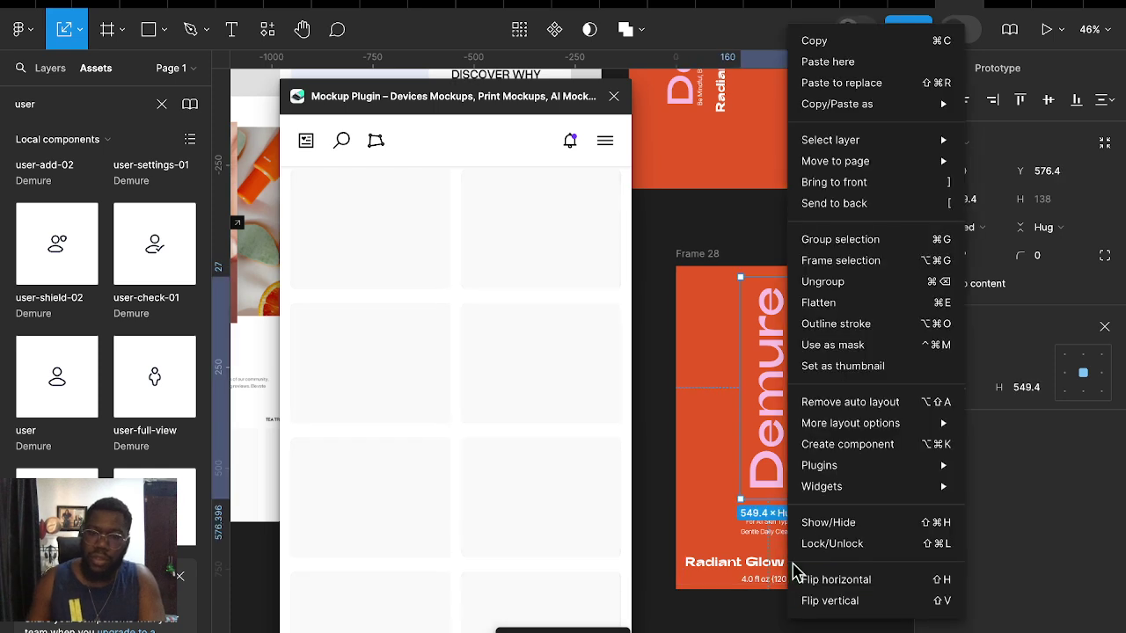
click(698, 211)
click(792, 576)
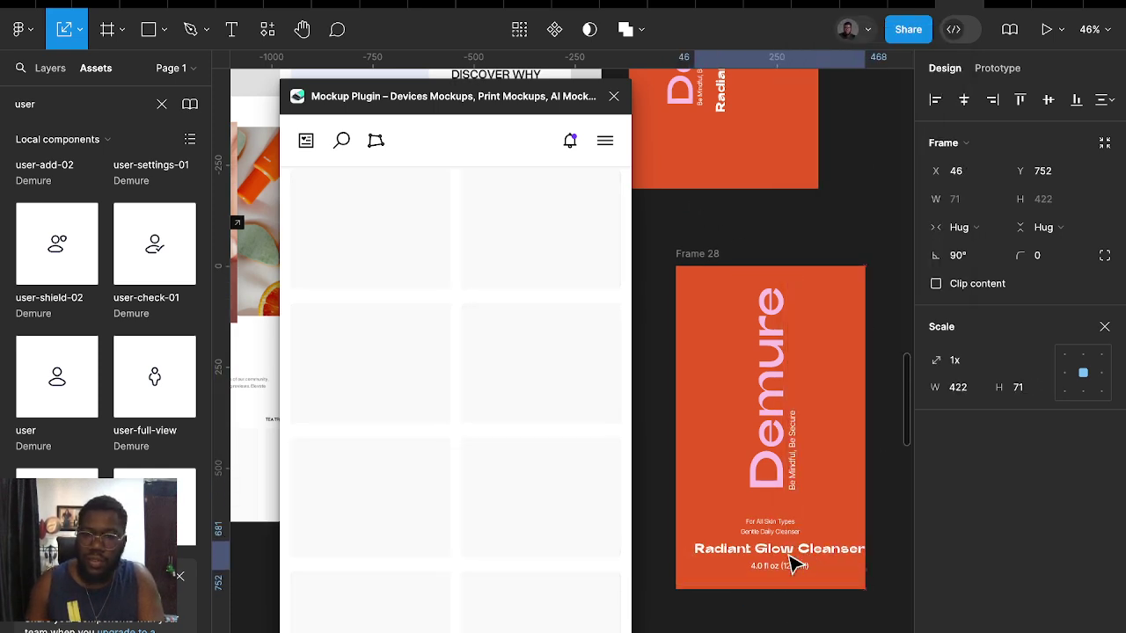
click(781, 531)
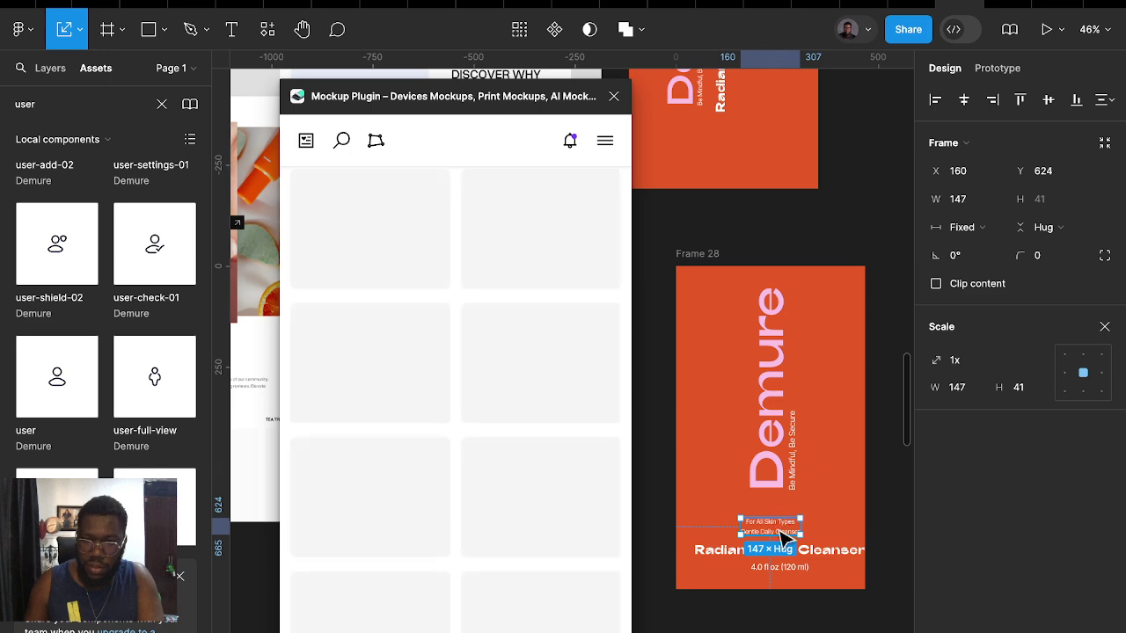
click(796, 568)
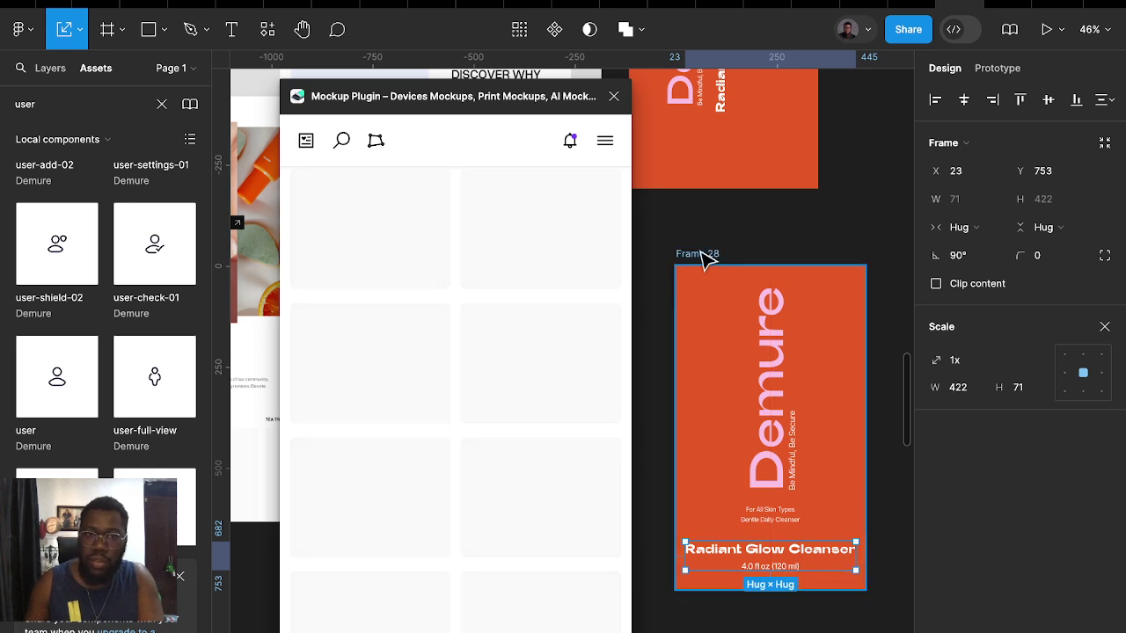
click(655, 213)
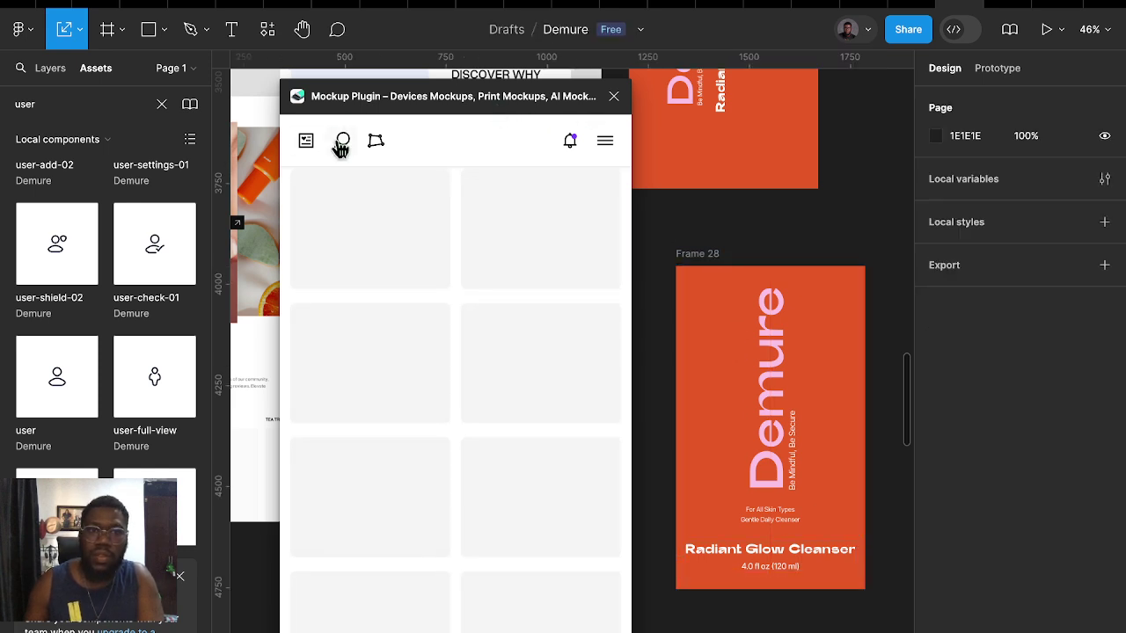
Relaunch the Mockup Plugin and open the Cosmetic Tube mockup
click(613, 96)
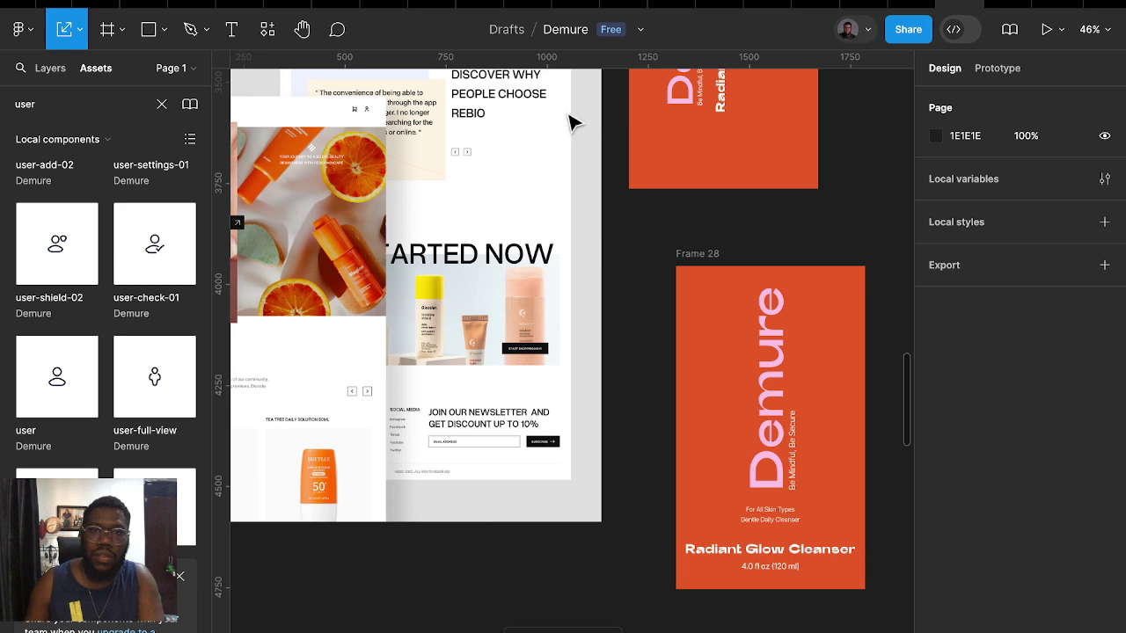
click(266, 31)
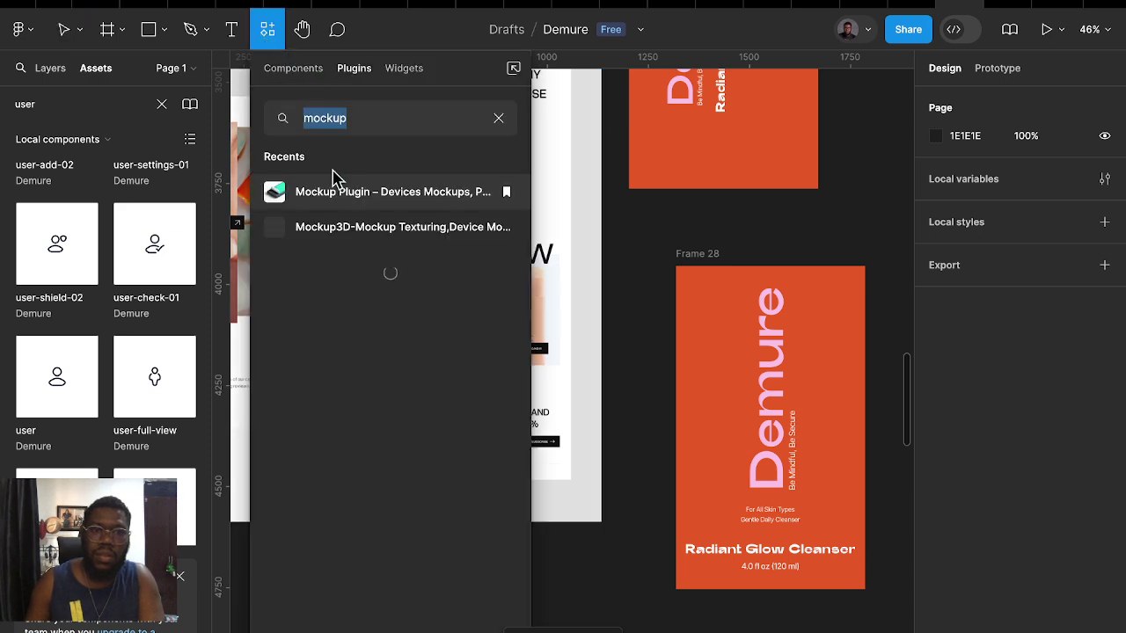
click(337, 192)
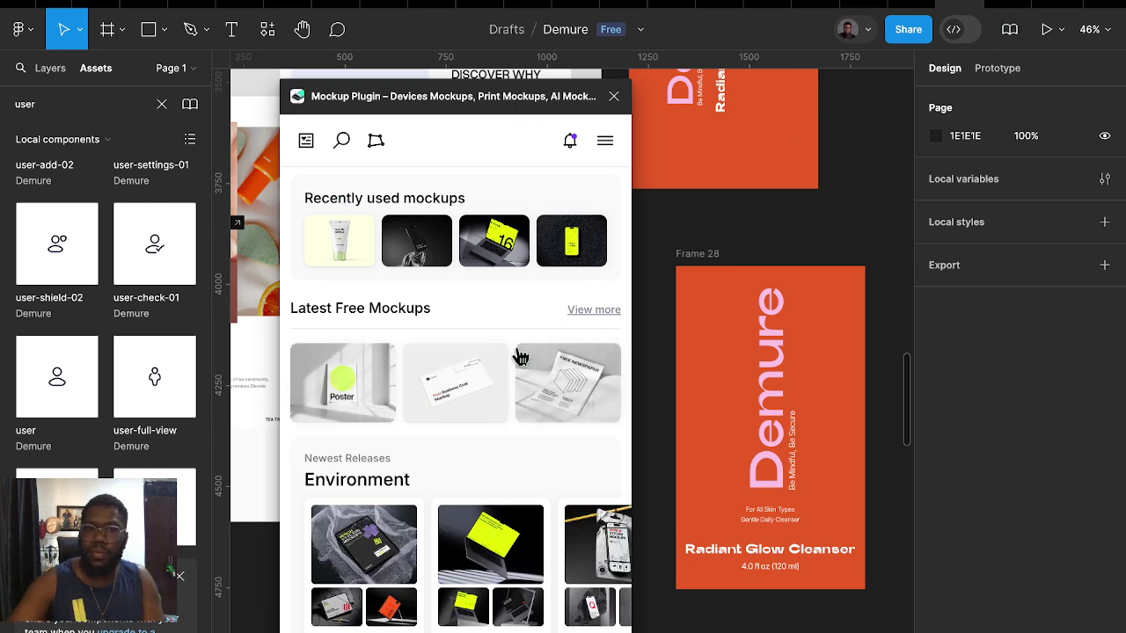
click(344, 253)
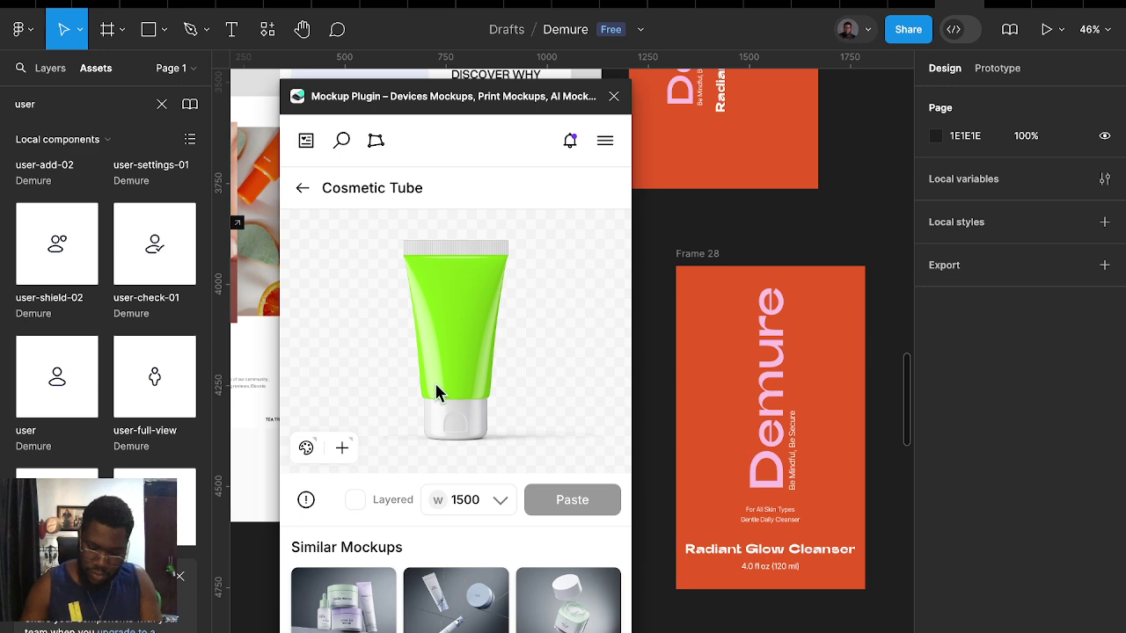
Browse the Cosmetic Tube's similar mockups at 1500 render width
scroll(449, 501, down, 3)
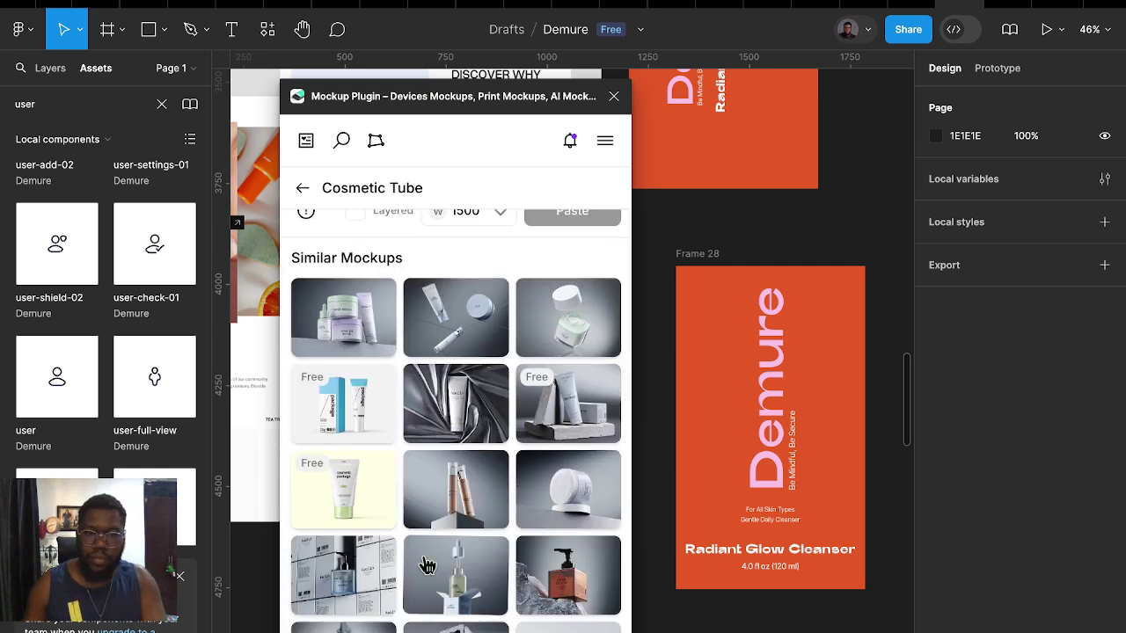
scroll(427, 576, down, 2)
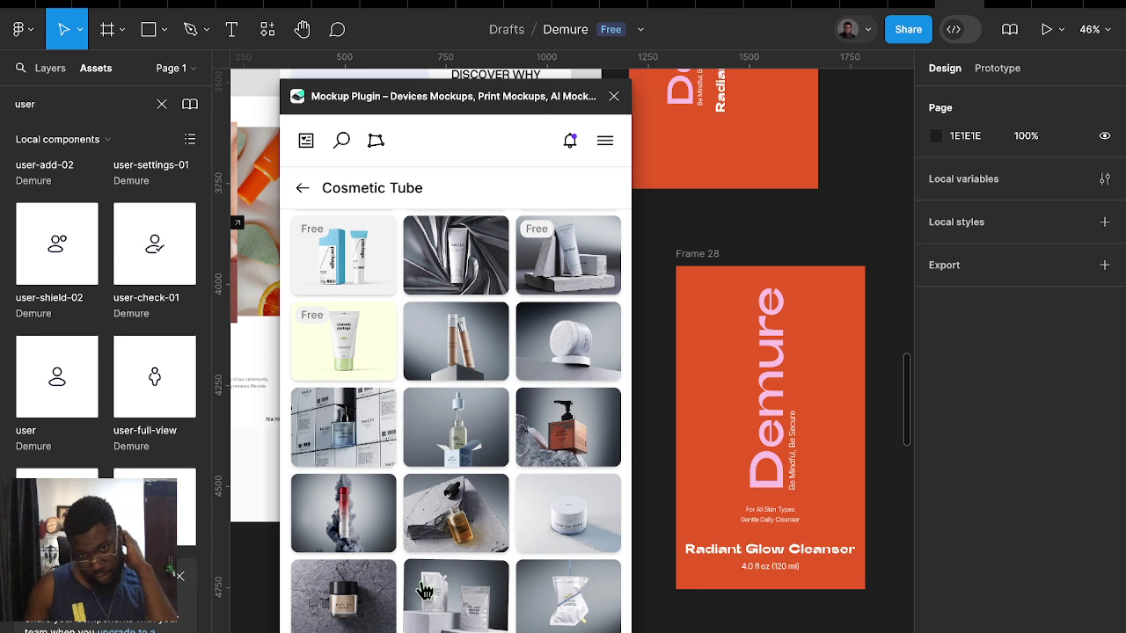
scroll(425, 589, down, 1)
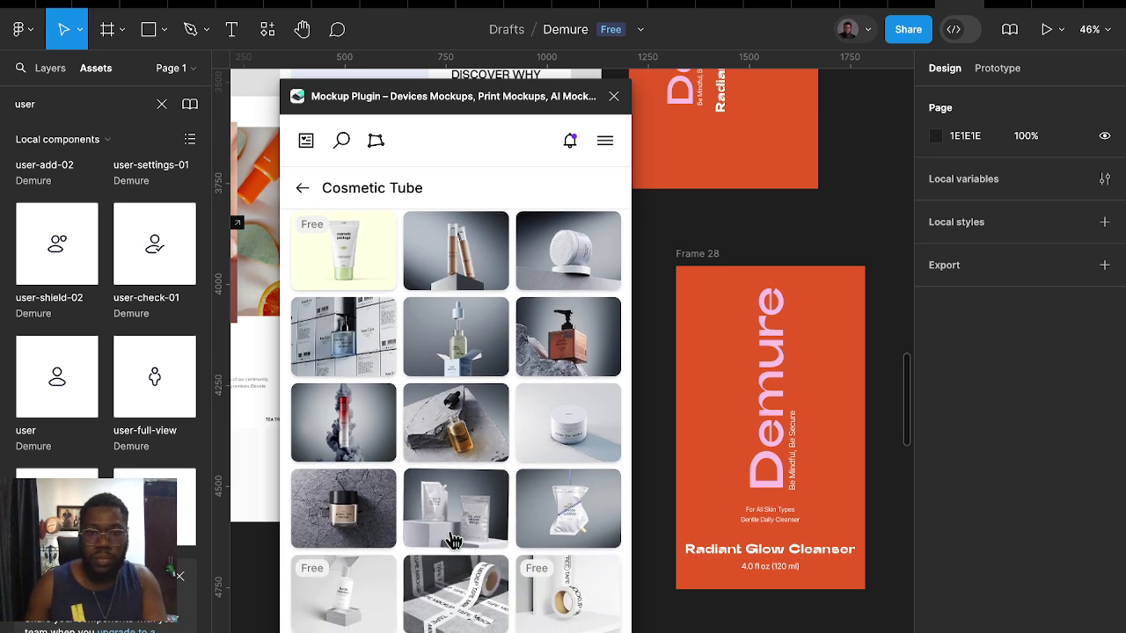
scroll(475, 546, down, 2)
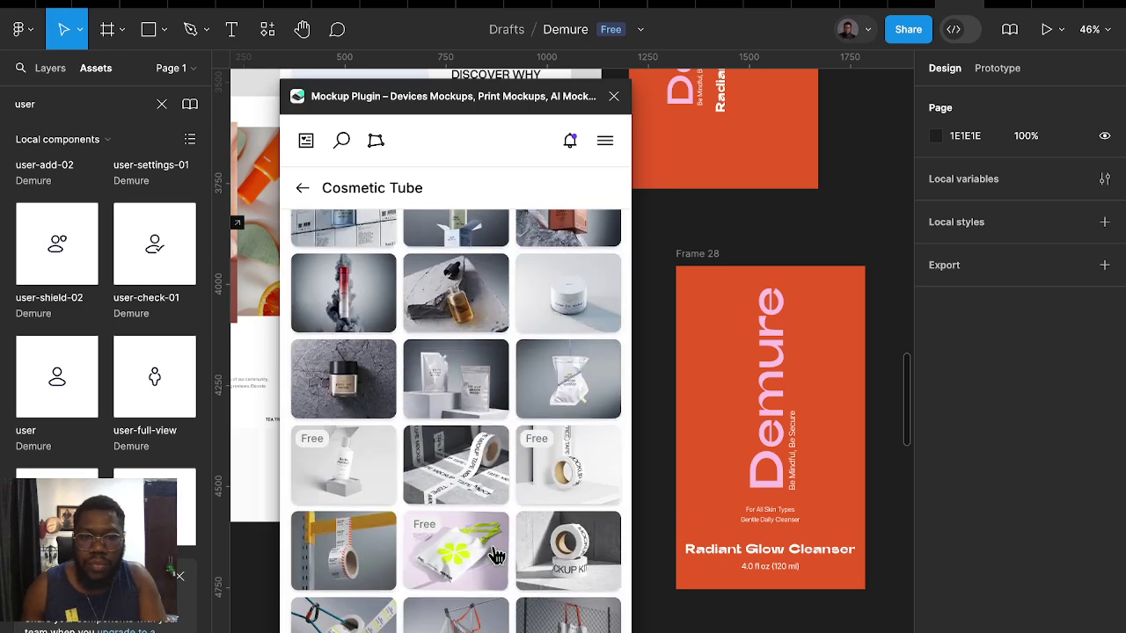
scroll(497, 552, up, 3)
scroll(497, 549, up, 1)
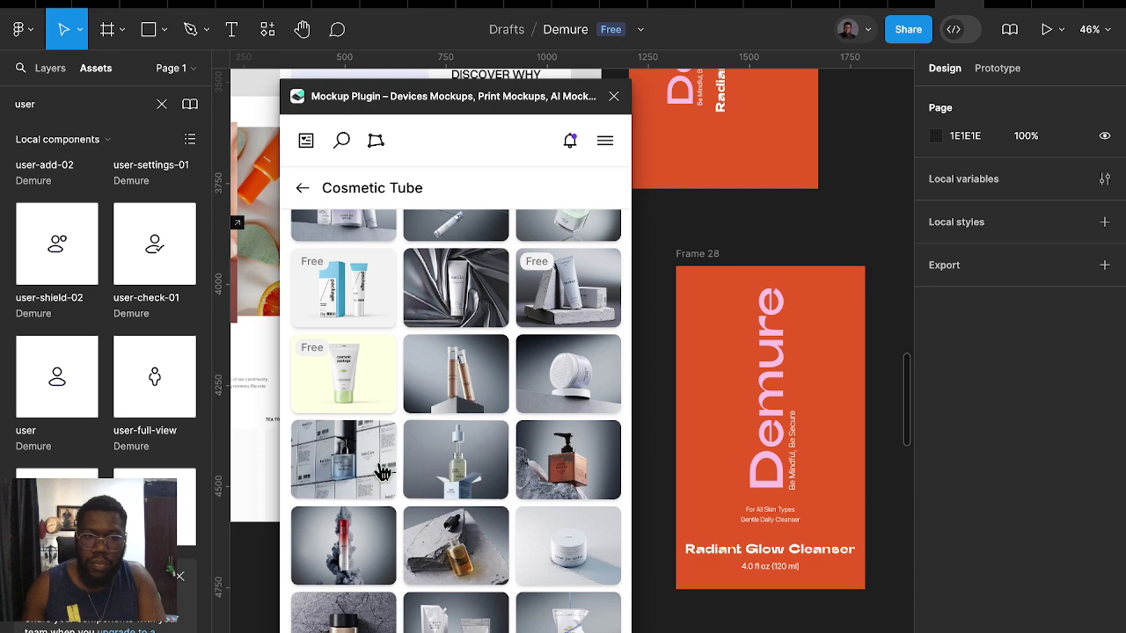
scroll(492, 440, up, 2)
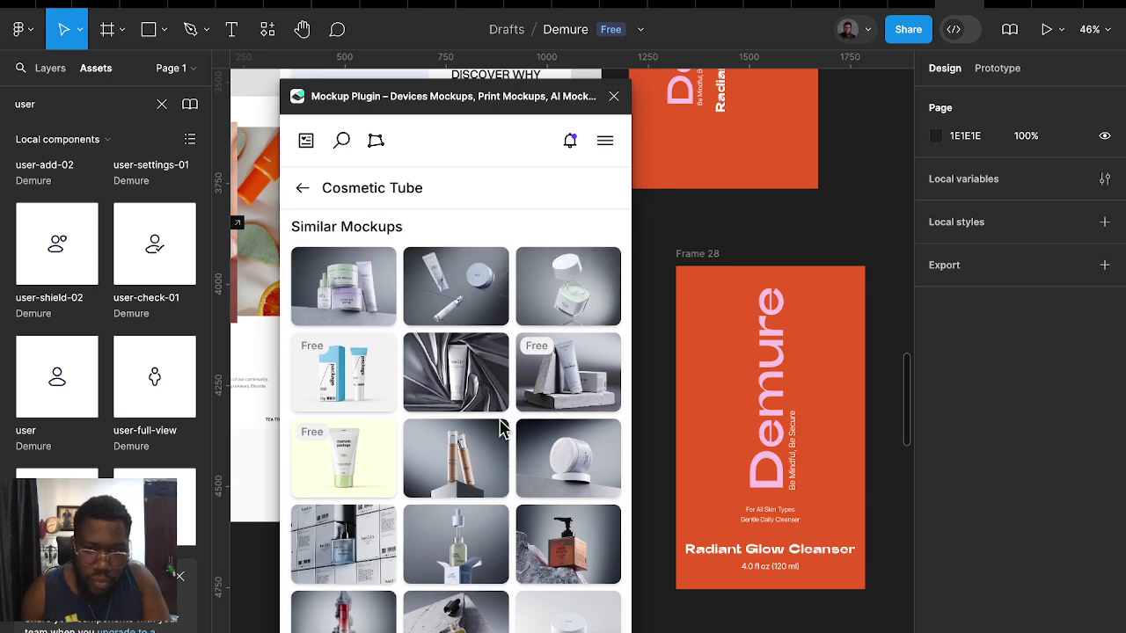
scroll(503, 429, up, 1)
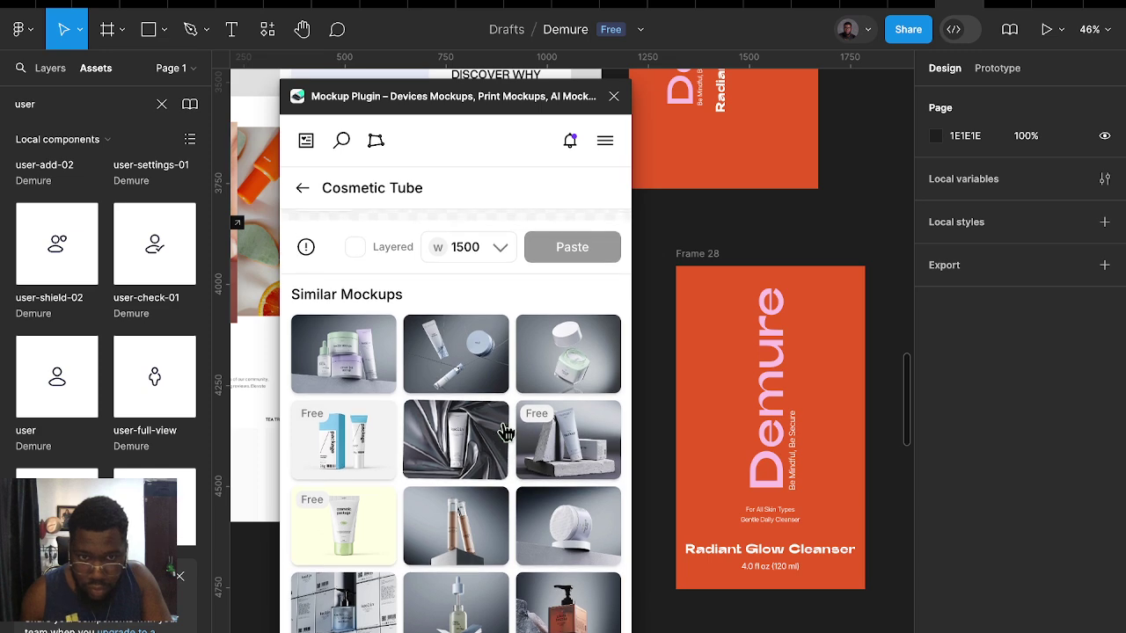
scroll(695, 317, up, 5)
scroll(704, 304, up, 2)
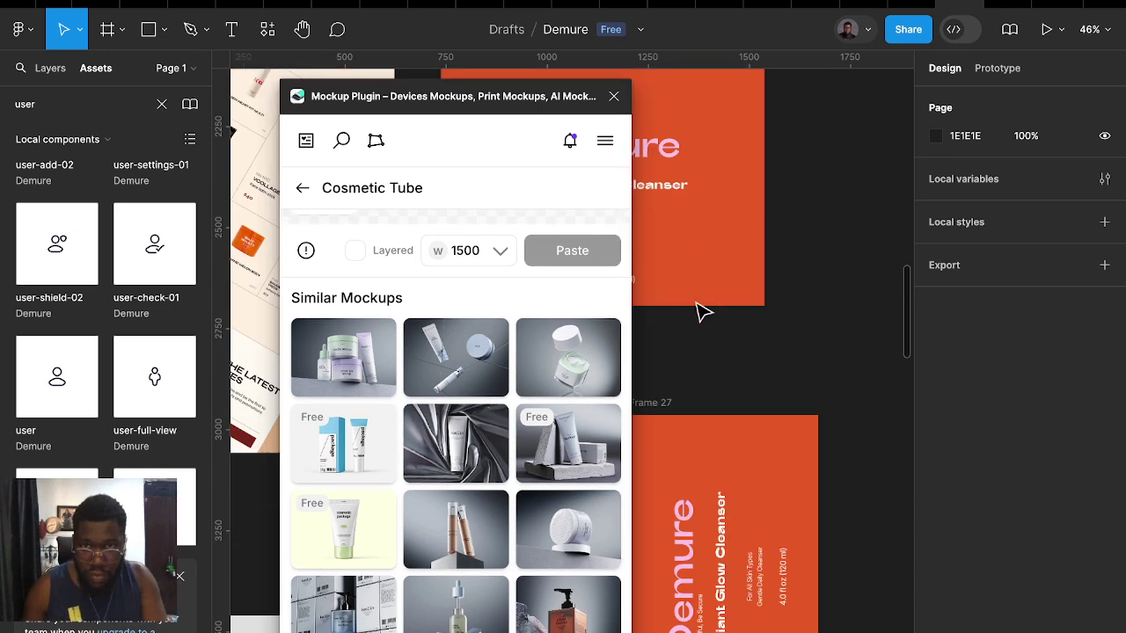
scroll(789, 299, up, 1)
scroll(792, 281, down, 1)
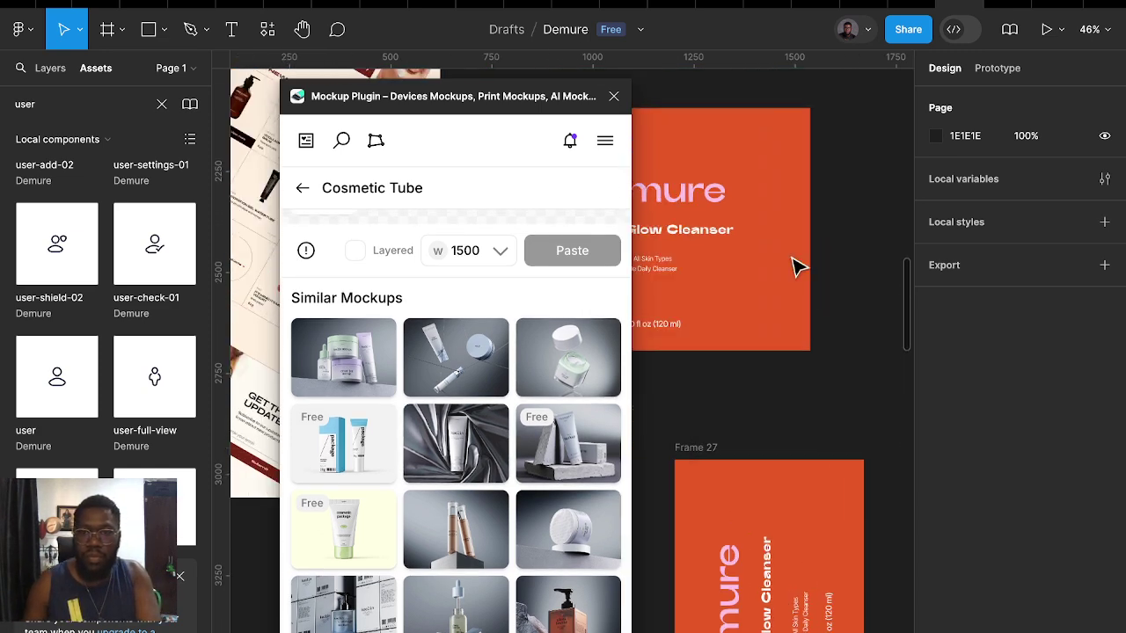
scroll(783, 255, down, 2)
scroll(784, 250, down, 3)
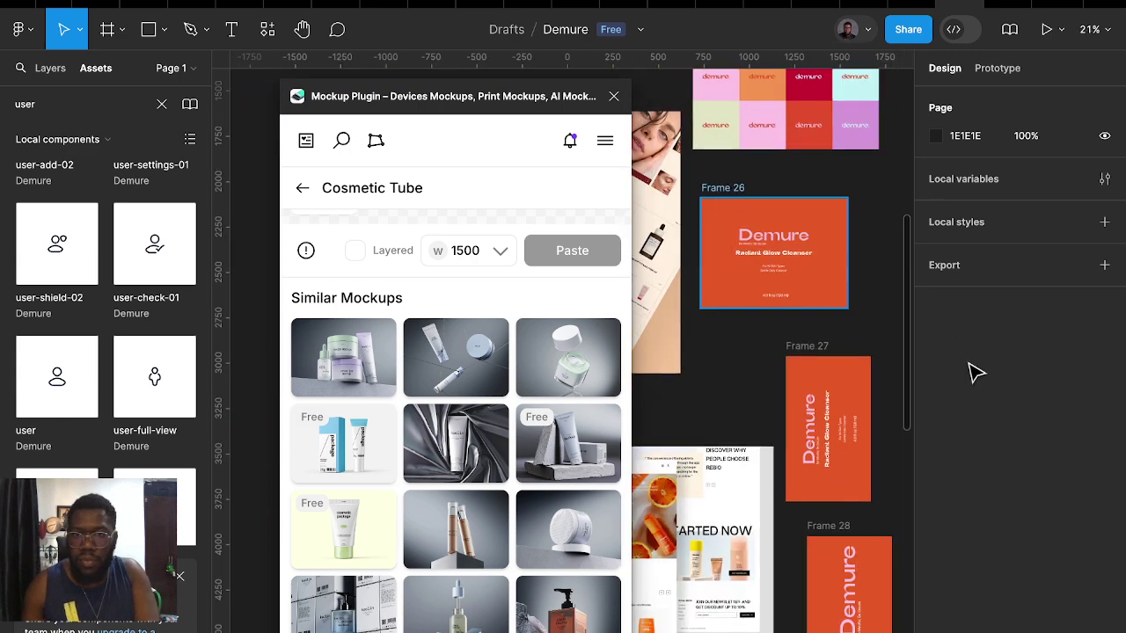
Duplicate Frame 26's landscape Demure label as Frame 29, placed above the other designs
click(752, 228)
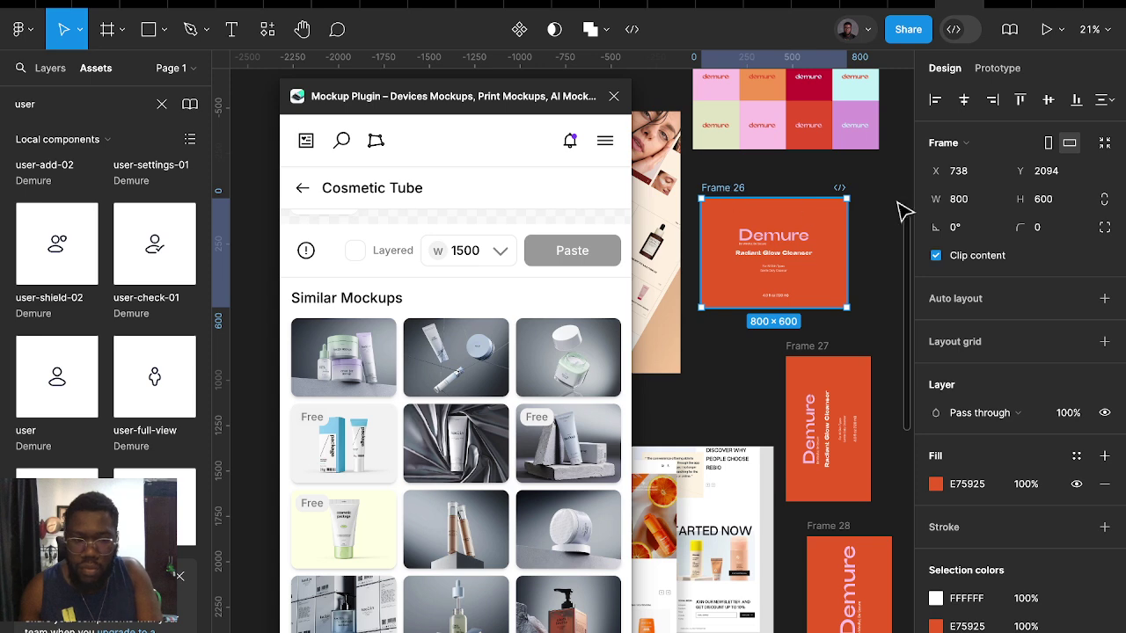
mouse_move(840, 220)
mouse_down()
mouse_move(890, 232)
mouse_move(726, 66)
mouse_up()
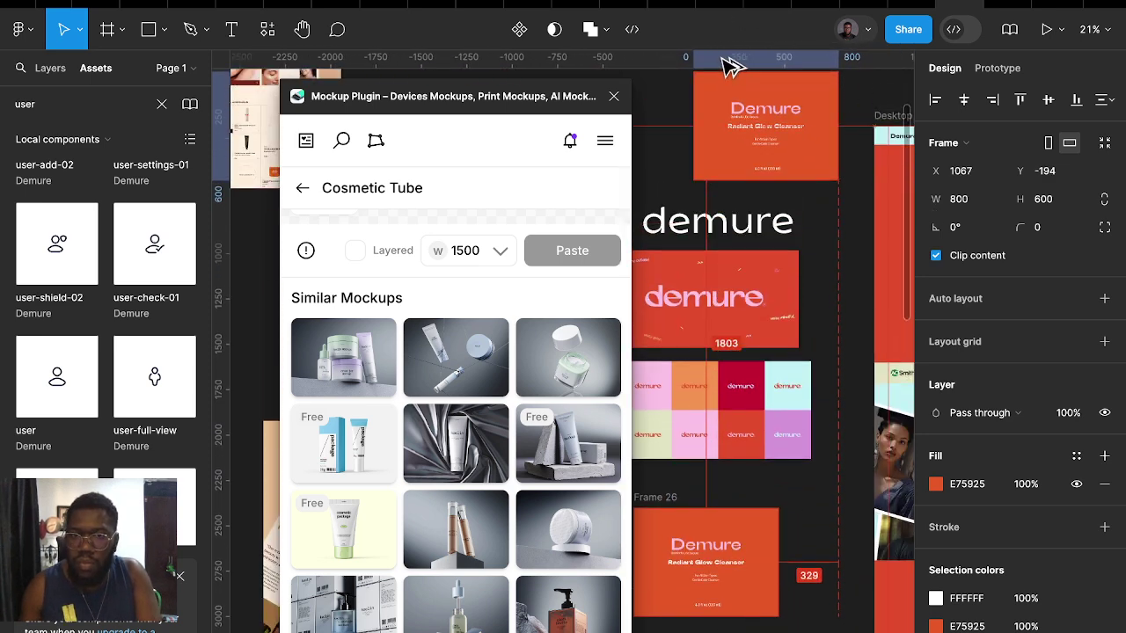
drag(726, 66, 730, 113)
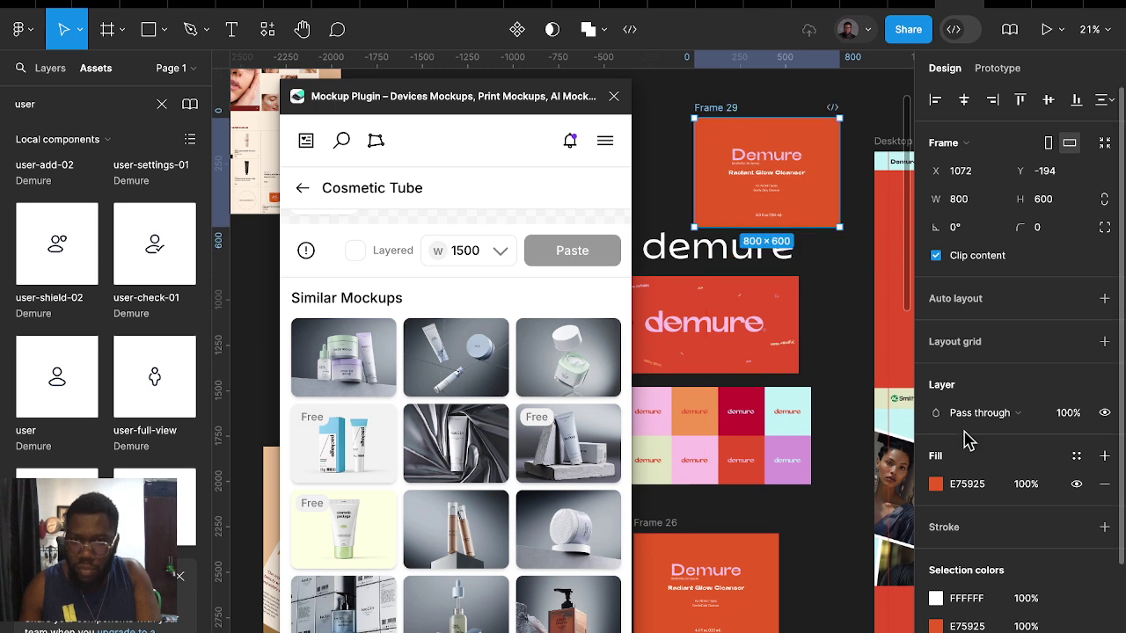
Try new background fills for Frame 29 by sampling palette colours from the canvas
click(934, 484)
click(728, 467)
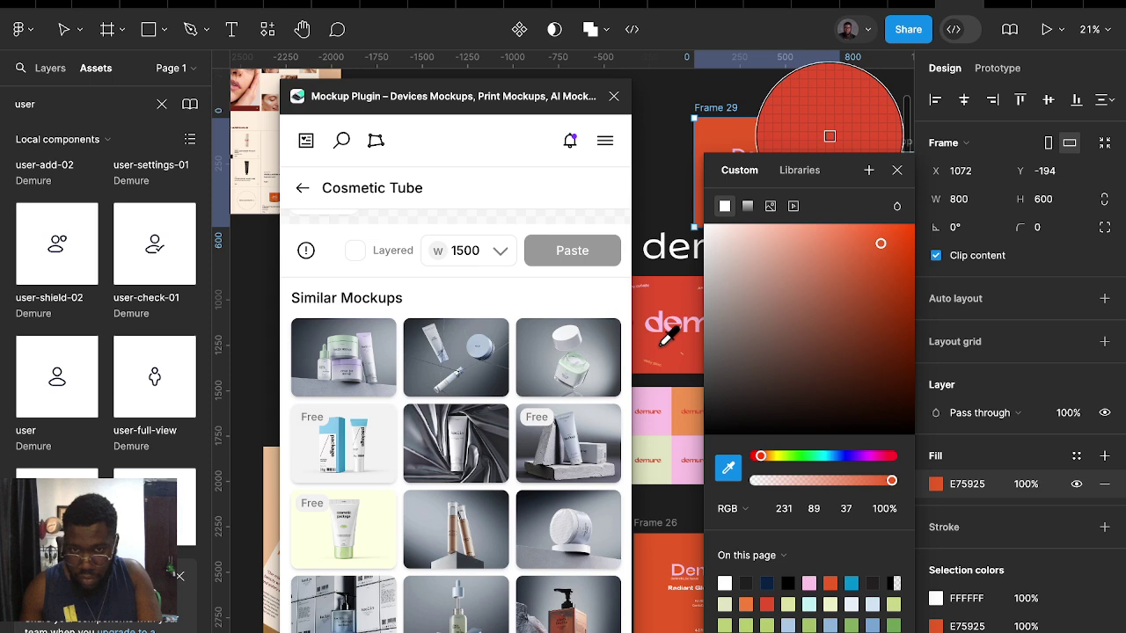
click(662, 345)
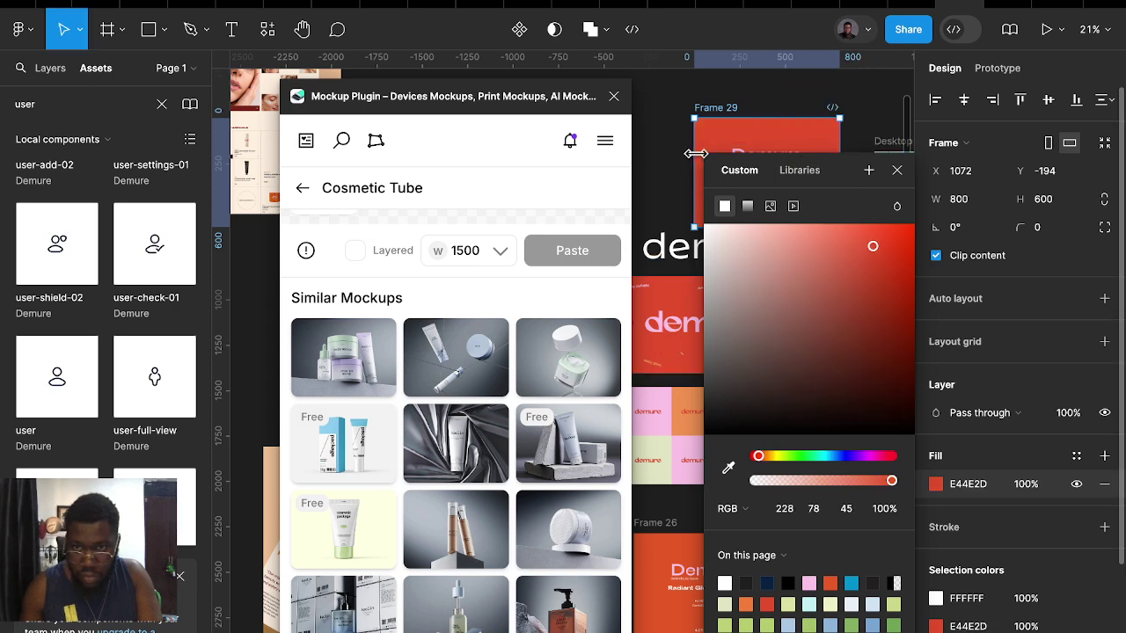
click(729, 467)
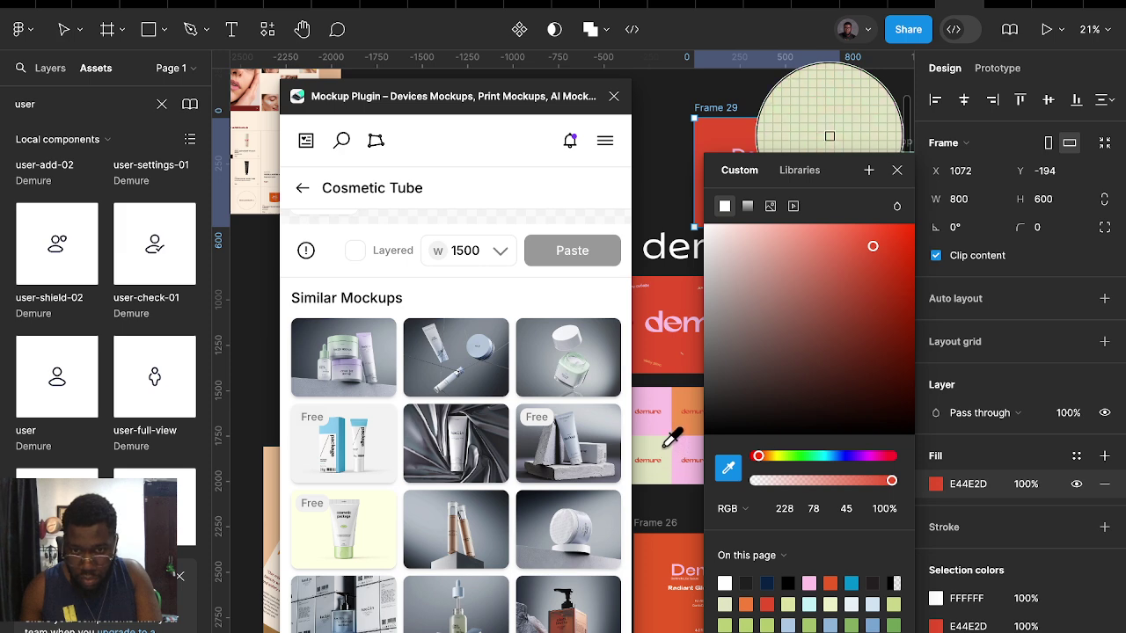
click(663, 446)
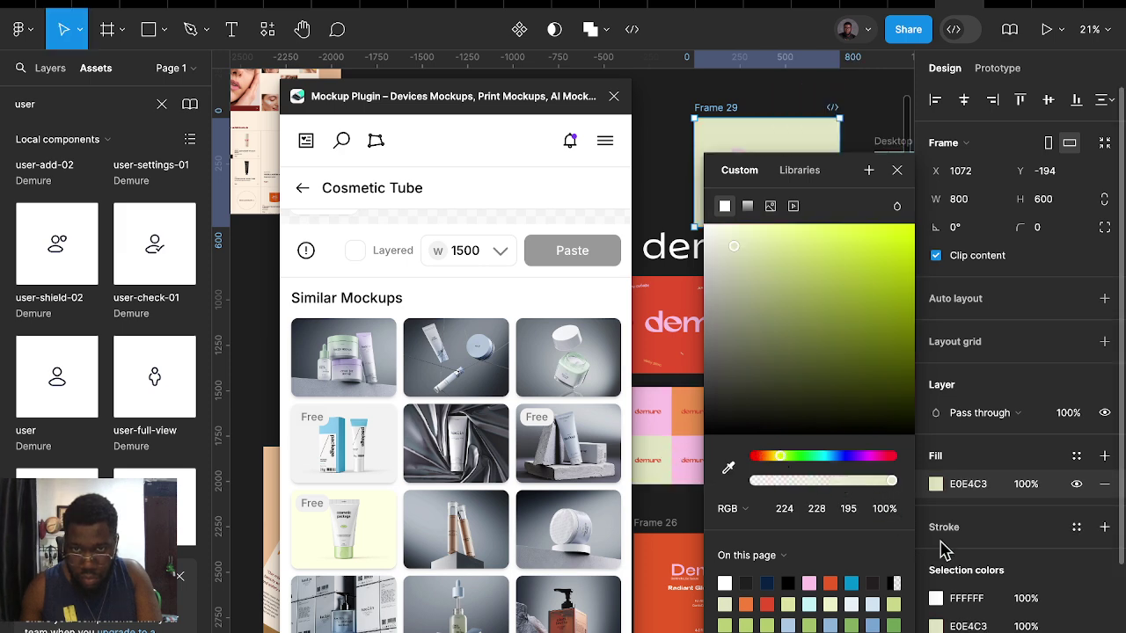
click(808, 583)
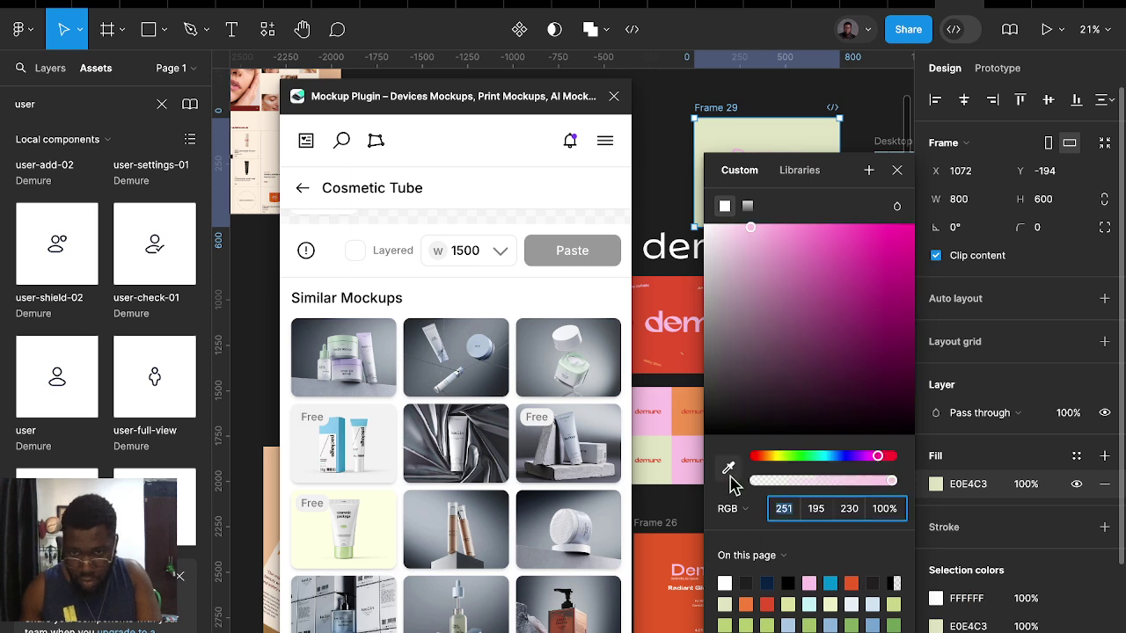
click(728, 468)
click(675, 327)
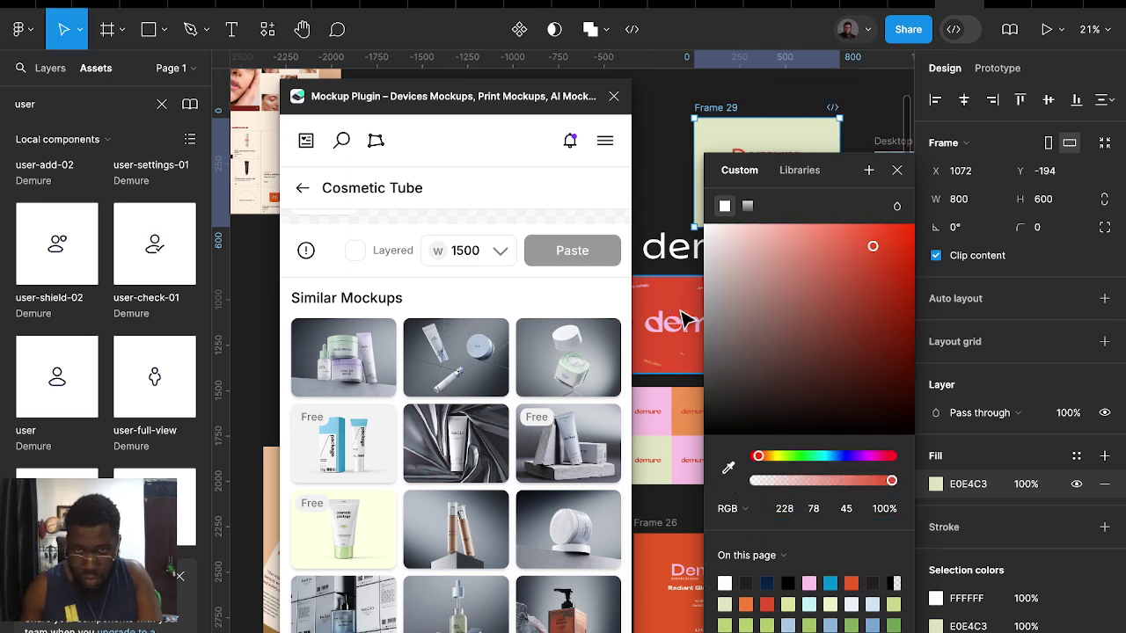
click(681, 136)
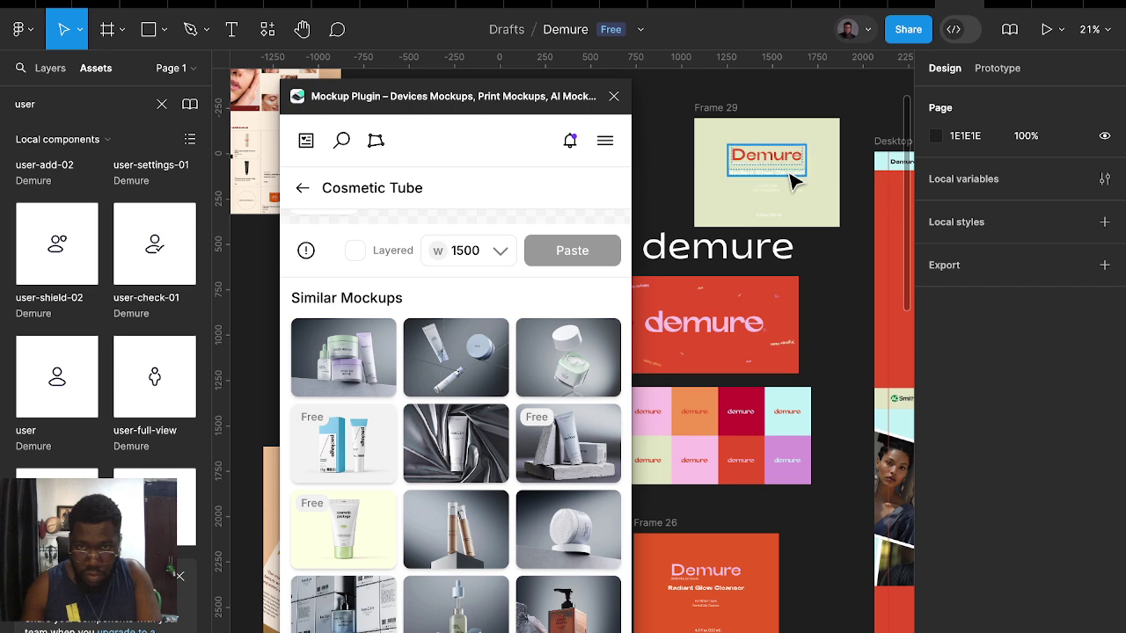
Recolour Frame 29's white label text with an orange sampled from the swatch grid
click(719, 108)
scroll(972, 572, down, 3)
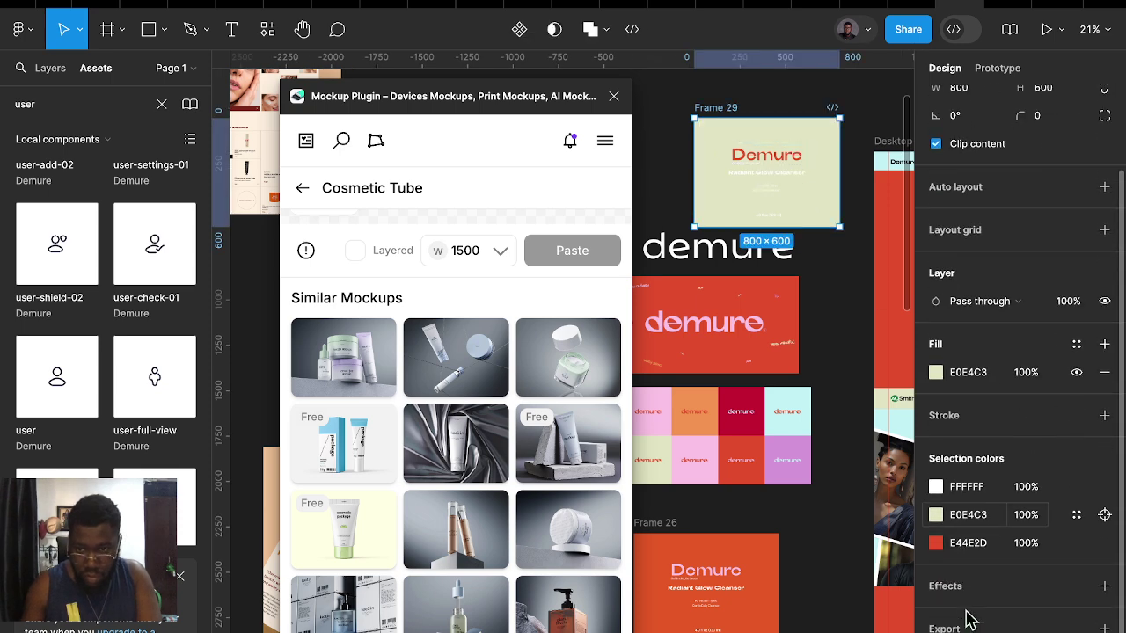
mouse_move(985, 486)
click(936, 470)
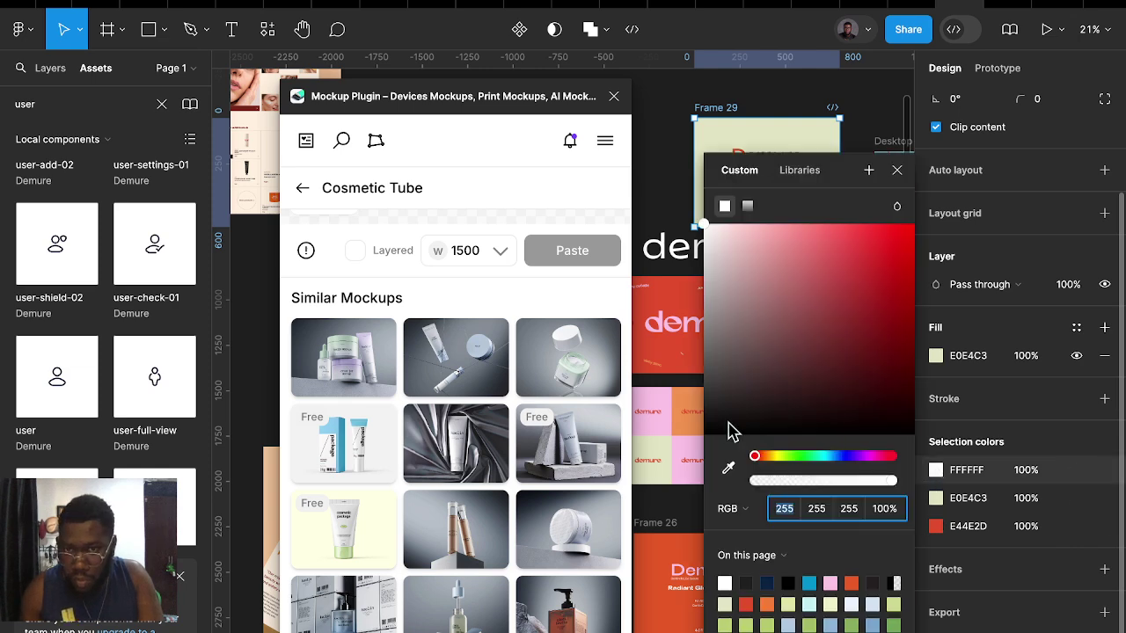
click(729, 468)
click(695, 417)
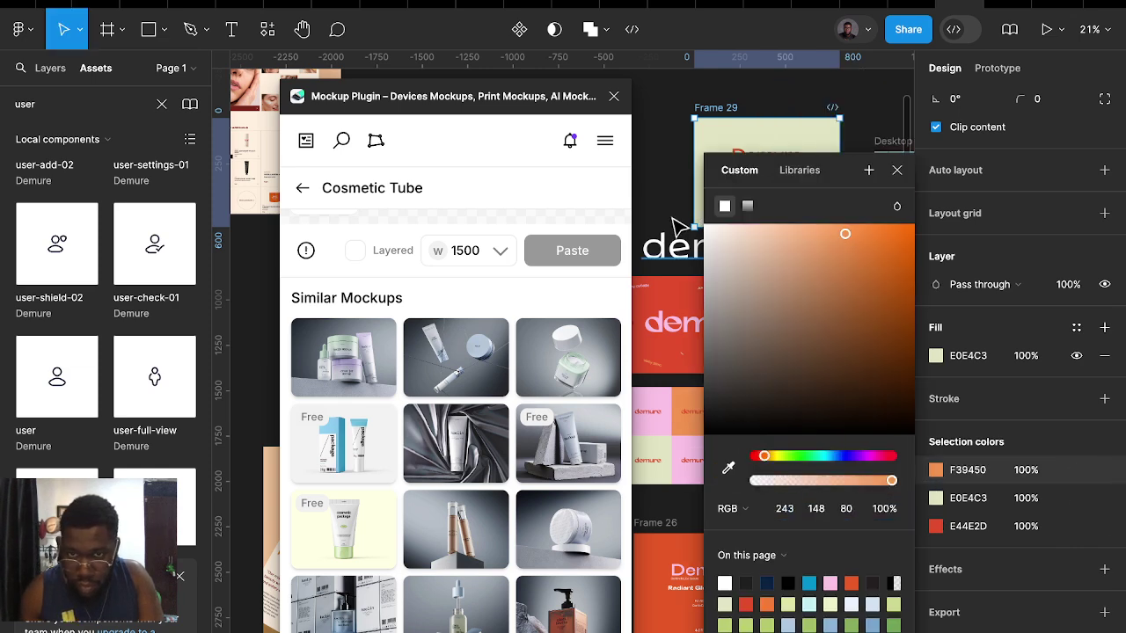
click(675, 183)
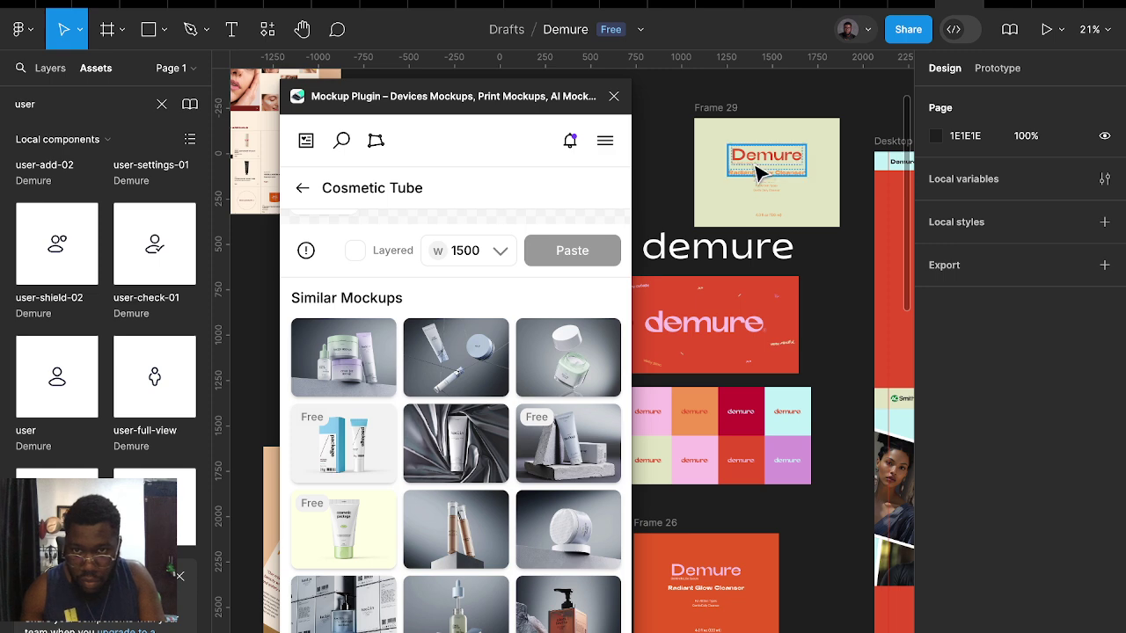
Darken Frame 29's orange F39450 label colour to near-black 36302C
click(719, 109)
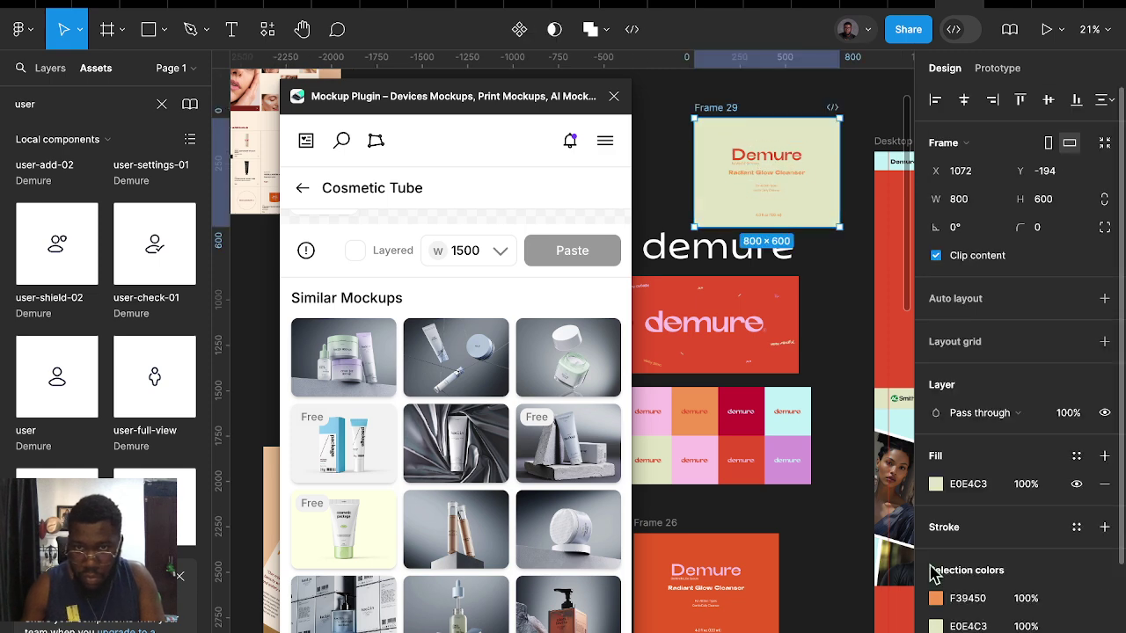
scroll(934, 576, down, 3)
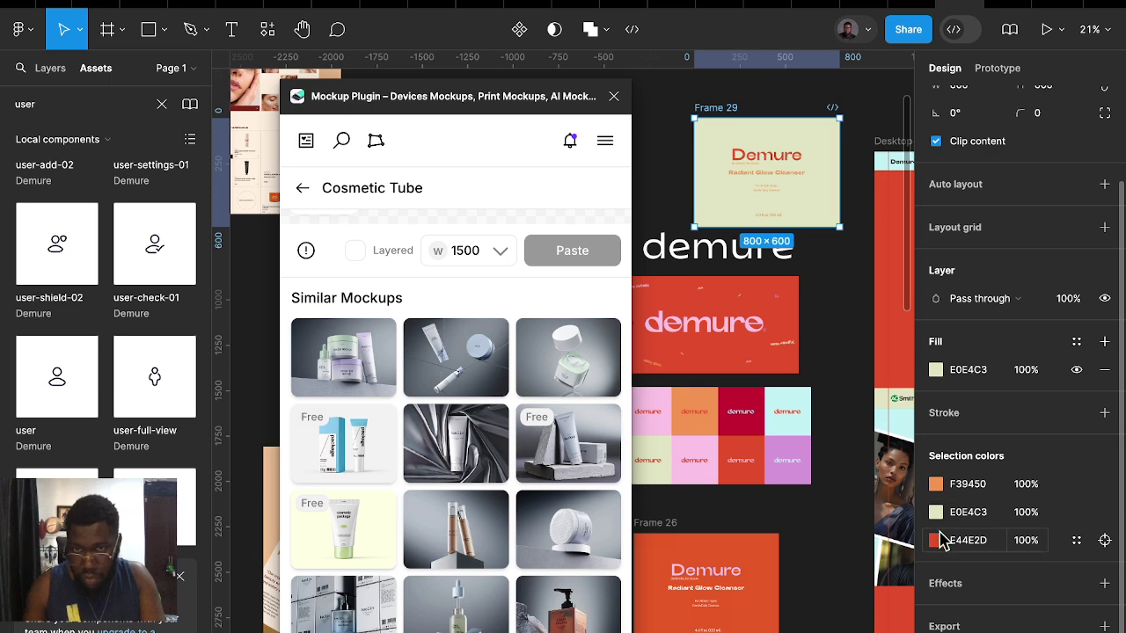
click(936, 484)
drag(741, 418, 714, 429)
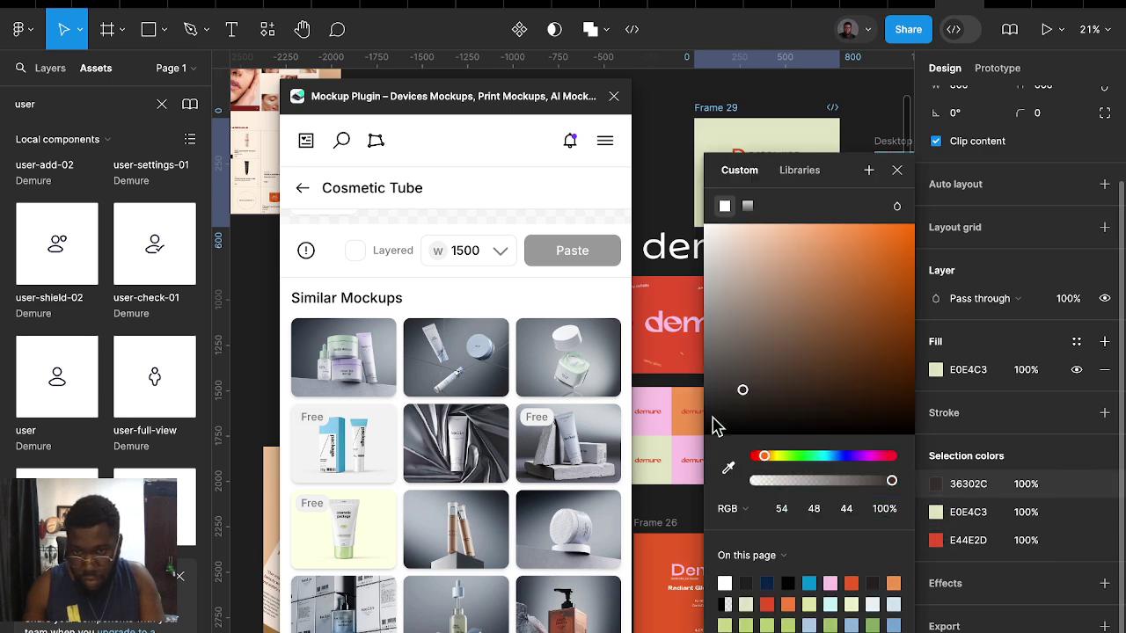
click(692, 185)
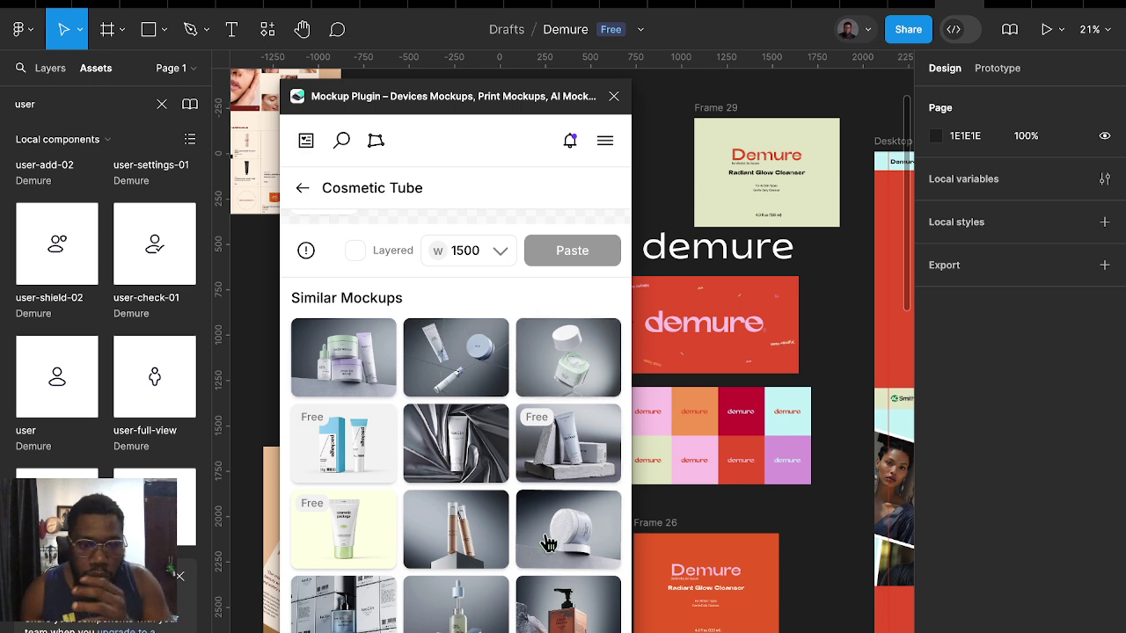
scroll(541, 528, down, 3)
scroll(545, 550, down, 1)
scroll(545, 549, down, 1)
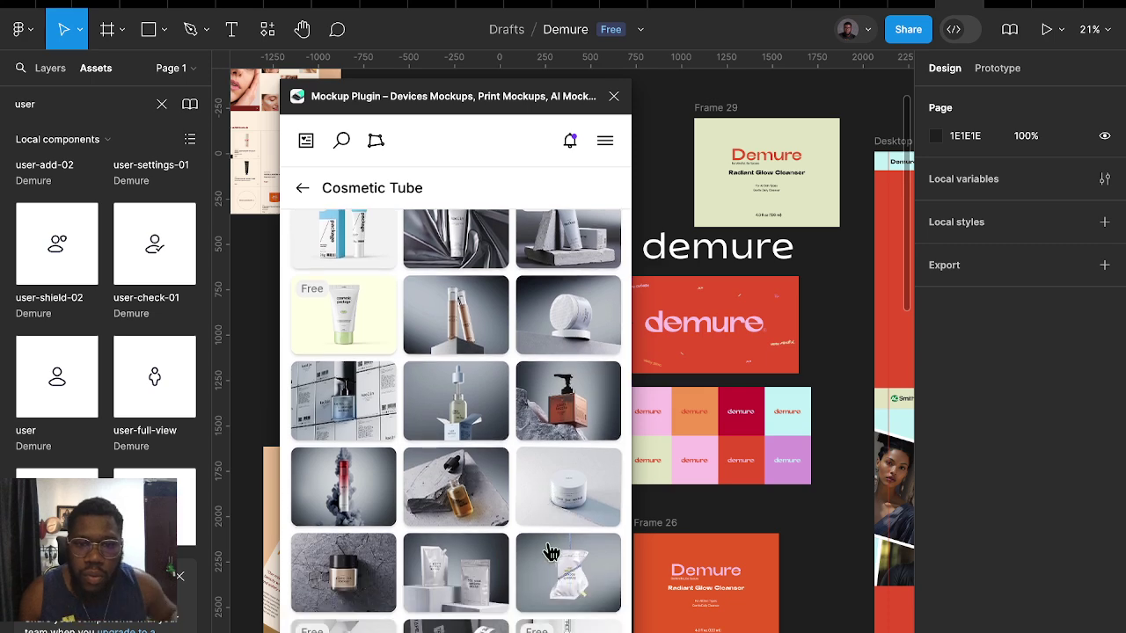
scroll(547, 550, down, 2)
scroll(550, 552, down, 2)
Browse Similar Mockups and open a different cosmetic tube mockup
scroll(551, 551, up, 10)
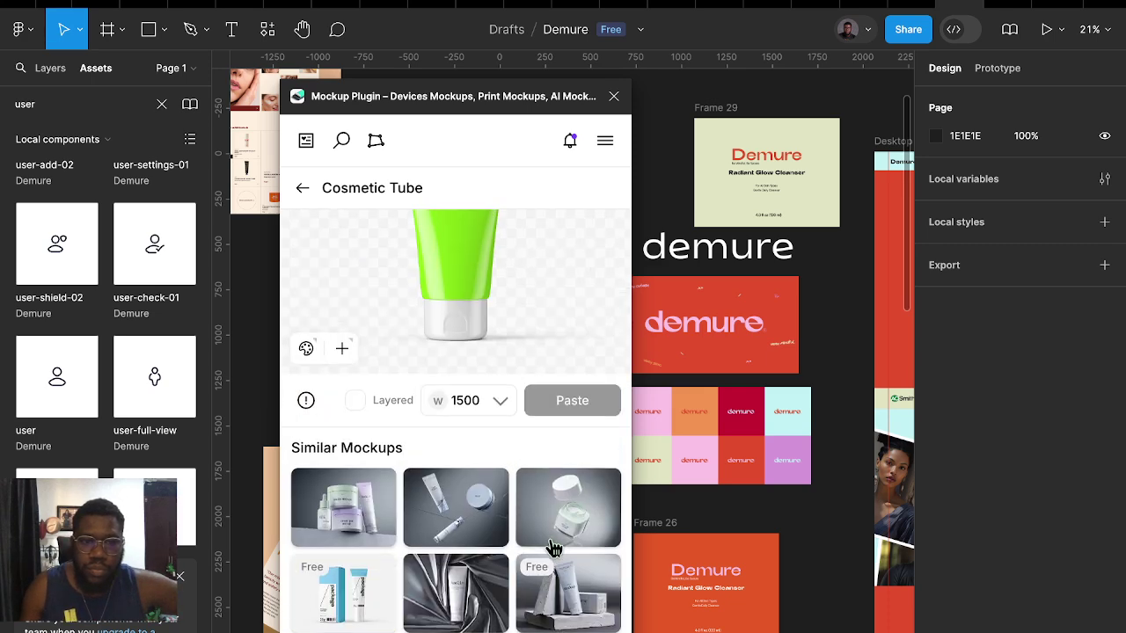
scroll(554, 547, down, 6)
scroll(554, 545, down, 5)
click(359, 468)
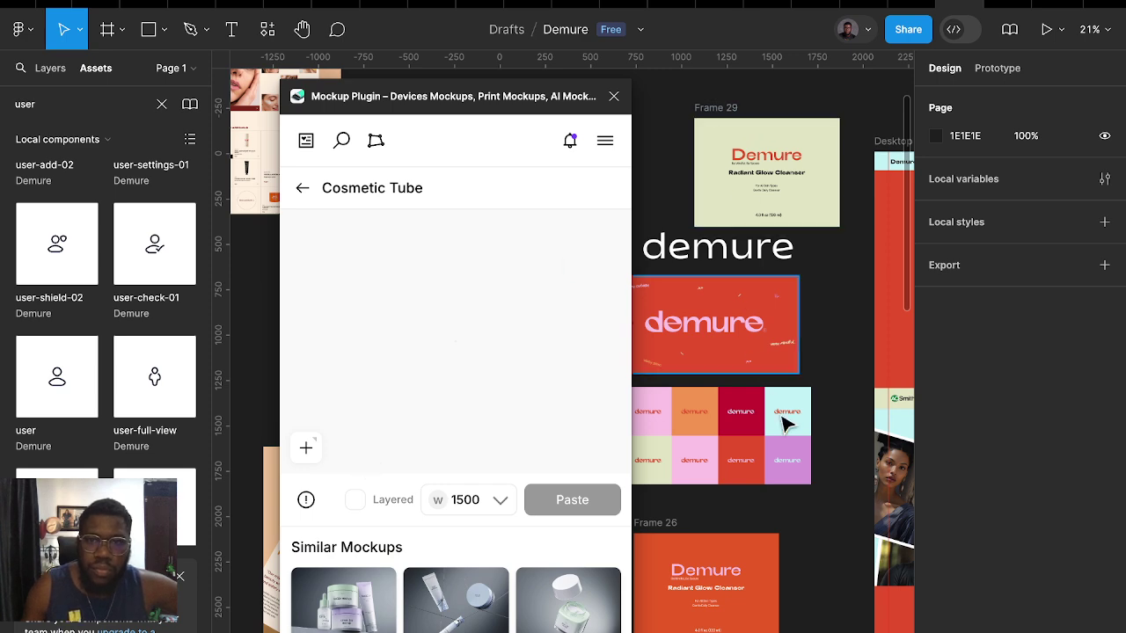
scroll(787, 440, down, 3)
scroll(778, 510, down, 1)
scroll(768, 547, down, 2)
Select Frame 28 and open the green tube-in-box Cosmetic mockup's detail view
click(765, 344)
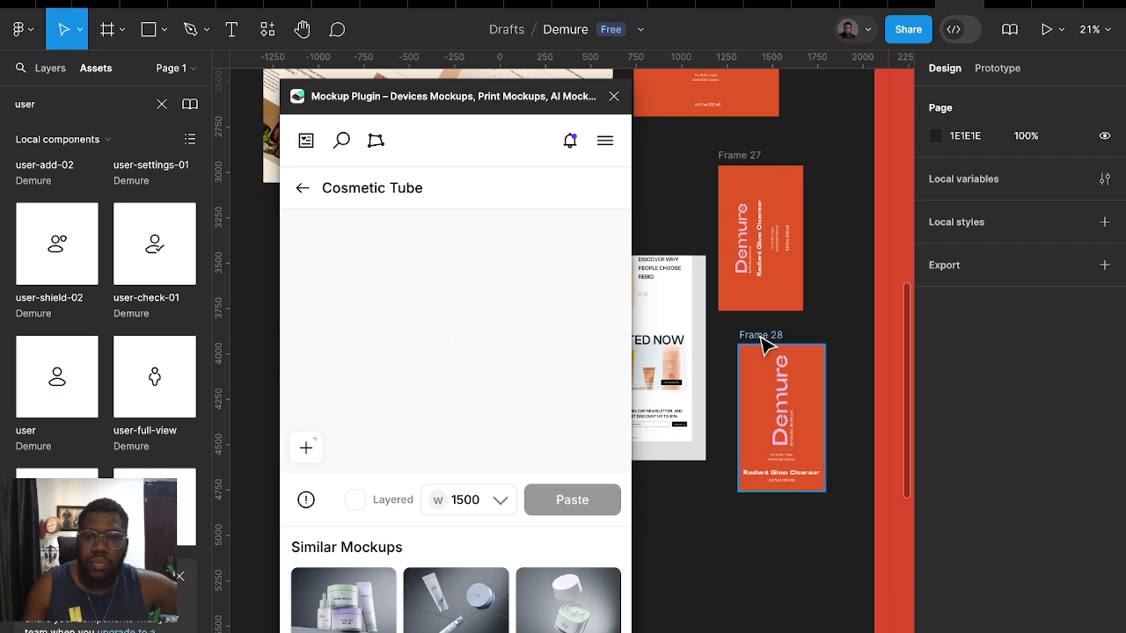
scroll(454, 538, down, 2)
scroll(454, 539, down, 3)
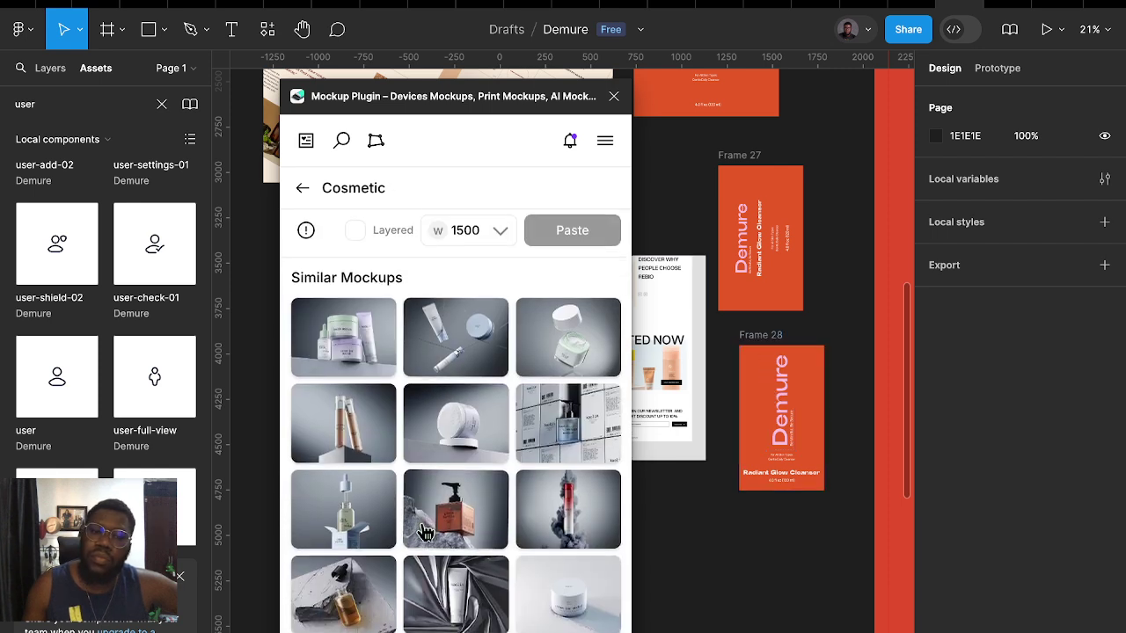
scroll(453, 538, down, 3)
scroll(454, 538, down, 3)
scroll(502, 515, down, 1)
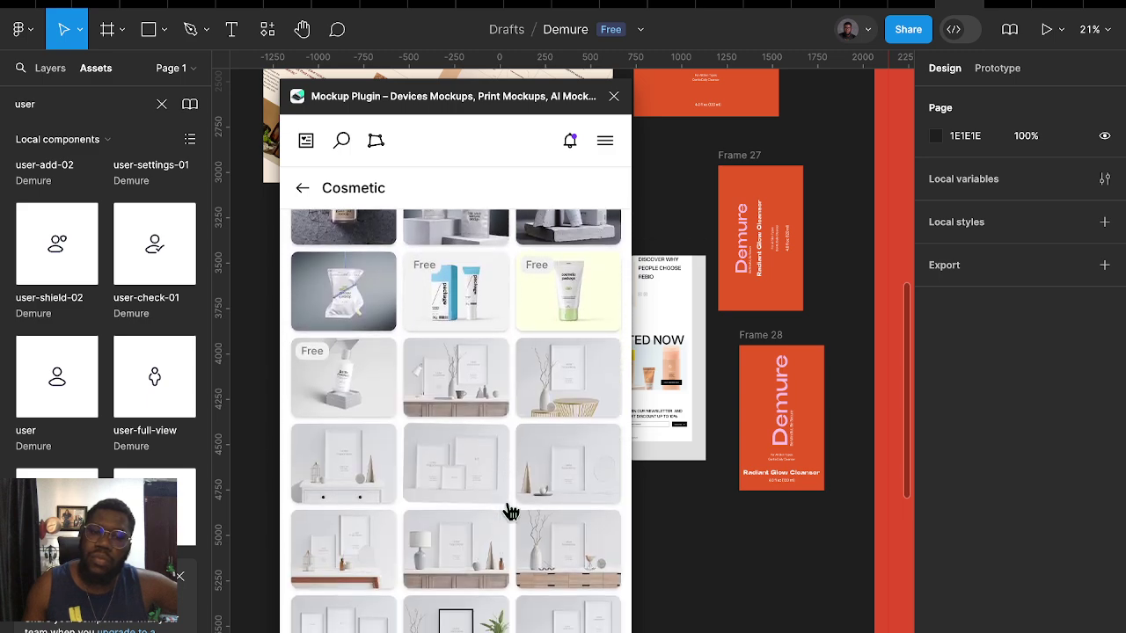
click(507, 512)
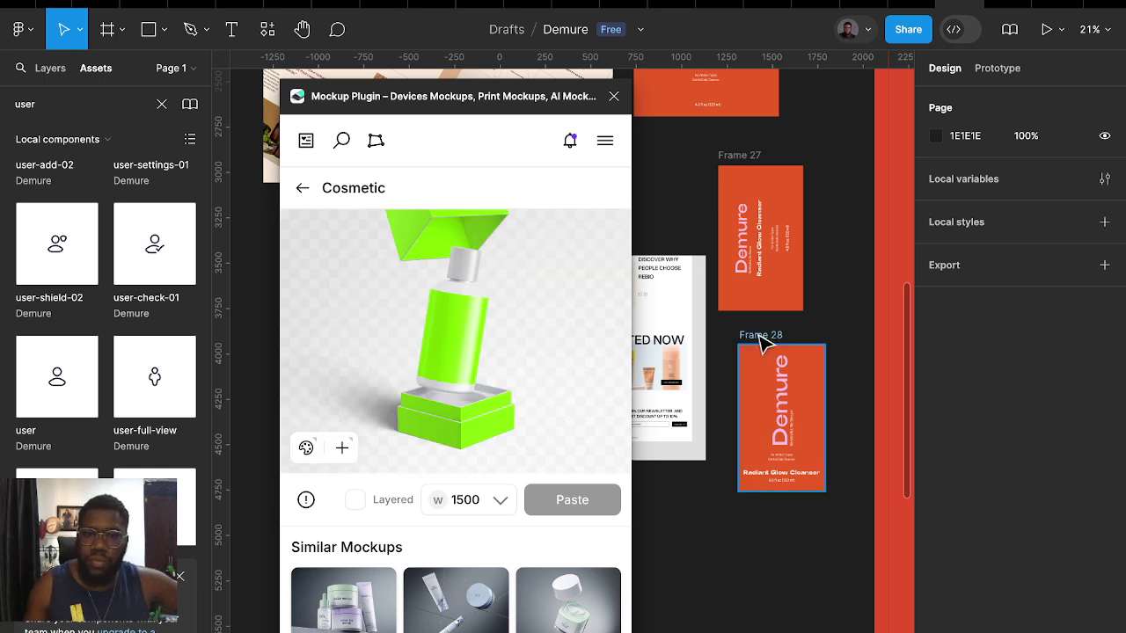
Place Frame 28's orange Demure Radiant Glow Cleanser label on the mockup's tube surface slot
click(765, 343)
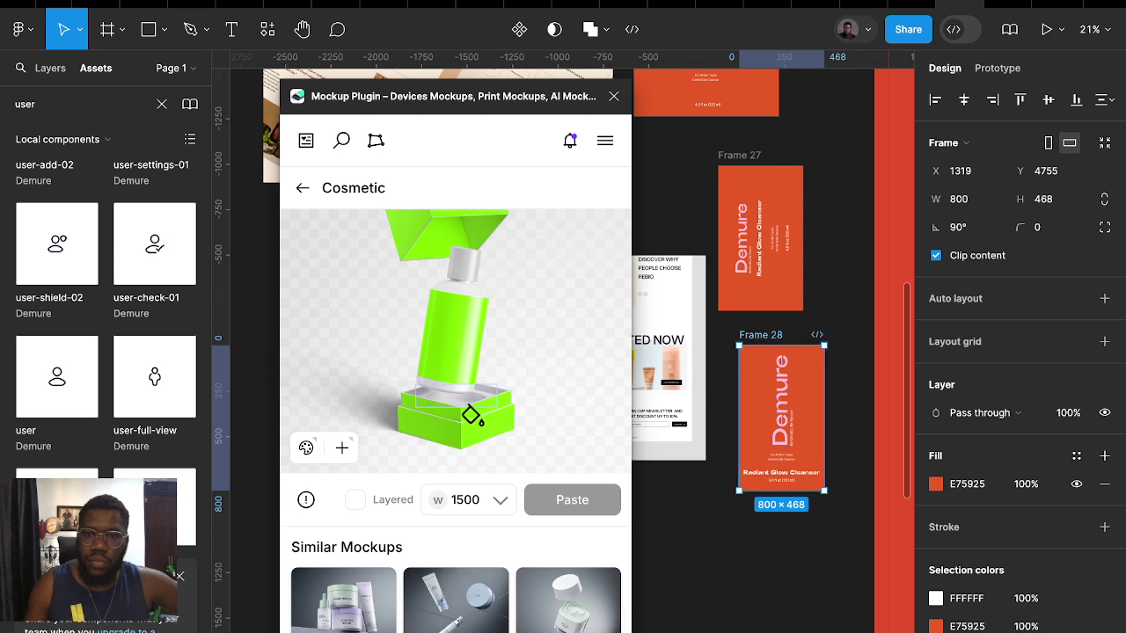
click(343, 450)
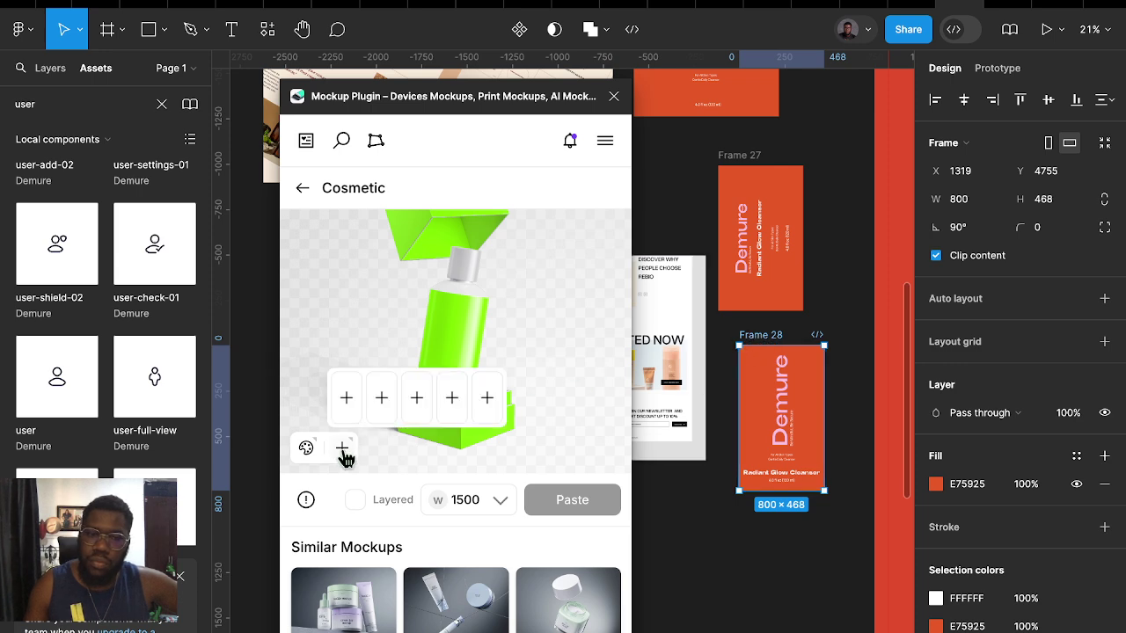
click(346, 400)
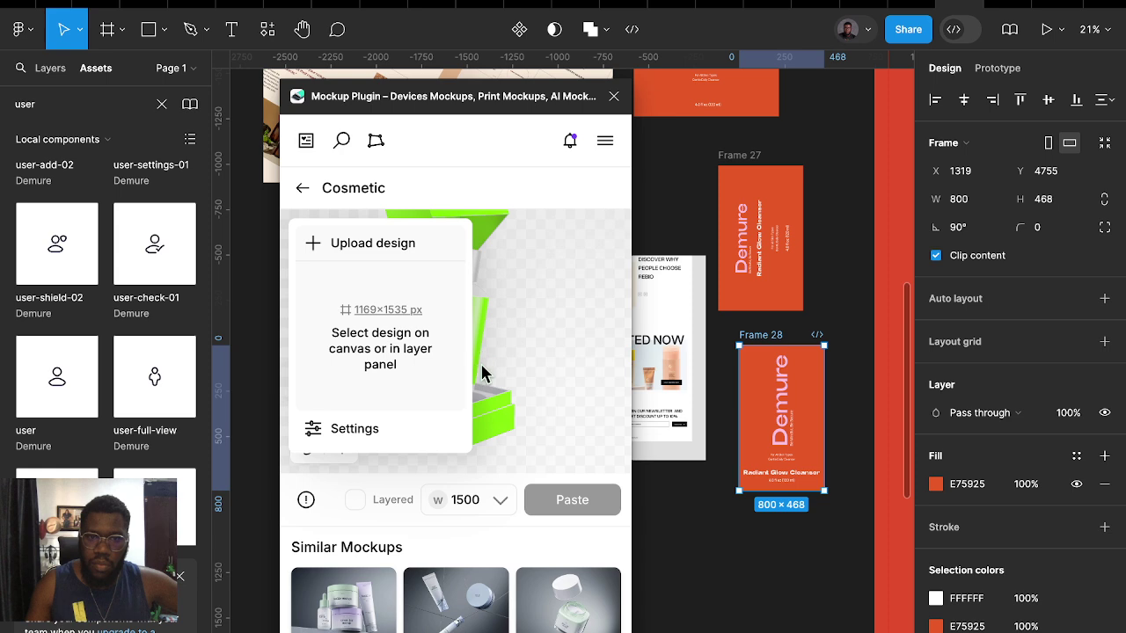
click(481, 373)
click(446, 319)
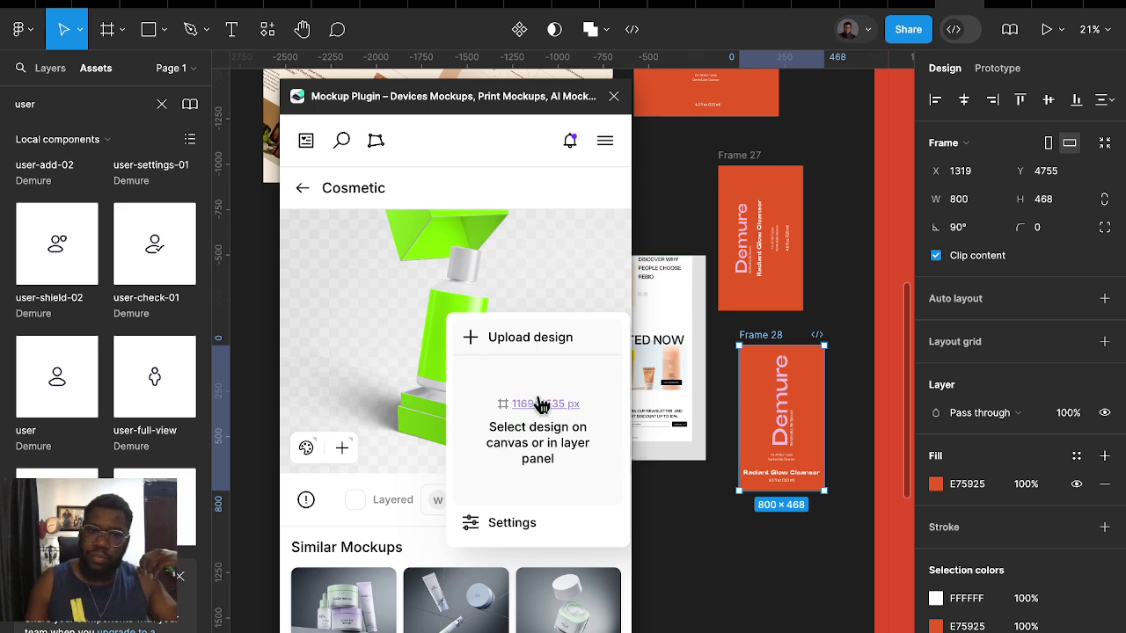
click(540, 404)
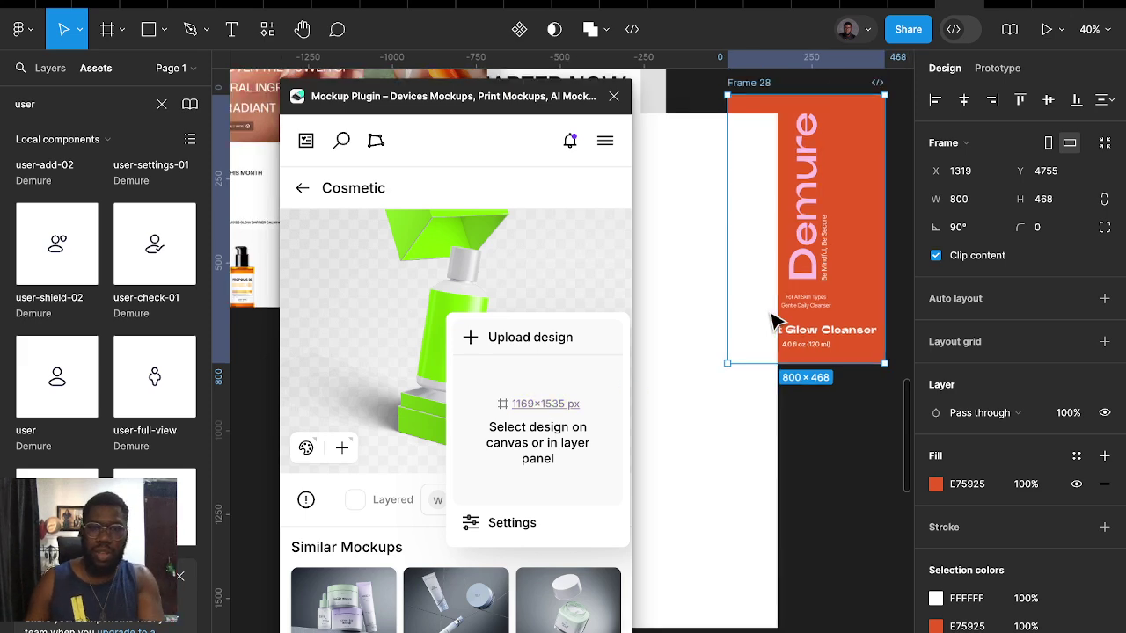
ctrl+scroll(771, 321, down, 5)
click(694, 211)
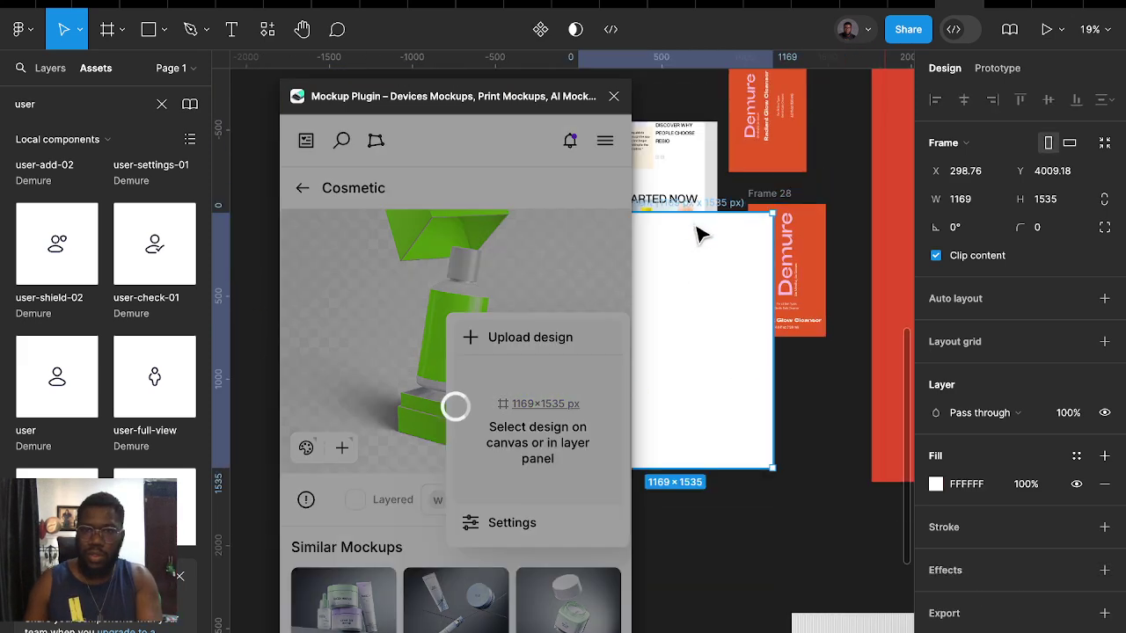
click(762, 204)
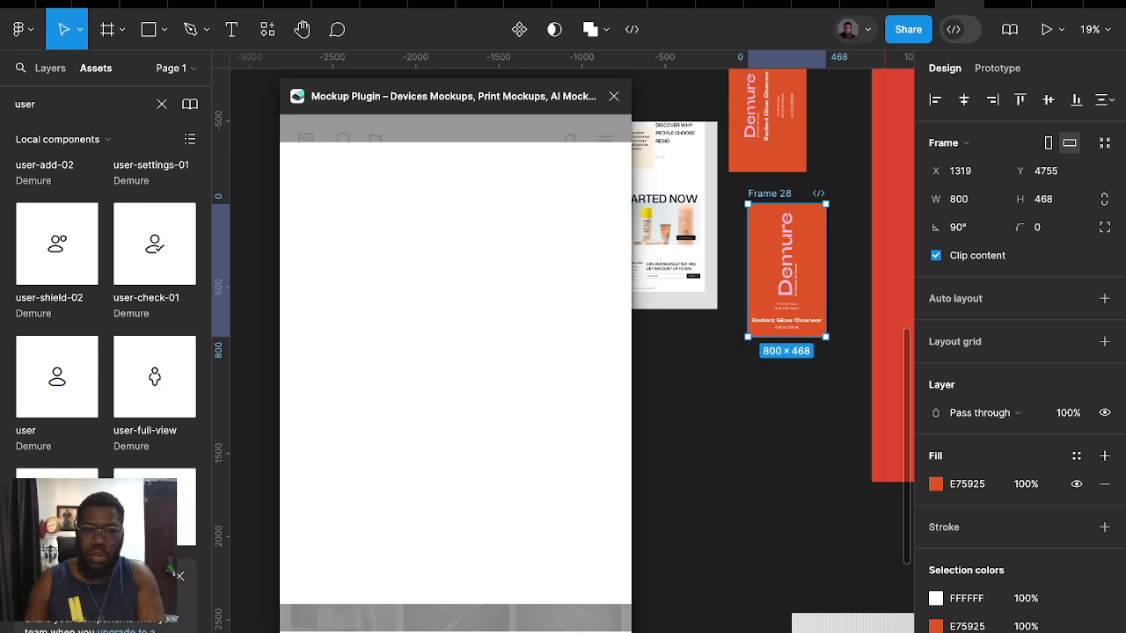
click(452, 341)
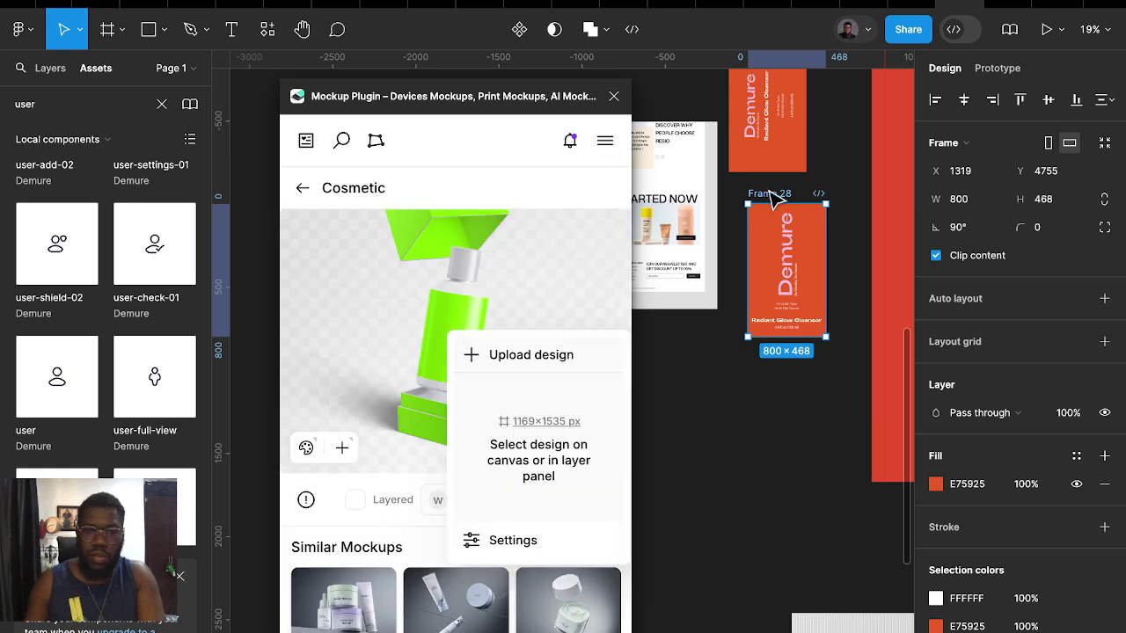
click(731, 195)
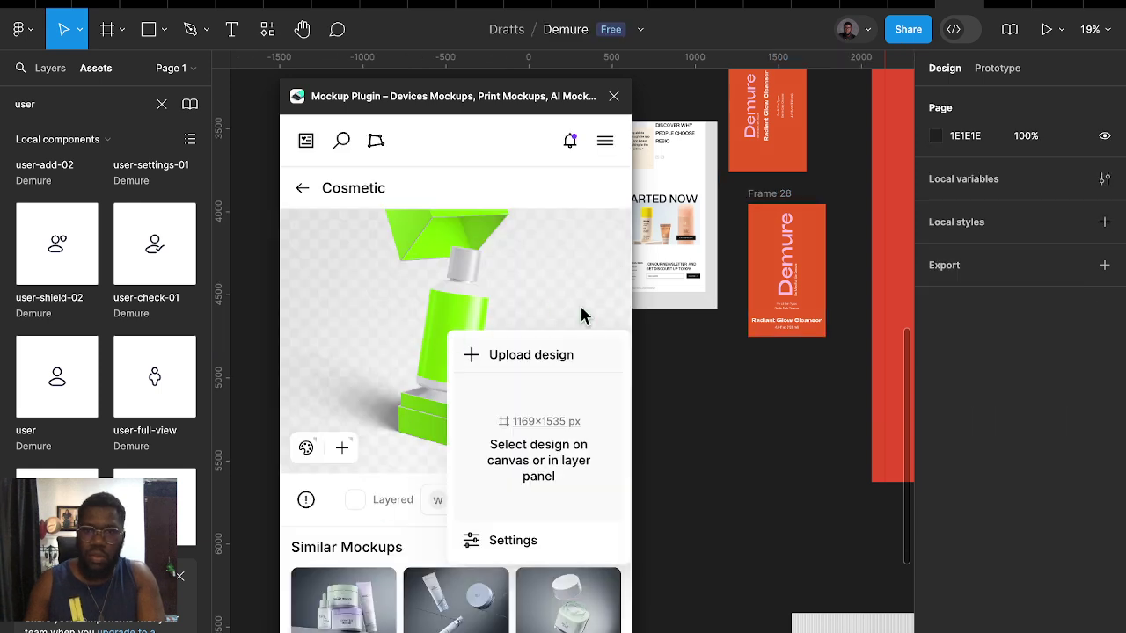
click(779, 199)
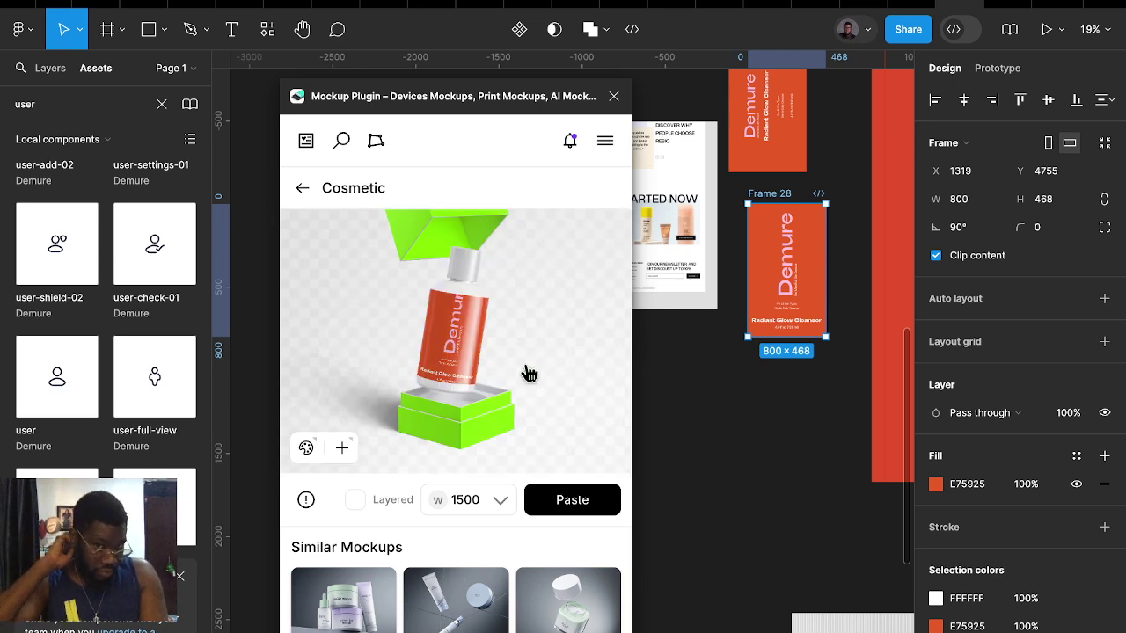
mouse_move(382, 500)
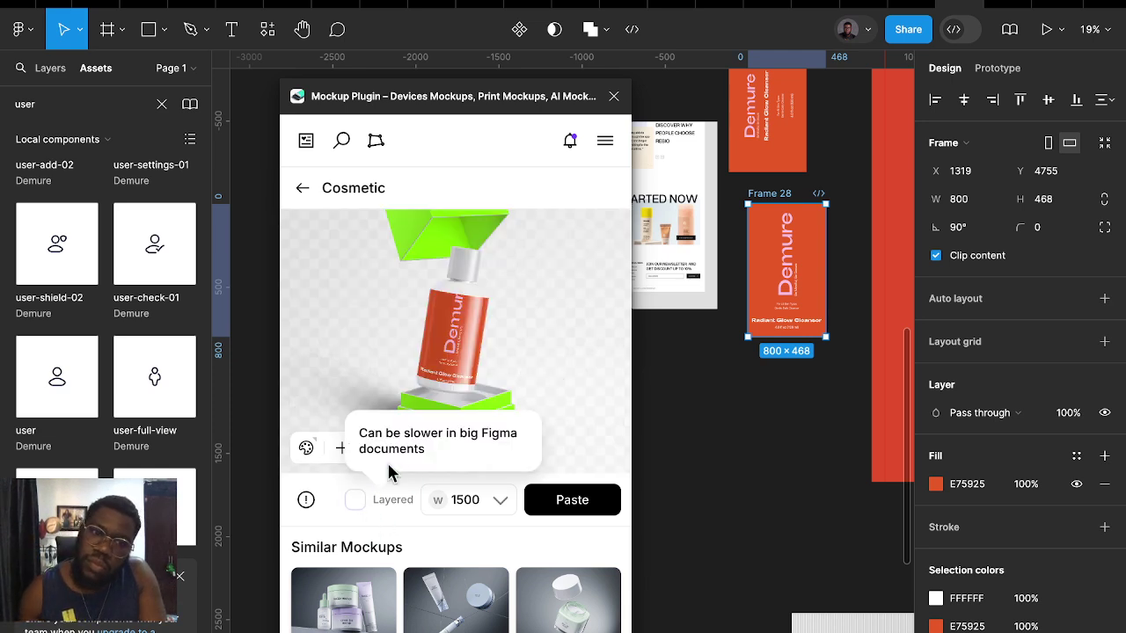
Apply Frame 29's pale Demure label to the box lid and duplicate it as Frame 30
click(422, 241)
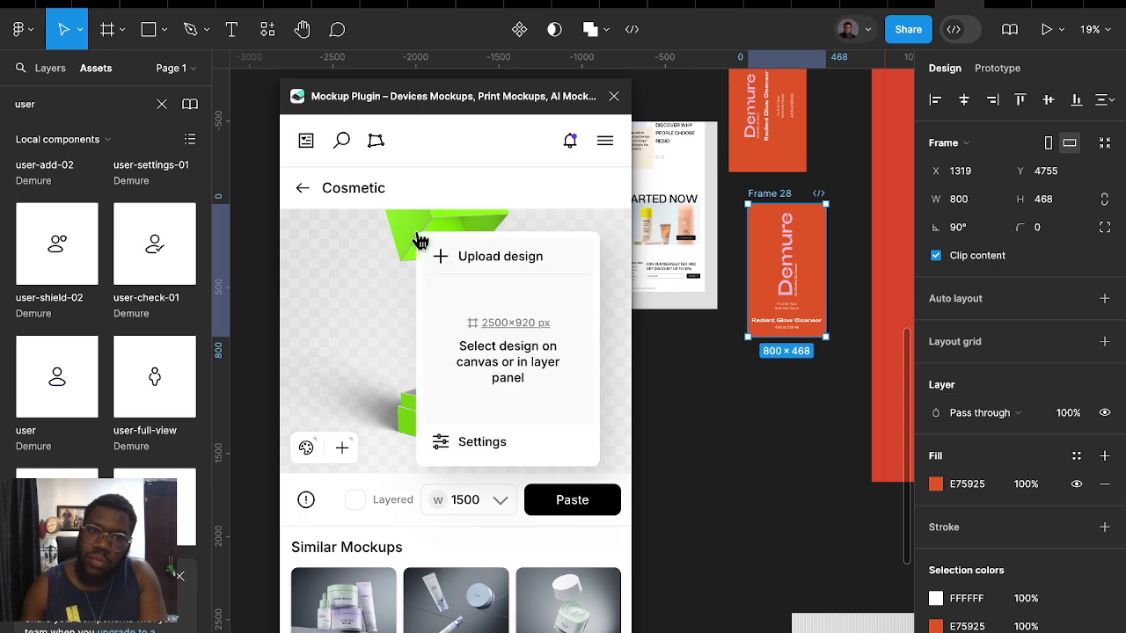
scroll(686, 290, up, 2)
scroll(757, 317, up, 3)
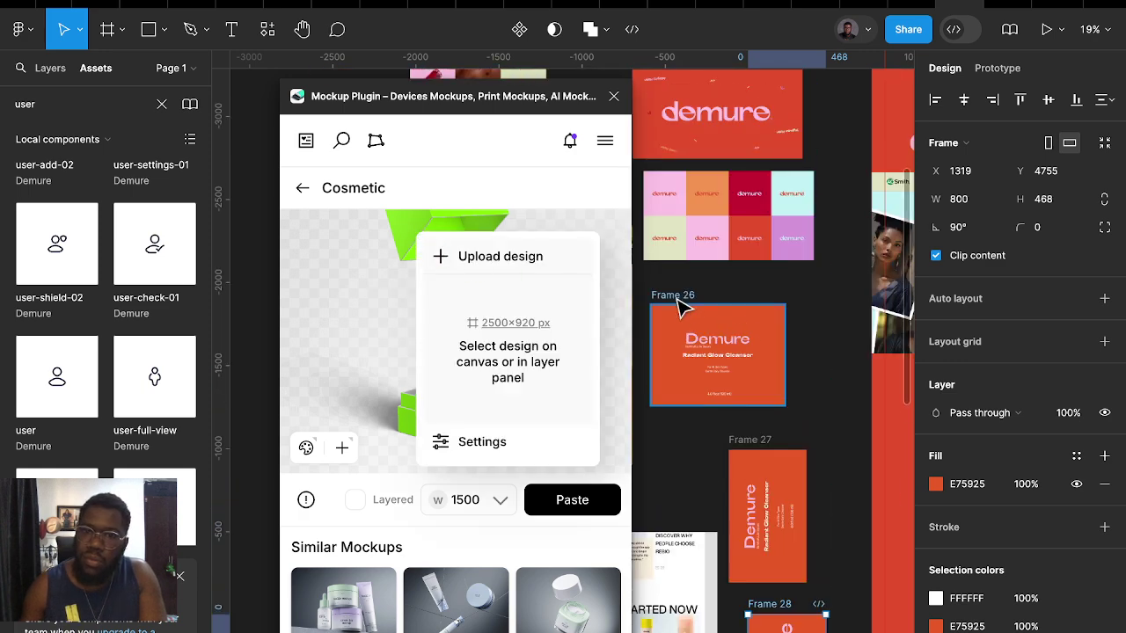
scroll(726, 287, up, 2)
click(723, 98)
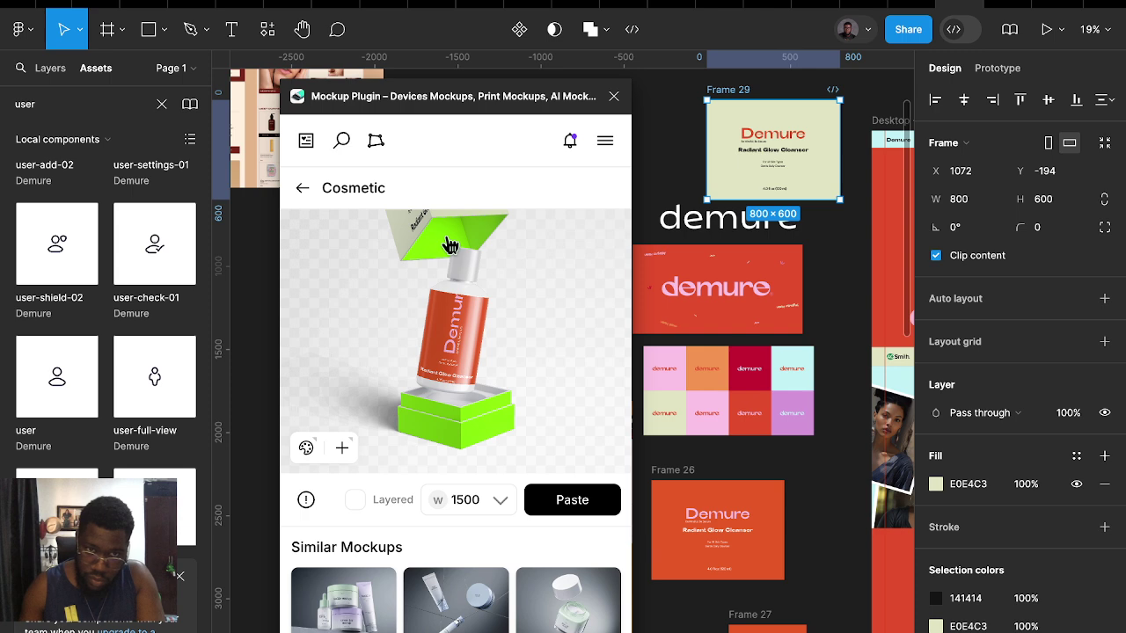
click(446, 245)
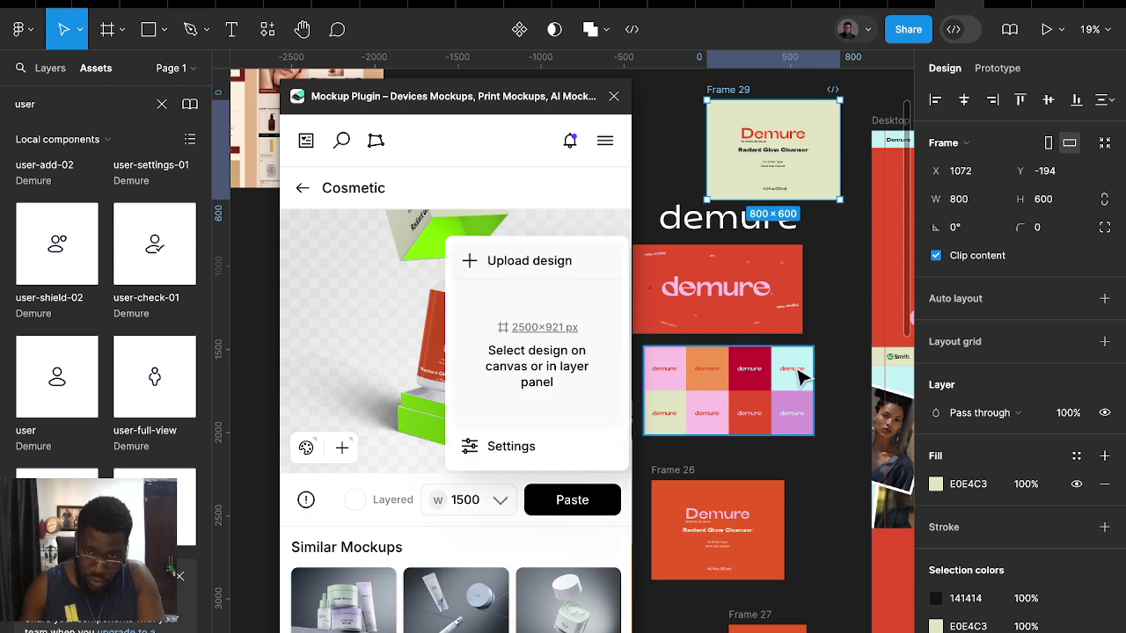
scroll(786, 301, up, 5)
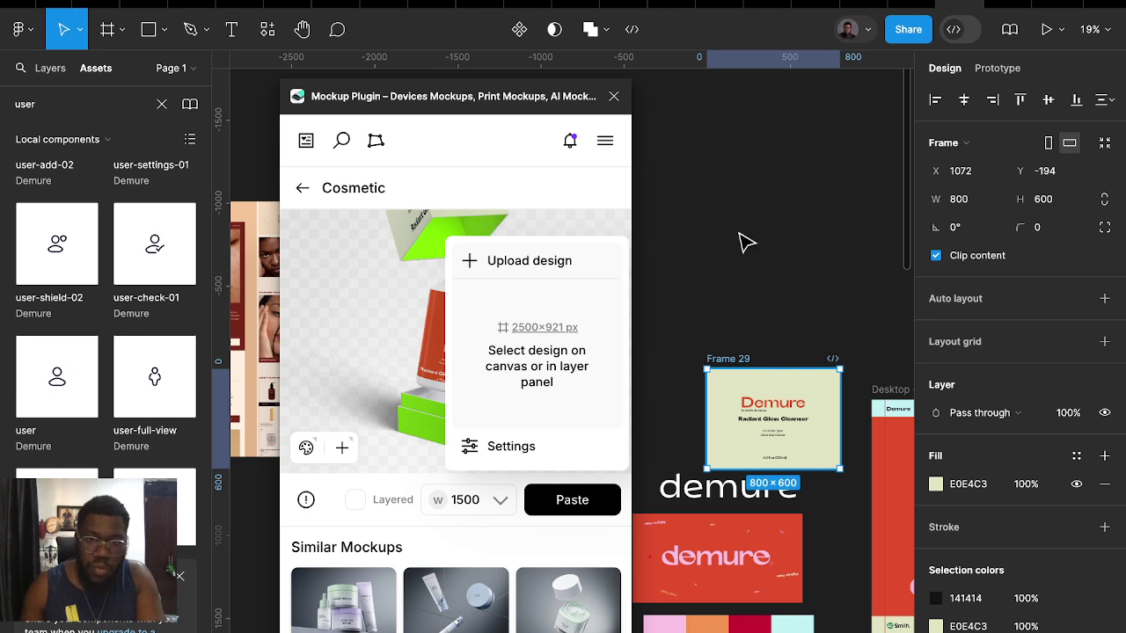
key(ctrl+d)
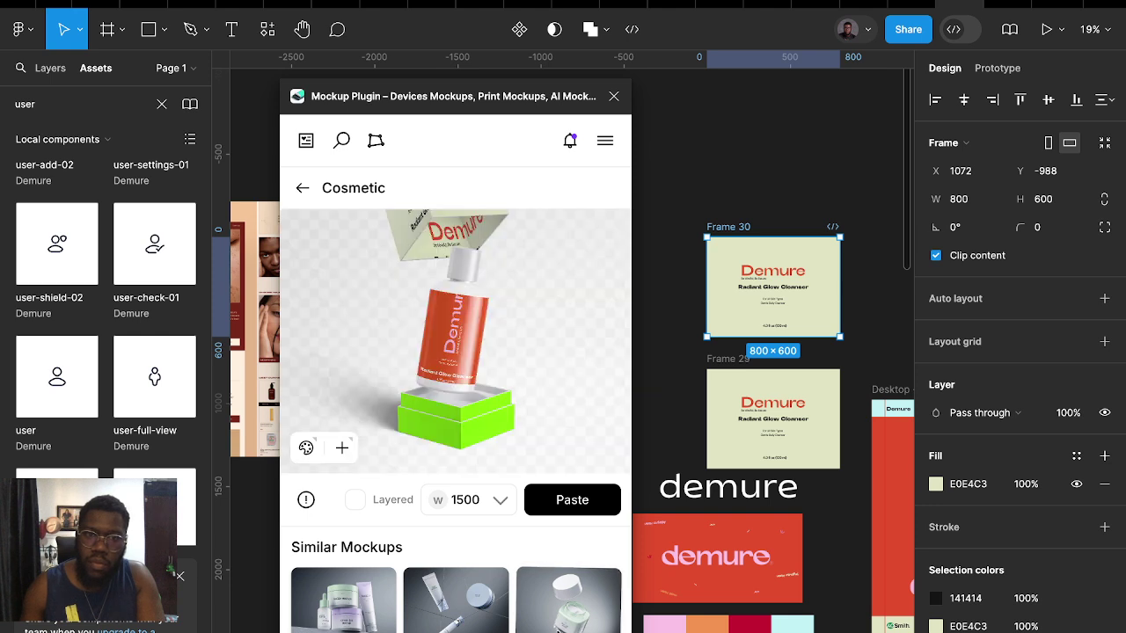
Fill Frame 30's background with orange F39450 and load it onto the mockup's box base
click(476, 437)
scroll(816, 501, down, 3)
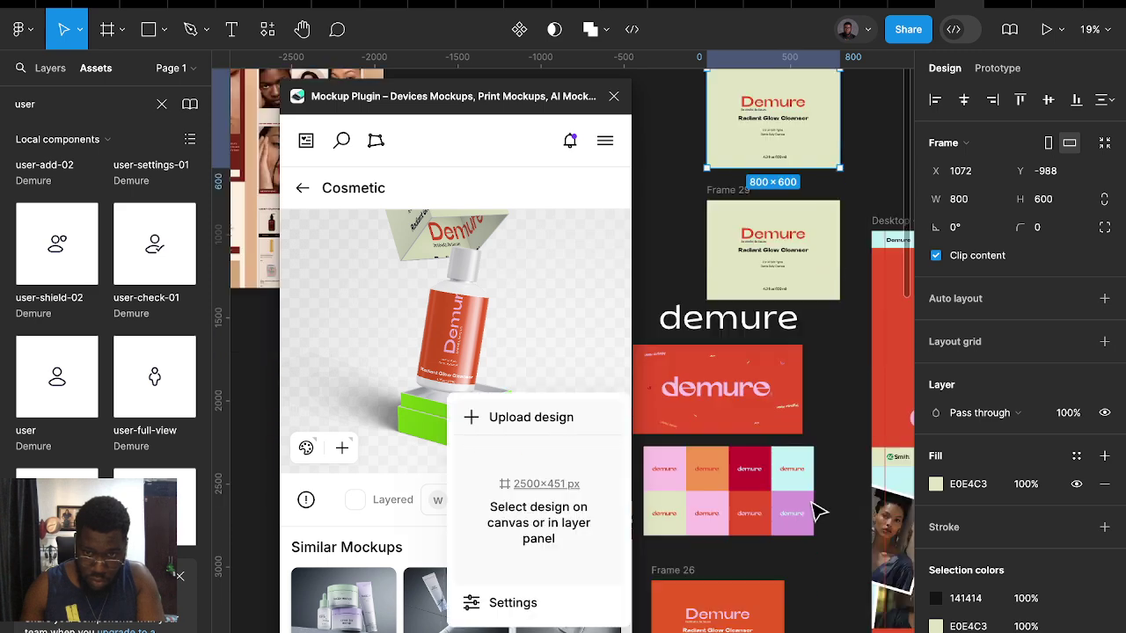
scroll(805, 470, down, 1)
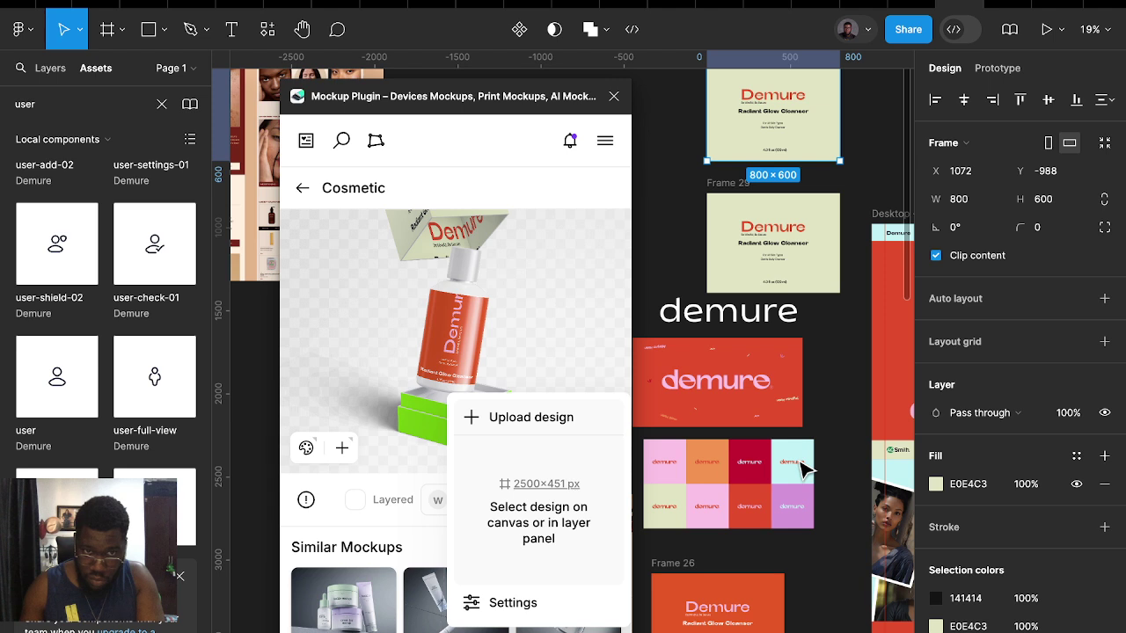
scroll(791, 422, up, 5)
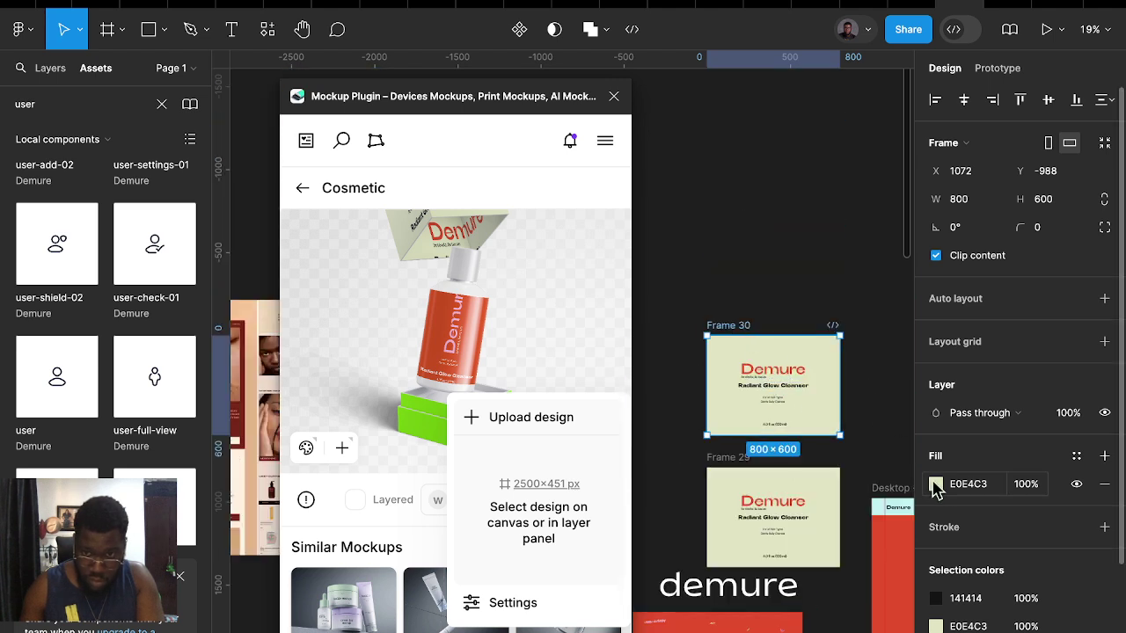
click(936, 485)
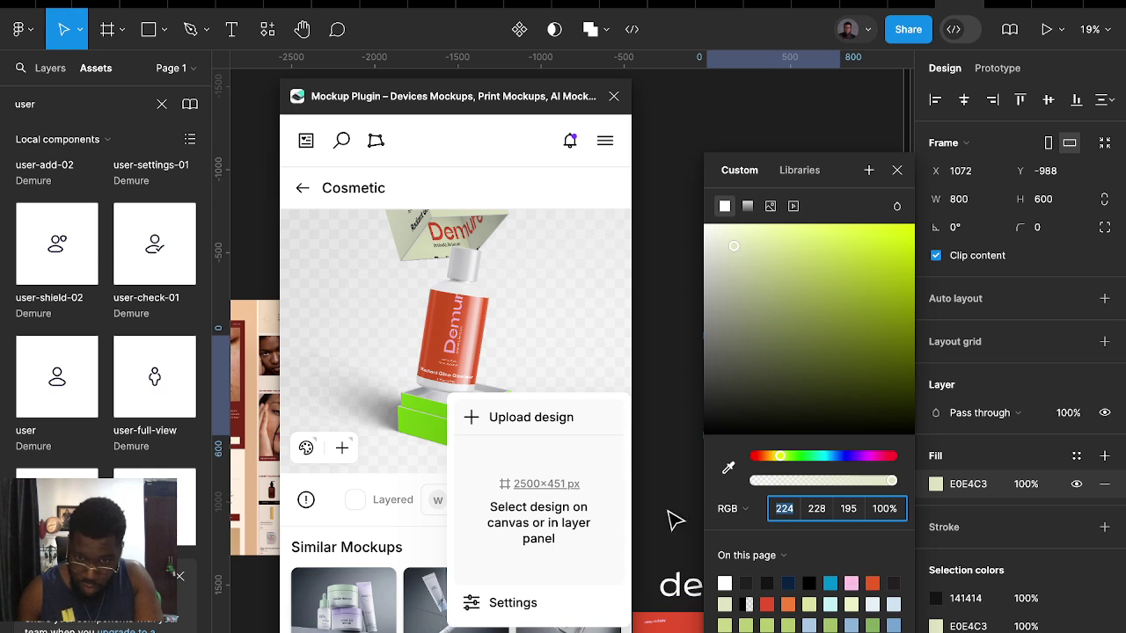
scroll(660, 467, down, 3)
scroll(678, 467, down, 3)
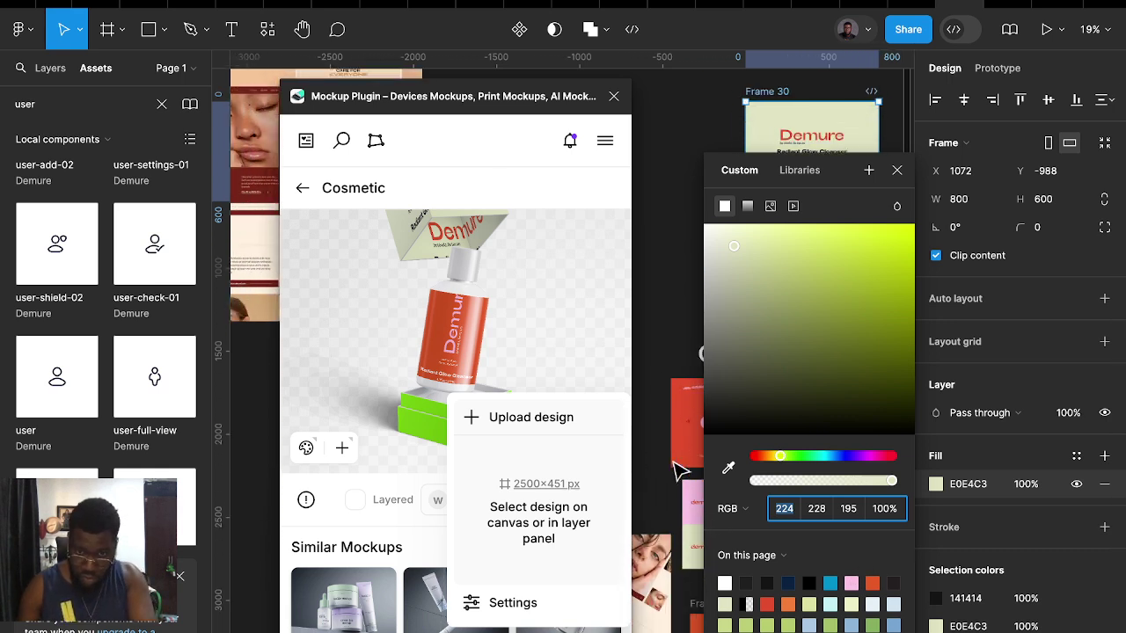
scroll(696, 467, down, 3)
scroll(704, 471, down, 2)
click(728, 469)
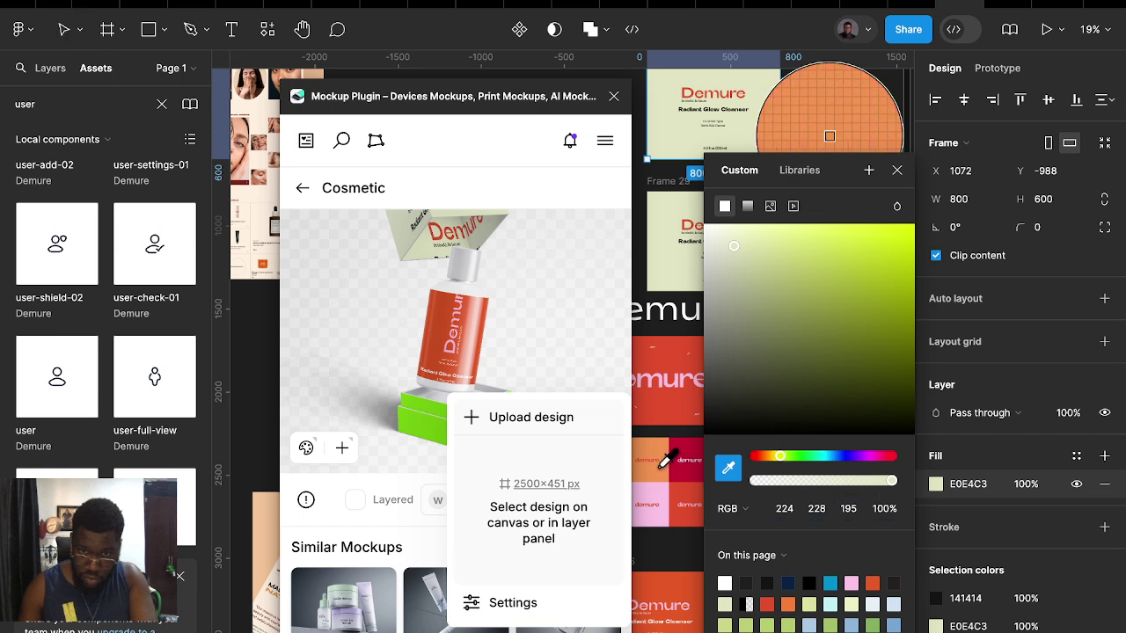
click(664, 459)
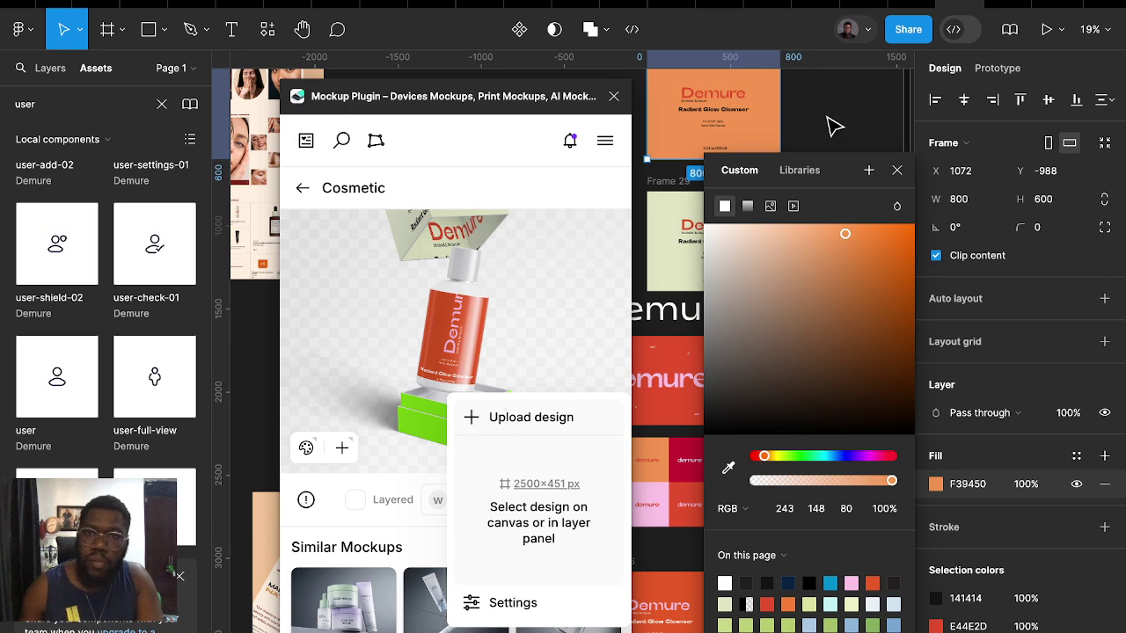
click(834, 126)
scroll(829, 143, up, 3)
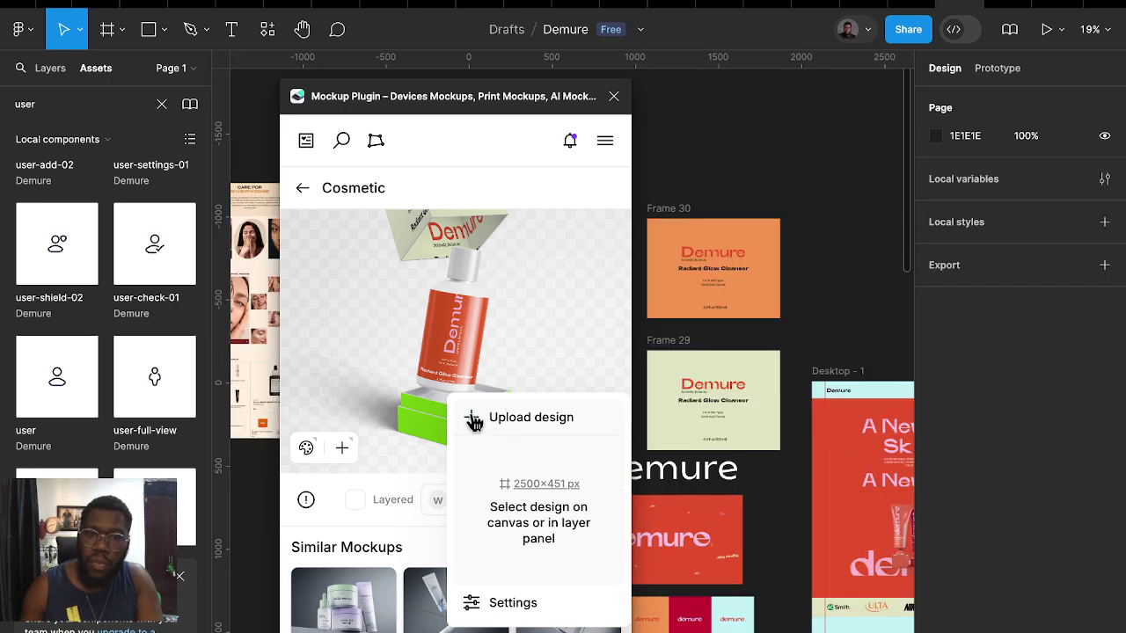
click(669, 212)
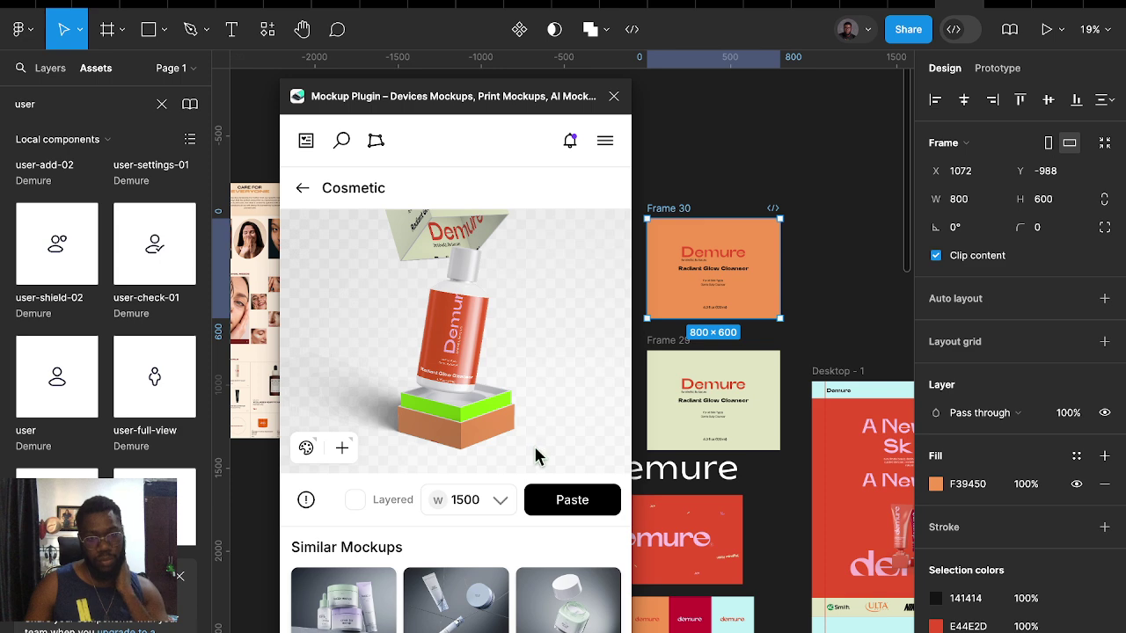
Colour the mockup bottle's cap purple and neck pale green from the Demure palette grid
click(306, 450)
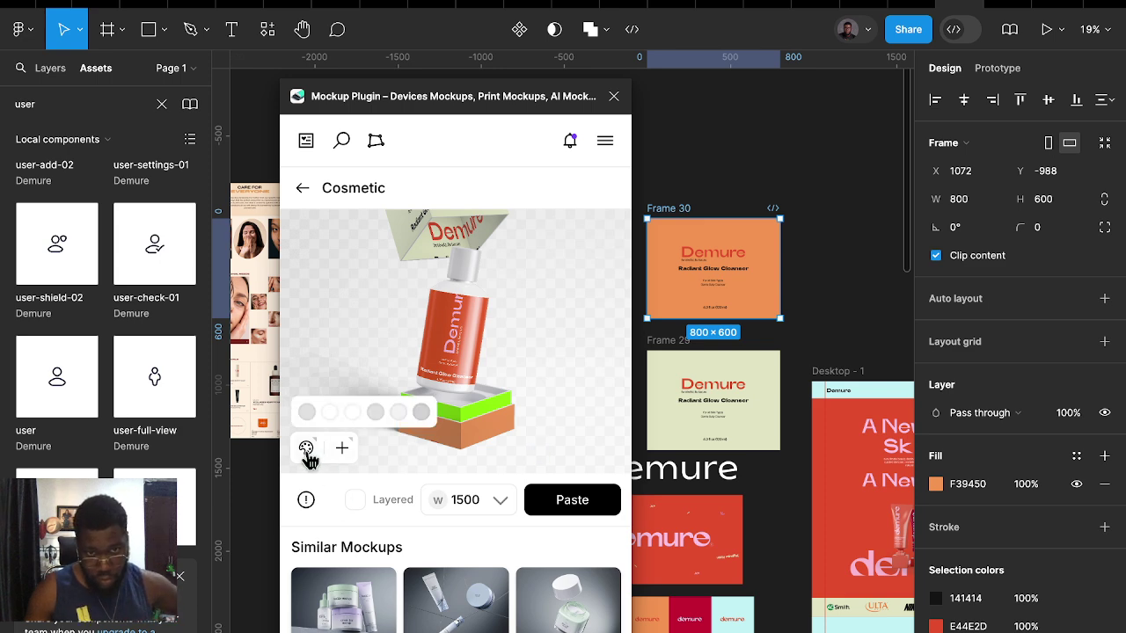
scroll(716, 489, down, 3)
scroll(716, 490, down, 2)
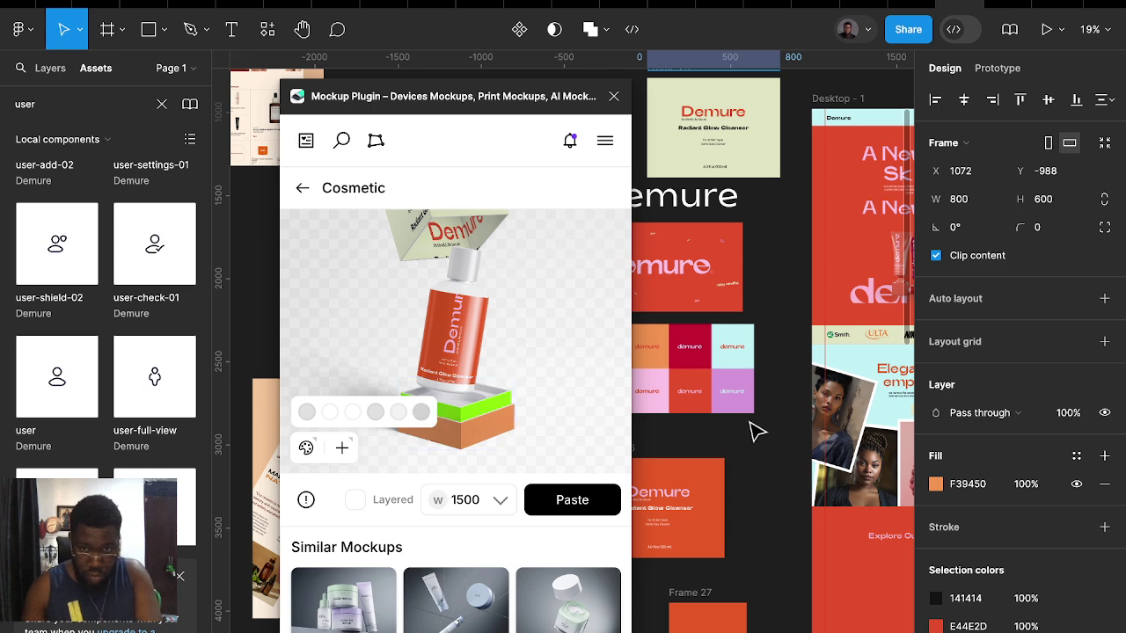
scroll(753, 432, left, 2)
scroll(754, 432, up, 1)
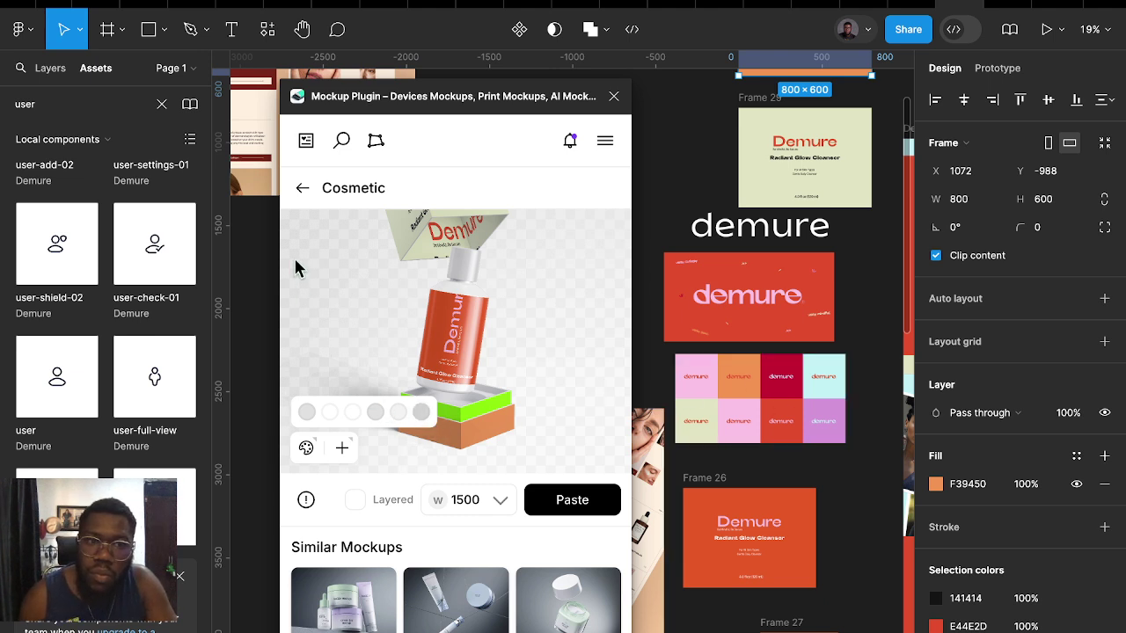
click(836, 418)
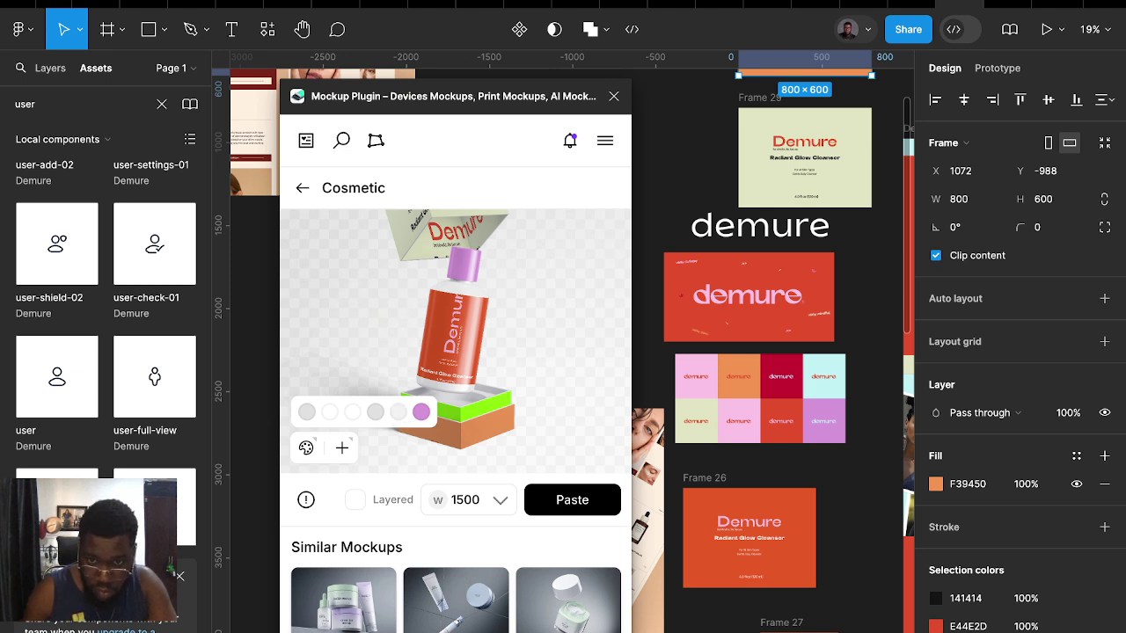
click(691, 421)
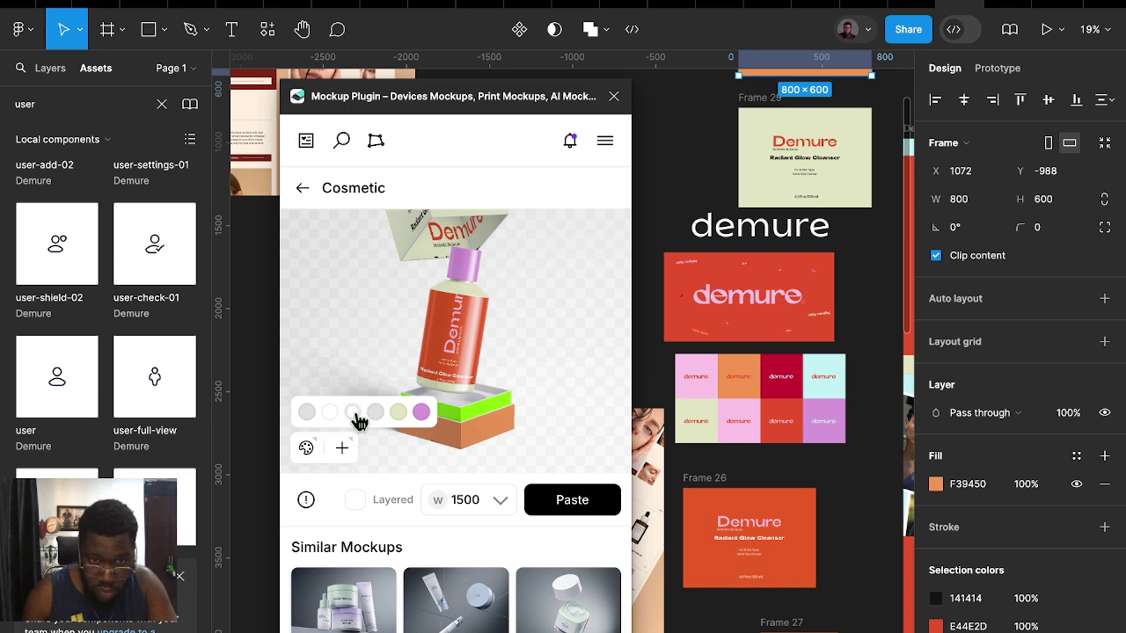
Select Frame 29 as the next design to upload to the mockup
click(476, 418)
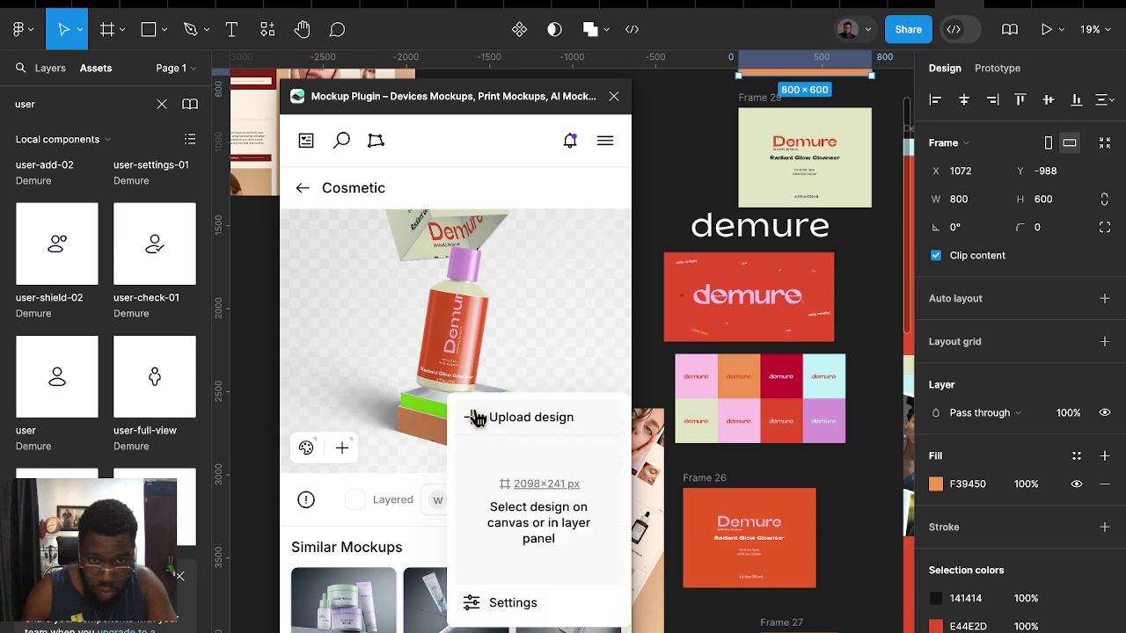
scroll(774, 264, up, 3)
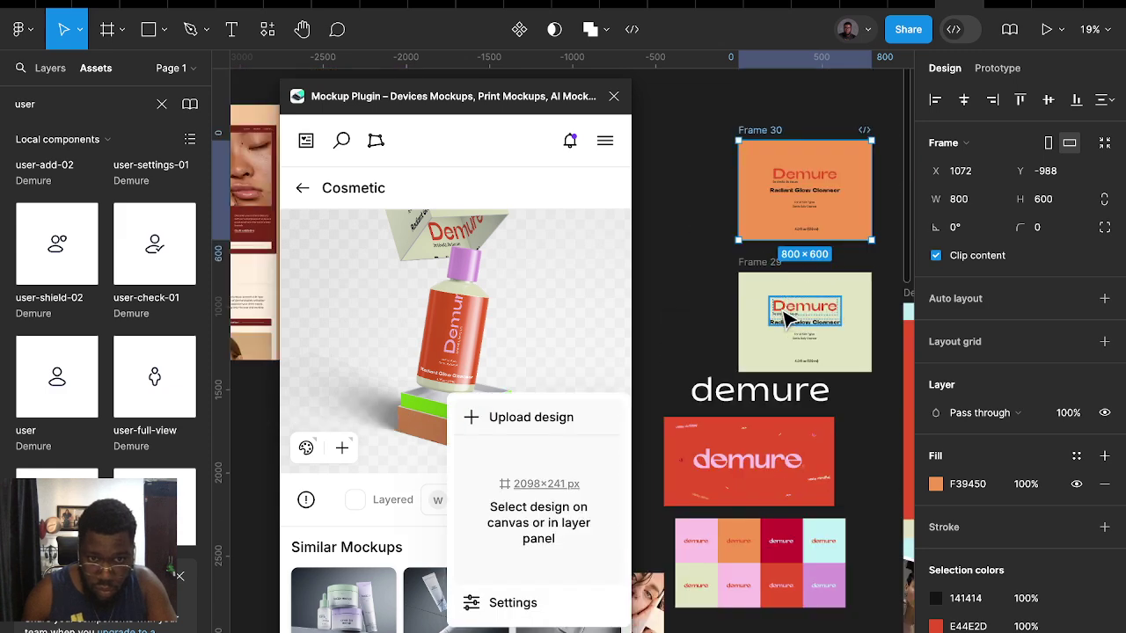
scroll(774, 316, up, 1)
click(763, 299)
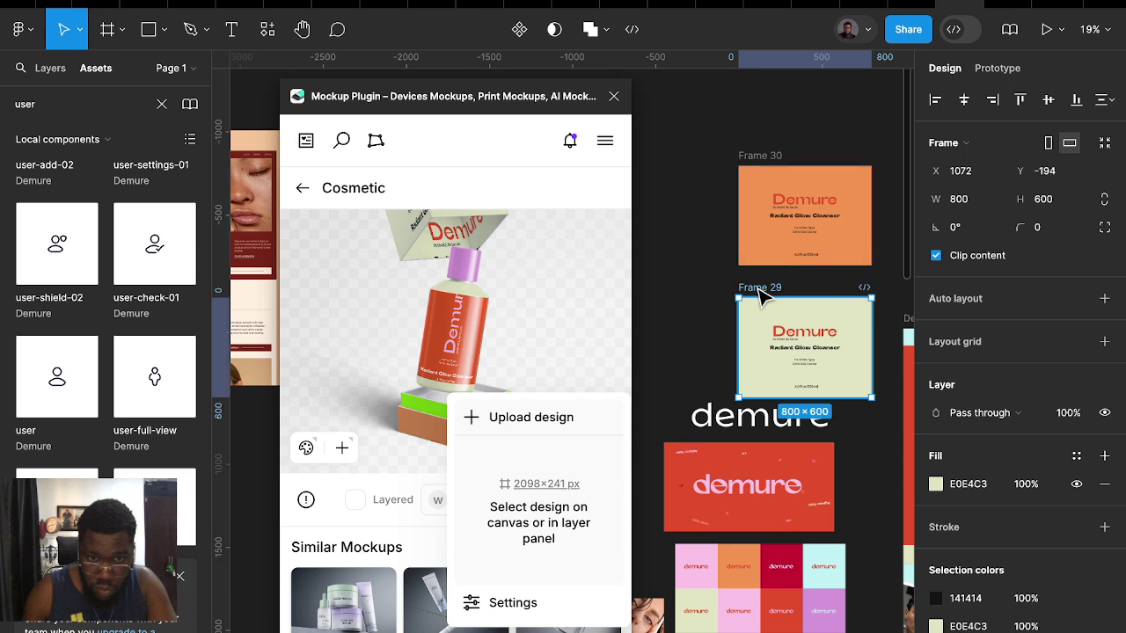
Put Frame 29's pale green label on the box, turn the cap red, and open the width options
click(455, 407)
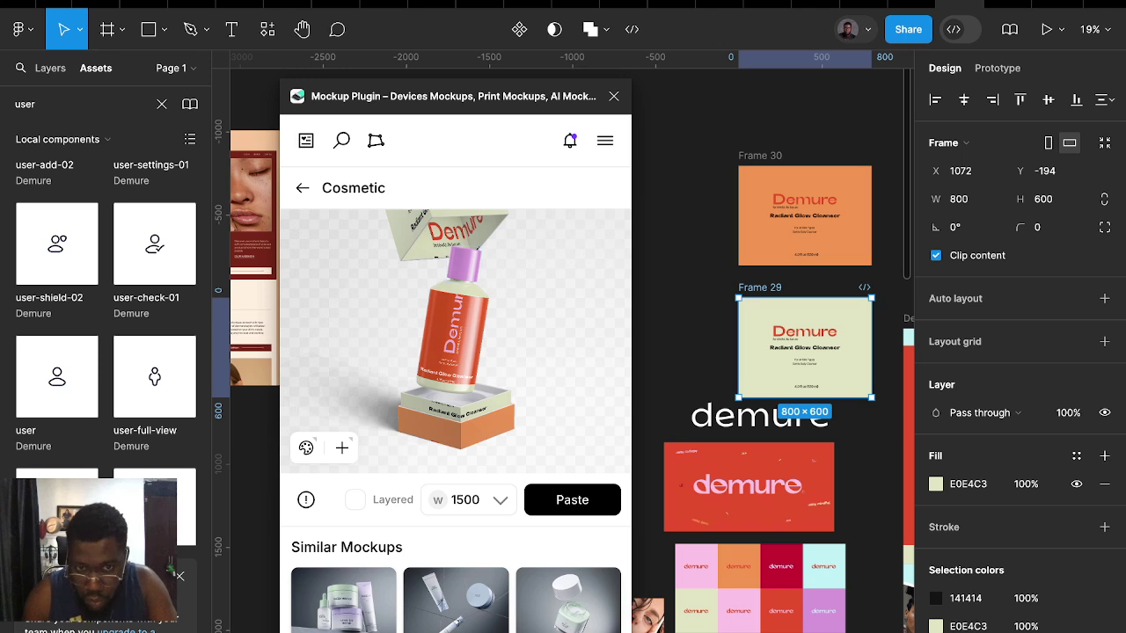
click(463, 262)
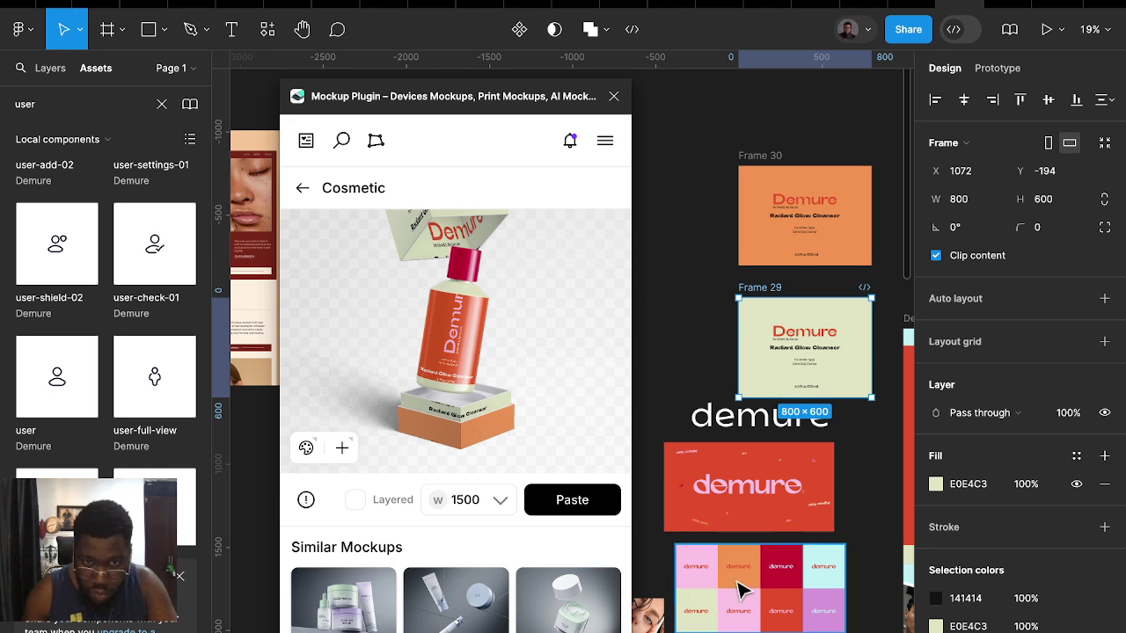
click(774, 592)
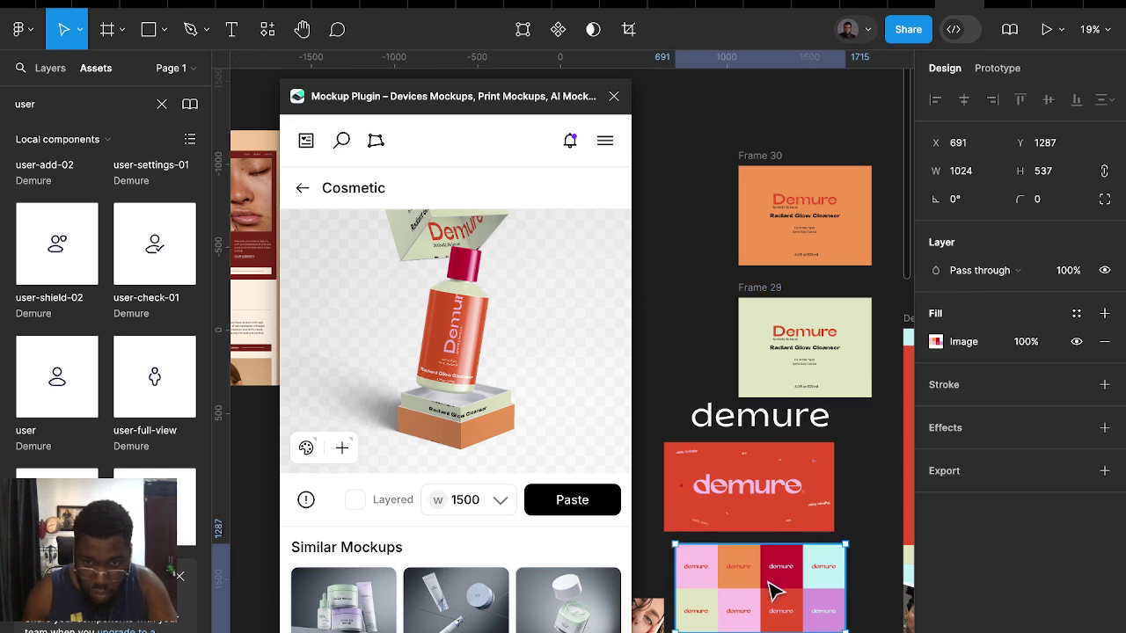
click(598, 503)
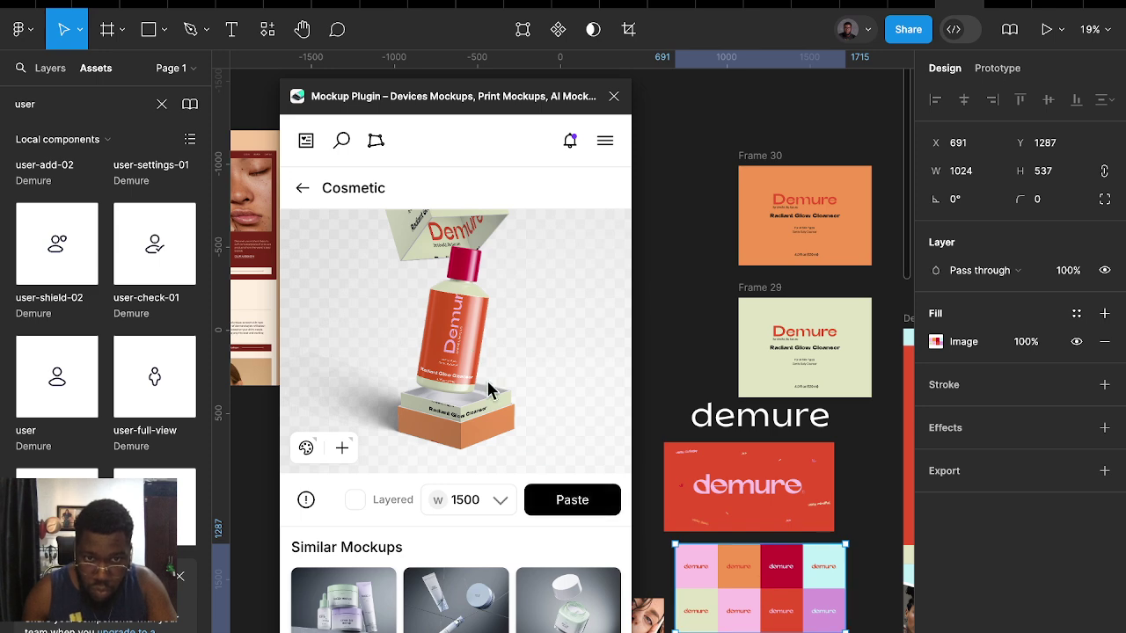
click(449, 510)
Paste a 3000-wide layered render of the tube-in-box mockup onto the canvas
click(463, 435)
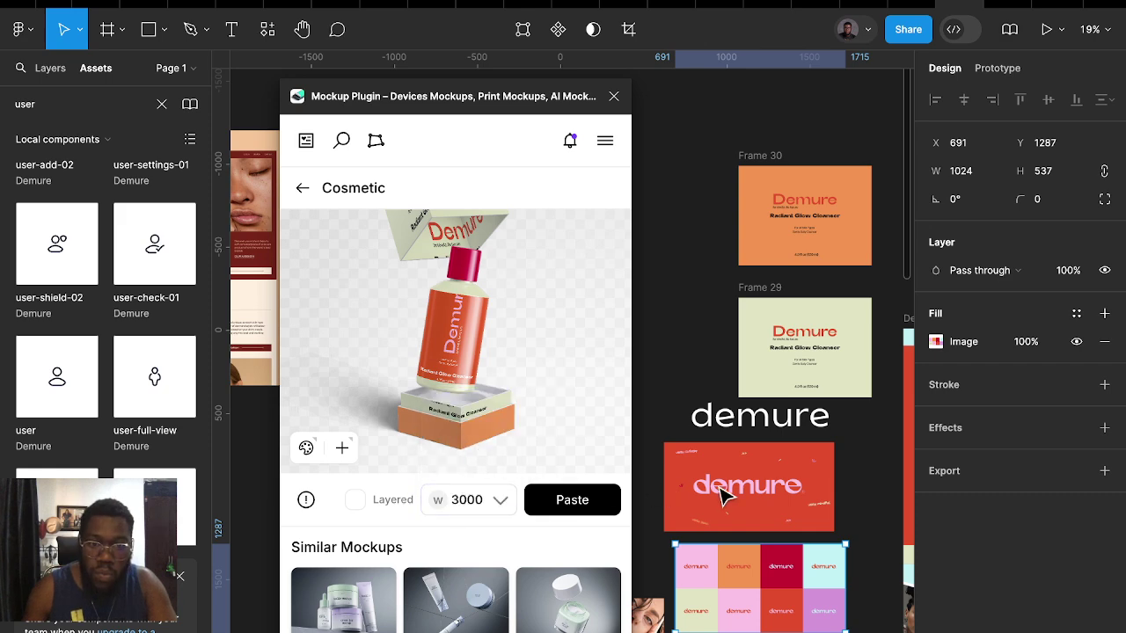
scroll(735, 492, down, 3)
scroll(791, 492, down, 5)
scroll(836, 495, down, 5)
scroll(836, 498, down, 5)
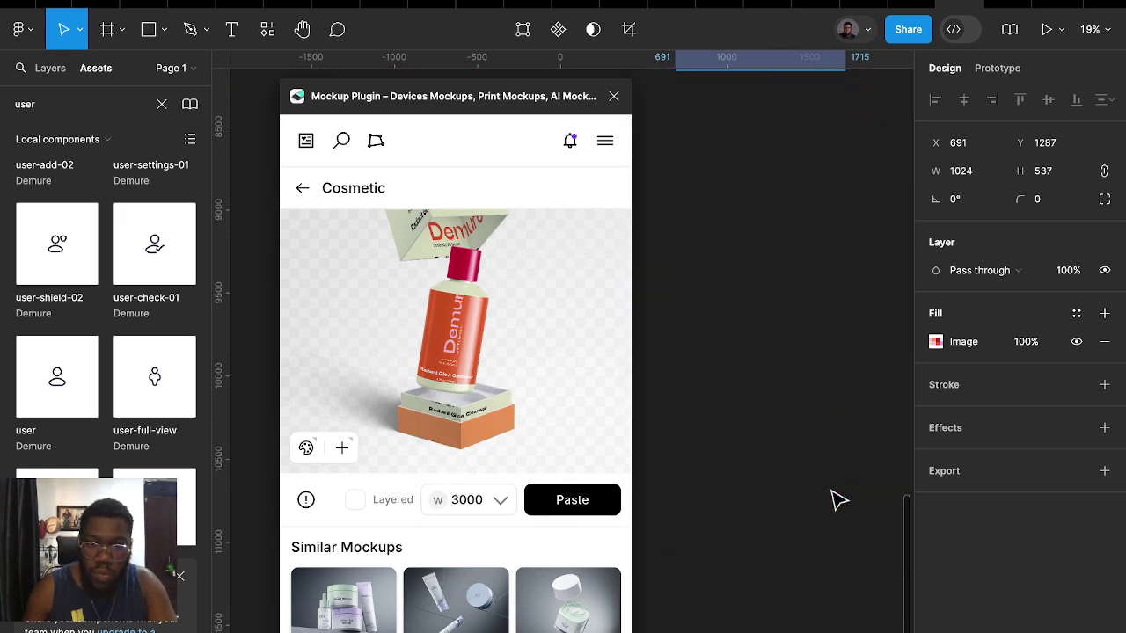
scroll(798, 414, up, 2)
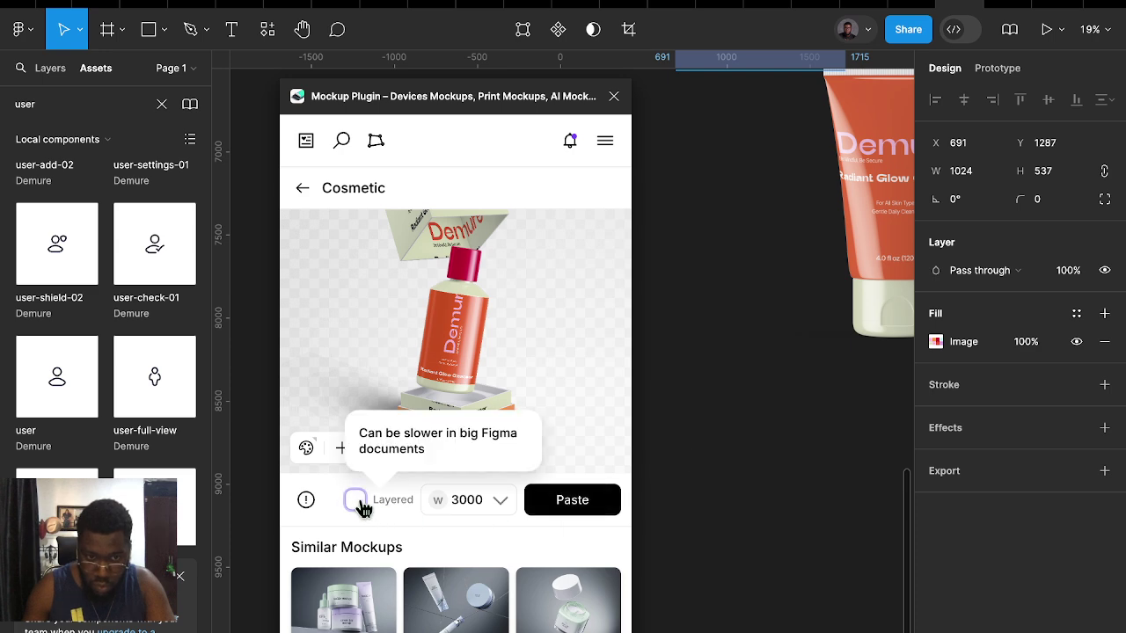
click(355, 500)
scroll(728, 523, down, 4)
click(583, 510)
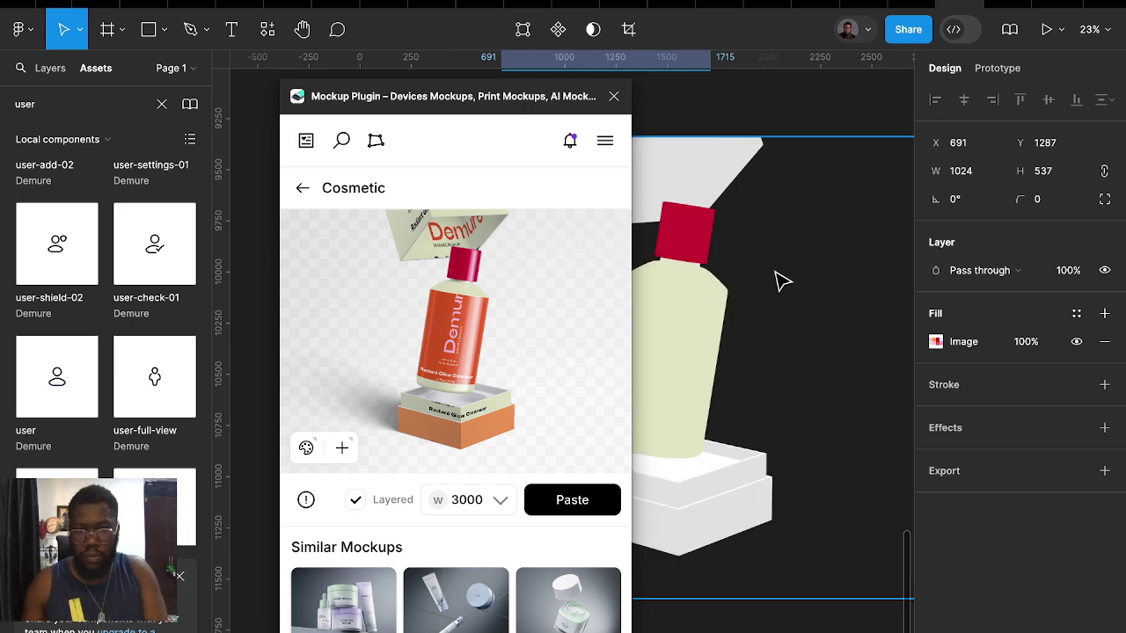
Pan around the canvas to inspect the pasted render beside the other brand designs
scroll(783, 299, down, 3)
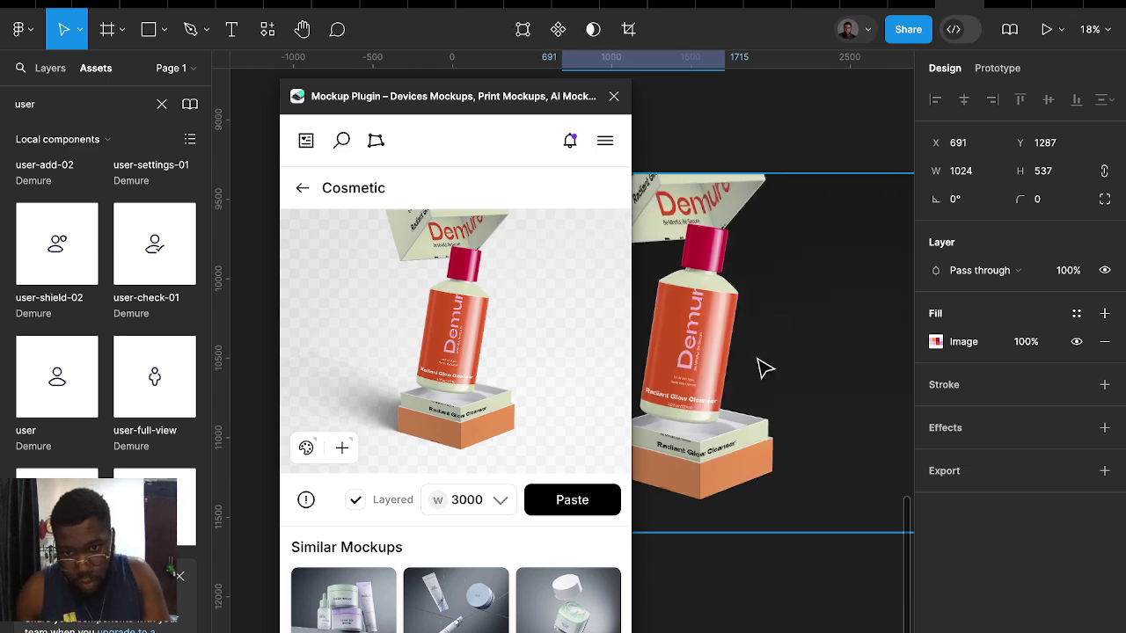
scroll(763, 380, right, 2)
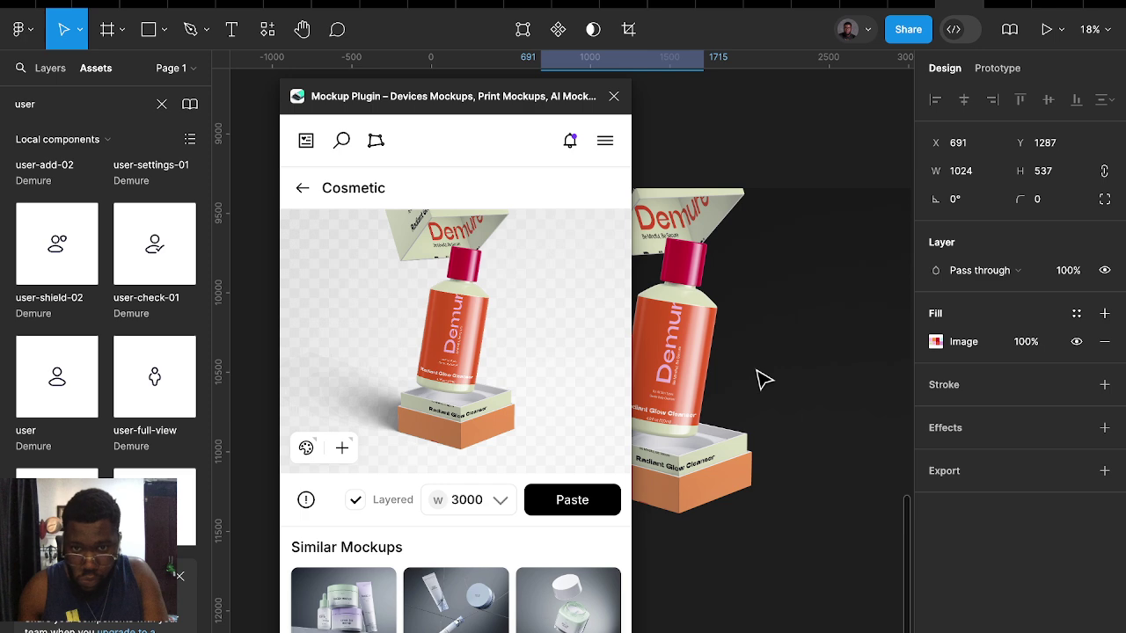
scroll(764, 380, right, 2)
scroll(764, 380, down, 2)
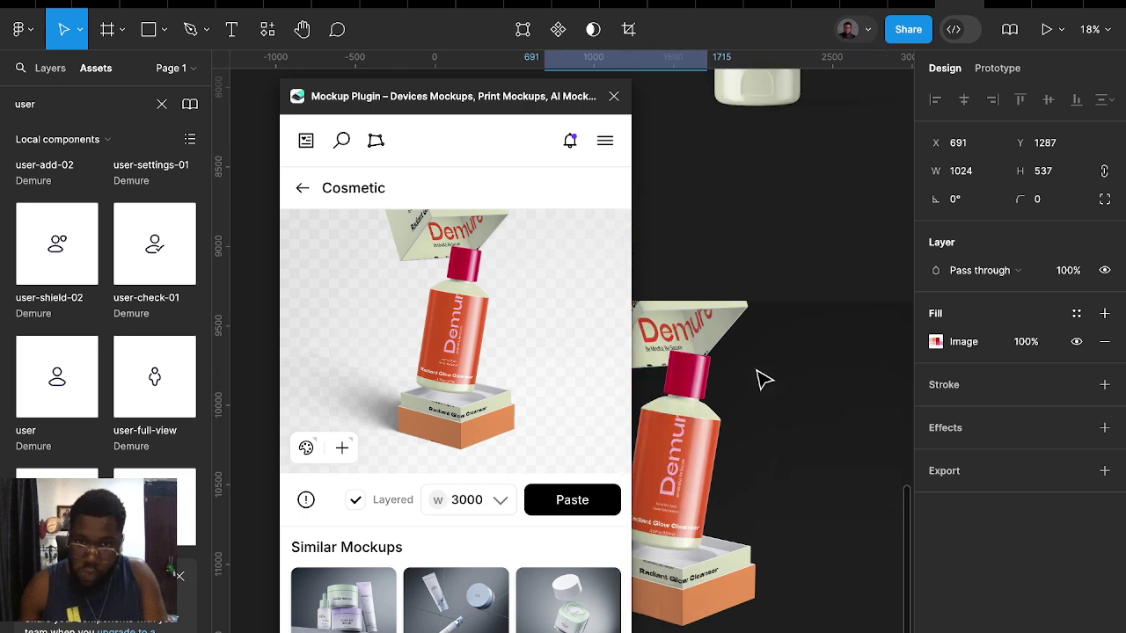
scroll(763, 379, down, 2)
scroll(761, 380, right, 3)
scroll(760, 378, up, 2)
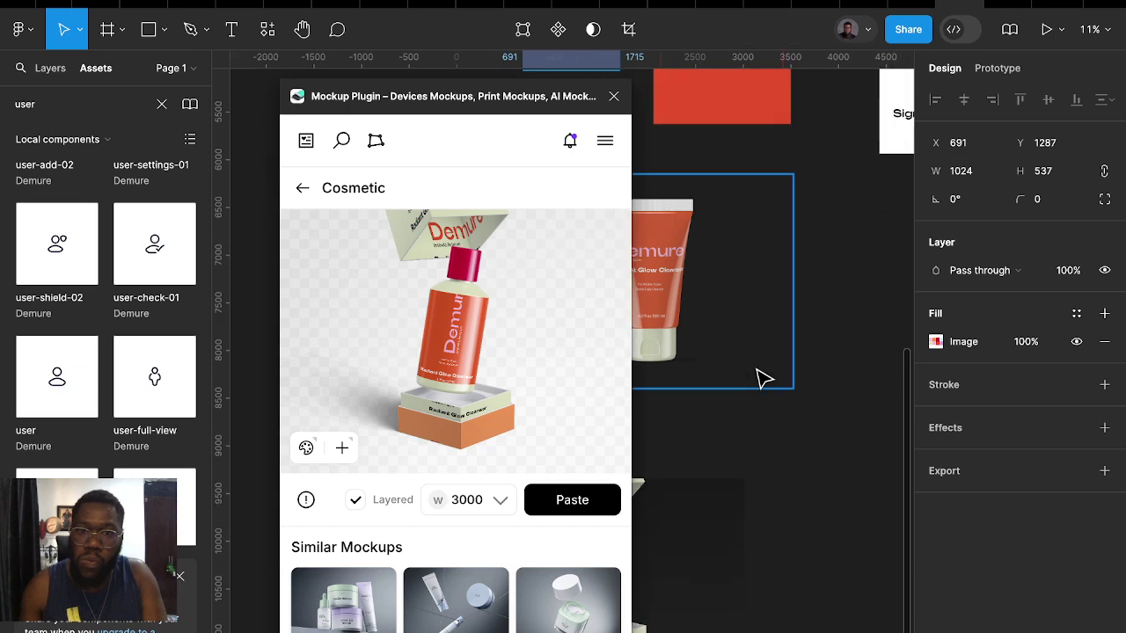
scroll(758, 379, up, 5)
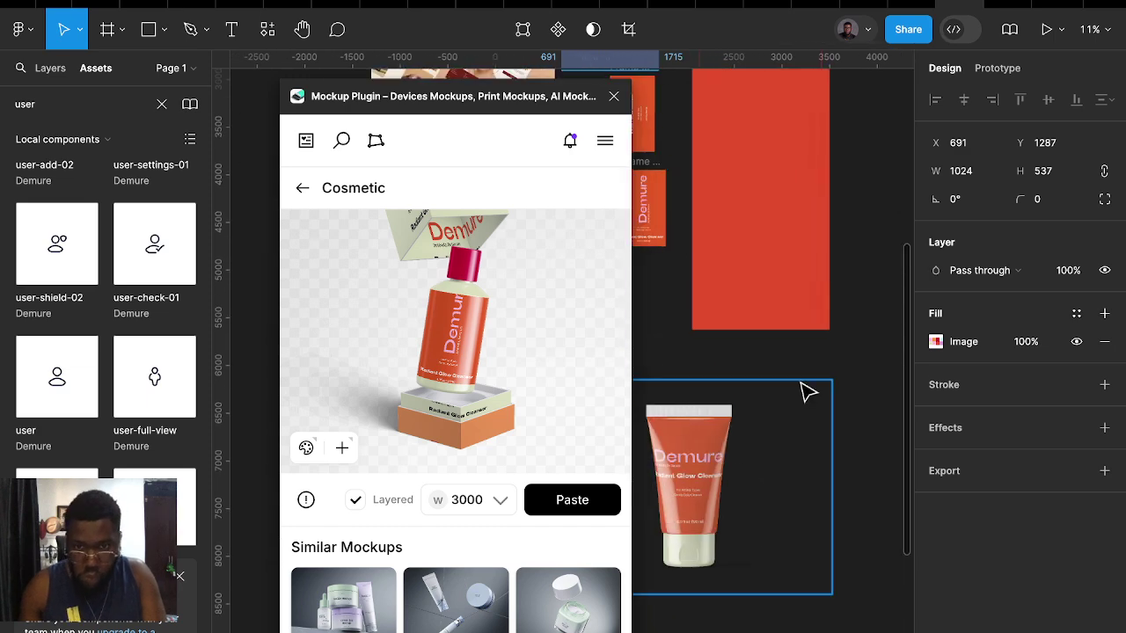
scroll(808, 391, up, 5)
scroll(792, 378, up, 5)
scroll(779, 361, left, 3)
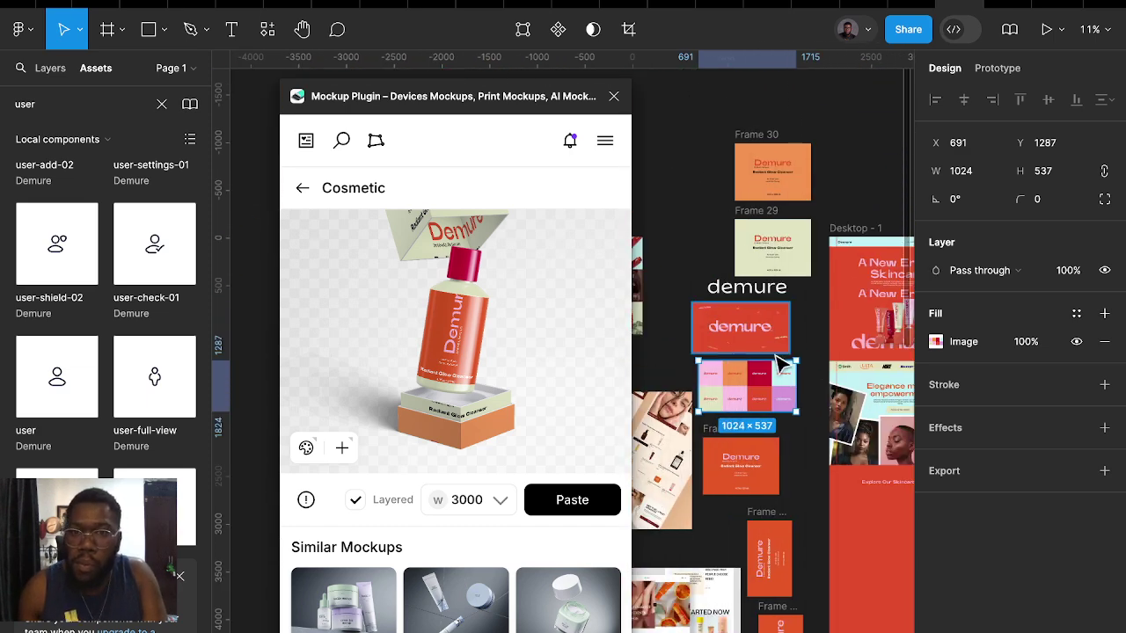
scroll(704, 277, left, 1)
scroll(703, 277, down, 1)
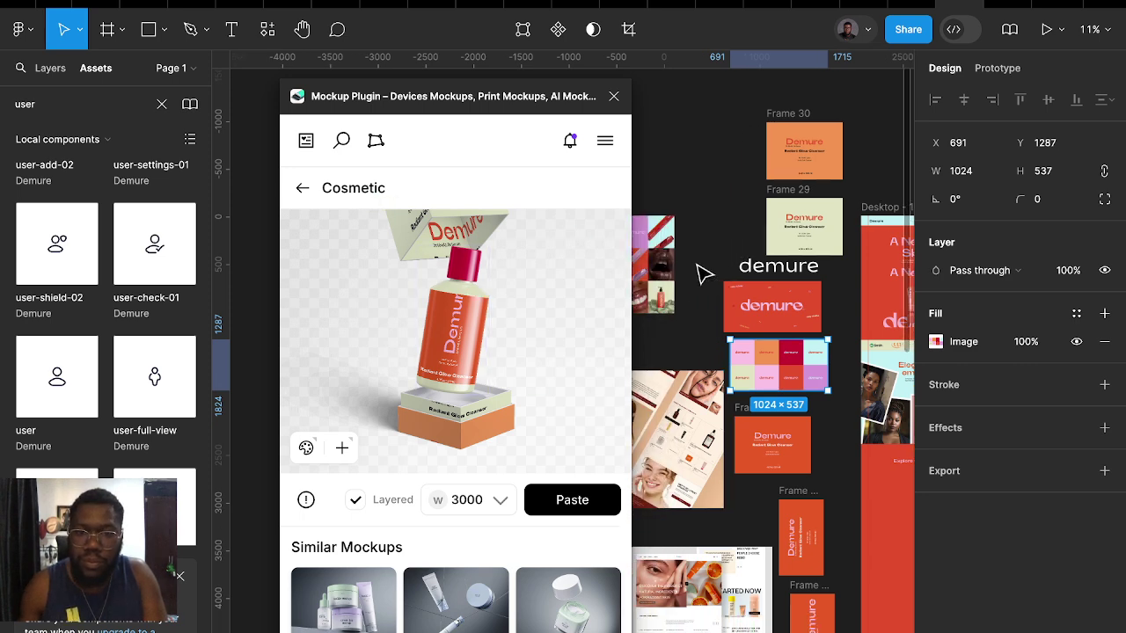
scroll(704, 272, left, 2)
scroll(708, 281, down, 1)
scroll(711, 286, left, 2)
scroll(714, 281, down, 1)
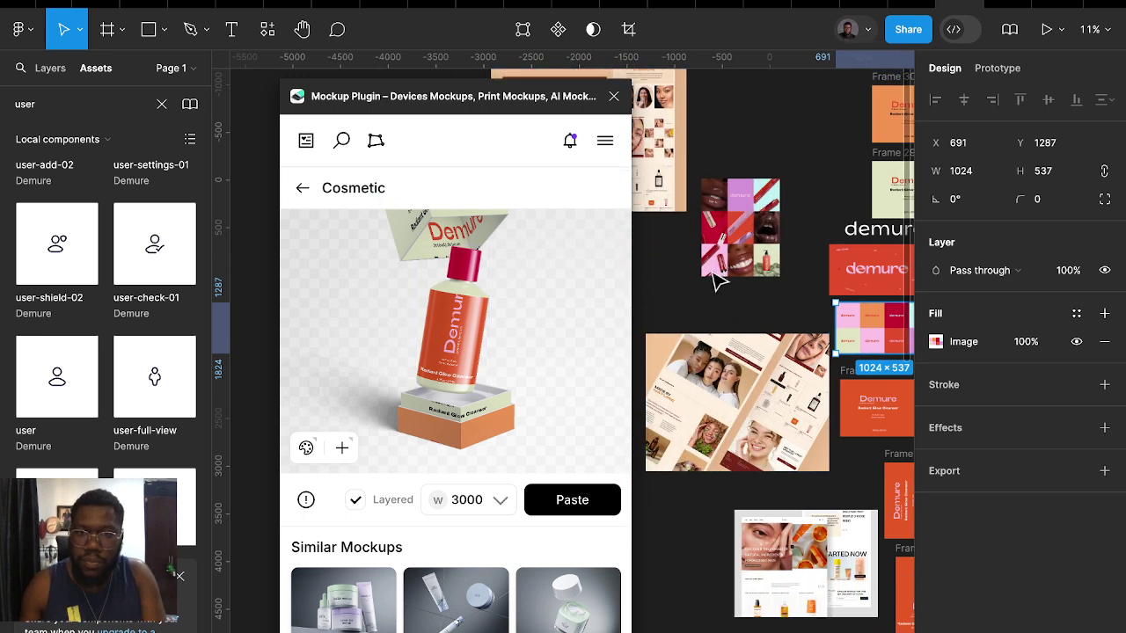
Browse the Cosmetic Tube mockups, preview the green tube, then return to the plugin home
click(304, 201)
scroll(463, 380, down, 2)
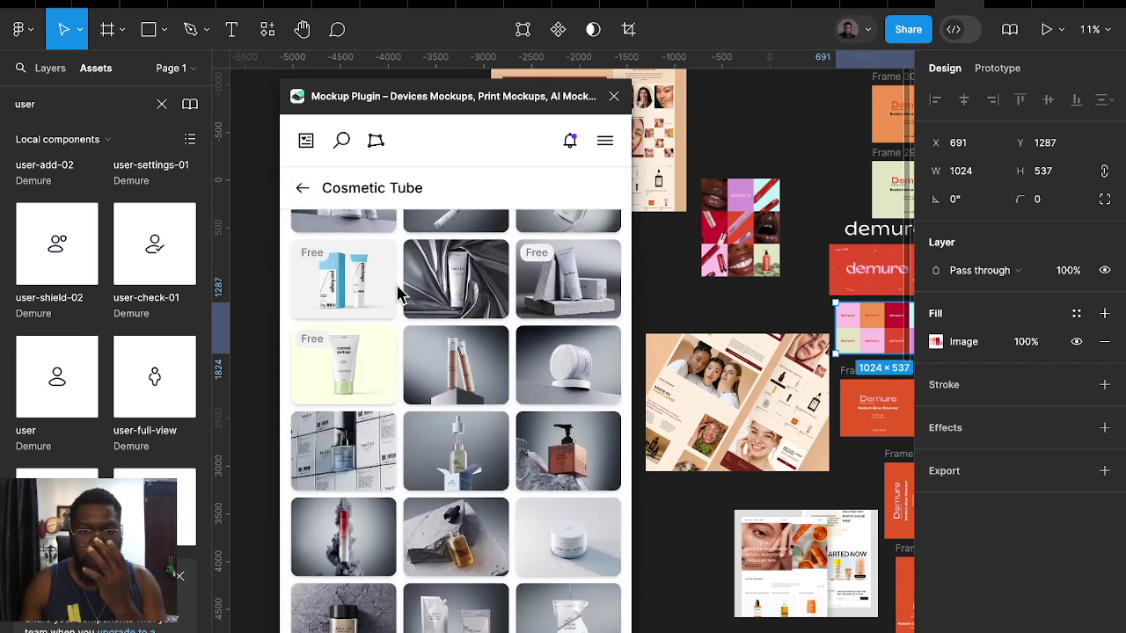
scroll(464, 380, down, 2)
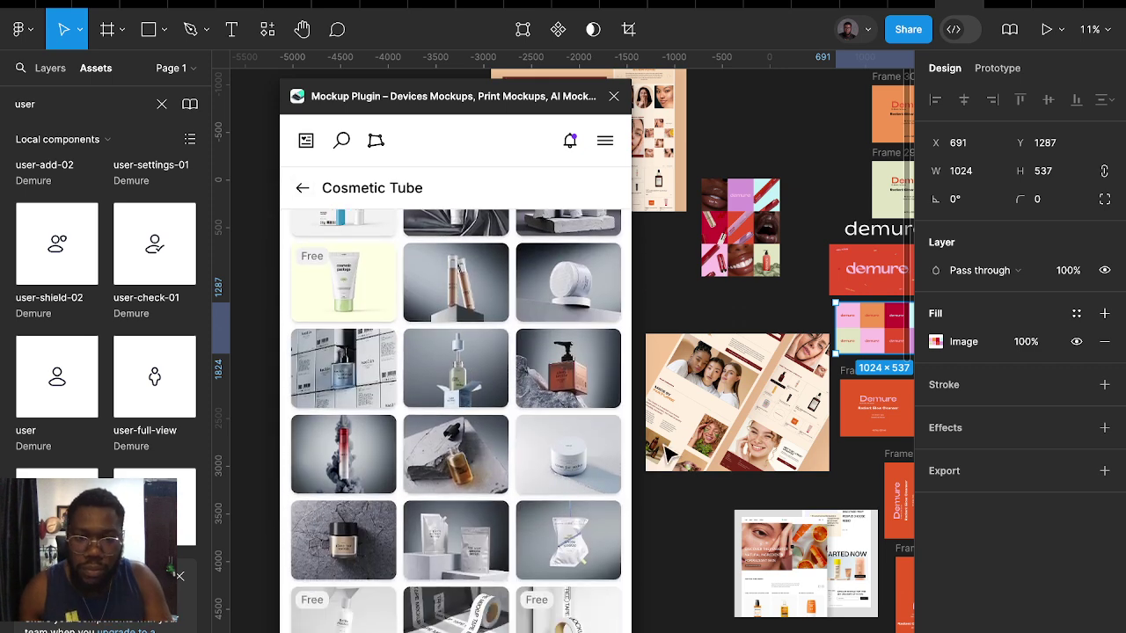
scroll(686, 431, down, 2)
scroll(681, 466, down, 2)
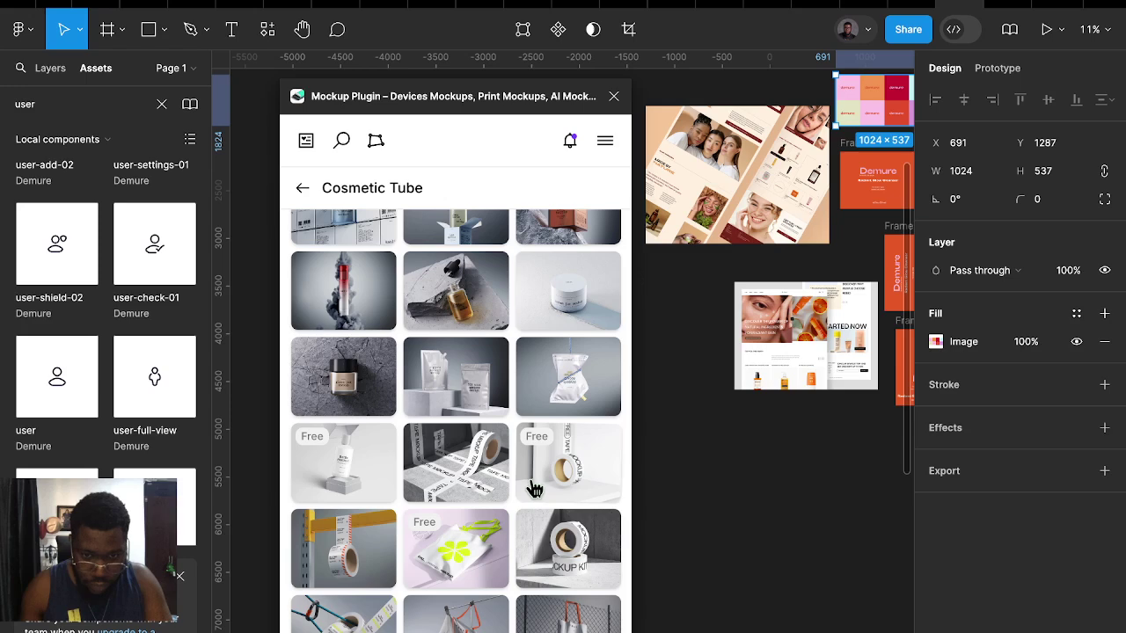
click(519, 482)
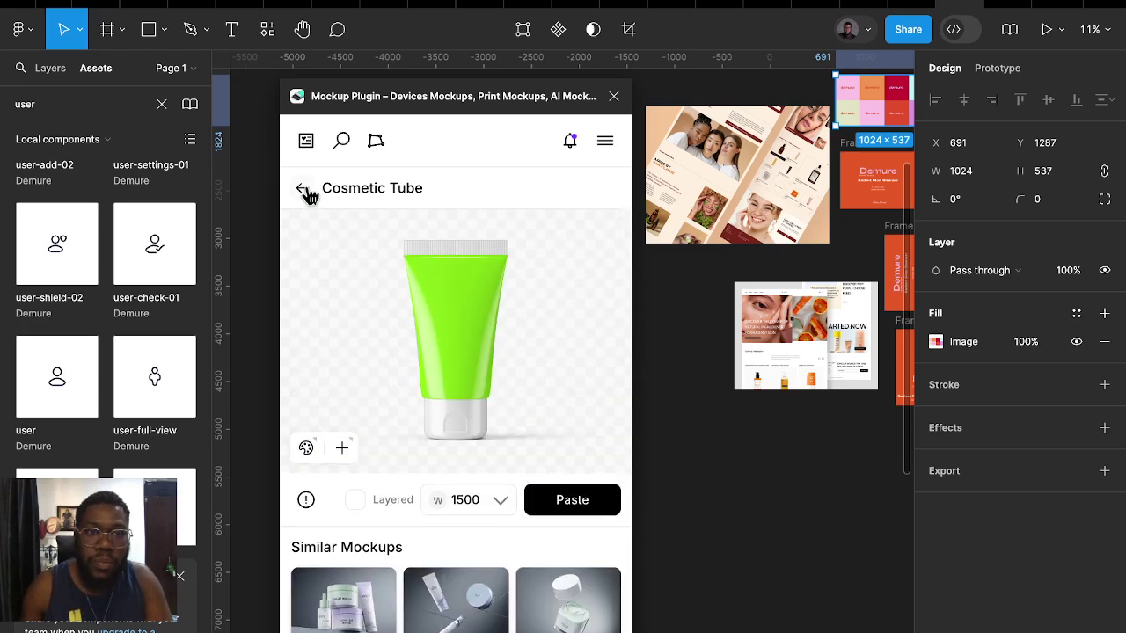
click(303, 191)
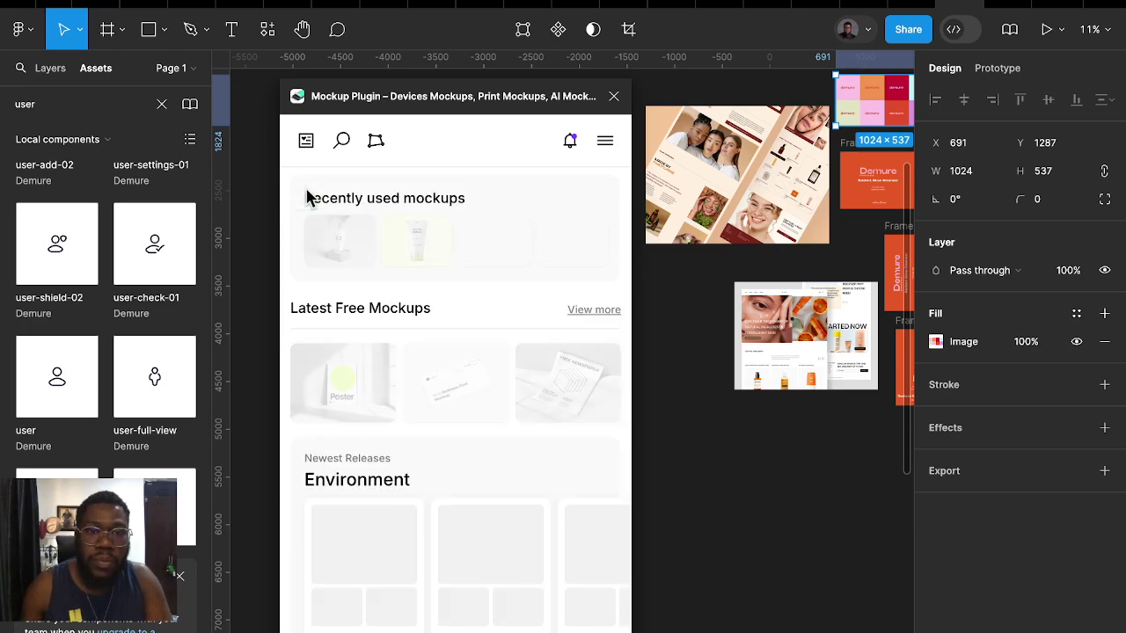
Filter the mockup search to the Cosmetics category
click(342, 148)
click(569, 244)
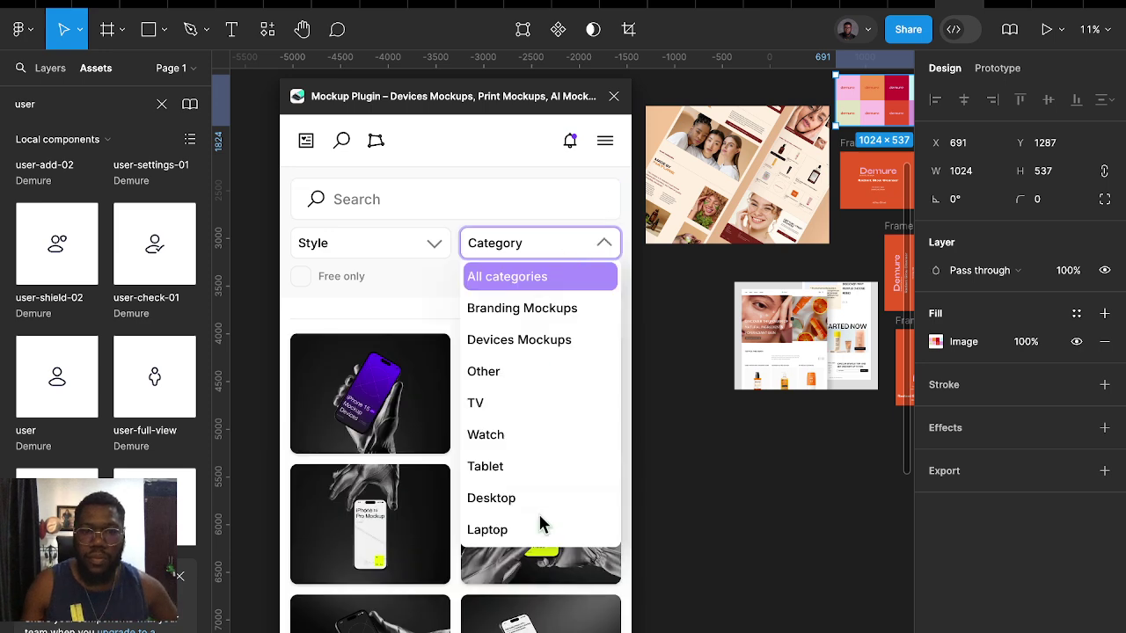
scroll(528, 505, down, 3)
click(510, 466)
scroll(527, 501, down, 3)
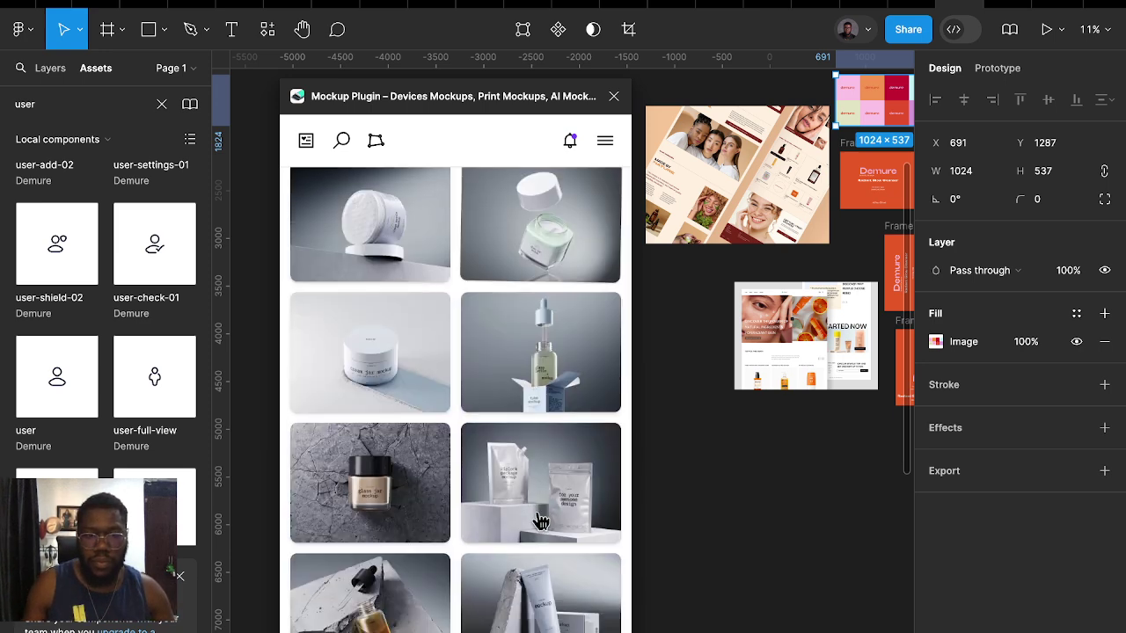
scroll(540, 522, down, 3)
scroll(539, 520, down, 2)
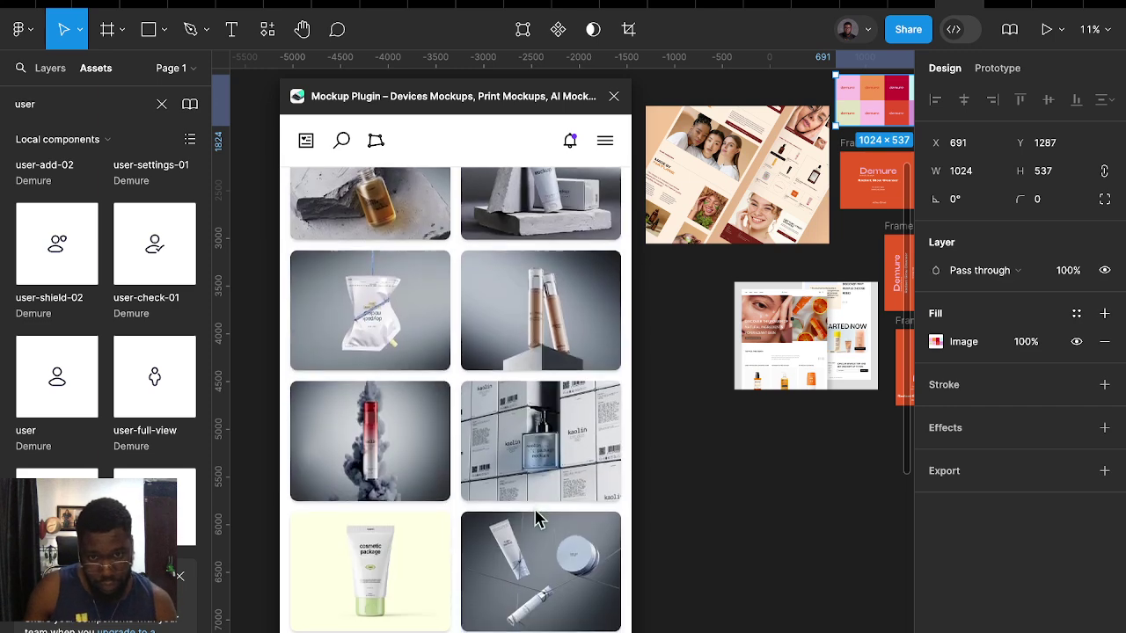
scroll(540, 520, down, 2)
scroll(543, 514, down, 1)
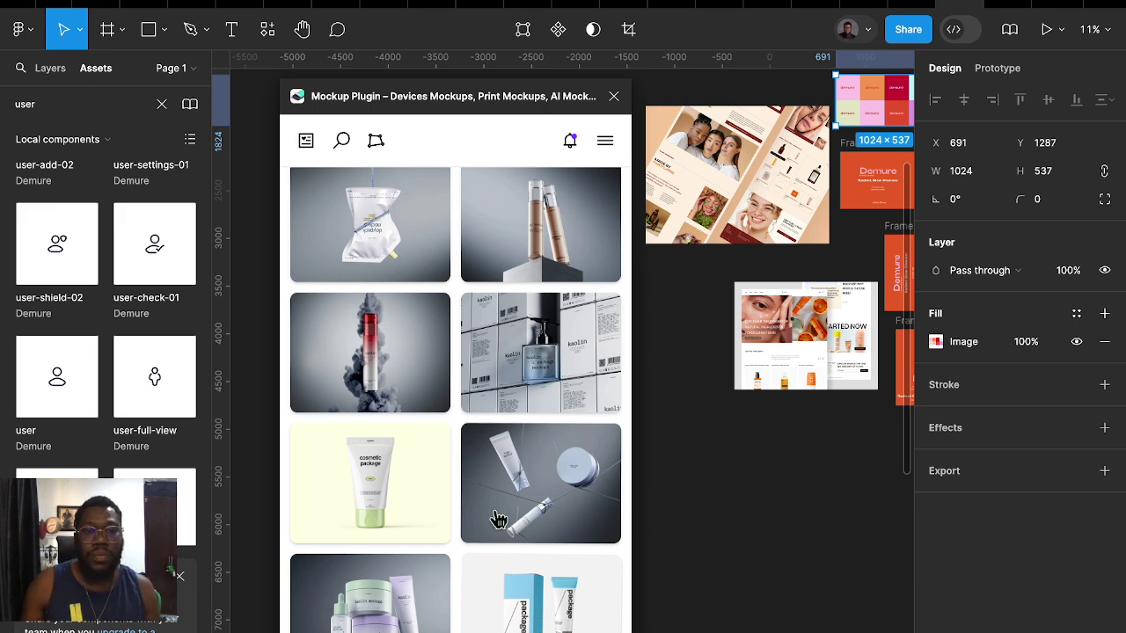
Scroll the Cosmetics results and open the Cosmetic Box and Tube mockup
scroll(498, 472, up, 2)
scroll(498, 472, up, 4)
scroll(497, 472, up, 1)
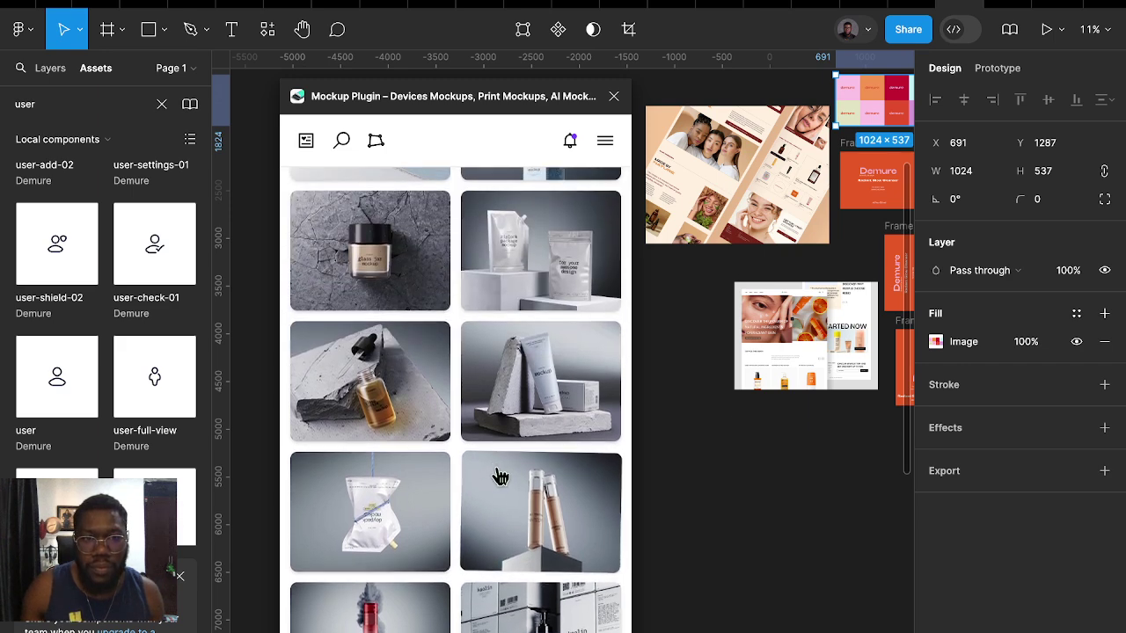
scroll(500, 477, up, 1)
scroll(502, 481, up, 3)
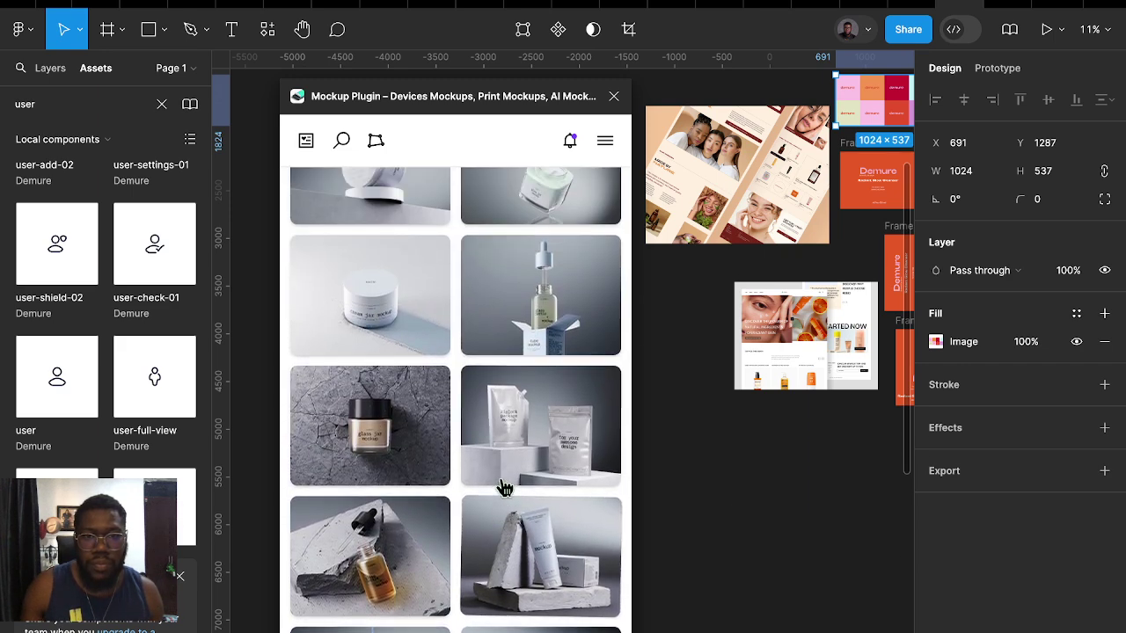
scroll(509, 496, up, 3)
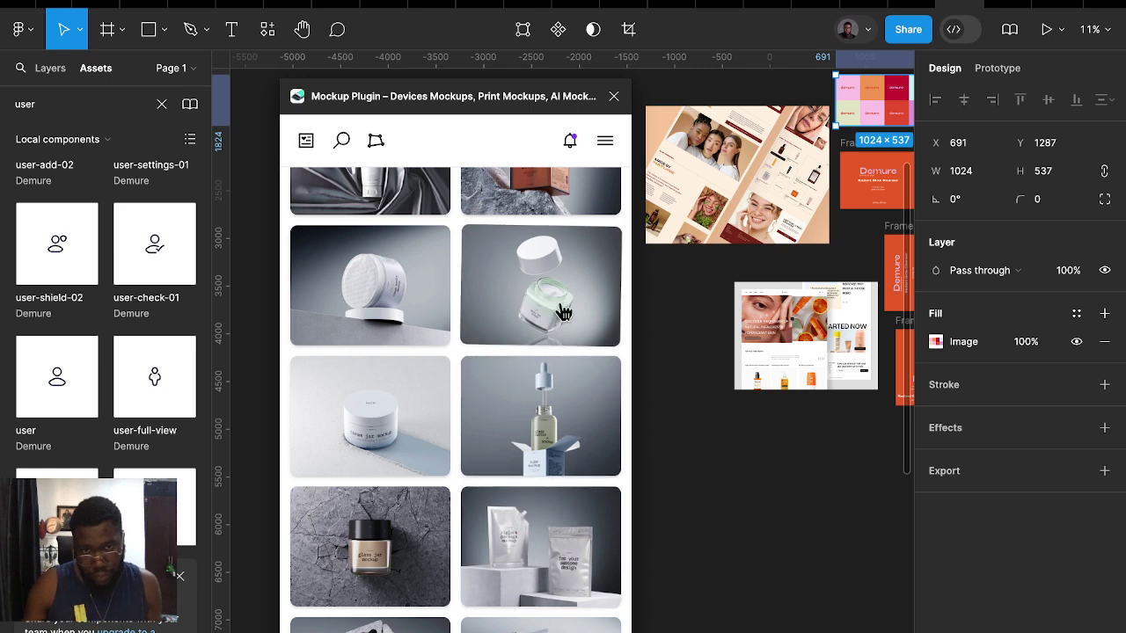
scroll(563, 362, up, 2)
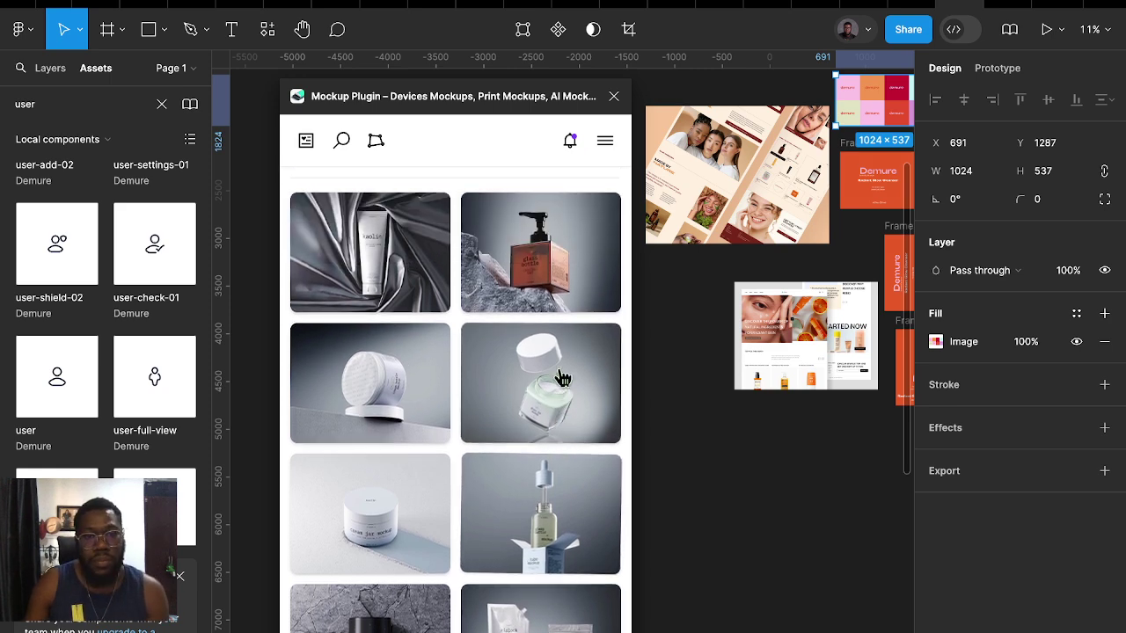
scroll(567, 396, up, 2)
scroll(567, 428, down, 3)
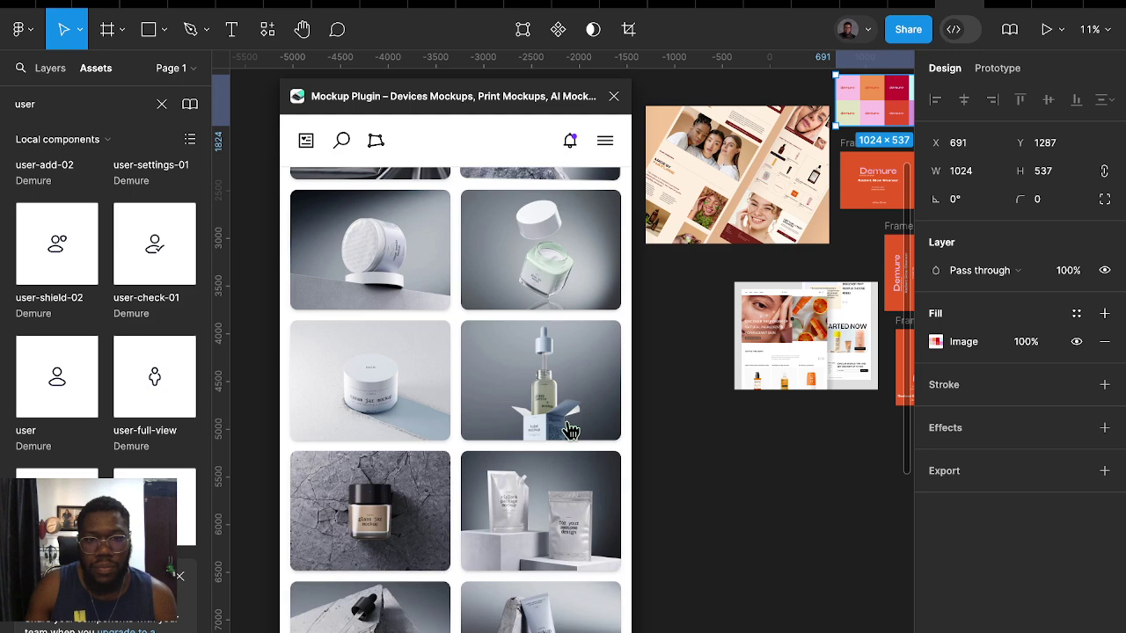
scroll(567, 428, down, 3)
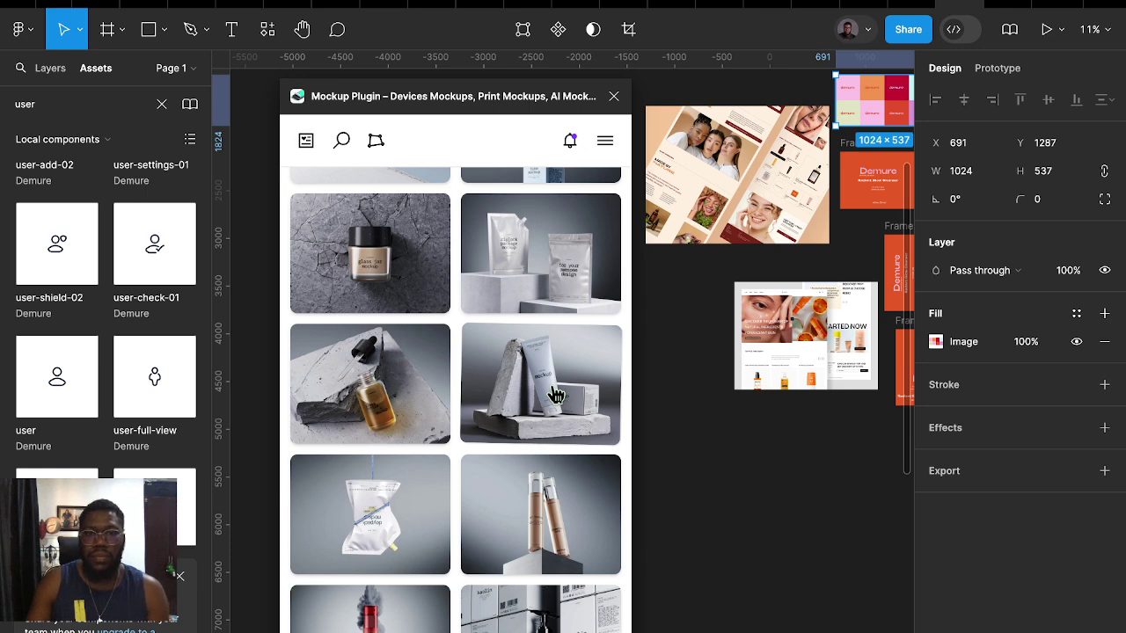
scroll(554, 493, down, 2)
scroll(554, 518, down, 1)
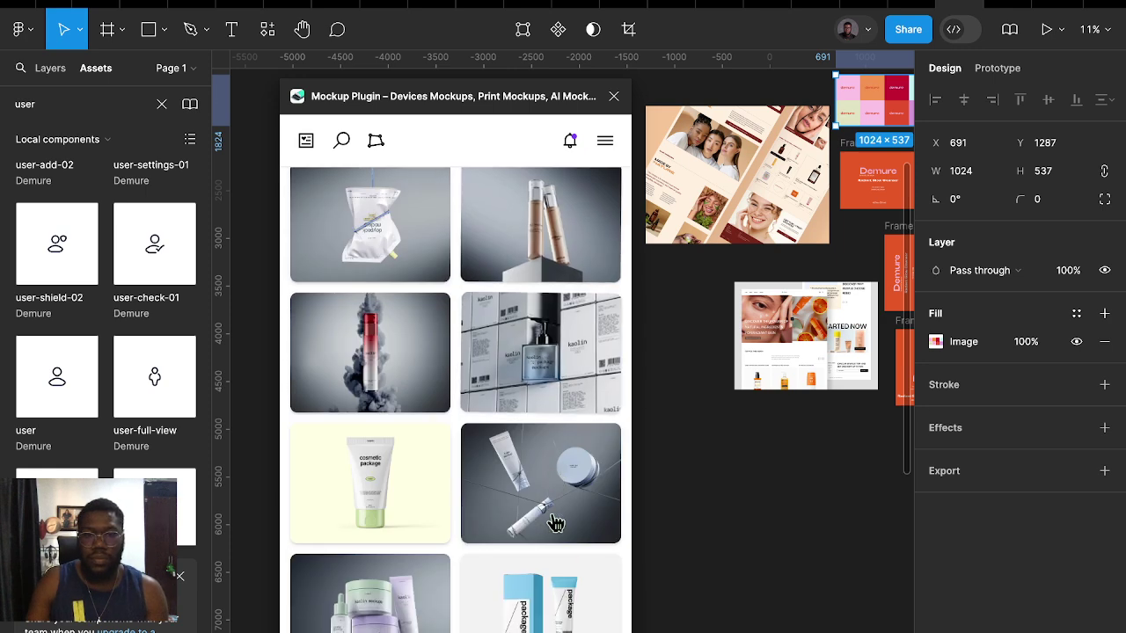
click(541, 615)
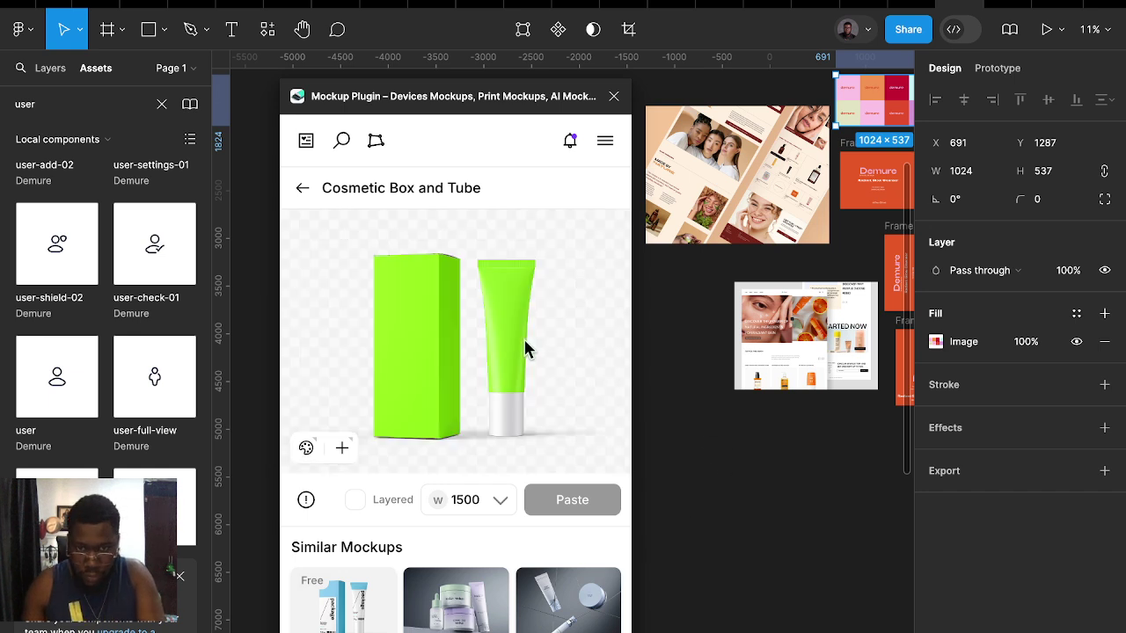
Use the vertical orange Demure label frame as the design and Alt-drag a copy below it
click(505, 339)
scroll(805, 327, right, 3)
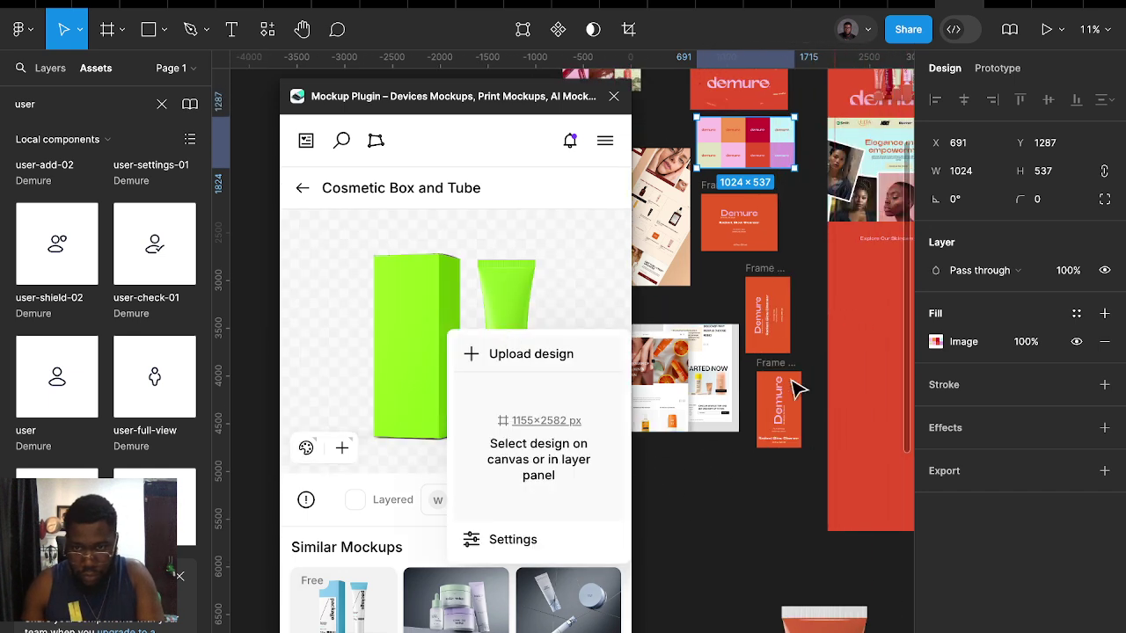
click(774, 369)
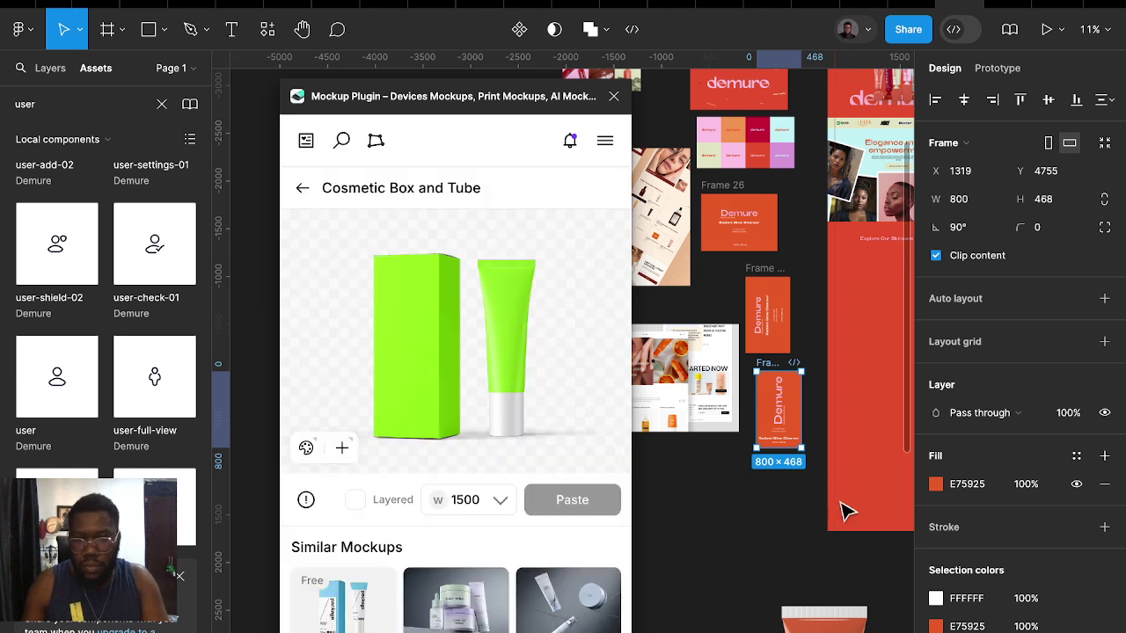
scroll(769, 378, up, 1)
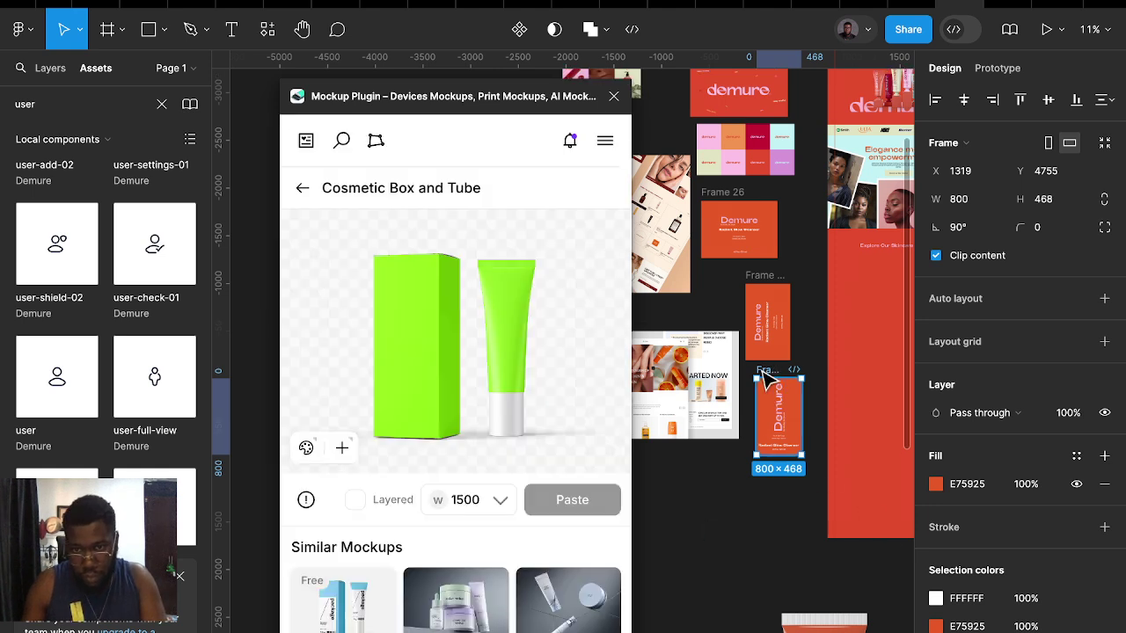
drag(766, 378, 704, 515)
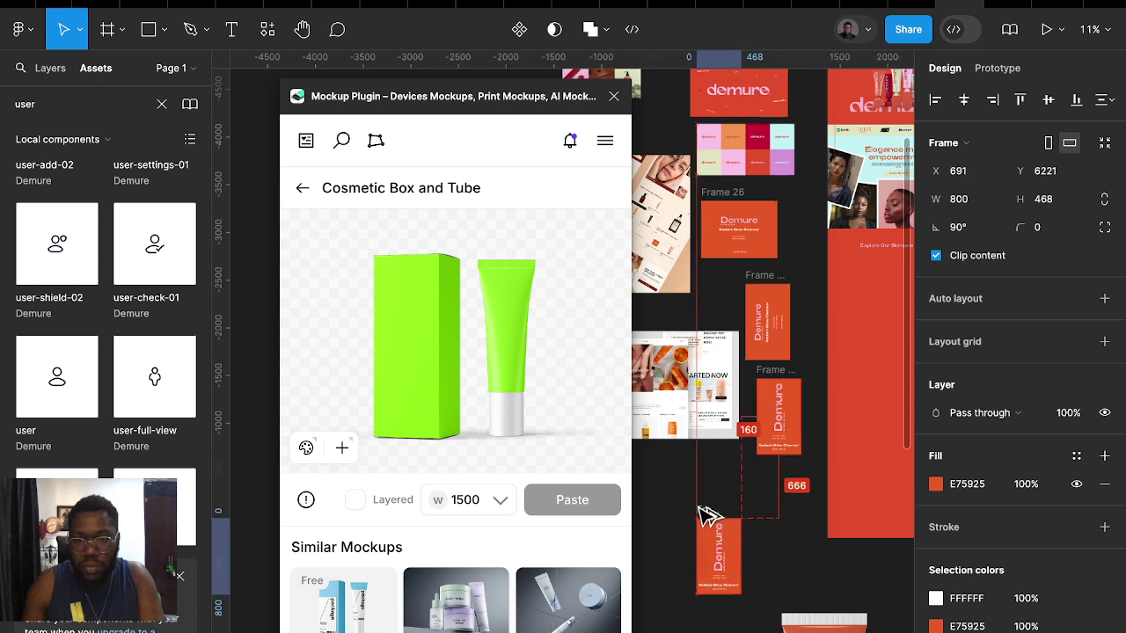
Try a sampled light orange fill on the copied label and recolour its pink to near-black
click(934, 484)
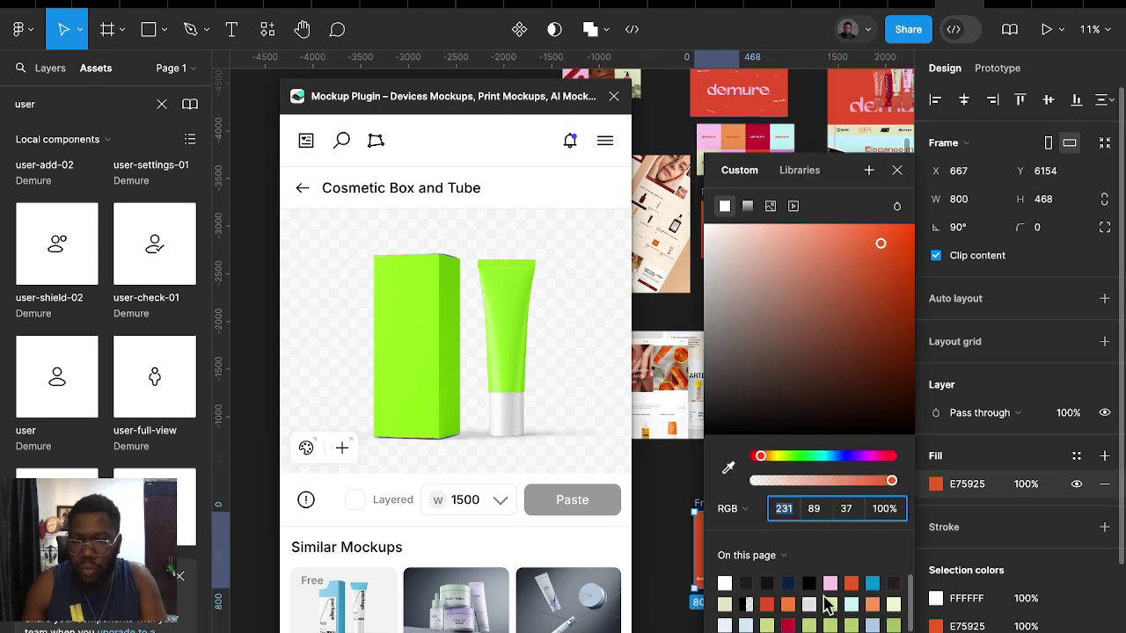
click(729, 470)
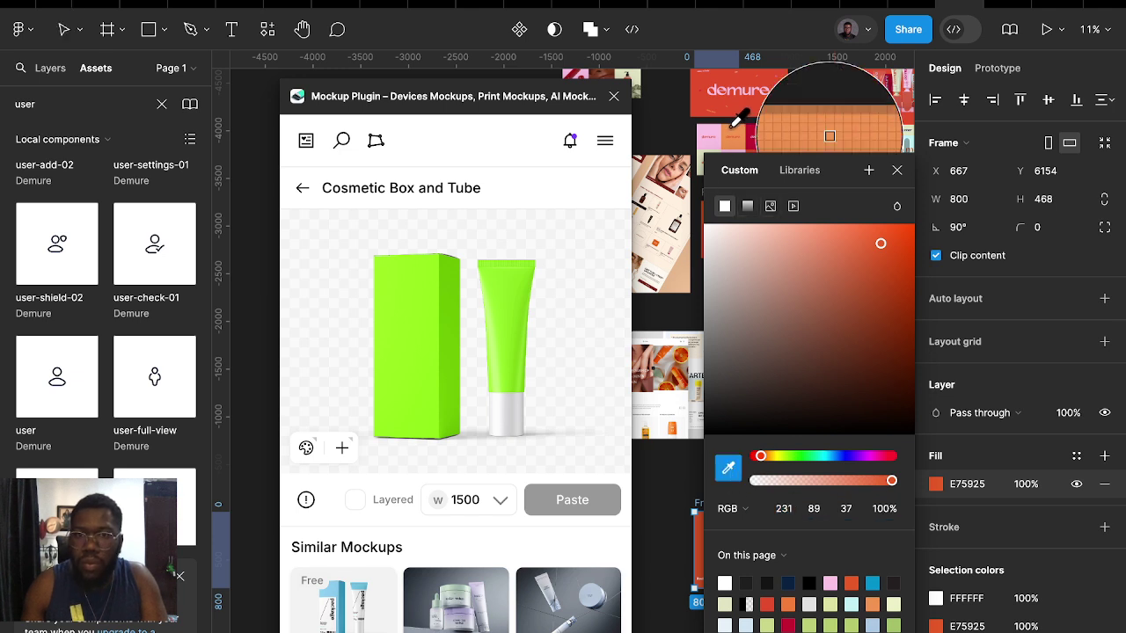
click(829, 114)
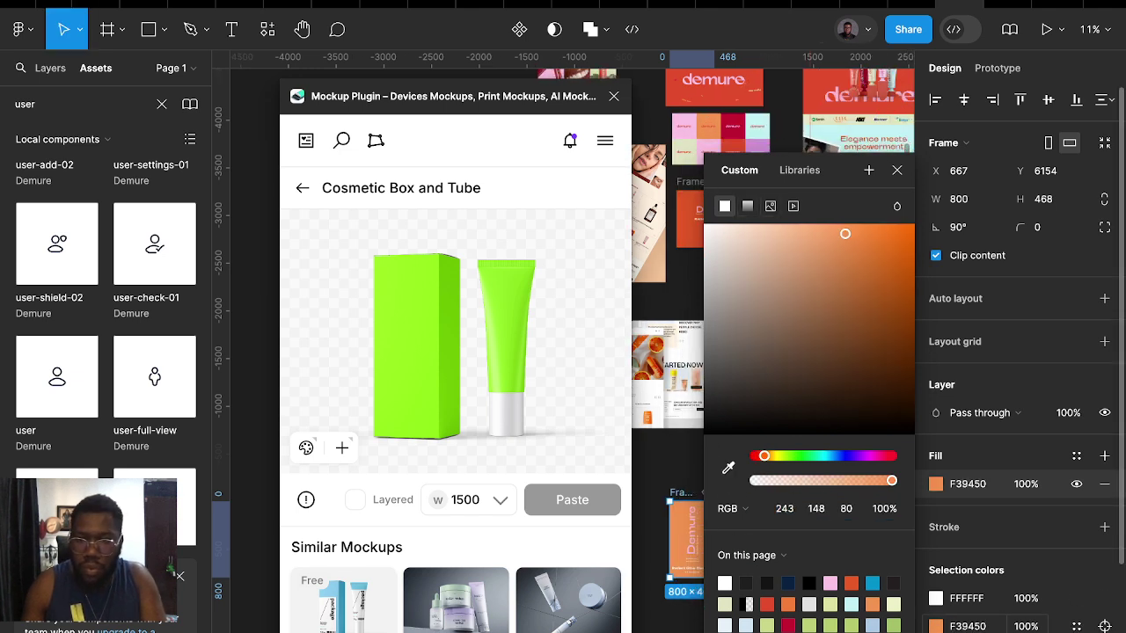
scroll(935, 615, down, 2)
click(936, 622)
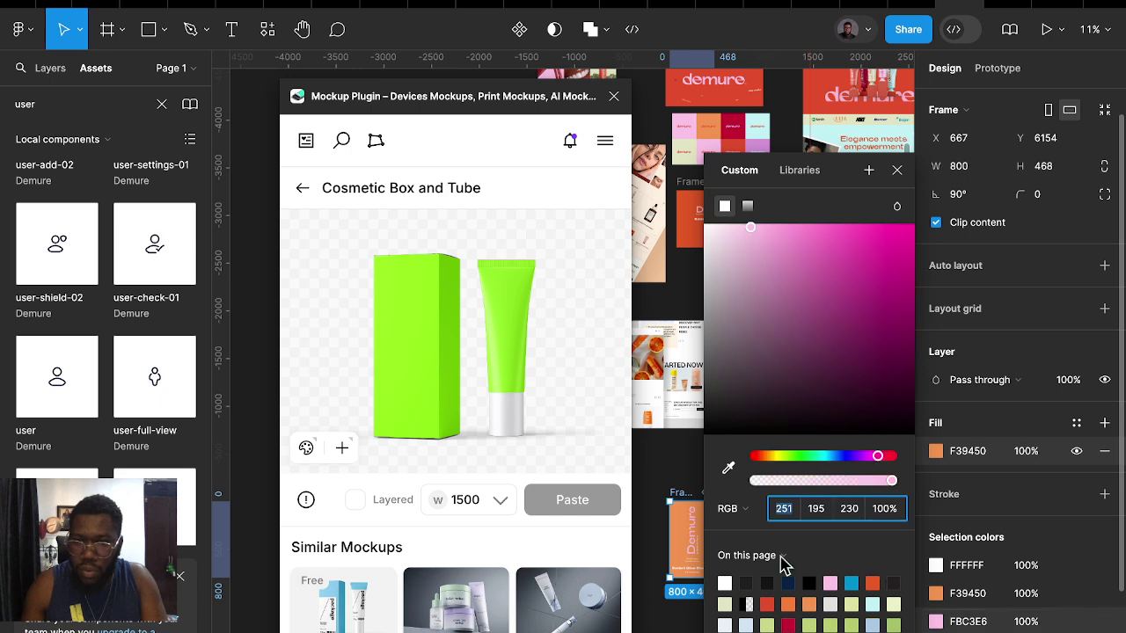
mouse_move(808, 603)
click(724, 582)
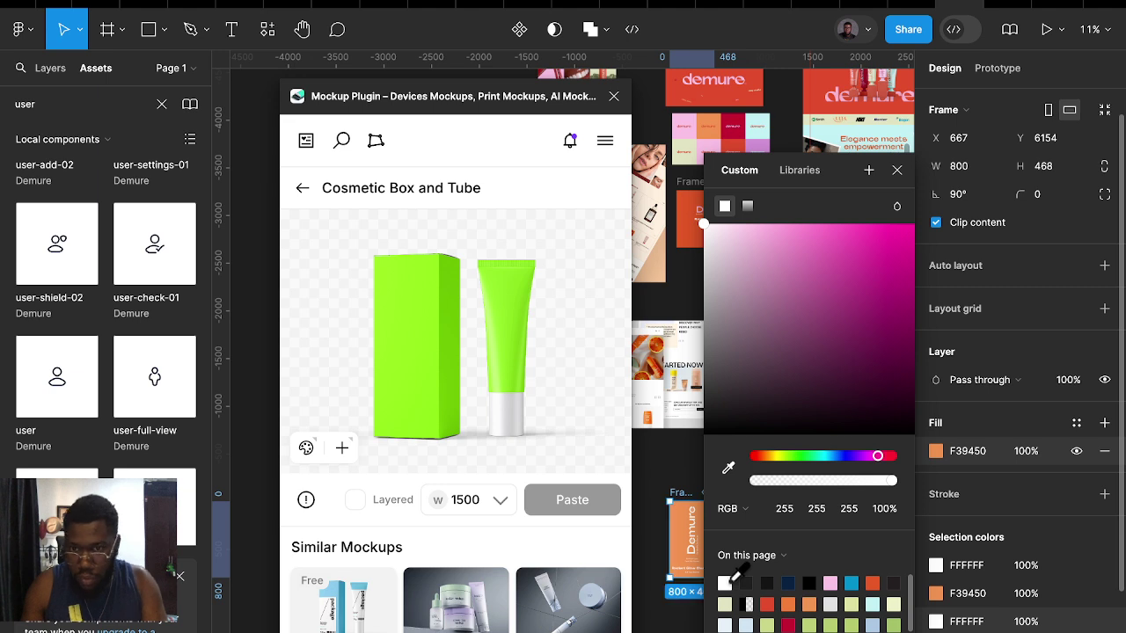
drag(738, 397, 712, 420)
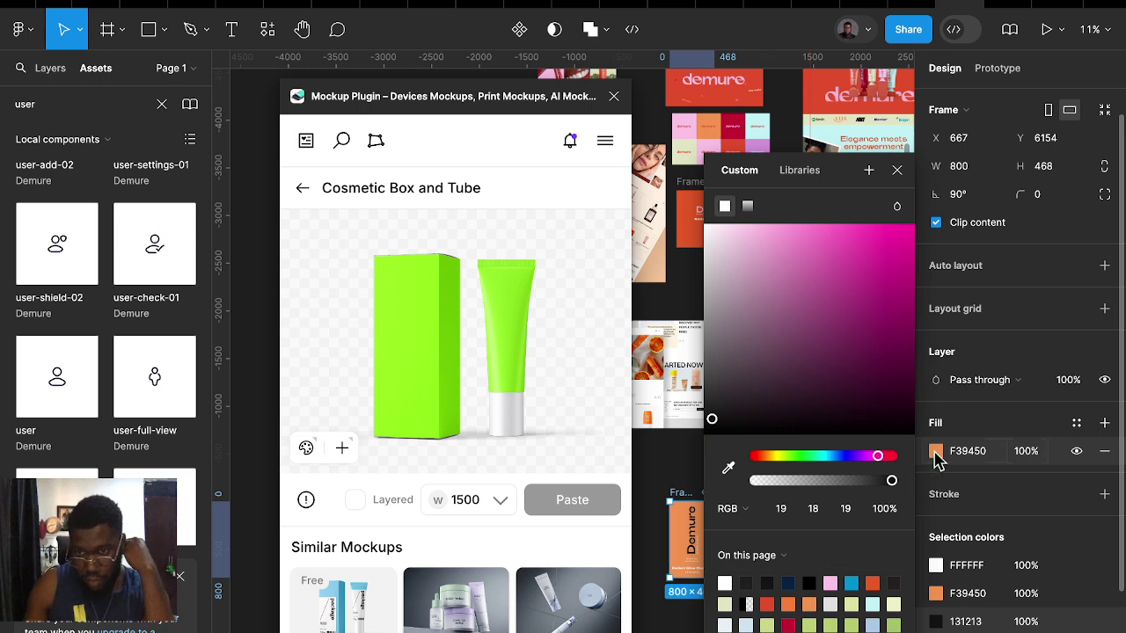
Give the label a pale blue C2F2F6 fill and recolour its white to E75925
click(935, 452)
click(728, 468)
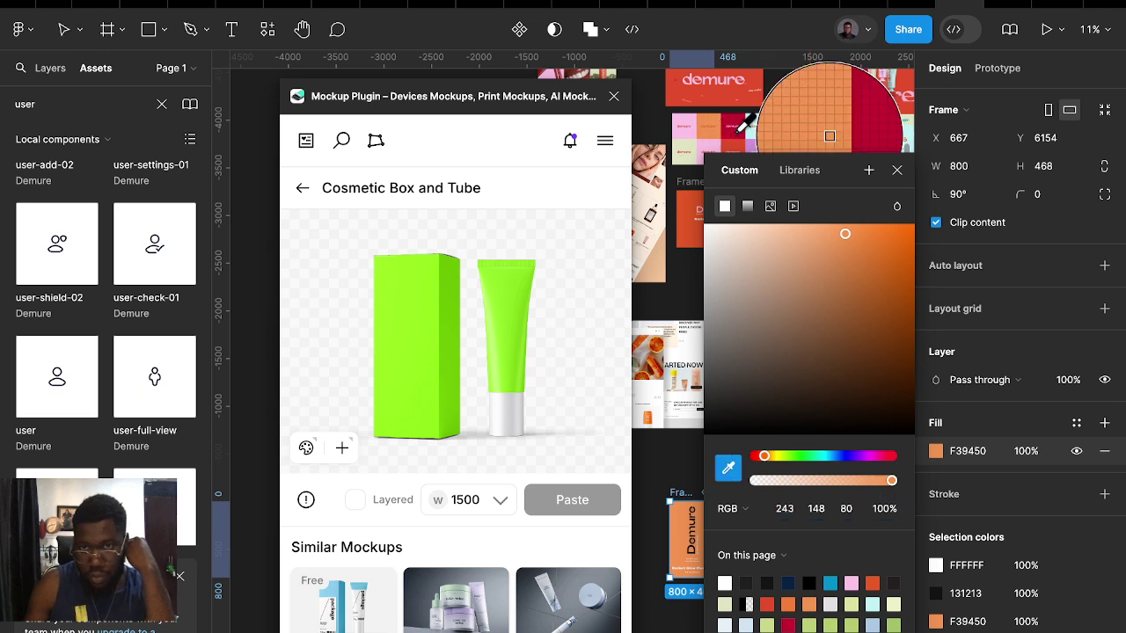
click(858, 132)
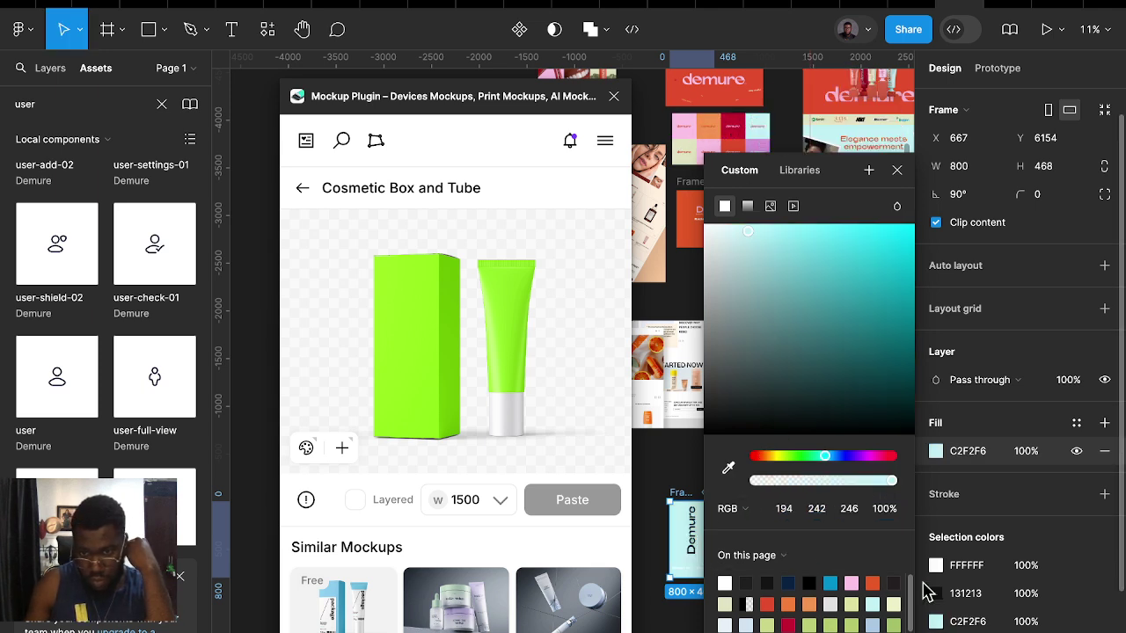
click(935, 565)
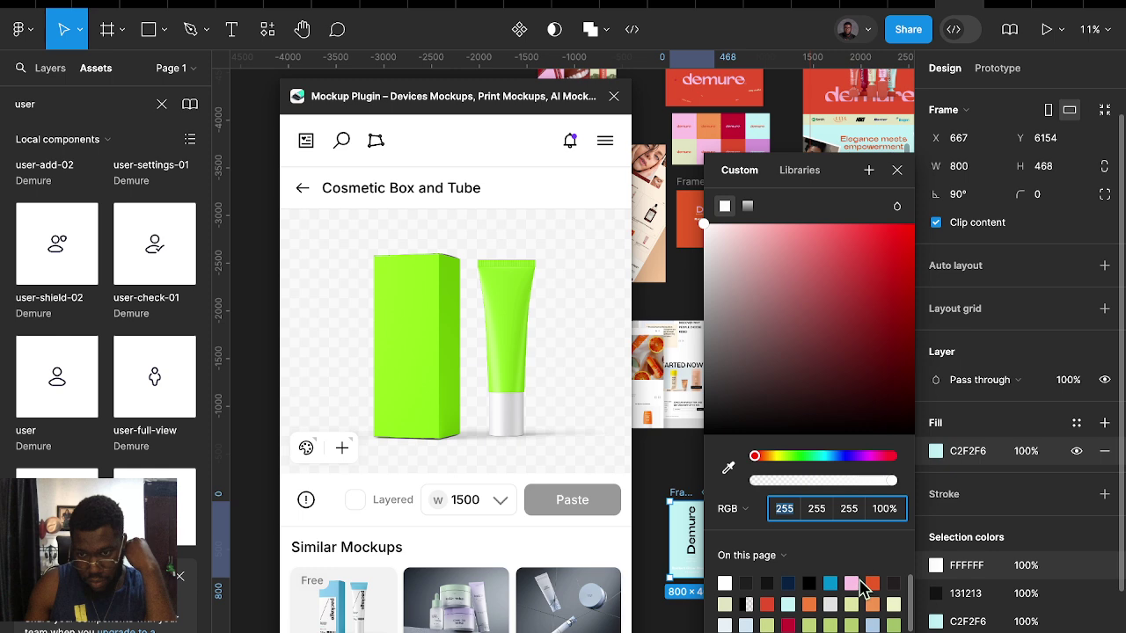
click(873, 580)
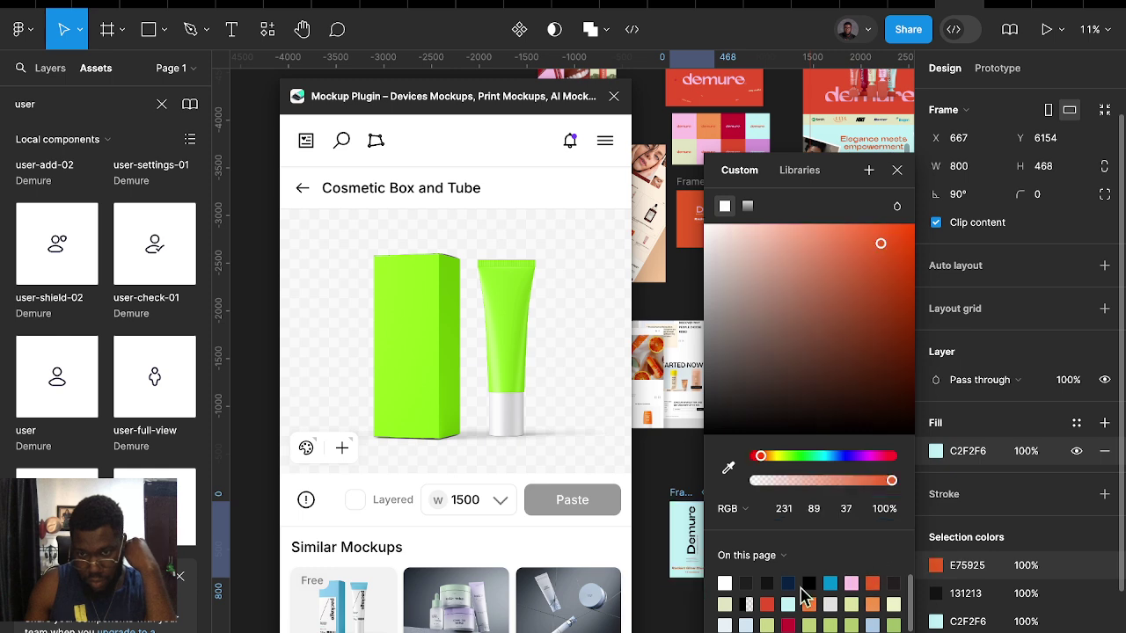
mouse_move(967, 594)
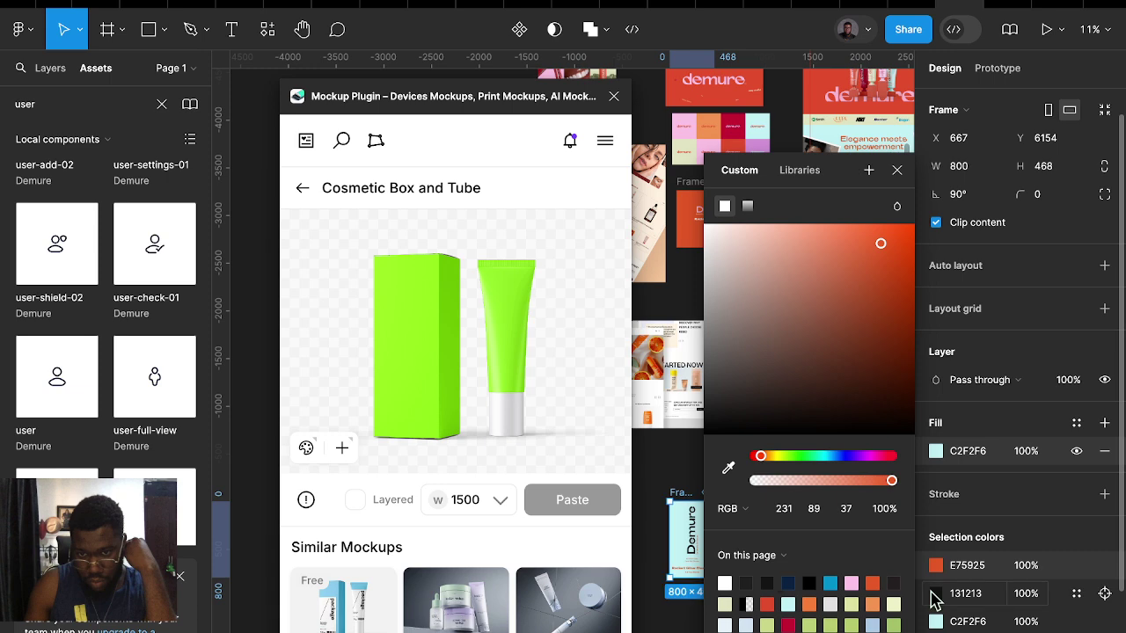
click(677, 486)
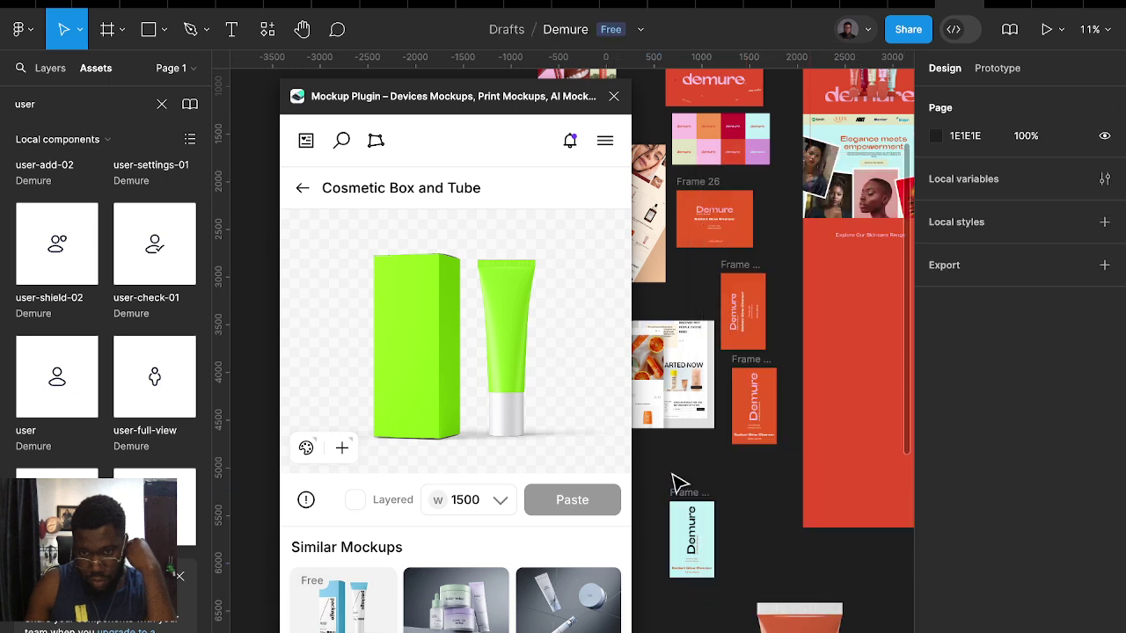
Assign the pale blue Demure label frame as the tube's design in the mockup
click(506, 348)
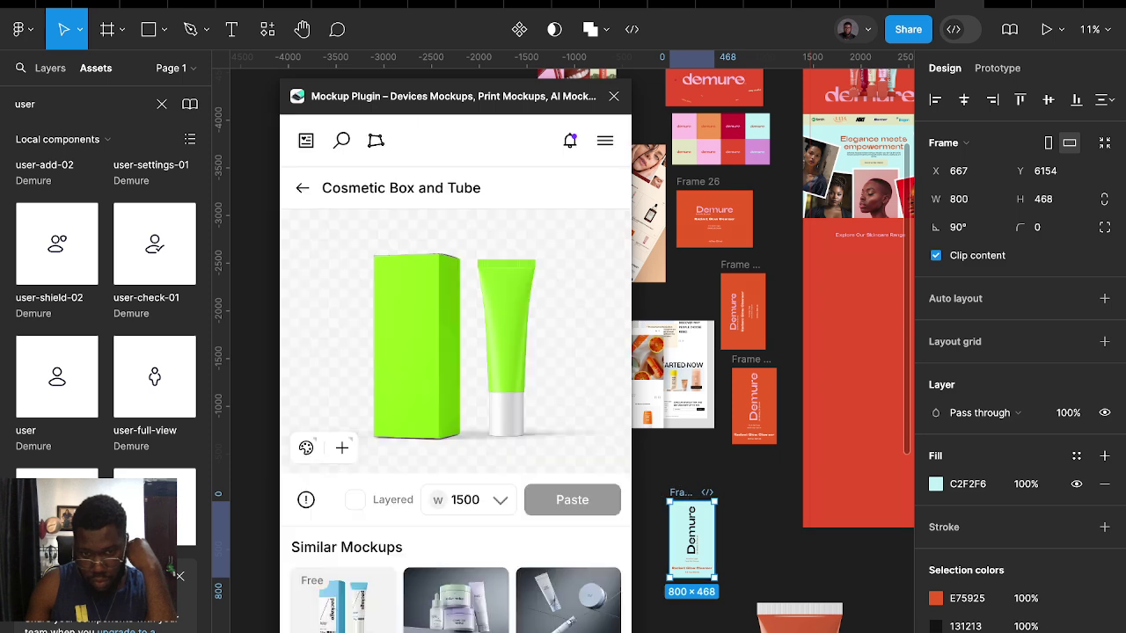
click(719, 476)
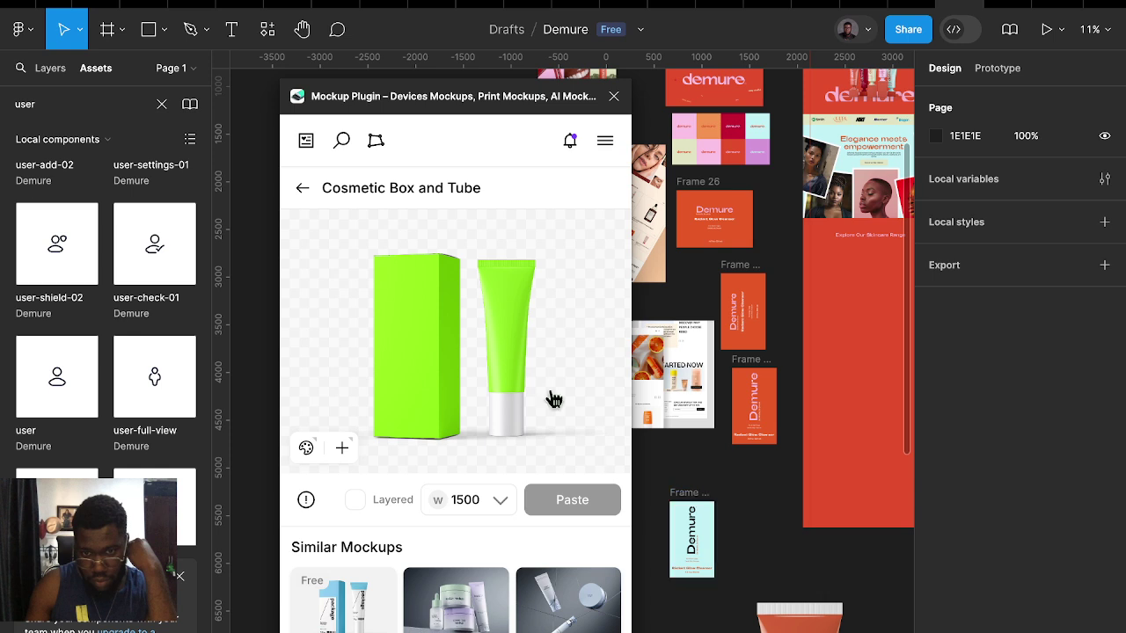
click(508, 348)
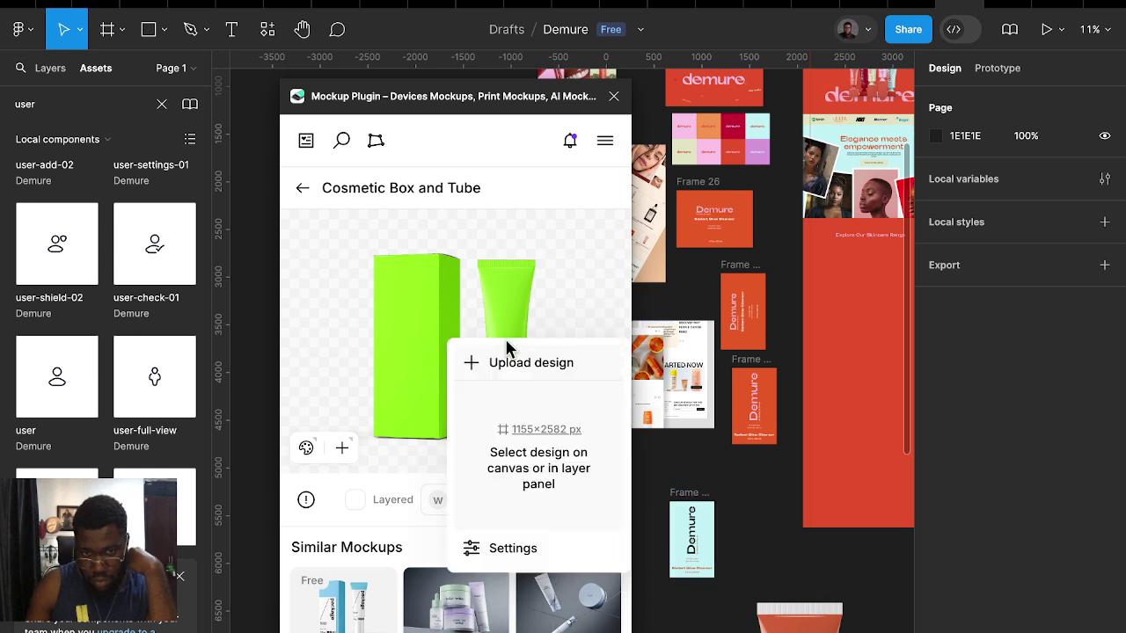
click(686, 510)
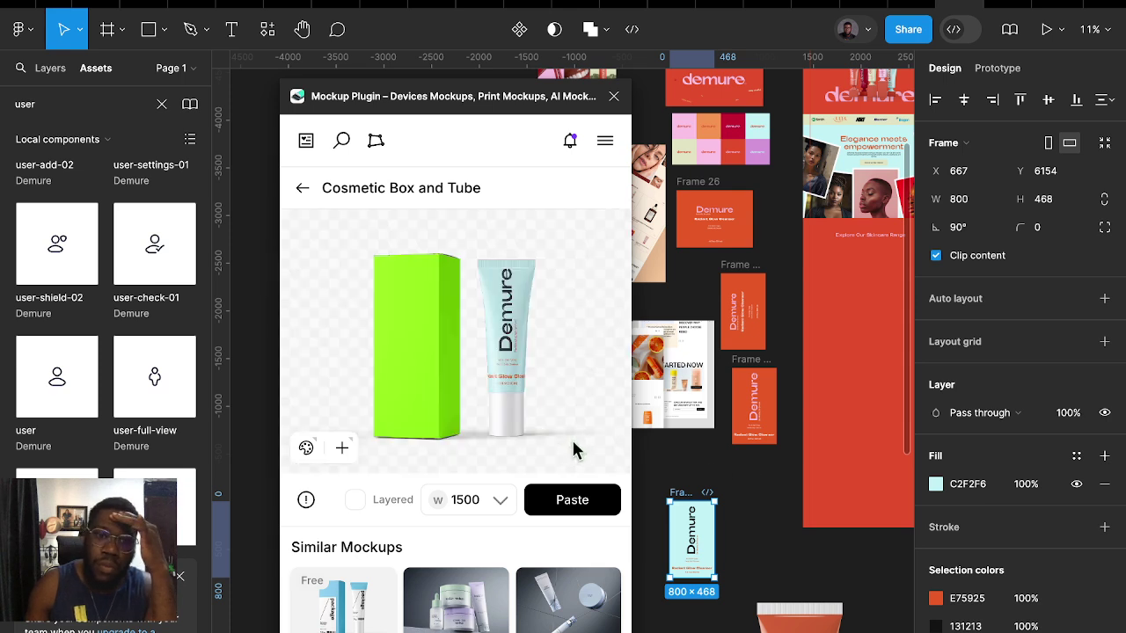
click(305, 451)
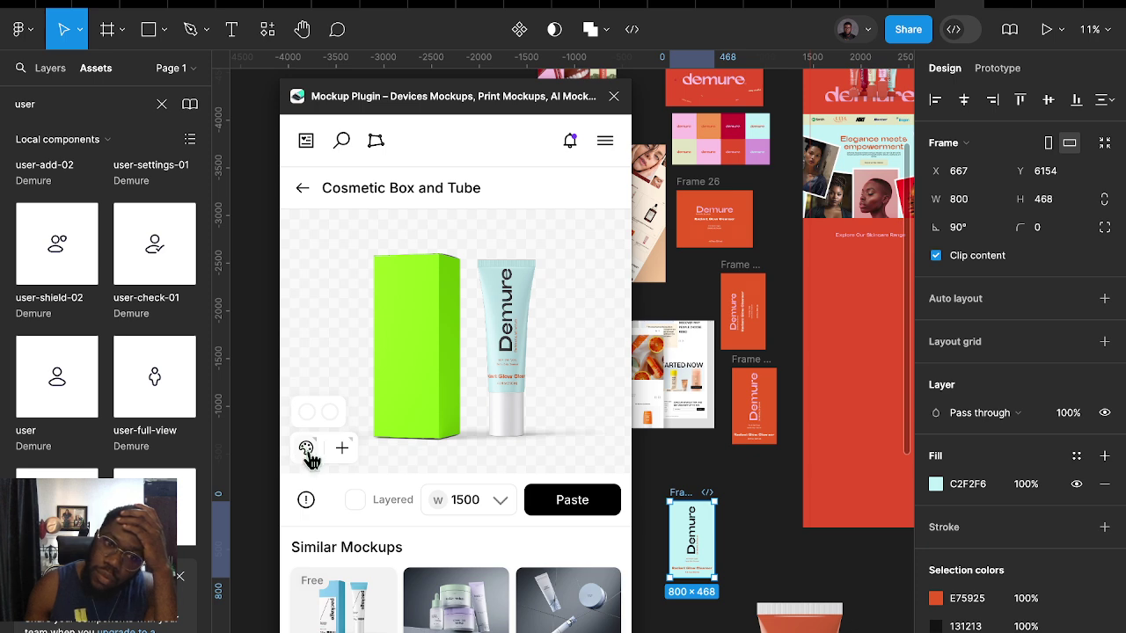
Set the tube's cap colour to crimson and the output width to 3000
click(306, 450)
click(307, 450)
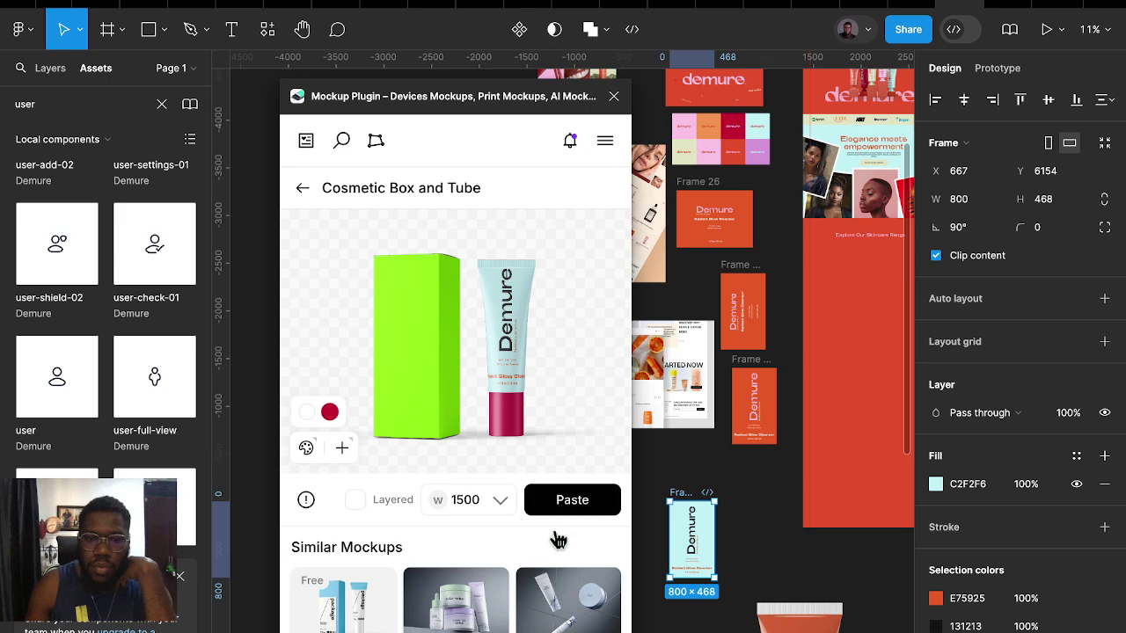
mouse_move(355, 499)
click(436, 500)
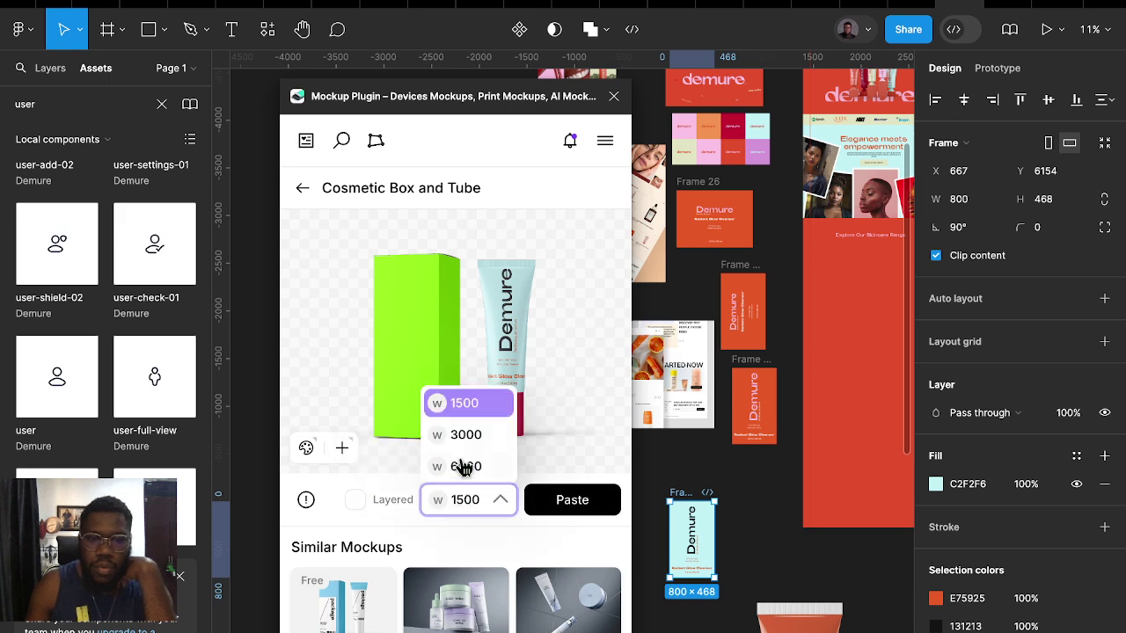
click(465, 433)
scroll(748, 537, down, 3)
scroll(753, 518, down, 4)
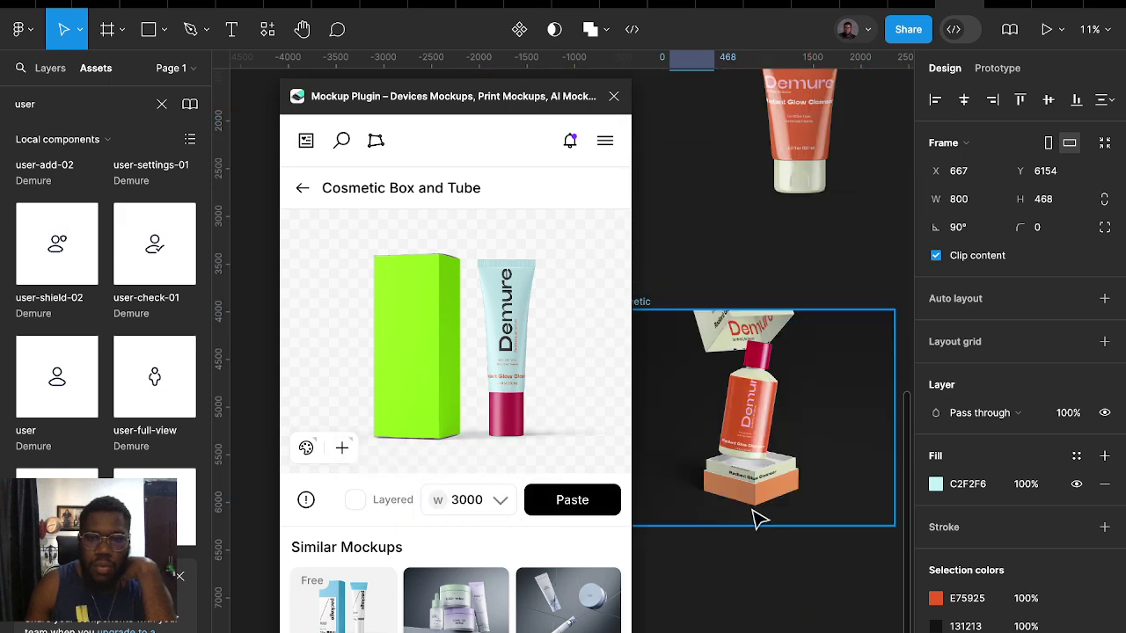
scroll(762, 512, down, 4)
Assign a copy of the orange Demure label to the box, keeping width 3000
click(419, 348)
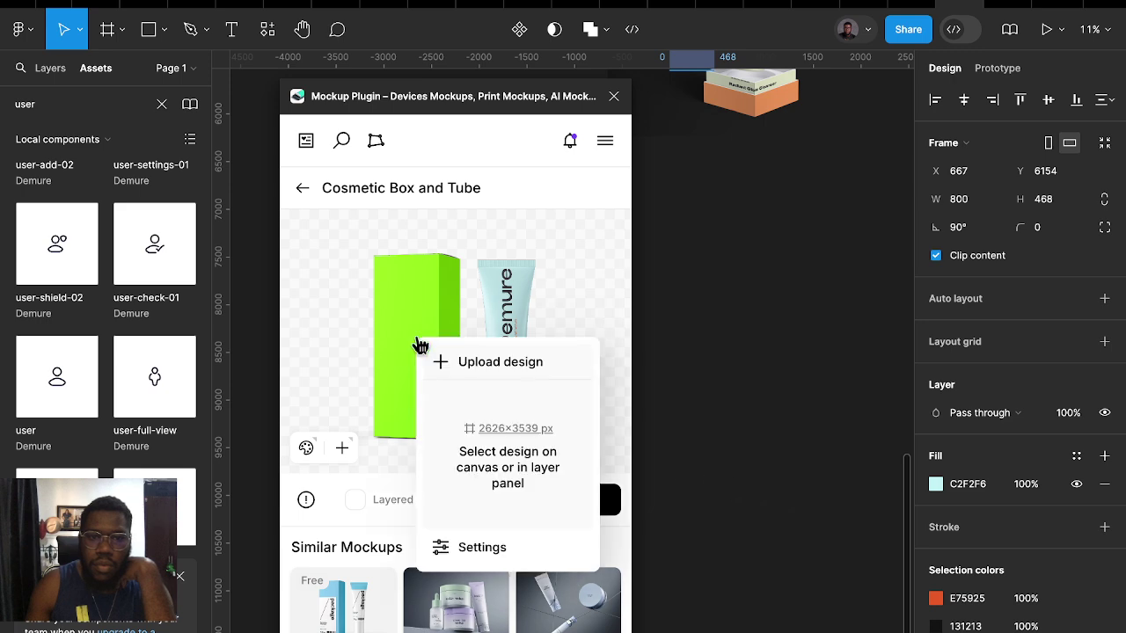
scroll(779, 289, up, 3)
scroll(782, 295, up, 3)
scroll(781, 296, up, 2)
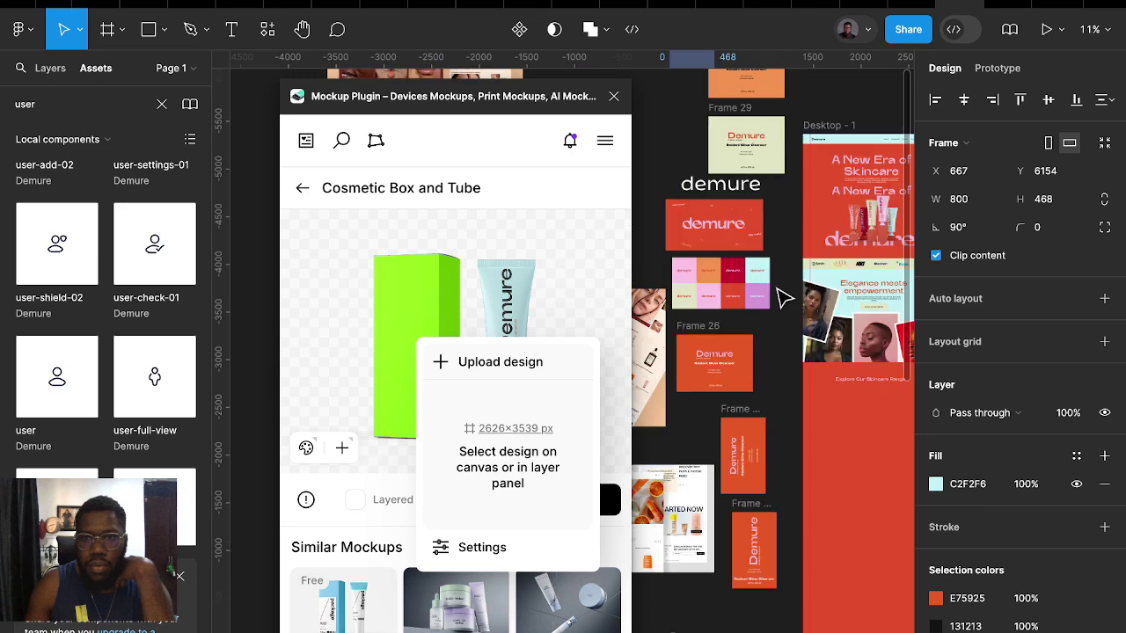
scroll(766, 322, up, 2)
scroll(762, 370, up, 1)
scroll(758, 367, up, 2)
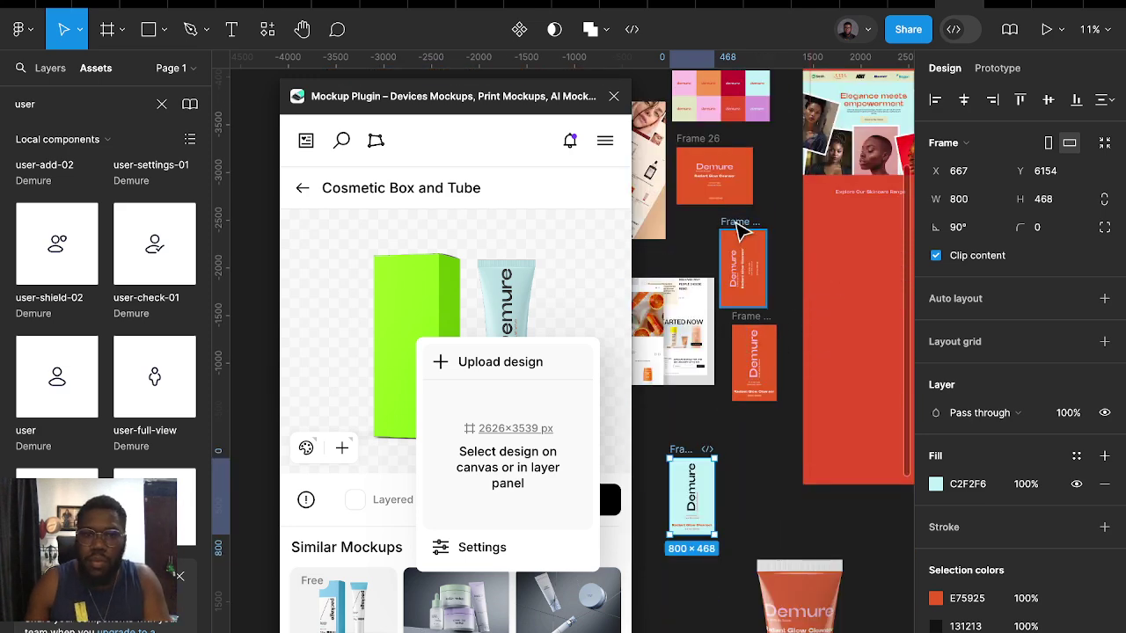
drag(742, 231, 770, 438)
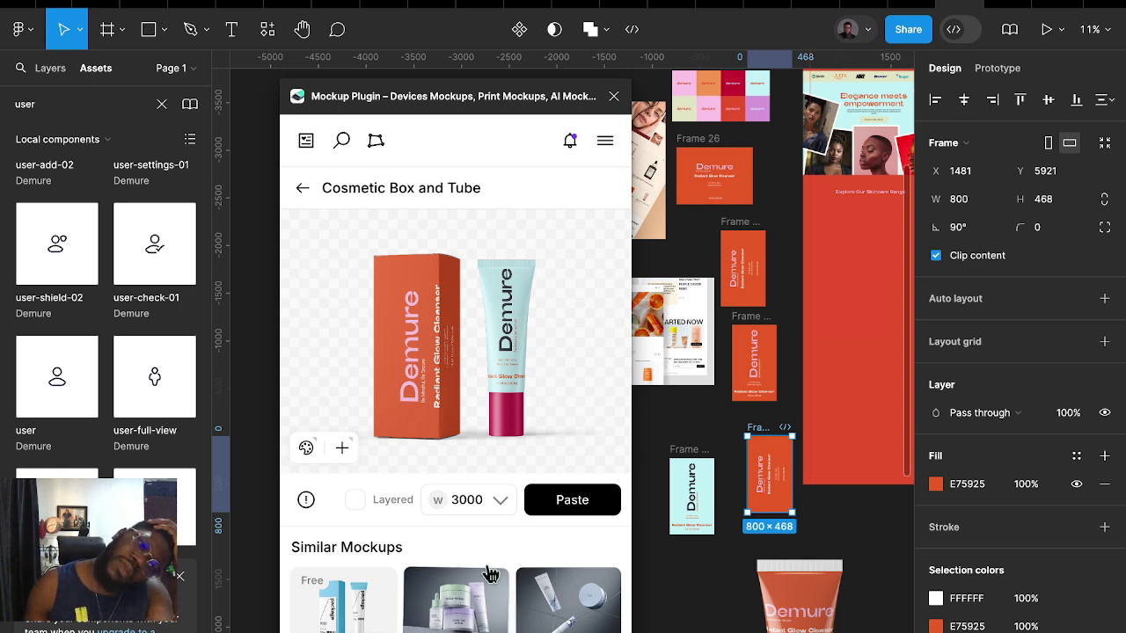
click(459, 508)
click(469, 504)
scroll(726, 540, down, 5)
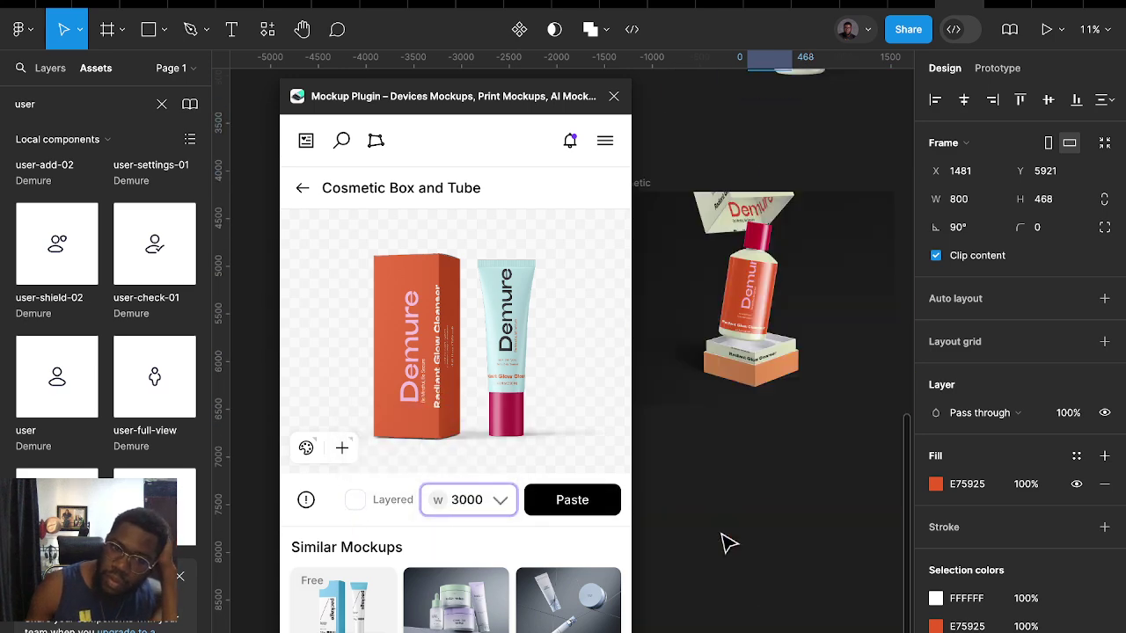
scroll(727, 540, down, 5)
Paste the mockup onto the canvas as layers and close the Mockup Plugin
click(355, 500)
click(581, 502)
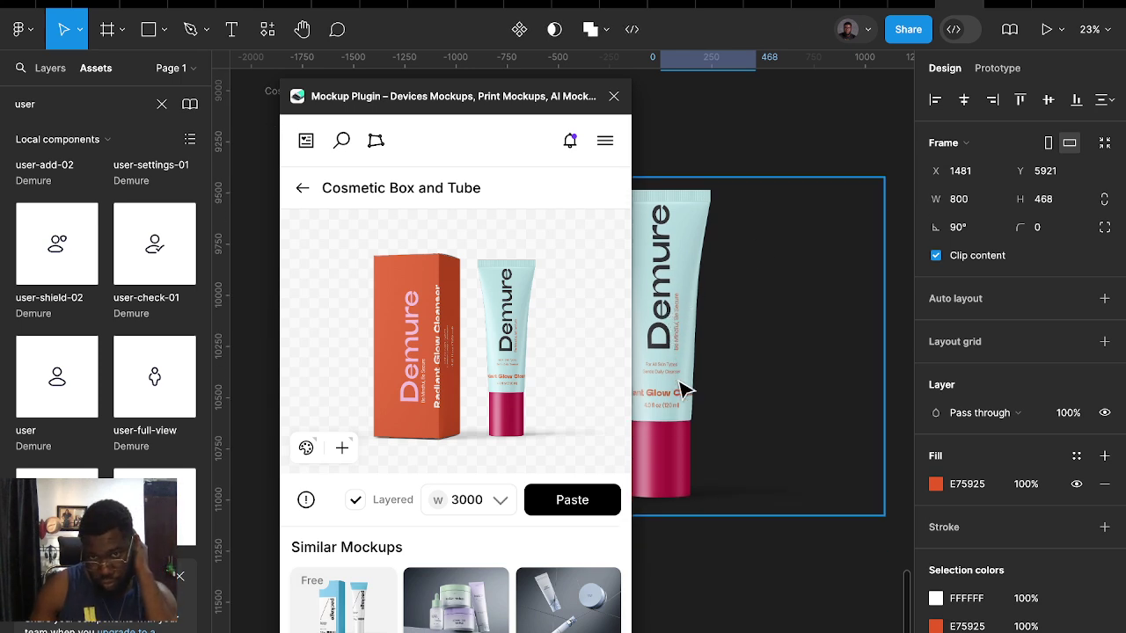
scroll(708, 389, down, 3)
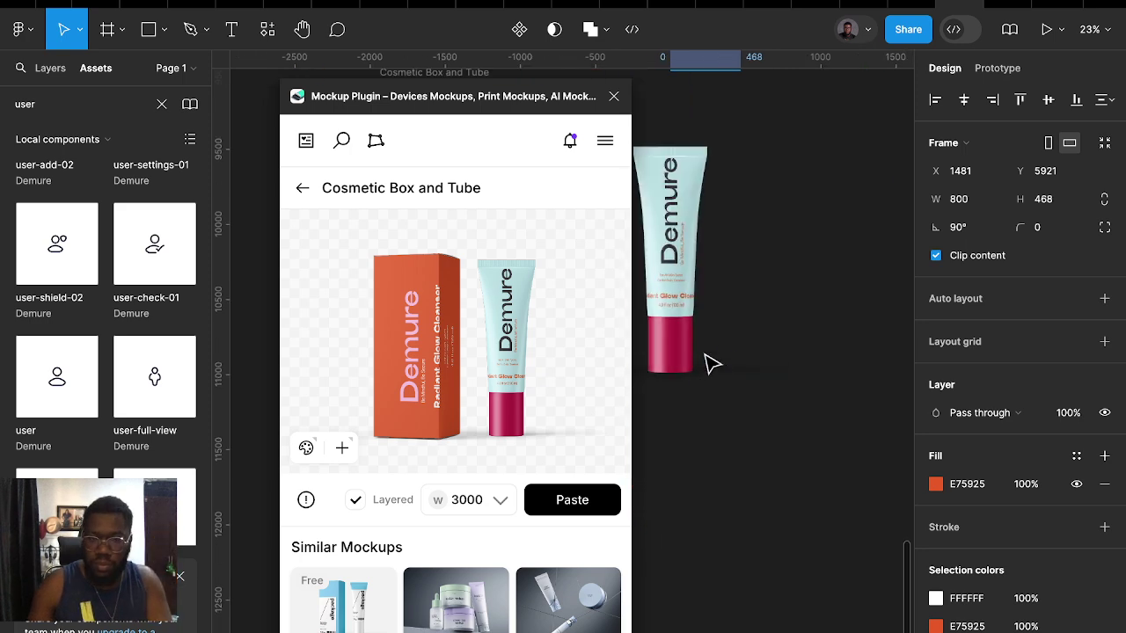
click(613, 97)
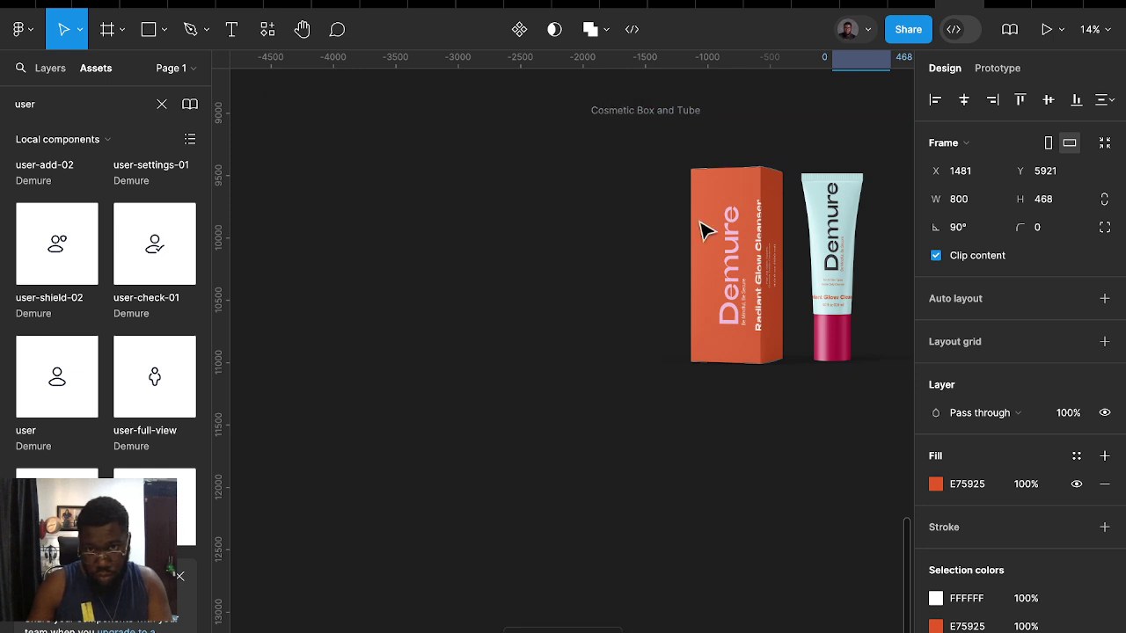
Duplicate the tube from the box-and-tube frame and move the copy beside the bottle mockup
click(785, 277)
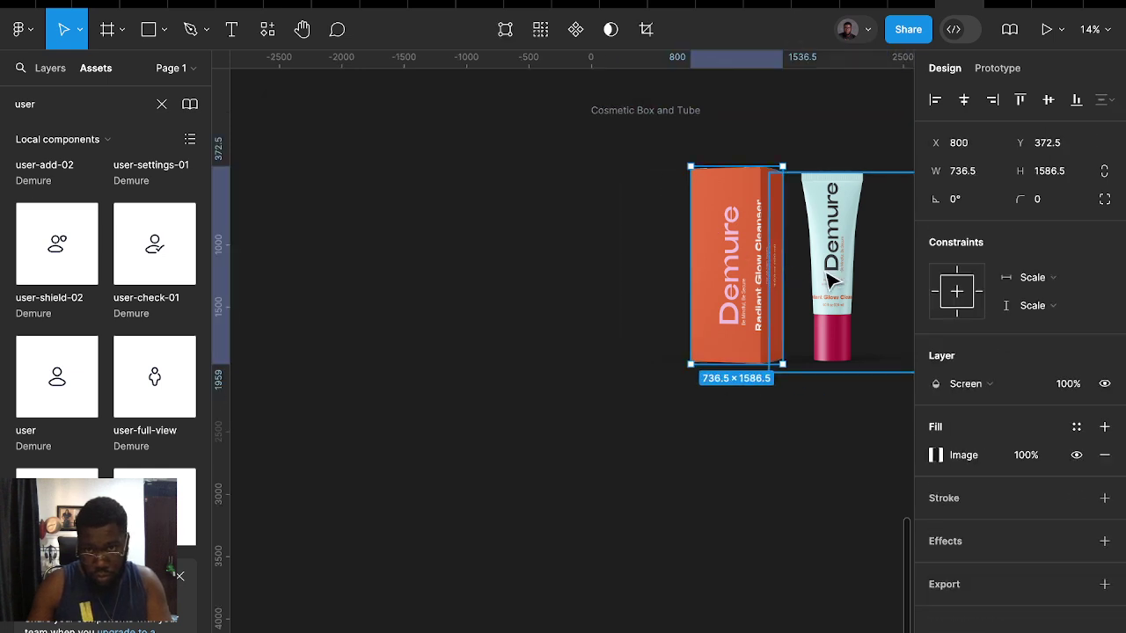
scroll(791, 291, right, 5)
click(798, 465)
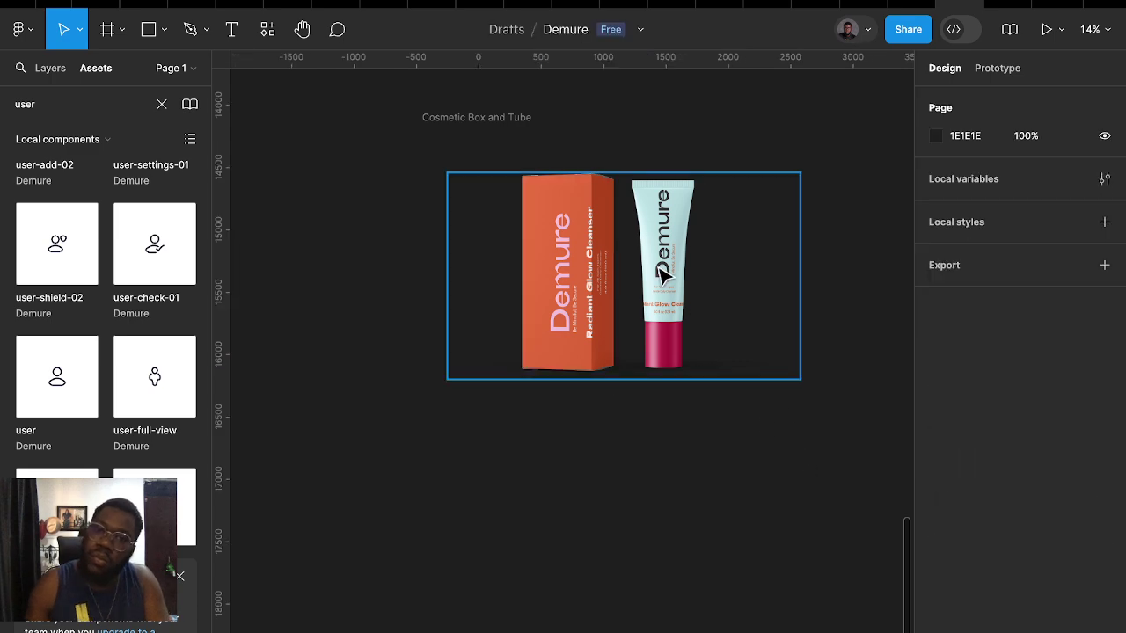
click(665, 277)
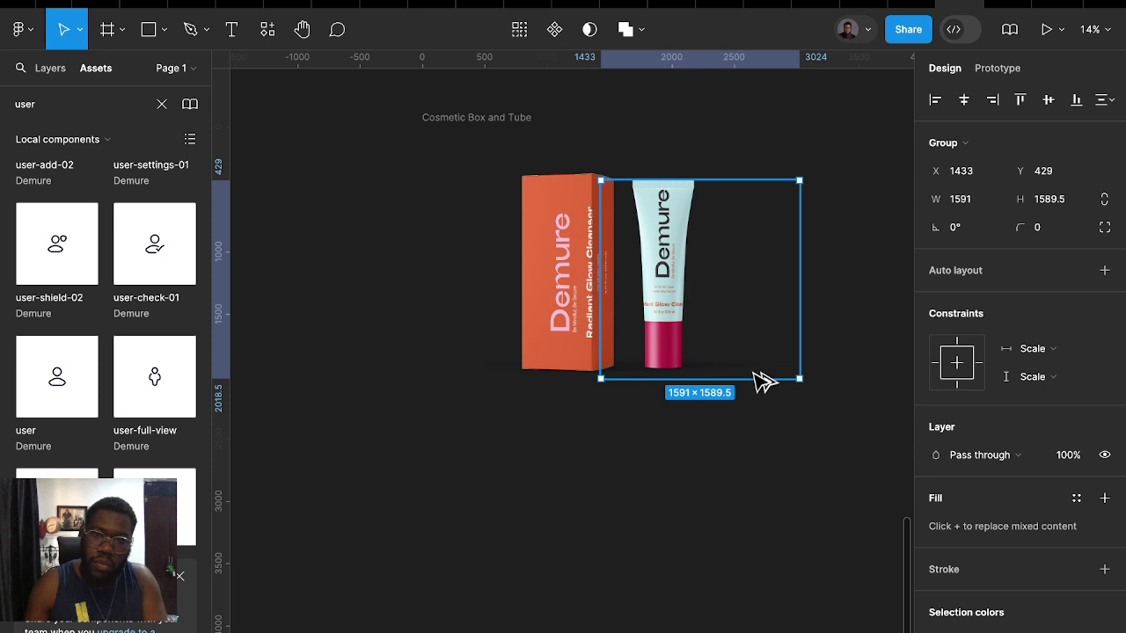
drag(664, 274, 839, 512)
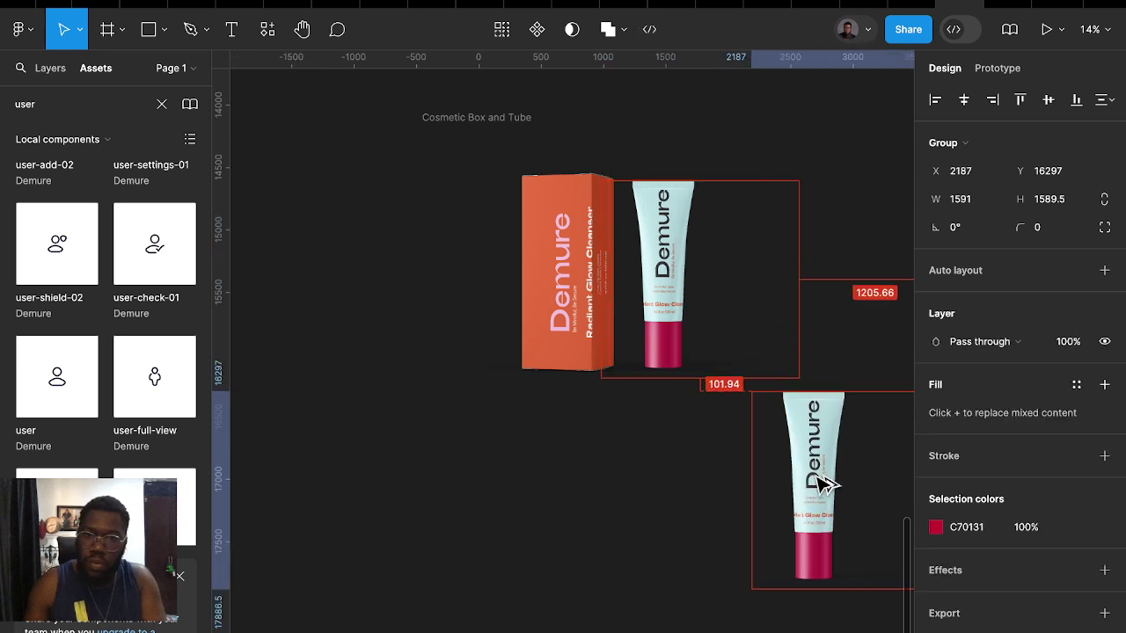
click(468, 122)
drag(438, 133, 349, 150)
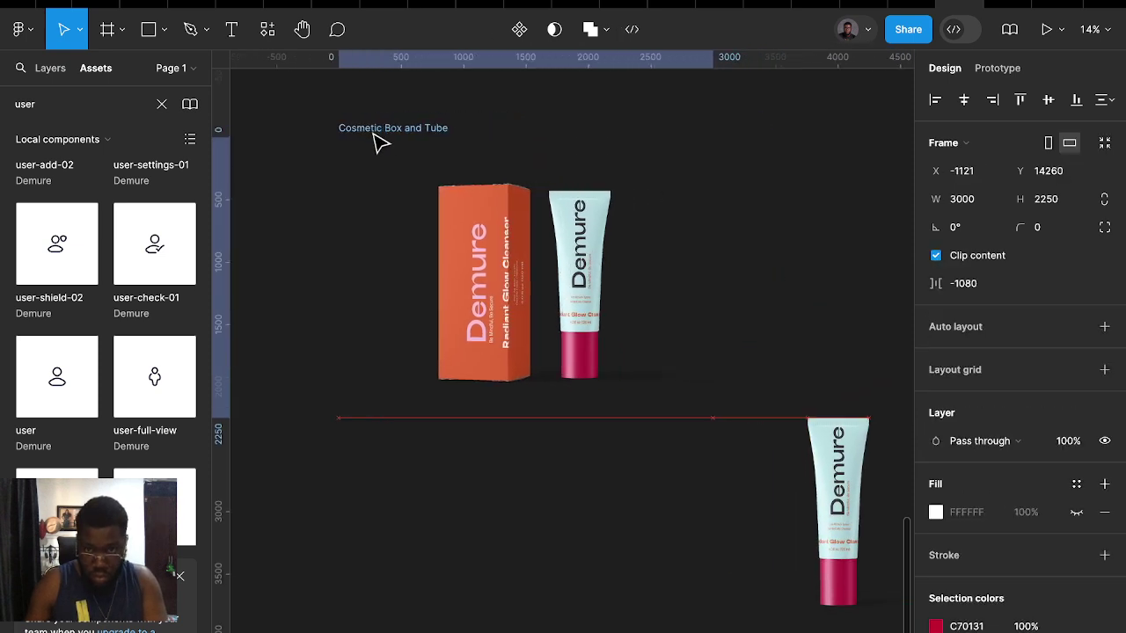
click(862, 483)
mouse_move(856, 417)
mouse_down()
mouse_move(799, 37)
mouse_move(855, 113)
mouse_up()
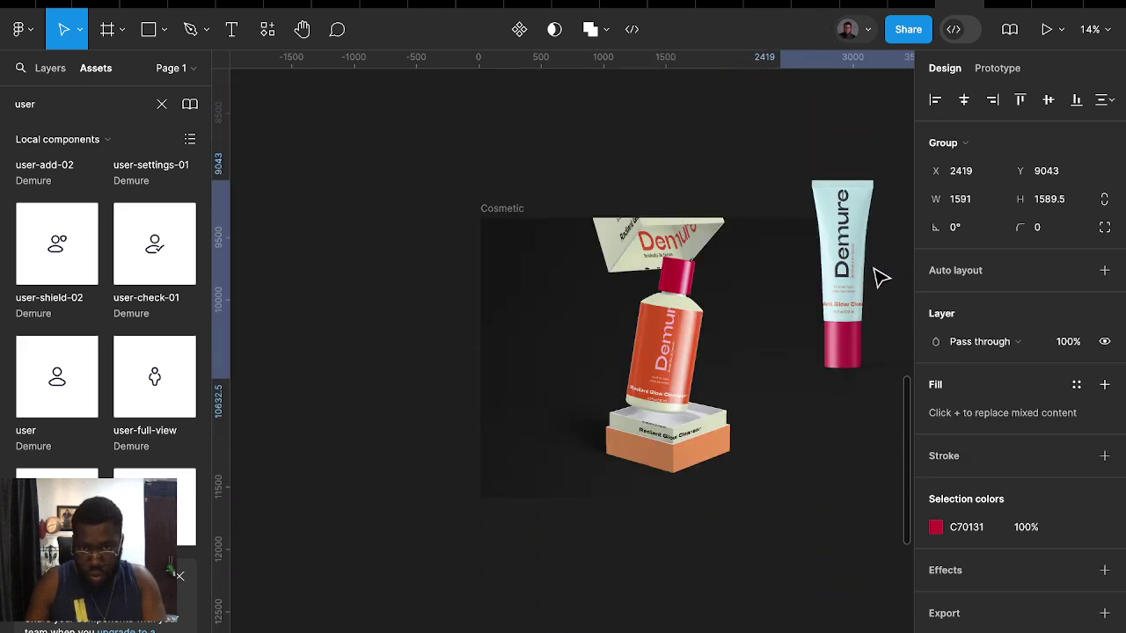
drag(855, 112, 806, 299)
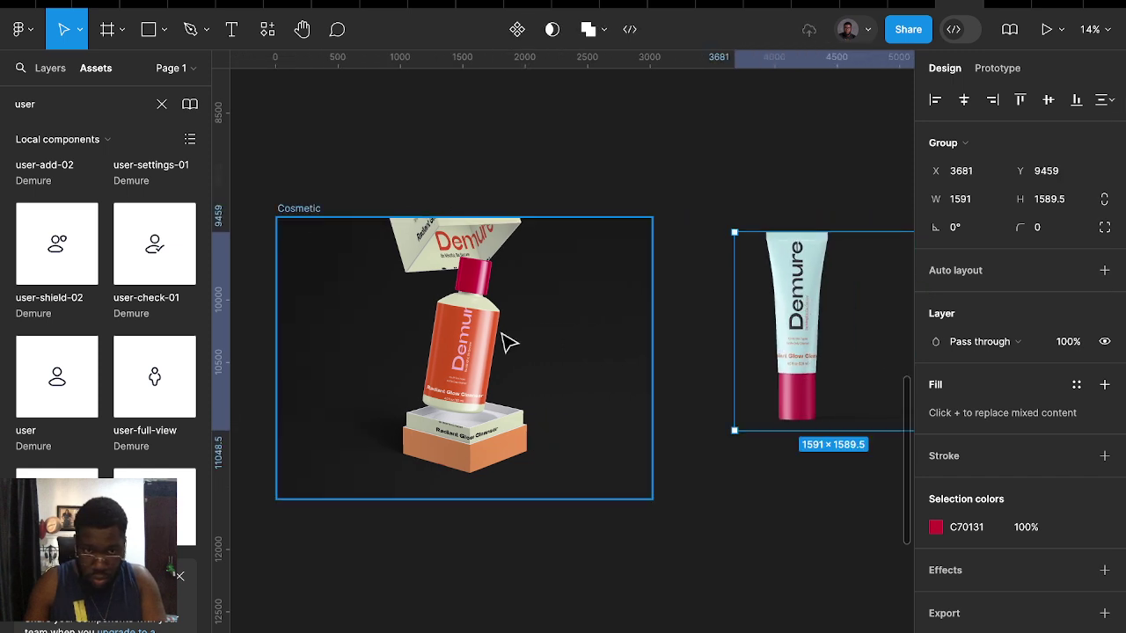
Pull the orange bottle out of its frame and line it up with the tube copy
click(490, 341)
double_click(492, 346)
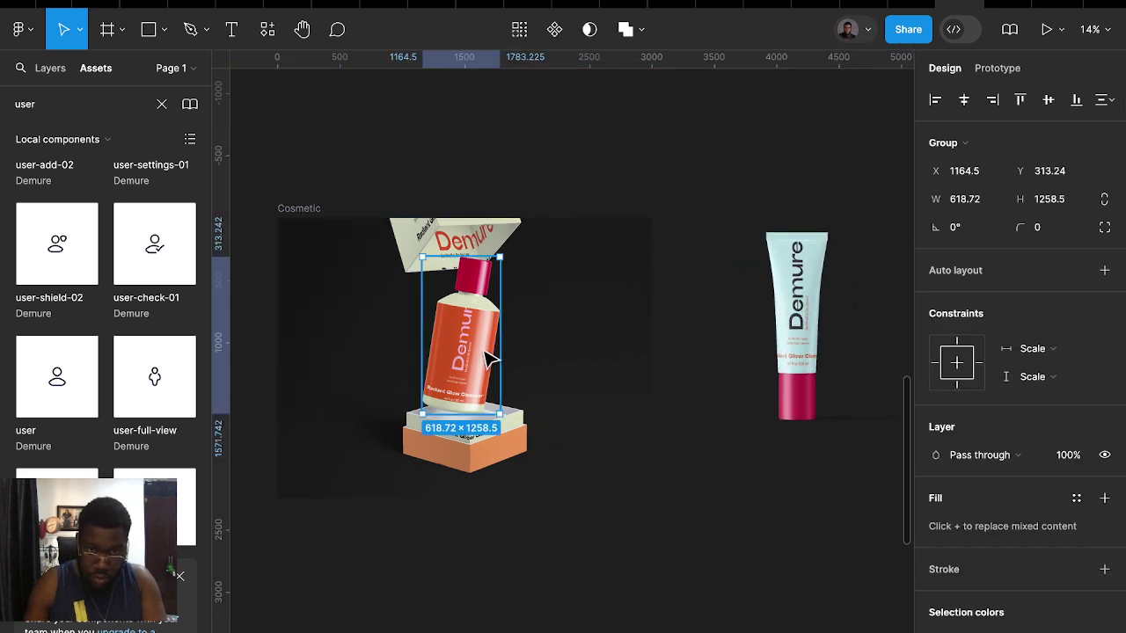
mouse_move(484, 363)
mouse_down()
mouse_move(774, 531)
mouse_move(750, 544)
mouse_up()
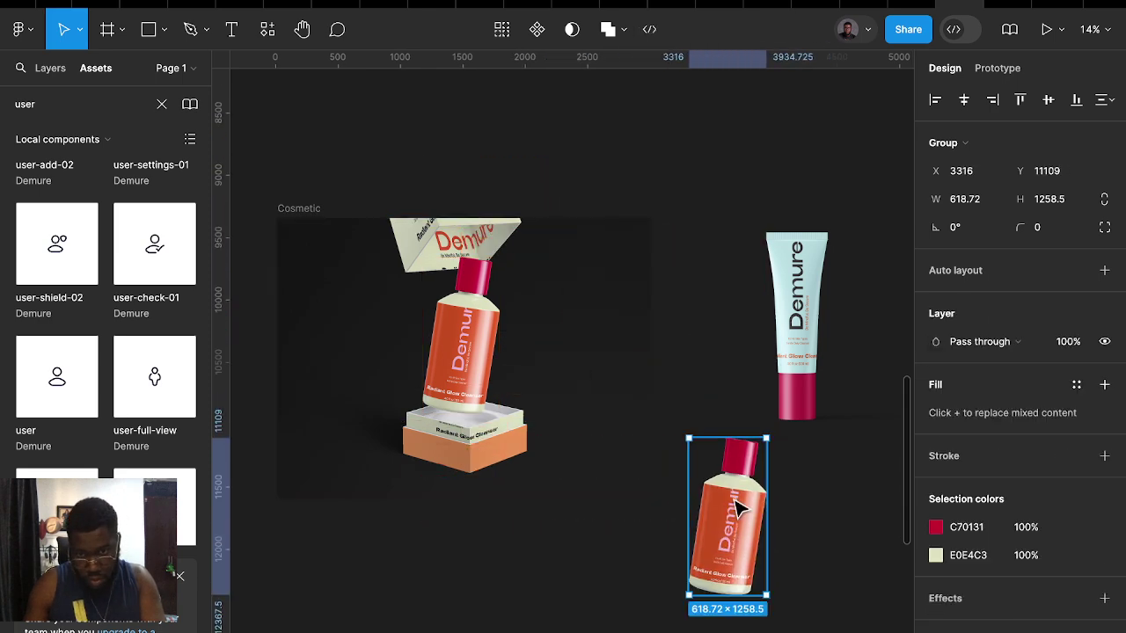
scroll(691, 390, right, 3)
scroll(616, 352, right, 2)
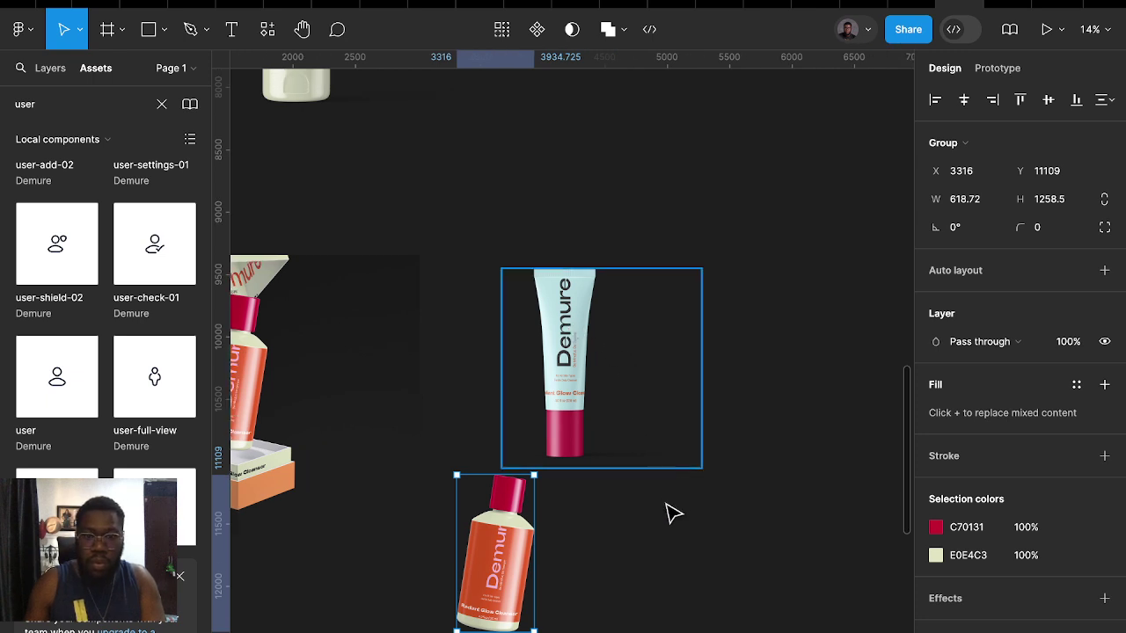
drag(573, 322, 672, 512)
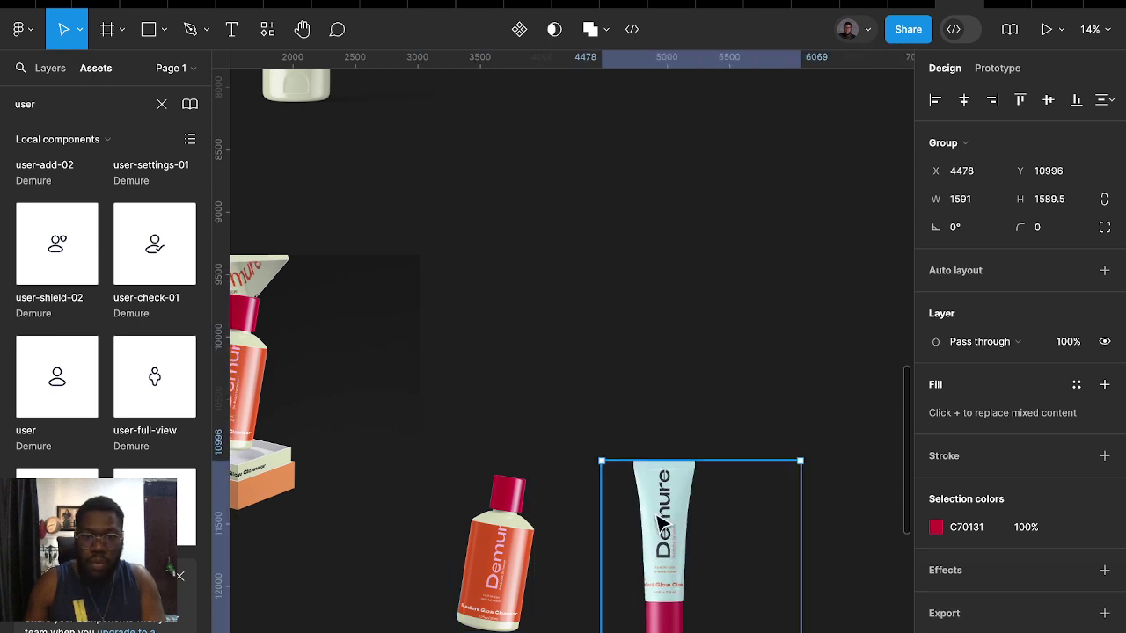
click(523, 563)
shift+click(665, 563)
mouse_move(666, 563)
mouse_down()
mouse_move(593, 303)
mouse_move(585, 315)
mouse_up()
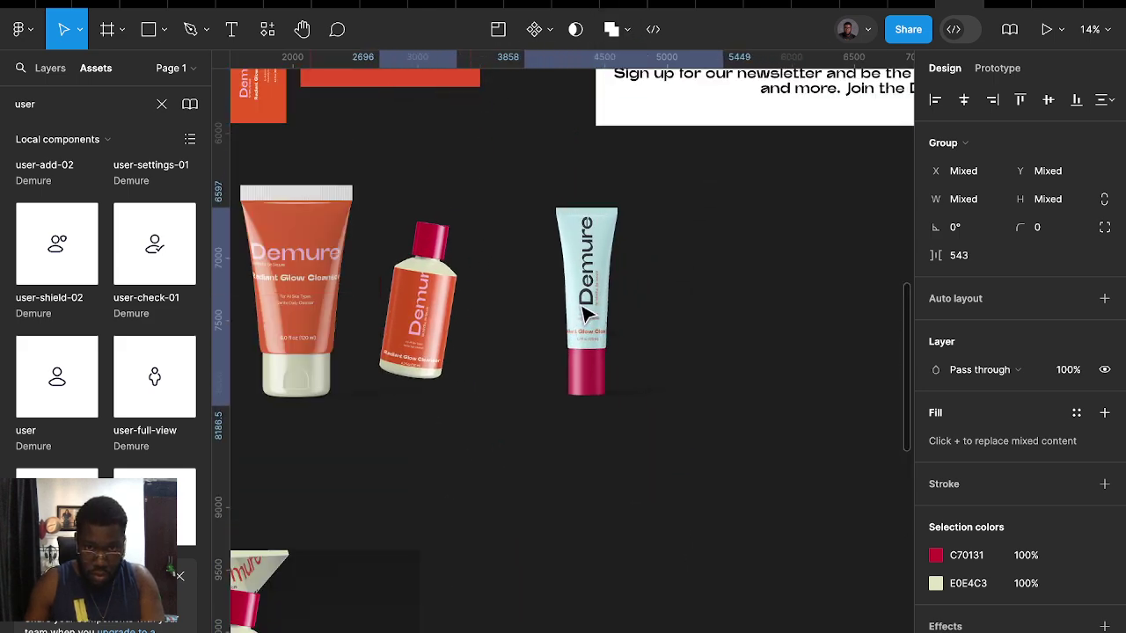
Select the orange tube frame, bottle and teal tube renders and duplicate them down-right
click(826, 314)
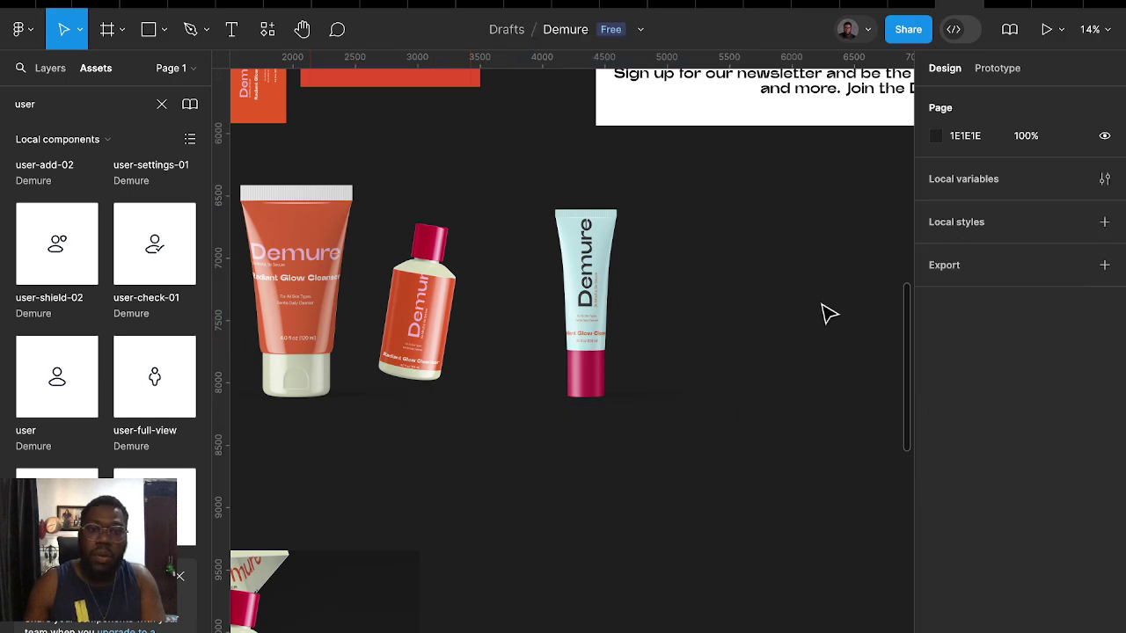
scroll(824, 288, down, 3)
scroll(809, 284, up, 5)
scroll(678, 299, up, 3)
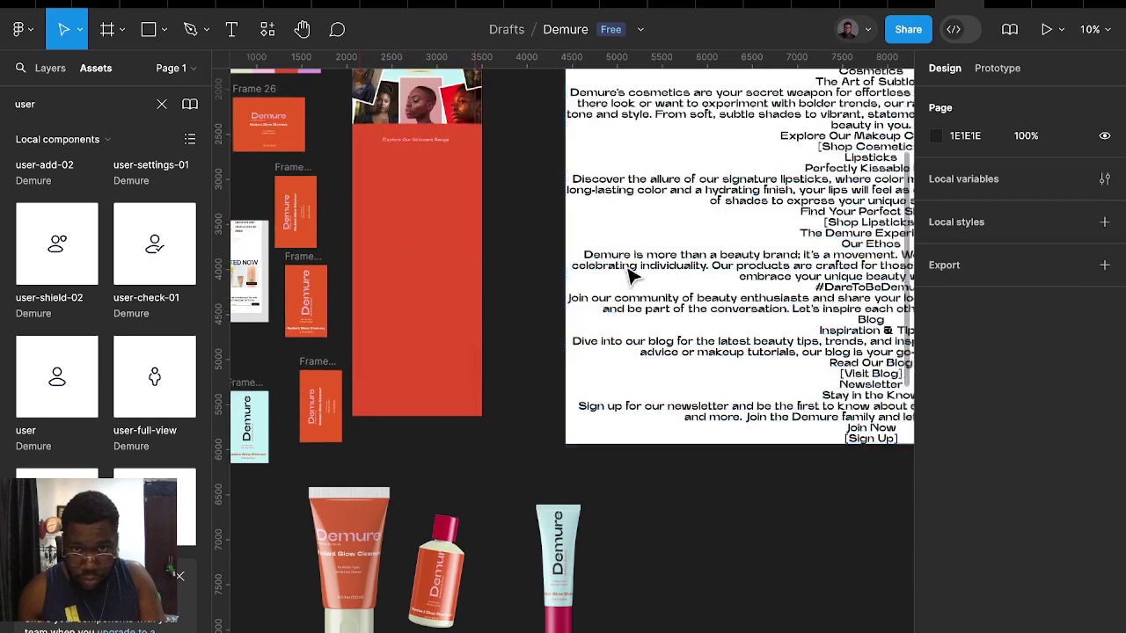
scroll(628, 272, up, 1)
scroll(466, 414, up, 2)
scroll(440, 535, down, 5)
click(372, 396)
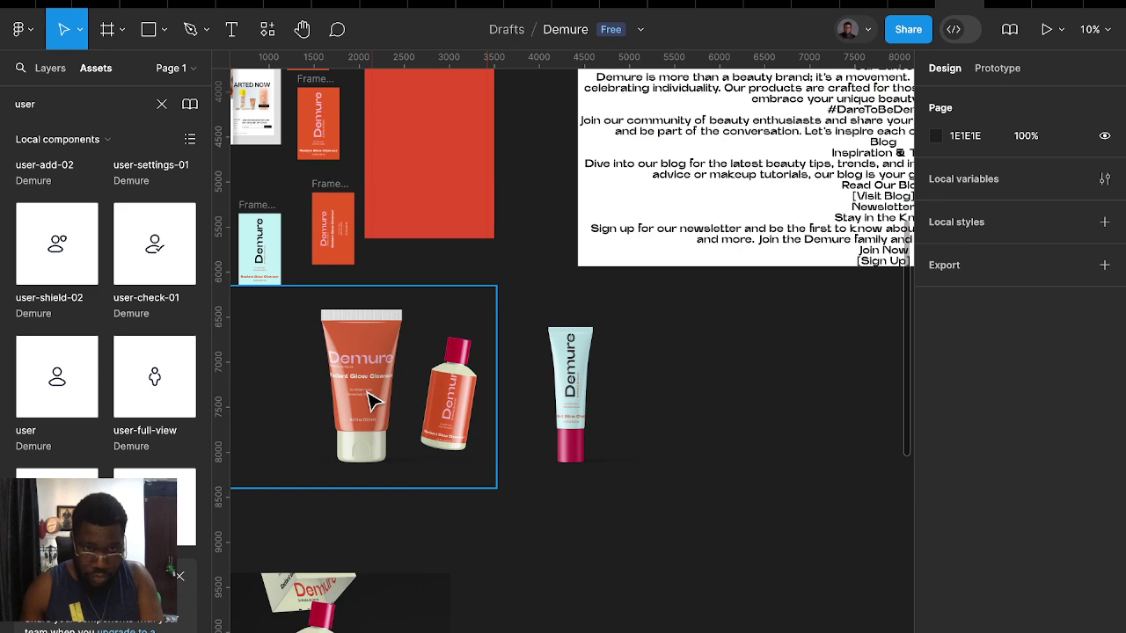
scroll(473, 429, down, 1)
scroll(457, 405, left, 3)
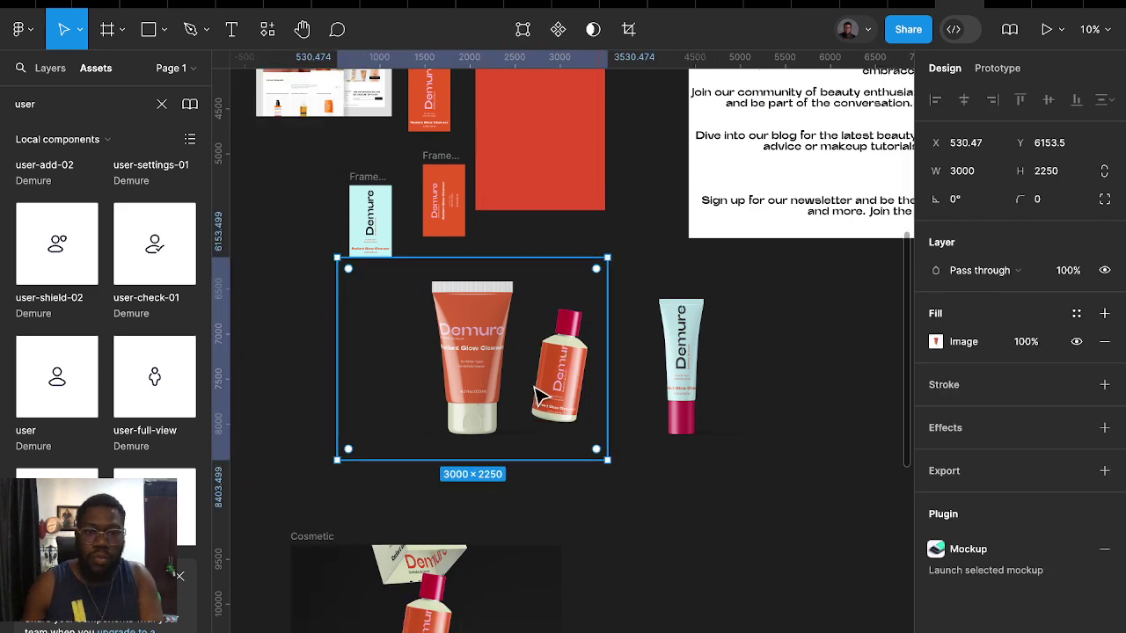
drag(444, 393, 351, 396)
shift+click(560, 378)
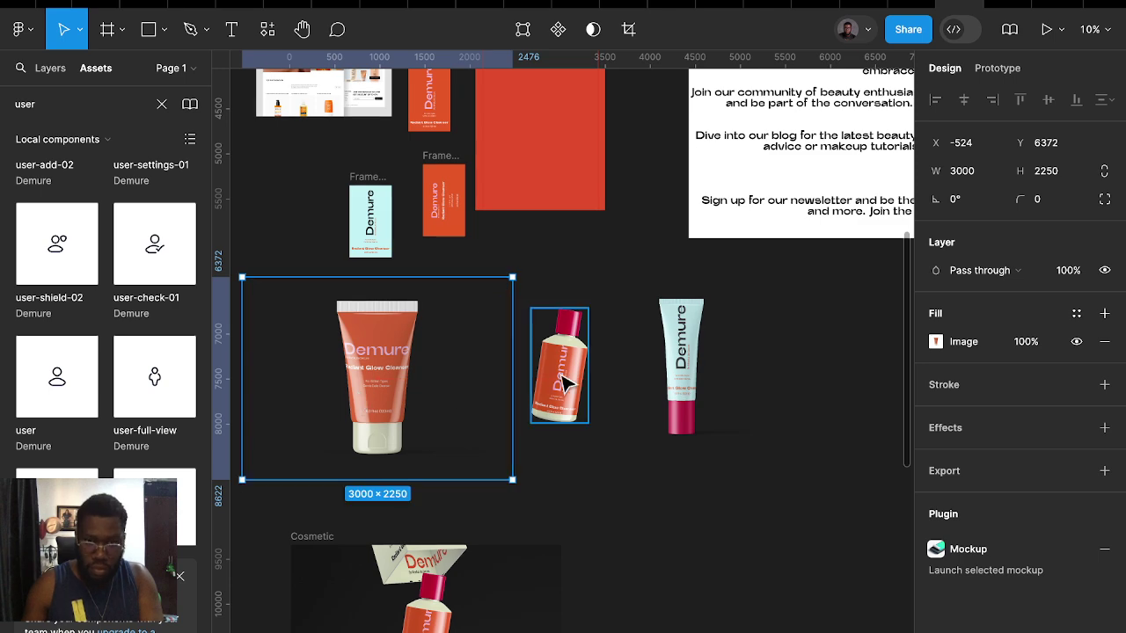
shift+click(686, 387)
scroll(472, 387, down, 3)
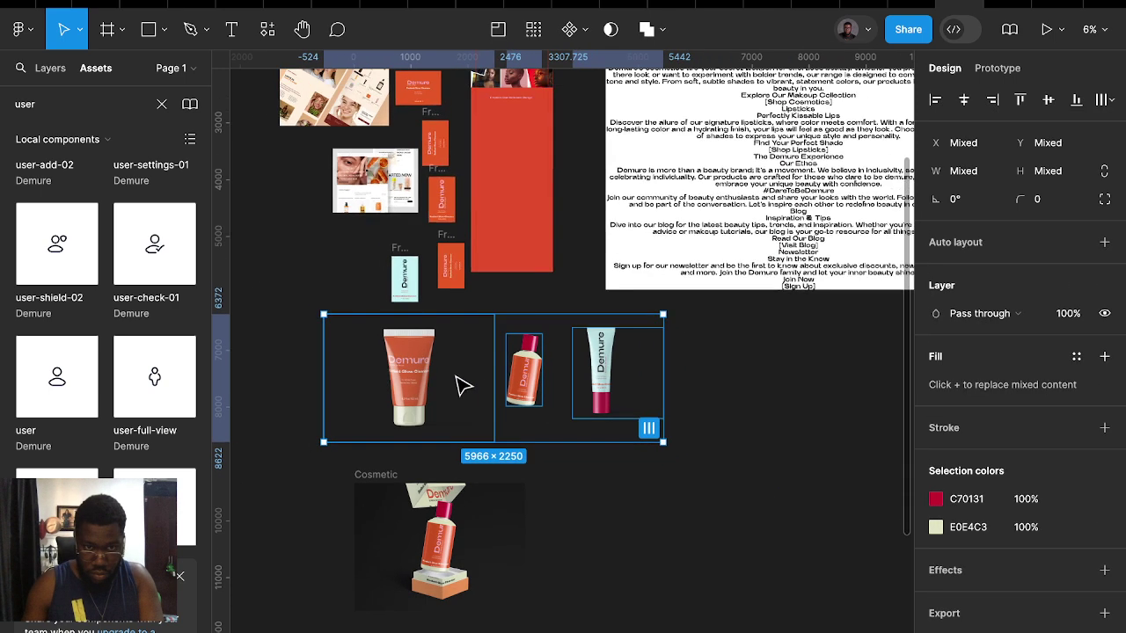
drag(444, 382, 712, 573)
Scale the three duplicated renders down to 0.75x
click(401, 402)
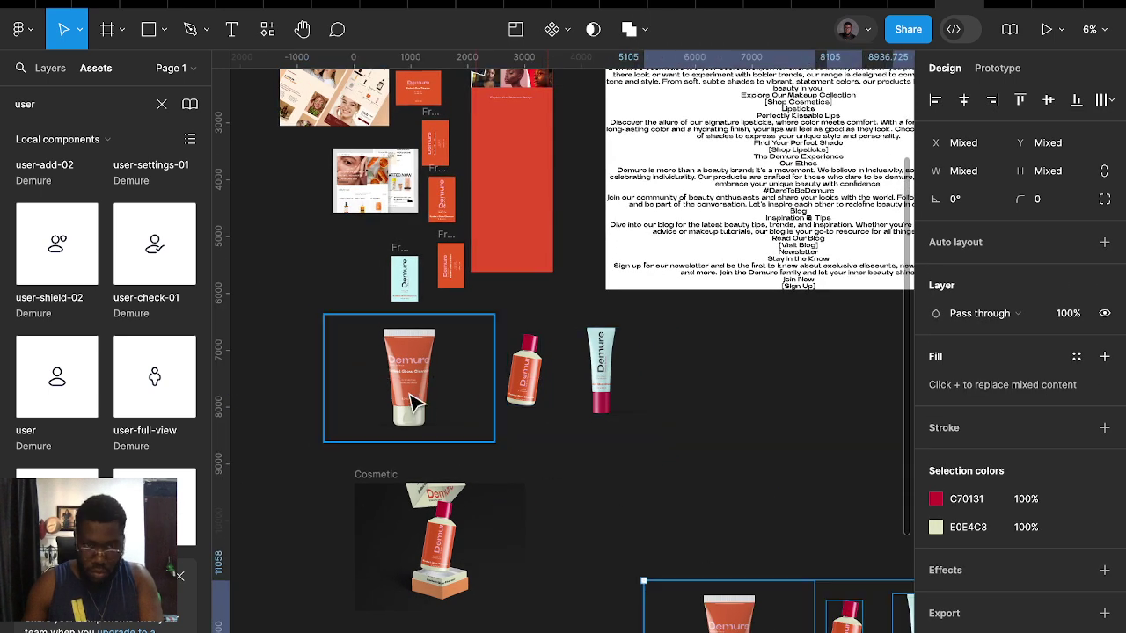
shift+click(527, 387)
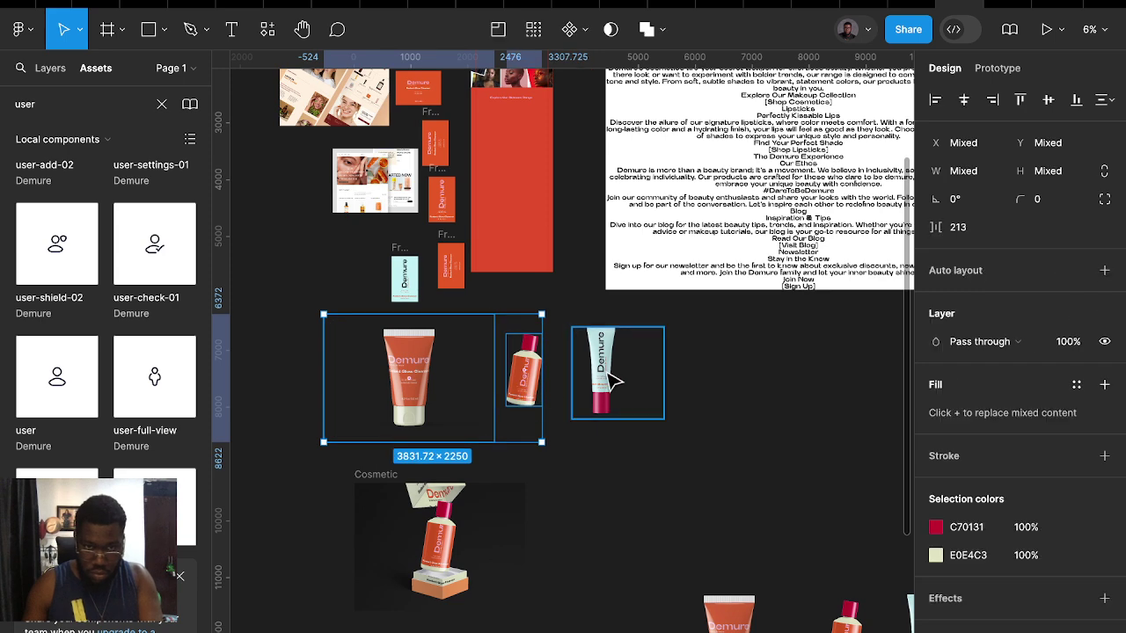
shift+click(613, 379)
key(k)
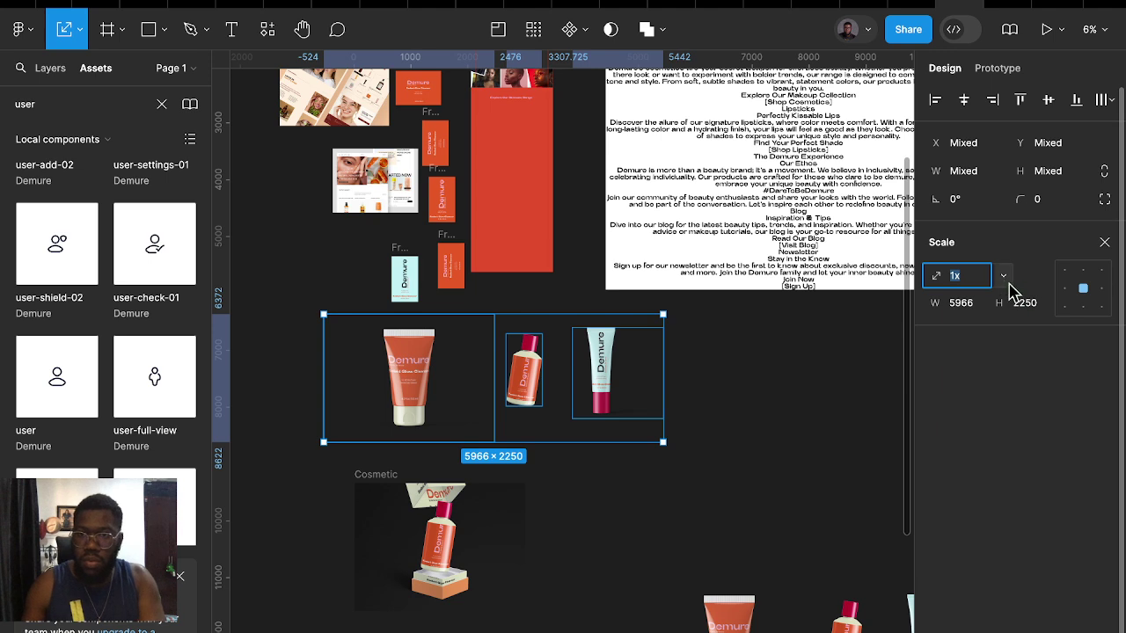
click(1007, 280)
click(988, 256)
Shrink the orange tube render to 0.5x (1125×843.75) and place it beside the bottle
click(497, 404)
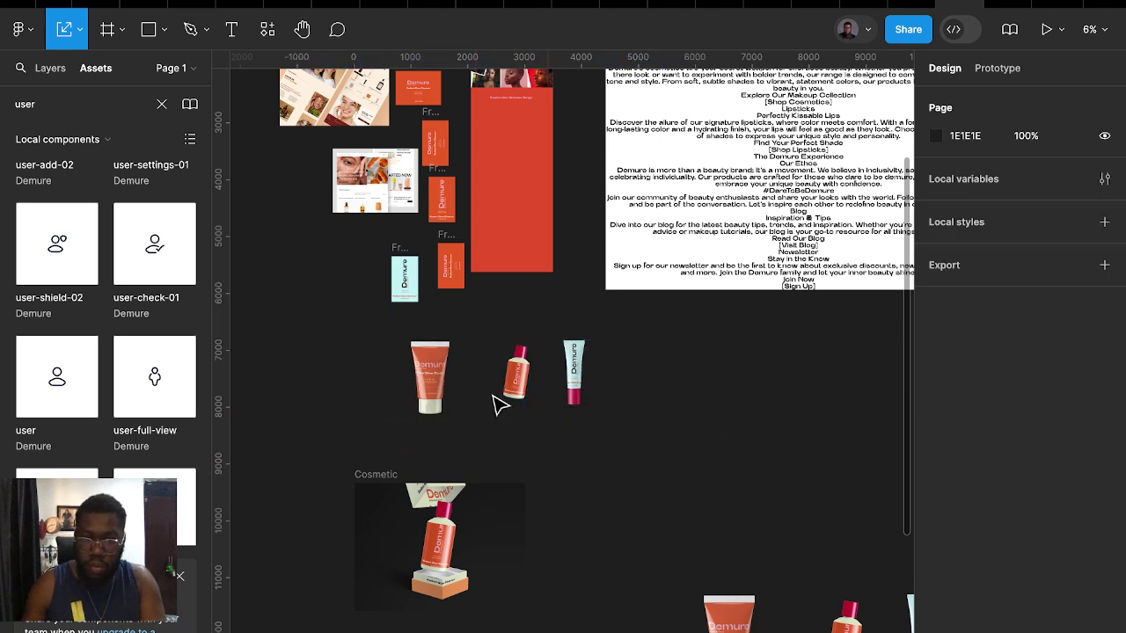
click(447, 390)
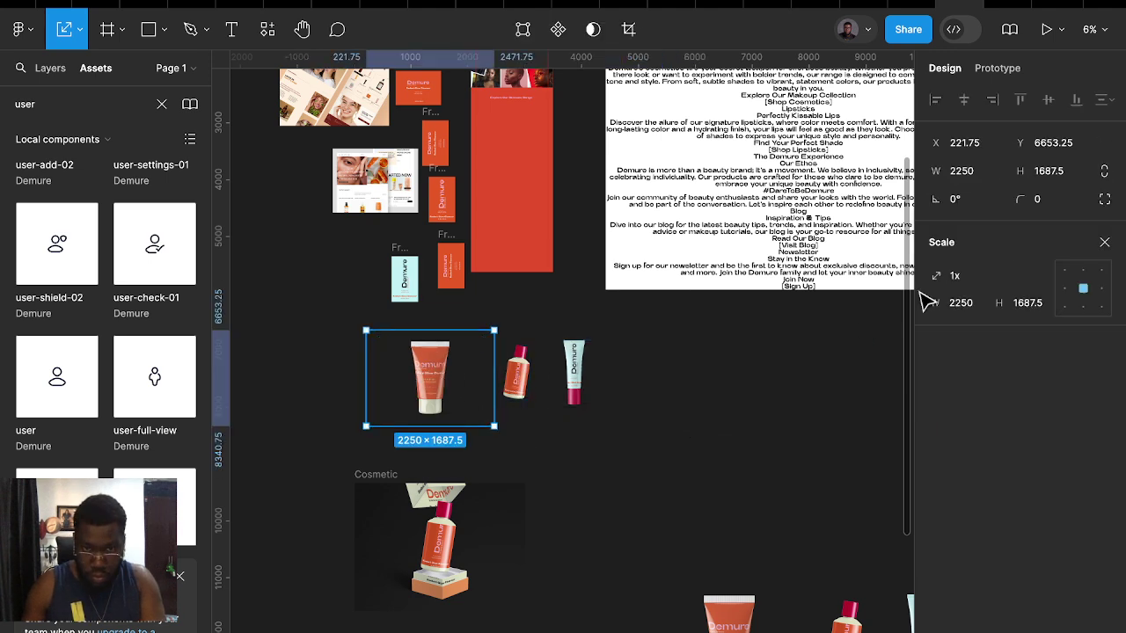
click(1004, 281)
click(988, 239)
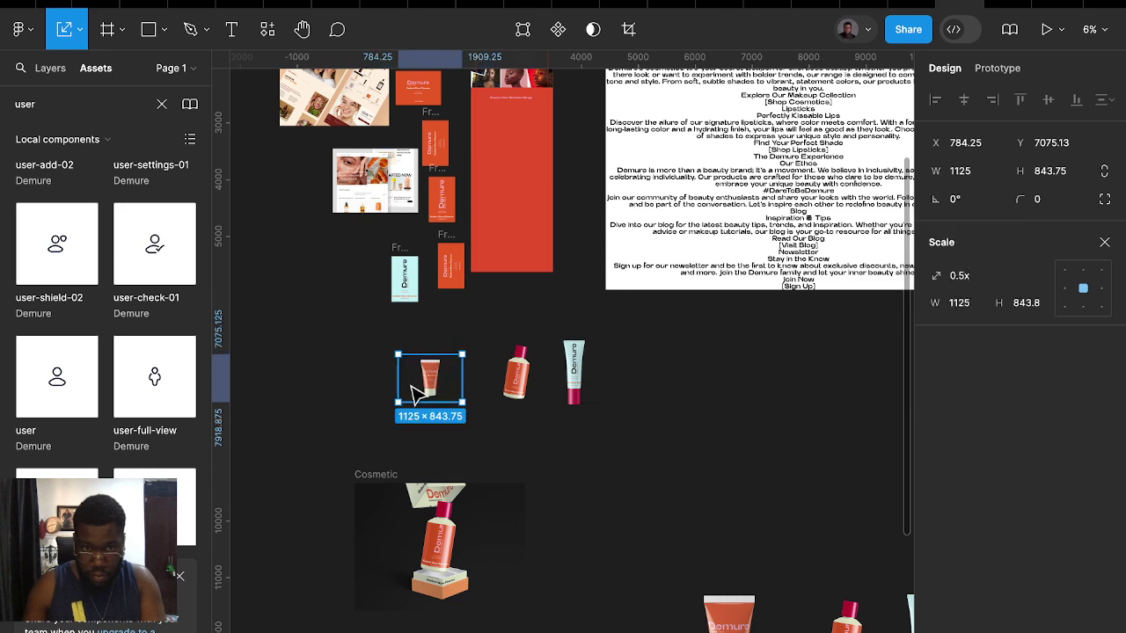
drag(444, 374, 495, 333)
ctrl+scroll(493, 343, up, 2)
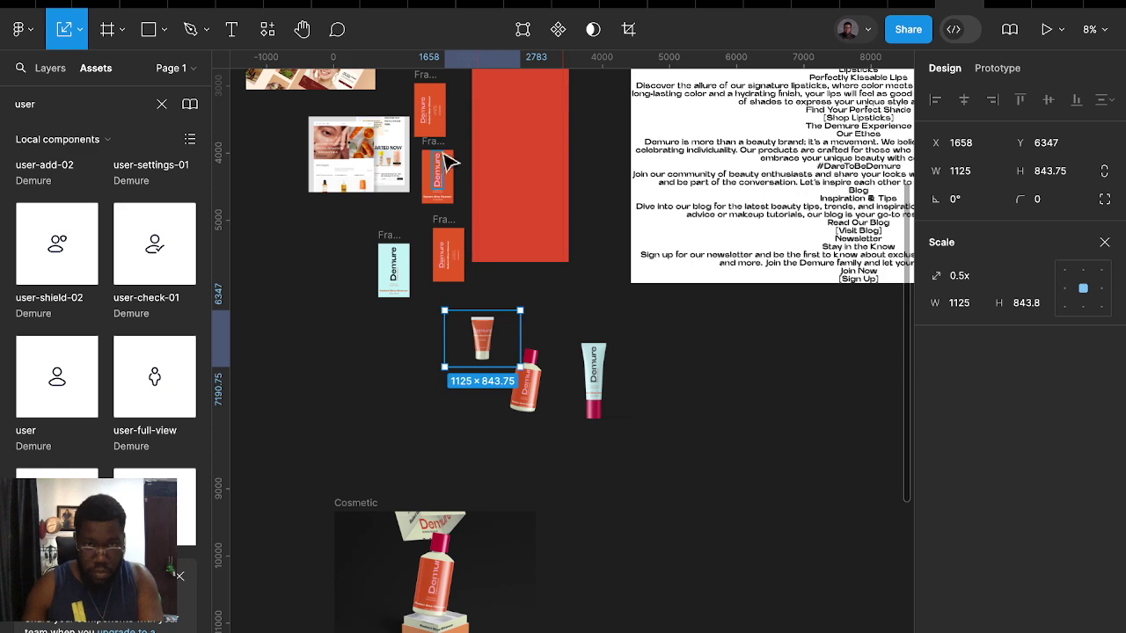
scroll(475, 264, up, 3)
scroll(471, 200, up, 2)
Show the column layout grid on Desktop - 1, undoing an accidental auto layout
click(490, 147)
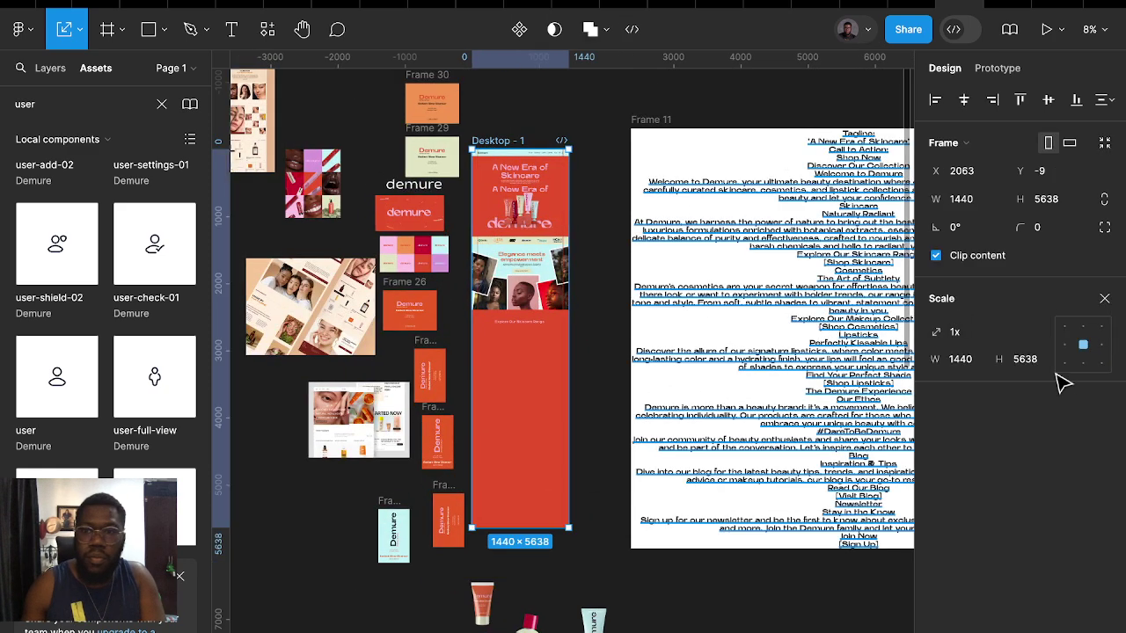
click(1105, 299)
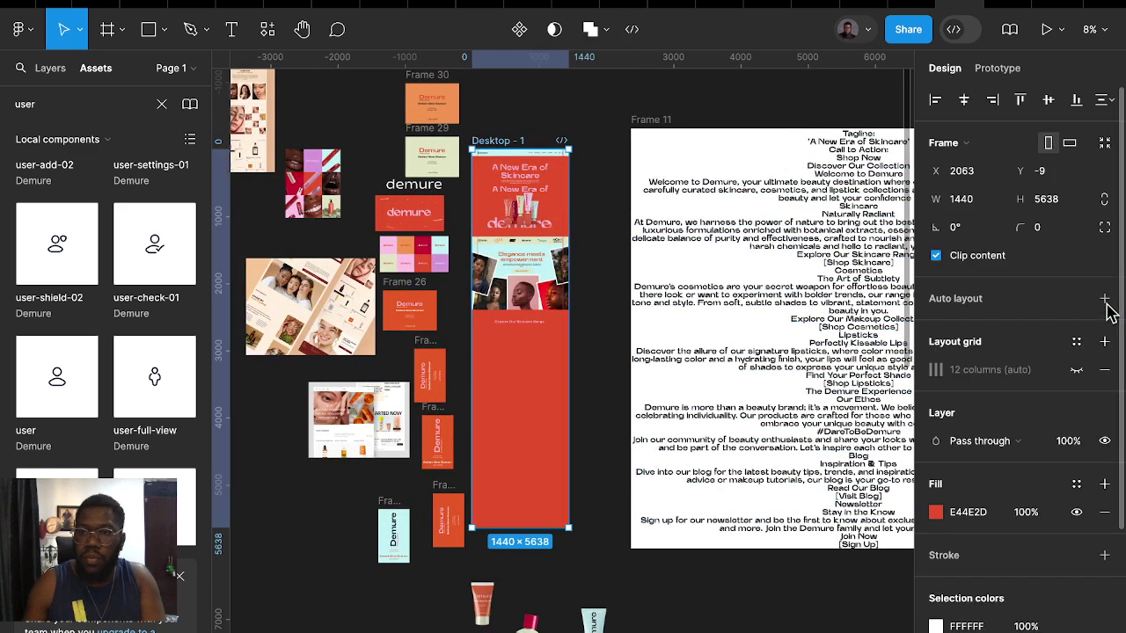
key(shift+a)
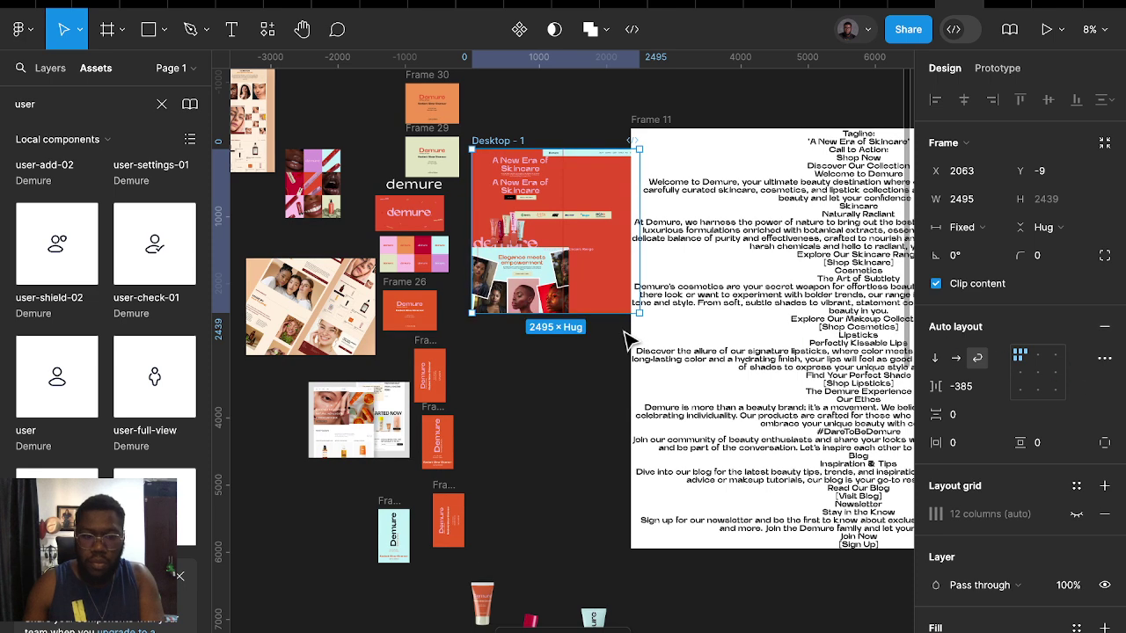
key(ctrl+z)
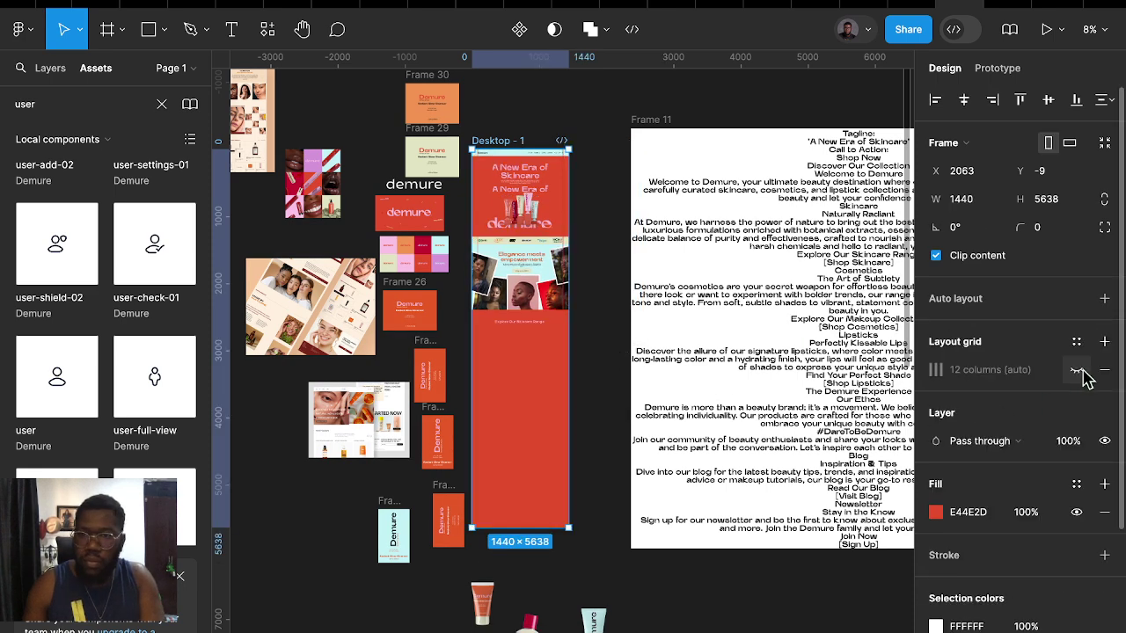
click(1076, 370)
Draw a 413×601 card under Explore Our Skincare Range, fill it E0E4C3, and duplicate it alongside
scroll(500, 354, up, 2)
scroll(528, 387, up, 3)
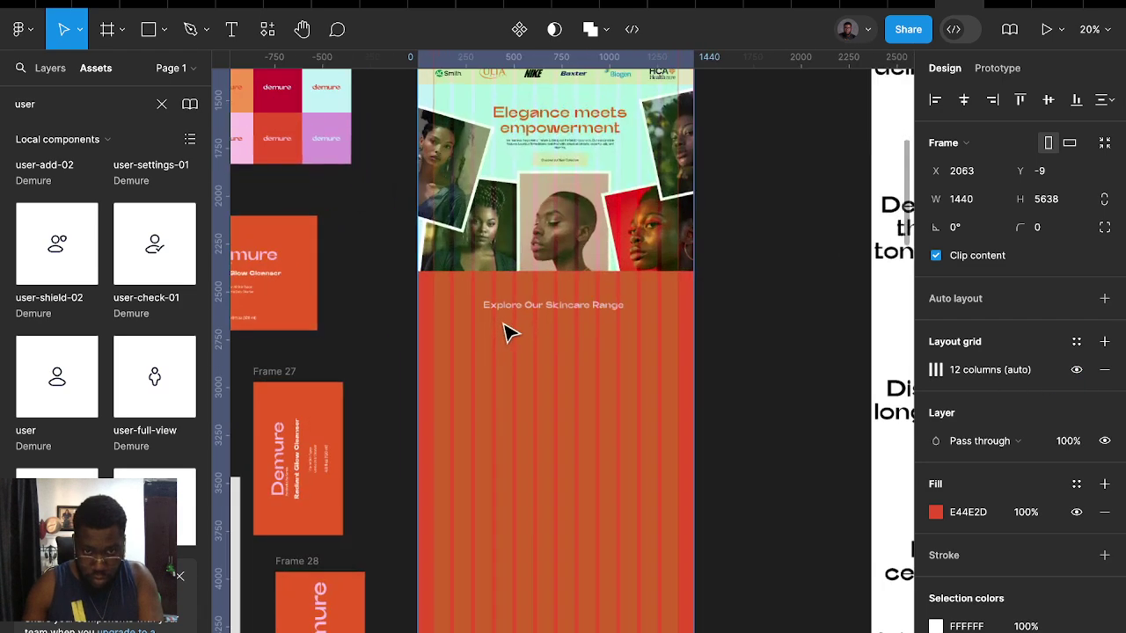
scroll(509, 338, up, 3)
key(f)
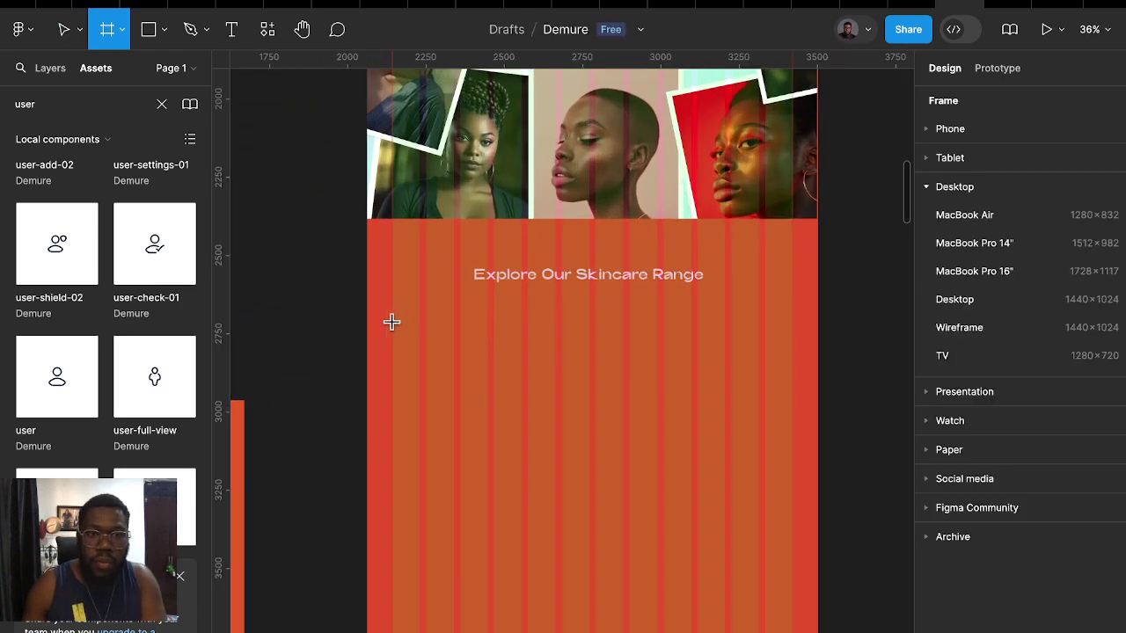
drag(393, 321, 522, 510)
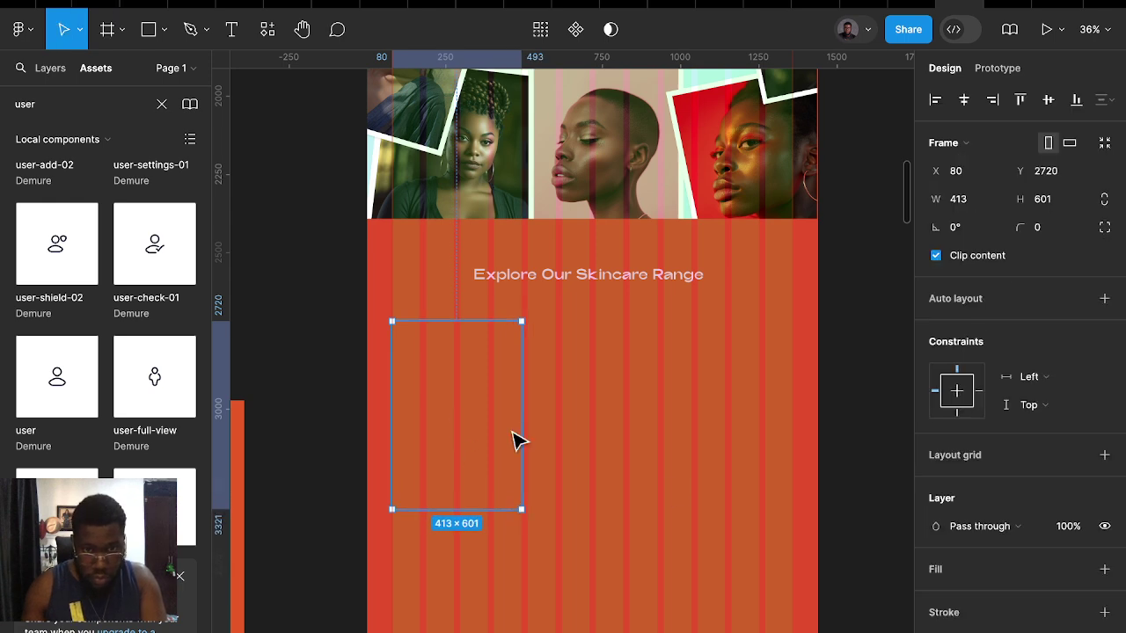
click(944, 581)
click(935, 598)
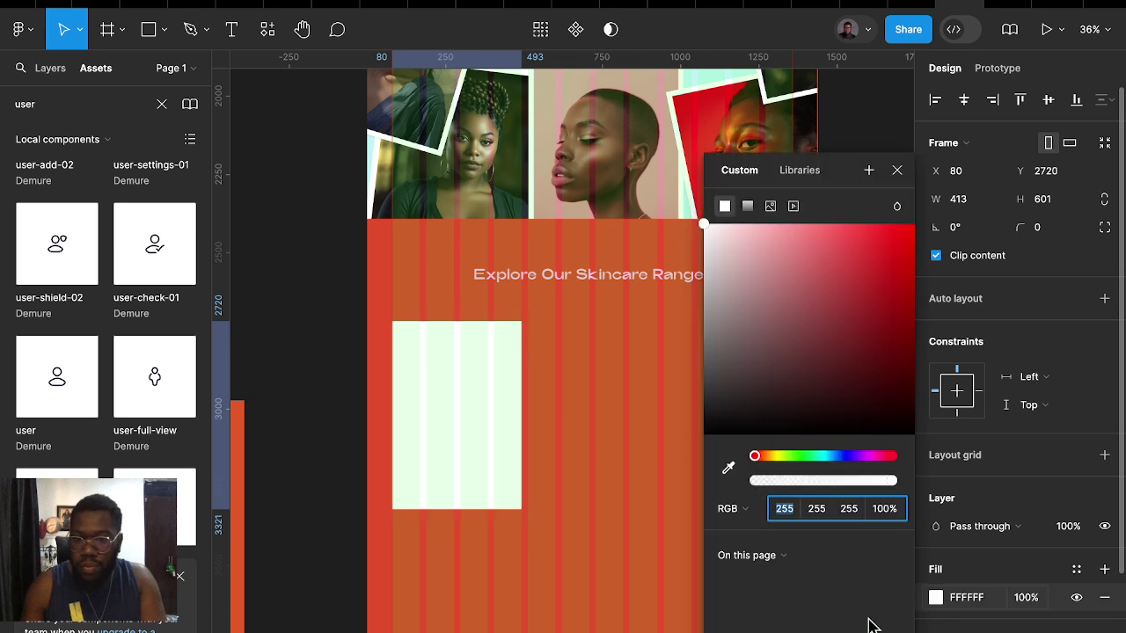
click(873, 582)
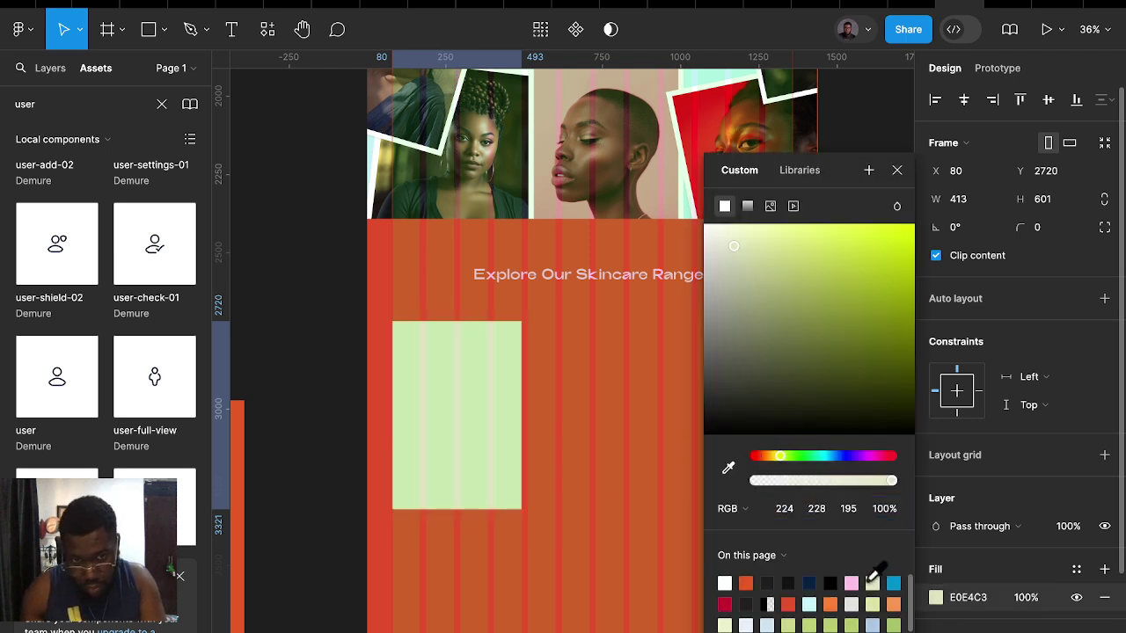
drag(464, 428, 730, 426)
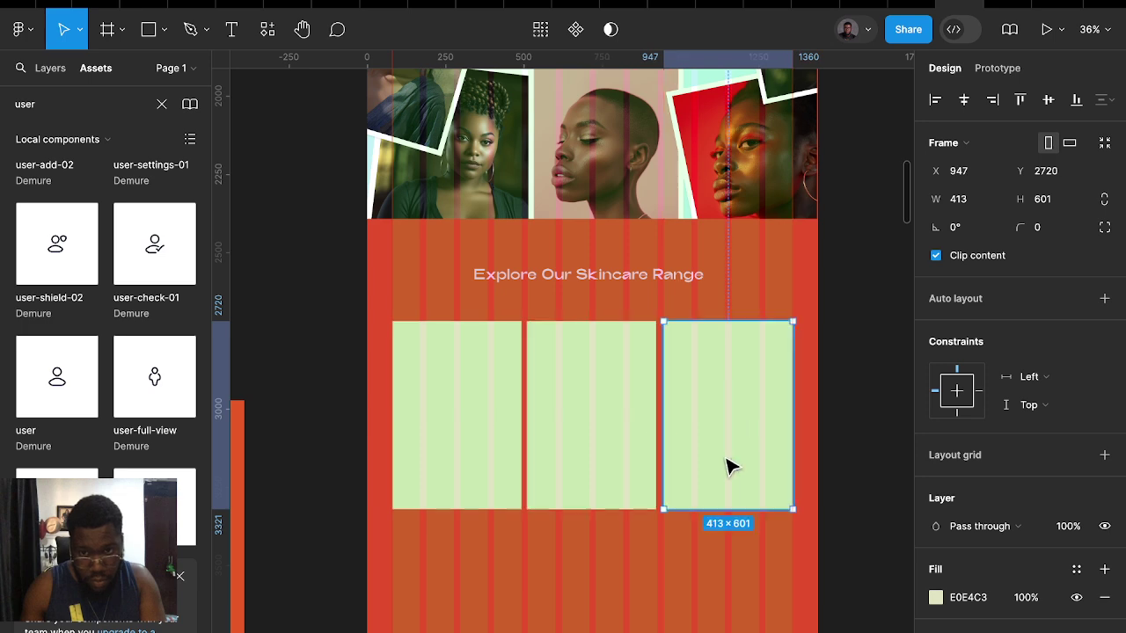
Move the teal tube render up beside the Desktop - 1 website frame
scroll(726, 457, down, 3)
ctrl+scroll(783, 499, down, 2)
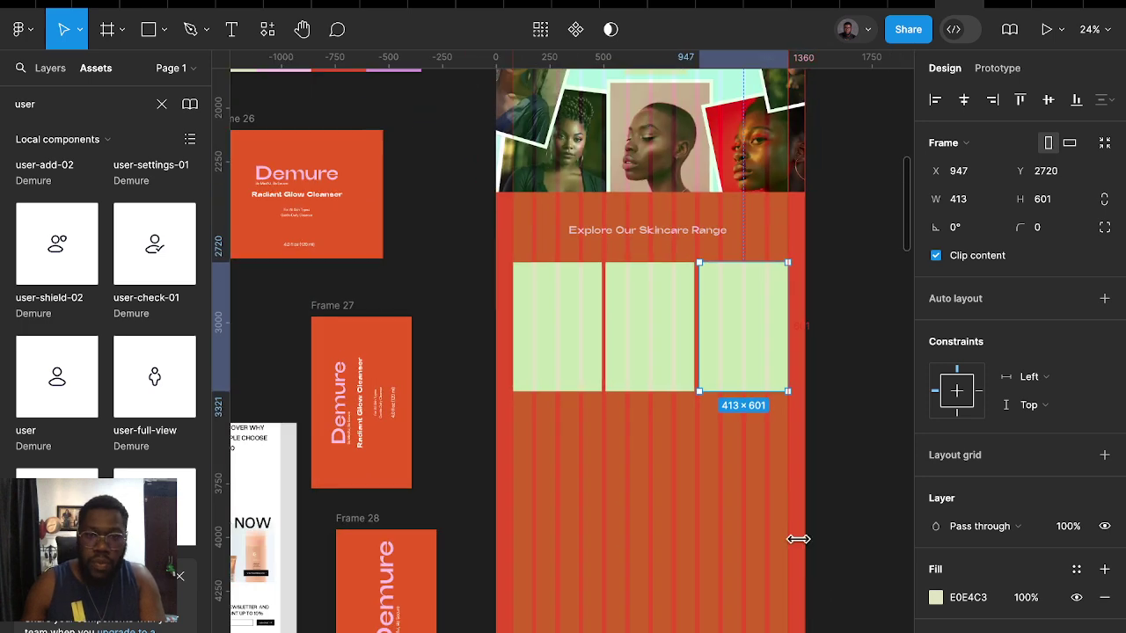
scroll(784, 538, down, 5)
scroll(789, 551, down, 4)
ctrl+scroll(788, 556, down, 2)
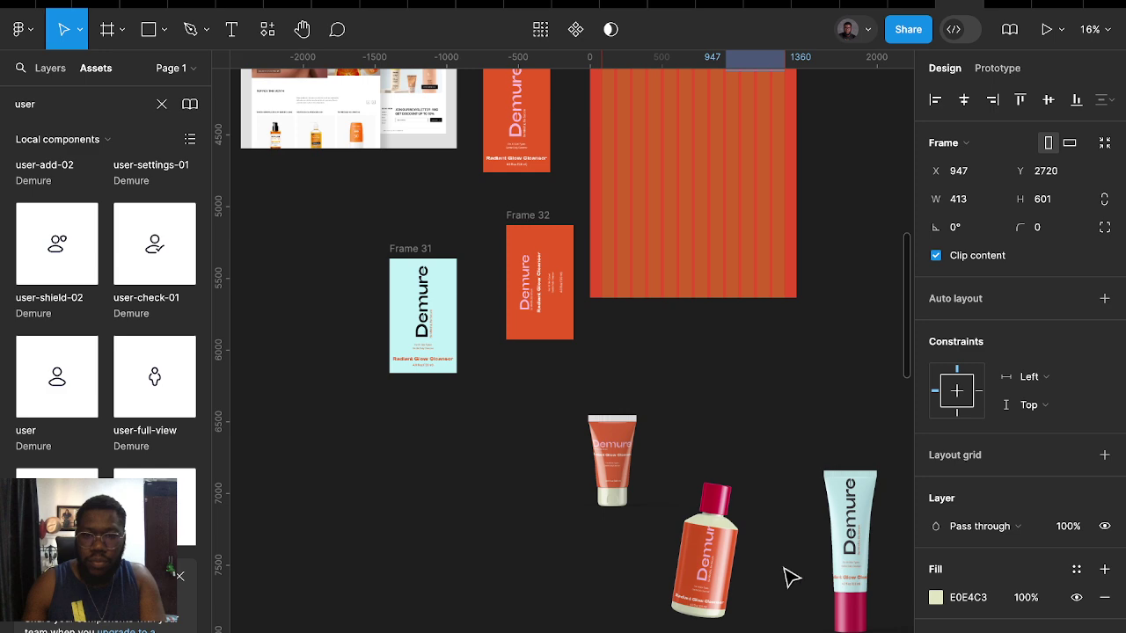
drag(842, 305, 858, 277)
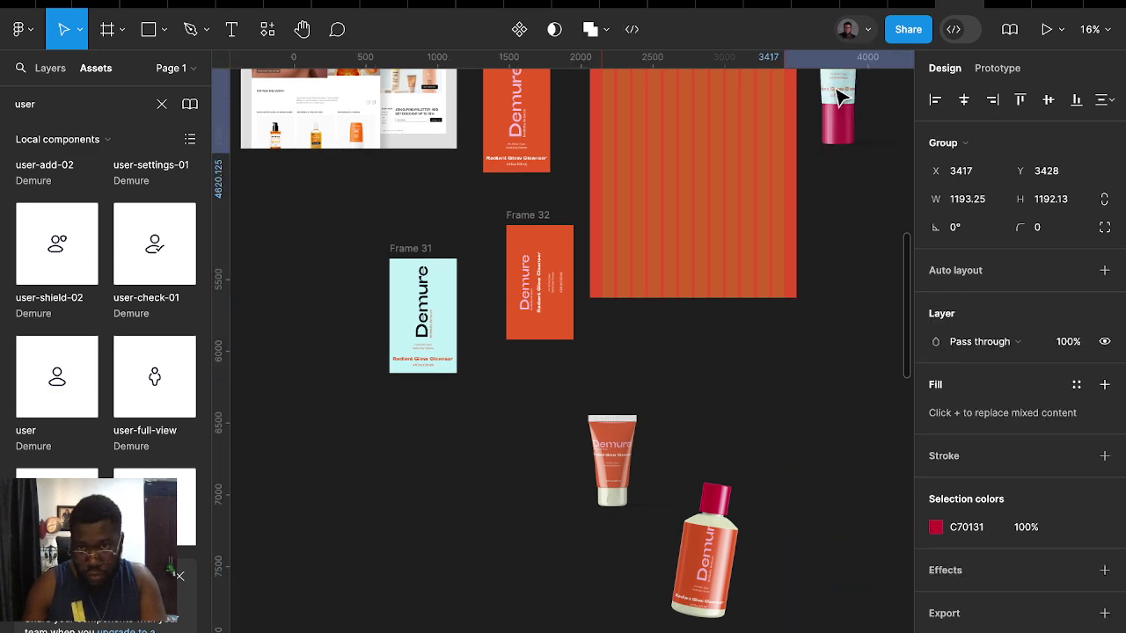
scroll(858, 277, up, 5)
scroll(857, 277, right, 1)
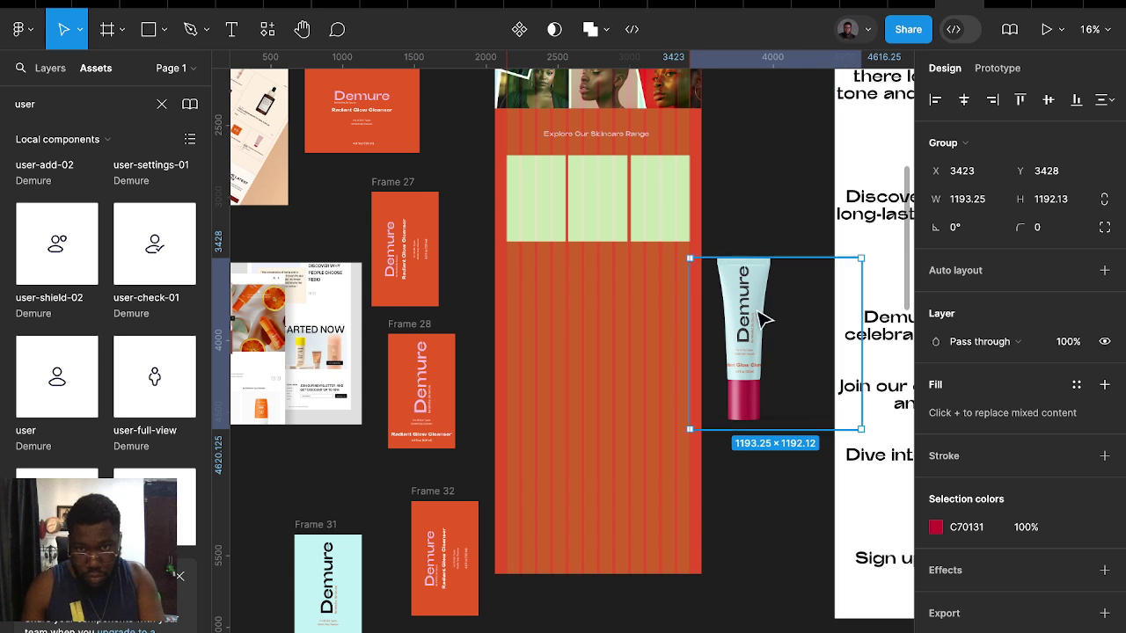
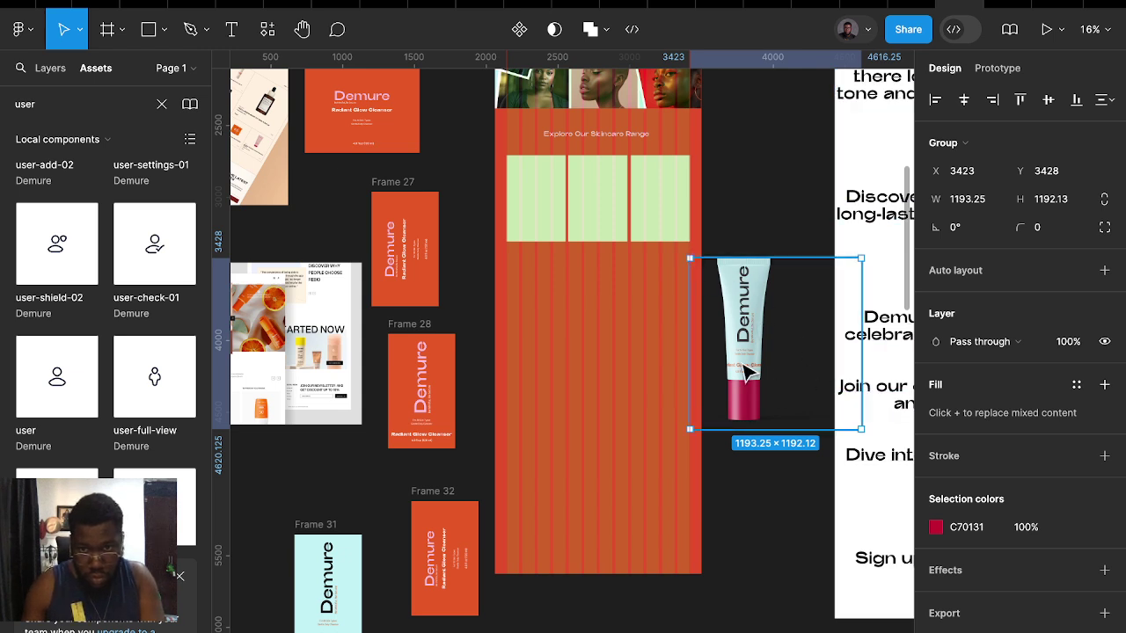
Alt-drag a duplicate of the Demure tube mockup below the original
double_click(744, 352)
drag(754, 352, 789, 354)
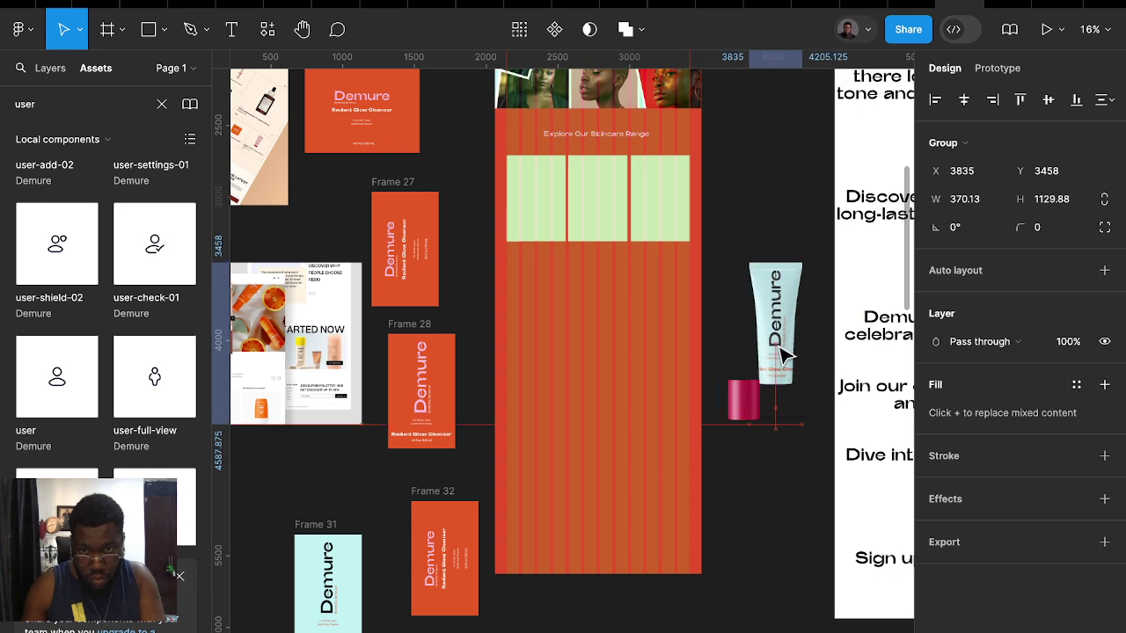
key(ctrl+z)
click(780, 275)
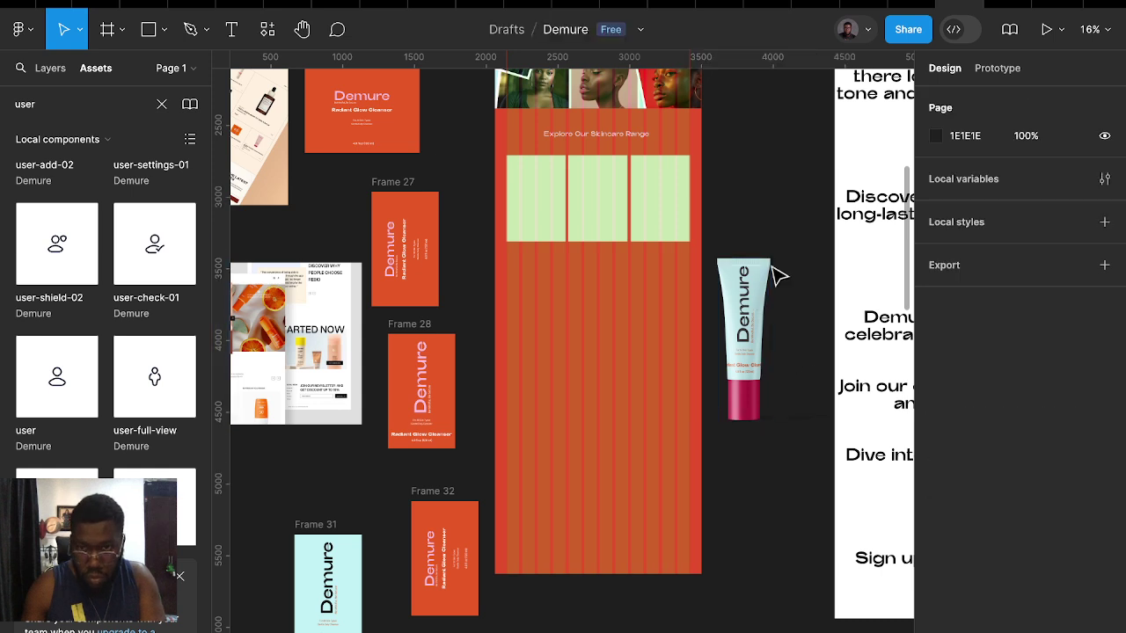
click(762, 319)
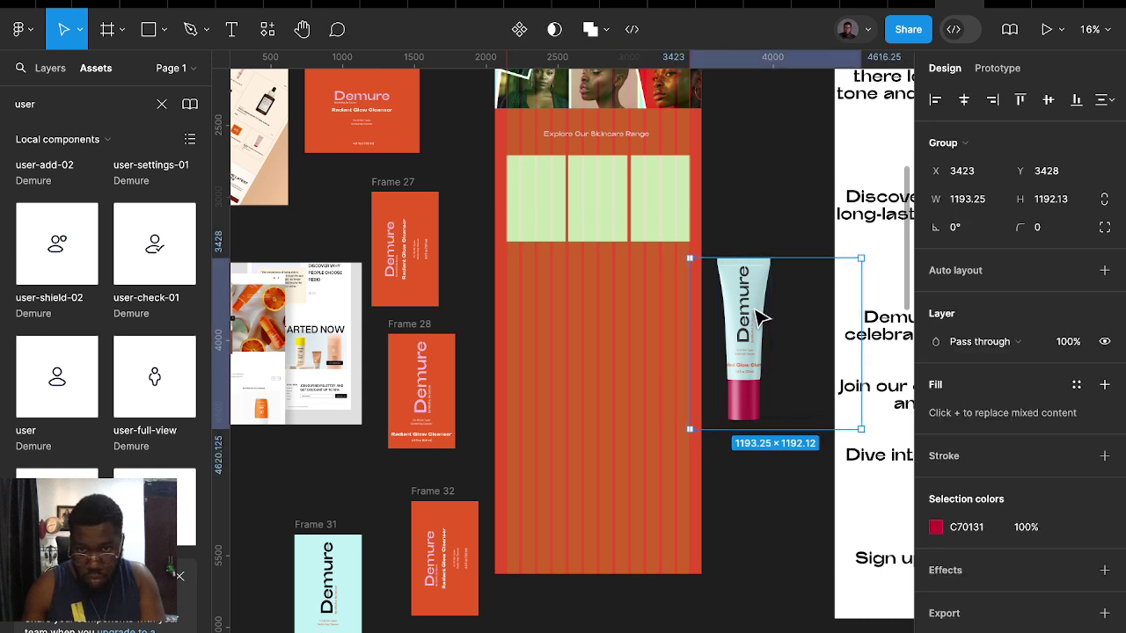
right_click(761, 318)
key(Escape)
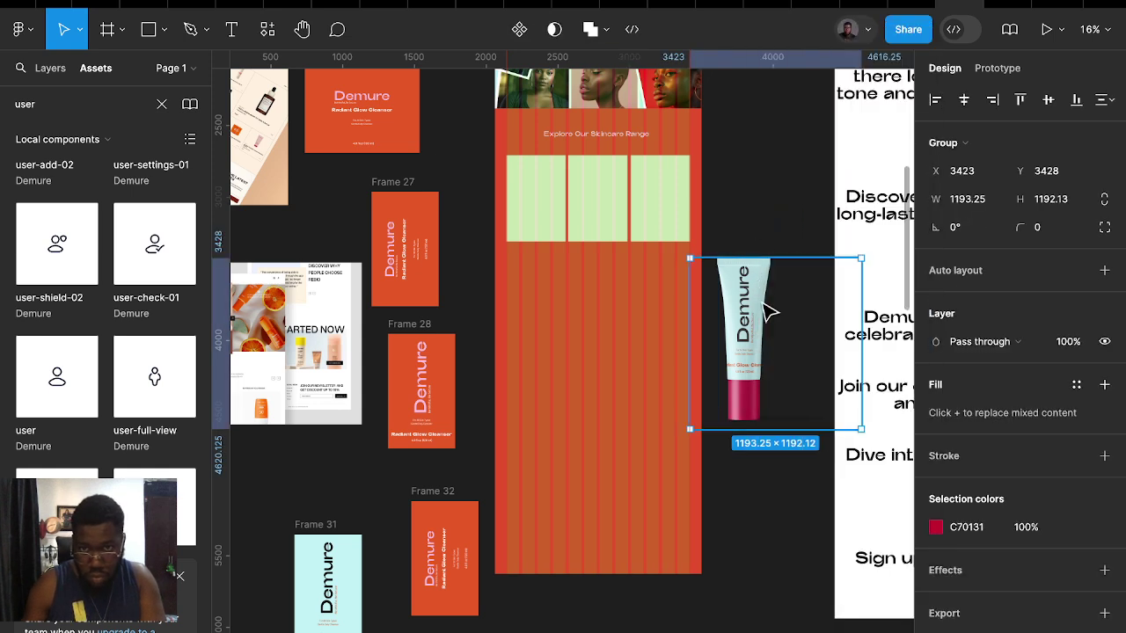
drag(765, 313, 786, 522)
Ungroup the original tube's outer group and reselect just the tube group
click(762, 370)
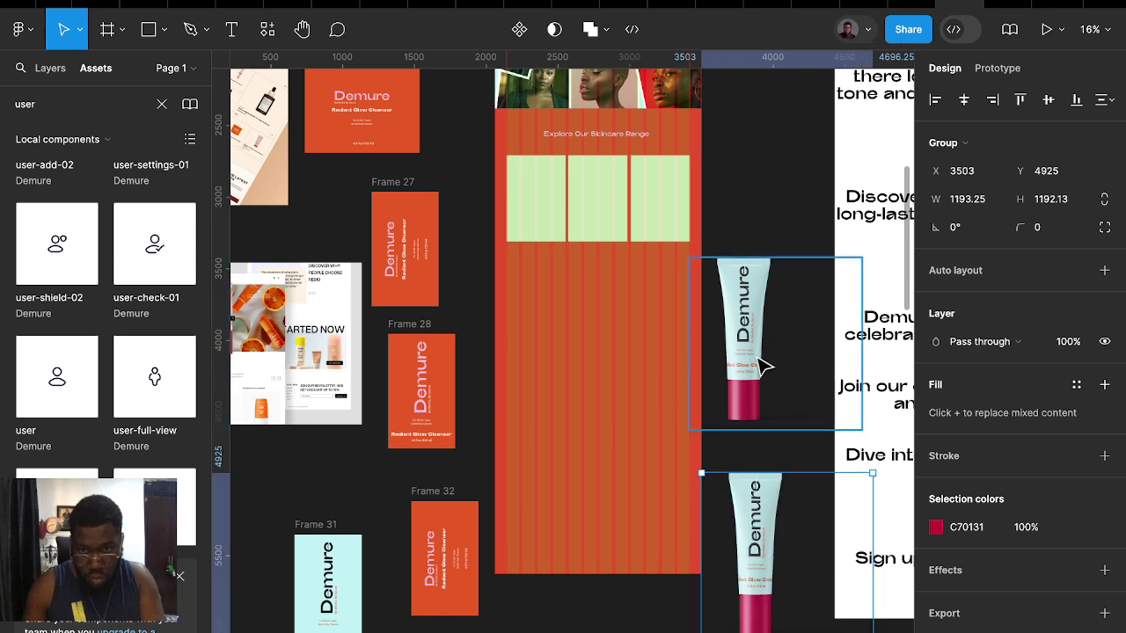
right_click(761, 365)
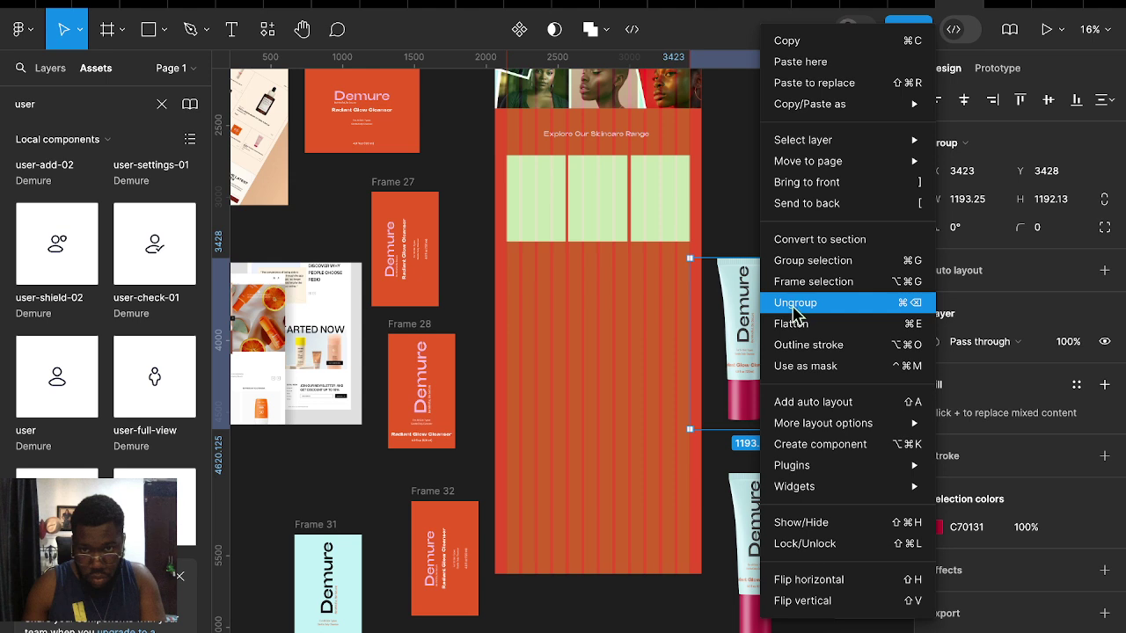
click(794, 308)
click(767, 231)
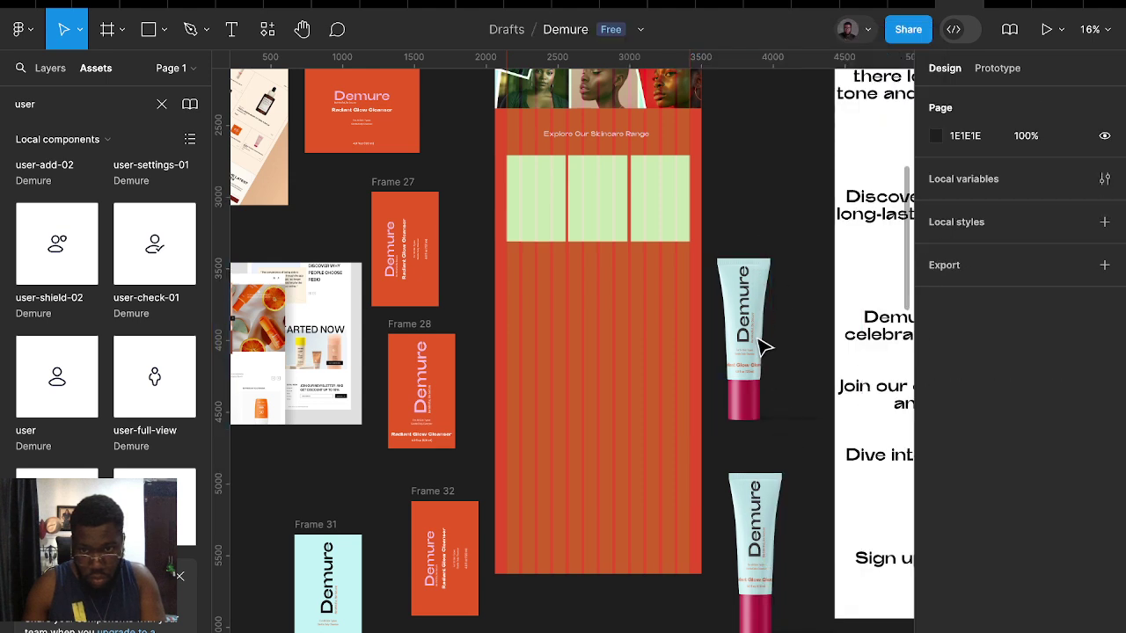
click(720, 250)
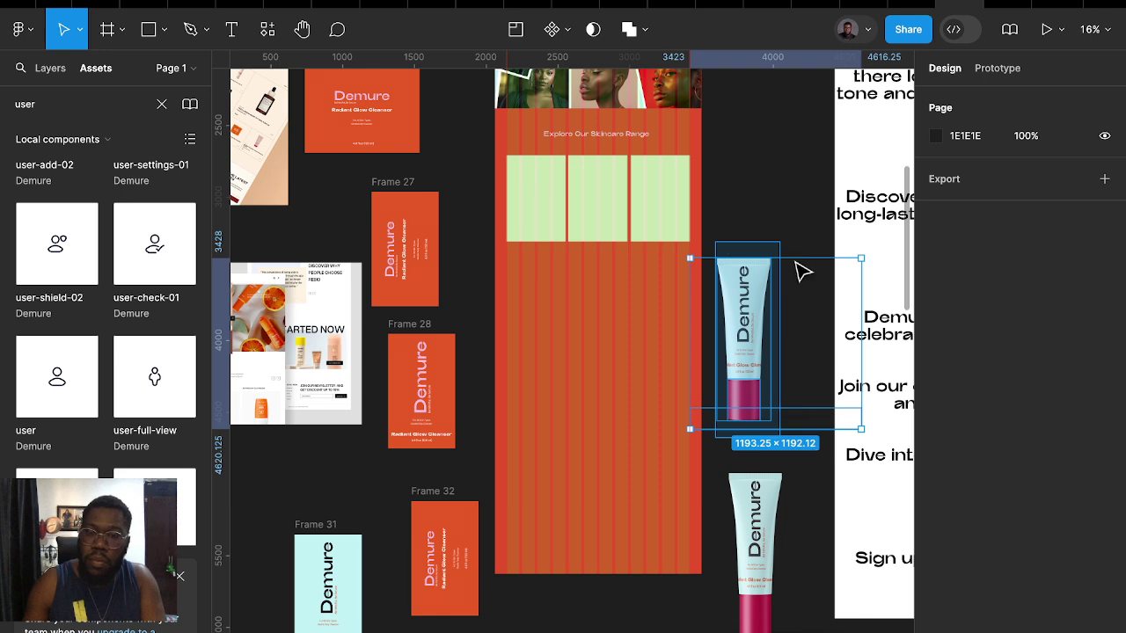
click(792, 230)
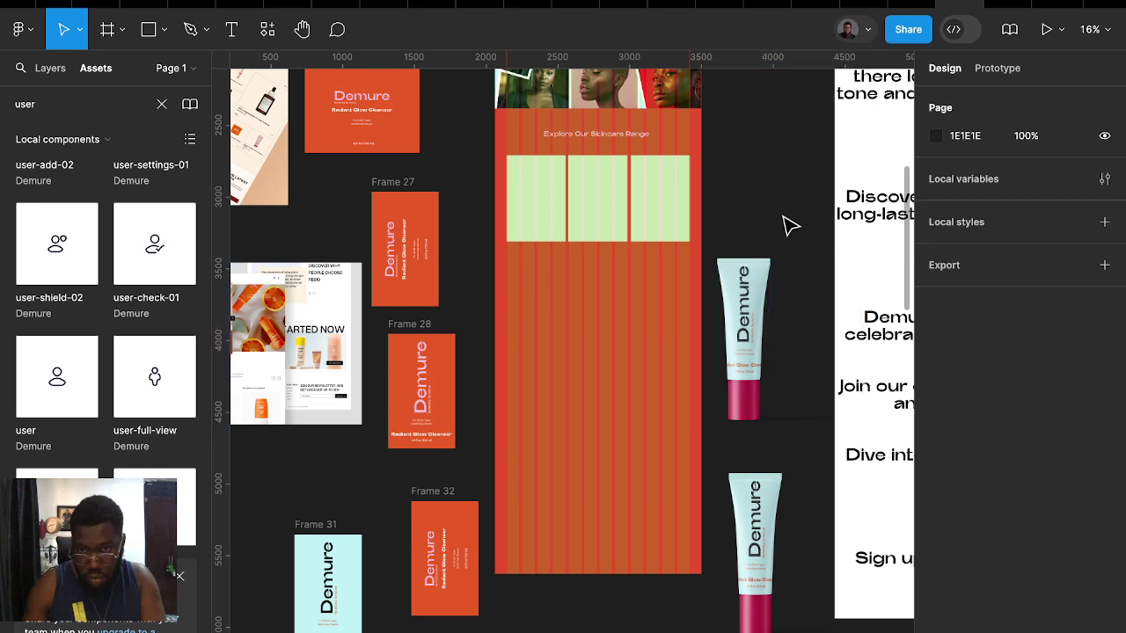
click(752, 303)
drag(774, 301, 777, 294)
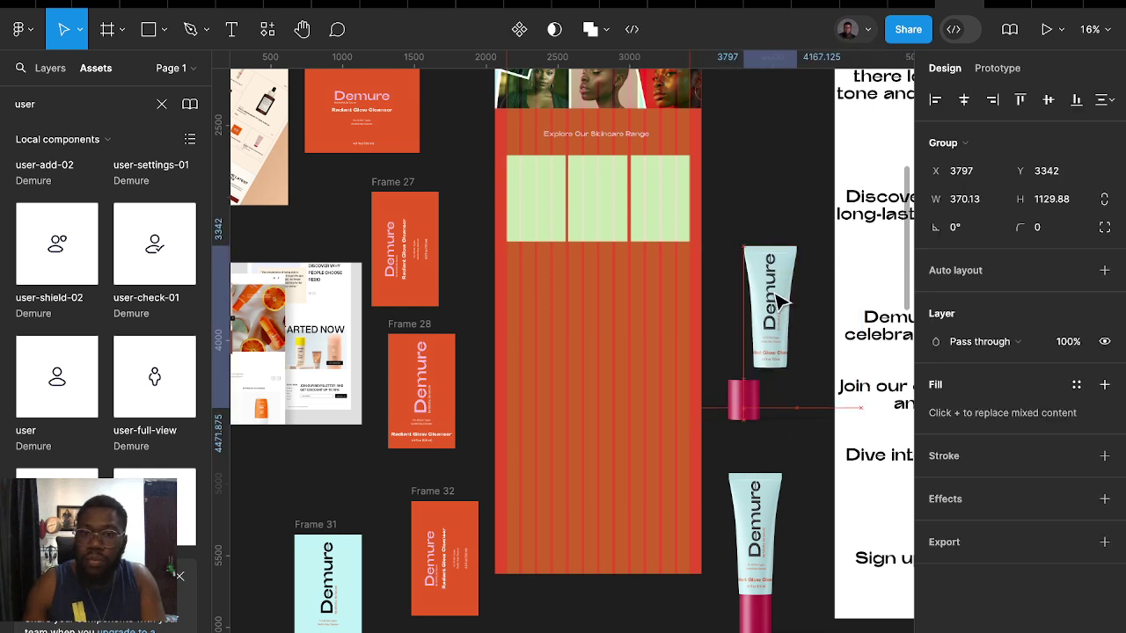
key(ctrl+z)
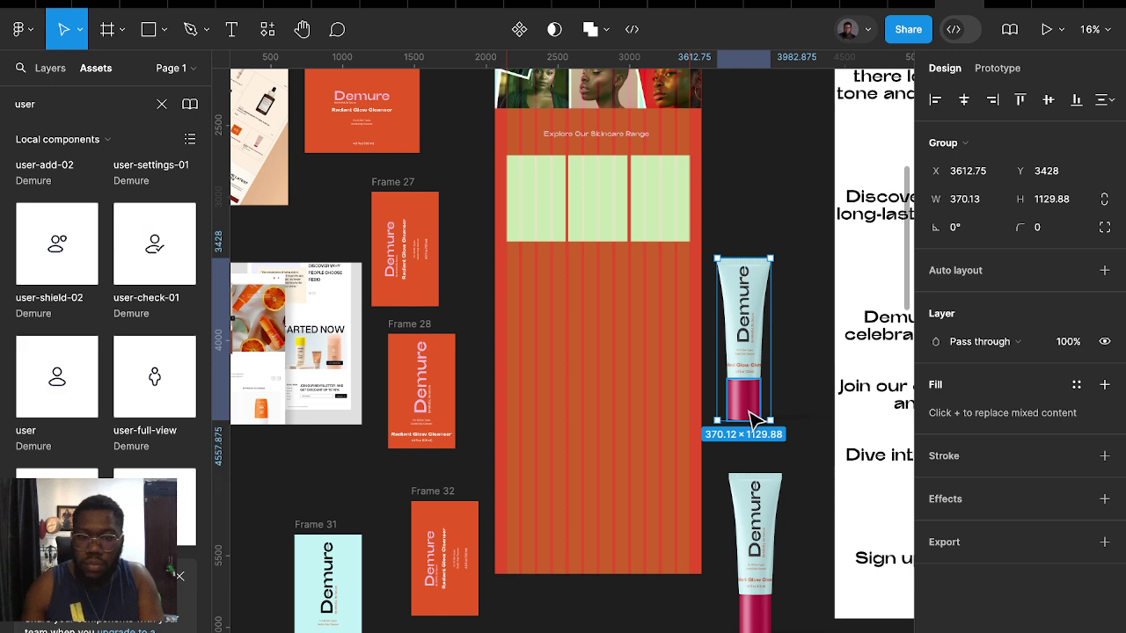
key(Return)
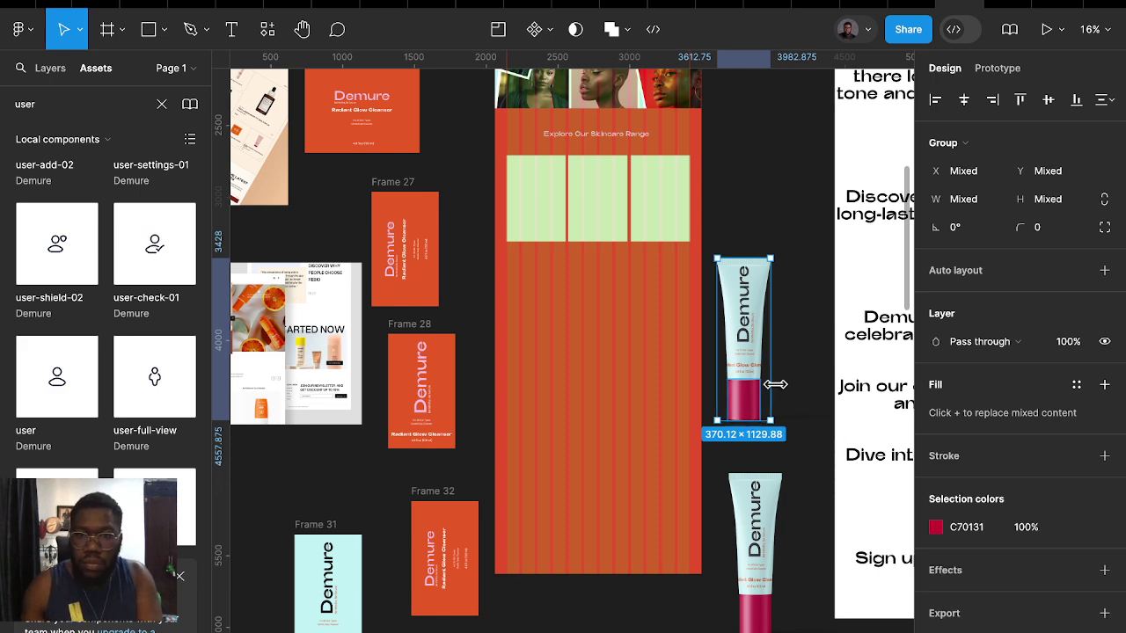
key(shift+Return)
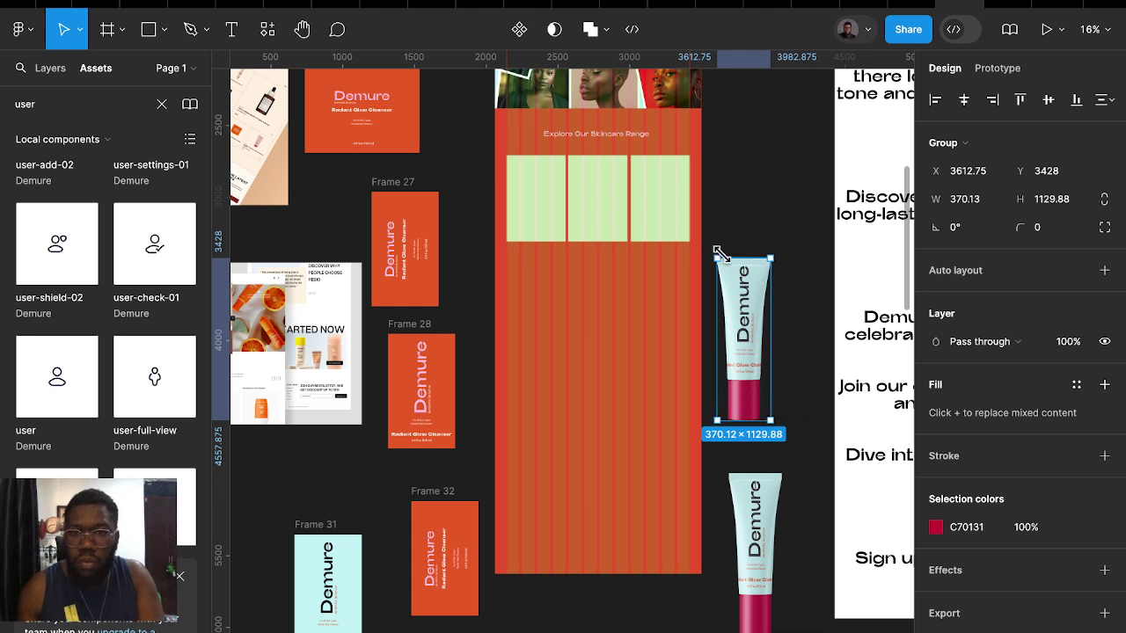
Scale the Demure tube to 0.62x and move it onto the first green card
key(k)
drag(713, 254, 750, 319)
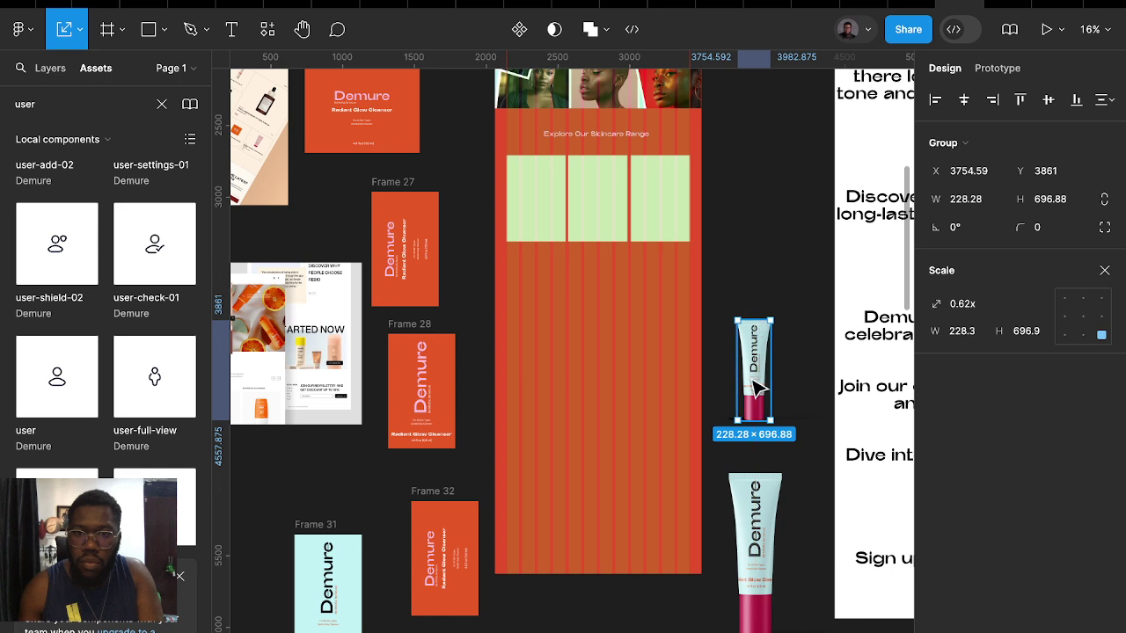
drag(755, 392, 538, 230)
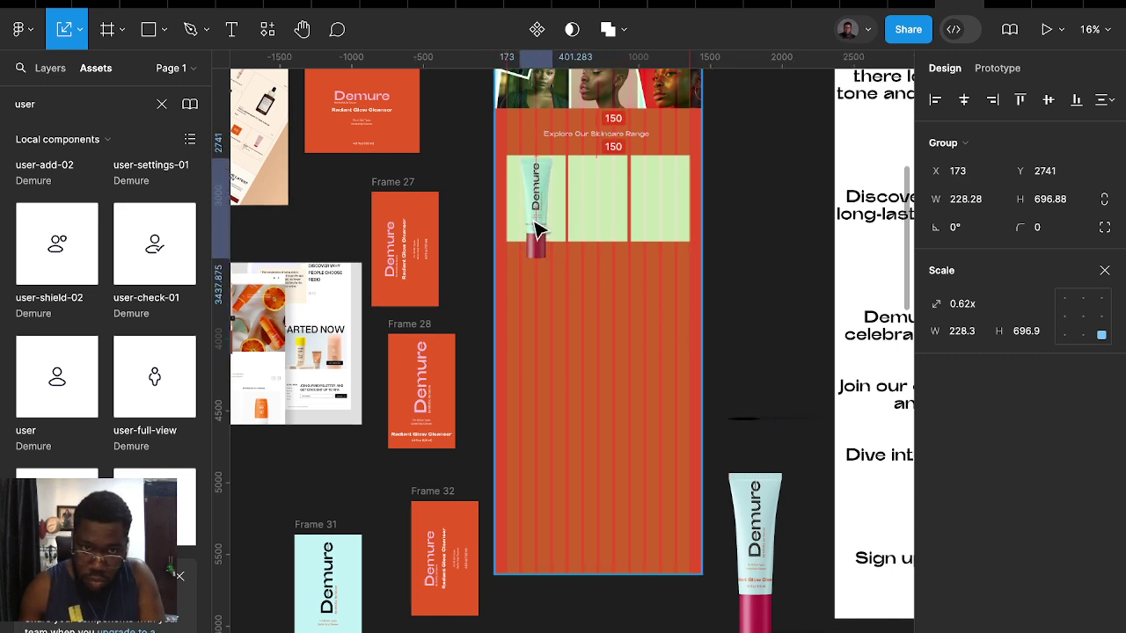
scroll(538, 231, up, 3)
scroll(563, 235, up, 3)
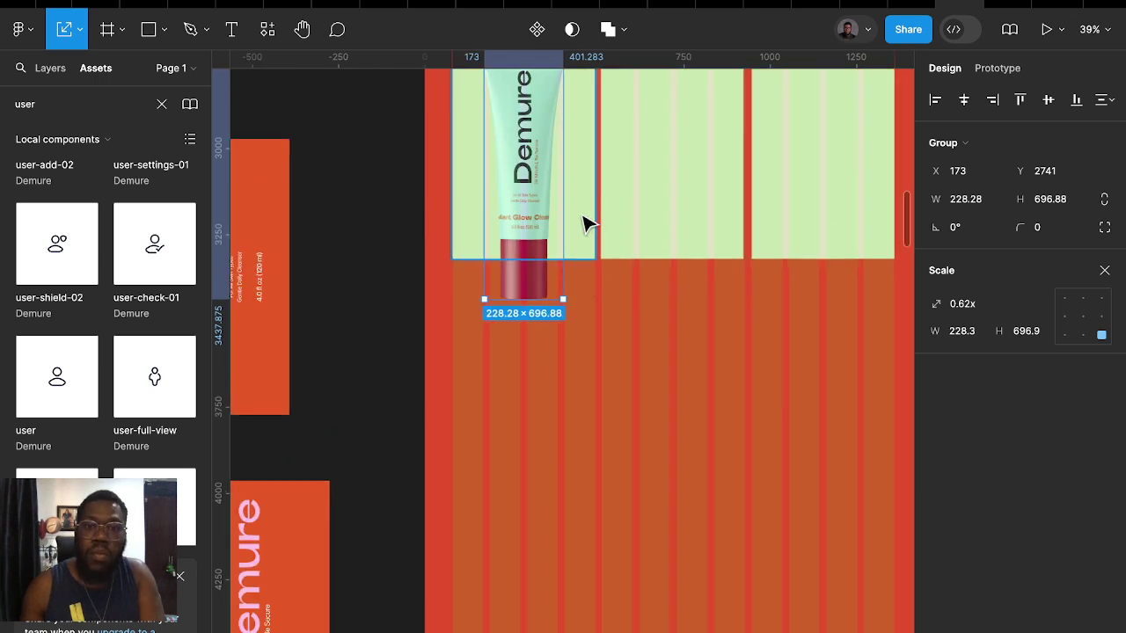
drag(588, 224, 686, 453)
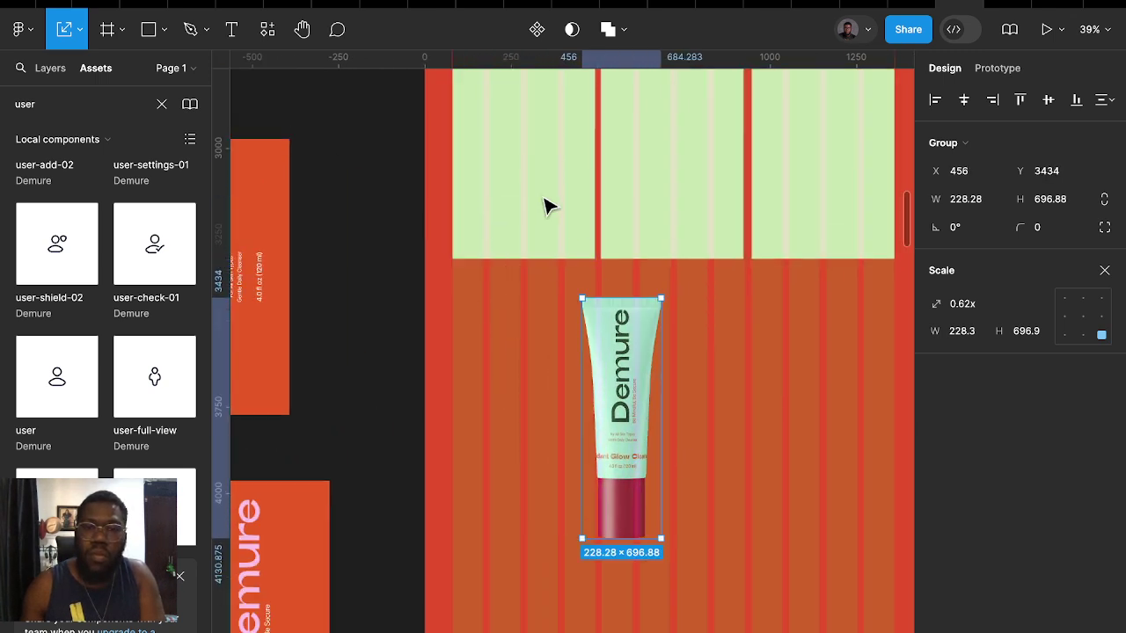
click(542, 201)
click(1105, 298)
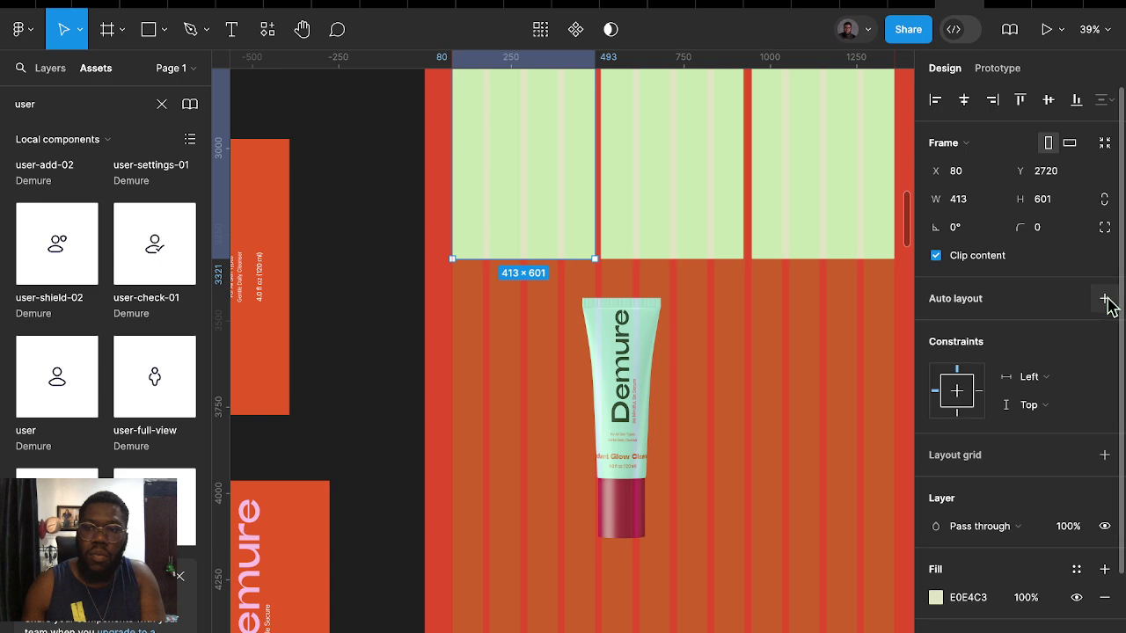
click(50, 69)
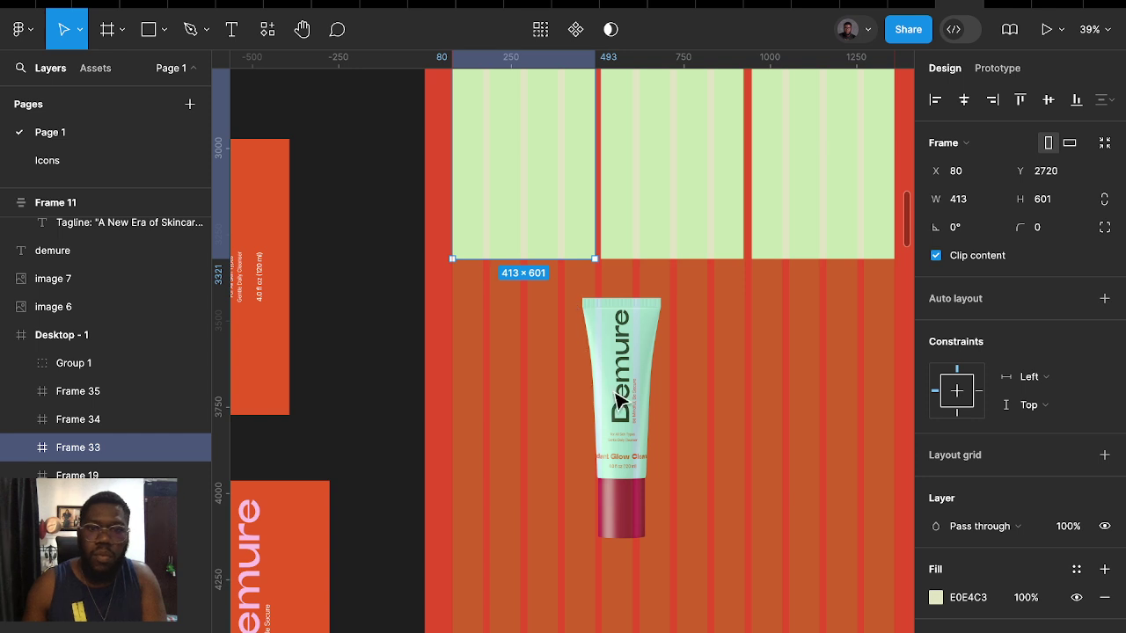
click(621, 400)
mouse_move(639, 422)
mouse_down()
mouse_move(535, 246)
mouse_move(525, 216)
mouse_move(545, 194)
mouse_up()
Nest the tube inside Frame 33 and place the frame back as the first card in Desktop - 1
scroll(563, 299, up, 2)
scroll(533, 215, down, 5)
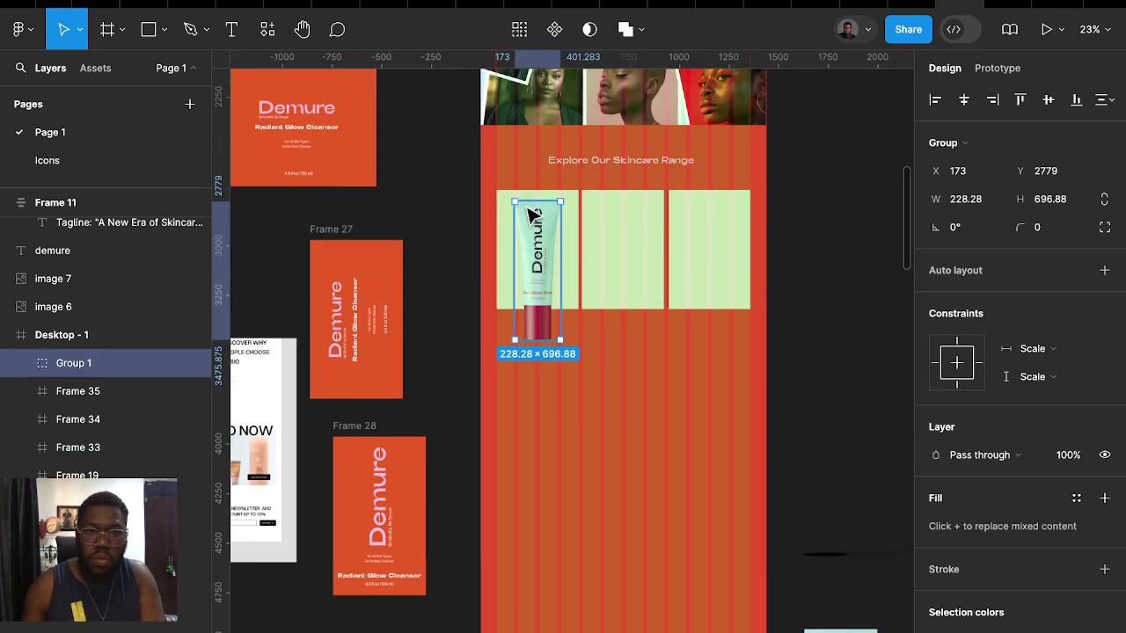
drag(576, 242, 460, 213)
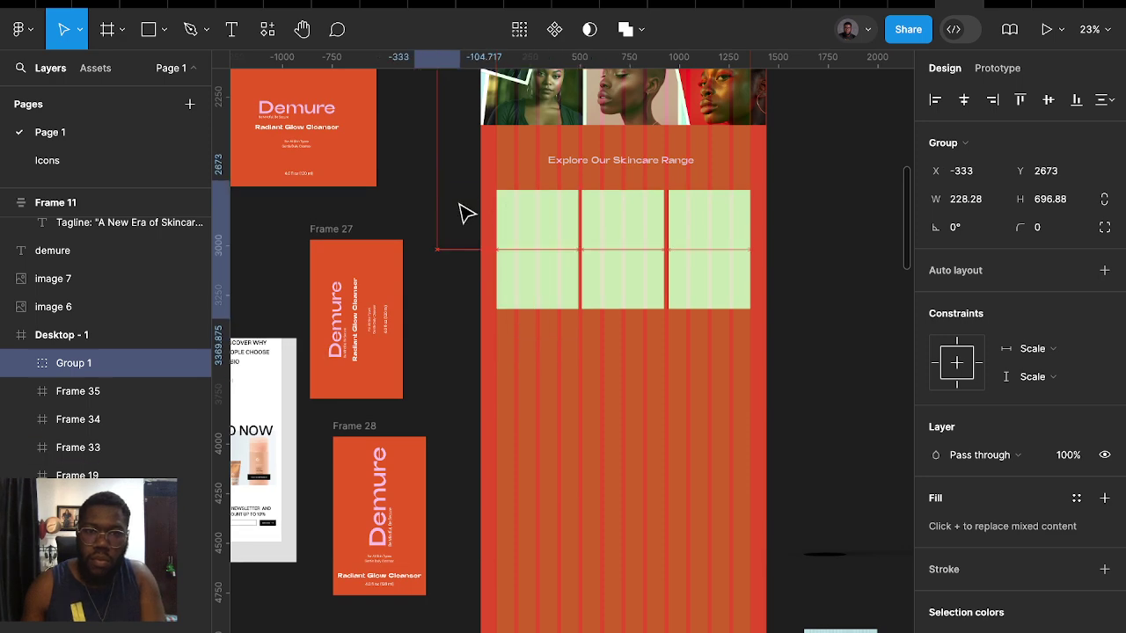
click(545, 254)
drag(545, 253, 438, 382)
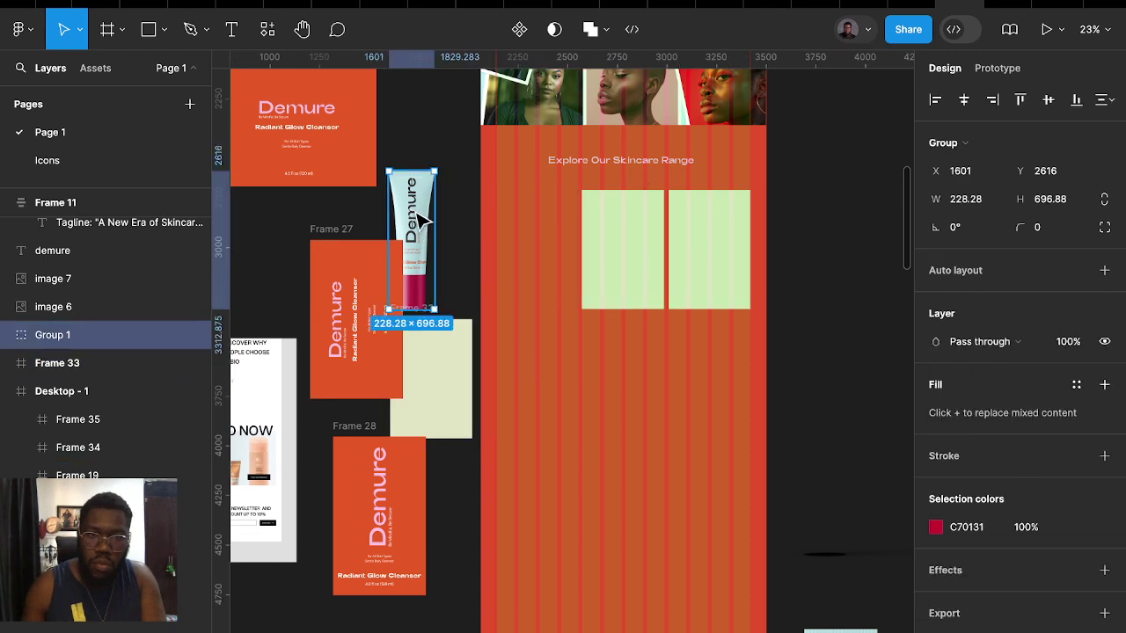
drag(425, 233, 443, 380)
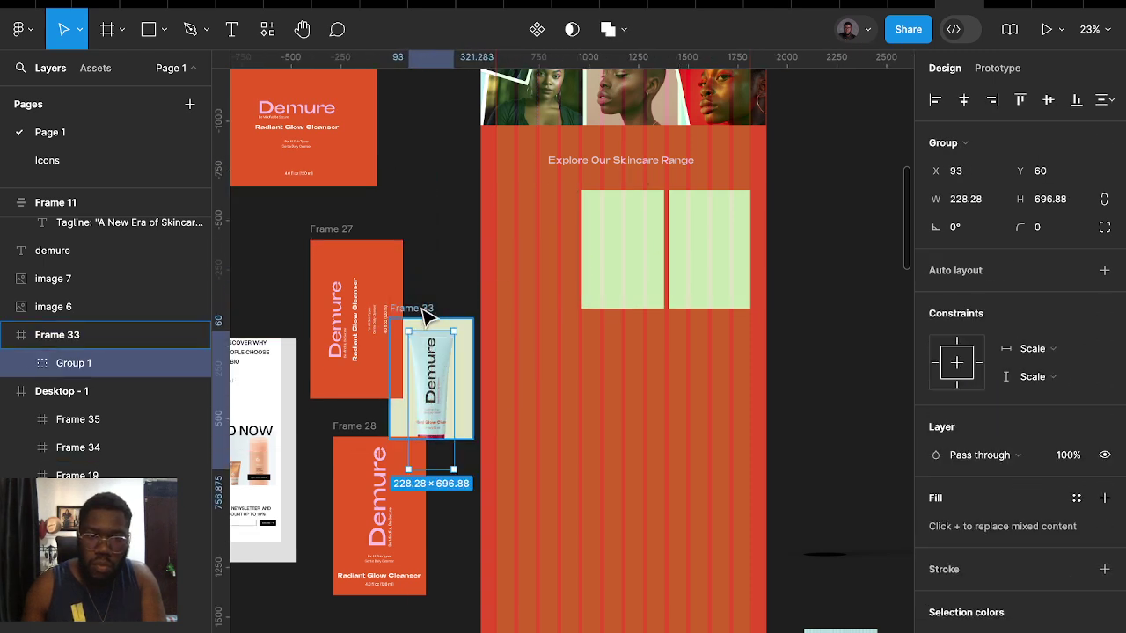
drag(428, 312, 530, 217)
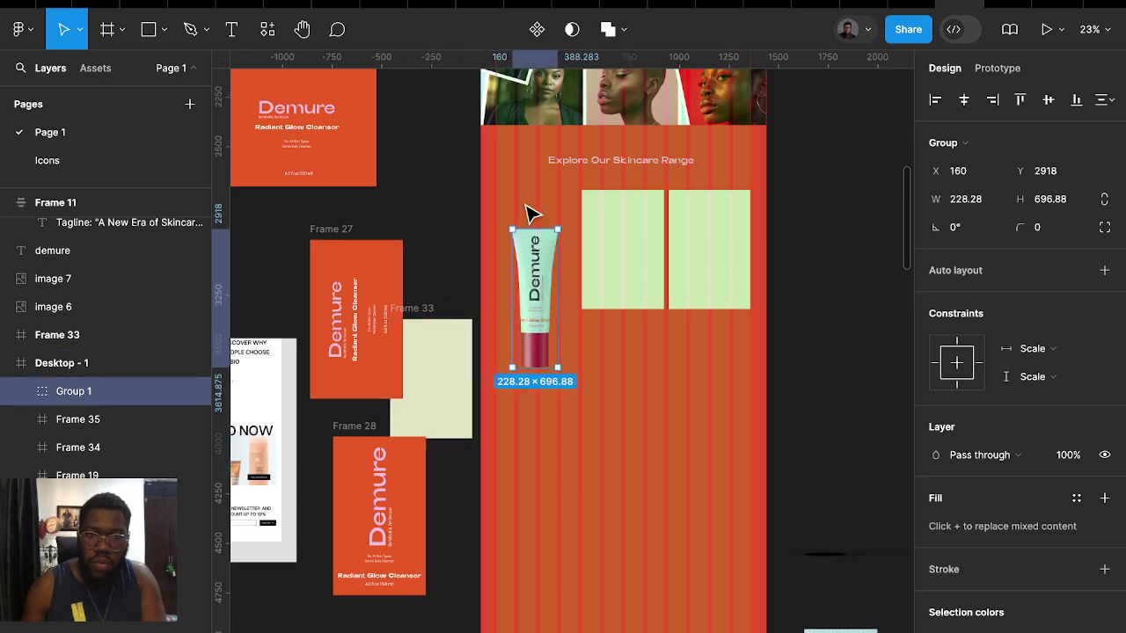
key(ctrl+z)
click(432, 256)
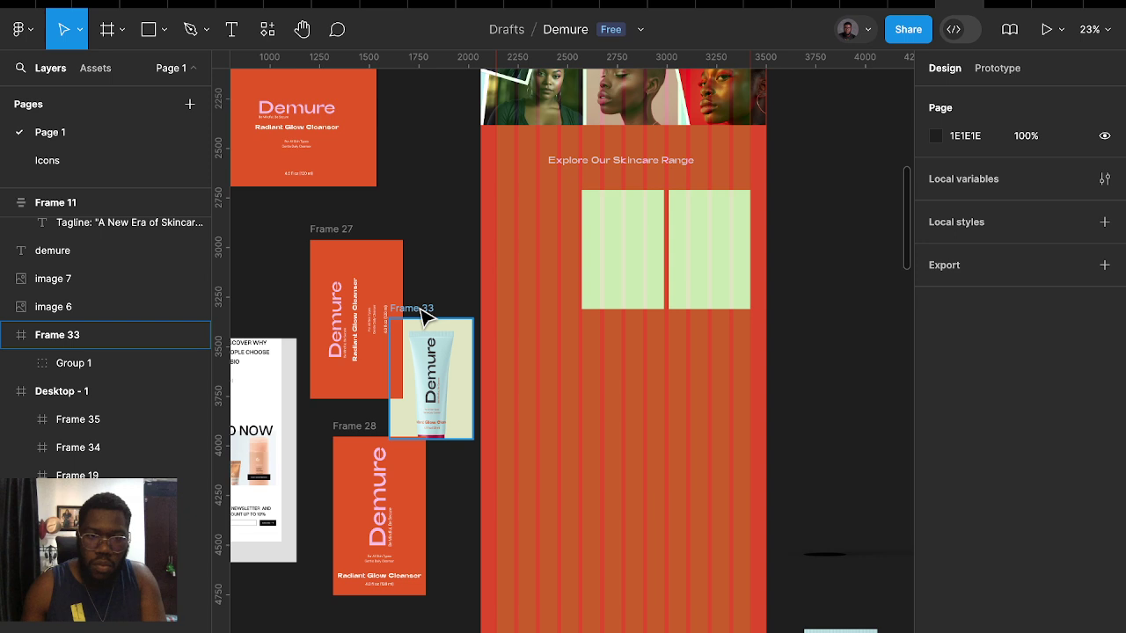
click(424, 313)
mouse_move(424, 313)
mouse_down()
mouse_move(528, 204)
mouse_move(532, 180)
mouse_up()
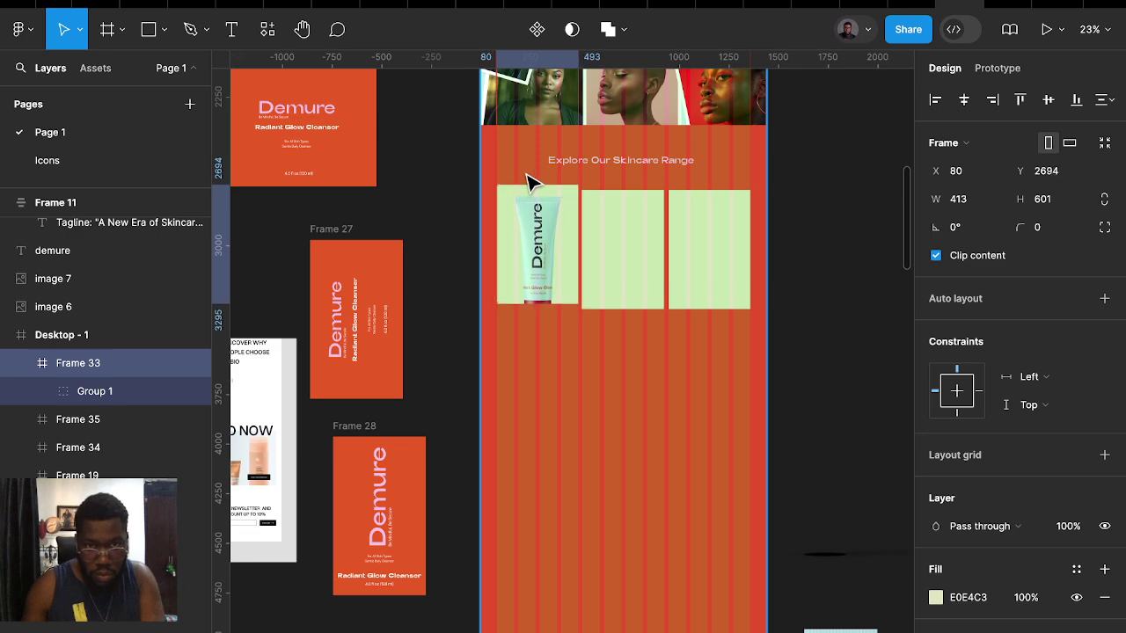
drag(531, 180, 530, 182)
scroll(593, 288, down, 5)
scroll(594, 288, down, 3)
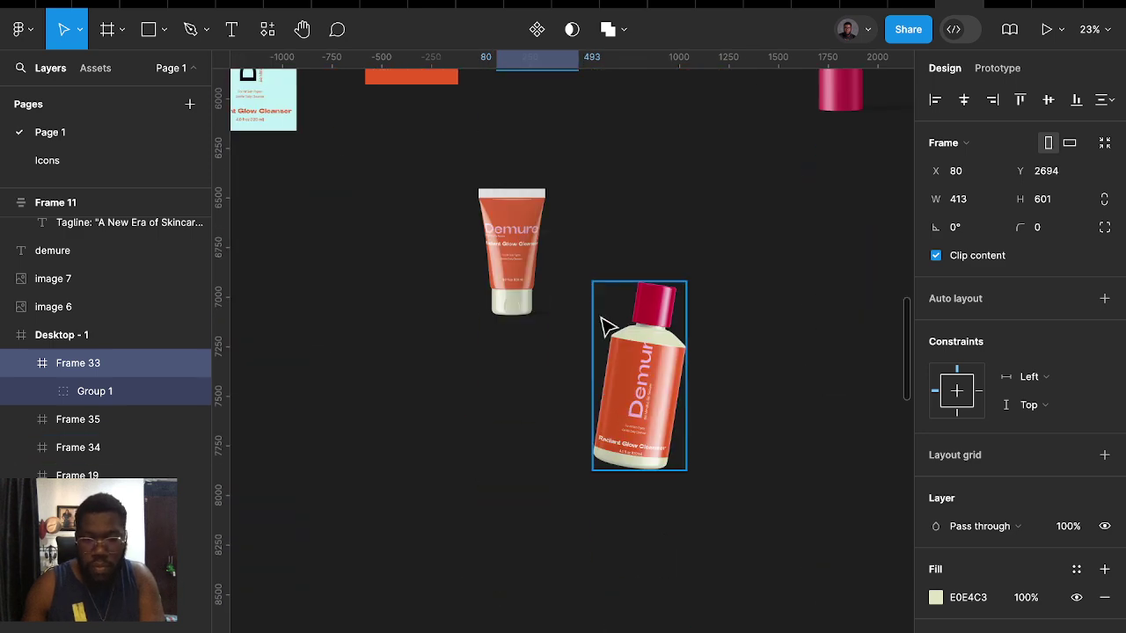
Check the Cosmetic Tube's image fill, then drag the tube into the Explore Our Skincare Range section
click(656, 356)
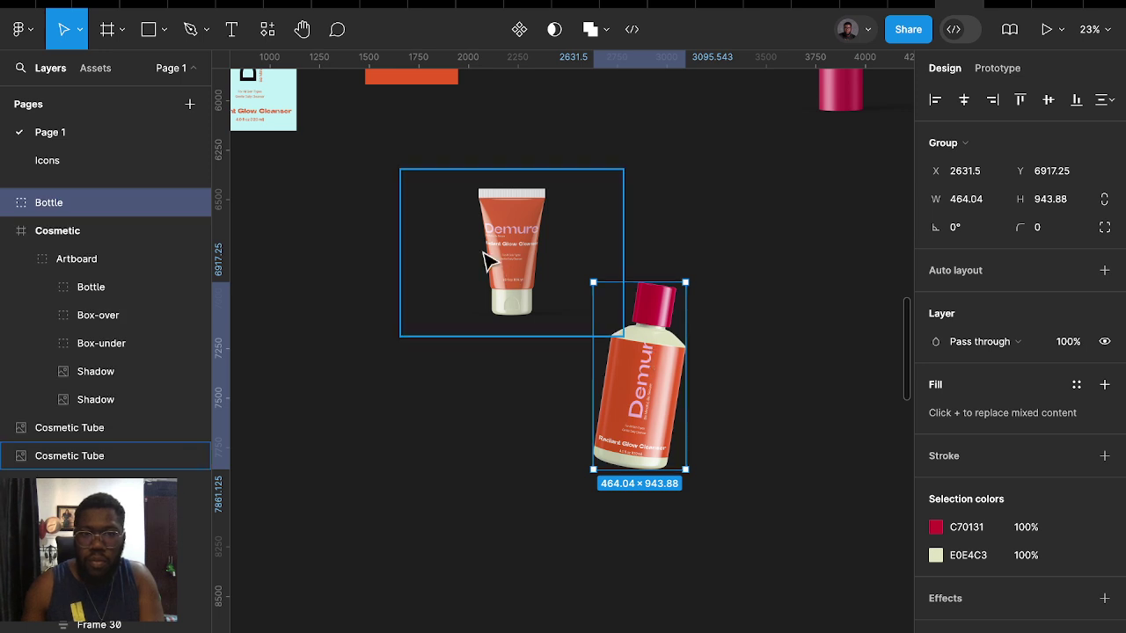
drag(627, 367, 734, 326)
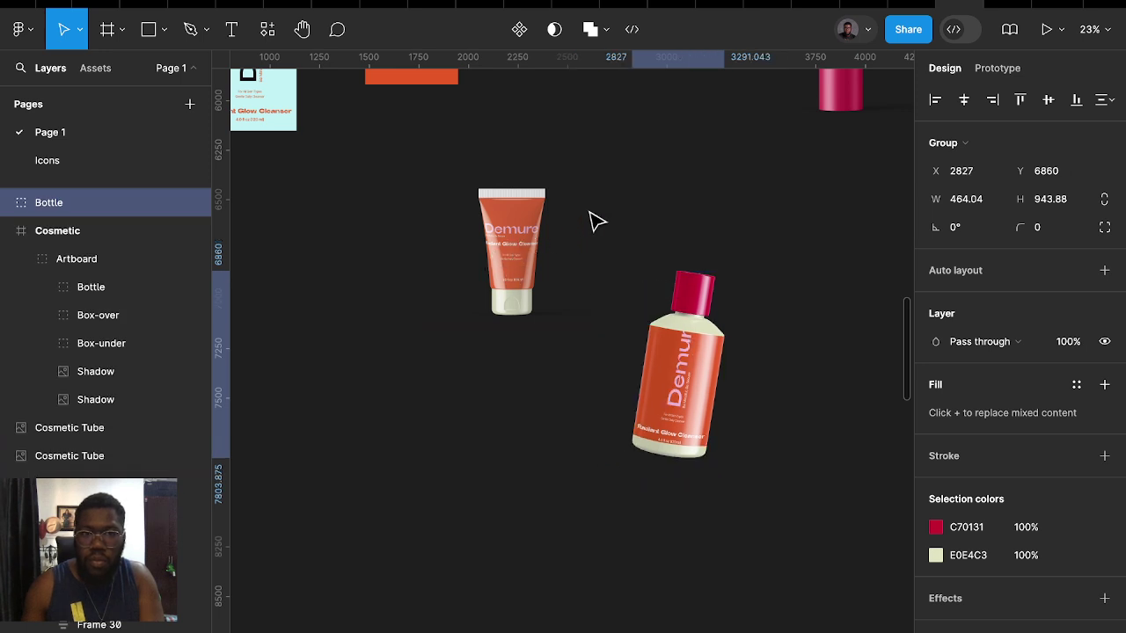
click(537, 277)
right_click(528, 269)
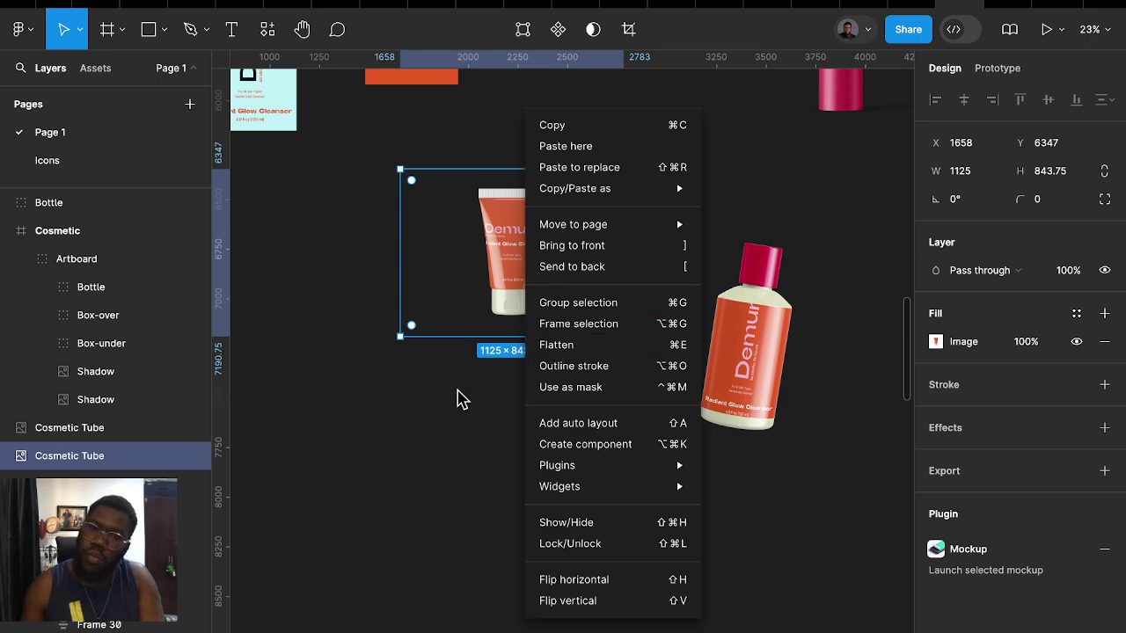
click(495, 251)
double_click(497, 253)
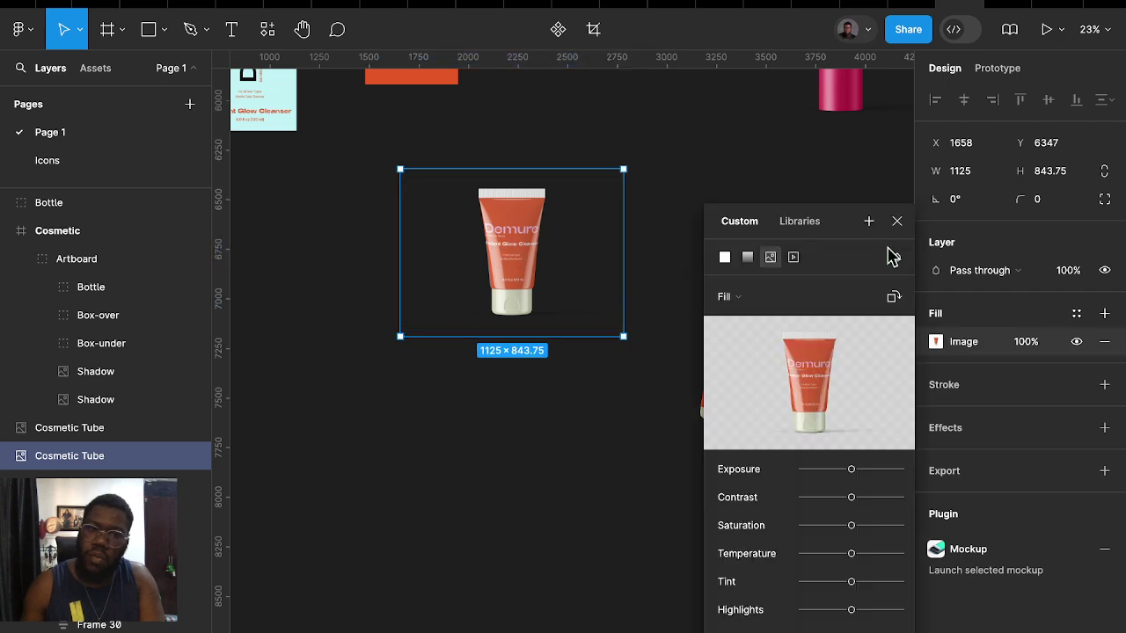
click(897, 221)
drag(507, 272, 730, 70)
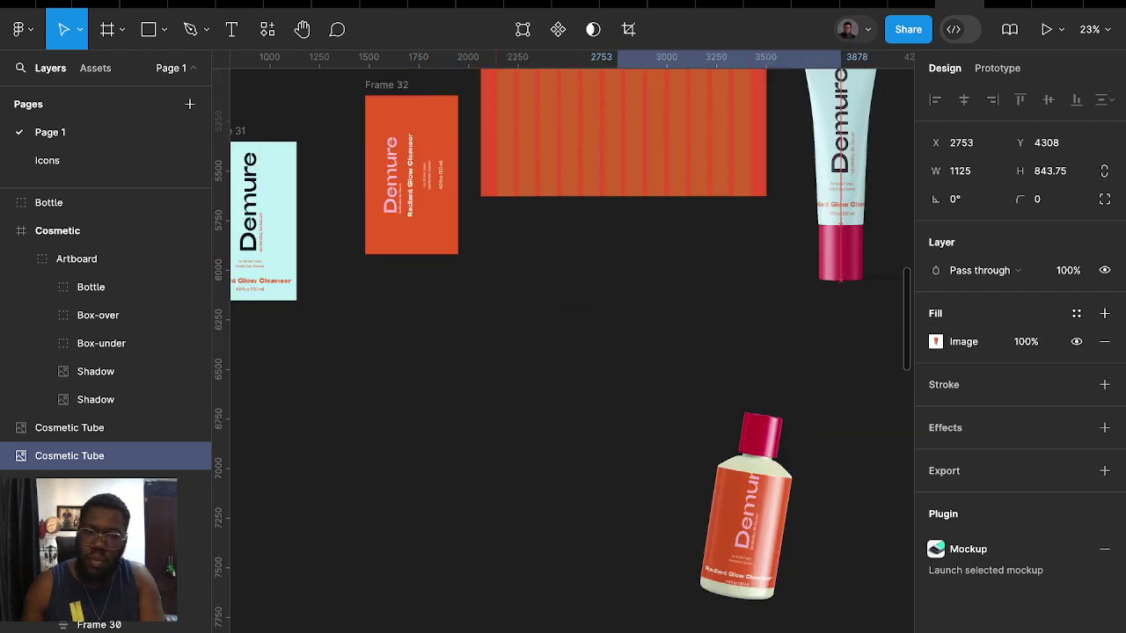
mouse_move(736, 18)
mouse_down()
mouse_move(613, 488)
mouse_move(577, 414)
mouse_up()
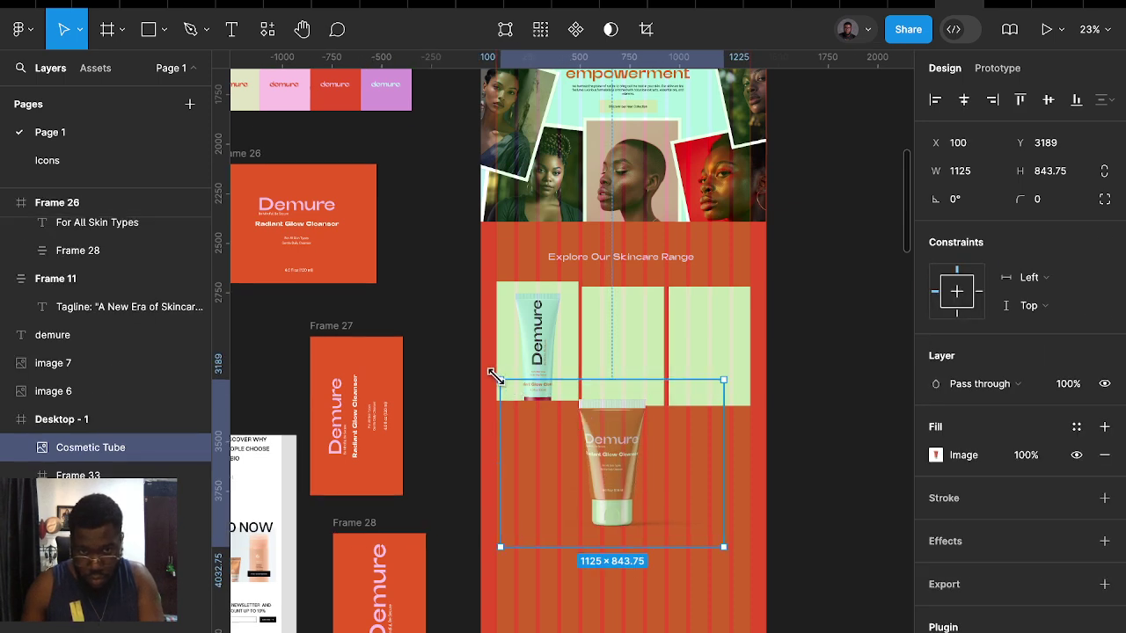
Scale the orange tube proportionally to 870 × 652.5 and move it over the middle card
key(k)
drag(498, 380, 551, 418)
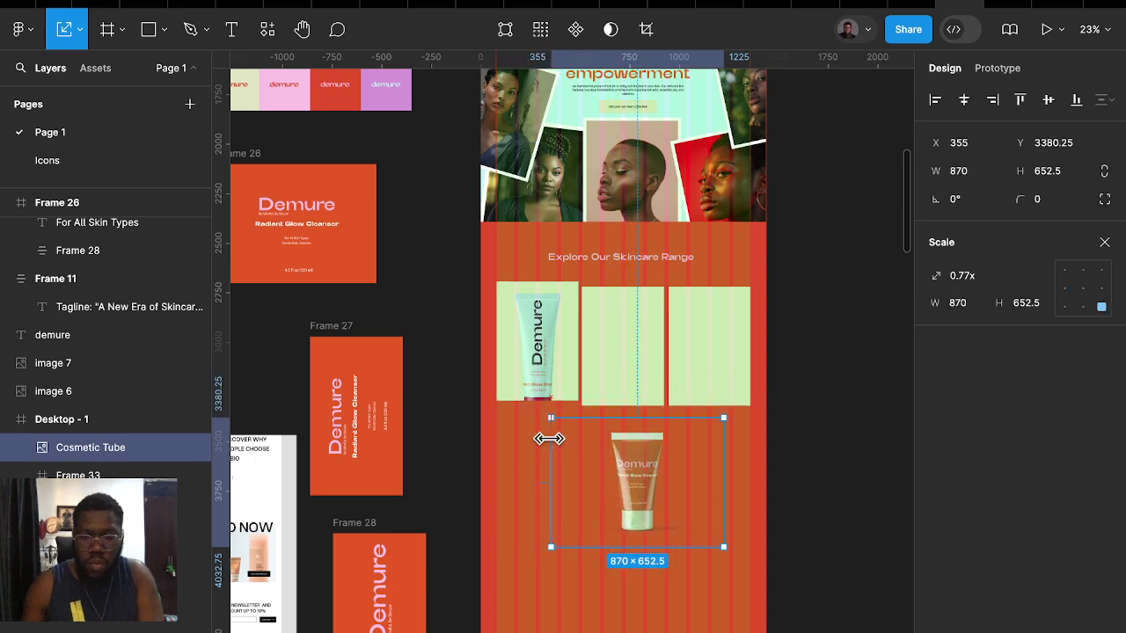
drag(633, 491, 623, 380)
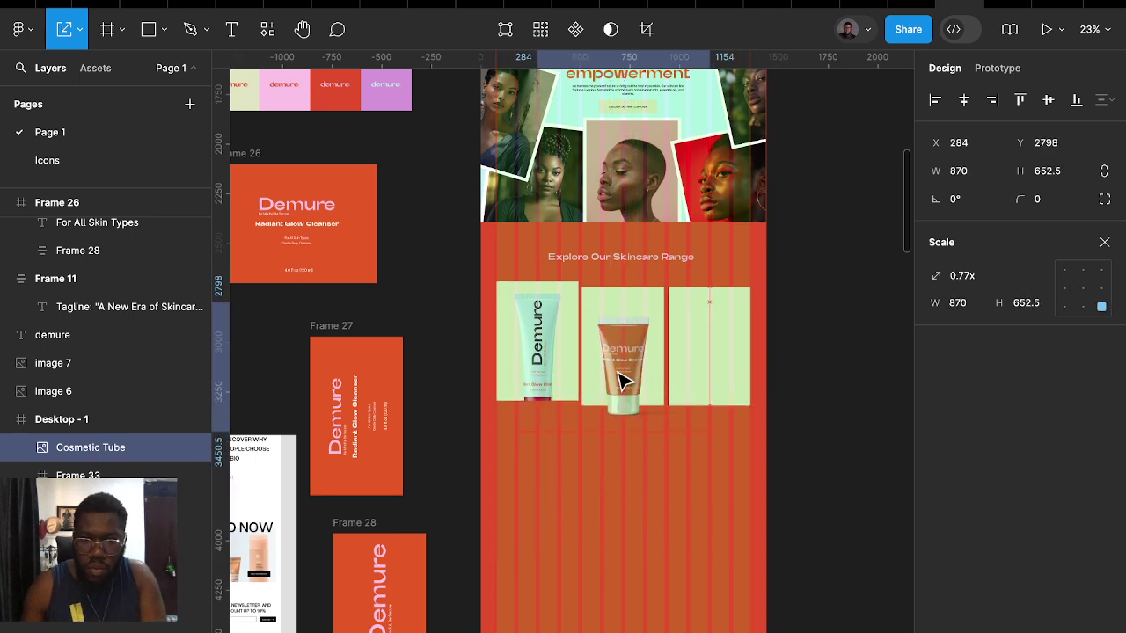
scroll(623, 312, up, 5)
click(631, 292)
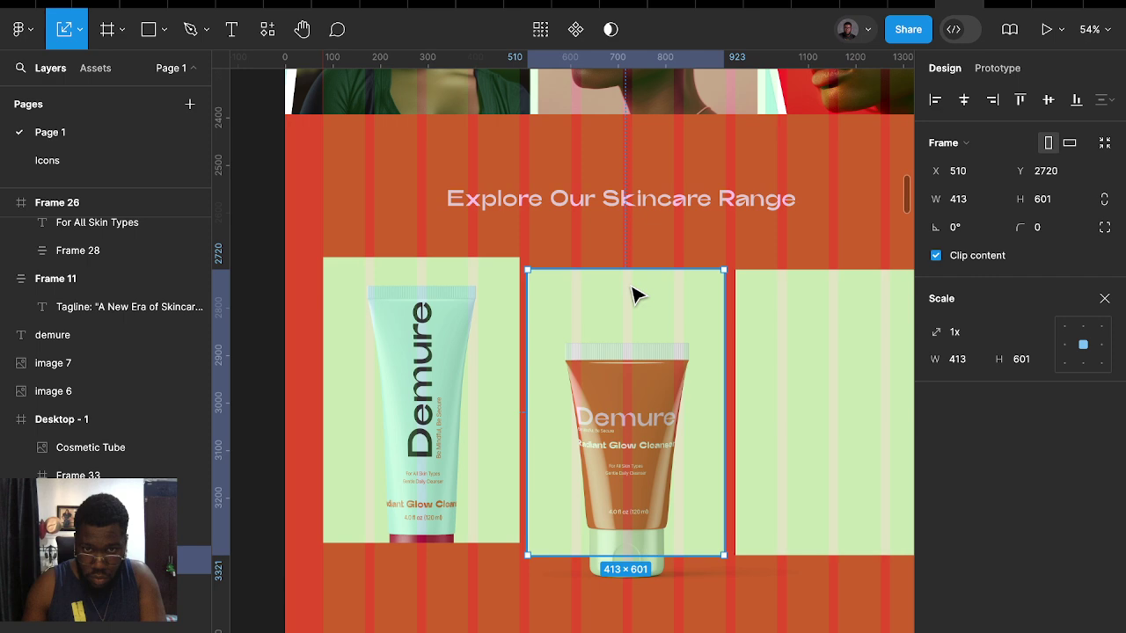
scroll(635, 296, down, 3)
Nest the tube in the detached middle card, Frame 34, and return the card to the middle slot
drag(627, 273, 368, 245)
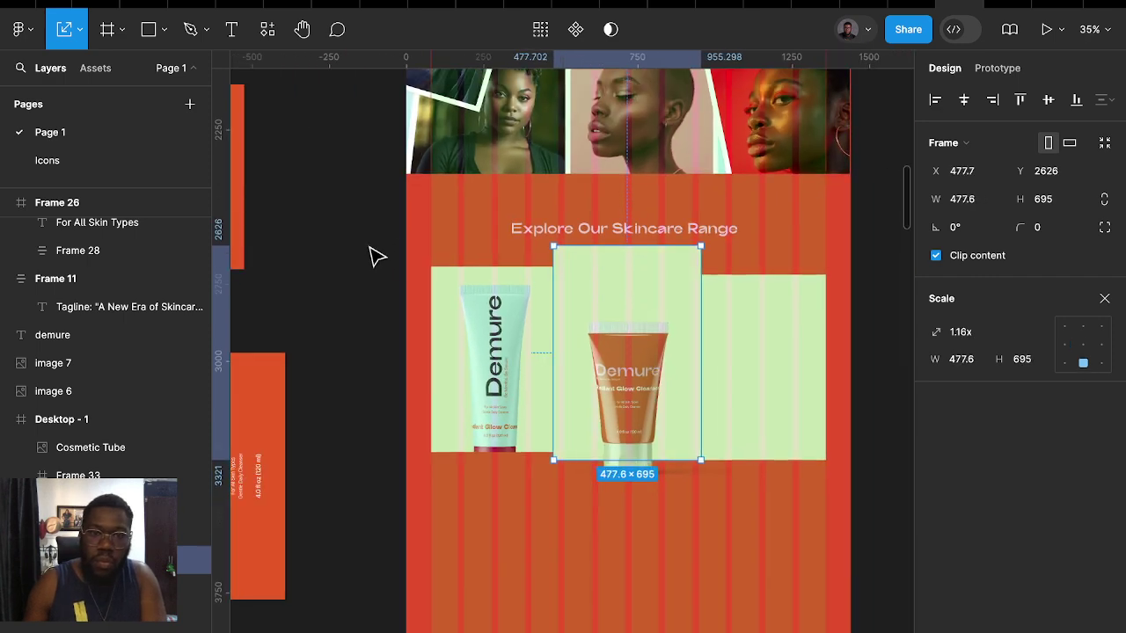
key(ctrl+z)
drag(636, 304, 337, 274)
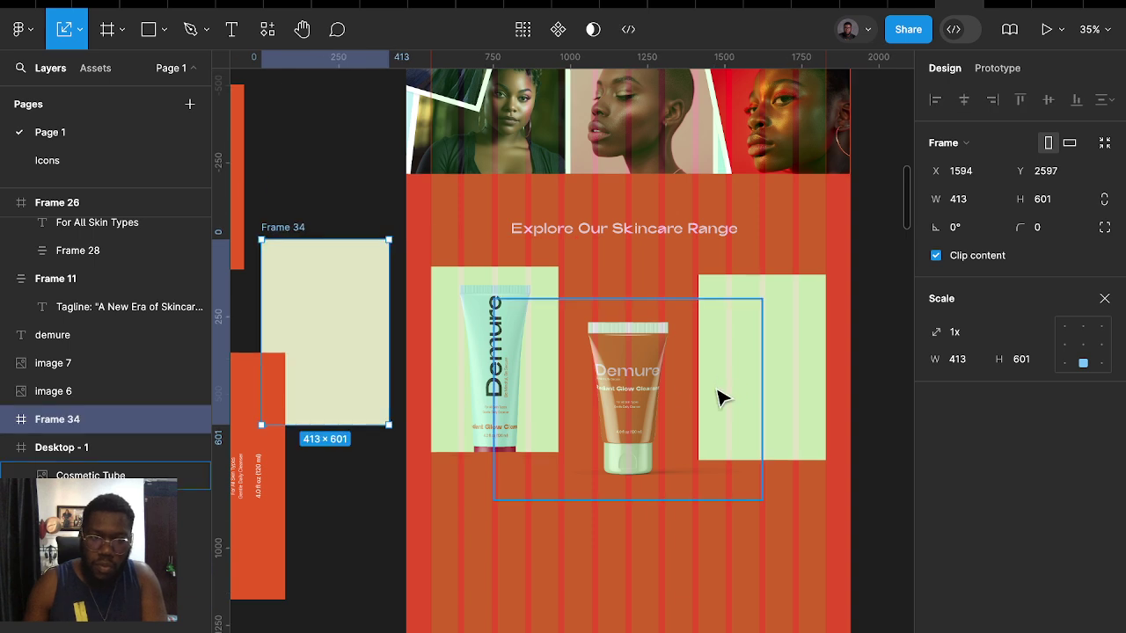
drag(506, 384, 347, 326)
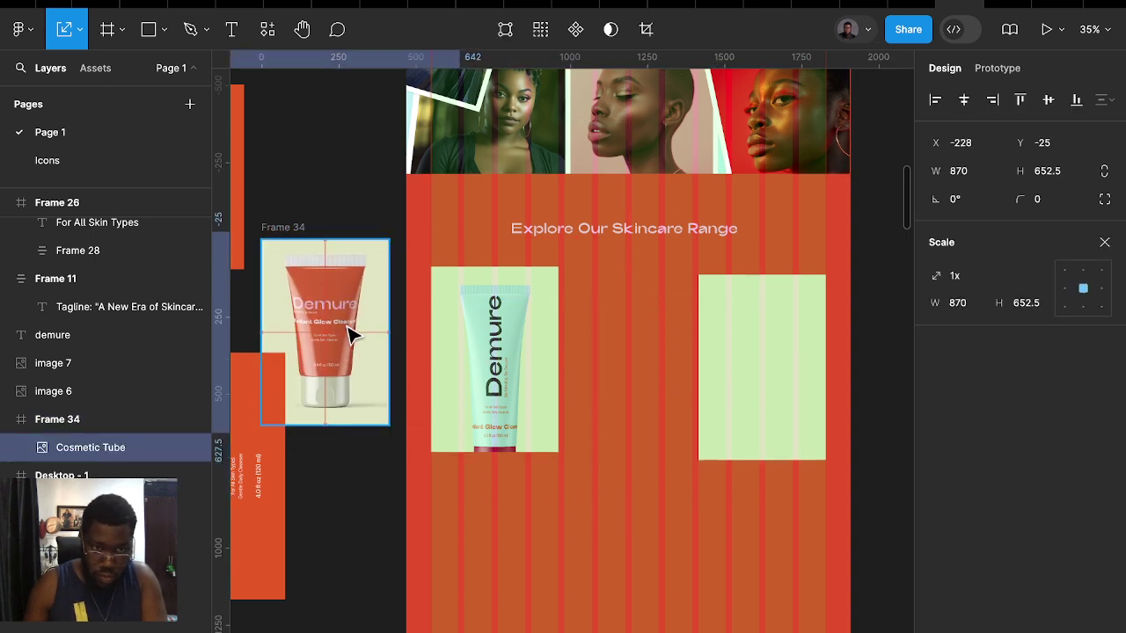
click(297, 216)
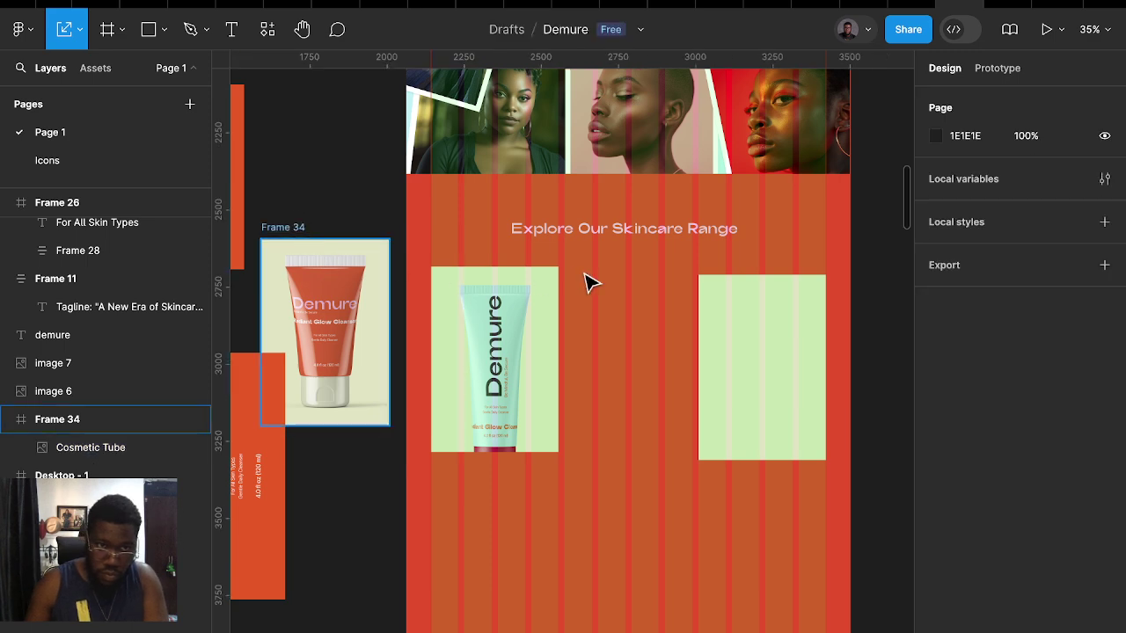
drag(591, 282, 601, 270)
Bring the orange bottle up beside the landing page
scroll(633, 396, down, 5)
scroll(651, 426, down, 5)
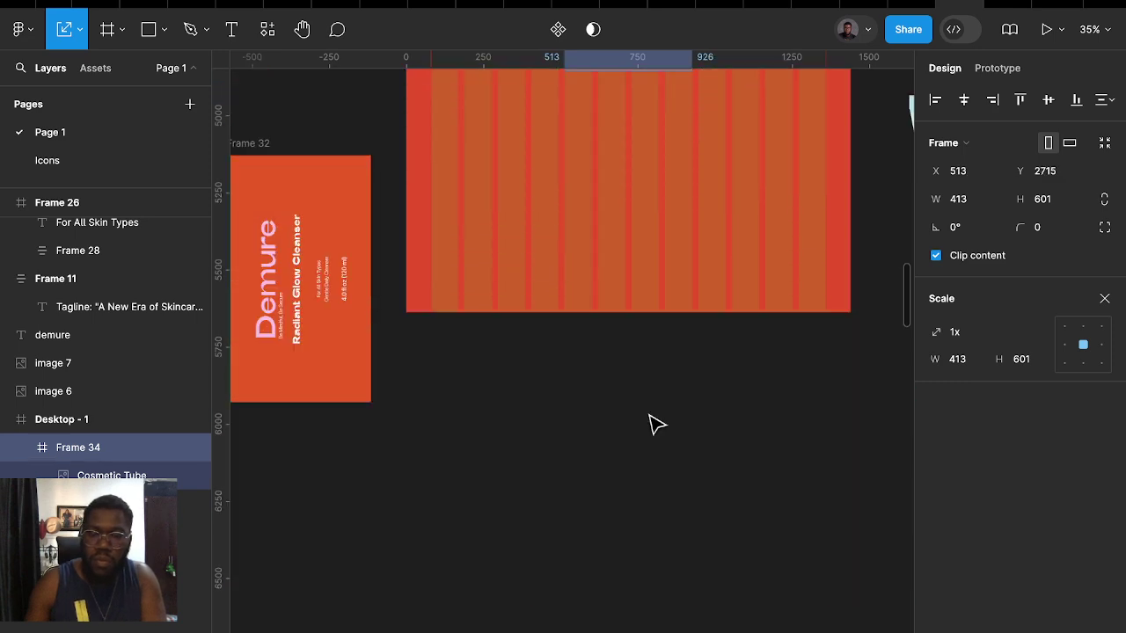
scroll(658, 426, down, 5)
mouse_move(748, 576)
mouse_down()
mouse_move(832, 99)
mouse_move(834, 327)
mouse_up()
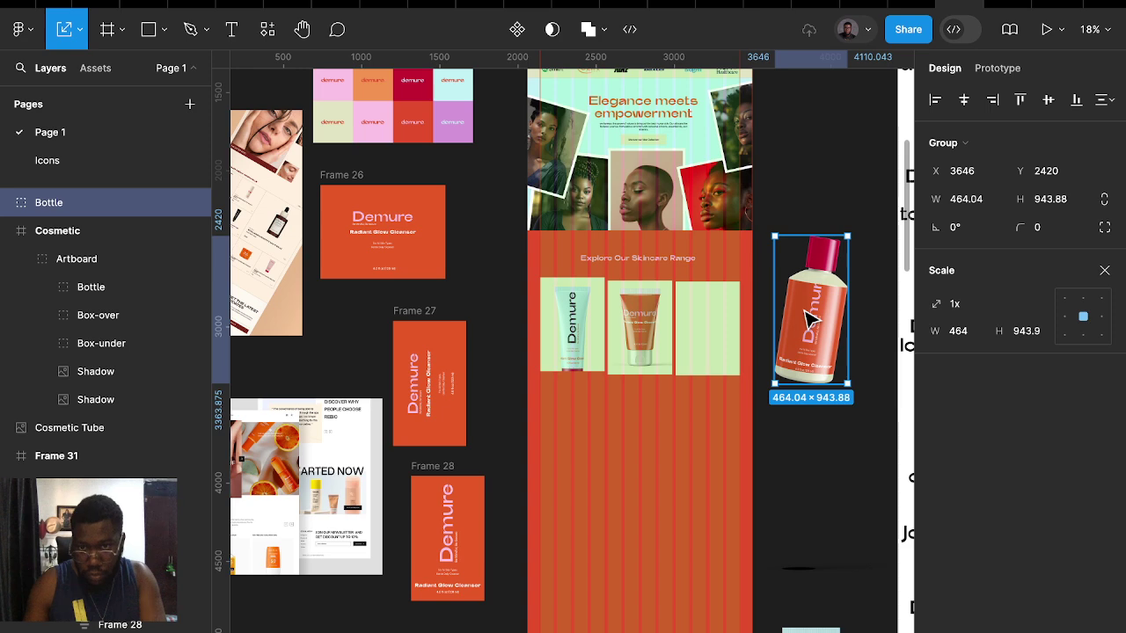
Scale the orange bottle to 0.75x and move it toward the empty third slot
scroll(774, 326, right, 3)
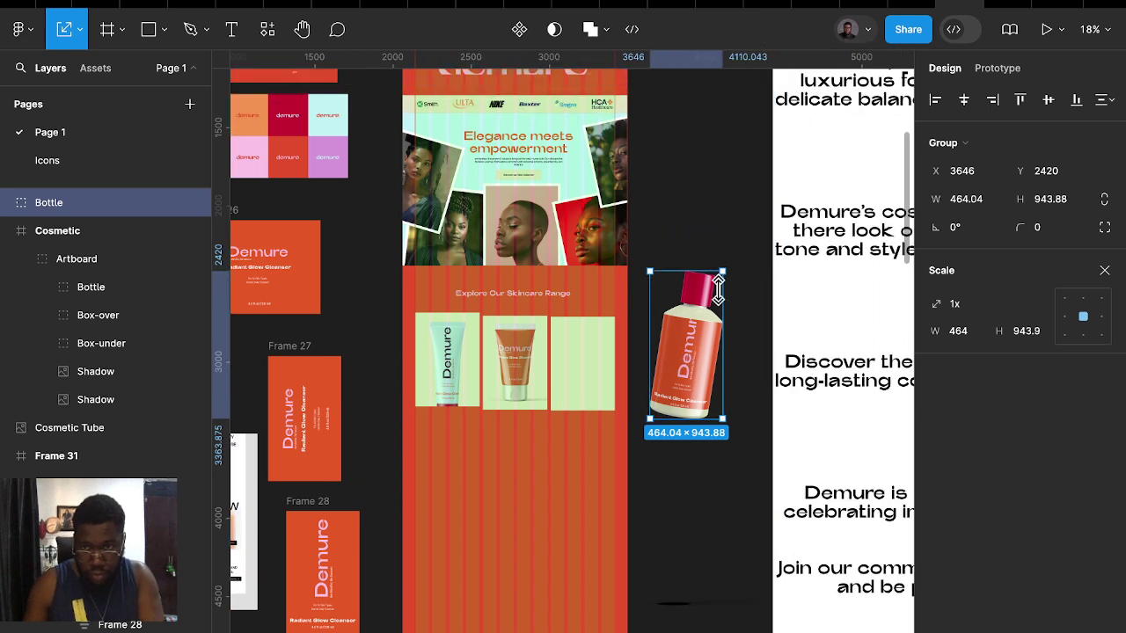
mouse_move(967, 303)
click(1002, 305)
click(980, 281)
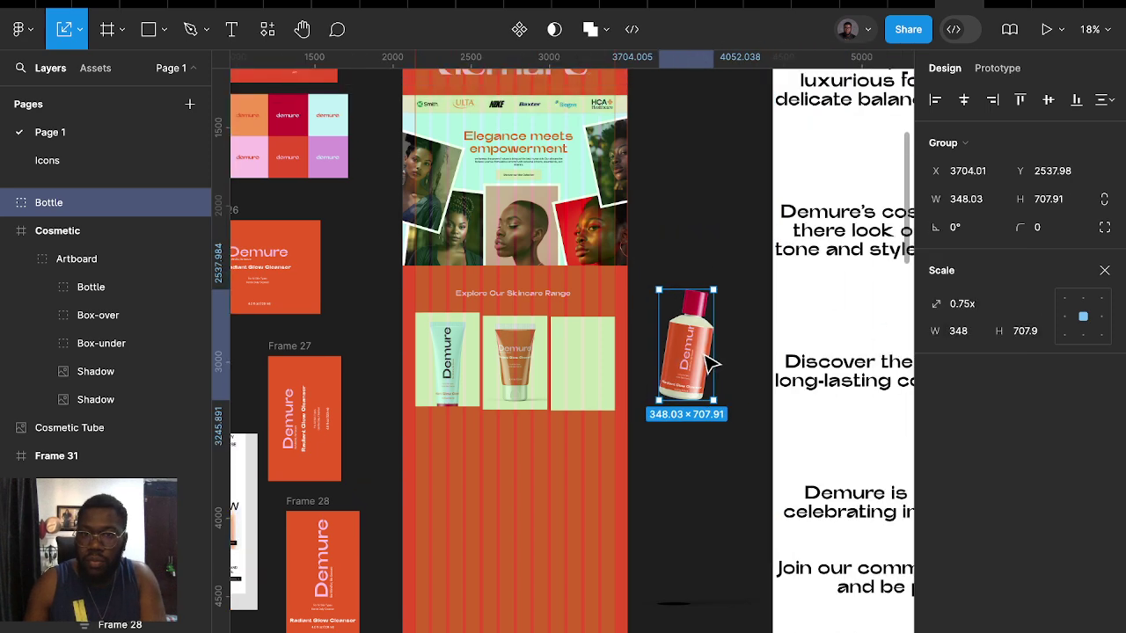
mouse_move(697, 359)
mouse_down()
mouse_move(594, 384)
mouse_move(695, 397)
mouse_up()
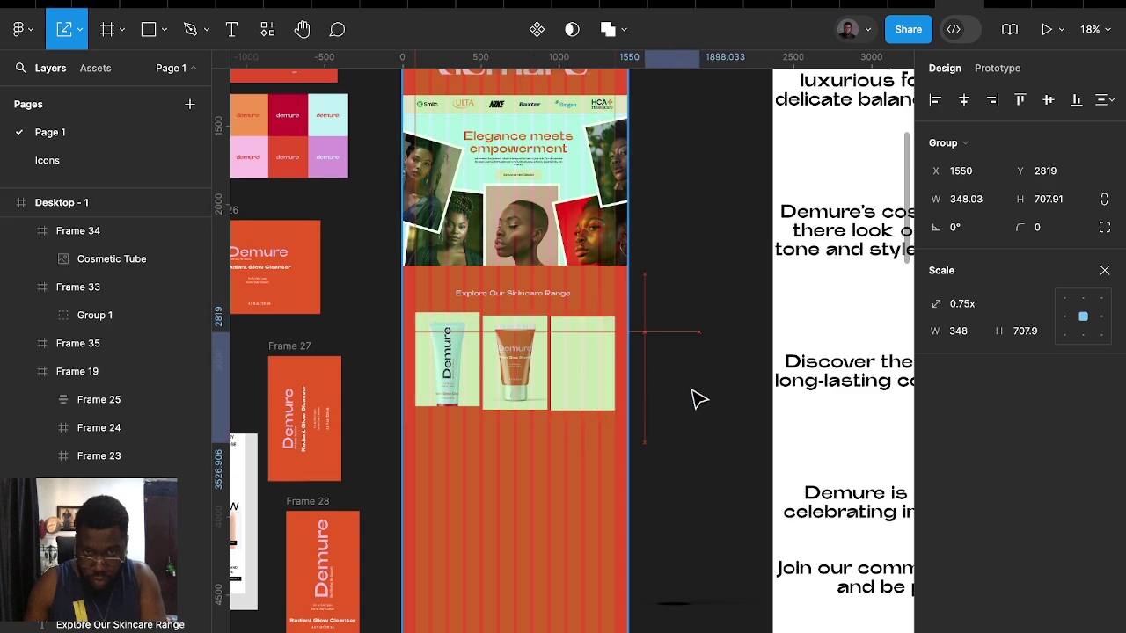
Place the bottle inside the detached third card and return the card to the row
drag(582, 363, 683, 269)
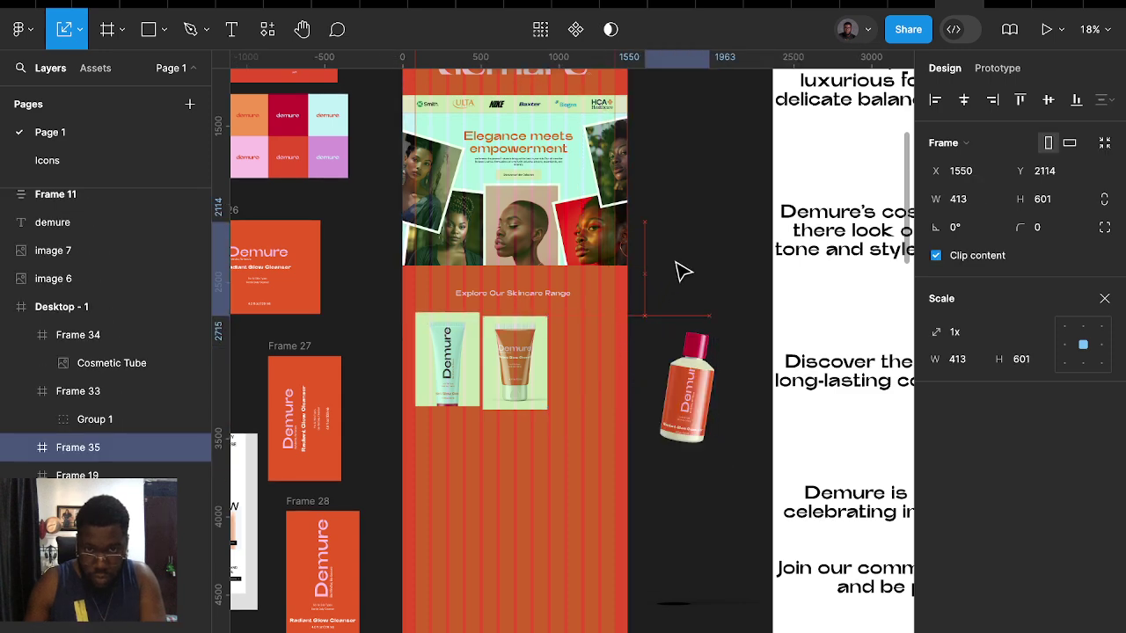
drag(698, 395, 691, 288)
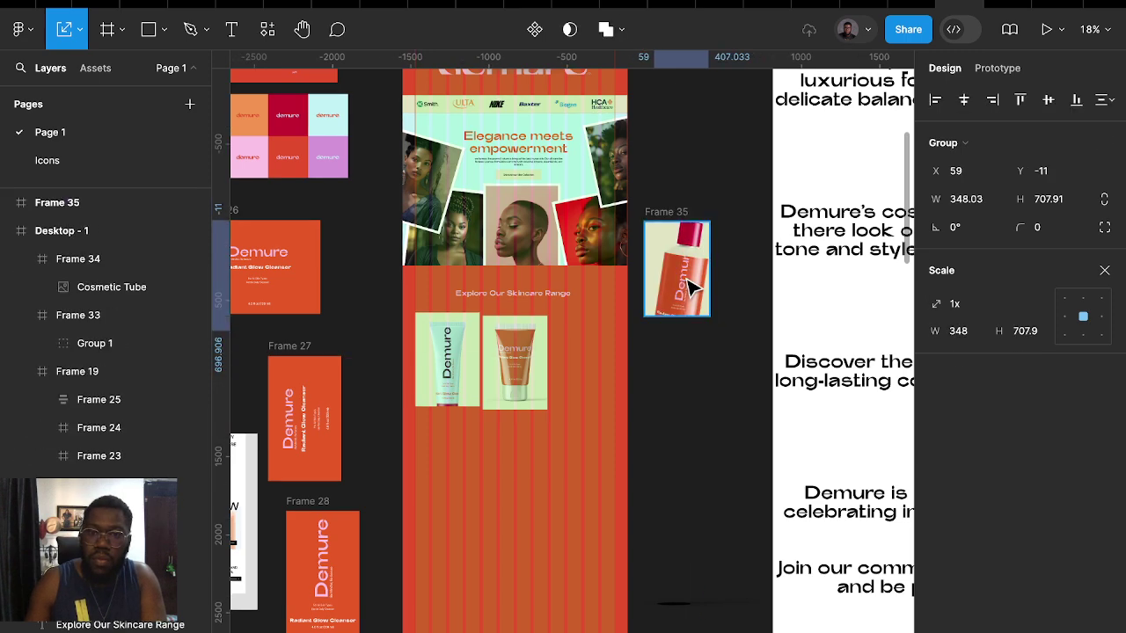
ctrl+scroll(691, 291, up, 8)
drag(671, 303, 684, 316)
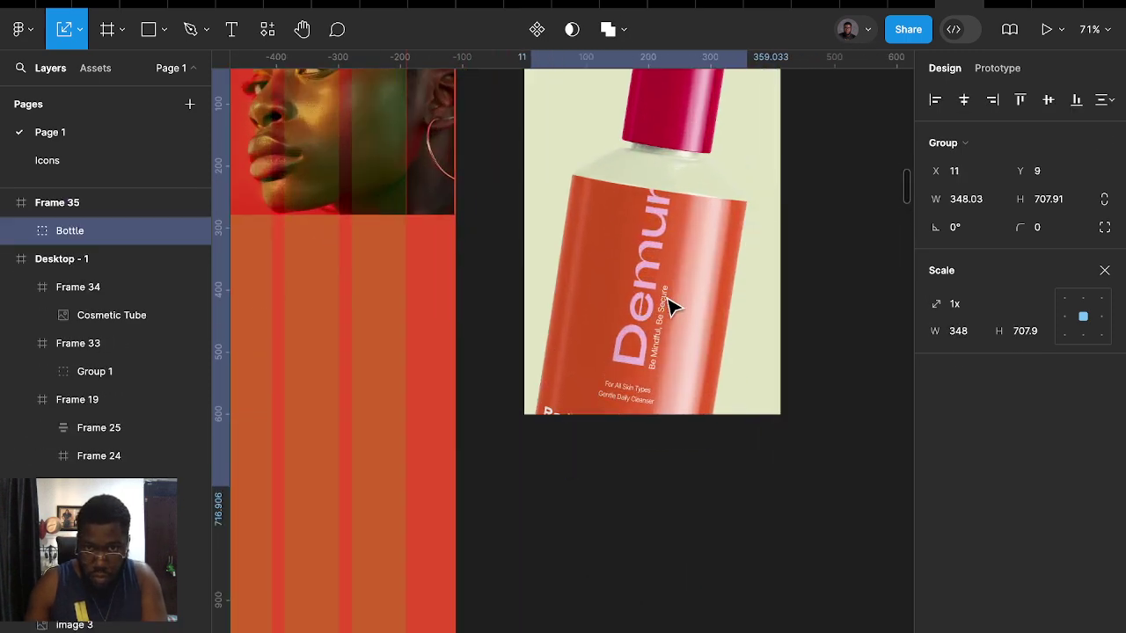
ctrl+scroll(684, 317, down, 5)
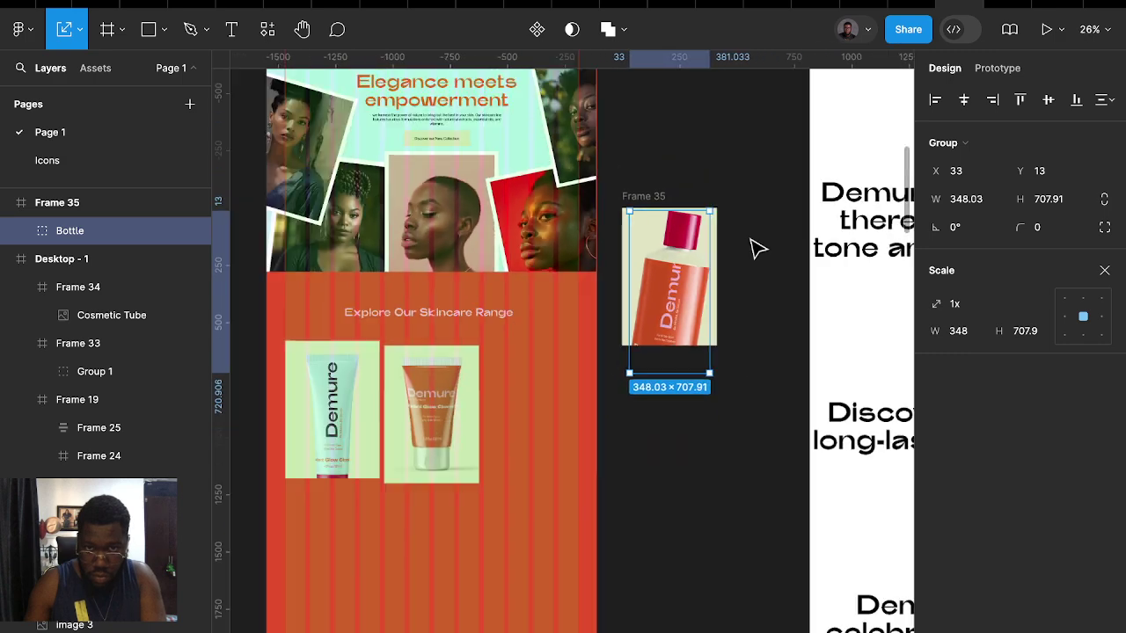
click(754, 247)
mouse_move(659, 208)
mouse_down()
mouse_move(519, 360)
mouse_move(519, 343)
mouse_move(506, 393)
mouse_up()
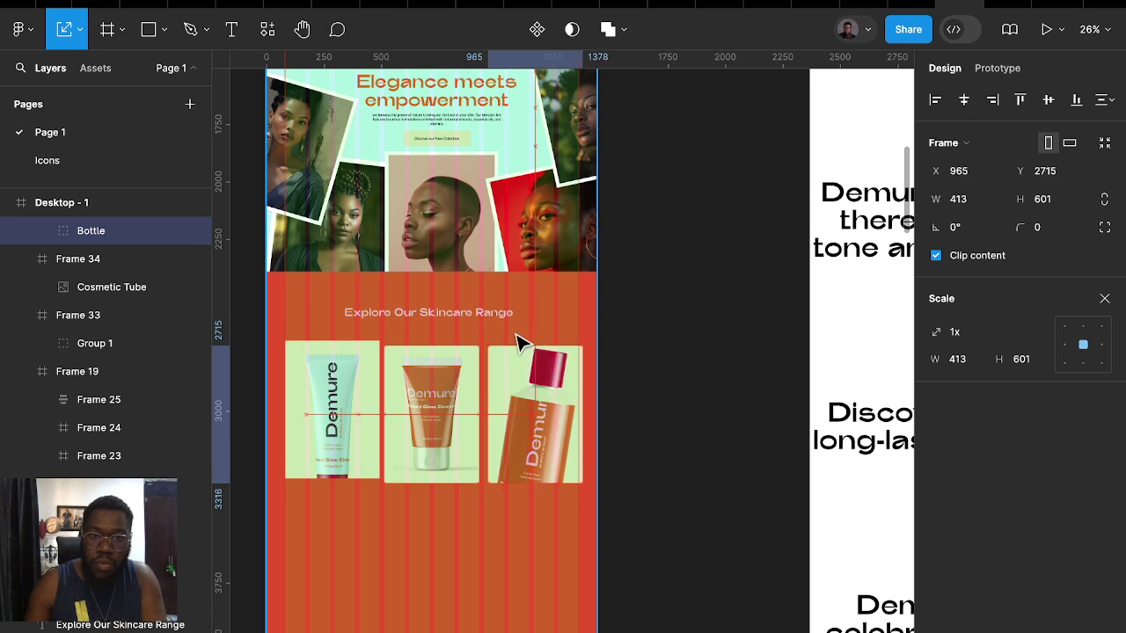
scroll(506, 393, left, 3)
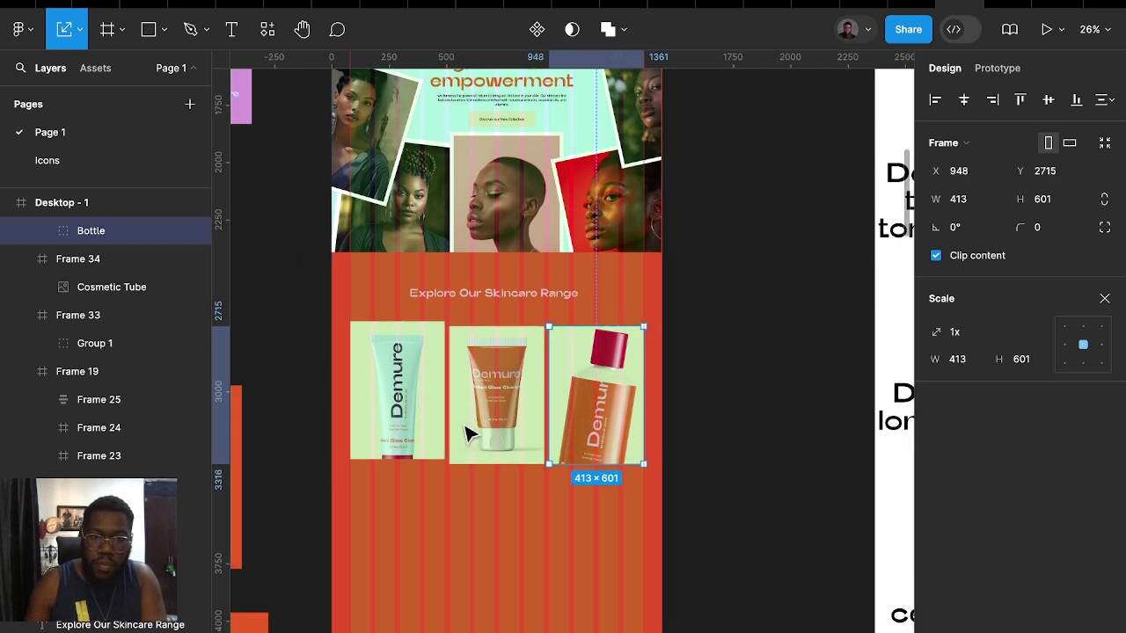
scroll(475, 370, down, 1)
scroll(759, 297, up, 5)
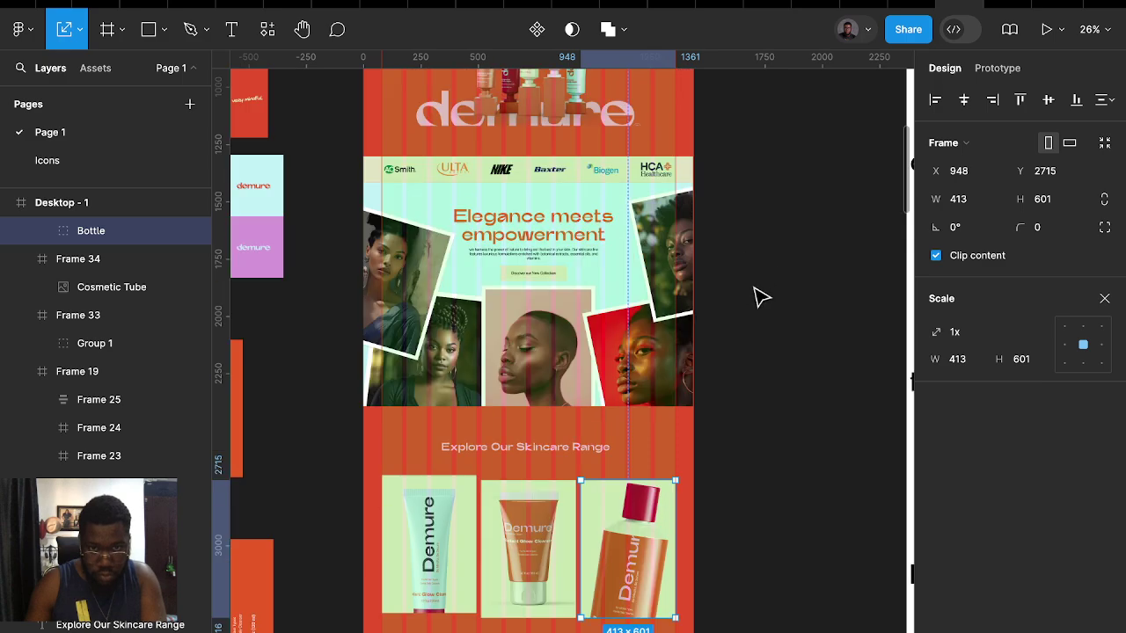
scroll(598, 281, up, 3)
scroll(455, 254, up, 8)
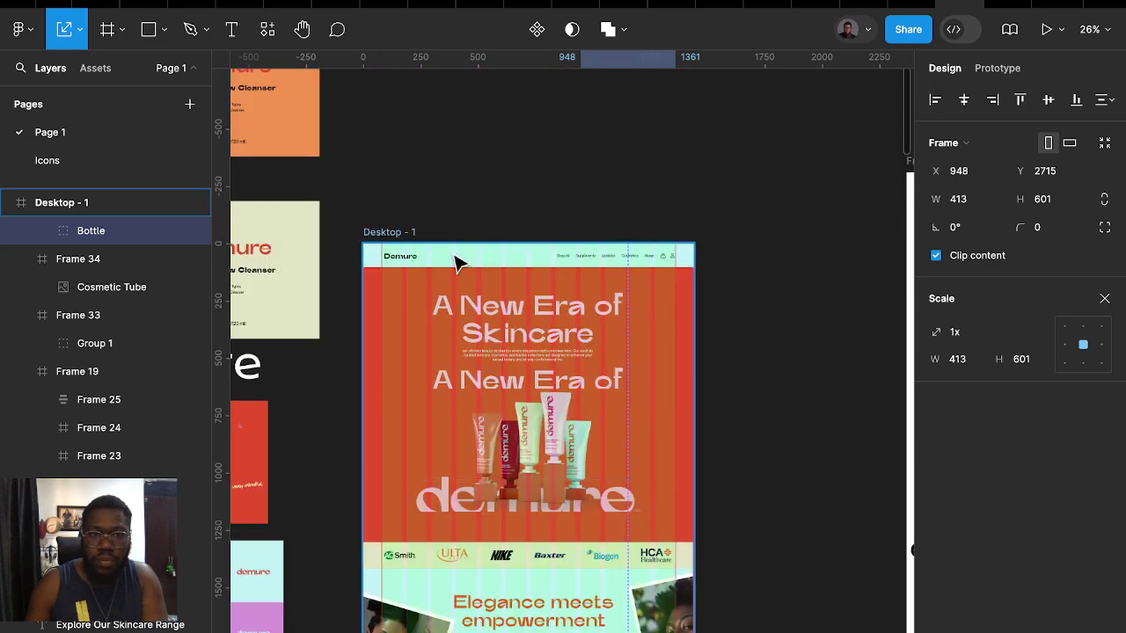
Hide the 12-column layout grid on Desktop - 1
click(454, 256)
click(1105, 298)
scroll(659, 437, down, 5)
scroll(659, 437, down, 3)
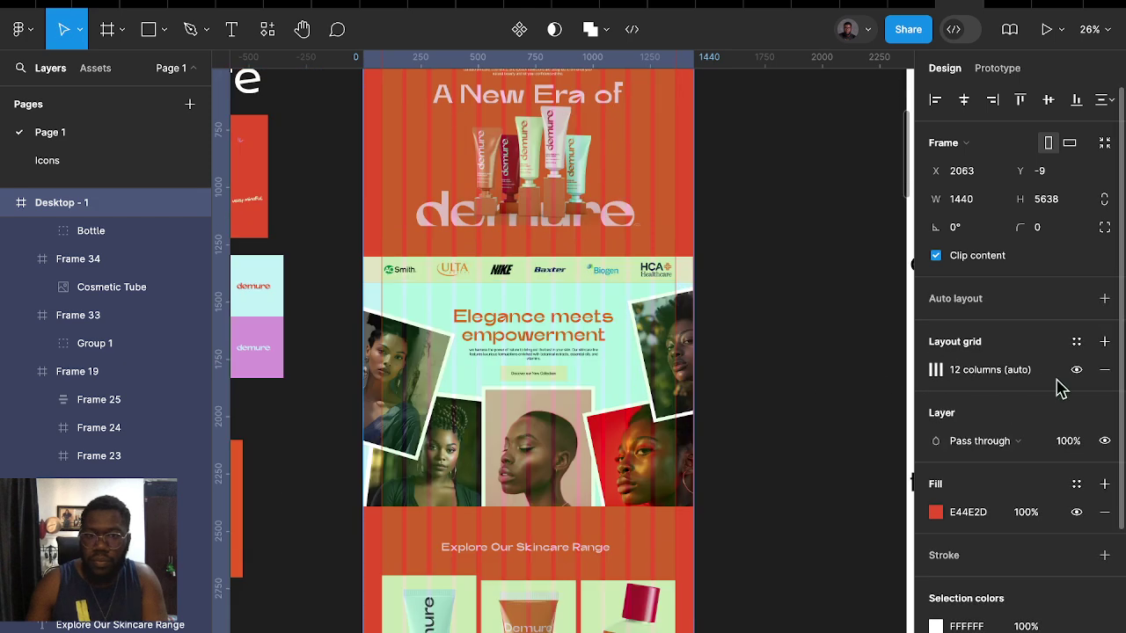
scroll(787, 335, up, 9)
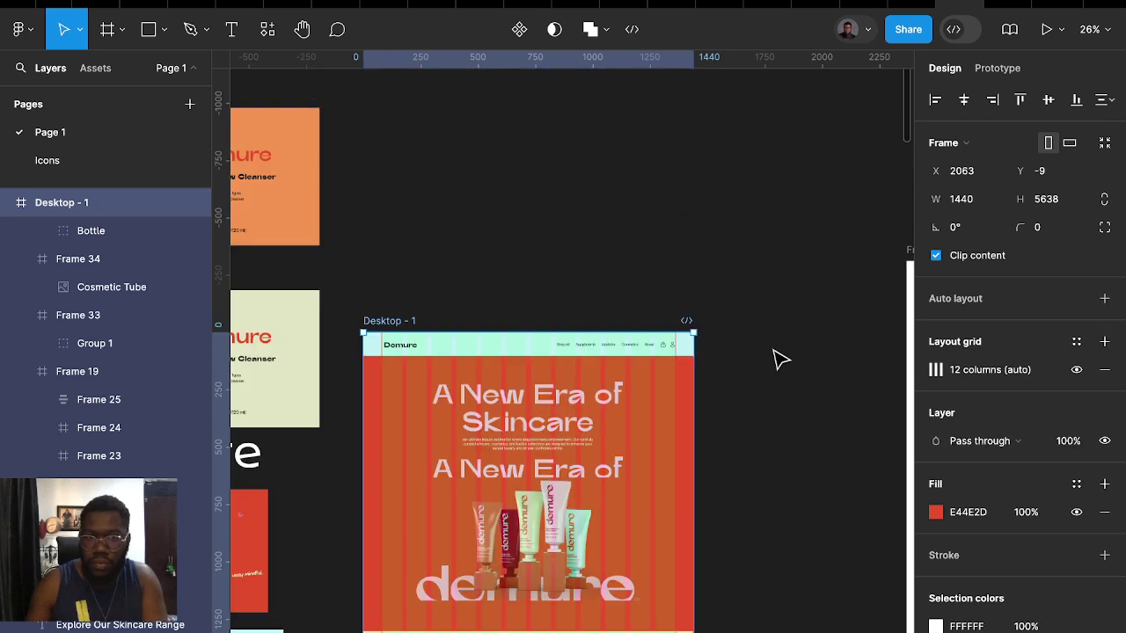
key(ctrl+z)
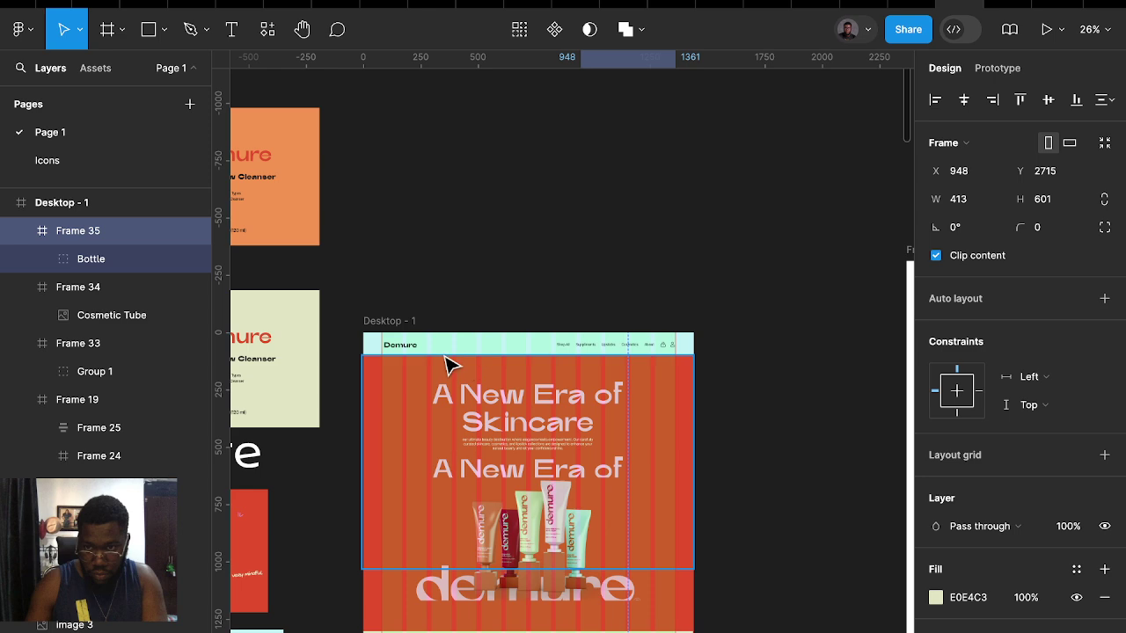
click(390, 321)
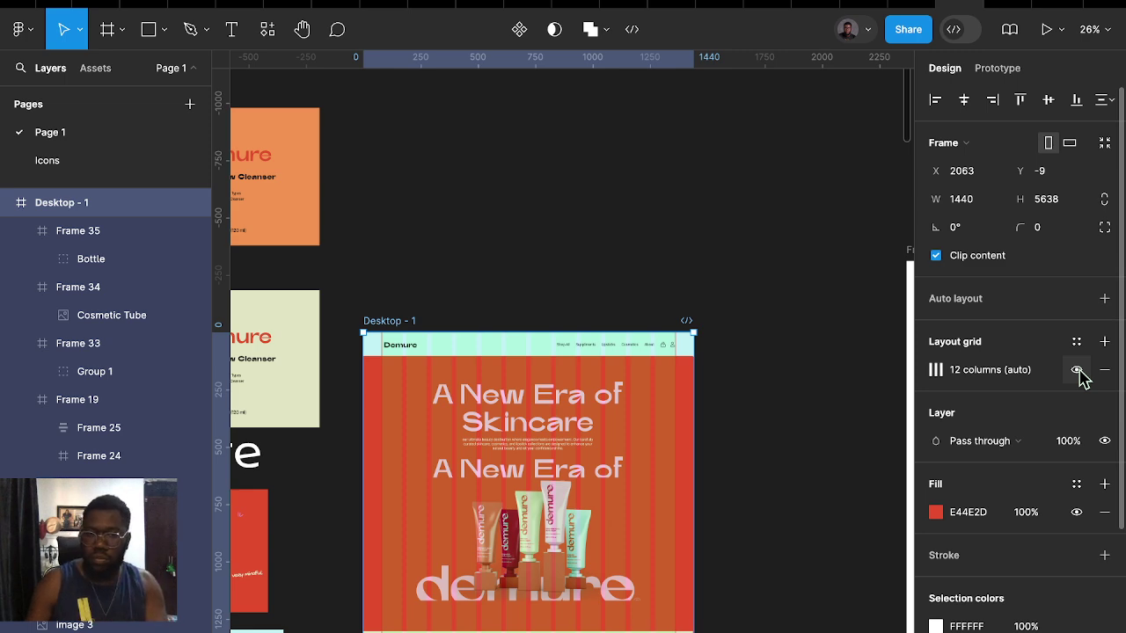
click(1077, 370)
Align the middle tube card and the bottle card at Y 2694 with Frame 33
scroll(666, 540, down, 3)
scroll(666, 549, down, 7)
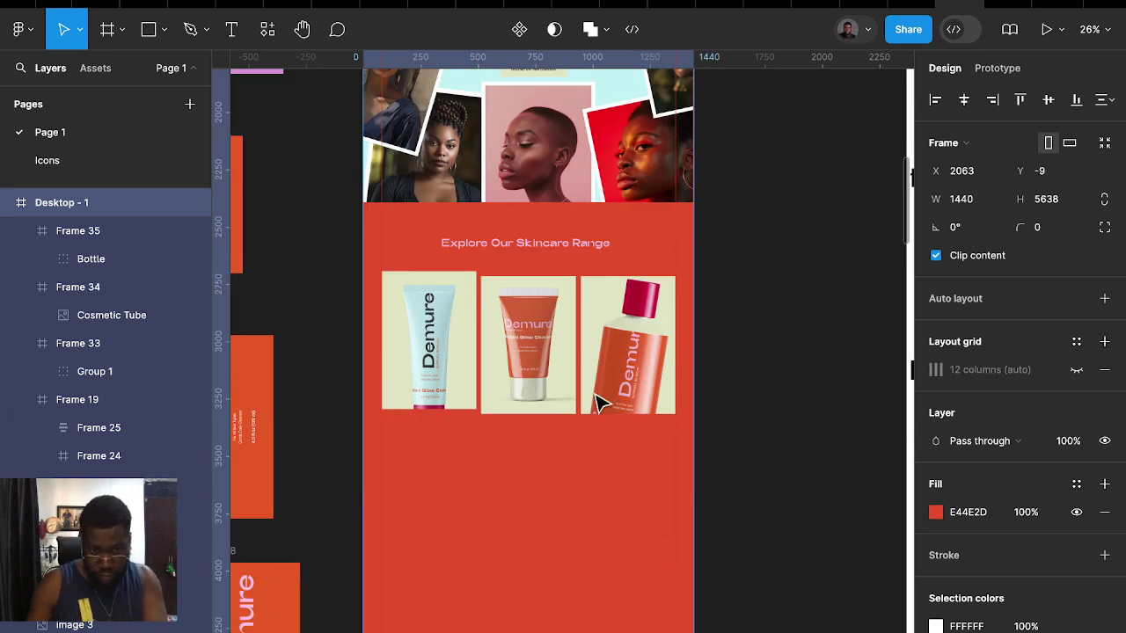
ctrl+scroll(540, 382, up, 1)
ctrl+scroll(485, 402, up, 1)
ctrl+scroll(542, 354, up, 1)
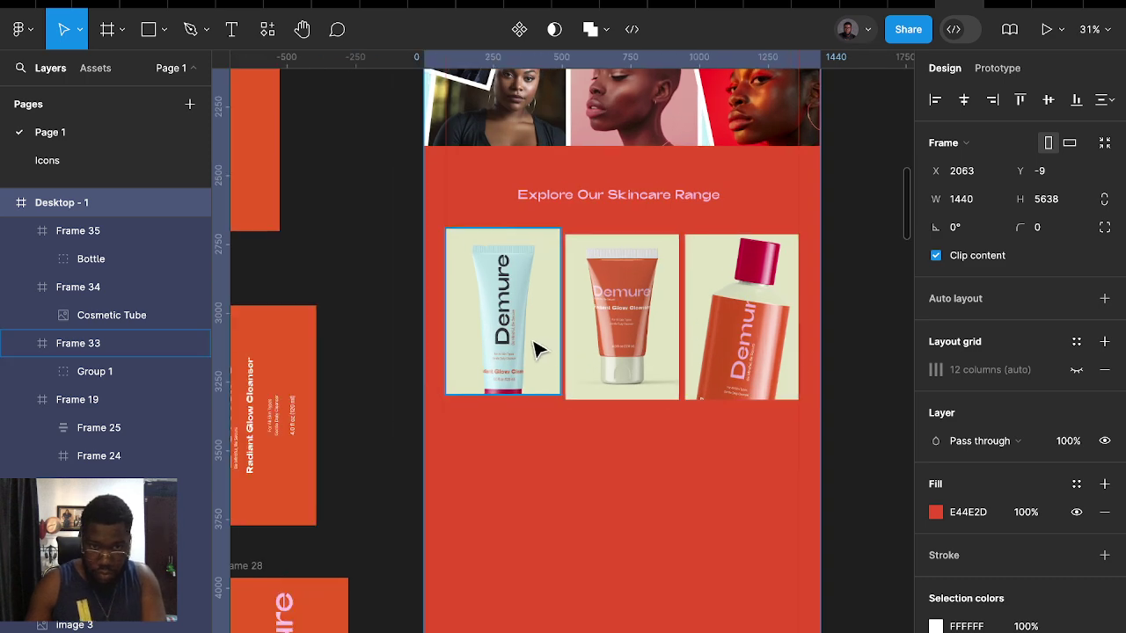
mouse_move(605, 373)
mouse_down()
mouse_move(621, 356)
mouse_move(623, 367)
mouse_up()
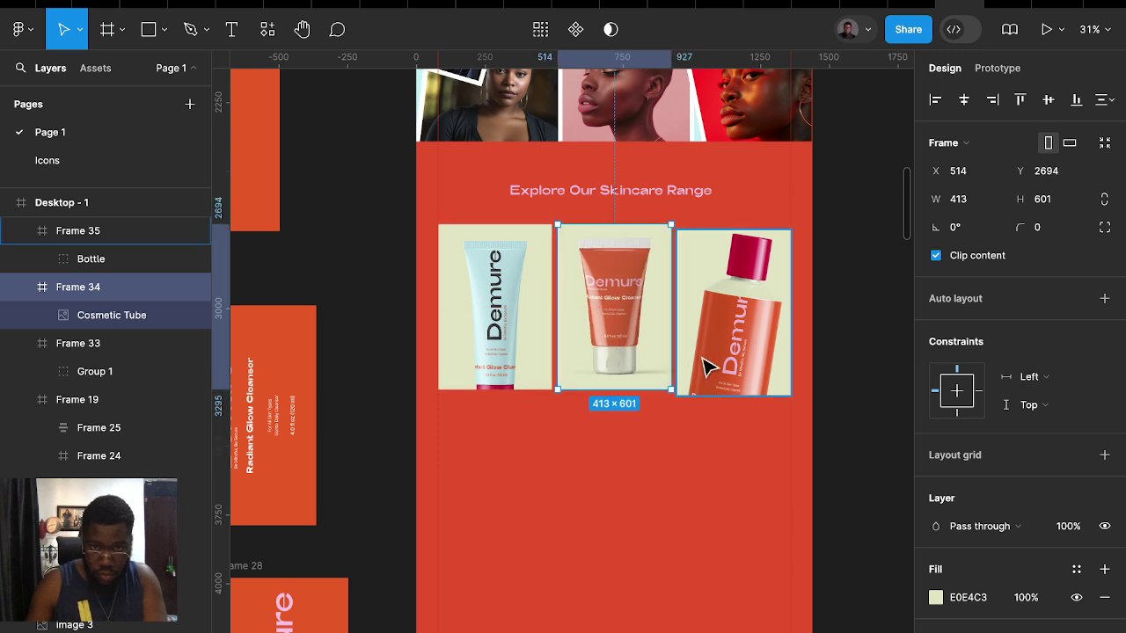
drag(708, 365, 705, 359)
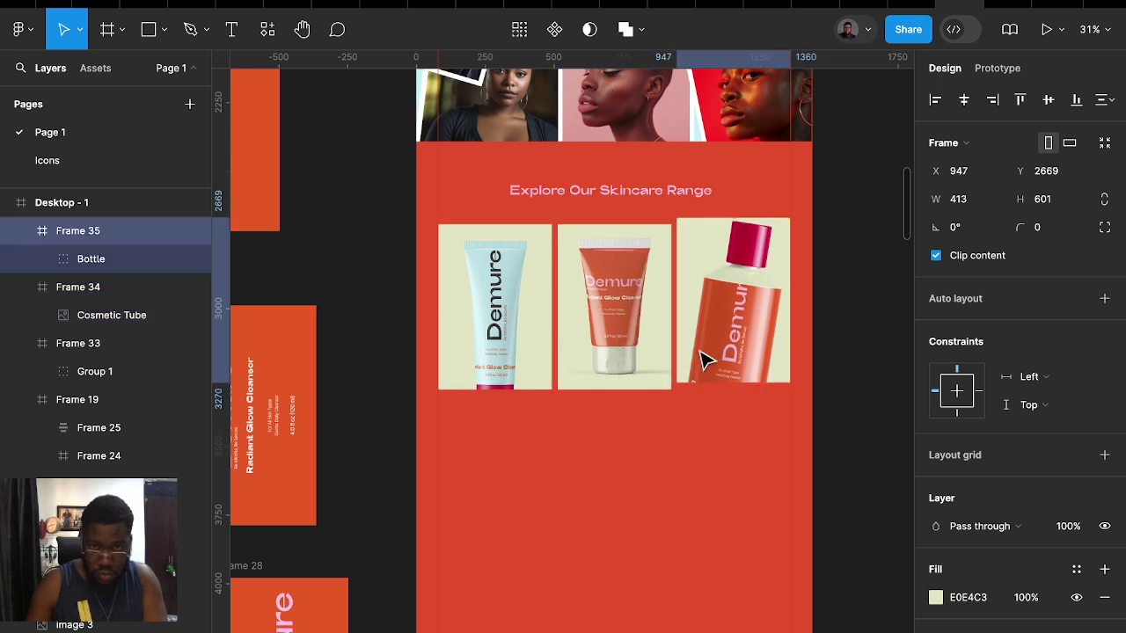
Duplicate the section heading below the cards, set it to Regular, and paste 'Radiant Glow Cleanser'
click(578, 202)
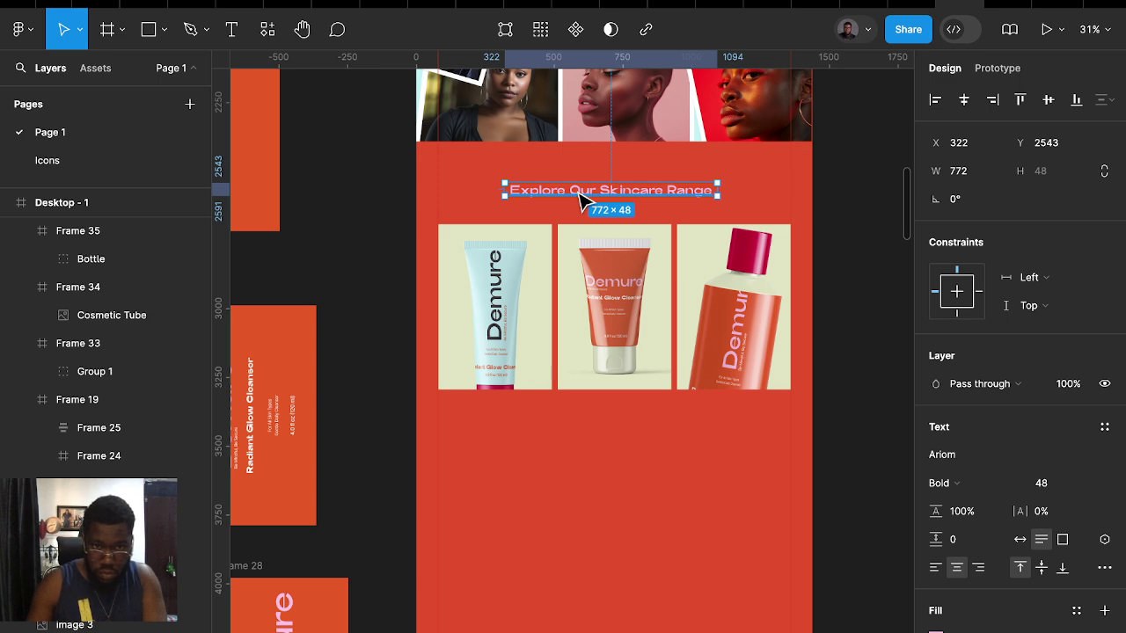
drag(580, 190, 519, 424)
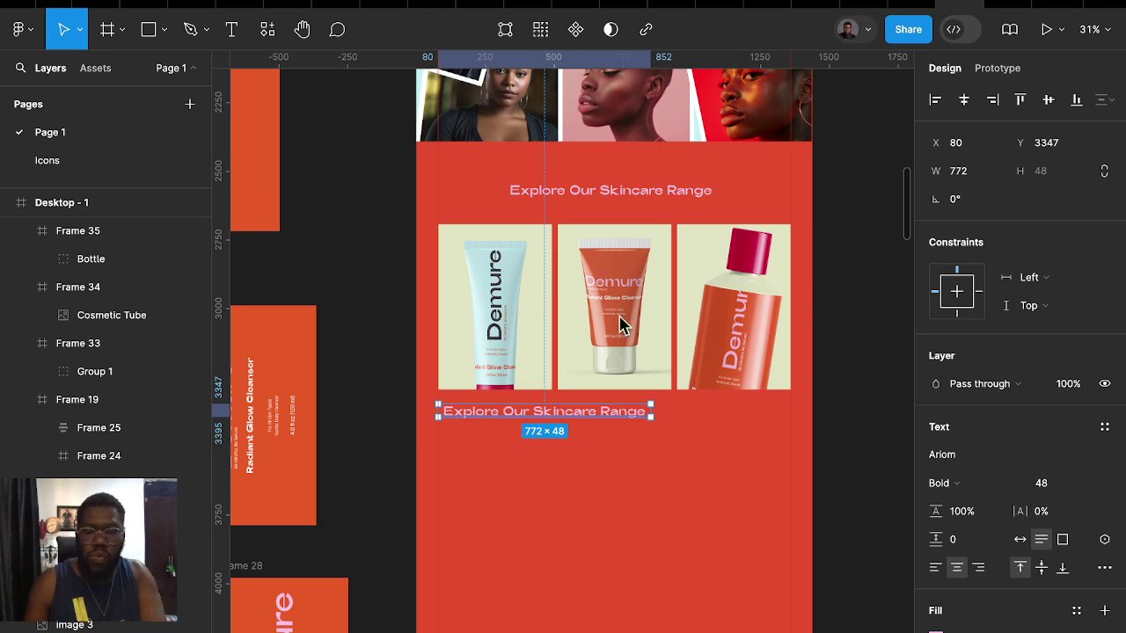
double_click(489, 410)
key(ctrl+b)
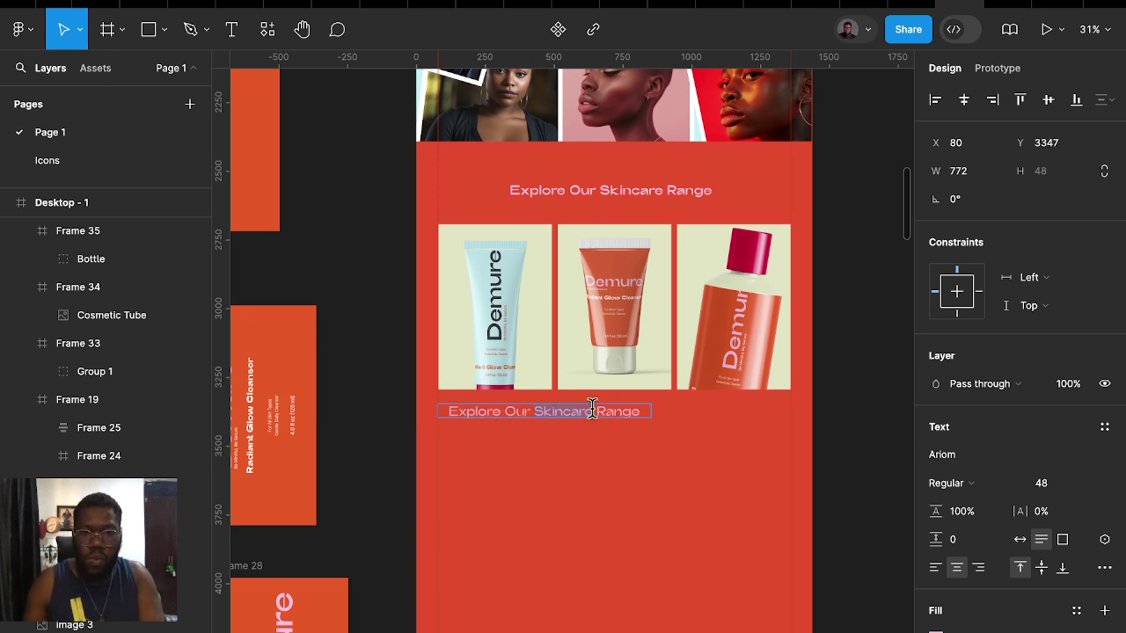
text(Radiant Glow Cleanser)
key(Escape)
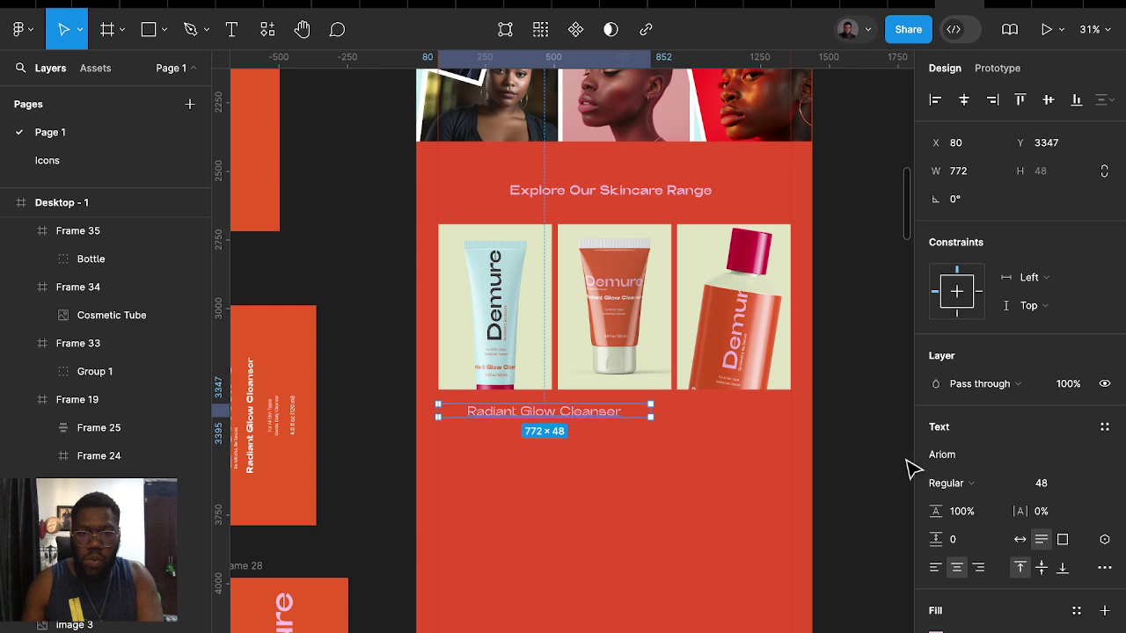
Give the title 32 px size, auto width and white fill, placed under the first card
click(1046, 486)
text(32)
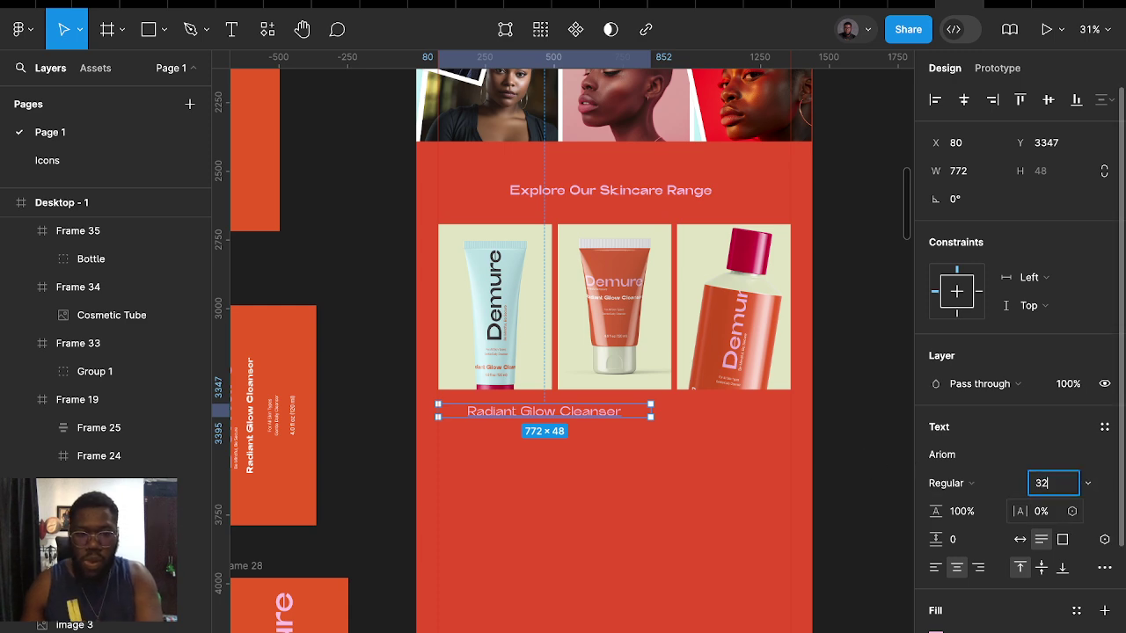
key(Return)
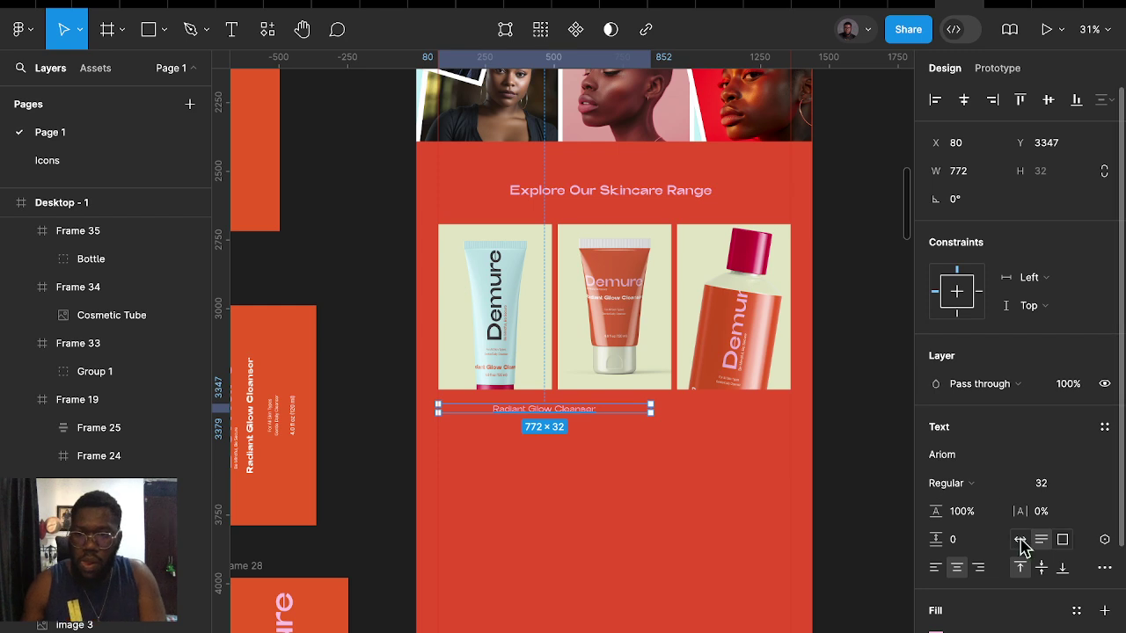
click(1020, 539)
scroll(572, 414, up, 2)
scroll(598, 418, up, 3)
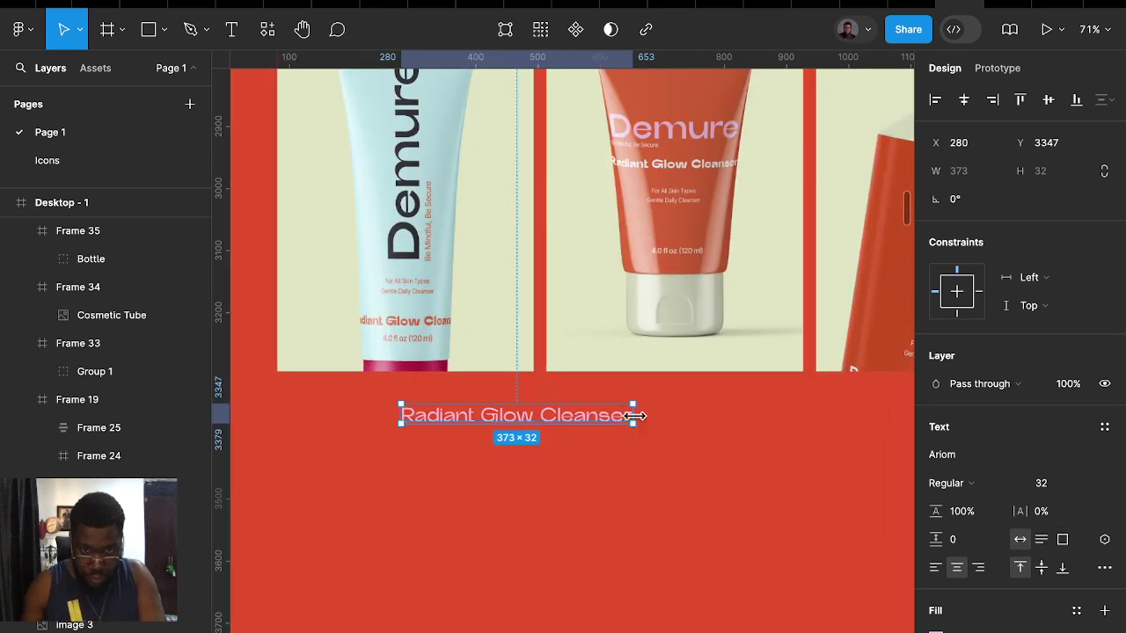
click(935, 630)
drag(798, 364, 623, 163)
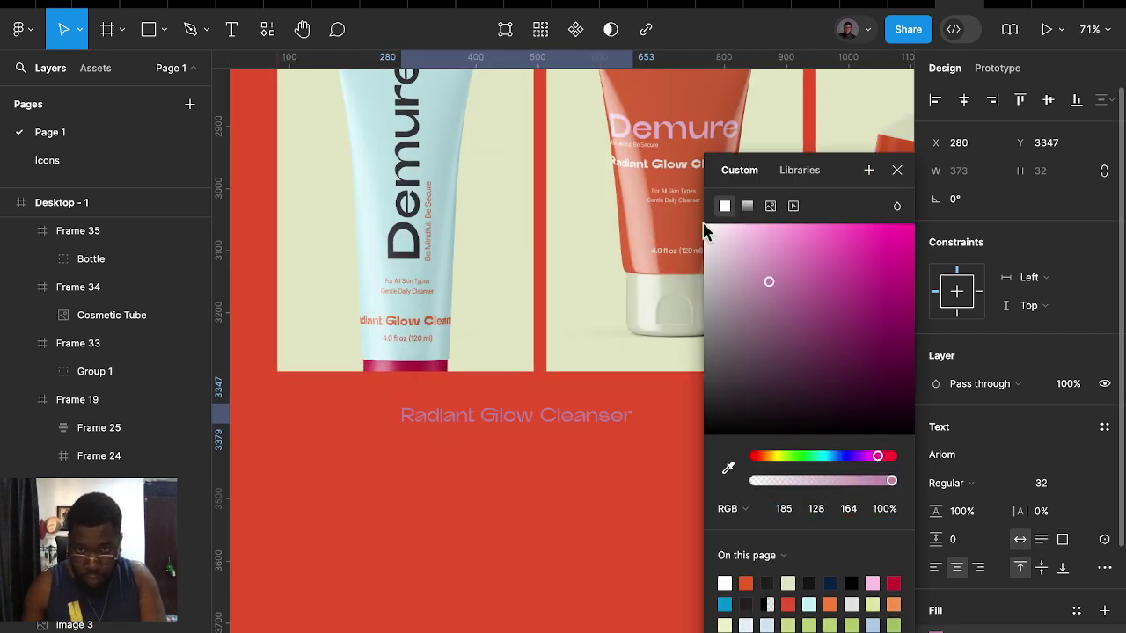
drag(572, 428, 470, 413)
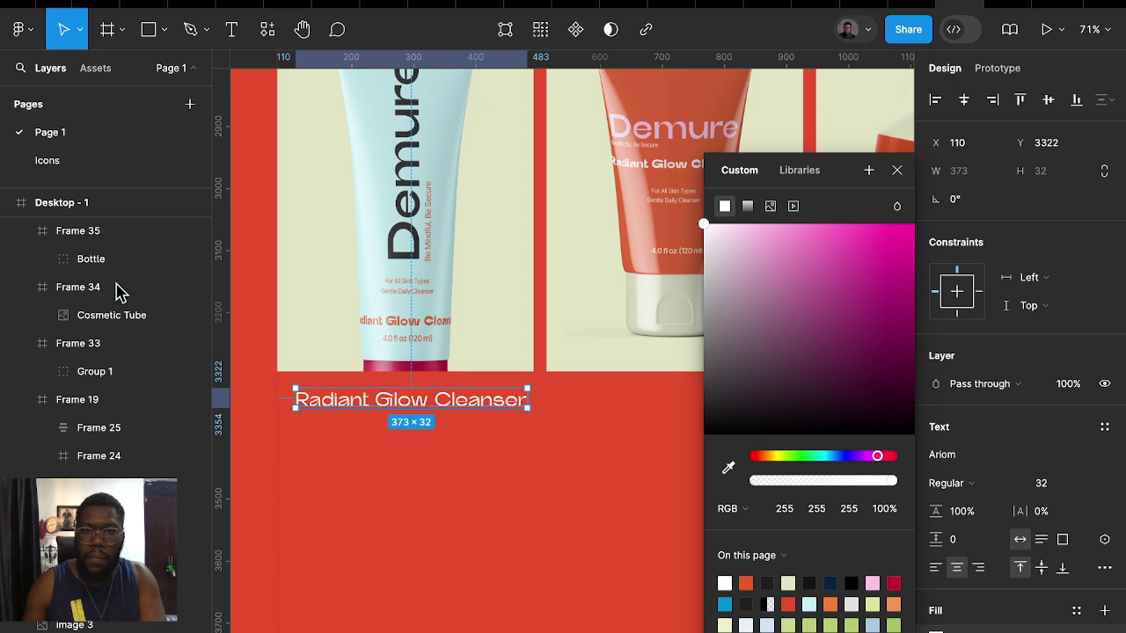
Duplicate the cleanser title and paste the product description text into the copy
key(Escape)
key(ctrl+d)
double_click(444, 448)
key(ctrl+v)
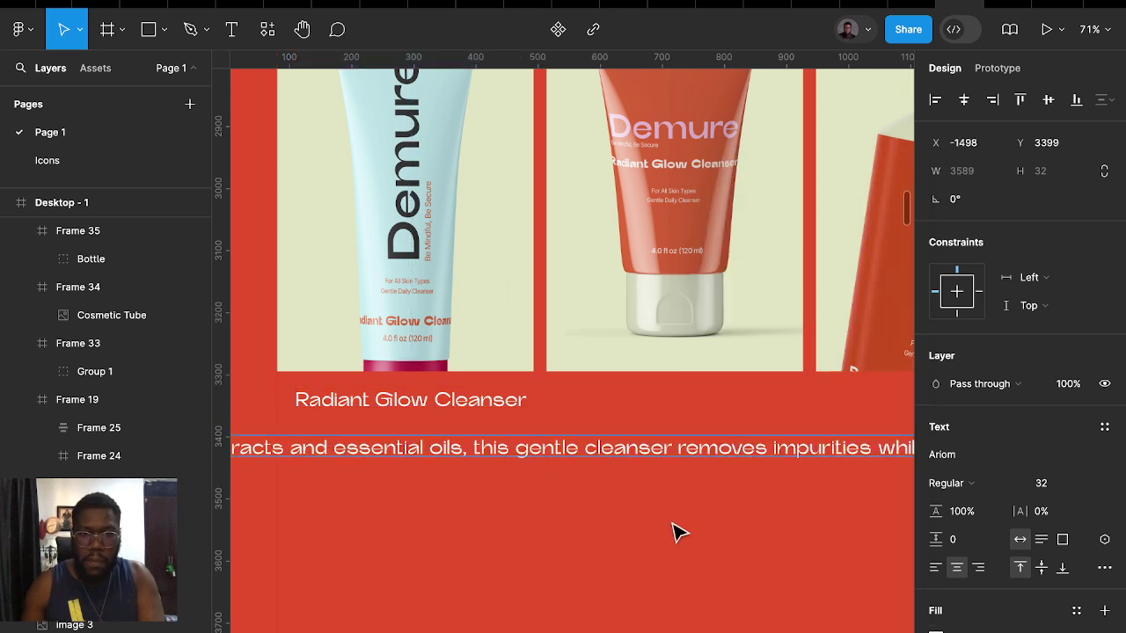
key(Escape)
Set the description font to Inter Tight Regular at 16 px
click(984, 458)
text(i)
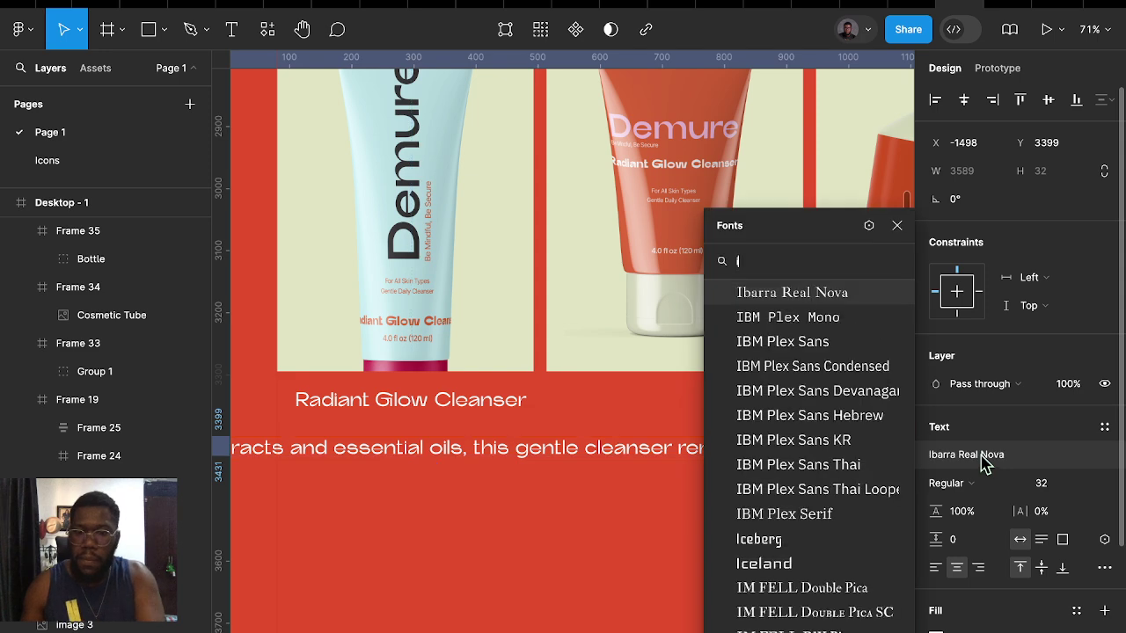
text(nter)
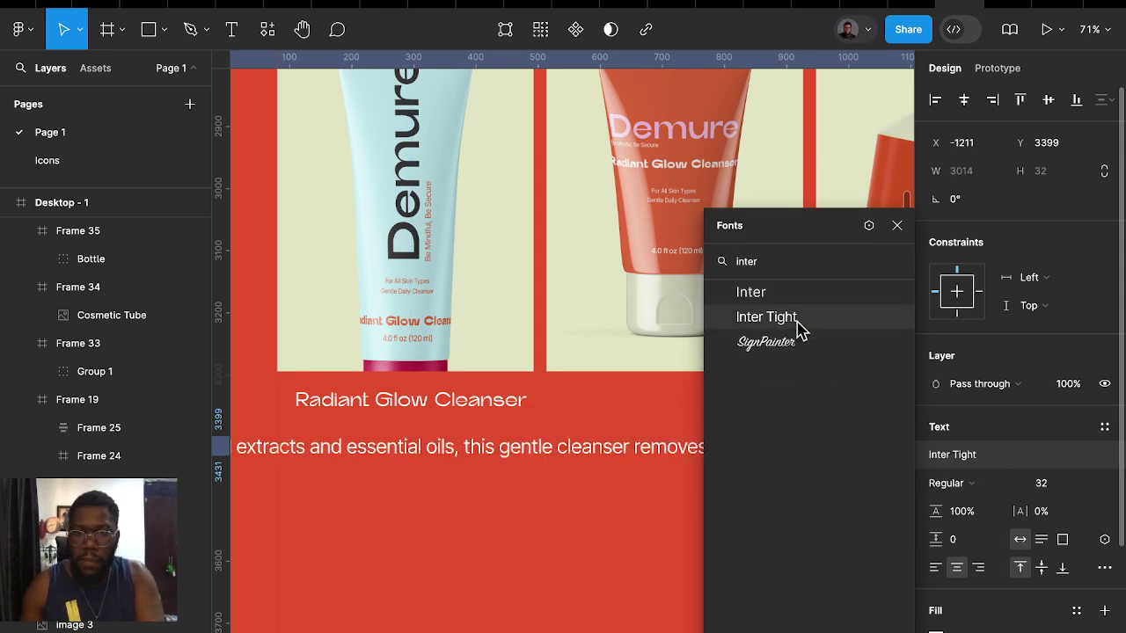
click(796, 319)
click(983, 490)
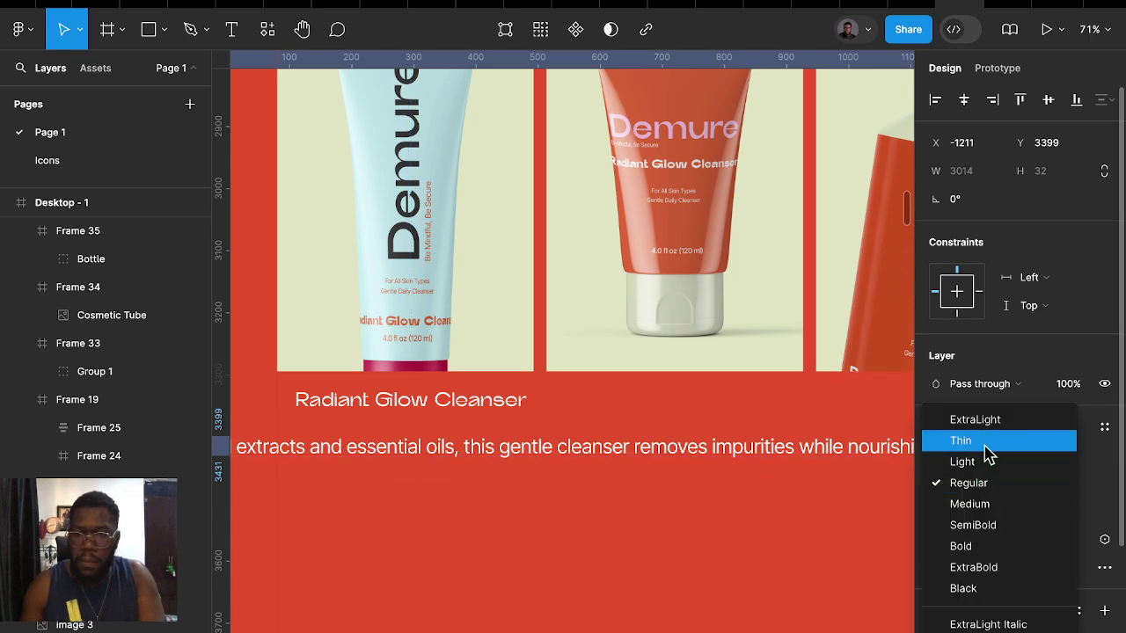
click(987, 492)
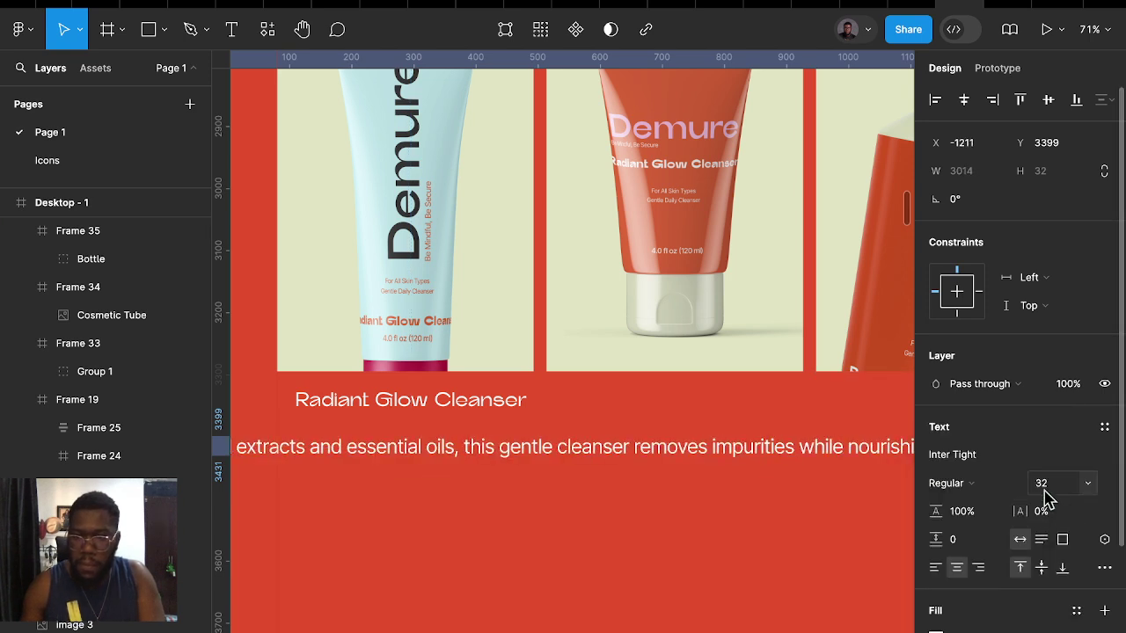
click(1043, 483)
text(16)
key(Return)
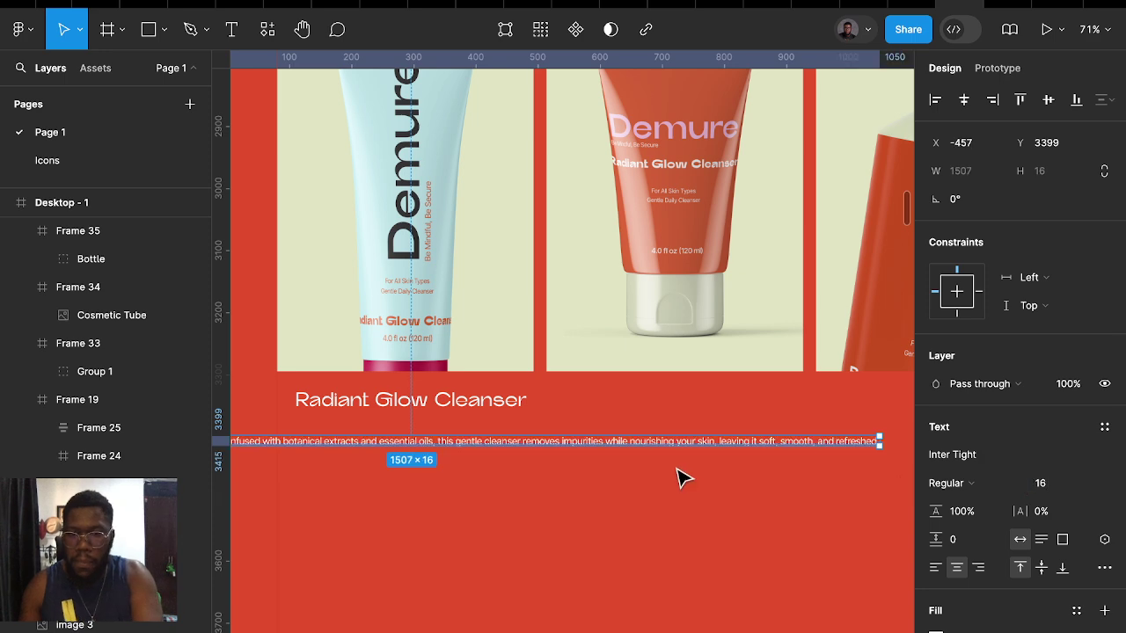
Narrow the description so it wraps, and give it 120% line height
drag(878, 444, 399, 458)
click(964, 519)
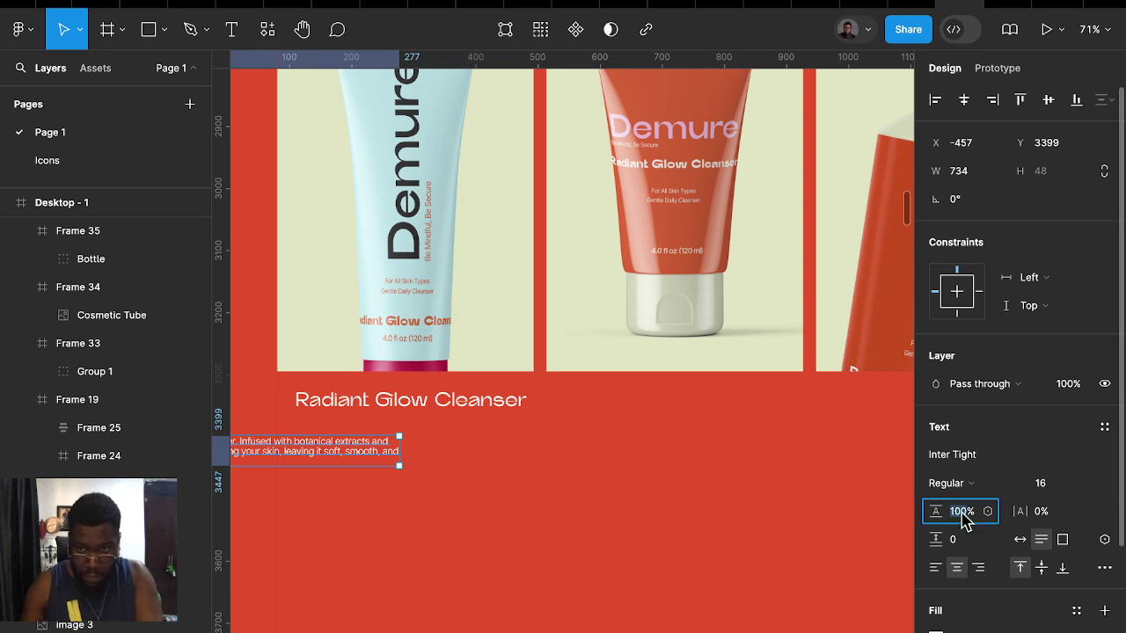
text(12)
key(Return)
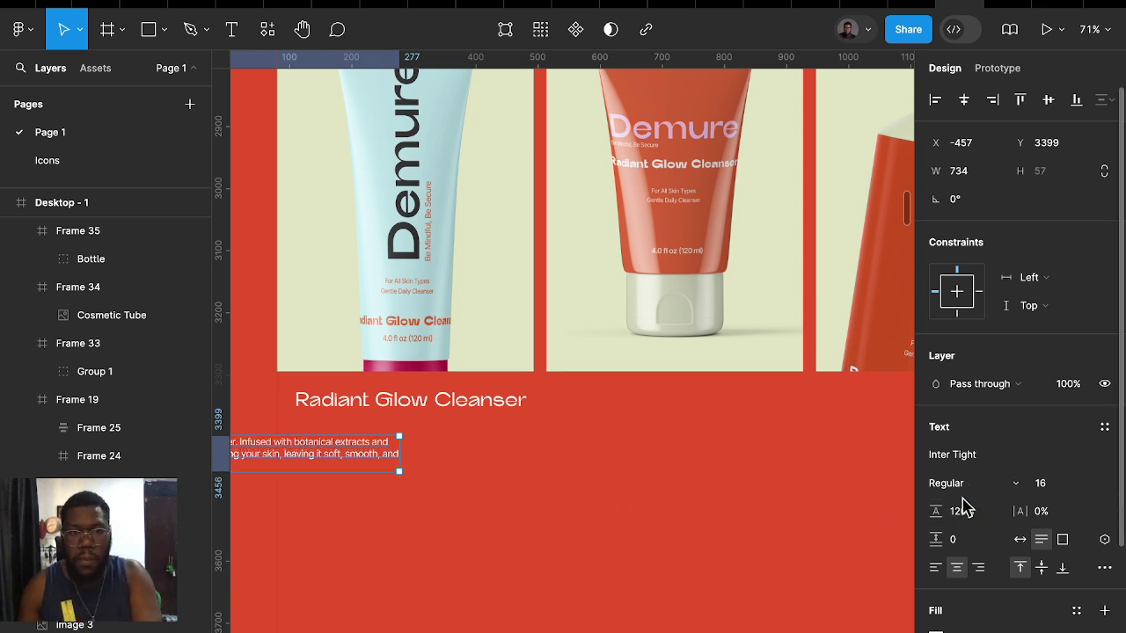
Place the paragraph centred under the title, resized to the 401 card width
scroll(379, 478, left, 1)
scroll(378, 477, left, 3)
drag(477, 460, 857, 455)
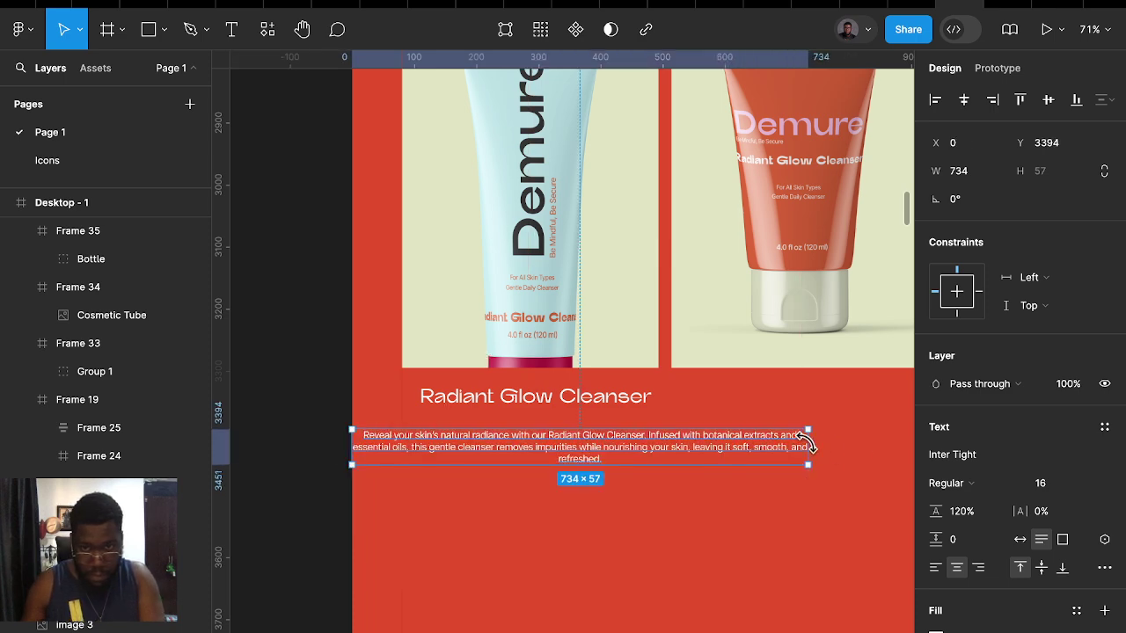
drag(725, 442, 604, 437)
drag(540, 463, 591, 450)
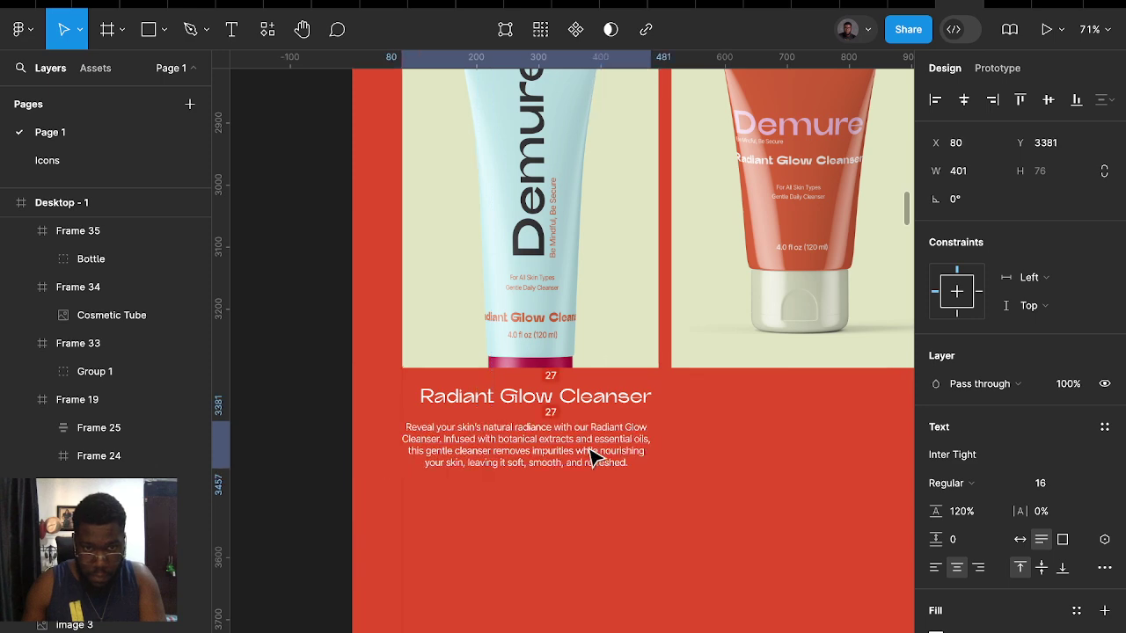
Group the title and description paragraph in an auto-layout frame
shift+click(579, 401)
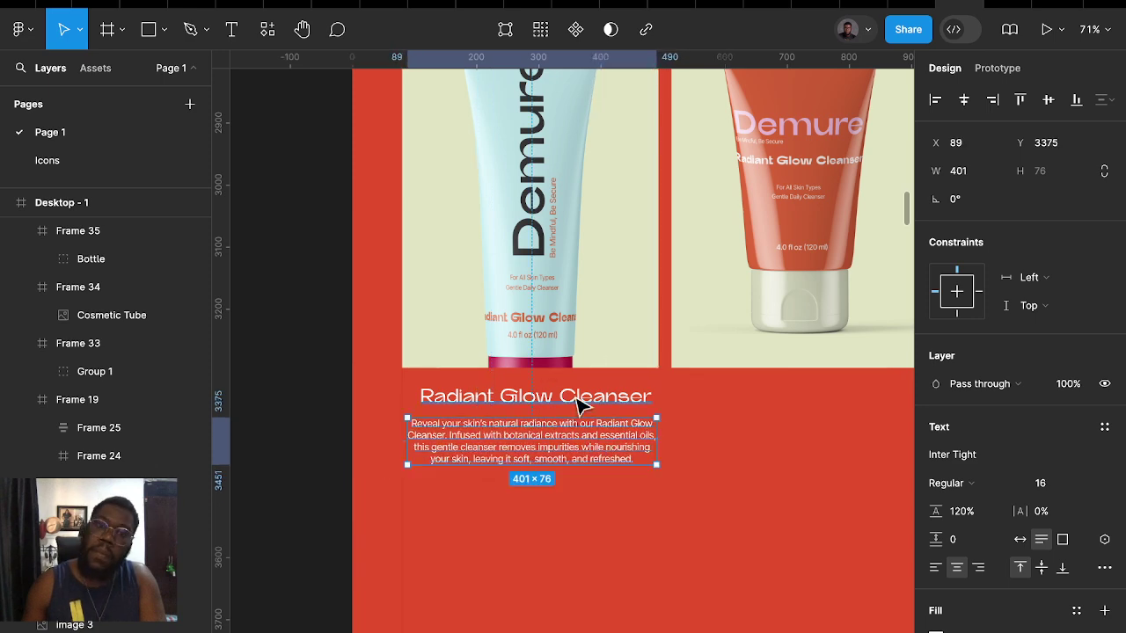
key(shift+a)
scroll(768, 518, down, 5)
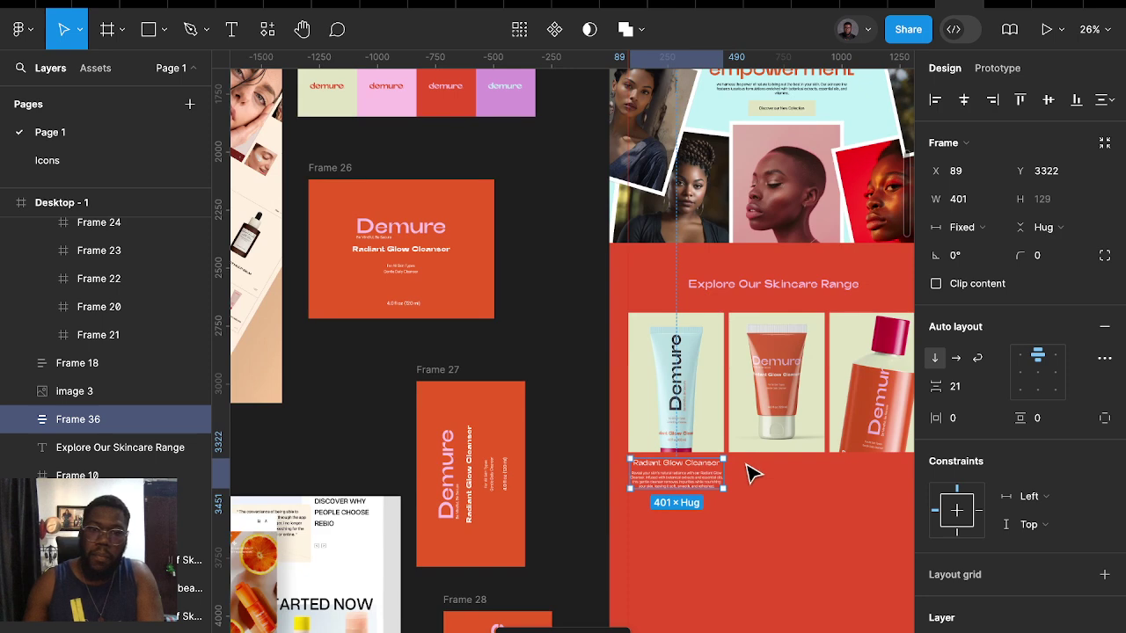
scroll(747, 469, down, 5)
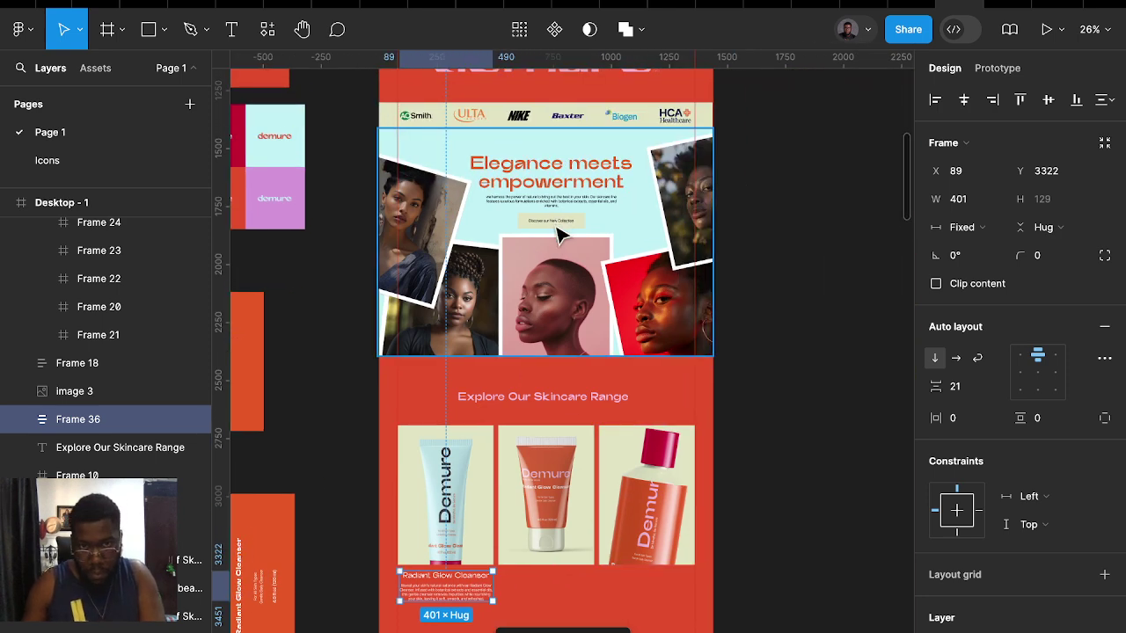
click(557, 226)
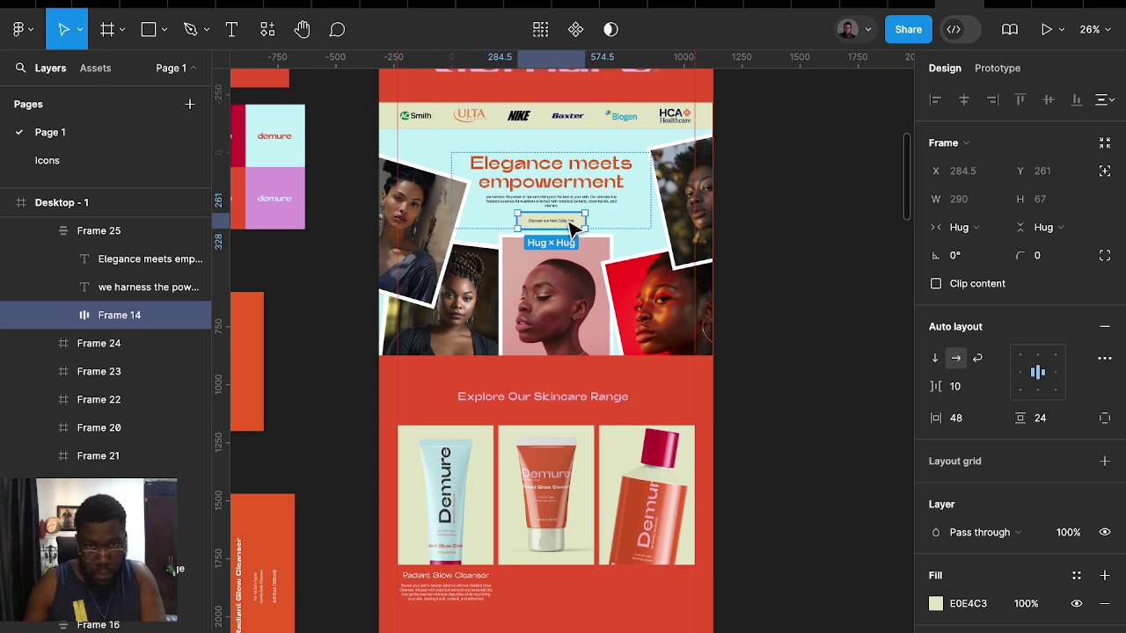
Move the Discover button below the description and wrap title, text and button in auto layout
mouse_move(551, 220)
mouse_down()
mouse_move(441, 625)
mouse_move(474, 600)
mouse_up()
scroll(442, 621, up, 5)
scroll(441, 620, up, 3)
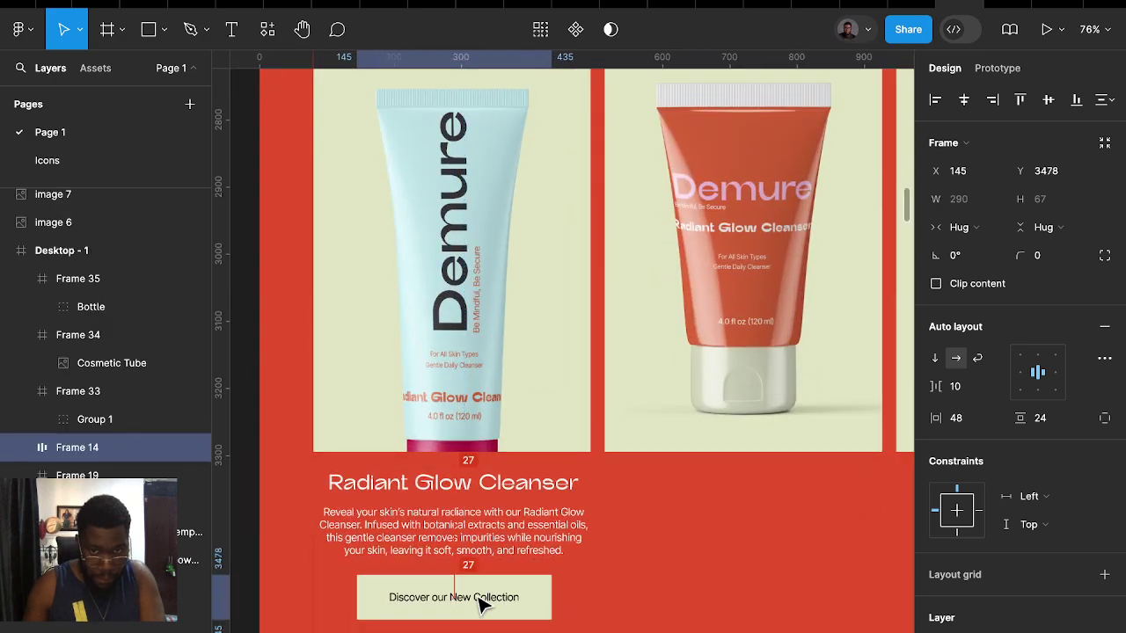
click(499, 539)
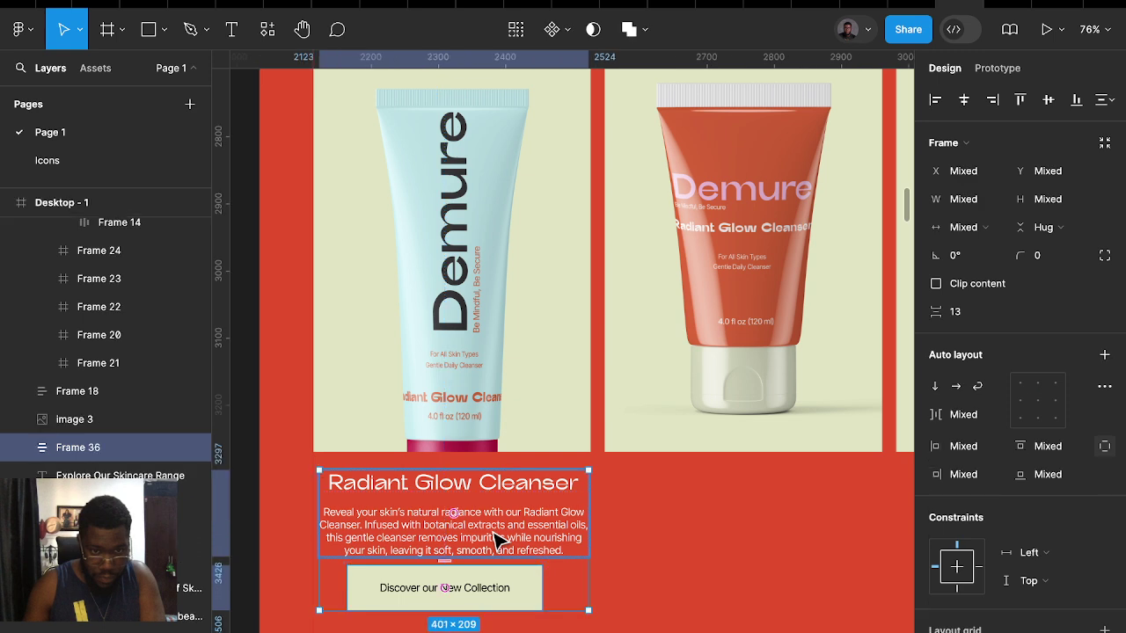
key(shift+a)
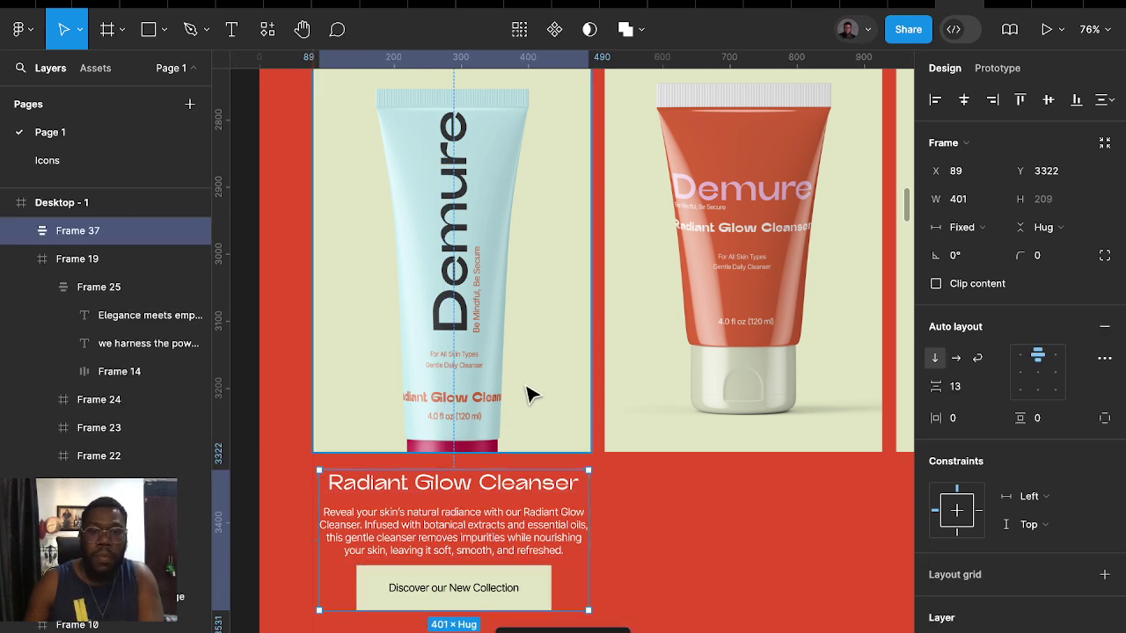
Try moving and copying the text card sideways, undoing both changes
shift+click(528, 396)
click(513, 541)
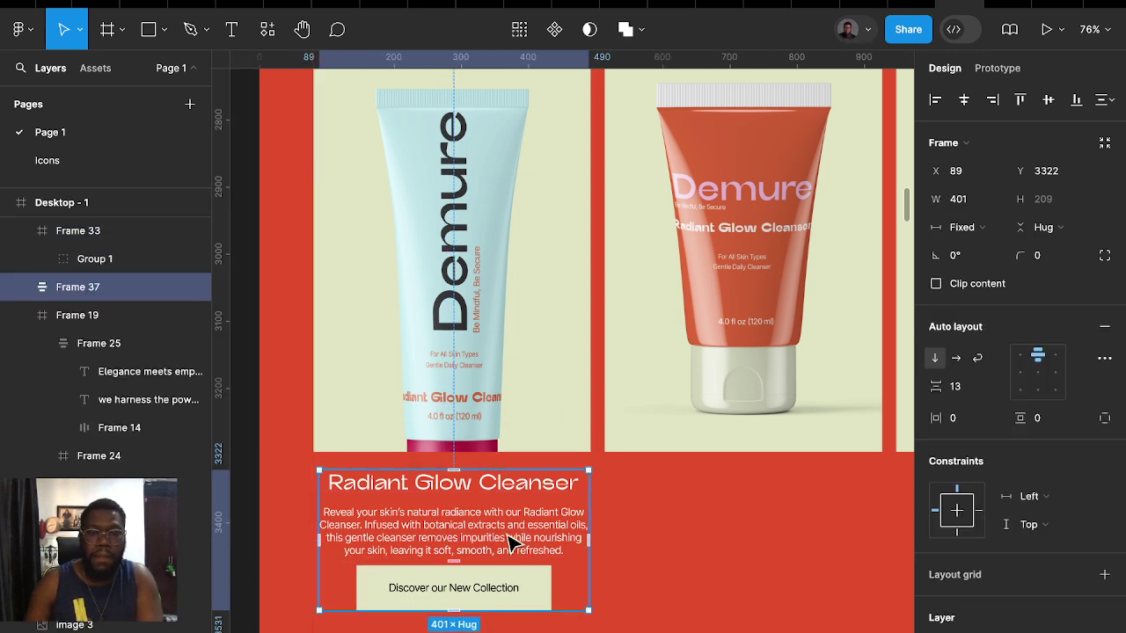
drag(513, 541, 730, 541)
key(ctrl+z)
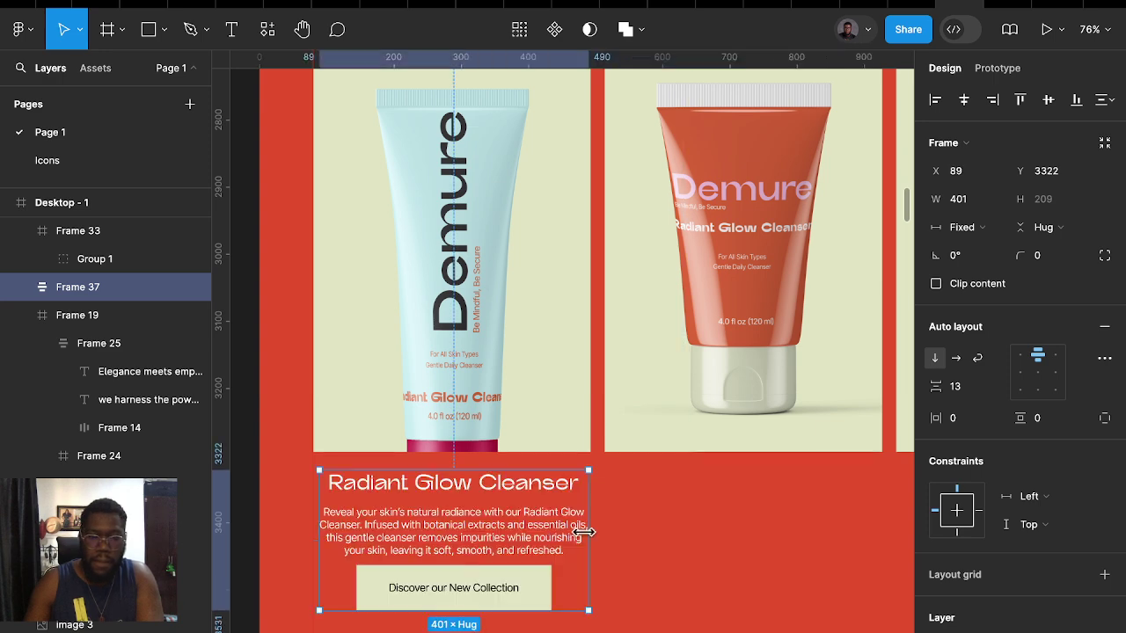
drag(466, 532, 780, 540)
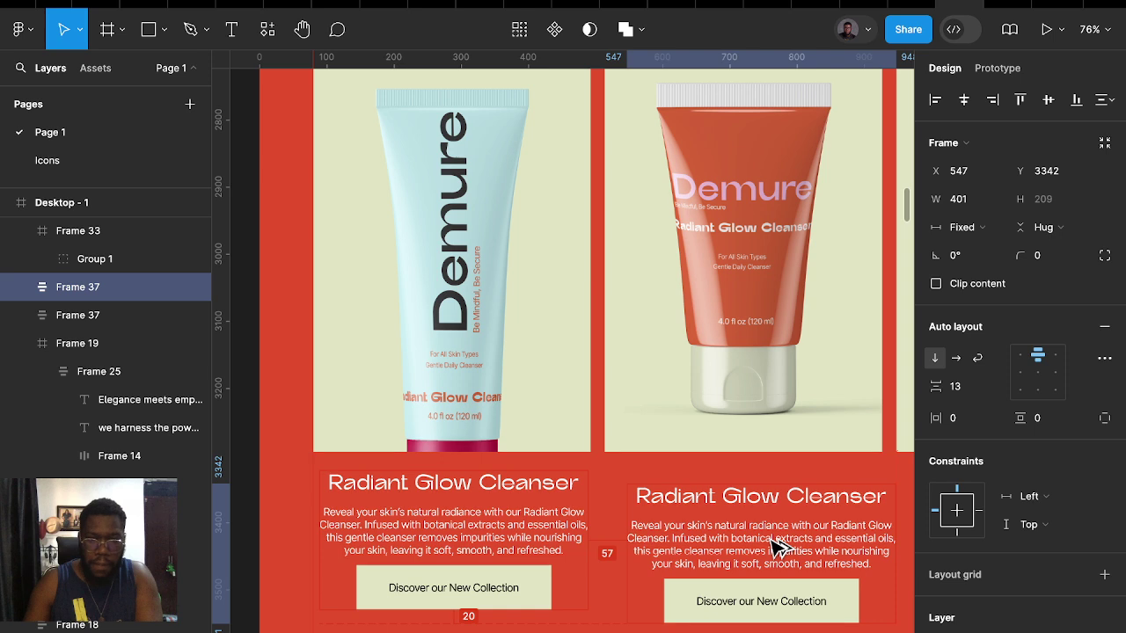
key(ctrl+z)
Change the card button's label to 'View Collection'
double_click(539, 576)
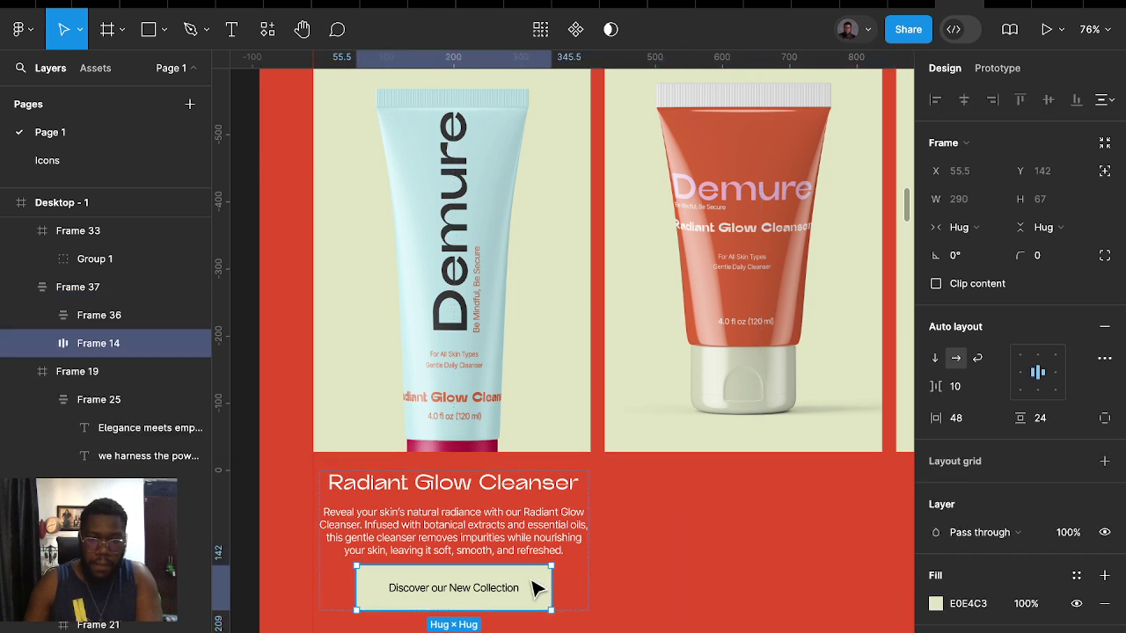
scroll(667, 526, left, 5)
scroll(666, 526, down, 3)
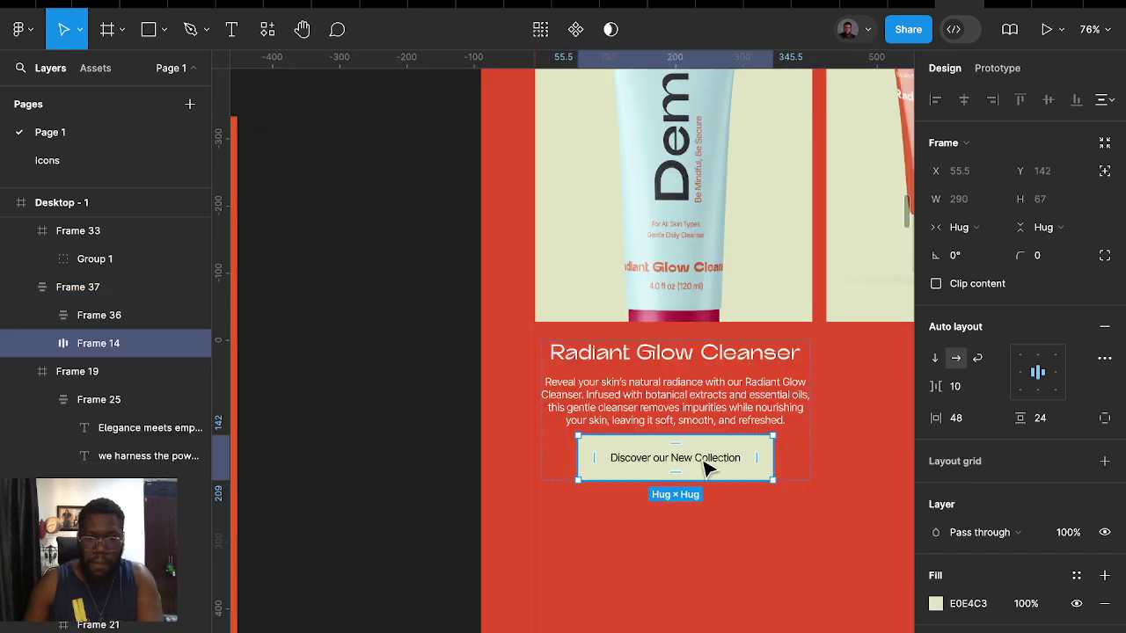
double_click(699, 456)
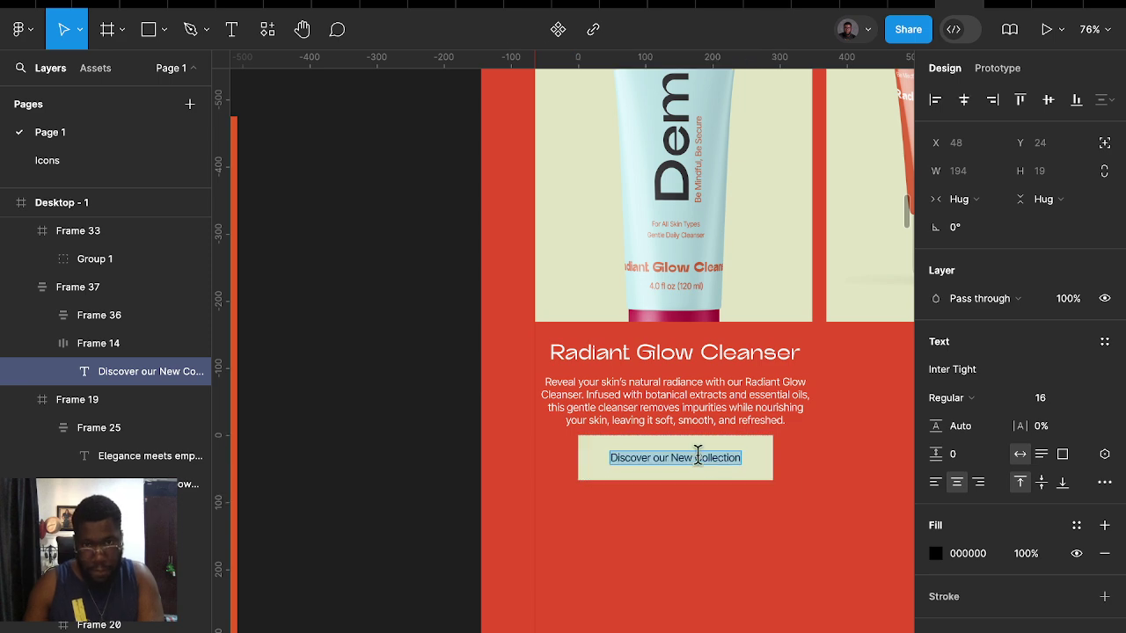
text(View)
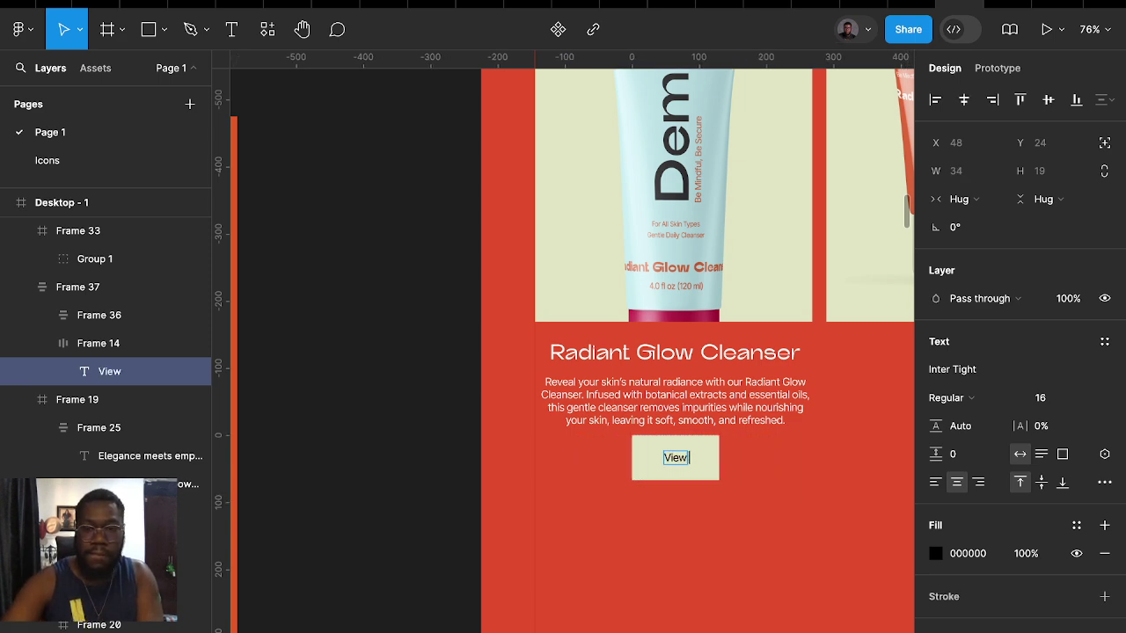
text( Colle)
text(ct)
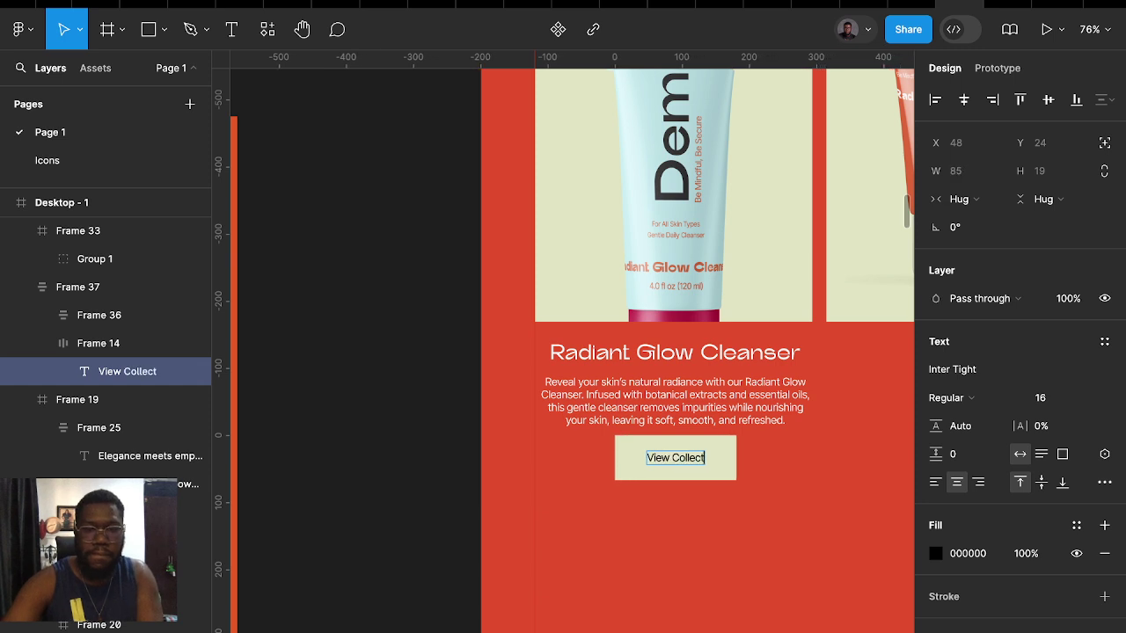
text(ion)
Place a copy of the View Collection button on the canvas left of the page
key(Escape)
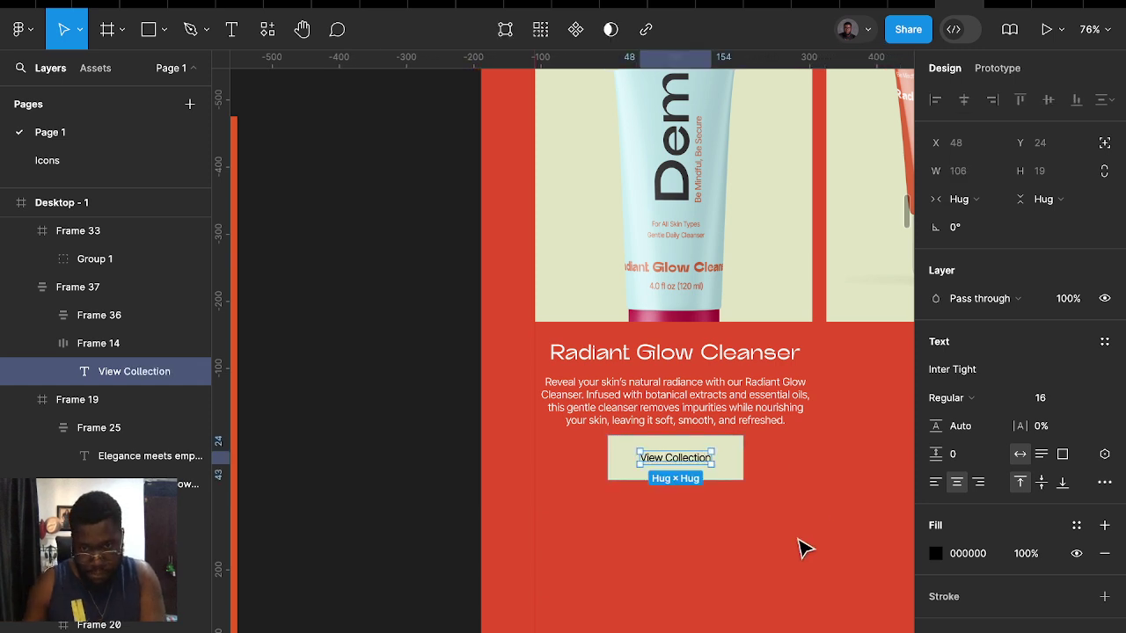
key(Escape)
double_click(730, 457)
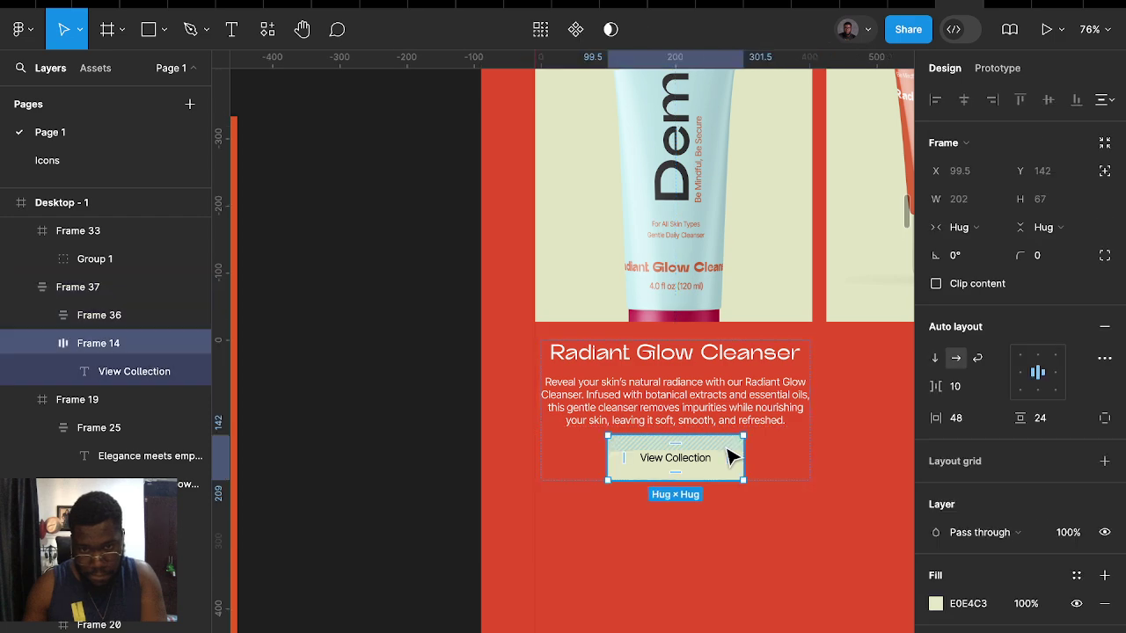
drag(734, 452, 432, 473)
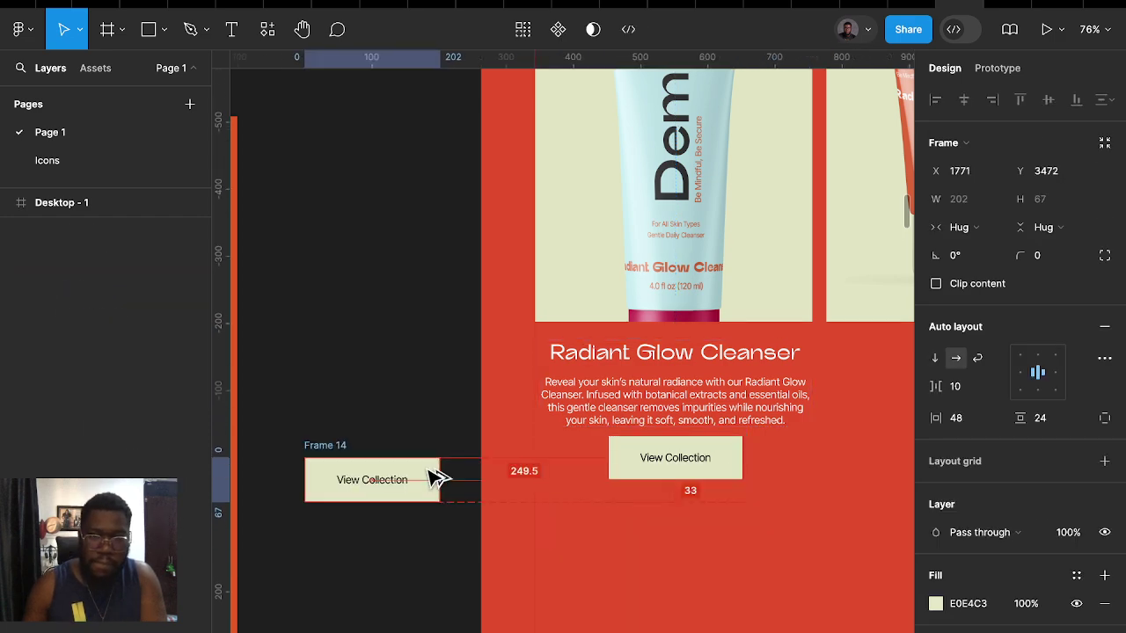
Make the View Collection button a component whose Variant2 is filled light cyan C2F2F6
click(557, 35)
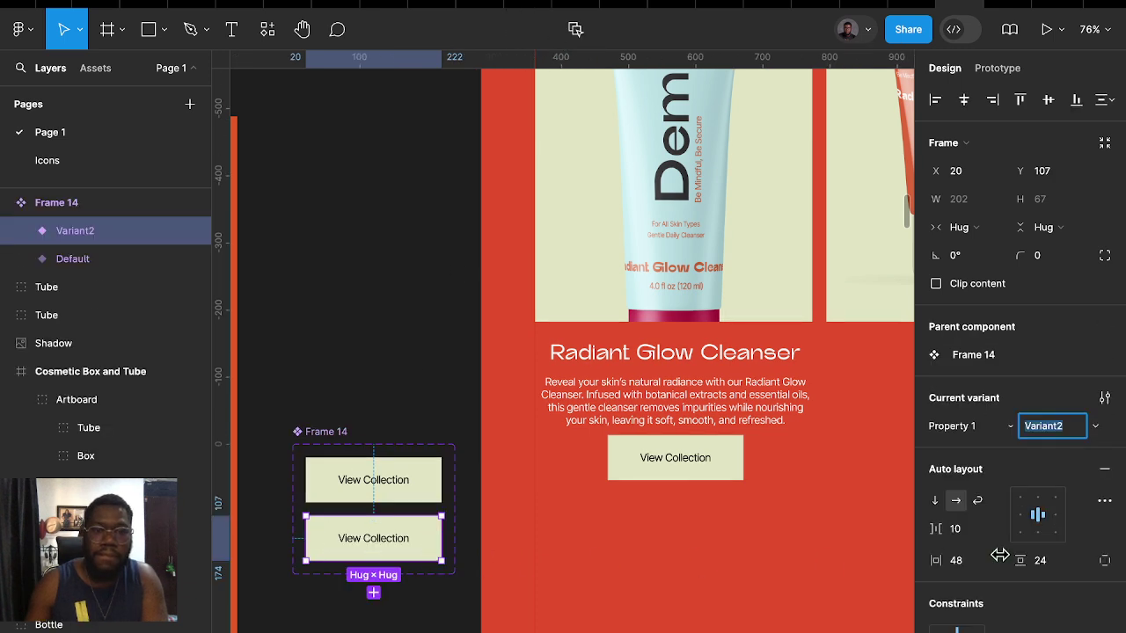
scroll(1000, 556, down, 5)
click(936, 570)
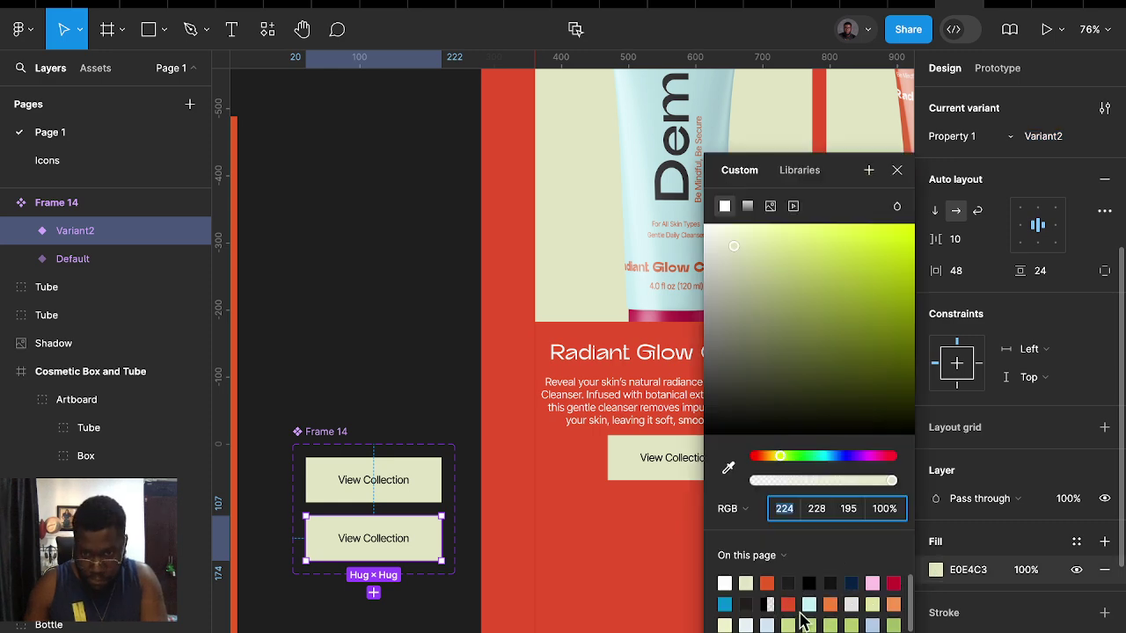
click(810, 603)
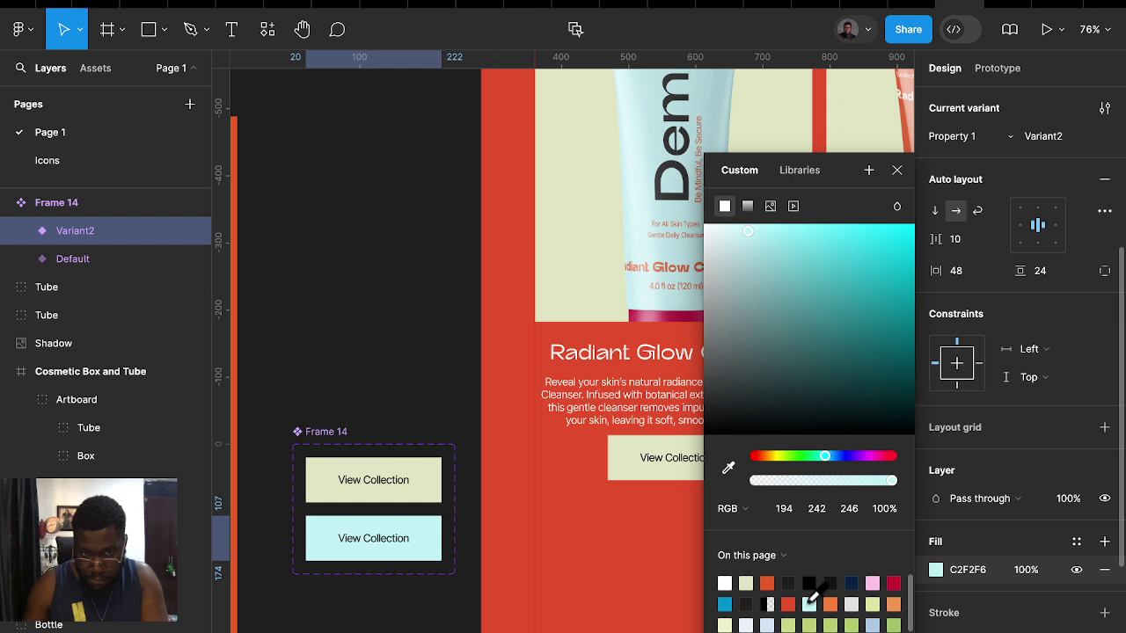
click(405, 482)
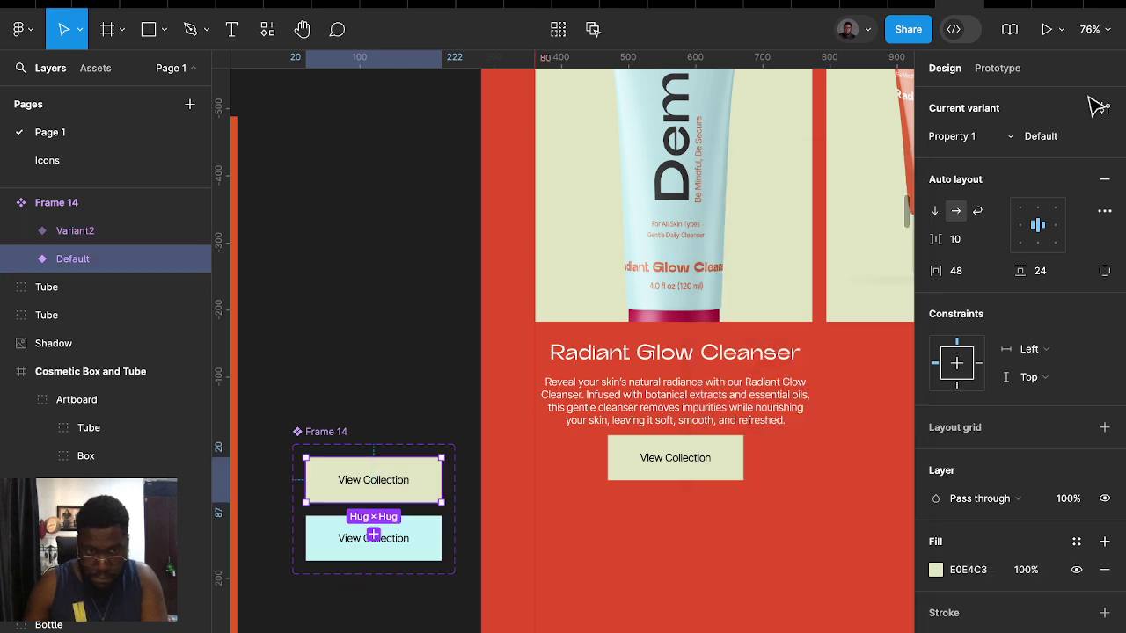
double_click(393, 542)
key(Escape)
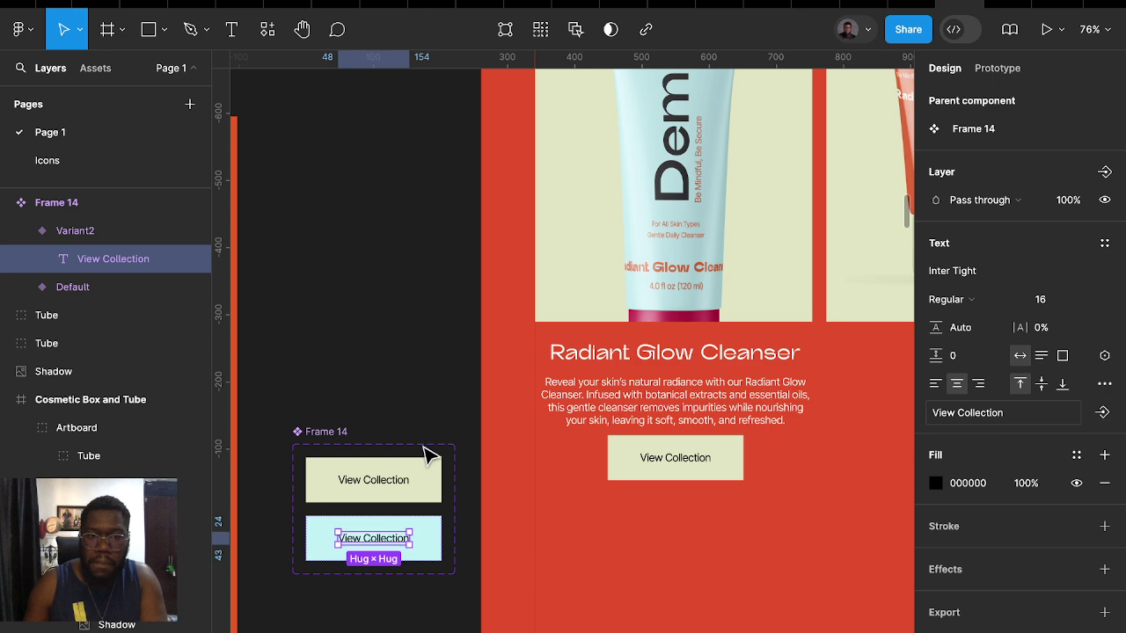
click(422, 486)
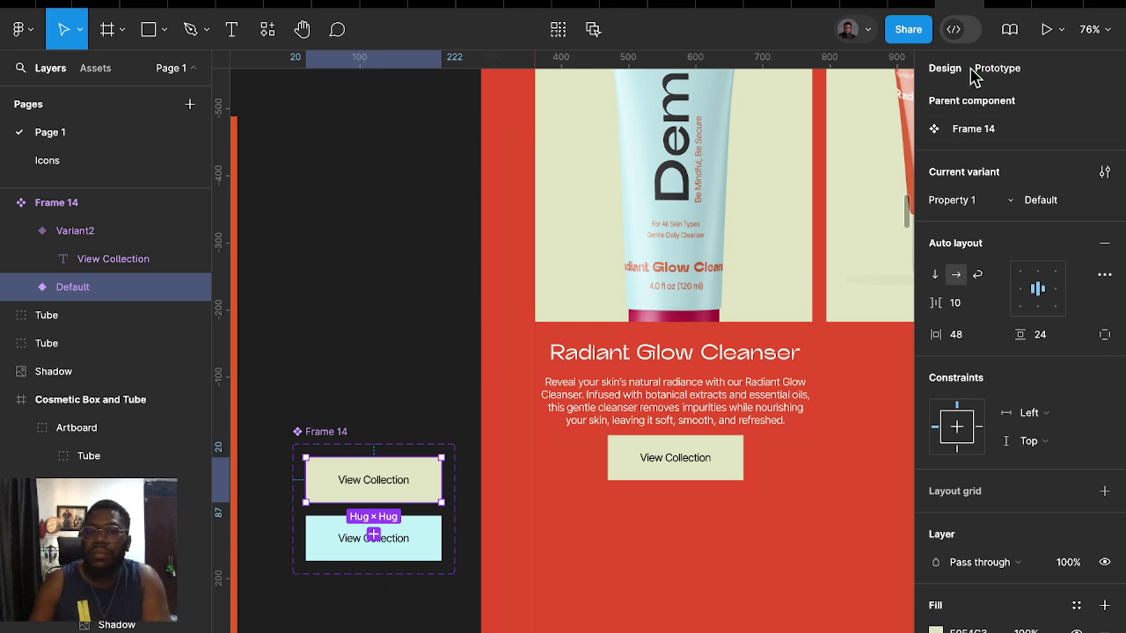
Link the Default button variant to Variant2 with a While hovering trigger
click(987, 81)
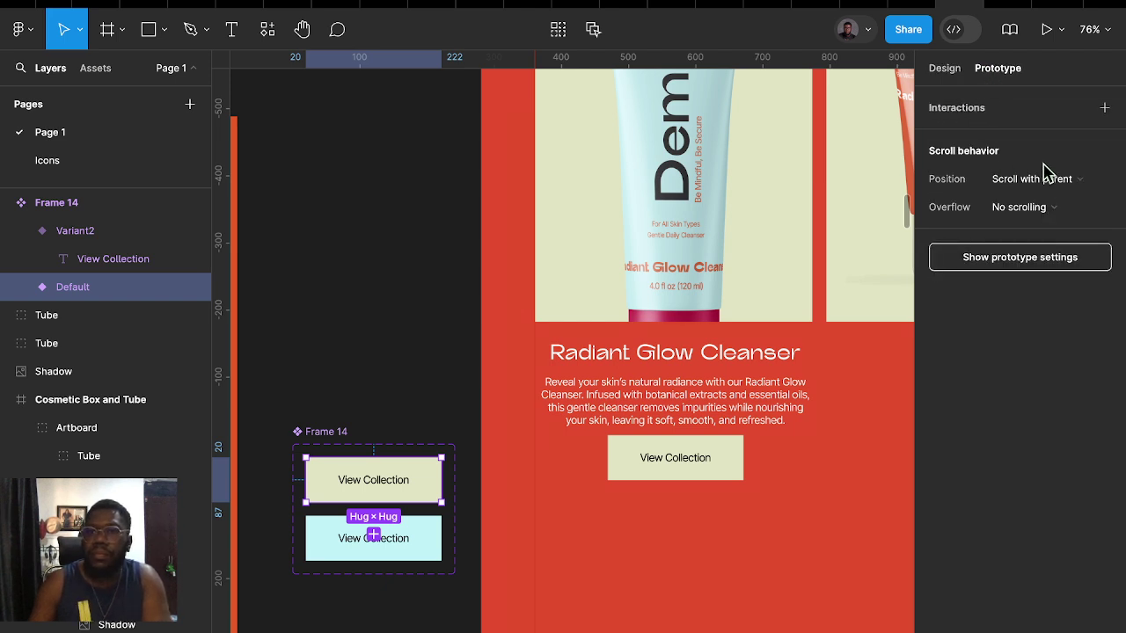
mouse_move(373, 480)
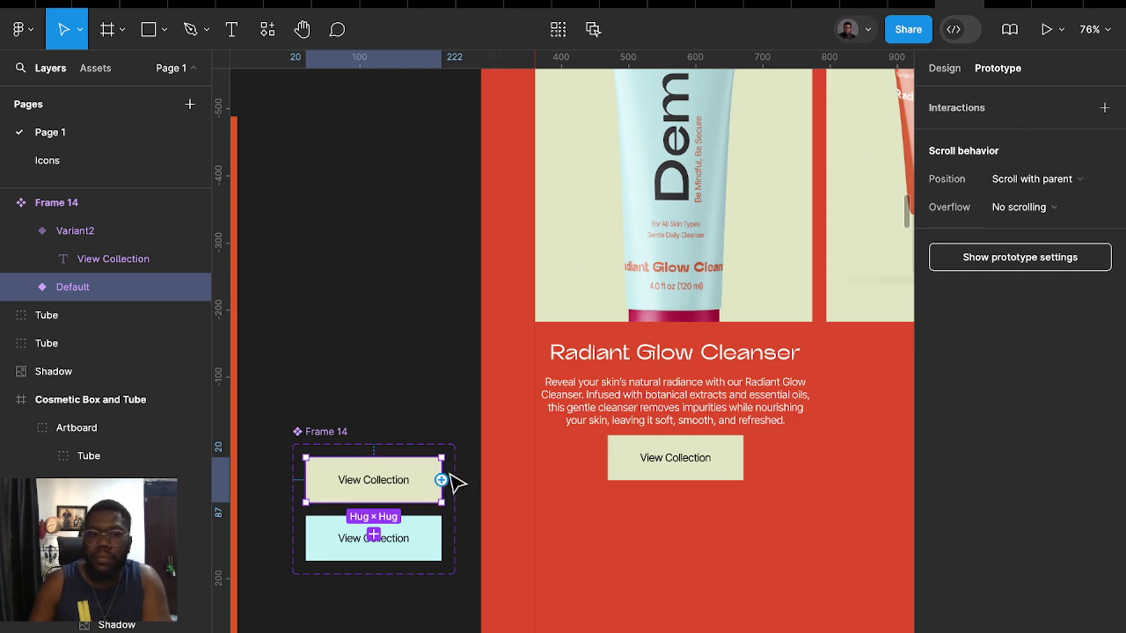
drag(442, 481, 421, 535)
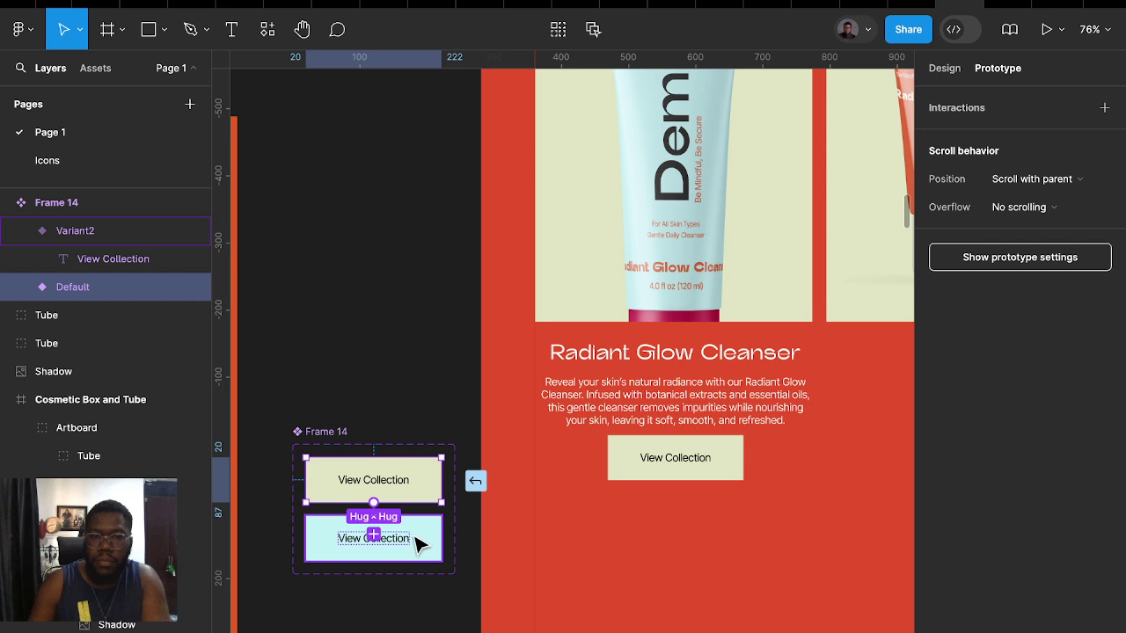
click(330, 565)
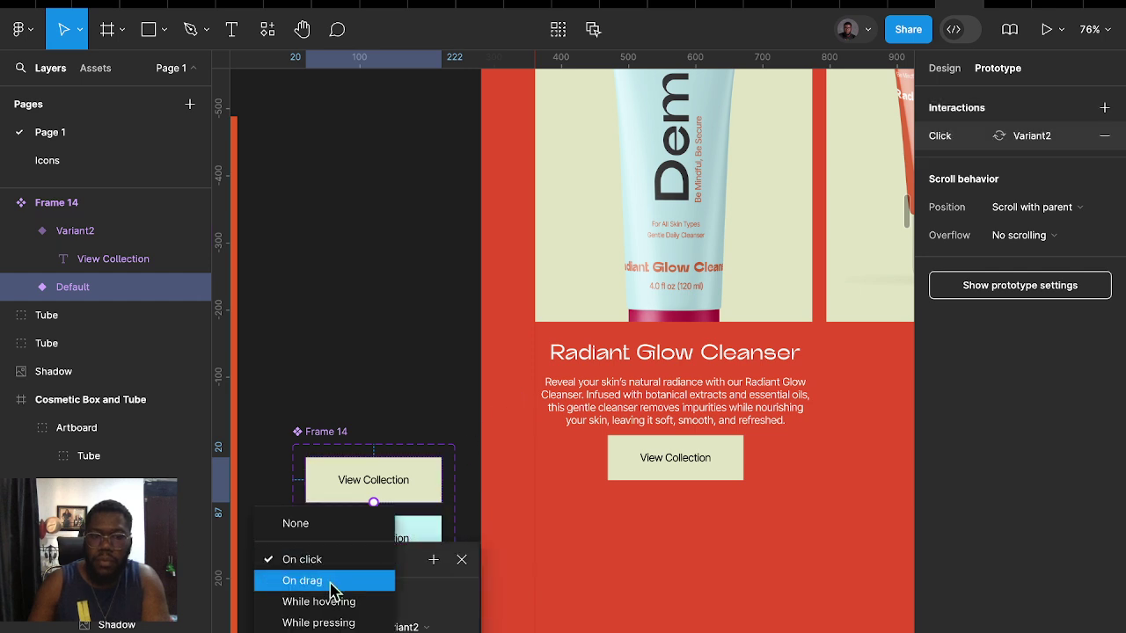
click(332, 605)
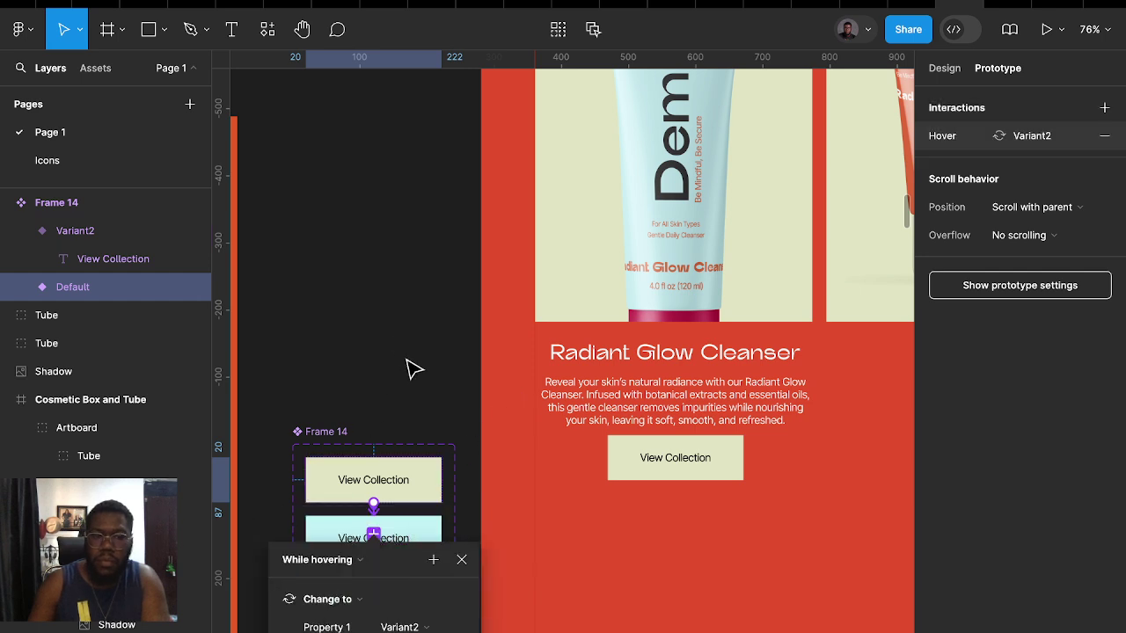
scroll(414, 369, down, 2)
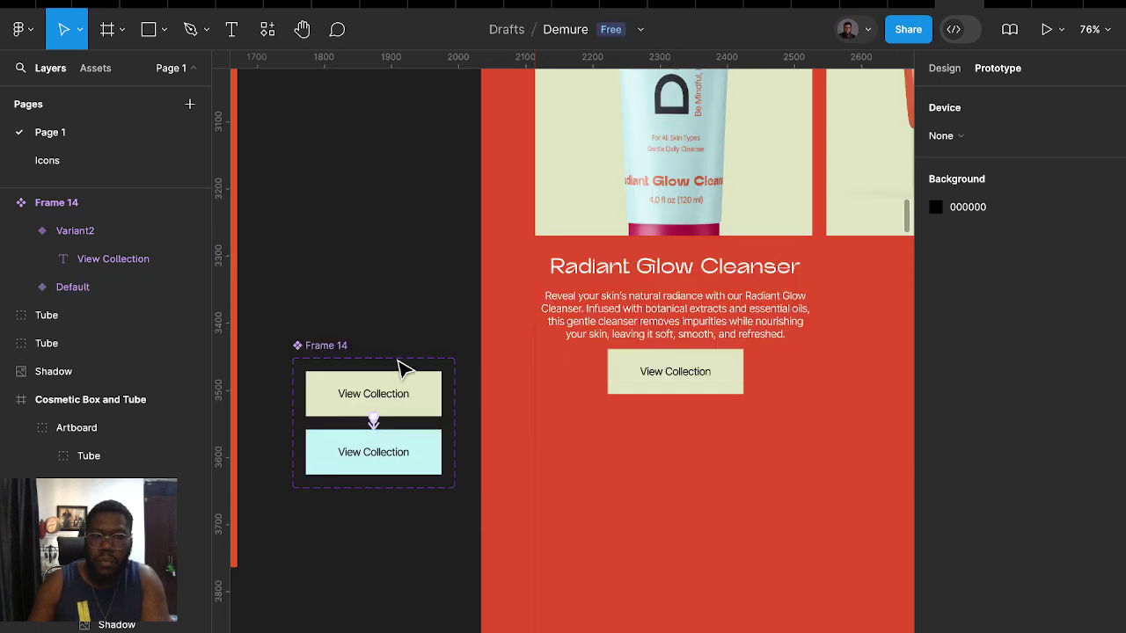
Replace the card's View Collection button with the copied Default button component
right_click(420, 411)
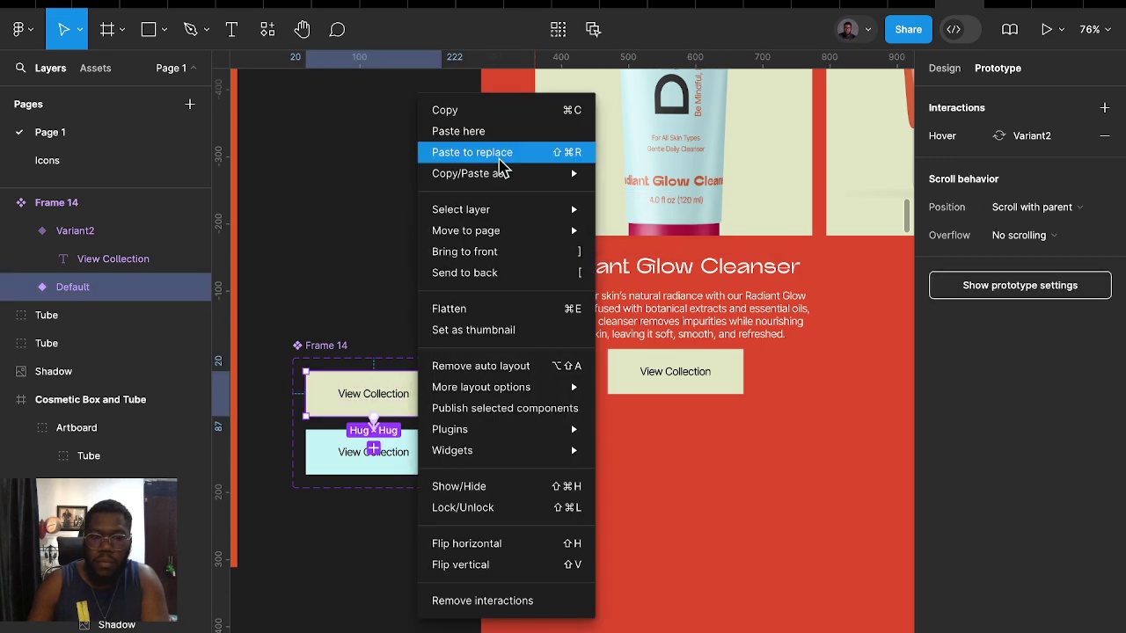
click(490, 115)
click(635, 373)
right_click(636, 372)
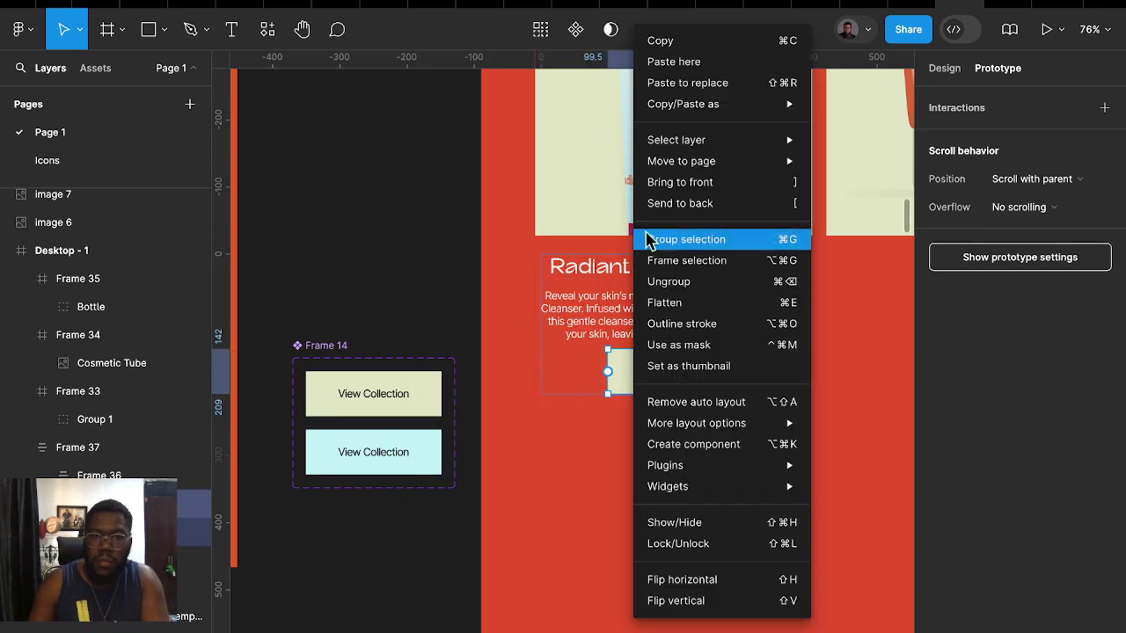
click(701, 100)
Duplicate the Radiant Glow Cleanser card twice to the right, making a row of three
click(794, 490)
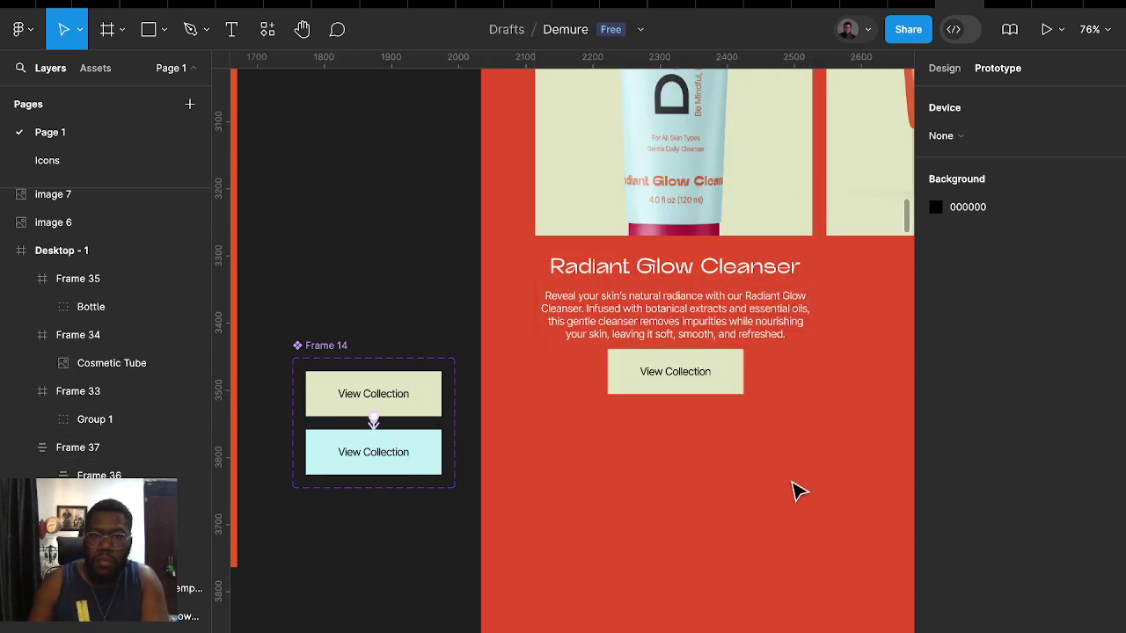
scroll(762, 483, right, 3)
scroll(762, 483, up, 1)
click(596, 377)
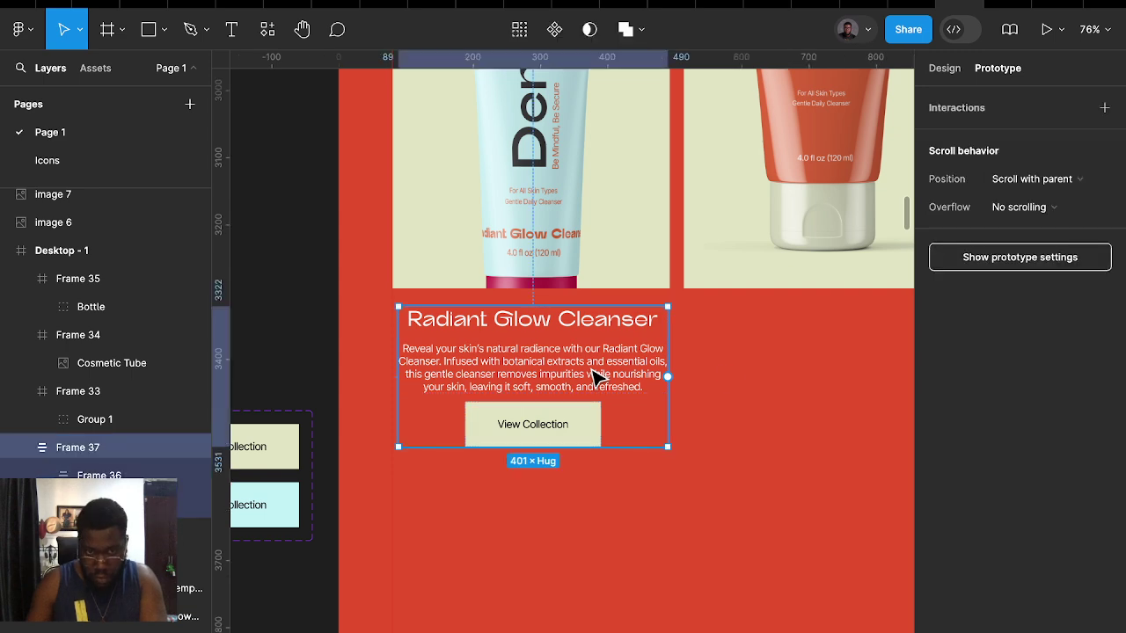
drag(596, 376, 893, 380)
scroll(724, 402, right, 4)
scroll(724, 402, up, 1)
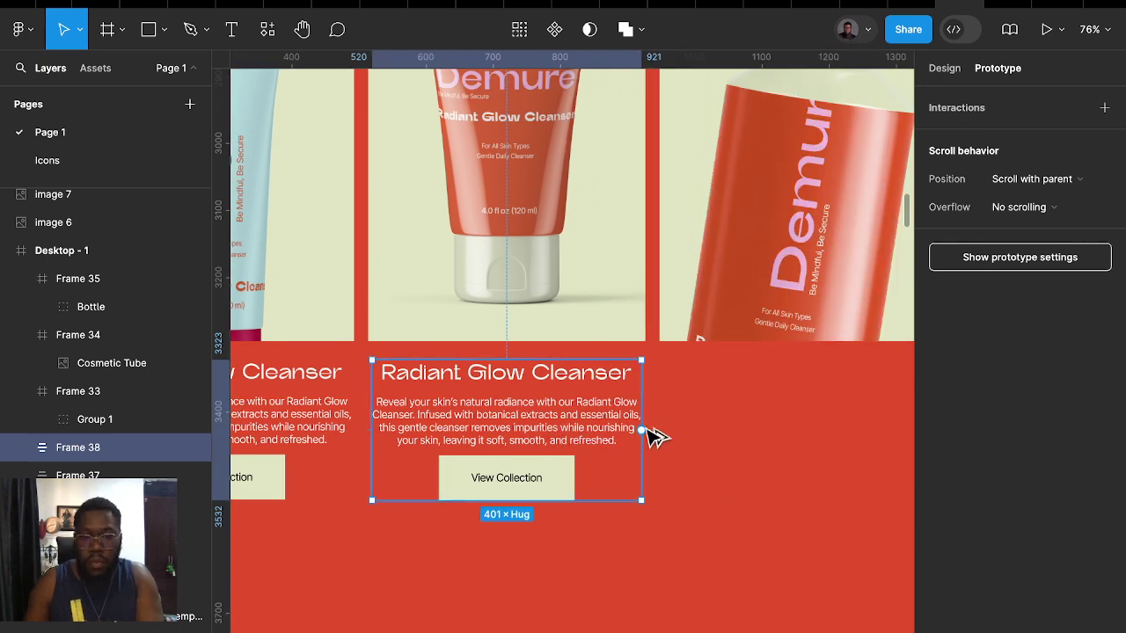
drag(646, 430, 853, 437)
Enlarge the middle card's tube image to about 1043 × 782
scroll(787, 372, down, 3)
scroll(724, 369, left, 3)
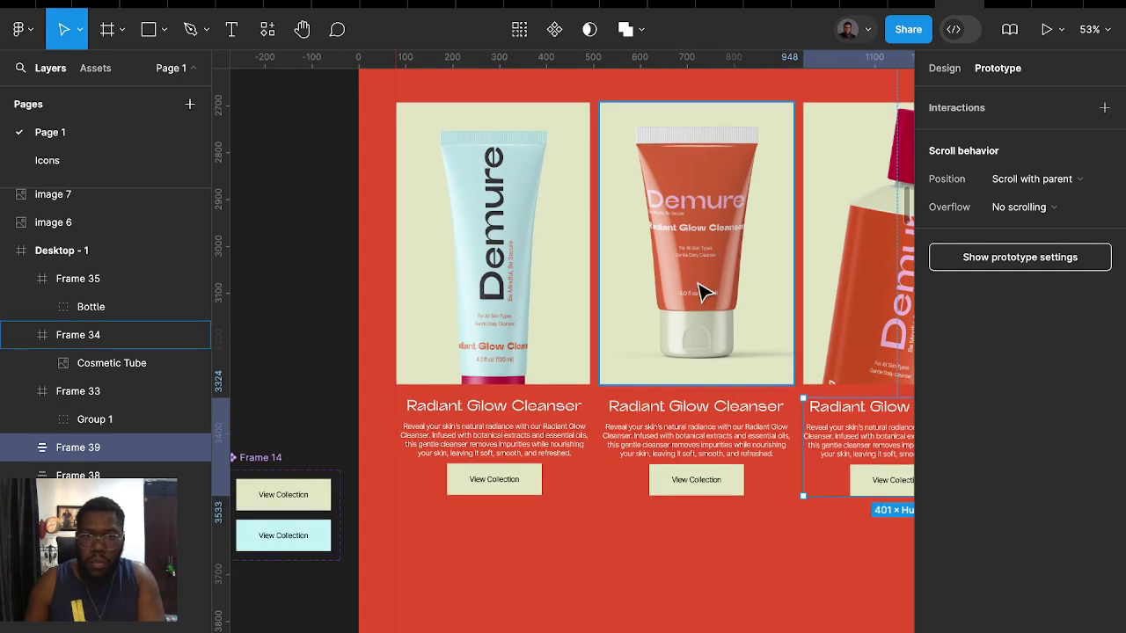
double_click(701, 292)
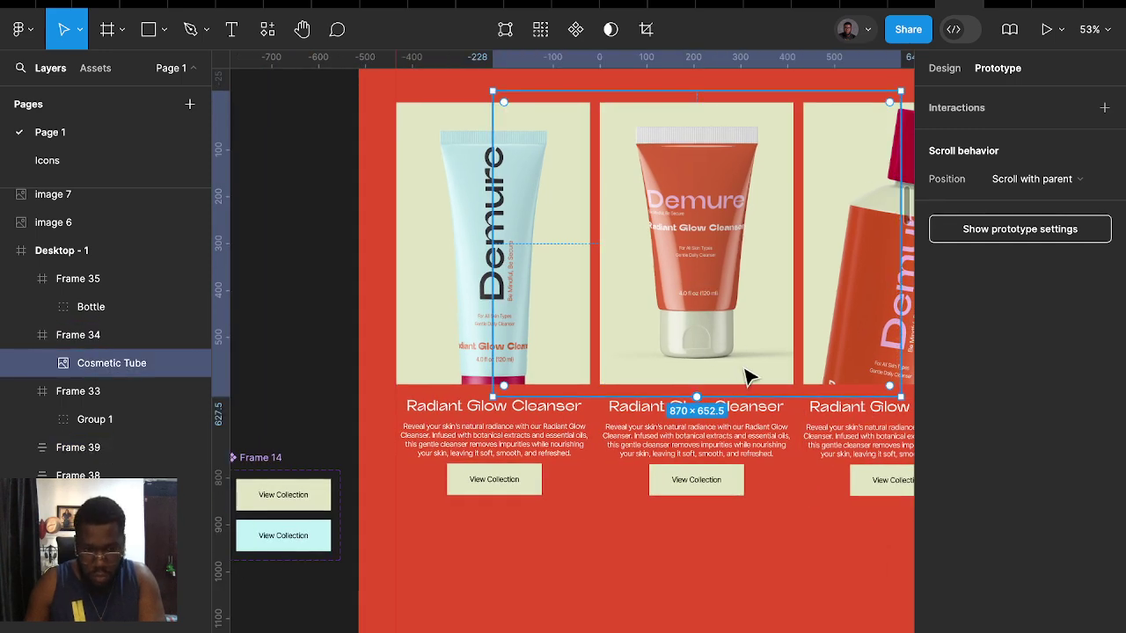
drag(491, 398, 468, 455)
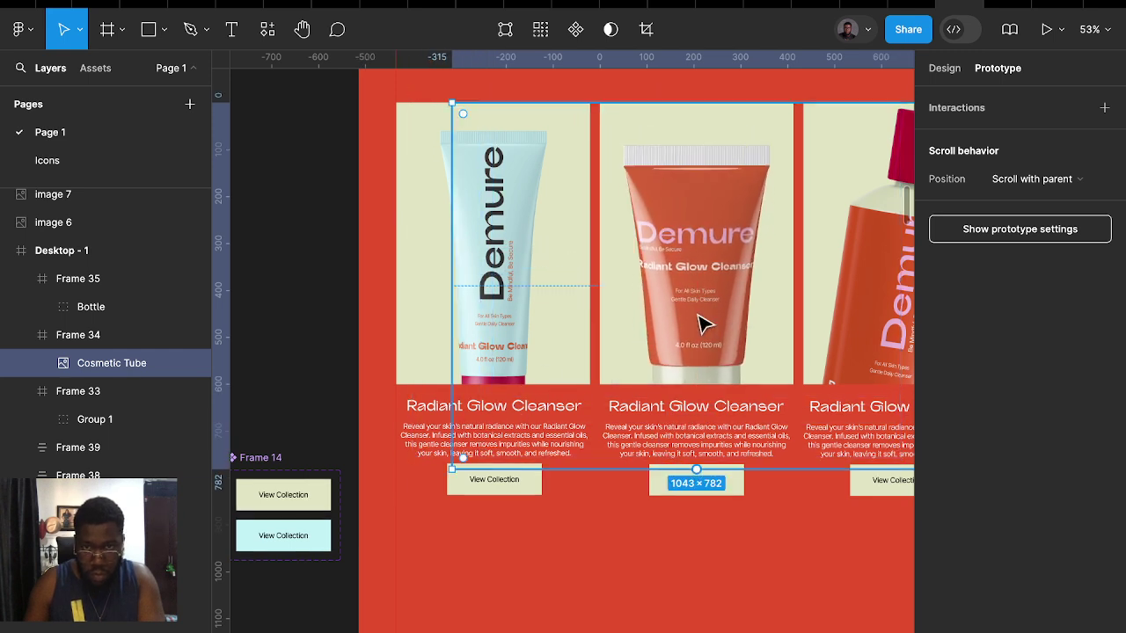
scroll(660, 365, down, 2)
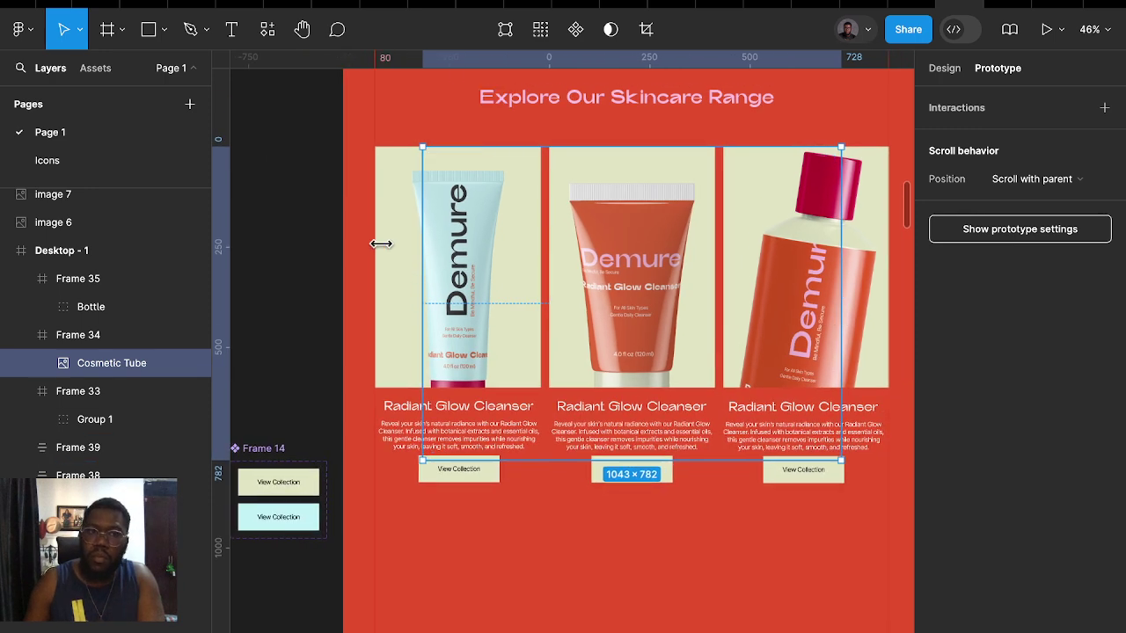
scroll(387, 258, left, 3)
click(387, 258)
Paste a copy of the first tube card onto the canvas, undoing an accidental mask
click(503, 271)
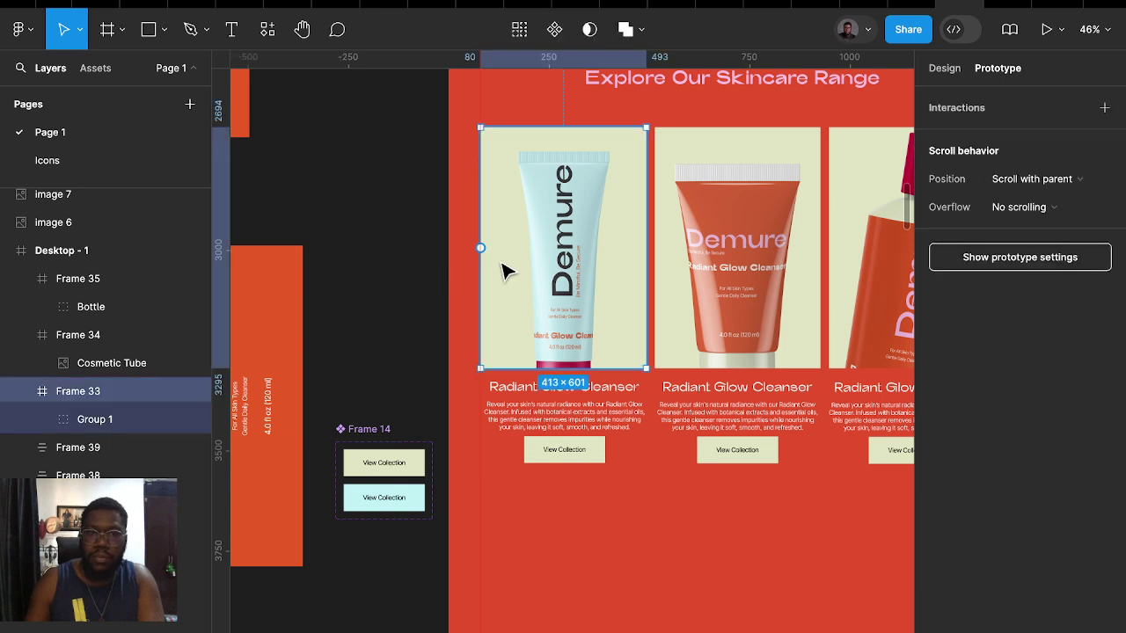
key(ctrl+v)
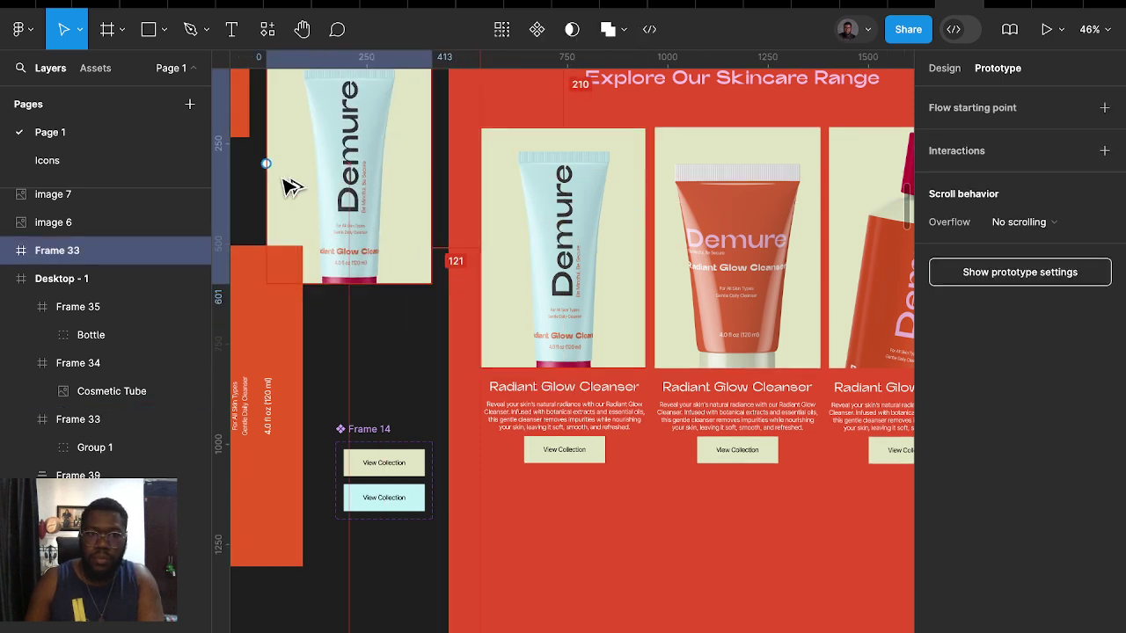
scroll(426, 270, left, 5)
scroll(426, 270, up, 2)
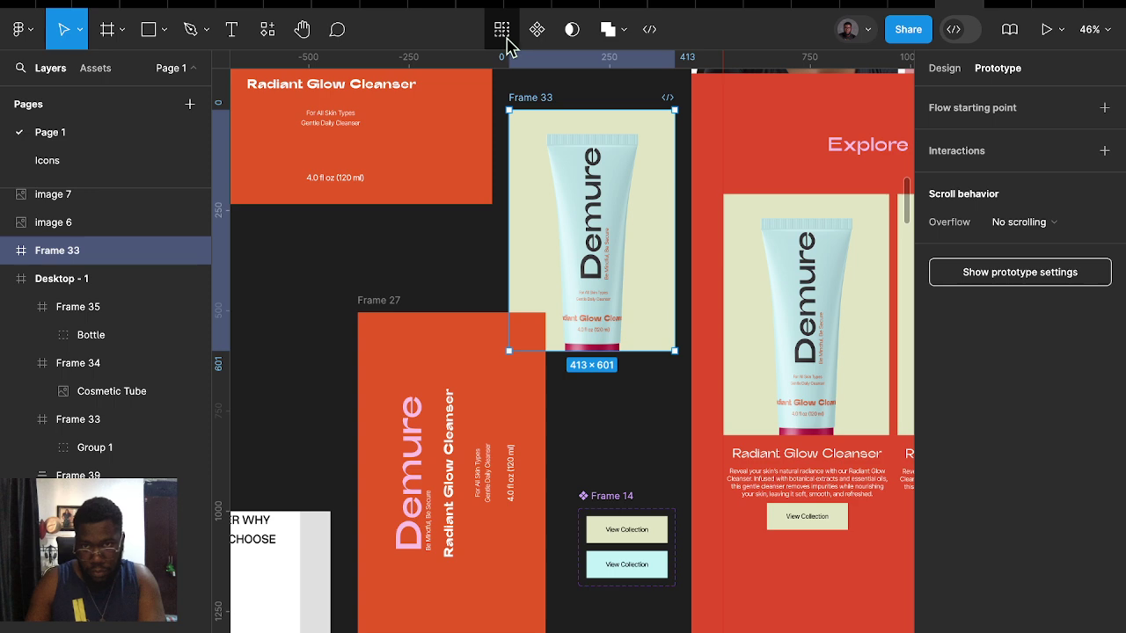
click(553, 29)
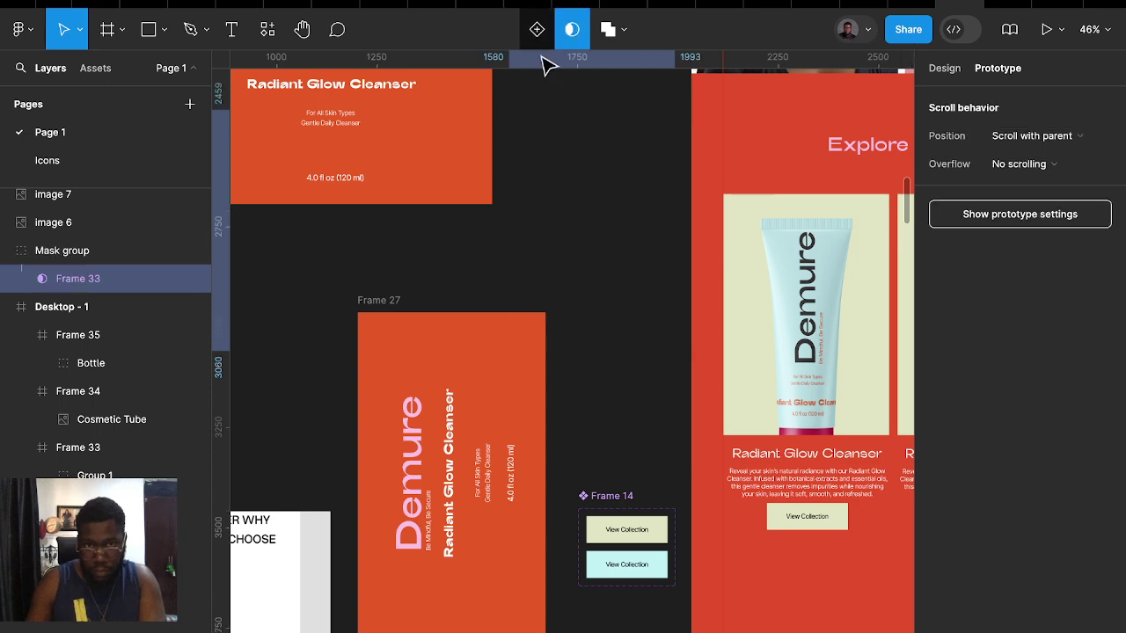
key(ctrl+z)
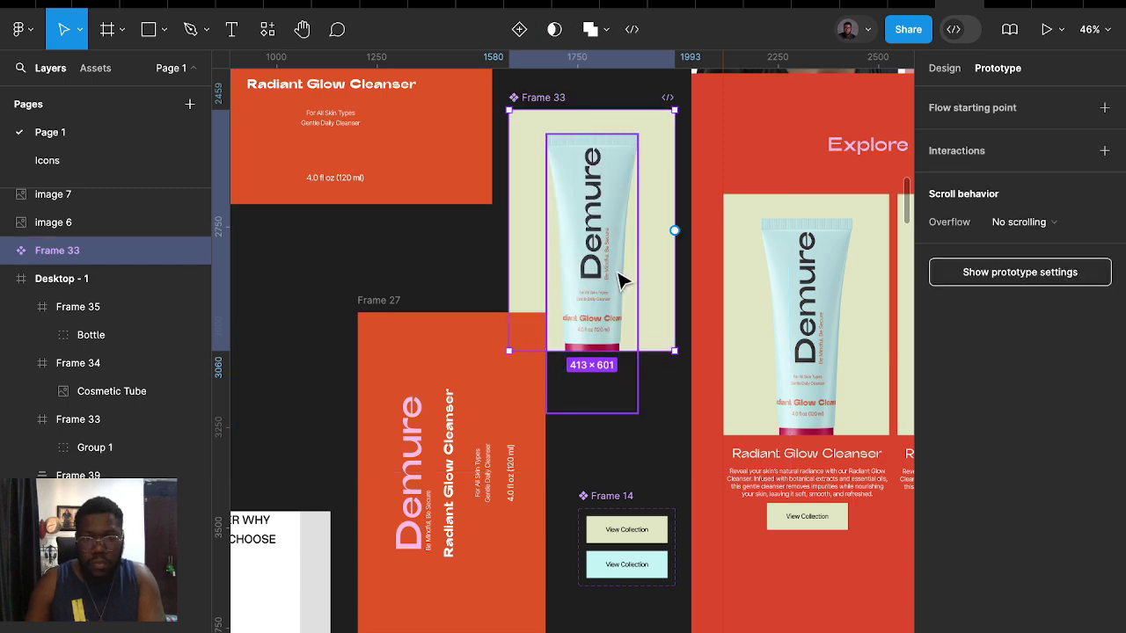
ctrl+scroll(665, 218, down, 5)
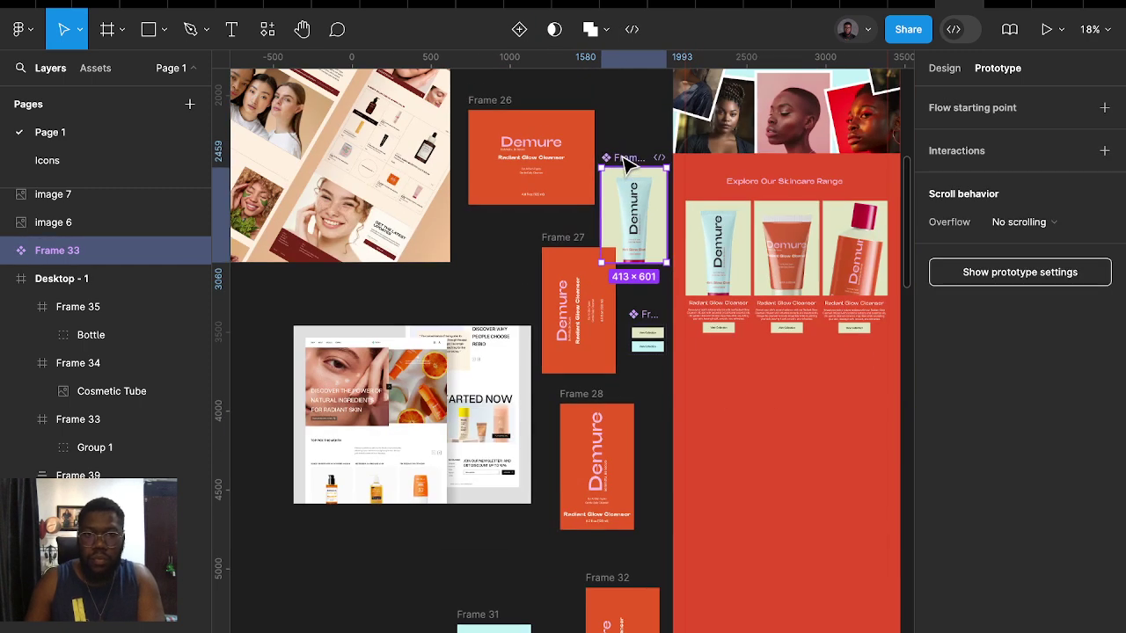
scroll(759, 592, down, 4)
scroll(765, 534, down, 5)
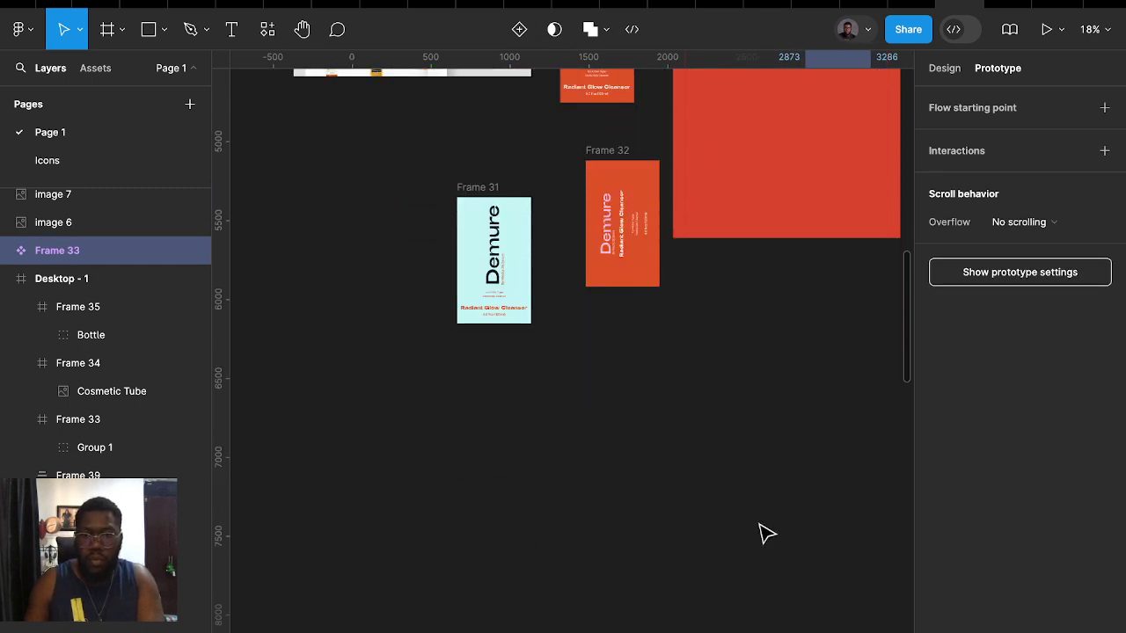
Move Frame 33 into open canvas and make it a two-variant component
scroll(758, 432, down, 3)
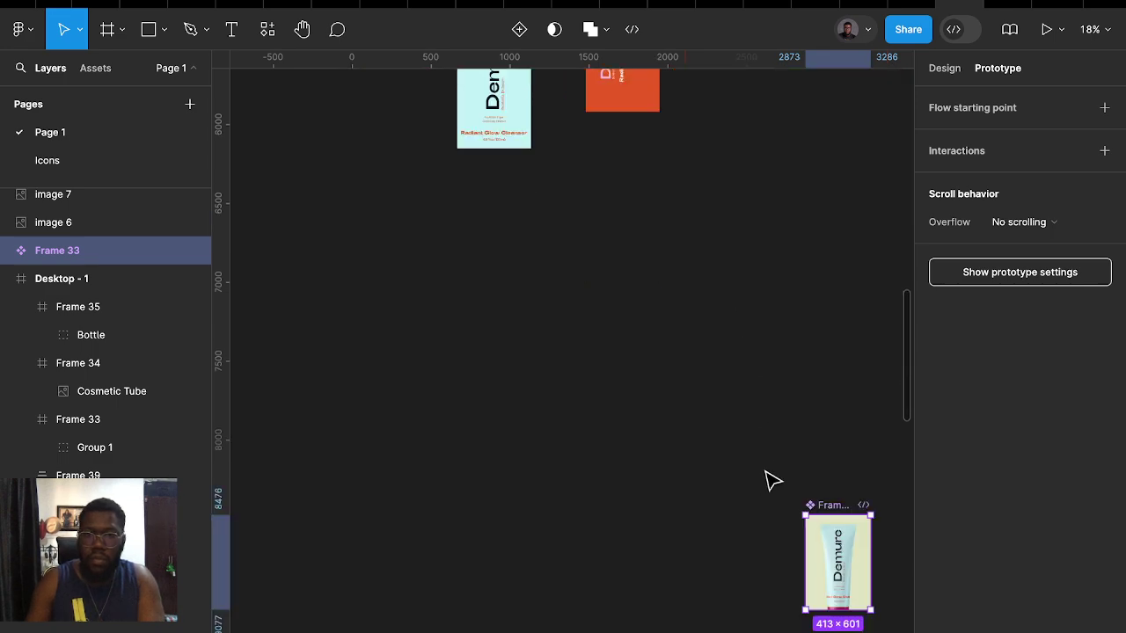
drag(818, 503, 723, 200)
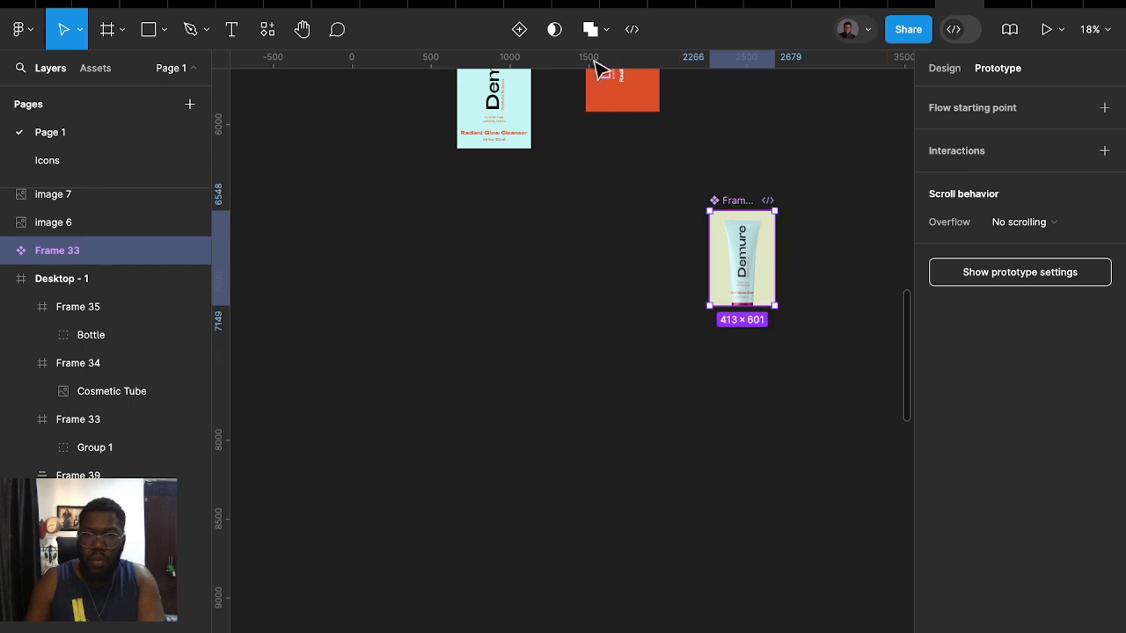
click(520, 29)
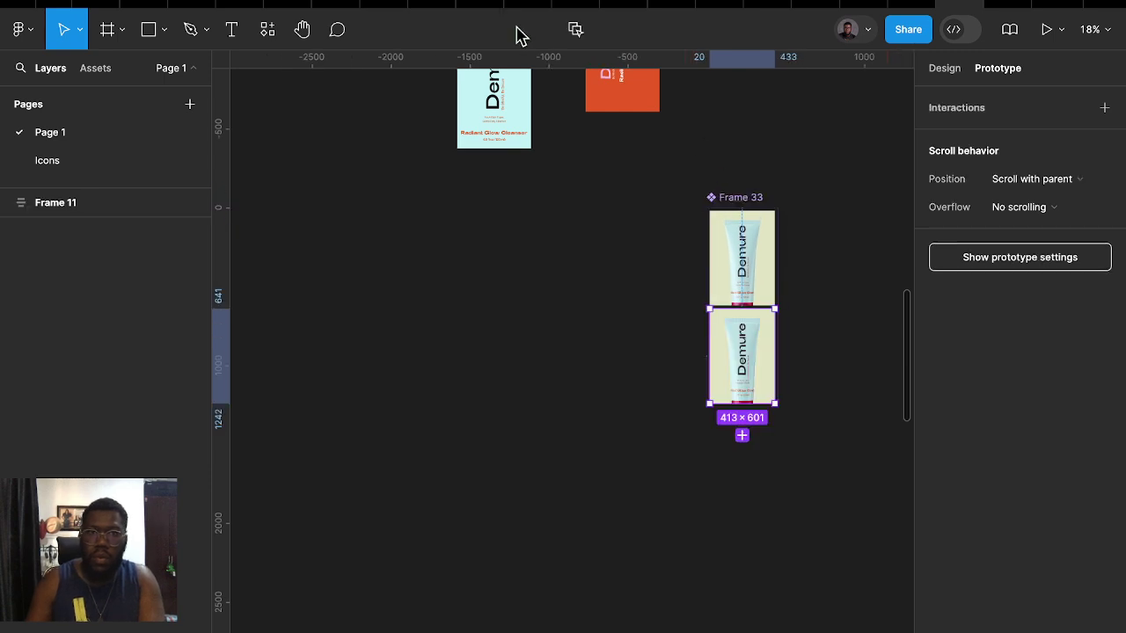
Tilt the tube group in Variant2 and nudge it into place
scroll(753, 358, up, 5)
double_click(753, 357)
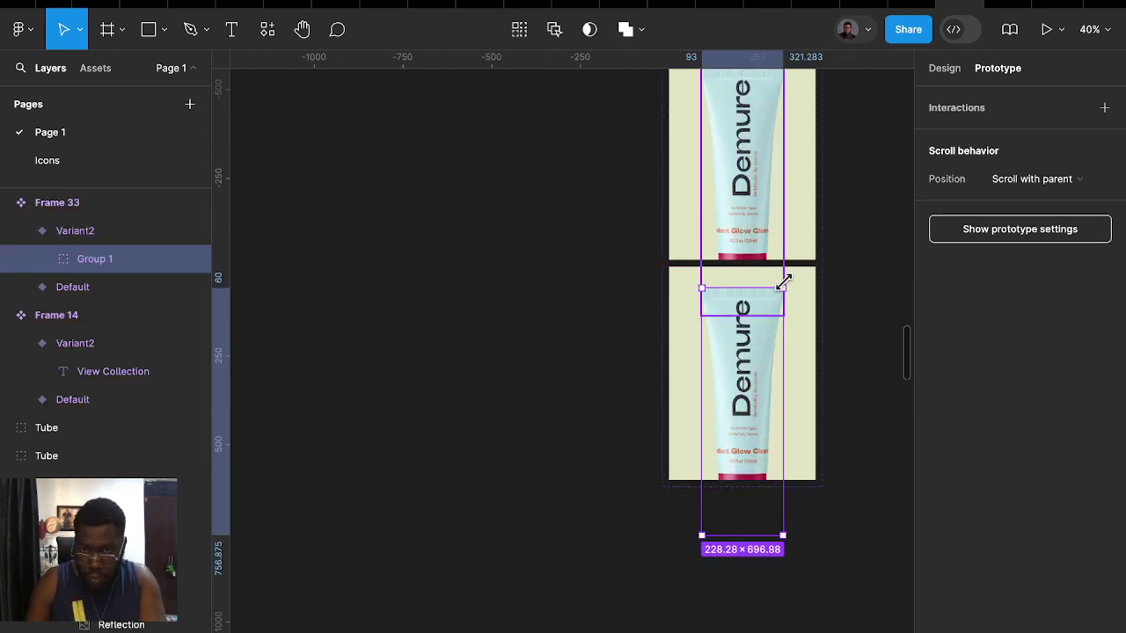
drag(785, 281, 810, 305)
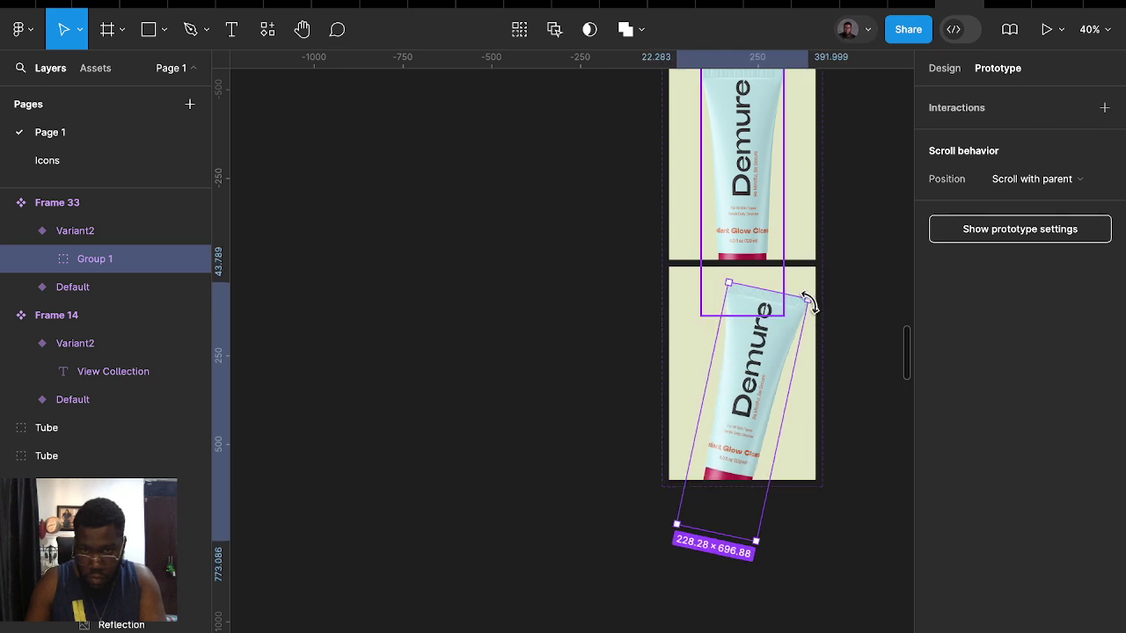
drag(774, 402, 779, 372)
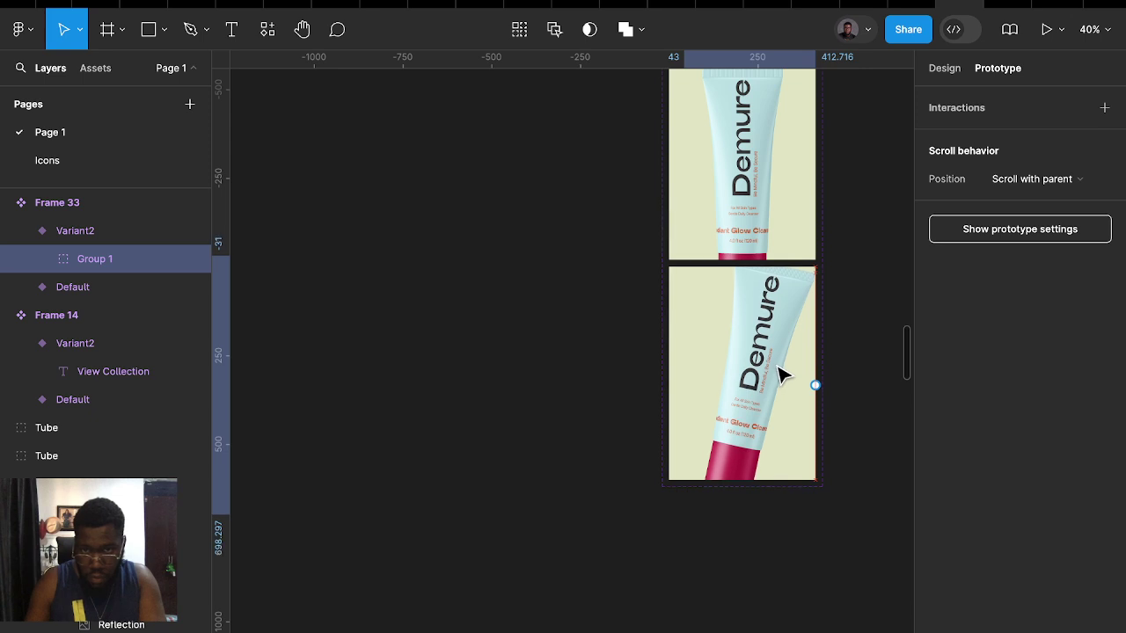
Link Frame 33's Default variant to Variant2 with a While hovering trigger
click(787, 225)
drag(742, 260, 758, 294)
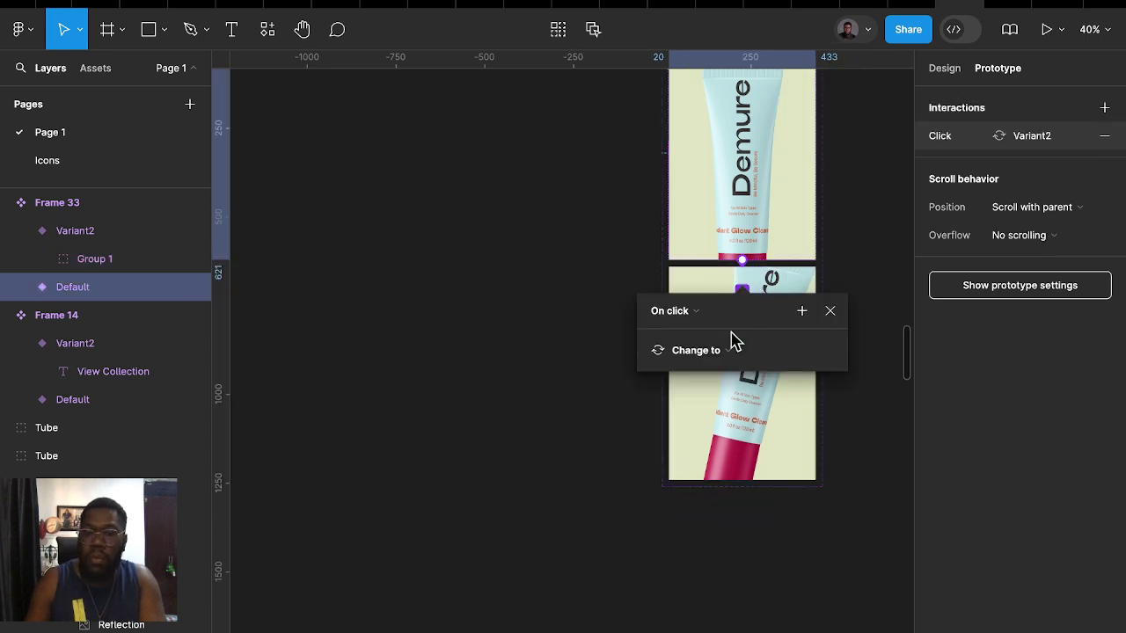
click(673, 310)
click(695, 355)
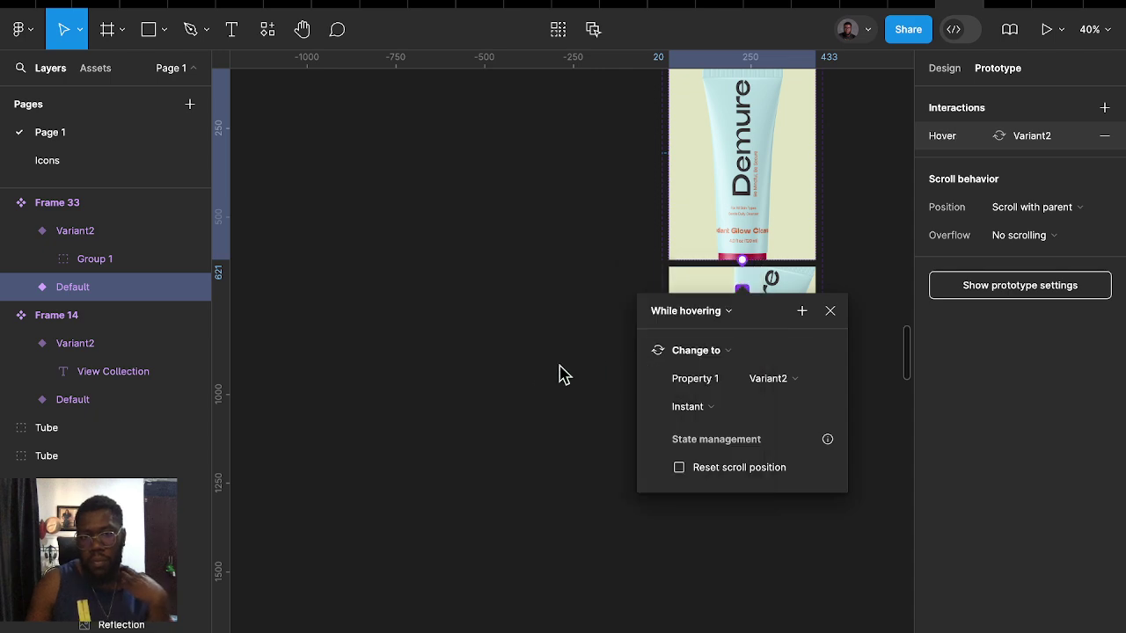
click(546, 387)
click(776, 224)
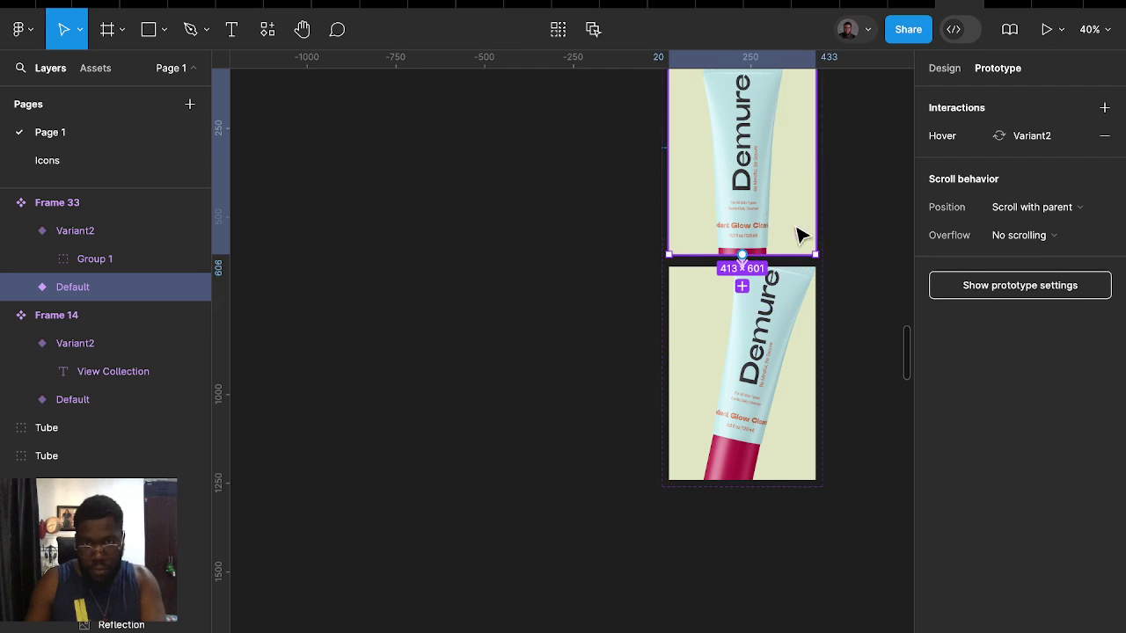
Inspect the tube card on the landing page, then clear the selection
scroll(800, 238, down, 5)
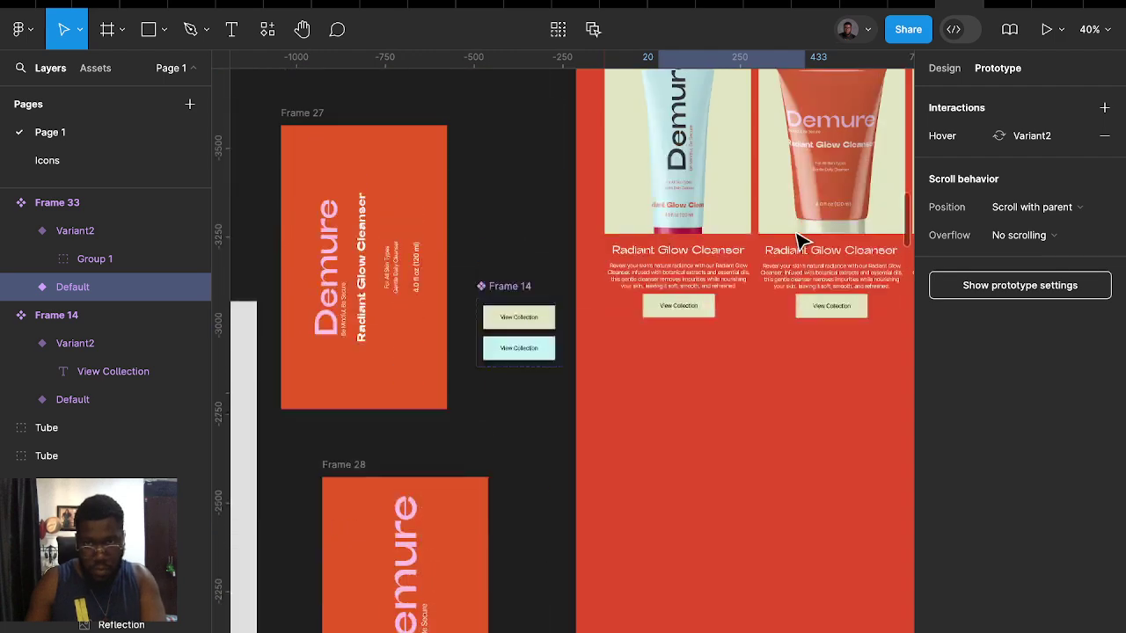
scroll(748, 400, down, 5)
click(675, 480)
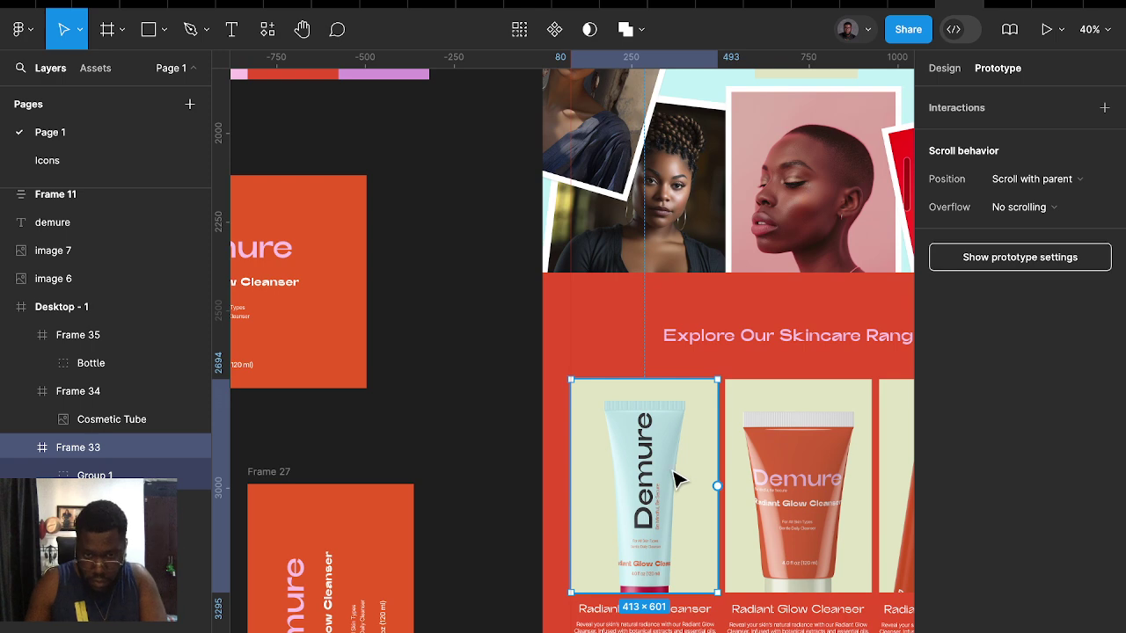
right_click(676, 479)
key(Escape)
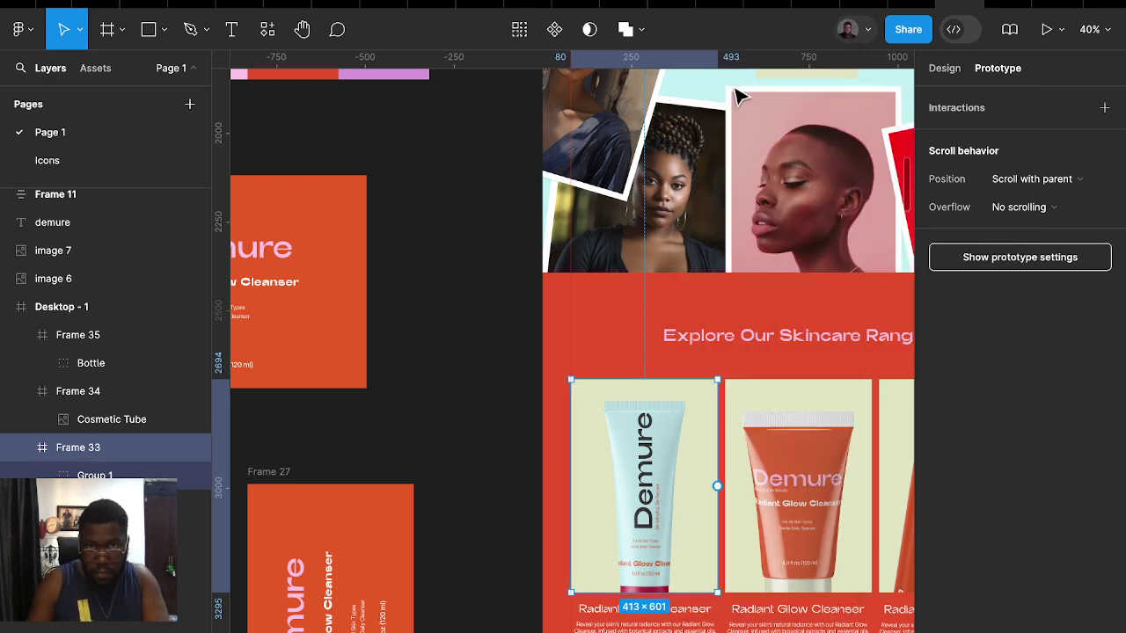
scroll(616, 493, down, 2)
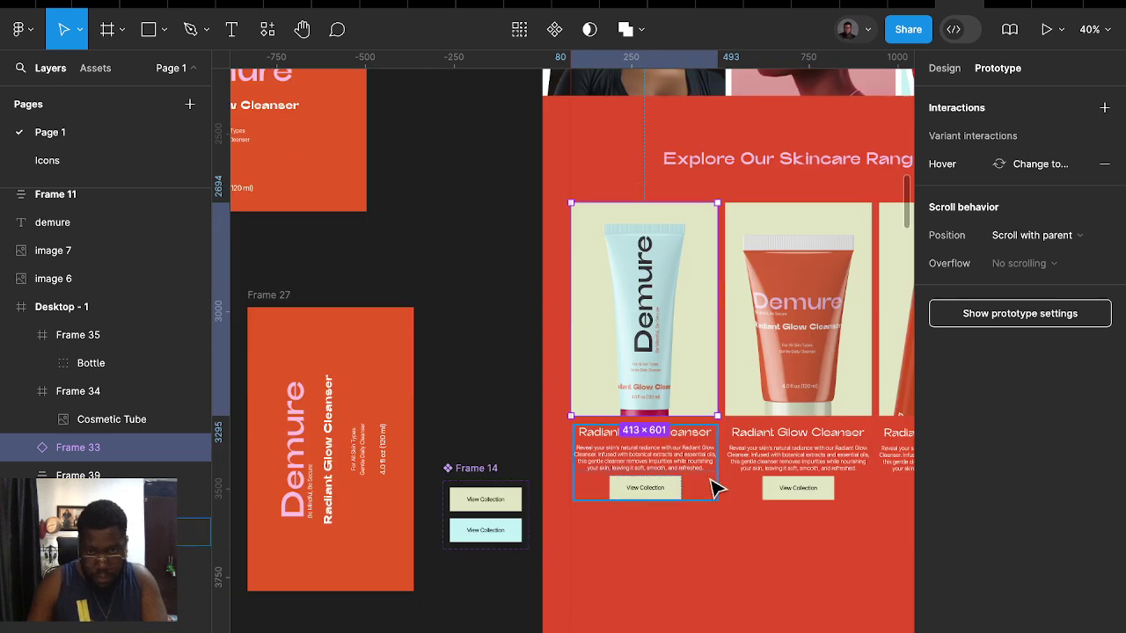
click(766, 595)
Select Frame 34, the orange tube card in the second slot
click(668, 400)
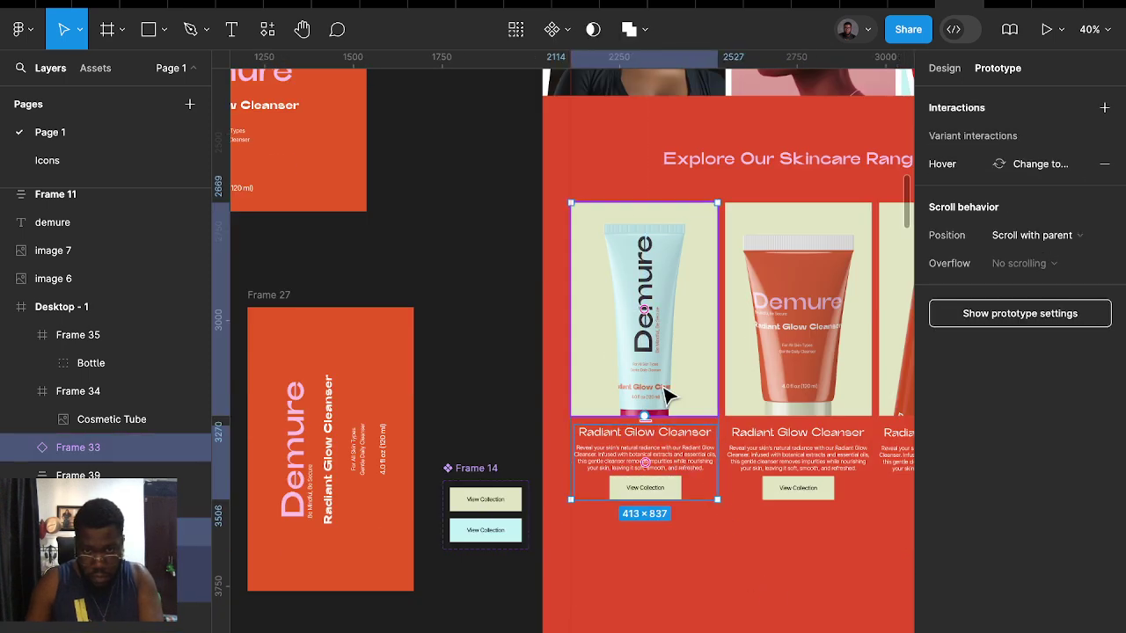
click(794, 394)
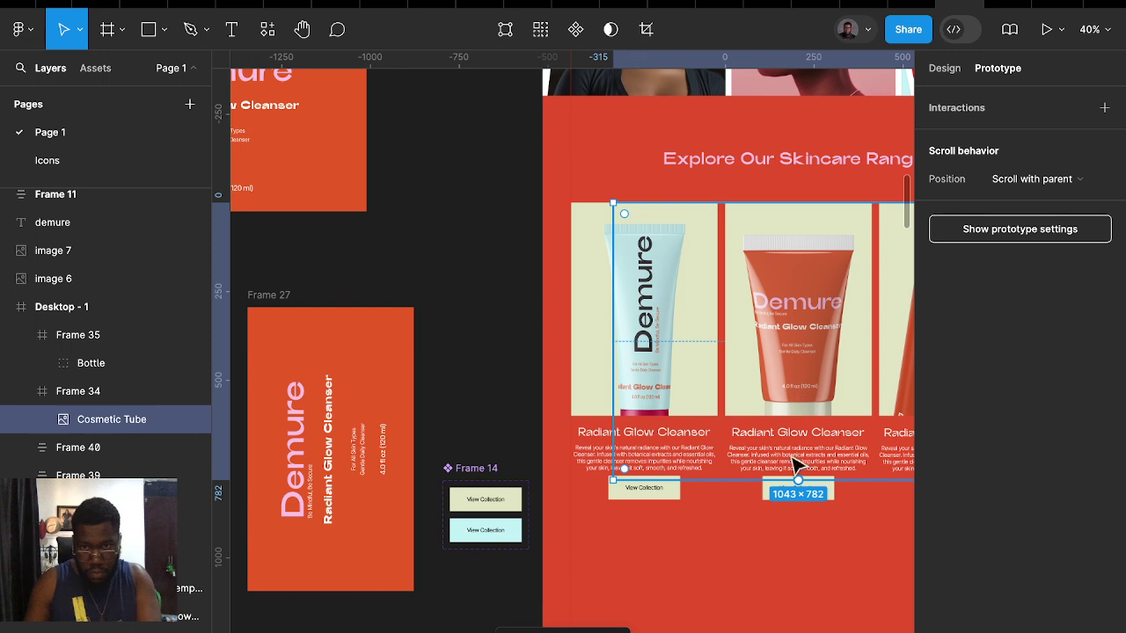
key(Escape)
click(799, 353)
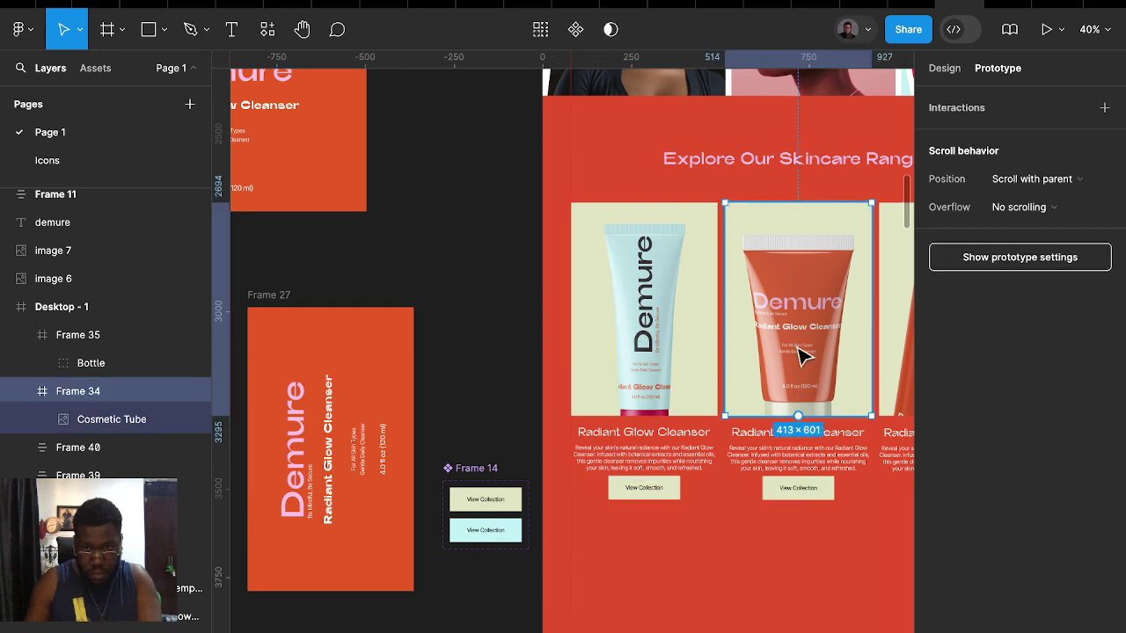
scroll(771, 454, down, 7)
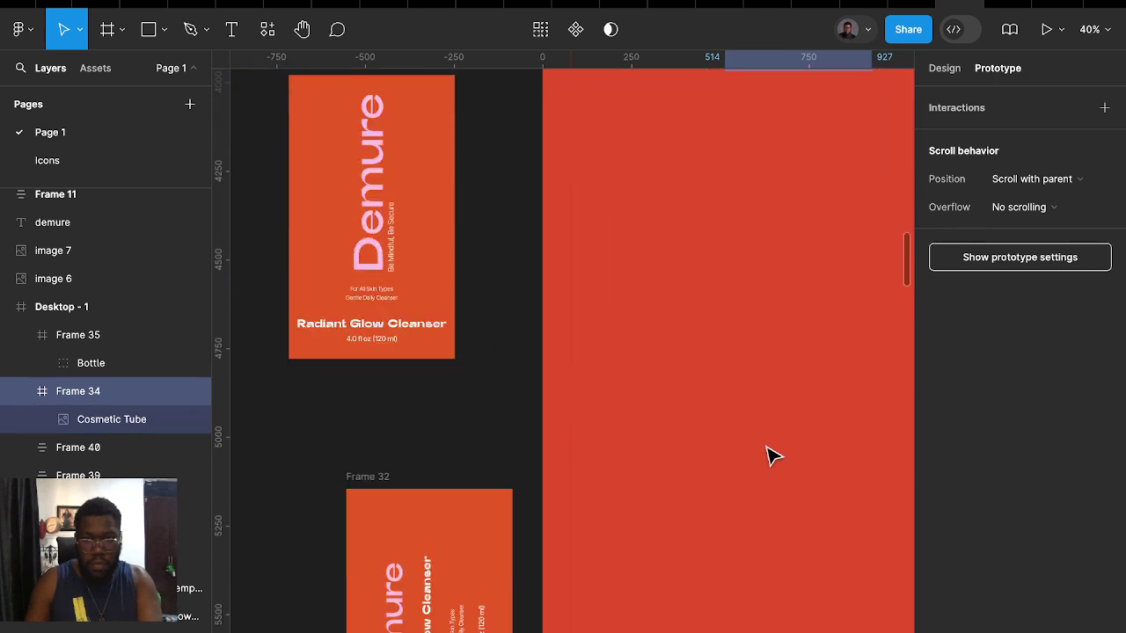
scroll(771, 455, down, 7)
scroll(772, 454, right, 5)
scroll(794, 439, right, 5)
scroll(795, 440, down, 3)
Paste Frame 34 beside Frame 33, top-aligned, with a light cyan C2F2F6 background
click(620, 524)
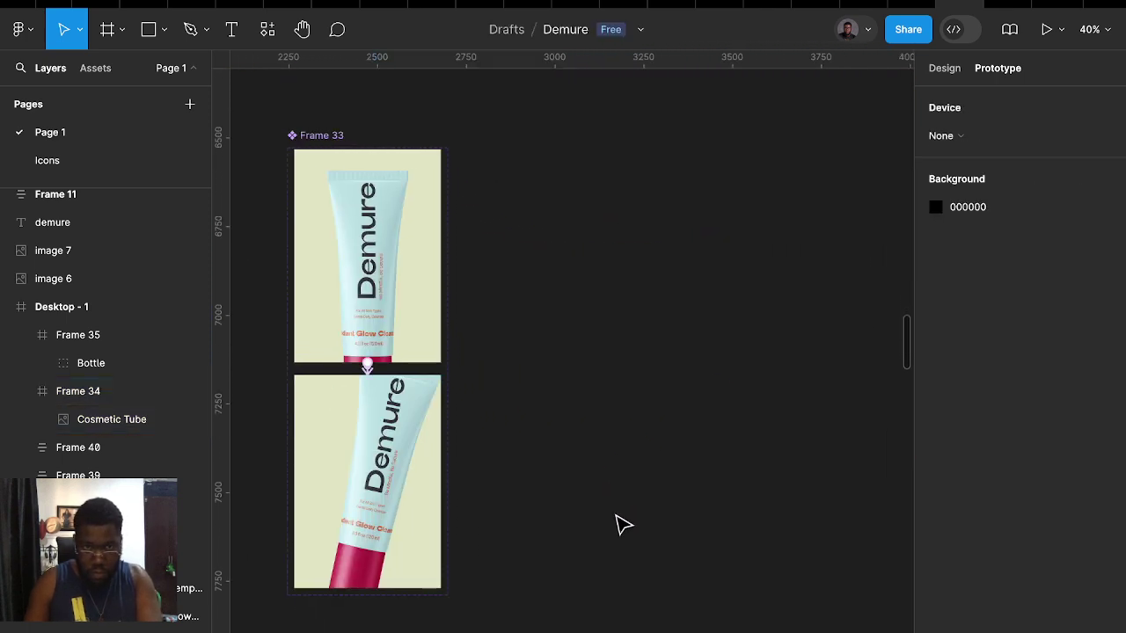
key(ctrl+v)
drag(518, 248, 502, 140)
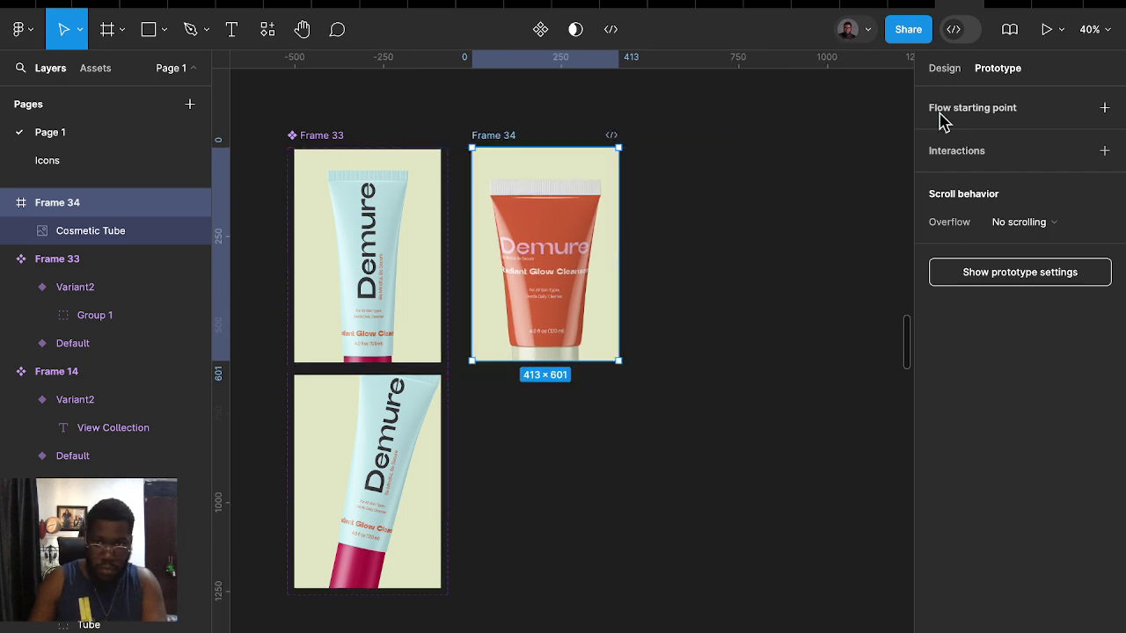
click(942, 74)
click(935, 483)
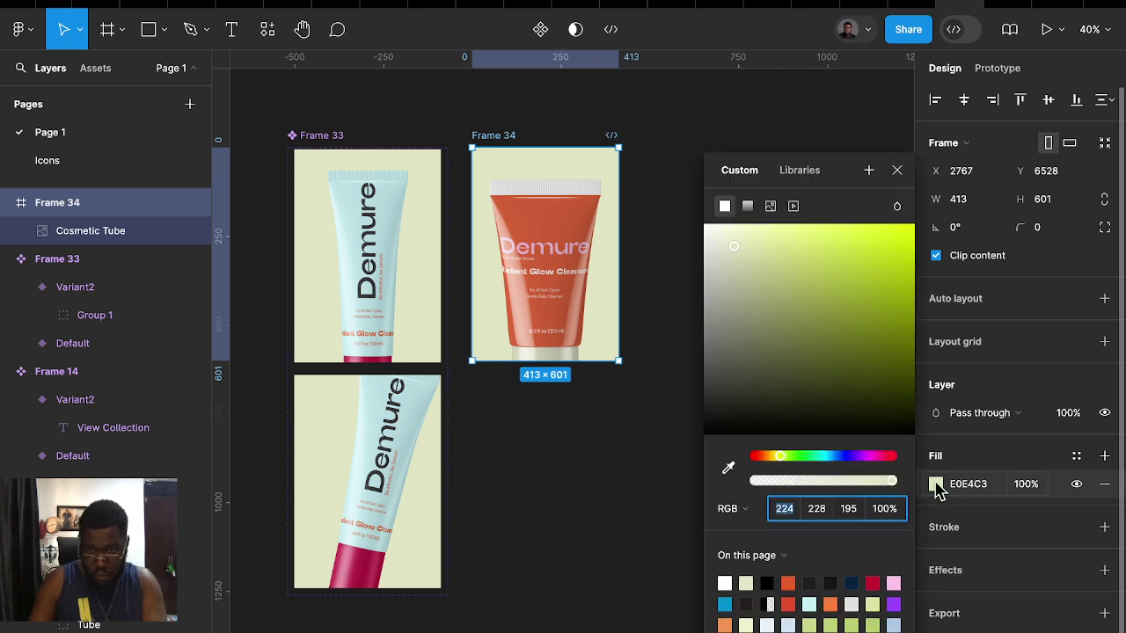
click(894, 582)
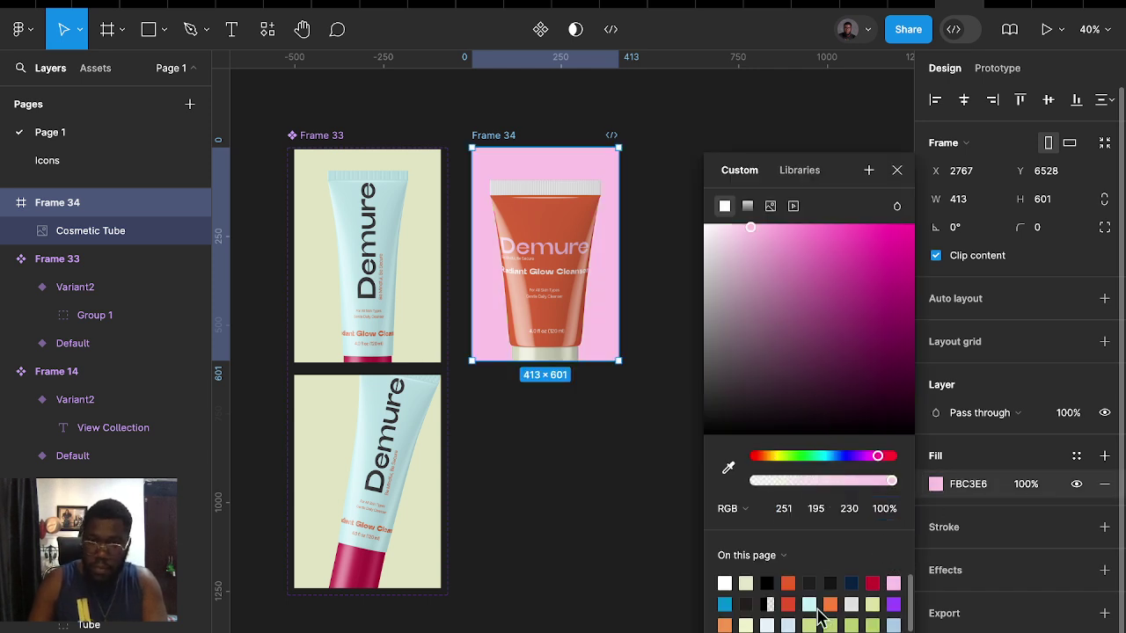
click(810, 604)
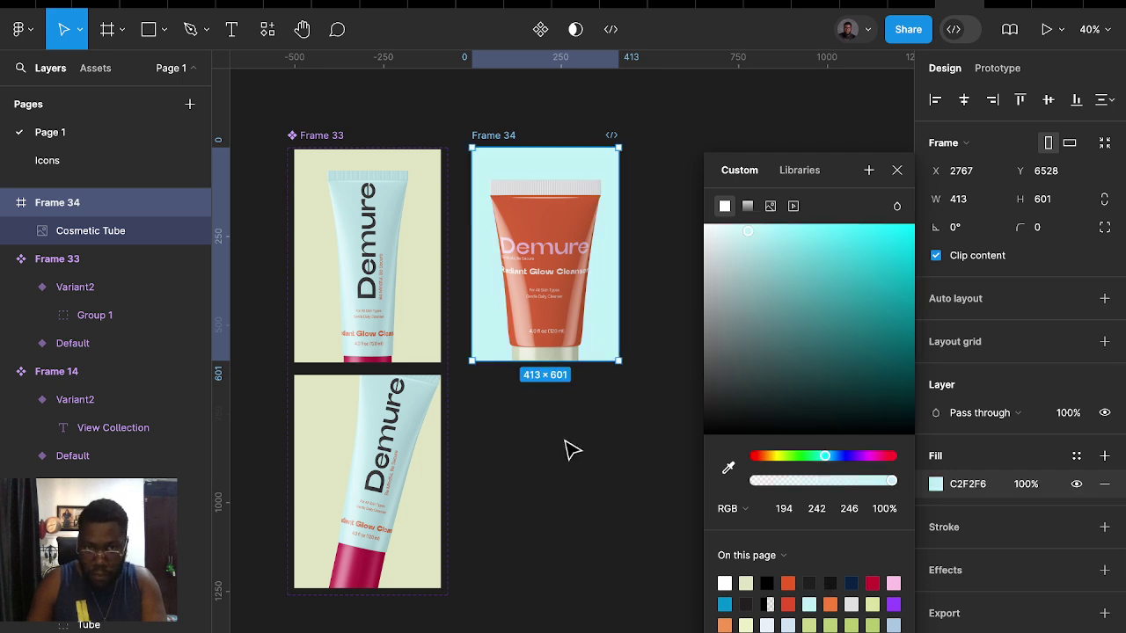
Make Frame 34 a component whose Variant2 shows the orange tube tilted -15°
click(544, 35)
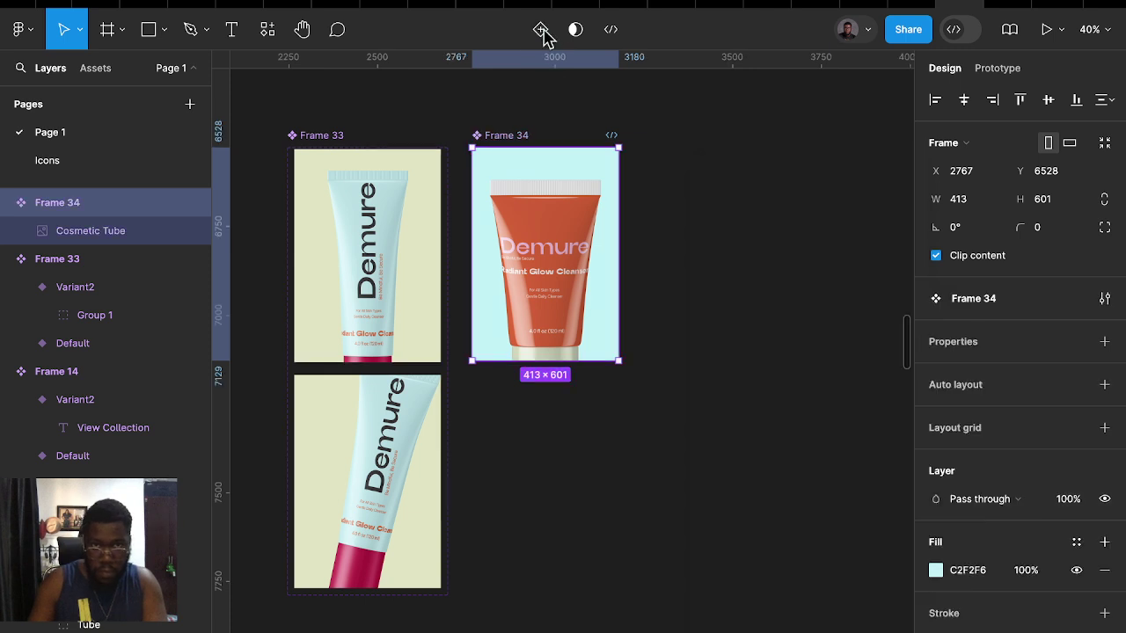
click(540, 35)
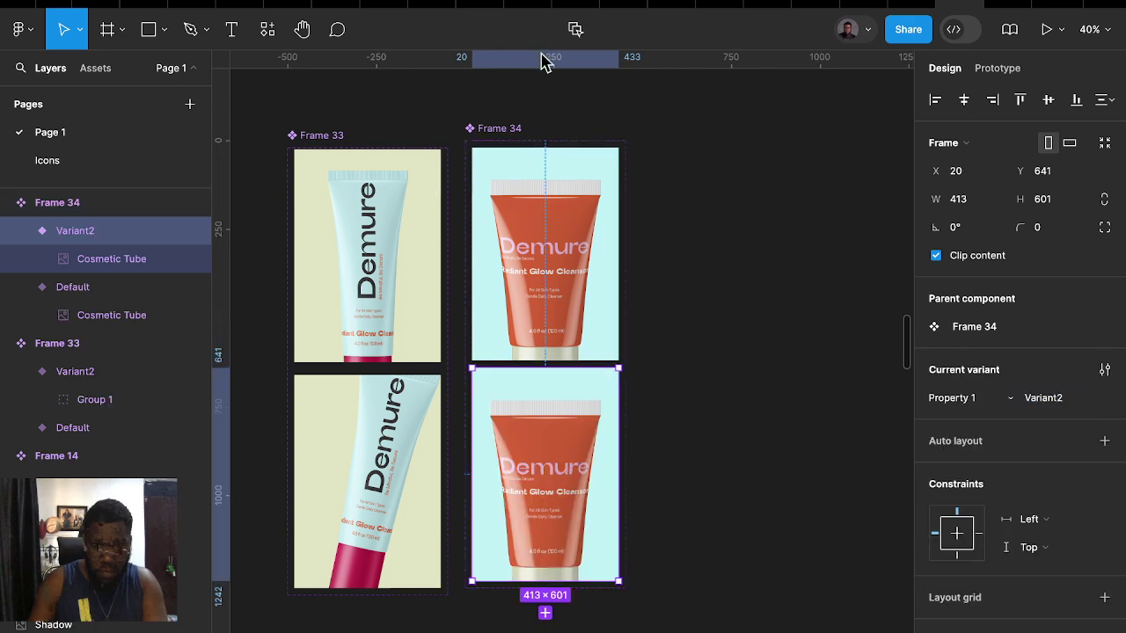
click(575, 452)
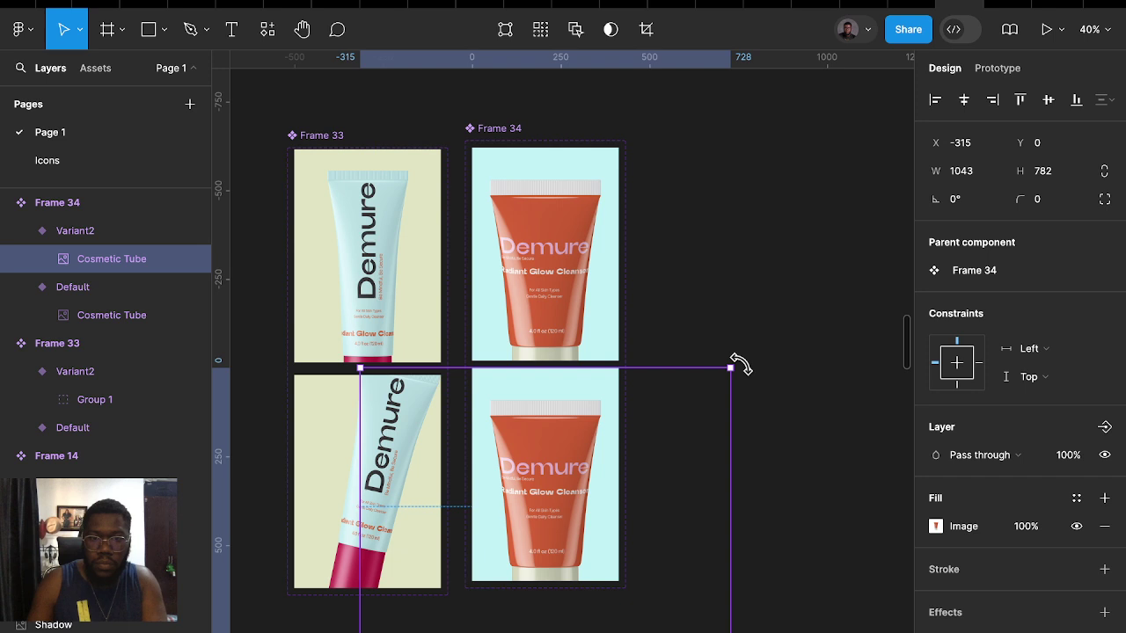
drag(762, 392, 762, 401)
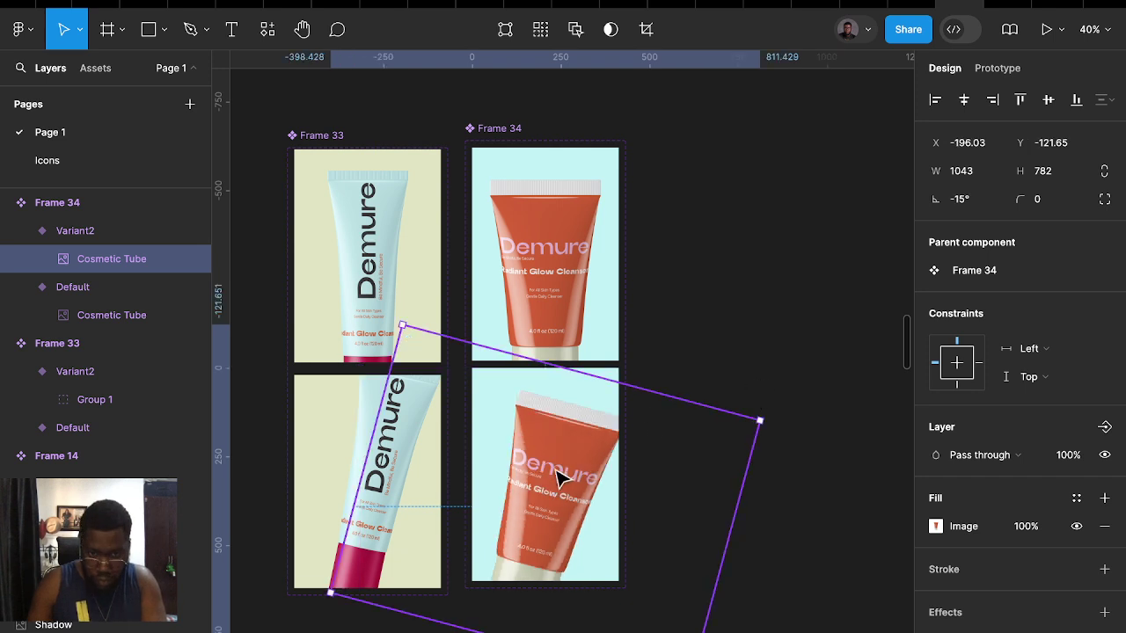
drag(561, 479, 563, 471)
click(742, 243)
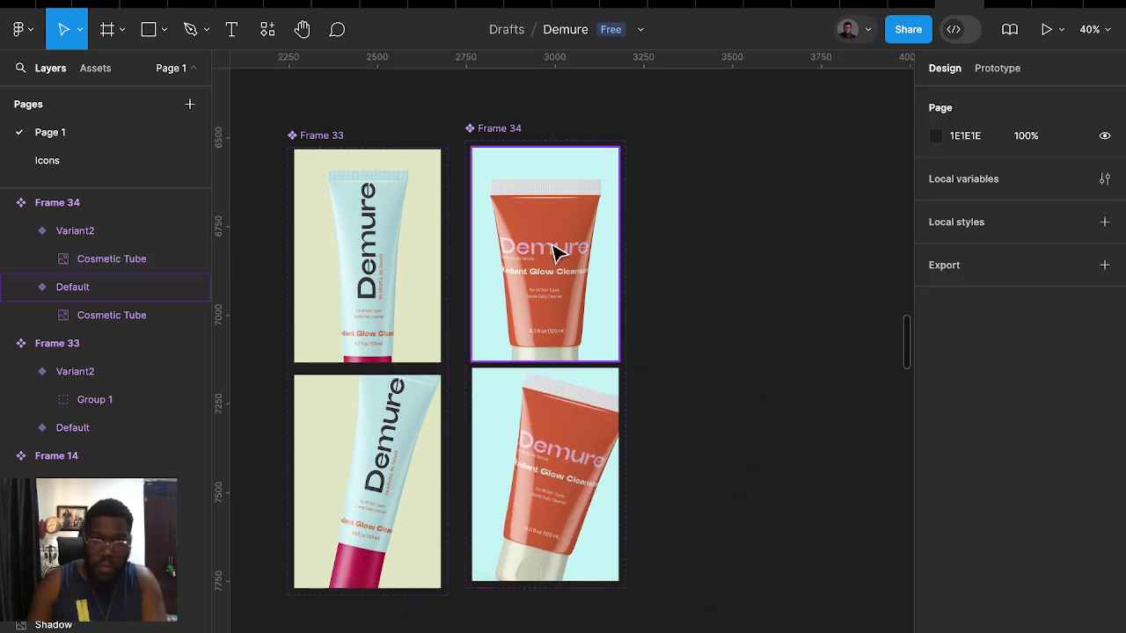
Link Frame 34's Default variant to Variant2 with a While hovering trigger
click(553, 252)
click(997, 68)
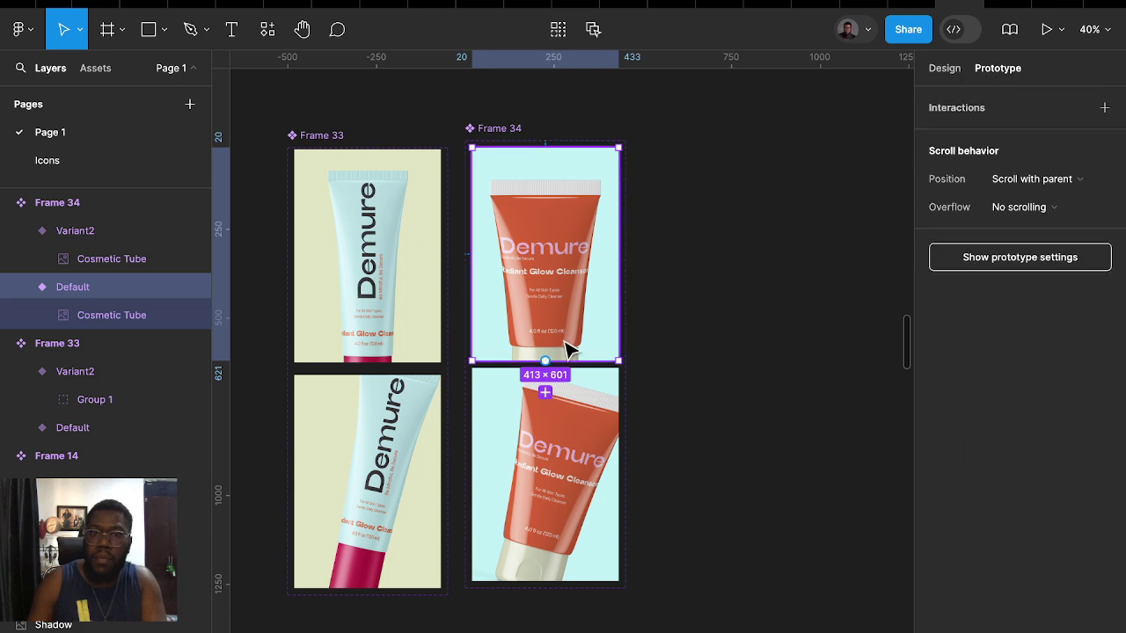
drag(544, 392, 548, 405)
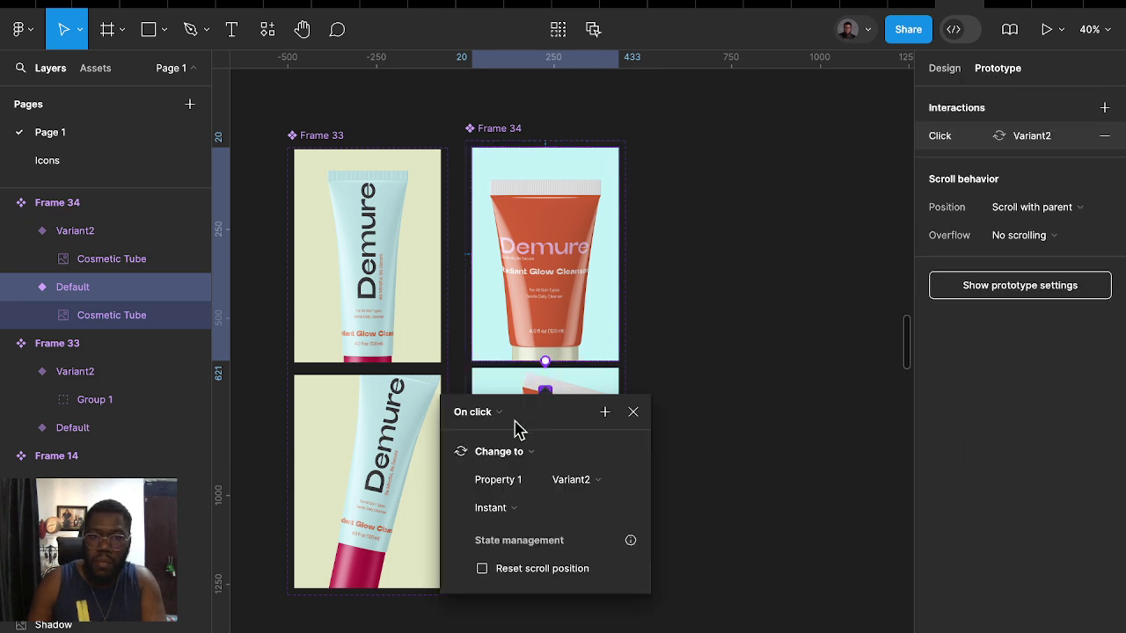
click(503, 414)
click(510, 455)
click(704, 359)
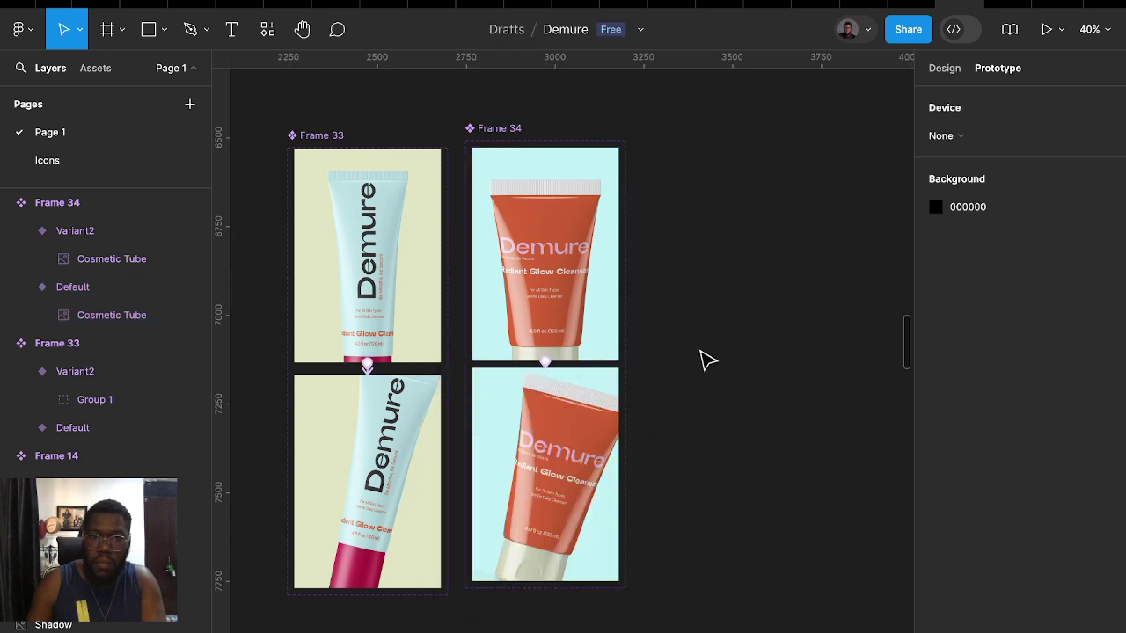
click(570, 299)
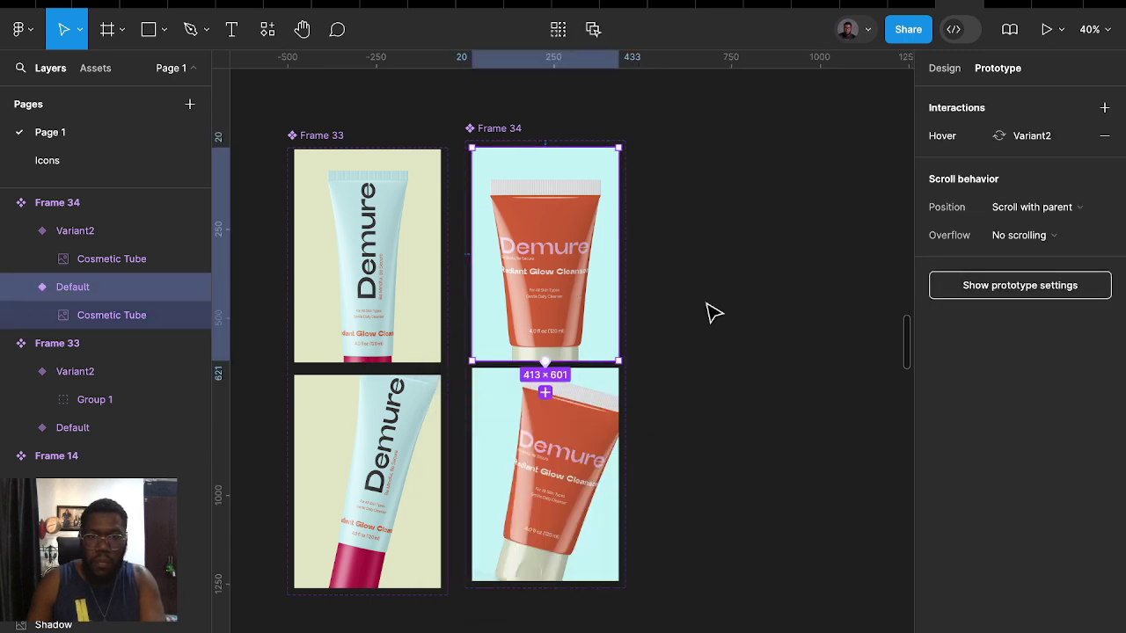
Replace the middle product card's image with the tube component using Paste to replace
scroll(708, 312, down, 3)
scroll(616, 407, up, 10)
scroll(607, 418, down, 10)
scroll(546, 466, down, 10)
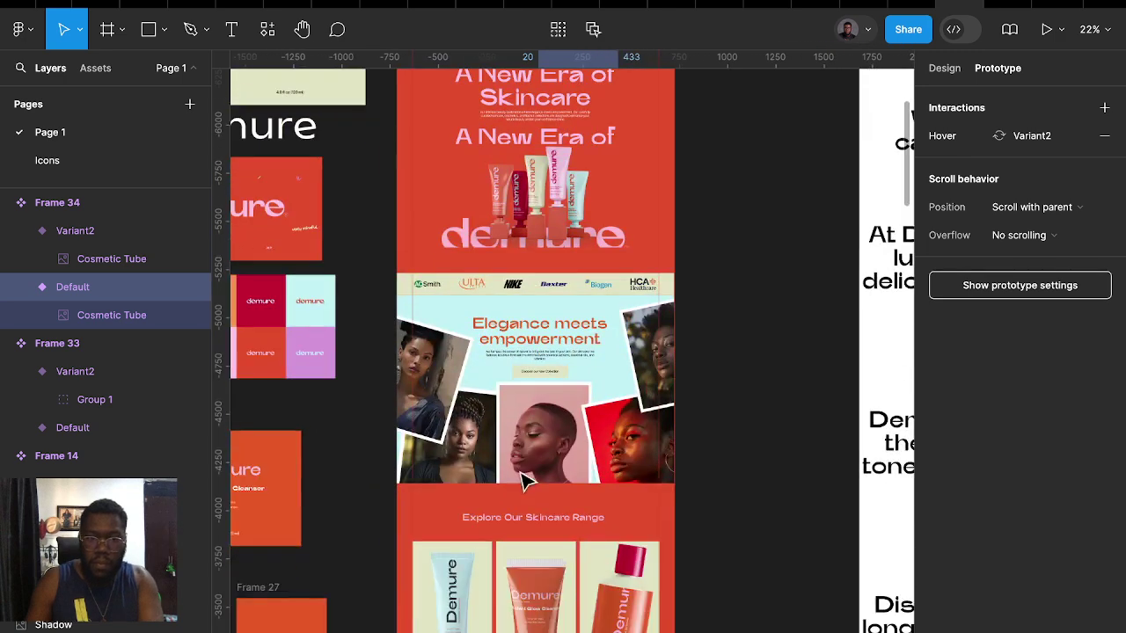
click(548, 596)
click(570, 590)
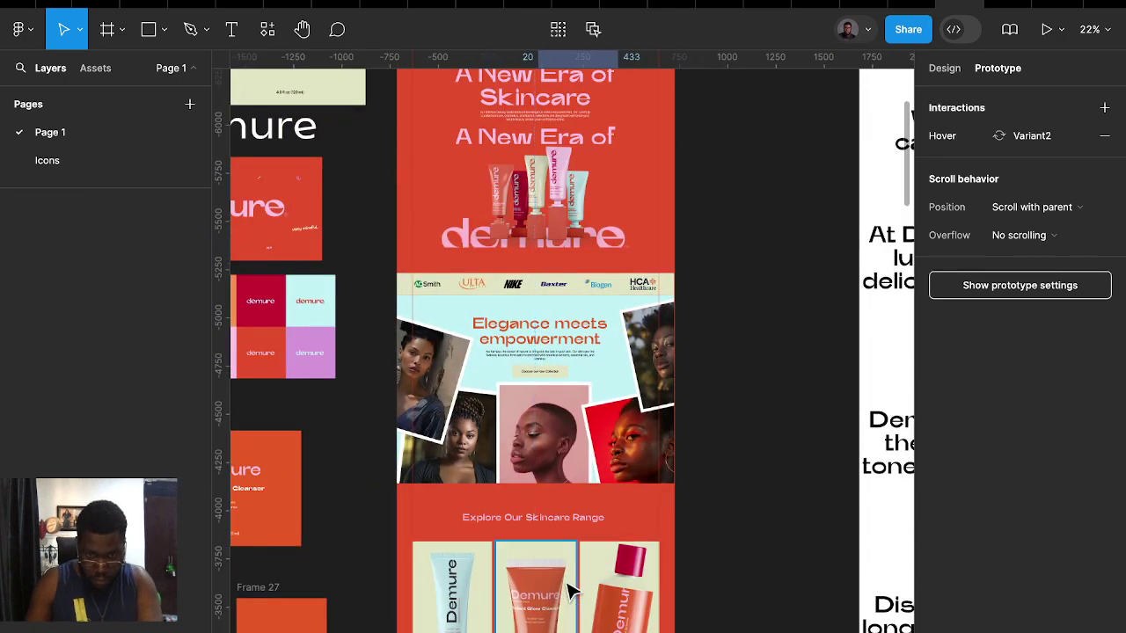
scroll(530, 488, down, 3)
right_click(528, 482)
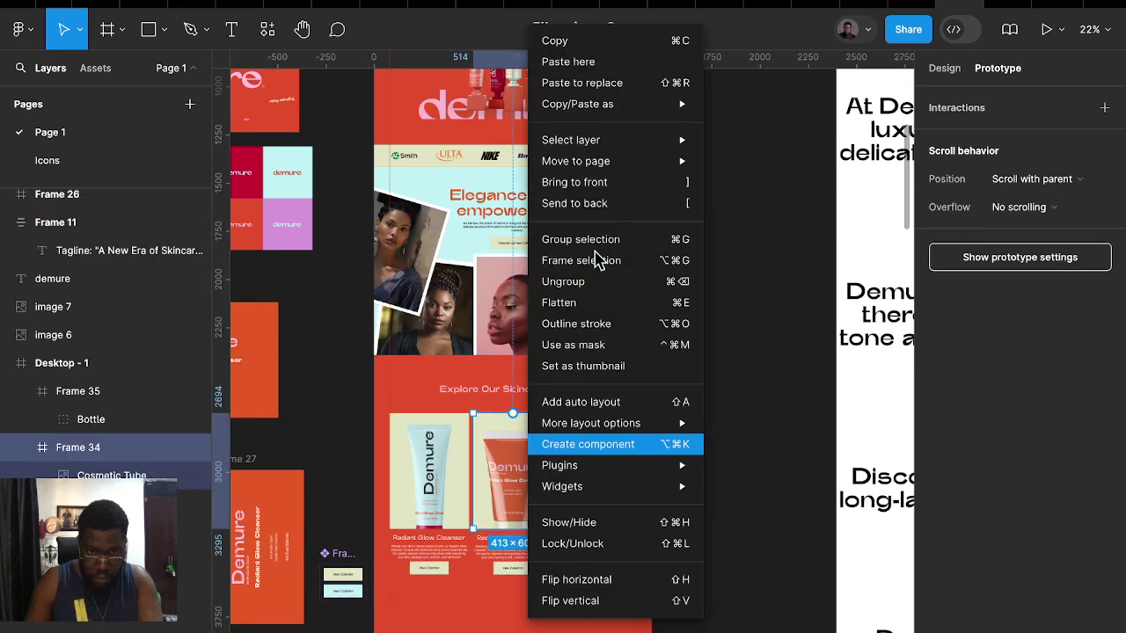
click(633, 83)
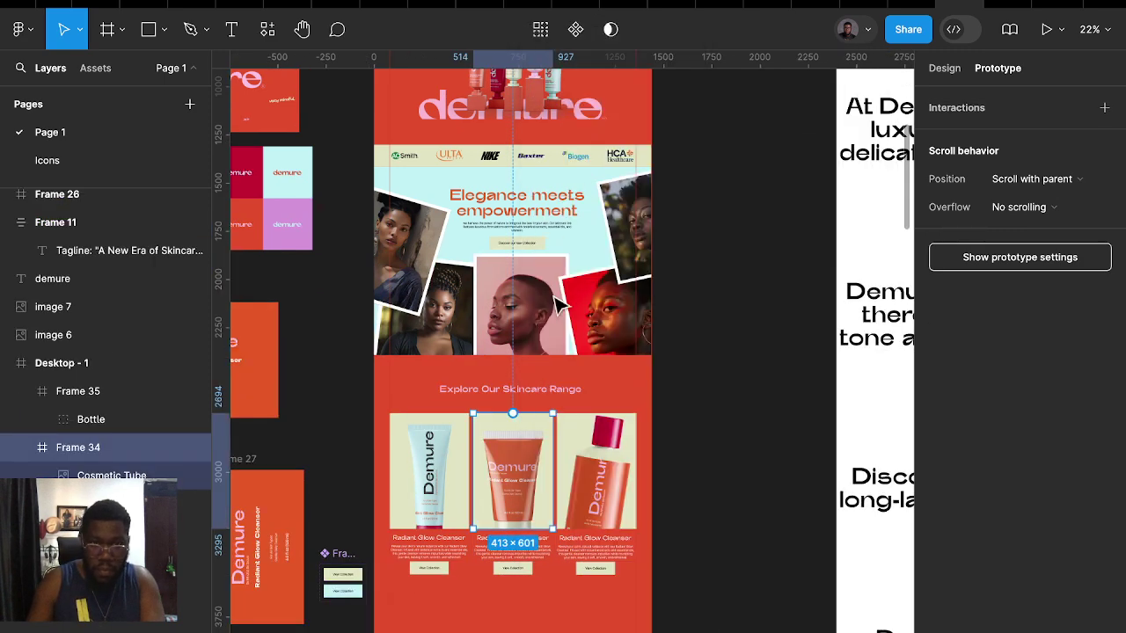
click(520, 576)
click(513, 576)
Duplicate the bottle image beside the page and make it a component with a second variant
scroll(586, 581, down, 4)
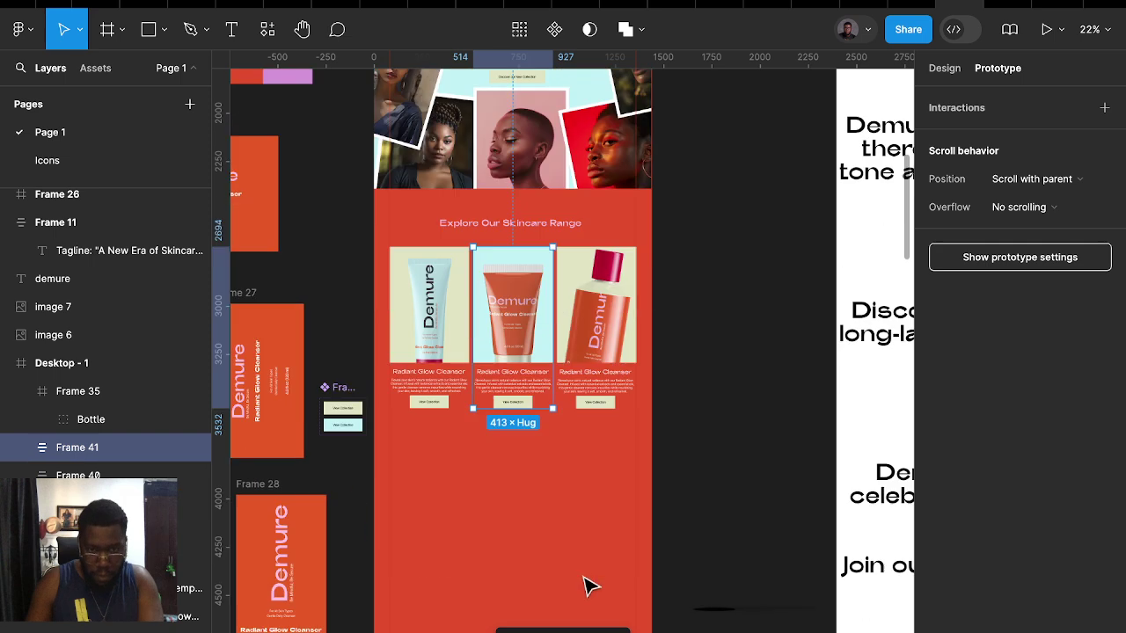
click(712, 422)
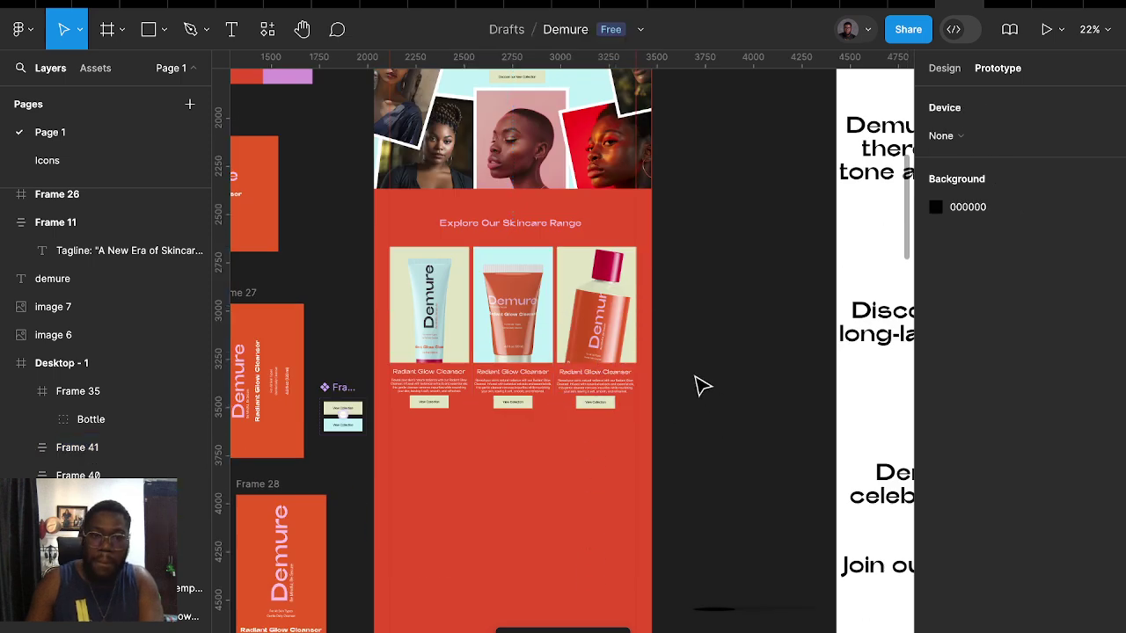
click(598, 304)
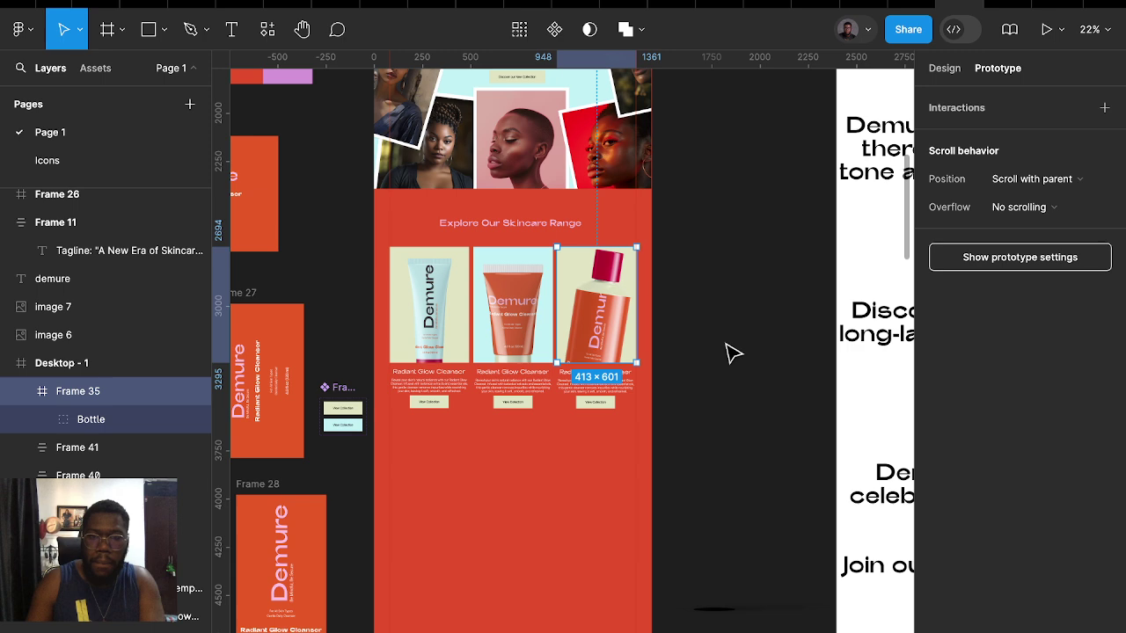
click(746, 364)
key(ctrl+v)
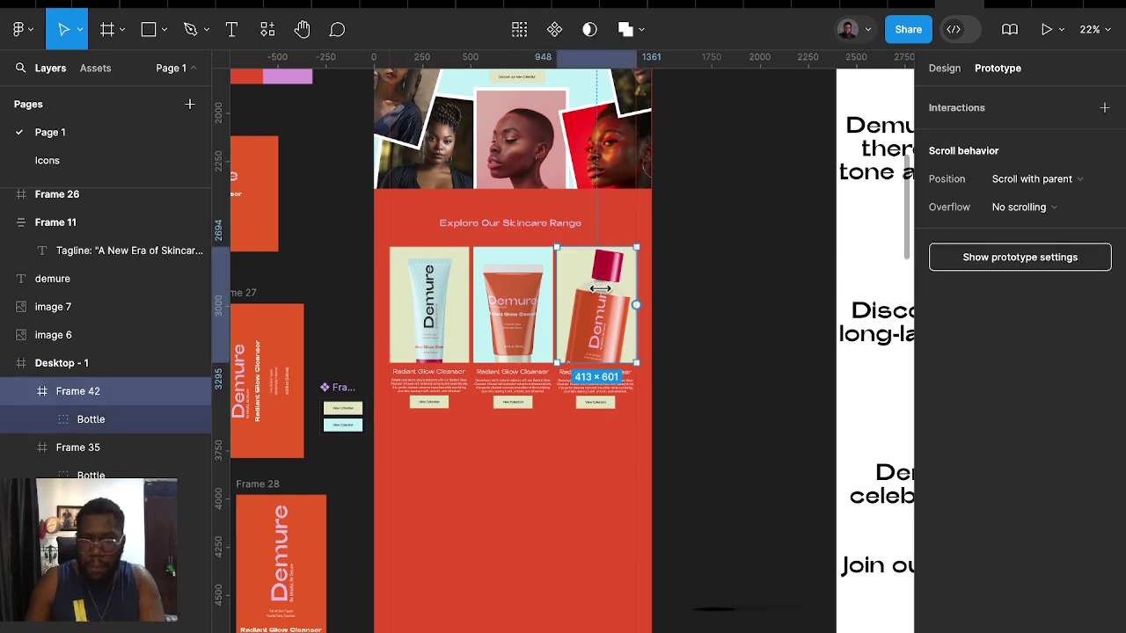
drag(598, 288, 737, 329)
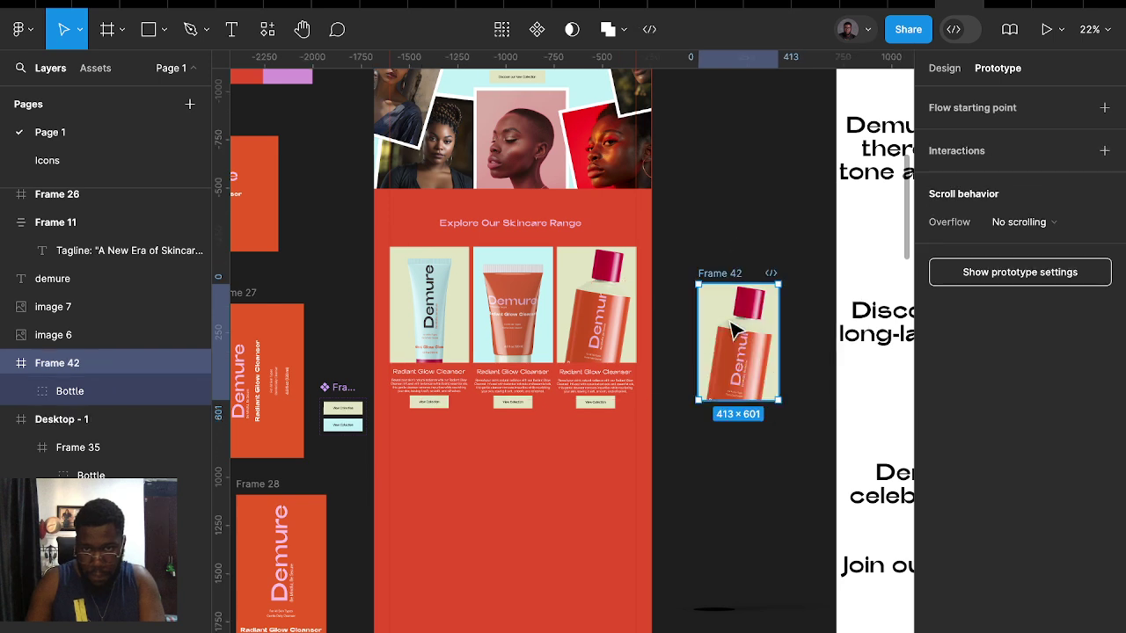
click(537, 31)
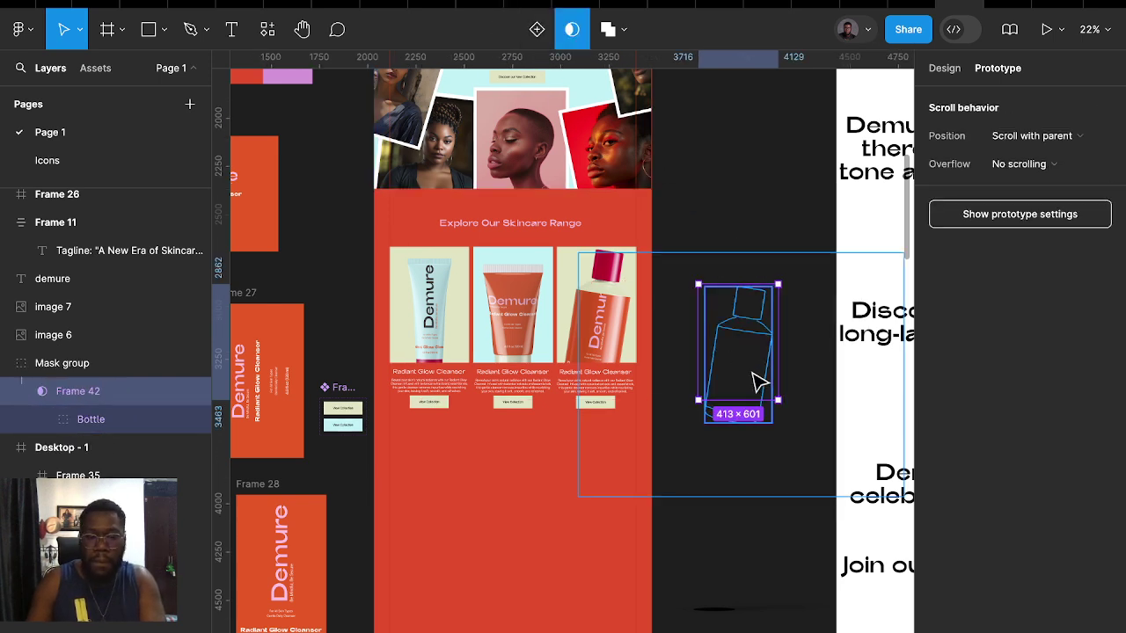
key(ctrl+z)
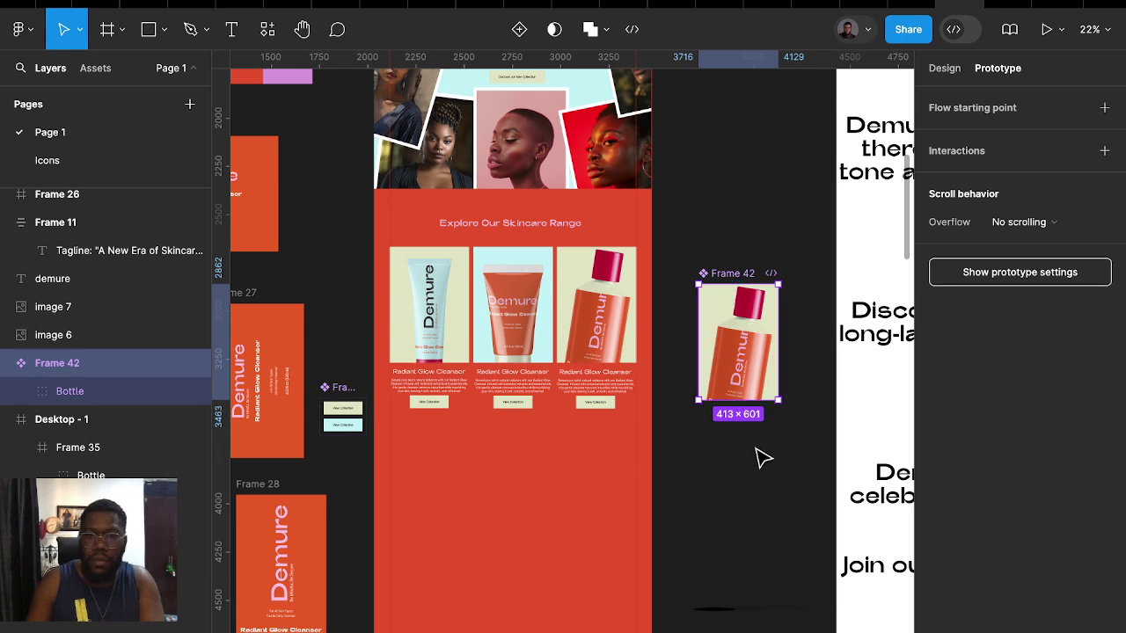
click(519, 29)
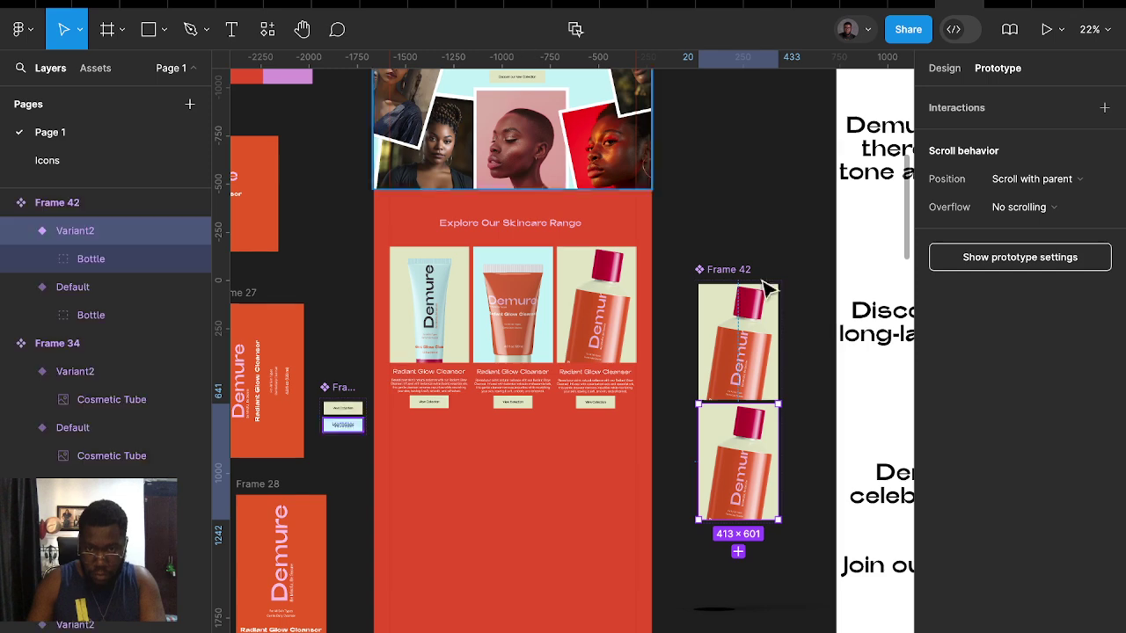
Rotate Variant2's bottle about 7° clockwise and raise it to show the Radiant Glow Cleanser label
scroll(739, 403, up, 5)
double_click(781, 495)
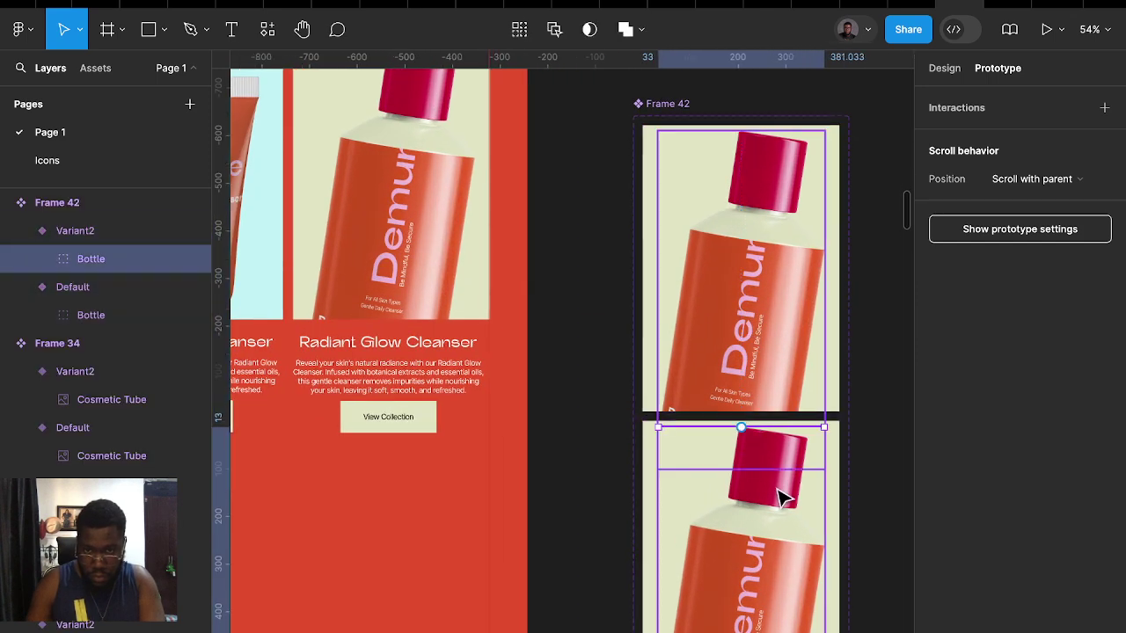
scroll(786, 494, down, 3)
scroll(665, 467, right, 3)
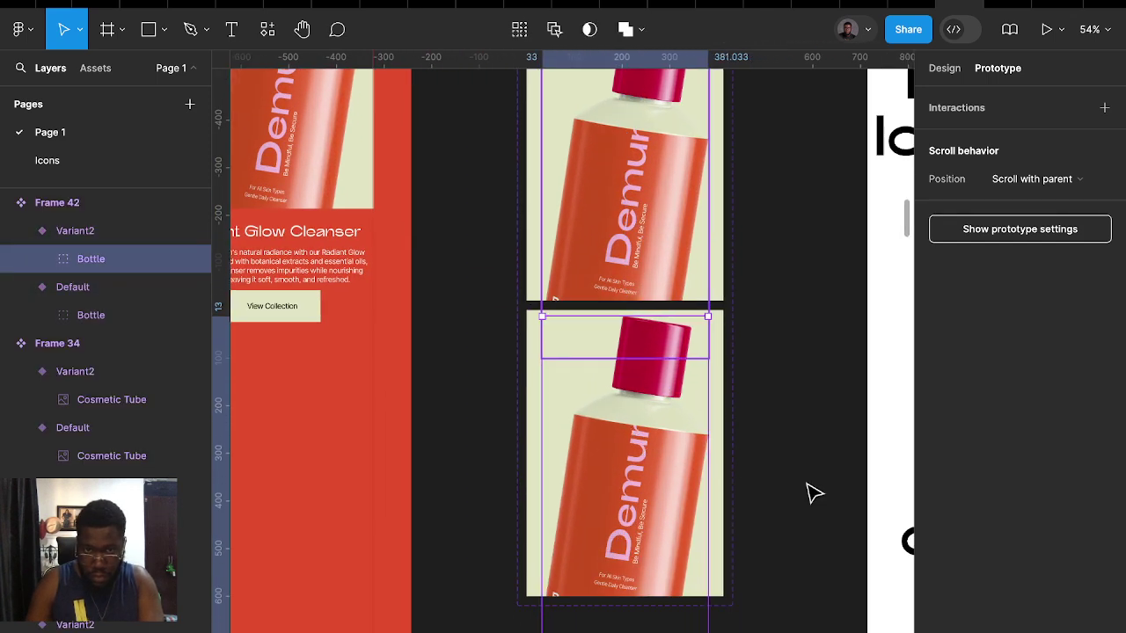
drag(711, 310, 733, 320)
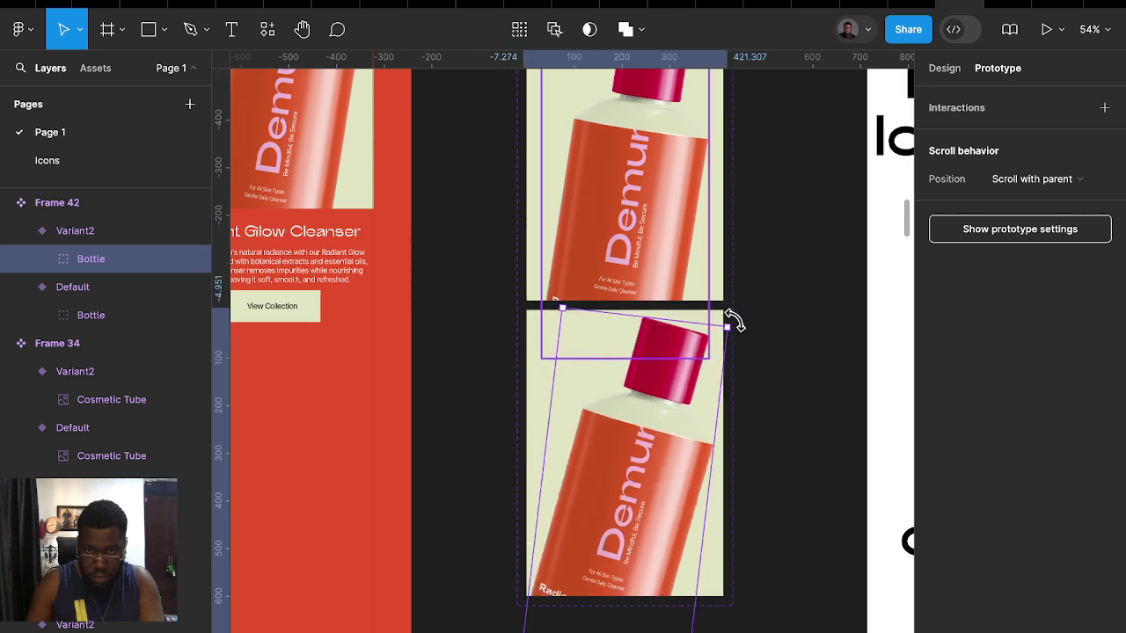
drag(682, 475, 678, 460)
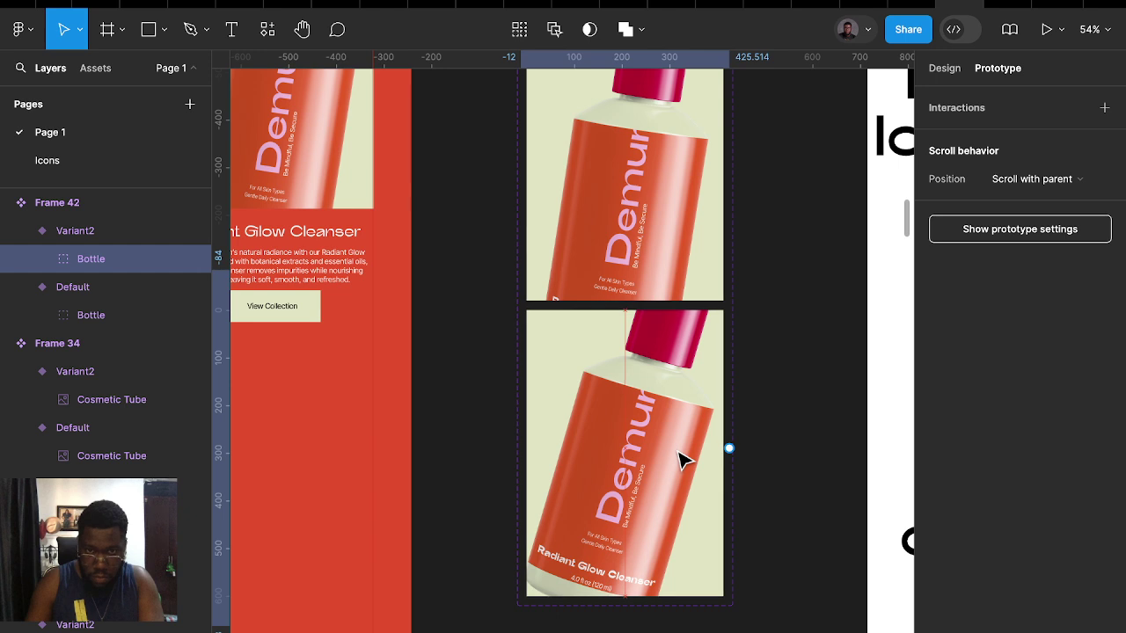
click(802, 341)
scroll(804, 378, up, 2)
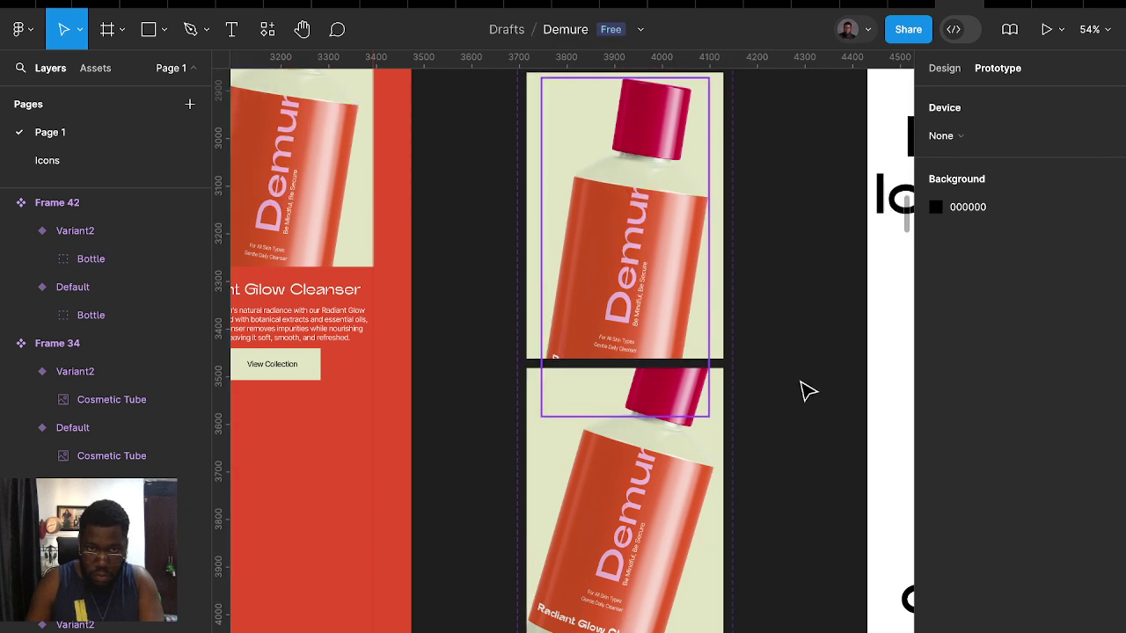
click(563, 232)
click(545, 233)
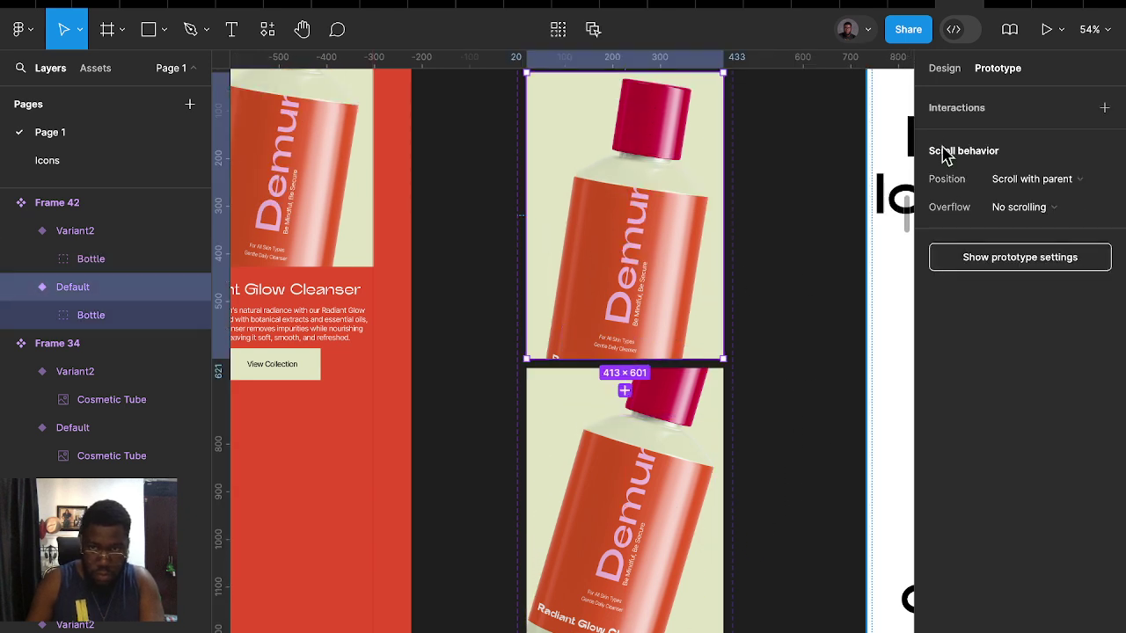
Change the Default variant's background fill to light pink FFEBF0
click(944, 68)
scroll(963, 607, down, 3)
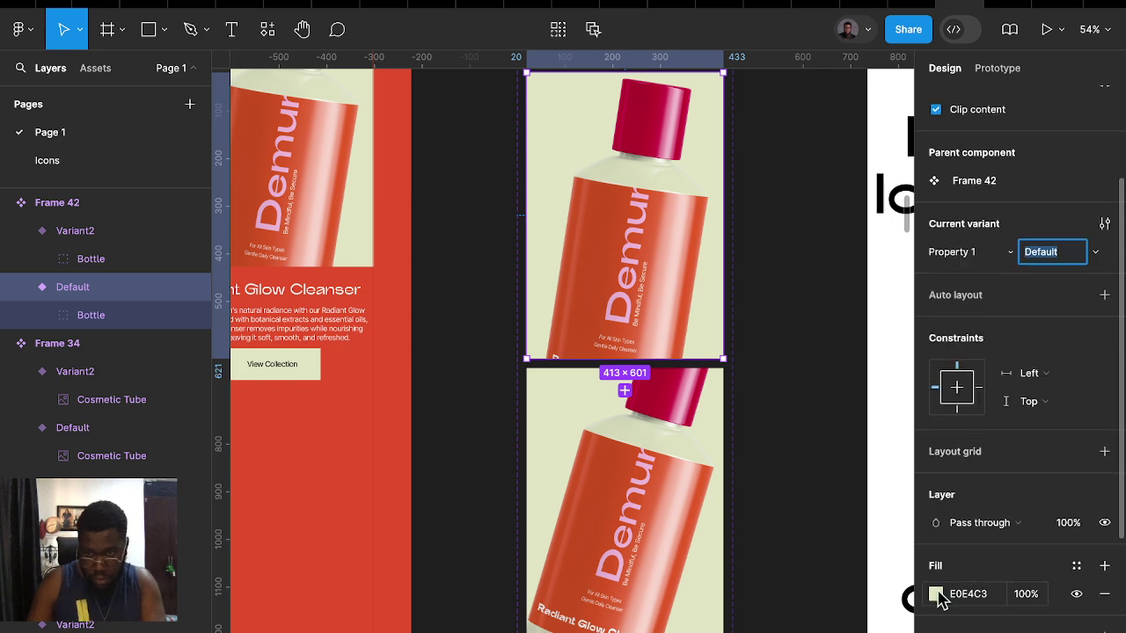
click(936, 593)
drag(740, 250, 662, 204)
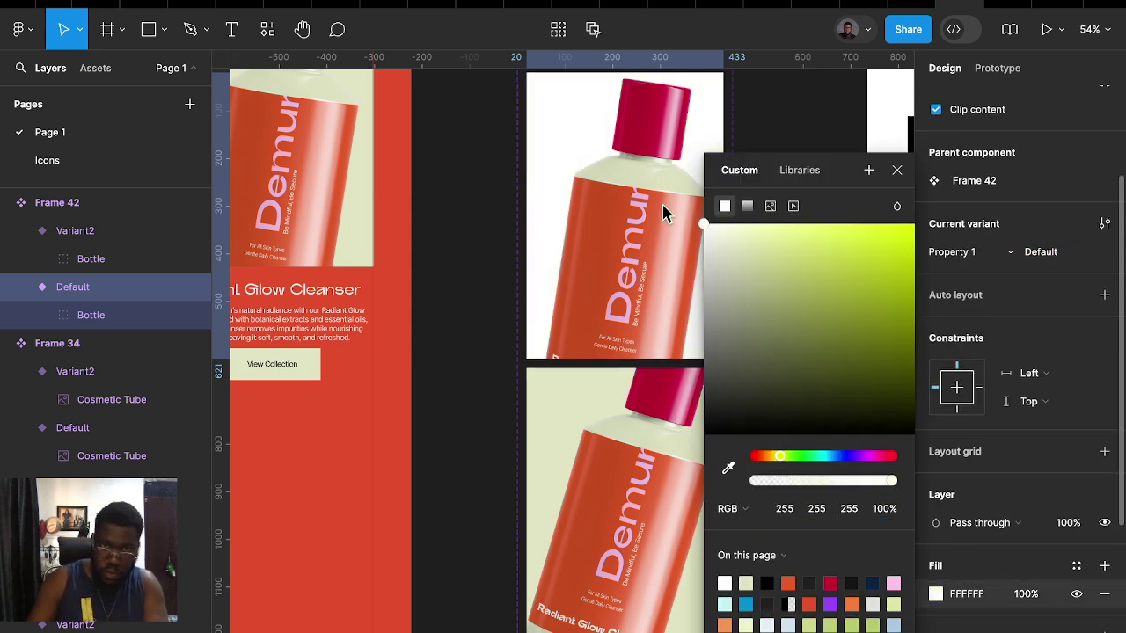
click(832, 584)
click(725, 225)
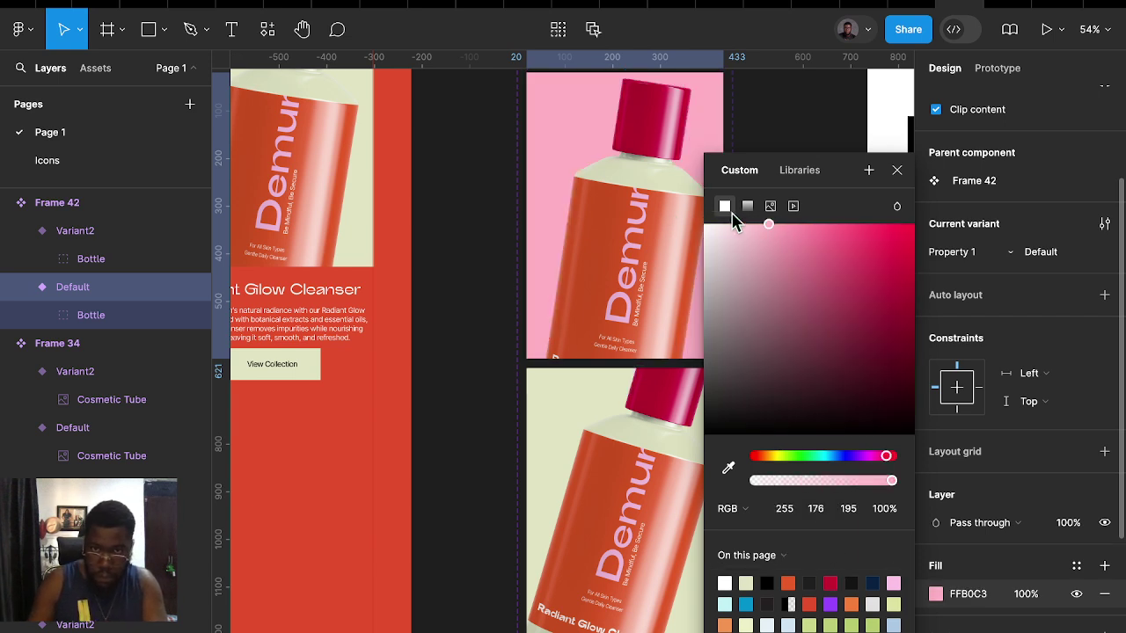
drag(721, 214, 719, 211)
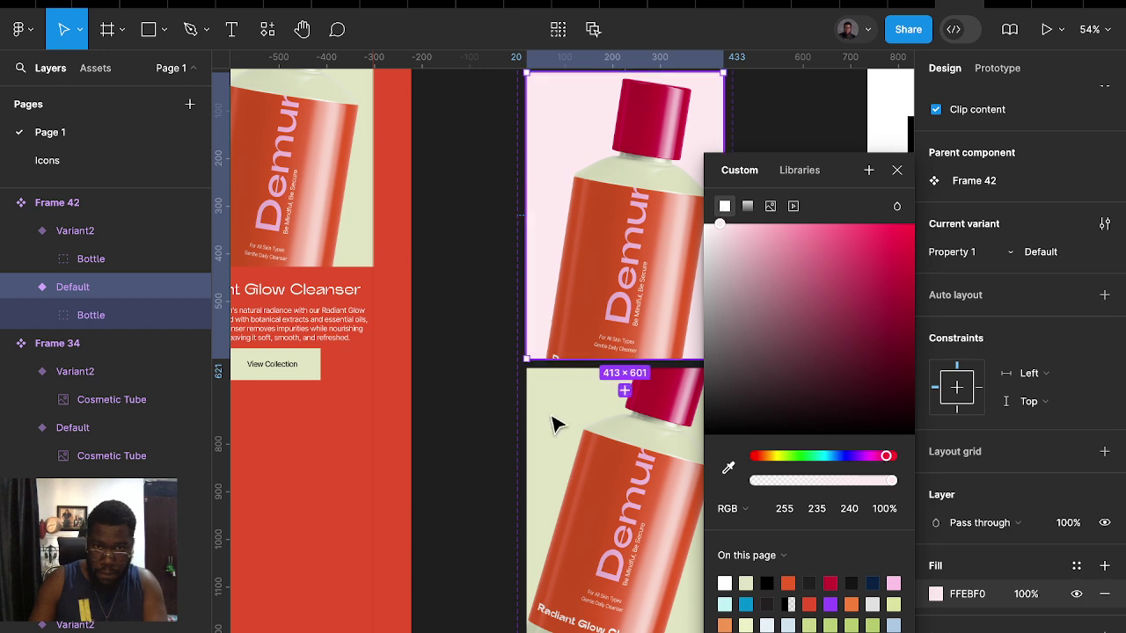
click(985, 600)
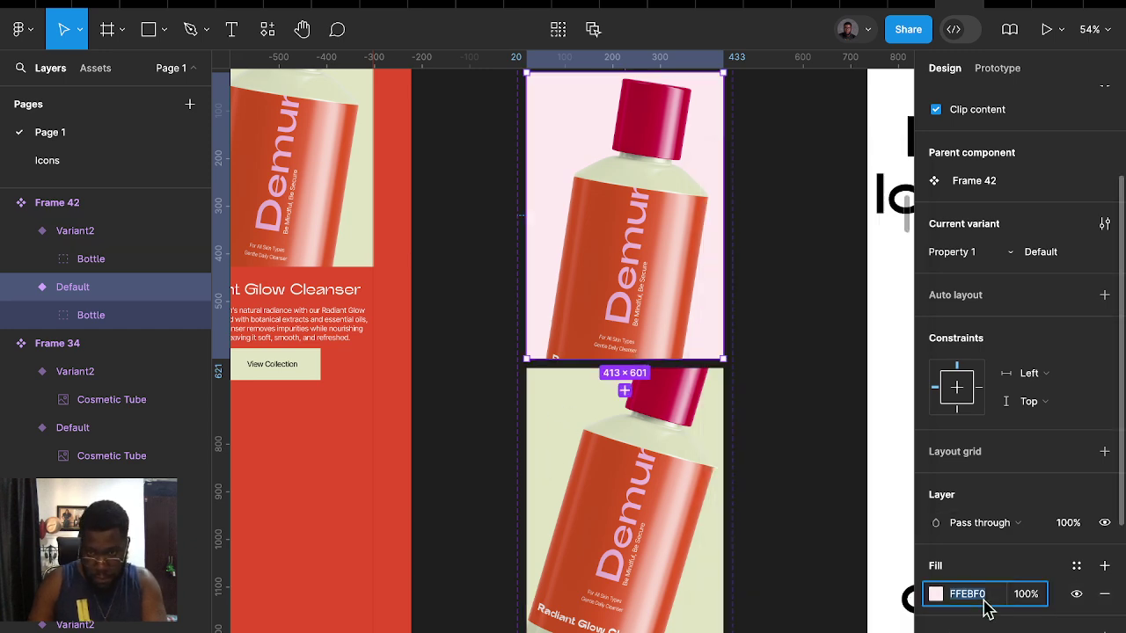
Apply the same FFEBF0 pink fill to Variant2's background
click(573, 405)
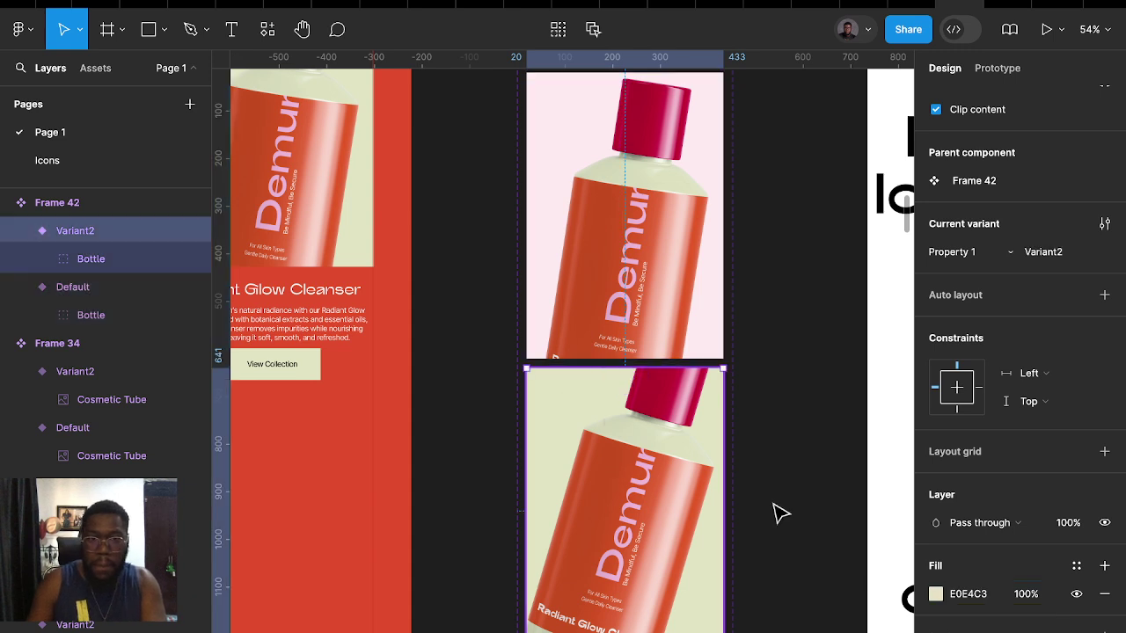
click(987, 602)
text(FFEBF0)
key(Return)
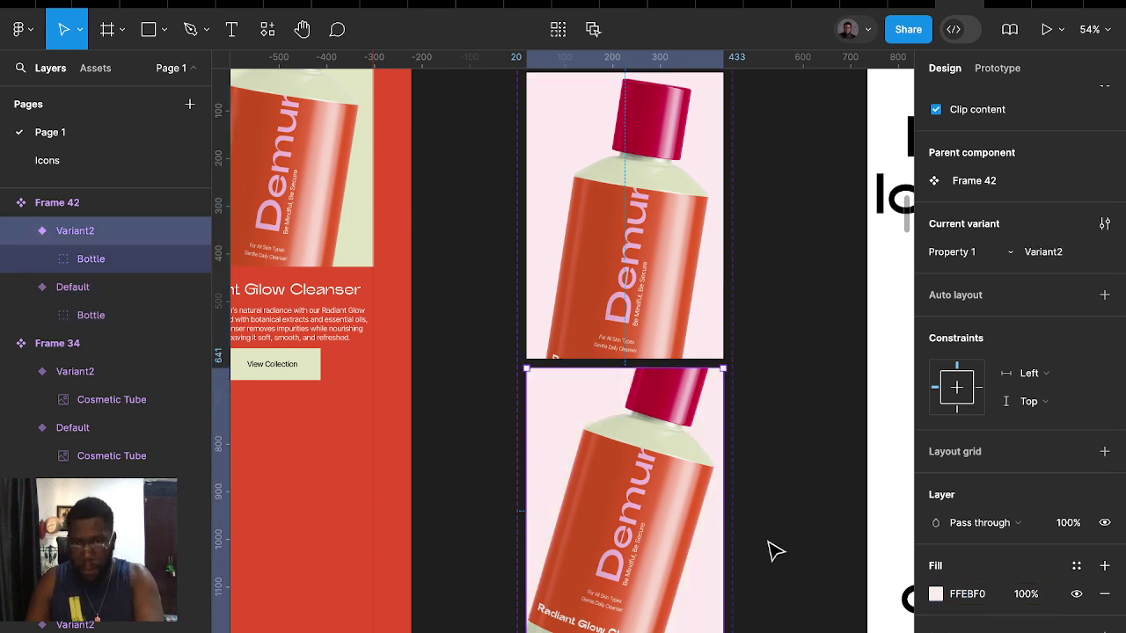
click(635, 279)
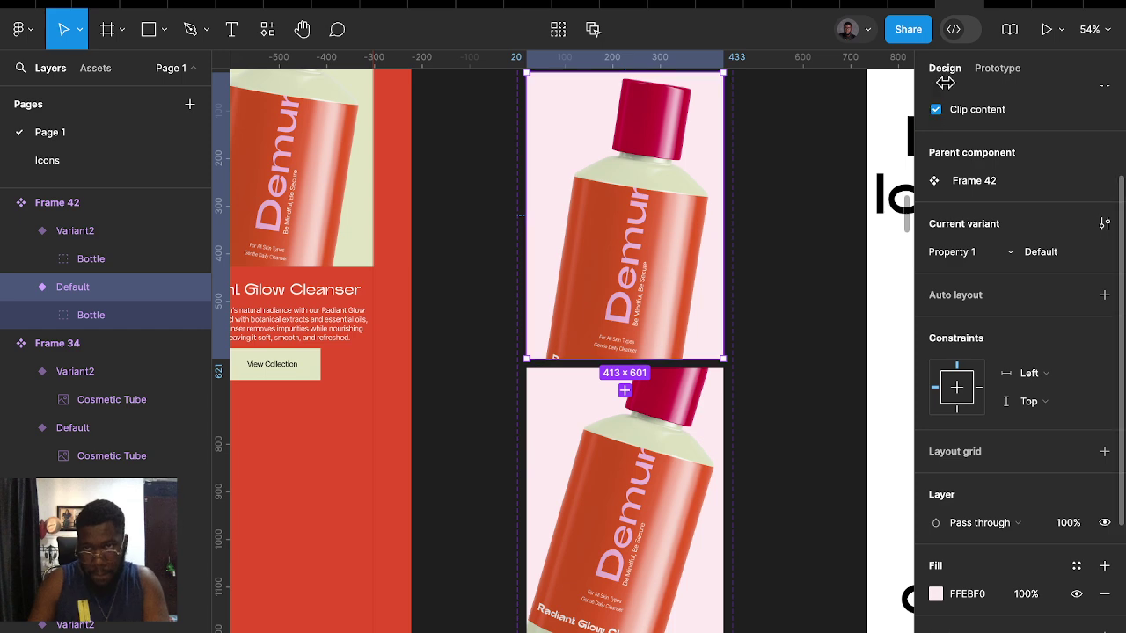
click(978, 72)
mouse_move(638, 400)
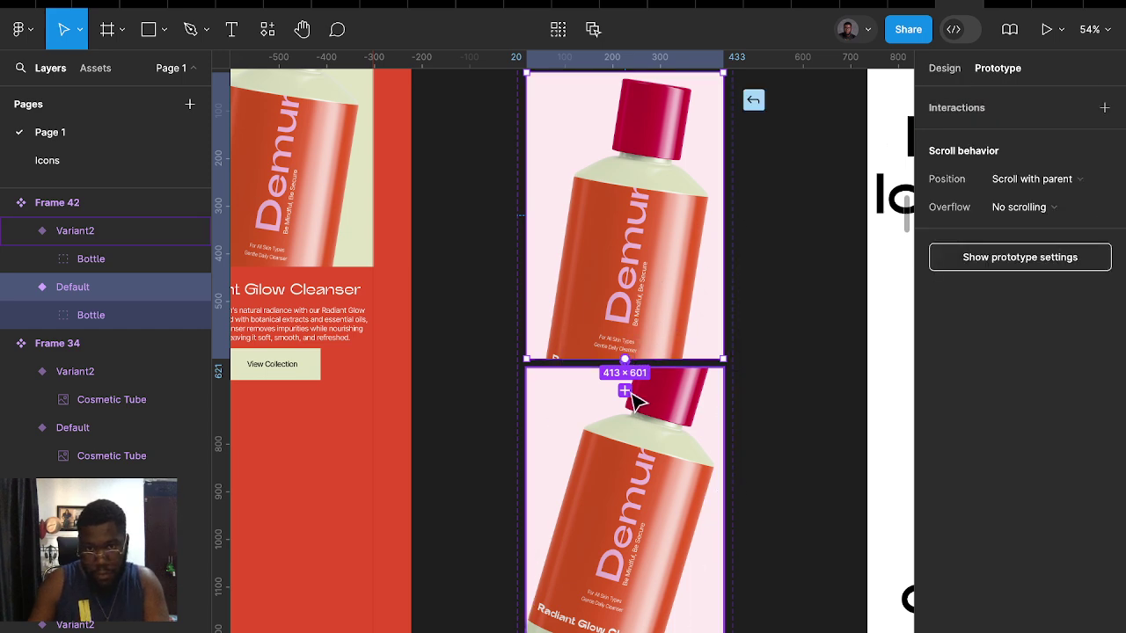
Add a While hovering interaction that swaps the Default bottle variant to Variant2
drag(636, 403, 635, 400)
click(556, 409)
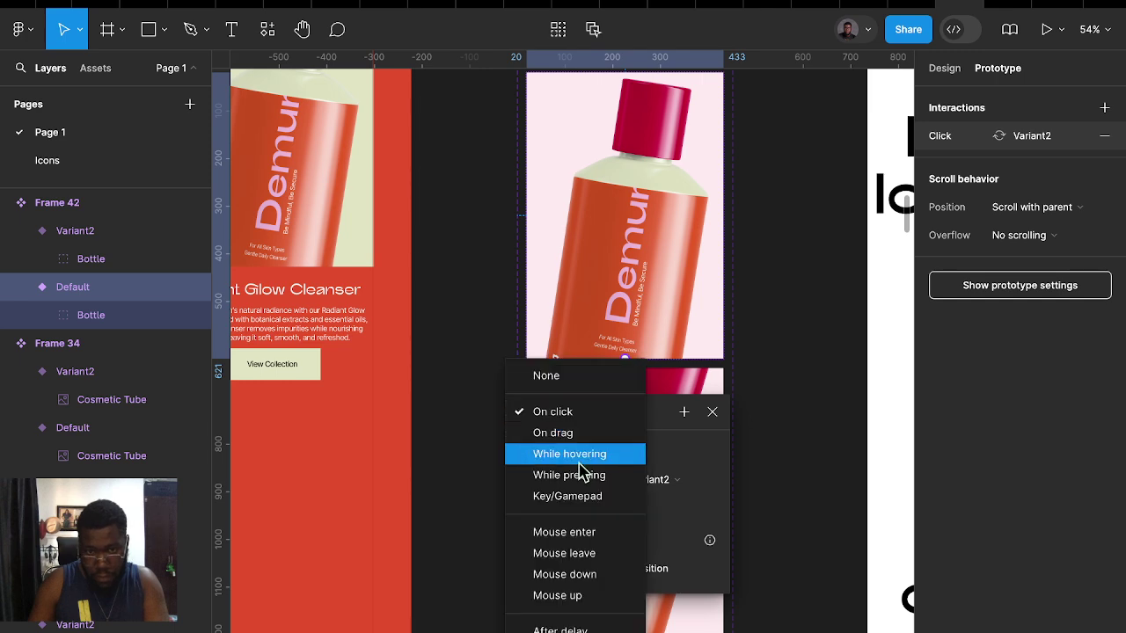
click(581, 455)
key(Escape)
Replace the third product card's image with the Frame 42 bottle and stretch it to 413×839
scroll(787, 422, down, 2)
scroll(786, 422, down, 5)
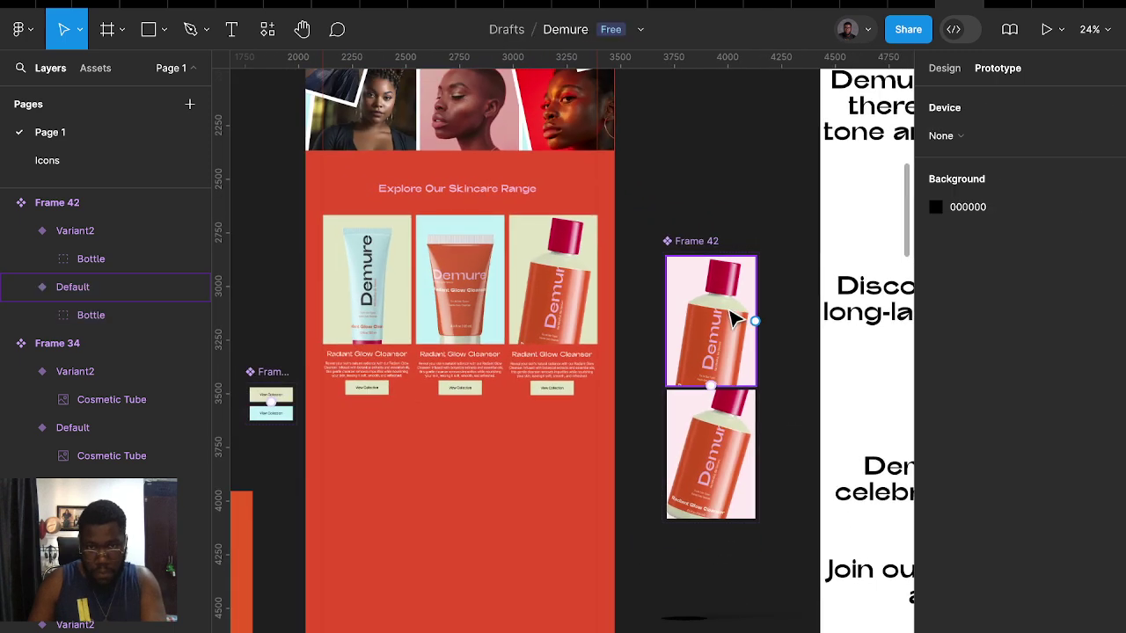
click(529, 299)
right_click(528, 301)
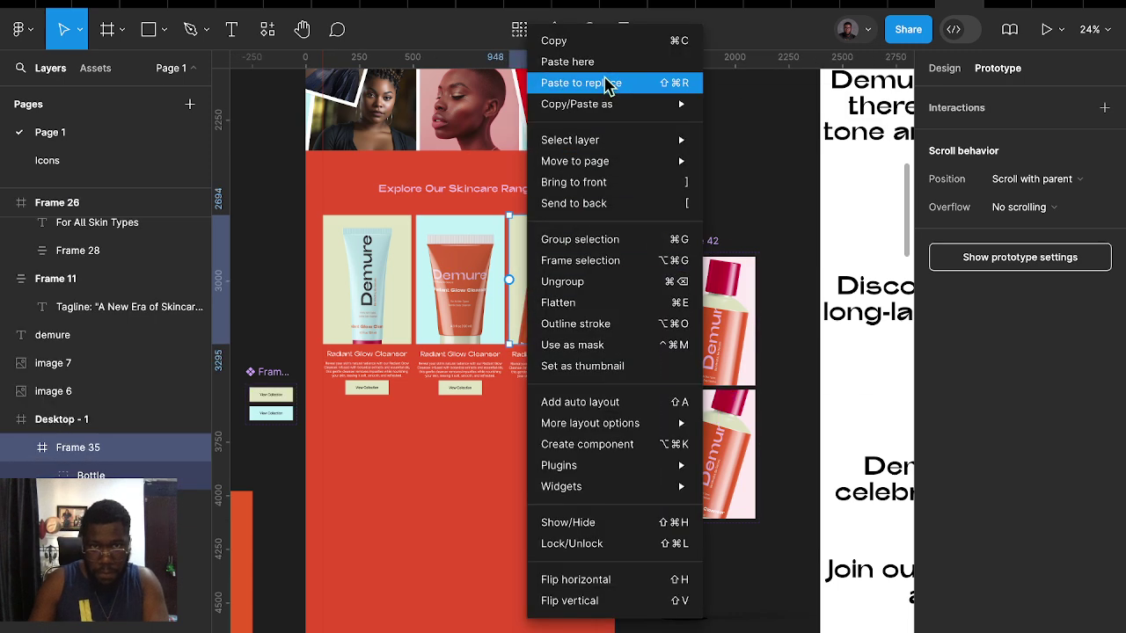
click(581, 83)
drag(583, 352, 581, 378)
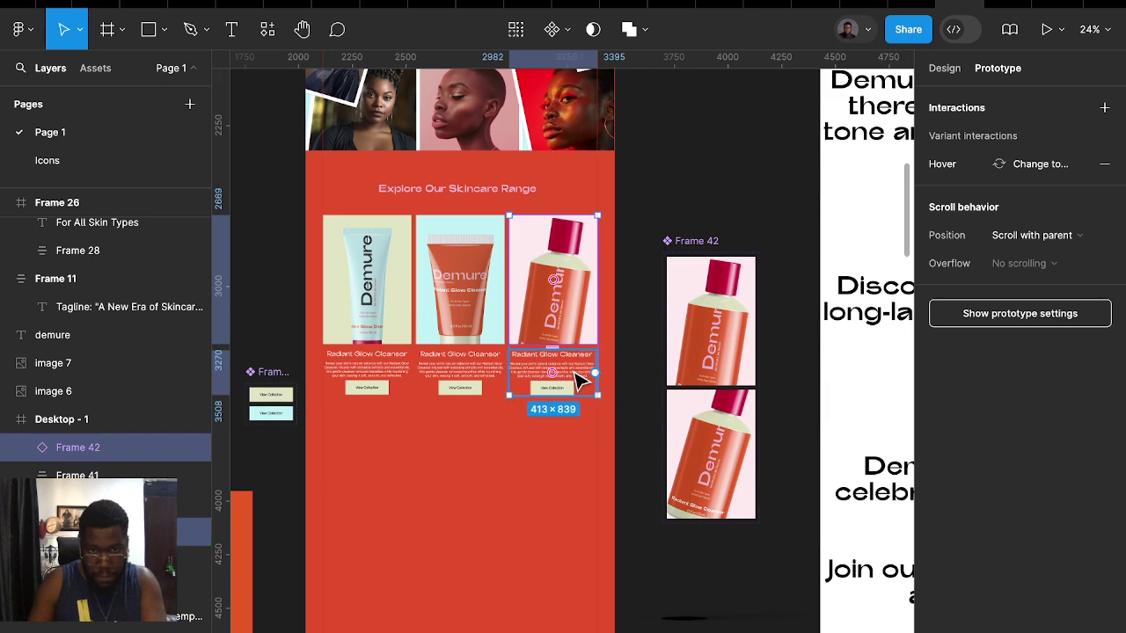
click(273, 402)
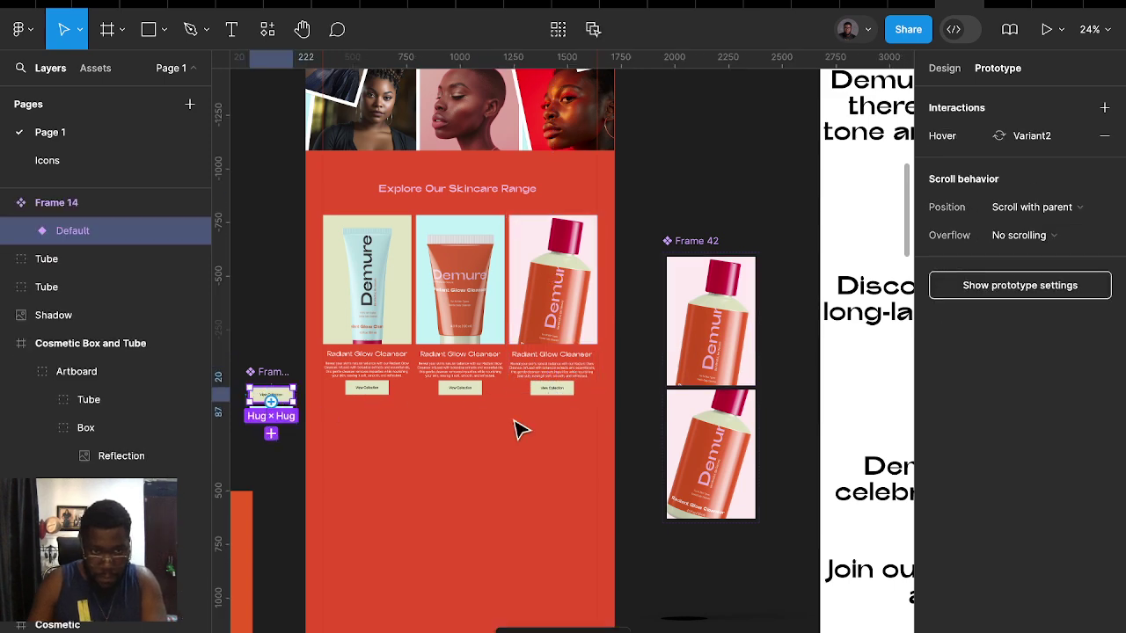
Fill the Frame 14 View Collection button solid black 000000
click(946, 70)
scroll(954, 501, down, 4)
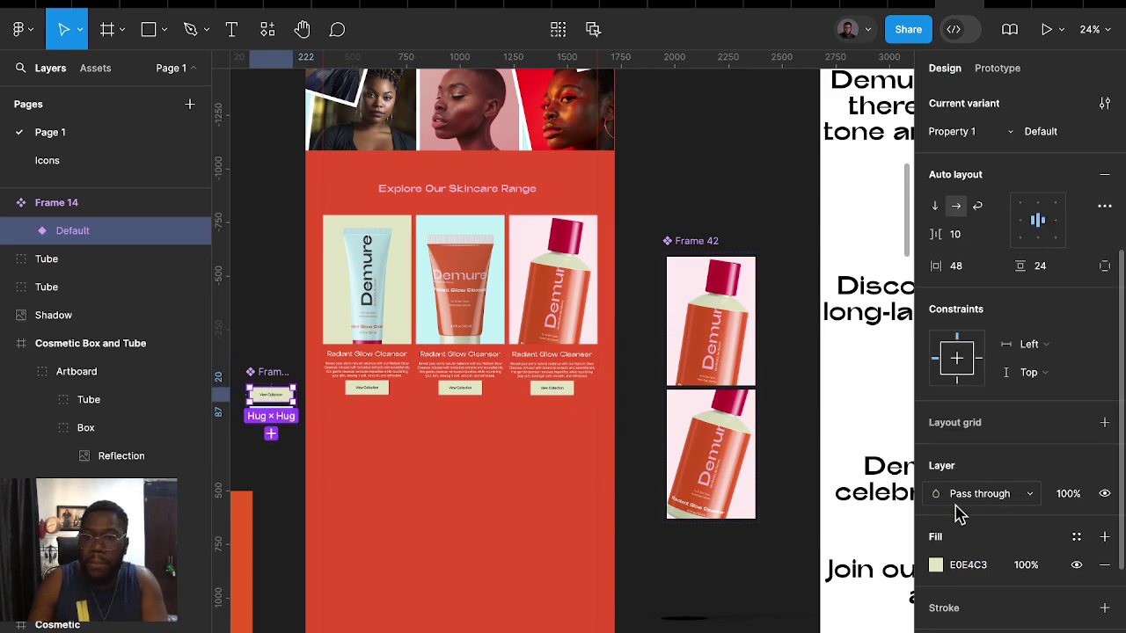
scroll(949, 528, down, 2)
click(936, 539)
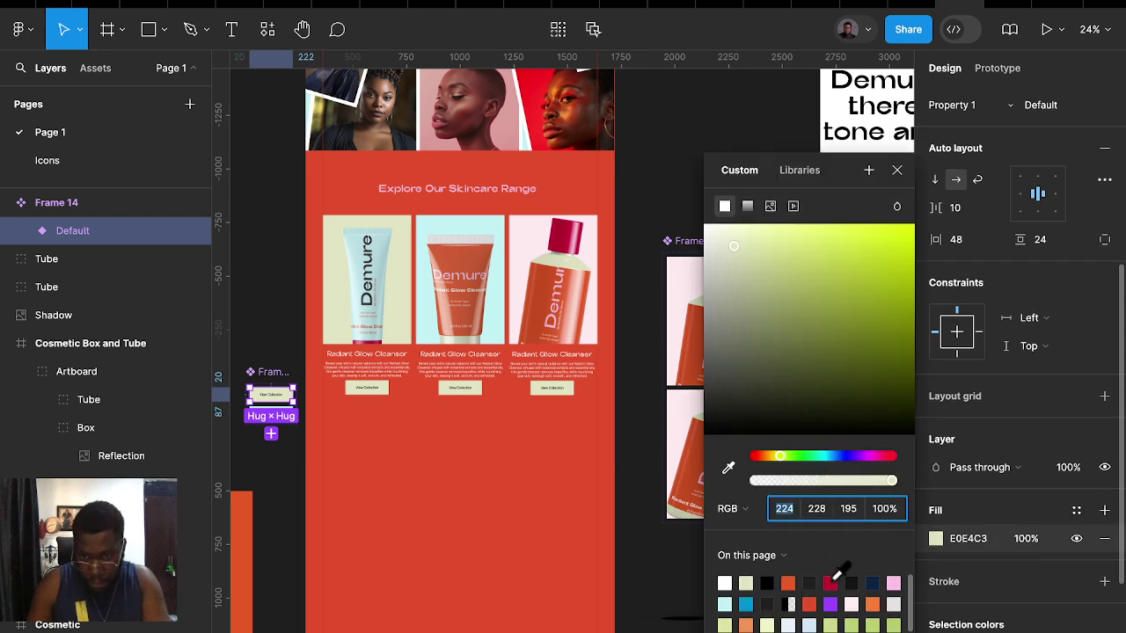
click(851, 582)
scroll(954, 598, down, 3)
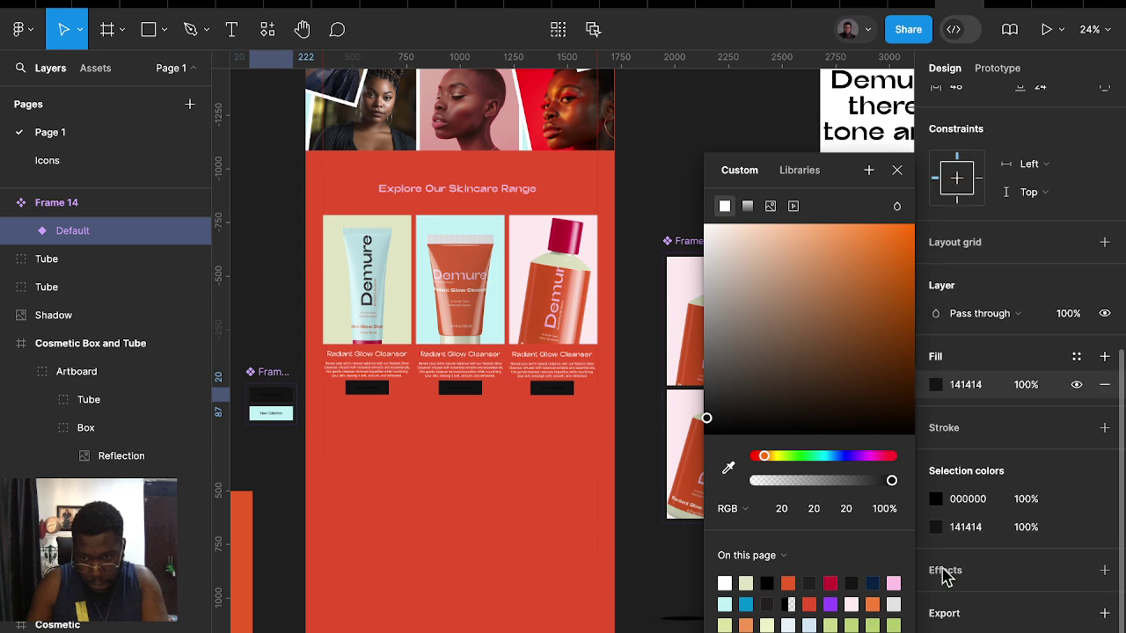
click(936, 528)
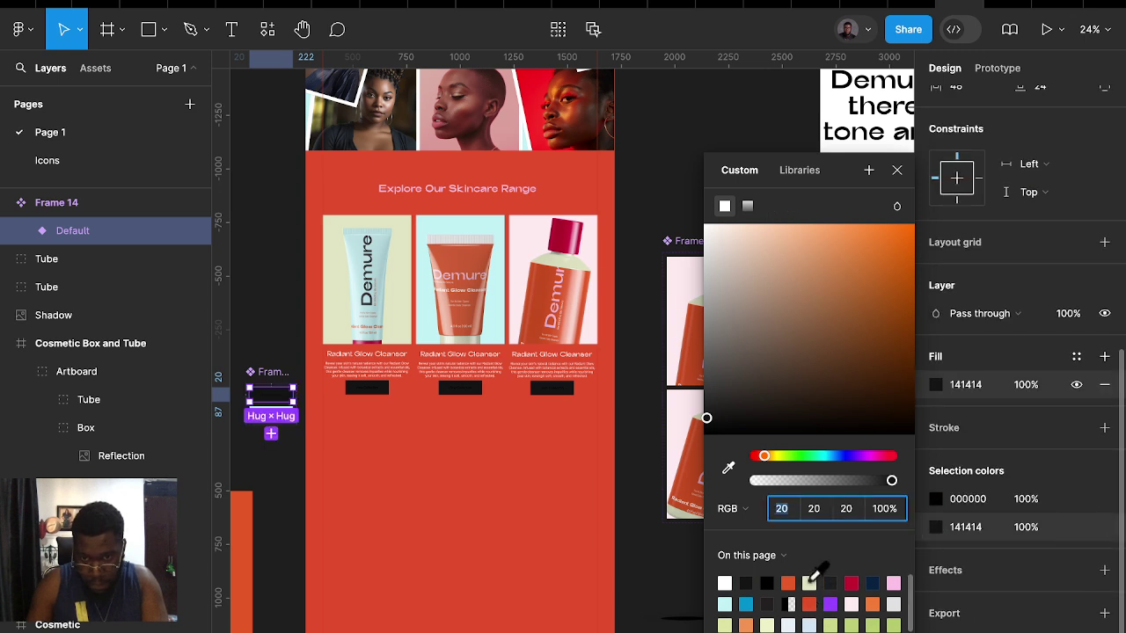
click(809, 583)
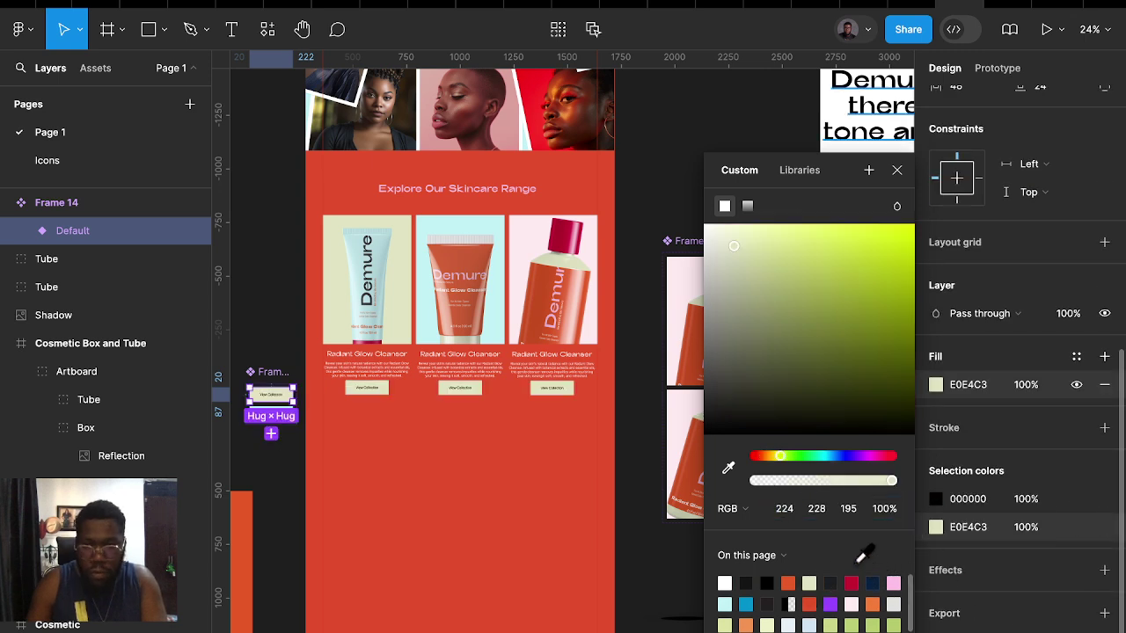
key(Escape)
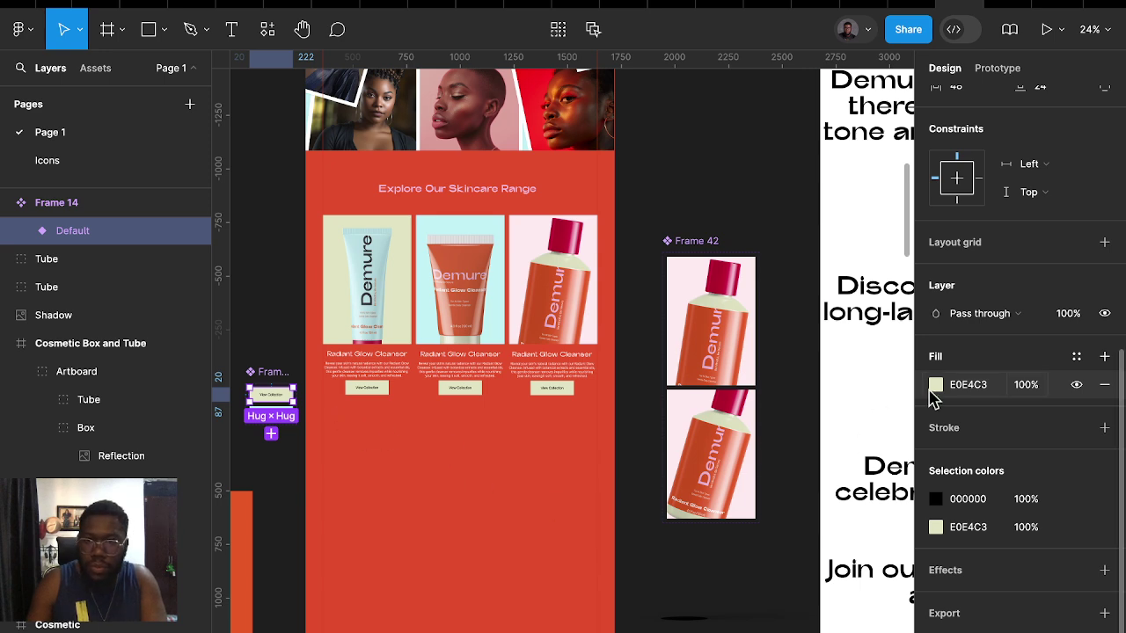
click(936, 385)
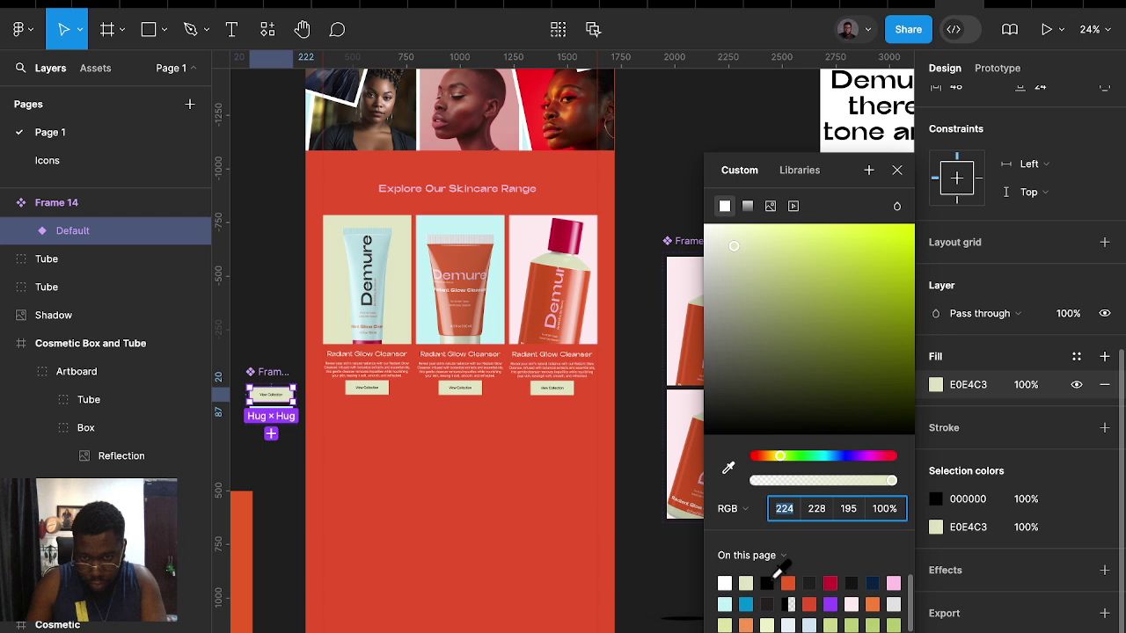
click(766, 583)
scroll(519, 510, left, 2)
scroll(497, 502, left, 2)
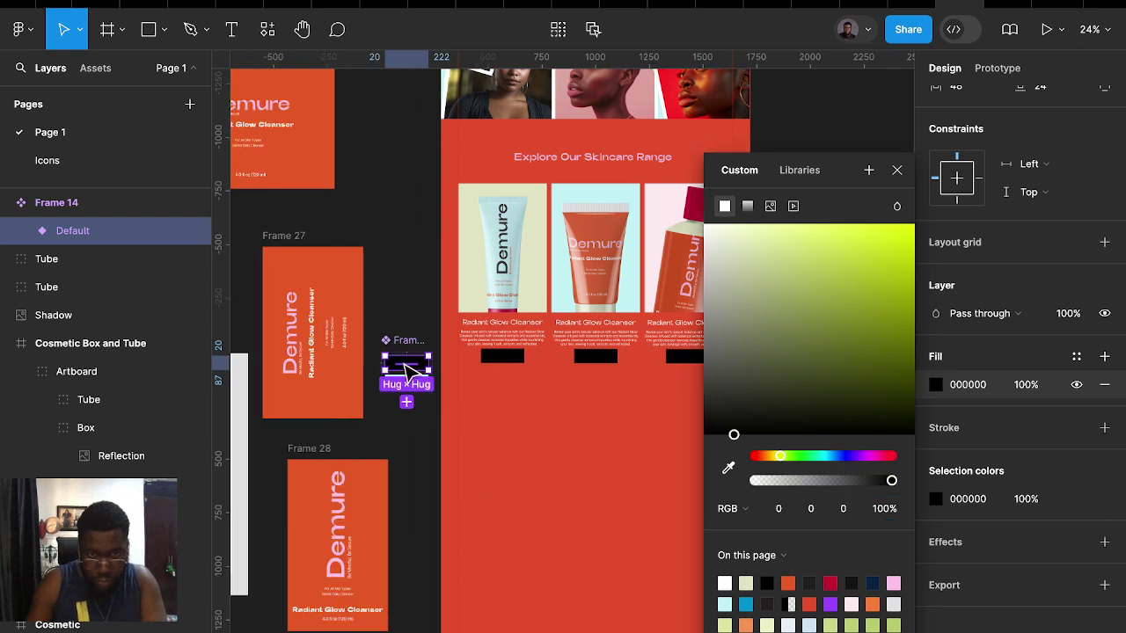
Give the View Collection label text a light swatch colour
double_click(406, 369)
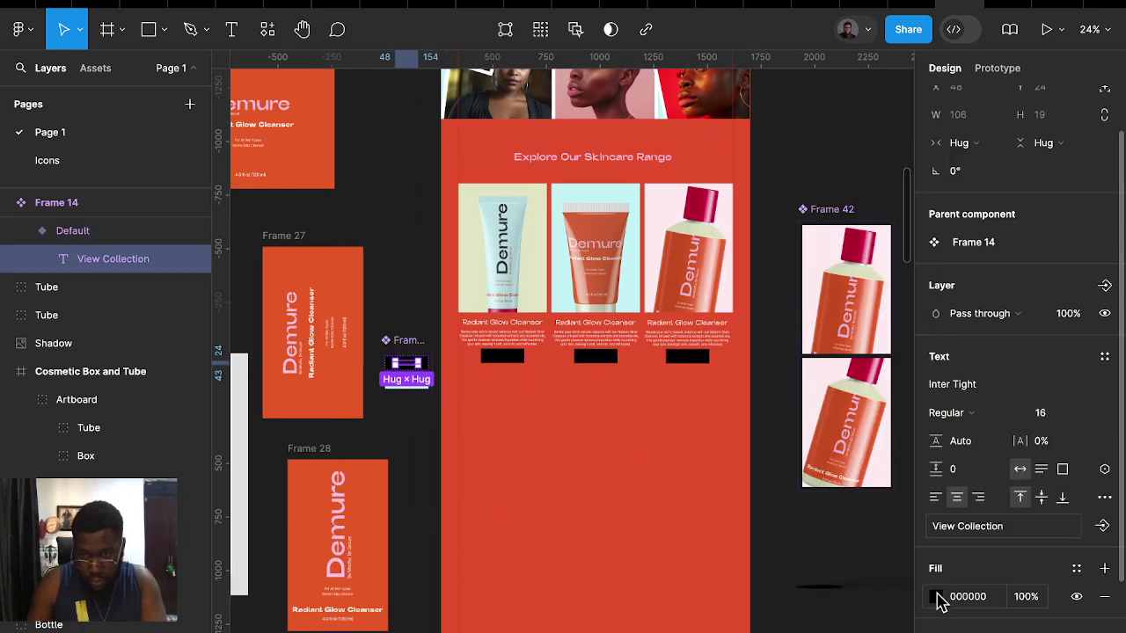
click(935, 598)
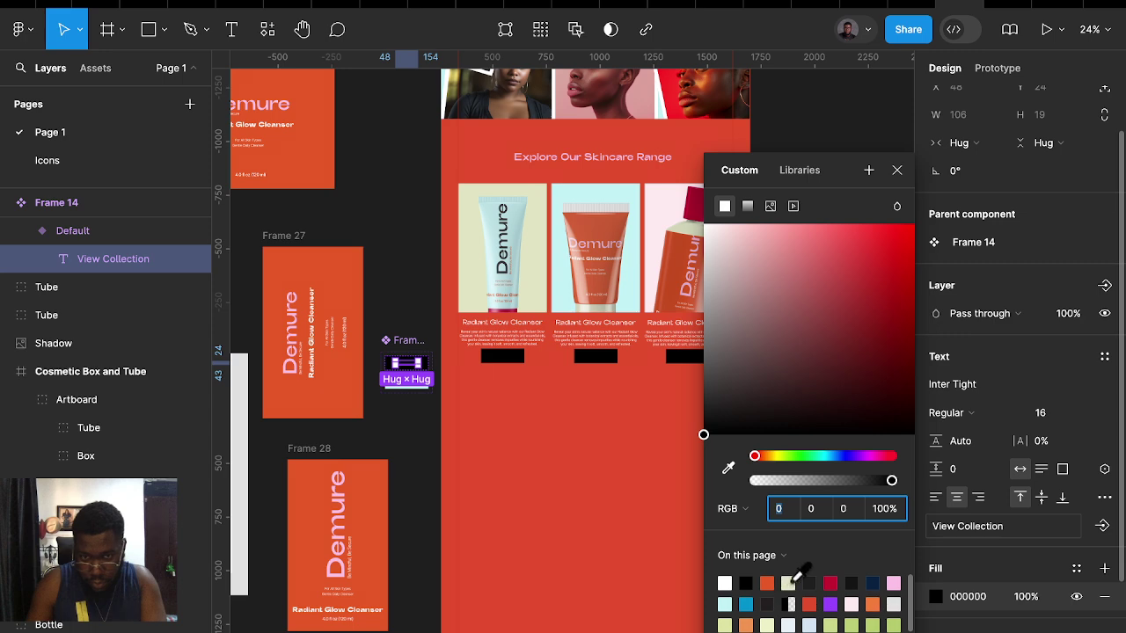
click(787, 583)
click(540, 422)
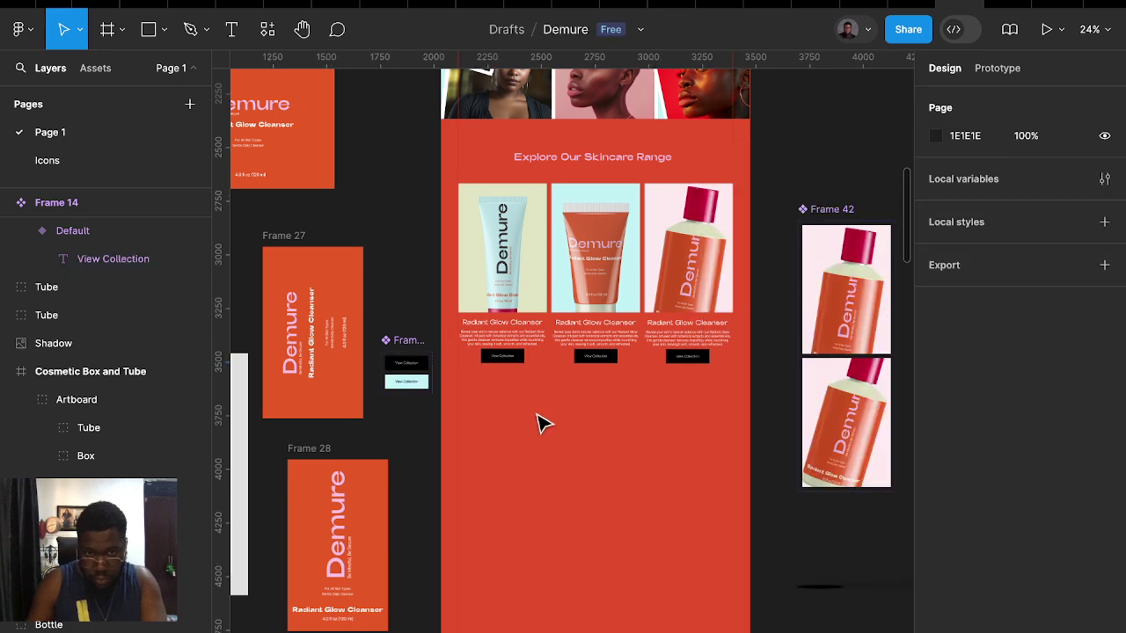
scroll(540, 422, right, 3)
scroll(432, 440, down, 2)
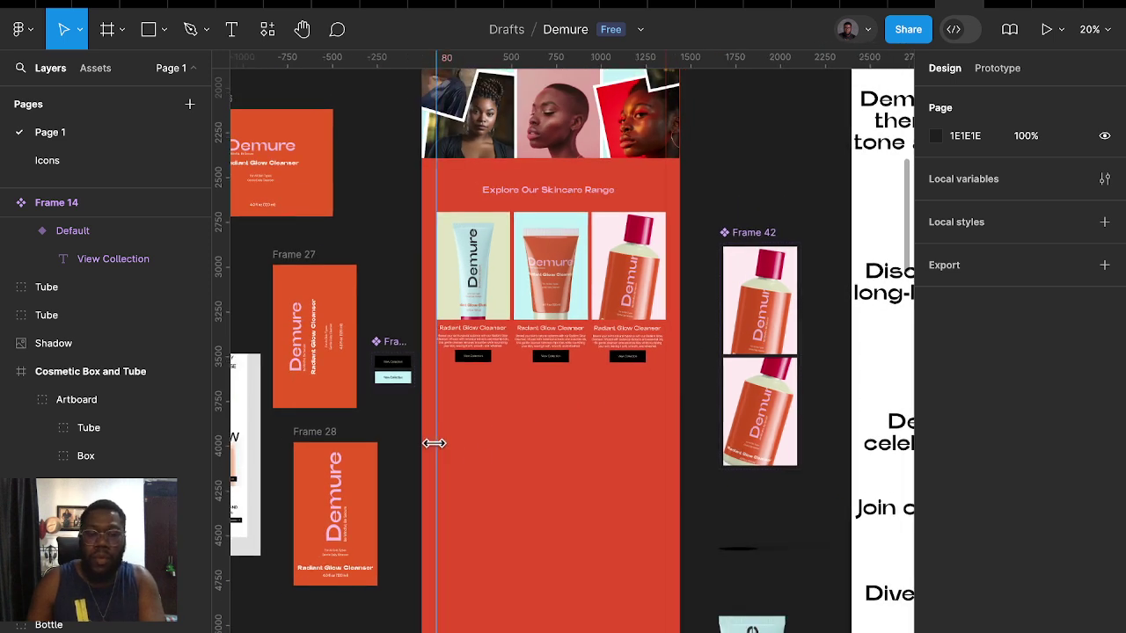
Draw a 1440×825 frame below the product cards and add a fill to it
key(f)
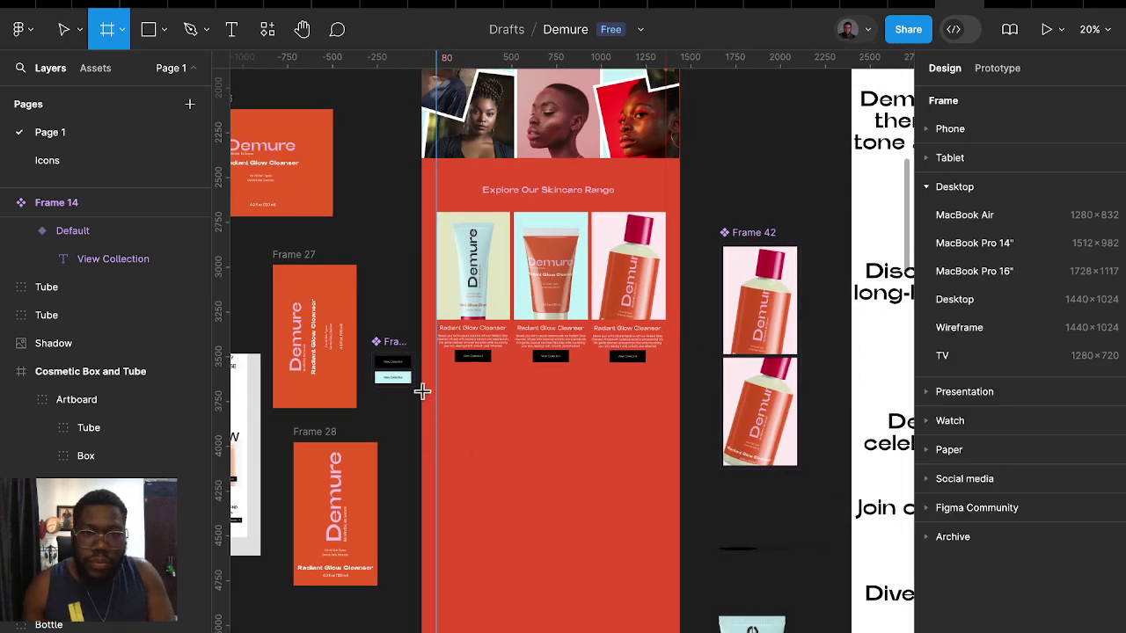
drag(419, 388, 683, 534)
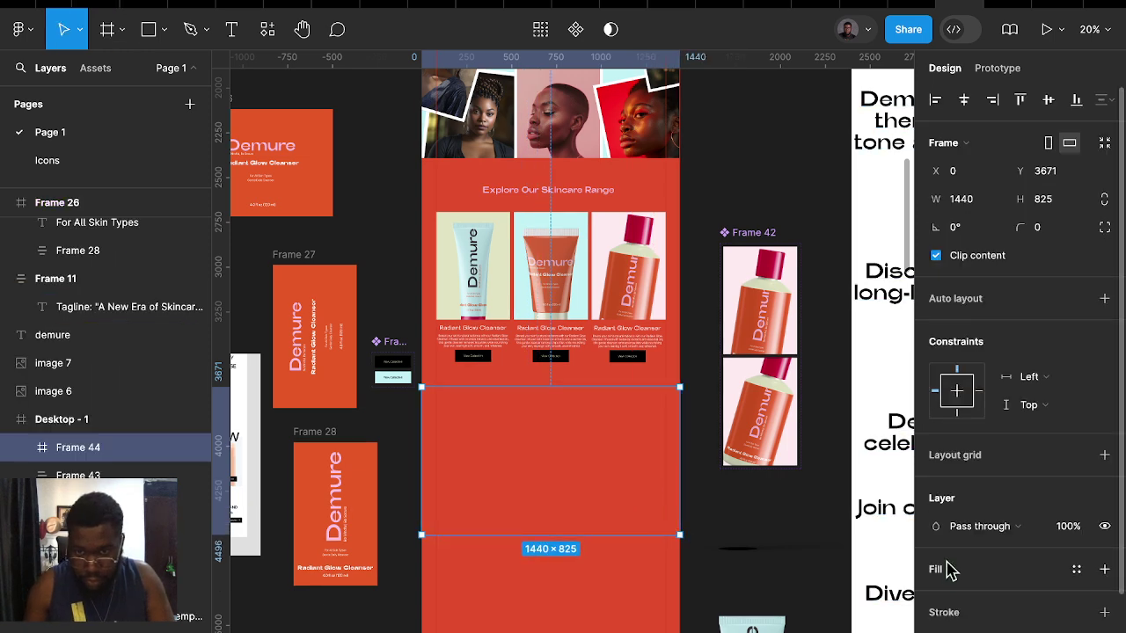
click(947, 575)
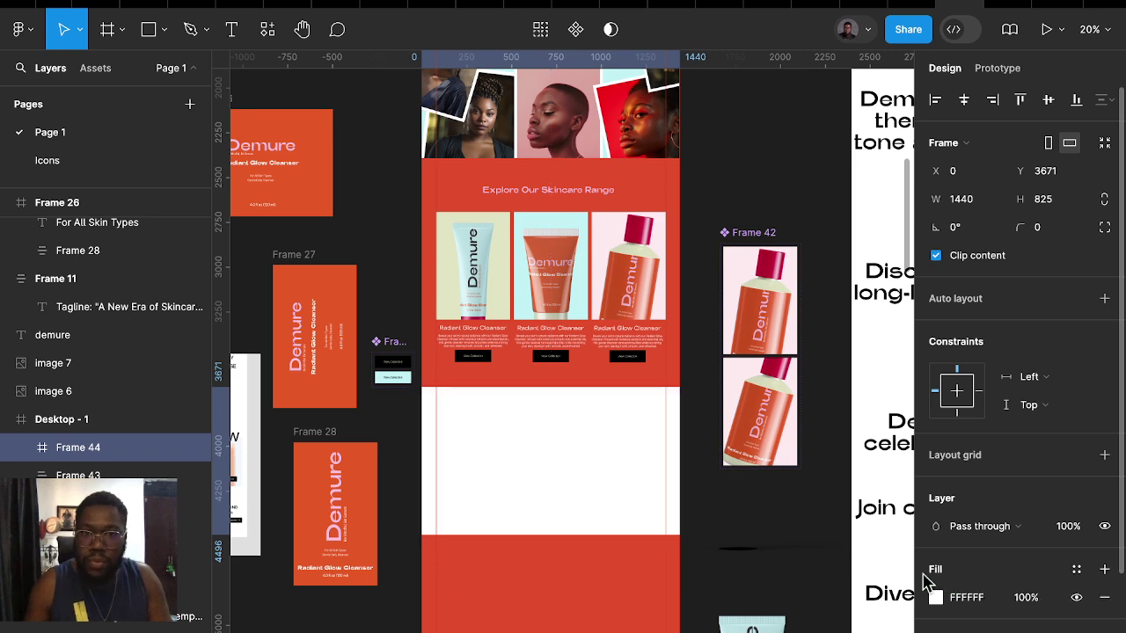
click(935, 598)
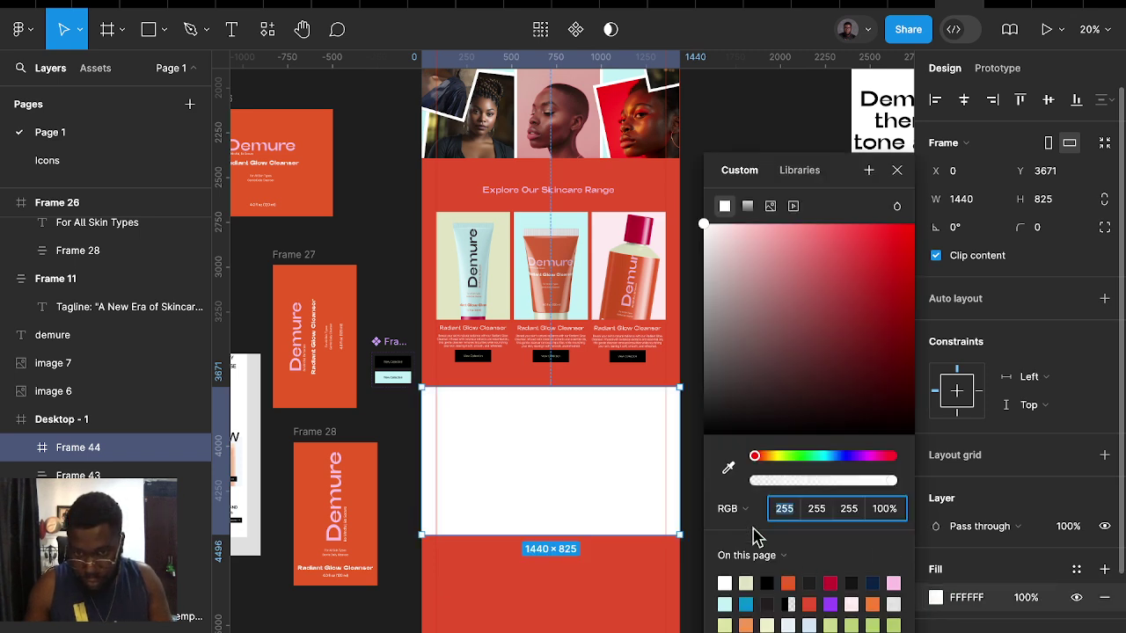
Eyedrop cyan C2F2F6 from the Elegance section, then show Desktop - 1's 12-column layout grid
click(729, 471)
scroll(651, 378, up, 5)
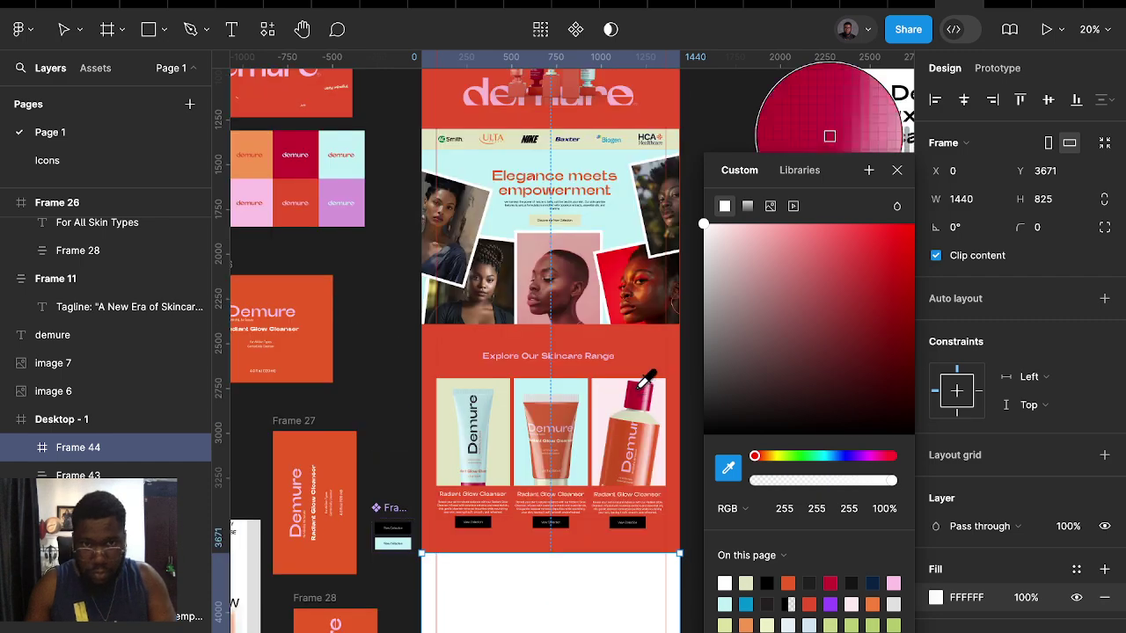
scroll(651, 378, up, 2)
scroll(528, 352, up, 2)
click(483, 333)
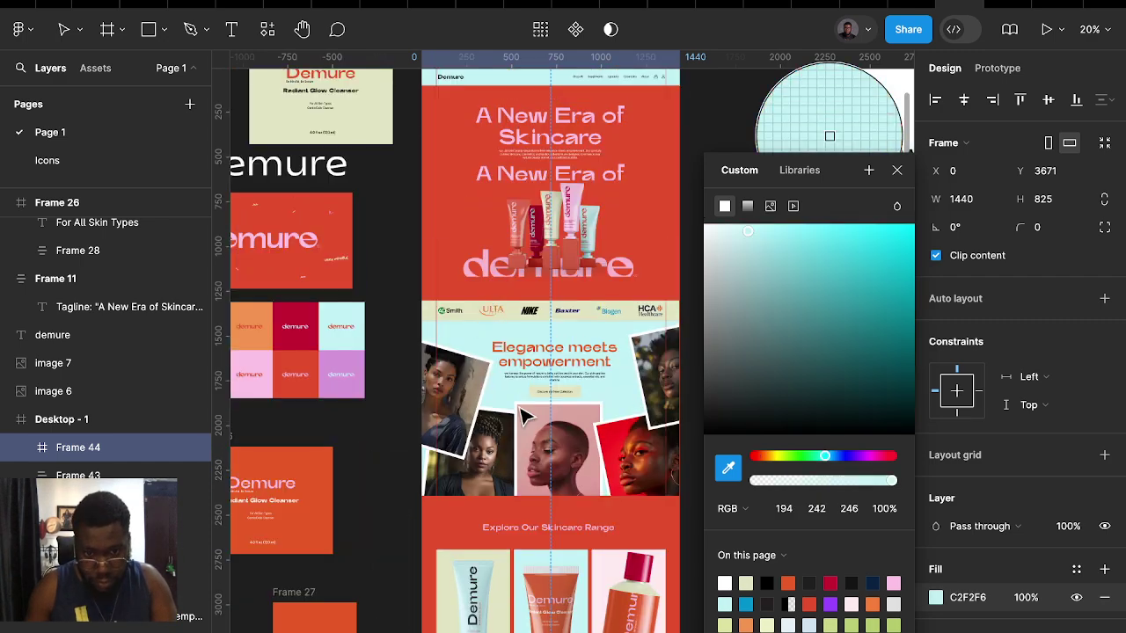
scroll(535, 452, down, 2)
scroll(542, 455, down, 8)
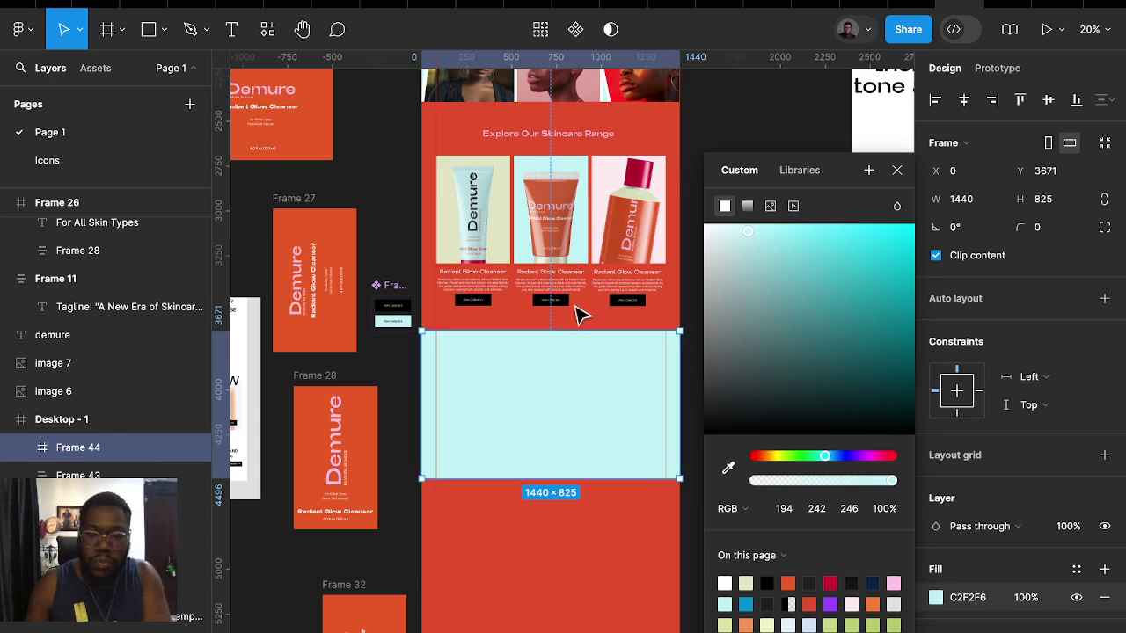
scroll(580, 312, up, 5)
scroll(571, 319, up, 2)
scroll(537, 291, up, 2)
scroll(484, 219, up, 4)
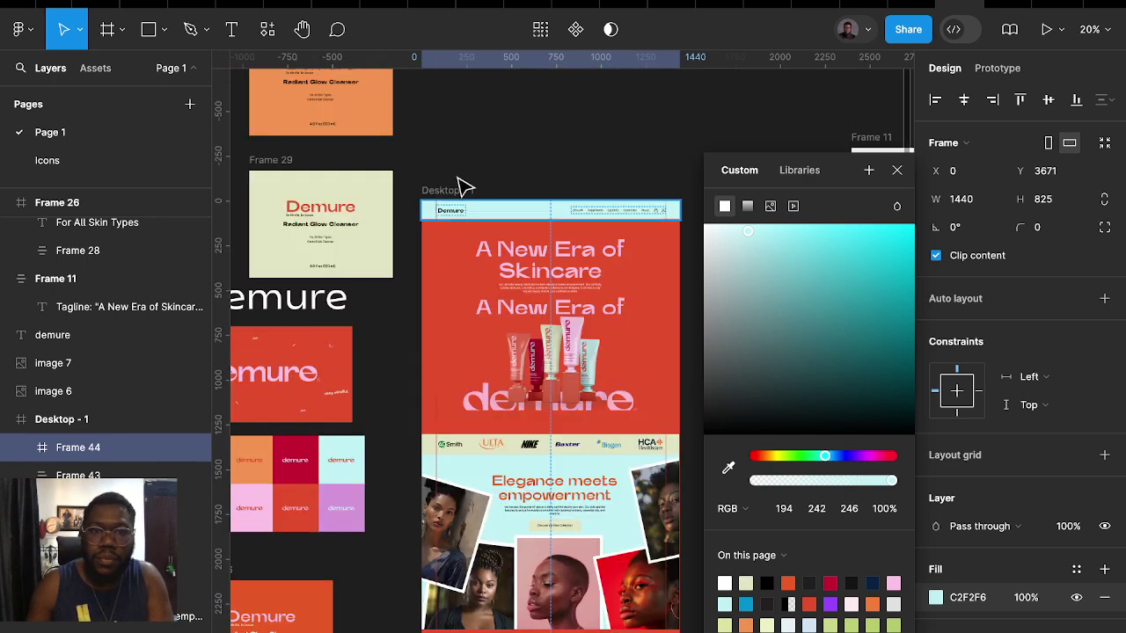
key(Escape)
key(Escape)
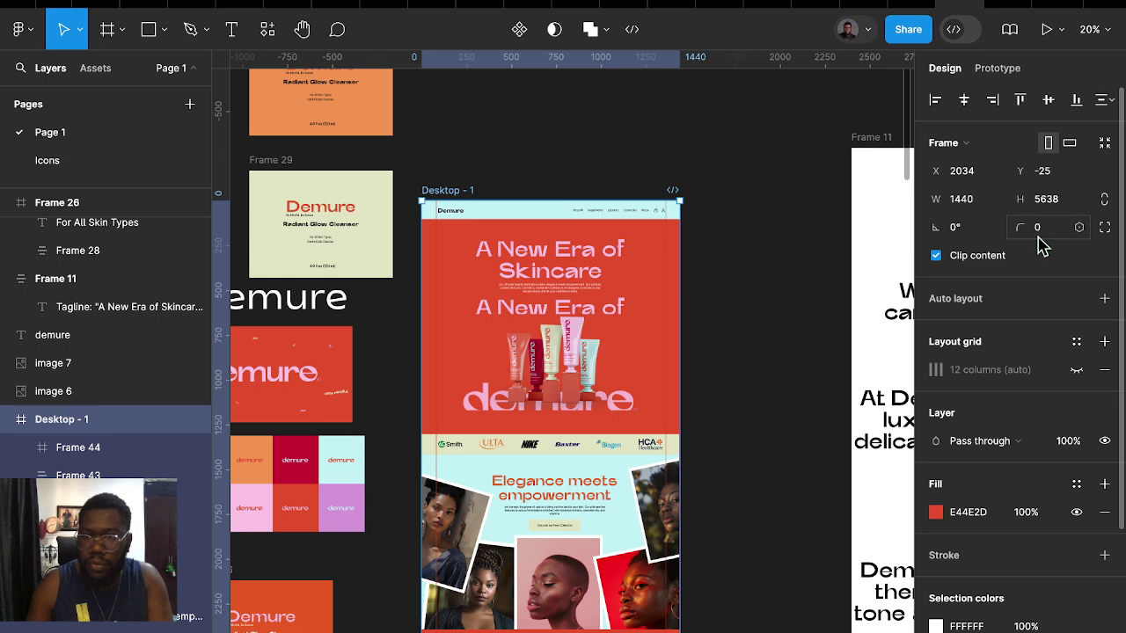
click(1075, 370)
Draw an 818×825 Frame 45 from x 622 to the right edge of the cyan section
scroll(613, 514, down, 5)
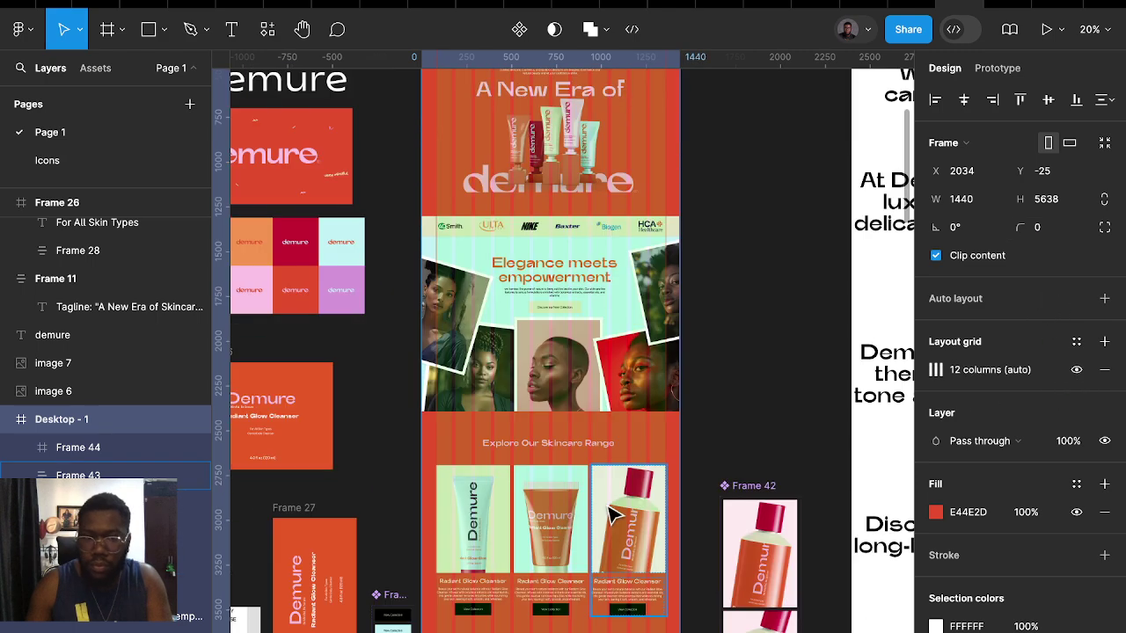
scroll(613, 515, down, 4)
scroll(563, 503, up, 3)
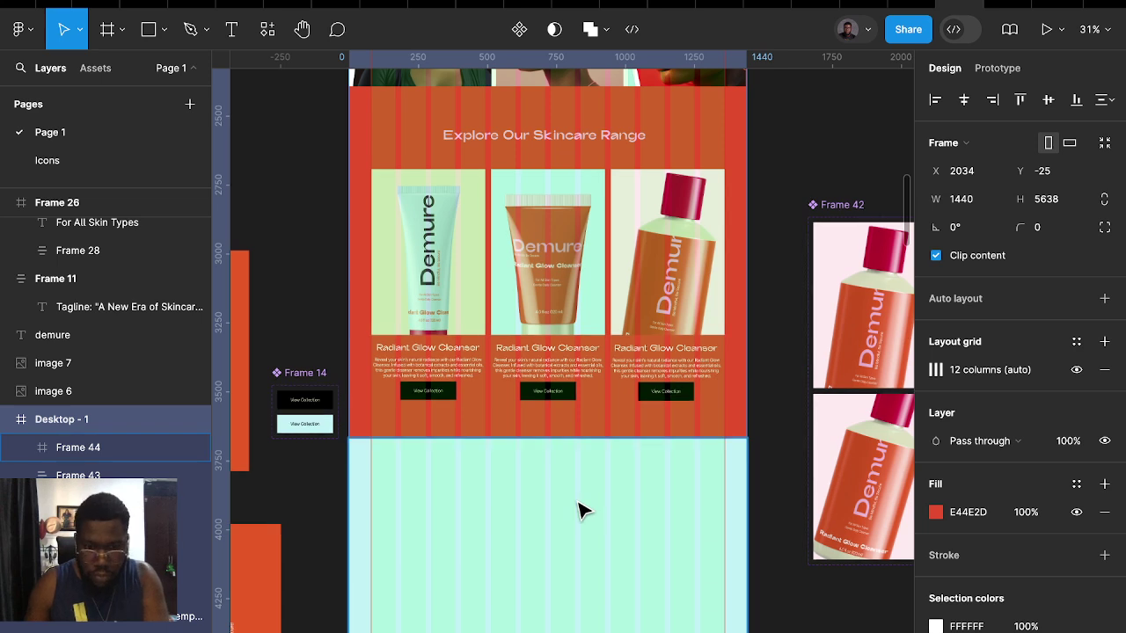
key(f)
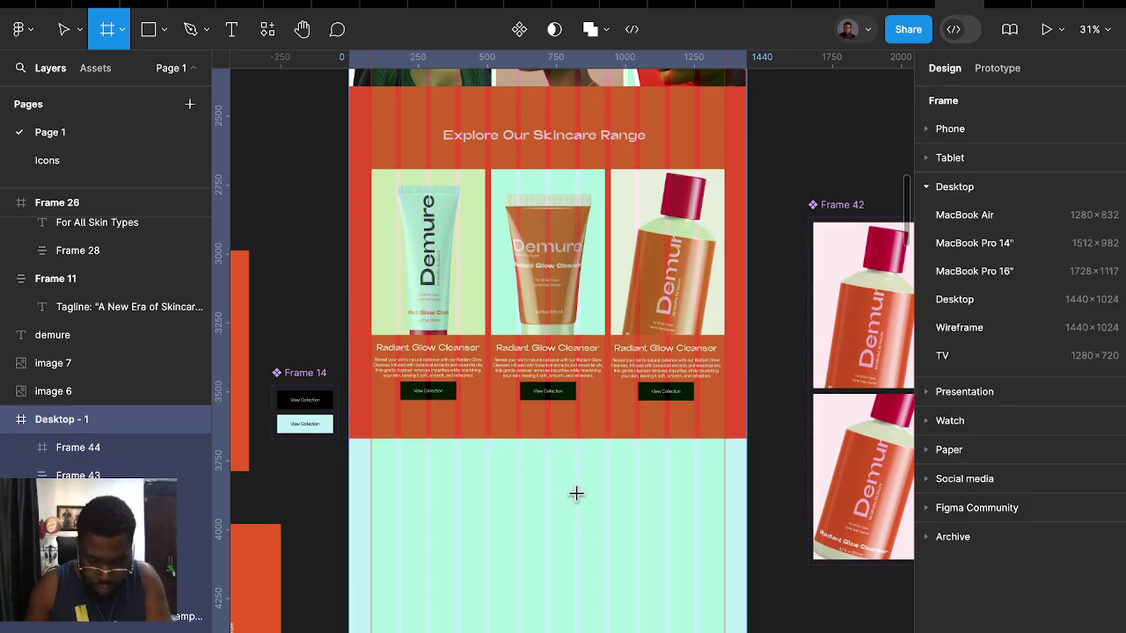
drag(519, 435, 746, 631)
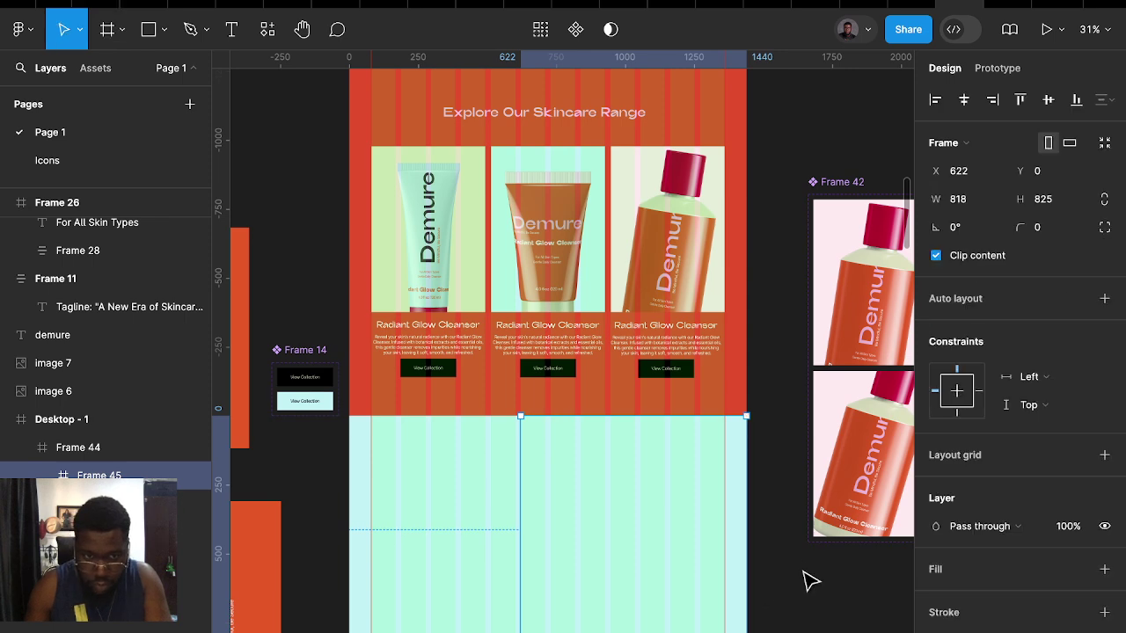
click(806, 583)
click(625, 556)
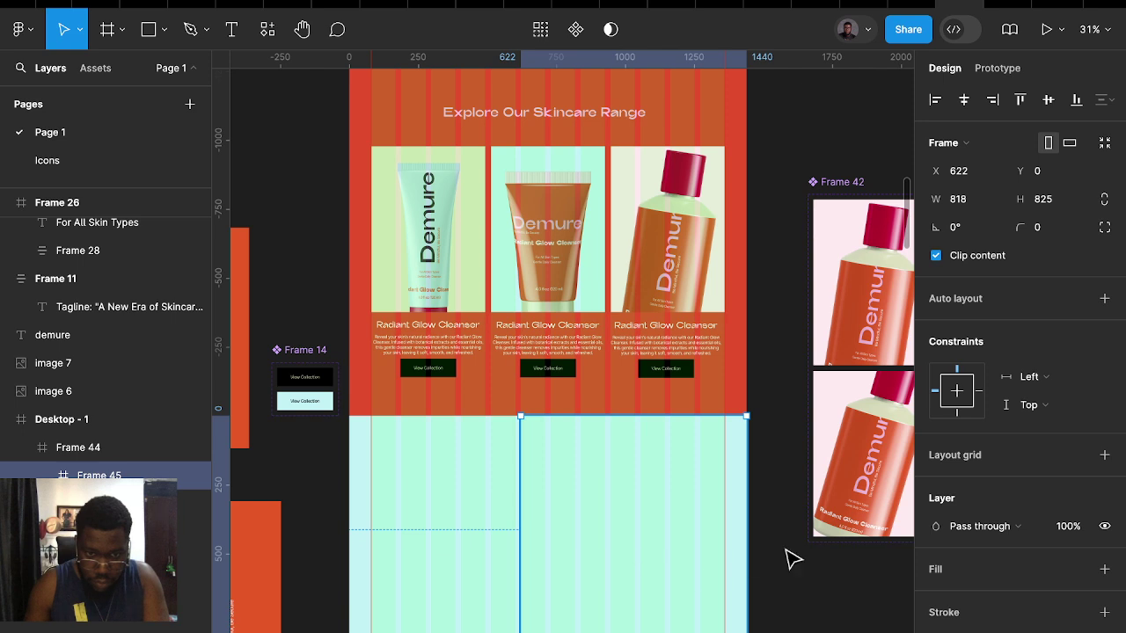
scroll(792, 559, down, 2)
scroll(729, 557, right, 2)
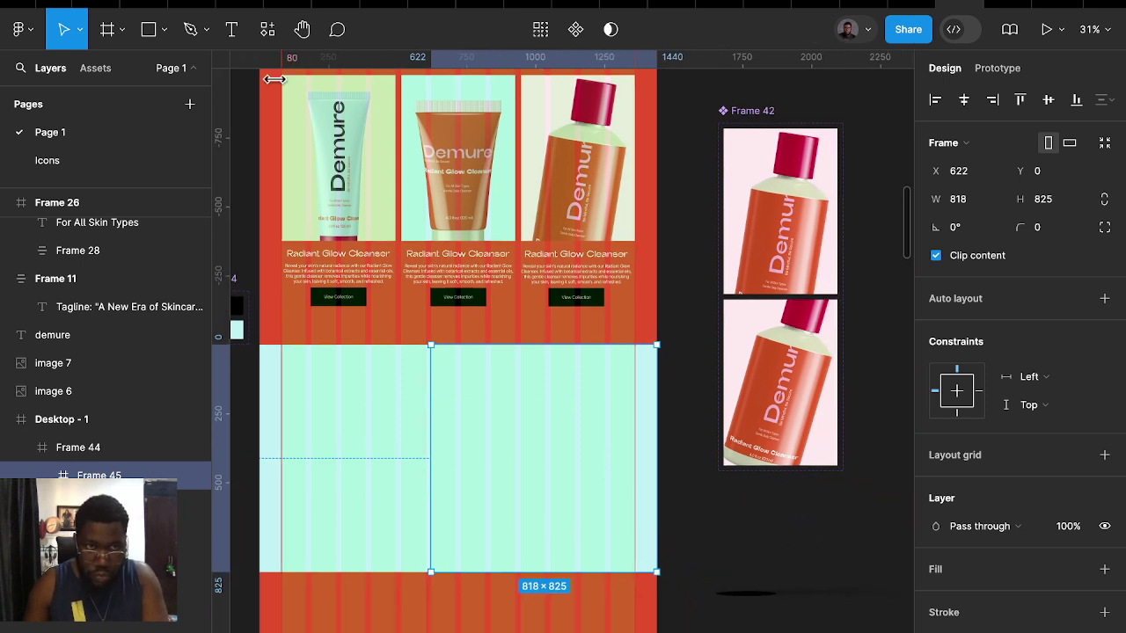
Find and launch the Lummi stock-photo plugin
click(273, 33)
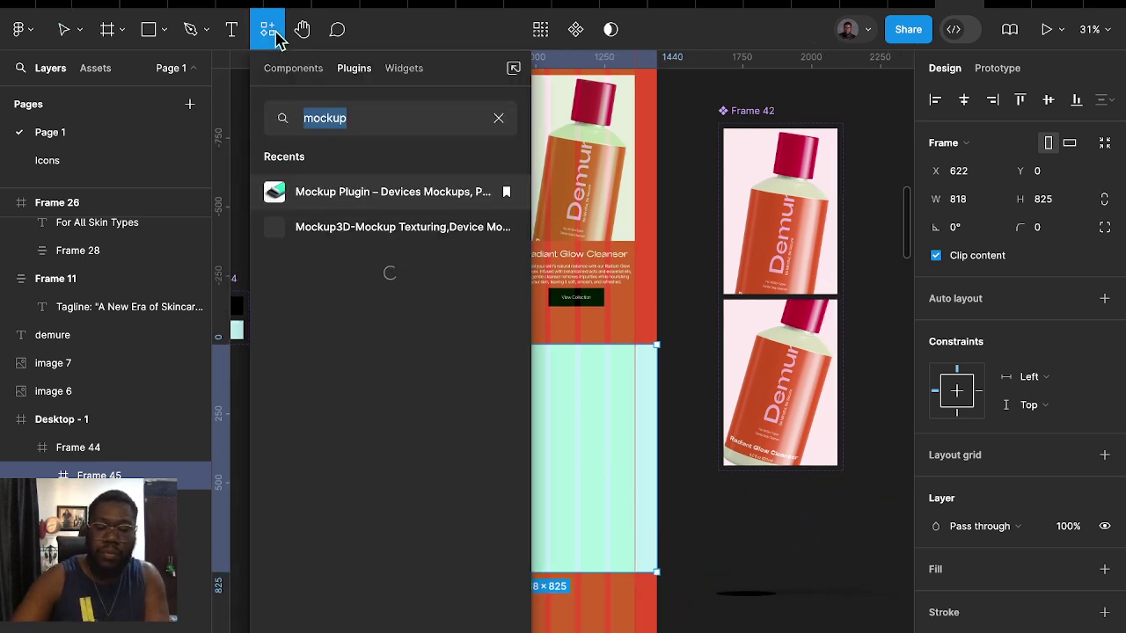
text(lummi)
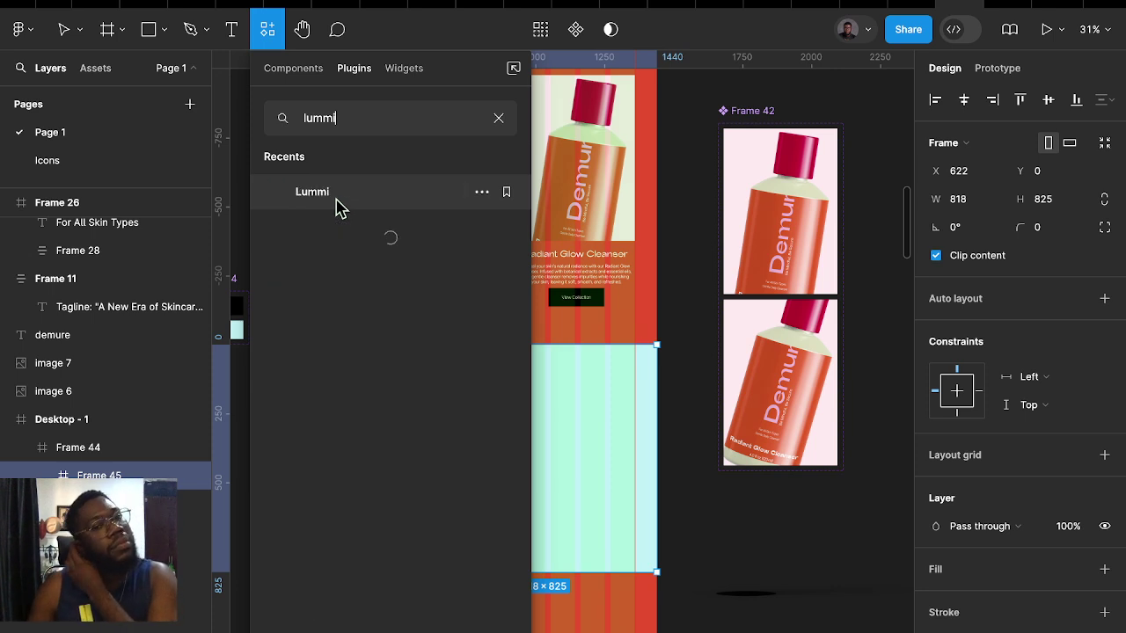
click(335, 197)
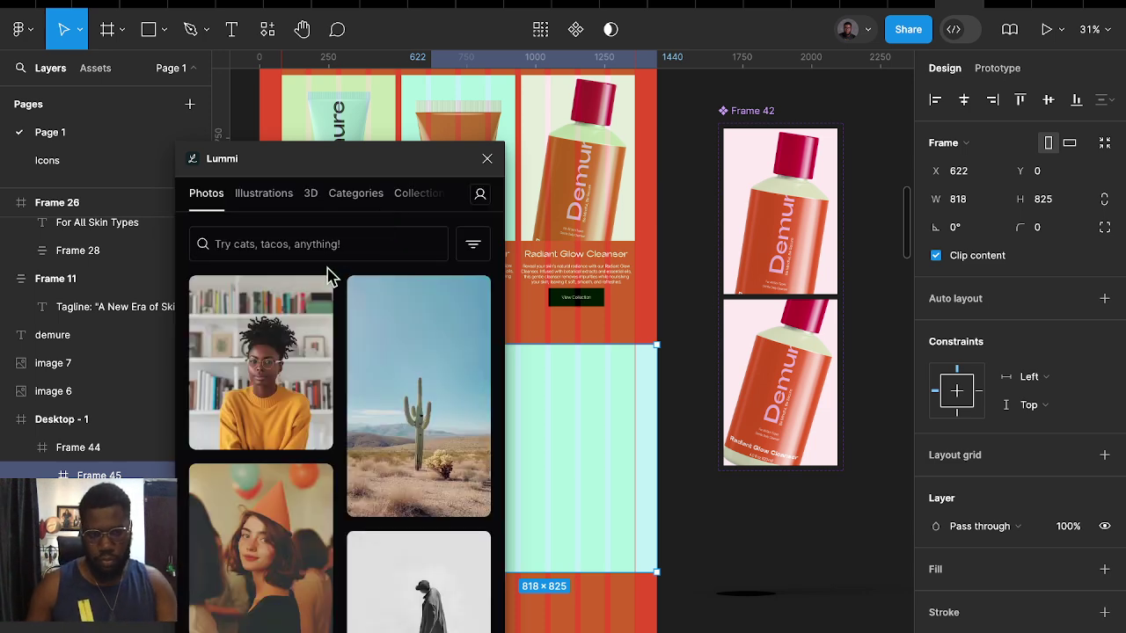
Search Lummi for 'beauty care' photos and scroll through the results
click(298, 237)
text(beauty care)
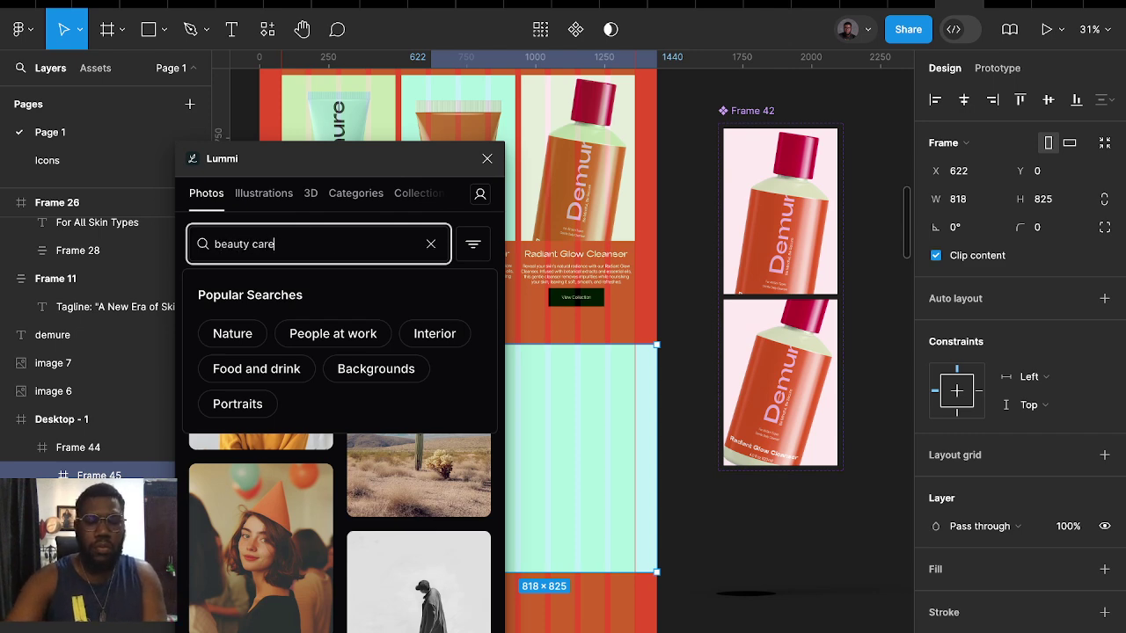
key(Return)
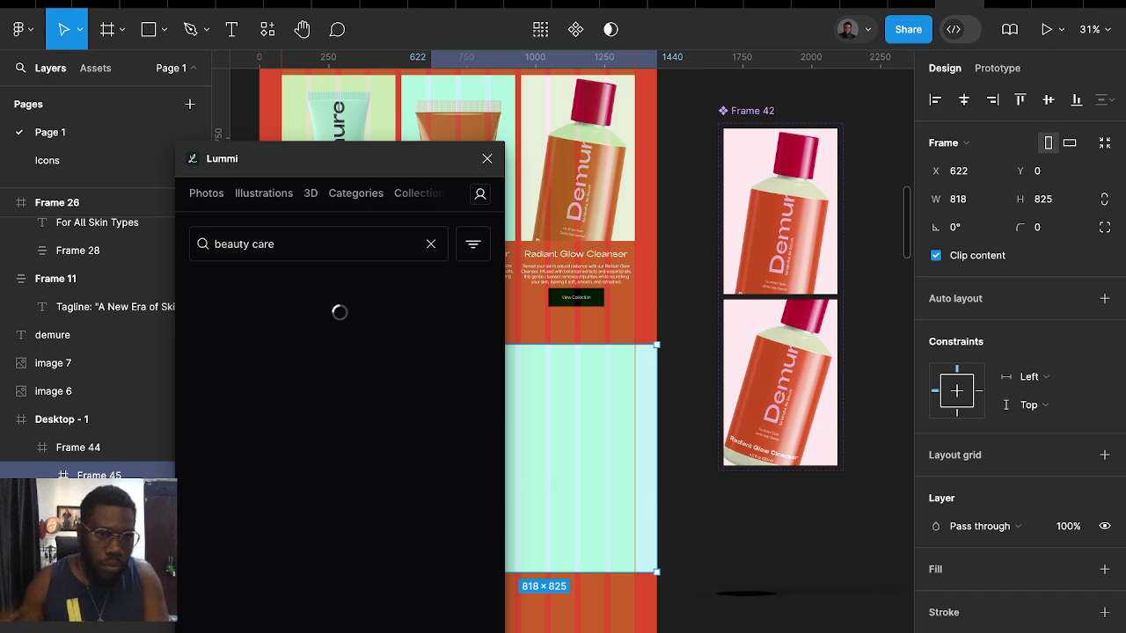
scroll(358, 476, down, 5)
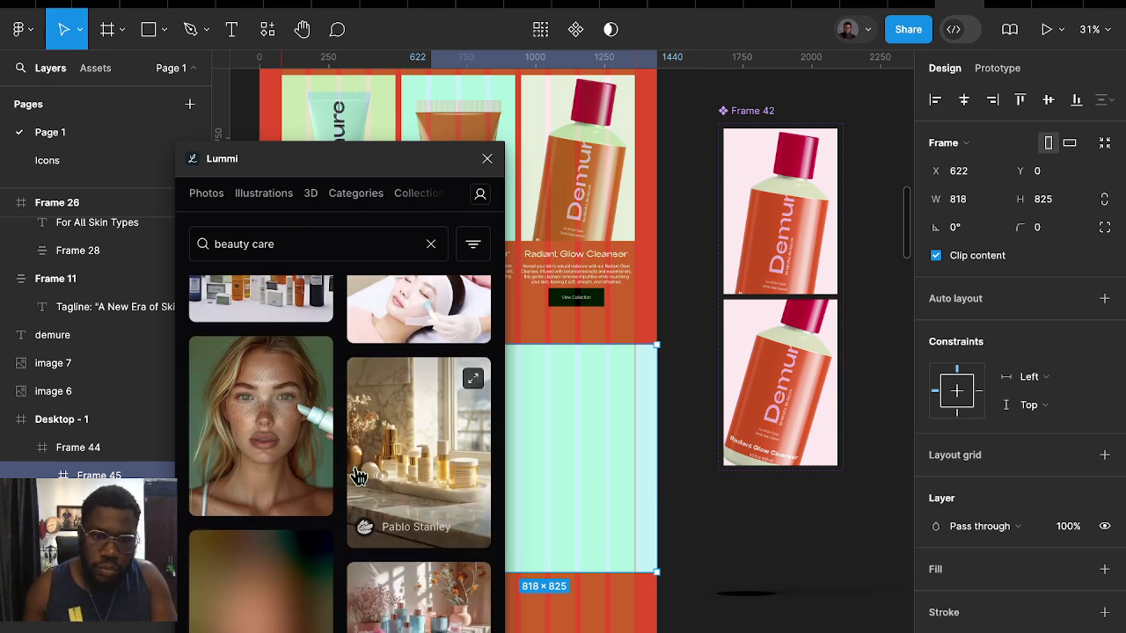
scroll(358, 475, down, 2)
scroll(358, 476, down, 2)
scroll(358, 476, down, 2)
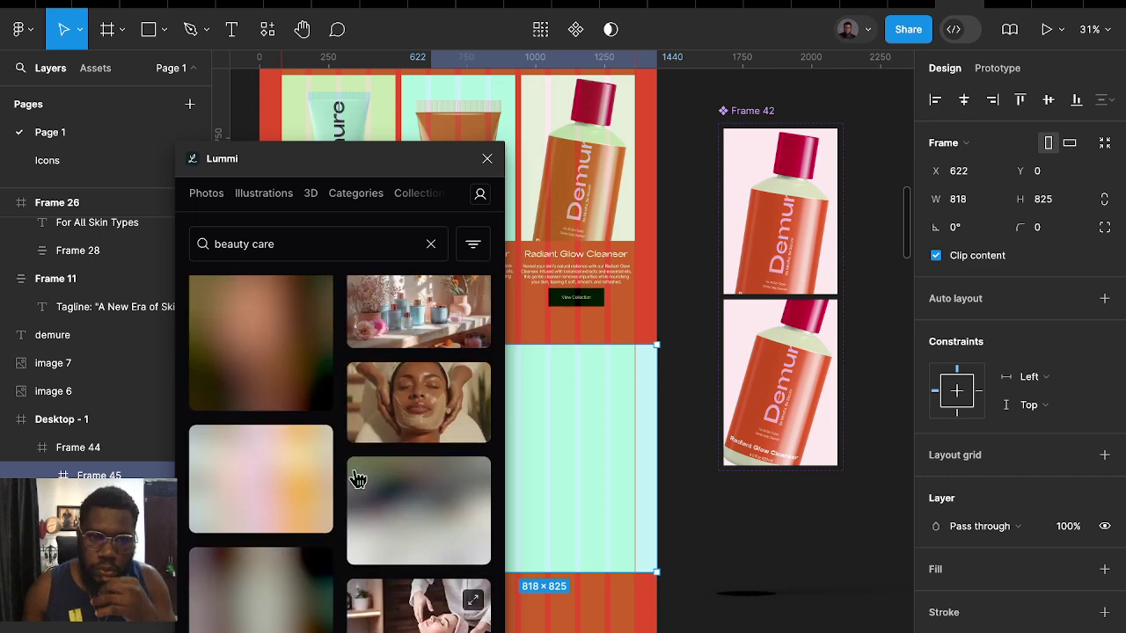
scroll(358, 477, down, 2)
scroll(358, 478, down, 2)
scroll(358, 477, down, 2)
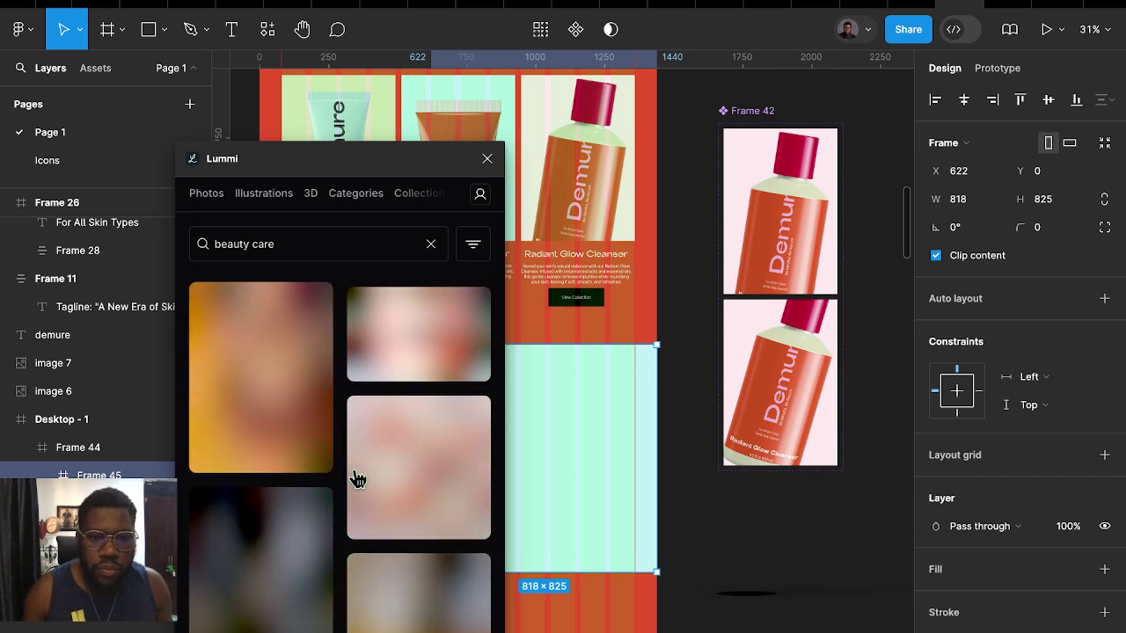
scroll(358, 478, down, 2)
scroll(357, 477, down, 2)
scroll(358, 478, up, 2)
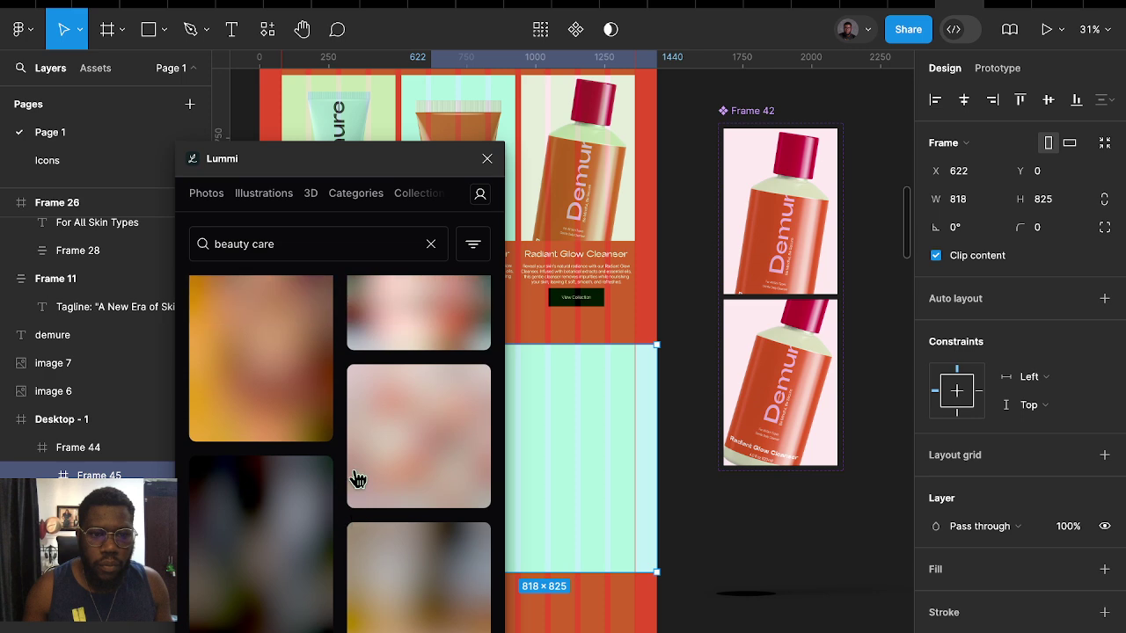
scroll(358, 477, down, 2)
scroll(357, 478, down, 2)
scroll(358, 477, down, 2)
scroll(358, 478, down, 2)
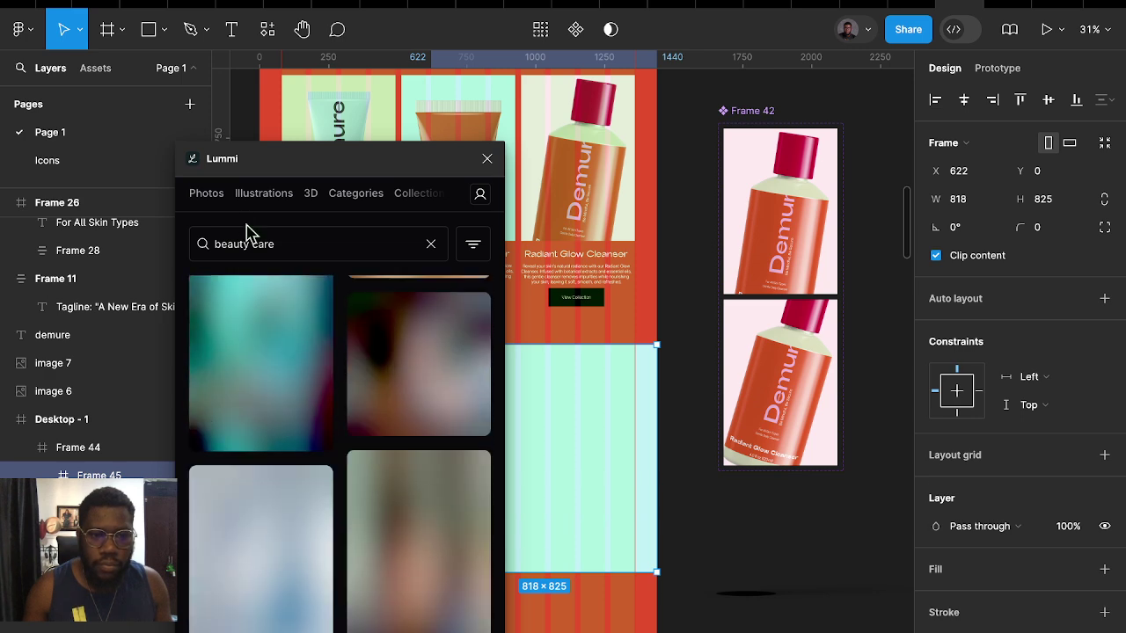
click(263, 244)
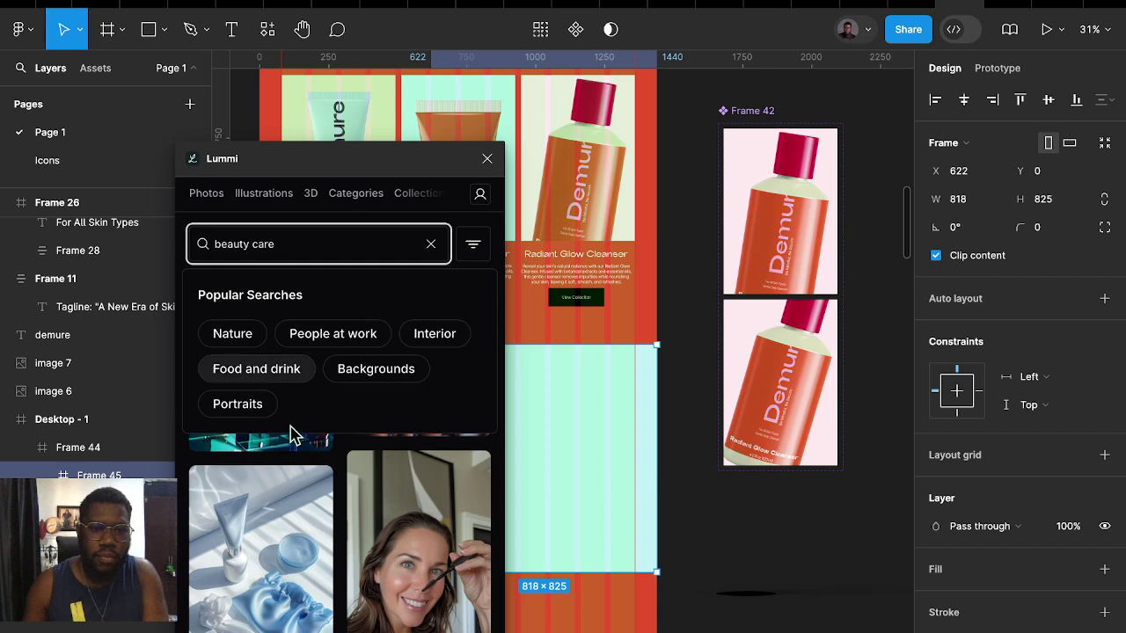
Replace the Lummi search query with 'black women skincare' and run the search
triple_click(249, 247)
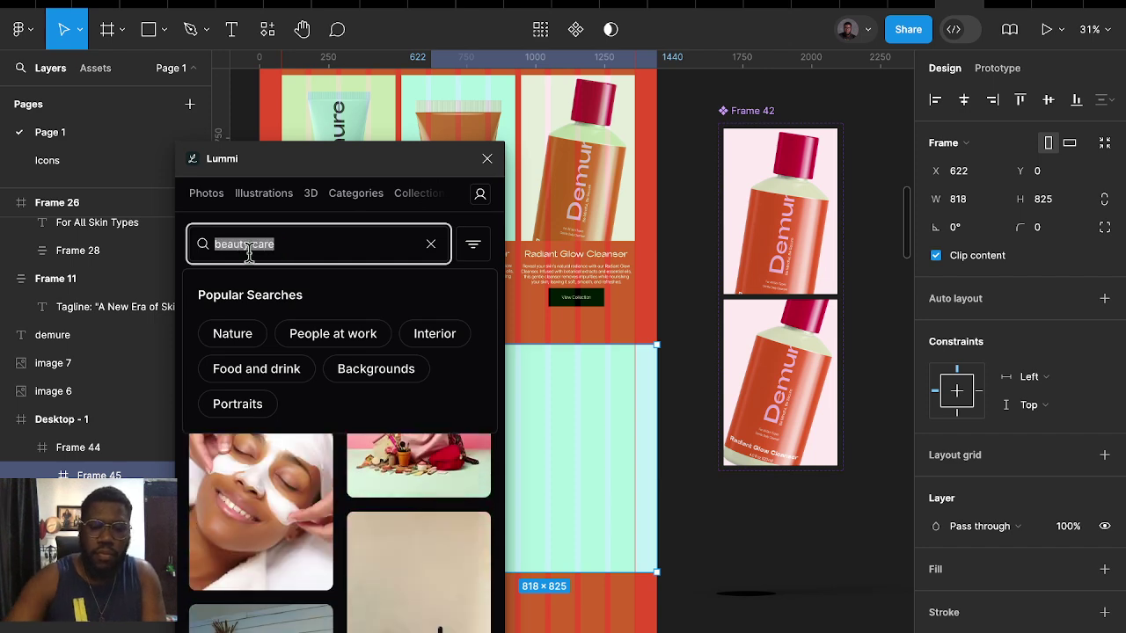
text(black wome)
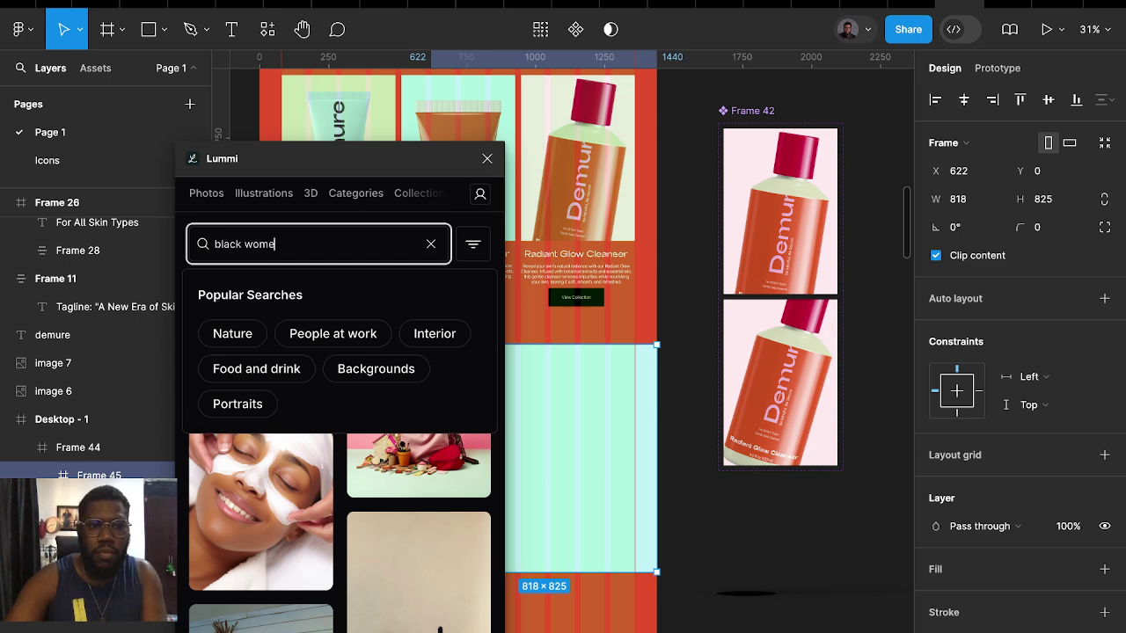
text(n skincare)
key(Return)
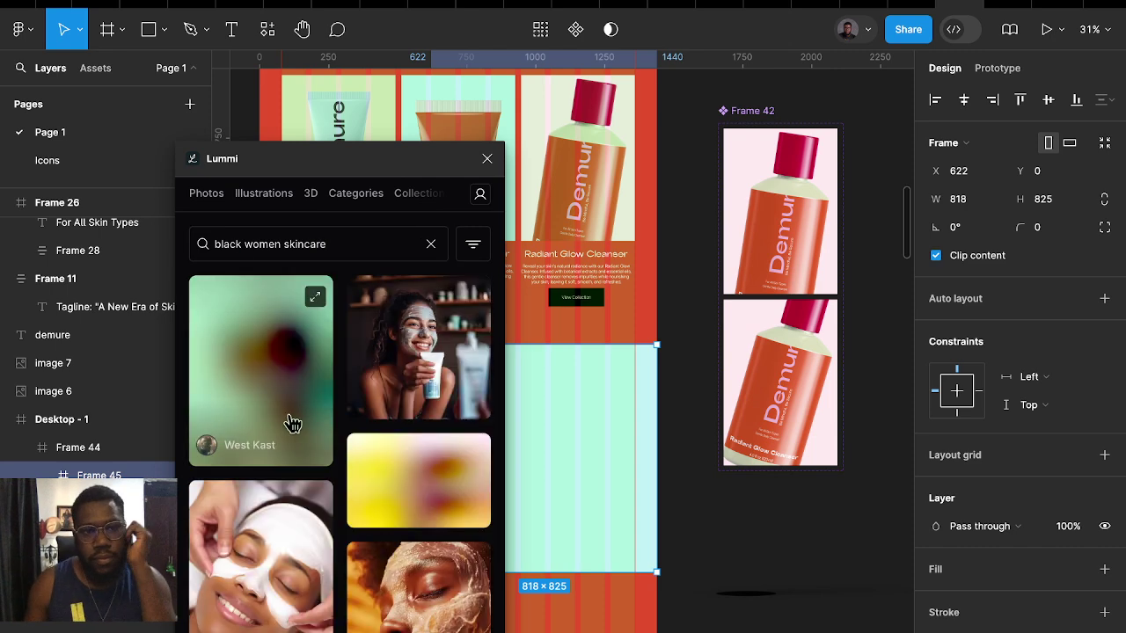
Browse the results, try adding the green-striped portrait, and dismiss the daily download-limit notice
scroll(306, 467, down, 2)
scroll(307, 471, down, 1)
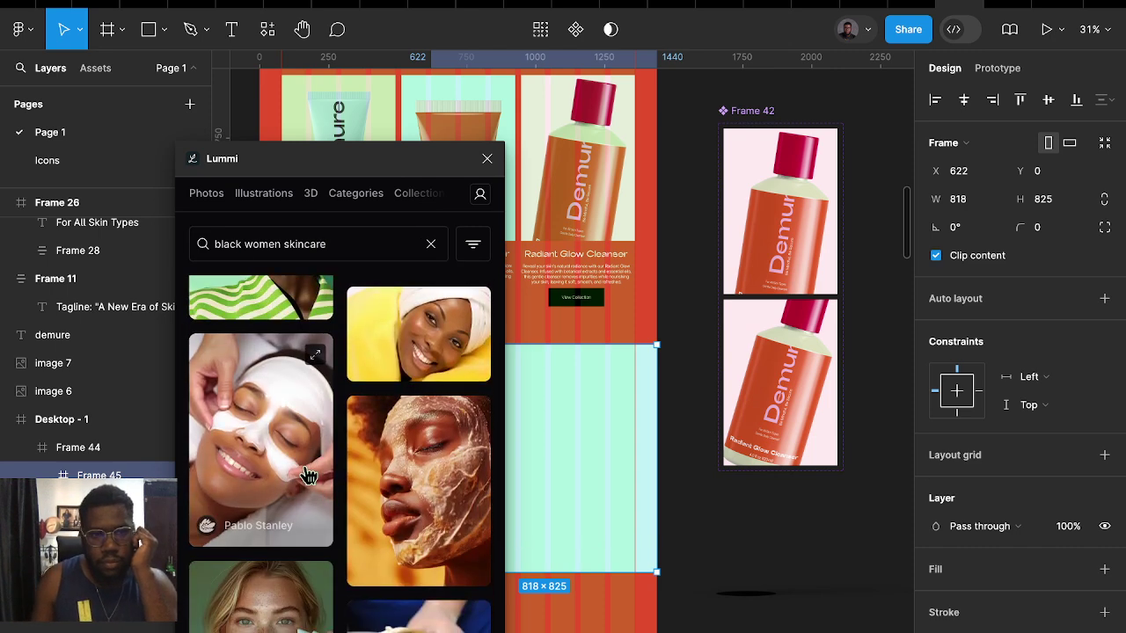
scroll(307, 475, up, 2)
scroll(313, 500, down, 2)
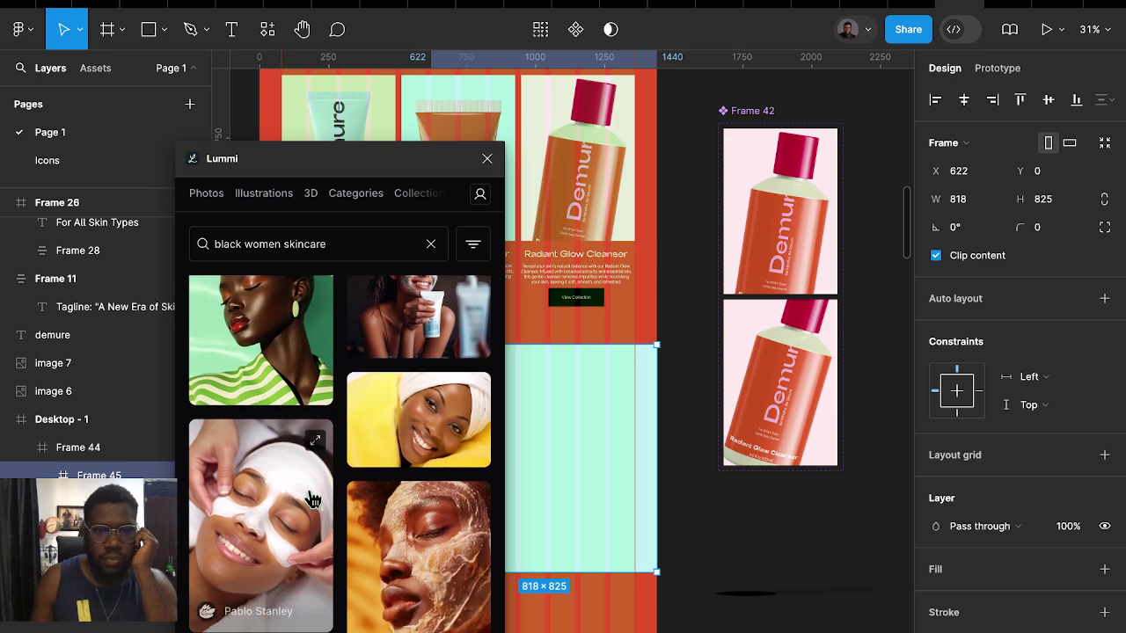
scroll(313, 500, down, 2)
scroll(313, 500, down, 2)
scroll(313, 500, down, 1)
scroll(313, 500, down, 2)
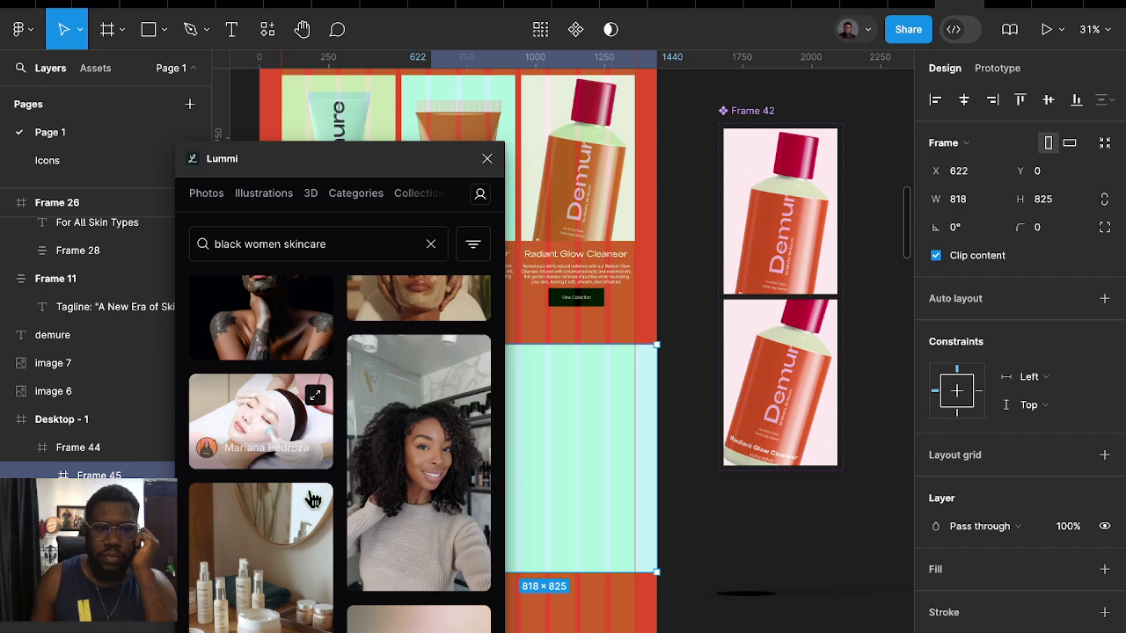
scroll(313, 499, down, 2)
scroll(313, 499, down, 2)
scroll(313, 500, down, 3)
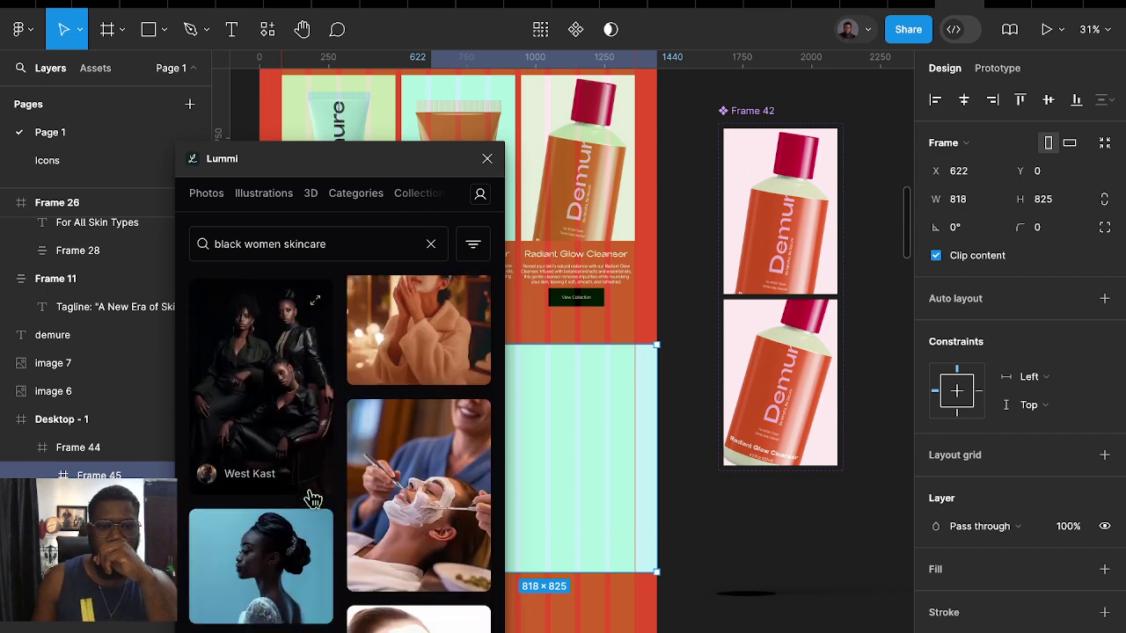
scroll(313, 500, down, 2)
scroll(313, 500, down, 2)
scroll(313, 499, up, 2)
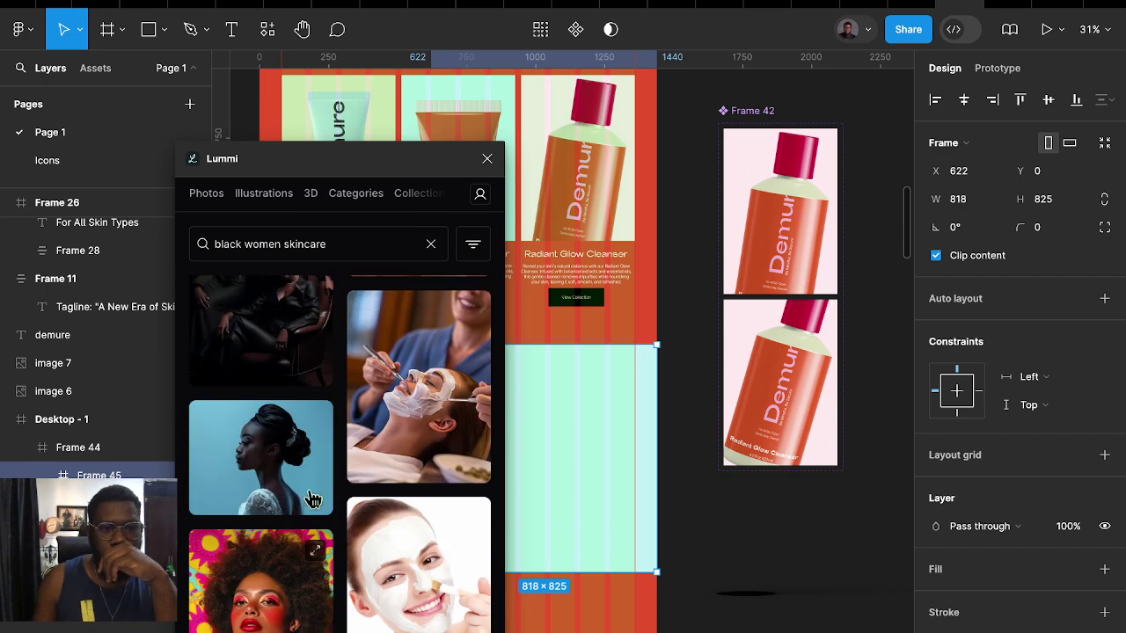
scroll(313, 499, down, 4)
scroll(314, 500, down, 1)
scroll(314, 499, down, 2)
scroll(313, 499, down, 1)
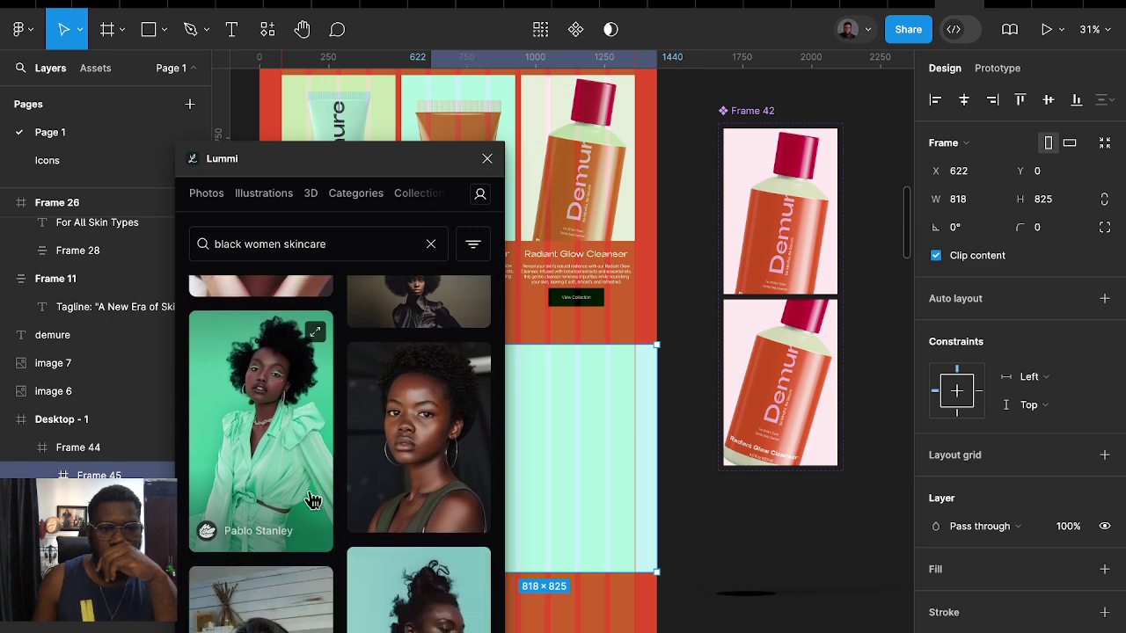
scroll(313, 499, down, 2)
scroll(313, 499, down, 1)
scroll(313, 500, down, 2)
scroll(313, 499, down, 1)
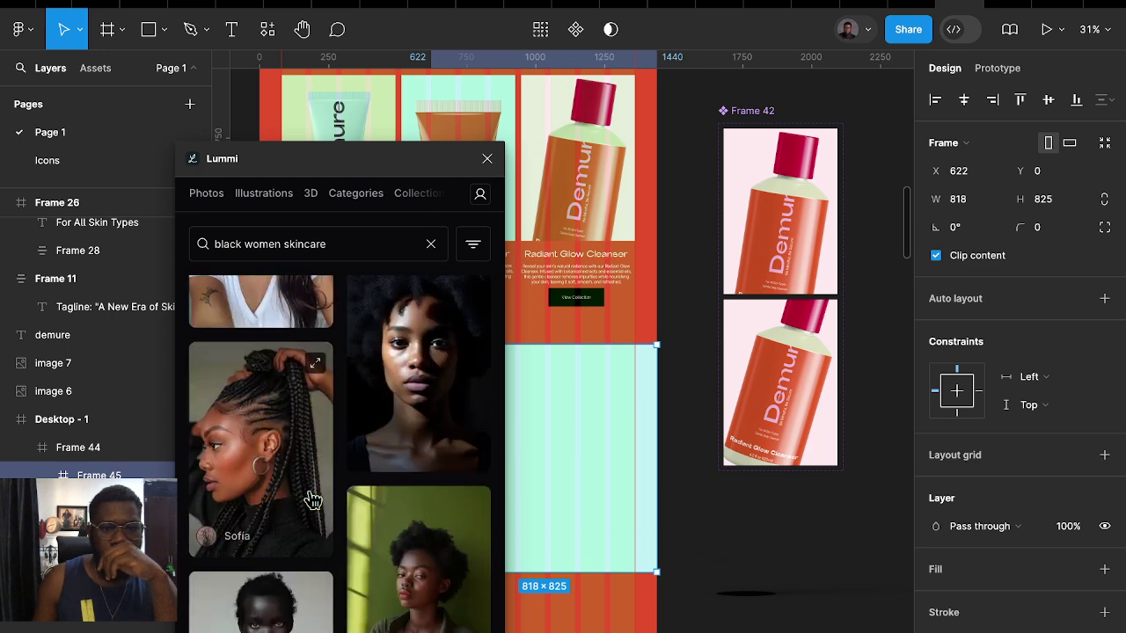
scroll(313, 500, down, 2)
scroll(313, 500, down, 2)
scroll(314, 499, down, 2)
scroll(313, 499, down, 1)
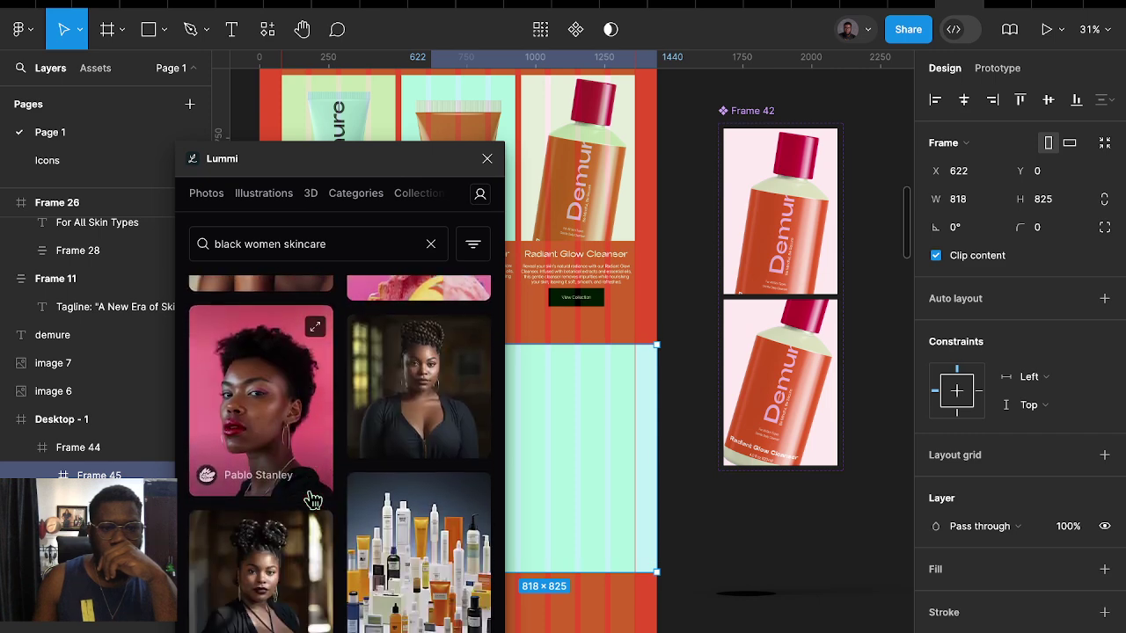
scroll(313, 500, down, 2)
scroll(313, 499, down, 2)
scroll(313, 499, down, 2)
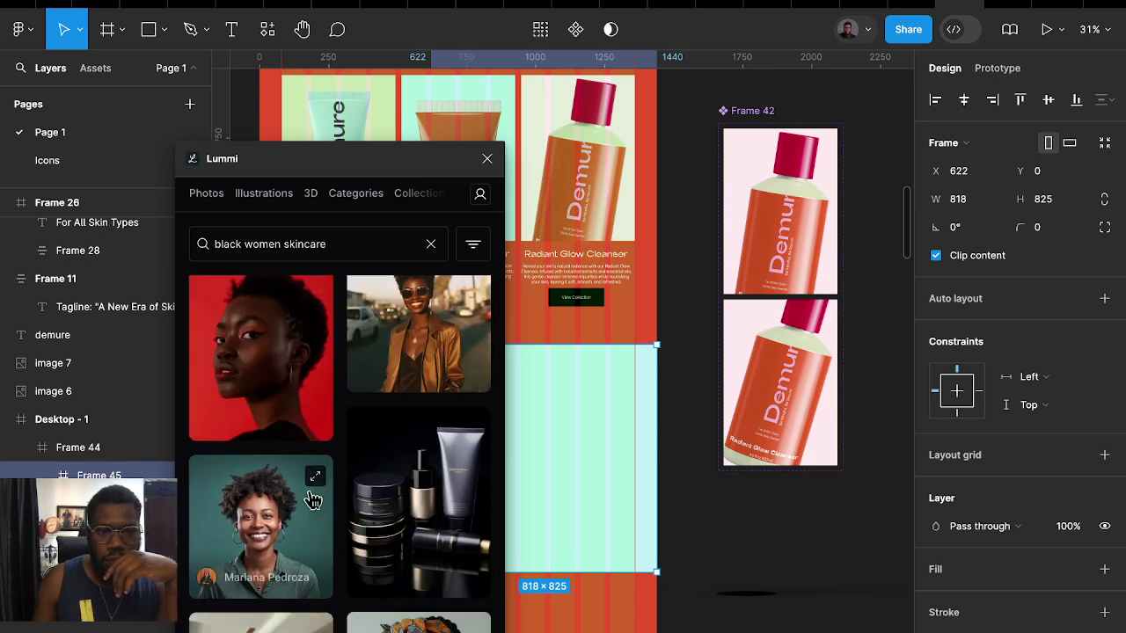
scroll(313, 500, down, 2)
scroll(313, 499, down, 1)
scroll(313, 499, down, 2)
scroll(313, 500, down, 2)
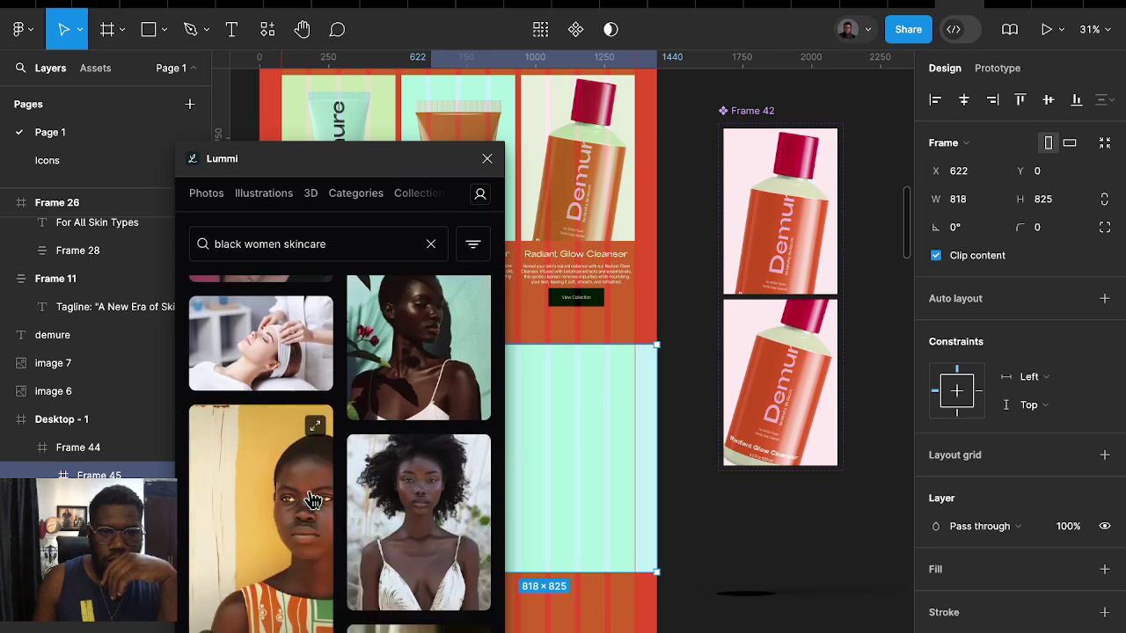
scroll(313, 500, down, 2)
scroll(313, 500, down, 2)
scroll(313, 500, down, 2)
scroll(313, 499, down, 2)
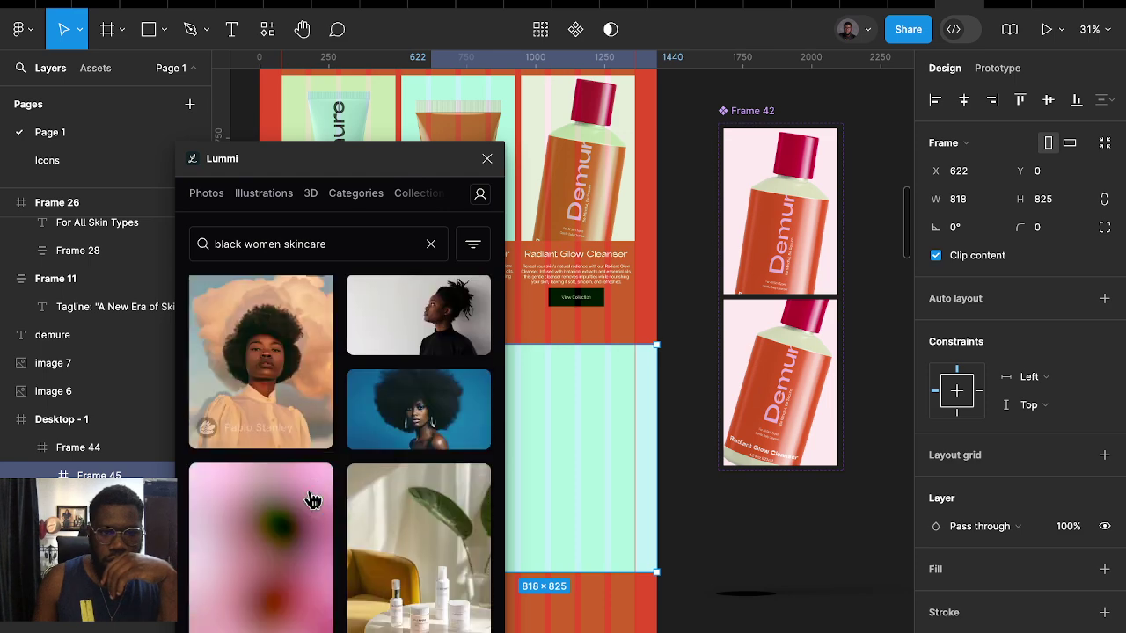
scroll(313, 500, down, 2)
scroll(313, 500, down, 2)
scroll(313, 500, down, 2)
scroll(313, 500, down, 2)
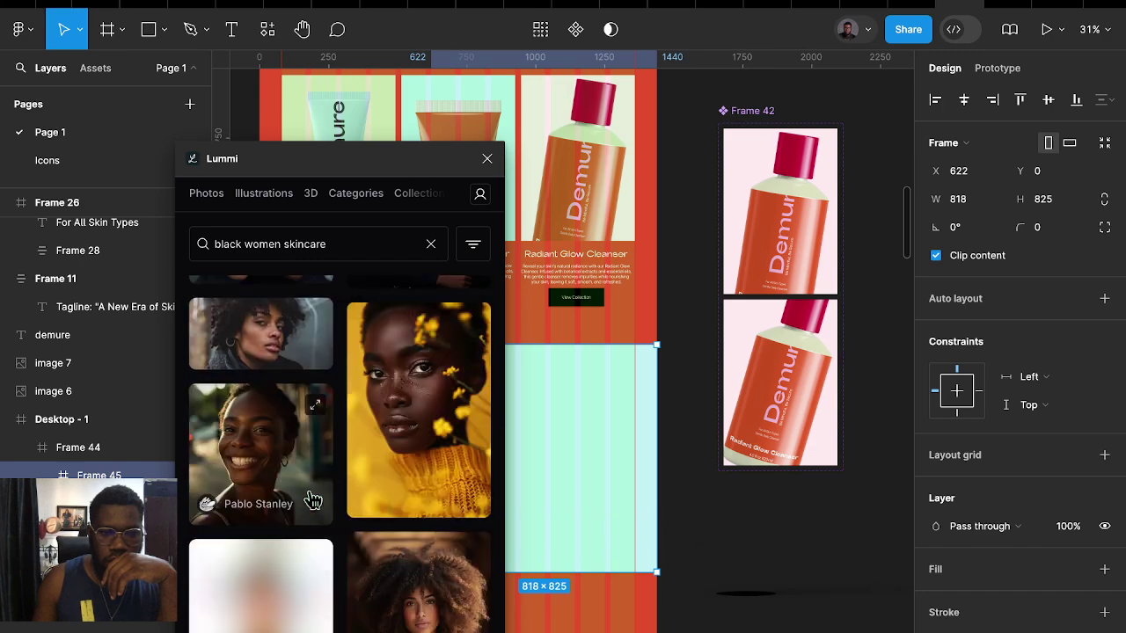
scroll(313, 500, down, 2)
scroll(313, 500, down, 2)
scroll(313, 499, down, 2)
scroll(313, 500, down, 2)
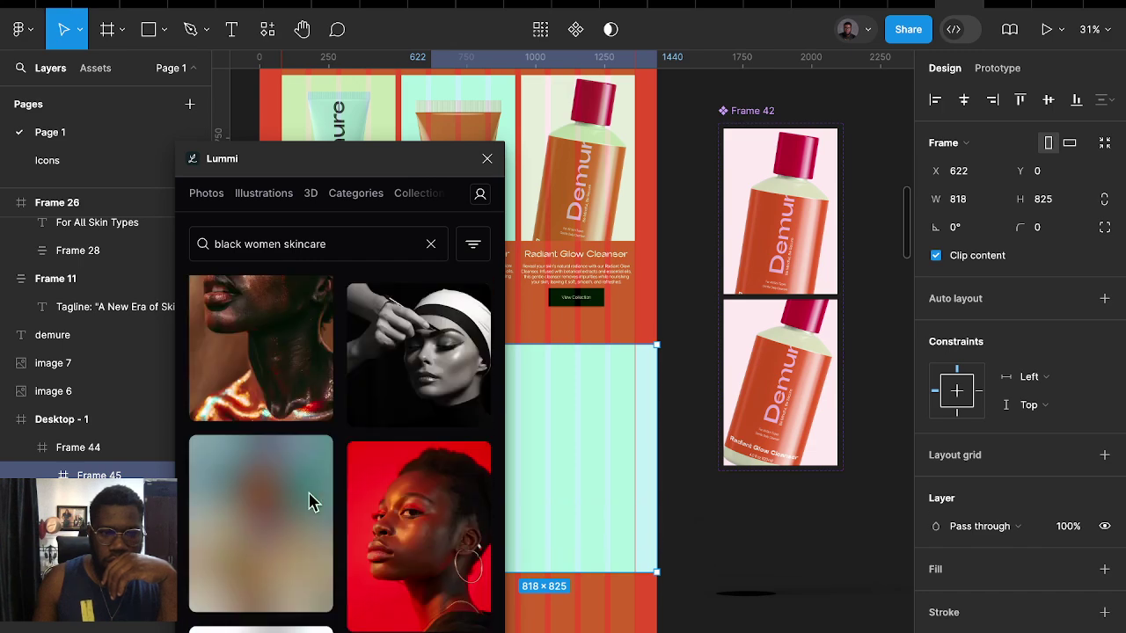
scroll(313, 500, down, 2)
scroll(313, 499, down, 2)
scroll(313, 500, down, 2)
scroll(313, 499, down, 2)
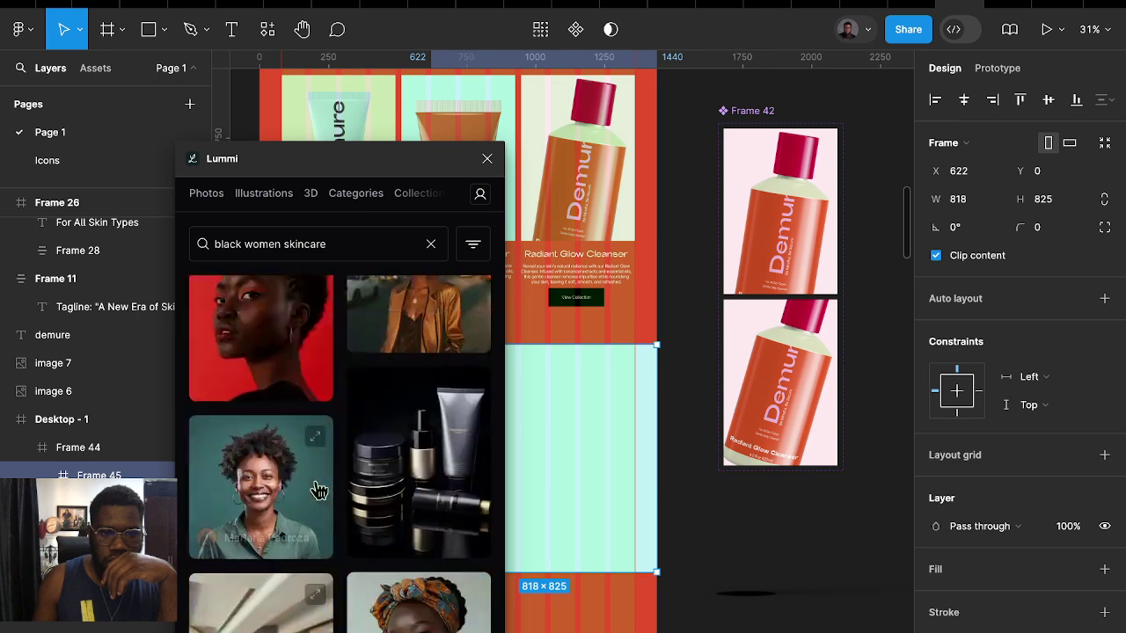
scroll(314, 492, down, 2)
scroll(316, 482, down, 2)
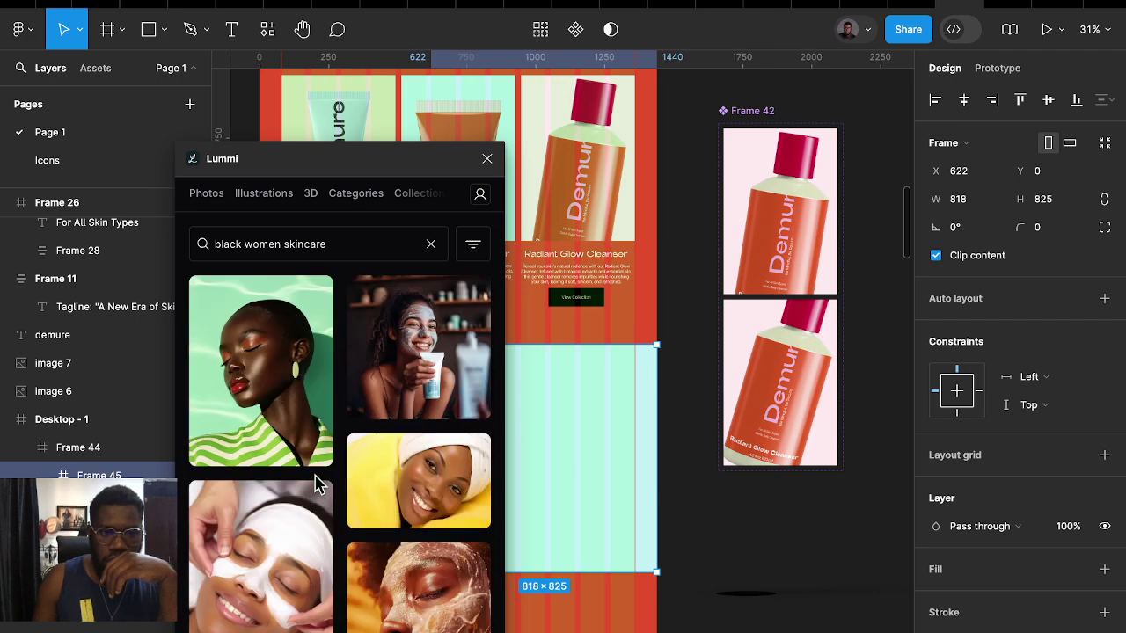
click(269, 401)
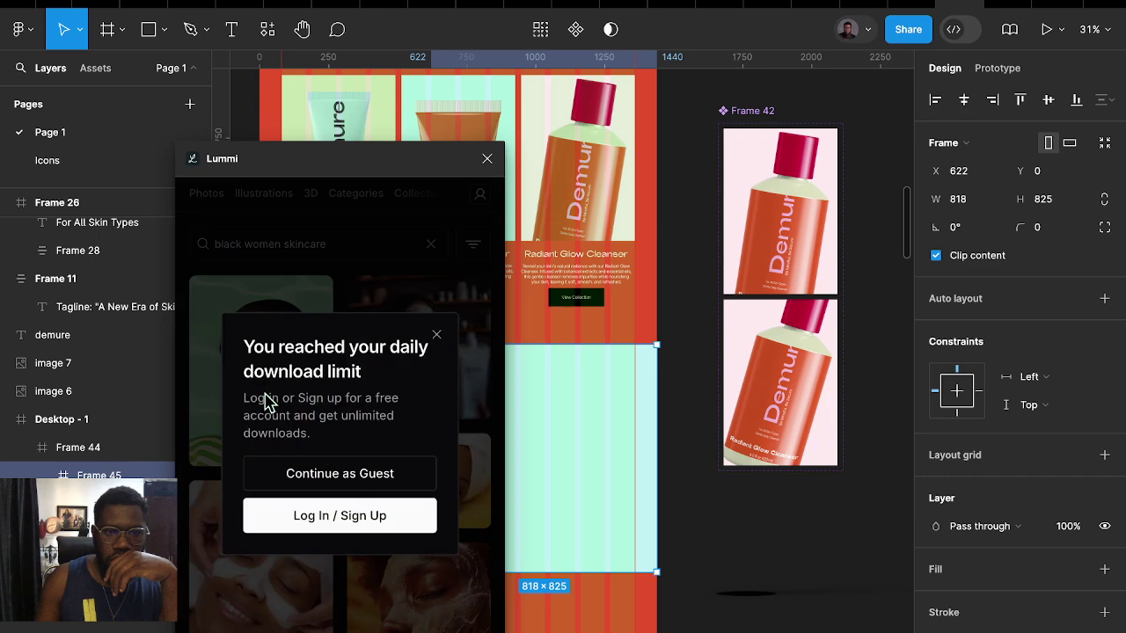
click(312, 516)
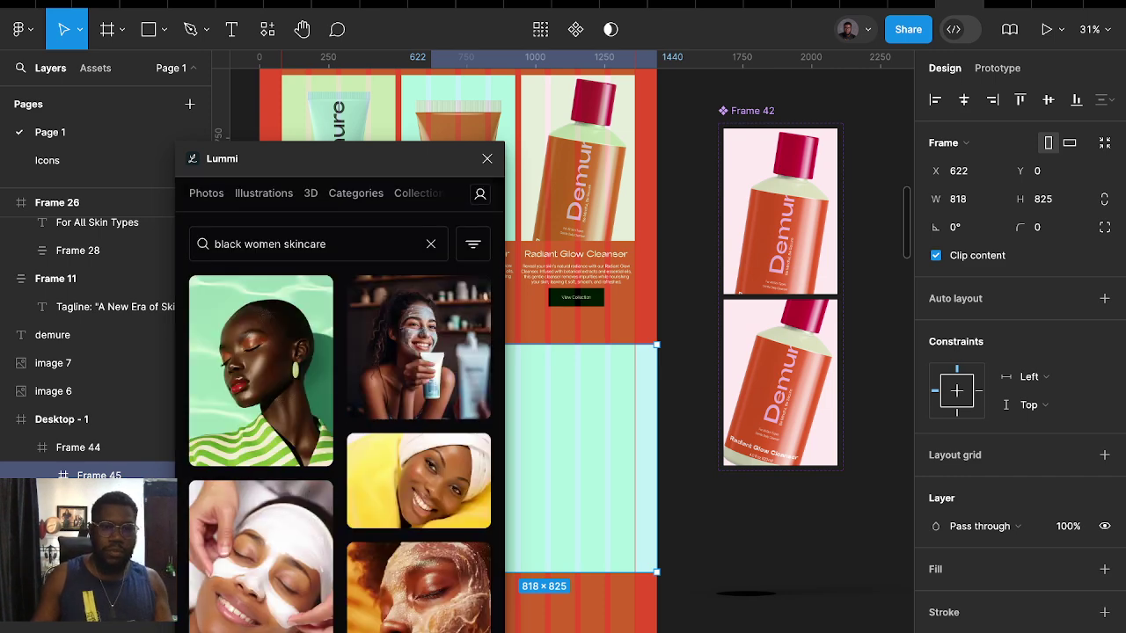
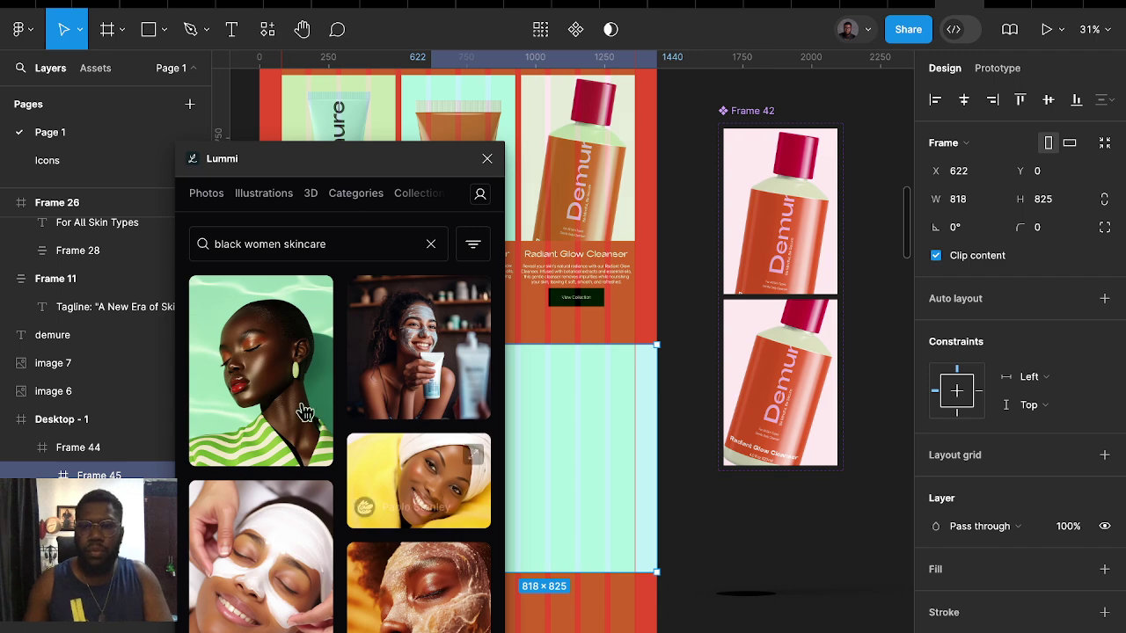
Scroll the Lummi 'black women skincare' results and fill Frame 45 with the green-background portrait
scroll(284, 493, down, 5)
scroll(284, 495, down, 5)
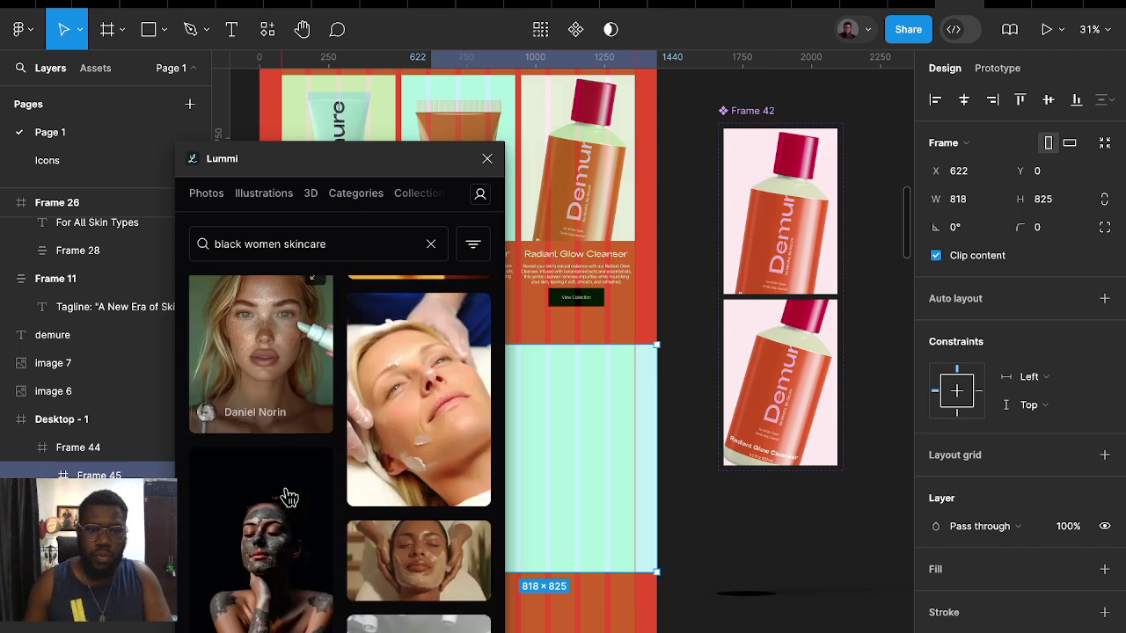
scroll(284, 495, down, 5)
scroll(289, 497, down, 5)
scroll(289, 498, down, 5)
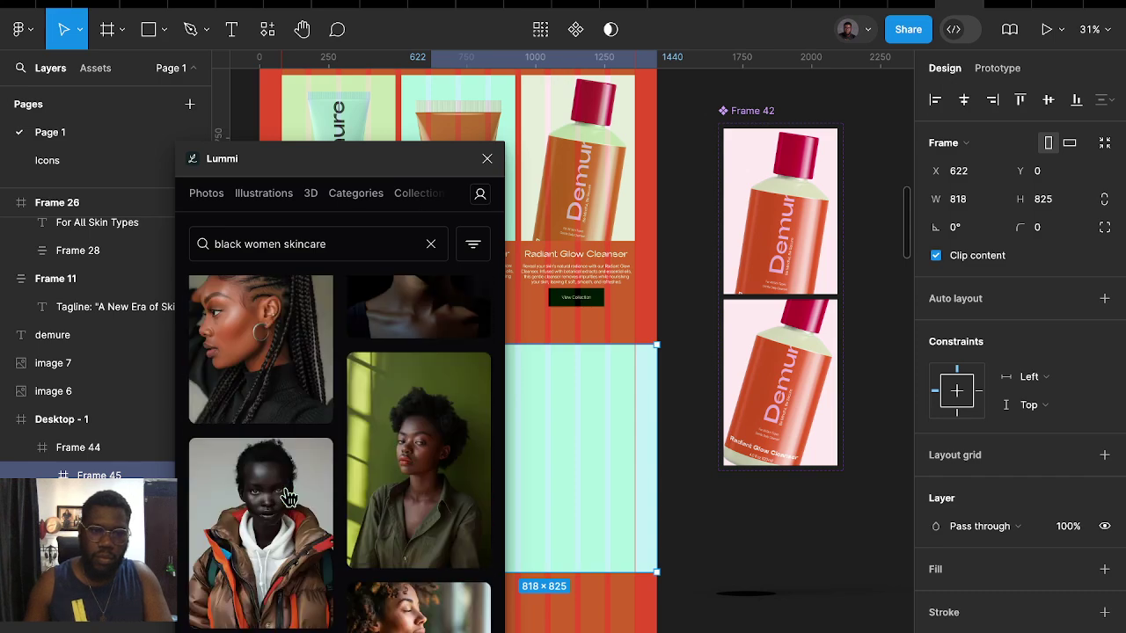
scroll(289, 497, down, 5)
scroll(289, 498, down, 5)
scroll(289, 497, down, 5)
scroll(290, 498, down, 5)
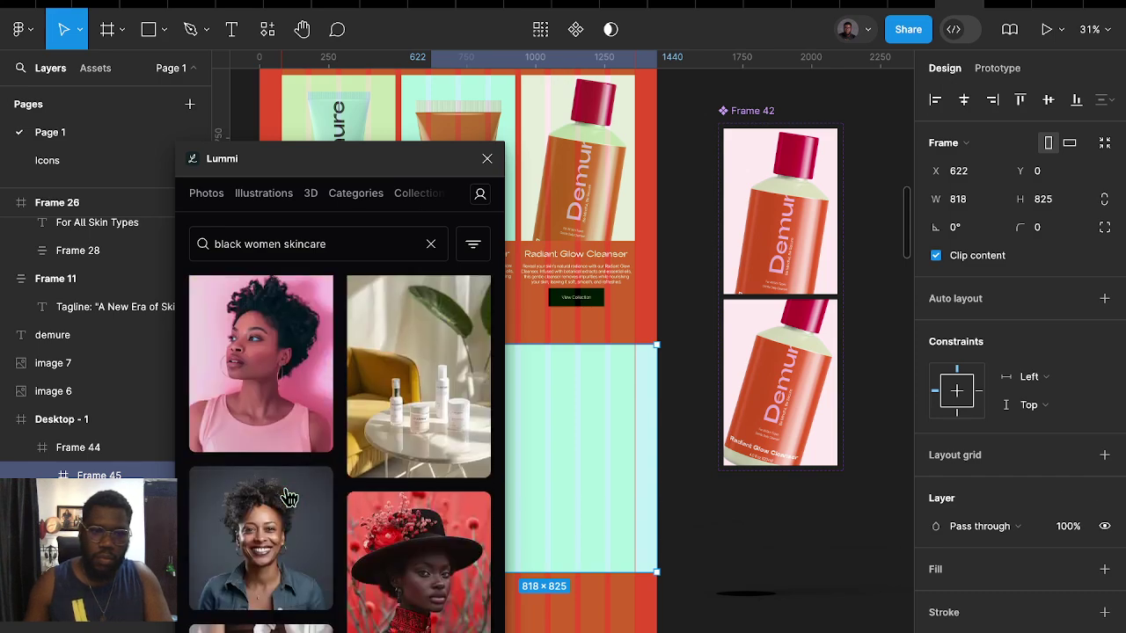
scroll(289, 497, down, 5)
scroll(289, 498, down, 5)
scroll(289, 498, down, 3)
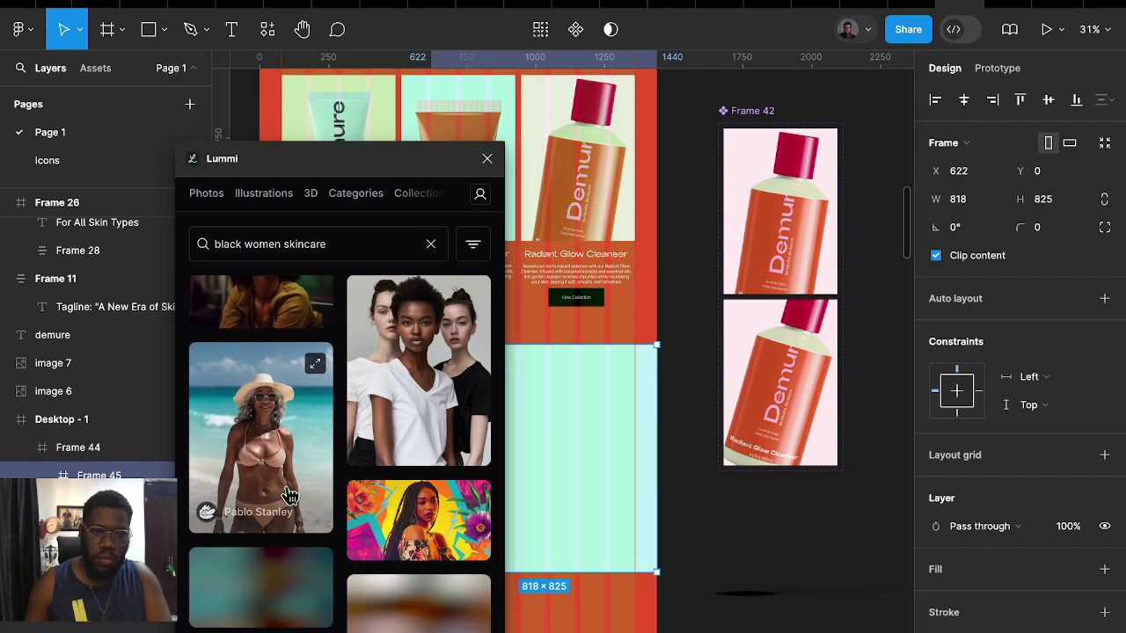
scroll(290, 497, down, 5)
scroll(290, 498, down, 5)
scroll(290, 498, down, 5)
scroll(290, 498, down, 3)
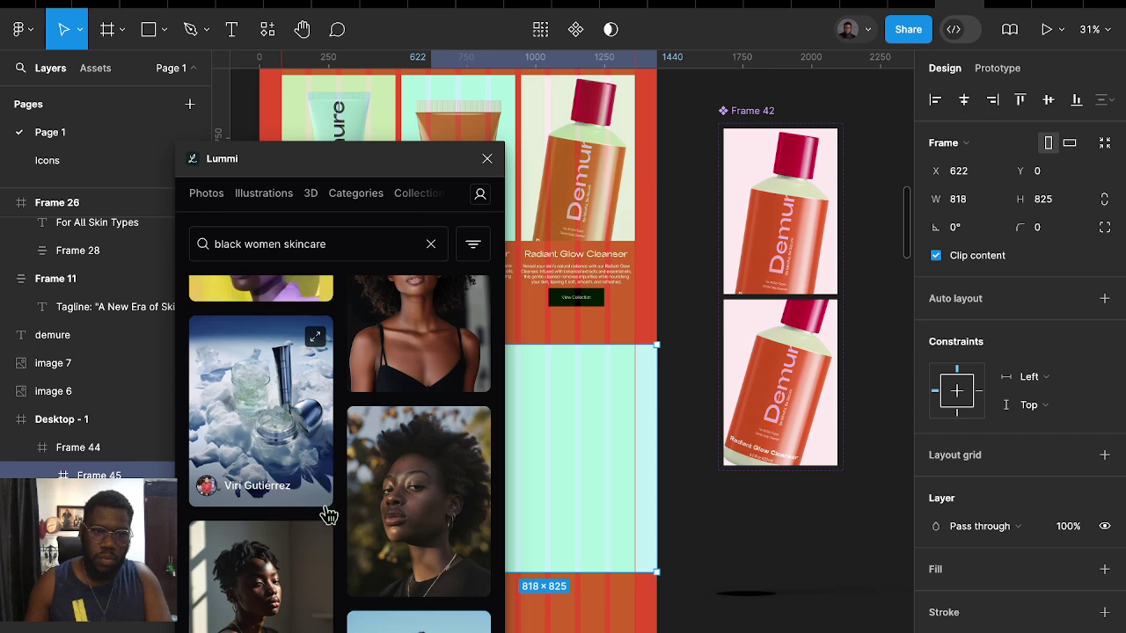
scroll(335, 495, down, 5)
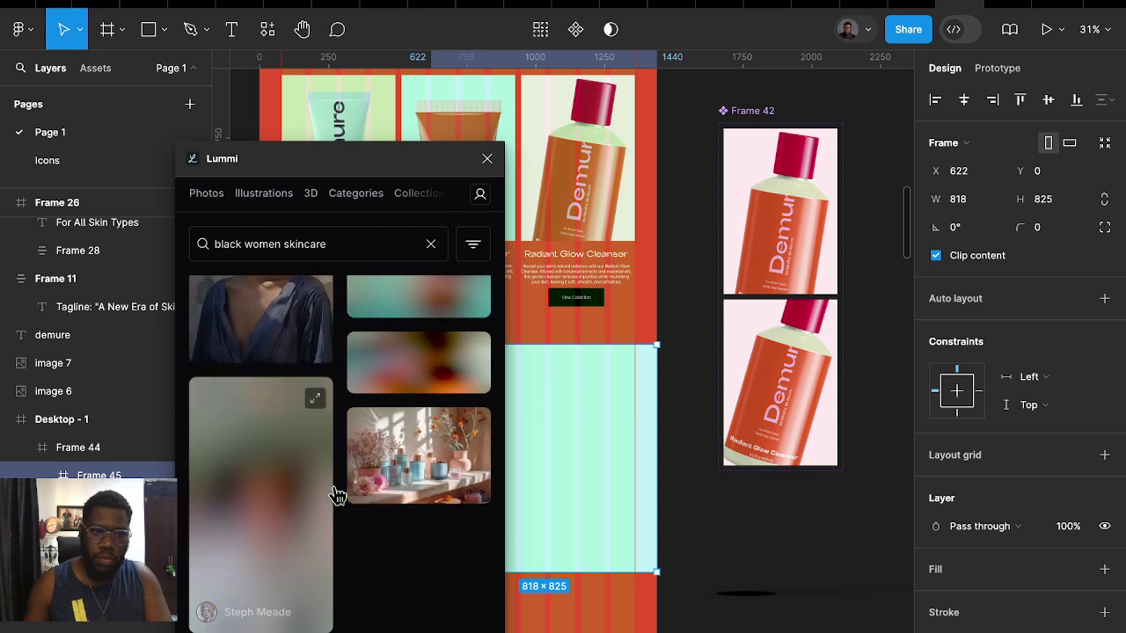
scroll(324, 519, down, 1)
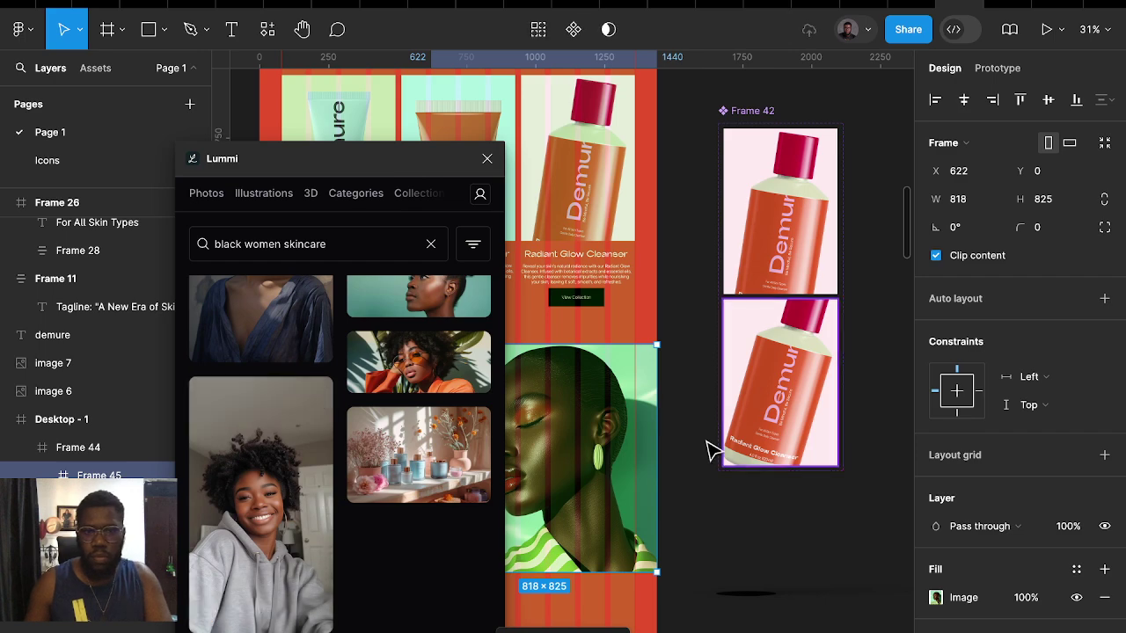
Close the Lummi browser and select 'more than a beauty brand' in the brand copy text
click(704, 506)
scroll(704, 507, left, 1)
scroll(704, 506, left, 1)
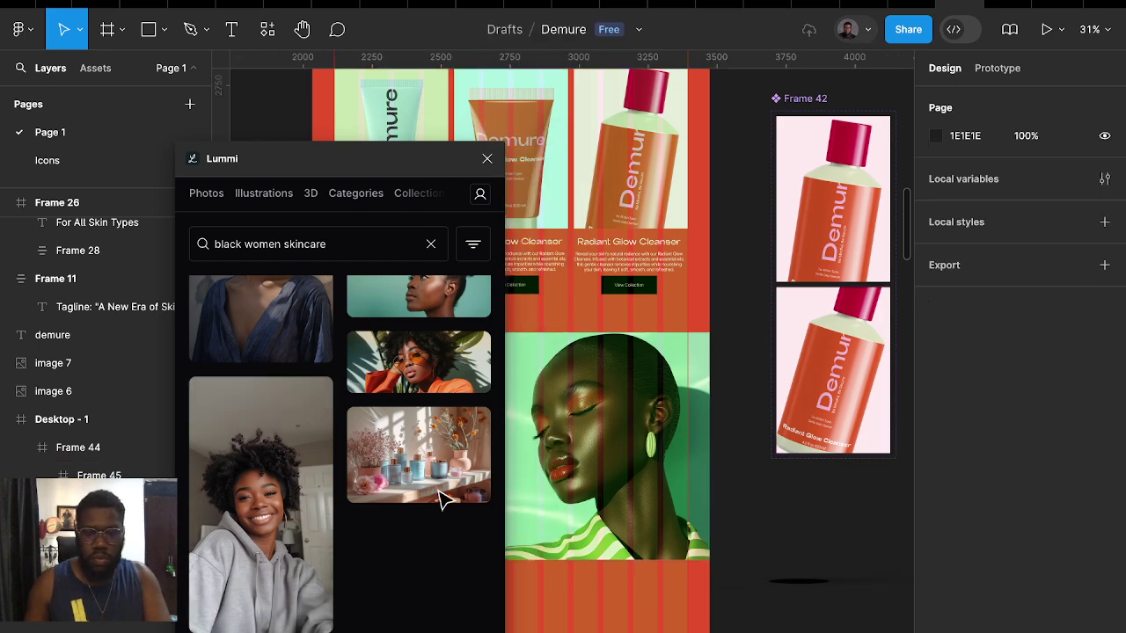
scroll(848, 453, right, 5)
scroll(772, 466, right, 5)
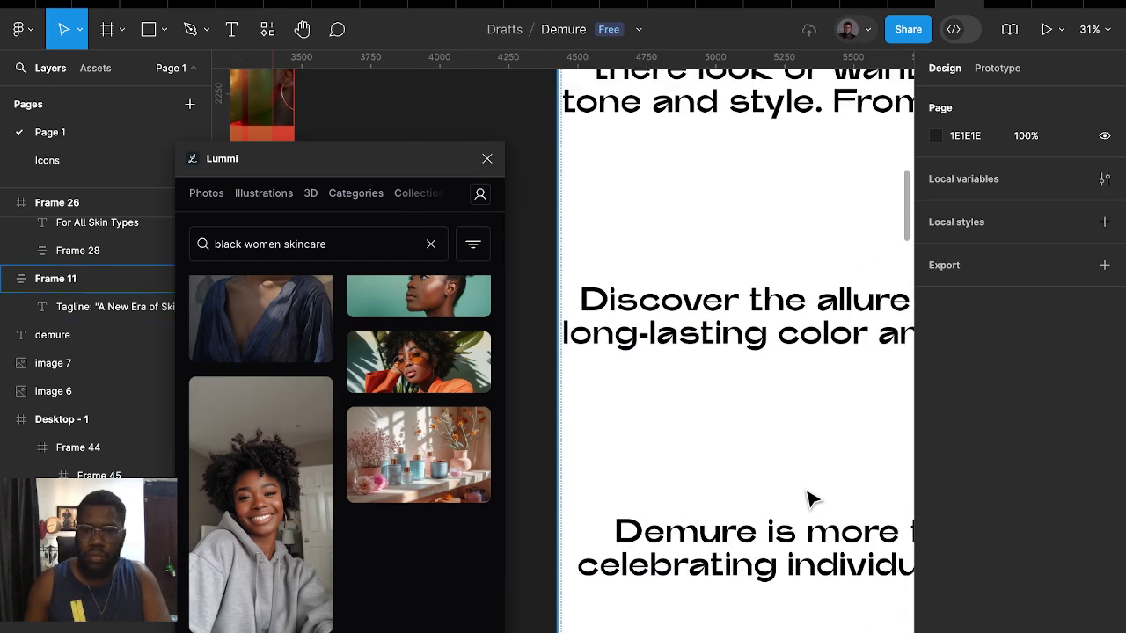
scroll(809, 498, right, 4)
ctrl+scroll(796, 519, down, 2)
ctrl+scroll(729, 440, down, 5)
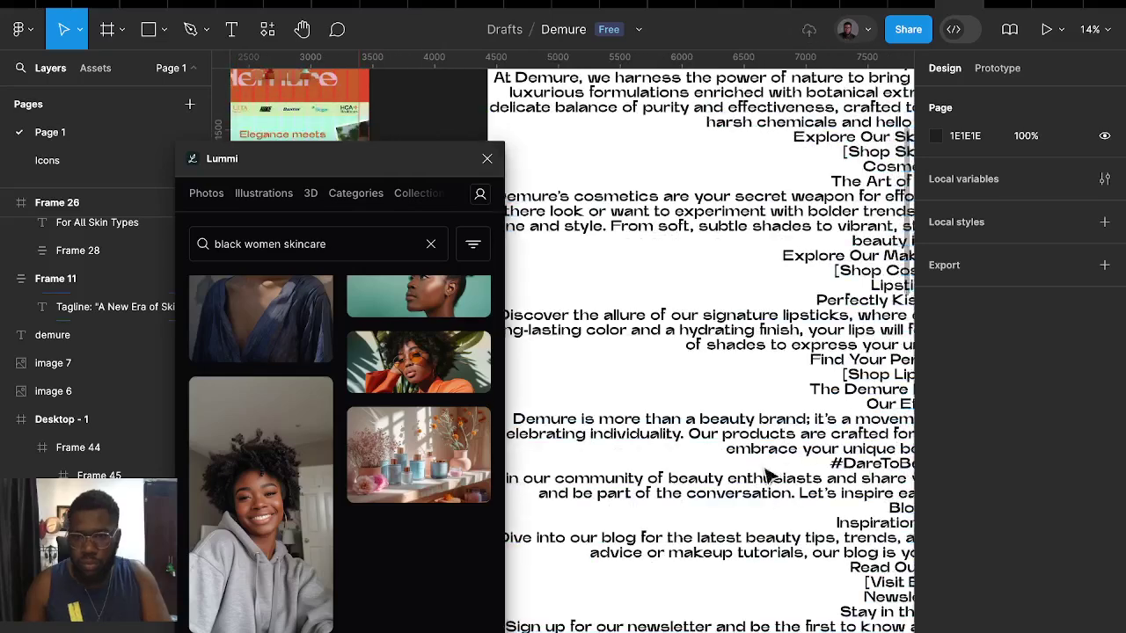
click(739, 433)
double_click(513, 419)
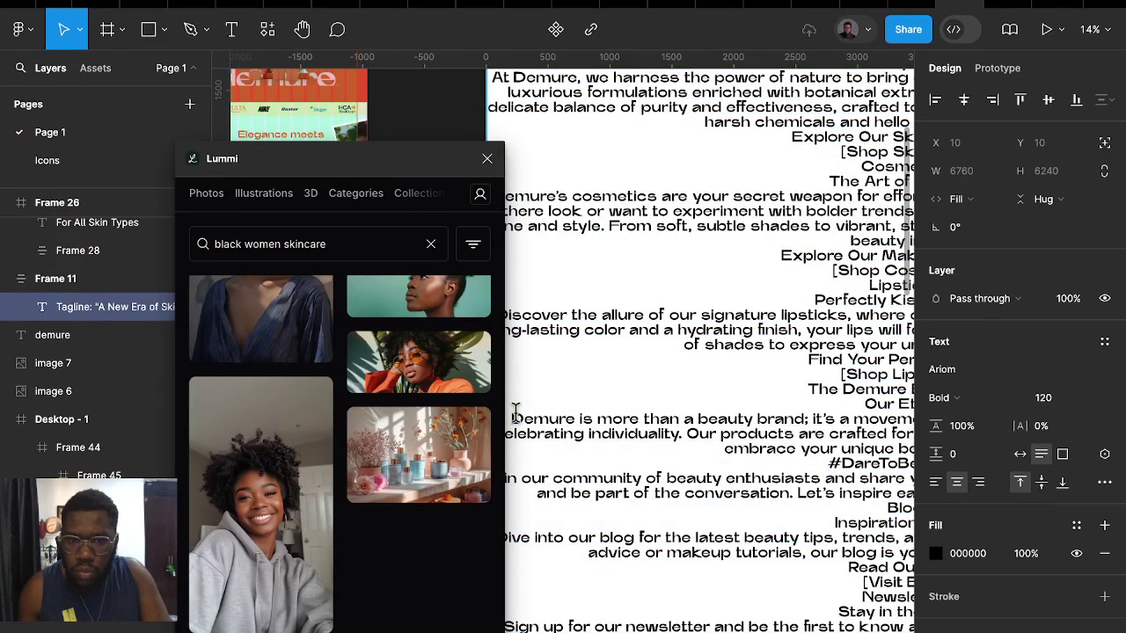
click(488, 160)
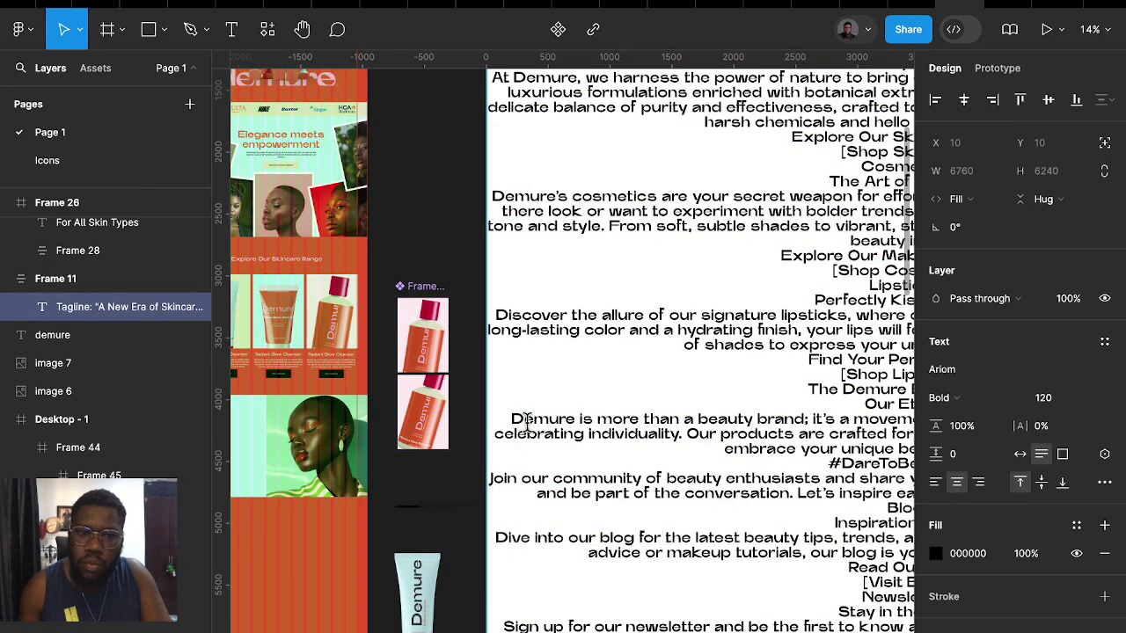
mouse_move(598, 419)
mouse_down()
mouse_move(512, 418)
mouse_move(804, 419)
mouse_up()
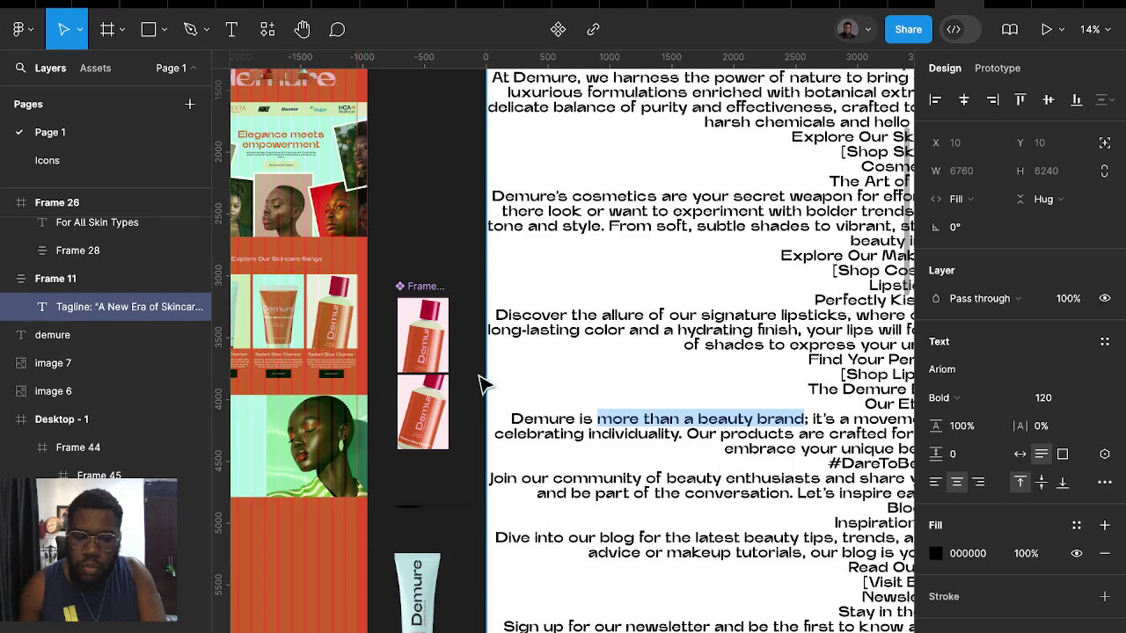
Duplicate the 'Elegance meets empowerment' heading, give it the copied phrase, and set size 48
scroll(482, 384, left, 5)
scroll(482, 385, down, 3)
scroll(706, 176, up, 3)
click(727, 233)
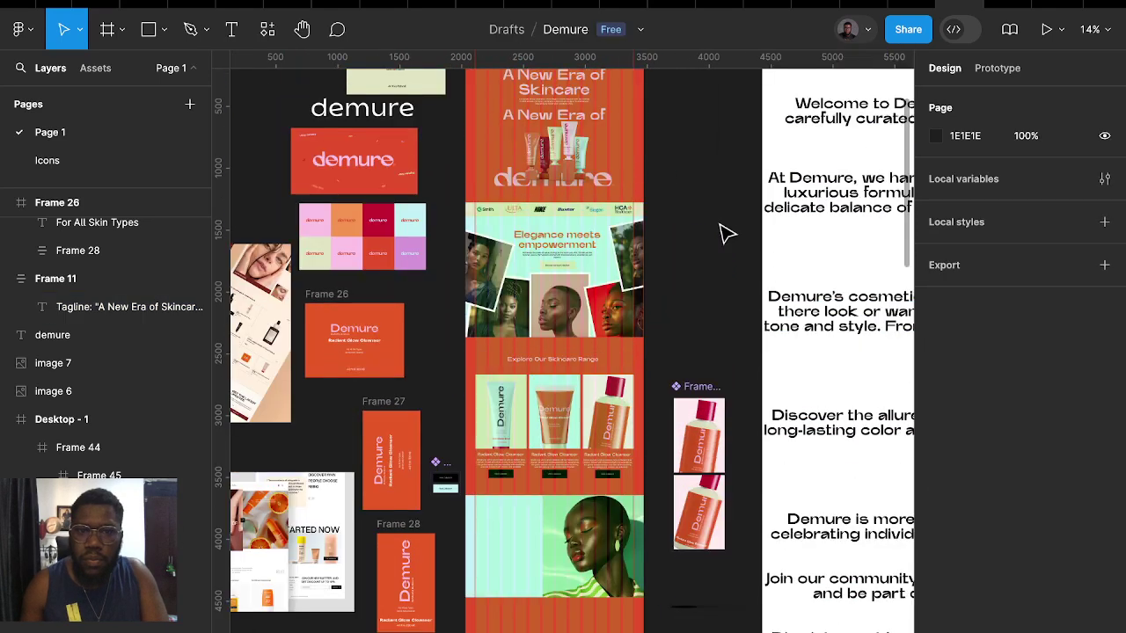
click(561, 247)
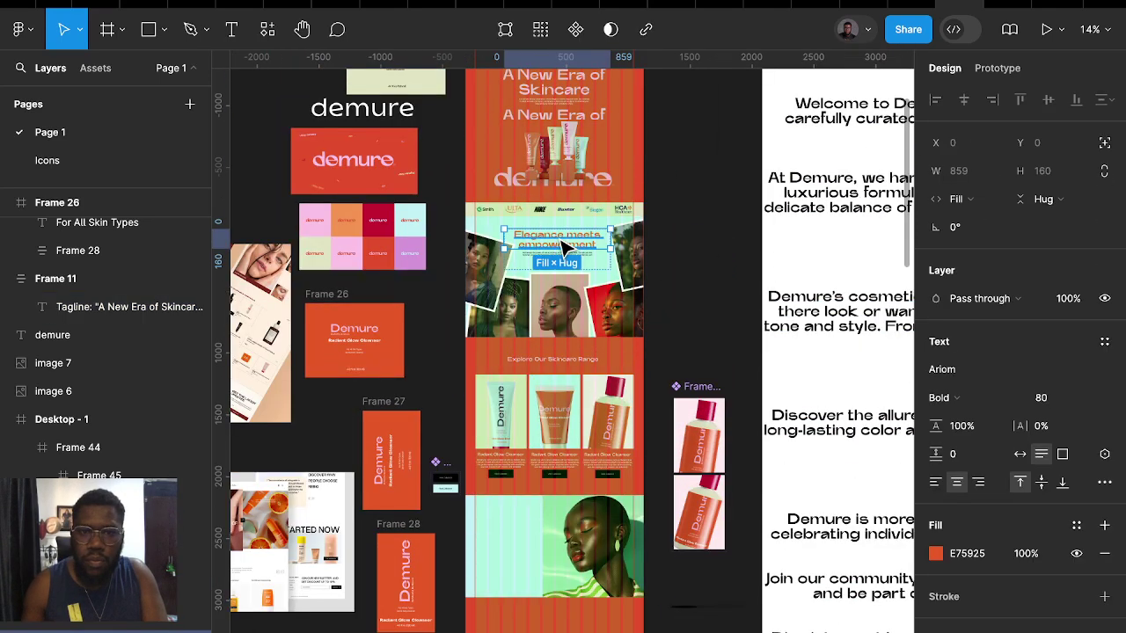
key(ctrl+c)
key(ctrl+v)
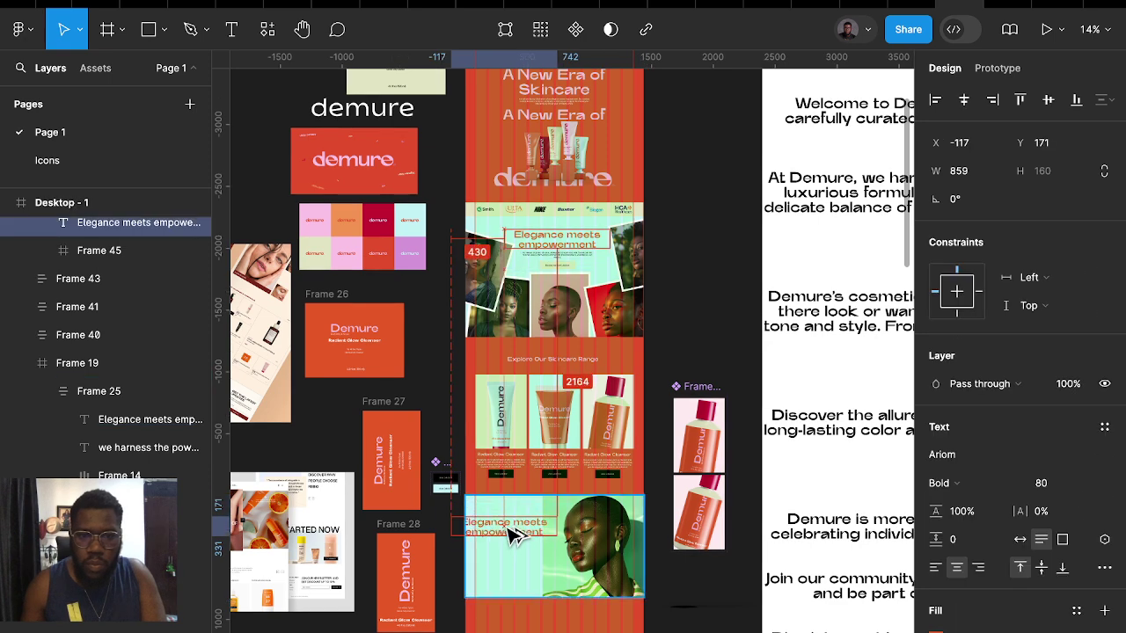
key(ctrl+z)
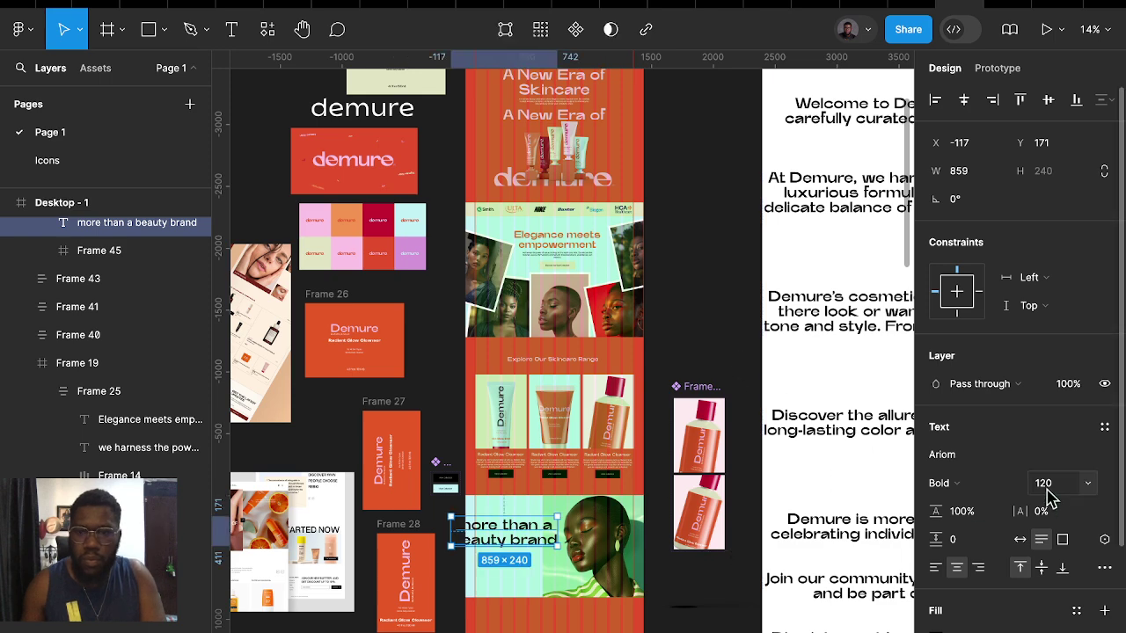
text(48)
key(Return)
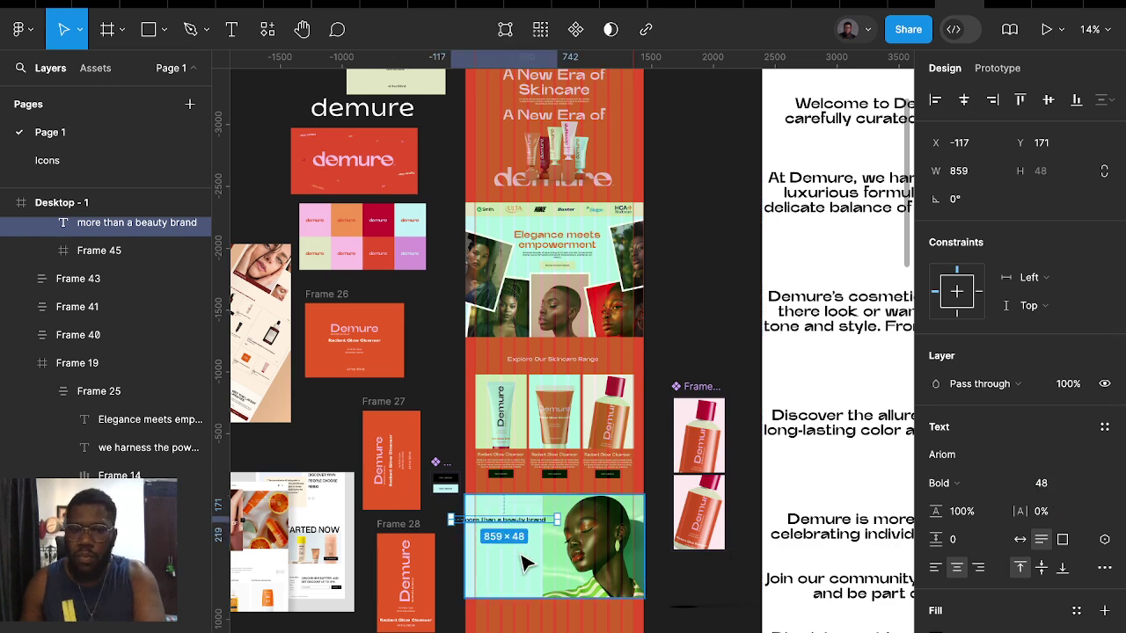
scroll(553, 533, up, 5)
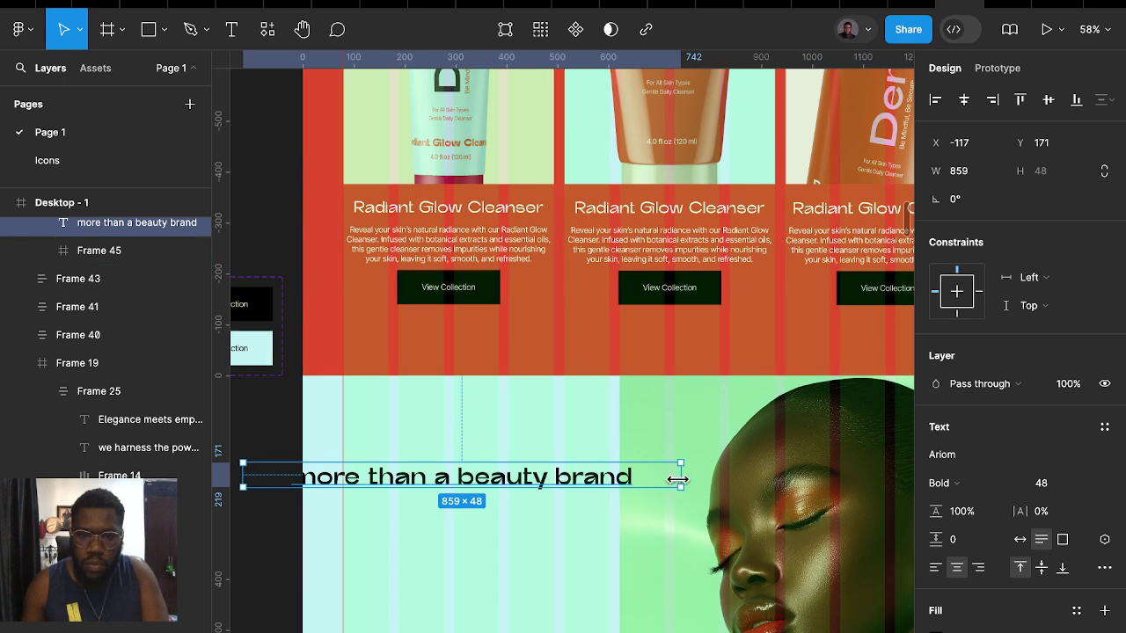
Narrow the heading to wrap onto two lines, left-align it, and move it into the portrait section
drag(677, 479, 525, 477)
click(935, 567)
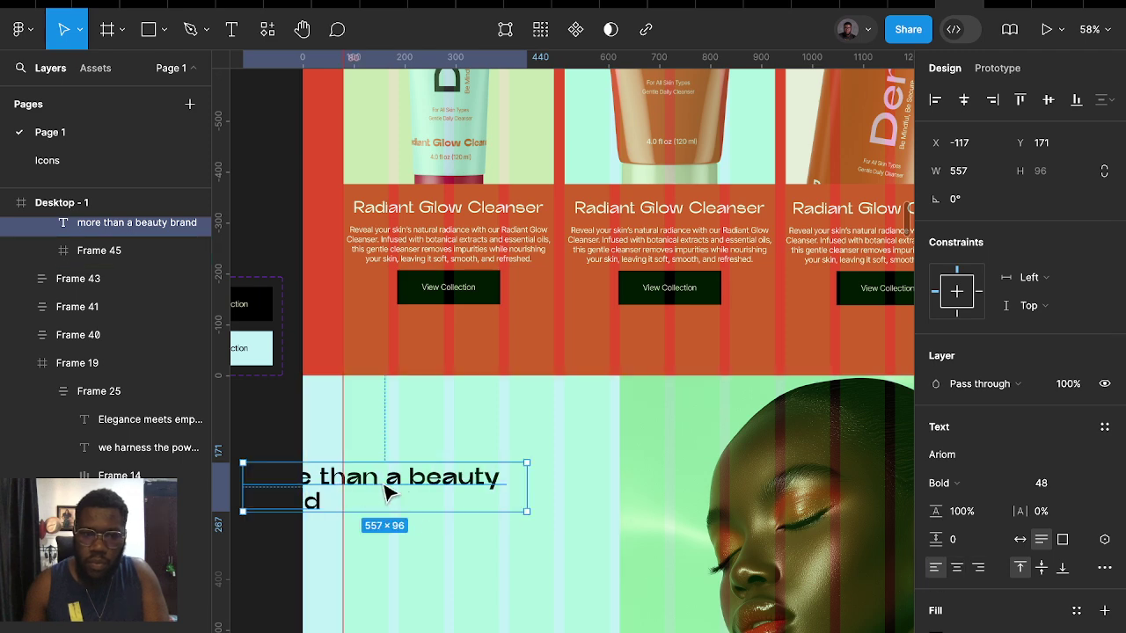
mouse_move(387, 492)
mouse_down()
mouse_move(445, 490)
mouse_move(370, 499)
mouse_up()
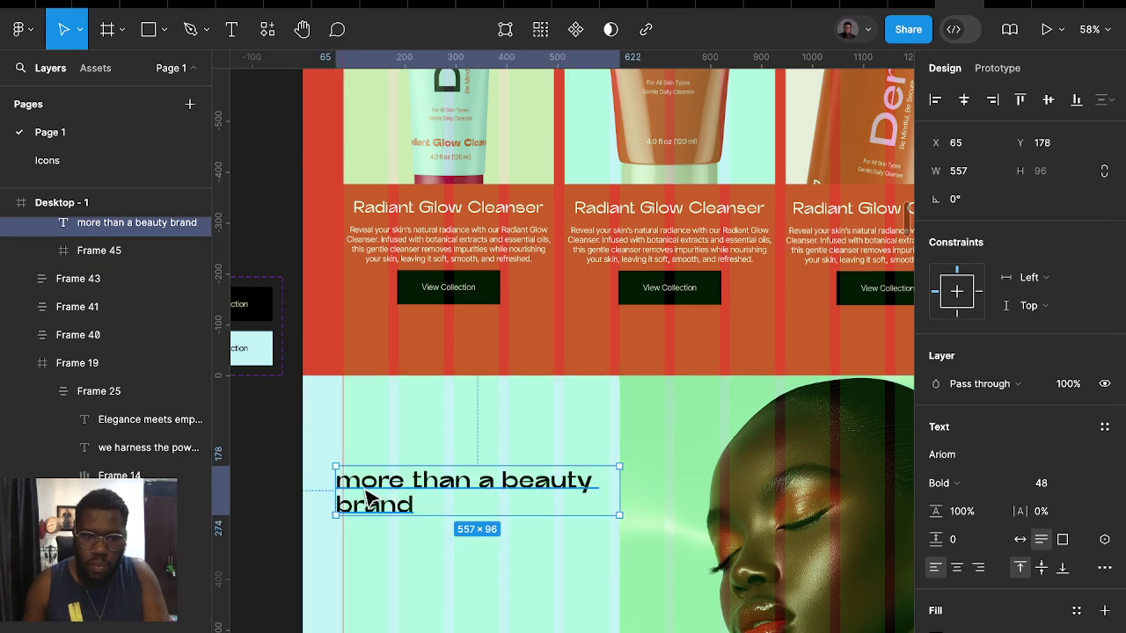
Capitalise it to 'More than a beauty brand' and place it at X 80, Y 197, 362 wide
double_click(357, 480)
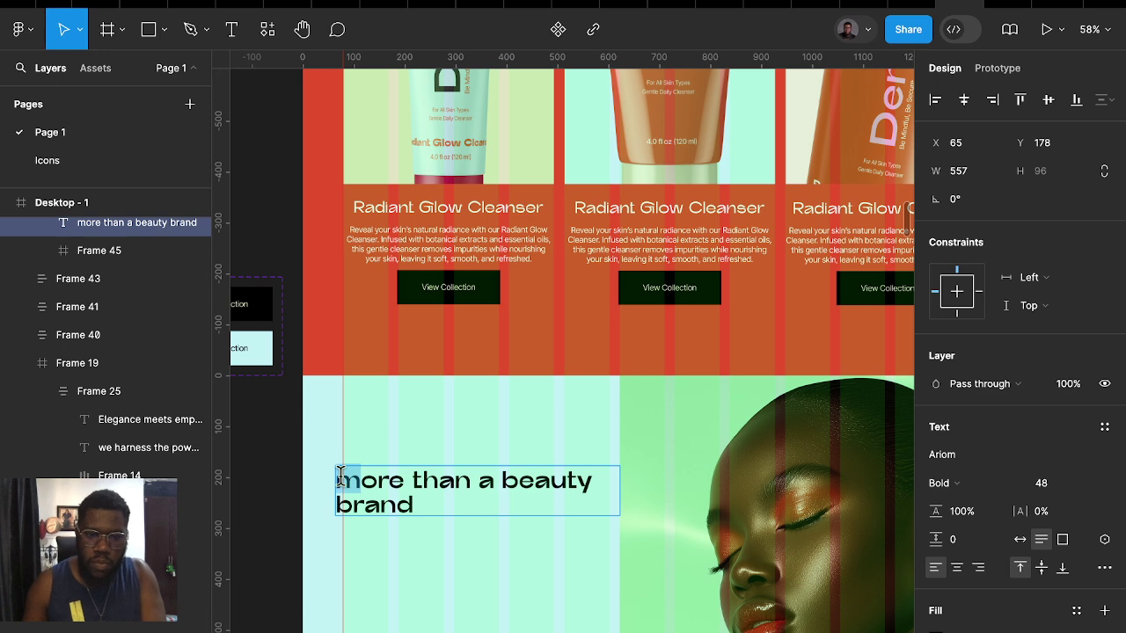
text(M)
key(Escape)
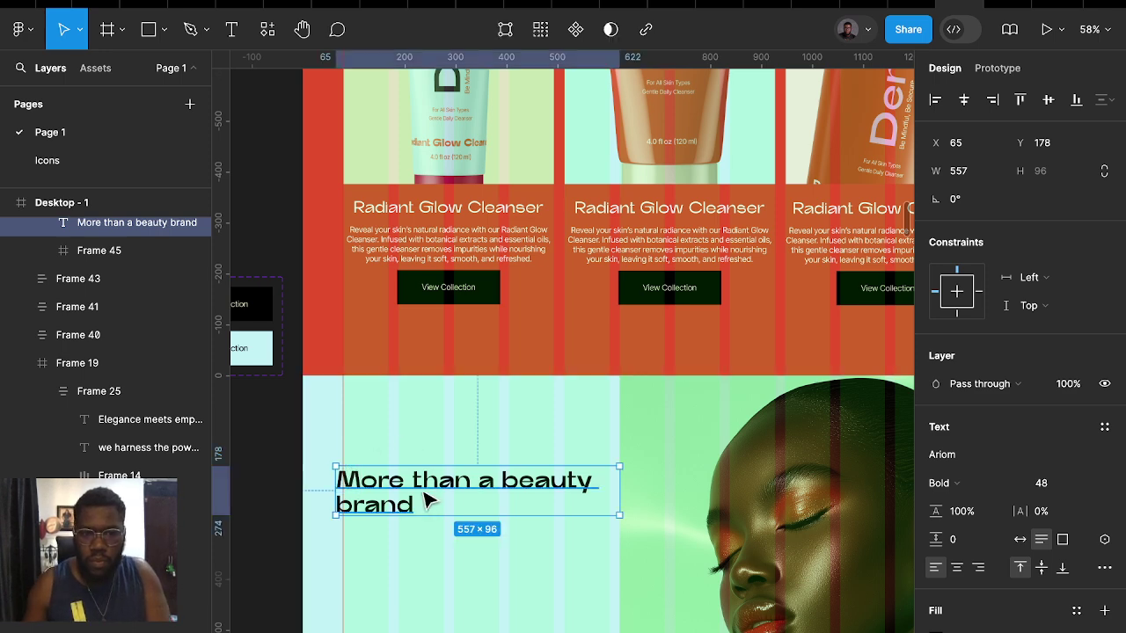
drag(427, 500, 427, 510)
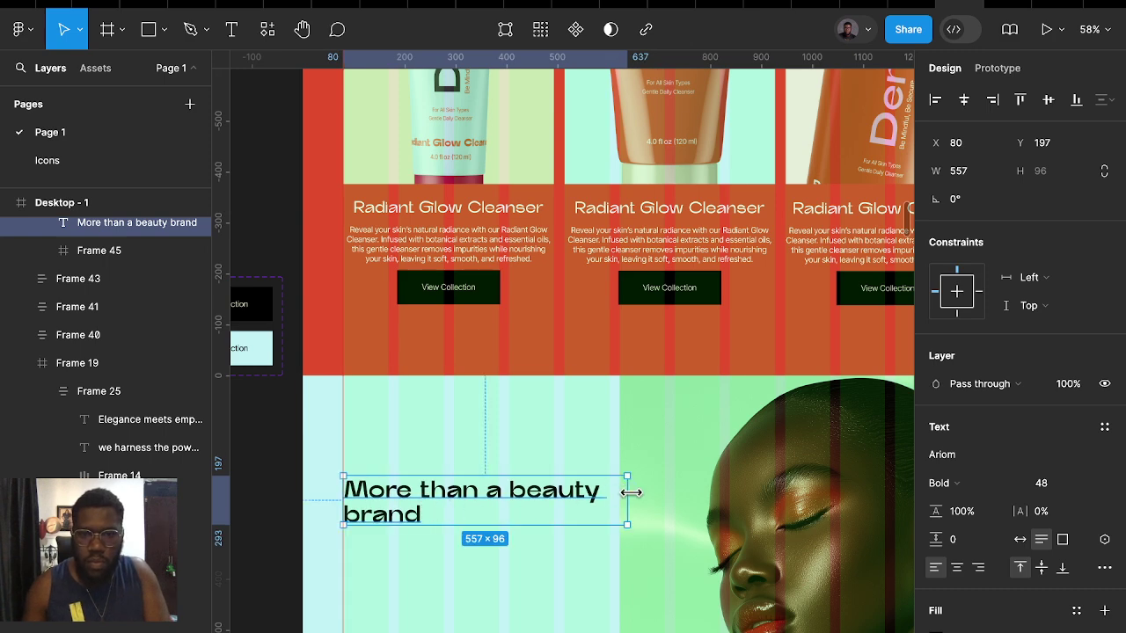
drag(630, 492, 528, 488)
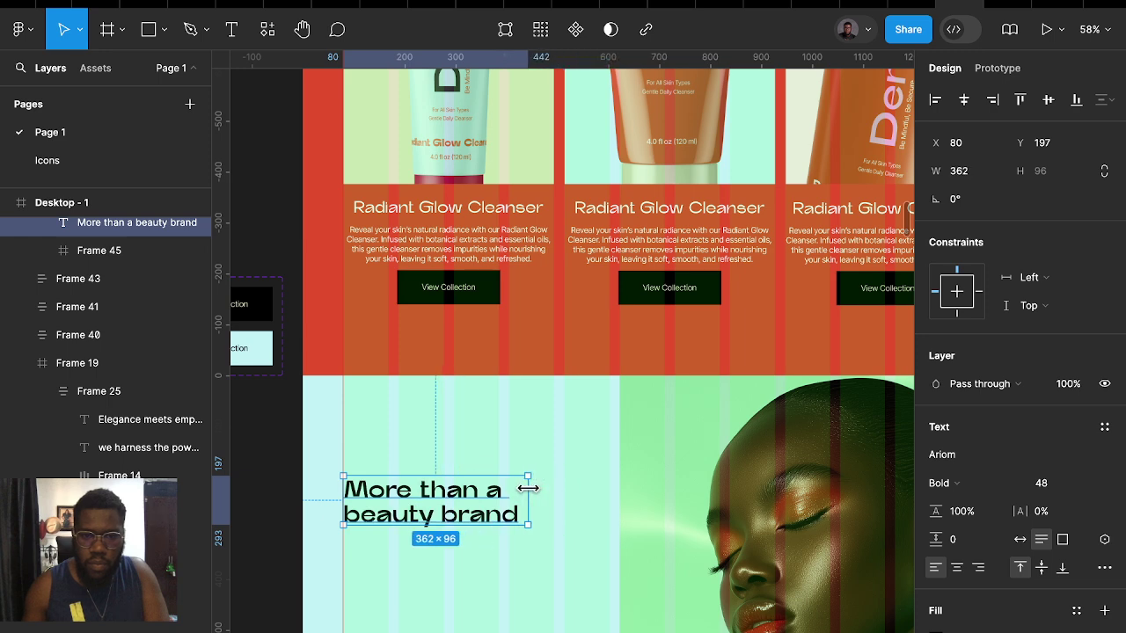
Place the left-aligned description paragraph below the headline and shift the headline above it
ctrl+click(472, 251)
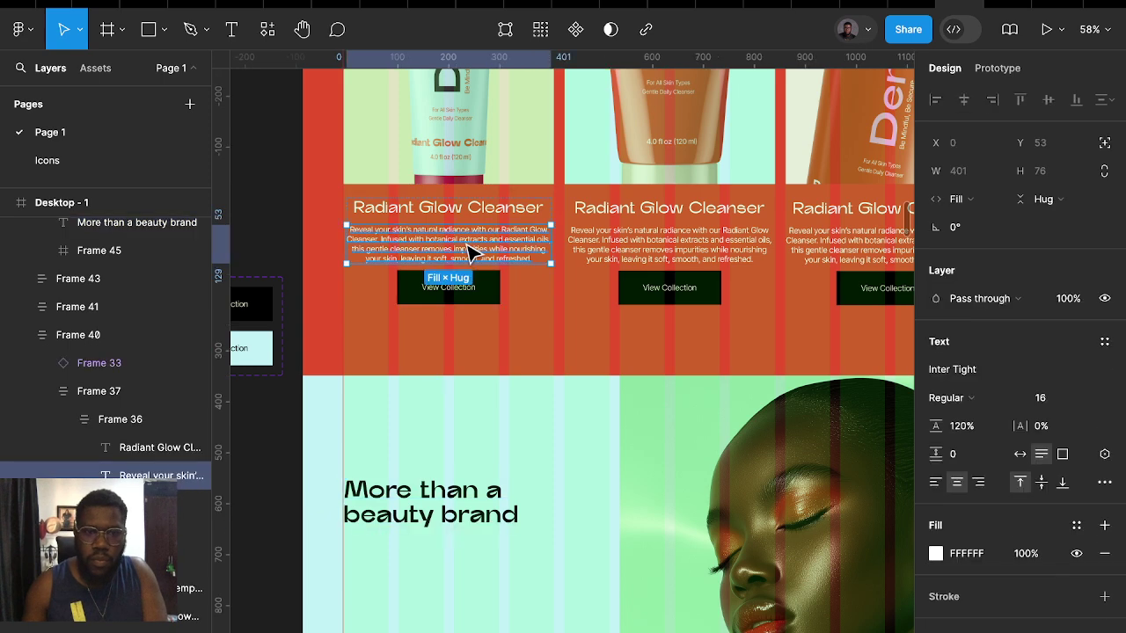
drag(466, 251, 476, 560)
click(933, 569)
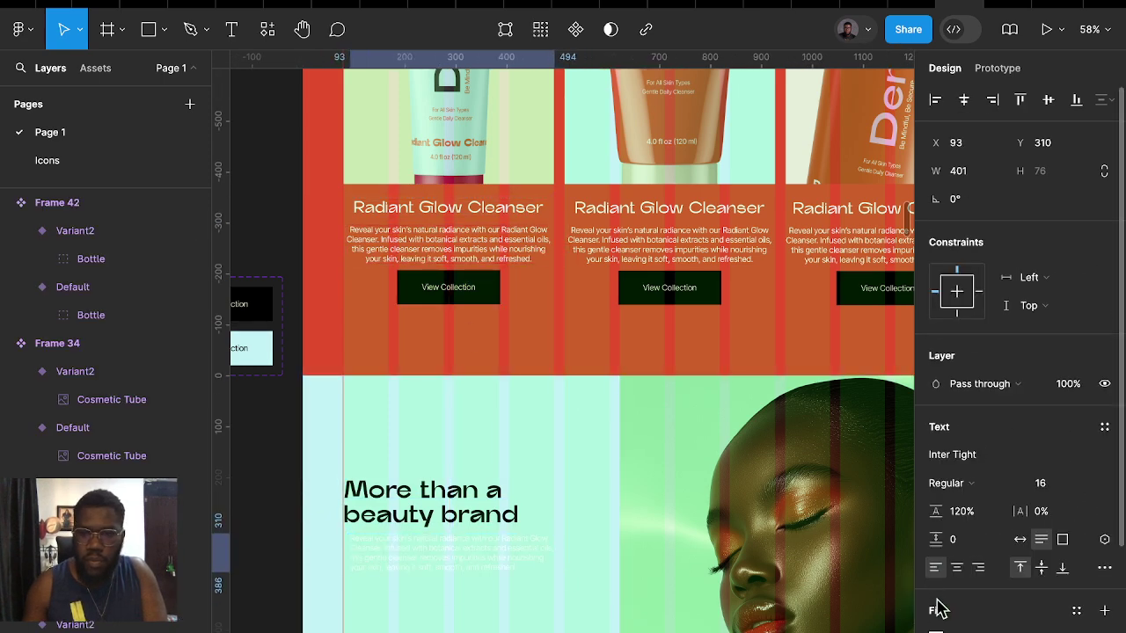
scroll(937, 598, down, 1)
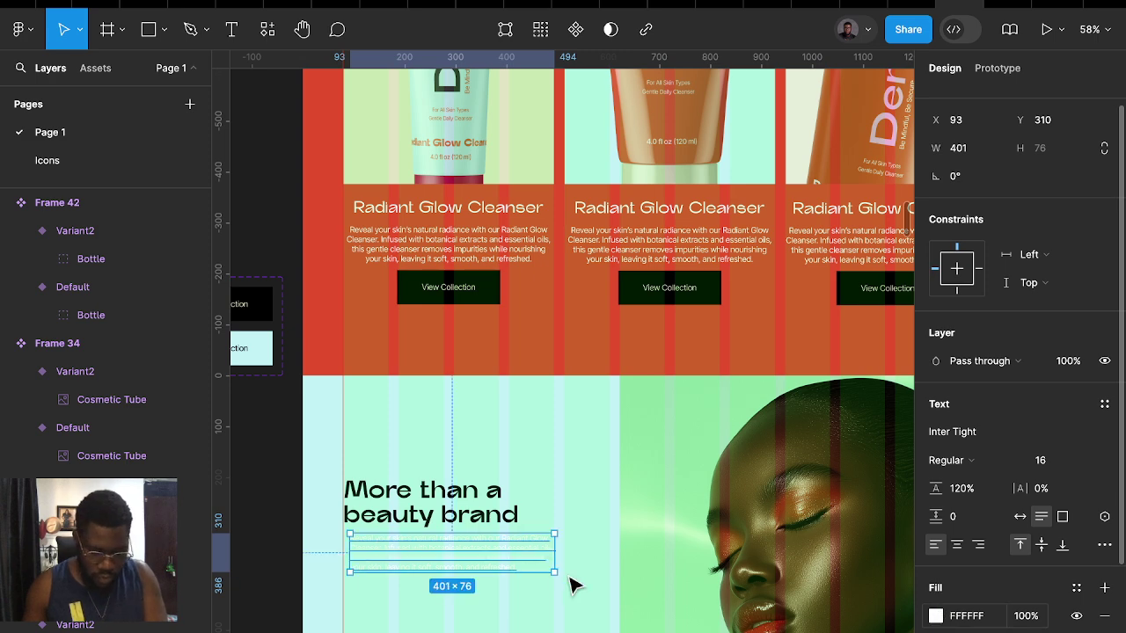
click(513, 515)
drag(529, 512, 546, 515)
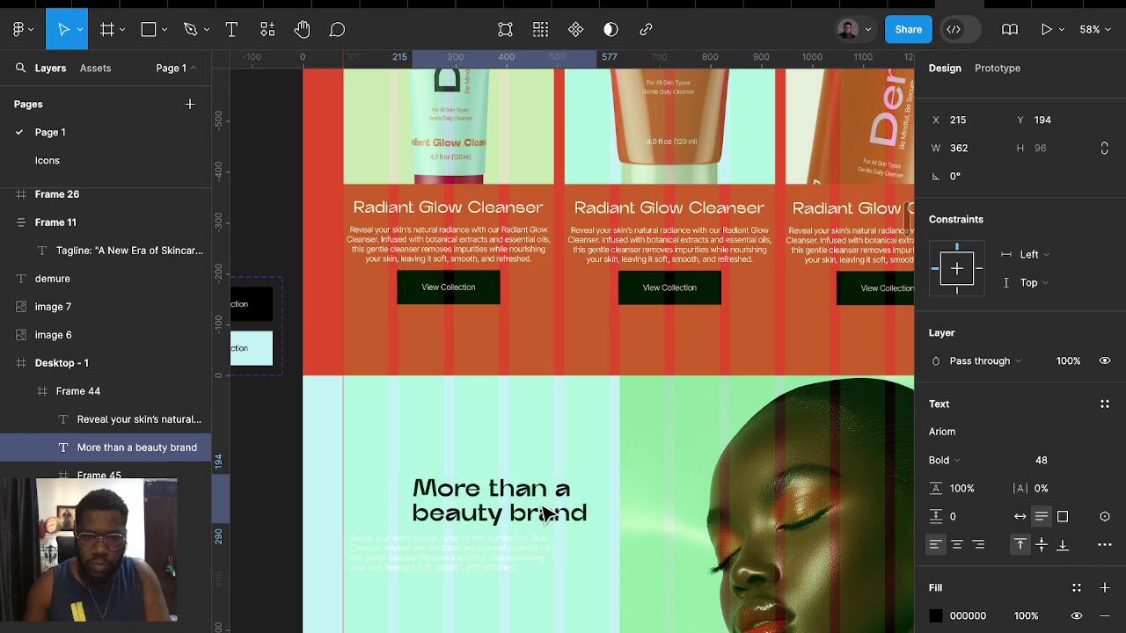
click(473, 575)
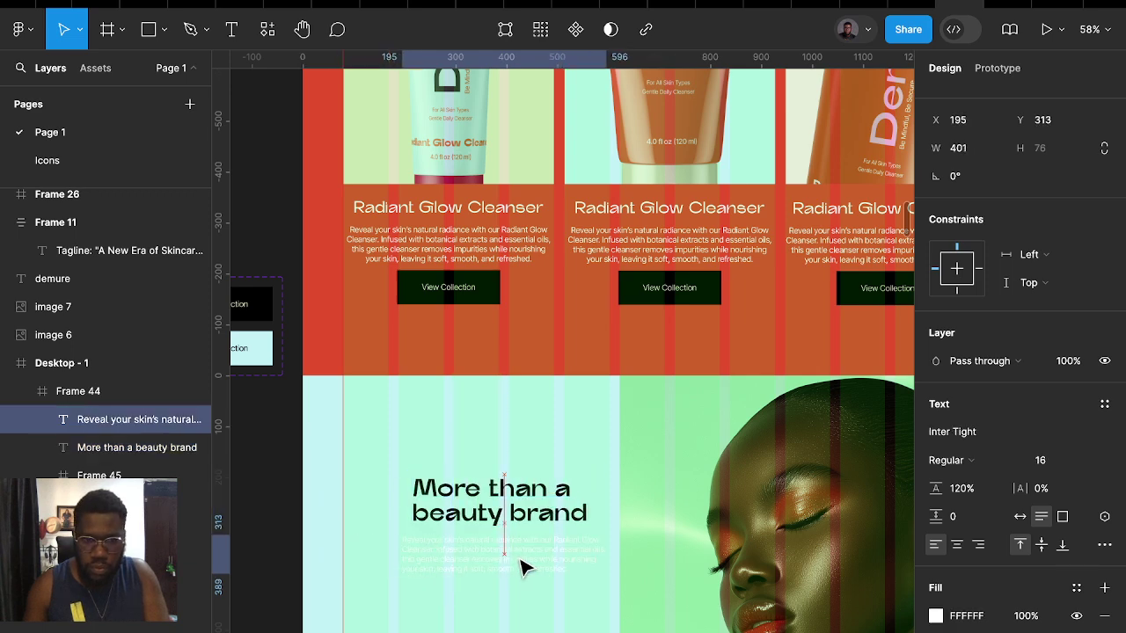
Colour the headline orange E75925 and change the body paragraph from FFFFFF to 000000
click(524, 513)
click(935, 617)
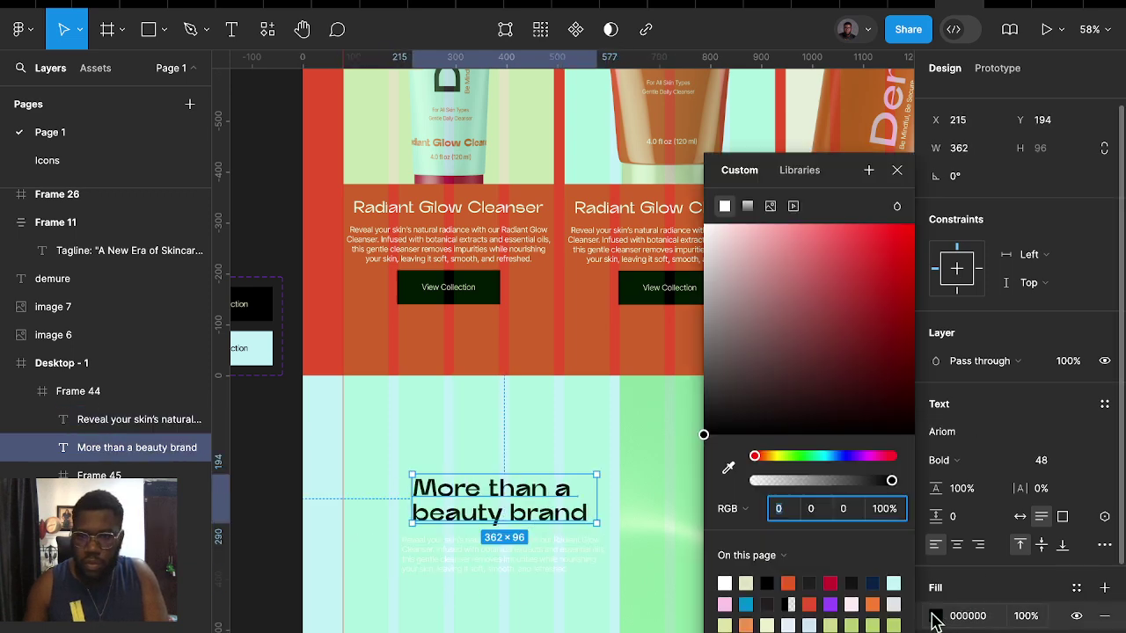
click(788, 583)
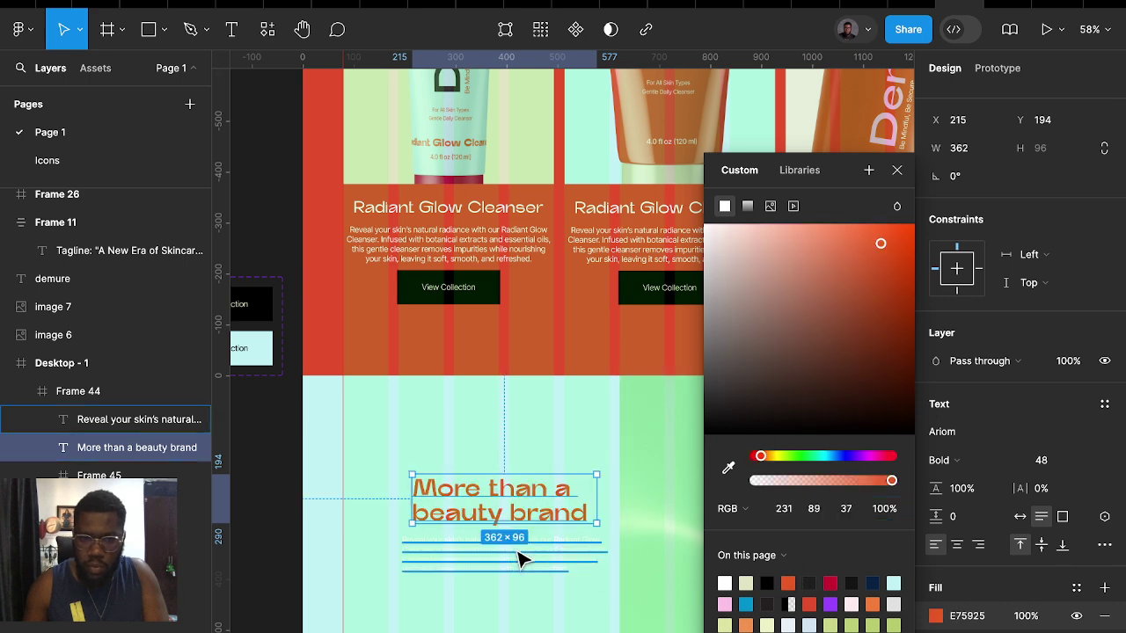
click(522, 558)
click(936, 617)
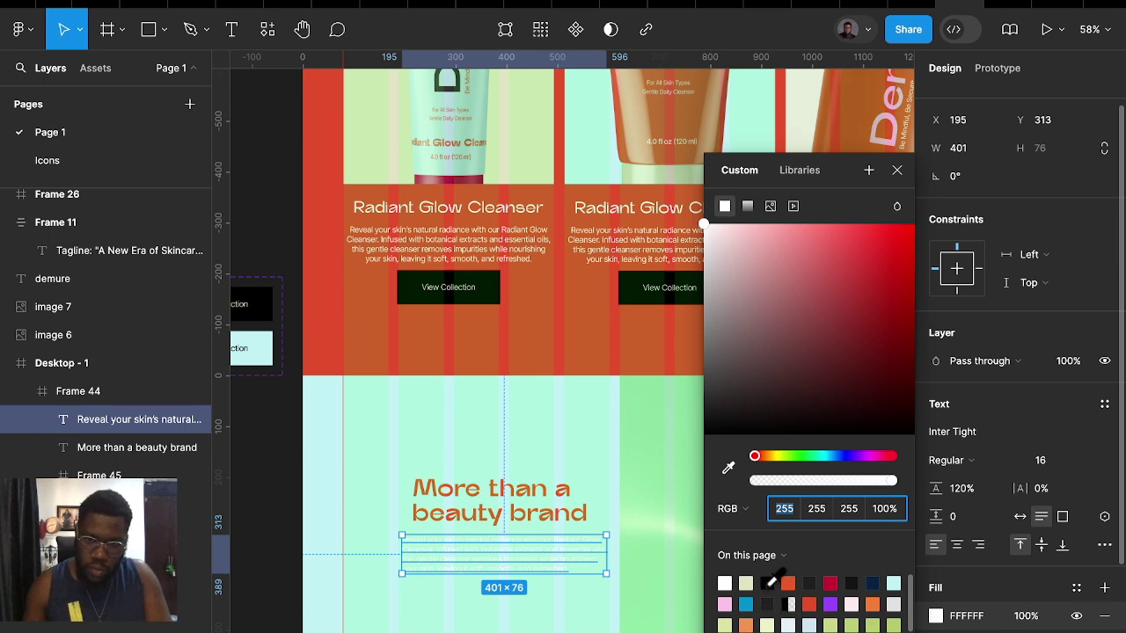
click(768, 583)
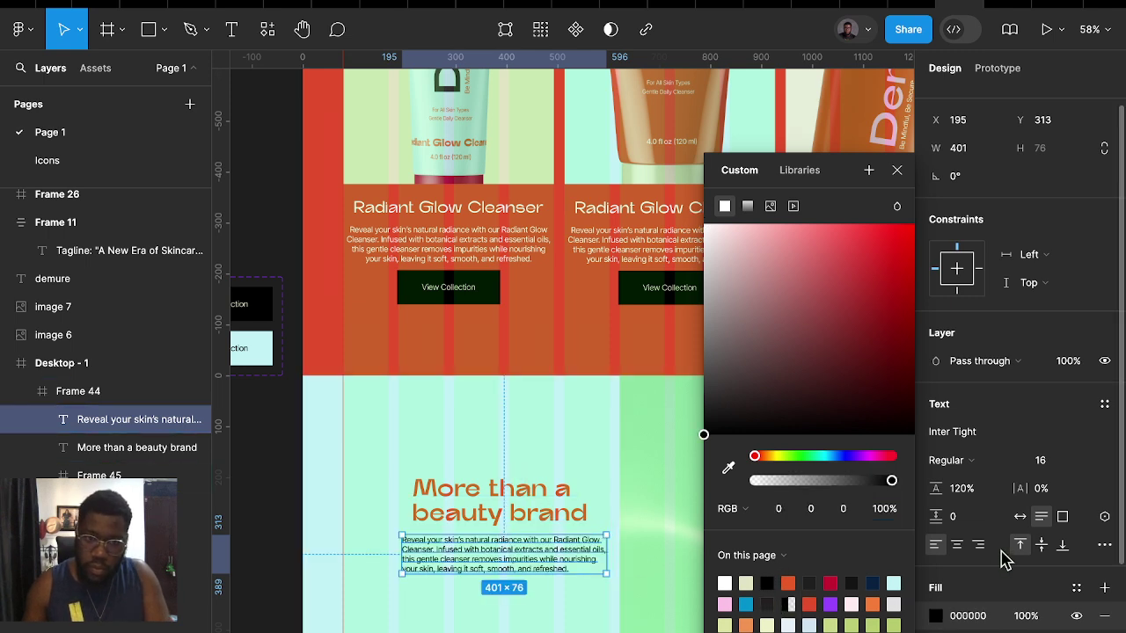
Drag the middle card's View Collection button off the page onto the canvas
key(Escape)
scroll(519, 352, up, 3)
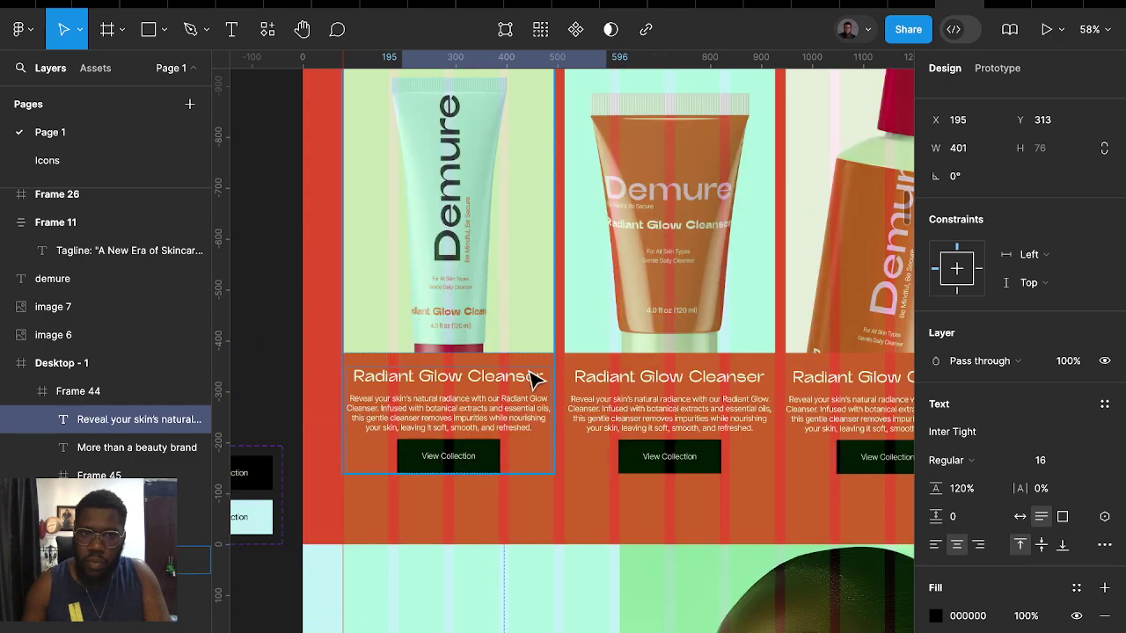
scroll(545, 396, down, 3)
scroll(485, 372, up, 2)
scroll(510, 390, up, 6)
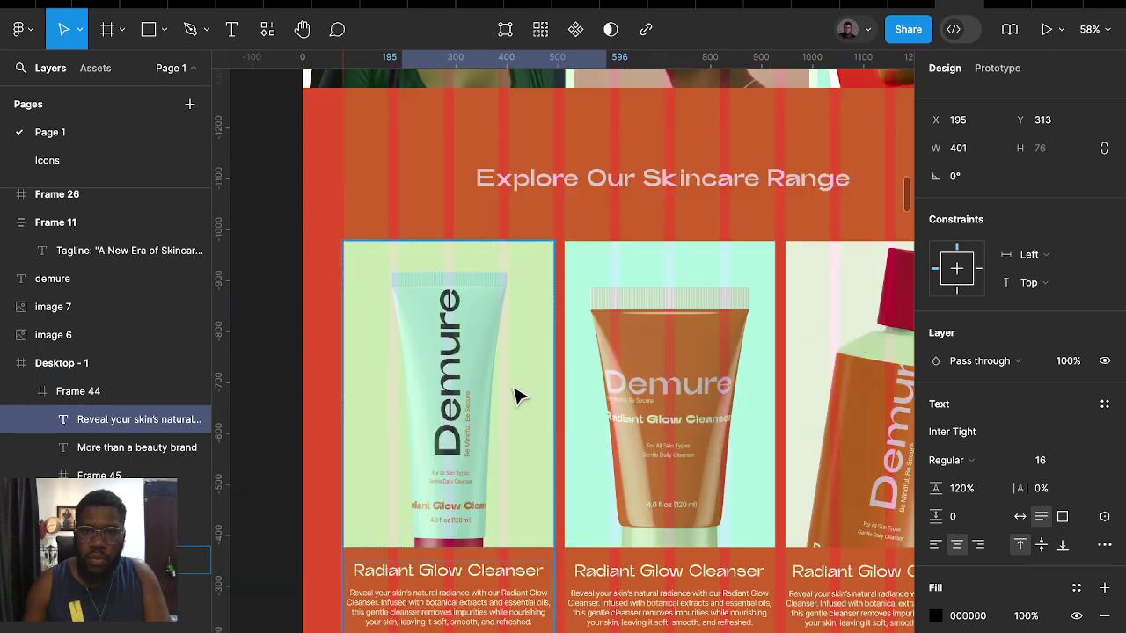
scroll(516, 395, up, 10)
scroll(545, 387, up, 3)
scroll(616, 317, up, 5)
scroll(664, 281, up, 1)
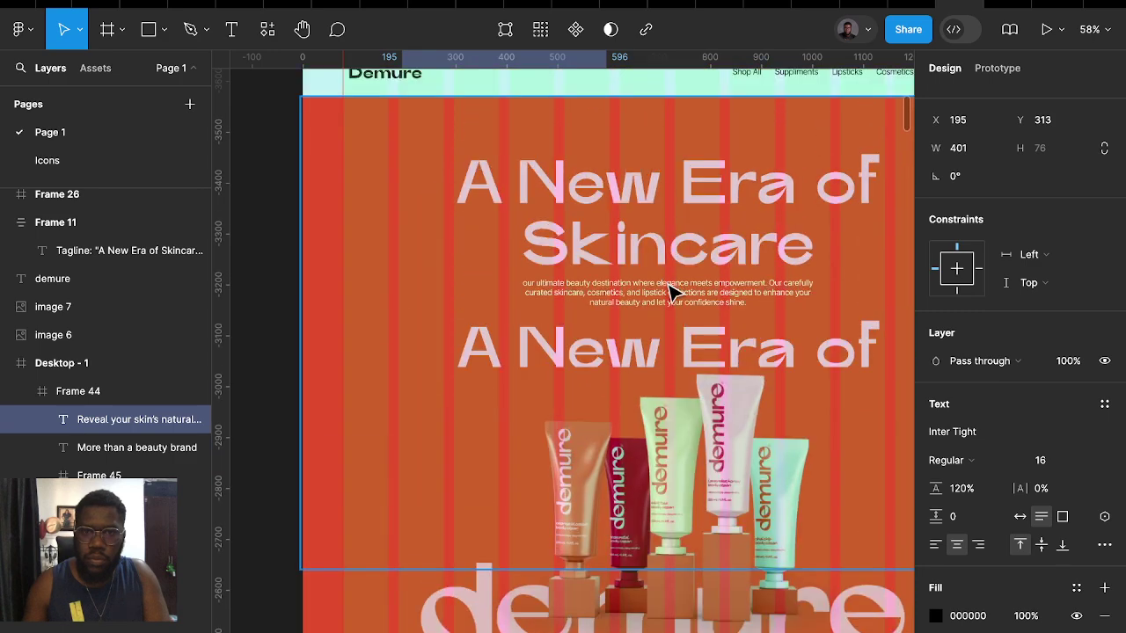
ctrl+scroll(662, 325, down, 5)
ctrl+scroll(766, 343, up, 2)
scroll(836, 353, down, 3)
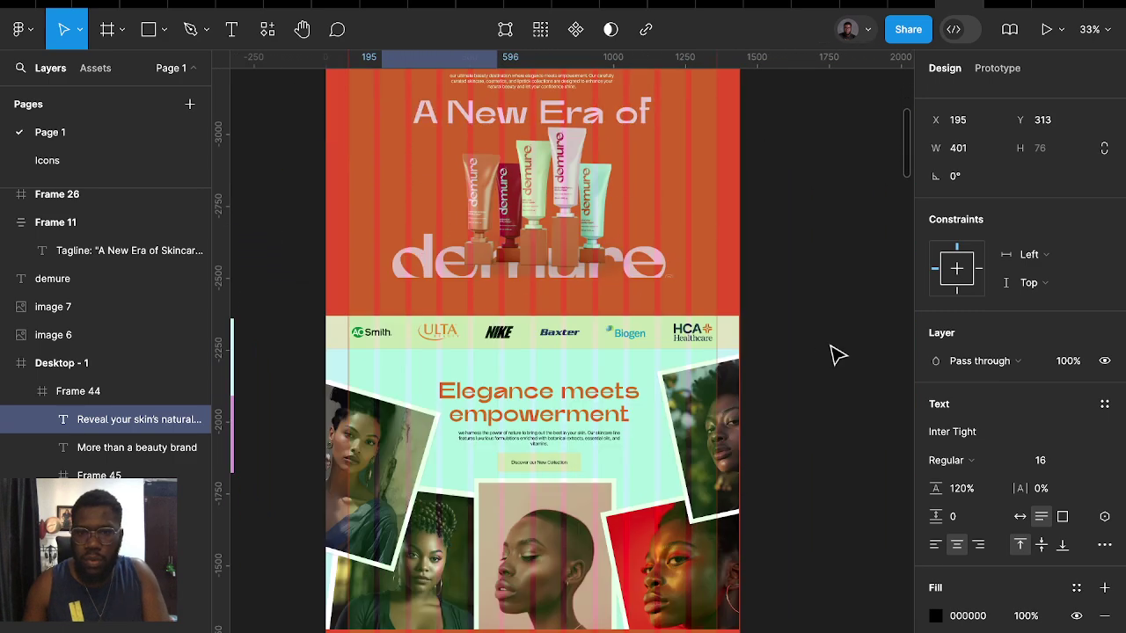
click(802, 360)
scroll(568, 454, down, 5)
scroll(568, 459, down, 4)
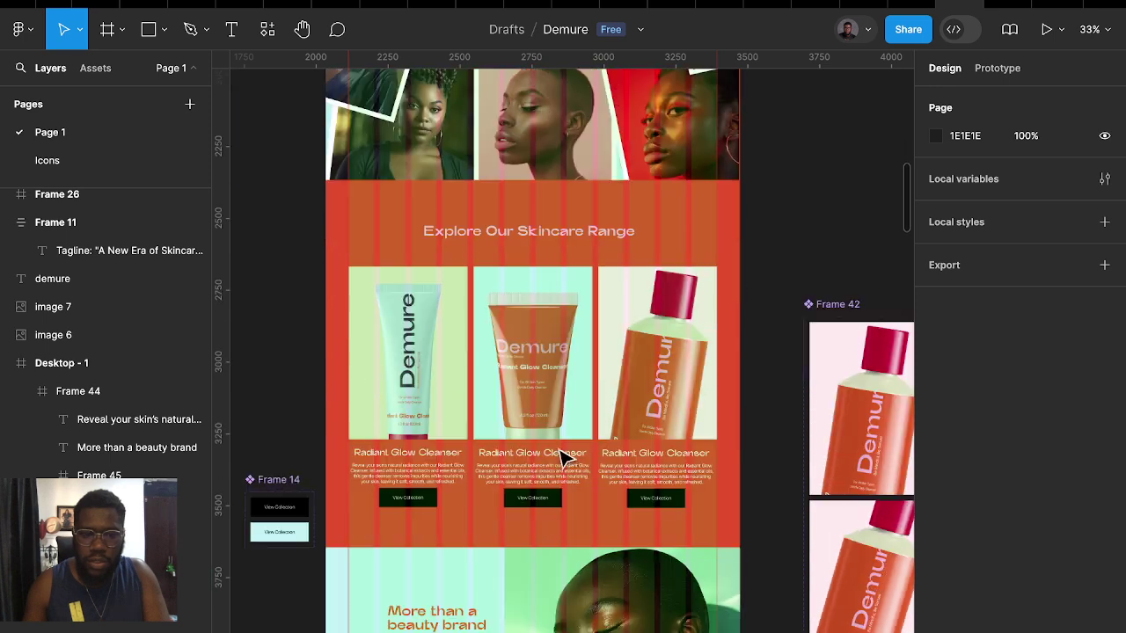
click(540, 501)
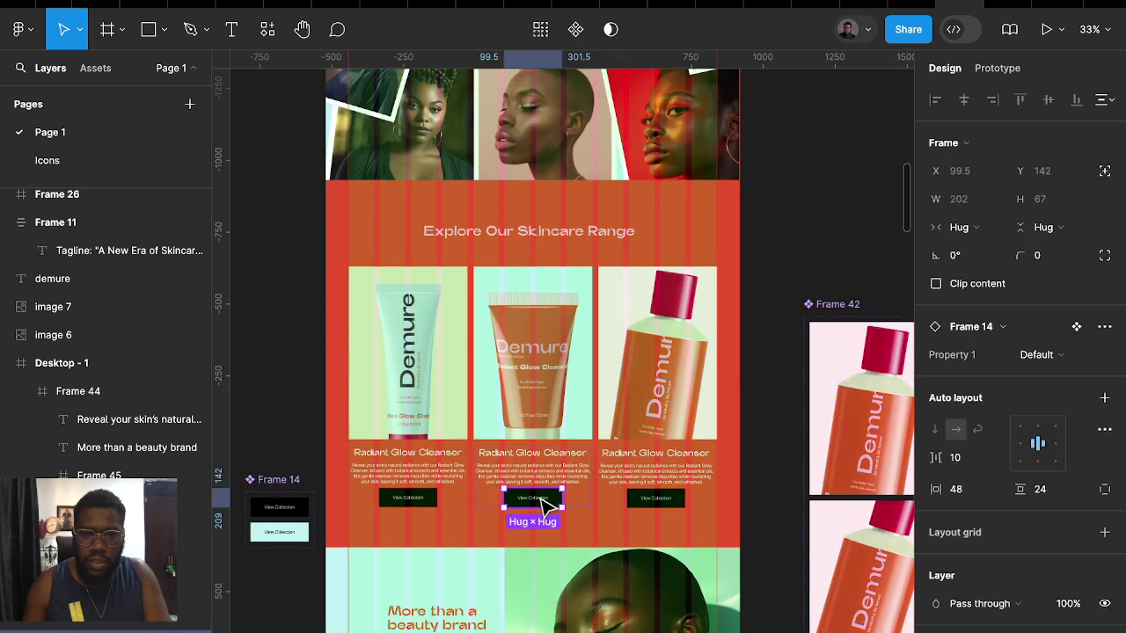
scroll(545, 503, up, 2)
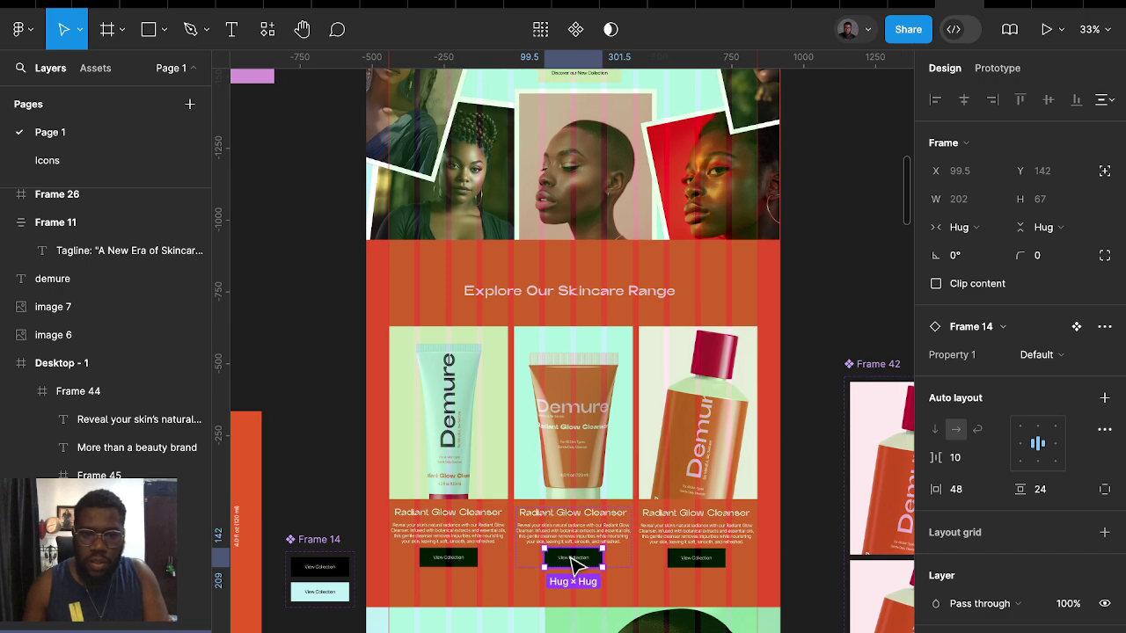
drag(572, 562, 858, 112)
Place the Discover our New Collection button beside the View Collection button
scroll(814, 257, up, 5)
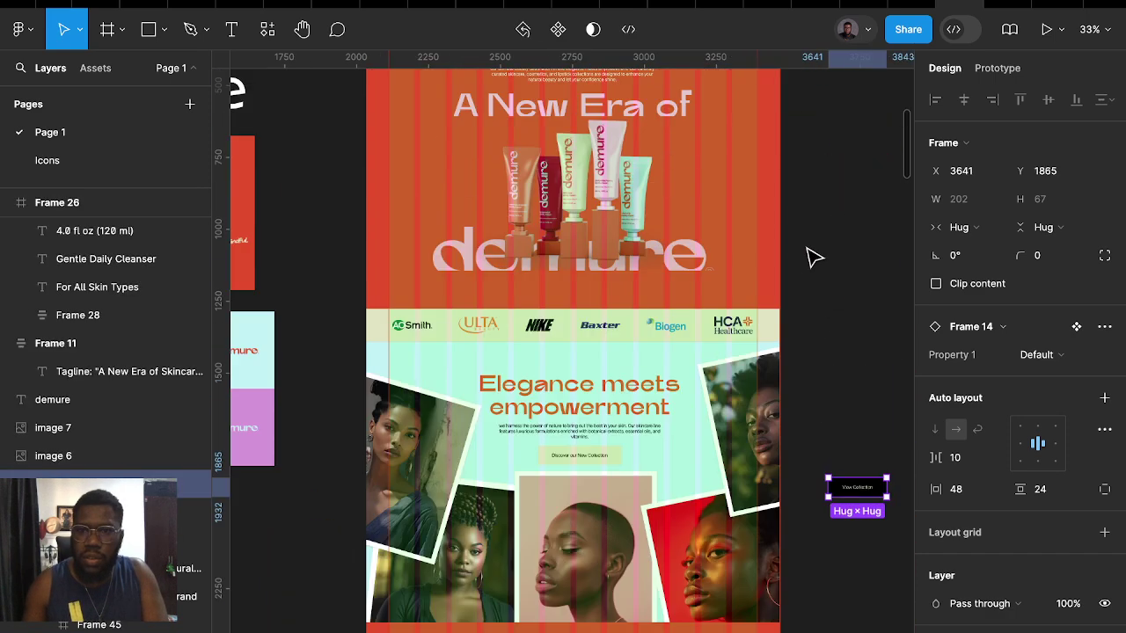
click(591, 458)
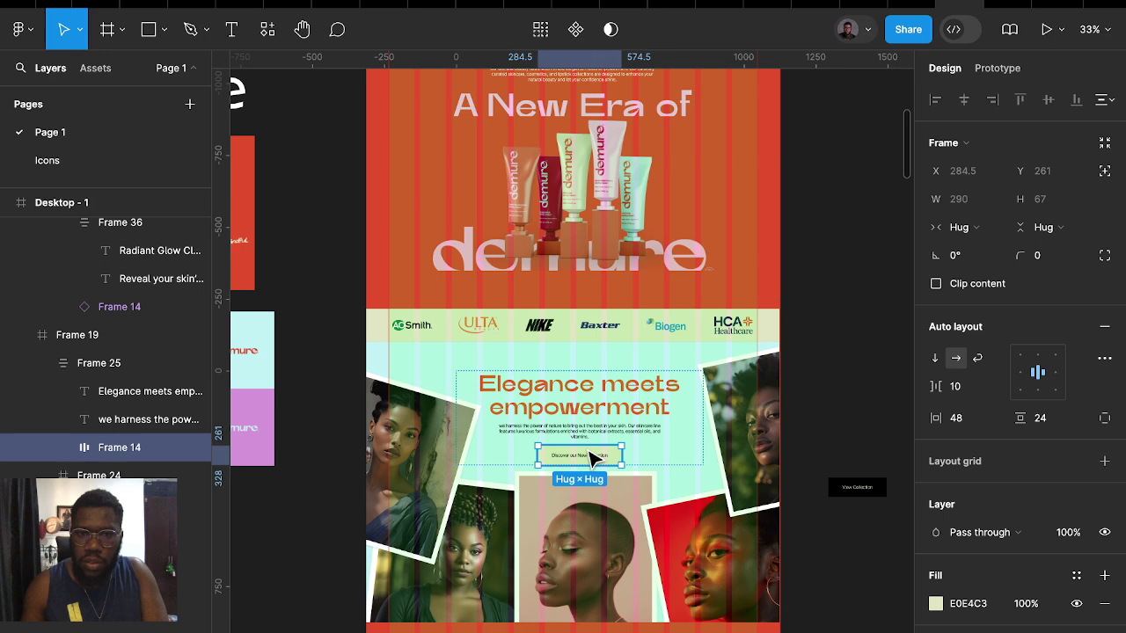
drag(579, 455, 780, 497)
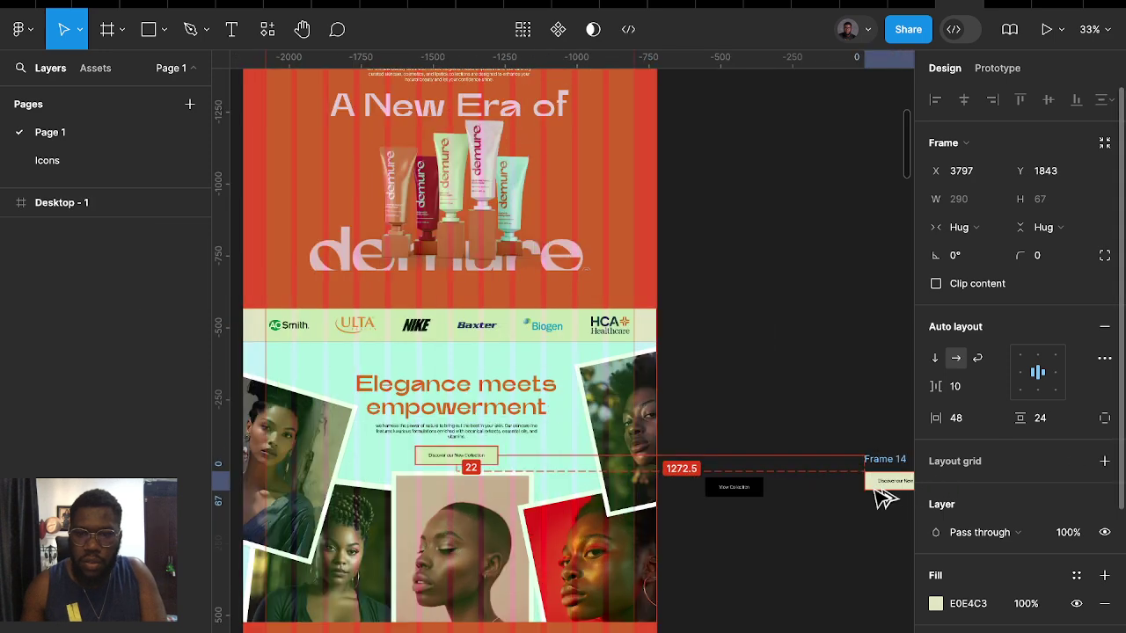
click(694, 490)
Detach the View Collection button from its component and relabel it 'Shop Now'
right_click(699, 488)
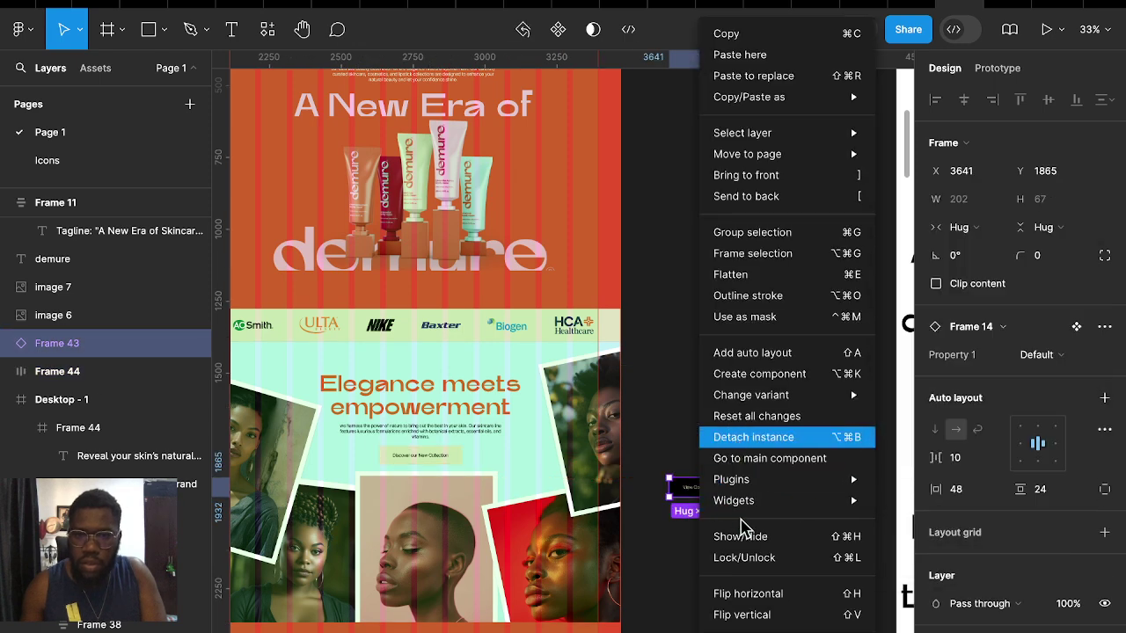
key(ctrl+alt+b)
scroll(716, 503, up, 5)
double_click(654, 462)
double_click(646, 453)
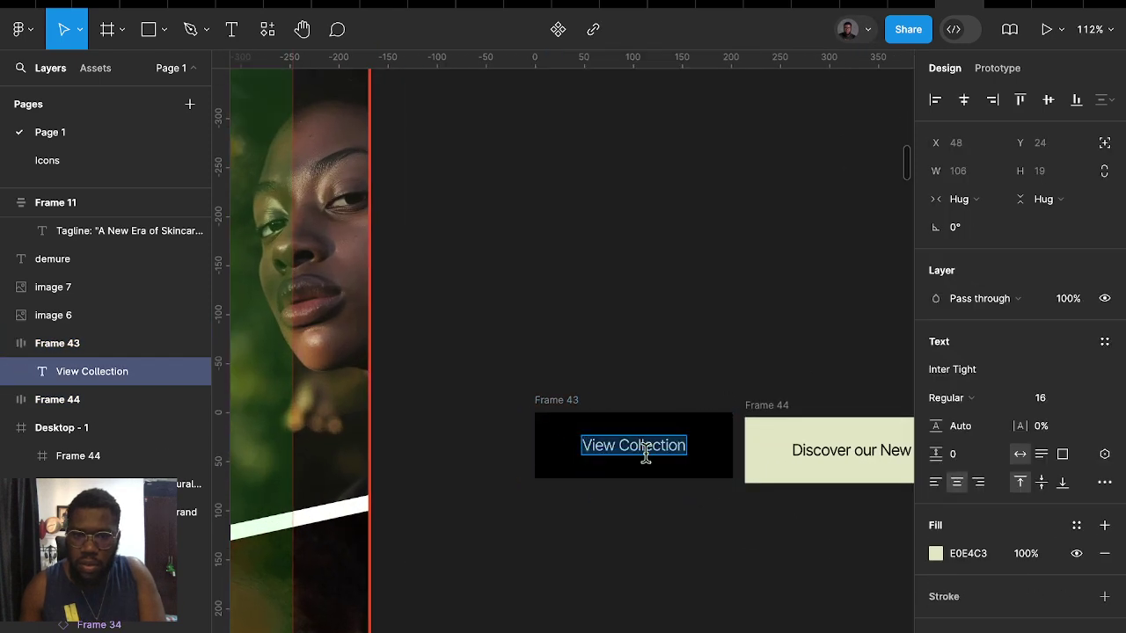
text(Shop N)
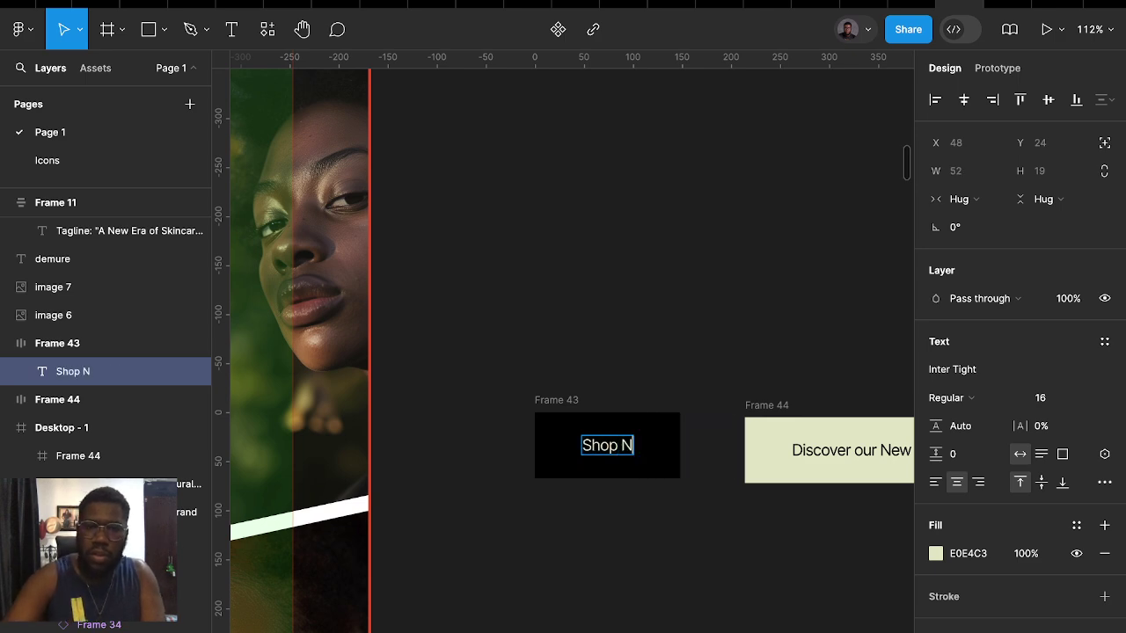
text(Ow)
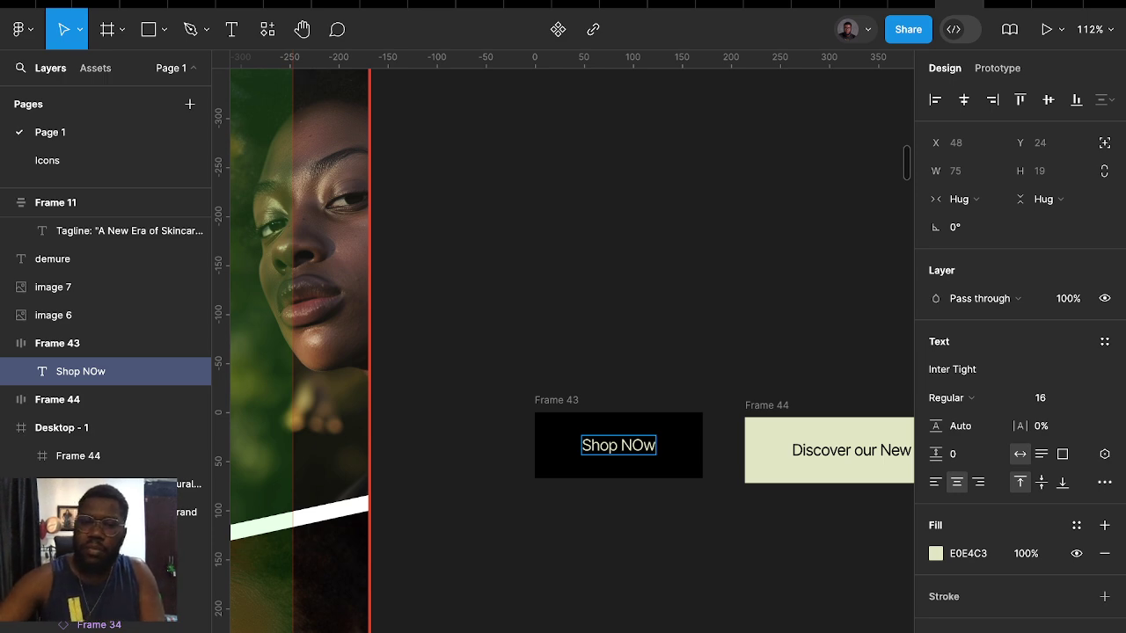
key(BackSpace)
key(BackSpace)
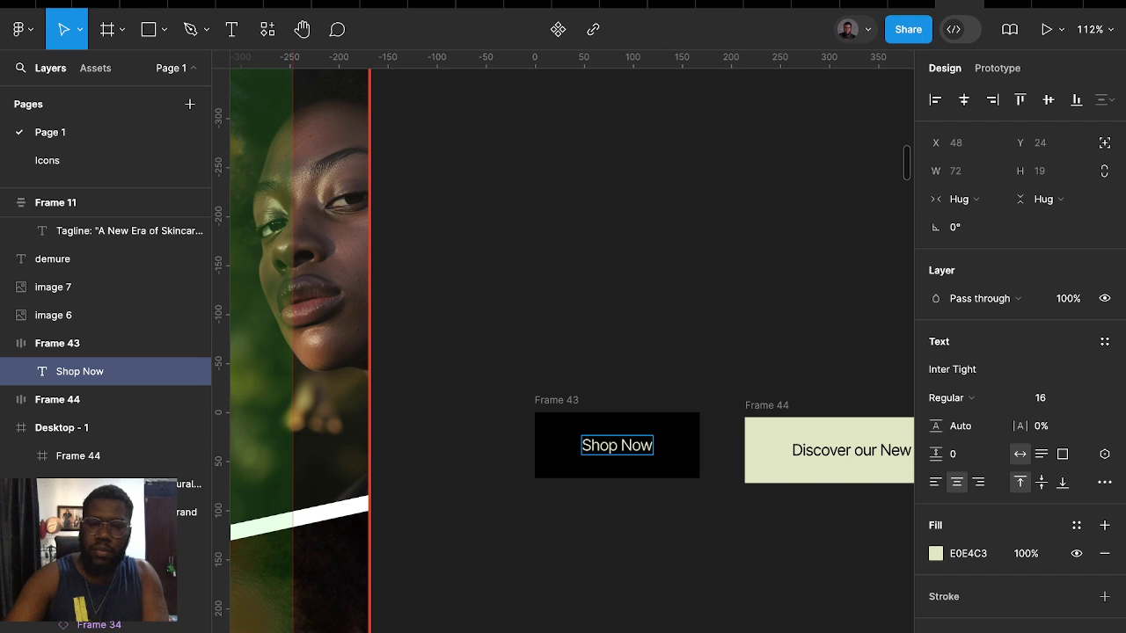
key(Escape)
Rename the Shop Now and Discover button frames
click(566, 394)
text(buttn)
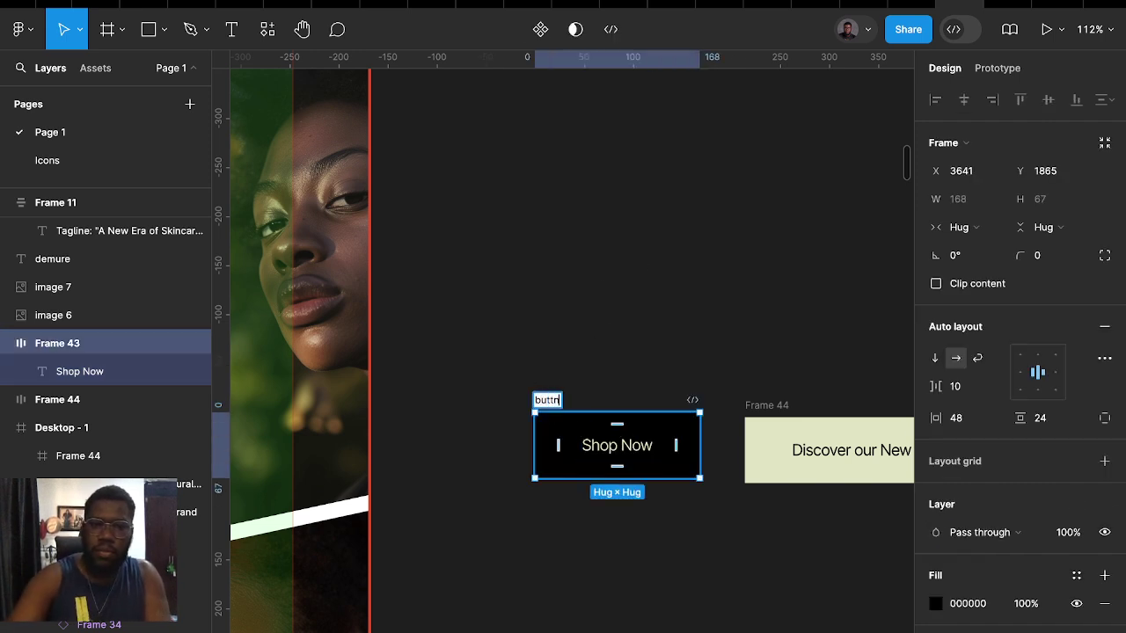
text(s)
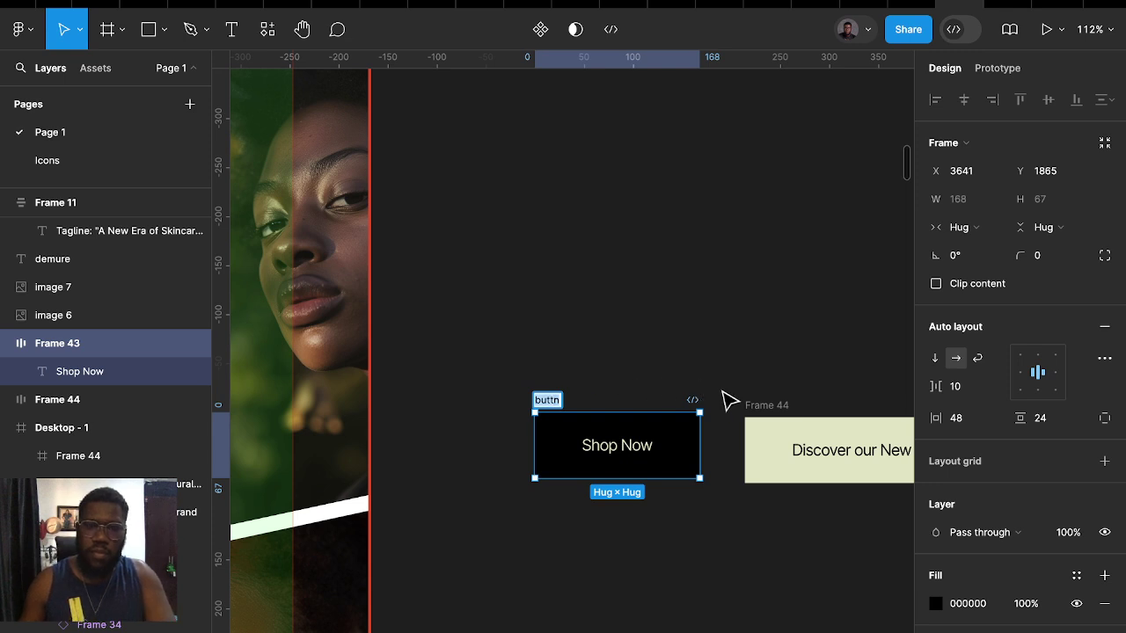
double_click(747, 404)
text(buttn 2)
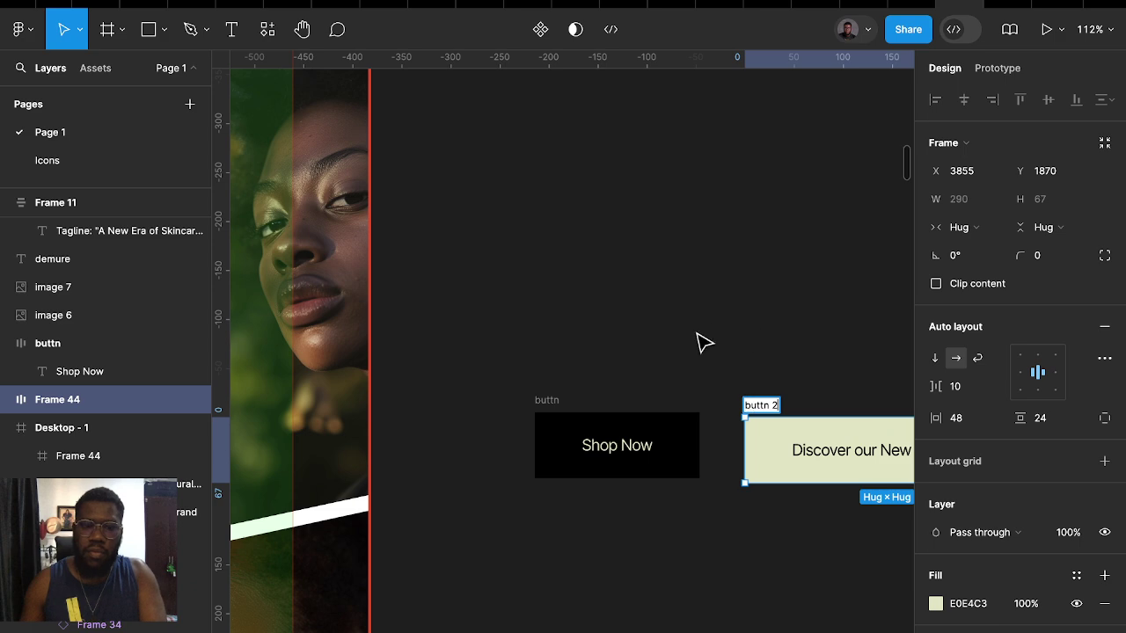
click(704, 343)
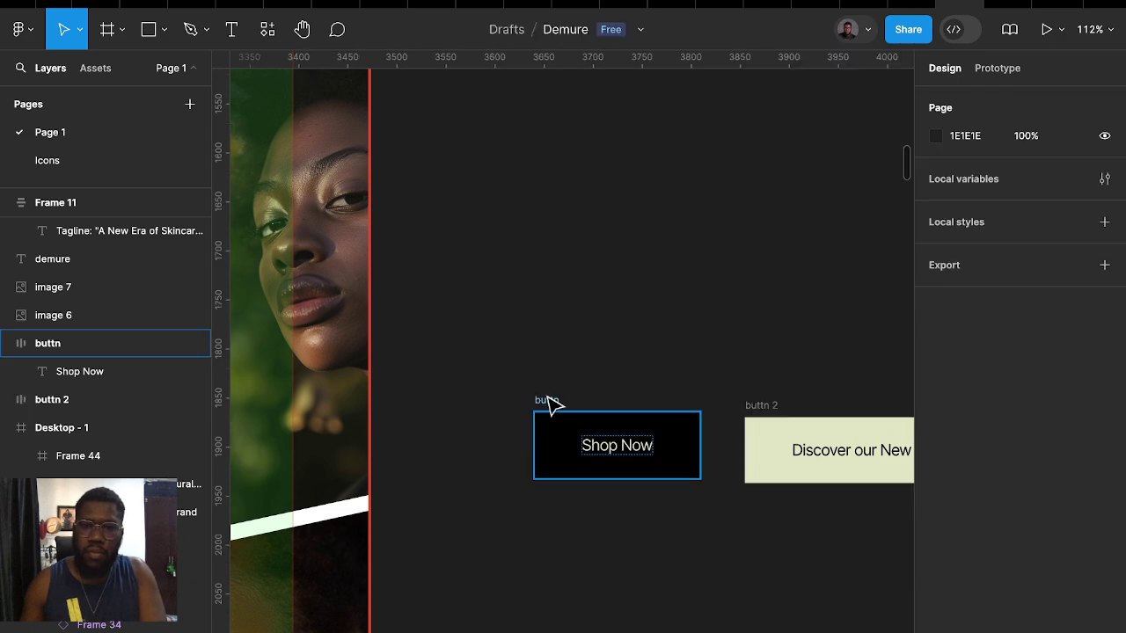
Wrap both buttons in an auto-layout row with gap 16 and move it onto the hero
click(549, 400)
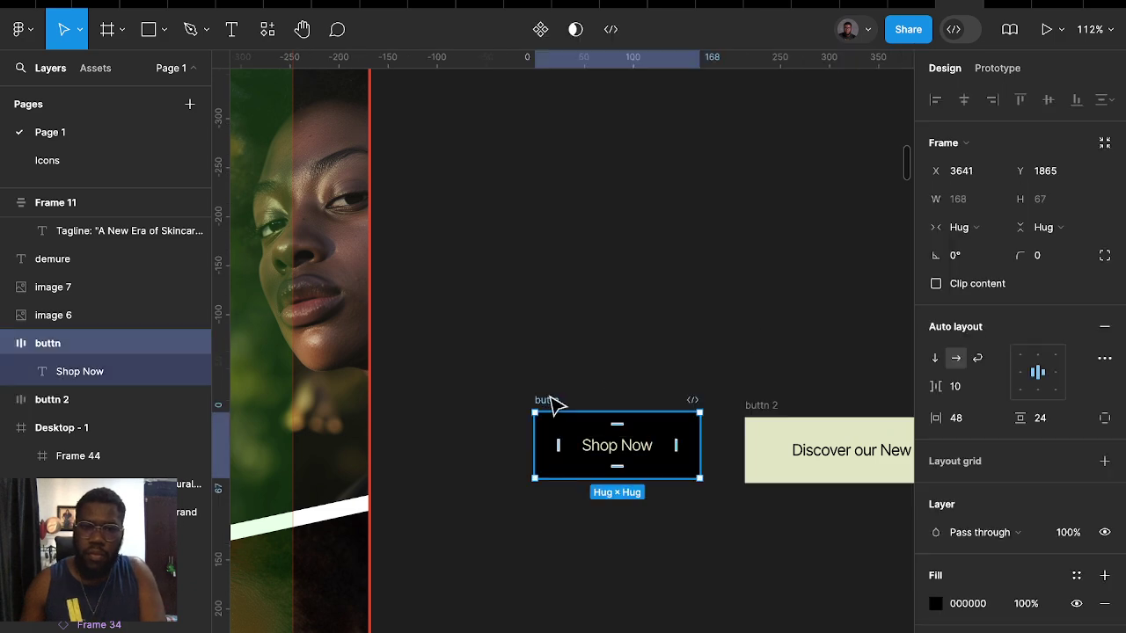
shift+click(759, 407)
key(shift+a)
click(975, 395)
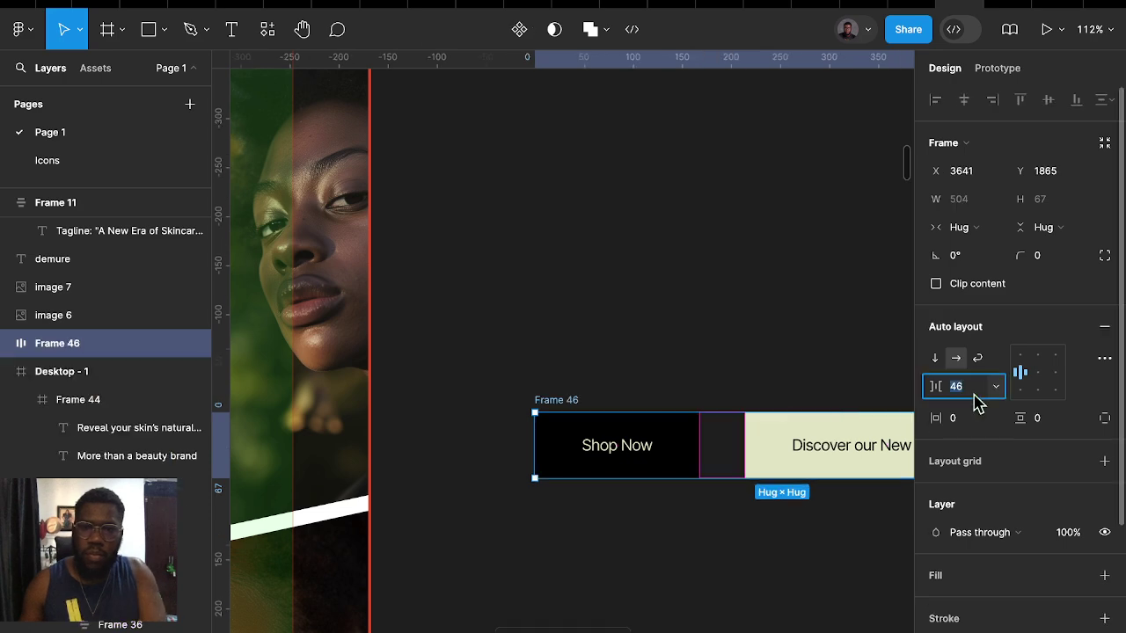
text(16)
key(Return)
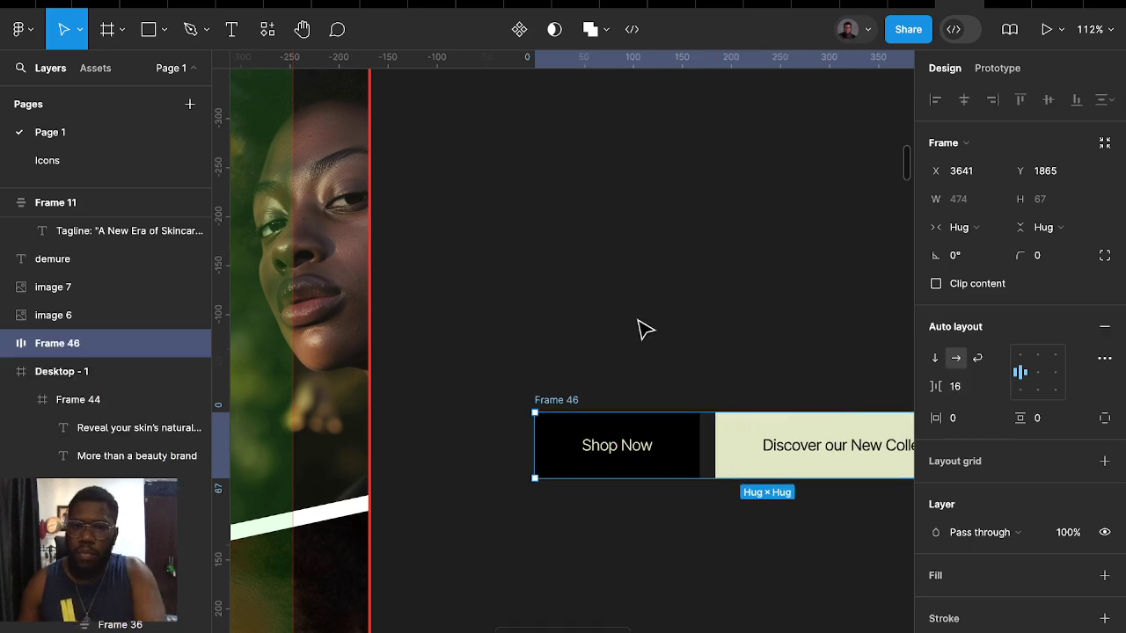
ctrl+scroll(647, 330, down, 5)
ctrl+scroll(643, 354, down, 3)
mouse_move(626, 365)
mouse_down()
mouse_move(281, 40)
mouse_move(273, 88)
mouse_move(535, 211)
mouse_up()
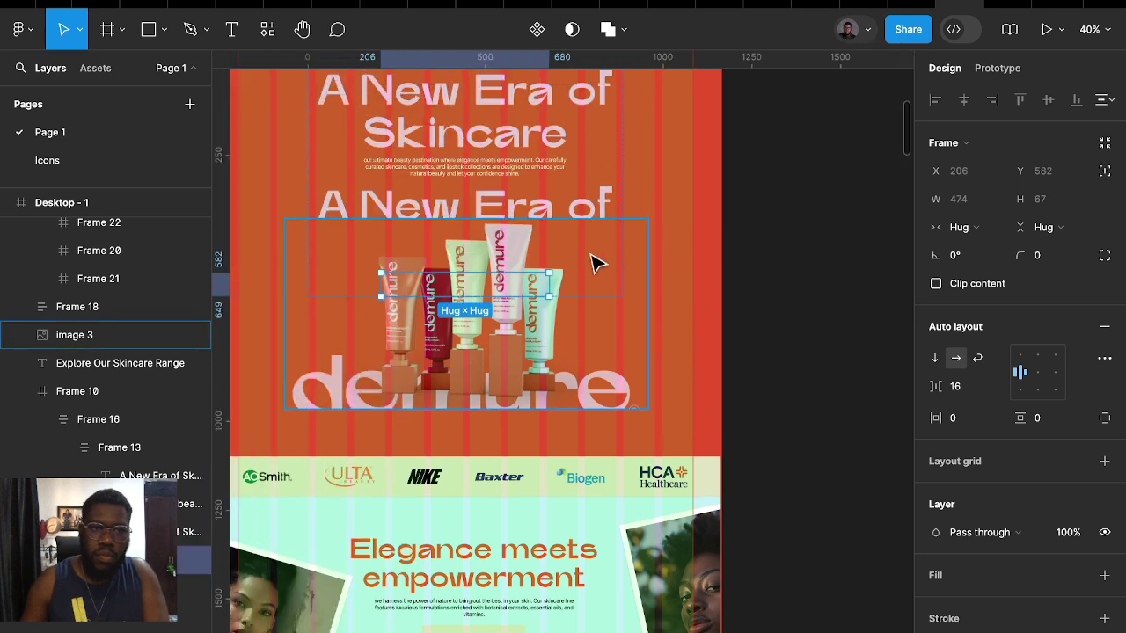
Move the hero content group Frame 16 off the page onto the canvas
click(535, 212)
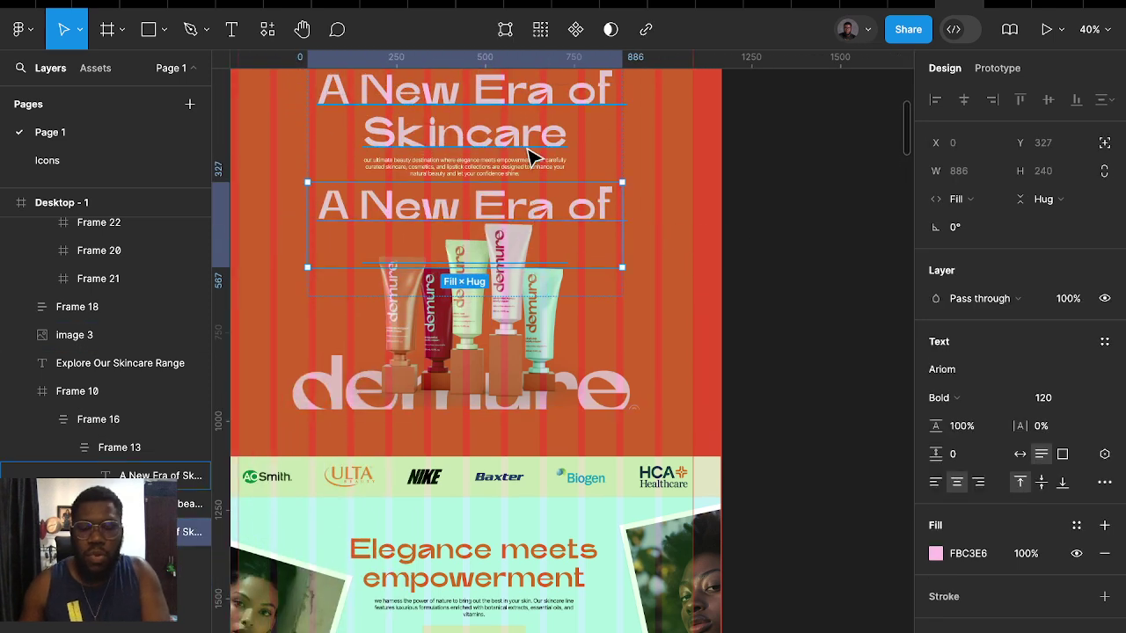
click(729, 220)
click(506, 137)
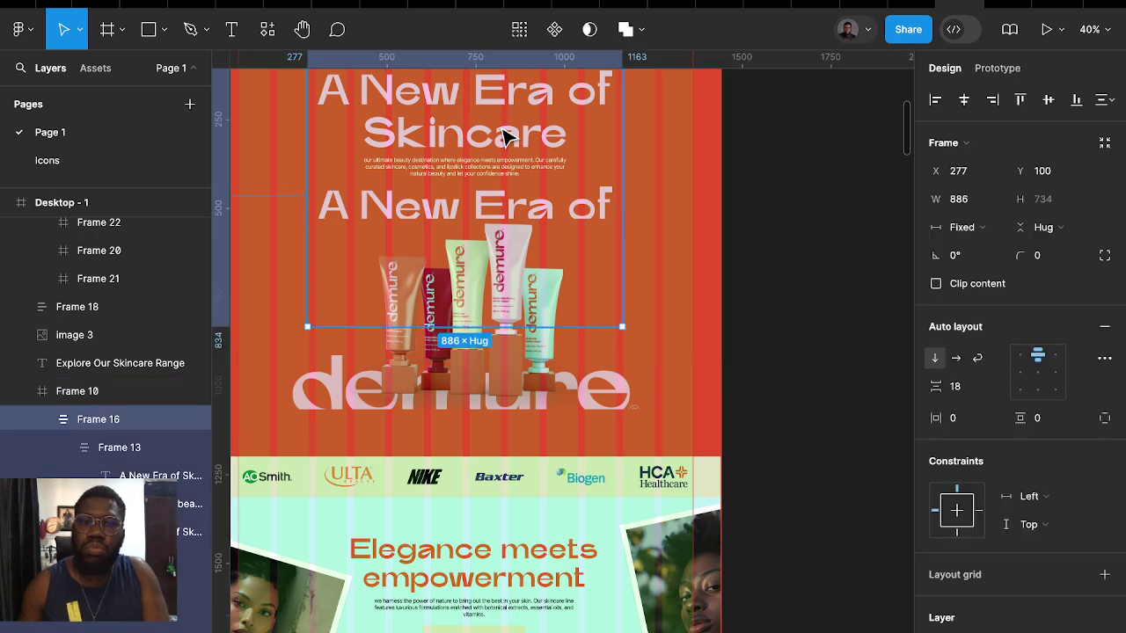
drag(519, 150, 792, 239)
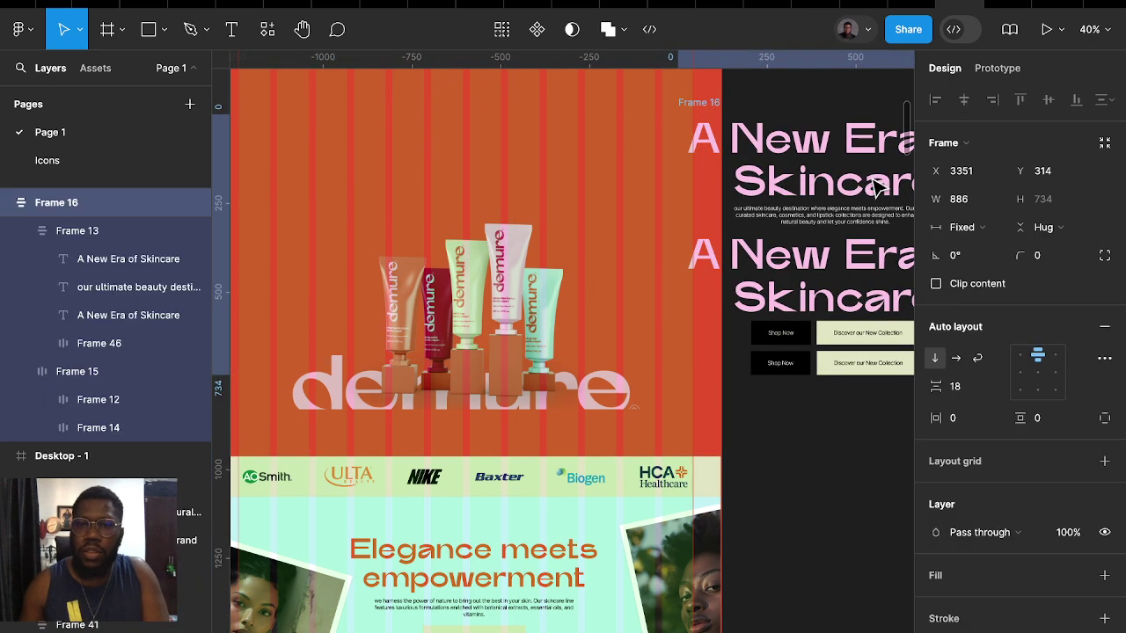
scroll(791, 240, right, 5)
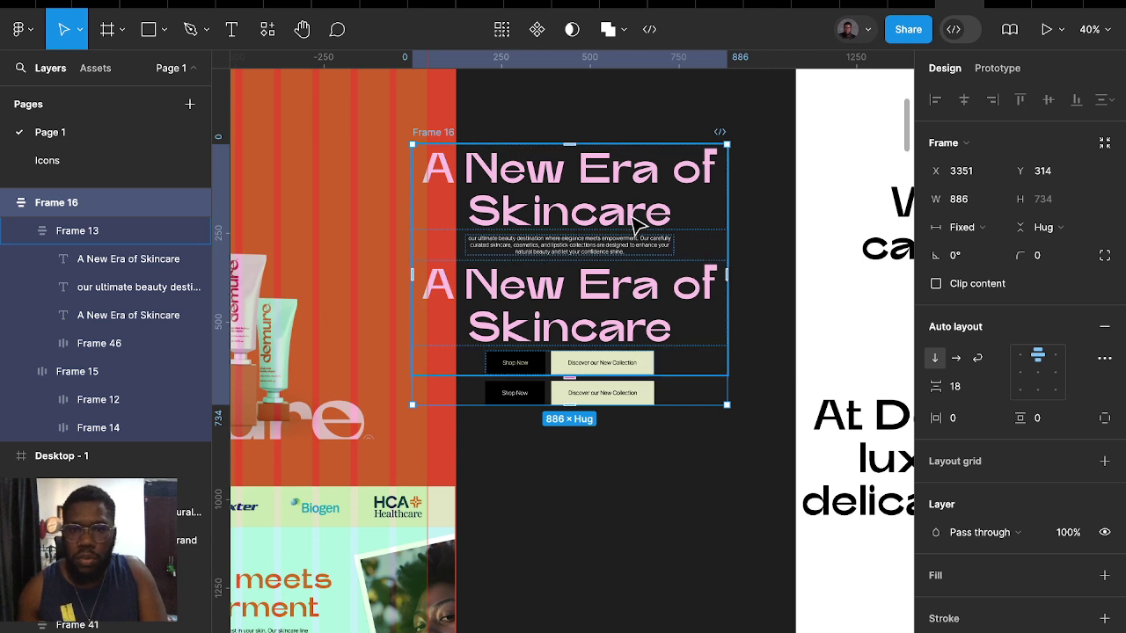
Delete the duplicate 'A New Era of Skincare' heading and pull the extra button row out of the group
click(634, 337)
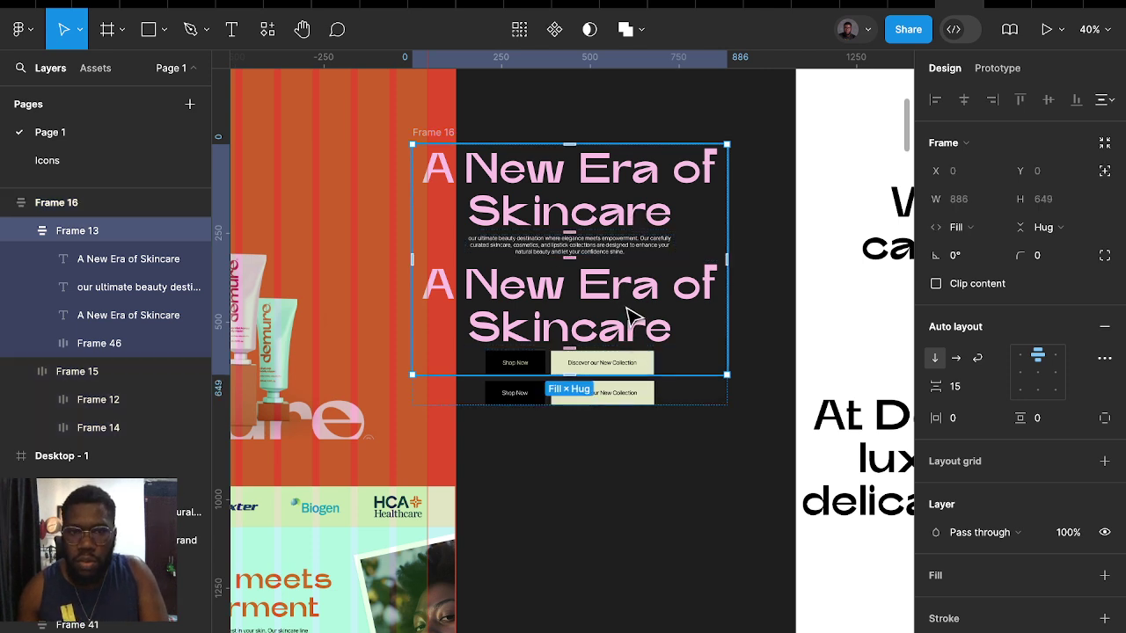
click(628, 310)
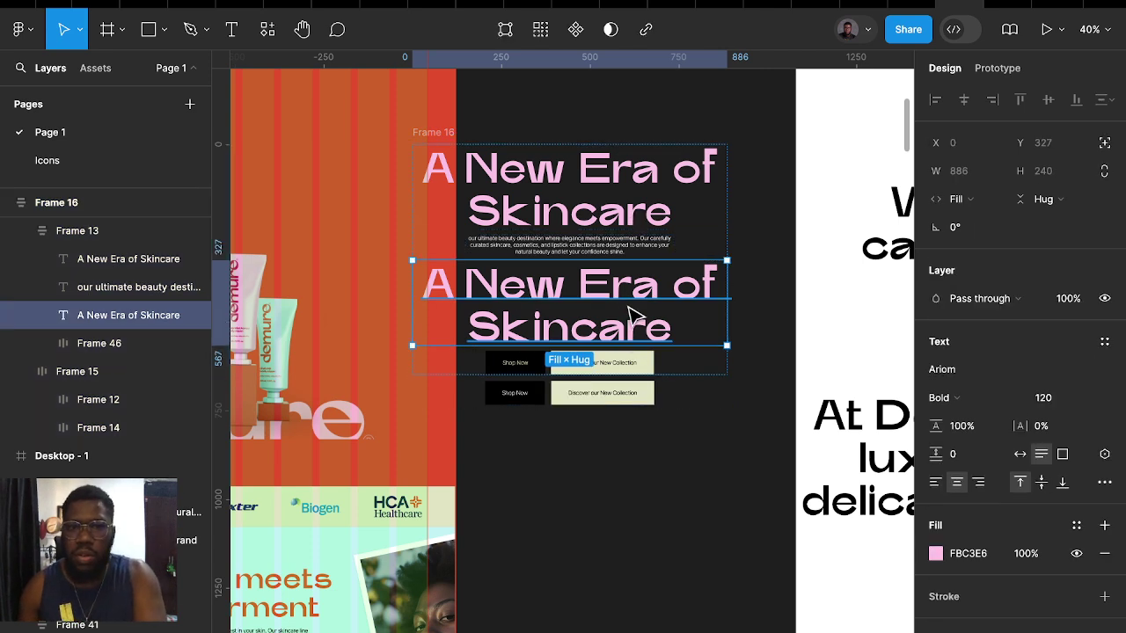
key(Delete)
drag(631, 302, 637, 398)
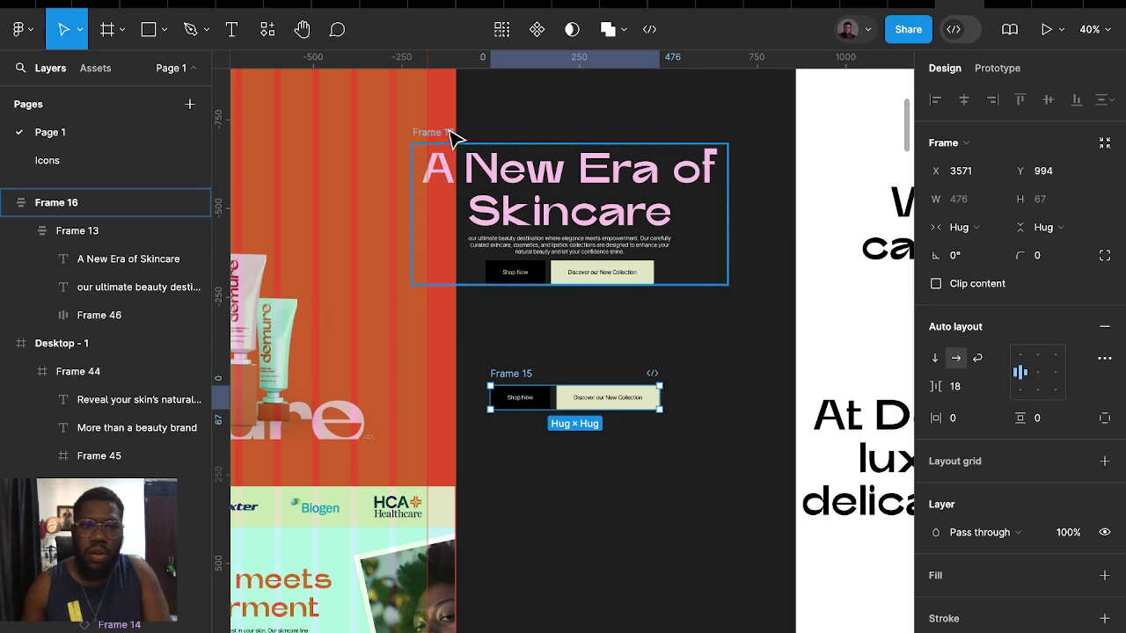
Move the 'A New Era of Skincare' block onto the Desktop - 1 hero
drag(451, 132, 568, 123)
click(517, 114)
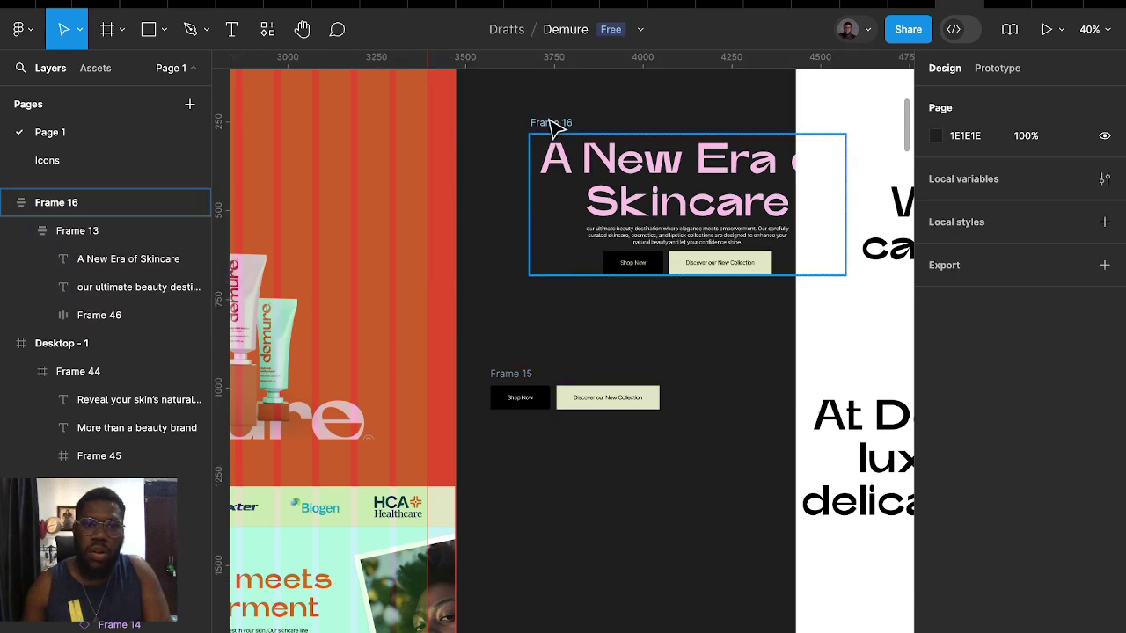
click(554, 122)
drag(361, 138, 437, 95)
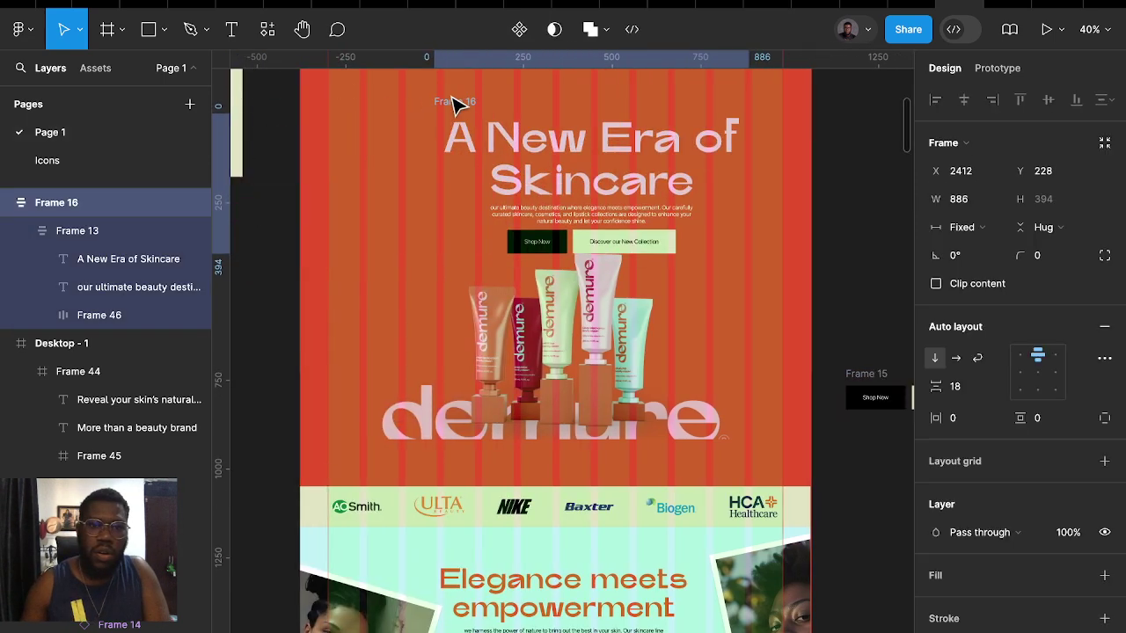
Drop the headline block into the hero and set the 1440-wide navbar's scroll position to Fixed
scroll(580, 237, up, 2)
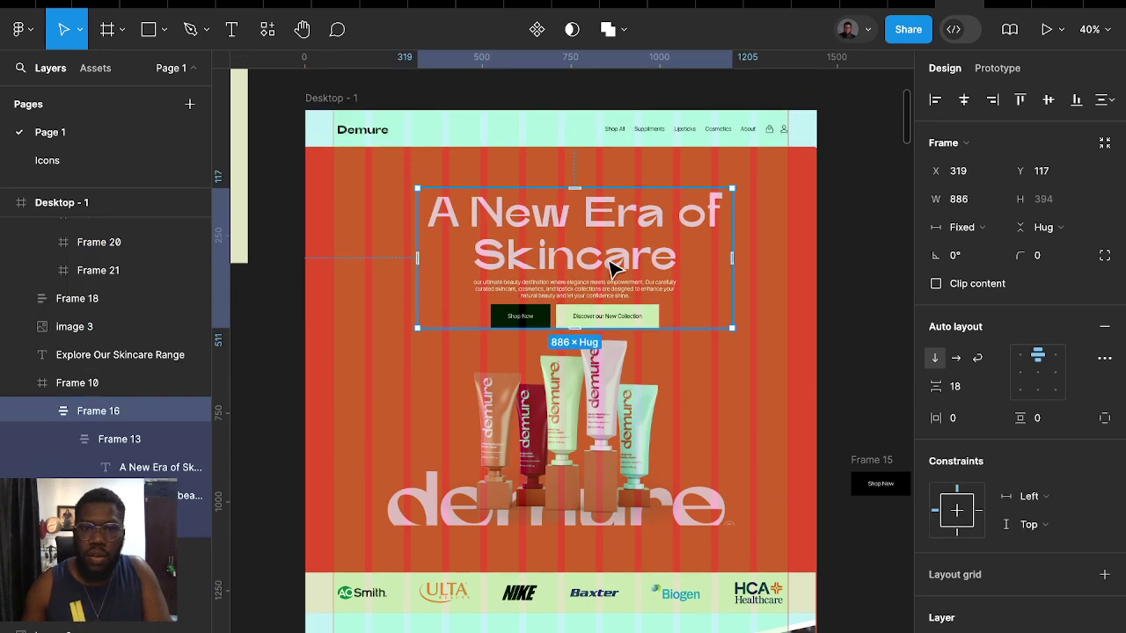
mouse_move(611, 264)
mouse_down()
mouse_move(588, 255)
mouse_move(597, 255)
mouse_up()
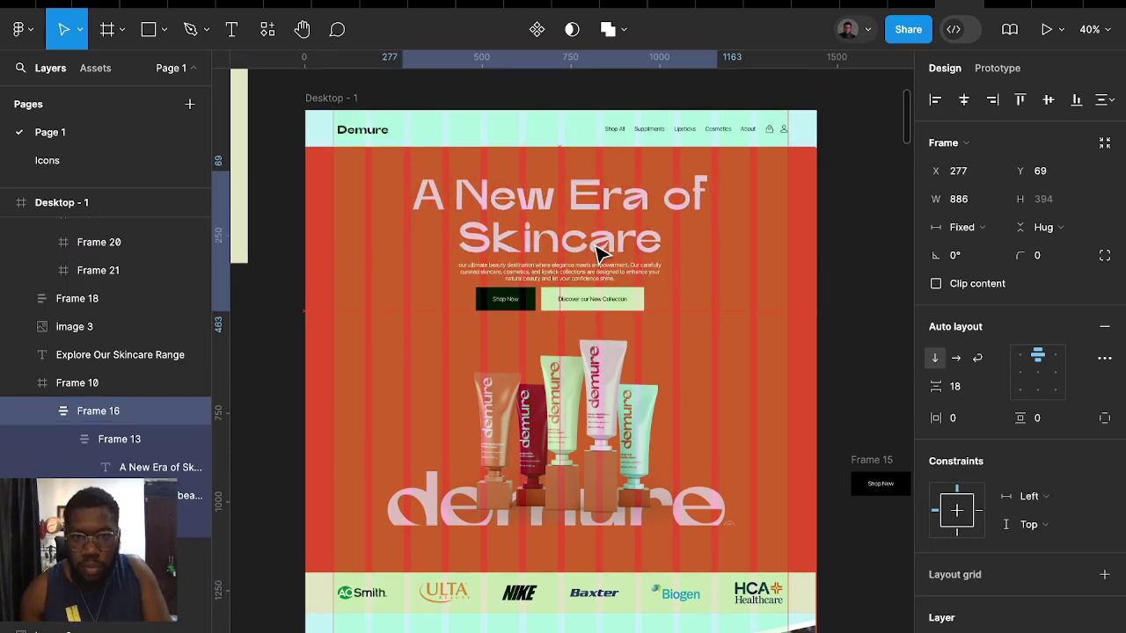
click(548, 139)
click(997, 67)
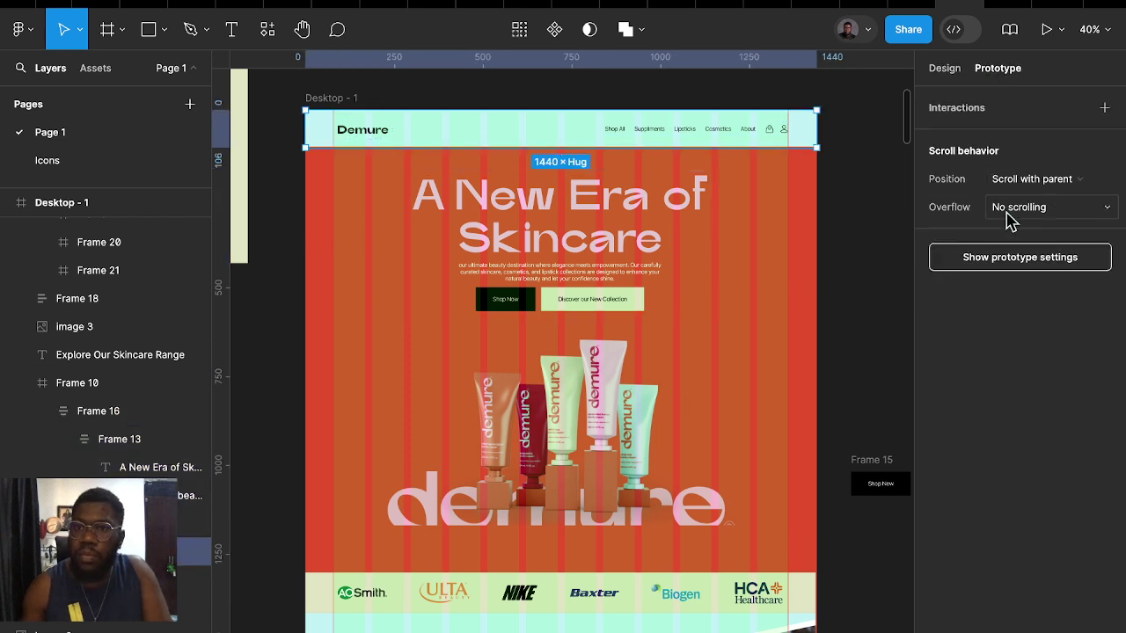
click(1011, 207)
click(1018, 180)
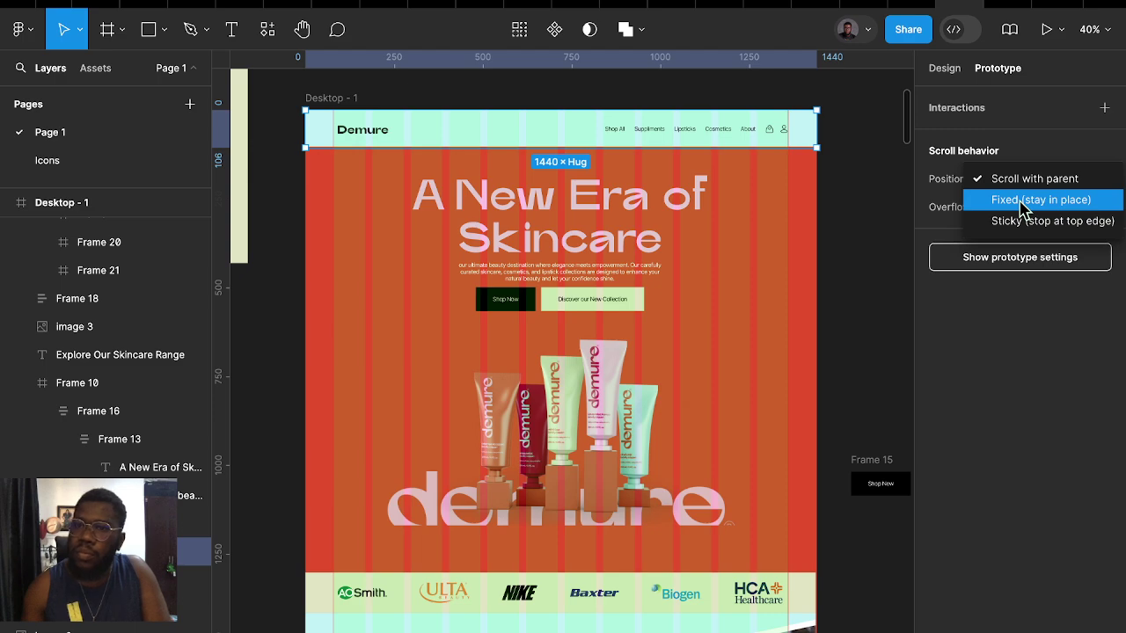
click(1023, 200)
Bring the Shop Now and Discover buttons into the 'More than a beauty brand' section
scroll(597, 352, down, 5)
scroll(598, 352, down, 5)
scroll(606, 365, down, 5)
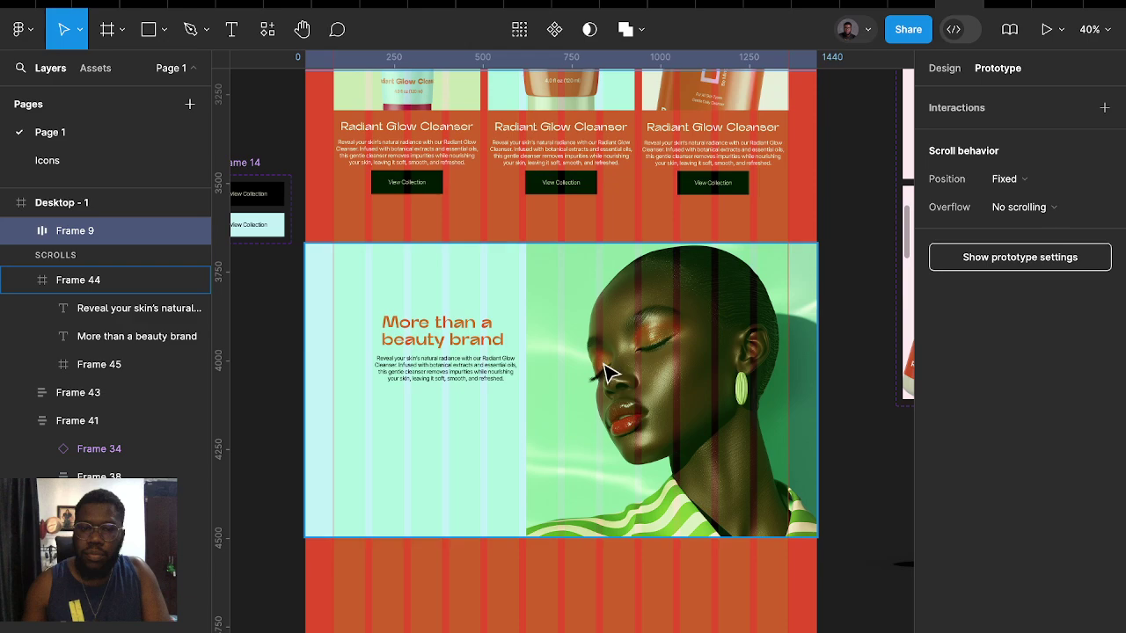
scroll(605, 372, down, 5)
scroll(563, 361, up, 3)
scroll(503, 227, up, 3)
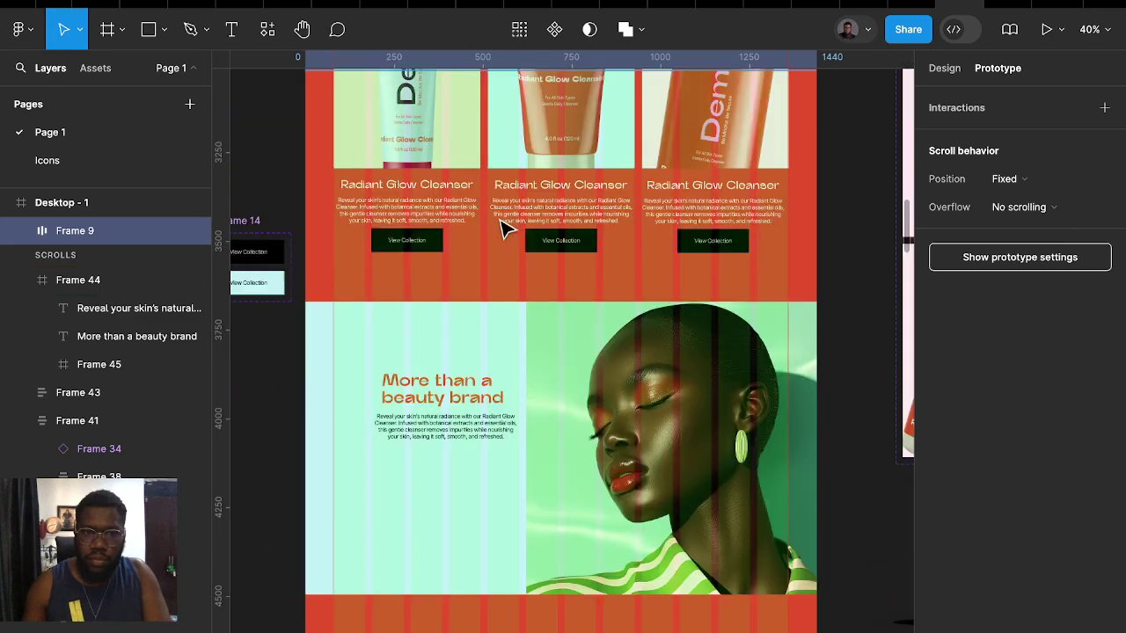
scroll(604, 251, up, 2)
scroll(673, 226, up, 5)
scroll(674, 226, right, 3)
scroll(754, 209, up, 5)
scroll(748, 211, up, 2)
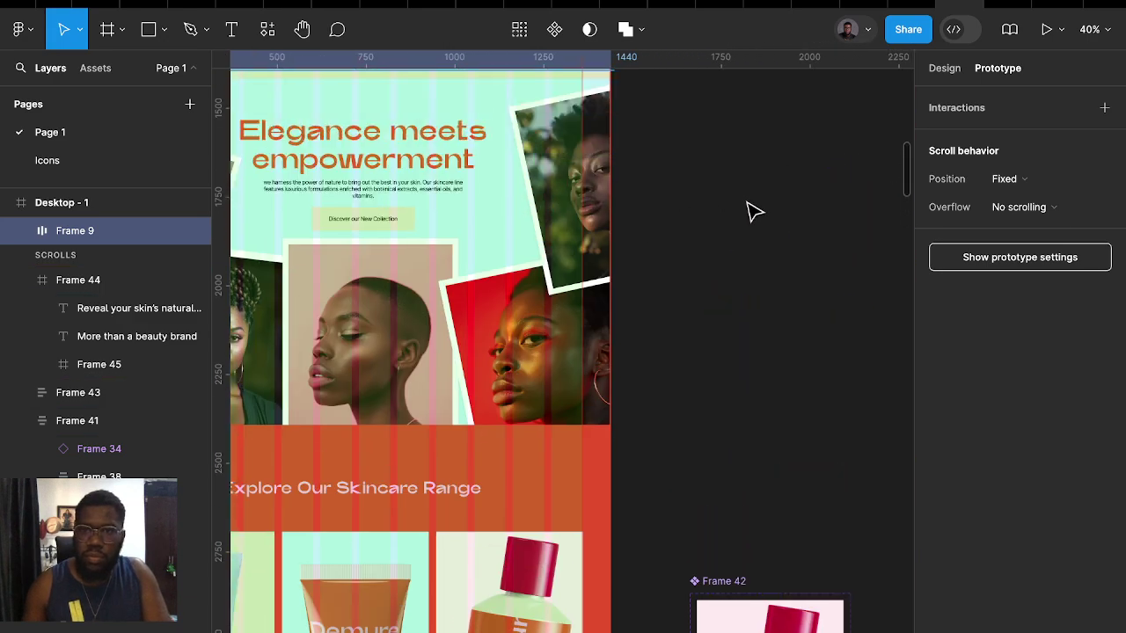
scroll(759, 209, down, 2)
scroll(673, 181, up, 5)
mouse_move(620, 171)
mouse_down()
mouse_move(200, 447)
mouse_move(325, 409)
mouse_up()
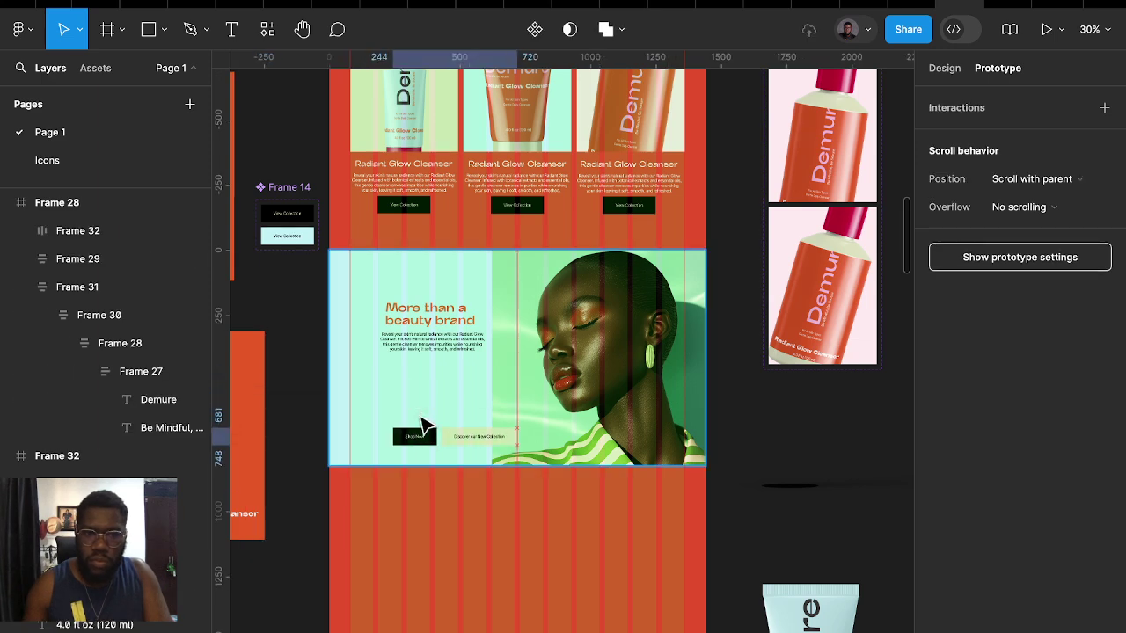
drag(413, 387, 399, 390)
Pull Shop Now out, leaving 'Discover our New Collection' under the paragraph
click(399, 389)
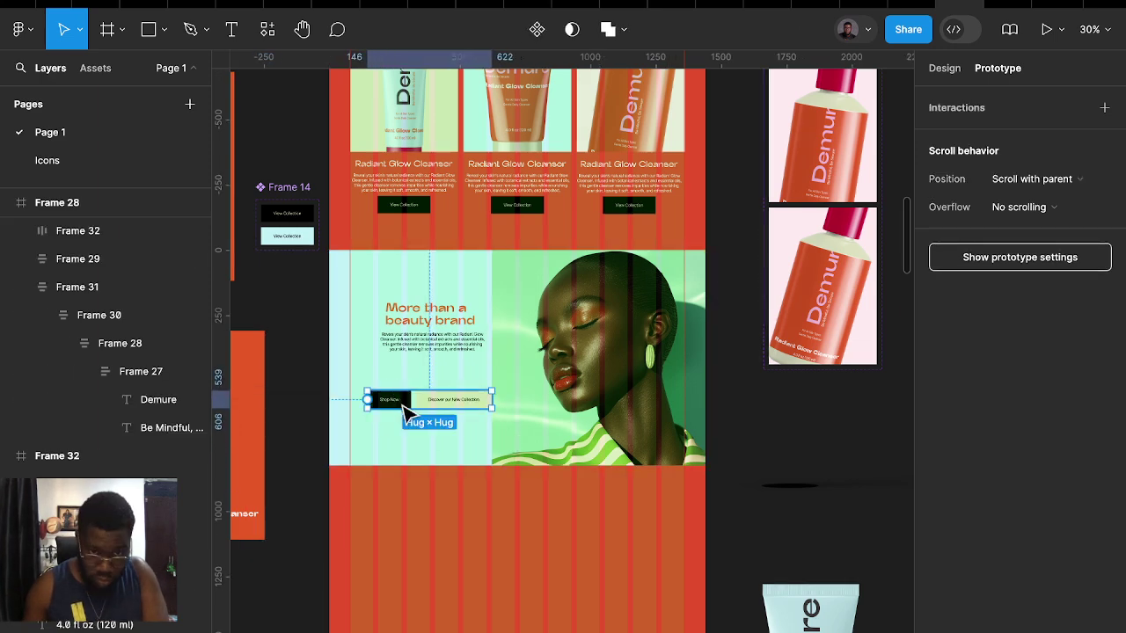
scroll(405, 411, up, 5)
click(414, 402)
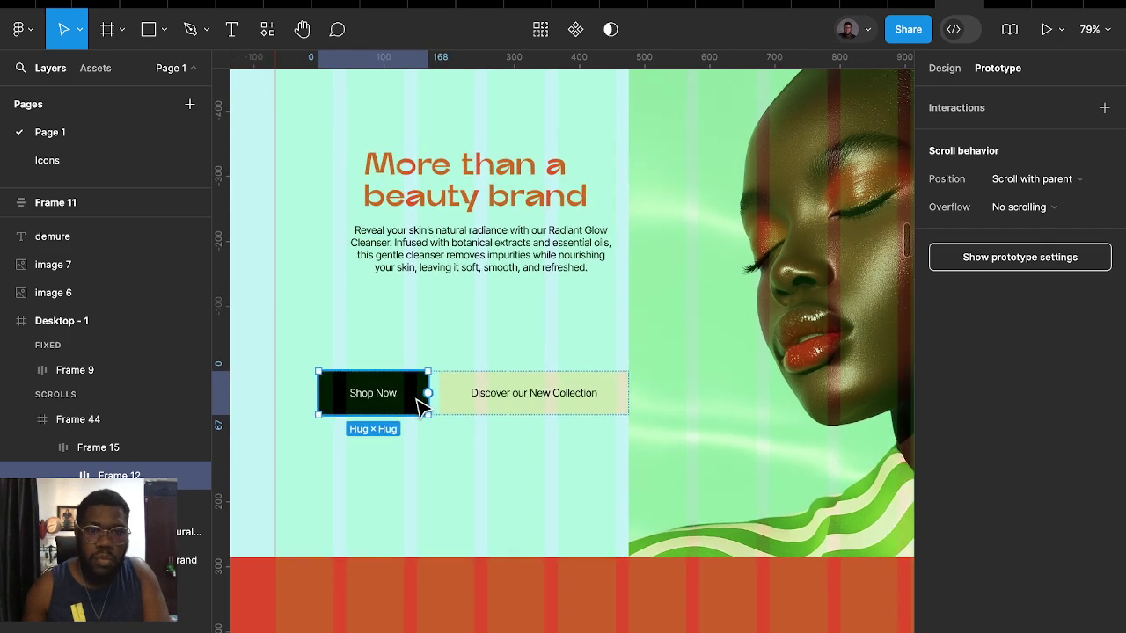
scroll(421, 406, down, 5)
drag(409, 398, 302, 472)
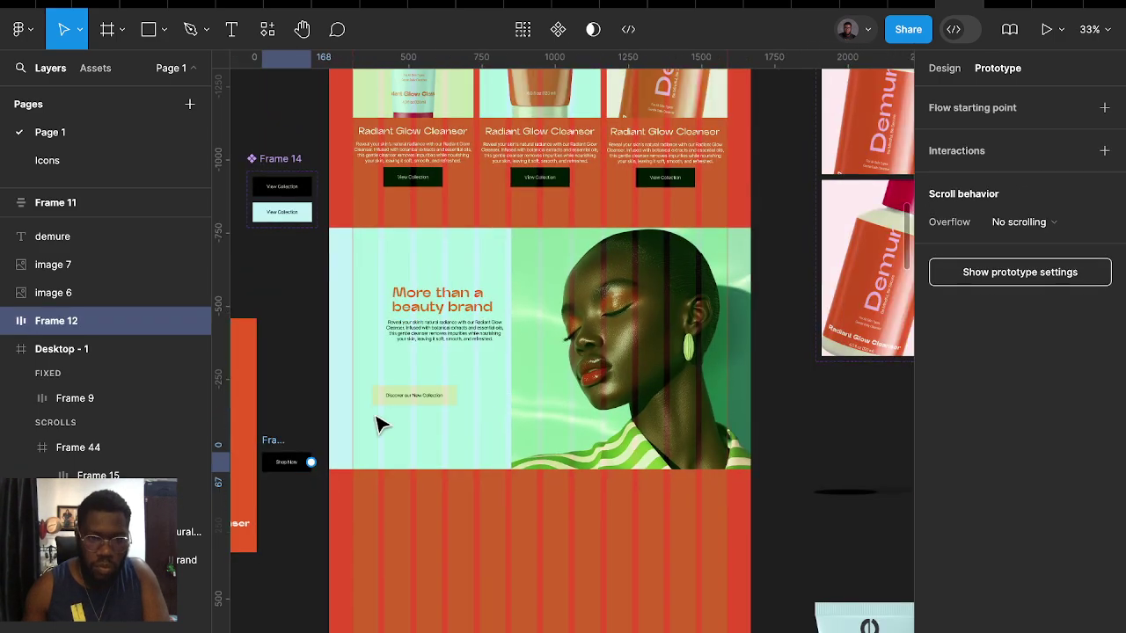
click(424, 406)
click(436, 401)
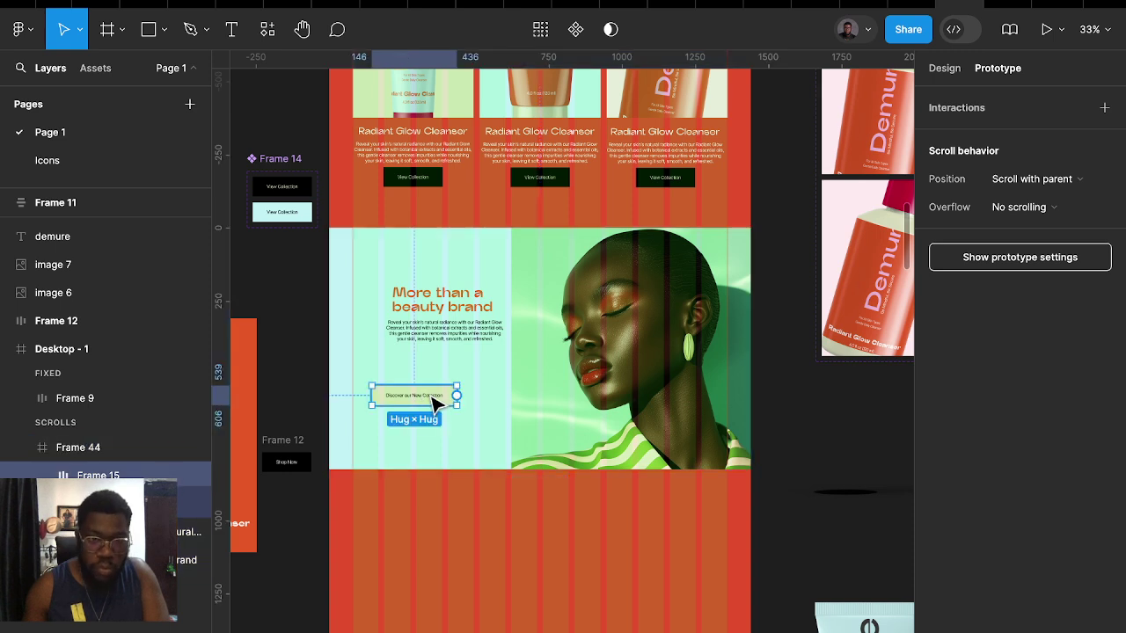
drag(453, 390, 465, 371)
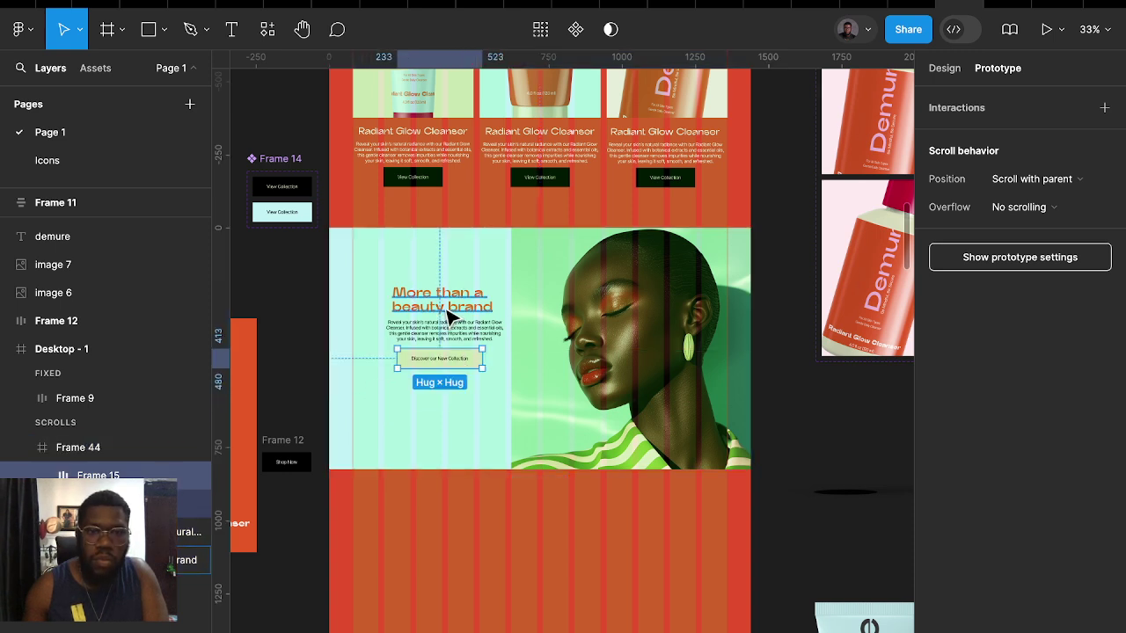
Wrap the heading text and Discover button in one auto-layout frame
click(447, 315)
shift+click(455, 363)
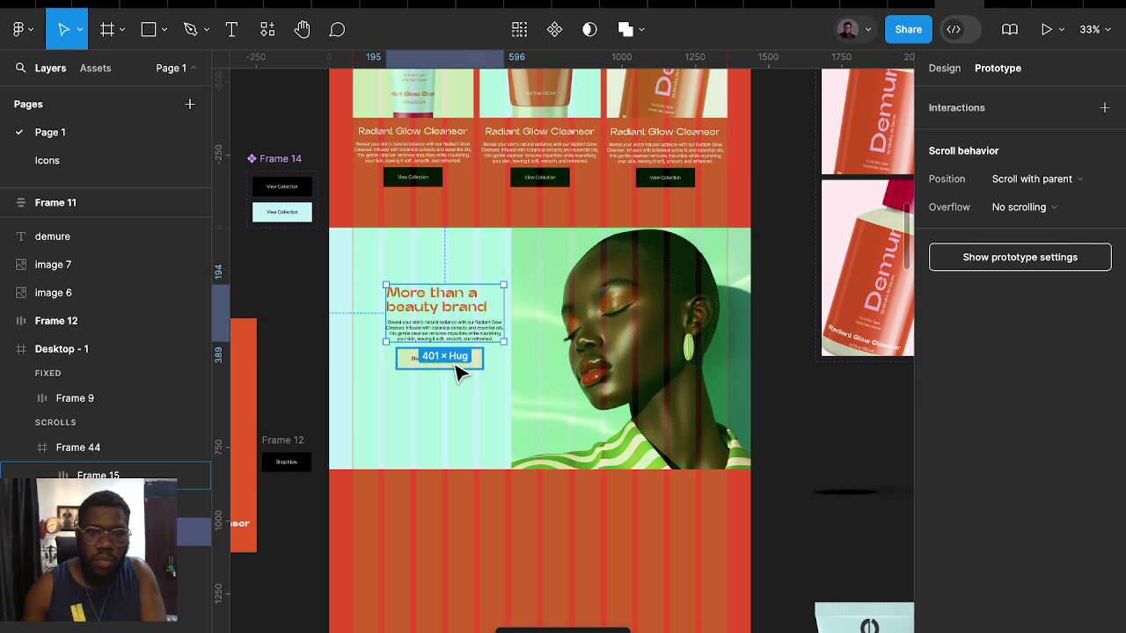
key(shift+a)
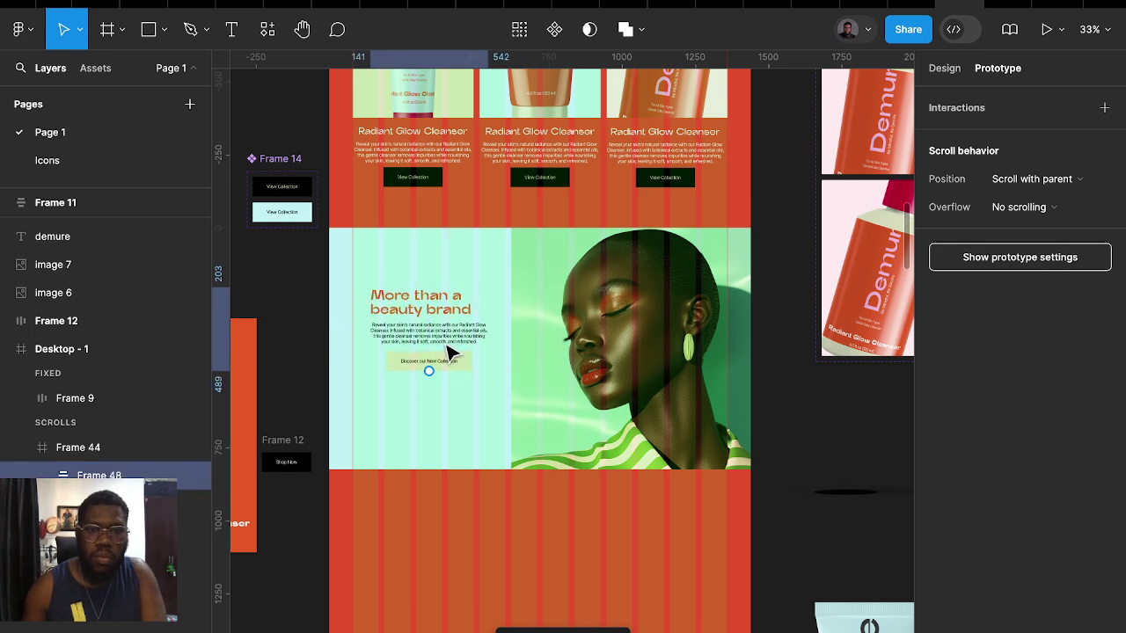
click(945, 68)
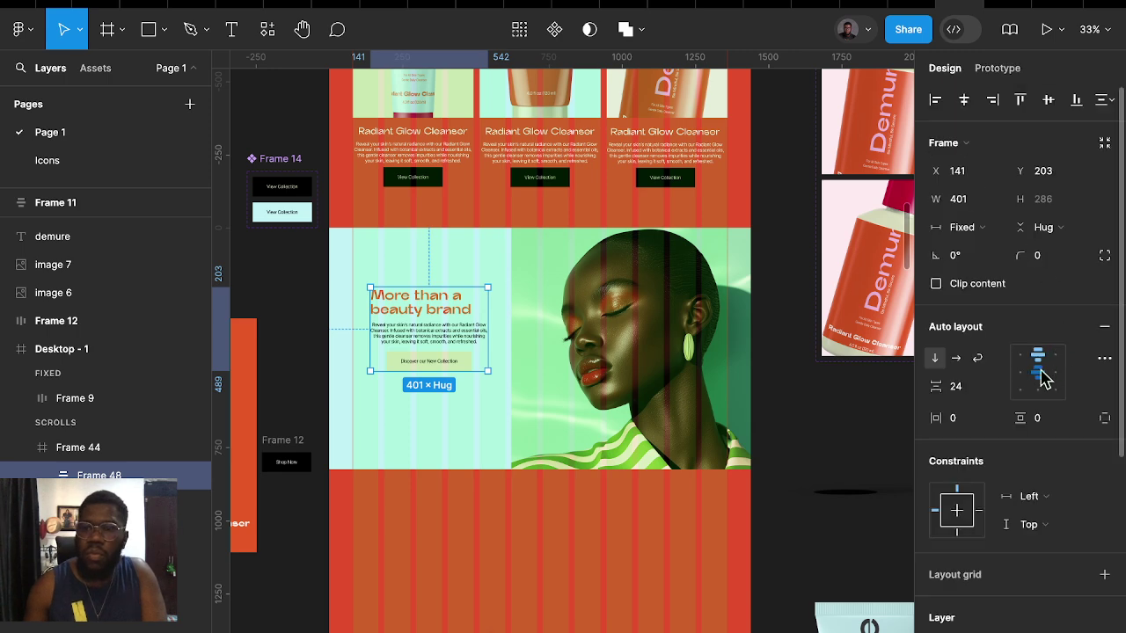
Centre-align the 'More than a beauty brand' heading and nudge the grouped block
click(447, 313)
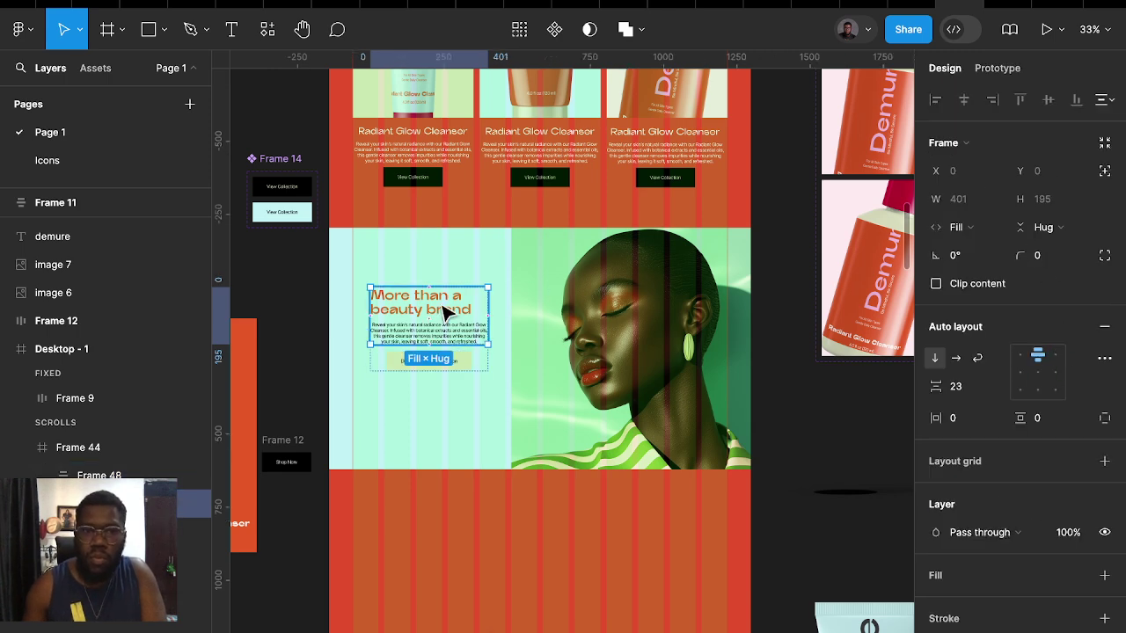
click(447, 313)
click(956, 482)
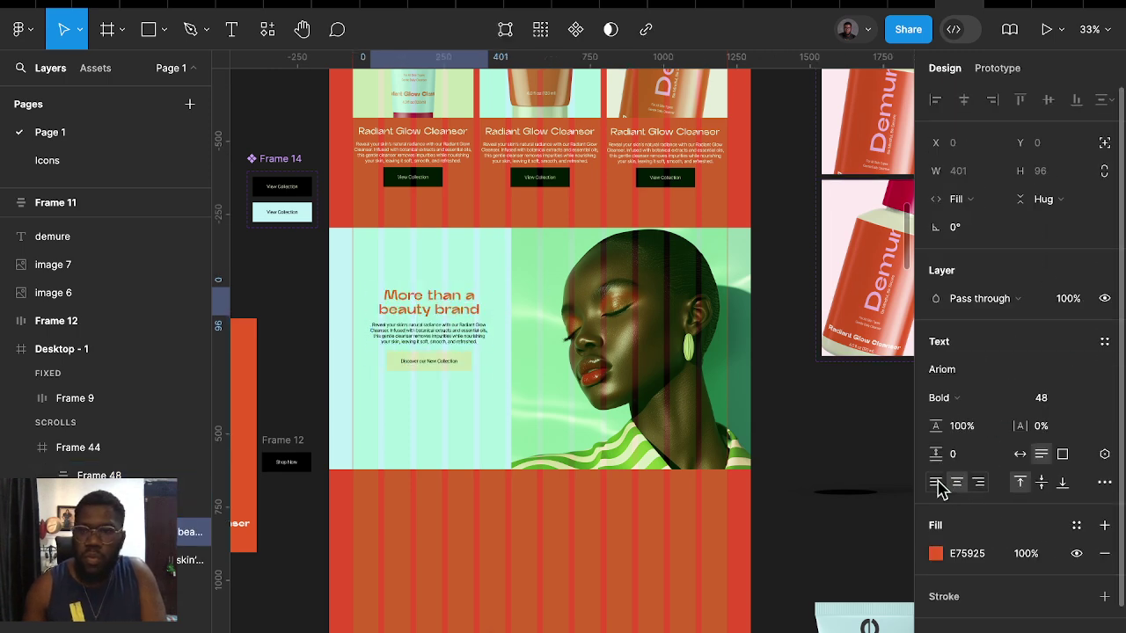
click(462, 393)
click(476, 322)
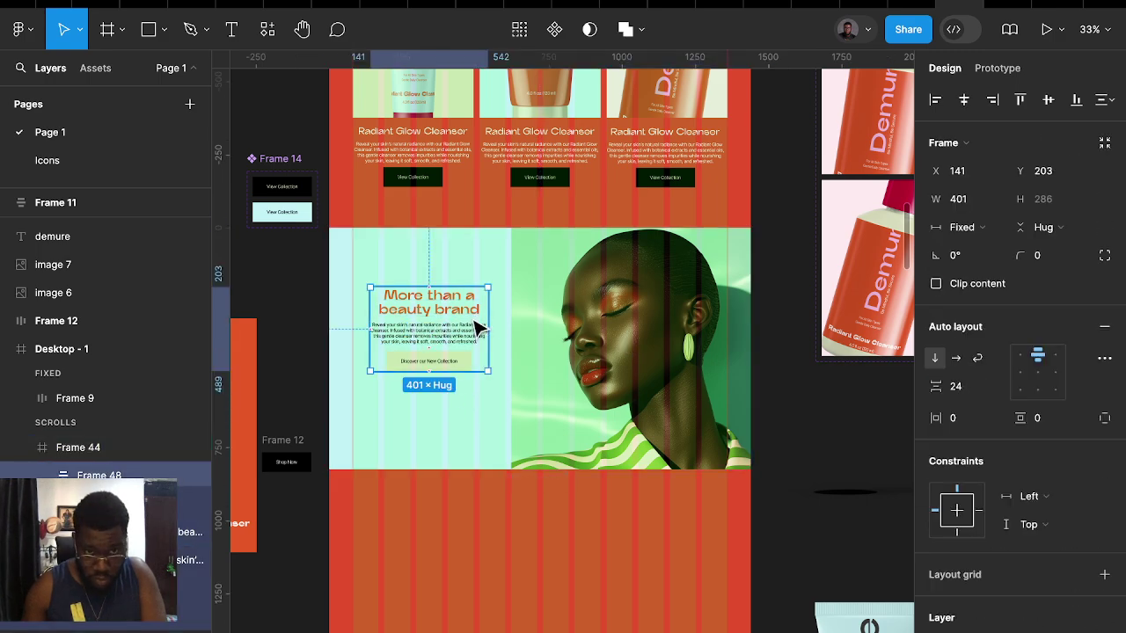
drag(475, 326, 477, 338)
scroll(482, 327, up, 5)
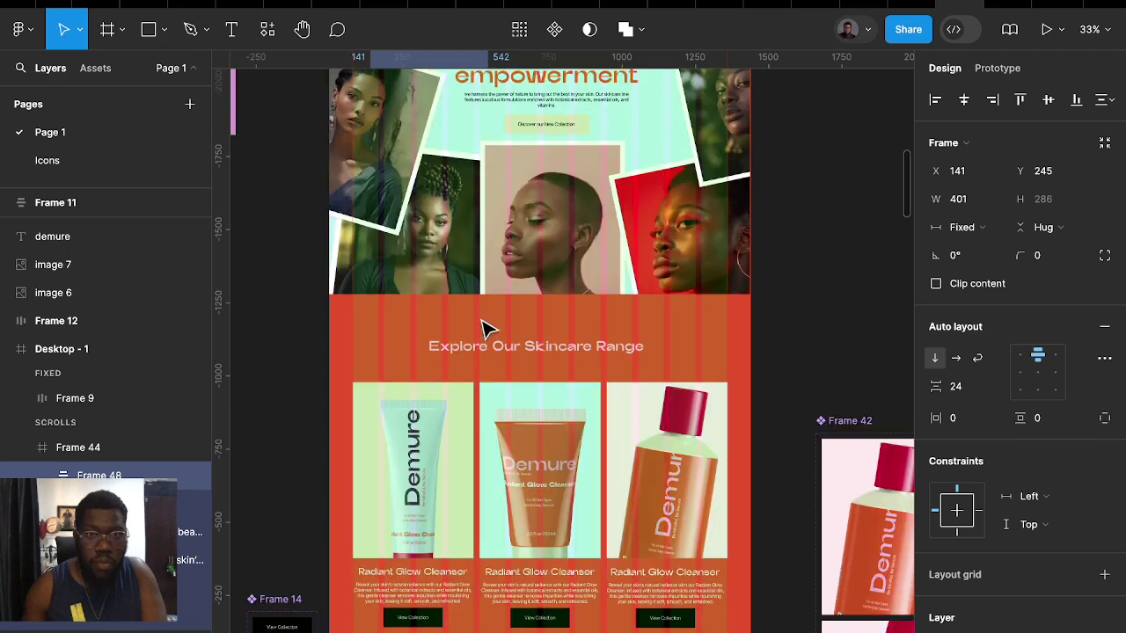
scroll(484, 329, up, 5)
scroll(494, 315, down, 3)
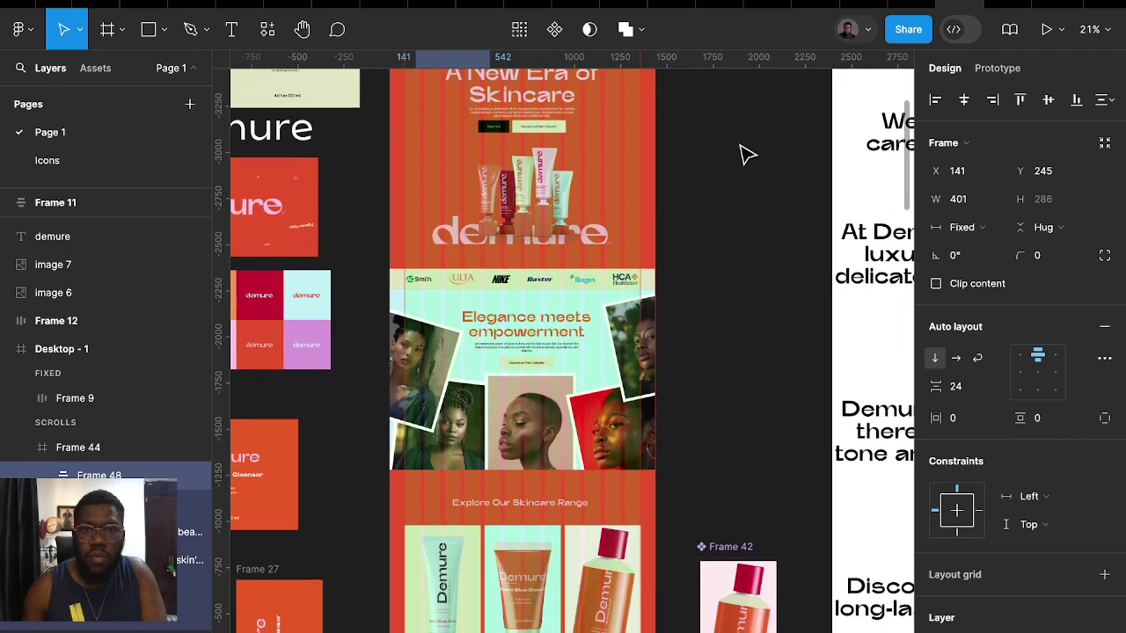
click(744, 156)
Play the Demure prototype, scroll to 'More than a beauty brand', then return to the editor
click(998, 4)
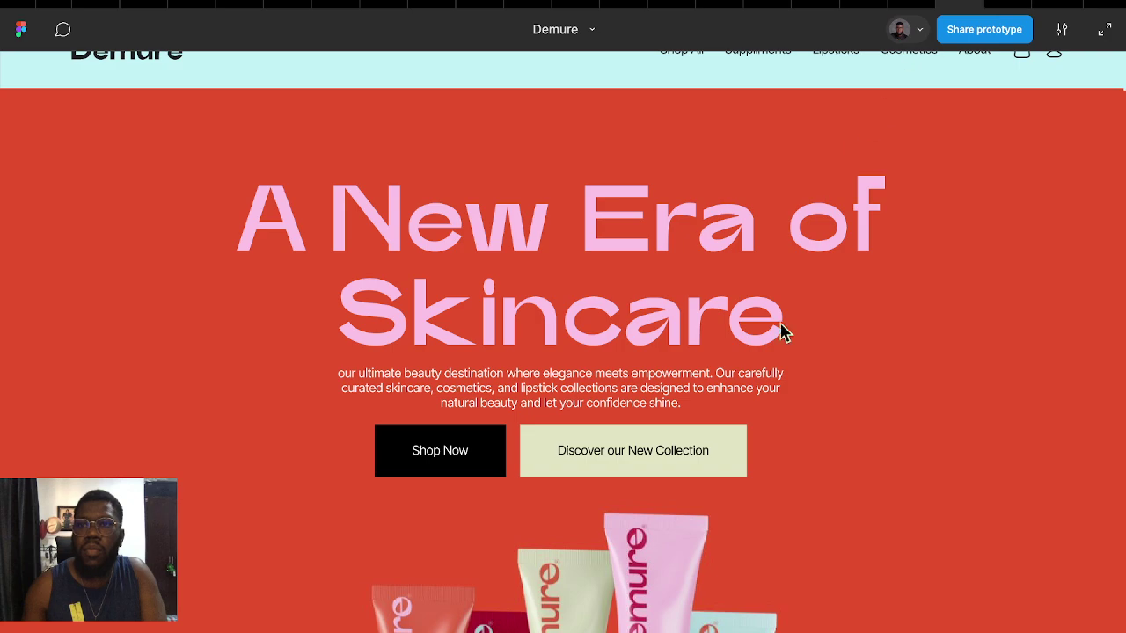
scroll(874, 414, down, 3)
scroll(874, 414, down, 3)
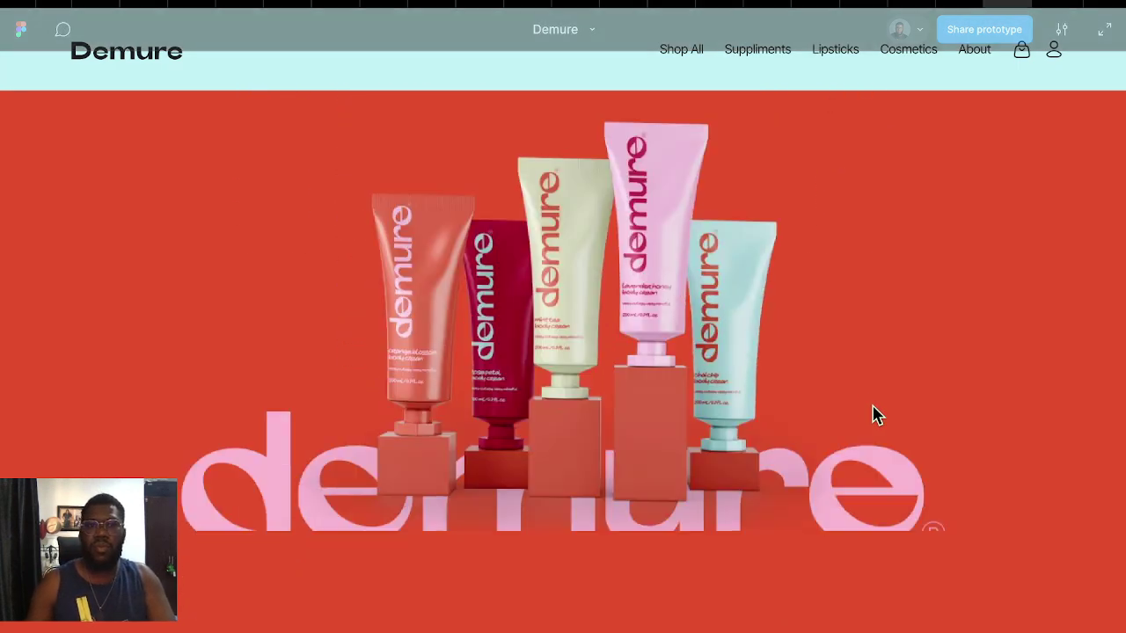
scroll(853, 399, down, 3)
scroll(852, 395, down, 3)
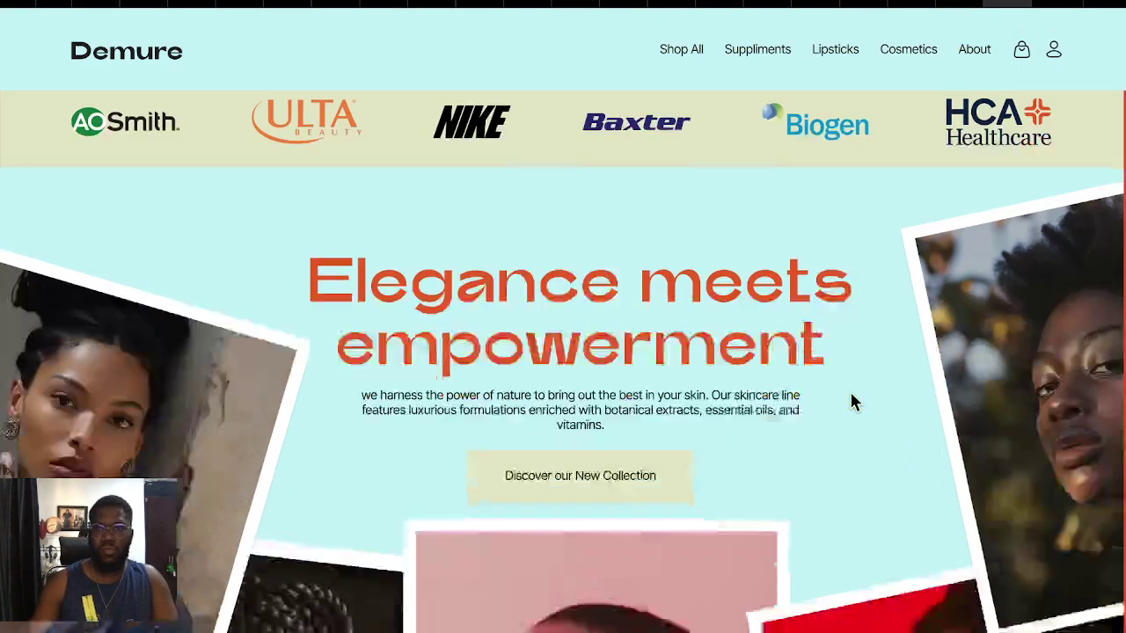
scroll(834, 412, down, 3)
scroll(833, 411, down, 2)
scroll(834, 413, down, 3)
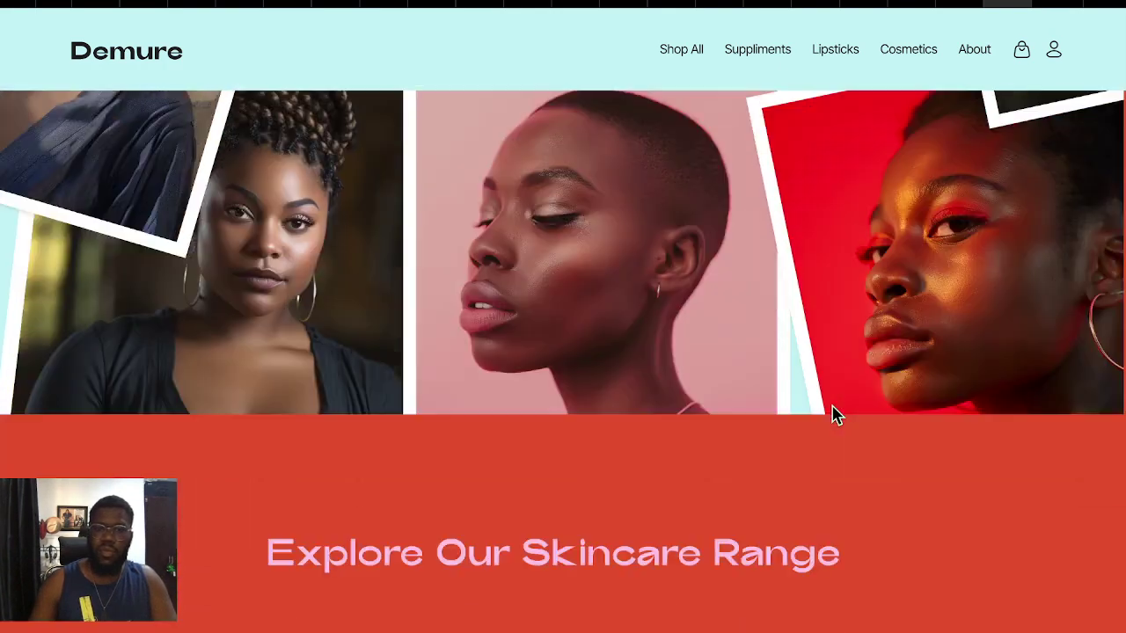
scroll(832, 414, down, 3)
scroll(234, 482, down, 3)
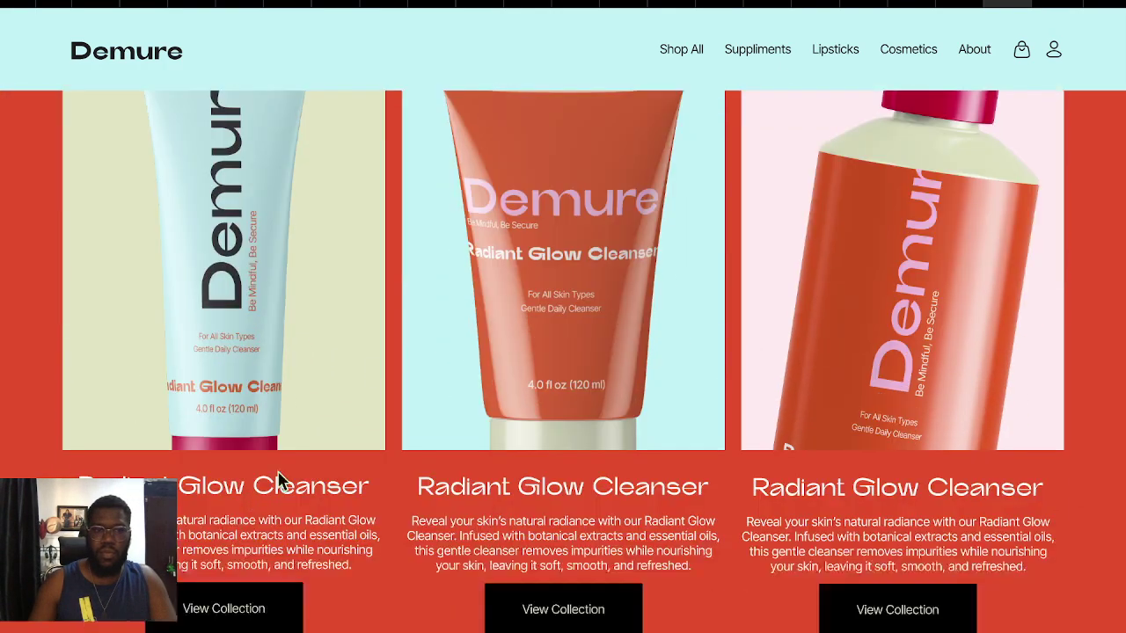
scroll(896, 346, up, 3)
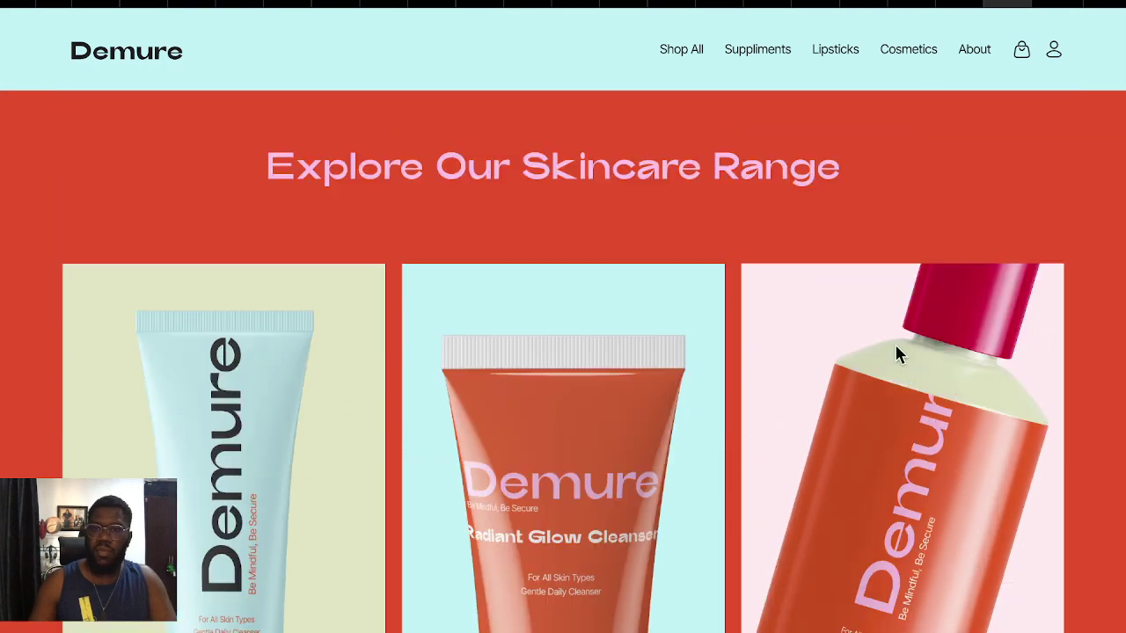
scroll(836, 381, down, 1)
scroll(741, 395, down, 3)
scroll(737, 397, down, 3)
scroll(734, 393, down, 2)
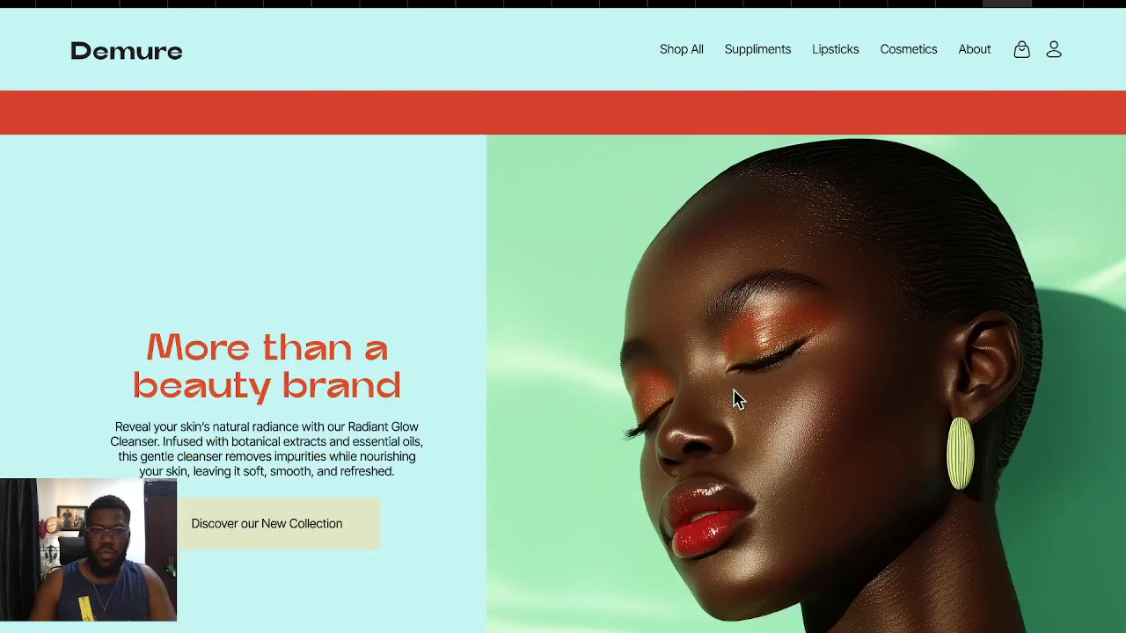
scroll(734, 394, down, 3)
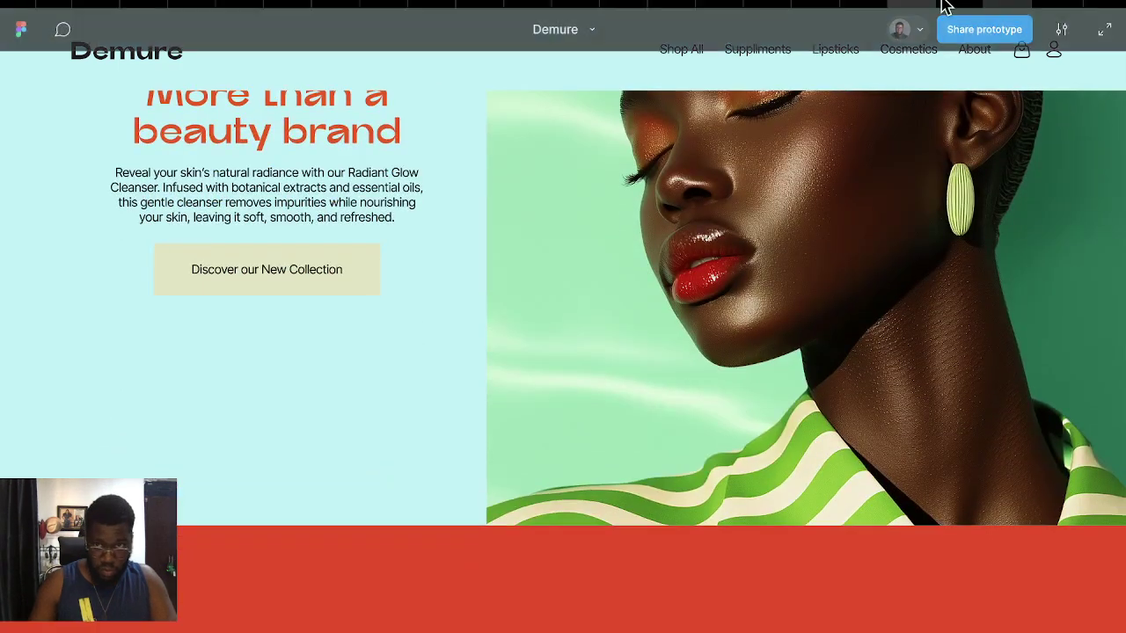
click(947, 5)
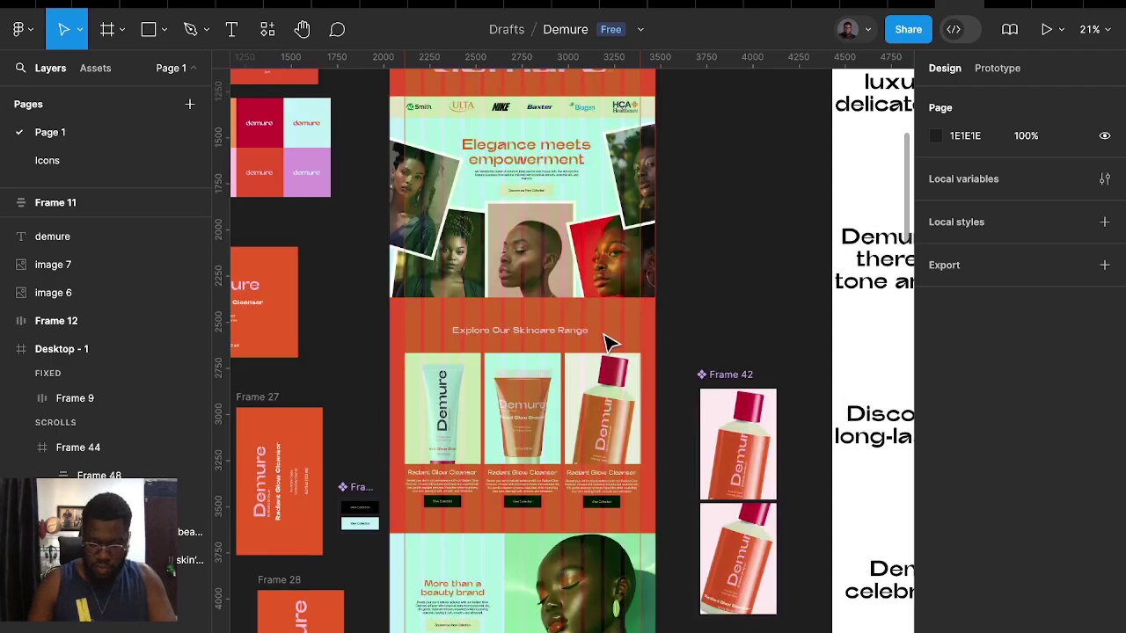
Move Frame 33 and Frame 34 together to the left
scroll(480, 458, down, 3)
scroll(488, 468, down, 5)
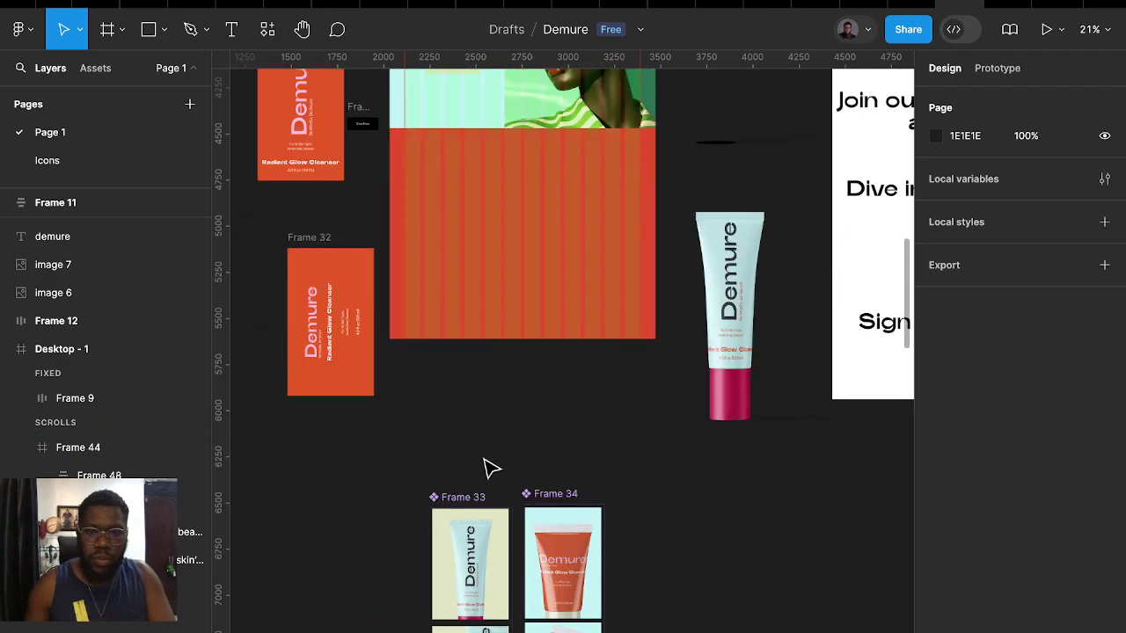
scroll(581, 435, up, 5)
scroll(596, 444, down, 5)
scroll(616, 444, down, 4)
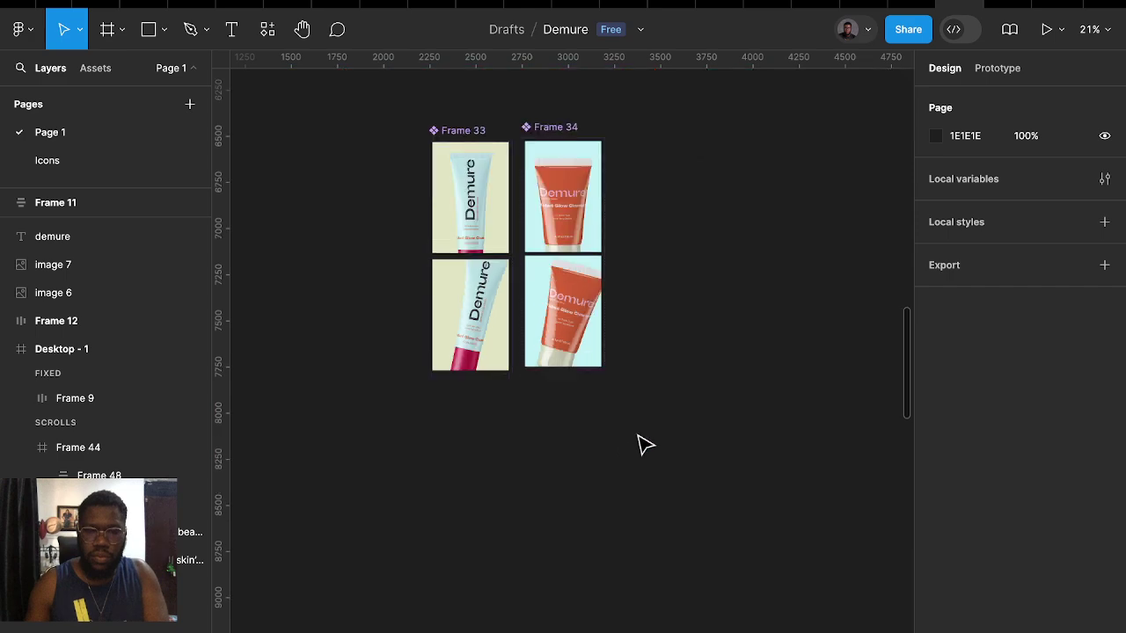
ctrl+scroll(669, 453, down, 2)
drag(682, 452, 505, 250)
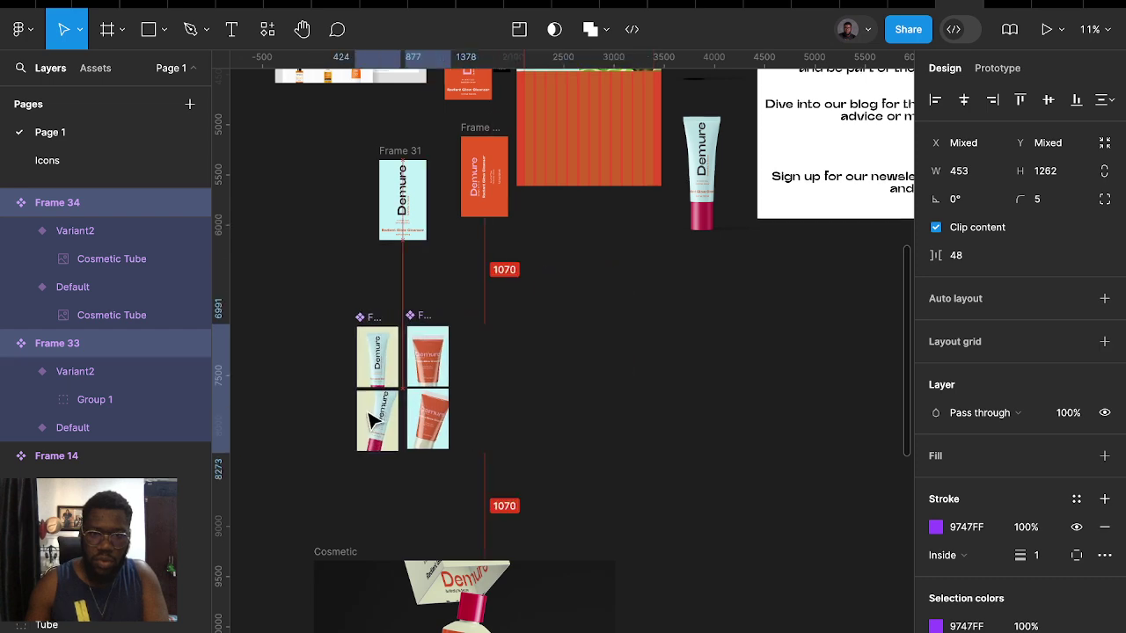
drag(535, 403, 303, 440)
scroll(563, 287, up, 3)
scroll(554, 273, up, 5)
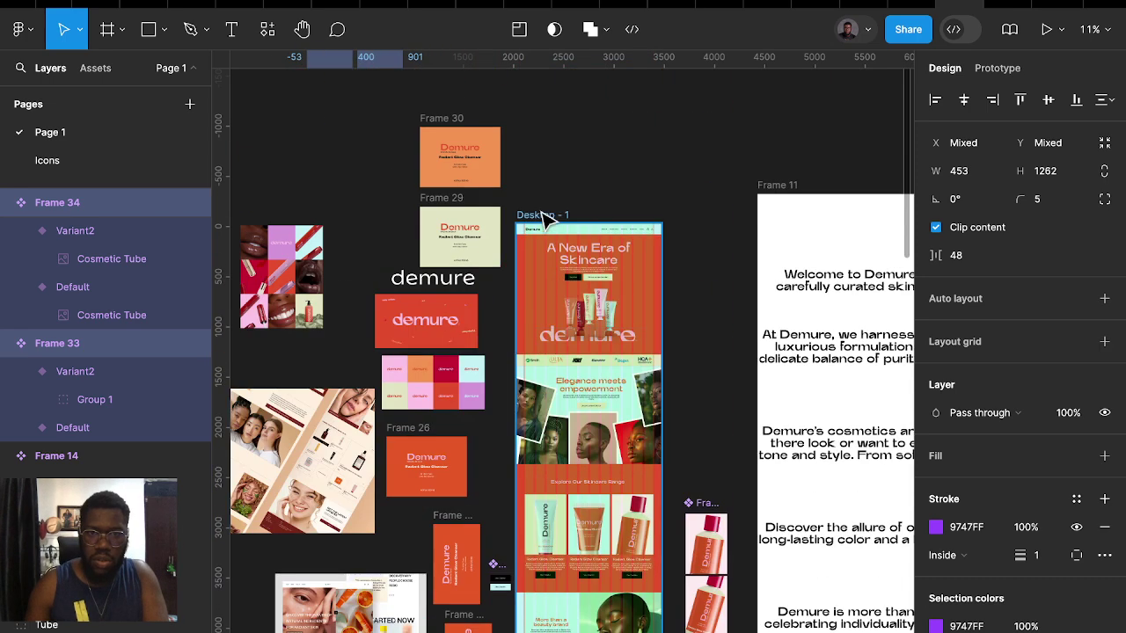
Extend Desktop - 1 to 6714 tall and hide its column grid
click(541, 215)
scroll(591, 545, down, 3)
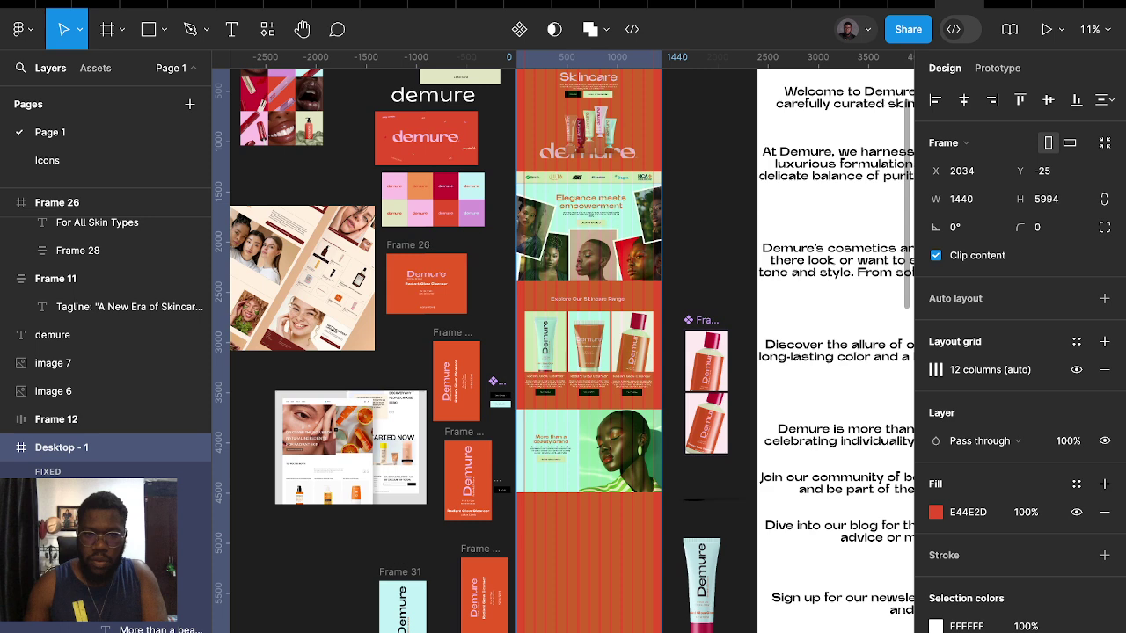
drag(587, 613, 587, 632)
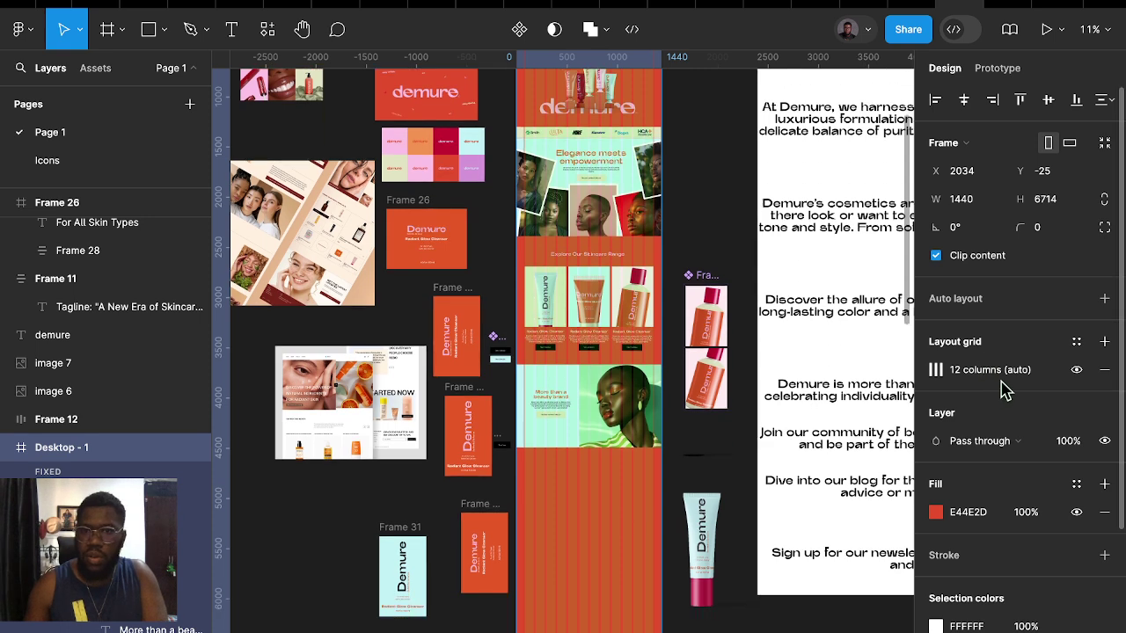
click(1076, 369)
Place a copy of the Explore Our Skincare Range heading near the page bottom
scroll(502, 517, down, 1)
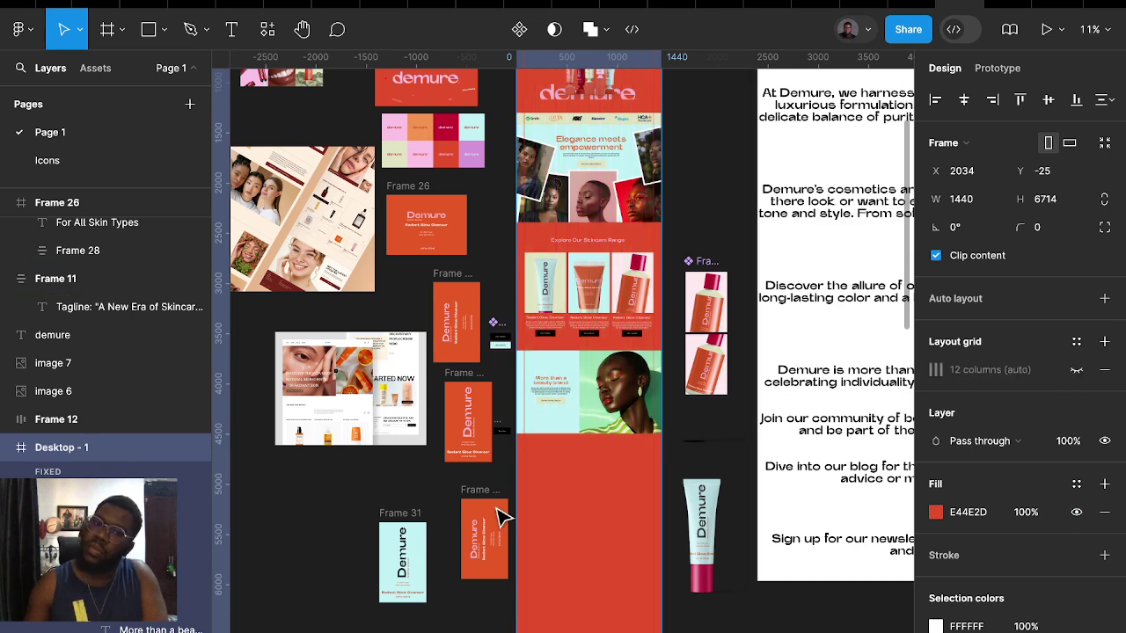
click(590, 243)
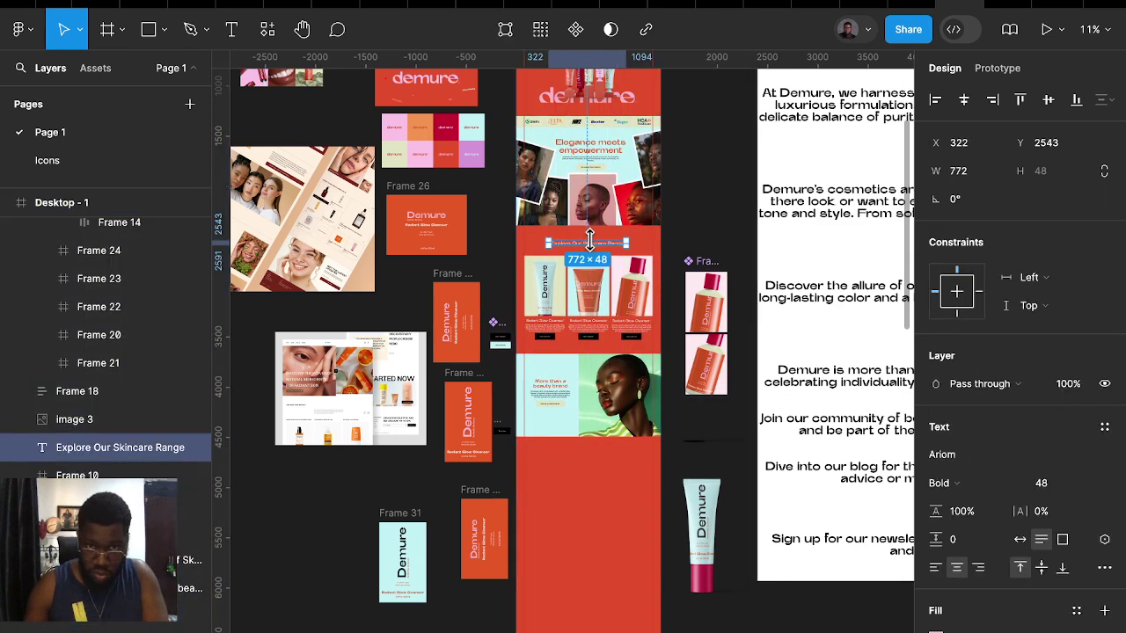
drag(596, 252, 591, 456)
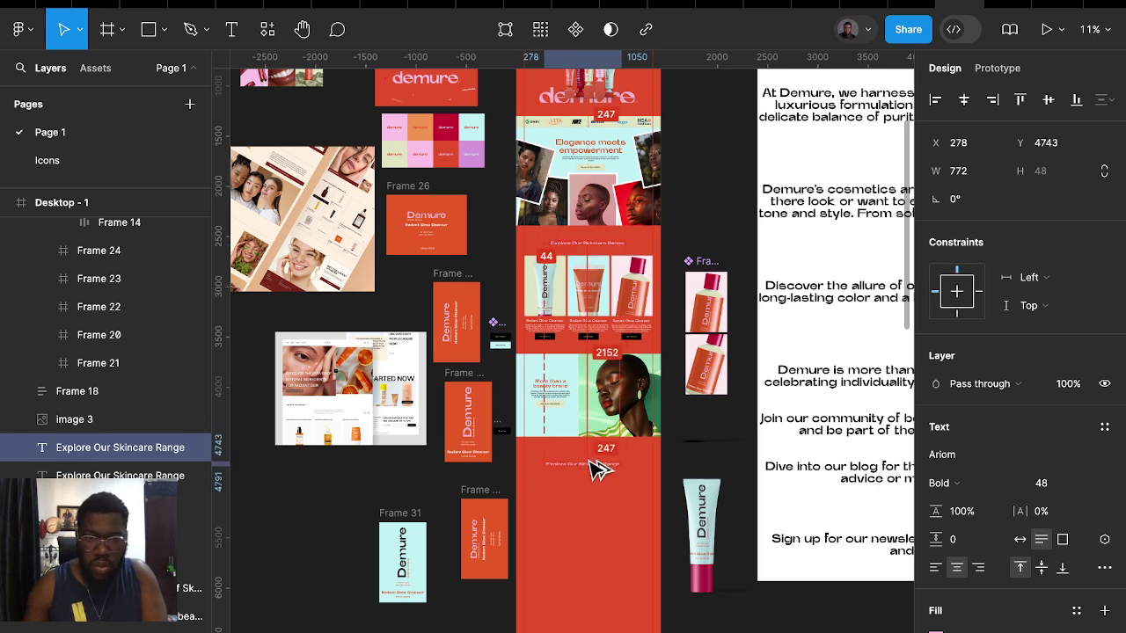
scroll(614, 429, up, 5)
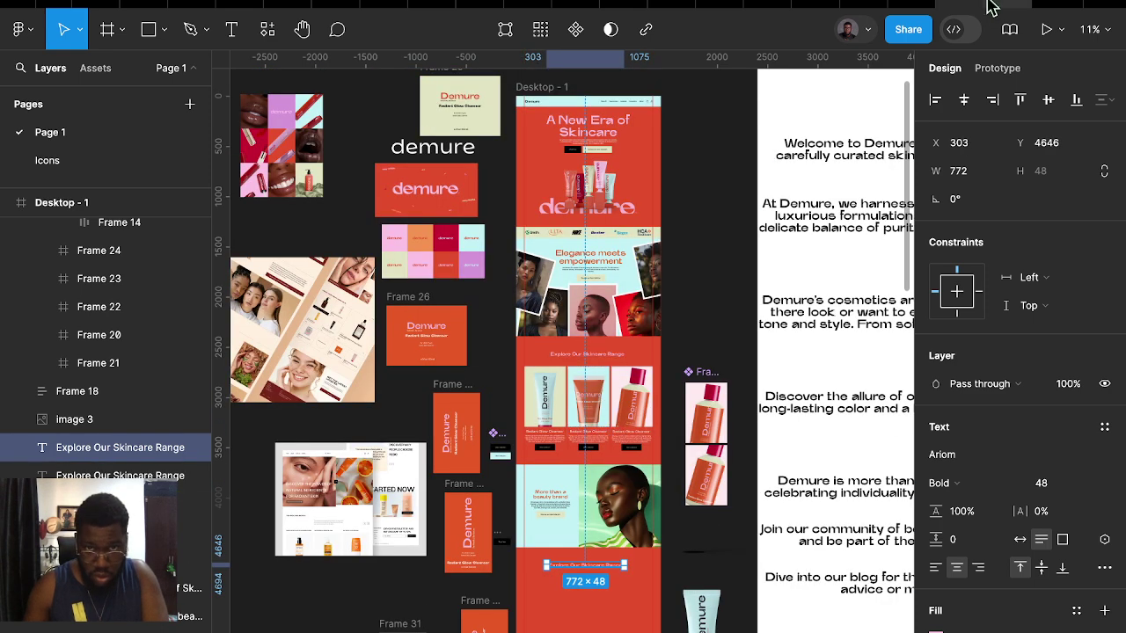
scroll(642, 447, down, 2)
scroll(651, 439, up, 6)
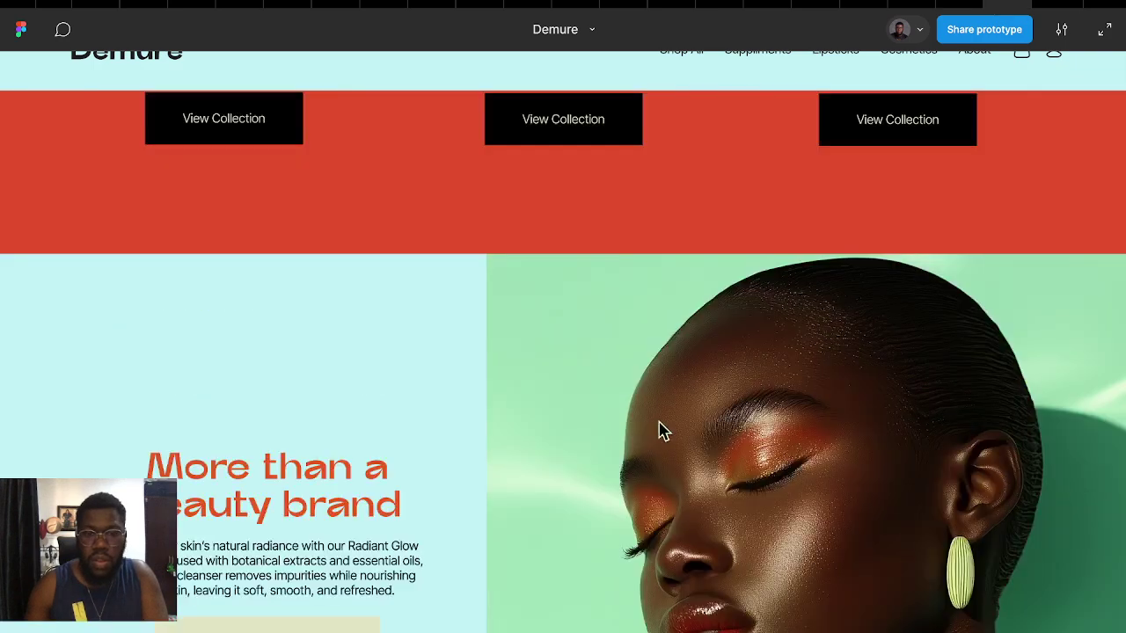
scroll(660, 431, up, 5)
scroll(660, 427, up, 5)
scroll(665, 417, up, 5)
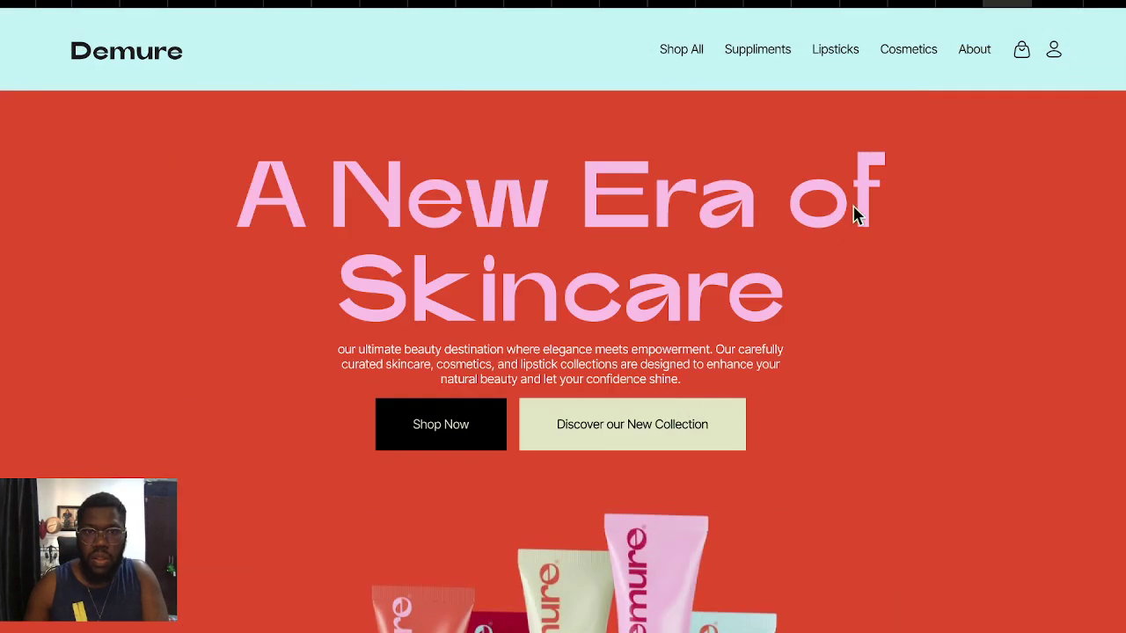
click(950, 7)
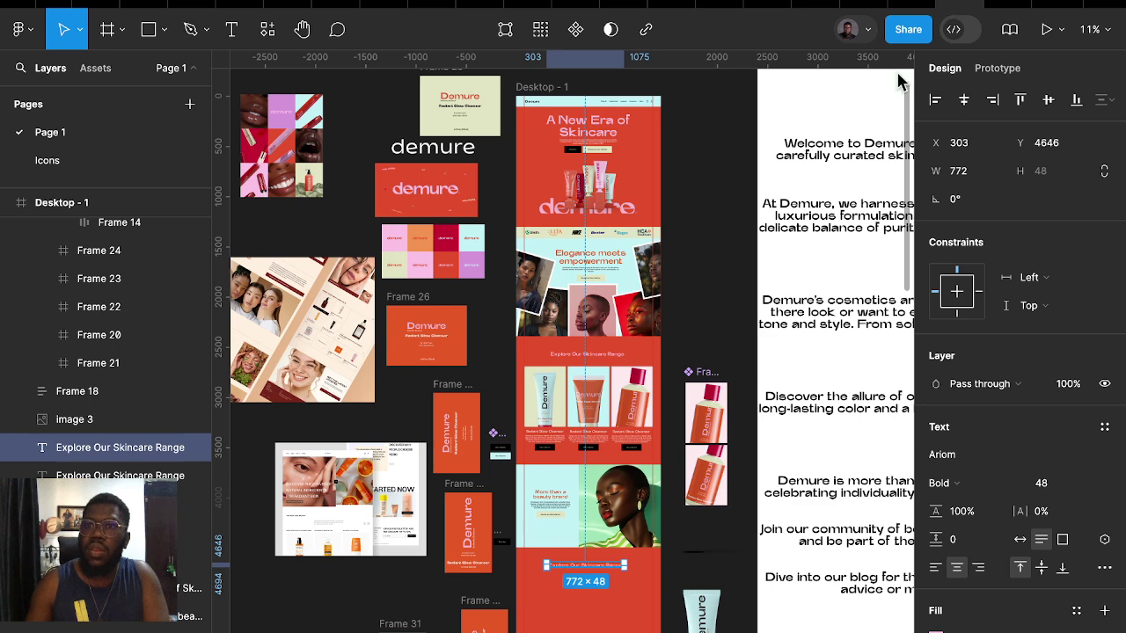
click(707, 212)
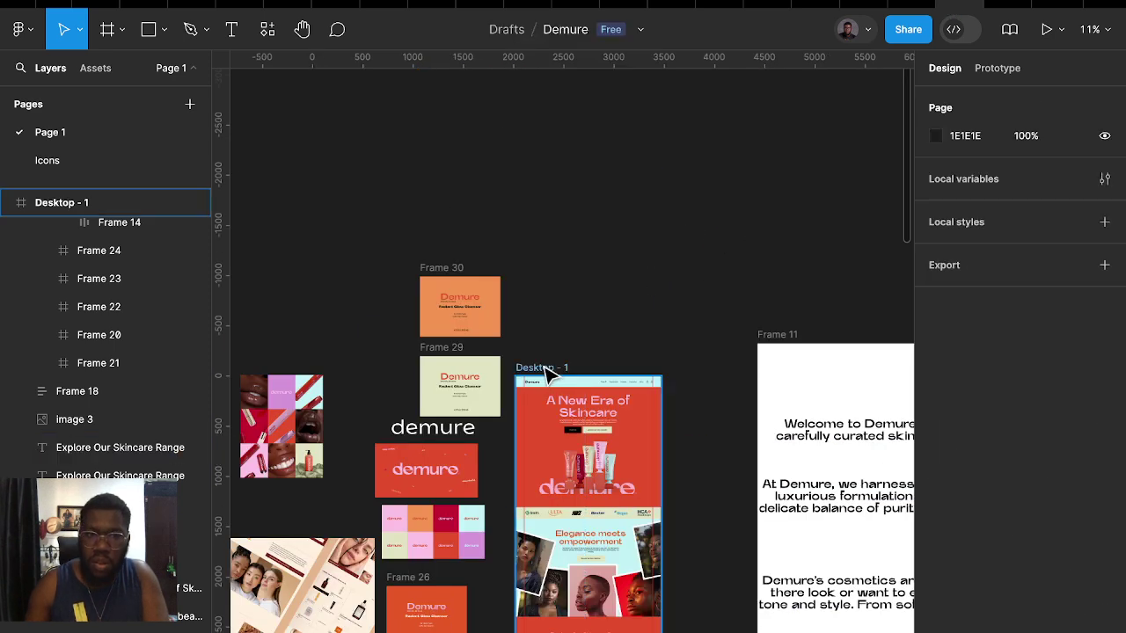
click(620, 369)
click(935, 512)
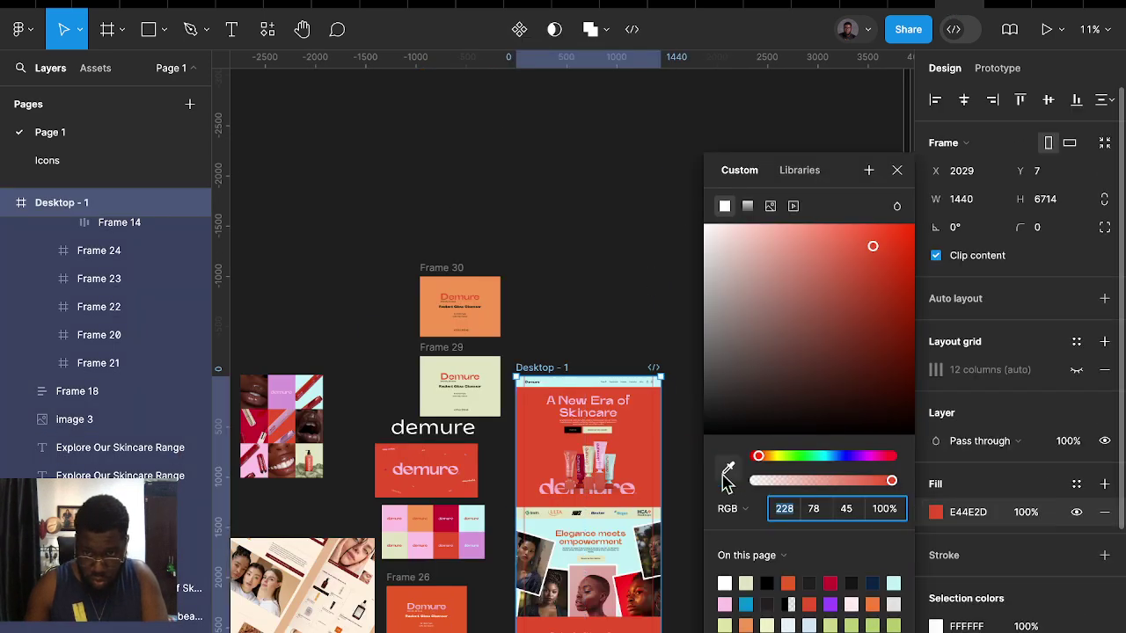
click(728, 468)
click(450, 459)
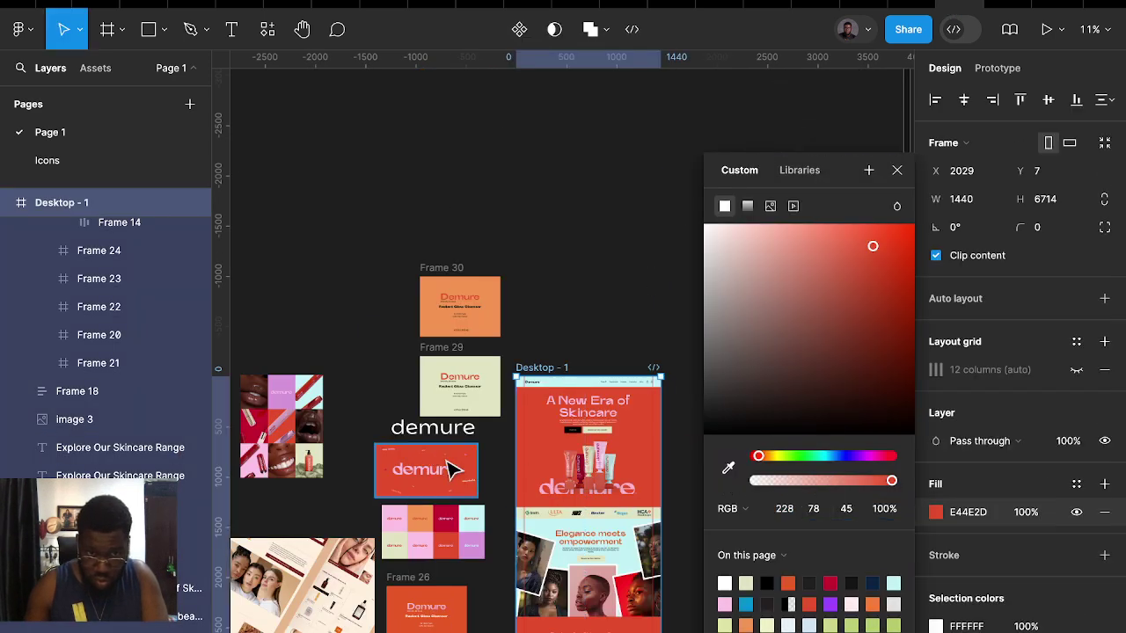
click(630, 310)
scroll(631, 309, down, 2)
scroll(640, 357, down, 3)
Inspect the demure wordmark text beside the red logo card
scroll(418, 295, down, 1)
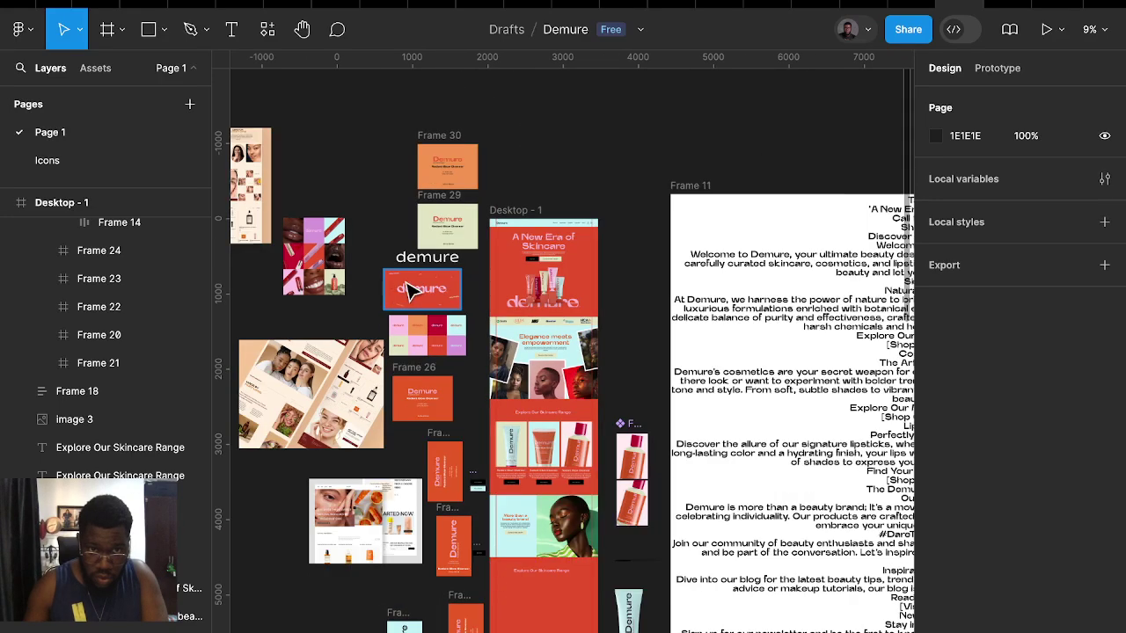
scroll(414, 286, up, 1)
scroll(428, 294, up, 3)
scroll(545, 302, up, 3)
scroll(547, 299, right, 2)
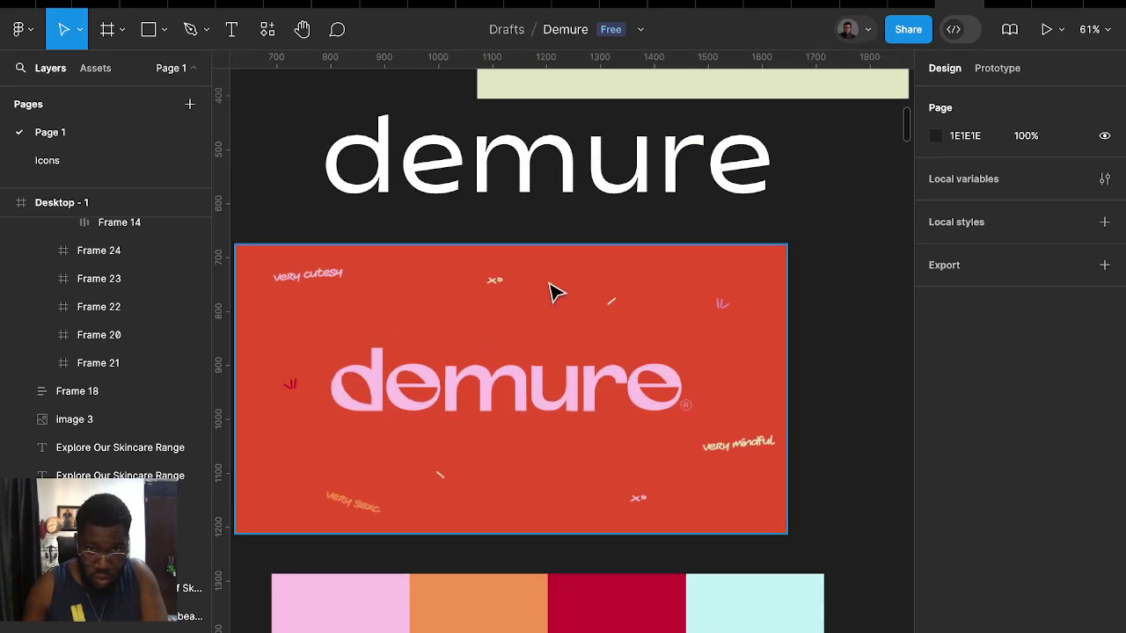
scroll(545, 295, up, 4)
scroll(742, 194, up, 1)
click(772, 167)
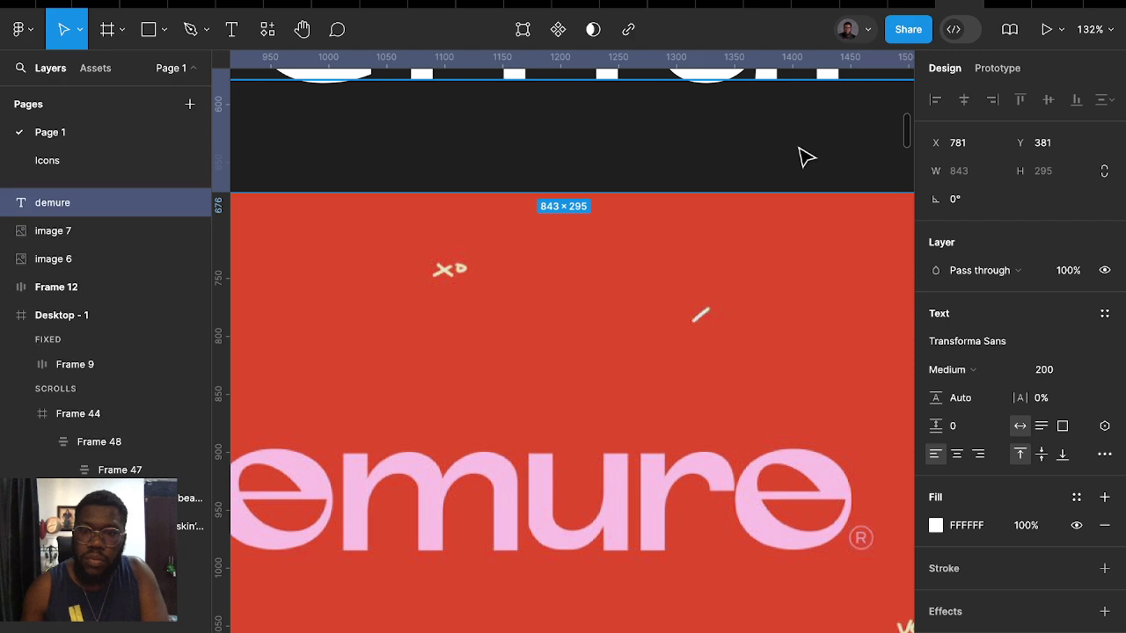
scroll(769, 247, down, 2)
scroll(771, 264, right, 5)
scroll(766, 281, down, 2)
scroll(752, 316, right, 3)
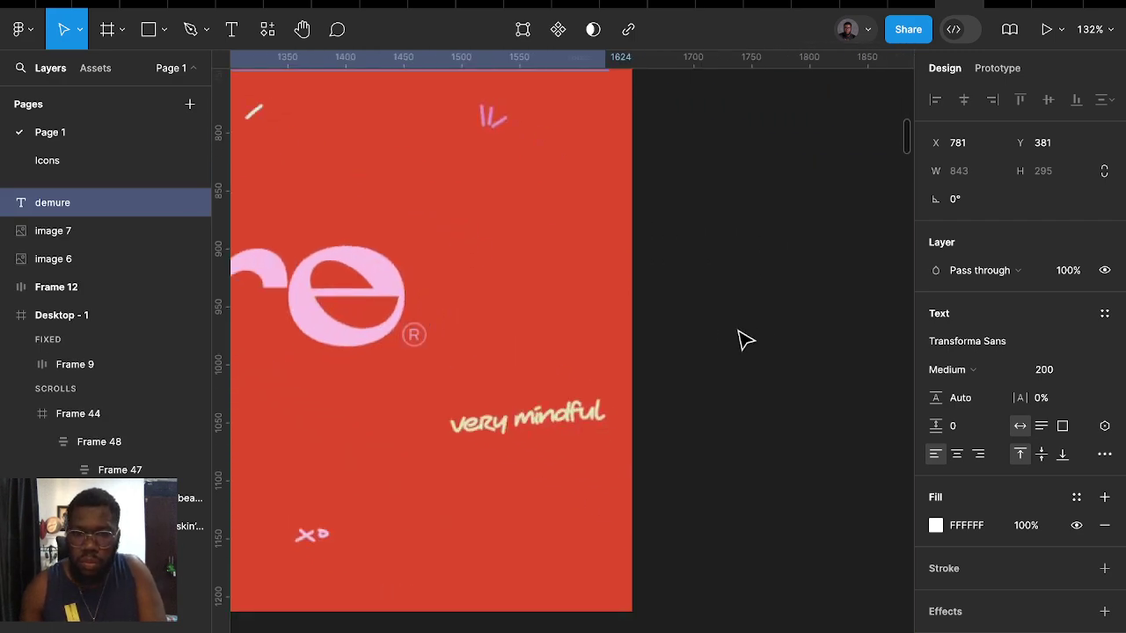
click(739, 341)
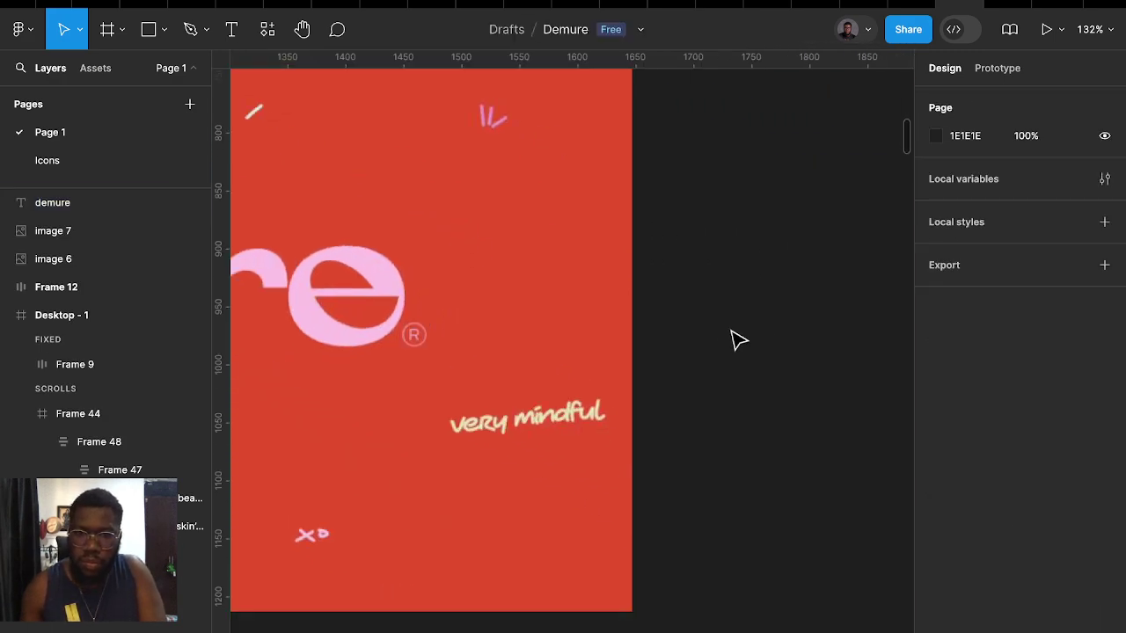
Add a 'Very Mindful' text box beside the red card
key(t)
click(718, 382)
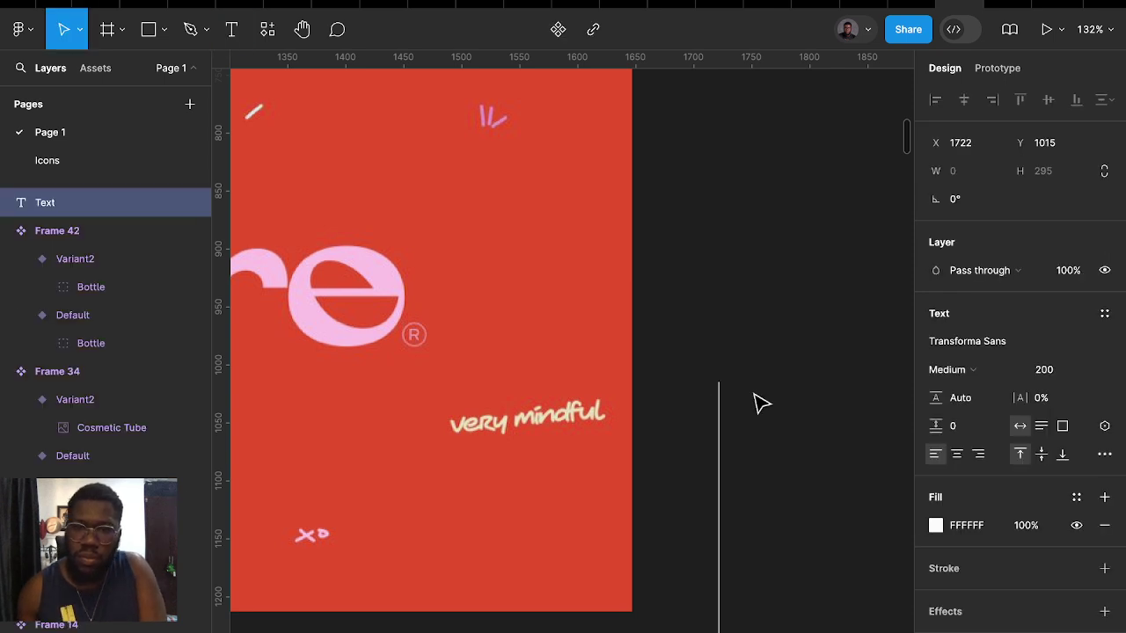
text(Very Mindful)
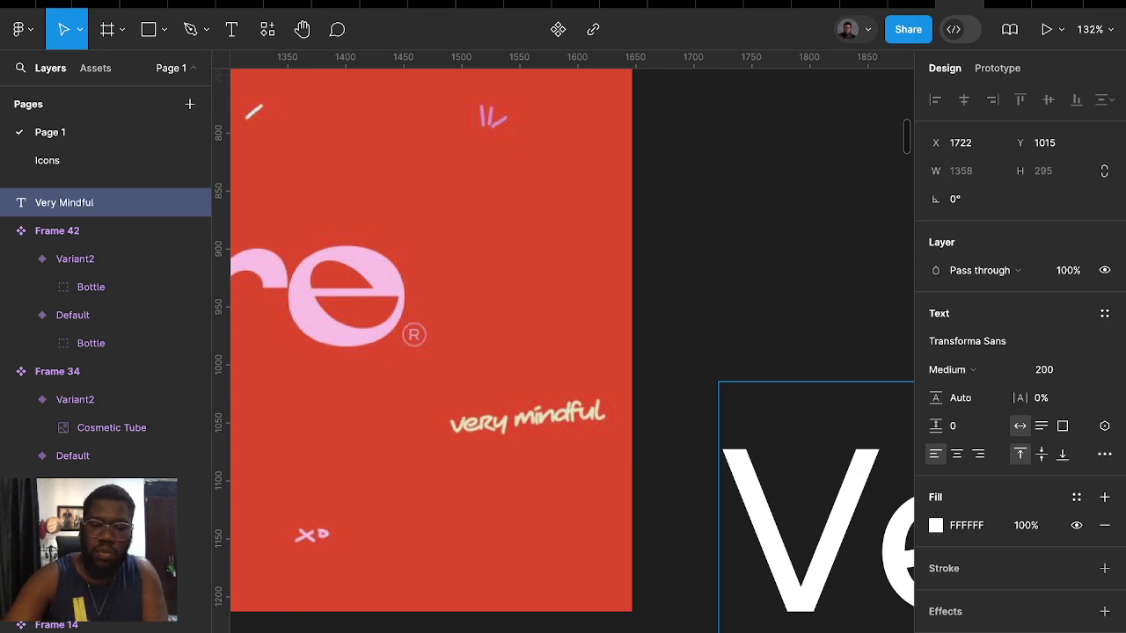
key(Escape)
Set the Very Mindful text to Architects Daughter at size 10
click(961, 342)
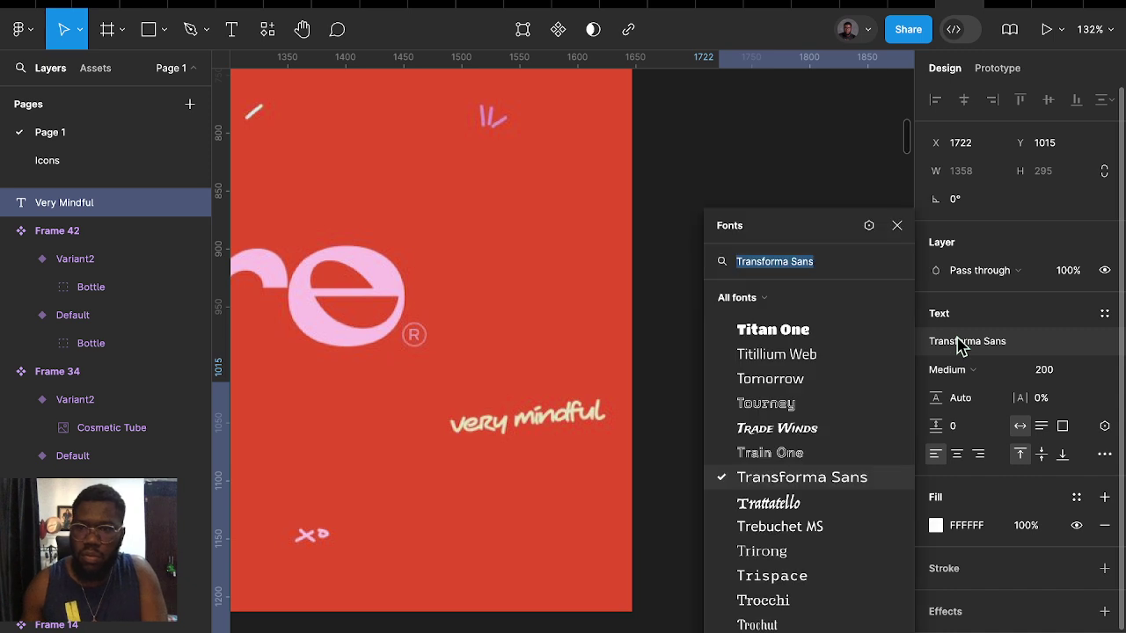
text(archi)
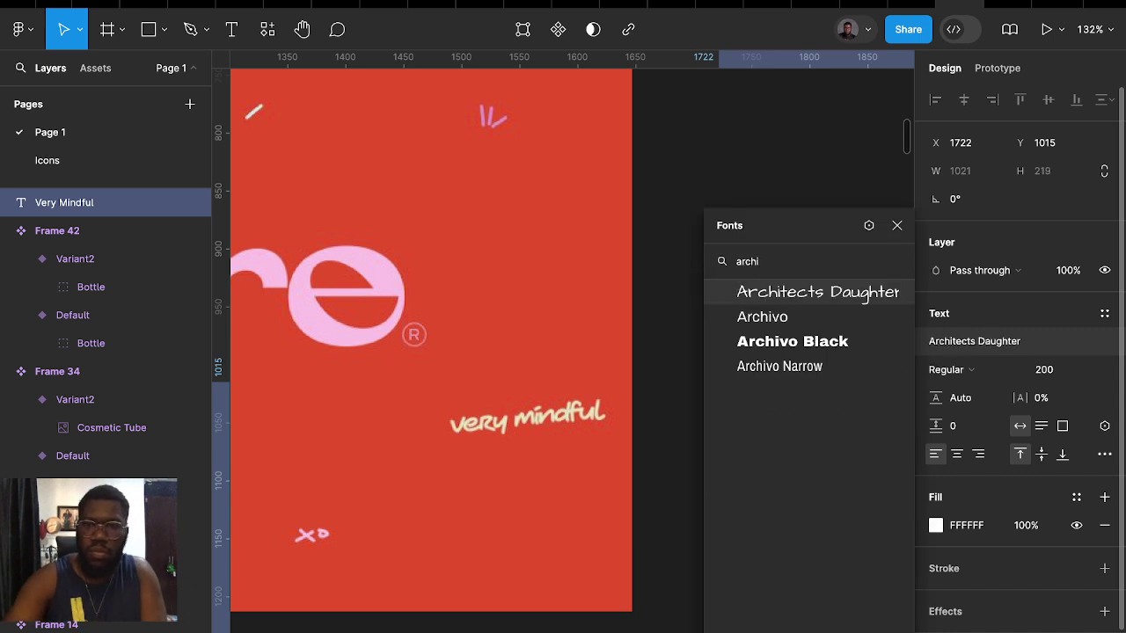
click(769, 293)
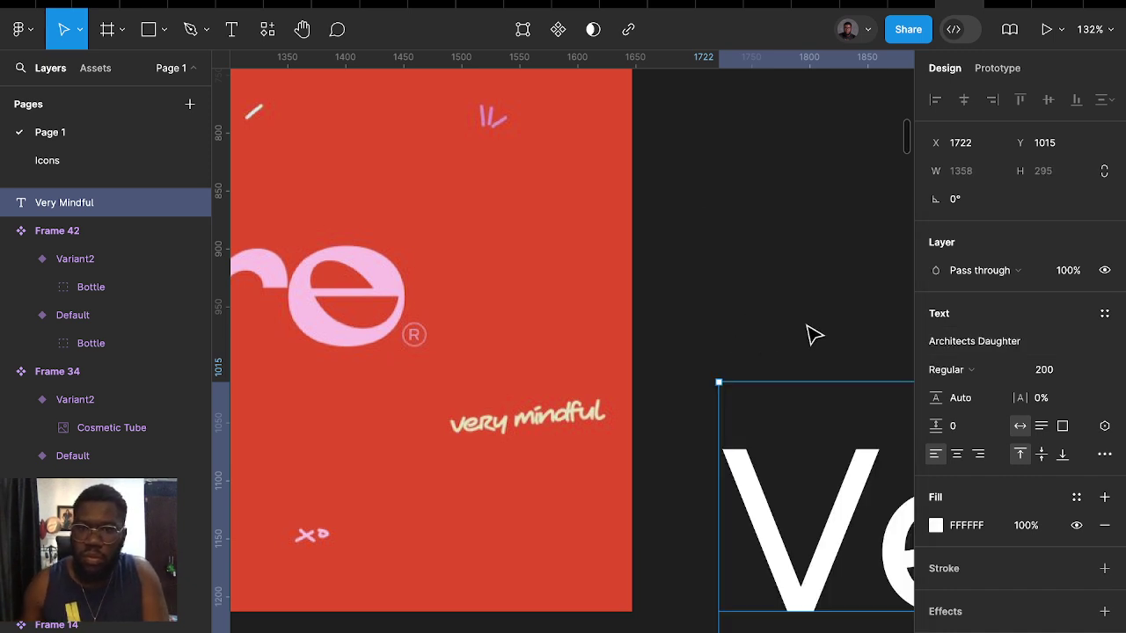
scroll(813, 334, right, 3)
scroll(829, 339, down, 3)
scroll(741, 364, down, 3)
click(1059, 371)
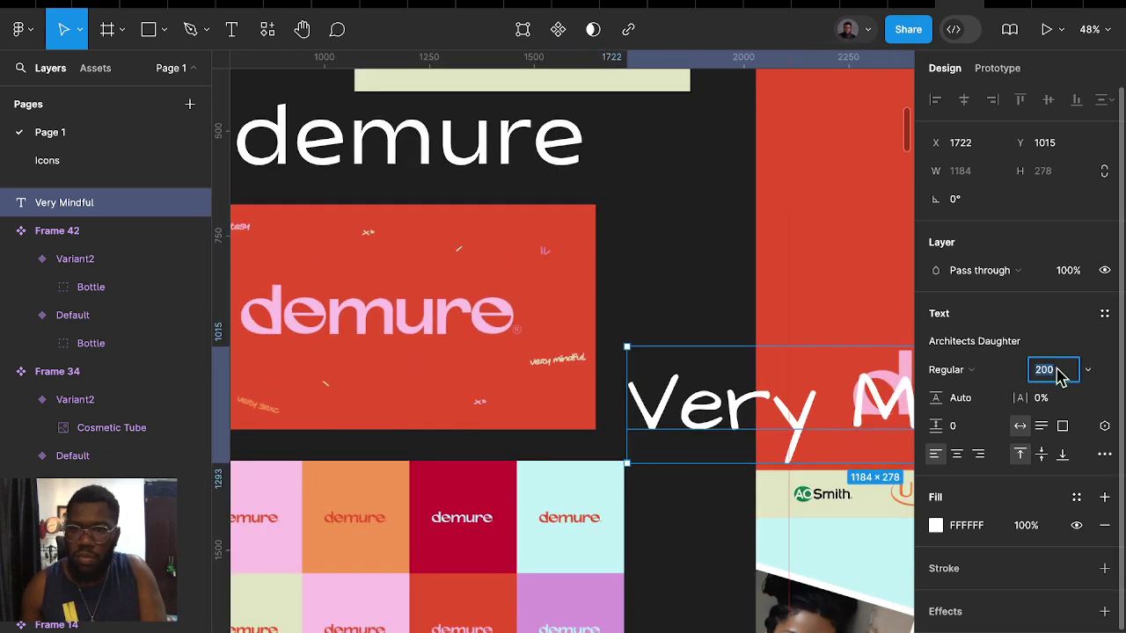
text(10)
key(Return)
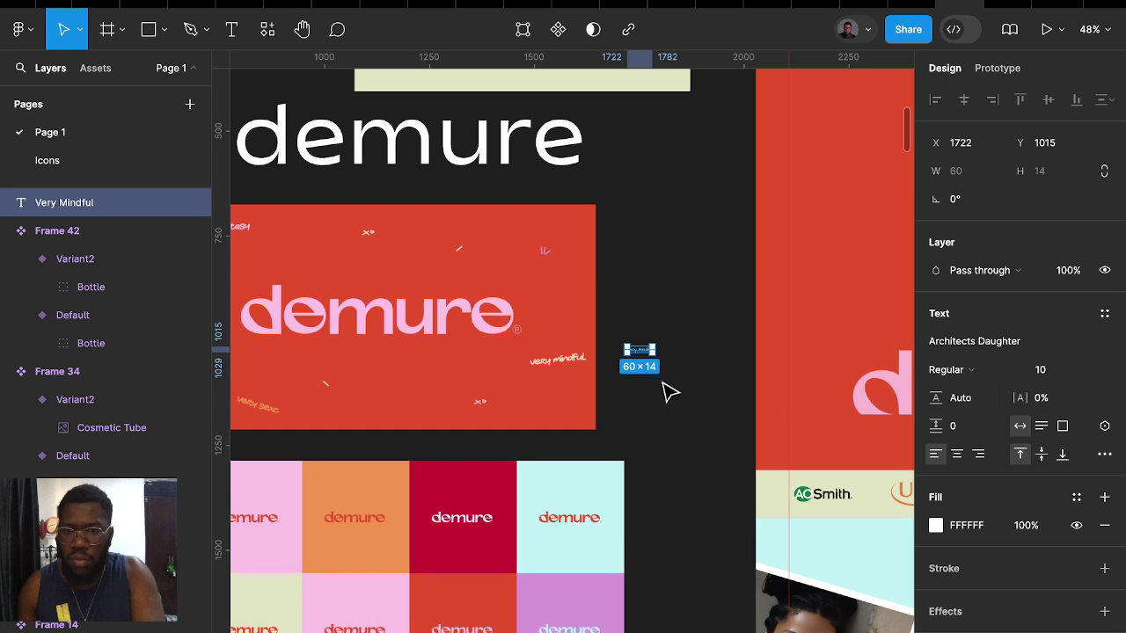
scroll(666, 389, up, 5)
scroll(673, 378, up, 3)
scroll(673, 378, left, 2)
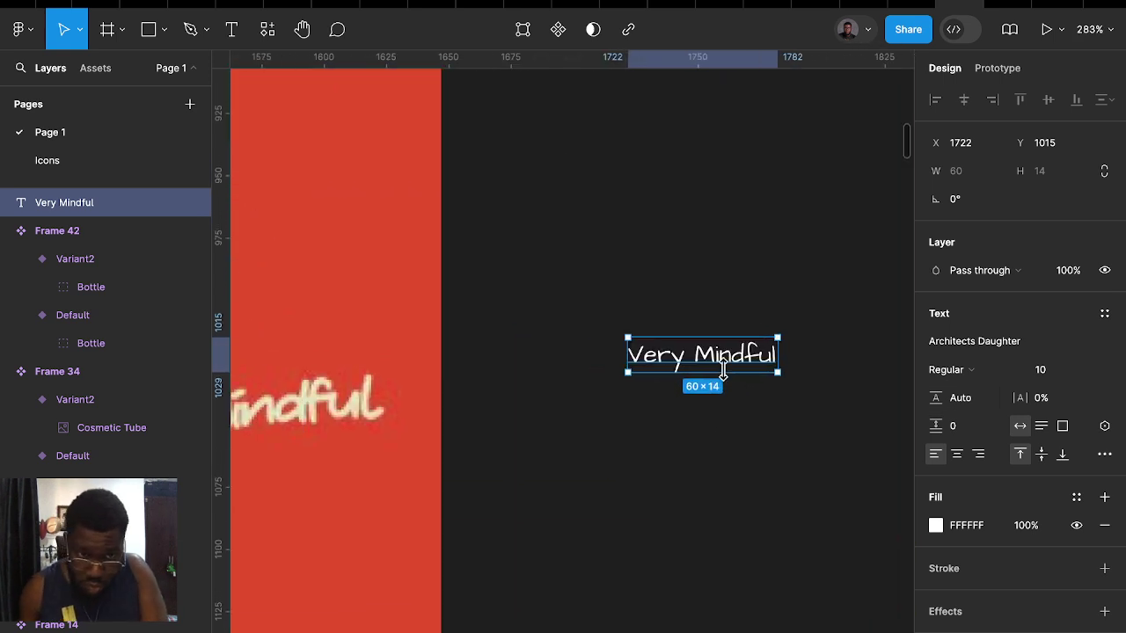
scroll(742, 369, left, 4)
scroll(752, 370, down, 1)
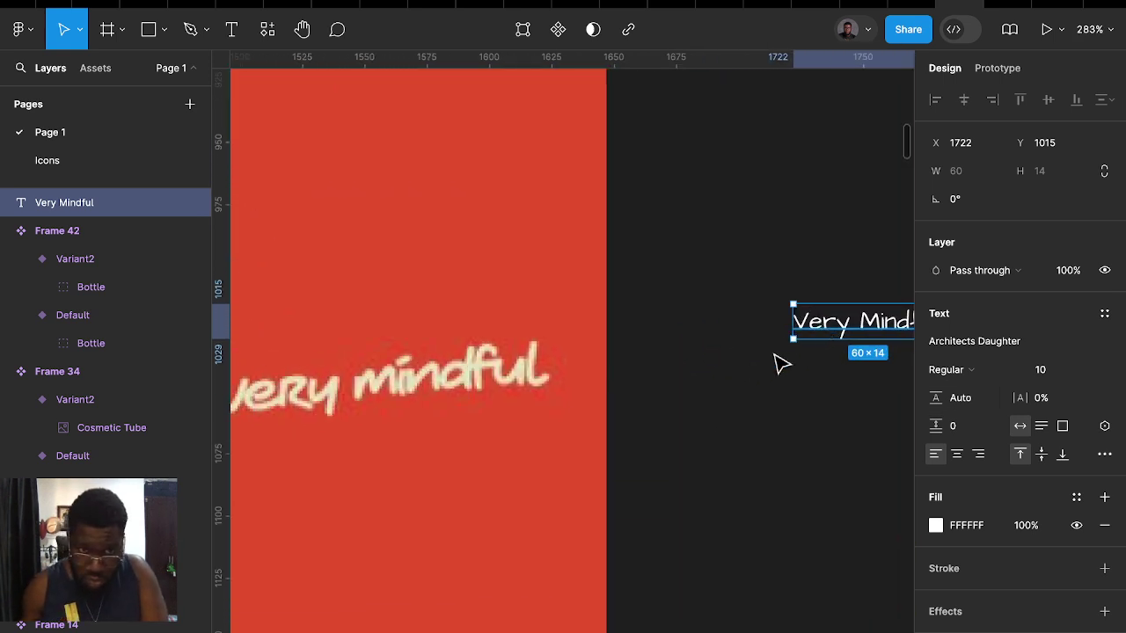
Duplicate Very Mindful as 'Very Cutesy' and place it above and right of it
drag(826, 332, 747, 395)
scroll(774, 392, down, 5)
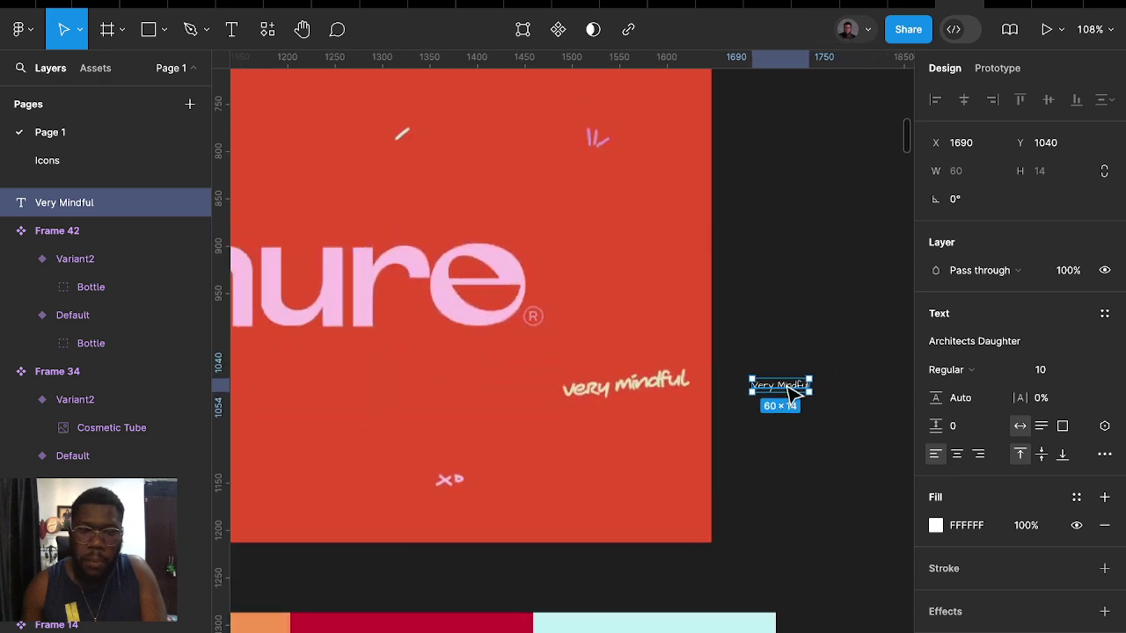
scroll(795, 394, down, 5)
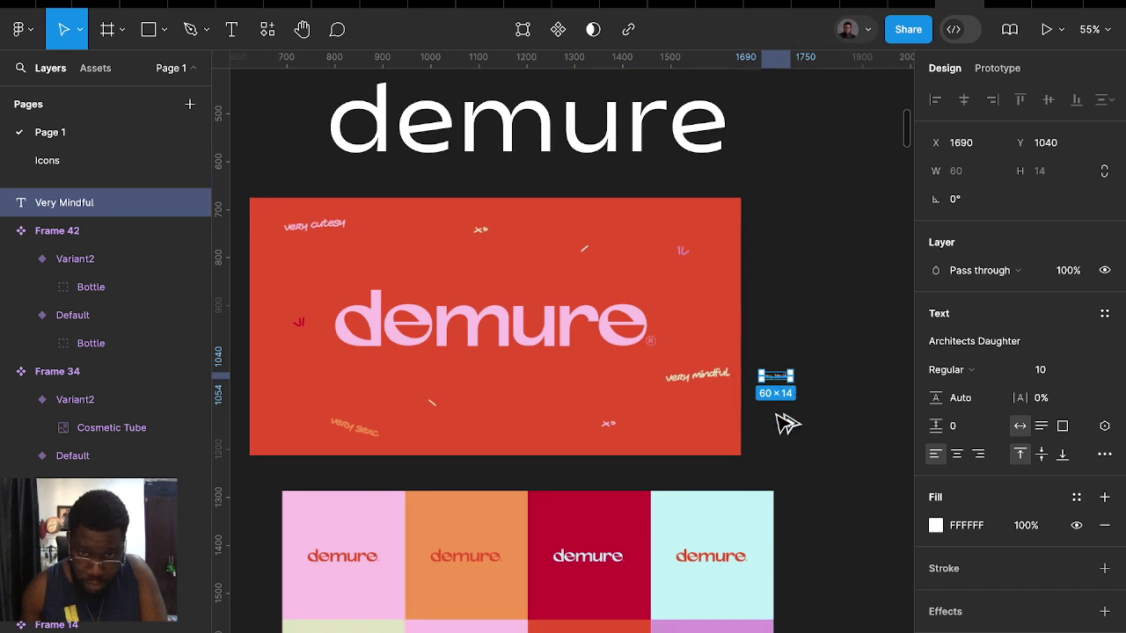
drag(776, 376, 774, 414)
text(V)
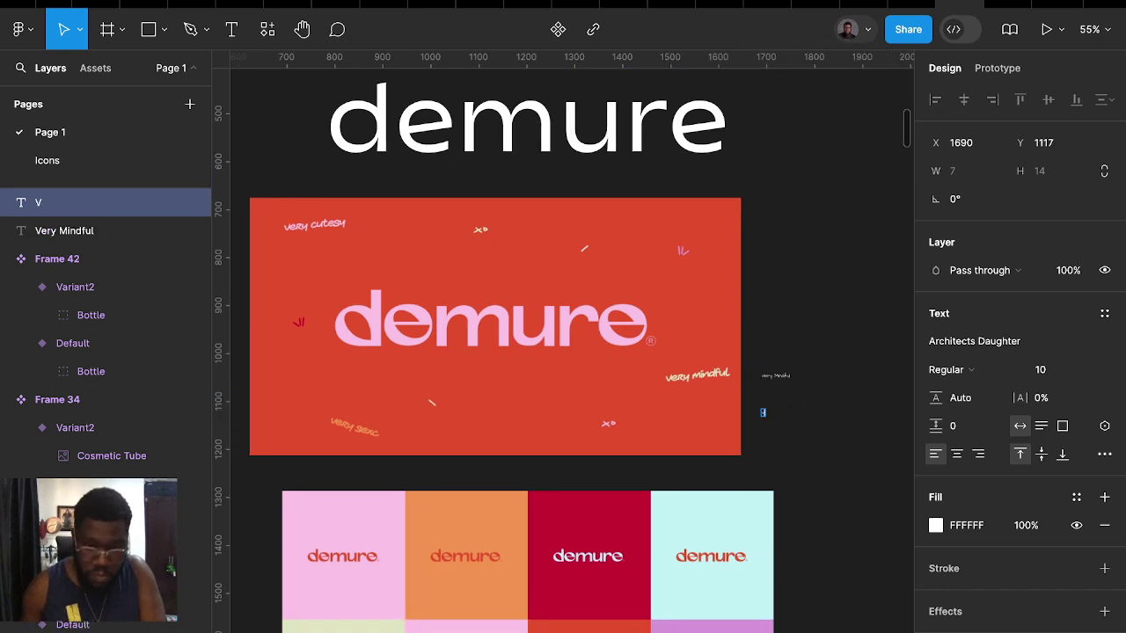
text(ery Cutesy)
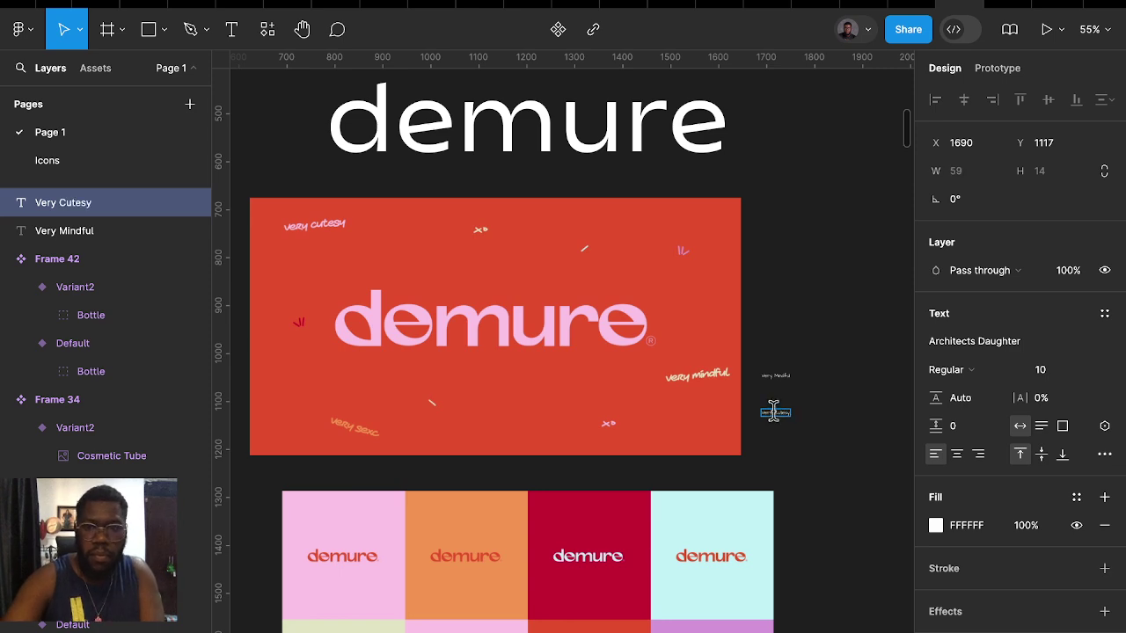
scroll(773, 411, up, 5)
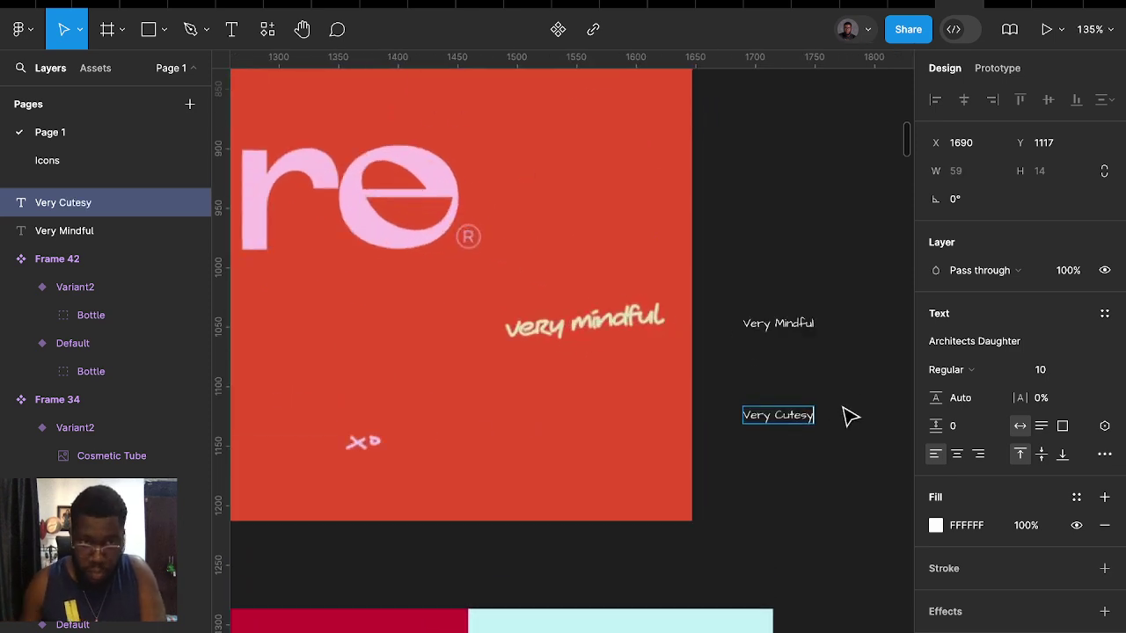
drag(809, 424, 860, 291)
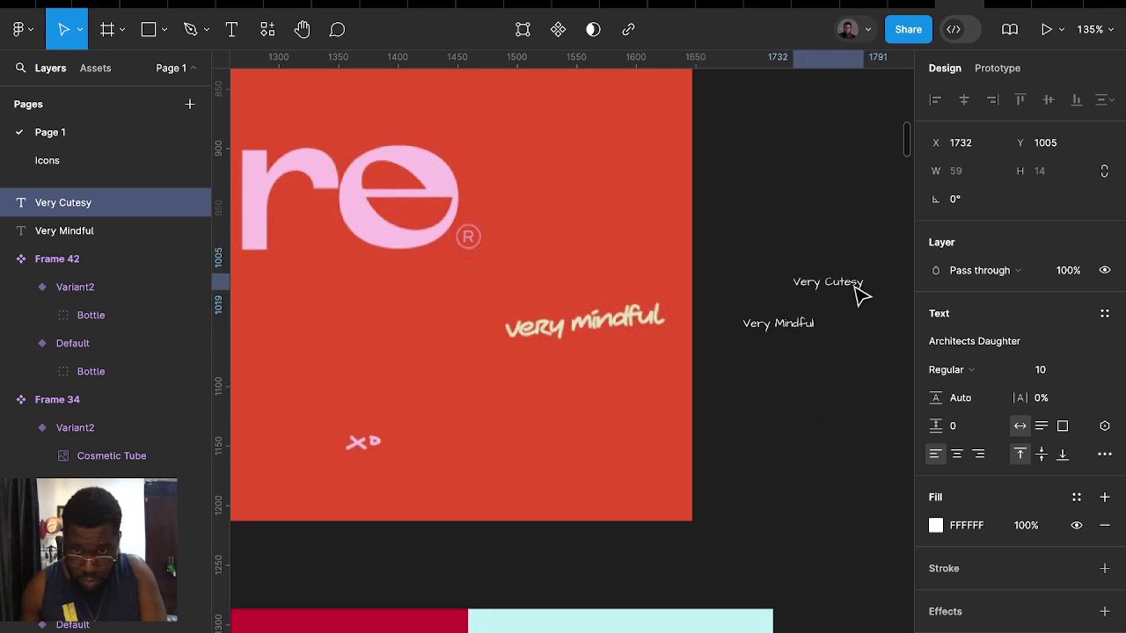
Draw a short pen line with round start and end caps and stroke weight 4
click(835, 405)
key(p)
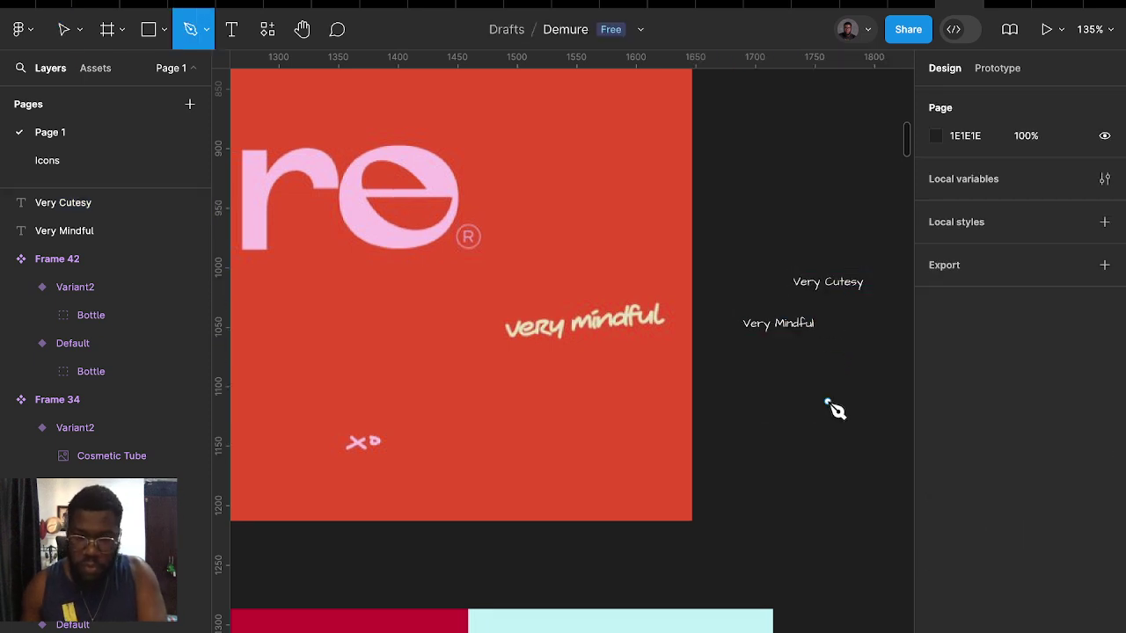
click(827, 402)
click(816, 423)
key(Escape)
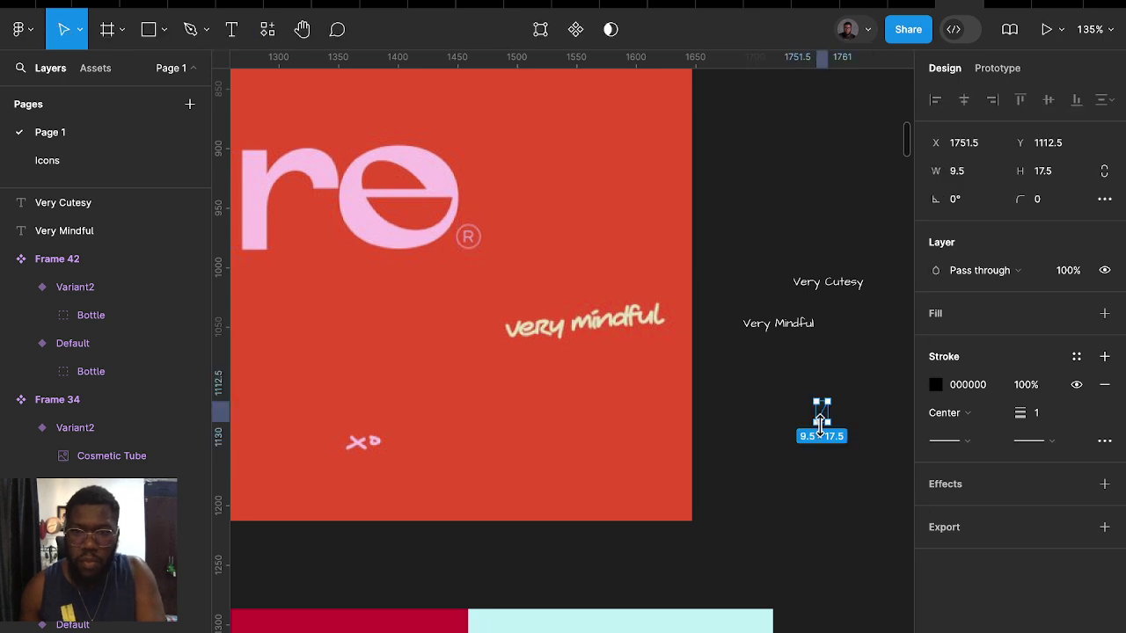
scroll(840, 414, up, 5)
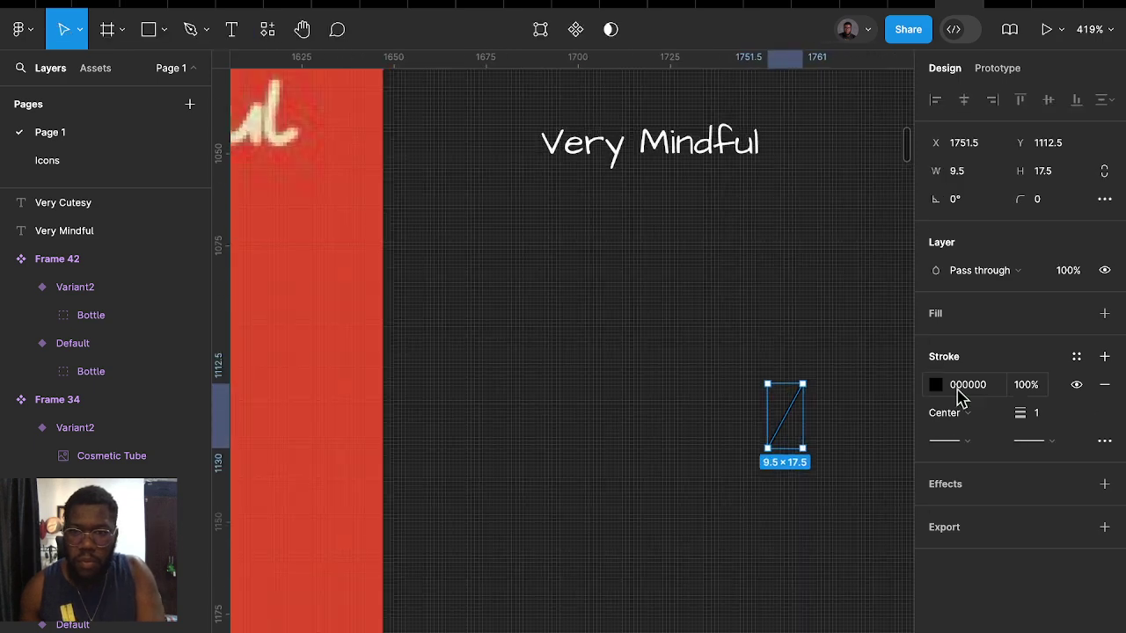
click(967, 446)
click(994, 583)
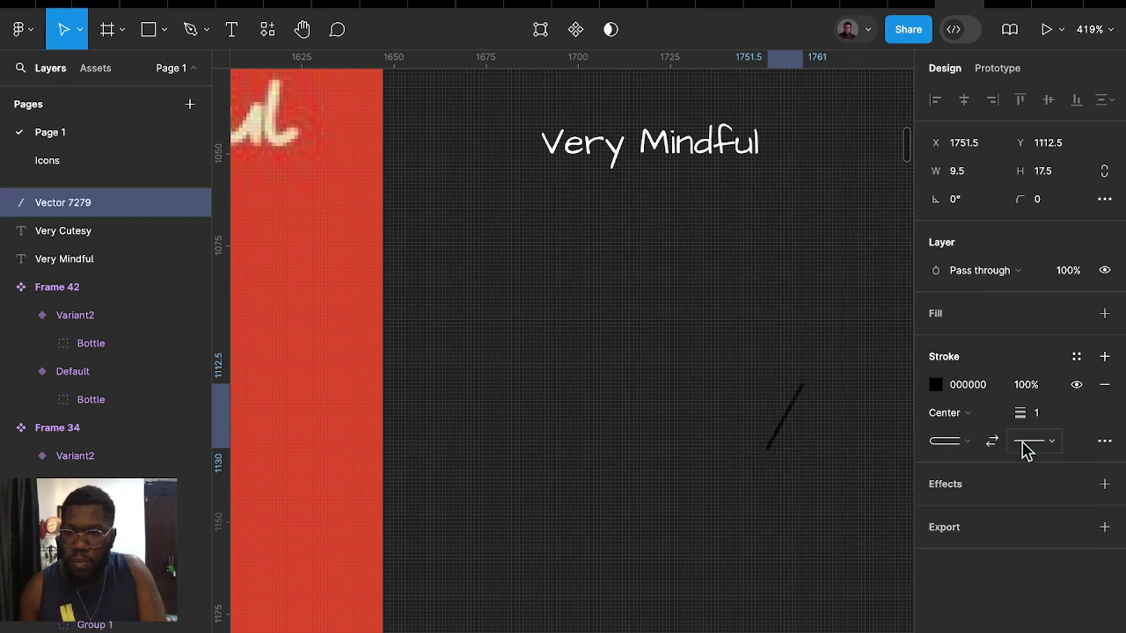
click(1031, 446)
click(990, 582)
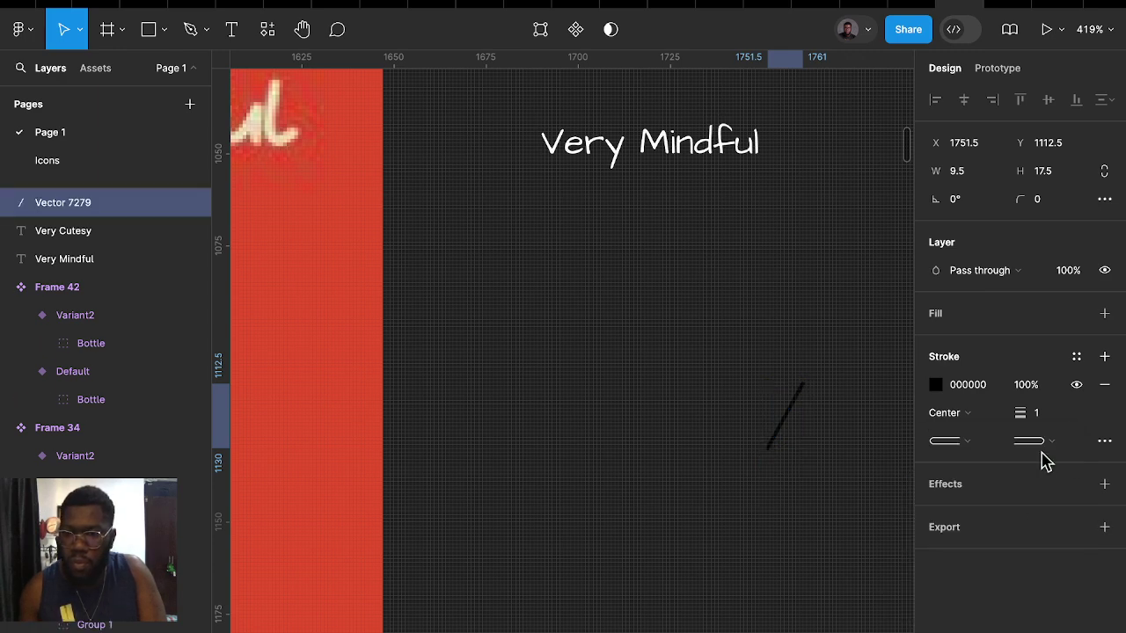
text(4)
key(Return)
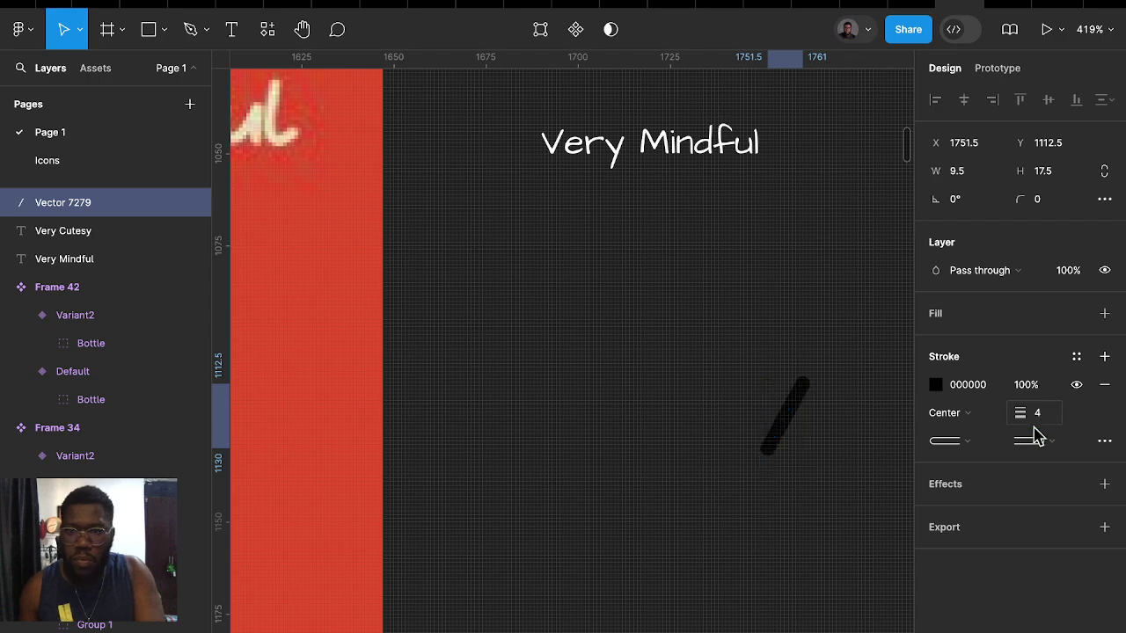
Duplicate the line, rotate the copy, and cross it over the first to form an X
drag(785, 416, 857, 425)
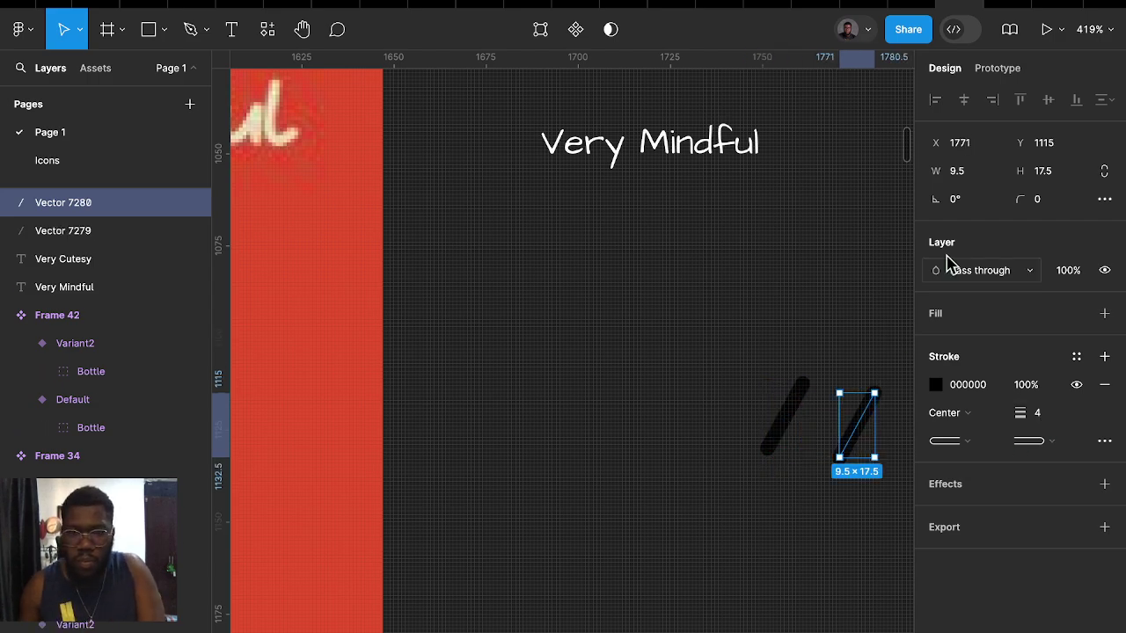
click(958, 200)
text(-45)
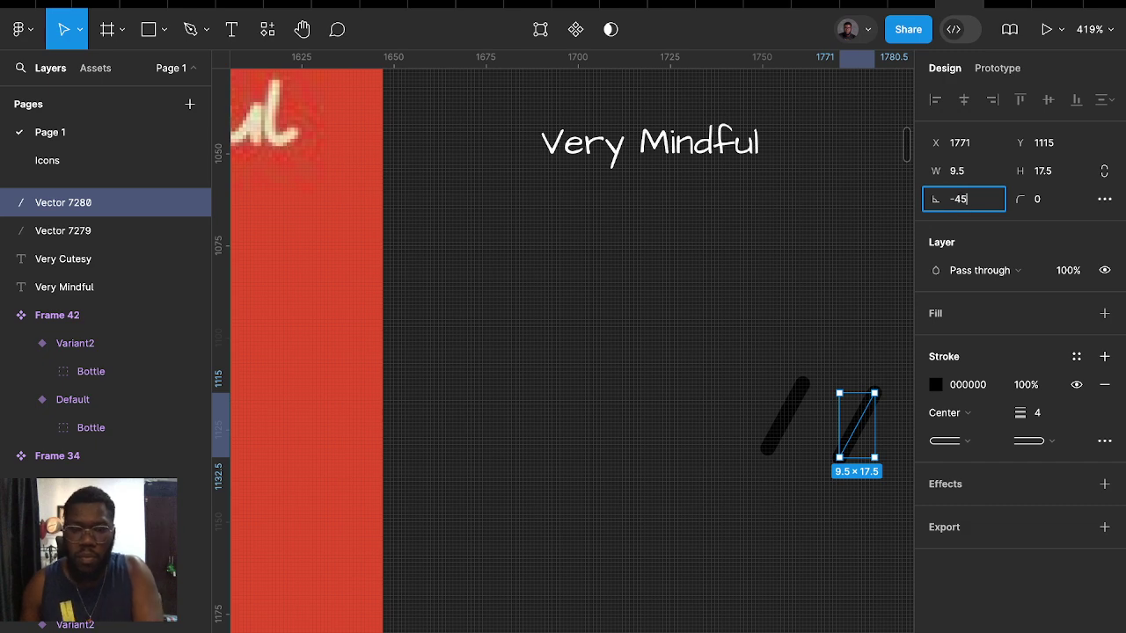
key(Return)
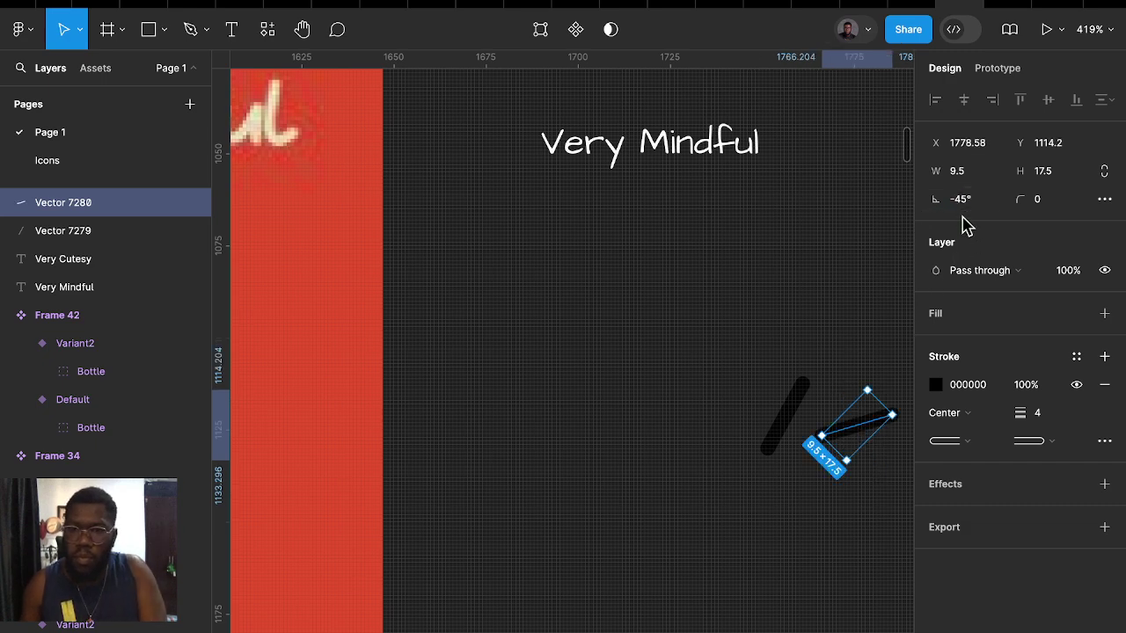
click(962, 202)
text(90)
key(Return)
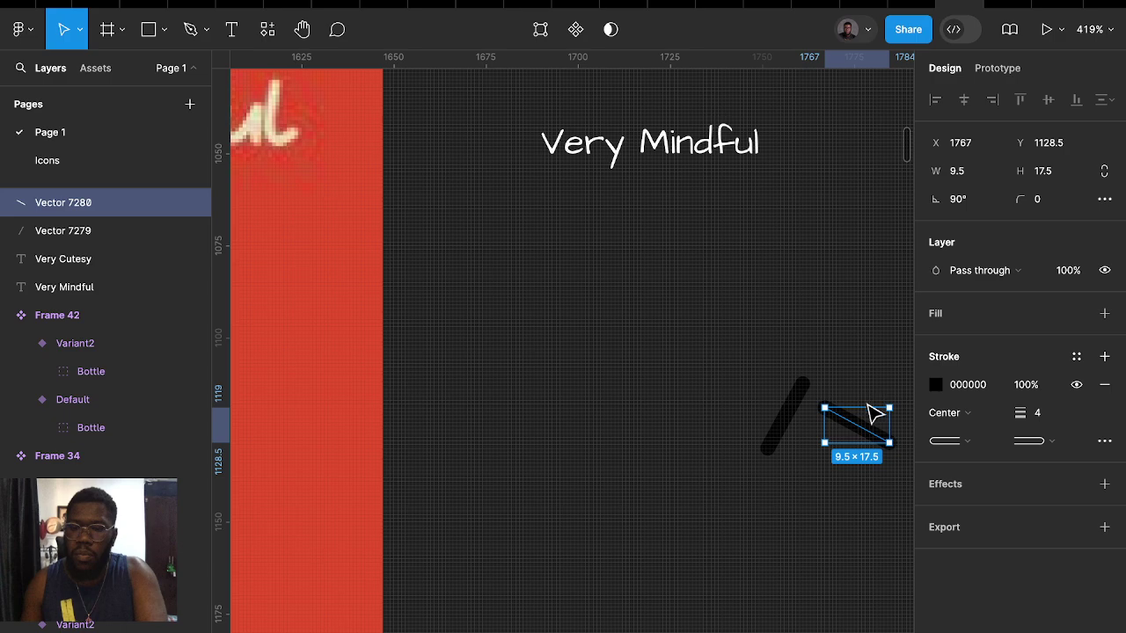
mouse_move(862, 433)
mouse_down()
mouse_move(800, 430)
mouse_move(804, 422)
mouse_up()
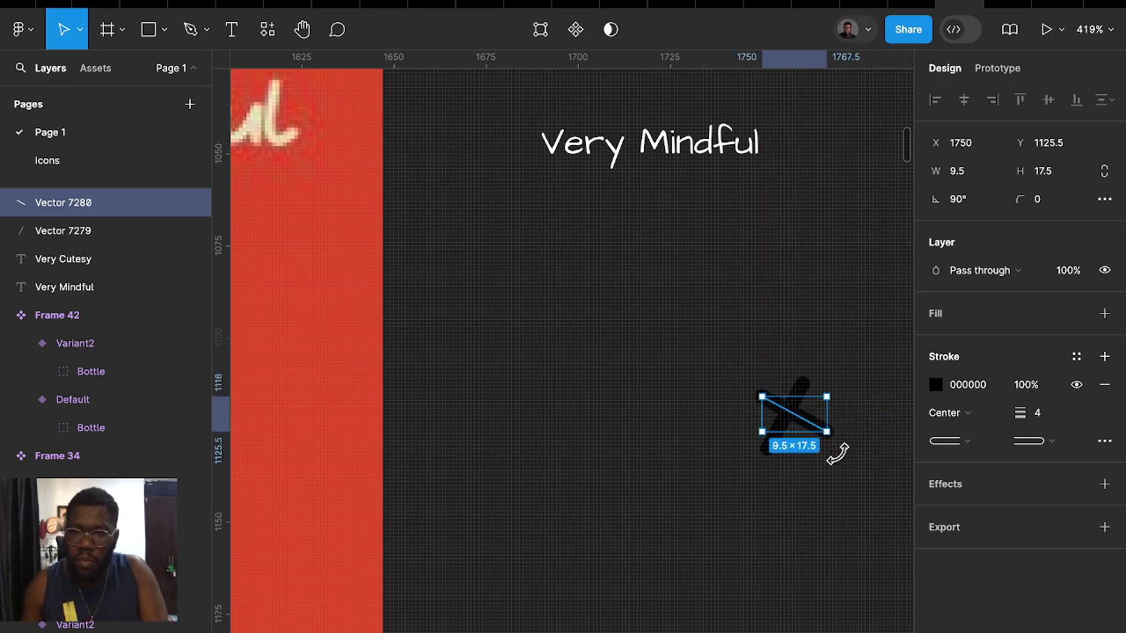
Group both lines into one X and move it up and left
click(869, 489)
drag(869, 490, 746, 384)
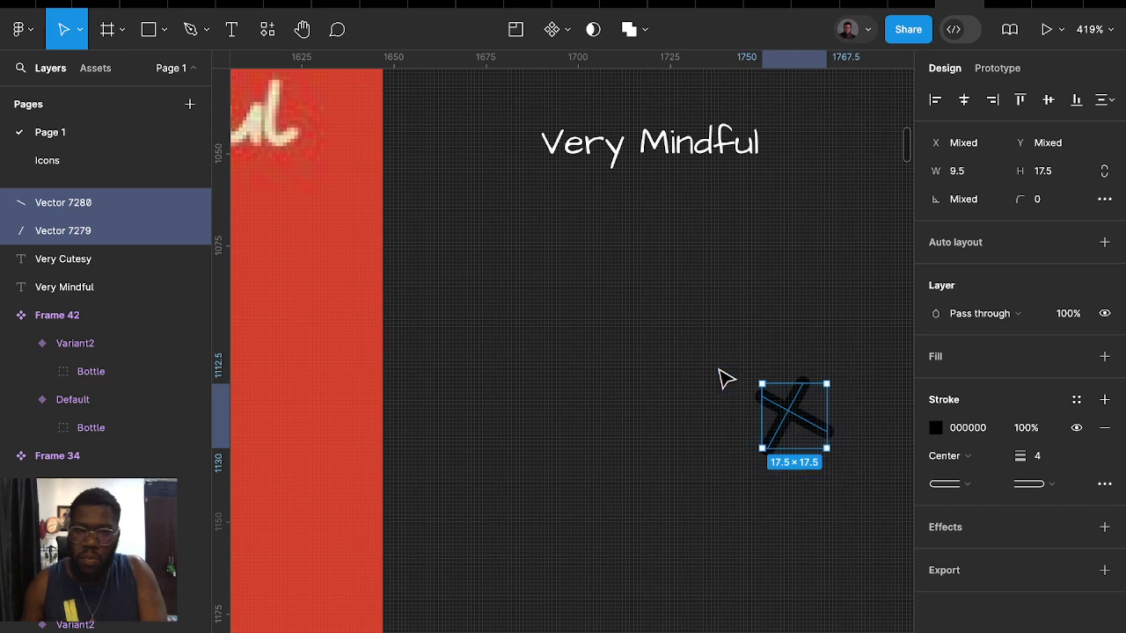
key(ctrl+g)
drag(799, 430, 648, 365)
click(826, 431)
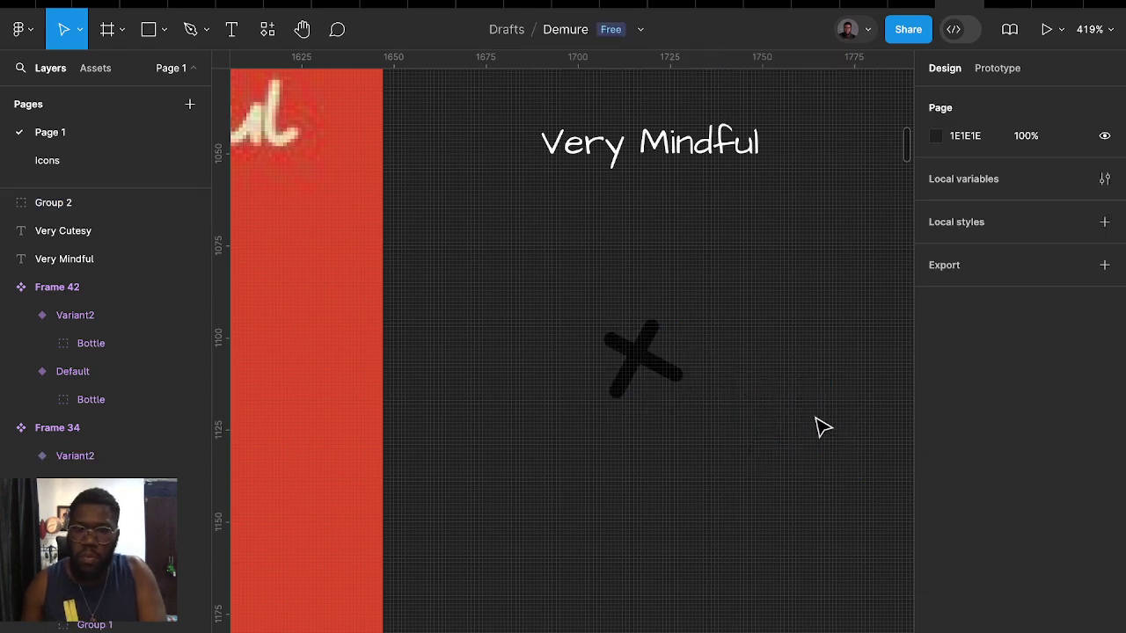
Pen-draw a closed pentagon O and place it right next to the X
key(p)
click(779, 393)
click(818, 379)
click(843, 411)
click(811, 453)
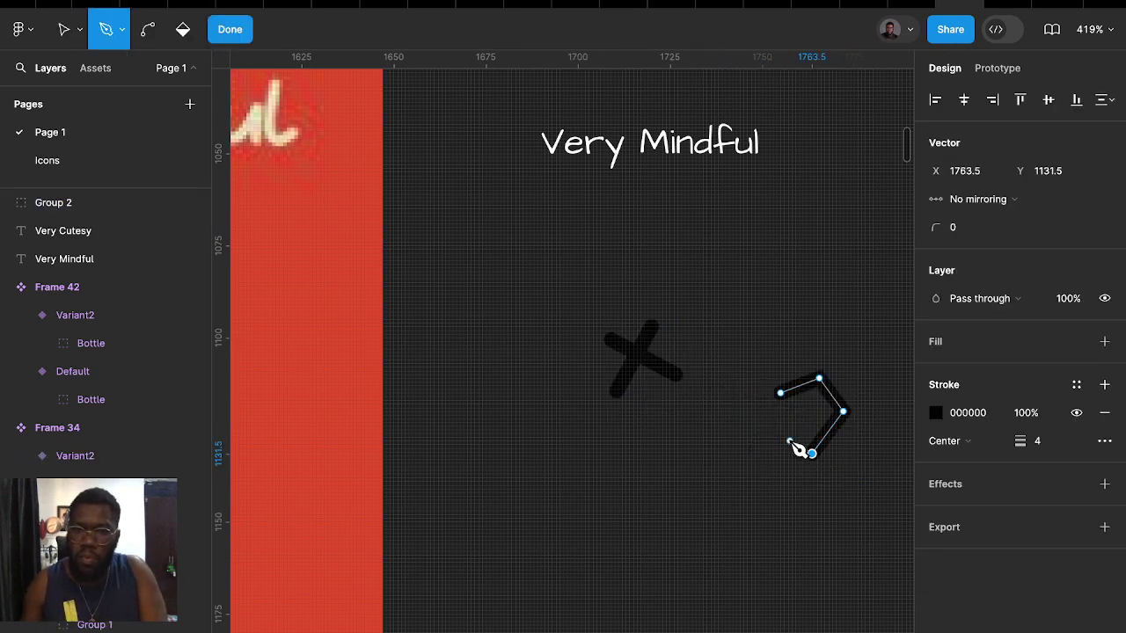
click(779, 392)
key(Escape)
key(Escape)
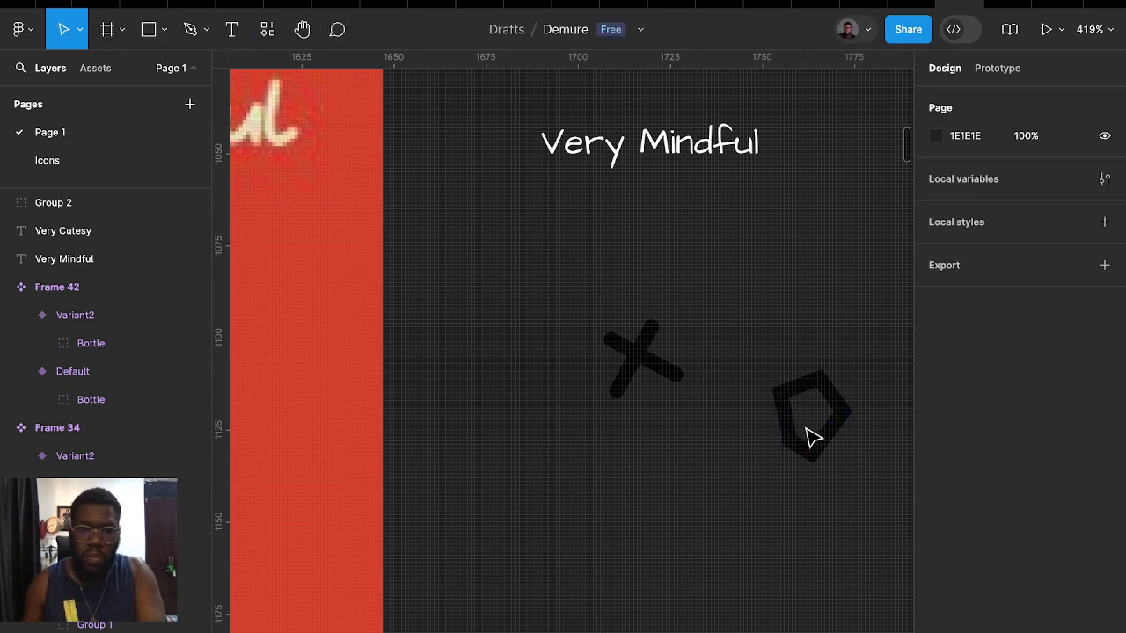
drag(809, 454, 730, 402)
click(804, 460)
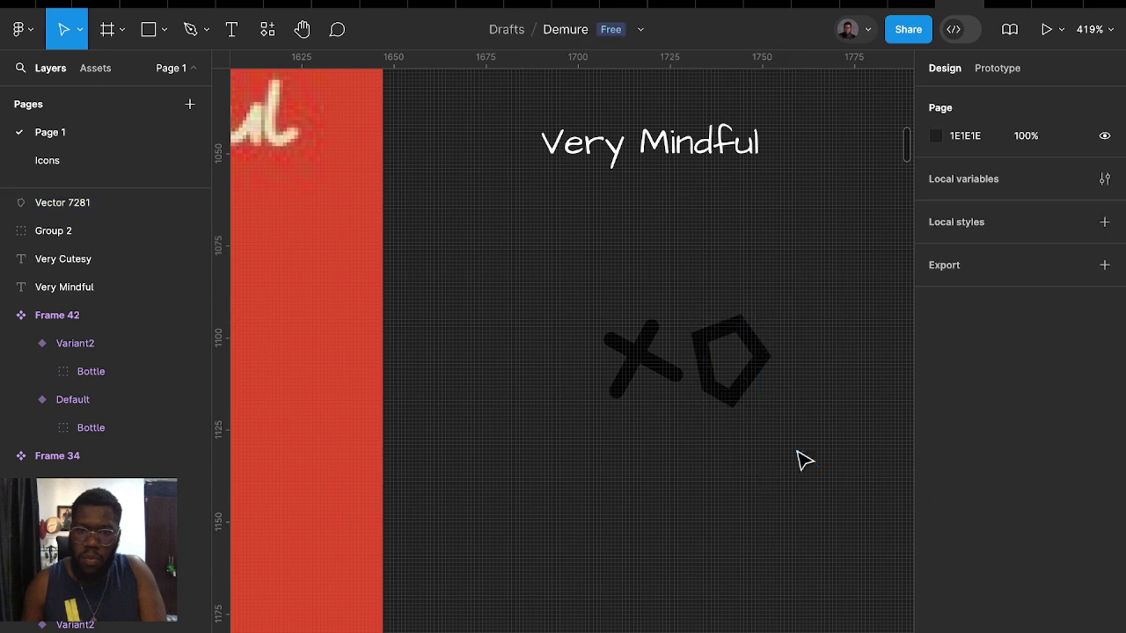
Duplicate the XO pair to the right and group all four shapes into one XOXO
drag(805, 460, 581, 314)
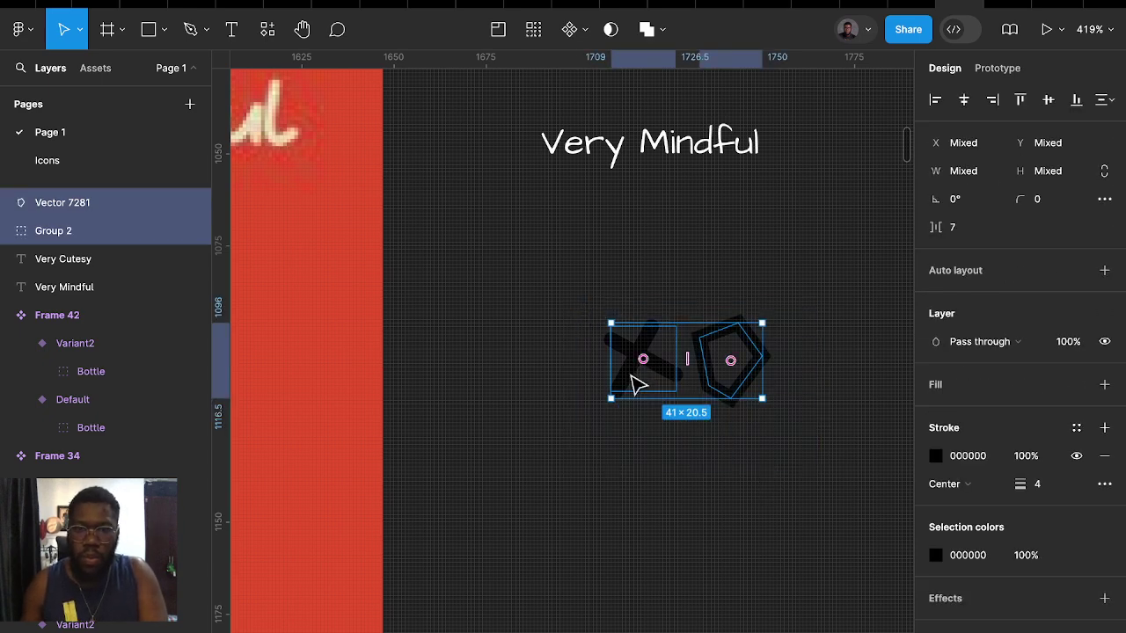
mouse_move(637, 384)
mouse_down()
mouse_move(809, 380)
mouse_move(771, 414)
mouse_up()
scroll(787, 460, right, 5)
click(844, 431)
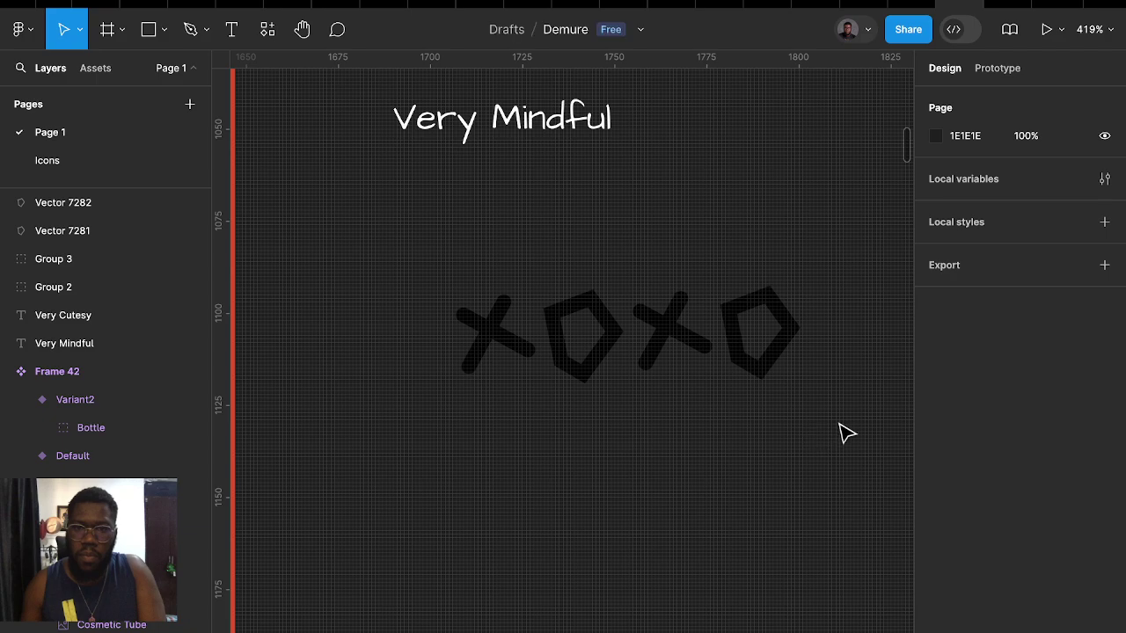
drag(838, 422, 694, 362)
drag(479, 275, 447, 280)
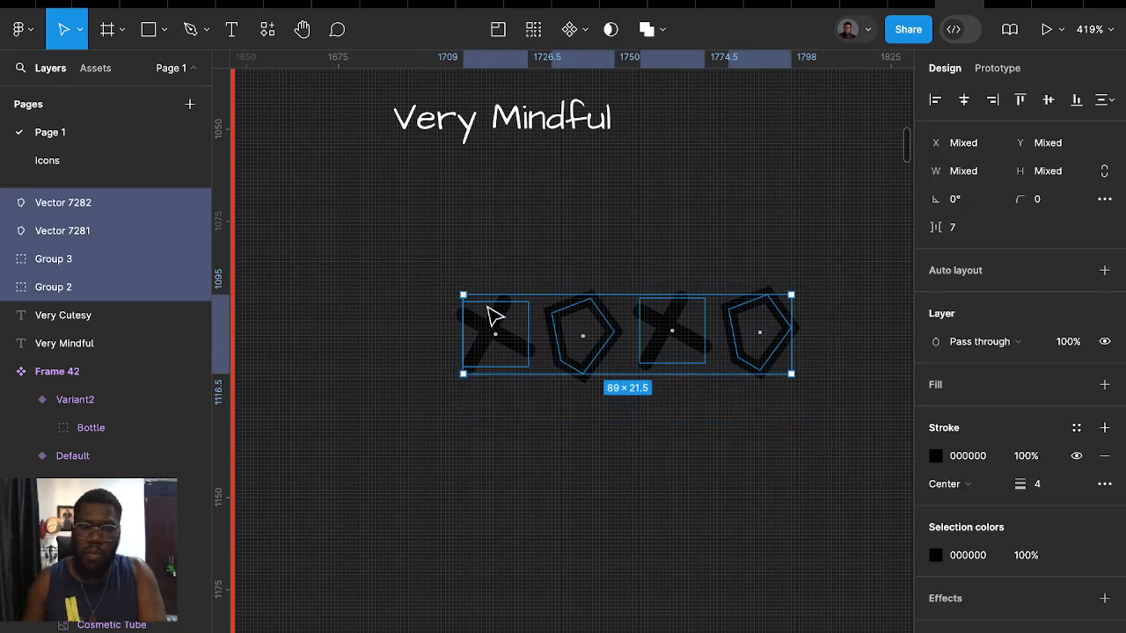
key(ctrl+g)
Scale the XOXO group to 0.5x, down to 44.5×10.75
scroll(593, 372, down, 3)
scroll(654, 361, down, 2)
scroll(660, 387, down, 2)
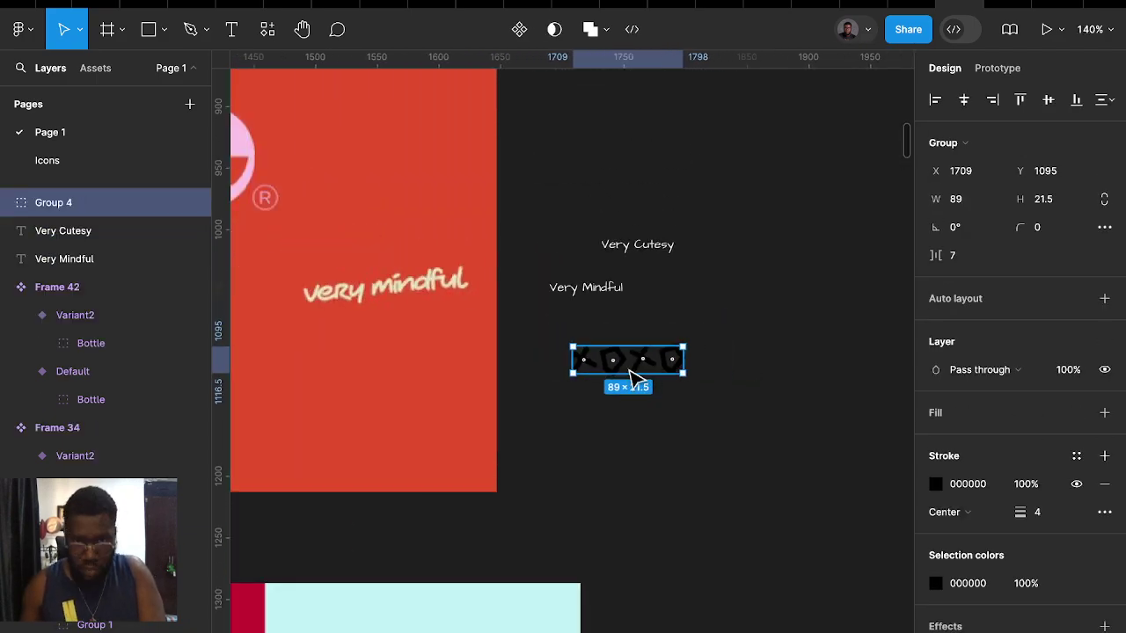
key(k)
click(1002, 332)
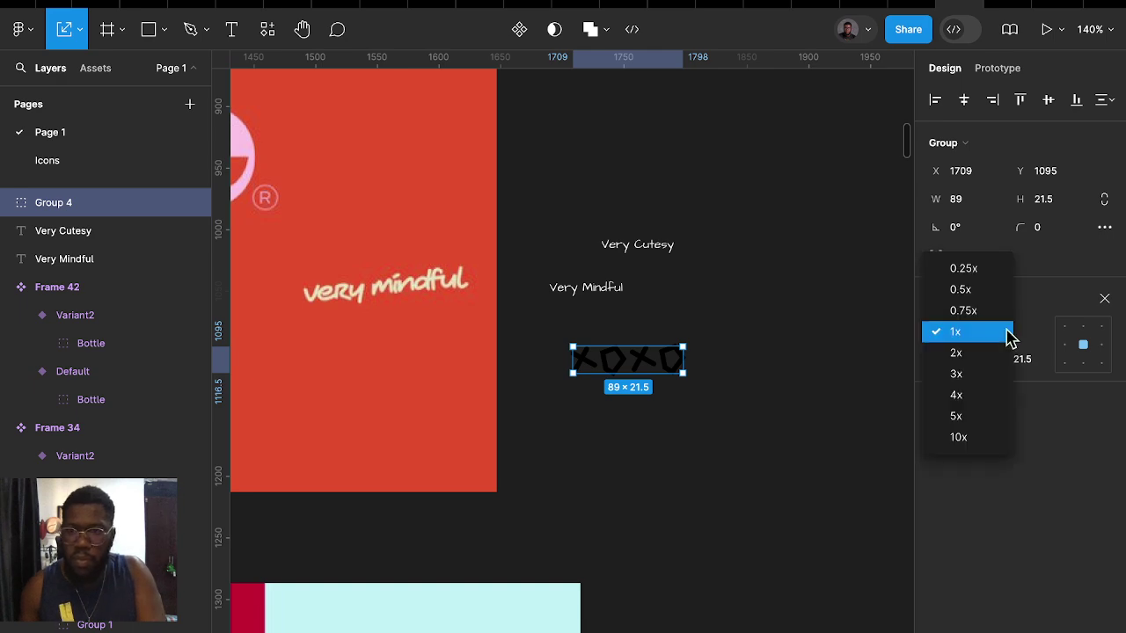
click(992, 298)
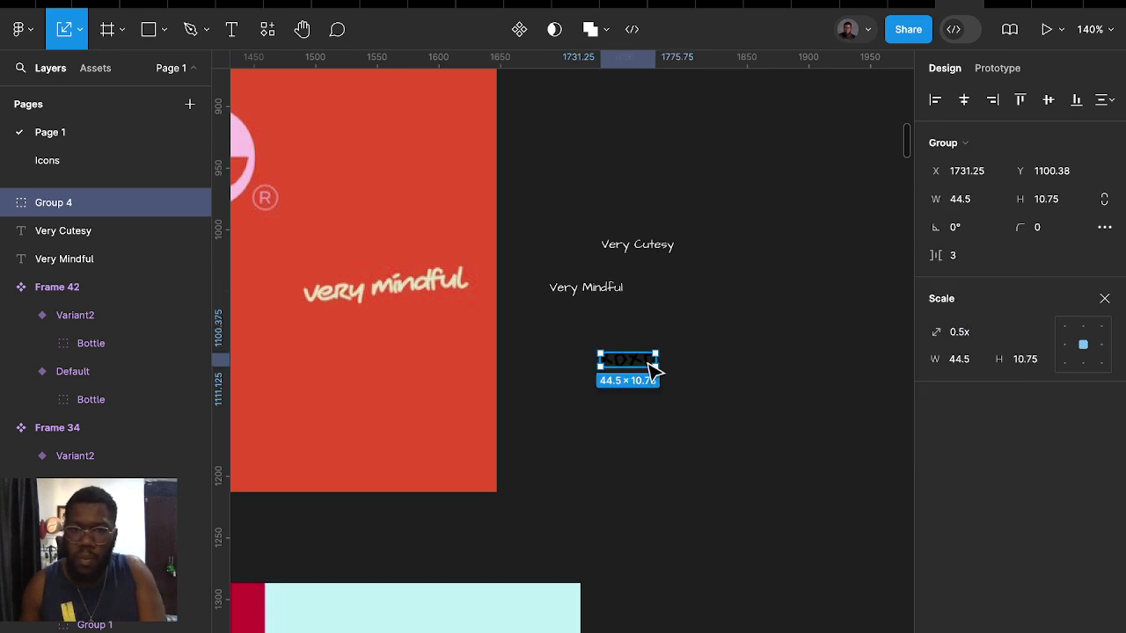
double_click(651, 361)
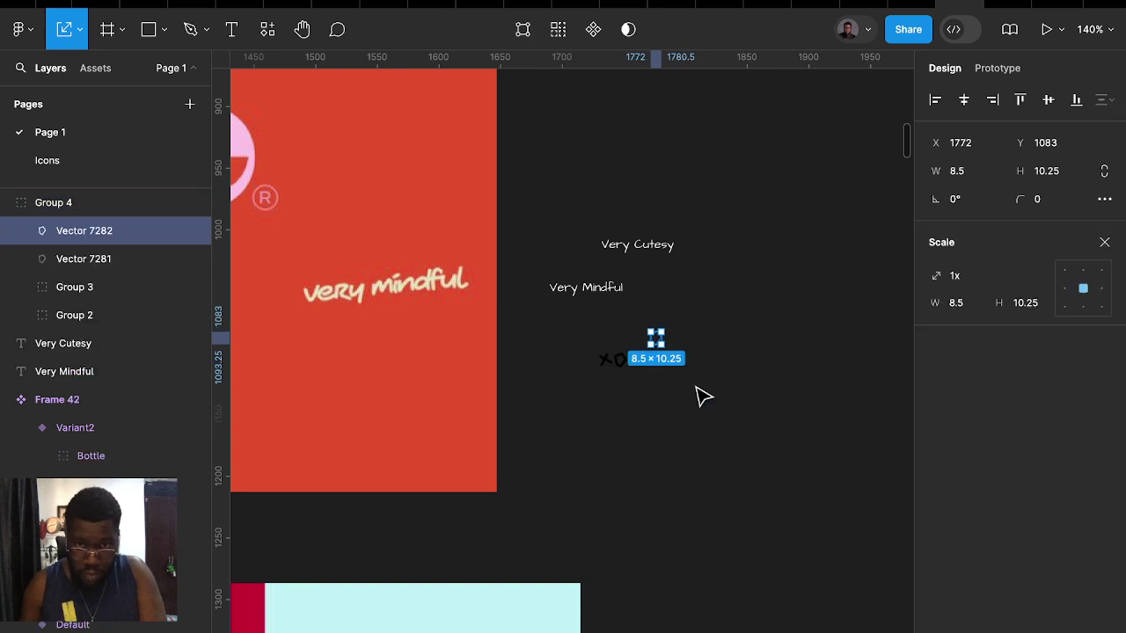
Pen-draw a short diagonal stroke beside the XOXO
key(Escape)
key(Escape)
key(p)
click(730, 380)
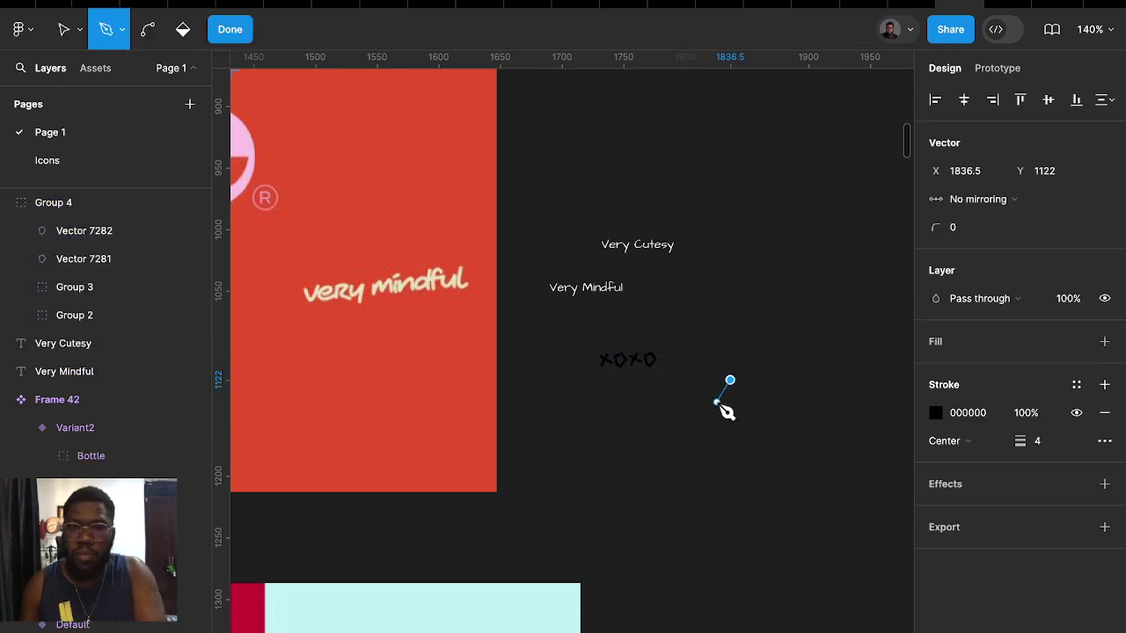
click(716, 403)
key(Escape)
key(Escape)
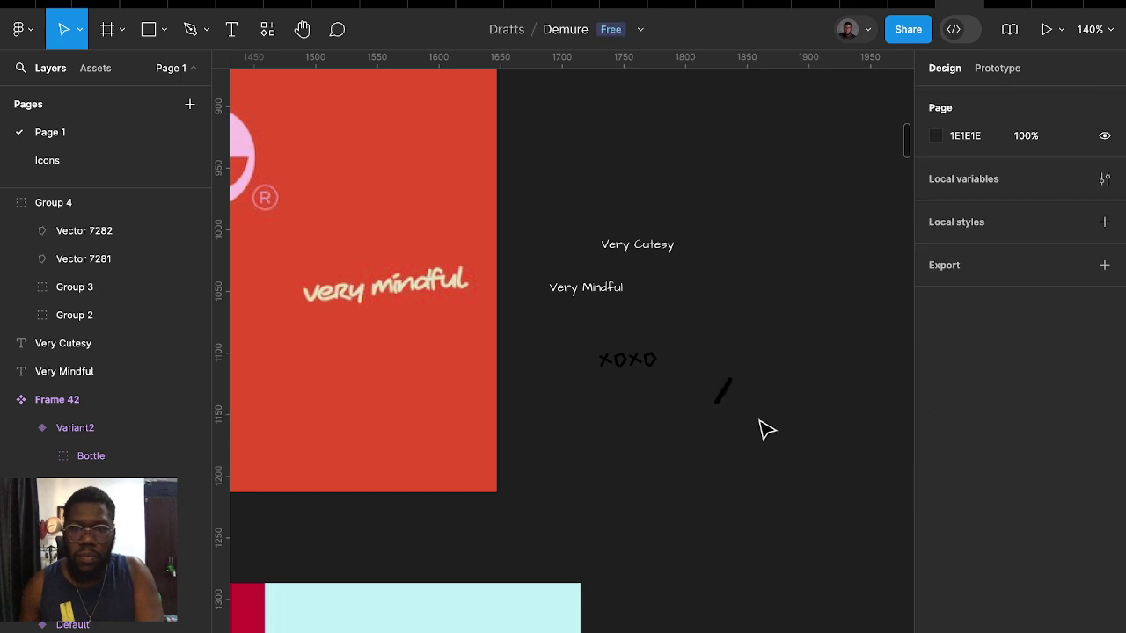
Recolour the white doodle label text to pale yellow-green ECF1C5
drag(767, 422, 547, 227)
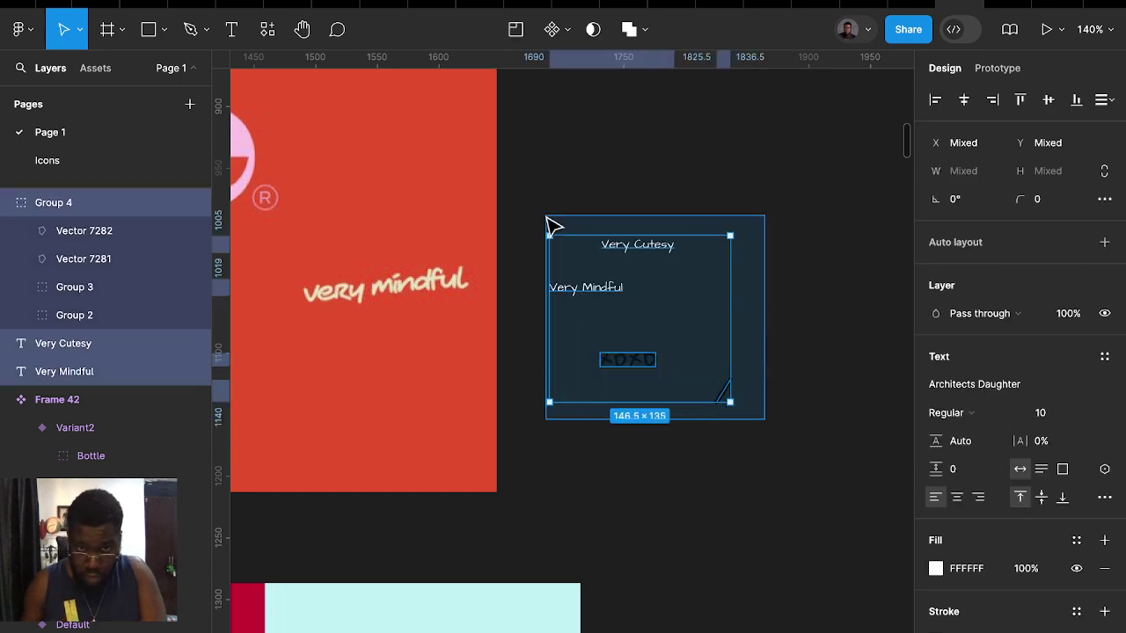
ctrl+scroll(609, 296, down, 3)
scroll(929, 583, down, 5)
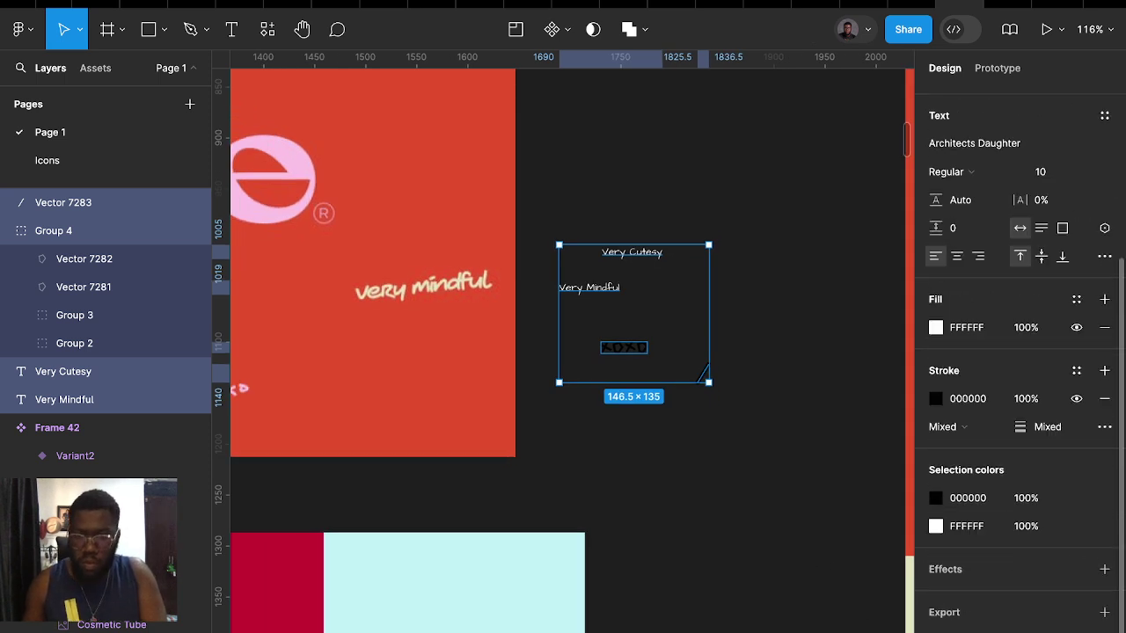
click(936, 528)
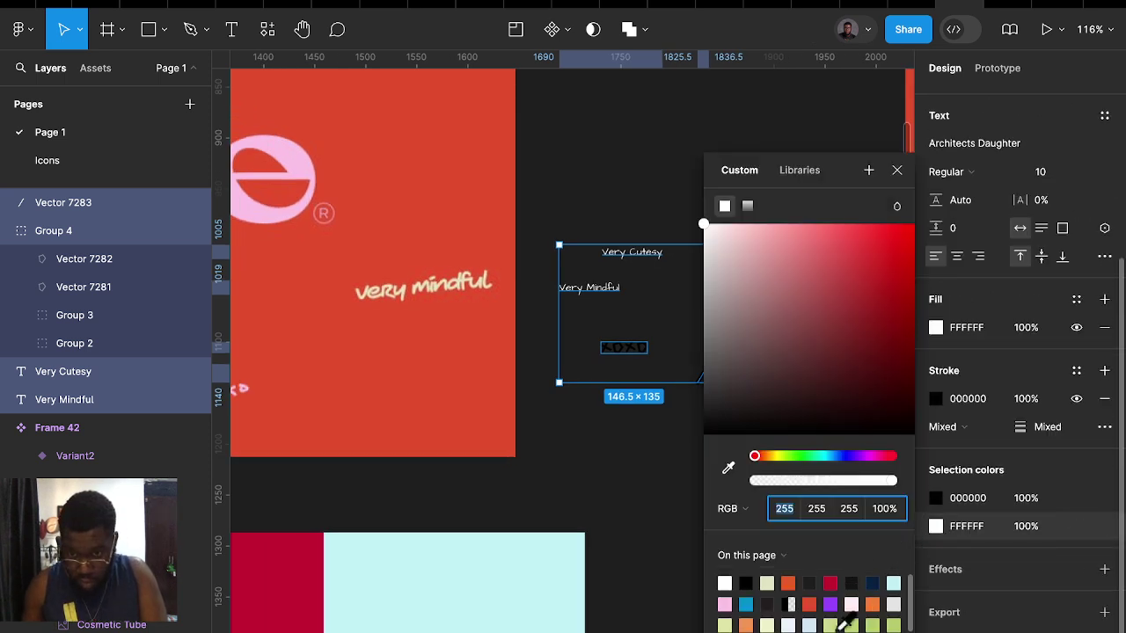
click(772, 620)
click(607, 447)
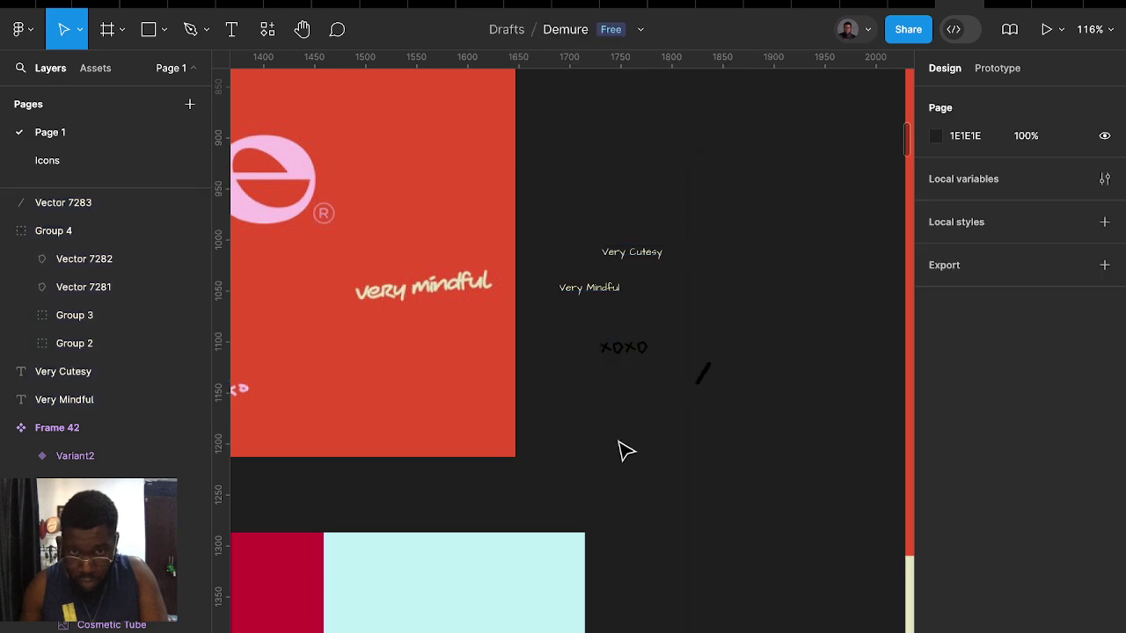
Select the Very Cutesy and Very Mindful labels together
scroll(625, 456, right, 3)
ctrl+scroll(635, 460, down, 5)
click(576, 337)
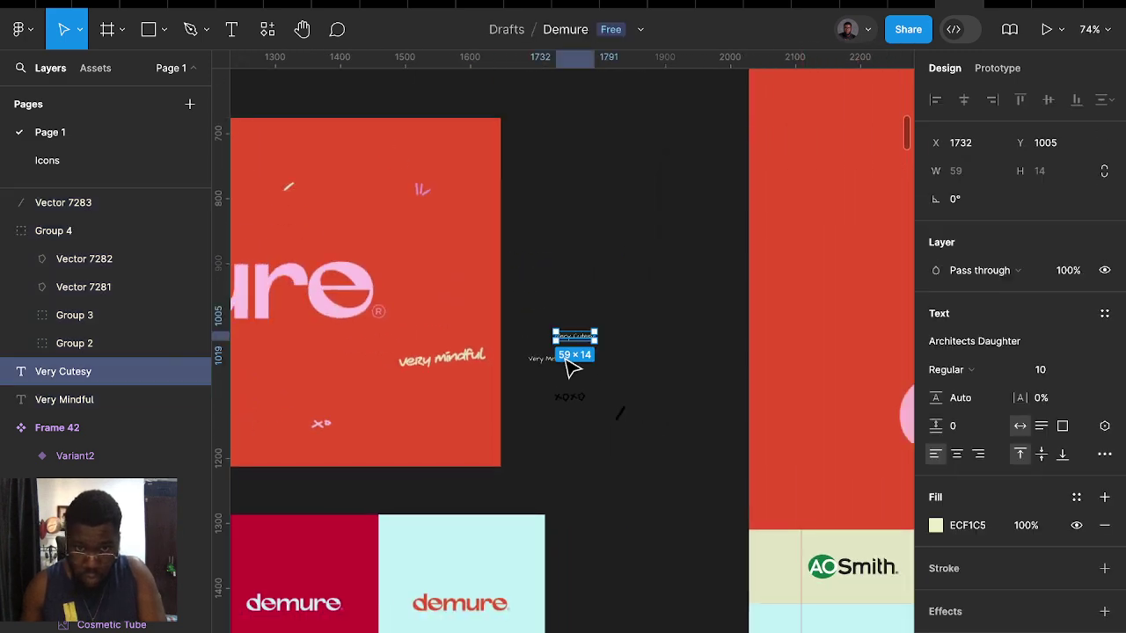
shift+click(552, 360)
Copy Very Cutesy and Very Mindful onto the red hero and tilt Very Cutesy about 19°
mouse_move(585, 356)
alt+mouse_down()
mouse_move(705, 174)
mouse_move(613, 55)
alt+mouse_up()
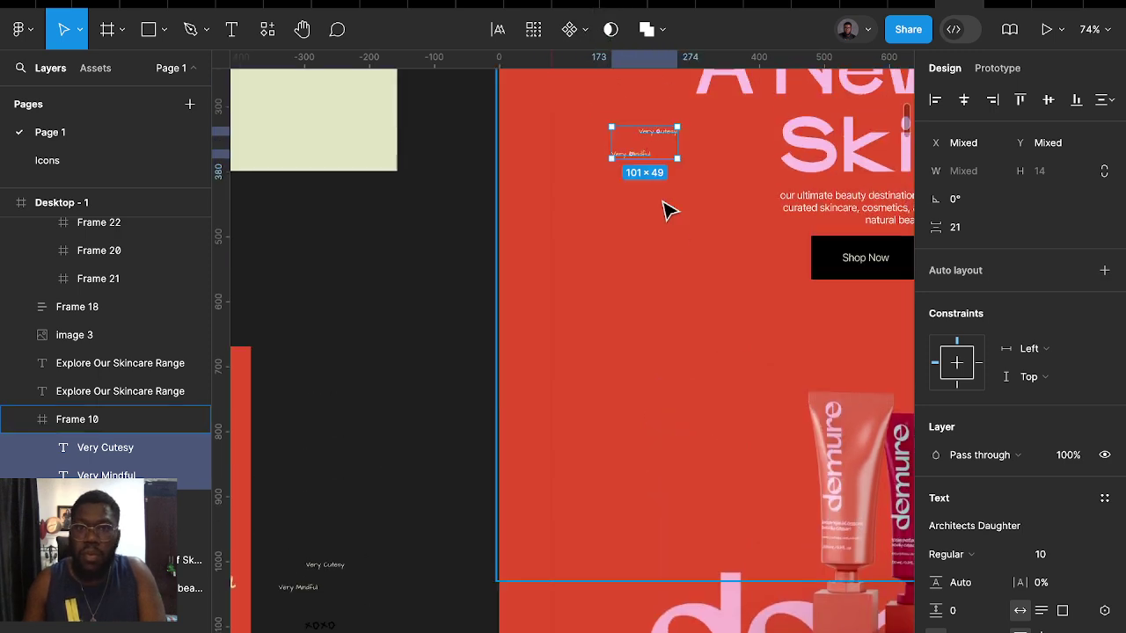
drag(613, 55, 554, 227)
click(563, 218)
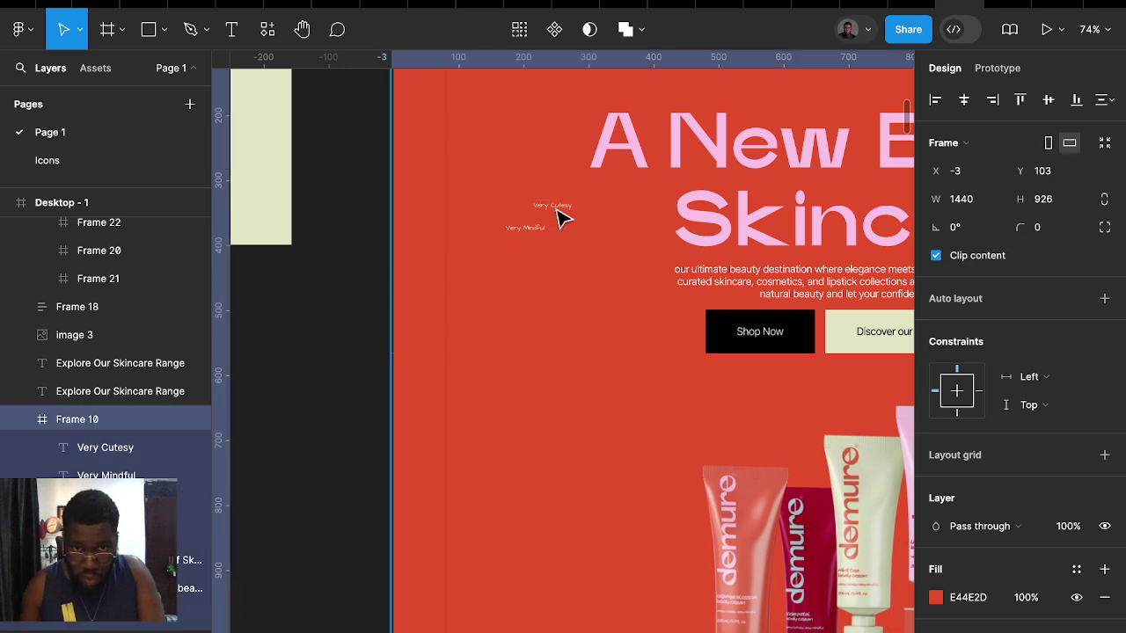
click(566, 207)
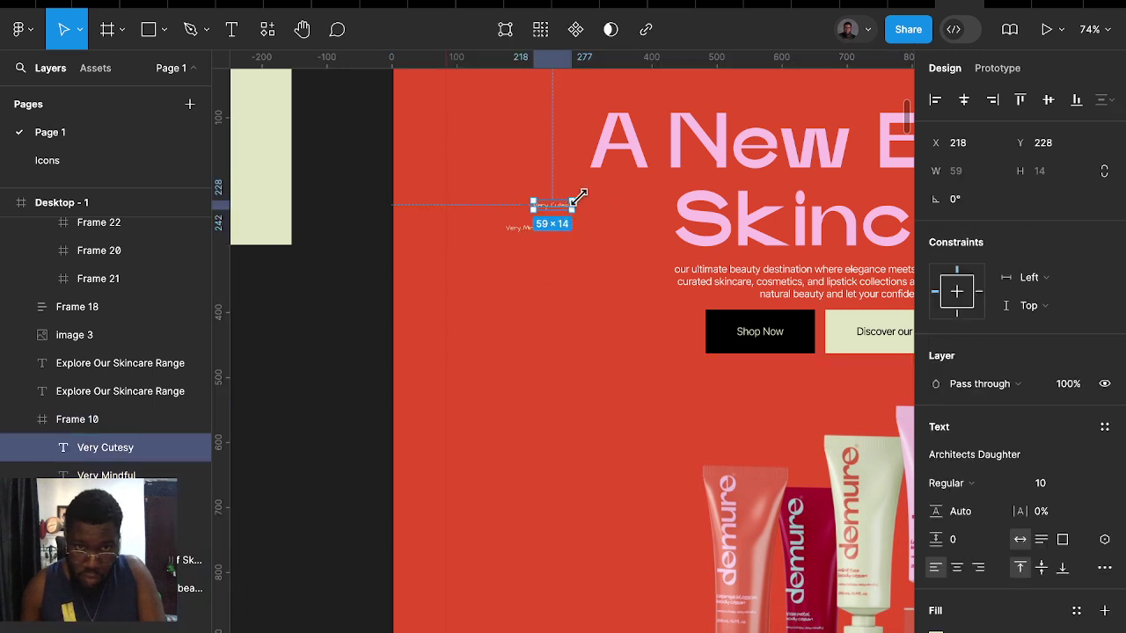
drag(578, 196, 575, 187)
Move Very Mindful beside the headline and add a copy tilted 27.82° below it
click(528, 230)
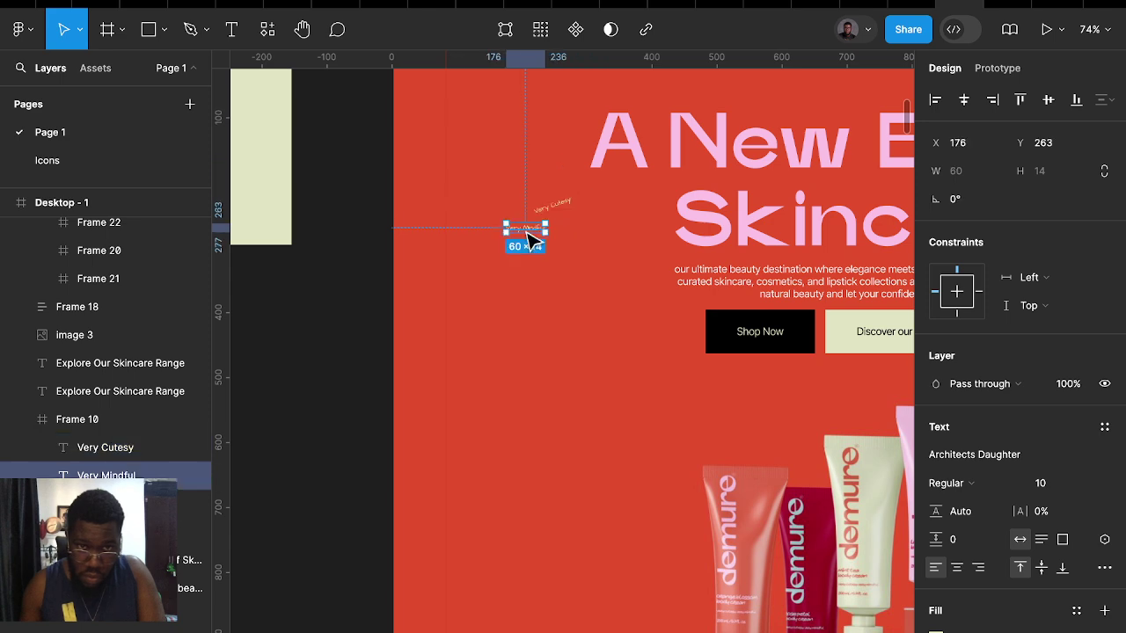
drag(528, 231, 743, 136)
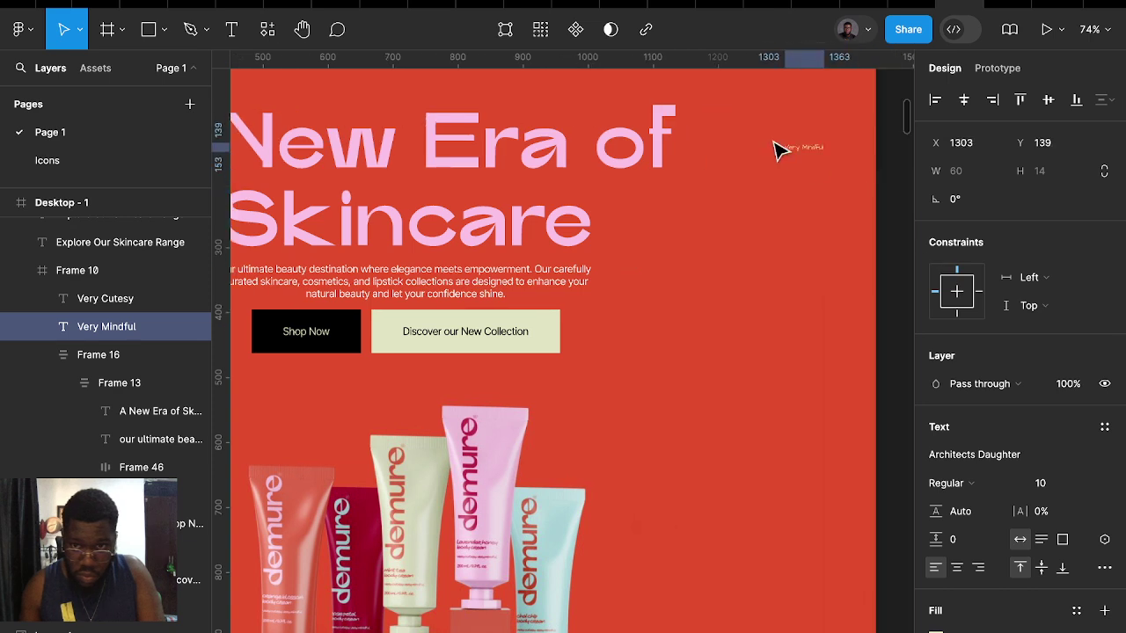
mouse_move(743, 136)
mouse_down()
mouse_move(708, 314)
mouse_move(731, 304)
mouse_move(730, 274)
mouse_up()
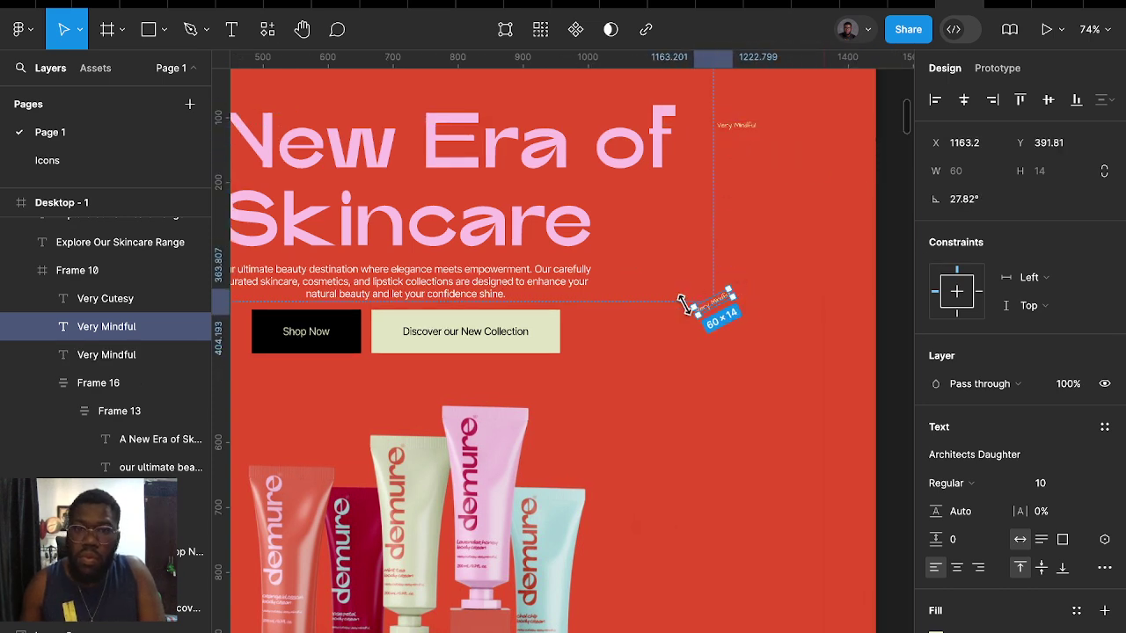
scroll(595, 468, left, 5)
scroll(533, 475, left, 5)
scroll(515, 609, down, 2)
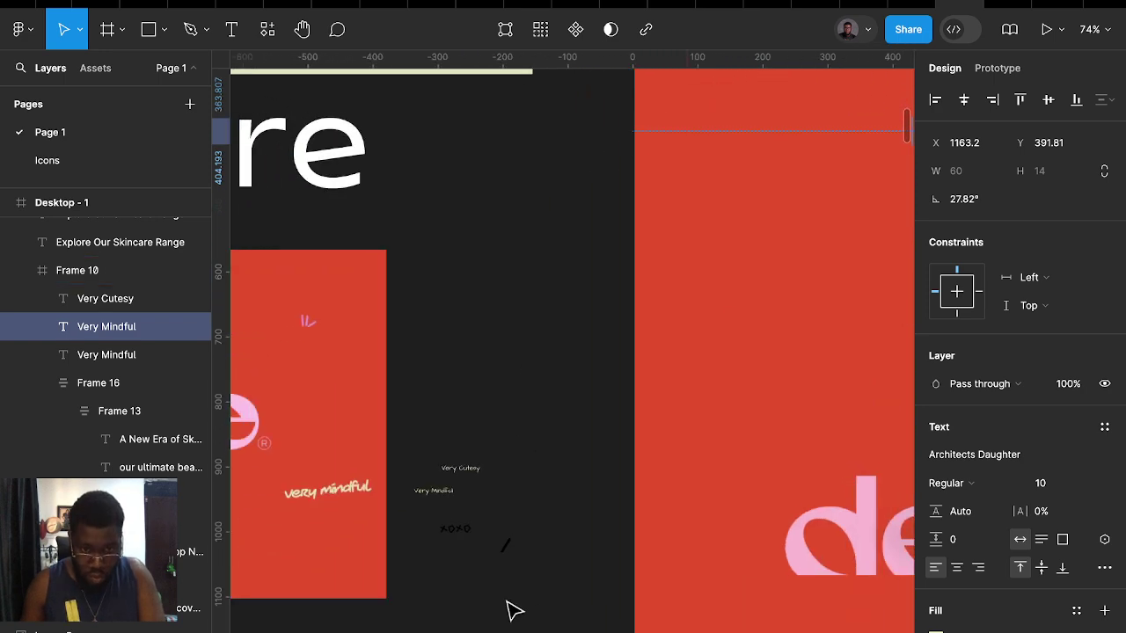
scroll(555, 575, up, 3)
Move and rotate the slash strokes into an angled burst near the xoxo, one at about 35°
click(675, 532)
scroll(676, 532, up, 5)
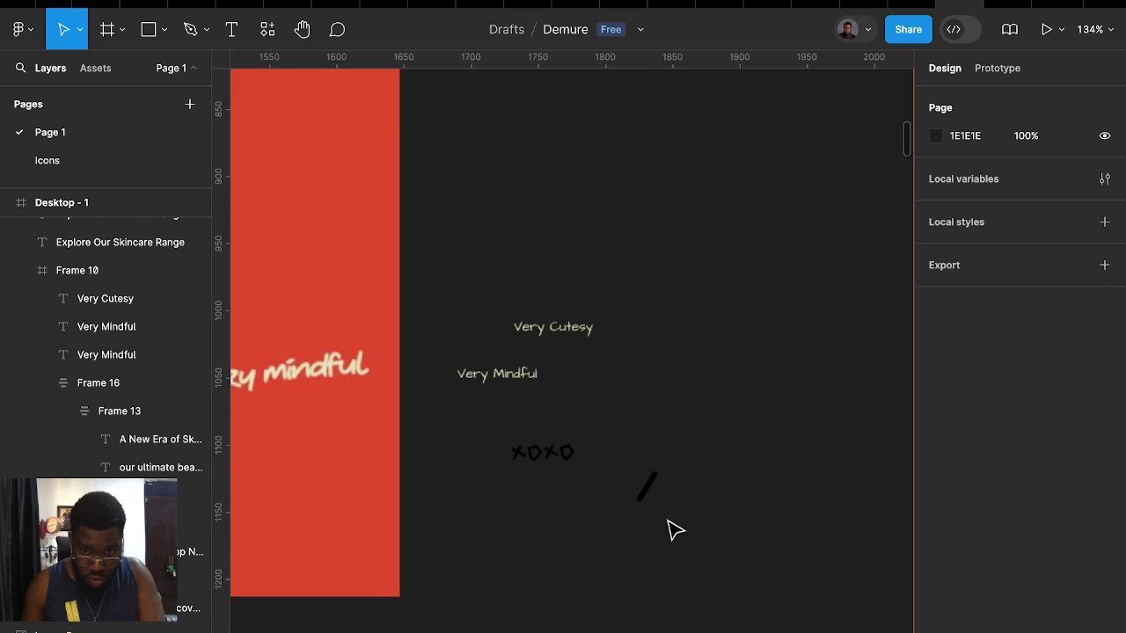
scroll(676, 531, up, 5)
mouse_move(637, 460)
mouse_down()
mouse_move(655, 359)
mouse_move(736, 490)
mouse_move(761, 515)
mouse_move(788, 499)
mouse_move(714, 482)
mouse_up()
click(742, 490)
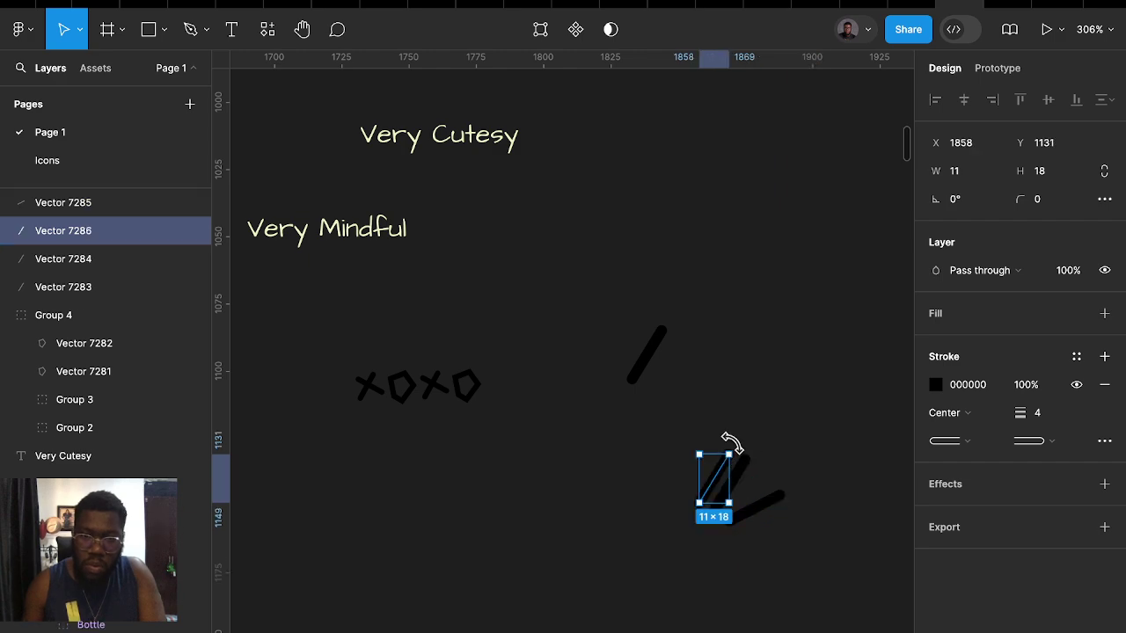
drag(730, 443, 708, 477)
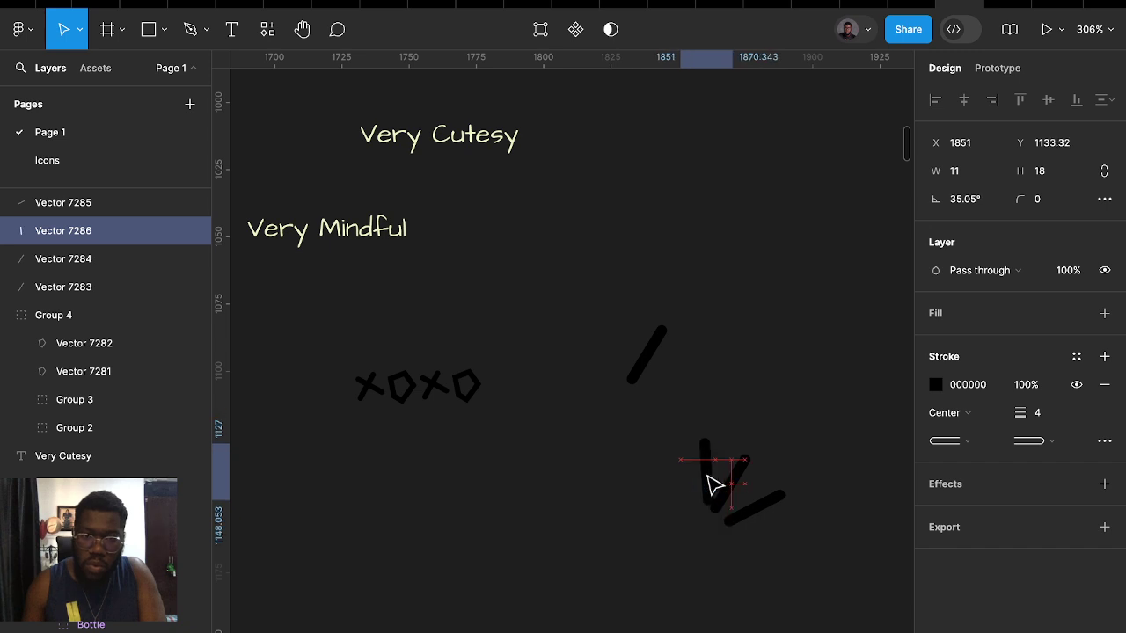
Group the three slashes as Group 5 and select it with the xoxo group
drag(802, 559, 675, 432)
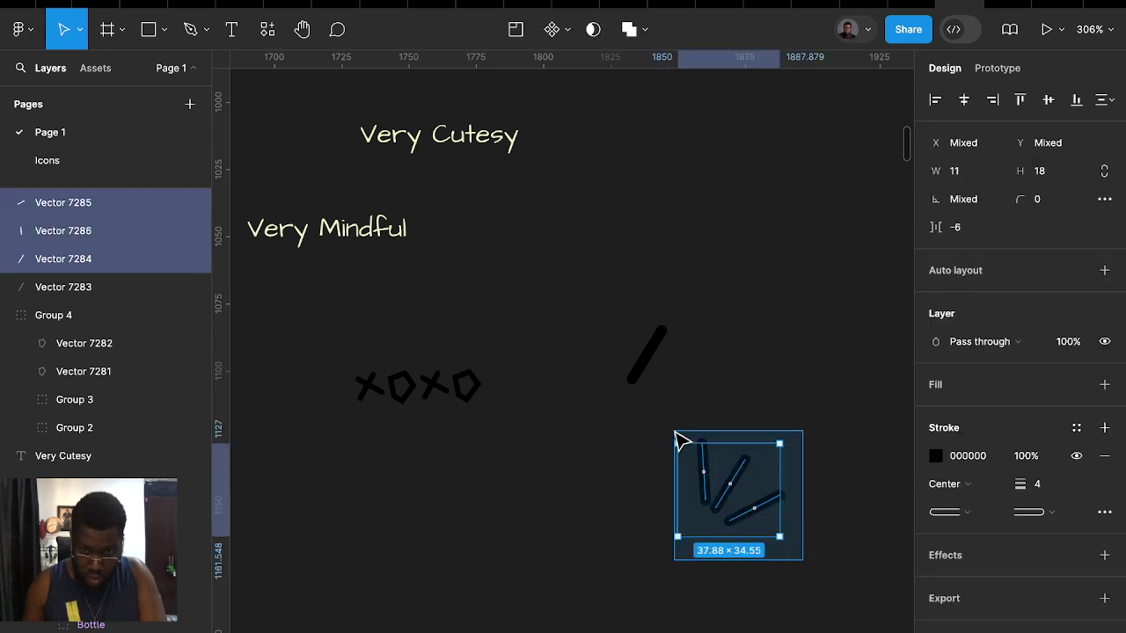
key(ctrl+g)
scroll(669, 466, down, 5)
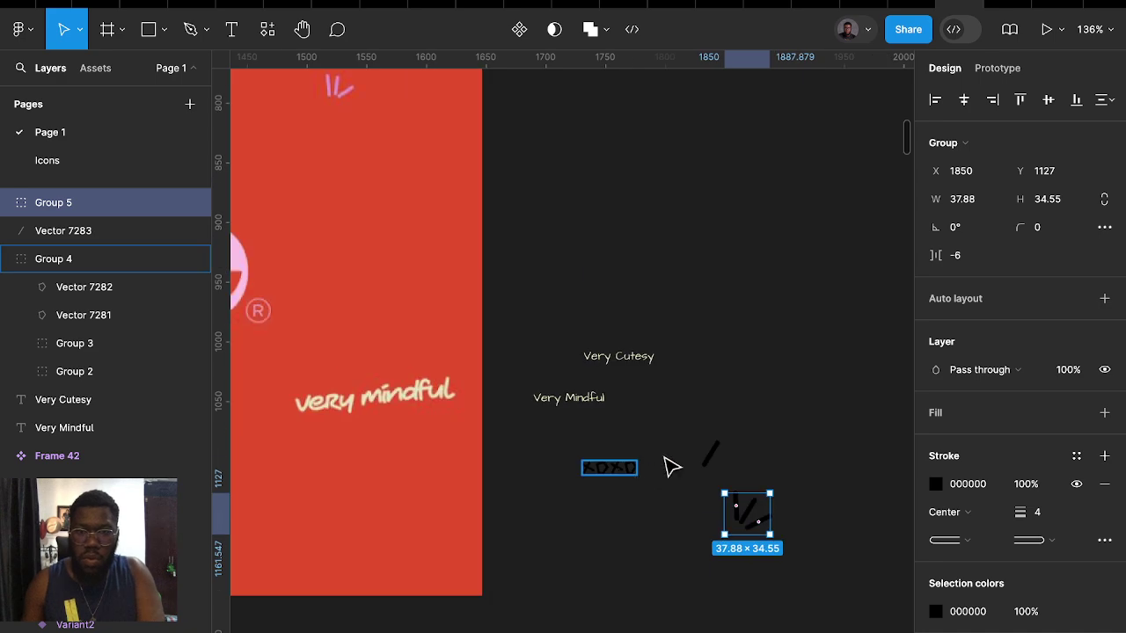
click(668, 466)
drag(801, 569, 613, 437)
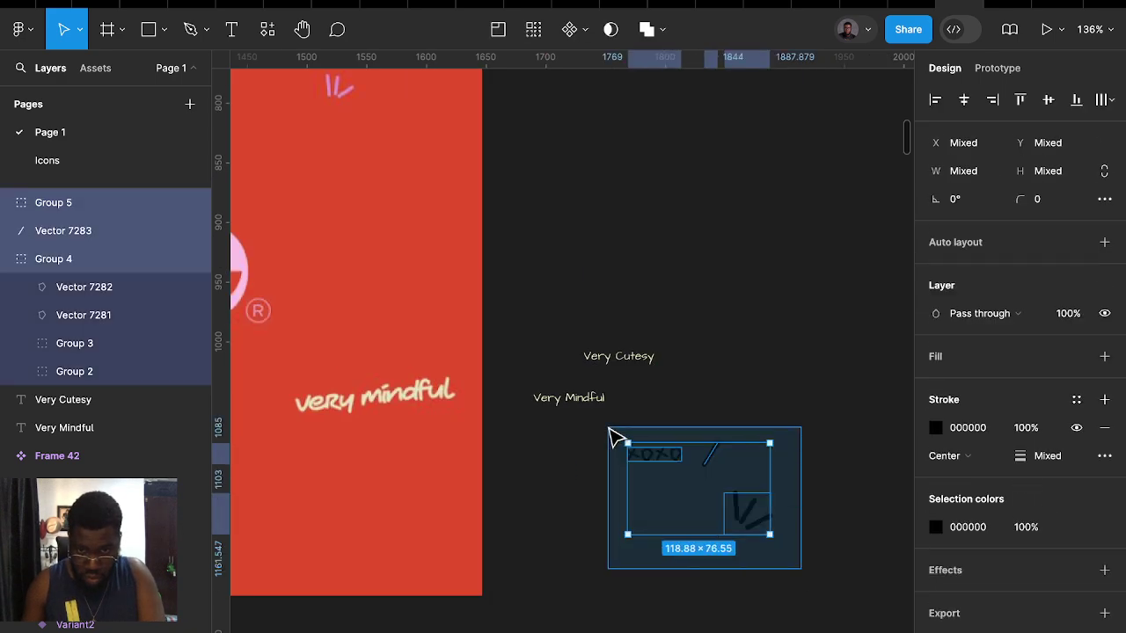
Colour the slash doodle strokes pink FBC3E6
click(936, 428)
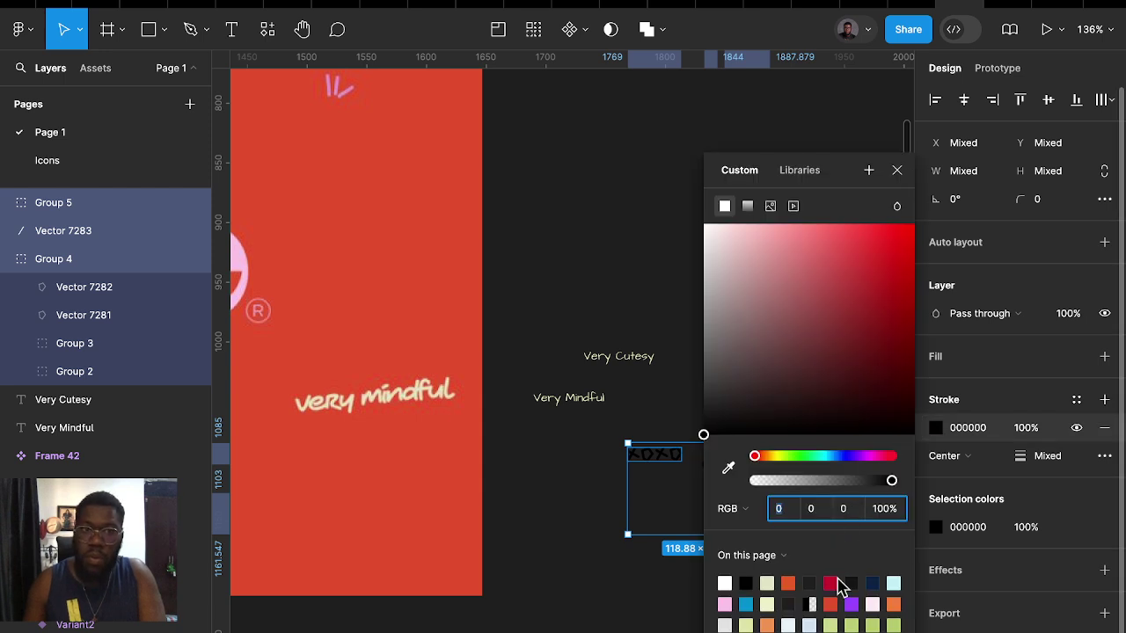
click(724, 604)
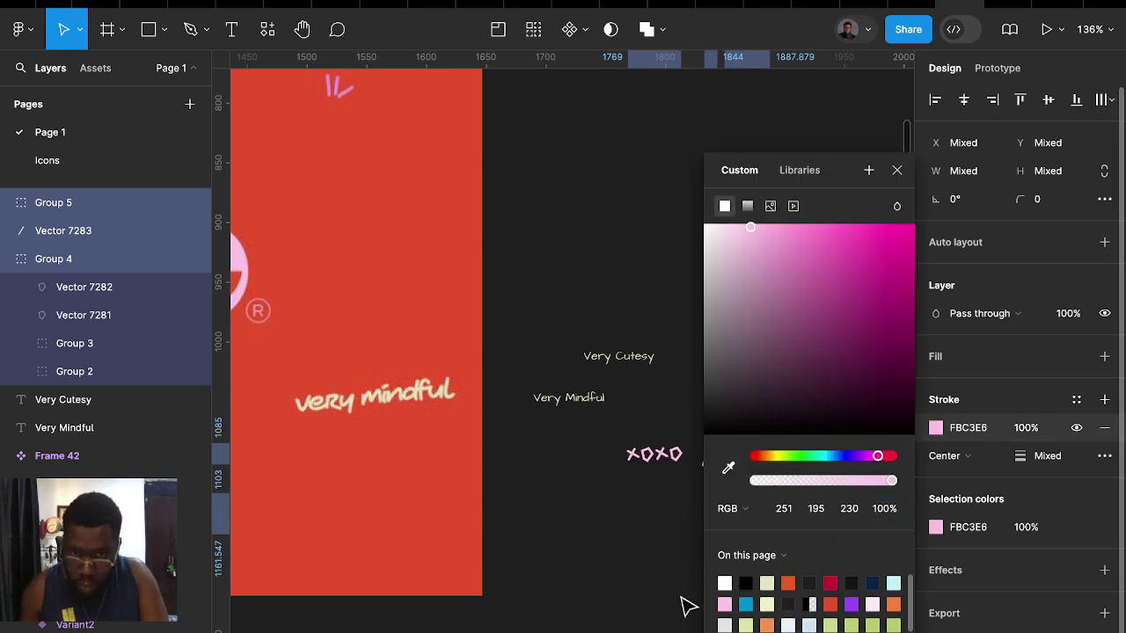
scroll(578, 608, right, 2)
click(594, 479)
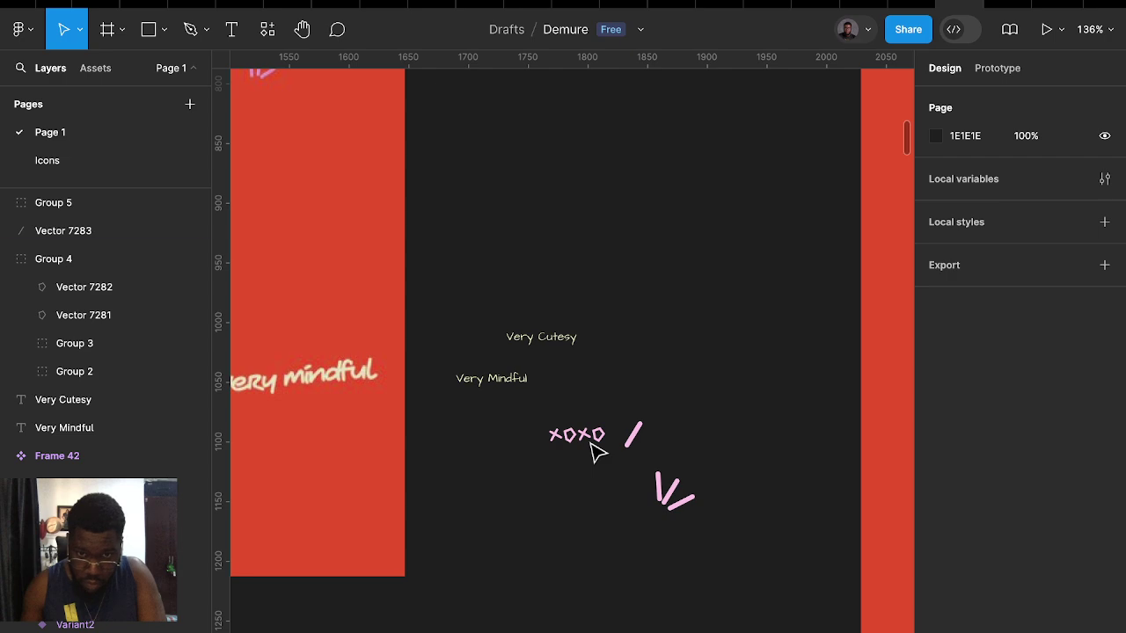
Recolour the xoxo group to cyan C2F2F6 sampled from the demure card
click(593, 447)
click(936, 583)
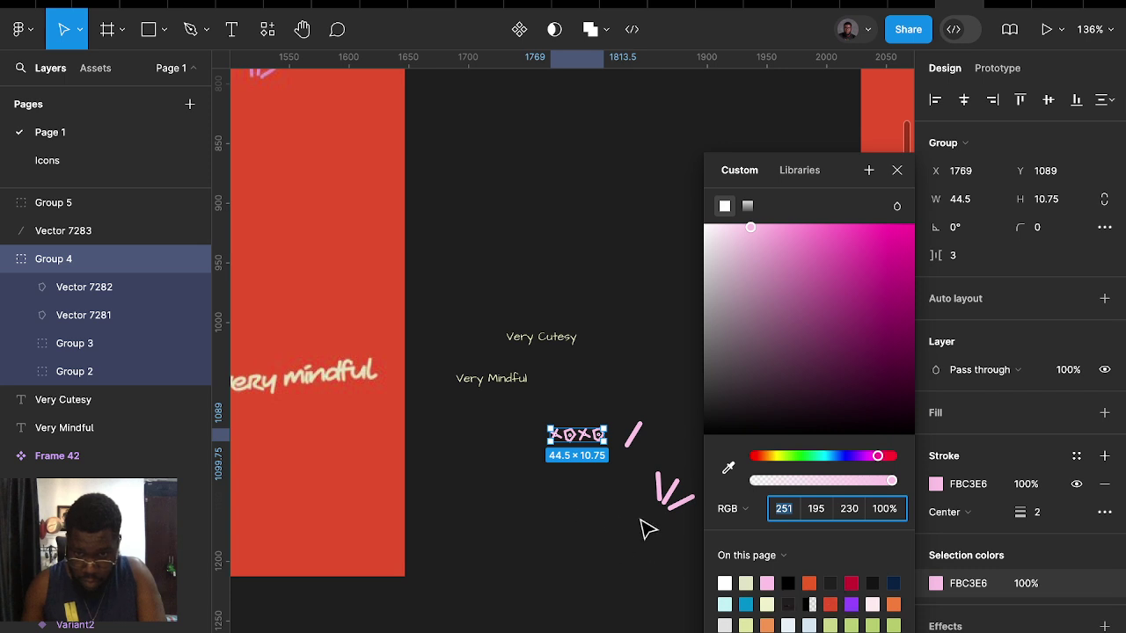
click(729, 467)
scroll(555, 520, down, 5)
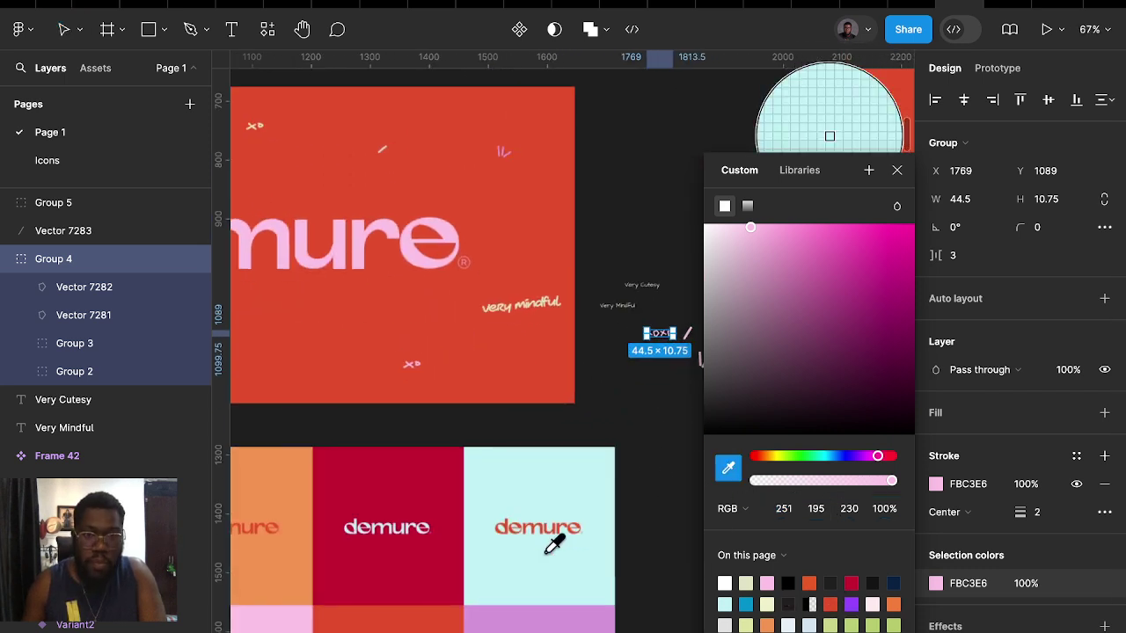
click(533, 467)
scroll(623, 472, right, 2)
scroll(598, 463, right, 2)
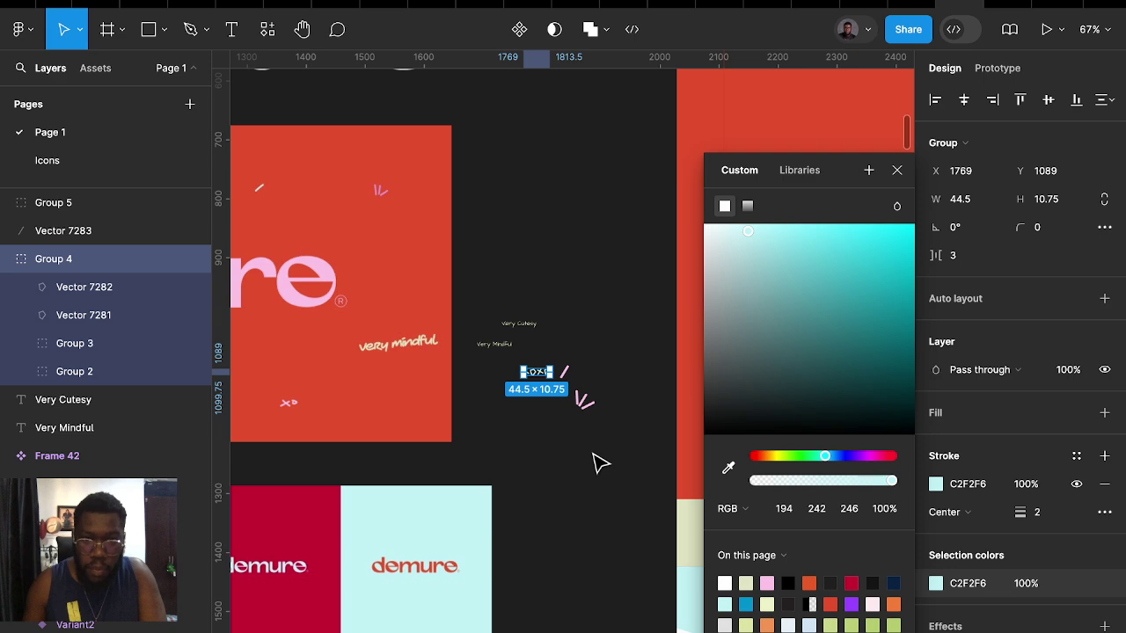
Group all the doodles into one 118.88×76.55 cluster, Group 6
click(586, 403)
drag(632, 424, 521, 370)
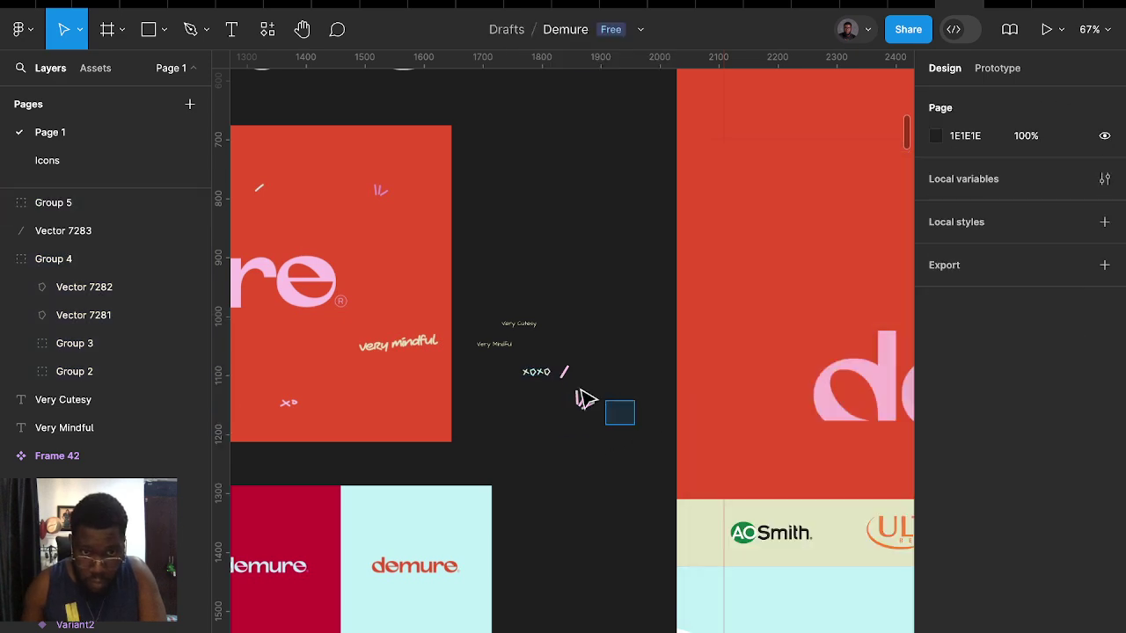
mouse_move(556, 397)
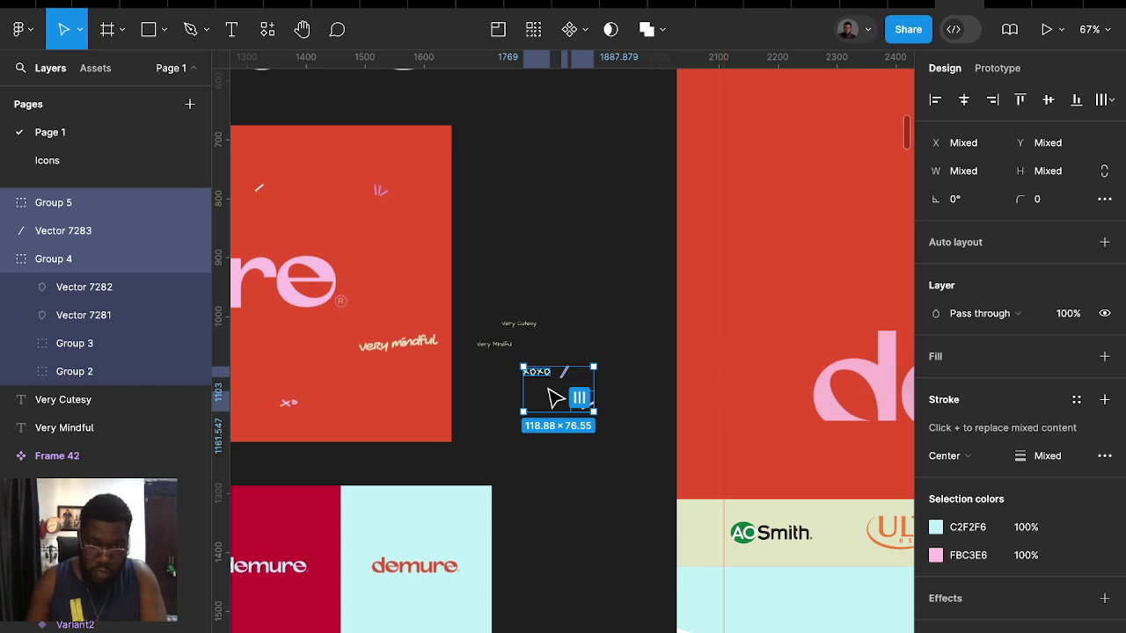
key(ctrl+g)
scroll(551, 399, right, 3)
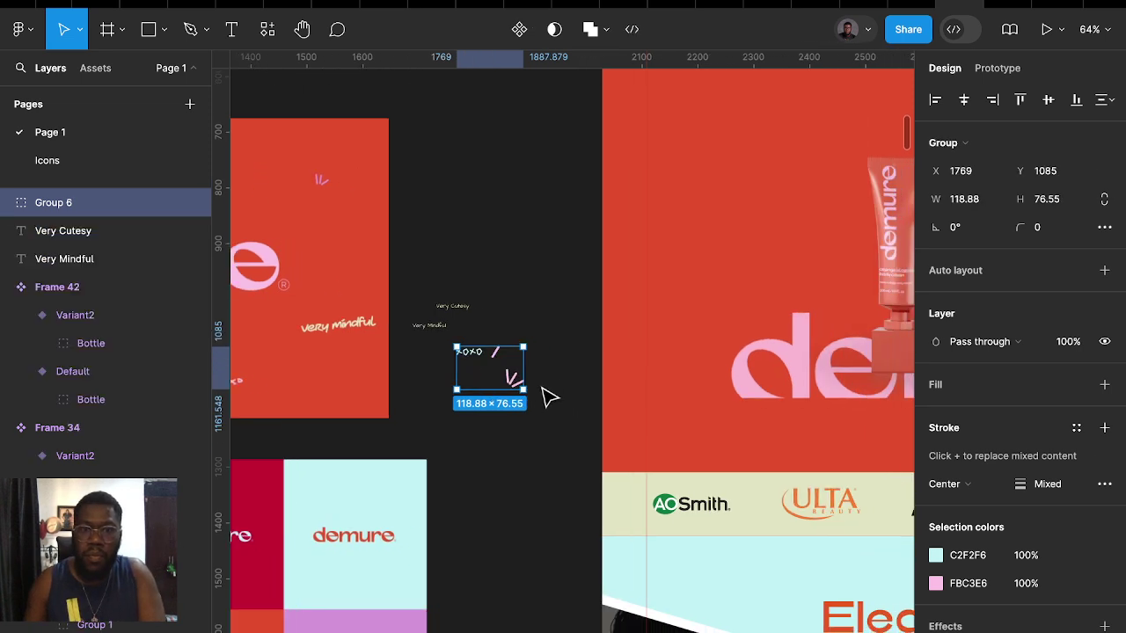
Place the doodle cluster in the red hero just right of the headline
mouse_move(494, 380)
mouse_down()
mouse_move(741, 142)
mouse_move(769, 236)
mouse_up()
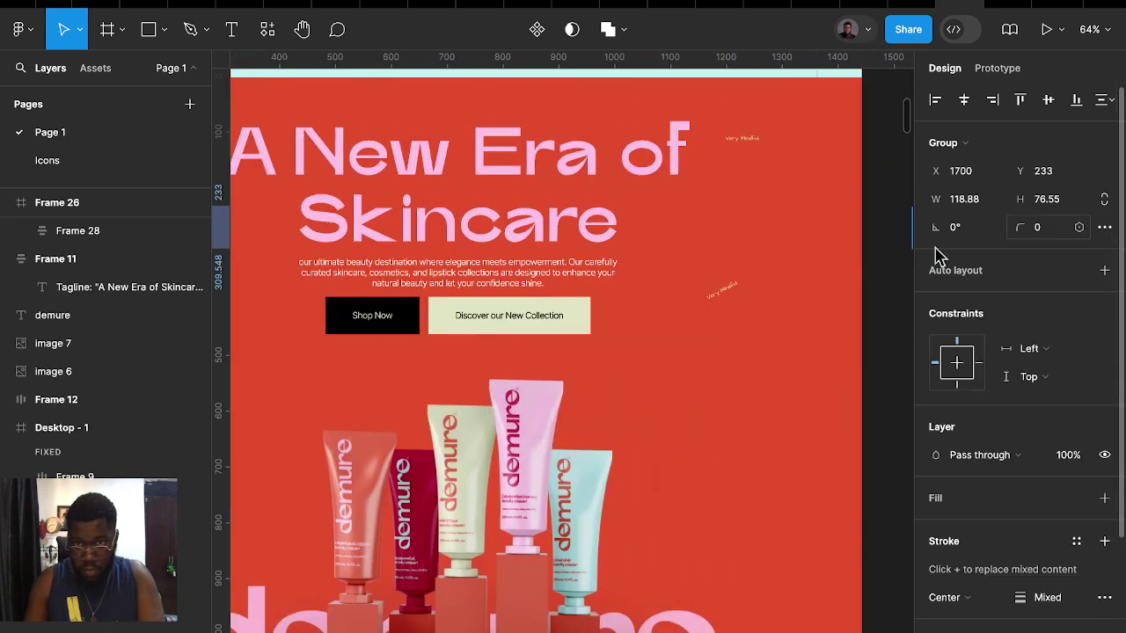
drag(769, 236, 715, 239)
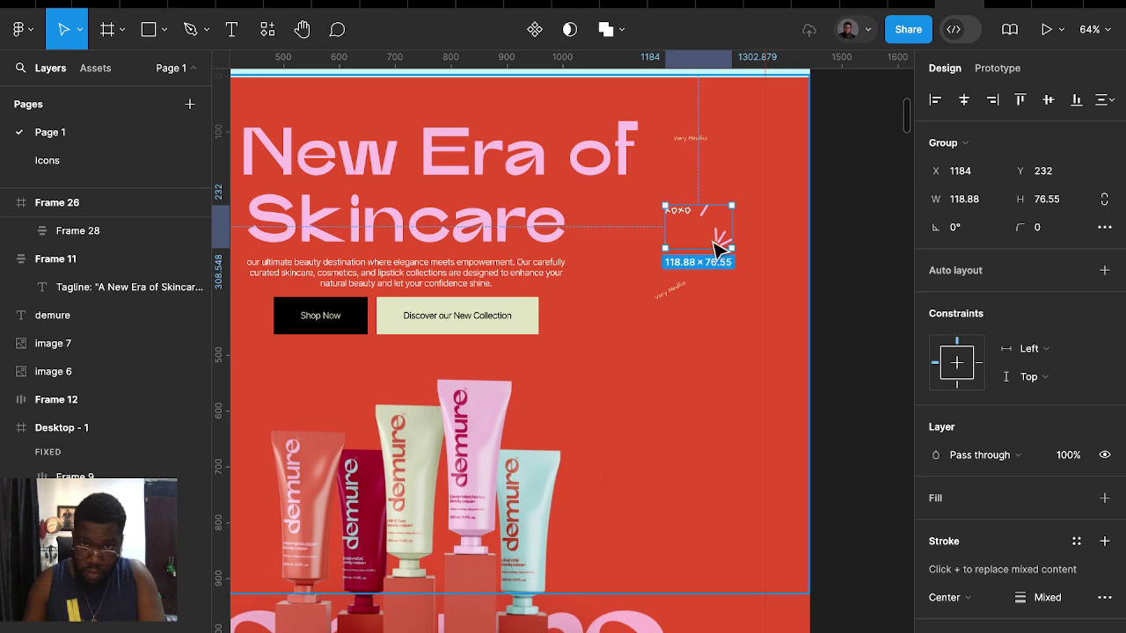
scroll(699, 315, left, 3)
scroll(616, 291, down, 1)
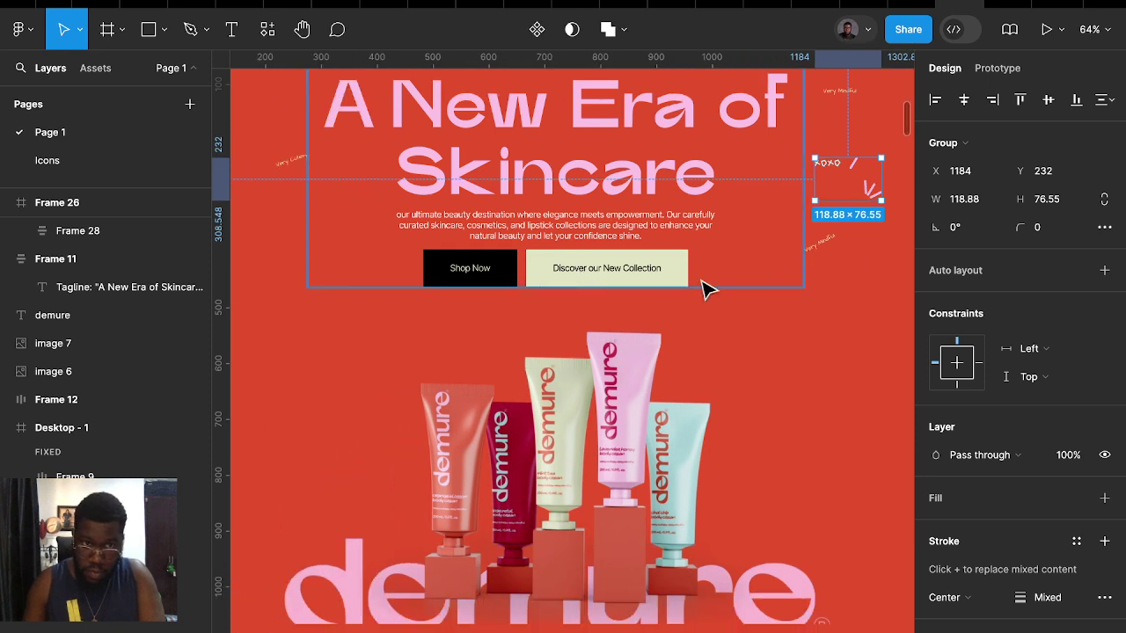
Move the tilted Very Mindful and the burst doodle to the headline's left, flipping the burst horizontally
mouse_move(819, 247)
mouse_down()
mouse_move(290, 251)
mouse_move(313, 248)
mouse_up()
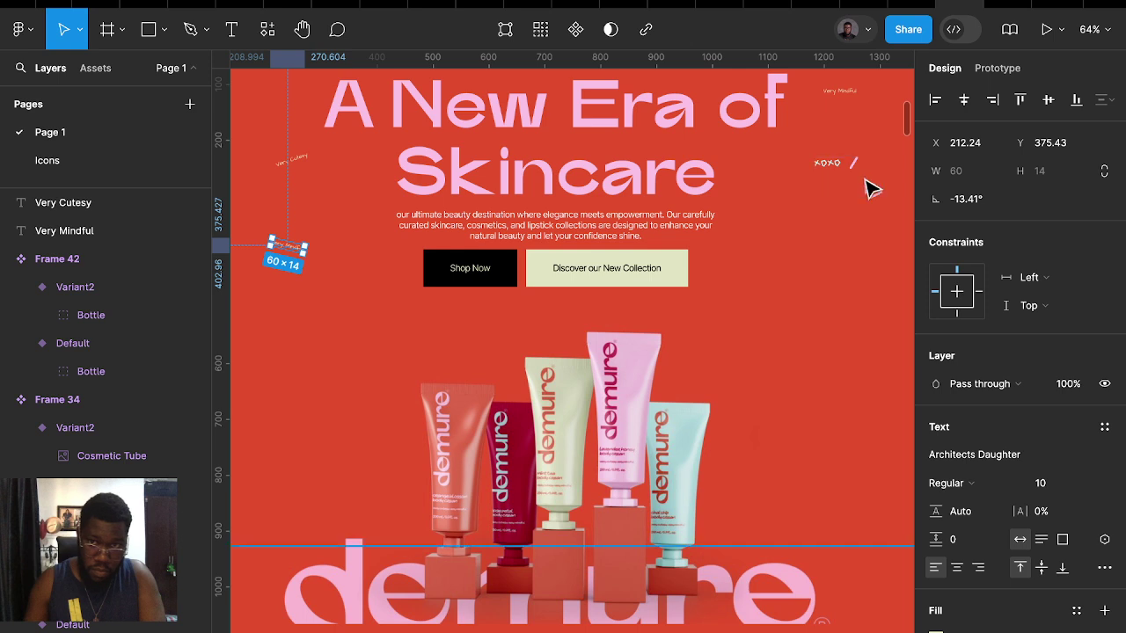
click(869, 189)
drag(875, 196, 303, 289)
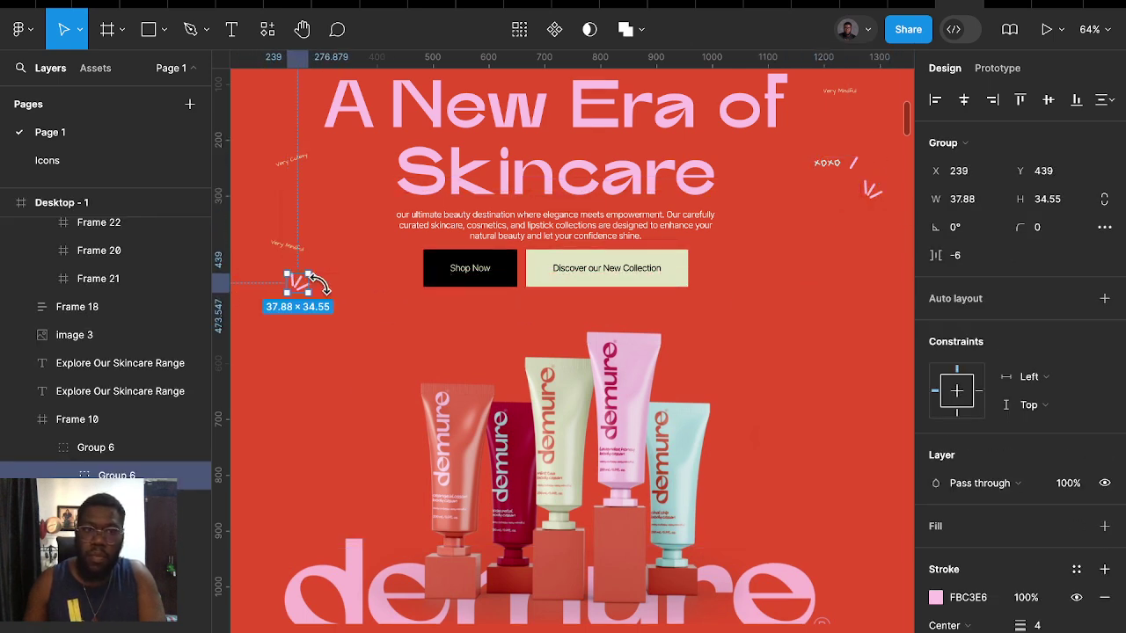
right_click(325, 312)
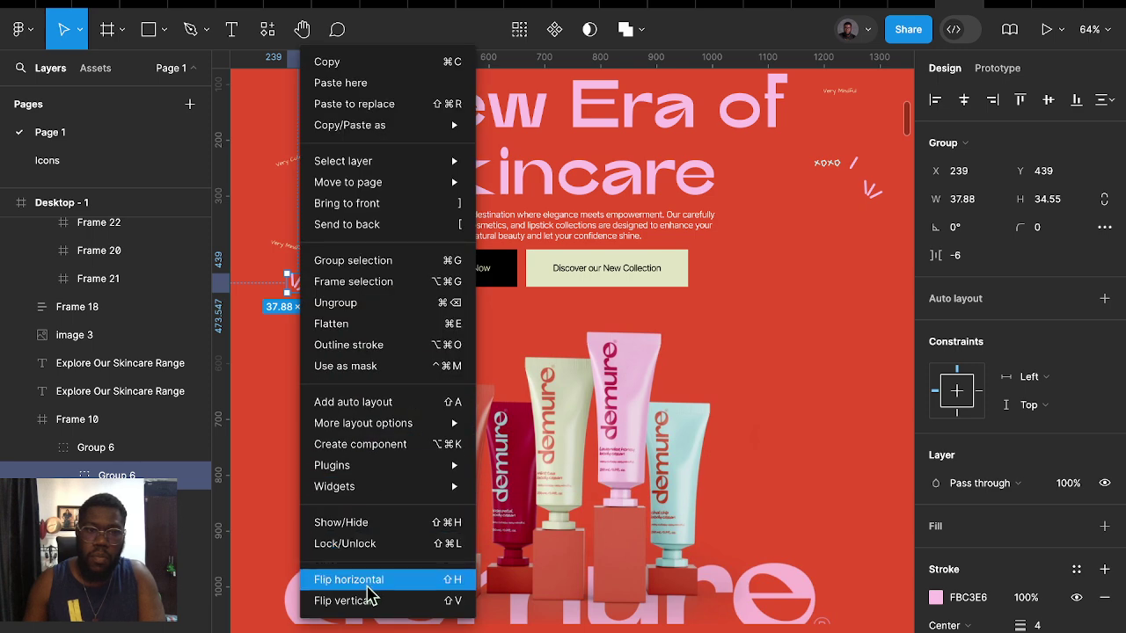
click(372, 577)
scroll(272, 316, up, 1)
scroll(273, 317, left, 2)
Rewrite the copied Explore Our Skincare Range heading as 'Trusted by Women like you'
scroll(302, 322, up, 1)
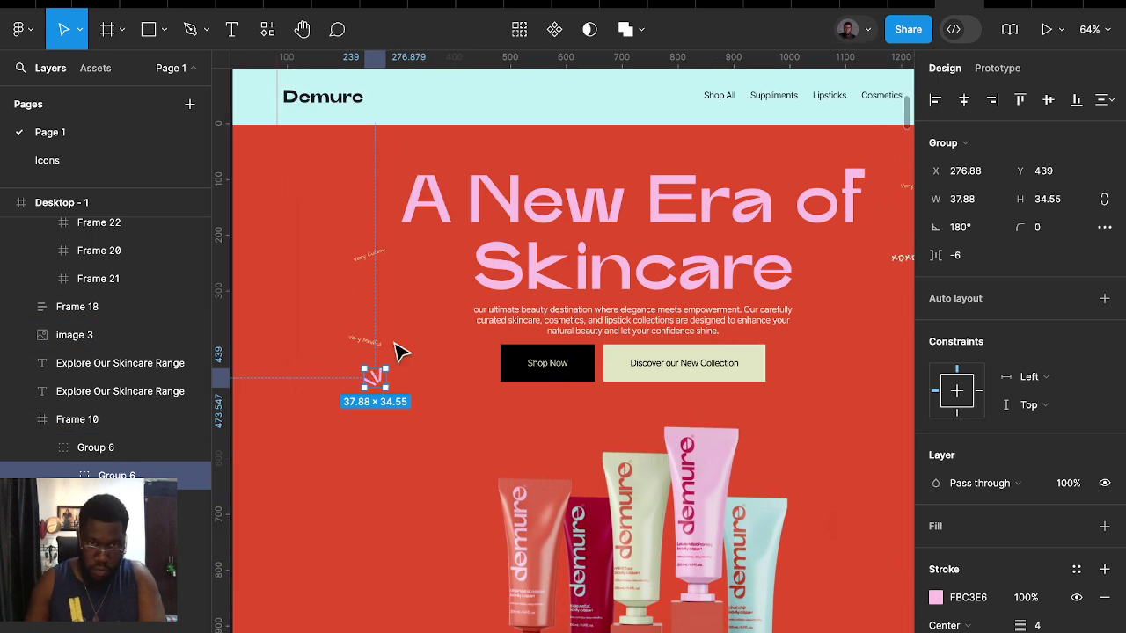
scroll(513, 409, down, 5)
scroll(515, 389, down, 5)
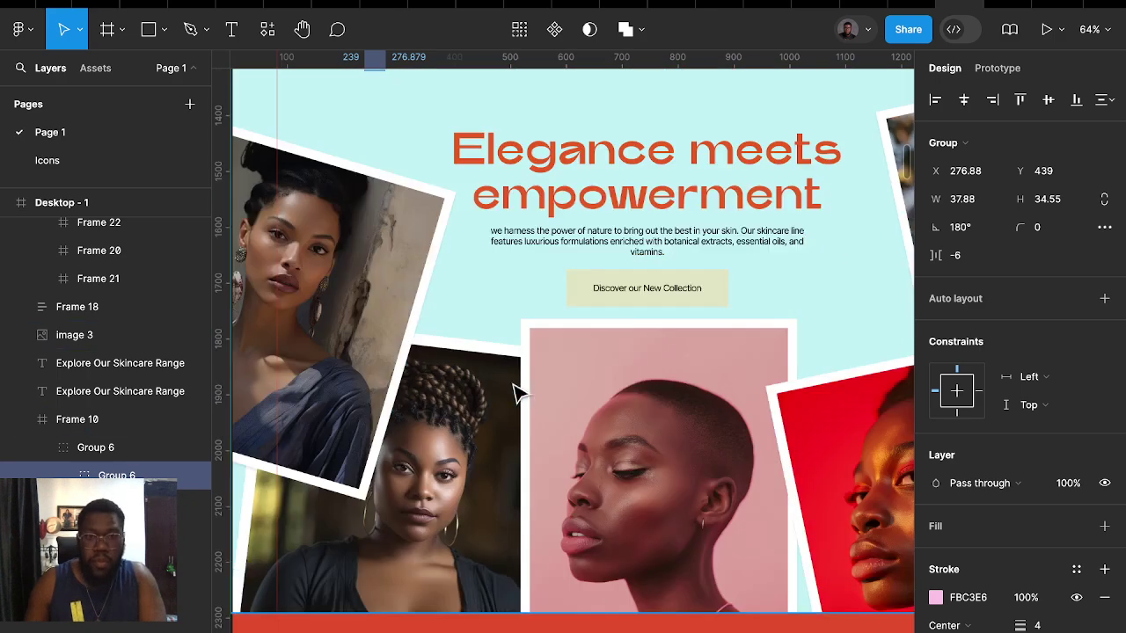
scroll(515, 389, down, 5)
scroll(522, 395, down, 5)
scroll(525, 398, down, 5)
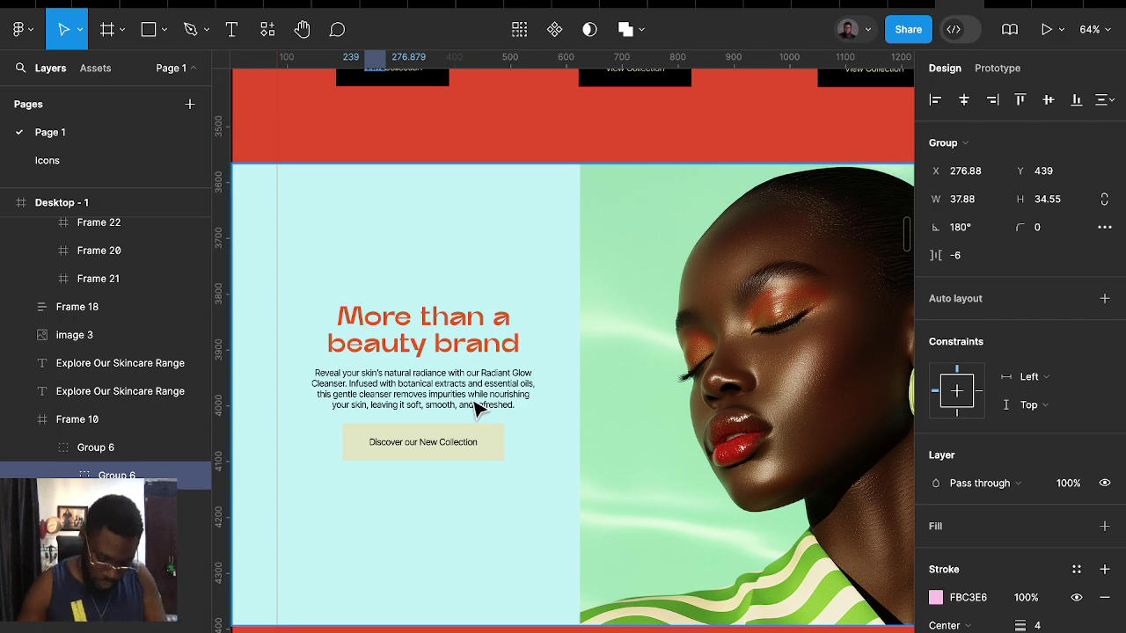
scroll(457, 378, down, 2)
scroll(447, 367, down, 1)
click(568, 444)
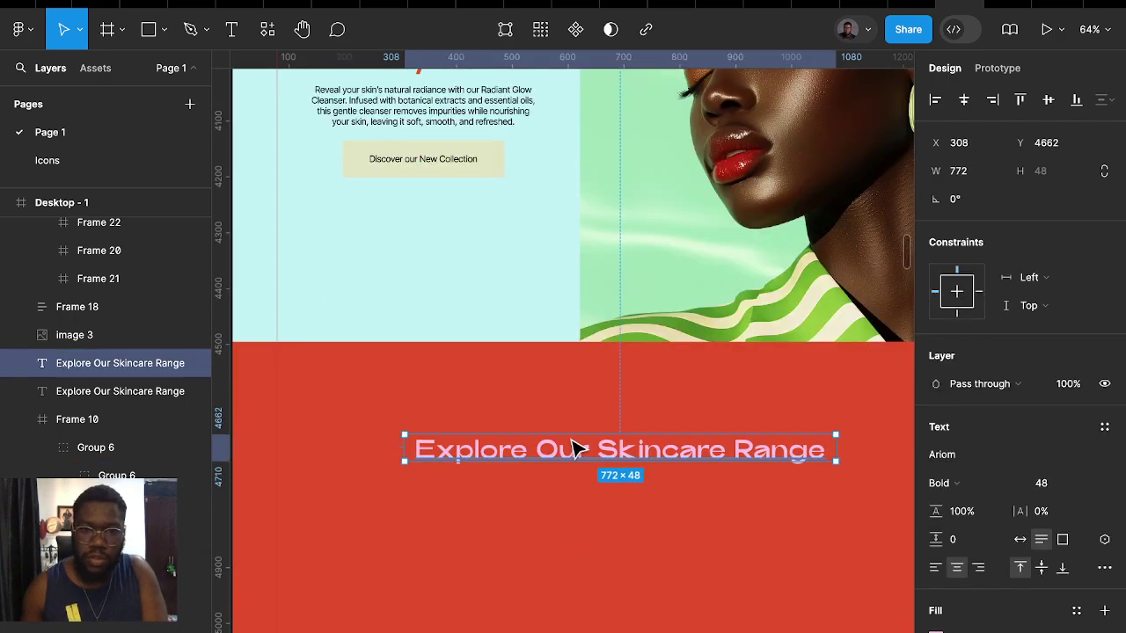
double_click(574, 448)
text(Tru)
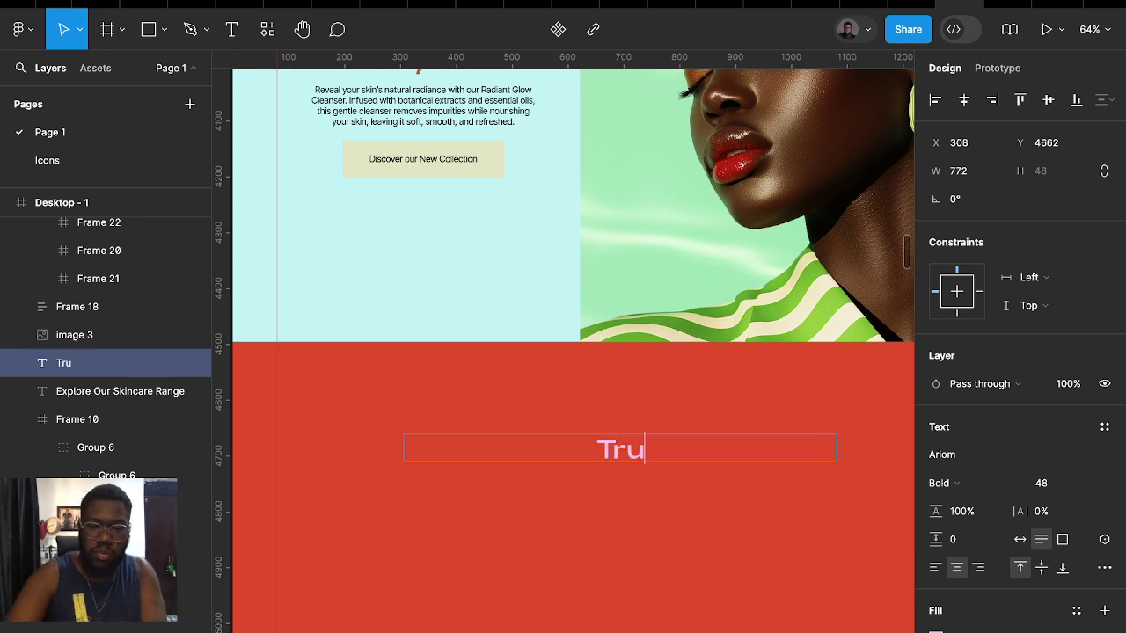
text(sted)
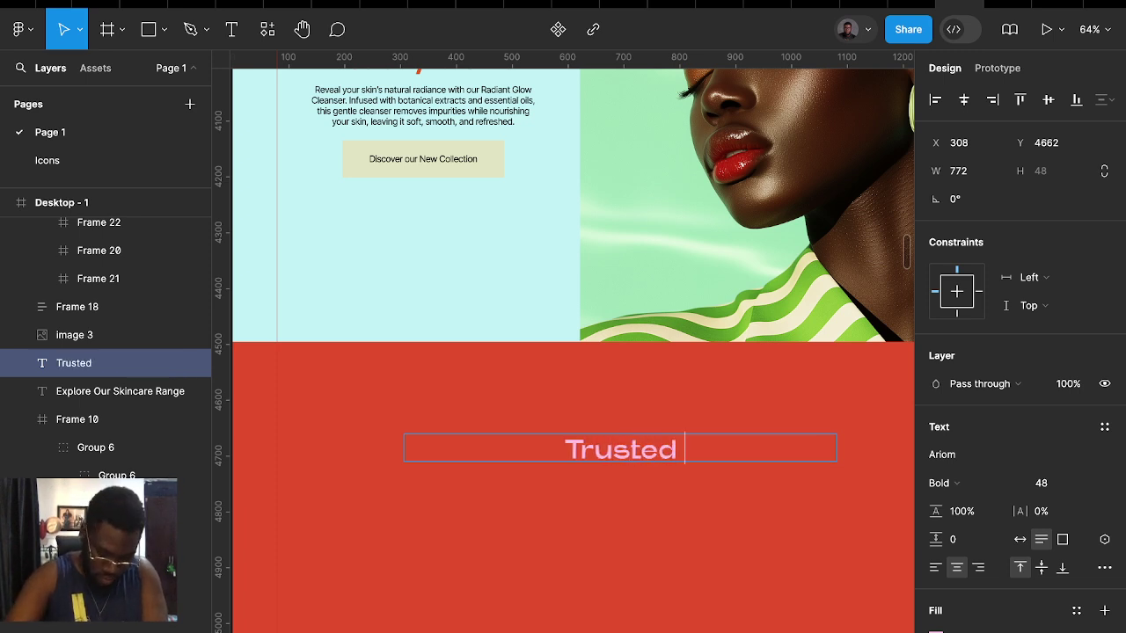
text( by Wo)
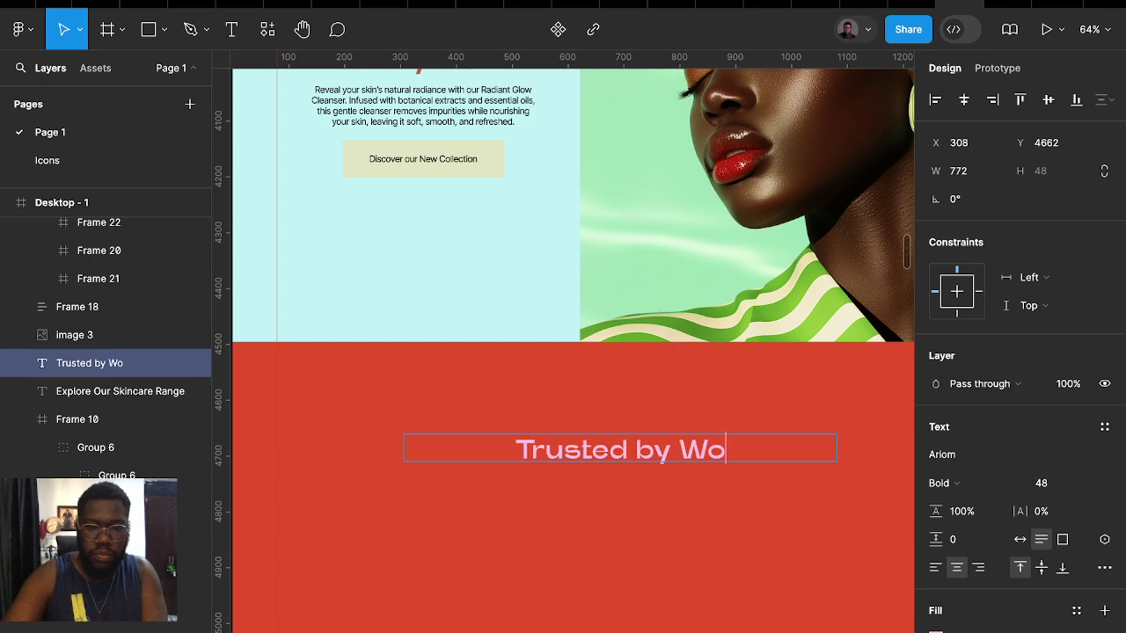
text(men like)
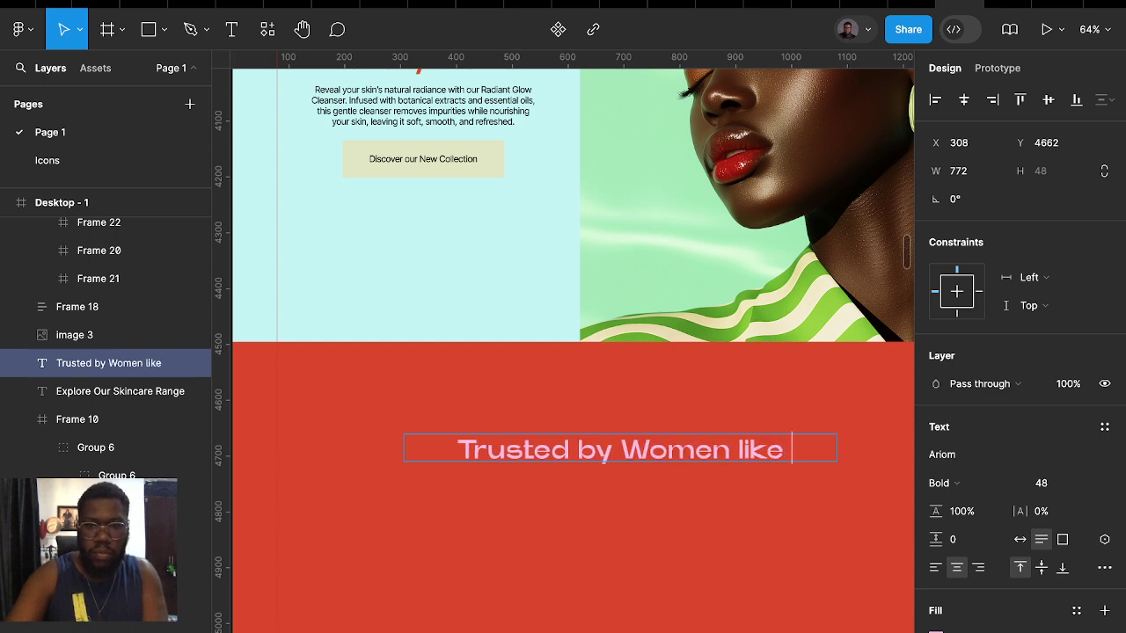
text( you)
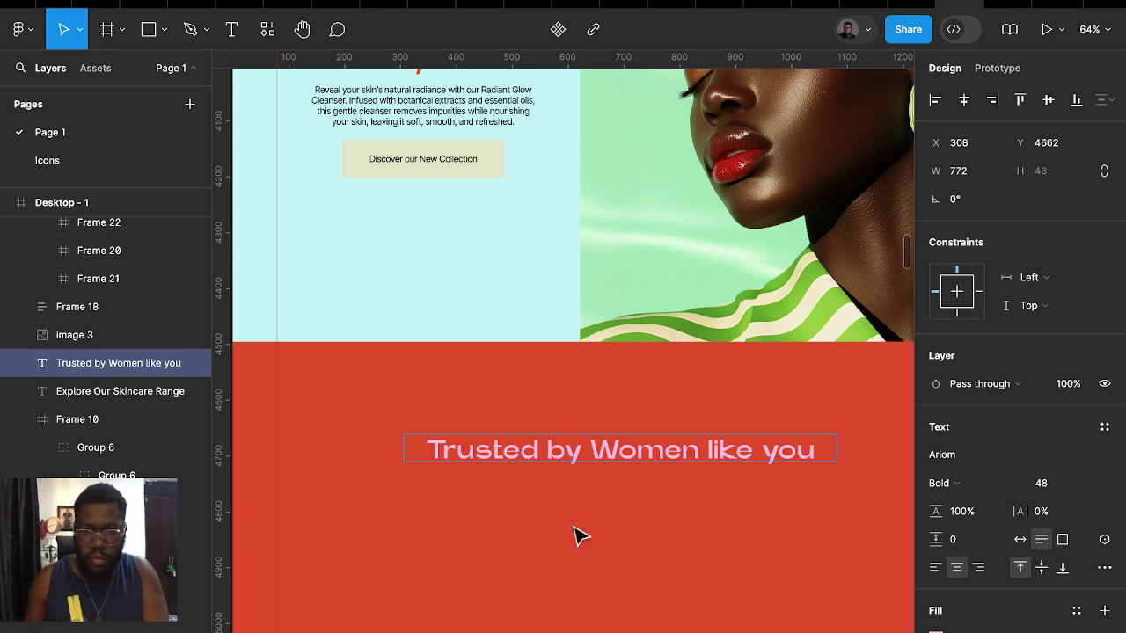
Capitalise 'Like' in the heading and nudge it slightly upward
click(714, 447)
key(BackSpace)
text(L)
key(Escape)
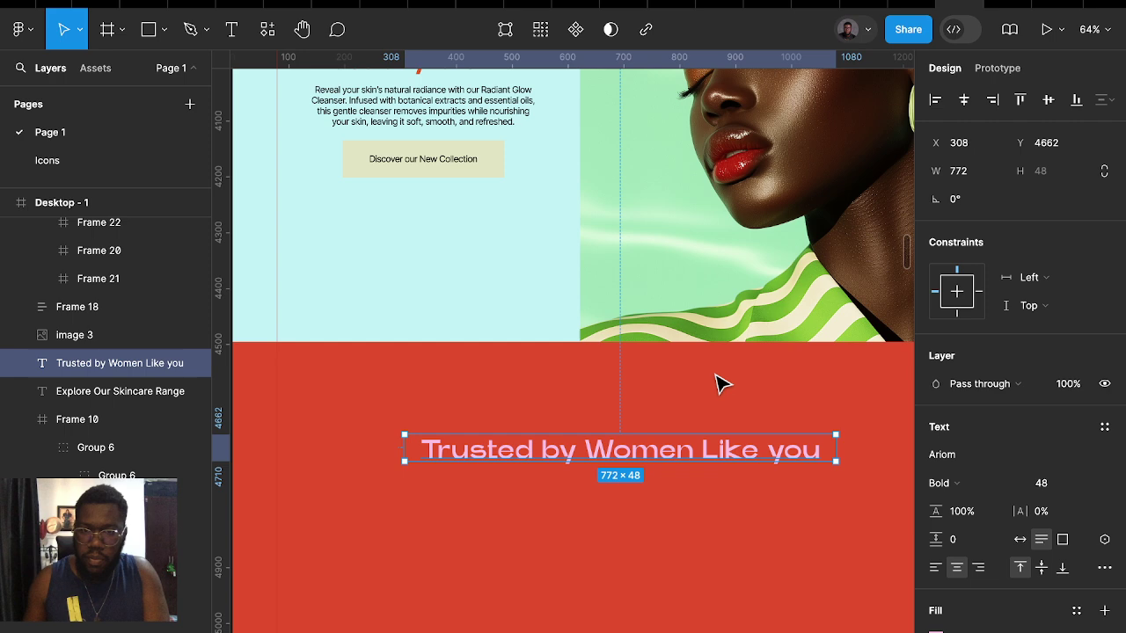
scroll(726, 417, down, 5)
scroll(753, 502, right, 2)
key(Escape)
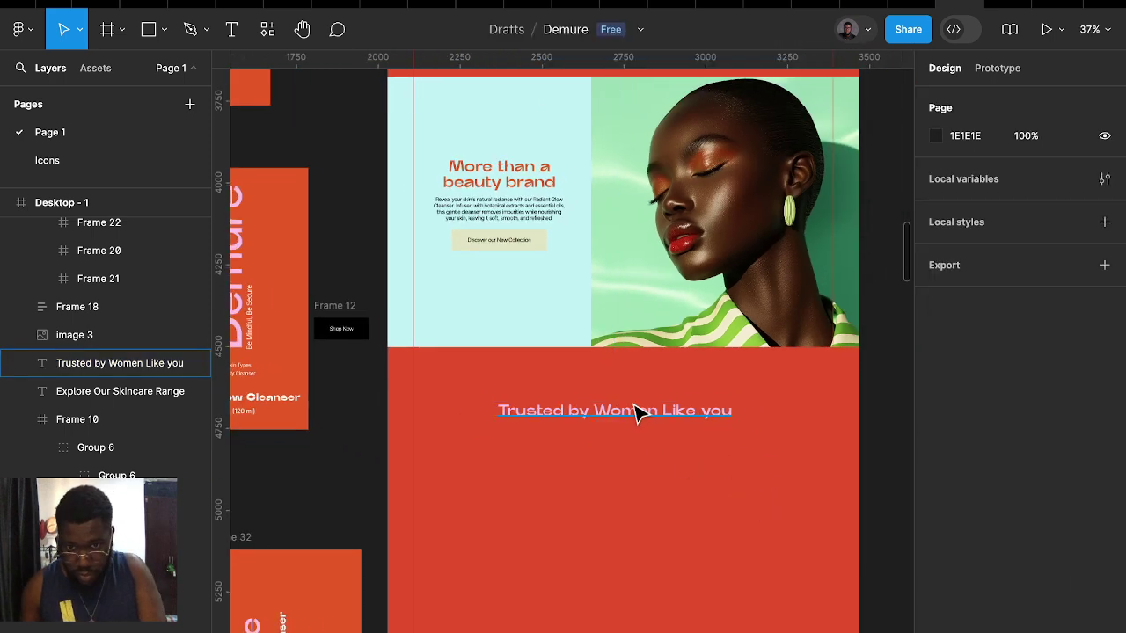
drag(638, 417, 634, 378)
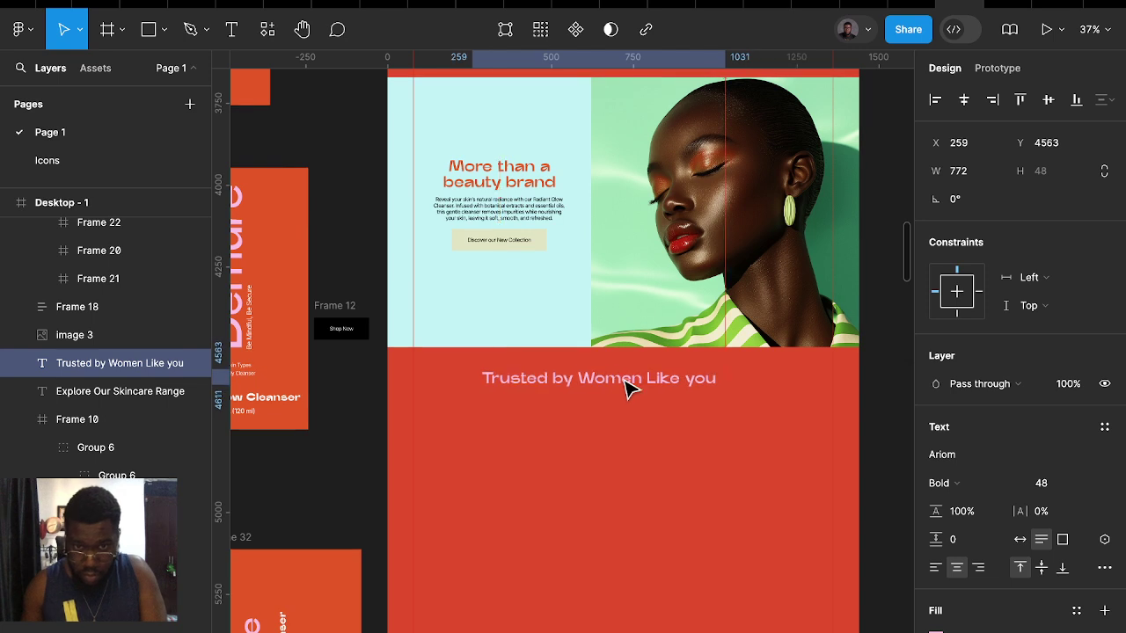
Centre the heading at X 287, Y 4555 atop the red section
scroll(648, 424, down, 3)
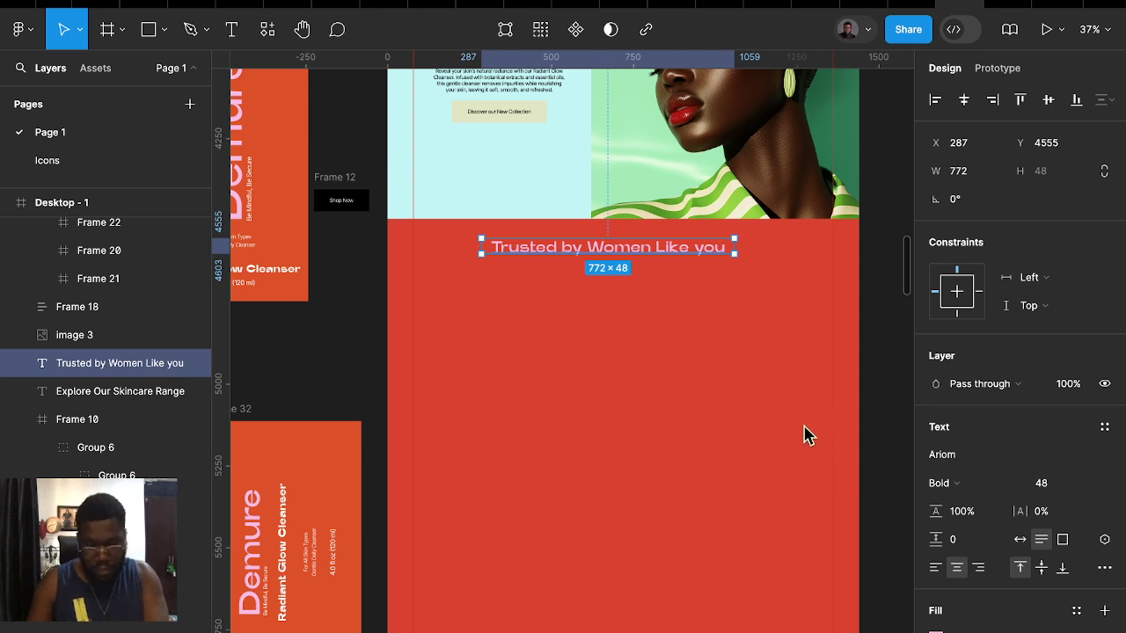
Paste the customer review into a new text box below the heading
scroll(557, 413, down, 2)
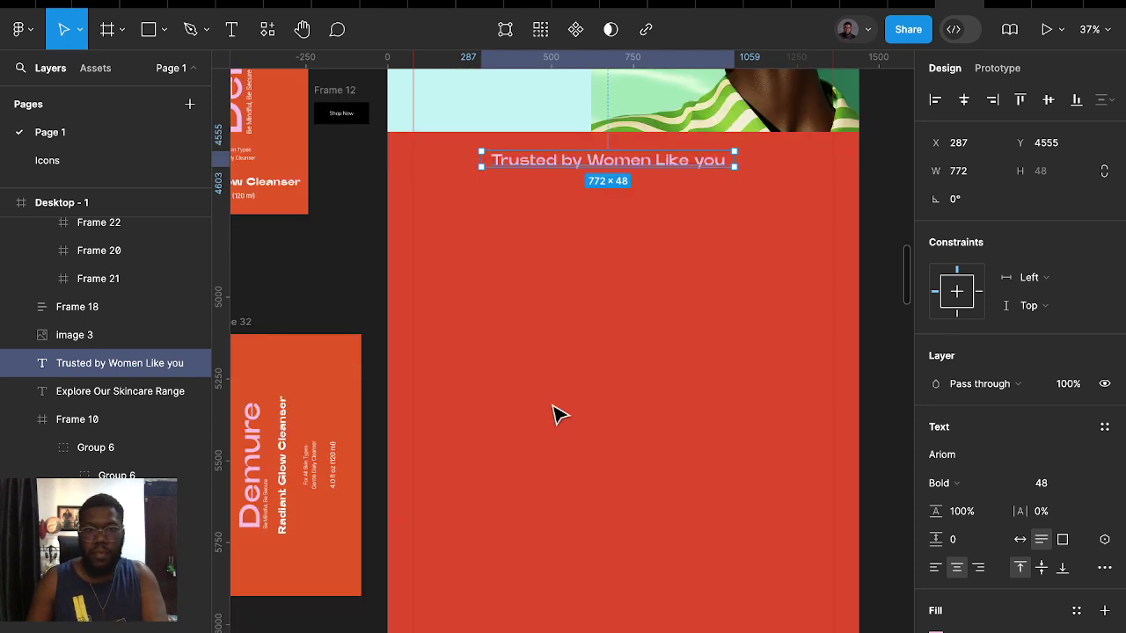
click(528, 367)
scroll(524, 352, left, 3)
scroll(523, 353, up, 1)
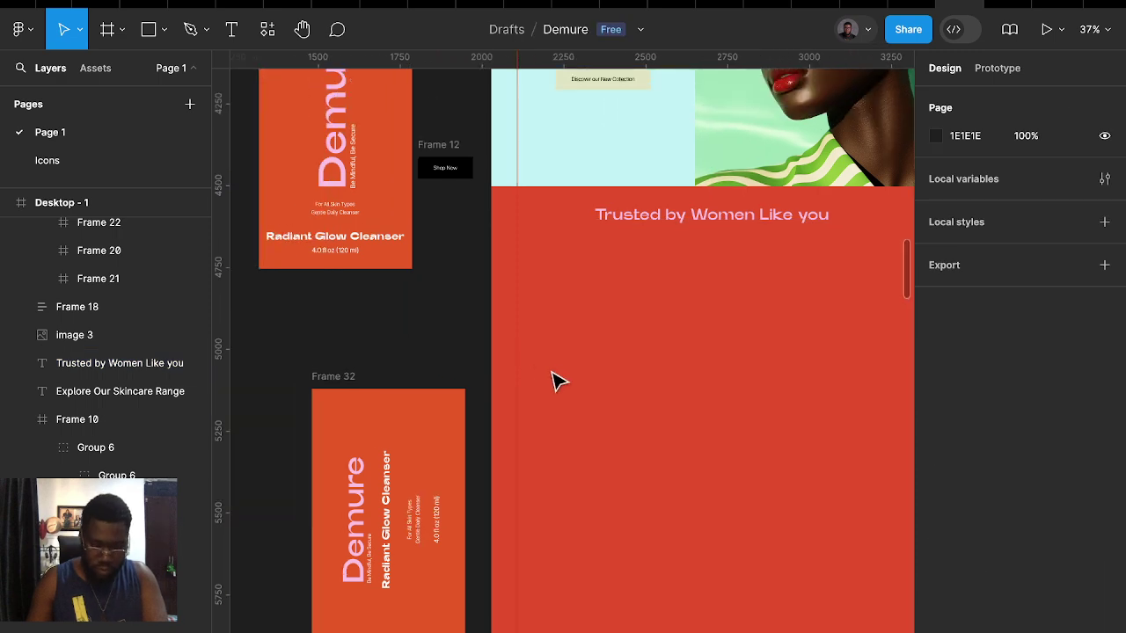
scroll(588, 362, right, 2)
key(t)
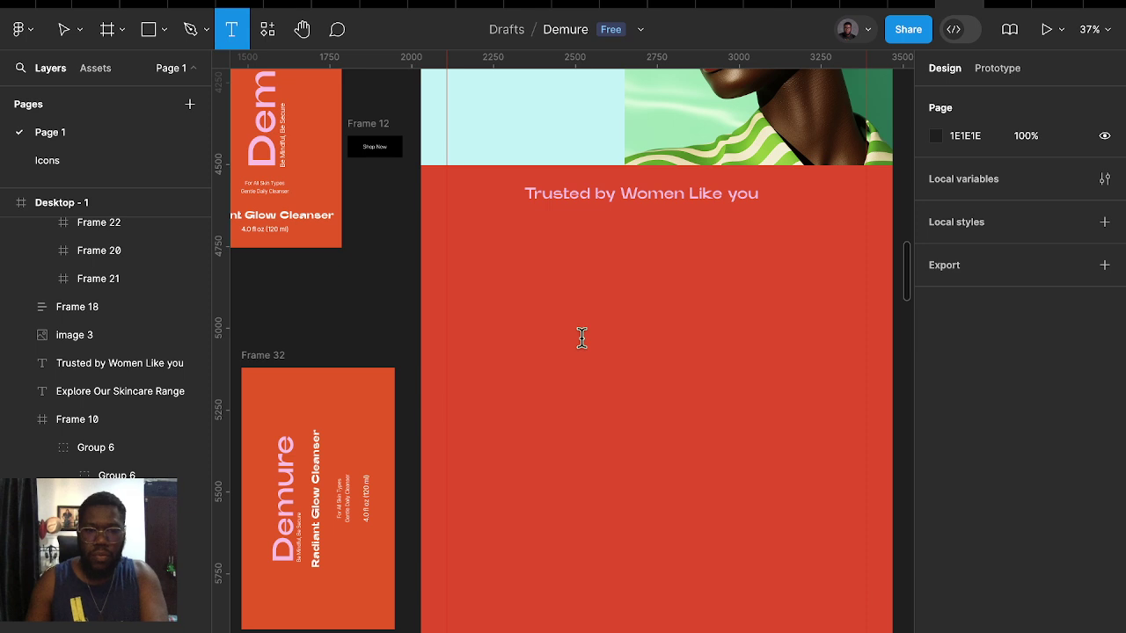
click(583, 345)
key(ctrl+v)
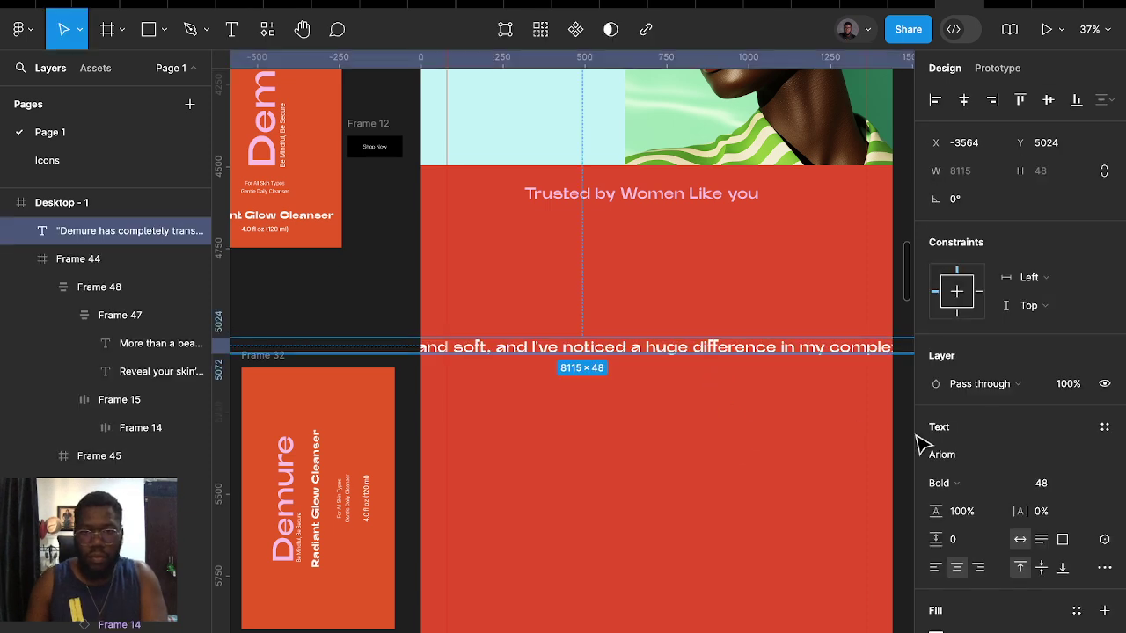
Set the review text to Inter Tight at size 16
click(971, 458)
text(i)
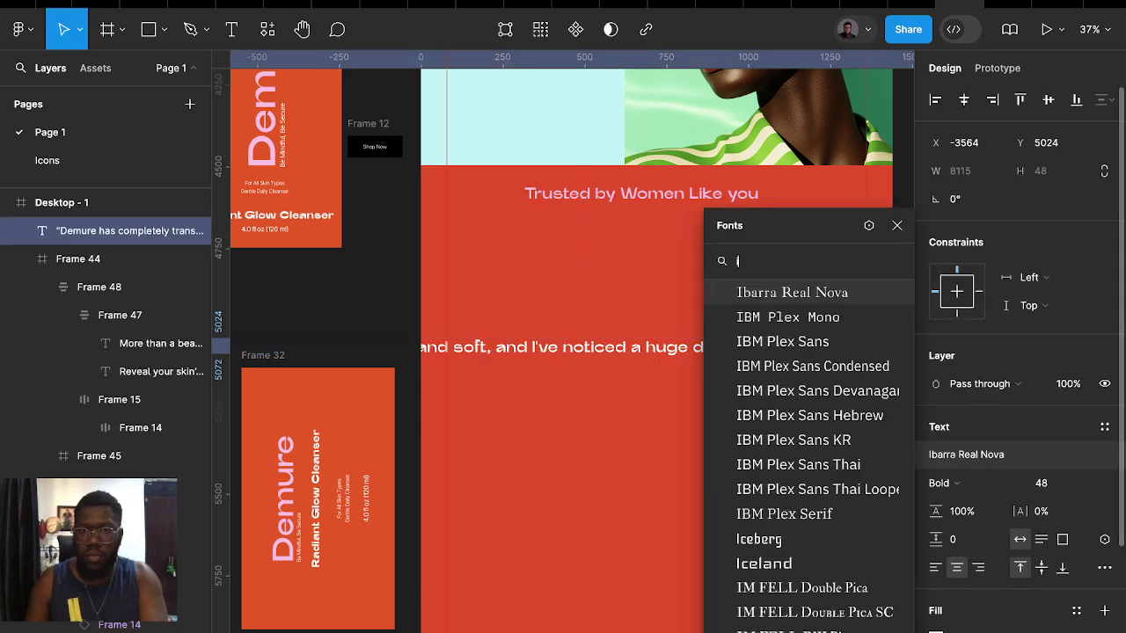
text(nt)
click(761, 317)
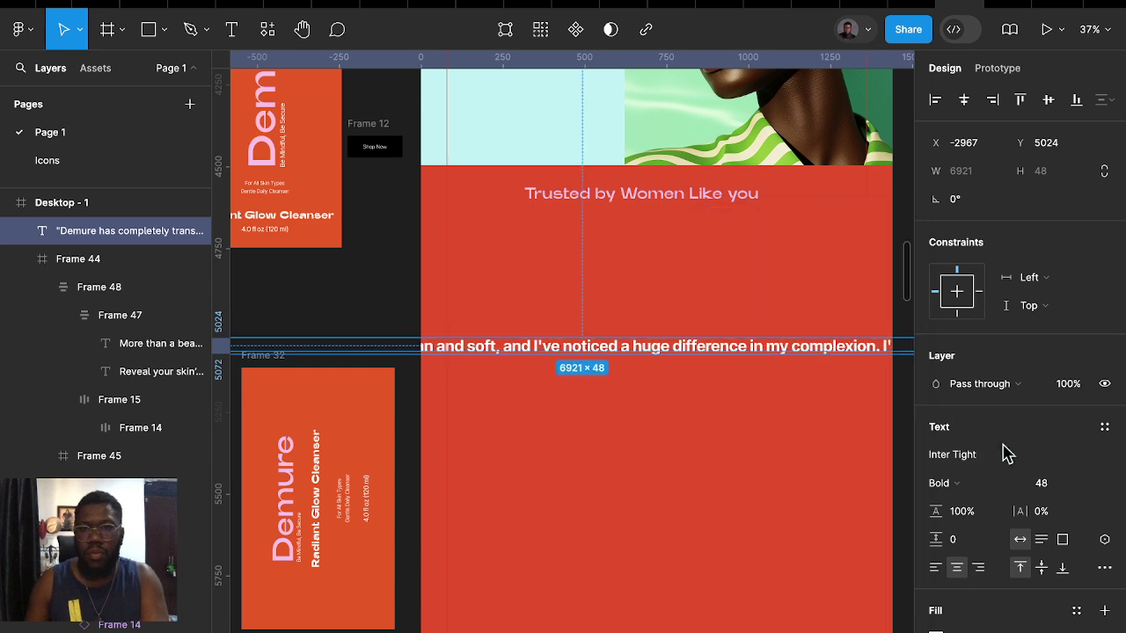
click(1043, 483)
text(16)
key(Return)
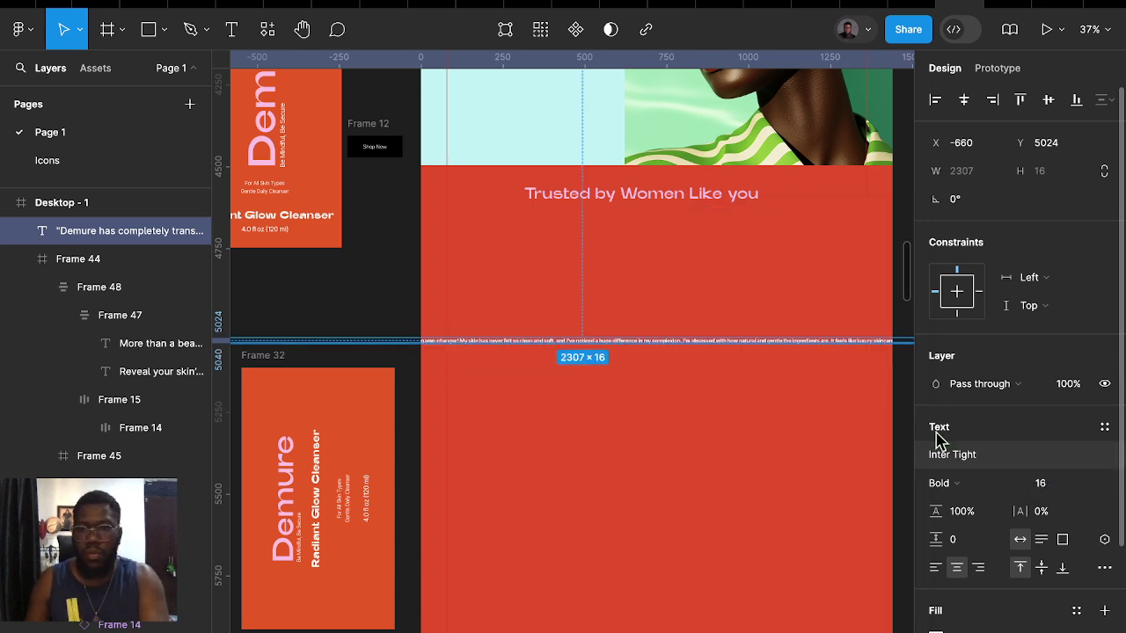
Narrow the review to a wrapped, left-aligned paragraph with black fill
scroll(773, 360, right, 5)
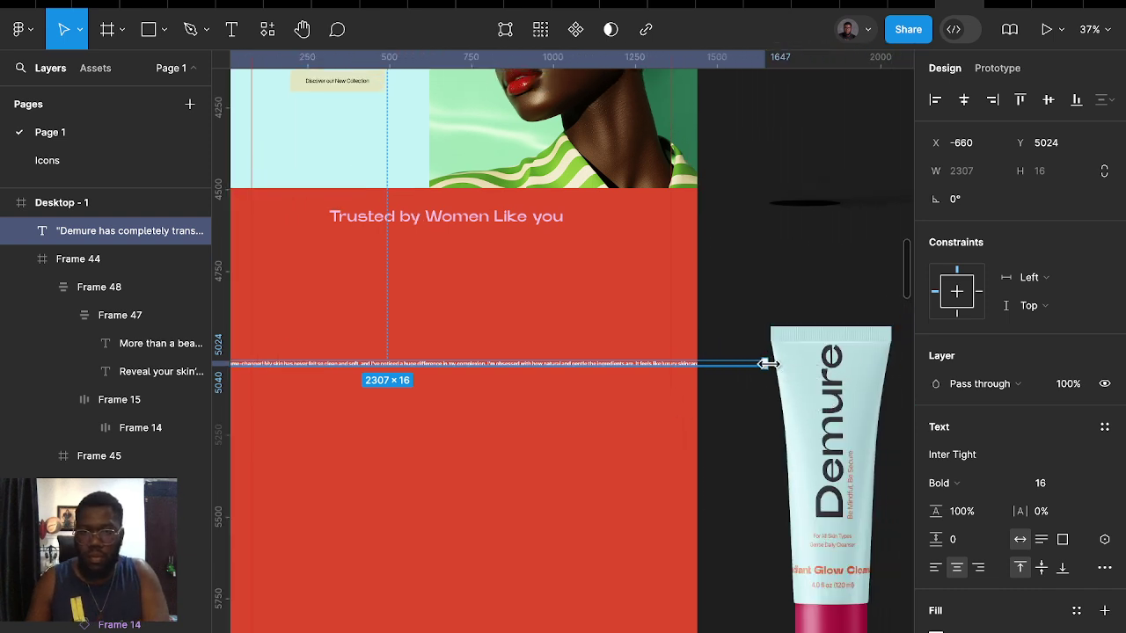
mouse_move(767, 363)
mouse_down()
mouse_move(299, 373)
mouse_move(563, 364)
mouse_move(388, 353)
mouse_move(431, 354)
mouse_up()
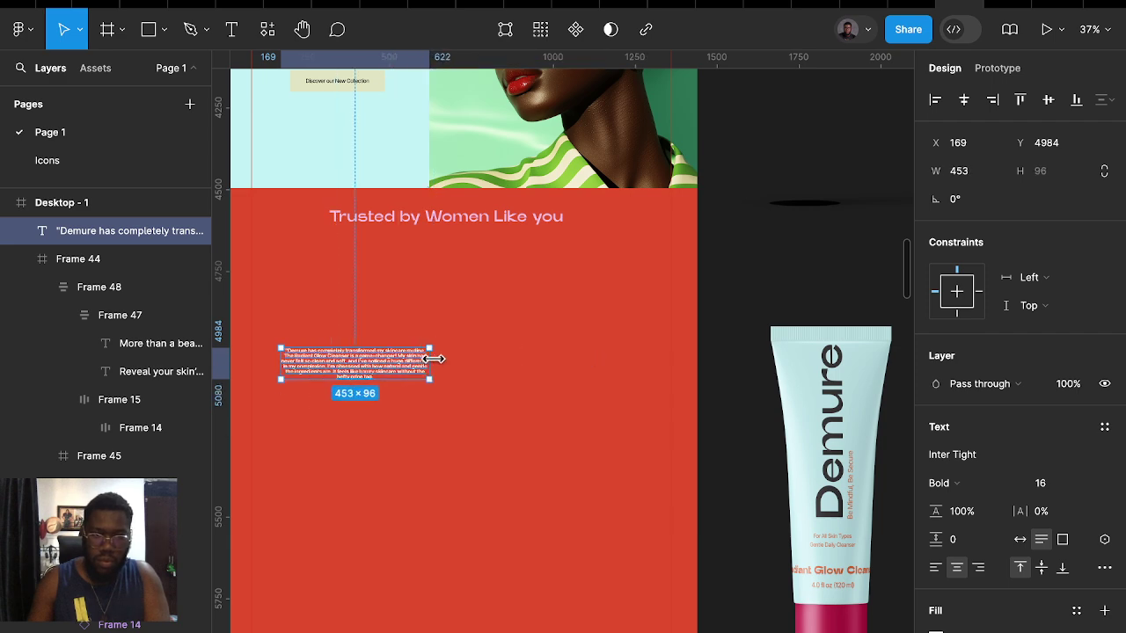
click(934, 567)
scroll(352, 369, left, 3)
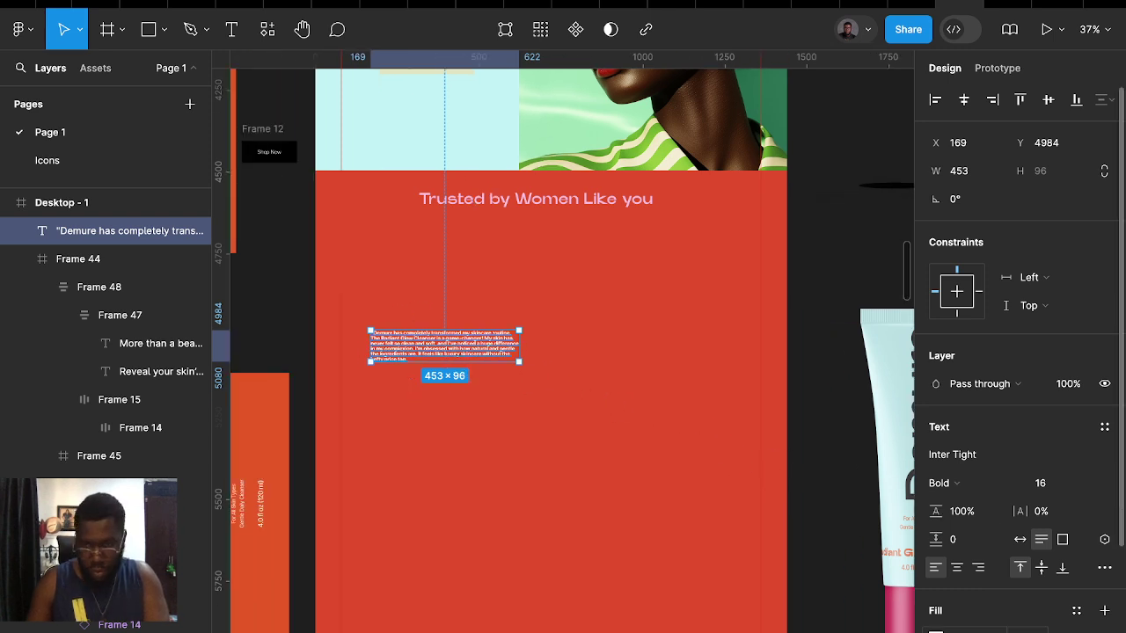
click(936, 629)
scroll(420, 398, up, 5)
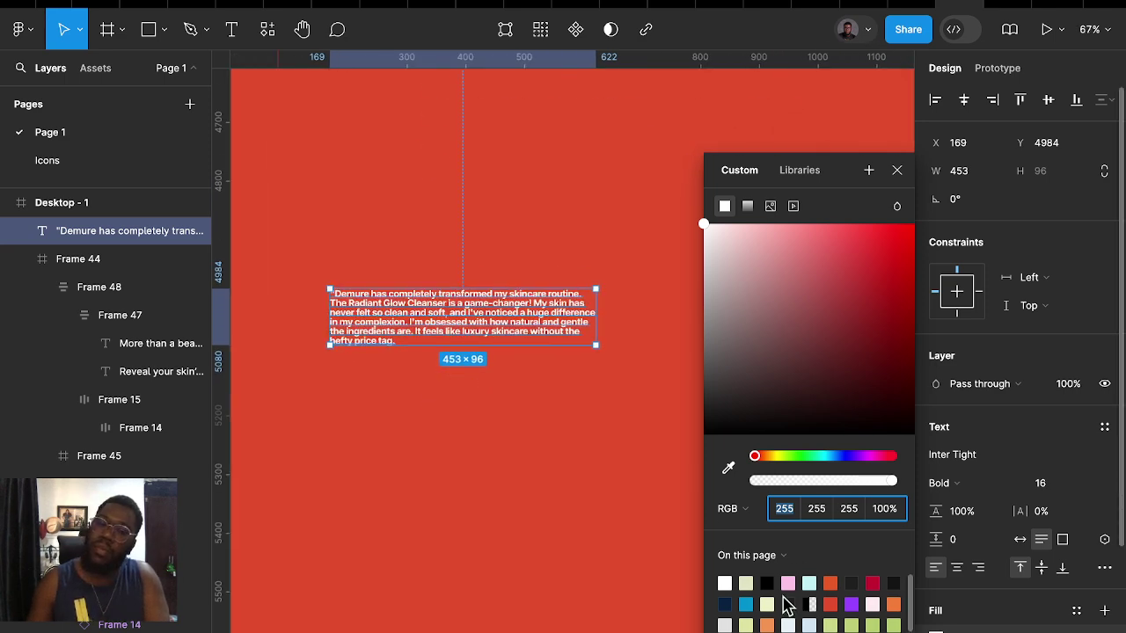
click(773, 578)
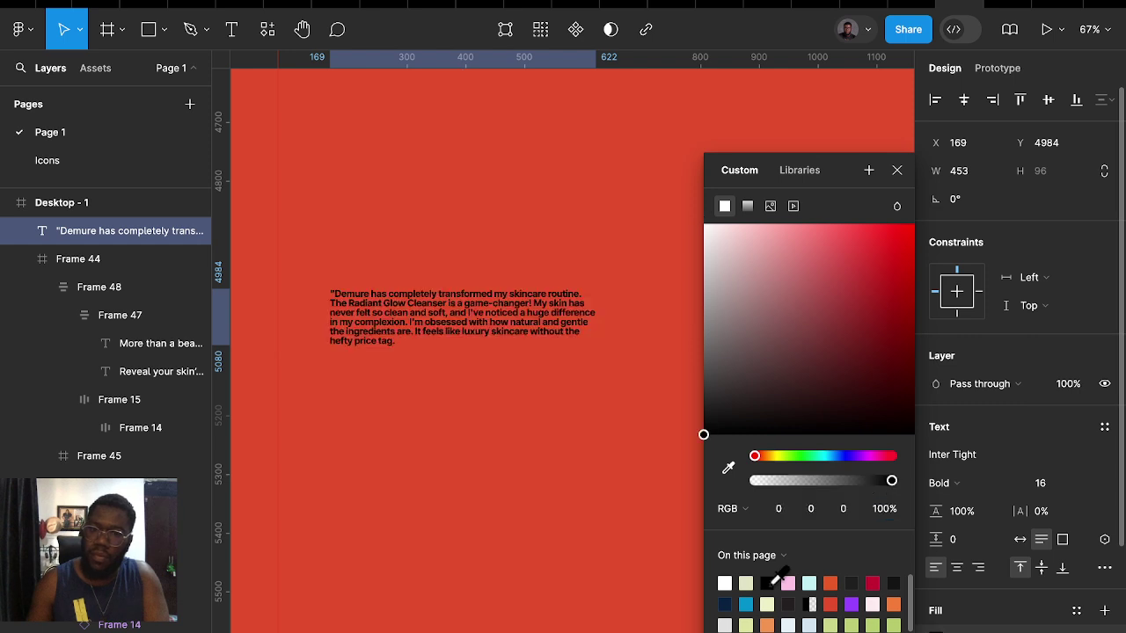
click(448, 457)
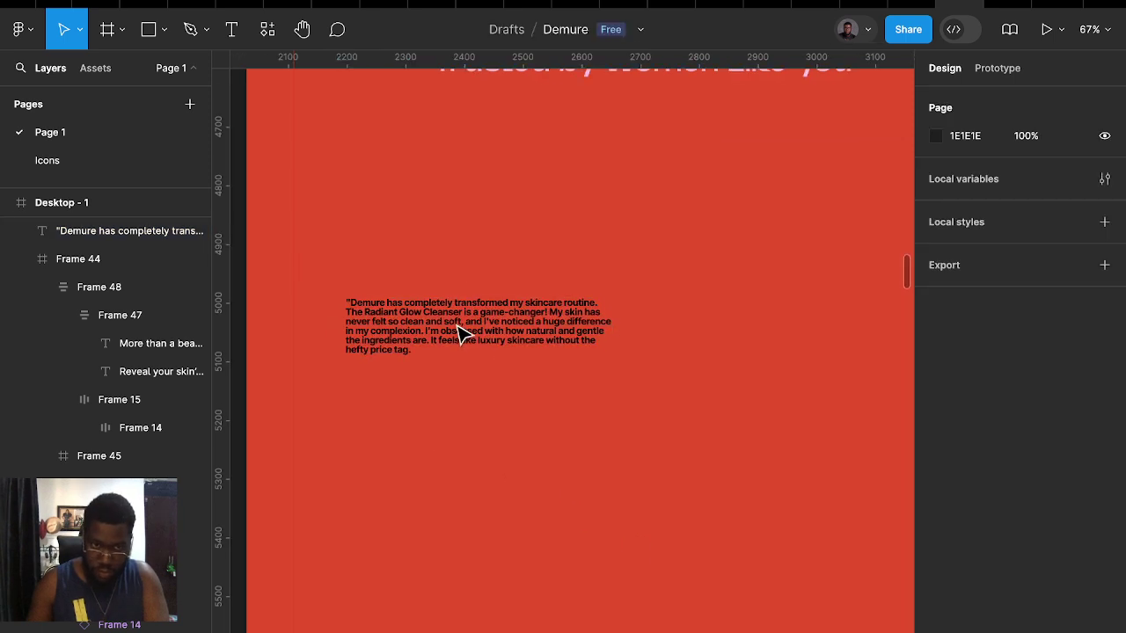
Draw a white square frame beside the review and make the review text SemiBold
key(f)
drag(642, 287, 755, 402)
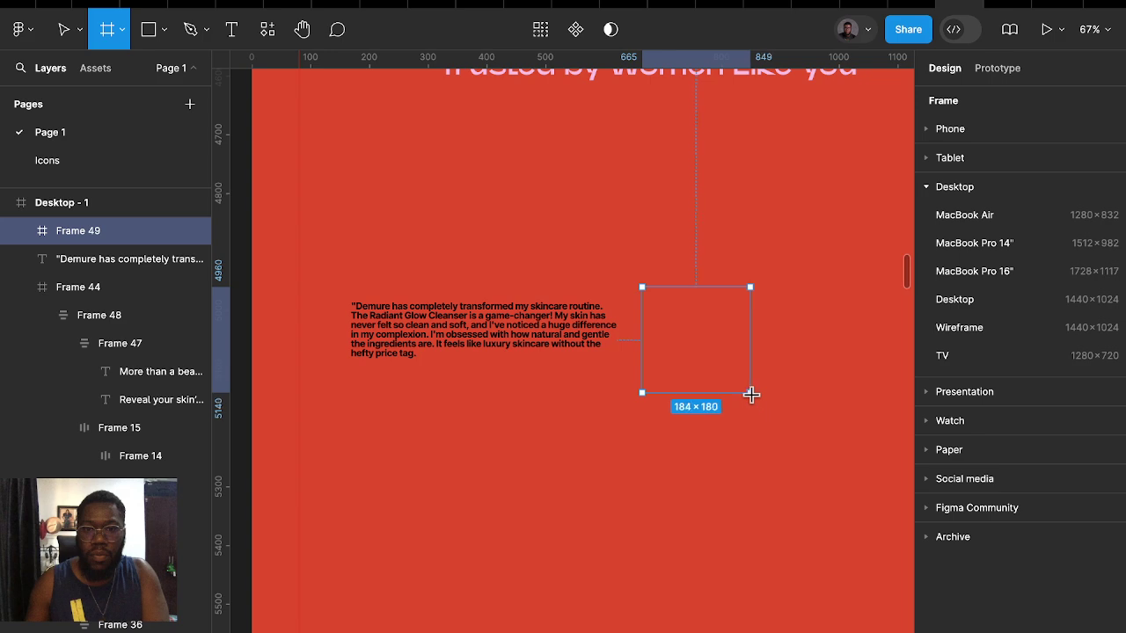
click(513, 346)
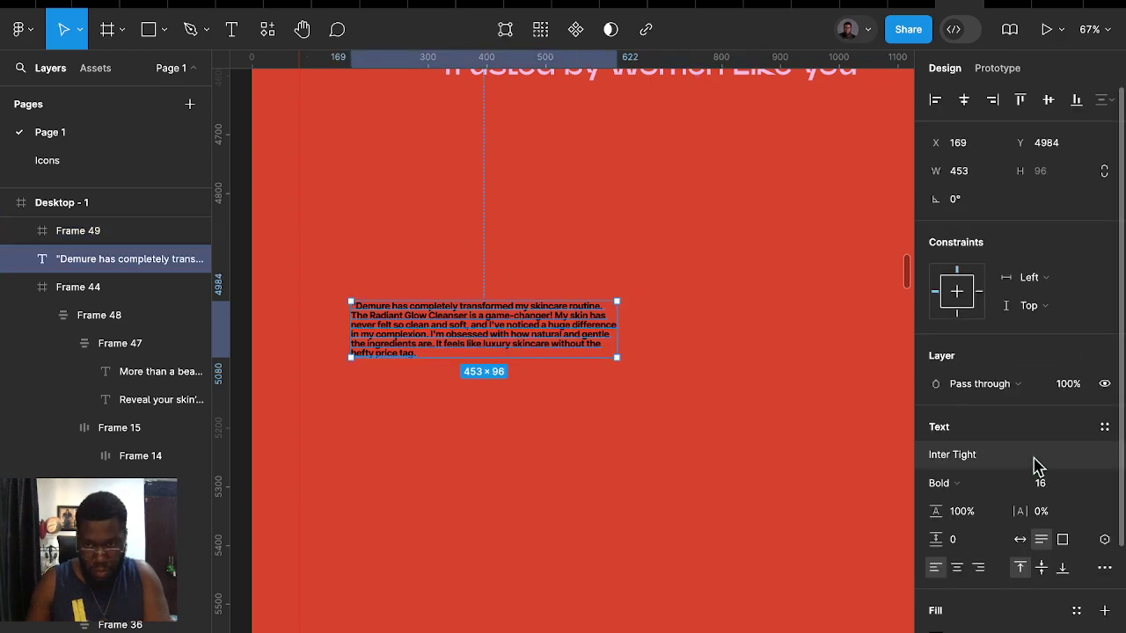
click(983, 486)
click(1056, 463)
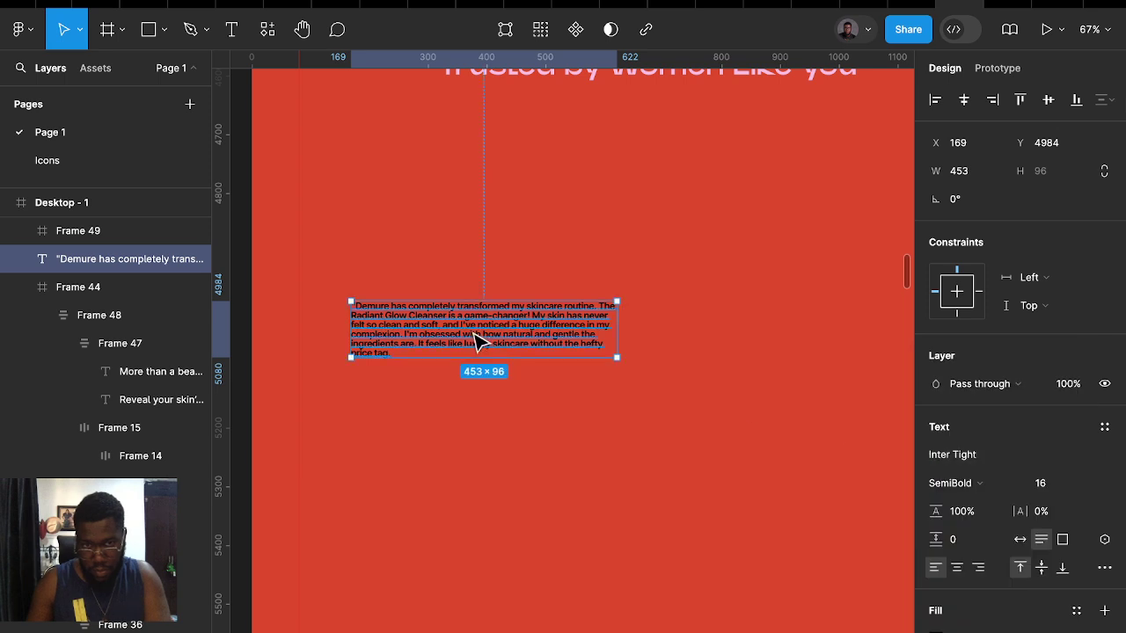
drag(473, 328, 462, 307)
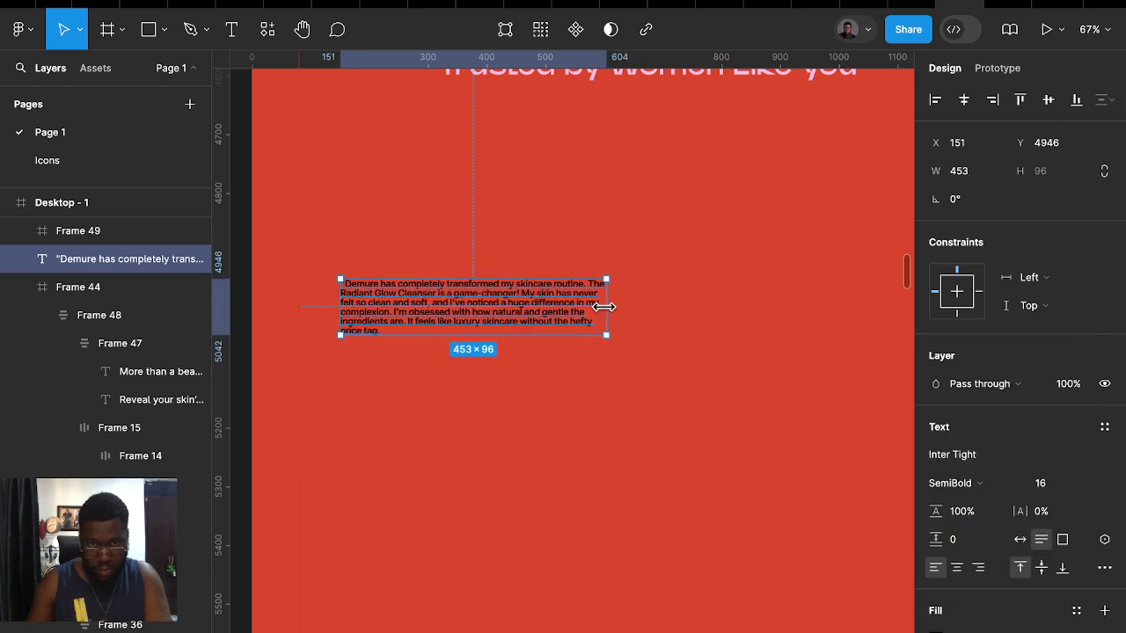
click(660, 317)
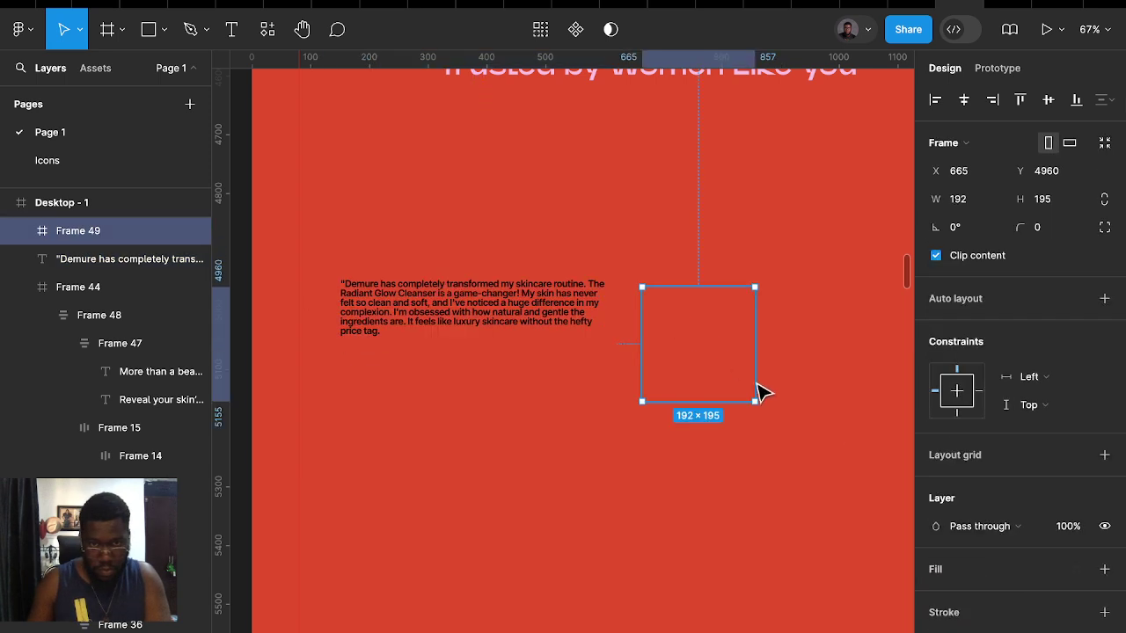
click(939, 569)
drag(692, 352, 669, 328)
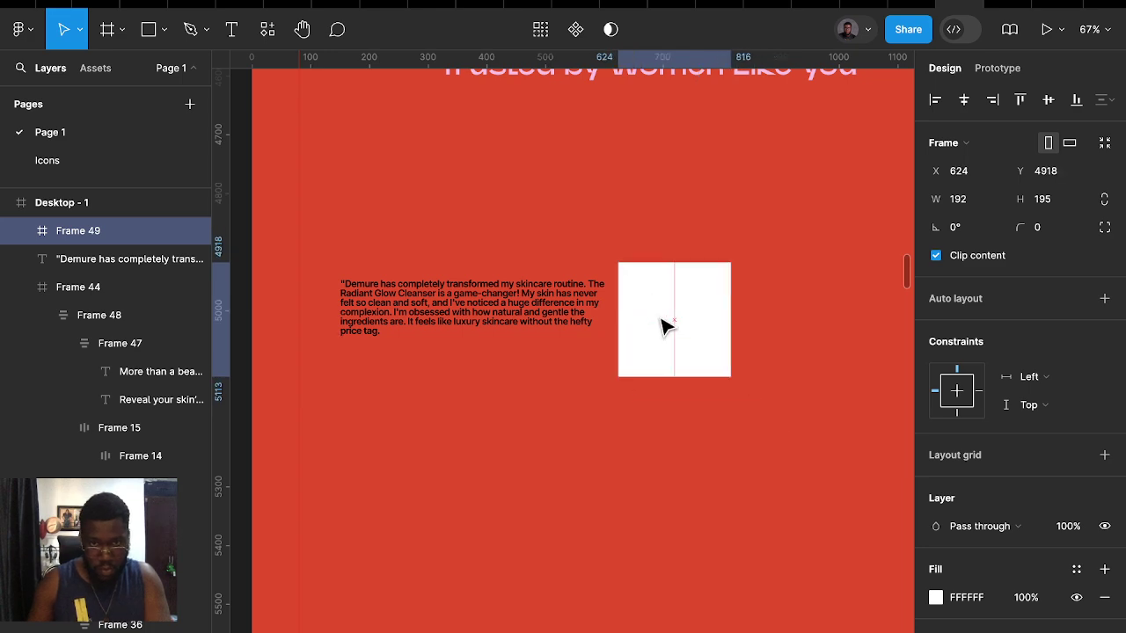
Stack three copies of the review in an auto-layout quotes column
click(527, 307)
alt+drag(498, 316, 498, 254)
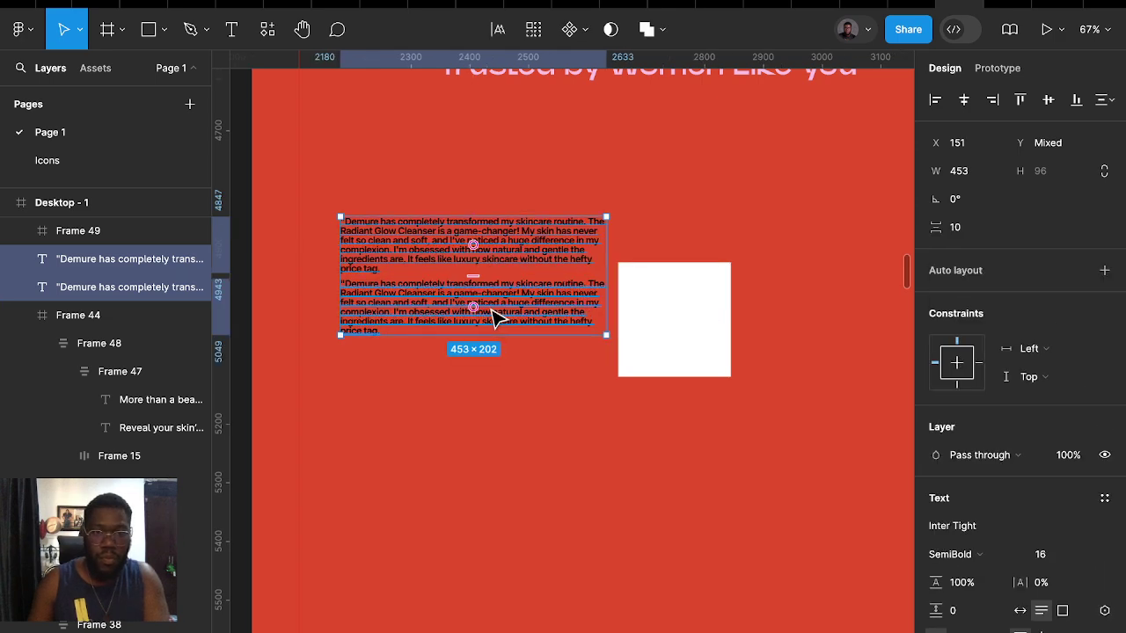
key(shift+a)
click(523, 323)
key(ctrl+d)
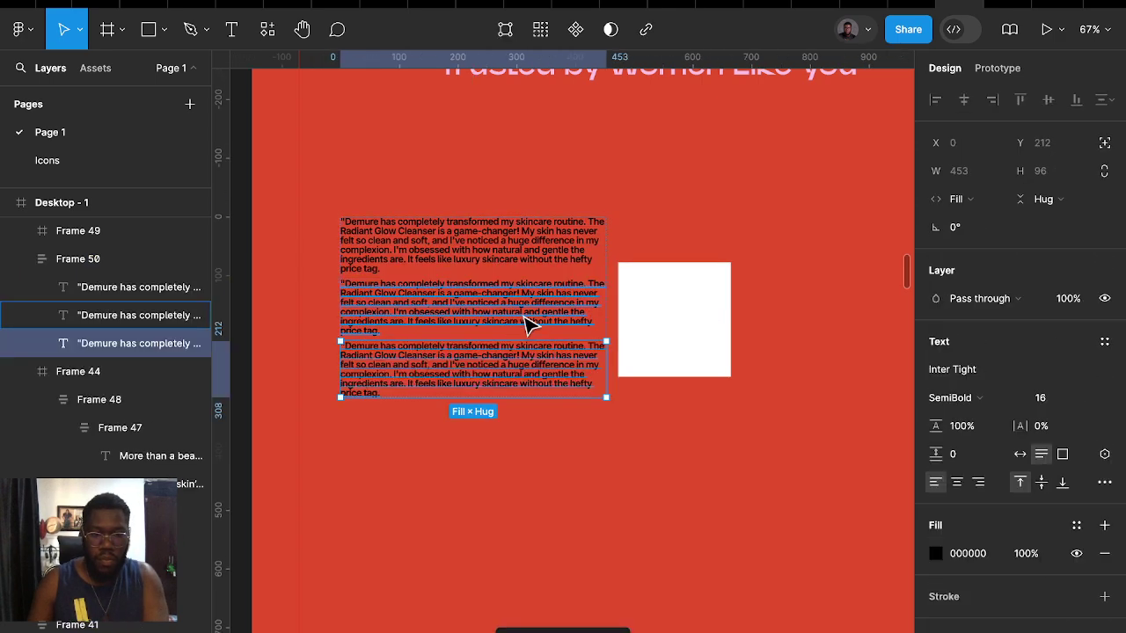
Wrap the quotes column and white placeholder into a horizontal auto-layout card with padding 8
click(678, 339)
shift+click(527, 317)
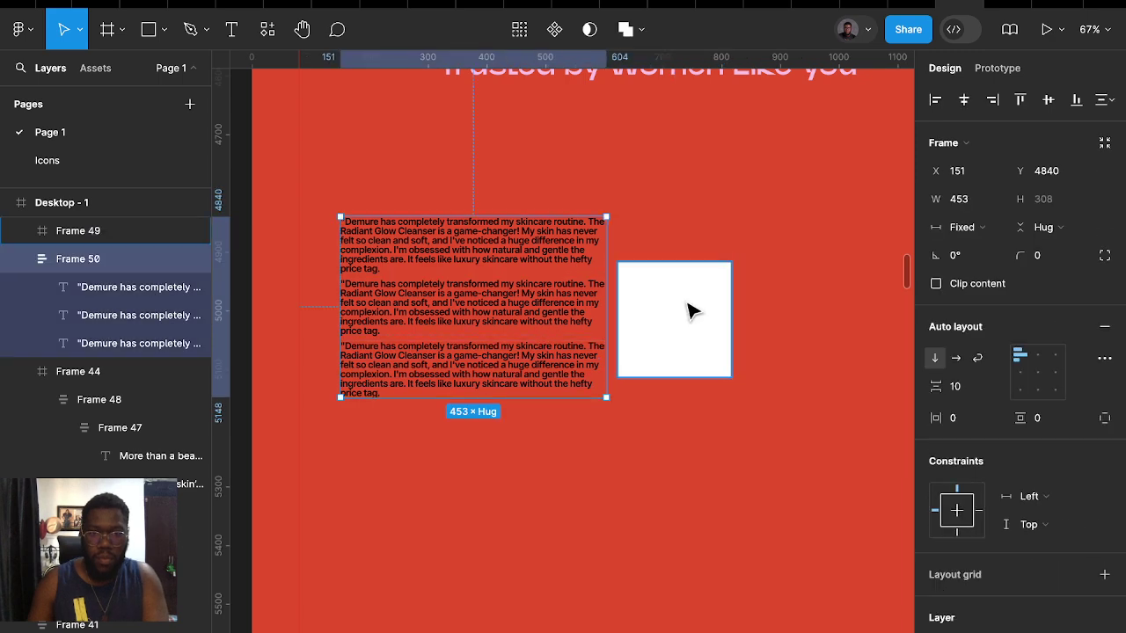
key(shift+a)
text(8)
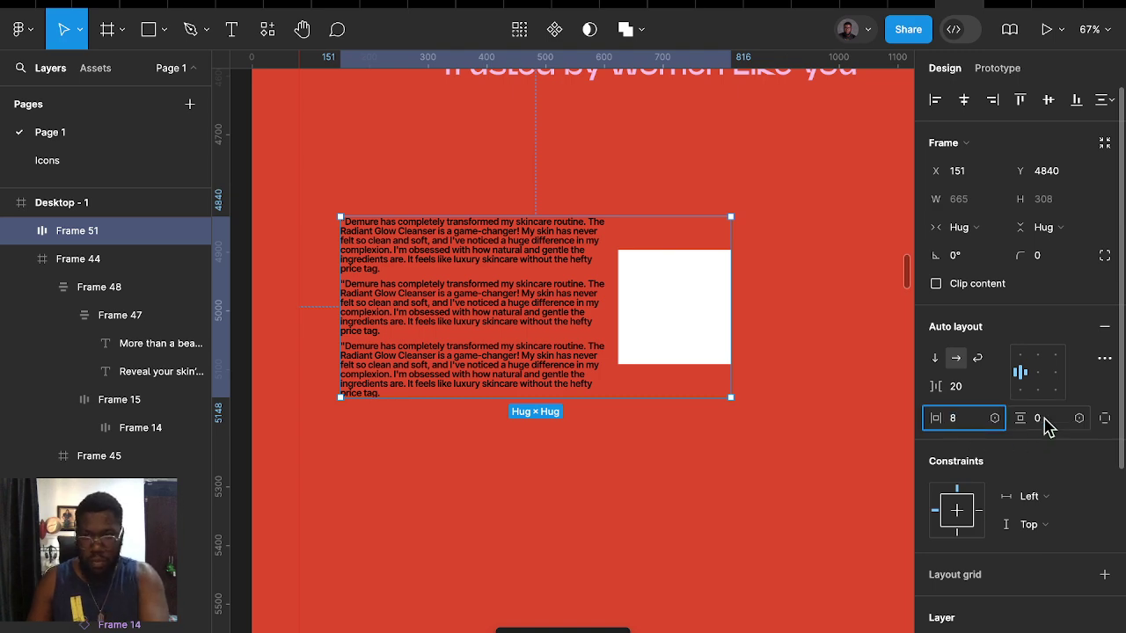
key(Tab)
text(8)
key(Return)
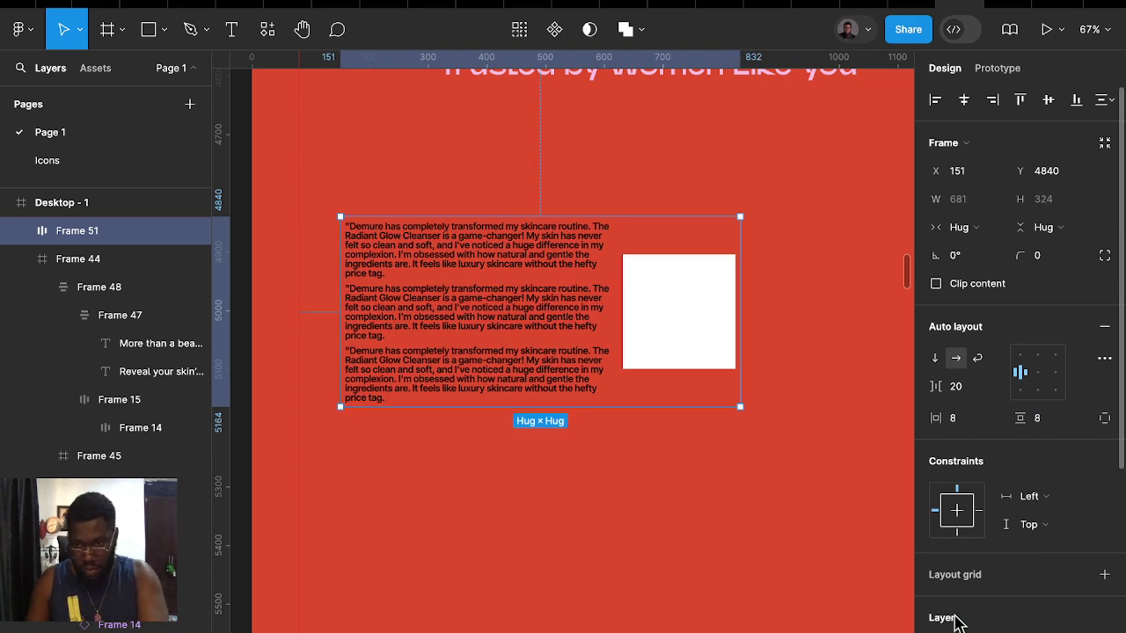
Give the card a pale green ECF1C5 fill
scroll(957, 620, down, 3)
click(938, 536)
click(936, 565)
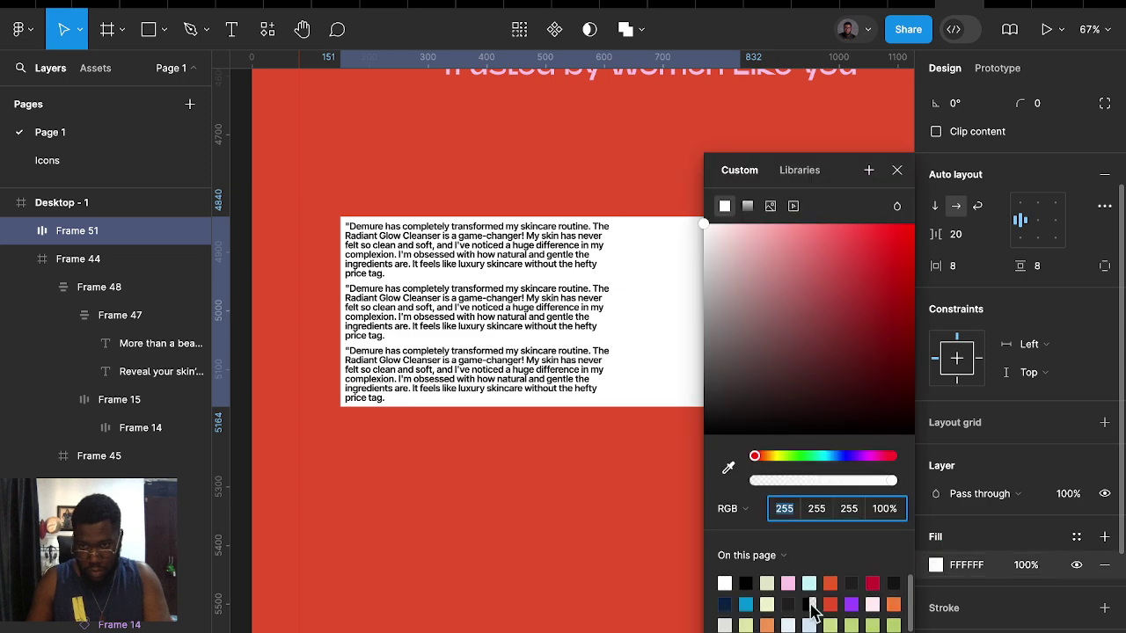
click(767, 582)
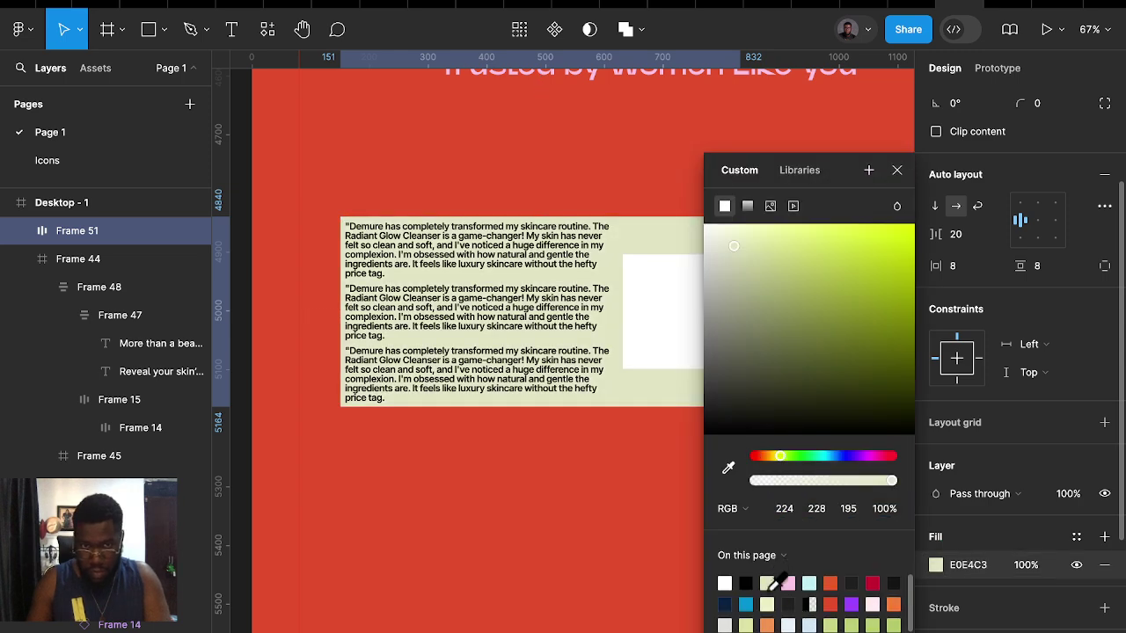
click(767, 604)
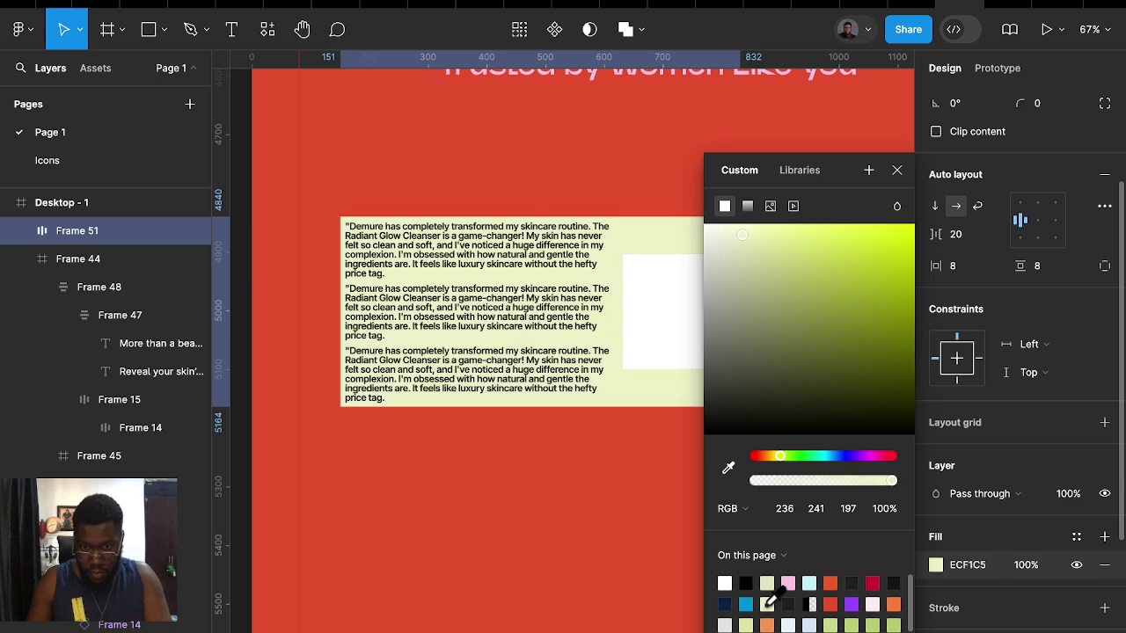
Set the middle testimonial quote to Regular font weight
double_click(444, 321)
click(444, 321)
click(967, 327)
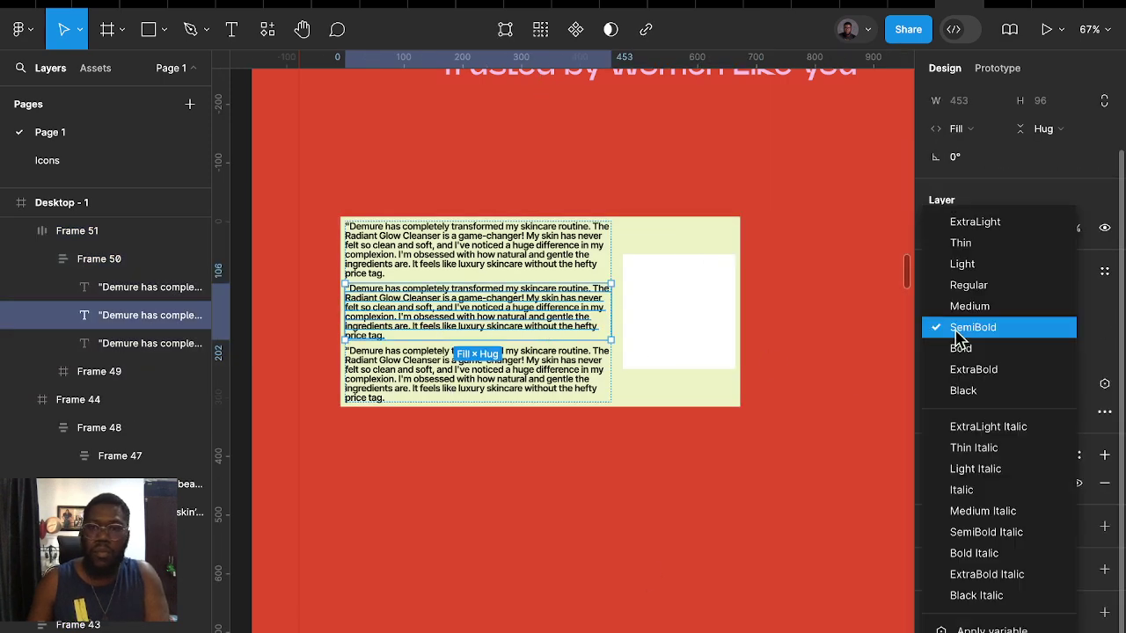
click(967, 287)
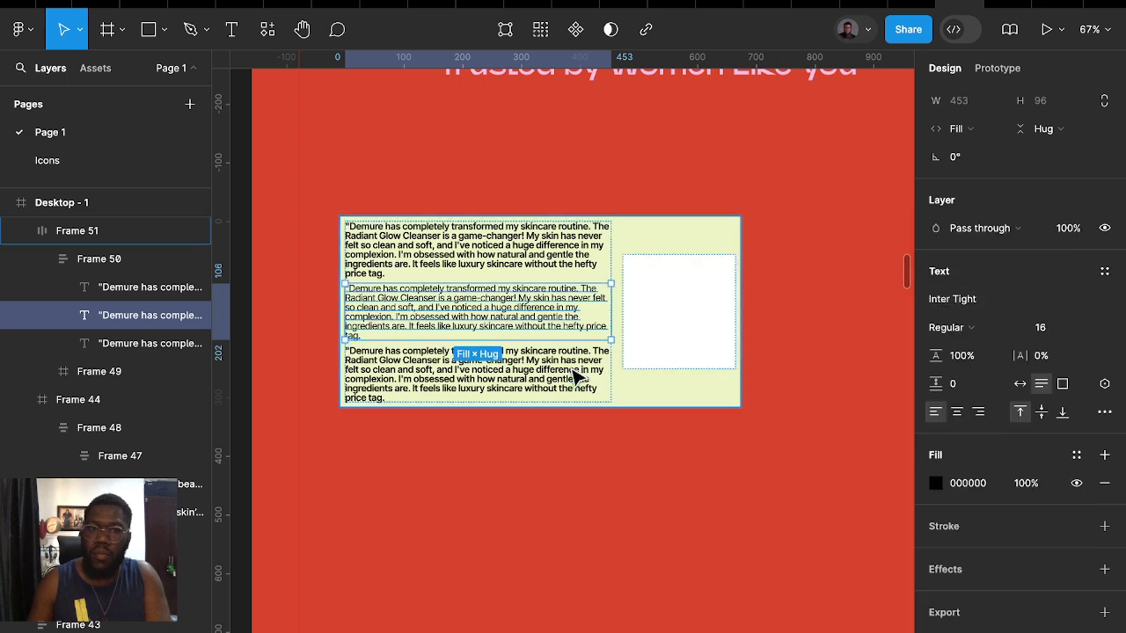
Find a 'star' icon in Assets and place it below the testimonial card
click(95, 68)
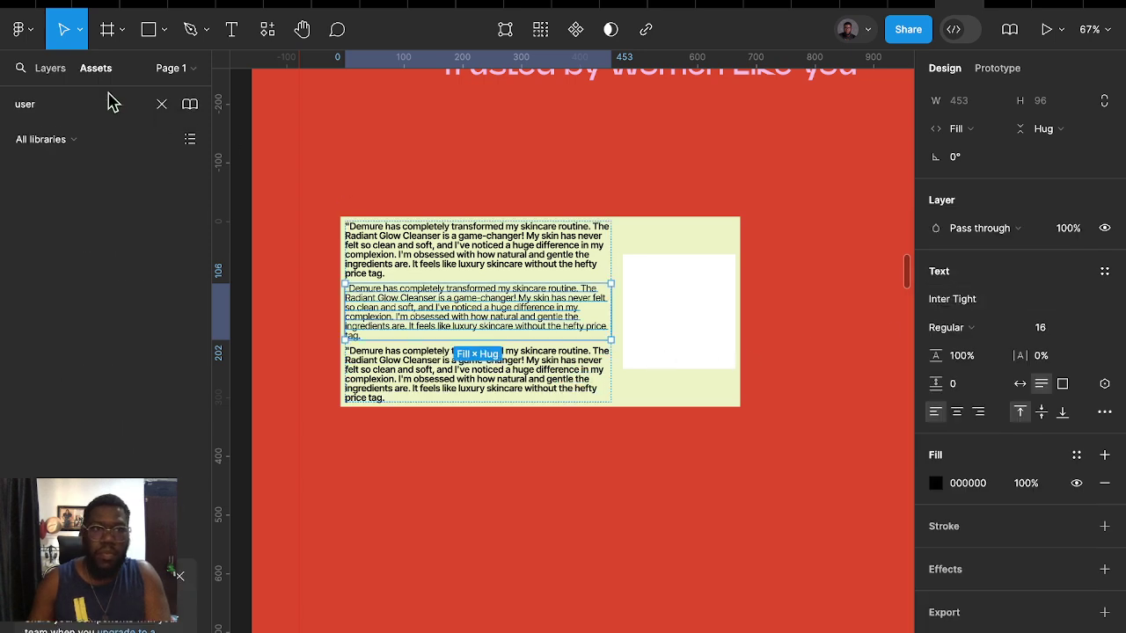
text(star)
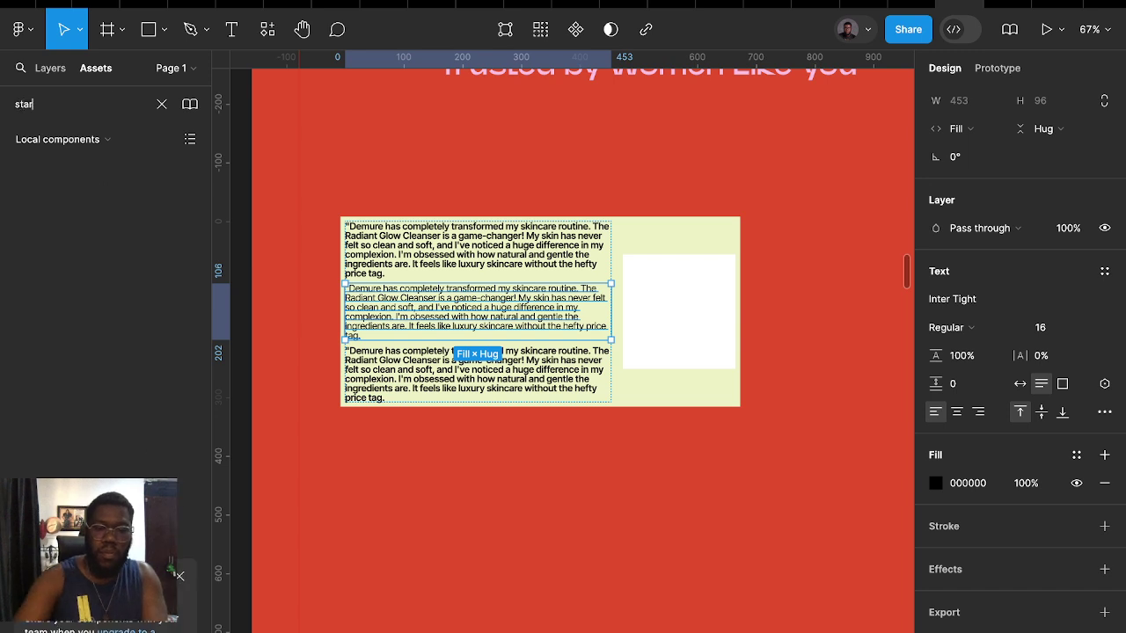
scroll(84, 281, down, 5)
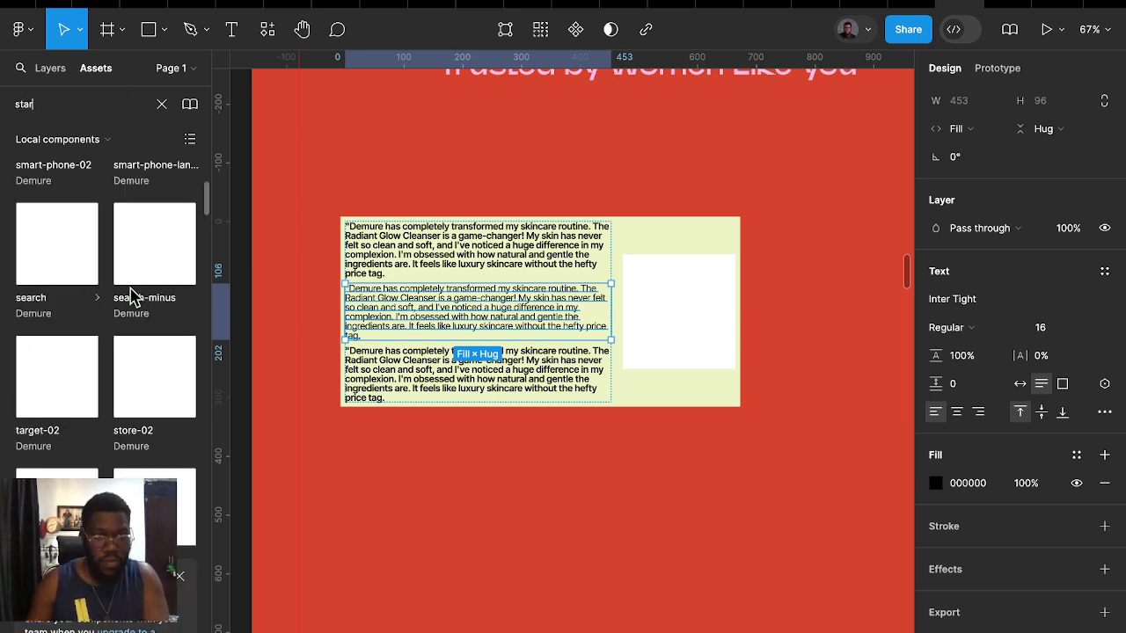
scroll(132, 282, down, 2)
scroll(125, 422, down, 3)
scroll(121, 364, down, 2)
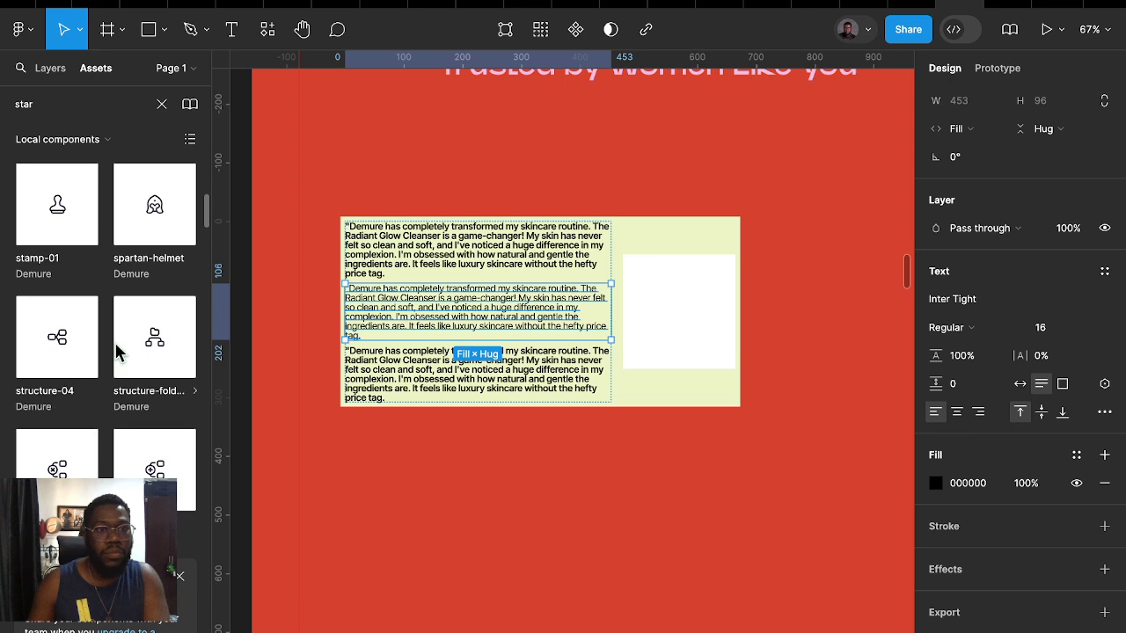
scroll(120, 343, down, 2)
scroll(121, 334, up, 2)
scroll(110, 290, up, 2)
scroll(107, 269, up, 2)
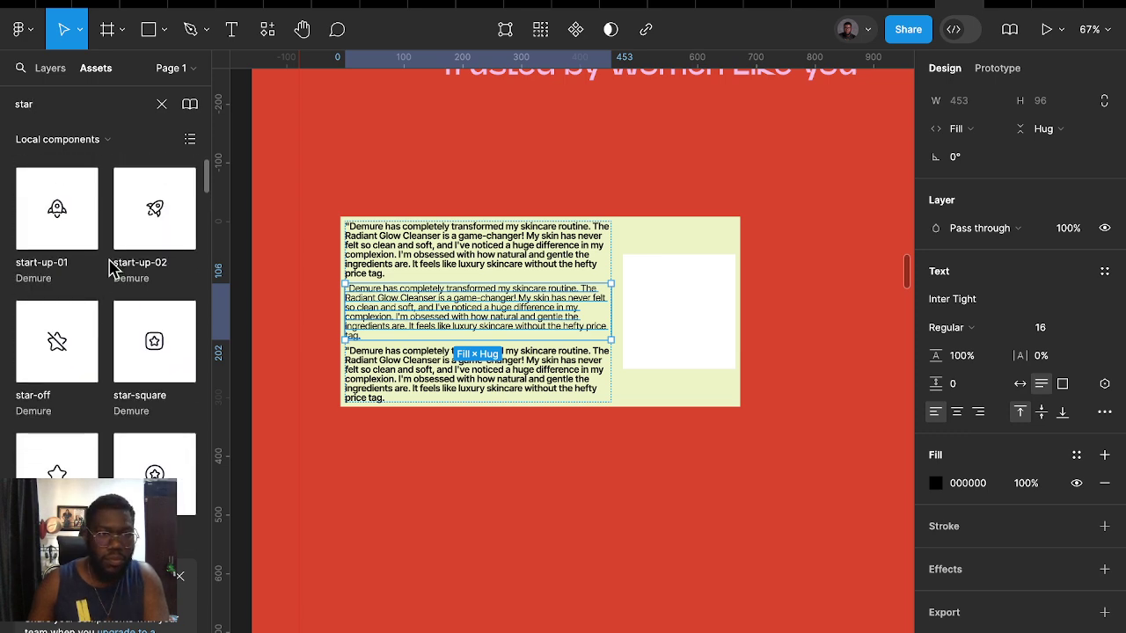
scroll(70, 369, down, 2)
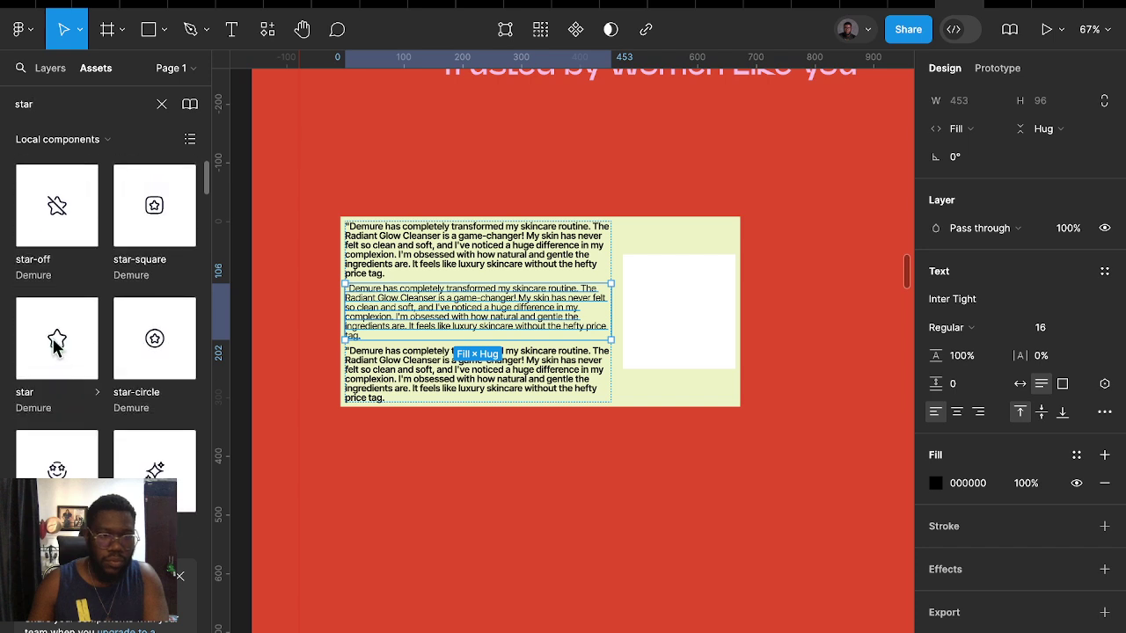
scroll(81, 391, down, 2)
scroll(80, 392, down, 3)
scroll(75, 369, up, 4)
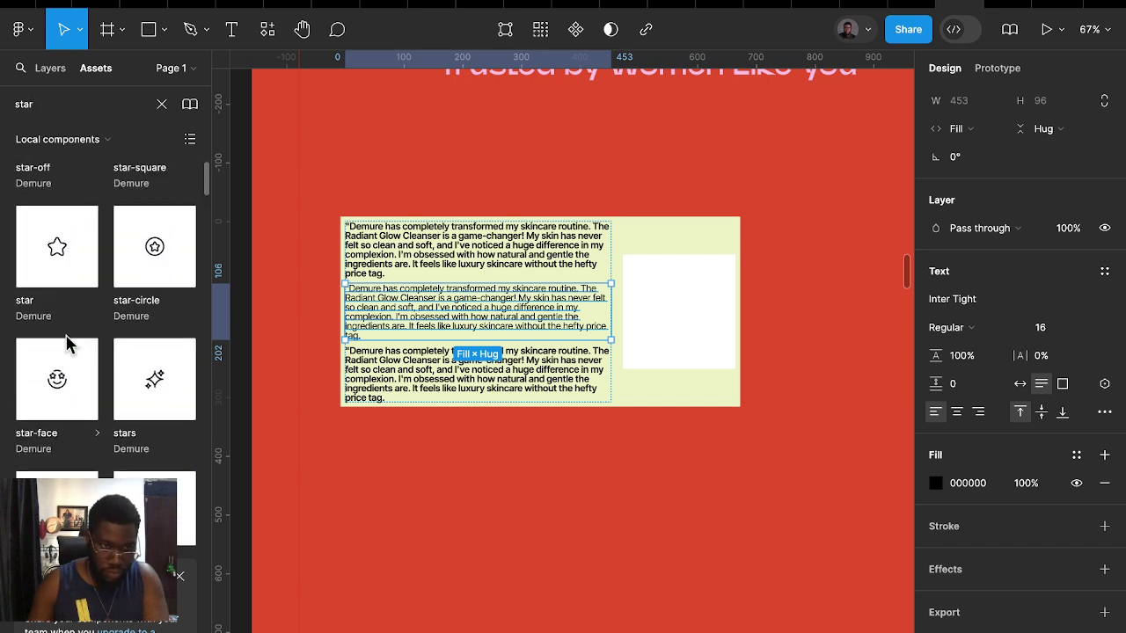
mouse_move(57, 250)
mouse_down()
mouse_move(393, 448)
mouse_move(431, 449)
mouse_up()
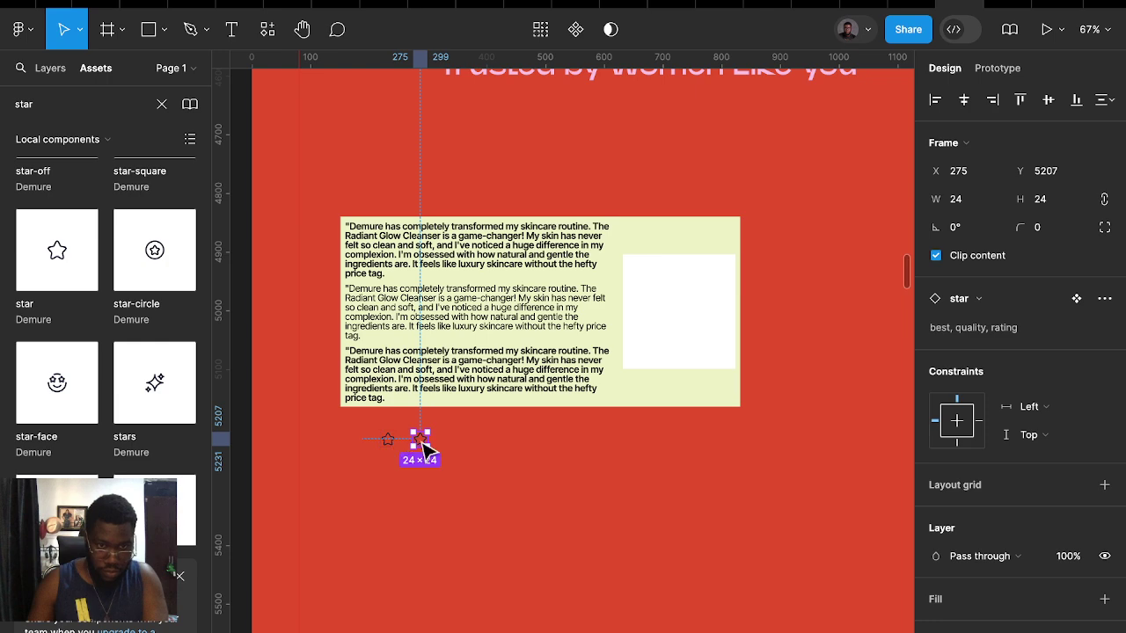
Duplicate the star into an auto-layout row of five stars
ctrl+scroll(422, 449, up, 5)
shift+click(357, 437)
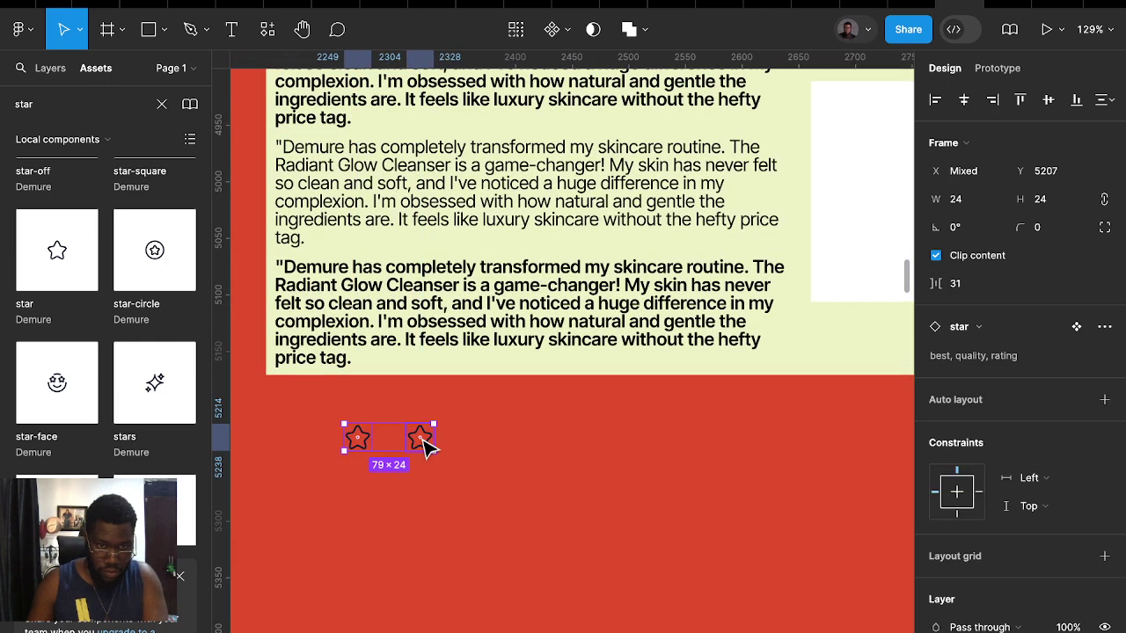
key(shift+a)
click(424, 446)
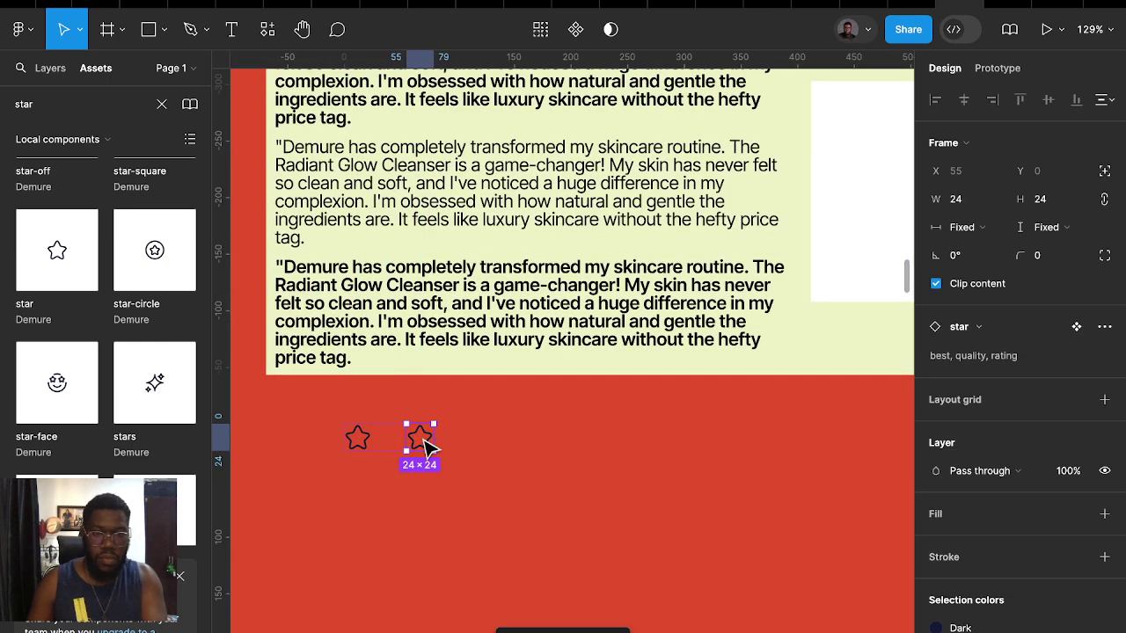
key(ctrl+d)
key(ctrl+d)
key(ctrl+d)
key(Escape)
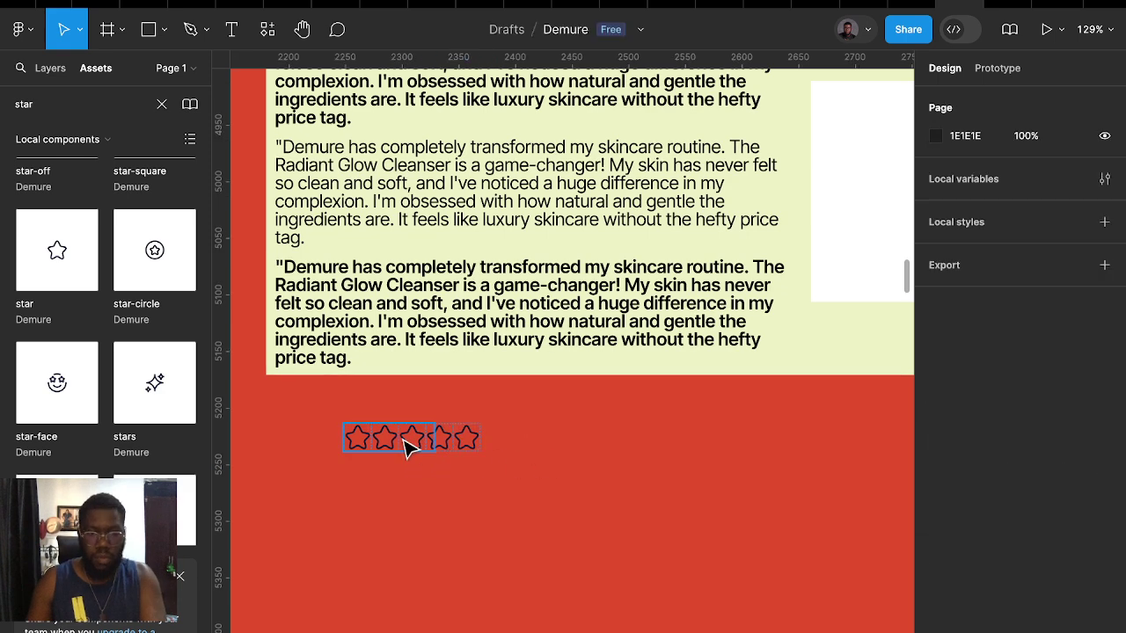
Make the star row hug its contents with 2 spacing between stars
click(415, 446)
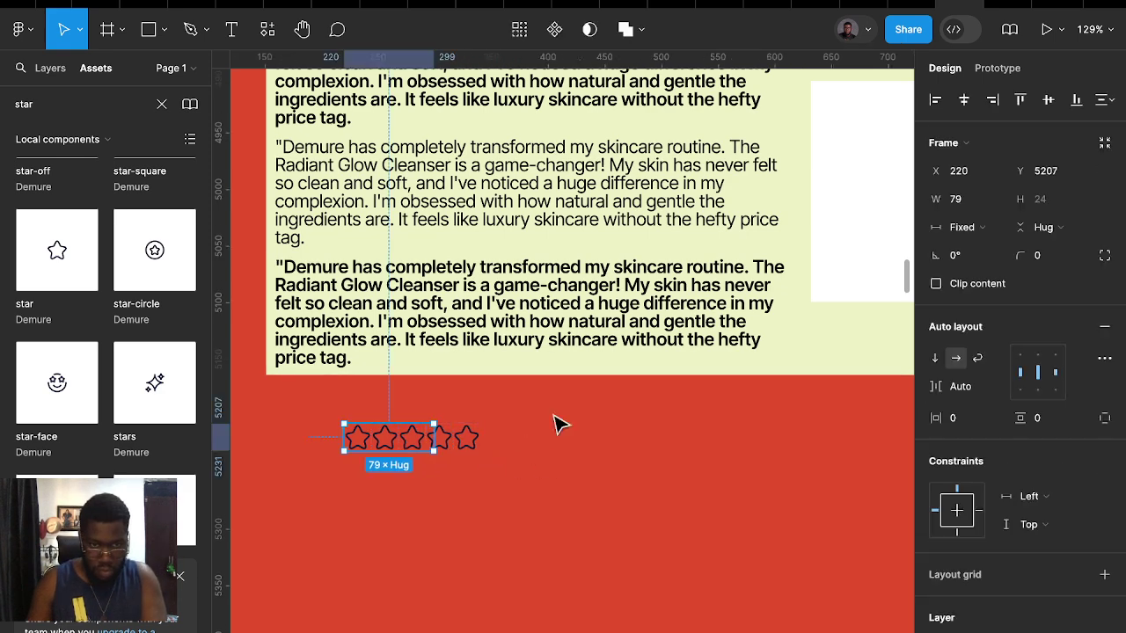
click(965, 226)
click(979, 250)
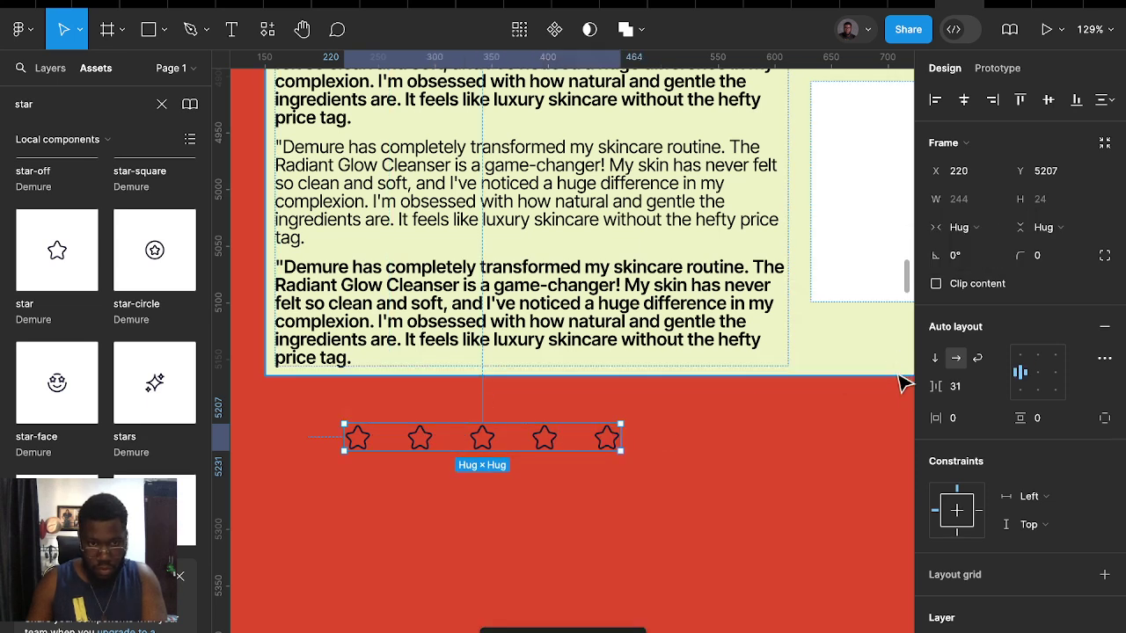
click(972, 394)
text(2)
key(Return)
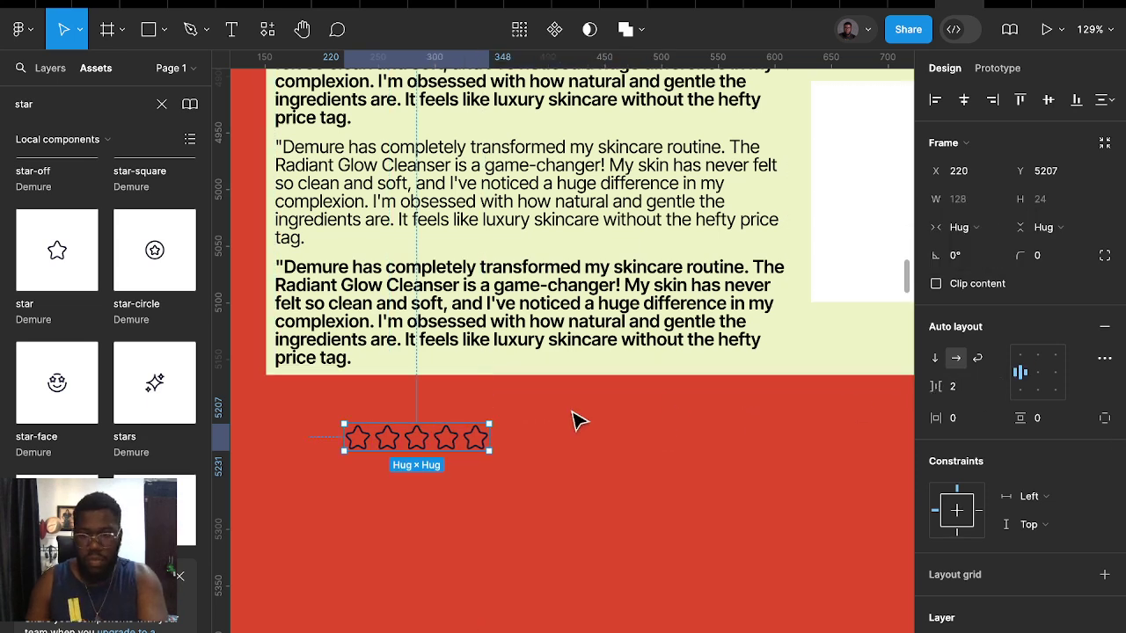
Copy the star row and paste it to replace the third quote in the card
right_click(448, 437)
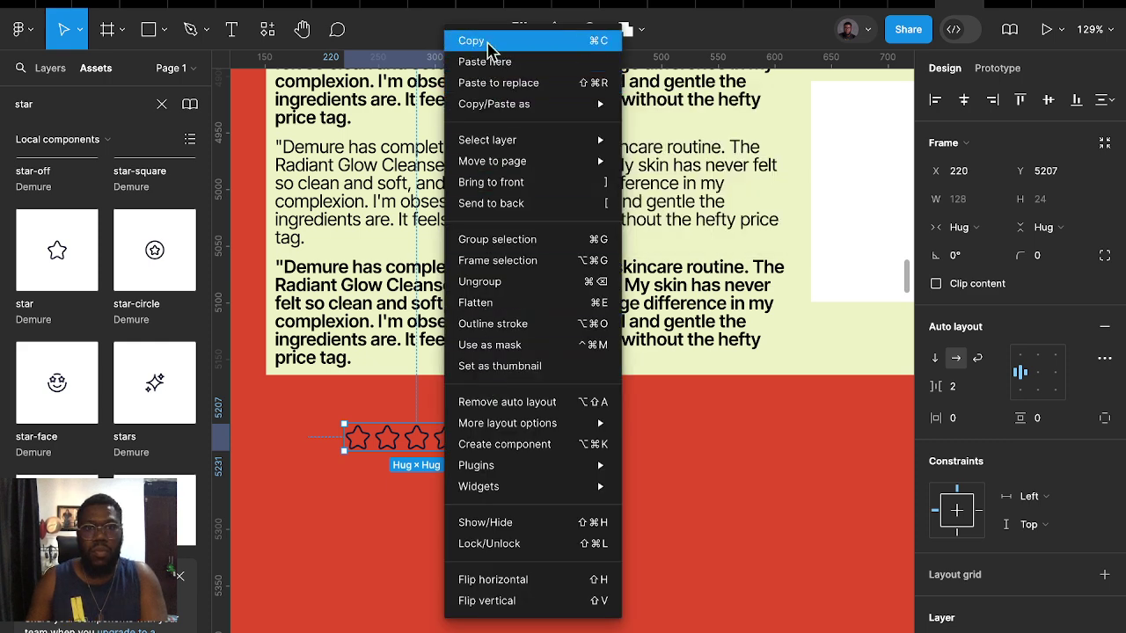
click(489, 44)
click(395, 327)
click(400, 305)
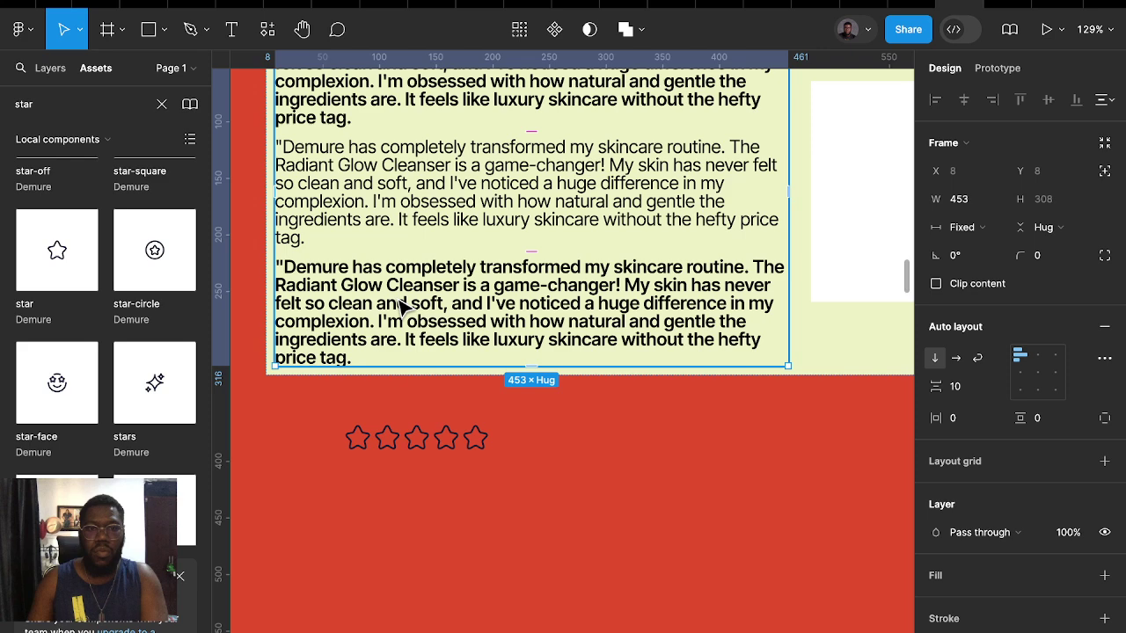
double_click(400, 304)
right_click(401, 304)
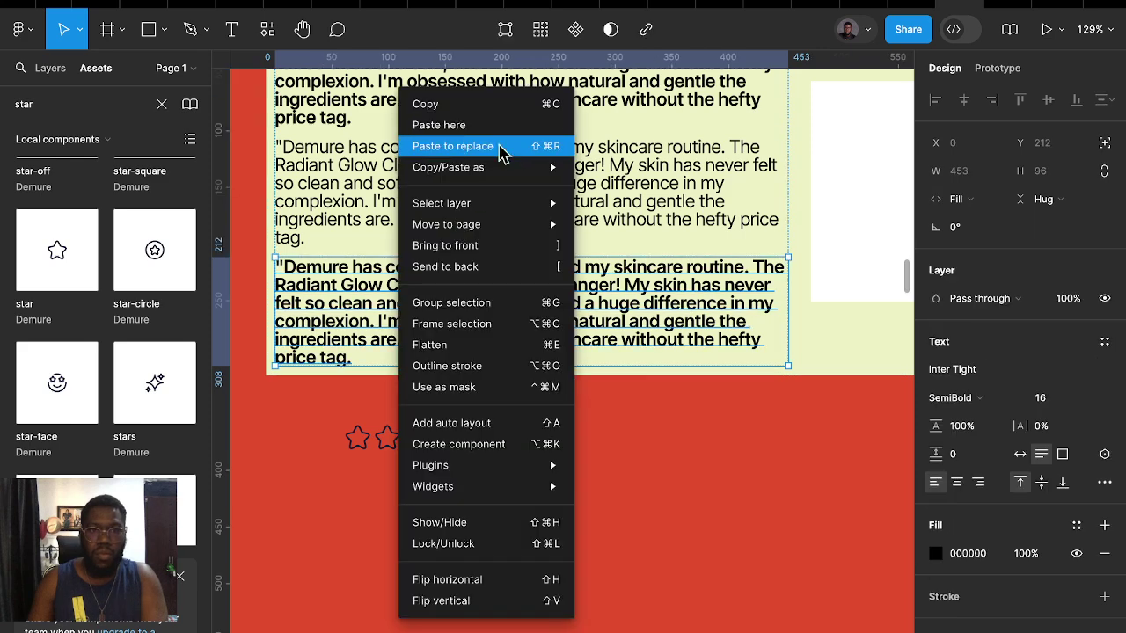
key(Escape)
key(ctrl+shift+r)
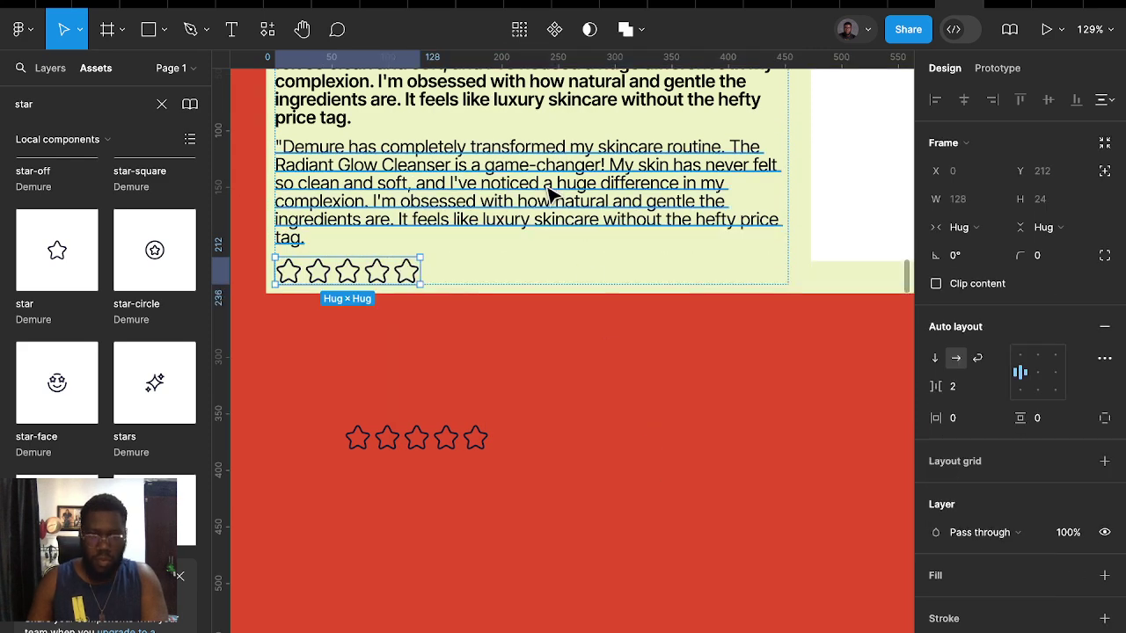
click(549, 192)
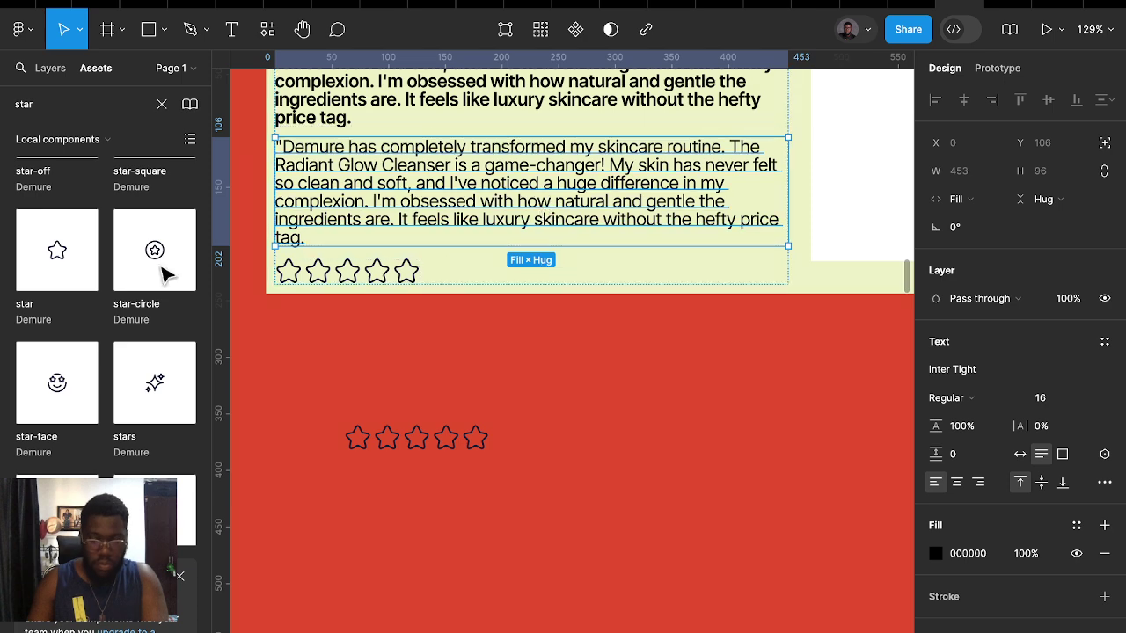
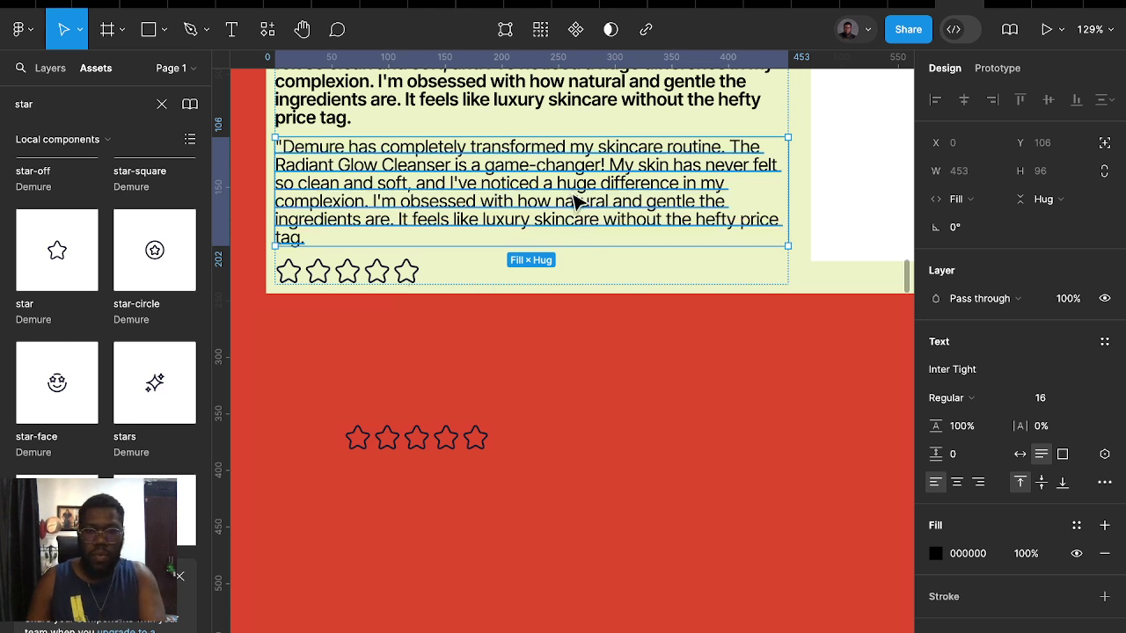
Retype the bold text line as the reviewer's name and age
scroll(562, 211, up, 5)
click(543, 359)
key(Return)
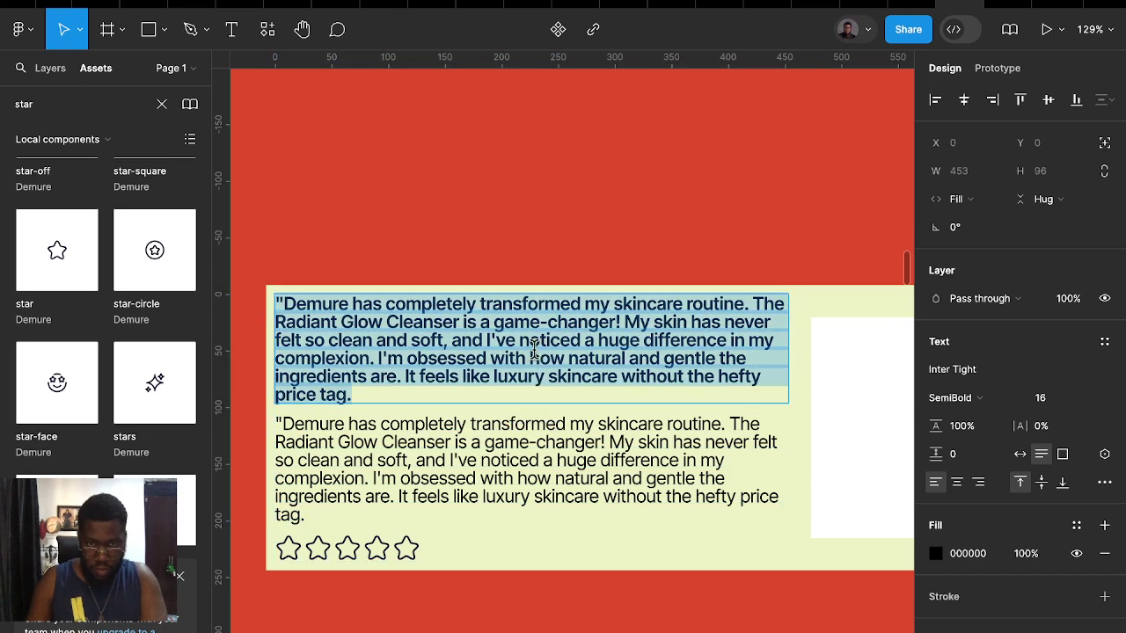
text(Emma R., 24)
key(Escape)
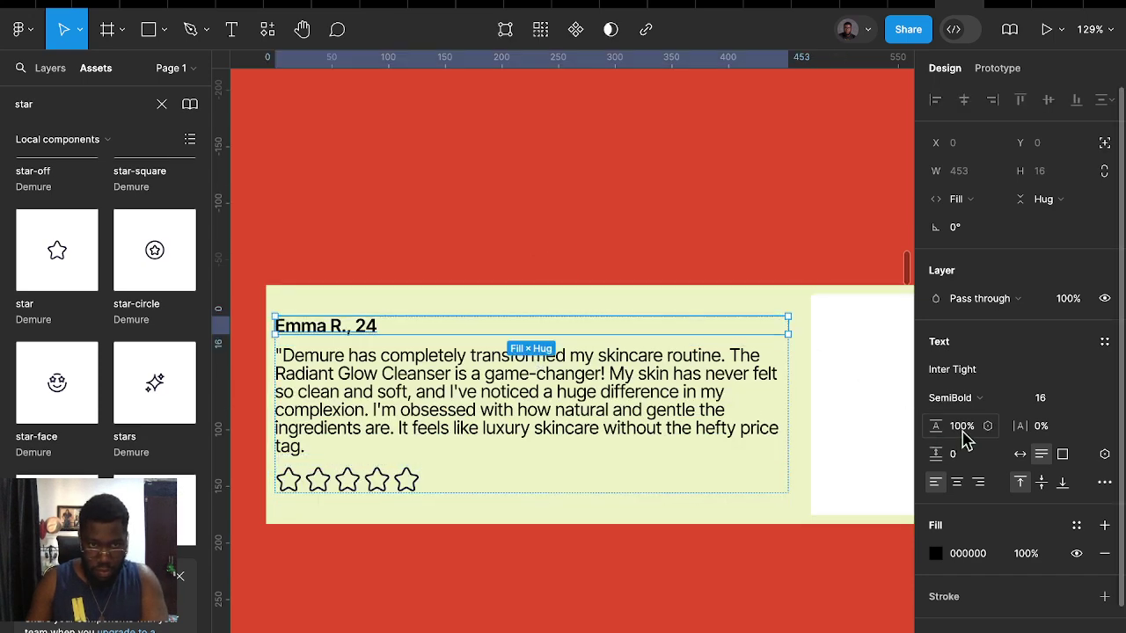
Duplicate the name line into an auto-layout stack and retype the copy as 'London, UK' with auto width
key(ctrl+d)
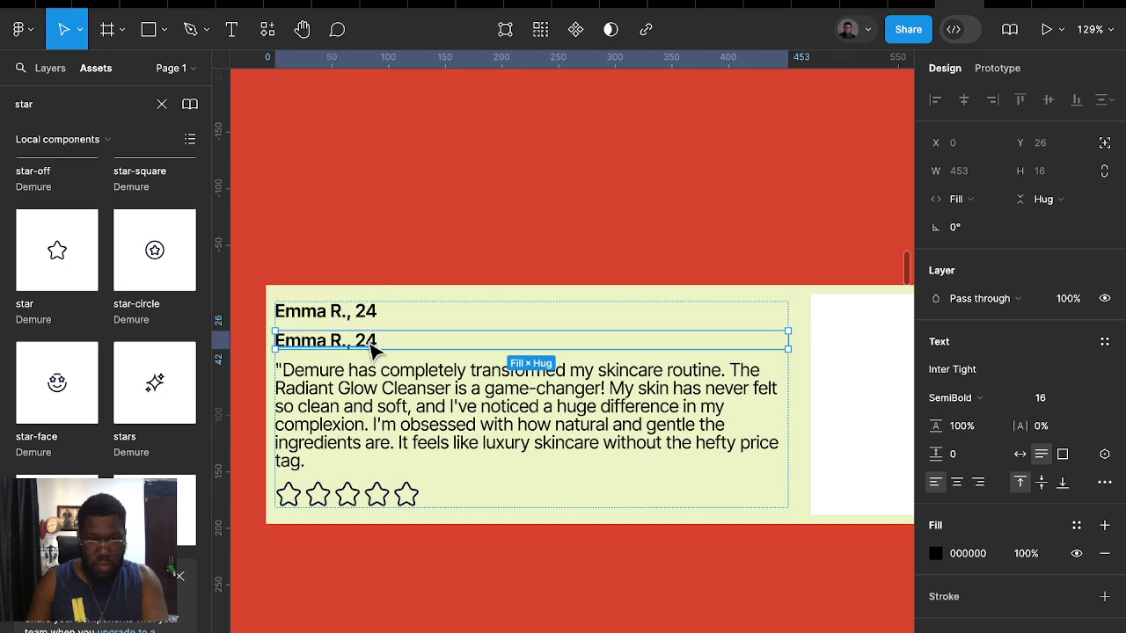
shift+click(374, 323)
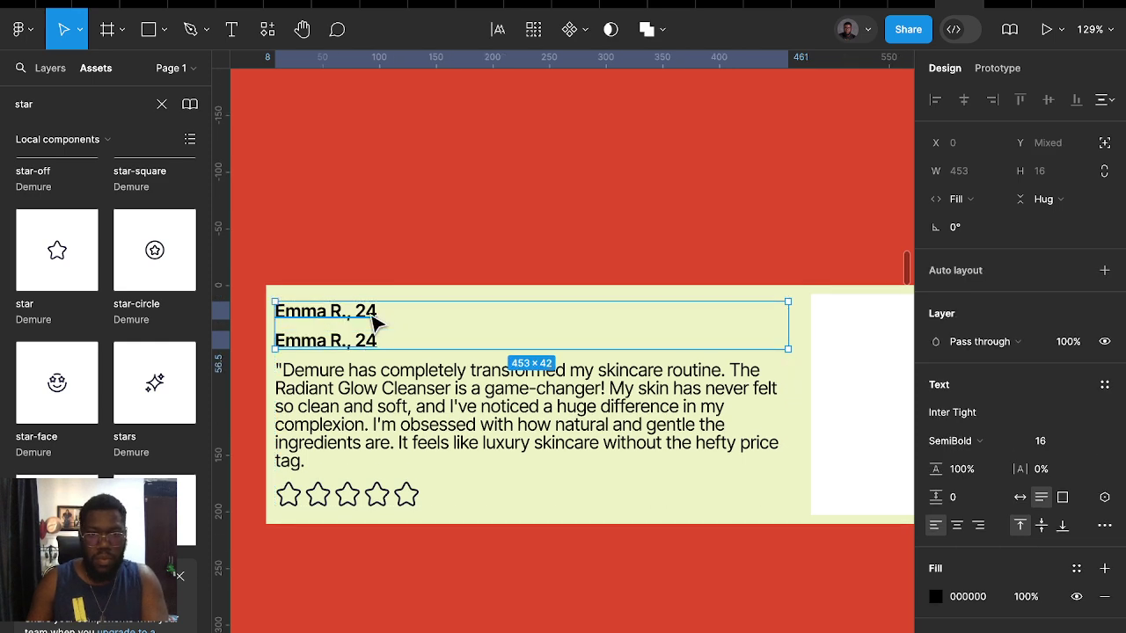
key(shift+a)
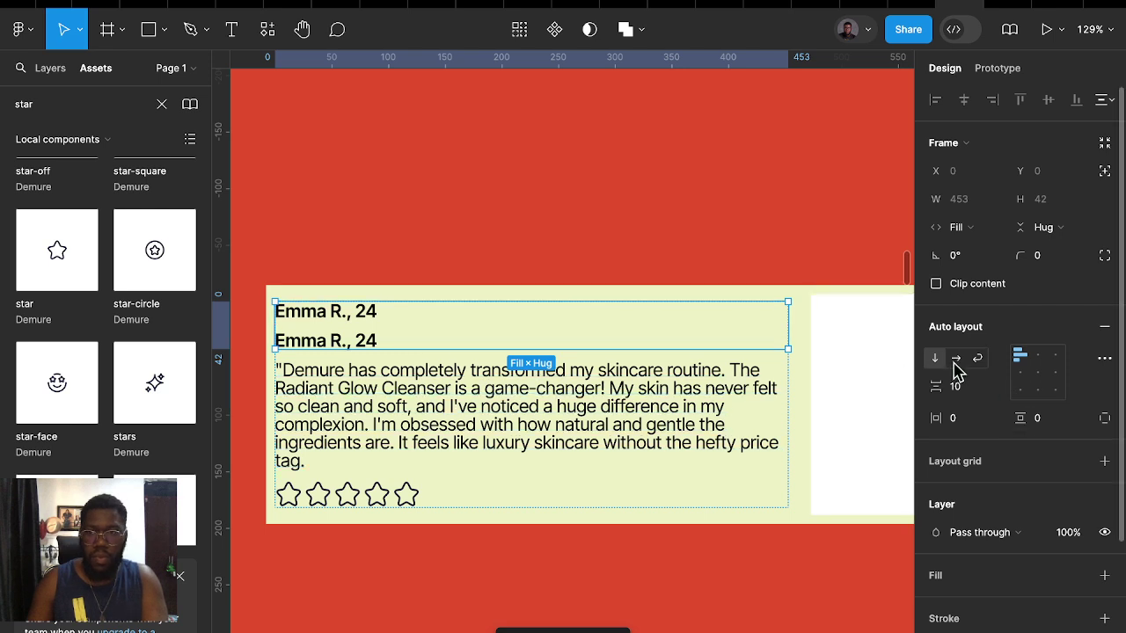
click(347, 320)
click(357, 347)
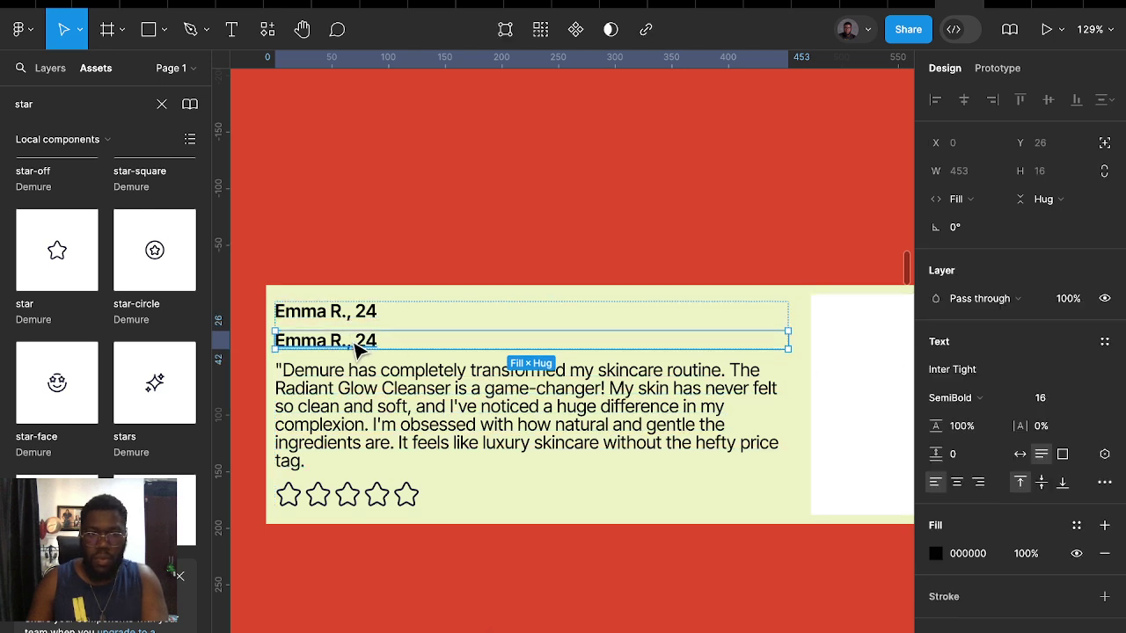
double_click(350, 341)
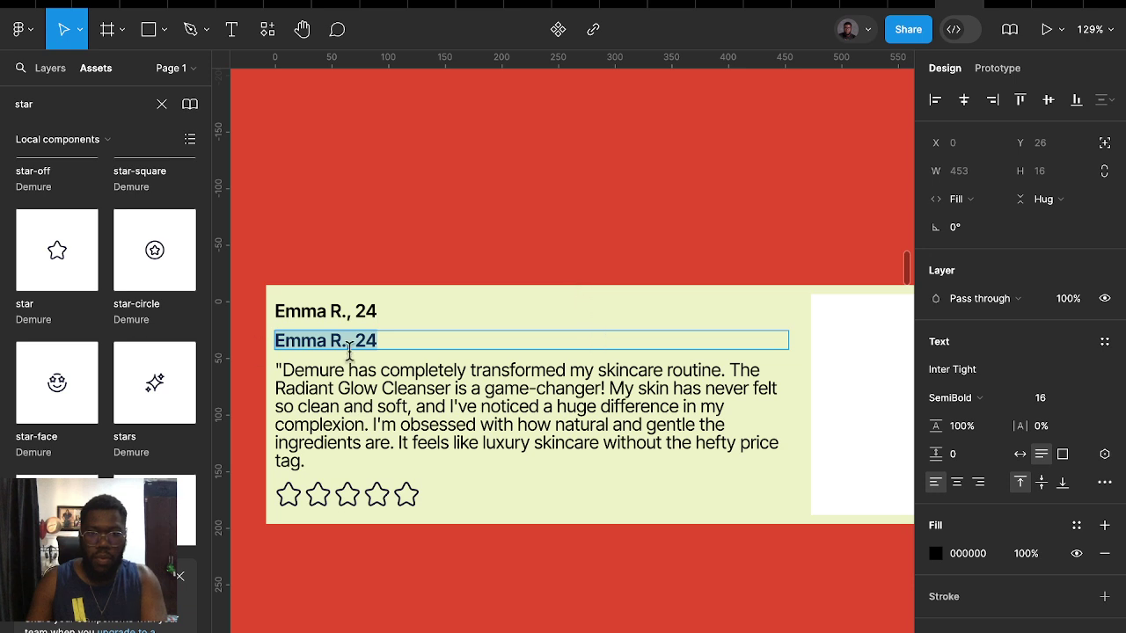
text(London, UK)
key(Escape)
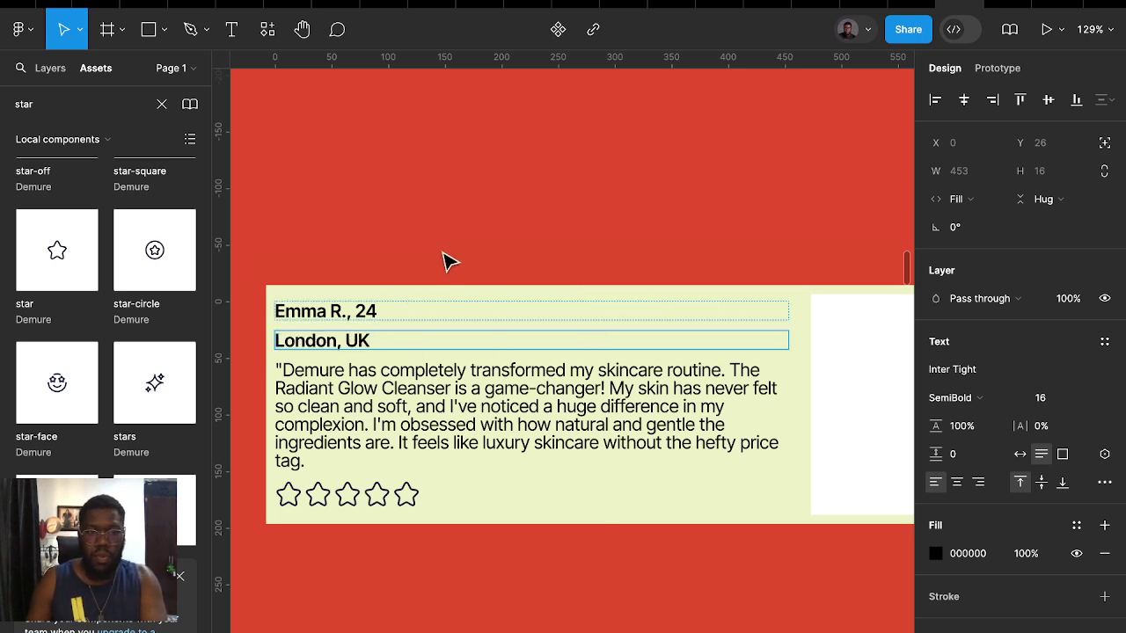
click(1019, 454)
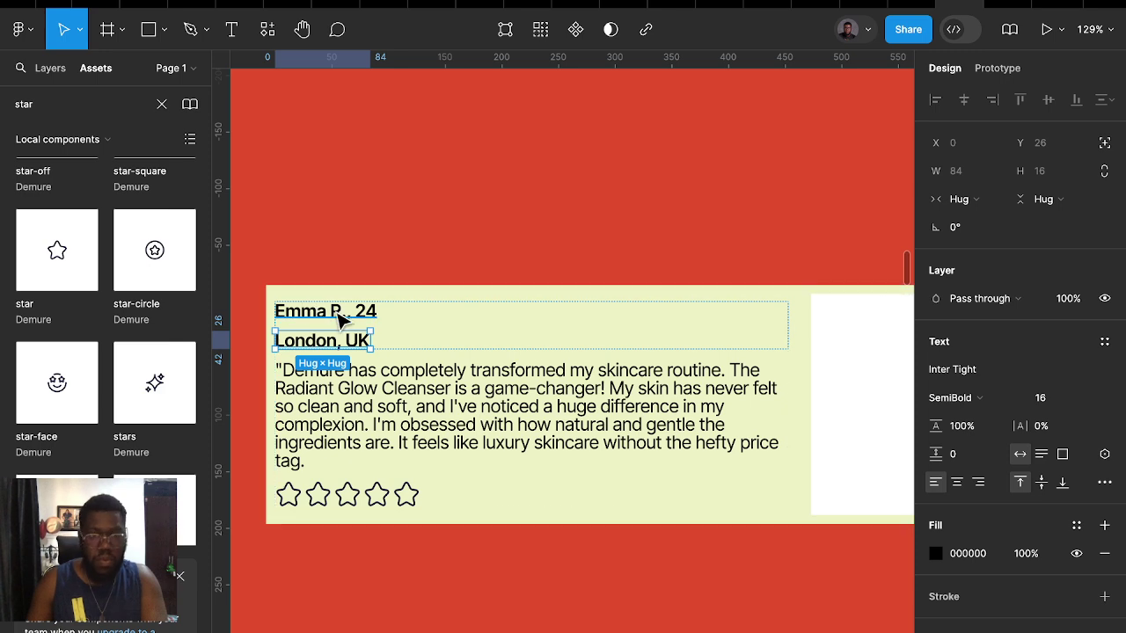
Group name and location in auto layout, then wrap them with the quote and stars
shift+click(349, 322)
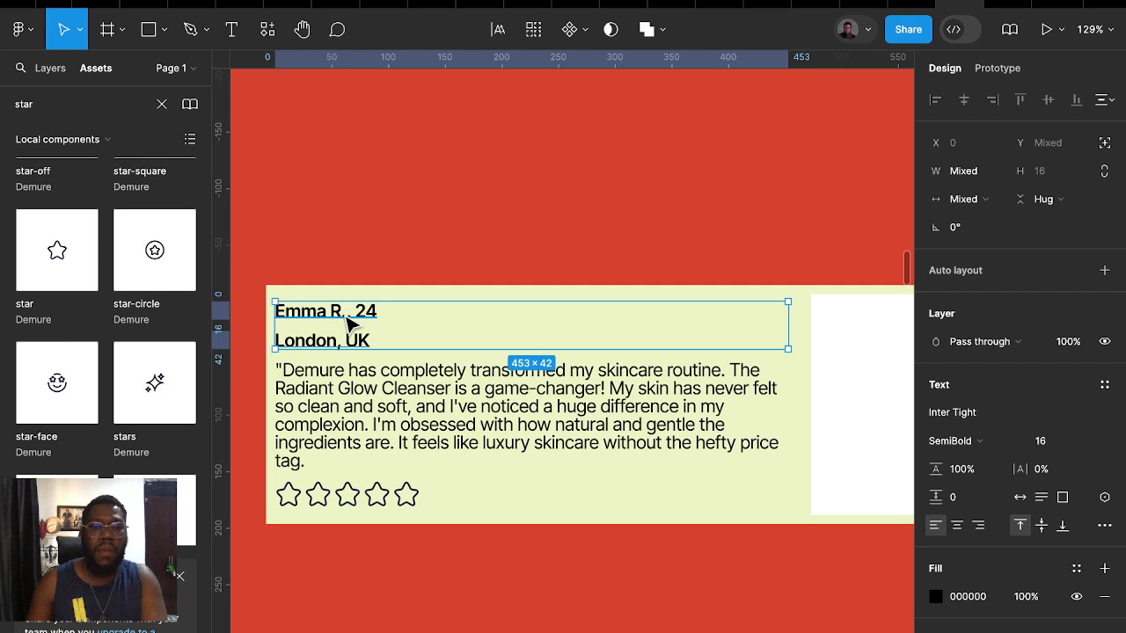
key(shift+a)
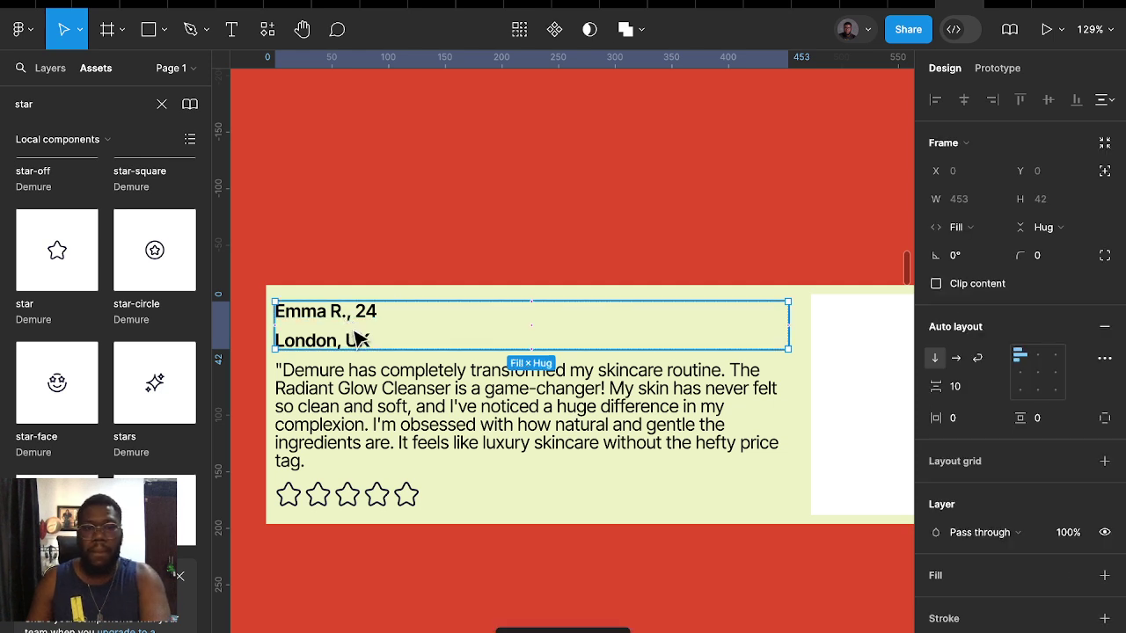
shift+click(422, 414)
shift+click(497, 491)
key(shift+a)
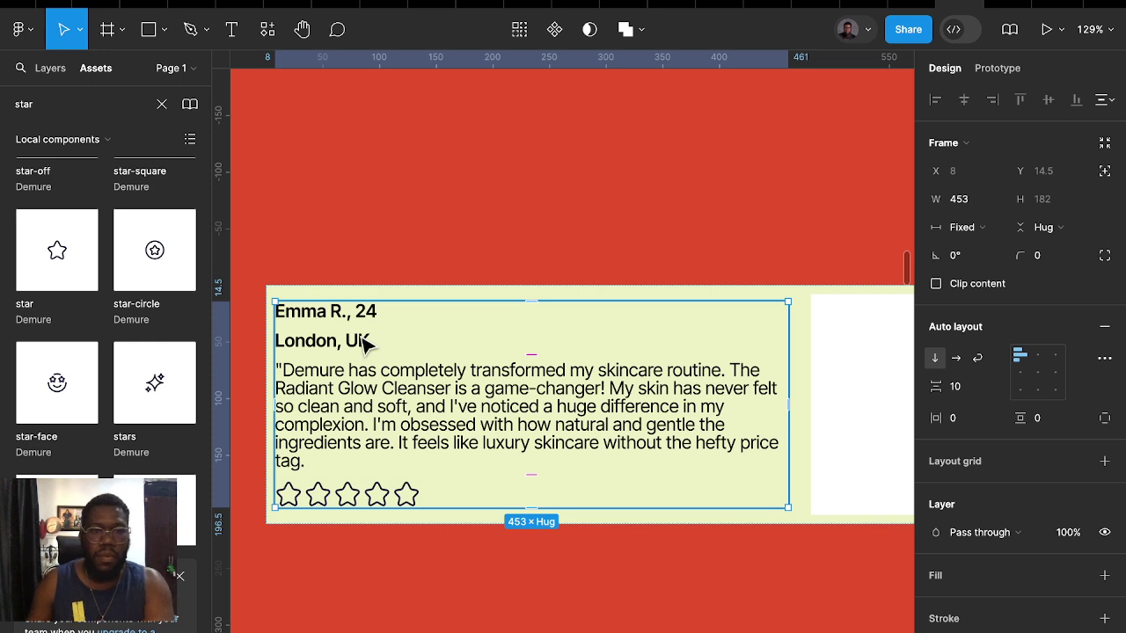
Move the name block below the quote and set the quote to size 14, 311 wide
drag(365, 343, 390, 458)
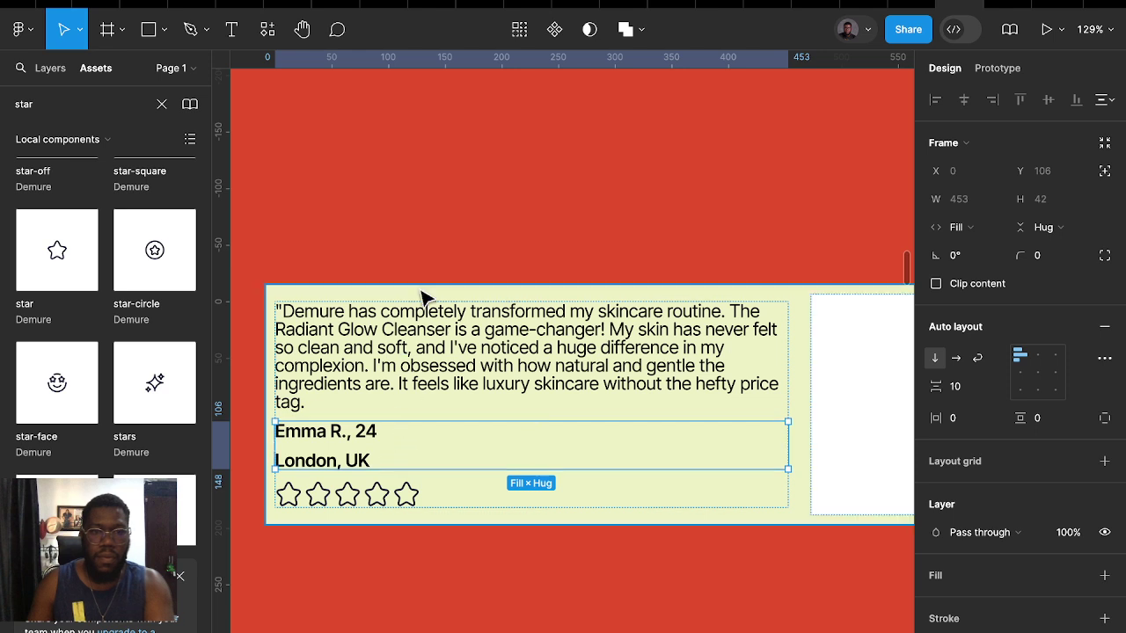
click(635, 365)
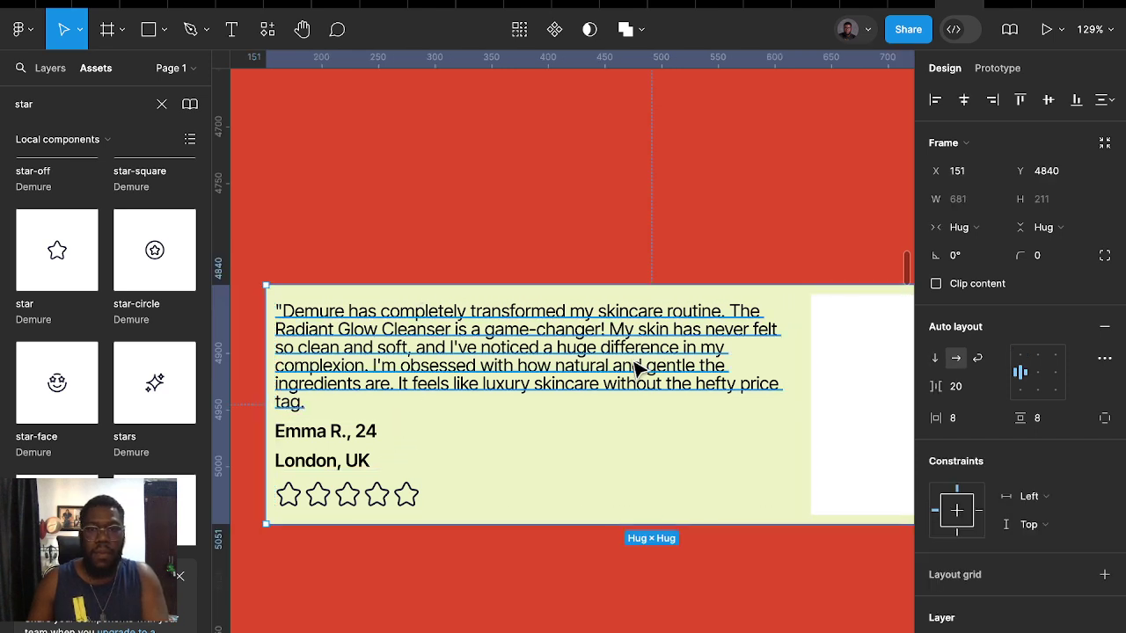
click(636, 364)
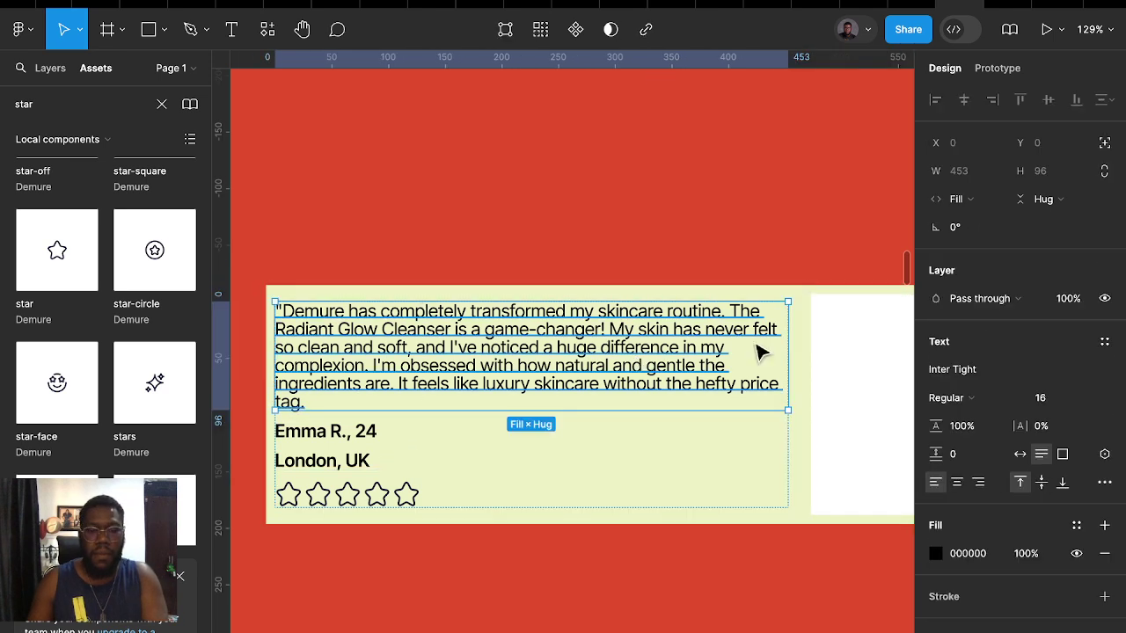
click(1040, 399)
text(14)
key(Return)
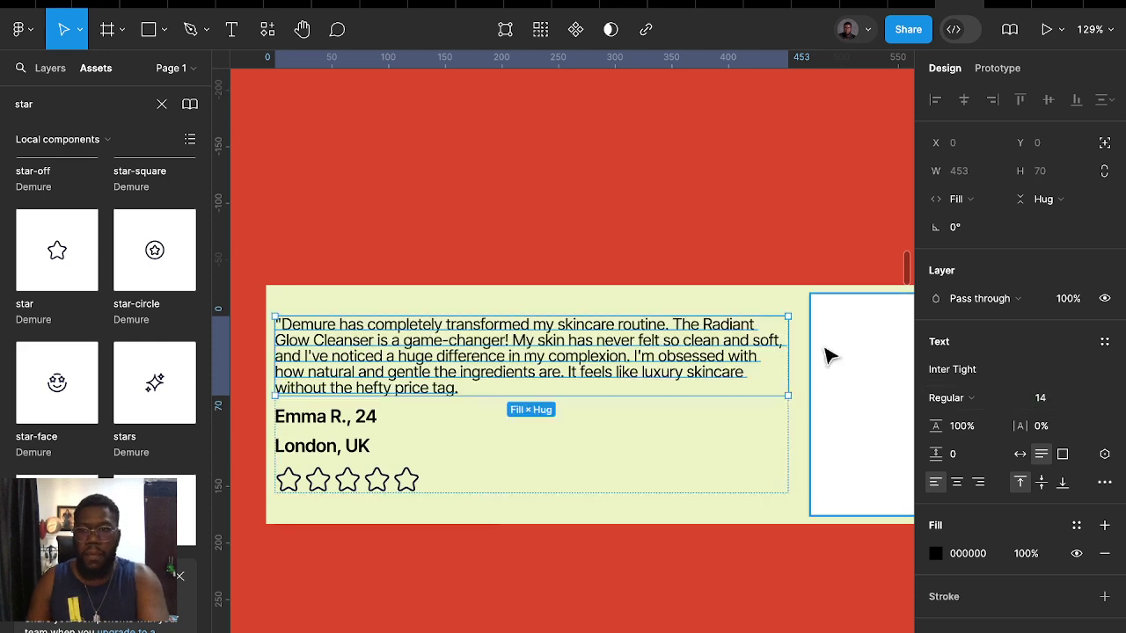
drag(627, 342, 627, 341)
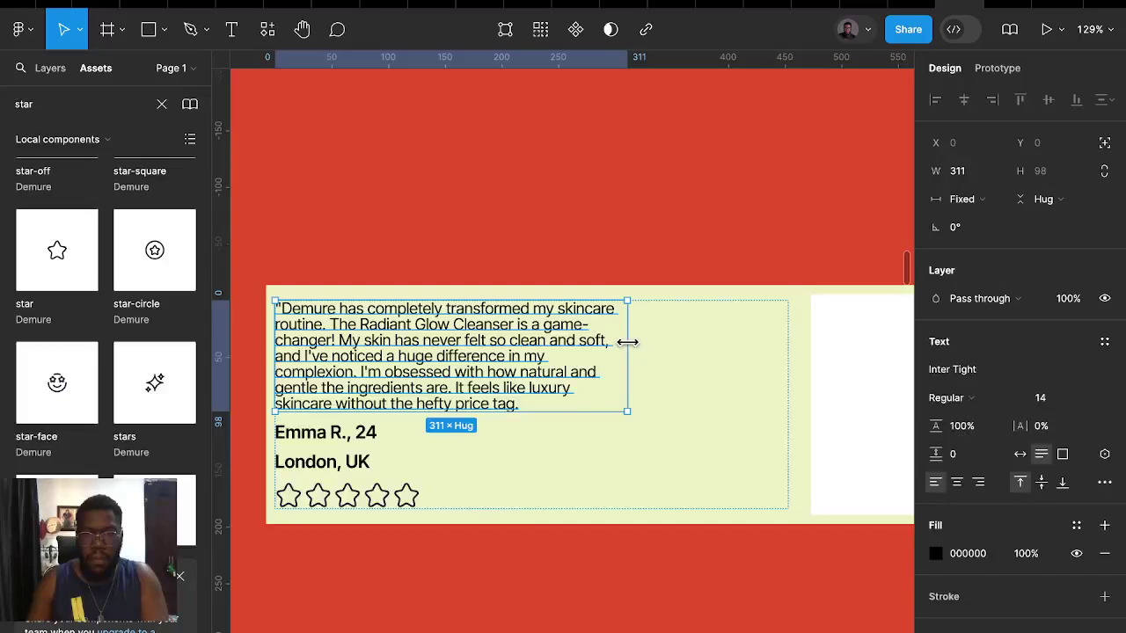
click(749, 241)
Make the text column hug and wrap it with the white image box, vertical padding 16
click(748, 340)
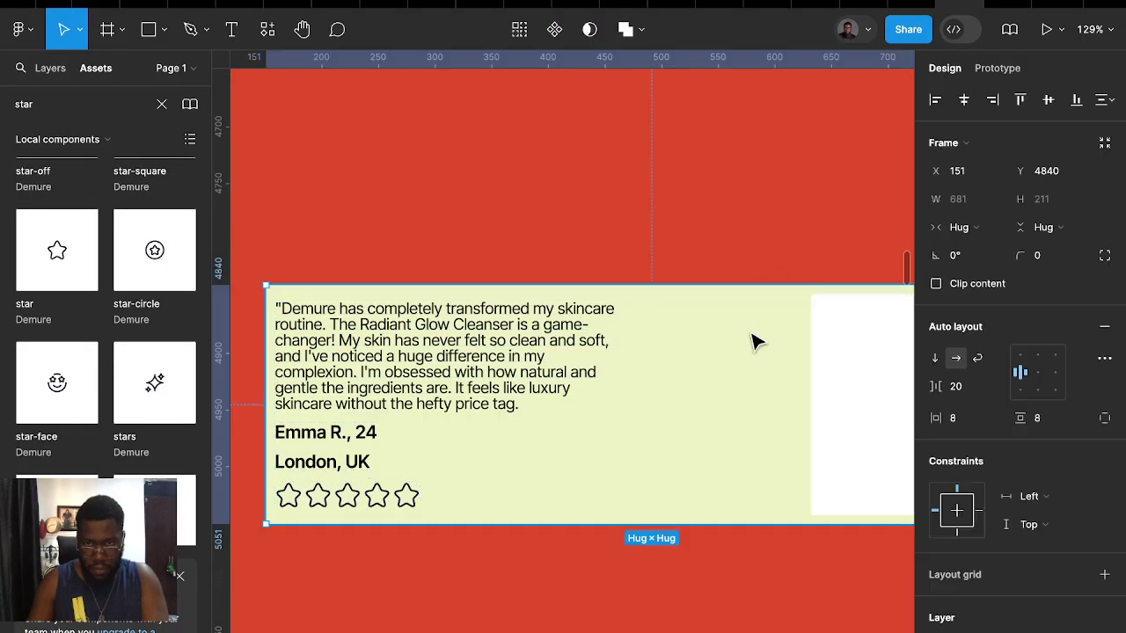
double_click(749, 340)
click(961, 227)
click(967, 247)
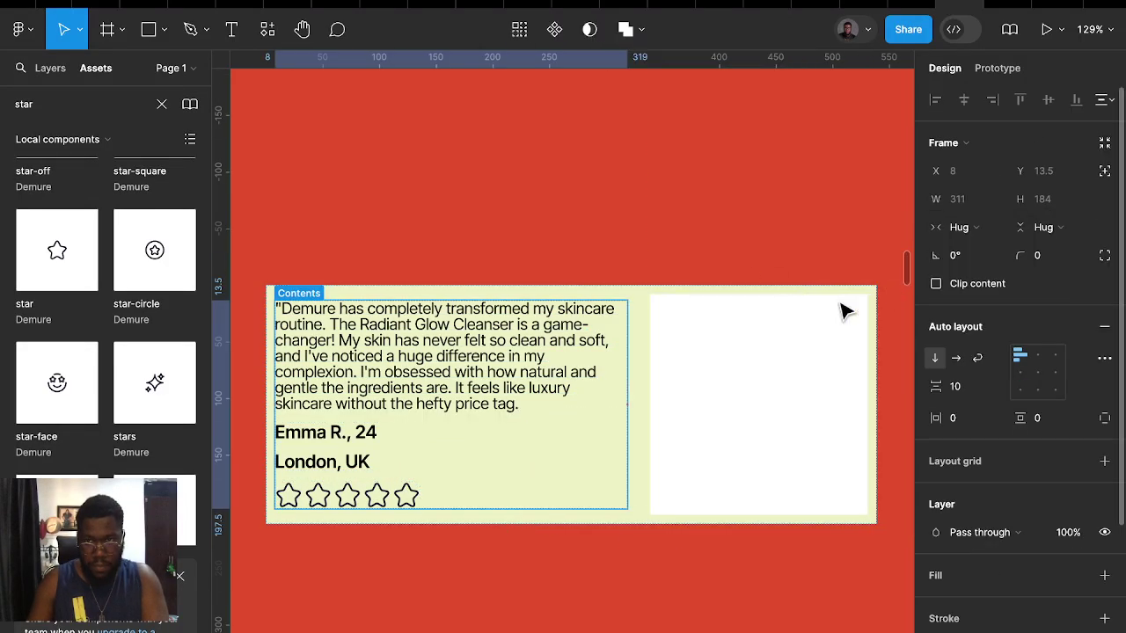
click(738, 327)
scroll(576, 299, down, 2)
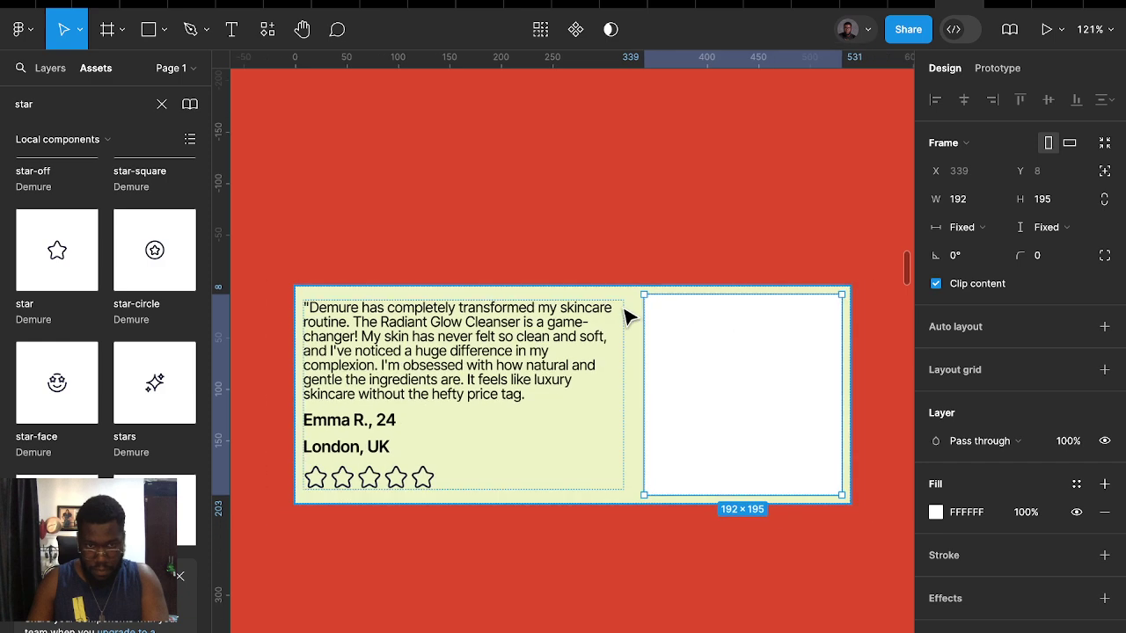
scroll(589, 299, down, 2)
shift+click(628, 410)
key(shift+a)
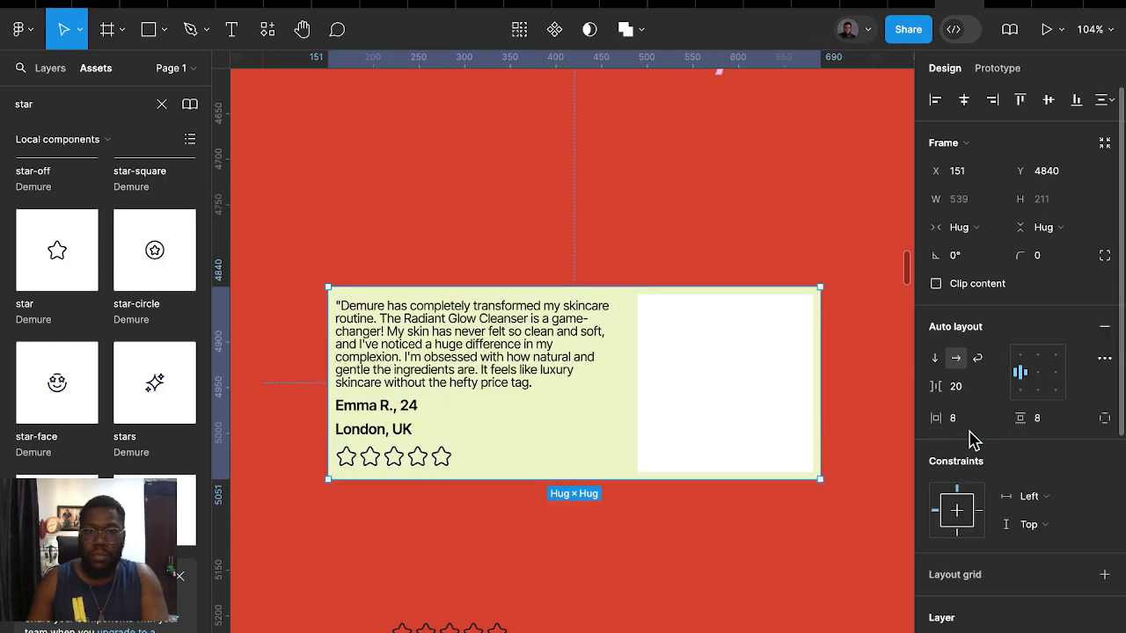
click(1040, 424)
text(16)
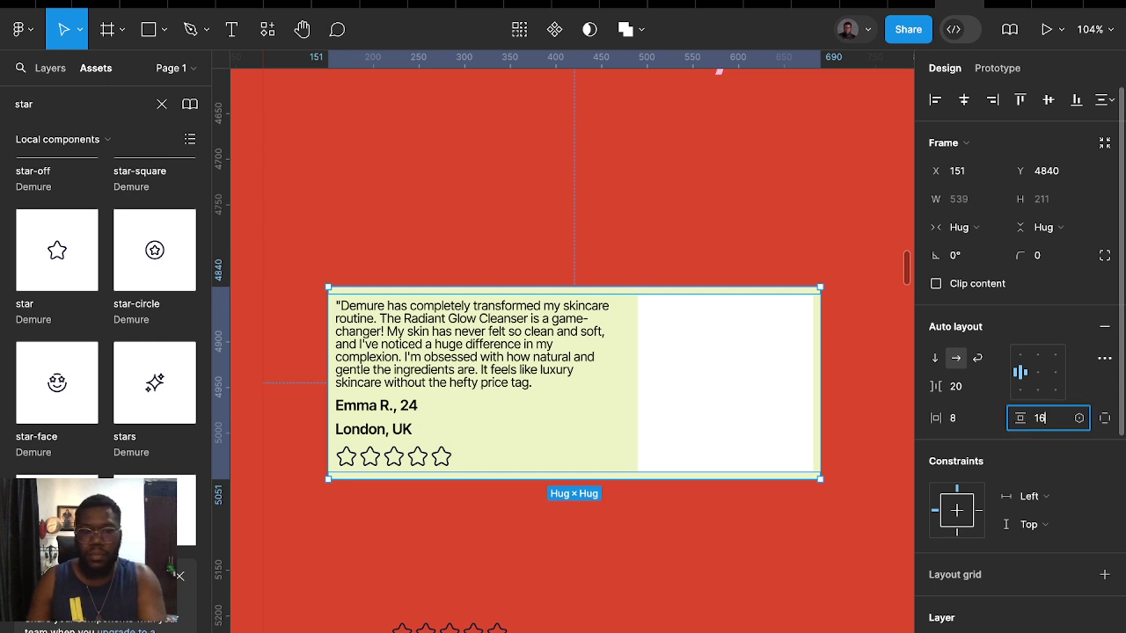
key(Return)
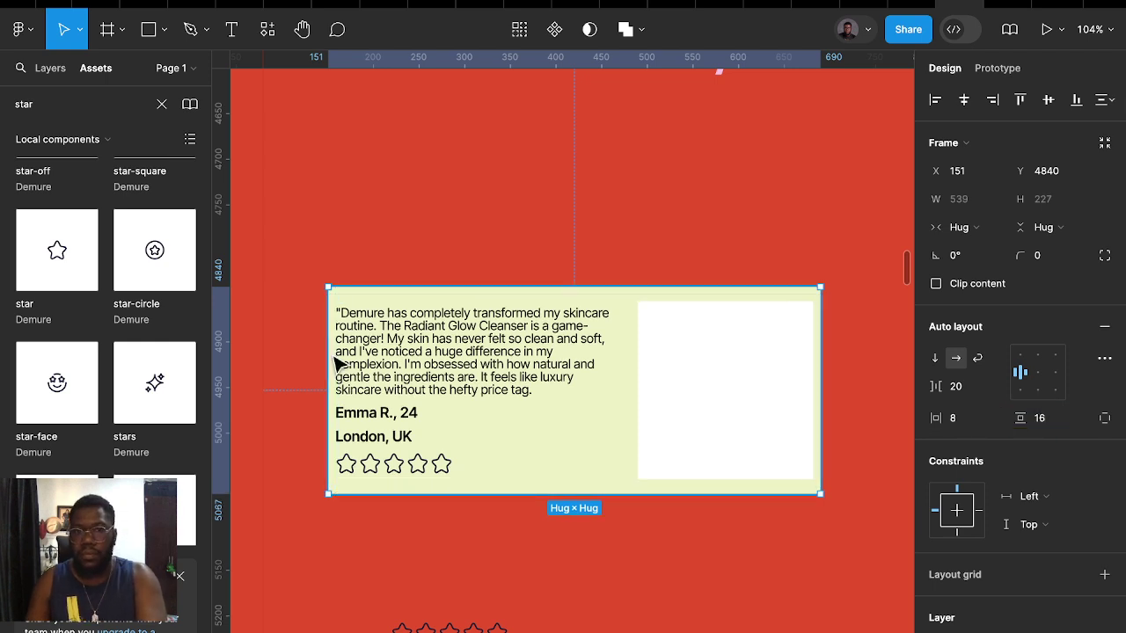
Narrow the quote to 258 wide and set 'London, UK' to size 10, orange E75925
click(528, 352)
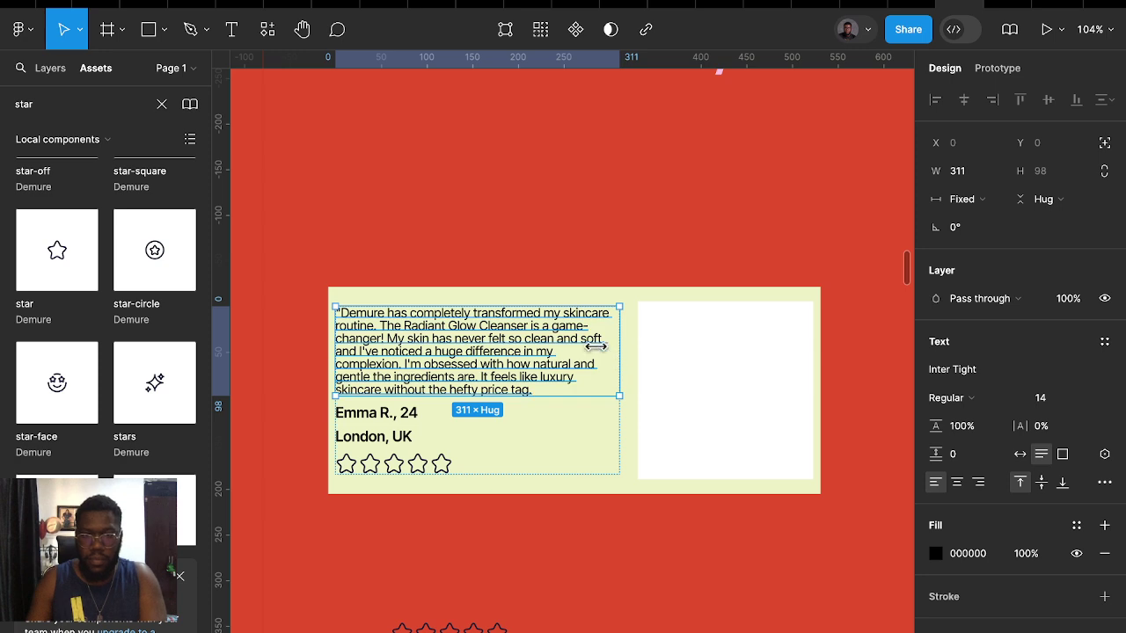
drag(596, 346, 572, 346)
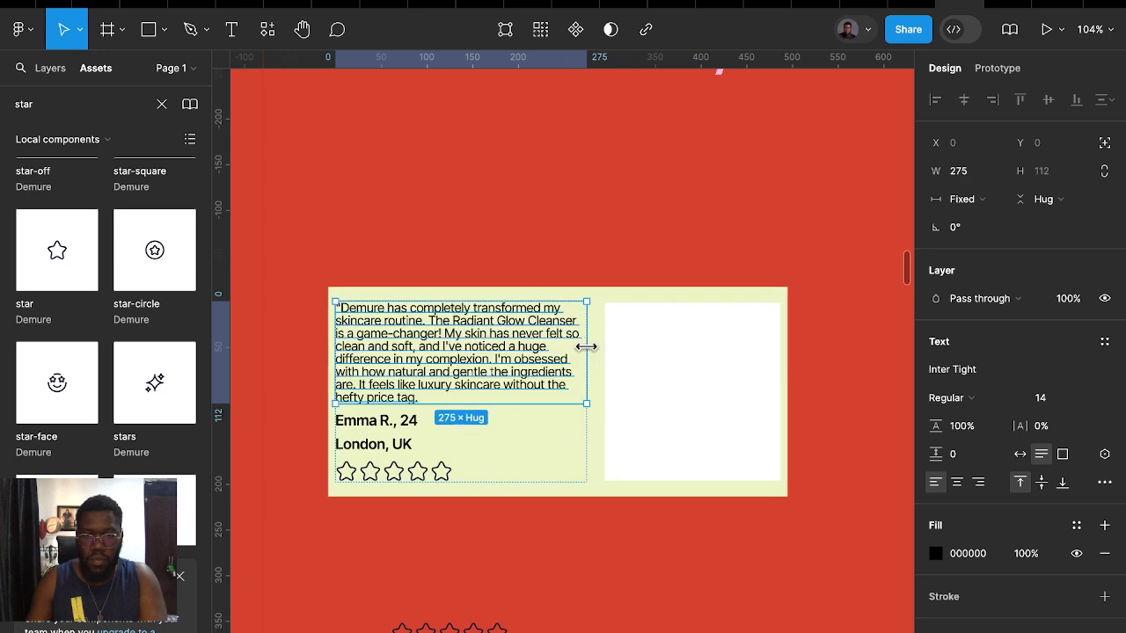
click(614, 229)
click(422, 478)
click(434, 447)
double_click(400, 447)
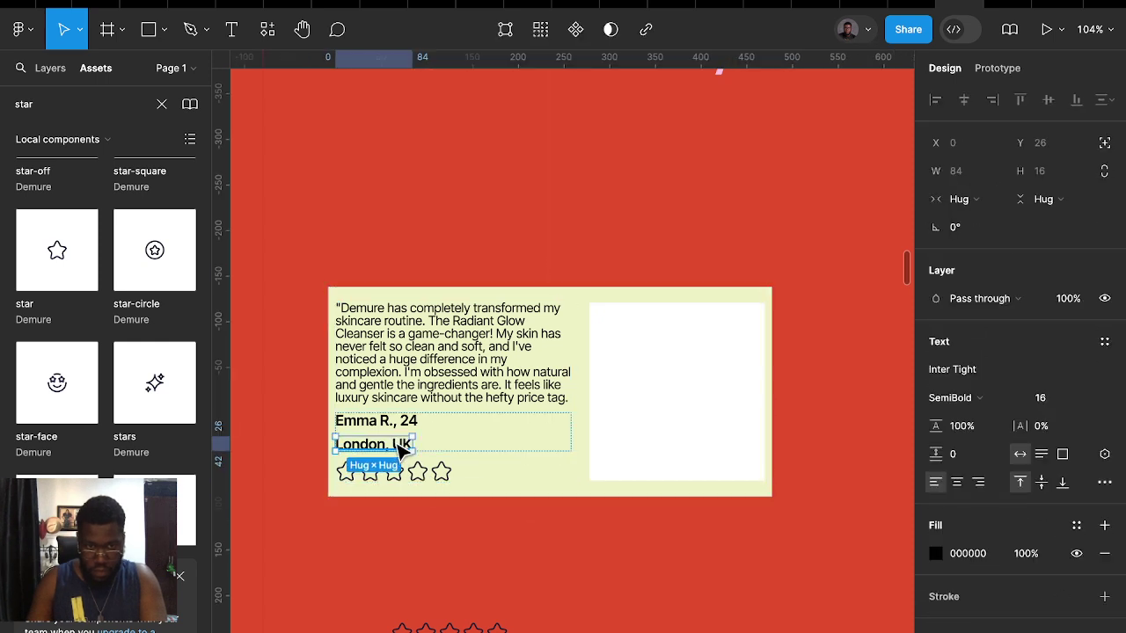
click(1039, 397)
text(1)
key(Return)
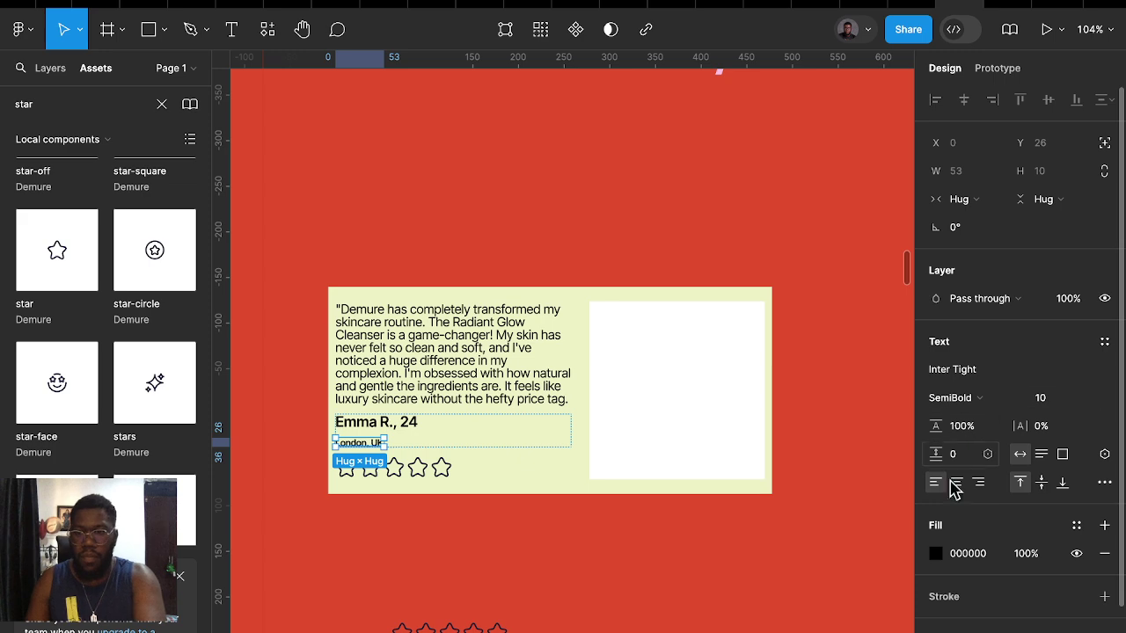
click(935, 553)
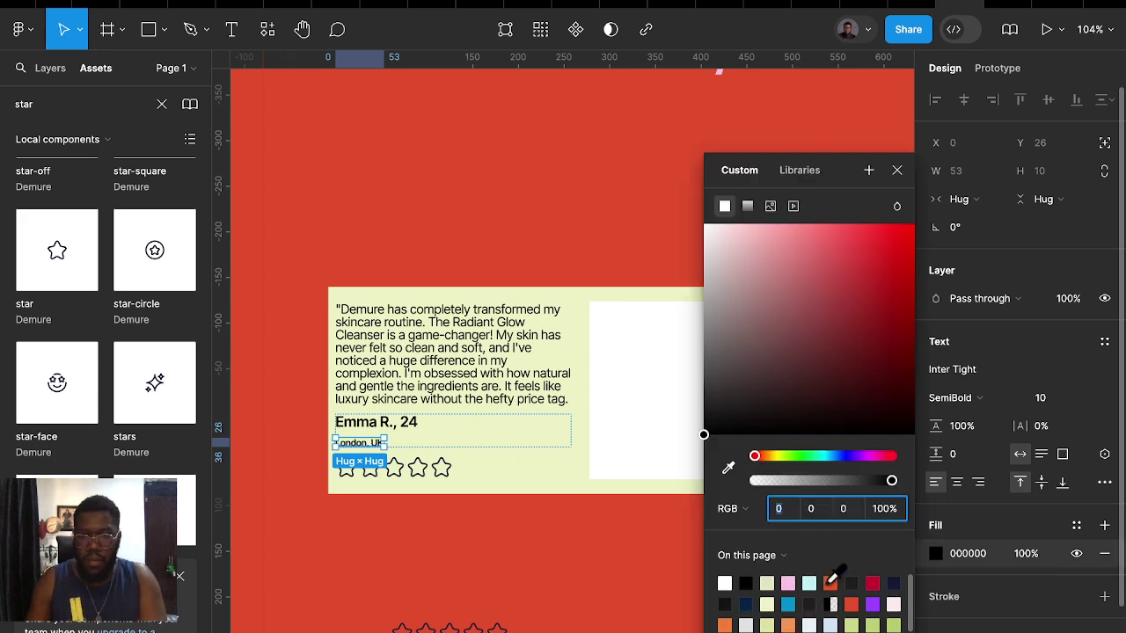
click(830, 582)
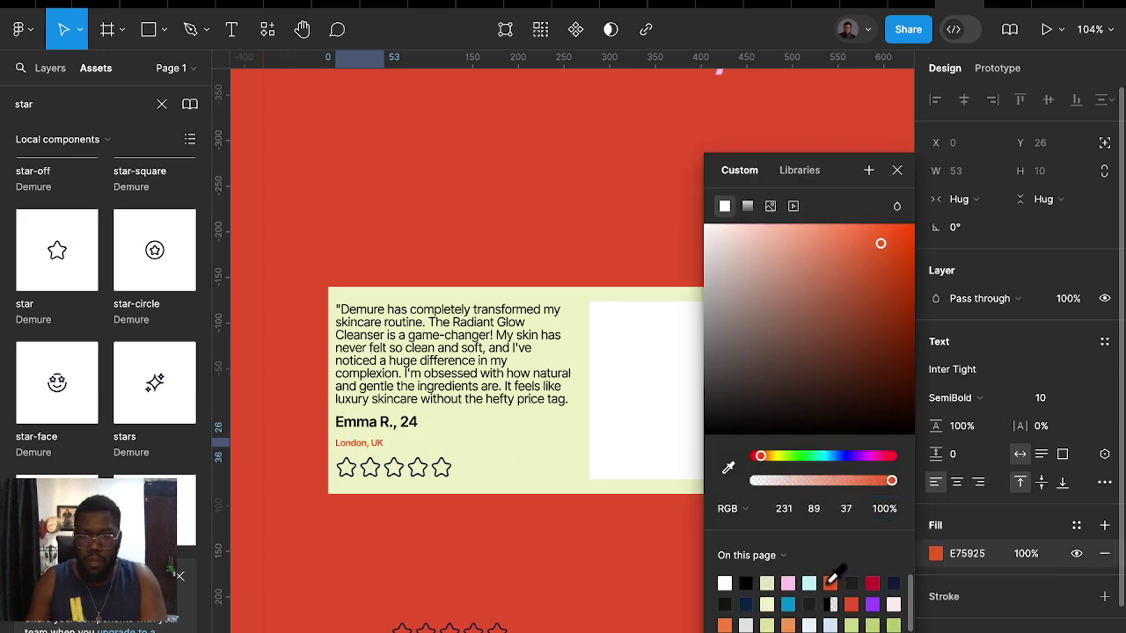
Set an 8 gap between the reviewer name and location lines
click(449, 437)
click(954, 387)
text(8)
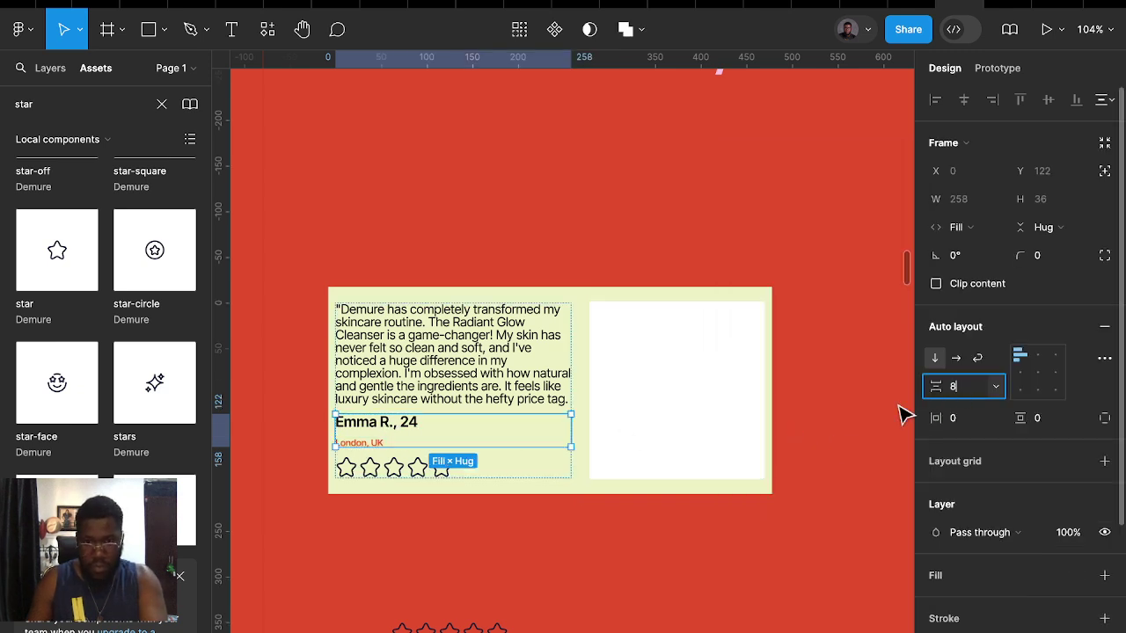
click(485, 368)
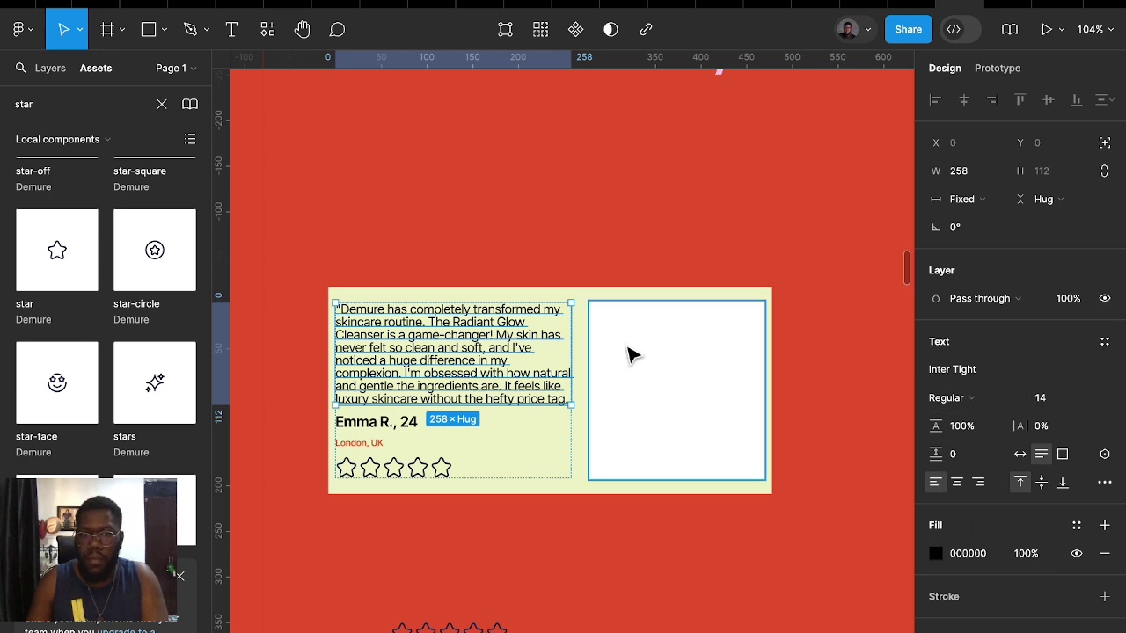
click(688, 216)
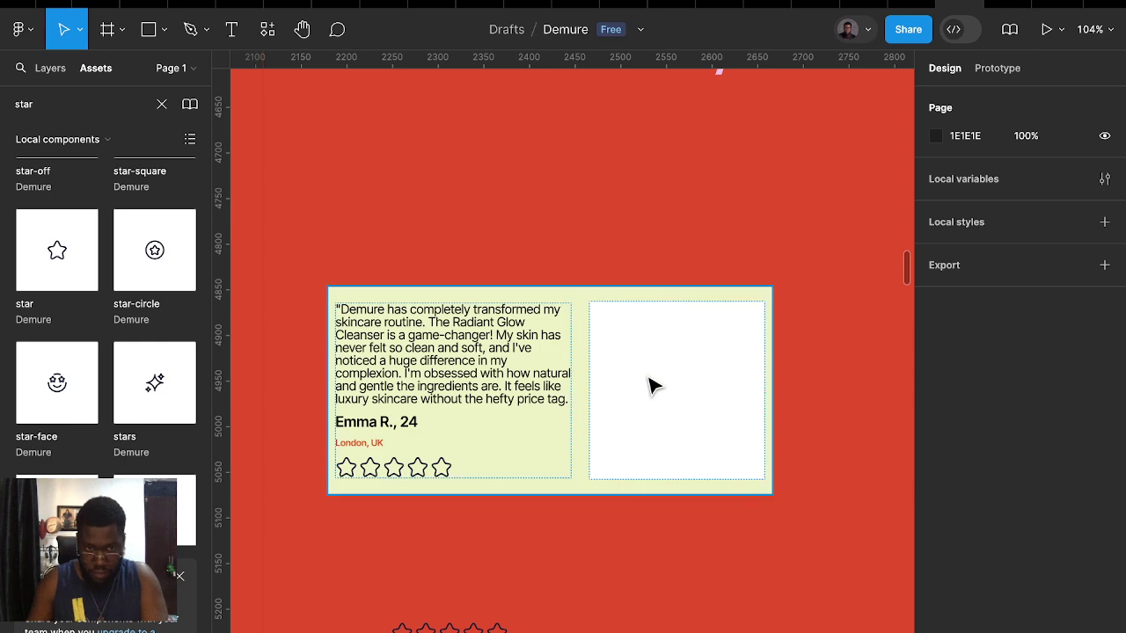
Place a copy of the card beside the original and wrap both in an auto-layout row
scroll(651, 385, down, 5)
drag(598, 362, 615, 342)
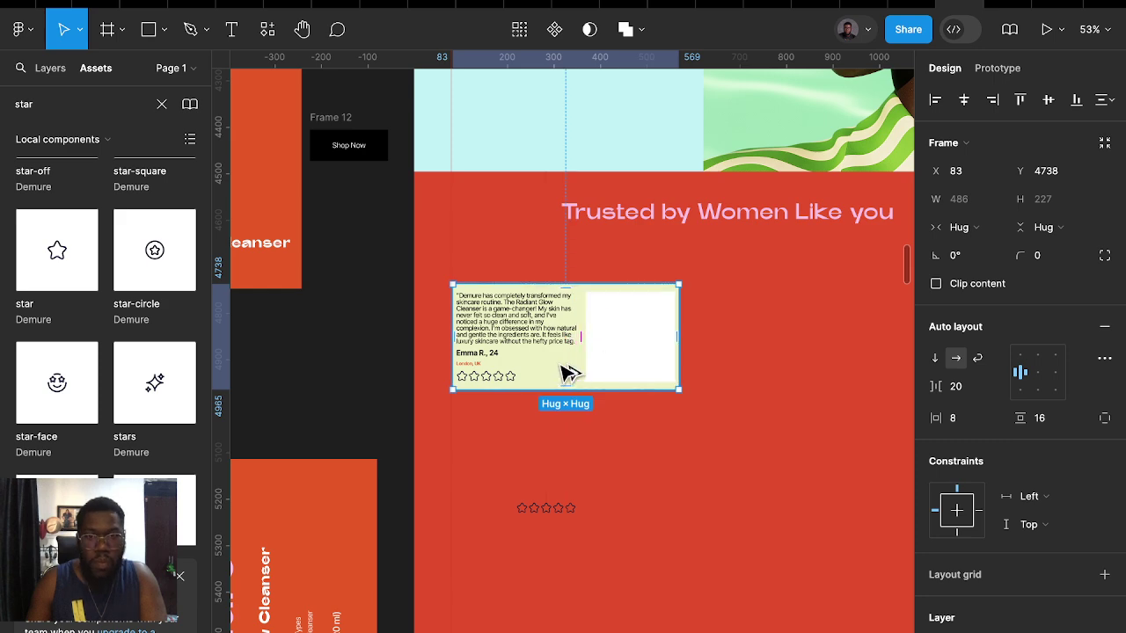
drag(571, 372, 789, 372)
click(620, 365)
shift+click(779, 364)
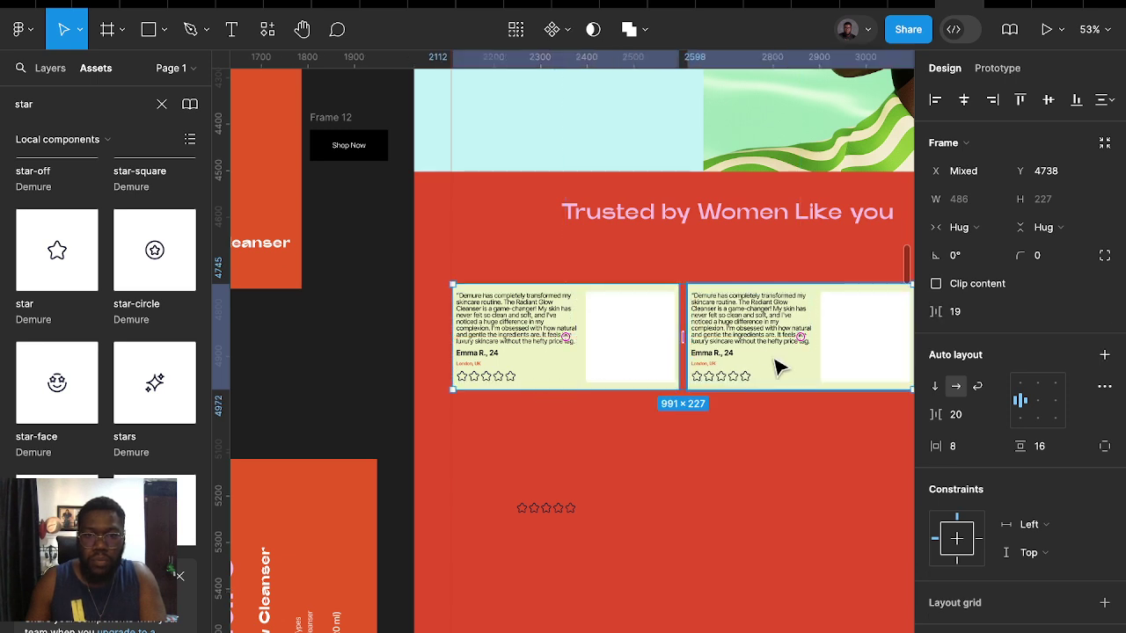
key(shift+a)
Add a third card and give the cards 32 vertical padding
scroll(669, 370, right, 3)
click(666, 367)
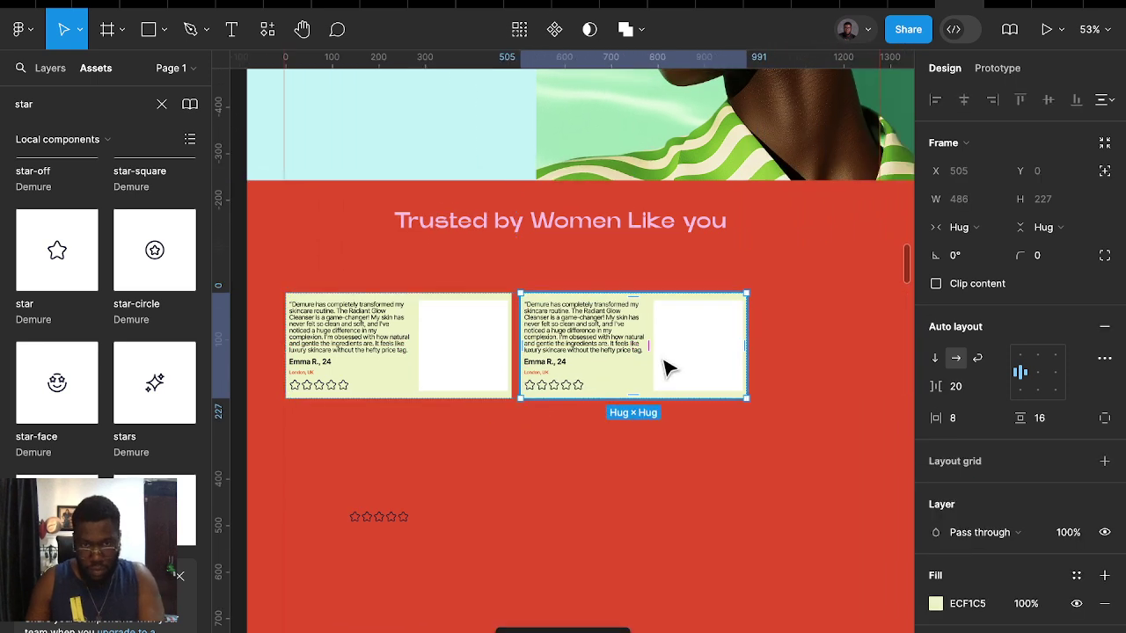
key(ctrl+d)
click(497, 413)
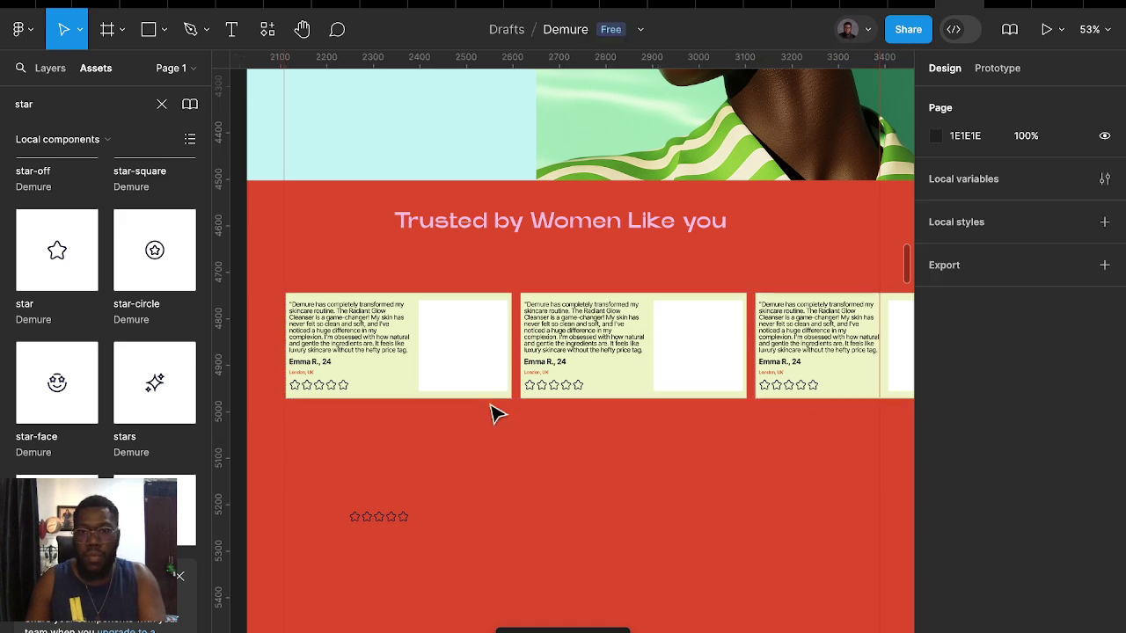
click(396, 365)
shift+click(781, 365)
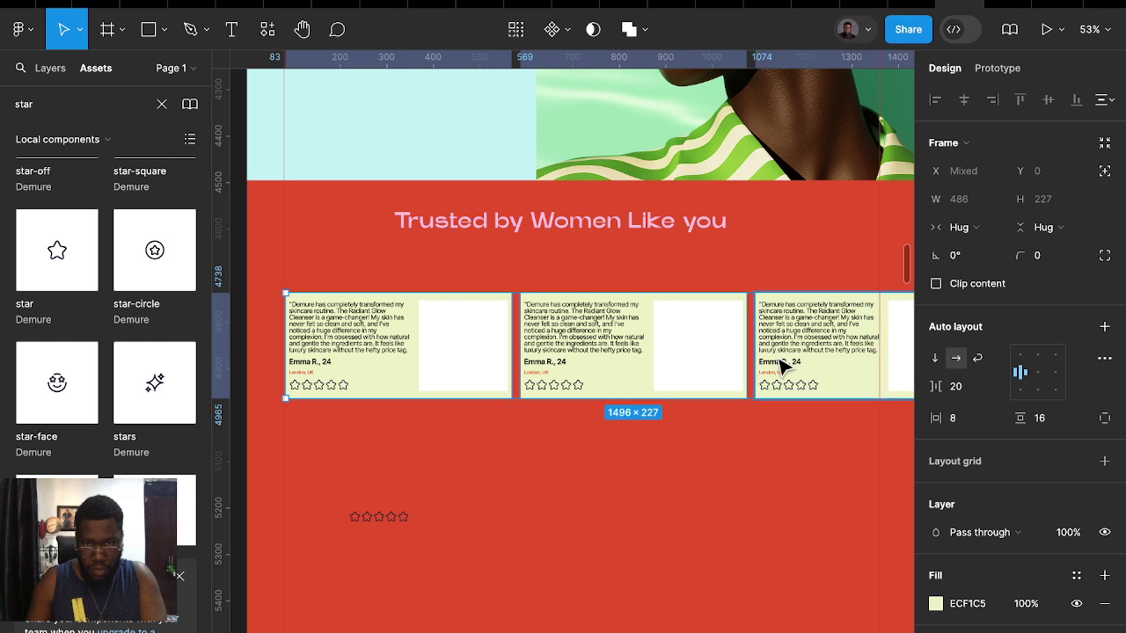
scroll(661, 381, right, 2)
scroll(789, 395, right, 3)
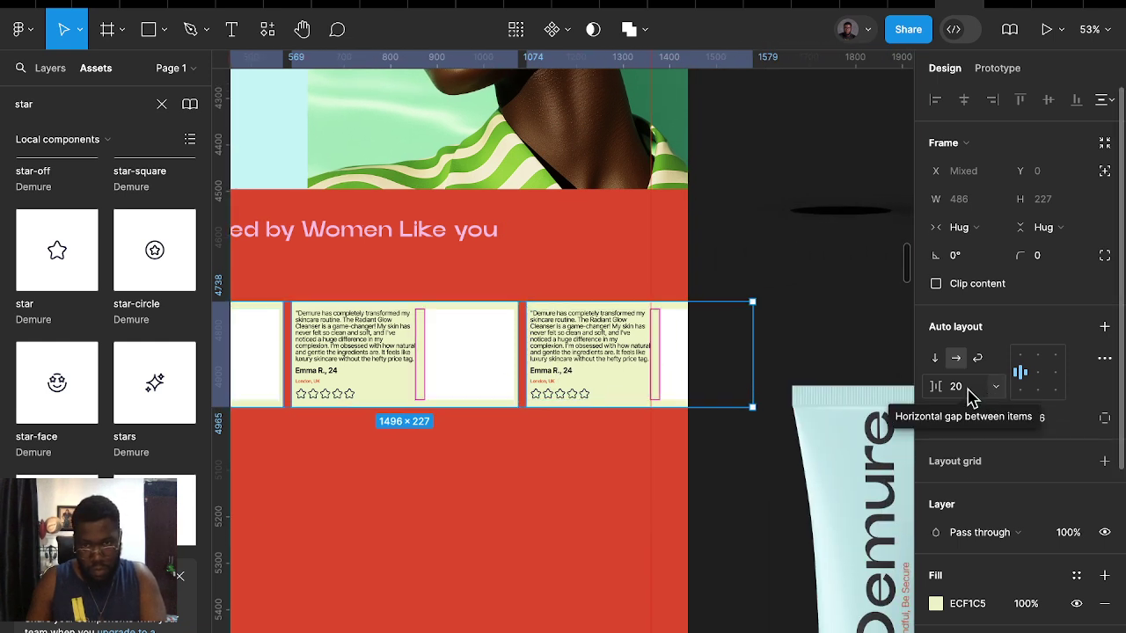
click(1061, 424)
text(32)
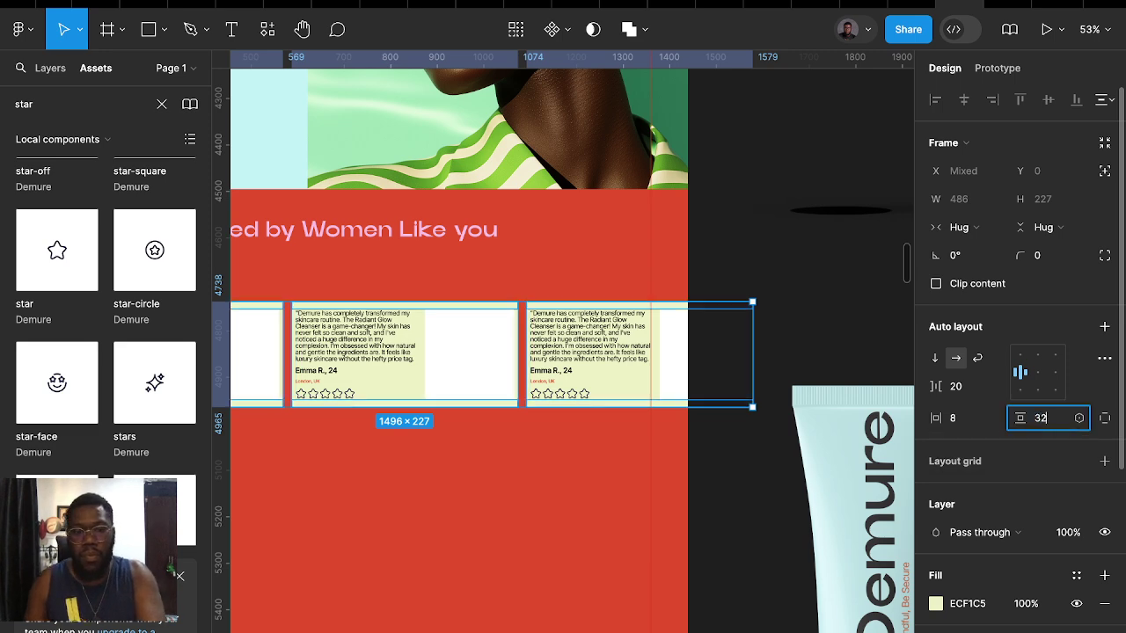
key(Return)
Recolour all three quote texts to dark grey 464646
scroll(422, 362, left, 3)
scroll(422, 362, down, 1)
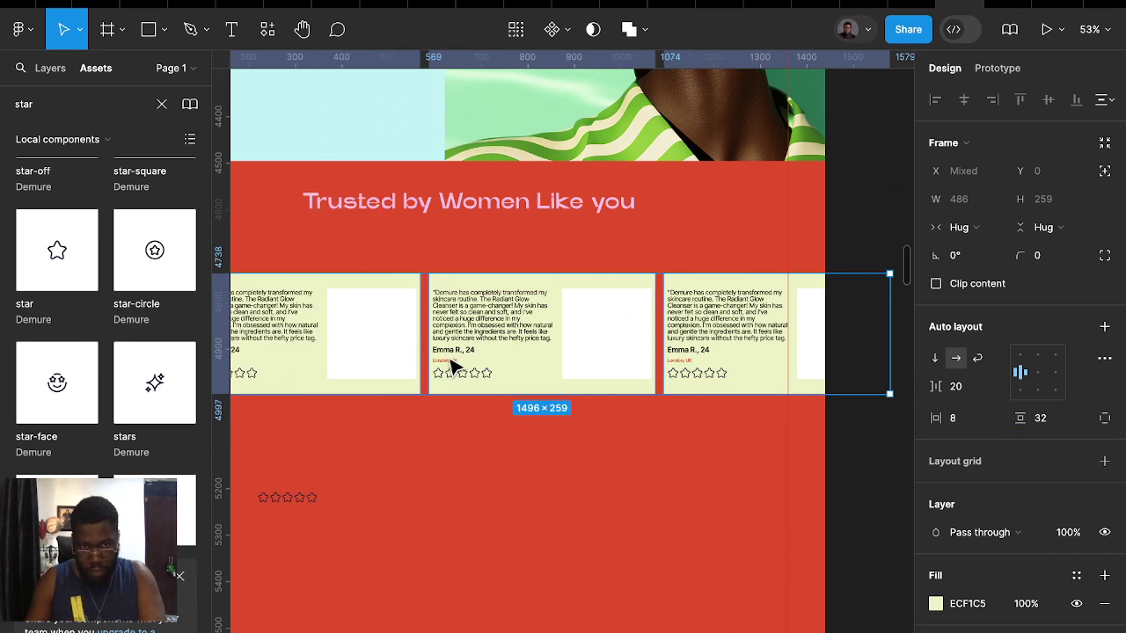
ctrl+click(277, 326)
ctrl+shift+click(470, 327)
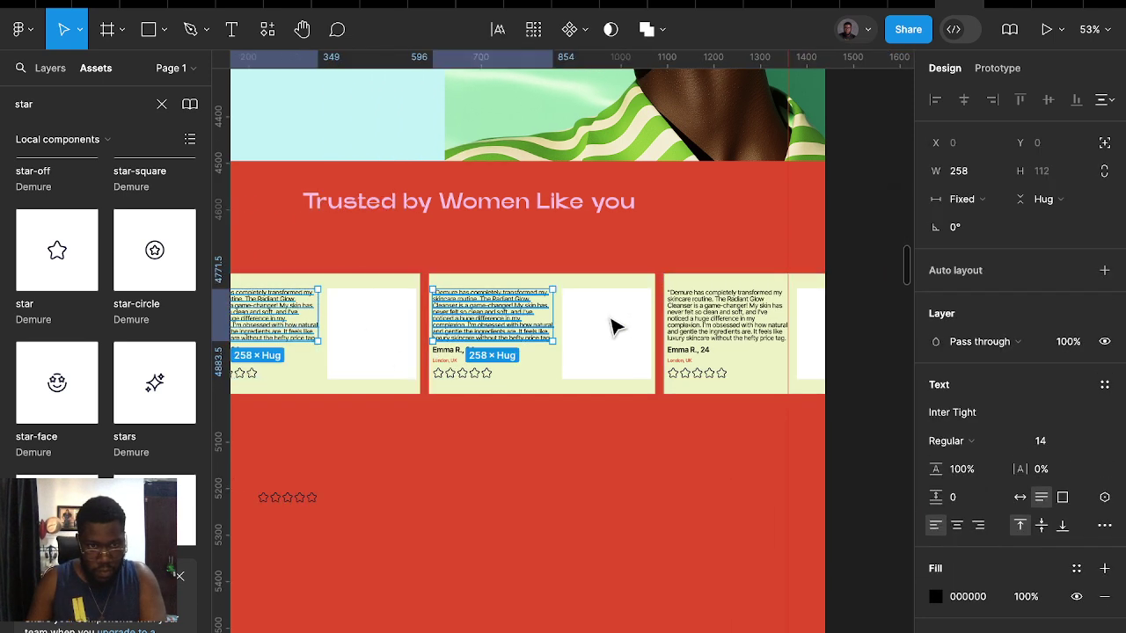
ctrl+shift+click(717, 326)
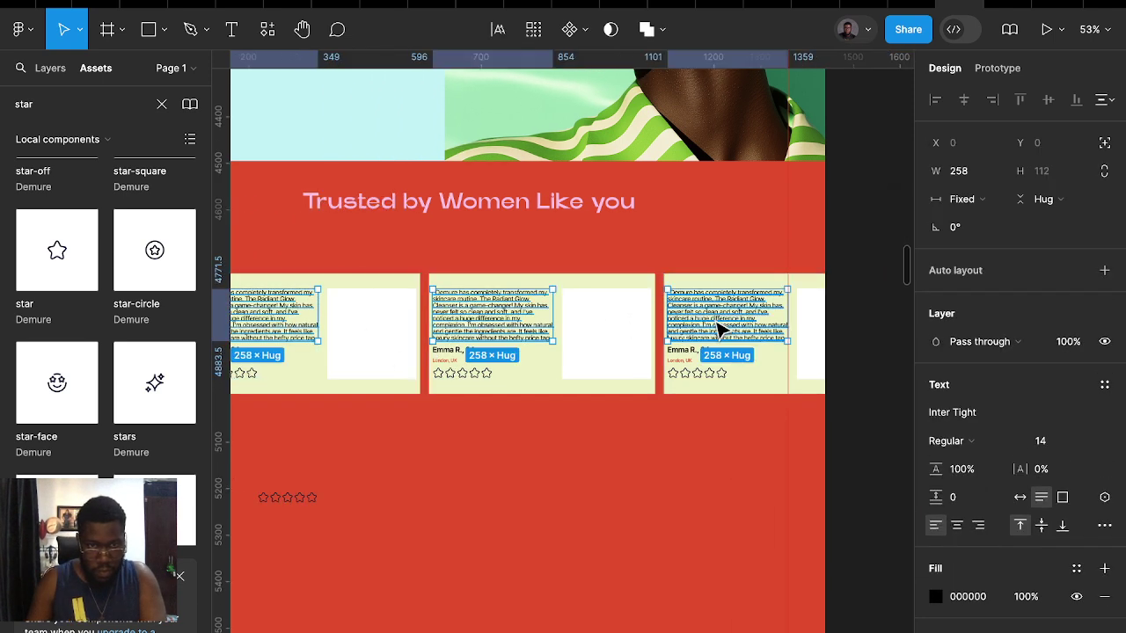
click(935, 598)
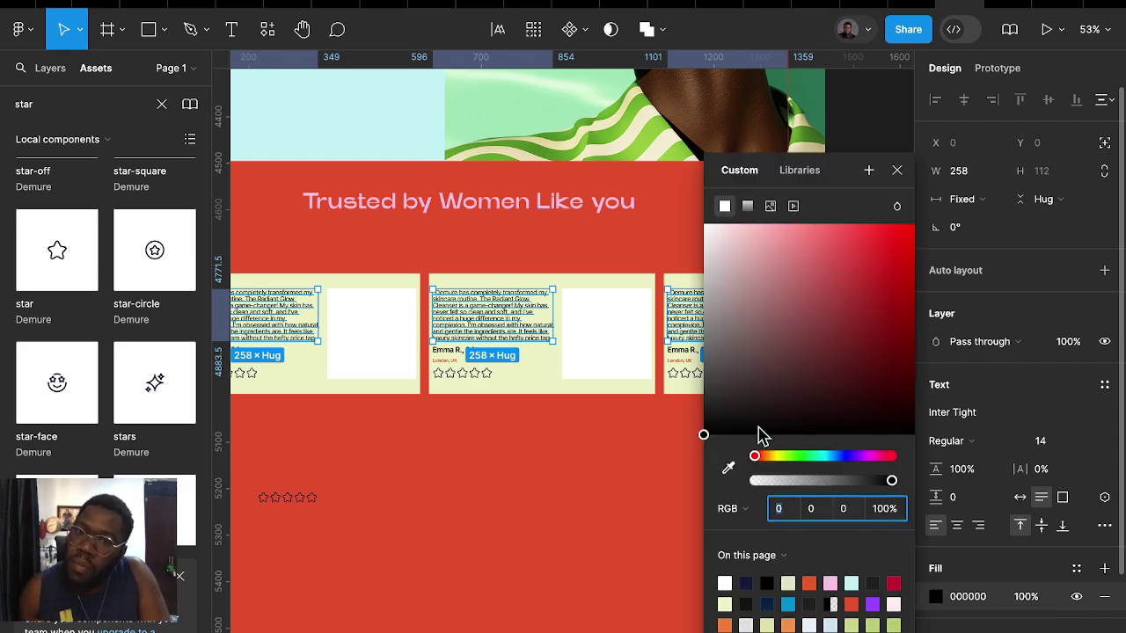
drag(728, 420, 686, 376)
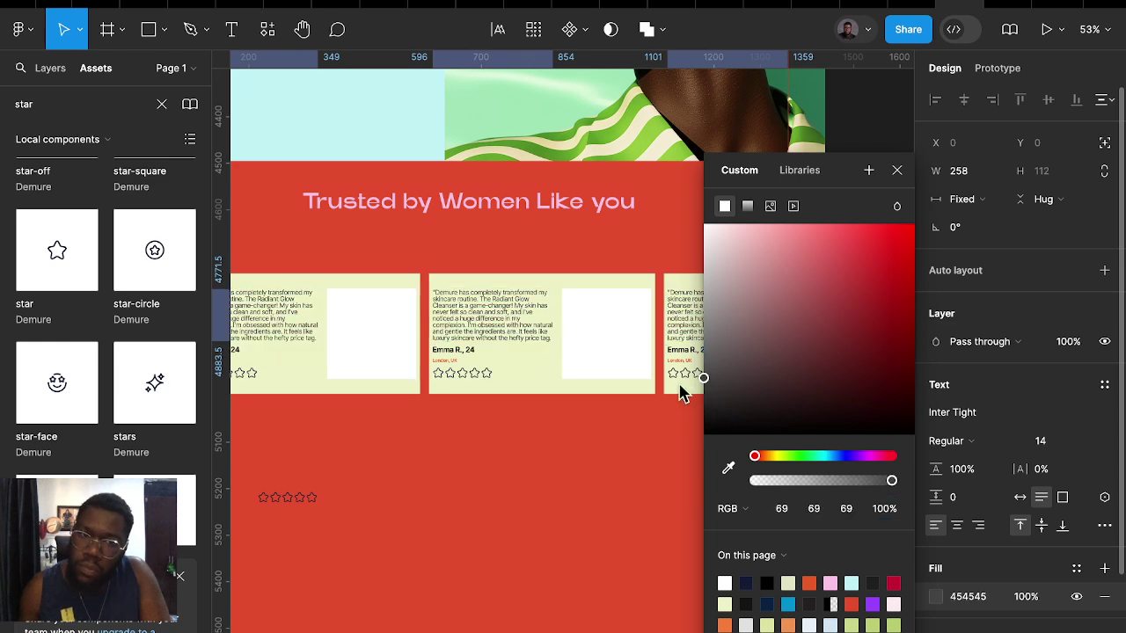
click(532, 471)
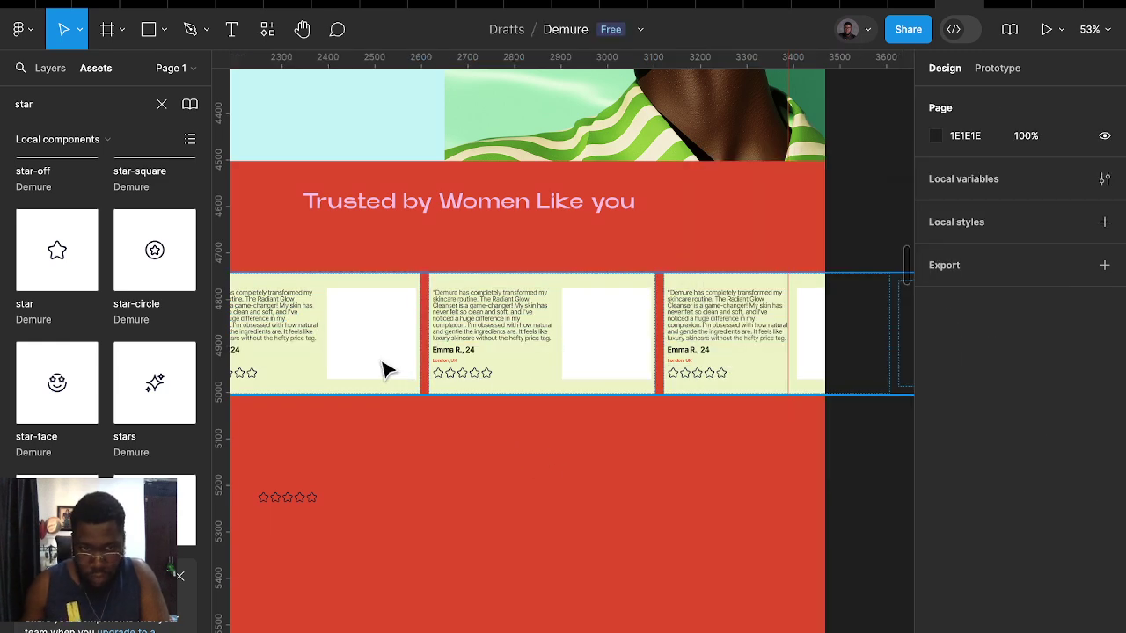
click(389, 370)
scroll(961, 561, down, 3)
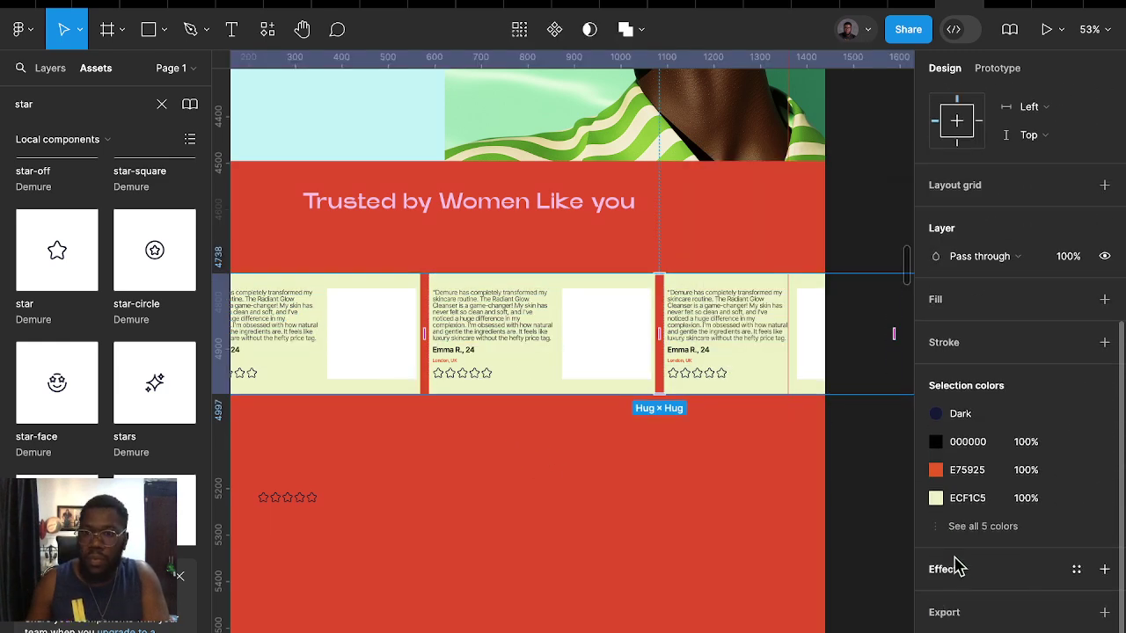
Replace the cards' ECF1C5 fill with the page's pale cyan C2F2F6
click(935, 498)
scroll(520, 367, down, 3)
scroll(440, 302, down, 2)
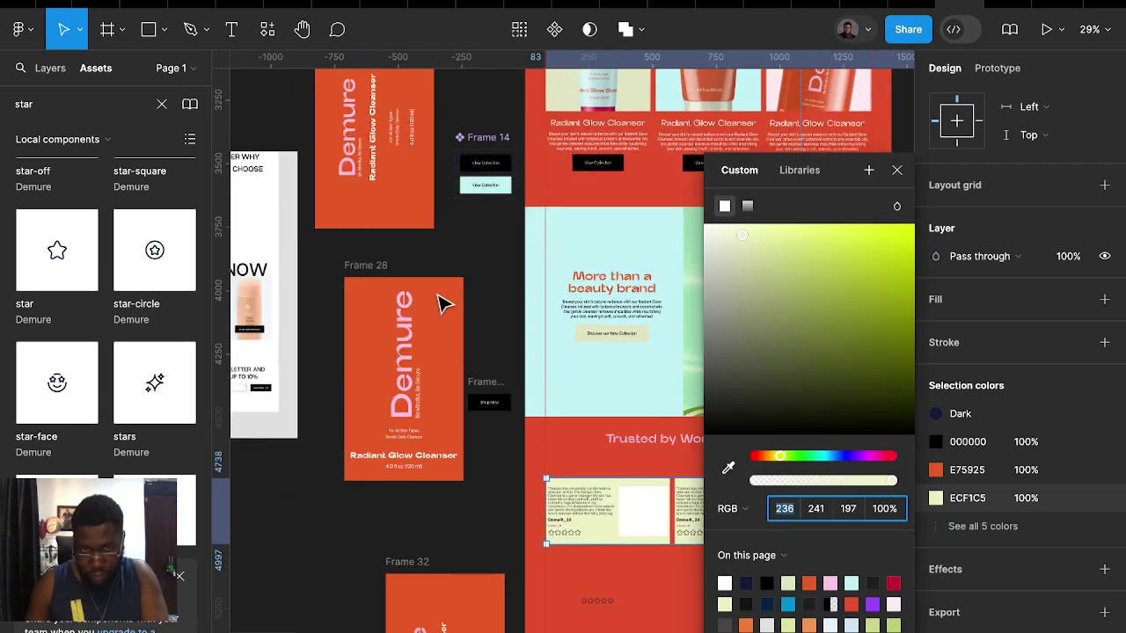
click(728, 473)
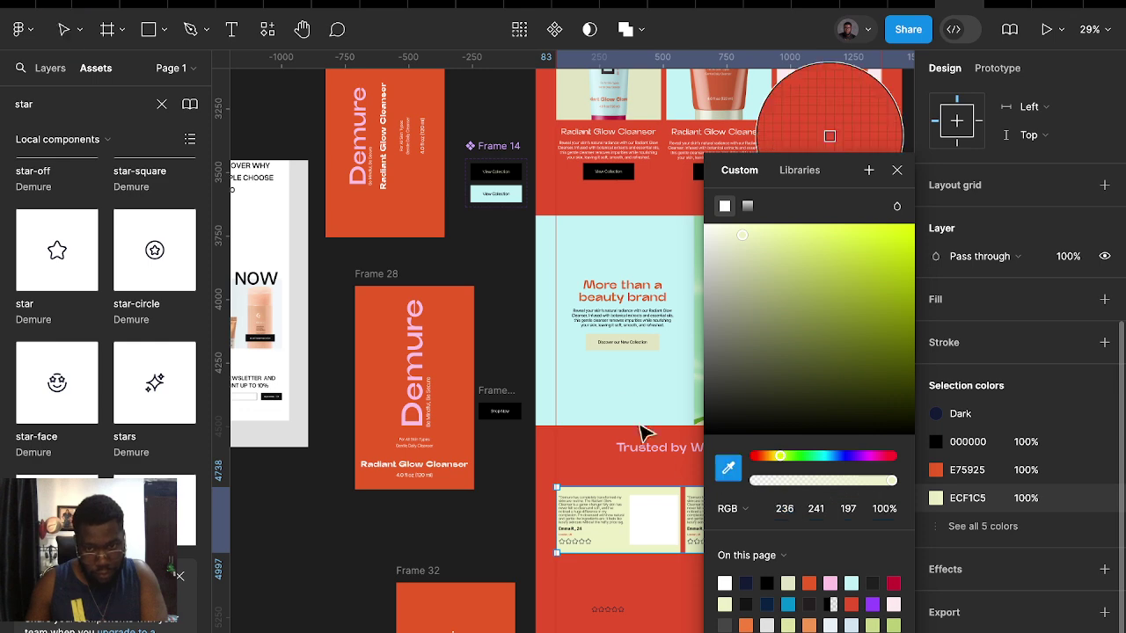
click(605, 396)
scroll(593, 493, down, 2)
scroll(593, 493, right, 4)
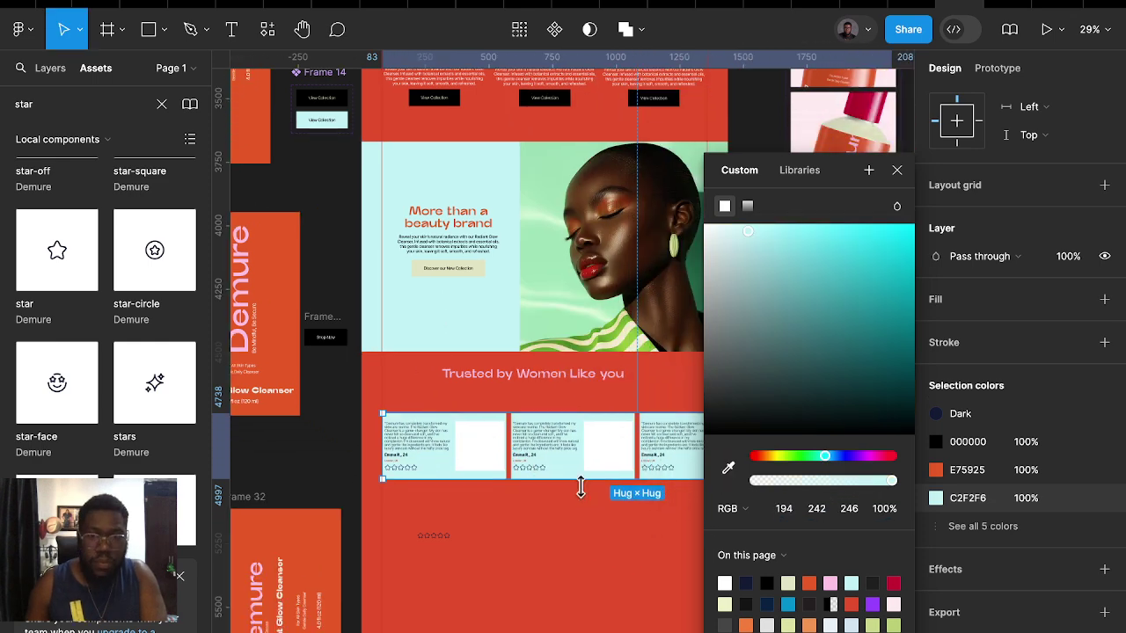
scroll(580, 488, up, 3)
scroll(495, 462, up, 1)
scroll(481, 454, up, 3)
Detach the stars from the Dark style and colour them near-black 25251F
click(479, 457)
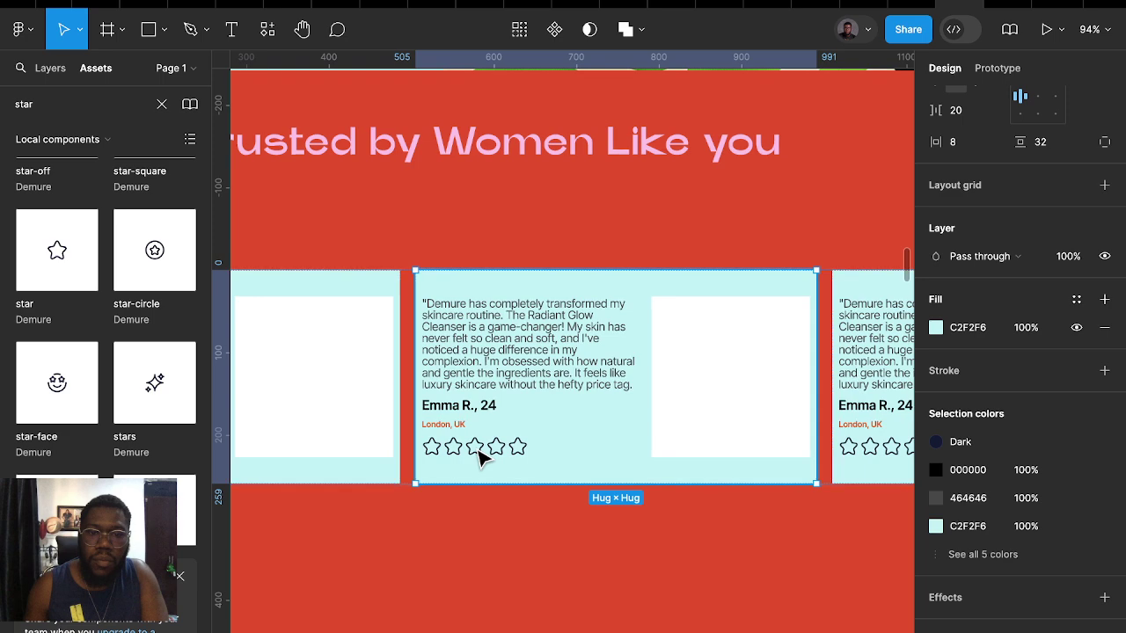
double_click(480, 452)
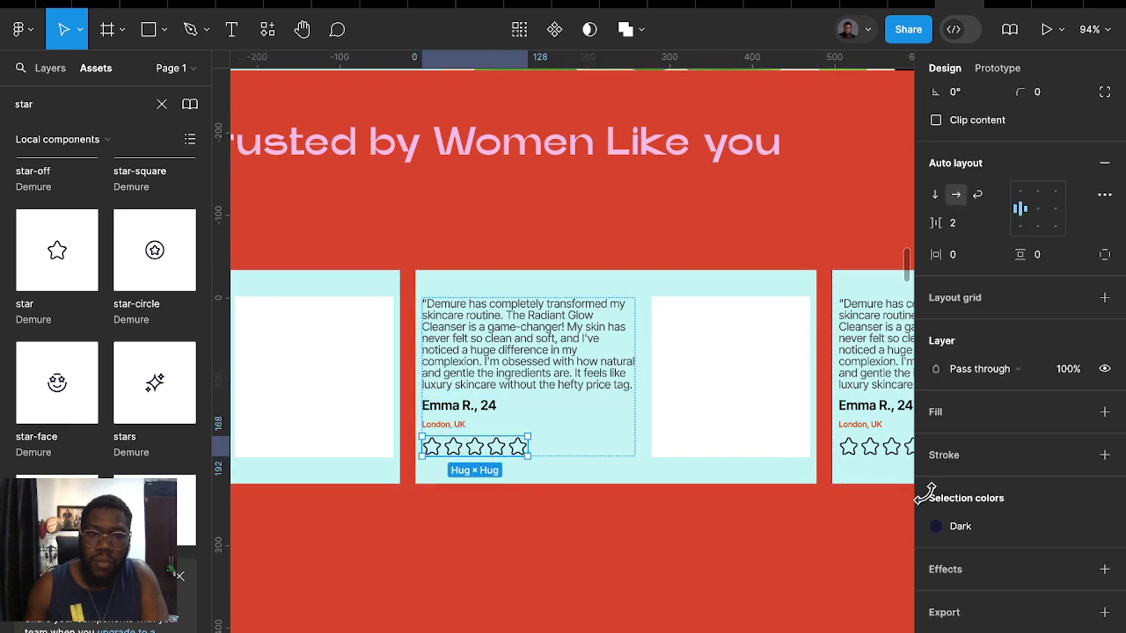
click(965, 527)
click(1075, 531)
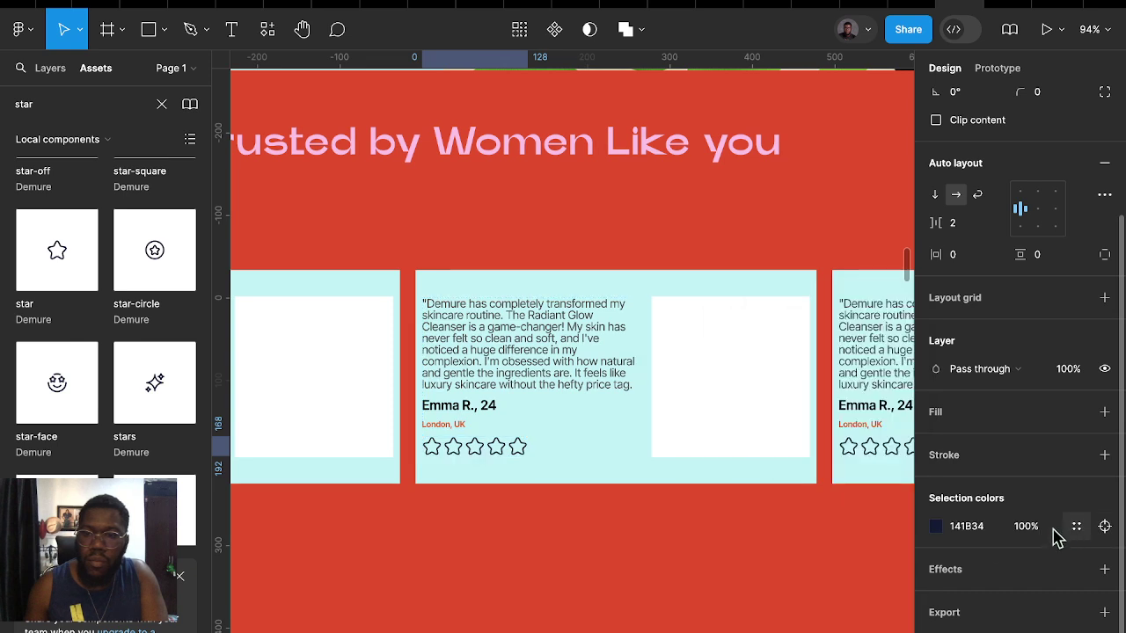
click(936, 527)
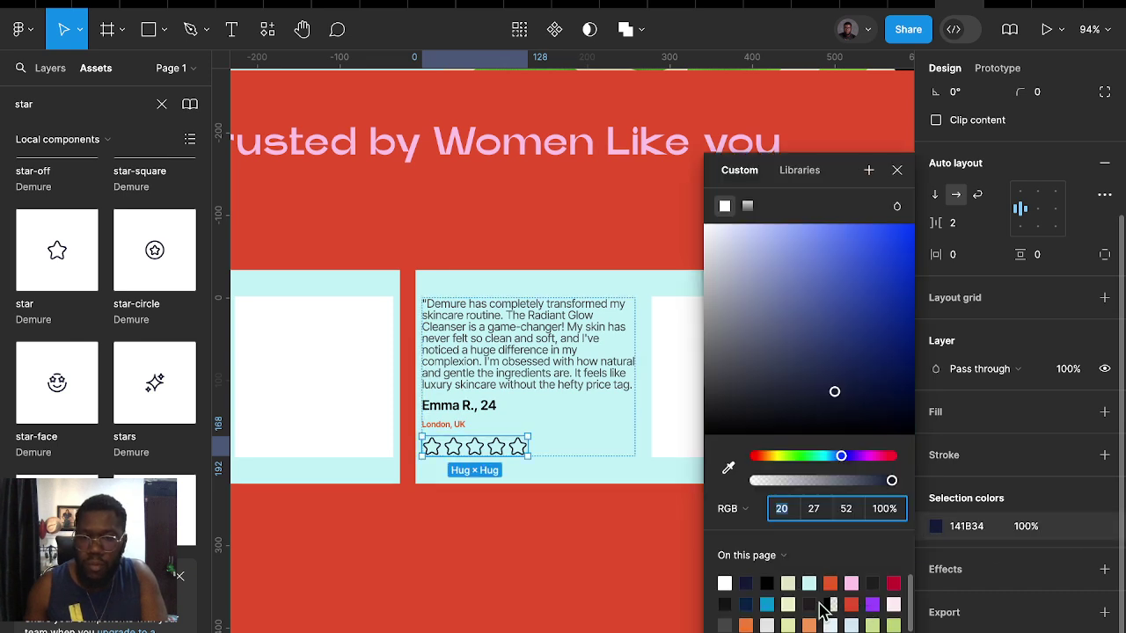
click(775, 457)
drag(833, 244, 929, 194)
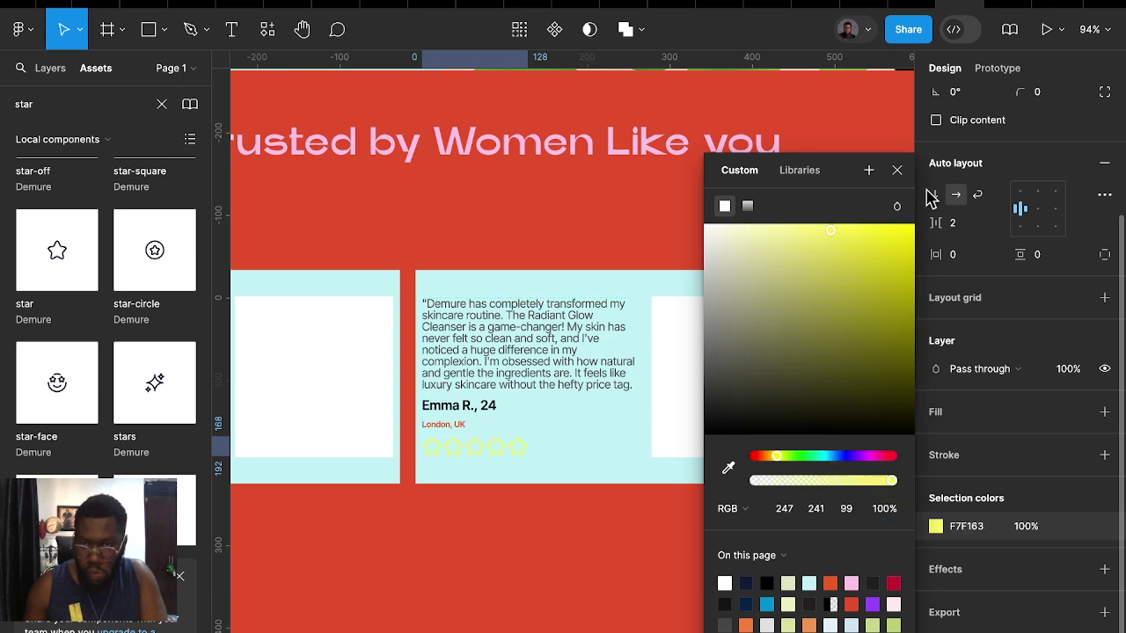
drag(801, 364, 739, 405)
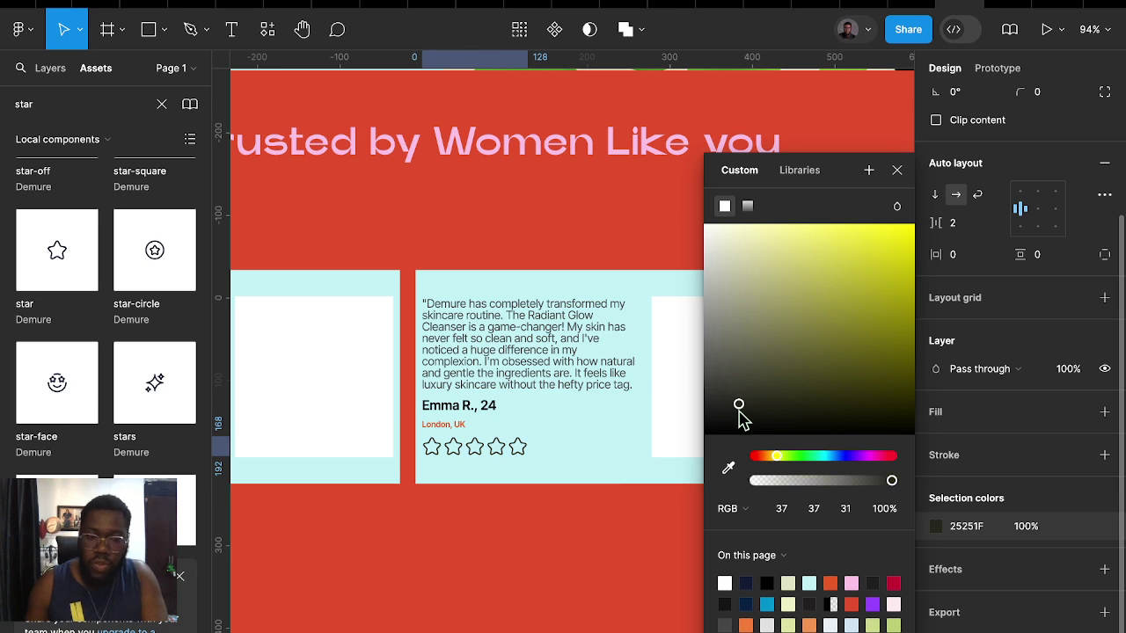
click(519, 449)
Set a 24 gap between quote, name and stars in the card's text column
click(660, 558)
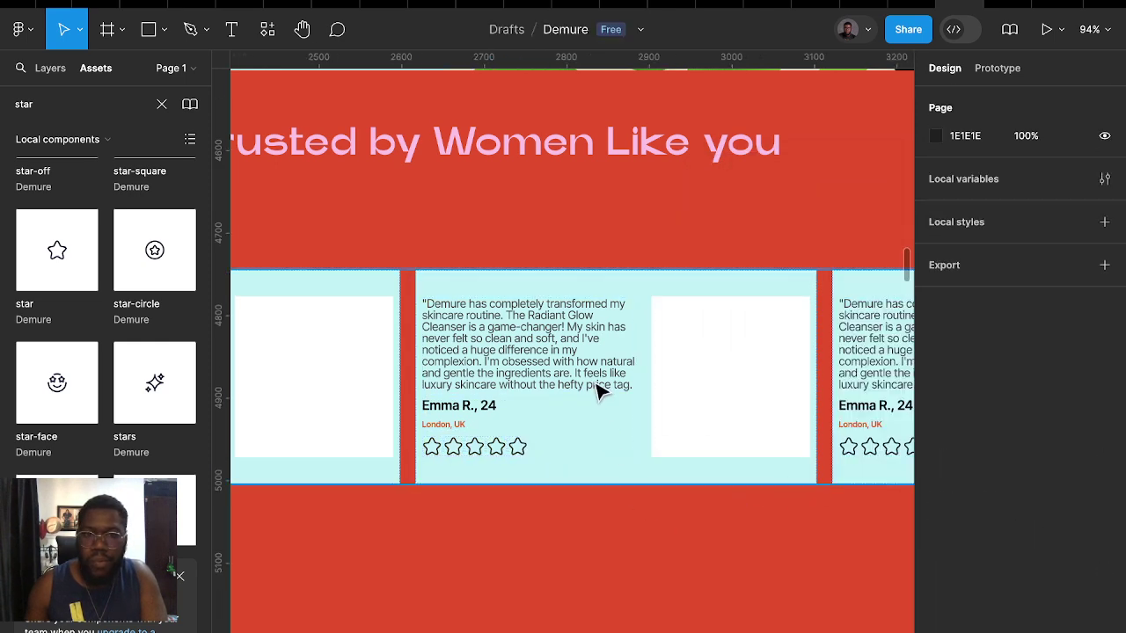
scroll(597, 391, down, 3)
scroll(605, 385, down, 3)
click(631, 420)
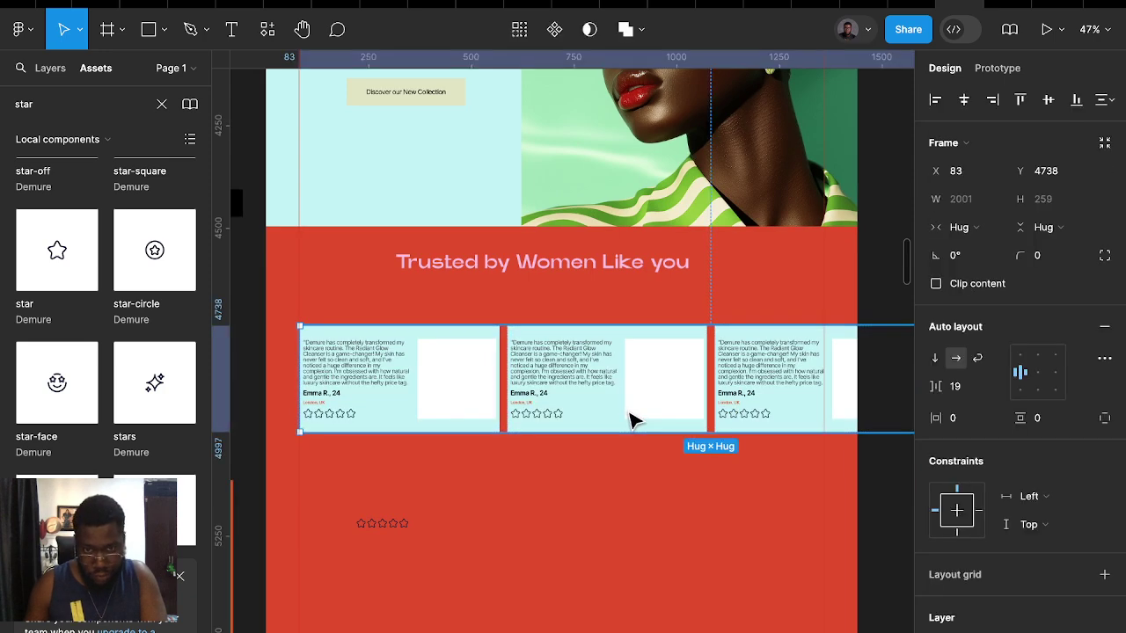
click(582, 363)
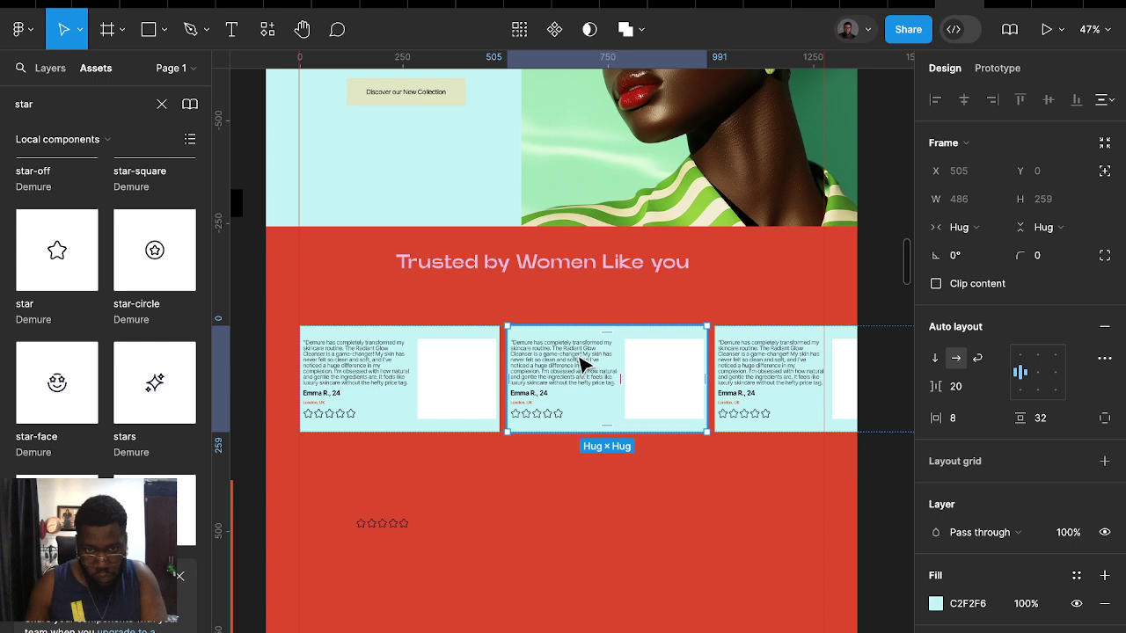
click(967, 388)
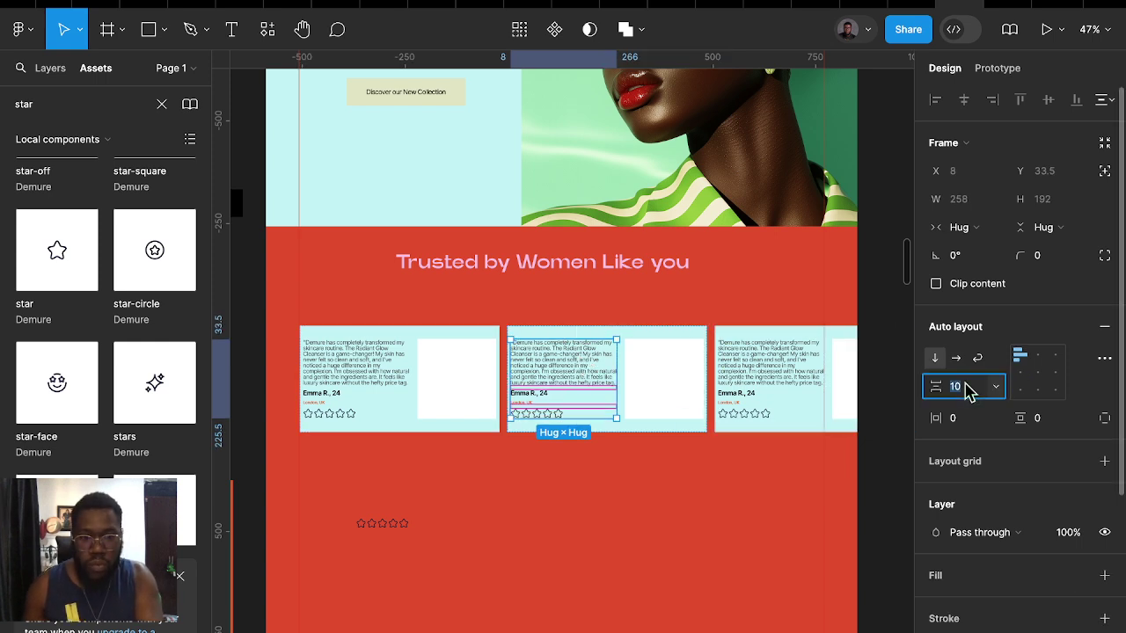
text(24)
key(Return)
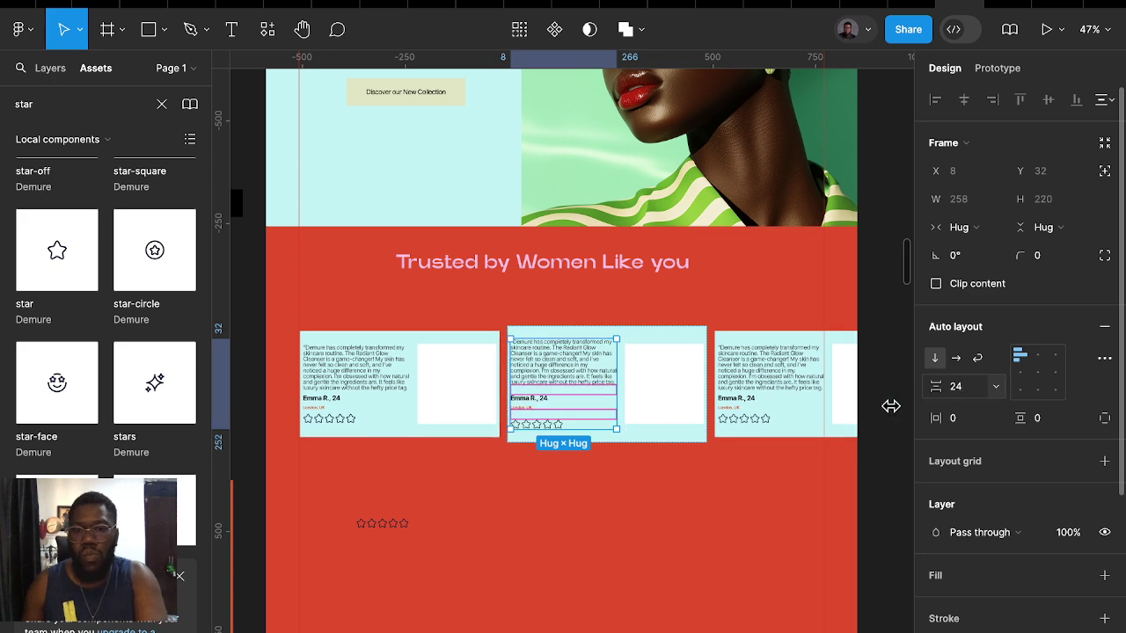
Cycle the selection through the testimonial cards
click(660, 437)
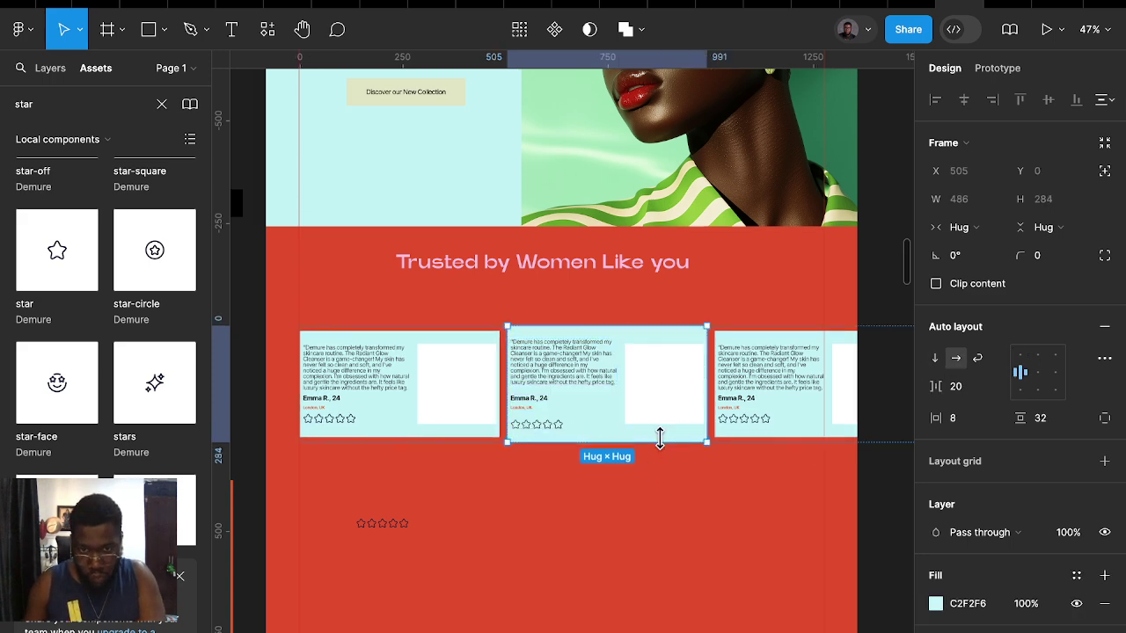
key(Tab)
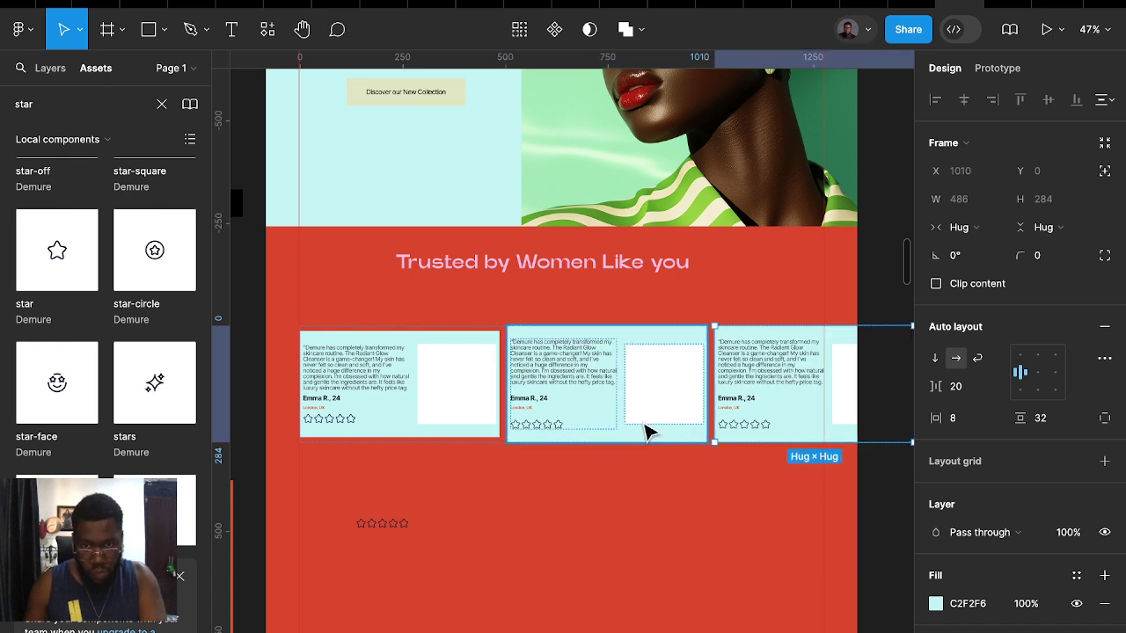
key(shift+Tab)
key(shift+Tab)
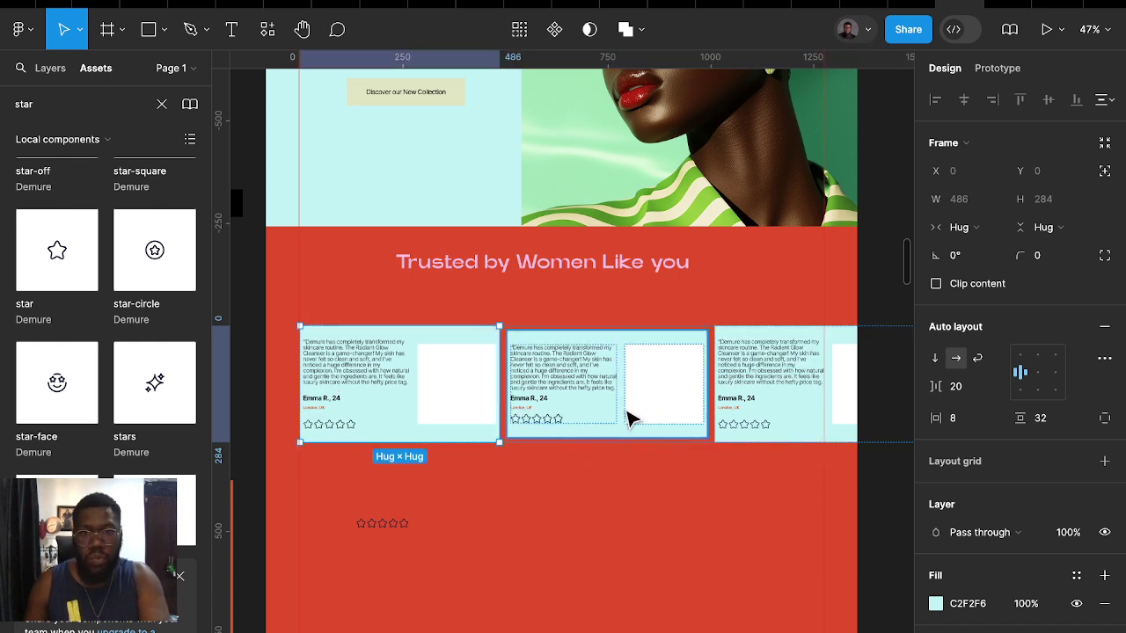
key(Tab)
key(Escape)
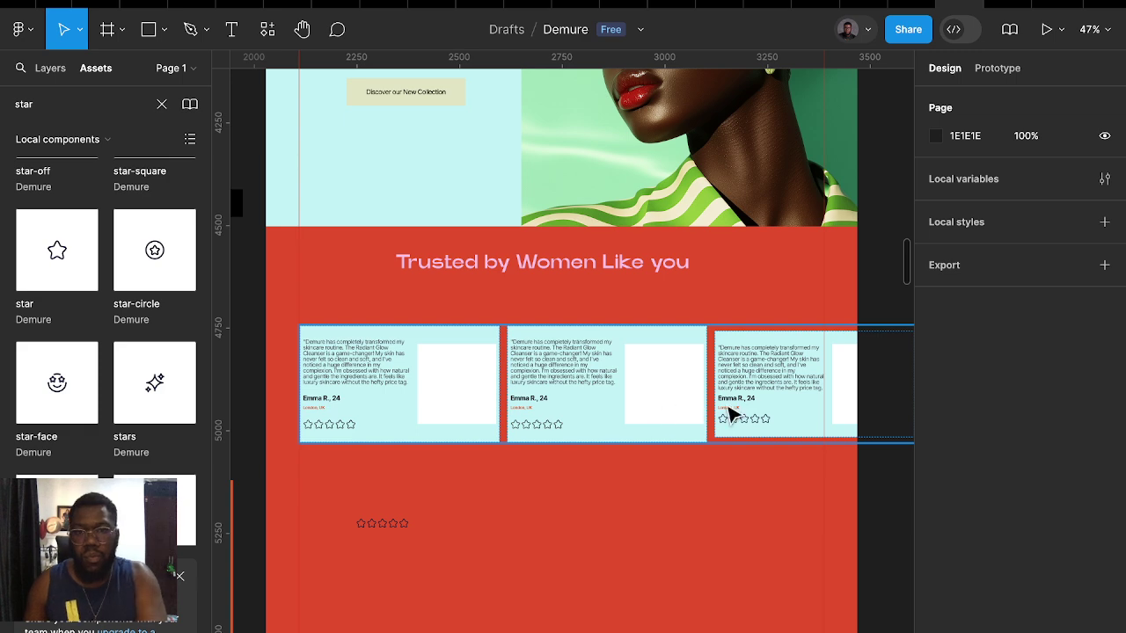
click(741, 411)
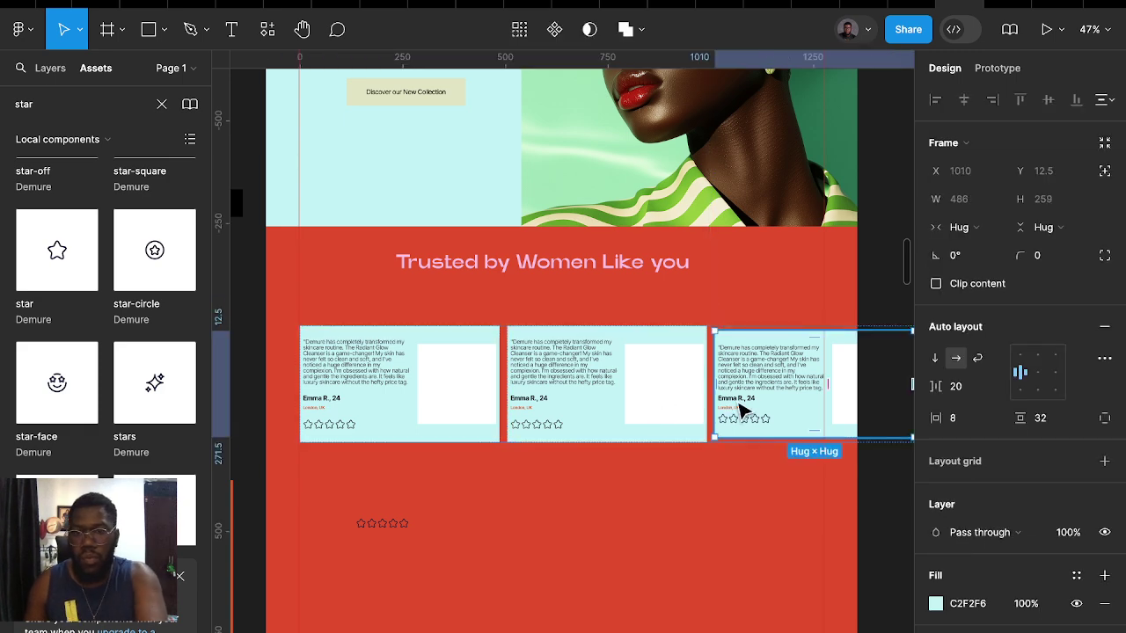
key(Escape)
Wrap the three cards in one auto-layout row and centre it in the red section
click(666, 415)
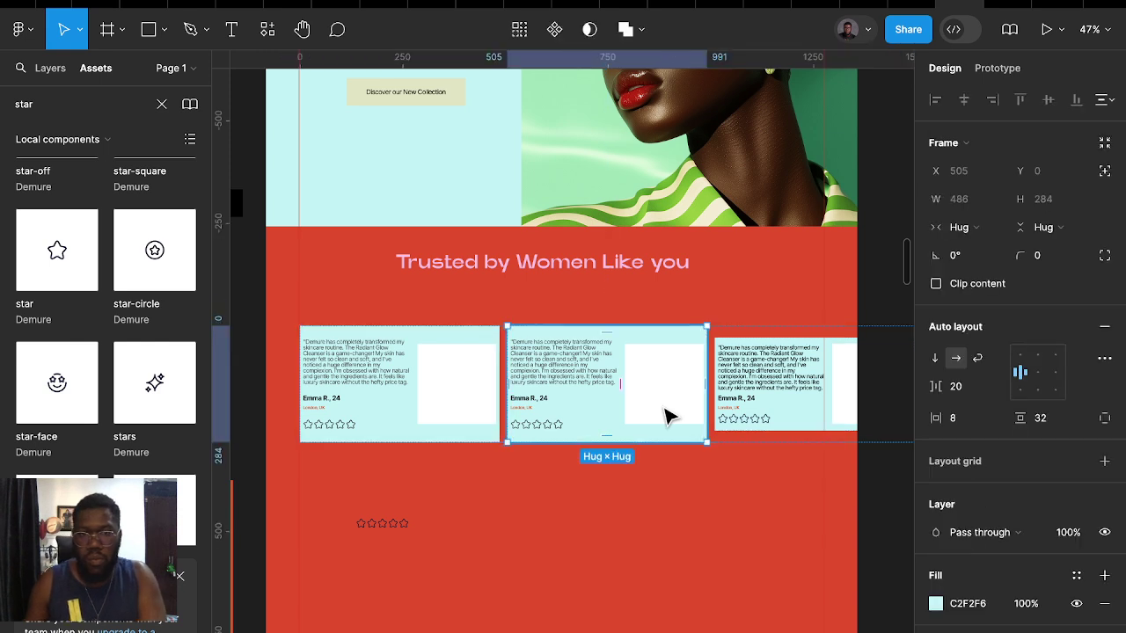
key(Tab)
key(Tab)
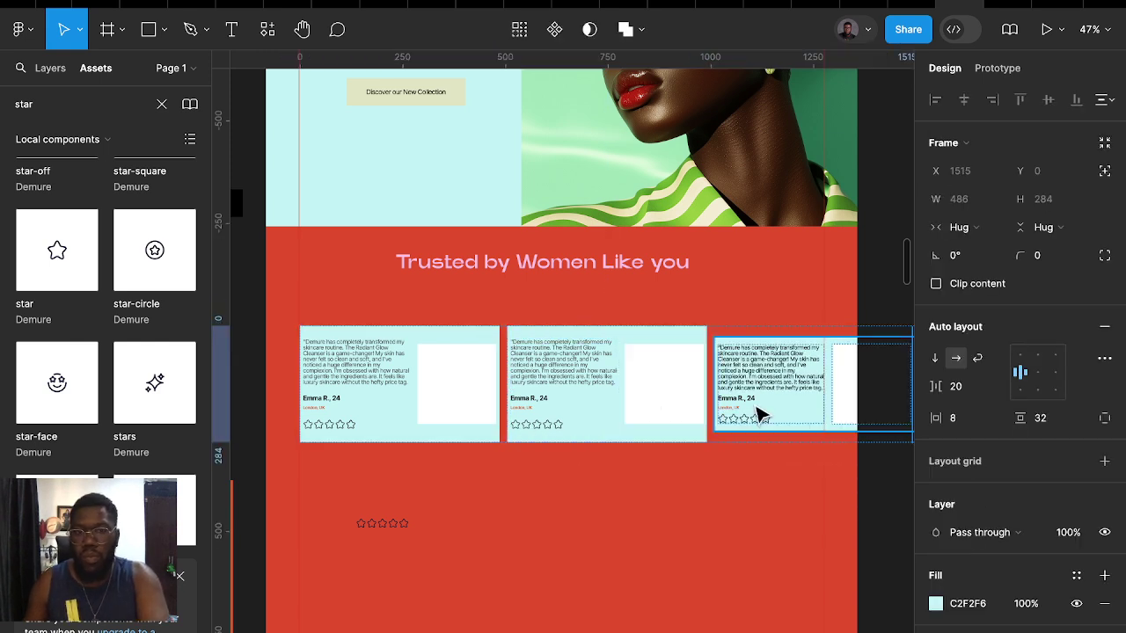
click(758, 415)
key(Escape)
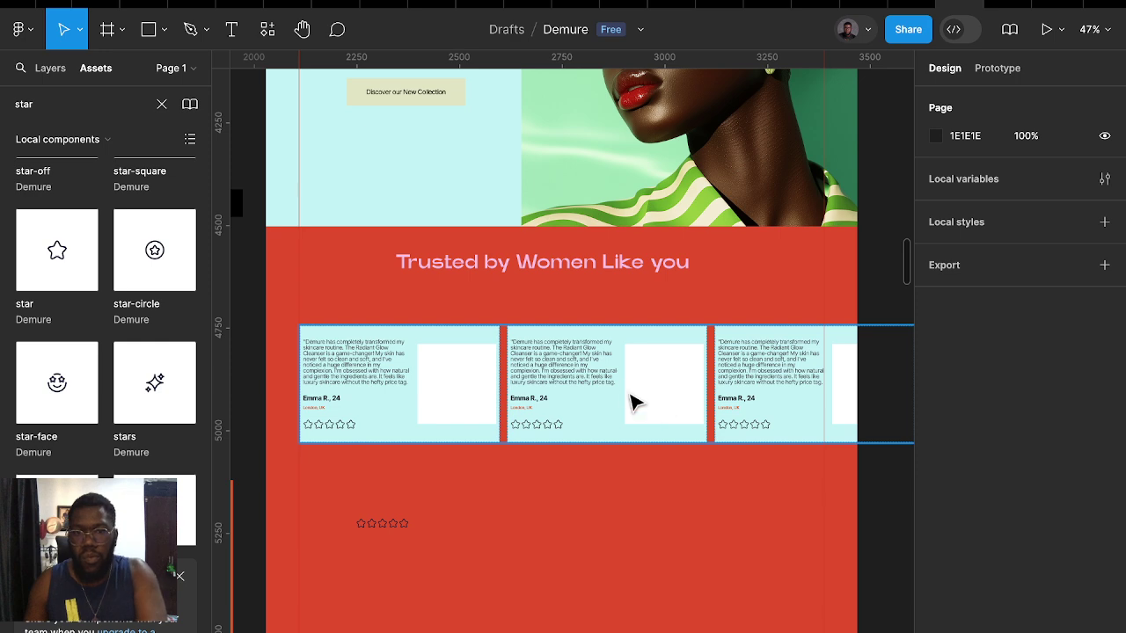
key(ctrl+z)
drag(646, 380, 667, 381)
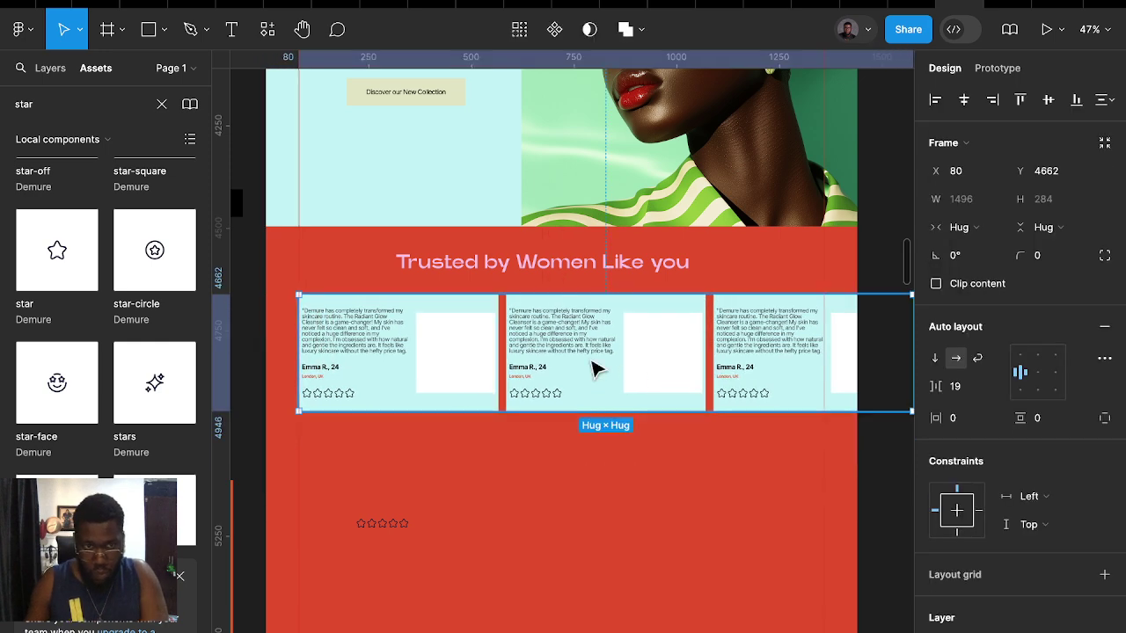
Find and launch the Unsplash plugin from the plugin browser
click(268, 29)
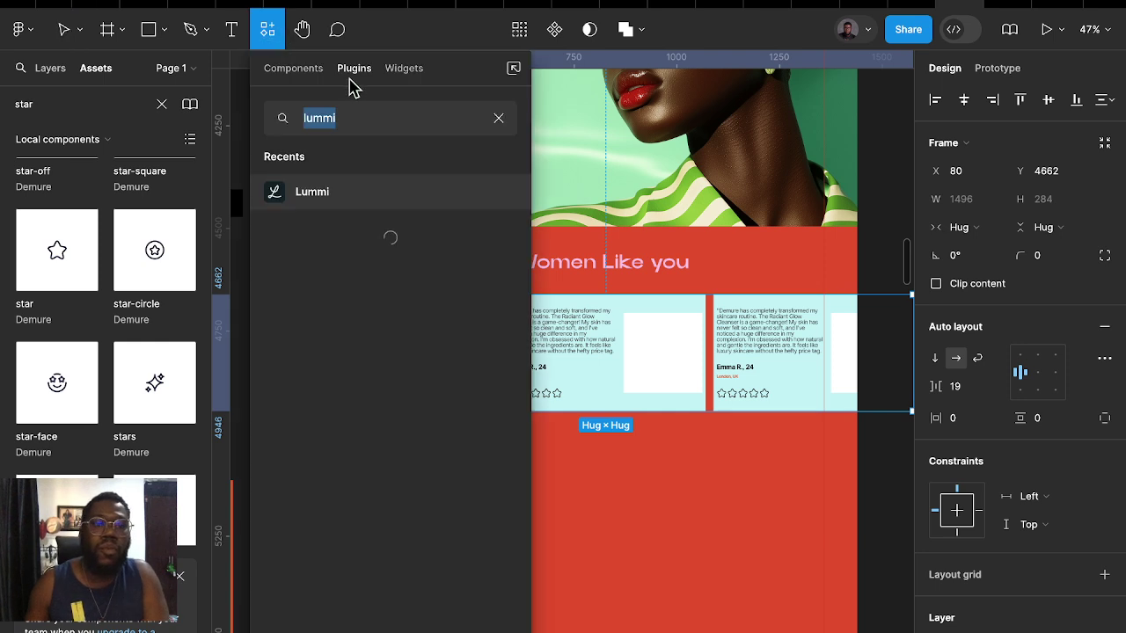
text(unspl)
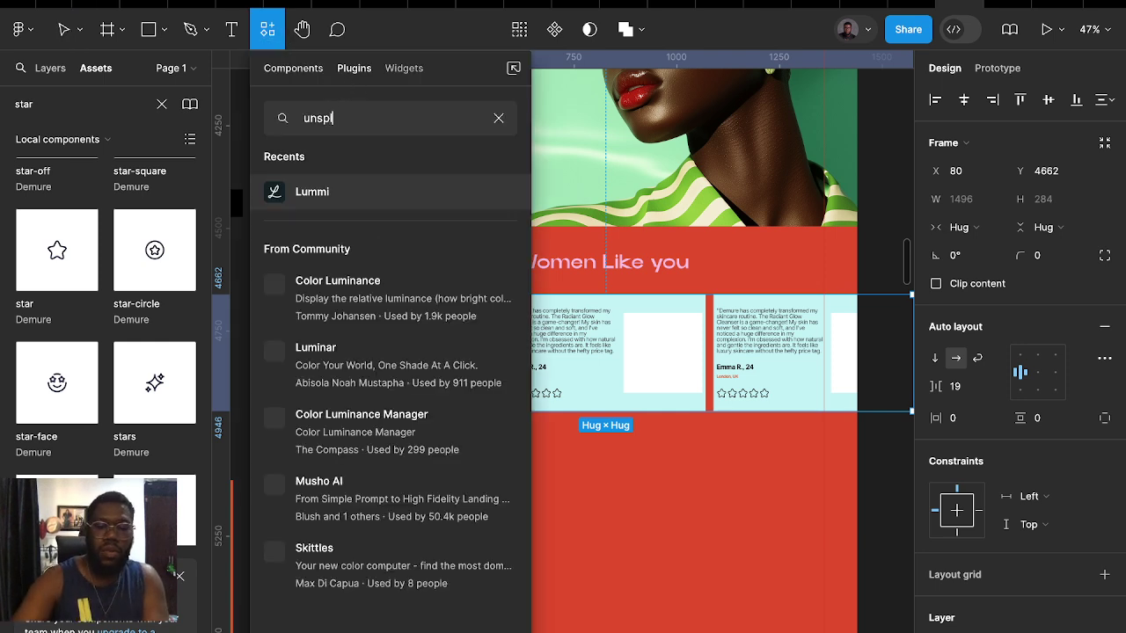
text(ash)
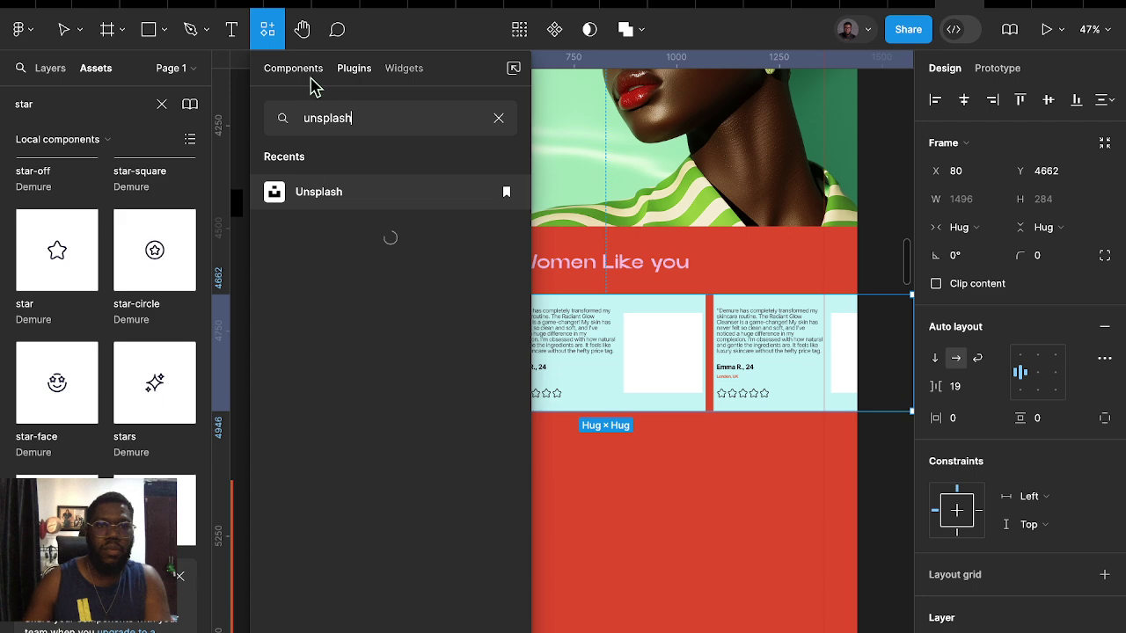
click(314, 199)
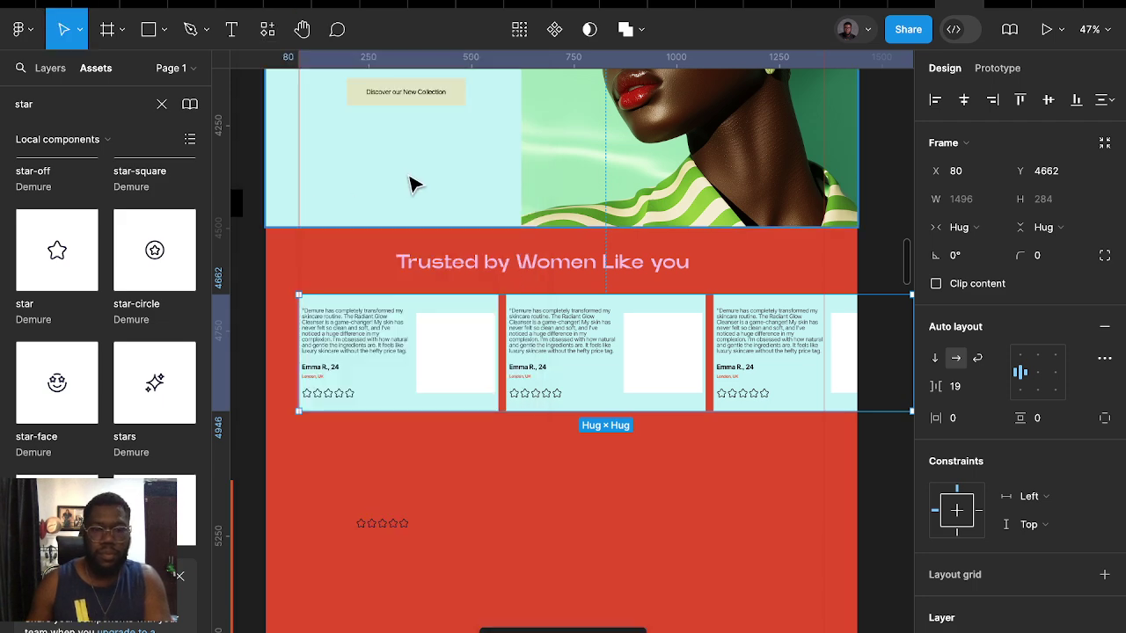
mouse_move(469, 356)
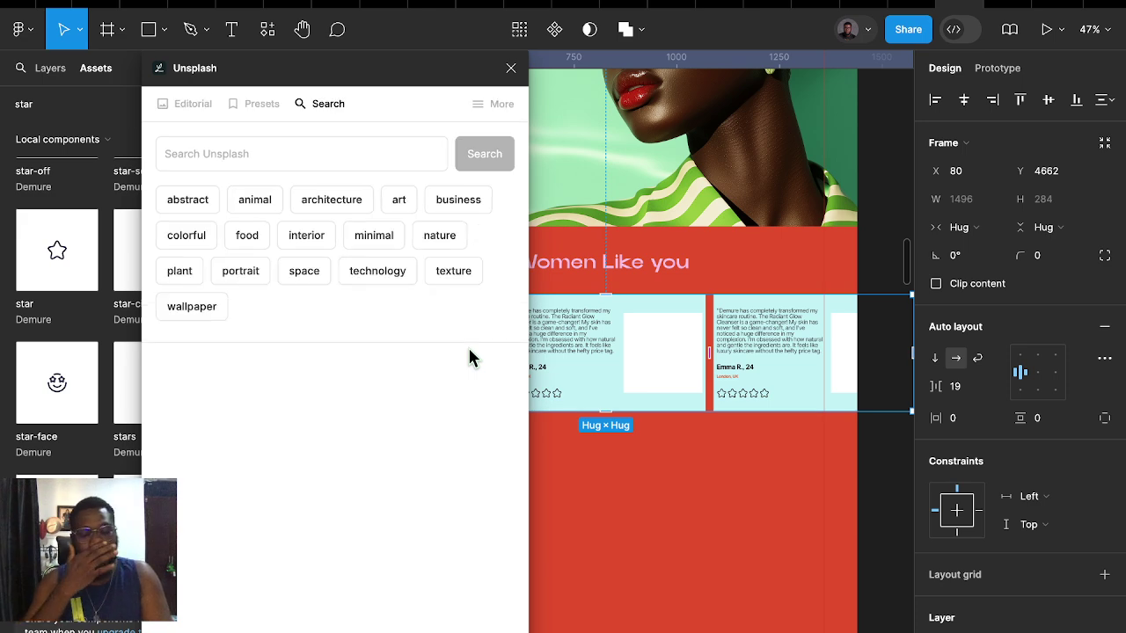
Search Unsplash photos for 'black models'
scroll(658, 290, left, 4)
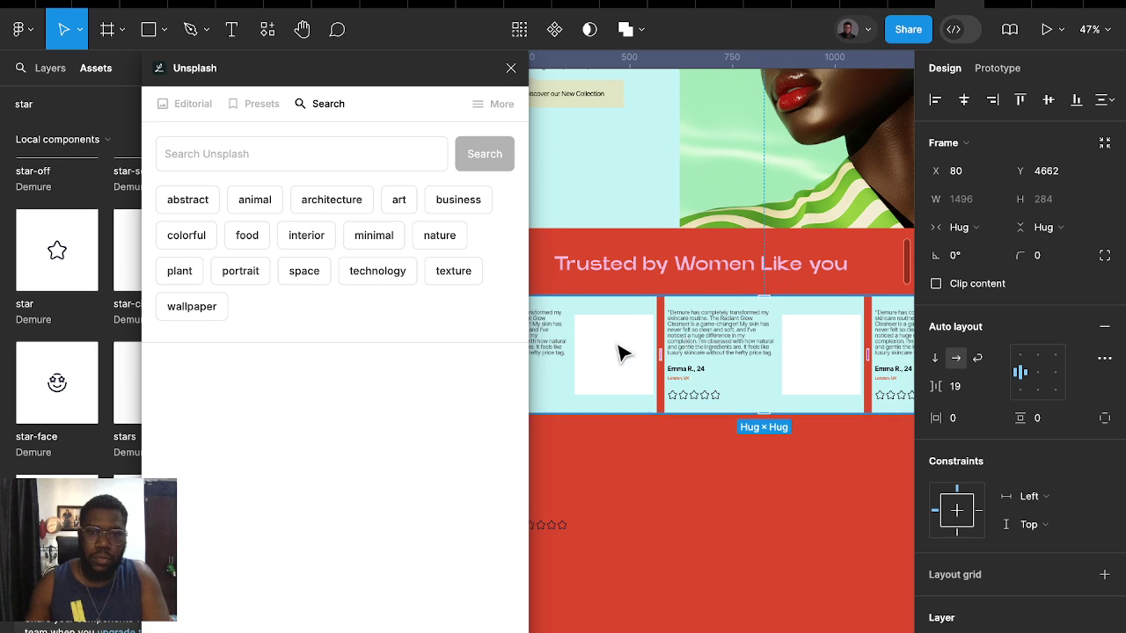
click(301, 154)
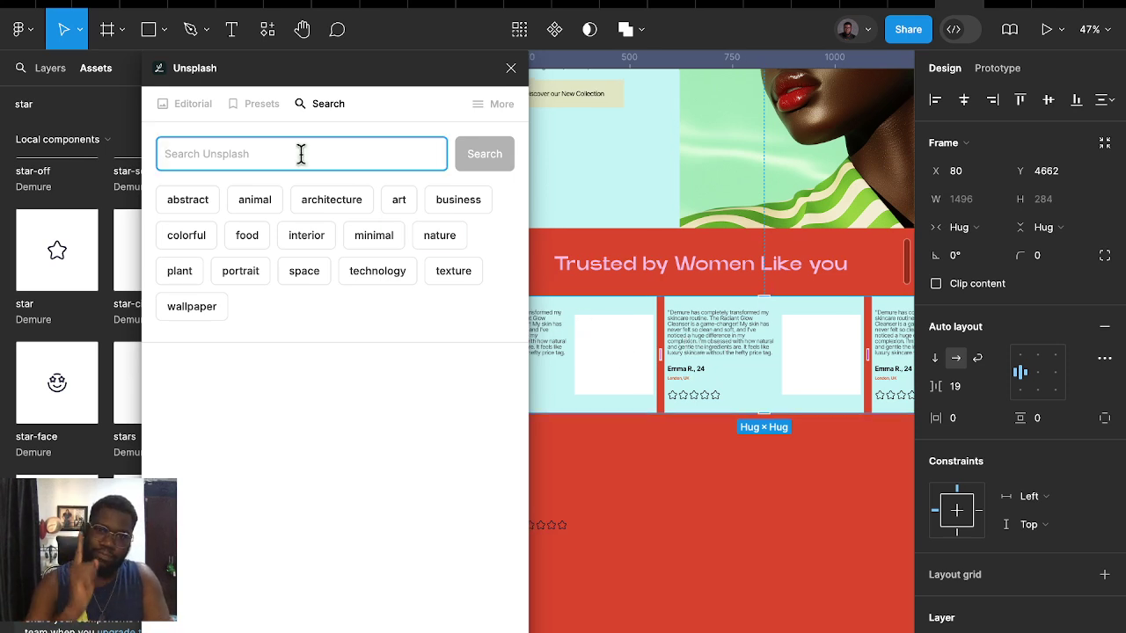
text(black models)
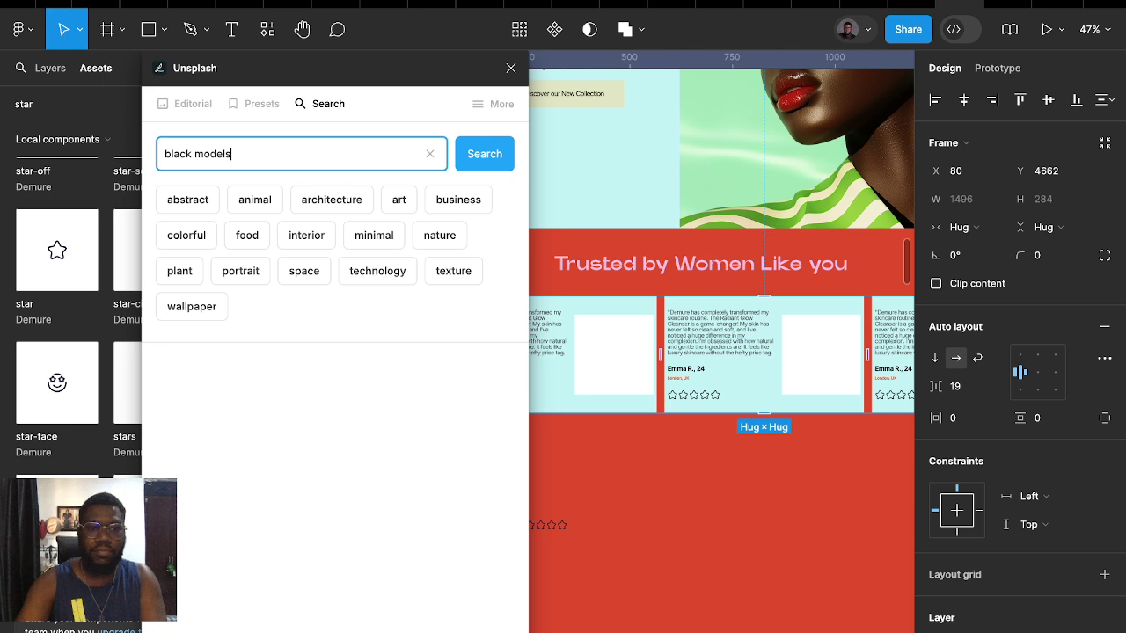
key(Return)
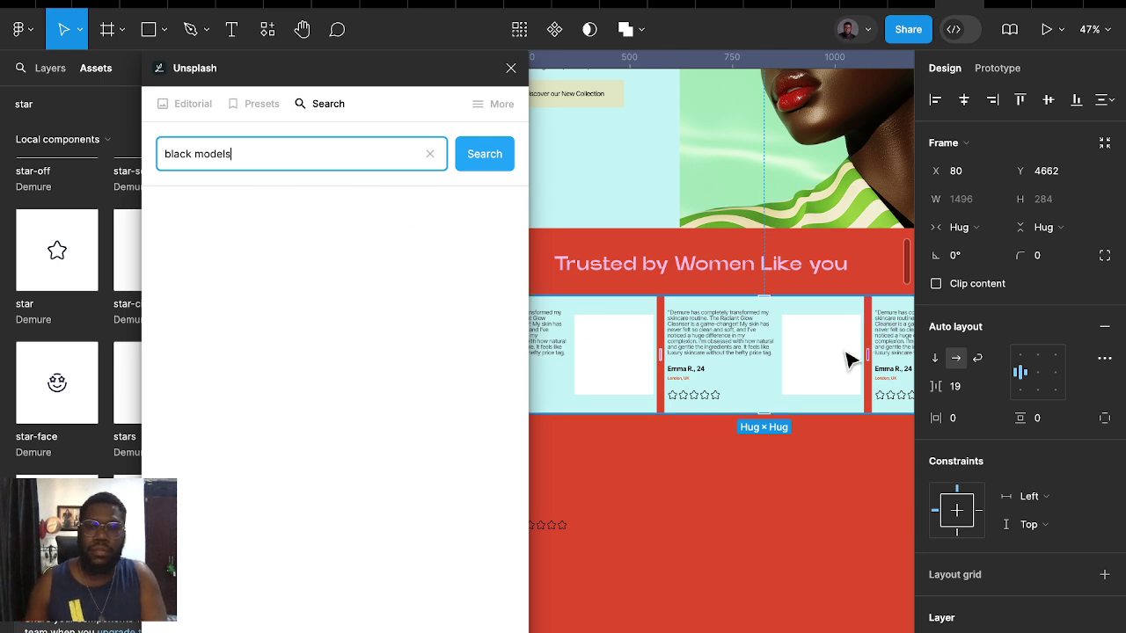
click(615, 371)
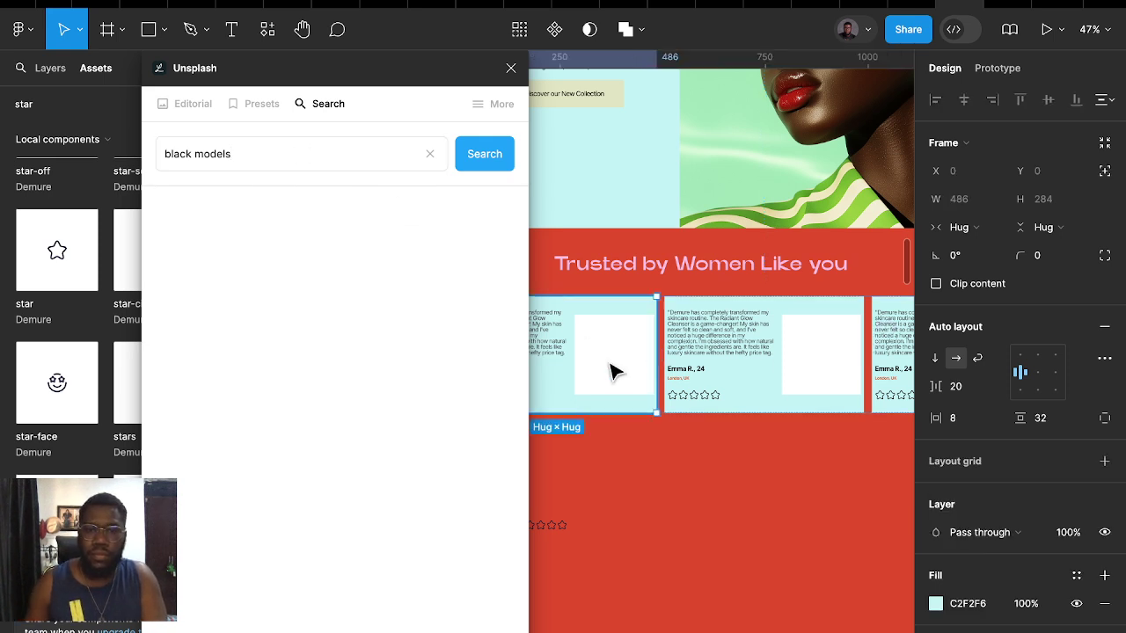
Give all three testimonial cards an inner padding of 16
shift+click(749, 382)
shift+click(897, 381)
click(972, 426)
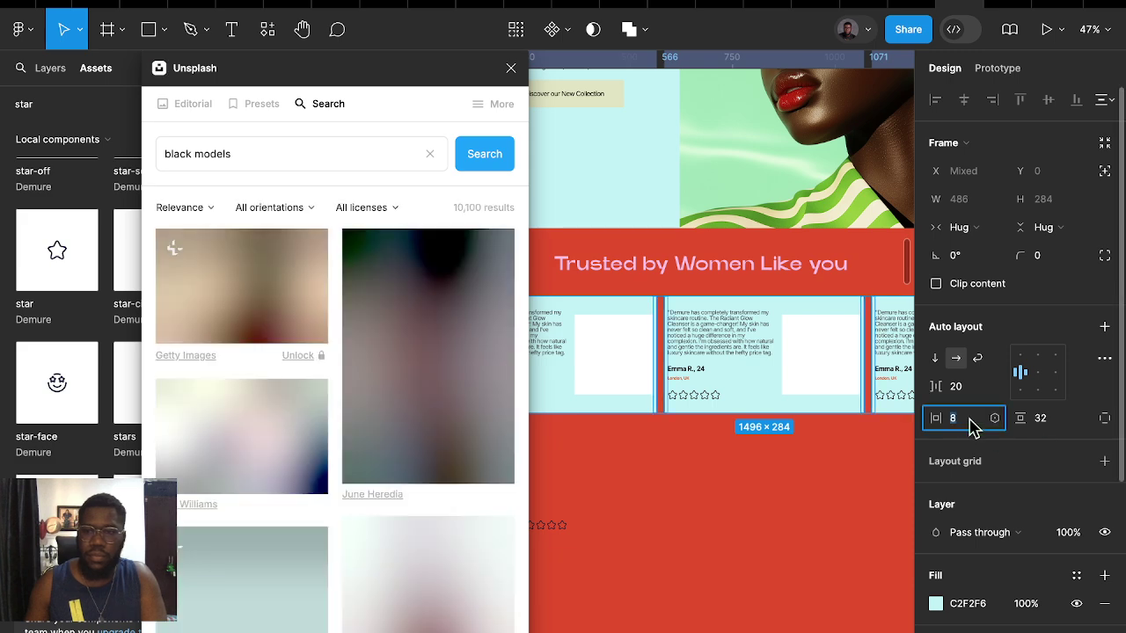
text(16)
key(Return)
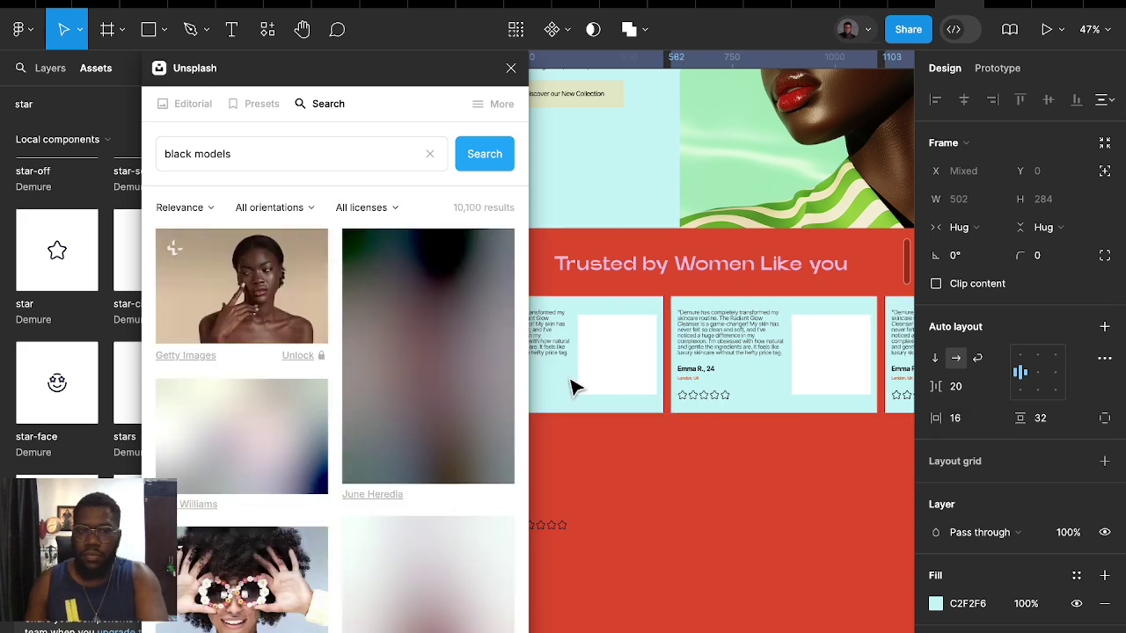
Fill the first card's white image box with an Unsplash portrait
click(633, 376)
scroll(234, 463, down, 5)
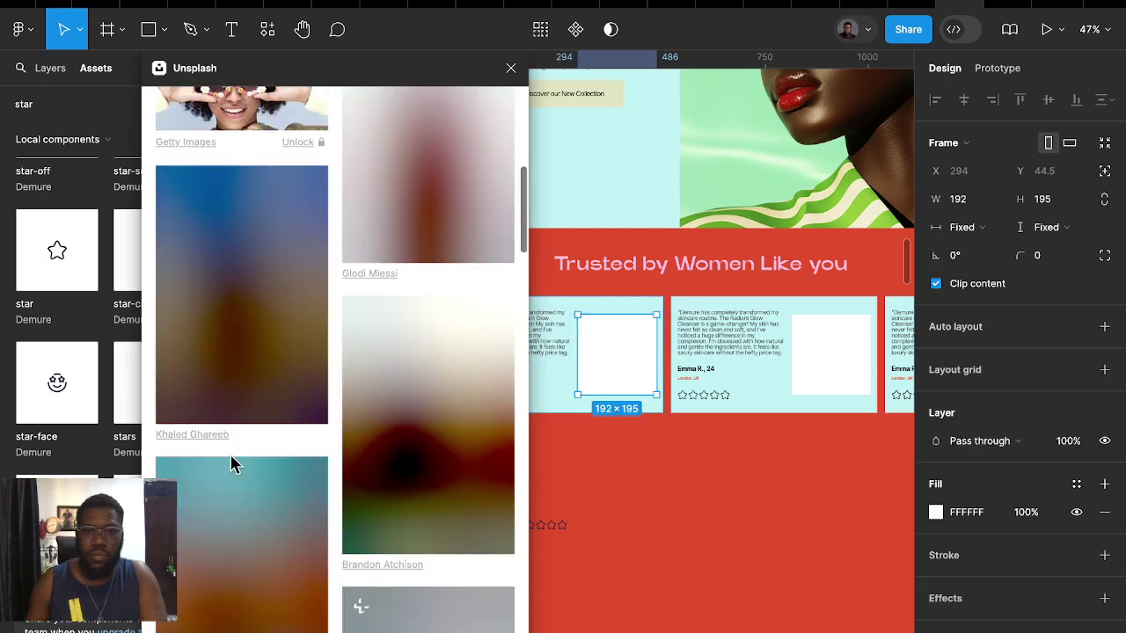
scroll(238, 457, down, 1)
scroll(266, 439, up, 6)
scroll(290, 439, down, 2)
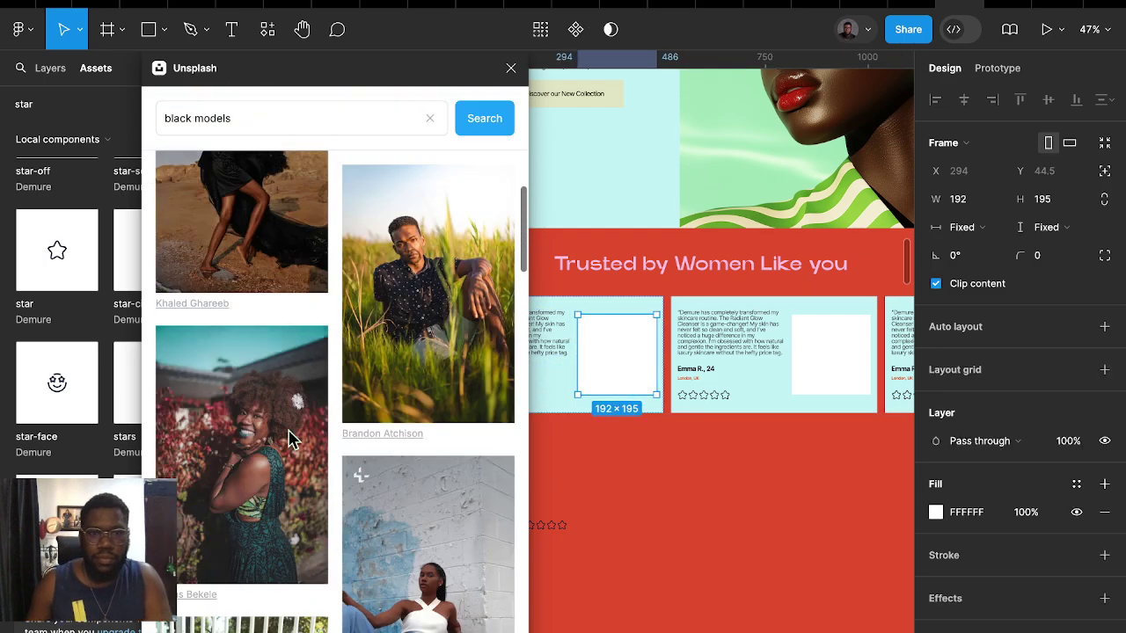
scroll(290, 440, down, 2)
scroll(293, 440, down, 2)
scroll(293, 439, down, 2)
scroll(293, 440, down, 2)
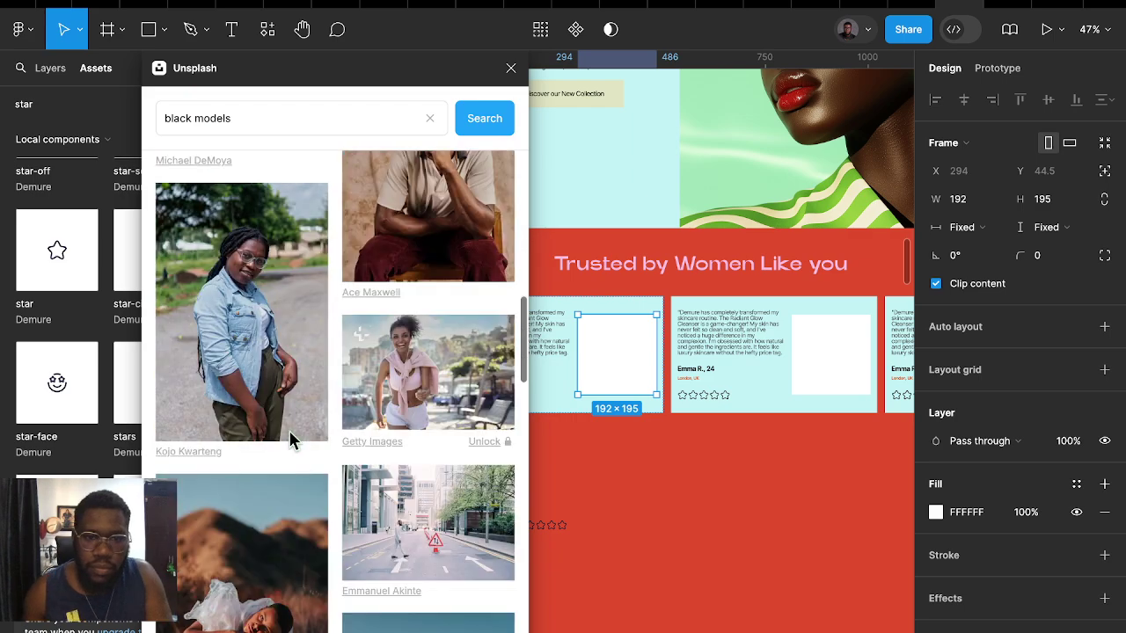
scroll(293, 440, down, 2)
scroll(293, 439, down, 2)
scroll(293, 440, down, 2)
scroll(293, 440, down, 3)
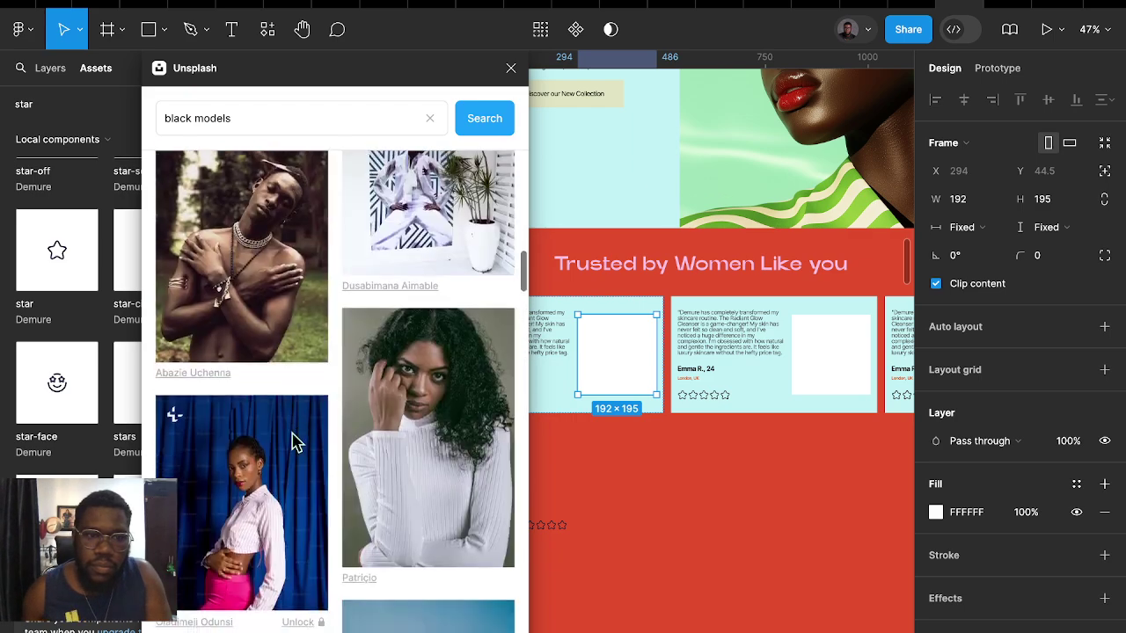
scroll(293, 439, down, 2)
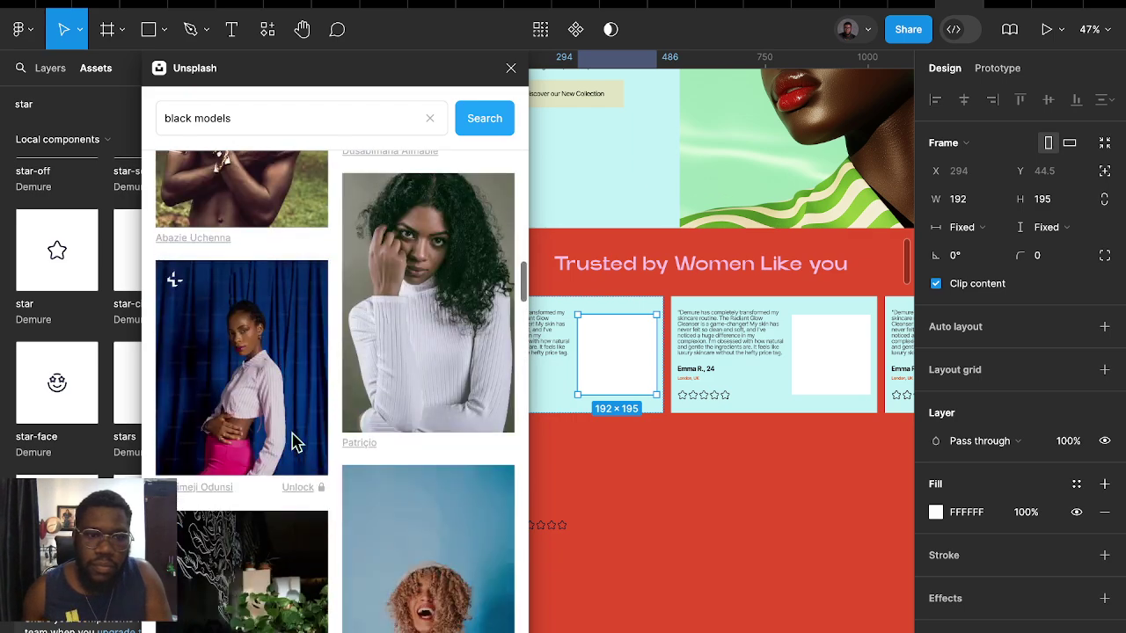
click(413, 299)
Fill the second card's empty image box with the curly-haired woman's Unsplash portrait
scroll(332, 428, down, 1)
scroll(346, 442, down, 1)
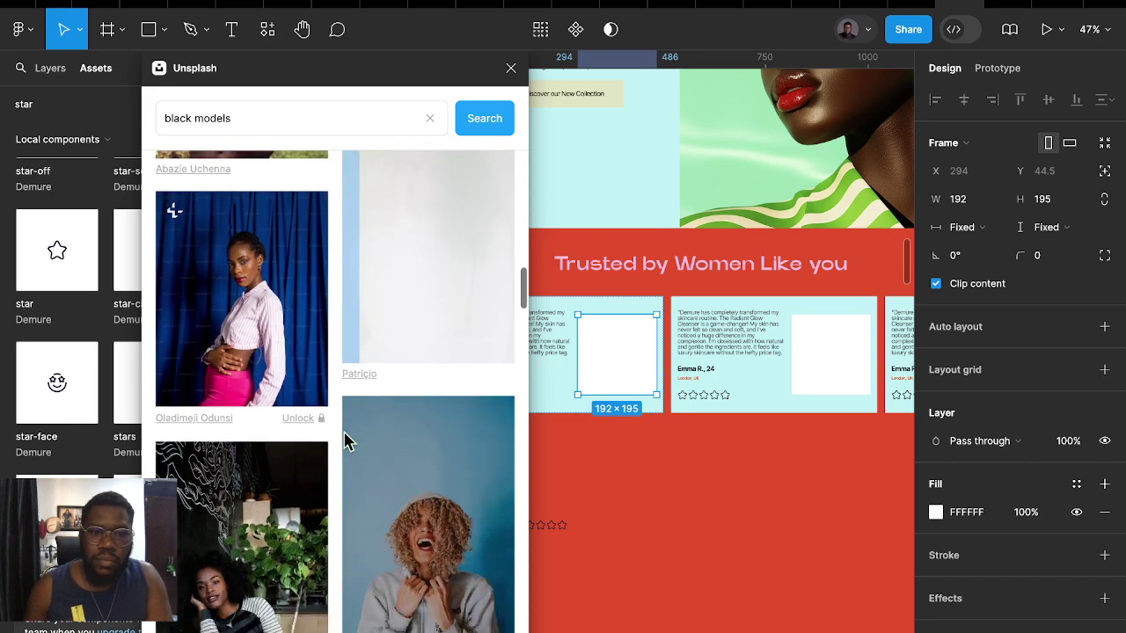
scroll(346, 440, down, 5)
scroll(346, 440, down, 3)
scroll(346, 440, down, 3)
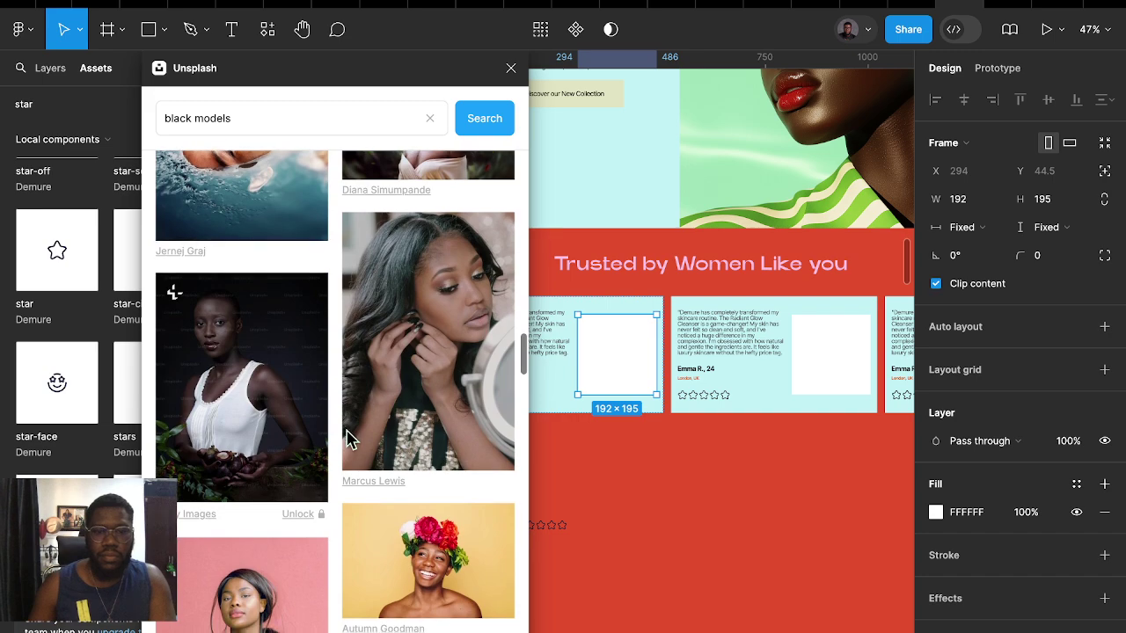
scroll(348, 439, down, 4)
scroll(347, 440, down, 5)
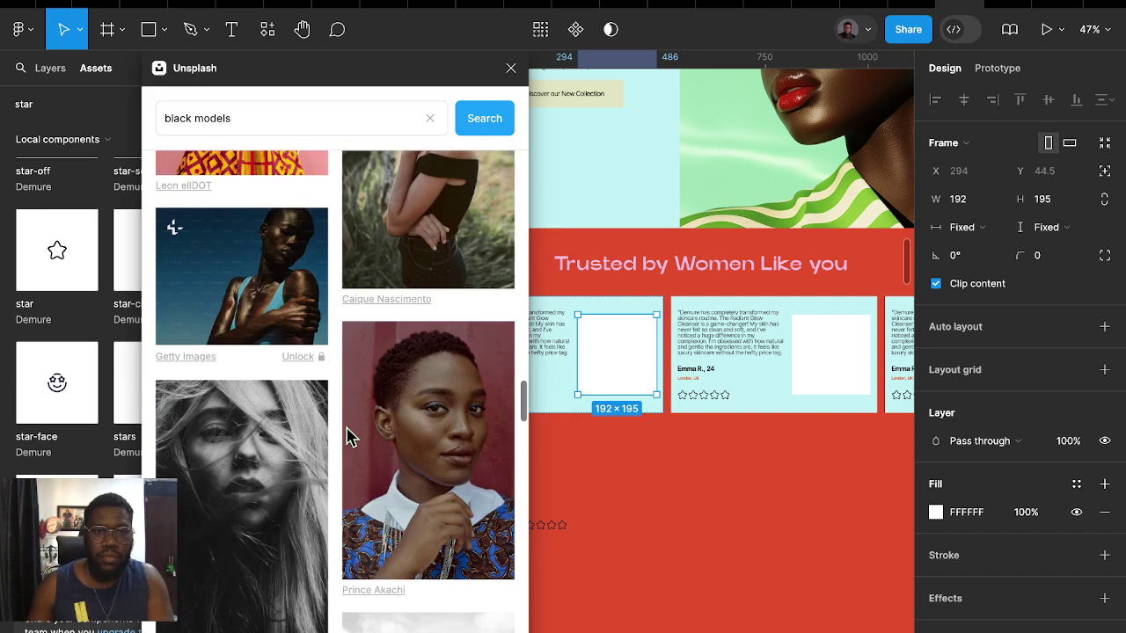
scroll(348, 435, down, 3)
scroll(347, 435, down, 3)
scroll(348, 436, down, 4)
scroll(347, 435, down, 4)
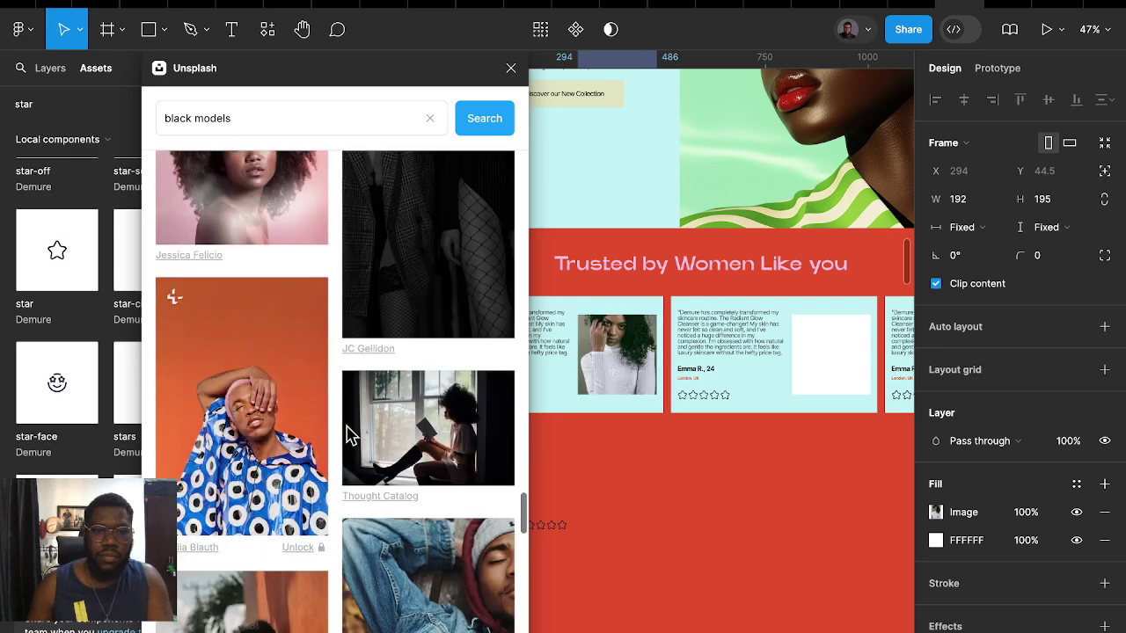
scroll(348, 435, down, 4)
scroll(347, 435, down, 4)
scroll(348, 435, down, 4)
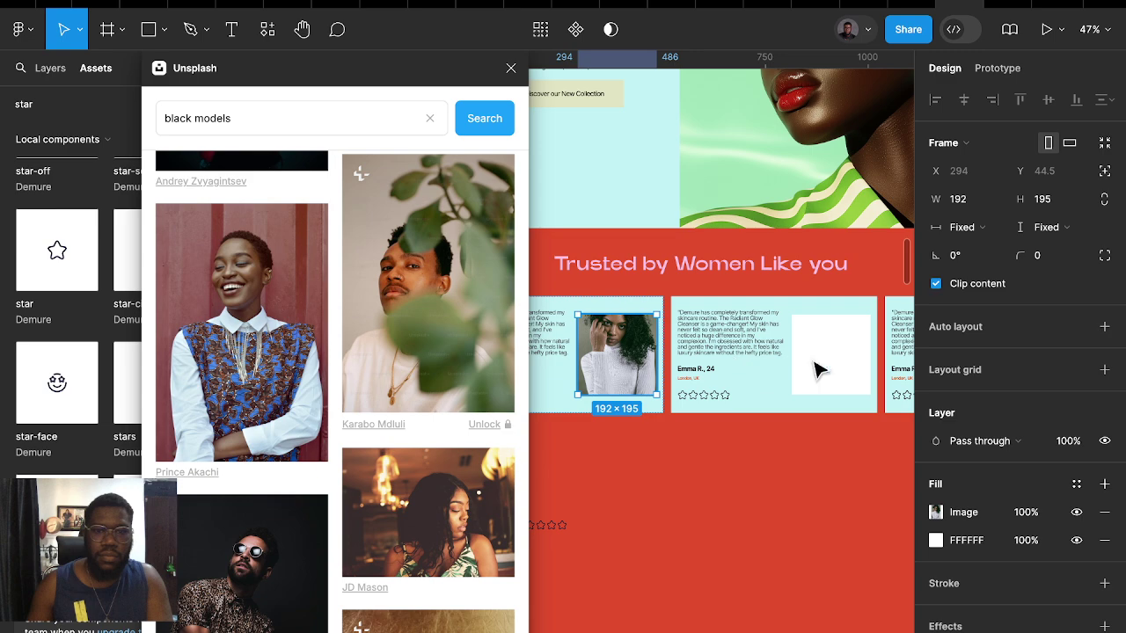
click(853, 370)
scroll(339, 444, down, 5)
scroll(343, 448, down, 5)
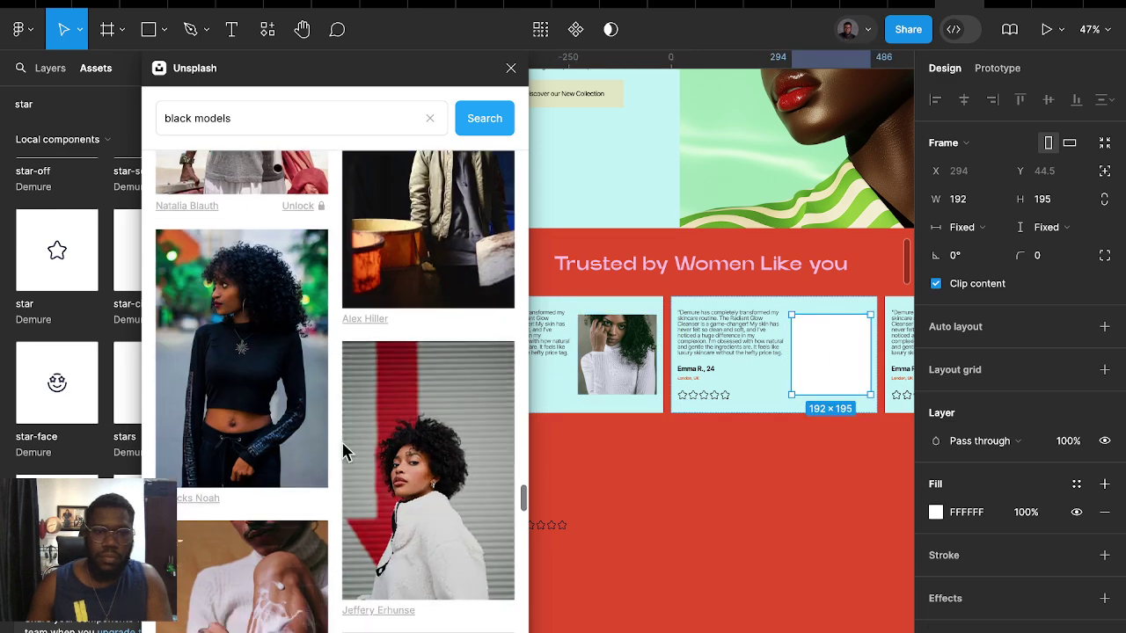
scroll(343, 448, down, 5)
scroll(345, 450, down, 5)
scroll(345, 451, down, 5)
scroll(345, 450, down, 5)
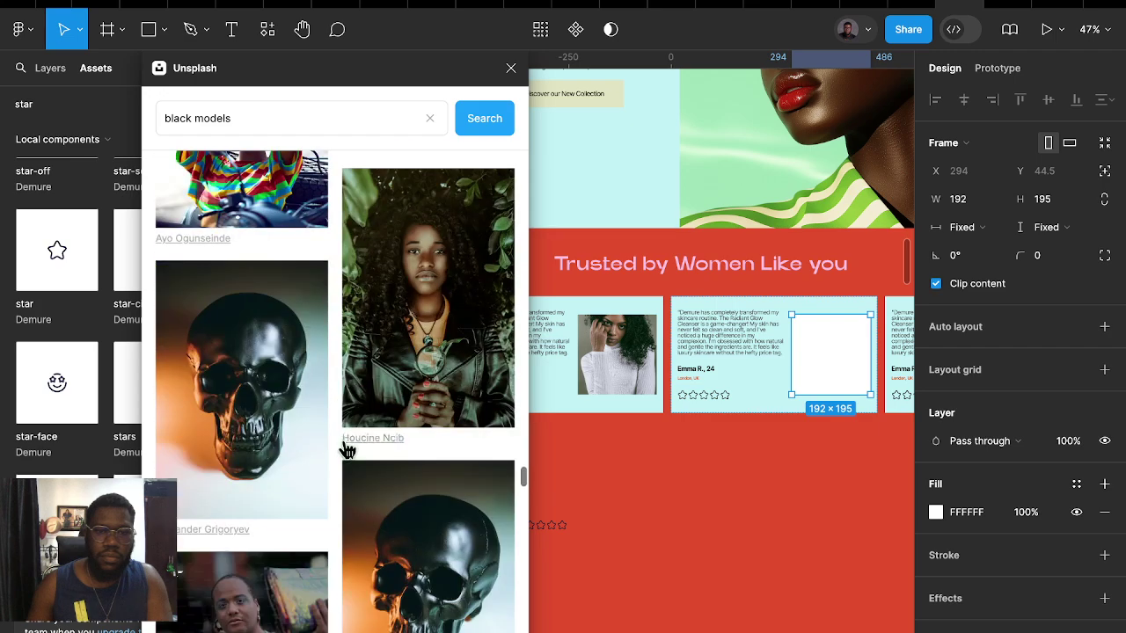
scroll(345, 450, down, 5)
scroll(345, 450, down, 5)
scroll(344, 450, down, 5)
scroll(345, 450, down, 5)
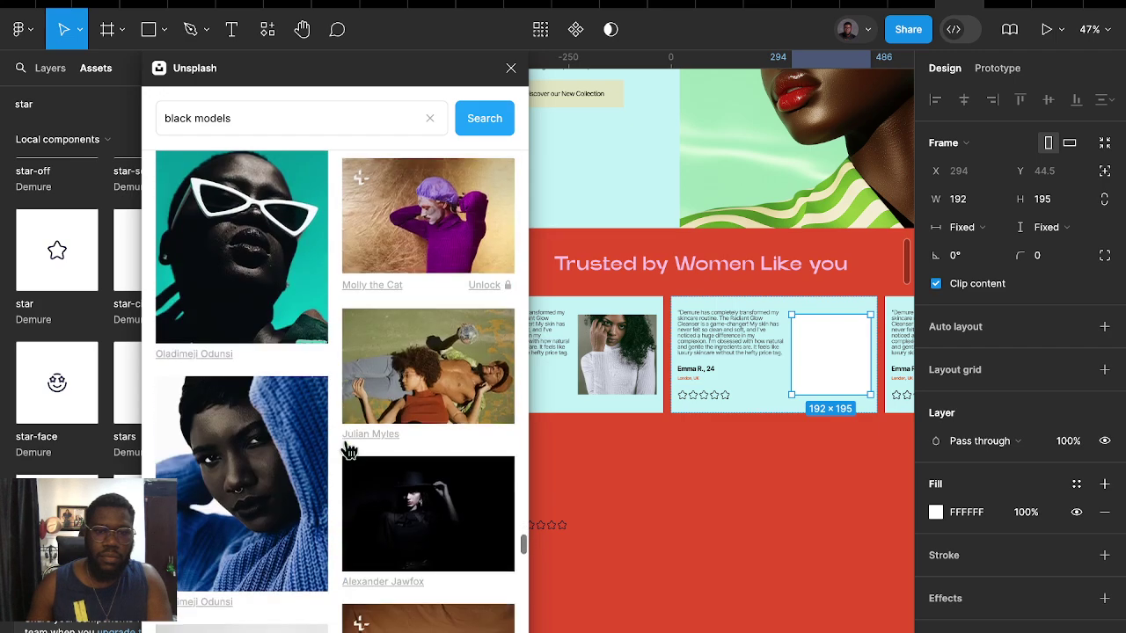
scroll(348, 451, down, 5)
scroll(349, 451, down, 5)
scroll(350, 451, down, 5)
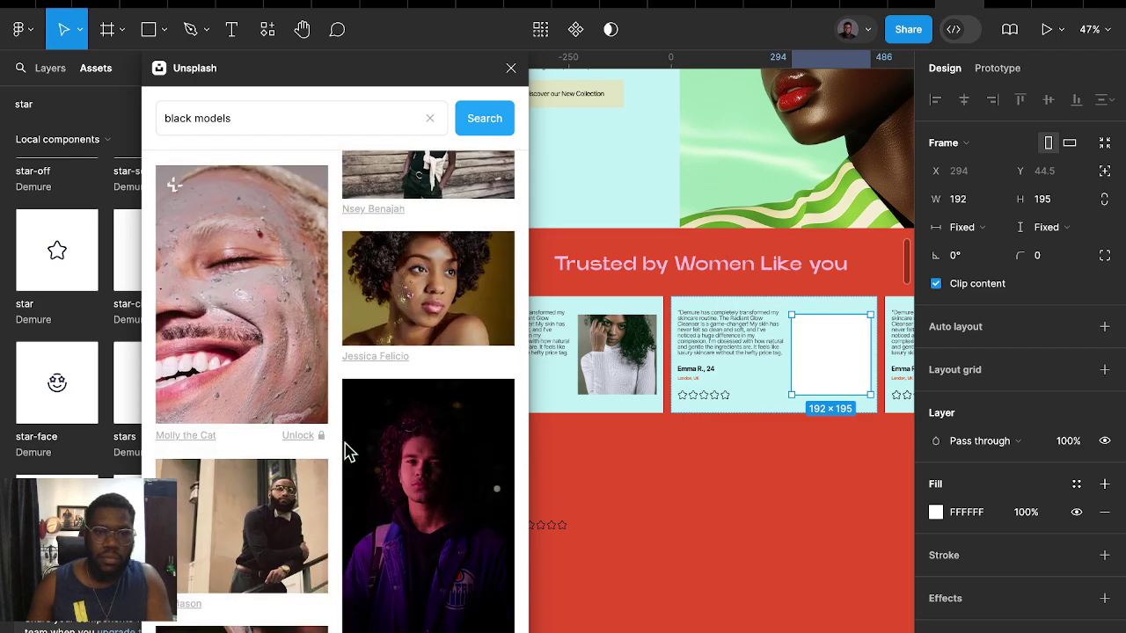
click(418, 312)
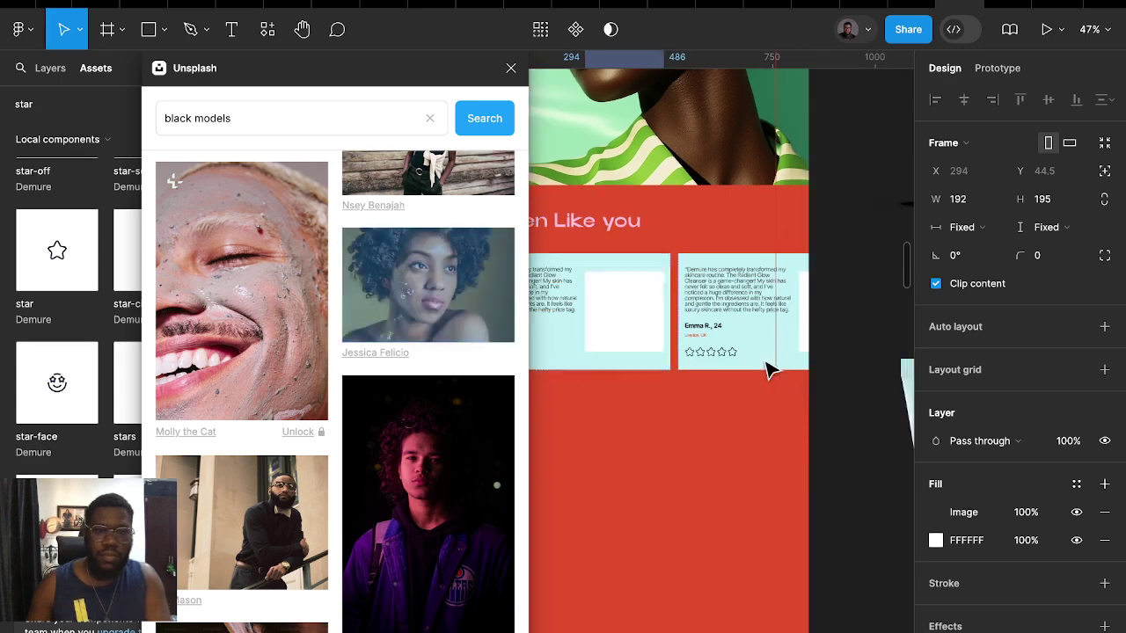
Fill the next card's empty image frame with the woman-in-white Unsplash portrait
scroll(321, 482, down, 4)
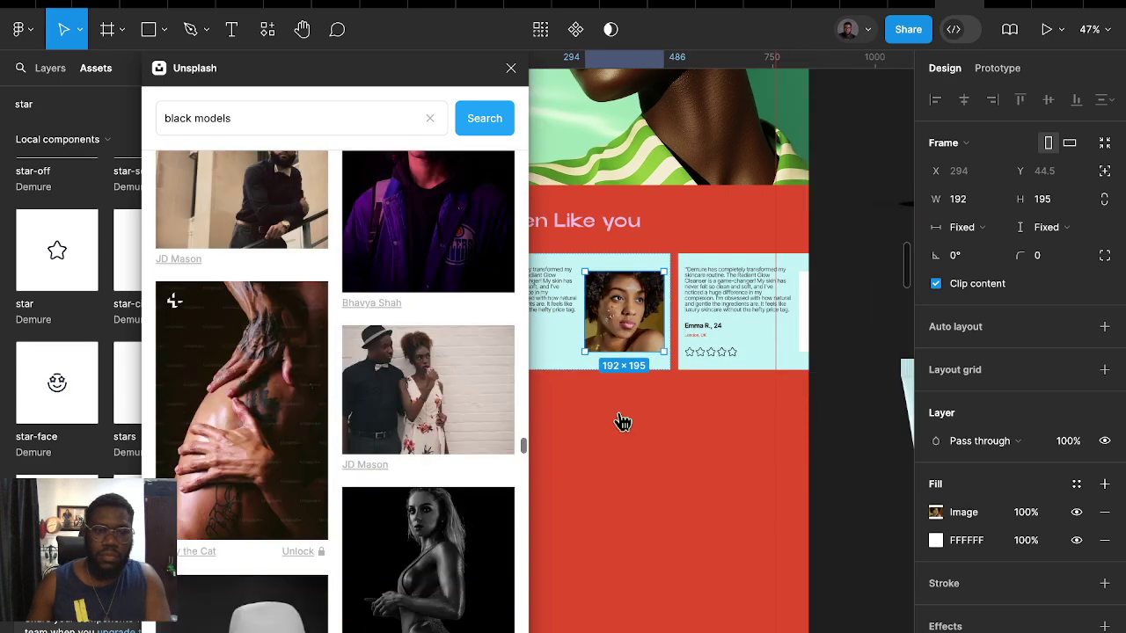
click(804, 325)
scroll(255, 464, down, 4)
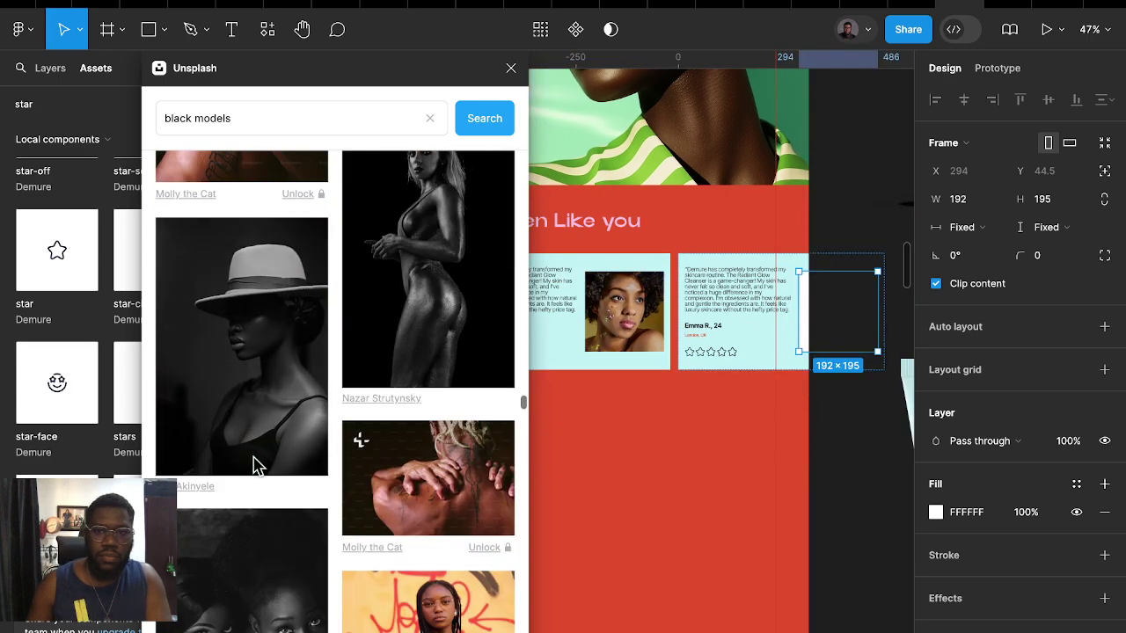
scroll(263, 470, down, 4)
scroll(261, 467, down, 3)
scroll(264, 466, down, 2)
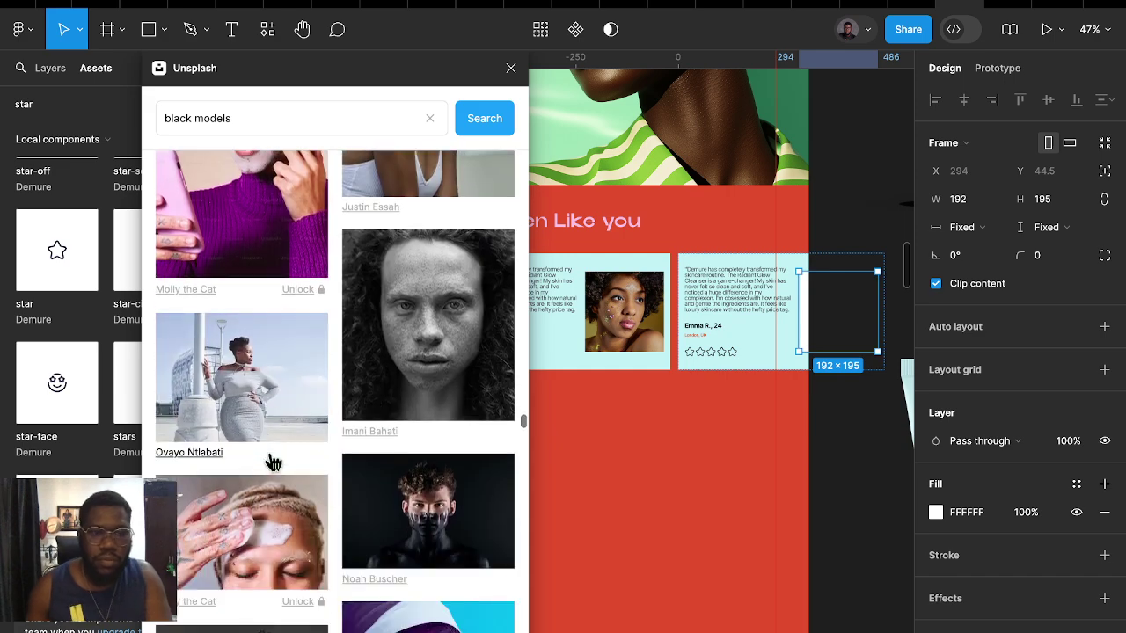
scroll(355, 446, down, 5)
scroll(358, 452, down, 4)
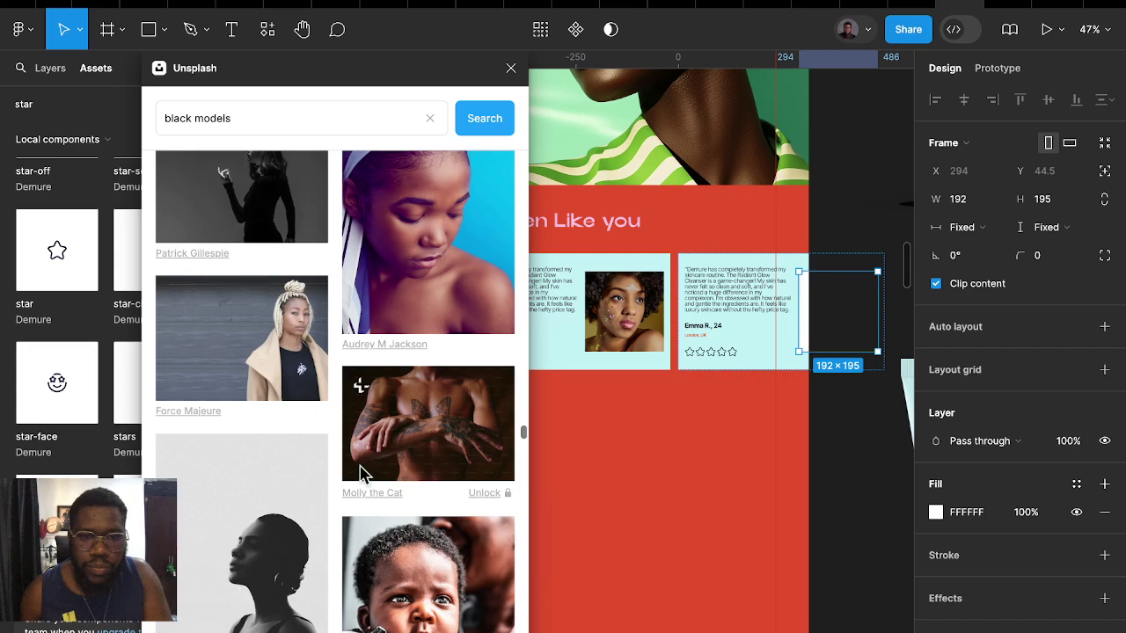
scroll(359, 454, down, 3)
scroll(360, 462, down, 2)
scroll(360, 470, down, 2)
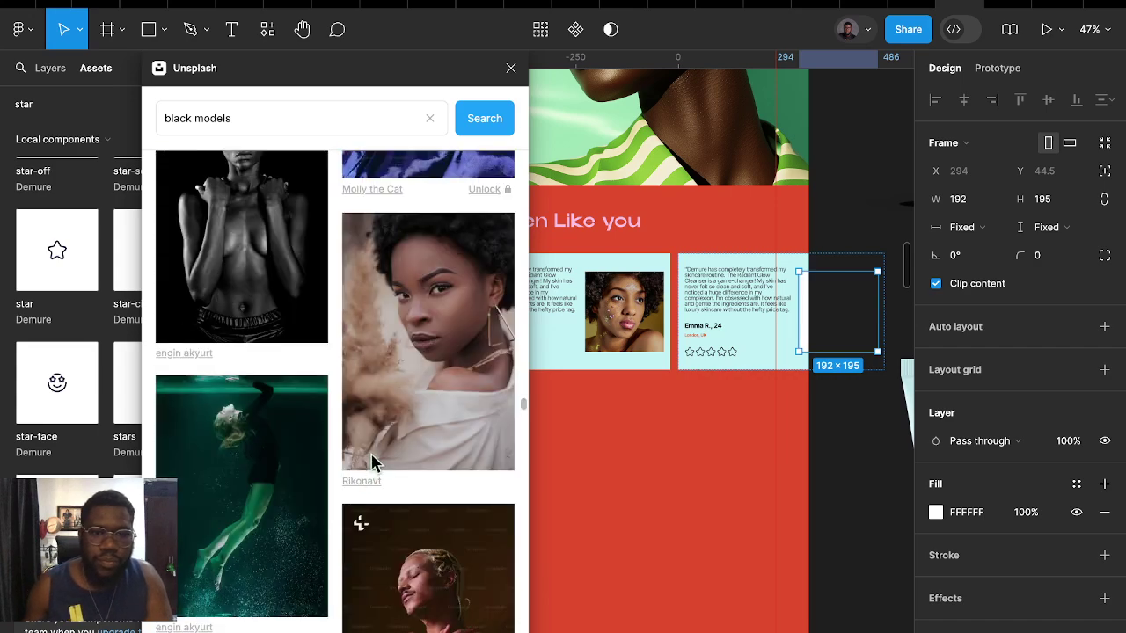
click(420, 374)
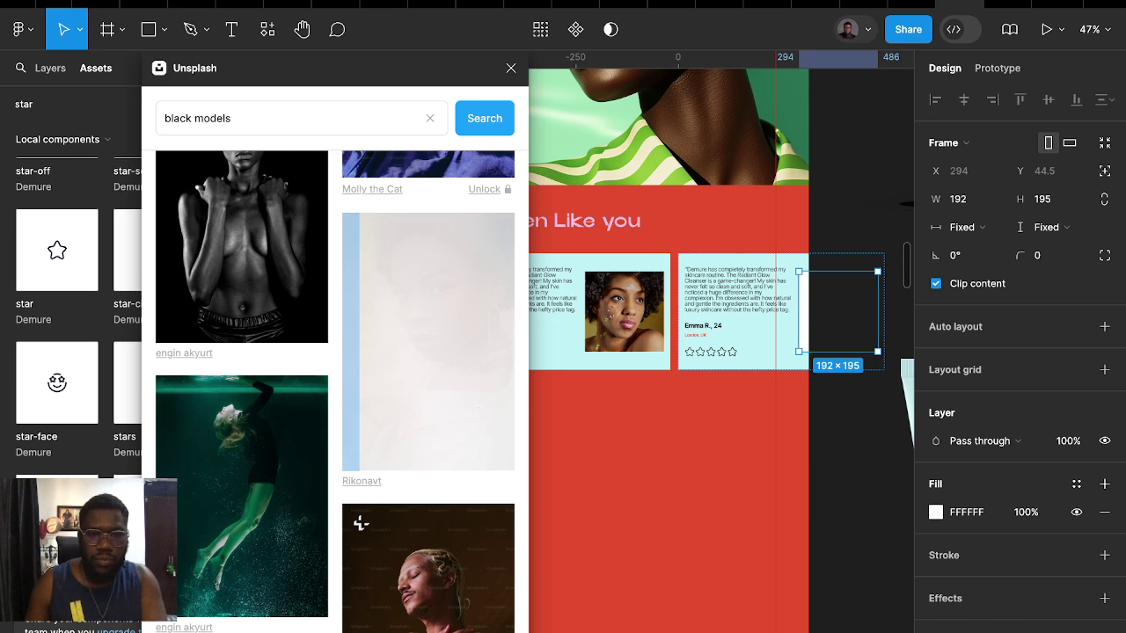
Rename the second card's reviewer from 'Emma R., 24' to 'Sofia L., 22' and set location to NYC
key(Escape)
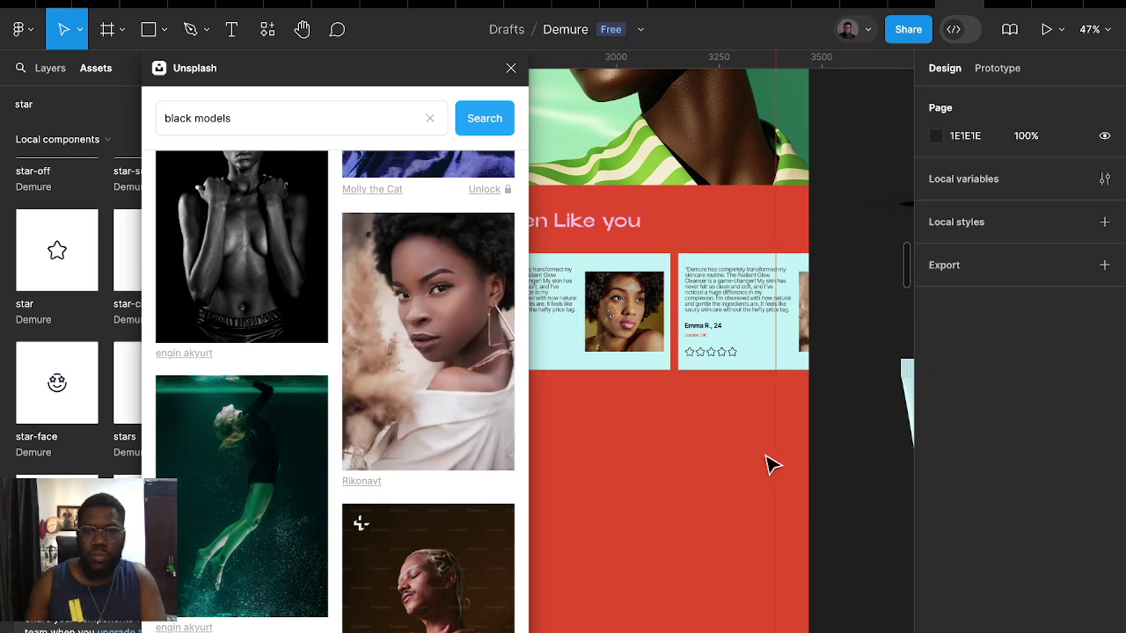
scroll(766, 440, left, 5)
click(677, 361)
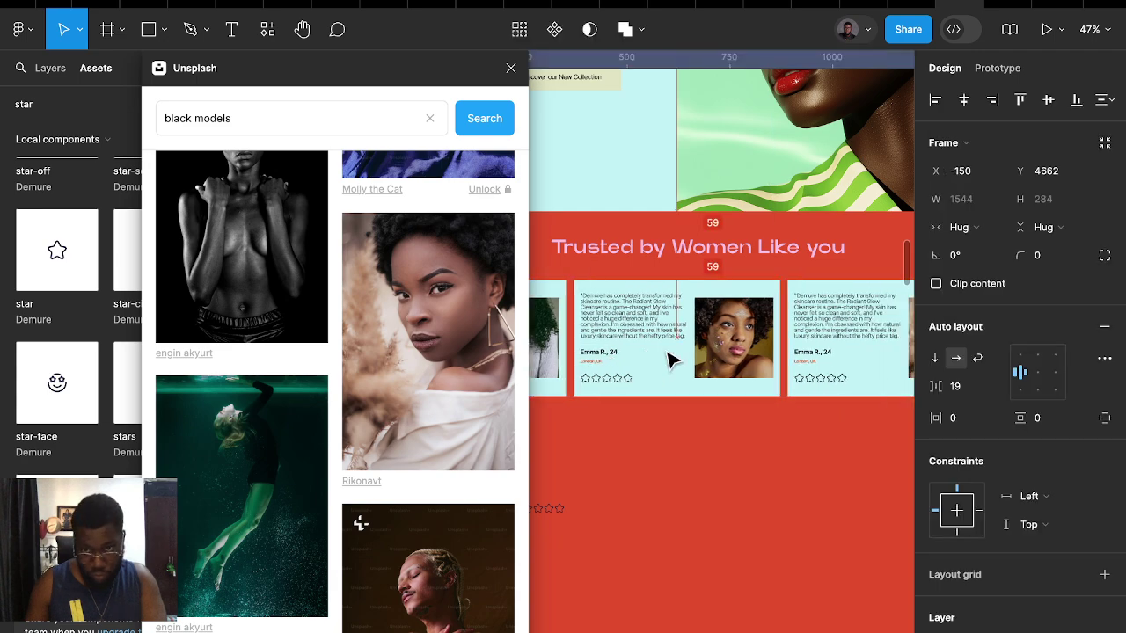
click(606, 355)
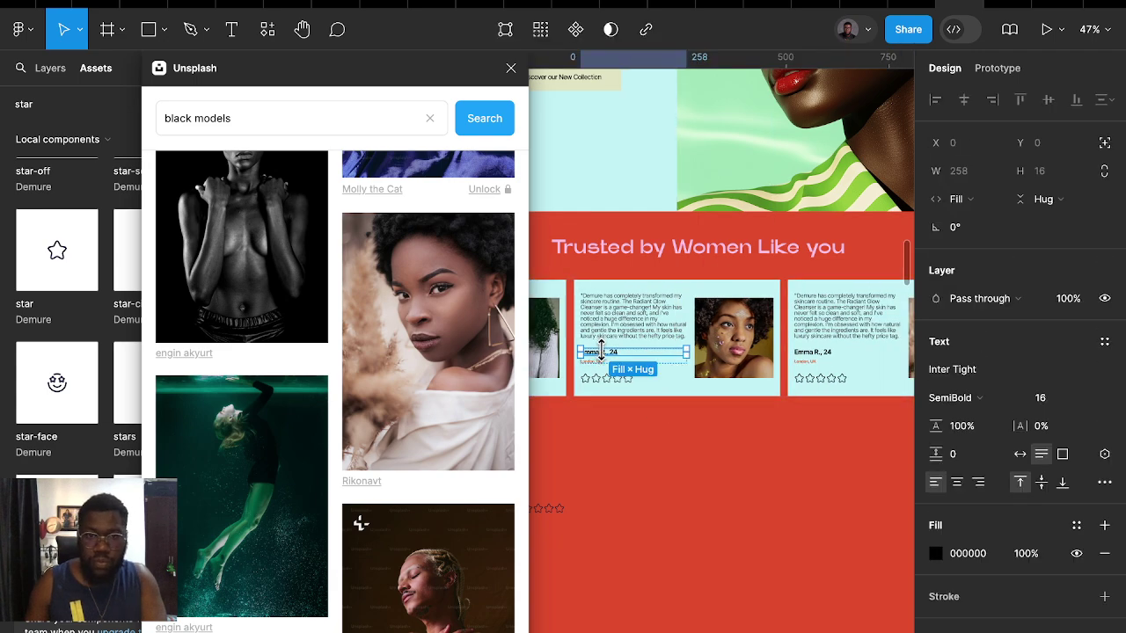
double_click(602, 352)
text(Sofia L., 22)
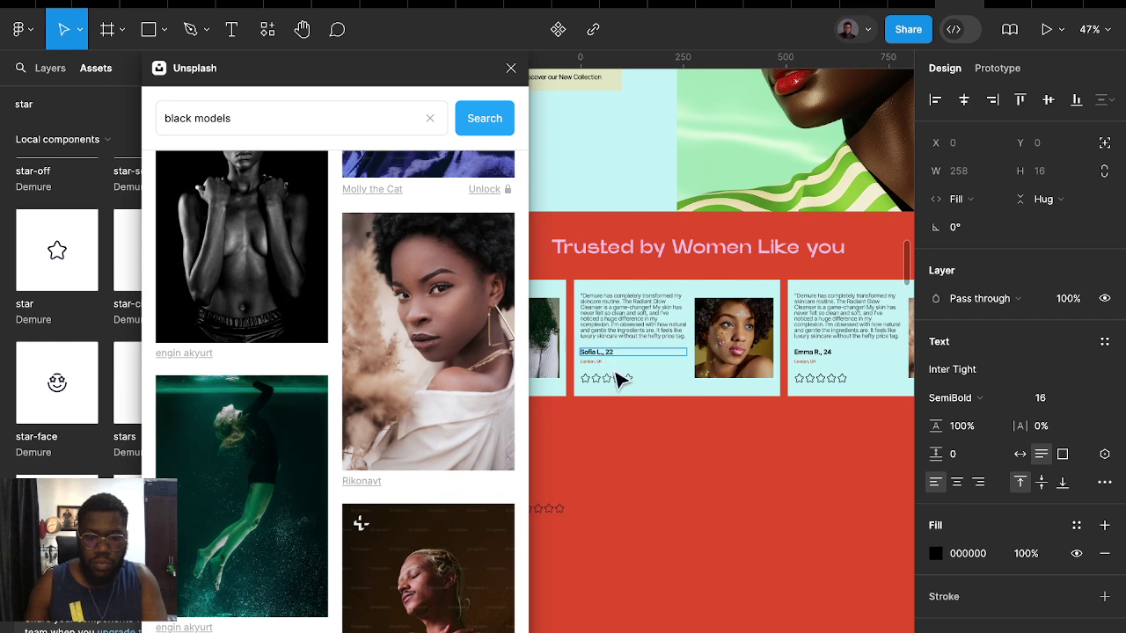
click(595, 363)
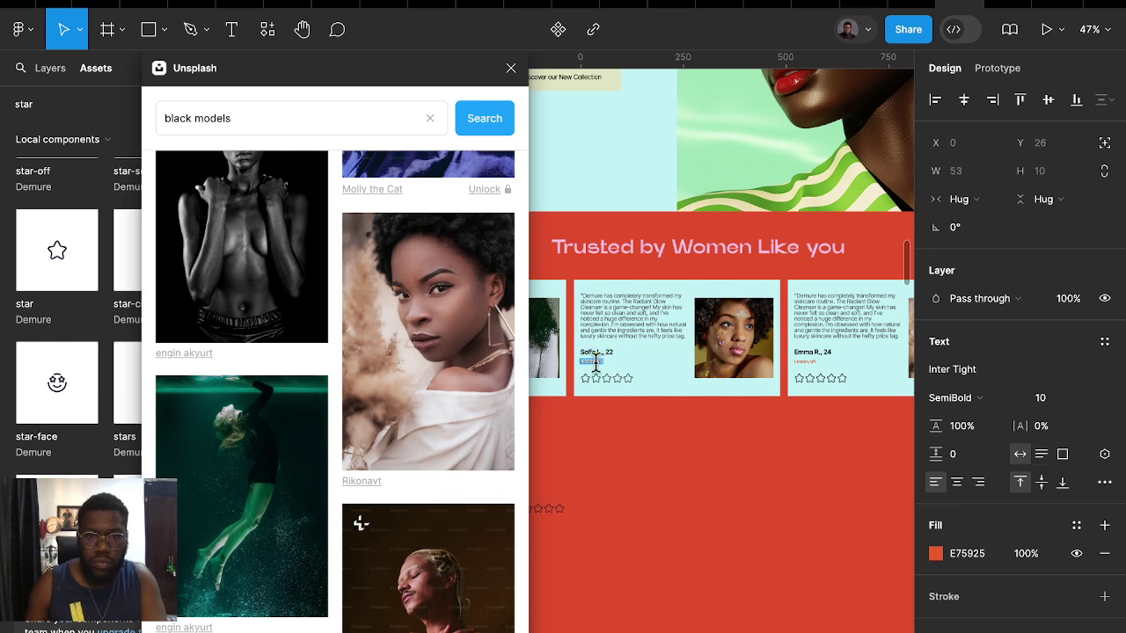
text(NYC)
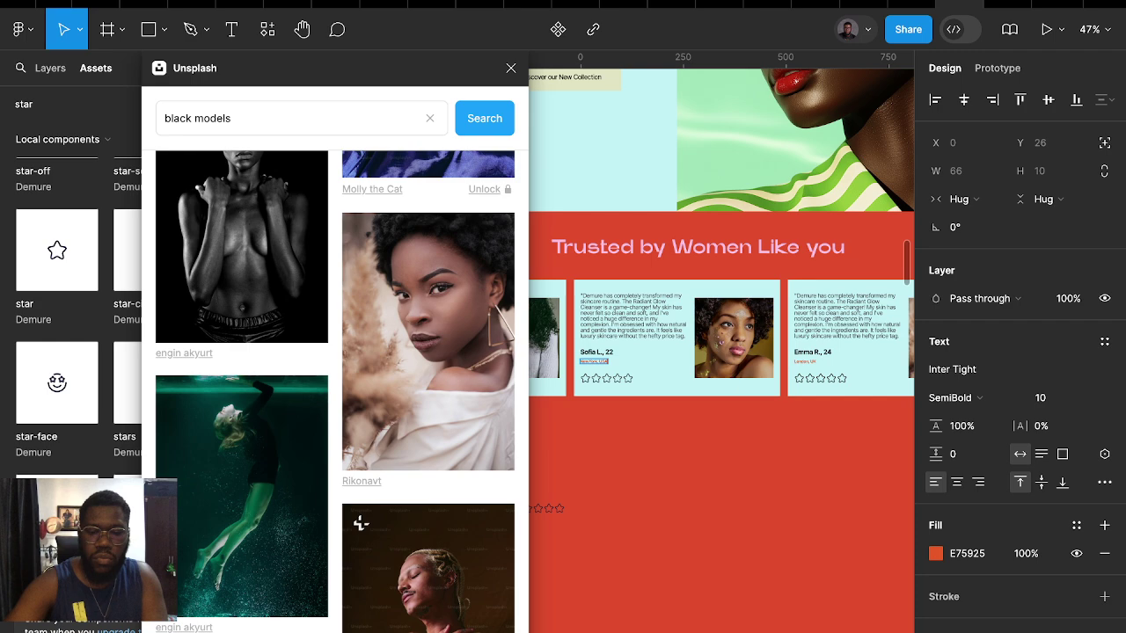
click(642, 452)
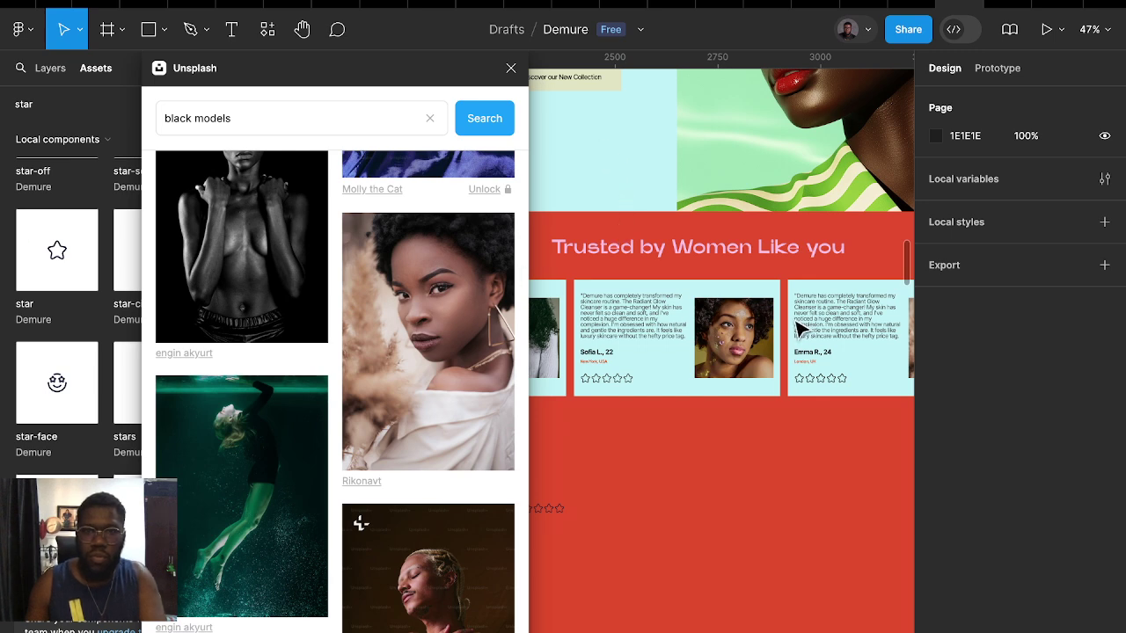
Replace the second card's review paragraph with the pasted foundation review
double_click(647, 315)
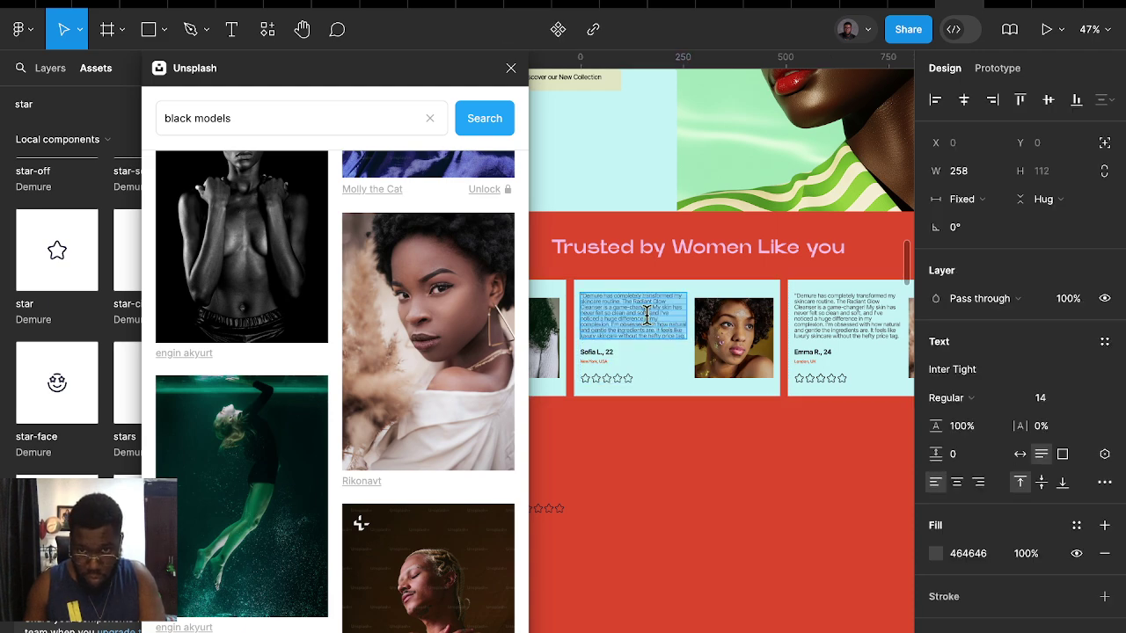
key(ctrl+v)
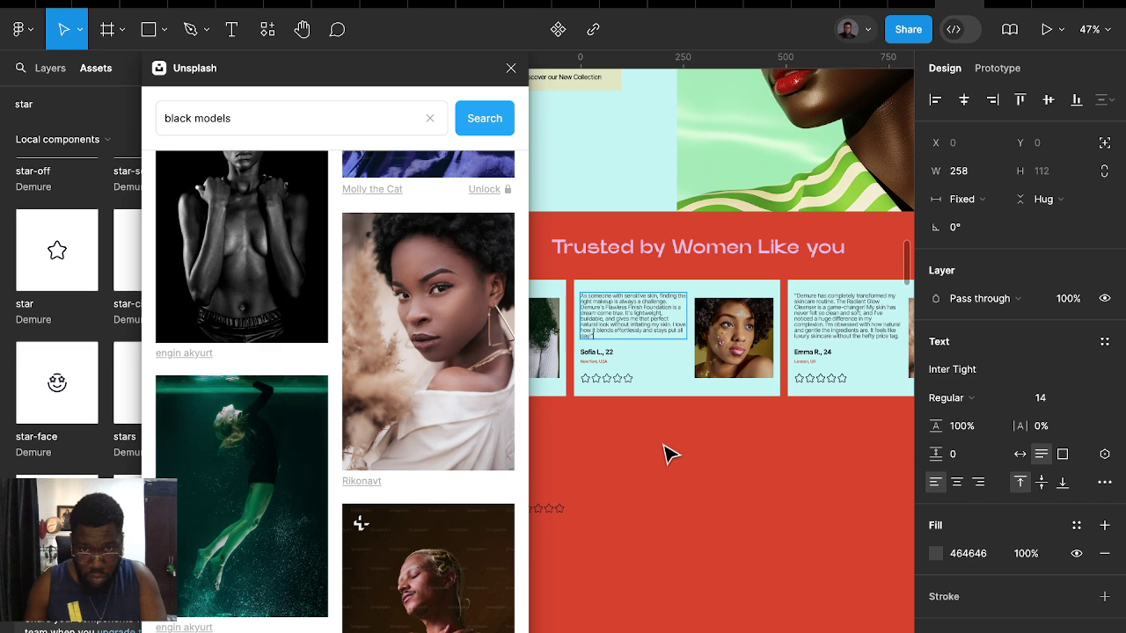
key(Escape)
scroll(670, 440, right, 2)
scroll(670, 440, right, 5)
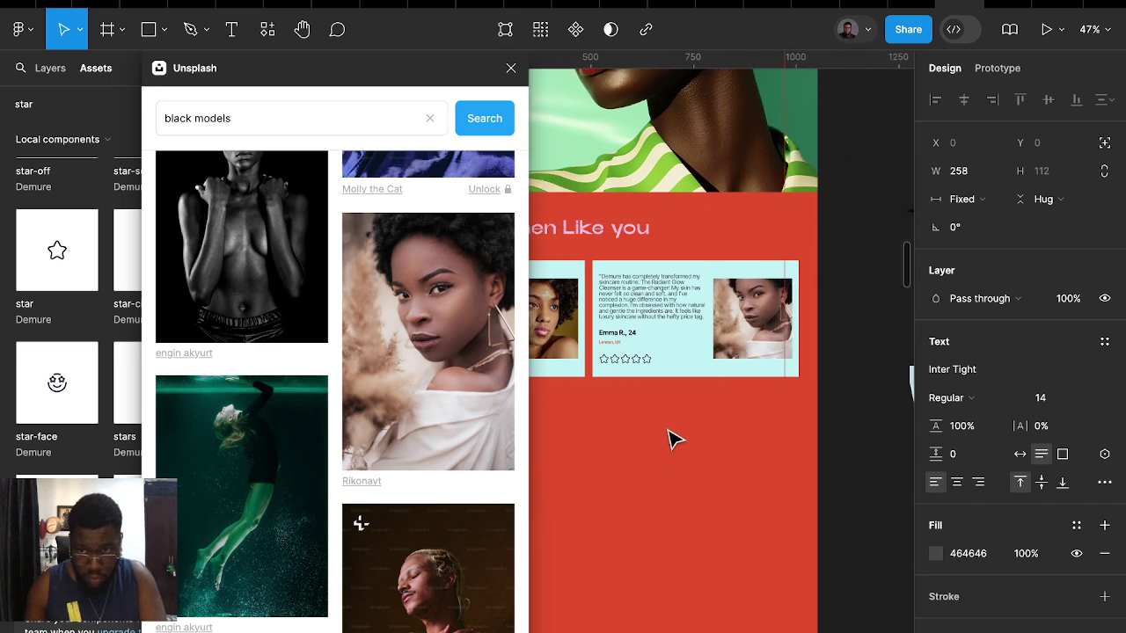
scroll(672, 438, right, 2)
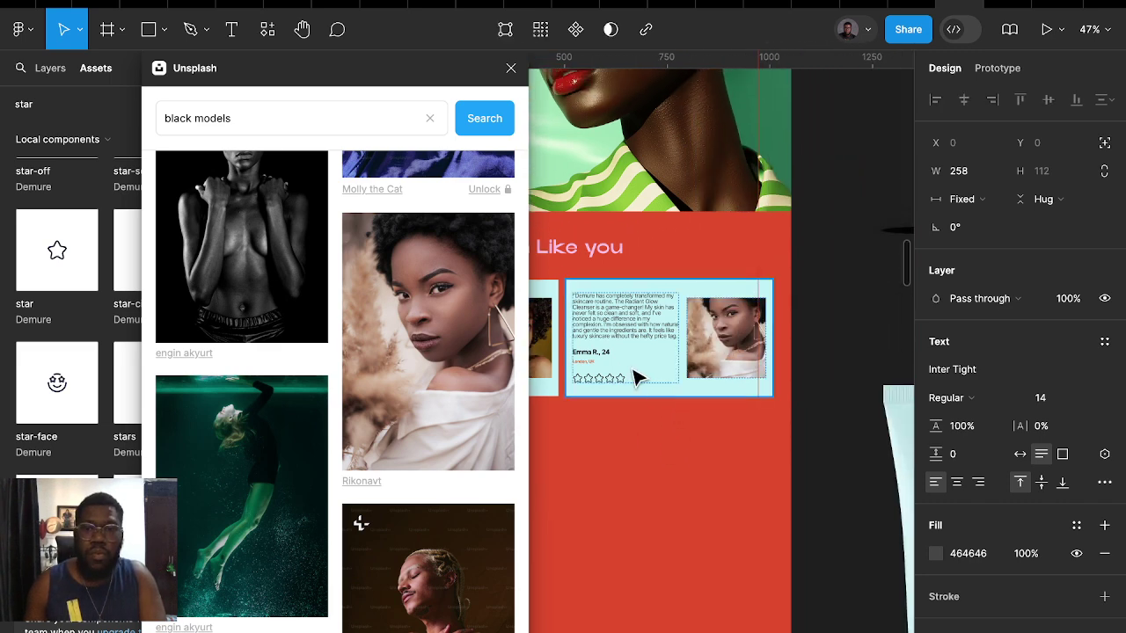
key(Escape)
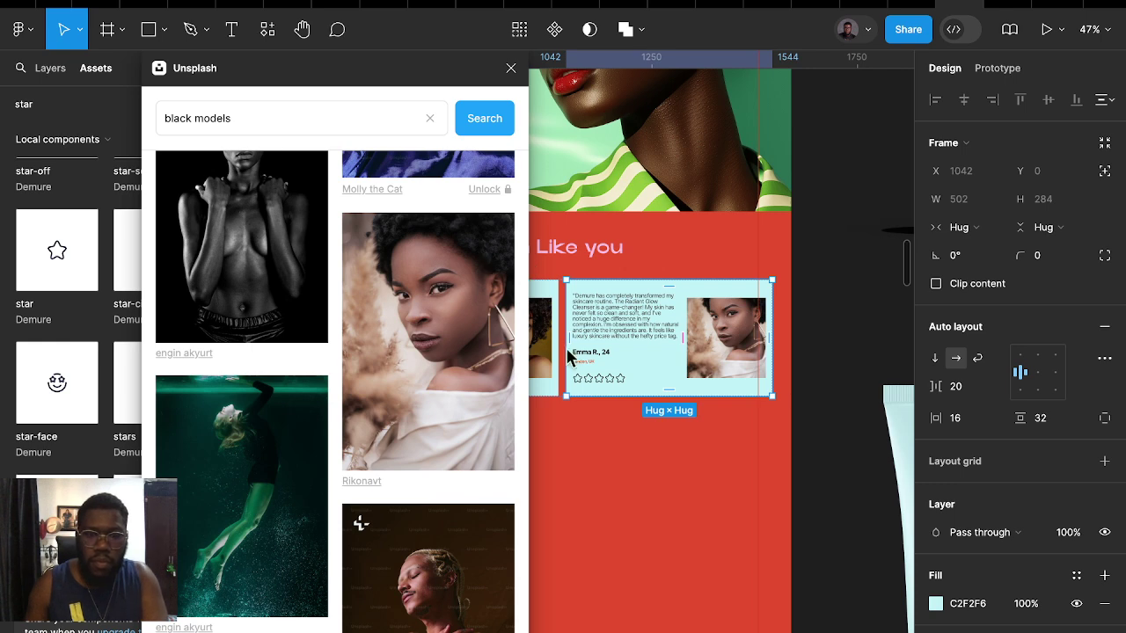
Change the third card's reviewer to 'Aisha M., 27' and location from London, UK to Lagos, Nigeria
double_click(598, 356)
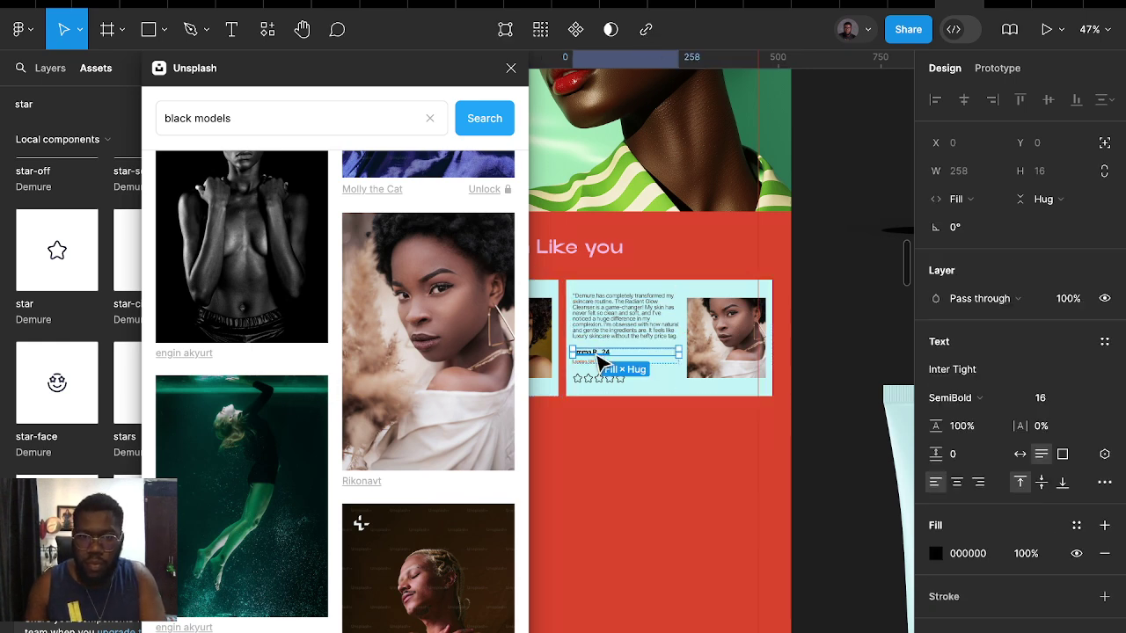
text(Aisha M., 27)
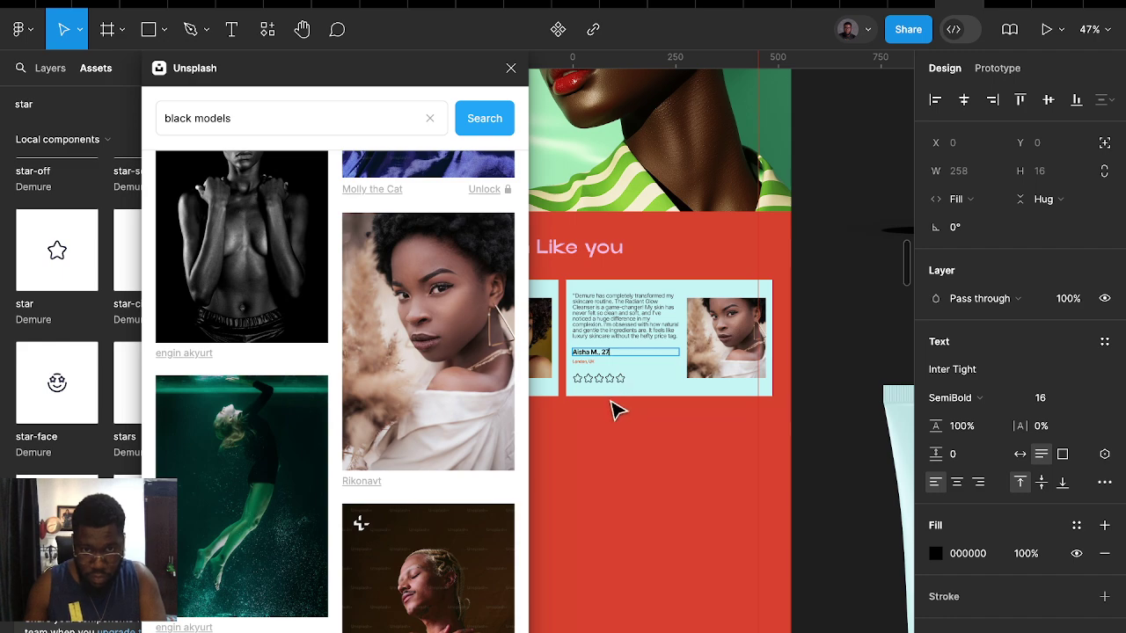
click(585, 359)
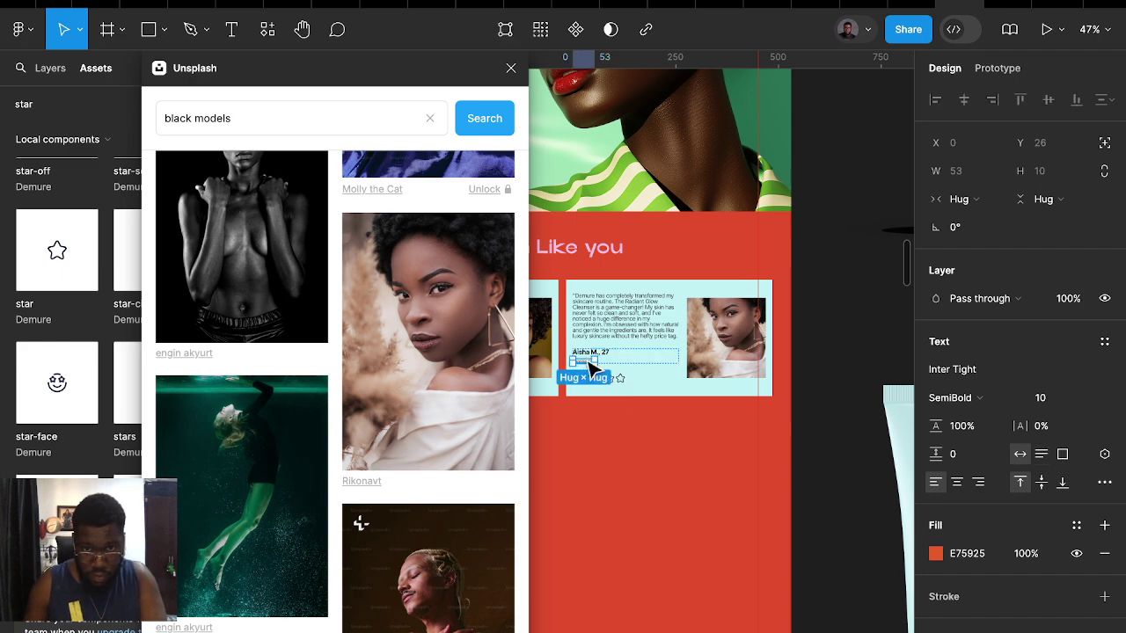
scroll(589, 370, up, 2)
scroll(585, 365, up, 3)
double_click(576, 362)
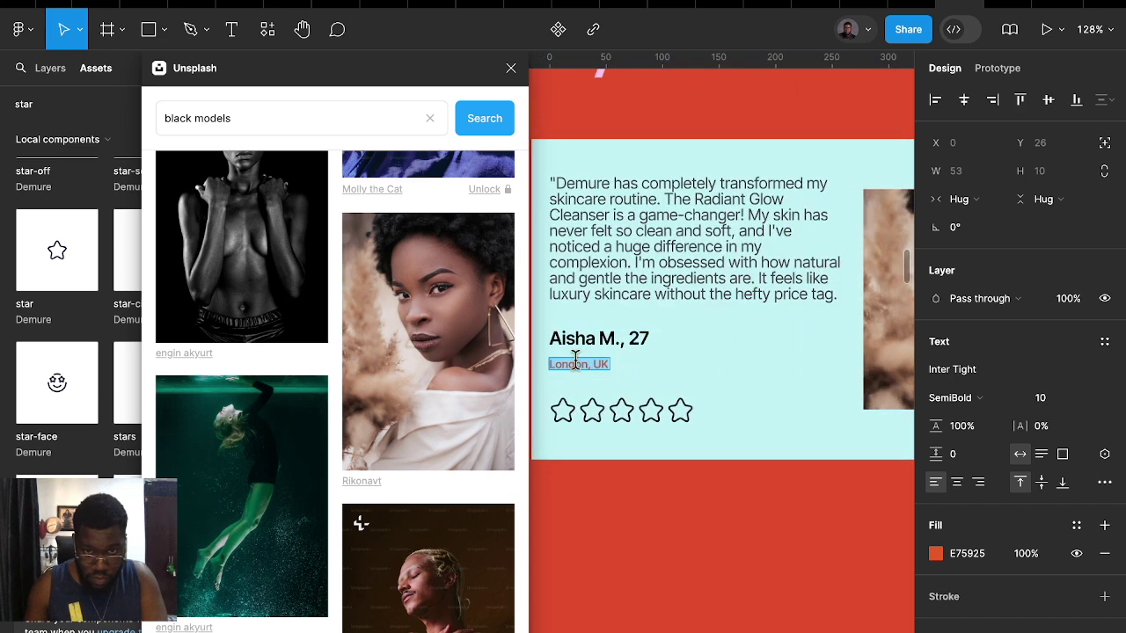
key(BackSpace)
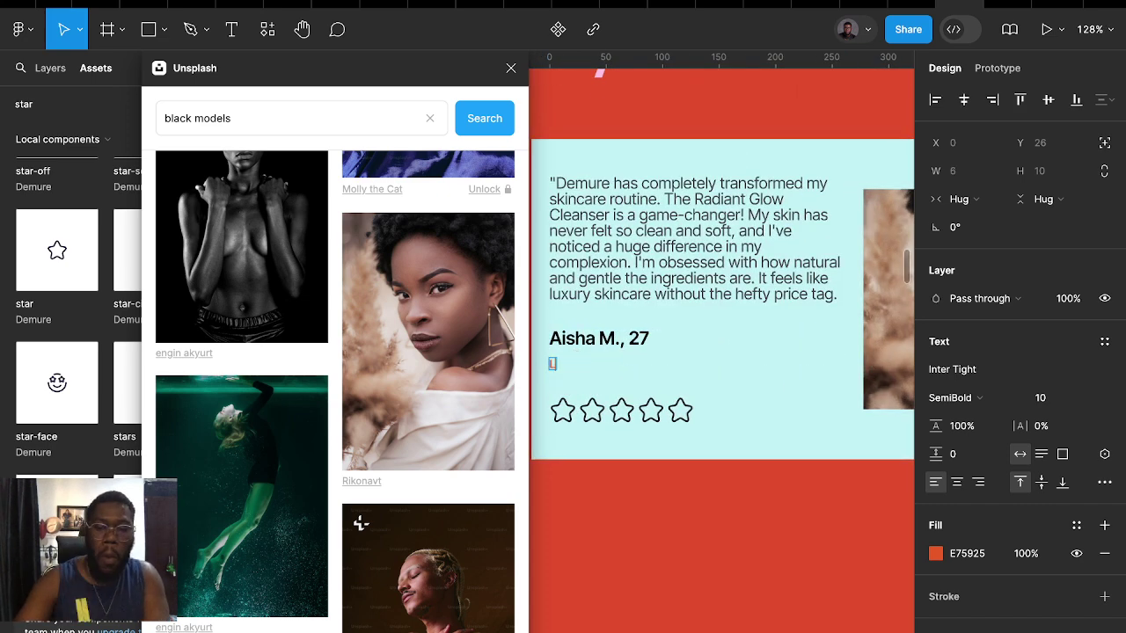
text(Lagos, Nigeria)
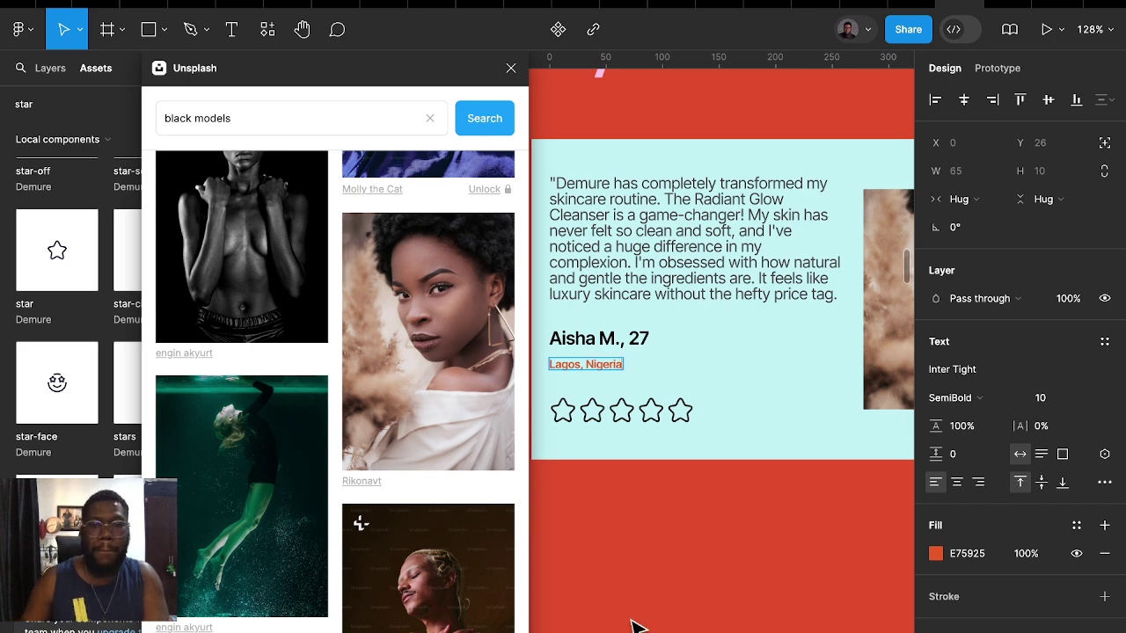
key(Escape)
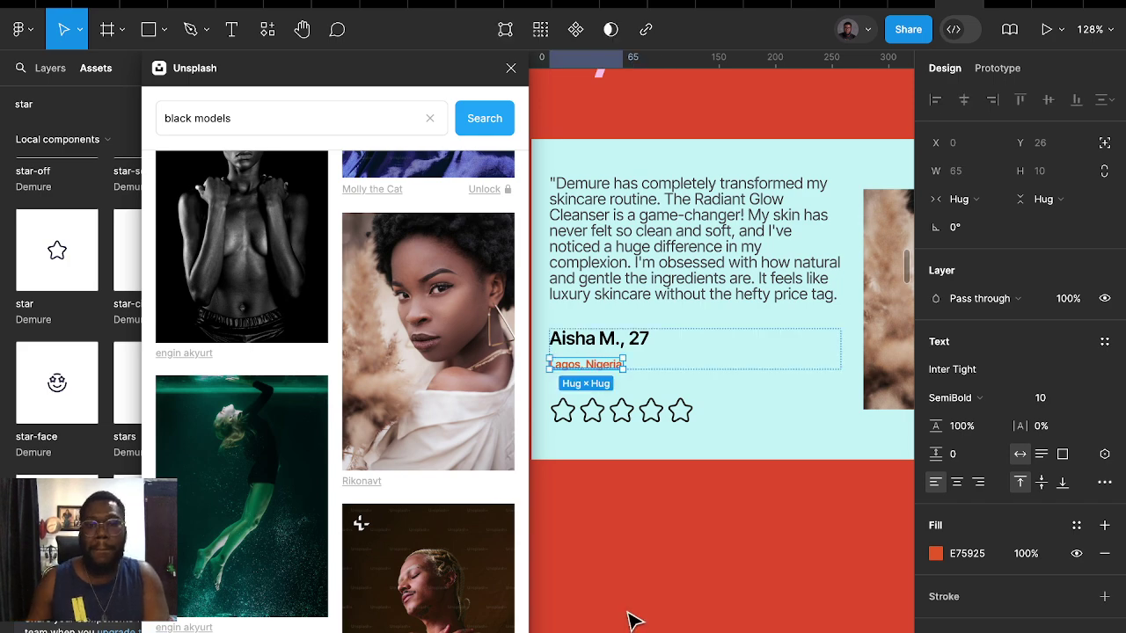
click(633, 623)
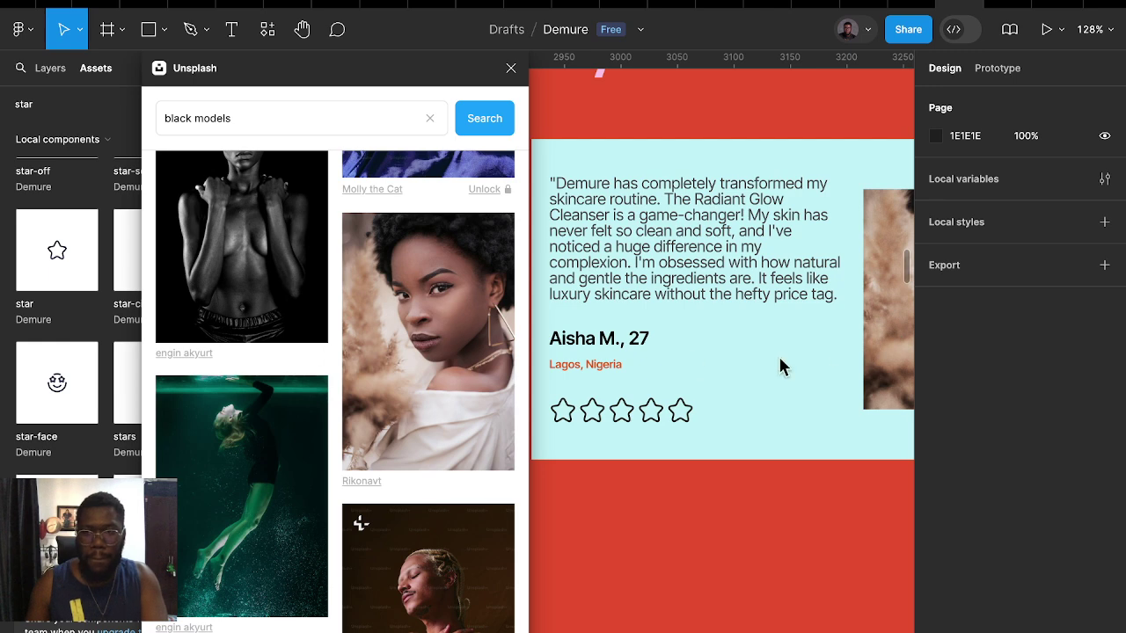
Replace the third card's review with the pasted Velvet Matte Lipstick copy
click(766, 276)
double_click(761, 275)
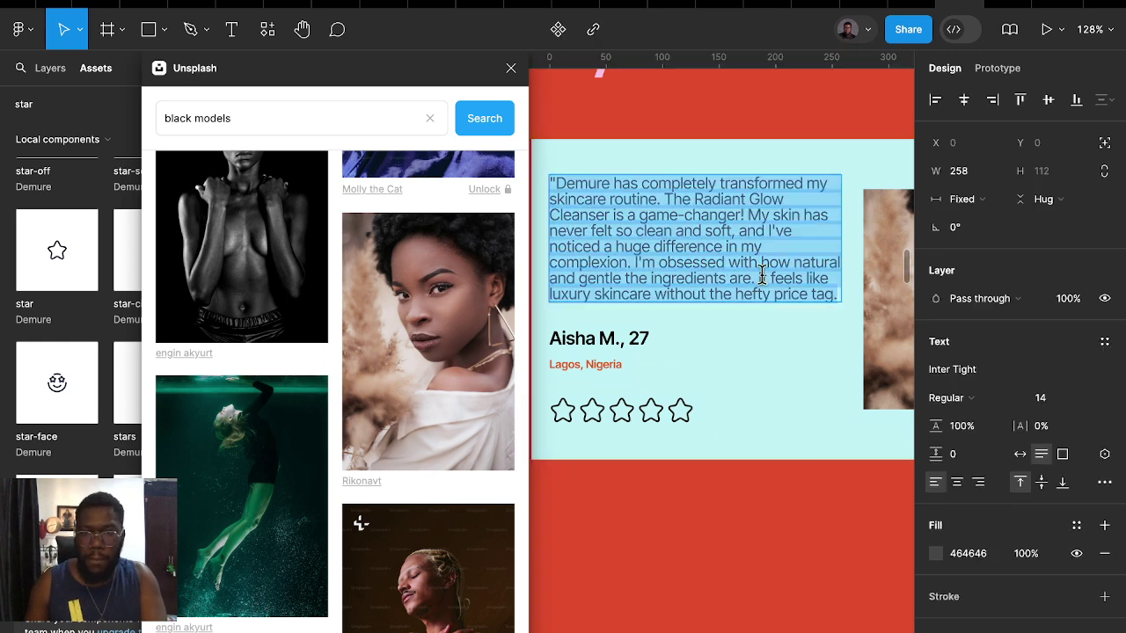
text(I can't get enough of Demure's Velvet Matte Lipstick. The colors are so rich and vibrant, and the formula is incredibly hydrating. It feels so comfortable on my lips, and I love that it lasts for hours without drying out. Every time I wear it, I get compliments)
click(809, 509)
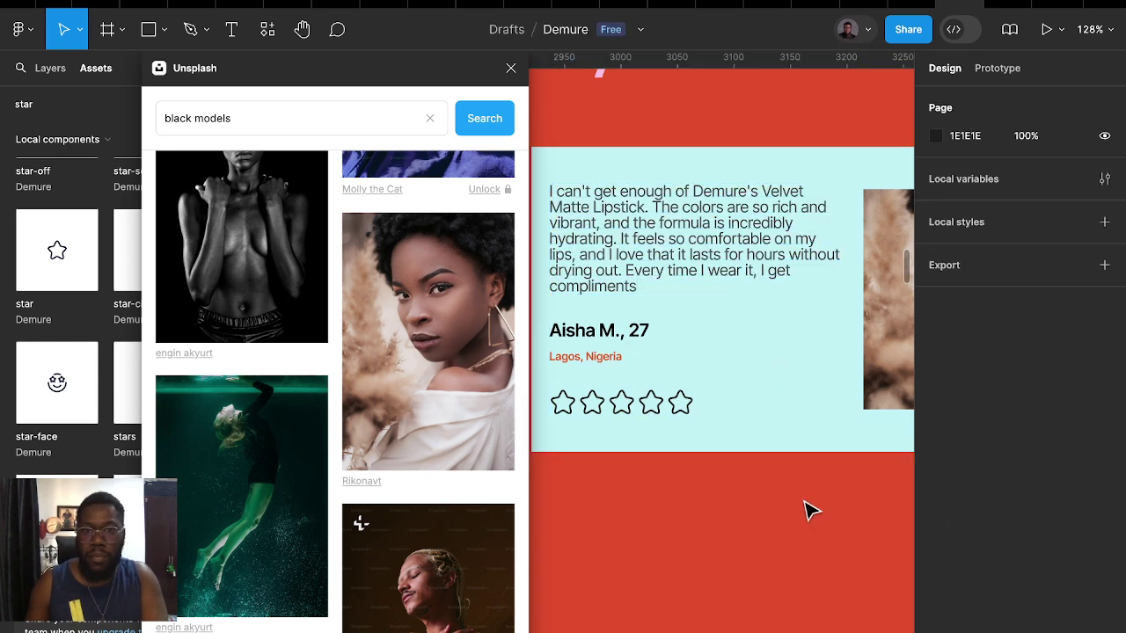
scroll(801, 501, down, 2)
scroll(774, 479, down, 3)
Set the testimonial card's vertical resizing to Fill container
click(866, 382)
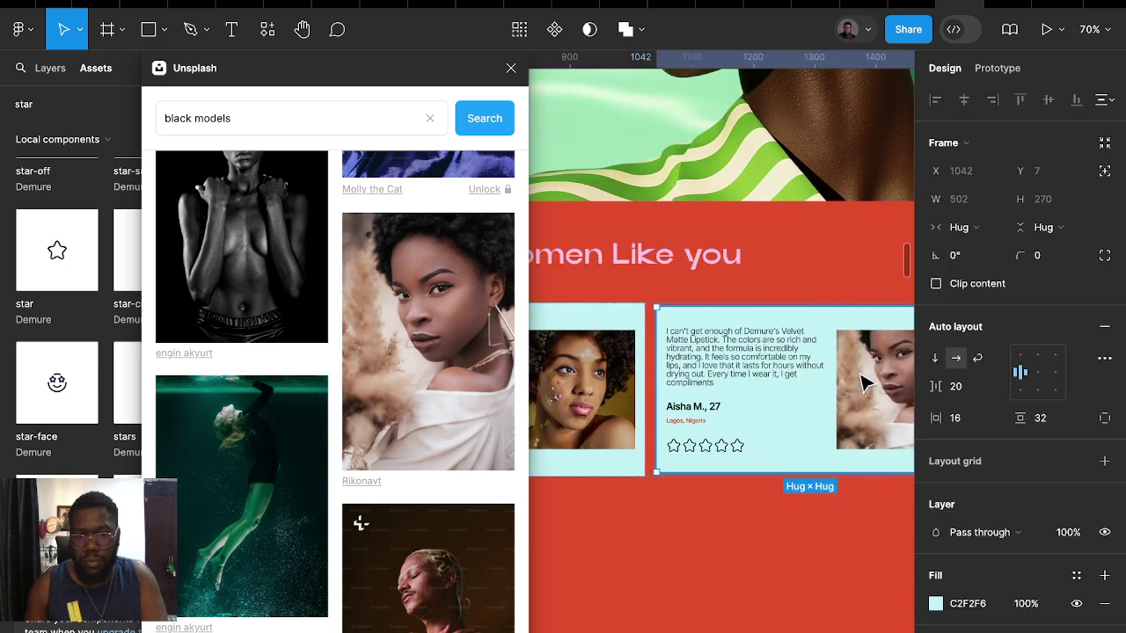
click(1043, 228)
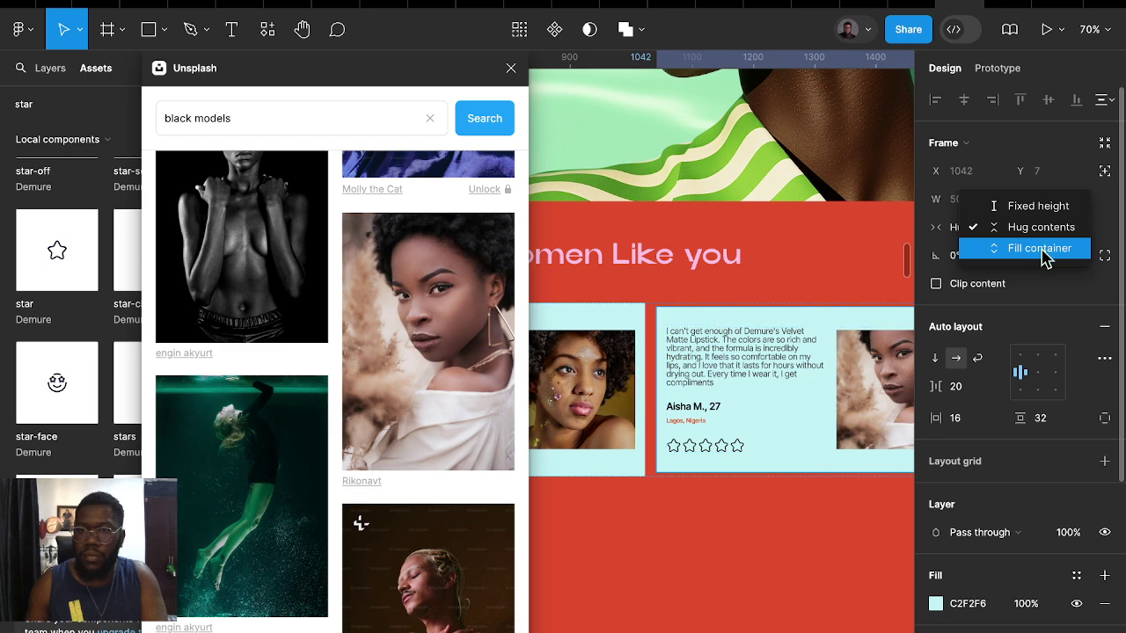
click(1042, 248)
click(737, 540)
scroll(747, 541, down, 3)
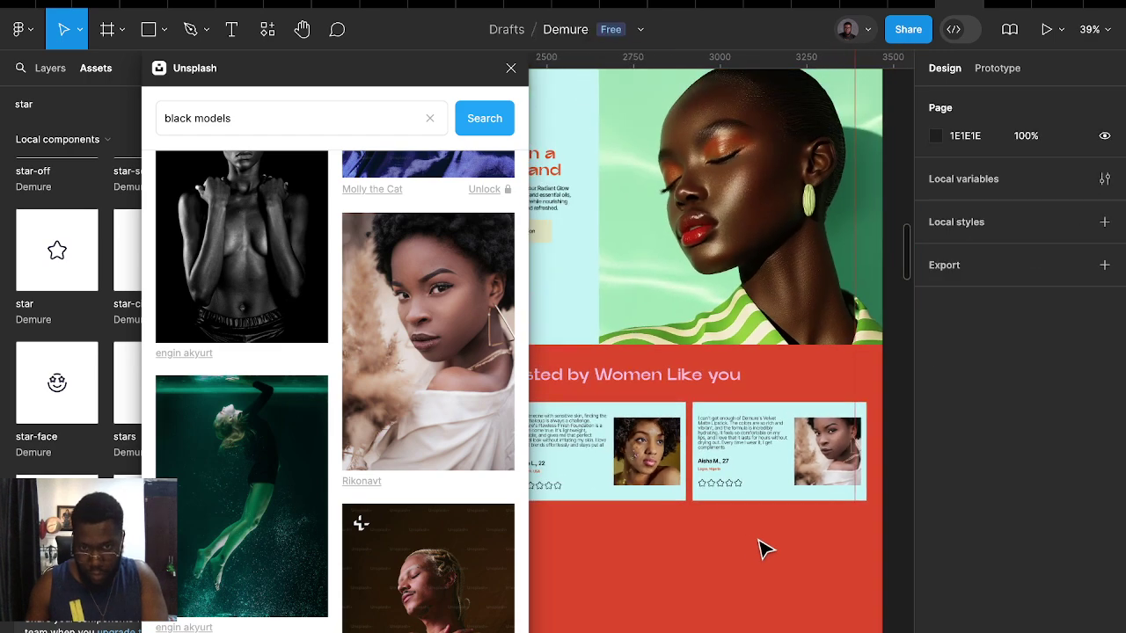
scroll(761, 547, down, 1)
Shift the testimonial row left and duplicate the second card as a fourth card
scroll(759, 537, right, 3)
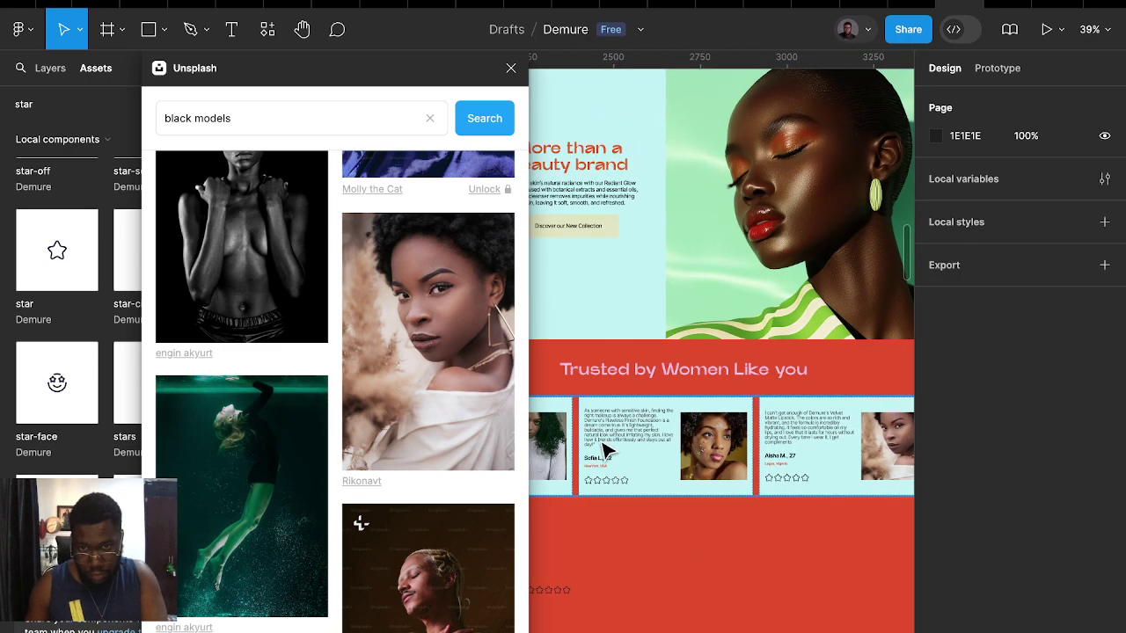
click(652, 450)
drag(652, 450, 583, 455)
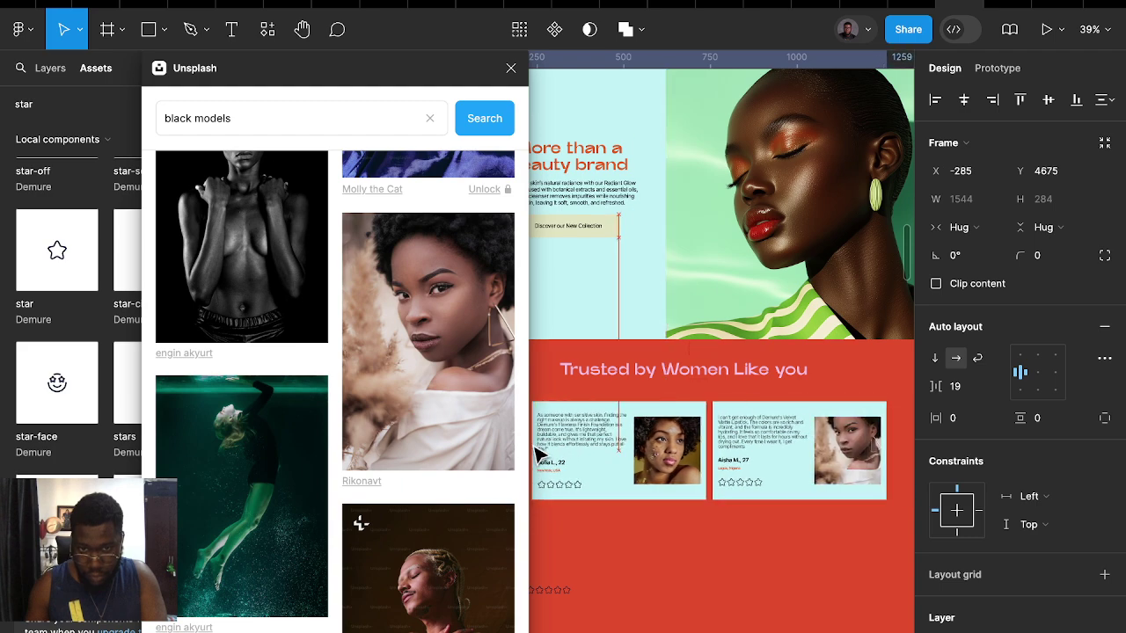
drag(743, 478, 704, 472)
click(693, 473)
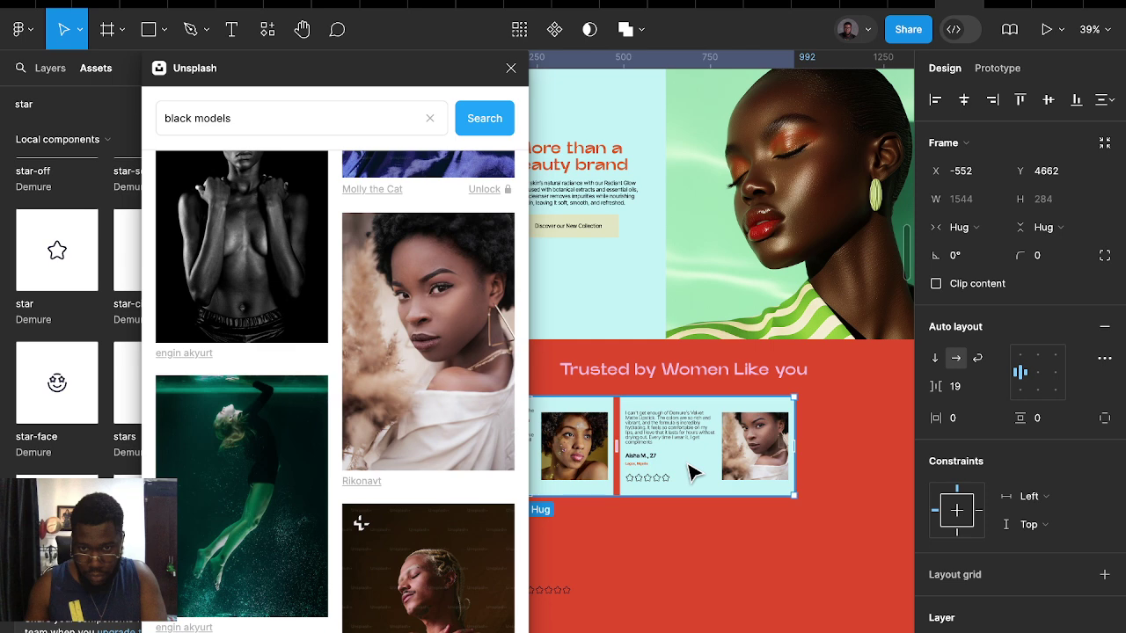
key(ctrl+d)
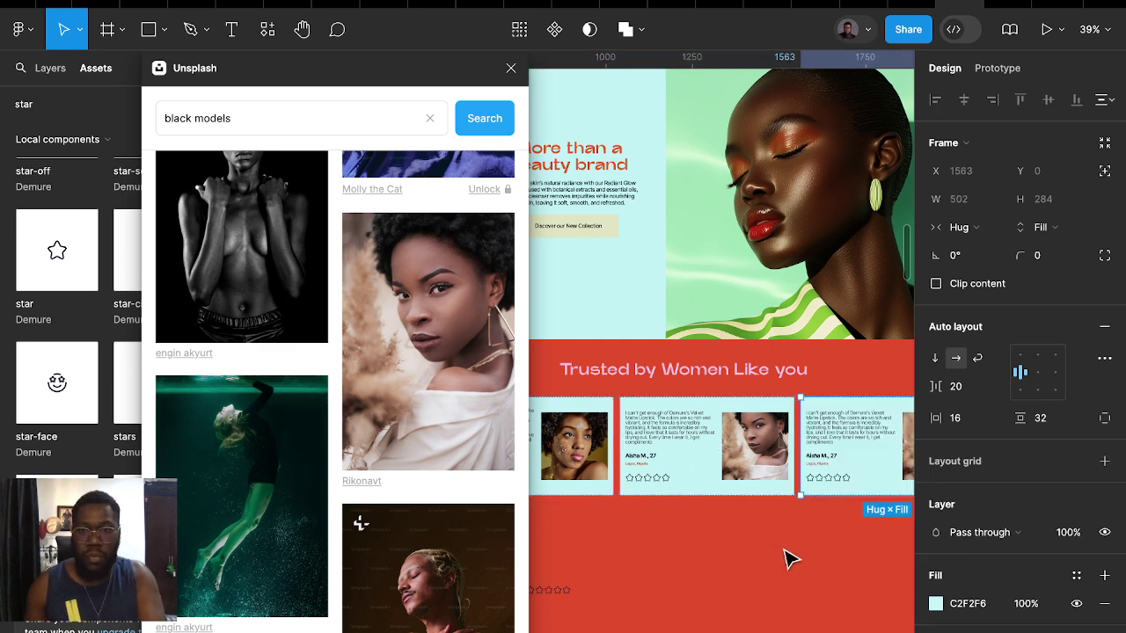
click(789, 558)
click(715, 456)
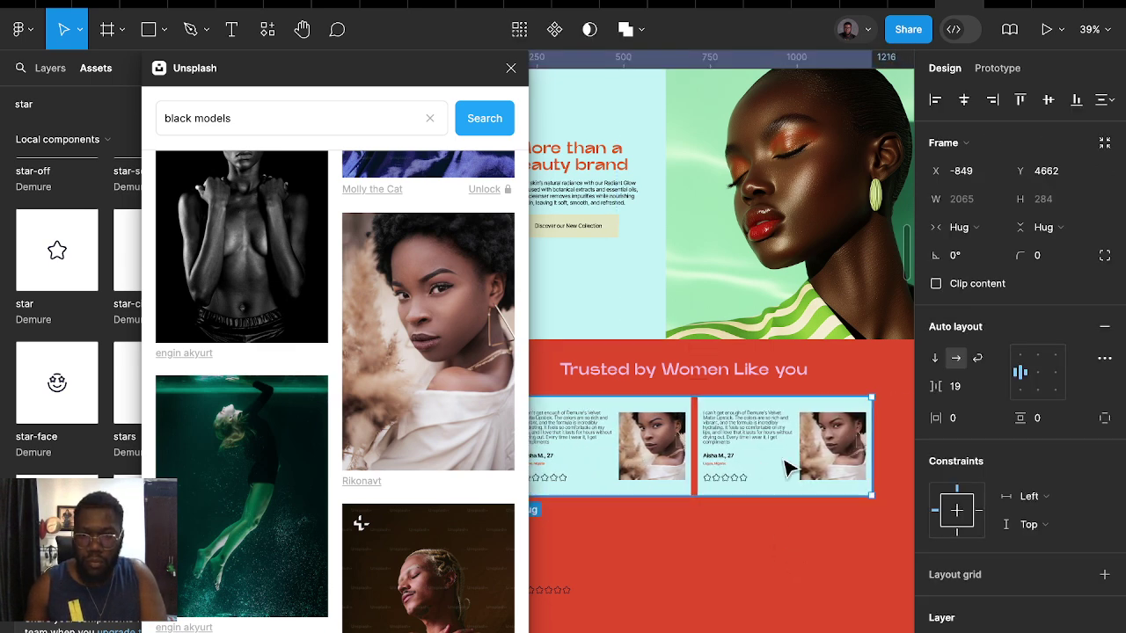
double_click(831, 467)
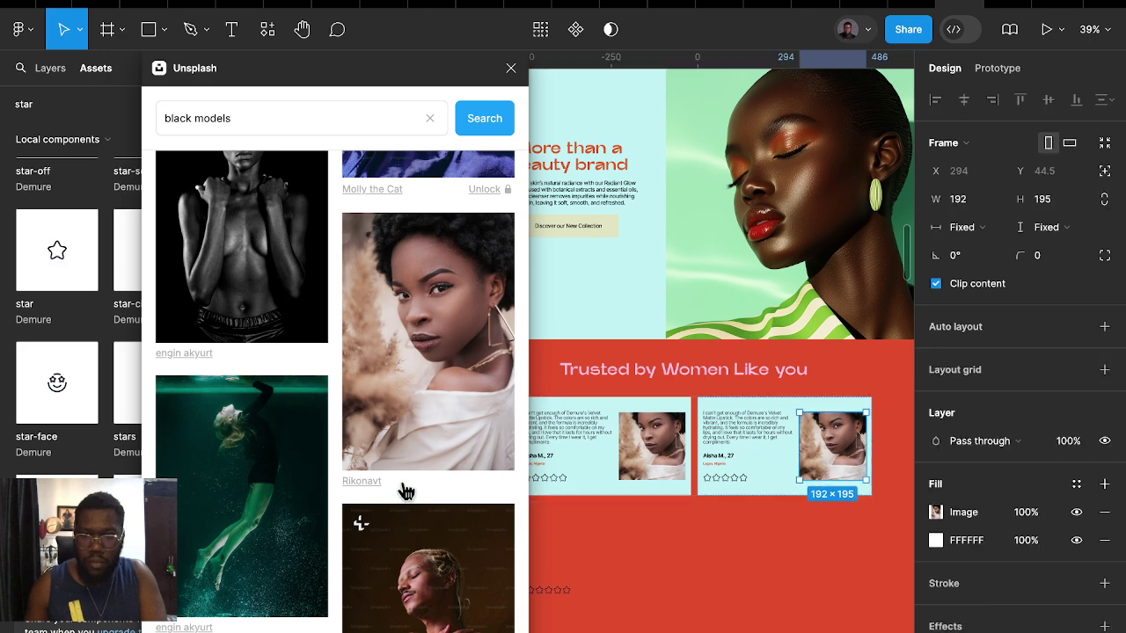
Fill the fourth card's photo with the Unsplash forest portrait of a woman with long braids
scroll(405, 491, down, 3)
scroll(400, 490, down, 3)
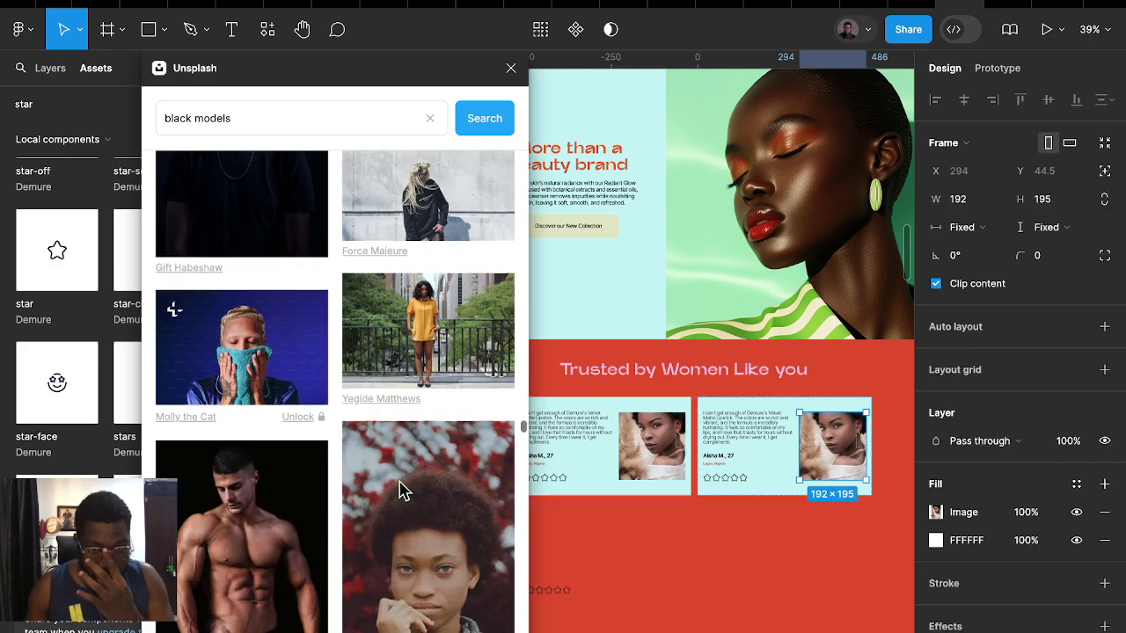
scroll(402, 493, down, 3)
scroll(402, 493, down, 3)
scroll(400, 492, down, 3)
scroll(395, 490, down, 1)
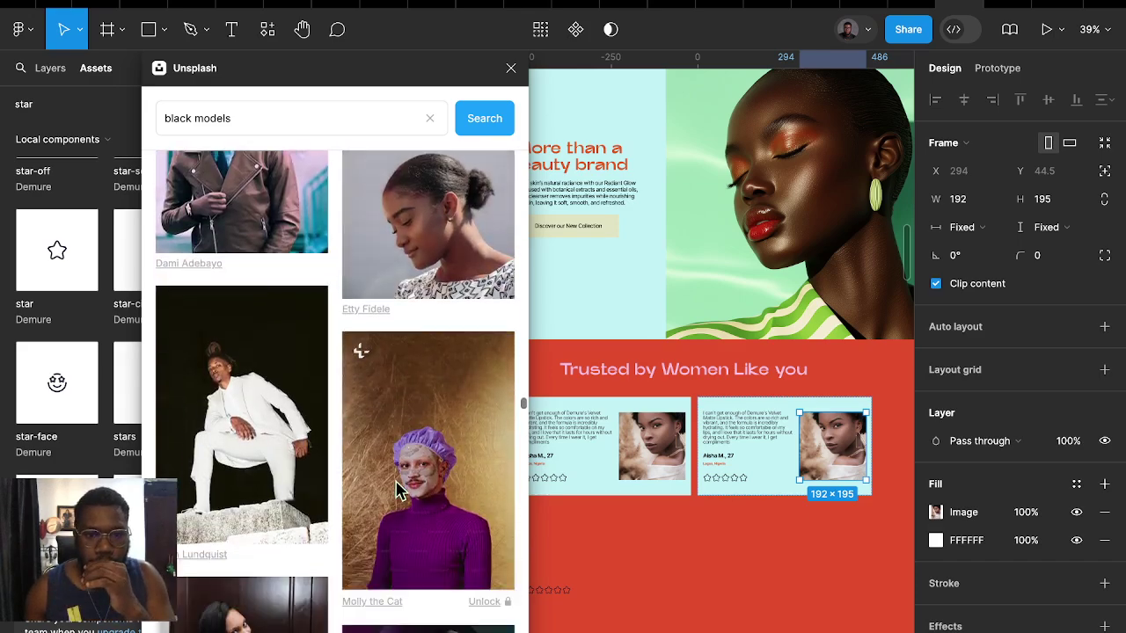
scroll(398, 490, down, 2)
scroll(398, 484, down, 3)
scroll(398, 484, down, 3)
scroll(402, 492, down, 3)
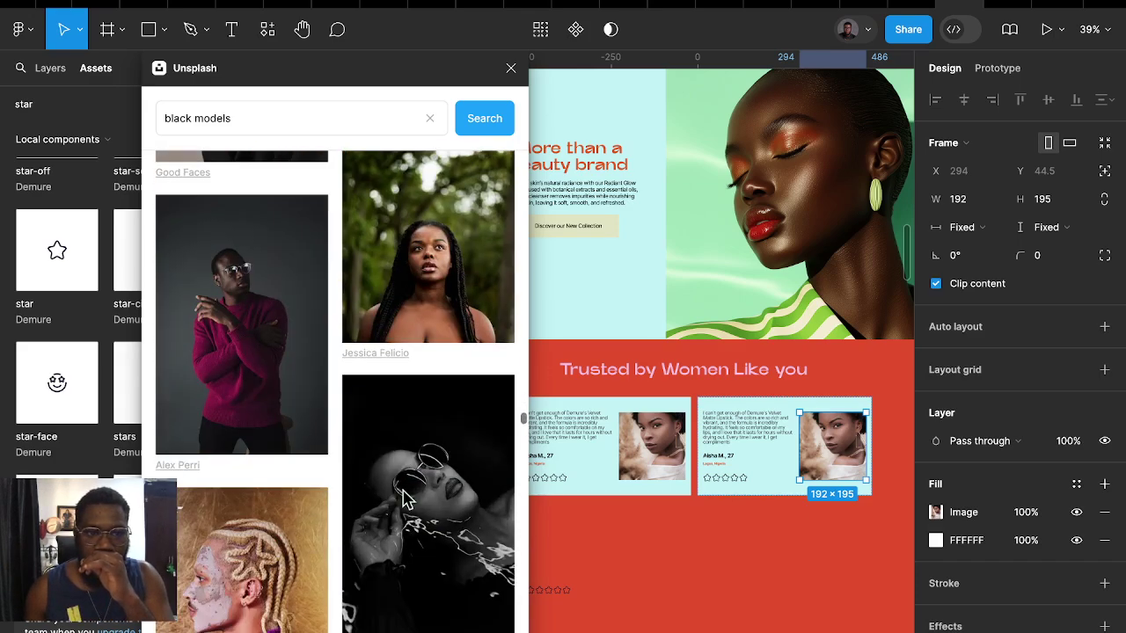
scroll(403, 497, down, 3)
scroll(398, 475, up, 4)
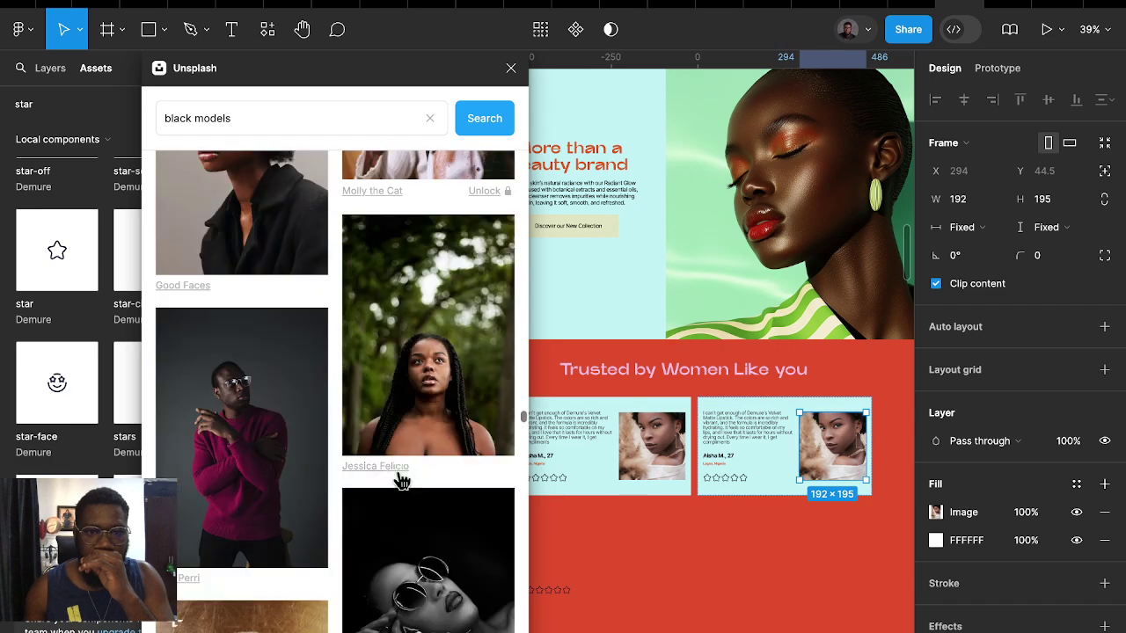
click(432, 407)
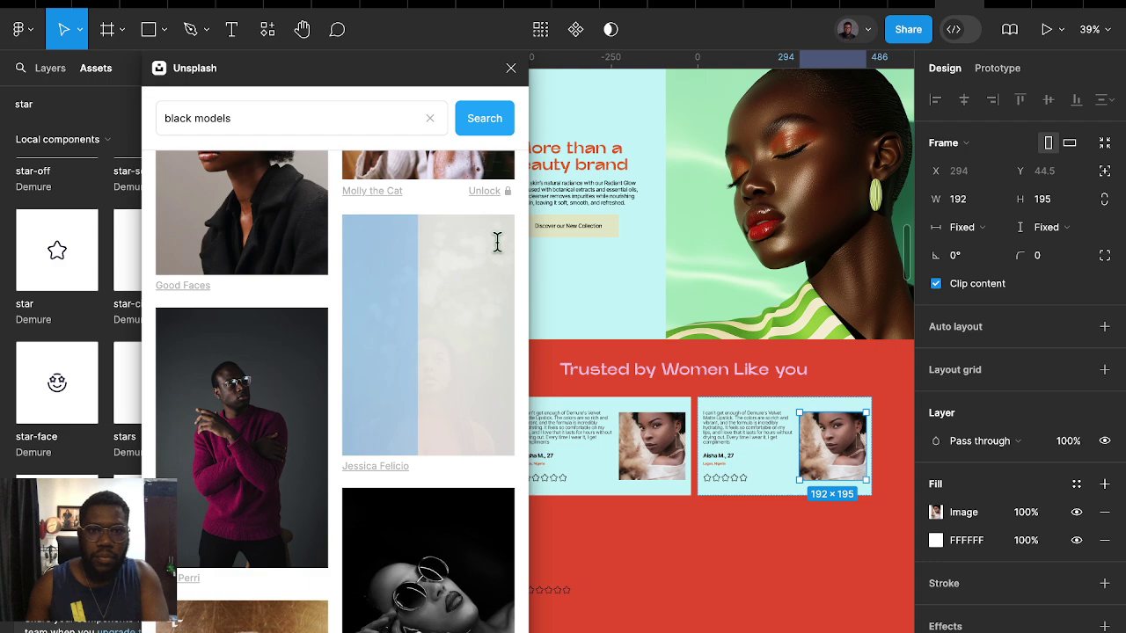
double_click(721, 455)
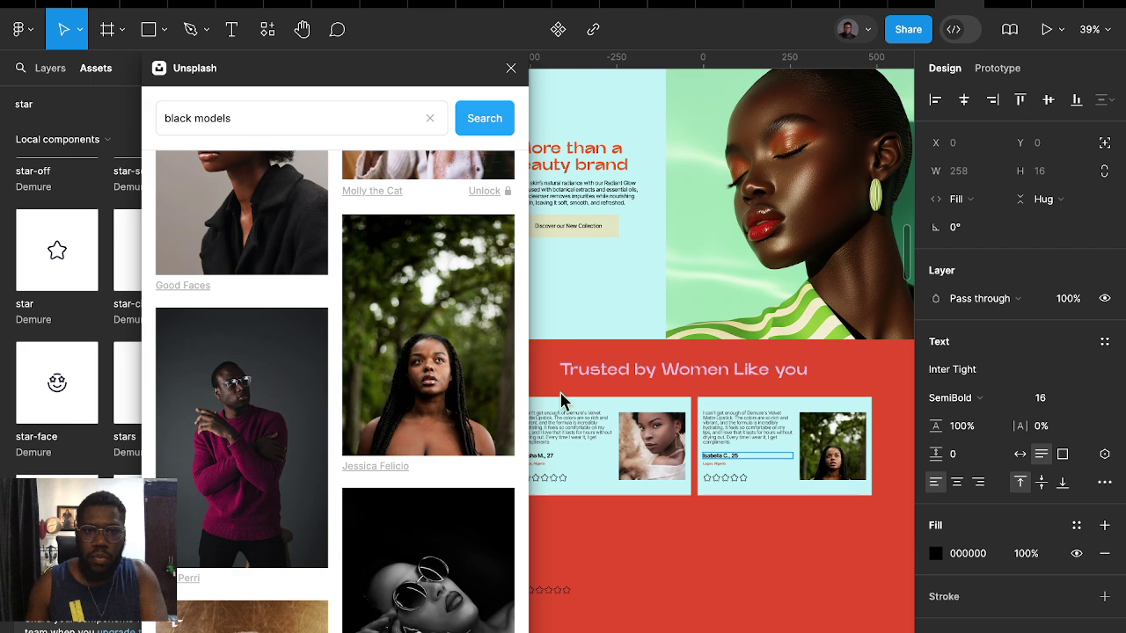
Give the fourth card the Dewy Hydration Moisturizer review and the location 'Rome, Italy'
click(727, 427)
double_click(727, 428)
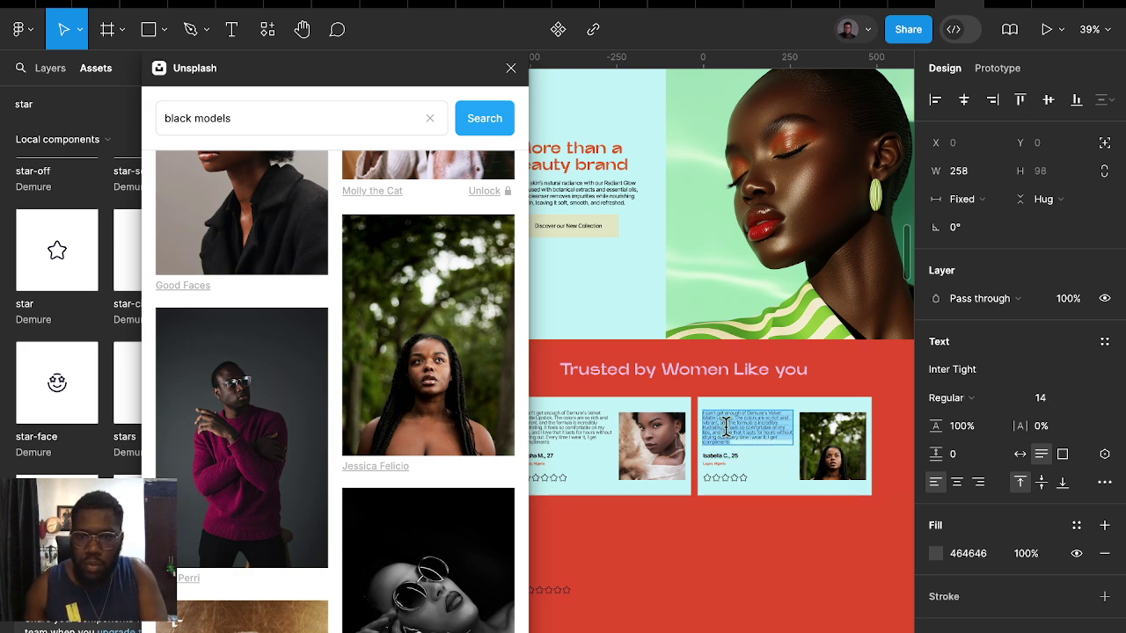
click(709, 464)
scroll(704, 459, up, 5)
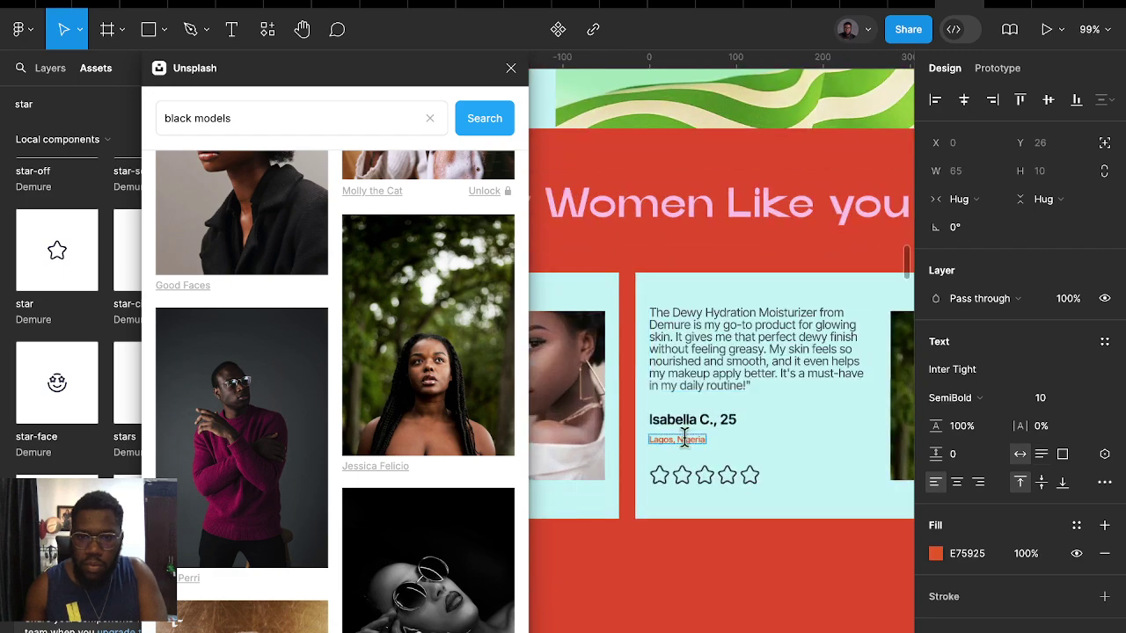
text(Rome, Italy)
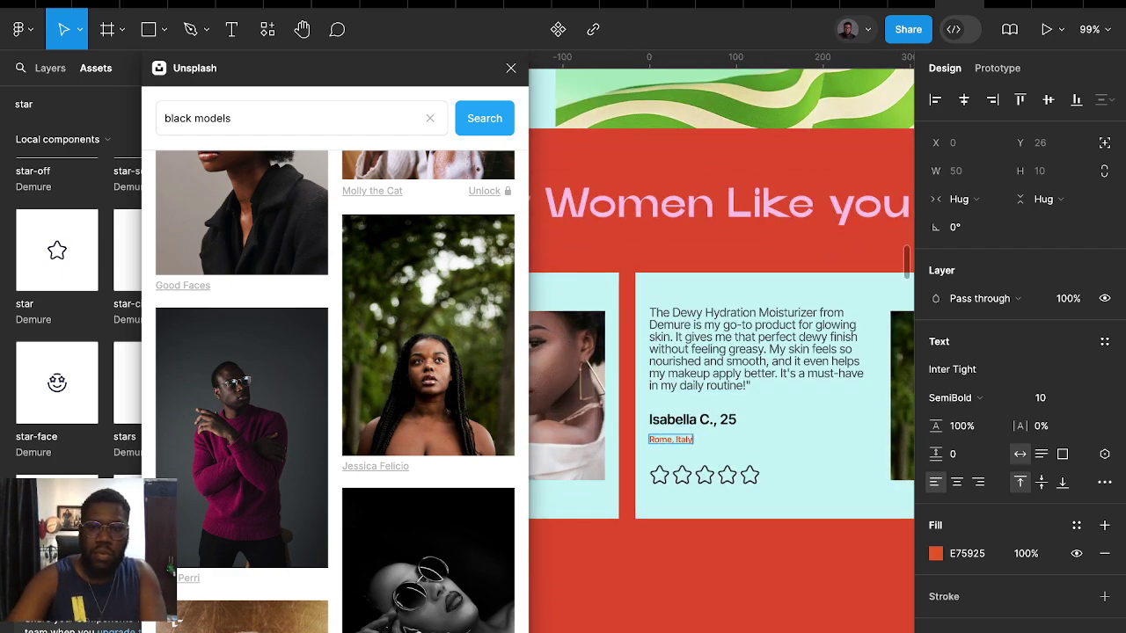
key(Escape)
key(Escape)
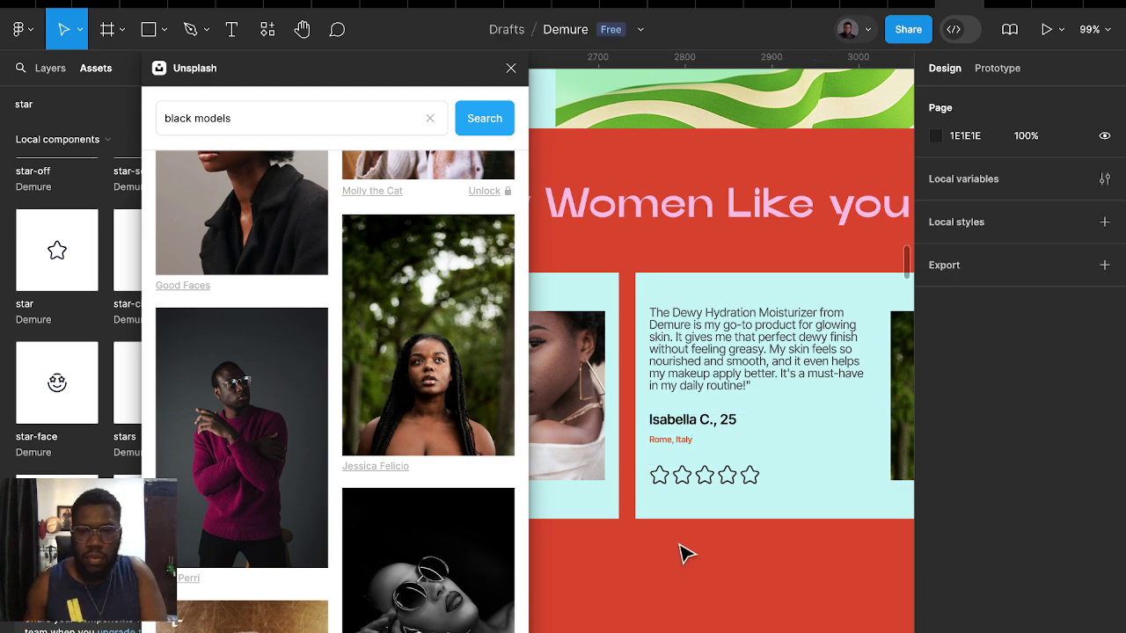
Set the testimonial row's prototype Overflow to Horizontal scrolling
scroll(681, 553, right, 1)
scroll(718, 405, down, 3)
scroll(732, 519, down, 3)
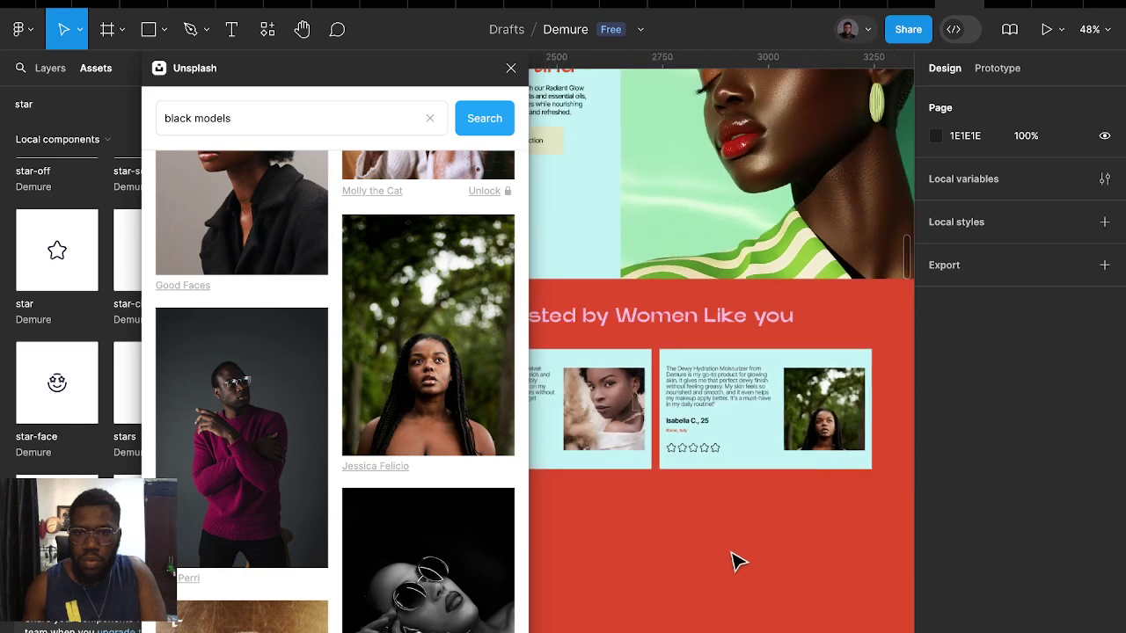
scroll(715, 537, left, 2)
scroll(739, 505, down, 1)
scroll(747, 488, down, 3)
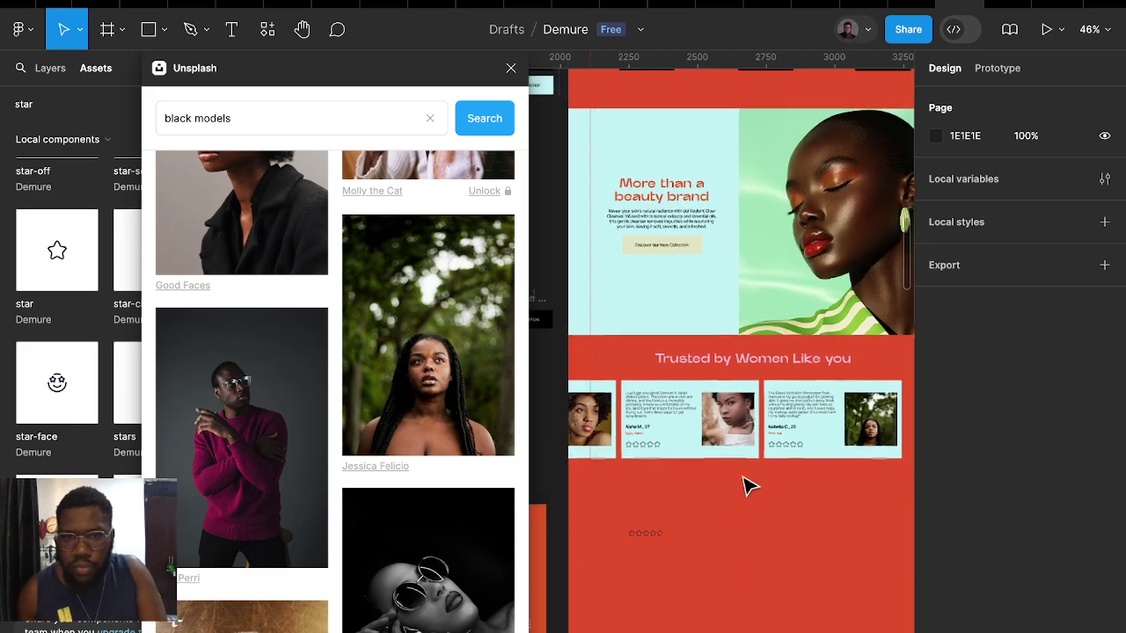
mouse_move(678, 425)
mouse_down()
mouse_move(730, 444)
mouse_move(789, 429)
mouse_up()
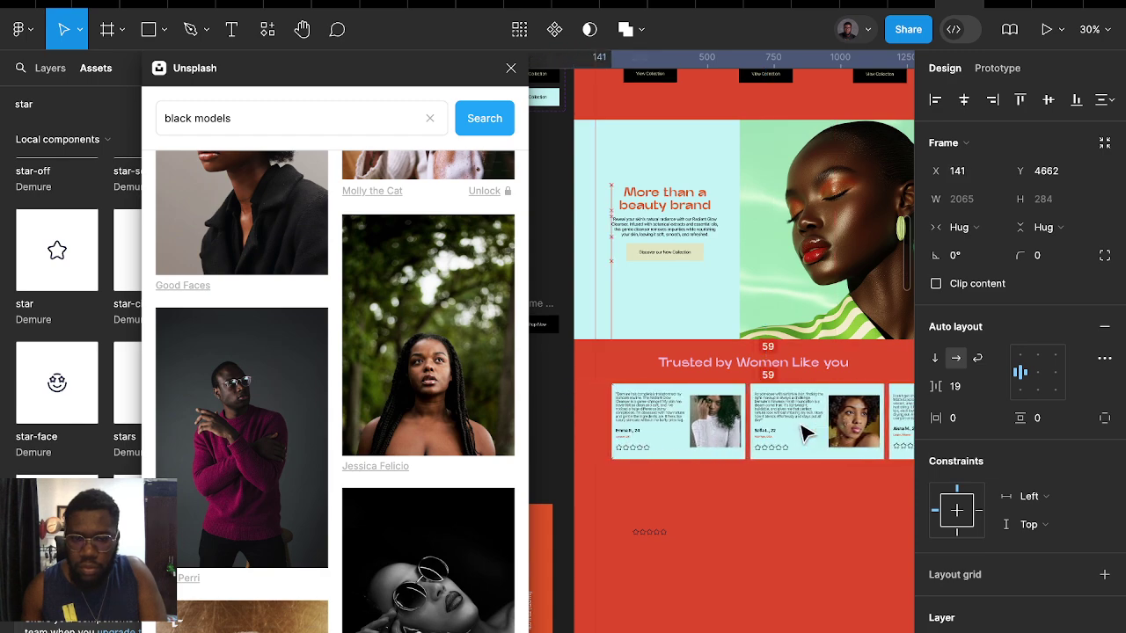
scroll(792, 396, right, 3)
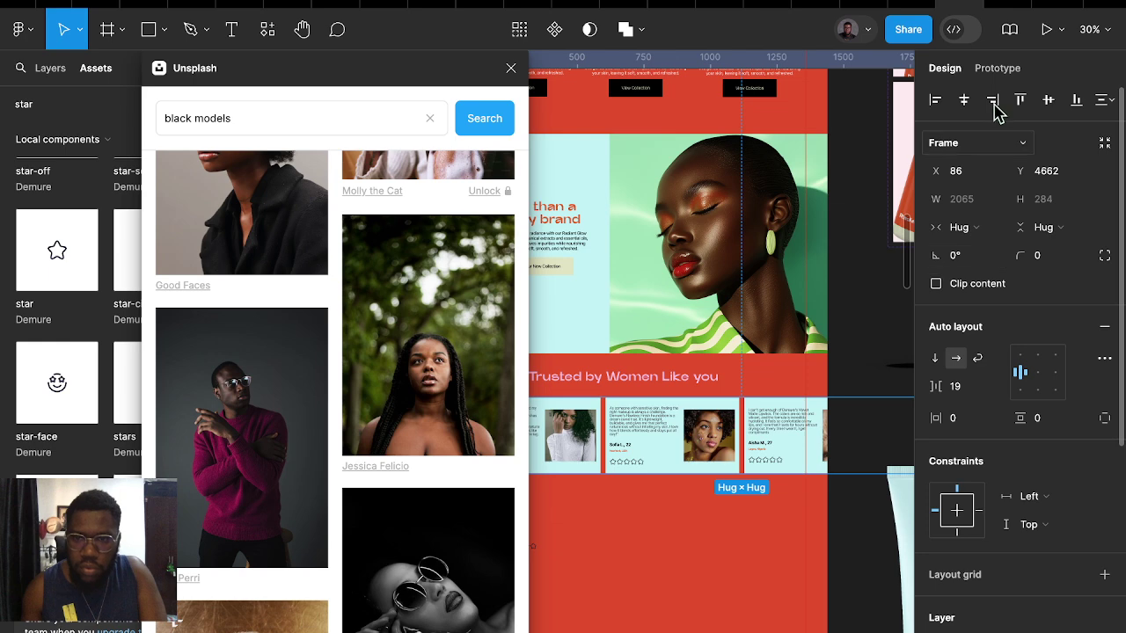
click(996, 69)
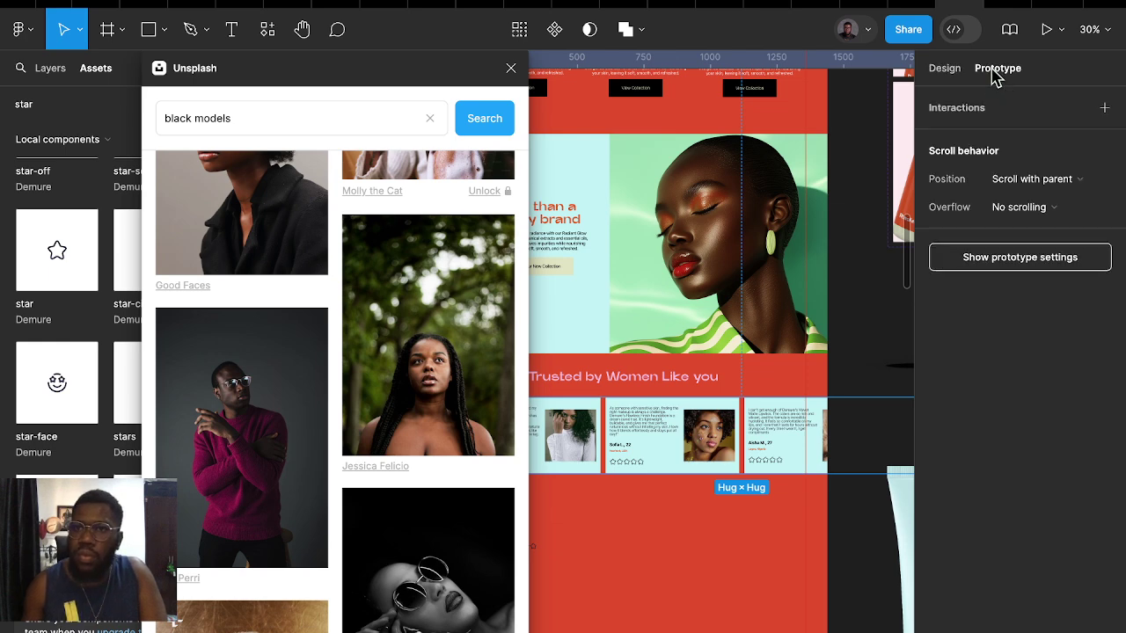
click(1005, 180)
click(1017, 208)
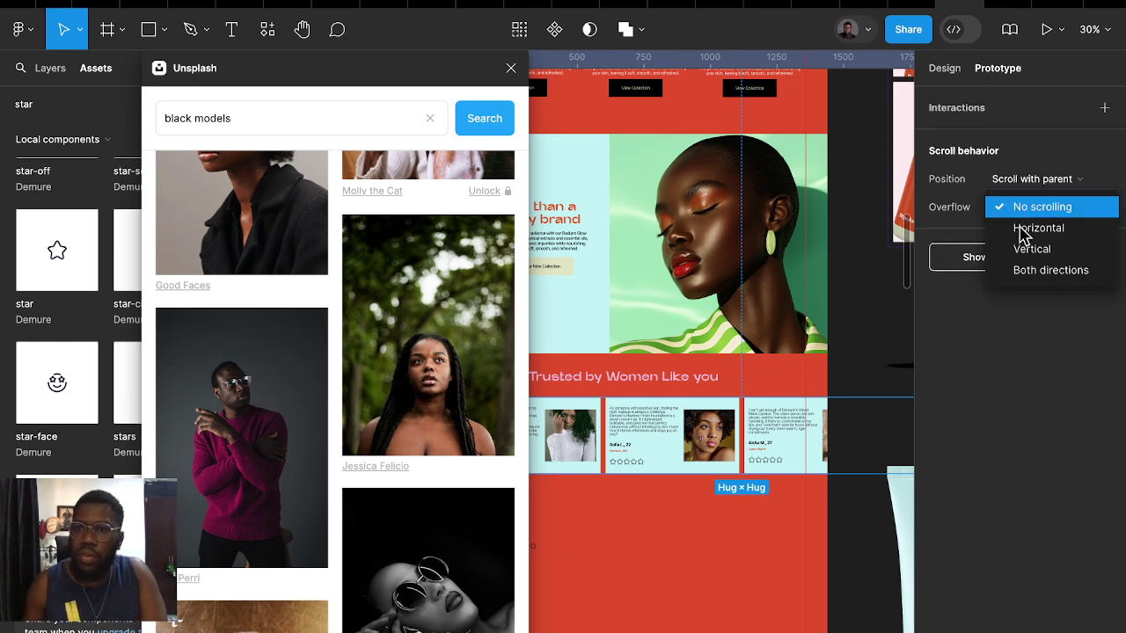
click(1021, 230)
Narrow the testimonial row frame so the extra card is clipped, and close the Unsplash panel
scroll(875, 444, right, 2)
scroll(877, 450, right, 2)
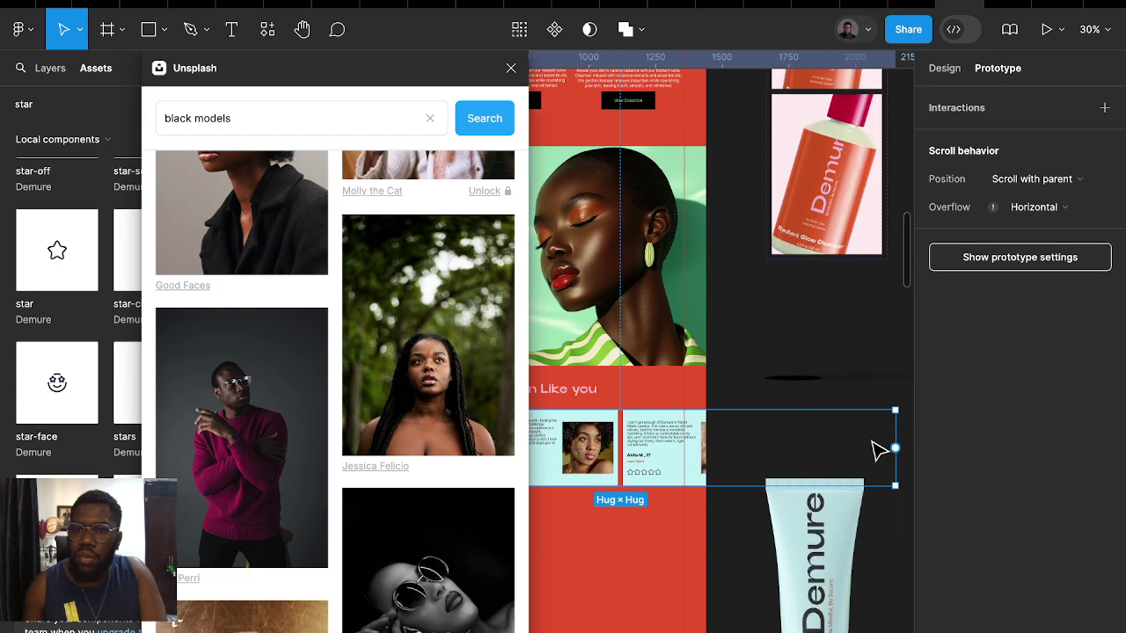
scroll(871, 435, right, 1)
drag(854, 415, 640, 420)
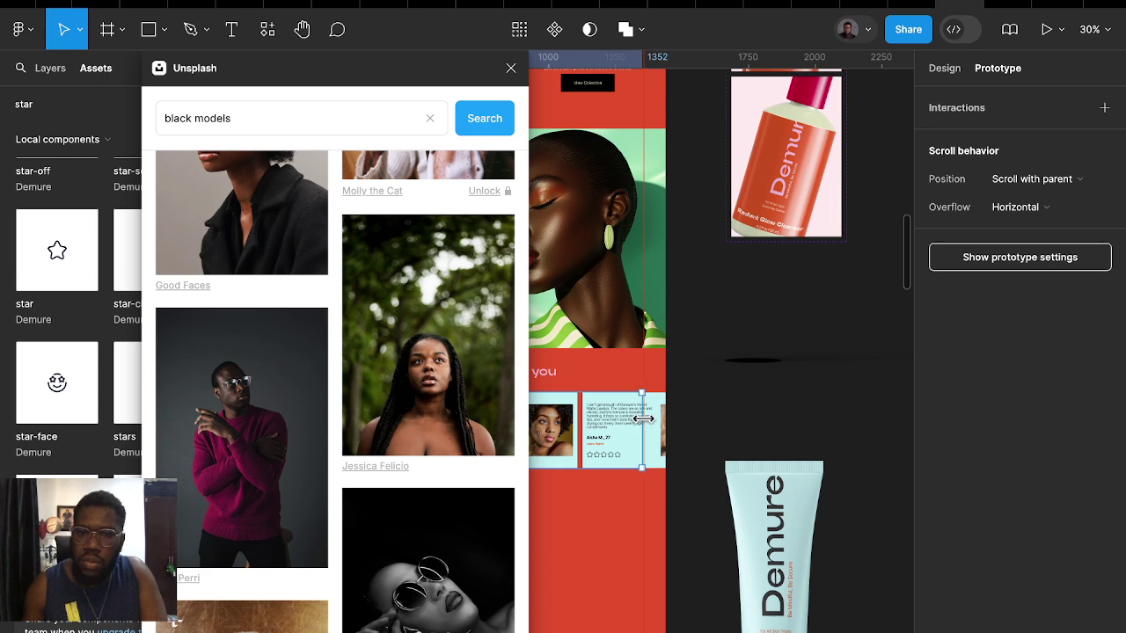
click(726, 284)
scroll(726, 321, left, 2)
scroll(713, 370, left, 4)
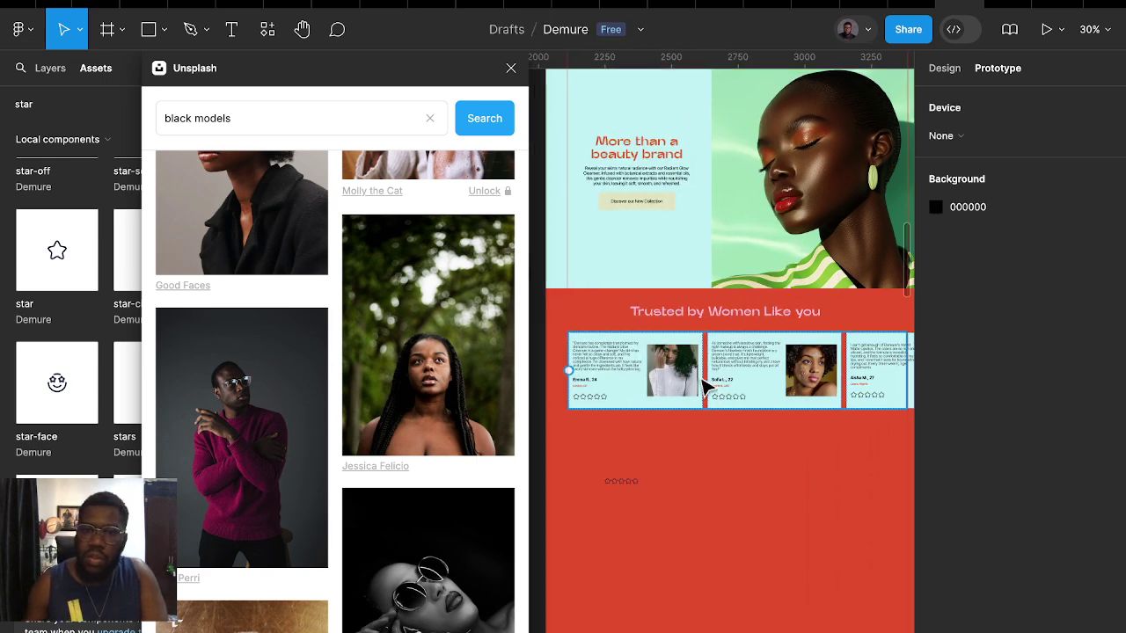
click(510, 69)
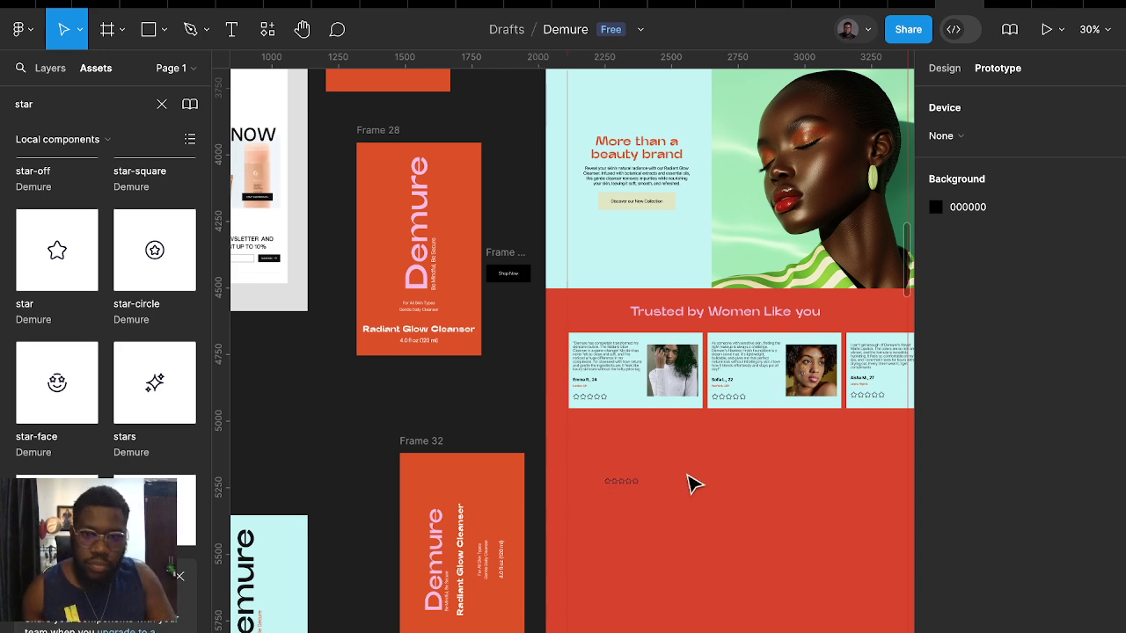
Search assets for 'blog' and switch to the Simple Design System library
scroll(708, 494, right, 5)
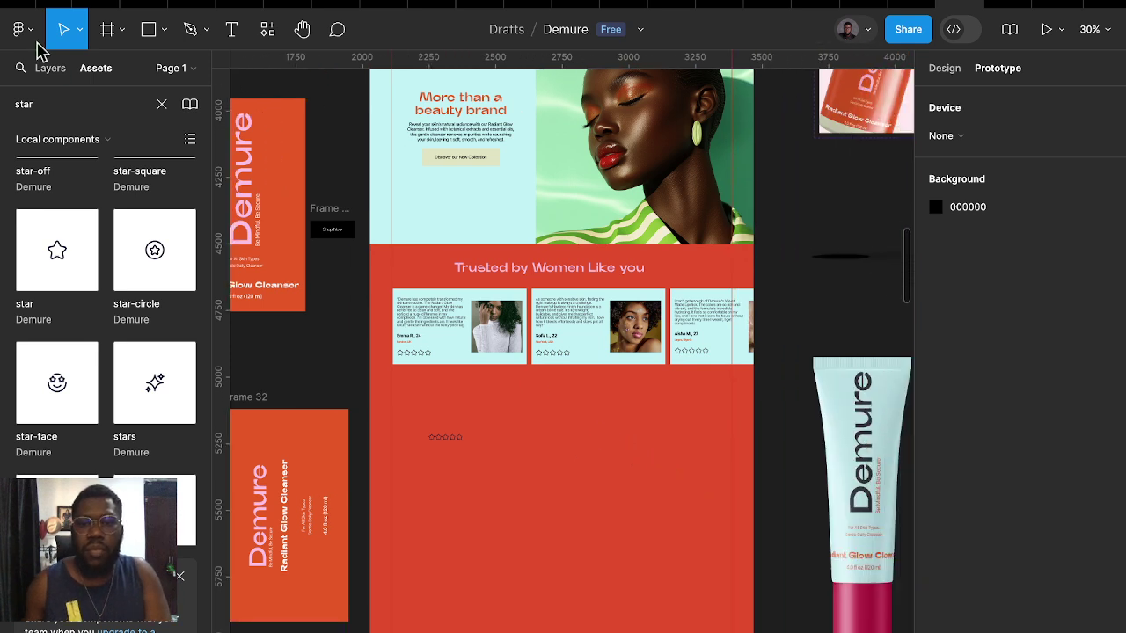
text(b)
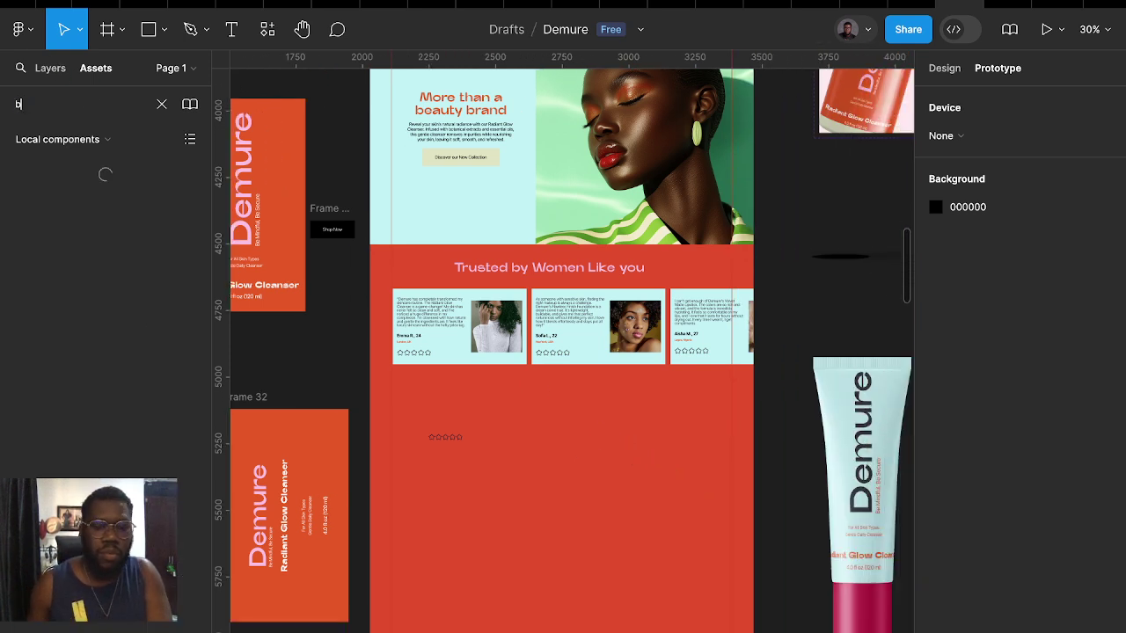
text(log)
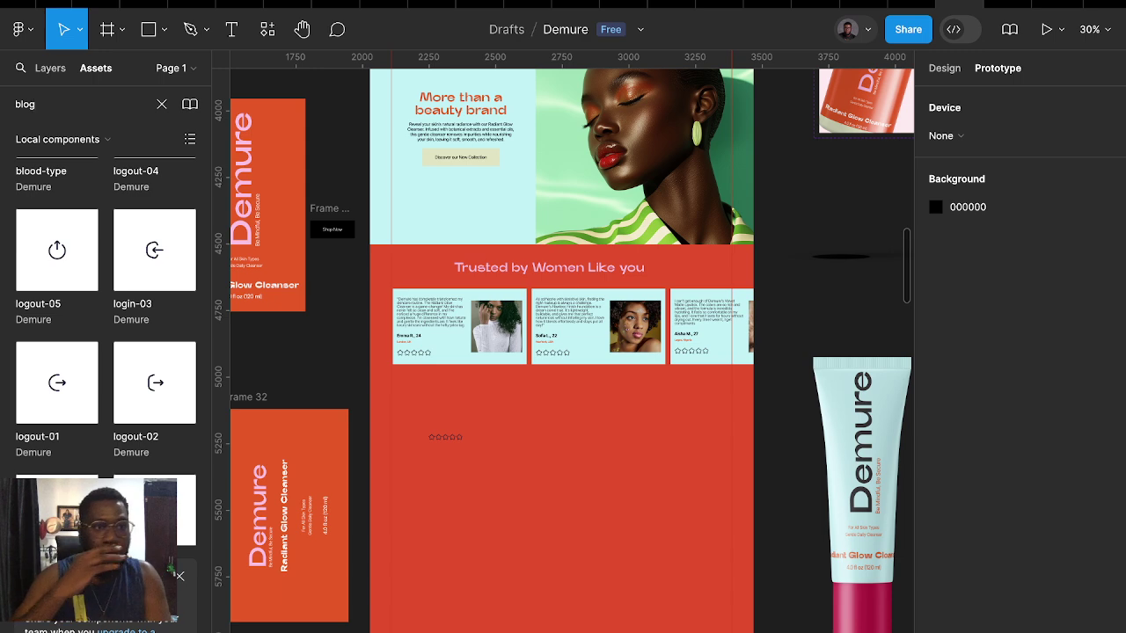
scroll(105, 157, down, 1)
click(106, 141)
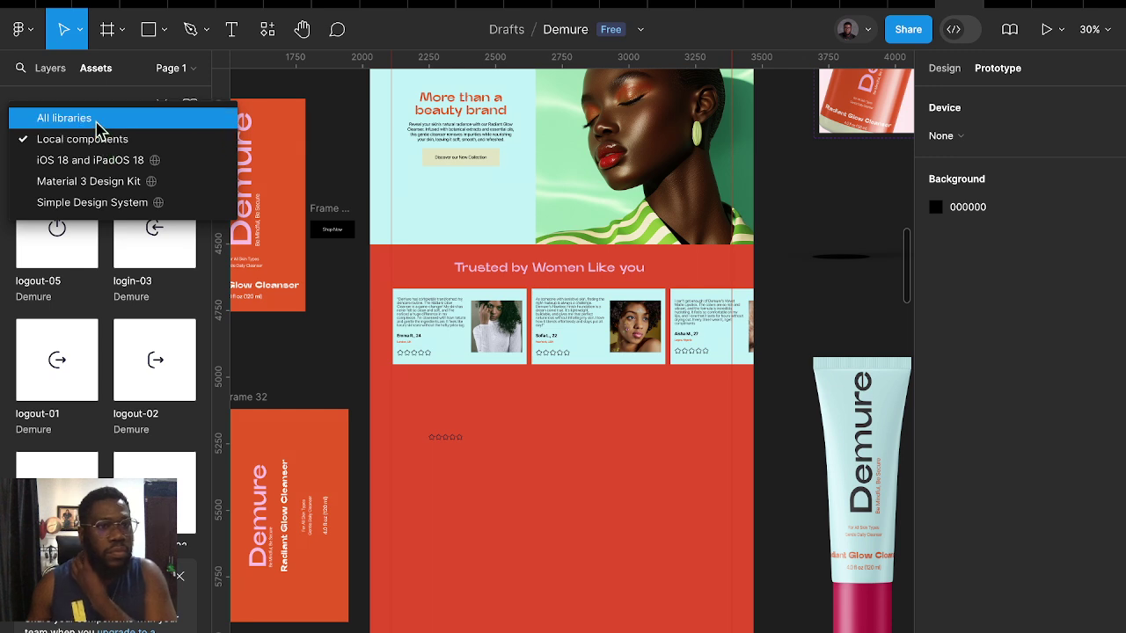
click(115, 202)
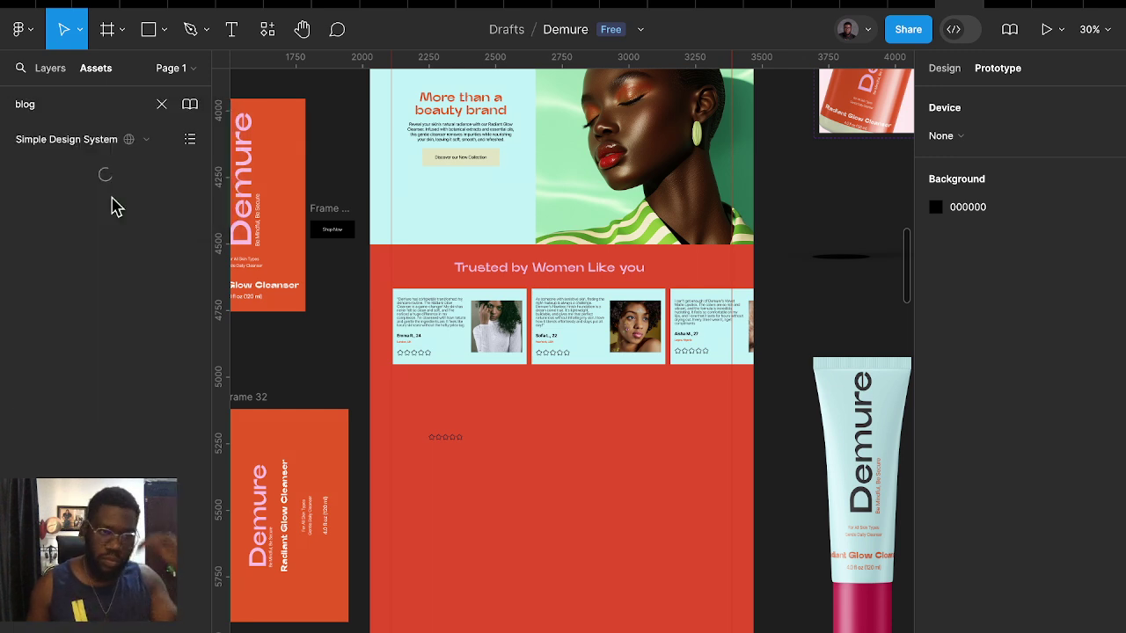
Clear the 'blog' search and expand the Tabs and Tags component groups
click(161, 104)
scroll(88, 264, down, 2)
scroll(81, 316, down, 2)
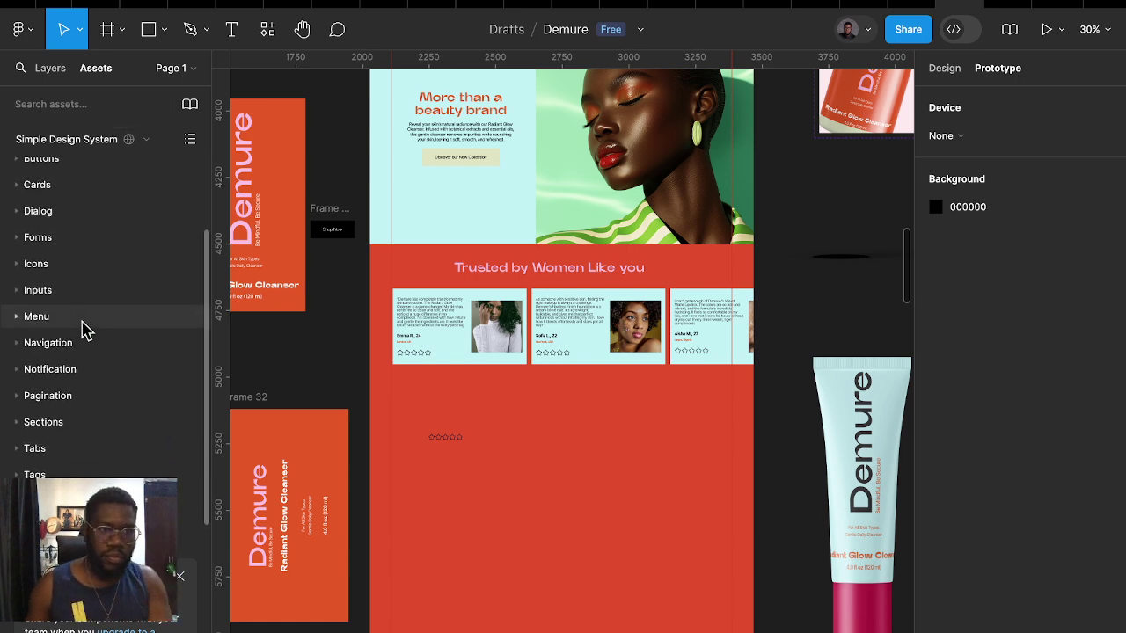
click(68, 443)
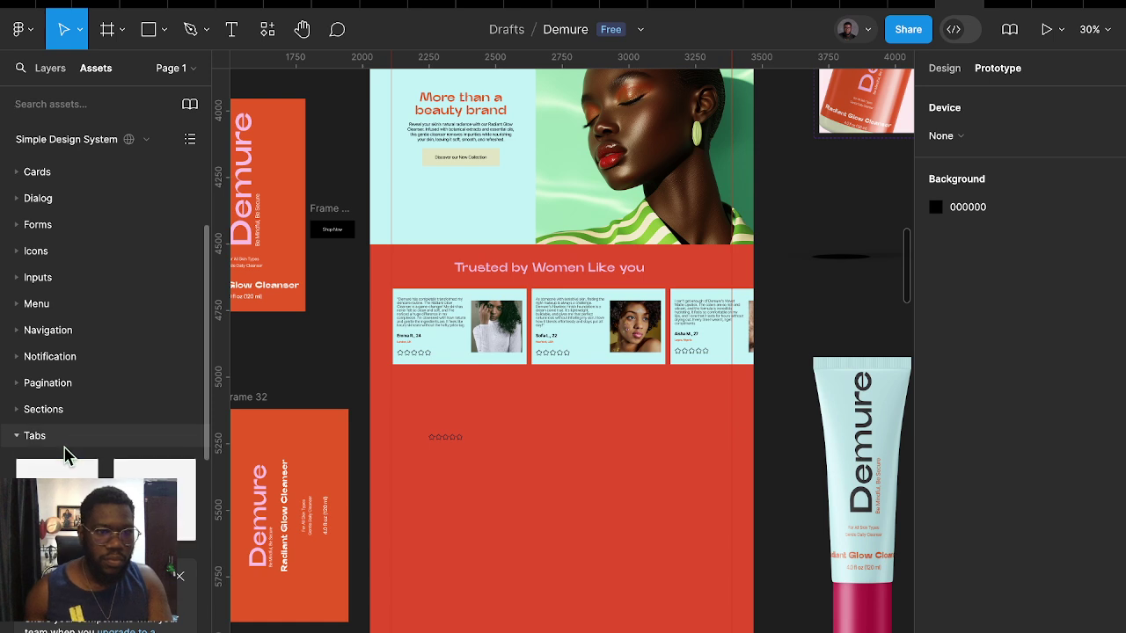
scroll(70, 457, down, 2)
scroll(71, 459, down, 1)
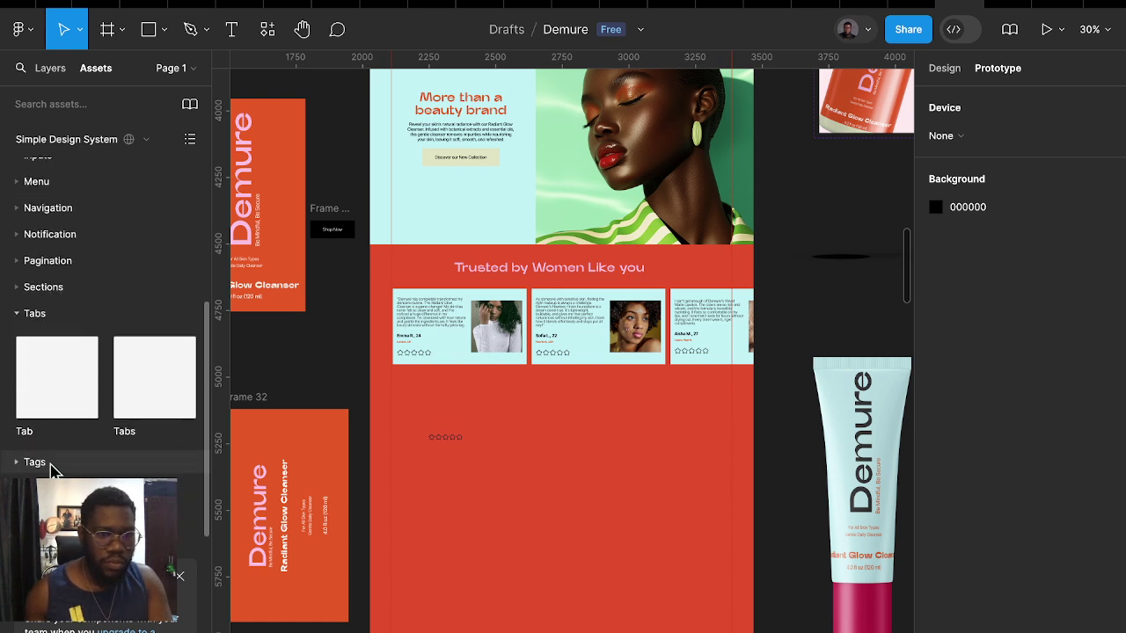
click(36, 462)
scroll(70, 352, down, 3)
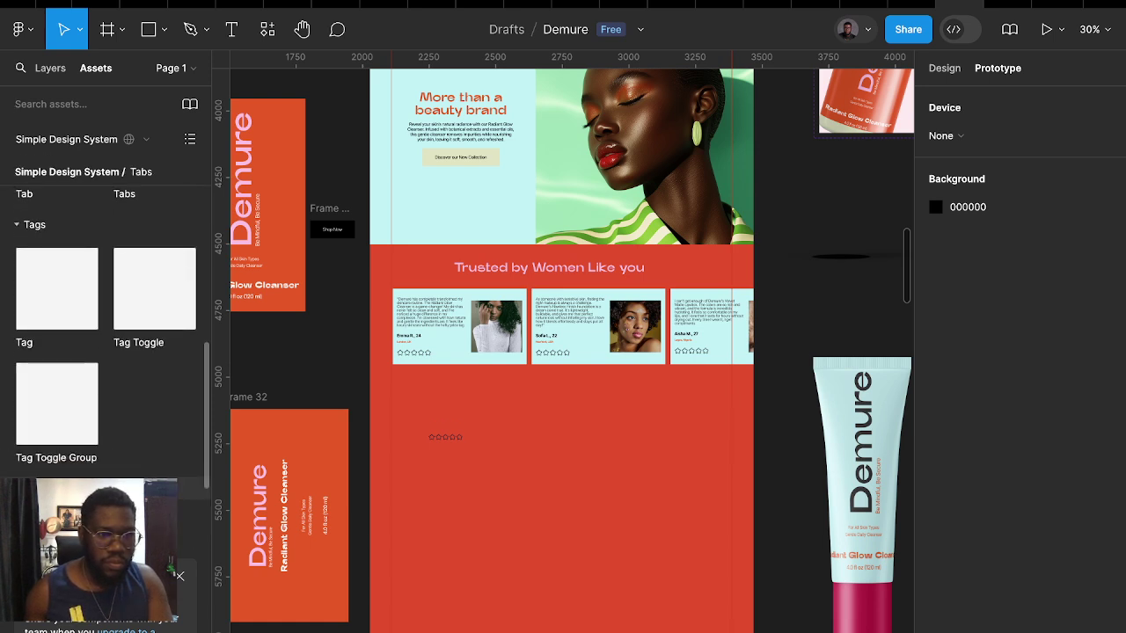
scroll(55, 473, down, 1)
scroll(63, 442, up, 10)
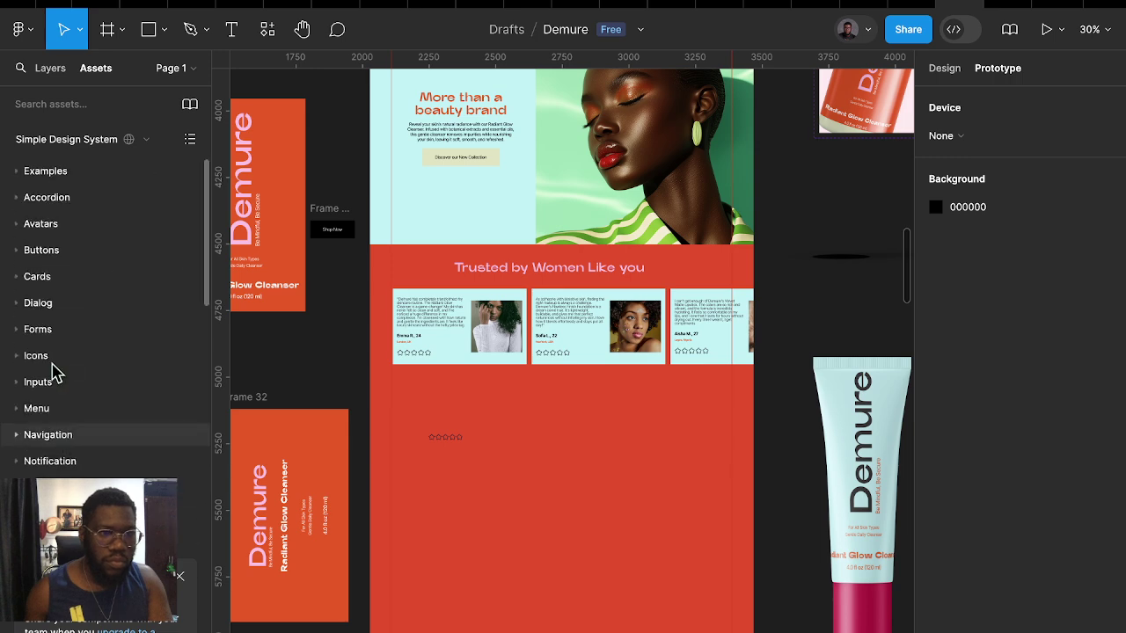
scroll(68, 458, down, 5)
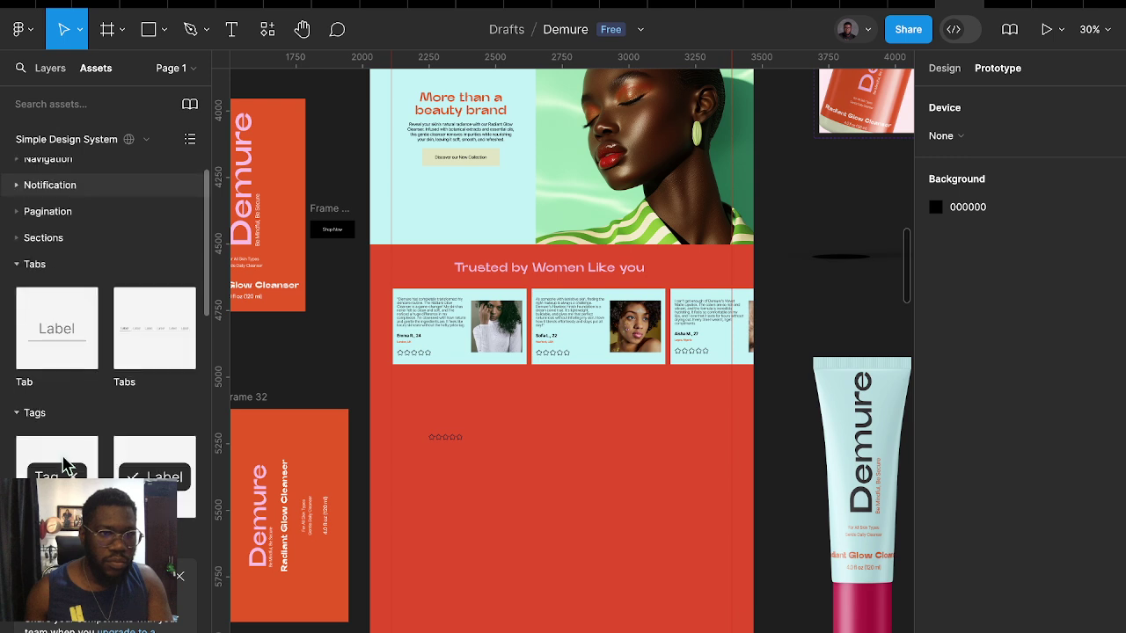
scroll(70, 434, down, 5)
scroll(71, 434, up, 10)
scroll(75, 430, down, 3)
scroll(78, 396, up, 4)
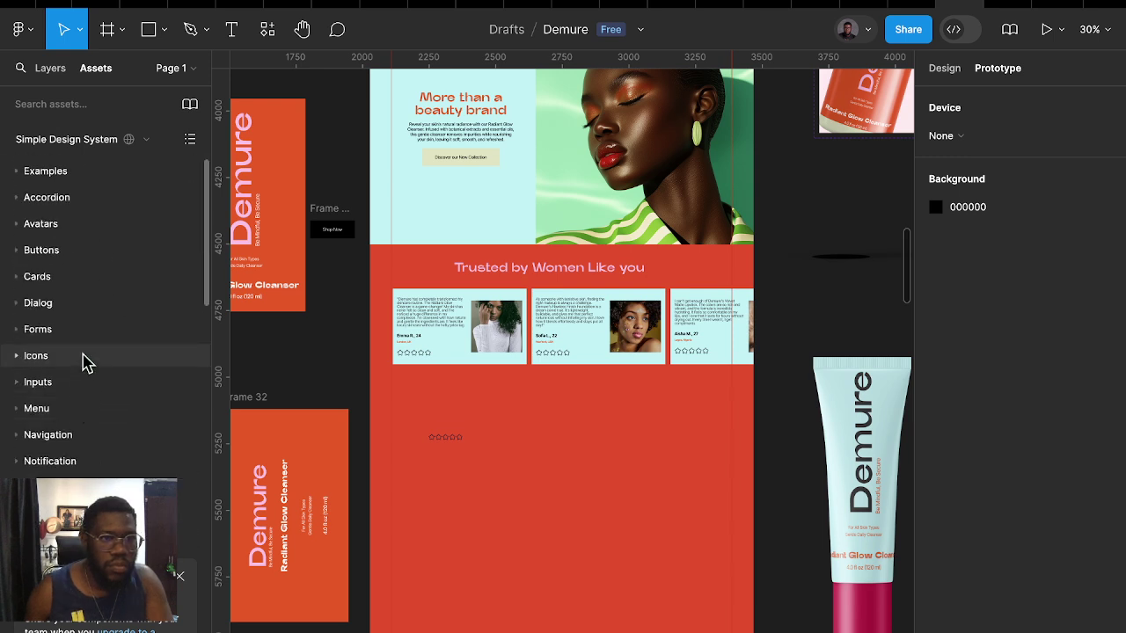
Switch to the Material 3 Design Kit library and expand its Carousel group
click(80, 143)
click(84, 115)
scroll(100, 347, down, 3)
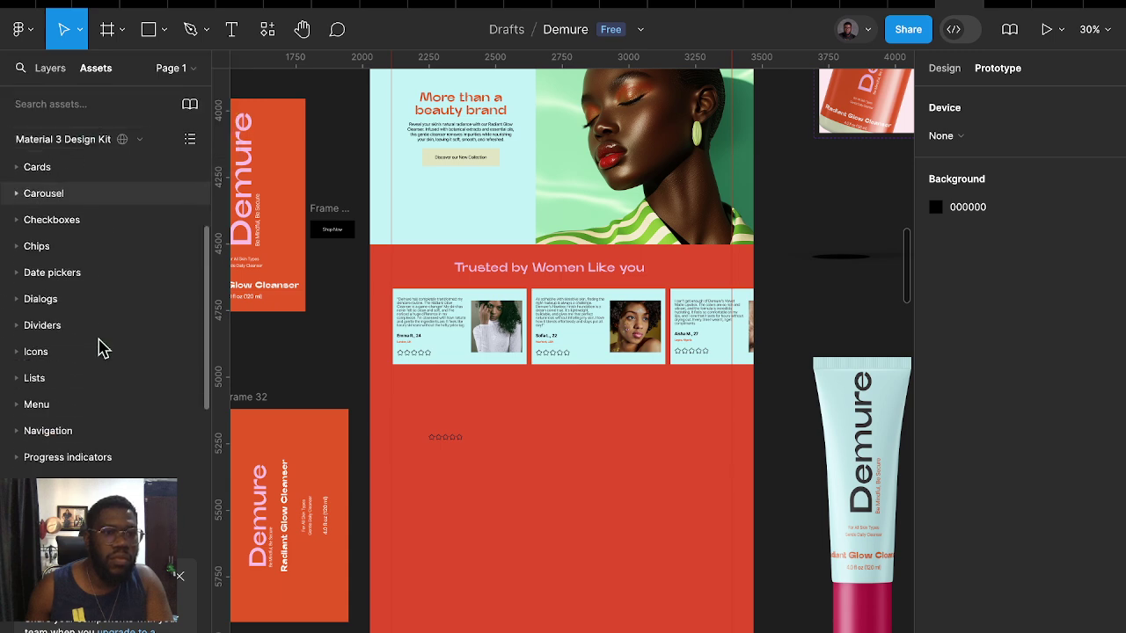
scroll(93, 392, down, 5)
scroll(90, 414, down, 1)
scroll(88, 378, up, 1)
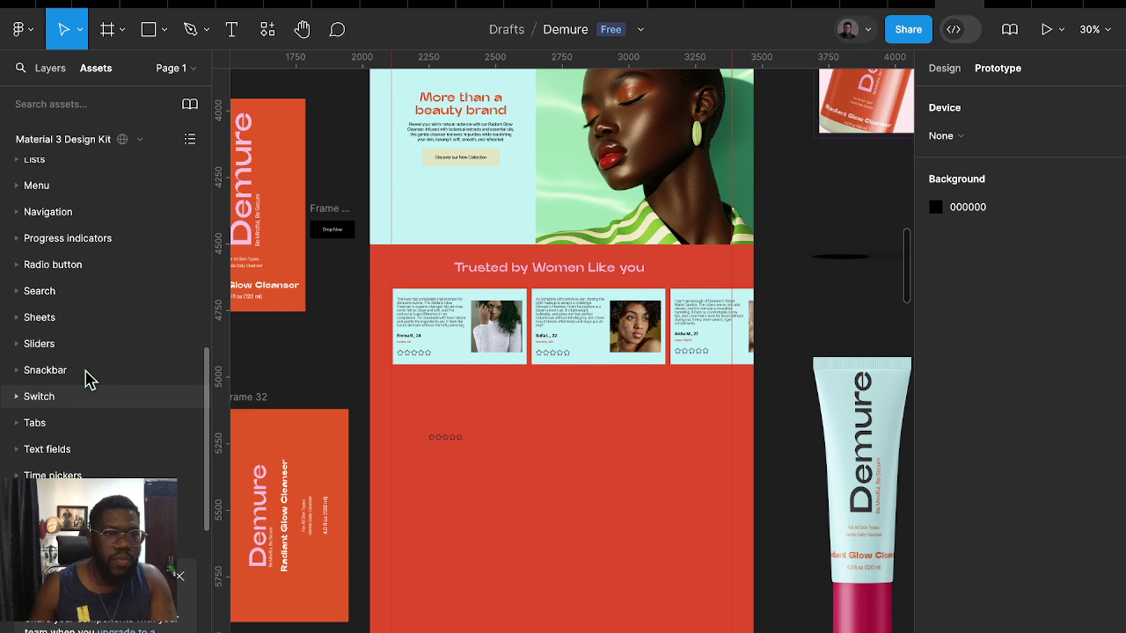
scroll(88, 378, up, 7)
scroll(88, 378, up, 1)
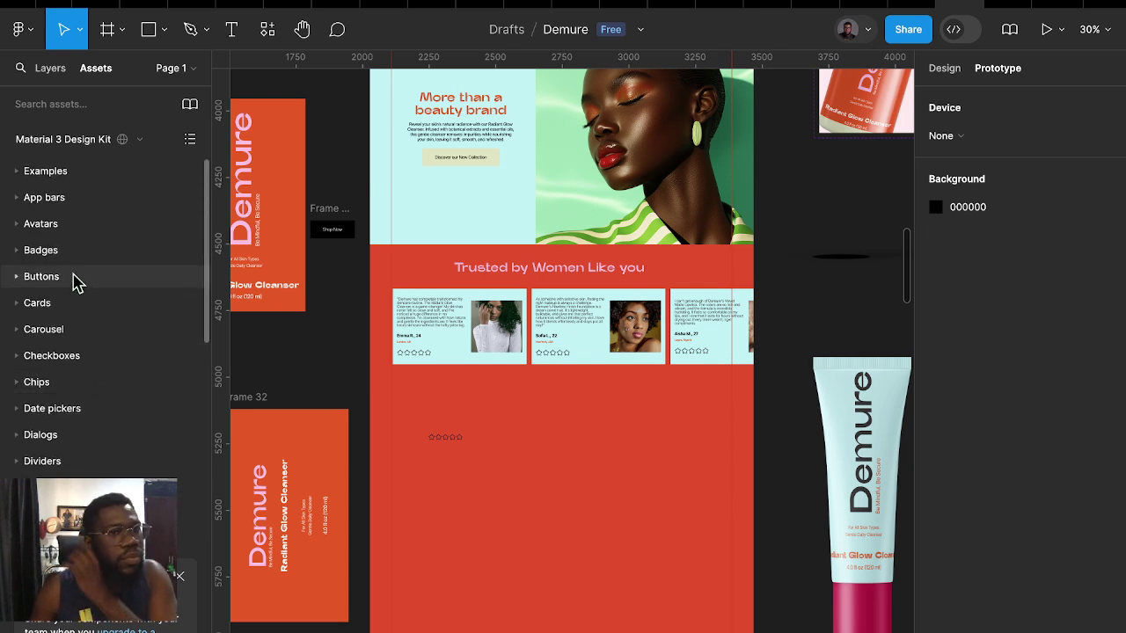
click(76, 330)
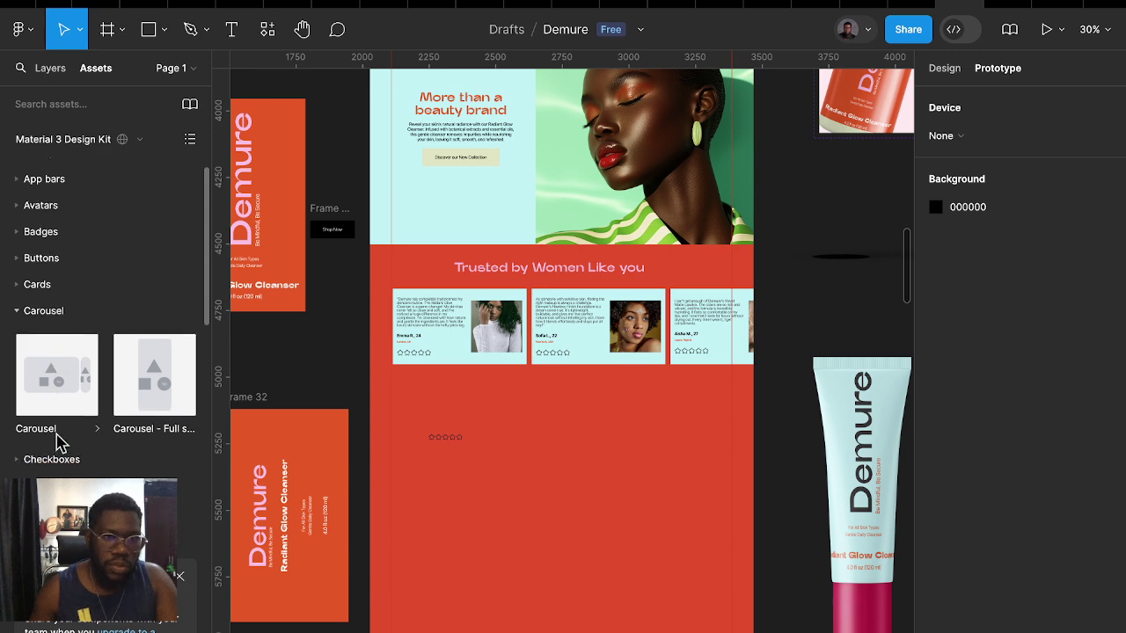
Expand the Material 3 Tabs and Tabs / Building Blocks component groups
scroll(35, 440, down, 5)
scroll(58, 448, down, 2)
scroll(58, 447, down, 3)
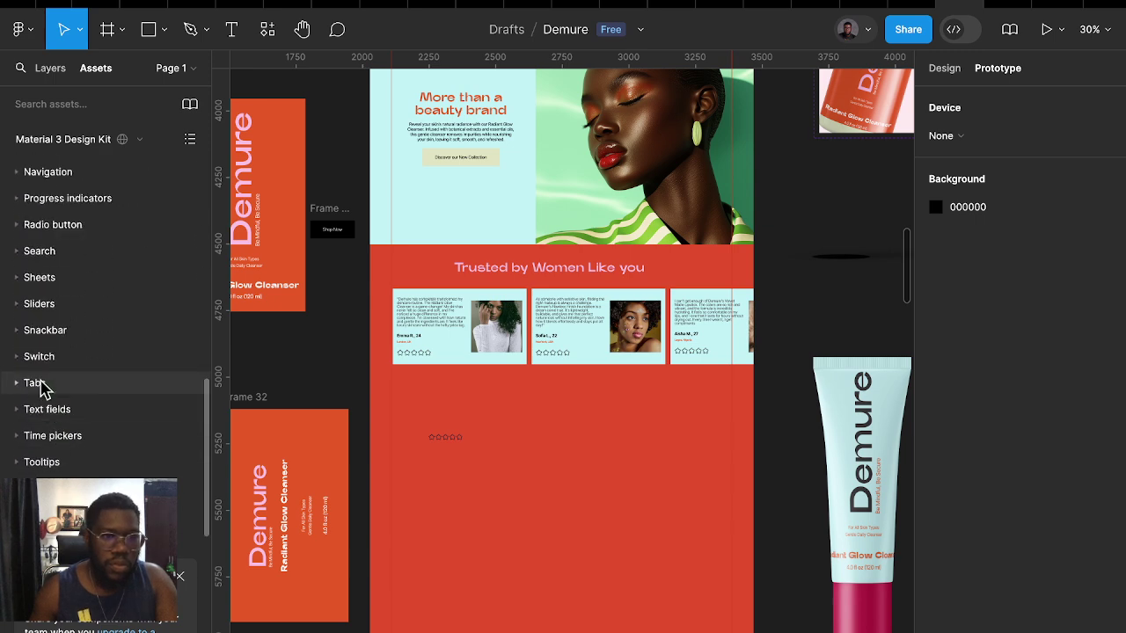
click(38, 383)
scroll(51, 409, down, 1)
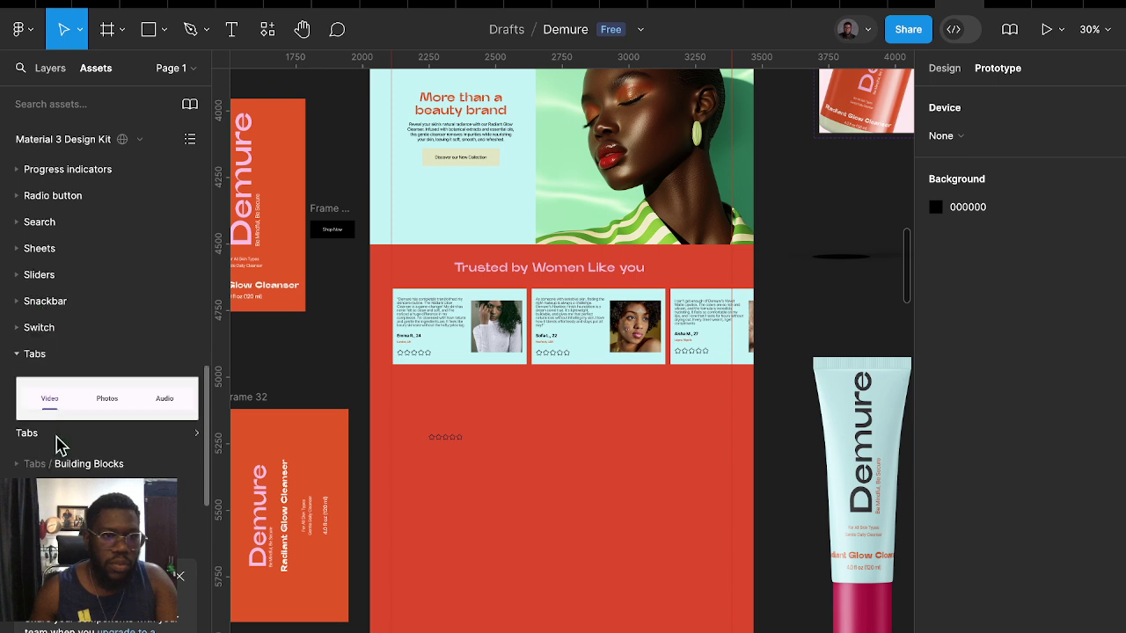
click(50, 467)
scroll(50, 457, down, 3)
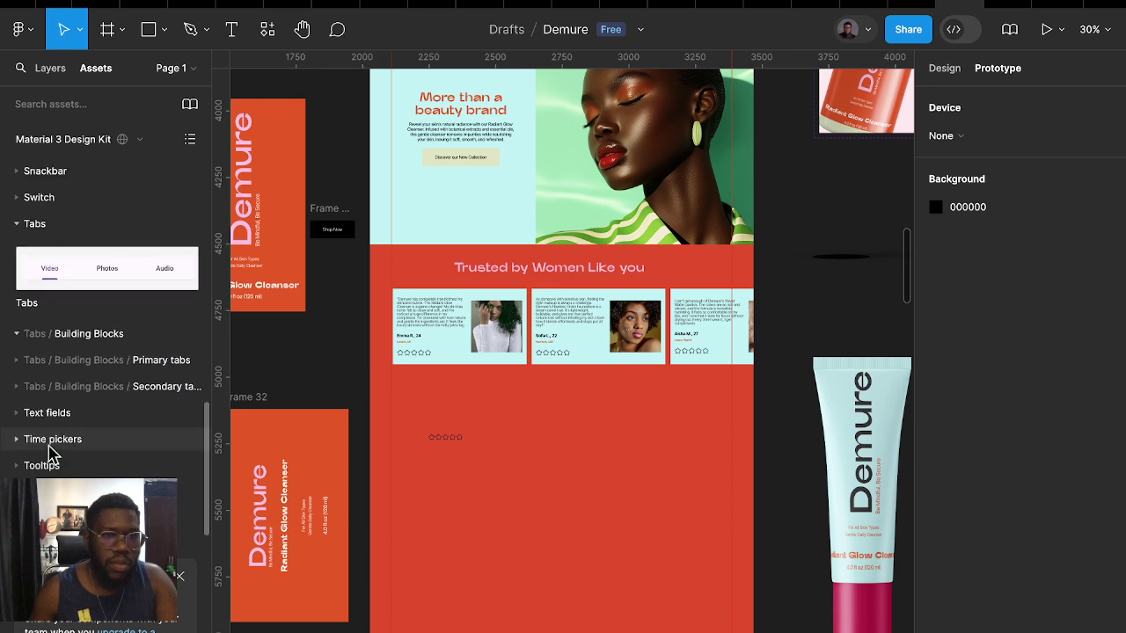
scroll(48, 423, up, 5)
scroll(60, 369, up, 8)
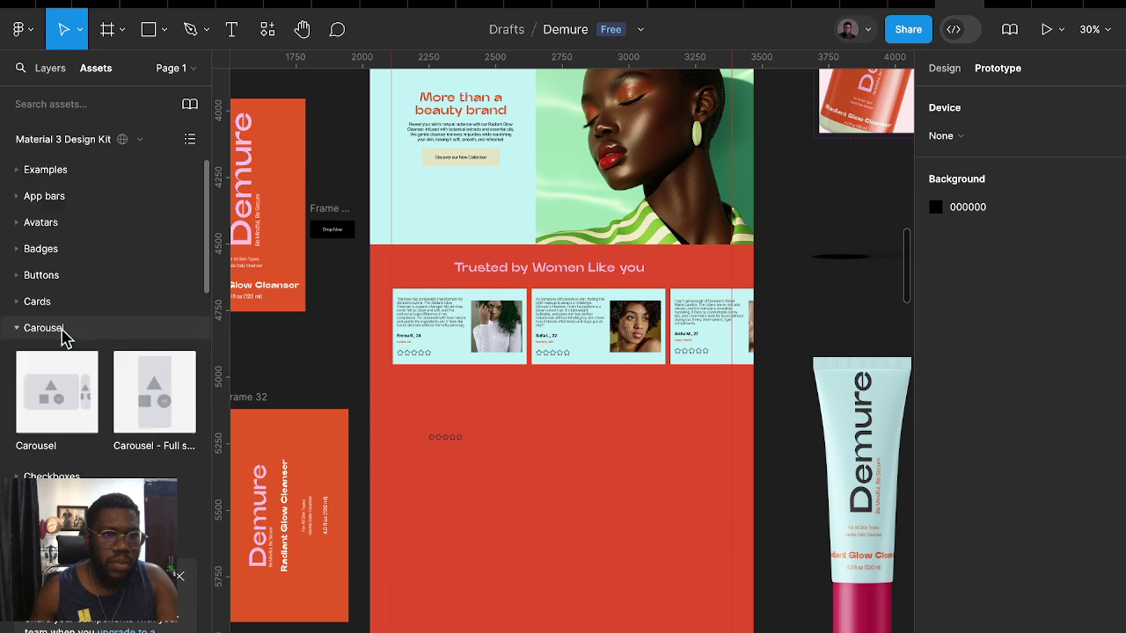
click(95, 141)
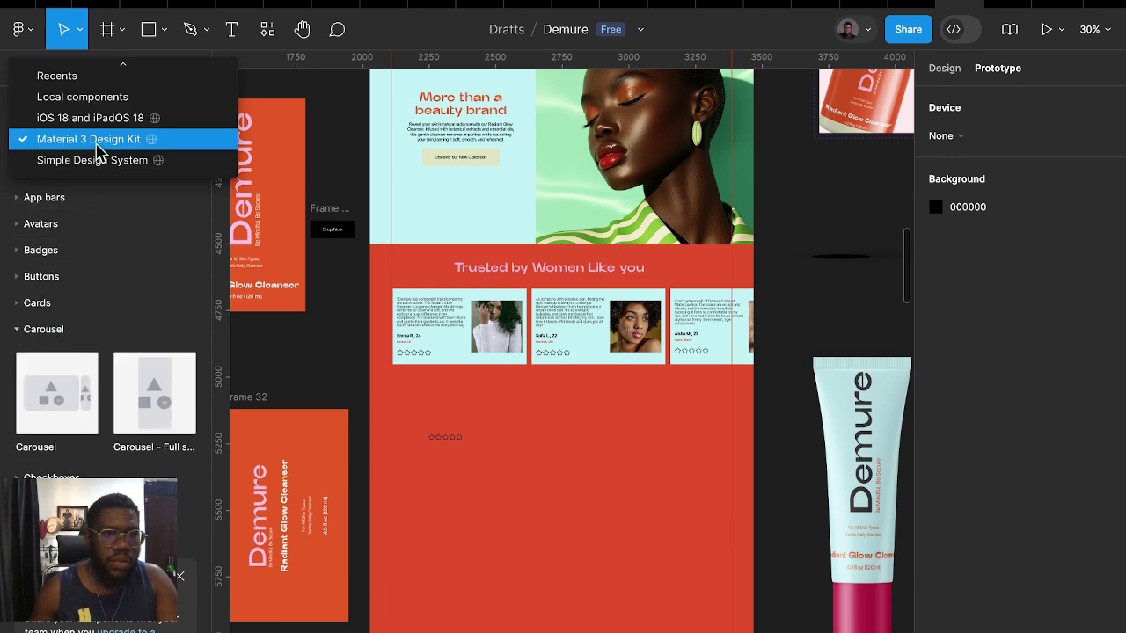
Switch Assets to local components and delete the stray star-rating row from the red section
click(92, 98)
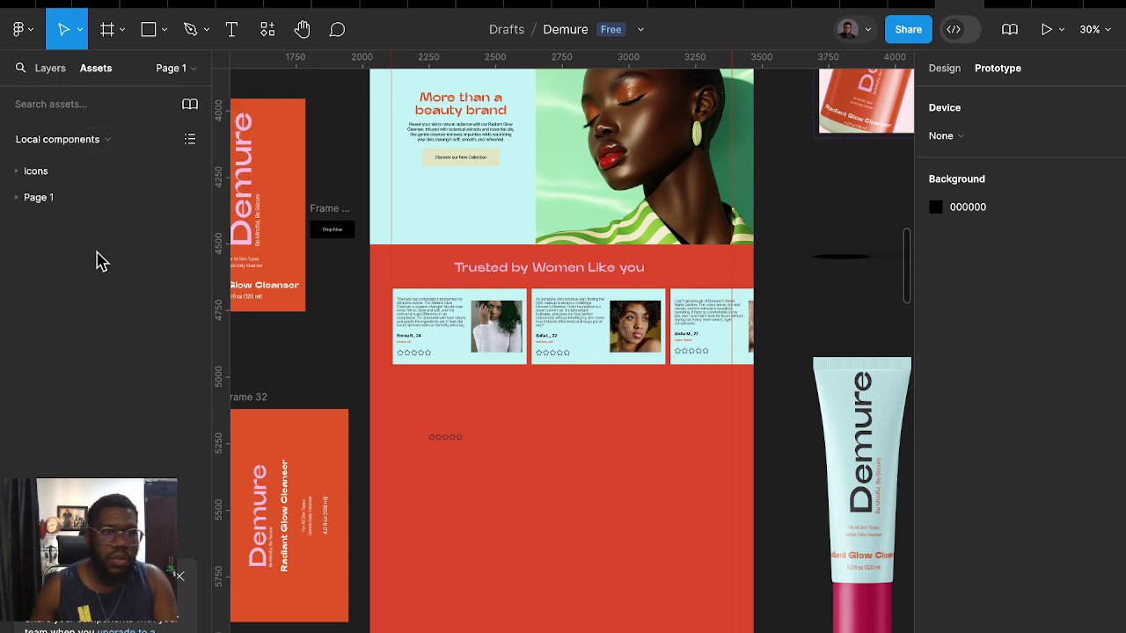
click(426, 439)
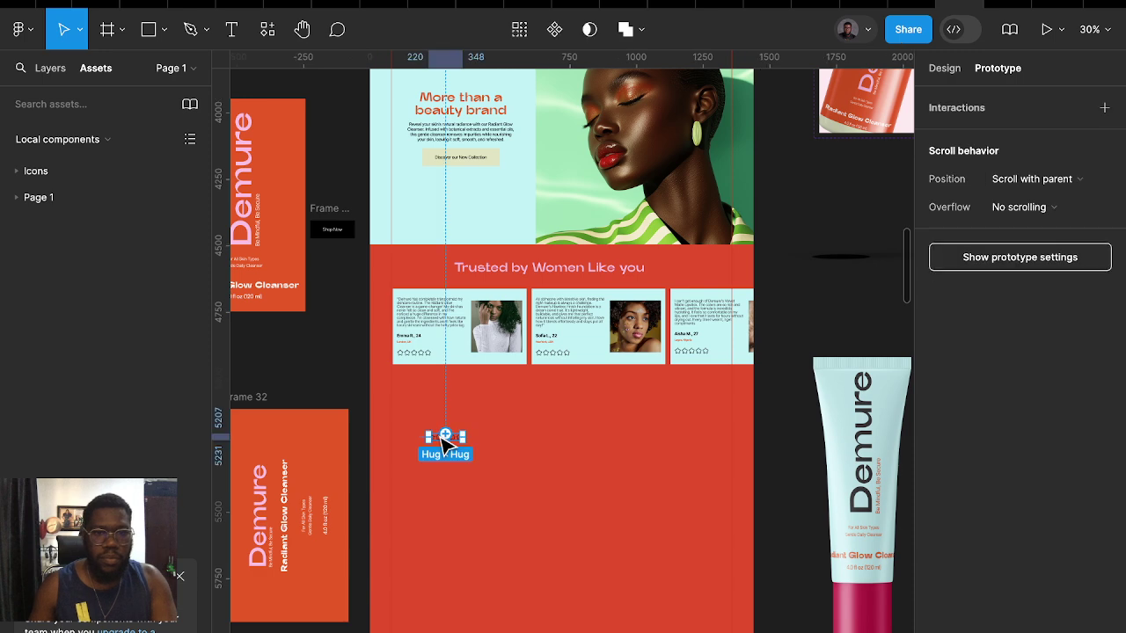
key(Delete)
click(938, 74)
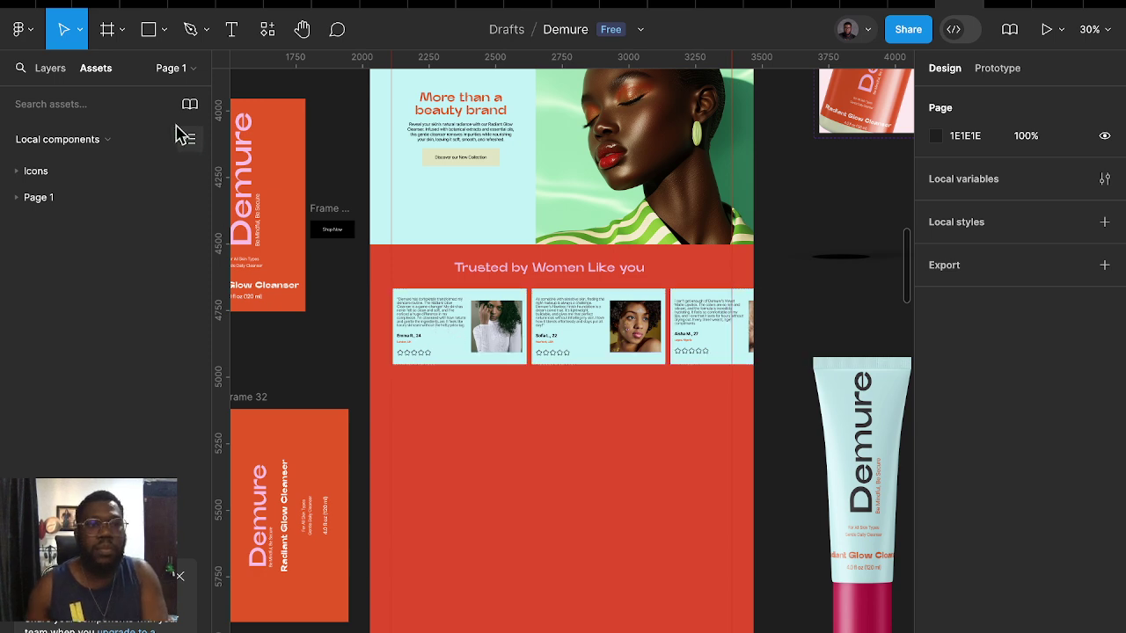
Set the Assets library dropdown to All libraries and browse the listed components
click(85, 151)
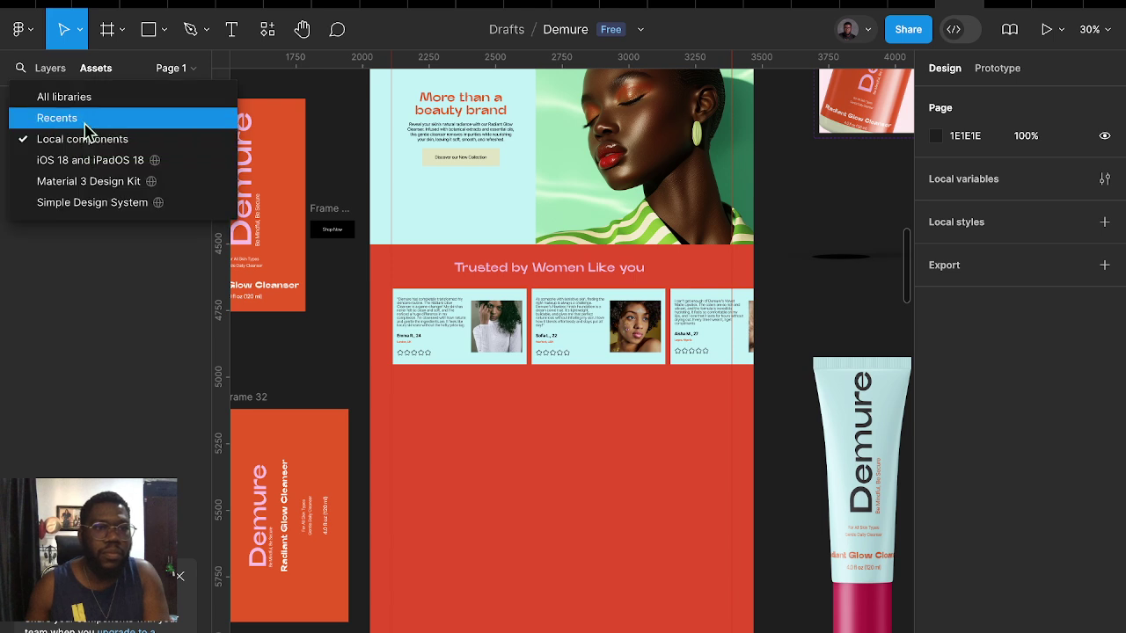
click(85, 123)
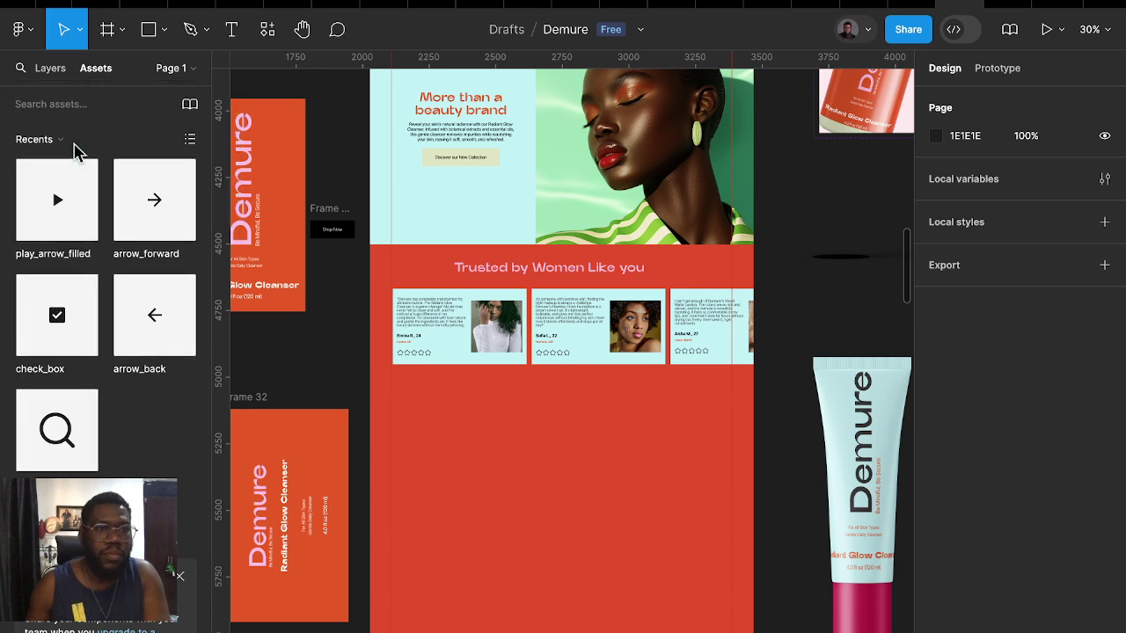
click(63, 140)
click(70, 114)
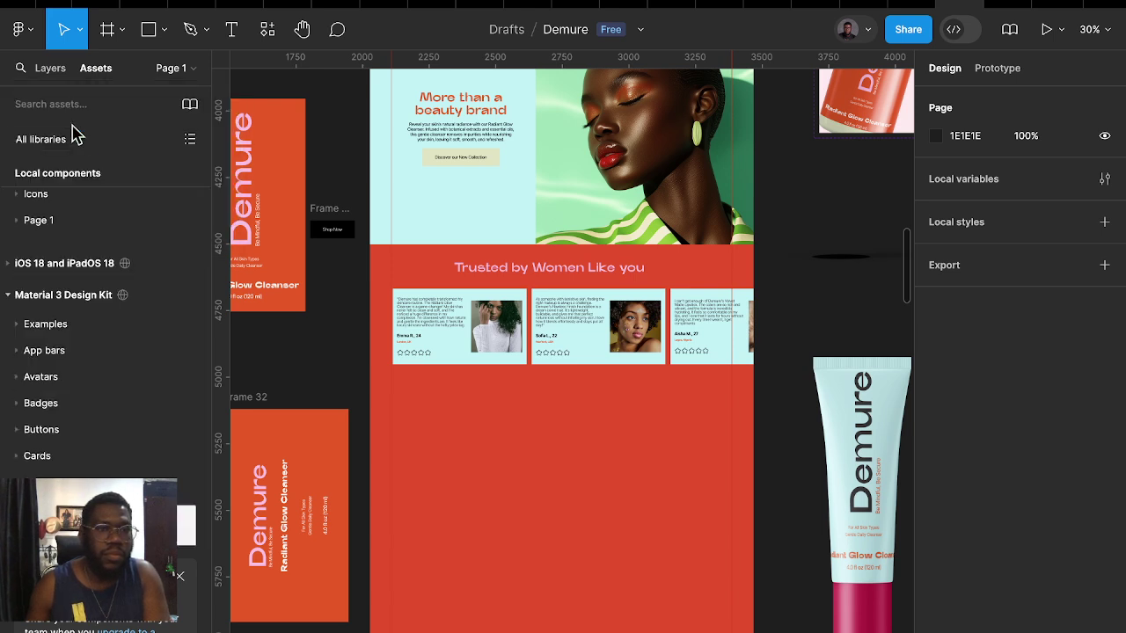
scroll(114, 339, down, 5)
scroll(120, 364, down, 5)
scroll(125, 377, down, 5)
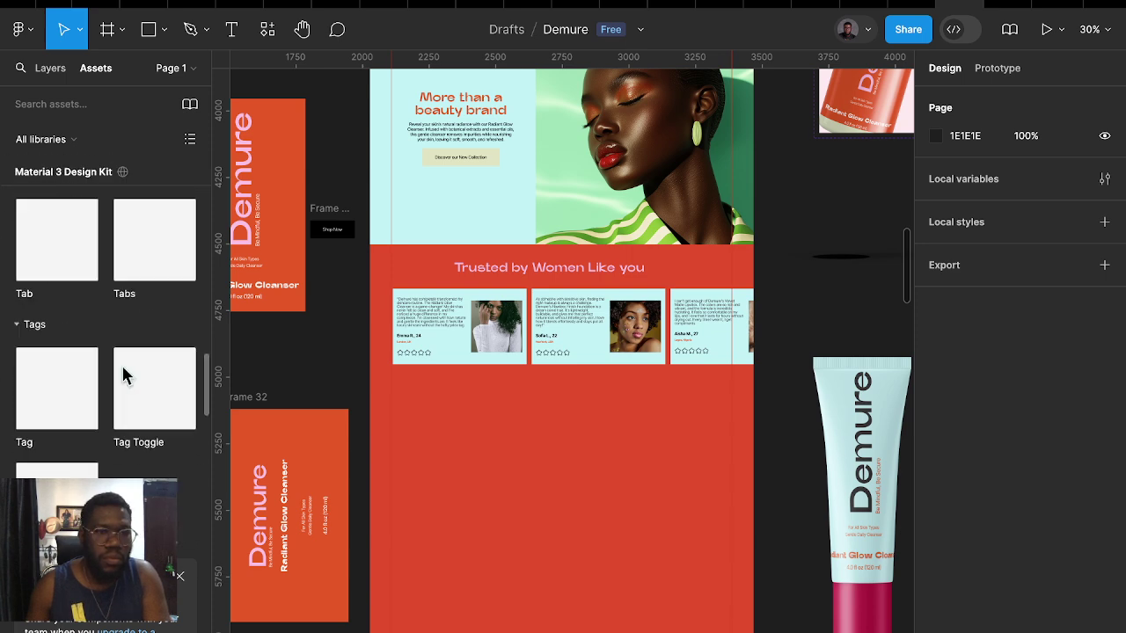
scroll(132, 399, down, 3)
scroll(127, 413, up, 15)
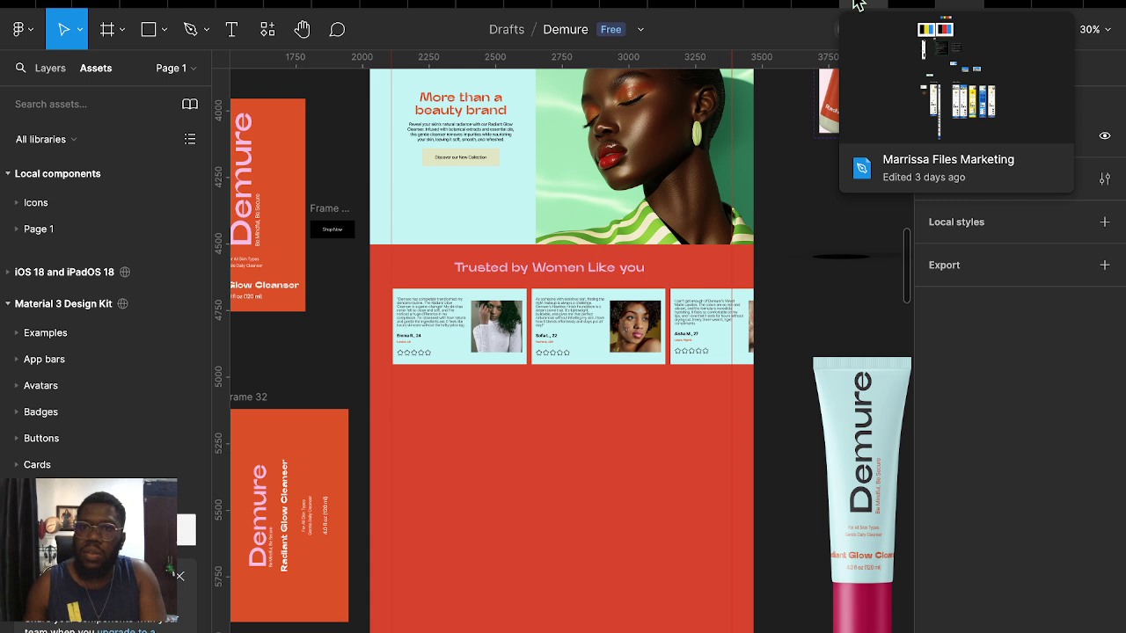
click(858, 4)
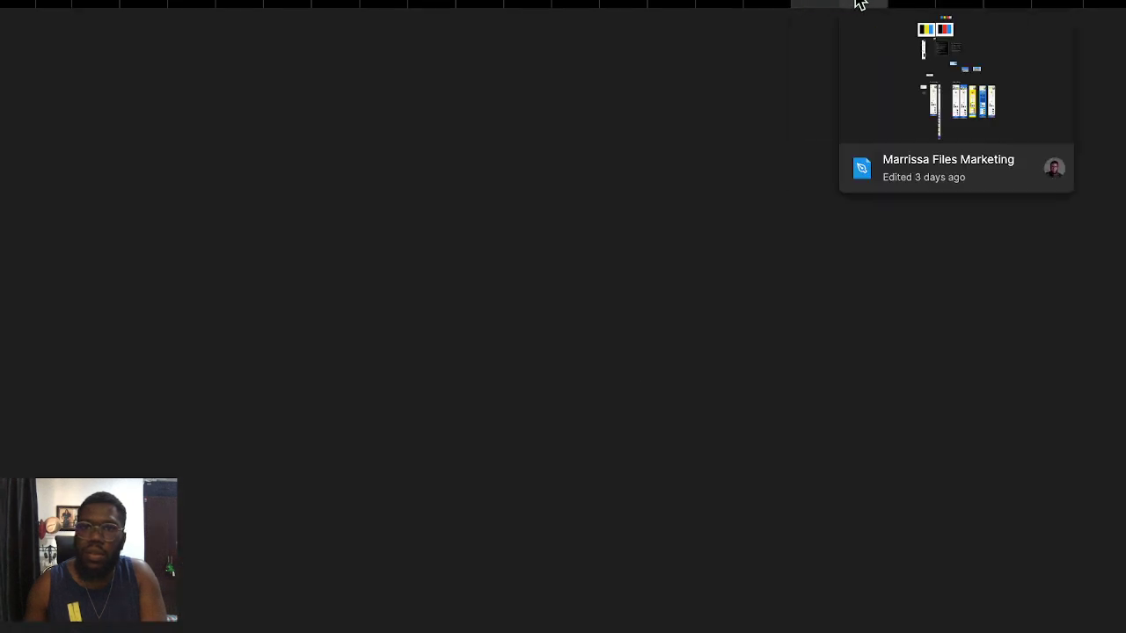
click(995, 6)
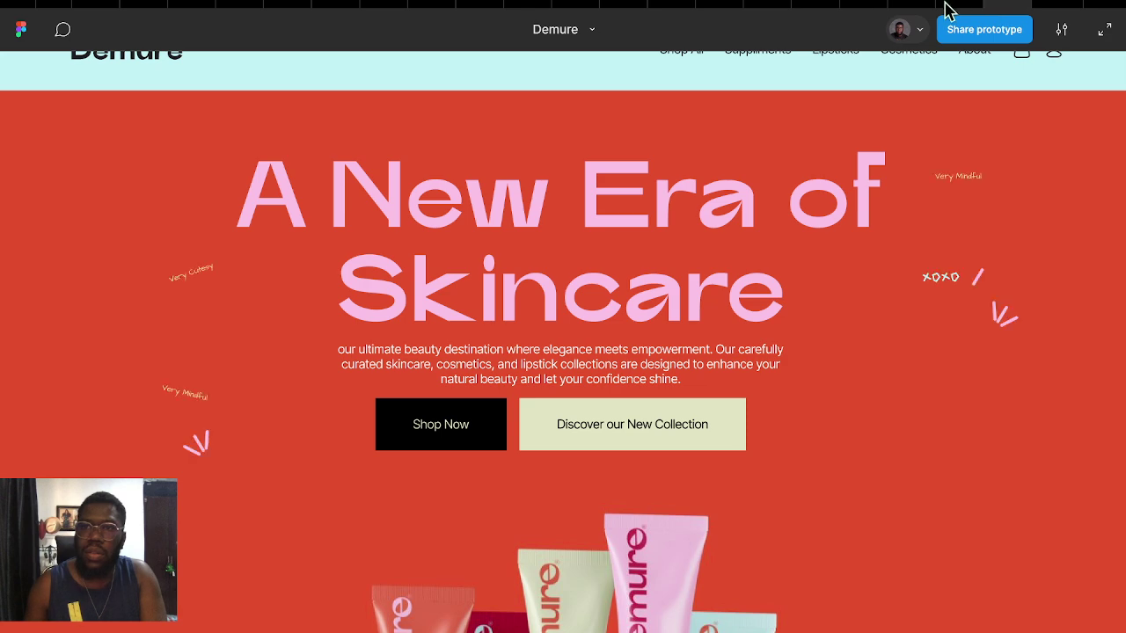
scroll(888, 387, down, 4)
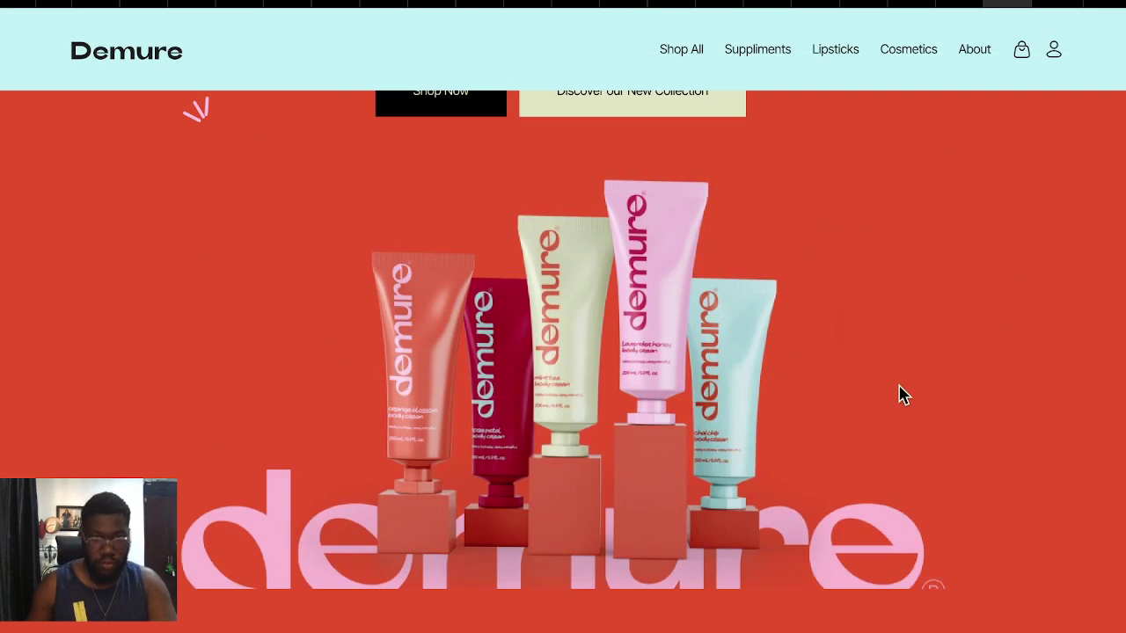
scroll(897, 392, down, 1)
scroll(897, 389, down, 1)
scroll(897, 391, down, 2)
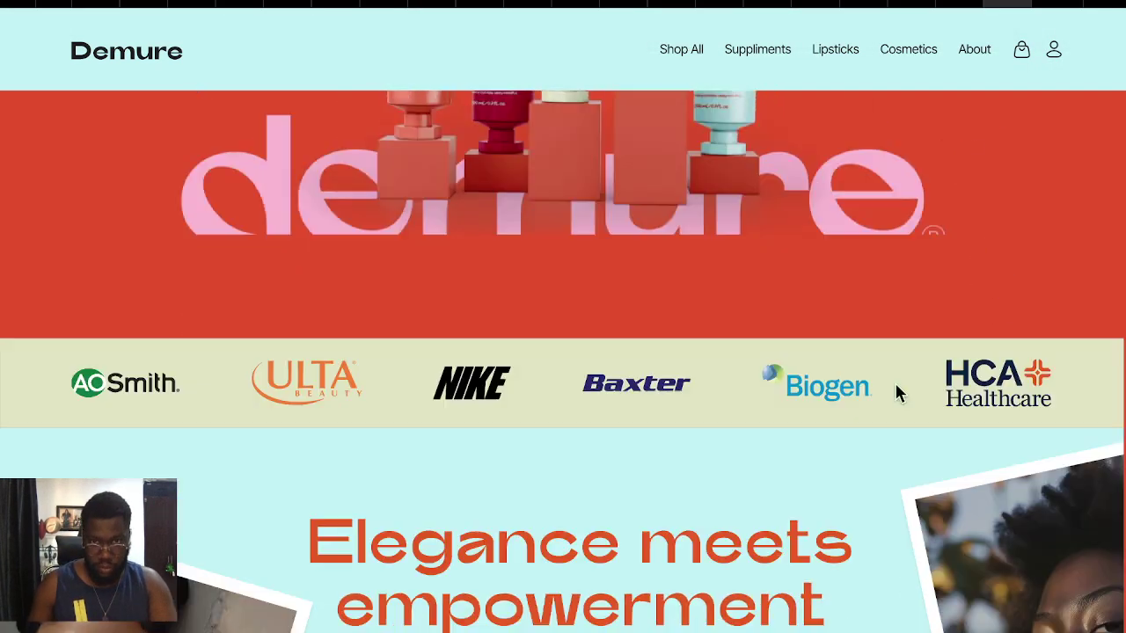
scroll(897, 392, down, 1)
scroll(897, 393, down, 2)
scroll(898, 397, down, 1)
scroll(897, 401, down, 2)
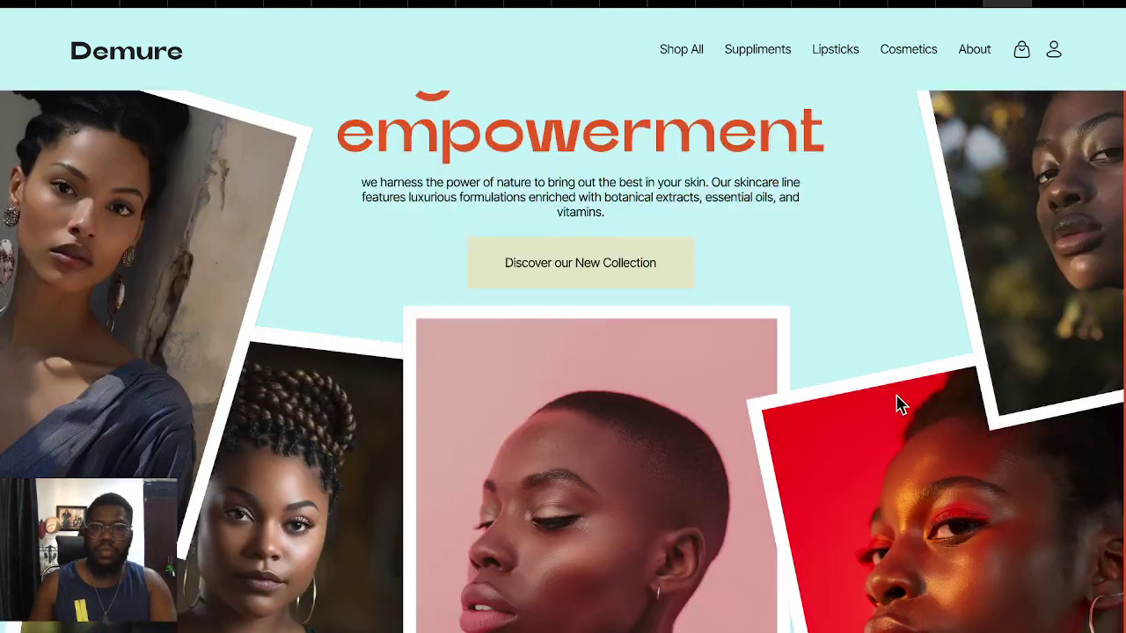
scroll(897, 402, down, 1)
scroll(897, 402, down, 3)
scroll(897, 404, down, 2)
scroll(897, 408, up, 2)
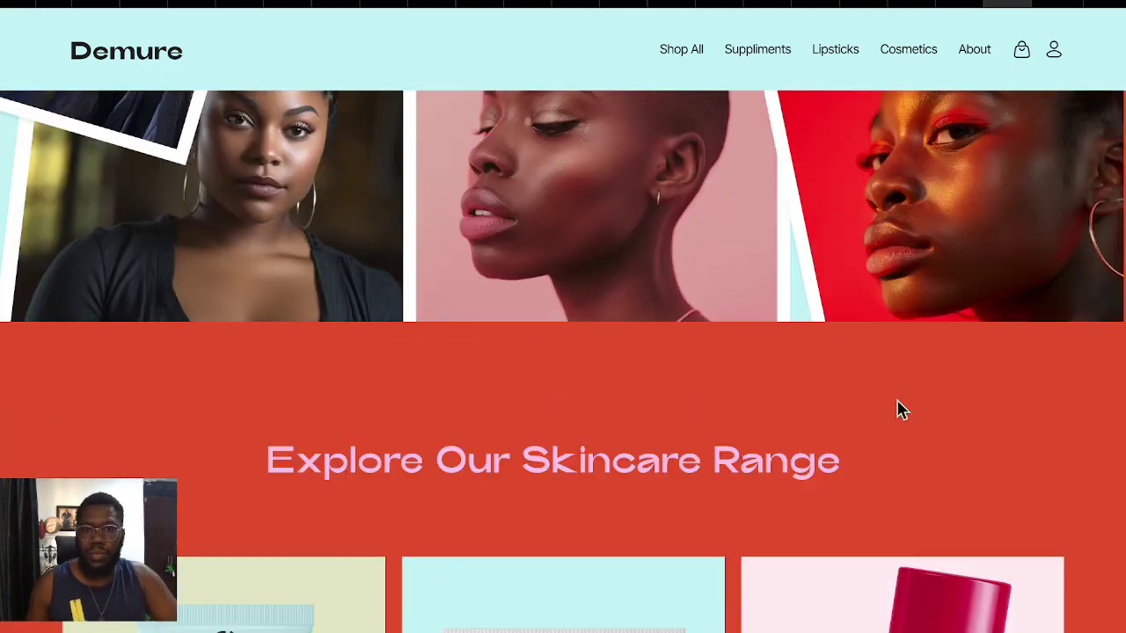
scroll(895, 408, up, 3)
scroll(899, 410, up, 1)
scroll(899, 410, up, 3)
scroll(898, 404, up, 1)
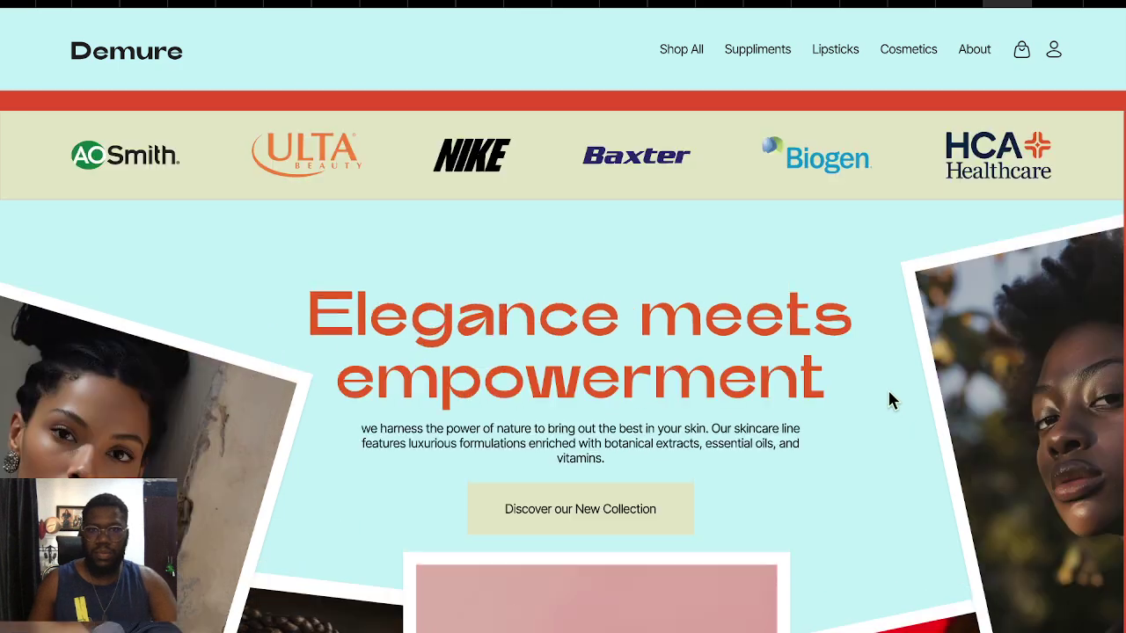
scroll(885, 396, up, 2)
scroll(884, 400, down, 5)
scroll(887, 414, down, 3)
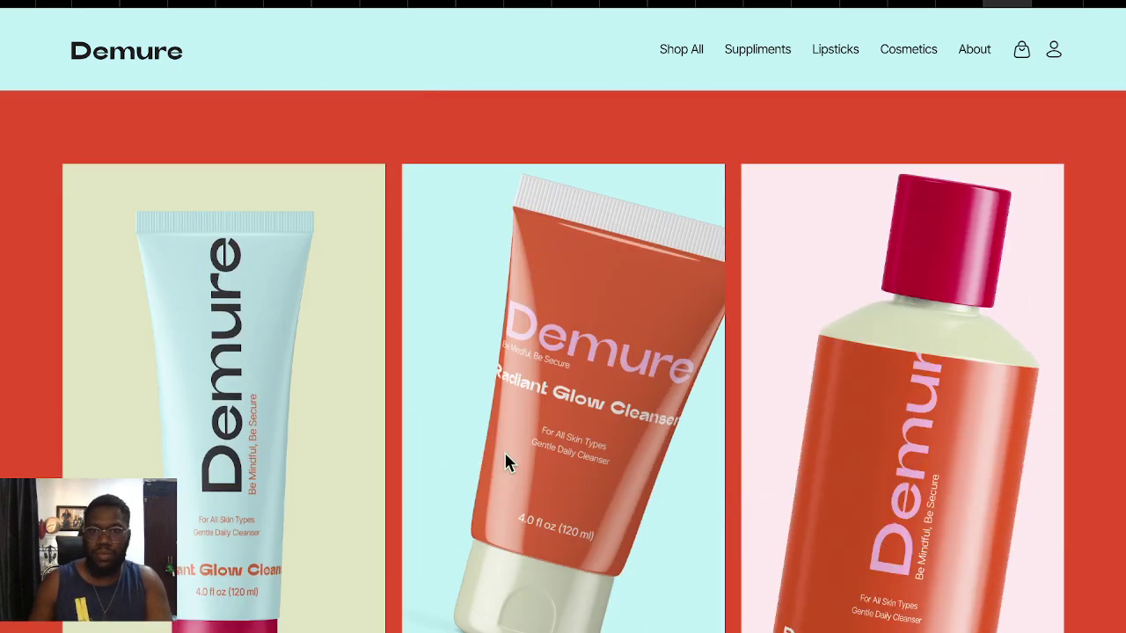
scroll(301, 523, down, 5)
scroll(400, 503, down, 3)
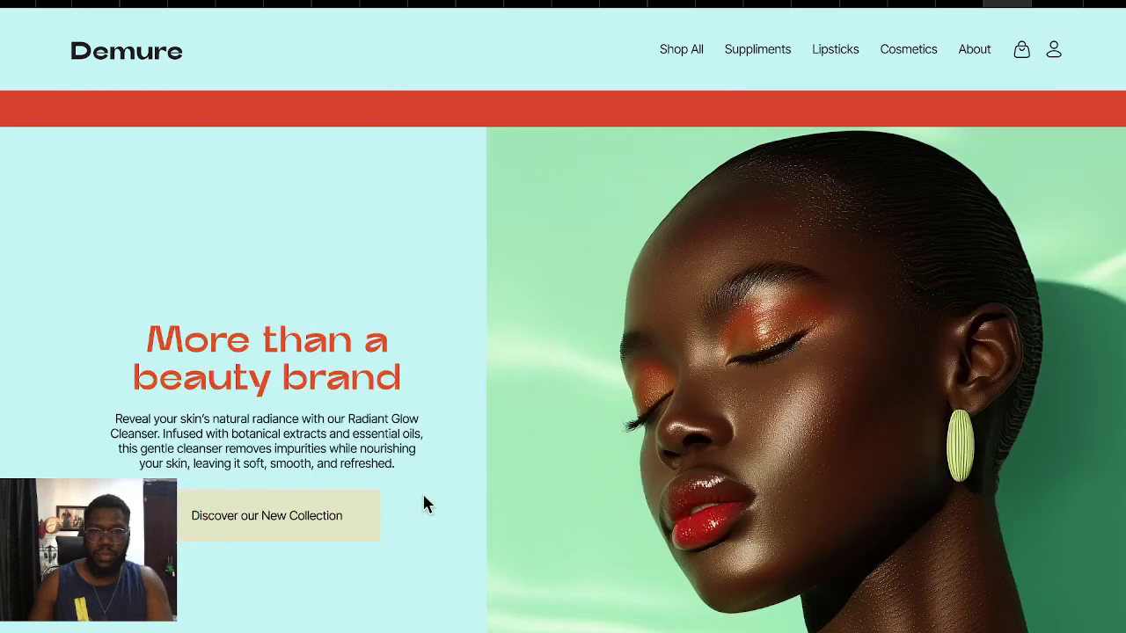
scroll(422, 501, down, 1)
scroll(422, 501, down, 2)
scroll(424, 498, down, 2)
scroll(425, 495, down, 1)
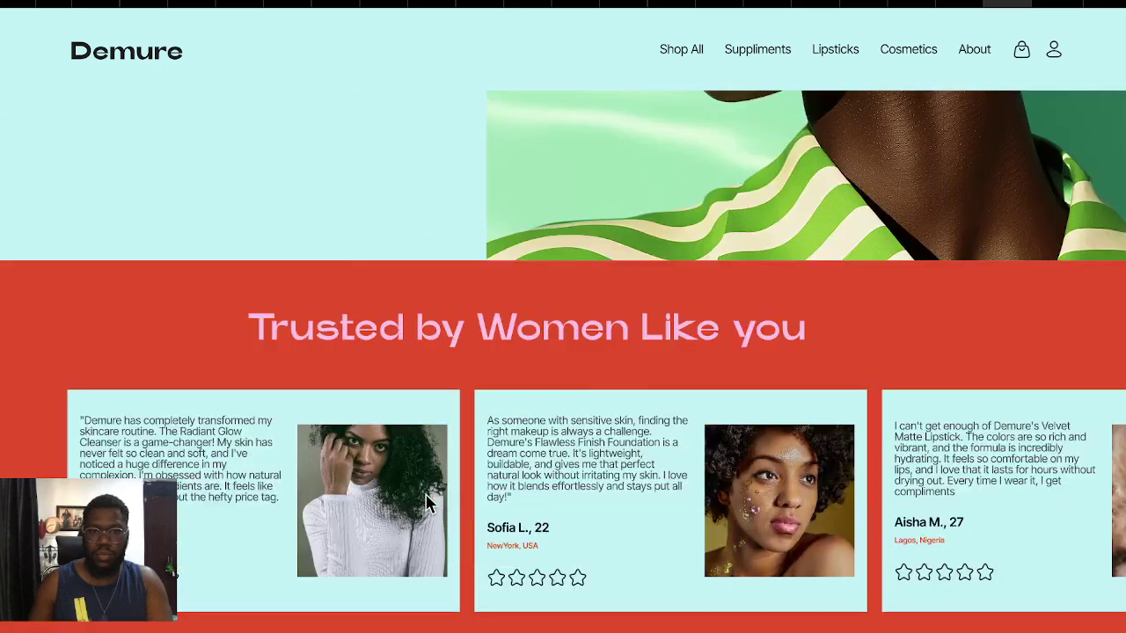
scroll(426, 494, down, 2)
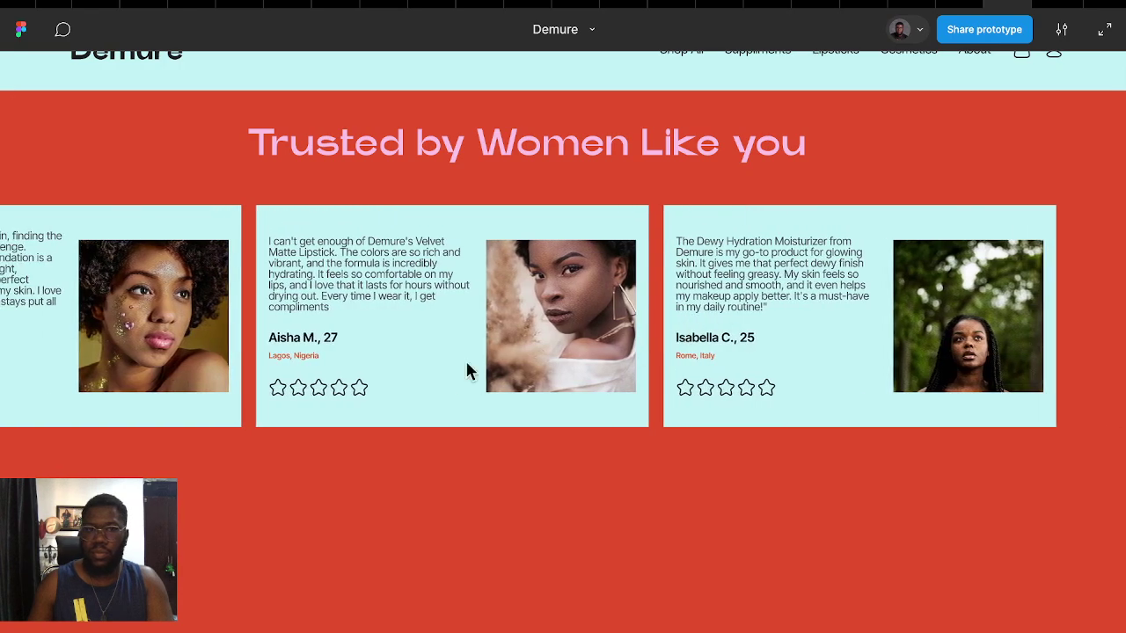
scroll(844, 405, down, 4)
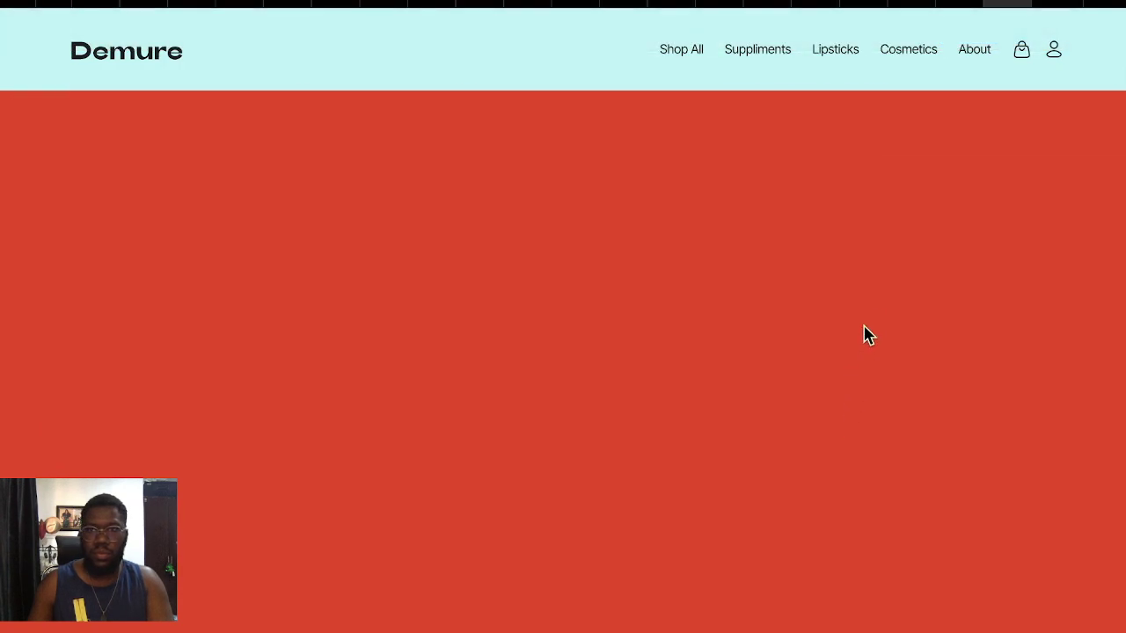
scroll(867, 334, up, 5)
scroll(867, 281, up, 5)
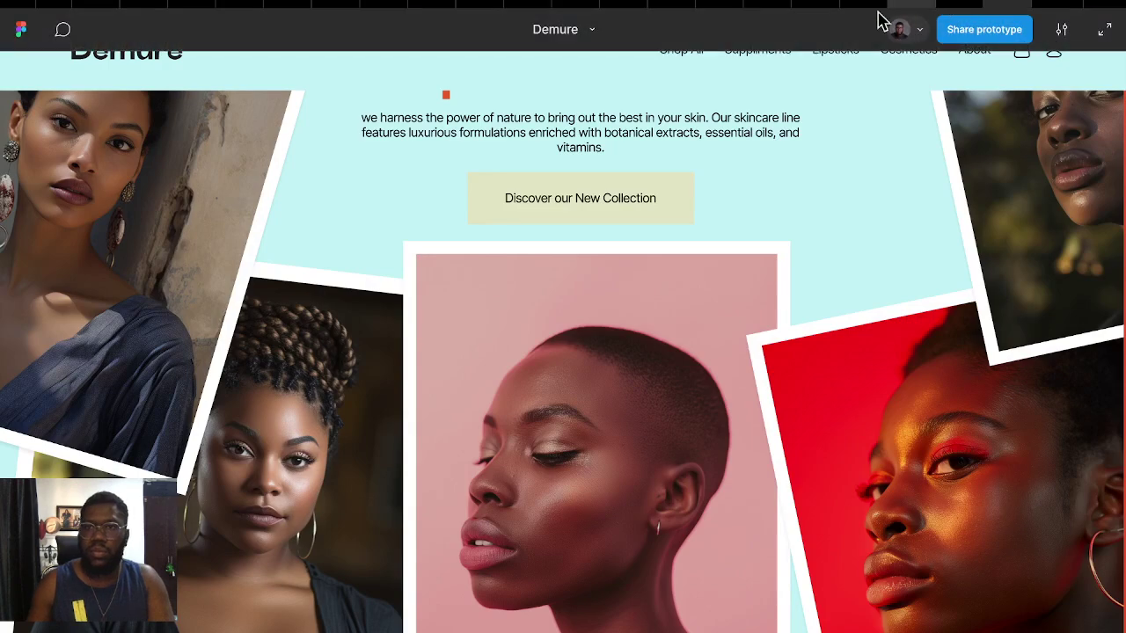
click(849, 5)
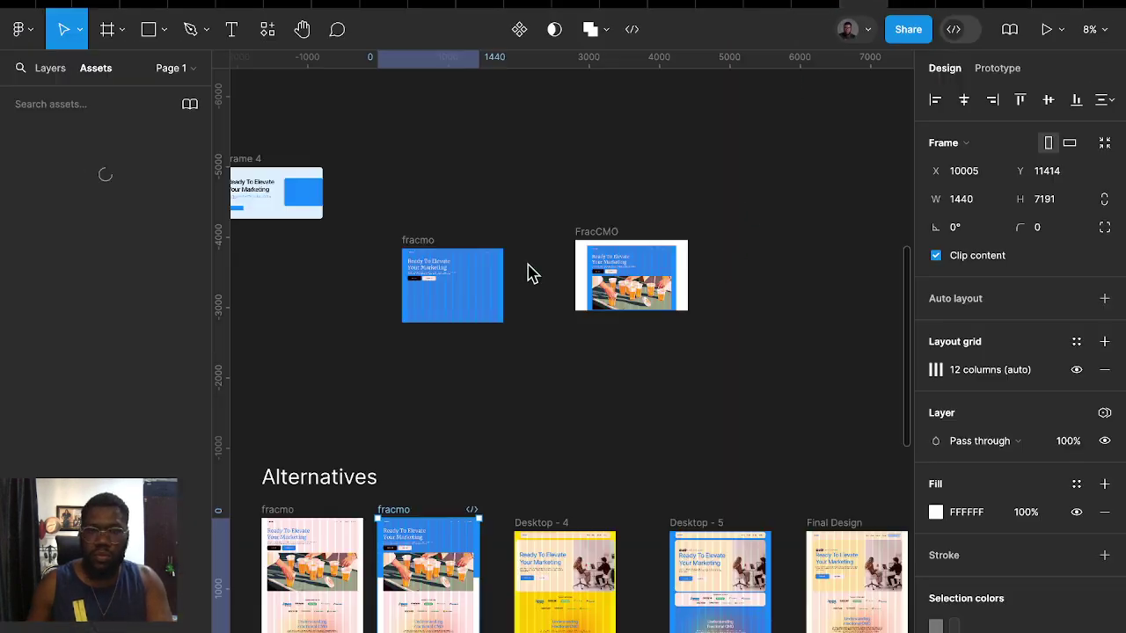
click(713, 372)
scroll(704, 372, down, 3)
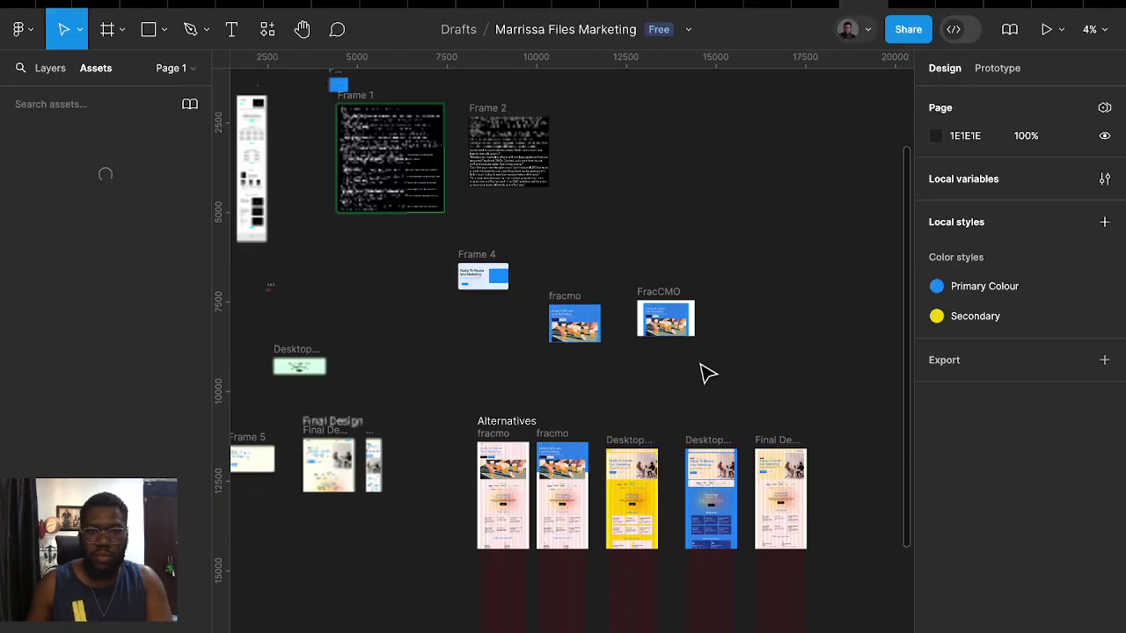
scroll(532, 517, down, 2)
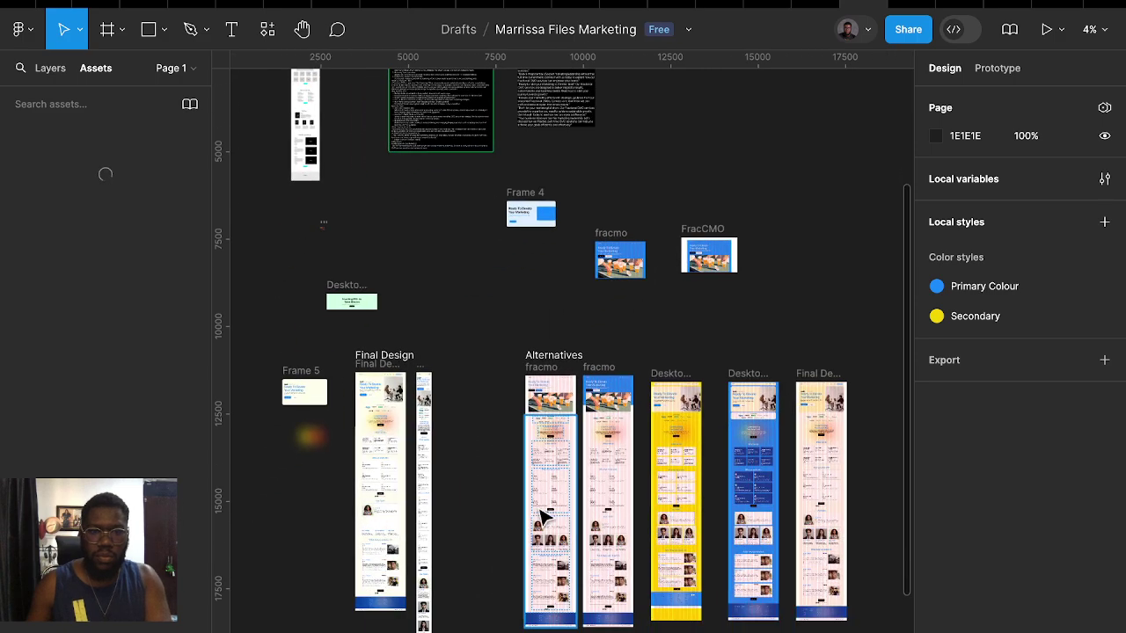
scroll(559, 576, up, 3)
scroll(553, 580, up, 3)
scroll(553, 567, up, 2)
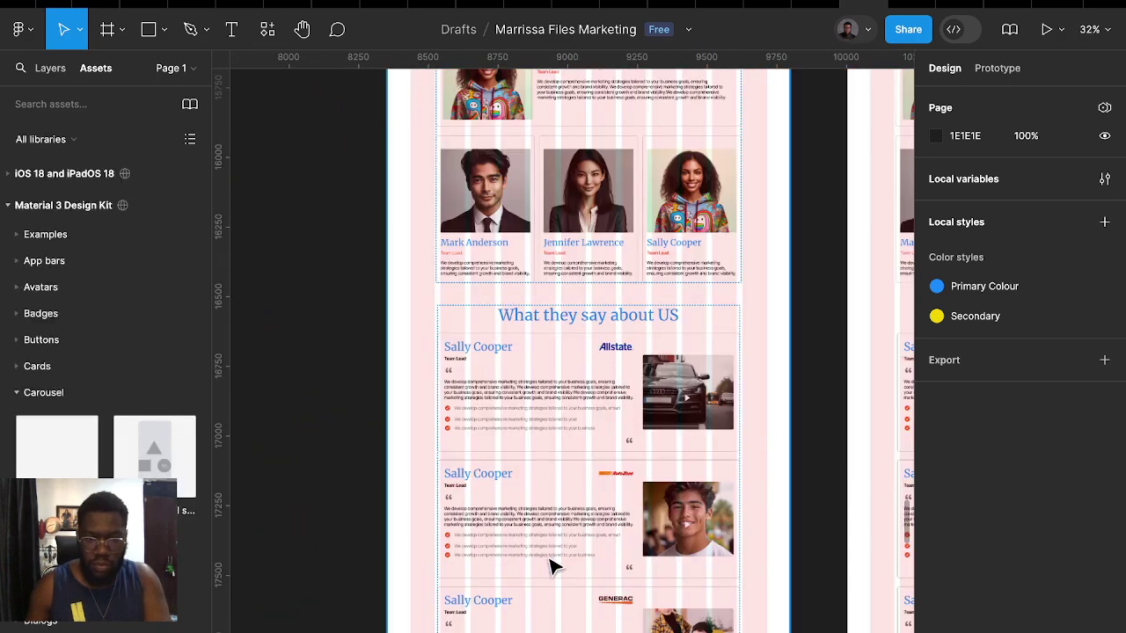
scroll(566, 531, up, 1)
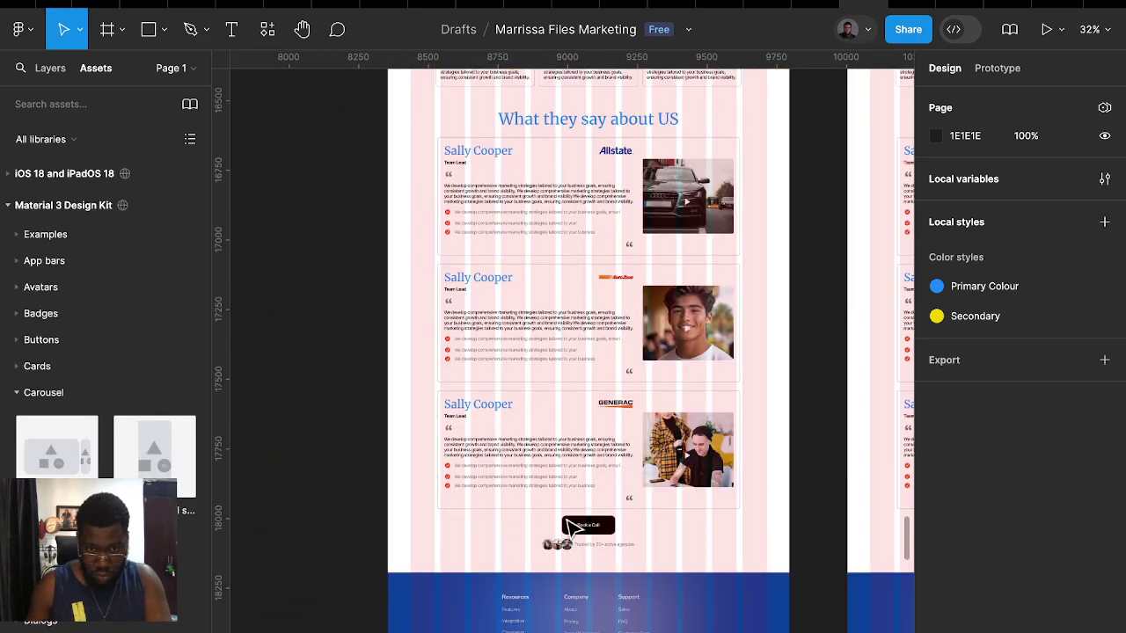
scroll(568, 525, down, 5)
scroll(573, 557, up, 3)
scroll(657, 478, up, 2)
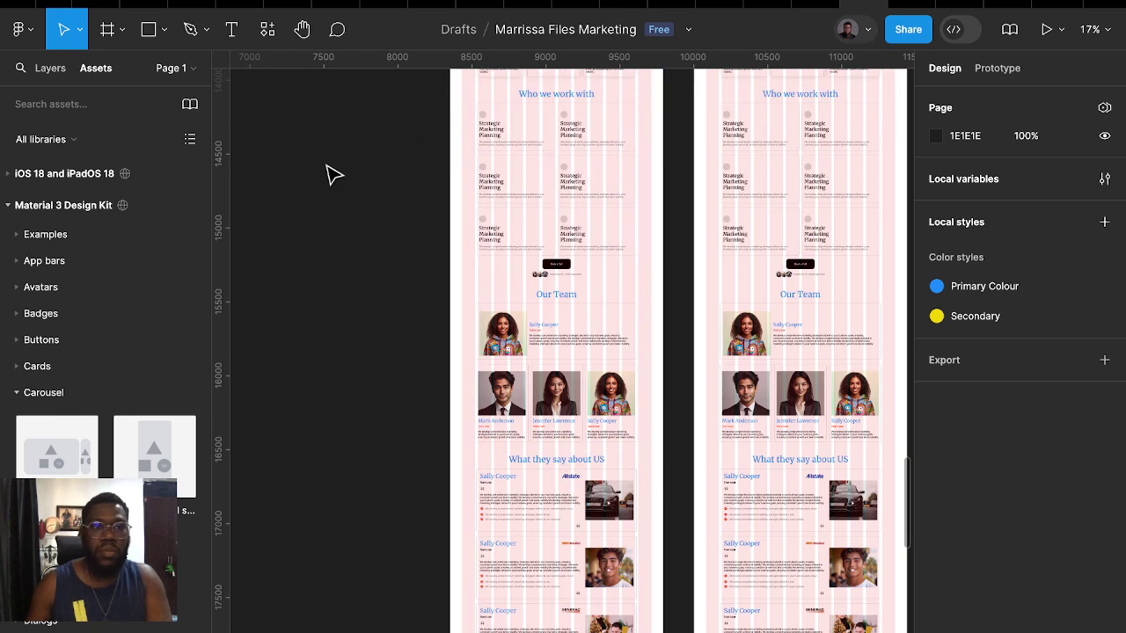
scroll(132, 308, down, 3)
scroll(141, 396, down, 10)
scroll(144, 444, down, 10)
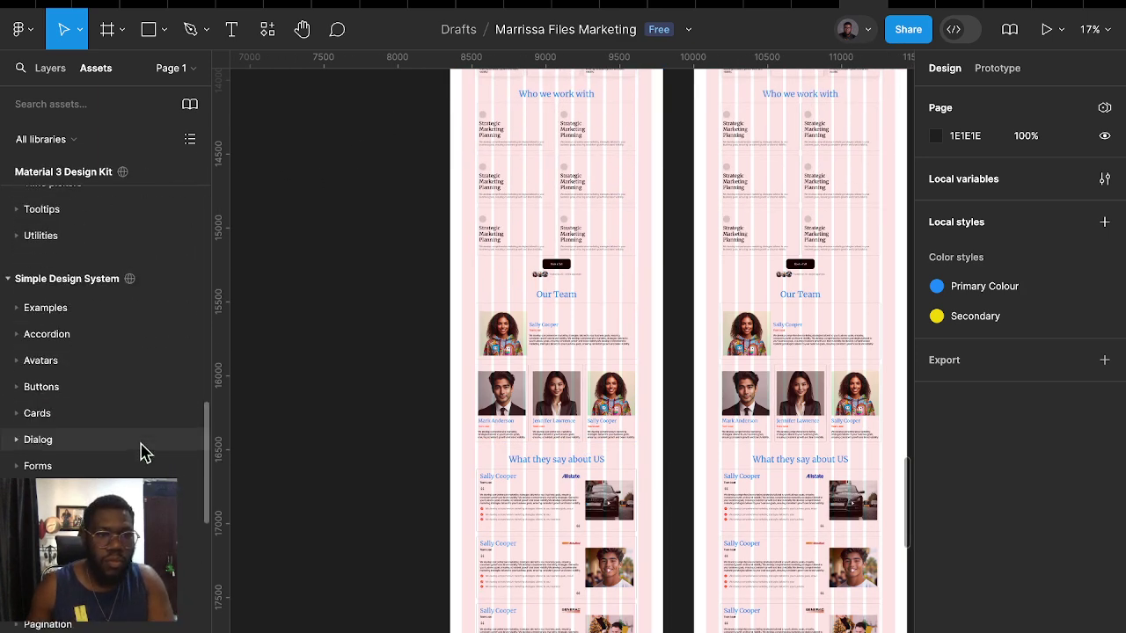
scroll(145, 456, down, 10)
scroll(144, 455, up, 10)
scroll(141, 452, up, 5)
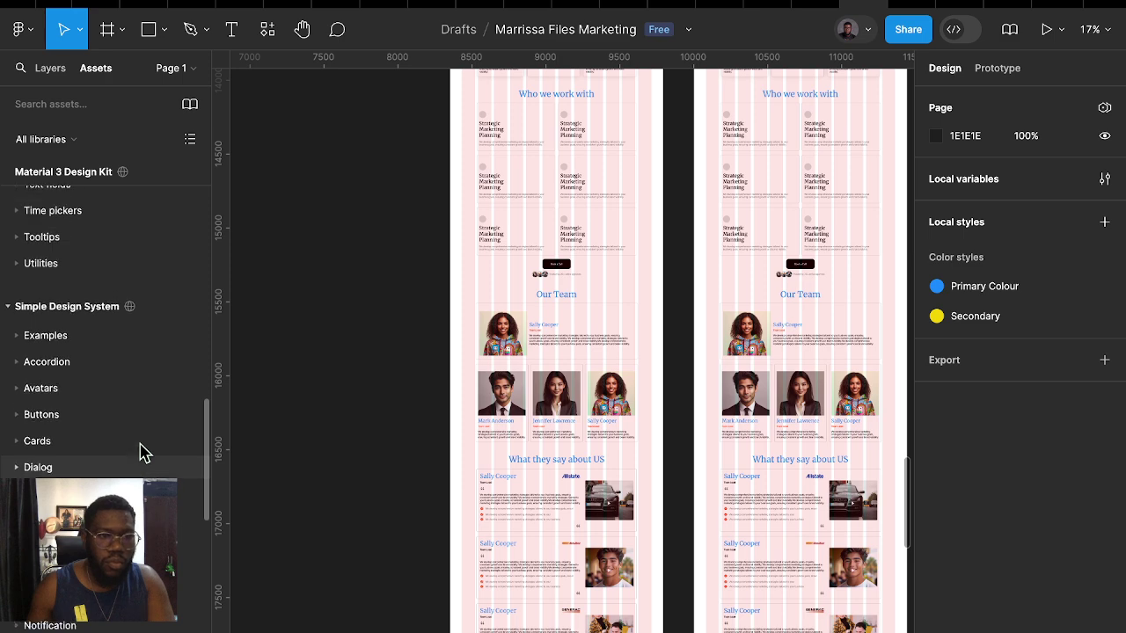
scroll(132, 435, up, 5)
scroll(131, 422, up, 5)
scroll(128, 387, up, 5)
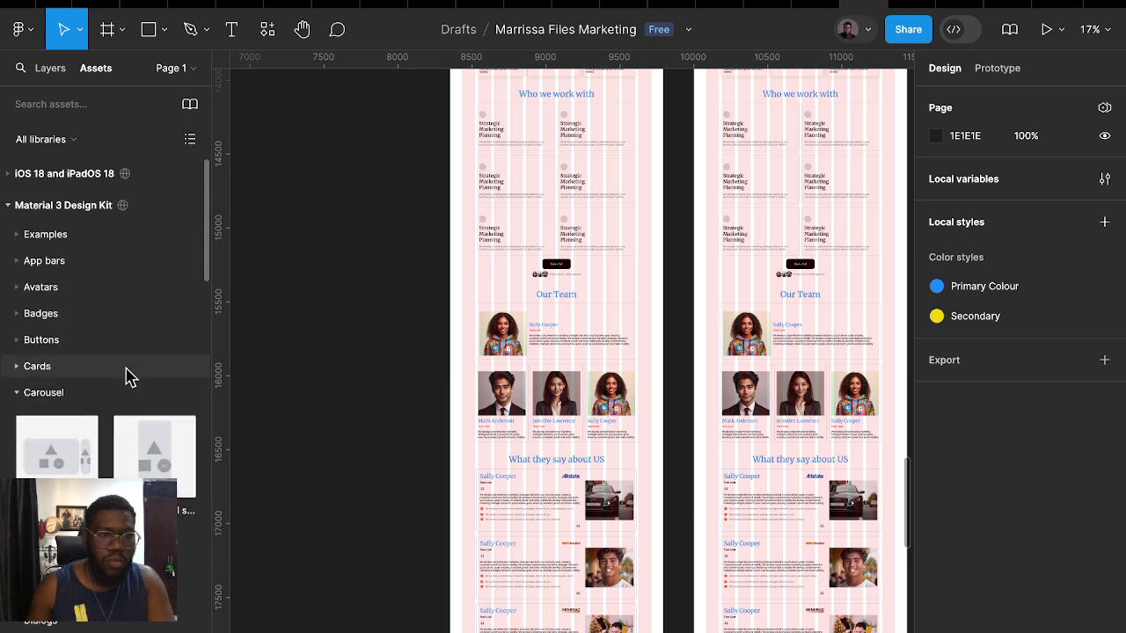
click(9, 174)
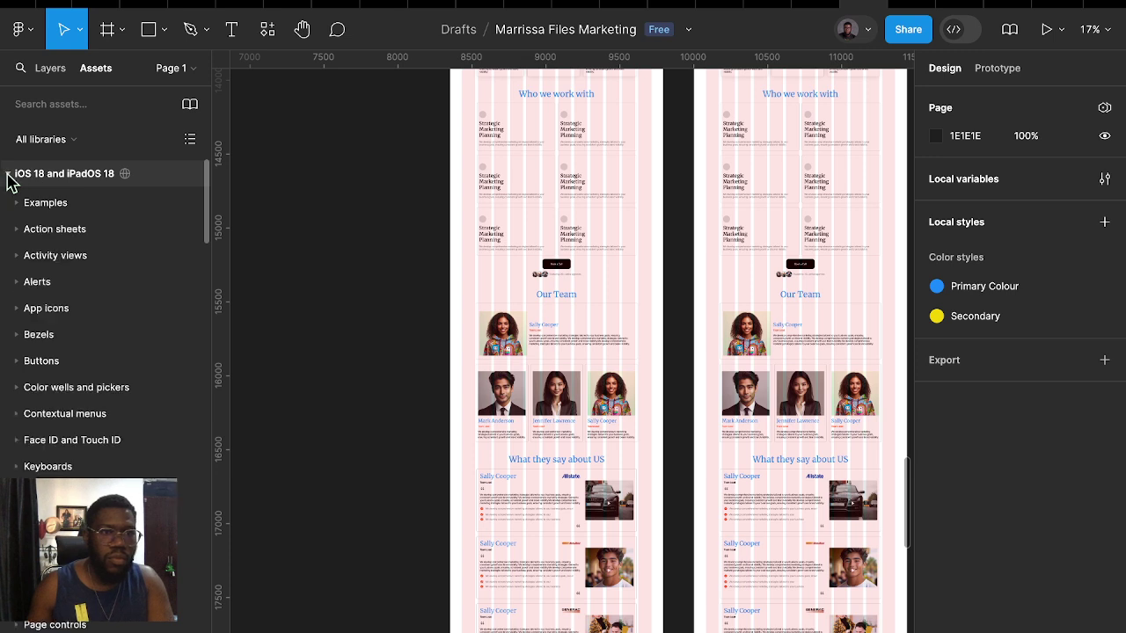
click(9, 175)
click(58, 143)
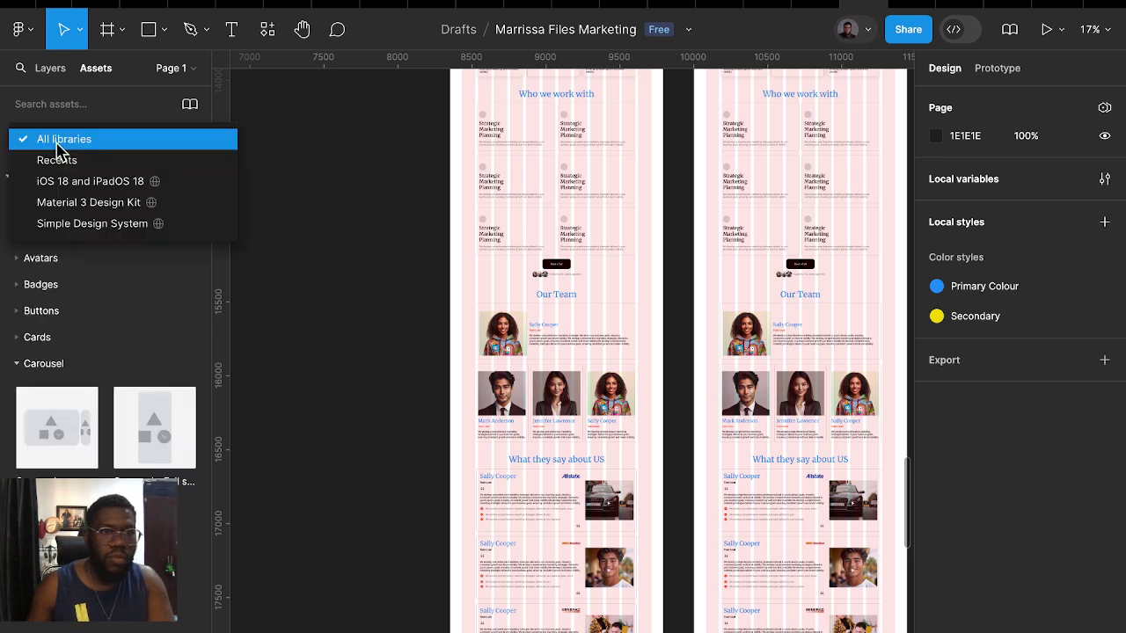
click(57, 147)
scroll(113, 397, down, 10)
scroll(121, 401, down, 5)
scroll(121, 408, down, 2)
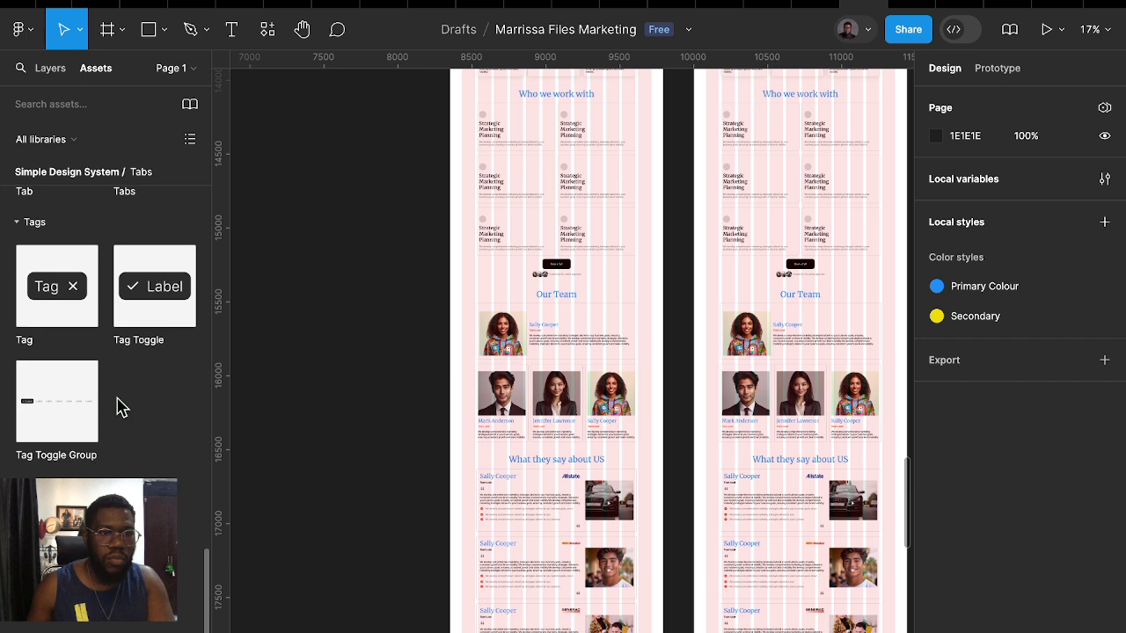
scroll(113, 396, up, 5)
Return from the prototype preview to the Demure design file and find the testimonial heading
click(995, 2)
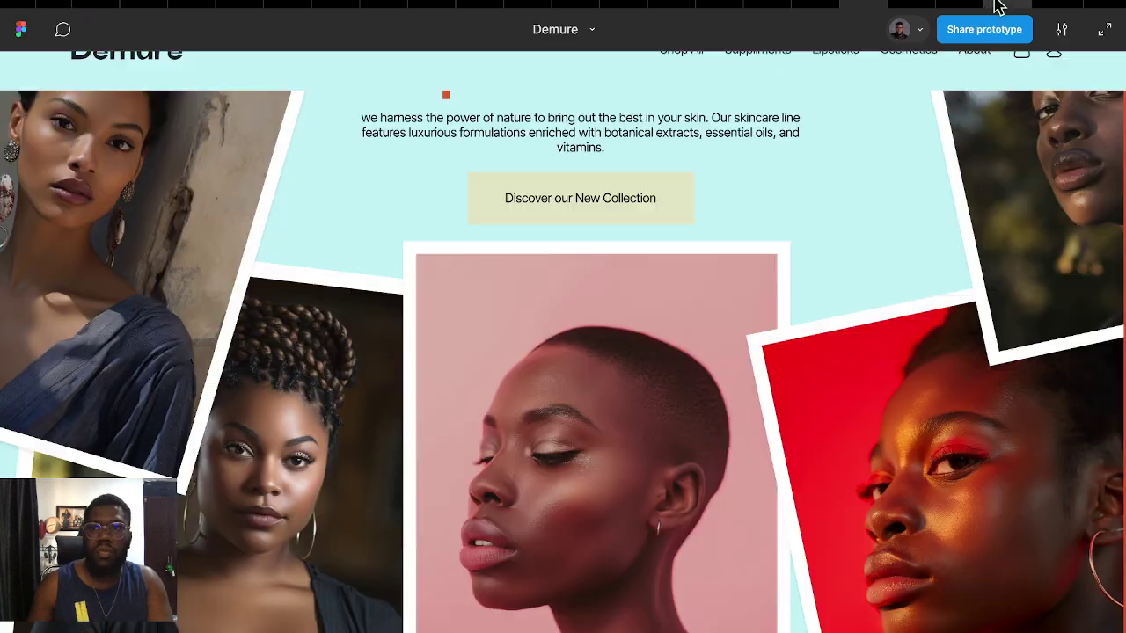
click(955, 4)
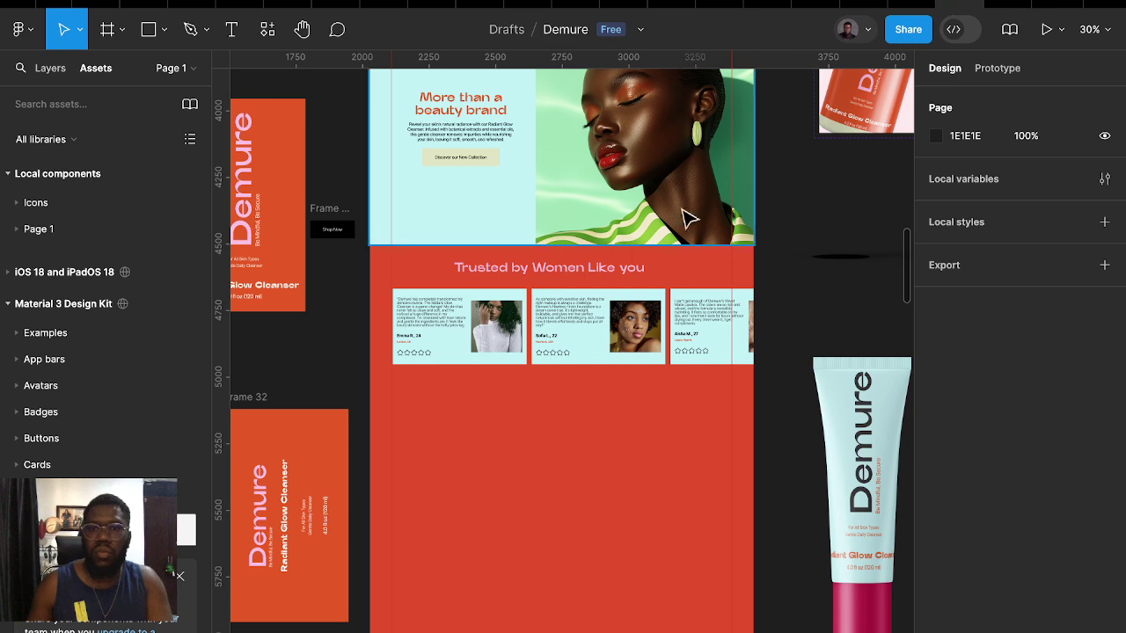
scroll(650, 249, up, 5)
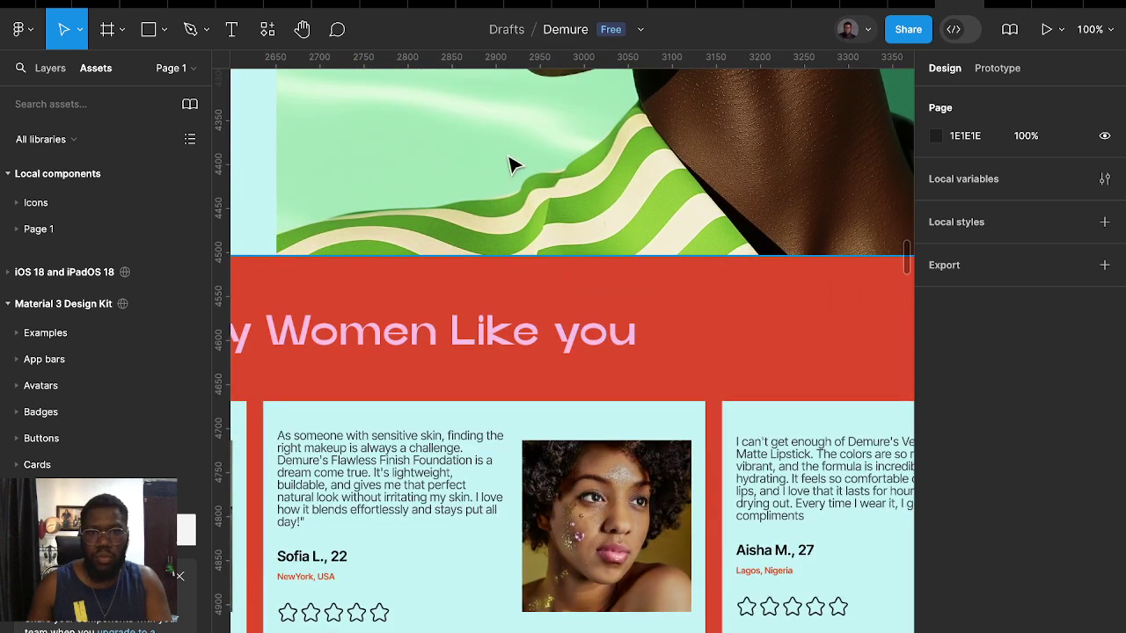
scroll(514, 166, down, 2)
scroll(510, 166, down, 3)
scroll(514, 167, up, 2)
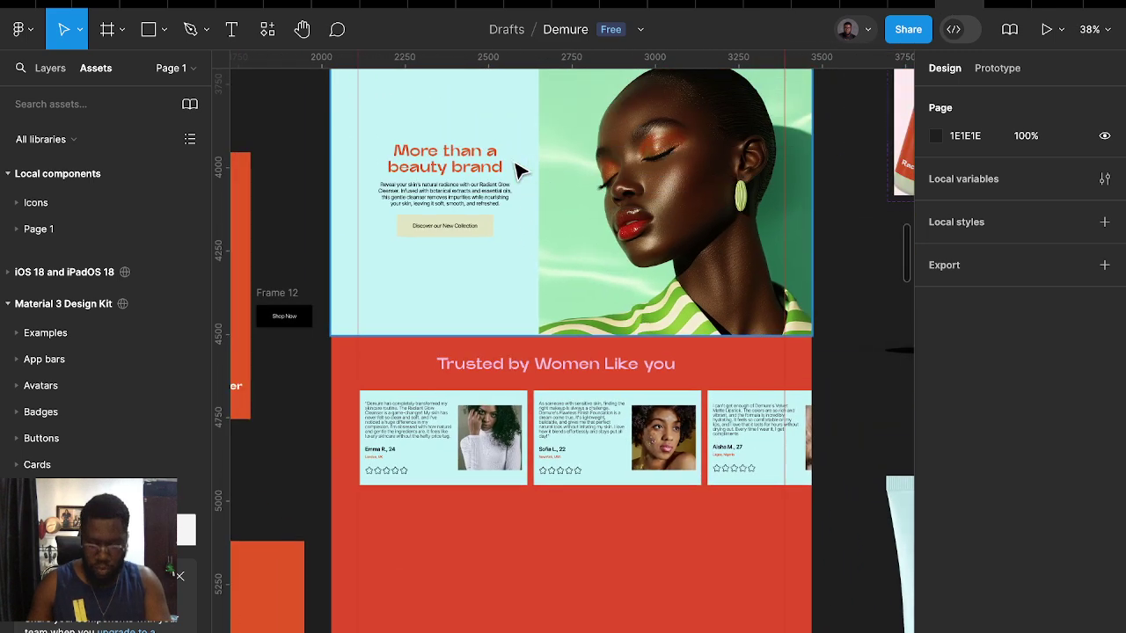
scroll(509, 211, down, 2)
scroll(508, 211, left, 3)
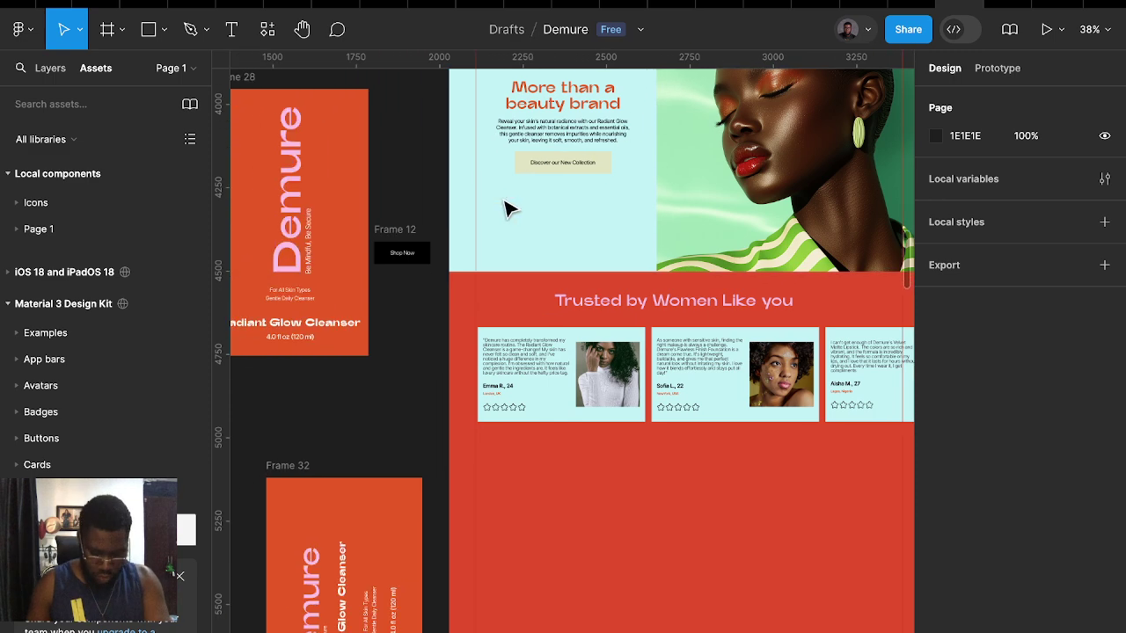
Duplicate 'Trusted by Women Like you' below the cards and retype it as 'Blog Posts'
click(671, 305)
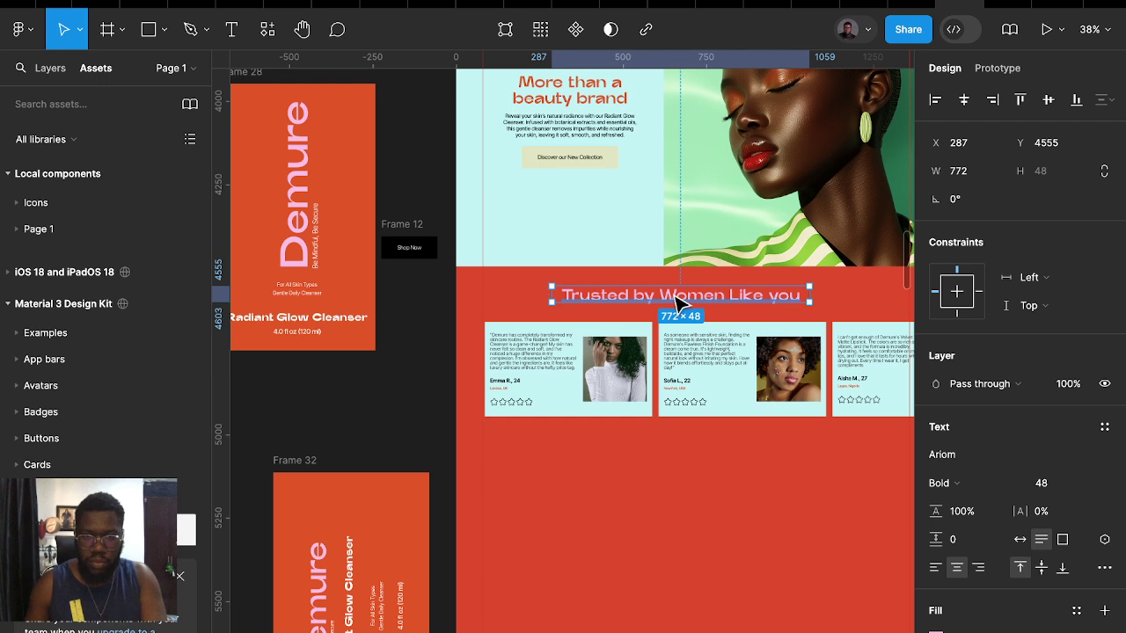
drag(680, 296, 710, 481)
double_click(699, 475)
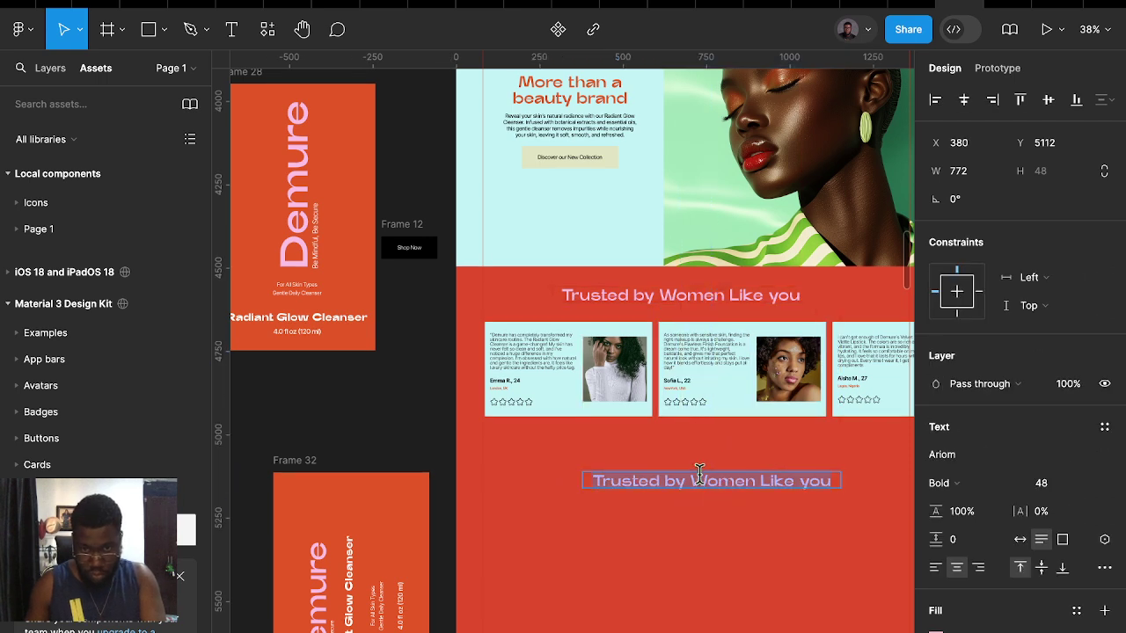
text(Blog Posts)
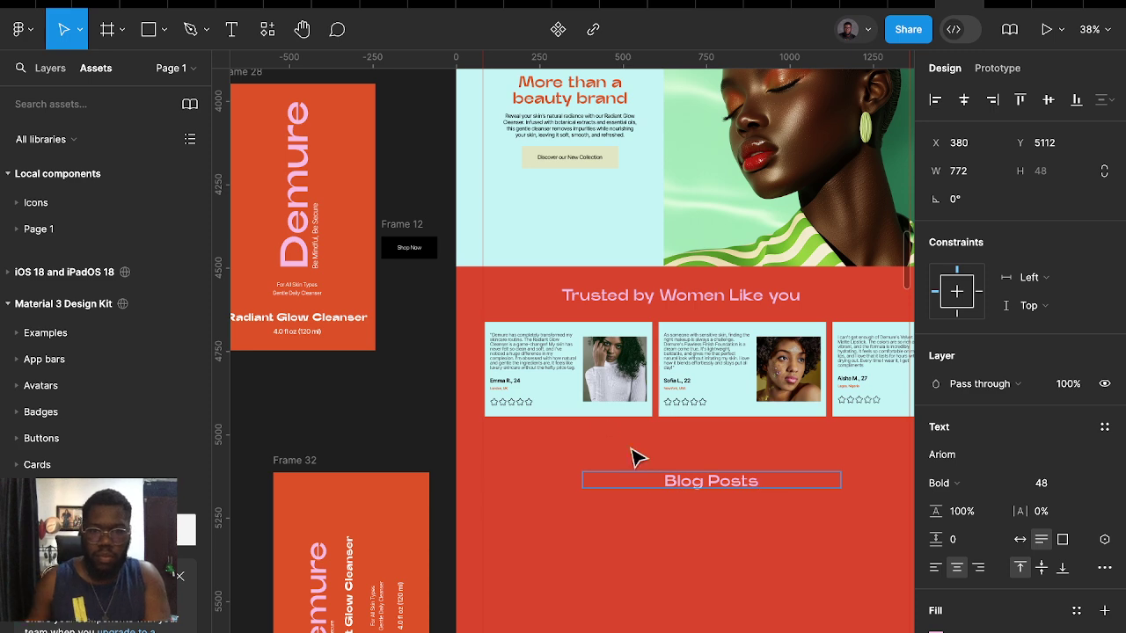
key(Escape)
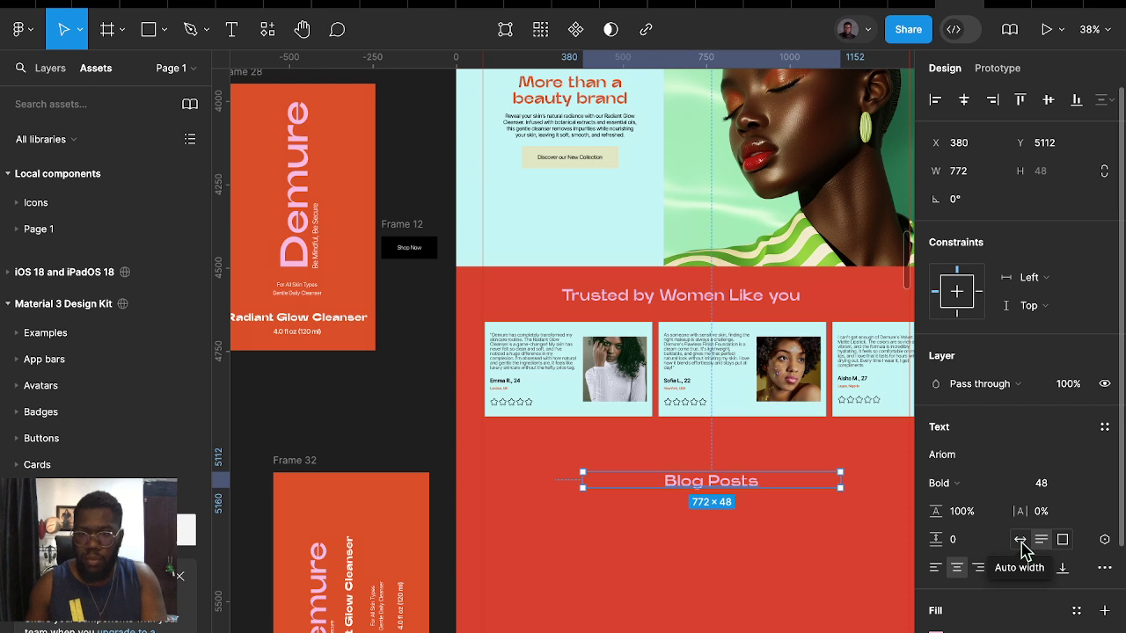
Paste a copy of the first testimonial card with vertical auto layout and the photo above the text
click(551, 389)
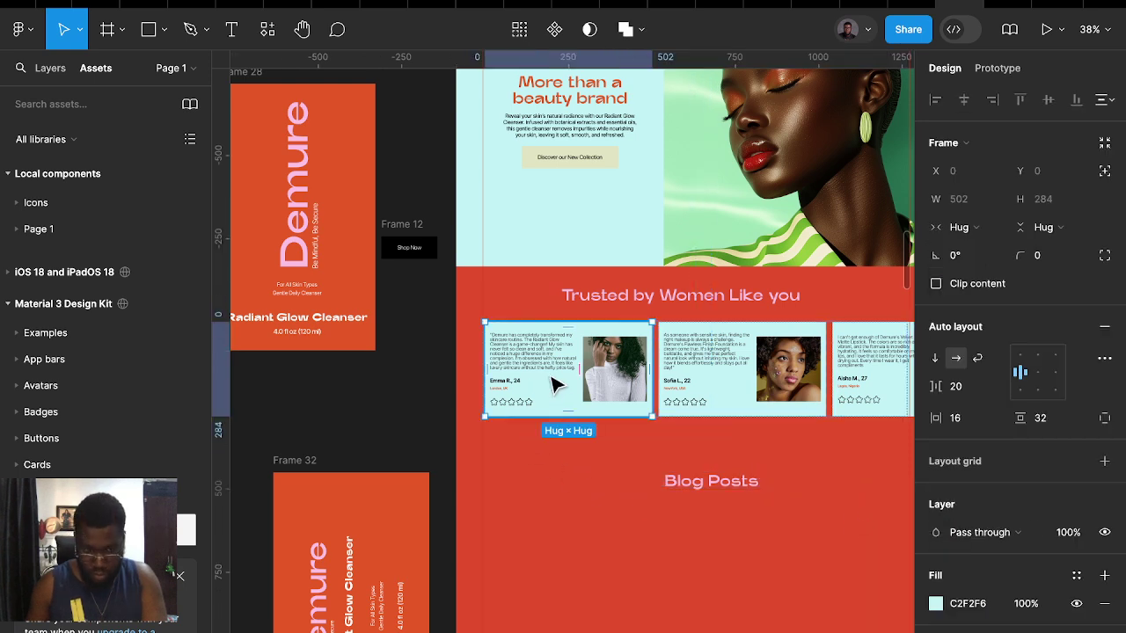
key(ctrl+v)
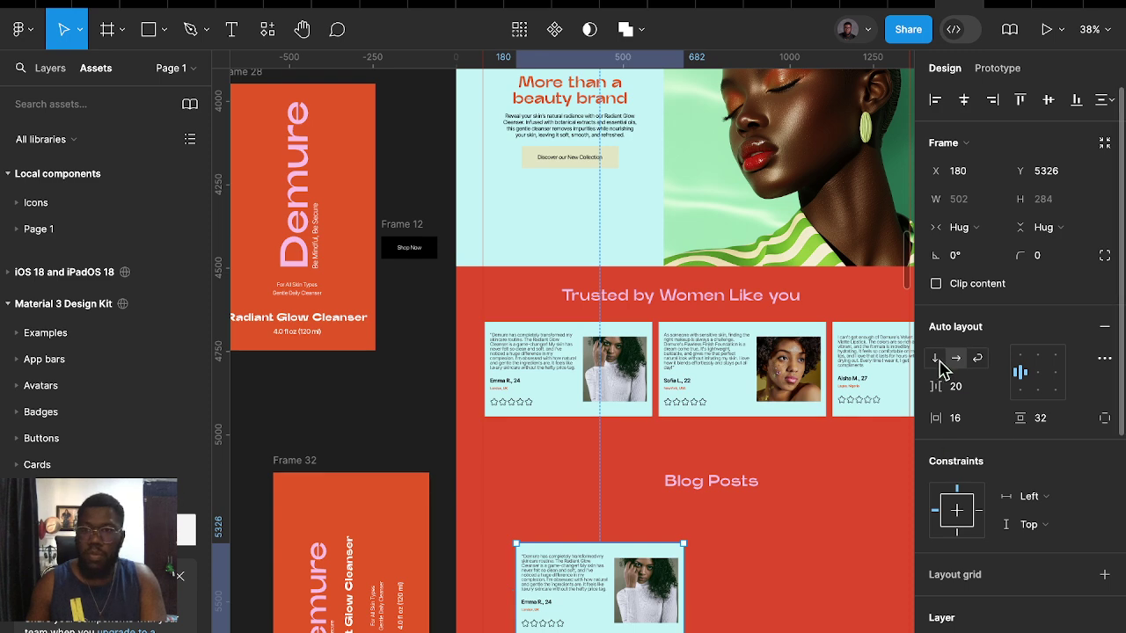
click(935, 359)
scroll(686, 501, down, 2)
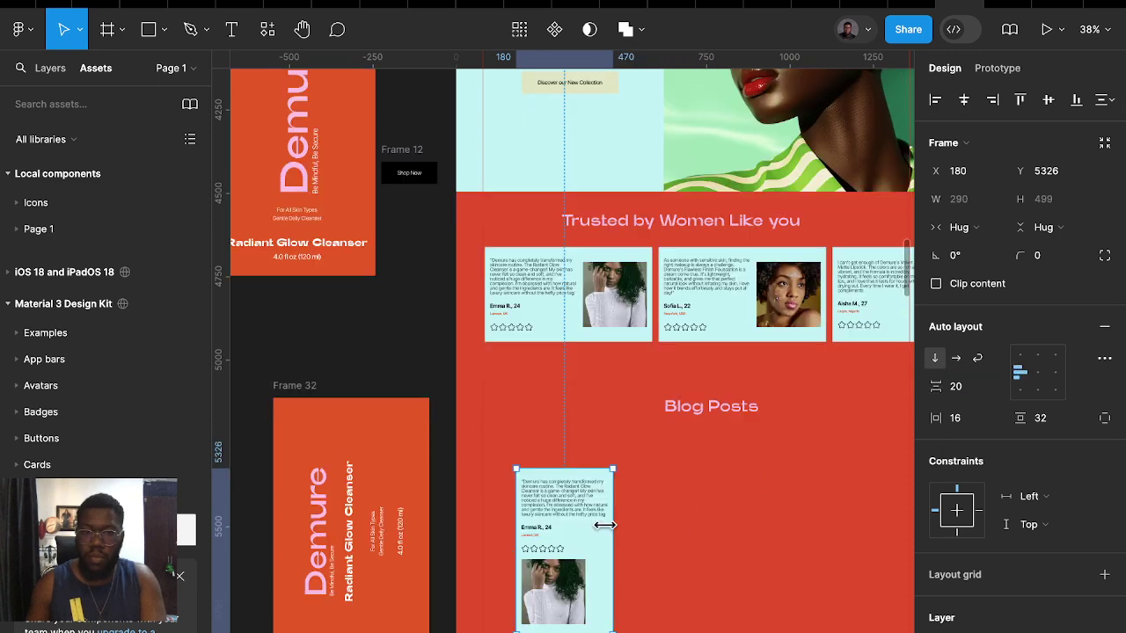
click(580, 589)
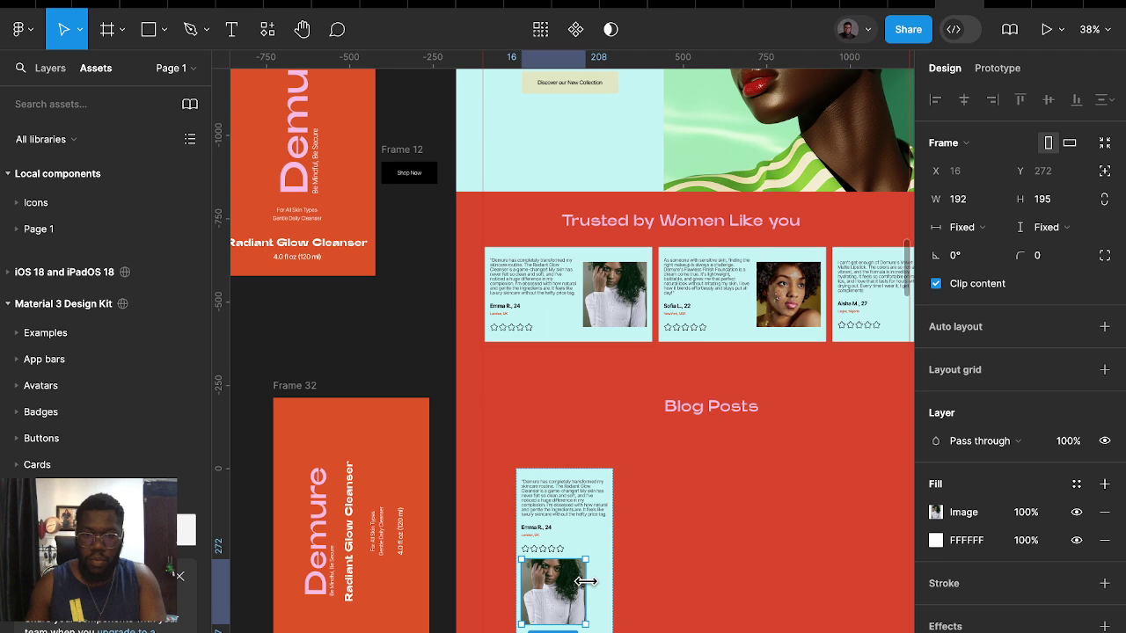
click(596, 507)
drag(595, 508, 614, 573)
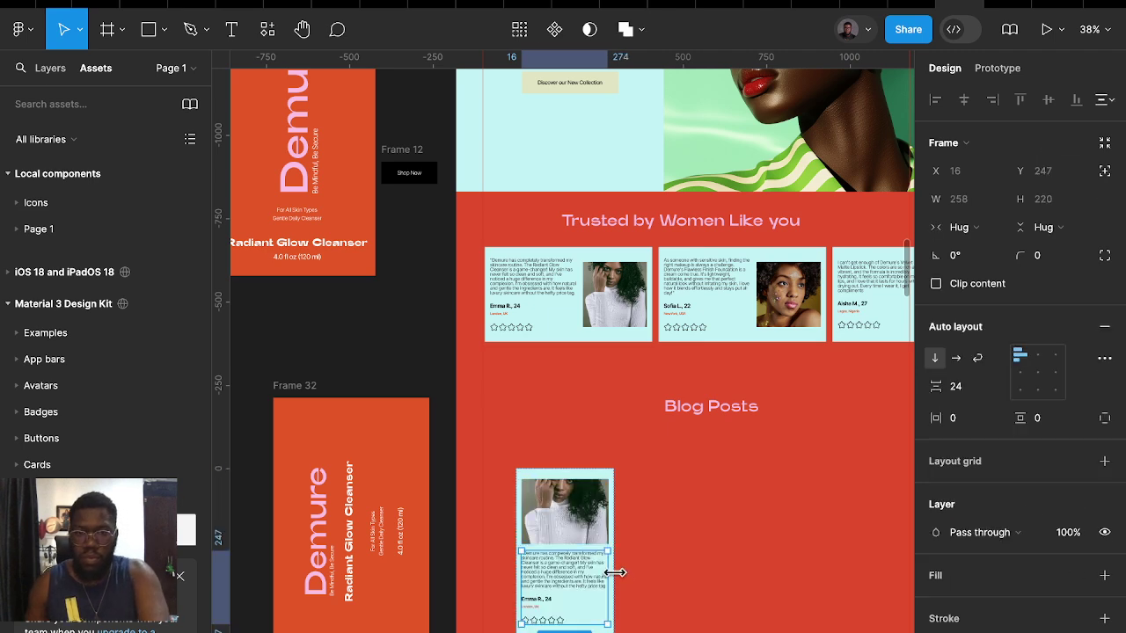
key(Escape)
scroll(603, 570, up, 5)
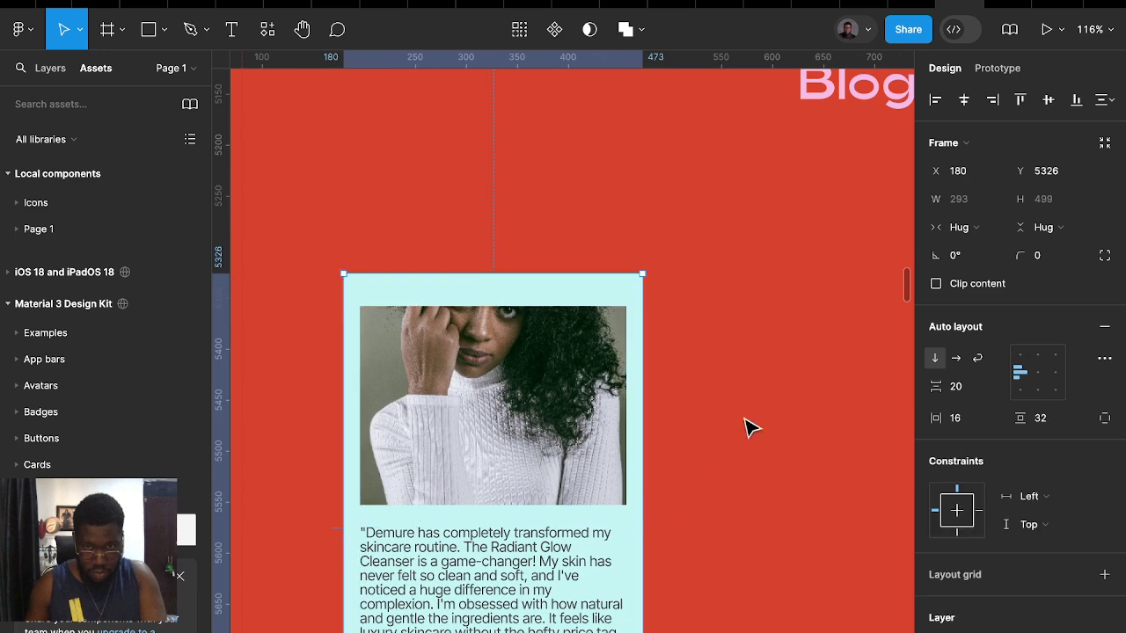
Set the copied card's width to 400 and stretch the photo across it, slightly taller
click(961, 200)
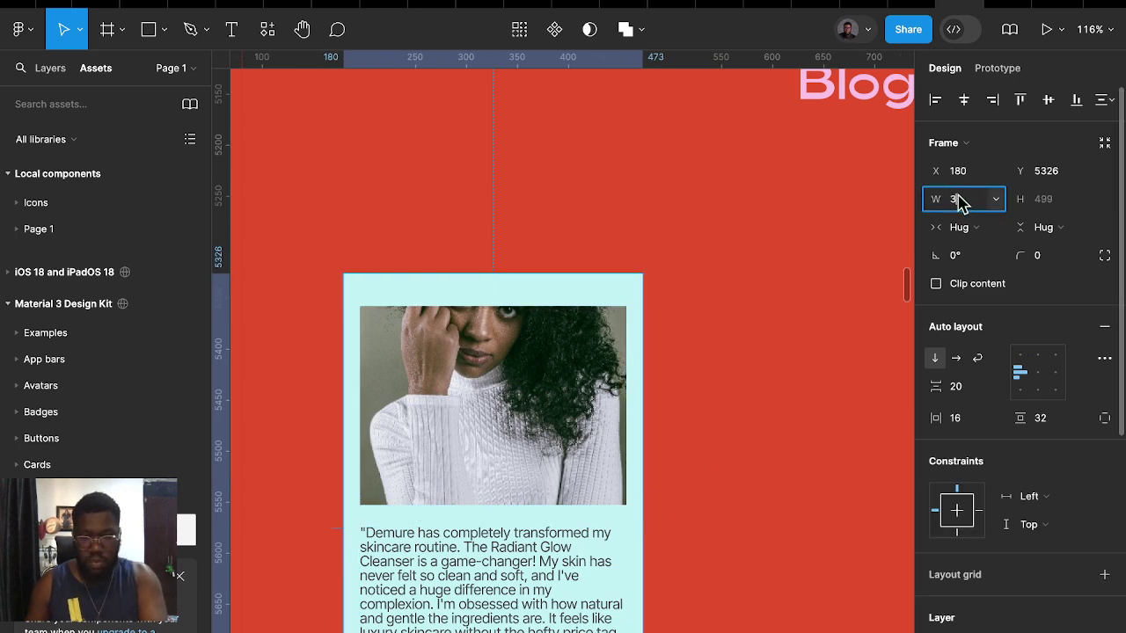
text(00)
key(Return)
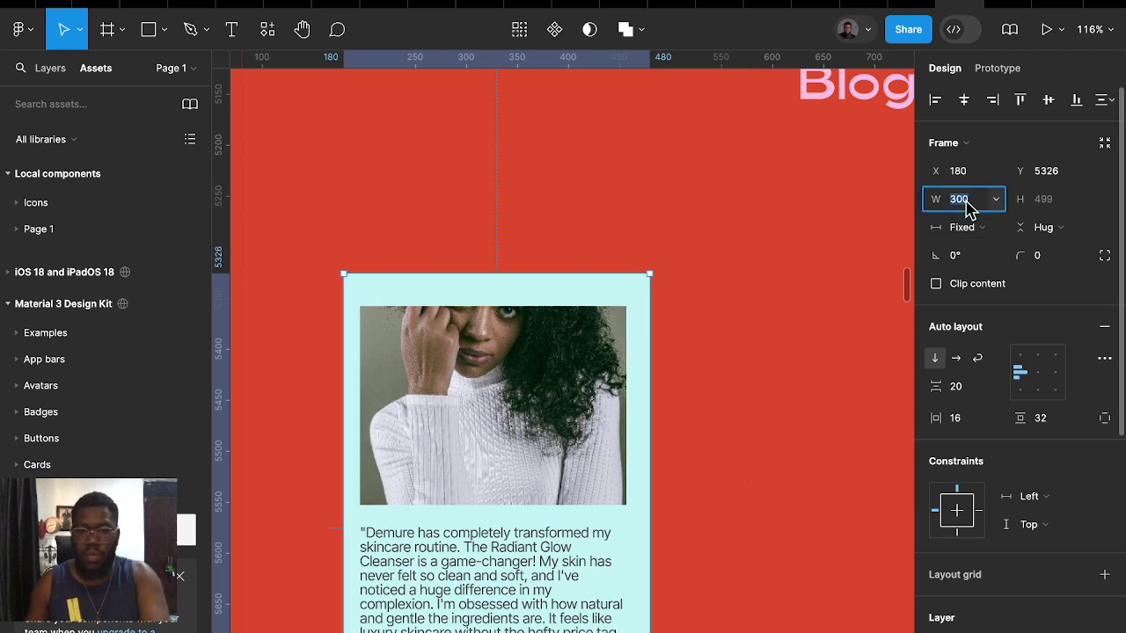
text(400)
key(Return)
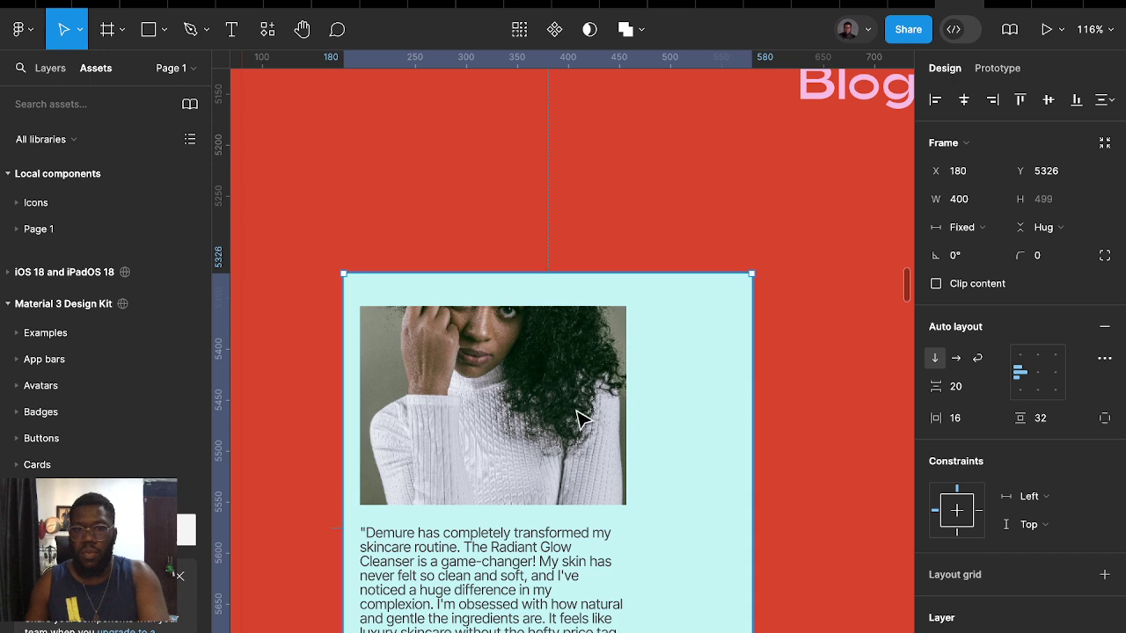
click(573, 420)
drag(627, 405, 739, 400)
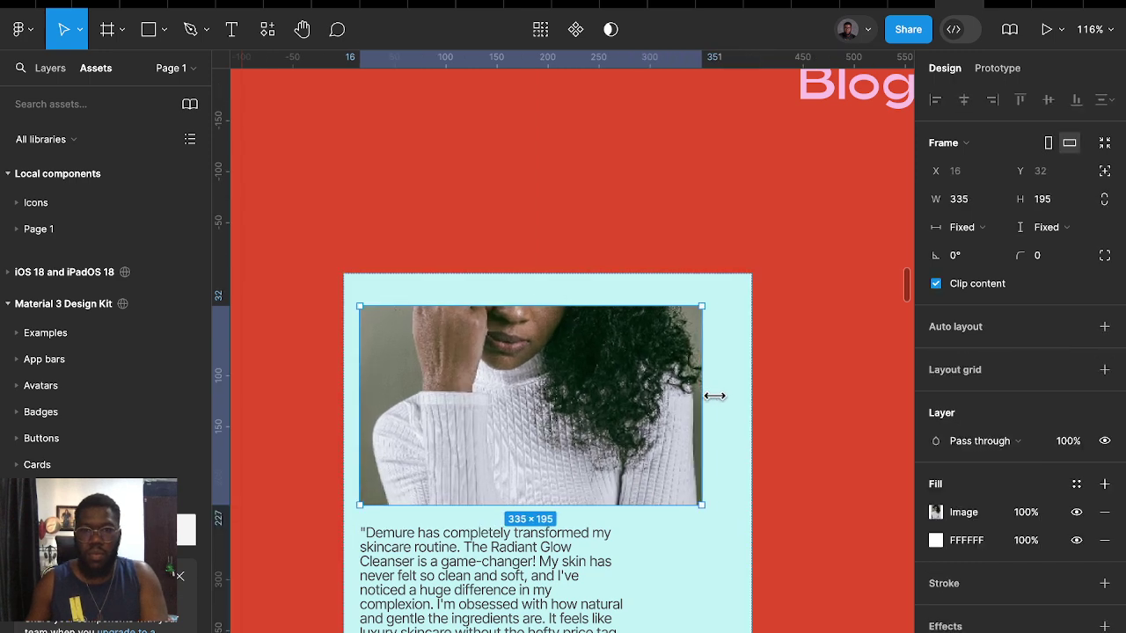
scroll(633, 480, down, 2)
scroll(598, 500, down, 1)
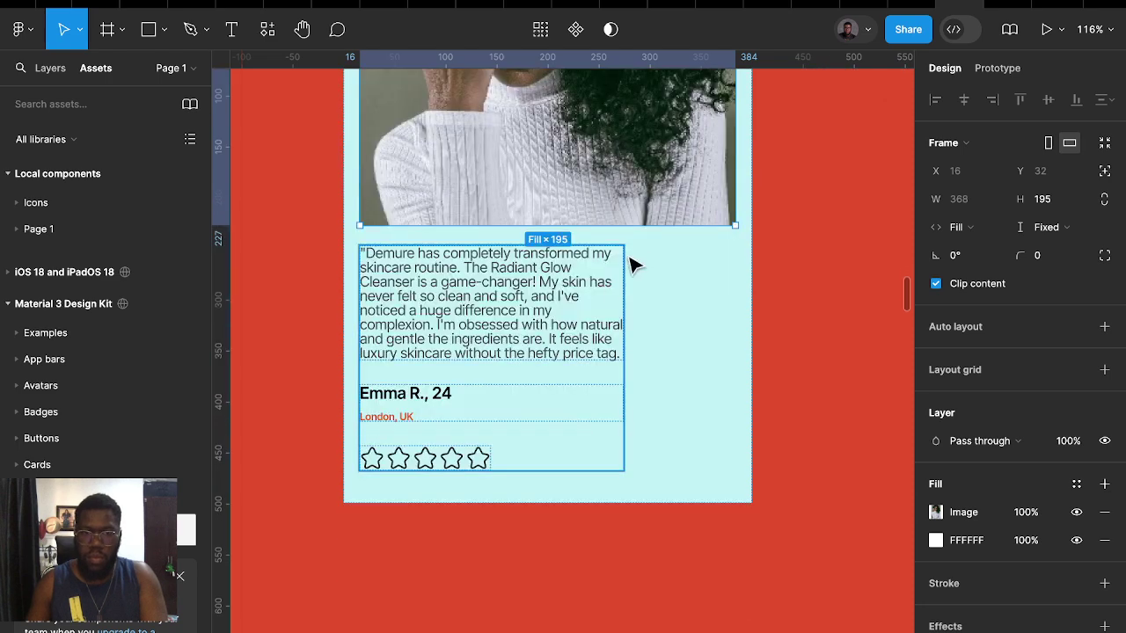
scroll(633, 262, up, 2)
drag(596, 204, 598, 183)
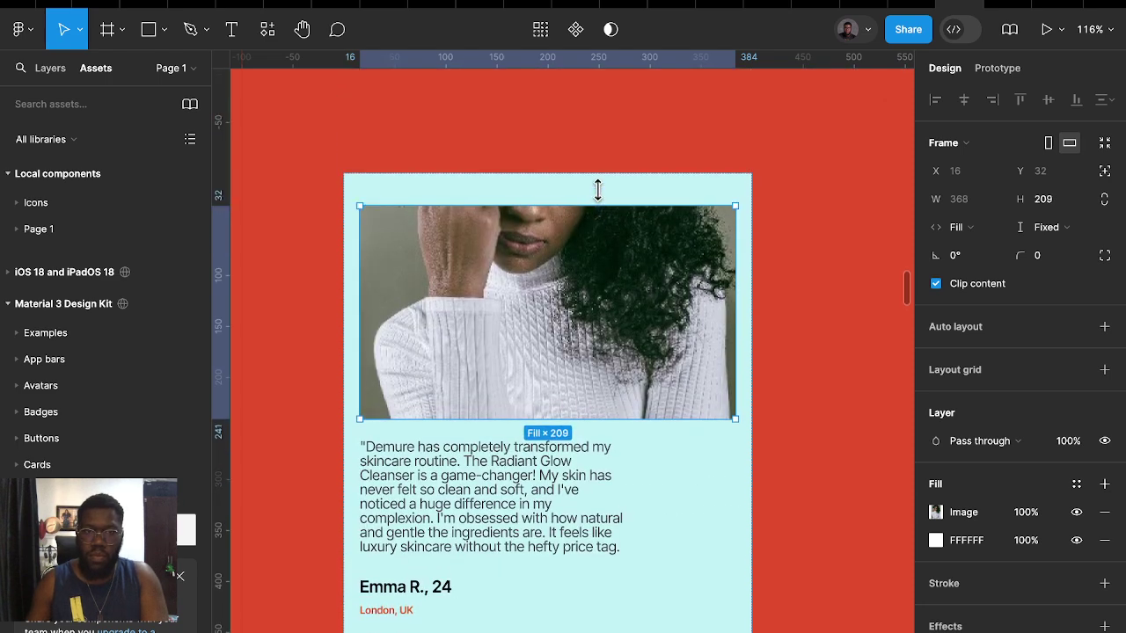
Give the card 24 vertical padding and make the quote text fill the card's width
click(809, 325)
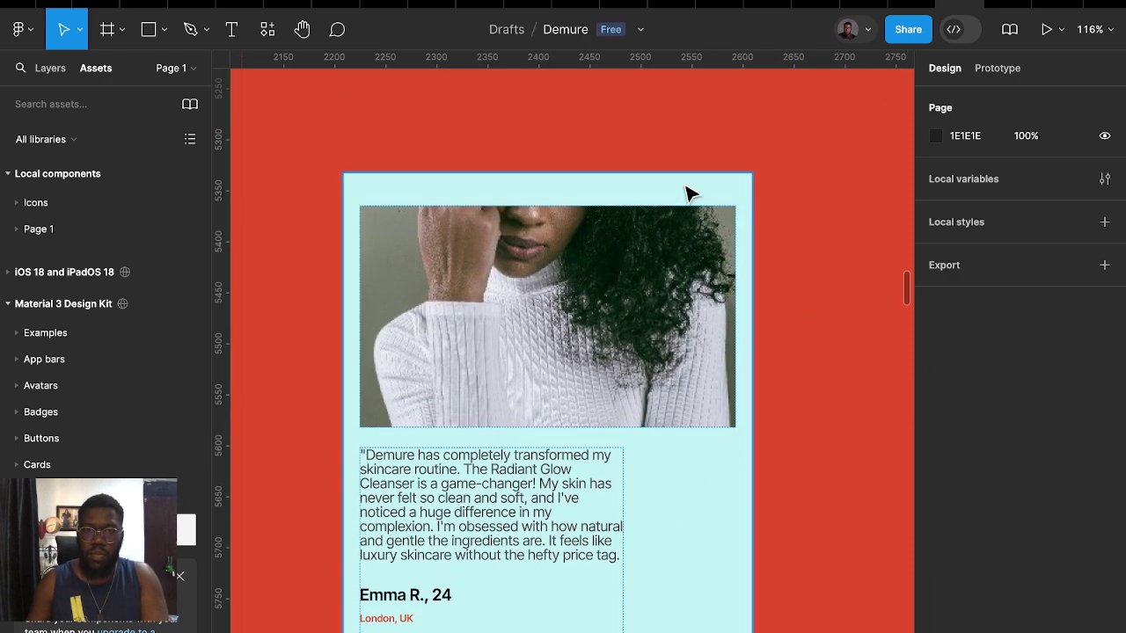
click(688, 194)
click(1042, 420)
text(24)
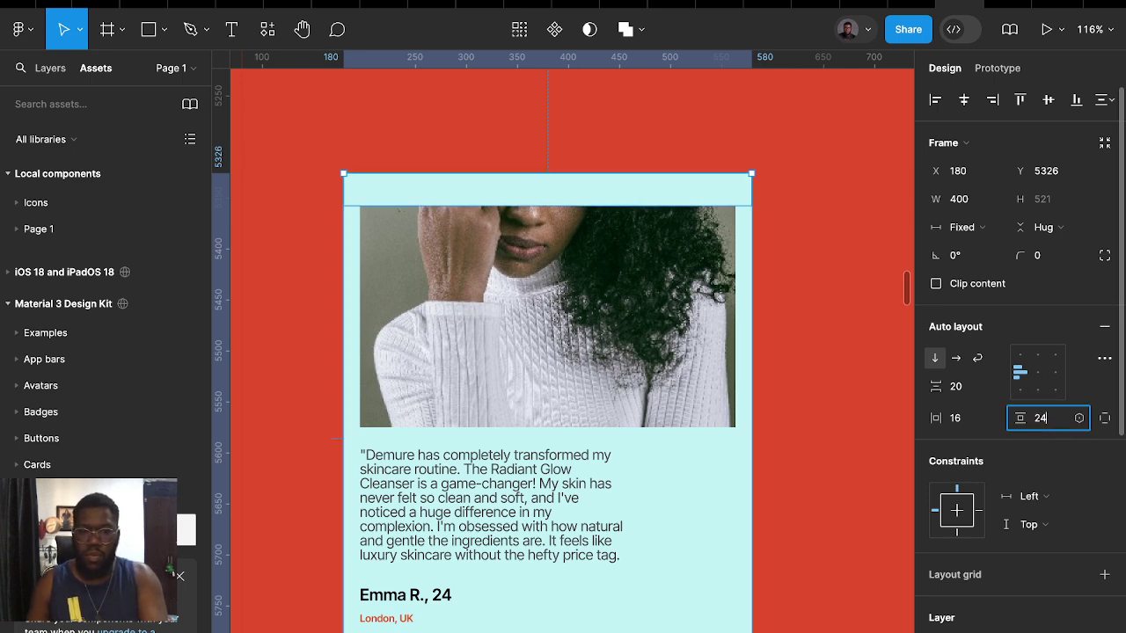
key(Return)
click(581, 469)
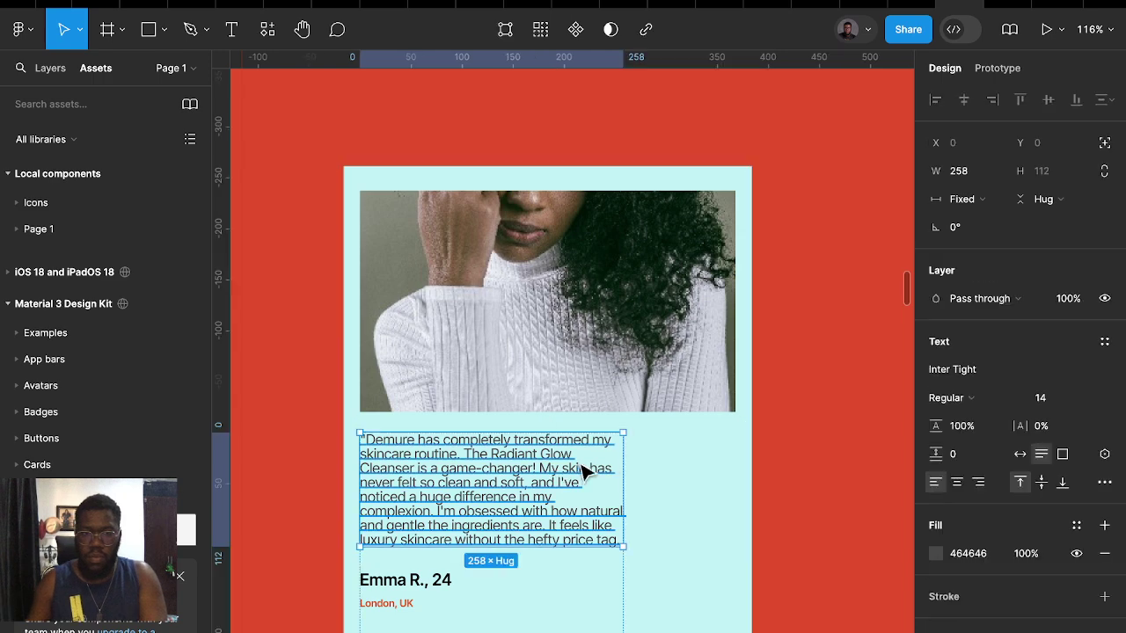
click(961, 199)
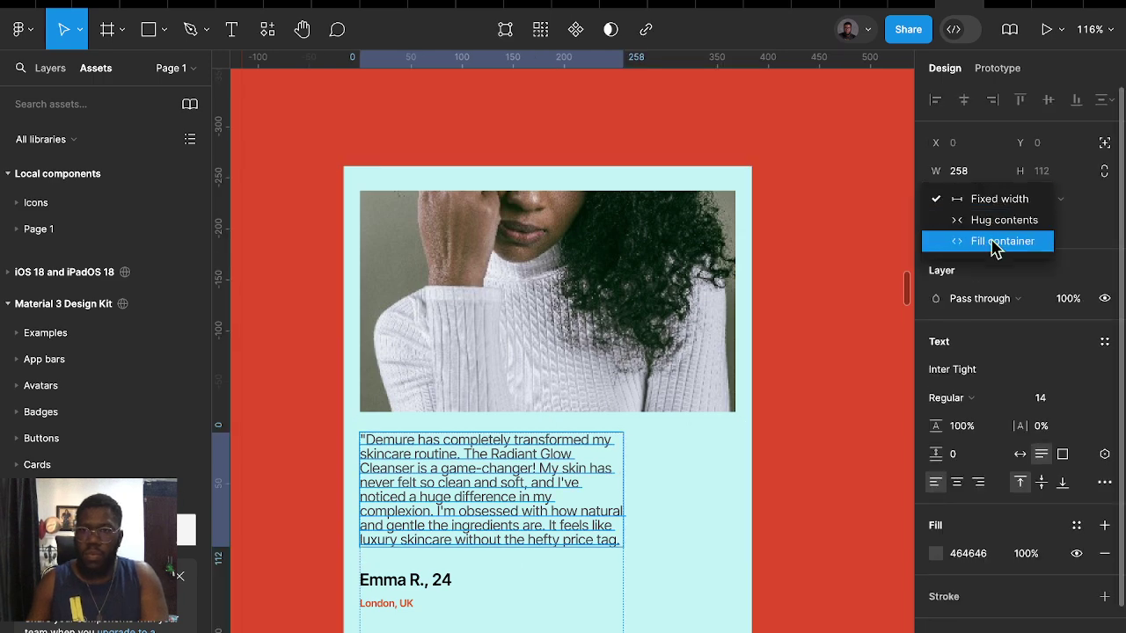
click(994, 244)
drag(490, 494, 722, 480)
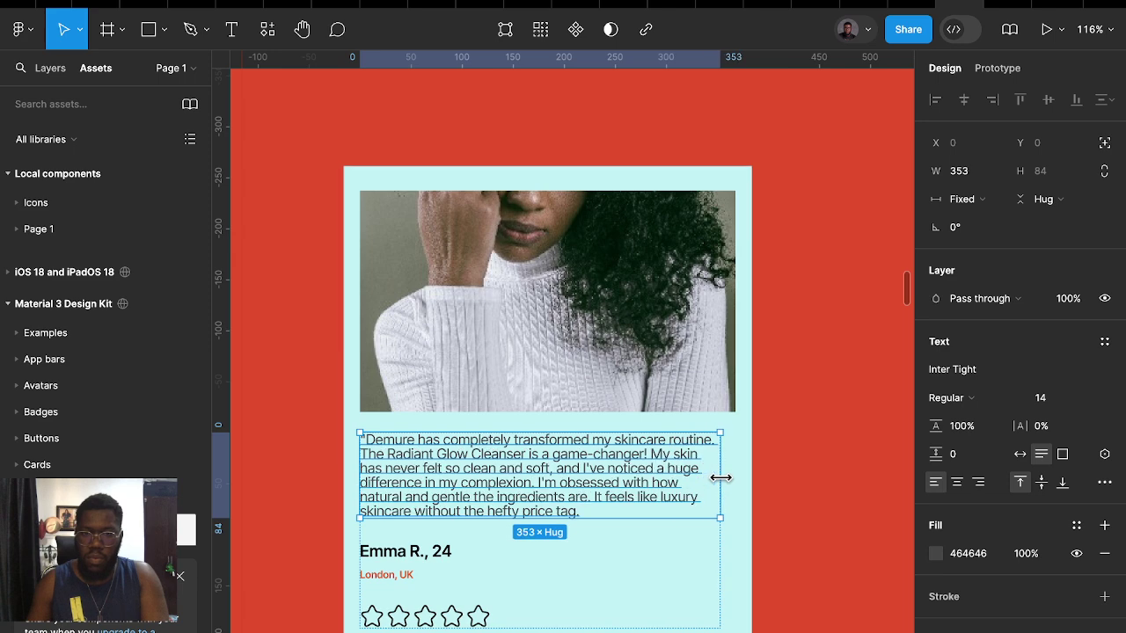
Delete the star rating row and the name and location lines from the card
click(482, 609)
key(Delete)
click(435, 559)
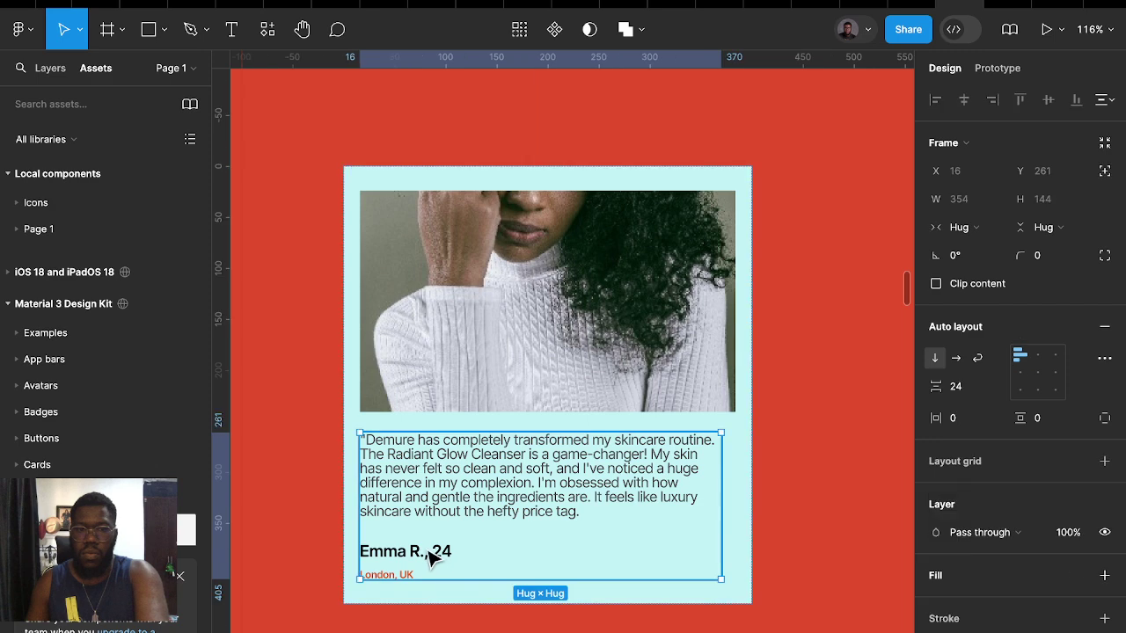
double_click(430, 556)
key(Delete)
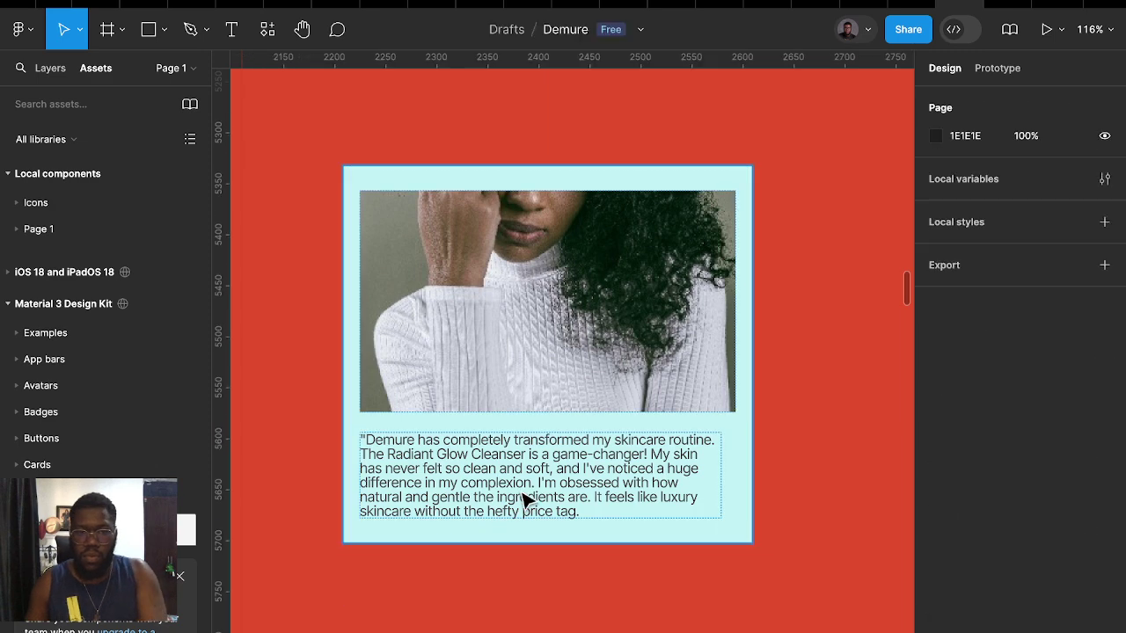
click(528, 498)
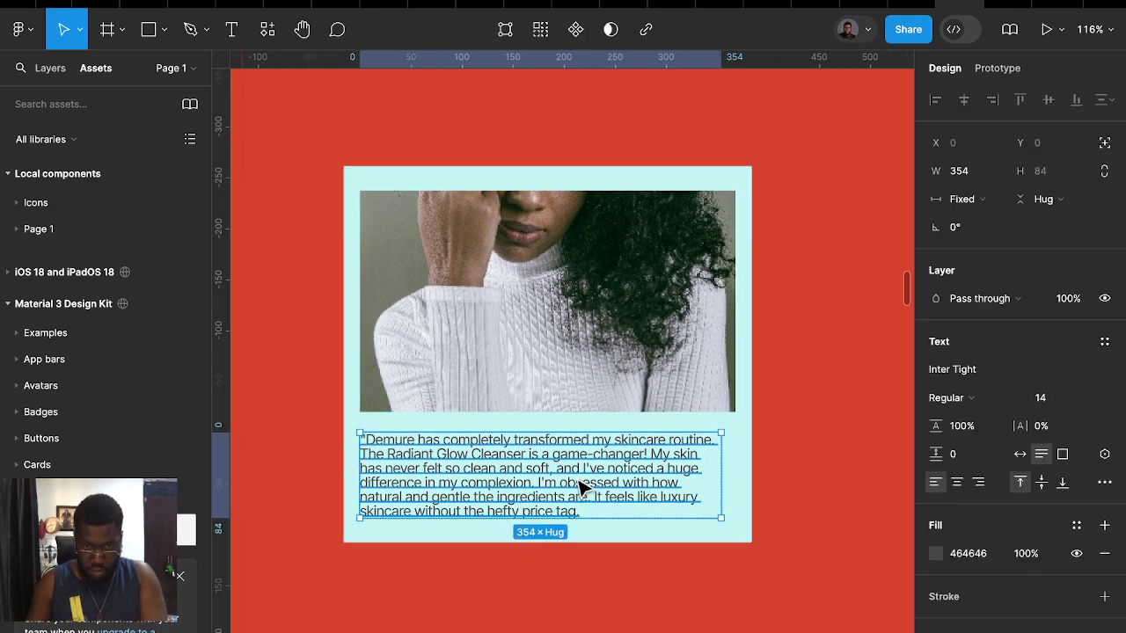
click(786, 485)
scroll(778, 479, down, 5)
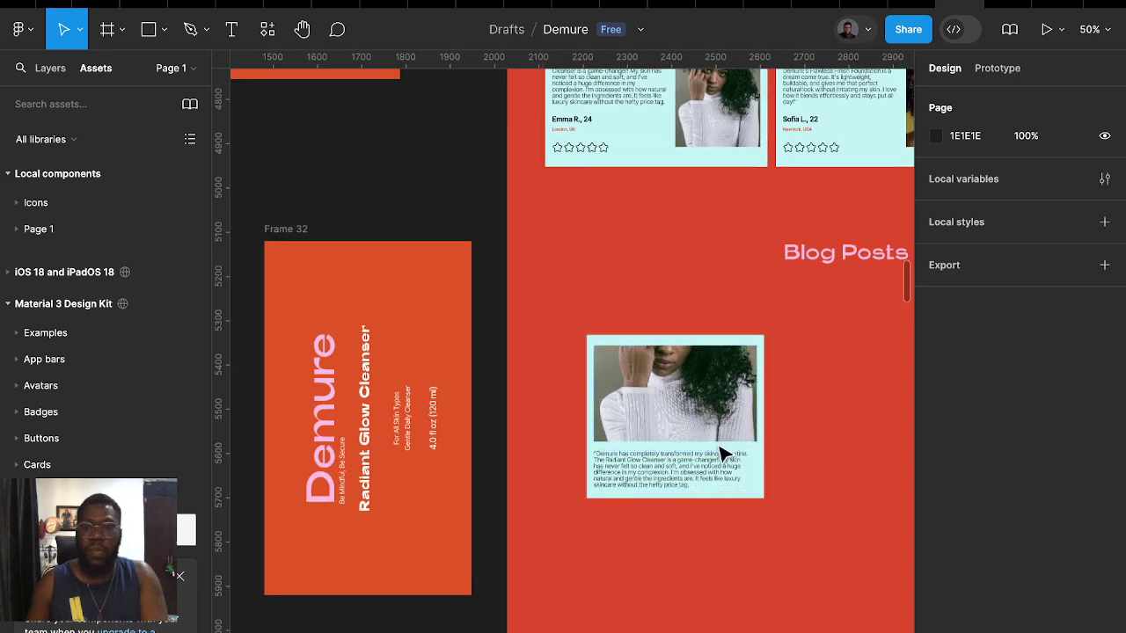
Reset the blog card to hug its content height and move it left in the red section
scroll(721, 453, right, 3)
click(593, 466)
drag(588, 478, 587, 518)
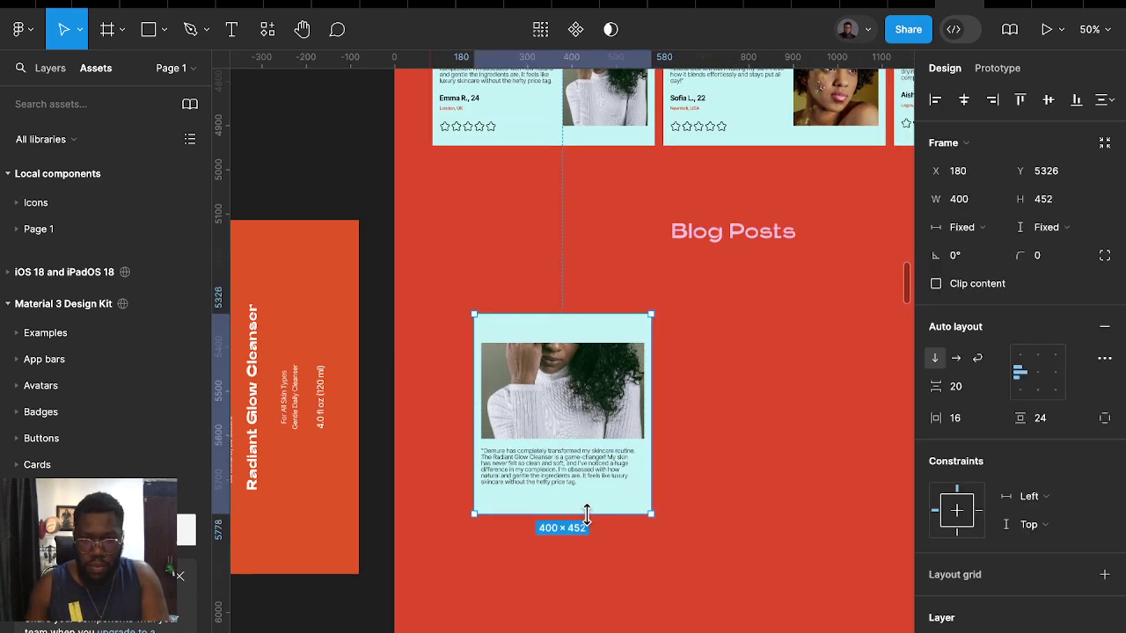
double_click(588, 517)
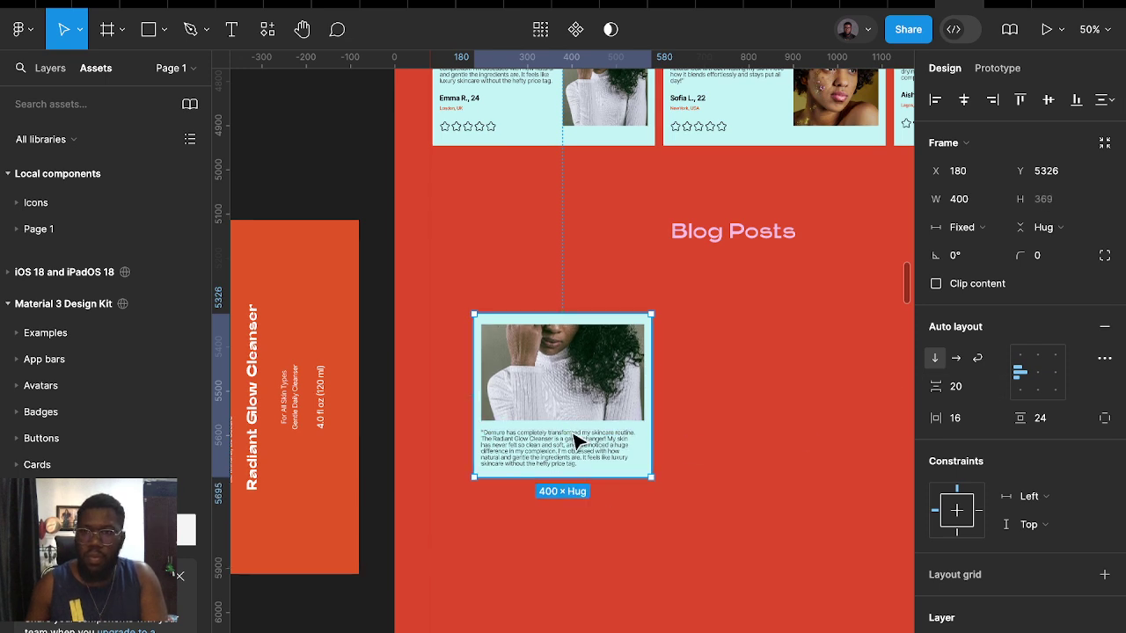
drag(547, 407, 508, 408)
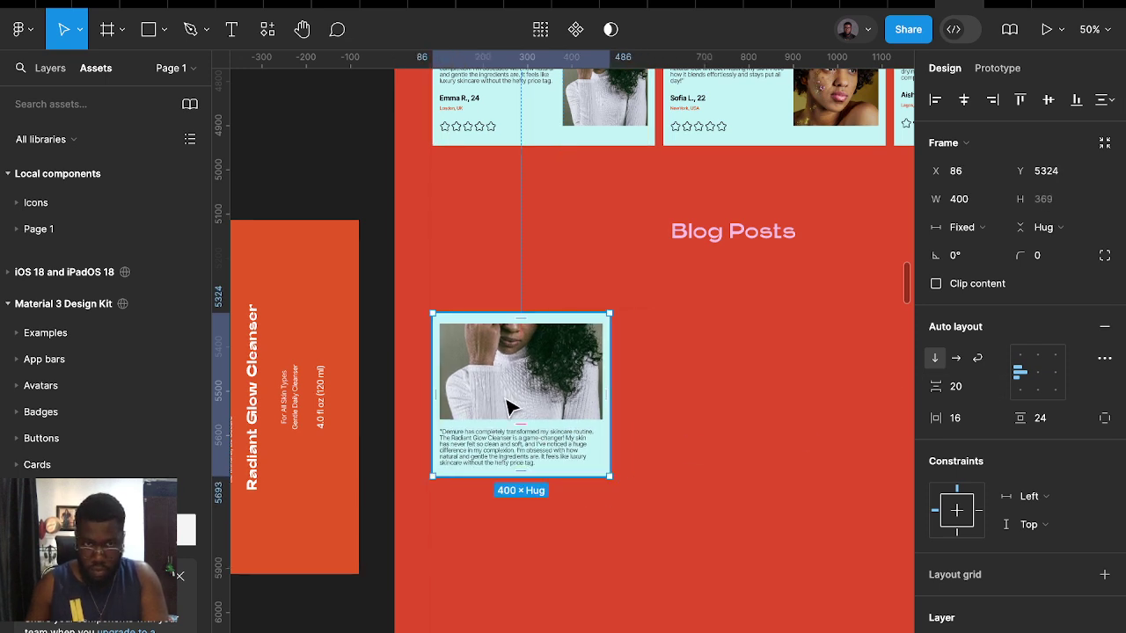
Make three copies of the blog card, wrapping the cards in an auto-layout frame
drag(585, 405, 704, 400)
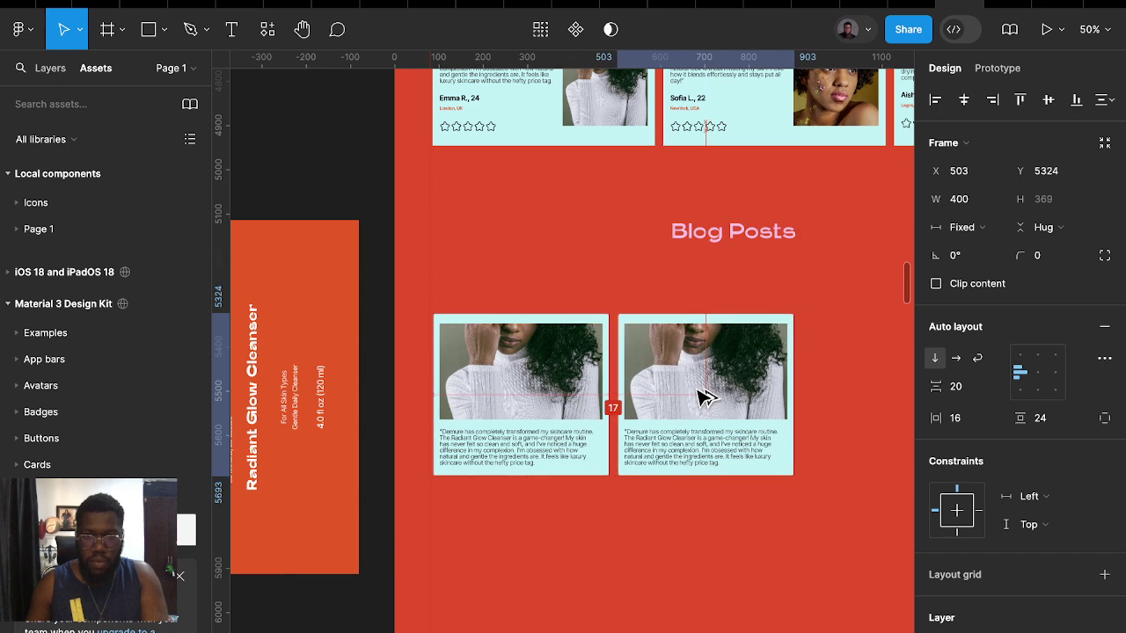
shift+click(565, 400)
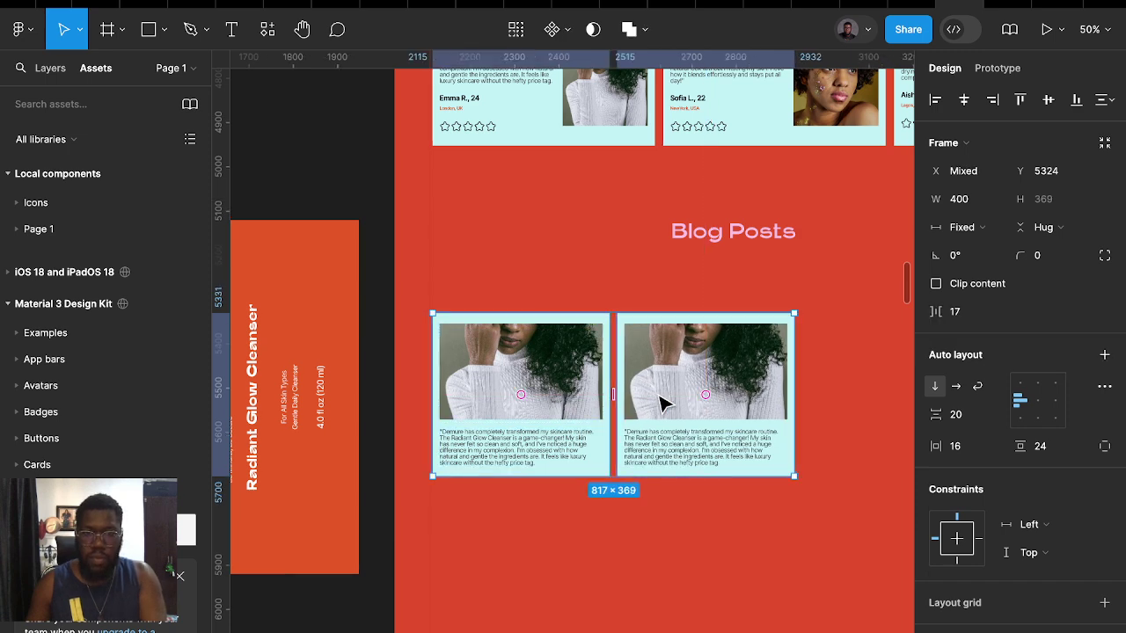
key(Escape)
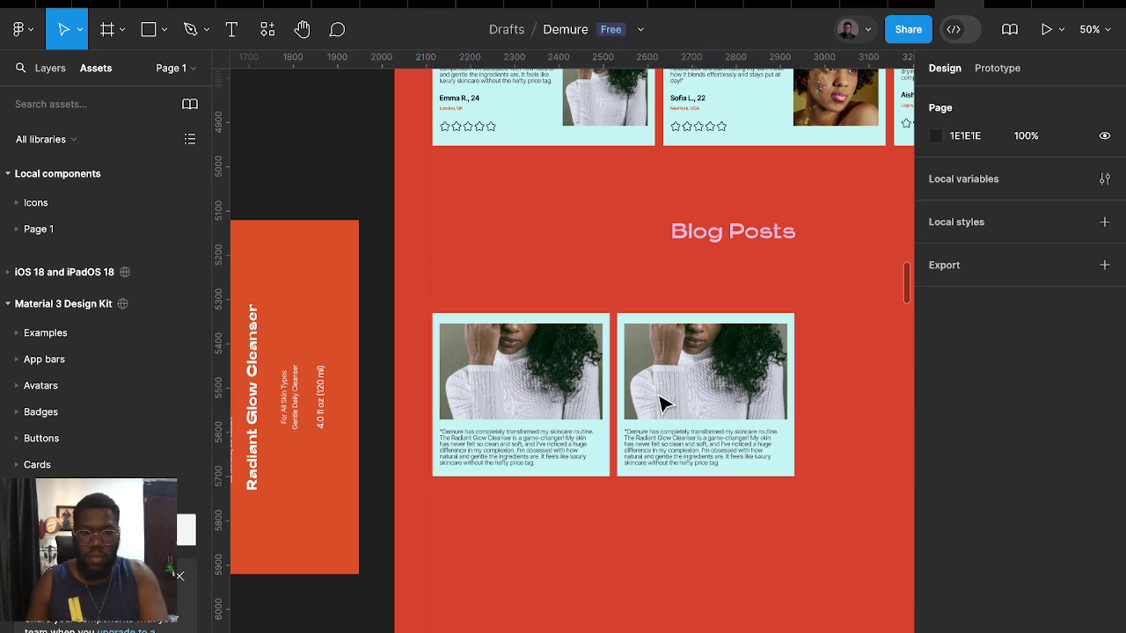
click(591, 403)
shift+click(673, 407)
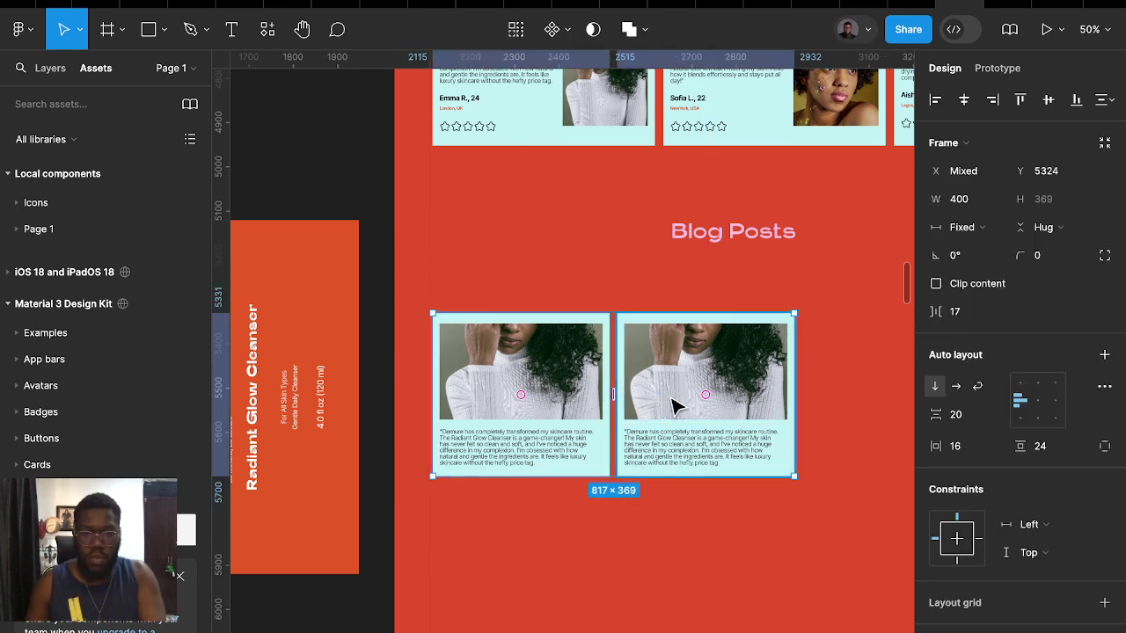
key(shift+a)
click(673, 406)
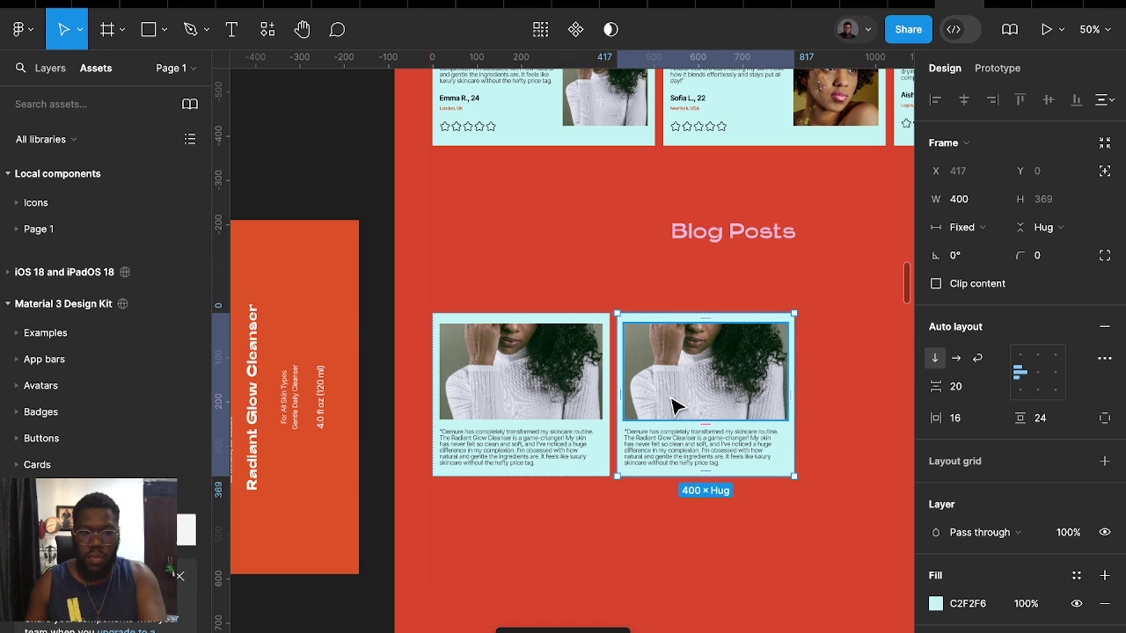
key(ctrl+d)
Arrange the three cards in a row and stack them with the Blog Posts heading, 43 apart
scroll(669, 431, right, 5)
scroll(669, 431, down, 2)
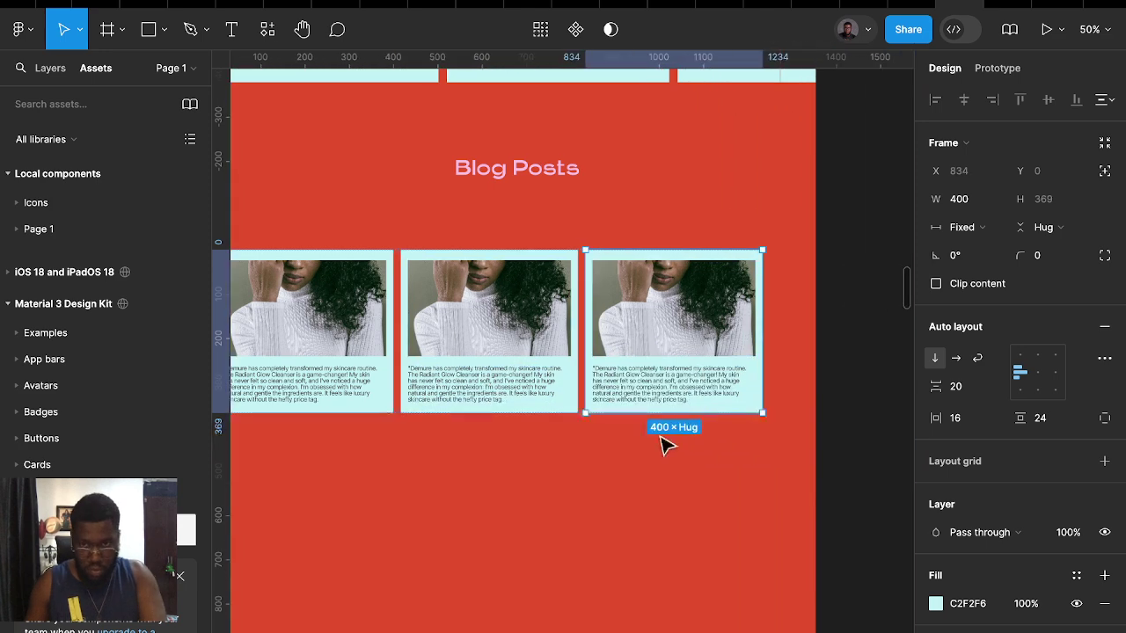
scroll(669, 448, left, 3)
scroll(669, 448, down, 2)
scroll(674, 455, left, 2)
scroll(673, 455, down, 1)
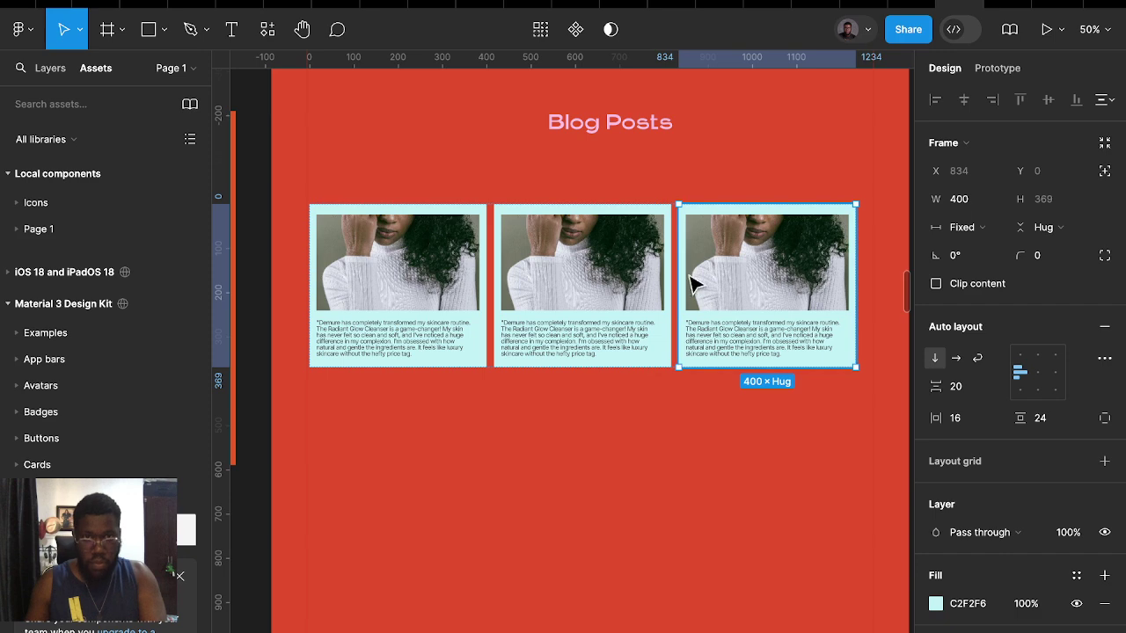
click(651, 502)
click(628, 281)
key(shift+a)
drag(628, 238, 618, 225)
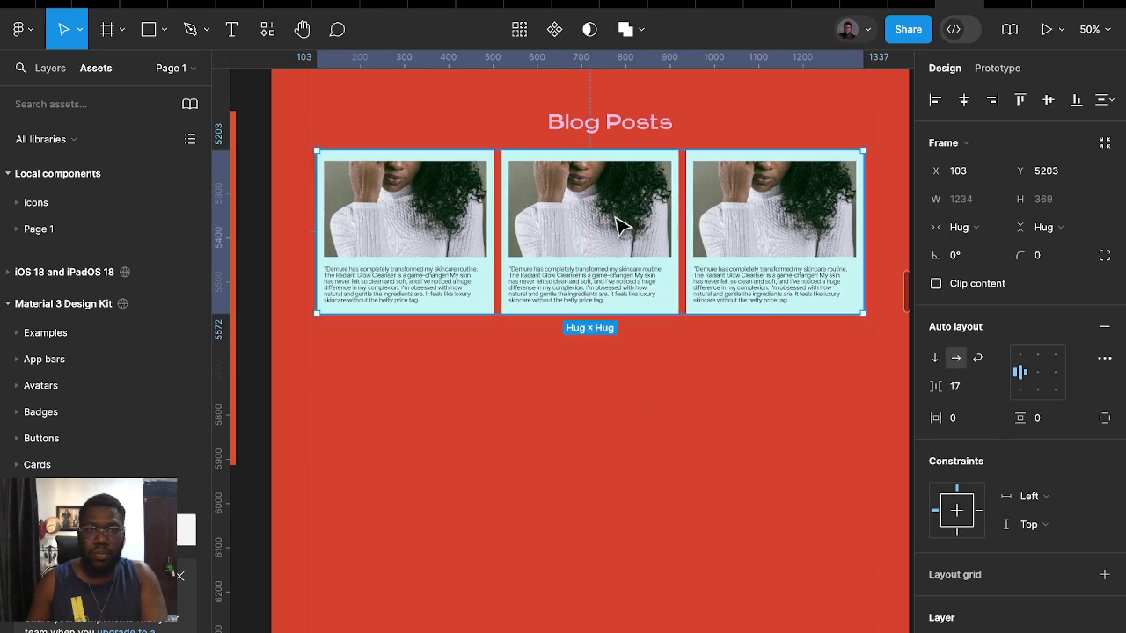
shift+click(613, 128)
key(shift+a)
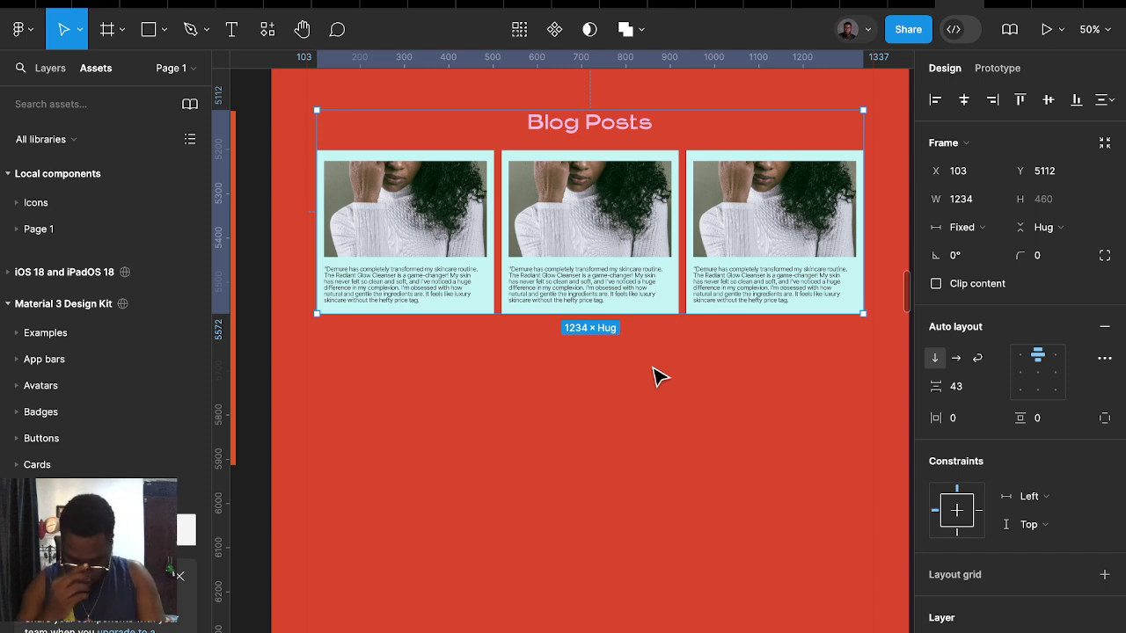
Pan the canvas past the Demure reference images down to the Cosmetic bottle mockup frame
ctrl+scroll(651, 364, down, 3)
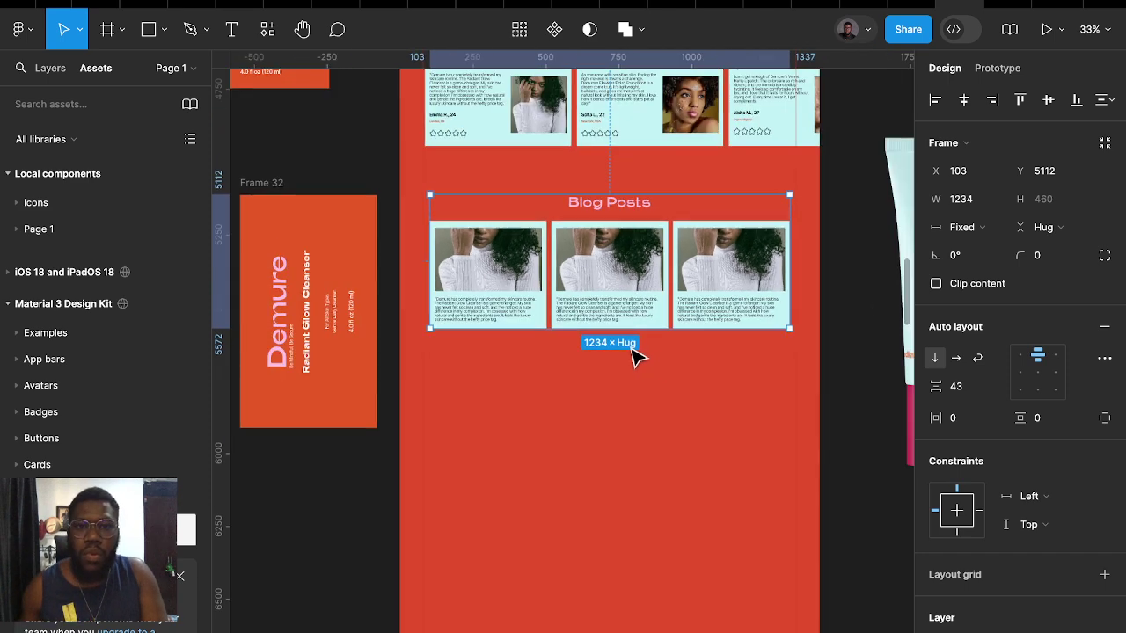
ctrl+scroll(634, 351, down, 3)
ctrl+scroll(607, 366, down, 3)
scroll(395, 477, down, 2)
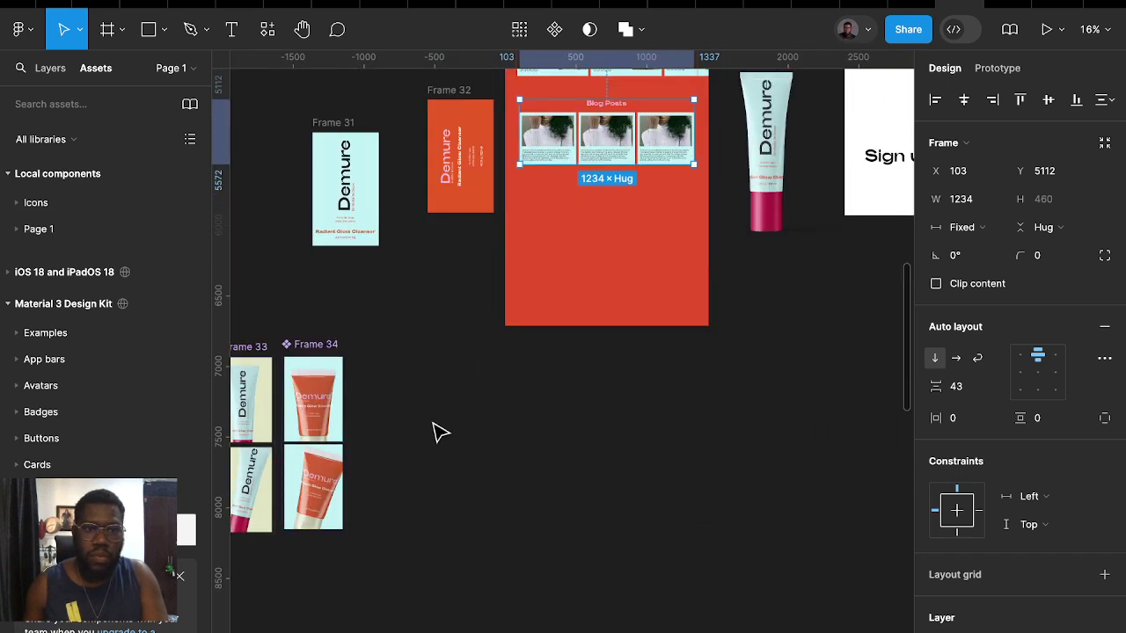
scroll(440, 432, left, 2)
scroll(440, 432, up, 3)
scroll(502, 322, up, 2)
scroll(527, 316, up, 2)
scroll(527, 317, left, 1)
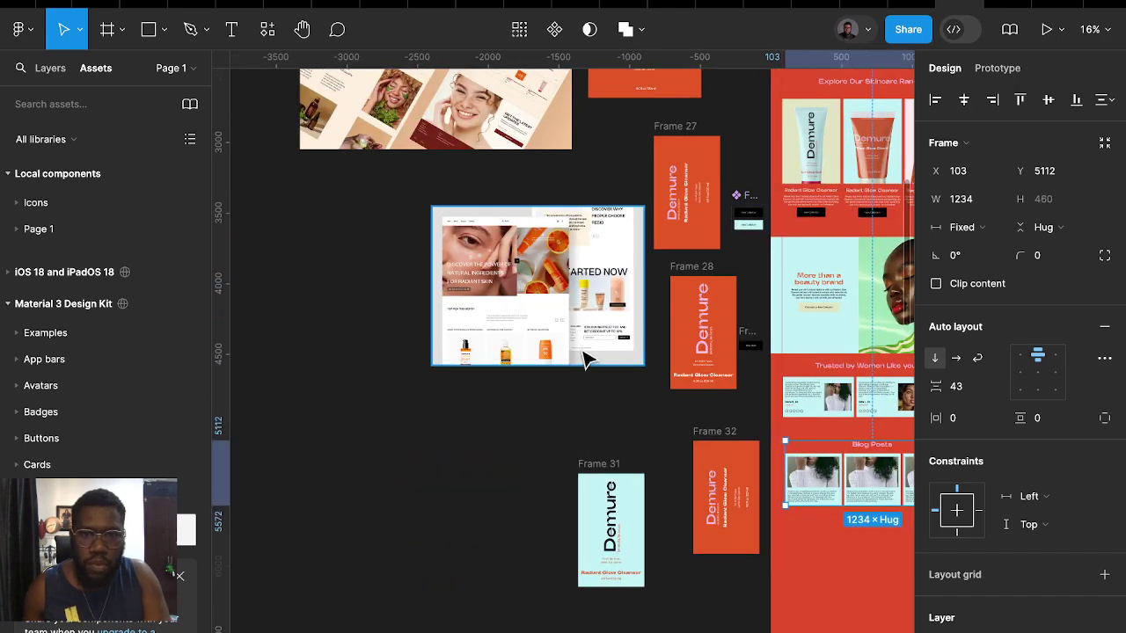
scroll(572, 352, up, 4)
scroll(571, 352, left, 1)
scroll(545, 354, right, 3)
scroll(545, 353, up, 1)
scroll(541, 352, up, 1)
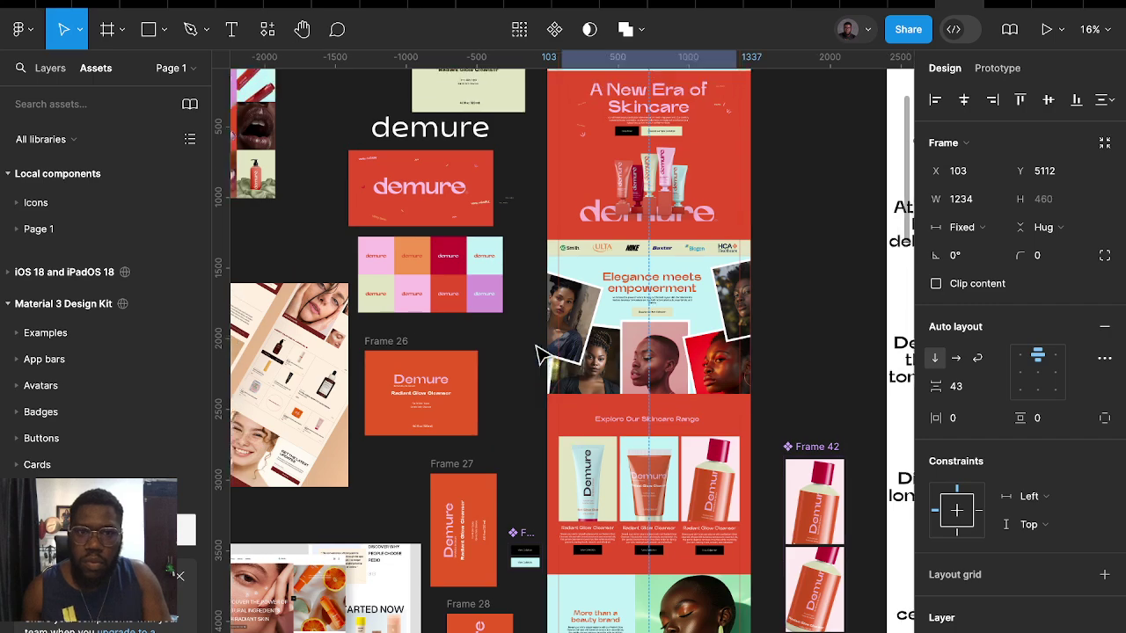
scroll(466, 352, up, 4)
scroll(466, 351, left, 2)
scroll(406, 374, up, 5)
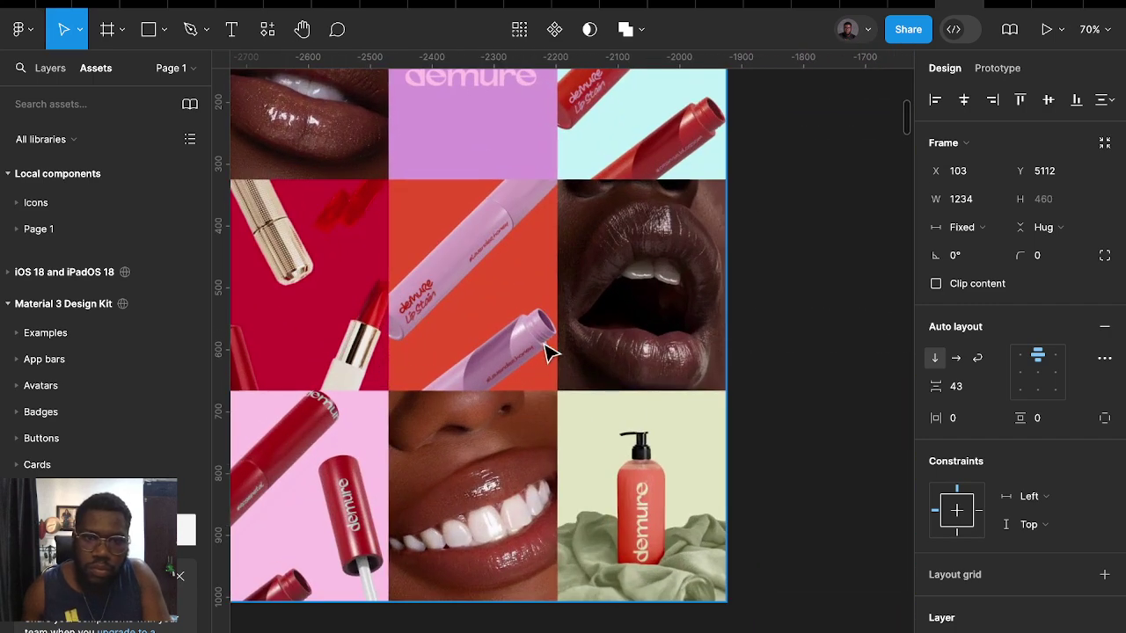
scroll(546, 429, down, 1)
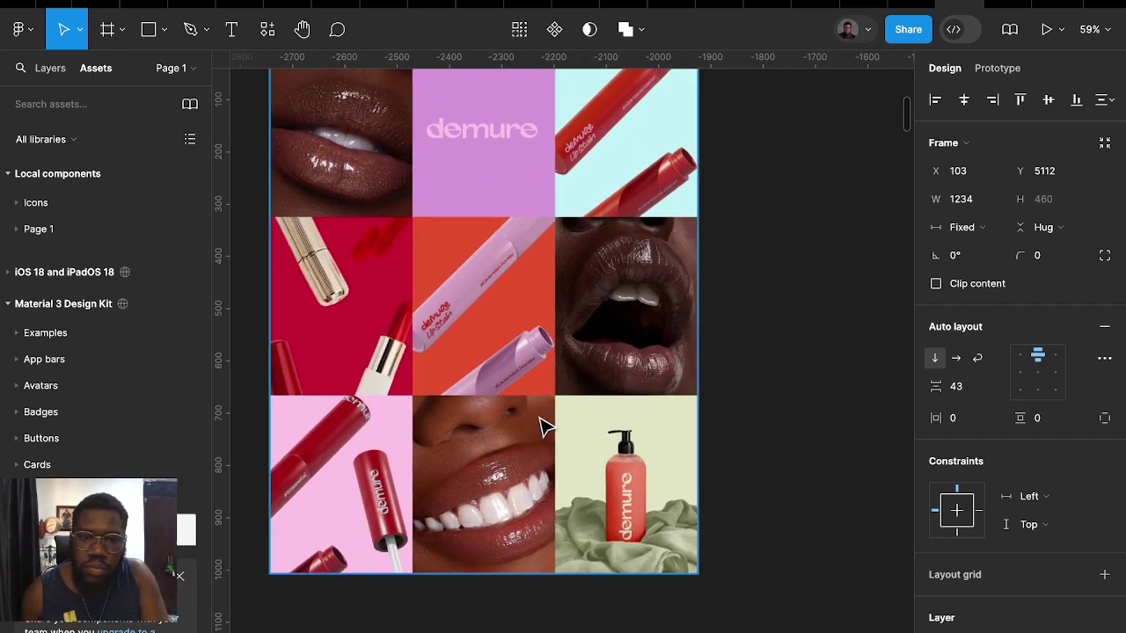
scroll(551, 486, down, 5)
scroll(563, 390, up, 2)
scroll(562, 389, left, 2)
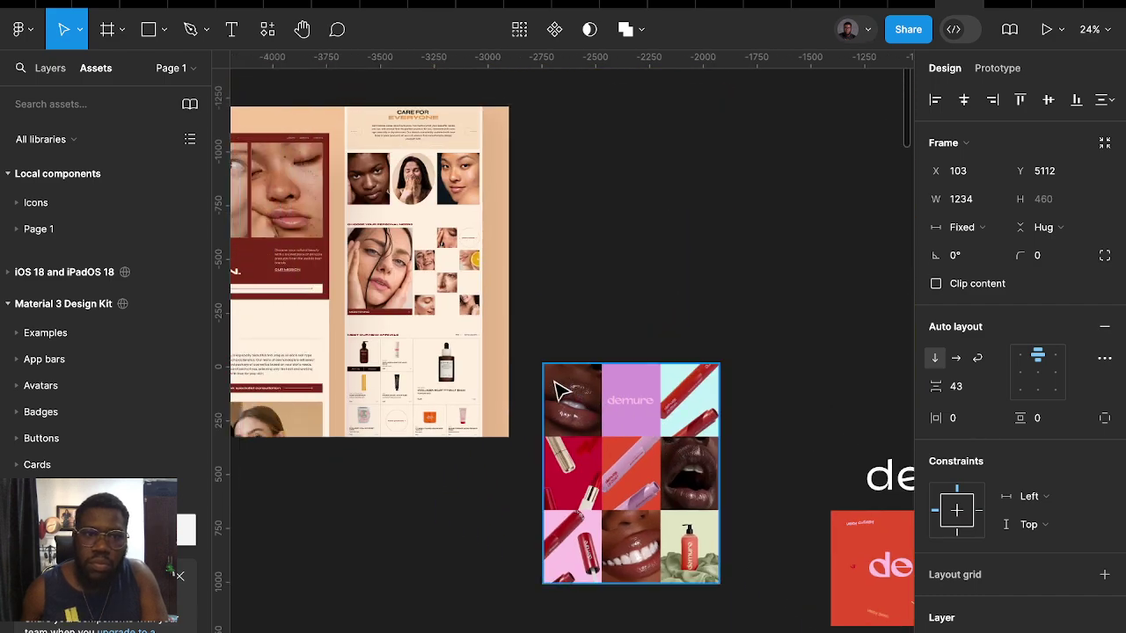
scroll(503, 401, down, 5)
scroll(543, 463, right, 5)
scroll(540, 465, down, 5)
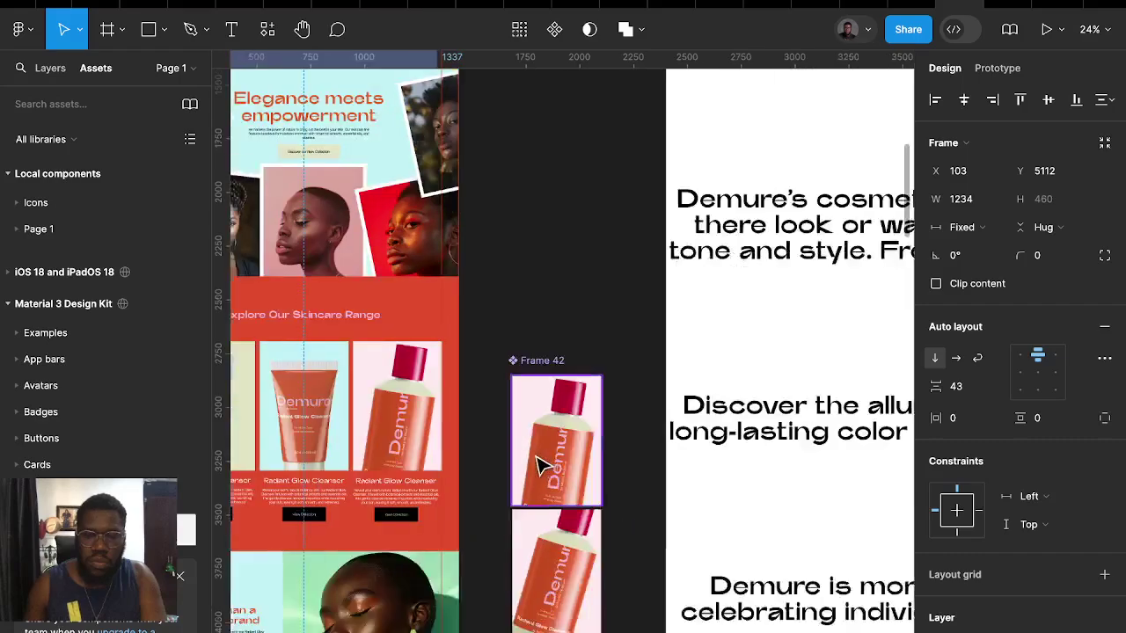
scroll(538, 463, down, 3)
scroll(539, 463, down, 5)
scroll(537, 465, down, 3)
scroll(537, 466, right, 2)
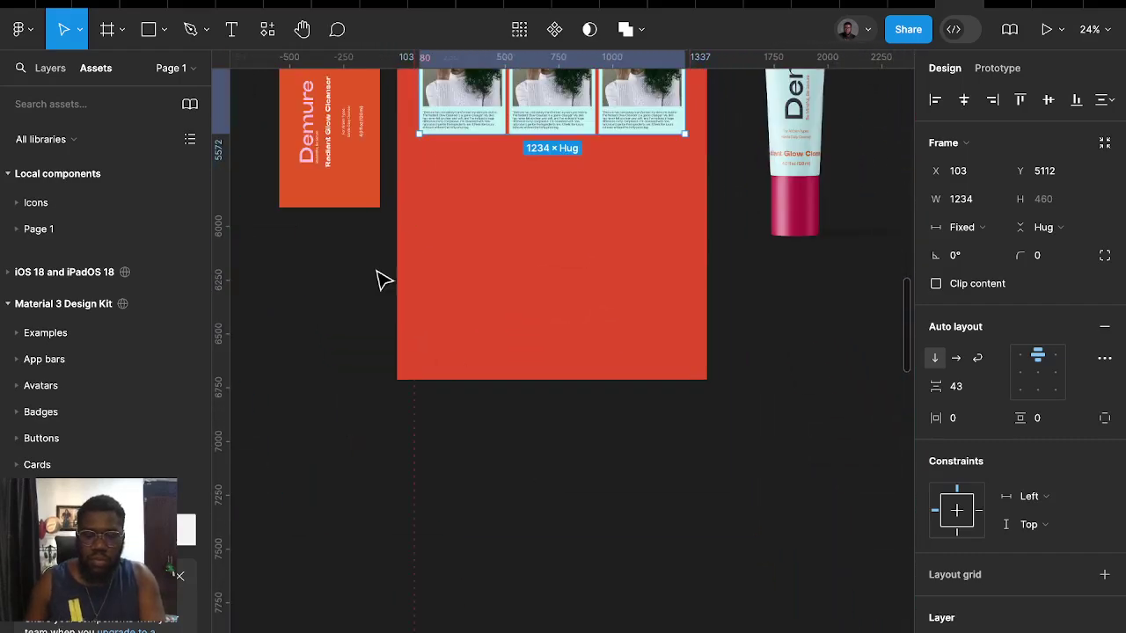
scroll(557, 355, down, 1)
scroll(558, 354, down, 3)
scroll(616, 390, down, 5)
scroll(420, 371, down, 3)
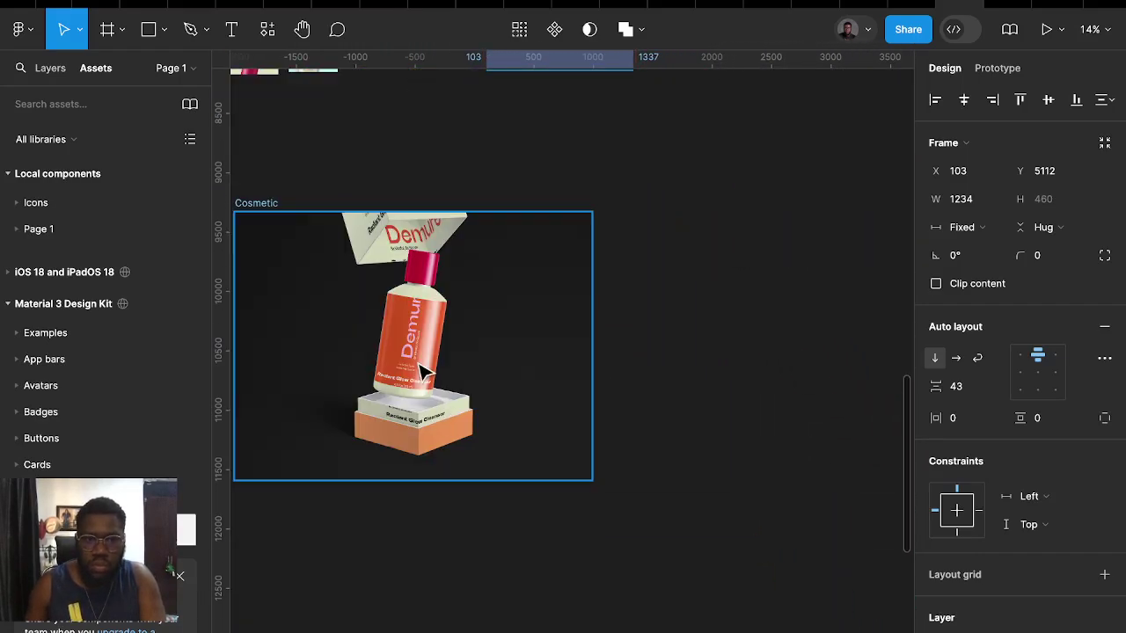
Move the Cosmetic frame to open space, pull out its product group and ungroup it
drag(420, 363, 658, 304)
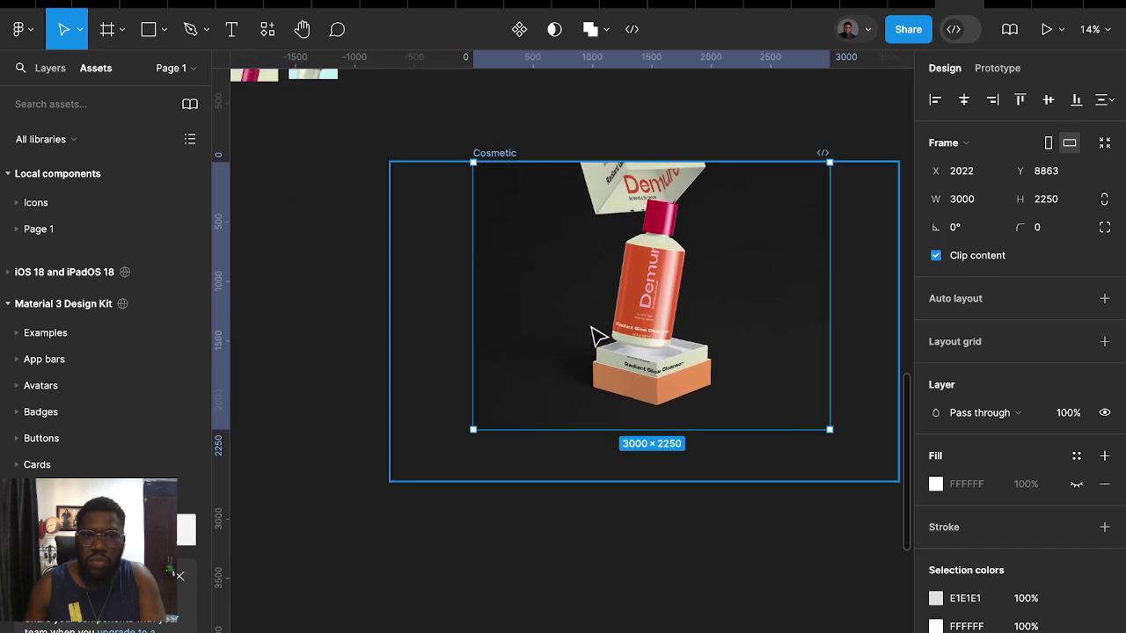
scroll(563, 352, up, 4)
click(532, 387)
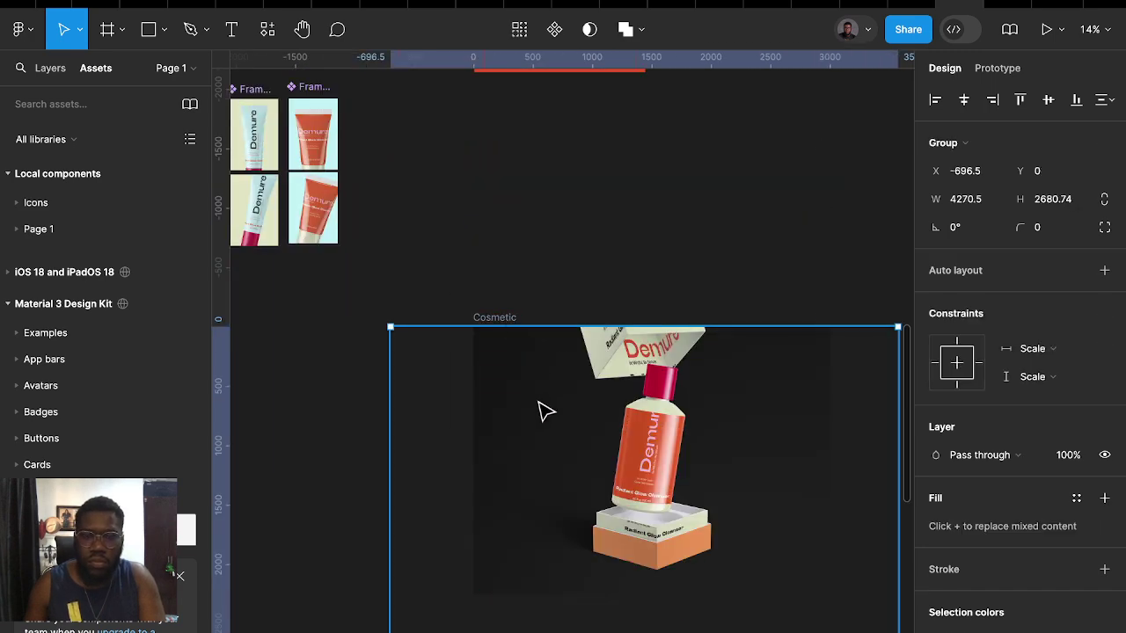
mouse_move(540, 407)
mouse_down()
mouse_move(576, 347)
mouse_move(736, 184)
mouse_up()
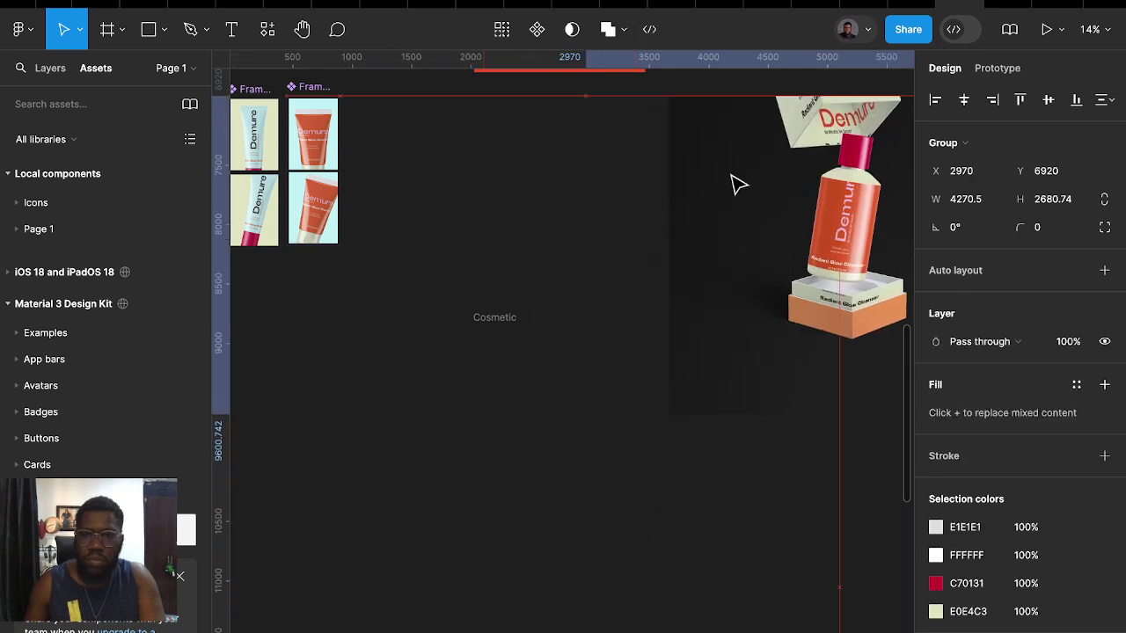
scroll(629, 319, right, 3)
scroll(629, 319, up, 2)
scroll(628, 319, up, 2)
scroll(629, 319, right, 2)
right_click(523, 387)
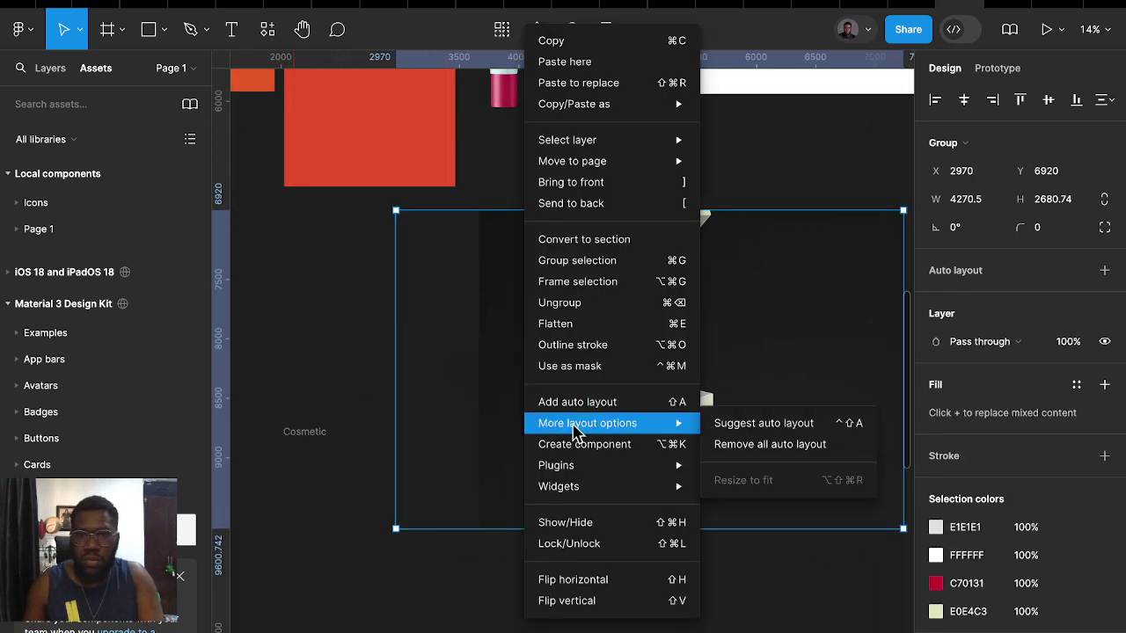
key(Return)
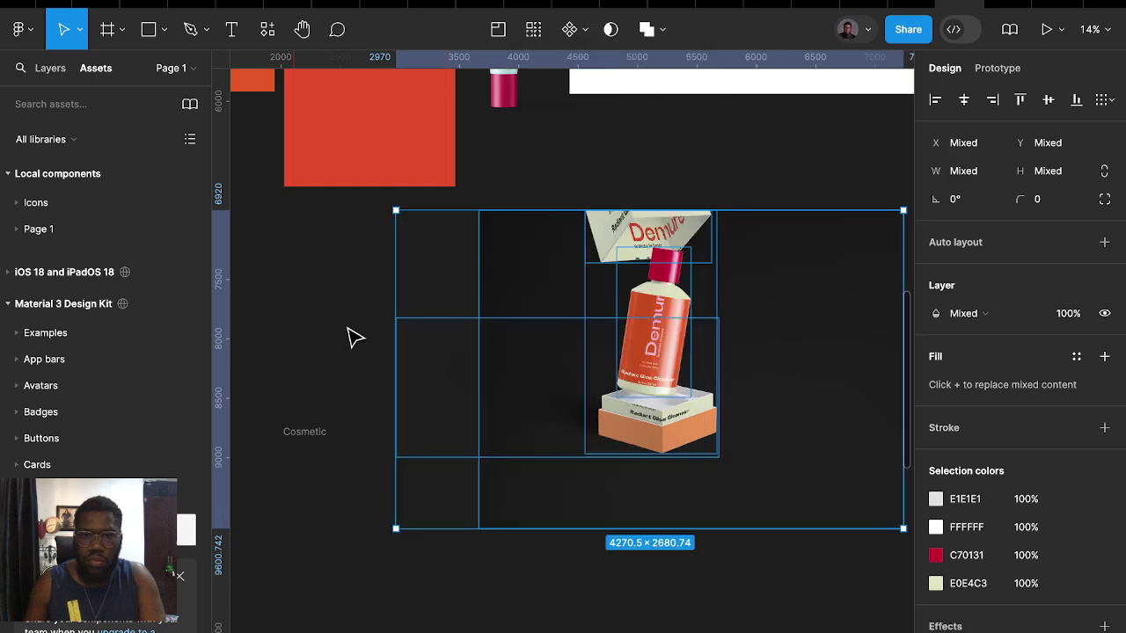
Stand the bottle on its box under the lid, moving the dark backdrop image aside
click(352, 334)
click(678, 361)
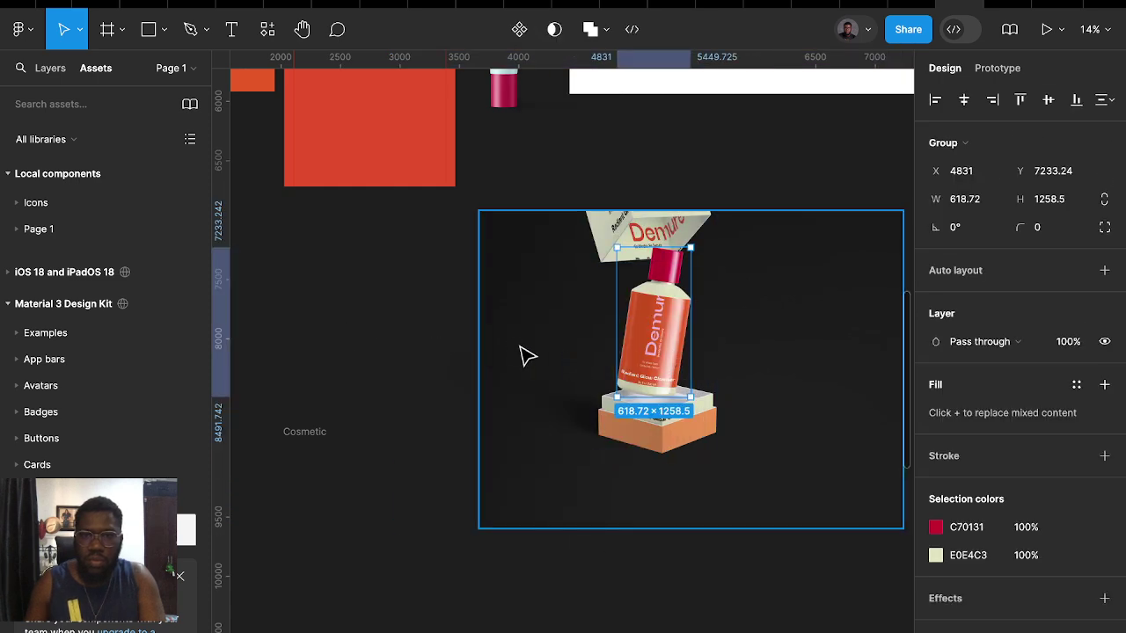
drag(516, 350, 572, 423)
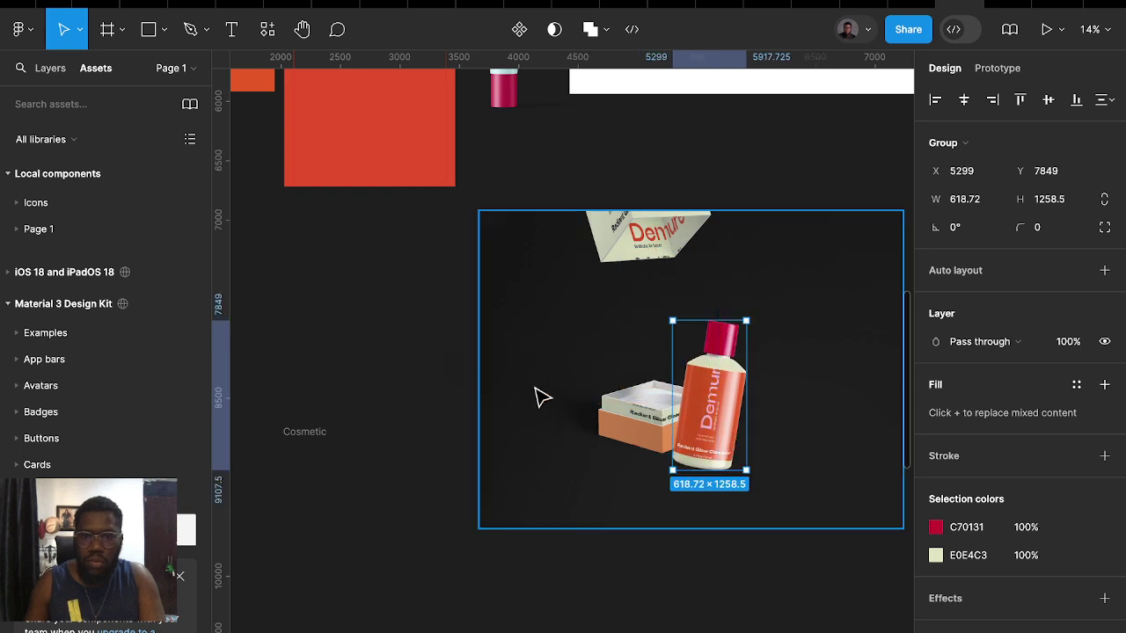
click(530, 390)
right_click(528, 389)
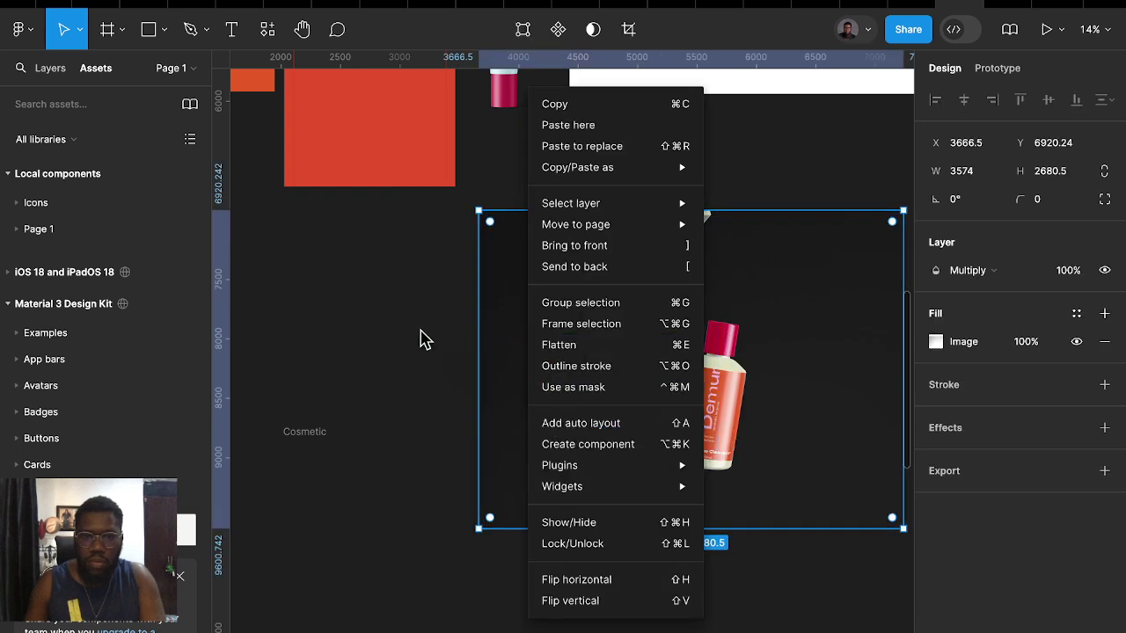
click(548, 326)
mouse_move(548, 326)
mouse_down()
mouse_move(699, 393)
mouse_move(919, 378)
mouse_up()
drag(711, 397, 666, 332)
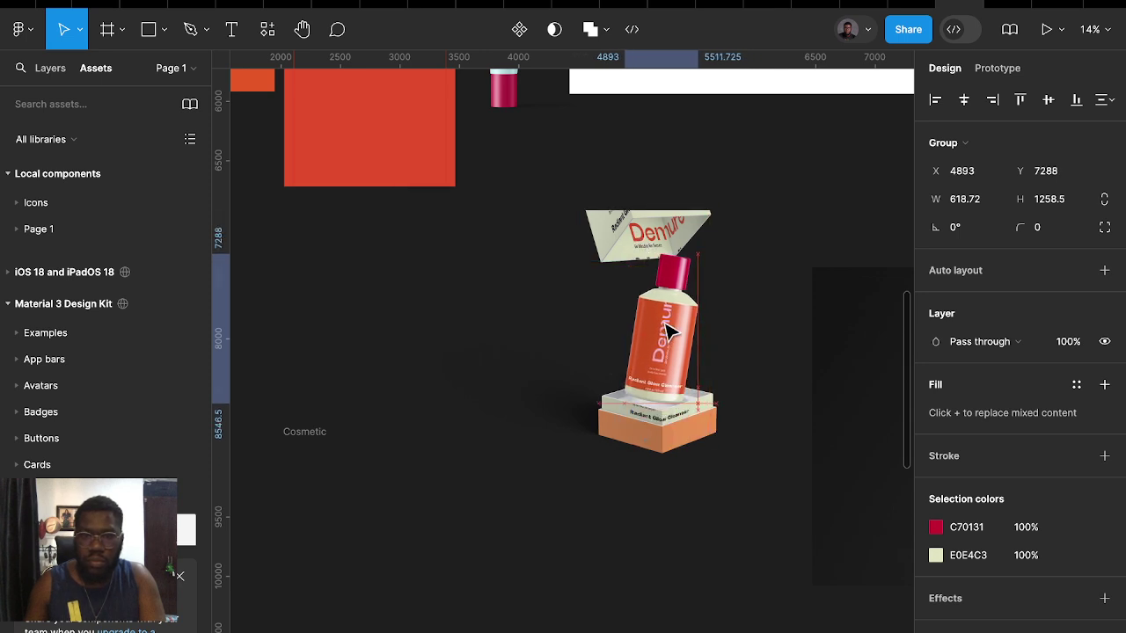
drag(647, 239, 660, 253)
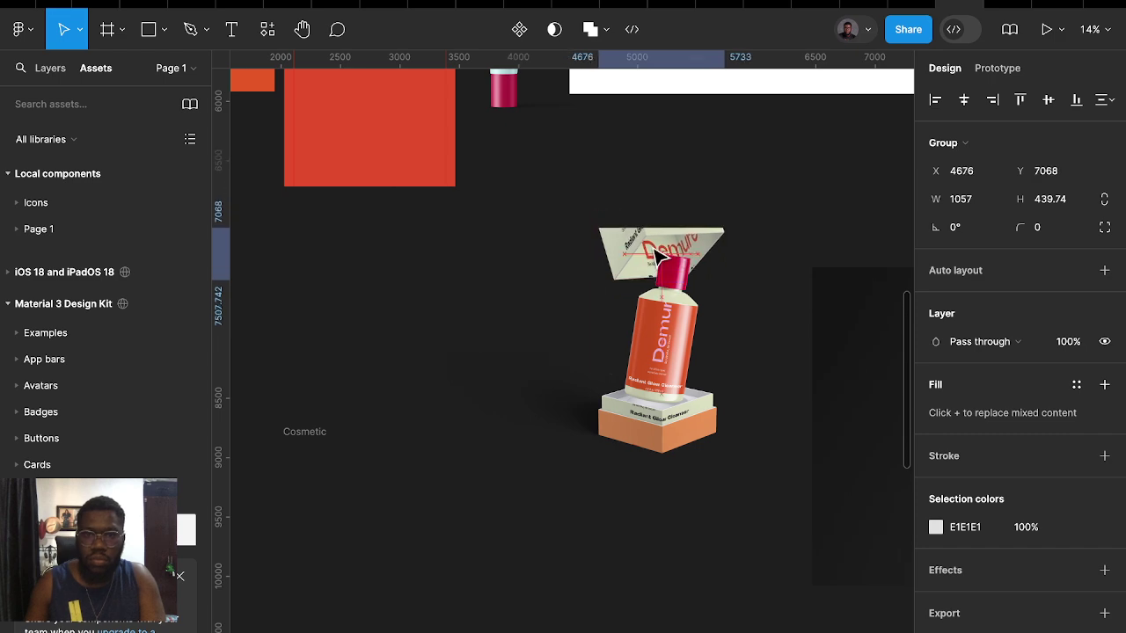
click(712, 515)
drag(724, 439, 672, 264)
click(744, 328)
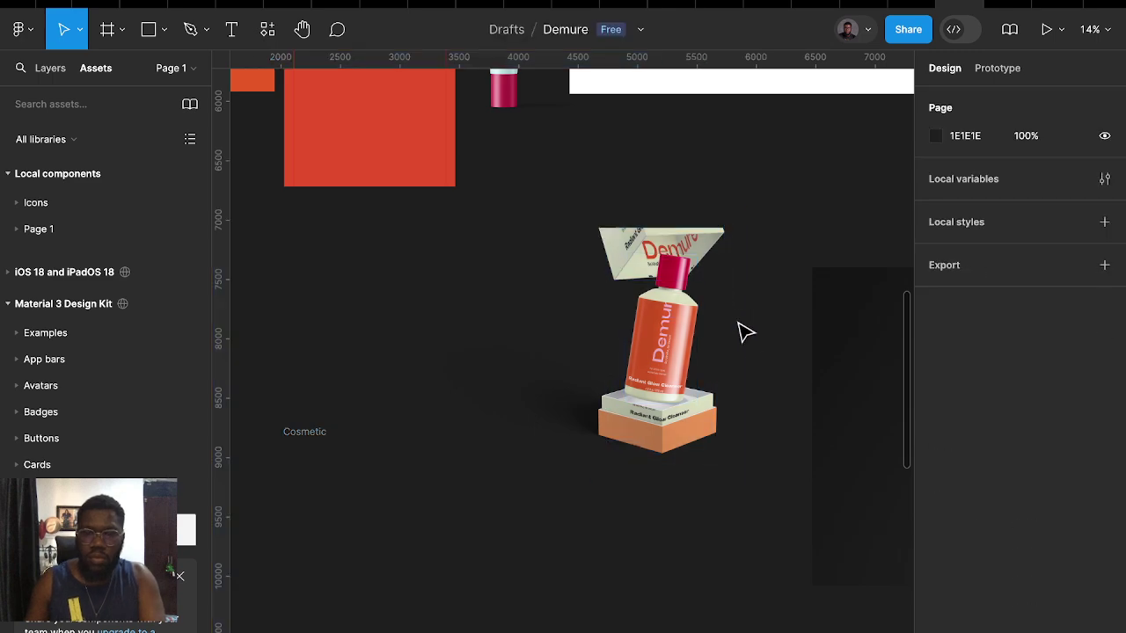
Return to the landing page and select the Blog Posts frame
scroll(747, 339, up, 3)
scroll(616, 405, up, 5)
scroll(616, 404, left, 2)
scroll(493, 466, left, 3)
scroll(510, 466, up, 1)
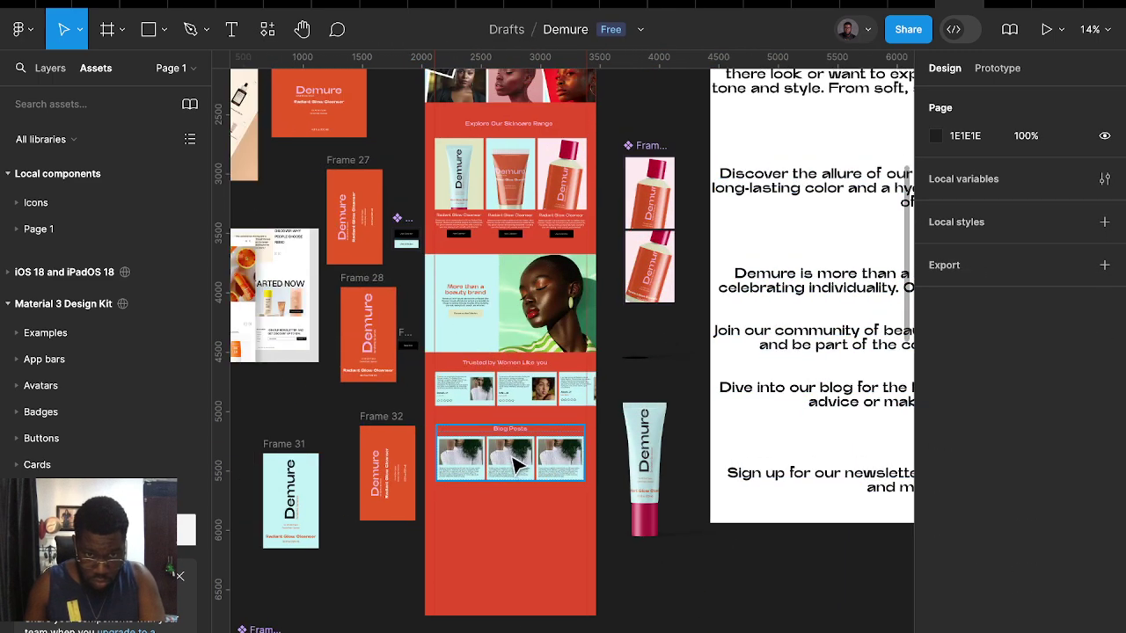
click(525, 466)
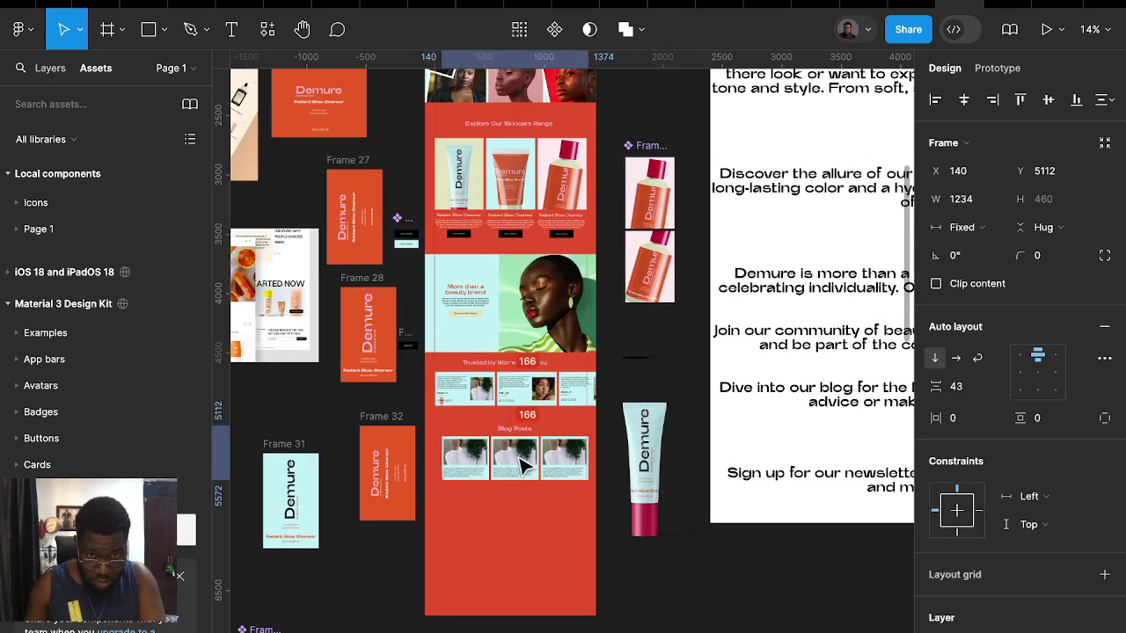
scroll(514, 468, down, 5)
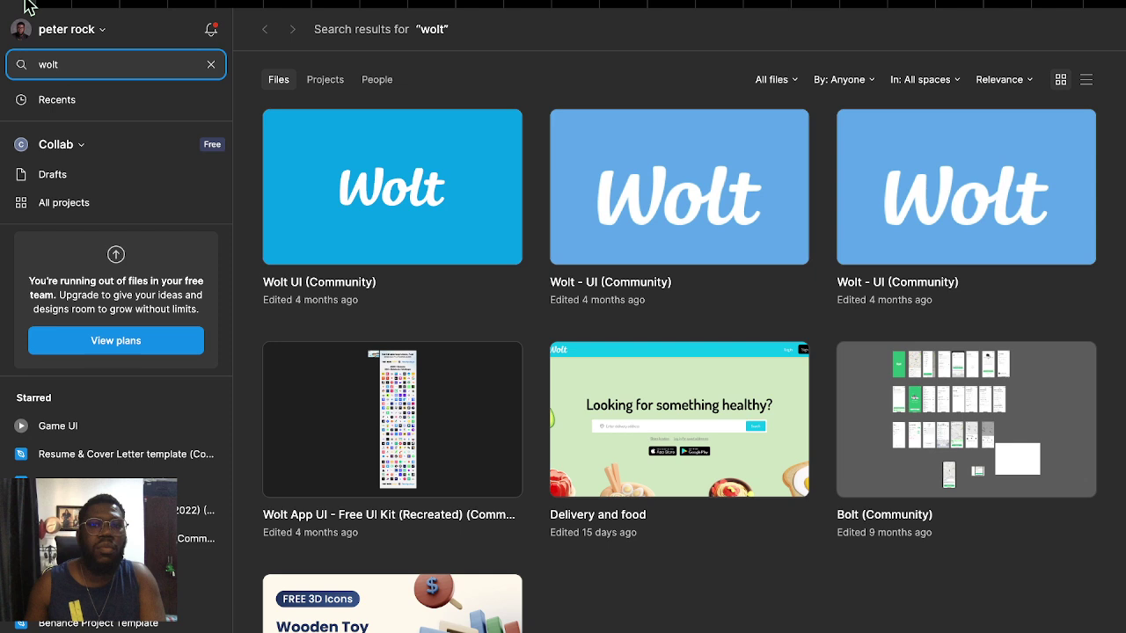
Change the file search from 'wolt' to 'footer' and open the Headers and Footers (Community) file
text(footer)
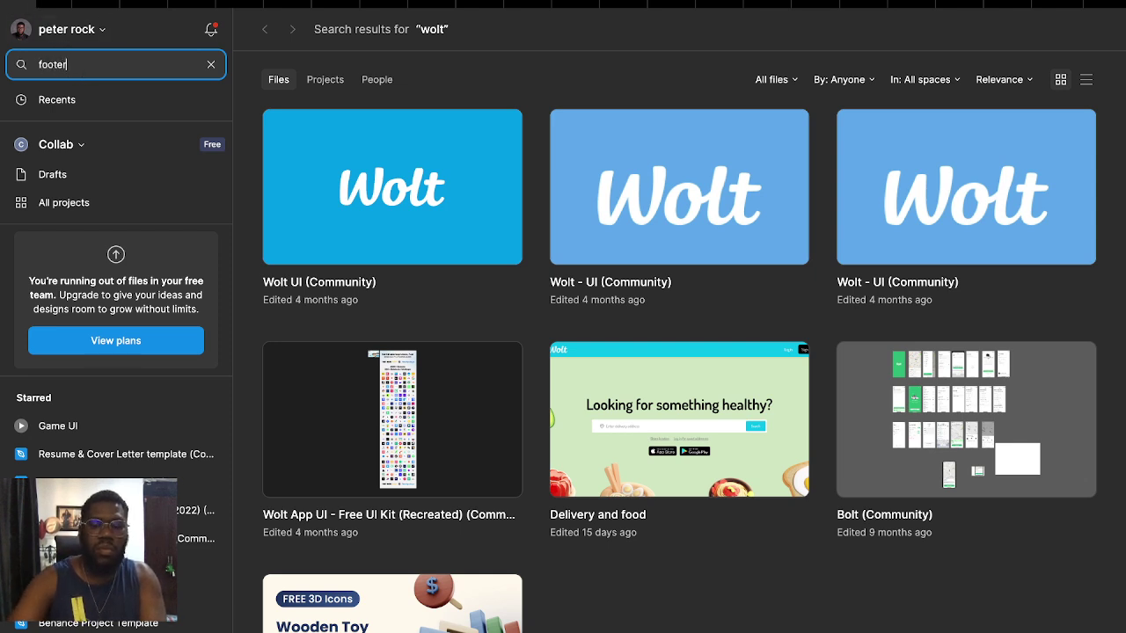
key(Return)
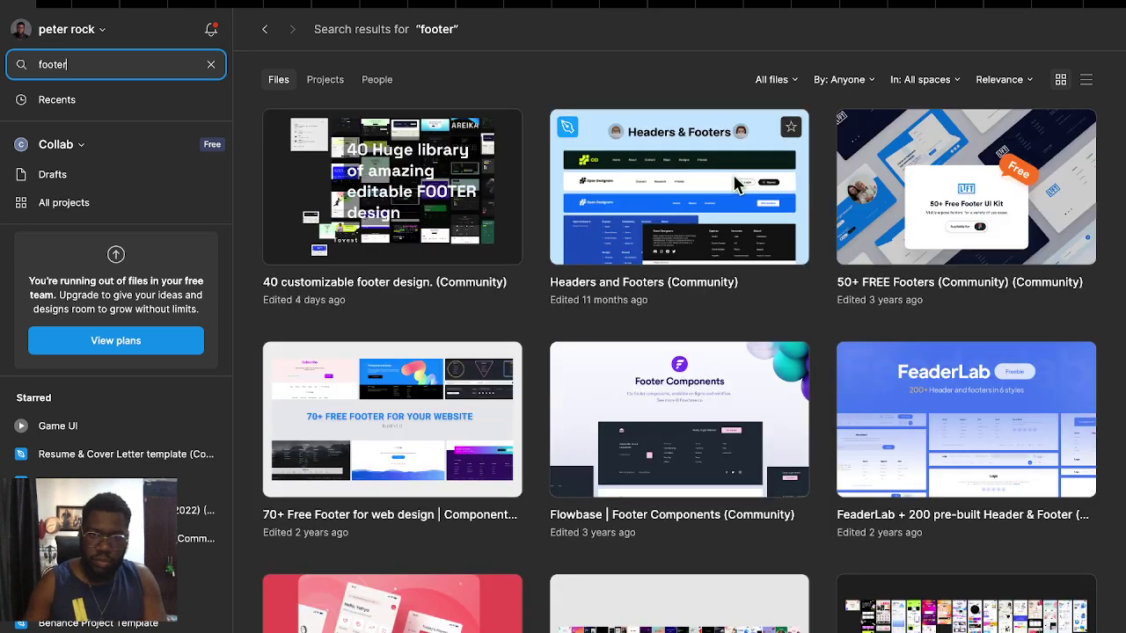
double_click(709, 210)
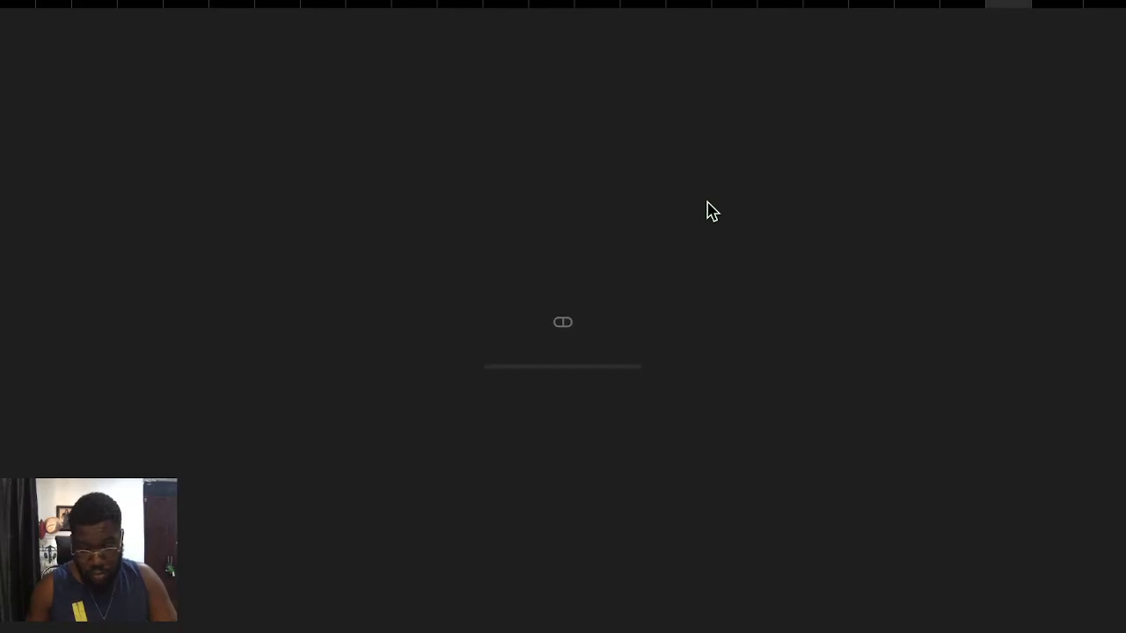
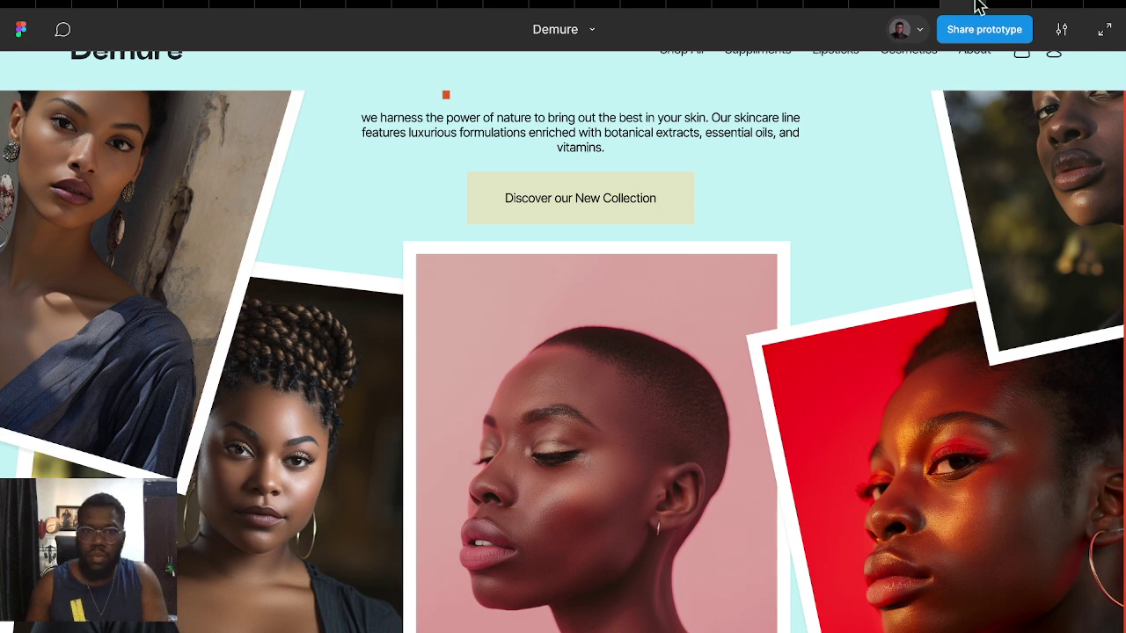
Close the prototype preview and select the Elegance meets empowerment section on the canvas
click(909, 7)
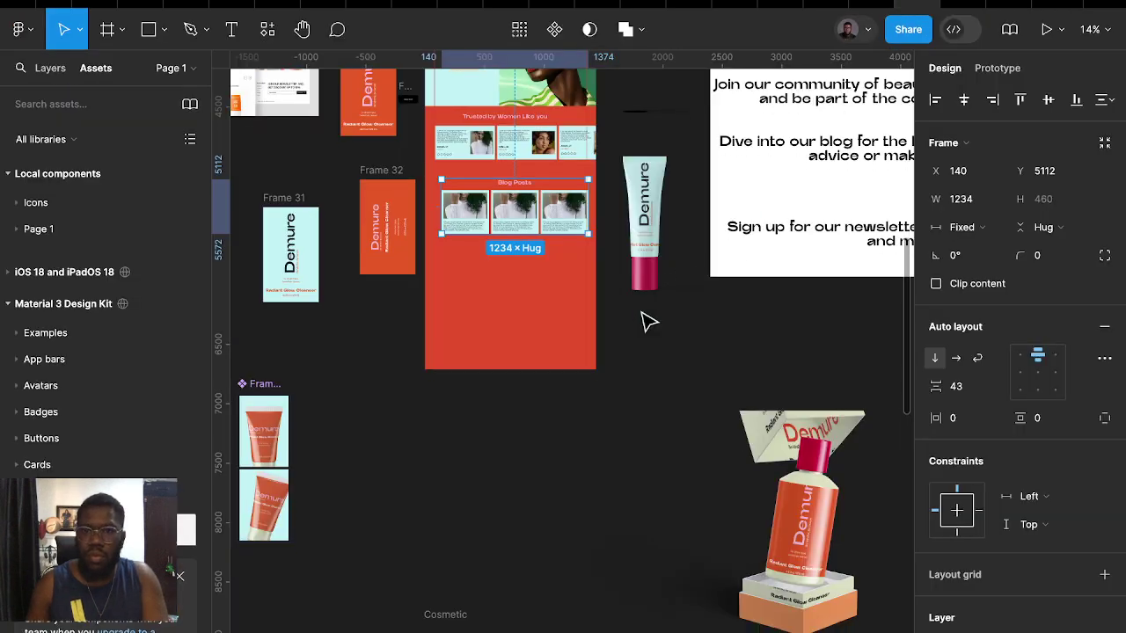
scroll(641, 317, up, 3)
scroll(615, 321, up, 3)
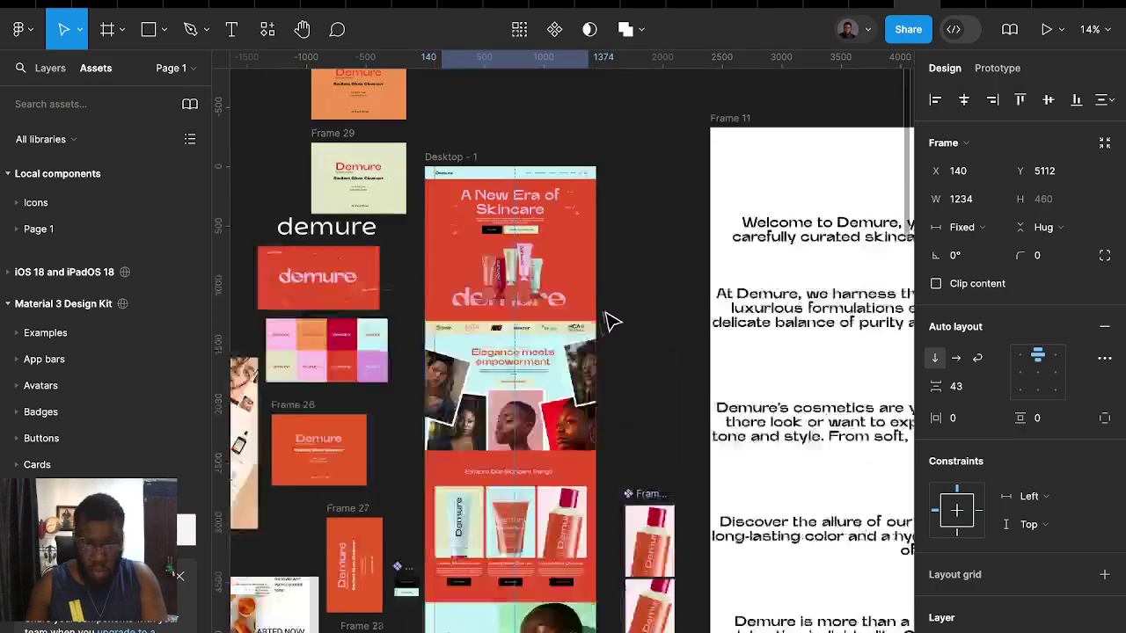
click(557, 373)
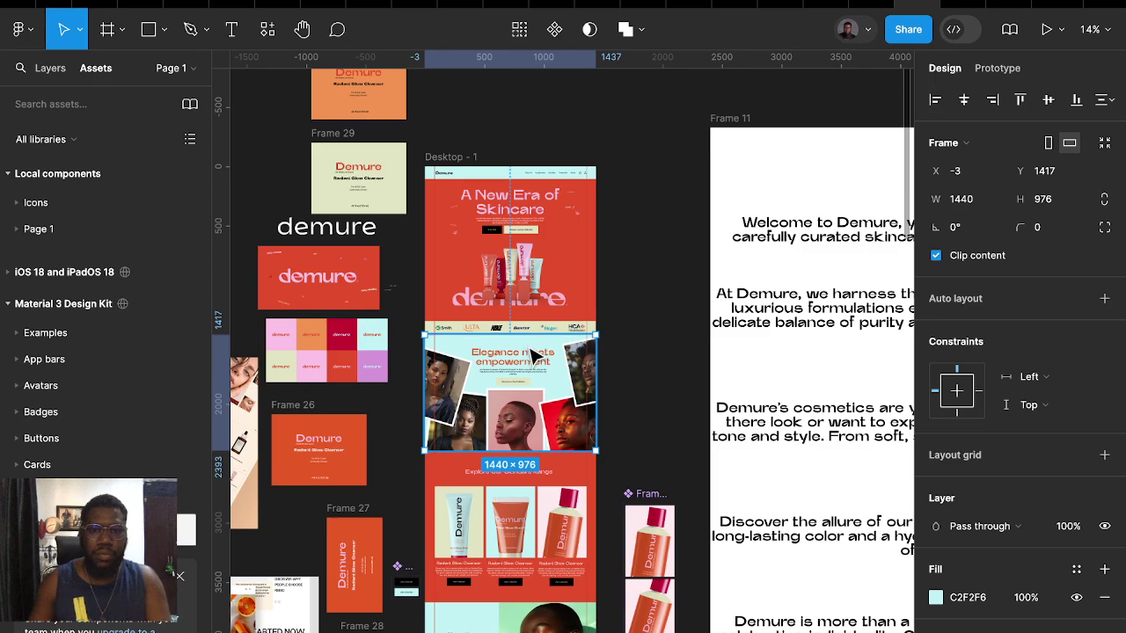
Scroll to the Blog Posts frame in Desktop - 1 and select it
scroll(534, 360, down, 2)
scroll(519, 396, down, 1)
scroll(505, 475, down, 2)
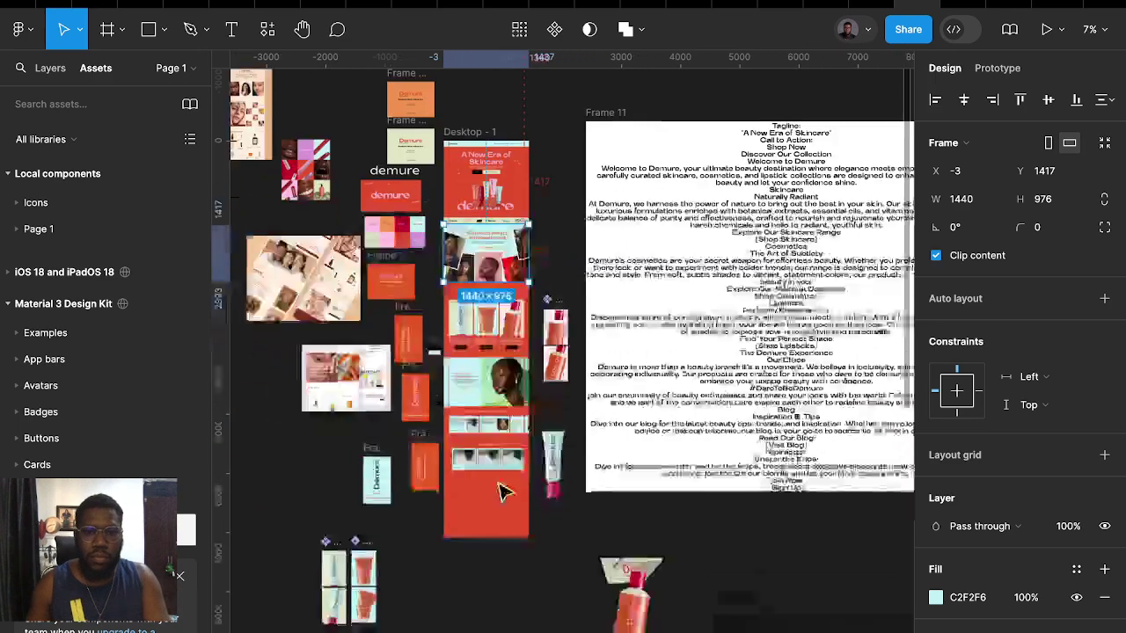
scroll(462, 459, up, 2)
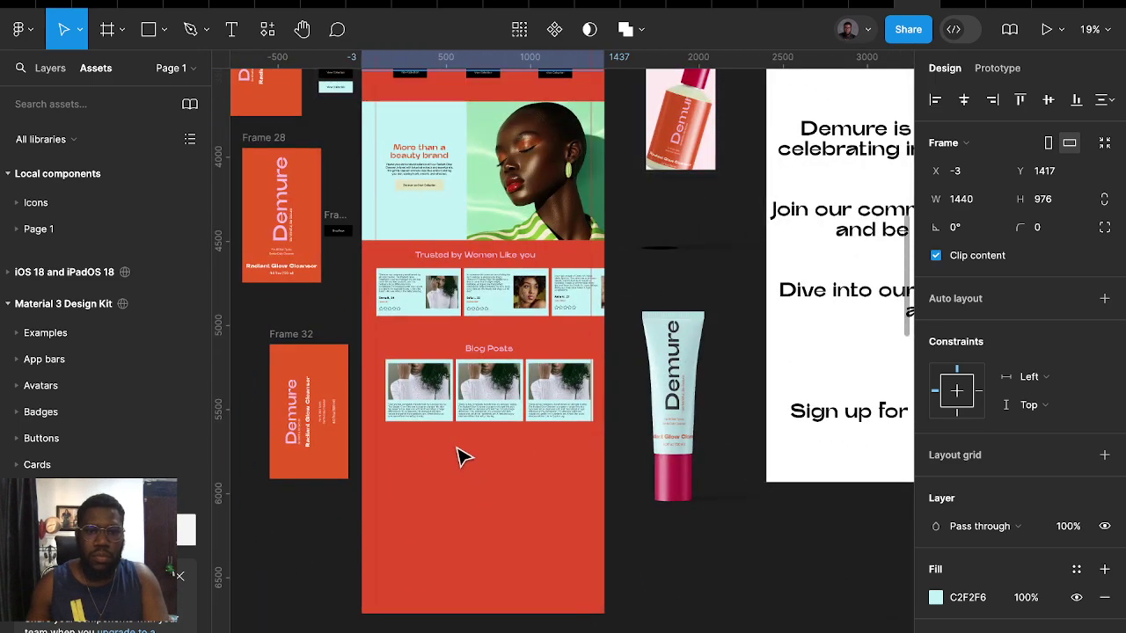
scroll(458, 439, down, 3)
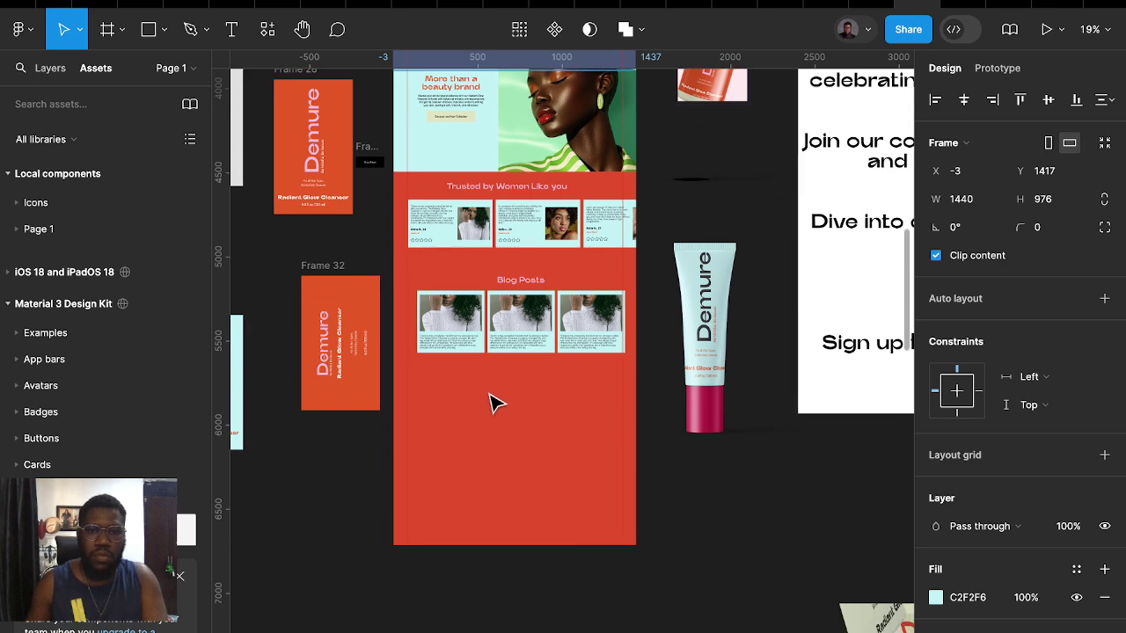
scroll(515, 376, up, 3)
click(581, 298)
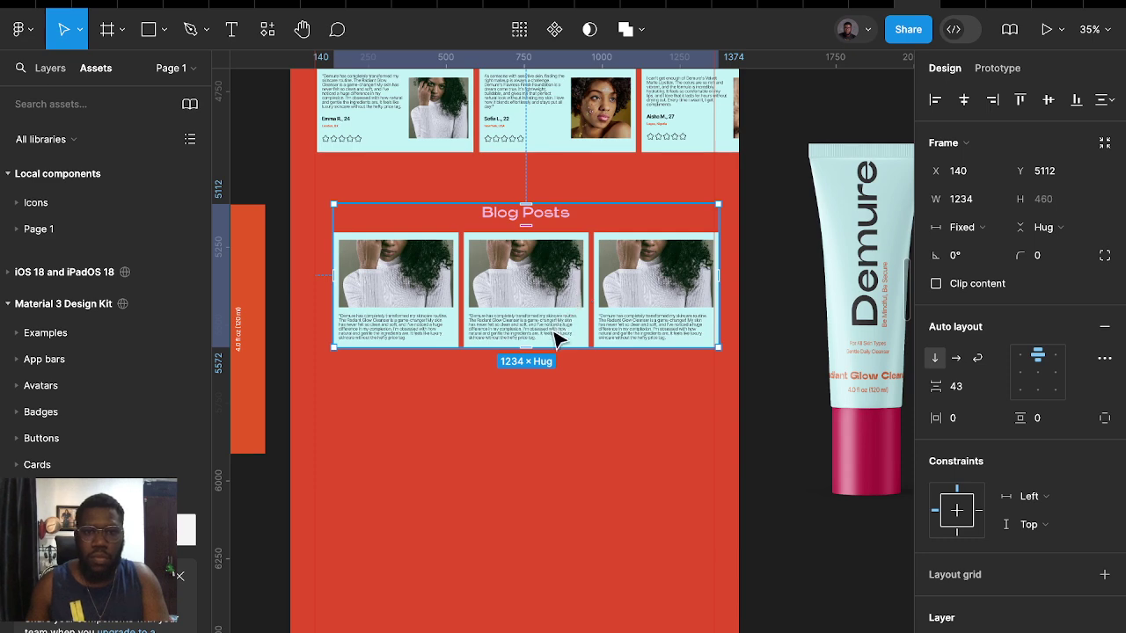
scroll(547, 327, up, 1)
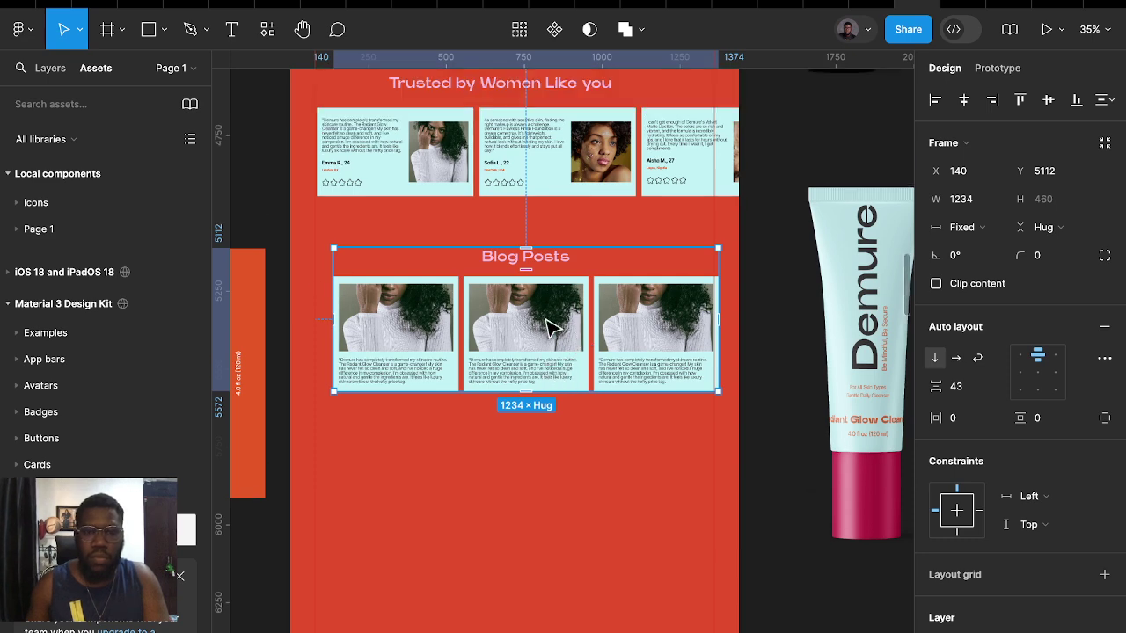
scroll(552, 349, down, 5)
scroll(552, 349, down, 3)
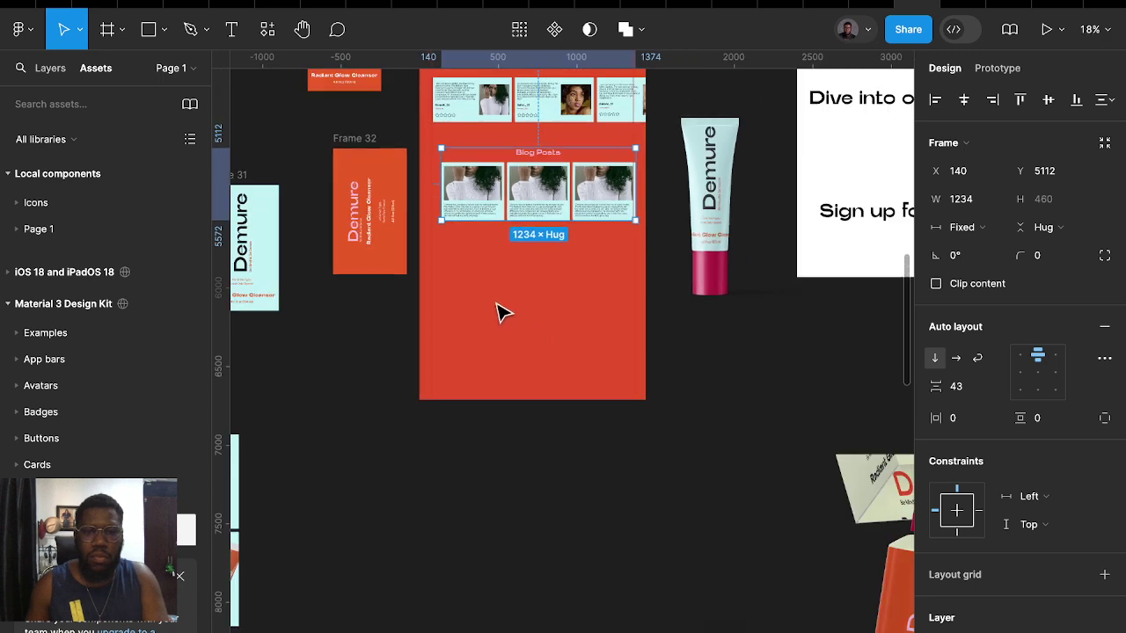
Draw a 1197×397 frame below the Blog Posts section
key(f)
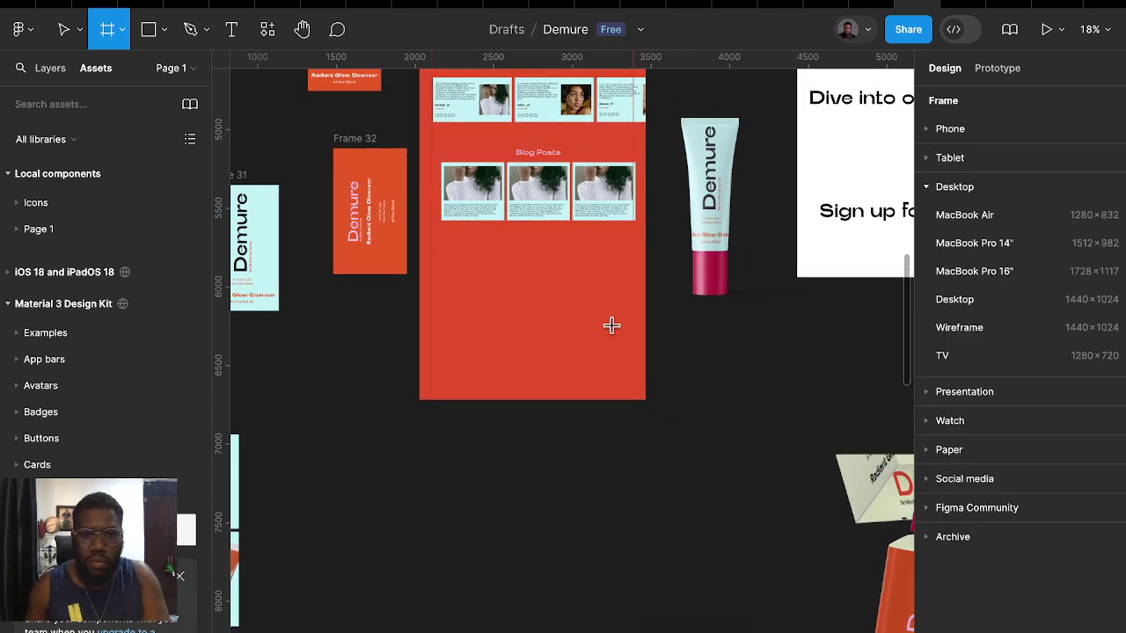
drag(442, 262, 630, 325)
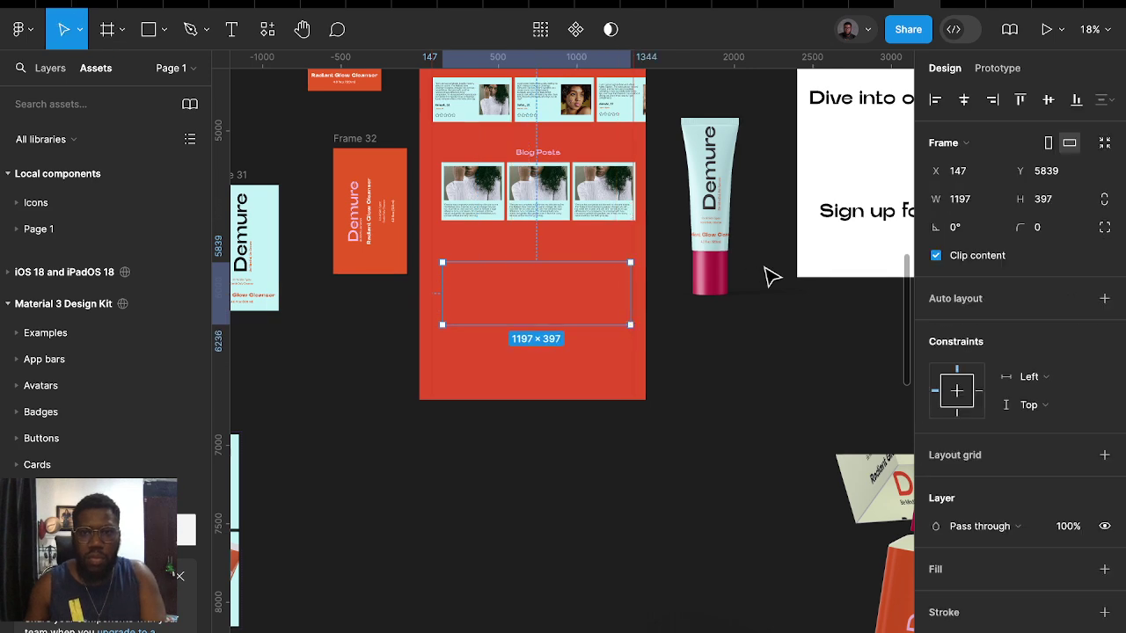
scroll(703, 334, right, 5)
scroll(684, 340, right, 1)
scroll(677, 341, right, 3)
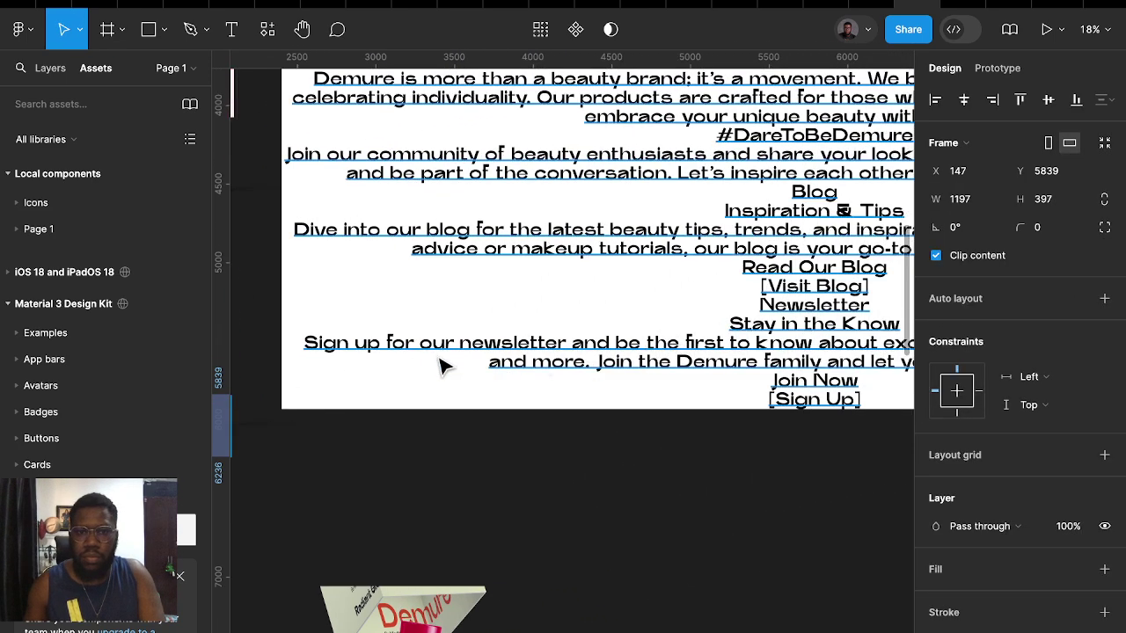
Copy the newsletter sign-up sentence from the large page copy text
click(325, 351)
double_click(314, 345)
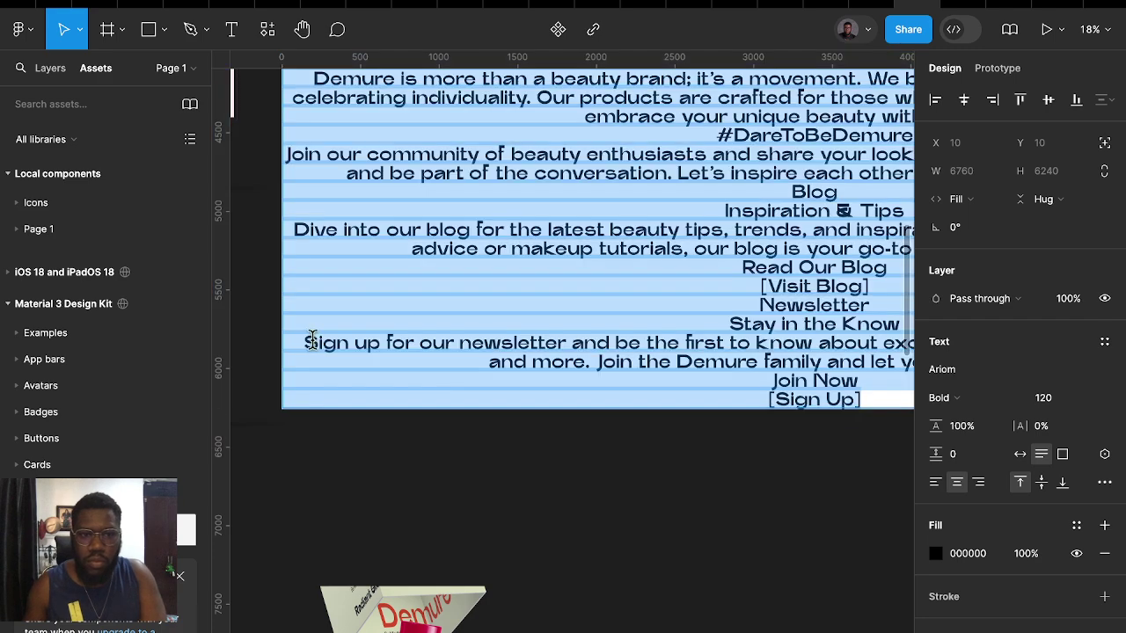
click(304, 345)
drag(303, 341, 896, 343)
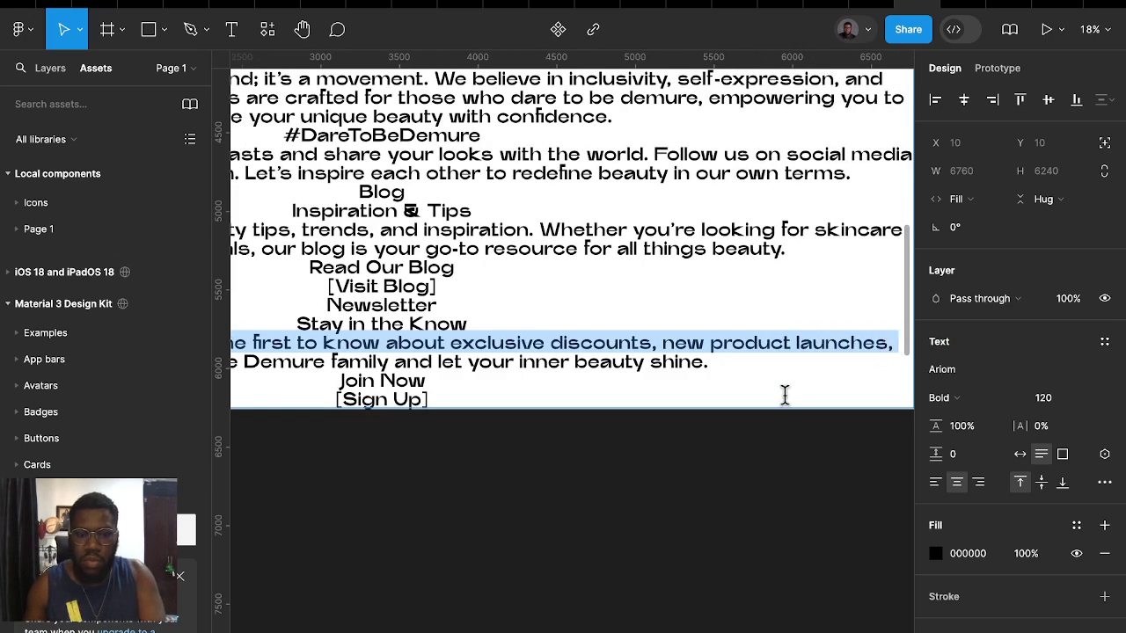
key(Escape)
scroll(572, 495, left, 15)
scroll(545, 488, down, 3)
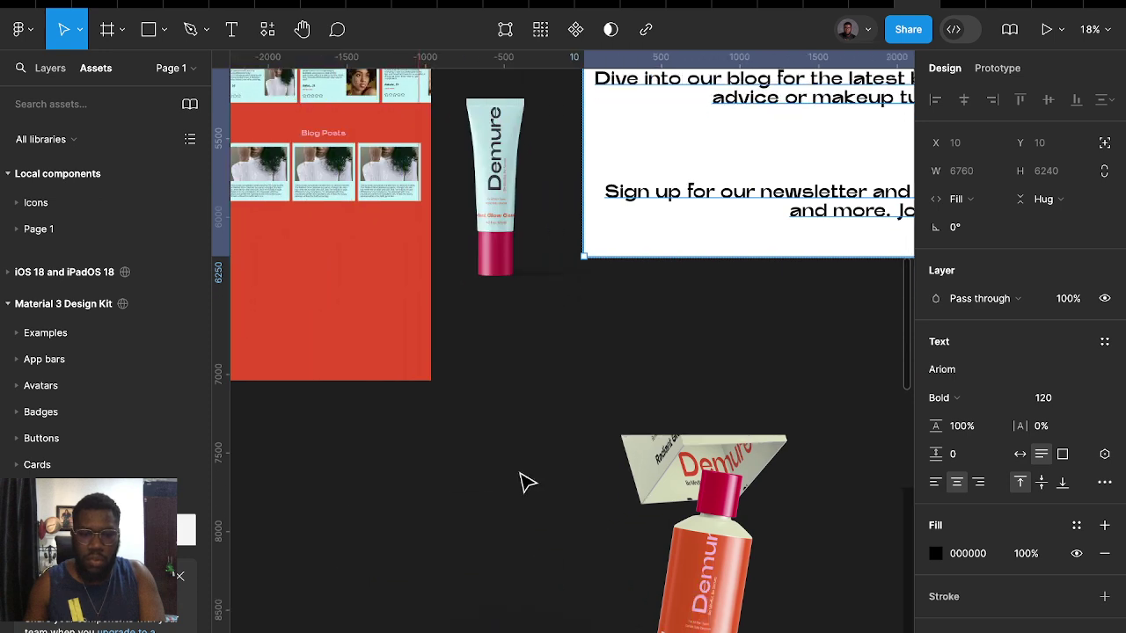
ctrl+scroll(536, 455, down, 3)
ctrl+scroll(422, 395, down, 3)
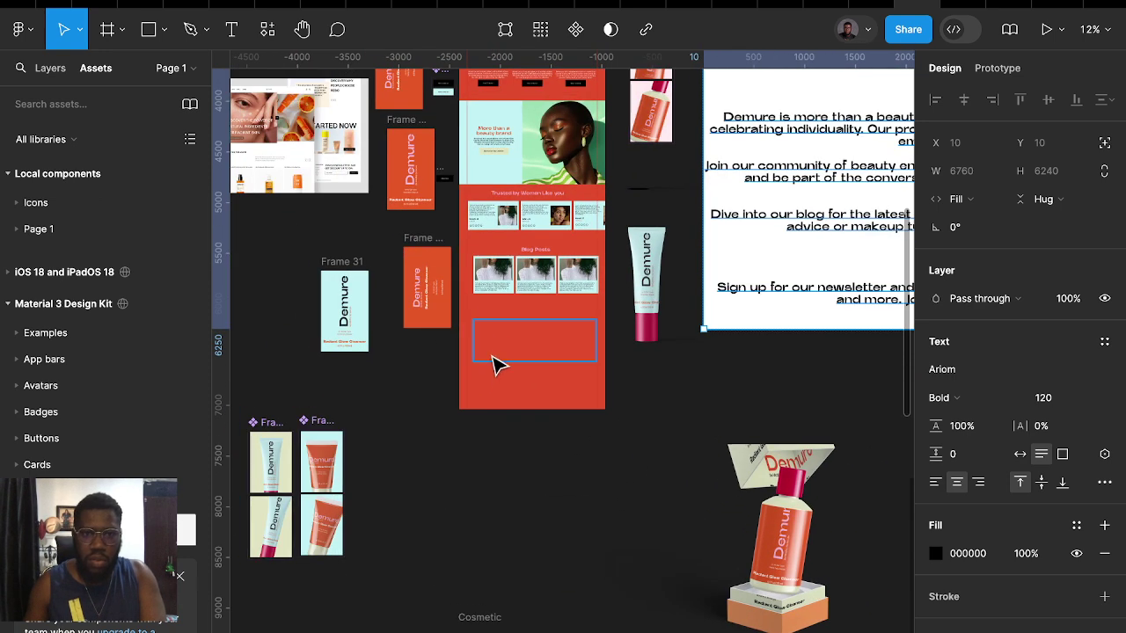
Paste the newsletter sentence as a new text layer at size 48, wrapped narrower
click(497, 462)
key(t)
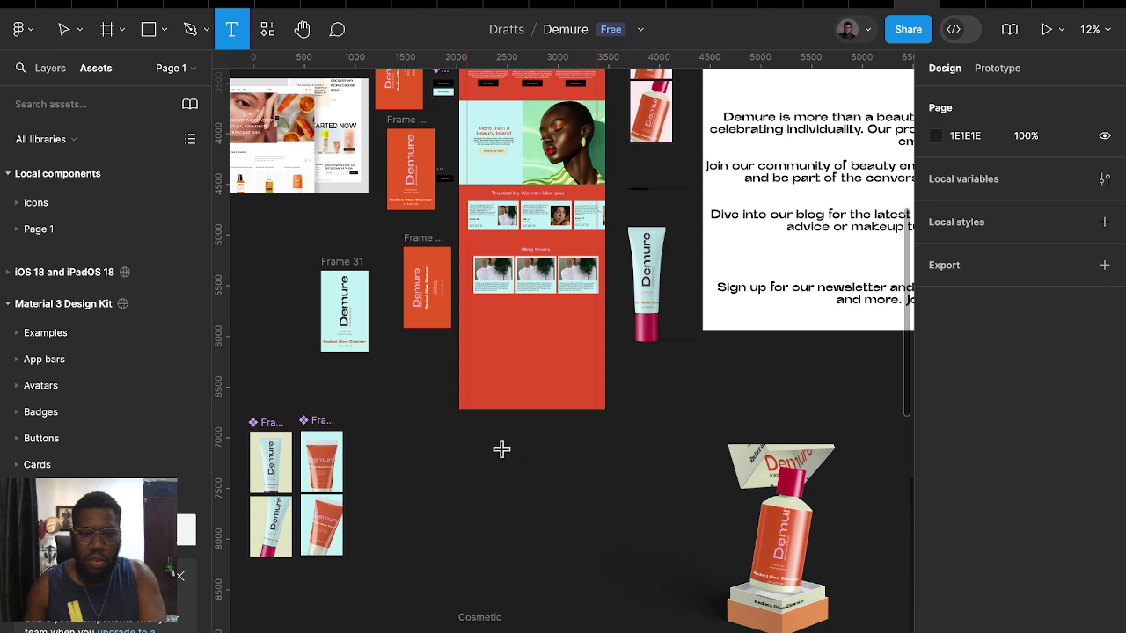
key(v)
key(t)
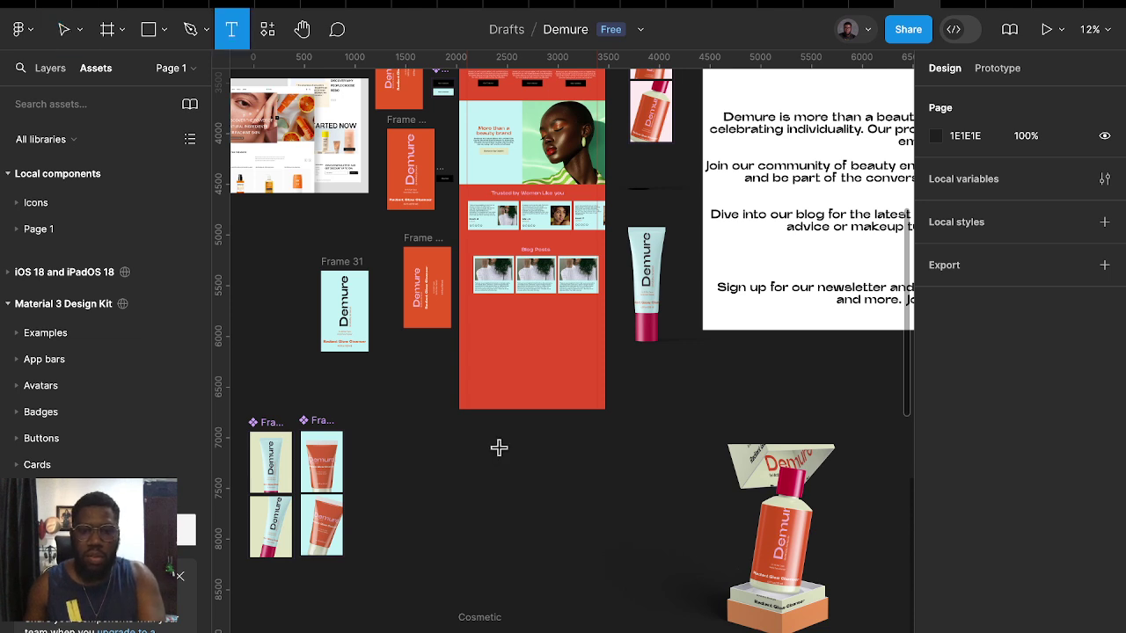
click(499, 446)
key(ctrl+v)
key(Escape)
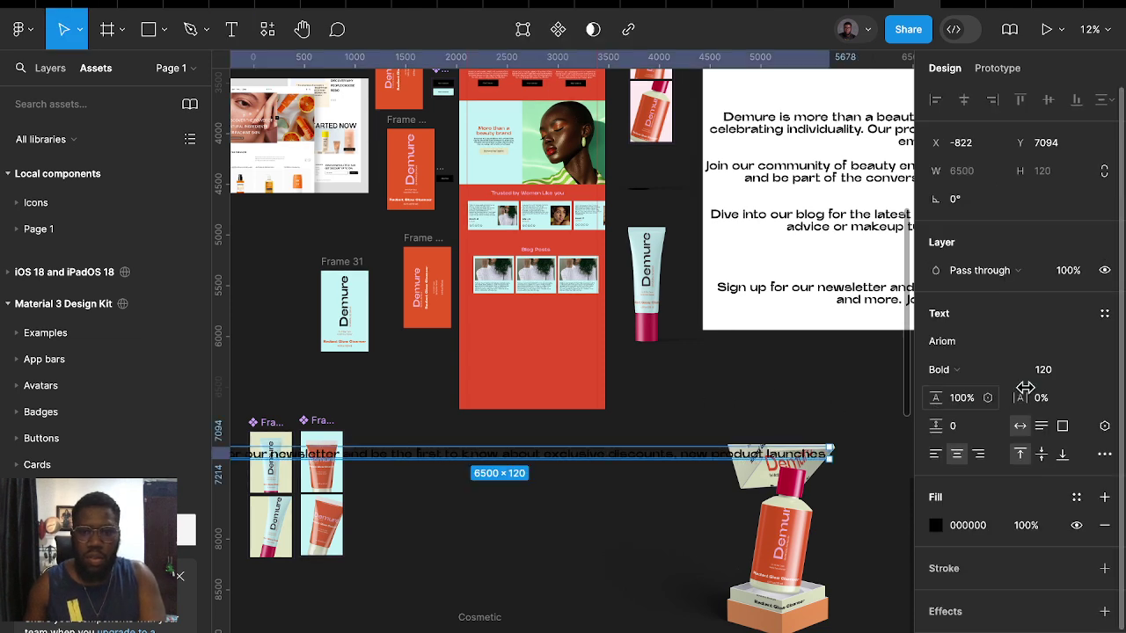
click(1050, 374)
text(48)
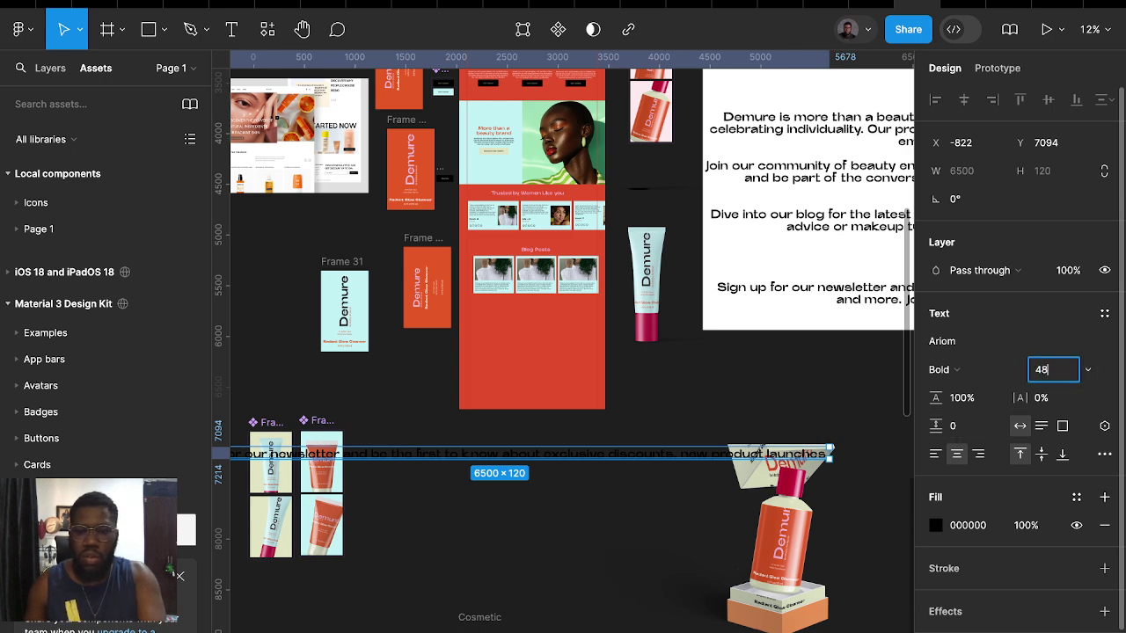
key(Return)
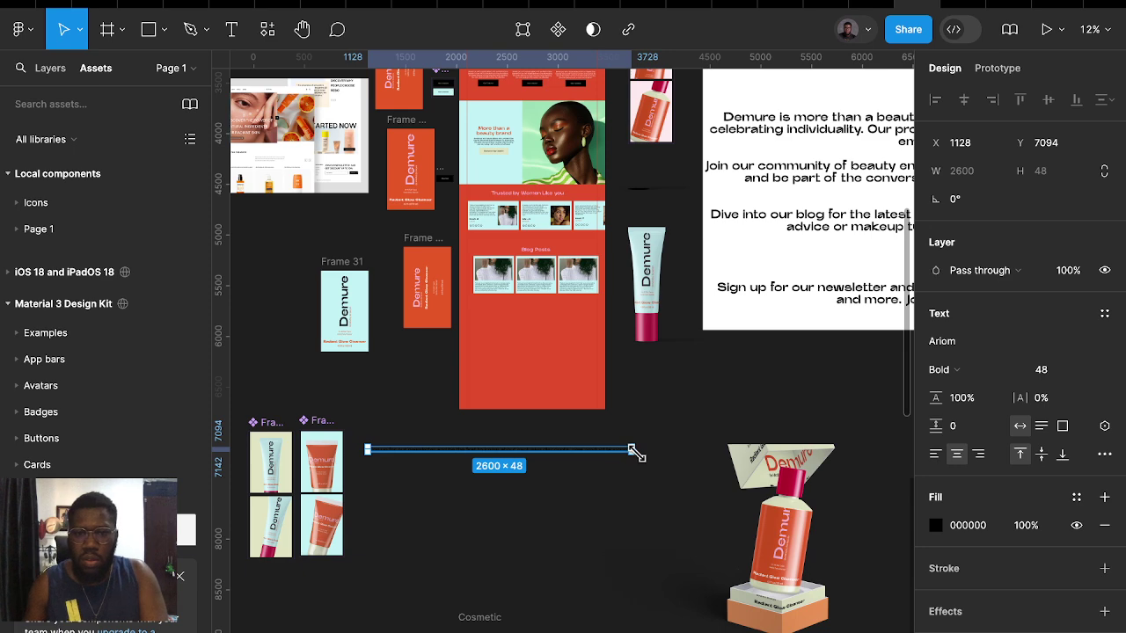
mouse_move(639, 452)
mouse_down()
mouse_move(460, 469)
mouse_move(604, 360)
mouse_move(716, 166)
mouse_move(779, 136)
mouse_up()
Select the newsletter text in the new frame, undoing an accidental rotation
scroll(424, 447, up, 5)
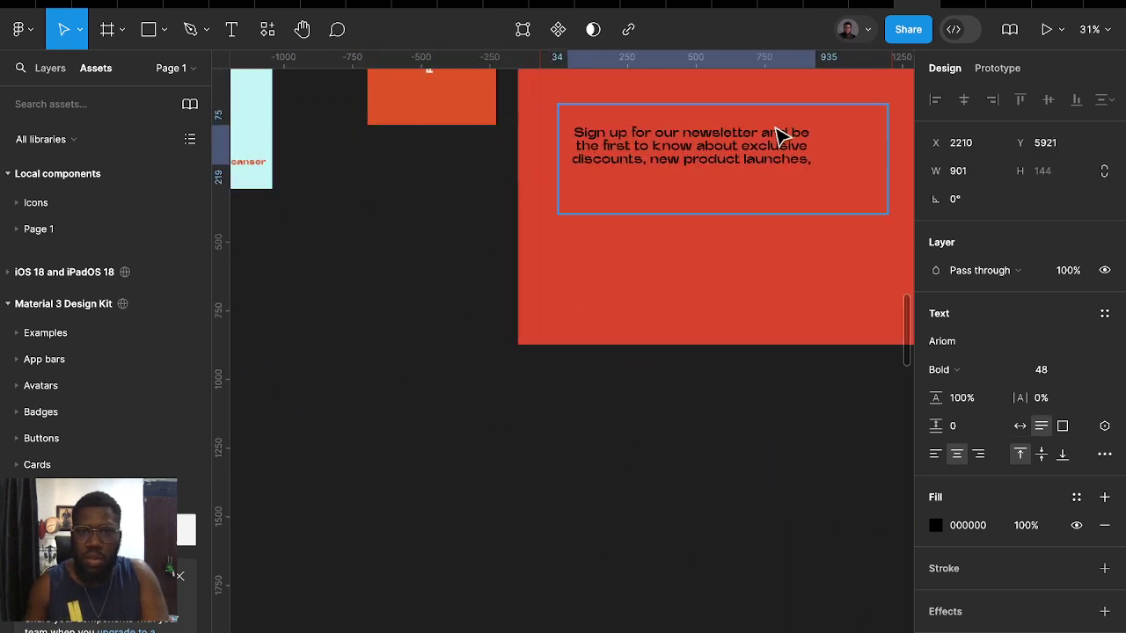
click(852, 150)
scroll(826, 176, up, 2)
scroll(765, 228, right, 4)
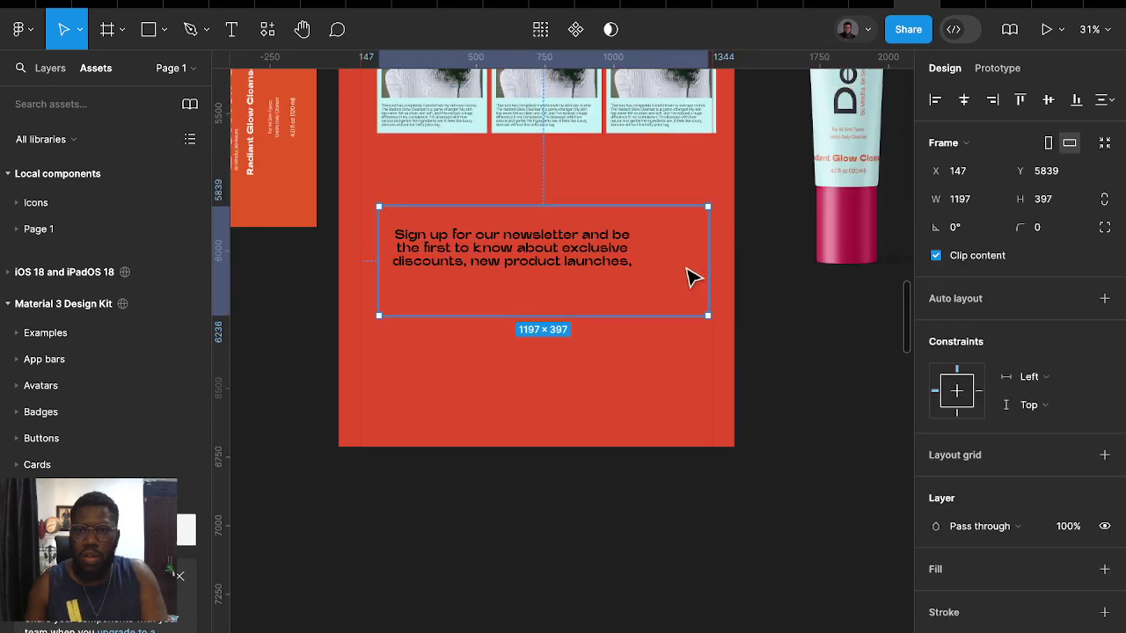
click(613, 261)
drag(633, 234, 639, 245)
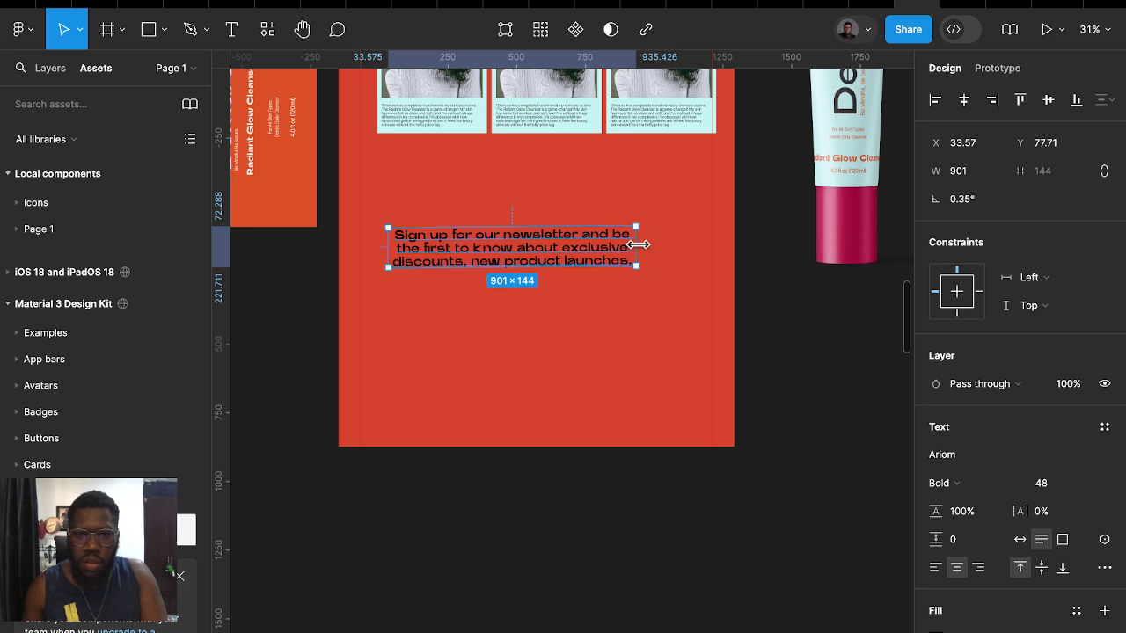
key(ctrl+z)
Make the newsletter text size 40, about 504 wide, and left-aligned
click(1043, 486)
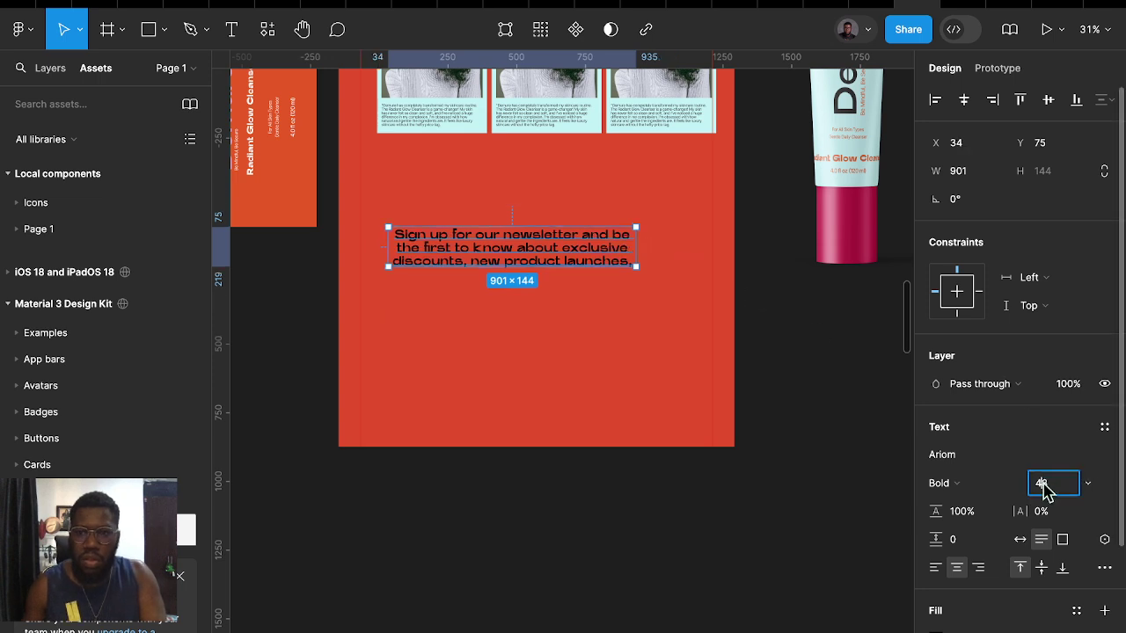
text(0)
key(Return)
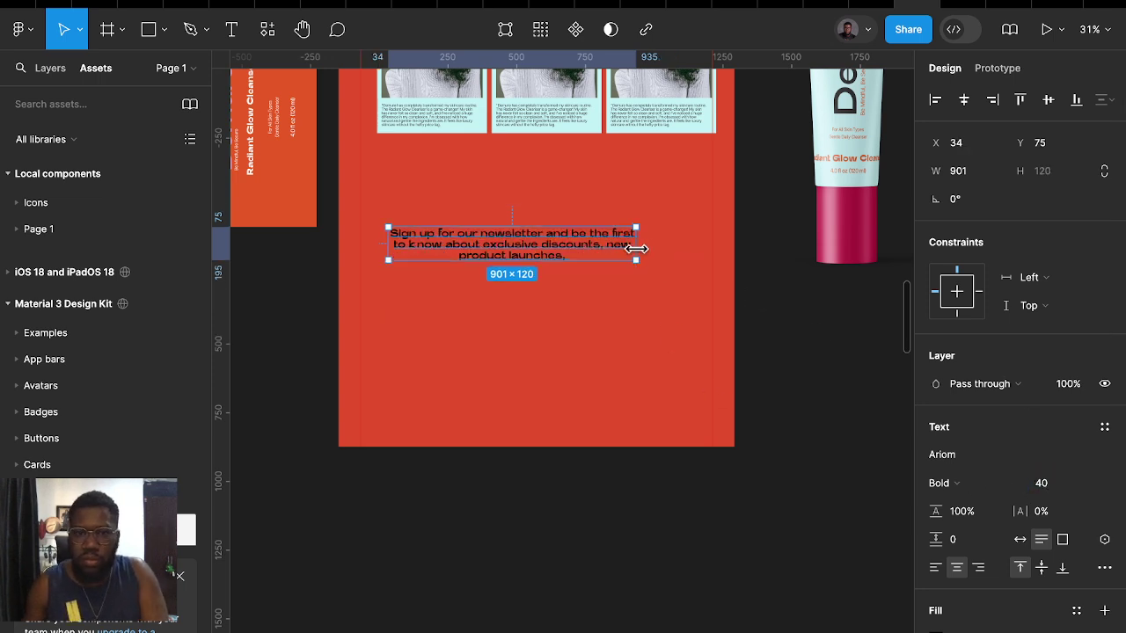
drag(636, 254, 528, 258)
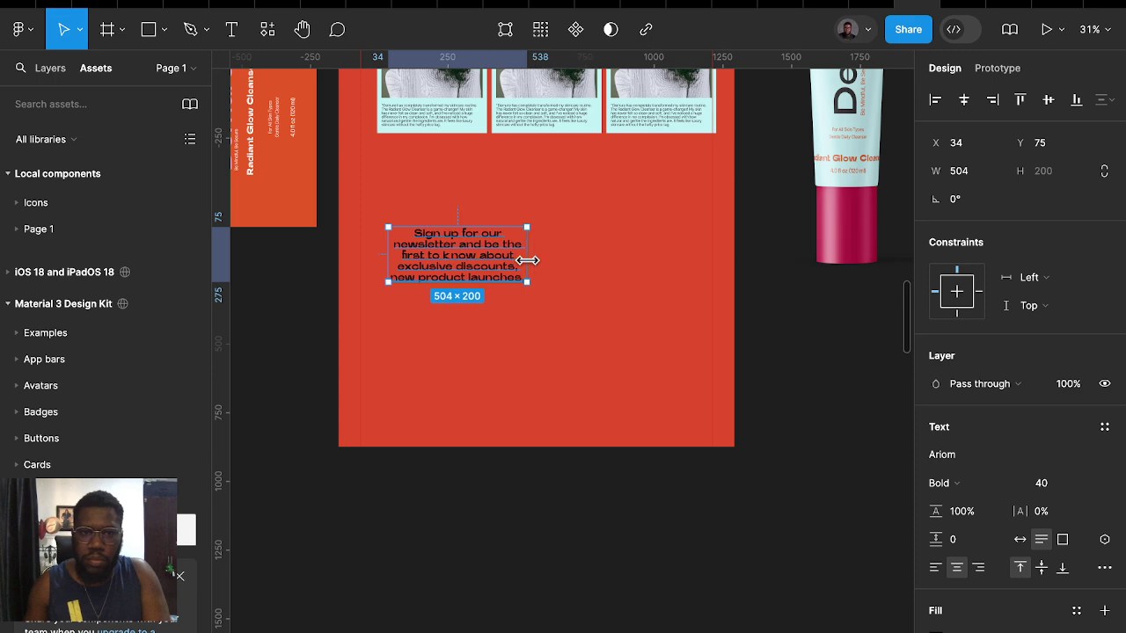
click(935, 567)
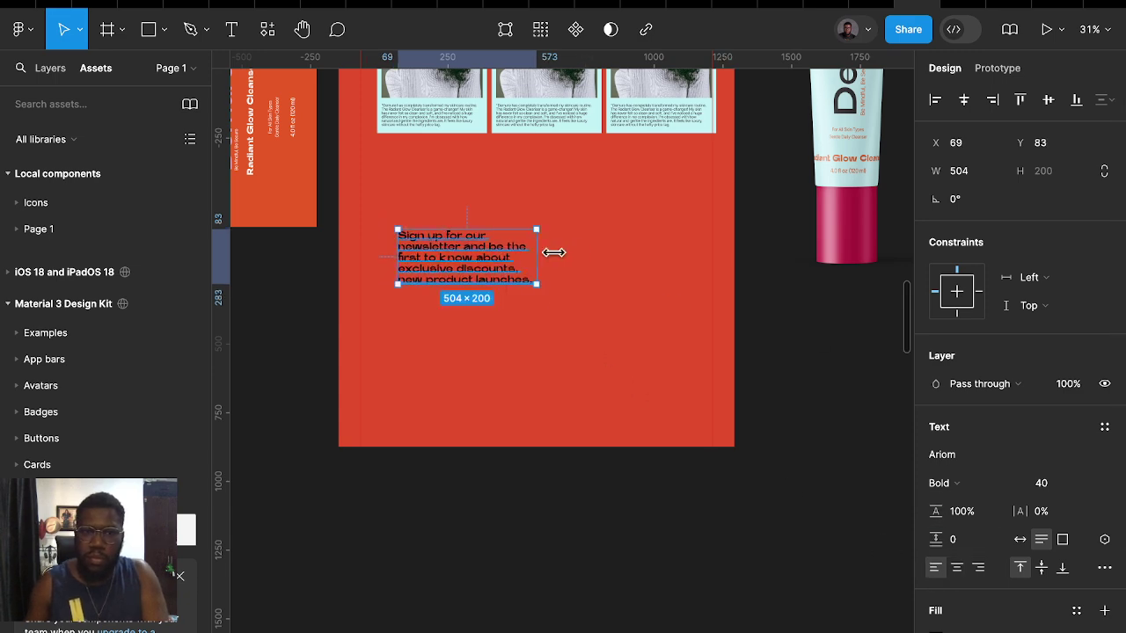
click(607, 290)
Give the newsletter frame a cream E0E4C3 fill
click(939, 570)
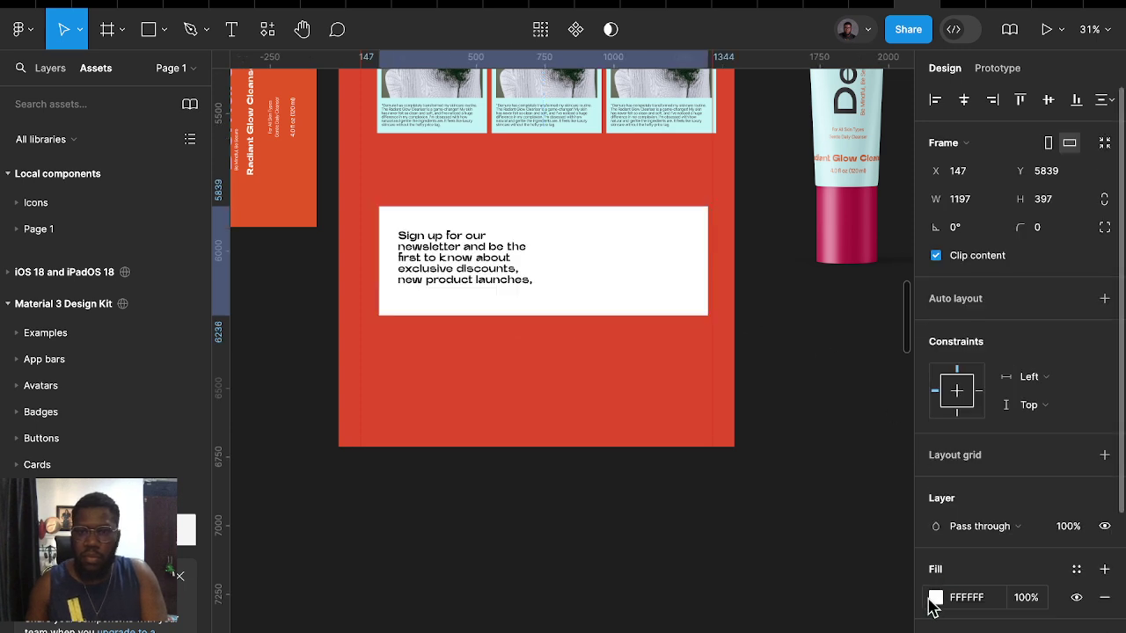
click(935, 597)
click(810, 582)
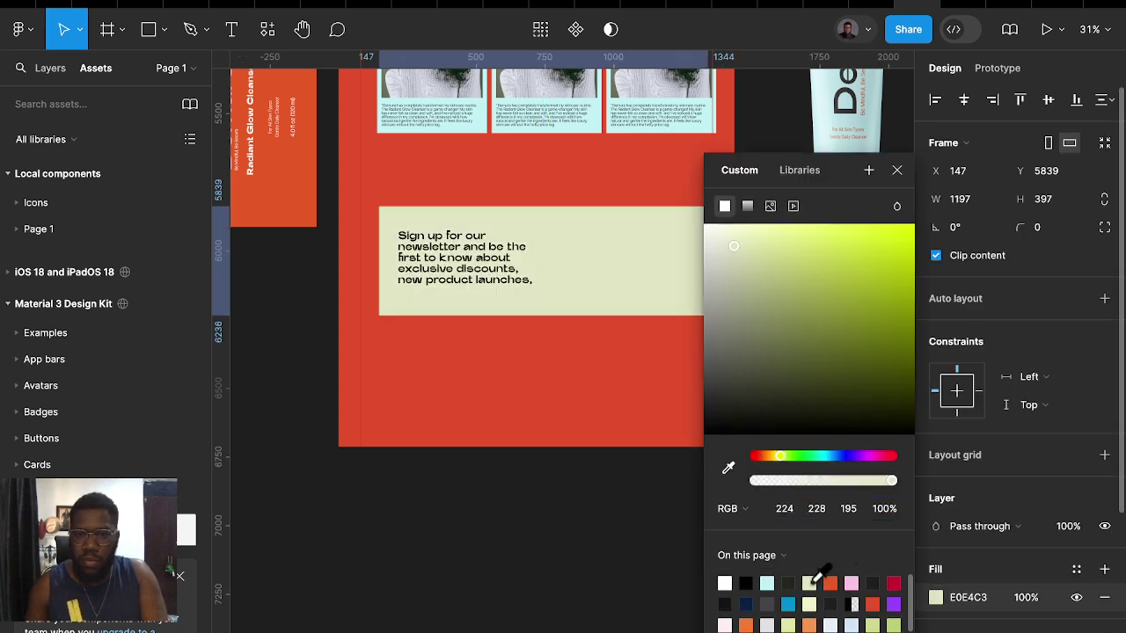
scroll(528, 377, right, 1)
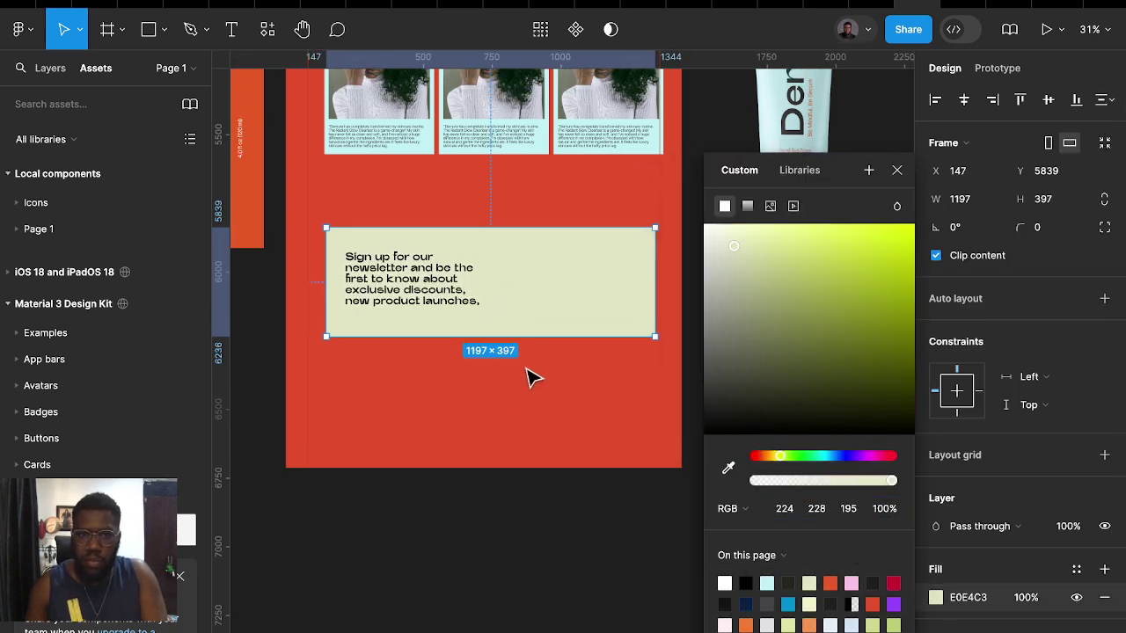
Shorten the heading to 'Sign up for our newsletter' and narrow it to 320 wide
click(390, 290)
scroll(389, 290, up, 5)
double_click(409, 290)
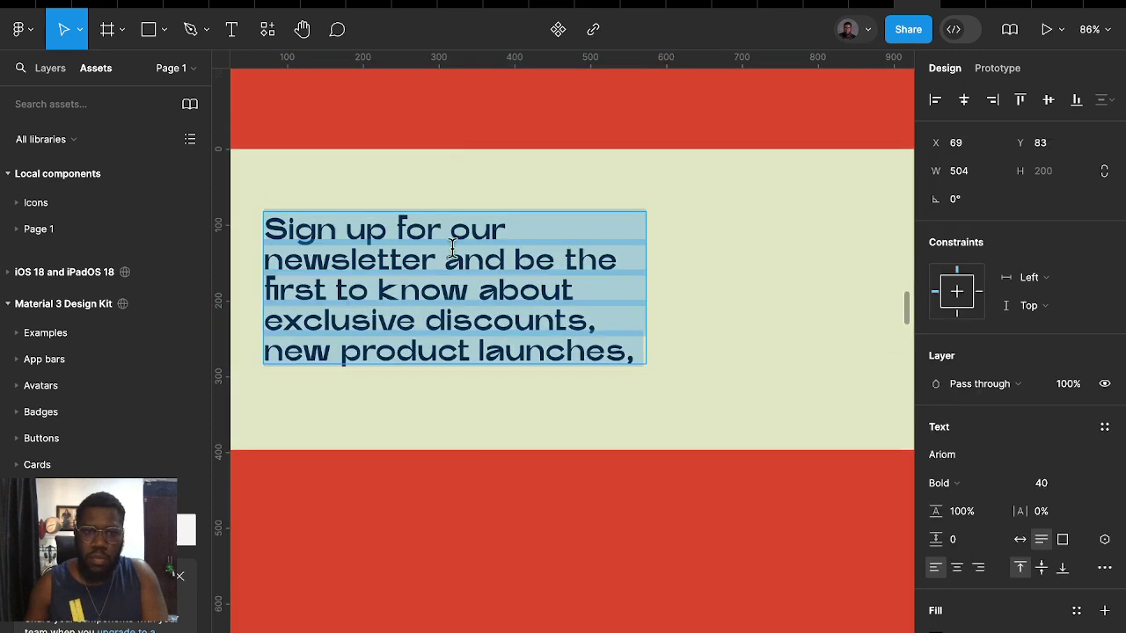
click(445, 257)
drag(446, 257, 627, 378)
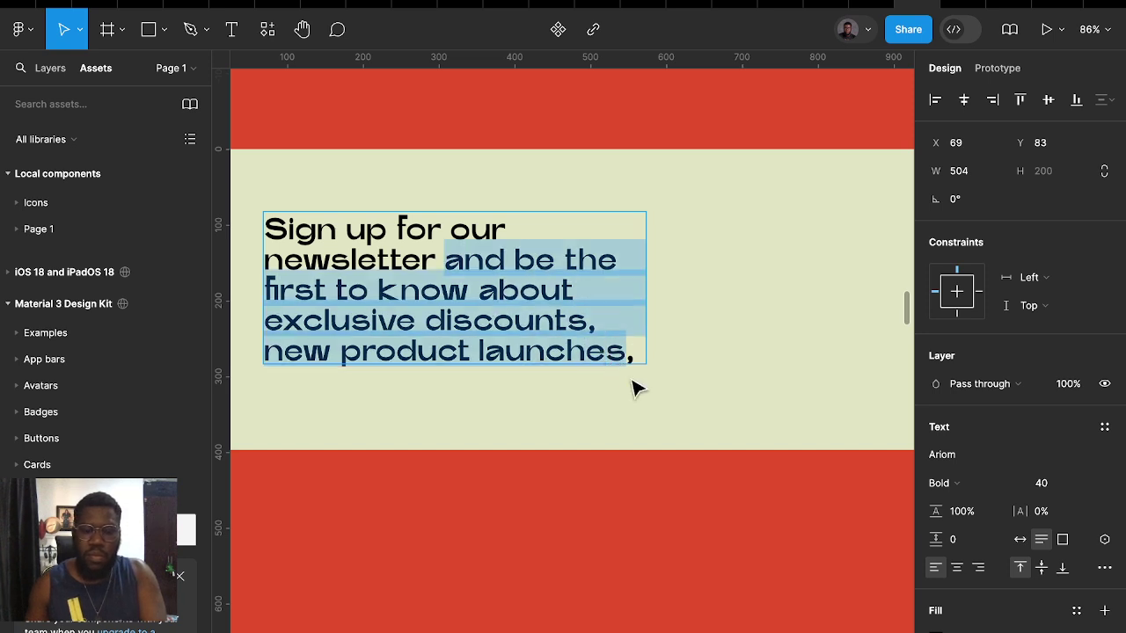
key(BackSpace)
key(ctrl+a)
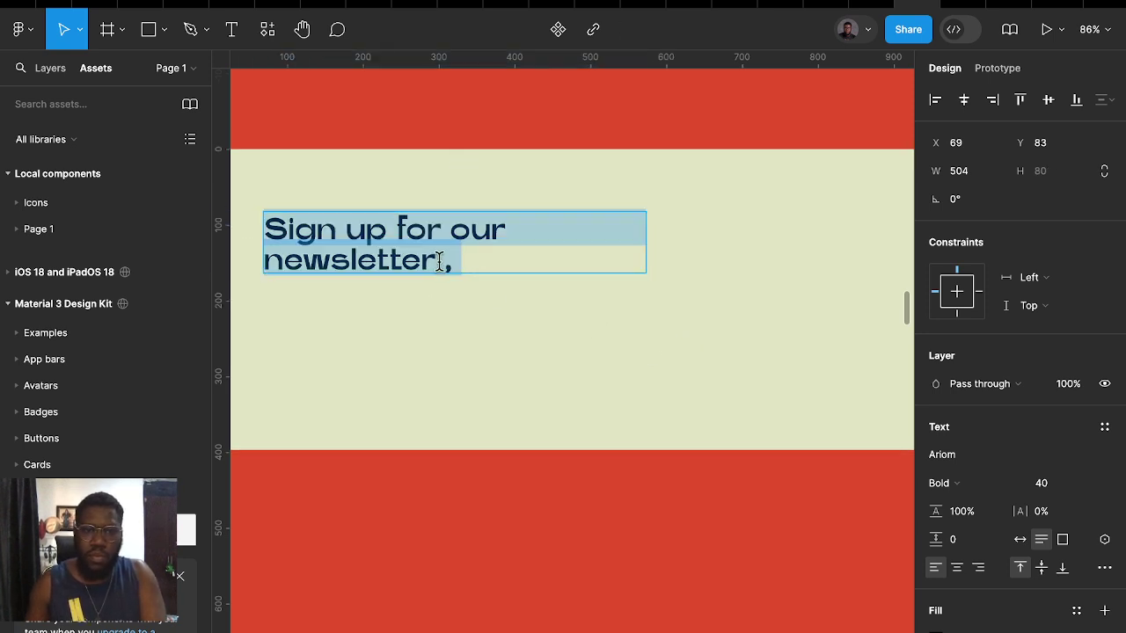
click(440, 260)
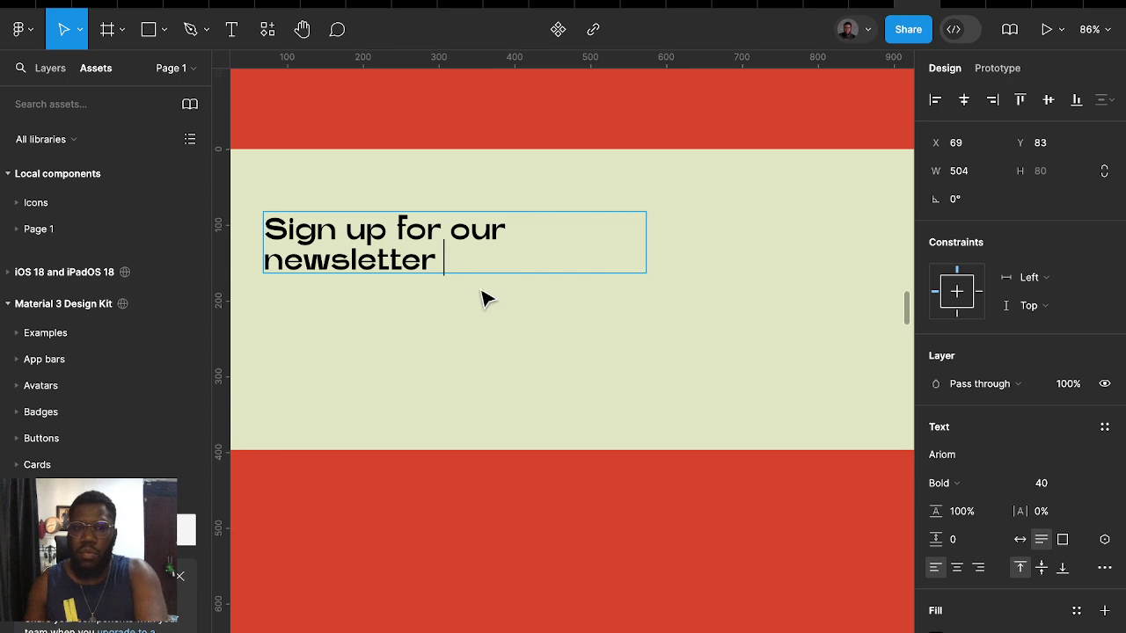
key(Escape)
drag(646, 236, 507, 235)
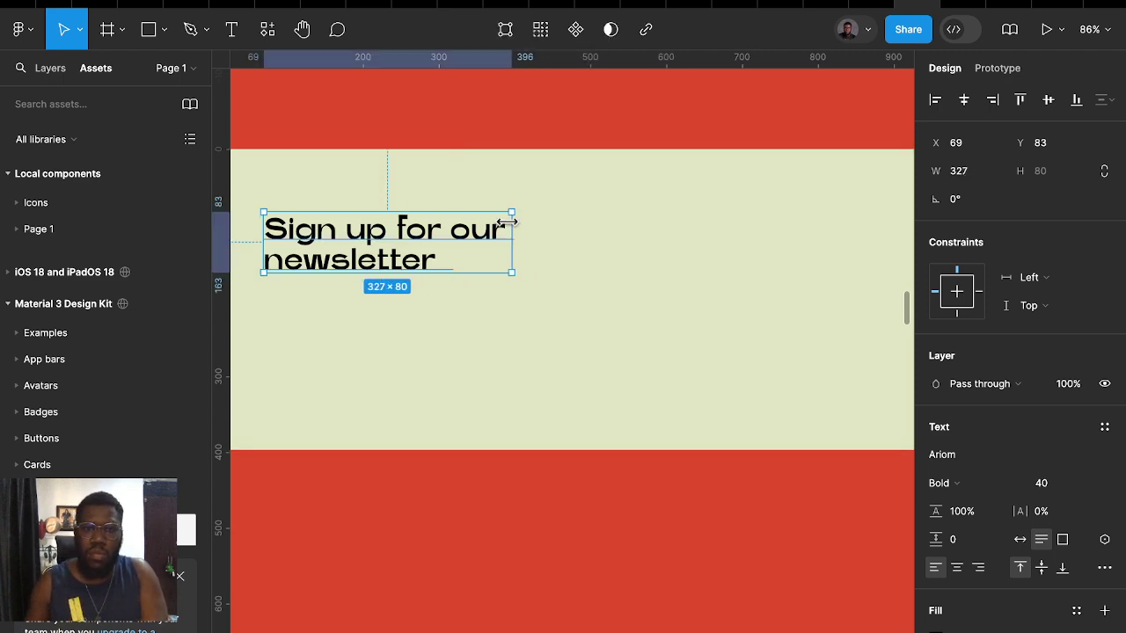
Duplicate the heading below itself and paste the description paragraph into the copy
drag(427, 249, 437, 356)
double_click(430, 346)
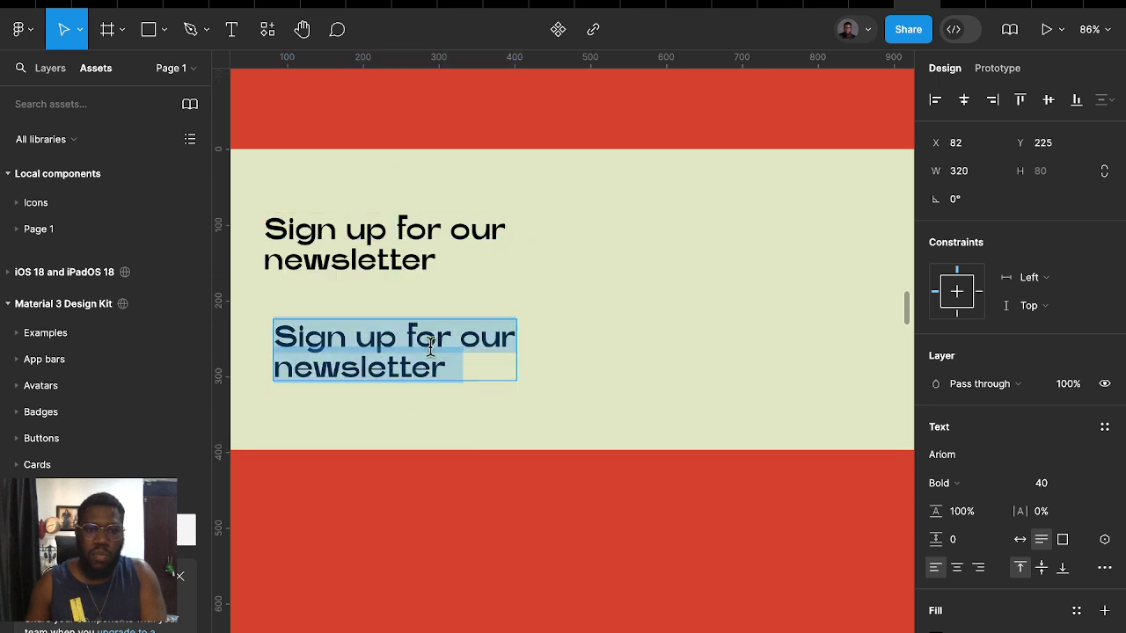
key(ctrl+v)
key(Escape)
Set the description to Inter Tight Regular 16 and start typing 'B' at its beginning
click(1045, 489)
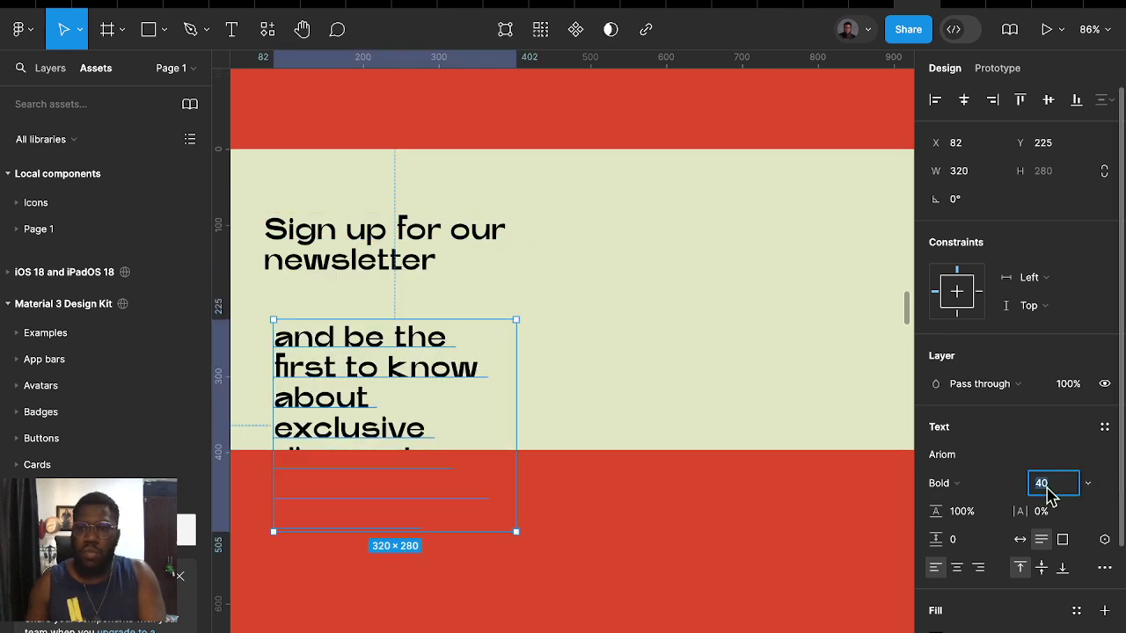
click(957, 463)
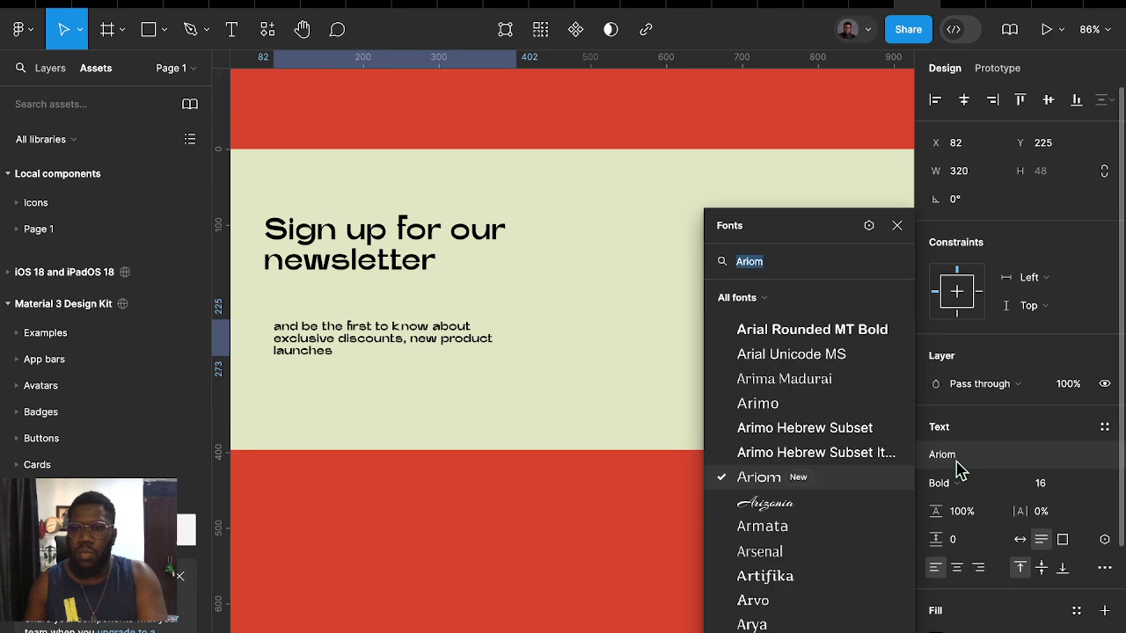
text(int)
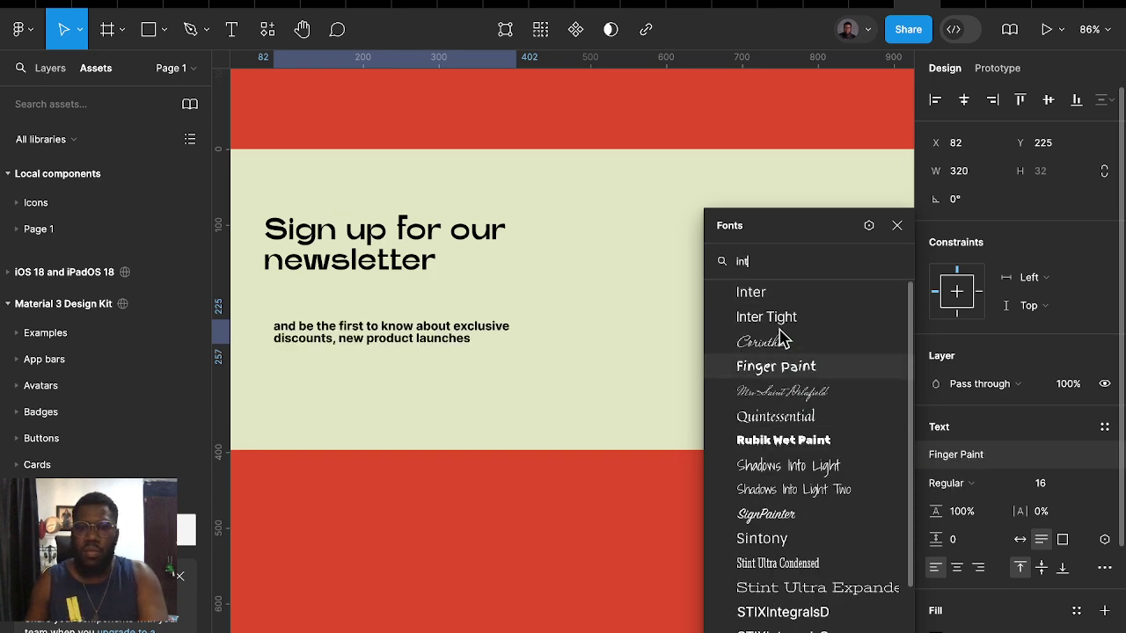
click(772, 318)
click(957, 483)
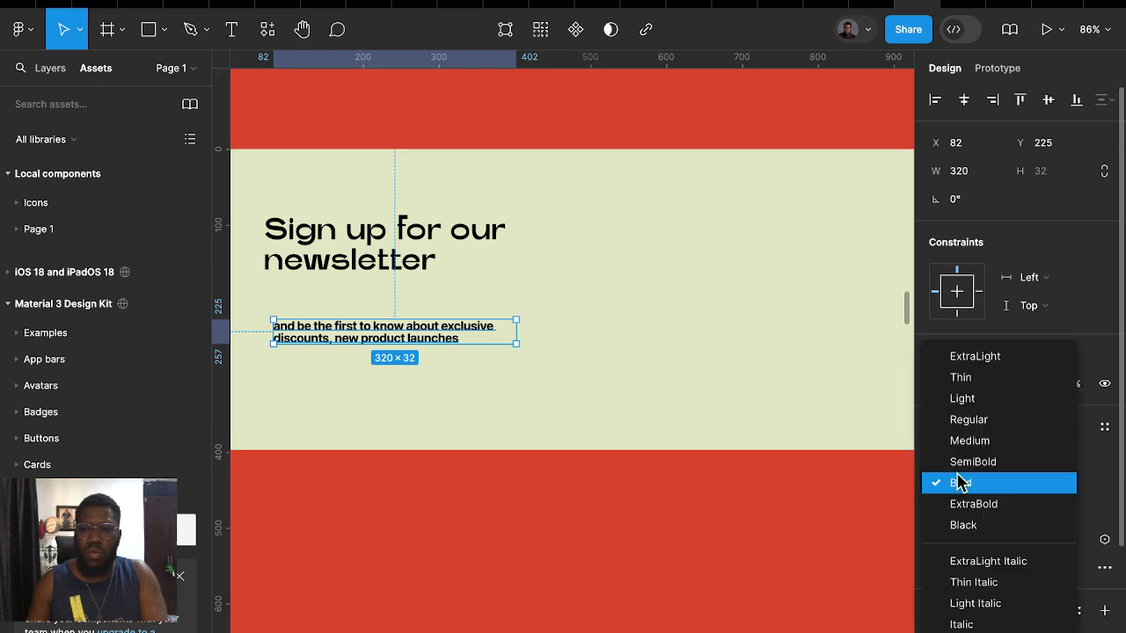
click(967, 421)
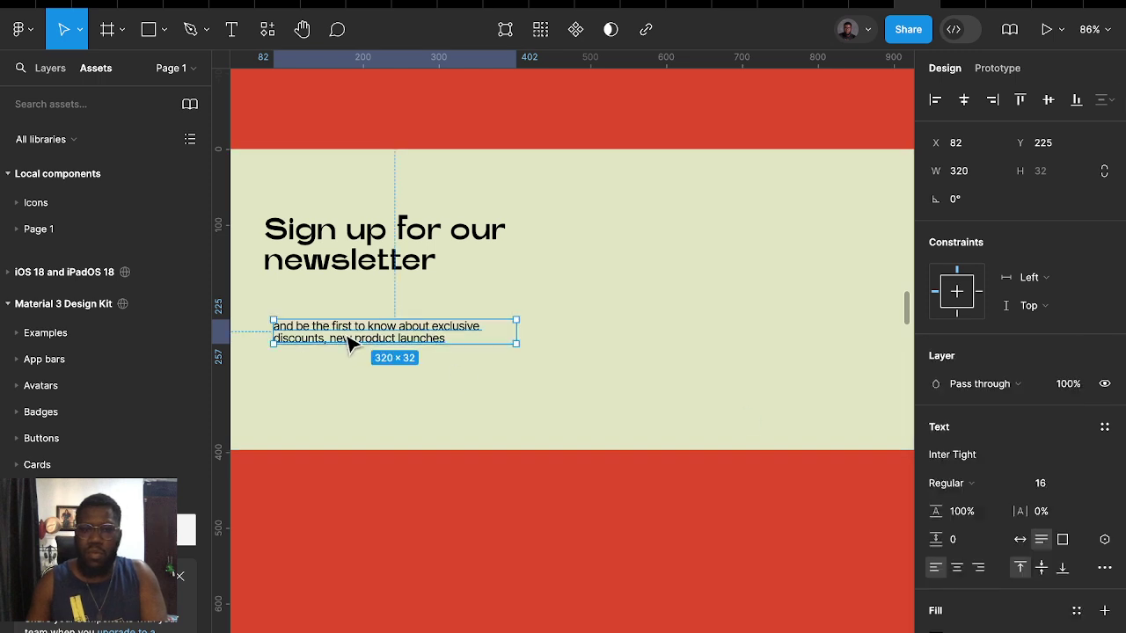
double_click(299, 337)
click(284, 325)
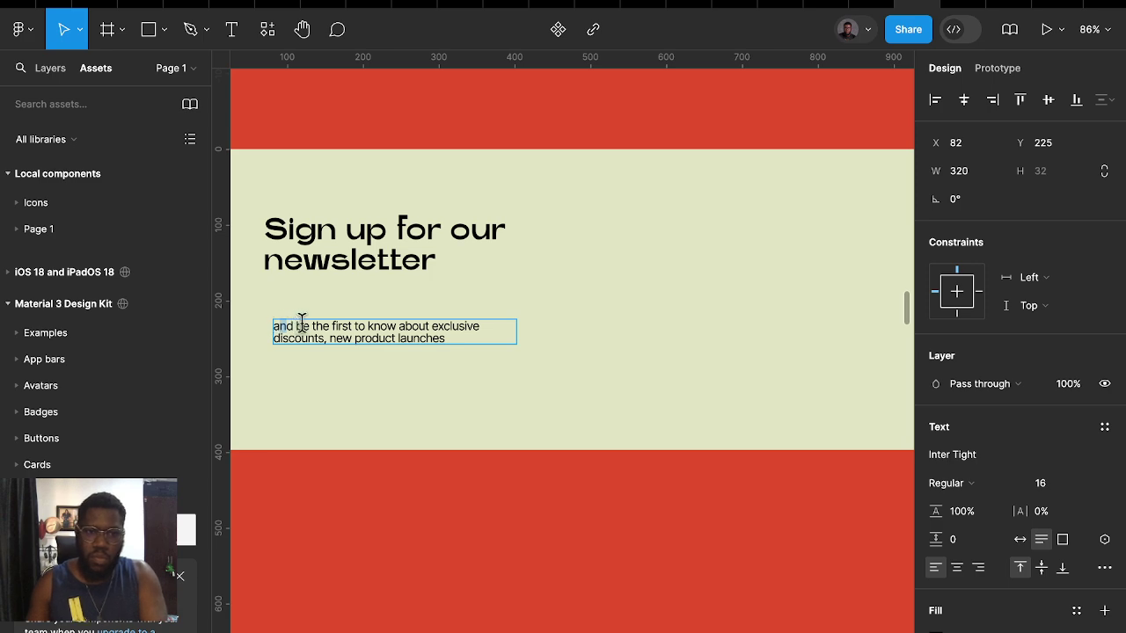
text(B)
key(Escape)
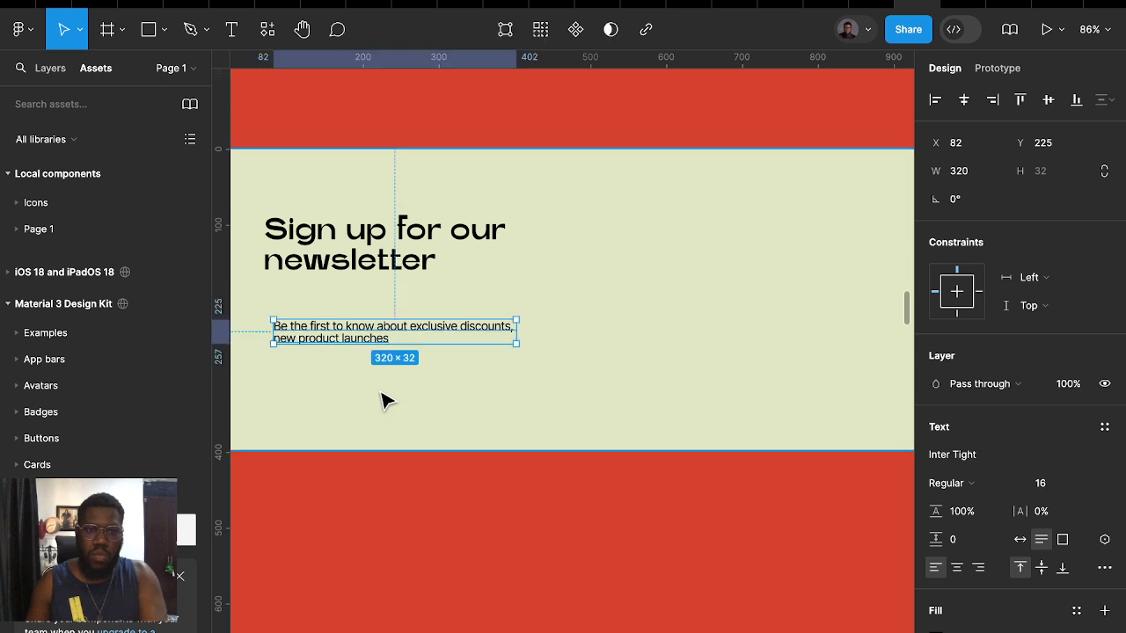
drag(378, 334, 364, 298)
key(ctrl+a)
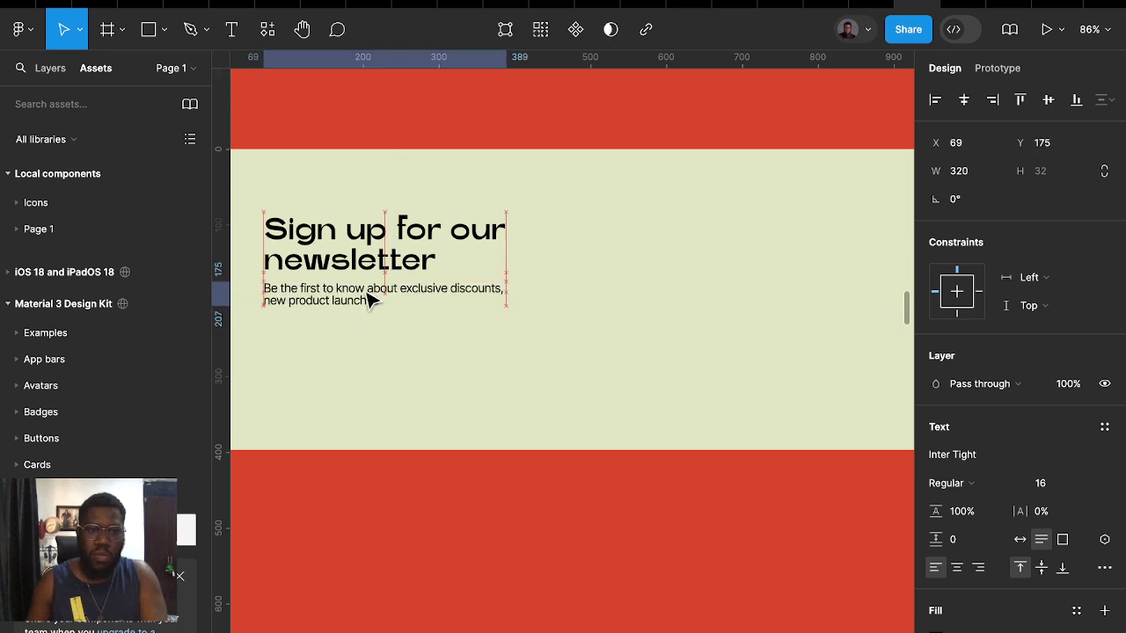
key(shift+a)
scroll(477, 296, down, 3)
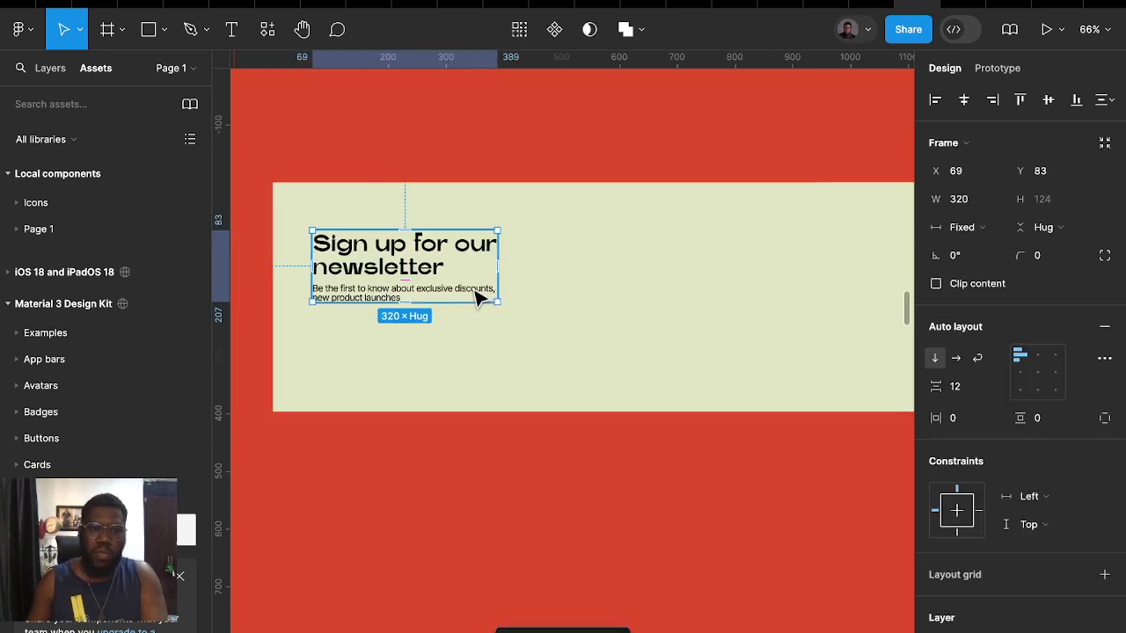
scroll(483, 324, down, 3)
scroll(500, 313, down, 3)
scroll(552, 312, right, 2)
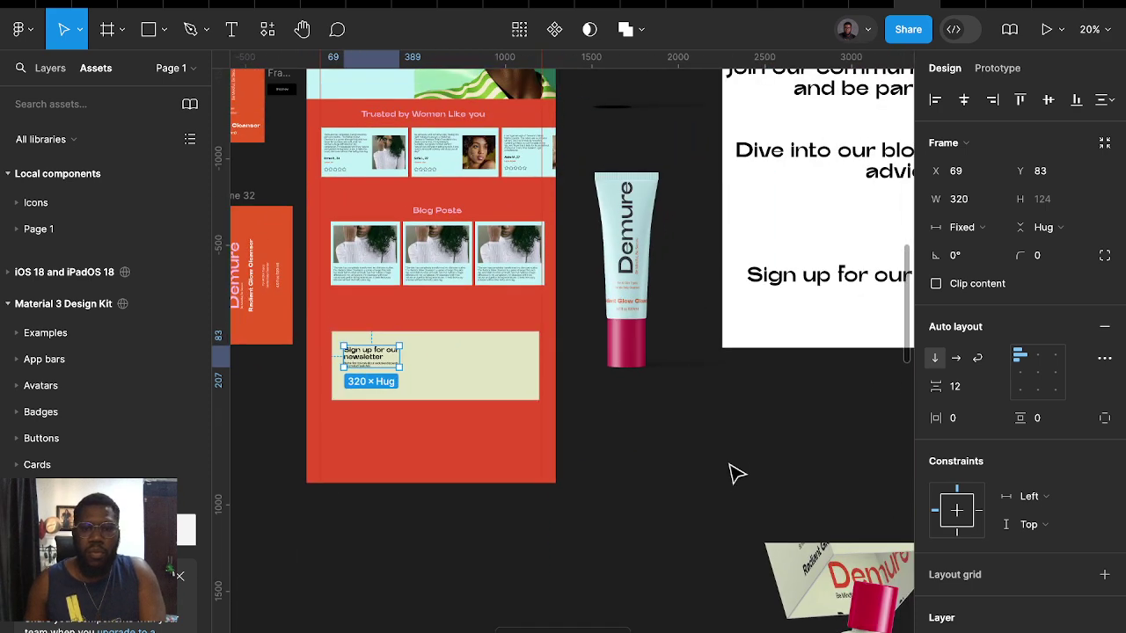
scroll(729, 472, right, 2)
click(385, 284)
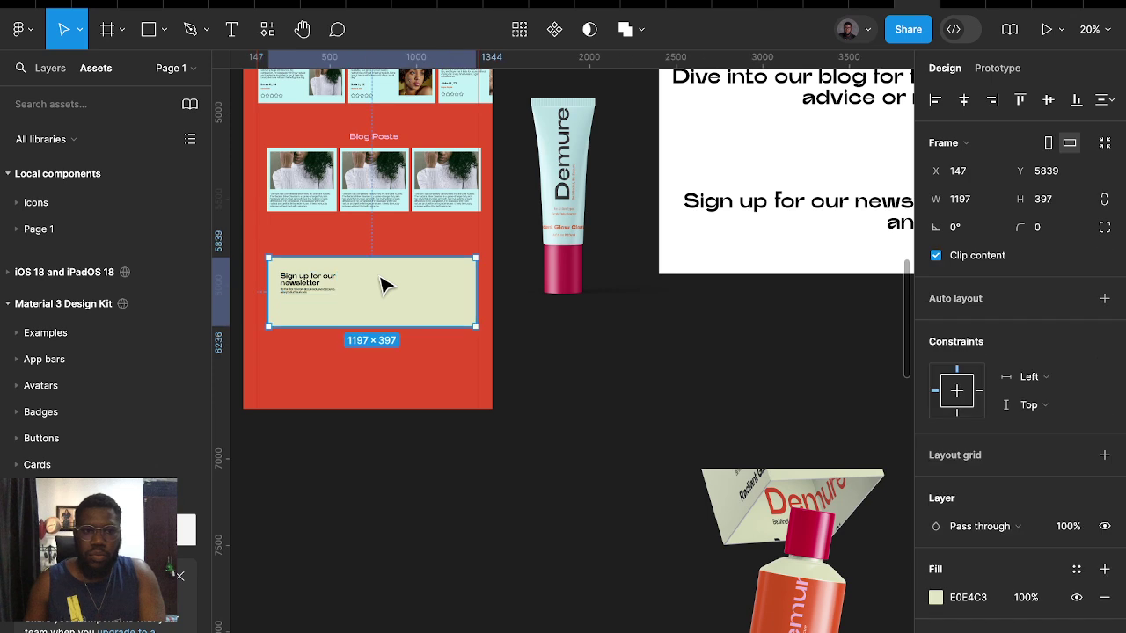
drag(384, 284, 451, 528)
scroll(777, 453, down, 3)
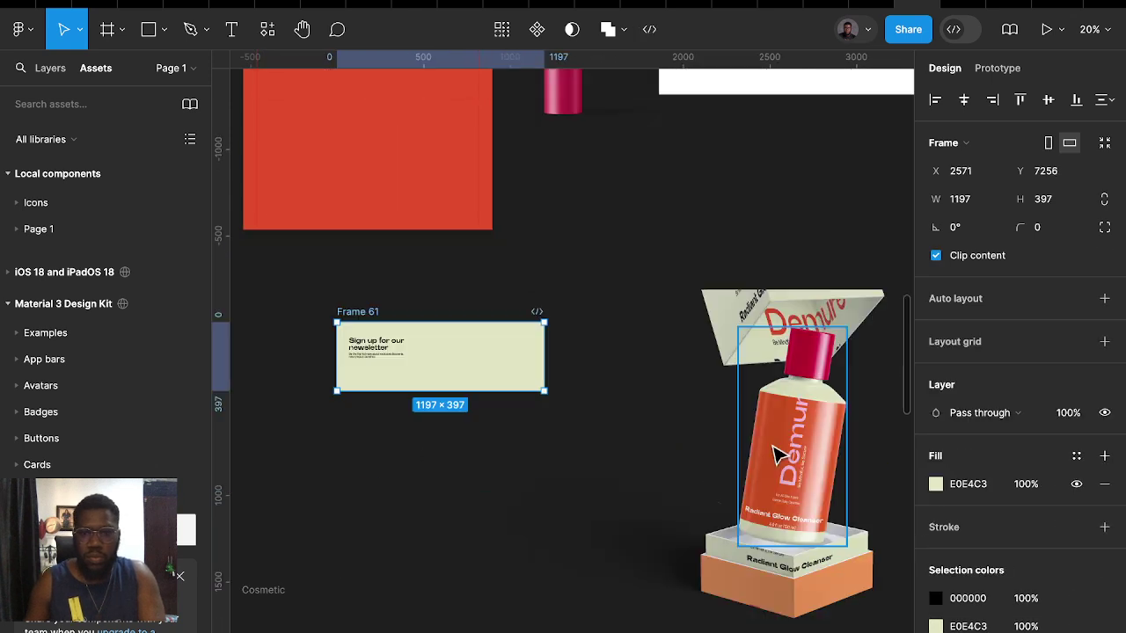
scroll(837, 502, right, 2)
mouse_move(761, 528)
mouse_down()
mouse_move(576, 205)
mouse_move(583, 226)
mouse_up()
click(797, 317)
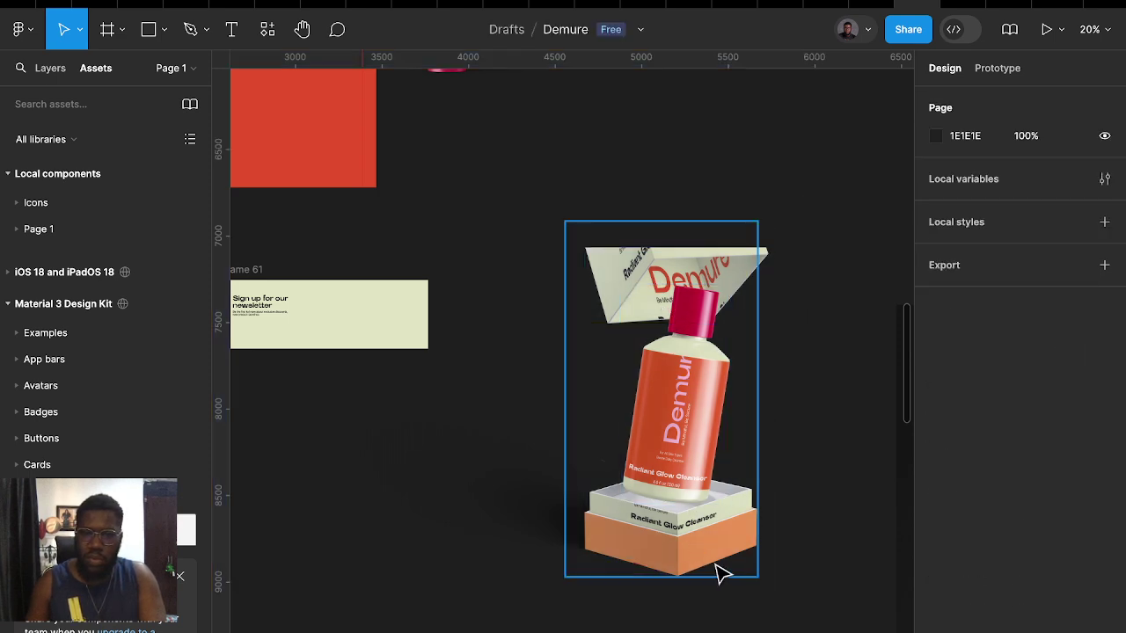
scroll(603, 344, down, 2)
scroll(478, 258, down, 3)
scroll(501, 249, down, 3)
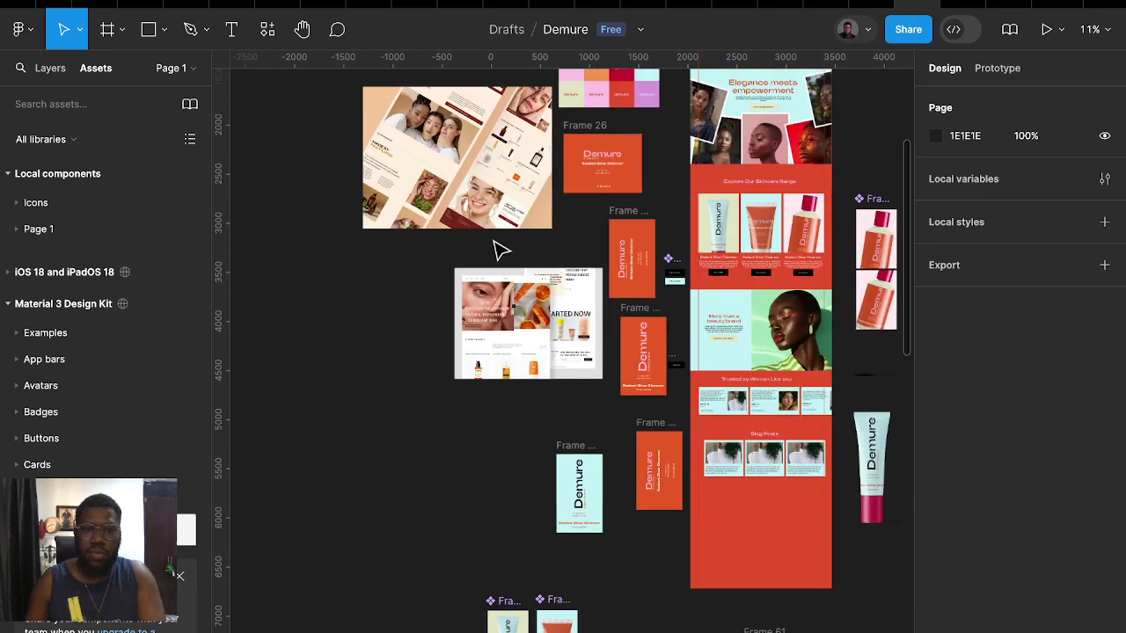
scroll(645, 185, down, 2)
scroll(643, 185, up, 3)
scroll(528, 194, right, 2)
scroll(432, 202, up, 2)
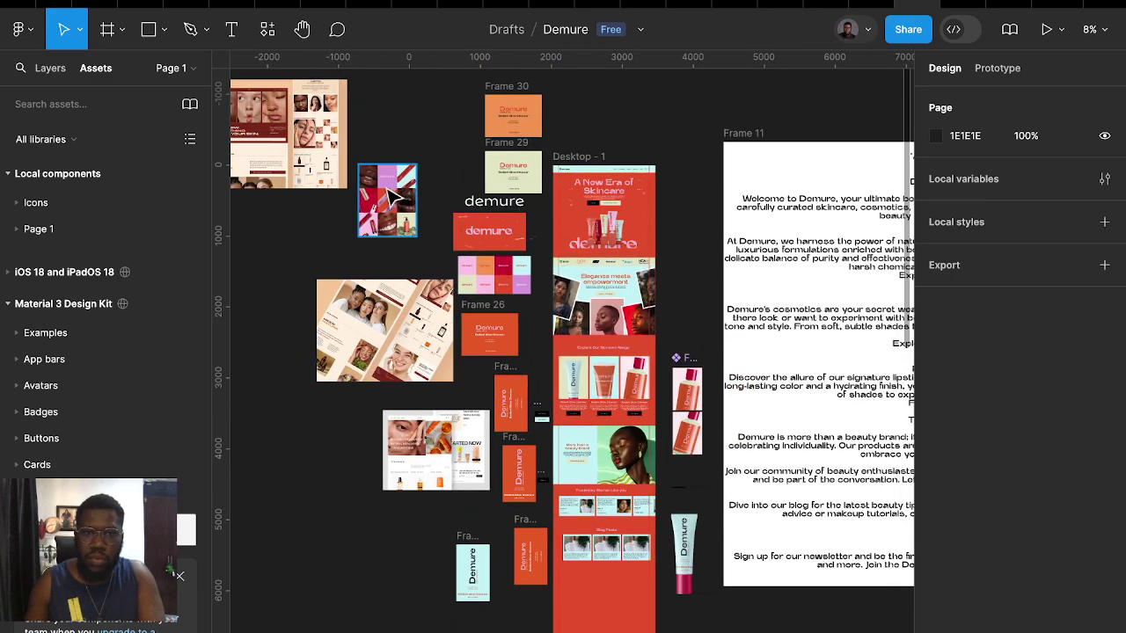
click(393, 199)
drag(393, 199, 673, 488)
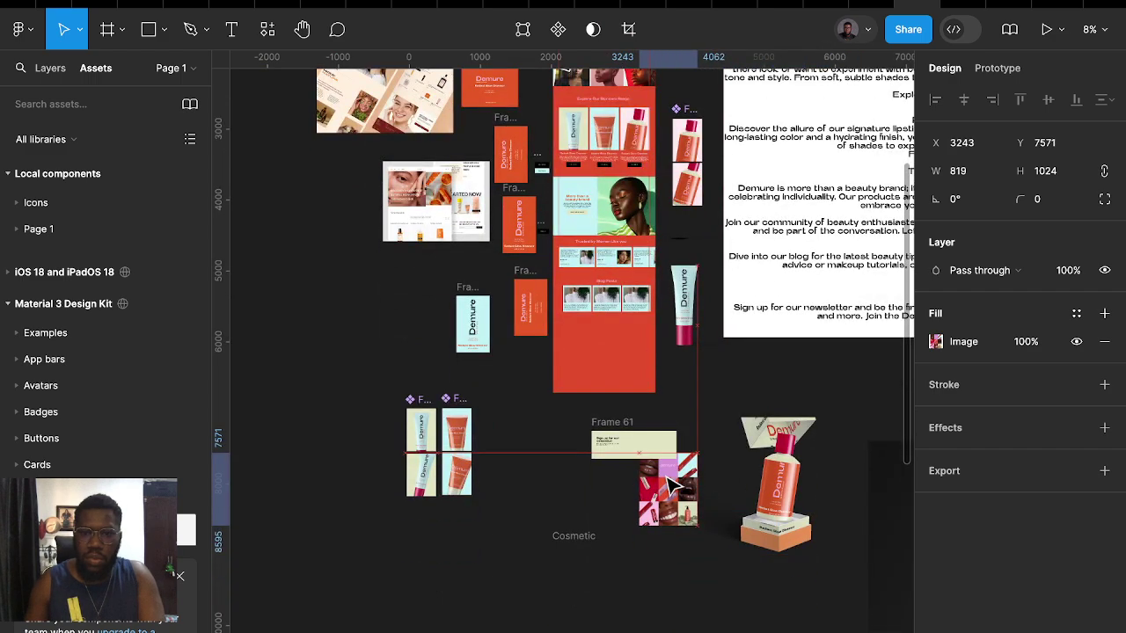
scroll(673, 488, up, 2)
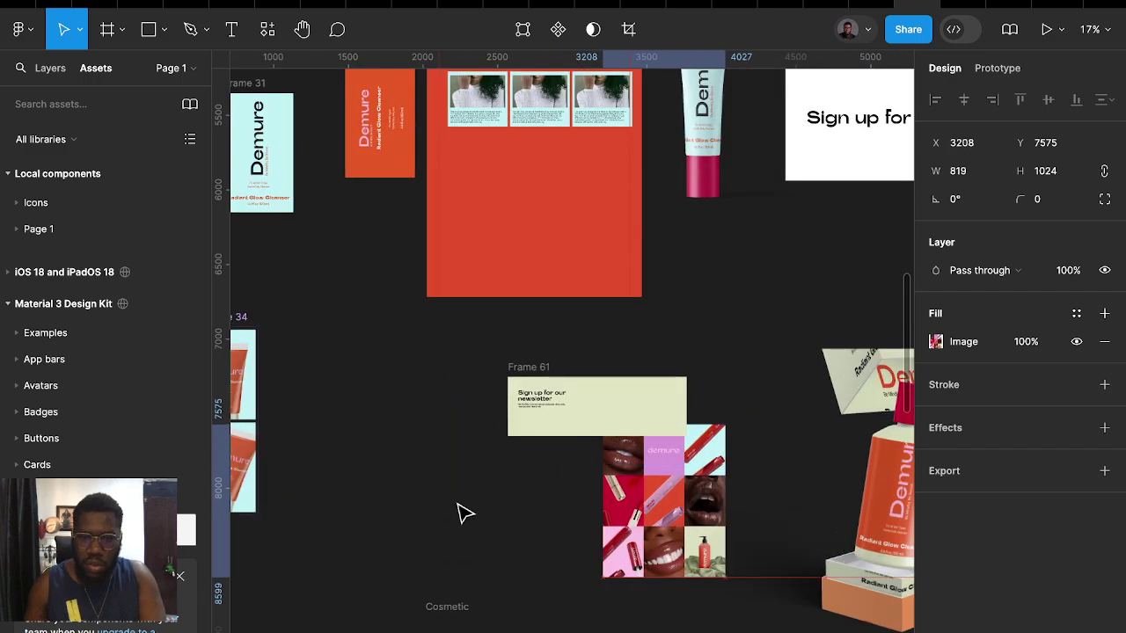
mouse_move(698, 460)
mouse_down()
mouse_move(413, 484)
mouse_move(465, 460)
mouse_up()
scroll(465, 460, up, 2)
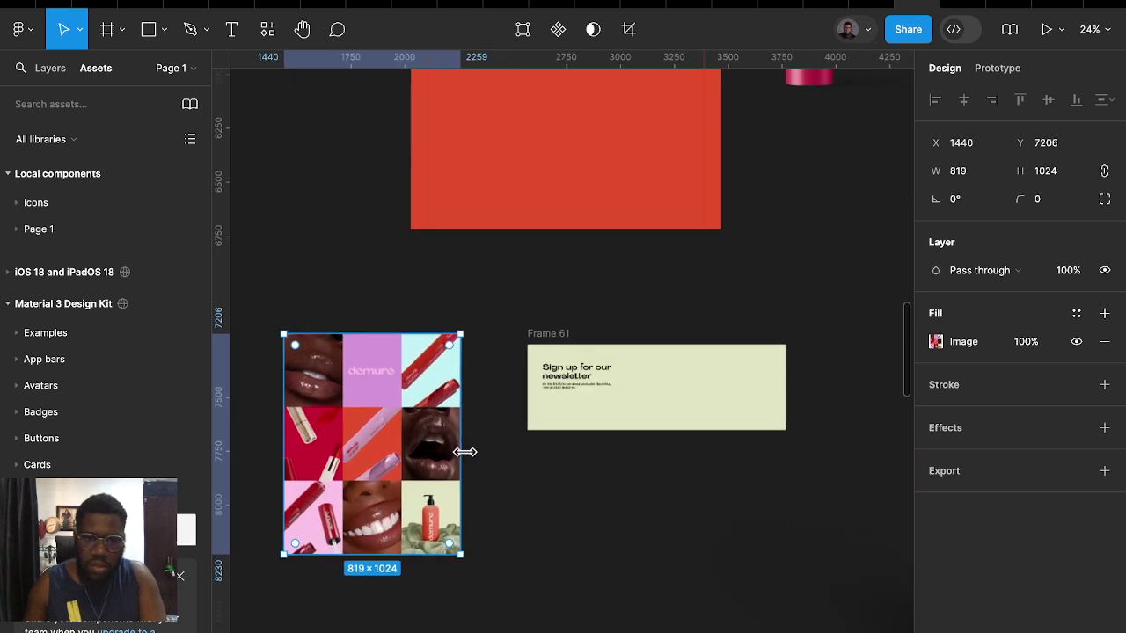
scroll(481, 464, right, 2)
scroll(481, 464, down, 1)
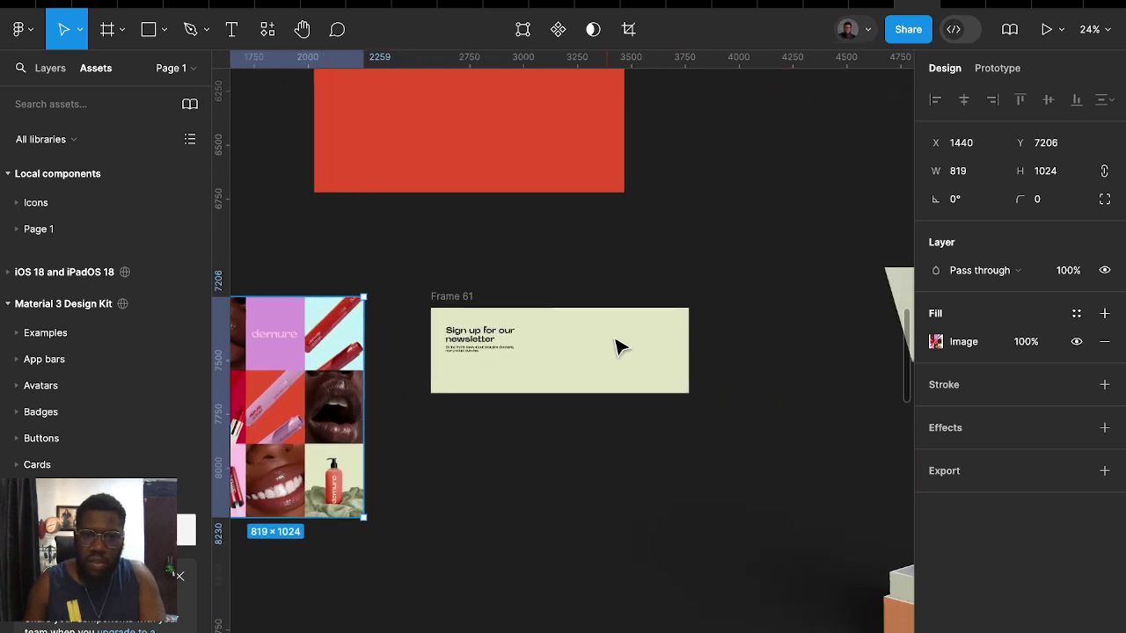
scroll(621, 349, up, 1)
scroll(643, 354, right, 1)
scroll(656, 365, right, 3)
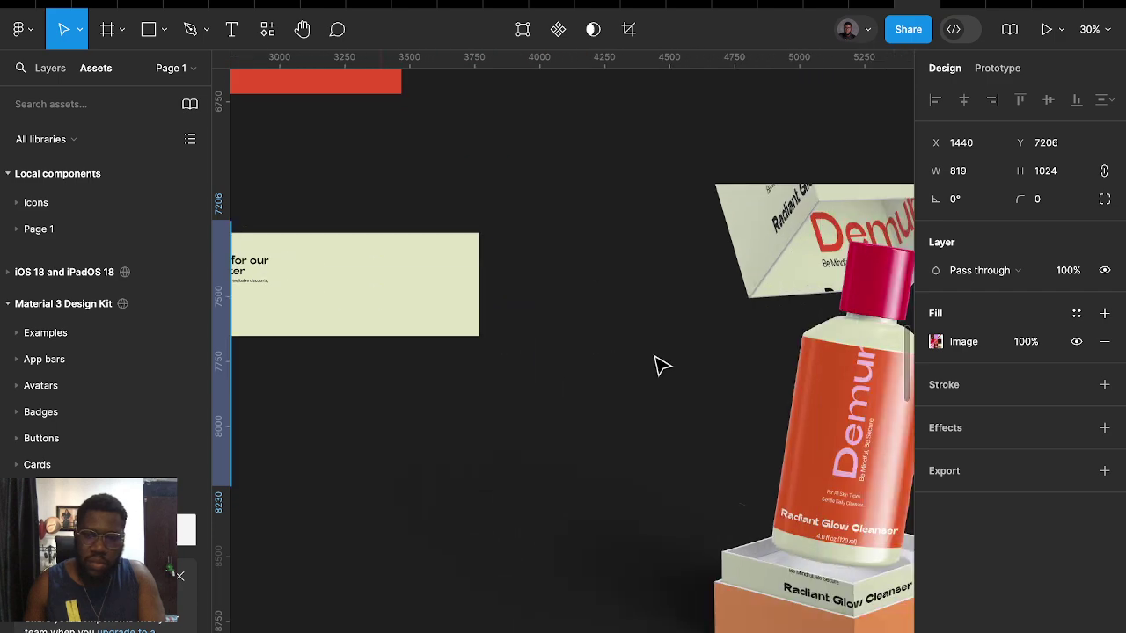
scroll(774, 462, down, 2)
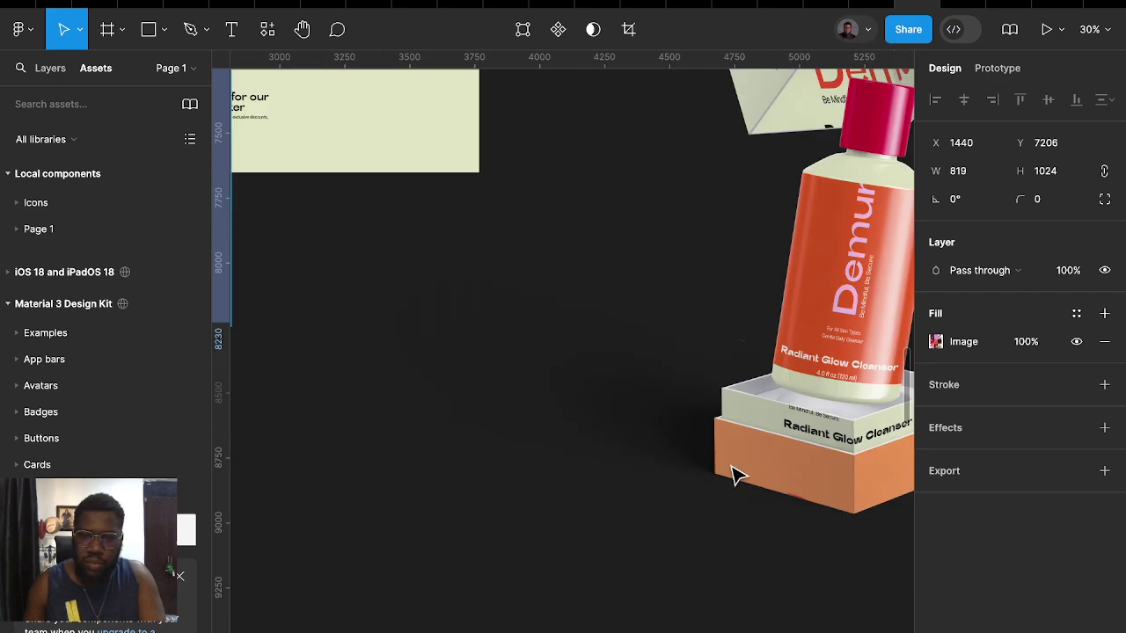
scroll(738, 469, down, 4)
scroll(572, 492, down, 3)
scroll(629, 480, down, 3)
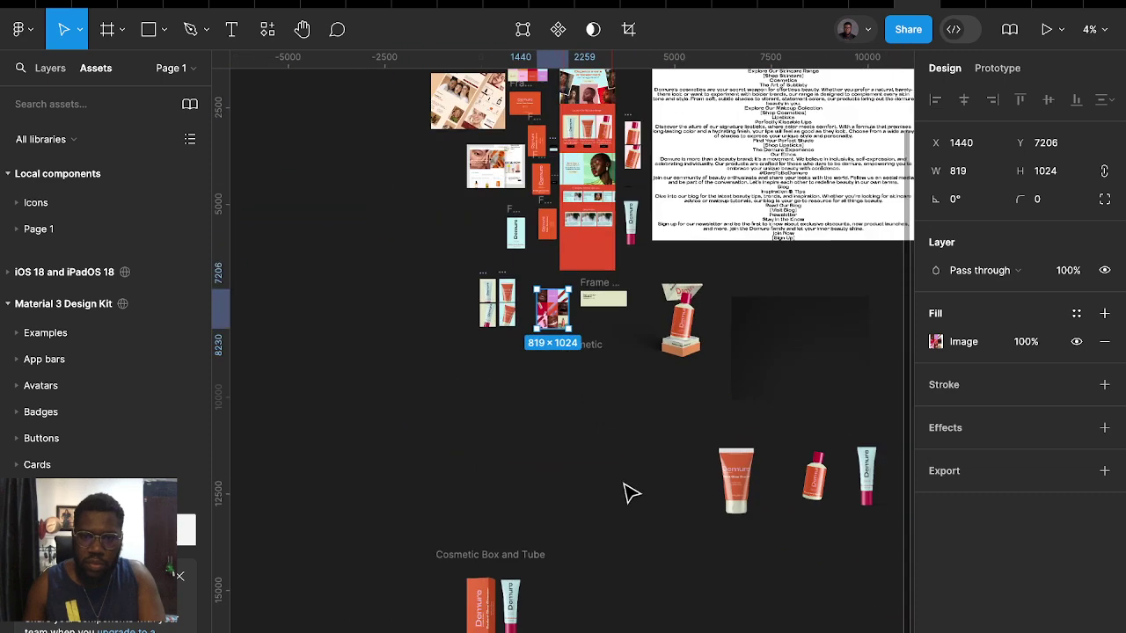
scroll(598, 488, down, 3)
scroll(744, 294, up, 1)
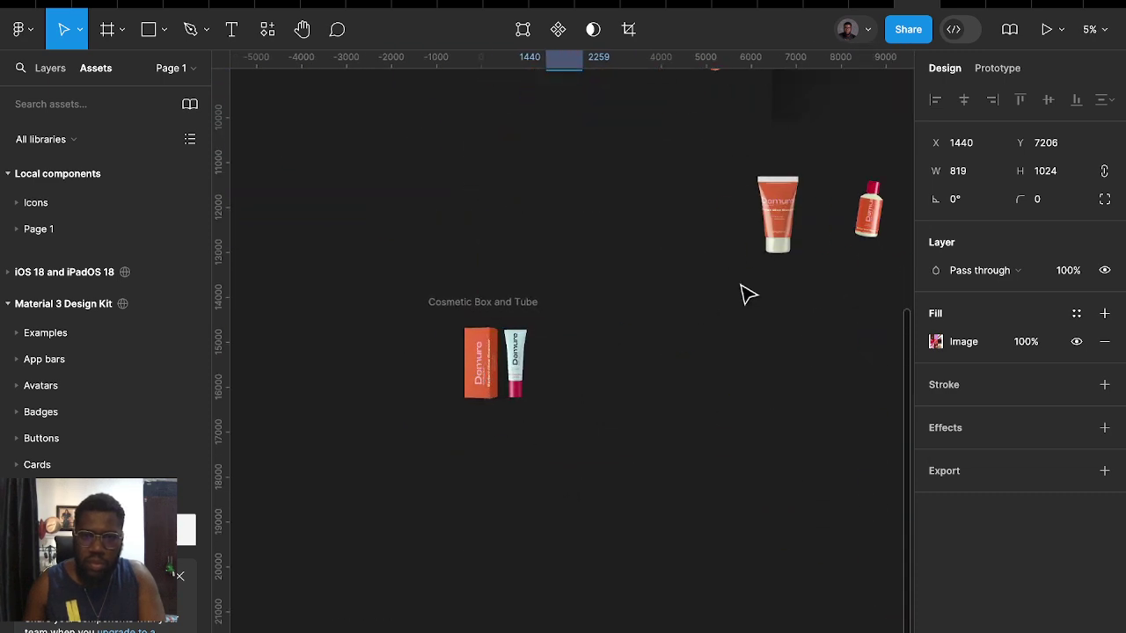
scroll(694, 282, up, 3)
scroll(660, 302, up, 3)
scroll(488, 377, up, 3)
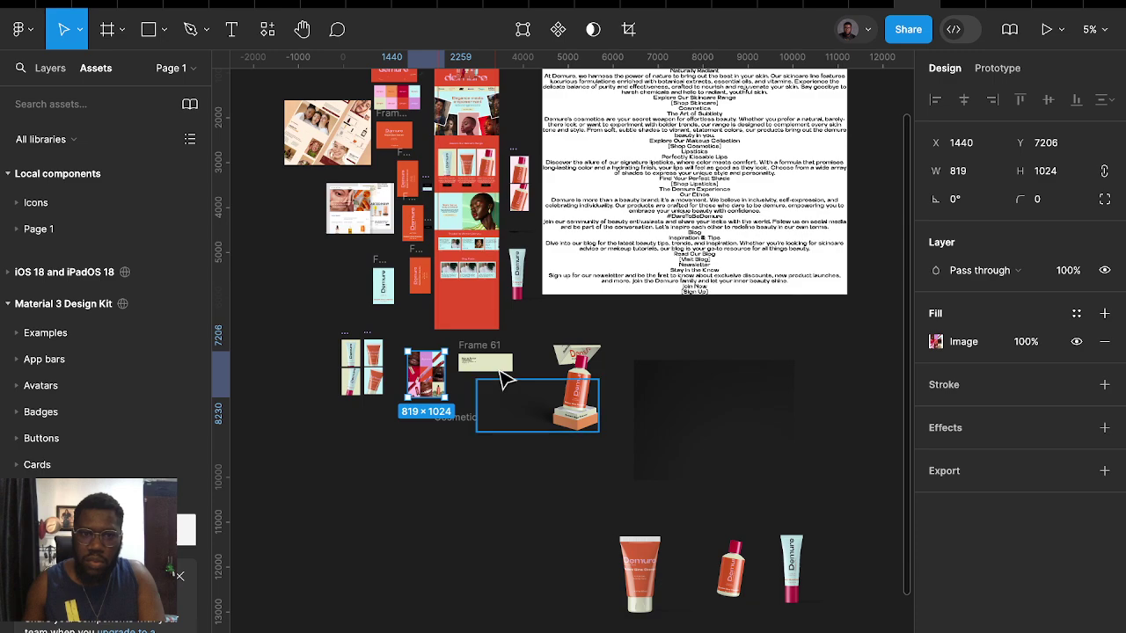
scroll(502, 377, up, 3)
scroll(507, 380, up, 3)
scroll(514, 383, up, 3)
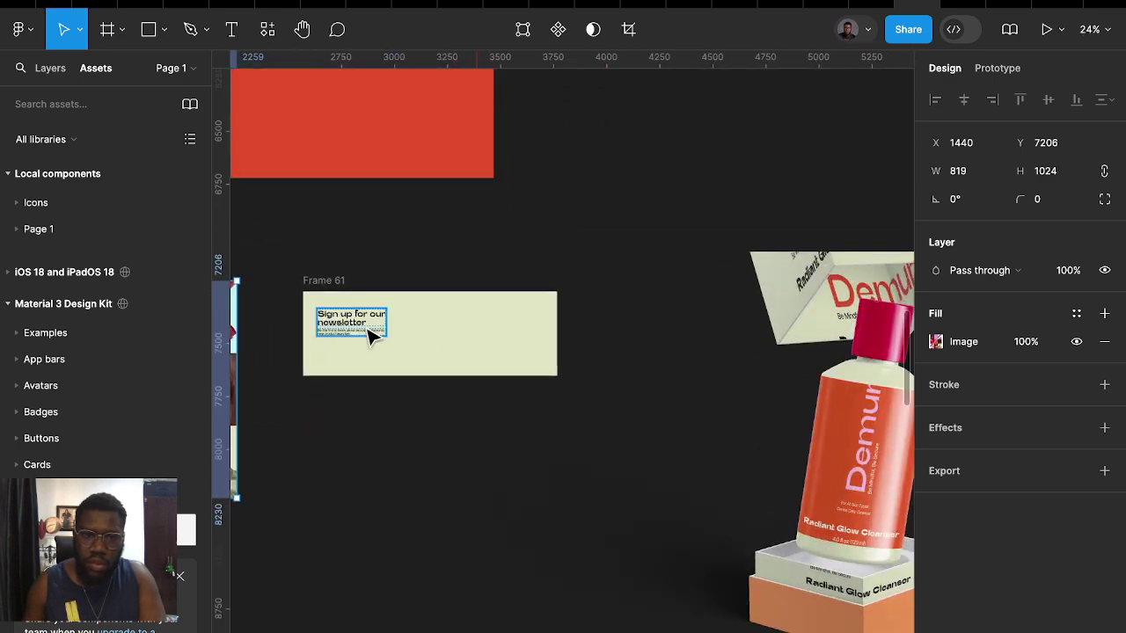
scroll(510, 296, down, 2)
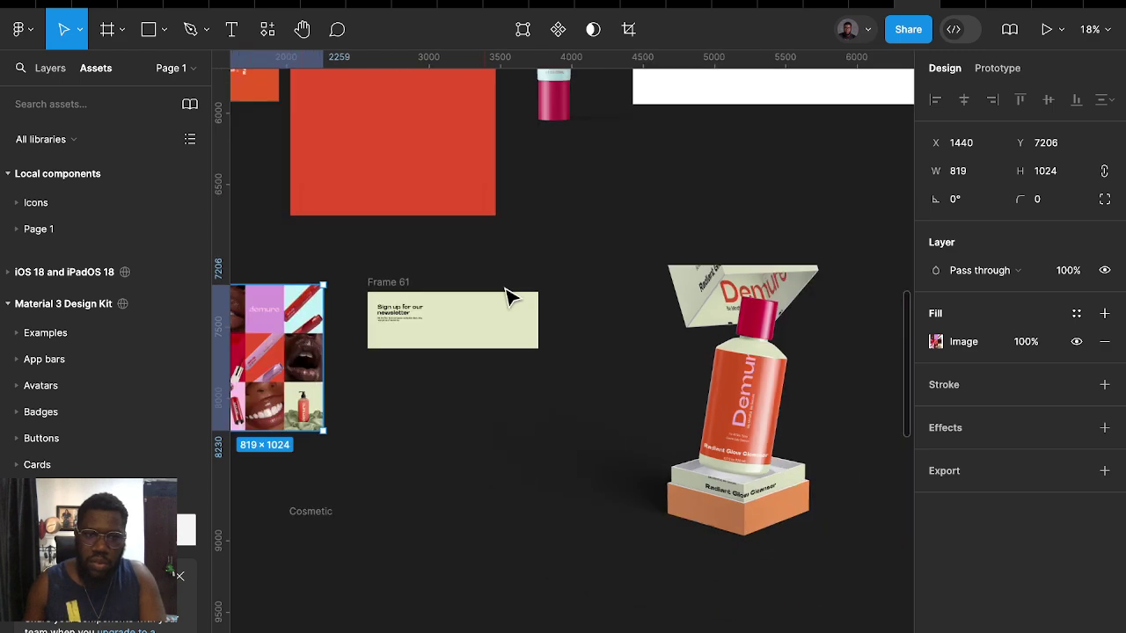
scroll(510, 296, down, 3)
scroll(519, 195, down, 3)
scroll(519, 195, up, 2)
scroll(524, 176, up, 2)
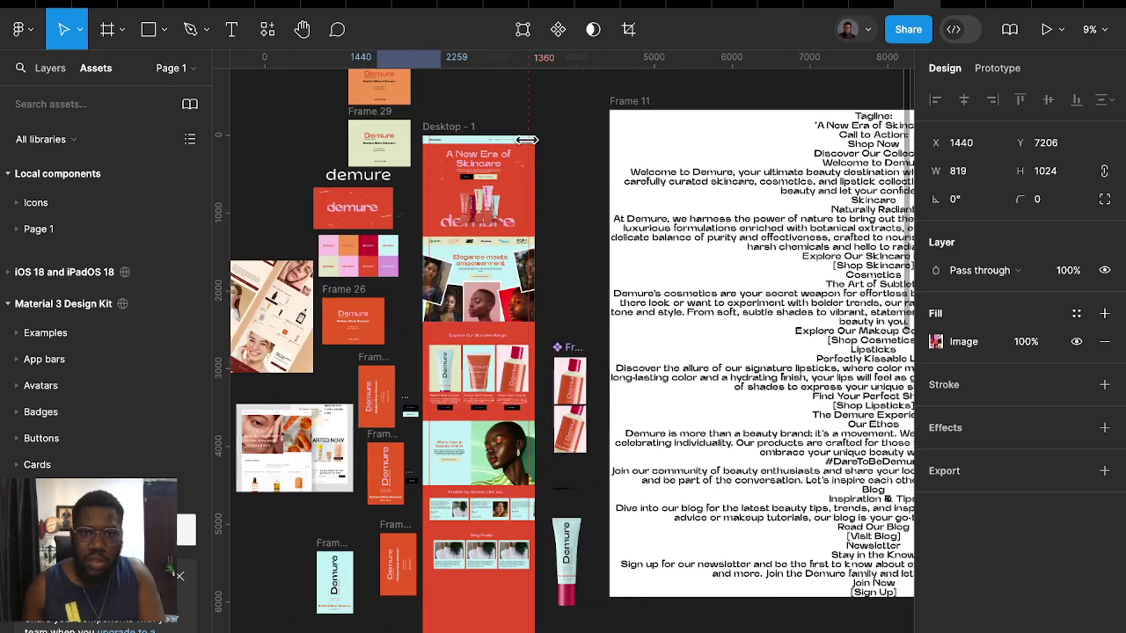
Zoom into the hero and pick the pink stroke mark inside the heading group
key(Escape)
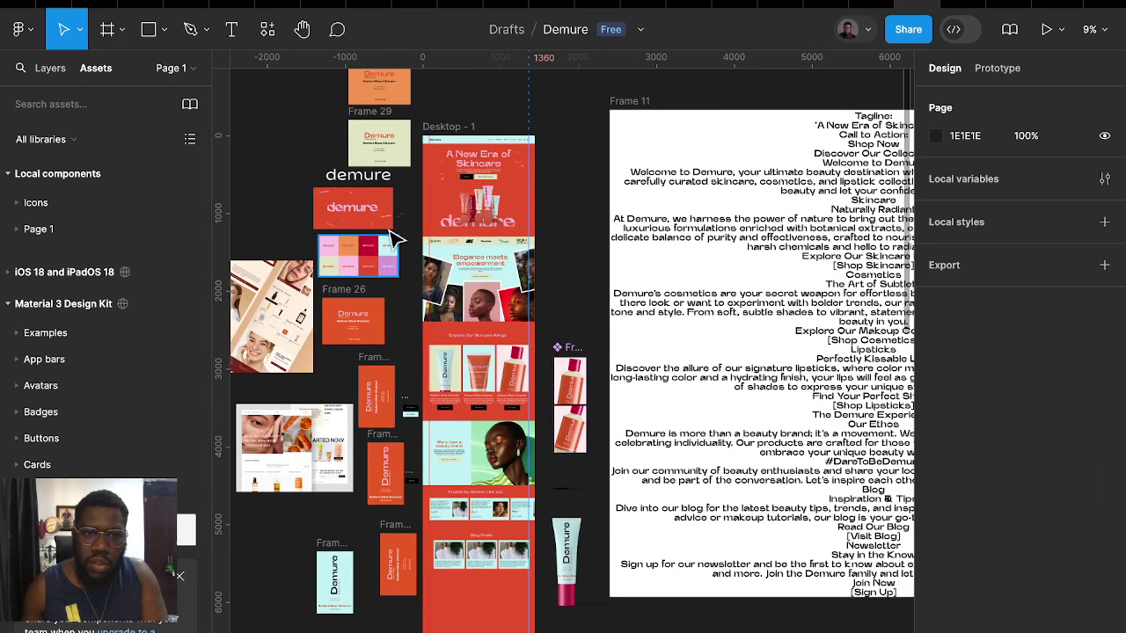
scroll(400, 220, up, 7)
scroll(545, 142, up, 3)
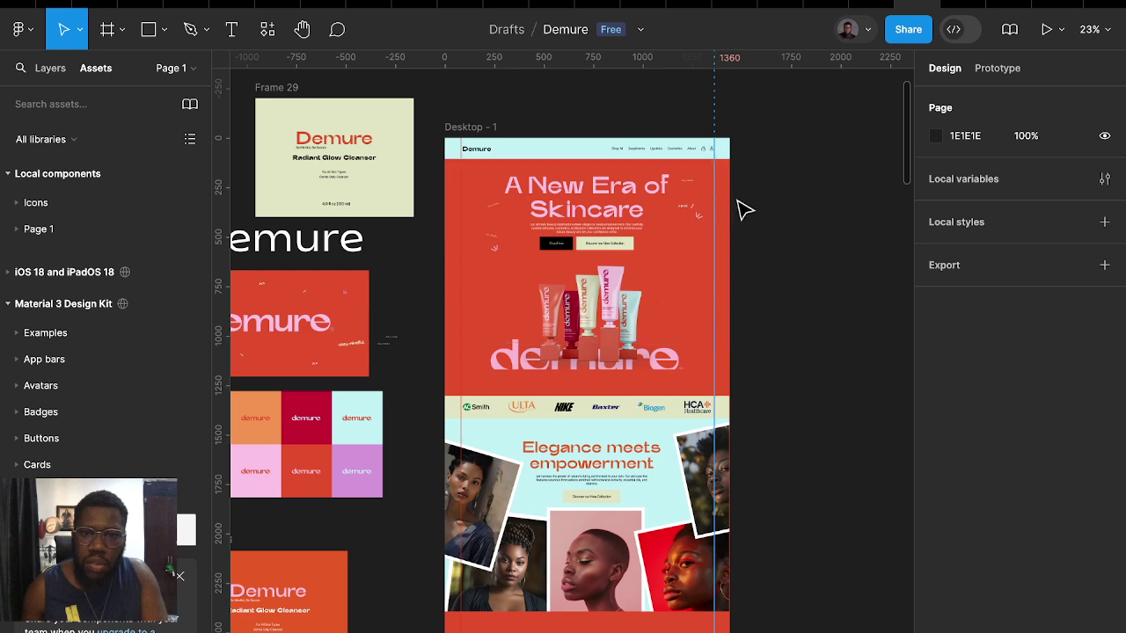
scroll(435, 311, right, 2)
scroll(434, 311, up, 1)
click(402, 310)
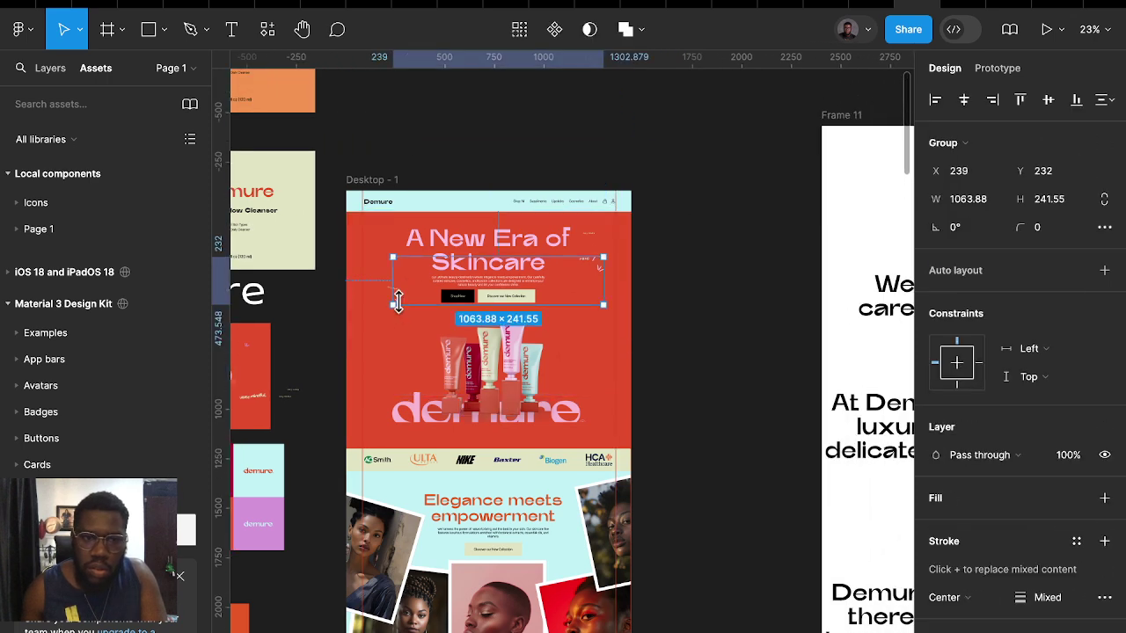
scroll(401, 308, up, 3)
scroll(397, 306, up, 3)
scroll(396, 304, up, 2)
scroll(395, 305, up, 4)
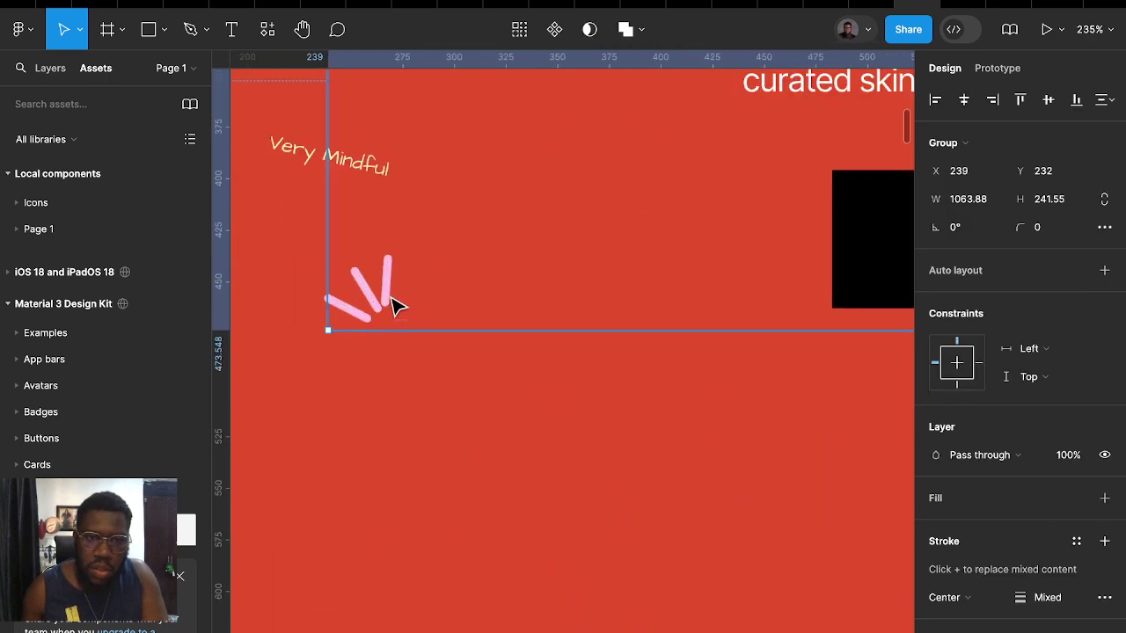
double_click(393, 304)
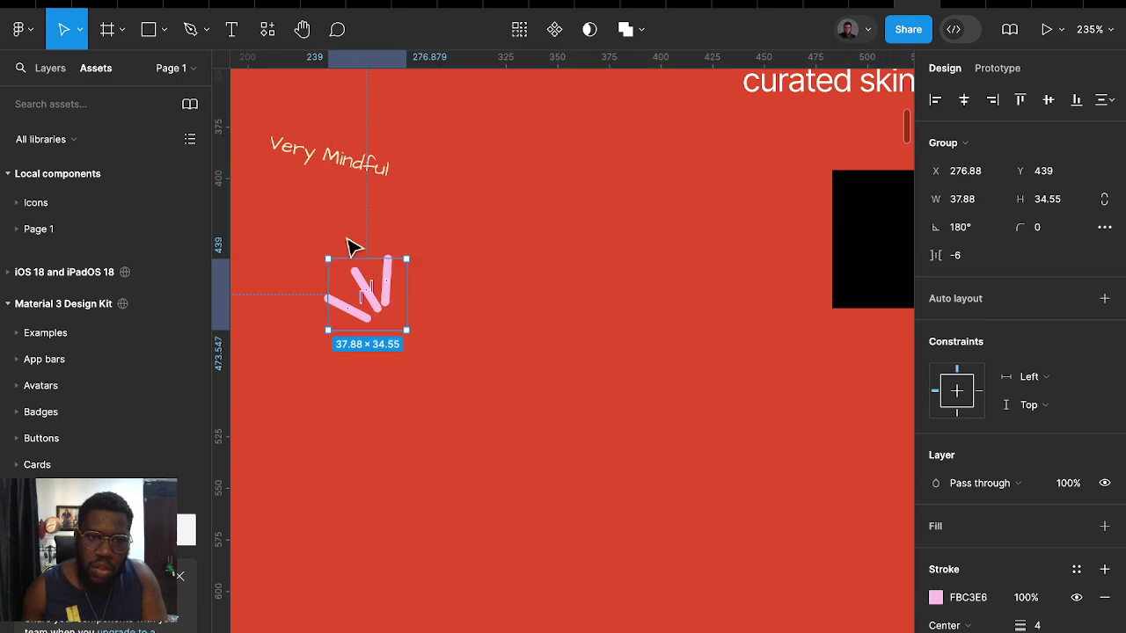
Select the Very Mindful, Very Cutesy and xoxo labels together with the pink doodles
click(313, 167)
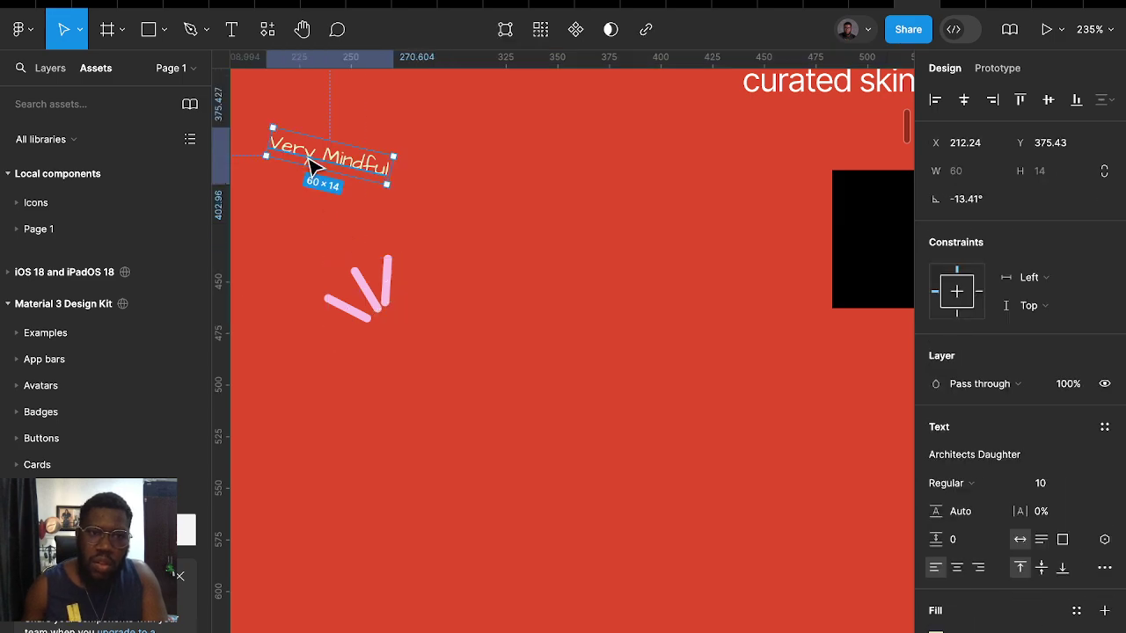
double_click(349, 313)
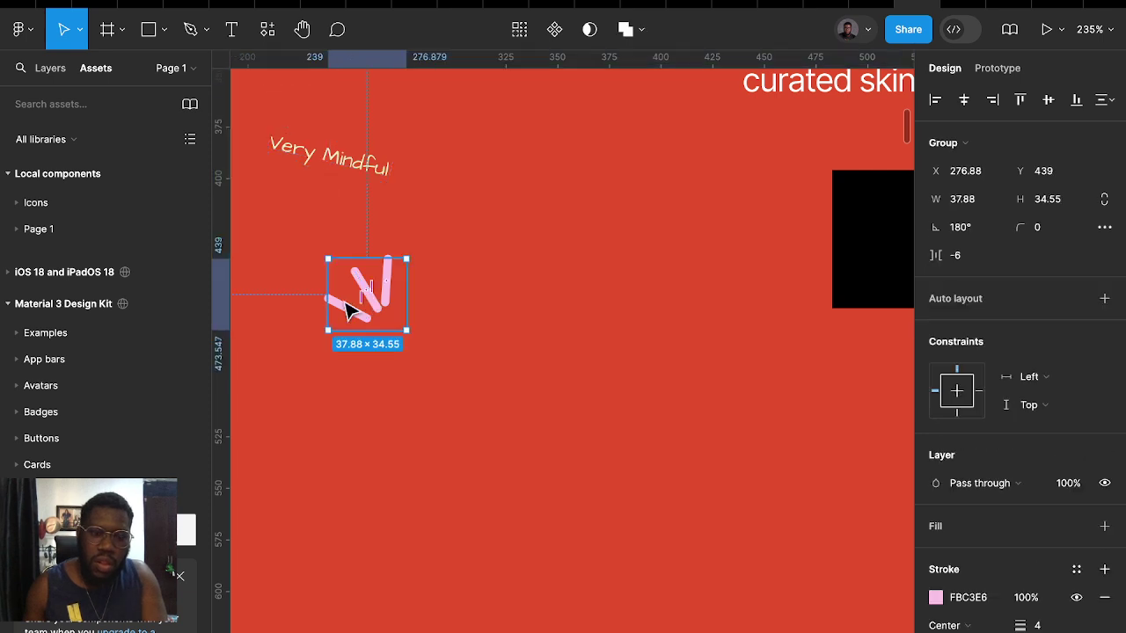
shift+click(301, 154)
scroll(348, 211, up, 5)
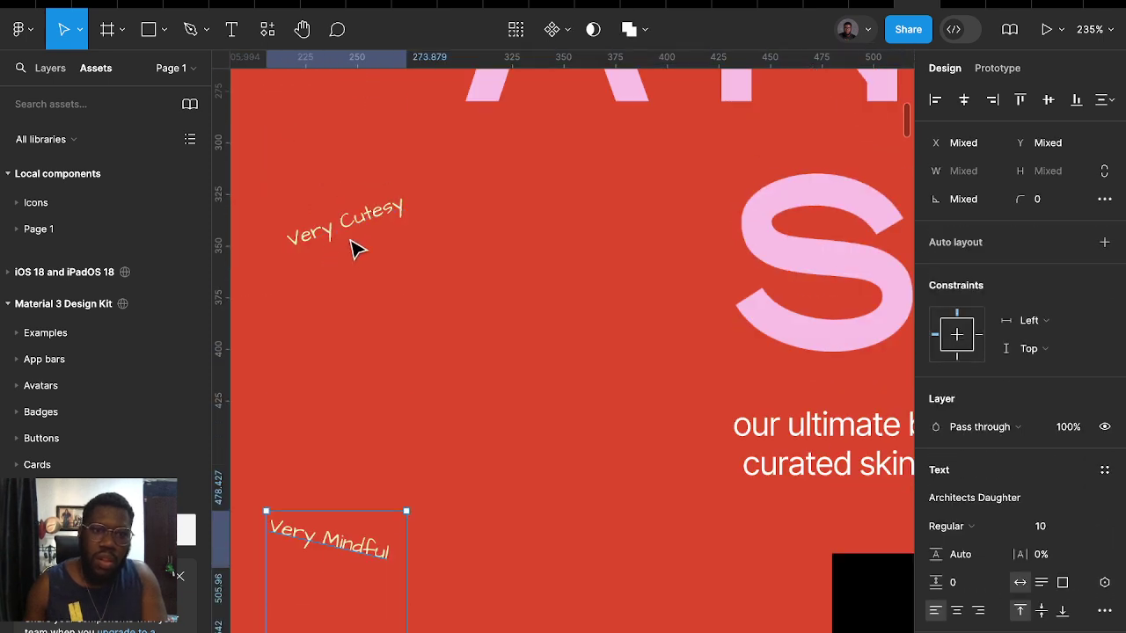
shift+click(352, 237)
scroll(583, 255, down, 5)
scroll(591, 256, down, 3)
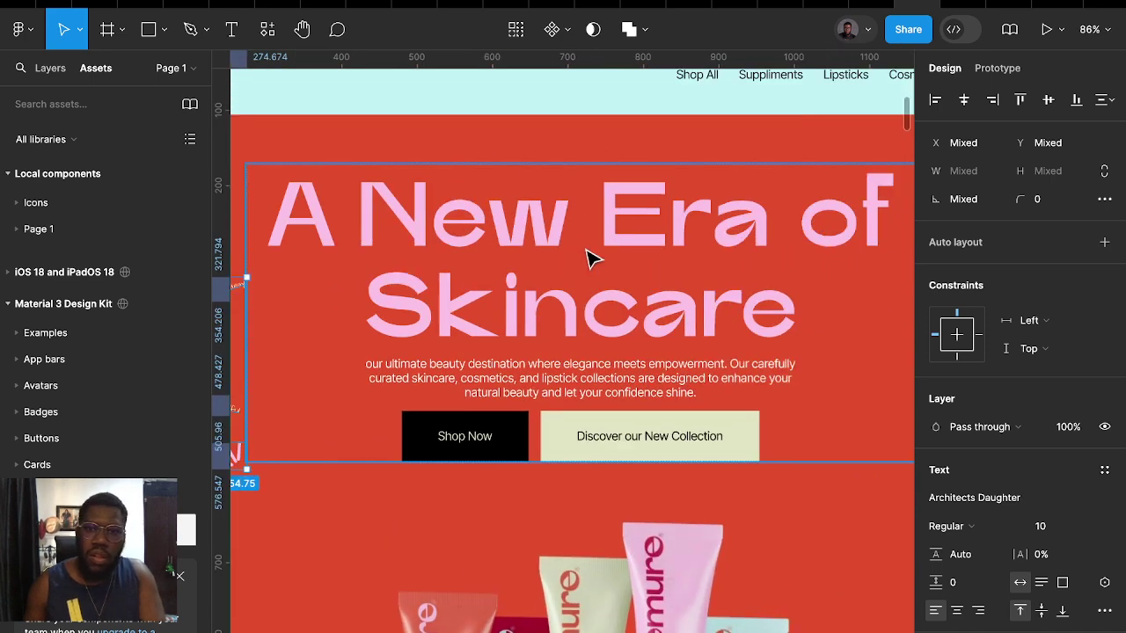
scroll(643, 332, up, 2)
shift+click(613, 401)
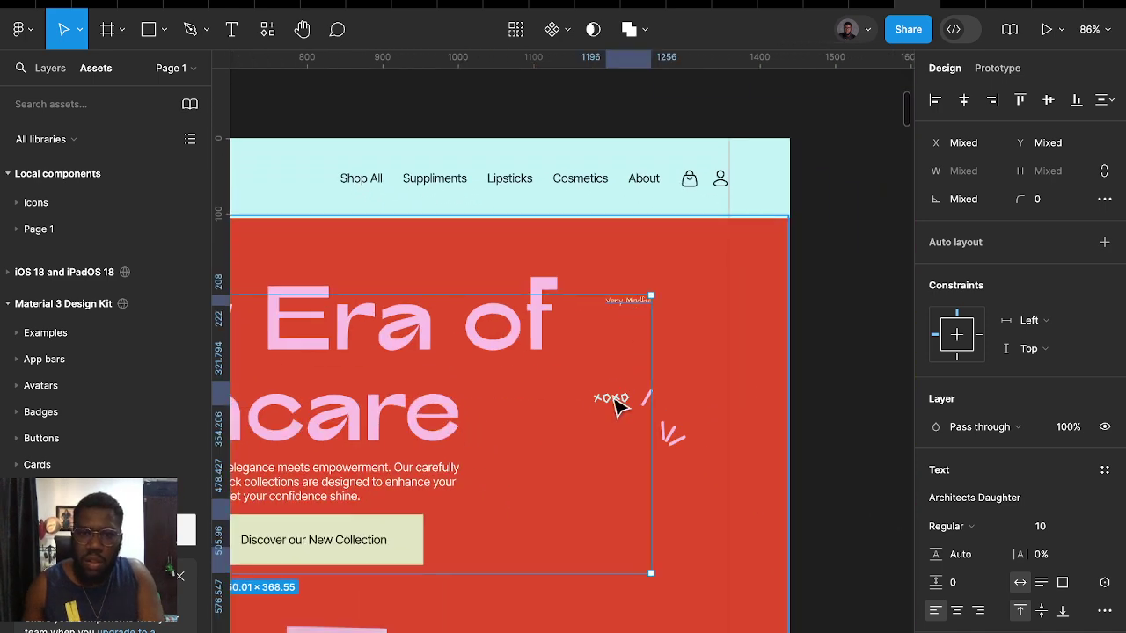
shift+click(680, 435)
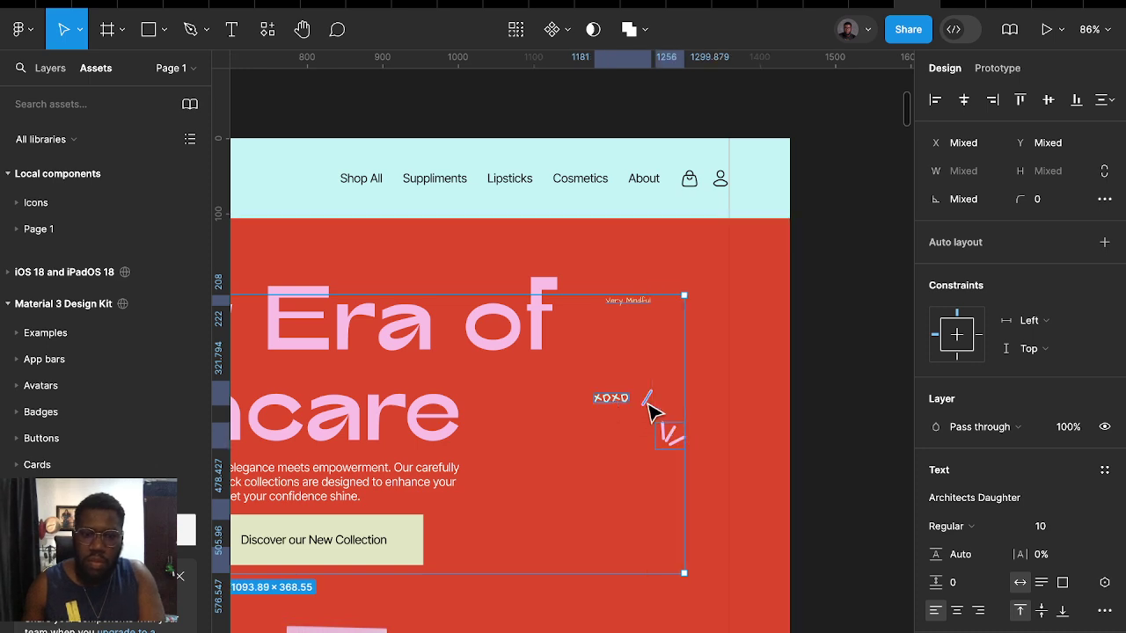
Scroll down to the Frame 61 newsletter banner
scroll(766, 299, down, 5)
scroll(766, 304, down, 3)
scroll(765, 310, down, 5)
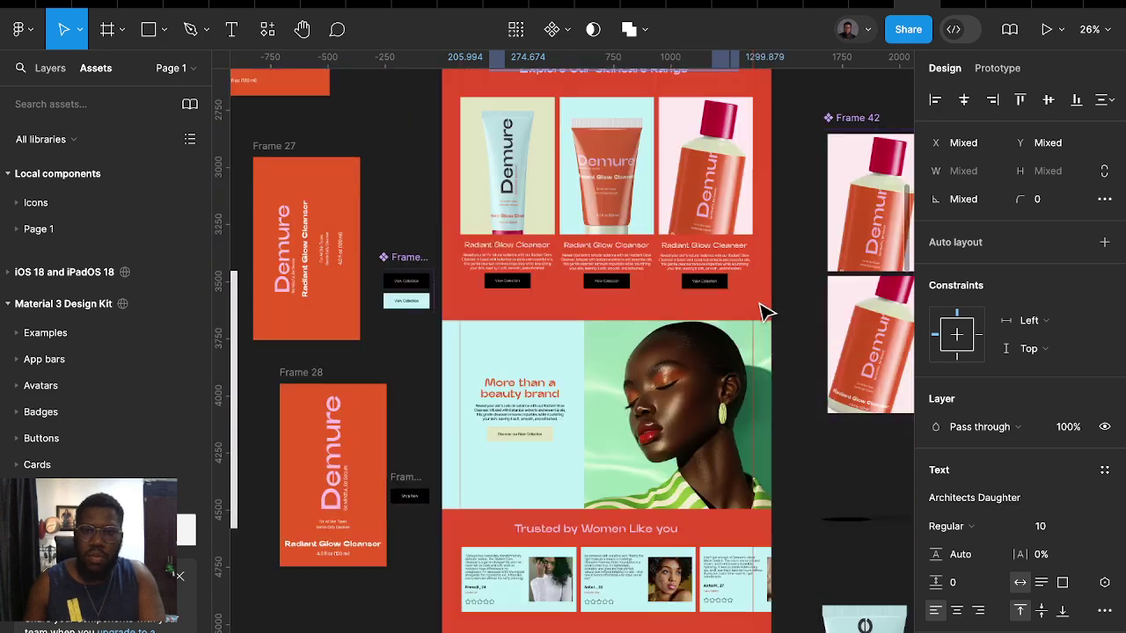
scroll(763, 314, down, 10)
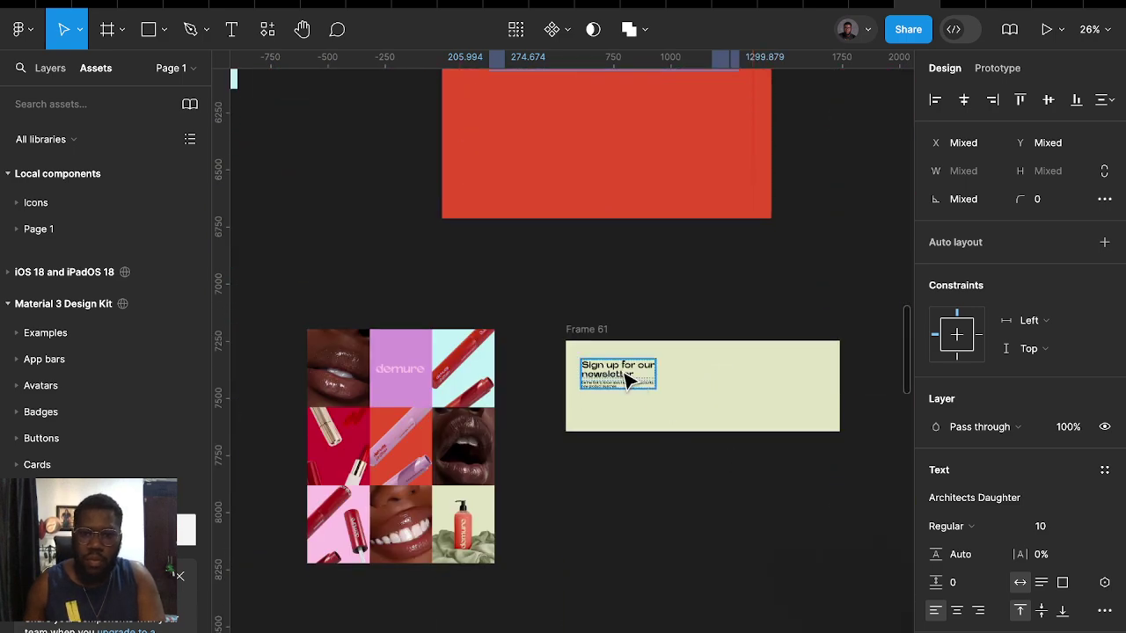
Wrap the newsletter heading and paragraph in a centred auto layout with center-aligned text
key(shift+a)
drag(626, 380, 724, 381)
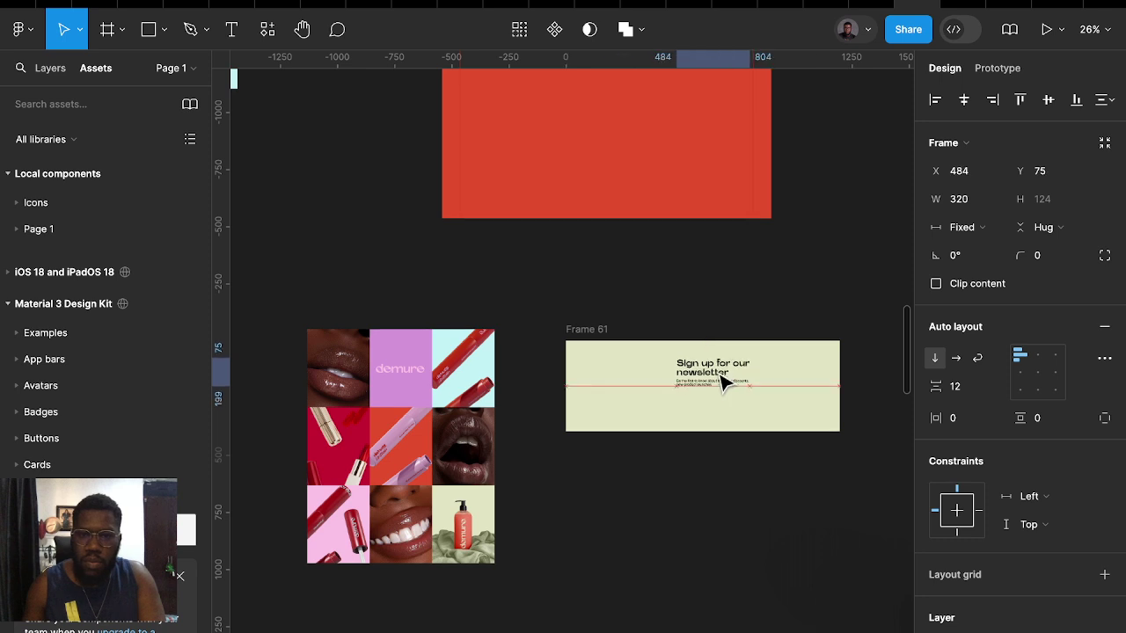
click(1038, 356)
scroll(709, 360, up, 5)
click(616, 307)
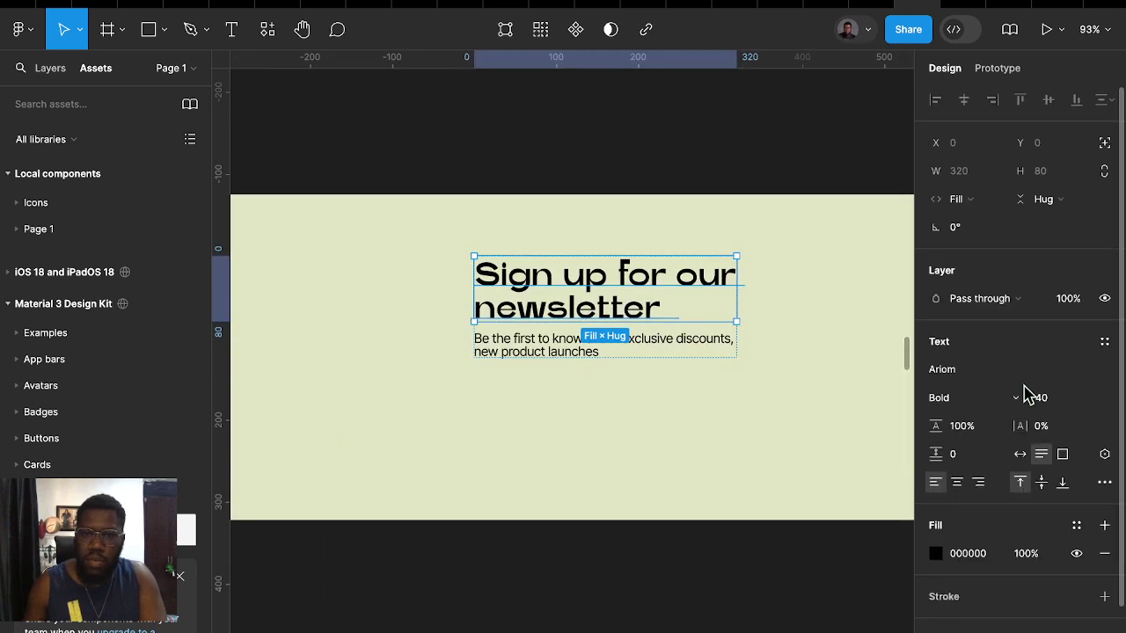
click(957, 482)
click(692, 350)
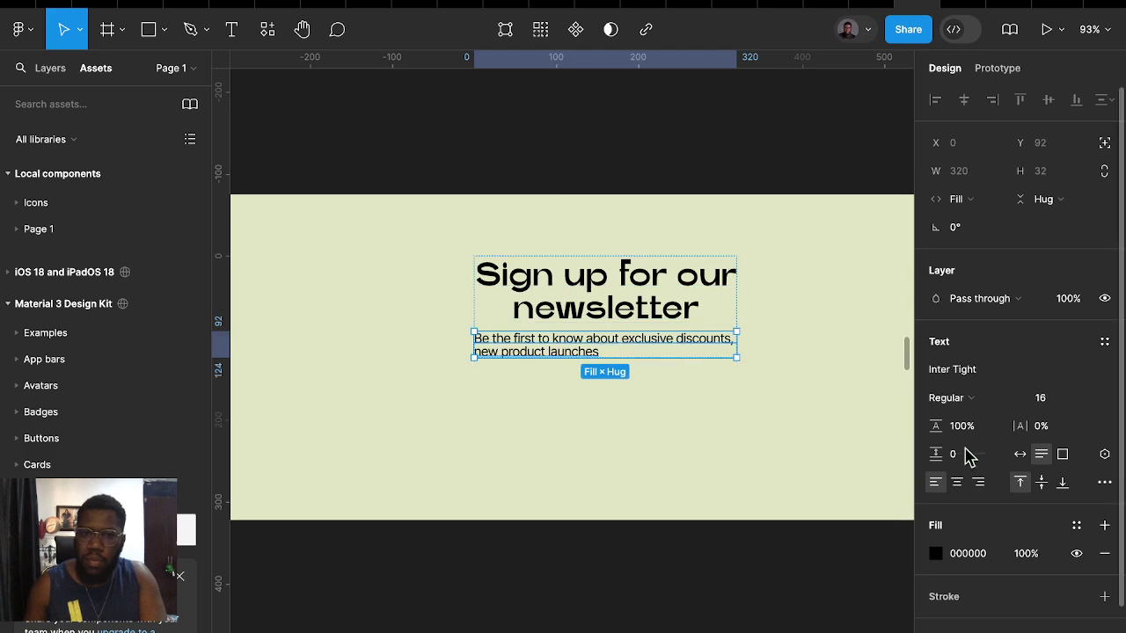
click(957, 482)
click(686, 428)
Paste the hero decorations and move them up over the newsletter frame
scroll(681, 436, down, 3)
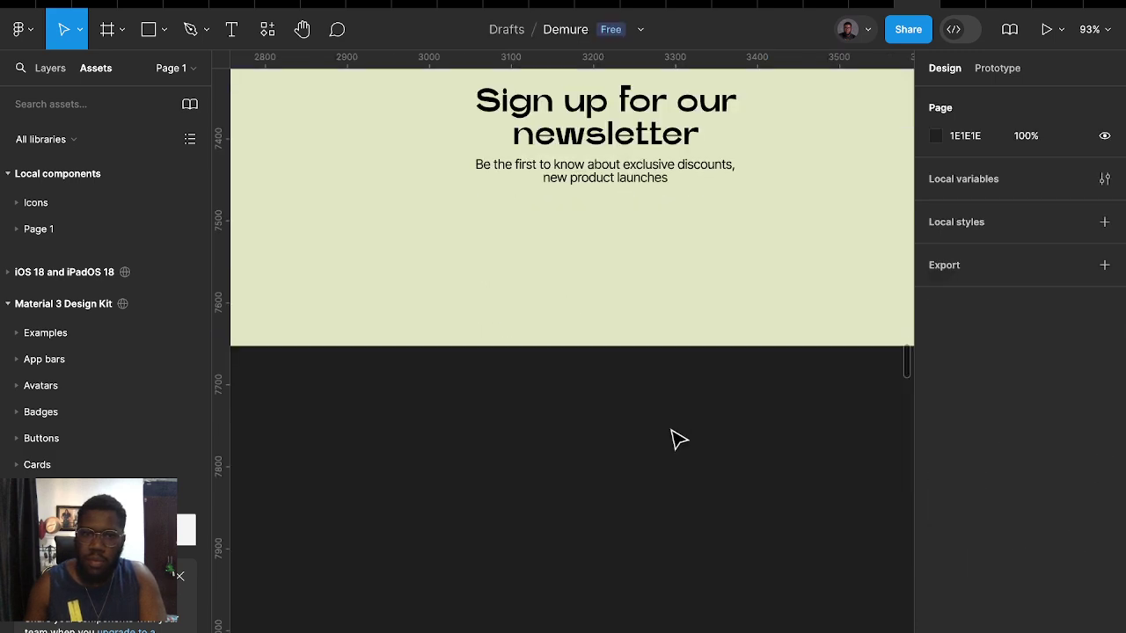
click(677, 443)
scroll(684, 437, down, 5)
scroll(747, 442, down, 2)
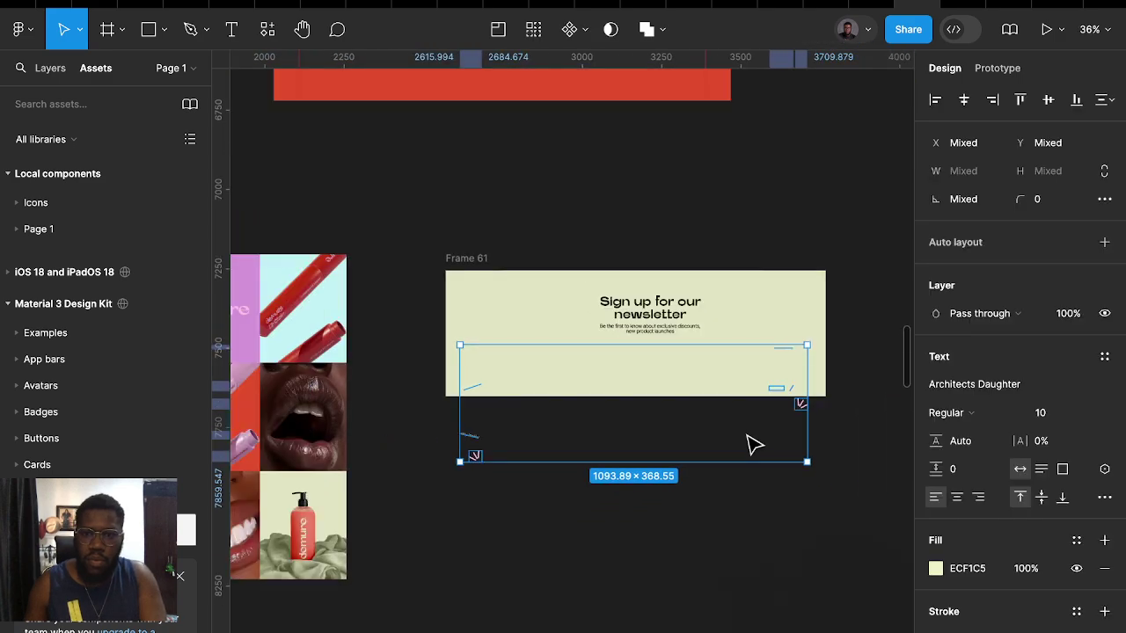
drag(764, 389, 754, 369)
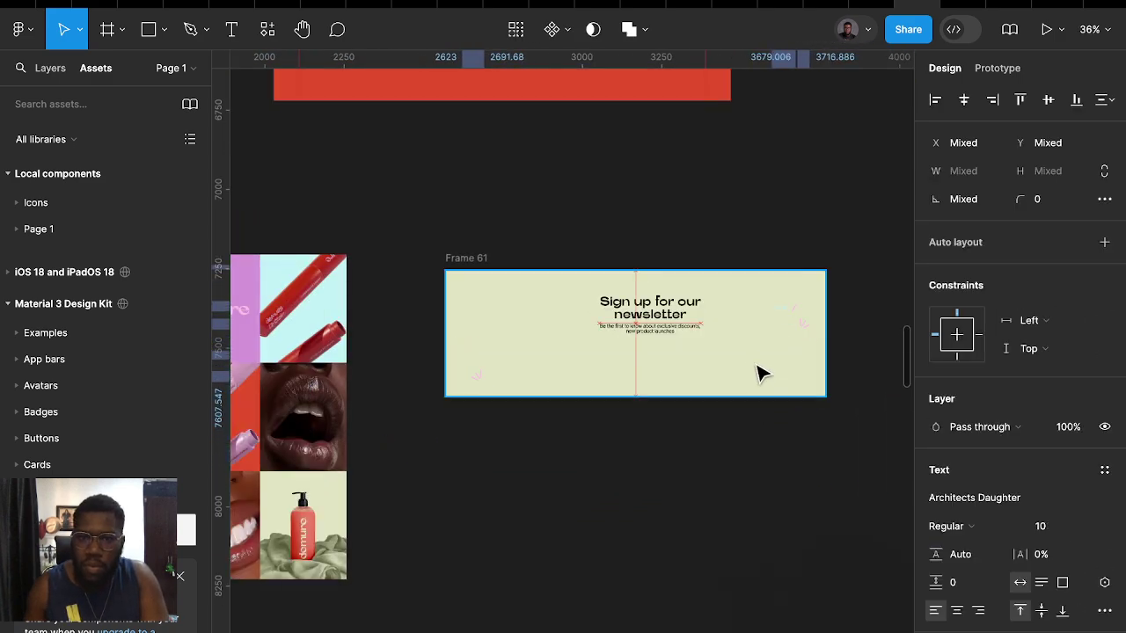
scroll(957, 568, down, 5)
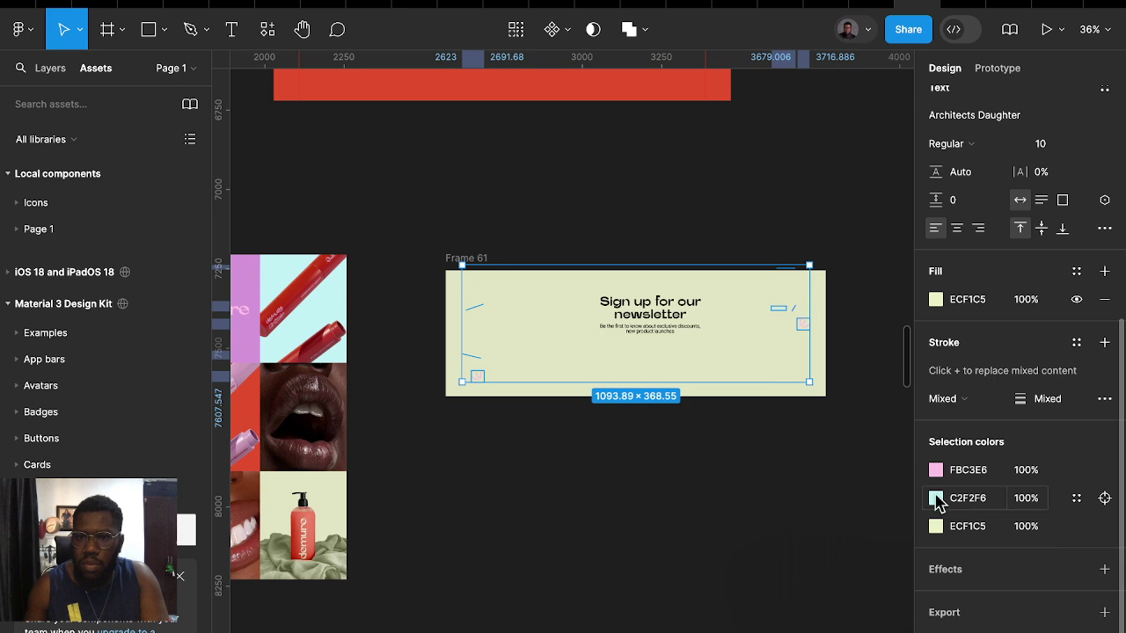
Recolour the decorations: light blue to orange E75925, ECF1C5 to purple 9747FF
click(935, 499)
click(851, 584)
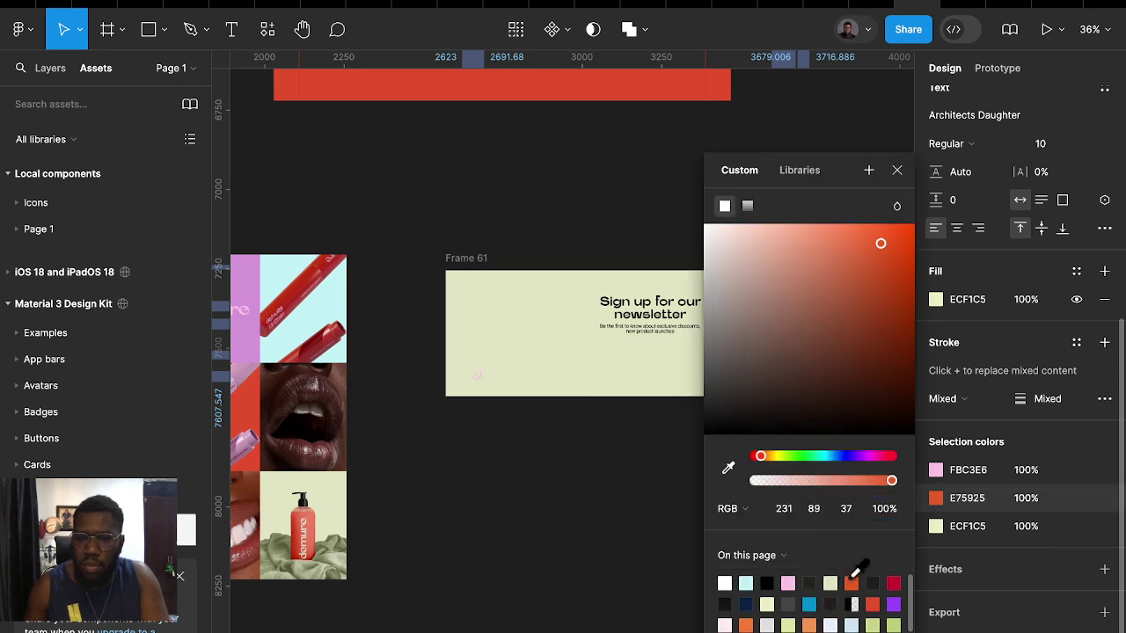
click(935, 526)
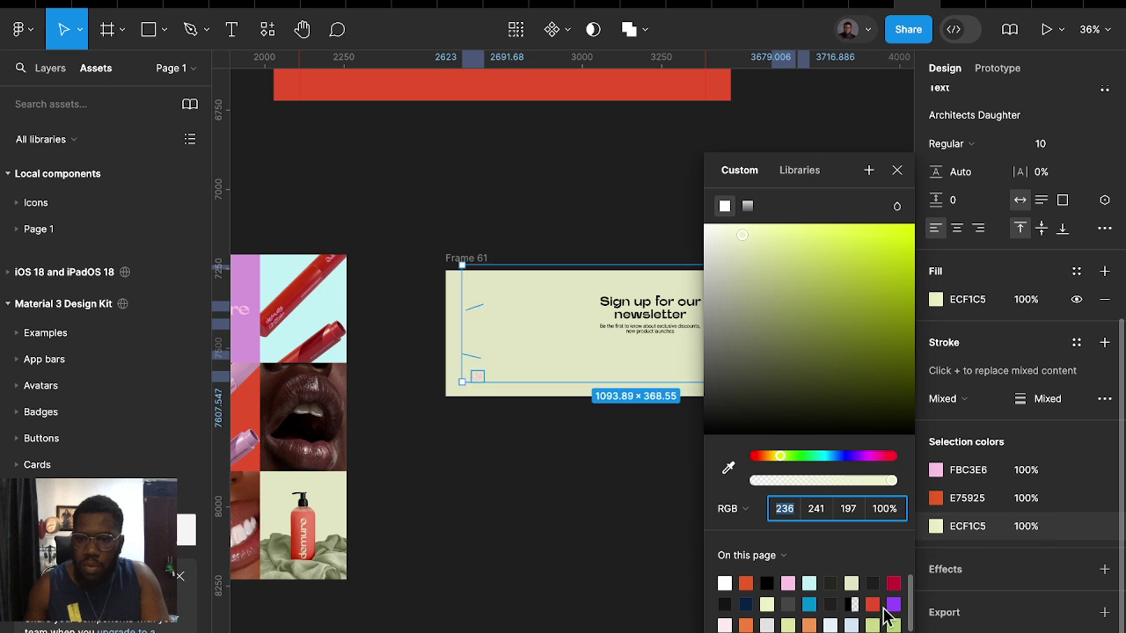
click(893, 603)
scroll(532, 510, right, 3)
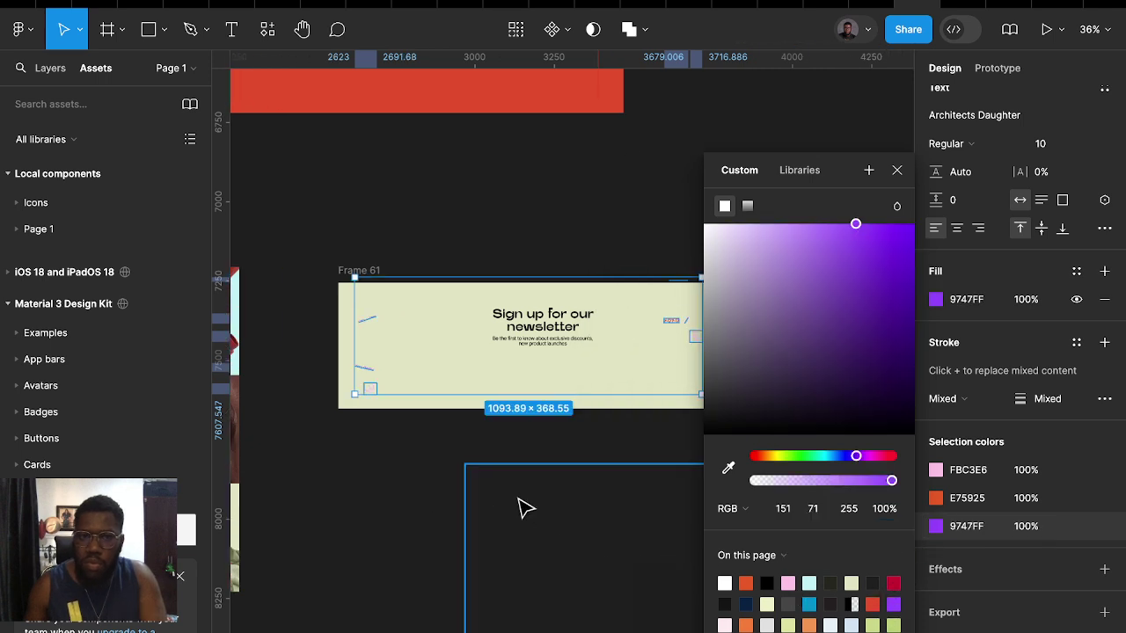
Scale the doodle accents proportionally to 2x
key(k)
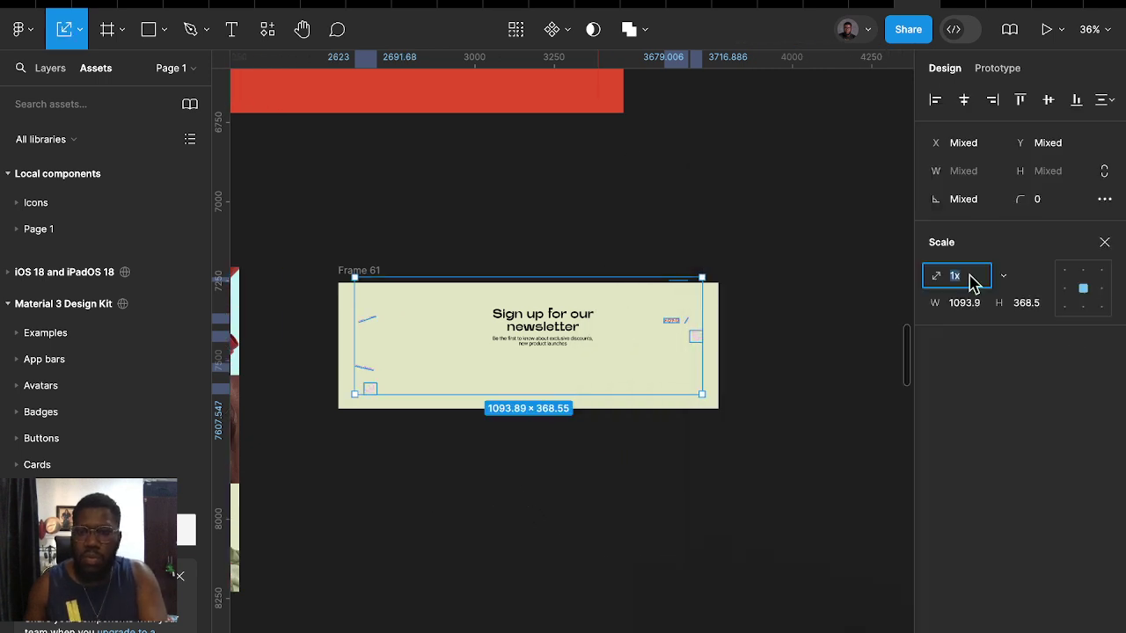
click(1004, 277)
click(955, 297)
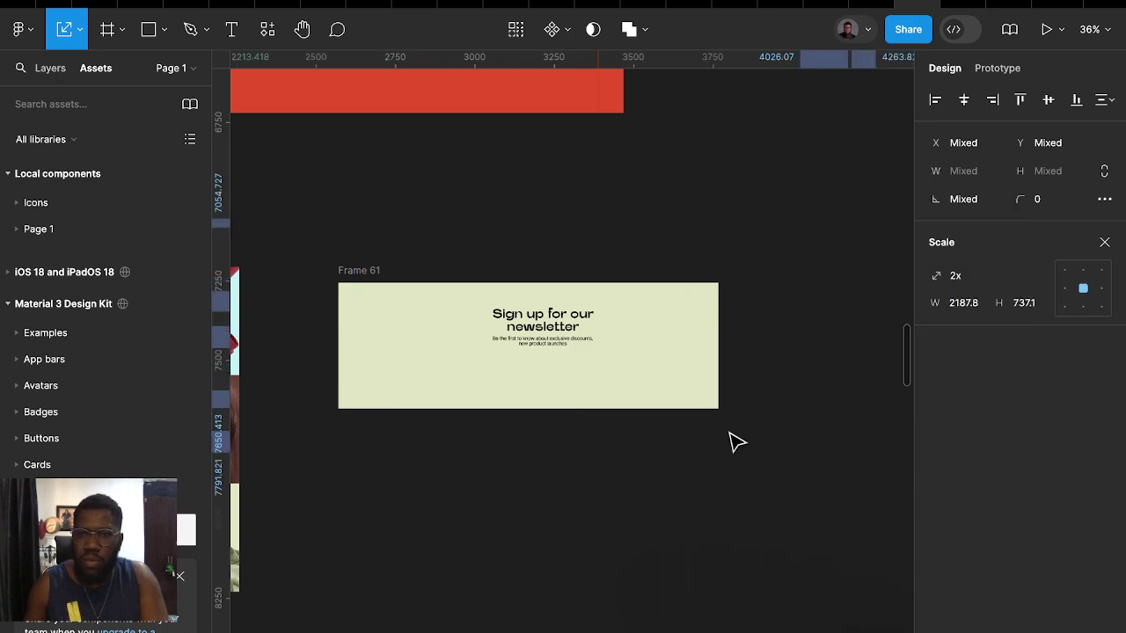
scroll(783, 422, down, 3)
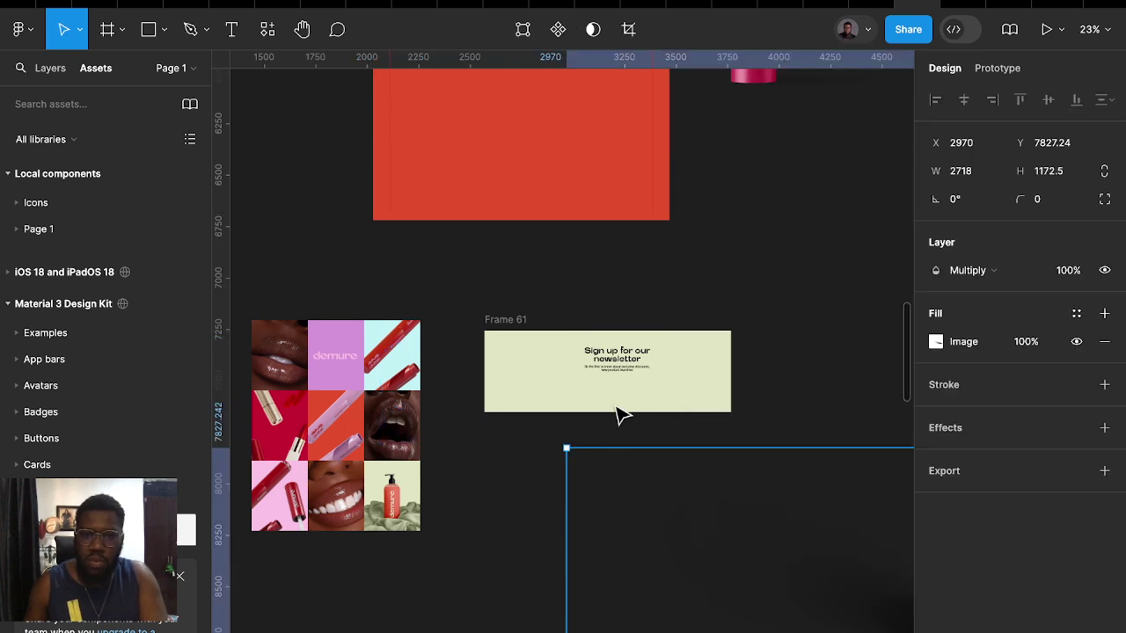
Resize the doodle accents to 1163×365 so they fit across the banner
click(704, 383)
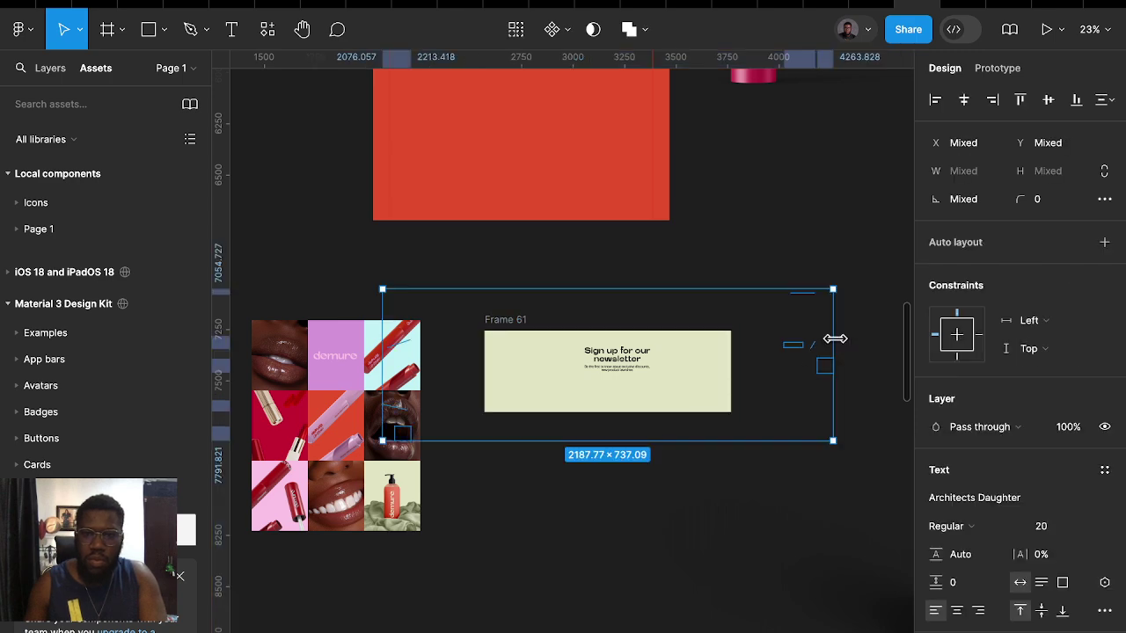
drag(834, 337, 723, 338)
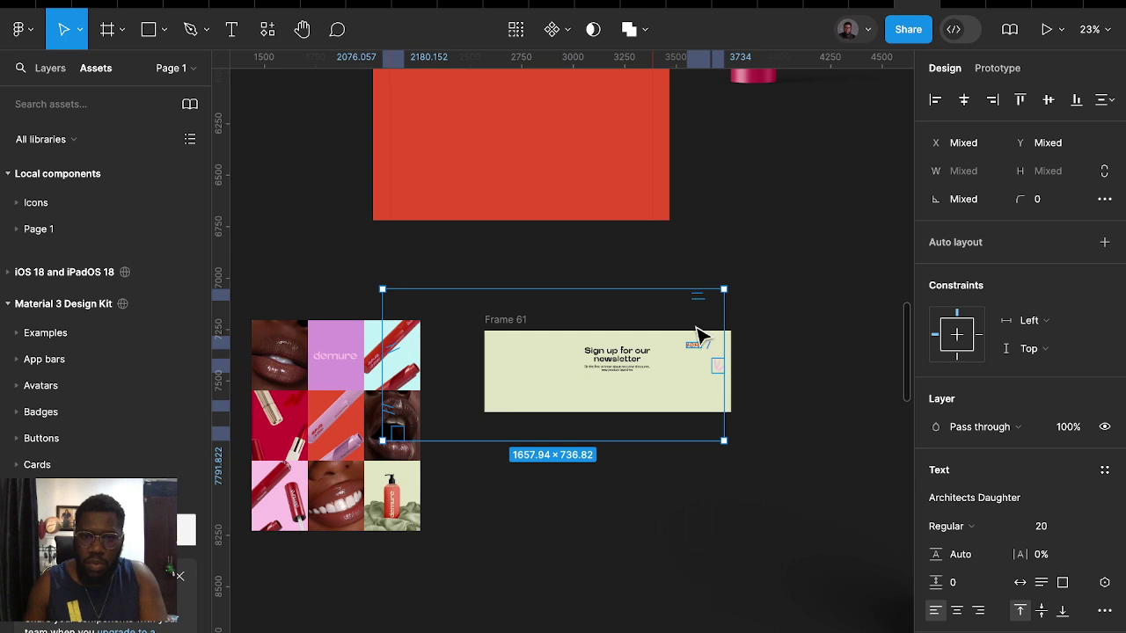
drag(639, 288, 652, 330)
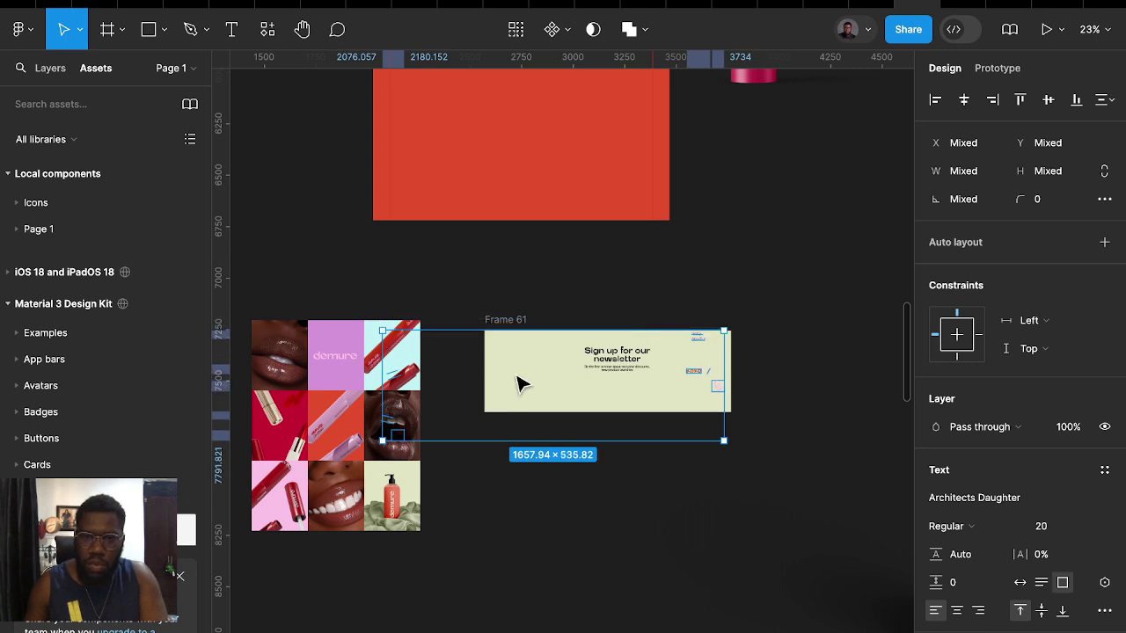
drag(444, 370, 482, 361)
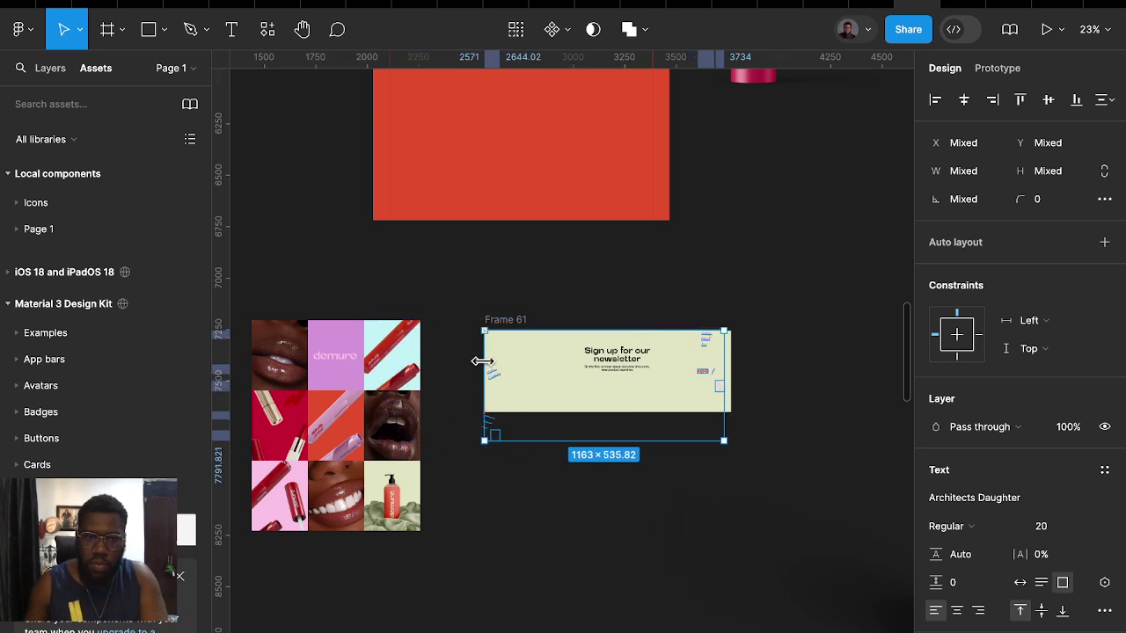
drag(552, 439, 552, 407)
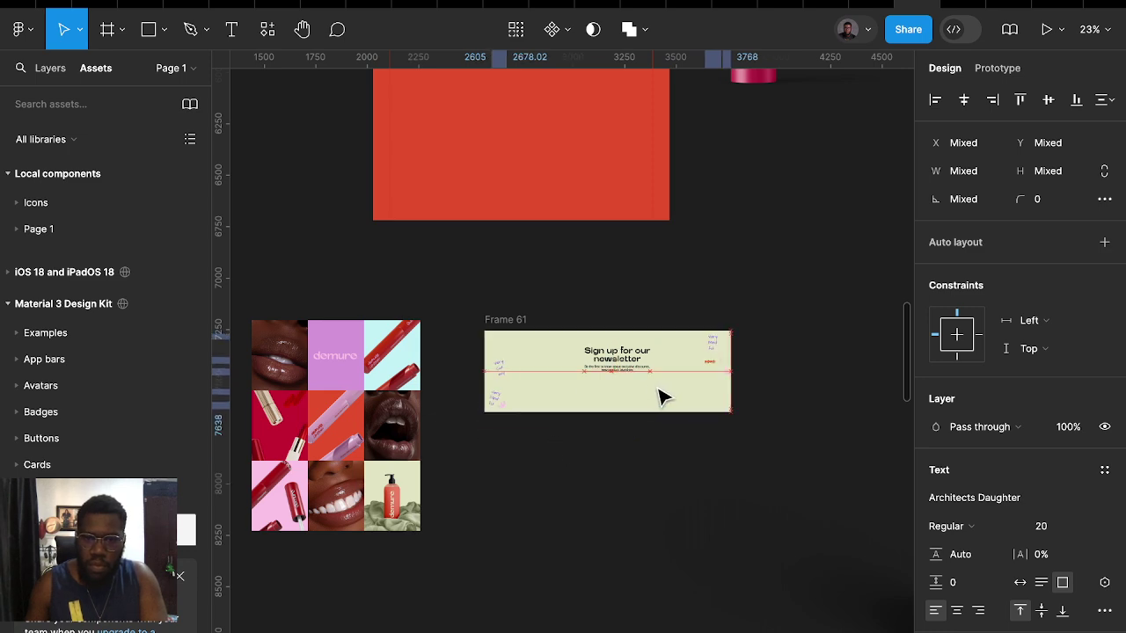
scroll(661, 398, up, 5)
scroll(683, 390, up, 3)
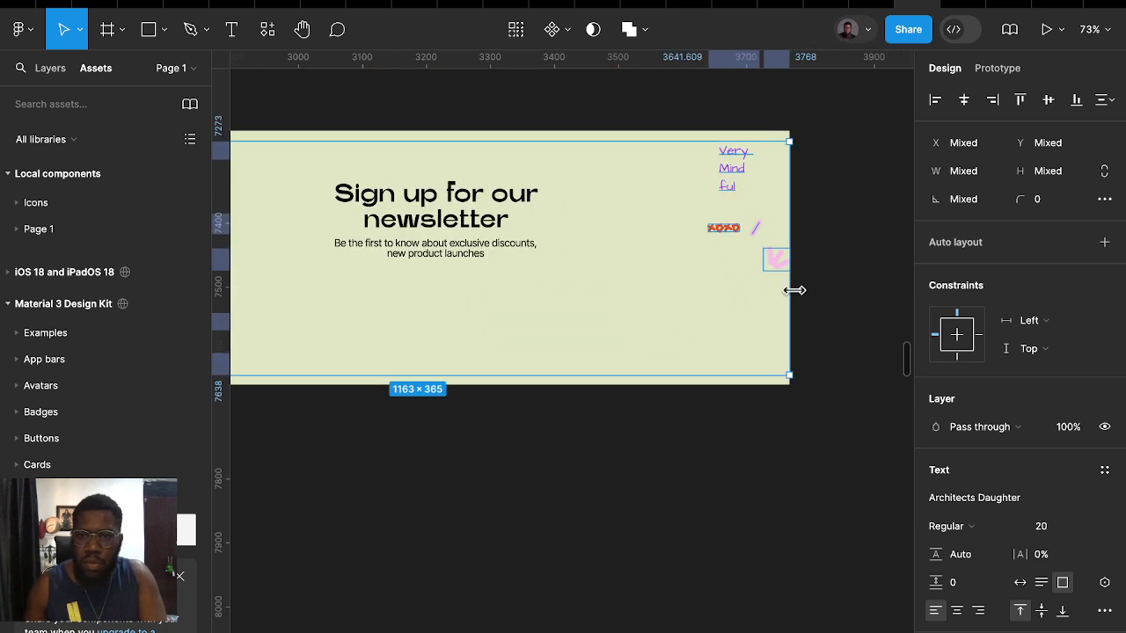
Set Very Mindful to auto width and arrange it, xoxo and the pink doodles on the right
click(836, 247)
click(733, 153)
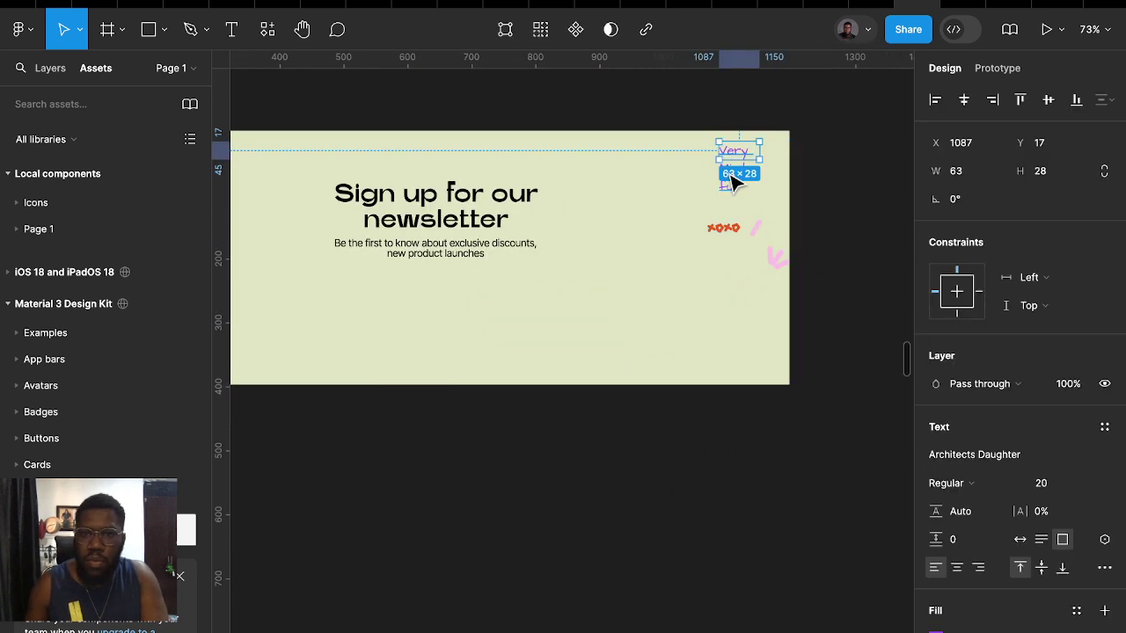
click(1020, 539)
drag(756, 156, 713, 179)
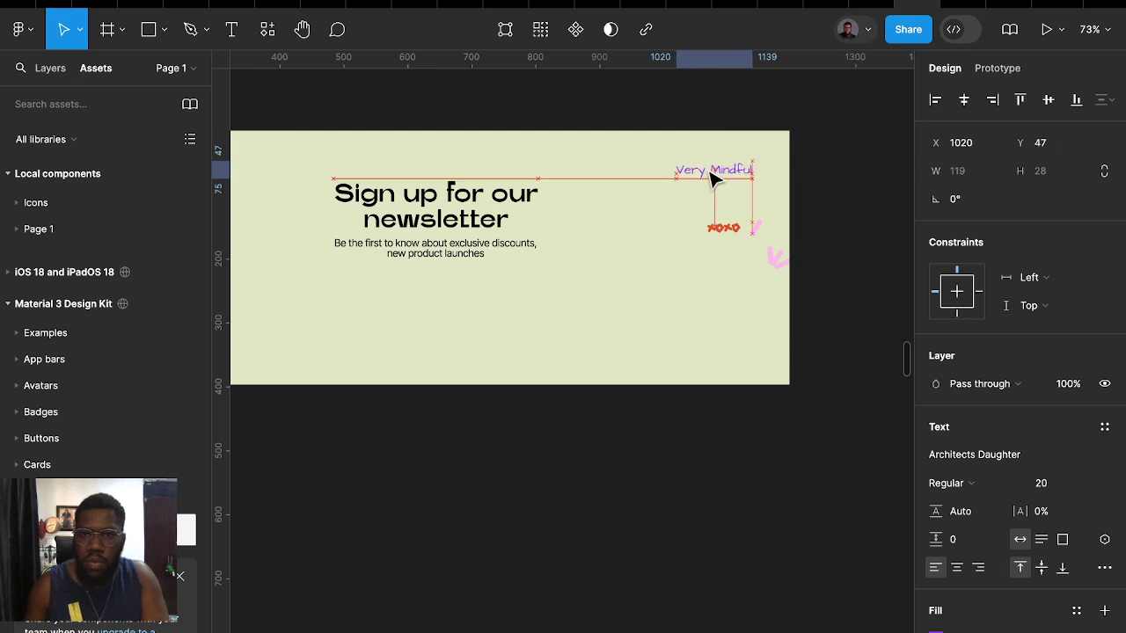
drag(729, 232, 660, 293)
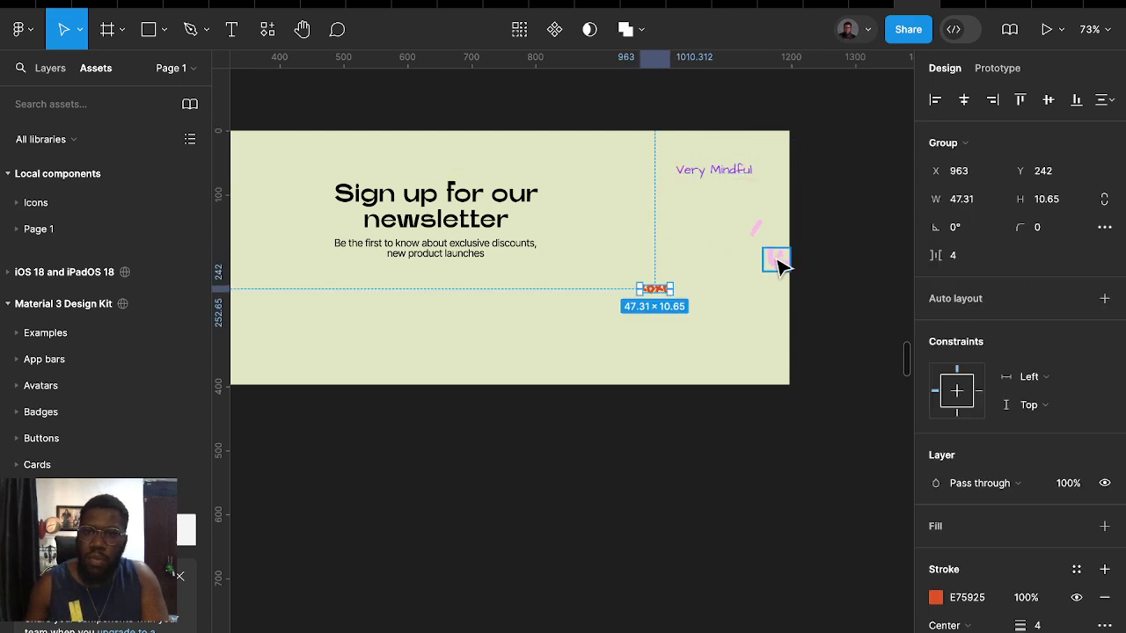
drag(776, 258, 733, 317)
key(shift+Return)
click(830, 262)
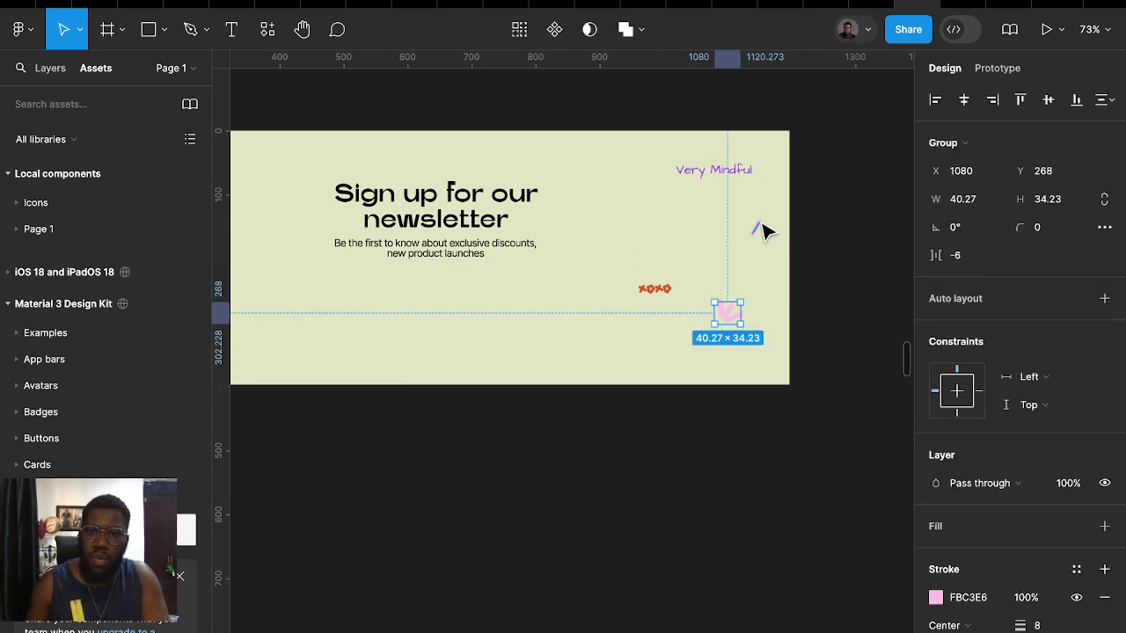
mouse_move(758, 231)
mouse_down()
mouse_move(729, 252)
mouse_move(736, 322)
mouse_up()
key(ctrl+z)
click(731, 319)
scroll(721, 324, left, 3)
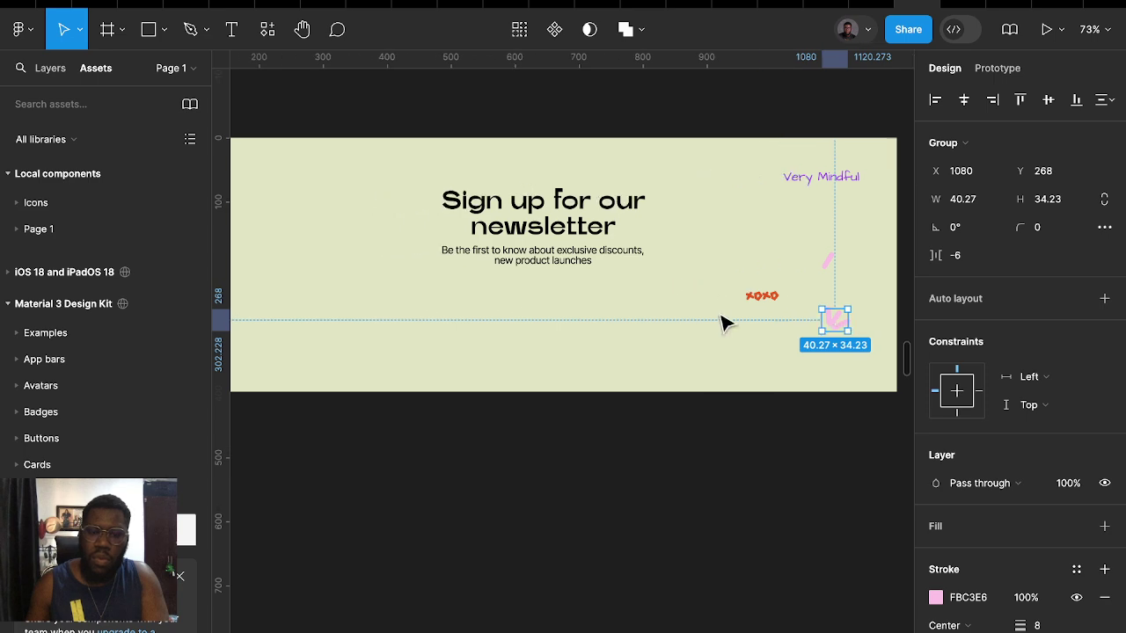
scroll(528, 290, left, 3)
Fit the left Very Mindful on one line, place Very Cutesy top-left, and mirror a pink doodle
click(276, 254)
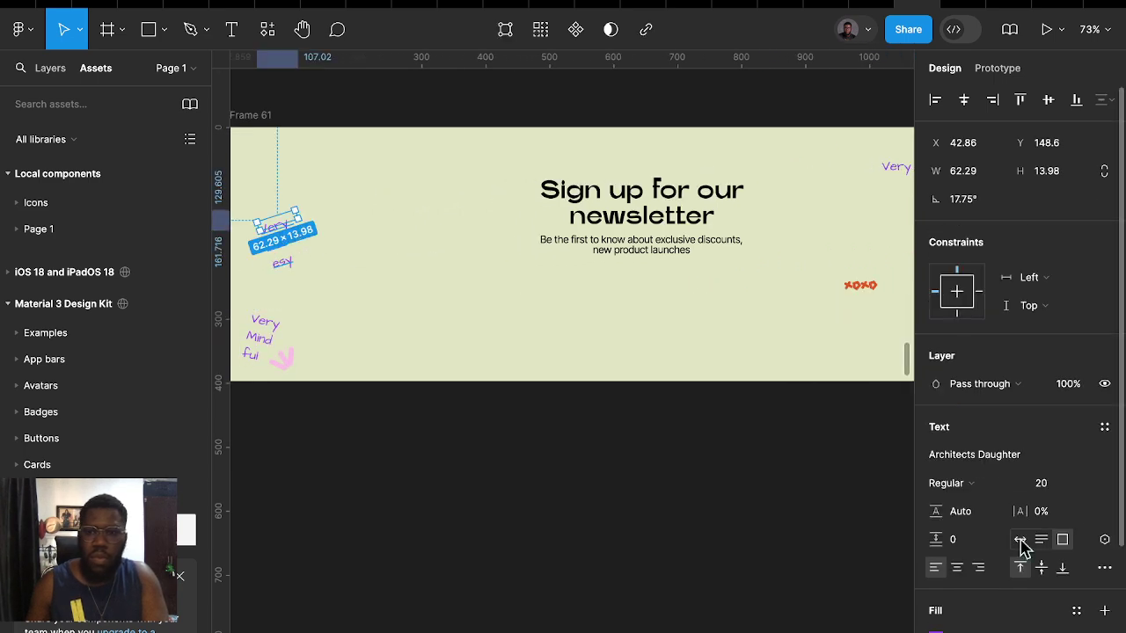
click(261, 335)
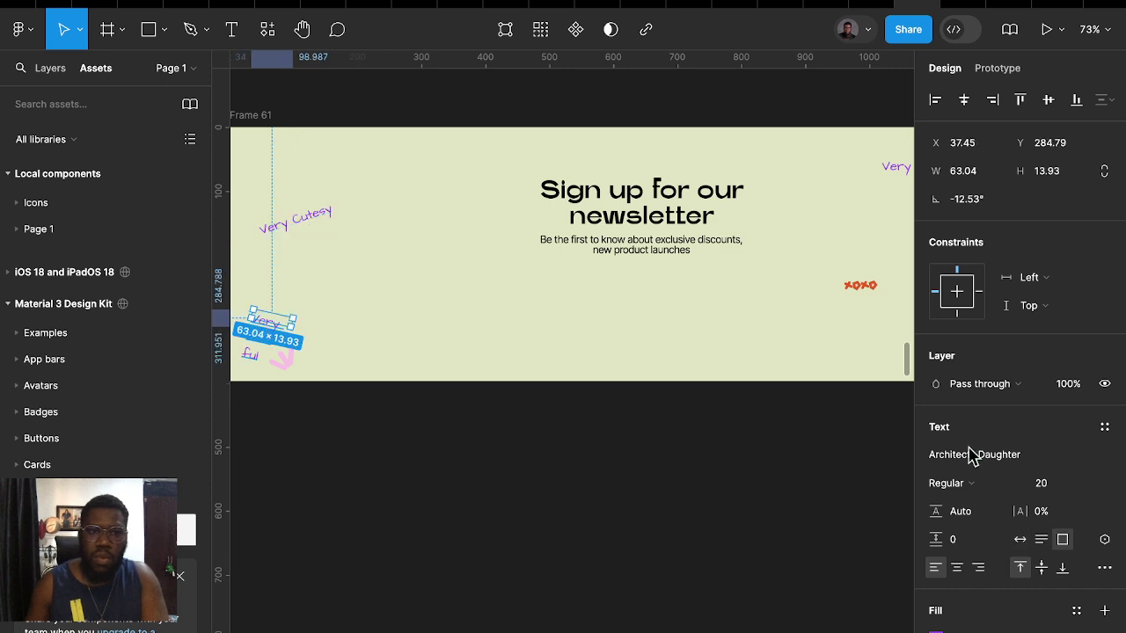
click(1020, 539)
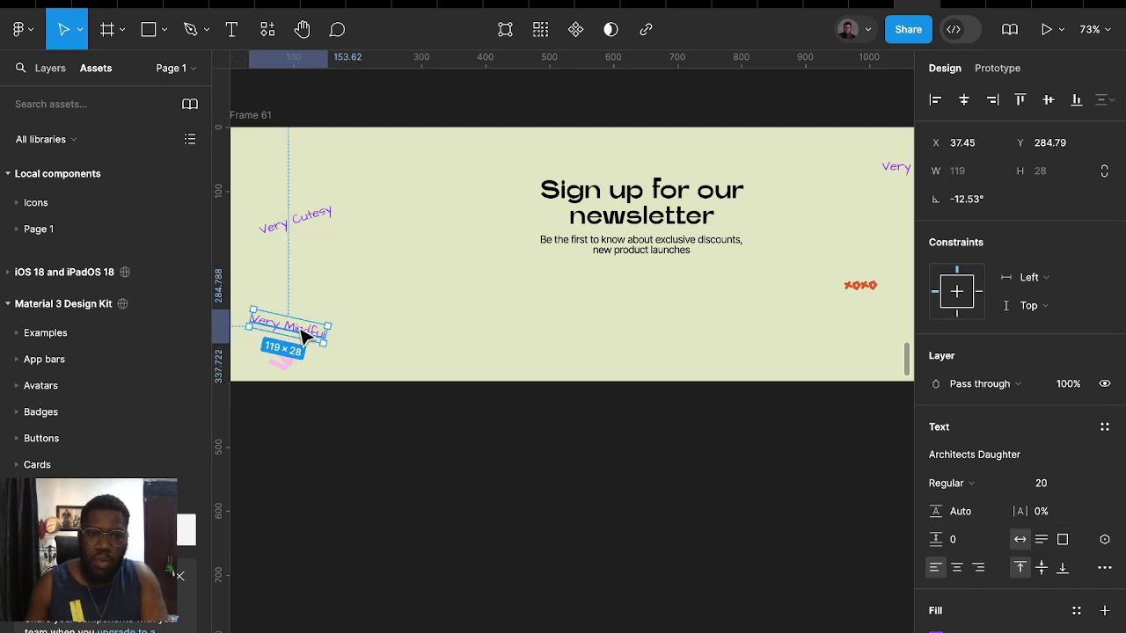
drag(304, 336, 336, 320)
drag(317, 220, 351, 193)
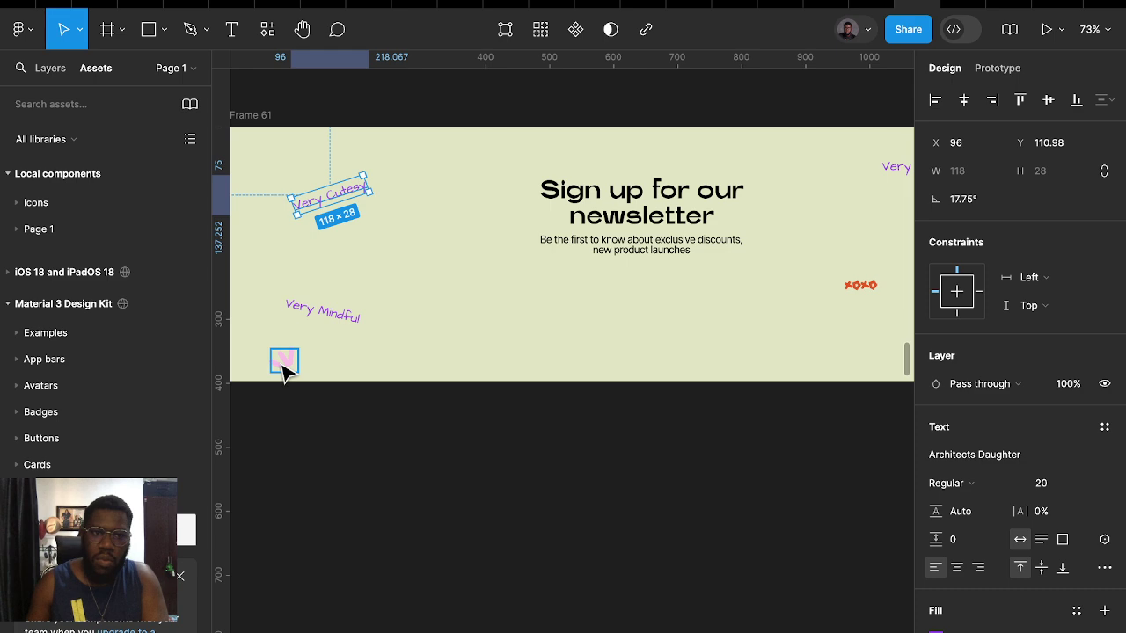
mouse_move(284, 370)
mouse_down()
mouse_move(327, 359)
mouse_move(440, 157)
mouse_move(478, 328)
mouse_move(842, 342)
mouse_move(828, 163)
mouse_up()
right_click(480, 332)
click(527, 579)
Centre the newsletter heading block within the banner
drag(641, 221, 627, 242)
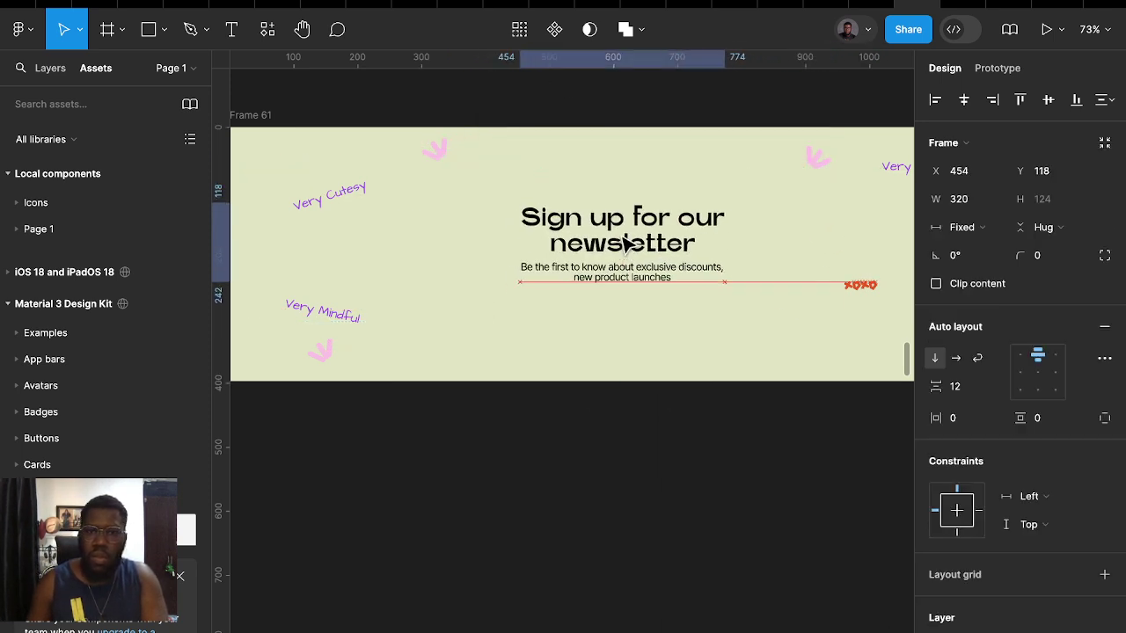
ctrl+scroll(623, 242, down, 5)
ctrl+scroll(628, 178, down, 3)
scroll(628, 179, up, 5)
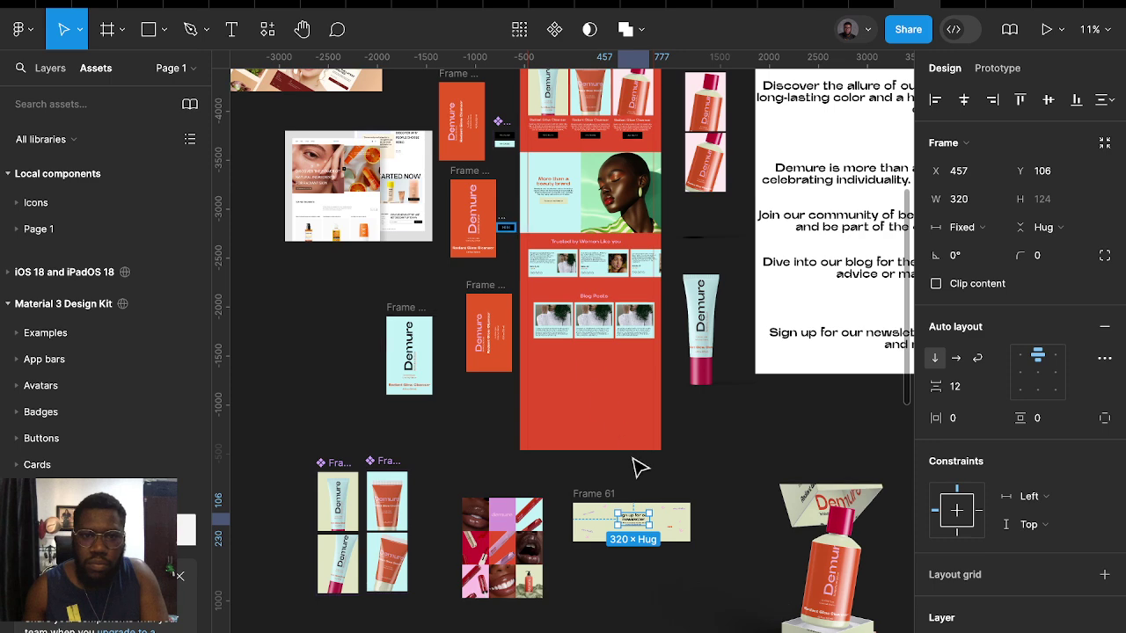
Move Shop Now up under the text and place the newsletter banner inside the red page
click(647, 534)
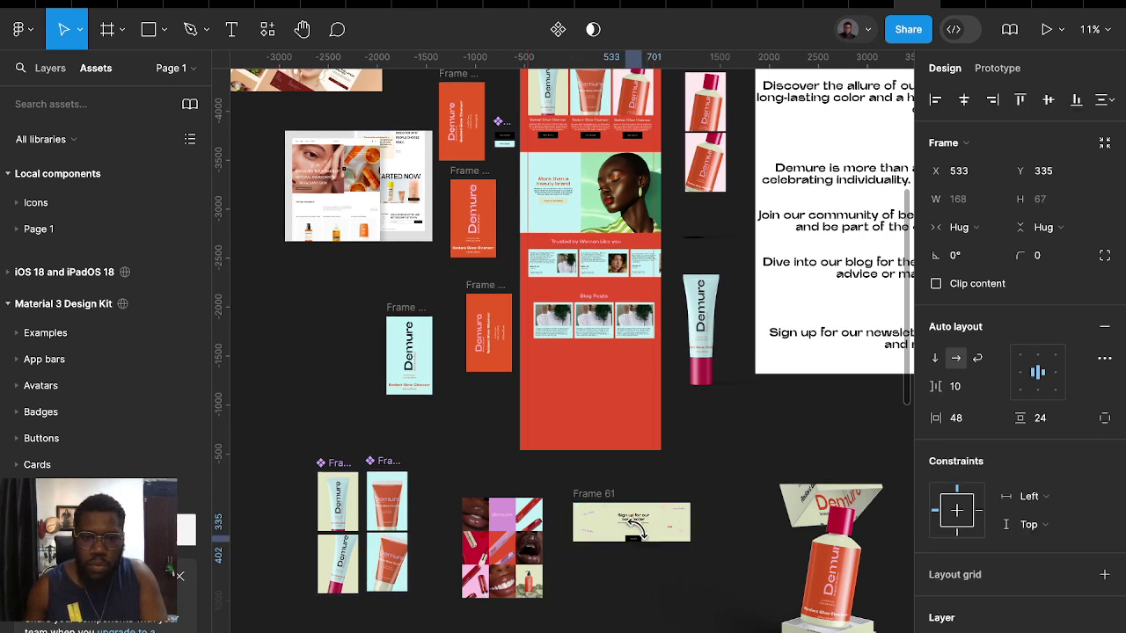
ctrl+scroll(634, 526, up, 5)
drag(648, 566, 646, 548)
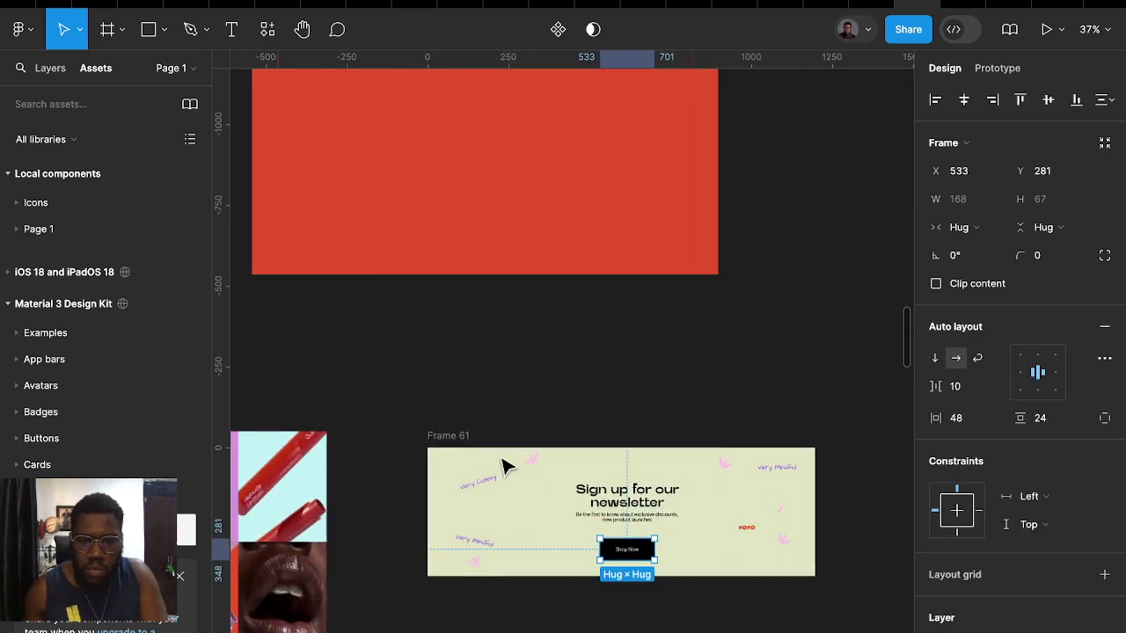
click(452, 442)
drag(452, 443, 332, 82)
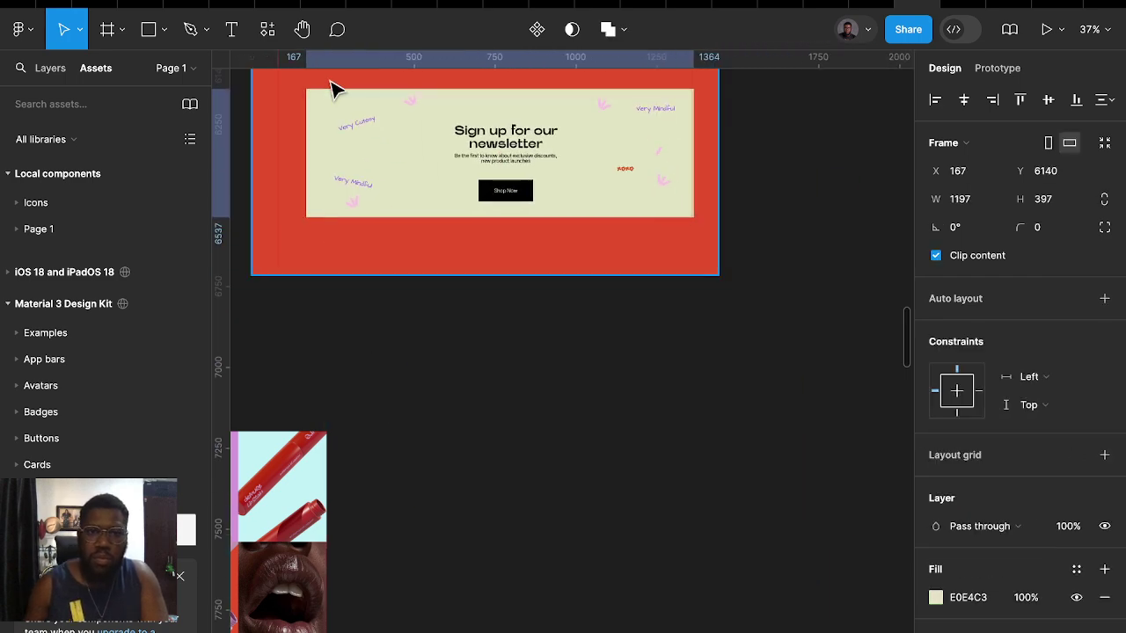
Stack the heading and Shop Now button in auto layout with 16 spacing, then move the banner up
scroll(381, 132, up, 3)
click(518, 309)
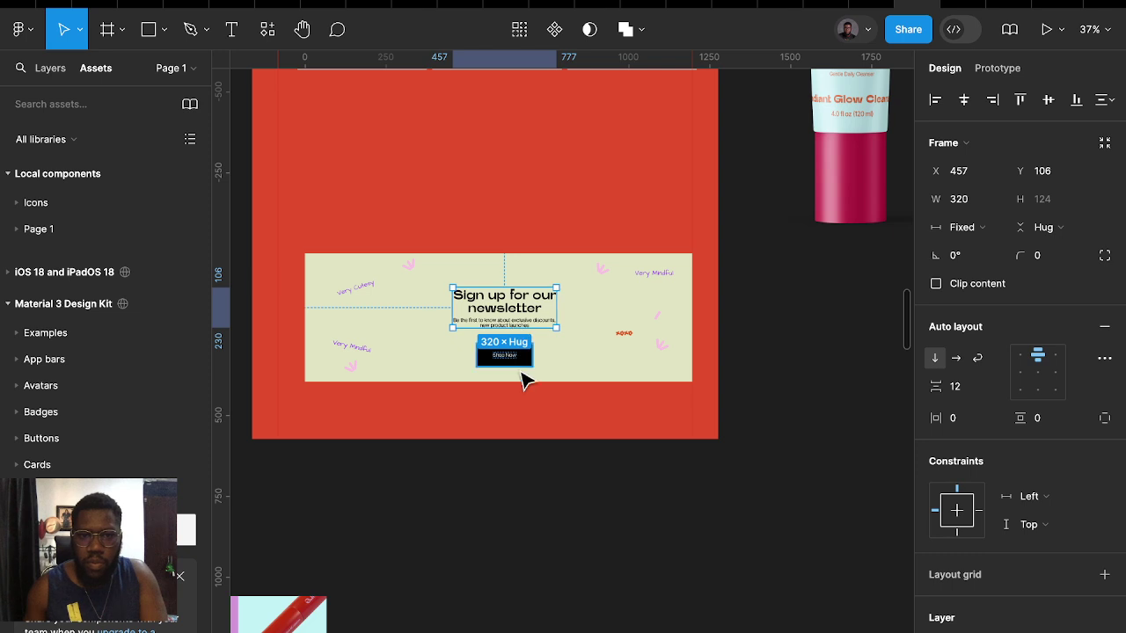
shift+click(518, 364)
key(shift+a)
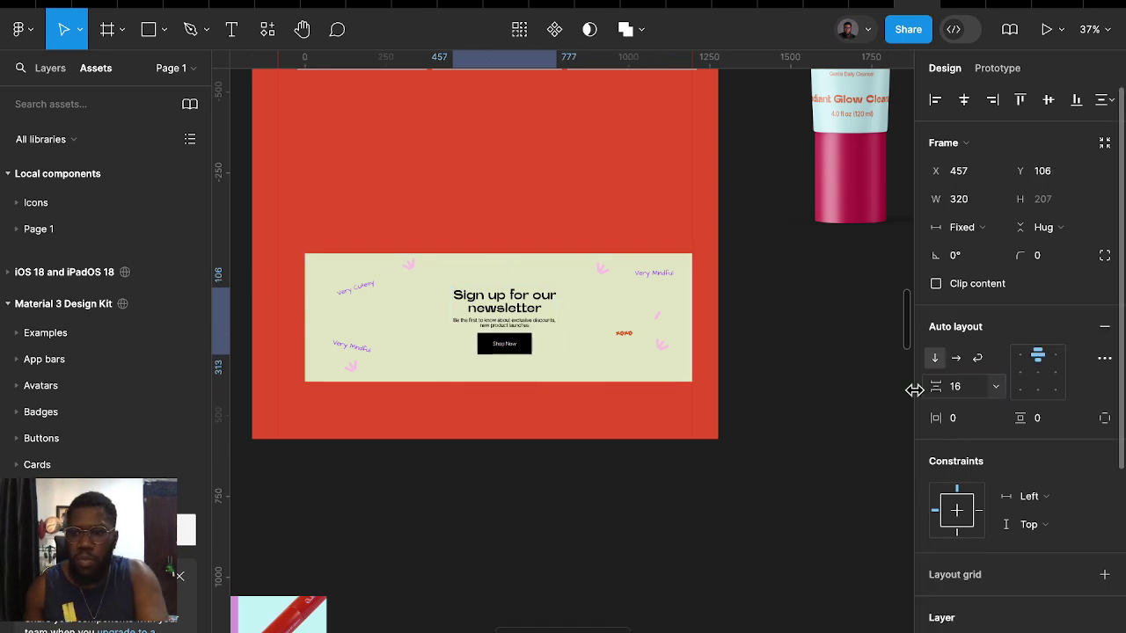
key(Return)
drag(356, 262, 347, 110)
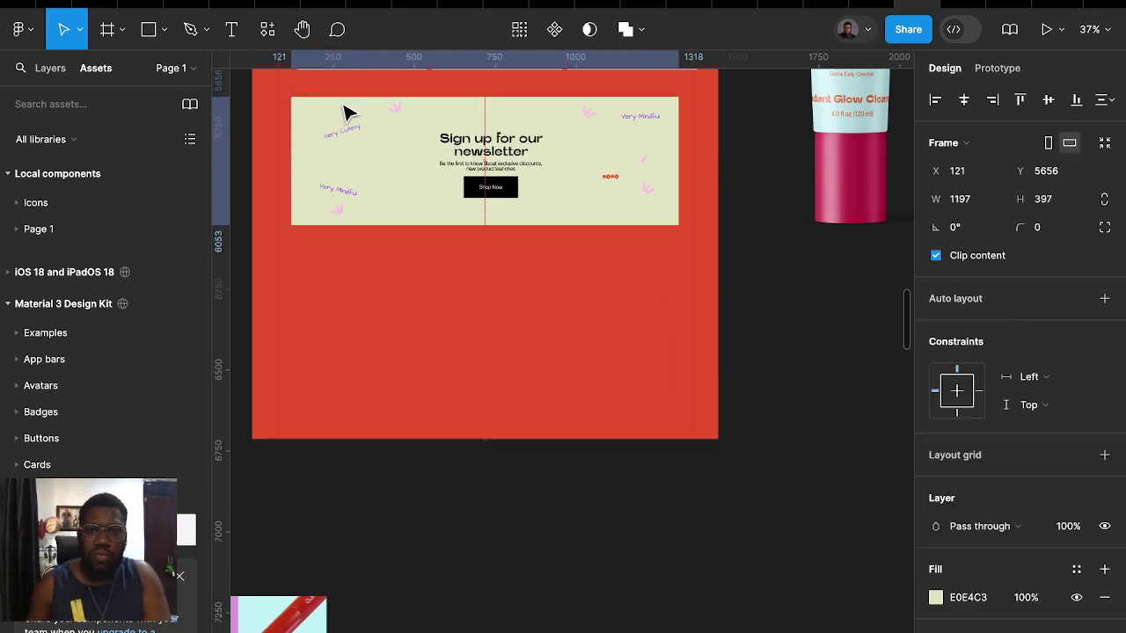
Centre the newsletter banner horizontally, setting its X position to 121.5
scroll(369, 146, up, 3)
scroll(655, 227, up, 4)
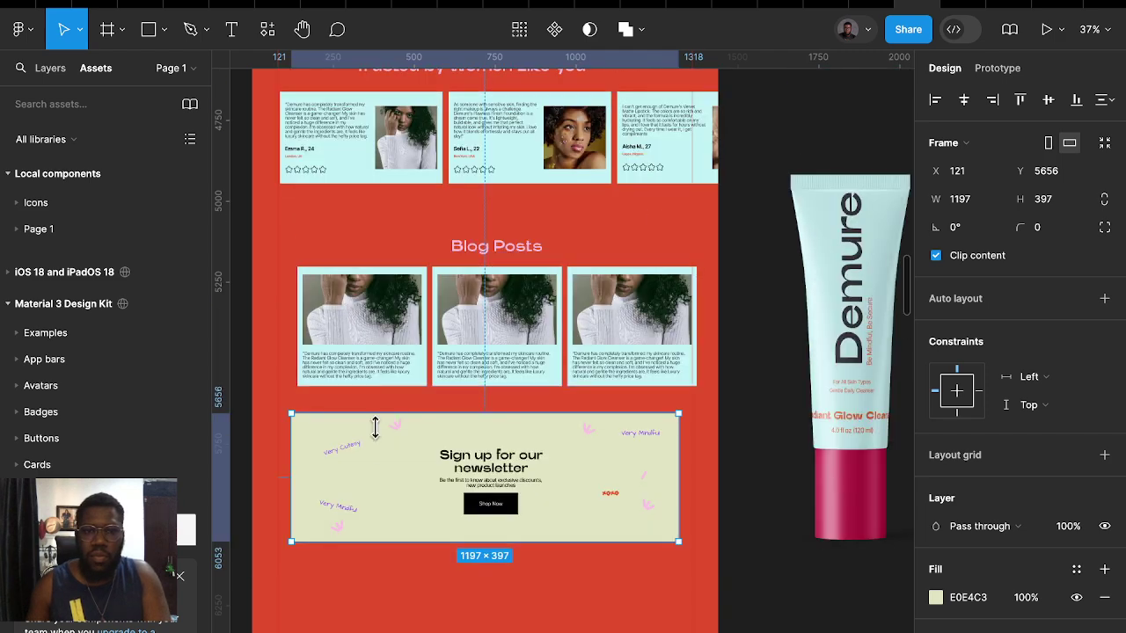
mouse_move(408, 437)
mouse_down()
mouse_move(422, 434)
mouse_move(413, 437)
mouse_up()
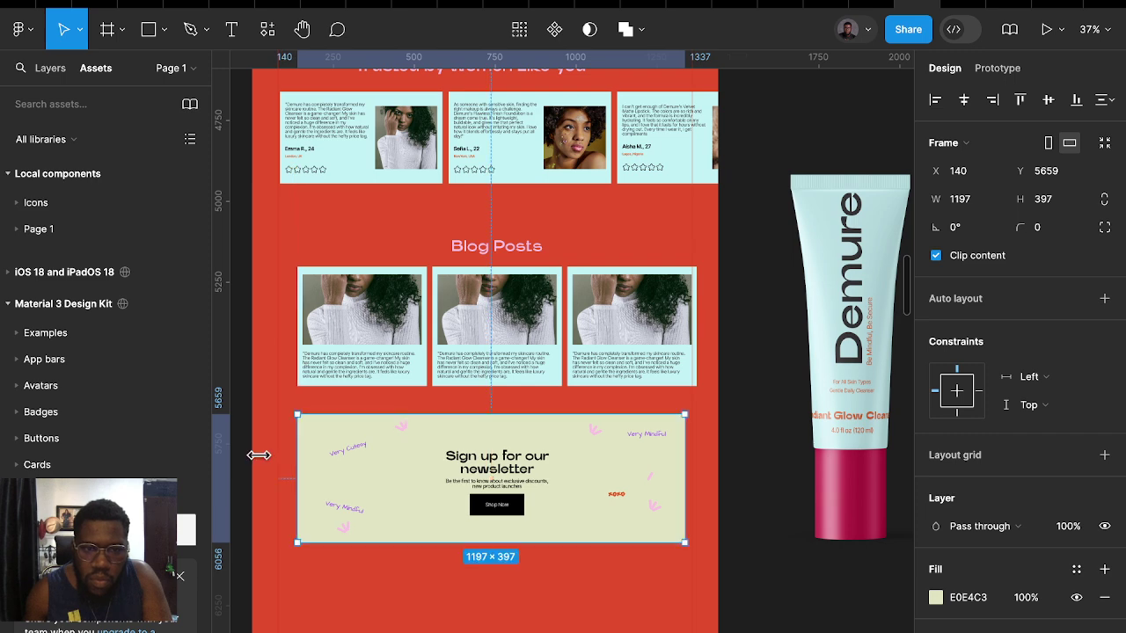
key(shift+Right)
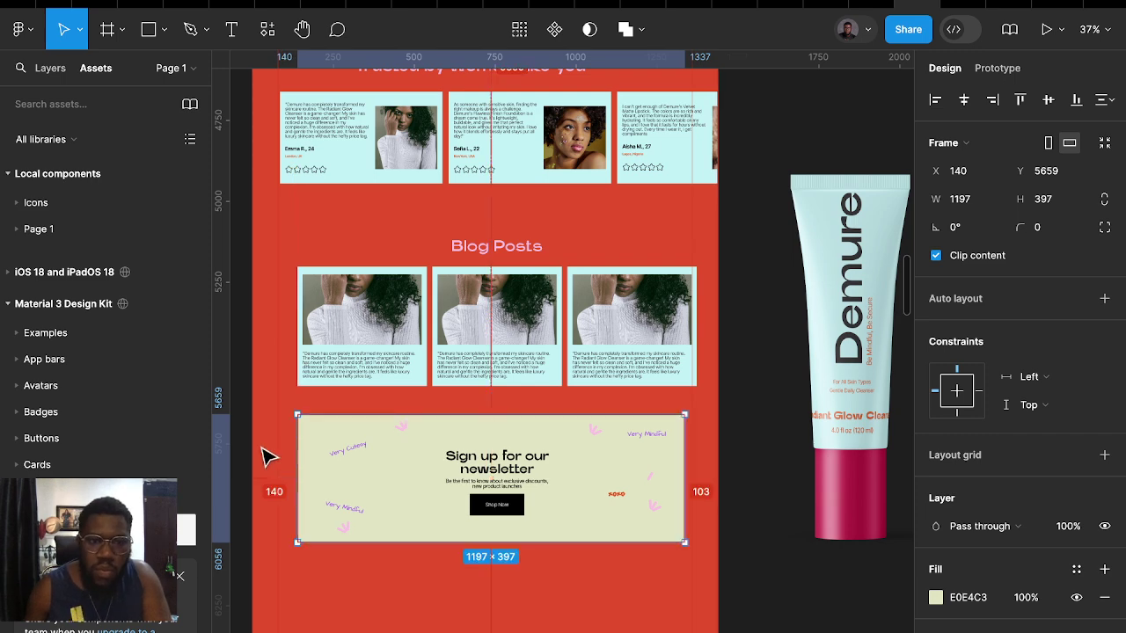
key(Left)
key(Left)
key(Left)
key(Left)
key(Left)
key(Left)
key(Left)
key(Left)
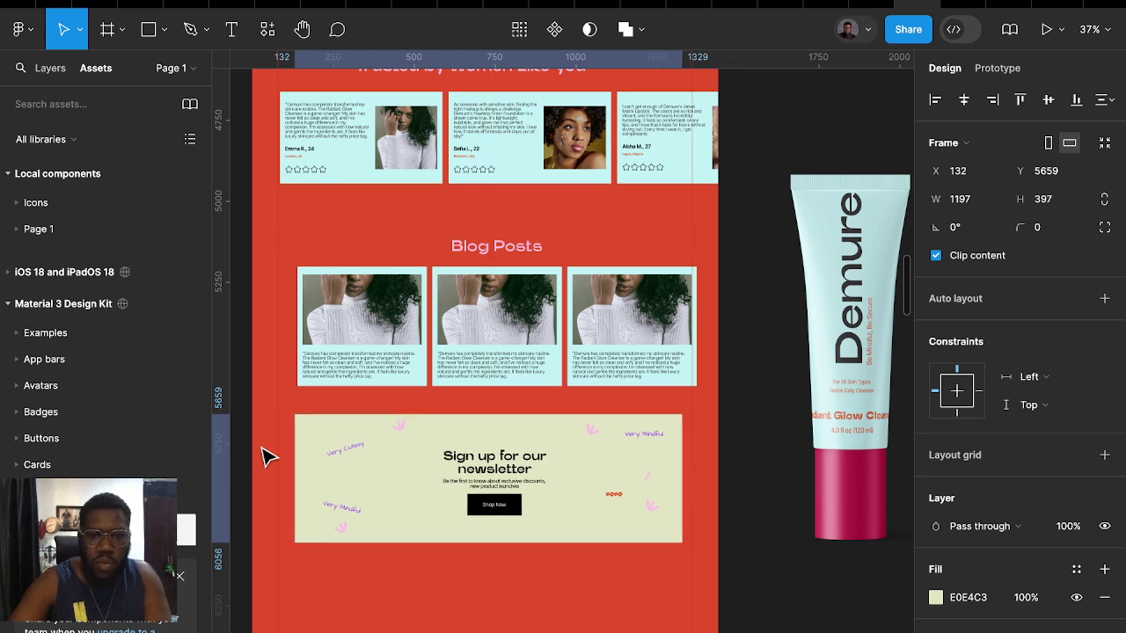
key(Left)
key(Left)
key(Left)
key(Left)
key(Left)
key(Left)
key(Left)
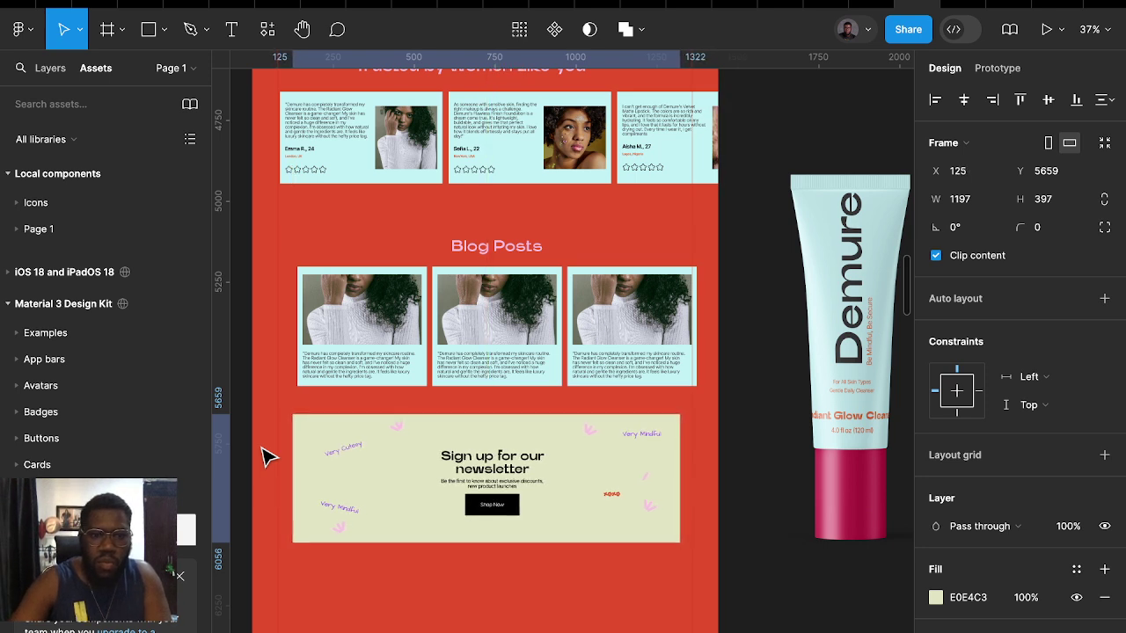
key(Left)
key(Left)
key(Left)
key(Left)
key(Left)
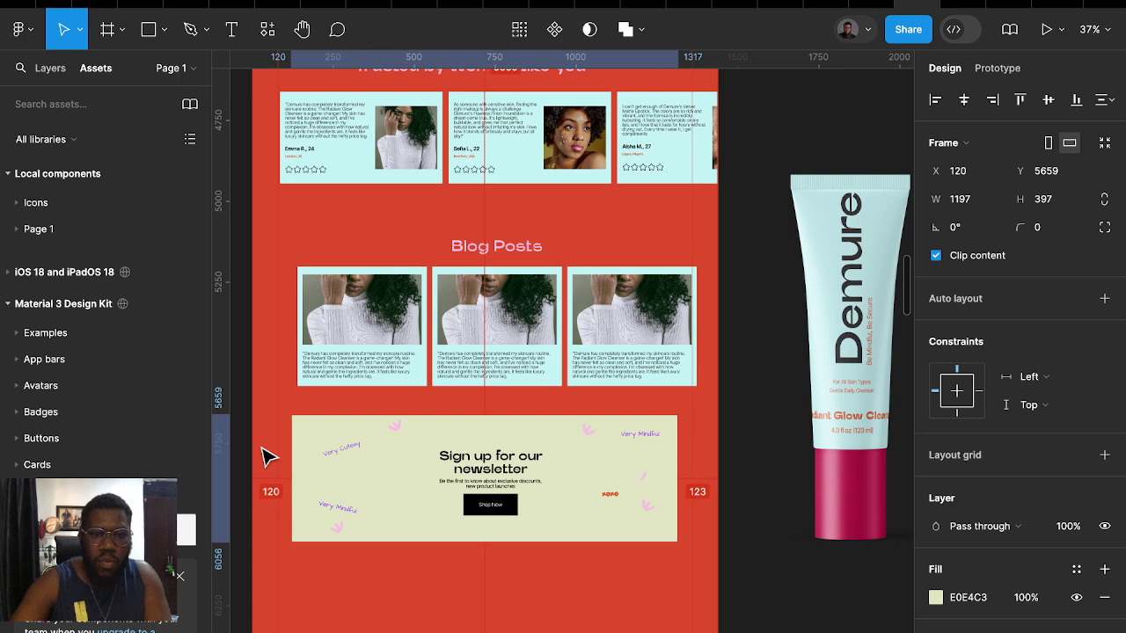
key(Right)
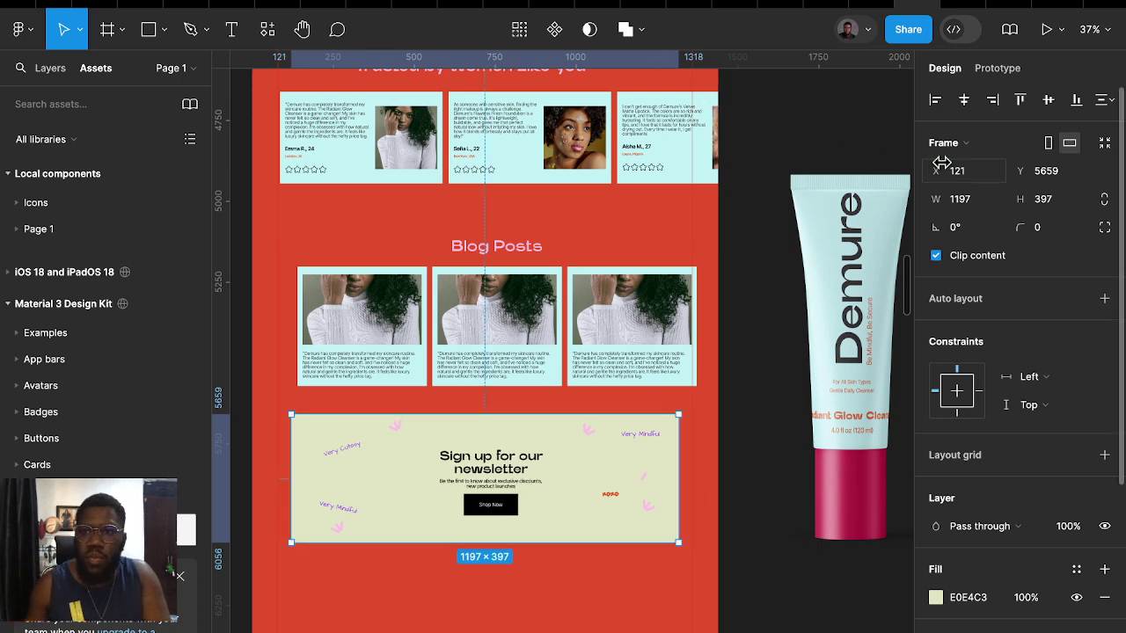
click(966, 173)
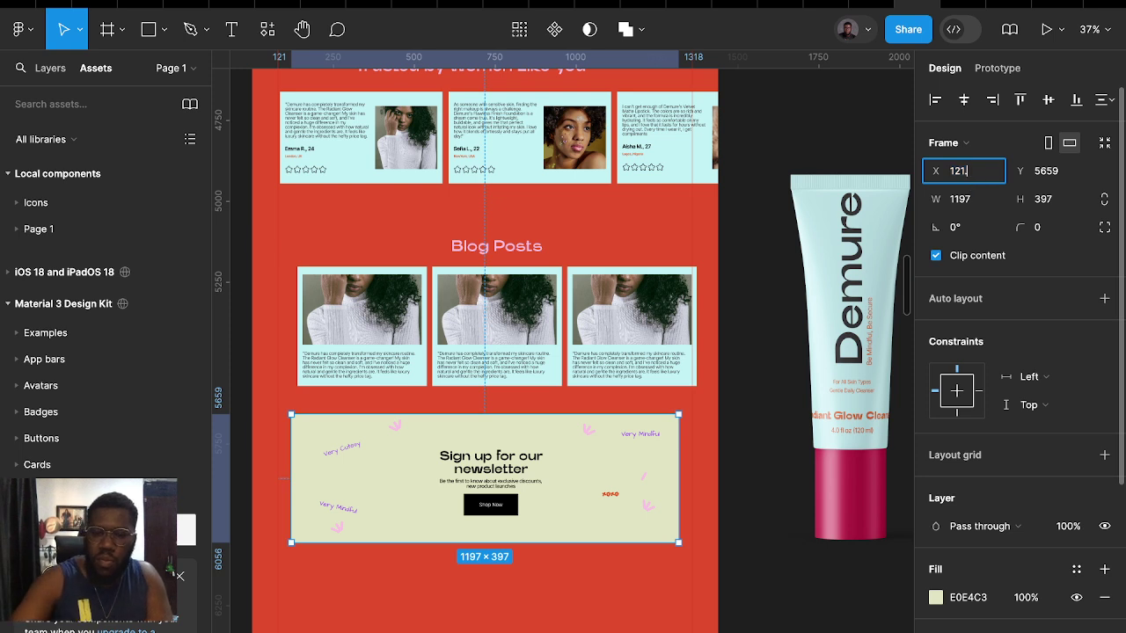
text(.5)
key(Return)
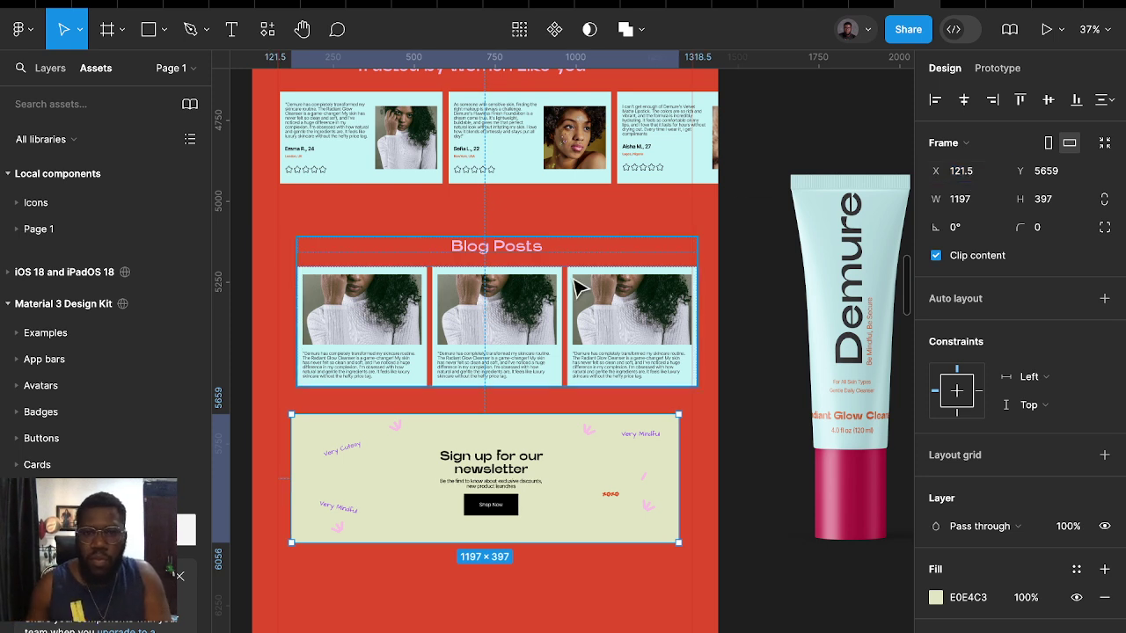
Nudge Blog Posts left until both side margins are 103, then move the banner lower
click(581, 289)
key(alt)
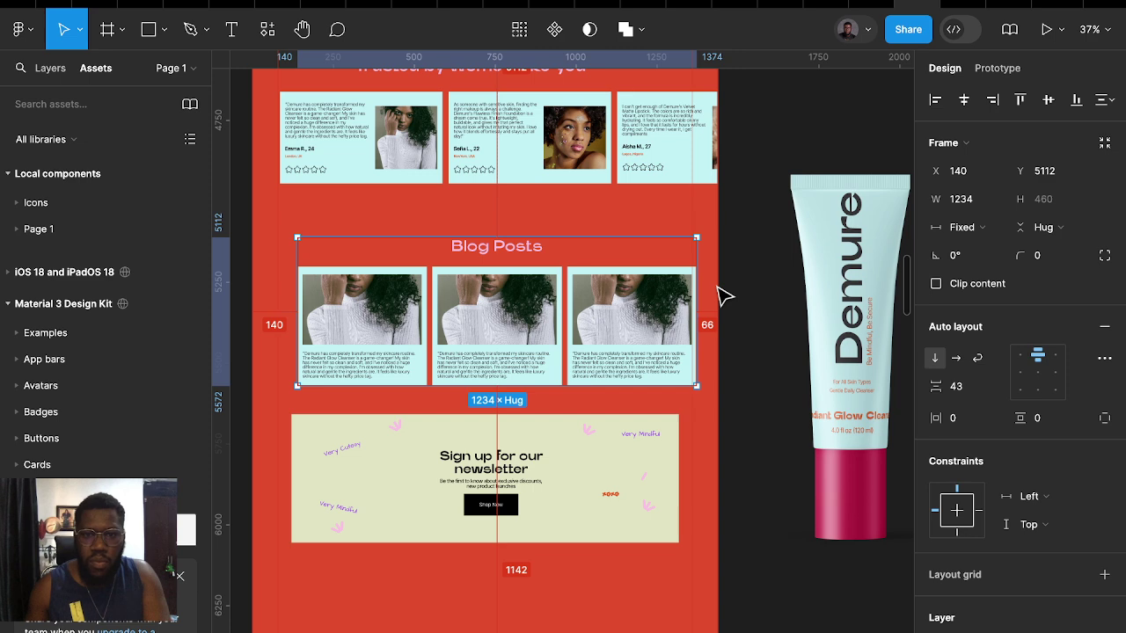
key(Left)
key(Left)
key(Left)
key(Left)
key(Left)
key(Left)
key(Left)
key(Left)
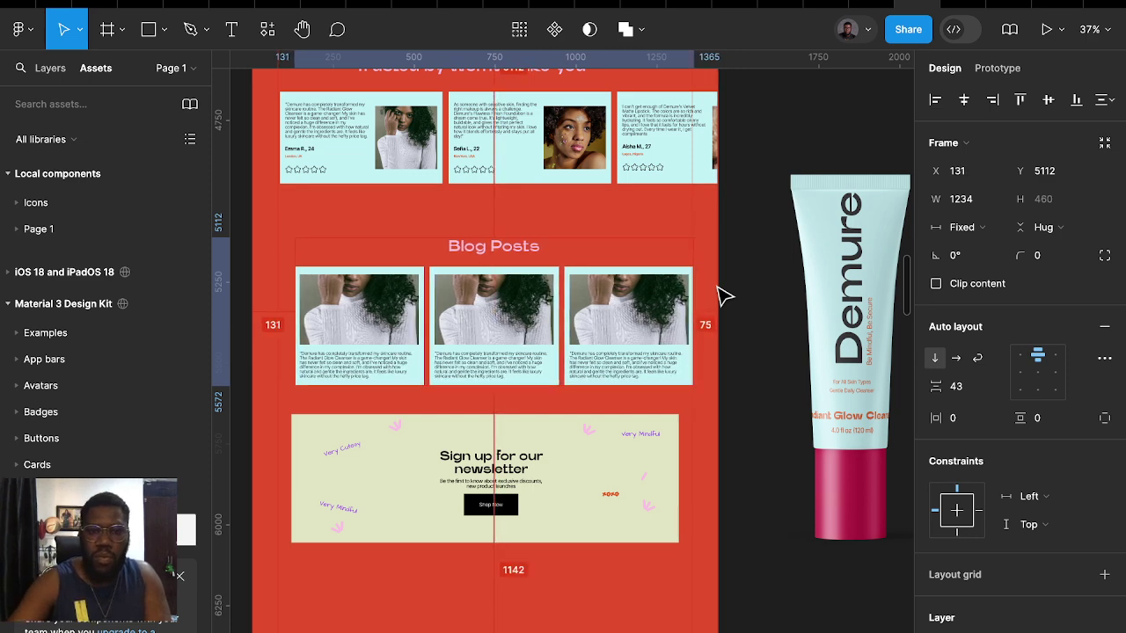
key(Left)
key(Left)
key(Left)
key(Left)
key(Left)
key(Left)
key(Left)
key(Left)
key(Left)
key(Left)
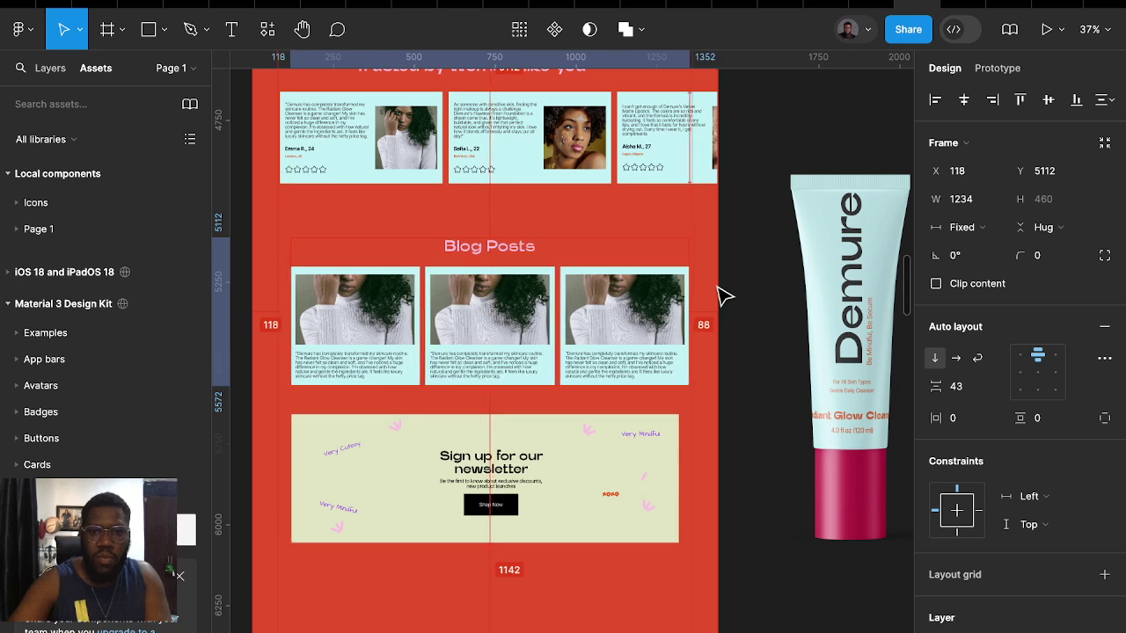
key(Left)
key(Left)
key(Left)
key(Left)
key(Left)
key(Left)
key(Left)
key(Left)
key(Left)
key(Left)
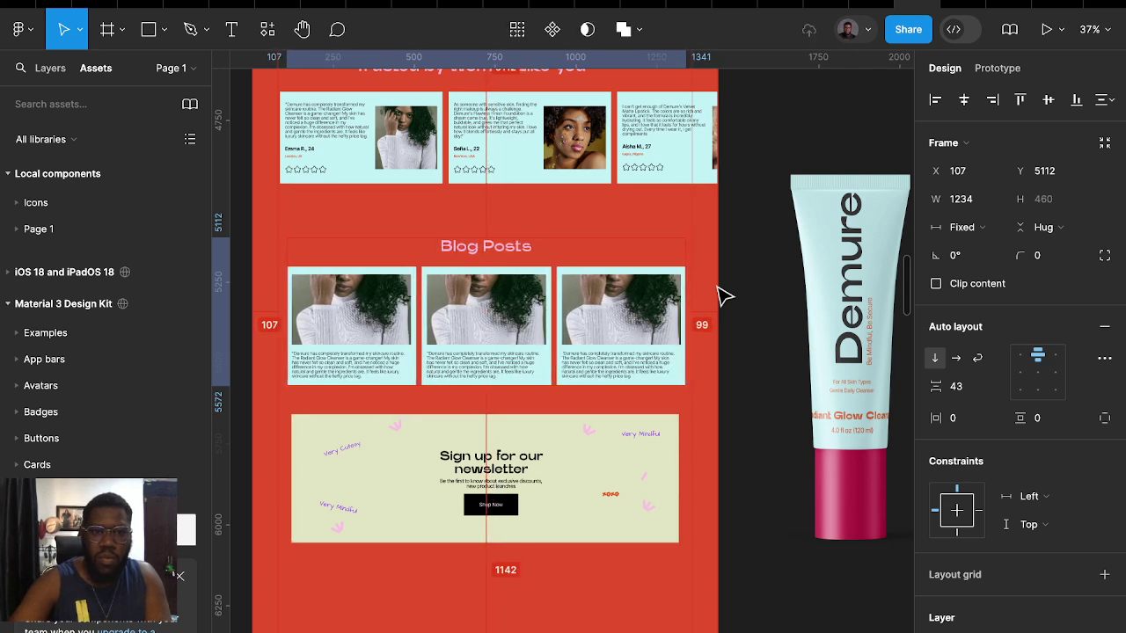
key(Left)
key(Left)
key(Left)
key(Left)
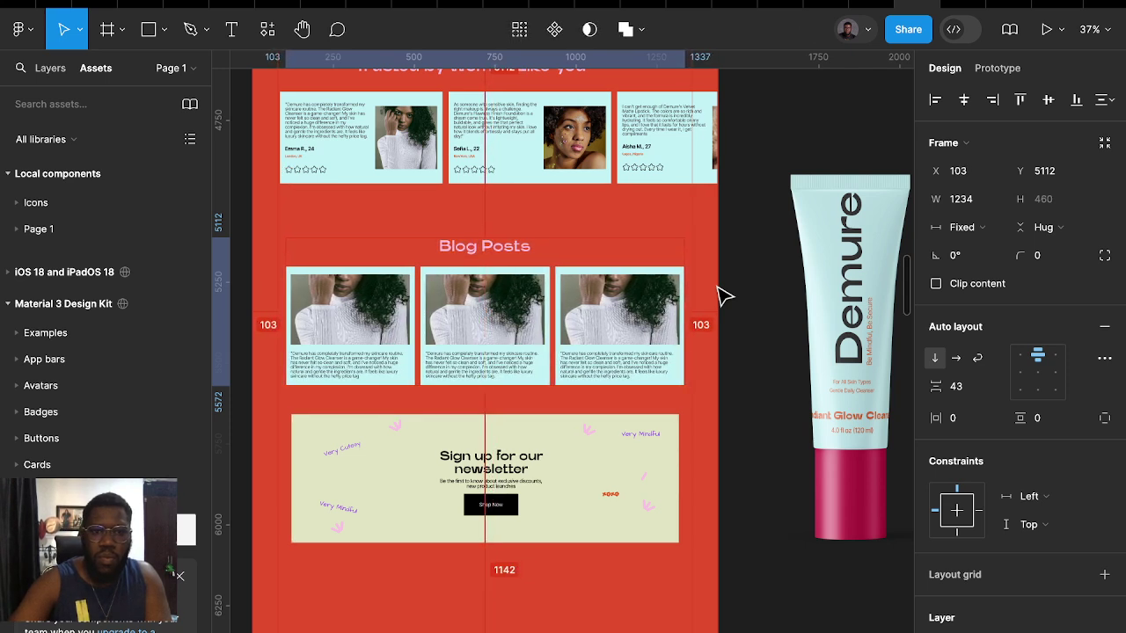
scroll(668, 392, down, 3)
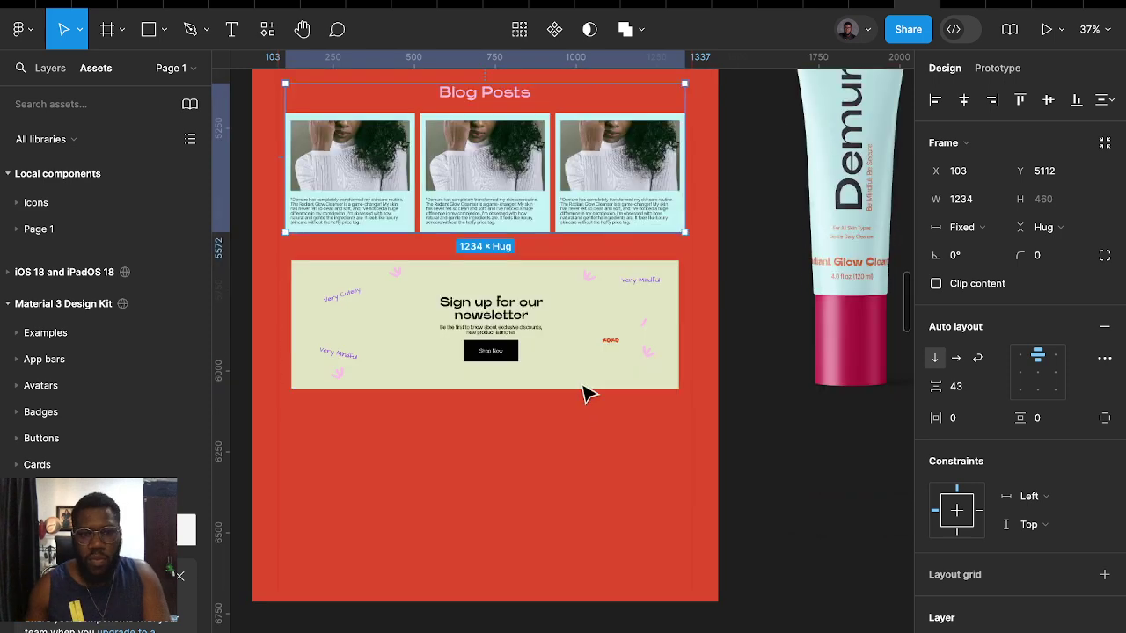
drag(569, 301, 577, 378)
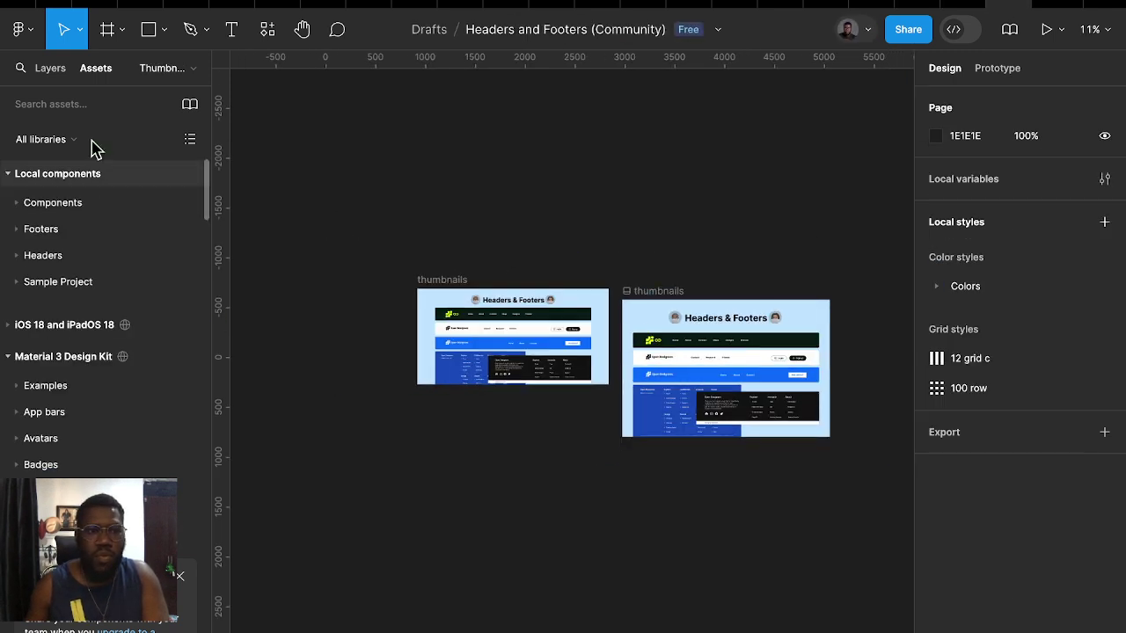
Go to the Footers page and select the dark Social Media Icons/Left/One Column footer (1440 × 386)
click(149, 72)
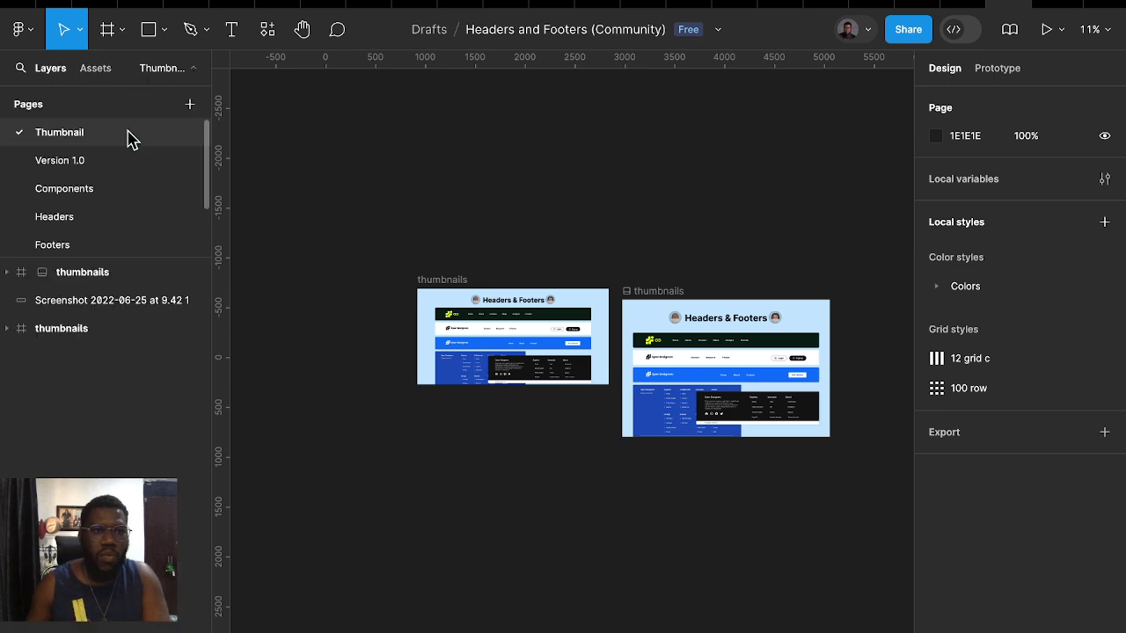
click(93, 244)
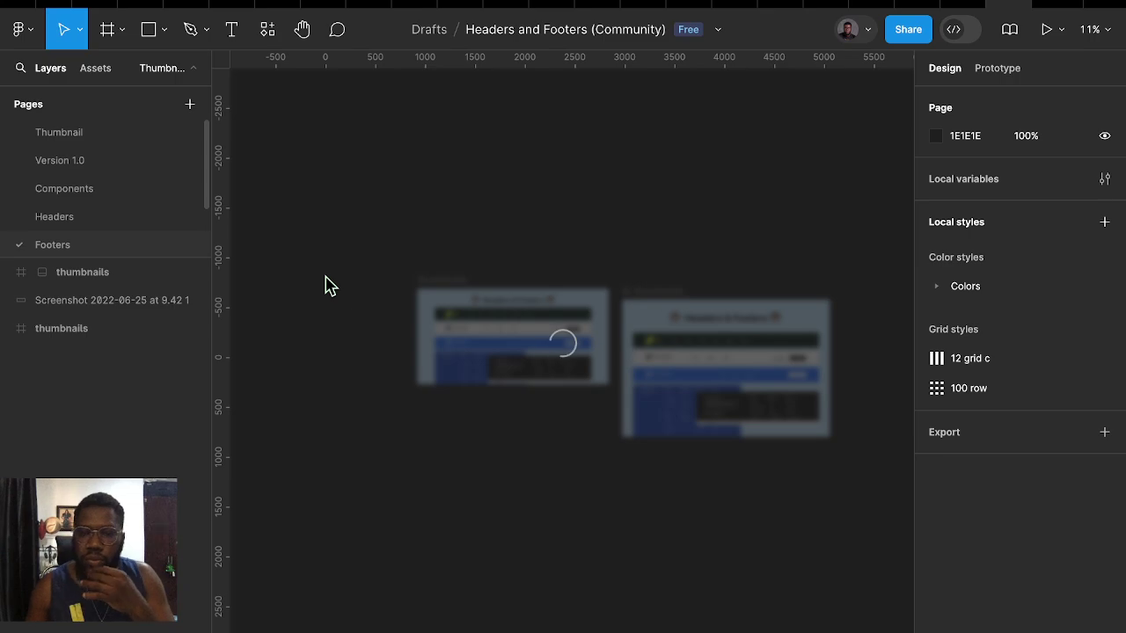
scroll(649, 244, up, 2)
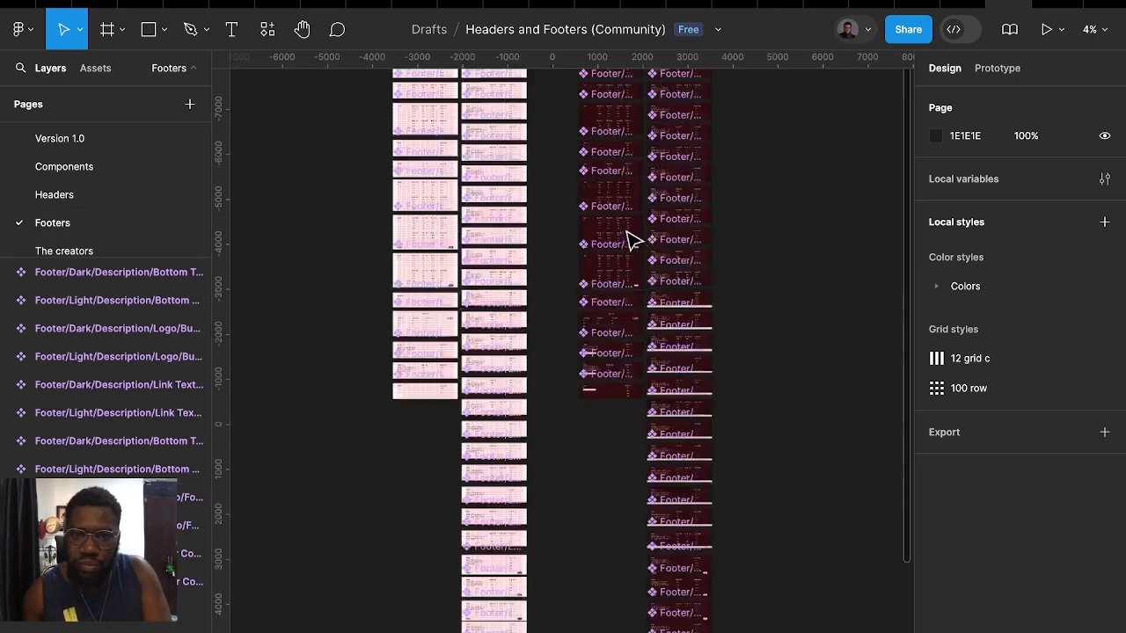
scroll(628, 238, up, 5)
scroll(623, 284, up, 3)
scroll(621, 270, up, 5)
scroll(623, 267, down, 5)
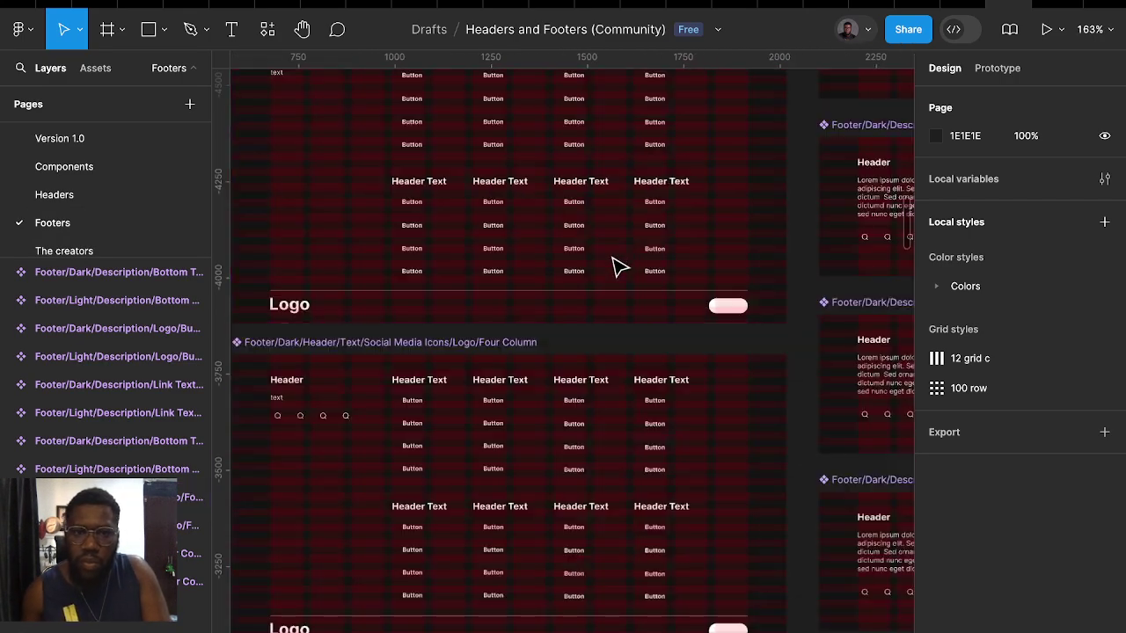
scroll(622, 266, down, 4)
scroll(616, 263, up, 4)
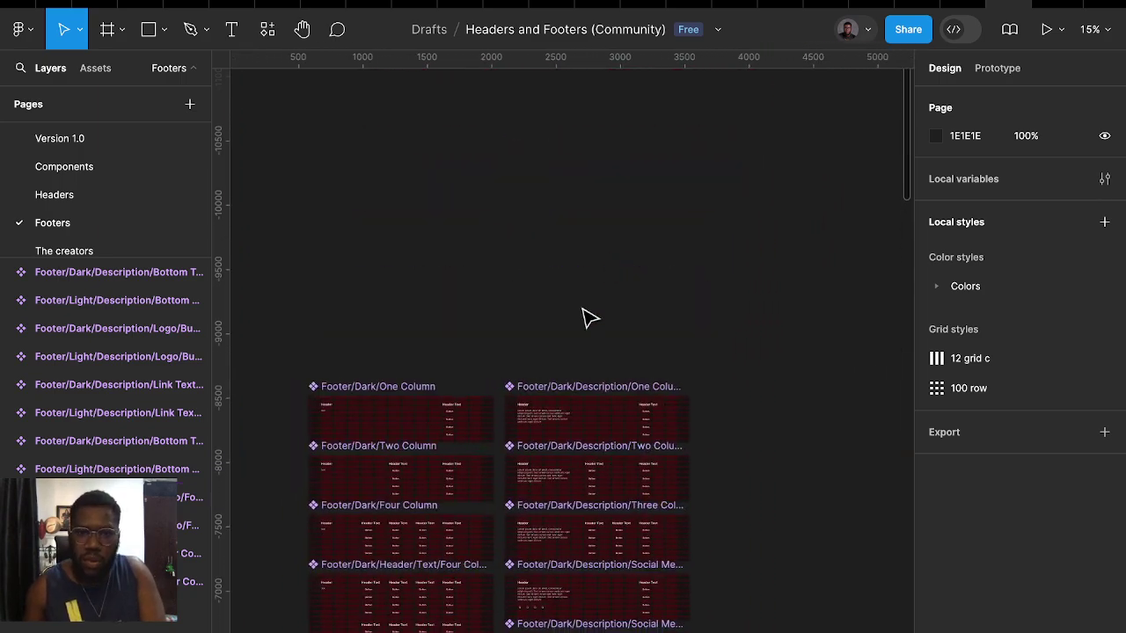
scroll(584, 318, down, 10)
scroll(580, 322, down, 5)
scroll(582, 322, down, 1)
scroll(582, 322, down, 2)
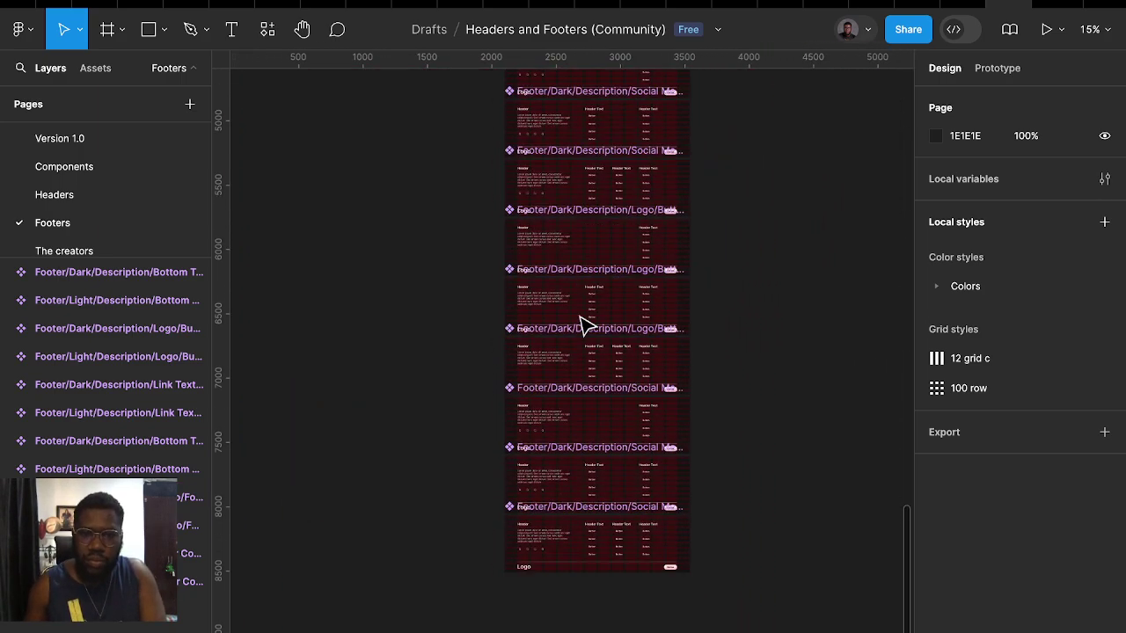
scroll(588, 255, up, 1)
scroll(555, 244, up, 3)
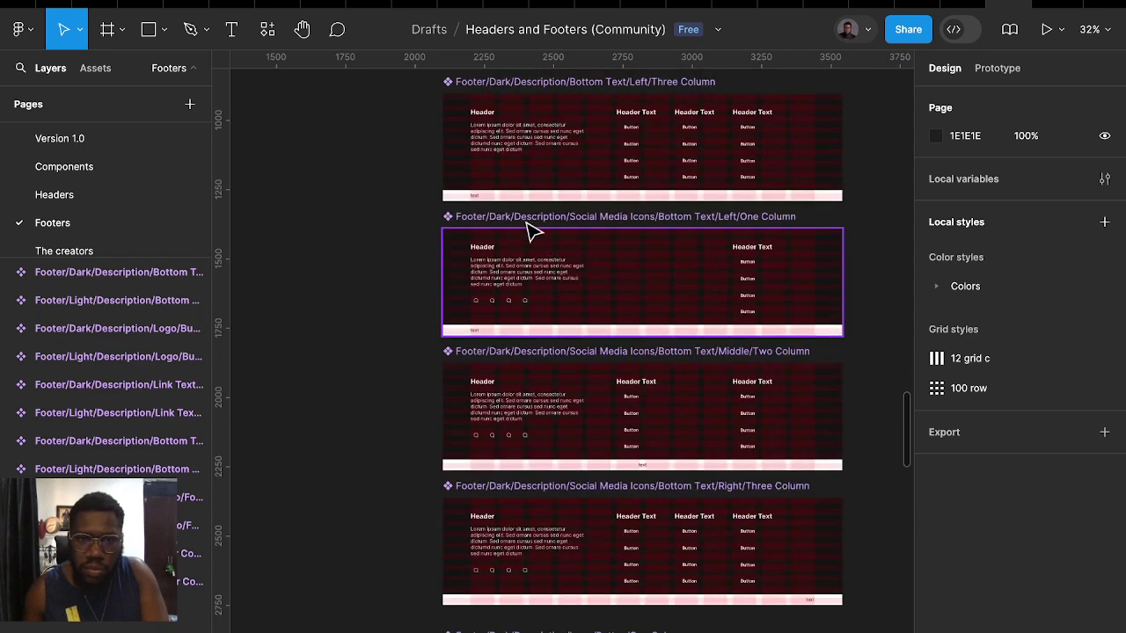
scroll(533, 226, up, 3)
scroll(522, 226, up, 2)
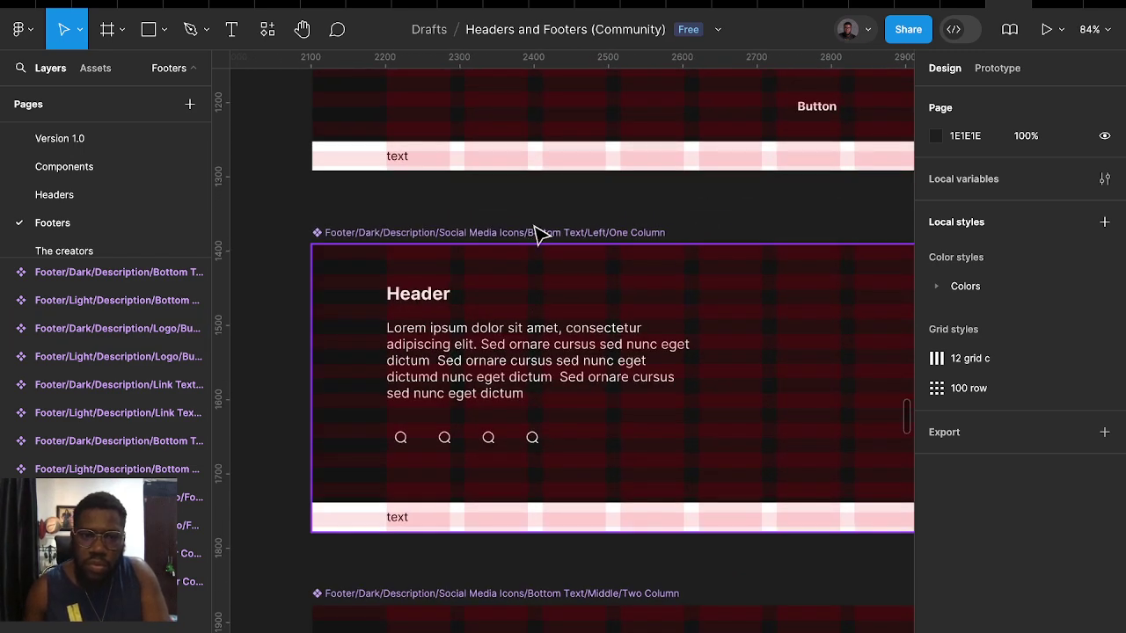
click(540, 236)
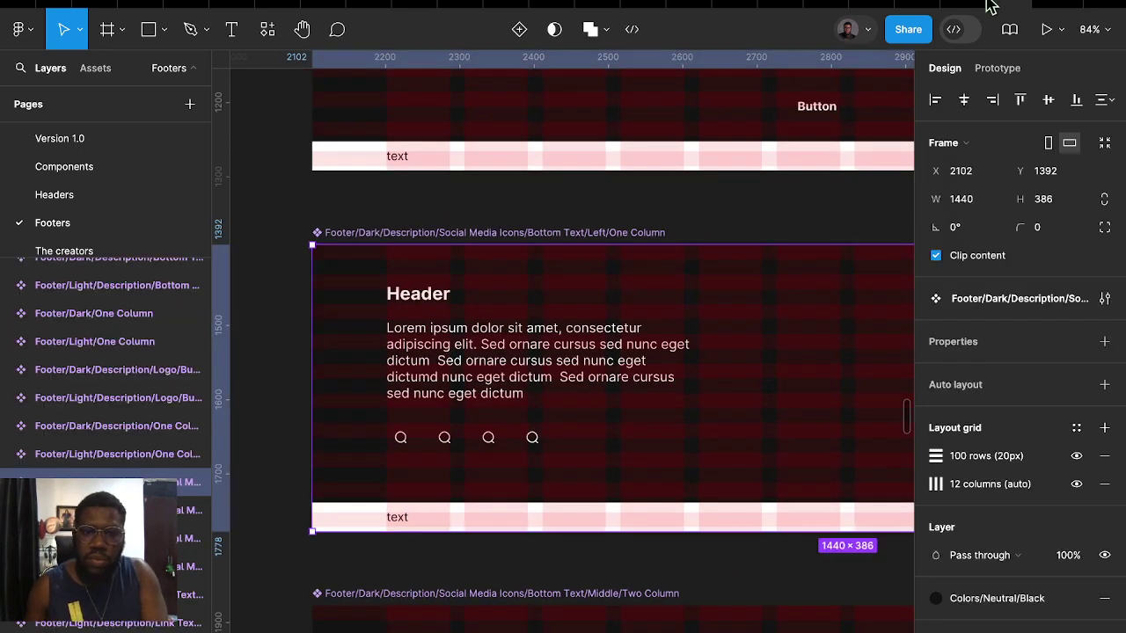
Paste the copied footer into the Demure design and move it below the red page
click(946, 5)
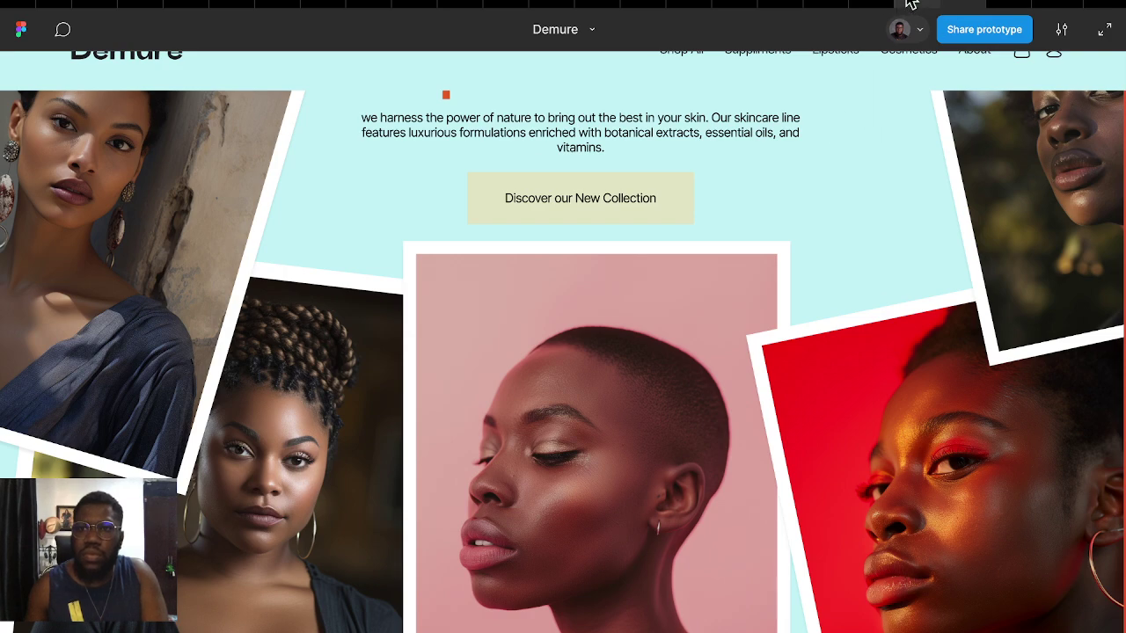
click(911, 4)
scroll(674, 455, down, 5)
click(674, 455)
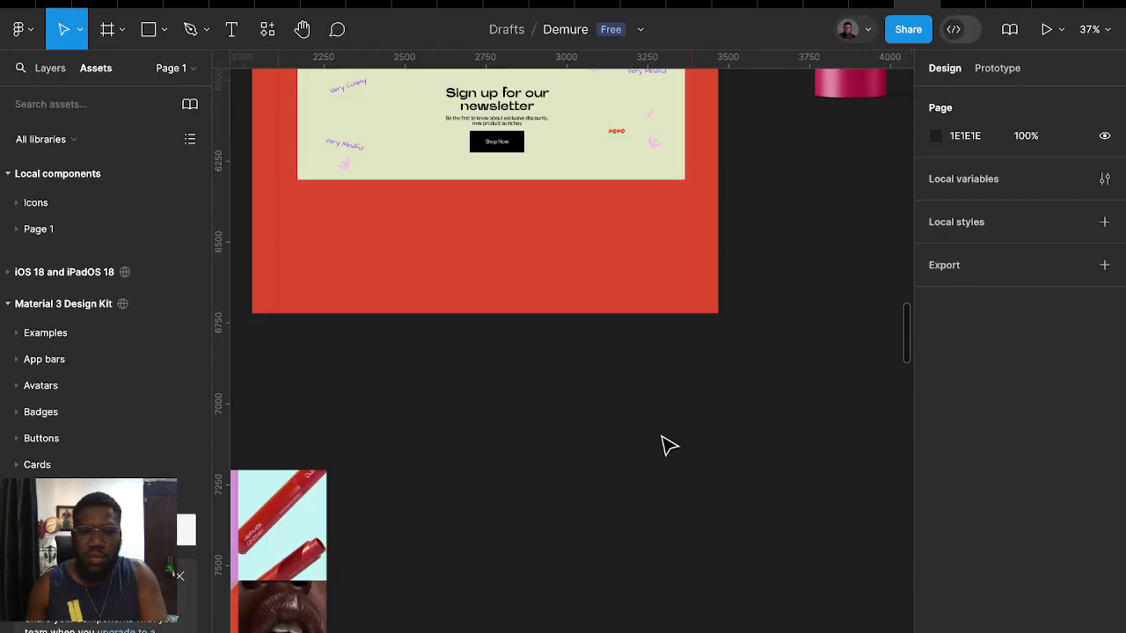
key(ctrl+v)
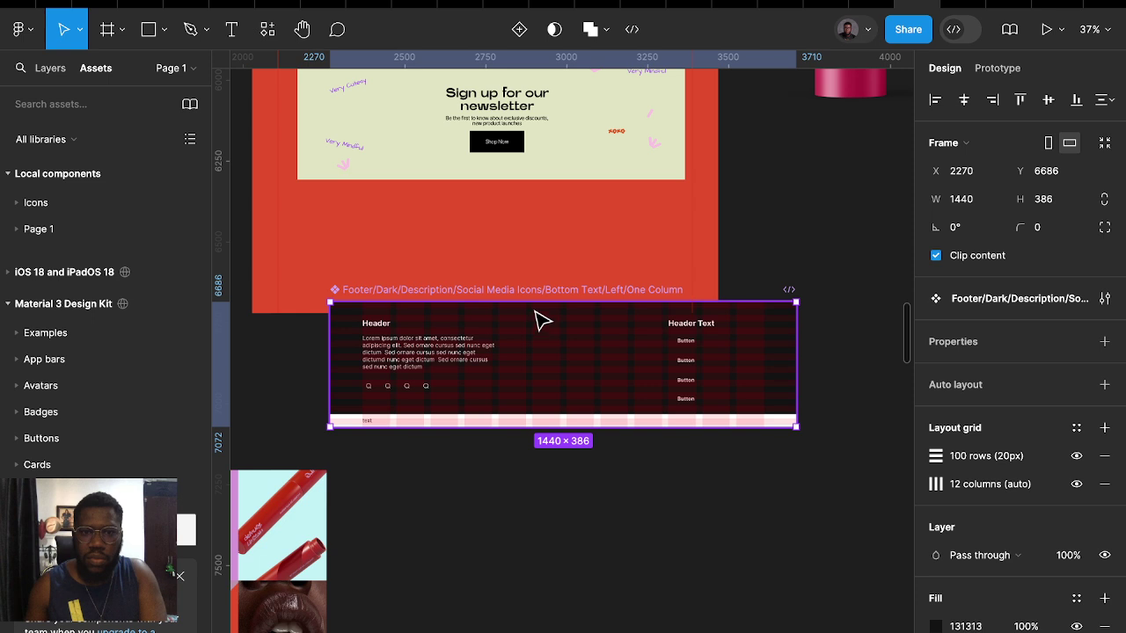
right_click(519, 292)
mouse_move(574, 444)
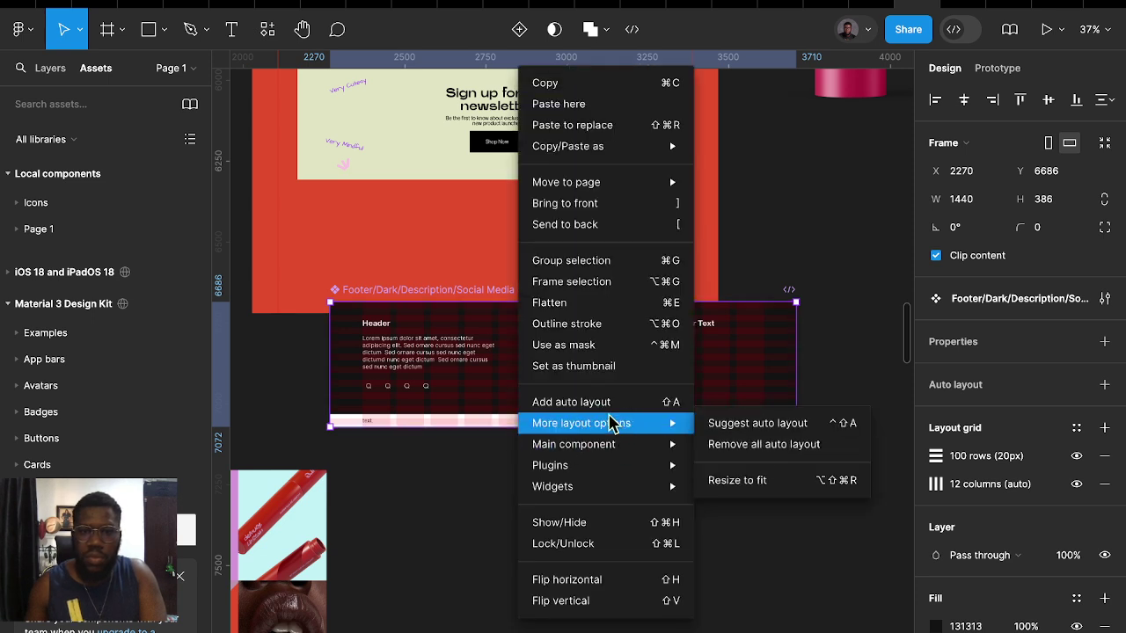
click(407, 298)
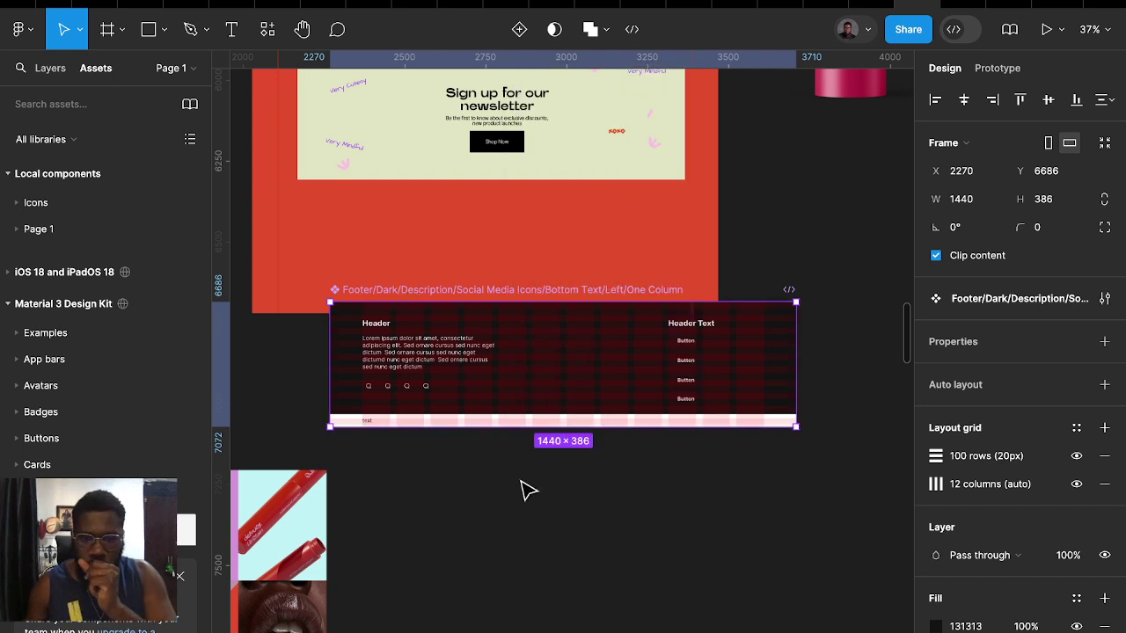
drag(487, 296, 526, 405)
Duplicate the footer, detach the copy, and place it under the newsletter section
key(ctrl+d)
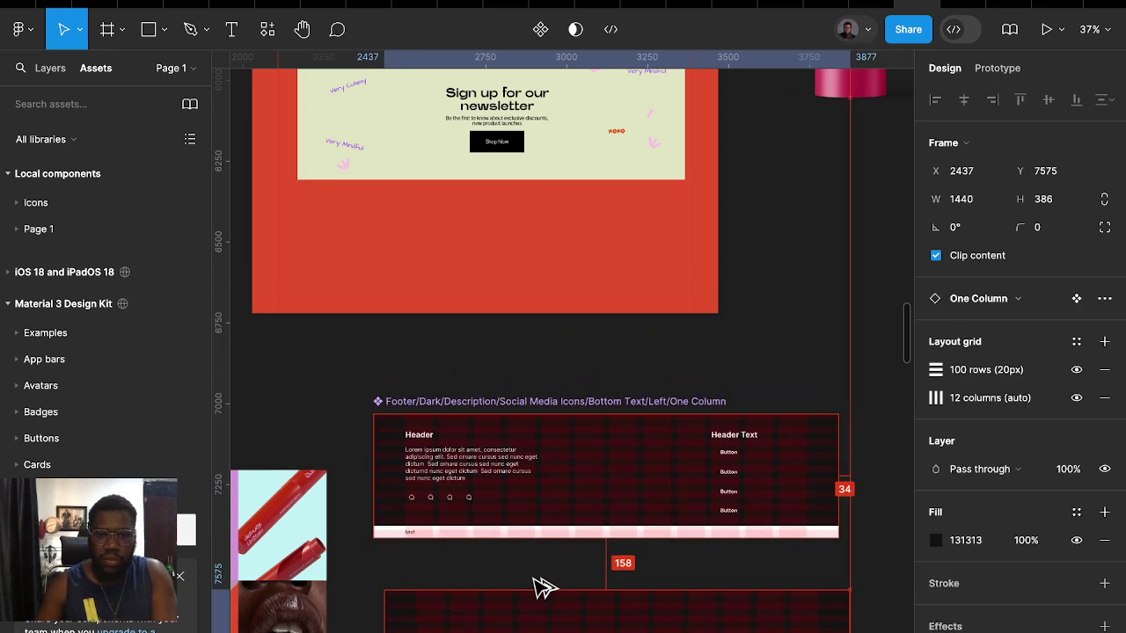
right_click(544, 614)
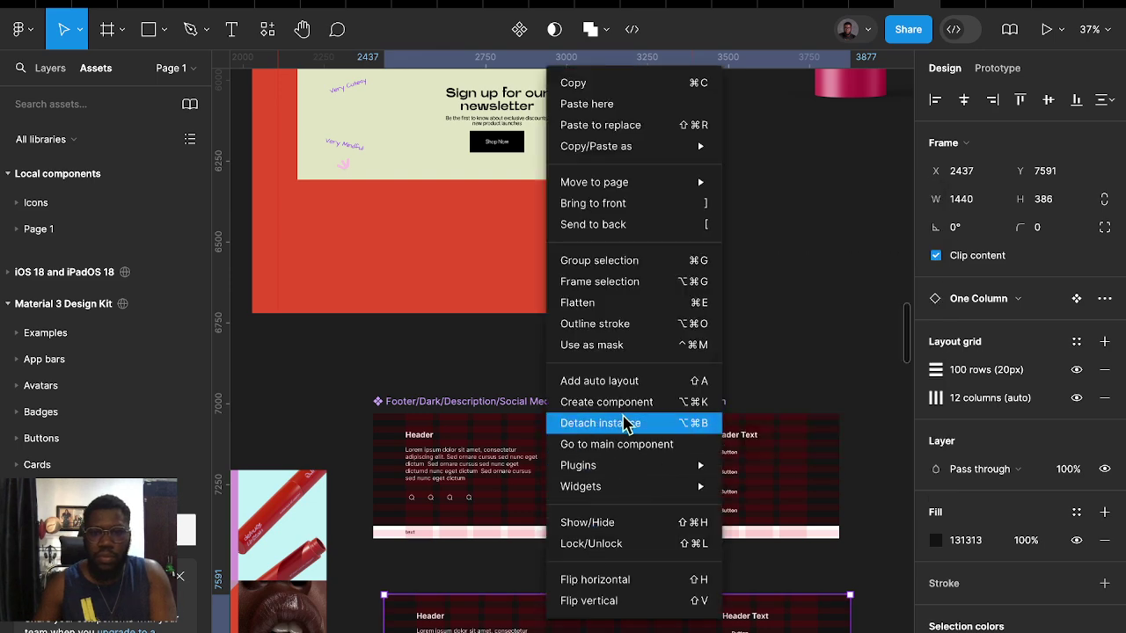
click(627, 423)
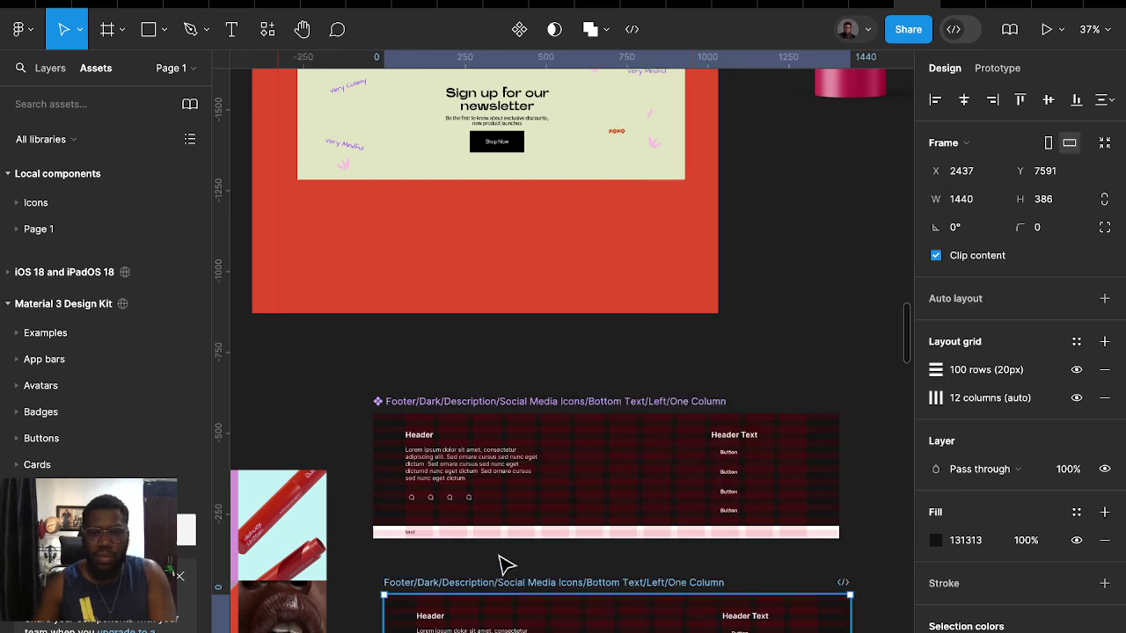
drag(500, 558, 452, 236)
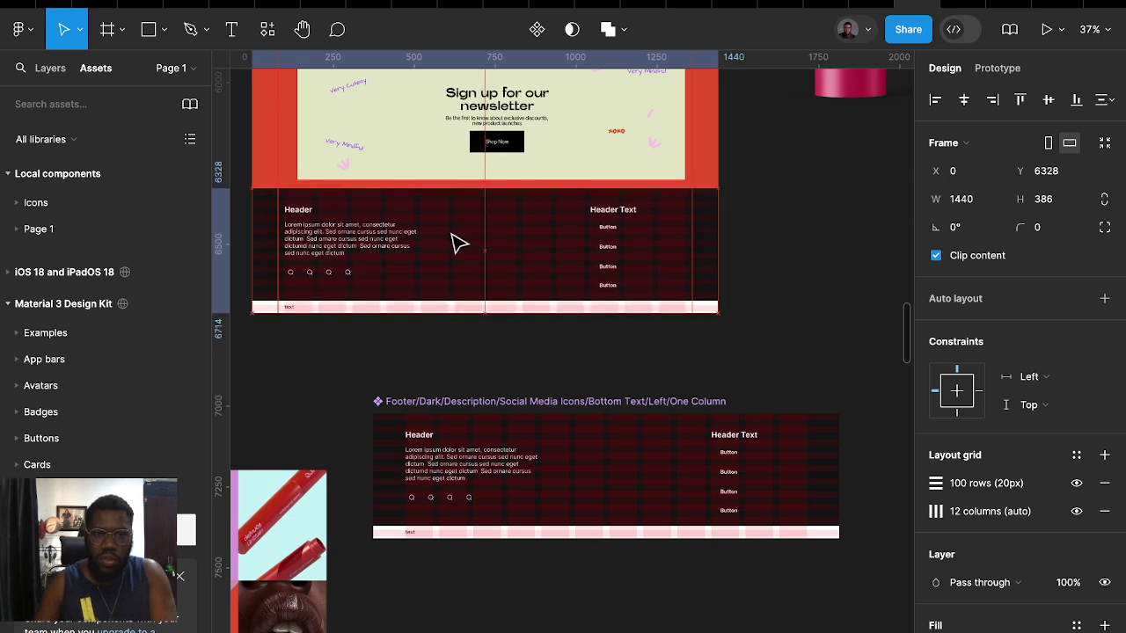
Hide the footer's row and column layout grids
scroll(528, 299, up, 2)
scroll(961, 605, down, 3)
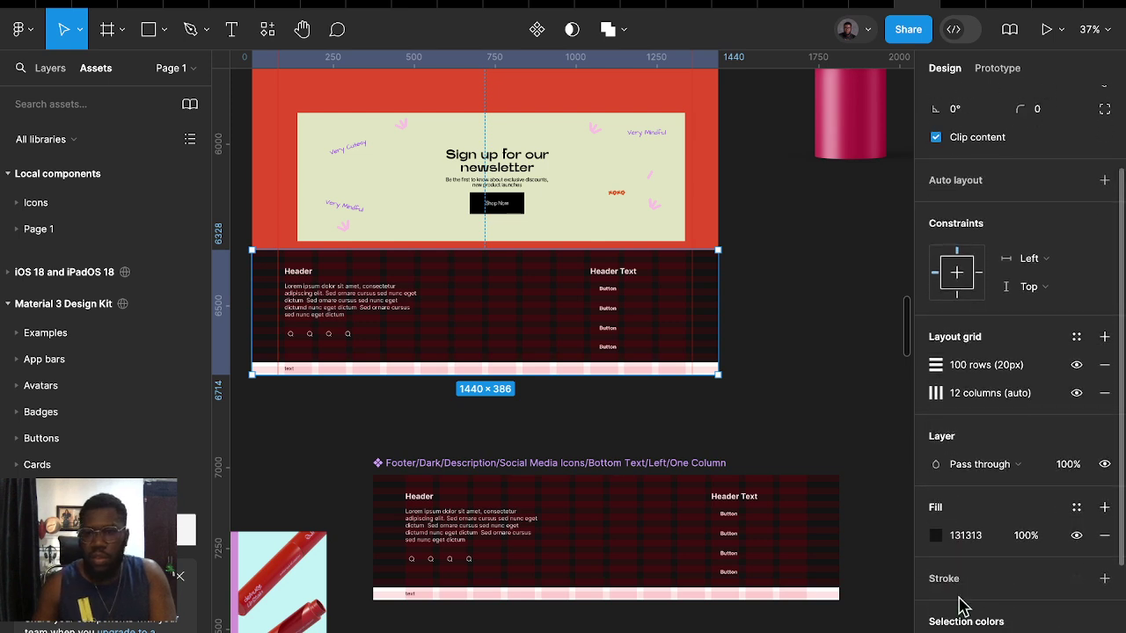
click(1075, 394)
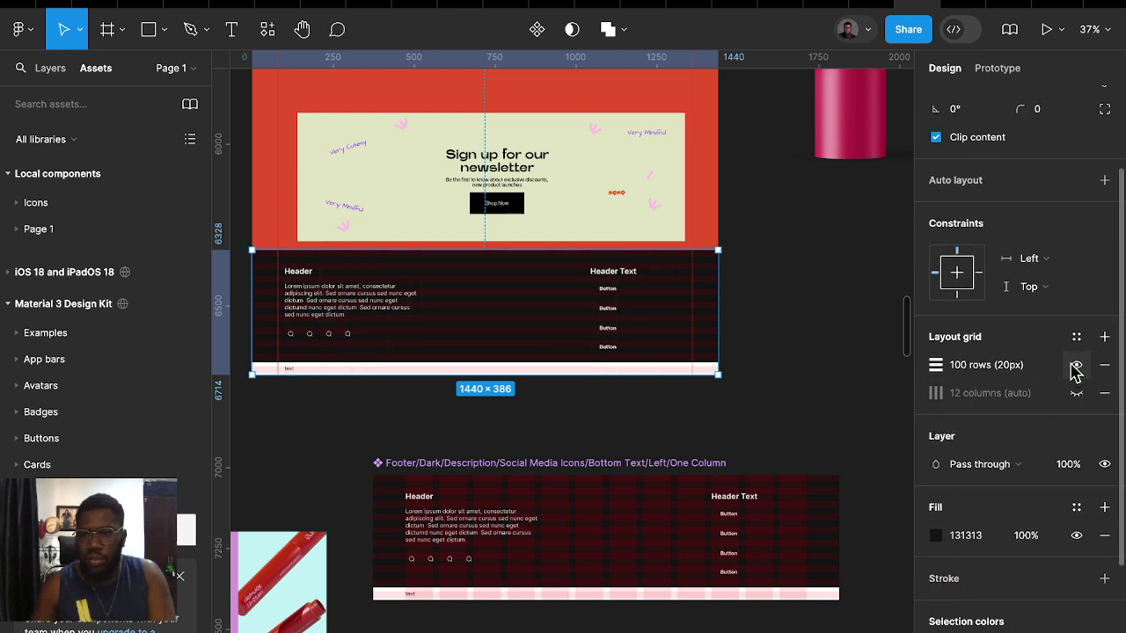
click(1075, 365)
scroll(968, 580, down, 1)
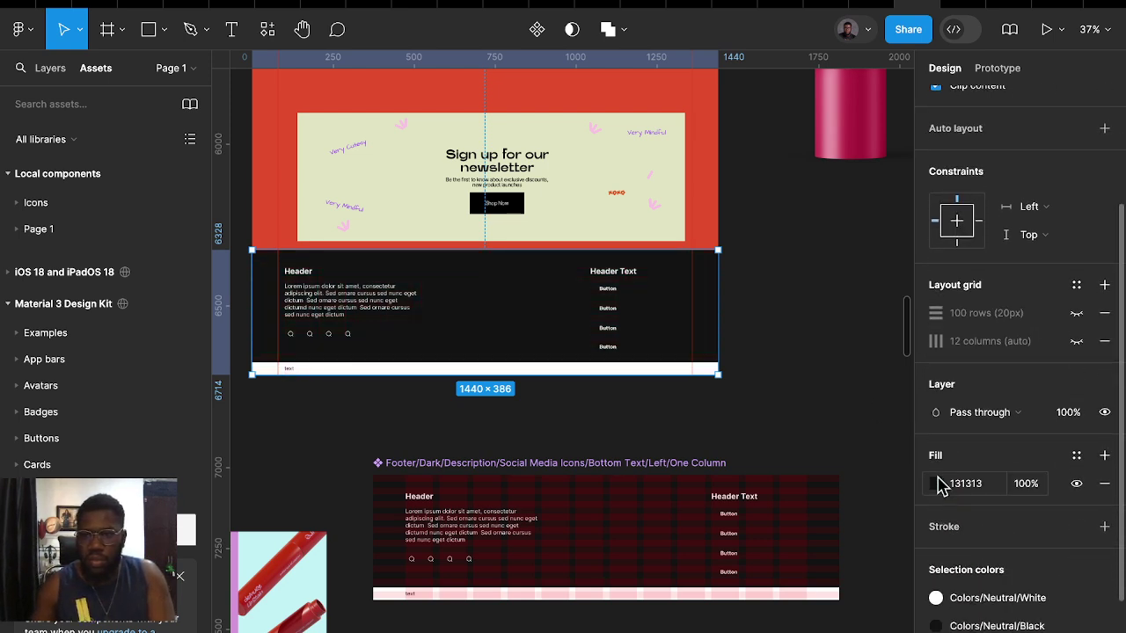
Change the footer fill to near-black 101010 using the eyedropper and colour picker
click(935, 484)
click(728, 468)
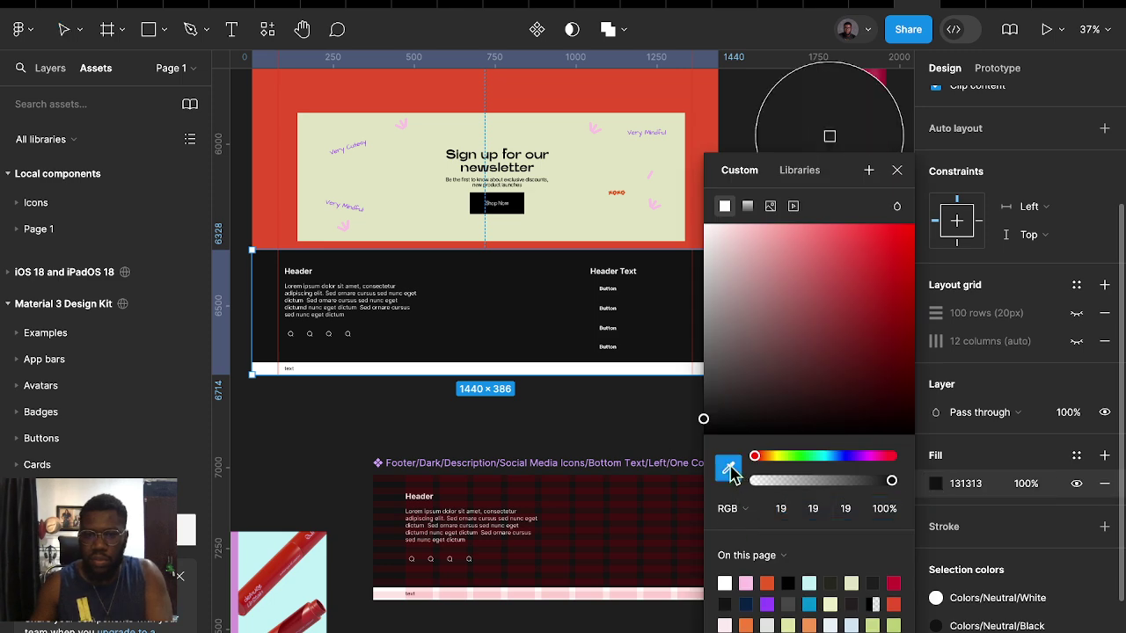
scroll(395, 259, down, 5)
scroll(401, 258, up, 5)
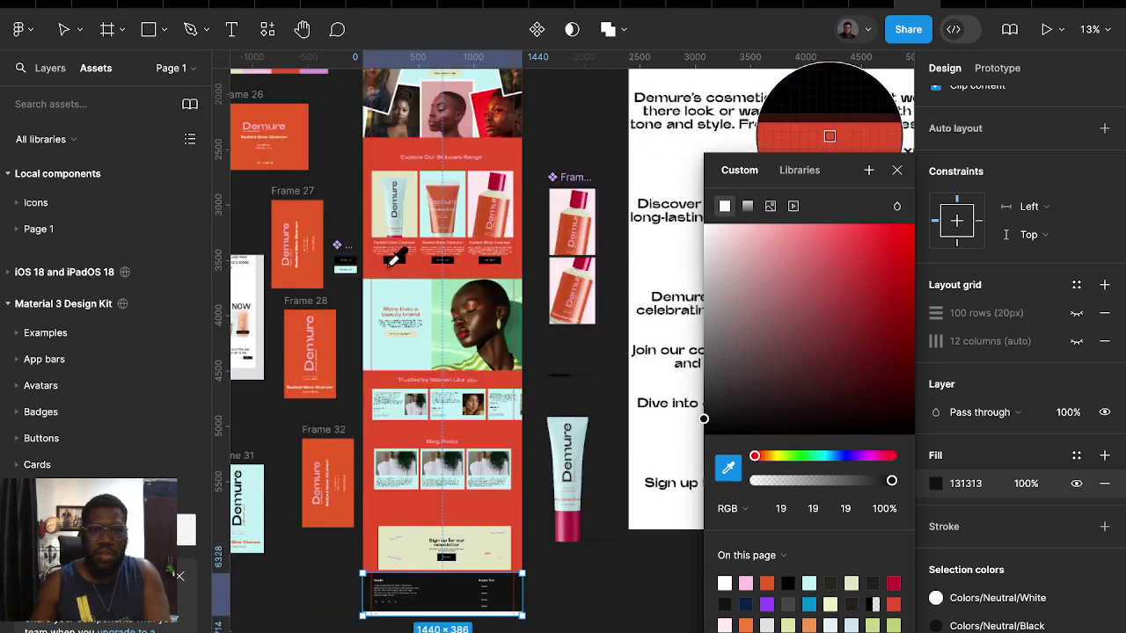
scroll(422, 228, up, 3)
scroll(449, 198, up, 1)
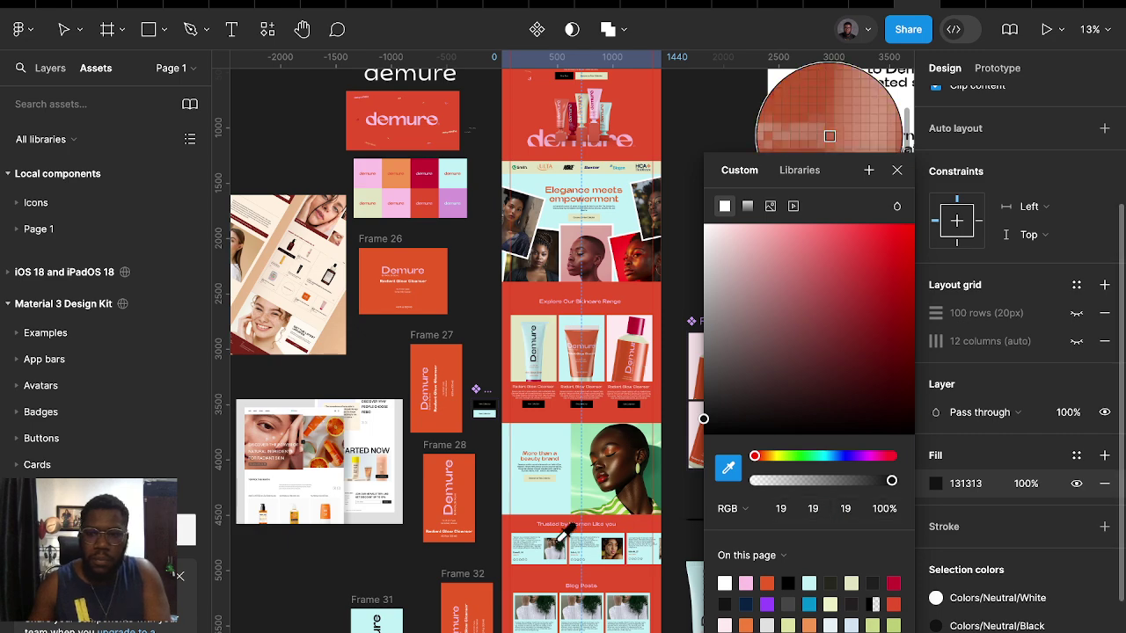
scroll(567, 531, down, 5)
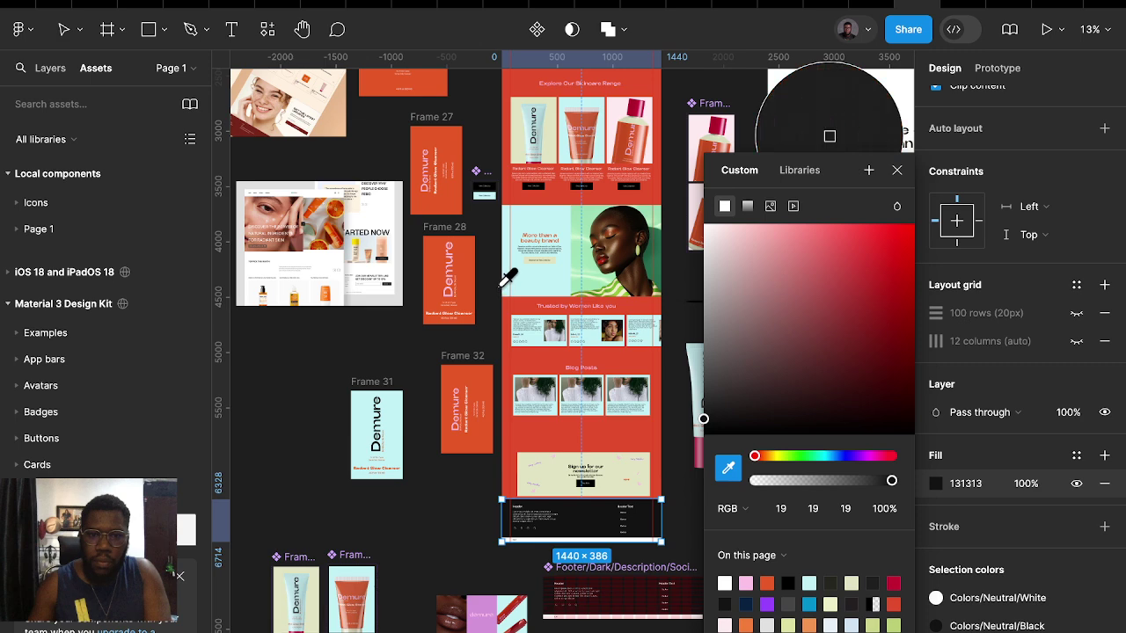
scroll(507, 279, up, 3)
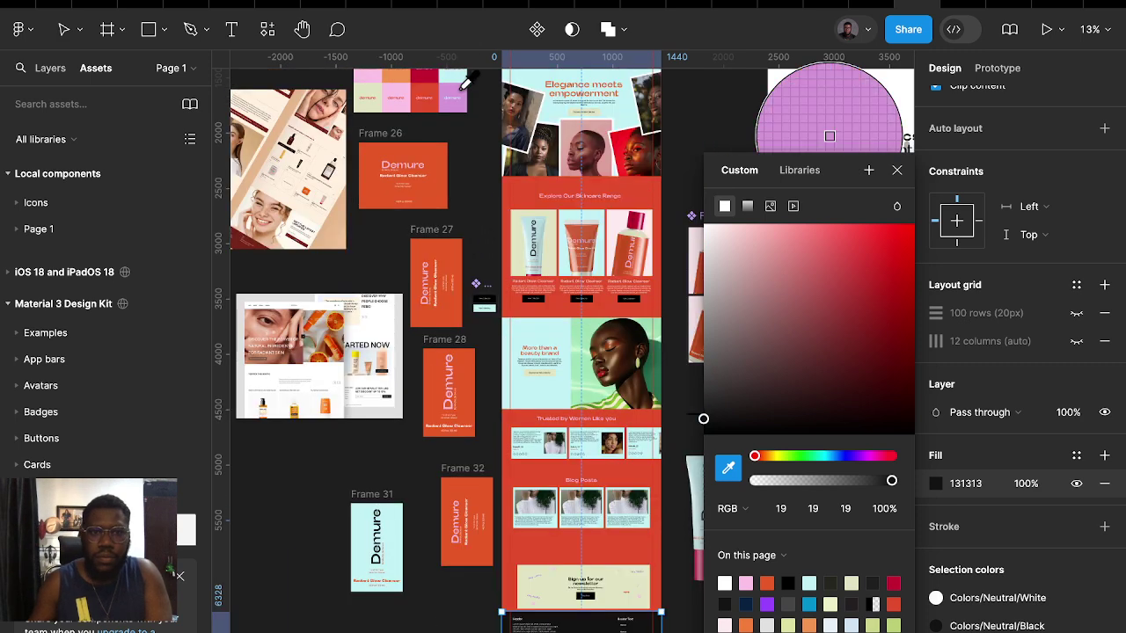
click(458, 91)
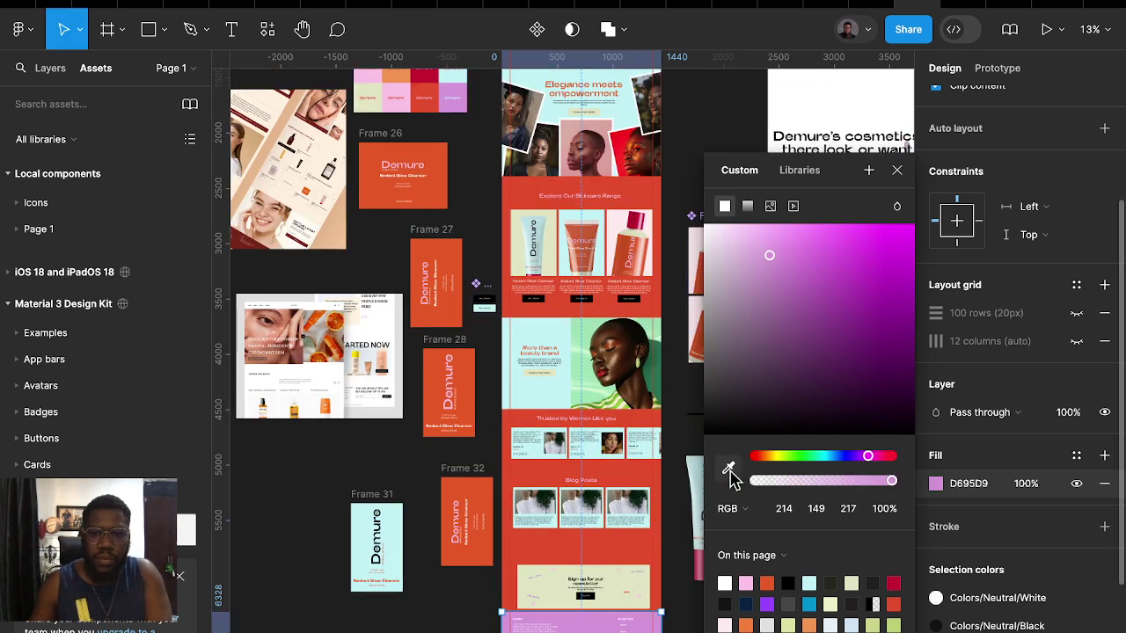
drag(730, 400, 707, 424)
scroll(616, 483, down, 5)
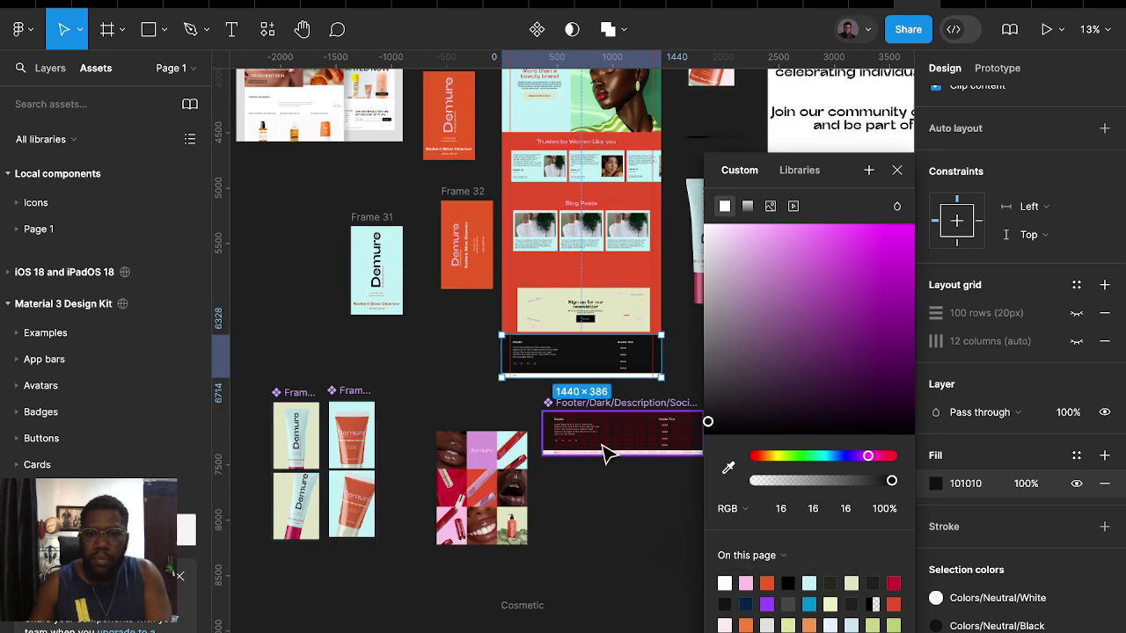
scroll(605, 453, up, 5)
scroll(518, 299, up, 3)
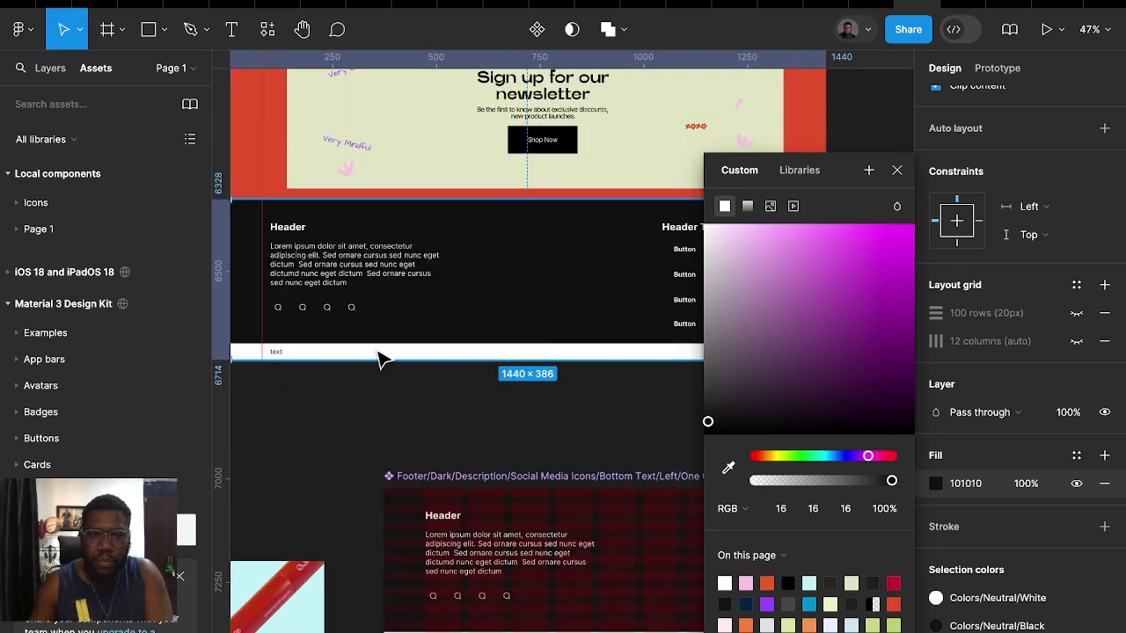
Put the two Demure bottom labels in a horizontal auto-layout frame with Auto spacing
click(283, 353)
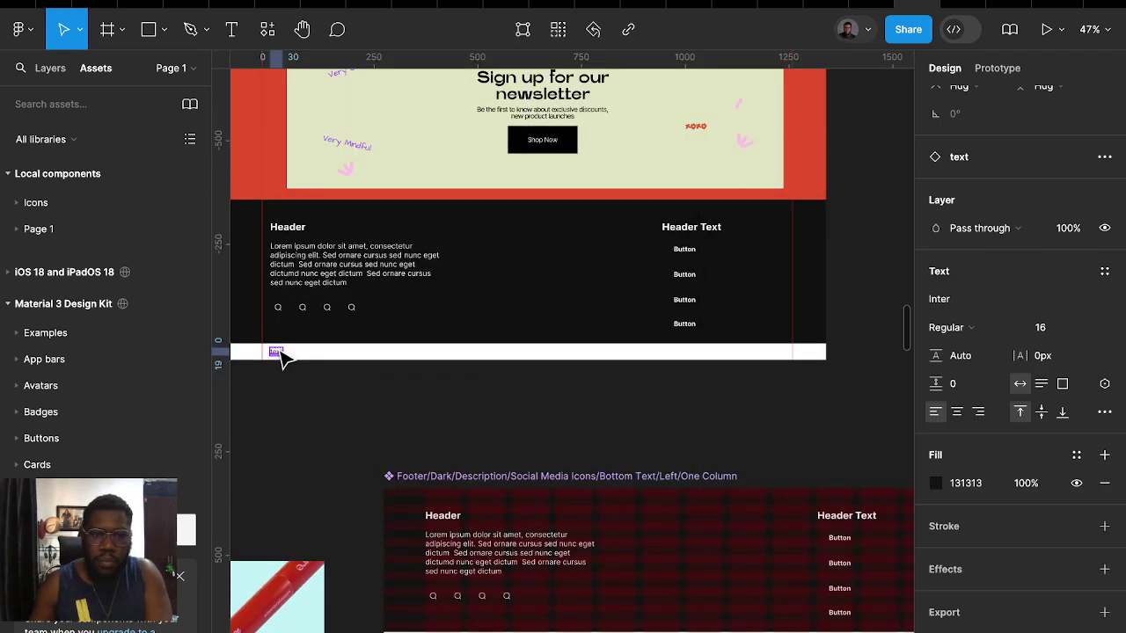
double_click(276, 350)
text(Demure)
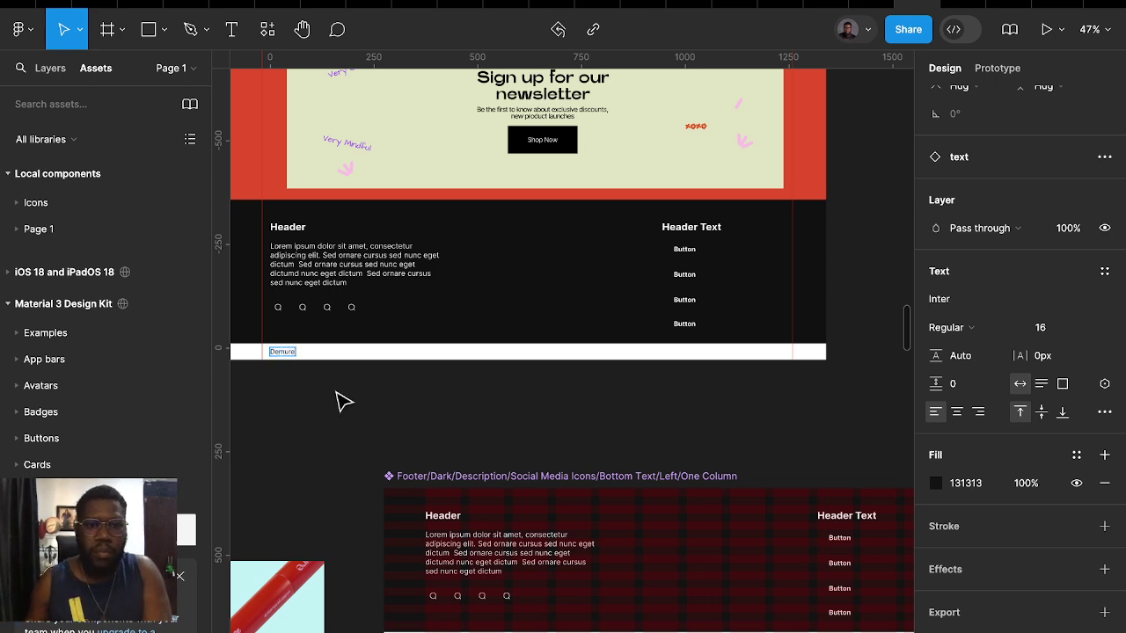
key(Escape)
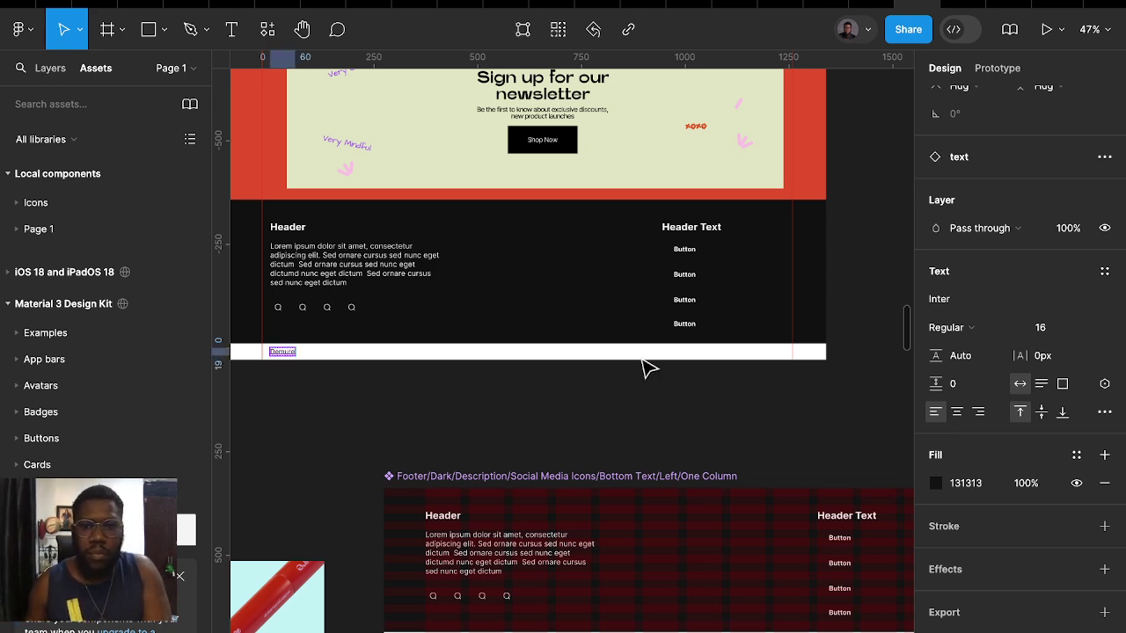
key(ctrl+alt+g)
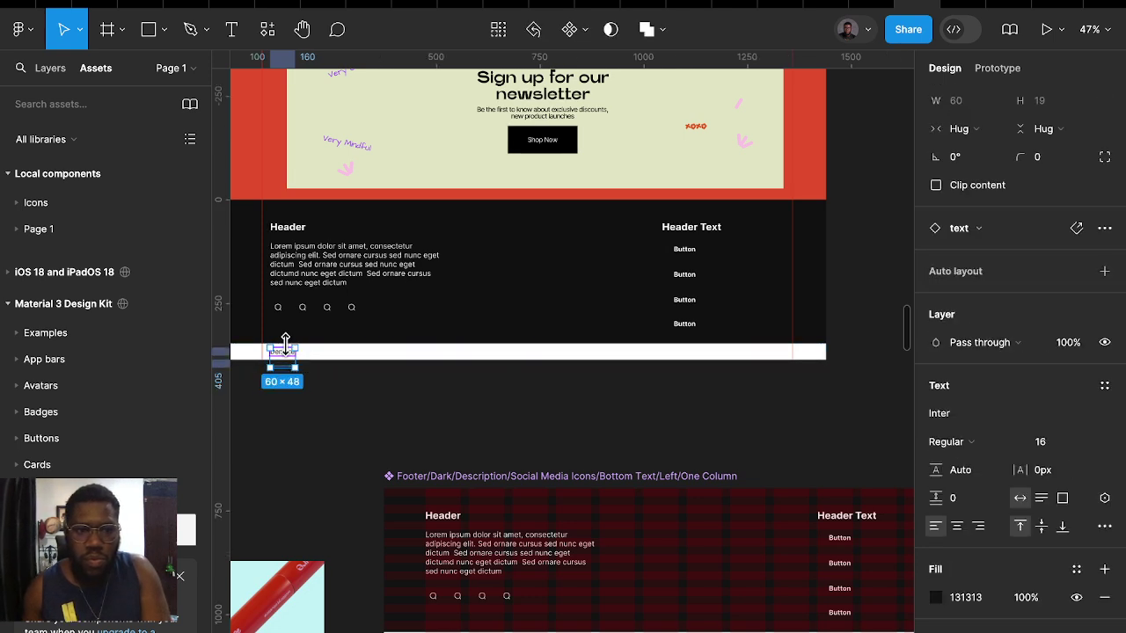
key(shift+a)
click(955, 260)
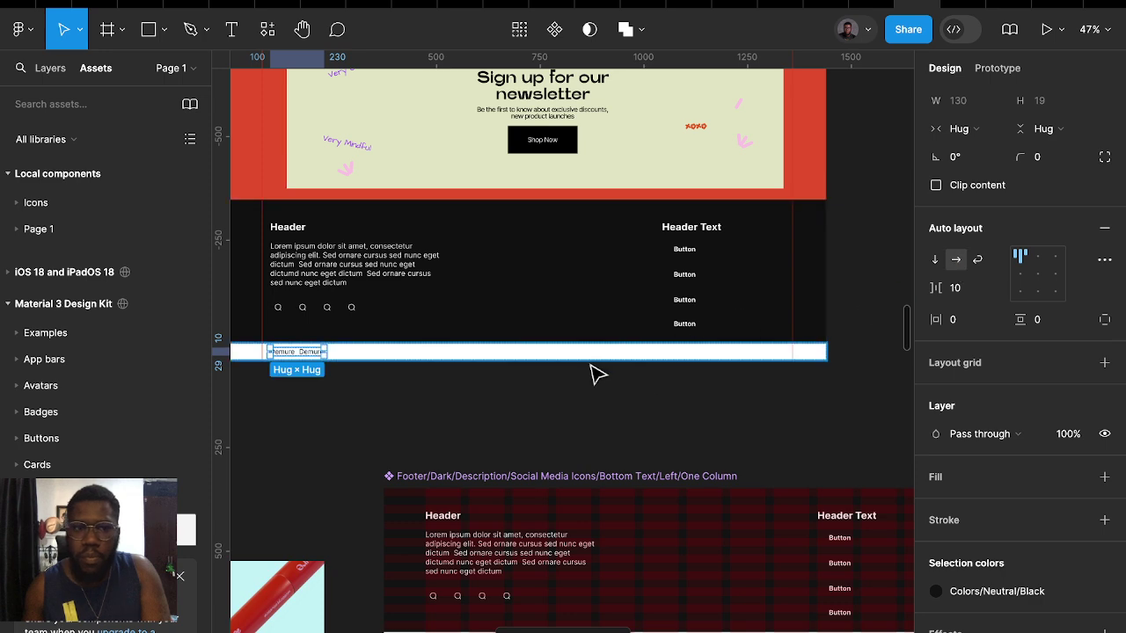
click(996, 291)
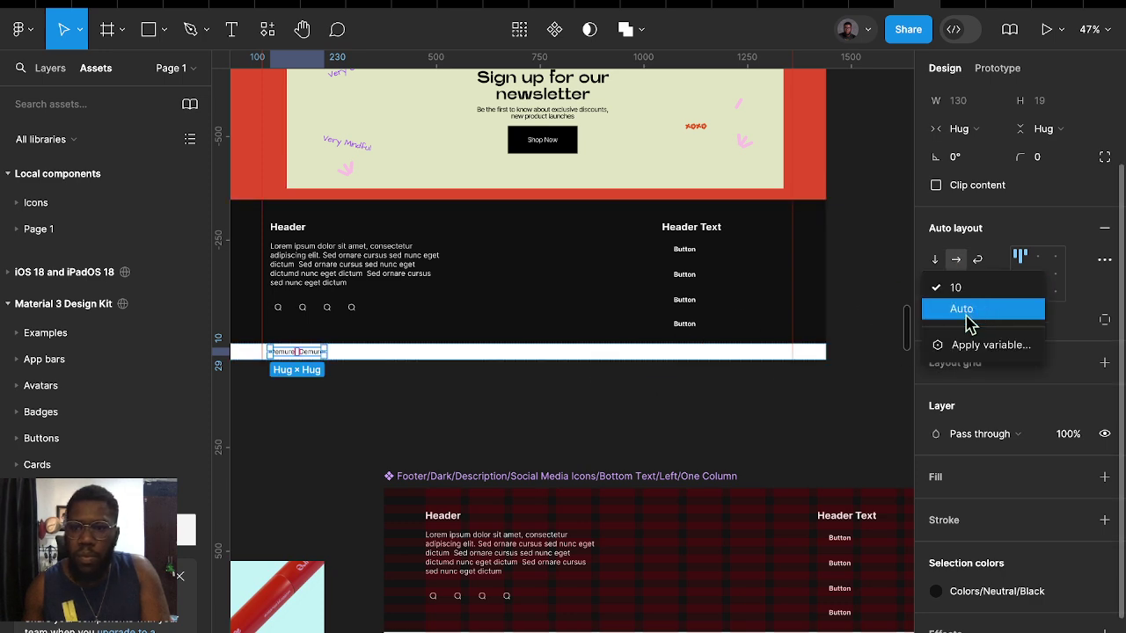
click(967, 320)
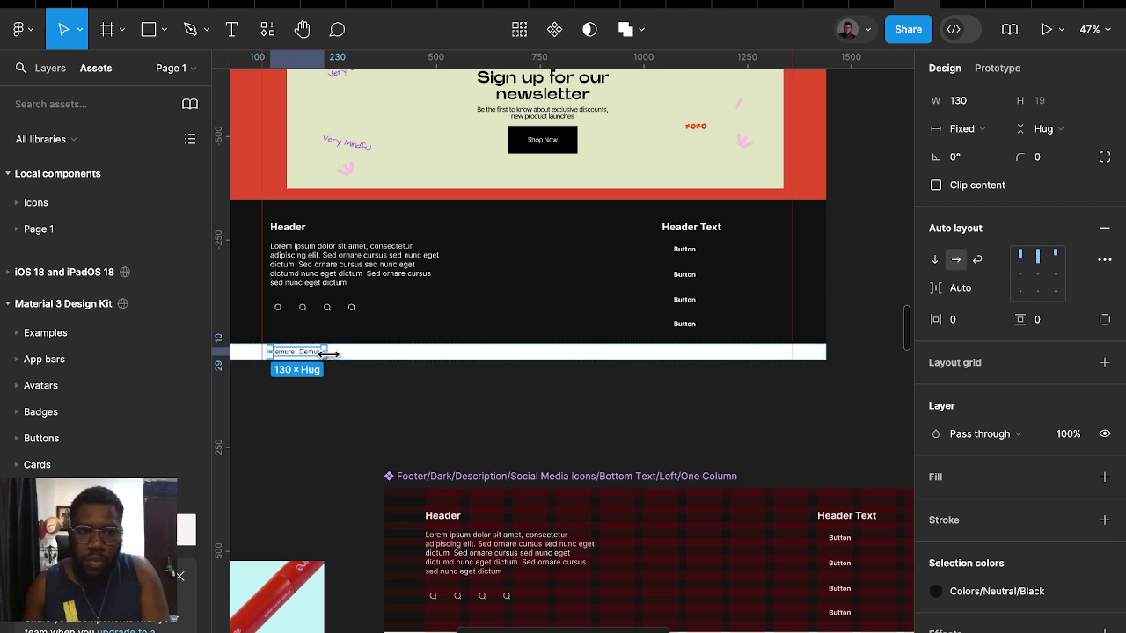
Stretch the label row to full 1240 width; label left Demure 2024, right the designer's name
drag(328, 352, 783, 352)
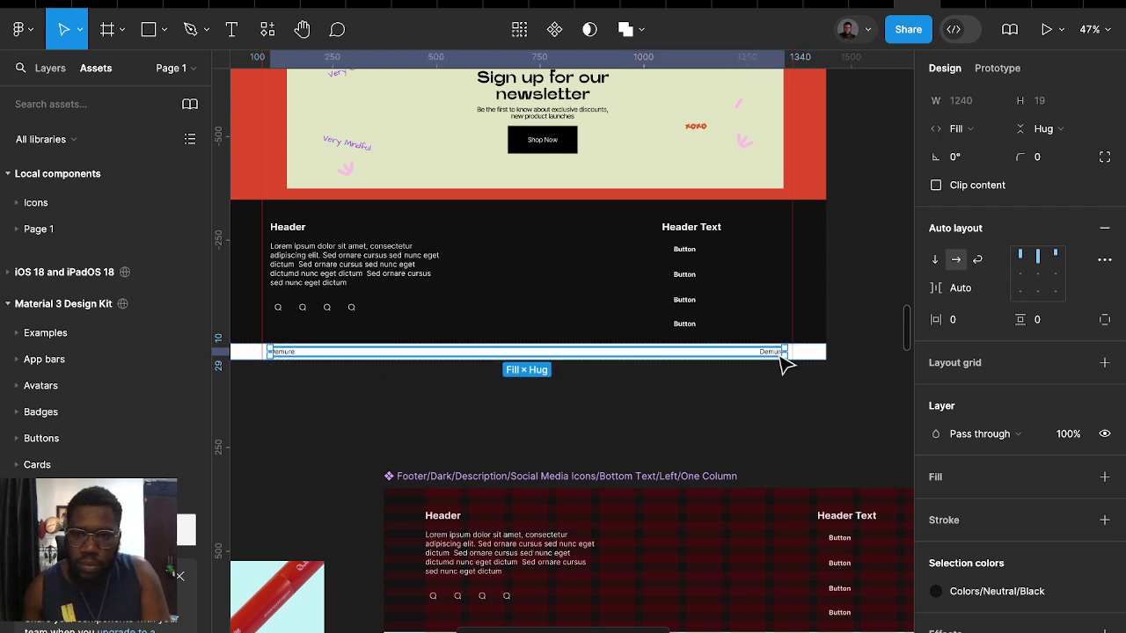
double_click(292, 352)
key(Escape)
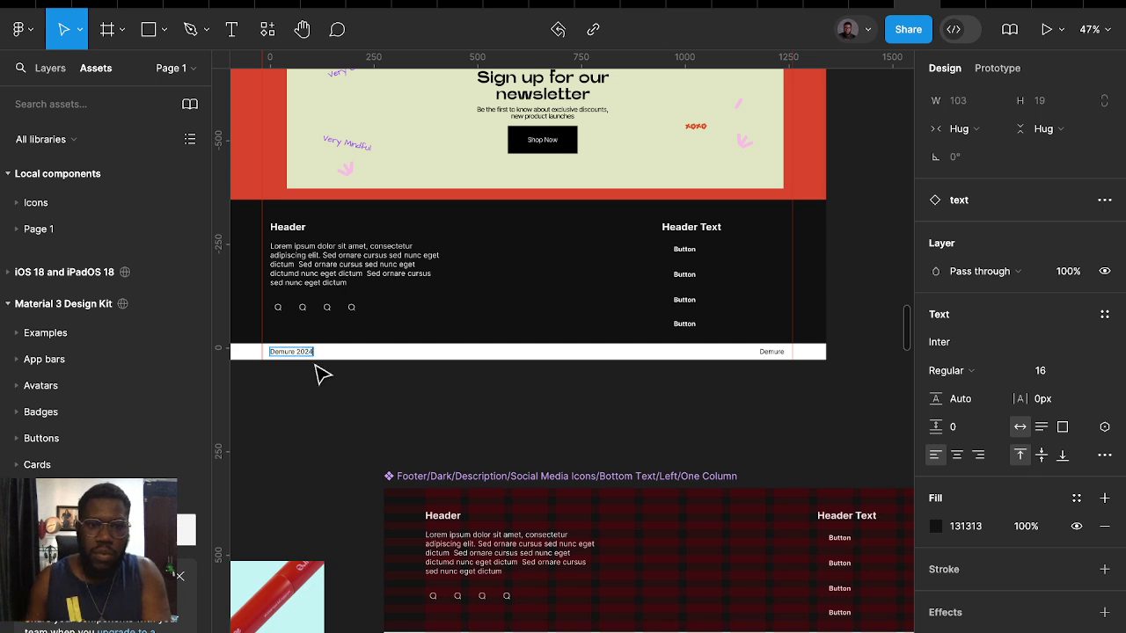
double_click(771, 352)
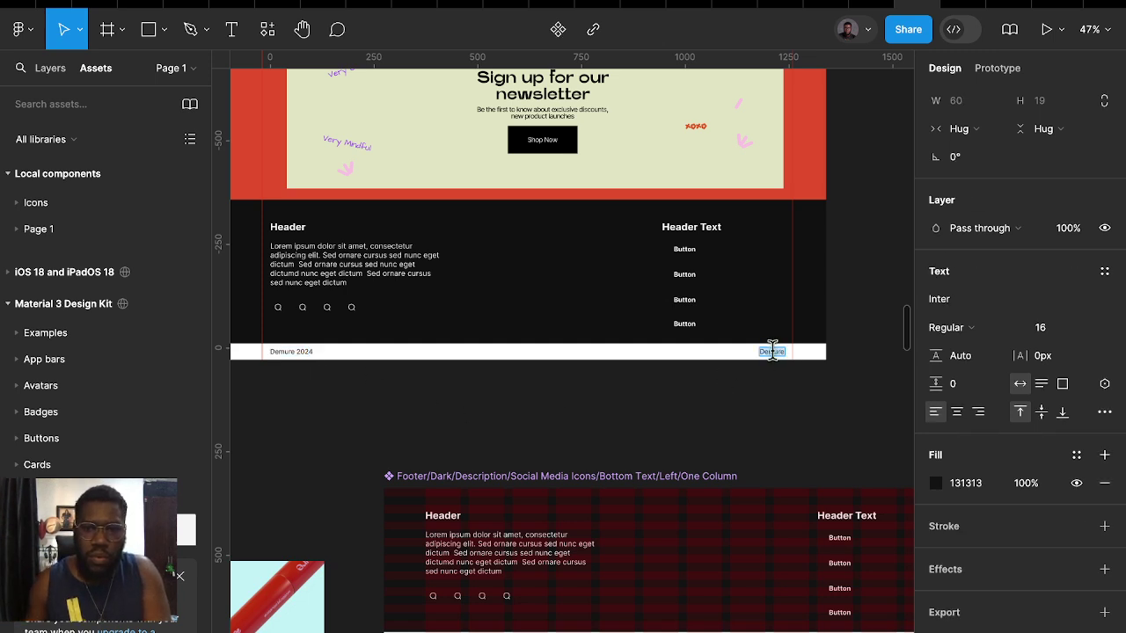
text(Peter Rock)
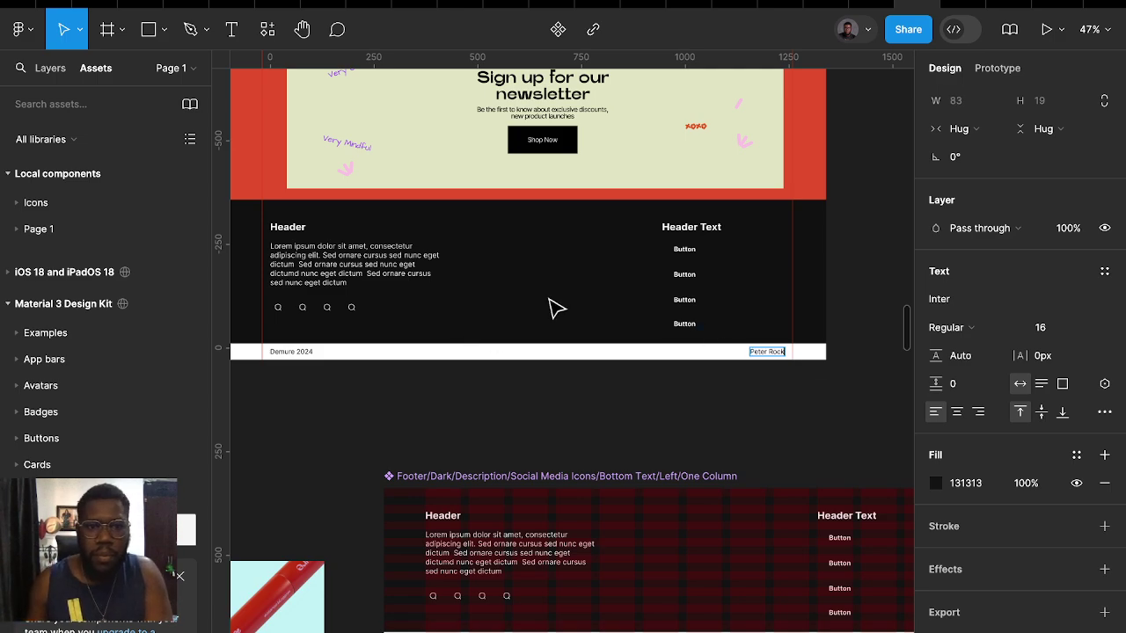
Replace the footer's lorem ipsum with the "We believe in inclusivity…" brand statement
scroll(568, 325, down, 5)
scroll(564, 326, right, 5)
scroll(564, 327, up, 3)
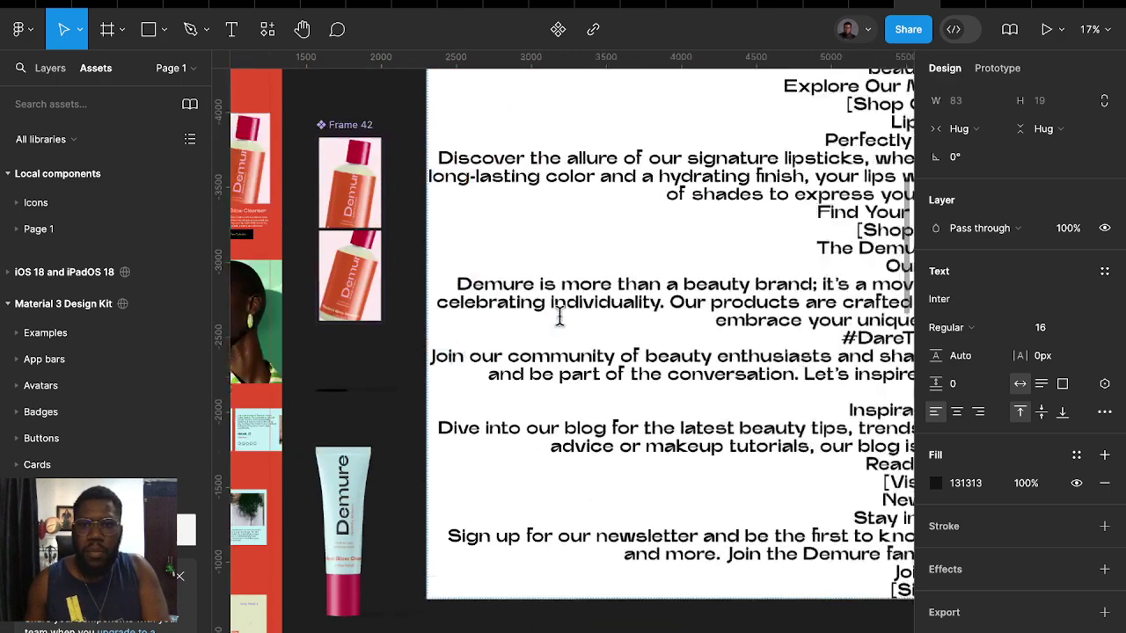
scroll(560, 317, up, 3)
scroll(560, 317, down, 3)
click(411, 380)
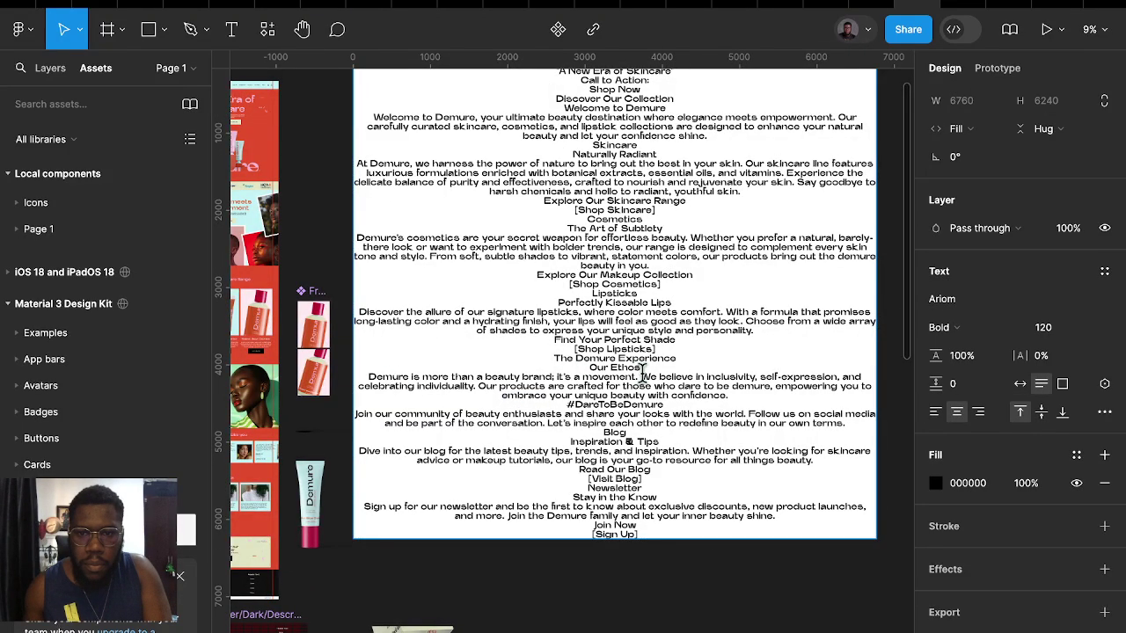
drag(658, 383, 712, 396)
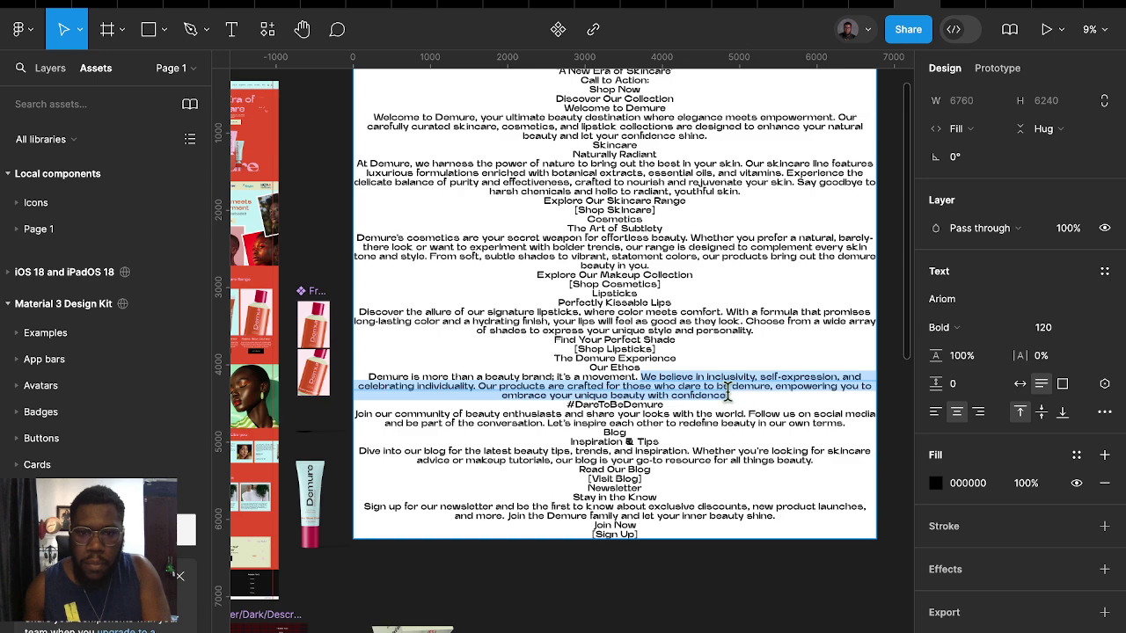
scroll(613, 390, up, 3)
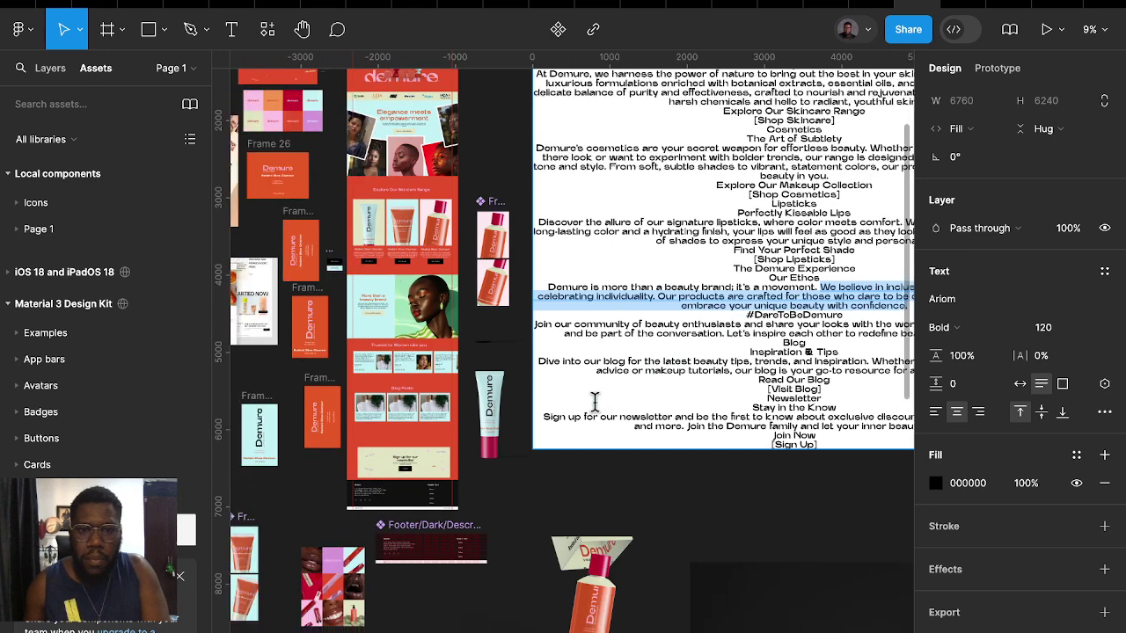
scroll(419, 465, up, 3)
scroll(418, 465, up, 3)
scroll(418, 465, up, 5)
scroll(419, 464, left, 5)
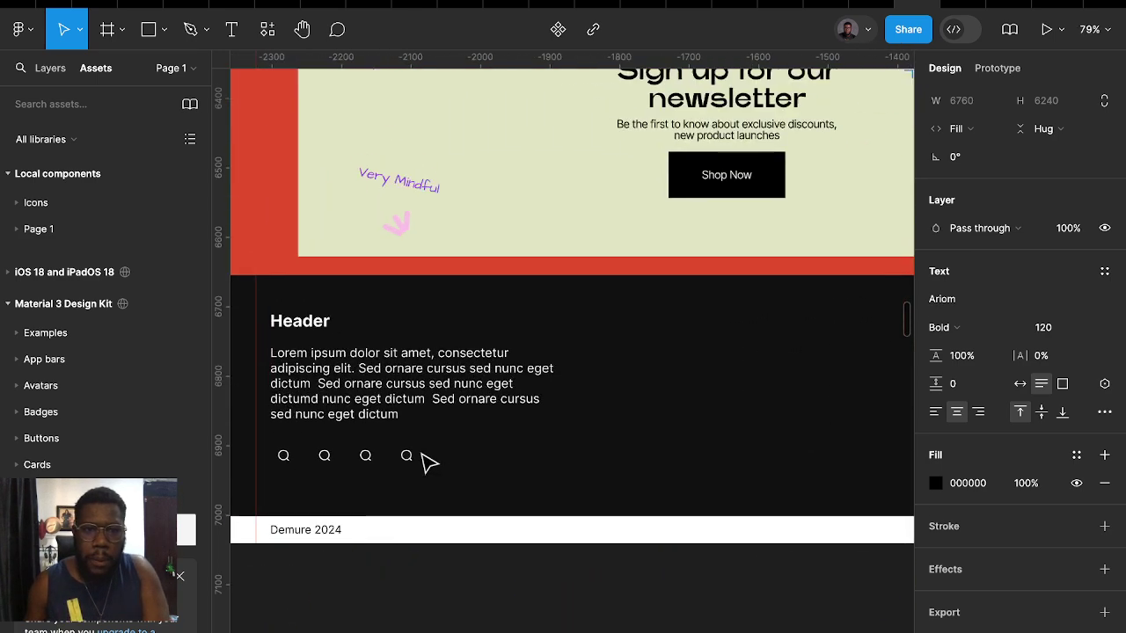
scroll(573, 466, down, 1)
double_click(455, 406)
key(ctrl+a)
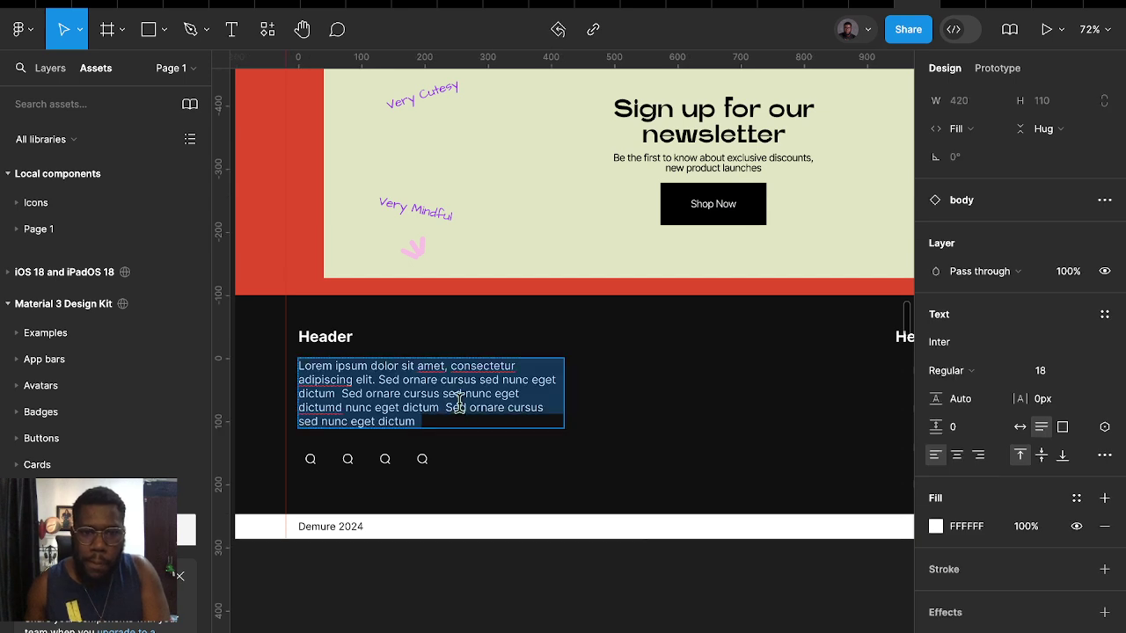
key(ctrl+v)
key(Escape)
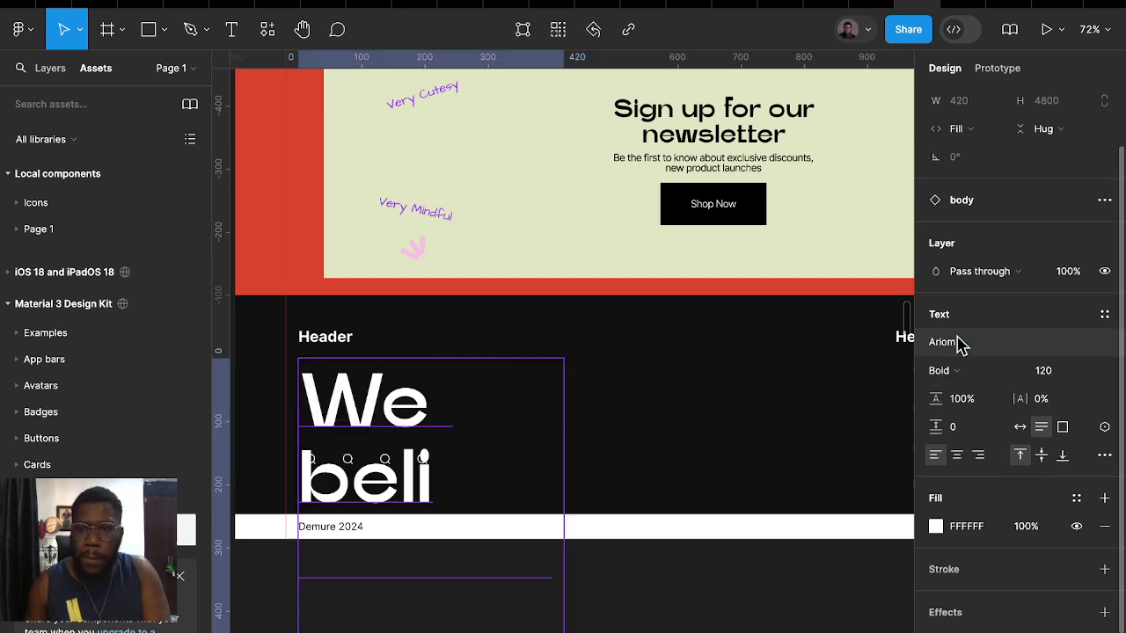
Set the footer blurb to Inter Tight Regular, size 14
click(940, 343)
text(int)
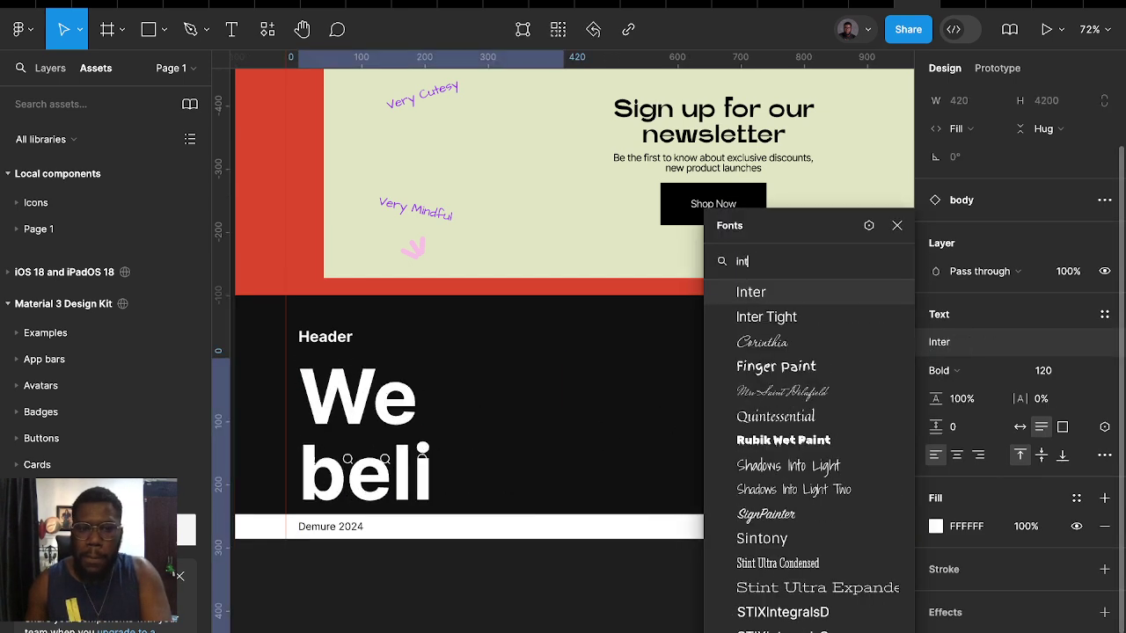
click(792, 318)
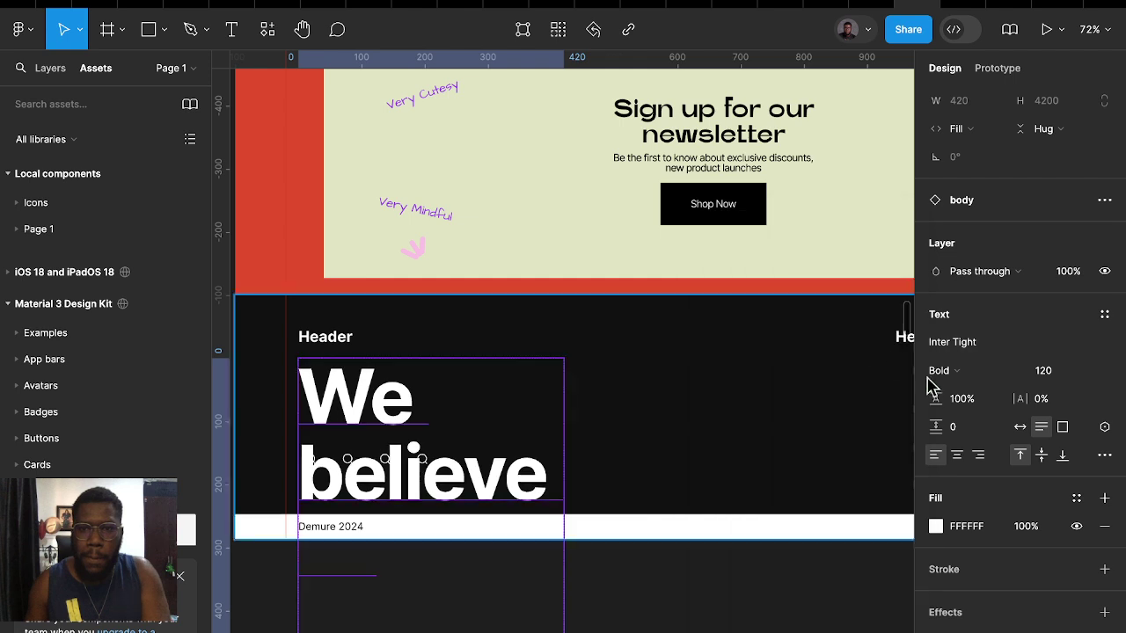
click(1042, 372)
key(Return)
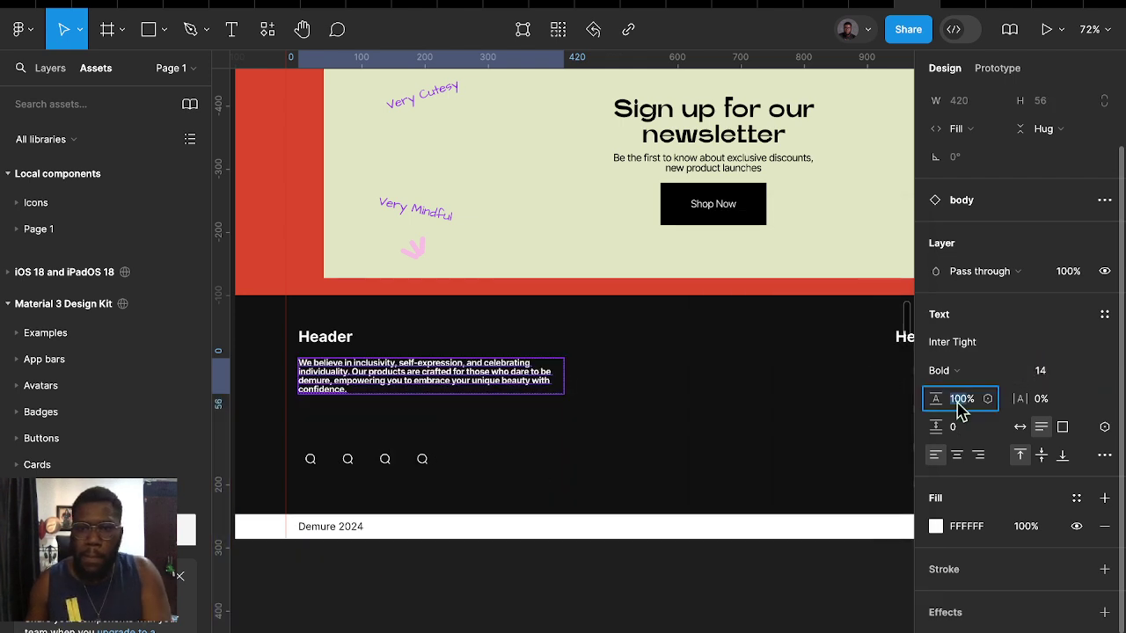
text(130)
click(945, 370)
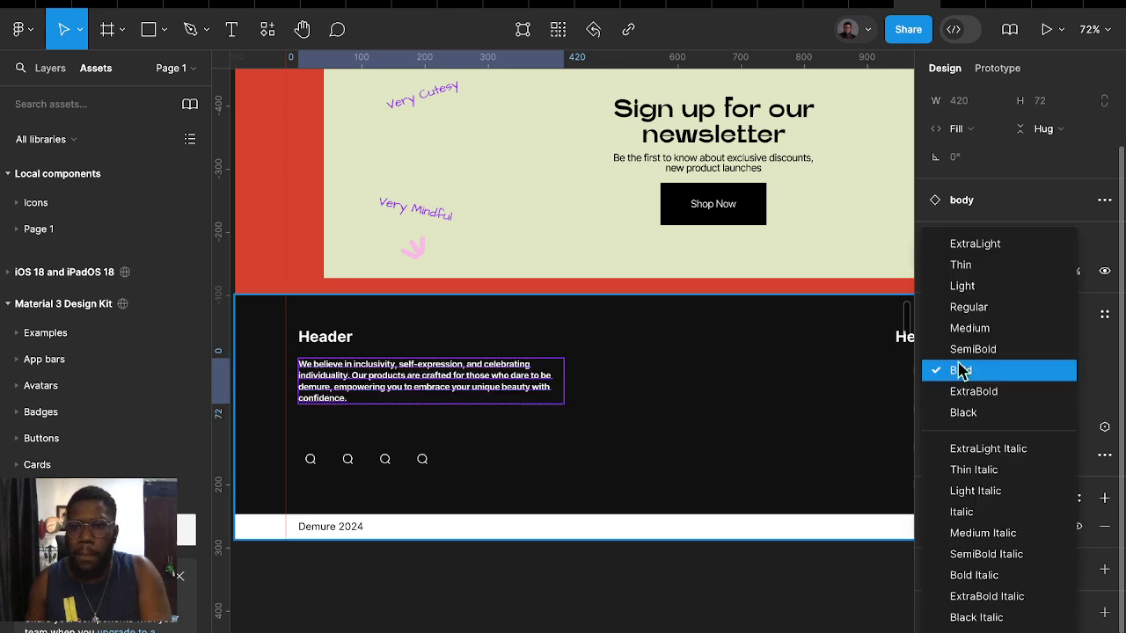
click(973, 307)
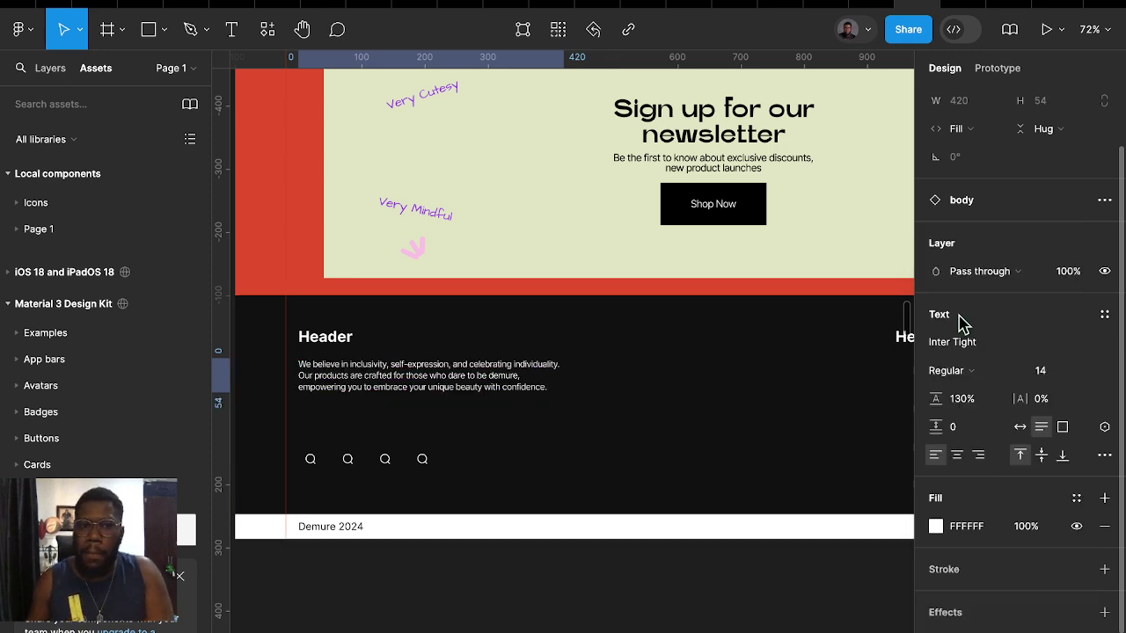
click(340, 339)
Move the Demure header logo onto empty canvas and recolour it light cream E0E4C3
scroll(408, 333, down, 3)
scroll(407, 332, down, 5)
scroll(457, 342, down, 5)
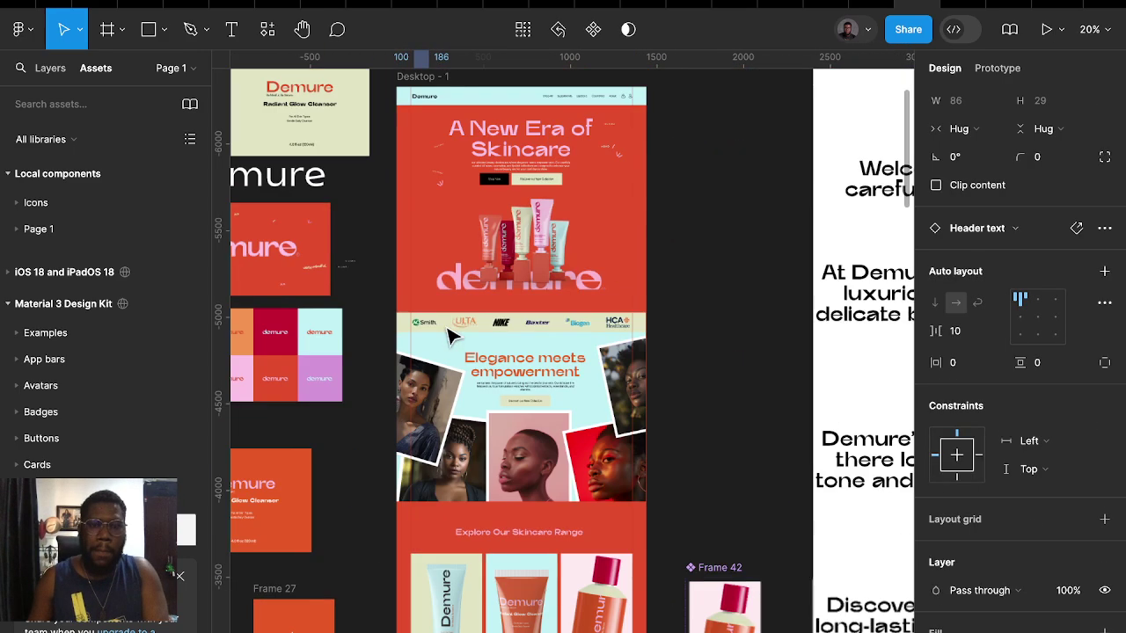
scroll(455, 329, up, 5)
scroll(440, 309, down, 2)
click(460, 497)
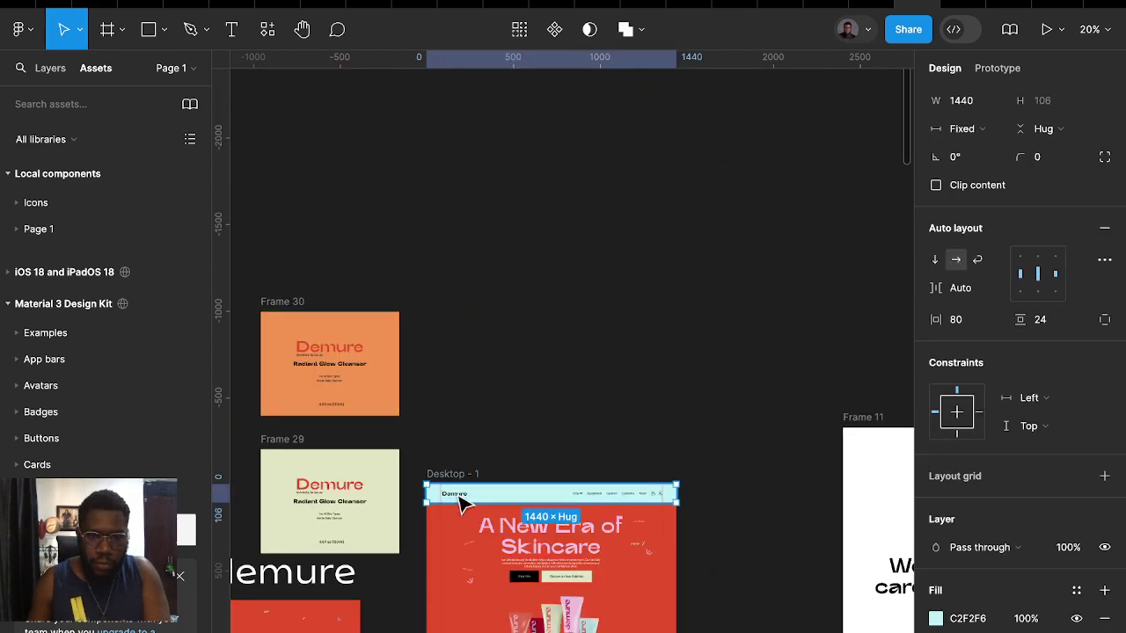
scroll(550, 352, down, 1)
scroll(550, 352, down, 5)
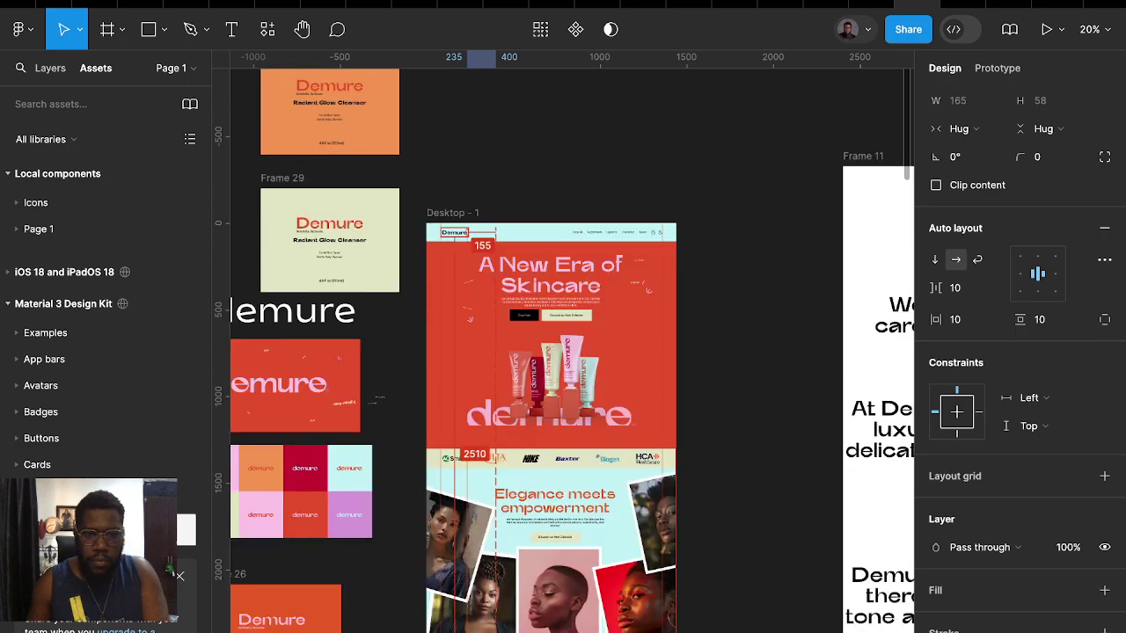
scroll(550, 352, down, 5)
scroll(550, 352, down, 3)
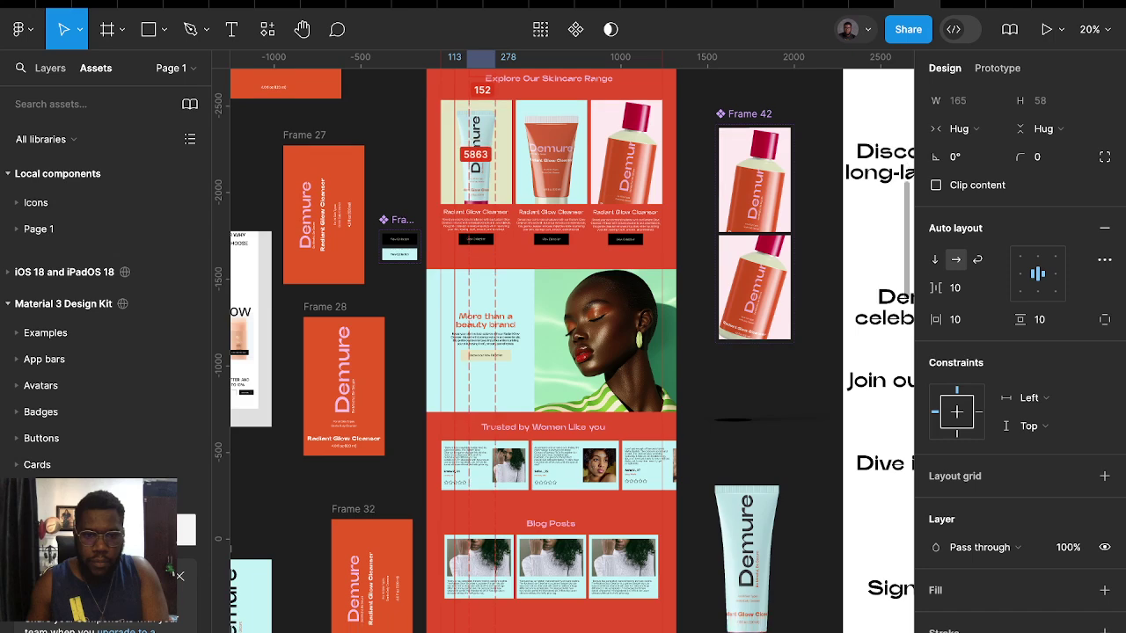
mouse_move(466, 563)
mouse_down()
mouse_move(473, 450)
mouse_move(397, 464)
mouse_up()
scroll(397, 465, up, 5)
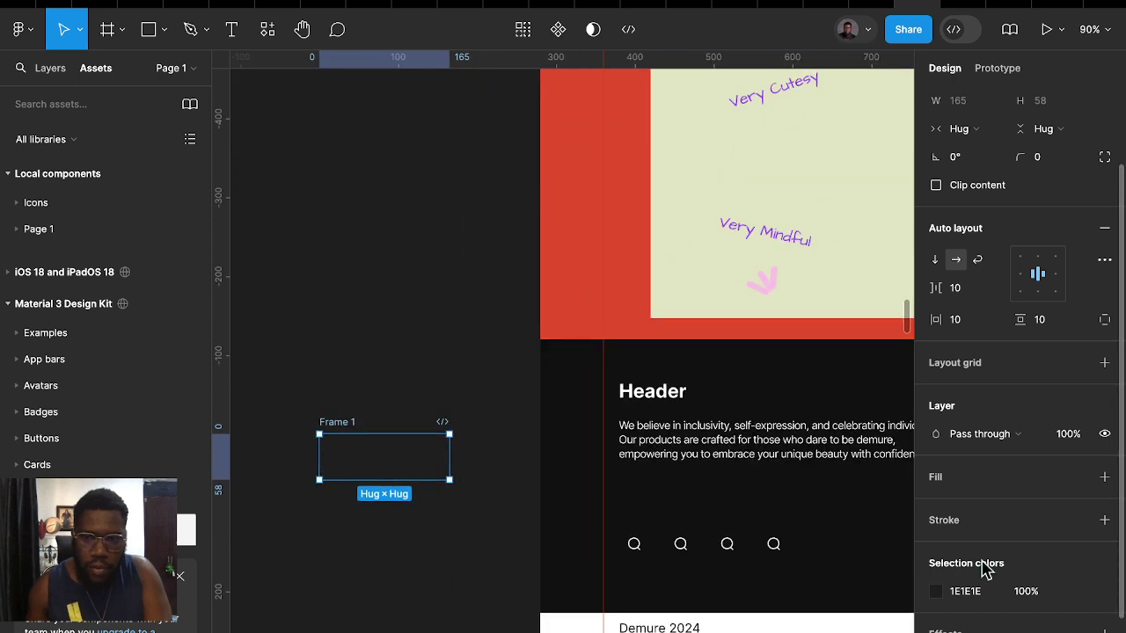
click(935, 591)
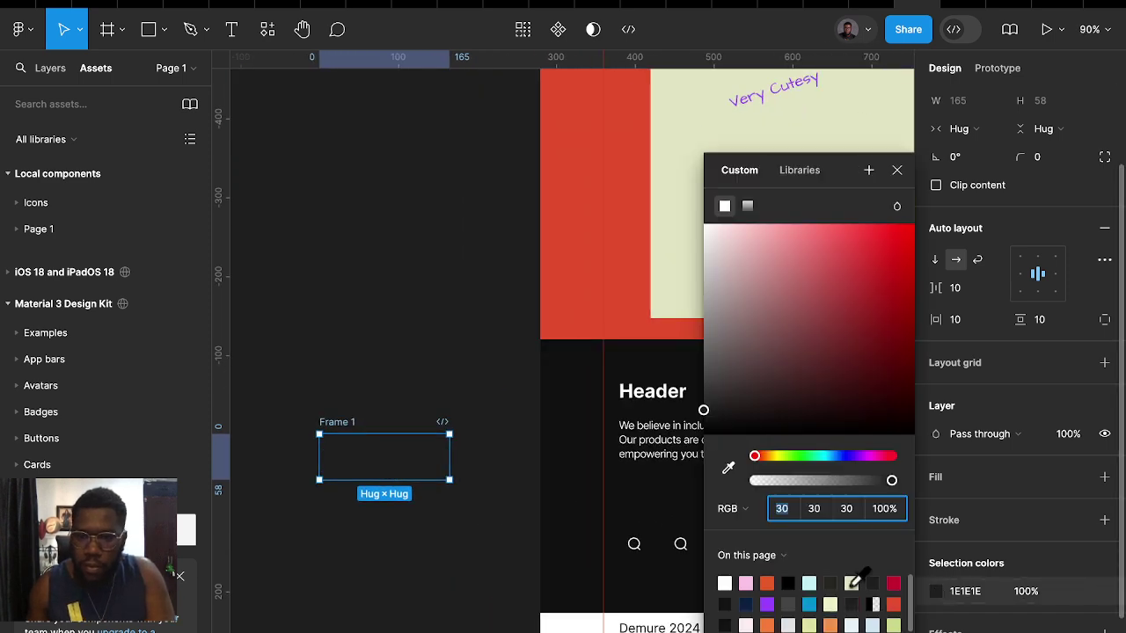
click(850, 583)
Copy the cream logo and paste it to replace the footer's Header text
right_click(337, 430)
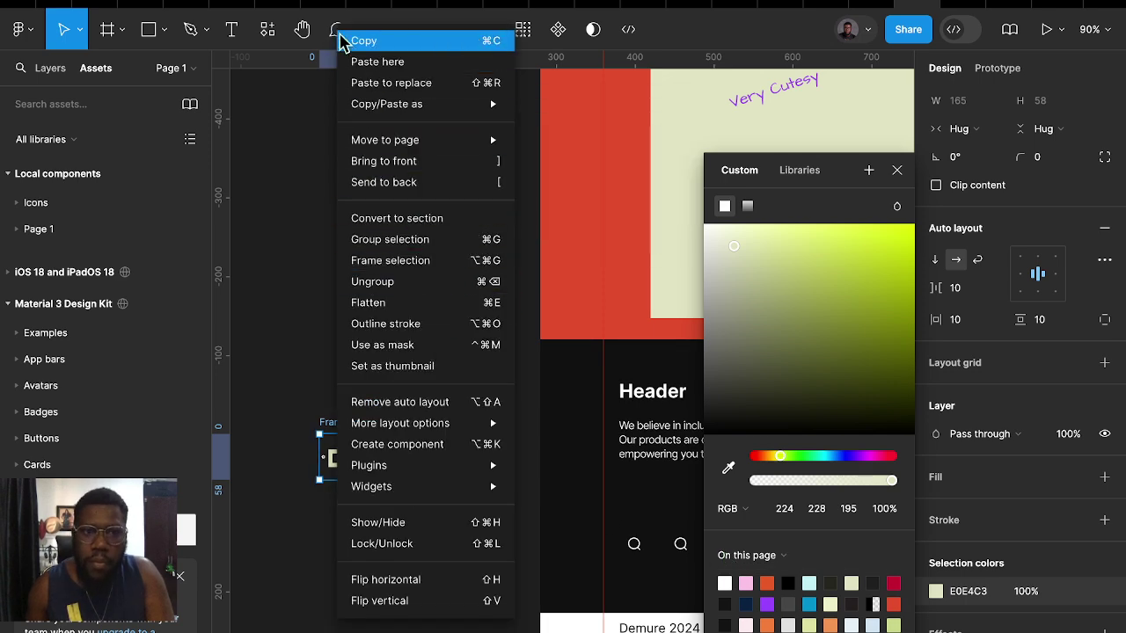
click(651, 394)
double_click(651, 393)
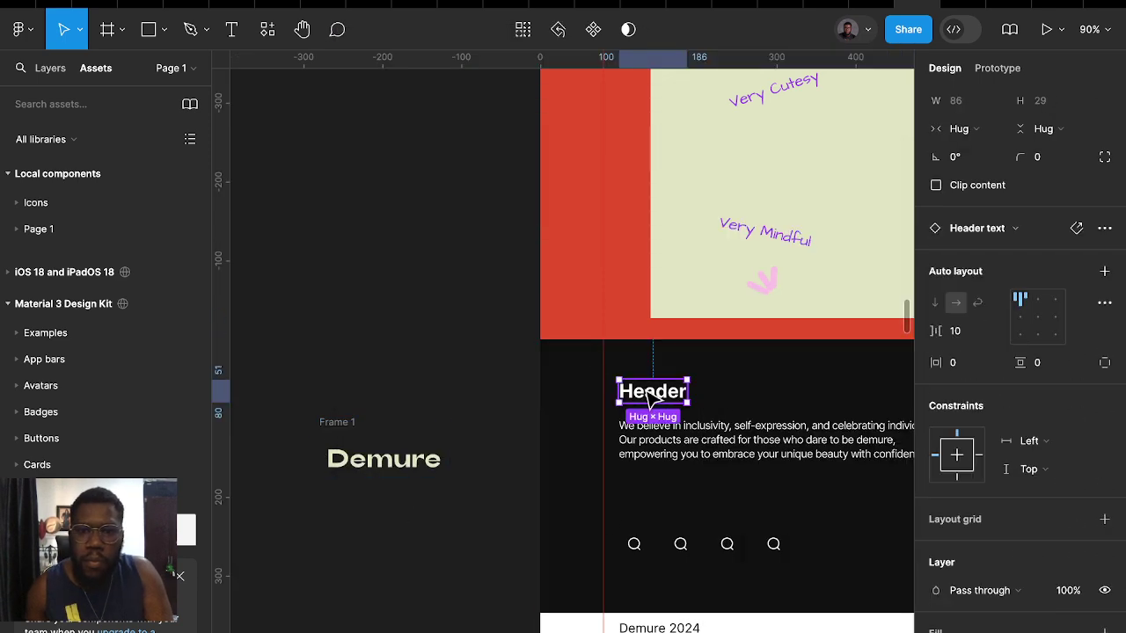
right_click(646, 395)
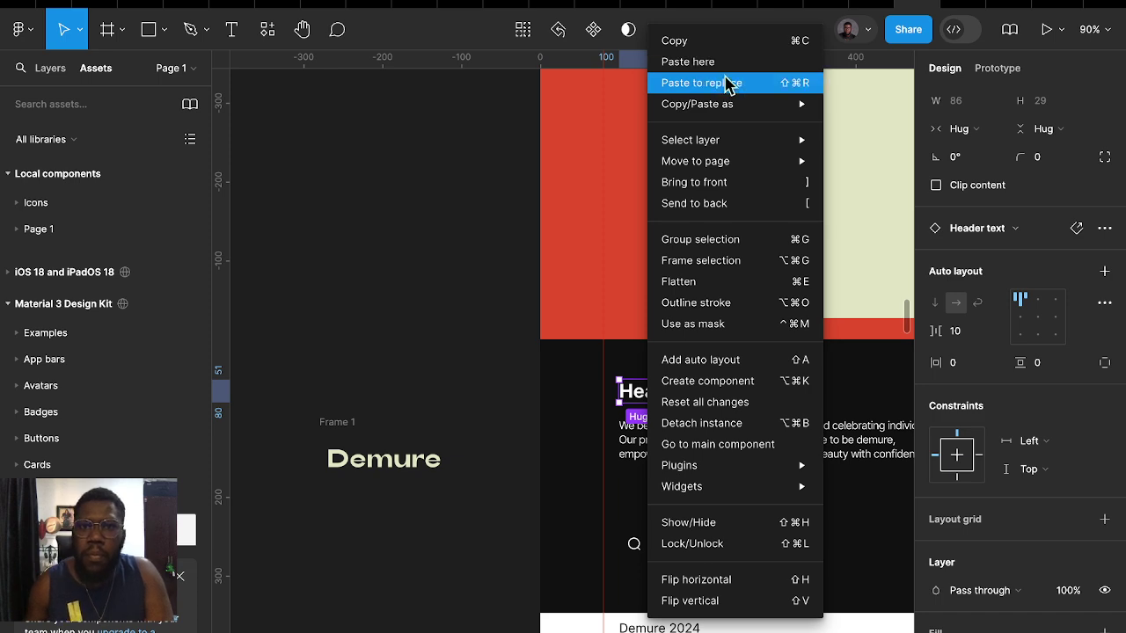
click(729, 82)
Swap the first footer icon for twitter and detach its Dark colour to a light swatch
scroll(635, 489, right, 2)
click(607, 547)
click(601, 543)
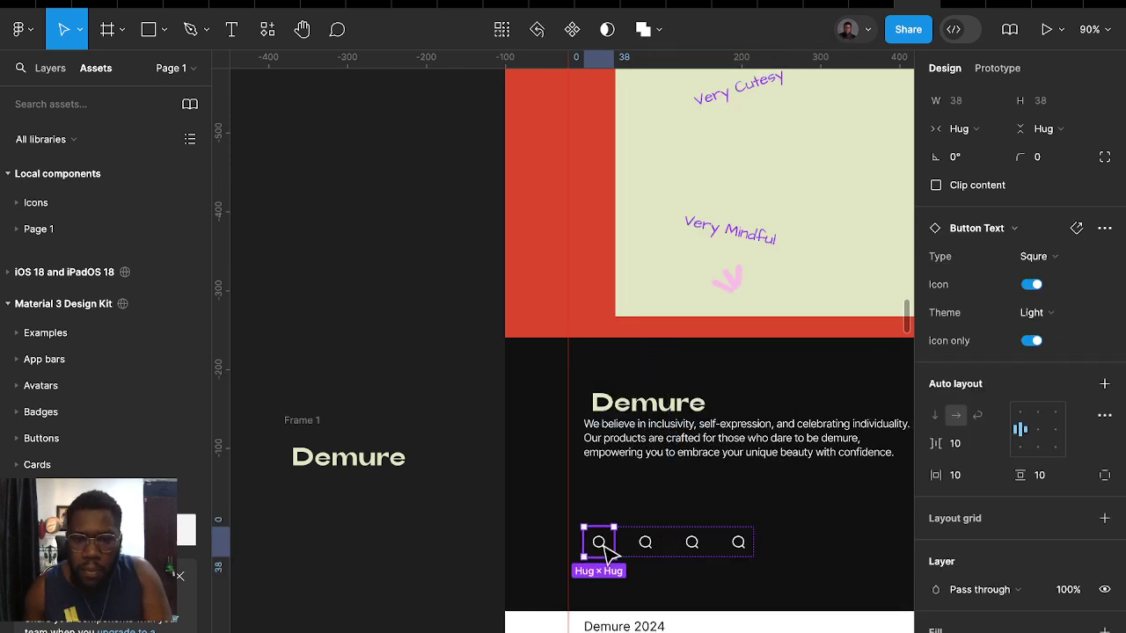
scroll(1011, 236, up, 2)
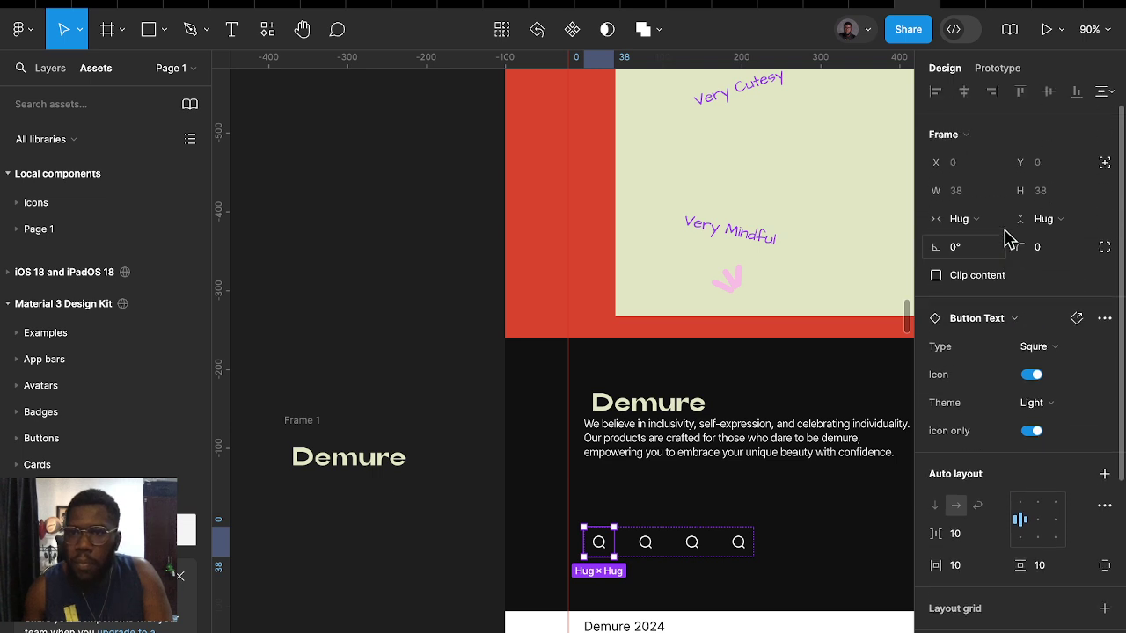
click(993, 327)
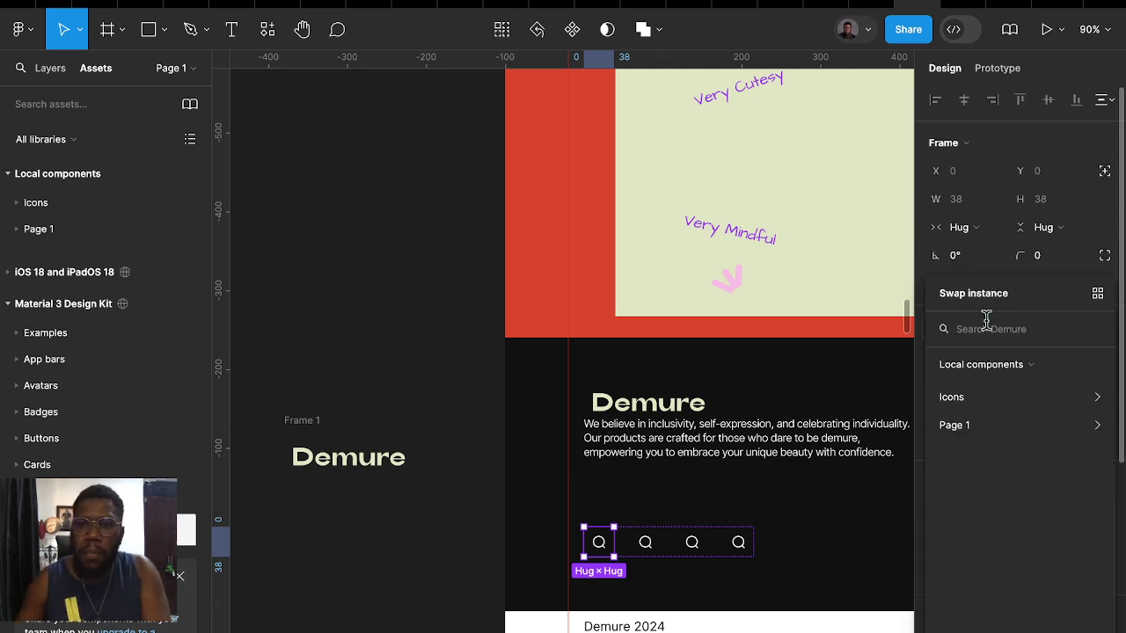
text(twit)
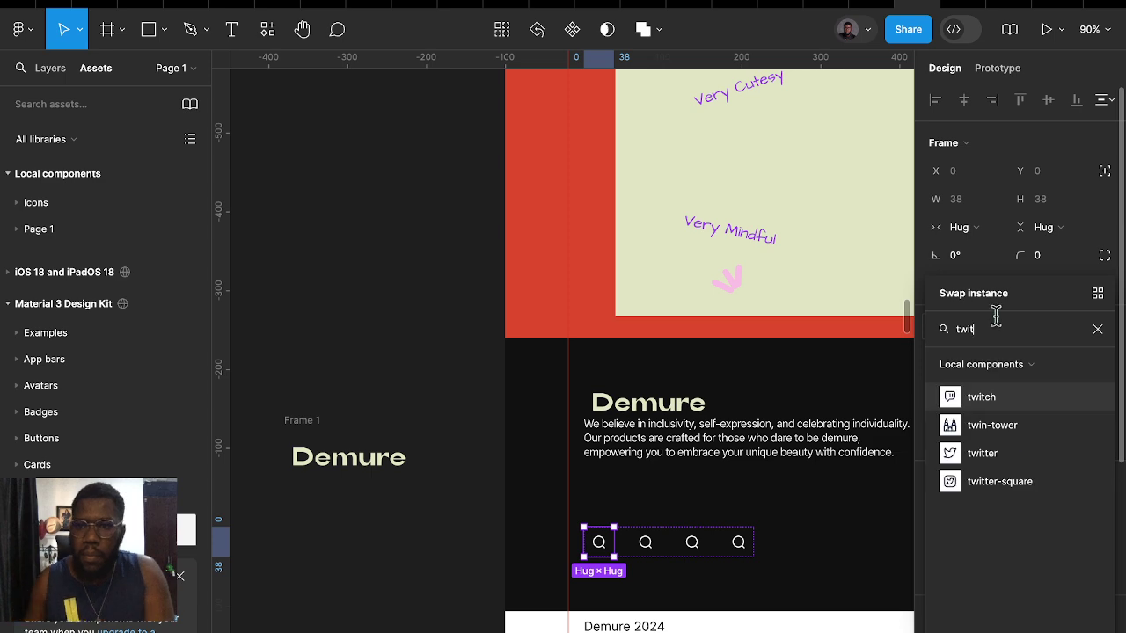
click(982, 426)
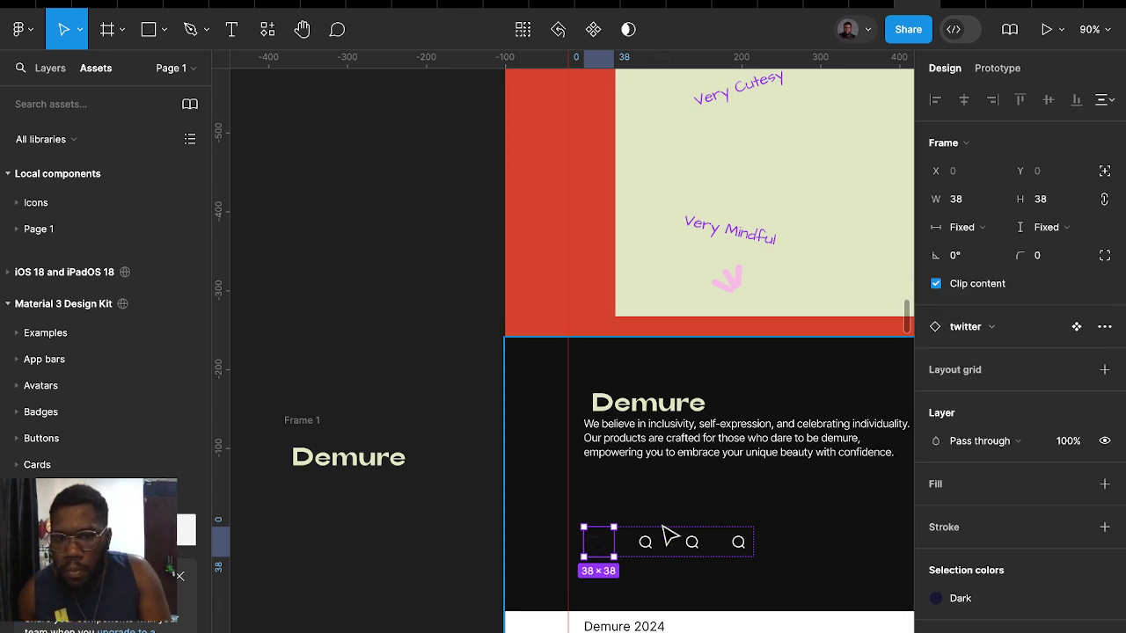
click(960, 599)
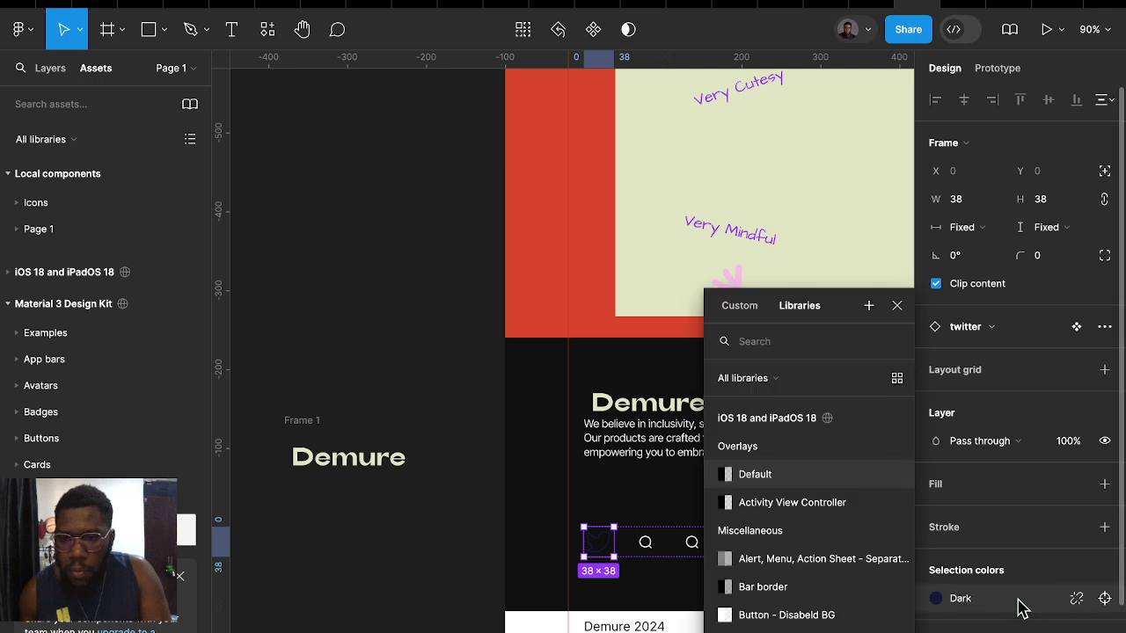
click(1076, 599)
click(938, 600)
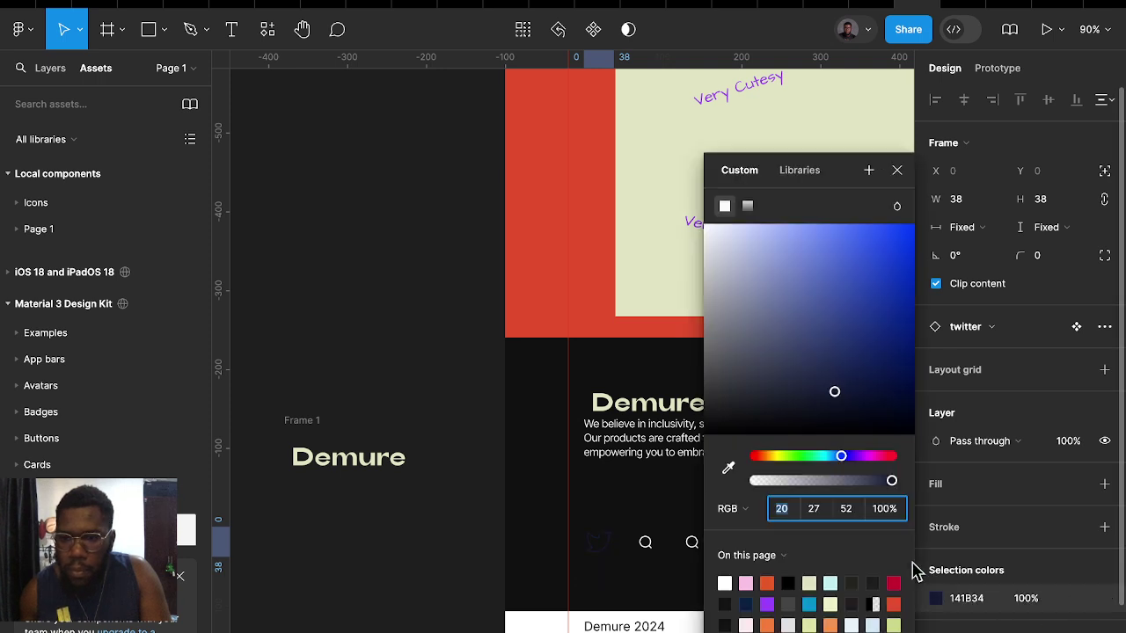
click(830, 583)
Swap the next three footer icons for instagram, facebook-01 and tiktok
click(647, 541)
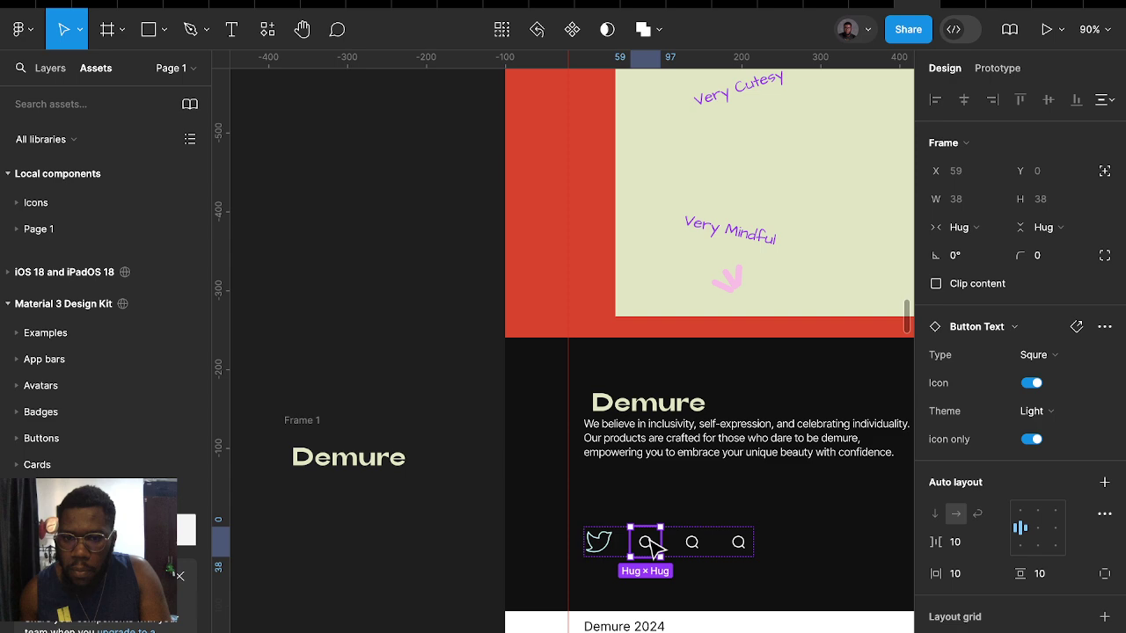
click(986, 327)
text(insta)
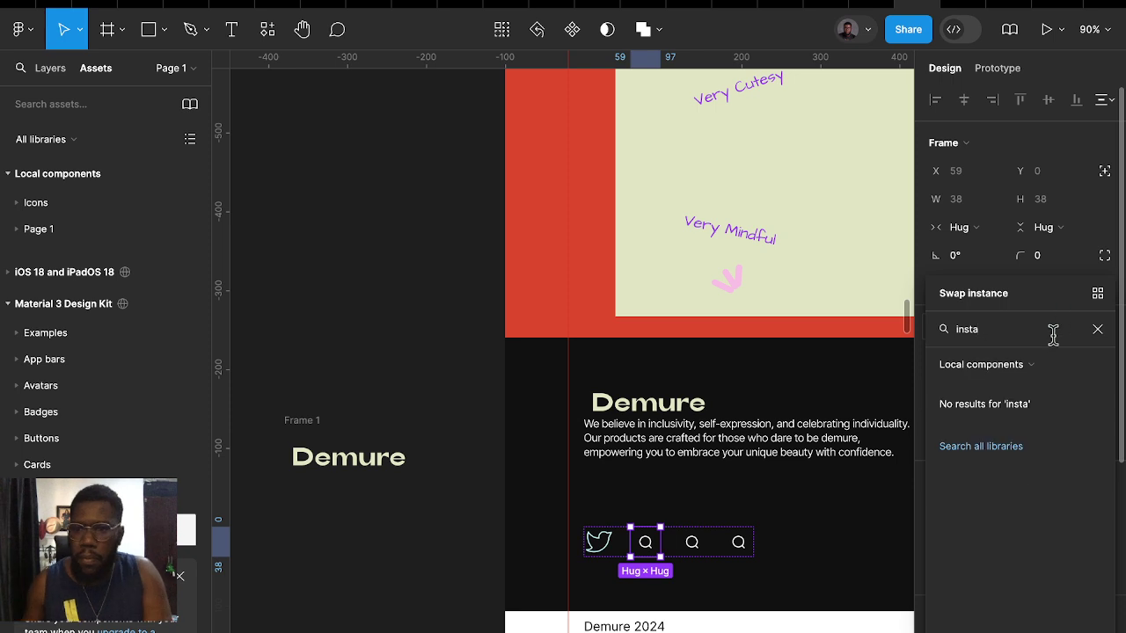
click(994, 403)
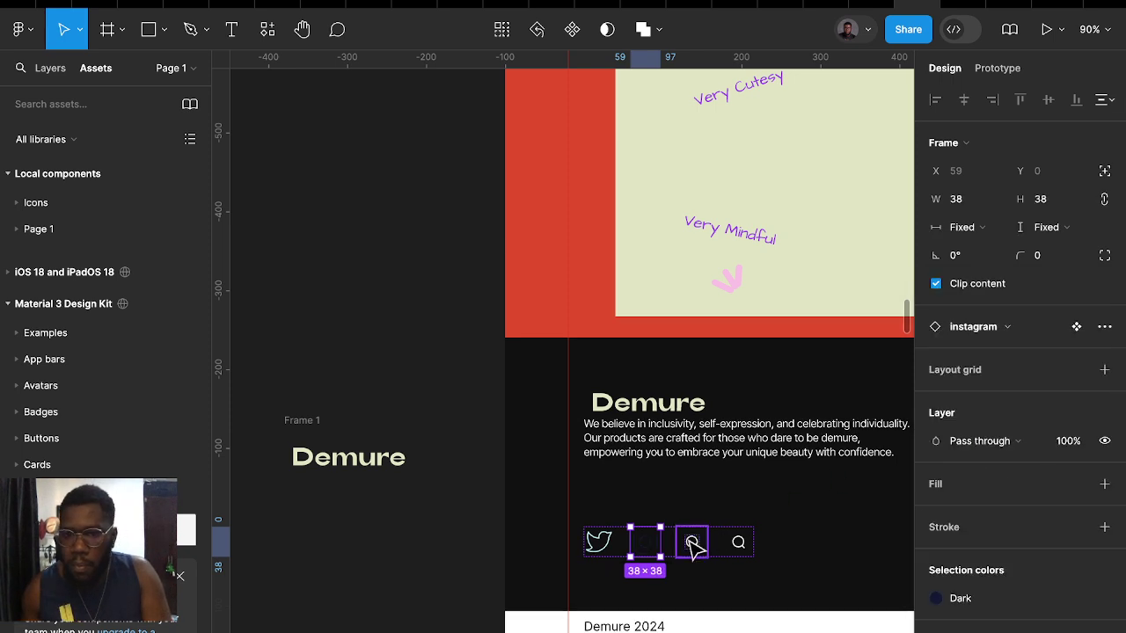
click(691, 543)
mouse_move(999, 355)
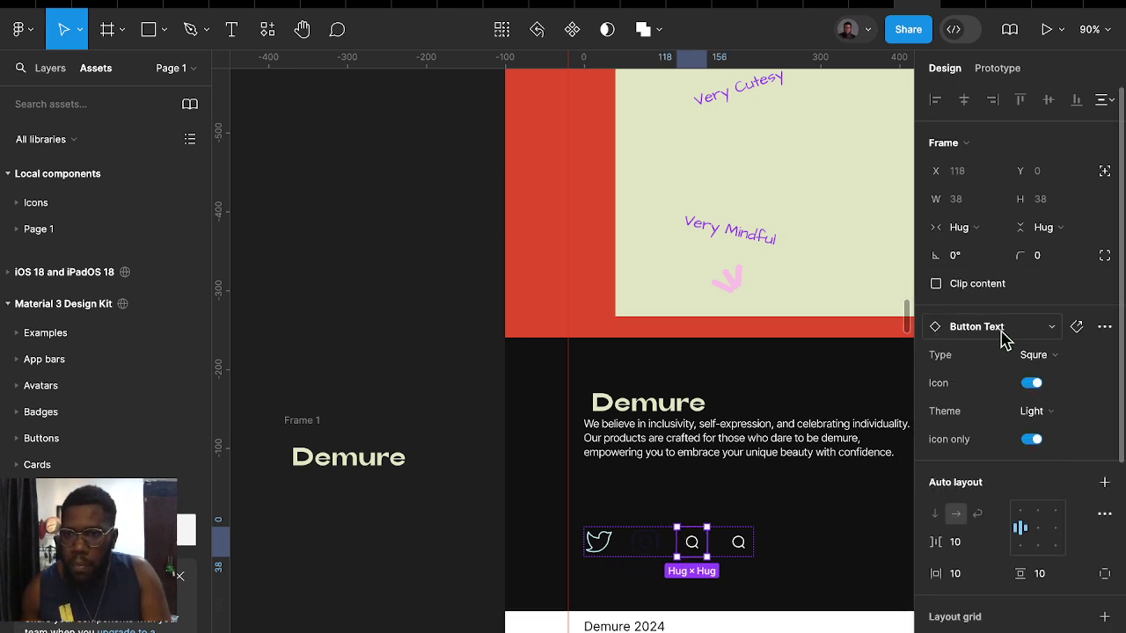
click(1003, 329)
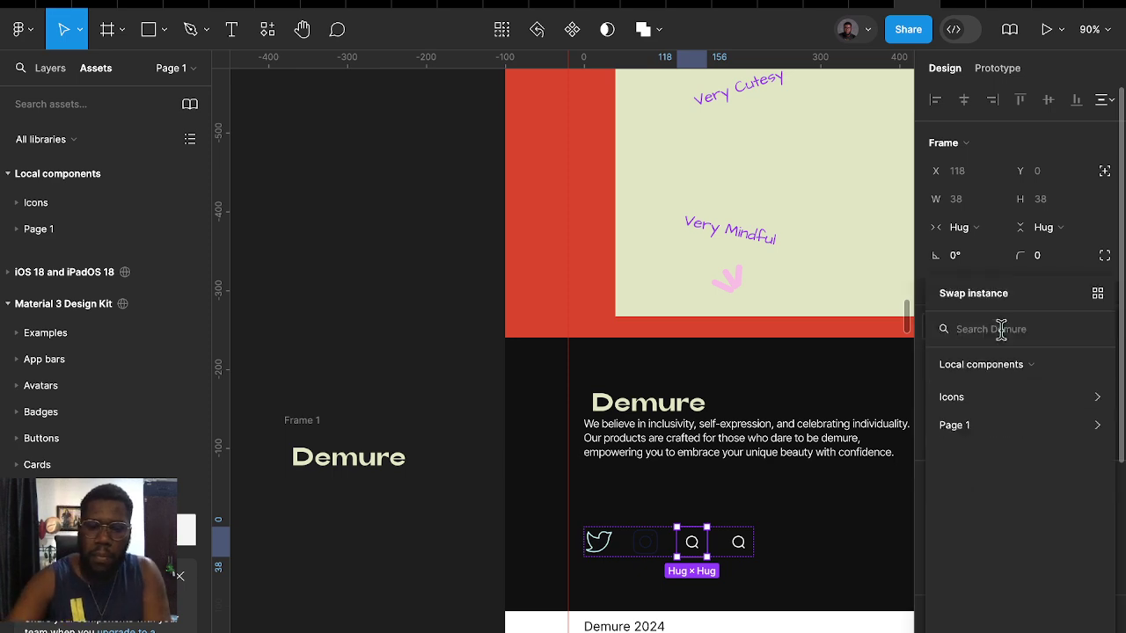
text(faceboo)
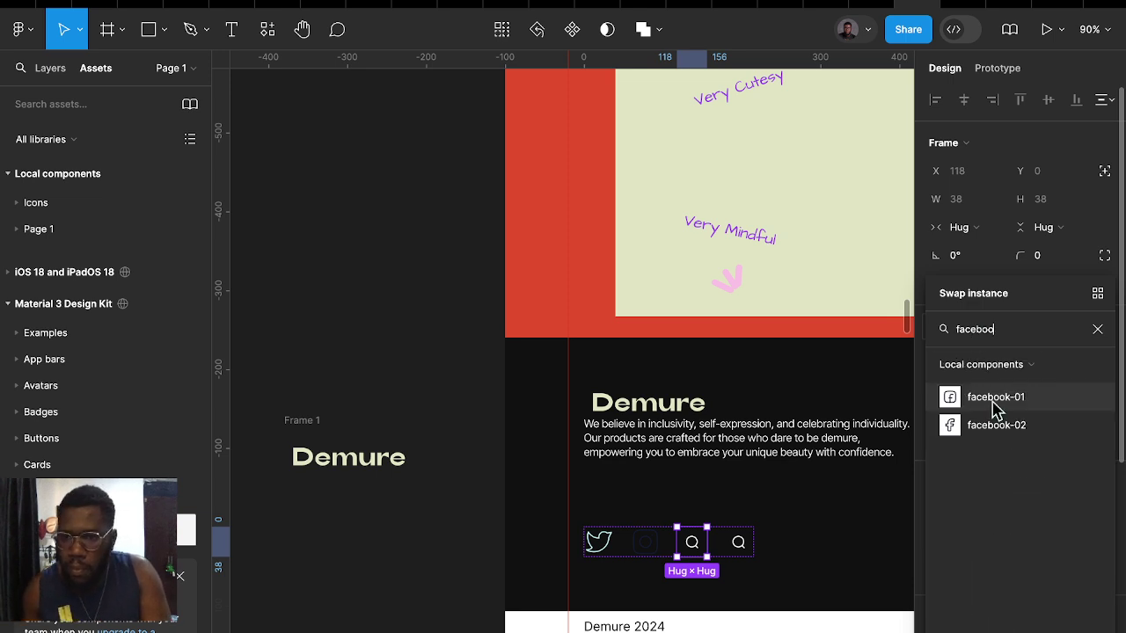
click(995, 410)
key(Tab)
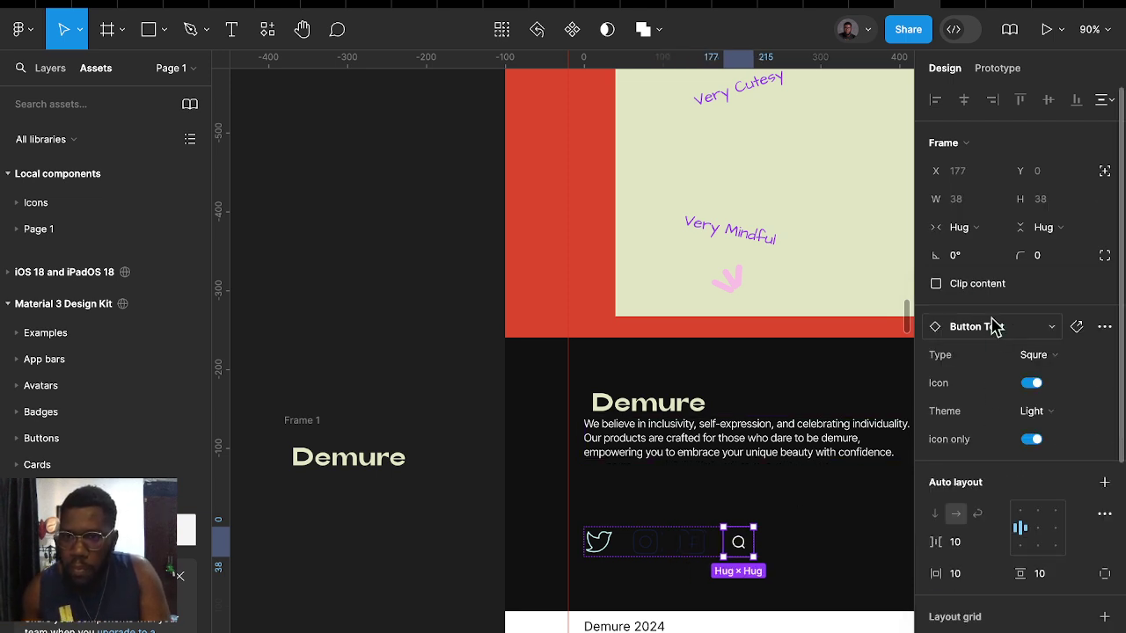
click(997, 330)
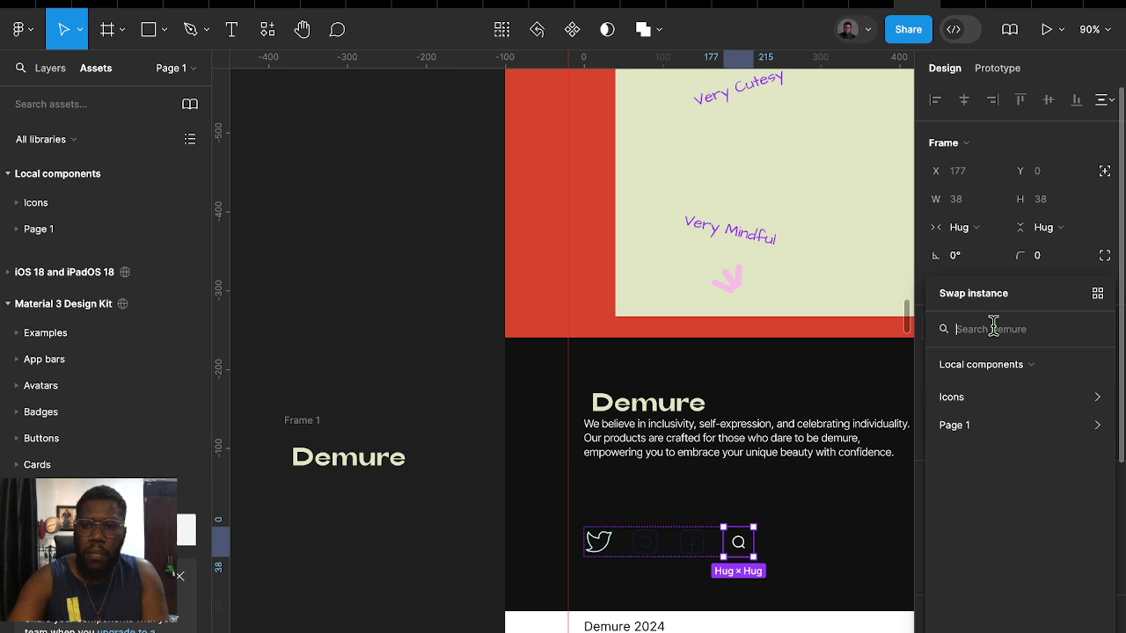
text(tik)
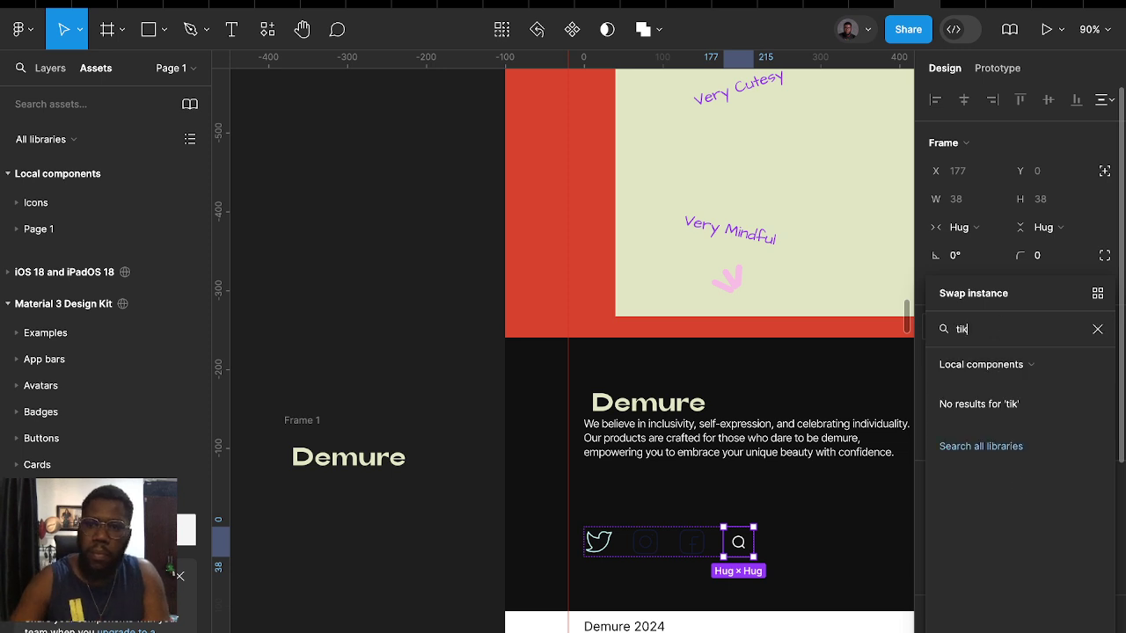
click(997, 405)
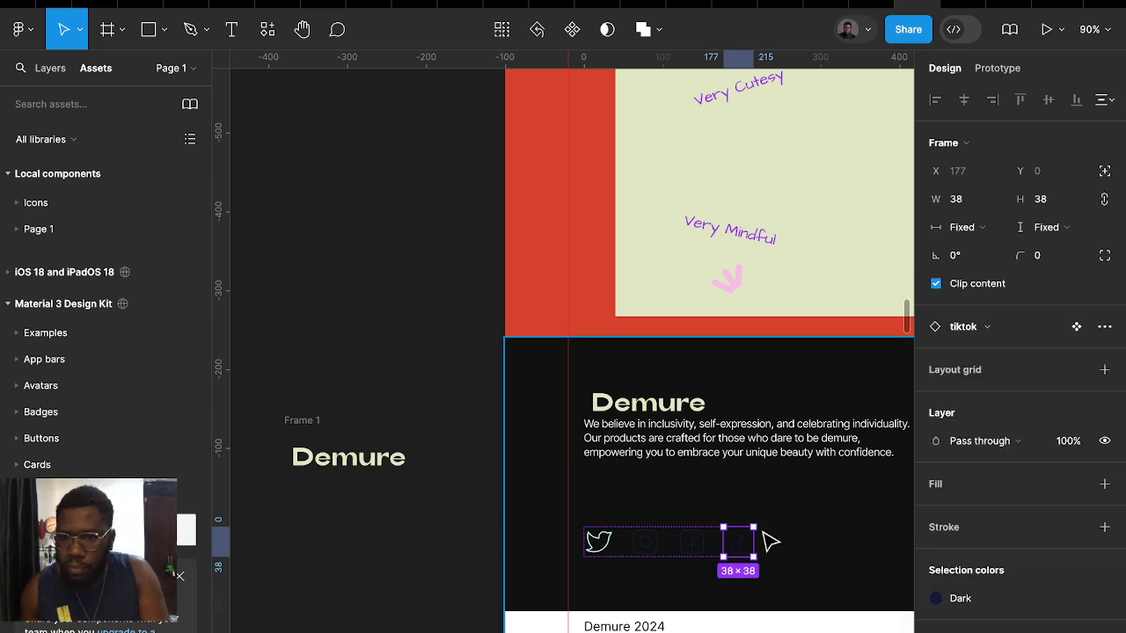
Detach the Dark style from the new icons and recolour them light cyan C2F2F6
shift+click(692, 545)
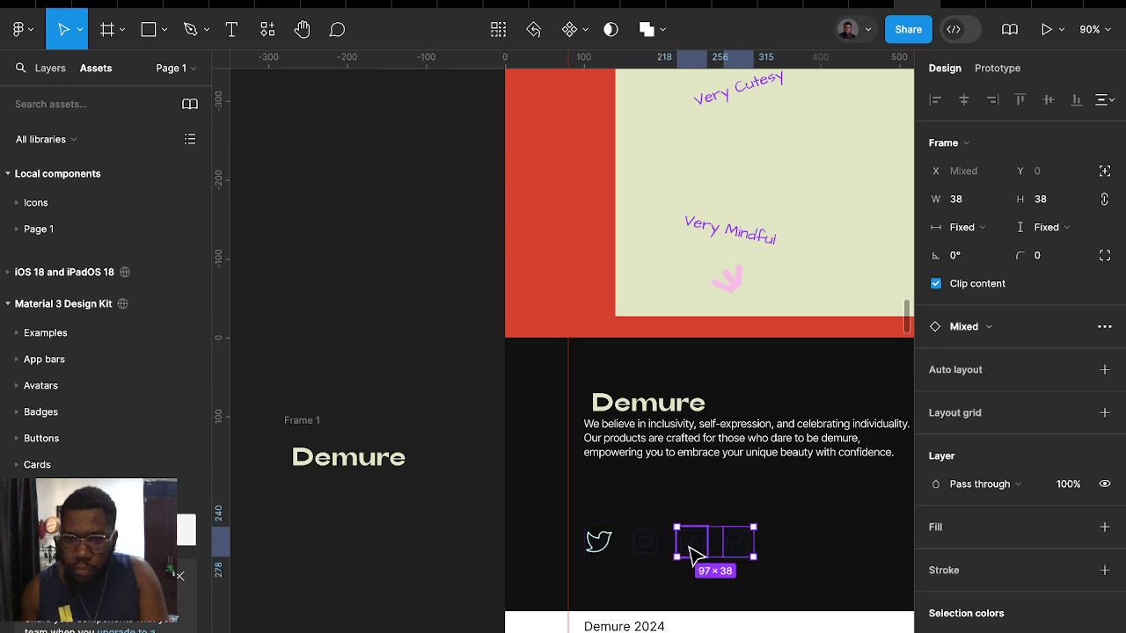
shift+click(649, 551)
scroll(985, 595, down, 3)
scroll(1002, 620, down, 1)
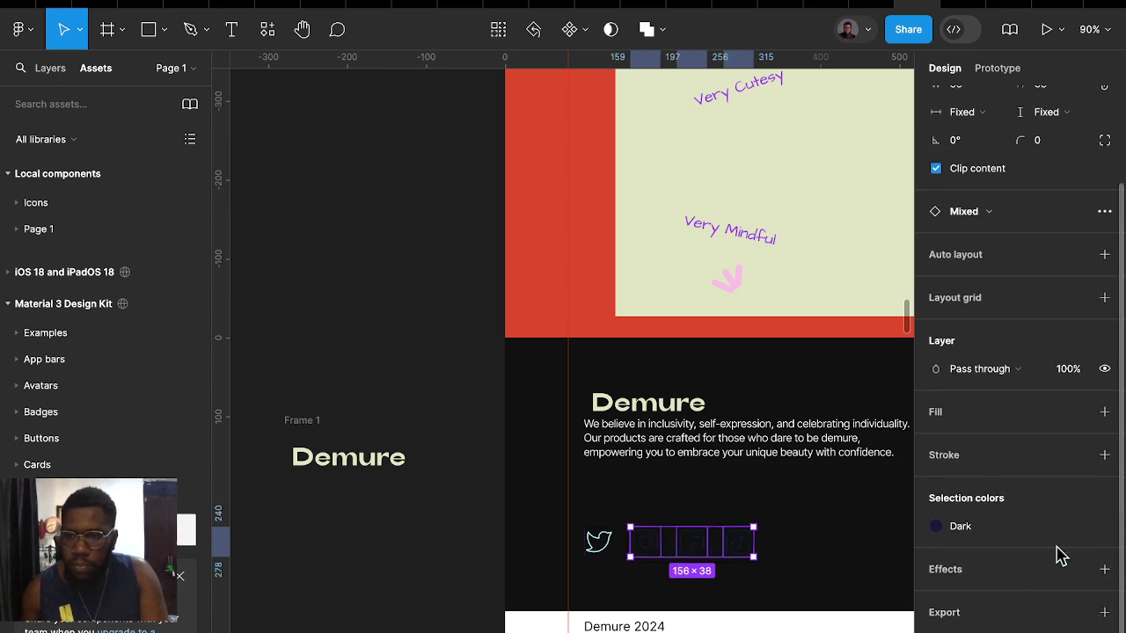
click(1076, 528)
click(936, 526)
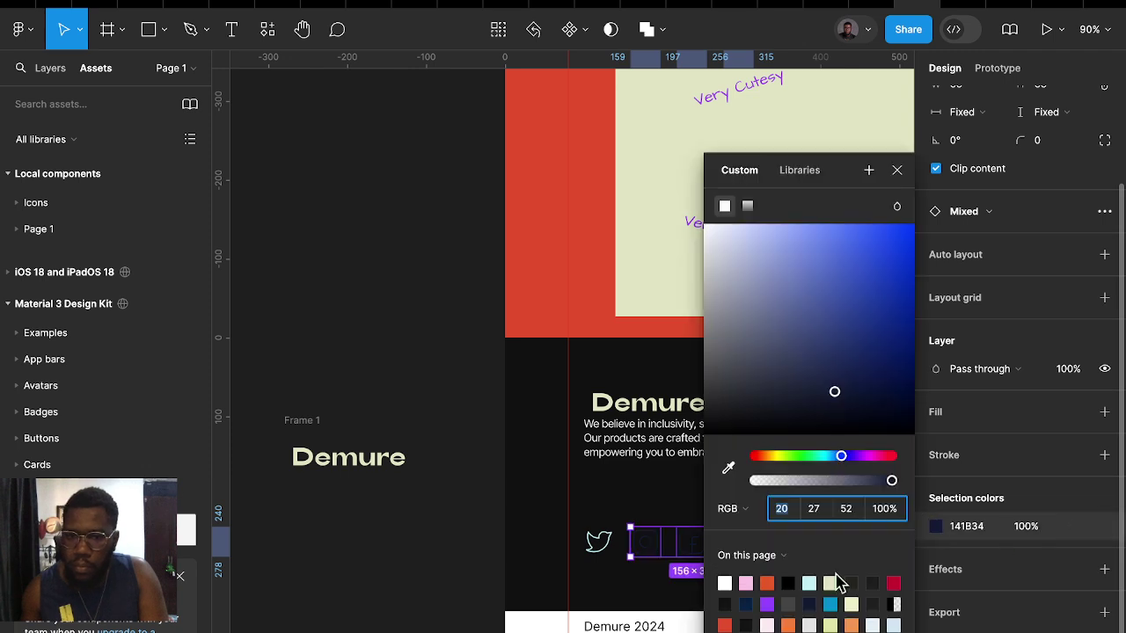
click(809, 583)
scroll(535, 515, right, 5)
scroll(535, 516, down, 1)
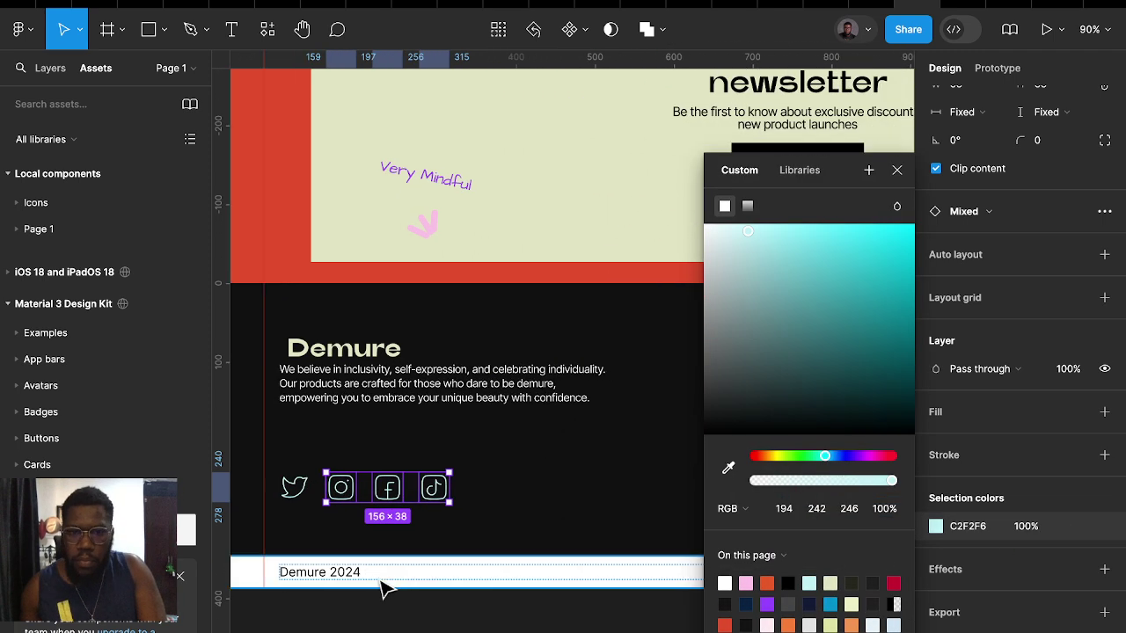
click(431, 625)
click(418, 404)
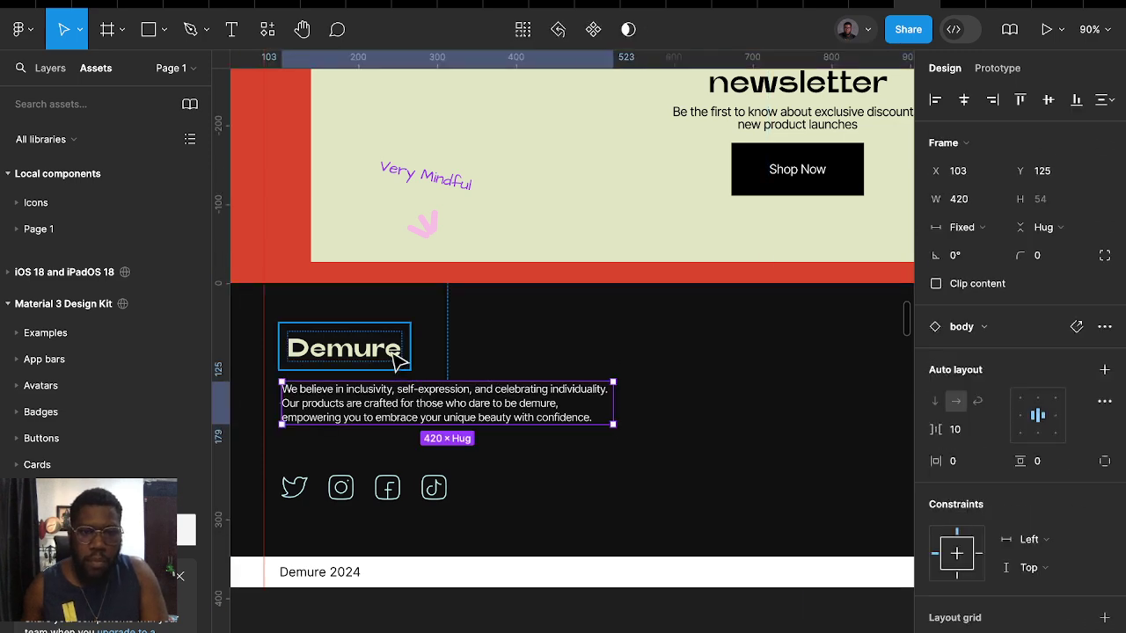
Rename the footer column's Header Text heading to Navigation
mouse_move(400, 361)
mouse_down()
mouse_move(389, 352)
mouse_move(393, 364)
mouse_up()
scroll(545, 391, right, 5)
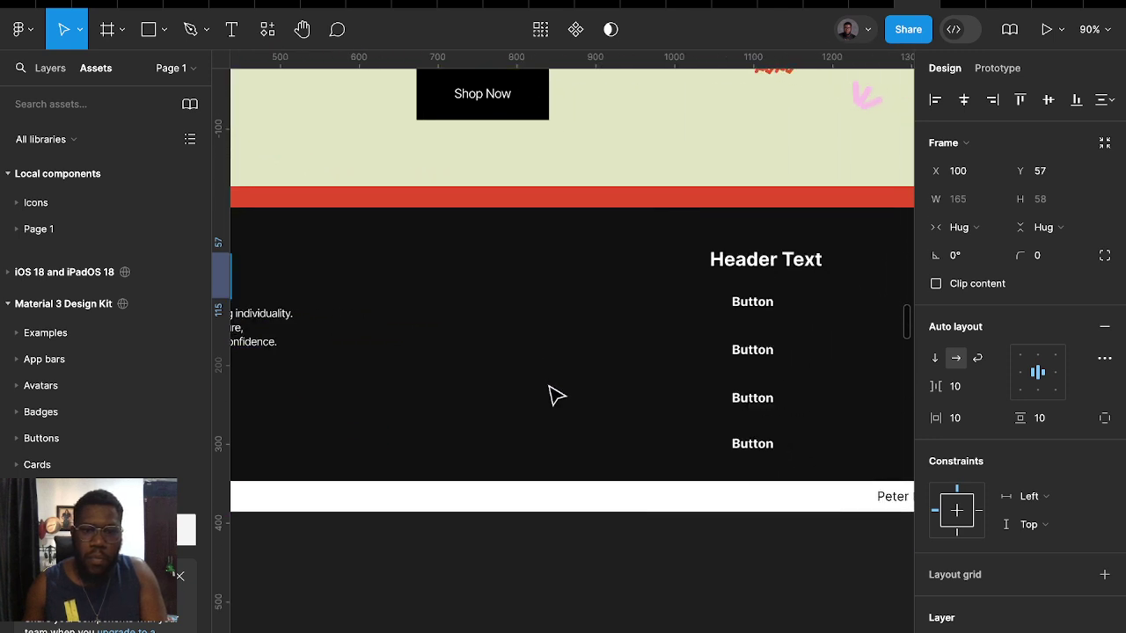
scroll(568, 343, right, 3)
click(554, 245)
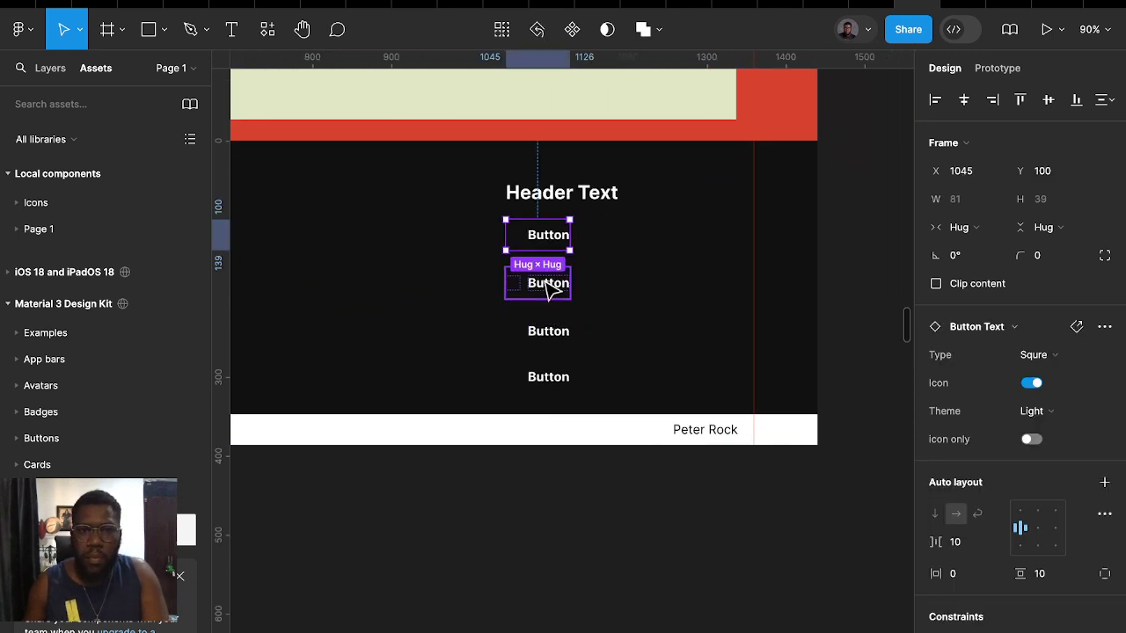
drag(554, 244, 554, 246)
click(563, 202)
double_click(557, 193)
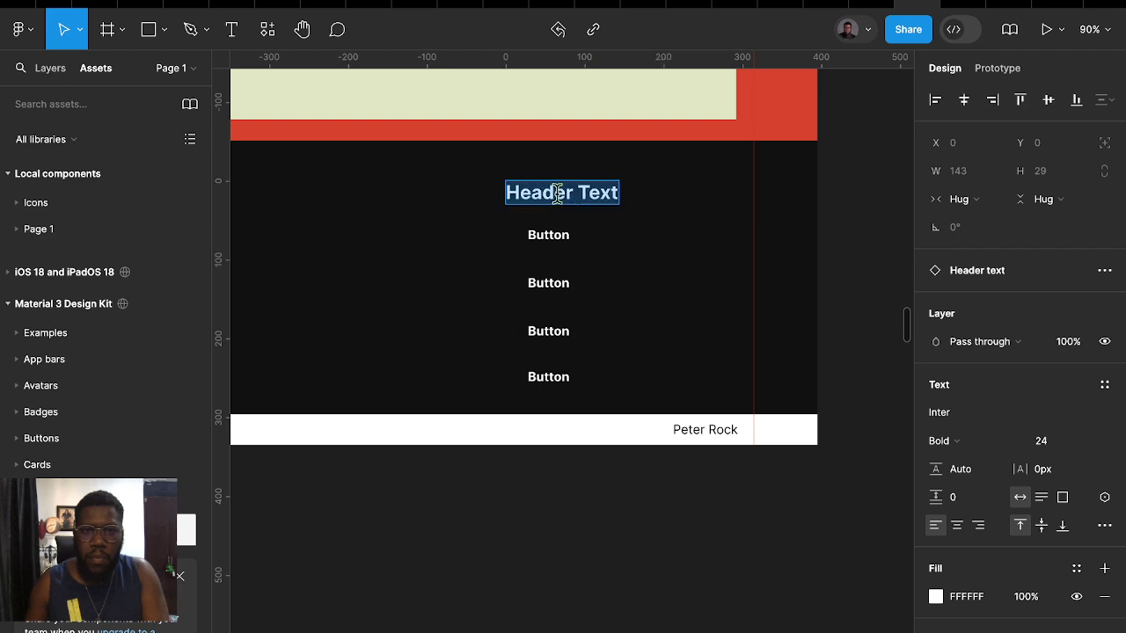
text(Navigation)
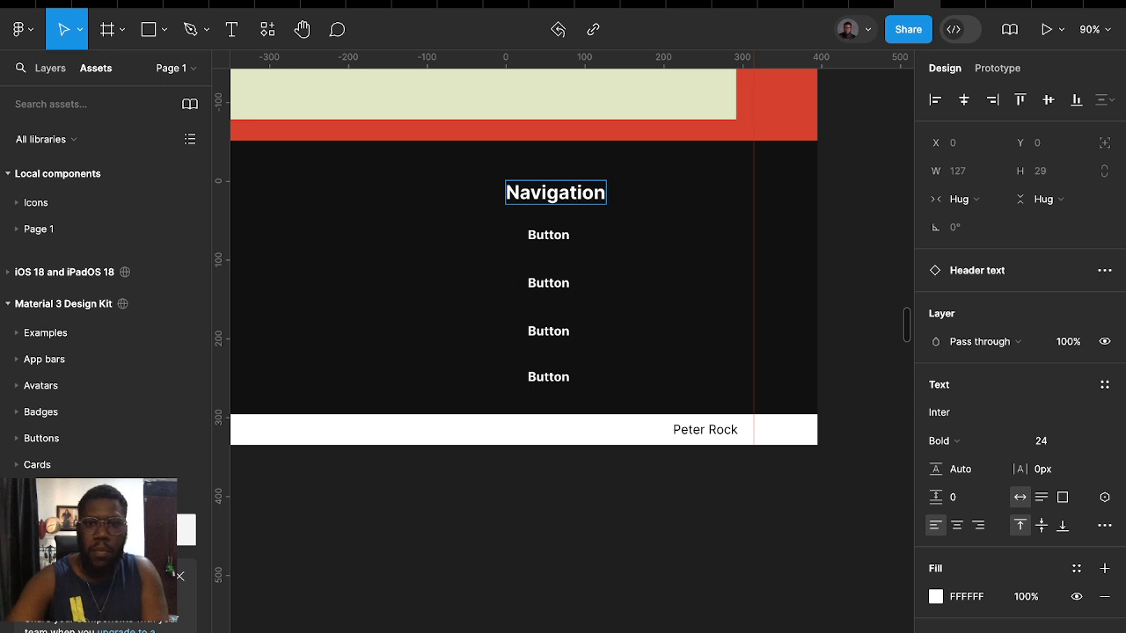
Select the four placeholder Button items under Navigation, then the footer frame
click(556, 245)
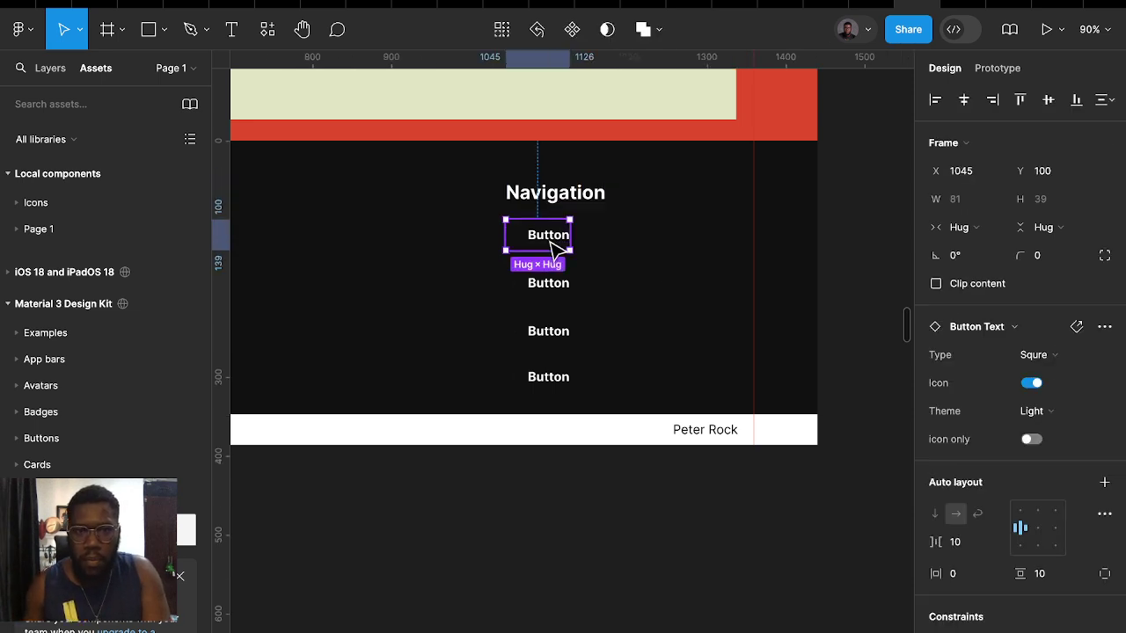
shift+click(558, 286)
shift+click(558, 333)
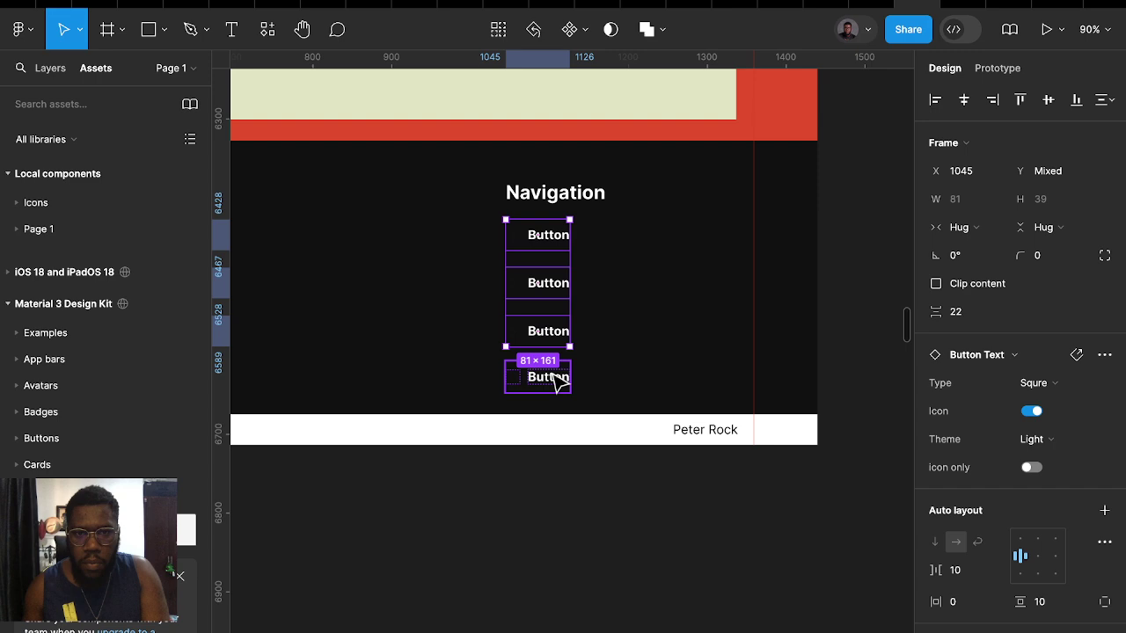
shift+click(555, 378)
click(648, 261)
scroll(648, 262, down, 5)
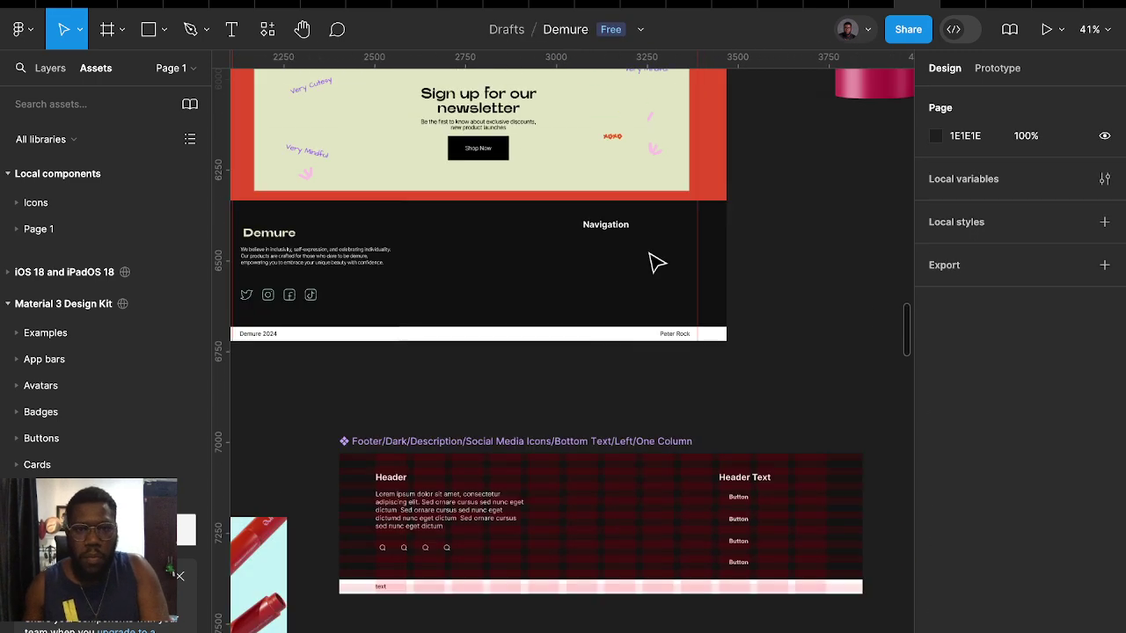
click(417, 290)
Stack the Demure heading above the description in a centred vertical auto layout at the footer centre
double_click(420, 283)
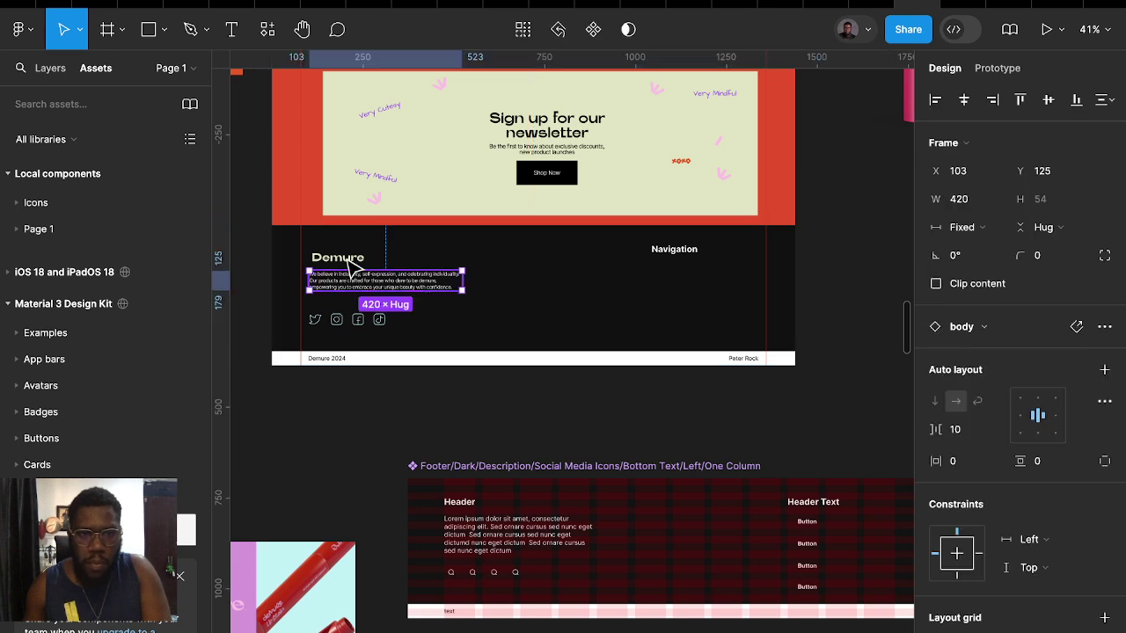
shift+click(350, 263)
key(shift+a)
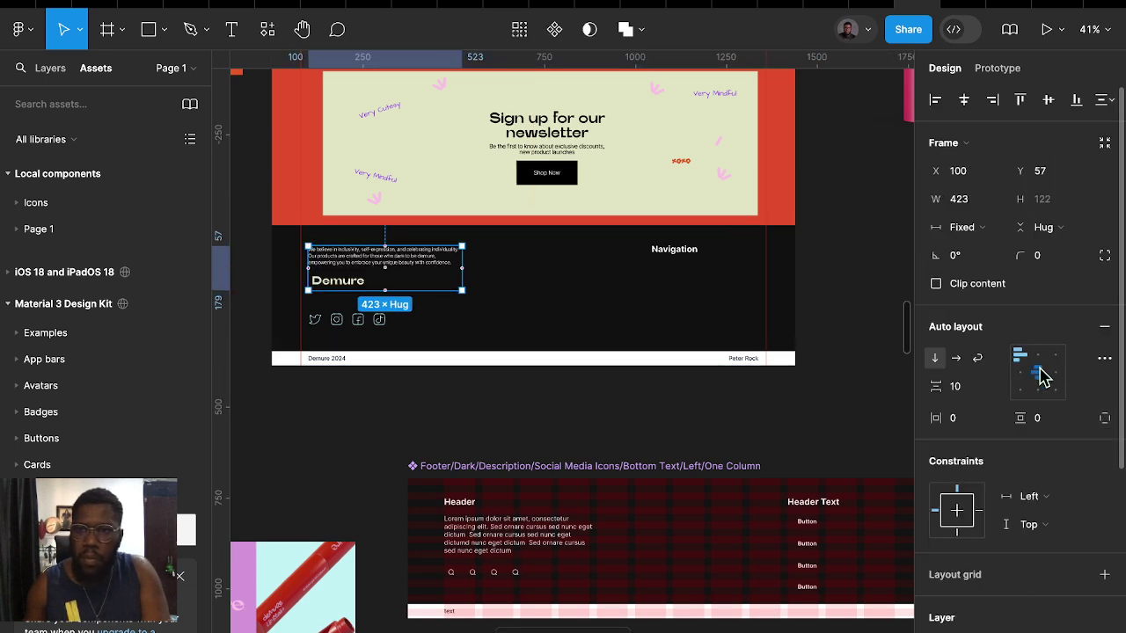
click(1037, 356)
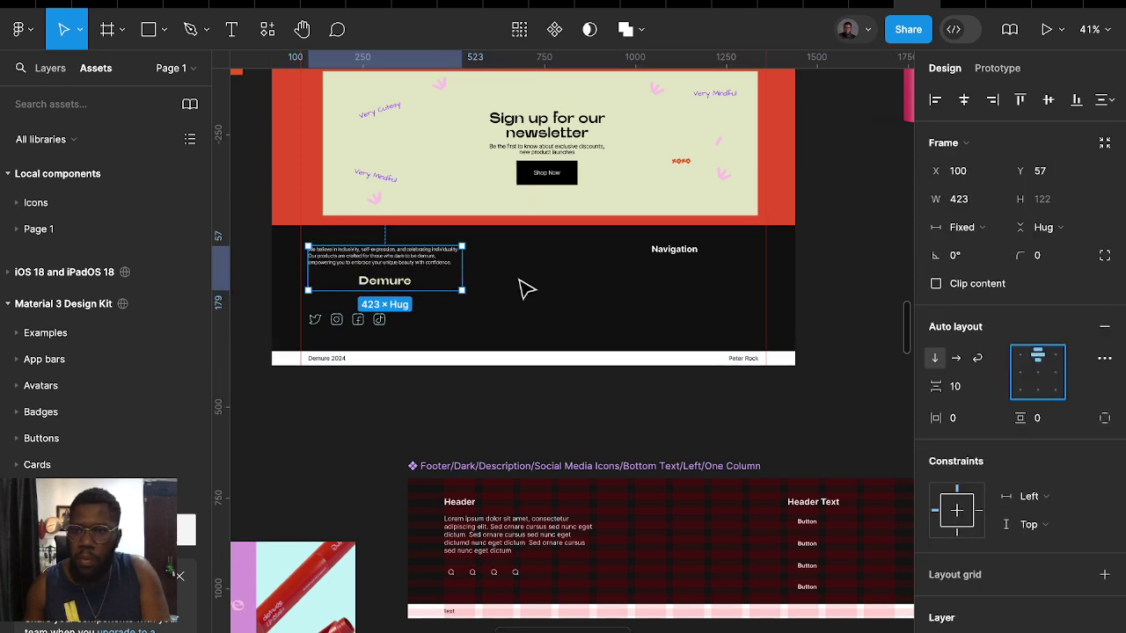
click(410, 288)
key(shift+a)
key(Up)
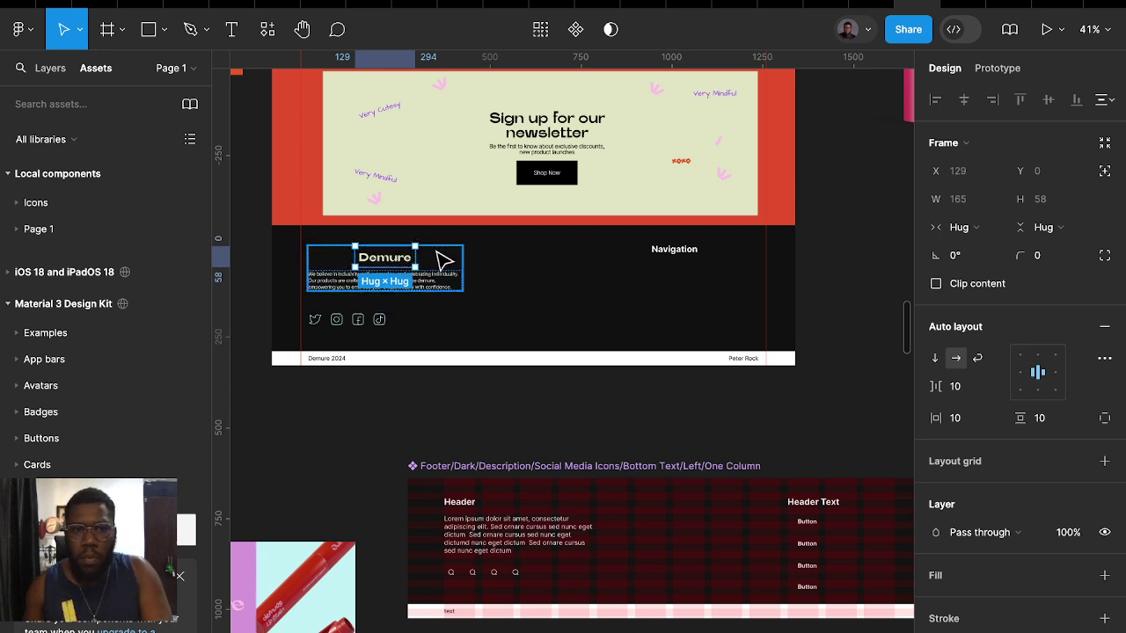
key(Escape)
mouse_move(443, 261)
mouse_down()
mouse_move(613, 278)
mouse_move(583, 257)
mouse_up()
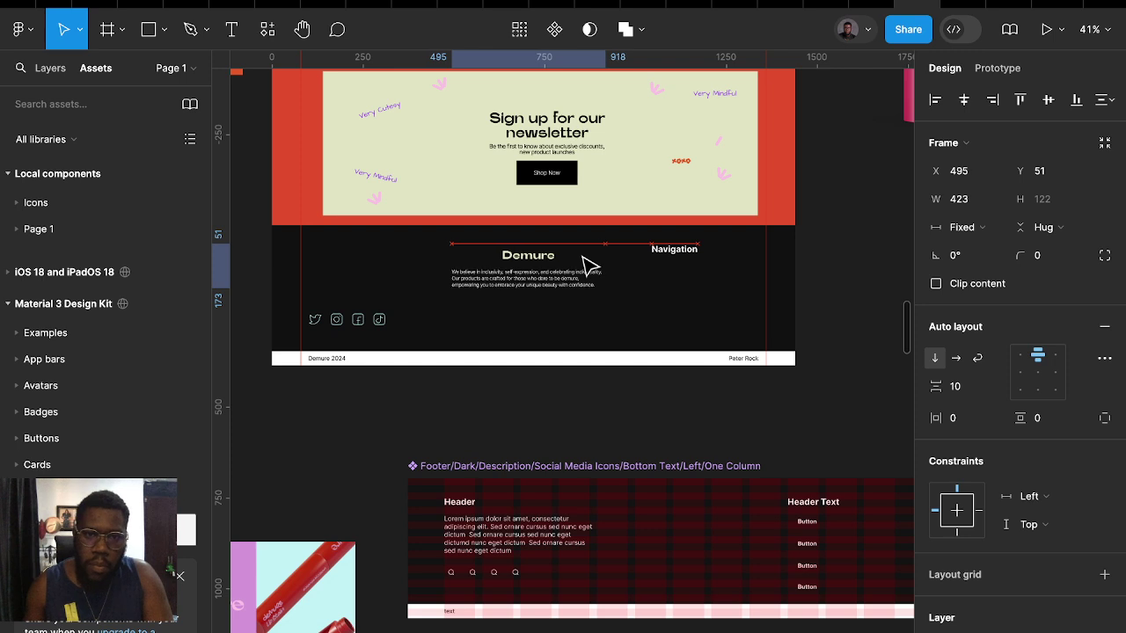
Remove the Navigation heading and centre the social icons beneath the text stack
click(693, 255)
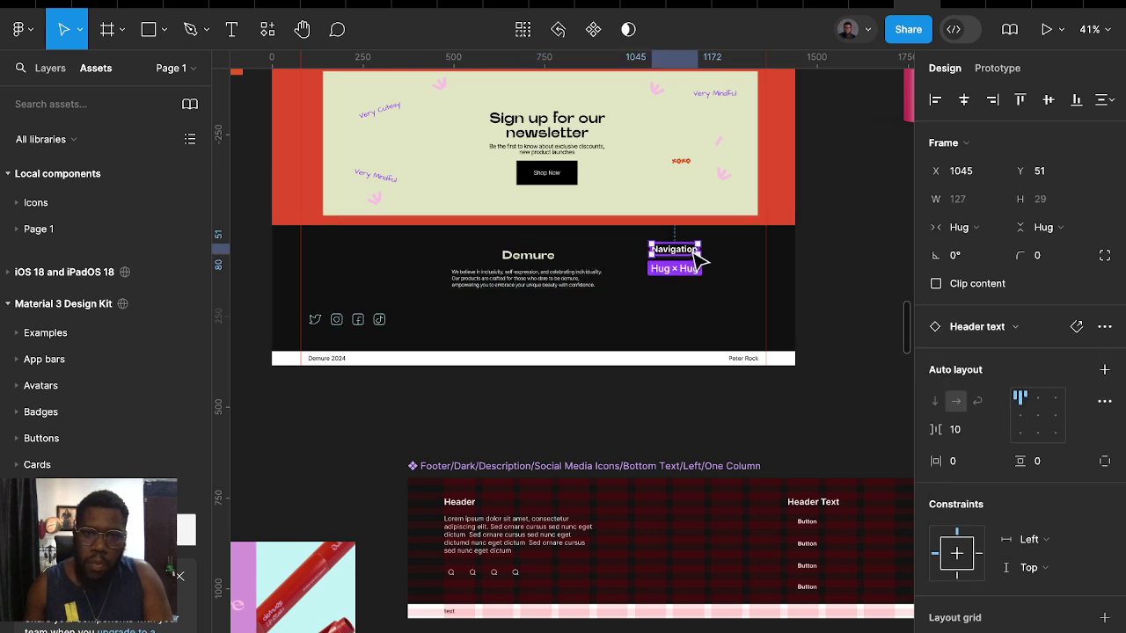
key(Escape)
click(350, 331)
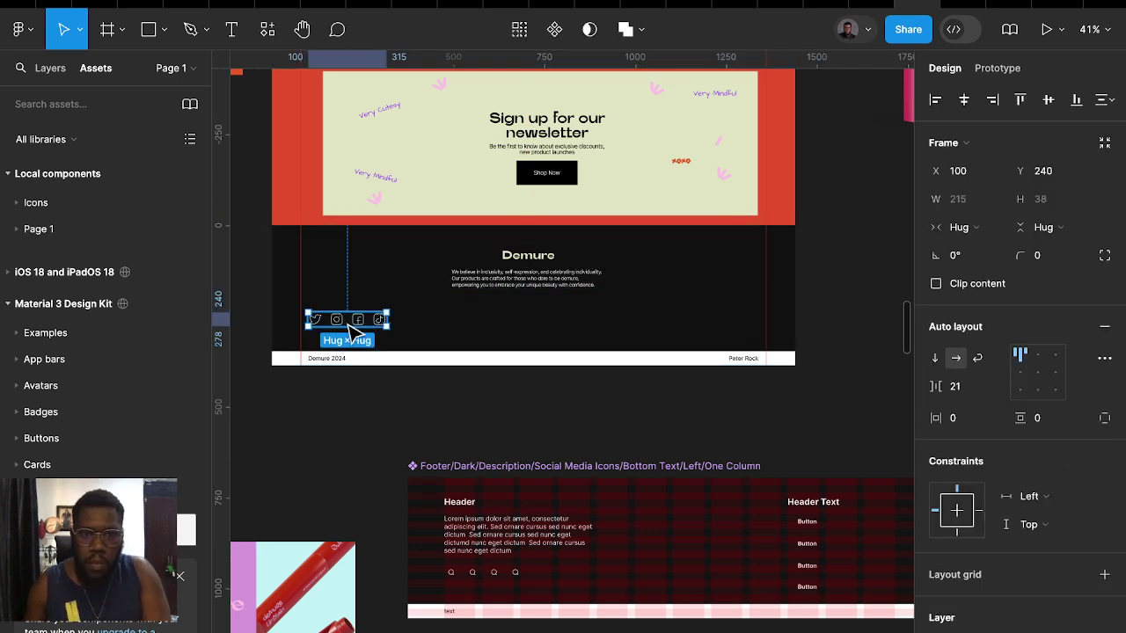
drag(350, 329, 531, 330)
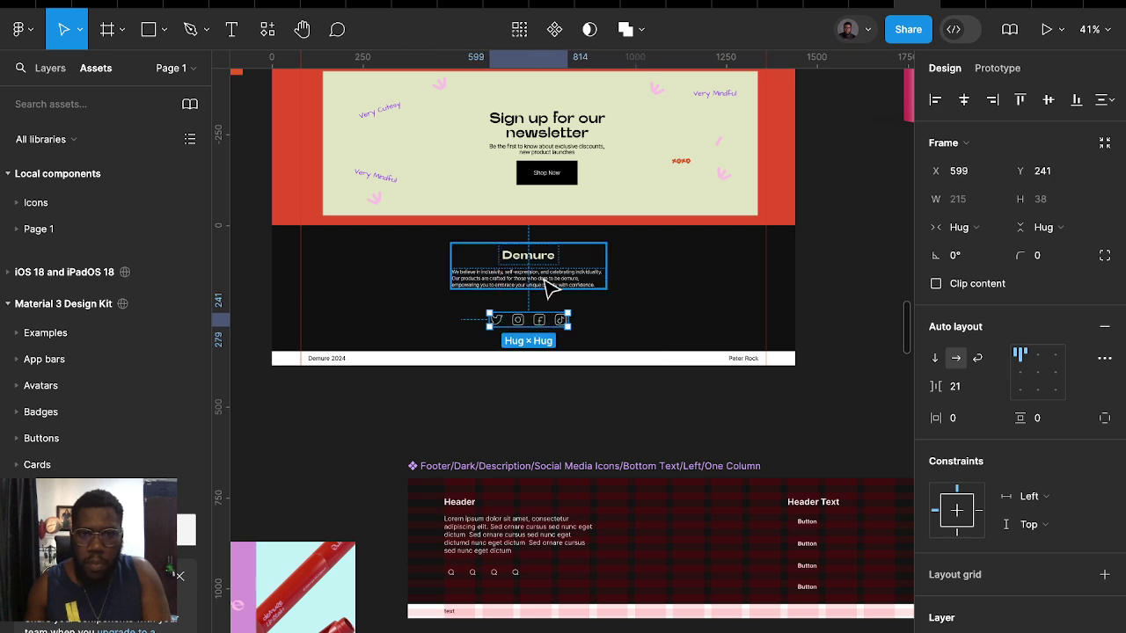
drag(546, 285, 553, 296)
Duplicate the newsletter heading upward as an auto-width 'Join the challenge' heading
click(711, 280)
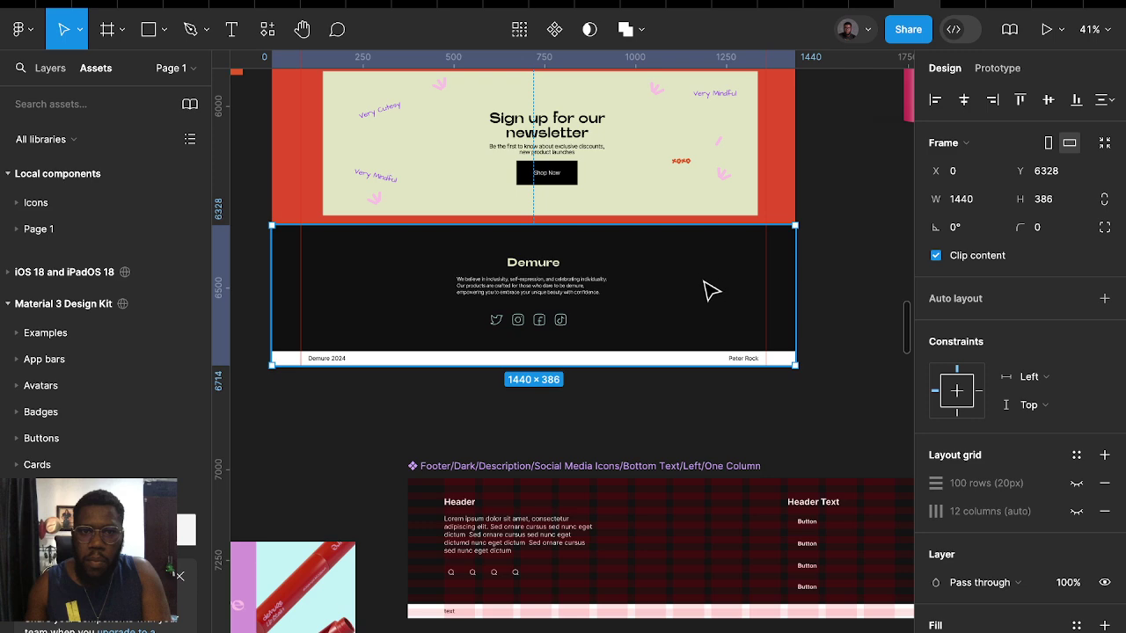
scroll(711, 290, up, 3)
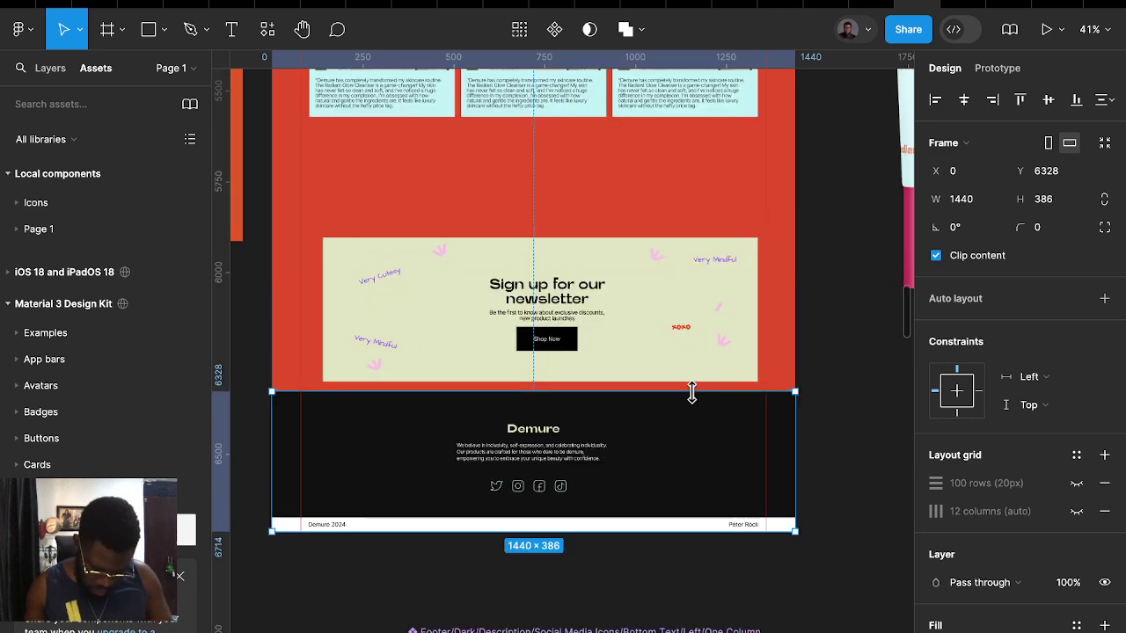
scroll(690, 391, up, 3)
scroll(694, 402, up, 1)
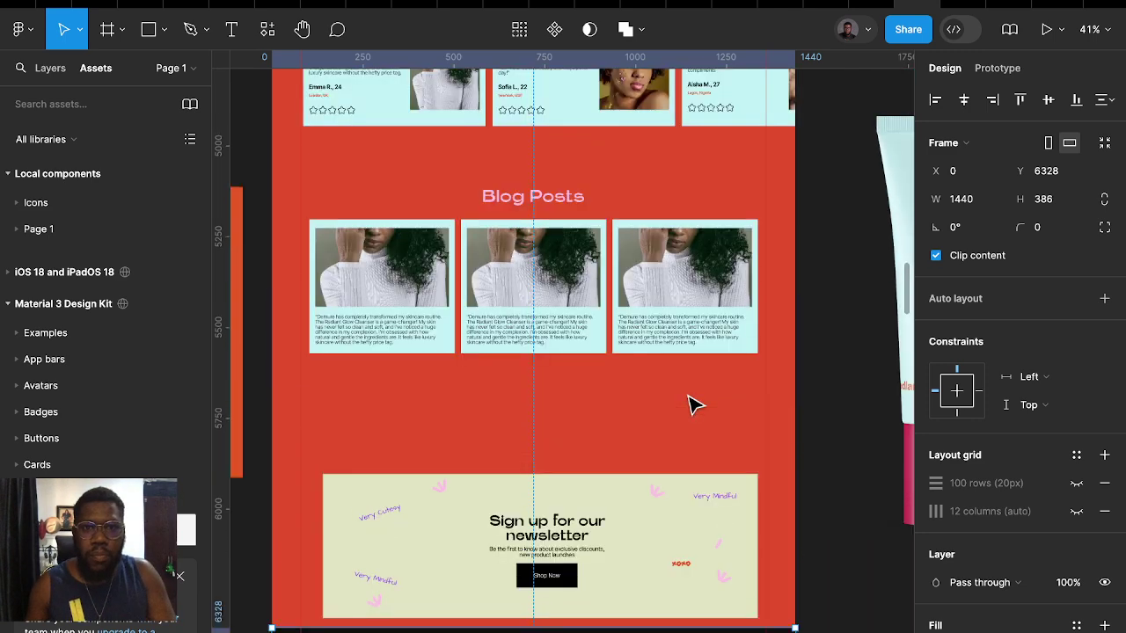
scroll(669, 387, up, 2)
mouse_move(653, 376)
mouse_down()
mouse_move(658, 410)
mouse_move(653, 370)
mouse_up()
scroll(668, 405, down, 3)
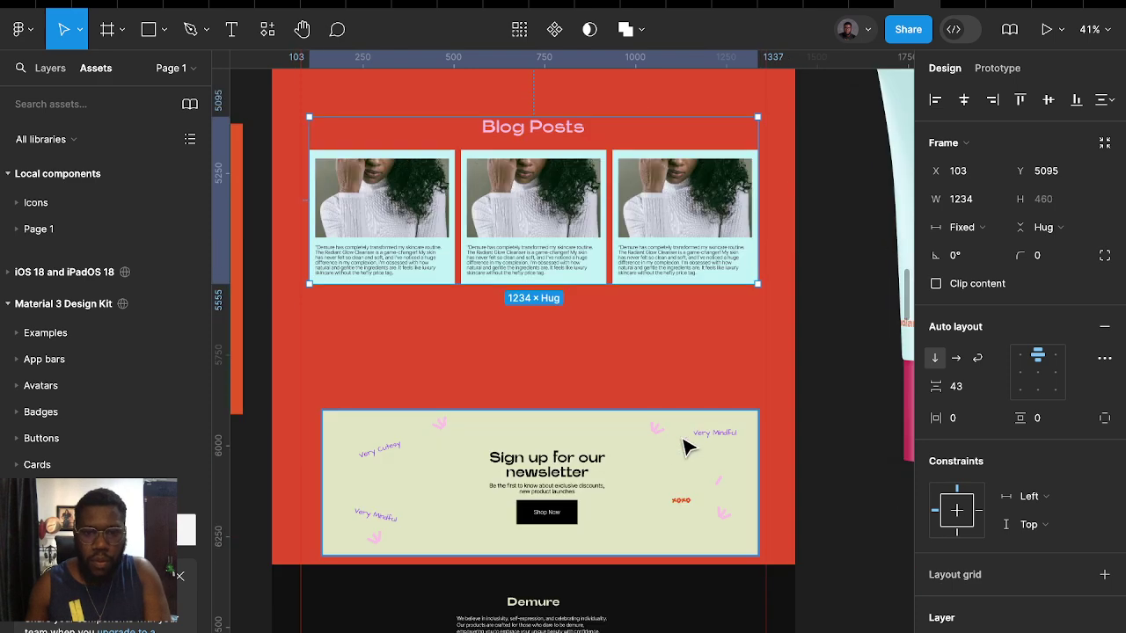
double_click(572, 473)
alt+drag(556, 475, 539, 356)
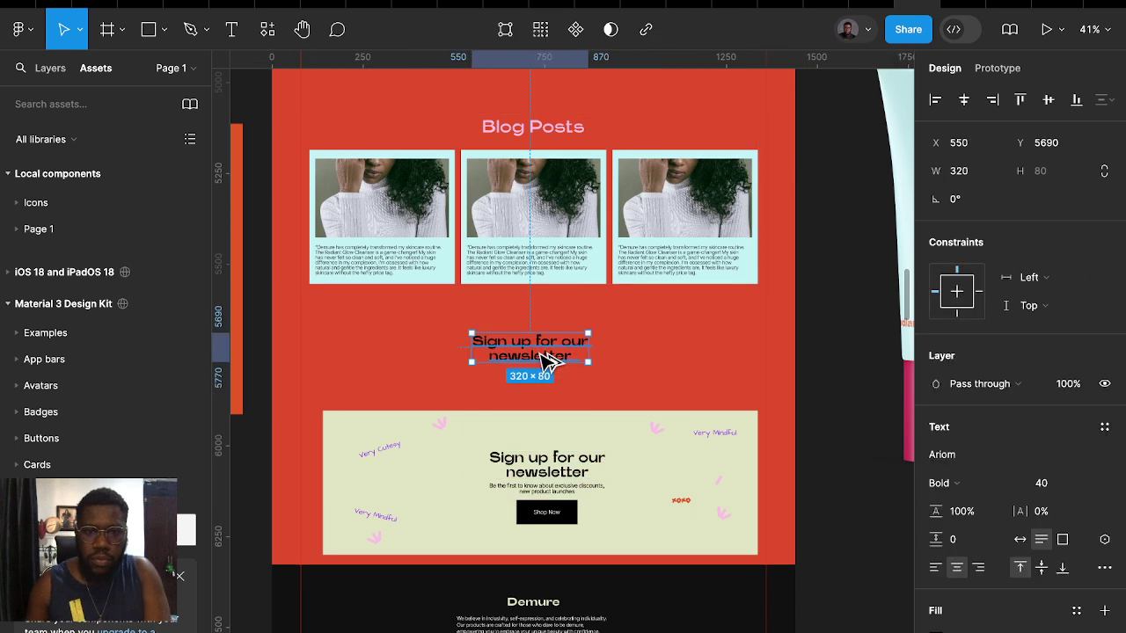
text(Join the challenge)
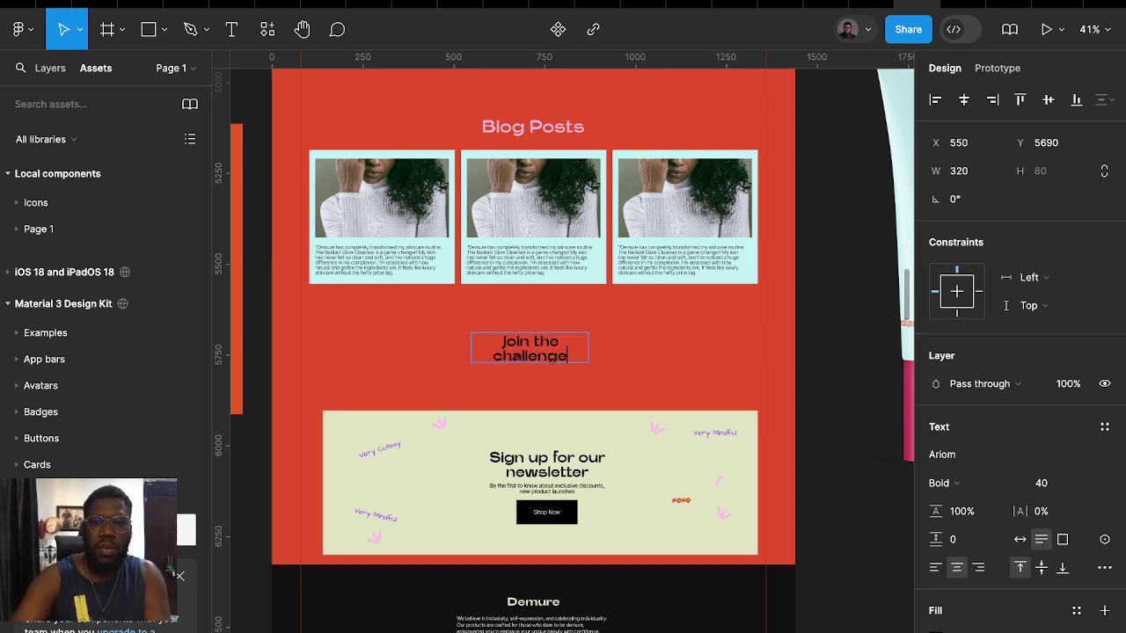
key(Escape)
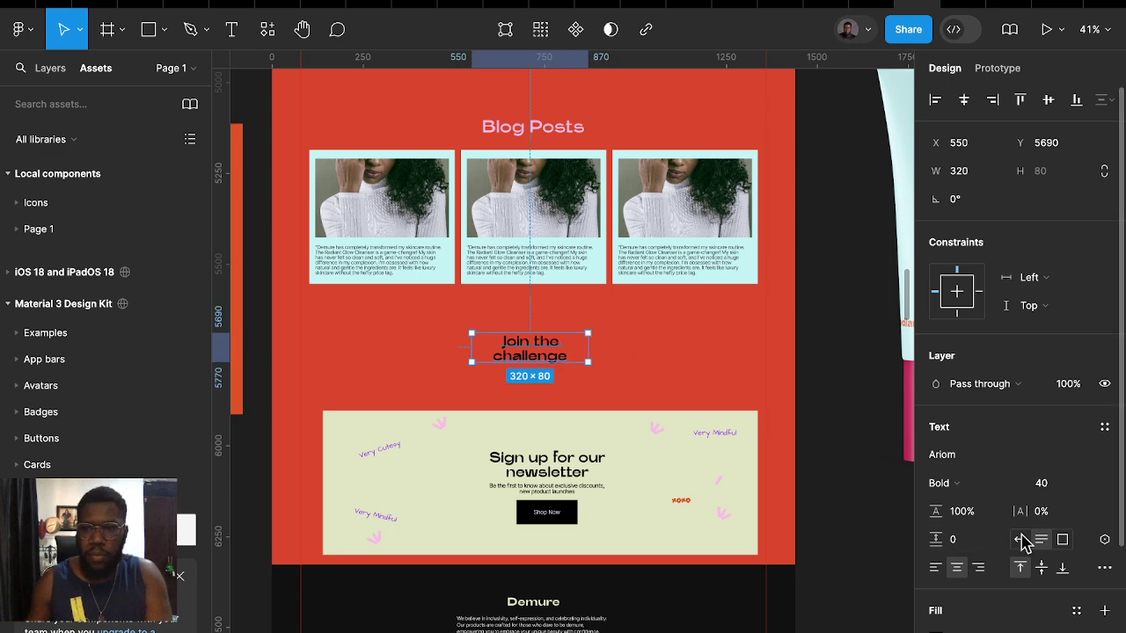
click(1020, 539)
Find the copy artboard and select its 'Dive into our blog' paragraph
scroll(603, 350, down, 3)
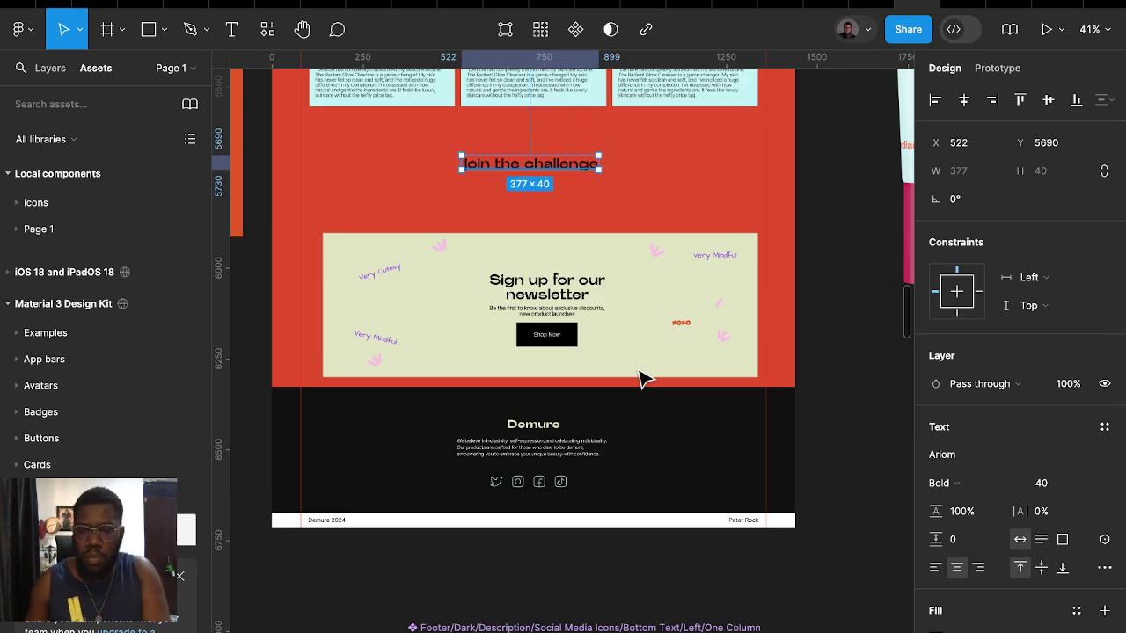
scroll(640, 377, right, 2)
scroll(648, 382, up, 3)
scroll(648, 382, right, 5)
scroll(699, 340, right, 4)
scroll(723, 338, down, 1)
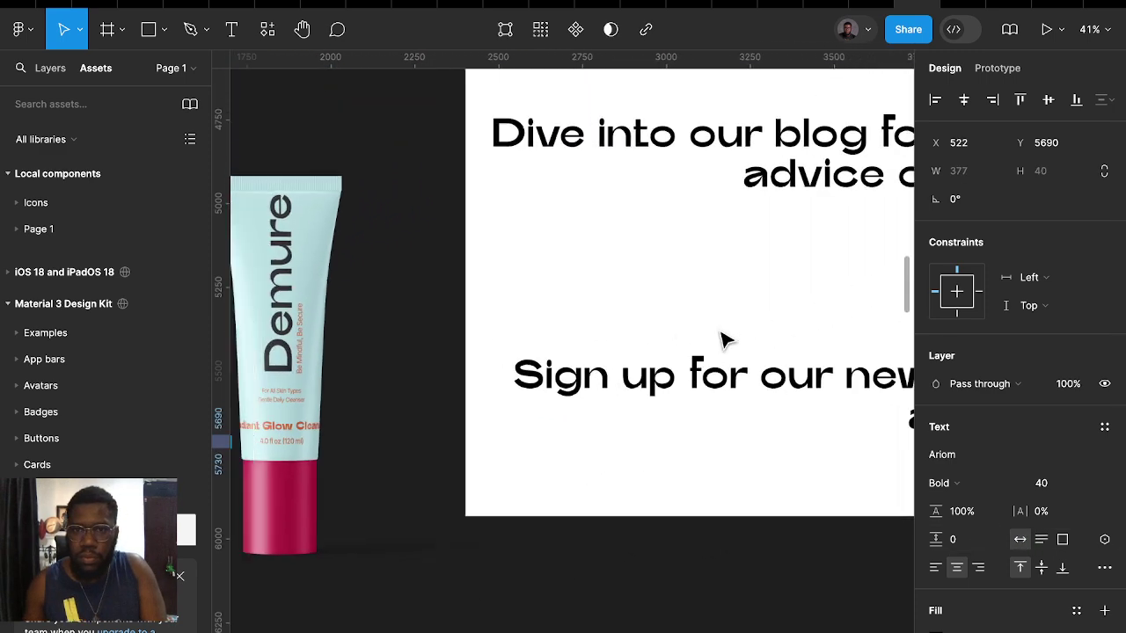
scroll(723, 339, down, 2)
scroll(723, 338, down, 3)
scroll(723, 339, up, 3)
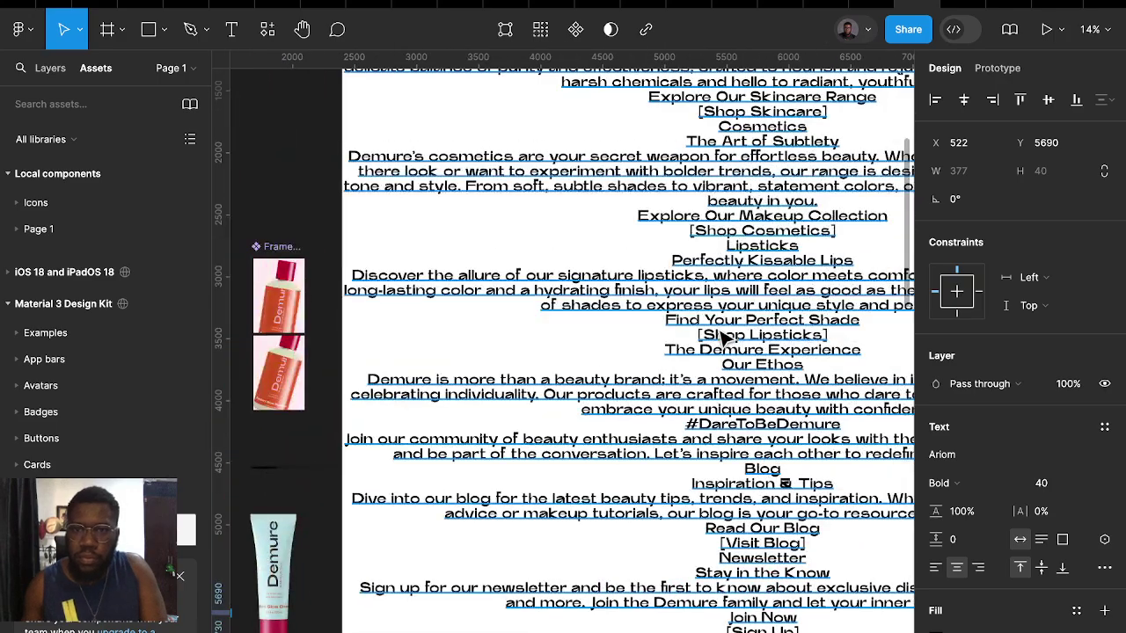
scroll(710, 348, right, 3)
scroll(648, 344, down, 2)
scroll(615, 396, down, 2)
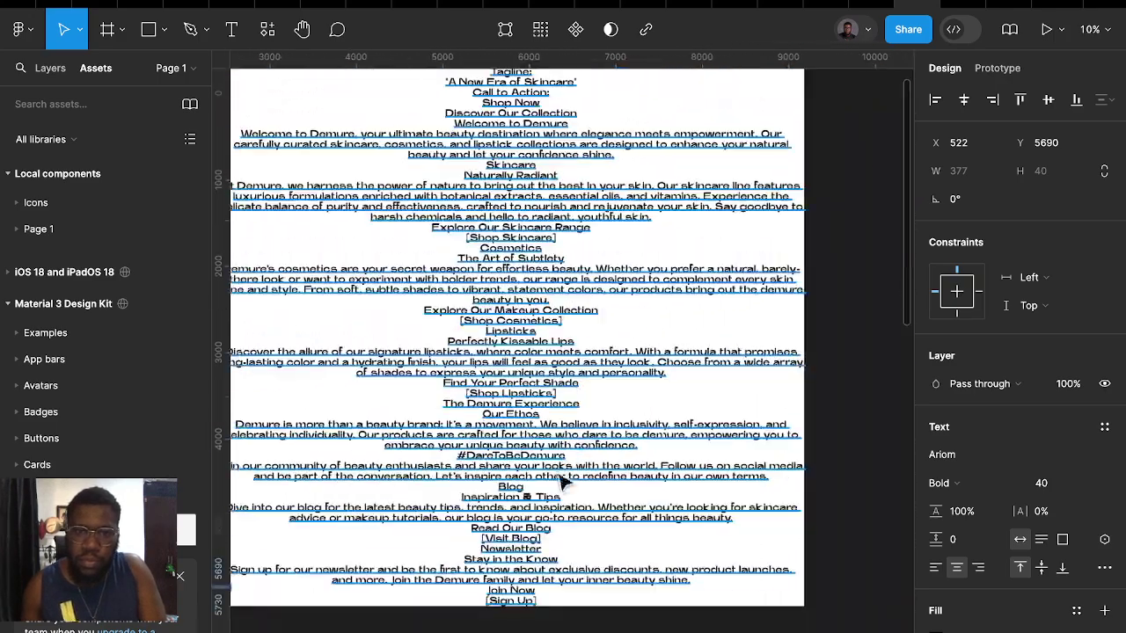
scroll(523, 490, up, 1)
scroll(523, 490, down, 3)
scroll(472, 393, up, 3)
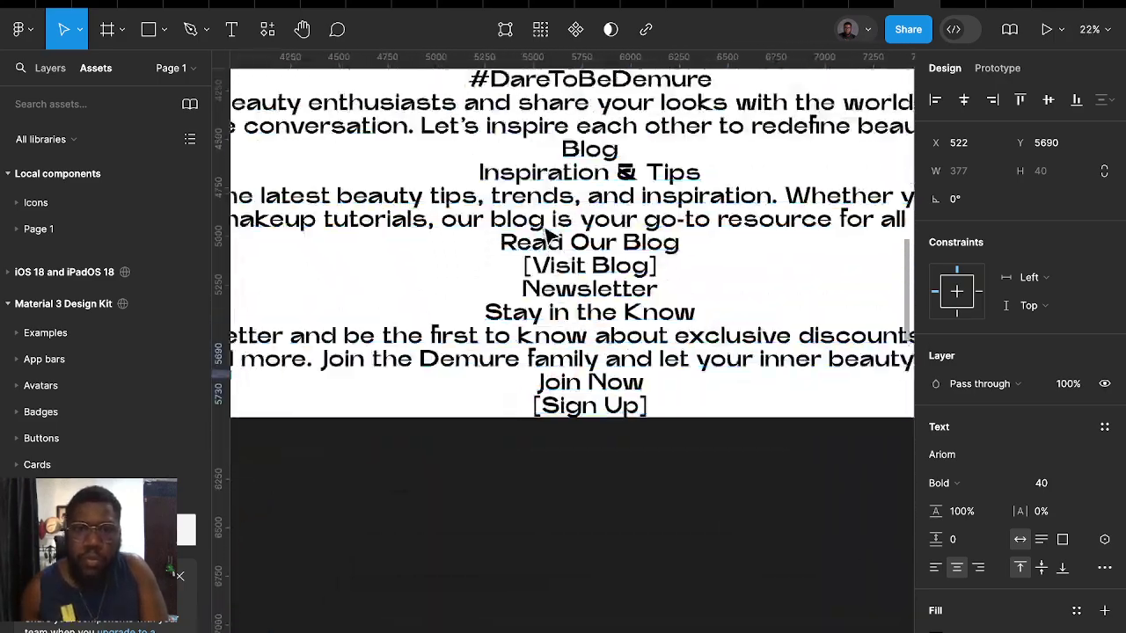
scroll(563, 290, up, 1)
scroll(572, 275, up, 3)
scroll(572, 275, down, 3)
scroll(557, 350, down, 2)
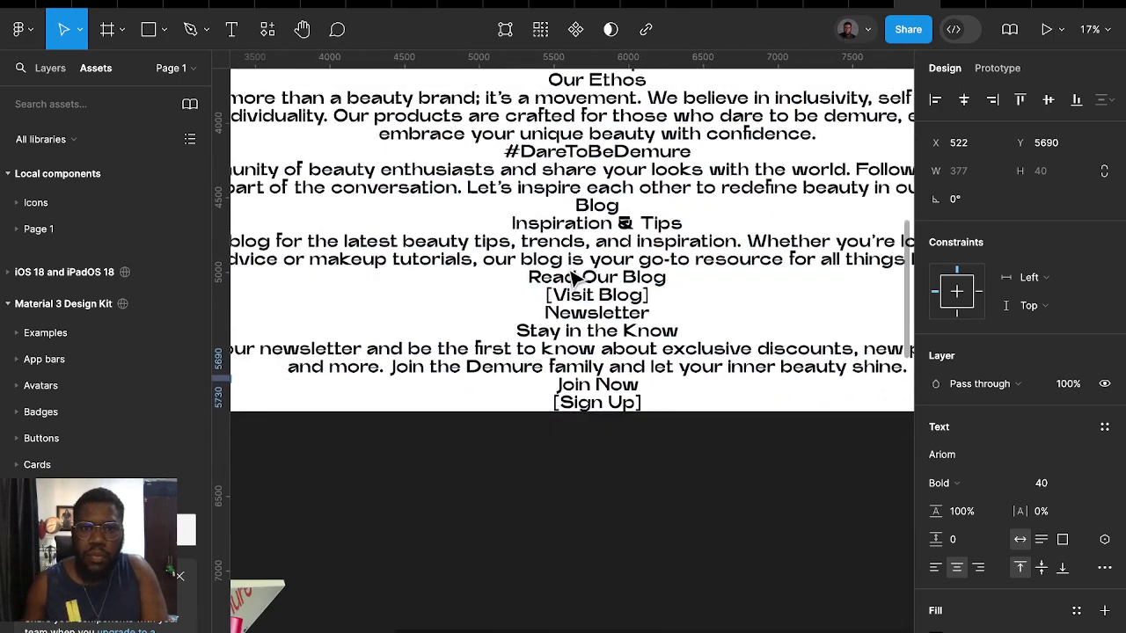
scroll(572, 344, down, 1)
scroll(598, 319, up, 2)
double_click(651, 317)
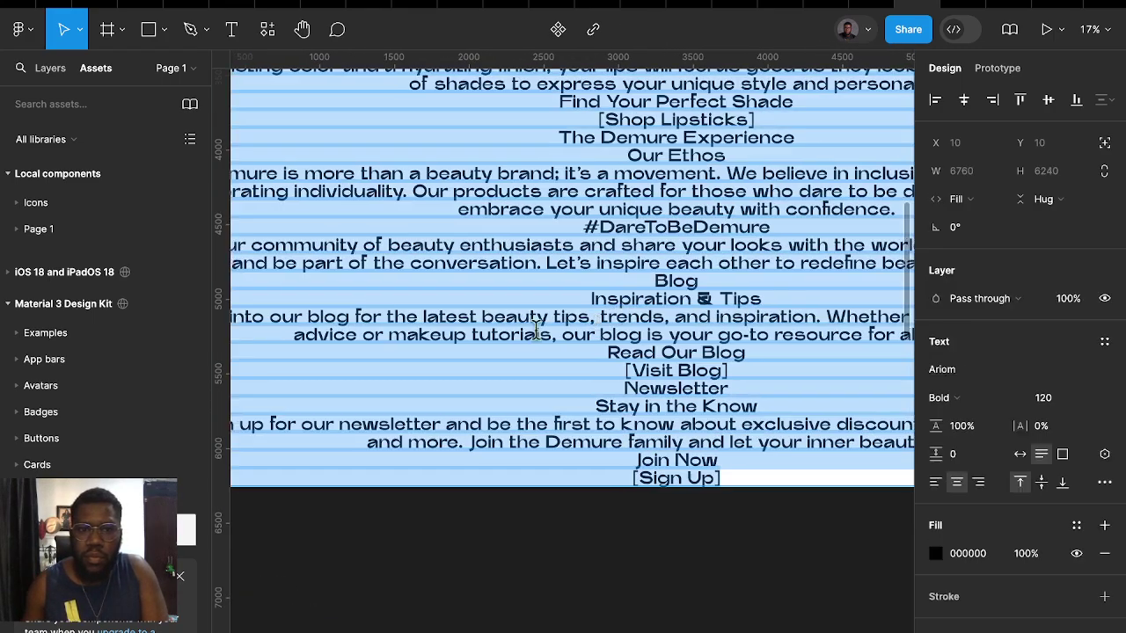
scroll(528, 327, left, 3)
scroll(419, 339, left, 2)
click(356, 281)
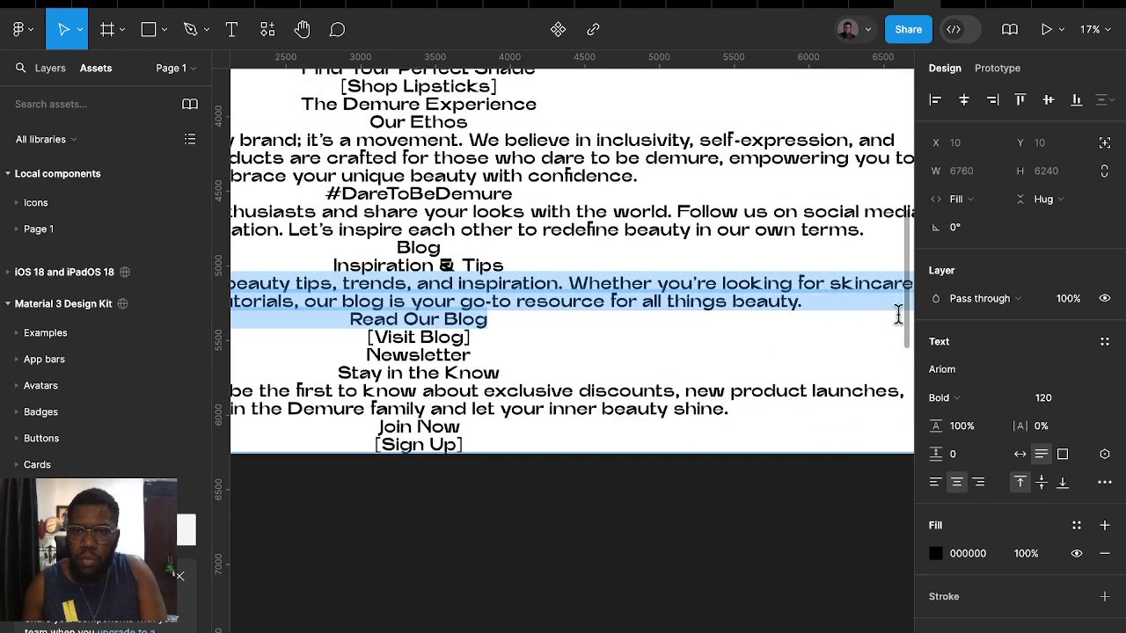
drag(473, 289, 817, 305)
Return to the landing page and select the element under the Blog Posts heading
scroll(784, 350, left, 5)
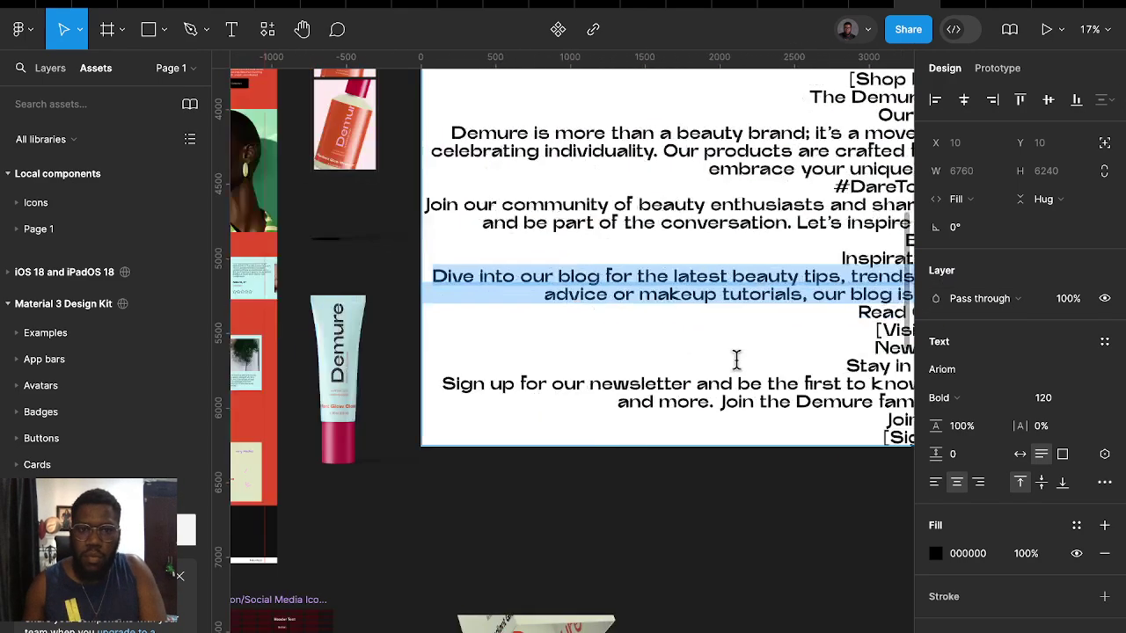
scroll(756, 343, left, 10)
scroll(809, 316, left, 3)
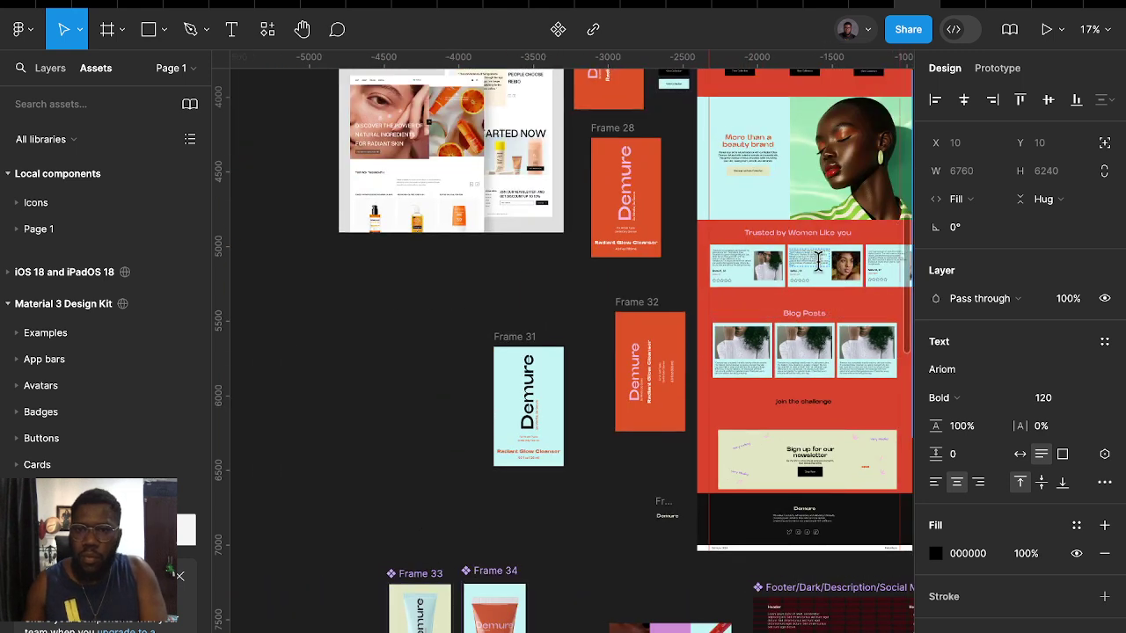
click(862, 308)
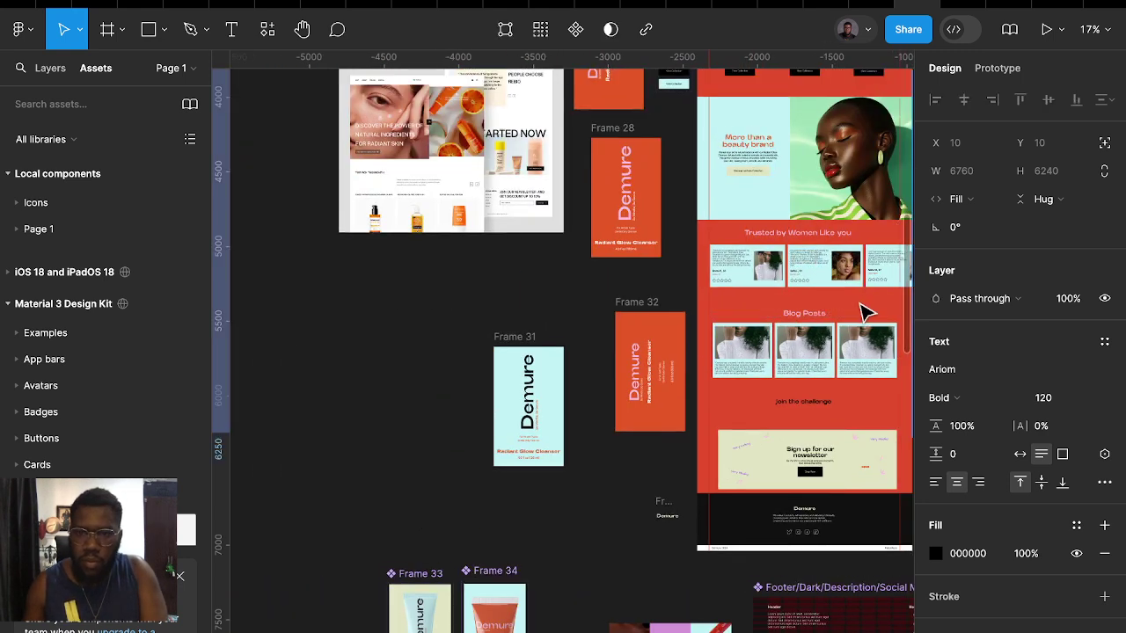
click(808, 380)
click(811, 325)
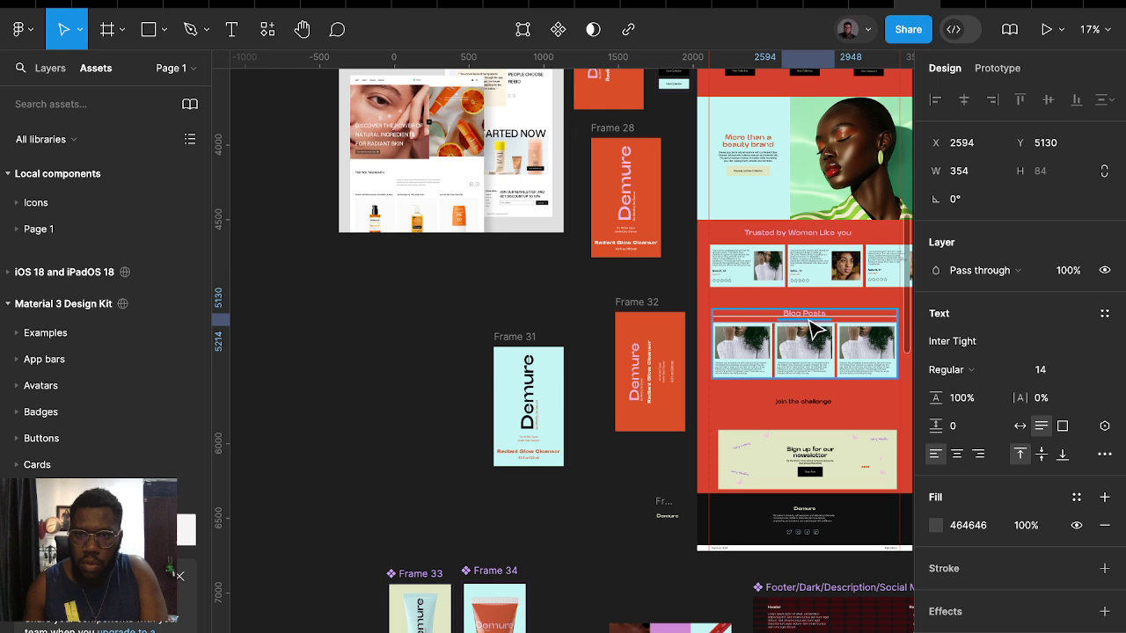
Paste the blog intro paragraph and style it as Inter Tight Regular, size 16
key(ctrl+z)
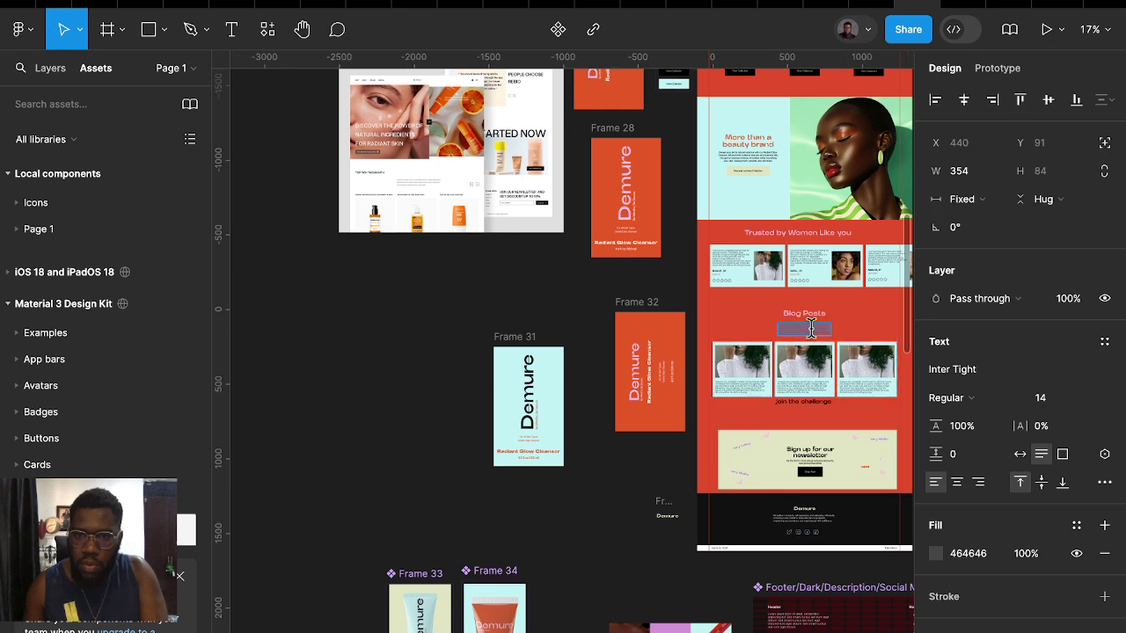
click(968, 405)
click(958, 375)
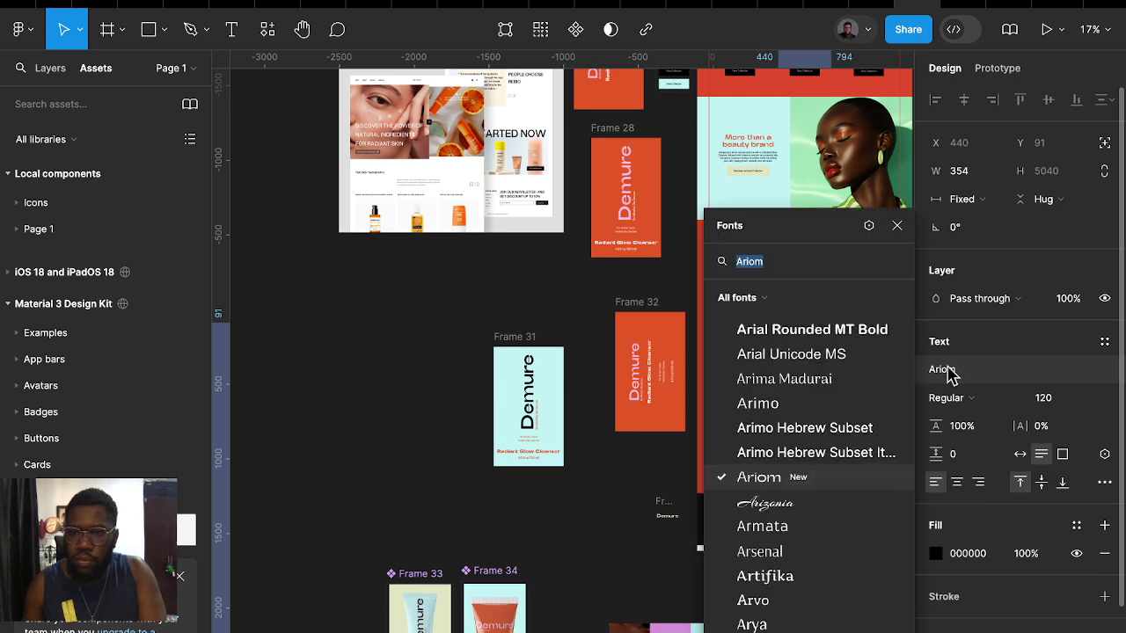
text(int)
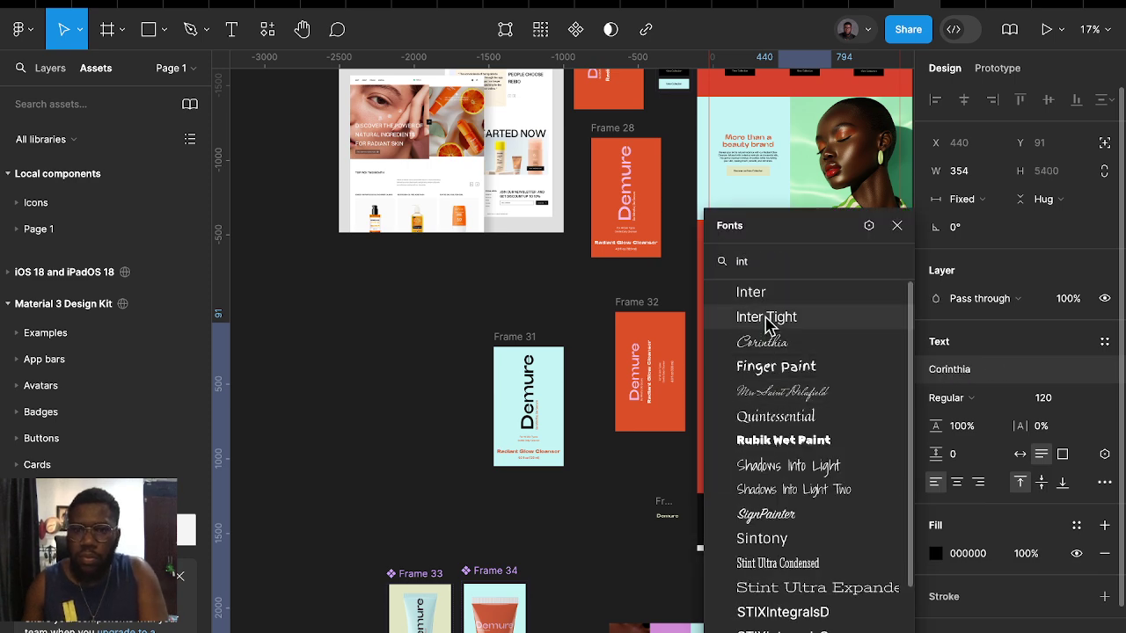
click(774, 319)
click(1061, 405)
text(16)
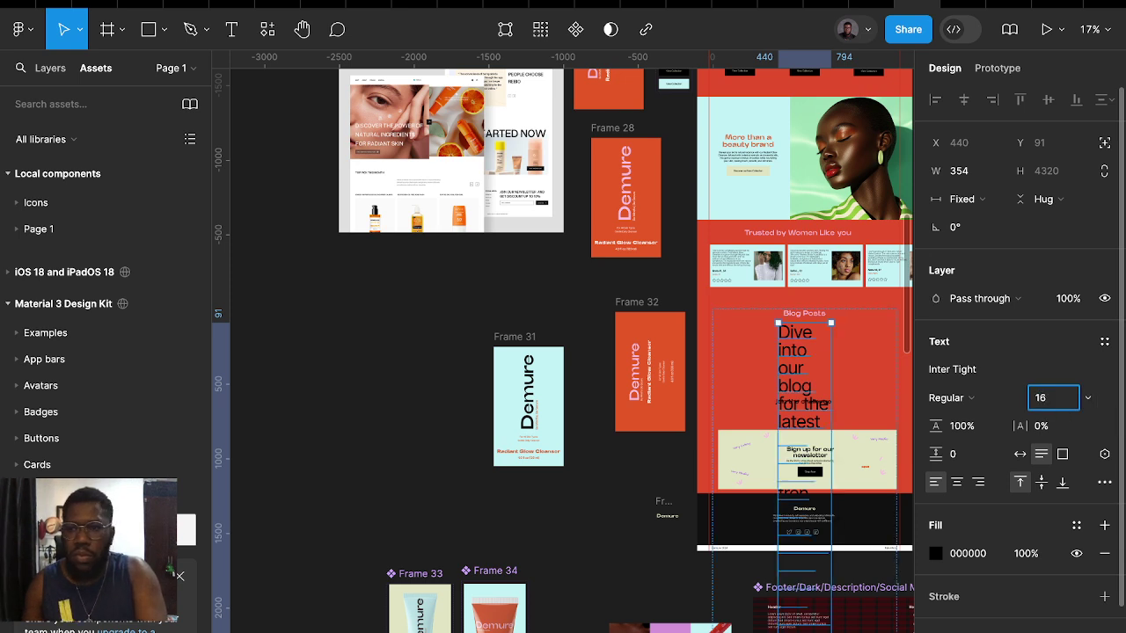
key(Return)
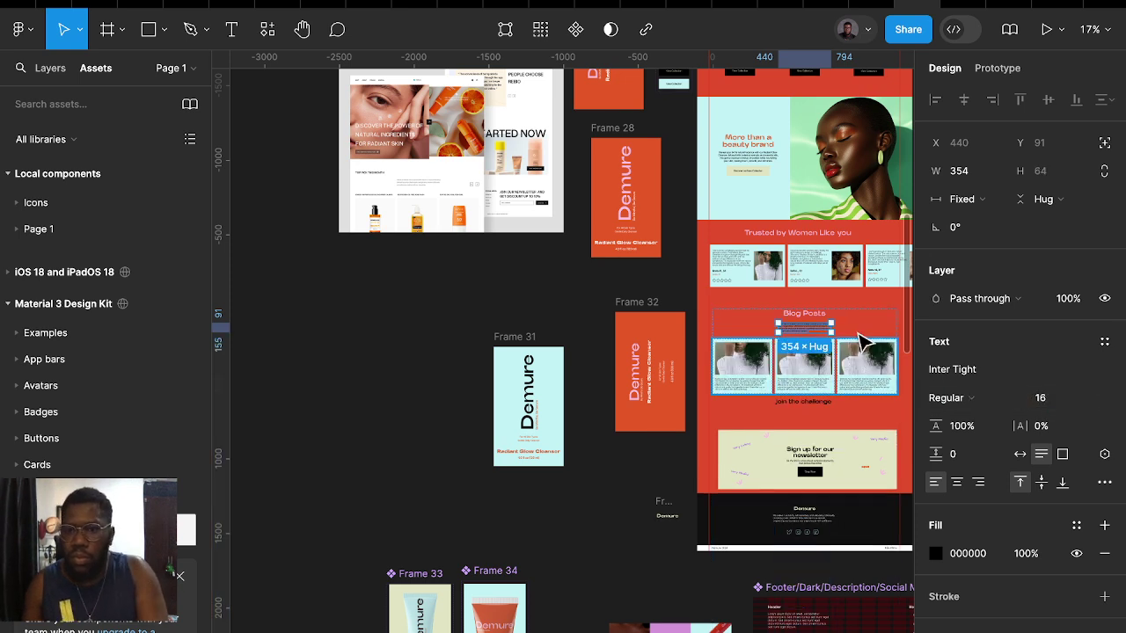
Make the paragraph full-width and centred, then stack it with the Blog Posts heading, gap 8
scroll(925, 331, up, 5)
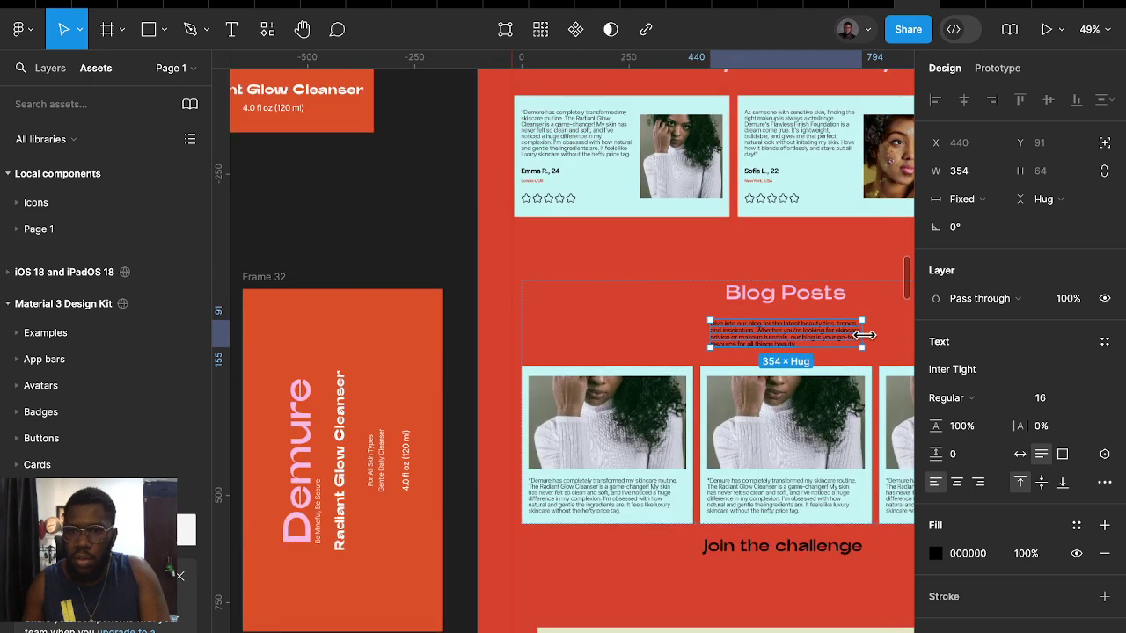
drag(867, 335, 751, 336)
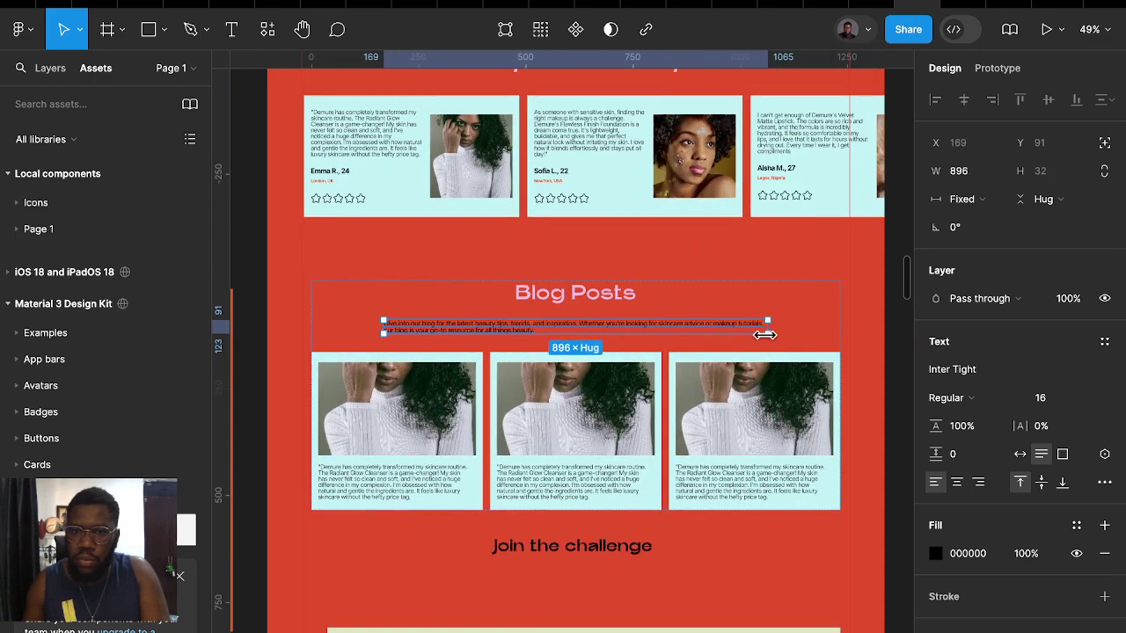
click(957, 481)
shift+click(563, 304)
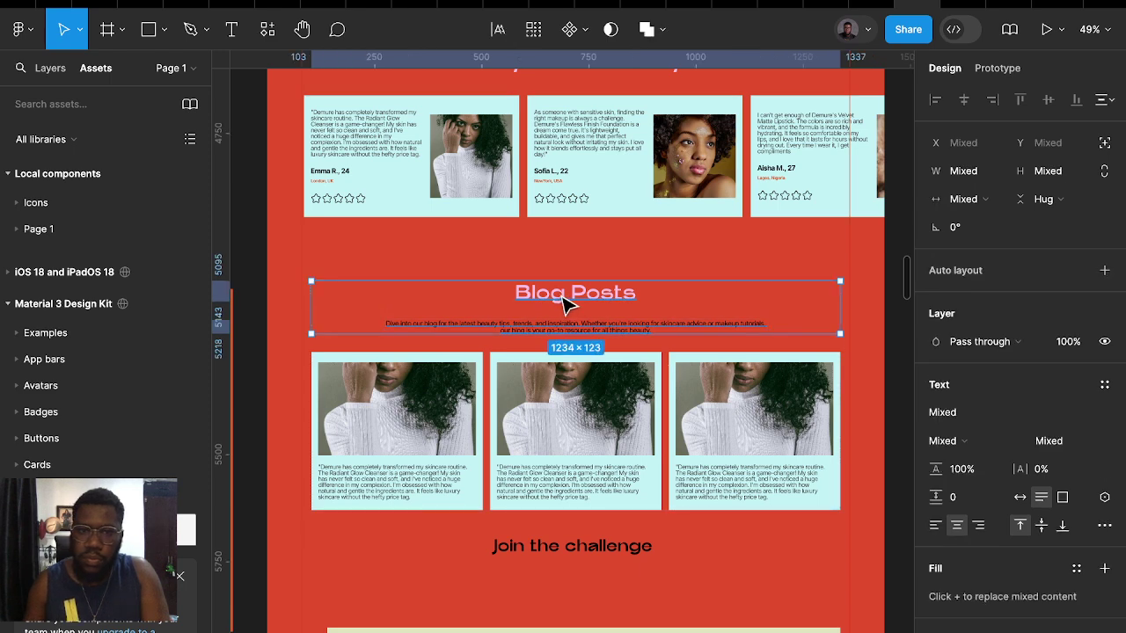
key(shift+a)
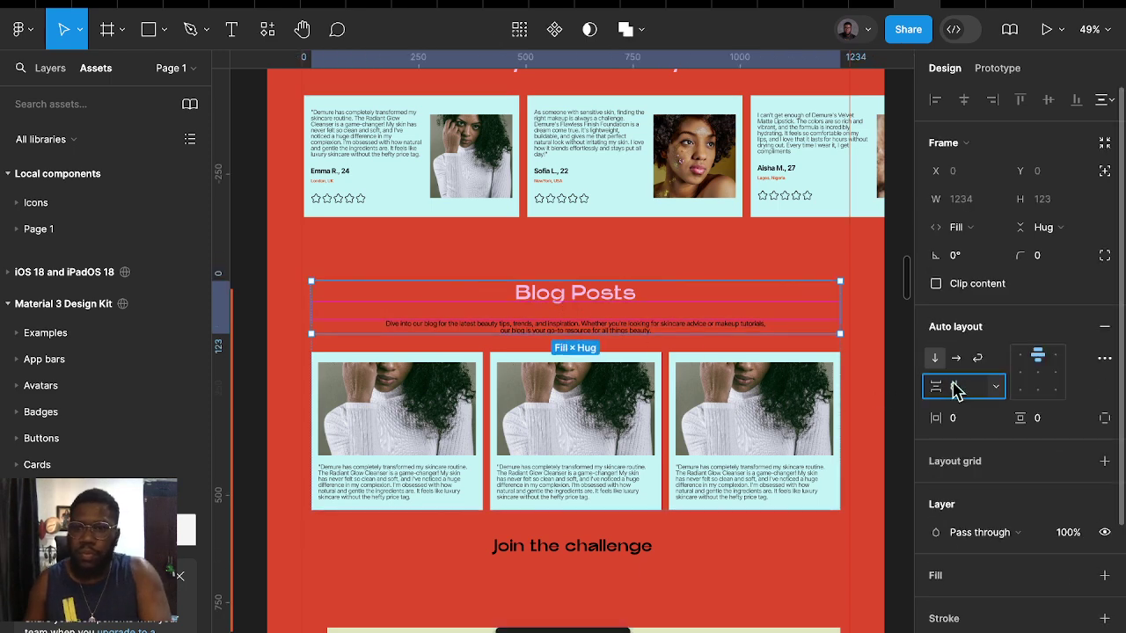
text(8)
key(Return)
Change the paragraph text colour from 000000 to white FFFFFF
scroll(950, 493, down, 4)
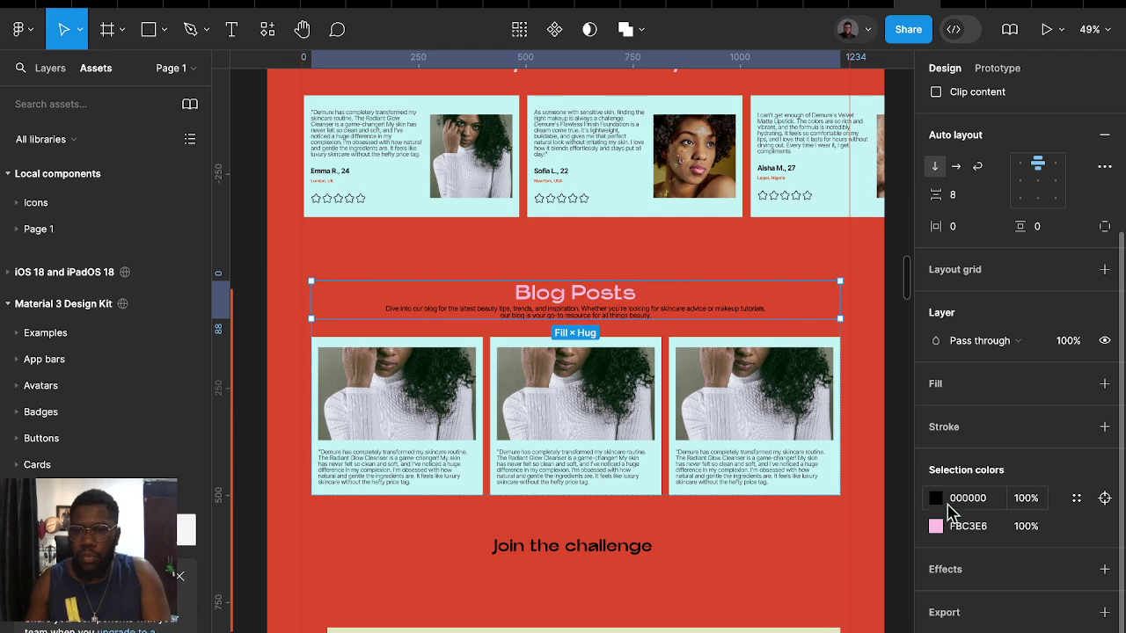
click(936, 498)
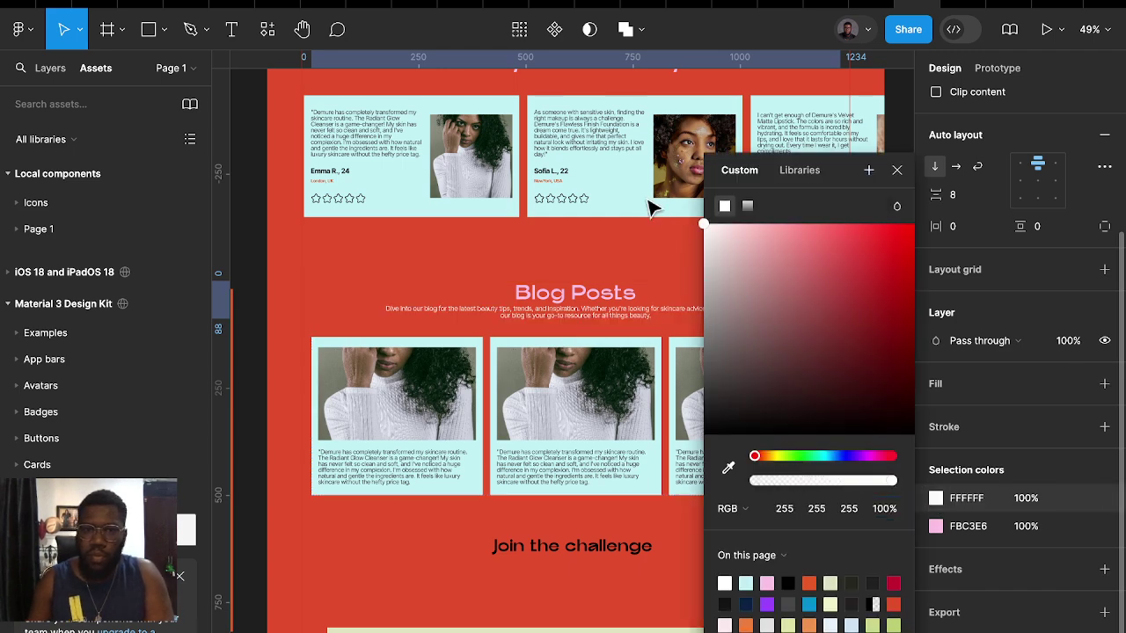
scroll(615, 452, down, 4)
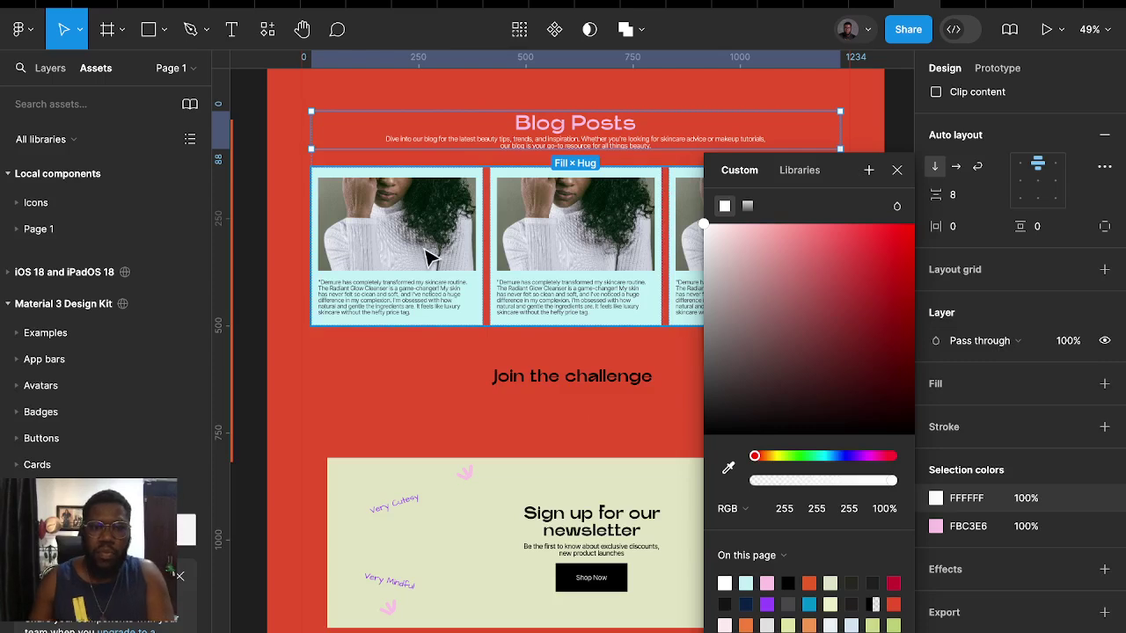
Find Unsplash in the plugin search and run it
click(267, 34)
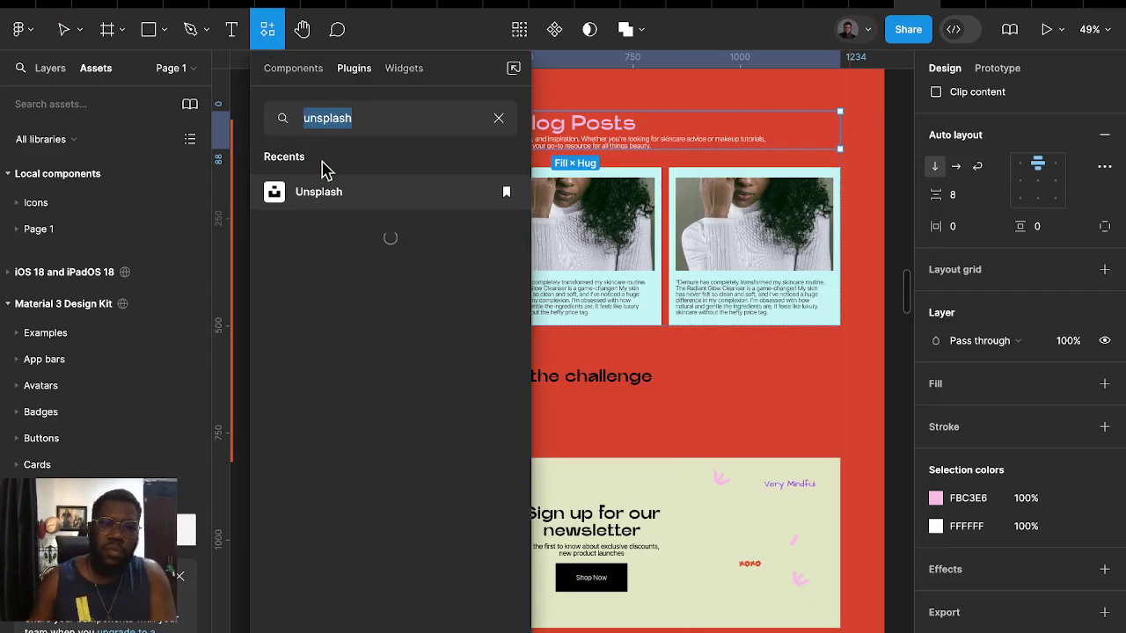
click(325, 193)
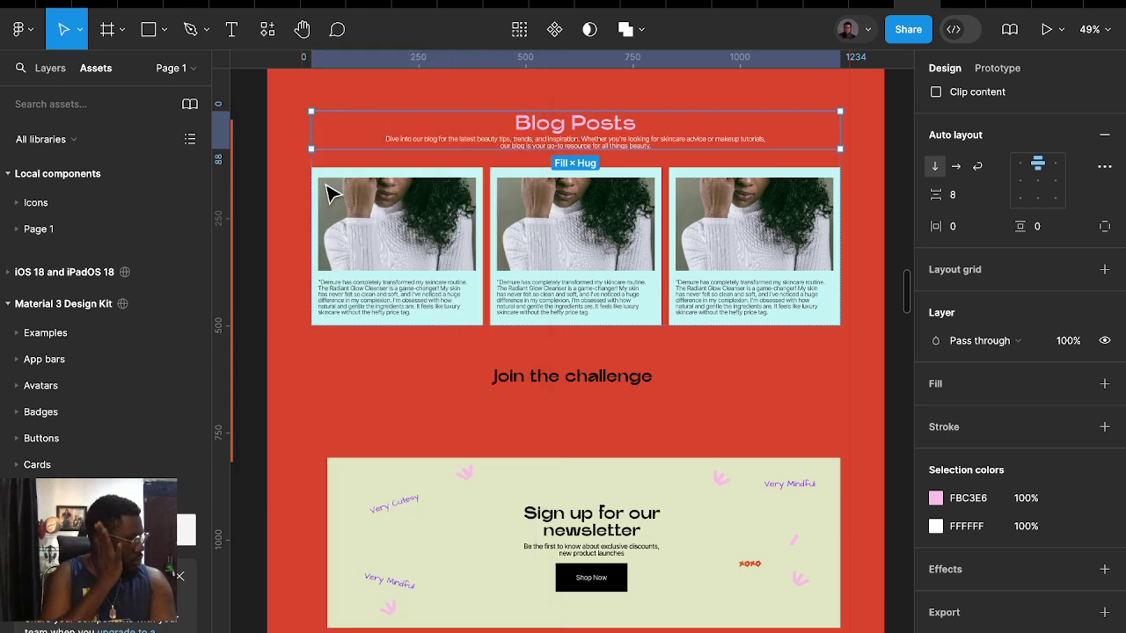
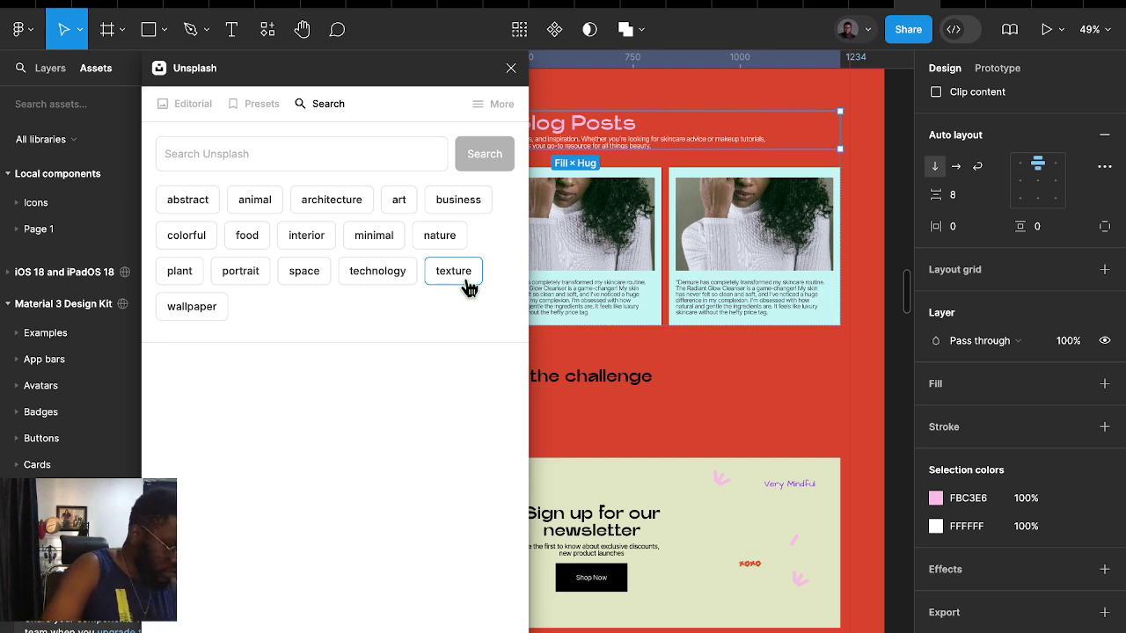
Search Unsplash for 'skincare' and fill the first blog card image with the dropper-over-hand photo
click(345, 156)
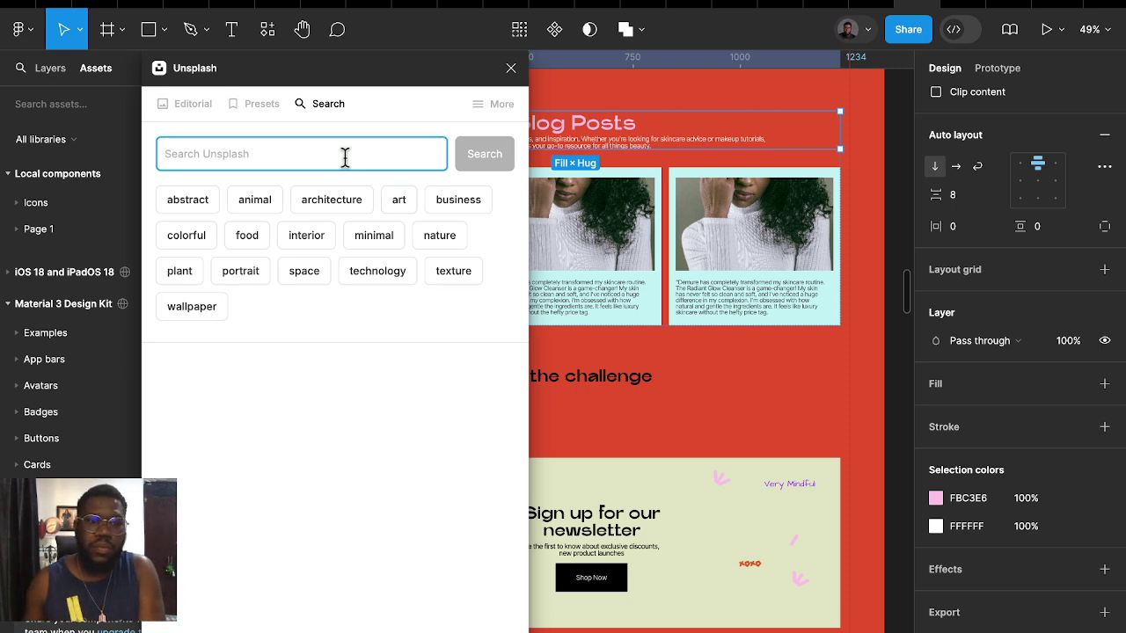
text(skincare)
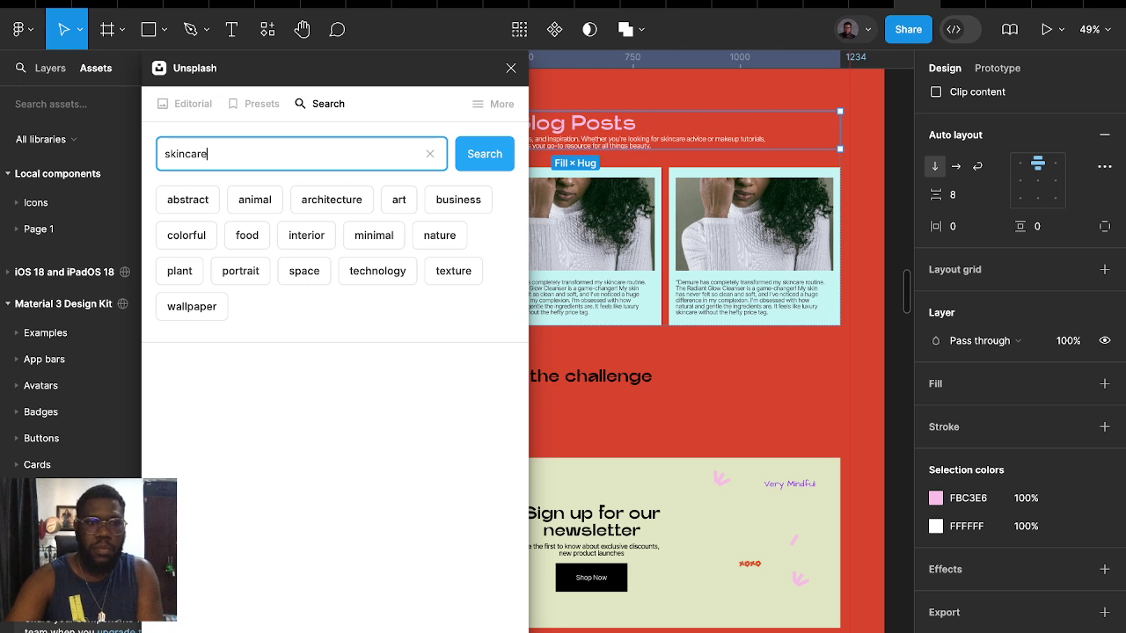
key(Return)
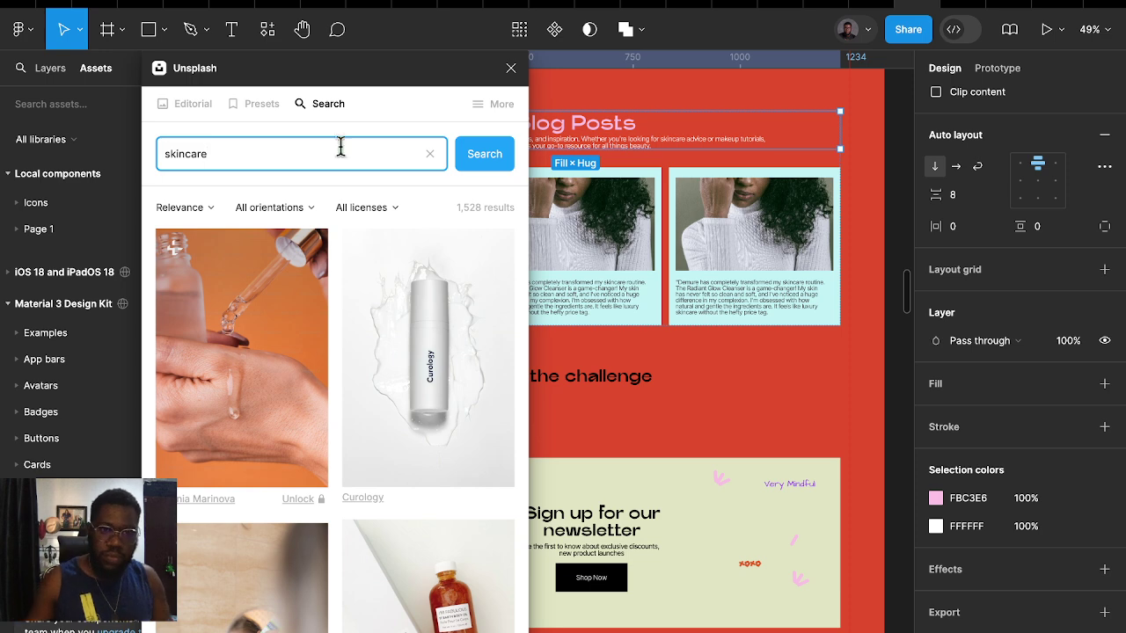
scroll(276, 390, down, 1)
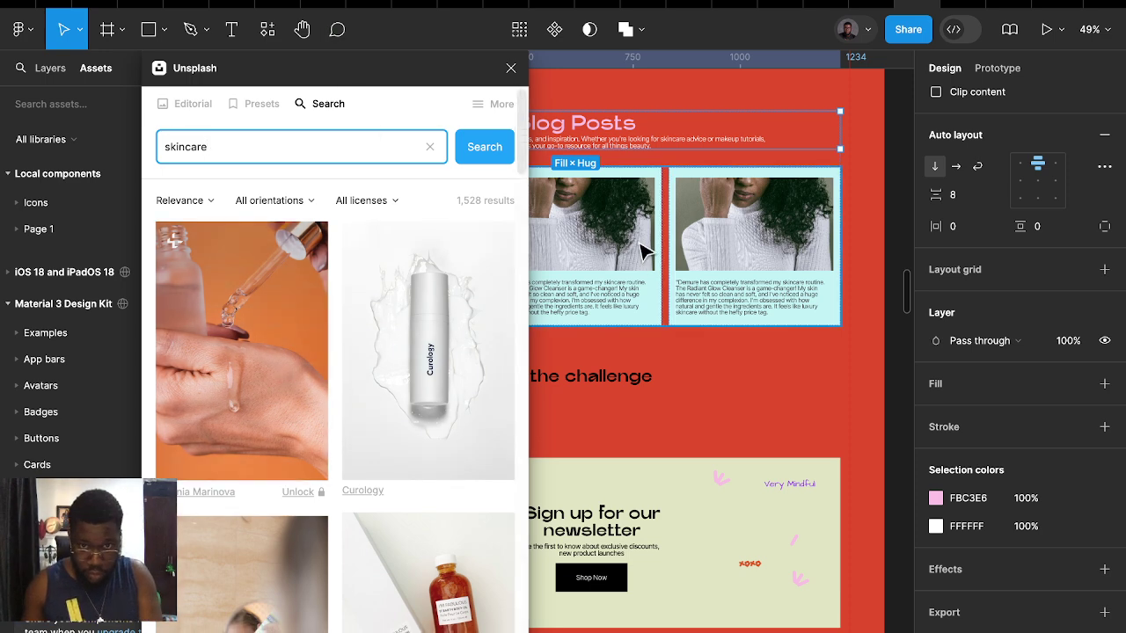
click(642, 253)
click(276, 319)
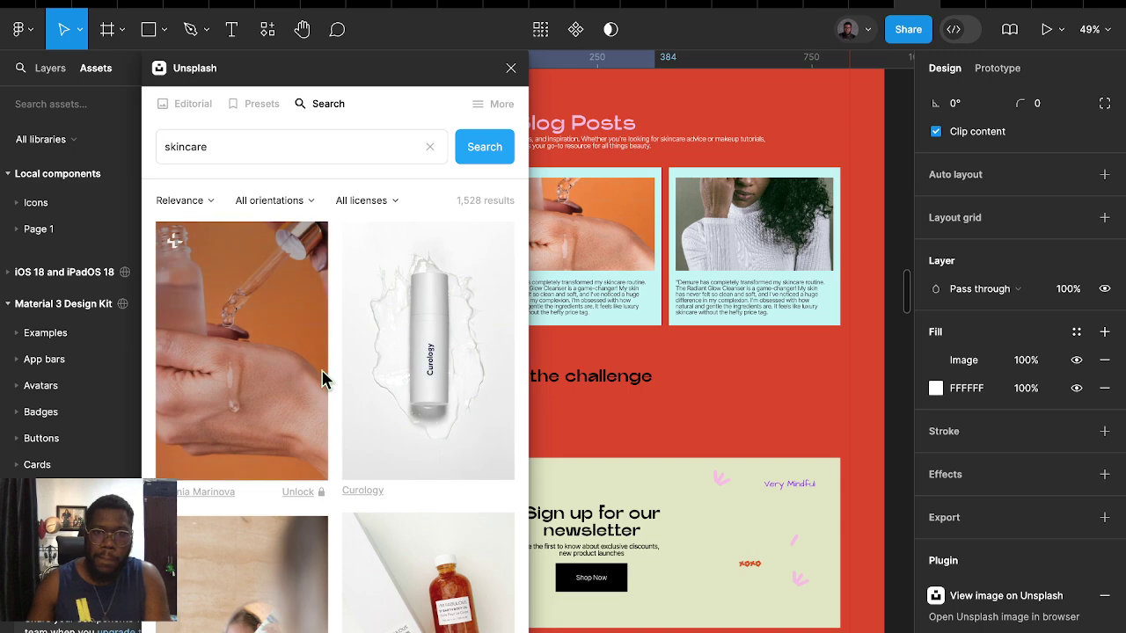
Select the next blog card image and browse the Unsplash skincare results
click(765, 253)
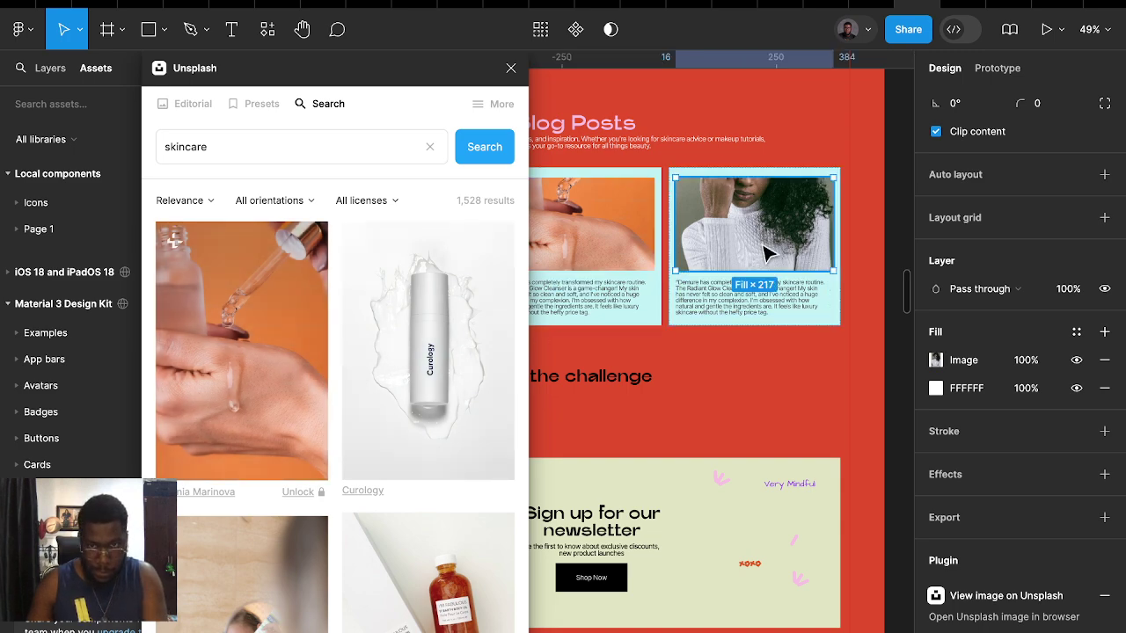
scroll(296, 431, down, 2)
scroll(307, 434, down, 4)
scroll(316, 451, down, 3)
scroll(316, 451, down, 3)
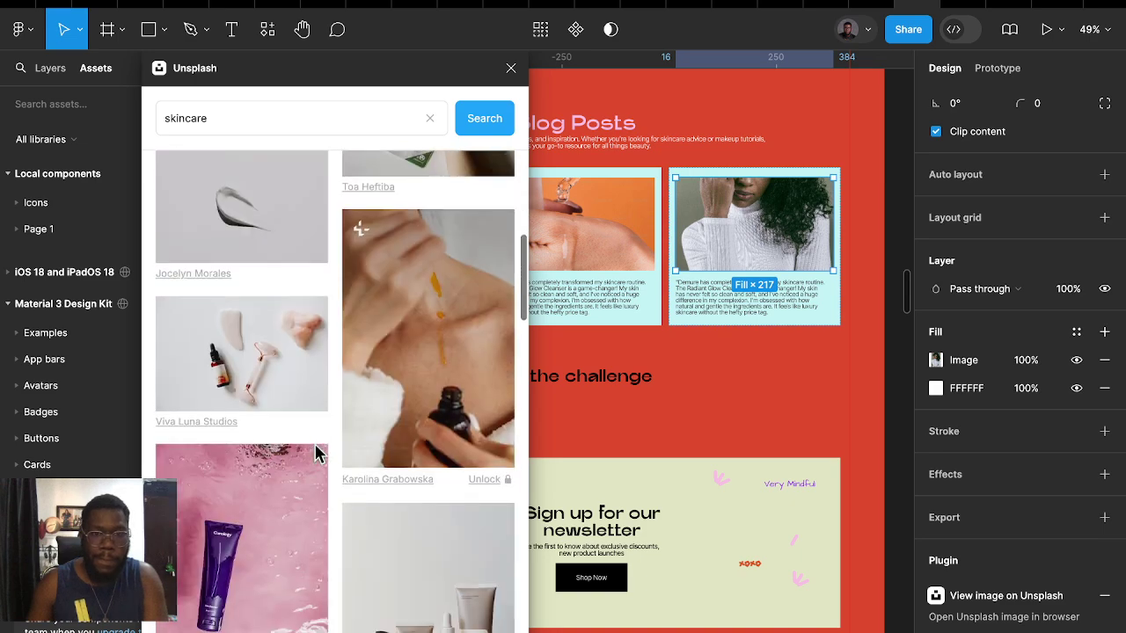
scroll(317, 453, down, 3)
scroll(317, 453, down, 3)
scroll(318, 455, down, 3)
scroll(317, 454, down, 3)
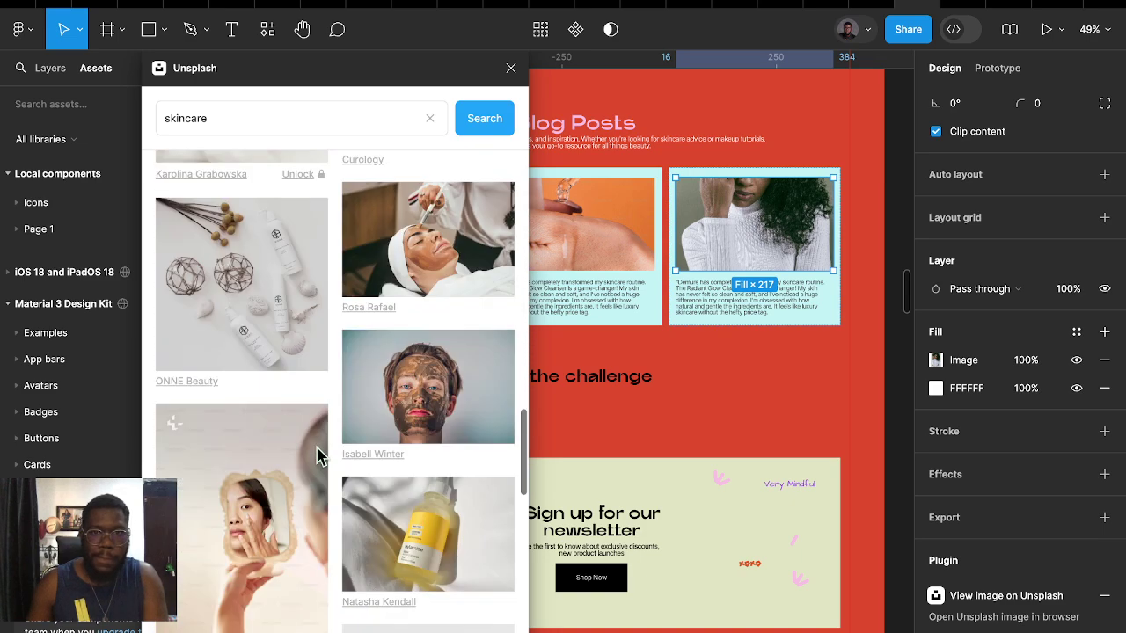
scroll(318, 453, down, 2)
scroll(317, 454, down, 1)
scroll(317, 454, down, 2)
scroll(318, 454, down, 3)
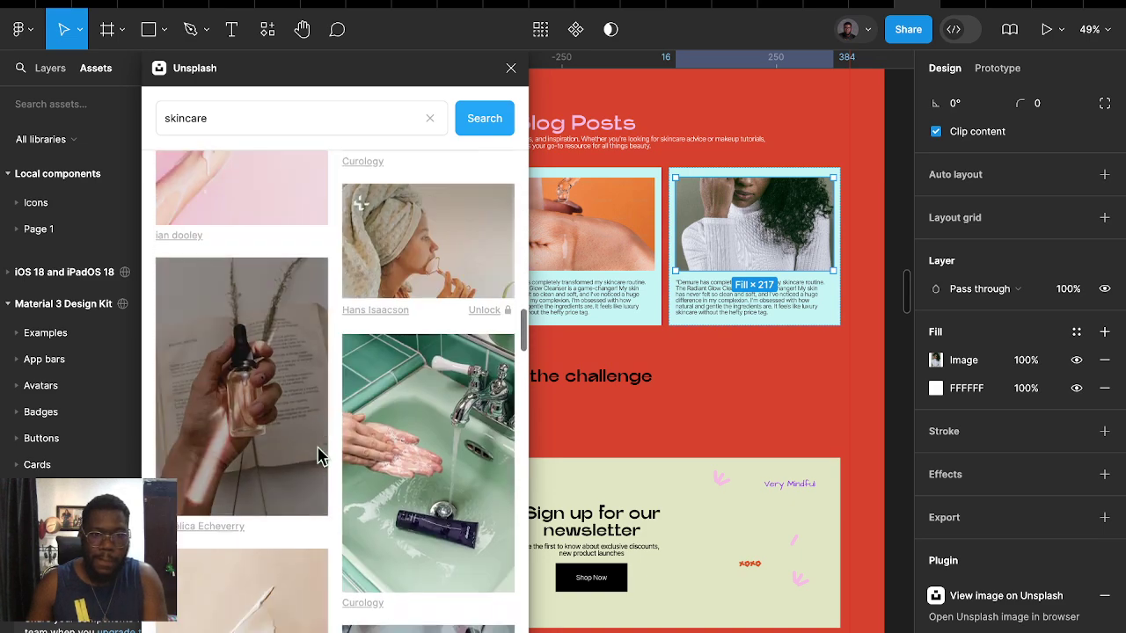
scroll(317, 454, down, 2)
scroll(320, 456, down, 2)
scroll(322, 457, down, 2)
scroll(322, 457, down, 3)
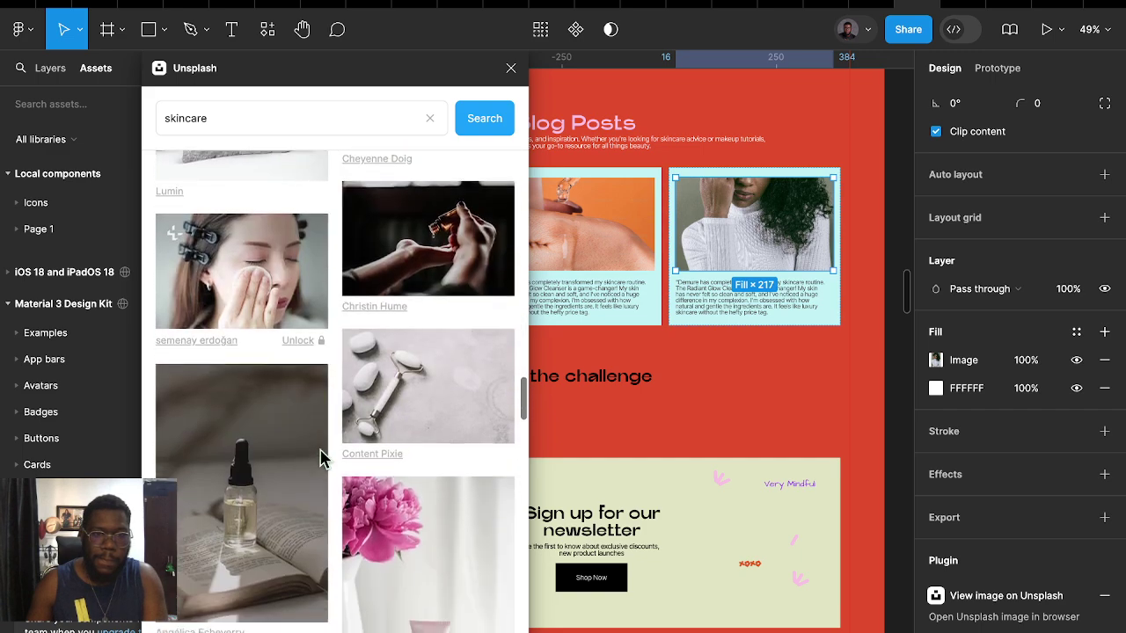
scroll(322, 457, down, 3)
scroll(322, 458, down, 2)
scroll(322, 457, down, 3)
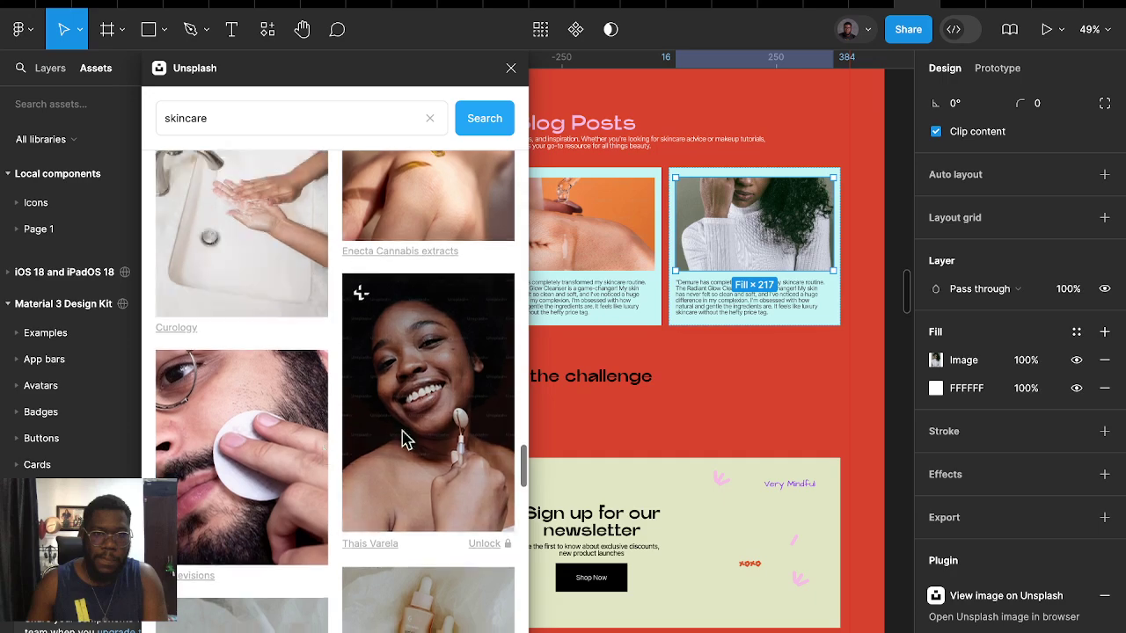
scroll(272, 460, down, 3)
scroll(272, 460, down, 3)
scroll(272, 464, down, 3)
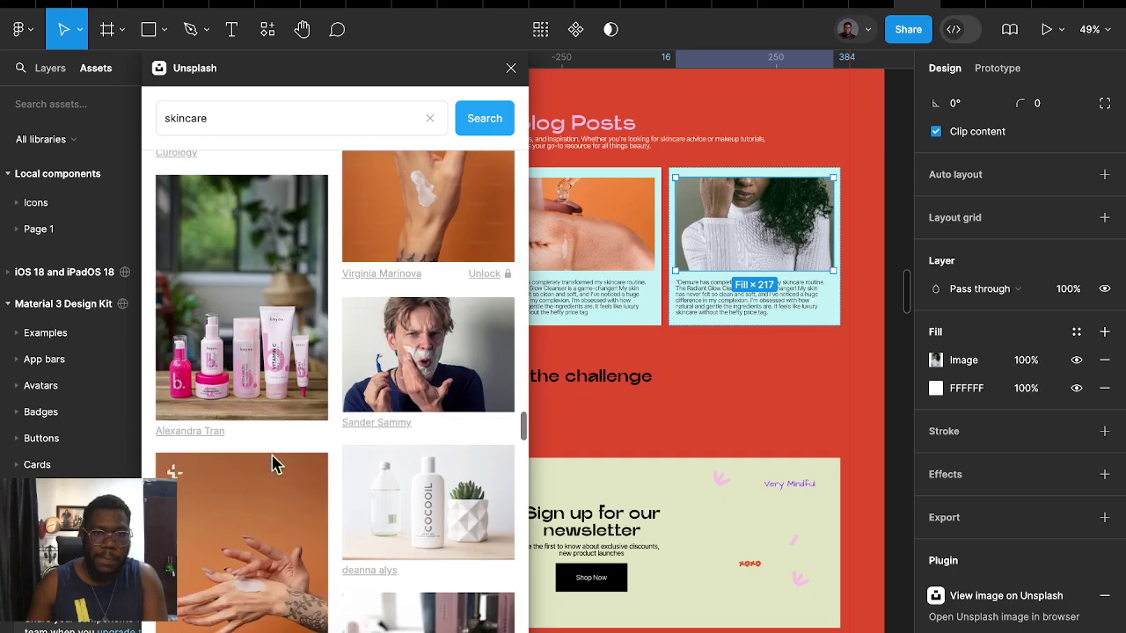
scroll(274, 464, down, 3)
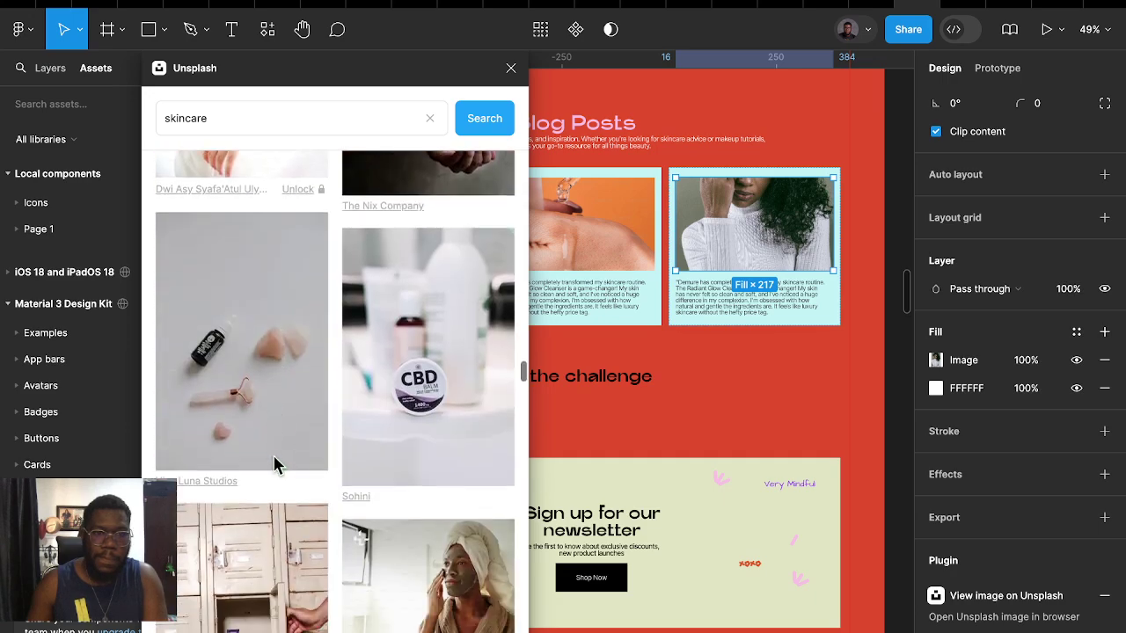
scroll(276, 465, down, 5)
scroll(293, 467, down, 1)
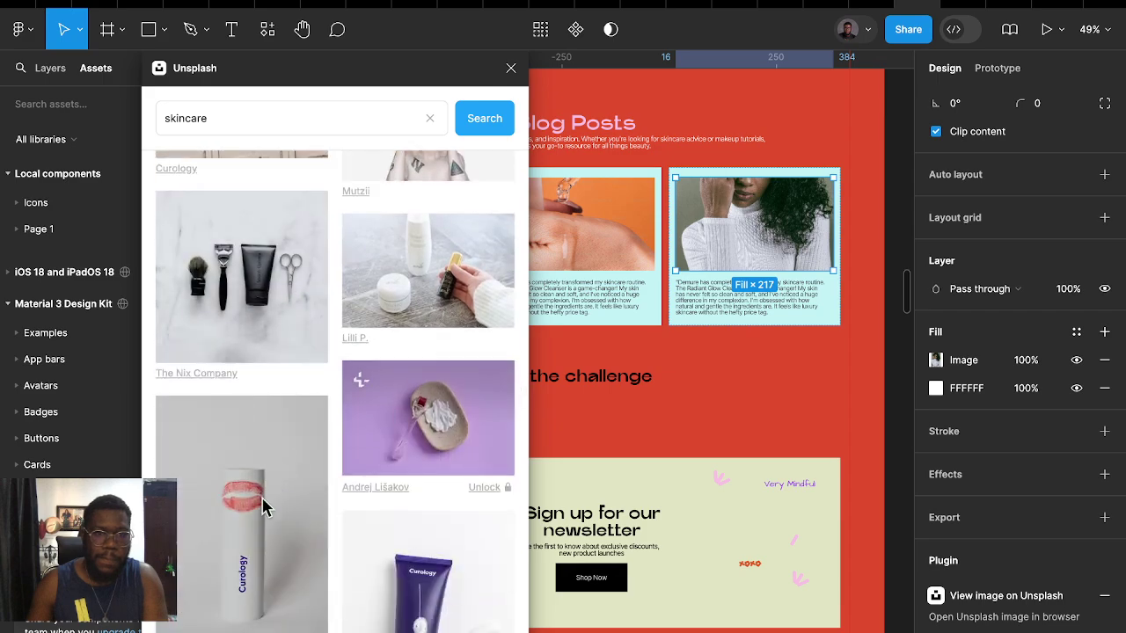
scroll(264, 502, down, 3)
scroll(264, 502, down, 3)
scroll(268, 507, down, 3)
scroll(268, 508, down, 3)
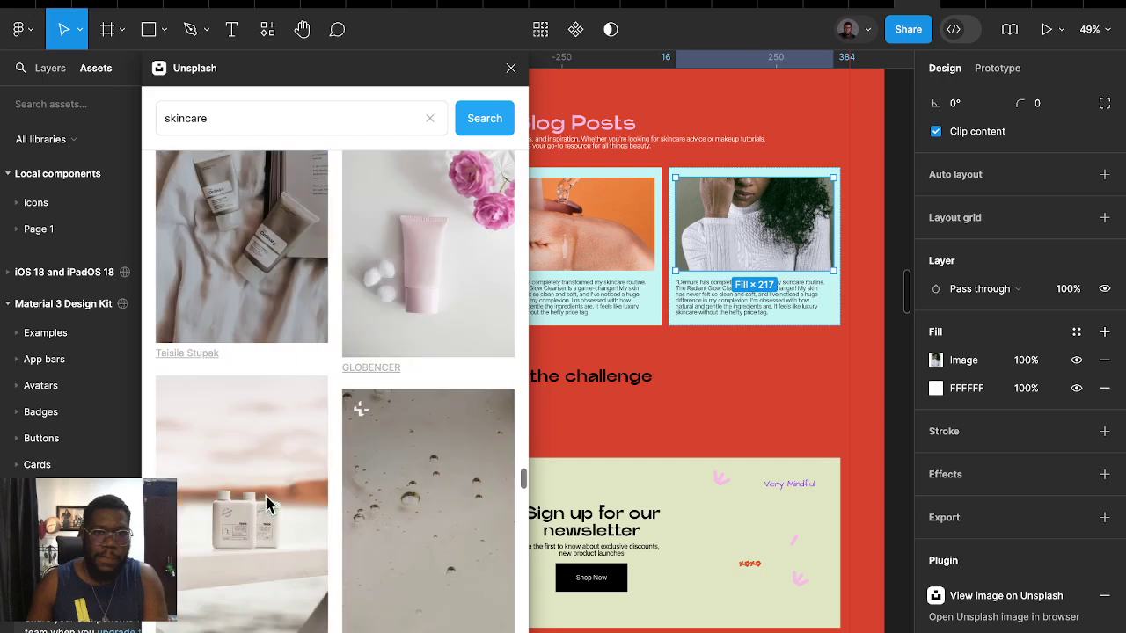
scroll(269, 505, down, 3)
scroll(270, 503, down, 3)
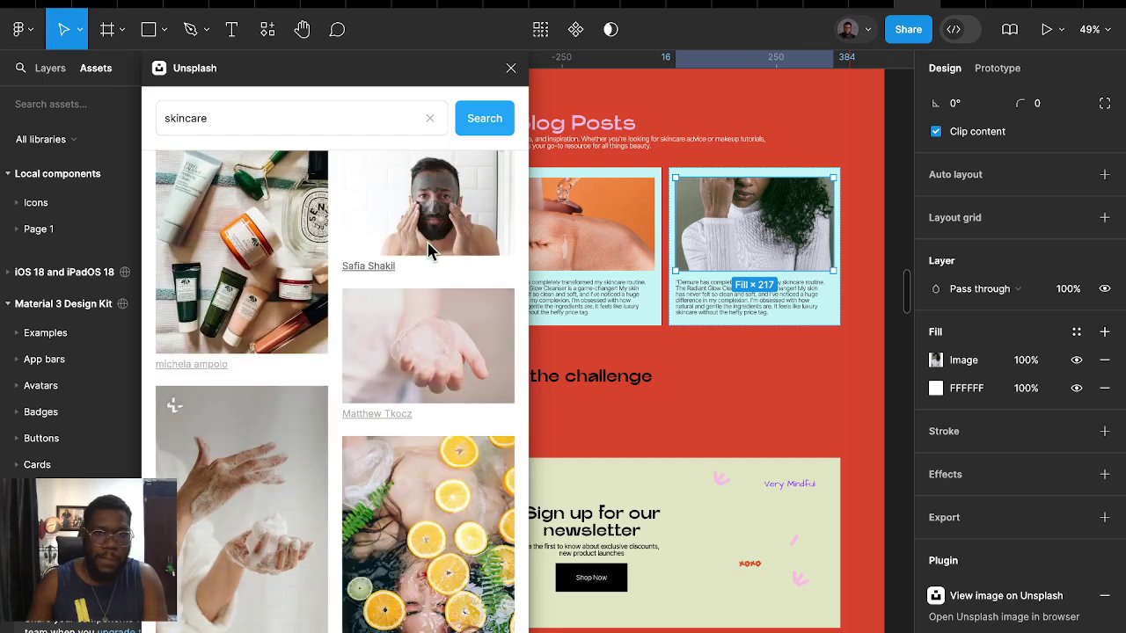
scroll(384, 448, down, 3)
scroll(384, 448, down, 3)
scroll(432, 290, down, 2)
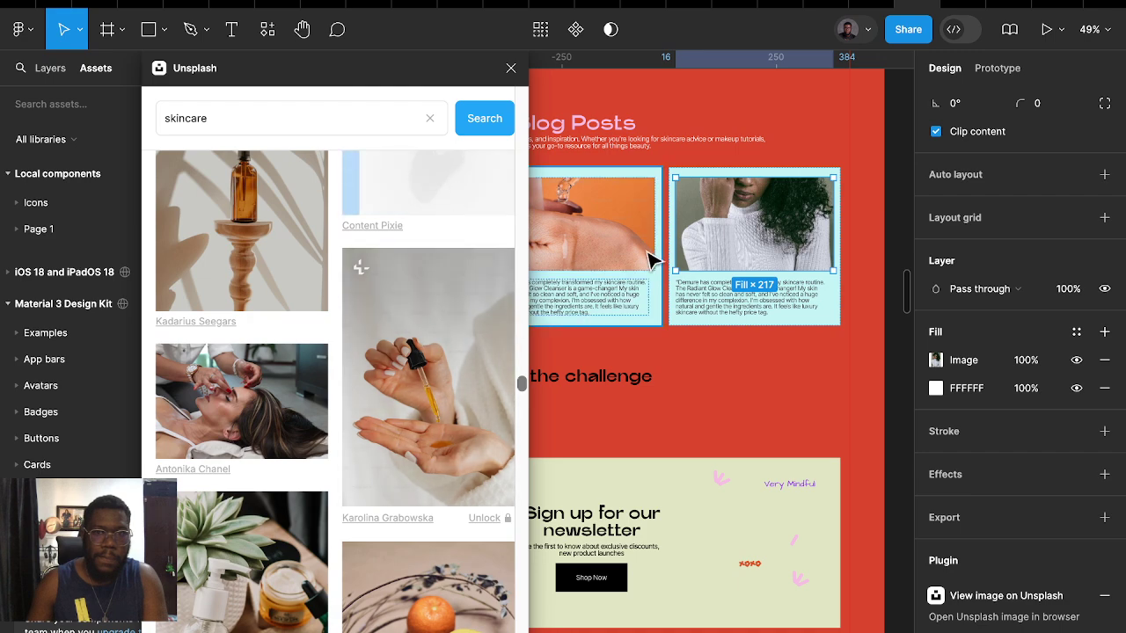
scroll(648, 258, left, 3)
scroll(666, 227, left, 4)
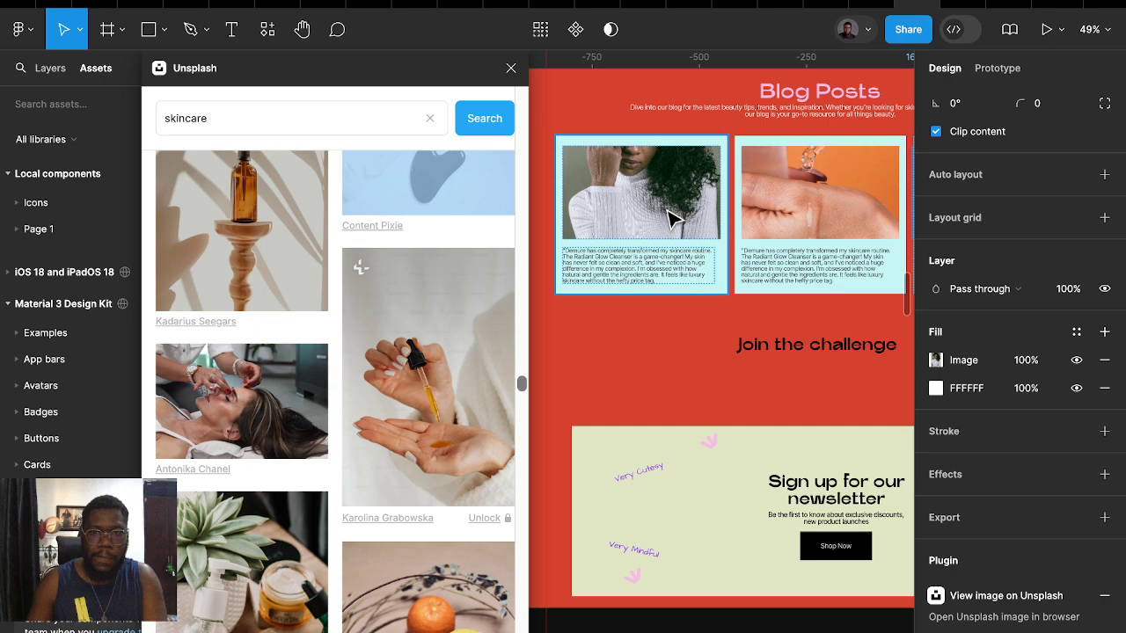
Fill the blog card photo with the Unsplash curly-haired portrait on pink
double_click(671, 218)
scroll(343, 502, down, 5)
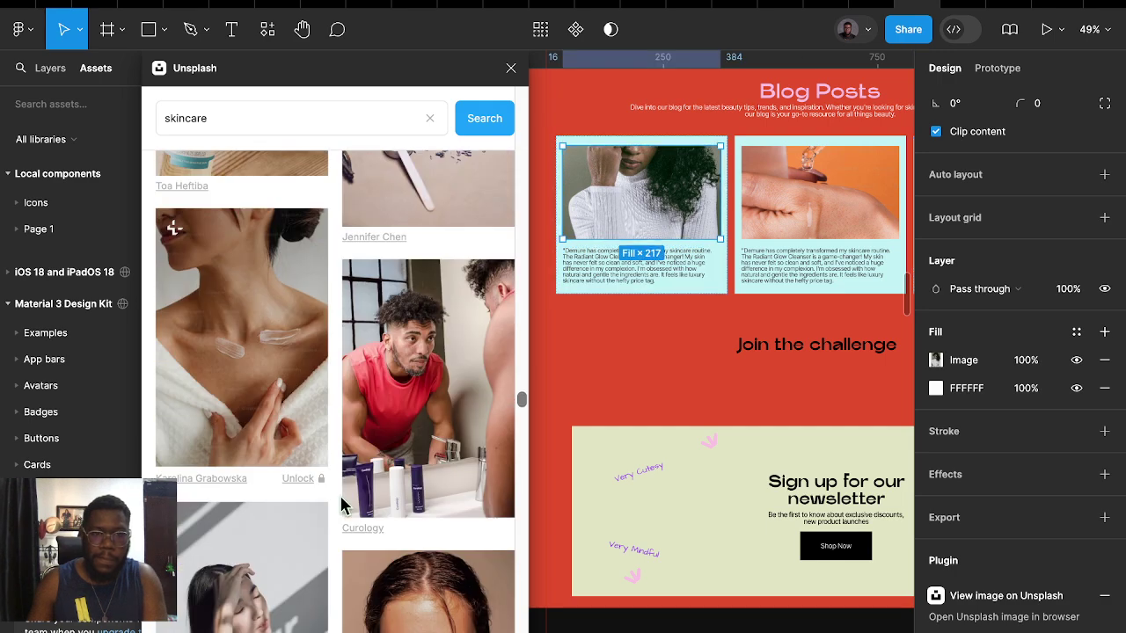
scroll(343, 506, down, 3)
scroll(343, 504, down, 3)
scroll(343, 504, down, 3)
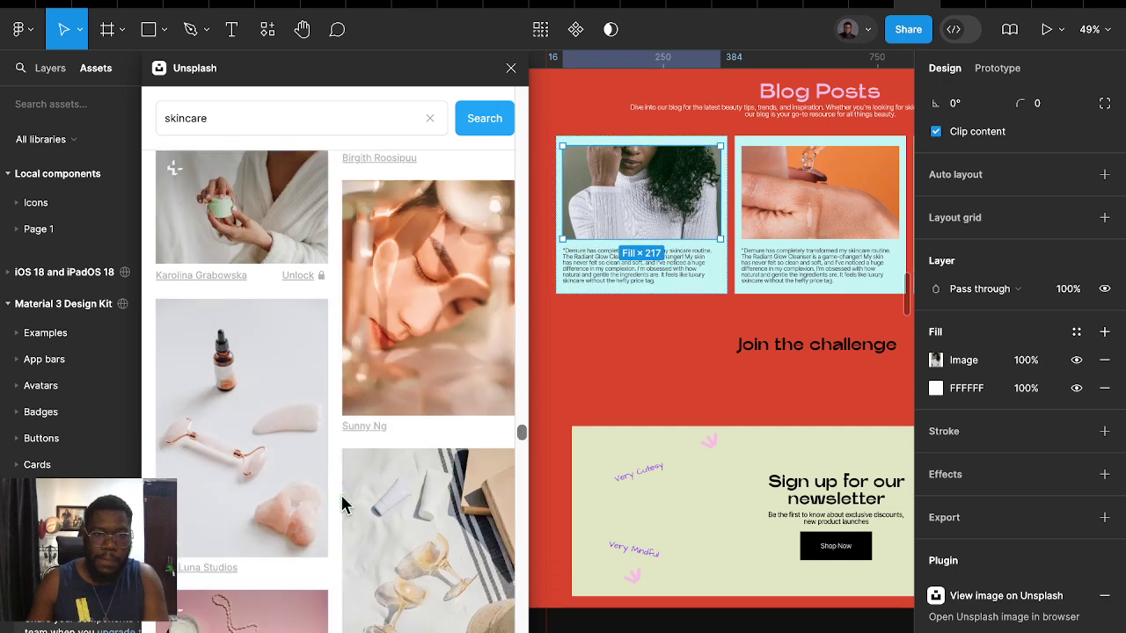
scroll(343, 504, down, 3)
scroll(343, 504, down, 3)
scroll(343, 504, down, 3)
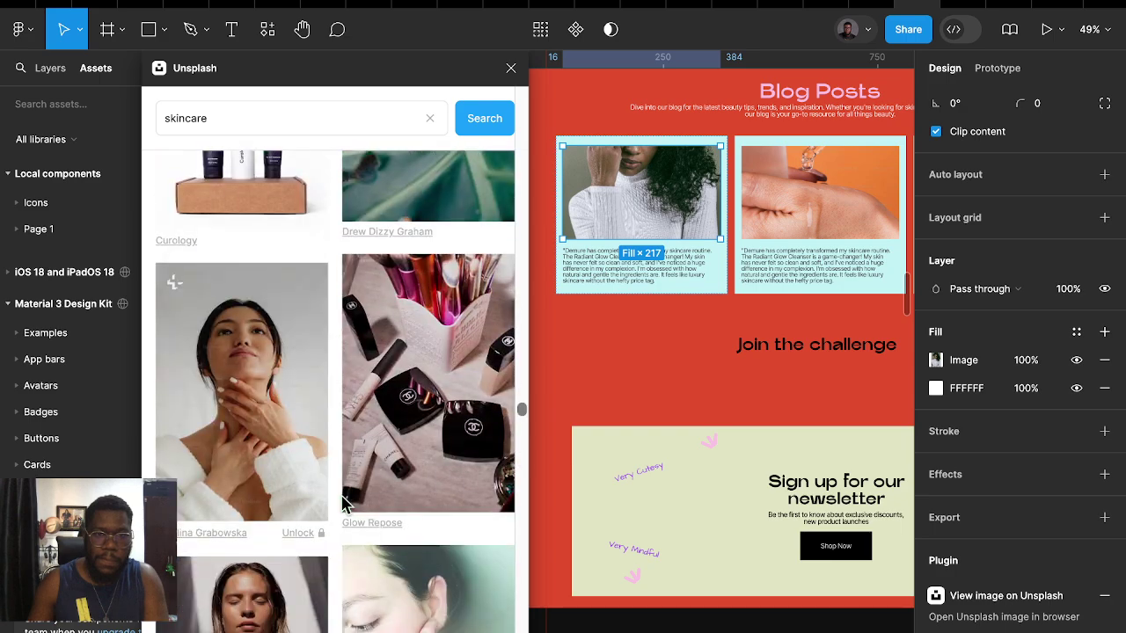
scroll(343, 504, down, 3)
scroll(344, 504, down, 3)
scroll(344, 505, down, 3)
scroll(344, 505, down, 3)
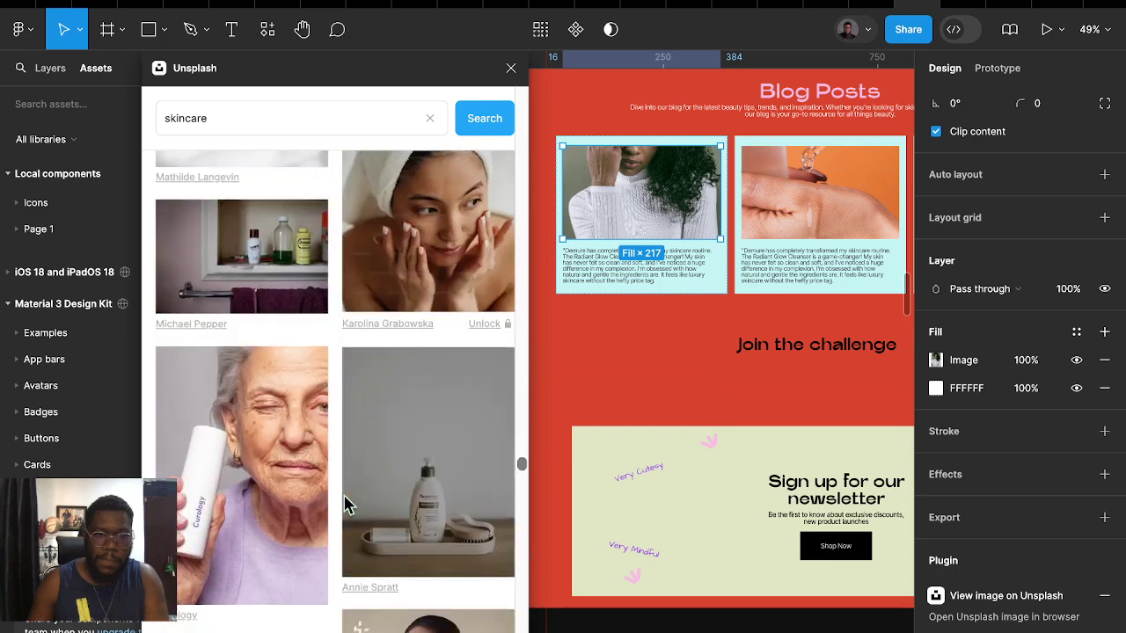
scroll(344, 505, down, 3)
scroll(344, 505, down, 3)
scroll(345, 505, down, 3)
scroll(345, 505, down, 3)
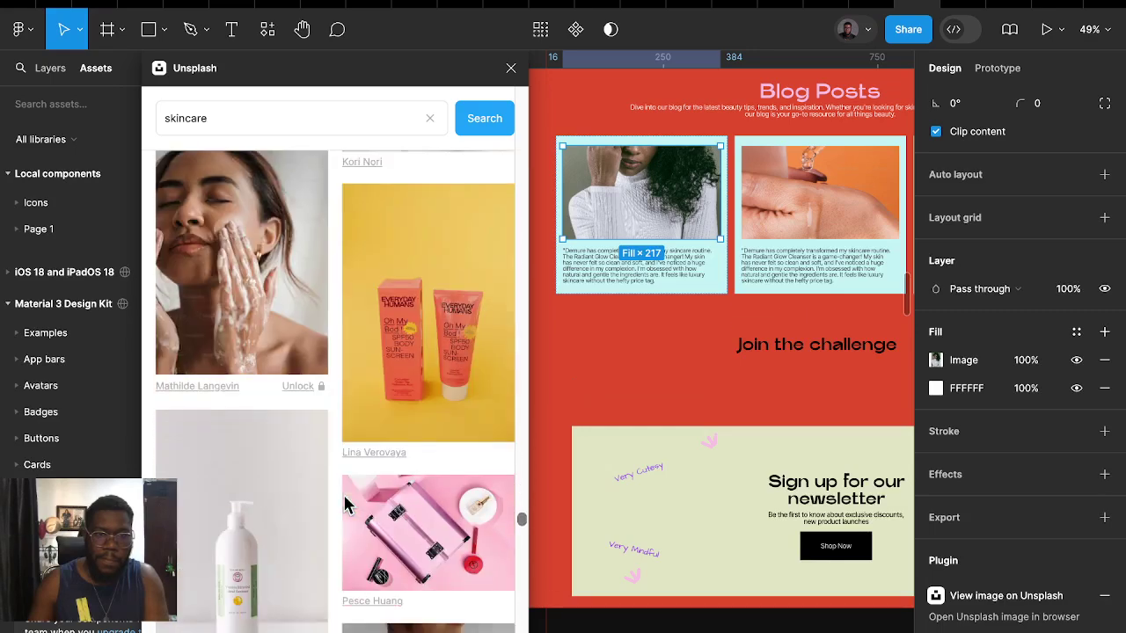
scroll(344, 505, down, 3)
scroll(346, 504, down, 3)
scroll(346, 504, down, 5)
scroll(299, 466, up, 3)
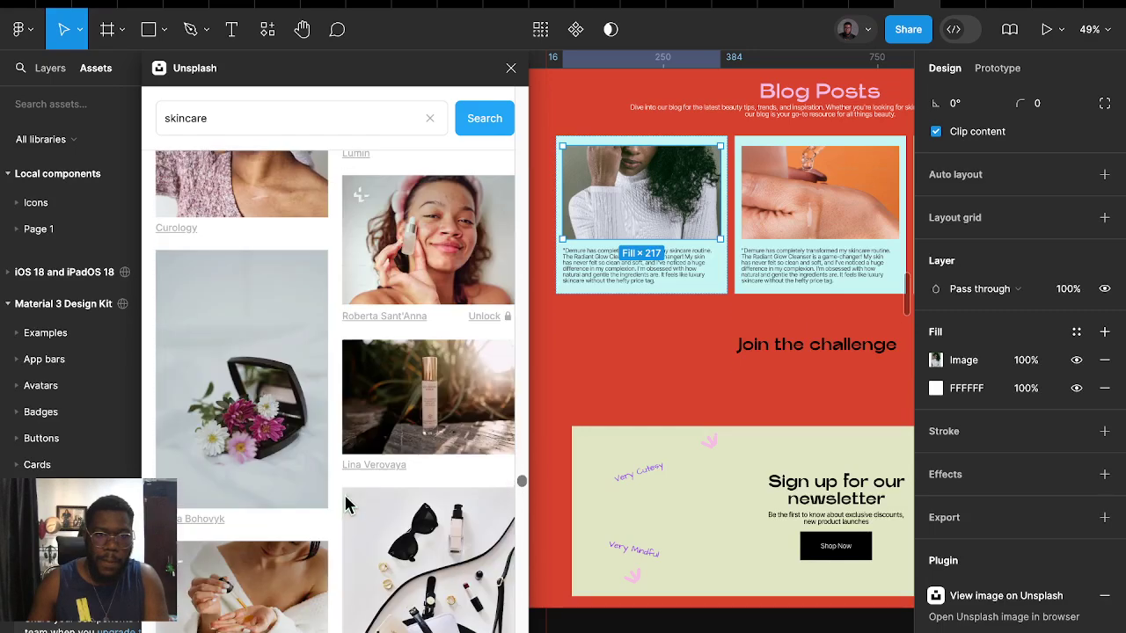
scroll(264, 440, up, 3)
scroll(241, 413, up, 2)
scroll(299, 466, down, 5)
scroll(364, 515, down, 5)
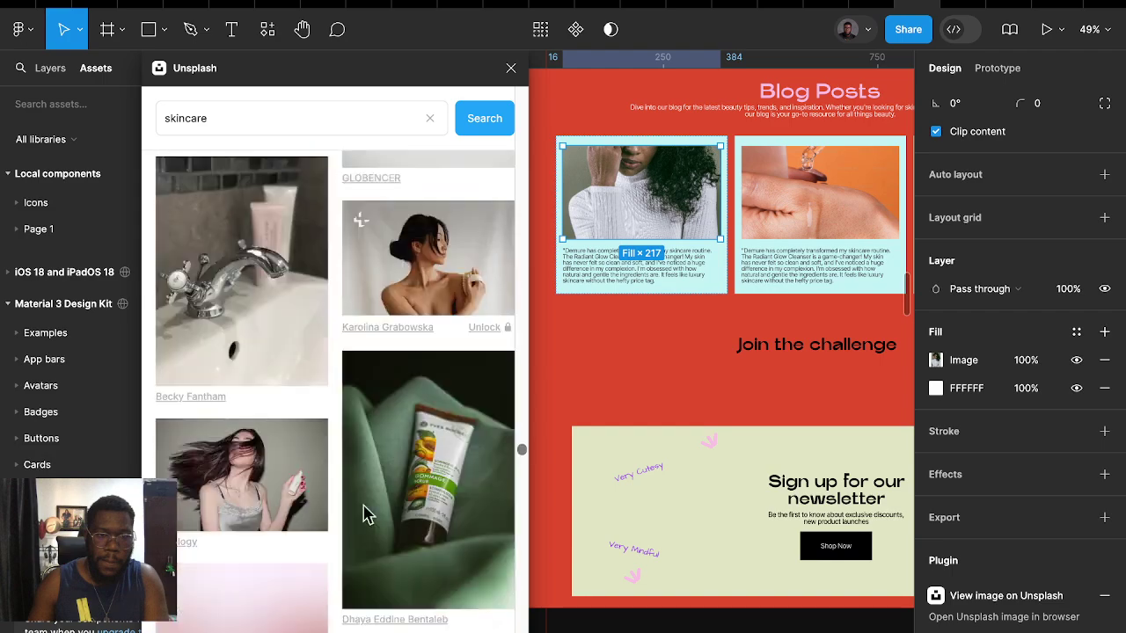
scroll(364, 519, down, 5)
scroll(366, 513, down, 5)
scroll(367, 515, down, 5)
scroll(368, 515, down, 5)
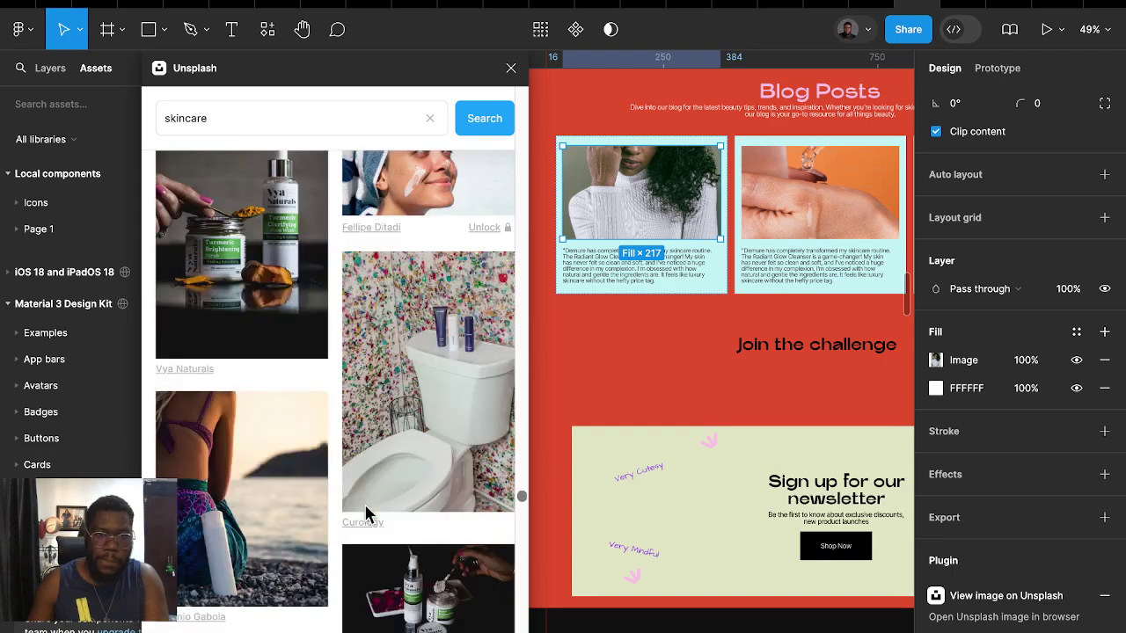
scroll(368, 515, down, 5)
scroll(367, 514, down, 5)
scroll(367, 515, down, 5)
scroll(367, 514, down, 5)
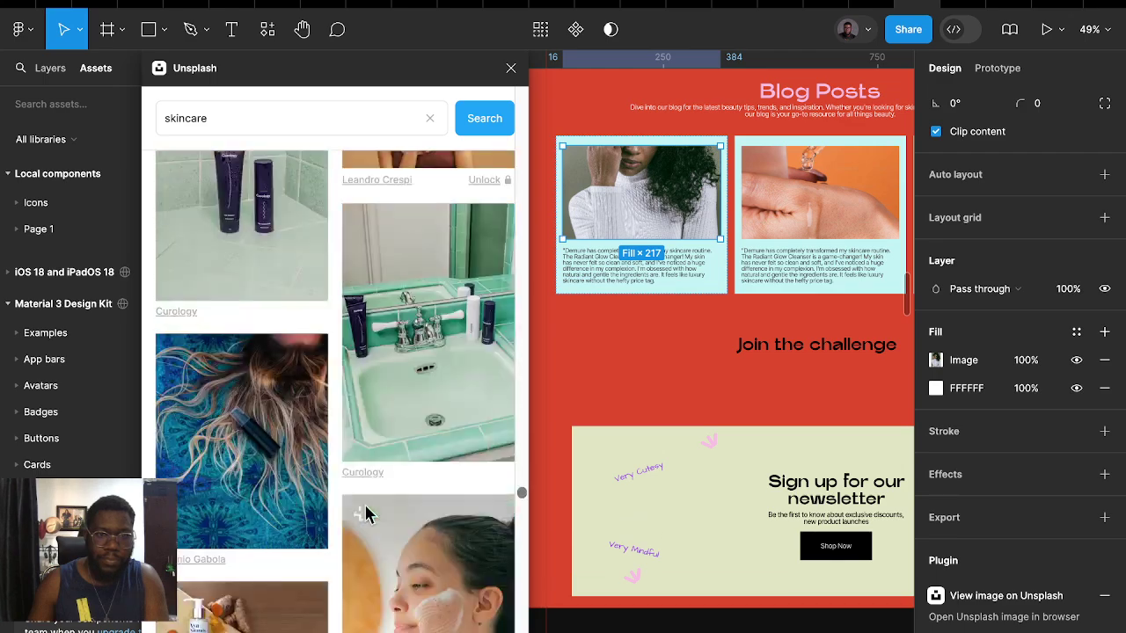
scroll(368, 514, down, 5)
scroll(368, 514, down, 5)
scroll(365, 511, down, 5)
scroll(364, 505, down, 5)
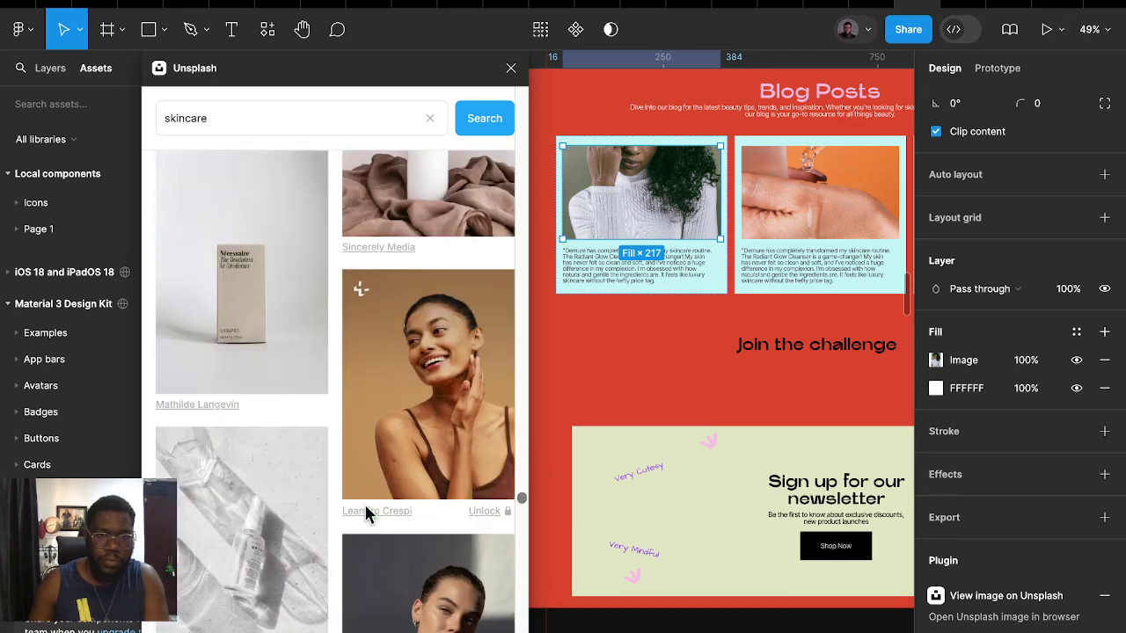
scroll(317, 466, down, 5)
click(269, 466)
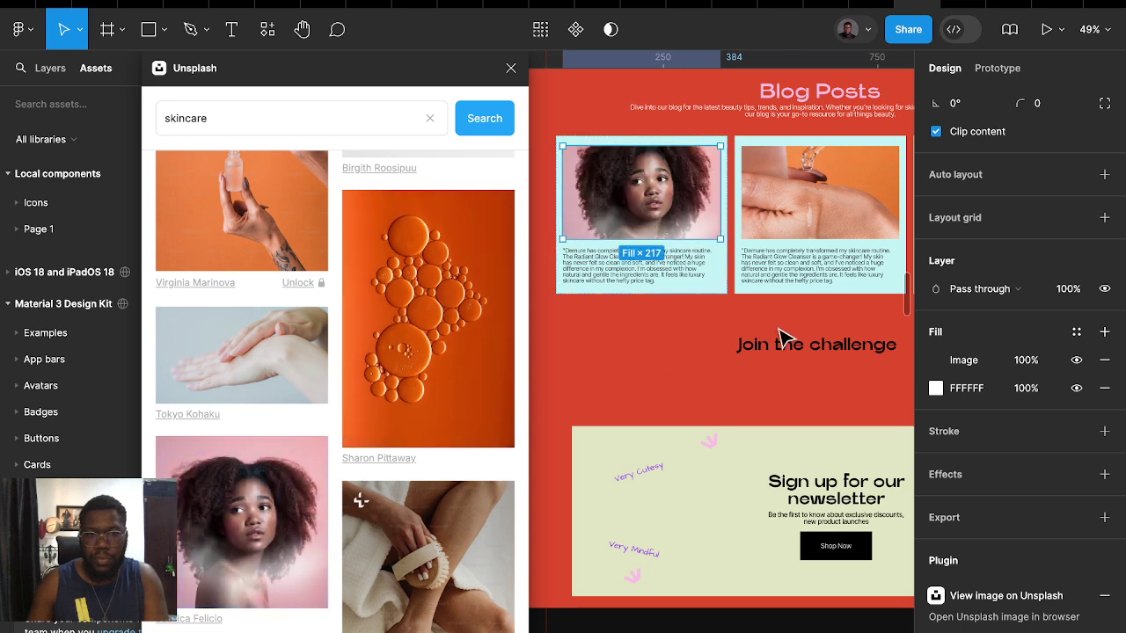
scroll(765, 325, right, 2)
scroll(765, 326, down, 1)
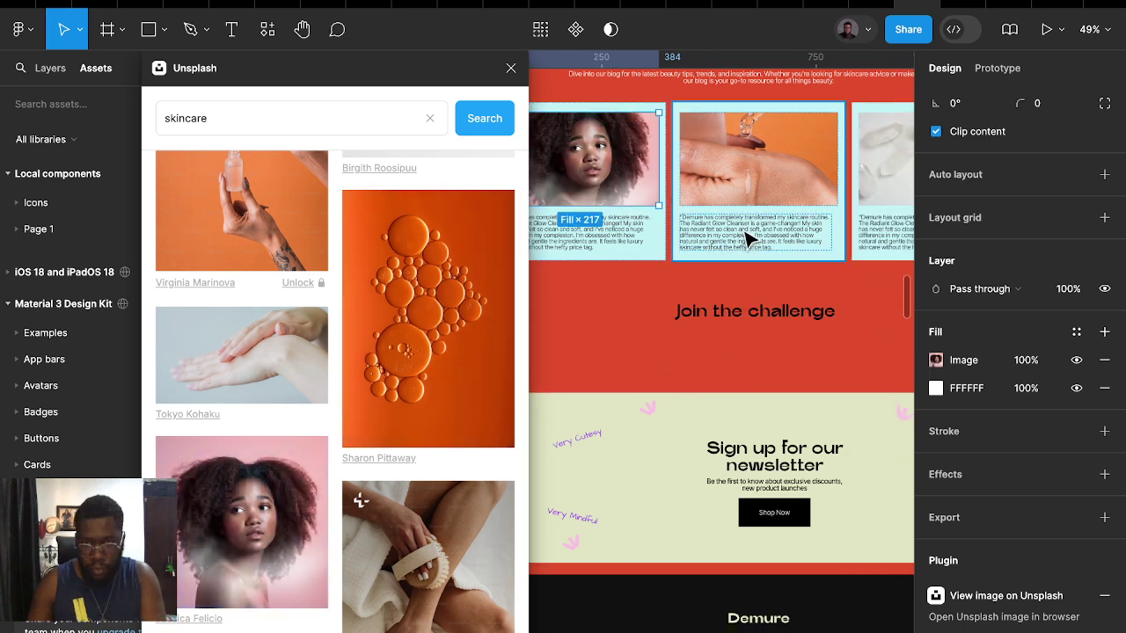
scroll(744, 349, down, 3)
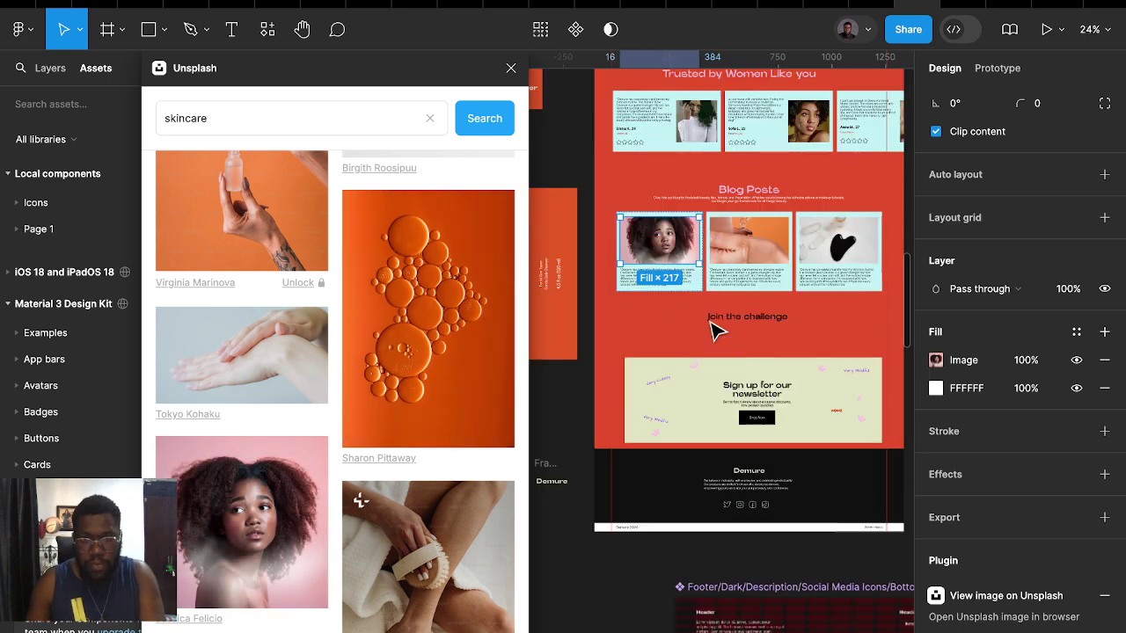
key(Escape)
Copy the Join the challenge heading and set it to size 32, left-aligned
click(752, 318)
mouse_move(751, 325)
mouse_down()
mouse_move(670, 317)
mouse_move(666, 283)
mouse_up()
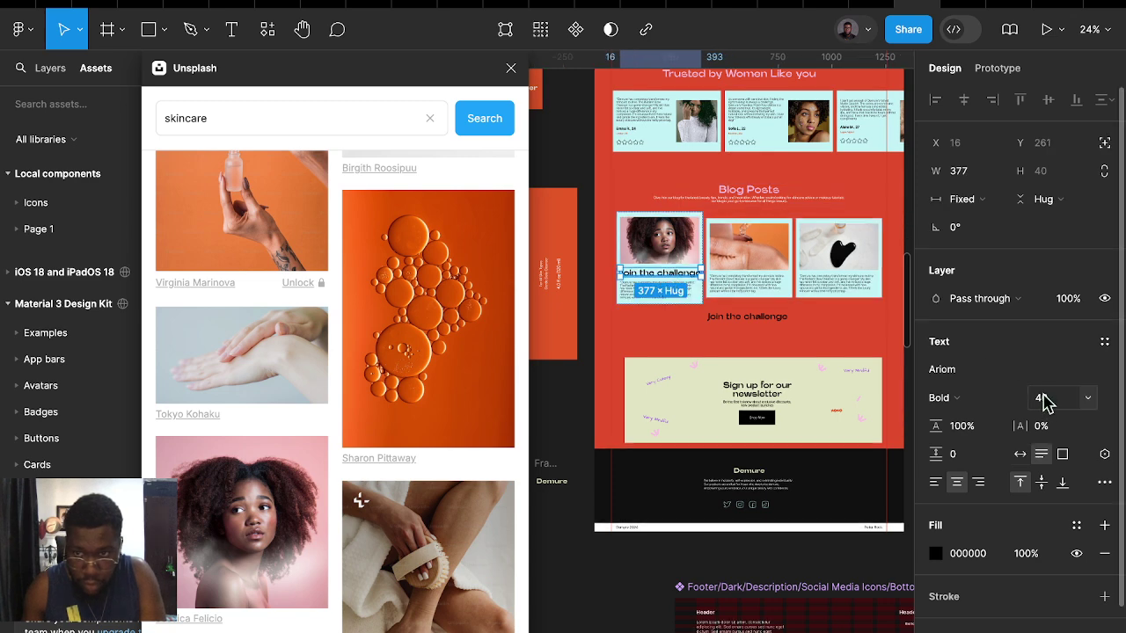
click(1047, 399)
text(32)
key(Return)
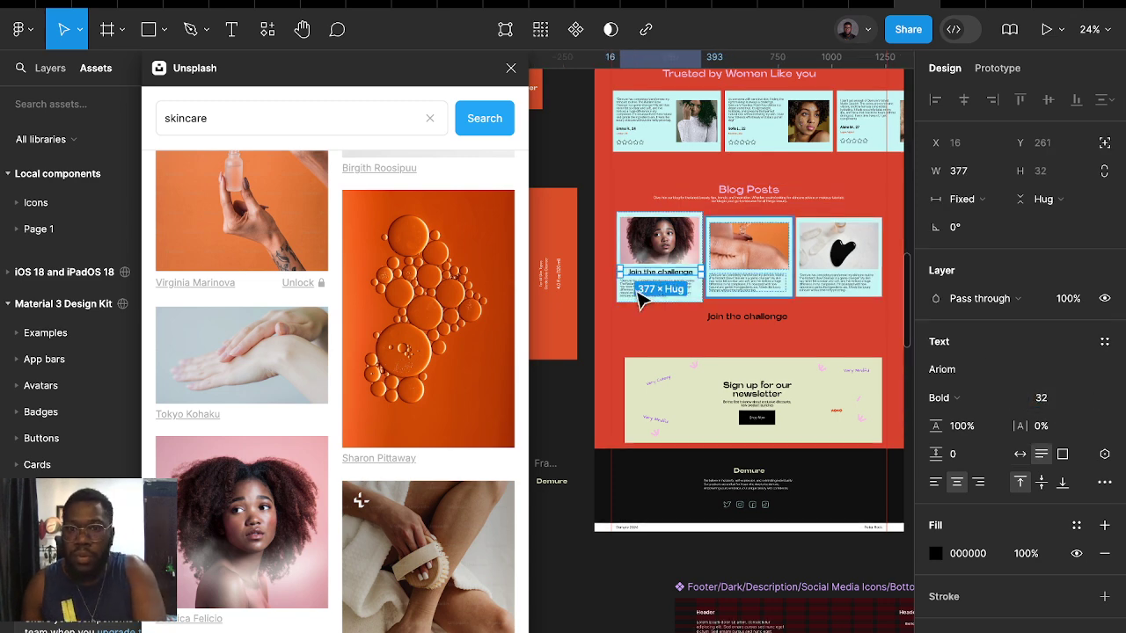
click(935, 482)
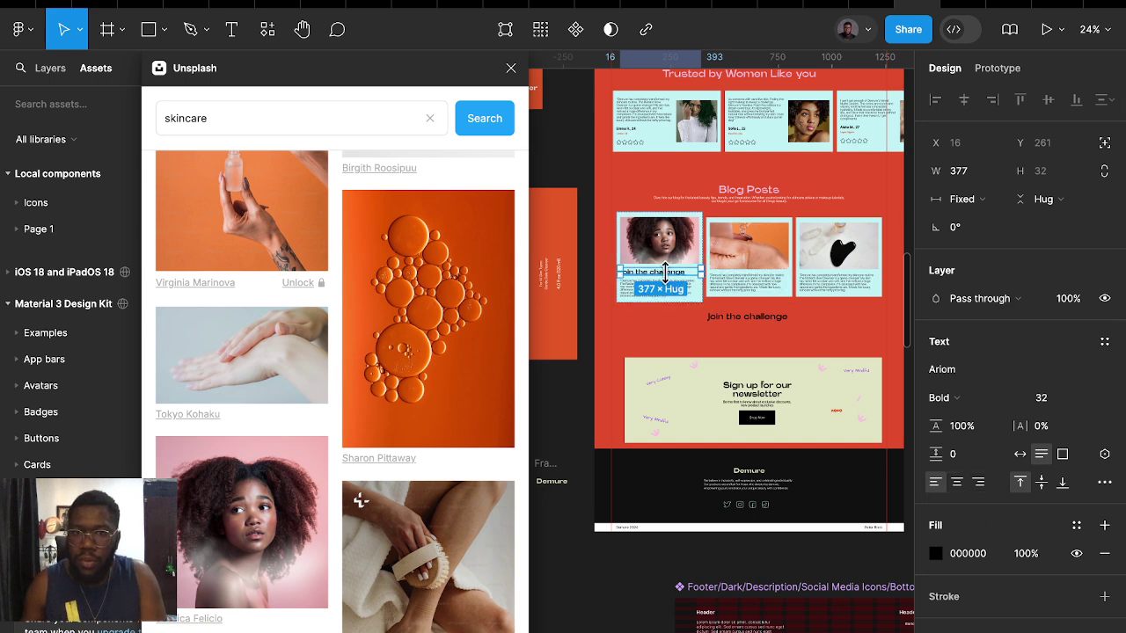
Place copies of the Join the challenge heading in the second and third blog cards
drag(668, 280, 754, 276)
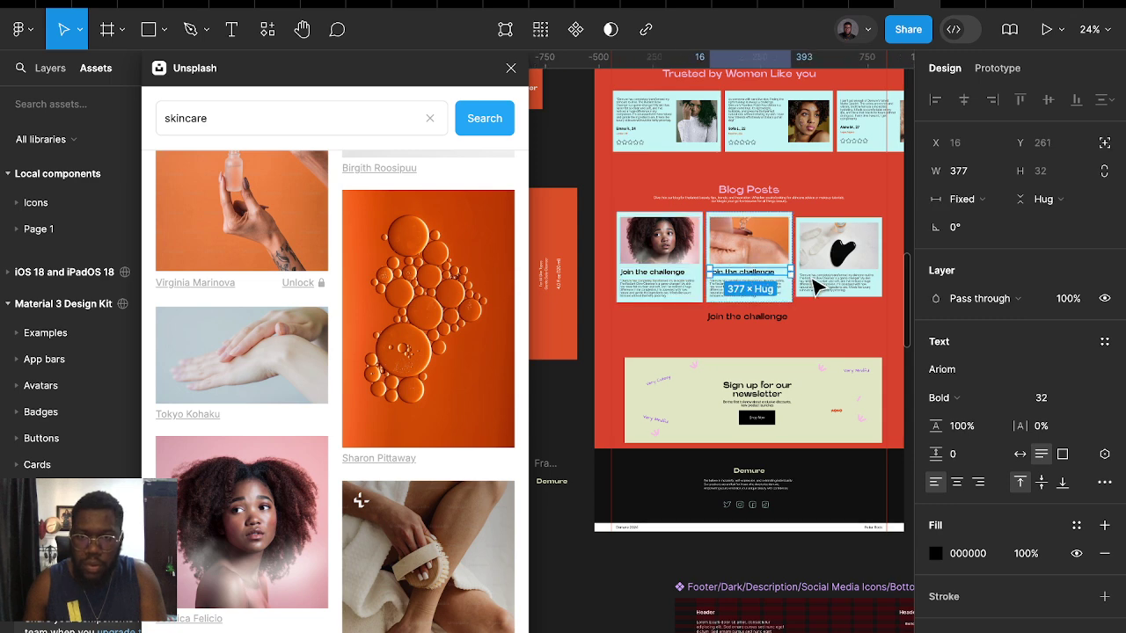
mouse_move(818, 286)
mouse_down()
mouse_move(847, 280)
mouse_move(804, 284)
mouse_up()
scroll(792, 321, left, 5)
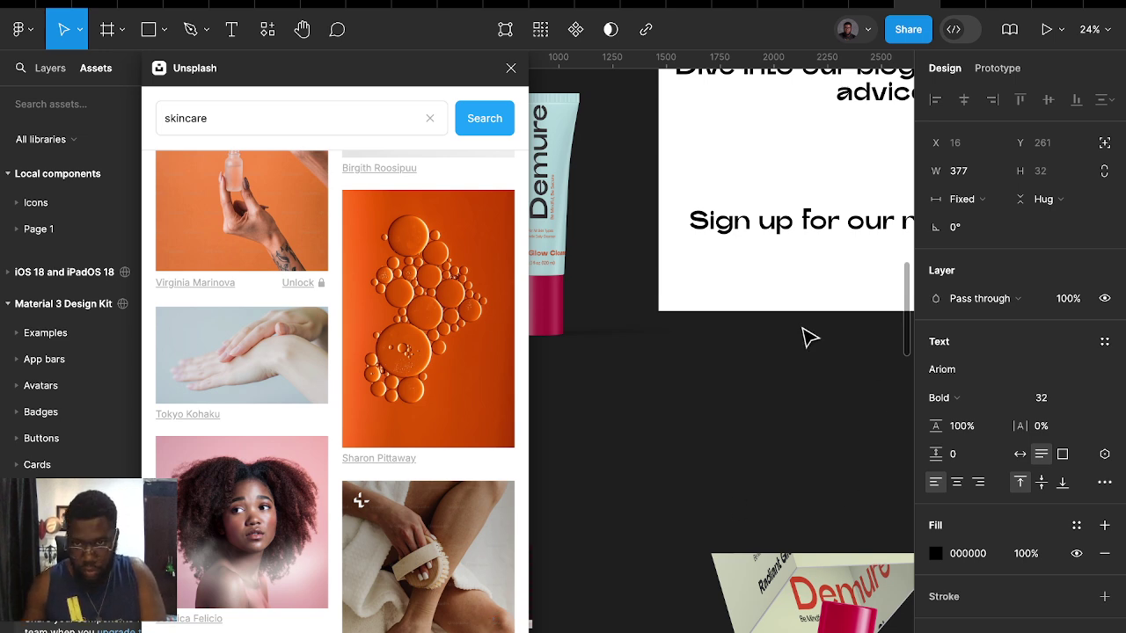
scroll(809, 337, down, 2)
Select the #DareToBeDemure line in the page copy text frame
click(797, 431)
scroll(796, 432, down, 2)
scroll(799, 433, down, 2)
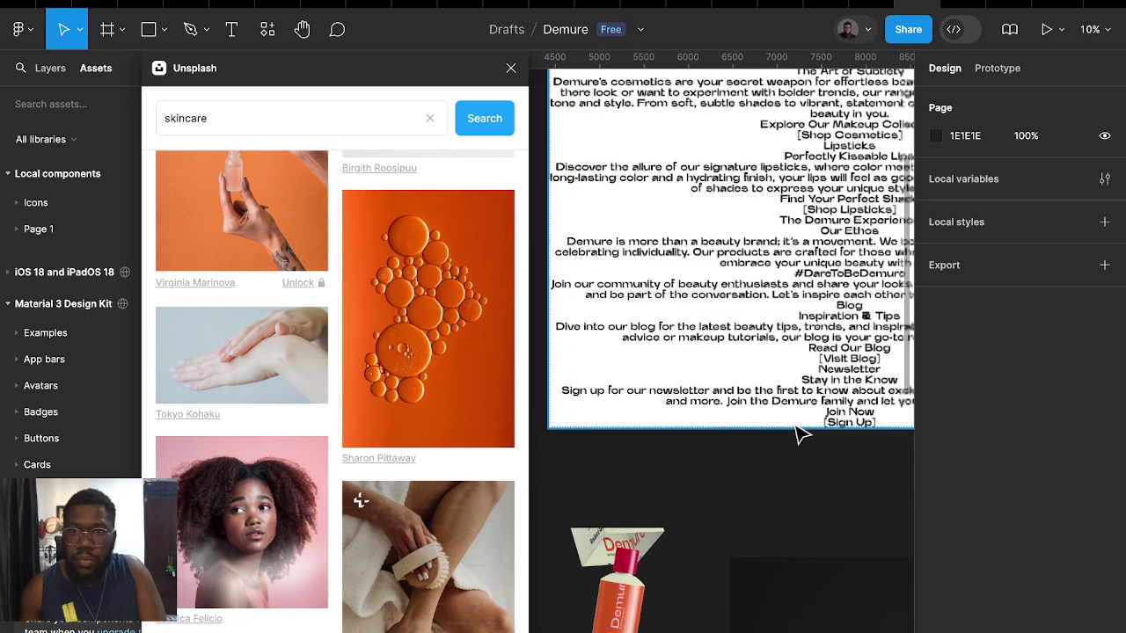
scroll(801, 433, left, 5)
click(720, 372)
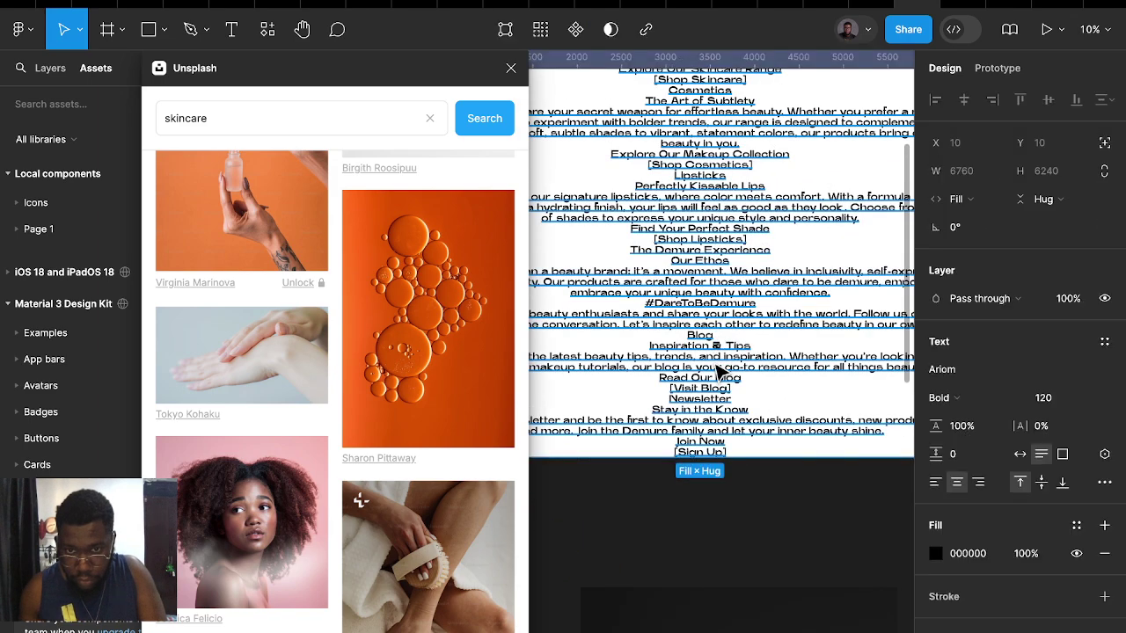
double_click(719, 372)
click(712, 362)
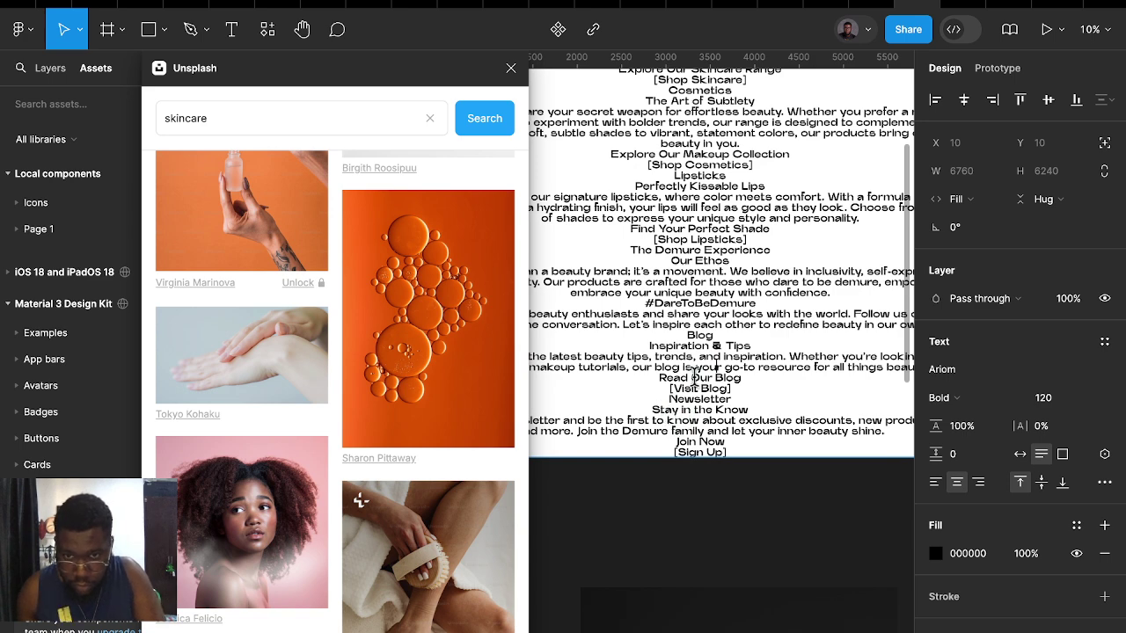
scroll(774, 303, up, 2)
scroll(764, 310, right, 2)
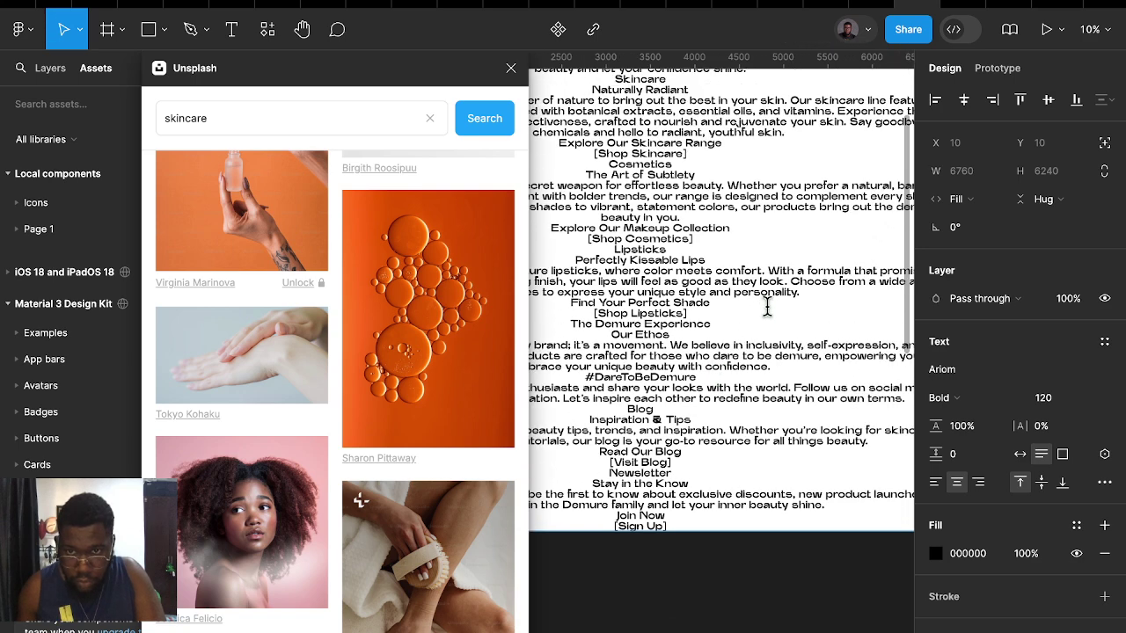
scroll(729, 357, down, 3)
scroll(668, 357, left, 4)
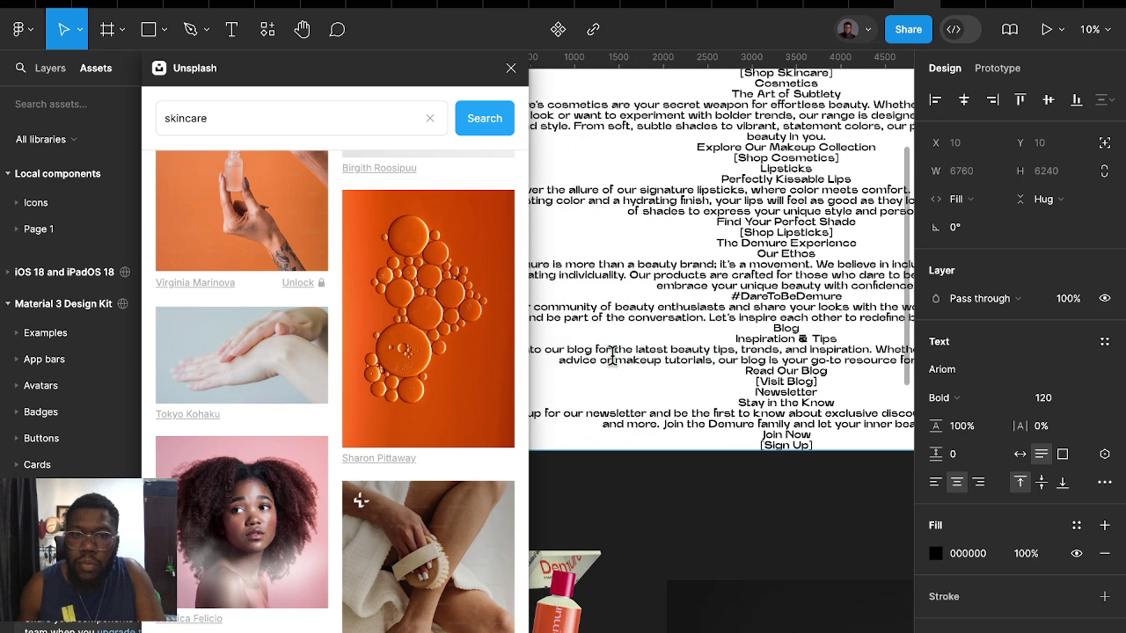
scroll(613, 359, up, 2)
scroll(613, 356, left, 1)
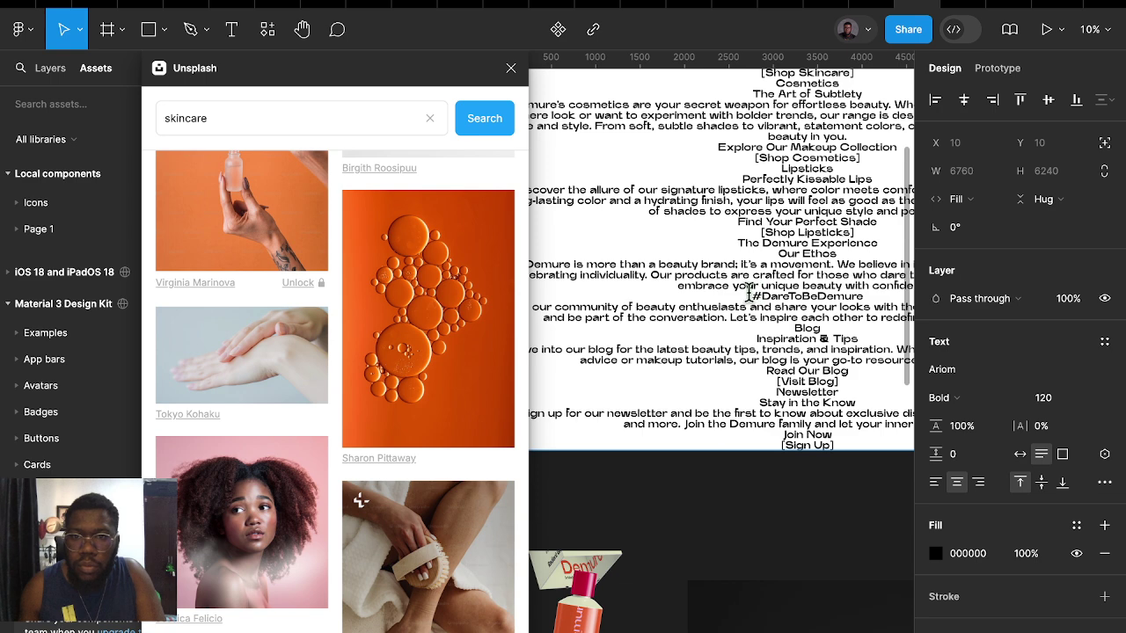
mouse_move(750, 295)
mouse_down()
mouse_move(865, 287)
mouse_move(869, 297)
mouse_up()
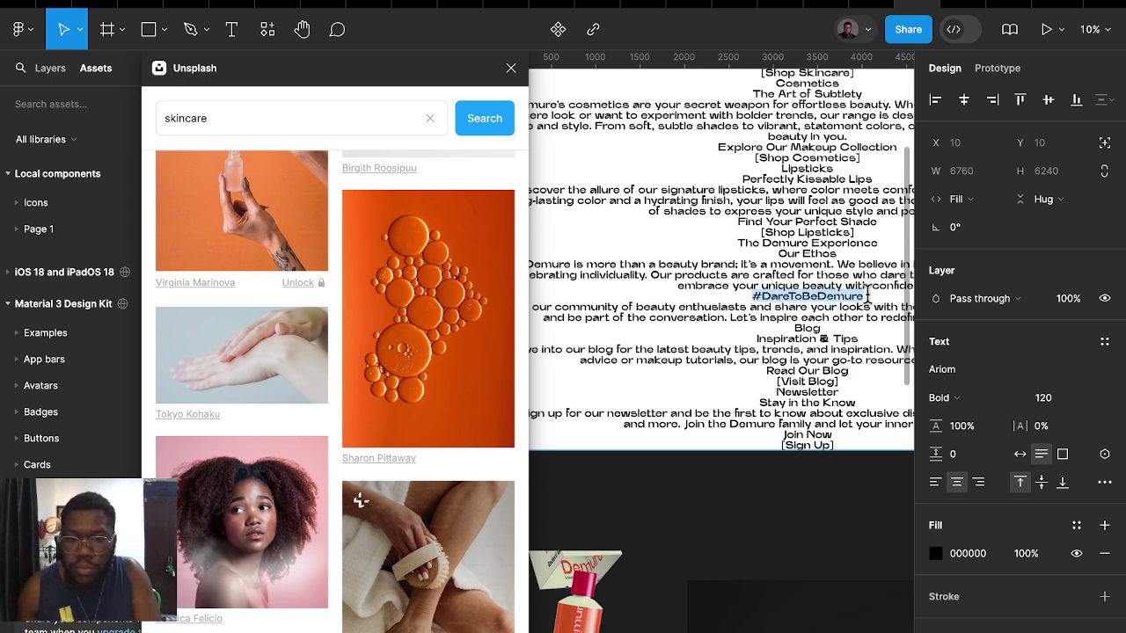
scroll(778, 377, left, 8)
scroll(761, 368, left, 1)
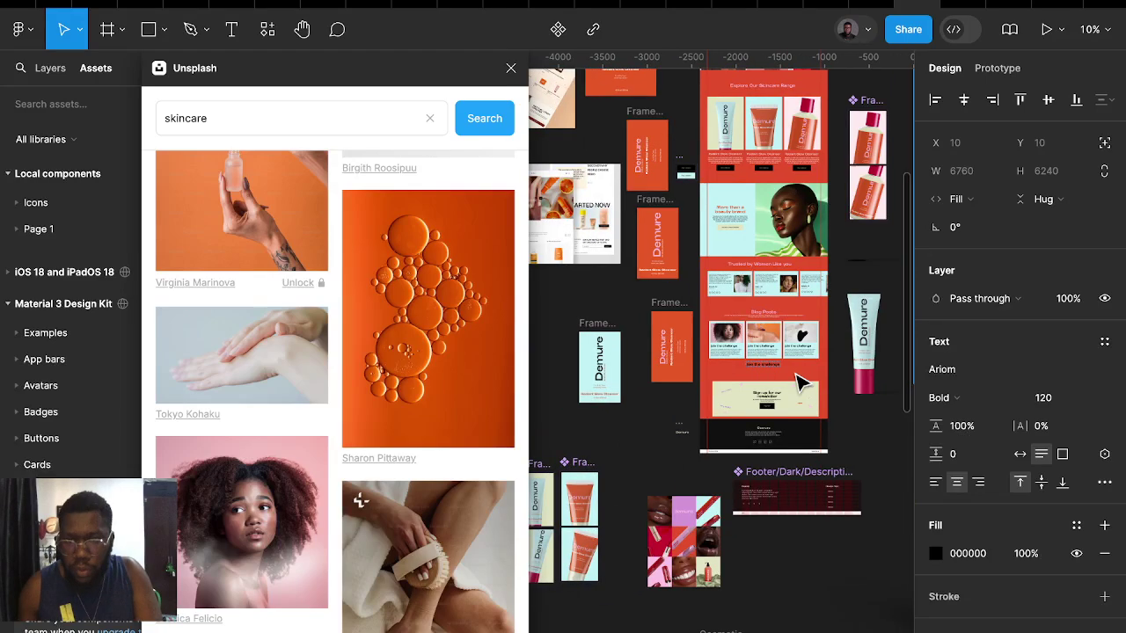
key(Escape)
Duplicate Join the challenge below itself as #DareToBeDemure and position it above the newsletter
scroll(754, 369, up, 5)
scroll(779, 368, up, 1)
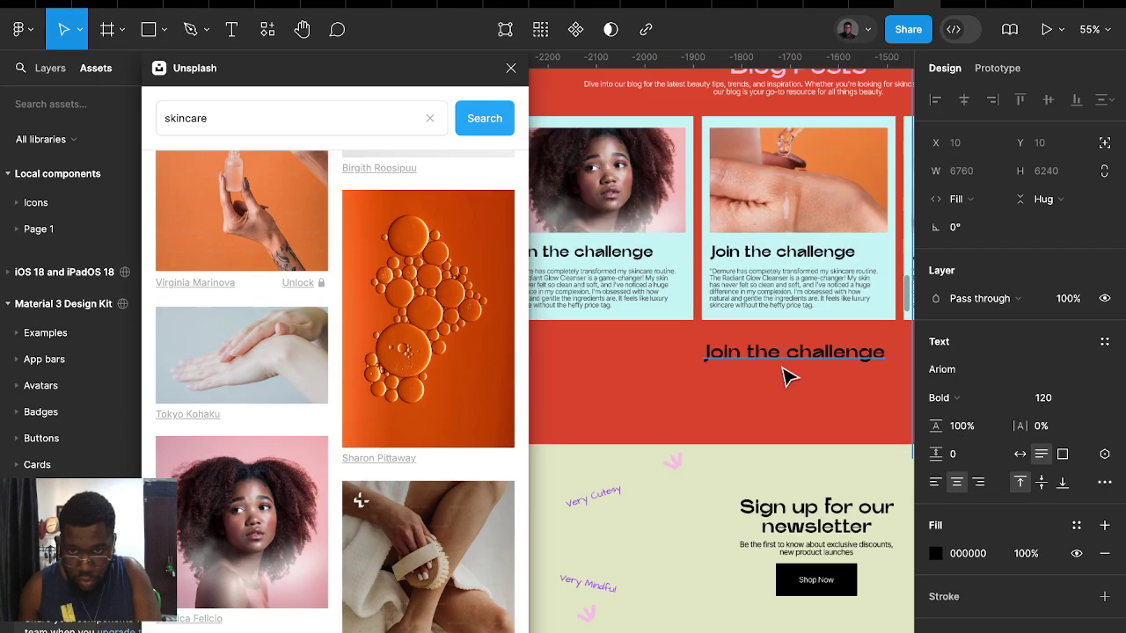
scroll(794, 379, up, 3)
scroll(800, 418, down, 3)
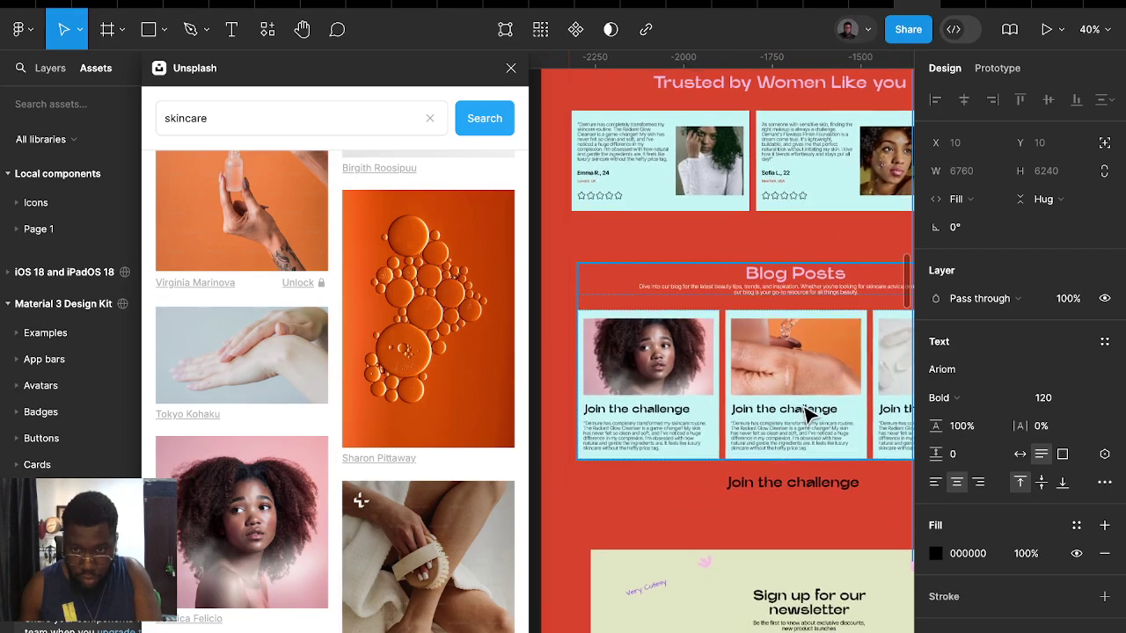
click(811, 413)
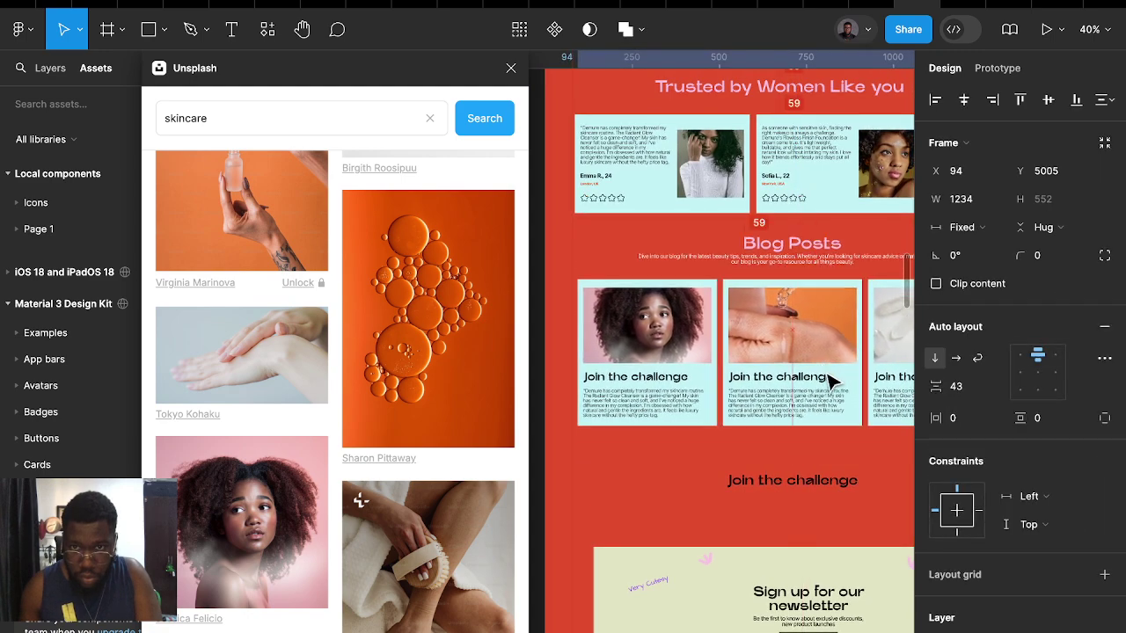
drag(824, 482, 821, 506)
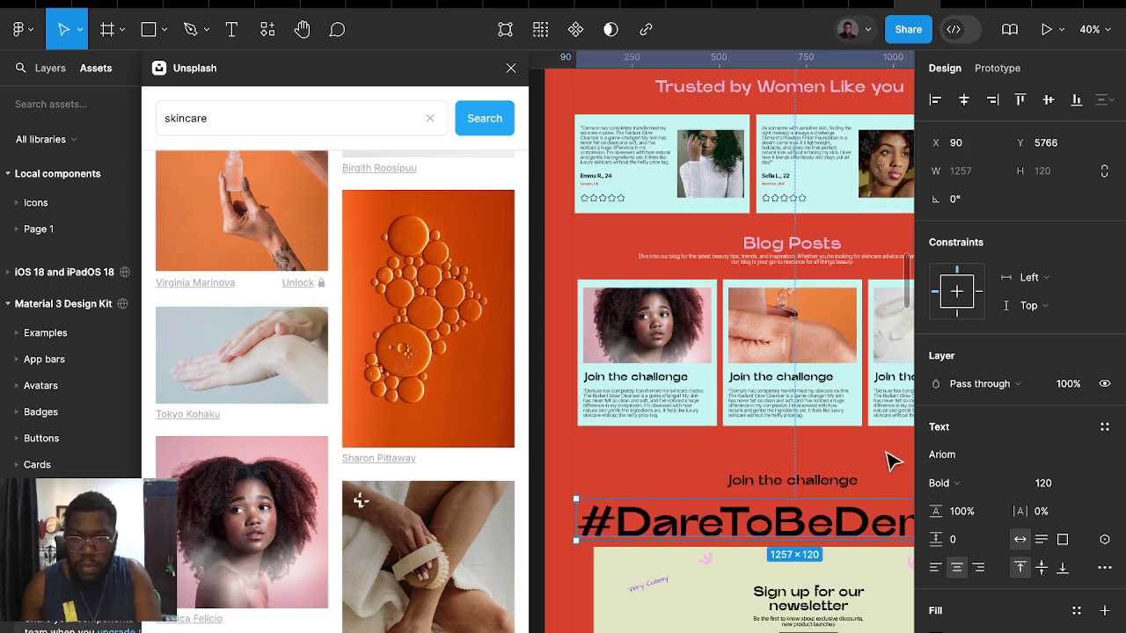
scroll(888, 466, right, 3)
scroll(870, 479, down, 1)
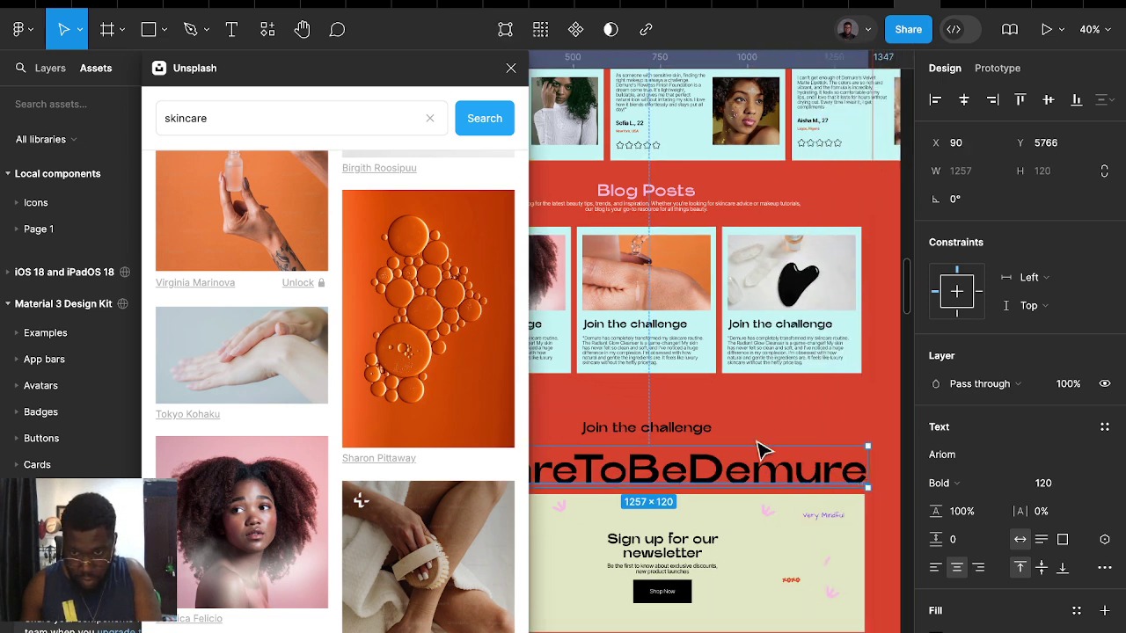
drag(704, 431, 706, 407)
drag(721, 483, 735, 474)
scroll(774, 480, down, 3)
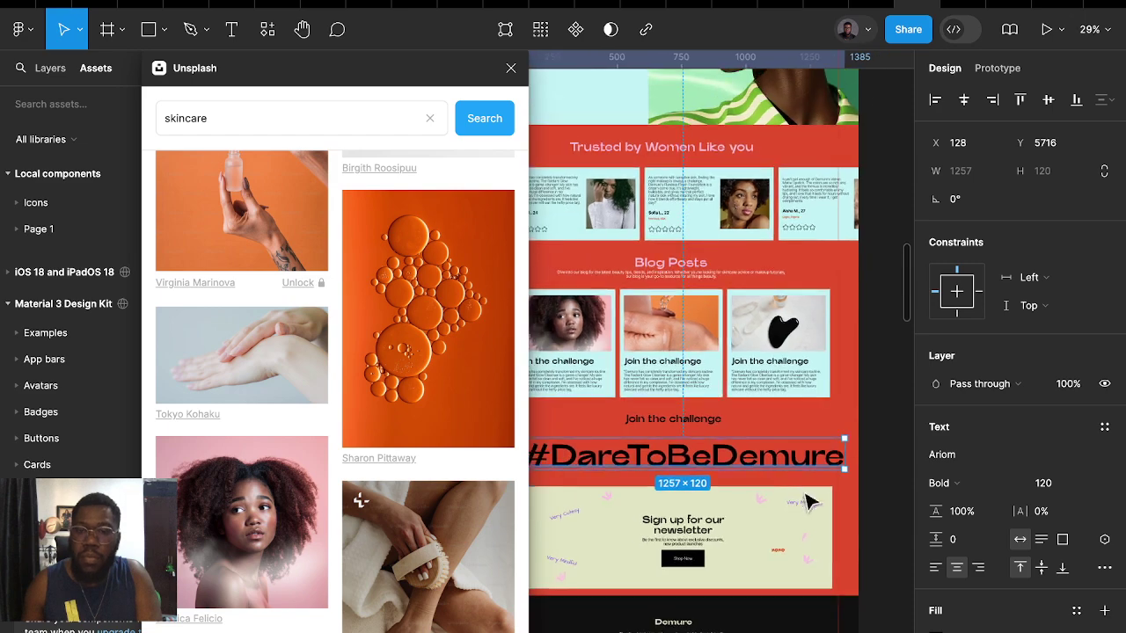
scroll(889, 519, down, 2)
scroll(797, 445, up, 5)
scroll(799, 445, right, 5)
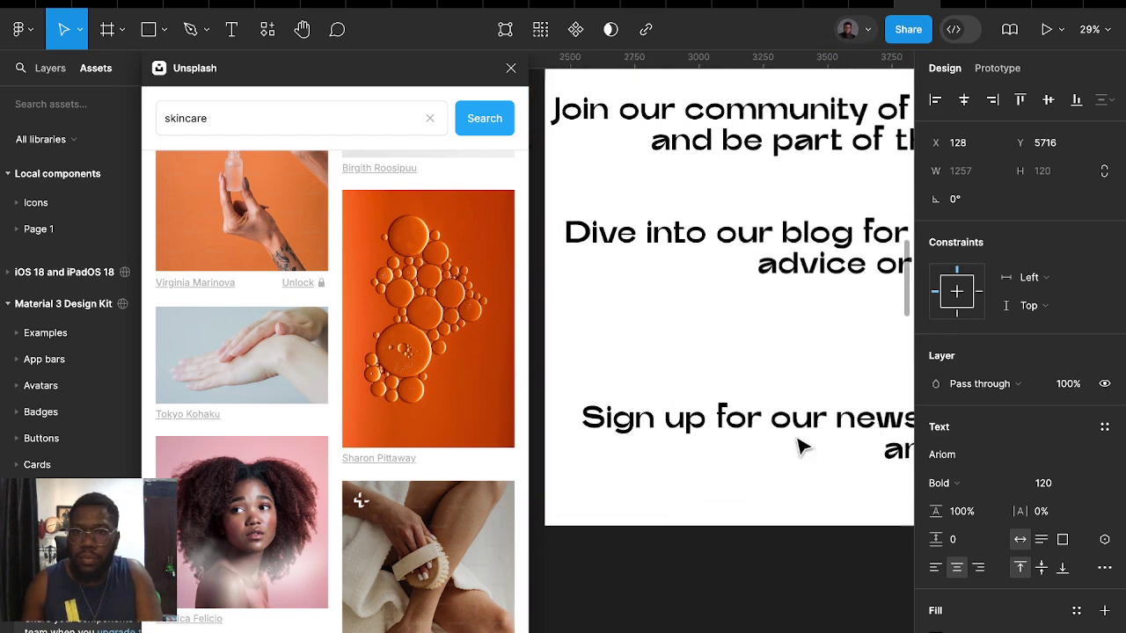
Paste the 'Power of Natural Ingredients' title into the first card heading and size it 24
key(Escape)
scroll(807, 443, down, 3)
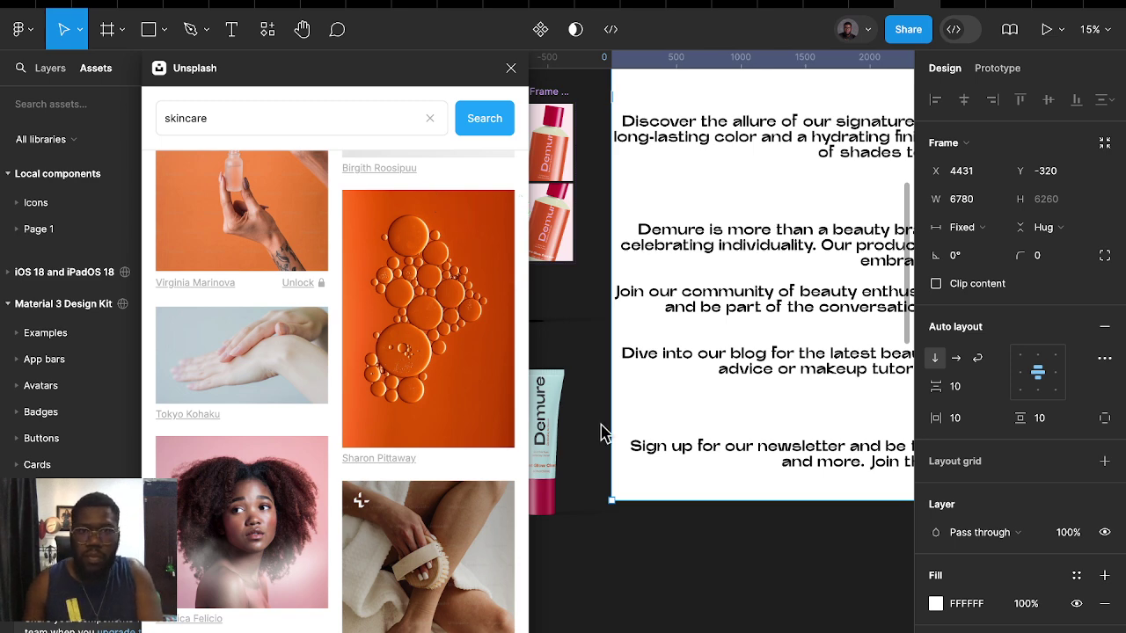
scroll(660, 432, left, 5)
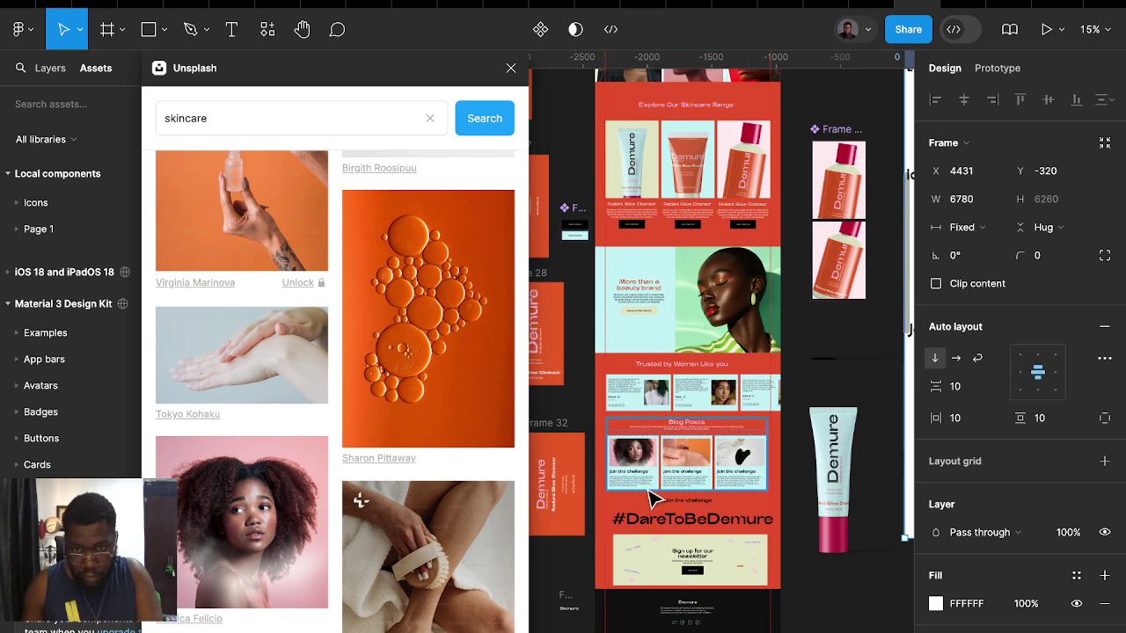
scroll(655, 456, up, 5)
double_click(614, 416)
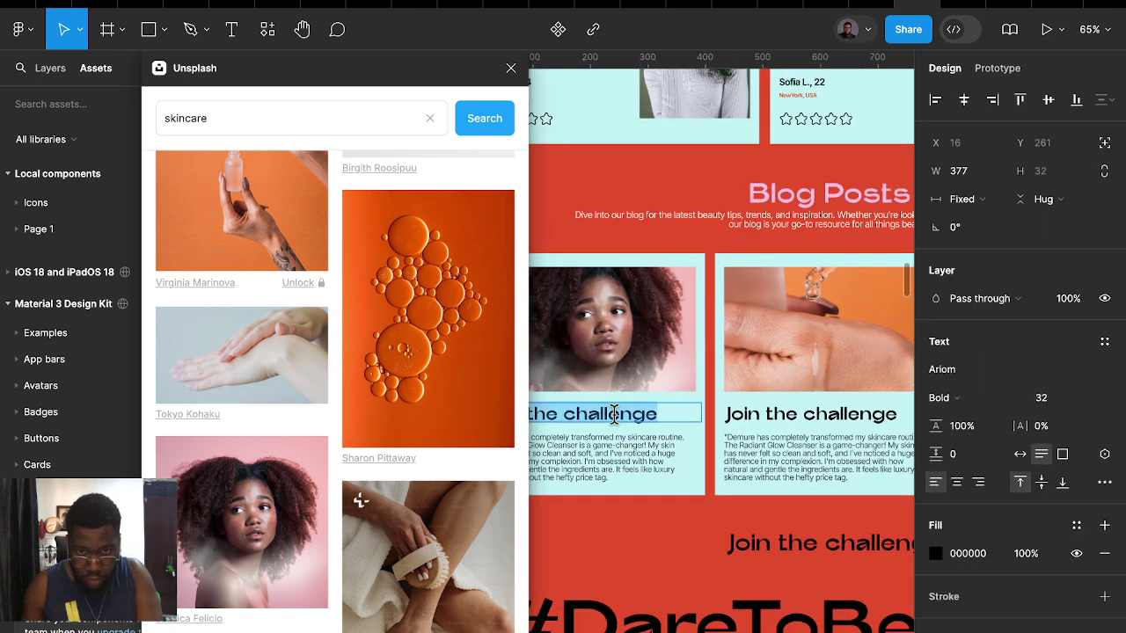
key(ctrl+v)
click(1056, 400)
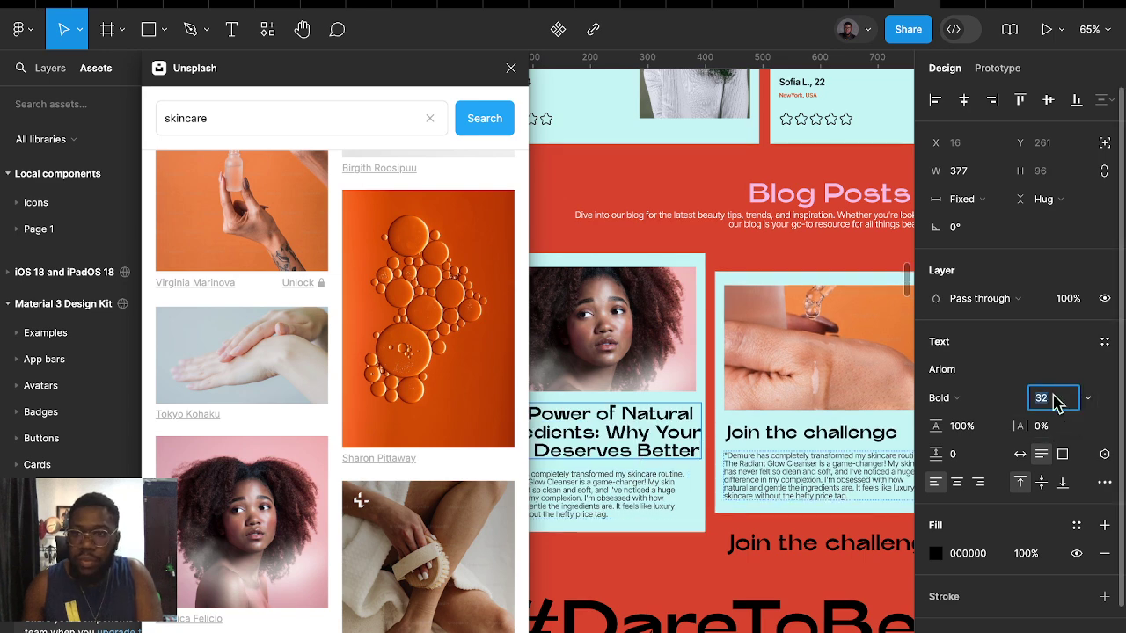
click(673, 593)
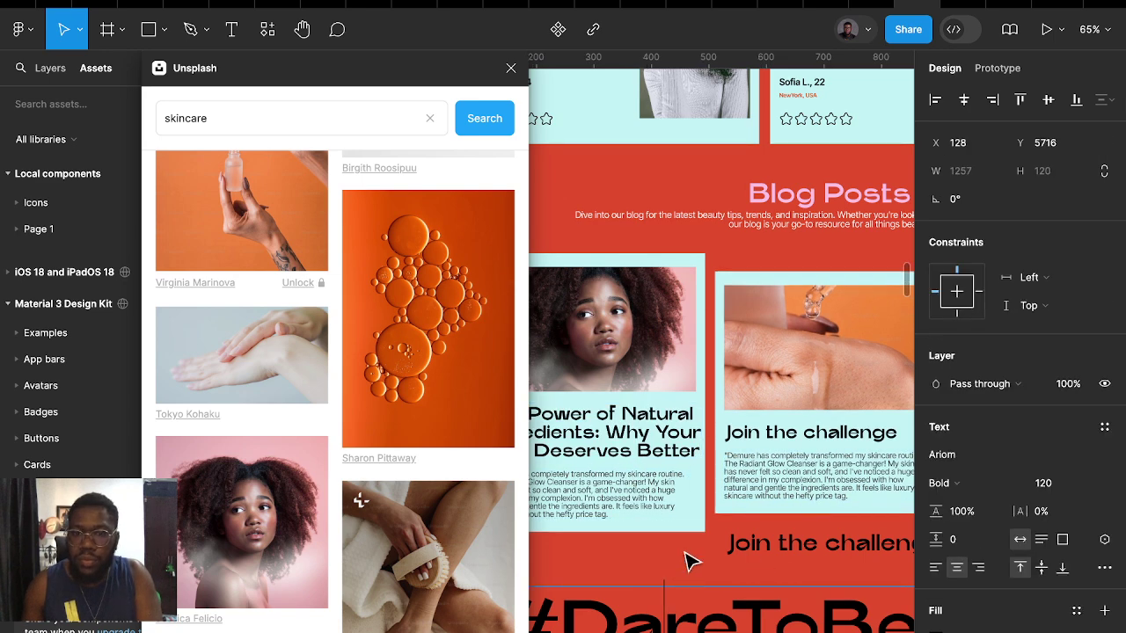
click(668, 450)
click(1053, 400)
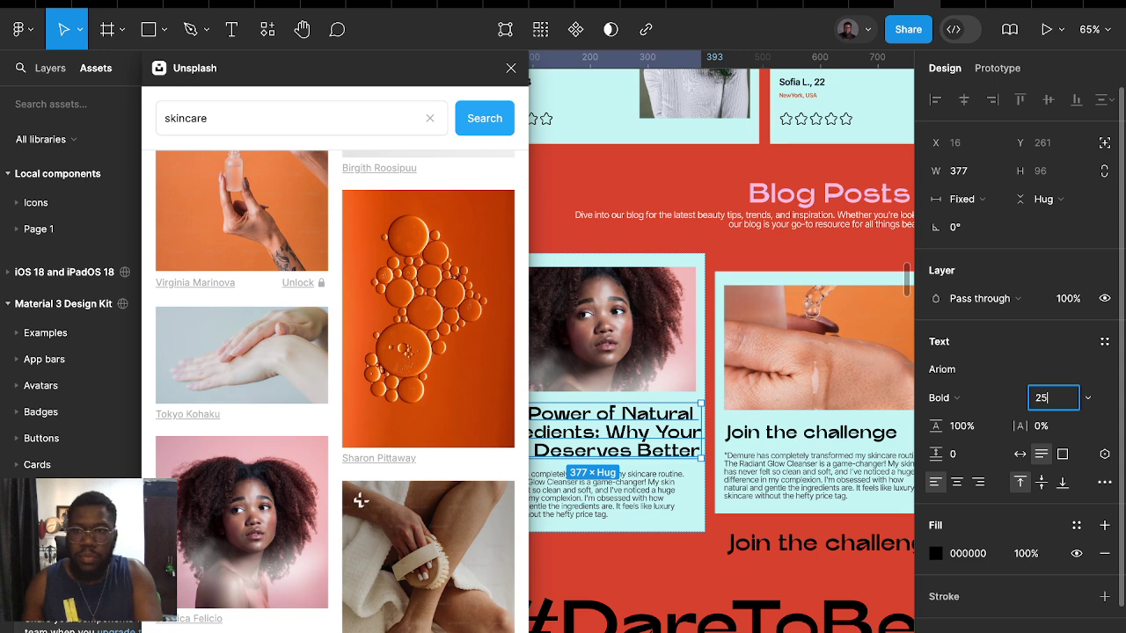
text(24)
key(Return)
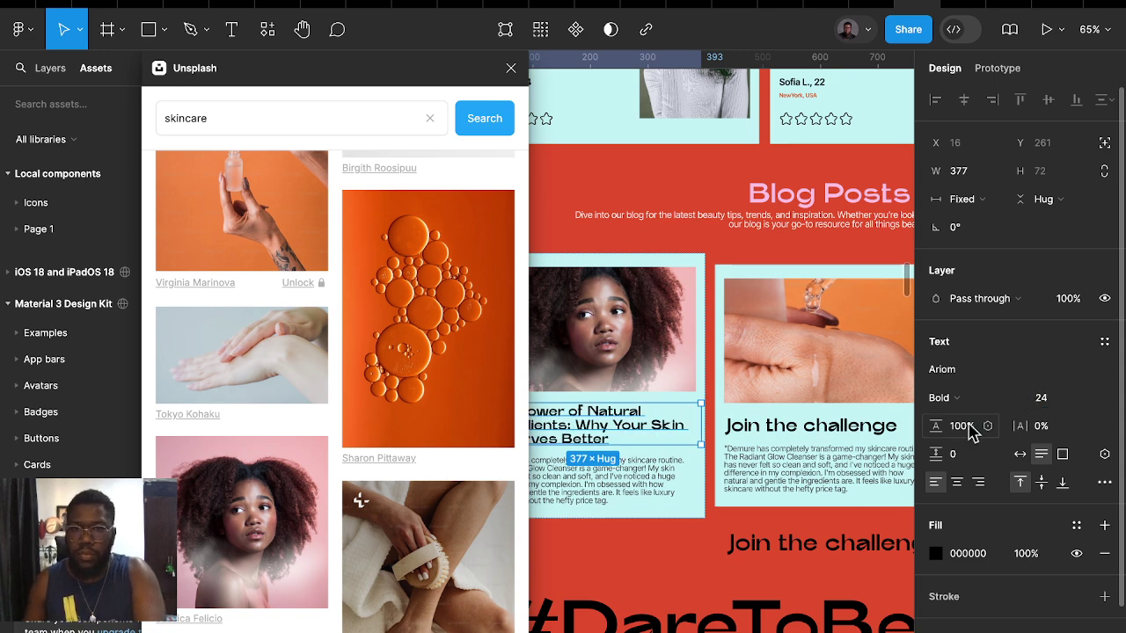
scroll(853, 473, left, 2)
scroll(853, 473, left, 2)
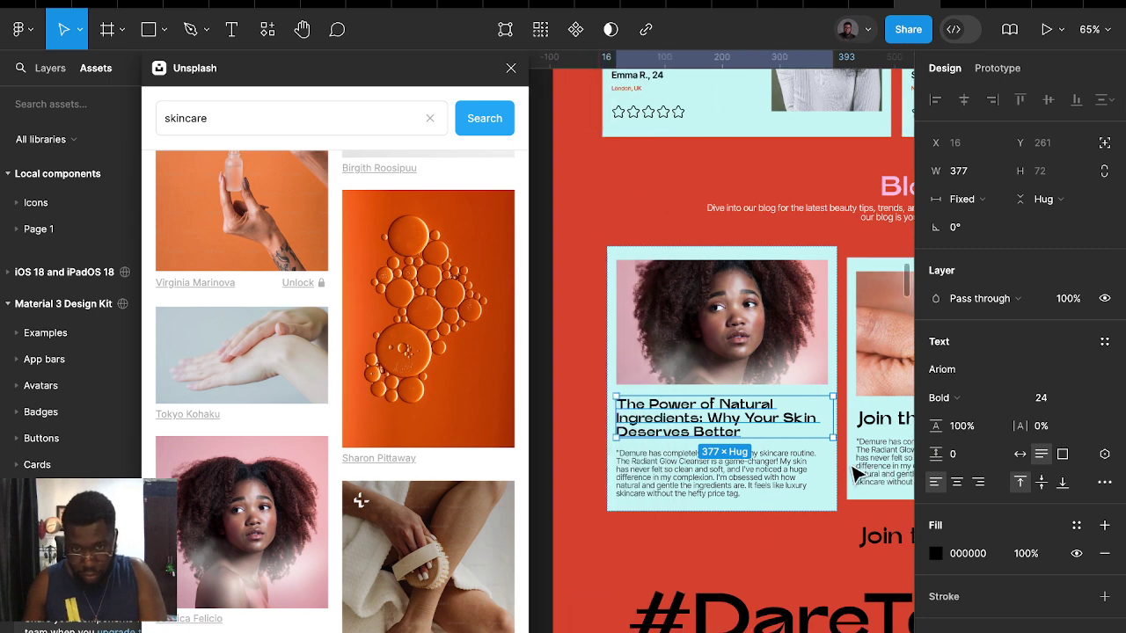
scroll(853, 470, right, 2)
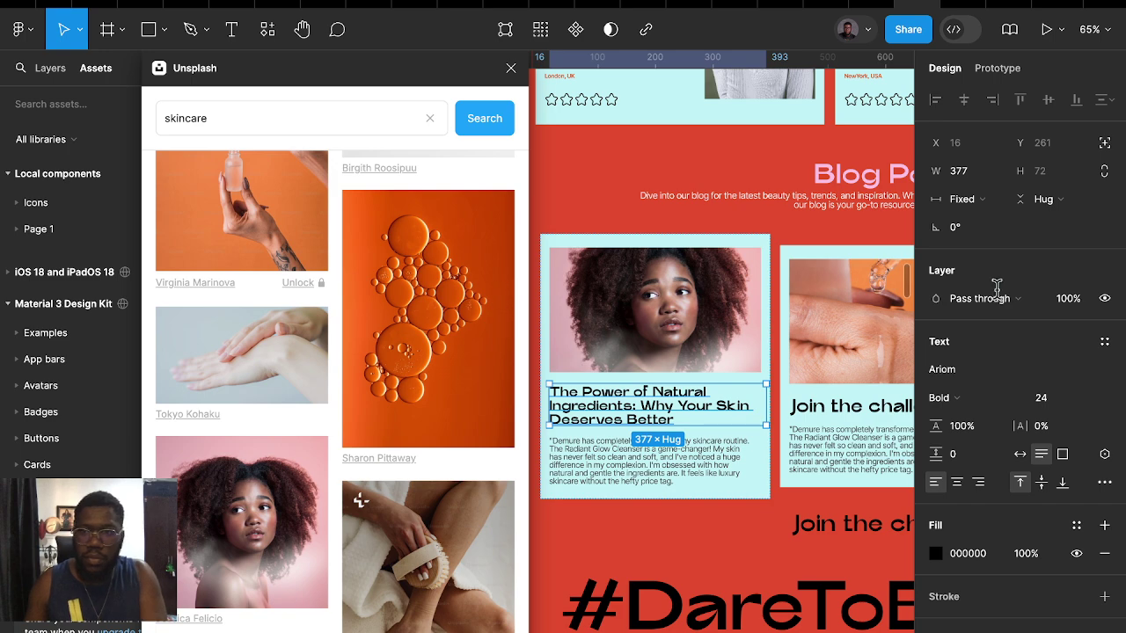
Paste the natural makeup look title into the second card heading and size it 24
click(851, 412)
double_click(850, 410)
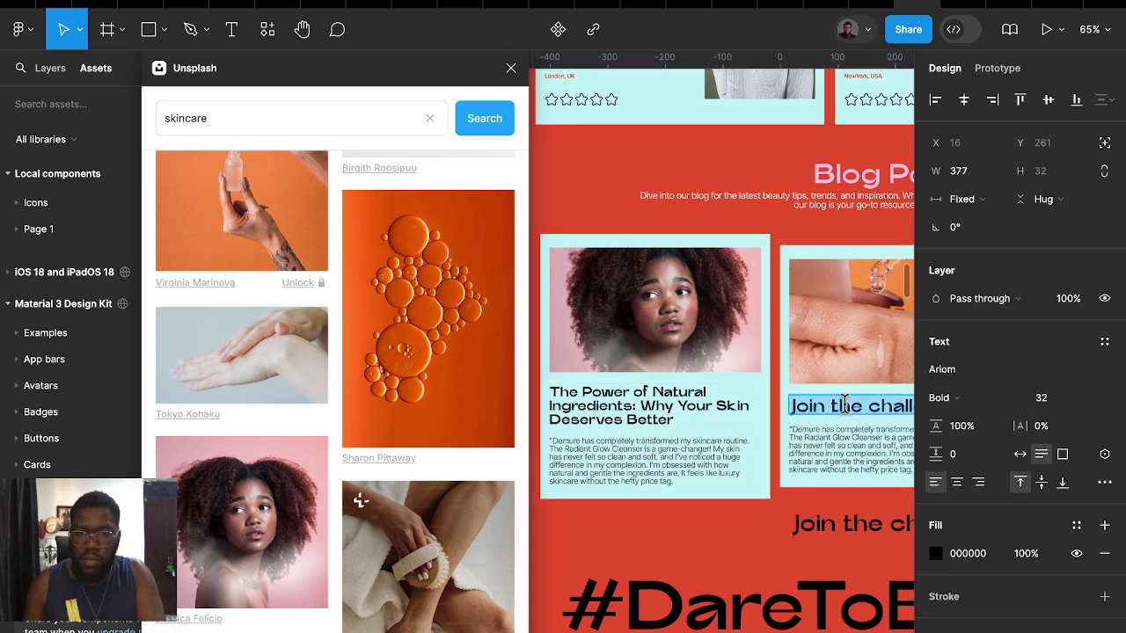
key(ctrl+v)
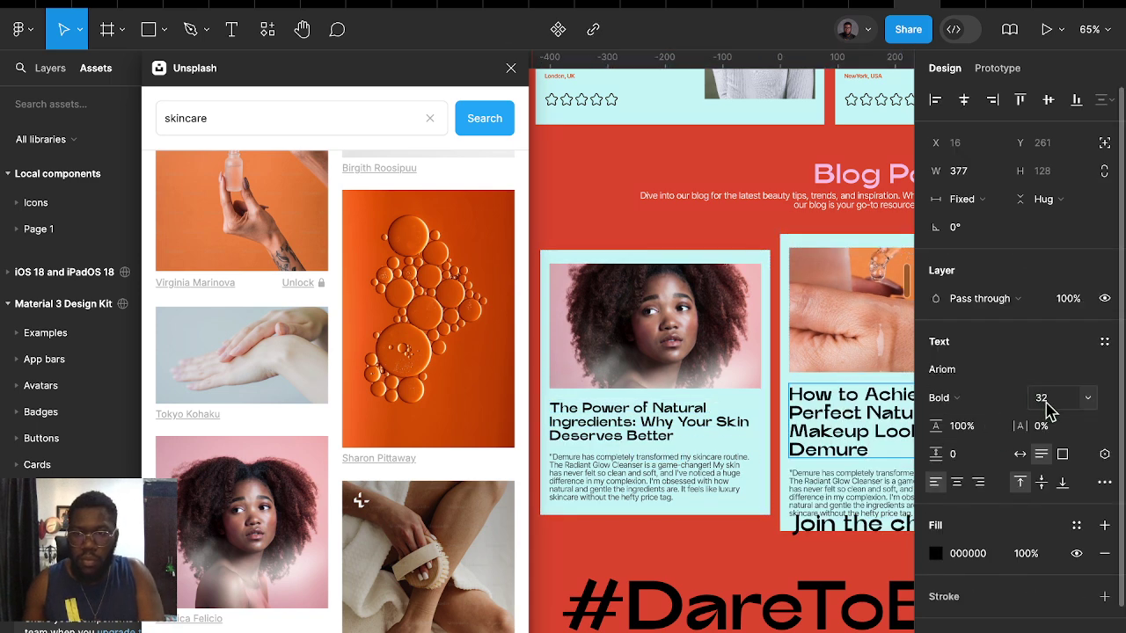
click(1043, 400)
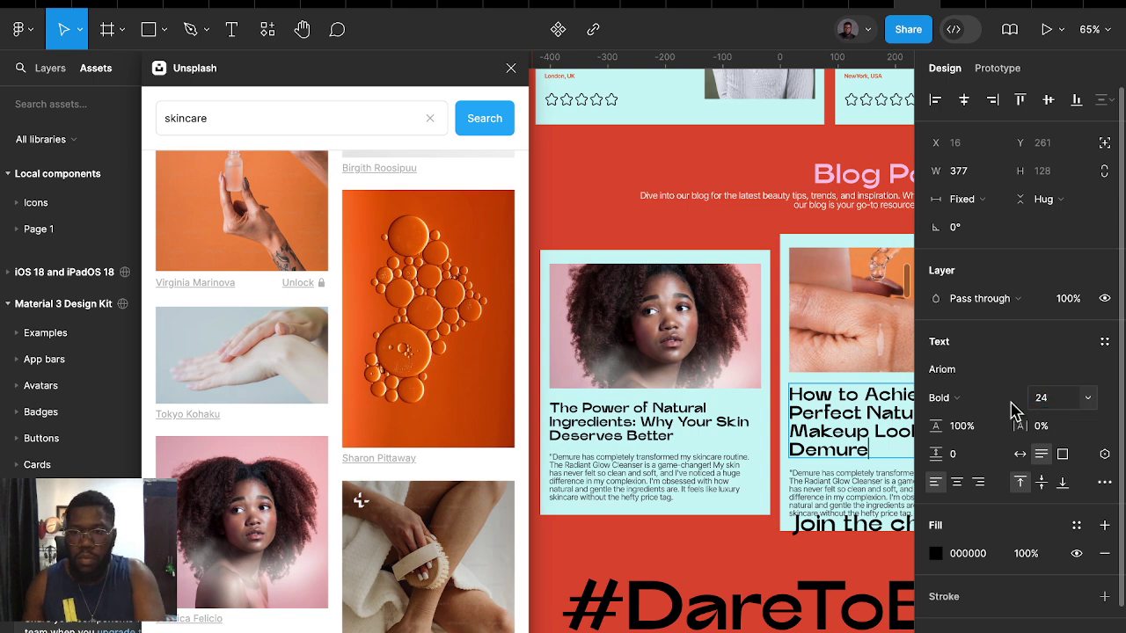
key(Escape)
click(1060, 406)
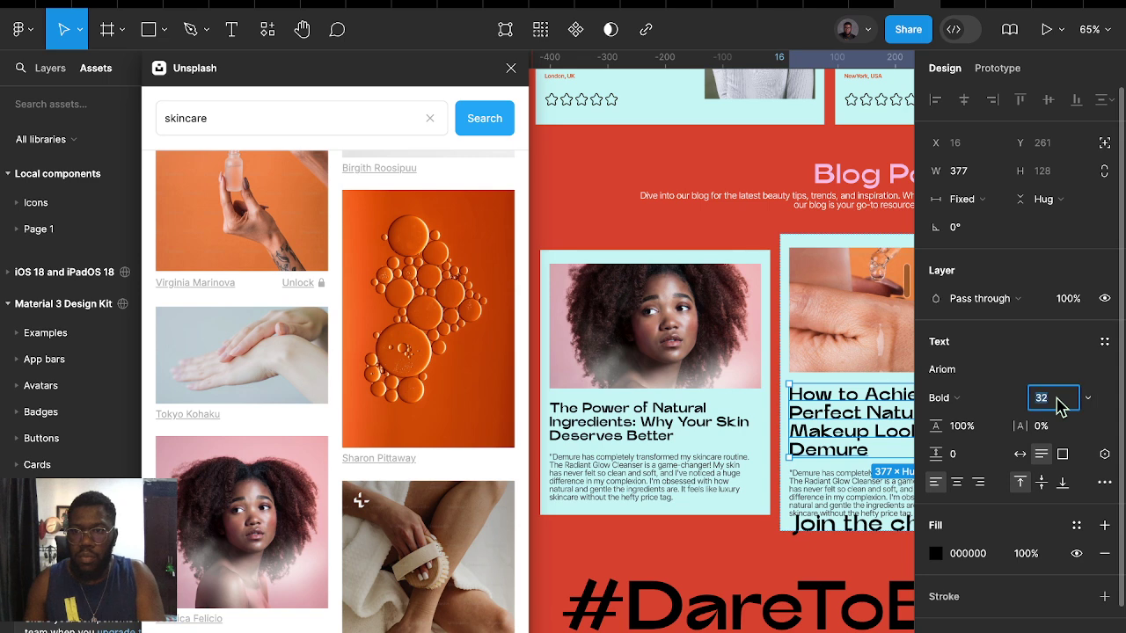
text(24)
key(Return)
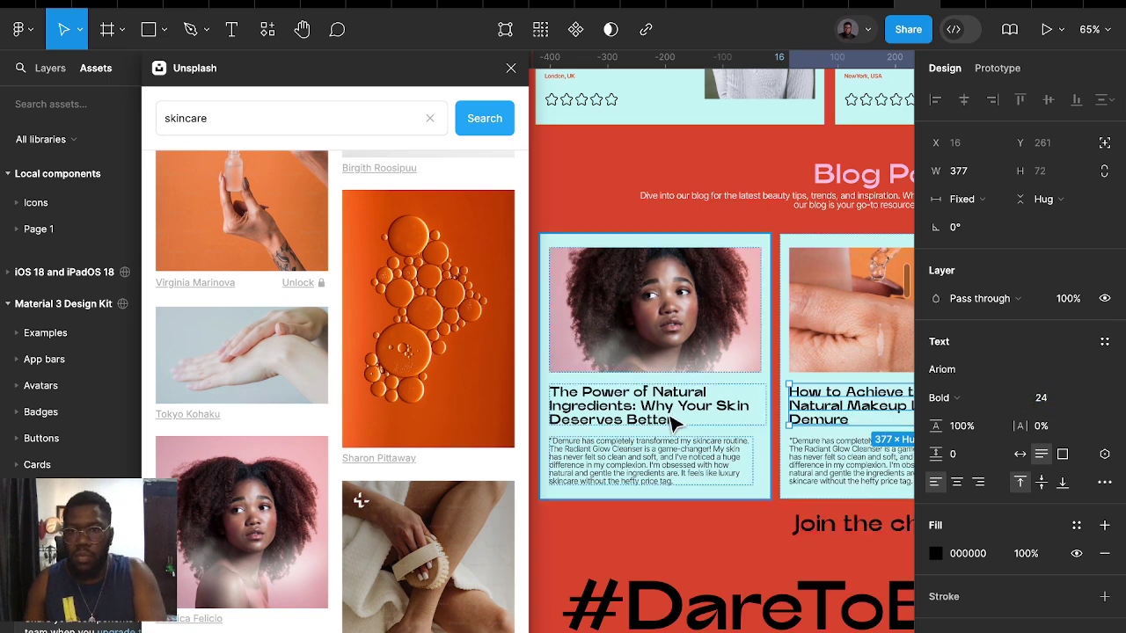
scroll(774, 431, right, 4)
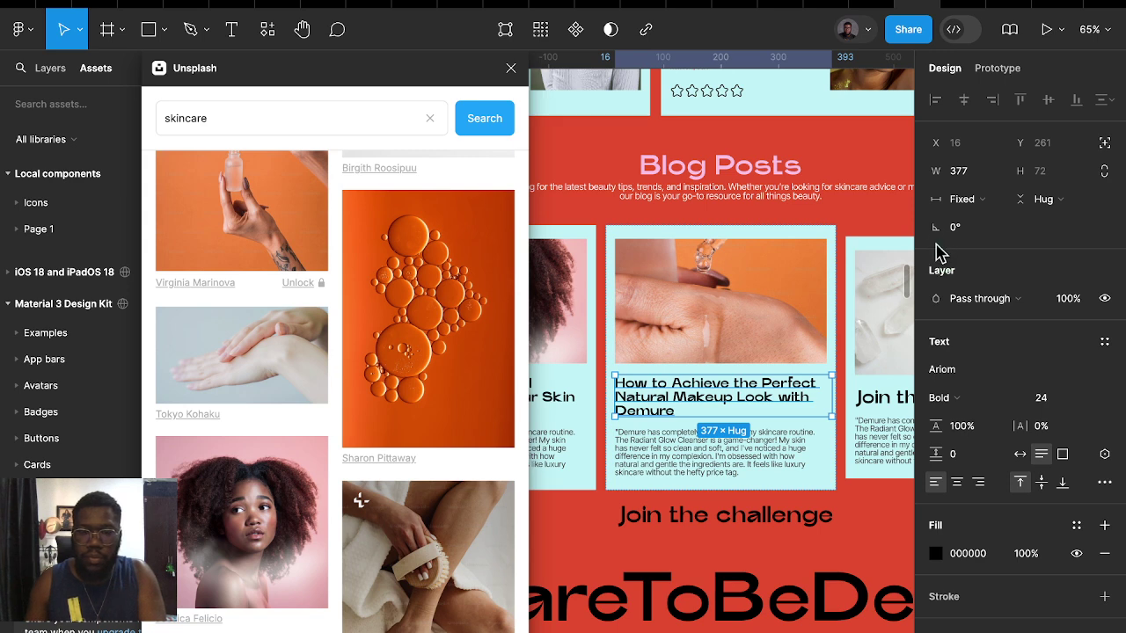
scroll(840, 376, right, 3)
scroll(809, 402, right, 2)
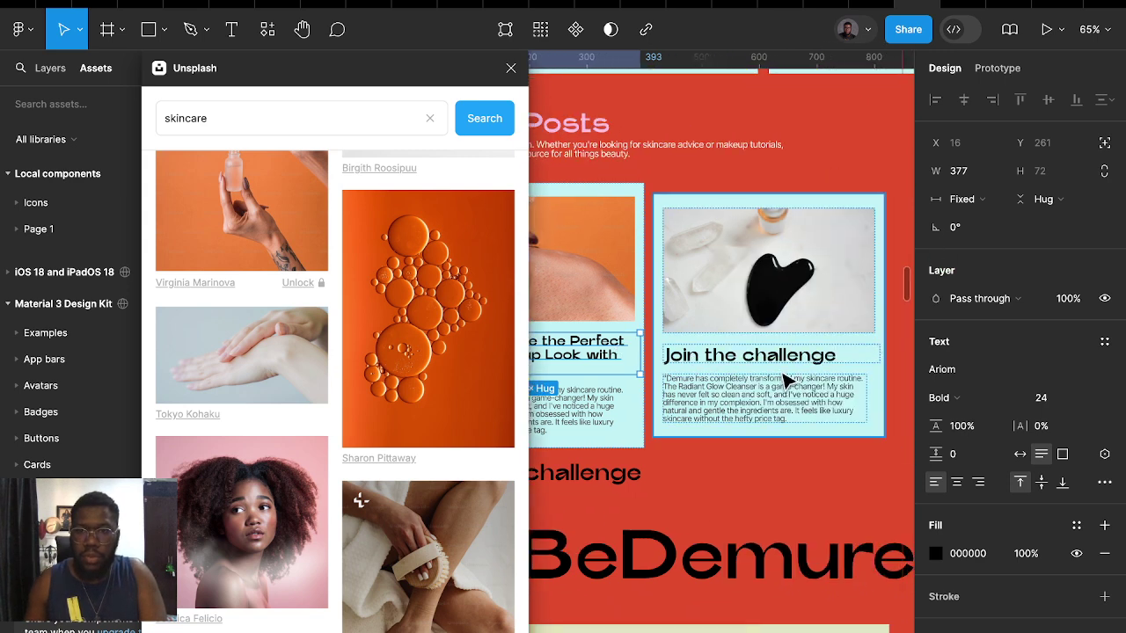
Size the third card heading to 24 and paste 'Express Yourself: The Ultimate Guide to Bold Lip Colors'
click(774, 360)
click(777, 363)
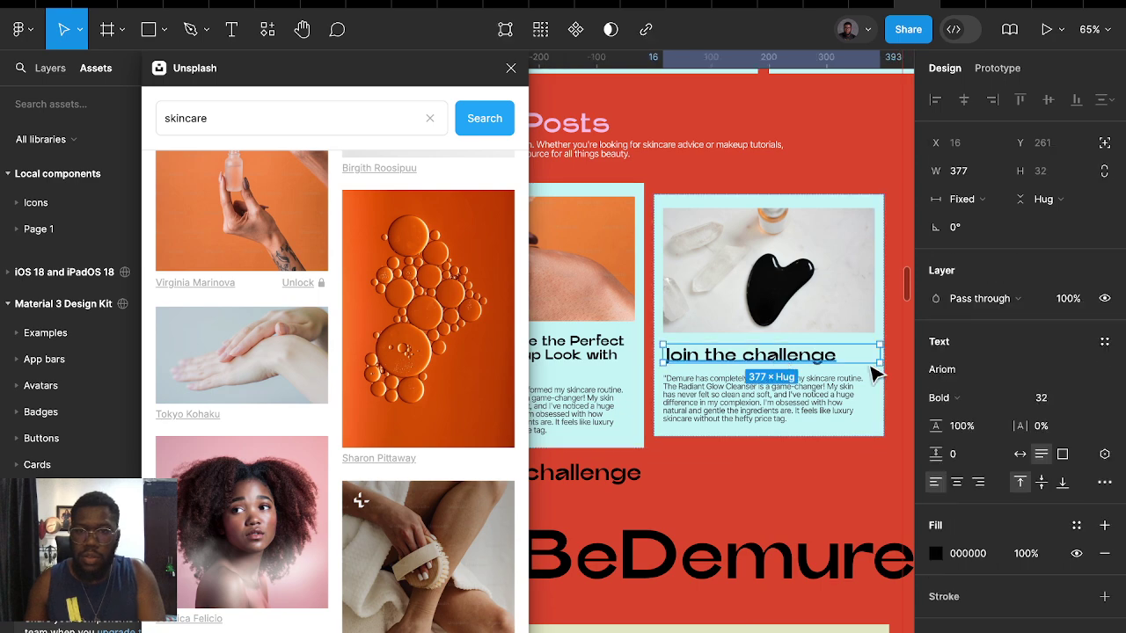
click(1060, 402)
text(24)
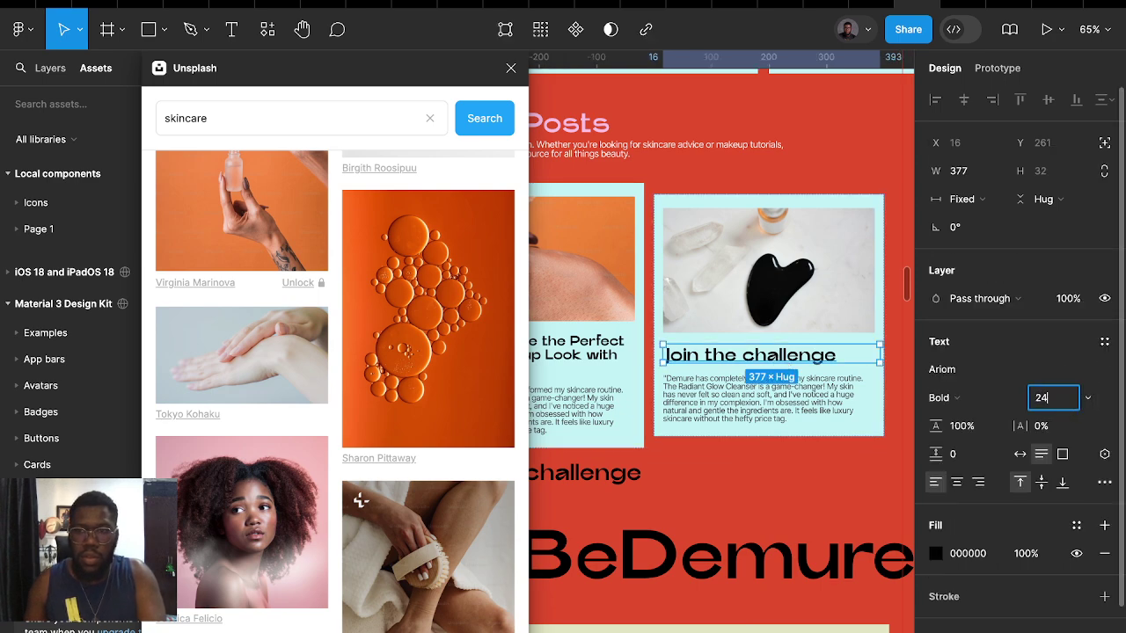
key(Return)
double_click(774, 356)
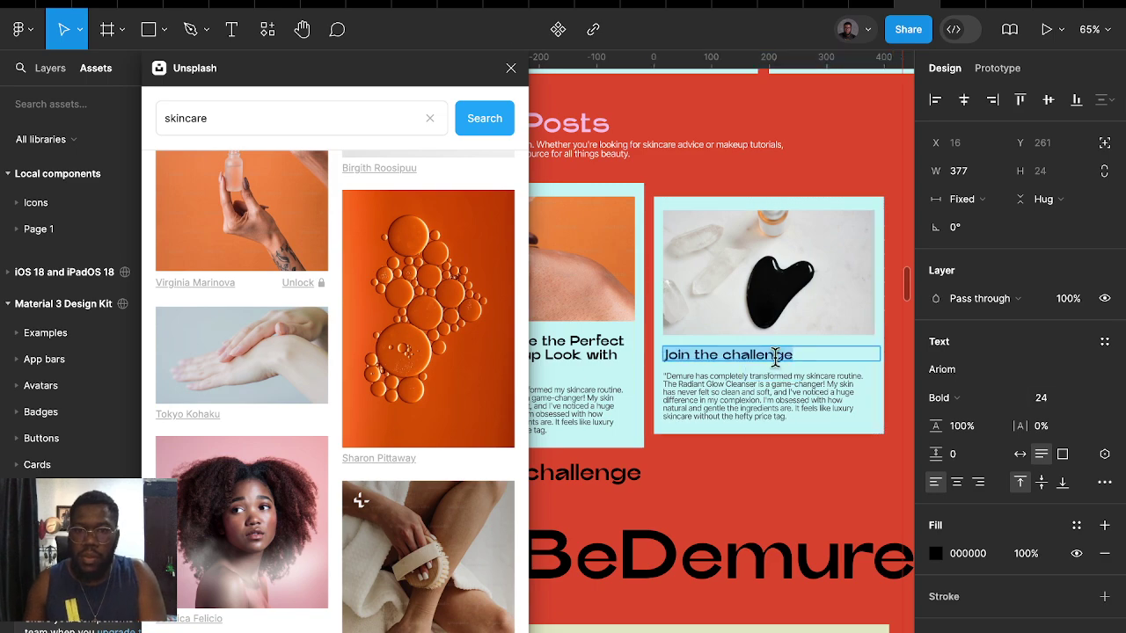
text(Express Yourself: The Ultimate Guide to Bold Lip Colors)
key(Escape)
Move 'Join the challenge' slightly lower and set the #DareToBeDemure font size to 48
ctrl+scroll(827, 479, down, 3)
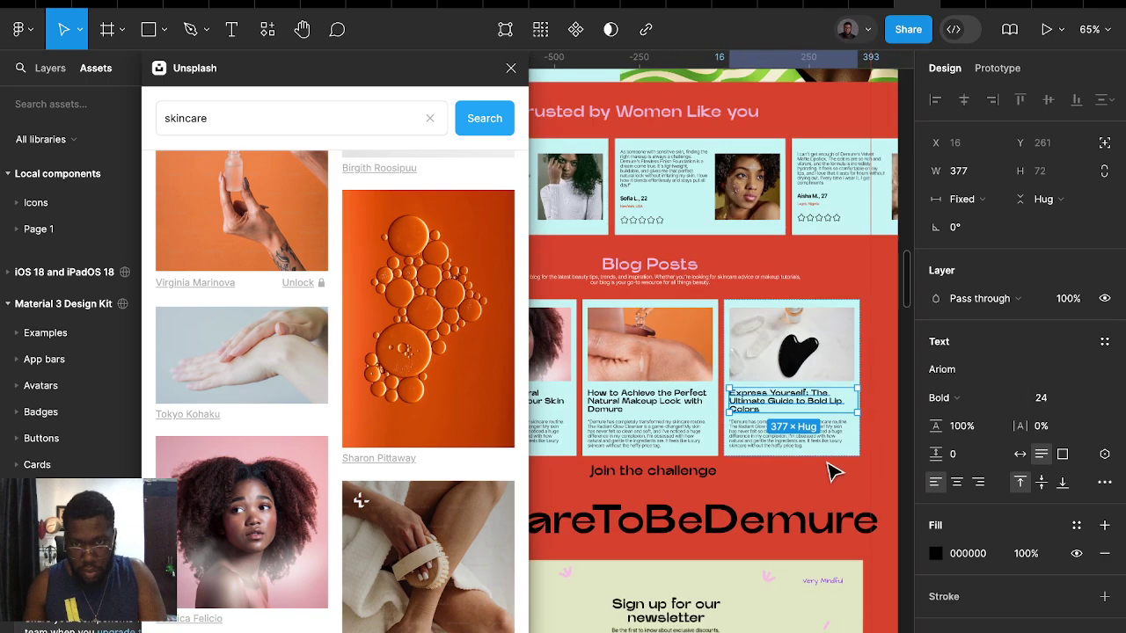
ctrl+scroll(879, 370, down, 2)
key(Escape)
click(696, 476)
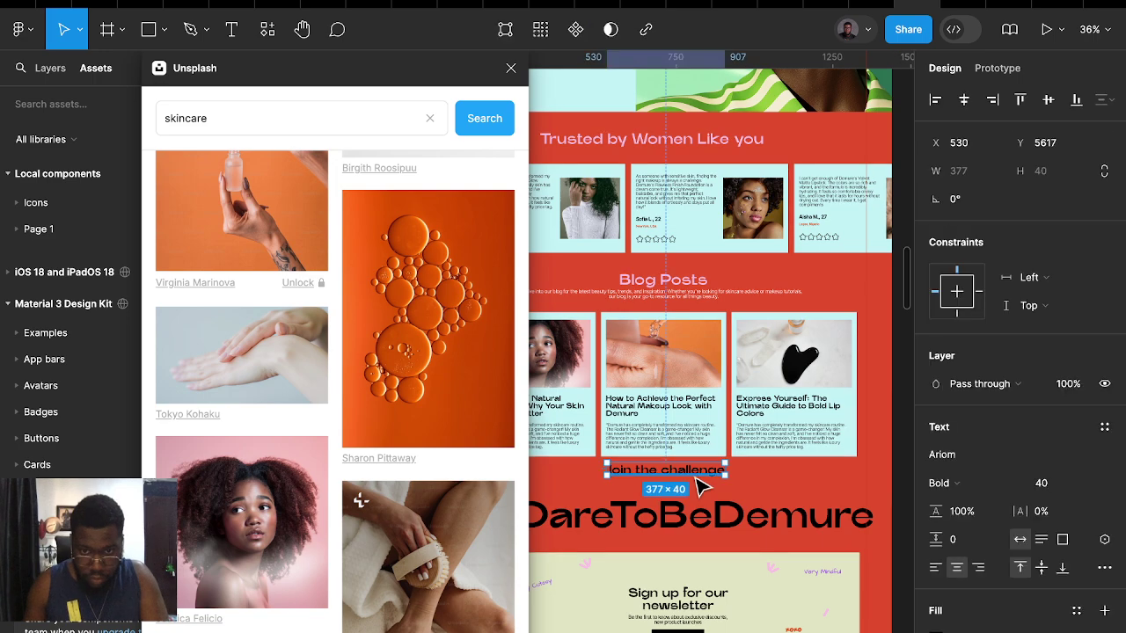
drag(695, 478, 695, 483)
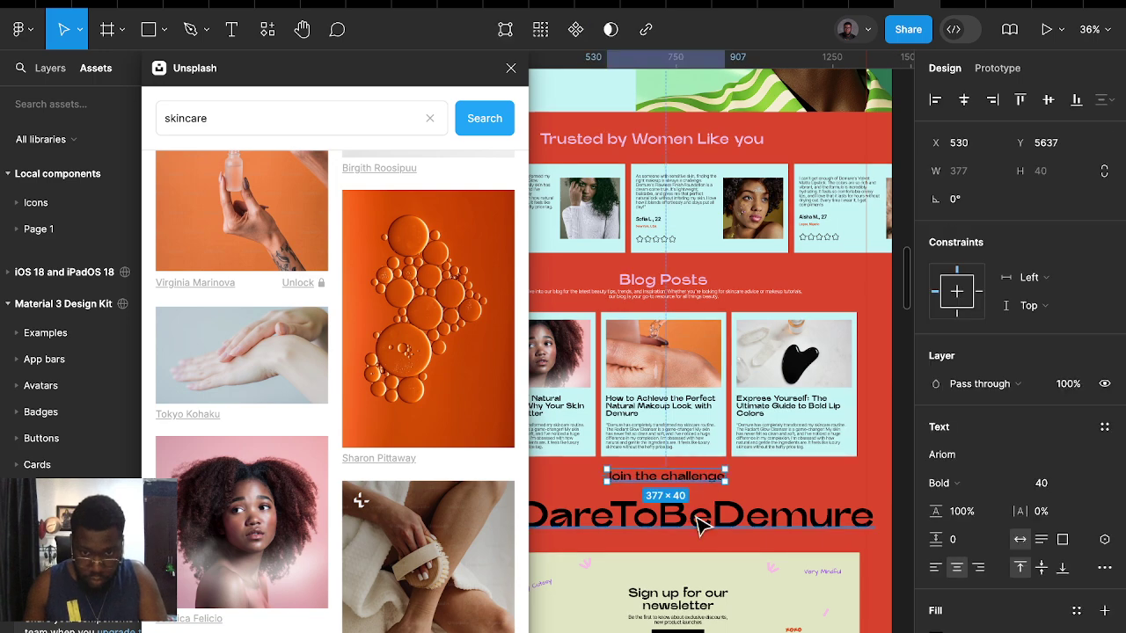
click(697, 515)
ctrl+scroll(697, 515, down, 2)
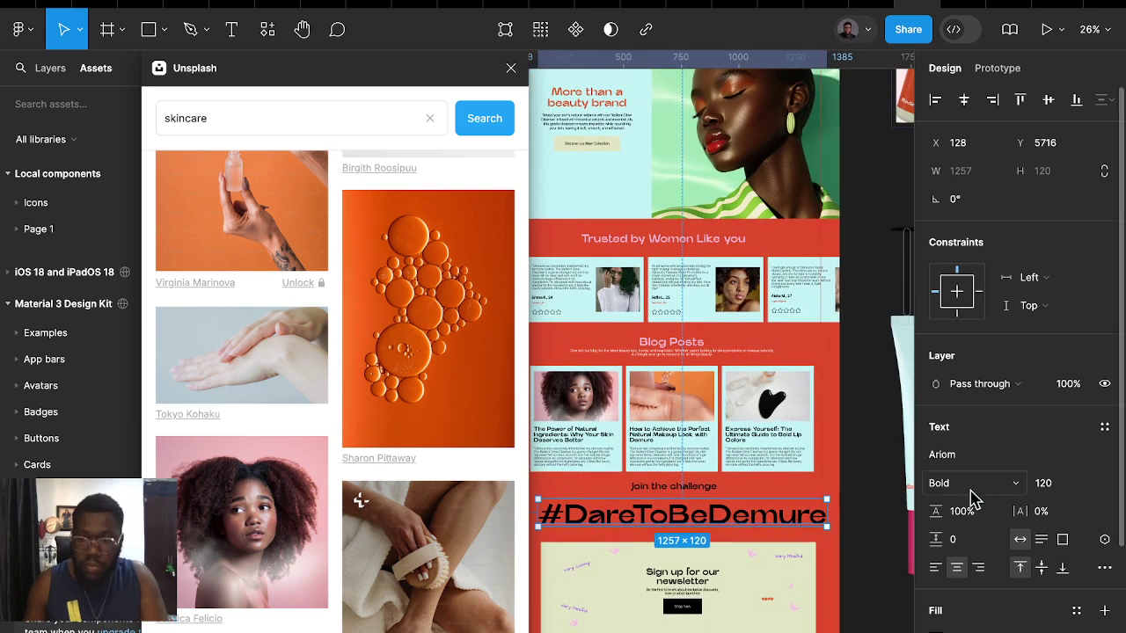
click(1055, 486)
text(48)
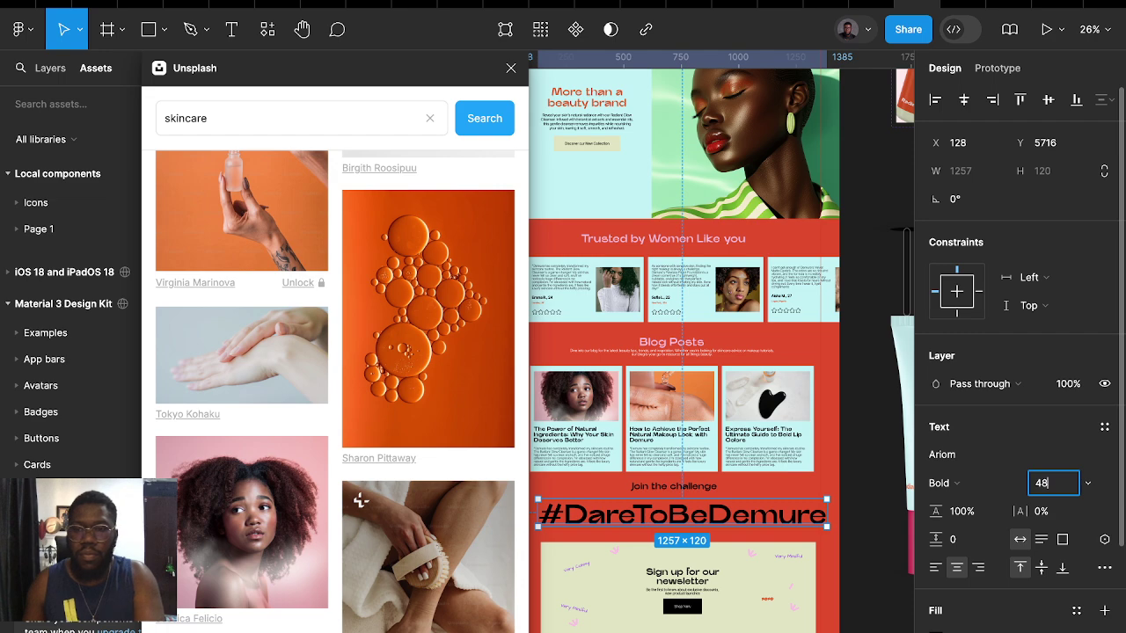
key(Return)
Close the Unsplash image browser panel
ctrl+scroll(730, 505, up, 5)
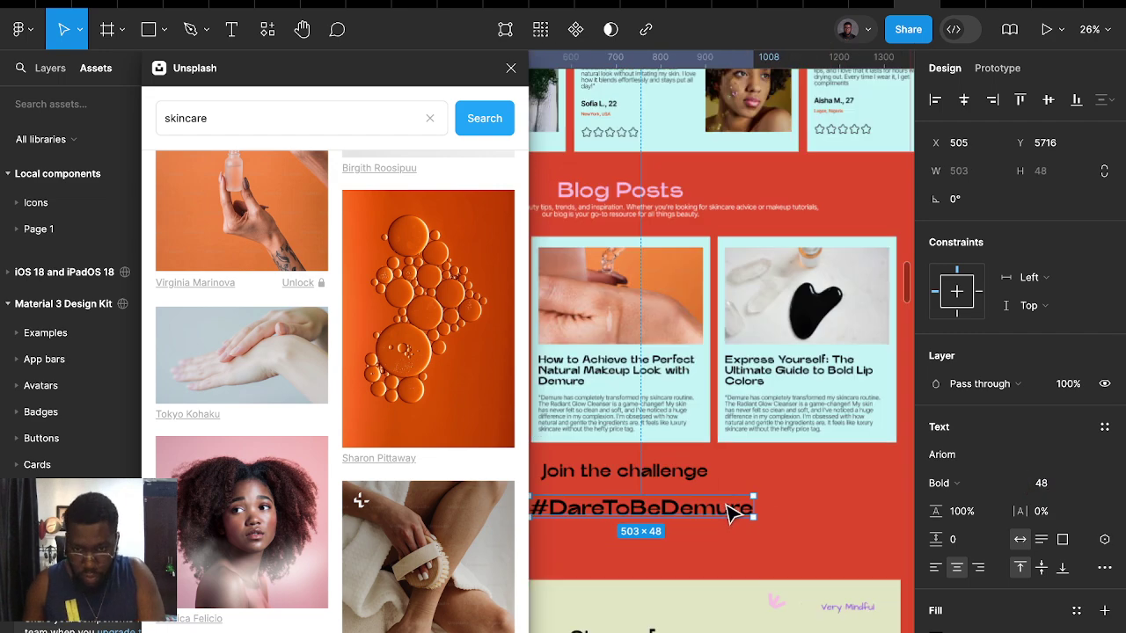
scroll(666, 495, left, 3)
scroll(666, 493, down, 2)
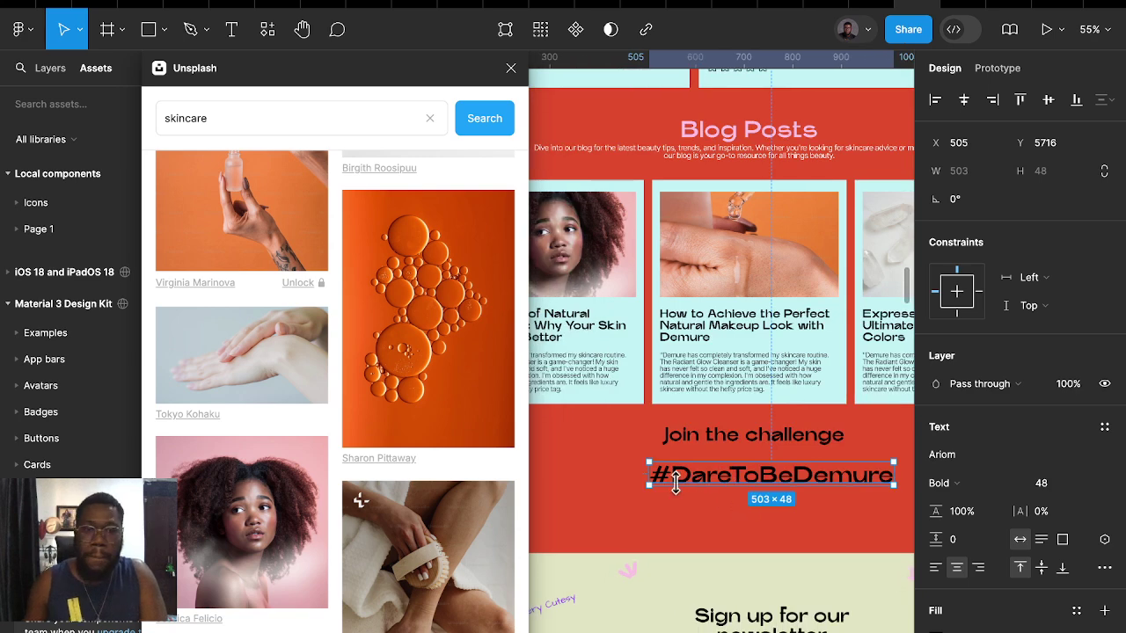
scroll(686, 485, down, 1)
scroll(413, 405, down, 3)
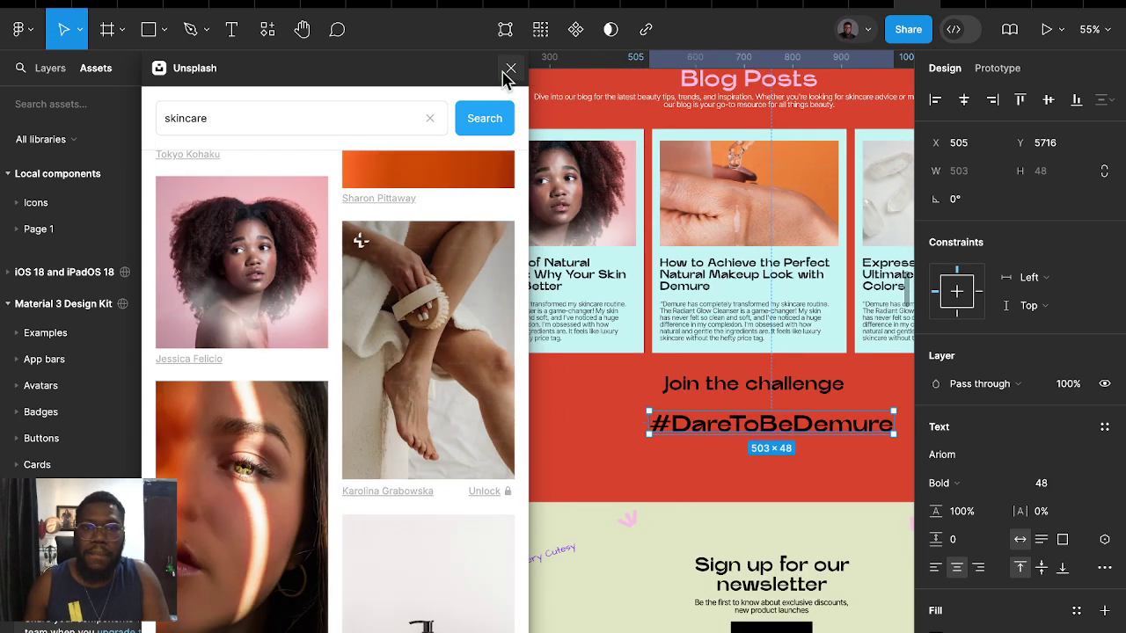
click(511, 69)
scroll(673, 354, right, 3)
scroll(672, 354, down, 1)
Nudge #DareToBeDemure under 'Join the challenge', then build an auto-layout row of duplicated 75×75 circles
click(691, 366)
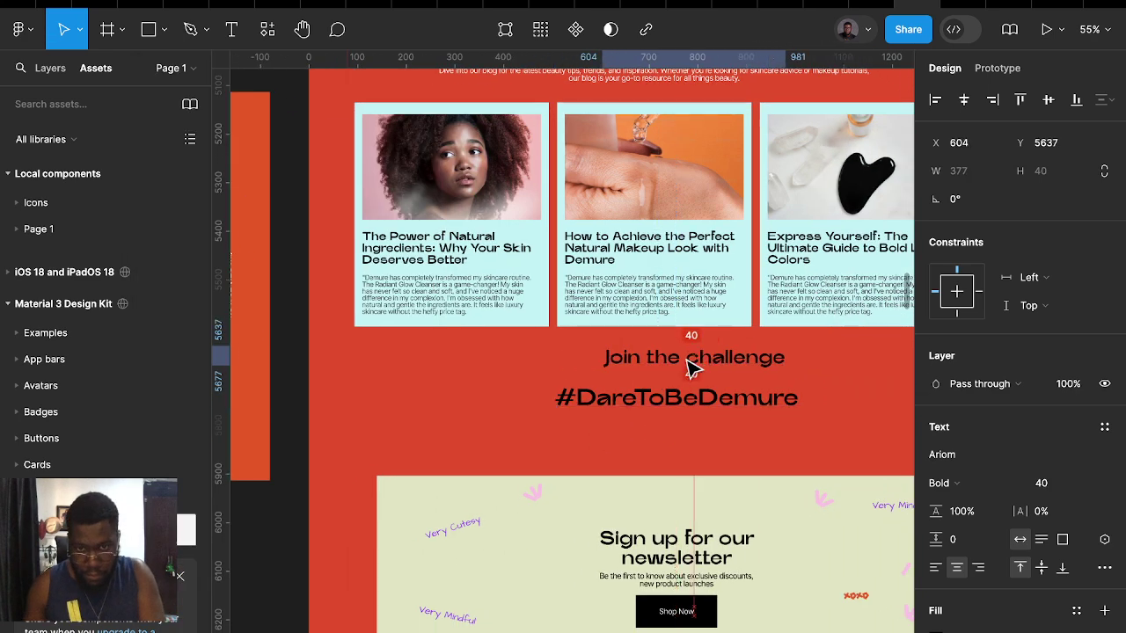
drag(714, 401, 731, 396)
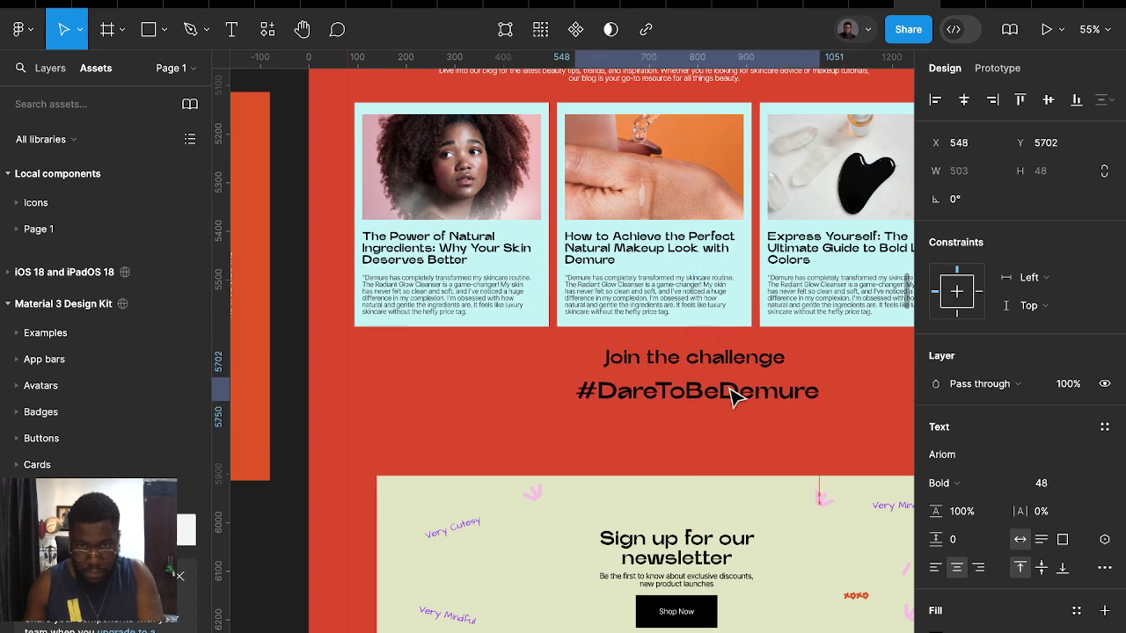
key(o)
mouse_move(570, 421)
mouse_down()
mouse_move(607, 456)
mouse_move(580, 431)
mouse_move(660, 431)
mouse_up()
ctrl+scroll(603, 451, up, 1)
ctrl+scroll(598, 450, up, 4)
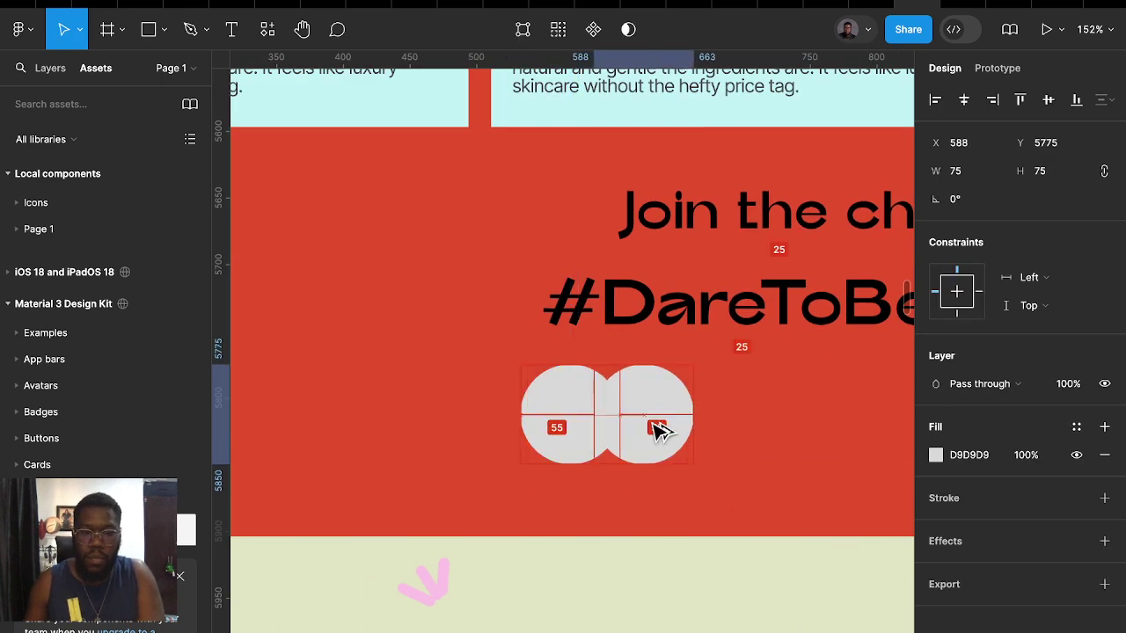
shift+click(583, 419)
key(shift+a)
click(634, 431)
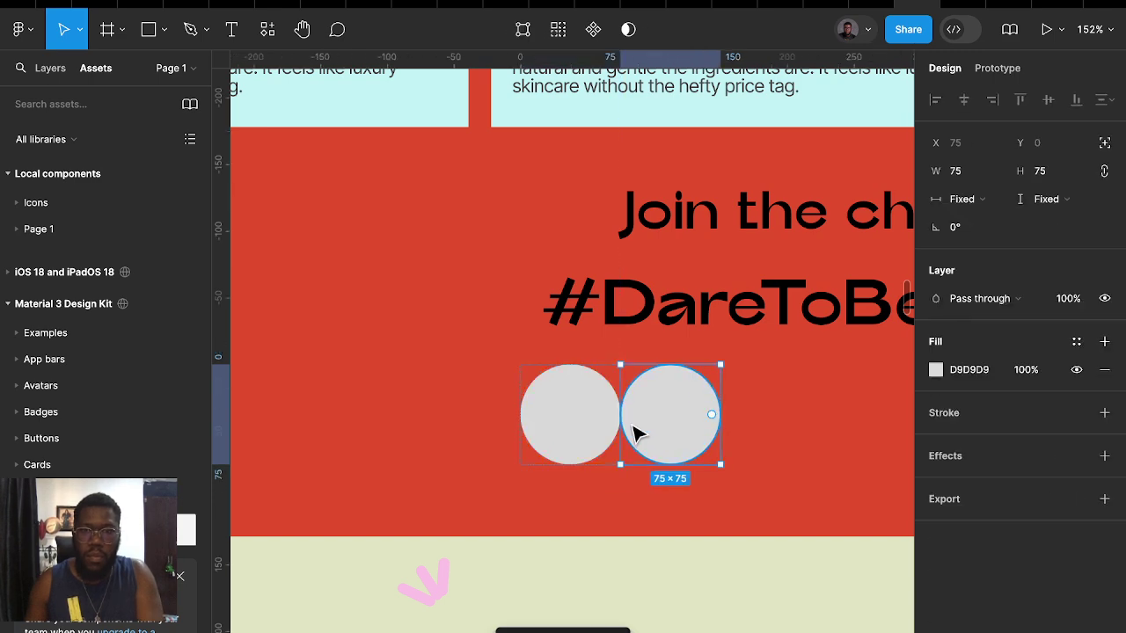
key(ctrl+d)
key(ctrl+d)
key(ctrl+d)
key(ctrl+d)
key(ctrl+d)
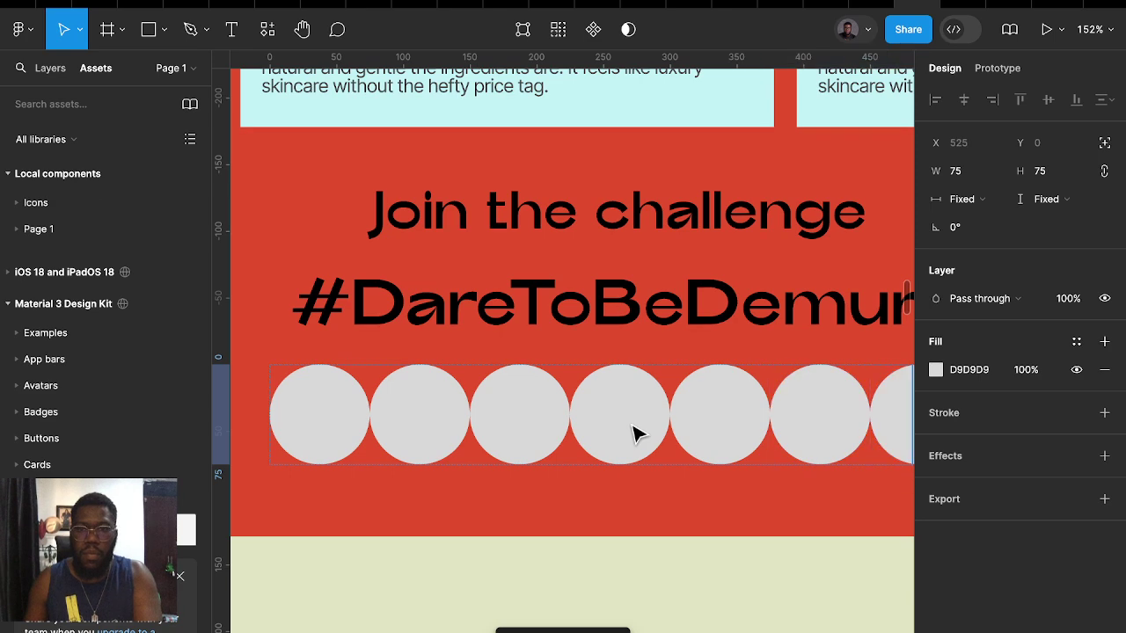
key(ctrl+d)
key(ctrl+d)
key(ctrl+d)
Make the circle row wrap with a -6 gap, width 608, and centred alignment
scroll(674, 470, down, 3)
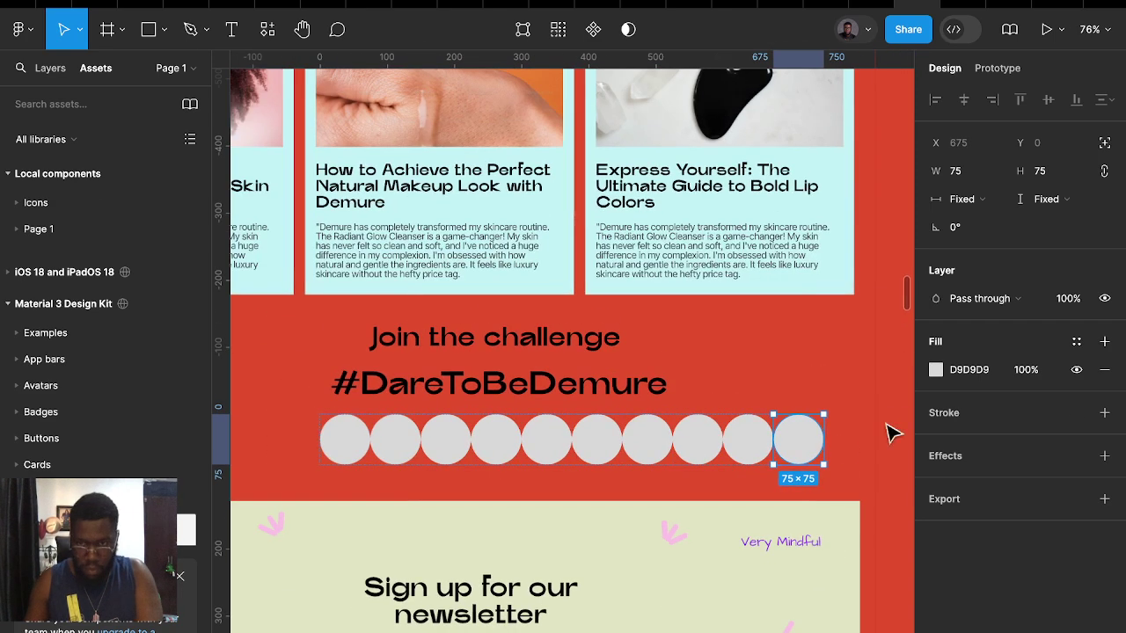
scroll(673, 470, down, 2)
key(ctrl+d)
key(ctrl+d)
key(ctrl+d)
key(ctrl+d)
key(ctrl+d)
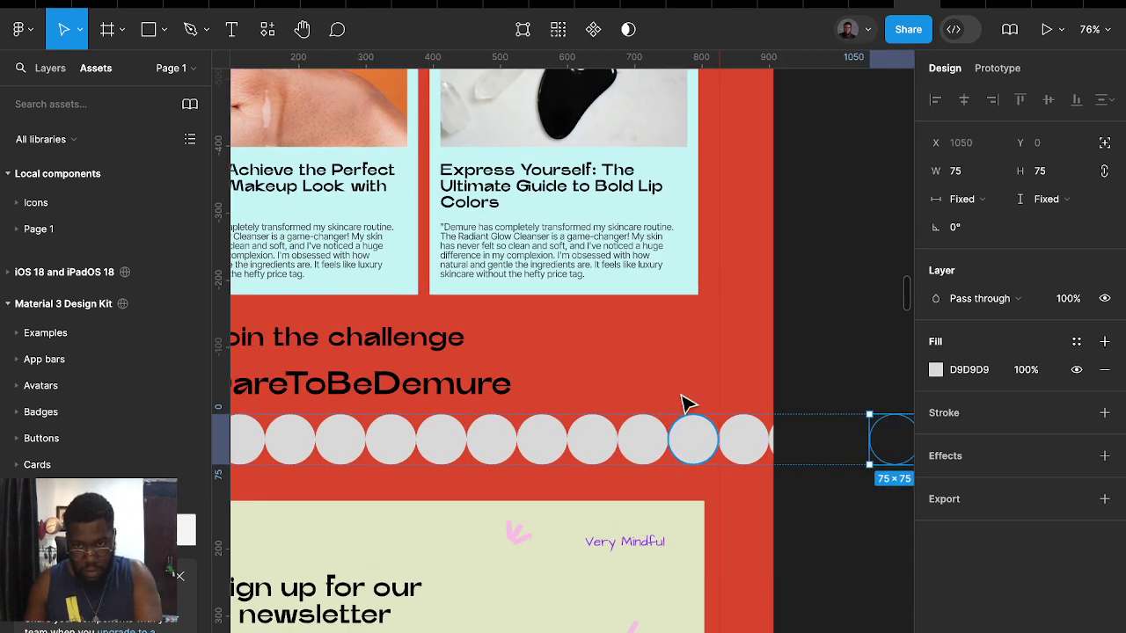
click(666, 460)
click(666, 460)
click(977, 358)
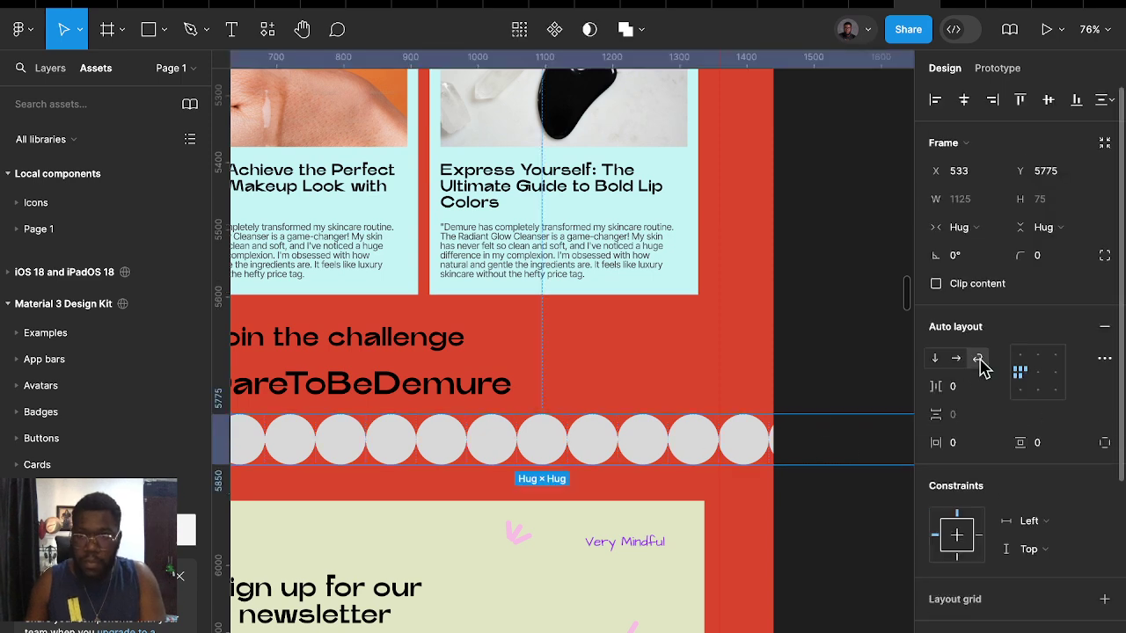
scroll(812, 446, right, 1)
scroll(813, 447, down, 1)
click(959, 397)
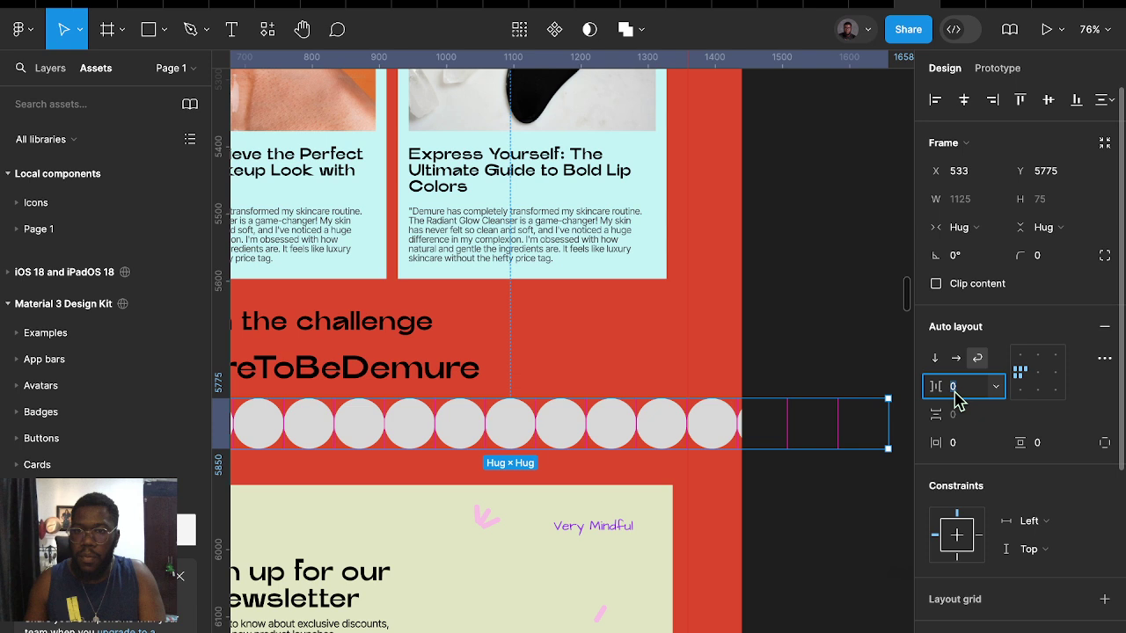
text(-6)
key(Return)
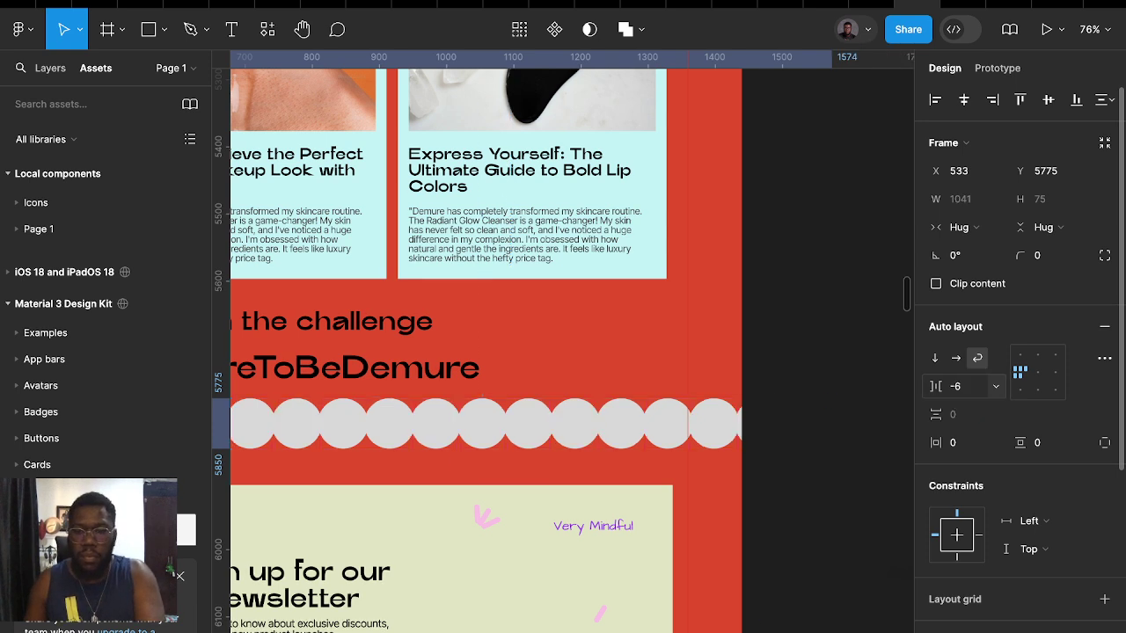
drag(834, 419, 543, 418)
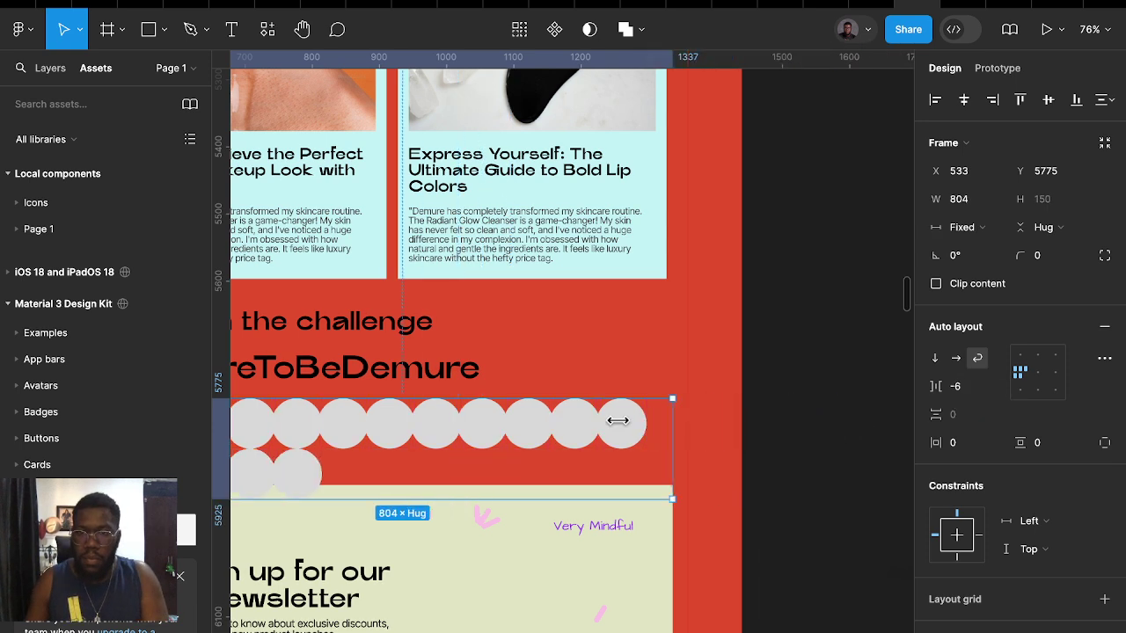
scroll(573, 432, left, 3)
scroll(572, 432, down, 1)
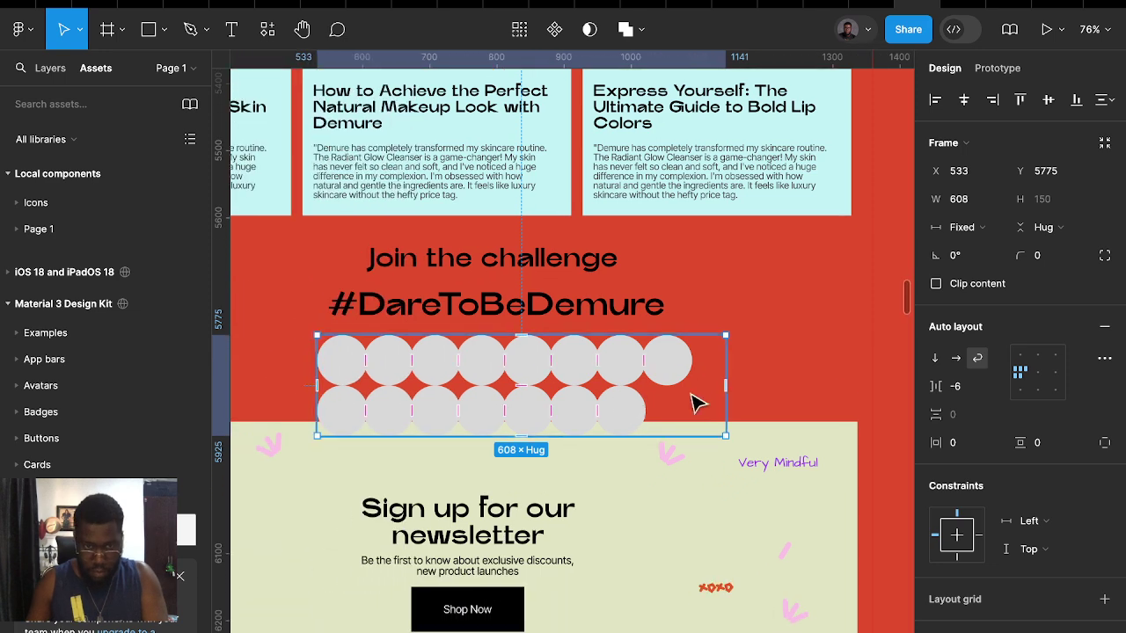
click(1040, 360)
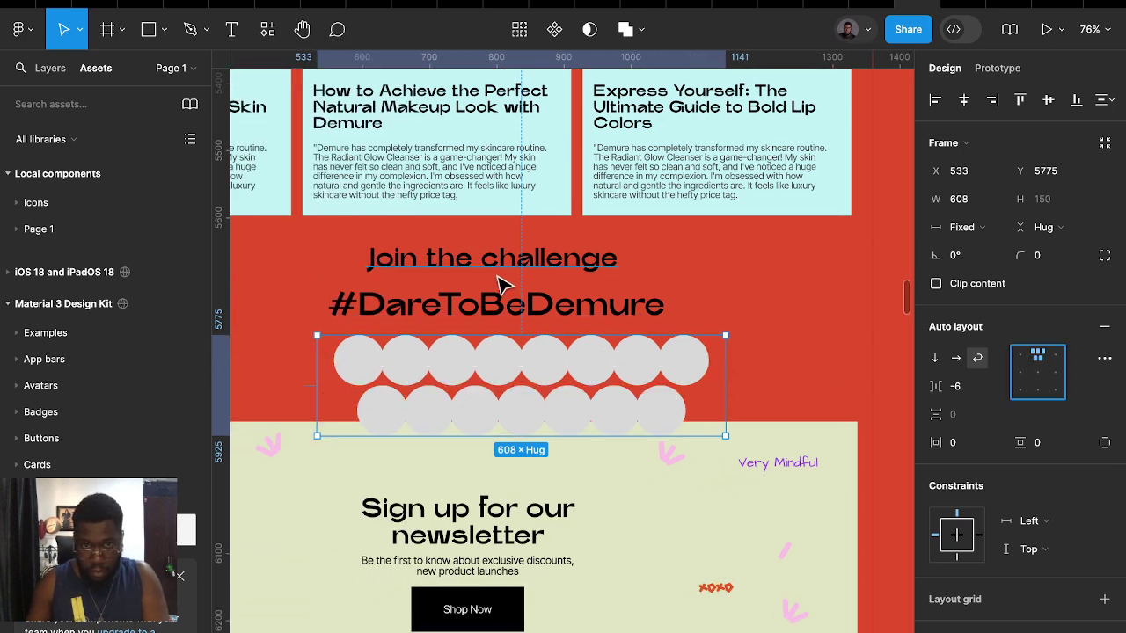
Stack 'Join the challenge', #DareToBeDemure and the circles in one vertical auto-layout frame
click(516, 301)
click(519, 268)
shift+click(546, 308)
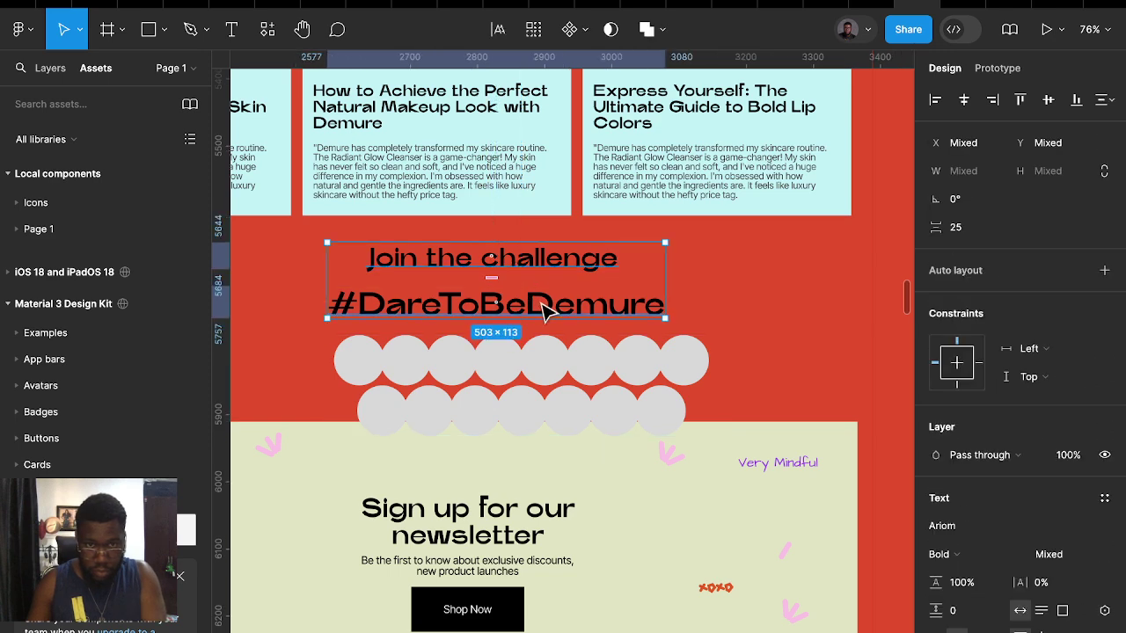
shift+click(565, 370)
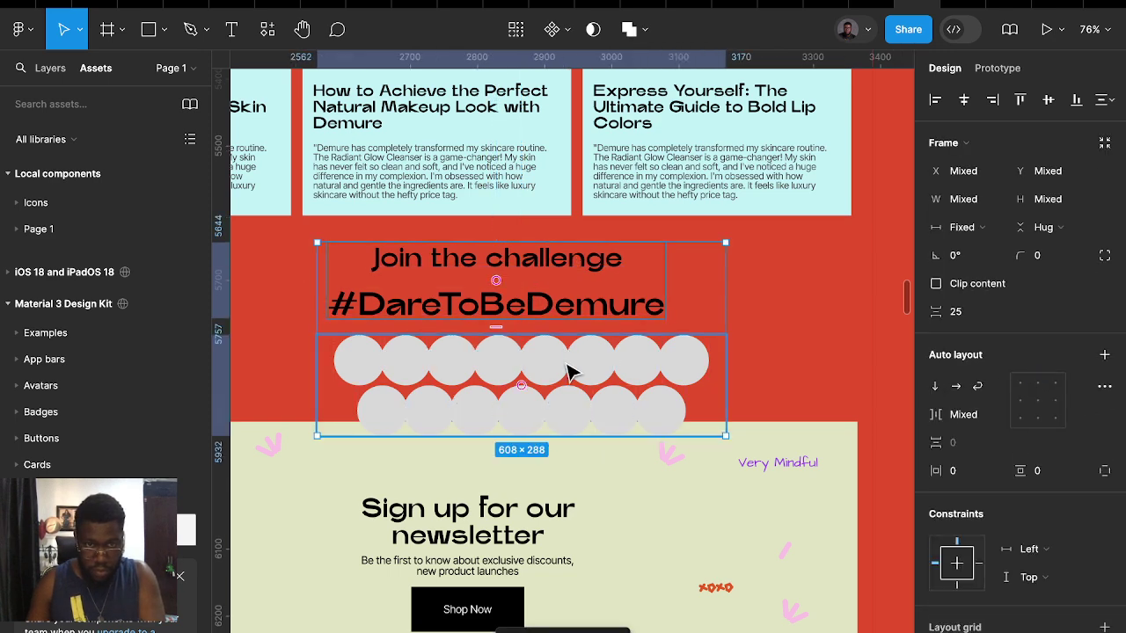
key(shift+a)
ctrl+scroll(571, 413, down, 5)
scroll(598, 472, down, 3)
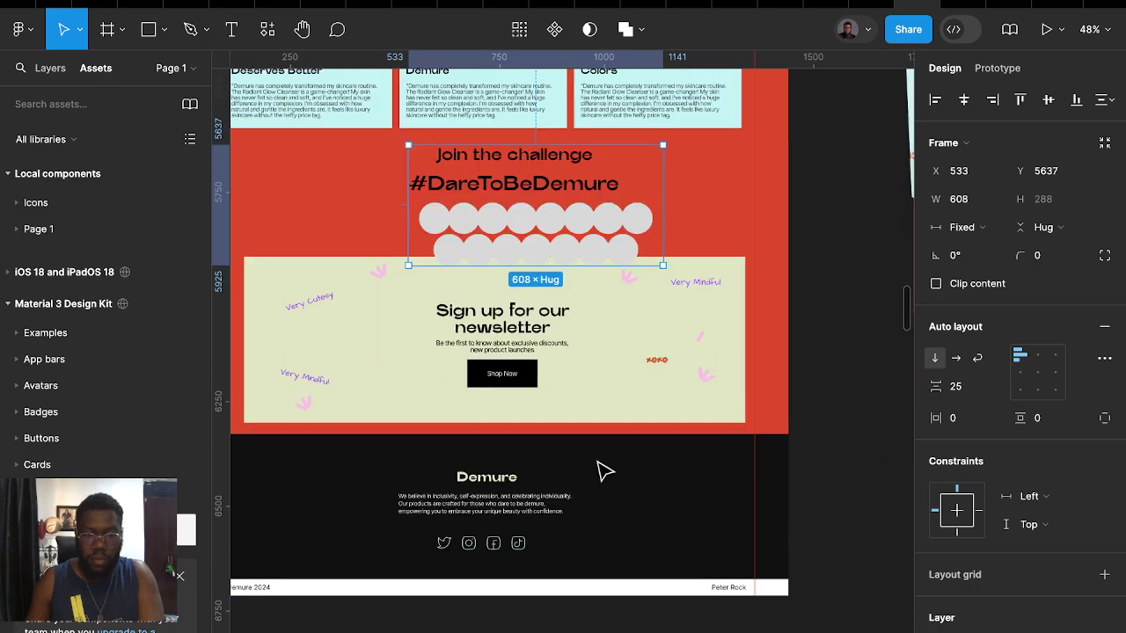
ctrl+scroll(605, 473, down, 3)
Fill the newsletter sign-up banner with pink FBC3E6
click(582, 389)
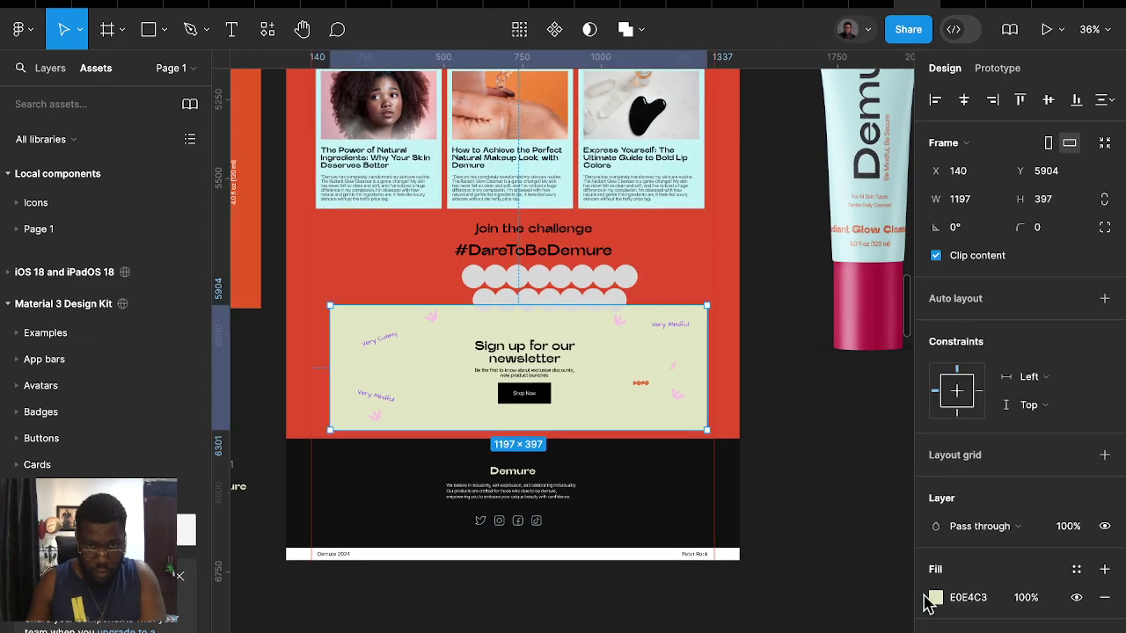
click(935, 598)
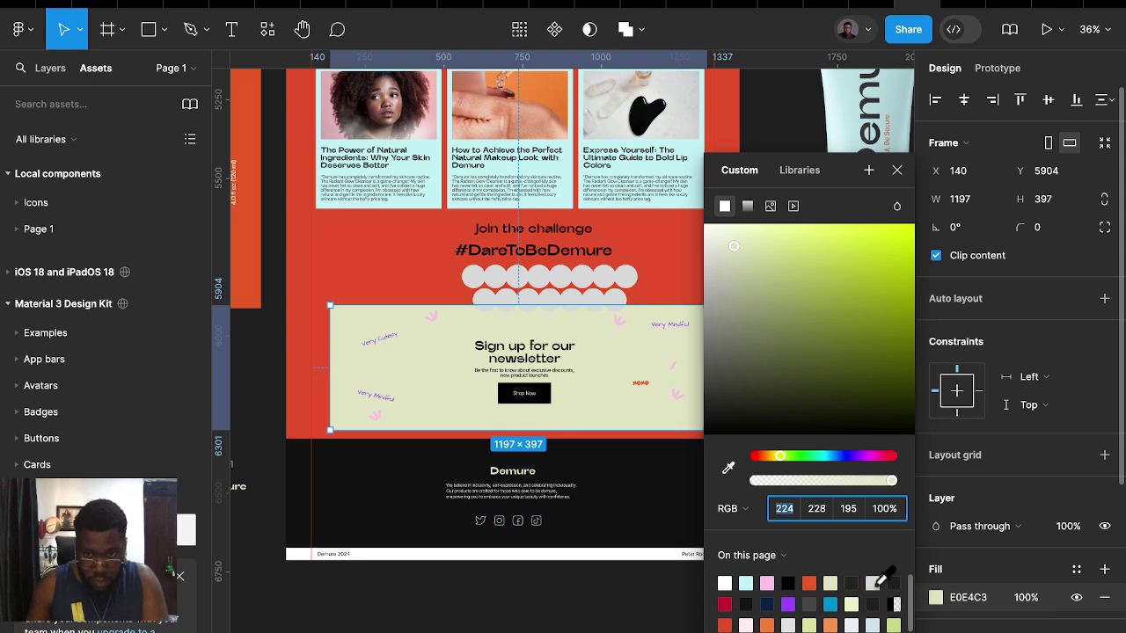
click(874, 584)
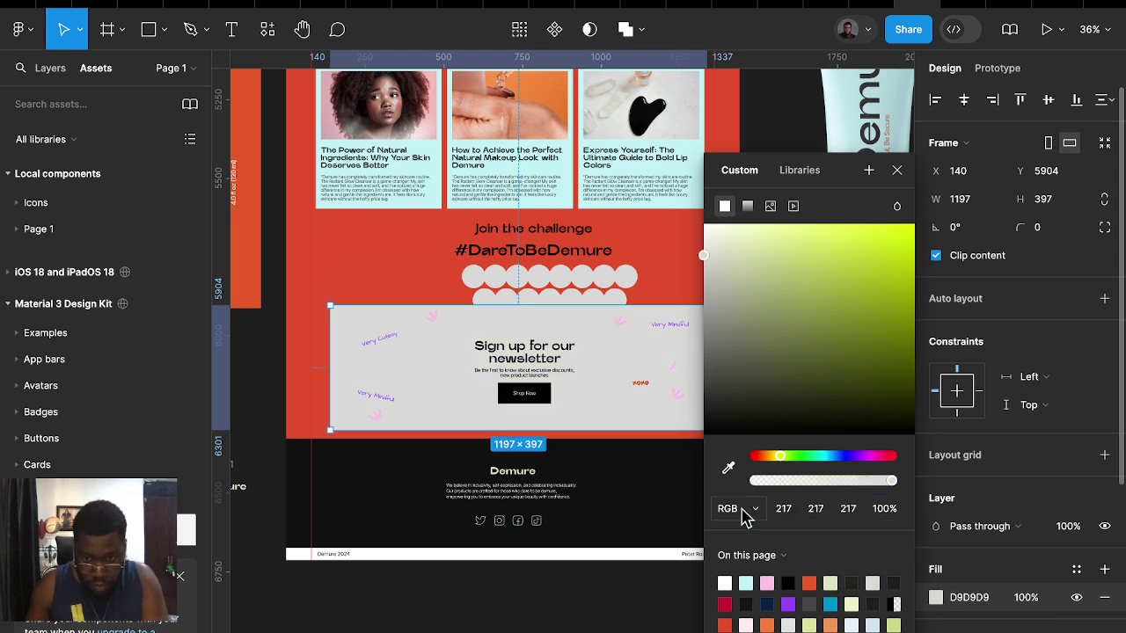
click(766, 583)
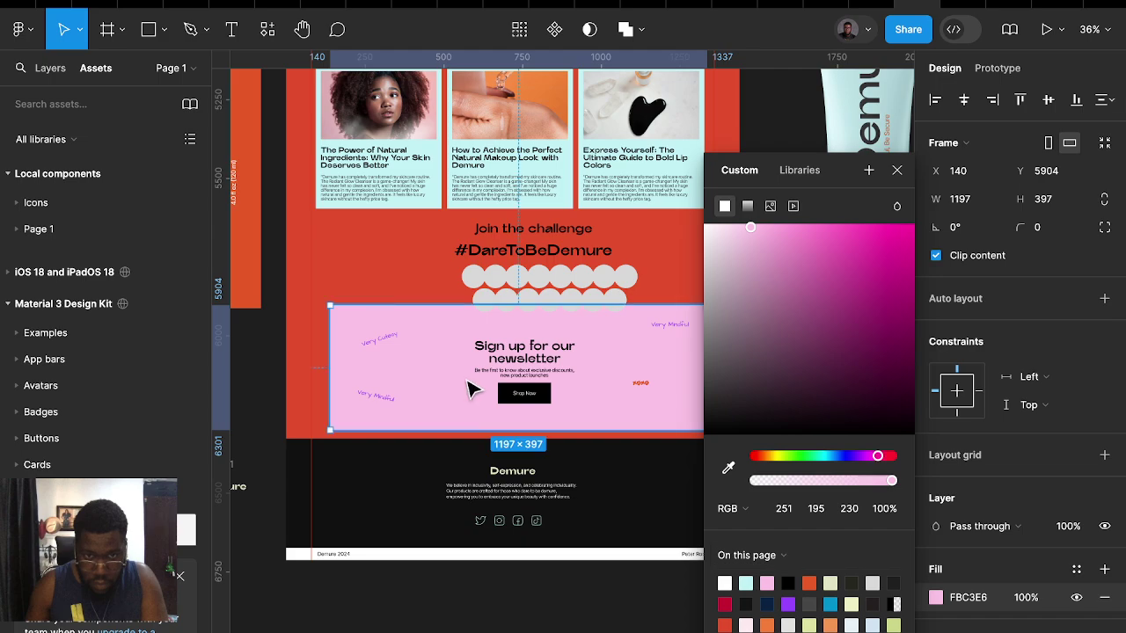
scroll(470, 389, up, 5)
scroll(545, 414, left, 4)
scroll(543, 409, up, 6)
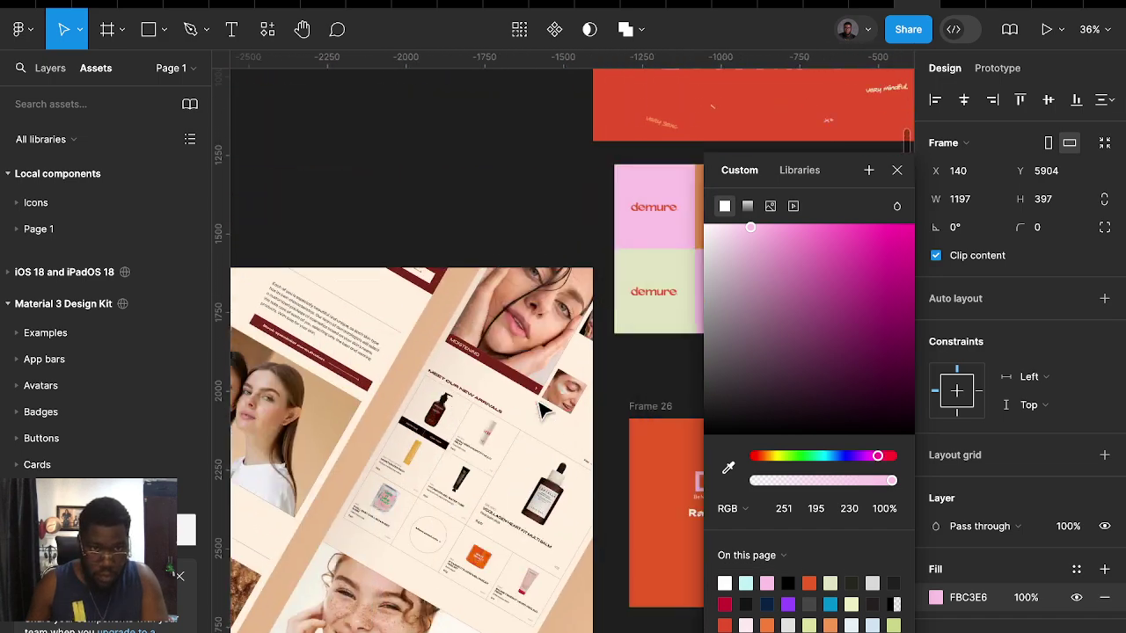
scroll(543, 409, right, 3)
scroll(546, 417, down, 10)
scroll(545, 422, right, 8)
scroll(545, 423, left, 5)
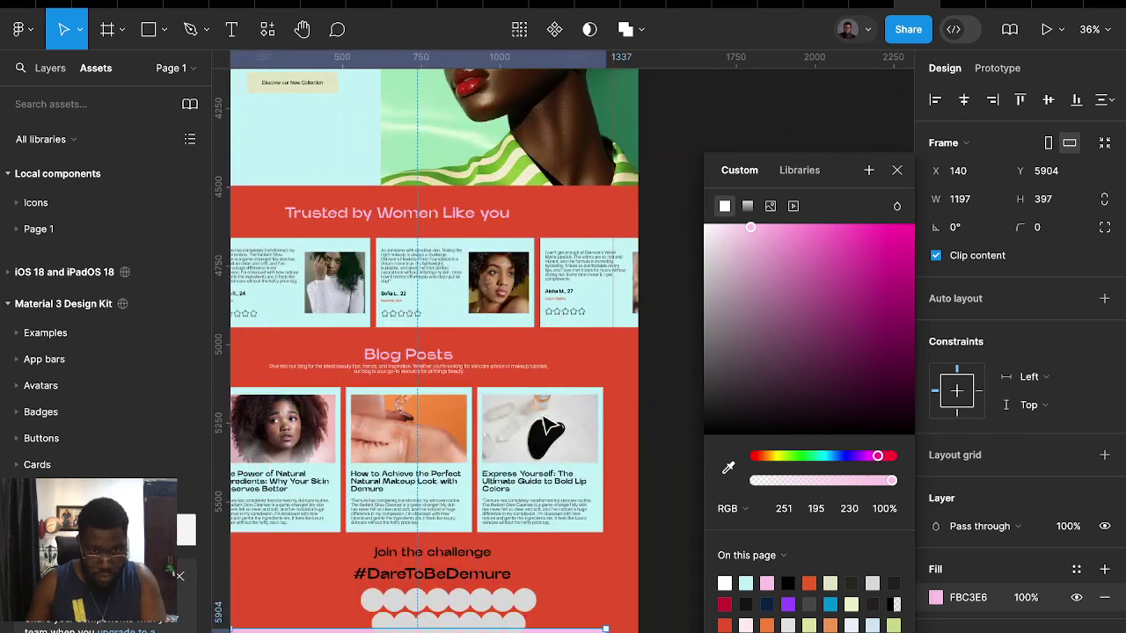
scroll(563, 467, down, 2)
scroll(571, 493, left, 2)
Shift the Join the challenge block left, reposition the banner, and set its height to 380
drag(598, 510, 560, 505)
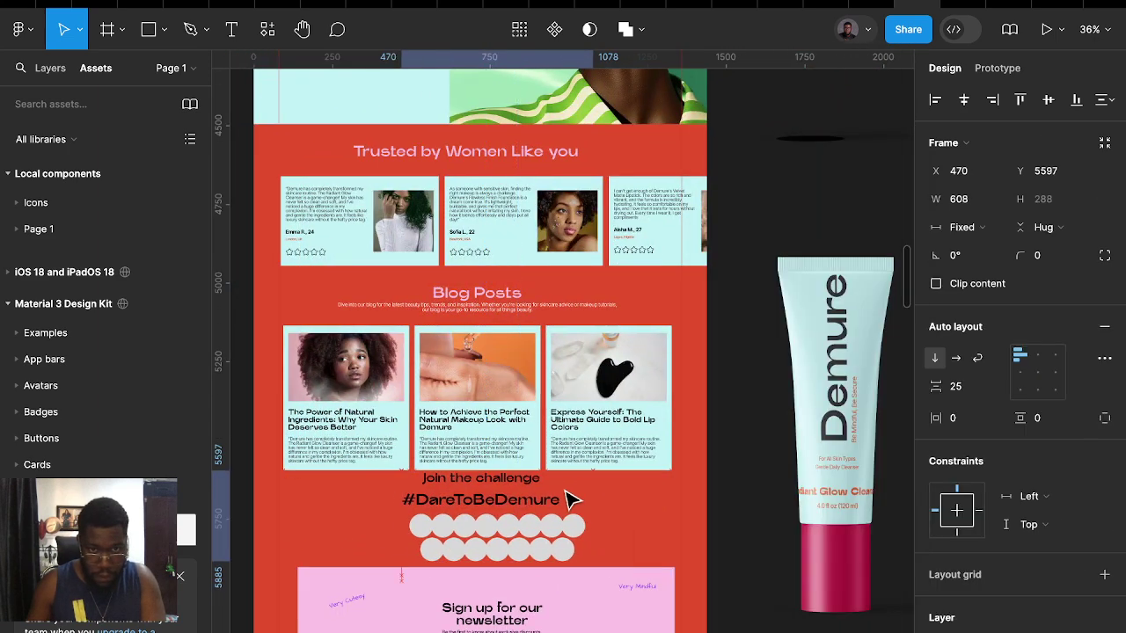
scroll(587, 537, down, 1)
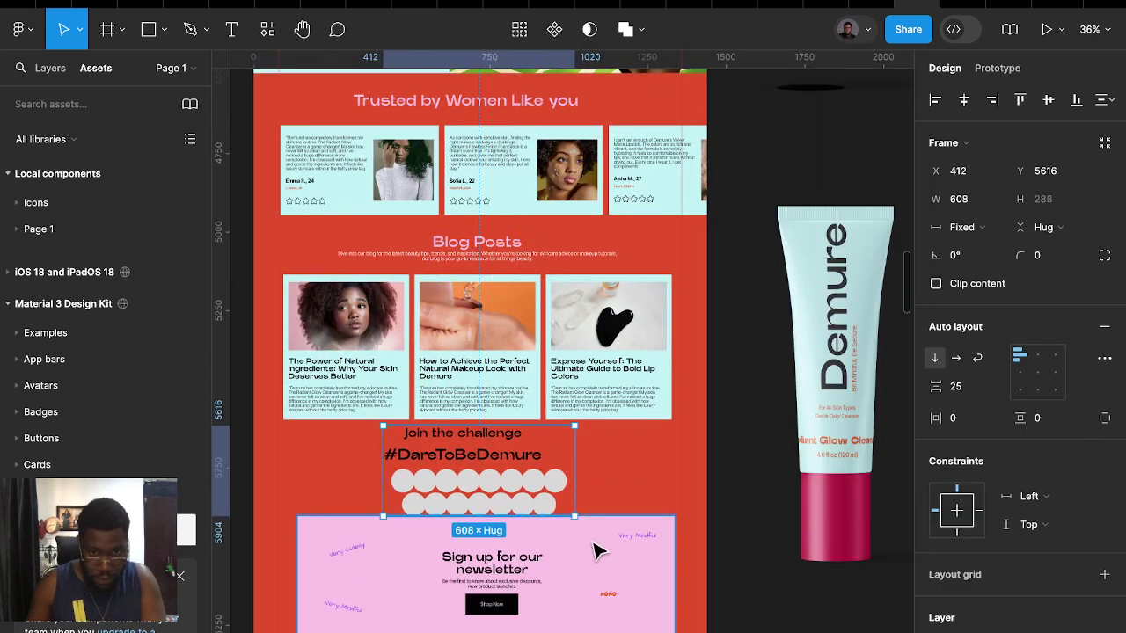
drag(591, 560, 594, 565)
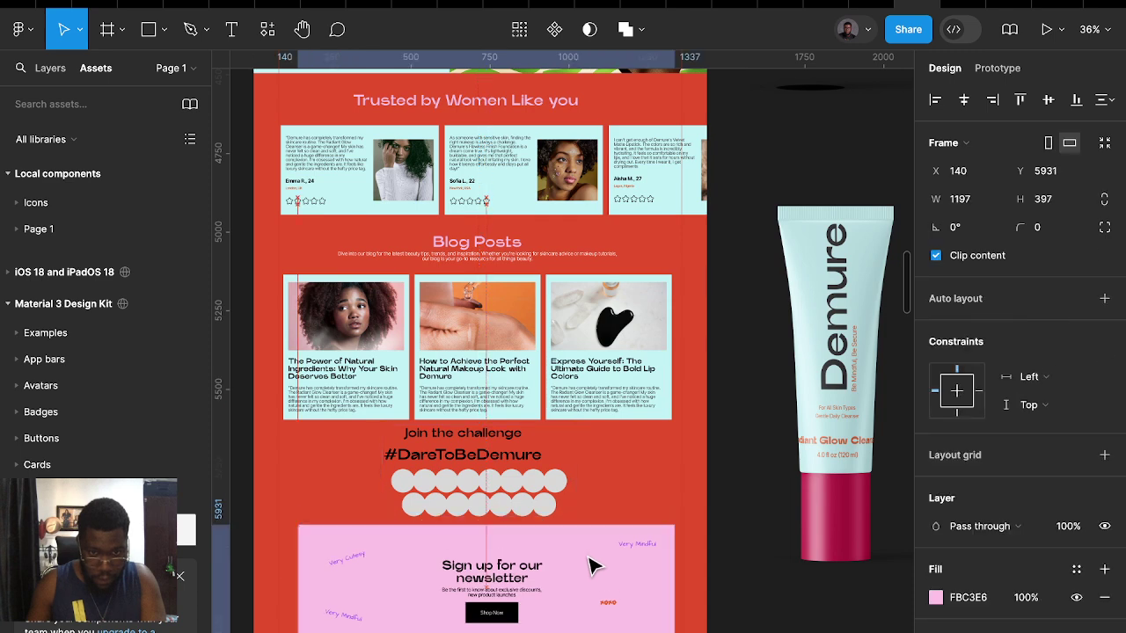
drag(591, 565, 580, 576)
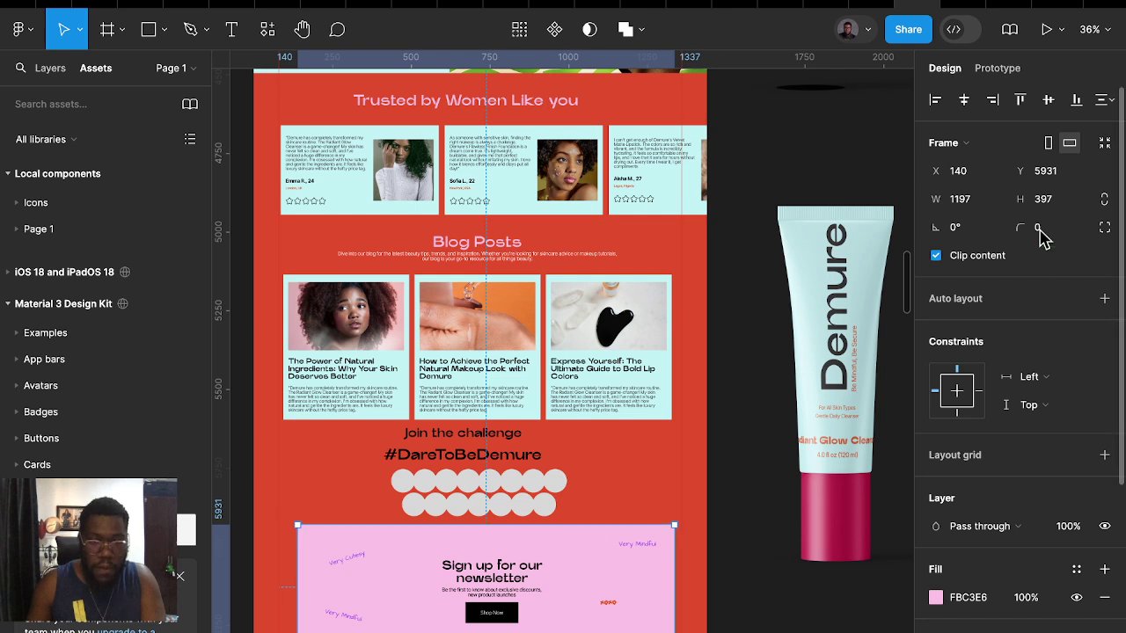
click(1046, 204)
text(38)
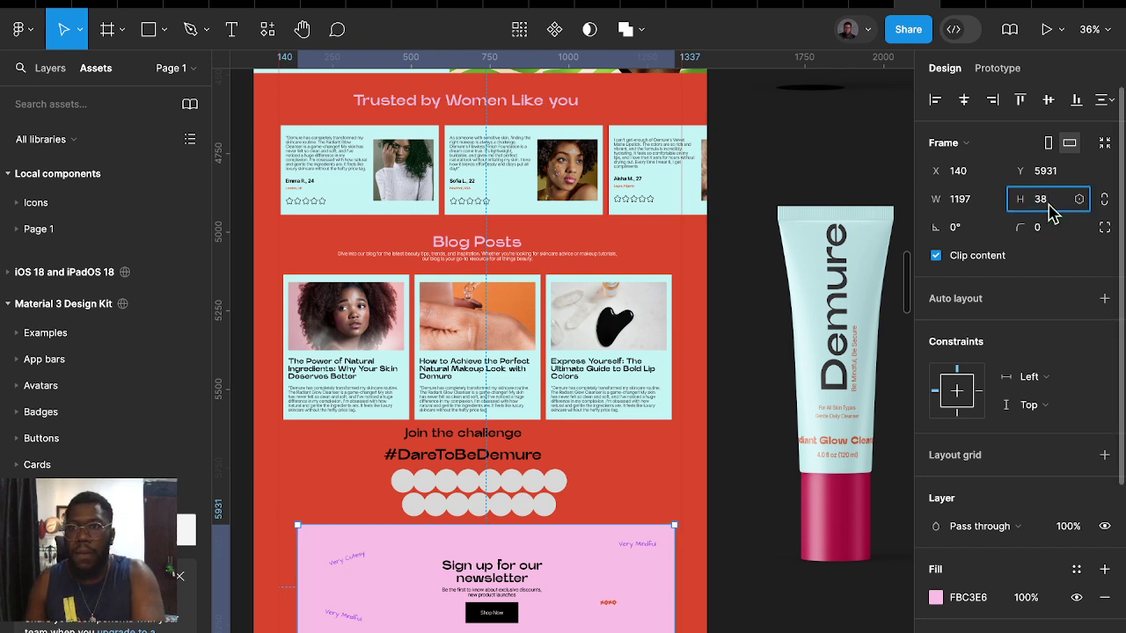
text(0)
key(Return)
ctrl+scroll(563, 428, down, 1)
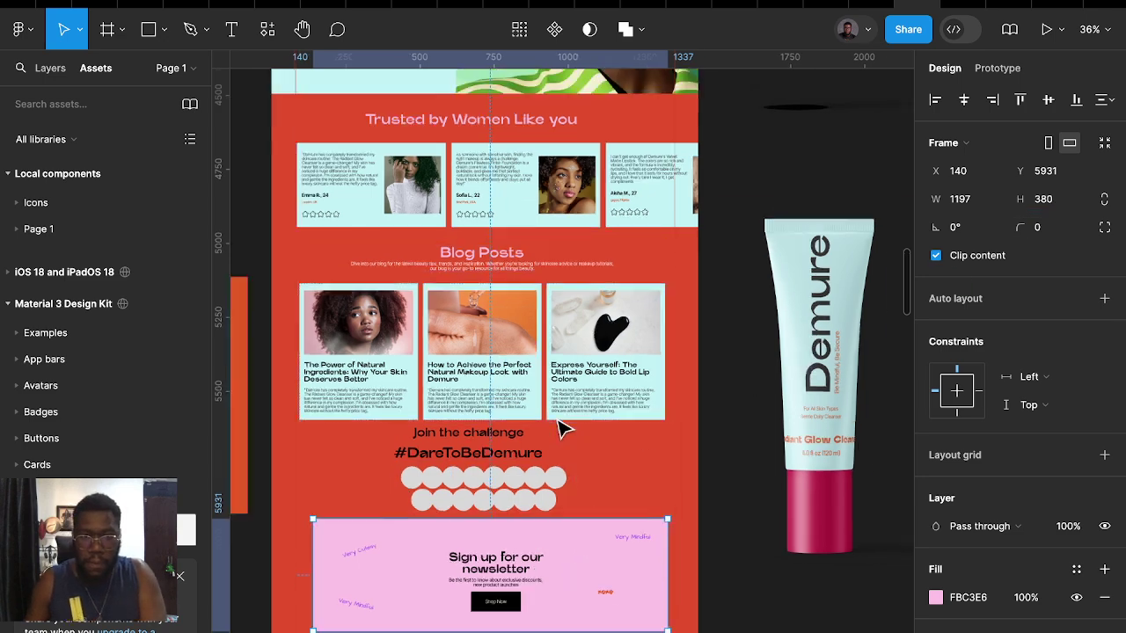
ctrl+scroll(563, 429, down, 5)
scroll(520, 264, up, 5)
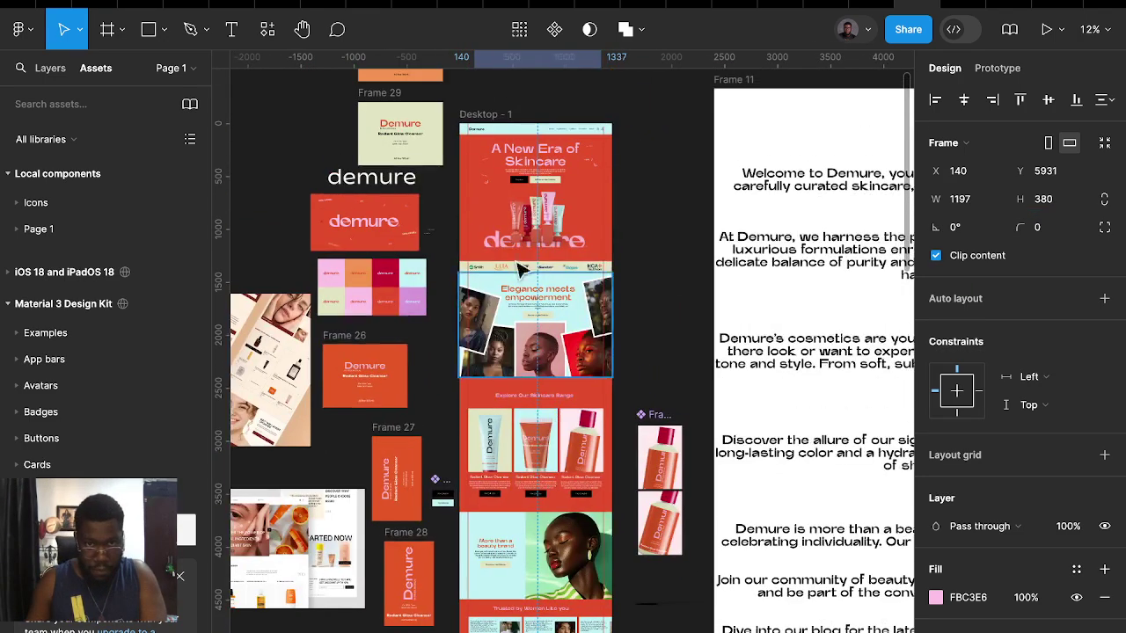
Lengthen the Desktop frame to 6851 and move the footer down to the new bottom
click(486, 115)
scroll(563, 369, down, 1)
scroll(571, 528, down, 3)
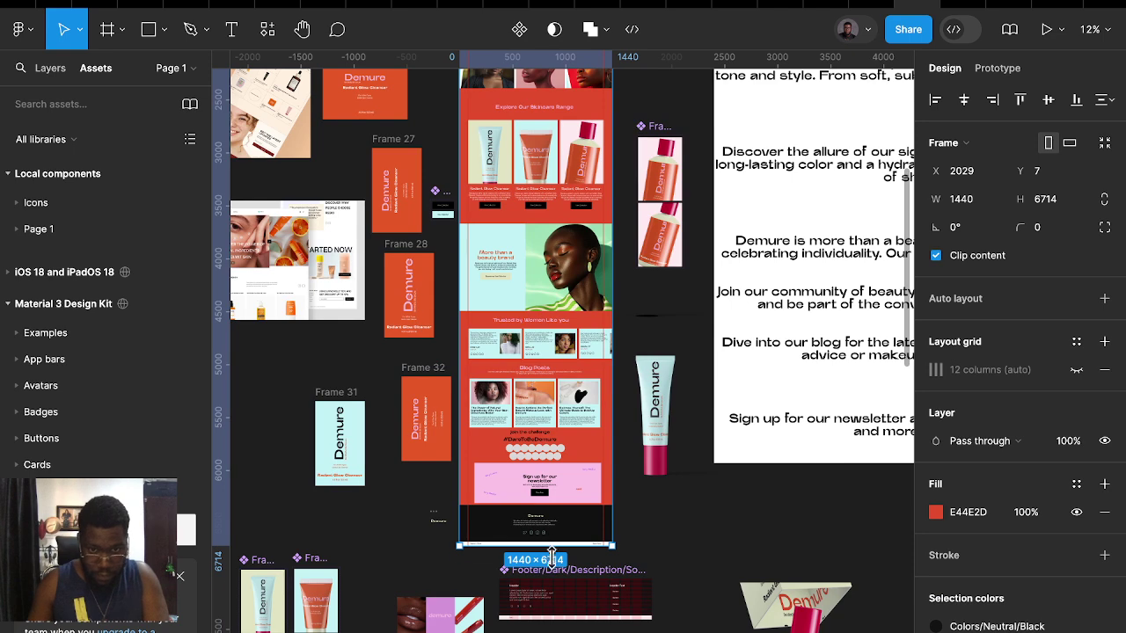
drag(551, 552, 557, 556)
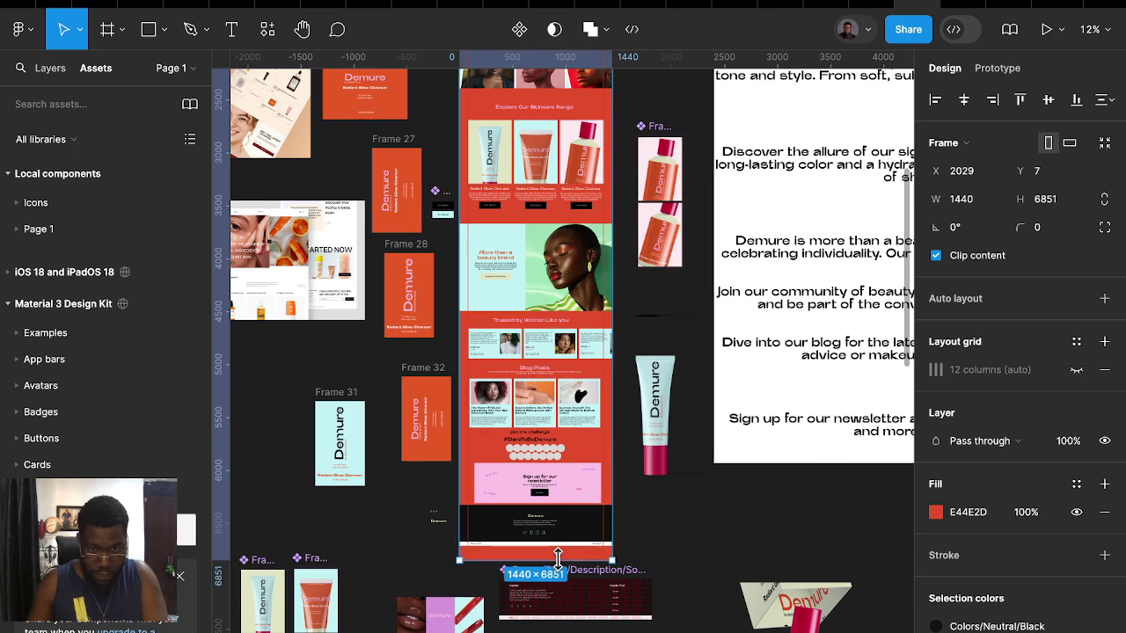
click(576, 533)
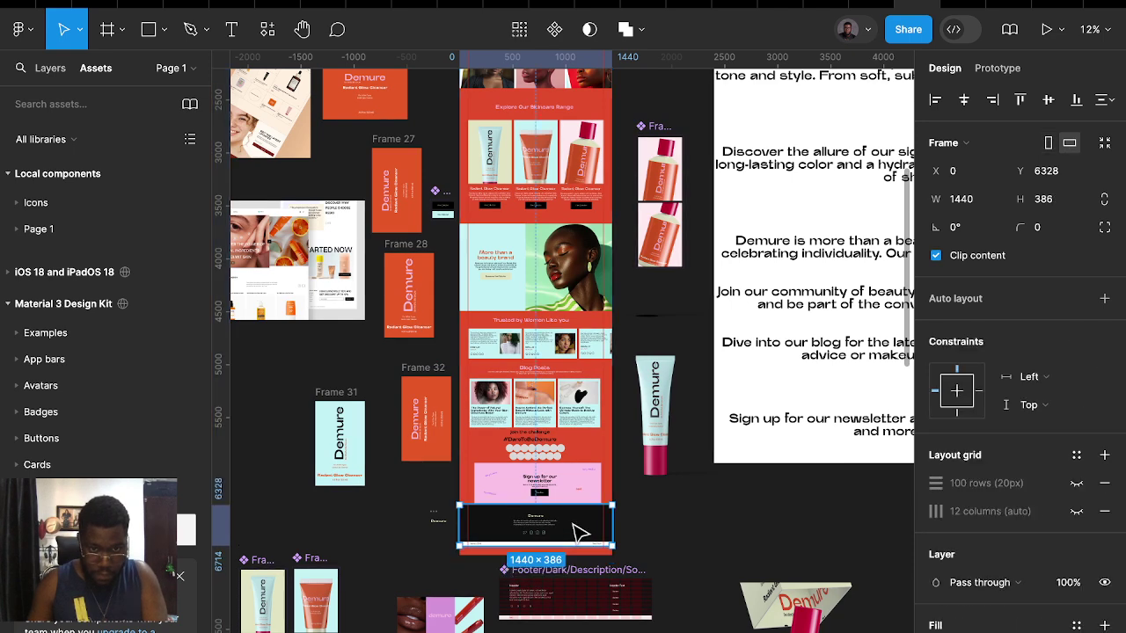
key(shift+Down)
key(shift+Down)
key(shift+Down)
key(shift+Down)
key(shift+Down)
key(shift+Down)
key(shift+Down)
key(shift+Down)
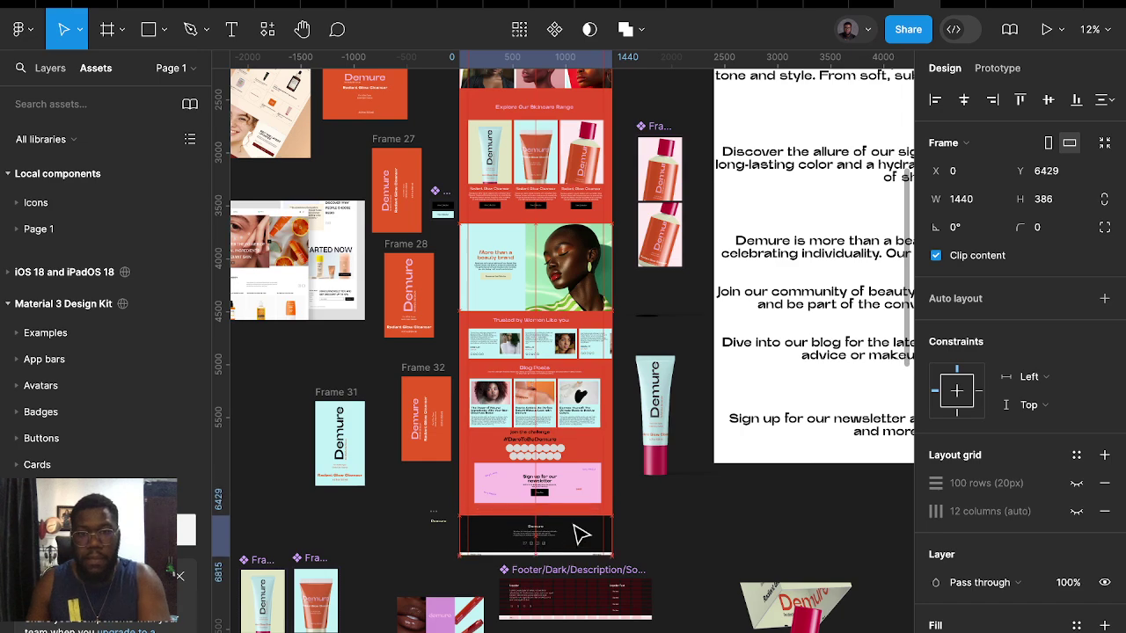
scroll(590, 535, up, 5)
Give the Join the challenge group centred vertical auto layout and white FFFFFF text
click(585, 449)
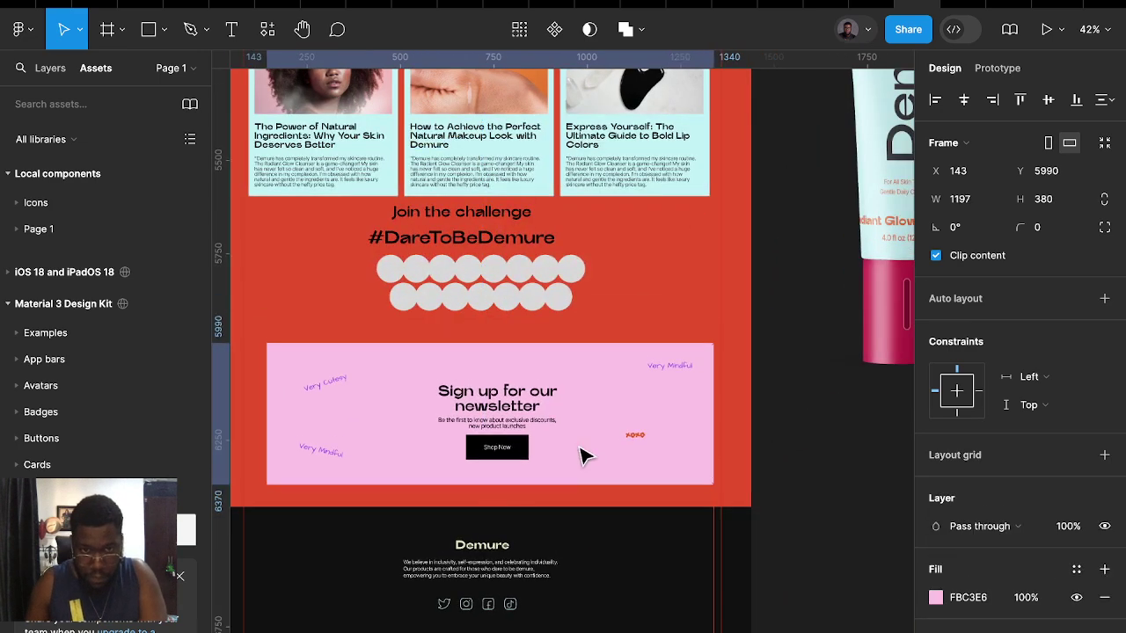
click(497, 236)
key(shift+a)
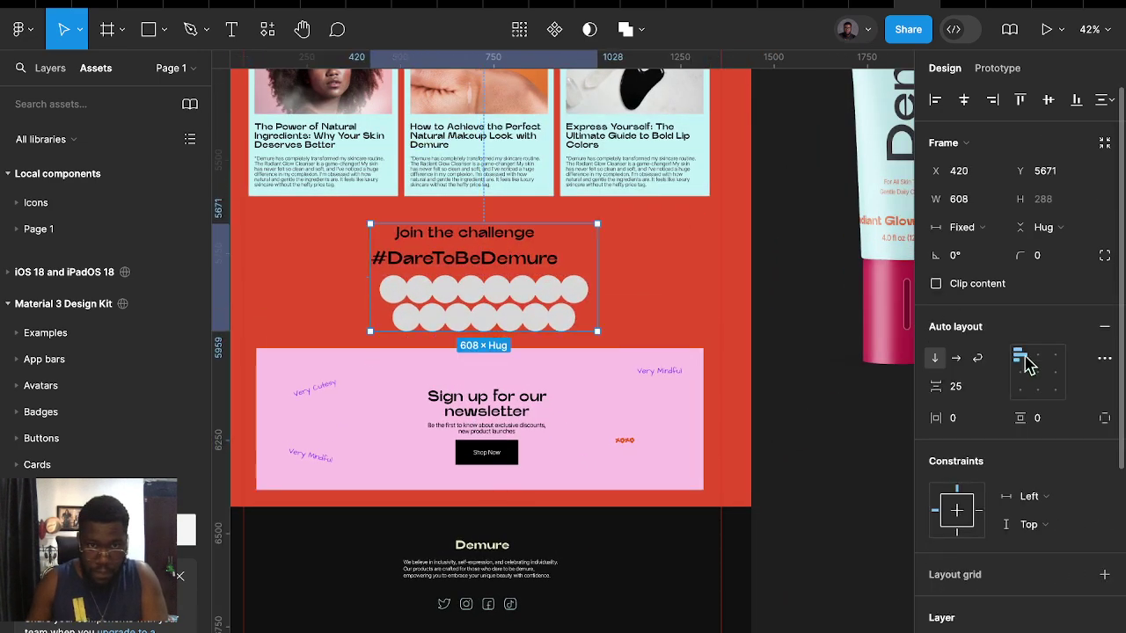
click(1036, 361)
scroll(955, 558, down, 4)
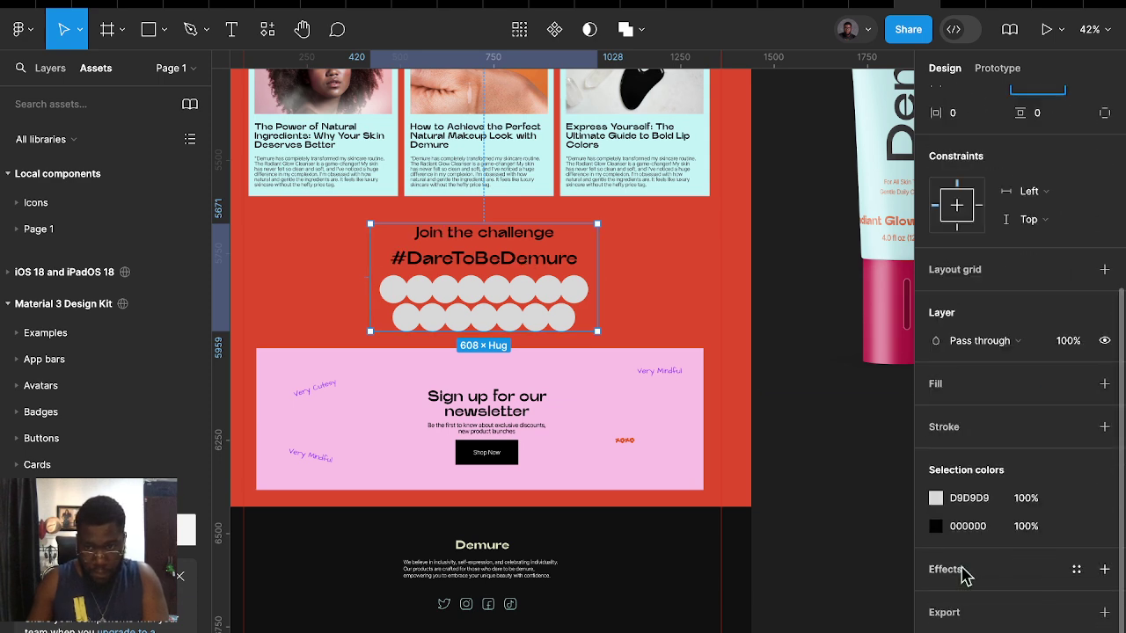
click(935, 525)
drag(744, 299, 704, 222)
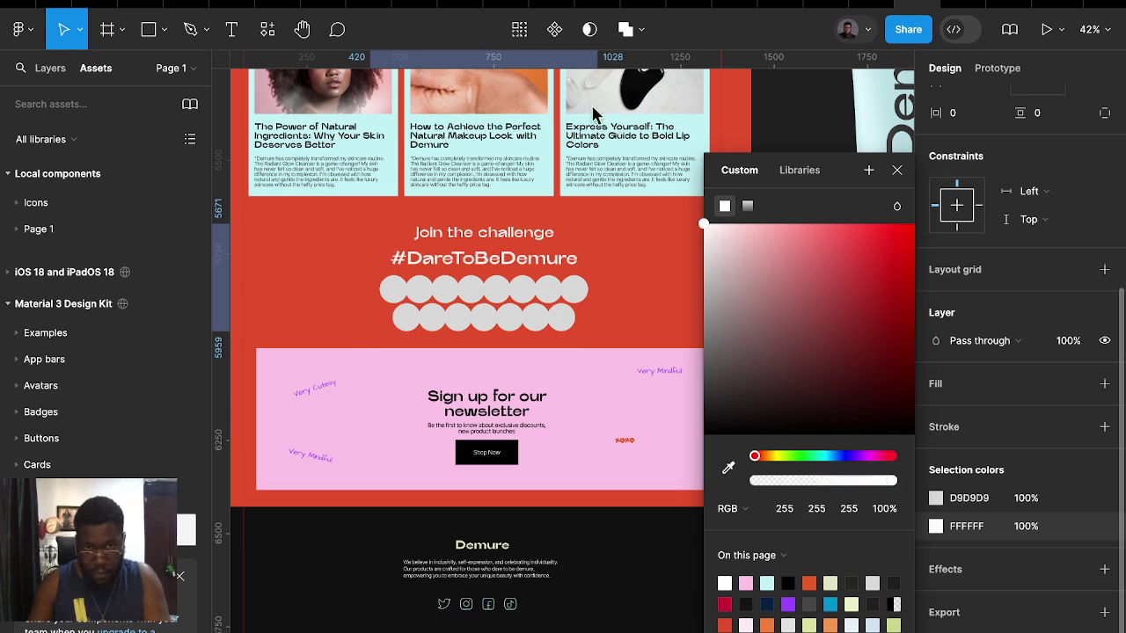
Set the circle row spacing to -12 so the circles overlap more tightly
click(526, 317)
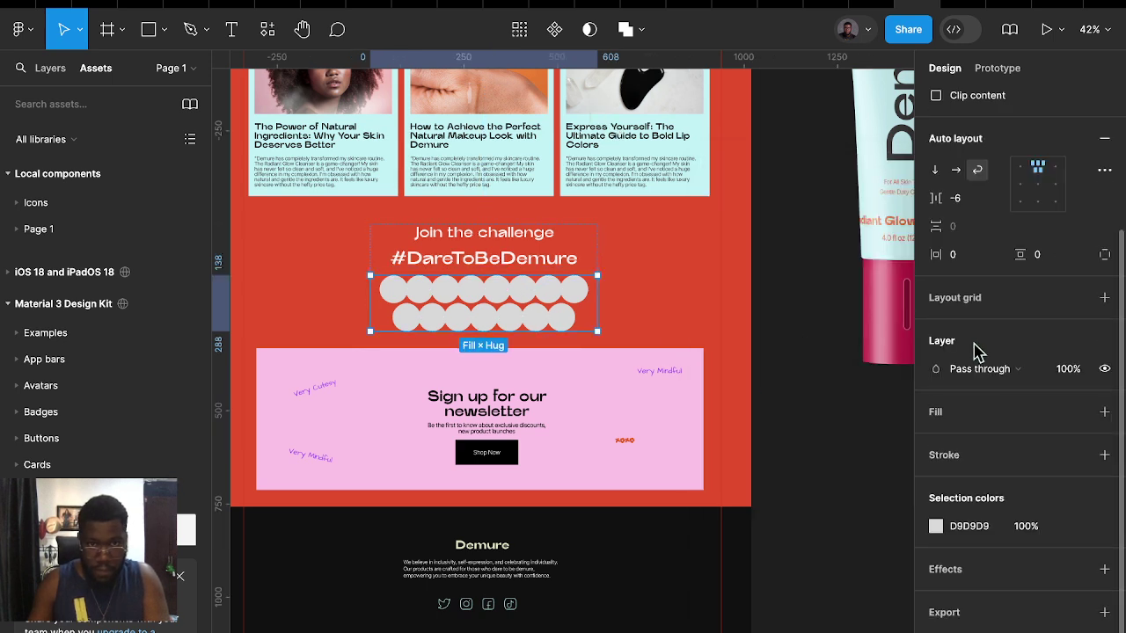
click(955, 202)
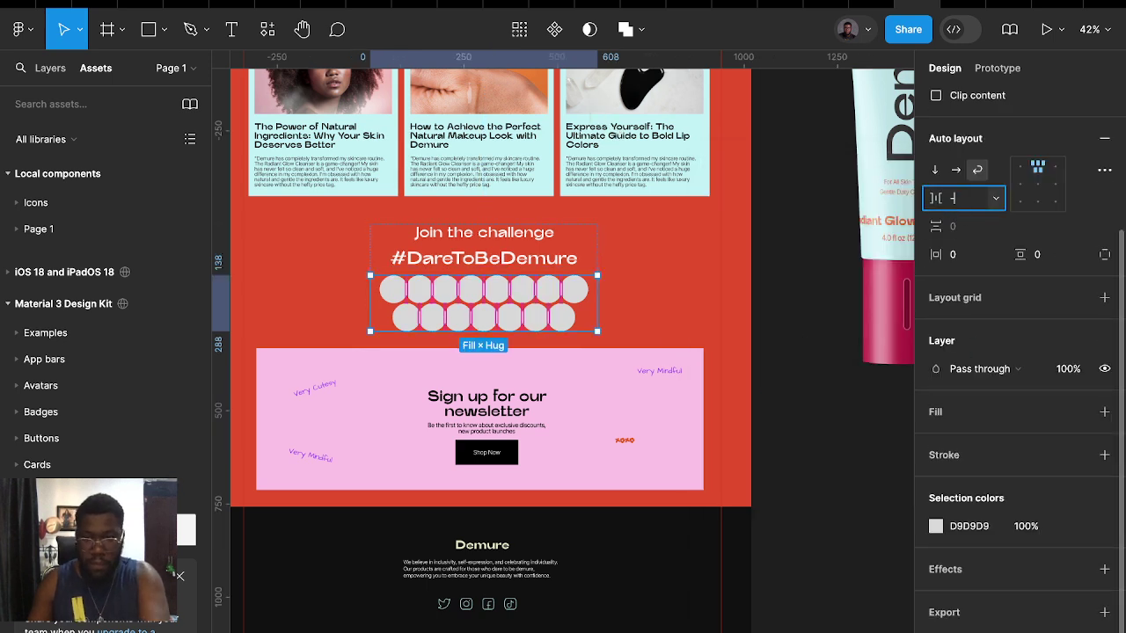
text(-12)
key(Return)
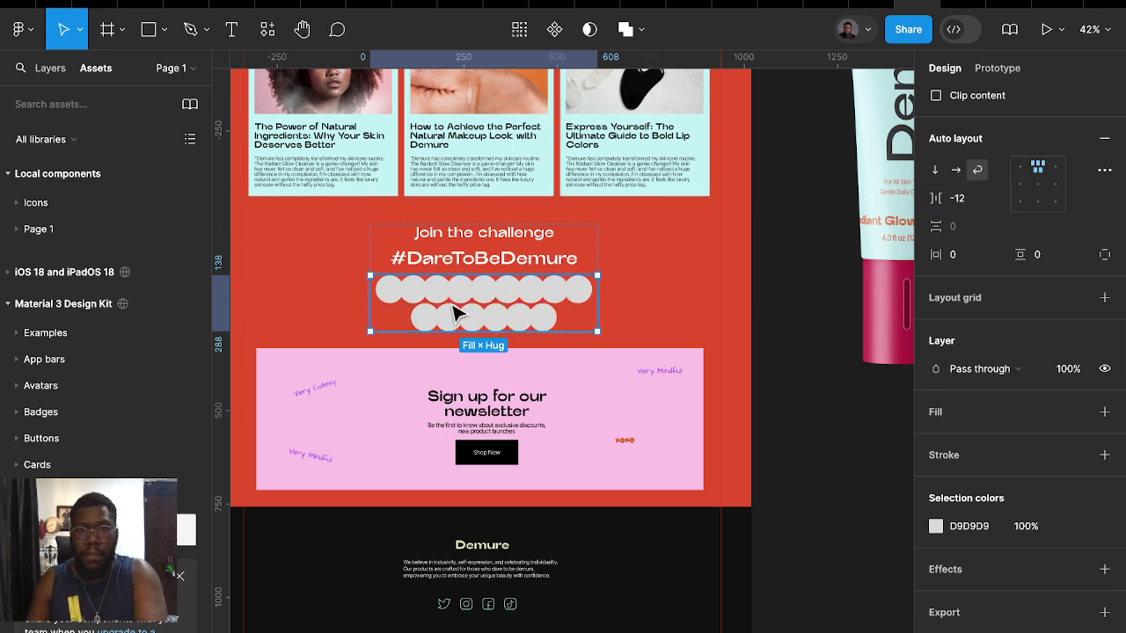
Launch the UI Faces avatar plugin from an 'avatar' search and show its human faces
click(274, 36)
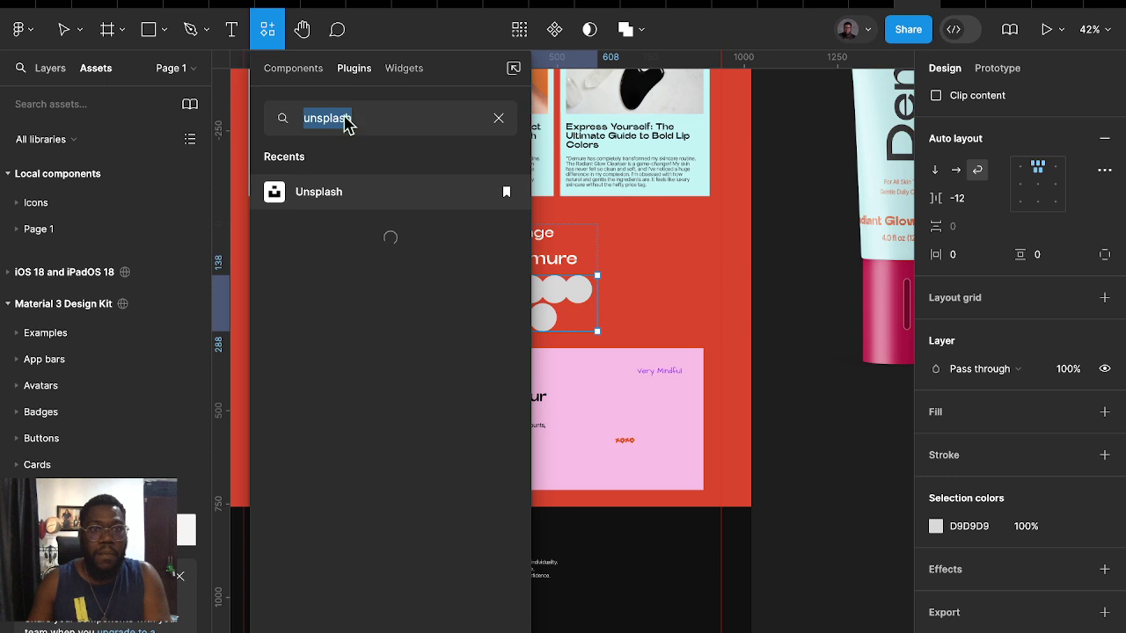
text(avata)
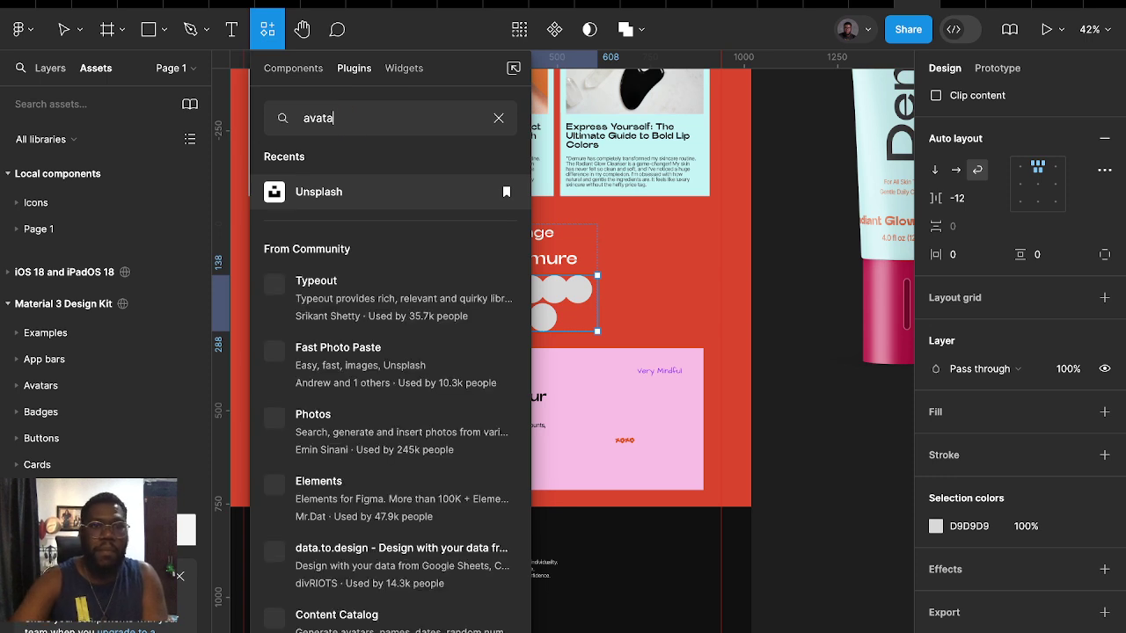
text(r)
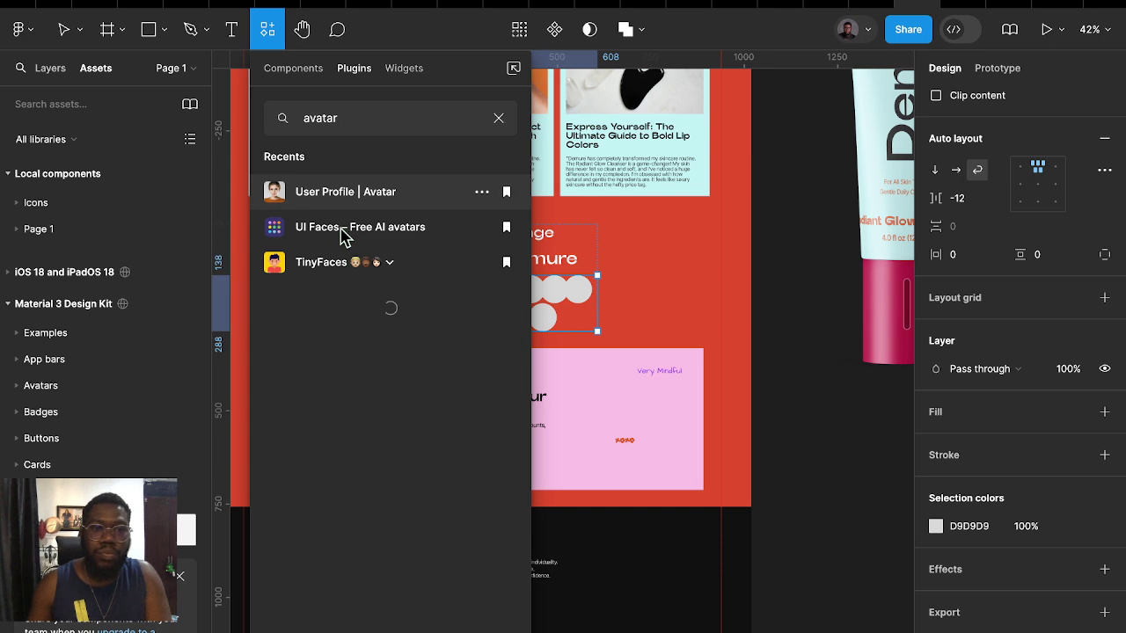
click(344, 231)
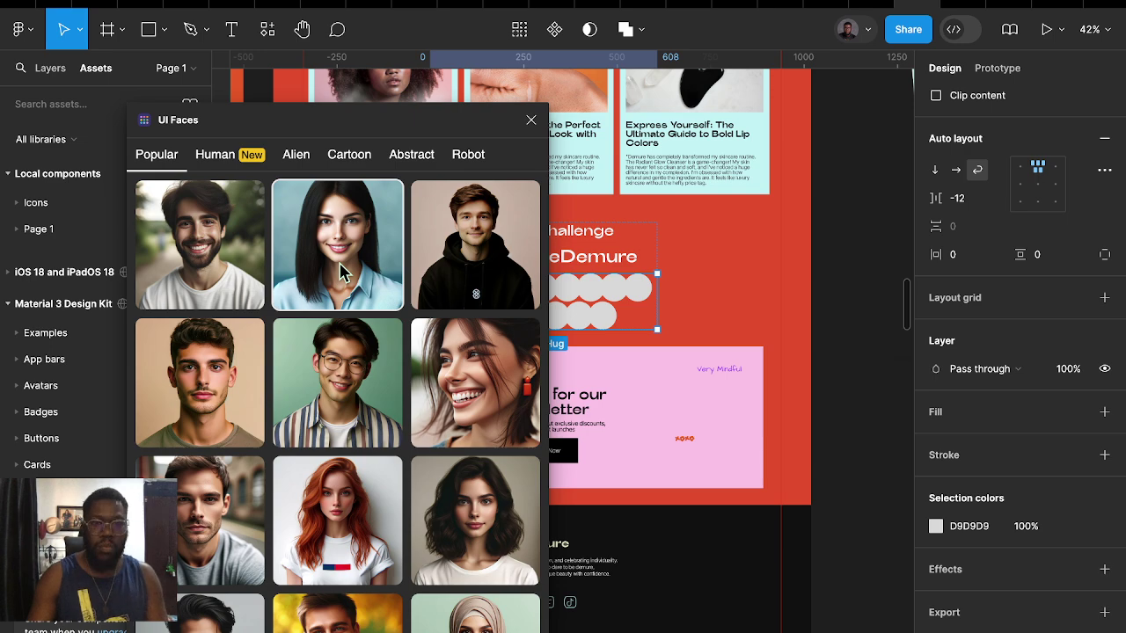
scroll(616, 302, left, 3)
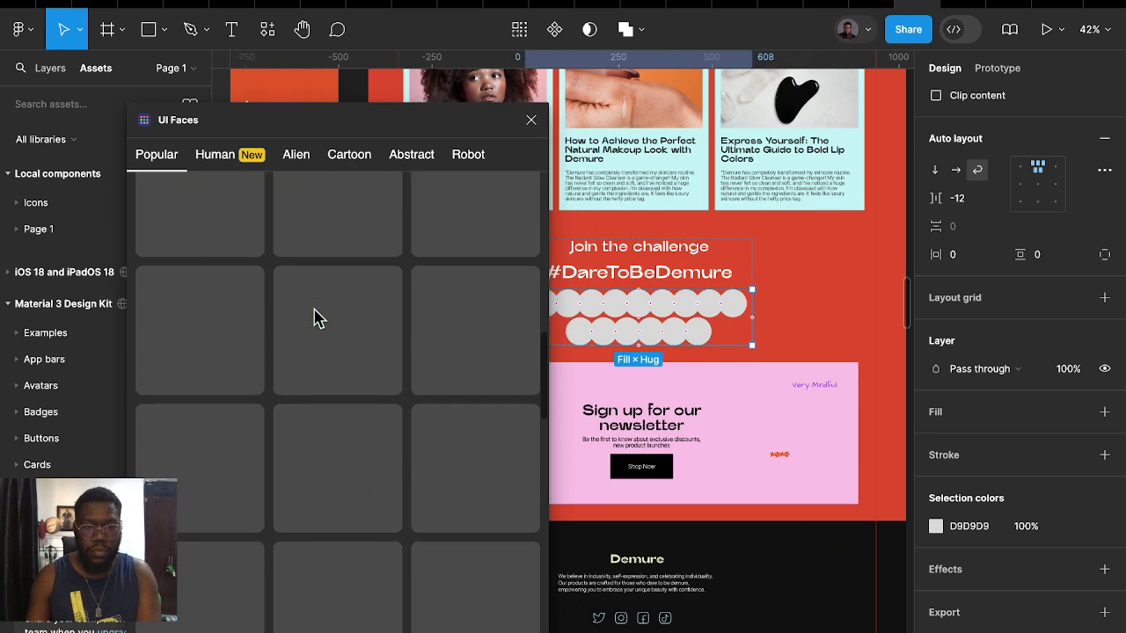
click(224, 159)
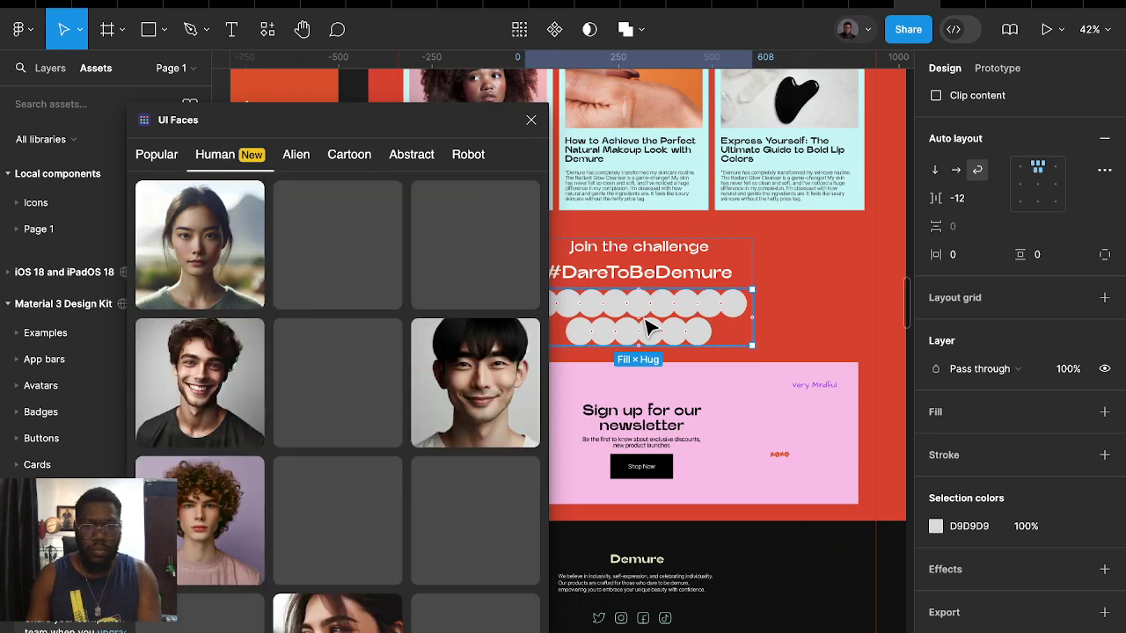
scroll(647, 324, left, 2)
Apply face photos to the first grey circles under #DareToBeDemure
click(613, 314)
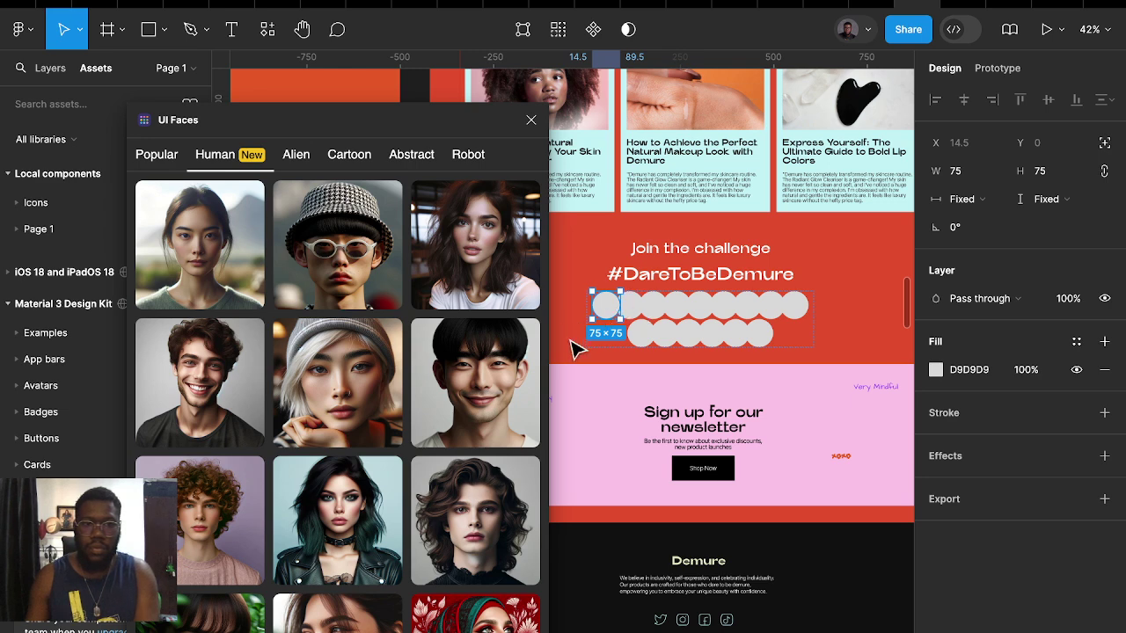
click(487, 266)
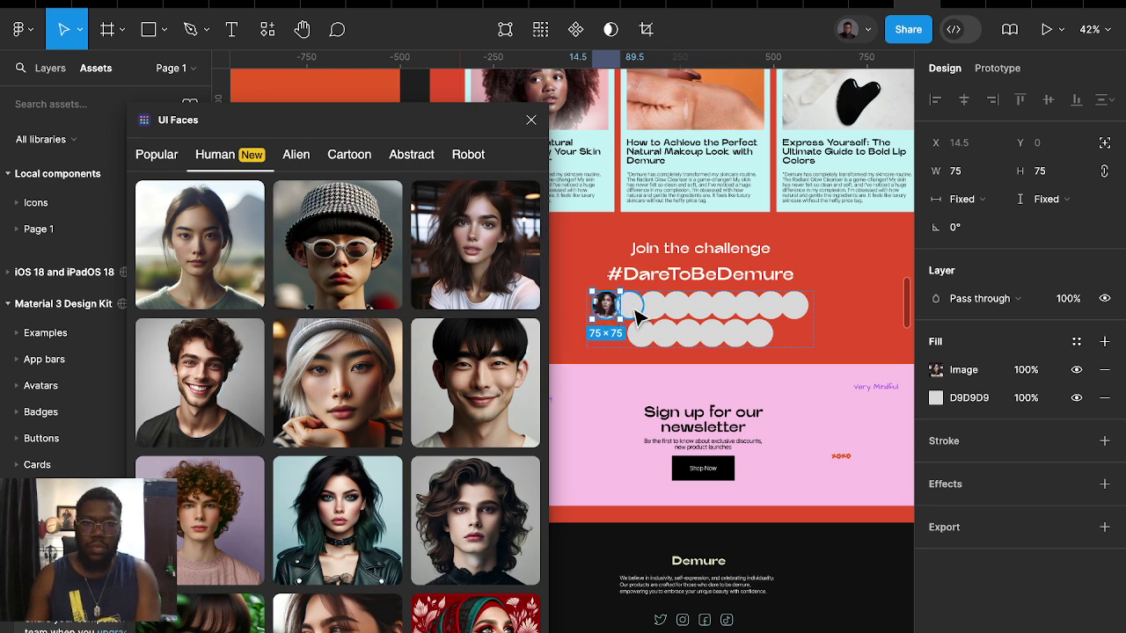
click(630, 306)
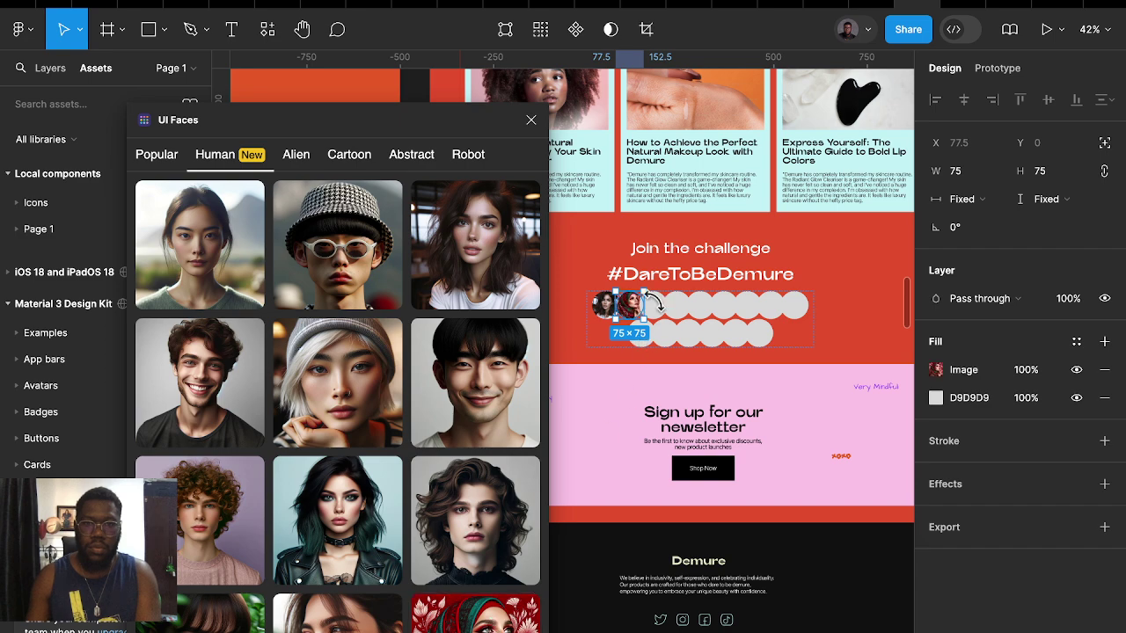
click(649, 315)
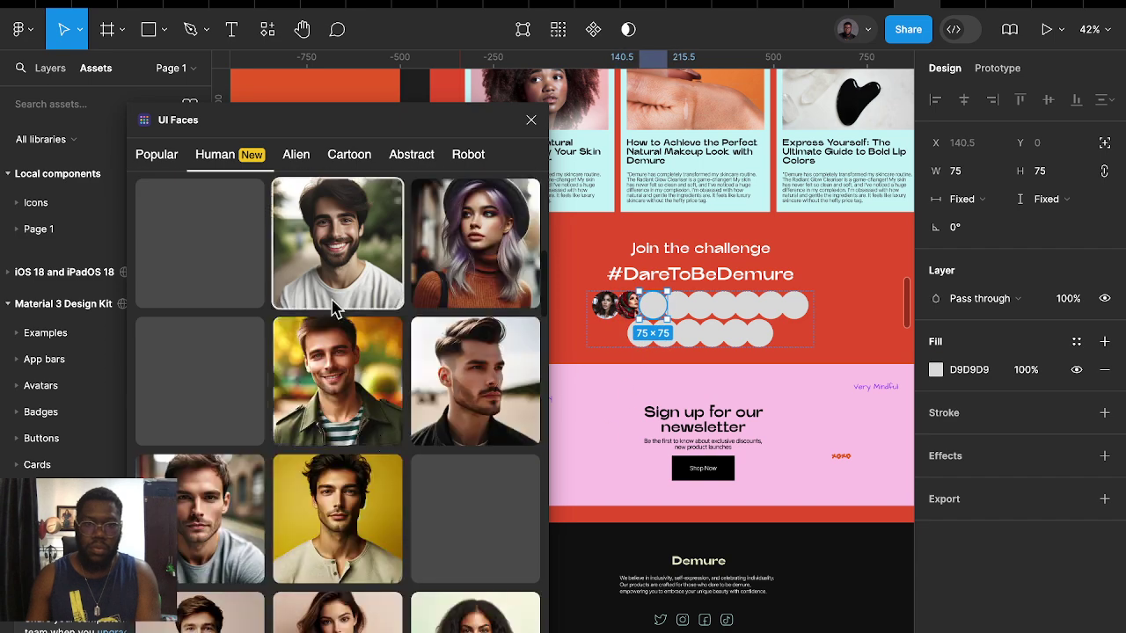
click(475, 244)
click(683, 308)
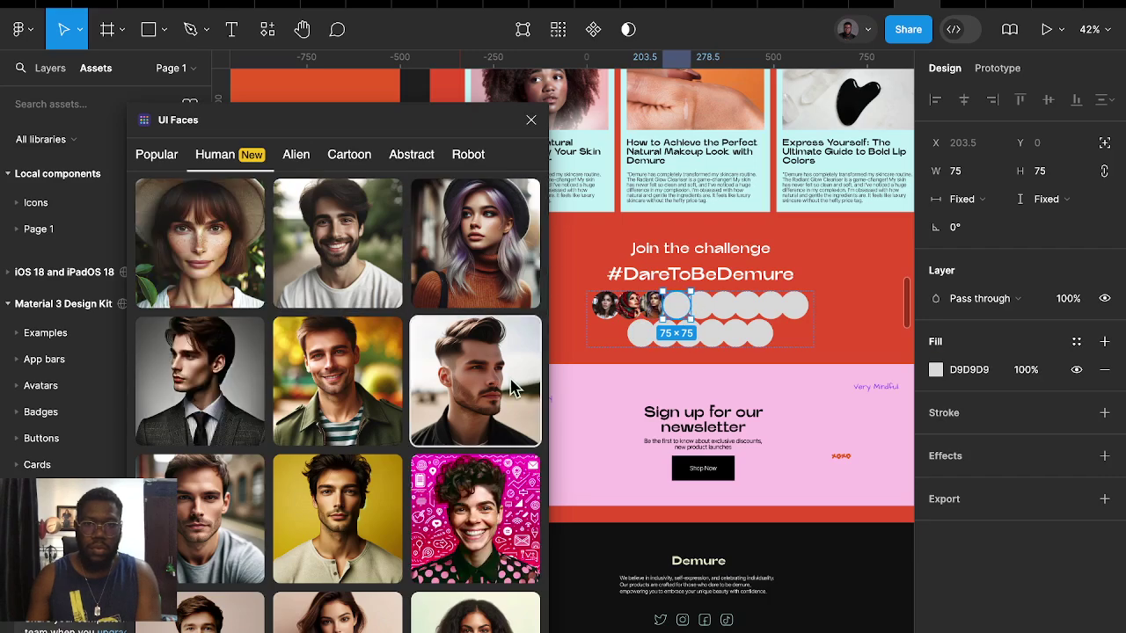
click(708, 312)
scroll(390, 414, down, 5)
scroll(347, 470, down, 3)
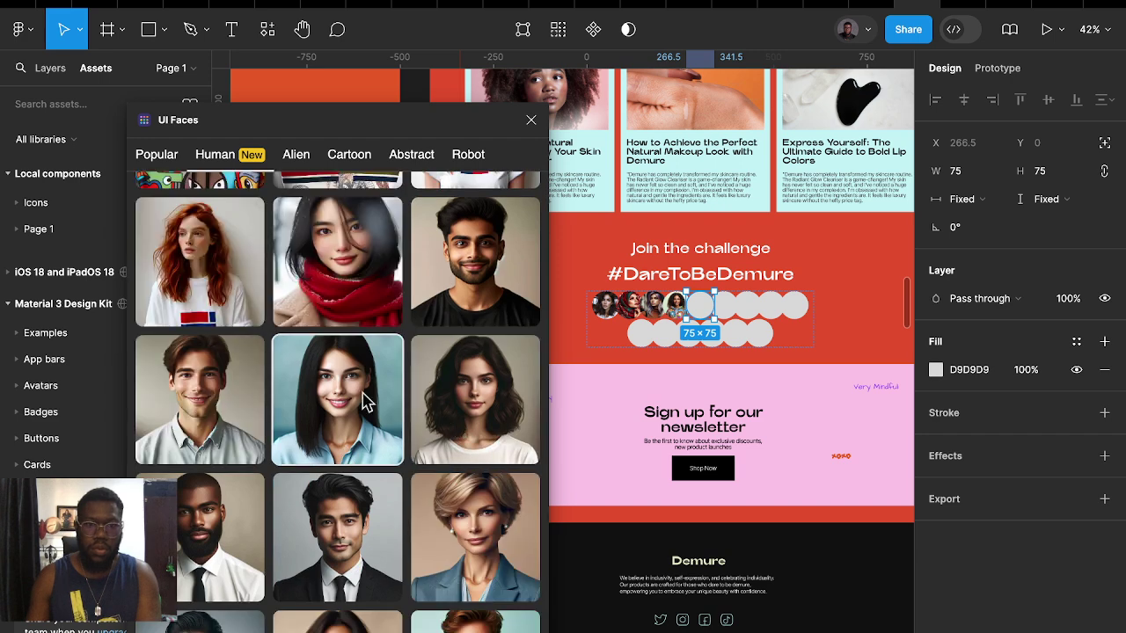
click(366, 402)
Fill more circles with faces until six hold portraits, then close UI Faces
click(726, 308)
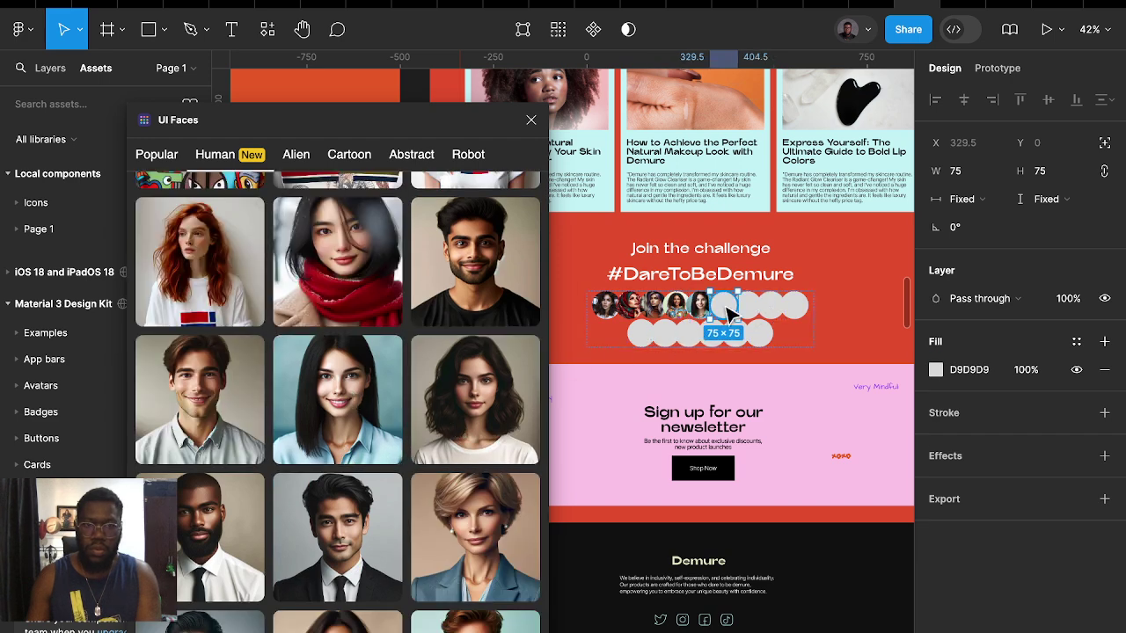
scroll(347, 469, down, 3)
scroll(346, 470, down, 3)
scroll(351, 475, down, 2)
scroll(369, 490, down, 3)
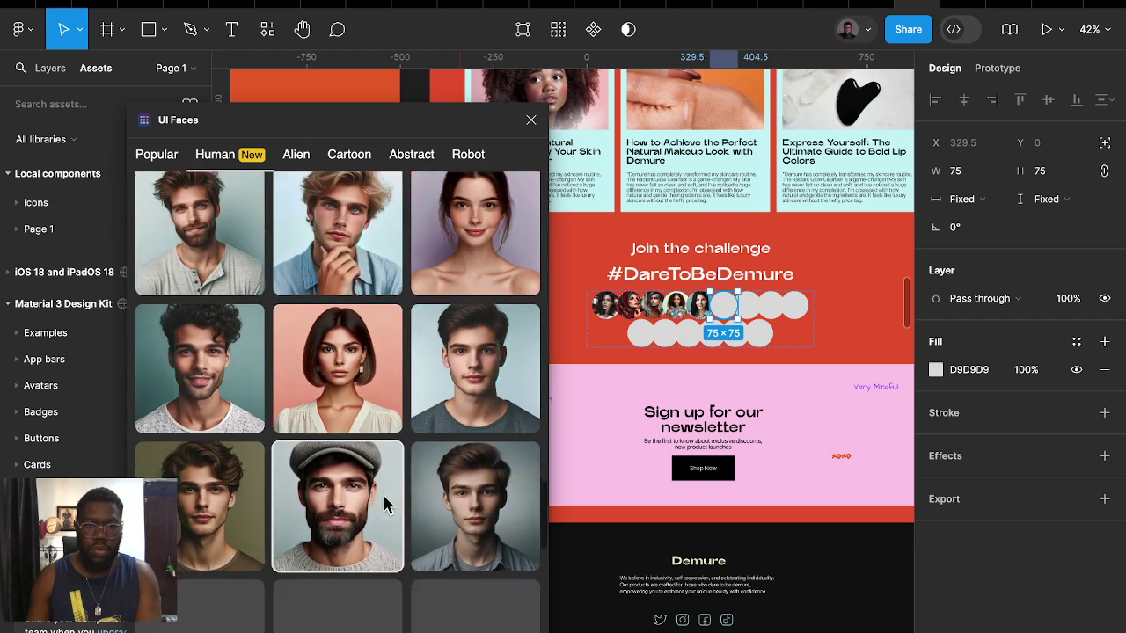
scroll(381, 502, down, 3)
scroll(382, 502, down, 3)
scroll(422, 484, down, 2)
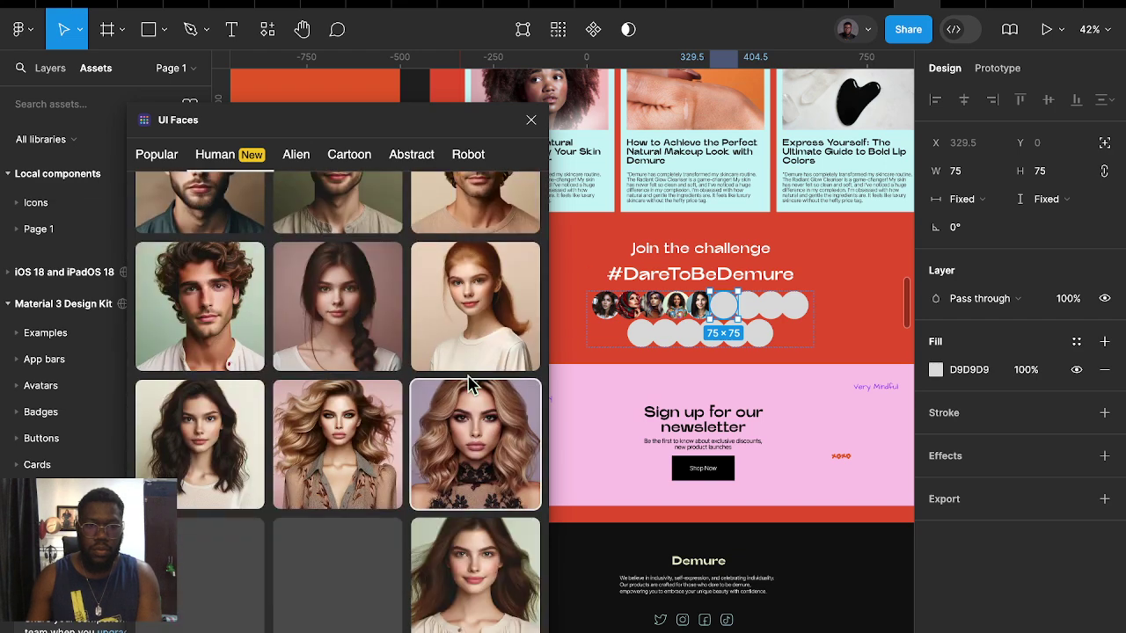
click(460, 326)
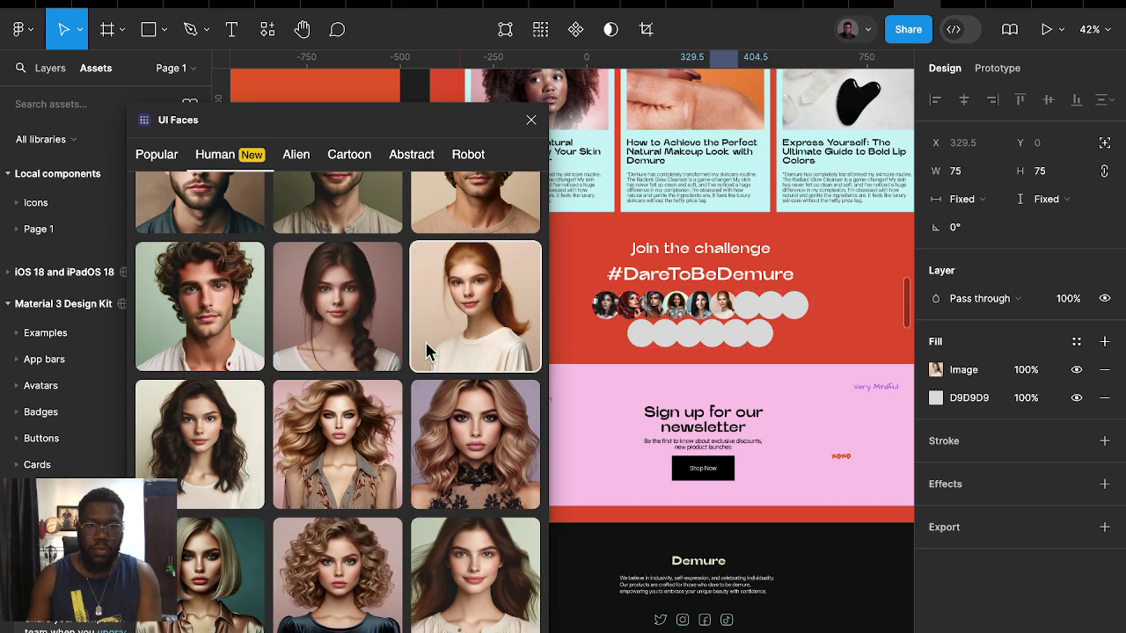
click(751, 312)
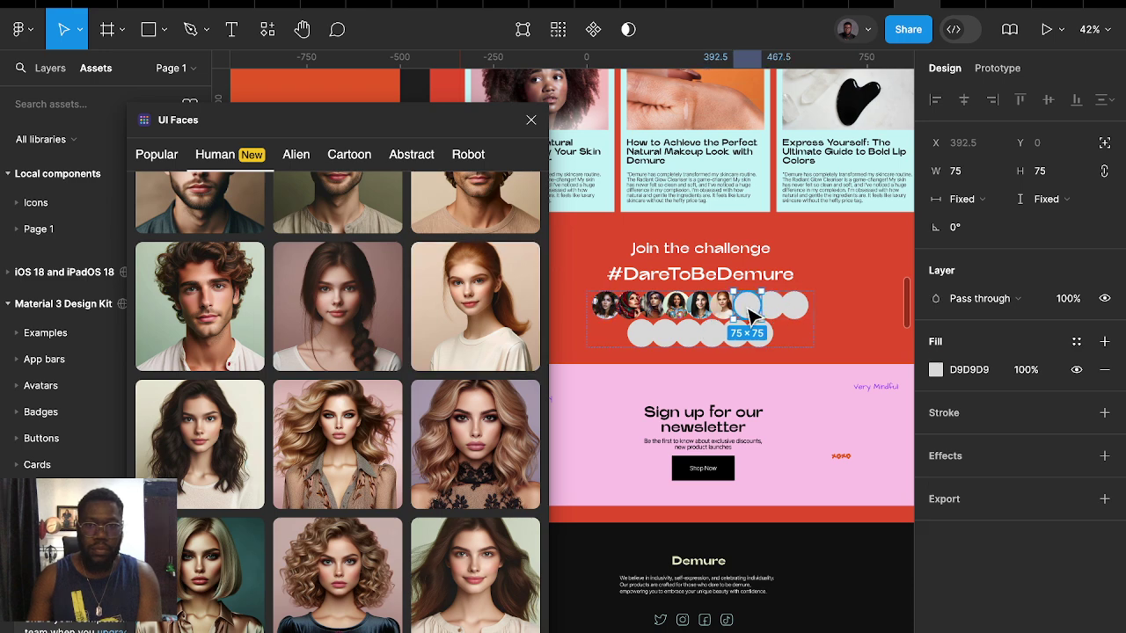
click(531, 121)
Fill the remaining circles with random female portraits using the User Profile | Avatar plugin
click(267, 30)
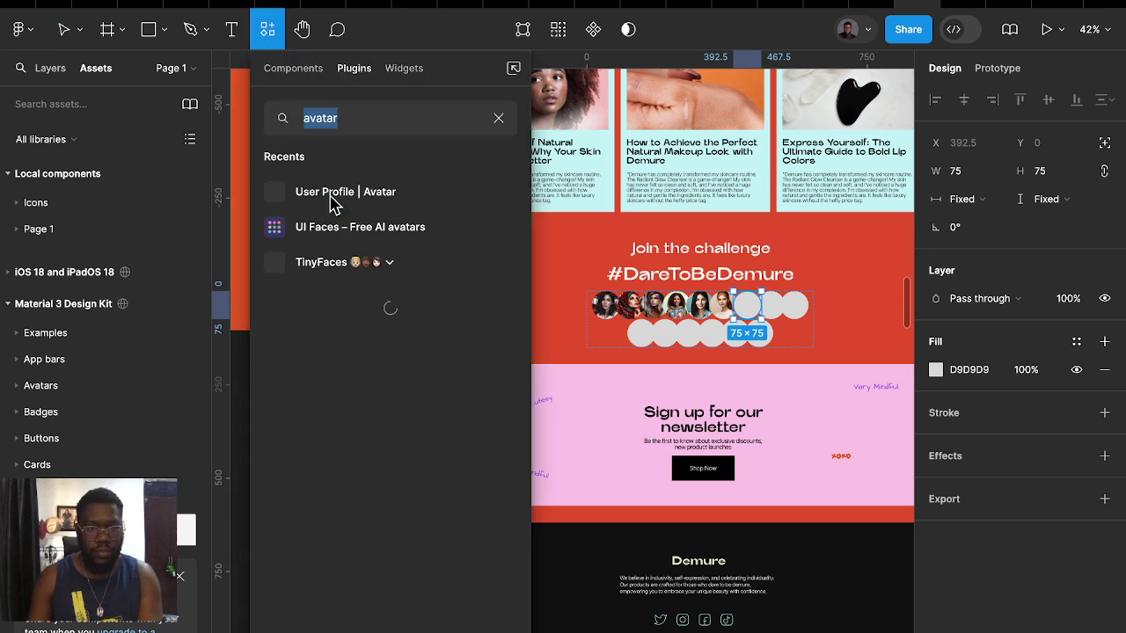
key(Escape)
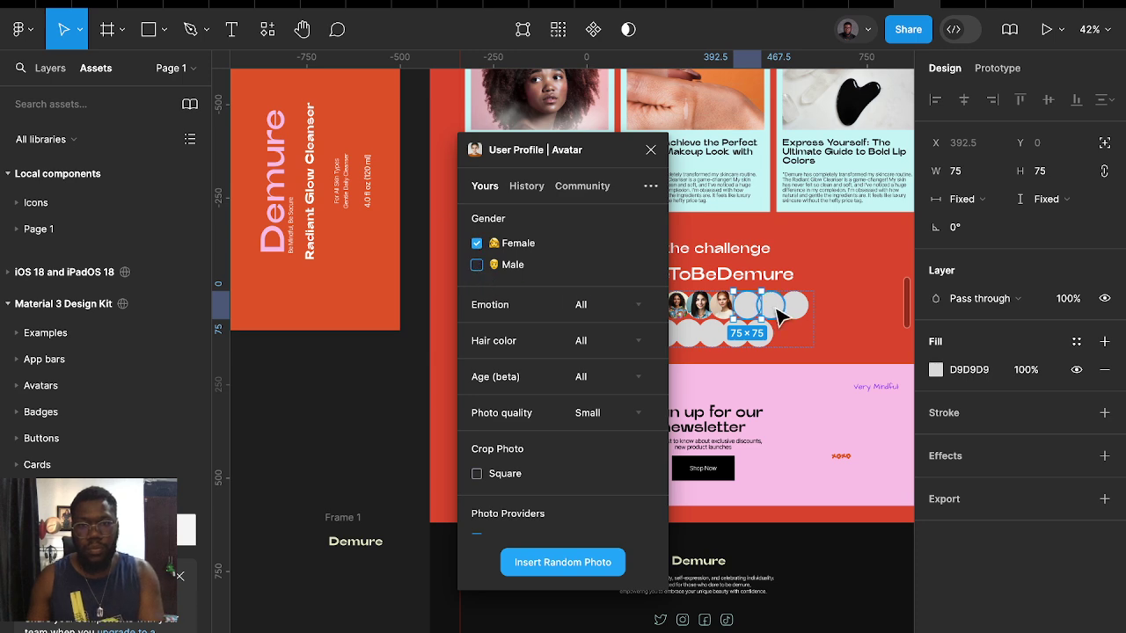
shift+click(779, 307)
scroll(805, 304, left, 3)
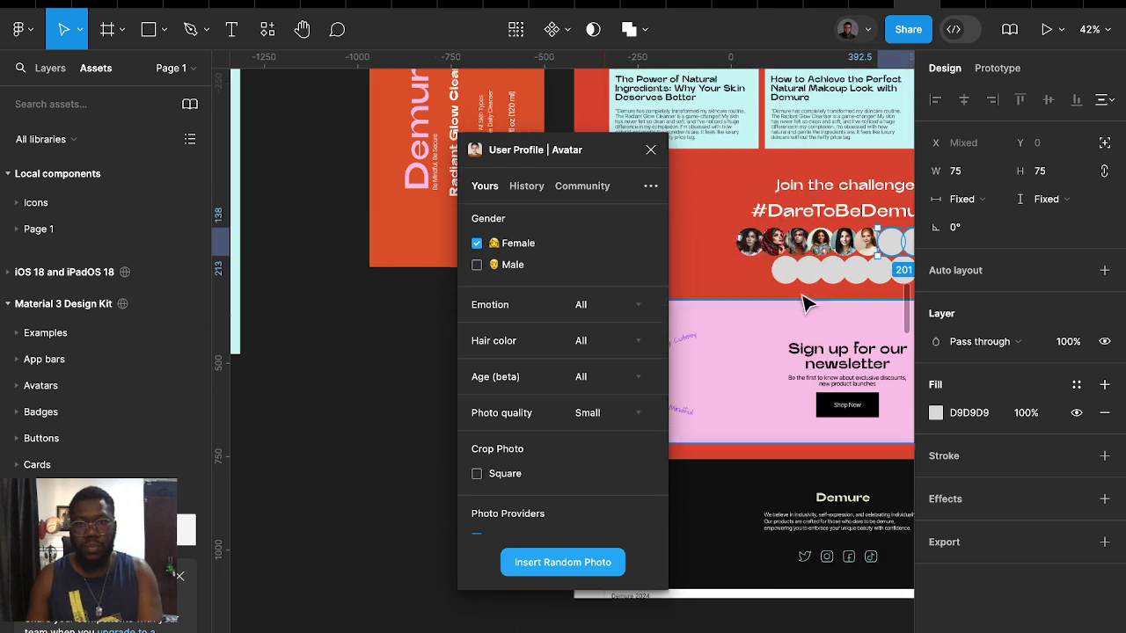
shift+click(787, 275)
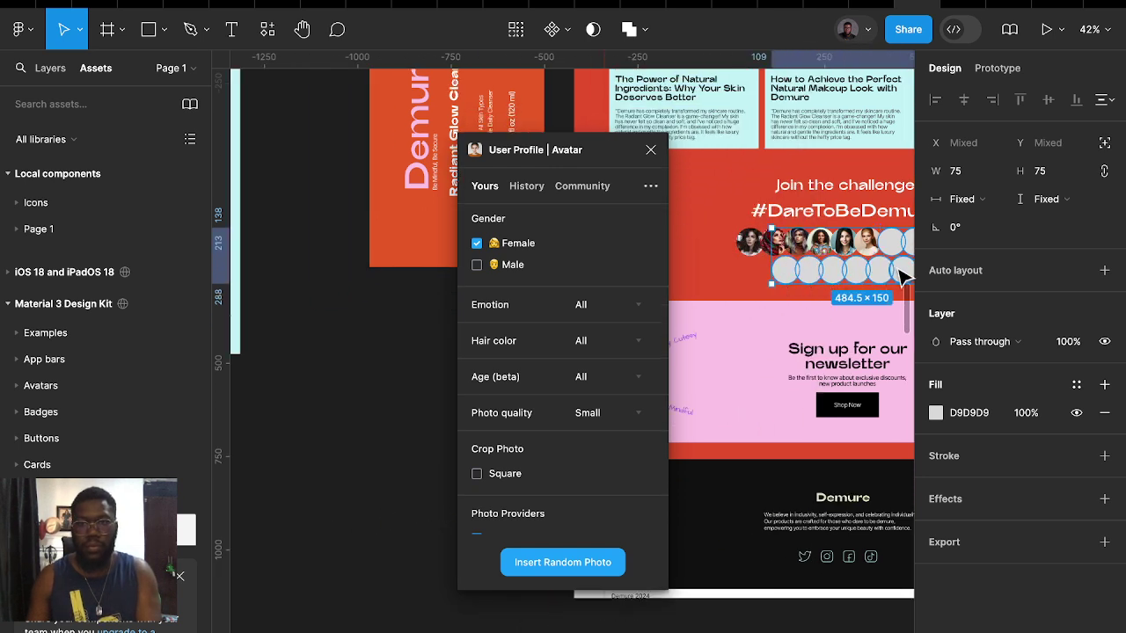
scroll(563, 506, down, 2)
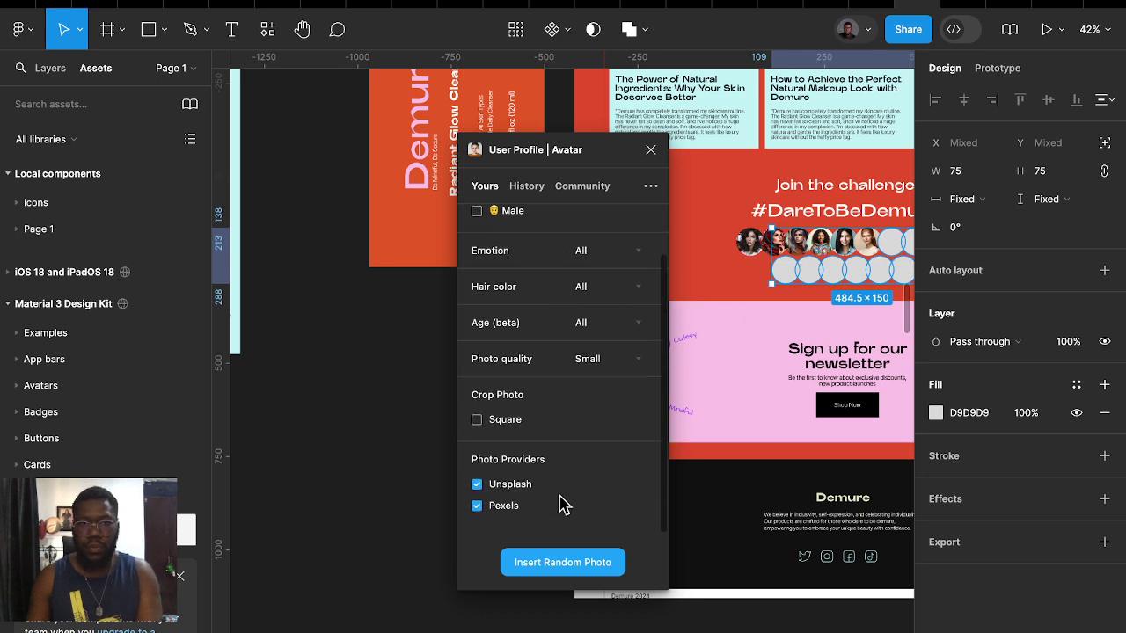
click(571, 573)
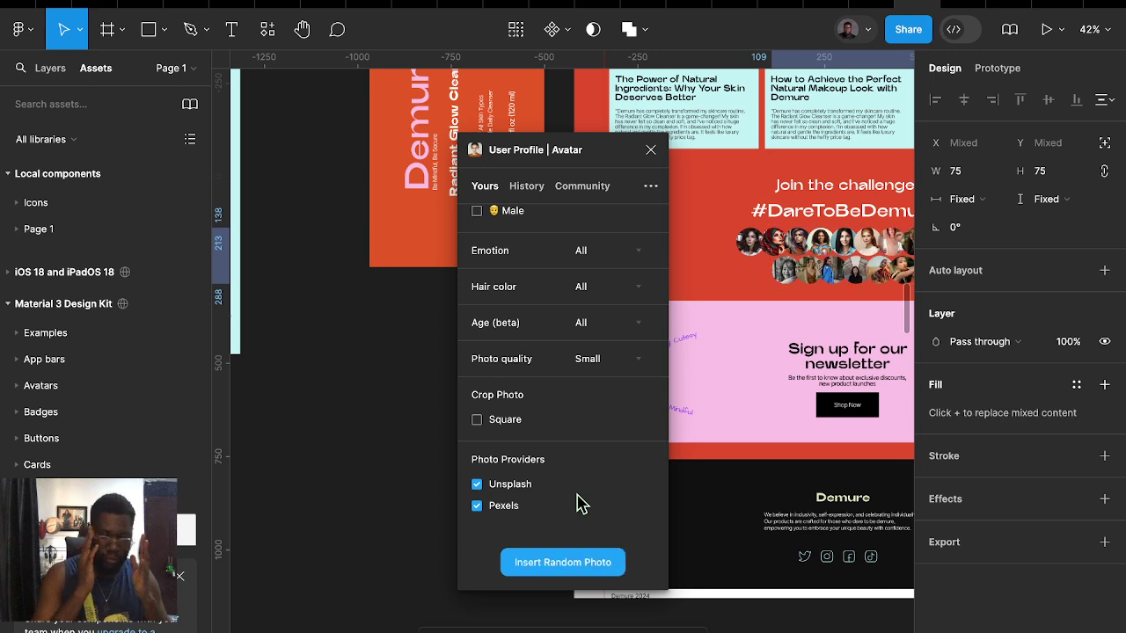
click(650, 151)
scroll(647, 167, right, 5)
scroll(704, 220, right, 2)
scroll(739, 245, right, 2)
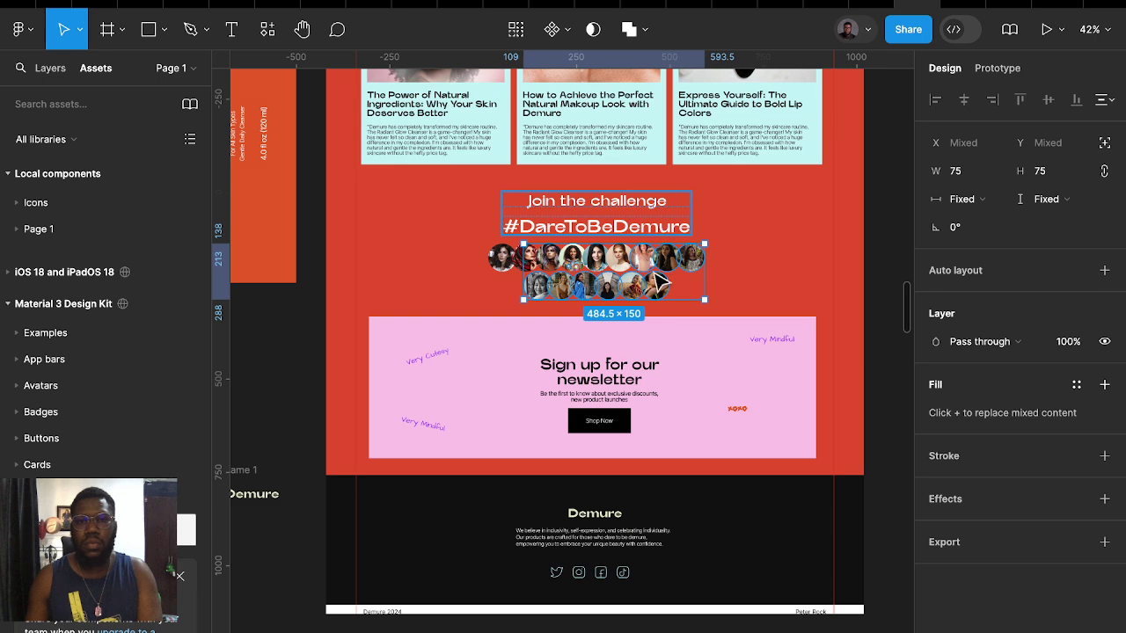
Nudge the footer up and centre-align its description text under Demure
key(Escape)
click(673, 293)
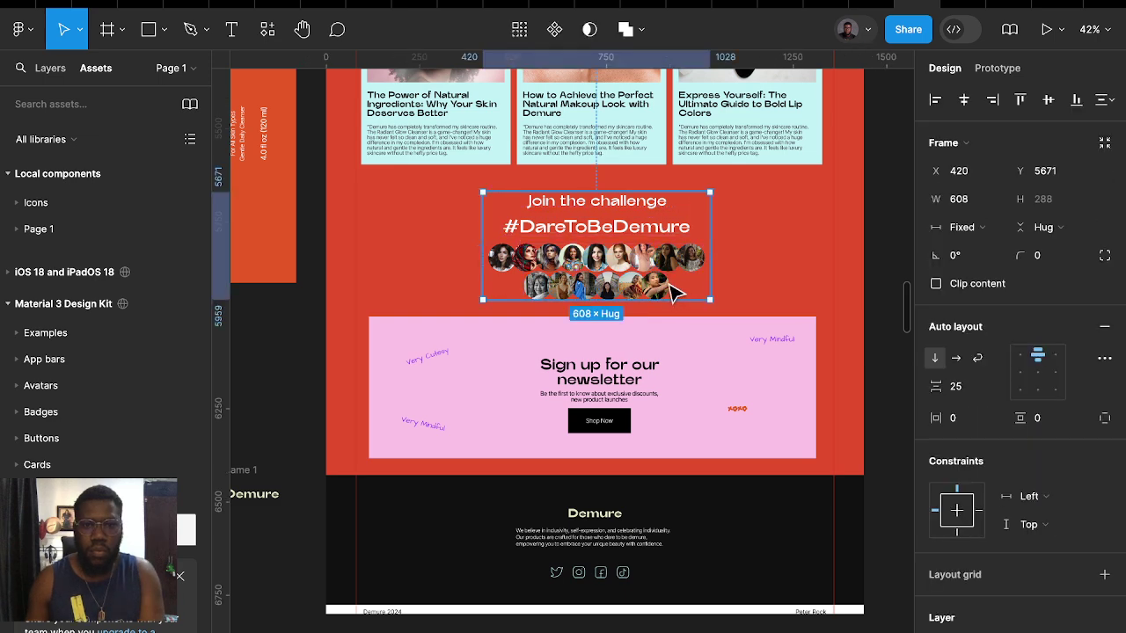
scroll(677, 304, down, 2)
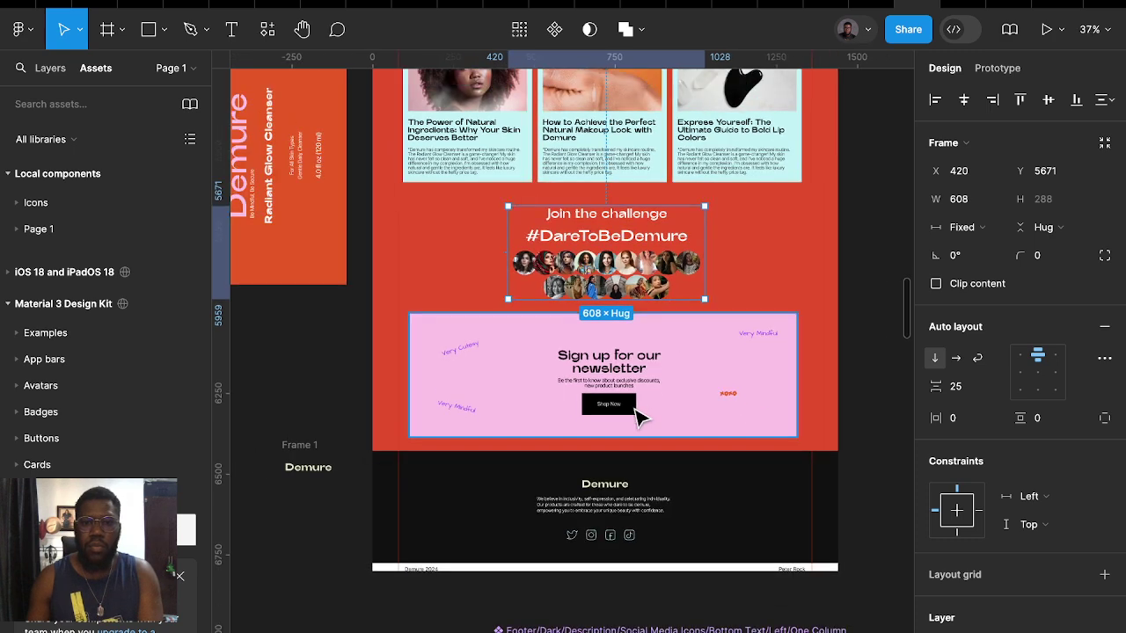
scroll(640, 421, up, 1)
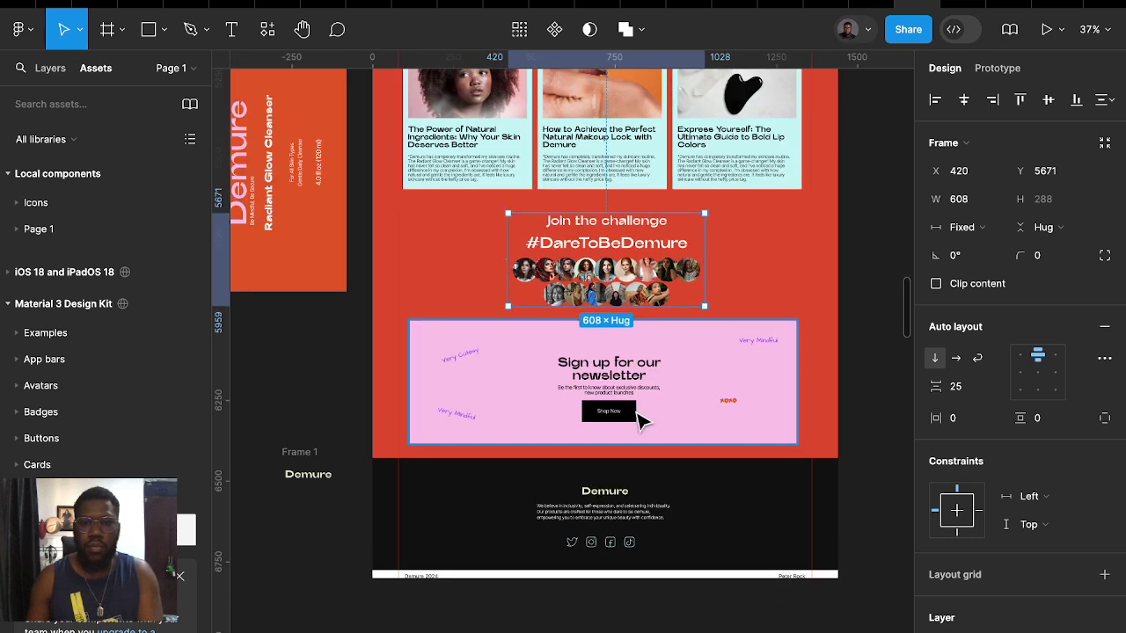
click(668, 499)
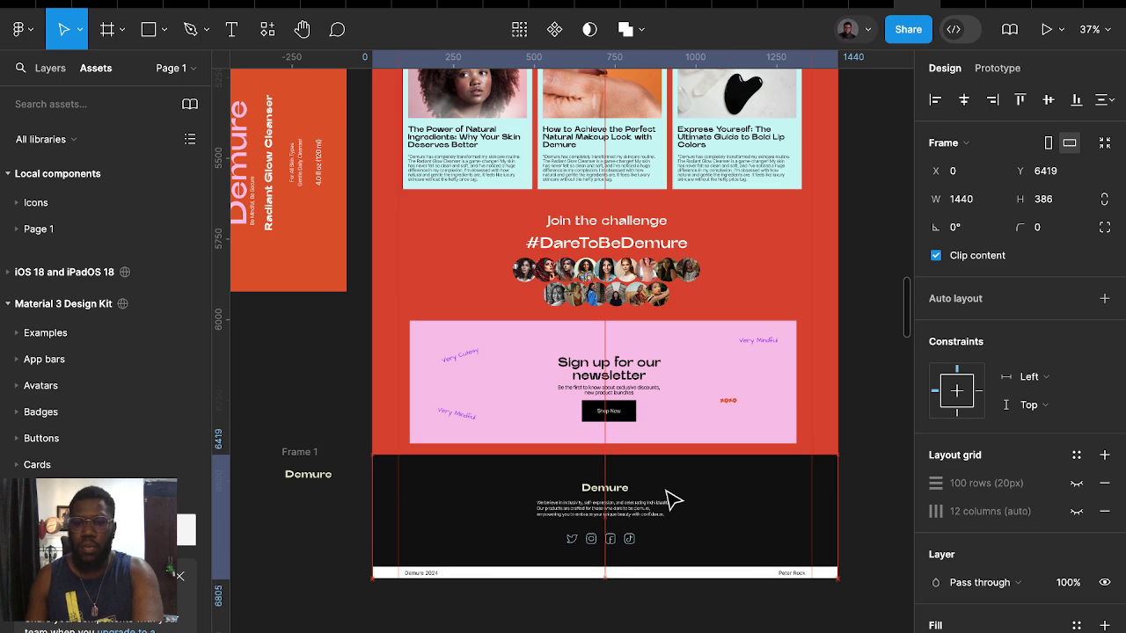
key(Up)
key(Up)
key(Up)
key(Up)
key(Up)
key(Up)
key(Up)
key(Up)
key(Up)
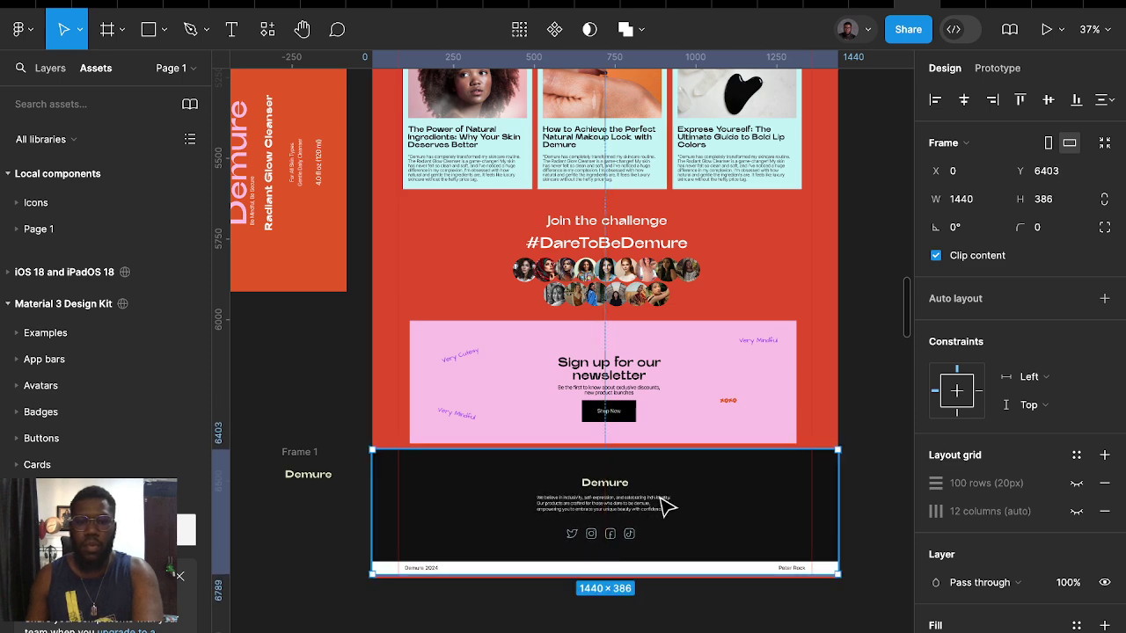
double_click(666, 508)
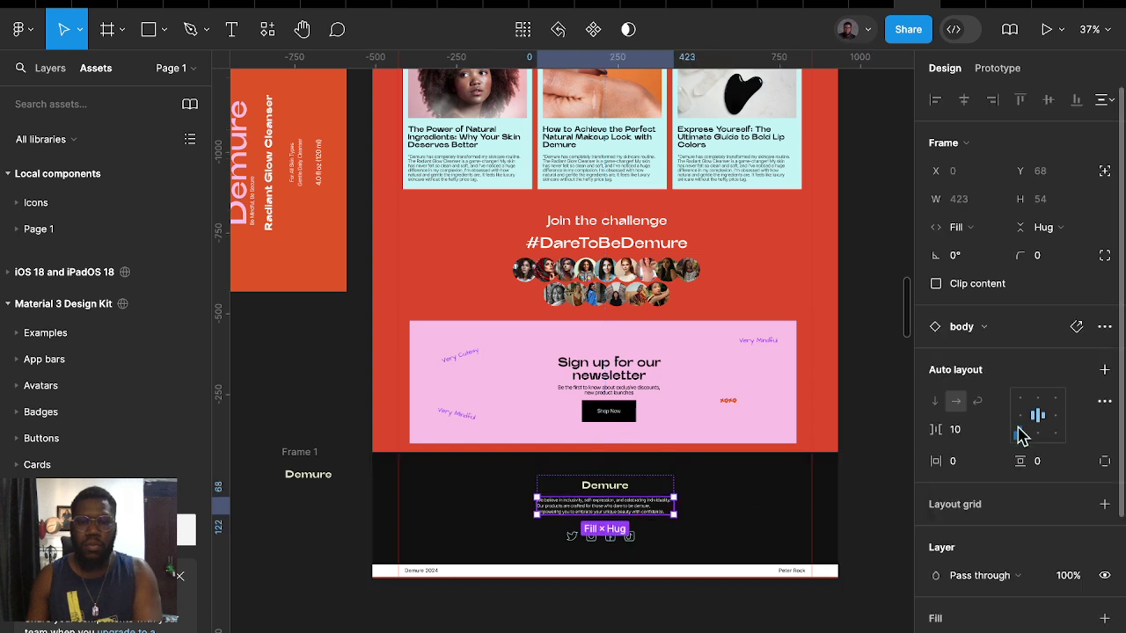
click(642, 513)
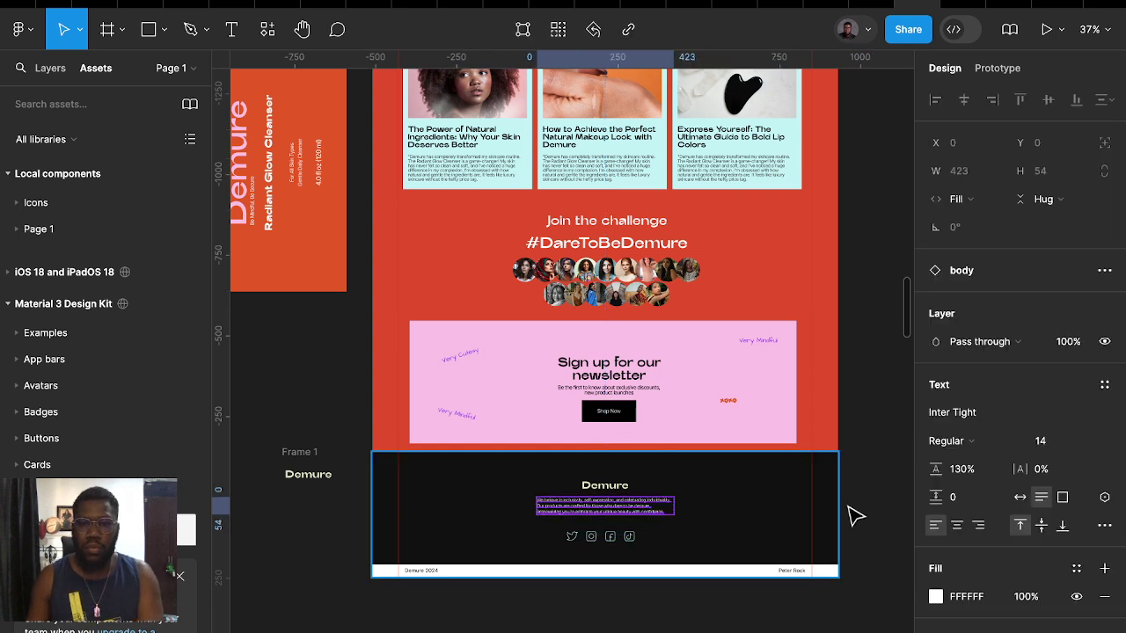
click(956, 526)
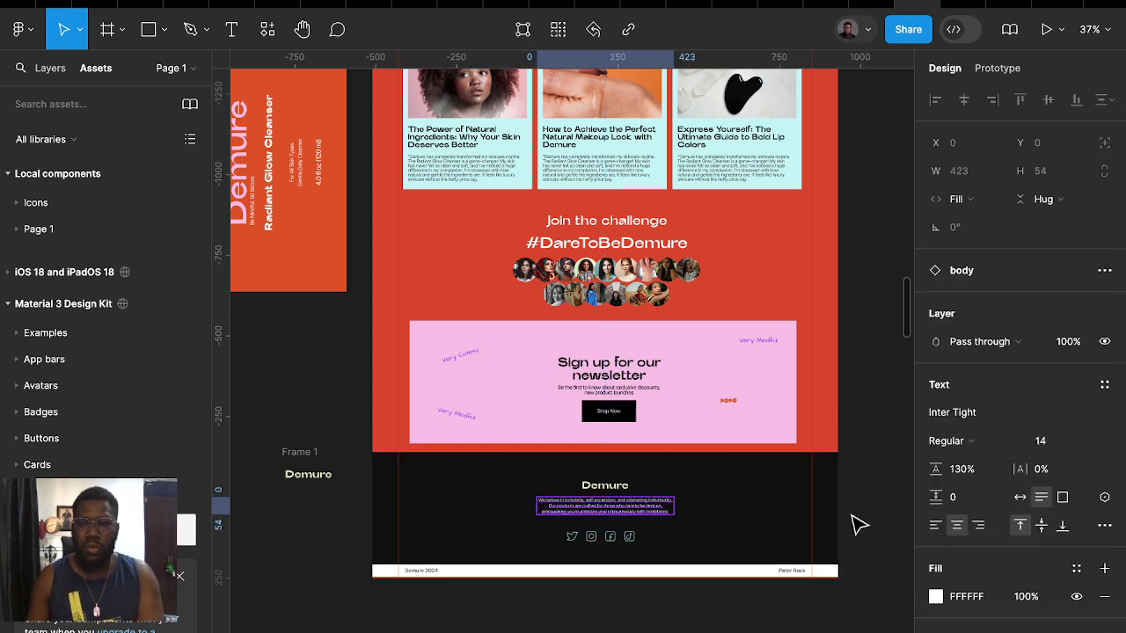
click(884, 470)
Drag the Elegance meets empowerment section out of Desktop-1 as its own 1440×976 frame
scroll(883, 471, up, 5)
scroll(884, 470, up, 1)
scroll(884, 471, up, 5)
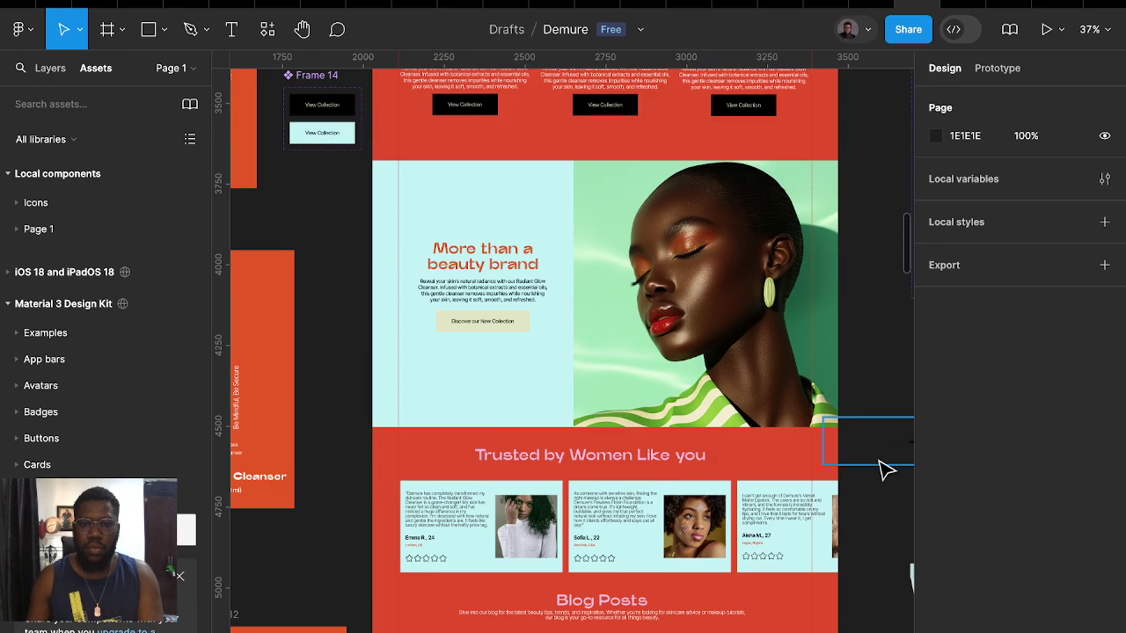
scroll(884, 471, up, 6)
scroll(884, 470, up, 1)
scroll(884, 470, up, 8)
scroll(884, 471, up, 1)
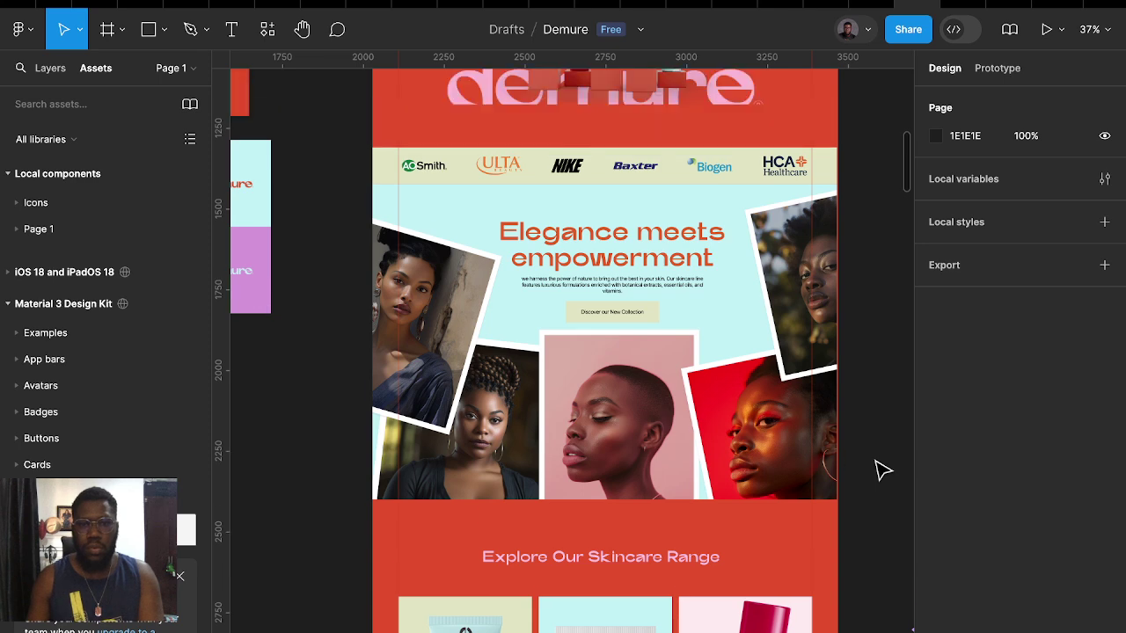
click(646, 379)
ctrl+scroll(646, 379, down, 3)
ctrl+scroll(661, 405, down, 2)
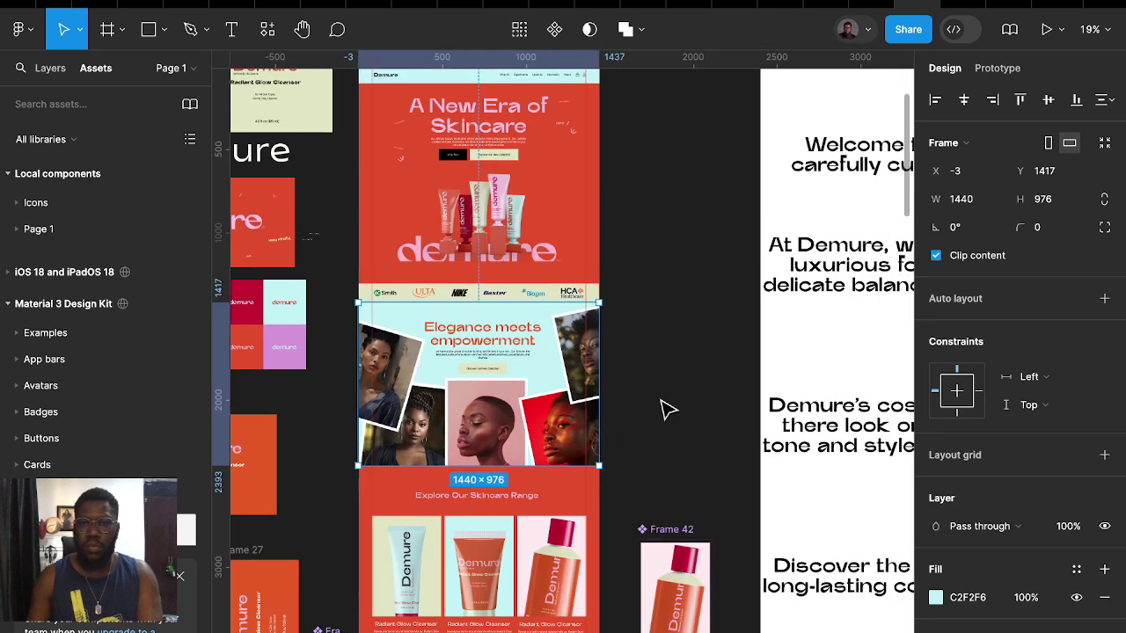
drag(523, 374, 626, 242)
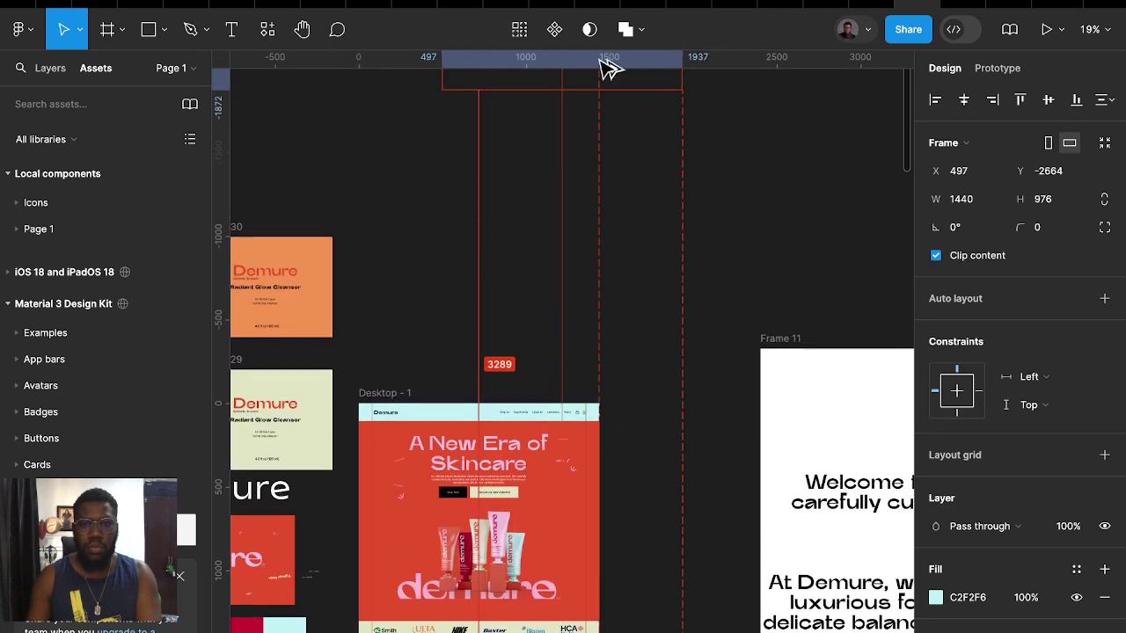
Make Frame 19 a component with a second variant and straighten its tilted photos to 0° rotation
scroll(627, 242, up, 2)
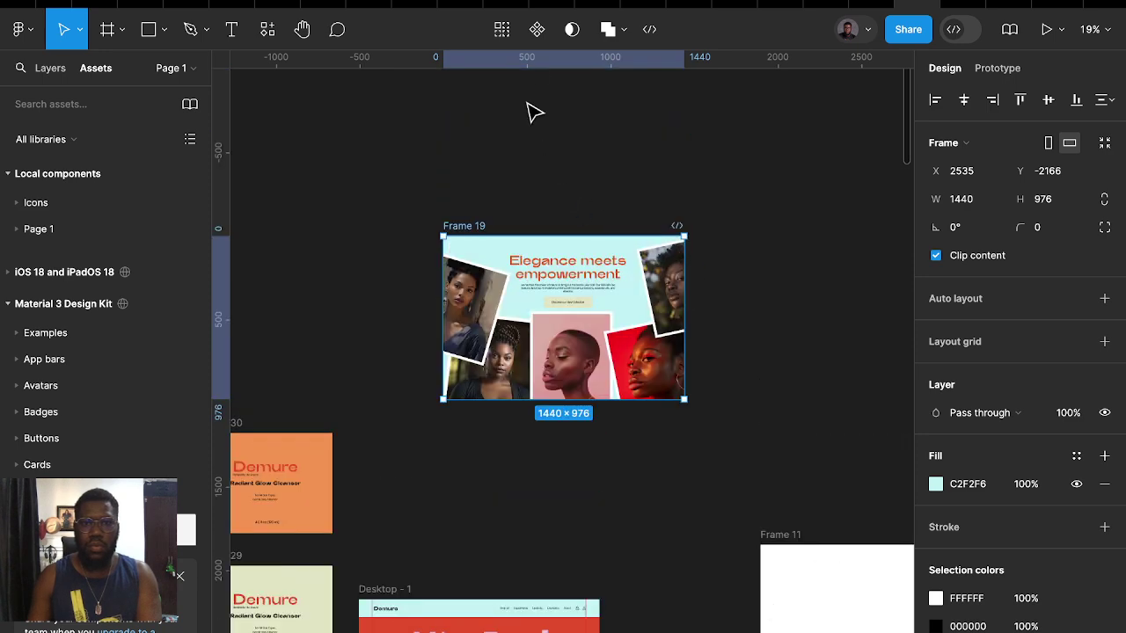
click(536, 31)
click(526, 29)
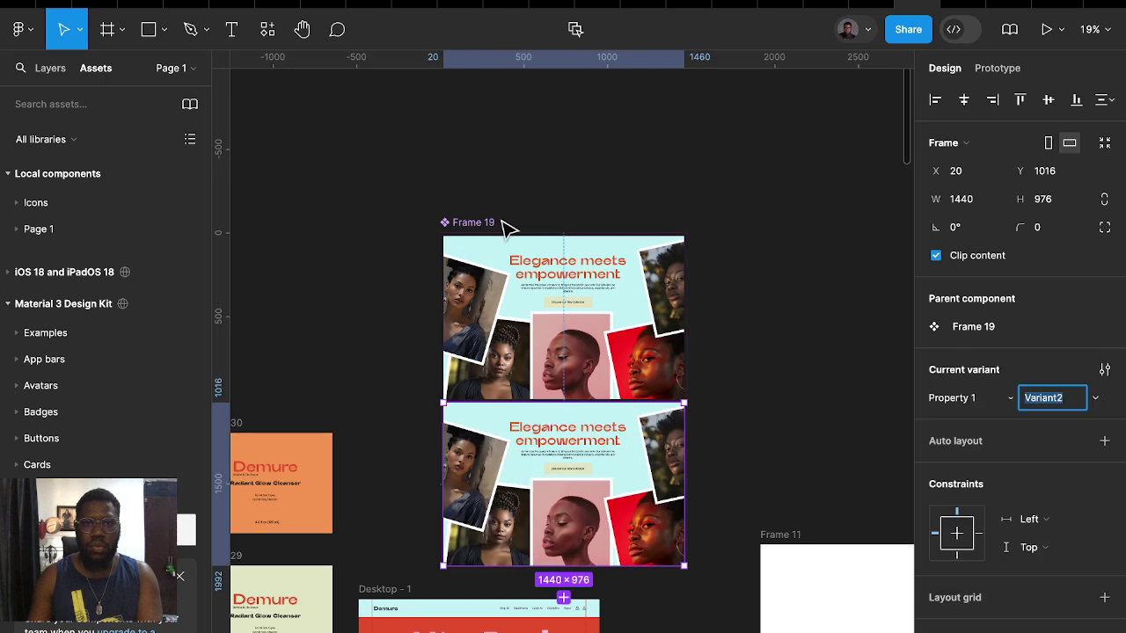
drag(476, 499, 508, 519)
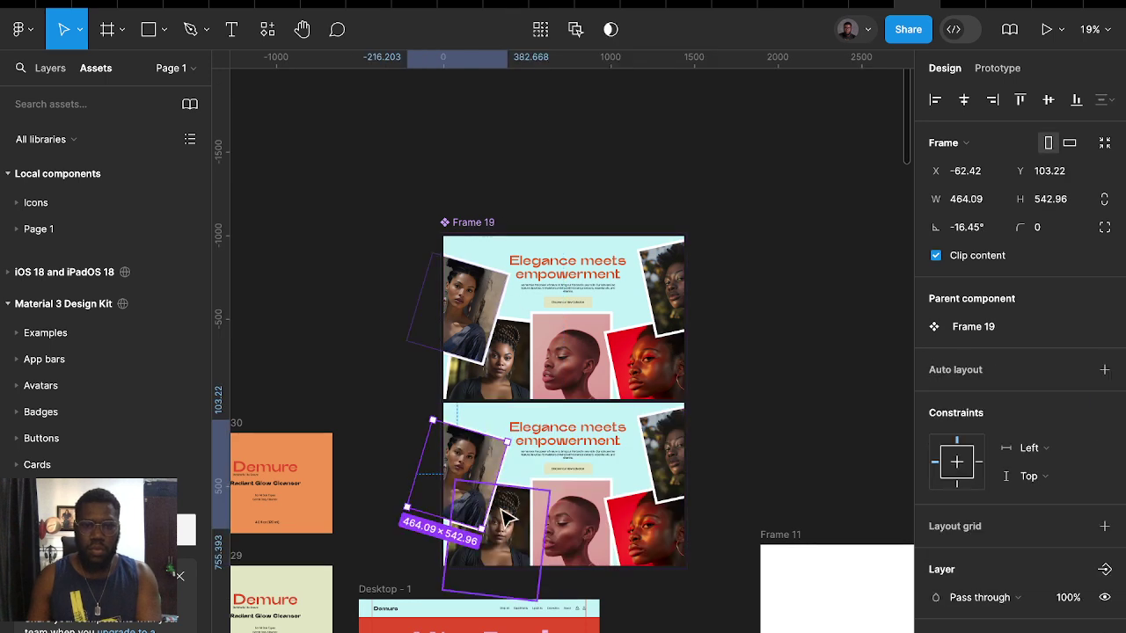
shift+click(578, 515)
shift+click(636, 519)
shift+click(666, 479)
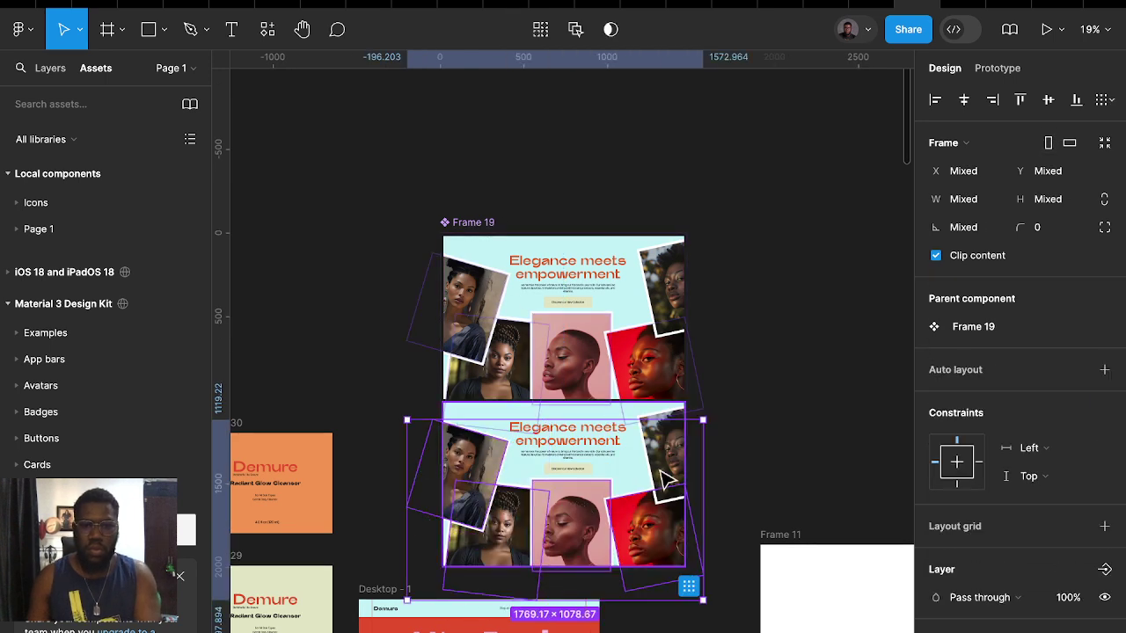
shift+click(703, 450)
click(974, 236)
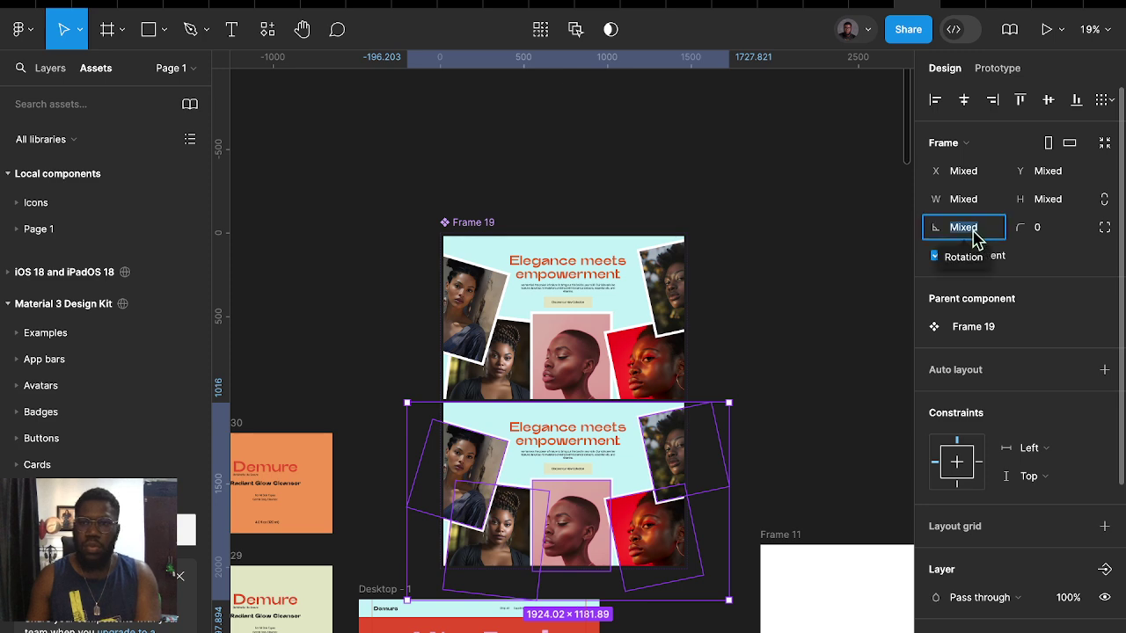
text(0)
key(Return)
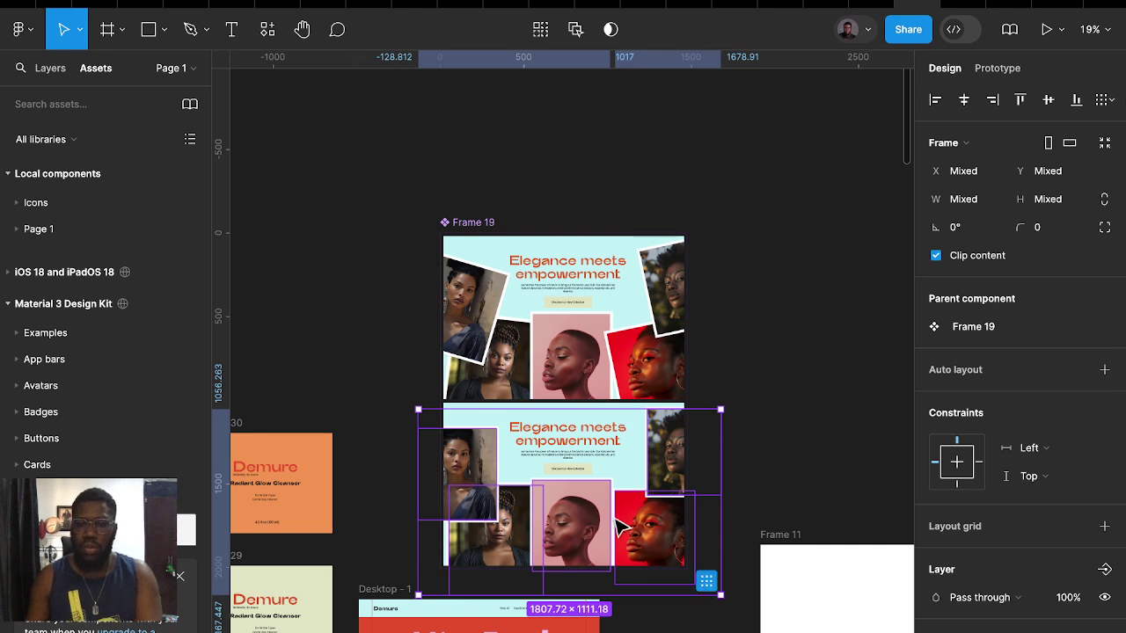
Wrap the three portrait photos in a horizontal auto layout with an 8 gap
drag(594, 545, 563, 558)
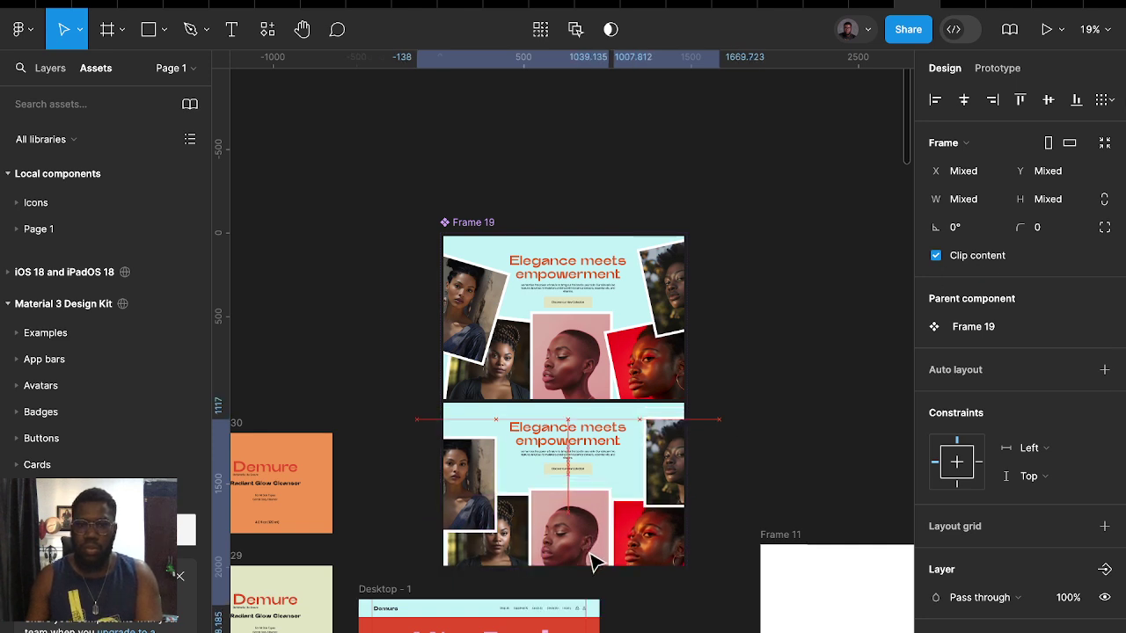
drag(504, 538, 508, 539)
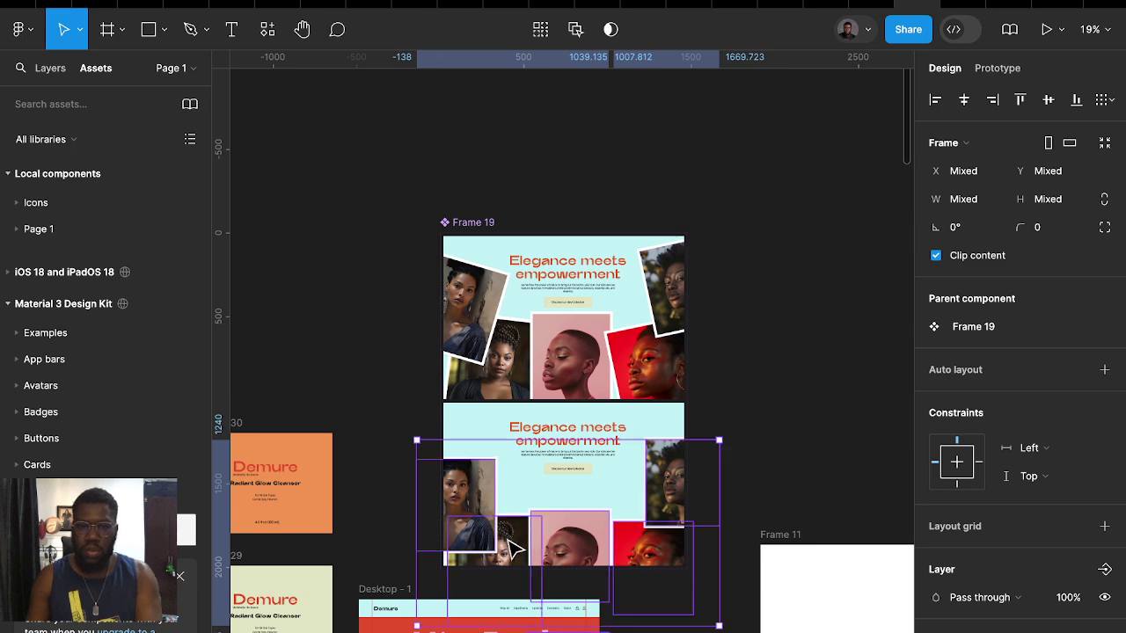
click(517, 550)
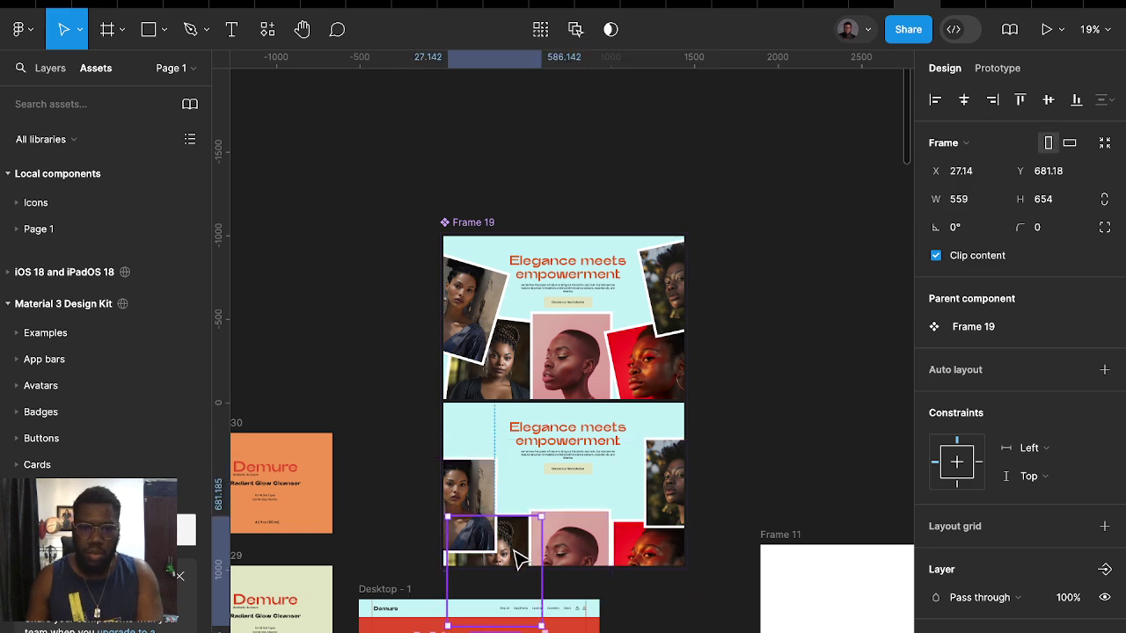
click(471, 500)
shift+click(567, 541)
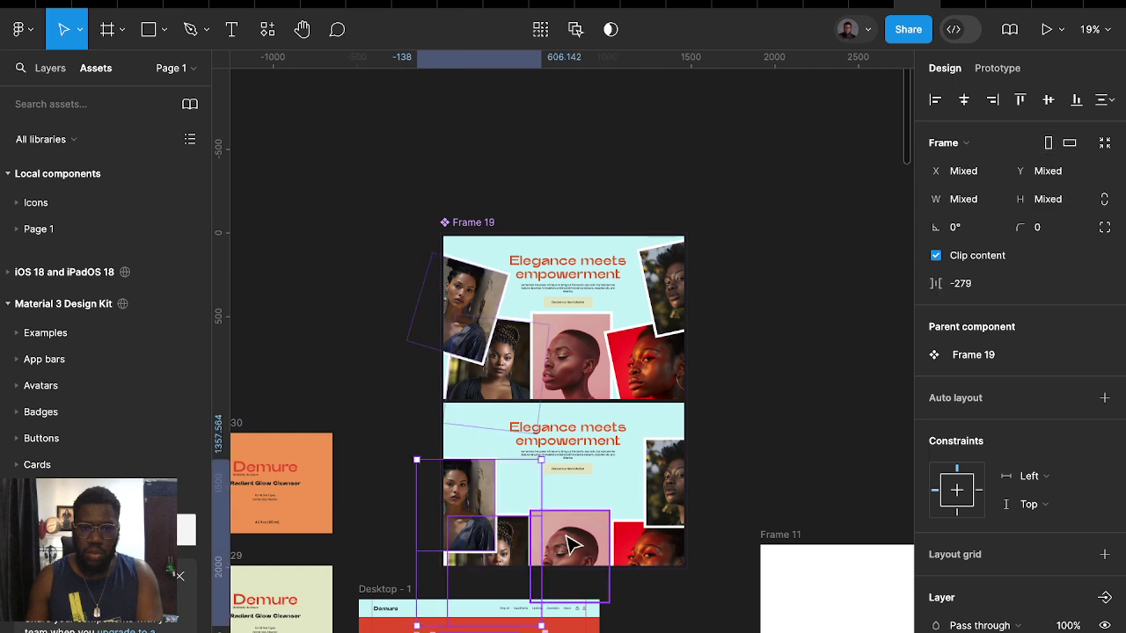
shift+click(628, 534)
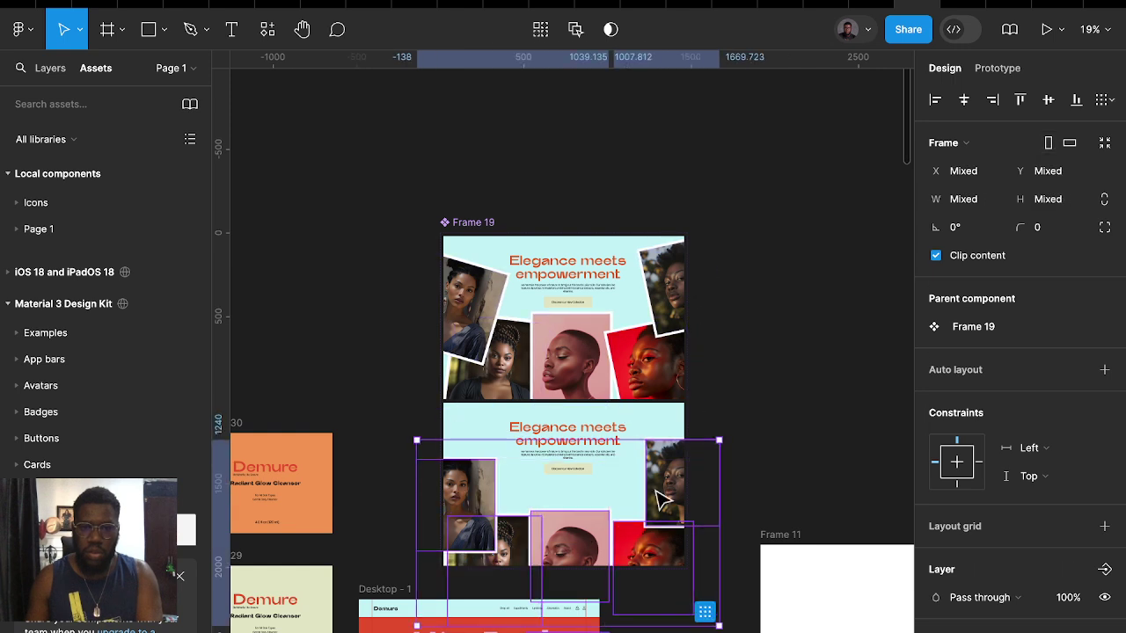
key(shift+a)
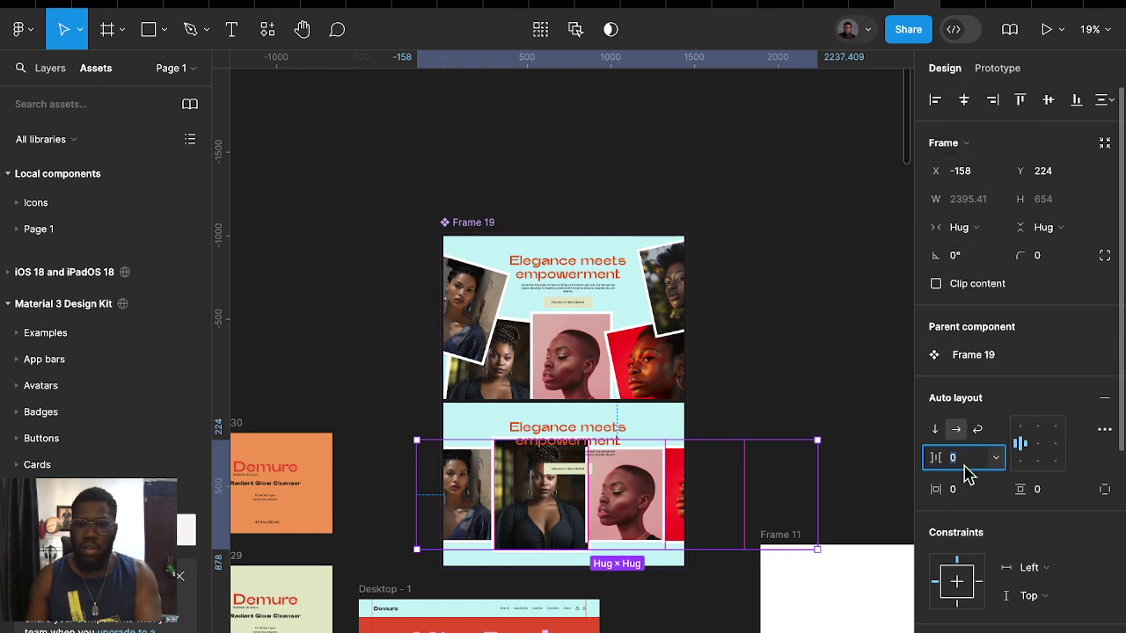
text(8)
key(Return)
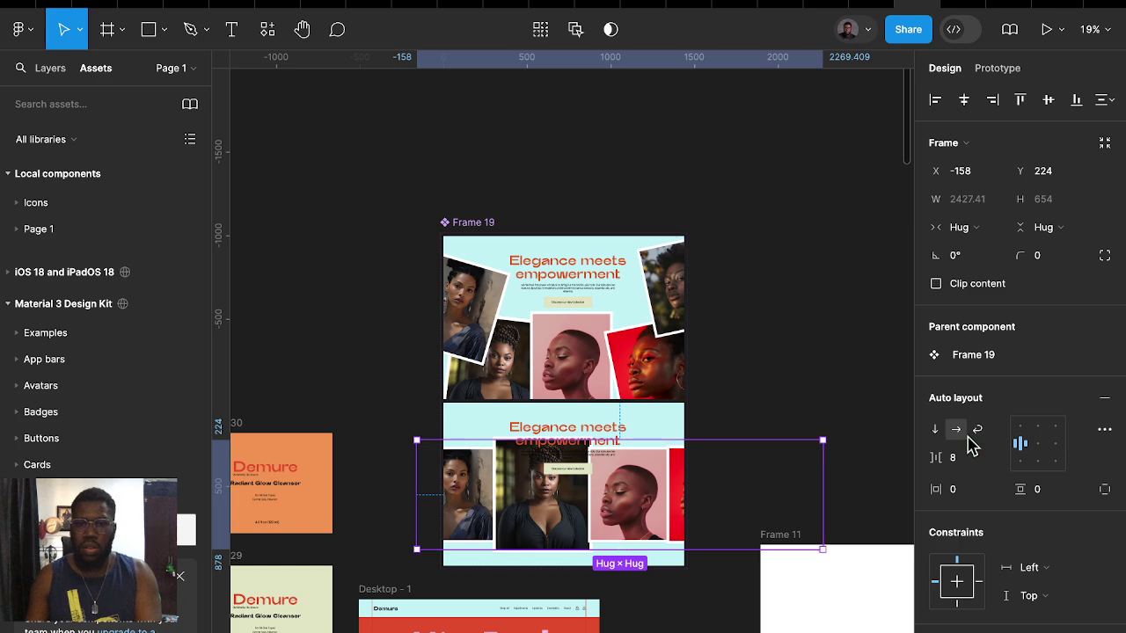
Place the photo row just below the Discover our New Collection button and raise Frame 19
drag(661, 508, 640, 562)
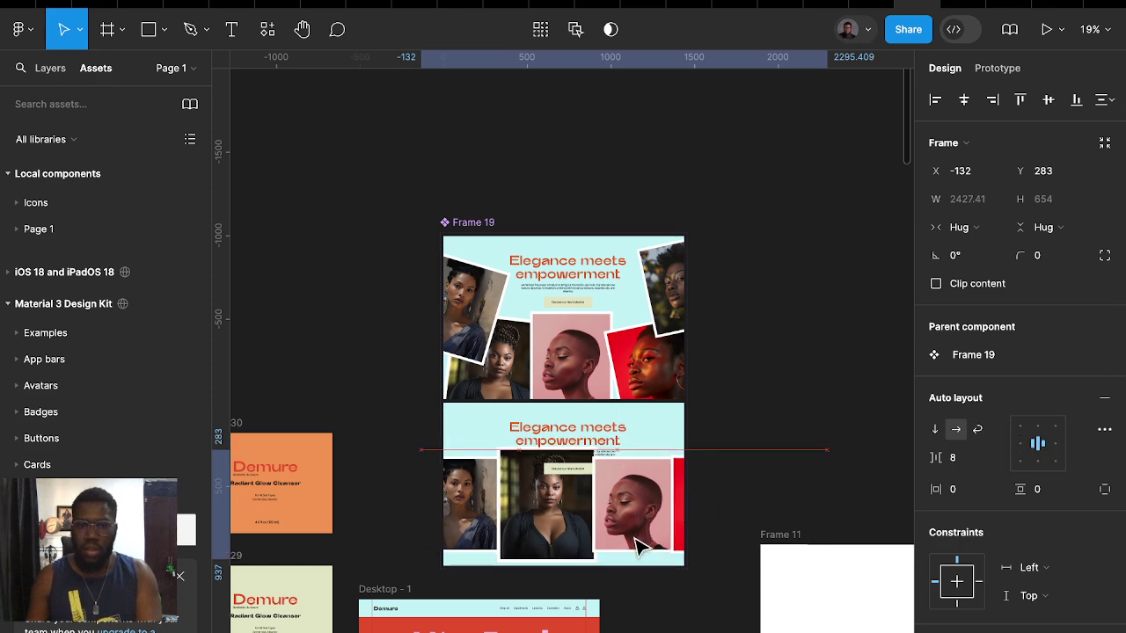
scroll(638, 563, up, 5)
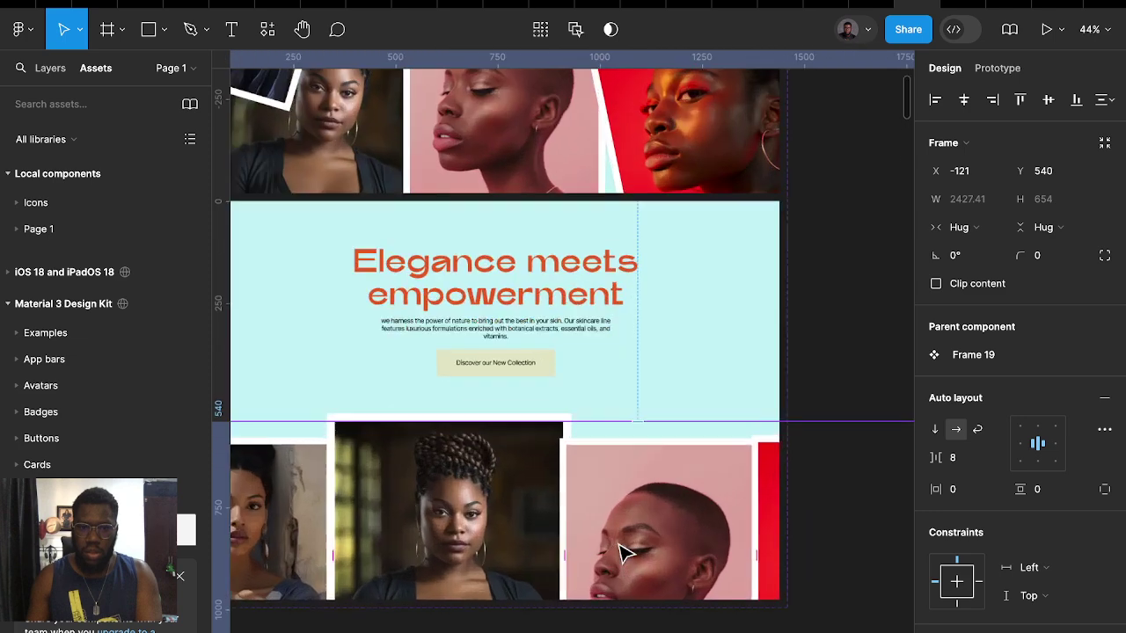
drag(625, 550, 626, 507)
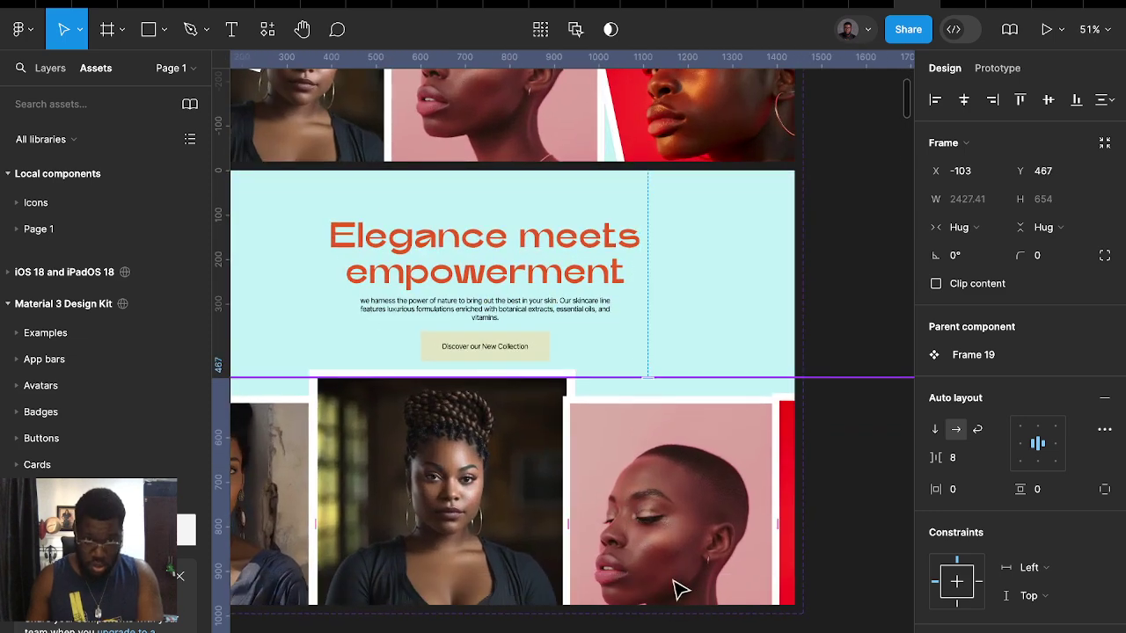
click(853, 260)
scroll(854, 255, down, 3)
scroll(854, 255, up, 3)
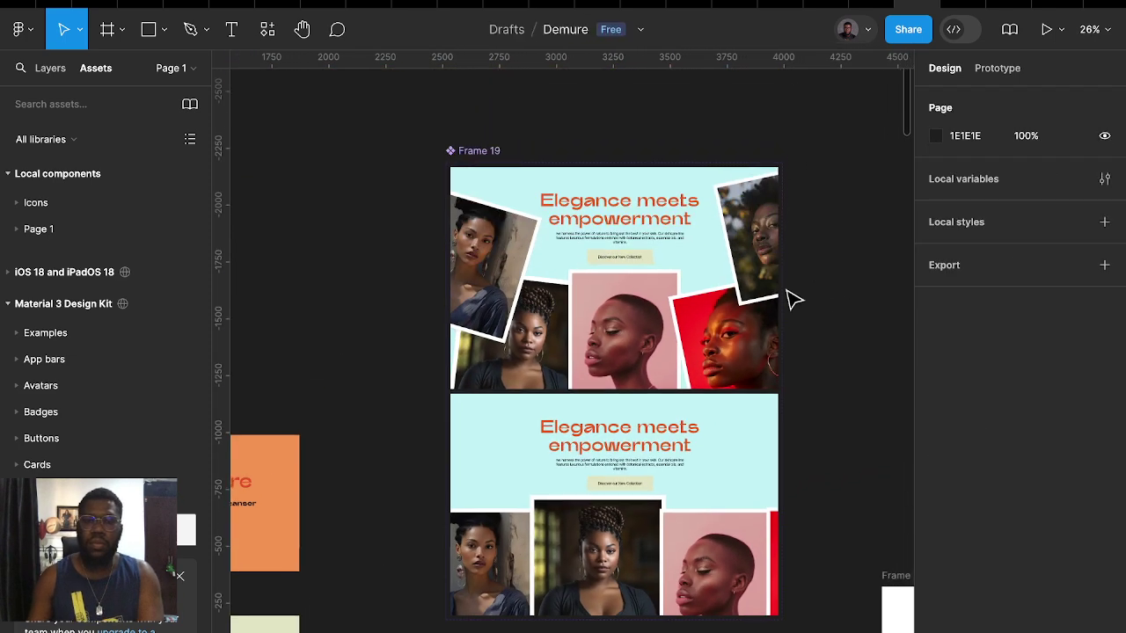
drag(483, 176, 482, 120)
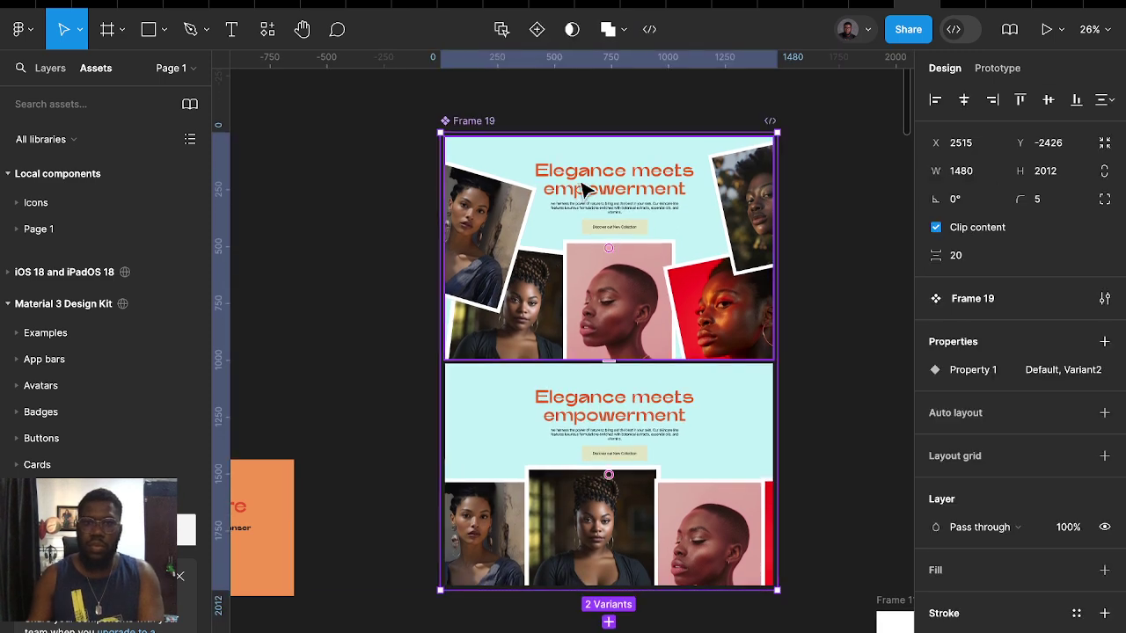
click(577, 185)
Link the first variant to Variant2 in Prototype with a Mouse enter trigger
click(983, 78)
mouse_move(608, 391)
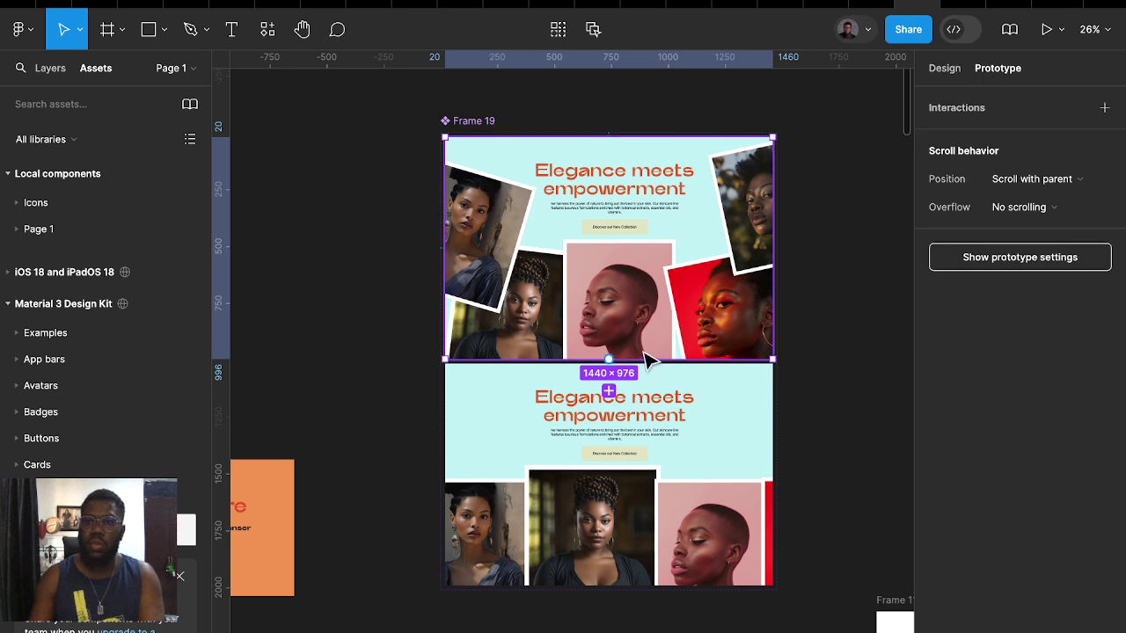
drag(616, 394, 616, 398)
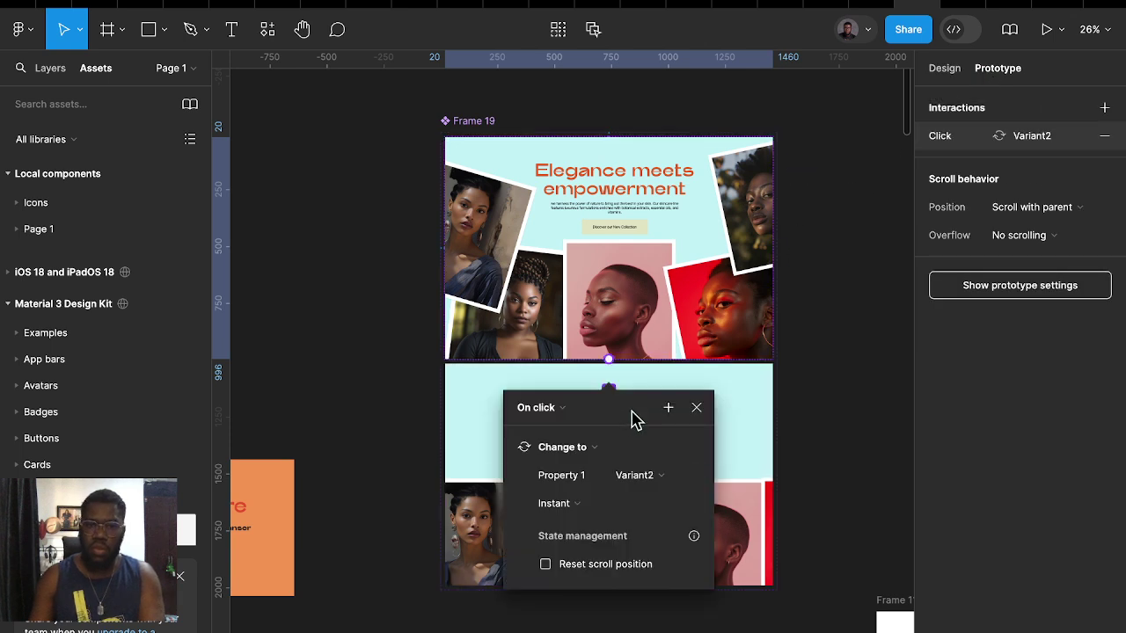
click(535, 419)
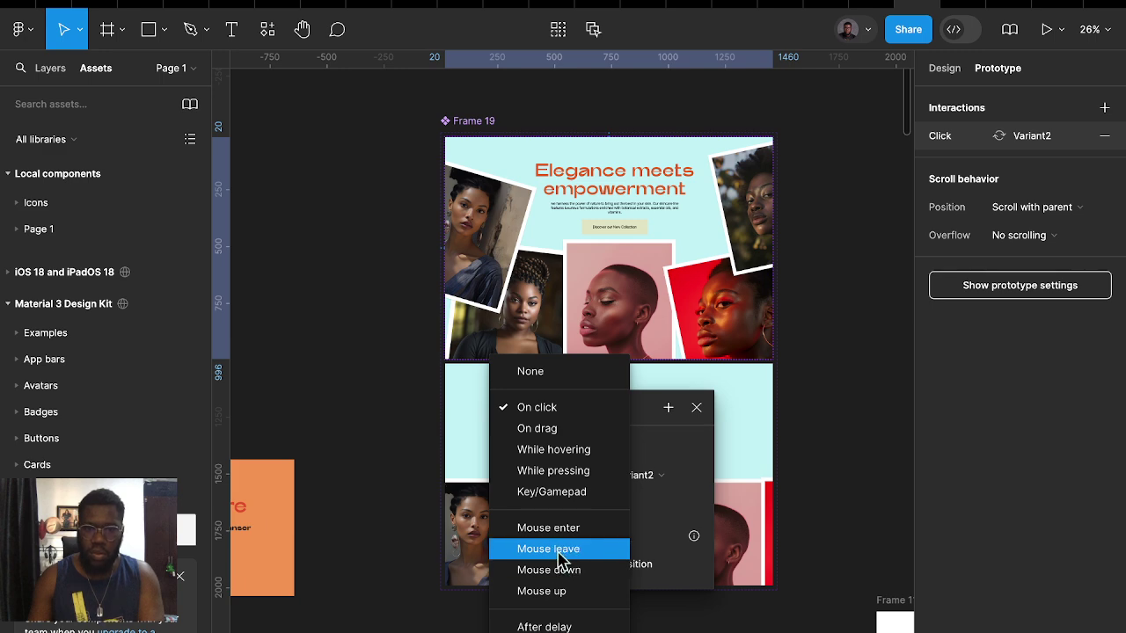
click(543, 531)
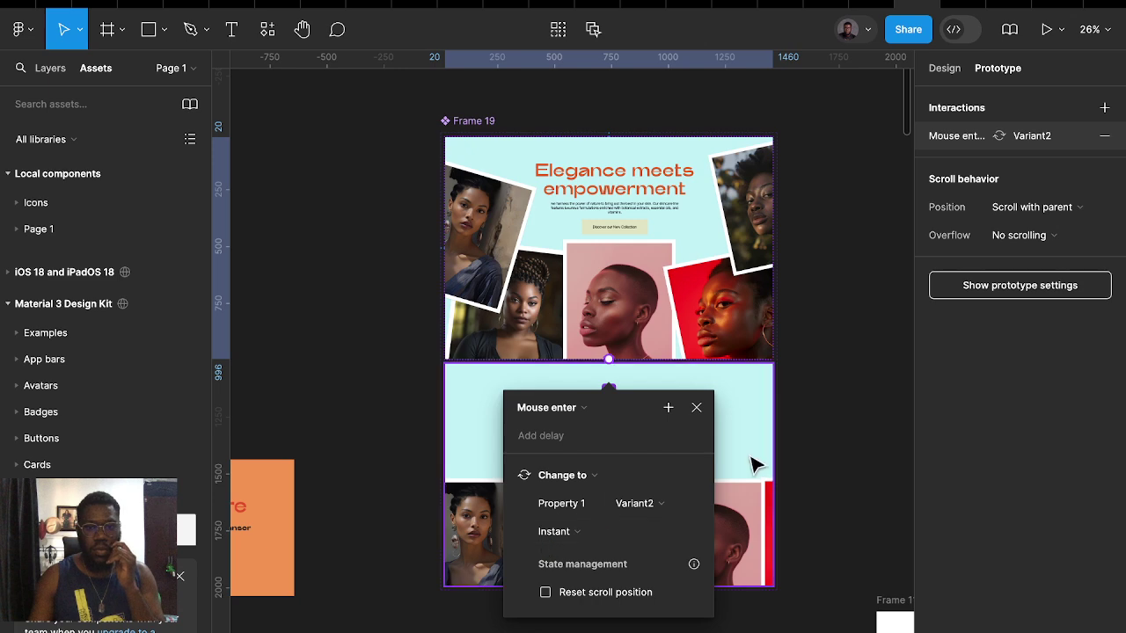
key(Escape)
Select the Desktop - 1 frame as the page to preview
click(619, 304)
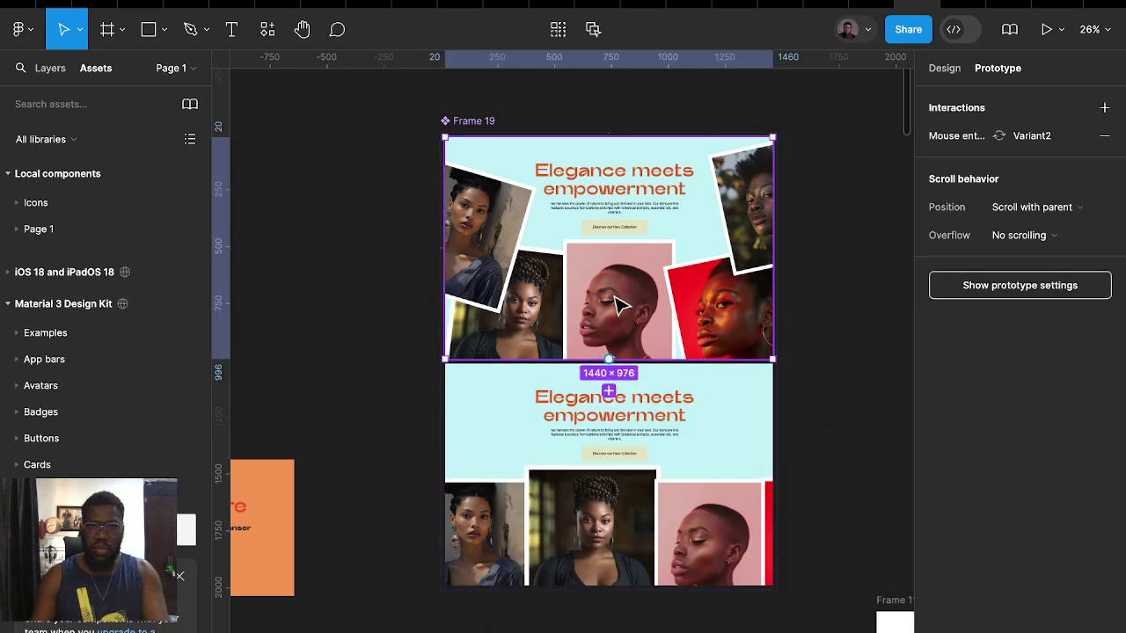
scroll(618, 303, down, 3)
scroll(703, 419, down, 3)
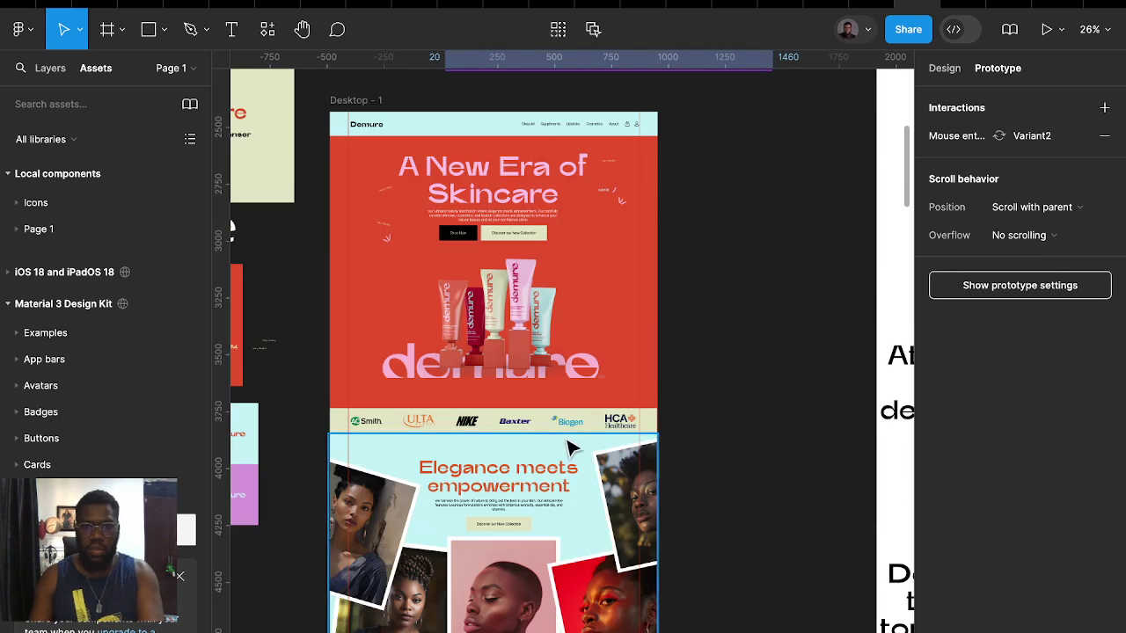
scroll(561, 488, down, 3)
right_click(561, 500)
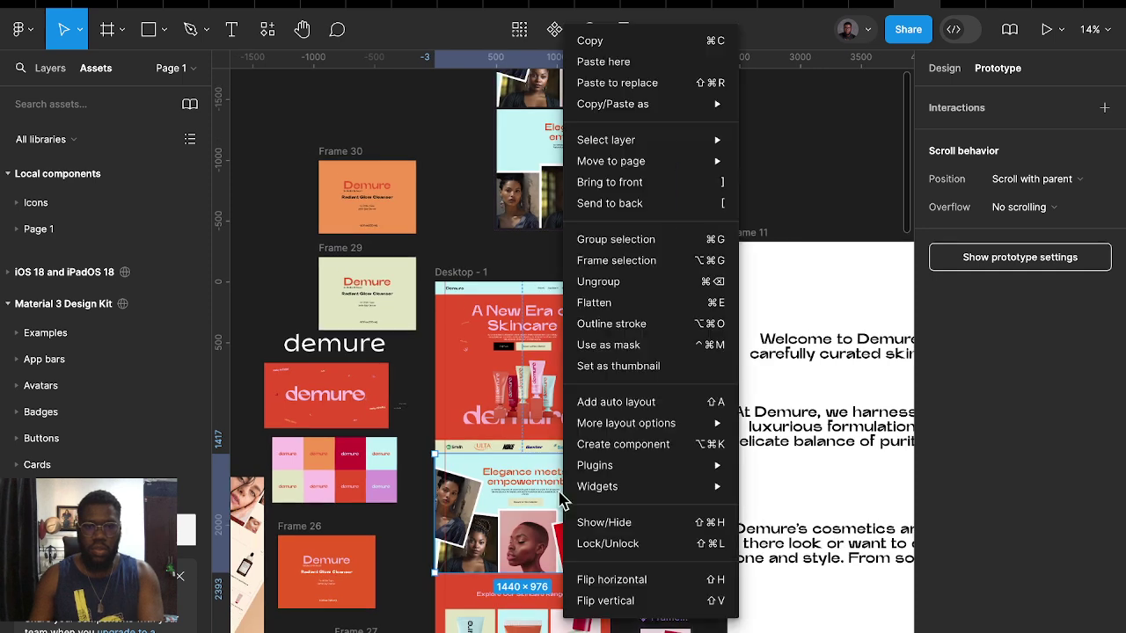
click(754, 150)
click(675, 230)
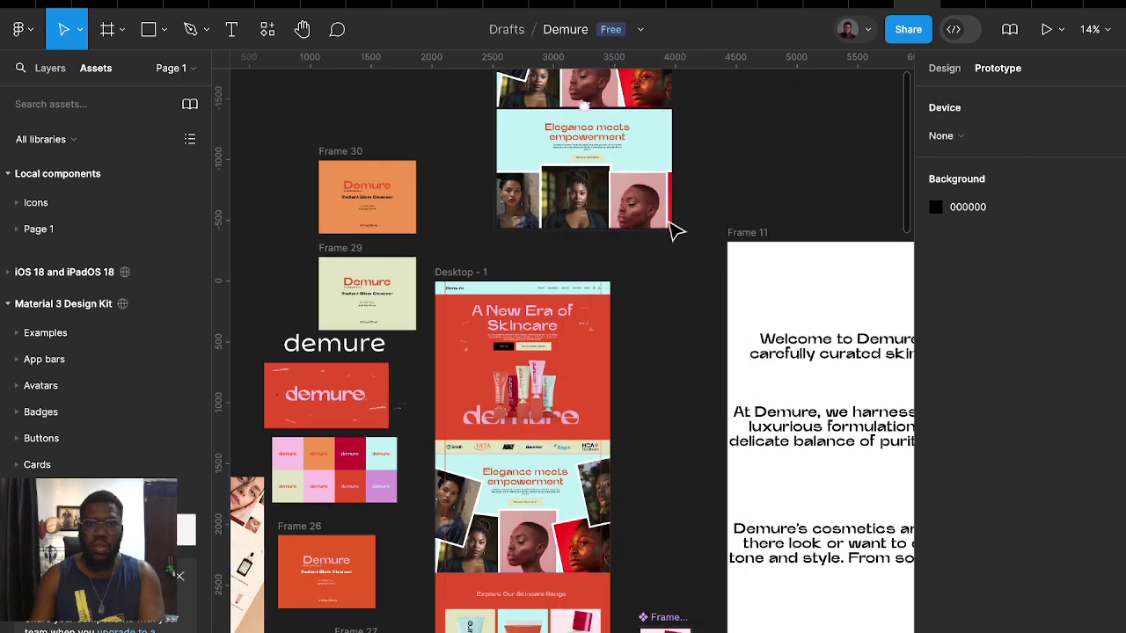
click(462, 274)
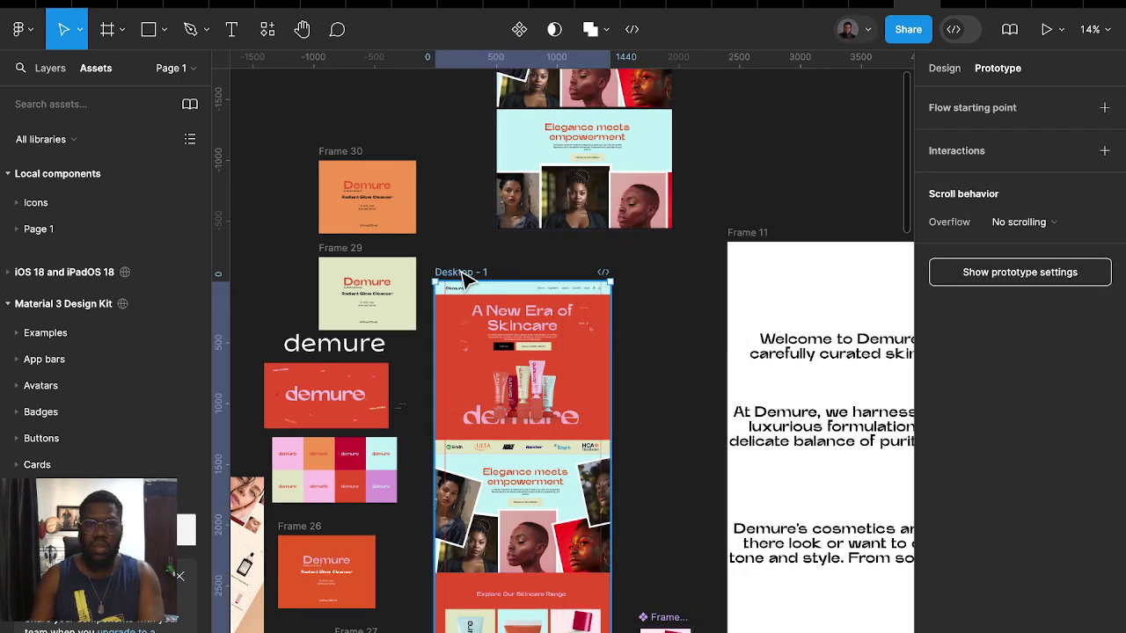
Present the Desktop - 1 prototype and switch its scaling to actual size
click(1044, 30)
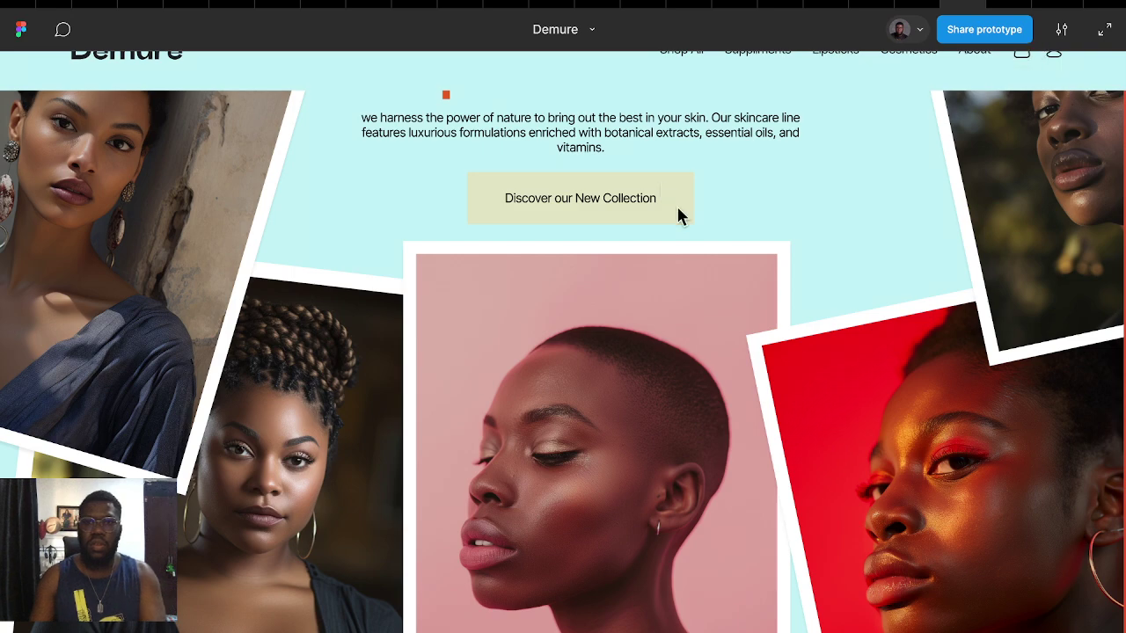
scroll(682, 215, up, 10)
scroll(686, 215, up, 1)
scroll(695, 229, up, 10)
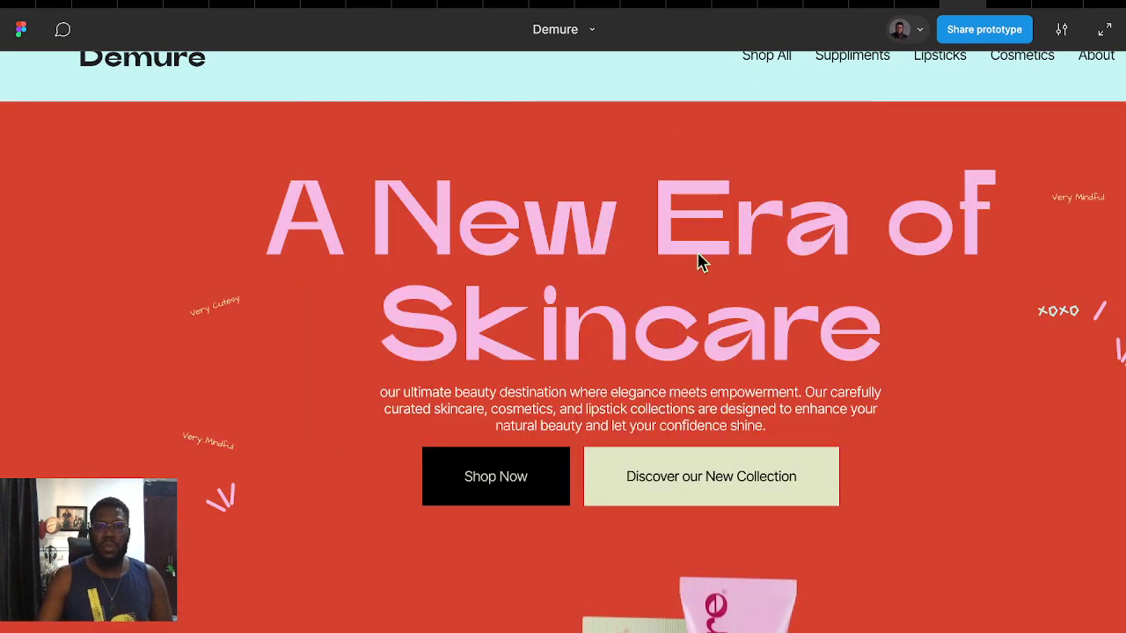
click(1061, 30)
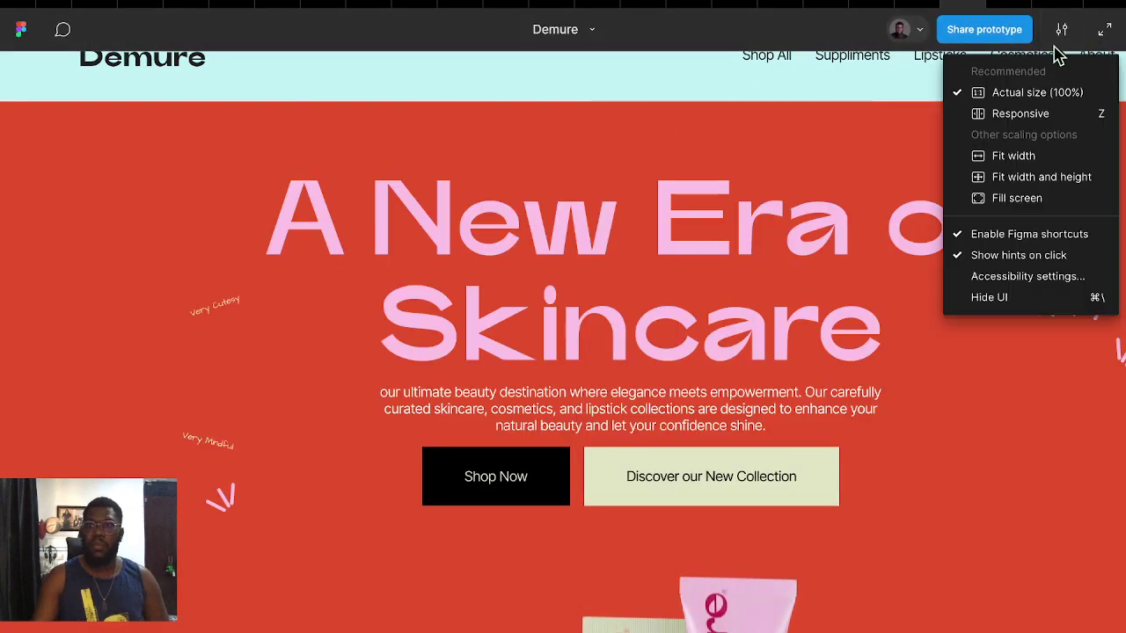
click(1026, 160)
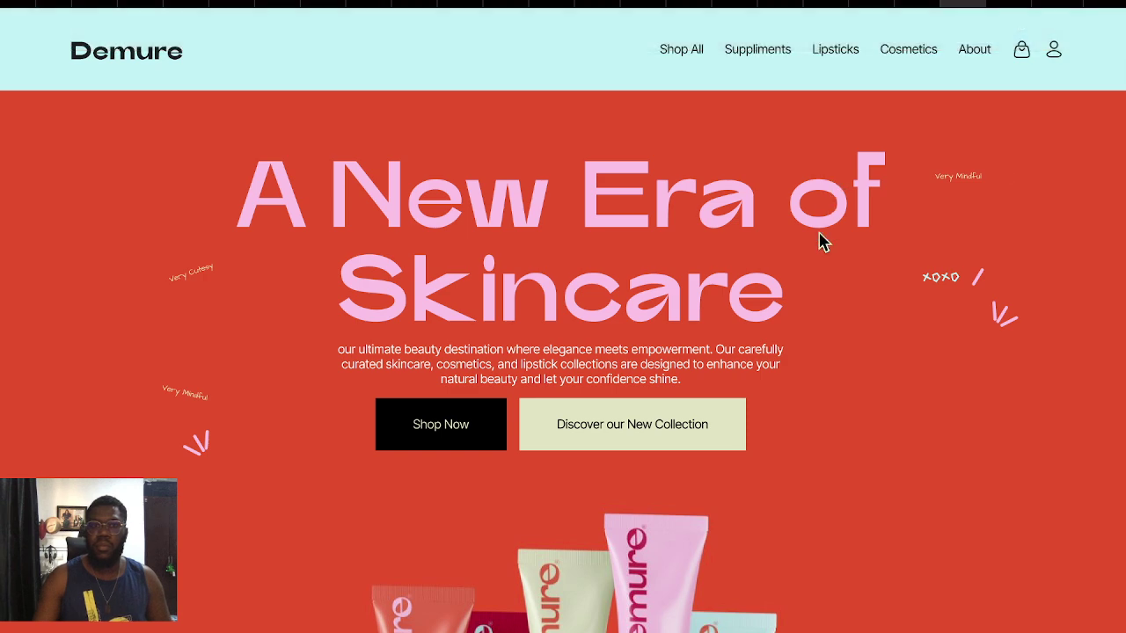
Scroll the prototype past the hero and portraits to Explore Our Skincare Range
scroll(822, 247, down, 2)
scroll(827, 254, down, 2)
scroll(830, 256, down, 3)
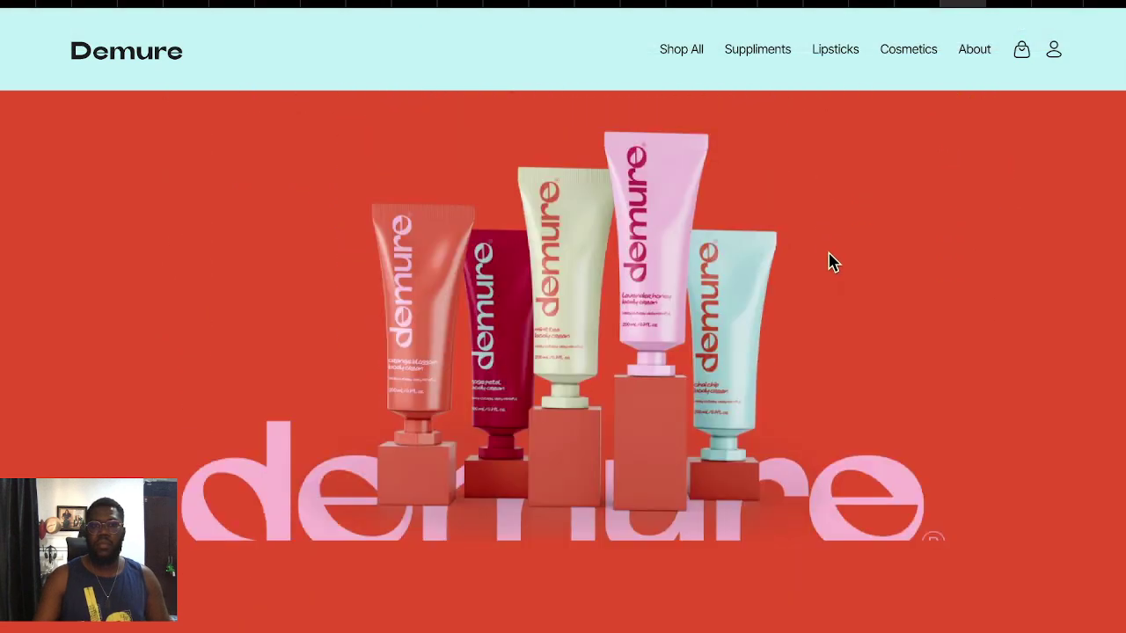
scroll(829, 256, down, 3)
scroll(829, 256, down, 3)
scroll(830, 259, down, 2)
scroll(829, 273, down, 2)
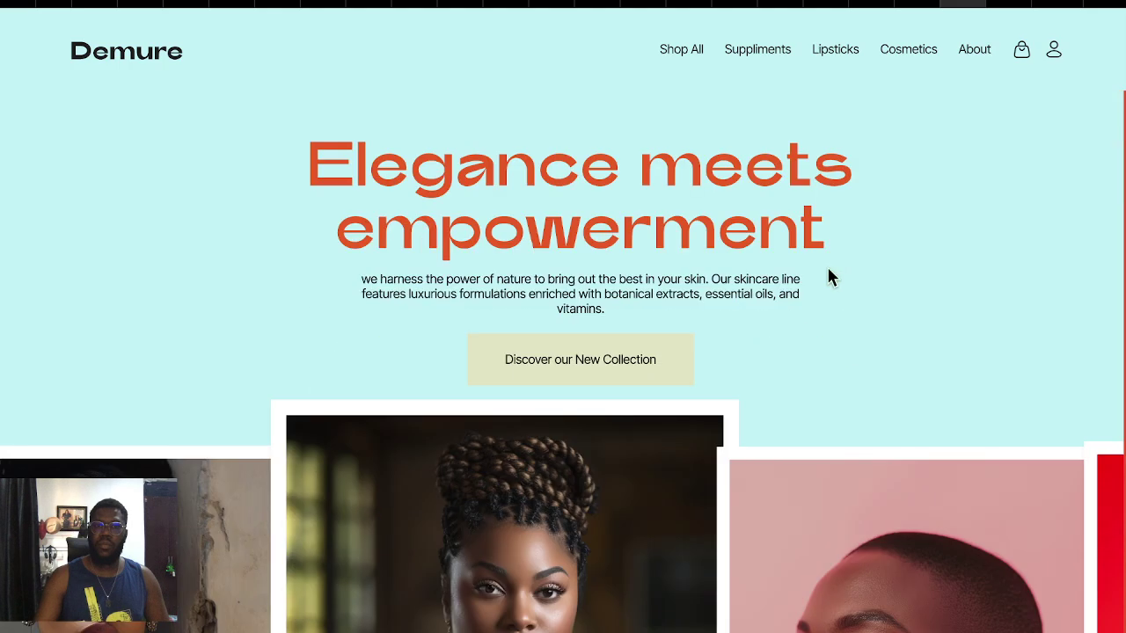
scroll(818, 295, down, 3)
scroll(807, 329, up, 1)
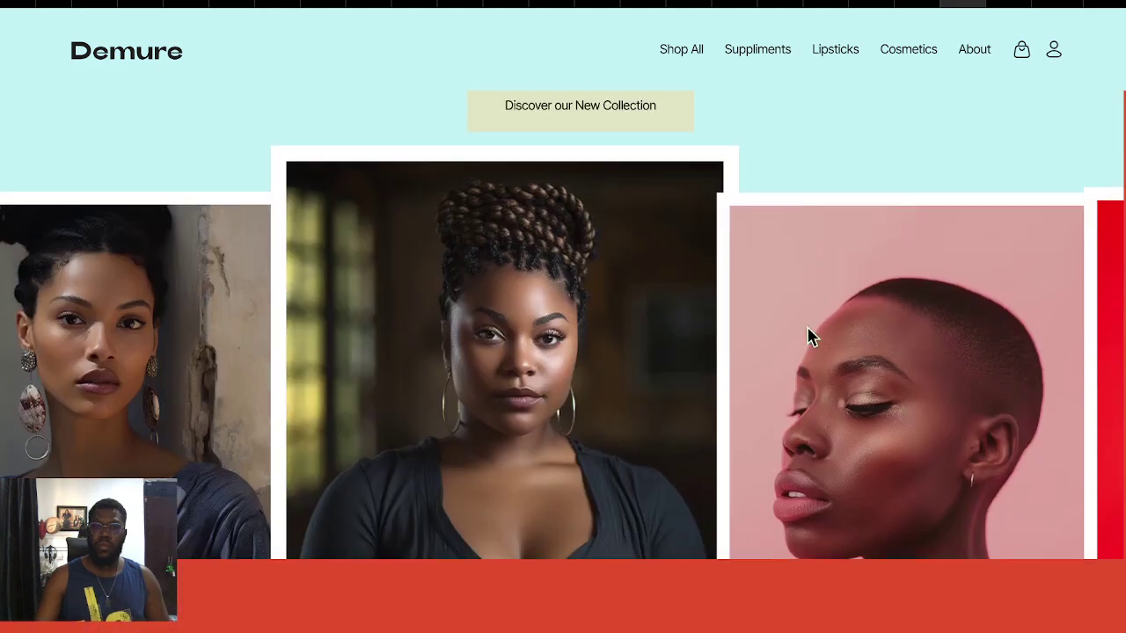
scroll(808, 329, up, 5)
scroll(808, 329, down, 1)
scroll(809, 330, down, 4)
scroll(810, 329, down, 2)
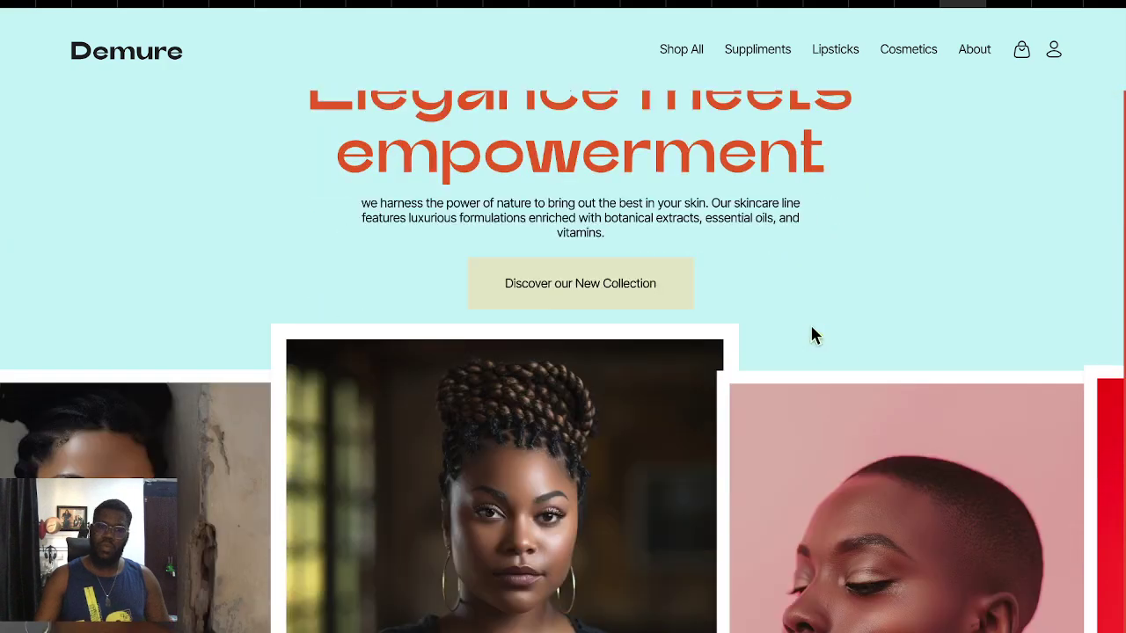
scroll(810, 328, down, 2)
scroll(812, 327, down, 1)
scroll(812, 335, down, 2)
scroll(812, 334, down, 3)
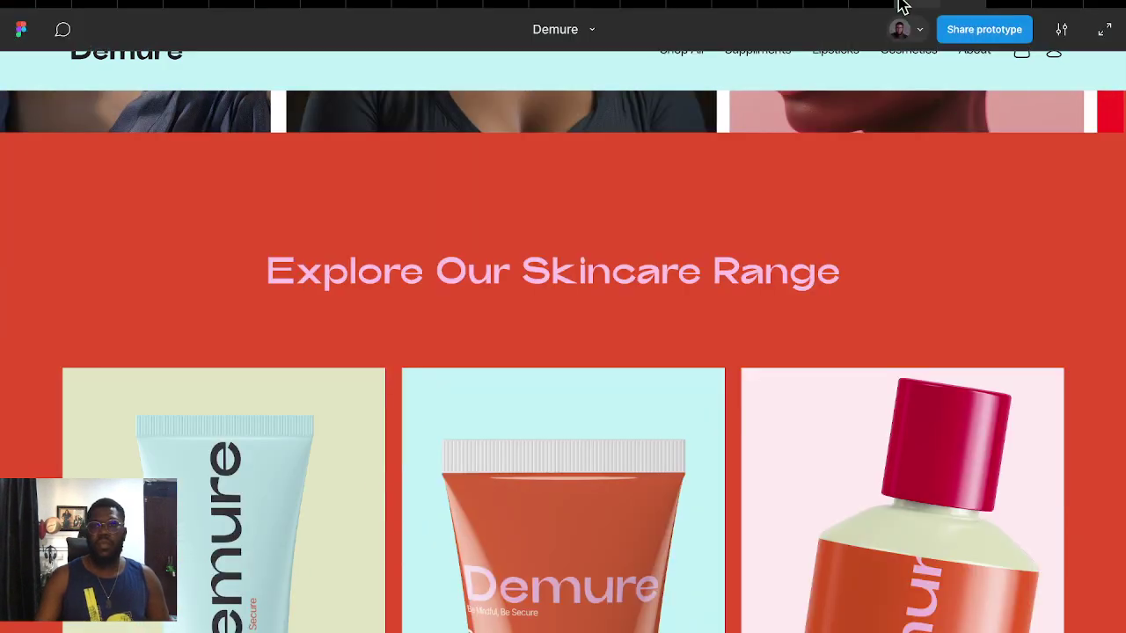
Change the Frame 19 Mouse enter transition to Smart animate (Ease out, 300ms) and replay the prototype
click(897, 15)
scroll(615, 203, up, 2)
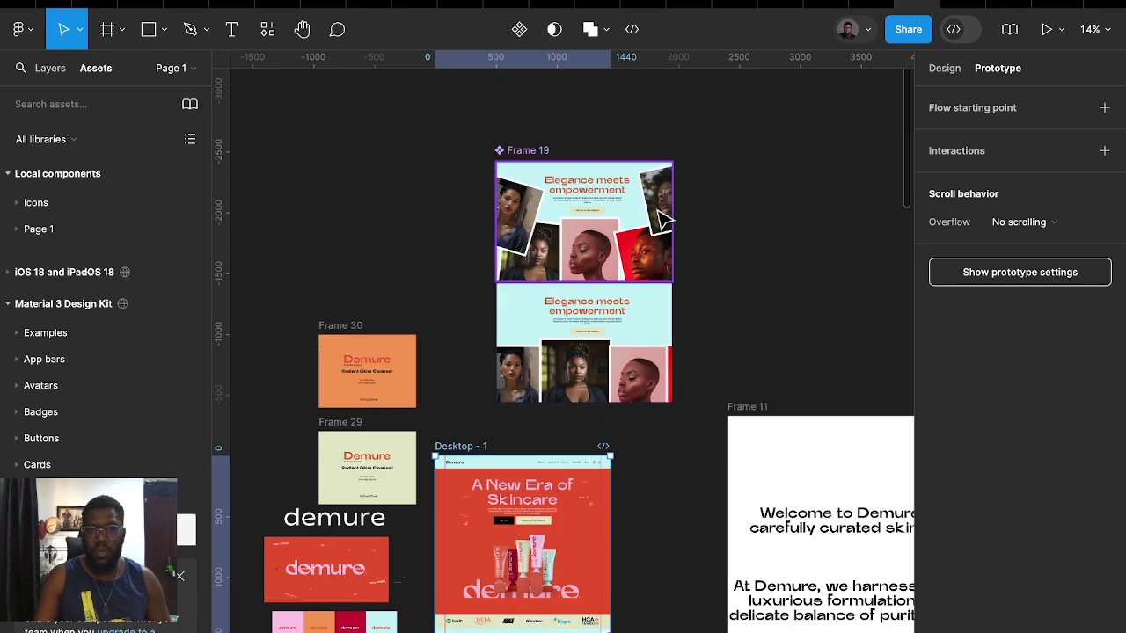
click(629, 243)
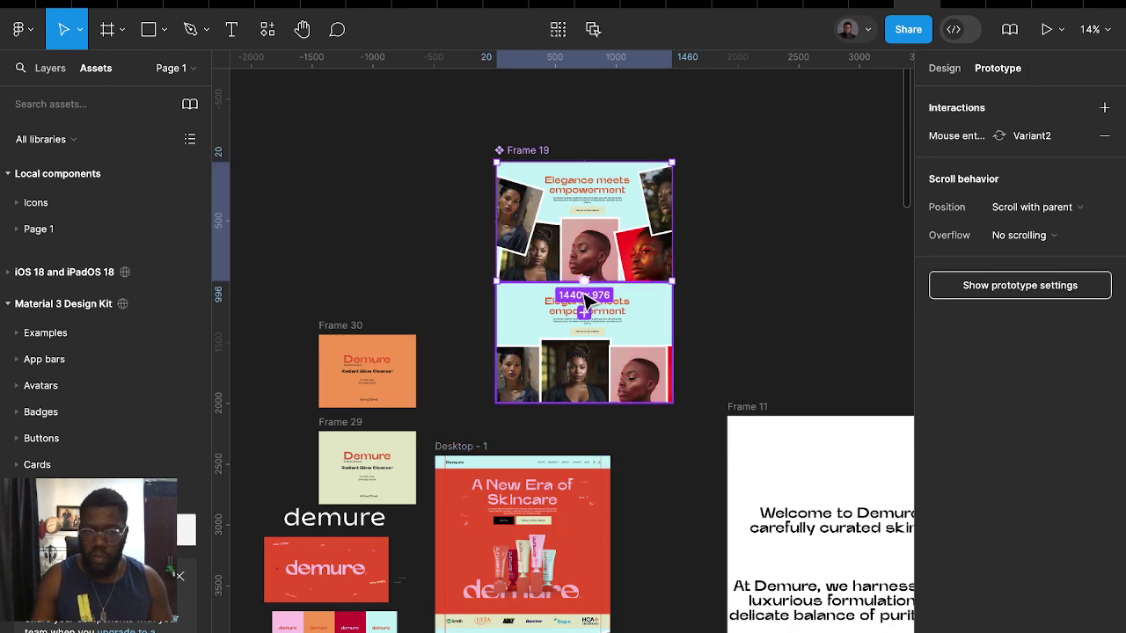
ctrl+scroll(588, 280, up, 5)
ctrl+scroll(567, 308, up, 5)
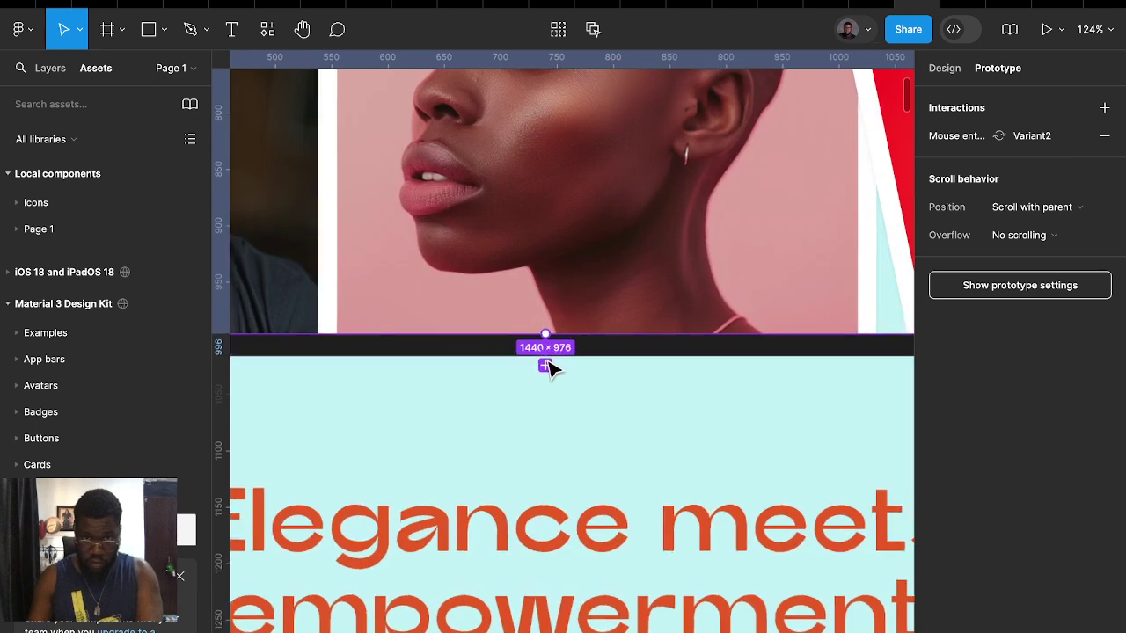
ctrl+scroll(567, 308, up, 5)
ctrl+scroll(567, 307, up, 3)
click(557, 295)
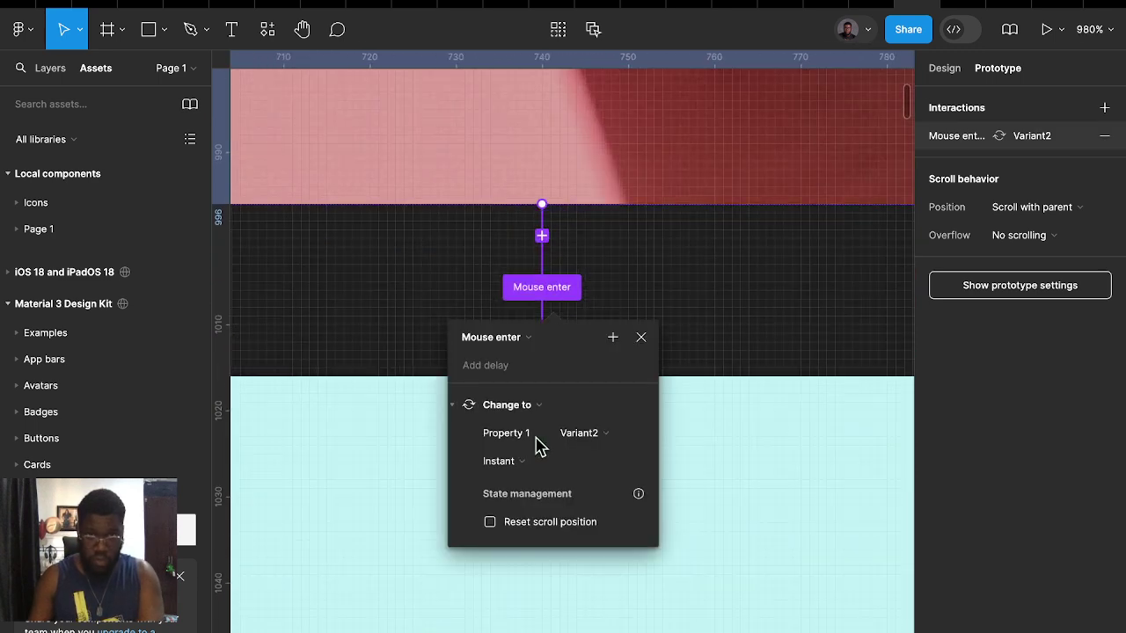
click(517, 466)
click(535, 505)
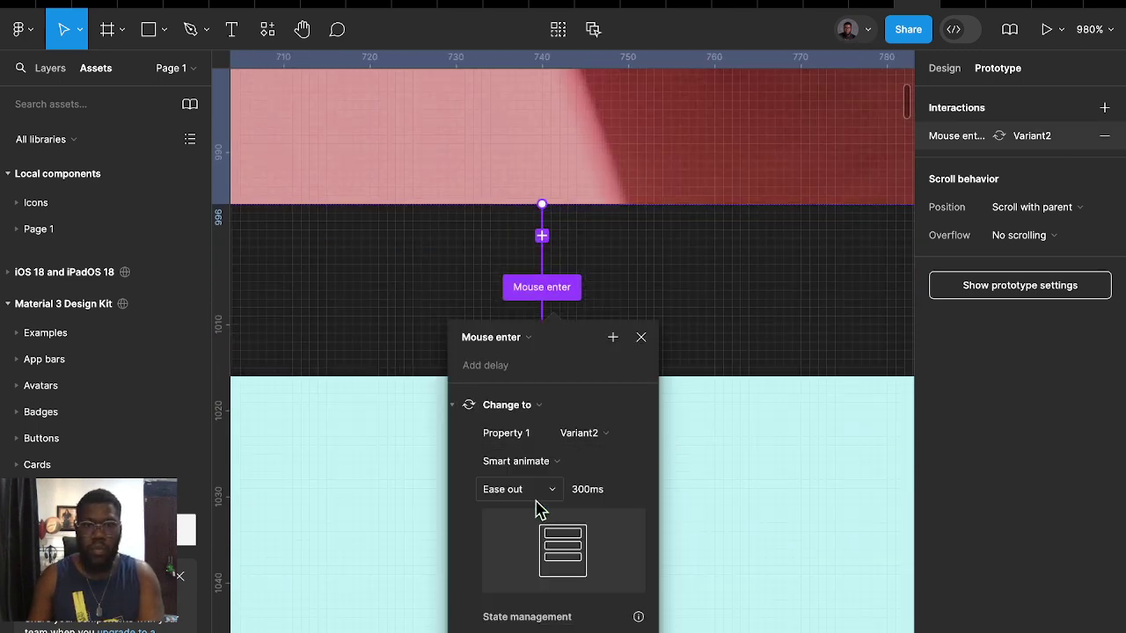
key(ctrl+alt+Return)
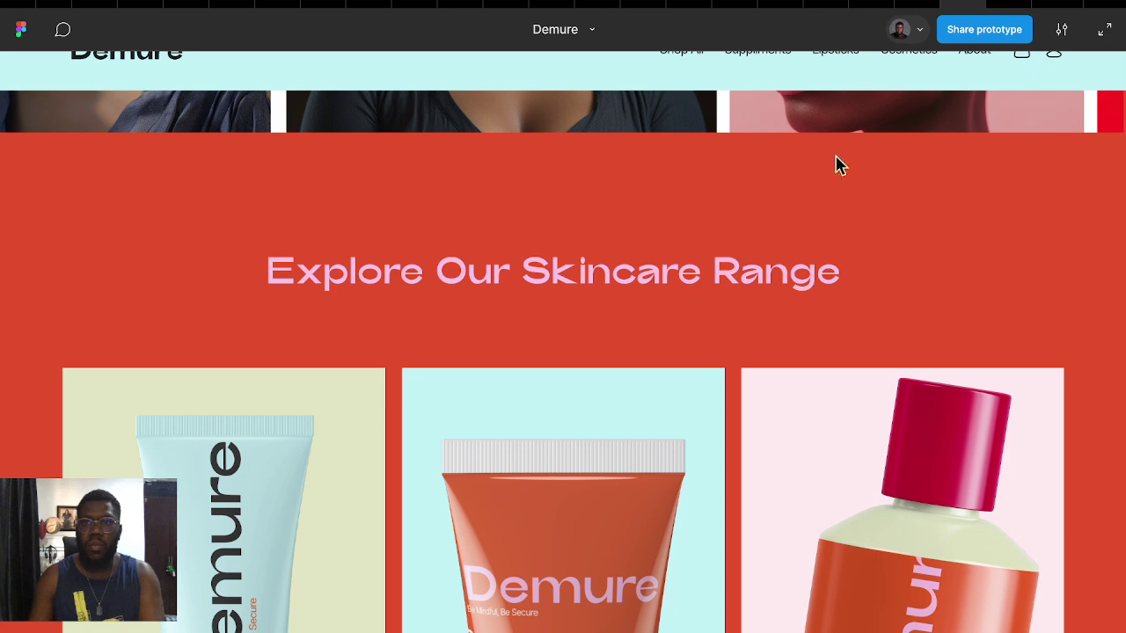
Step between prototype frames, then scroll the Demure homepage down to the footer
key(Right)
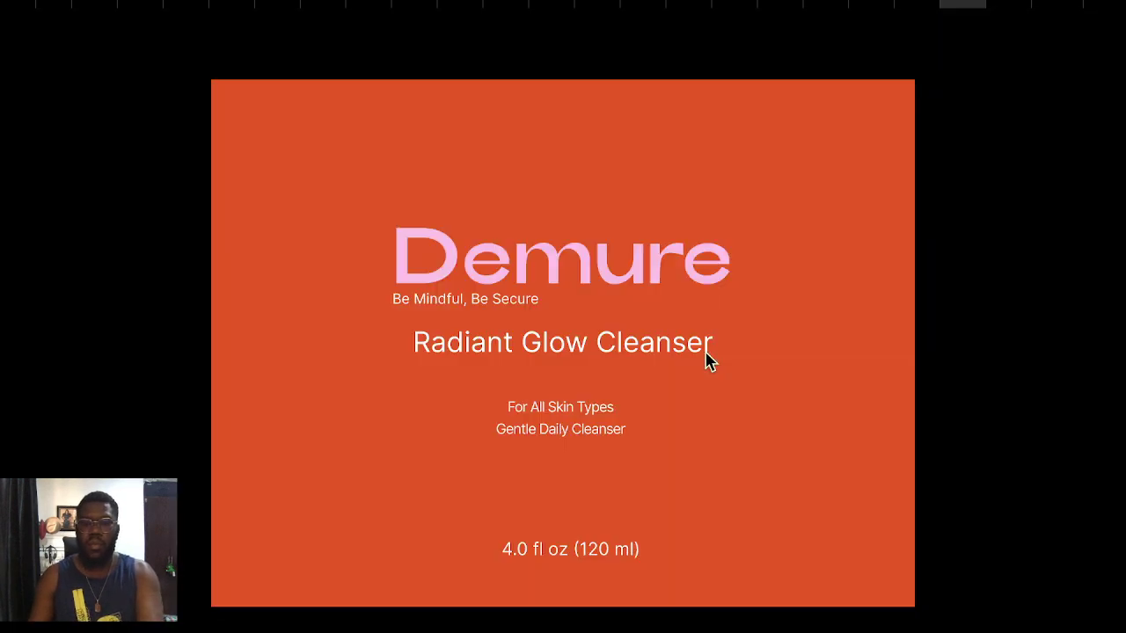
key(Left)
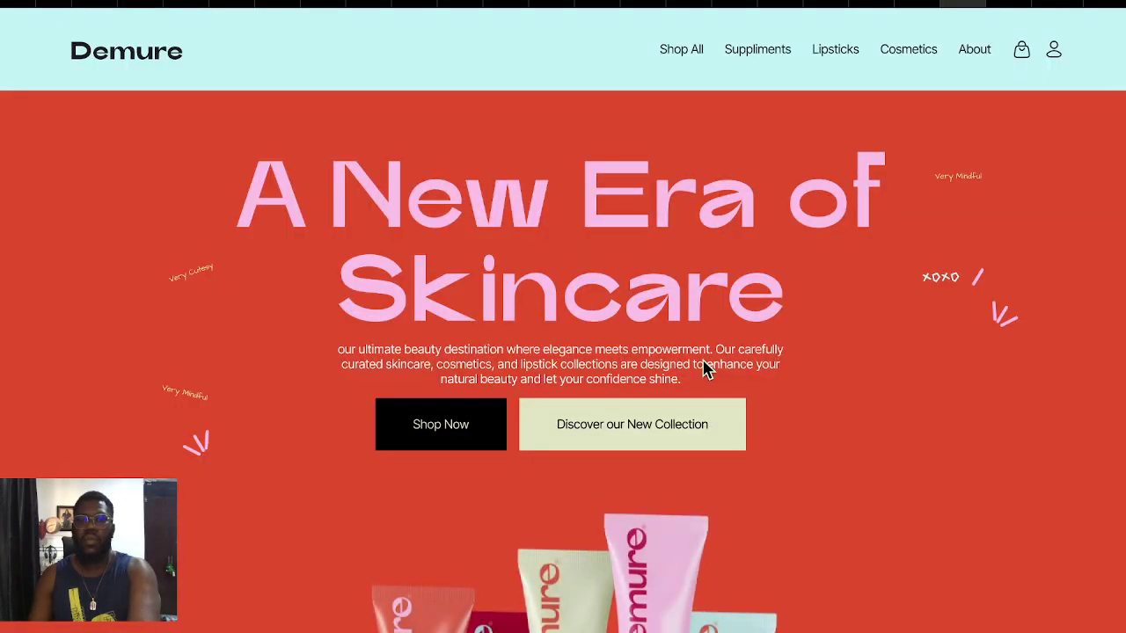
scroll(713, 369, down, 1)
scroll(747, 372, down, 2)
scroll(764, 372, down, 2)
scroll(766, 374, down, 3)
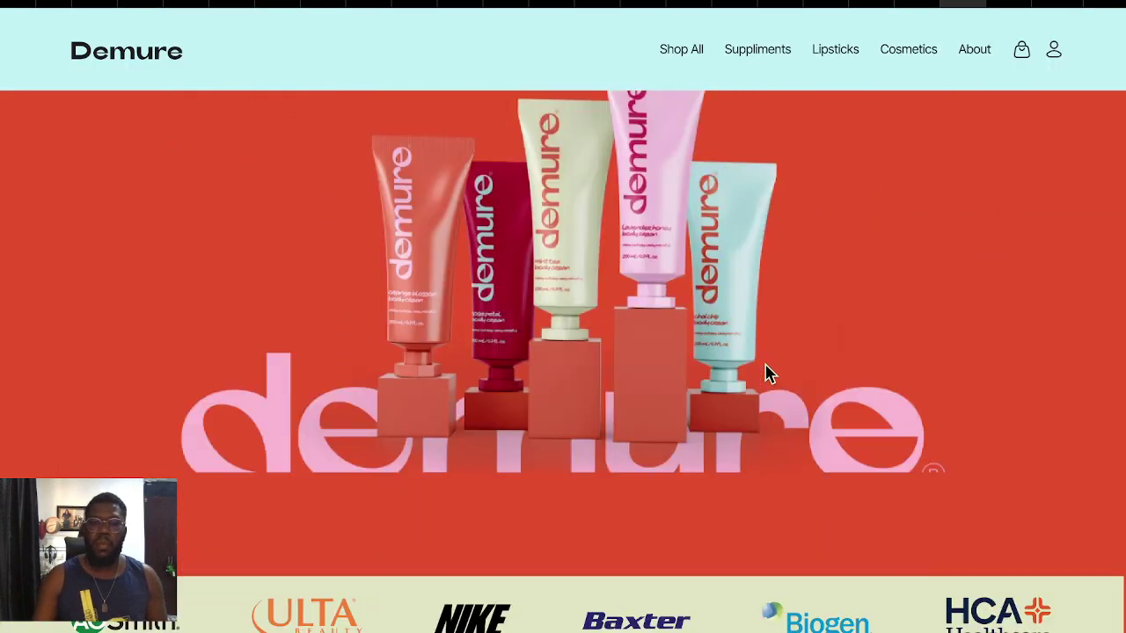
scroll(765, 374, down, 2)
scroll(766, 373, down, 2)
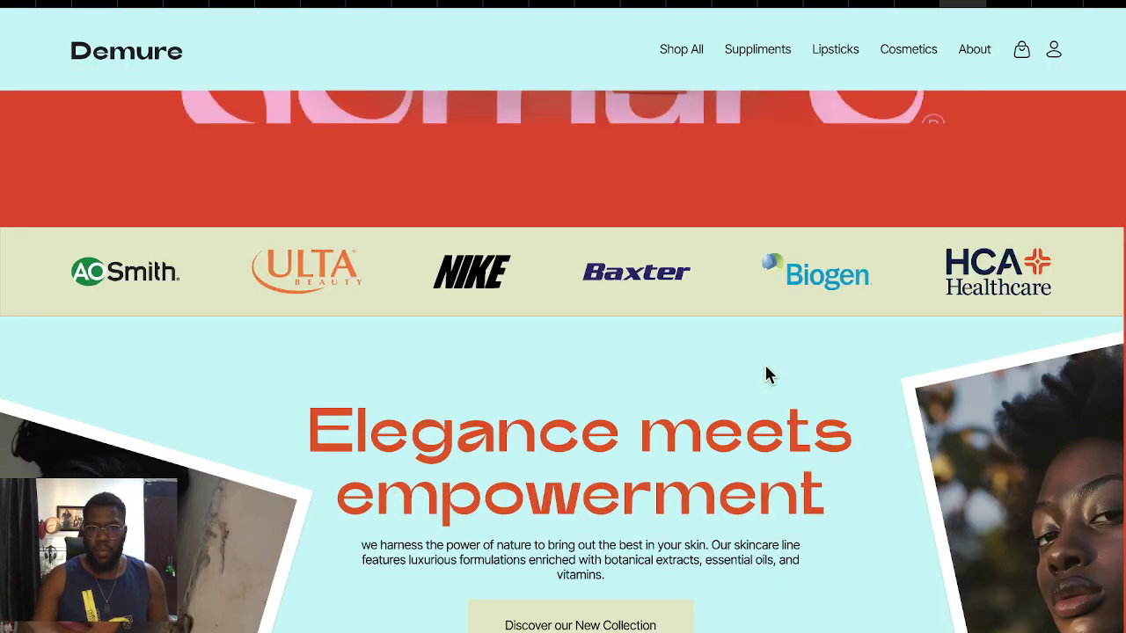
scroll(765, 374, down, 2)
scroll(764, 377, down, 1)
scroll(766, 397, down, 2)
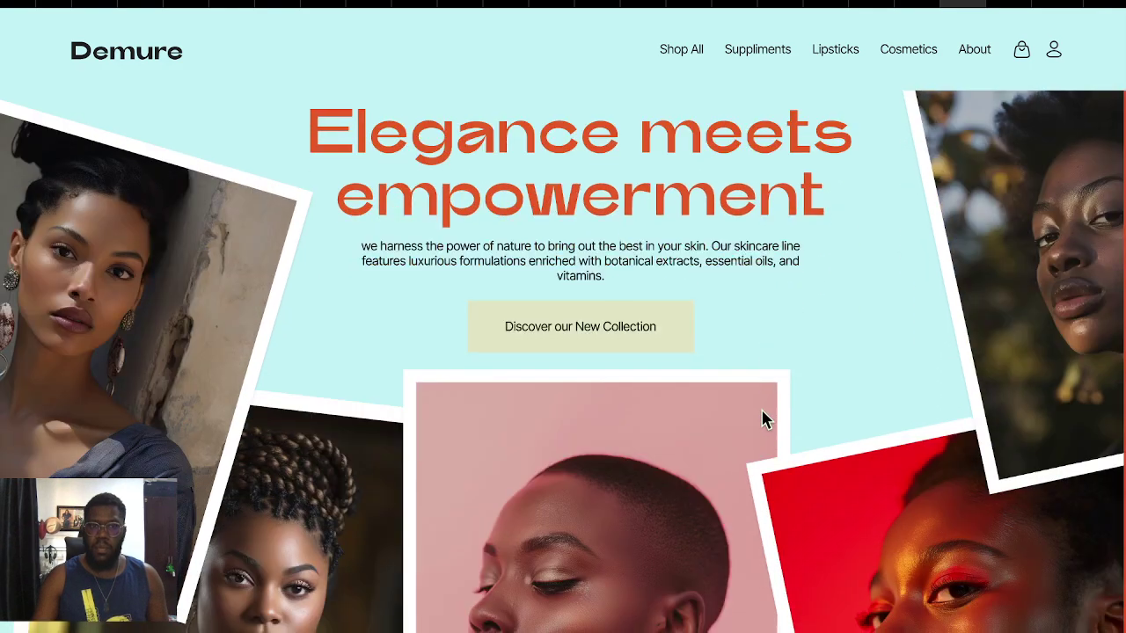
scroll(760, 412, down, 1)
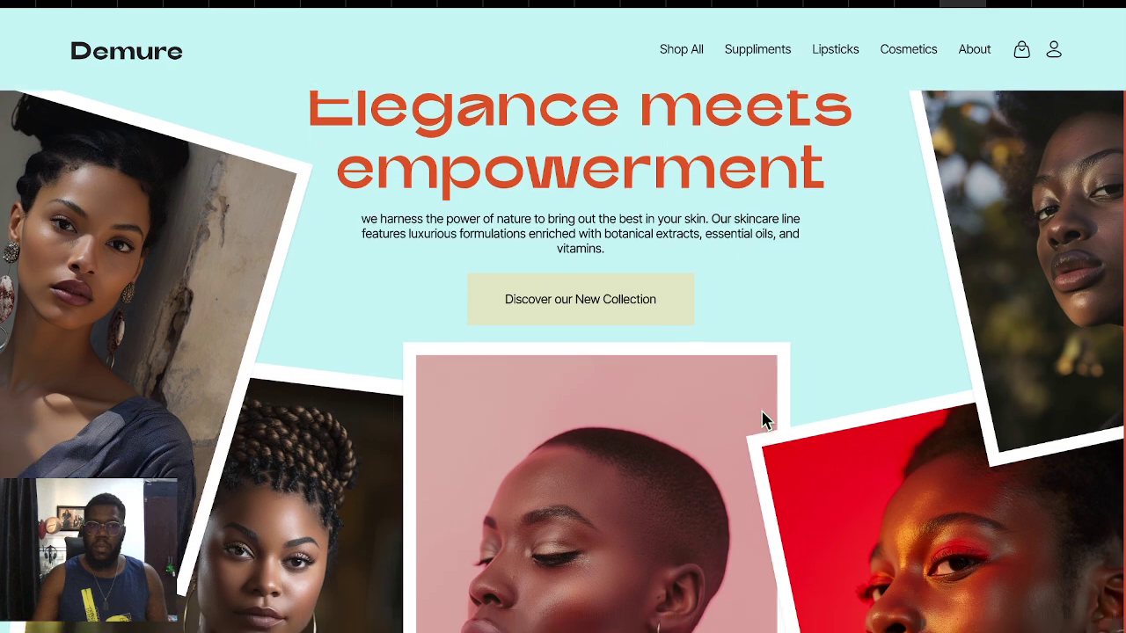
scroll(763, 420, down, 3)
scroll(763, 421, down, 3)
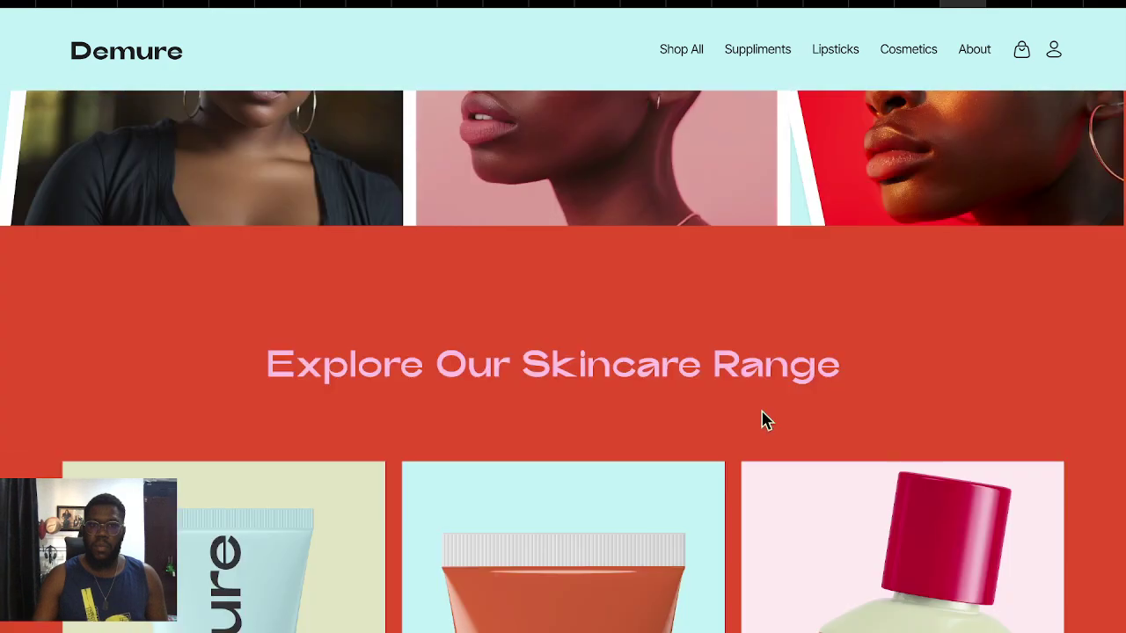
scroll(764, 420, down, 3)
scroll(763, 420, down, 2)
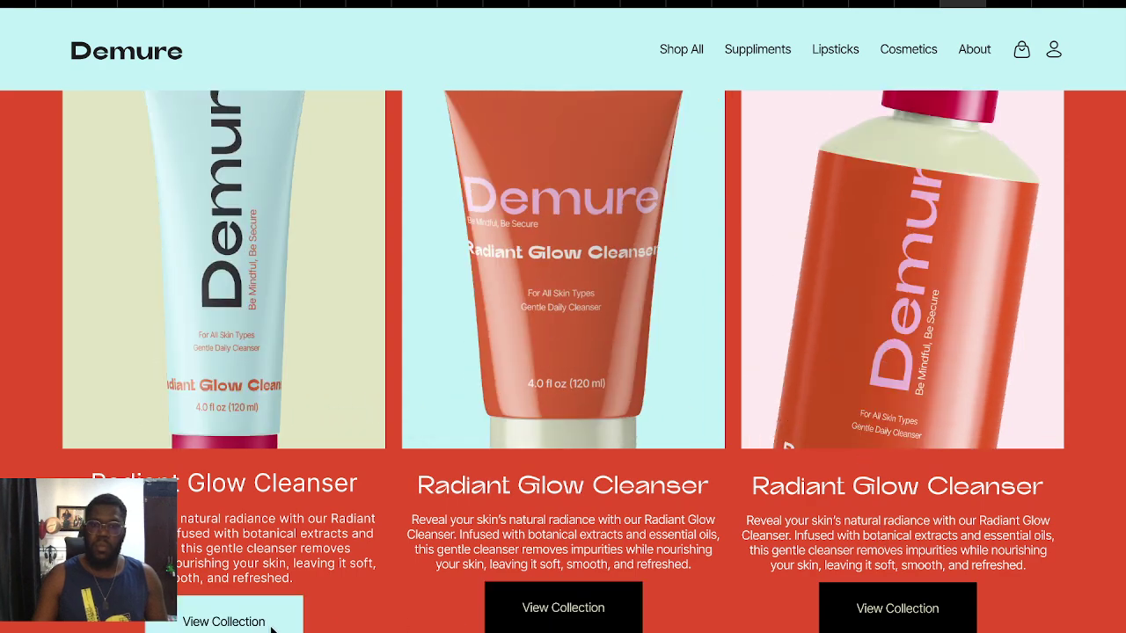
scroll(327, 607, down, 2)
scroll(633, 510, up, 5)
scroll(796, 457, down, 3)
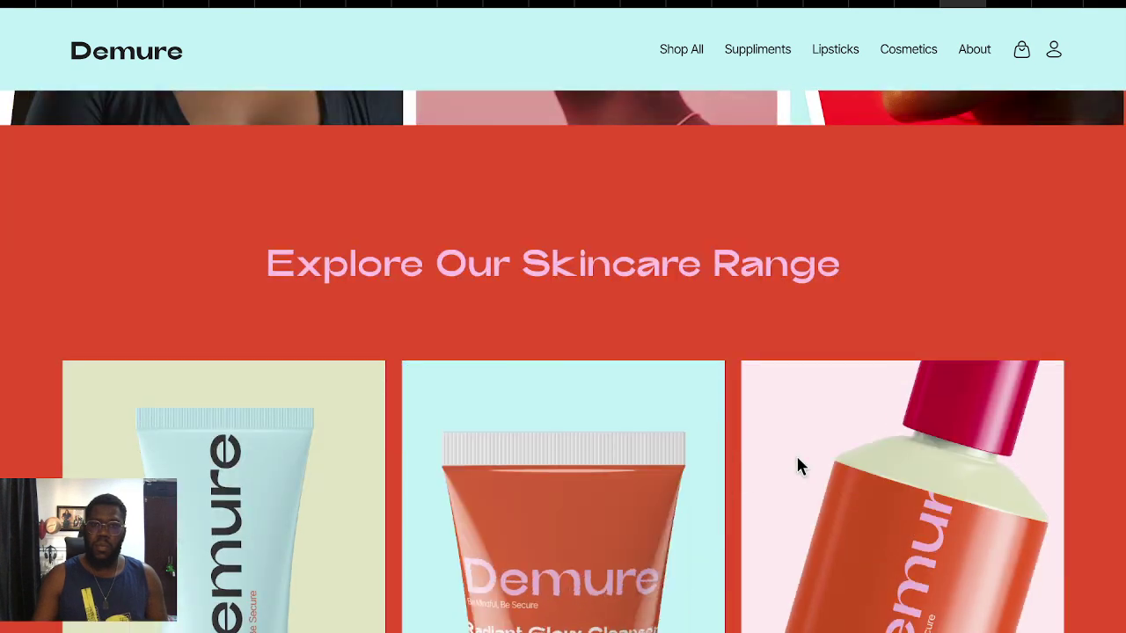
scroll(422, 526, down, 2)
scroll(424, 519, down, 5)
scroll(426, 523, down, 5)
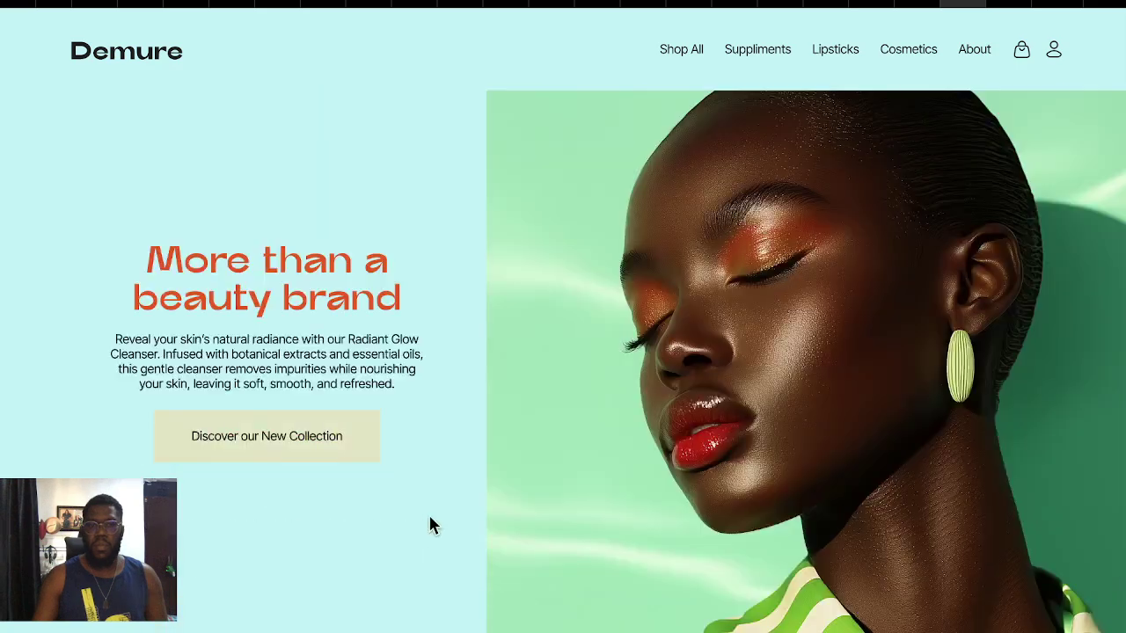
scroll(428, 523, down, 3)
scroll(430, 521, down, 5)
scroll(430, 525, down, 5)
scroll(432, 523, down, 5)
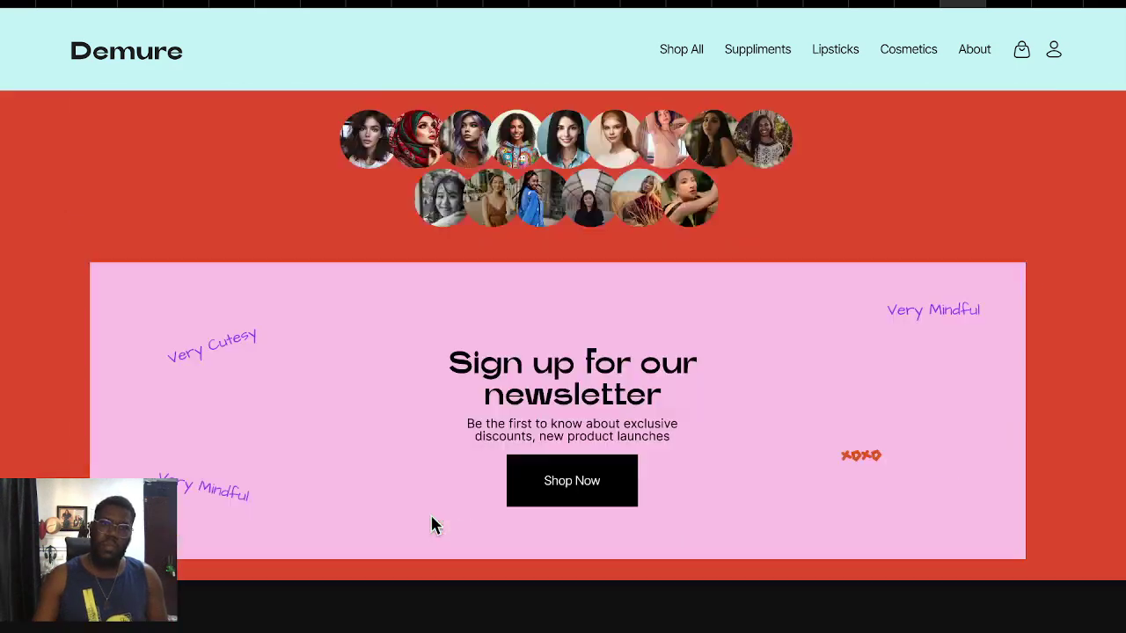
scroll(432, 525, down, 2)
Exit the preview and return to the hero's Mouse enter interaction settings
key(Escape)
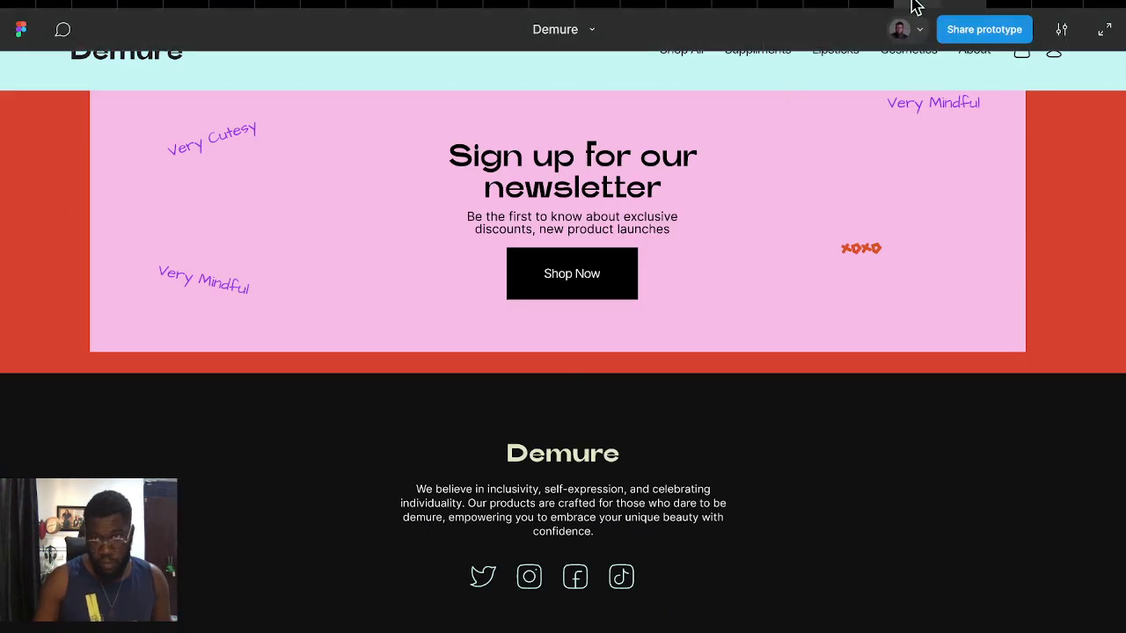
scroll(744, 226, up, 5)
scroll(698, 301, up, 5)
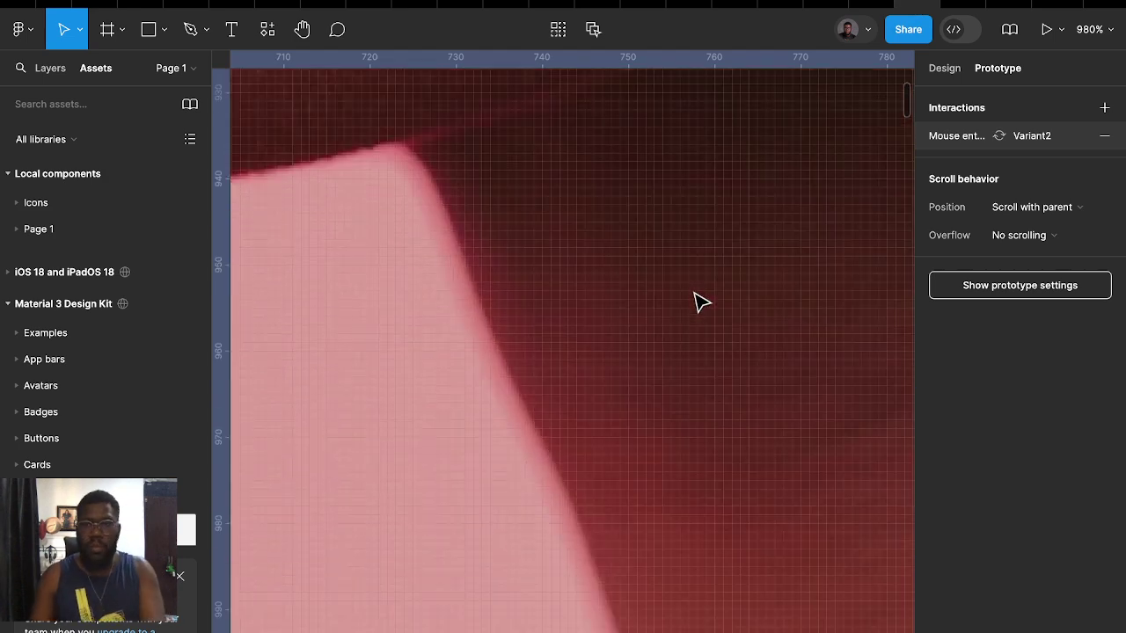
scroll(640, 377, down, 2)
scroll(620, 393, down, 3)
Set the hero's Mouse enter smart animate easing to Gentle at 800ms
scroll(620, 393, down, 2)
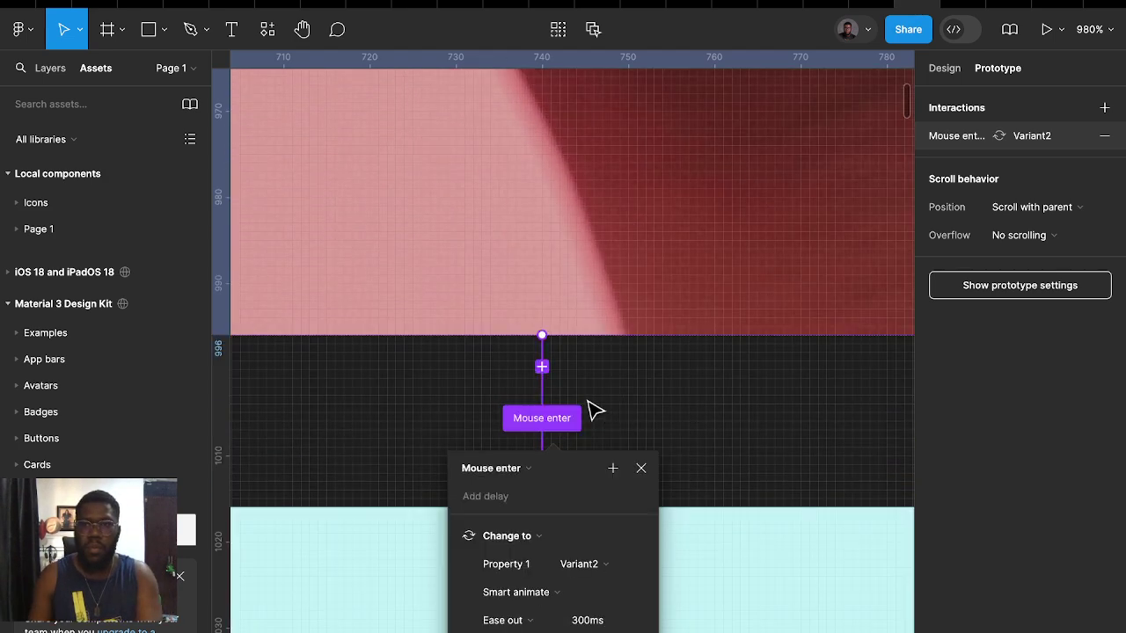
scroll(544, 580, down, 2)
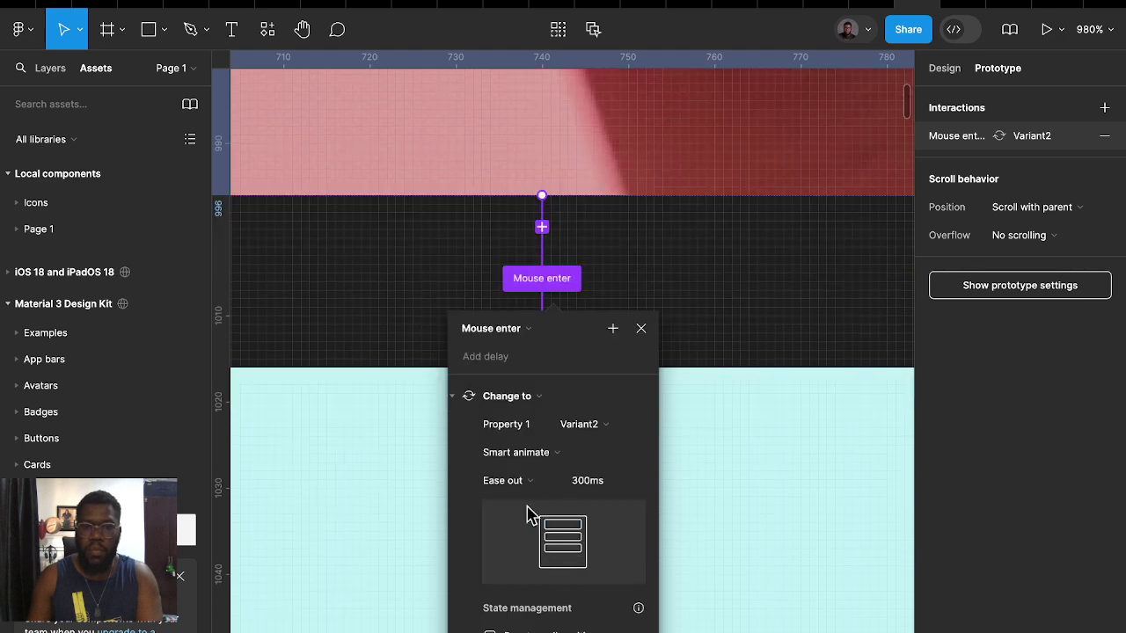
click(525, 487)
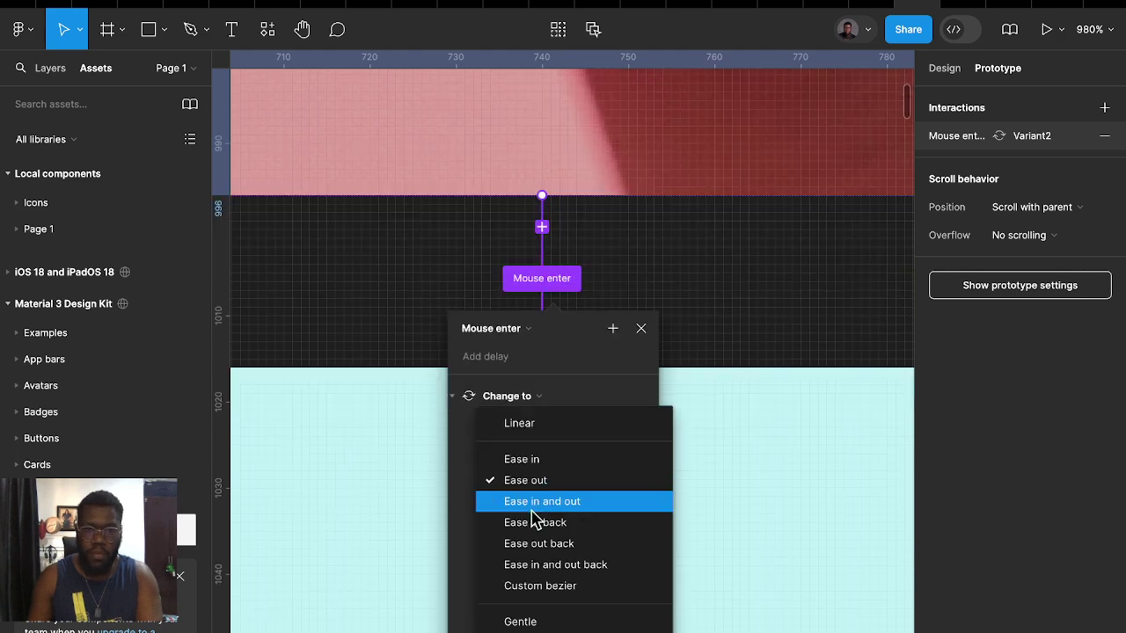
click(536, 622)
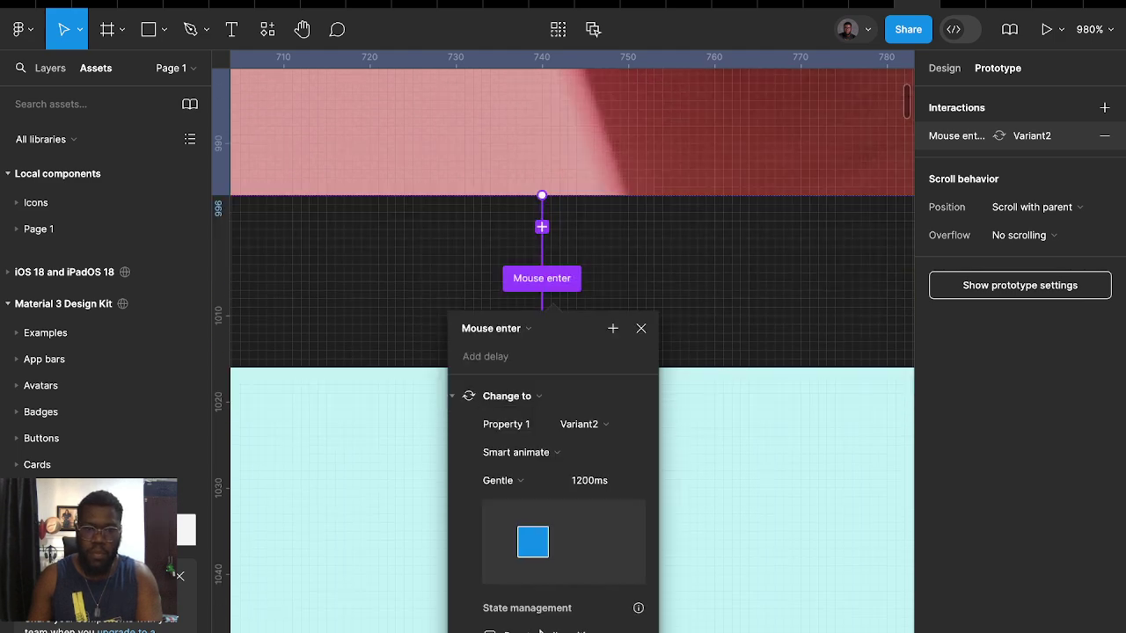
Preview the Demure prototype down the homepage, then return to the editor
click(958, 5)
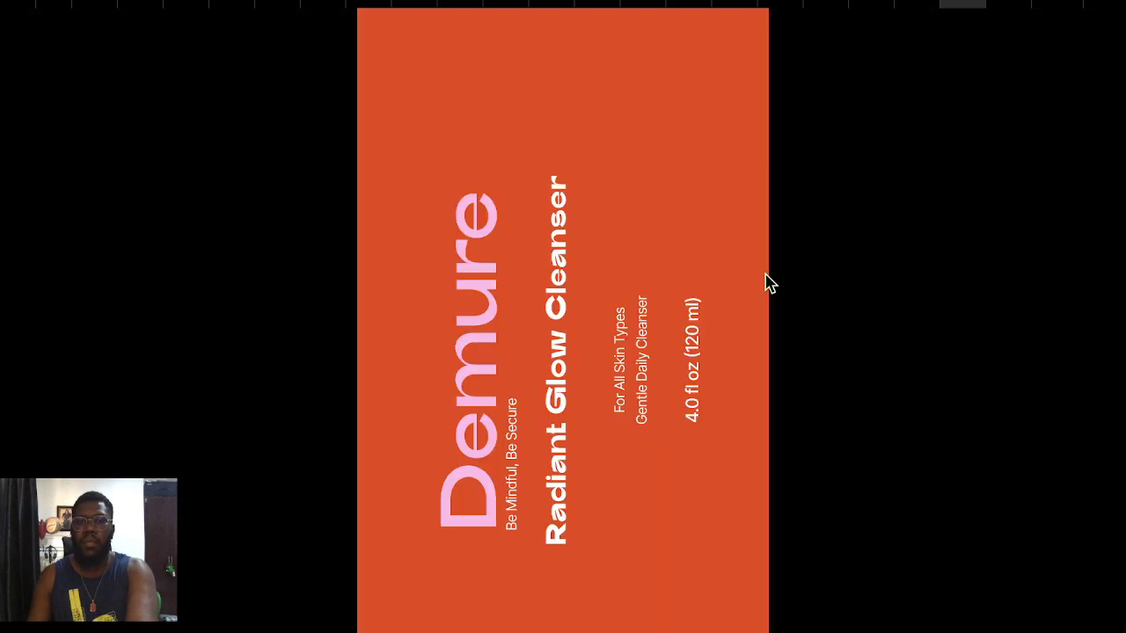
scroll(765, 277, down, 5)
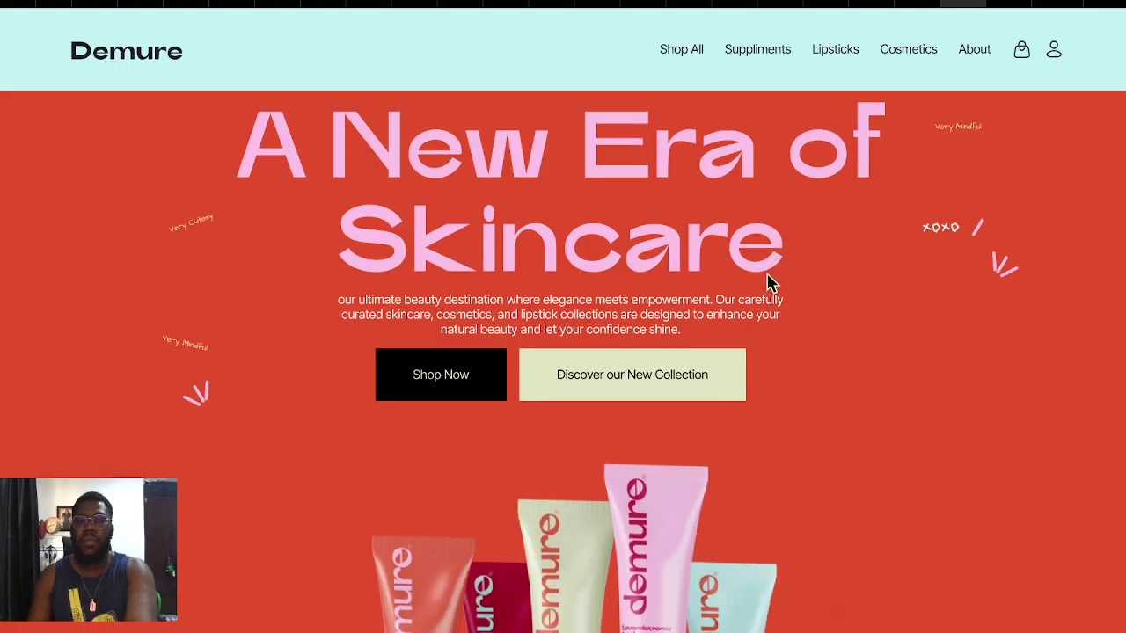
scroll(772, 284, down, 3)
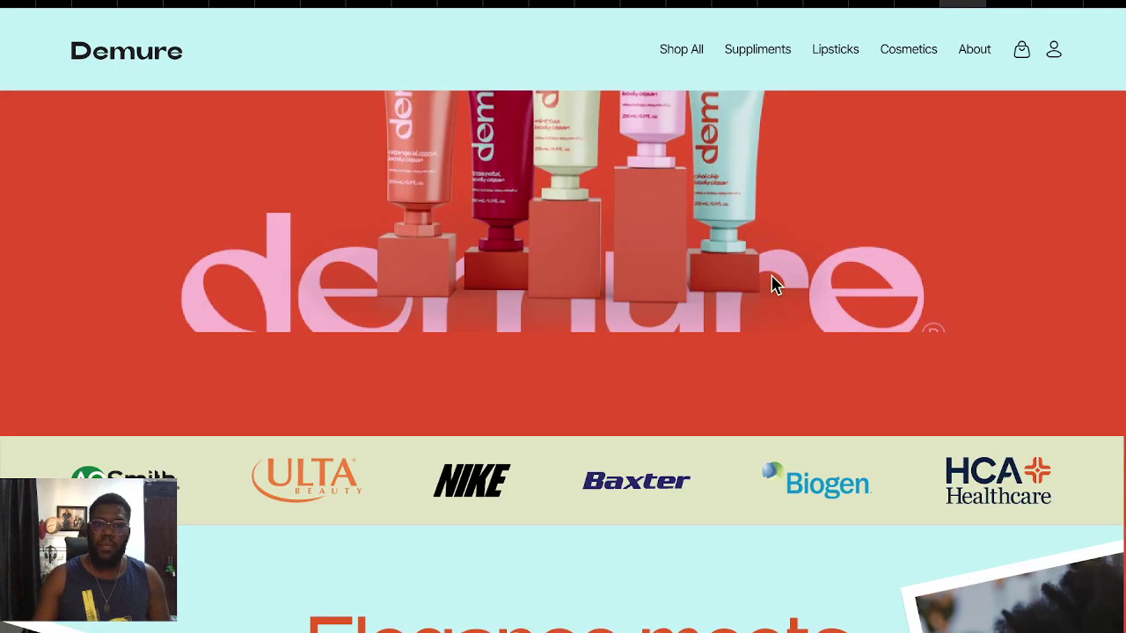
scroll(774, 286, down, 2)
scroll(775, 282, down, 2)
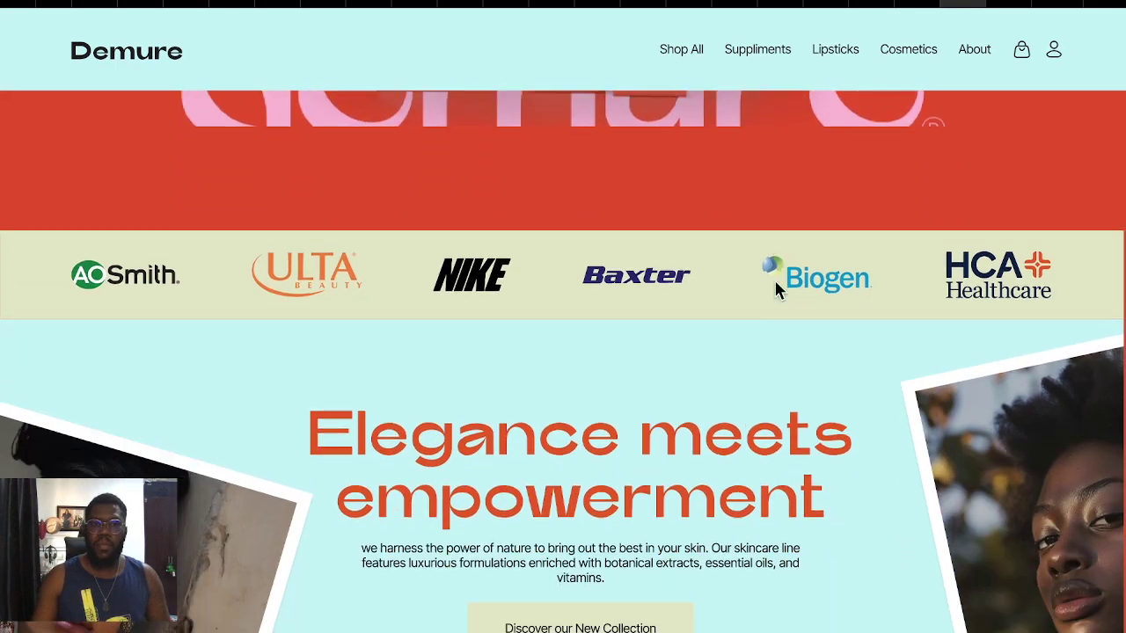
scroll(774, 280, down, 3)
scroll(760, 352, down, 2)
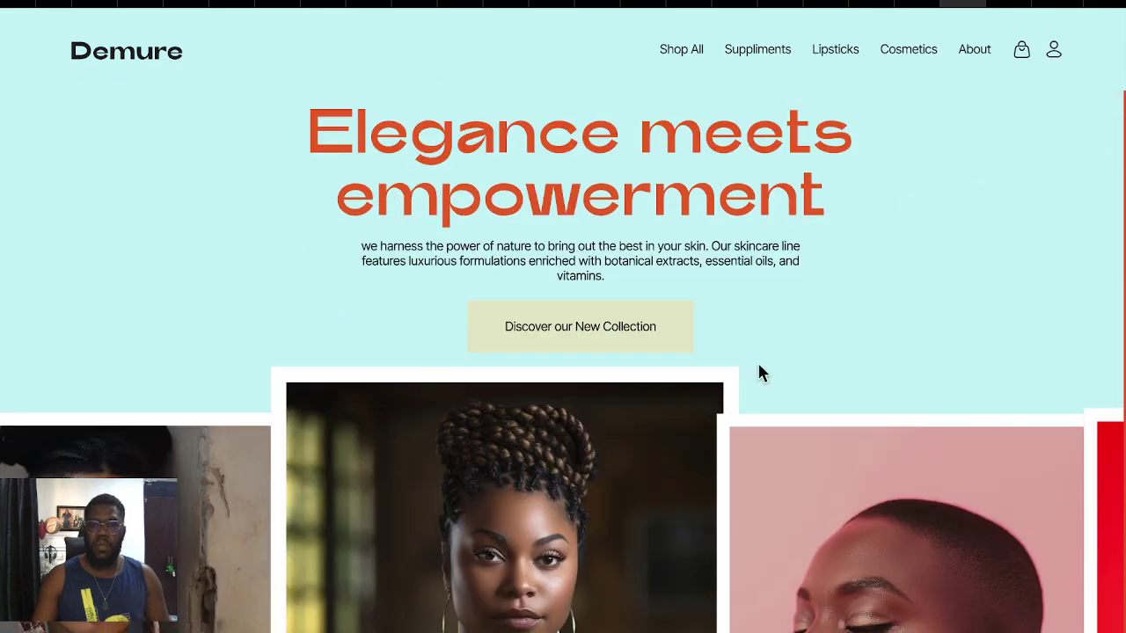
scroll(756, 362, down, 3)
scroll(757, 363, down, 1)
scroll(757, 365, down, 2)
scroll(756, 362, down, 4)
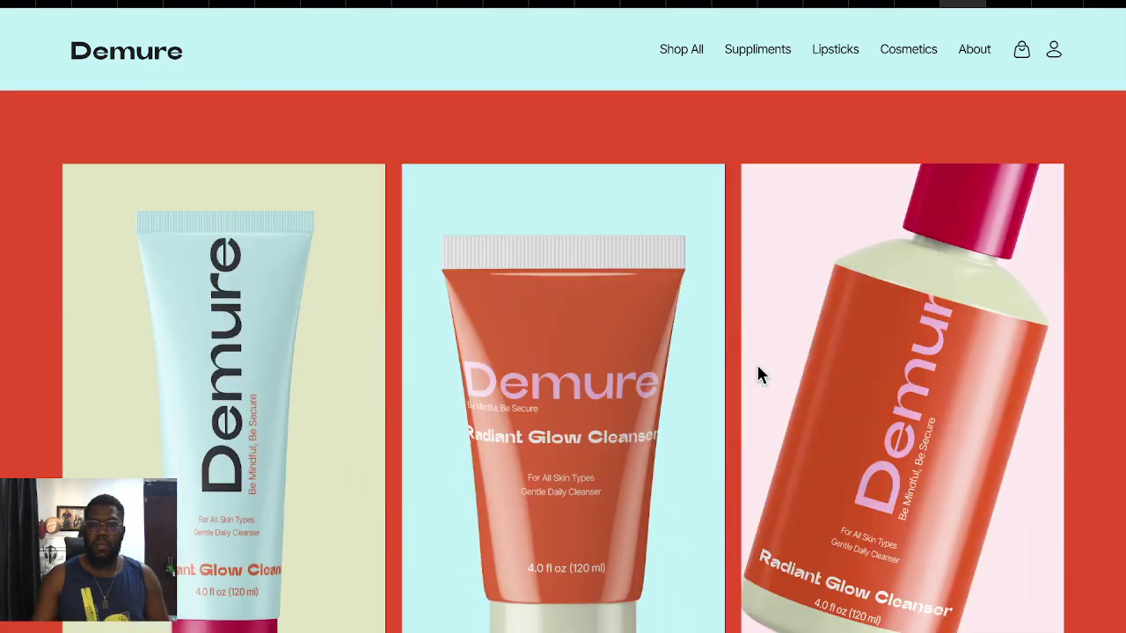
scroll(757, 365, down, 2)
scroll(756, 372, down, 2)
click(909, 5)
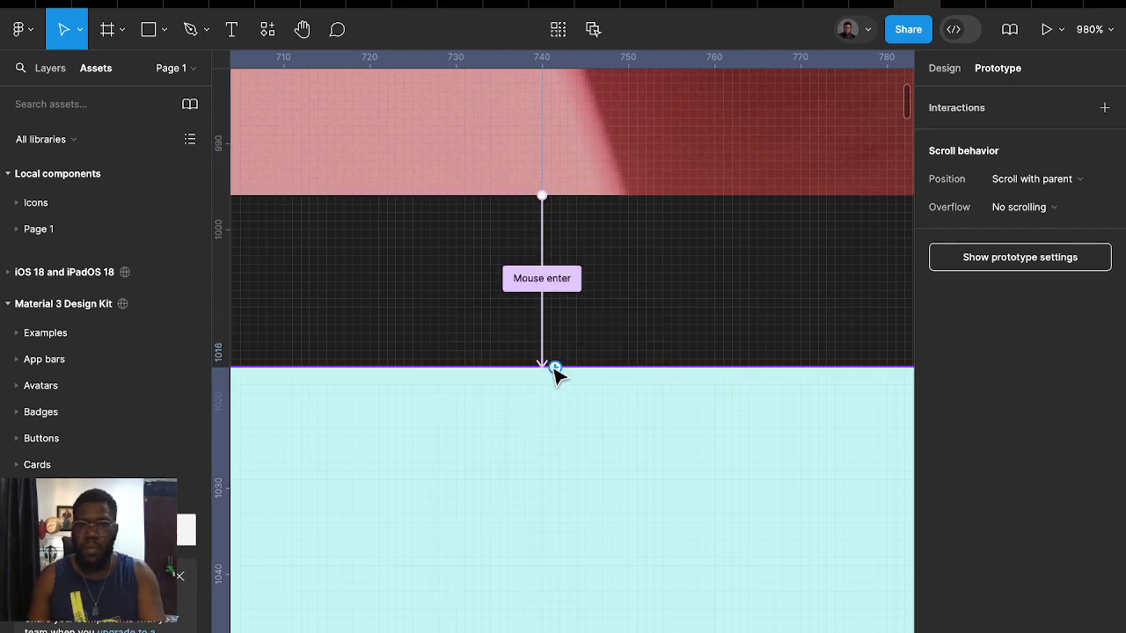
Link the lower hero variant back to Default with a Mouse leave trigger
drag(554, 367, 638, 180)
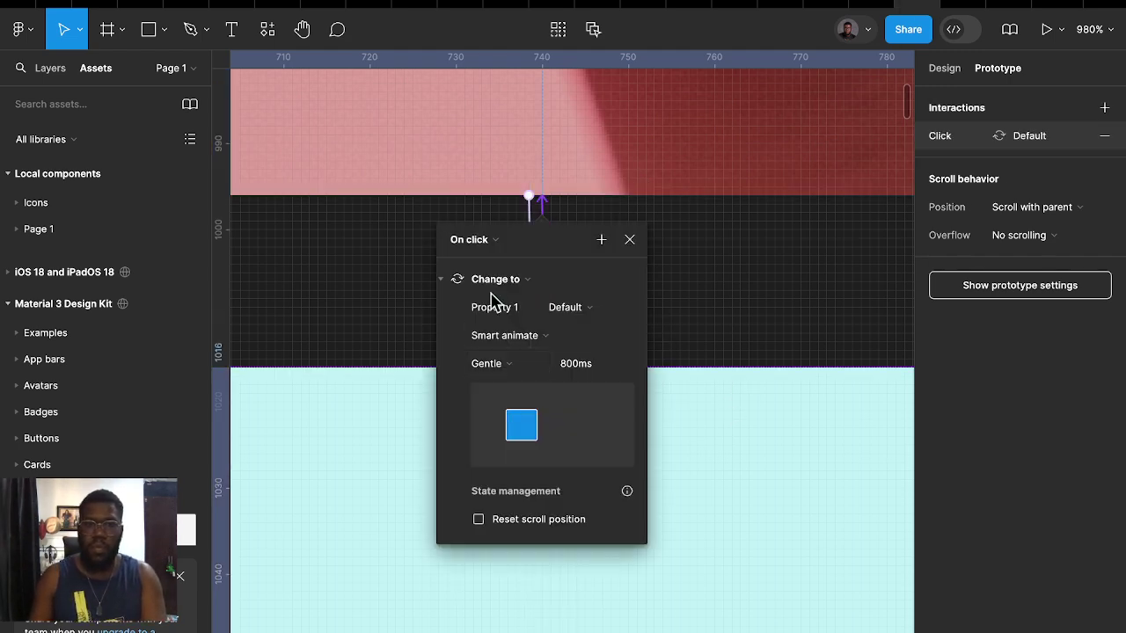
click(482, 249)
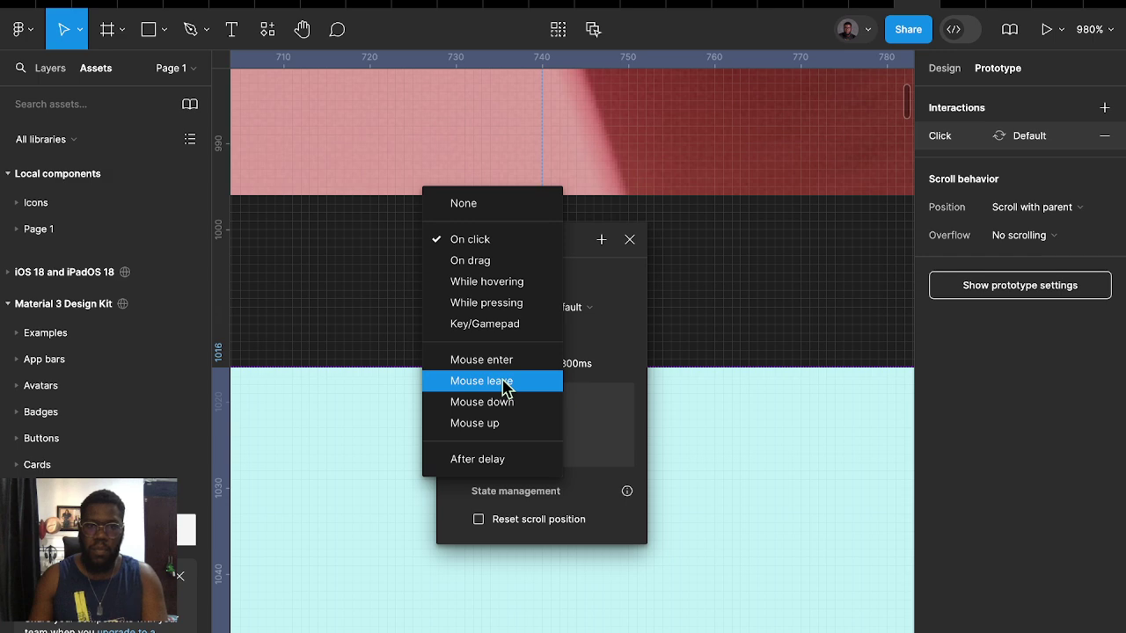
click(505, 384)
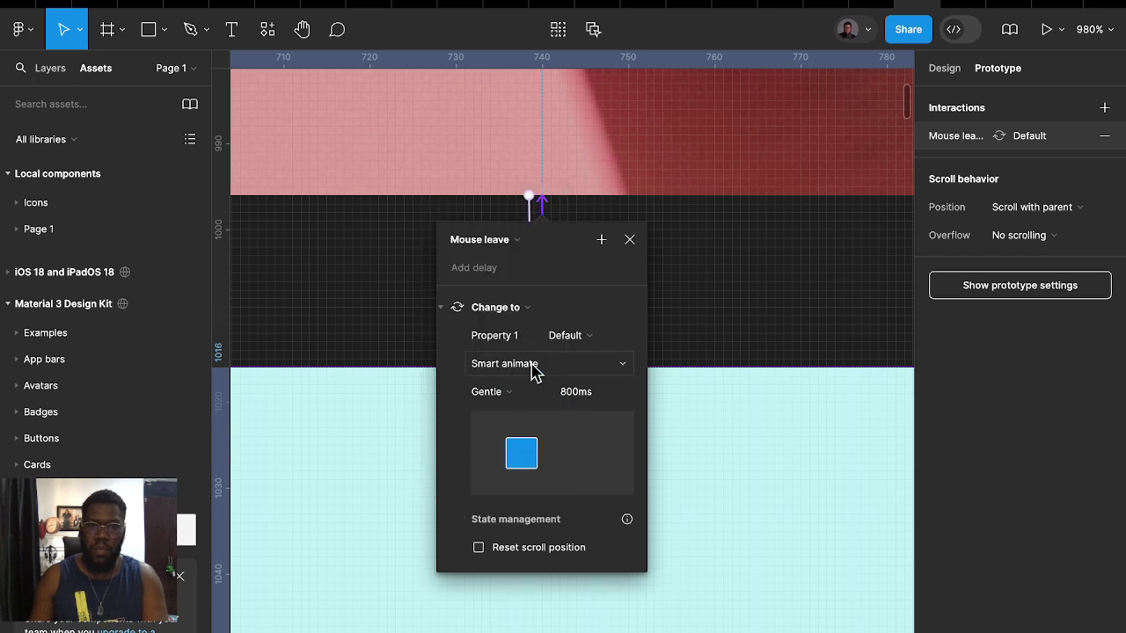
Change the hero's Mouse enter interaction trigger to Mouse down
click(734, 327)
click(532, 277)
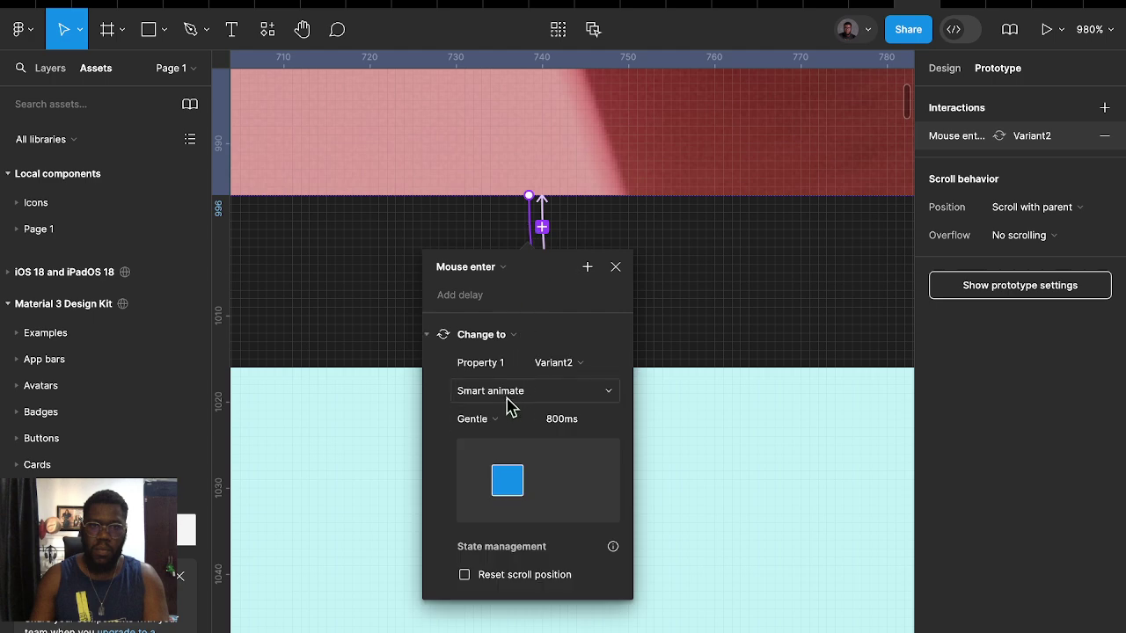
click(493, 280)
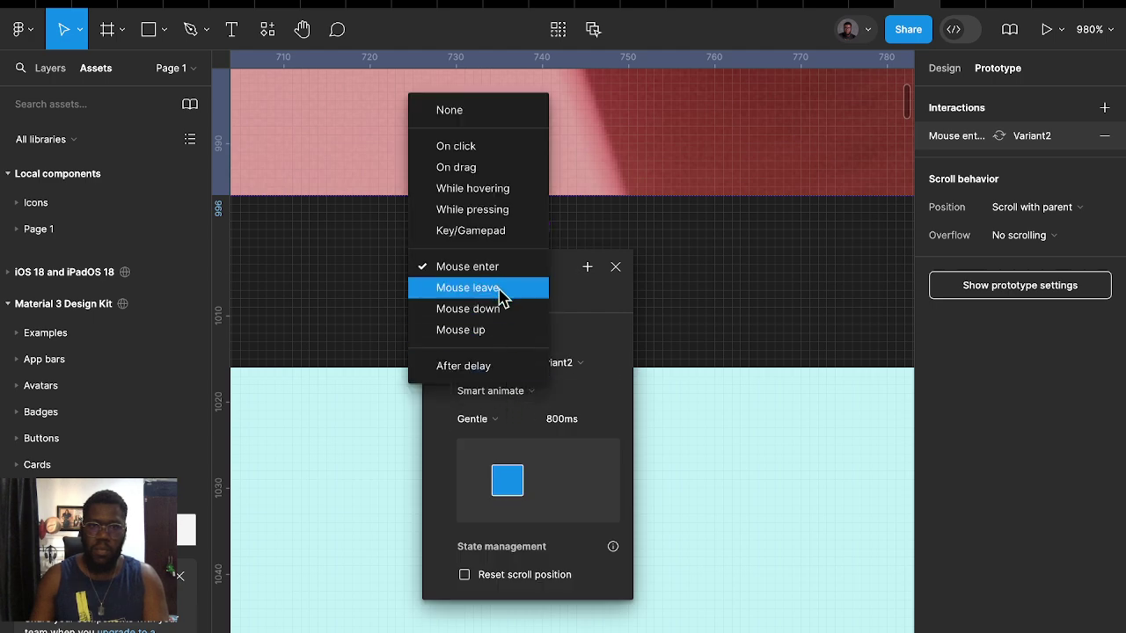
click(500, 307)
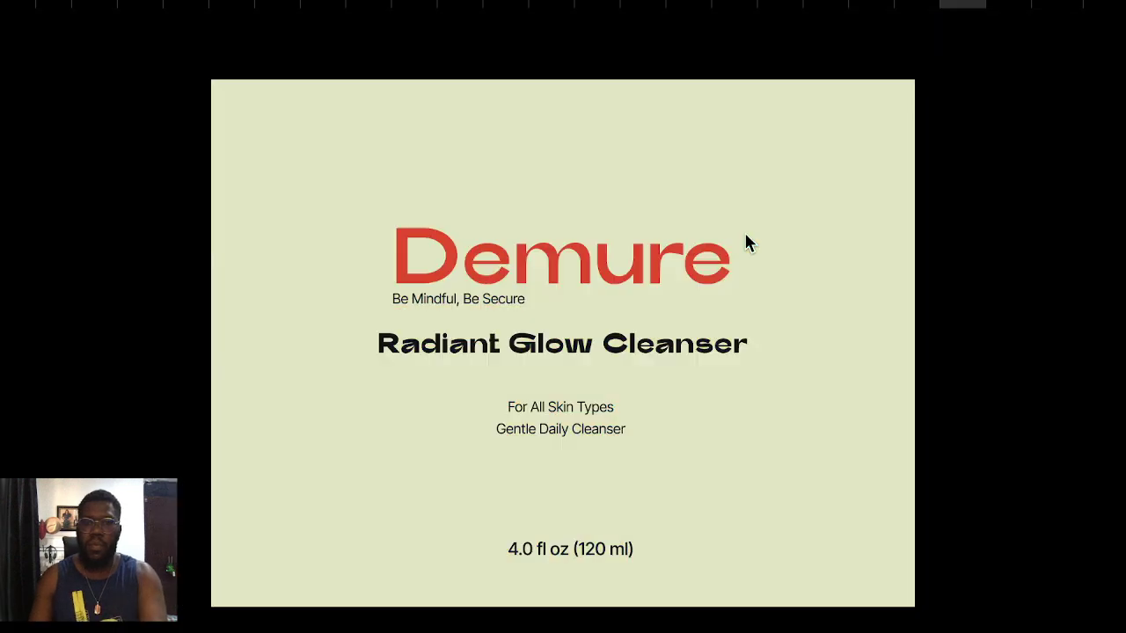
Preview the prototype past the intro cards through the landing page, then return to editing
click(745, 235)
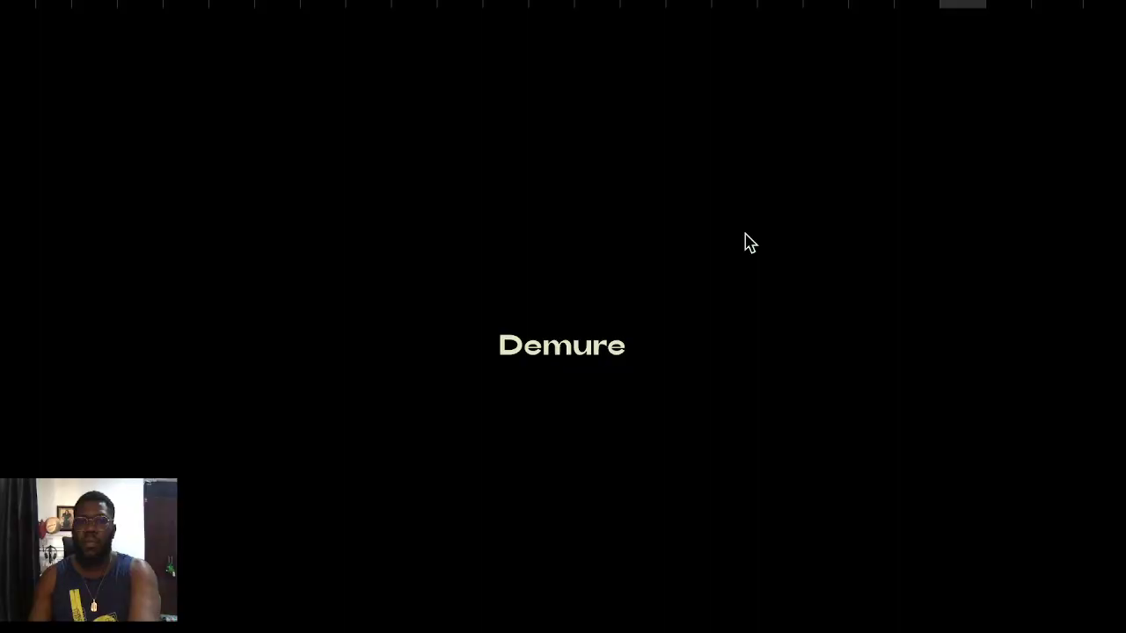
scroll(752, 245, down, 2)
scroll(752, 245, down, 4)
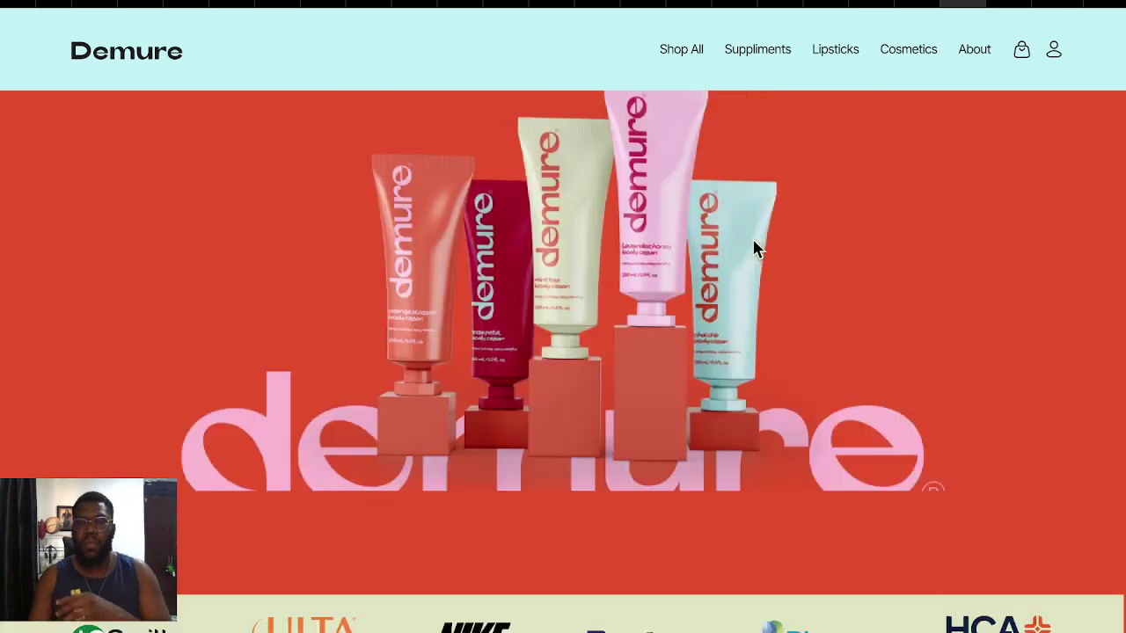
scroll(753, 246, down, 2)
scroll(754, 250, down, 2)
scroll(756, 264, down, 2)
scroll(758, 268, down, 2)
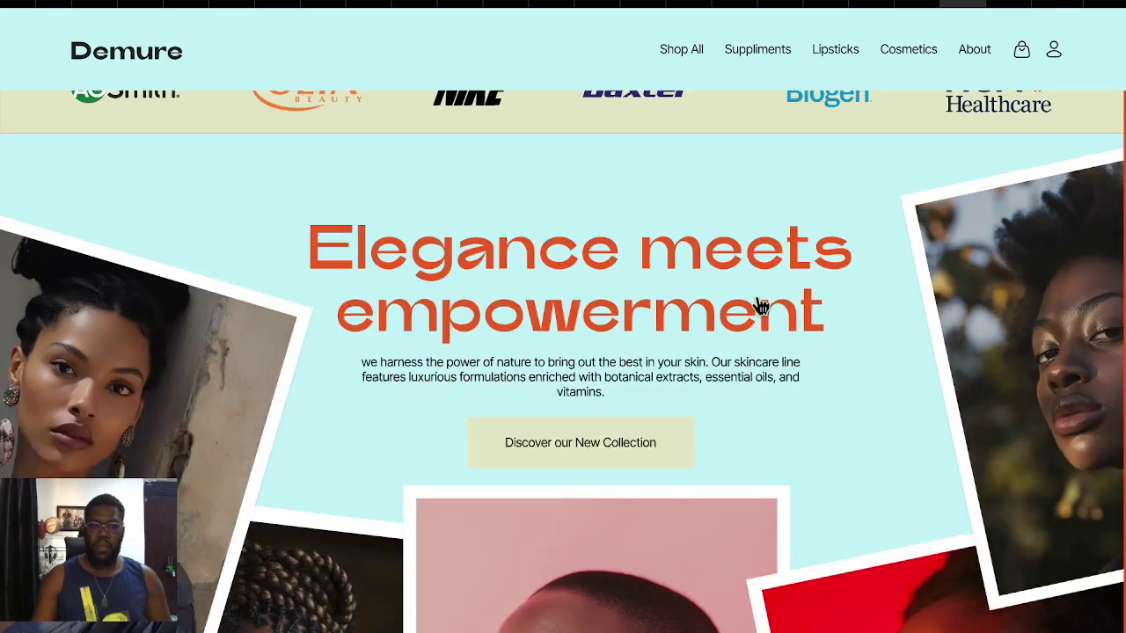
scroll(759, 305, down, 3)
scroll(759, 314, down, 2)
scroll(760, 315, down, 2)
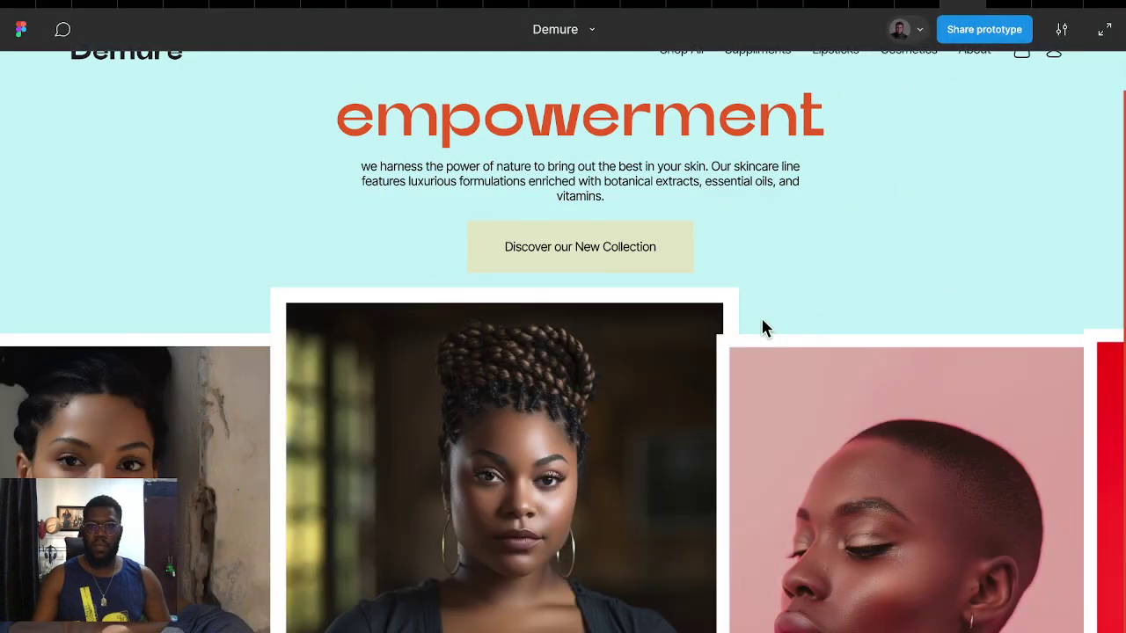
scroll(761, 316, down, 2)
scroll(762, 319, down, 3)
scroll(761, 321, down, 2)
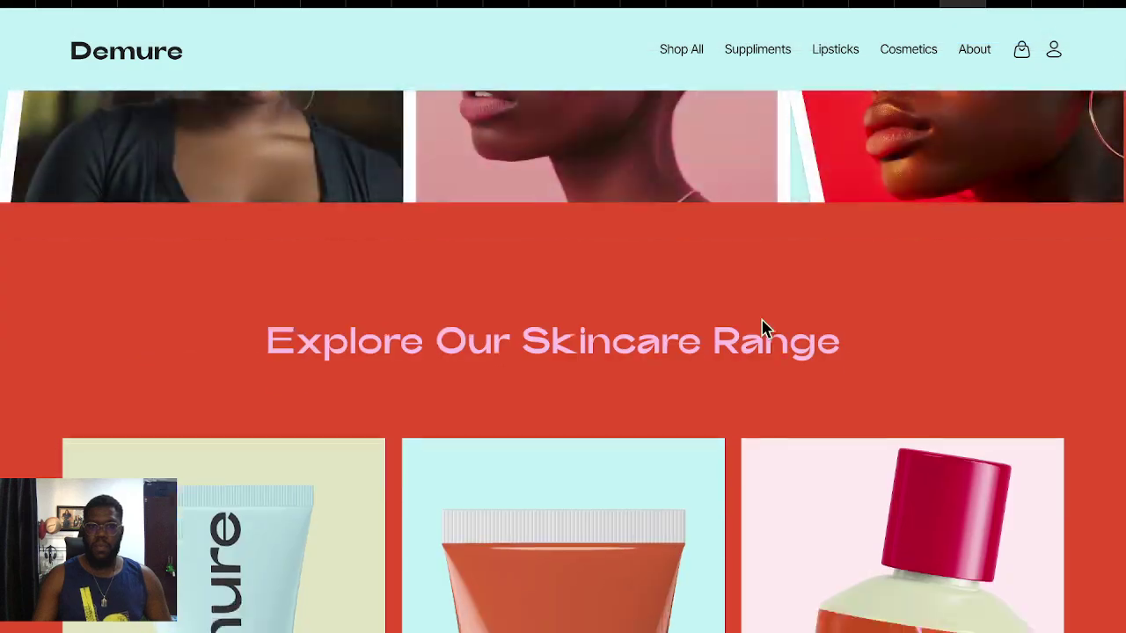
scroll(762, 321, down, 3)
scroll(761, 321, down, 3)
scroll(761, 321, down, 3)
scroll(762, 320, down, 5)
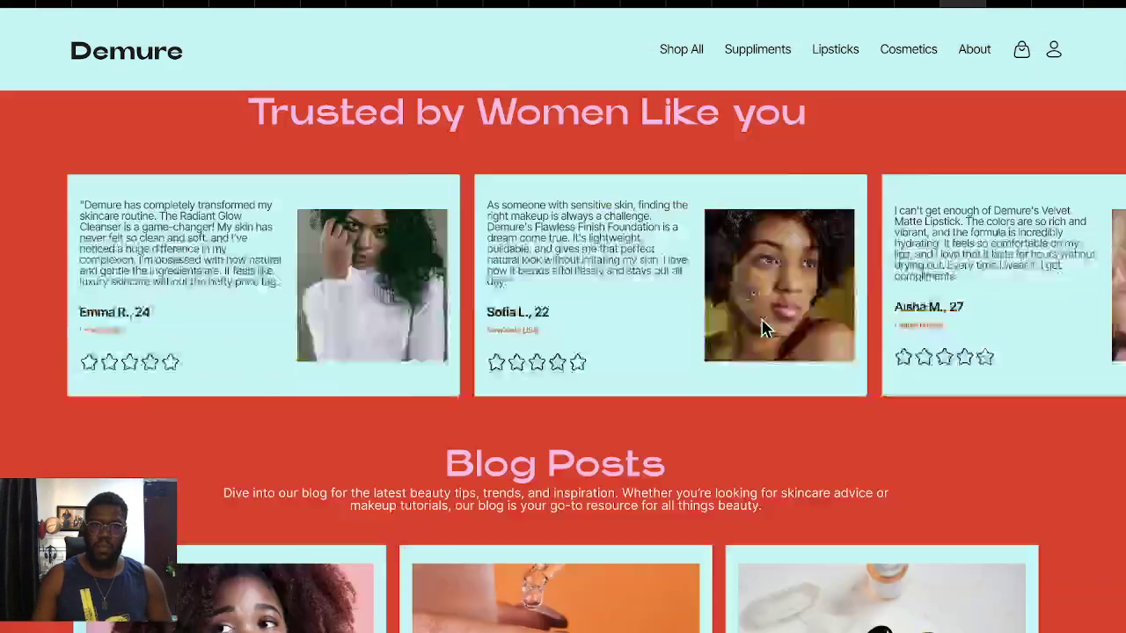
scroll(764, 317, down, 5)
scroll(763, 299, up, 10)
scroll(762, 294, up, 5)
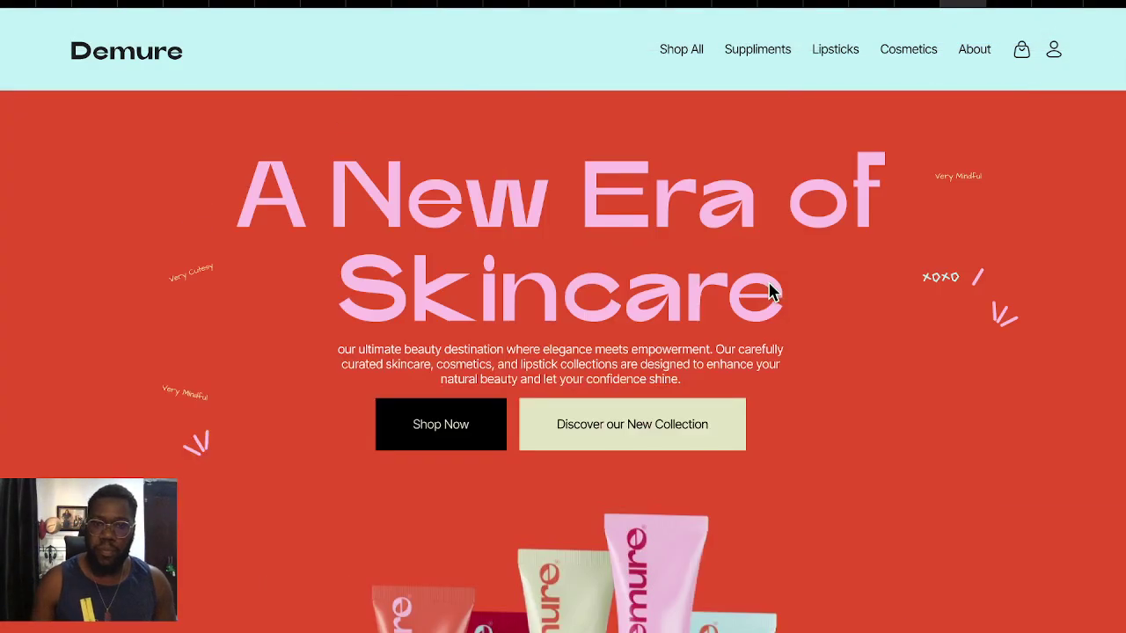
scroll(771, 299, down, 5)
scroll(774, 320, down, 5)
scroll(778, 326, up, 3)
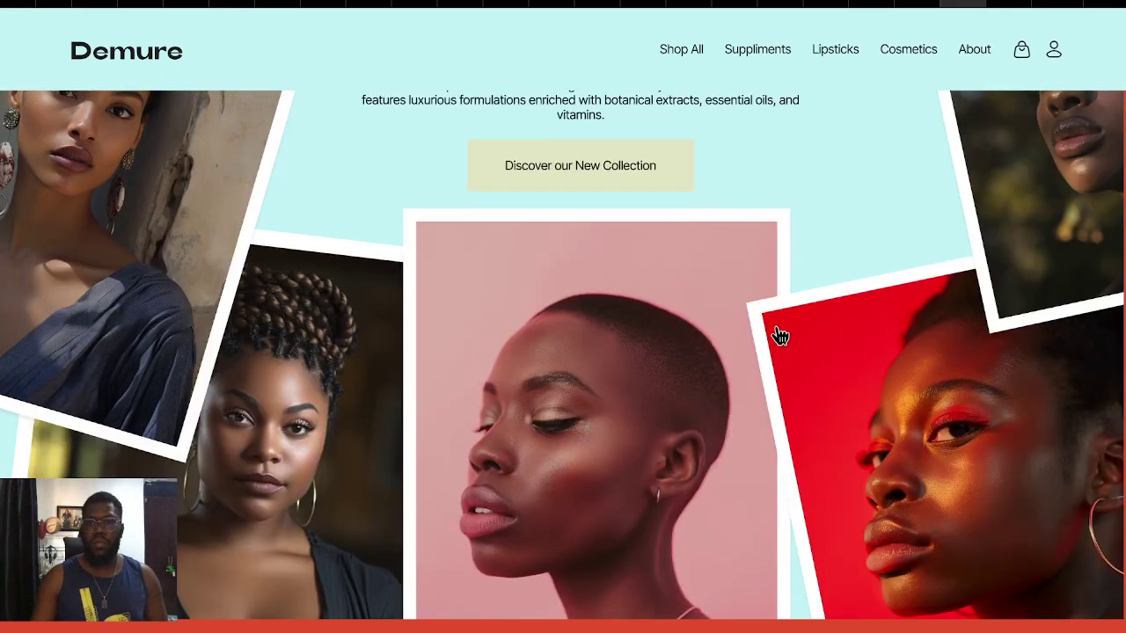
scroll(779, 335, up, 3)
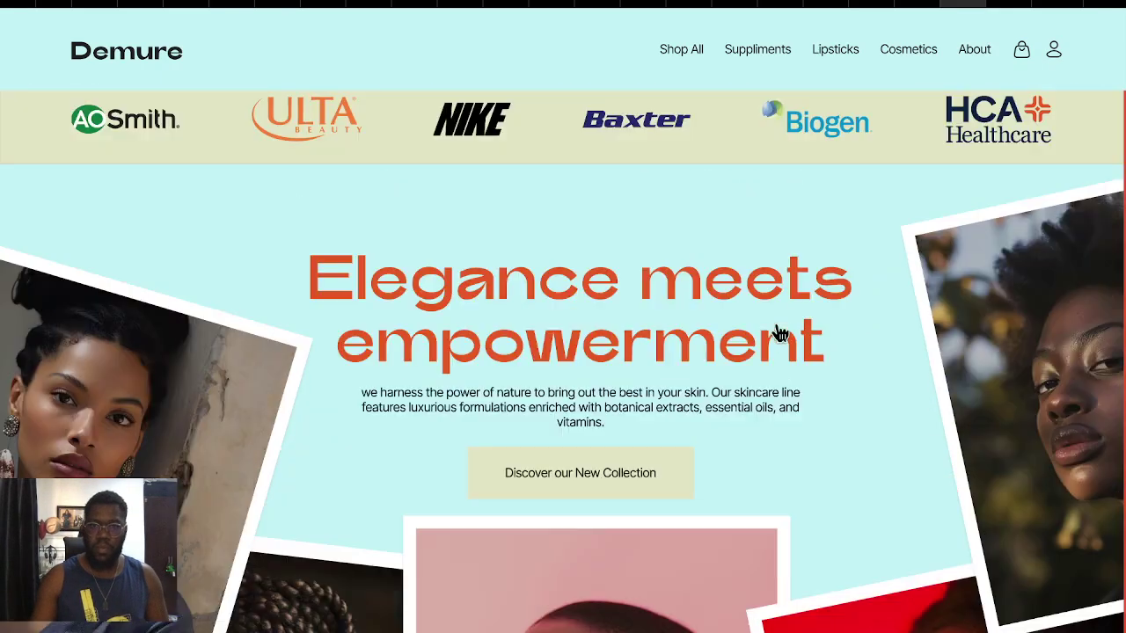
click(906, 4)
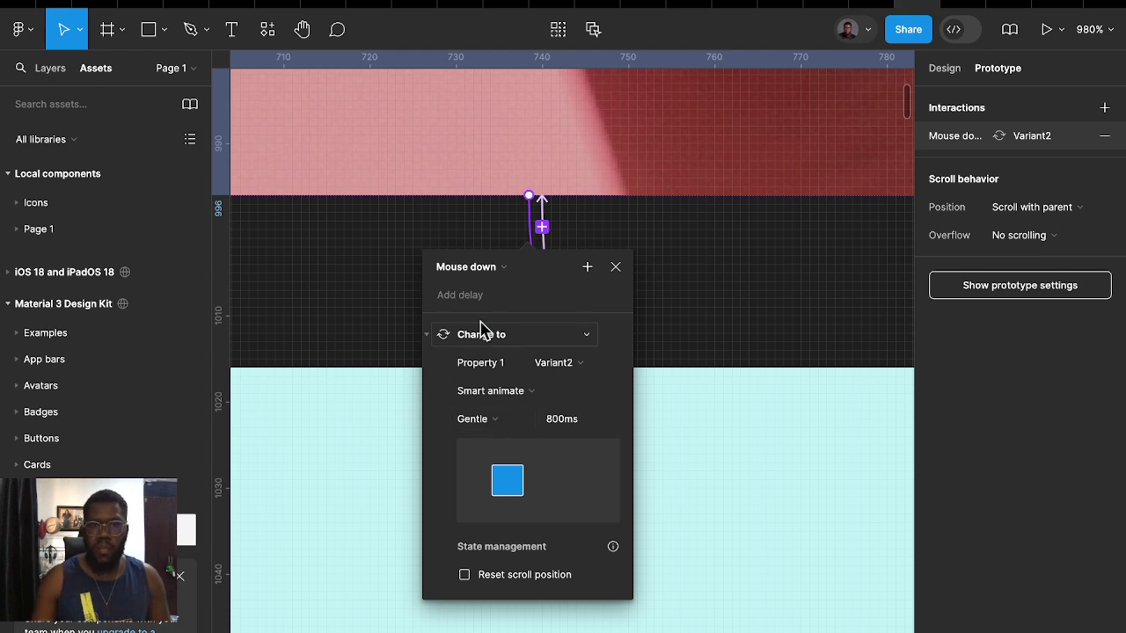
Switch the hero trigger to Mouse up and test the variant change in preview
click(486, 267)
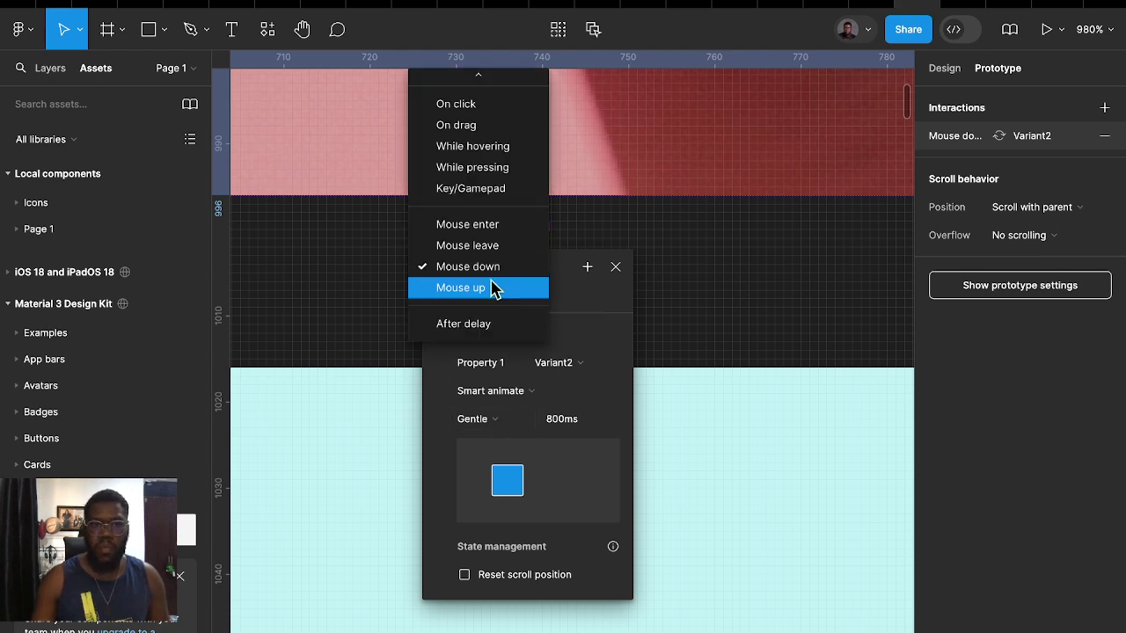
key(Return)
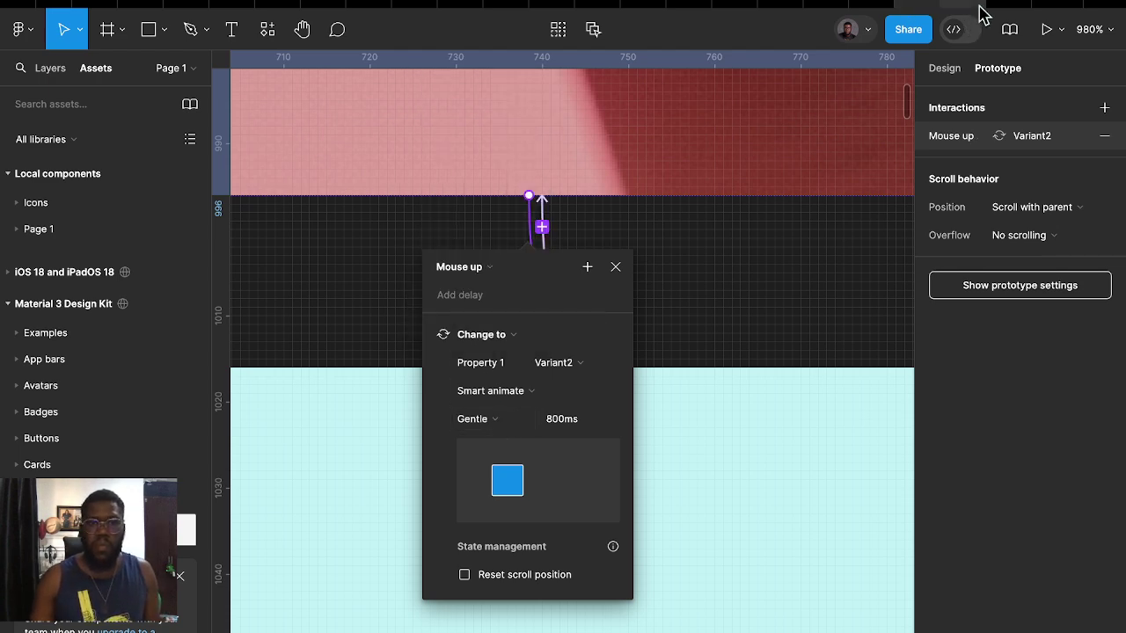
click(956, 7)
scroll(685, 420, down, 1)
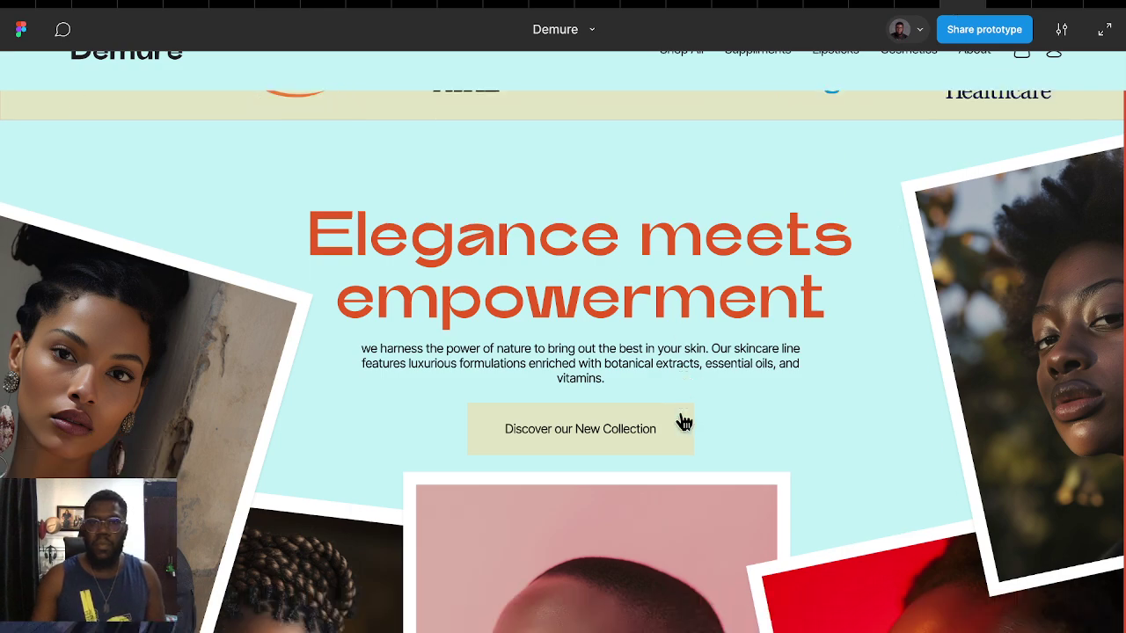
scroll(678, 423, up, 7)
scroll(694, 395, down, 2)
scroll(696, 394, down, 5)
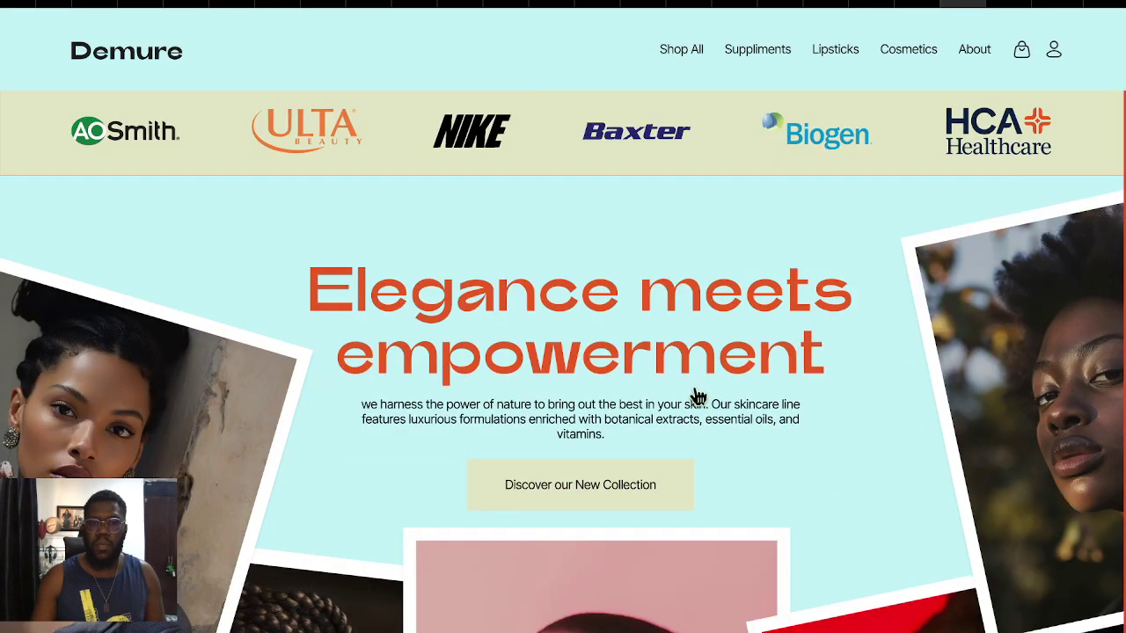
click(698, 398)
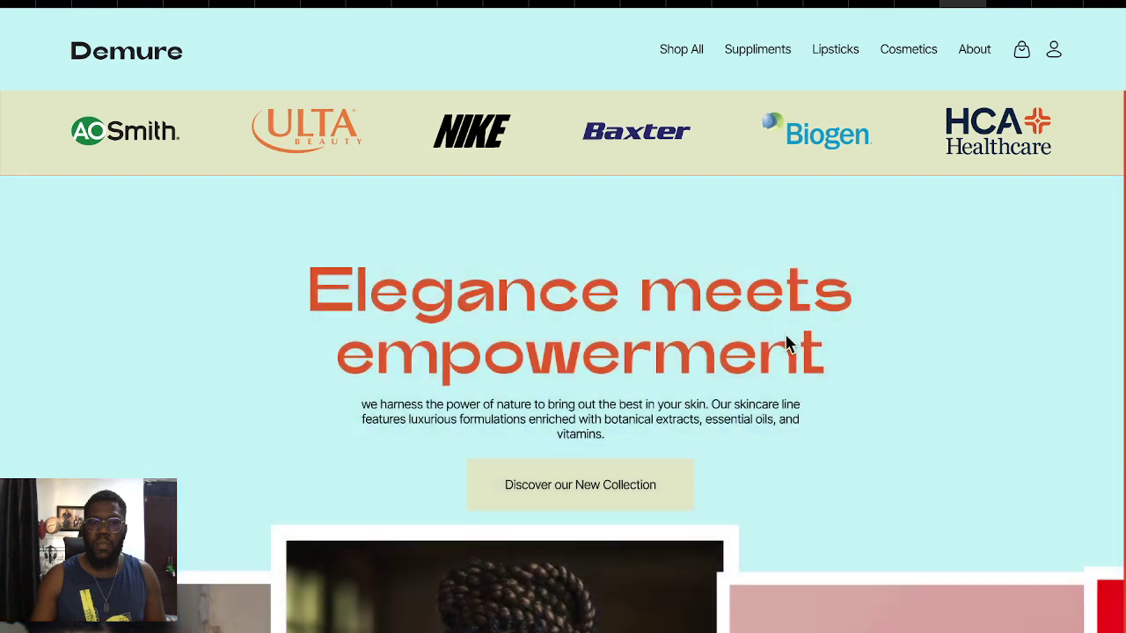
scroll(792, 352, down, 1)
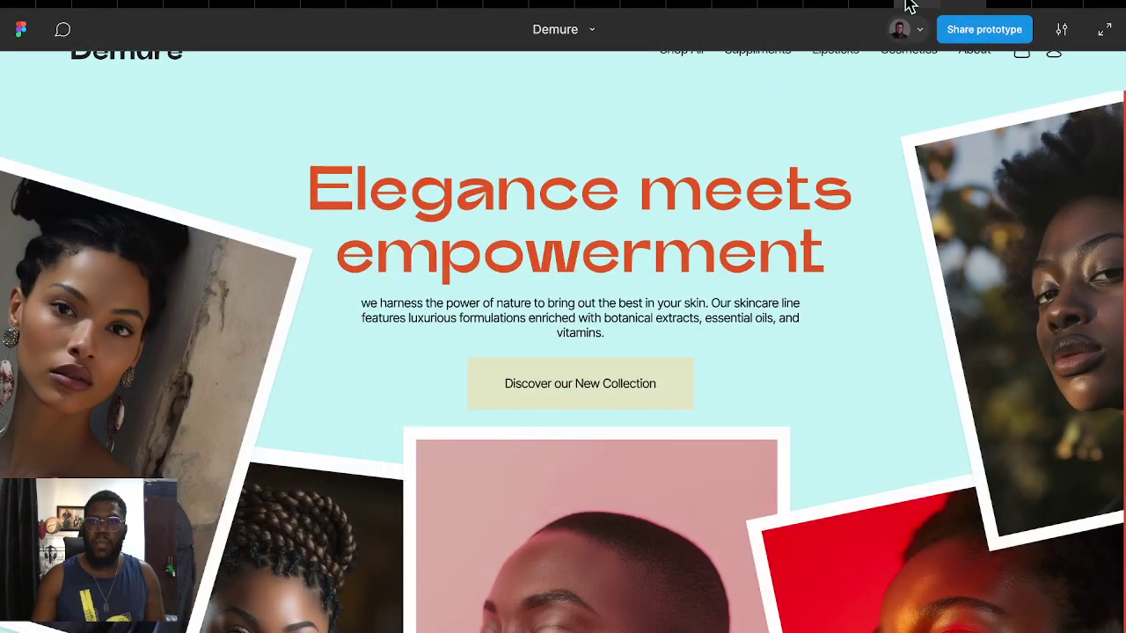
click(910, 7)
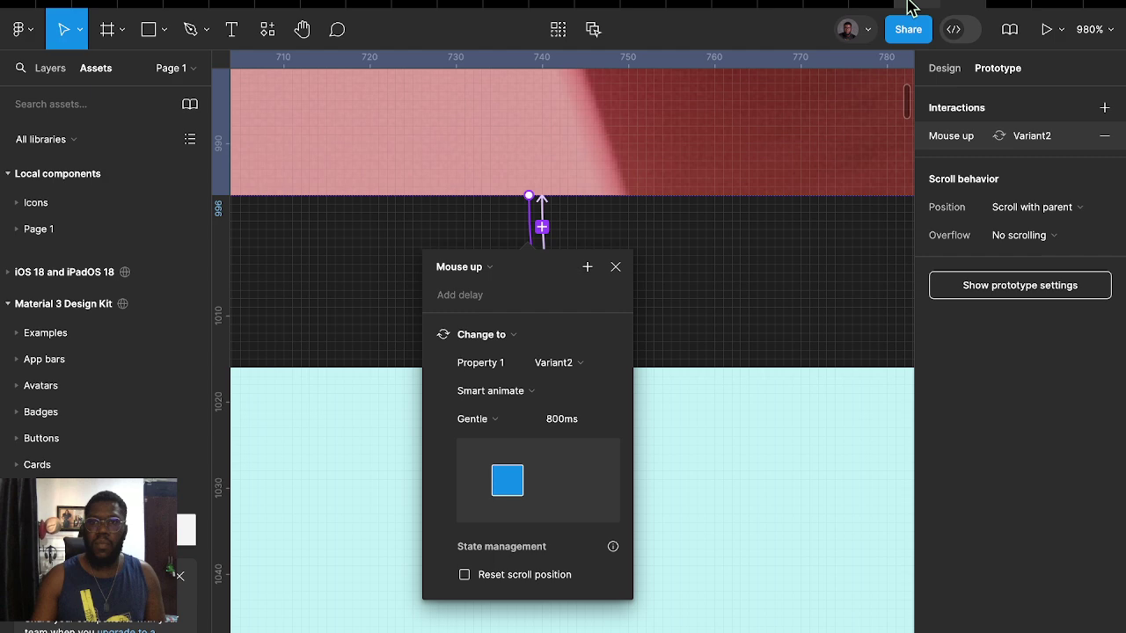
Restore the Mouse enter trigger and preview the hover animation again
click(480, 282)
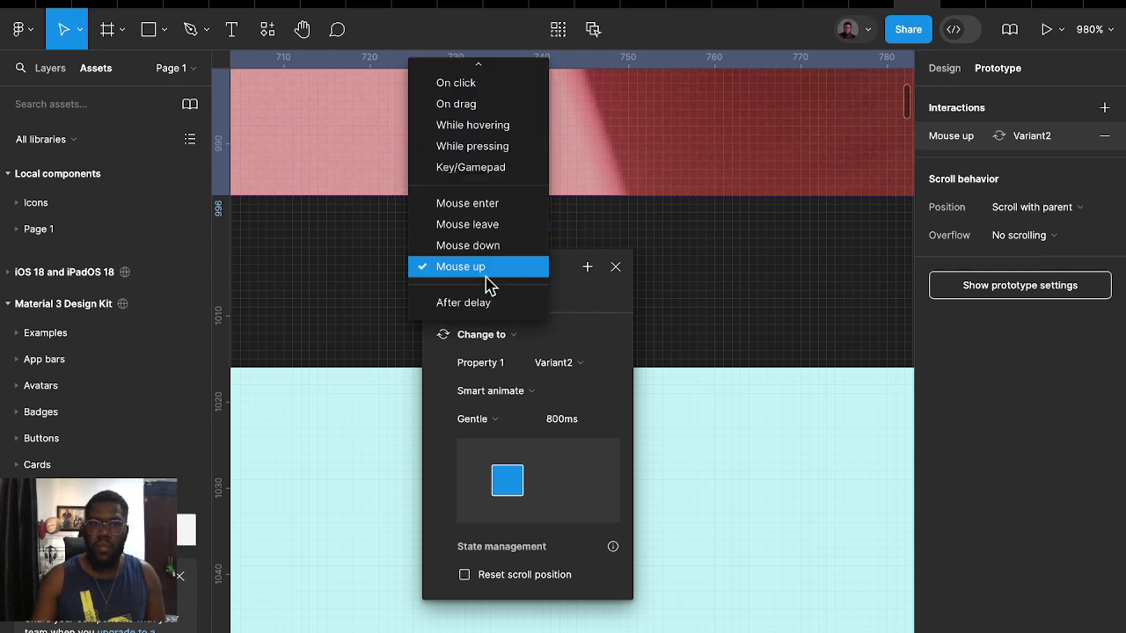
click(509, 209)
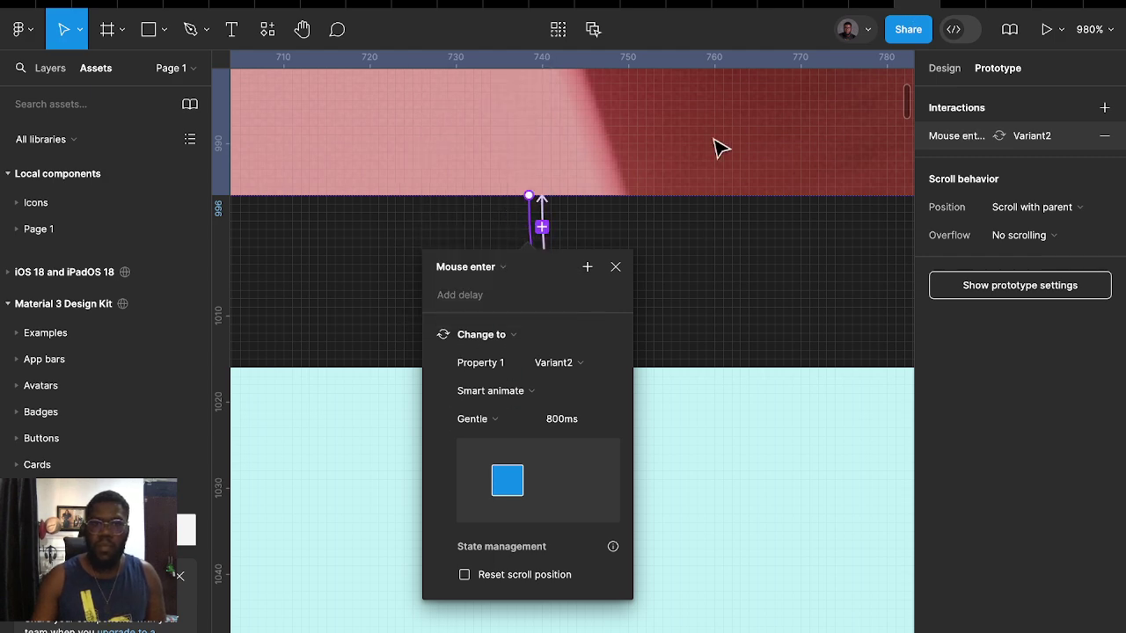
click(957, 4)
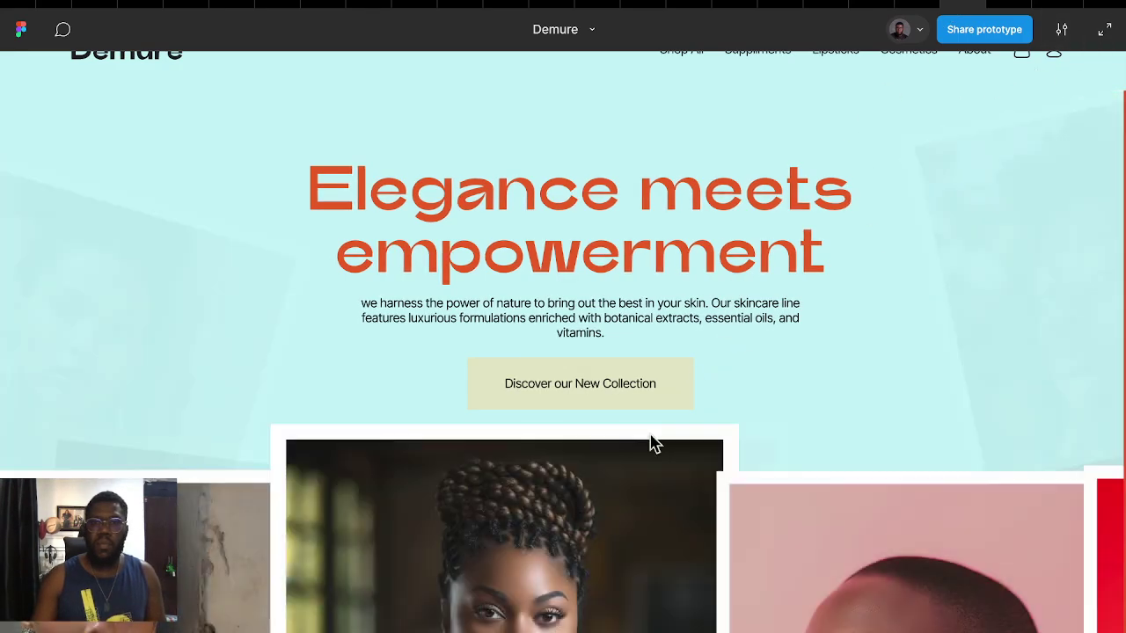
scroll(655, 449, down, 3)
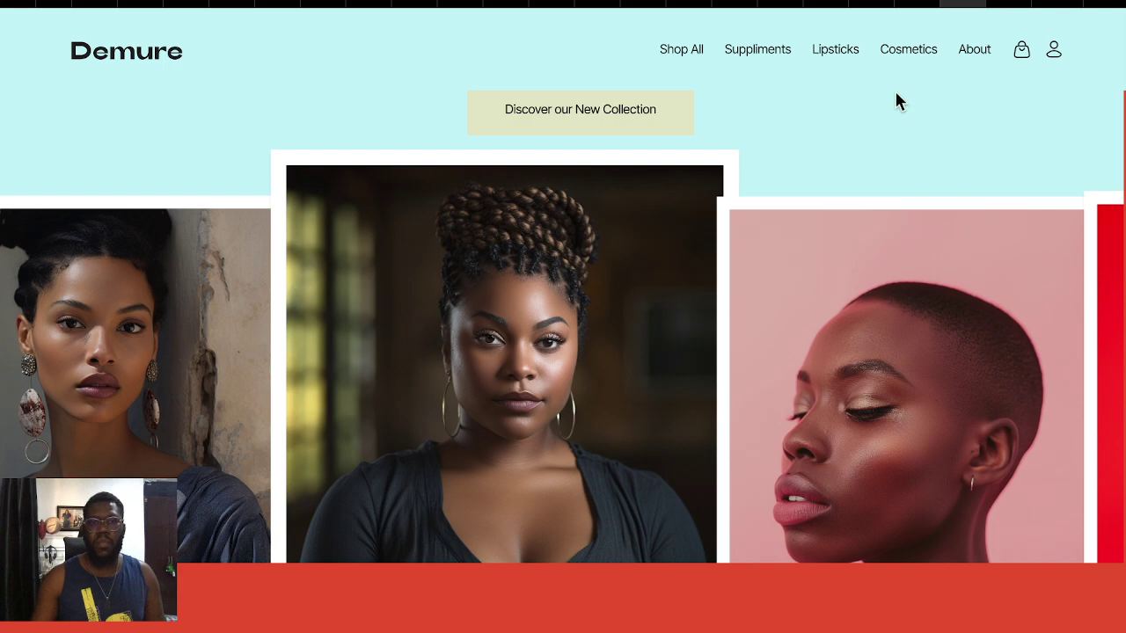
scroll(752, 309, down, 5)
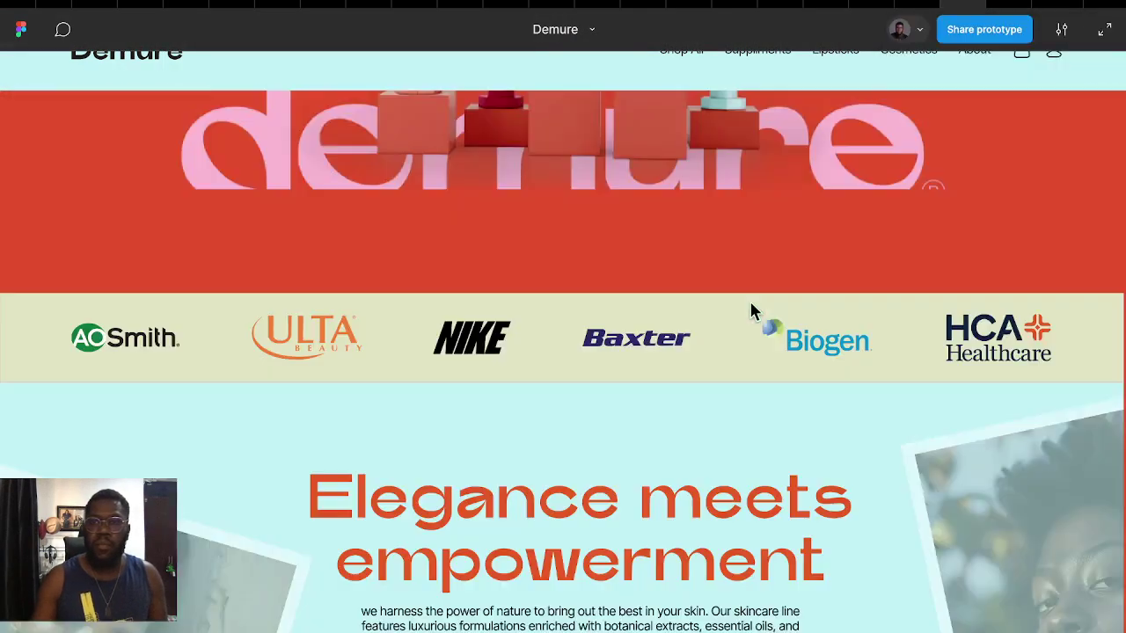
scroll(749, 309, up, 5)
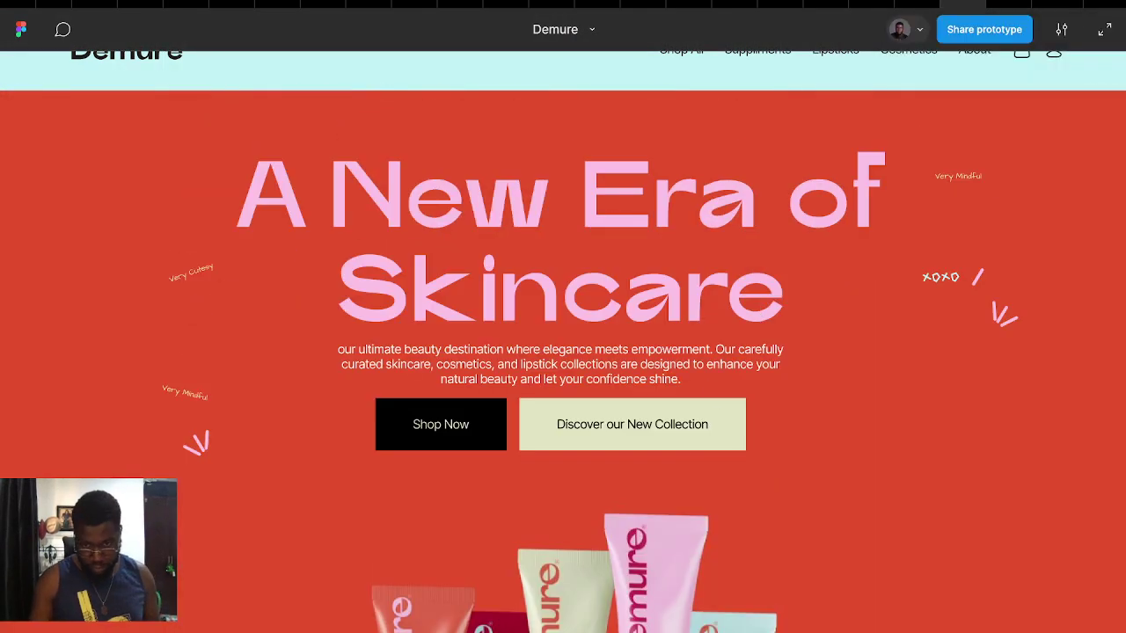